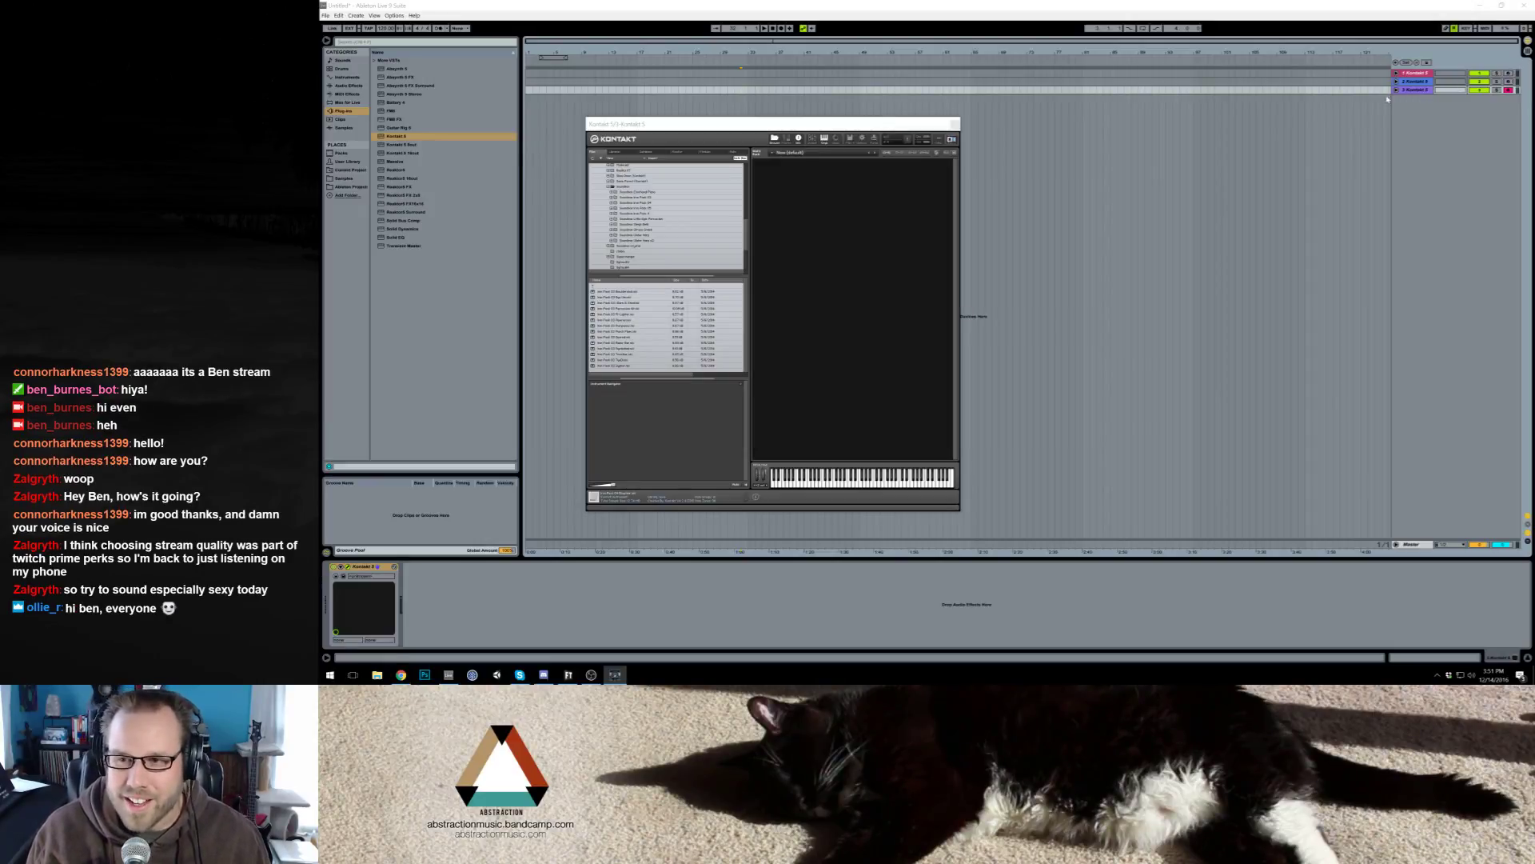
pyautogui.click(1168, 4)
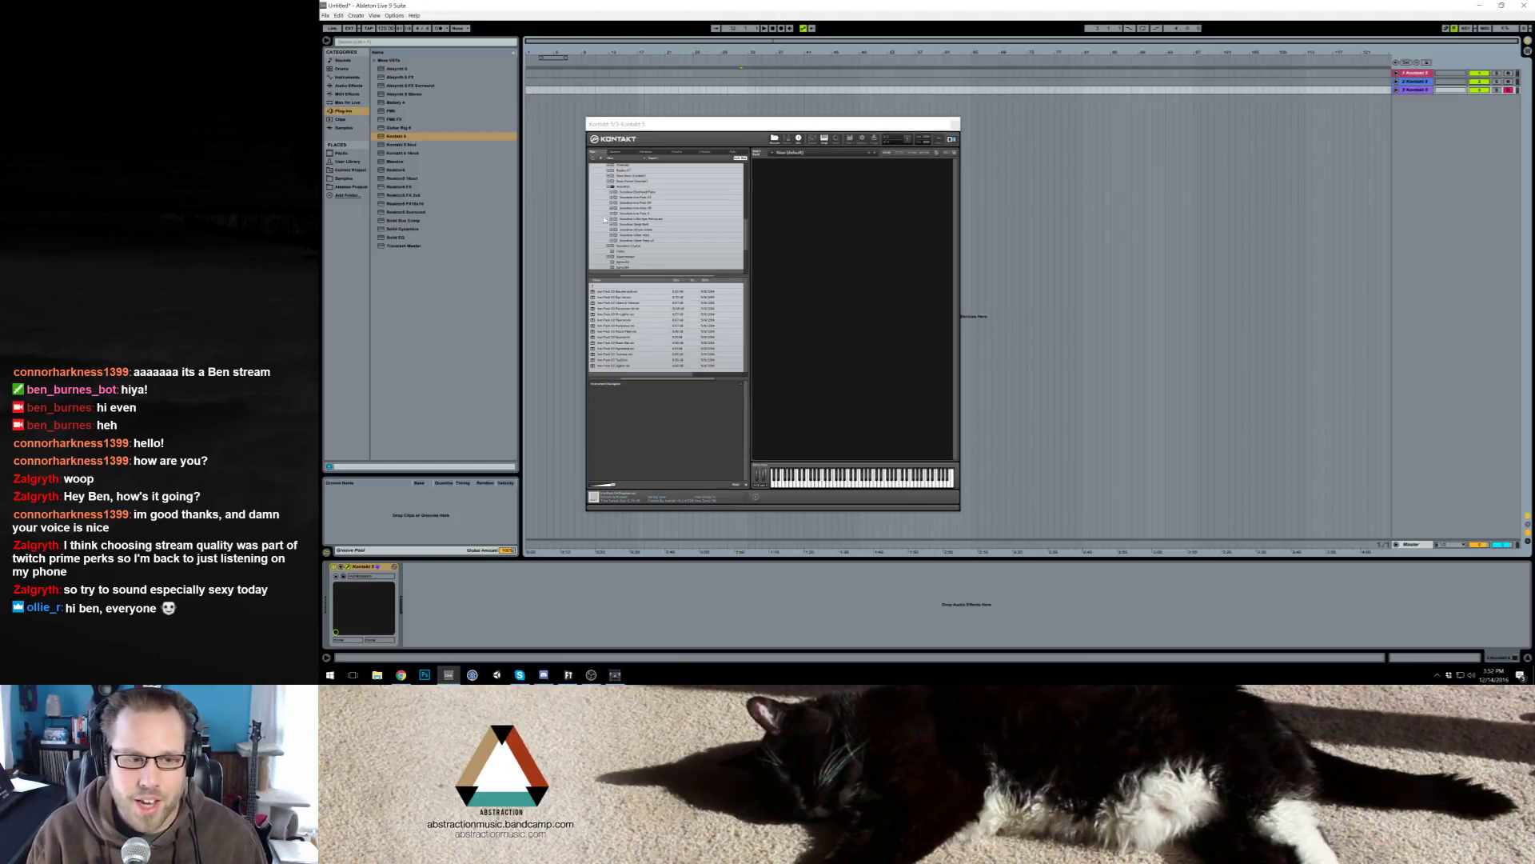
pyautogui.click(1450, 676)
pyautogui.moveTo(704, 100); pyautogui.dragTo(1534, 144)
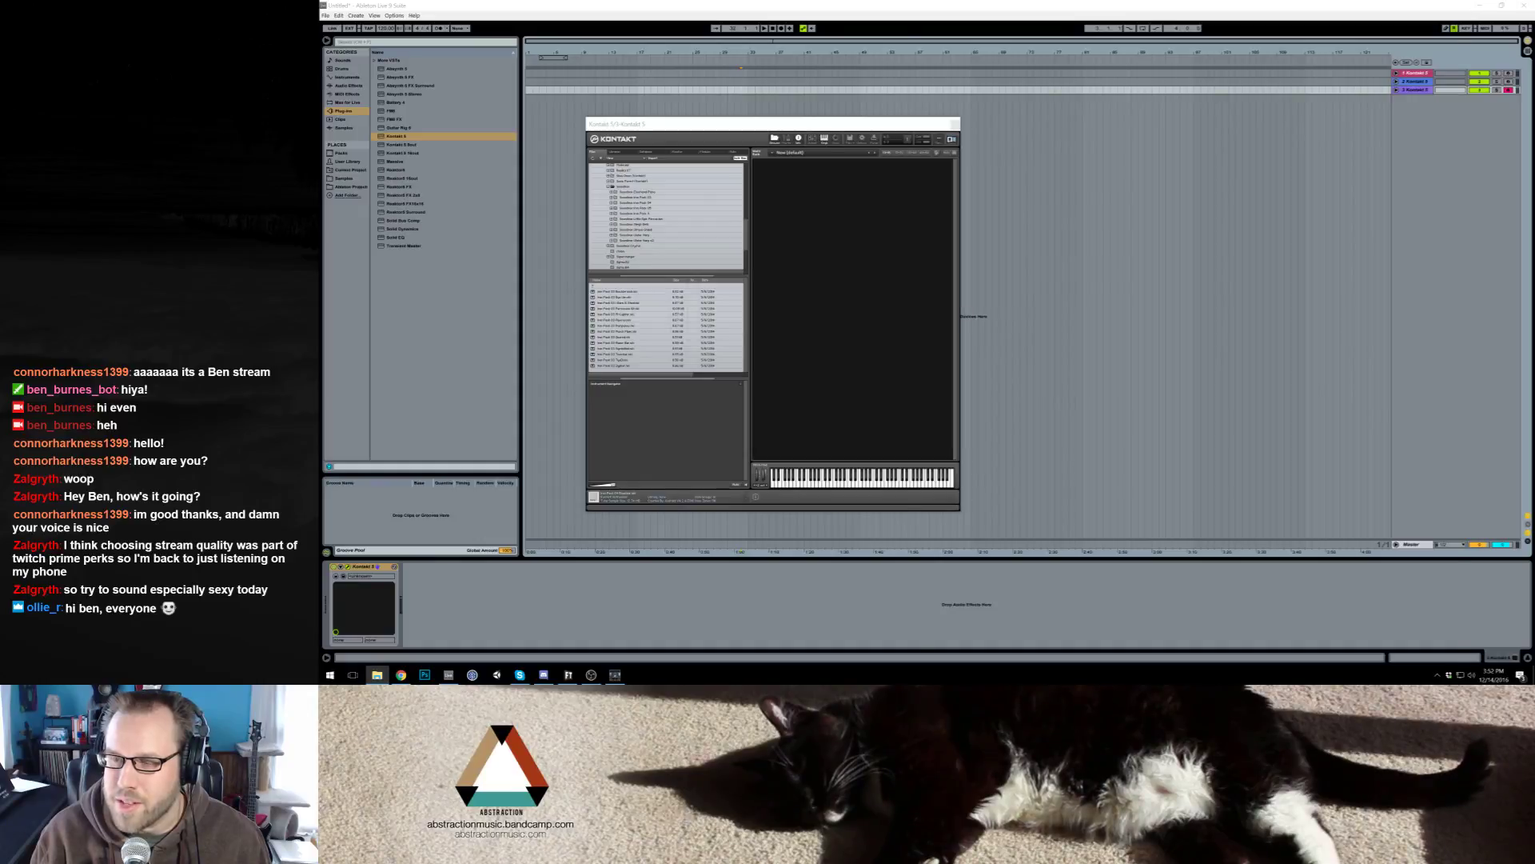
# Switch to the song open in FamiTracker, play it for reference, and close its window
pyautogui.hotkey('alt', 'Tab')
pyautogui.click(1090, 31)
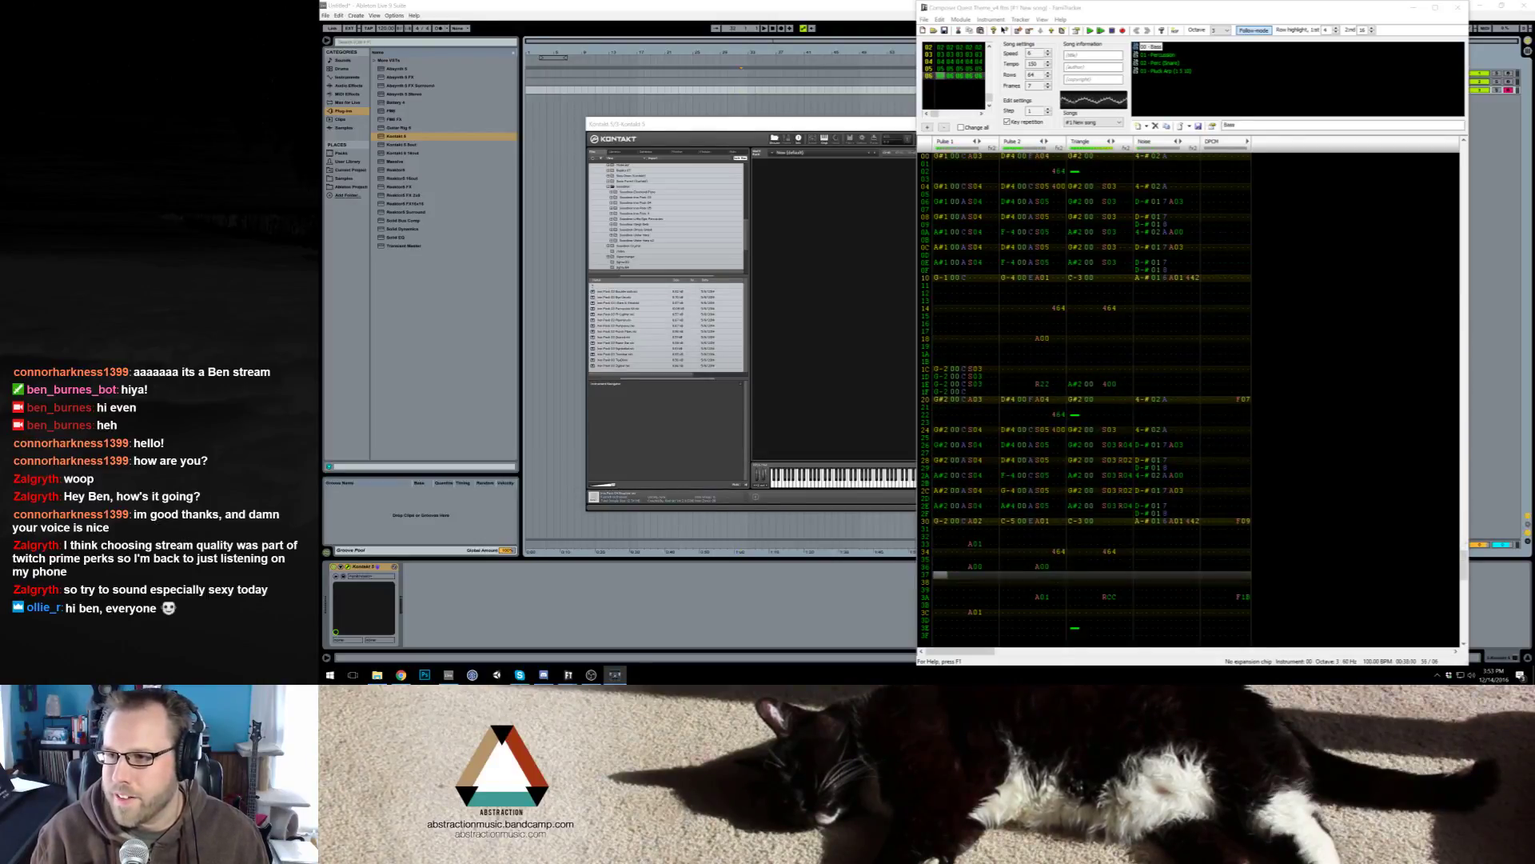
pyautogui.click(1457, 9)
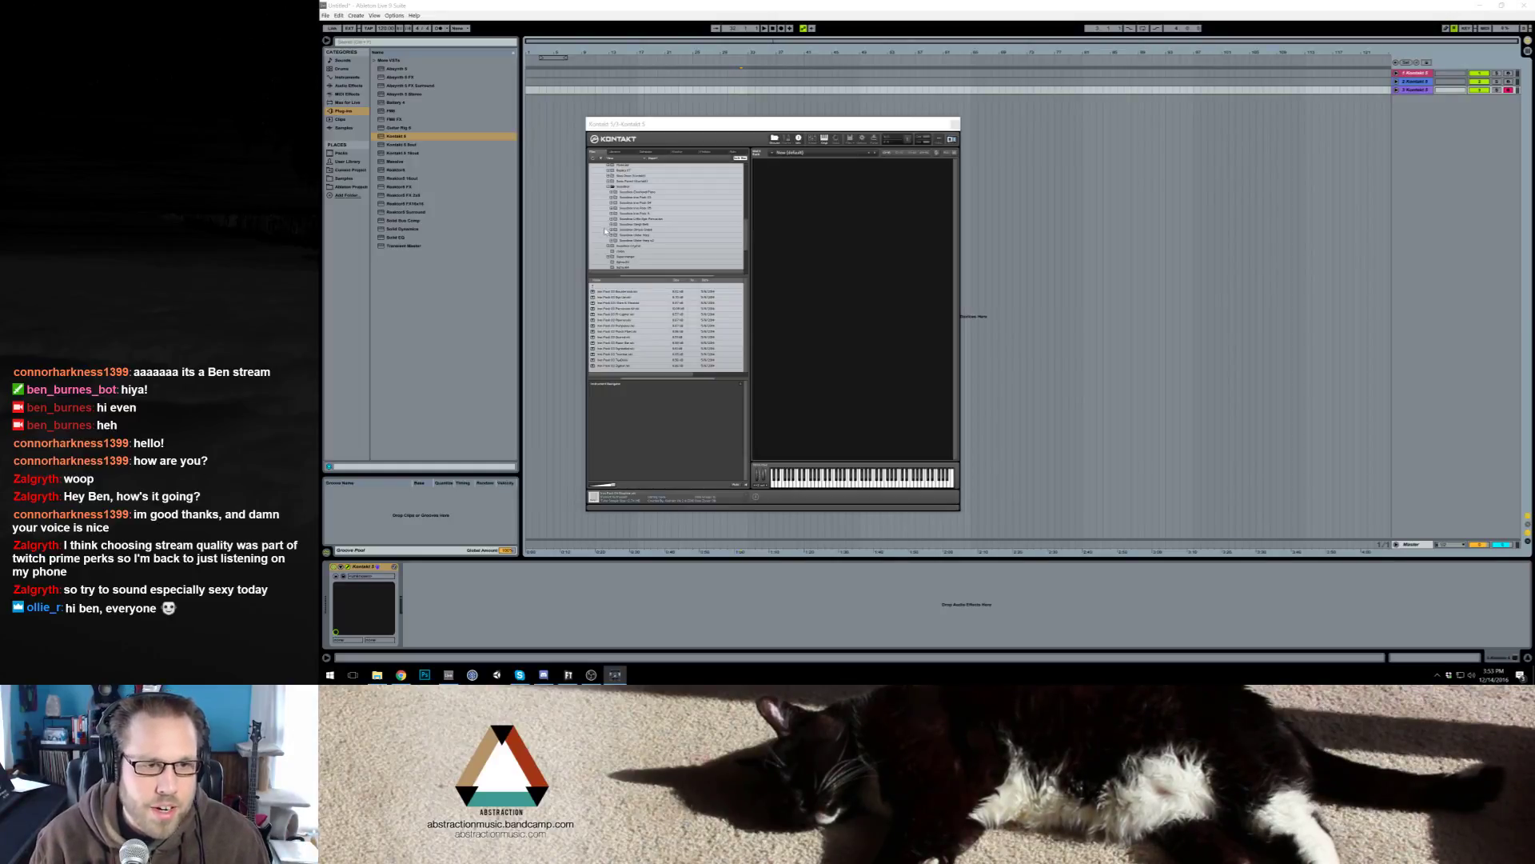
# Browse the Soundiron Iron Pack library to the penny whistle instruments folder in Kontakt and load one of its patches
pyautogui.click(611, 214)
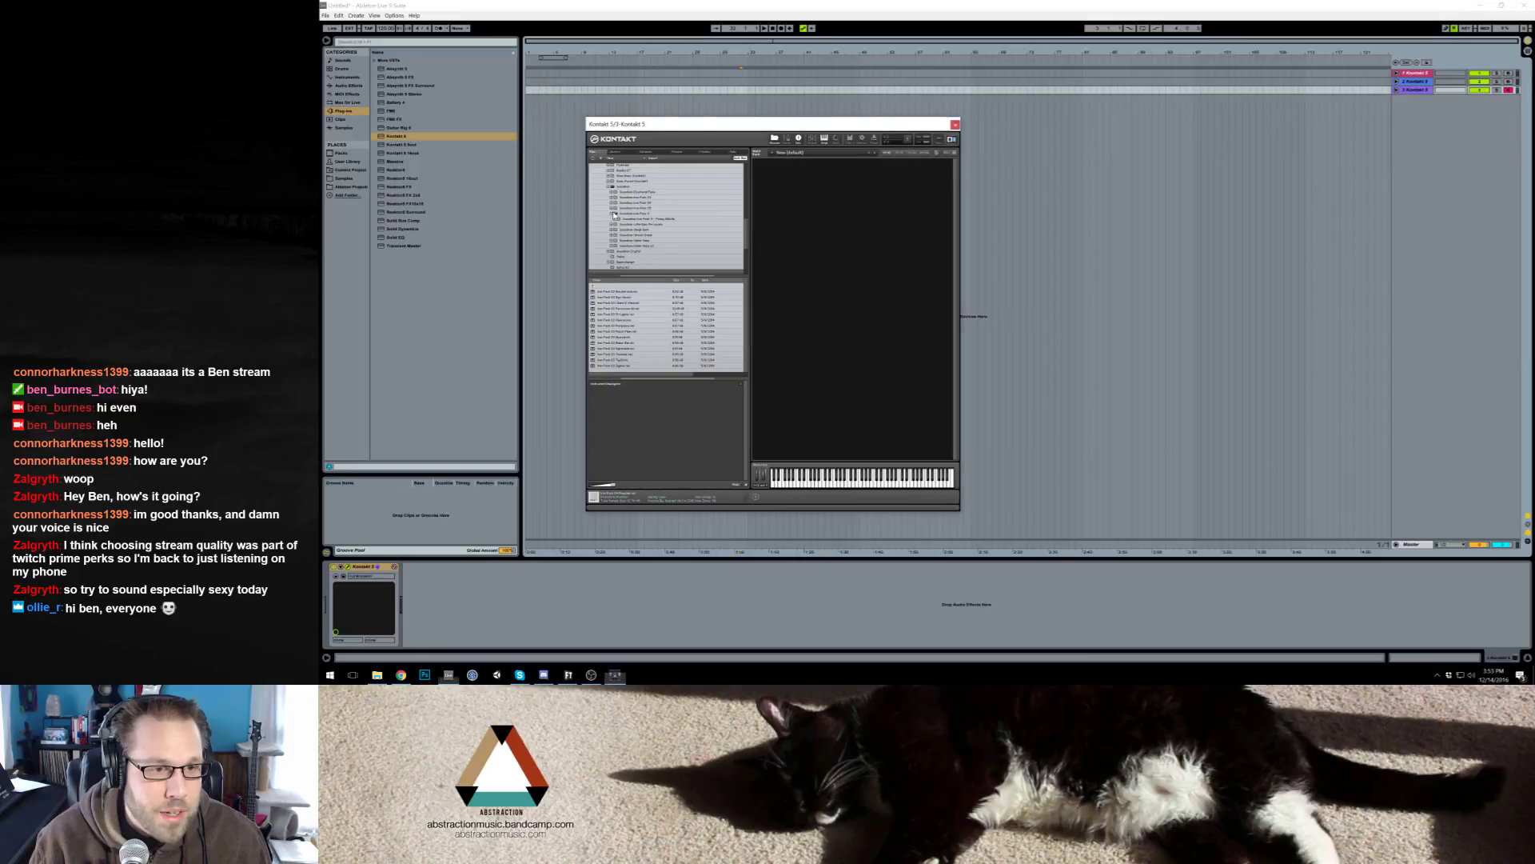
pyautogui.click(614, 219)
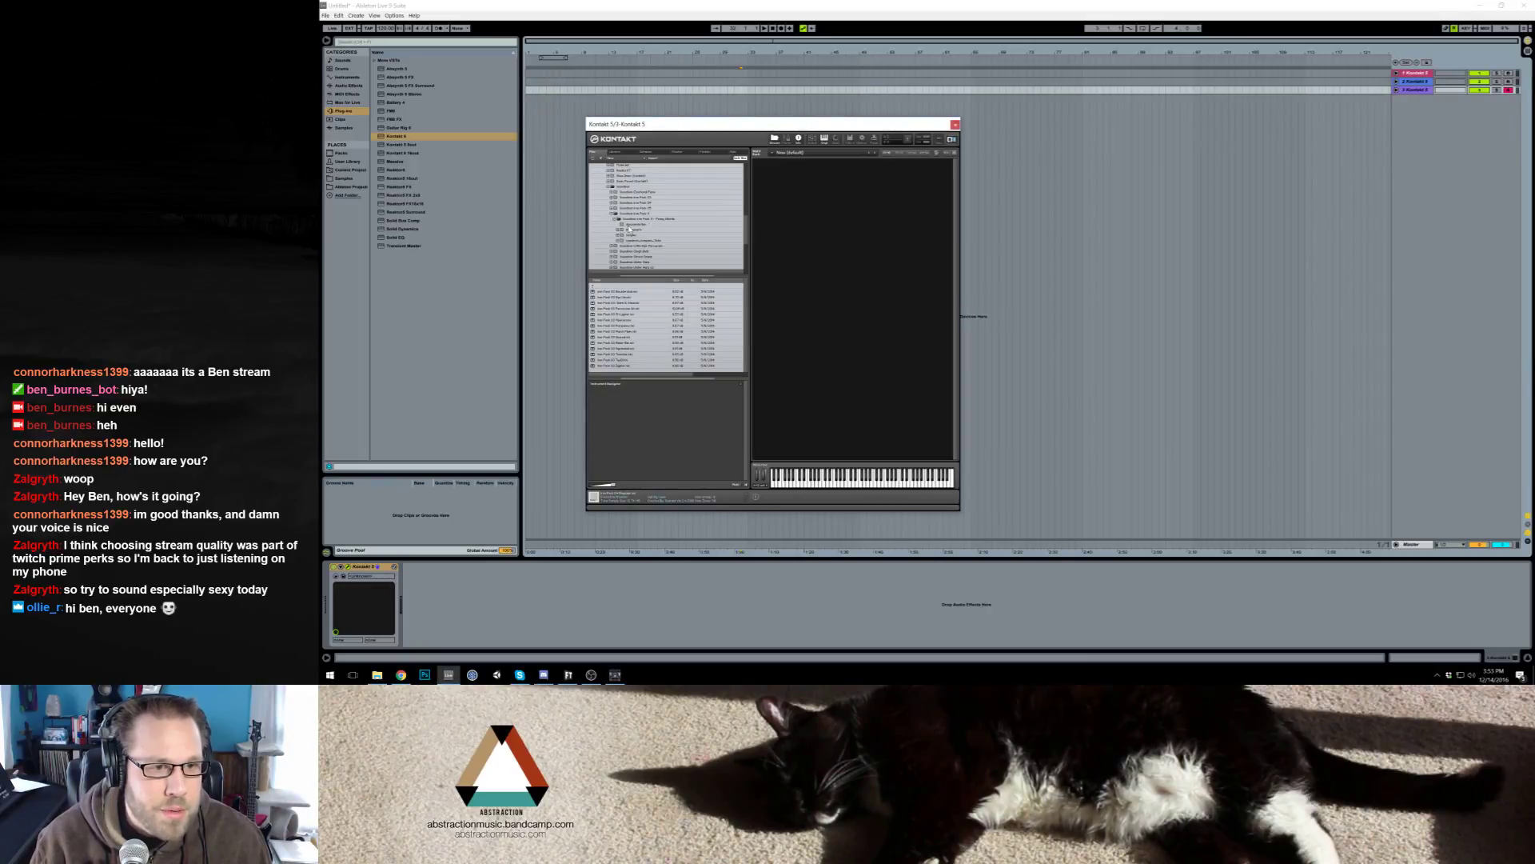
pyautogui.click(618, 230)
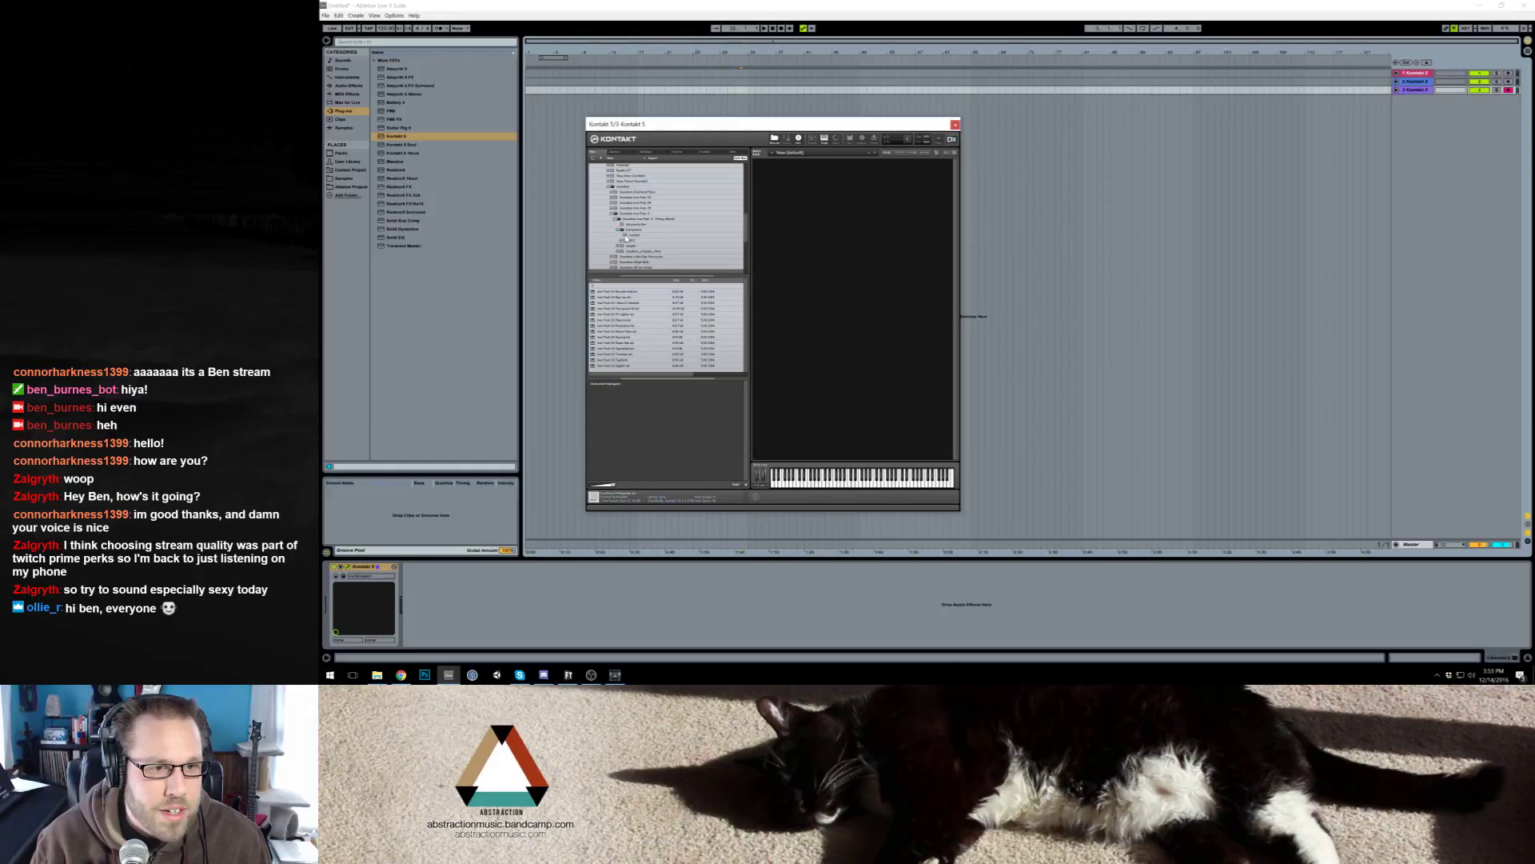
pyautogui.click(630, 235)
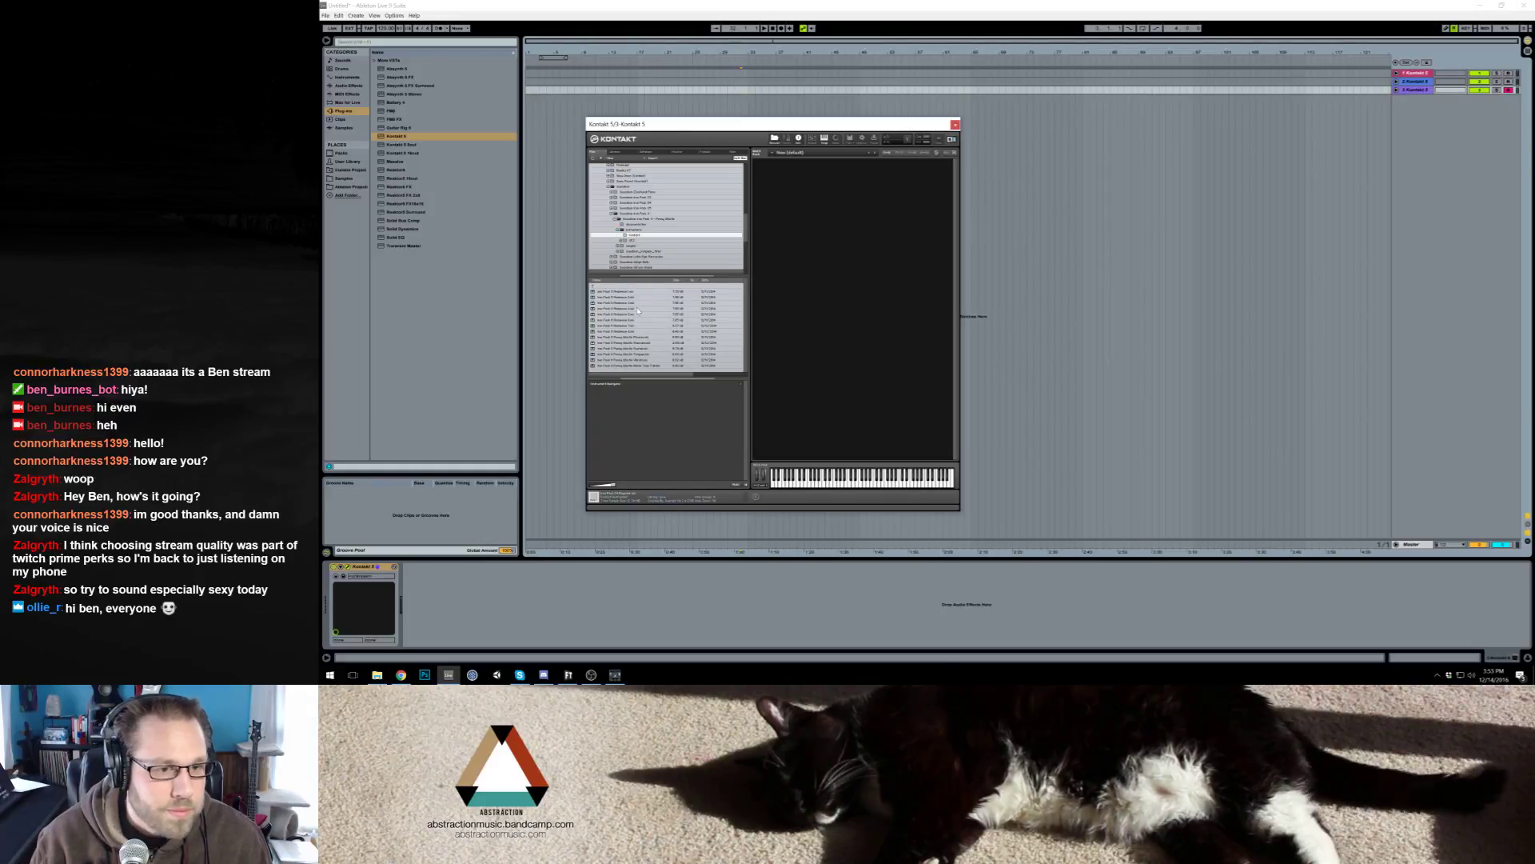
pyautogui.doubleClick(654, 349)
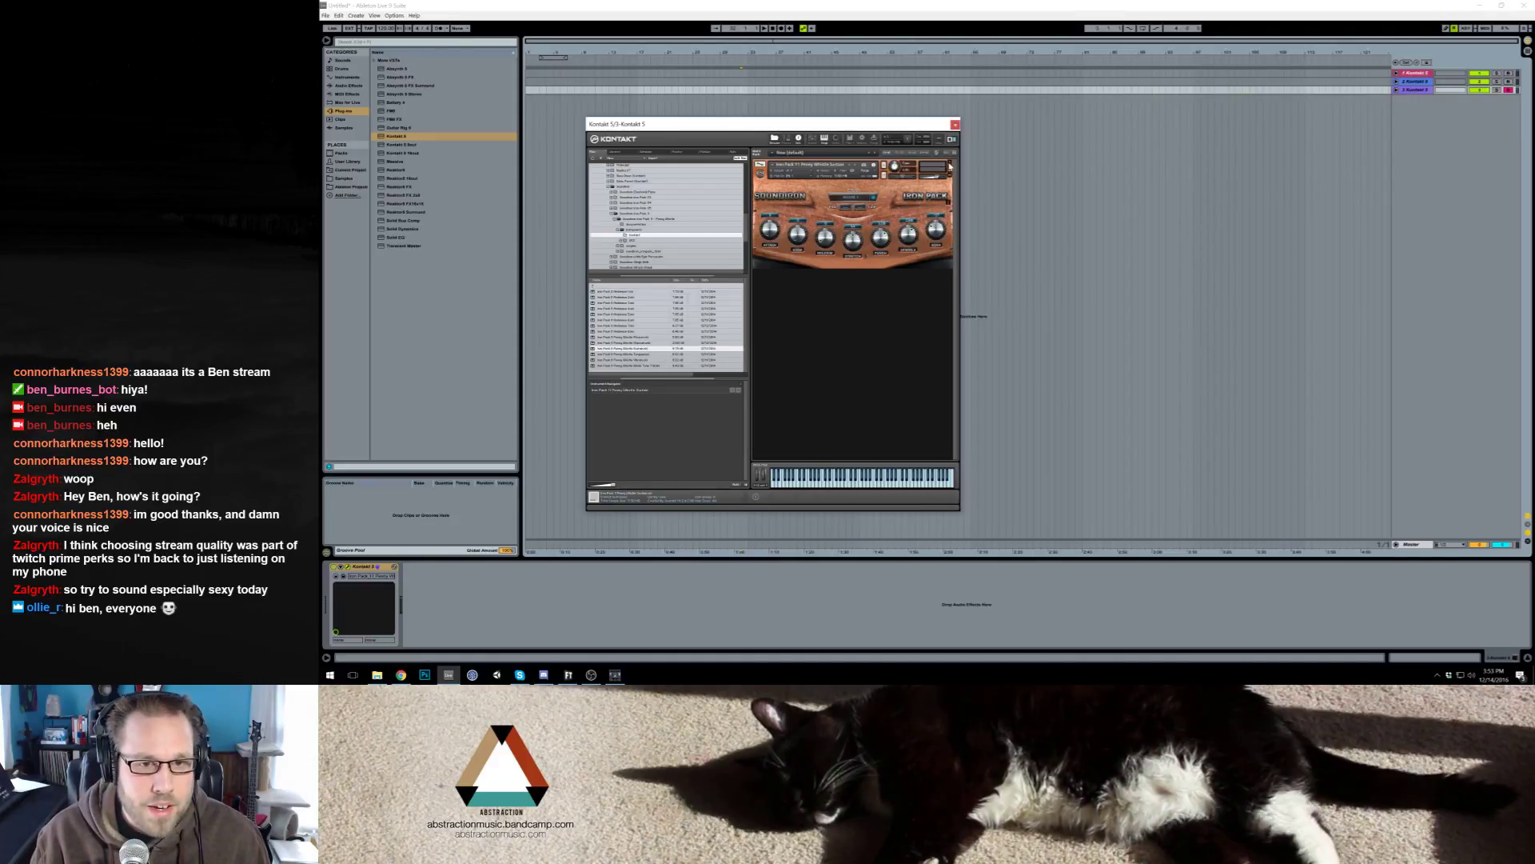
# Try a different penny whistle patch in the Kontakt rack and remove it again
pyautogui.doubleClick(630, 330)
pyautogui.doubleClick(642, 354)
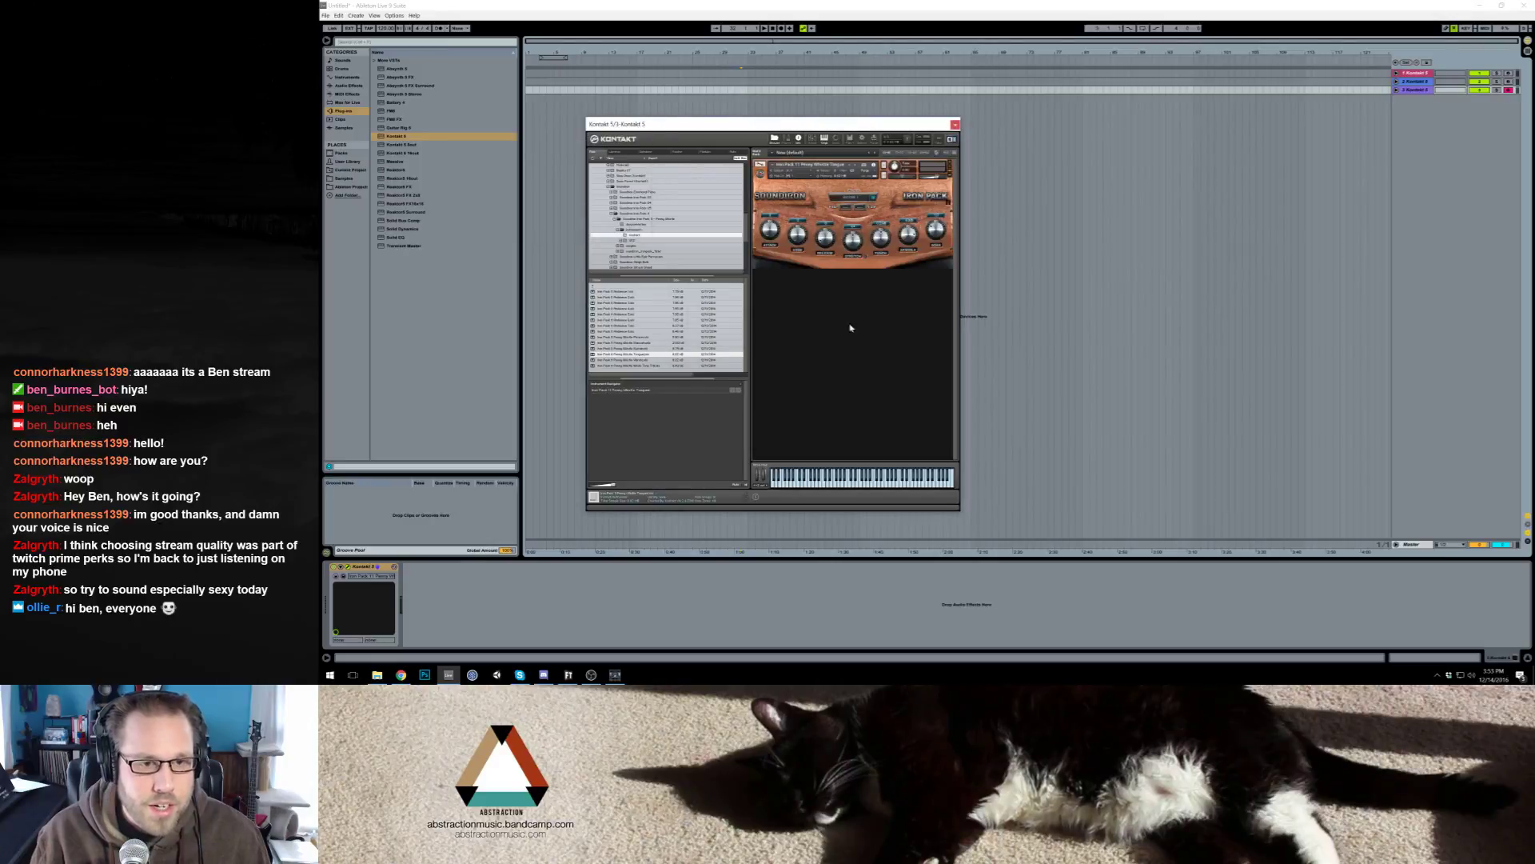
pyautogui.moveTo(776, 125); pyautogui.dragTo(846, 135)
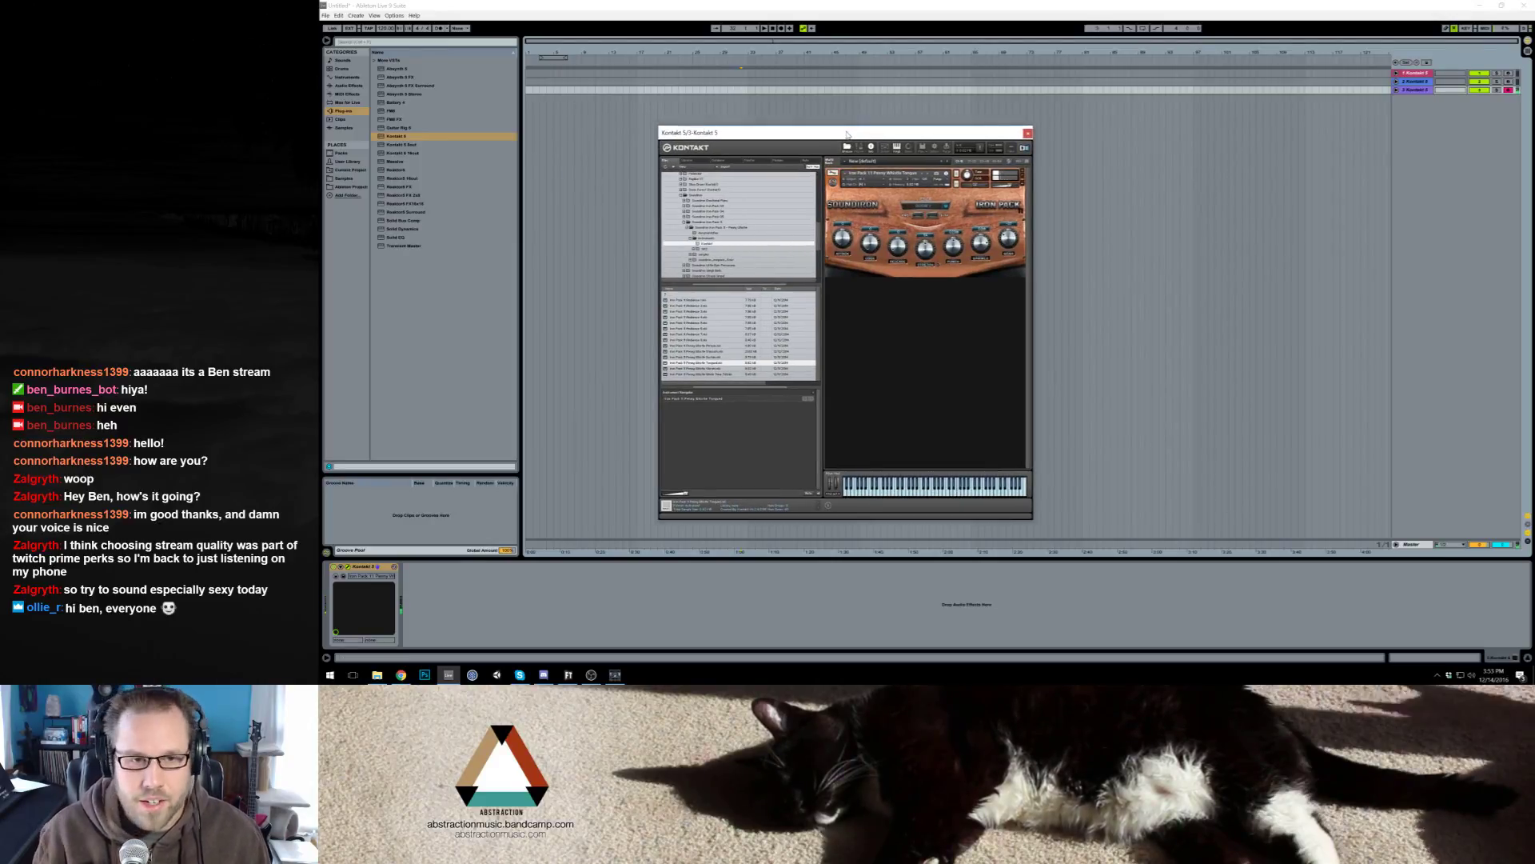
pyautogui.click(1022, 173)
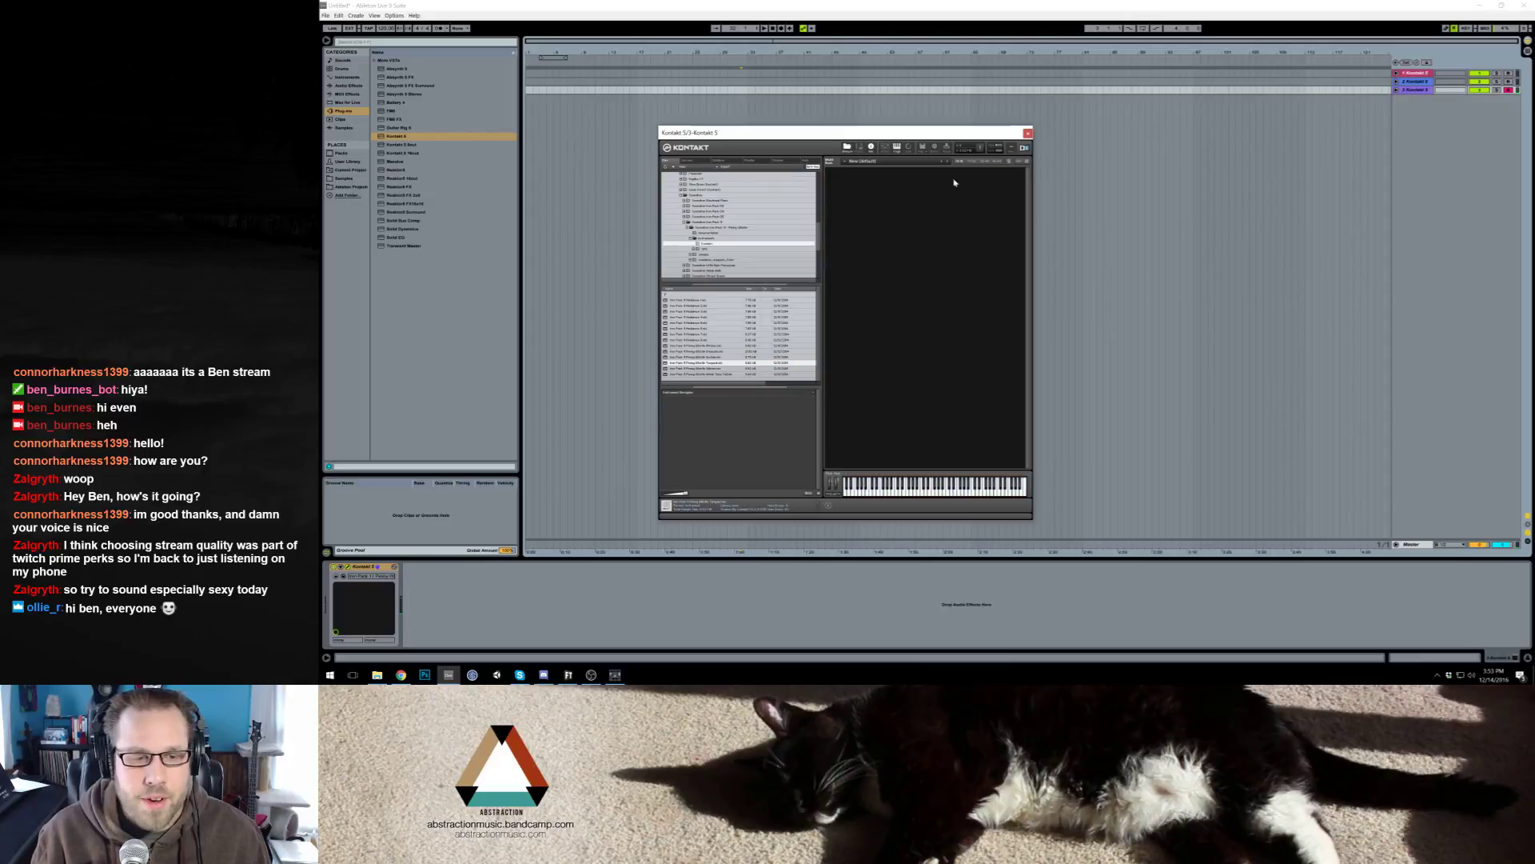
# Load another penny whistle patch from the Iron Pack folder into the empty rack and close the Kontakt window
pyautogui.doubleClick(727, 351)
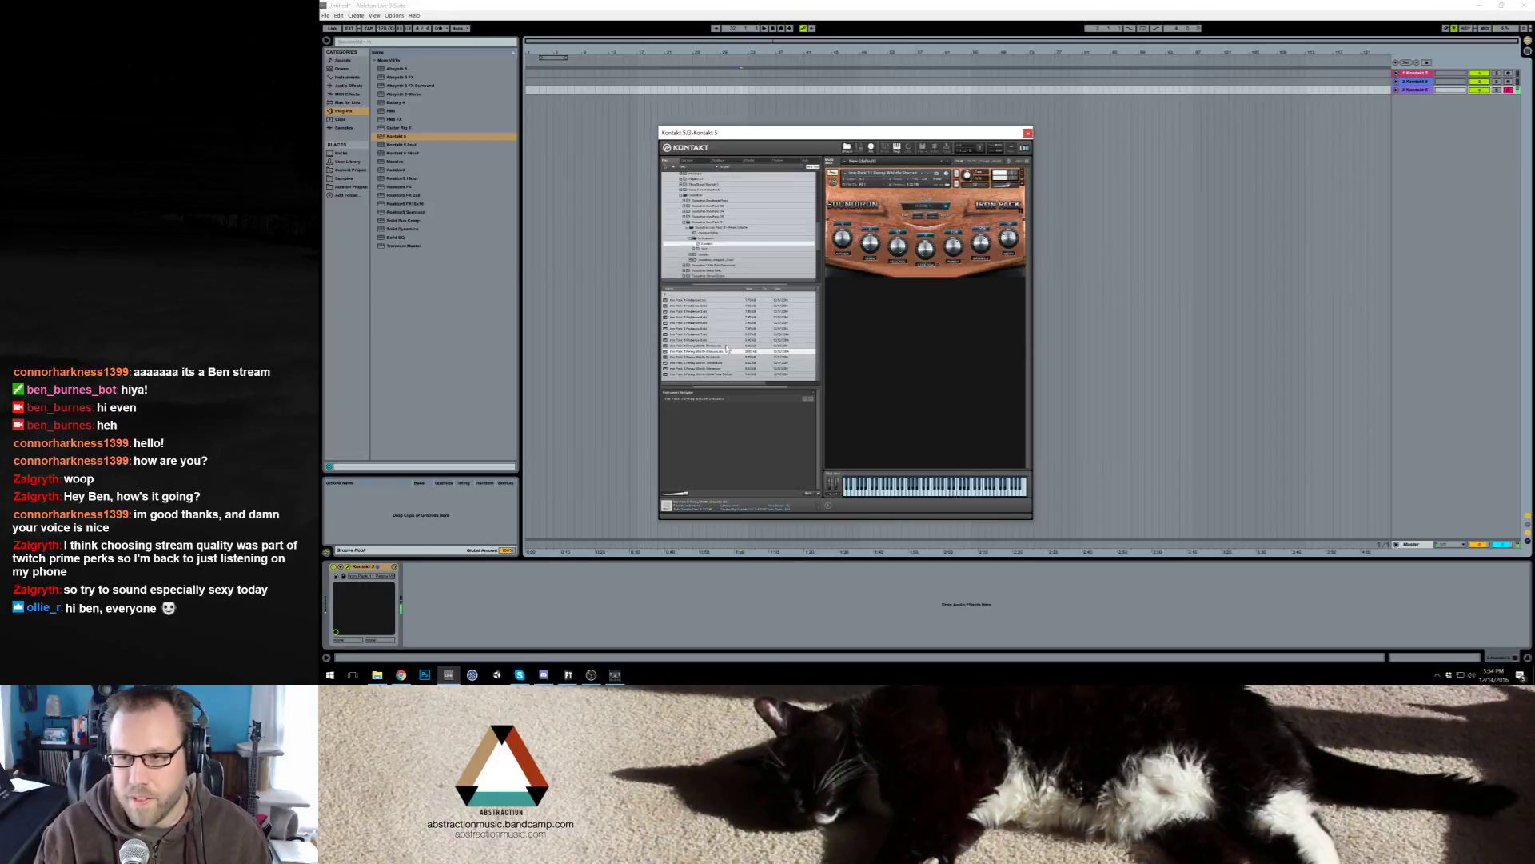
pyautogui.click(1028, 133)
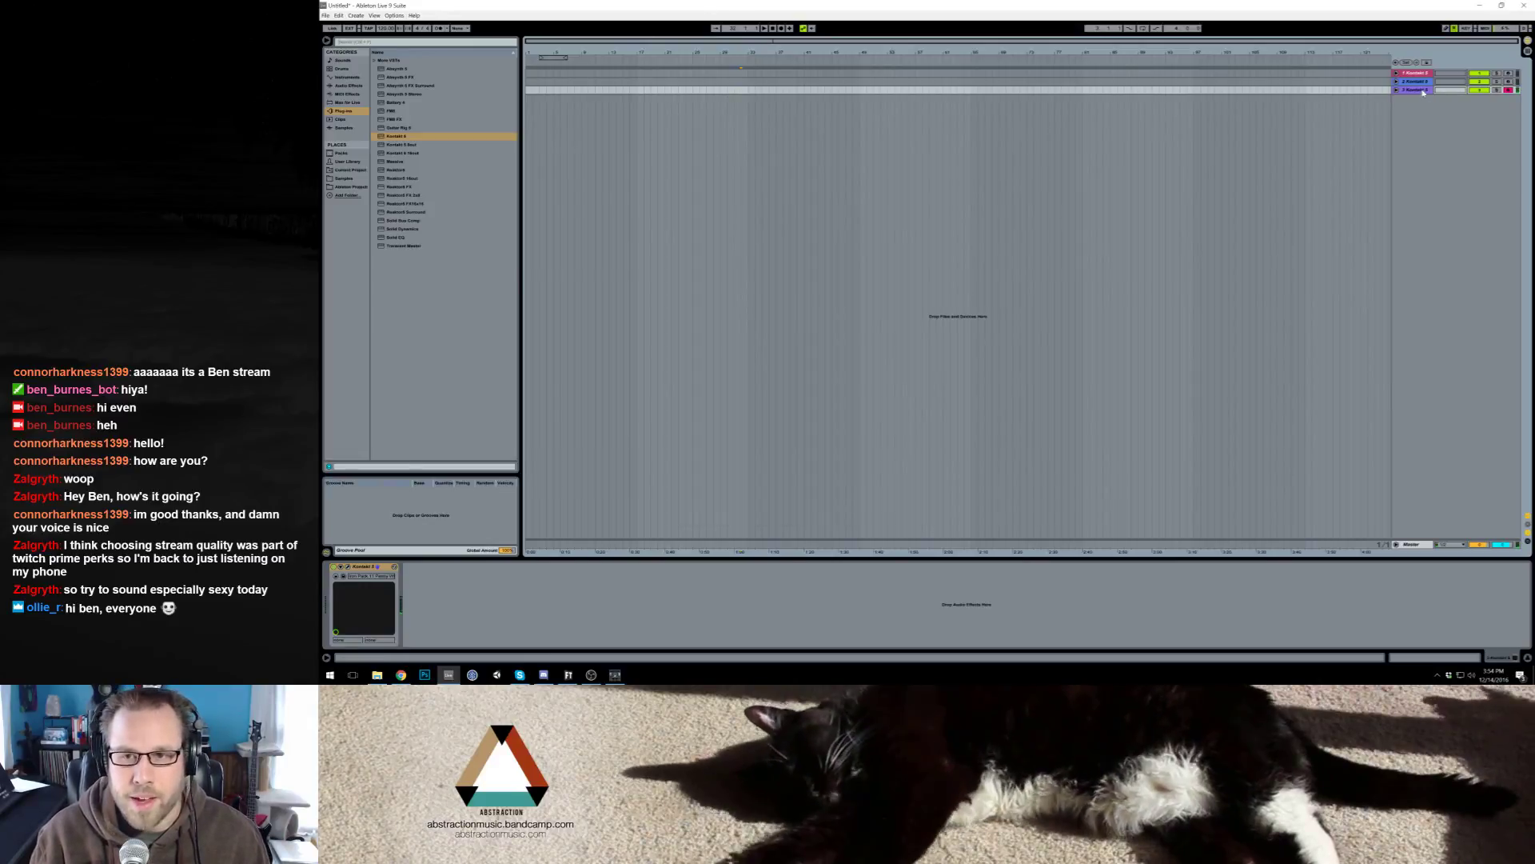
# Add a fourth instrument track with Kontakt 5 and delete the newly inserted empty audio track
pyautogui.hotkey('ctrl', 't')
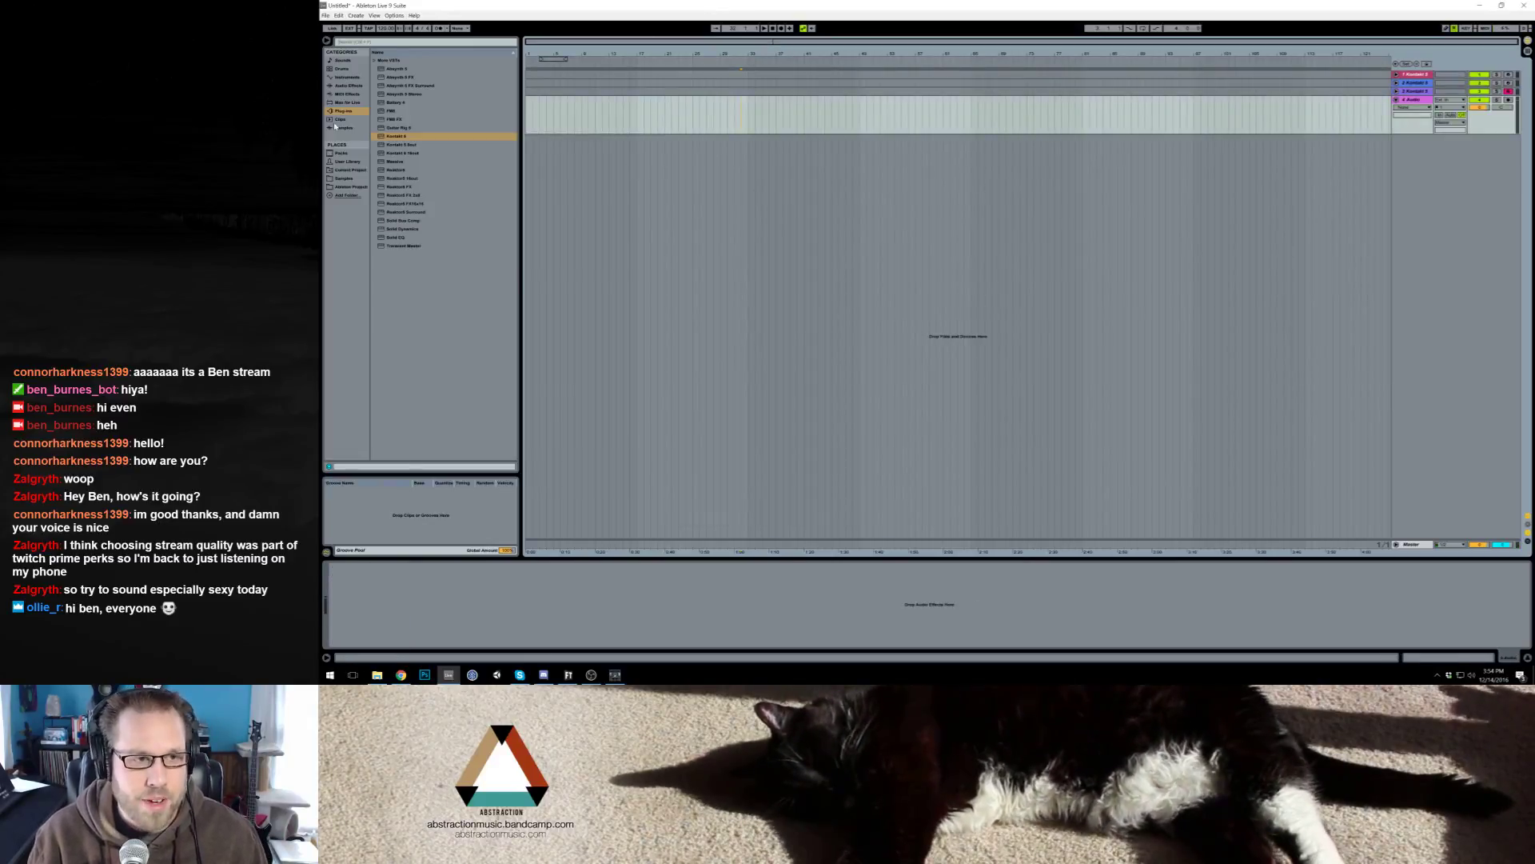
pyautogui.moveTo(396, 136); pyautogui.dragTo(804, 202)
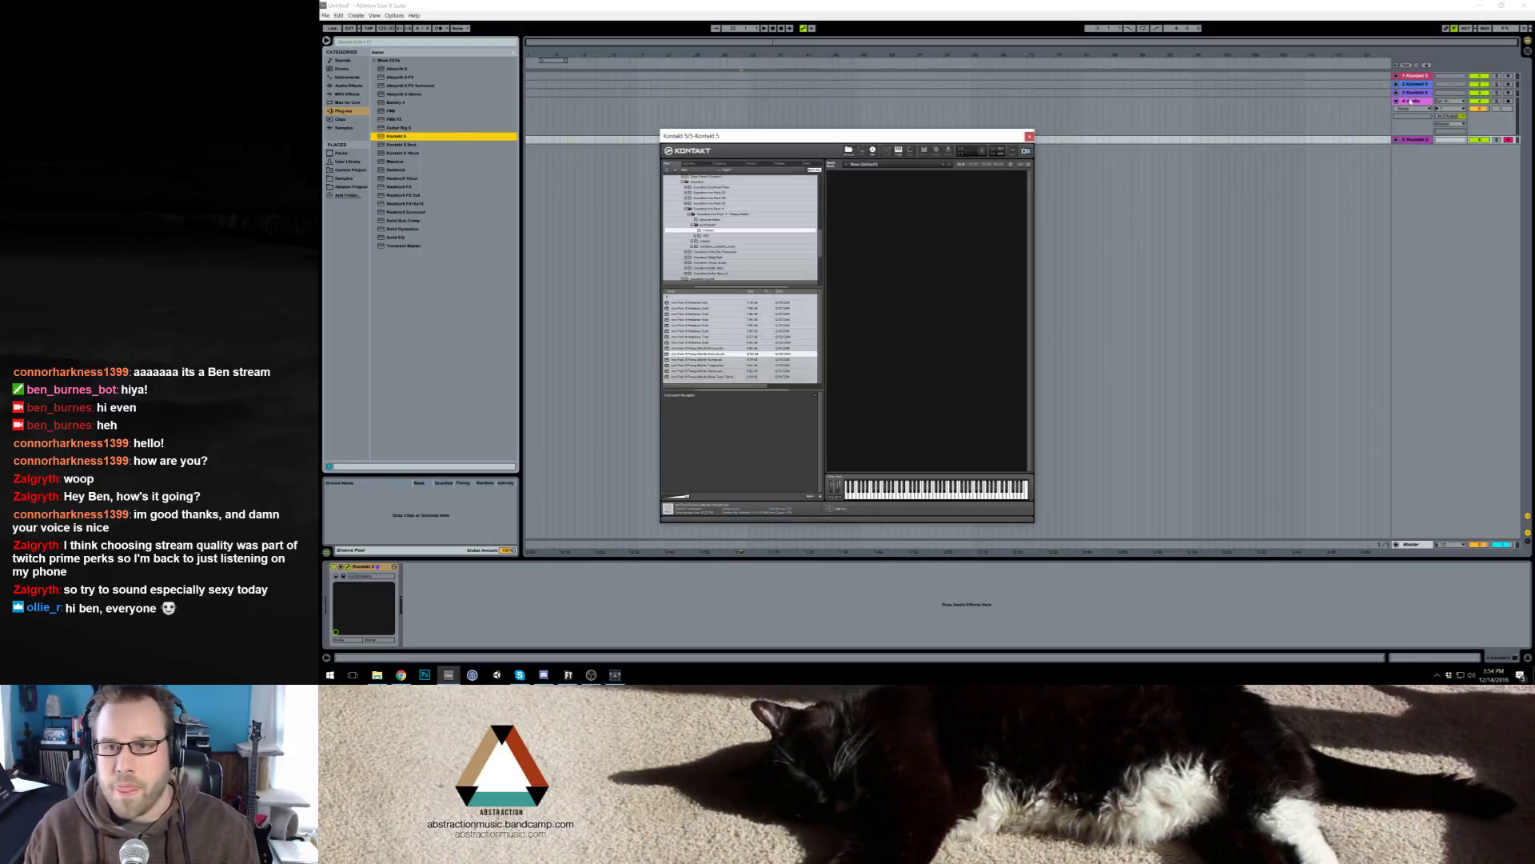
pyautogui.press('Delete')
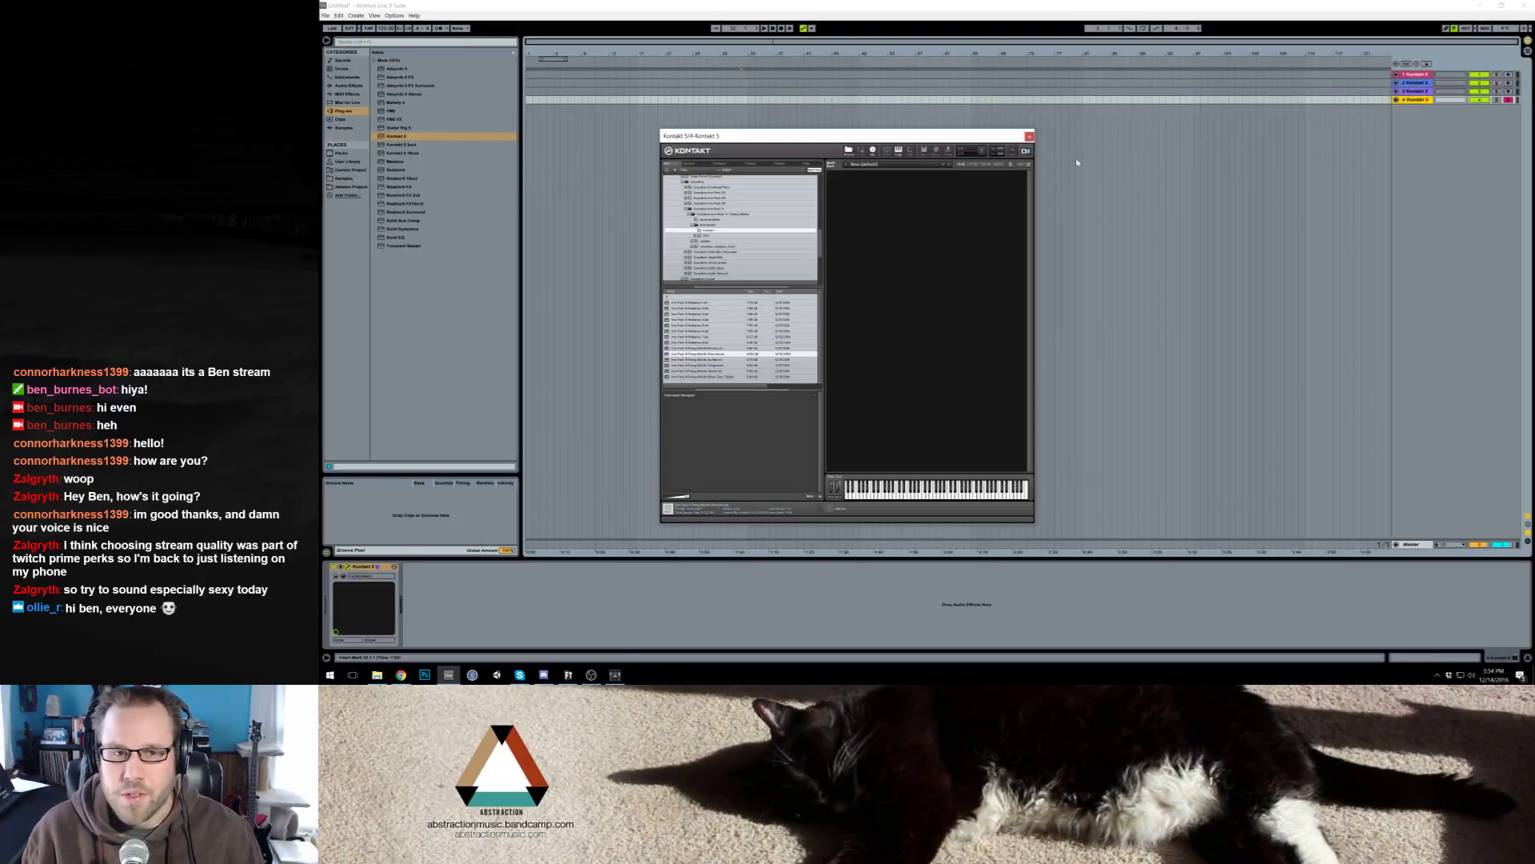
# Search Kontakt's instrument database for flutes and load a sustained flute patch on the new track
pyautogui.moveTo(992, 136); pyautogui.dragTo(1066, 121)
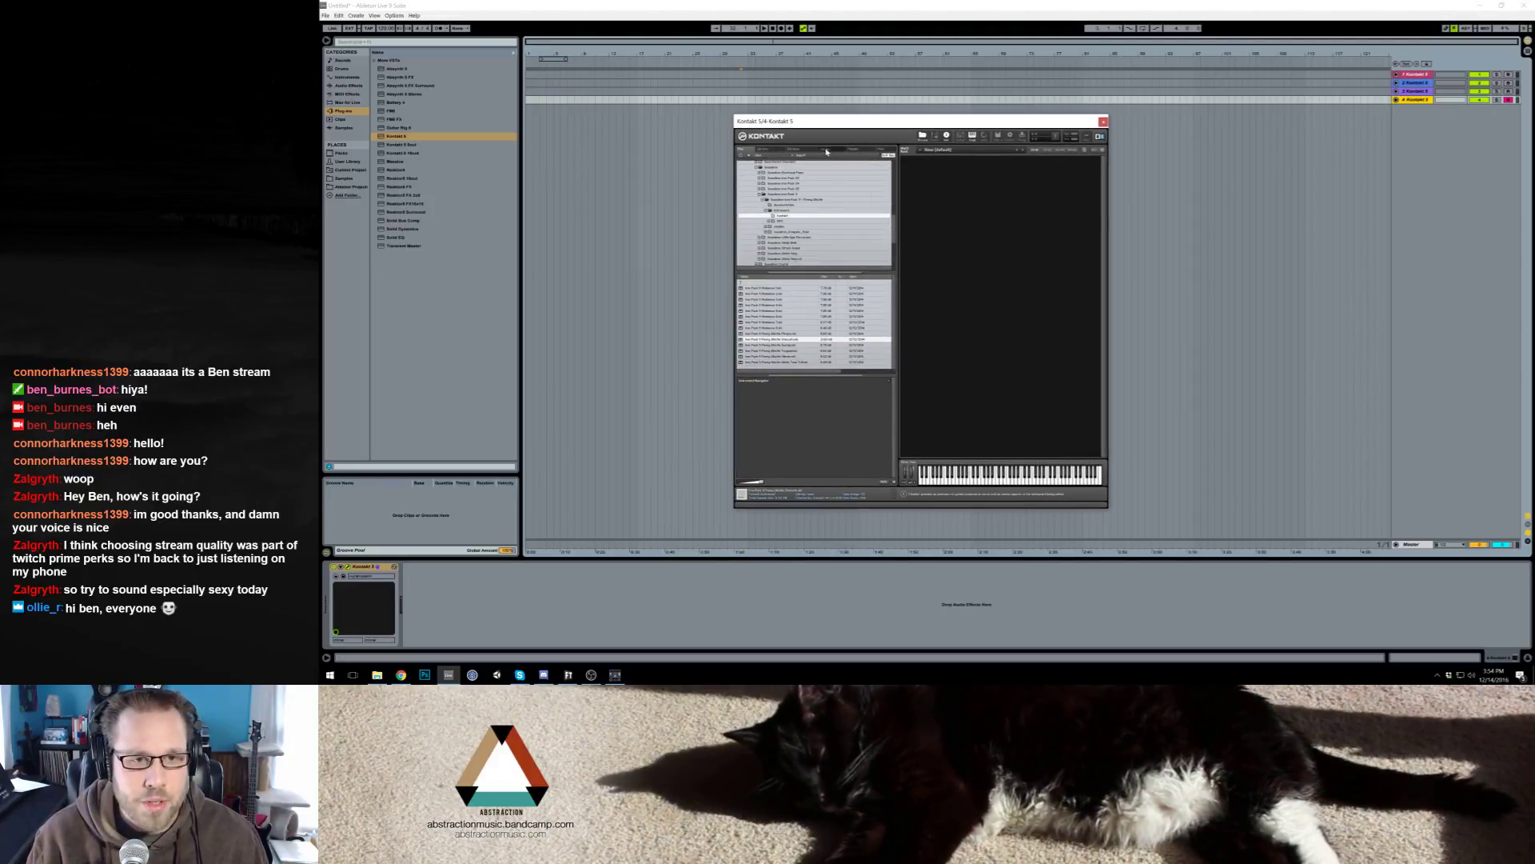
pyautogui.click(794, 149)
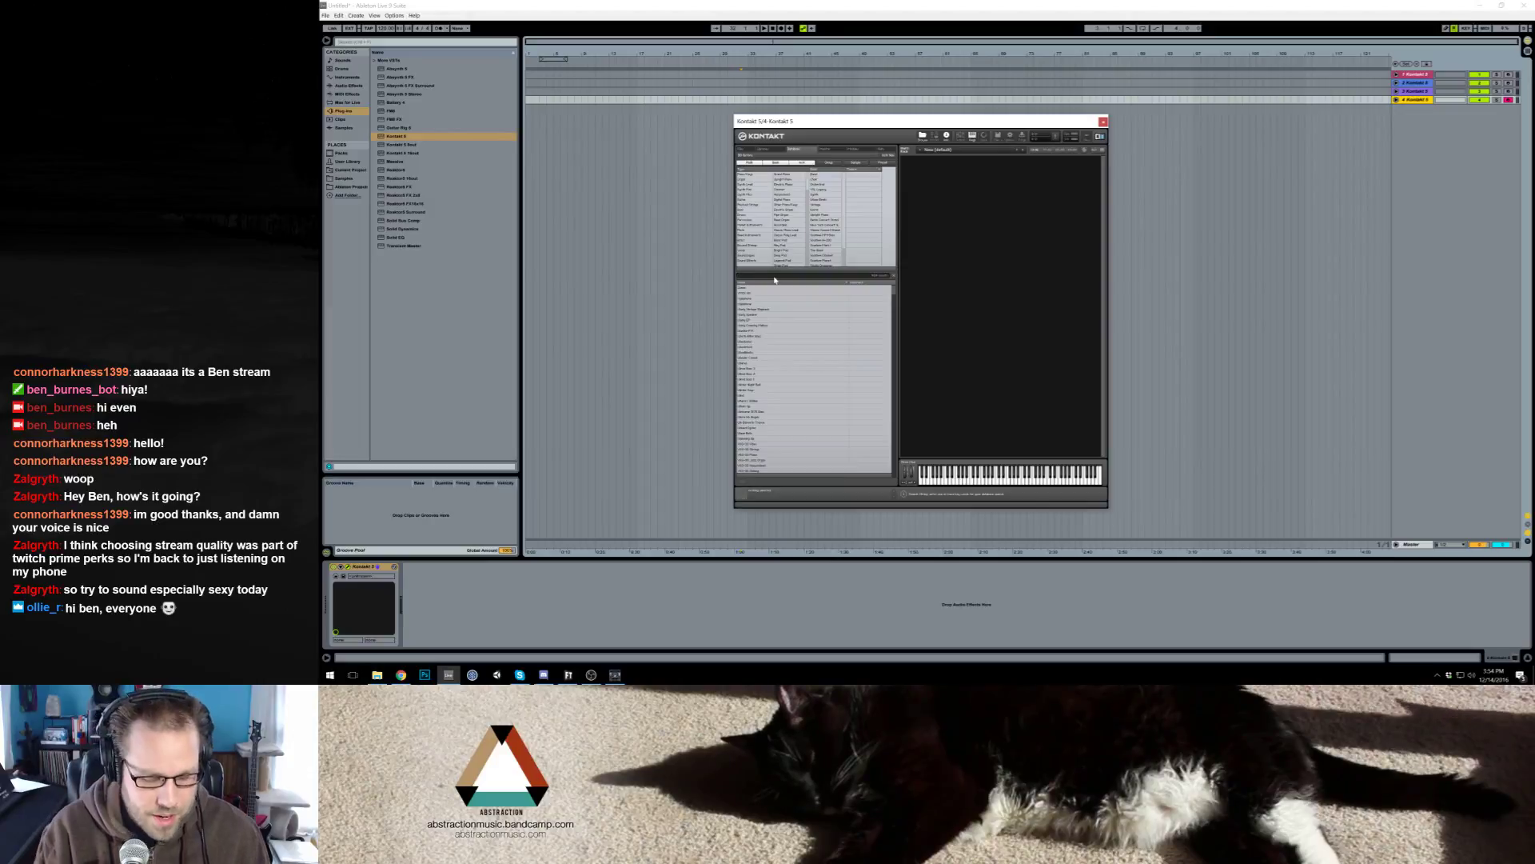
pyautogui.write('flut')
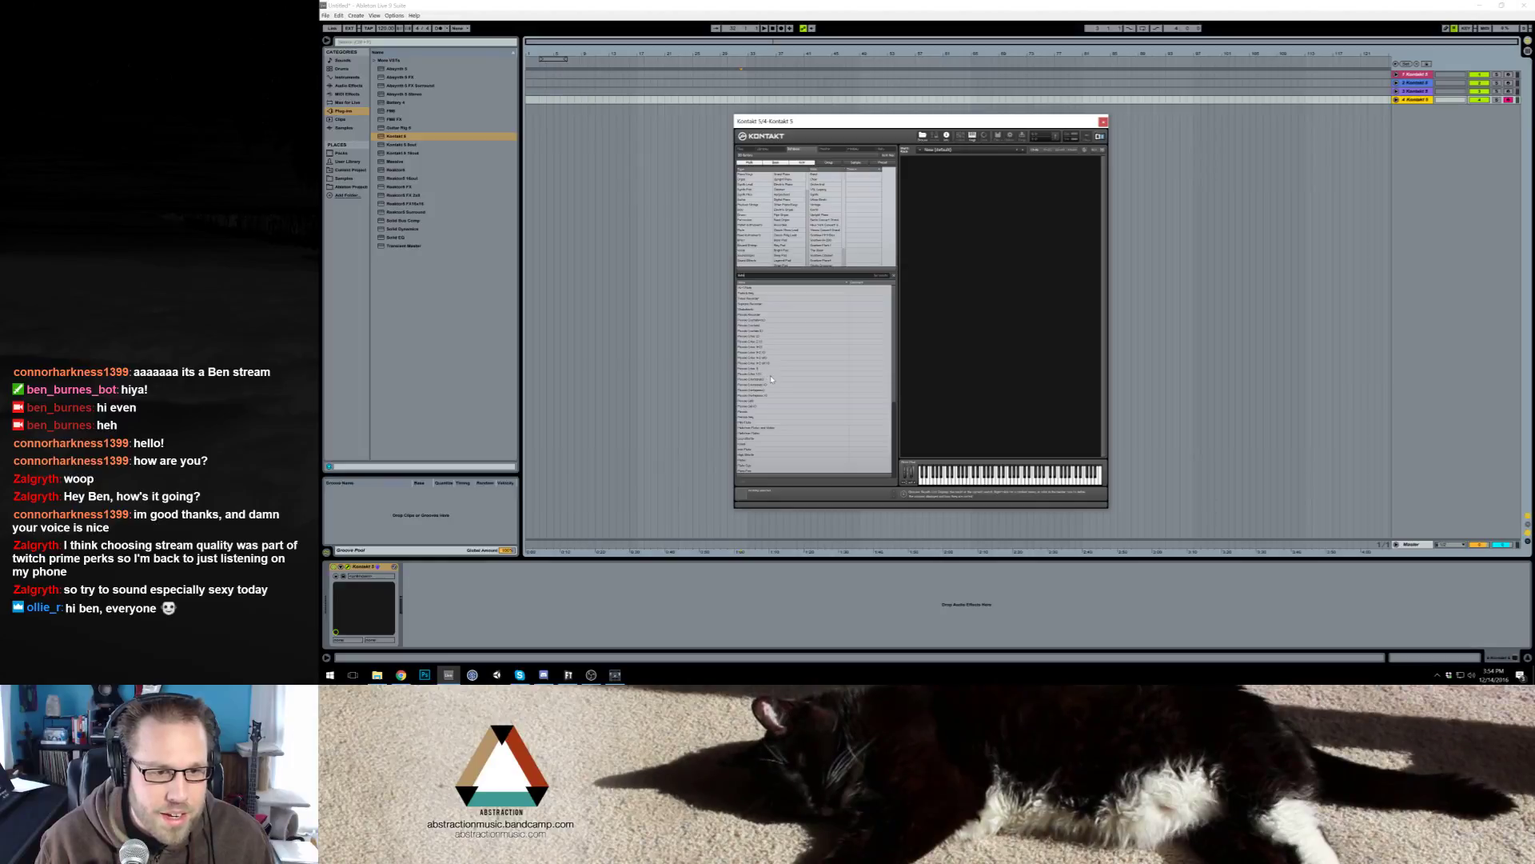
pyautogui.scroll(-2, 773, 380)
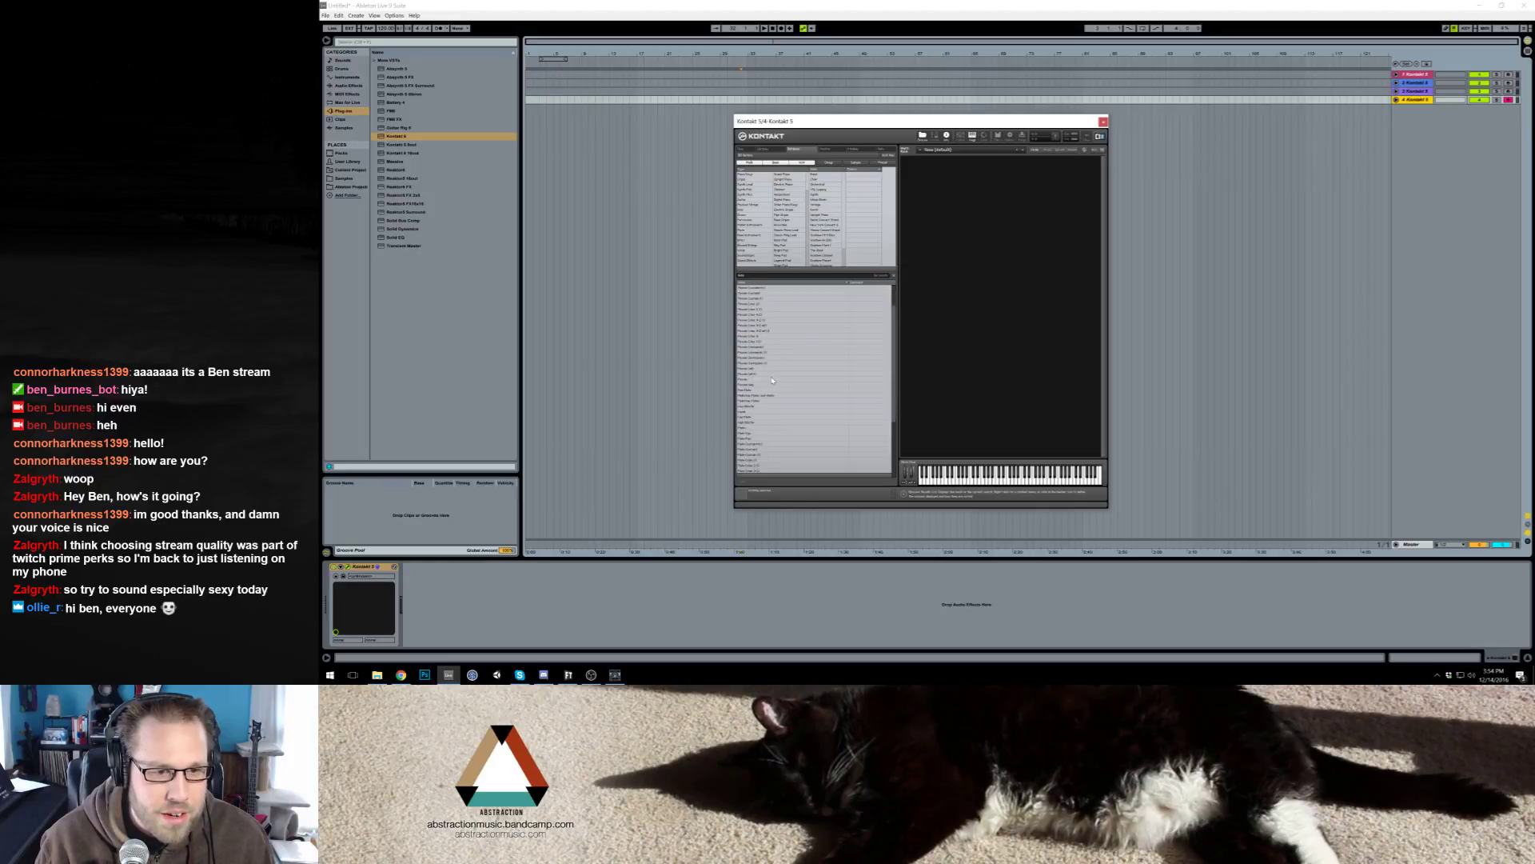
pyautogui.scroll(-5, 772, 380)
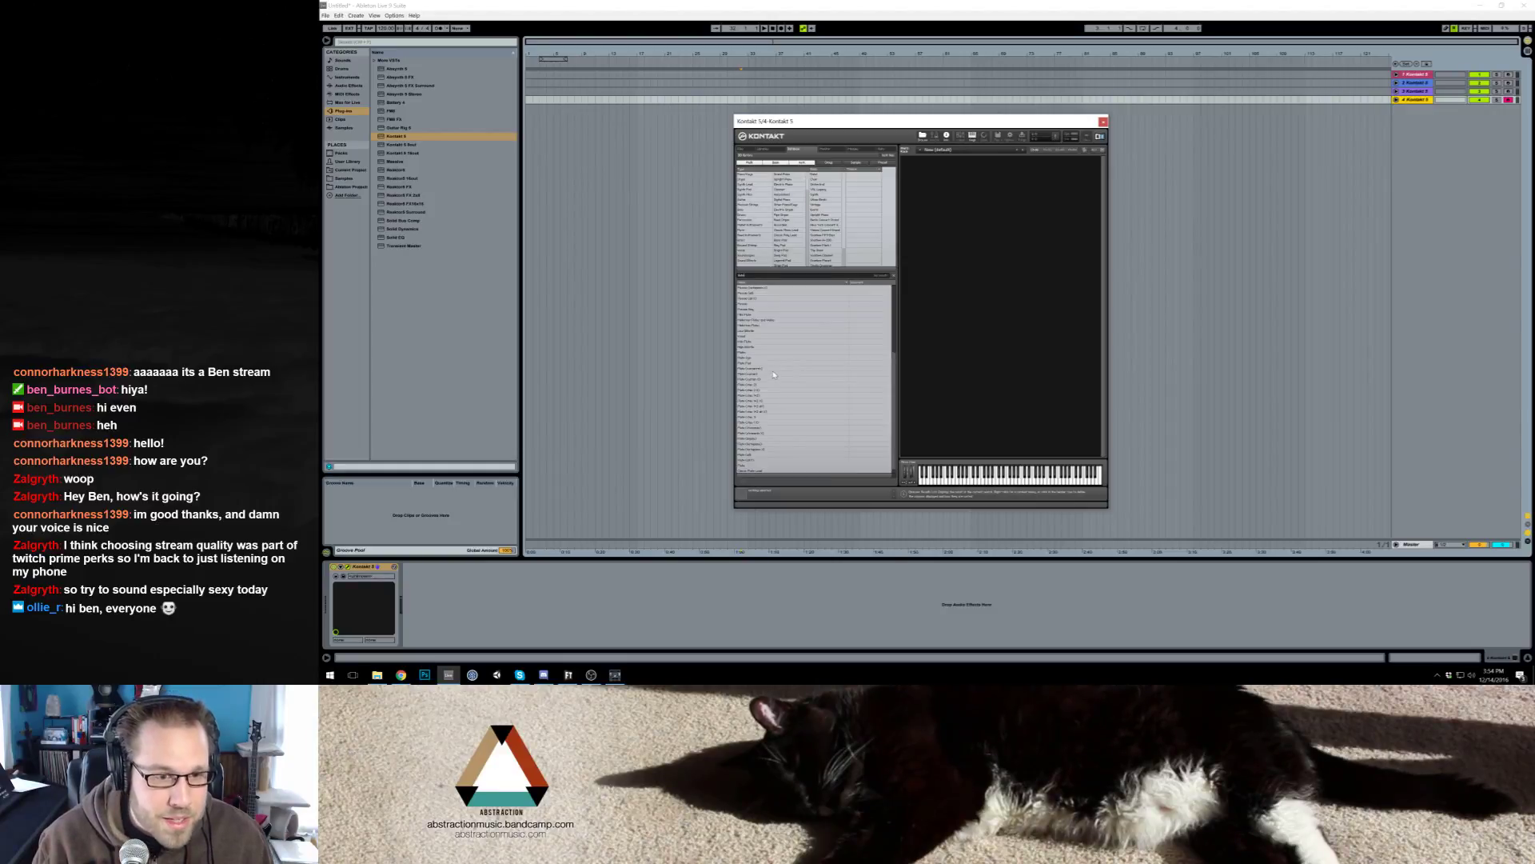
pyautogui.doubleClick(778, 369)
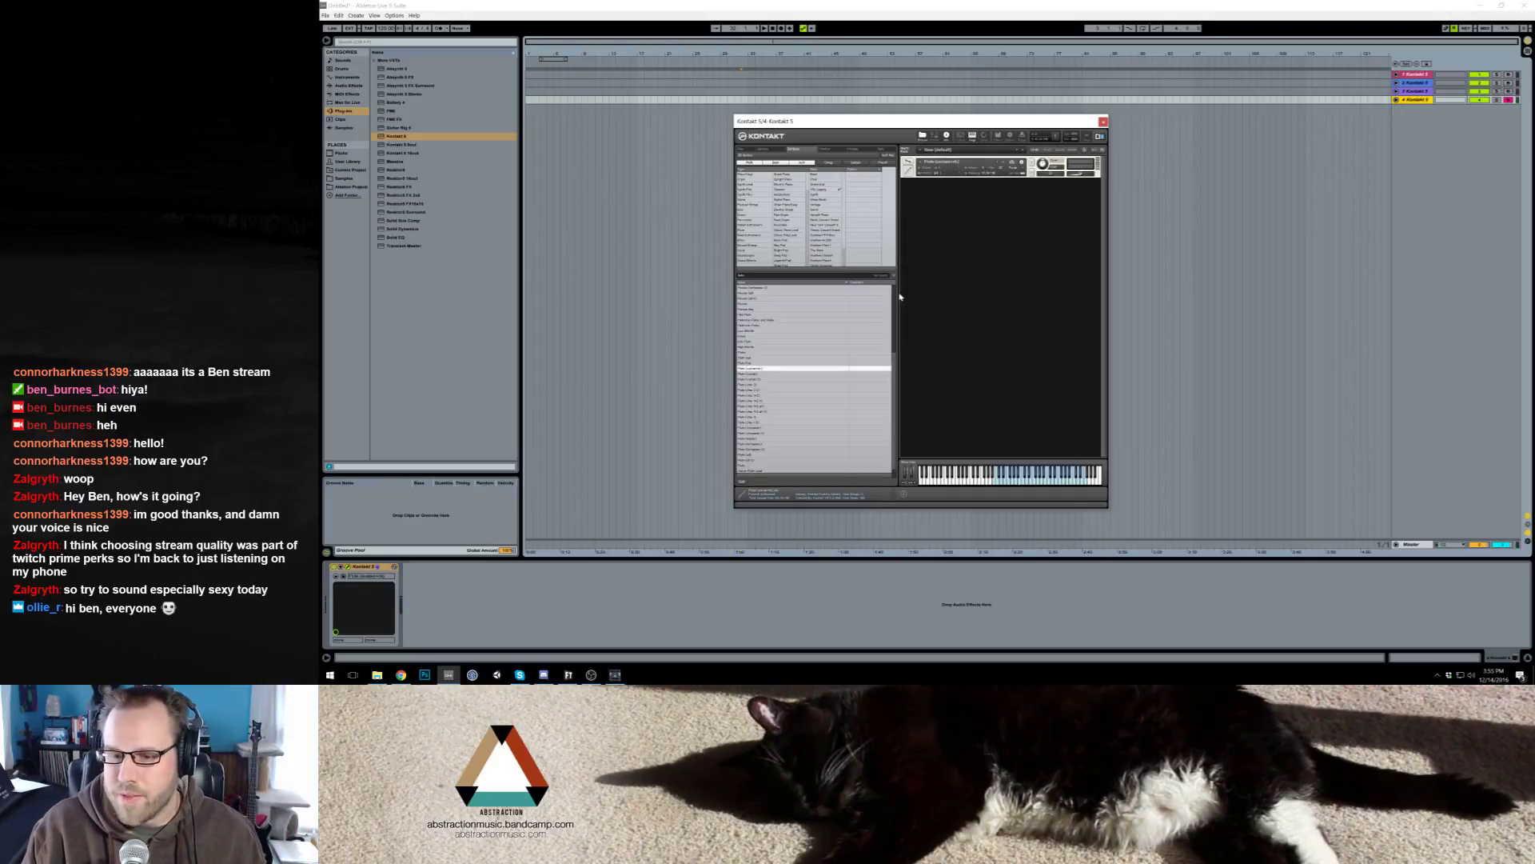
pyautogui.click(332, 677)
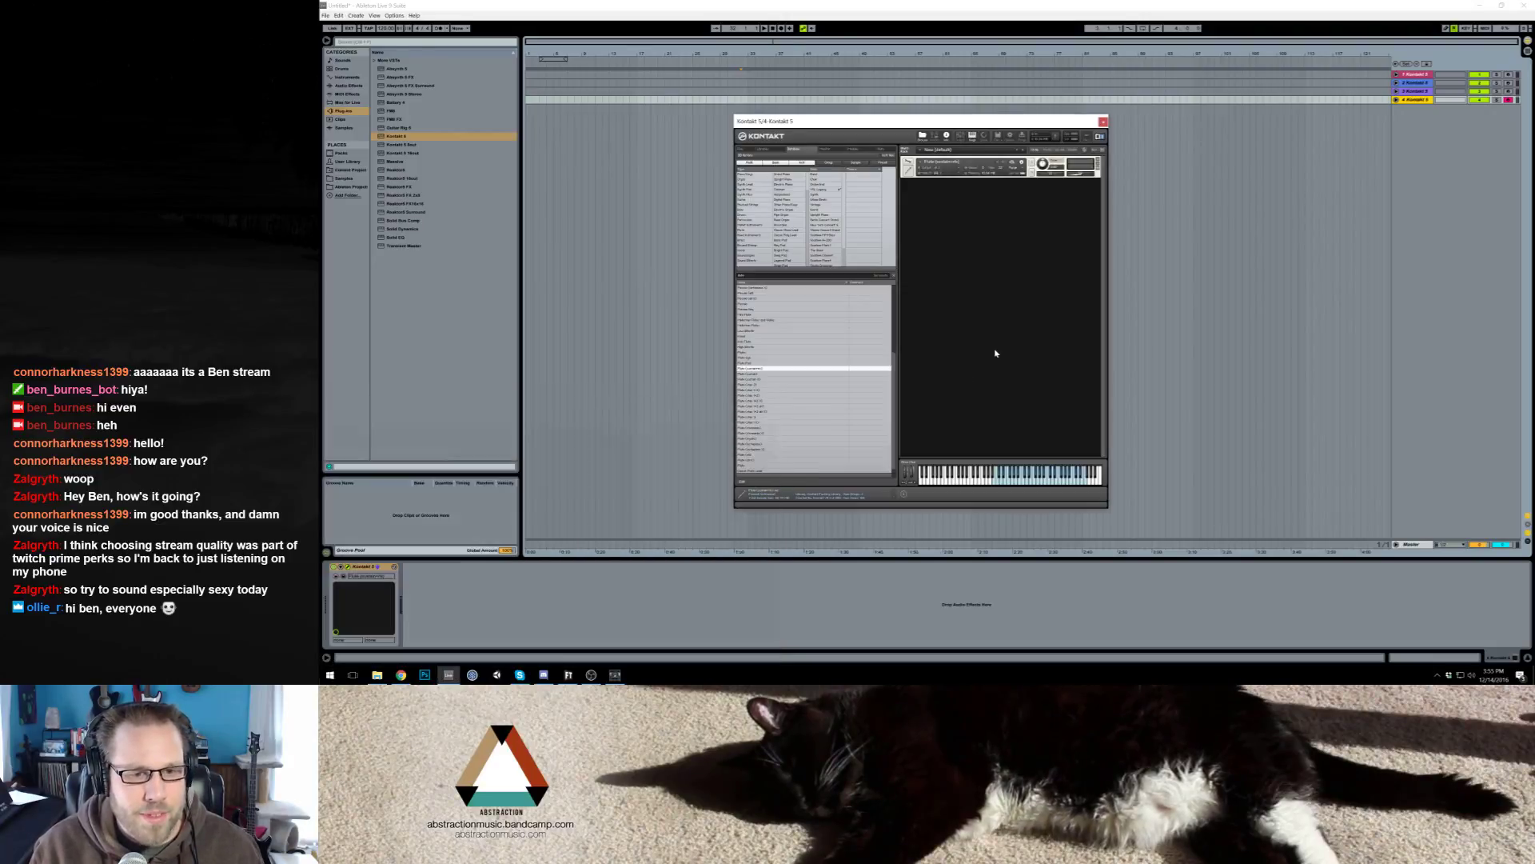
pyautogui.click(996, 352)
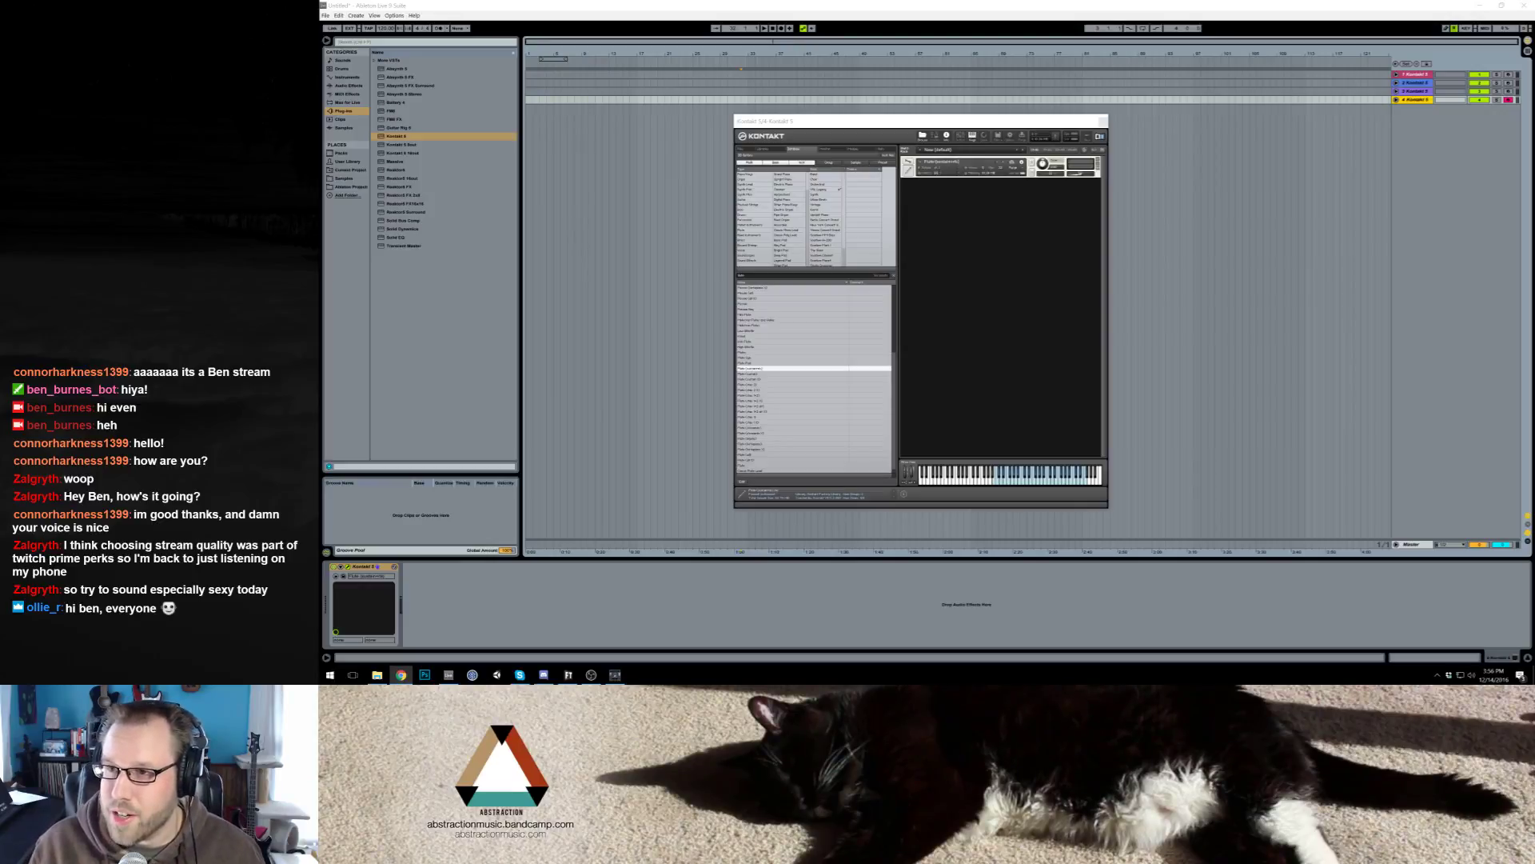
# Launch Firefox and open the bookmarked Google search for a countdown timer
pyautogui.click(329, 675)
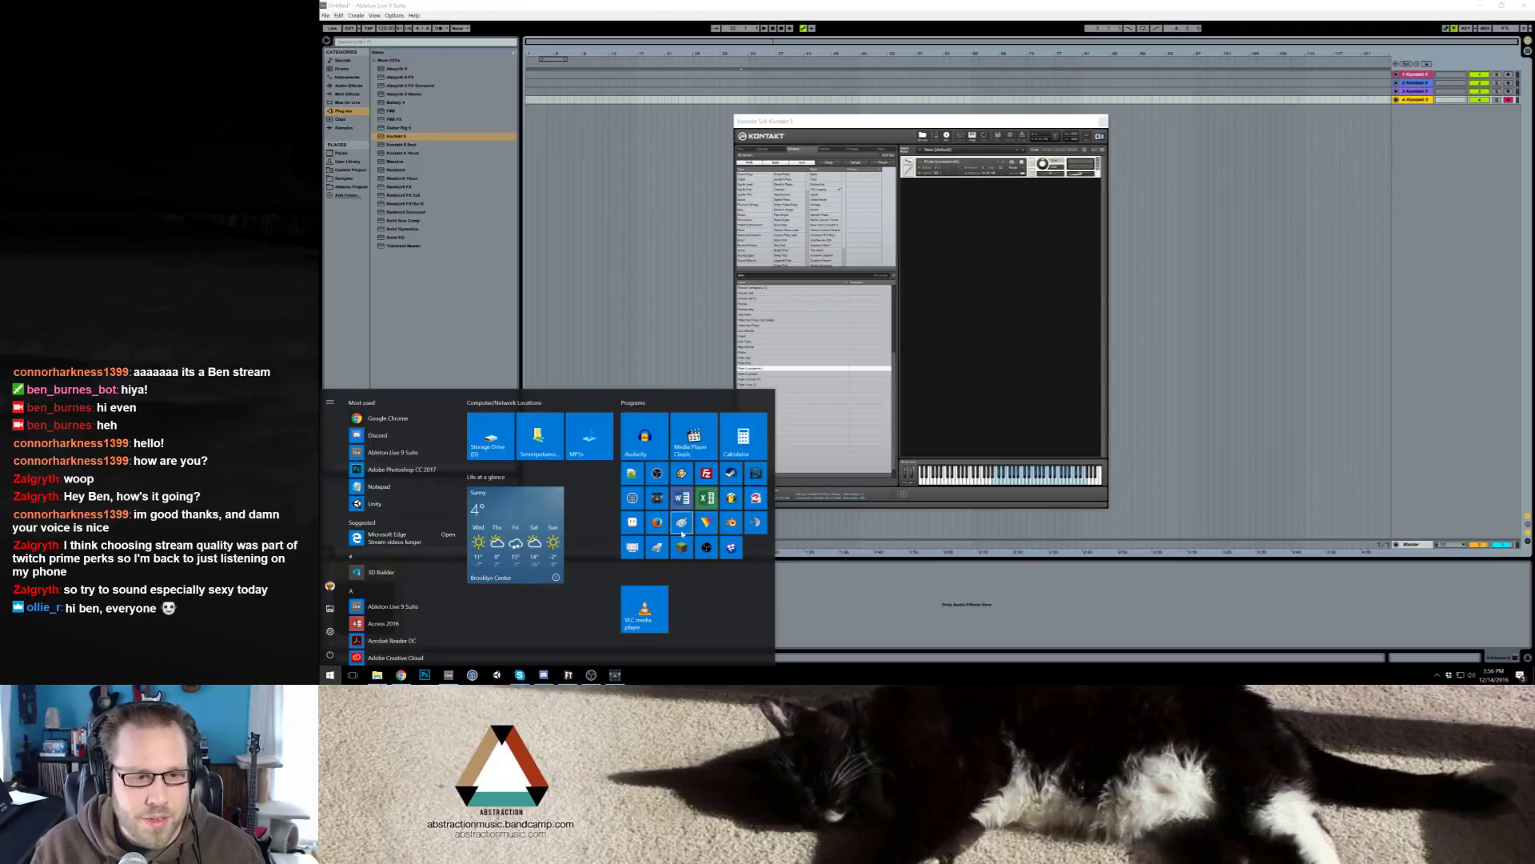
pyautogui.press('Escape')
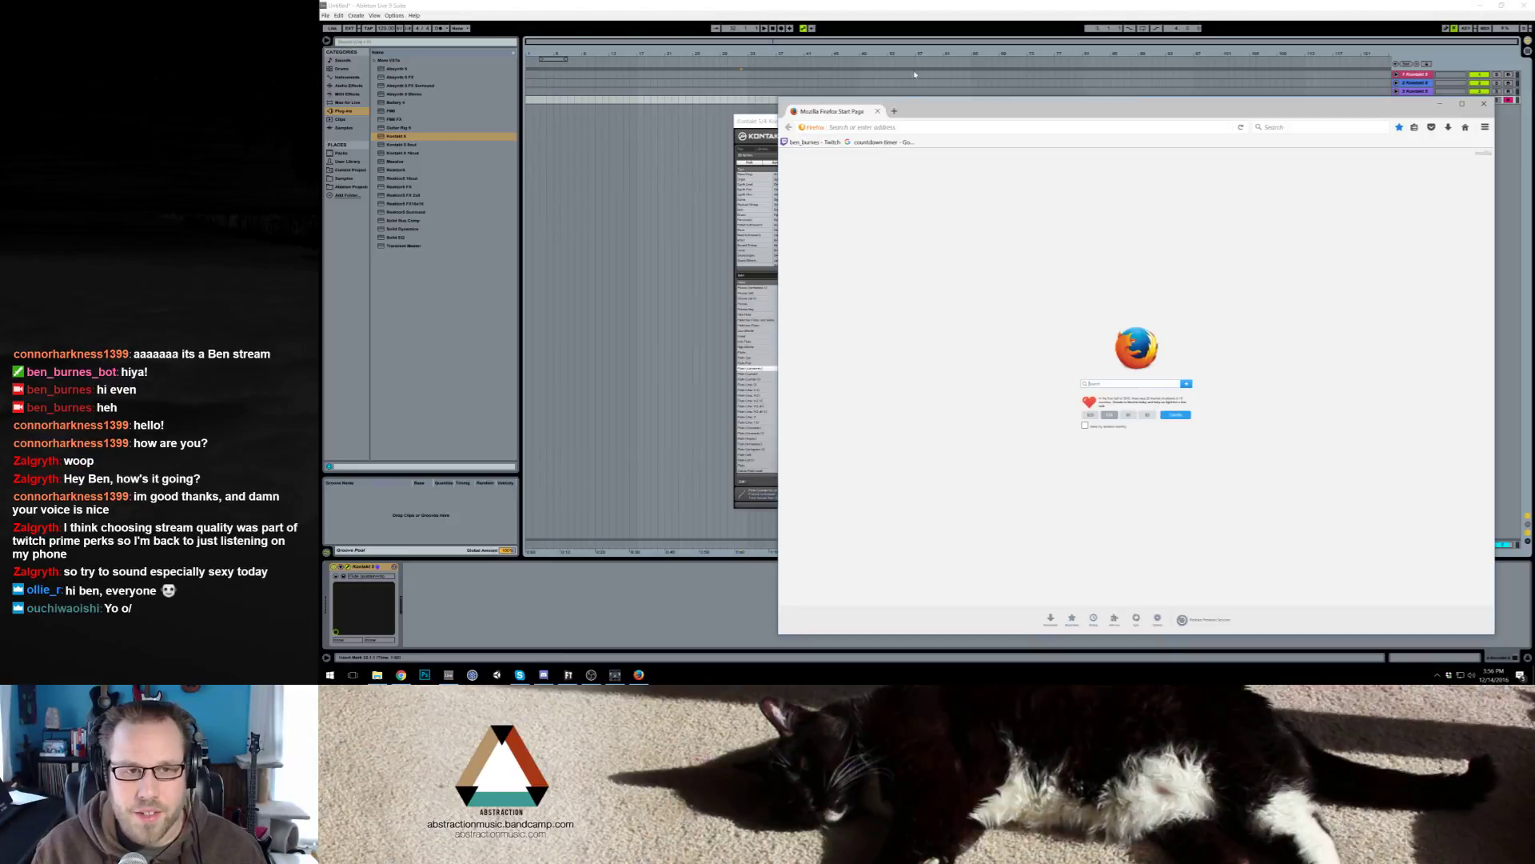
pyautogui.click(880, 141)
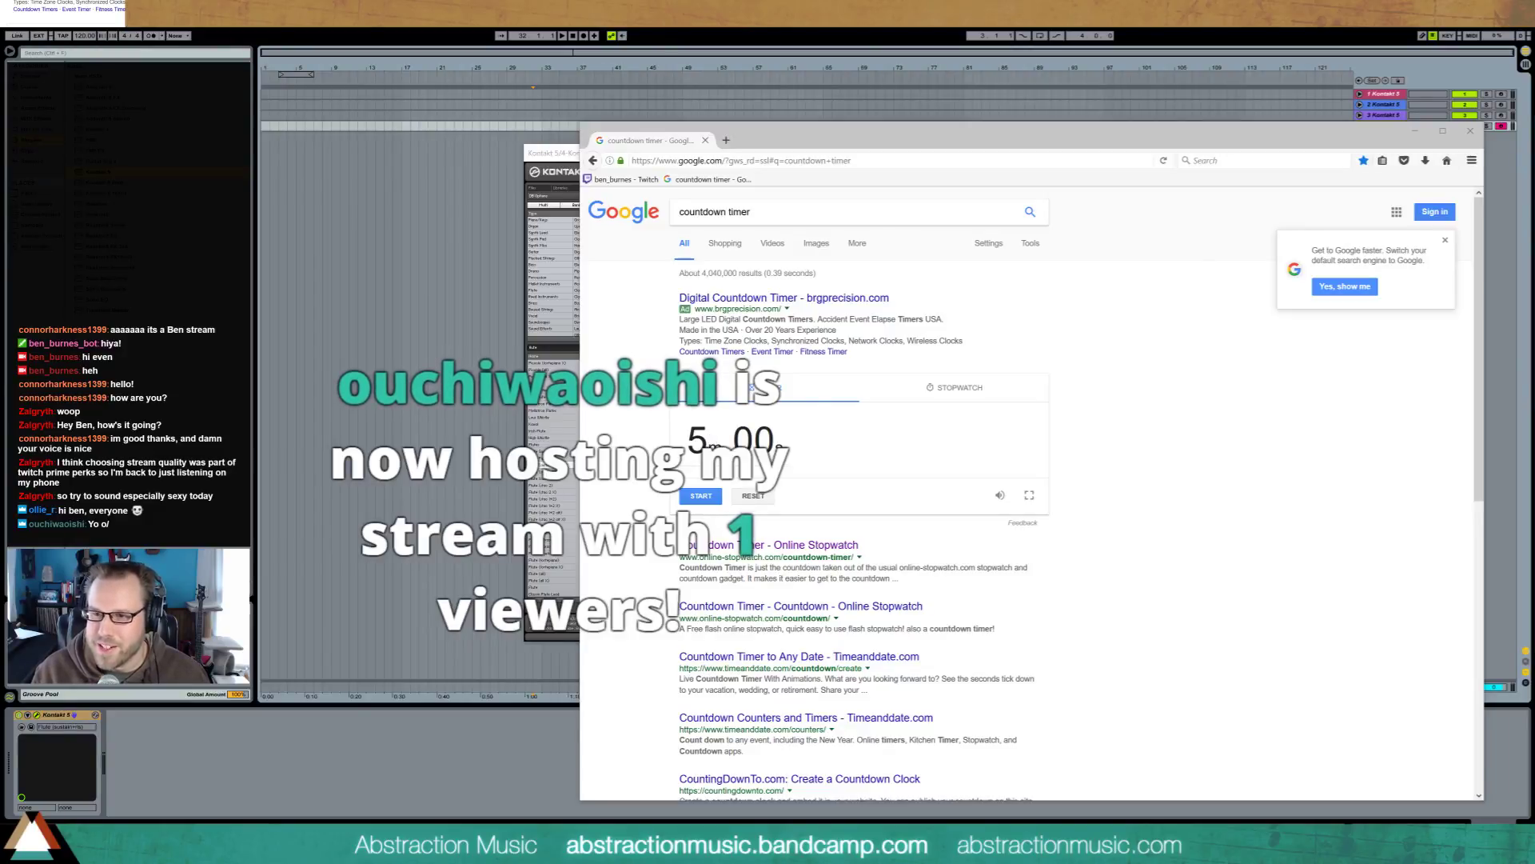
# Set the countdown timer to 2 hours, 00 minutes and 00 seconds
pyautogui.click(718, 445)
pyautogui.write('20000')
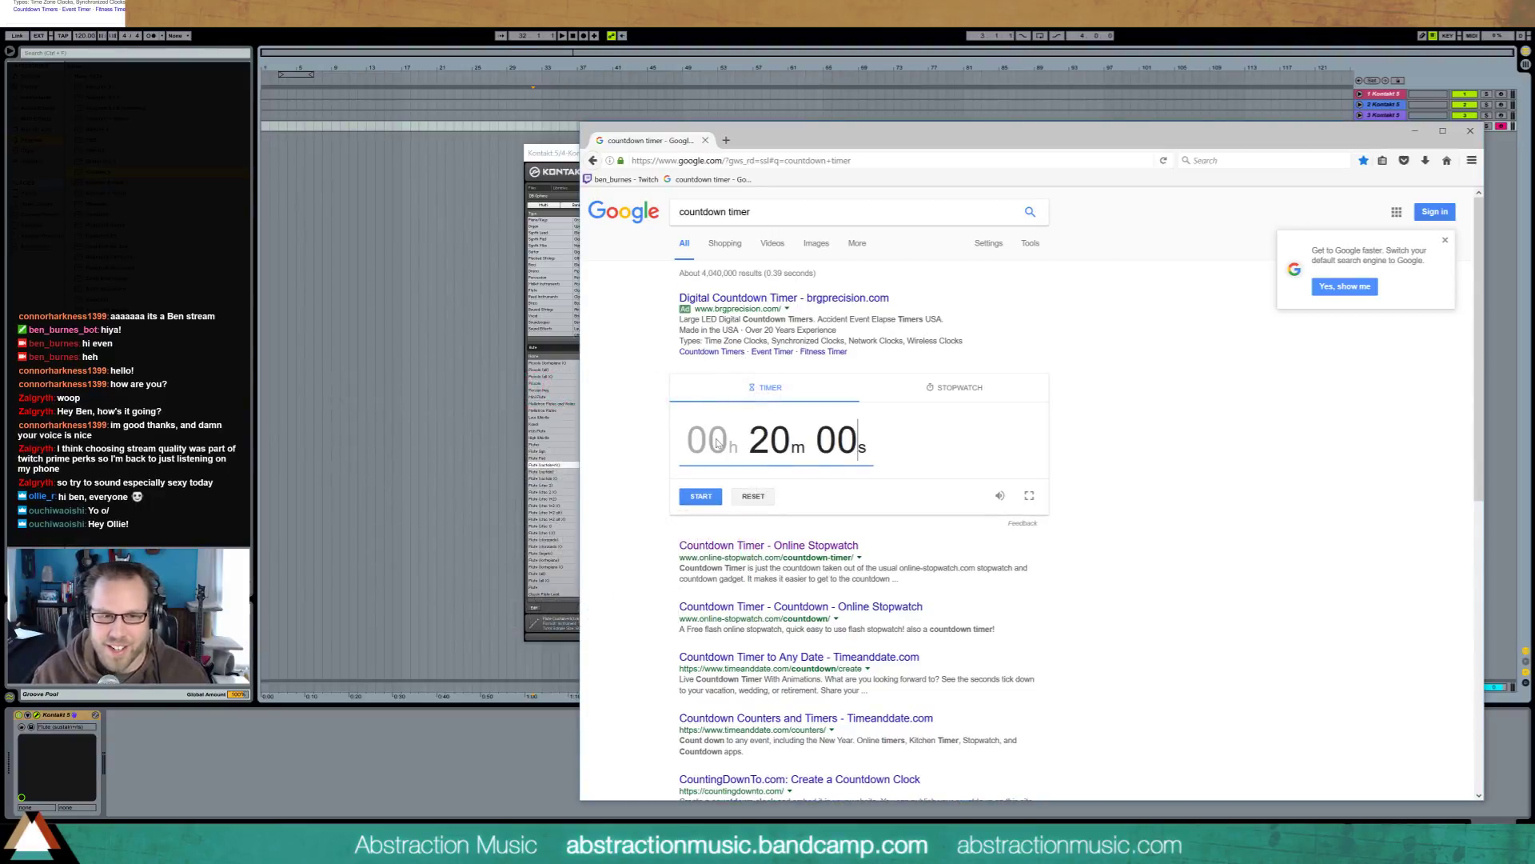
pyautogui.click(635, 427)
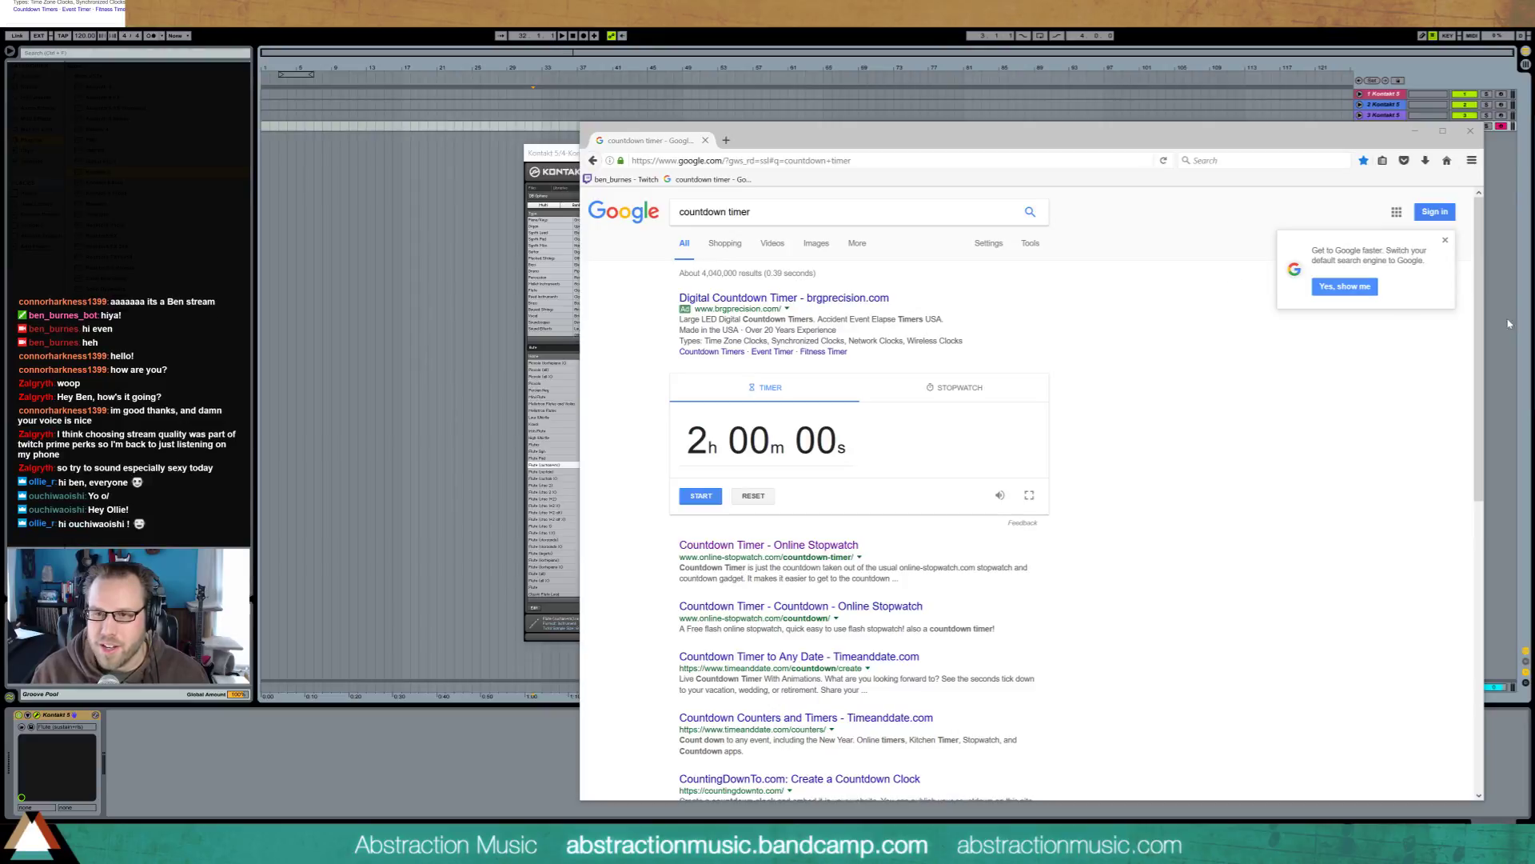
# Position the browser page so the timer digits fit the stream overlay's capture area, and minimize the browser
pyautogui.moveTo(1480, 297); pyautogui.dragTo(1483, 341)
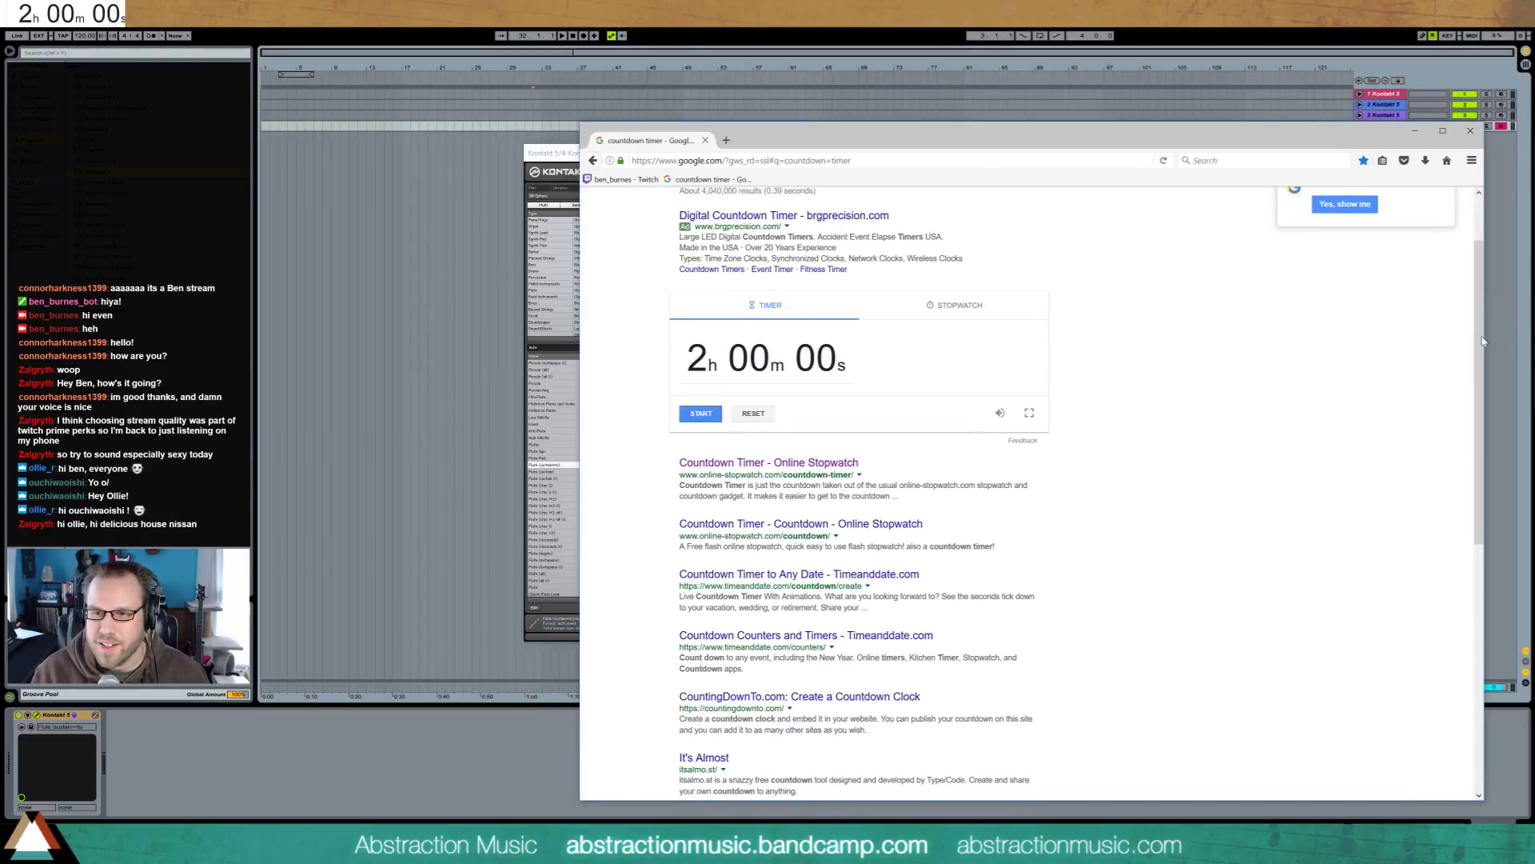
pyautogui.moveTo(1056, 143); pyautogui.dragTo(1037, 144)
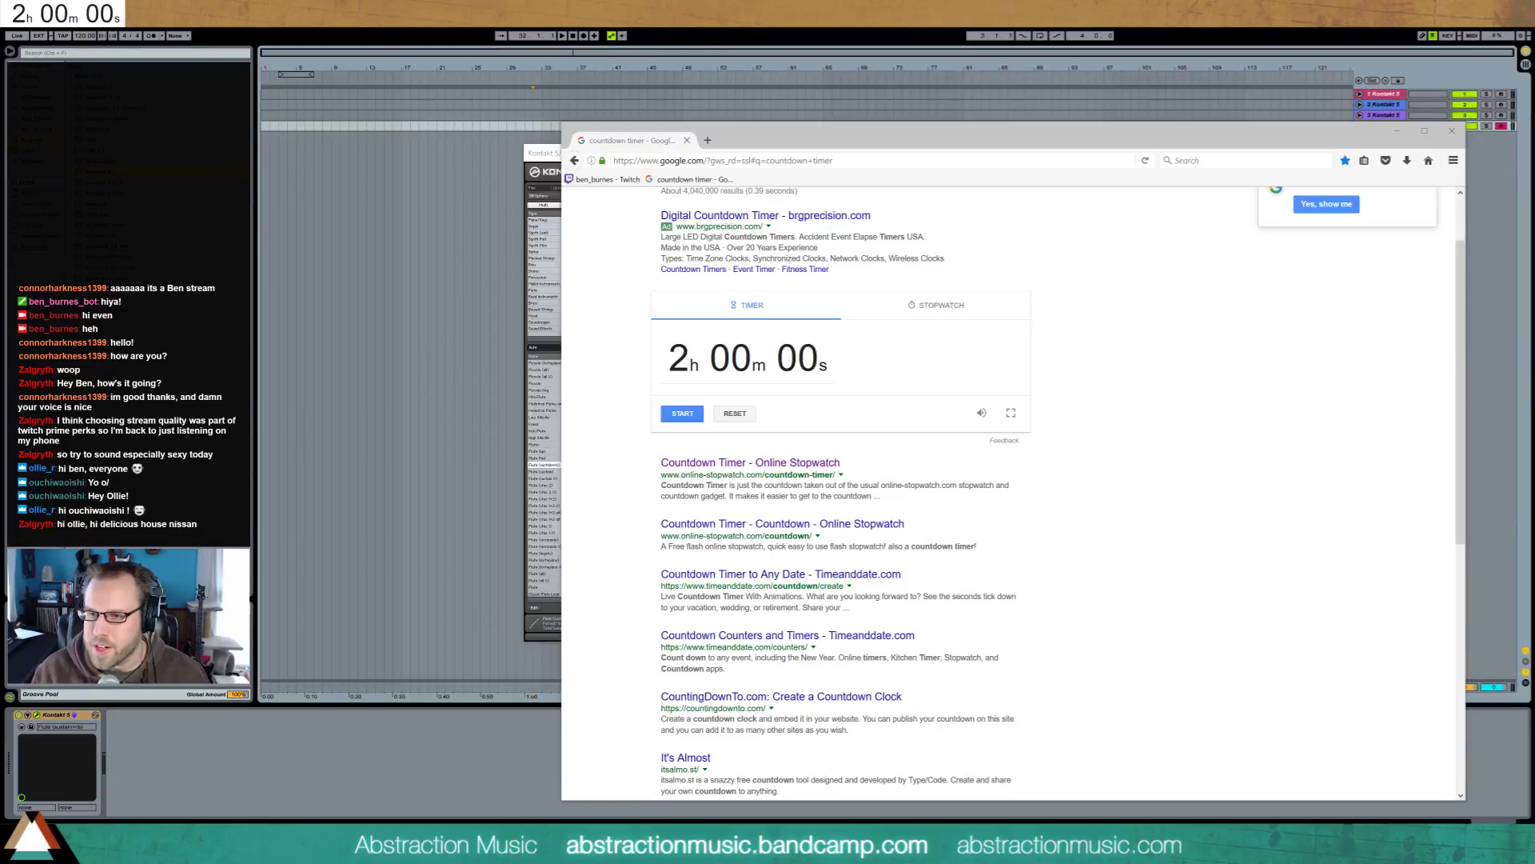
pyautogui.click(1398, 132)
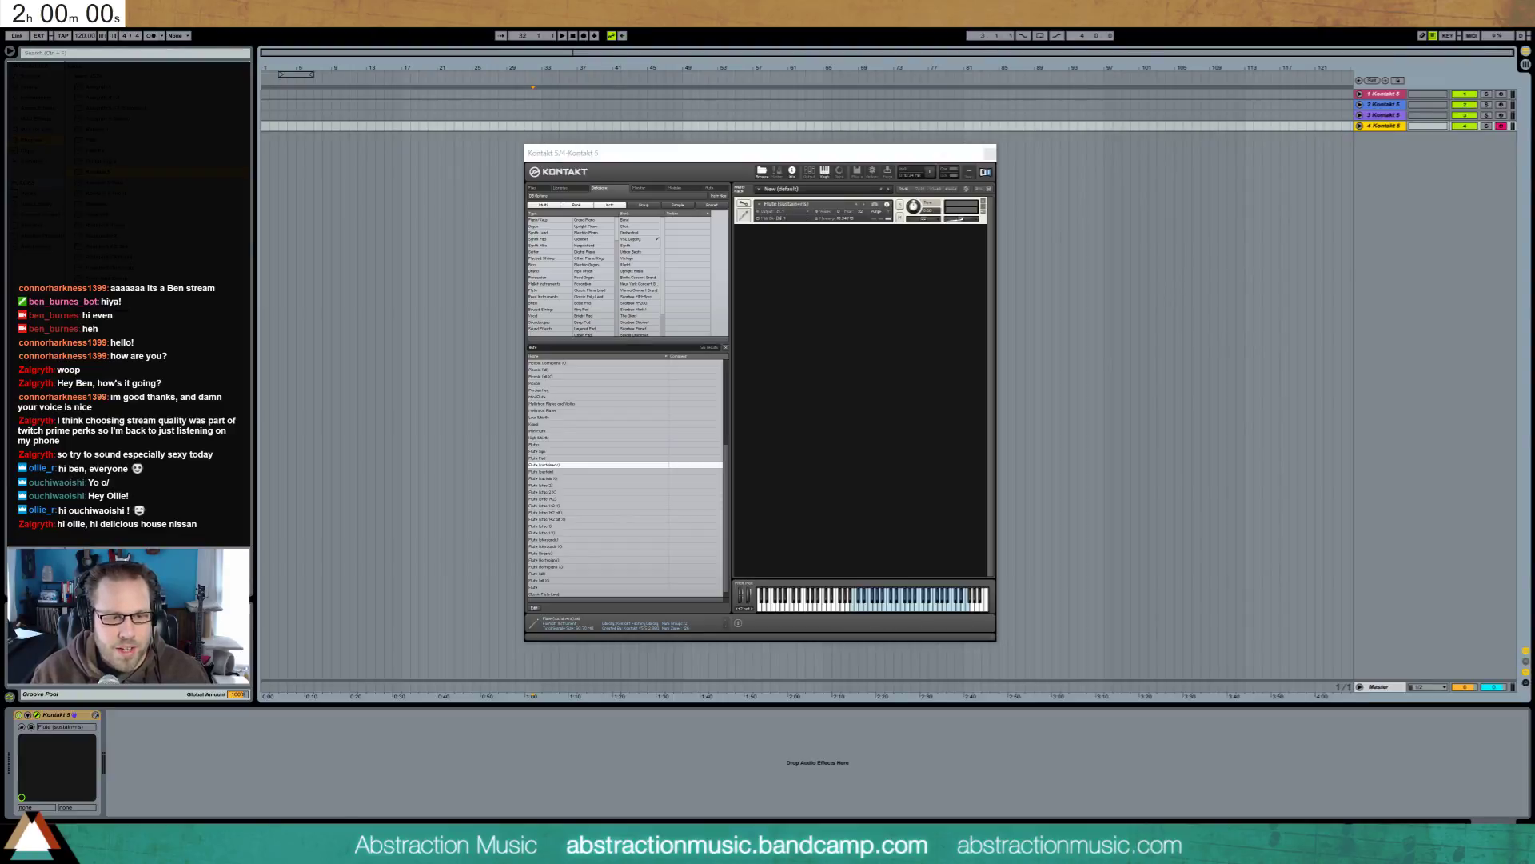
# Switch to the FamiTracker song and place the cursor on row 00 of the Pulse 1 channel
pyautogui.hotkey('alt', 'Tab')
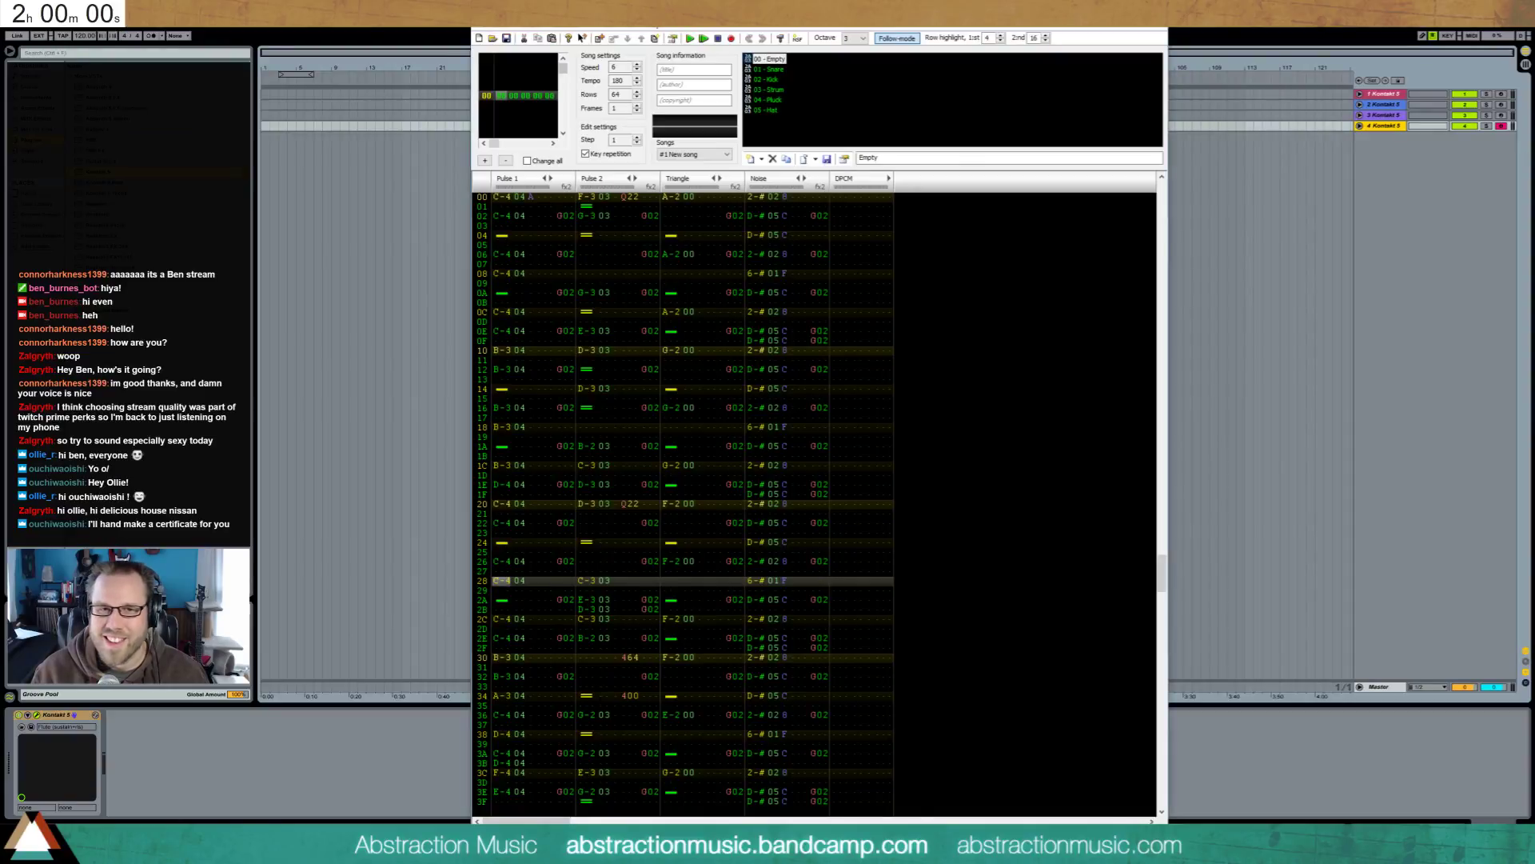
pyautogui.click(502, 206)
pyautogui.click(497, 199)
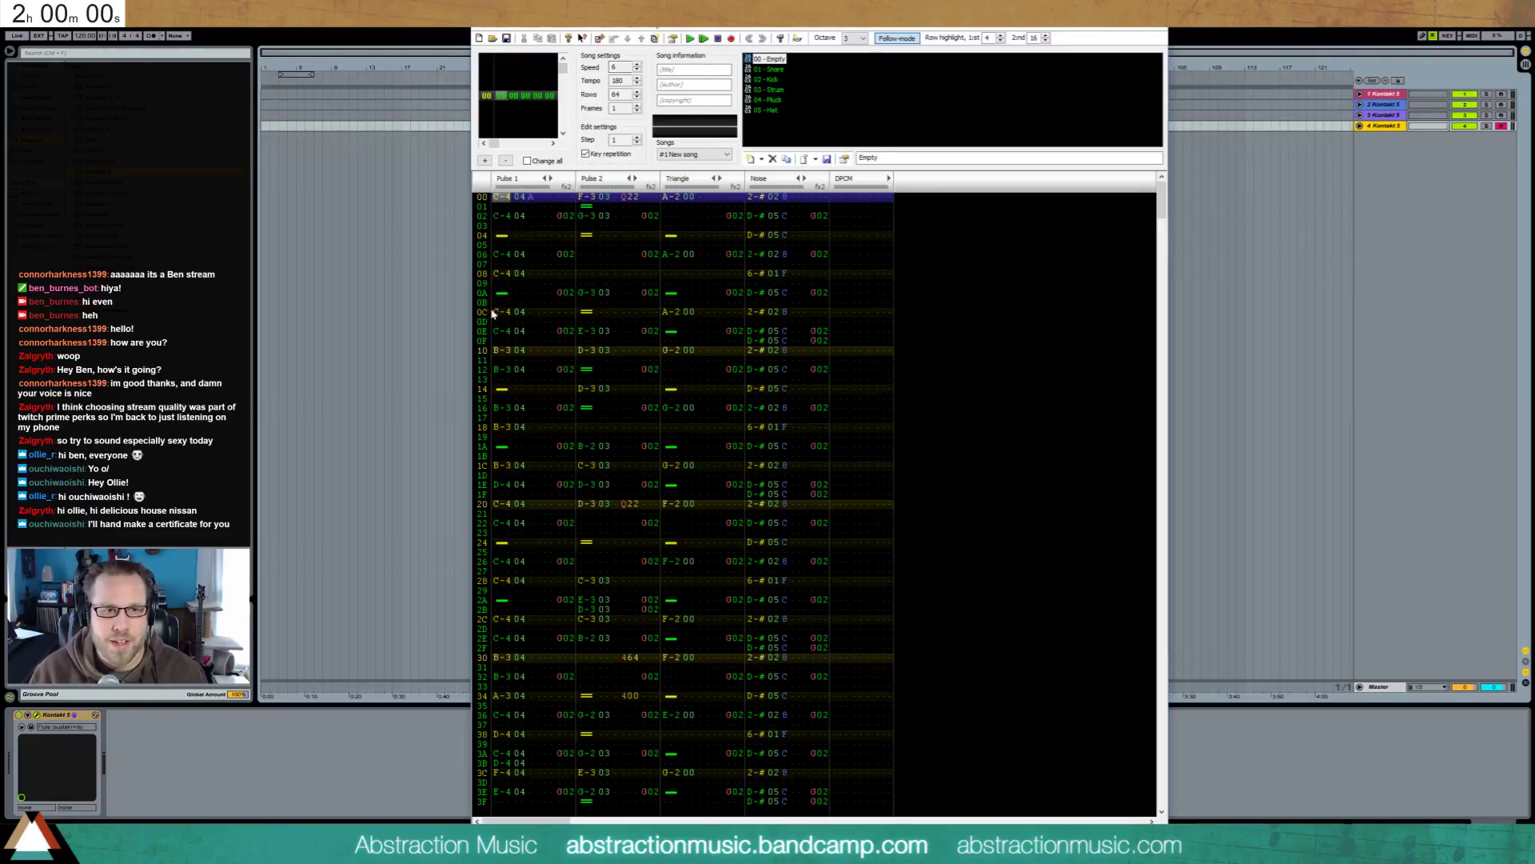
# Play the FamiTracker song, stop playback and close FamiTracker
pyautogui.click(691, 40)
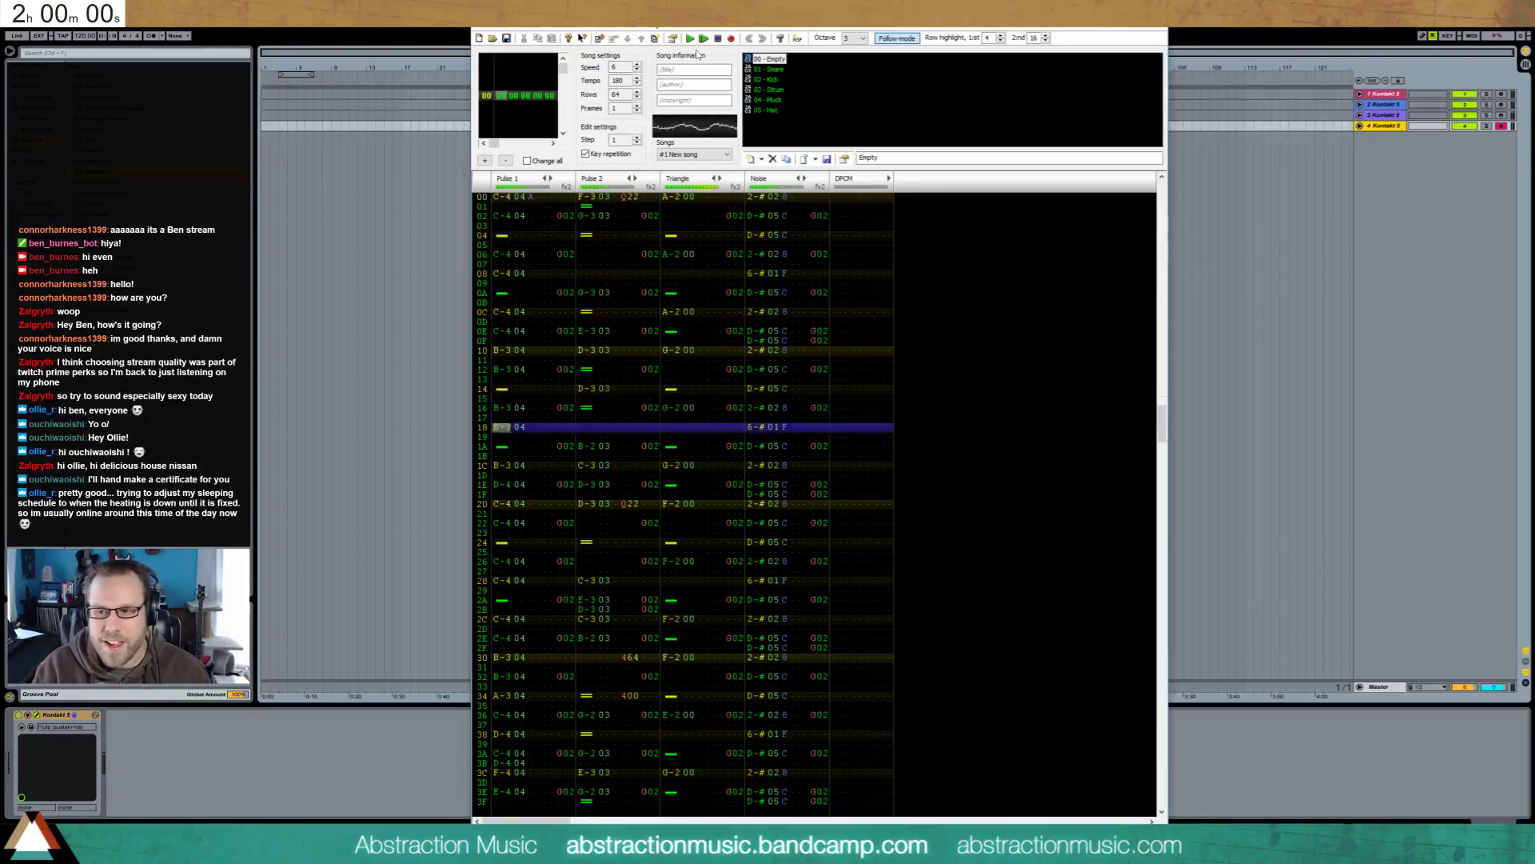
pyautogui.press('Return')
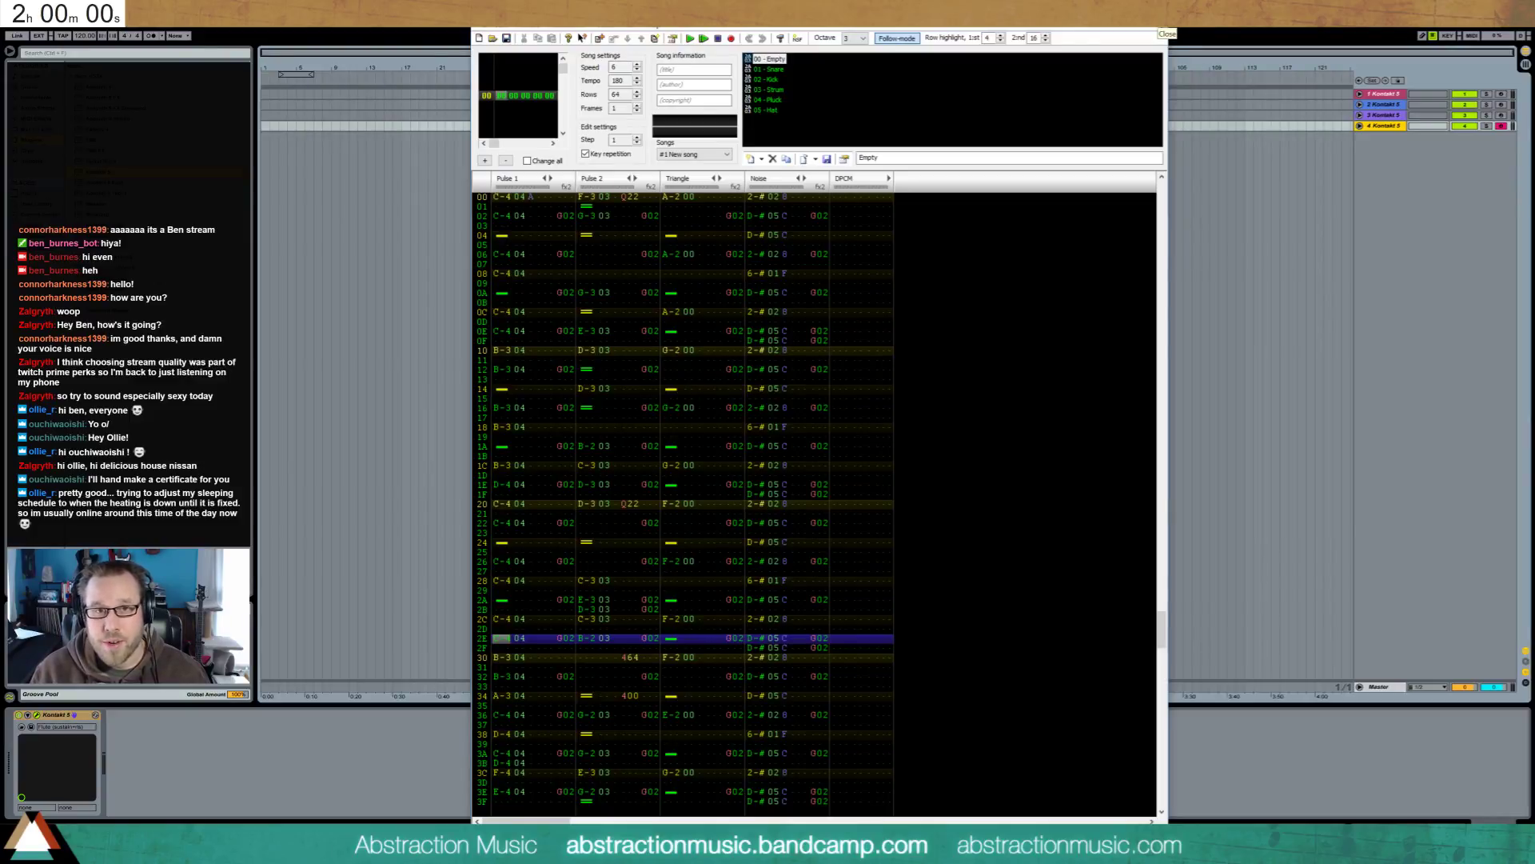
pyautogui.click(1160, 31)
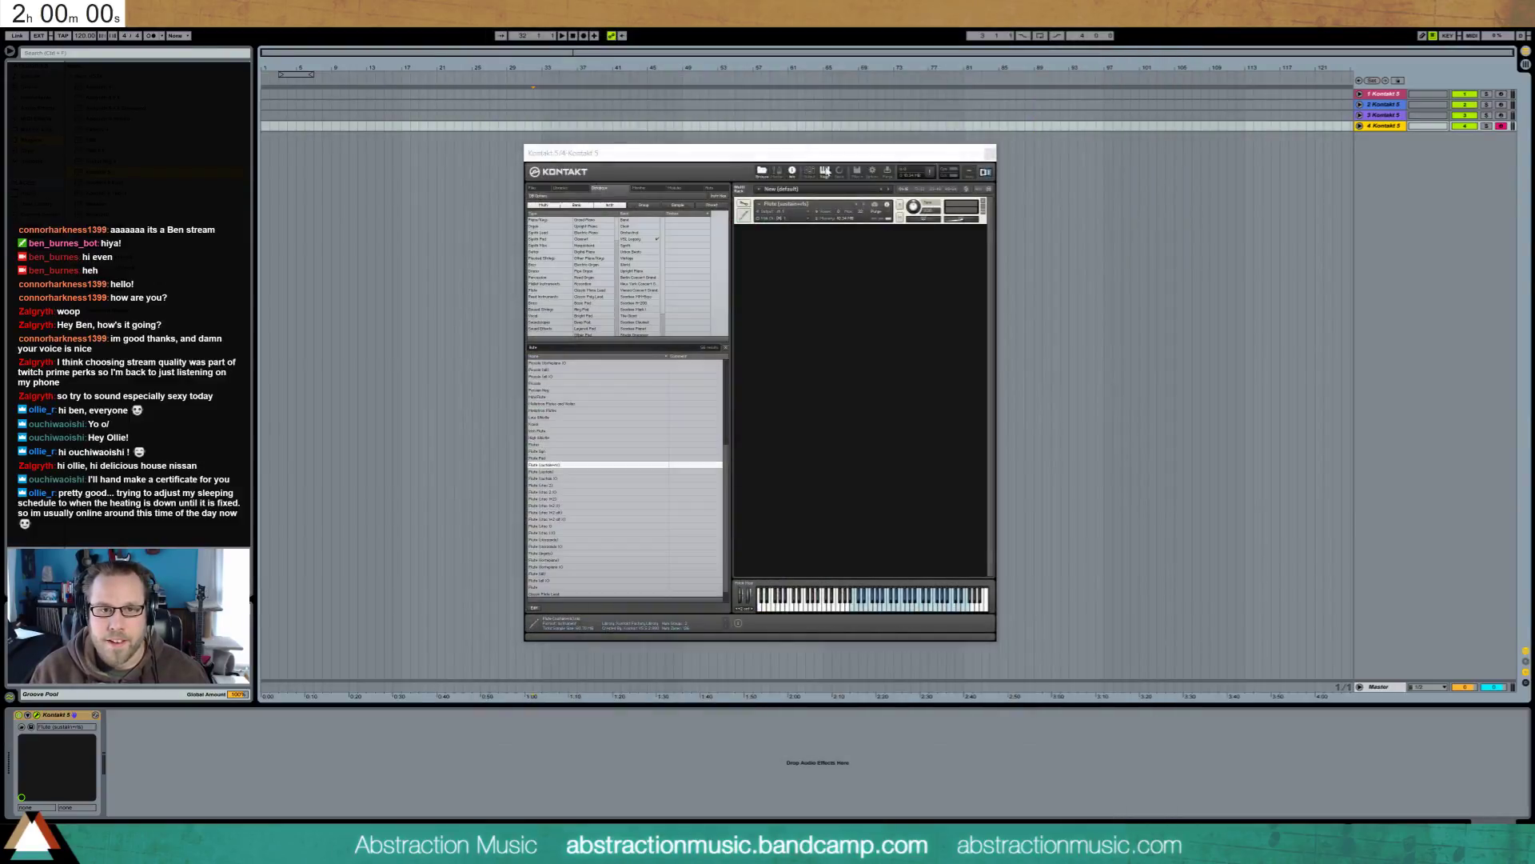
# Close the Kontakt window, and rename the fourth track Flute and the third track Whistle
pyautogui.click(990, 153)
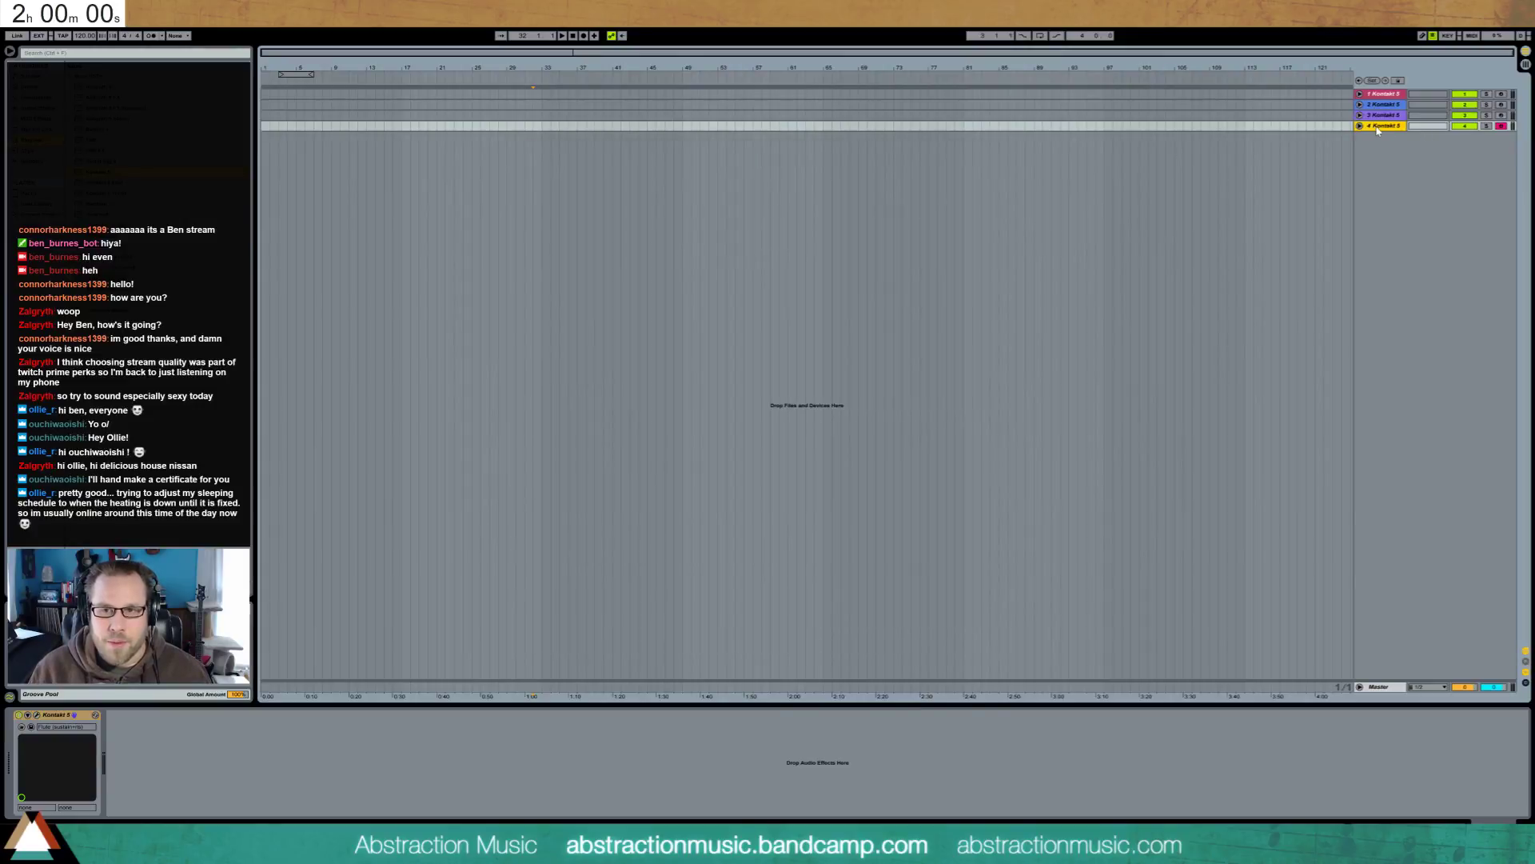
pyautogui.hotkey('ctrl', 'r')
pyautogui.write('Flute')
pyautogui.press('Return')
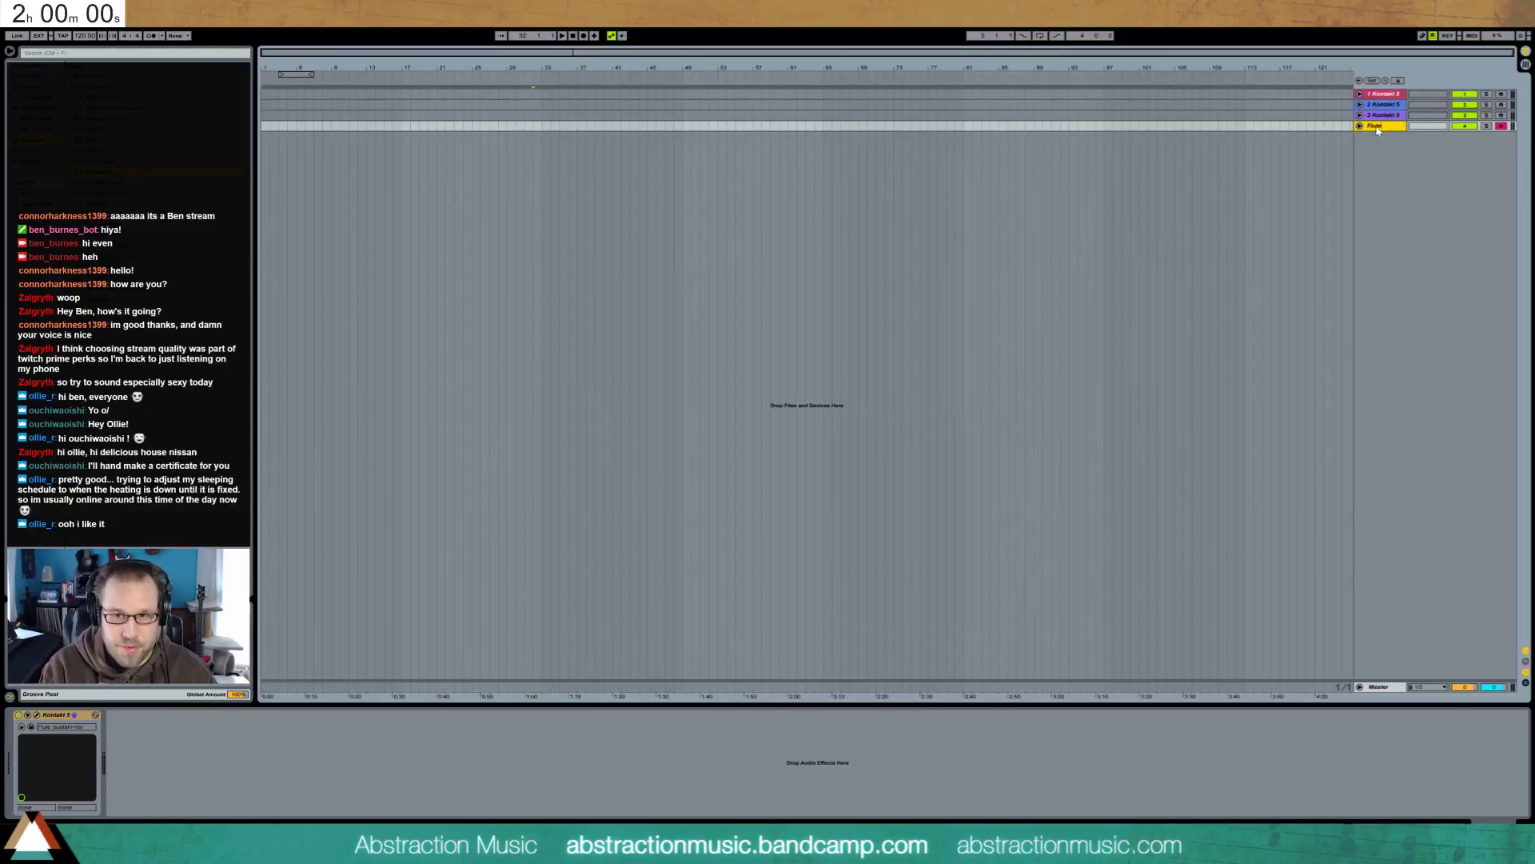
pyautogui.click(1379, 116)
pyautogui.hotkey('ctrl', 'r')
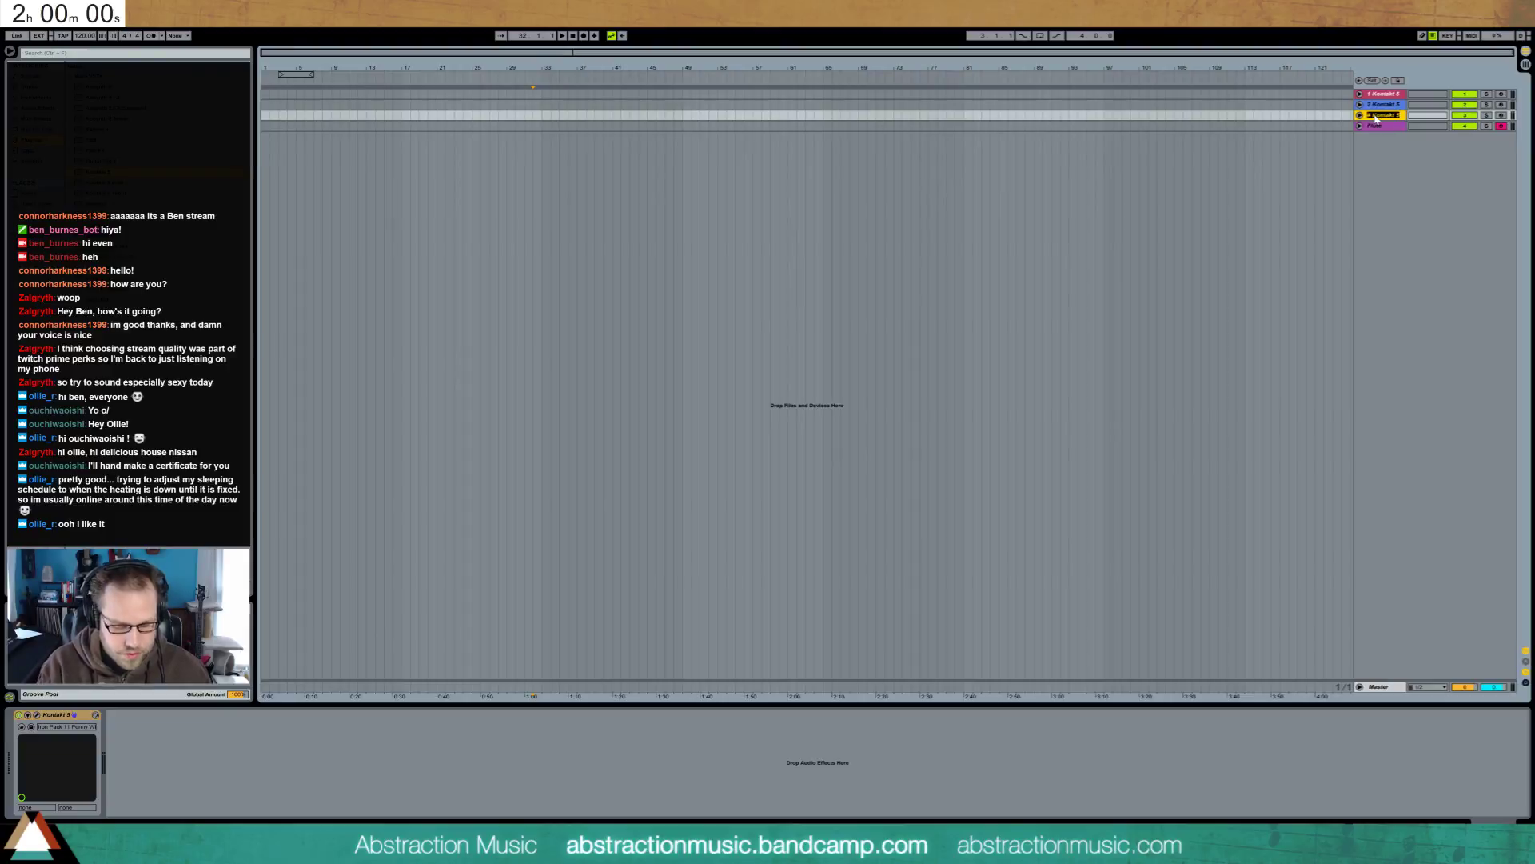
pyautogui.write('Whistle')
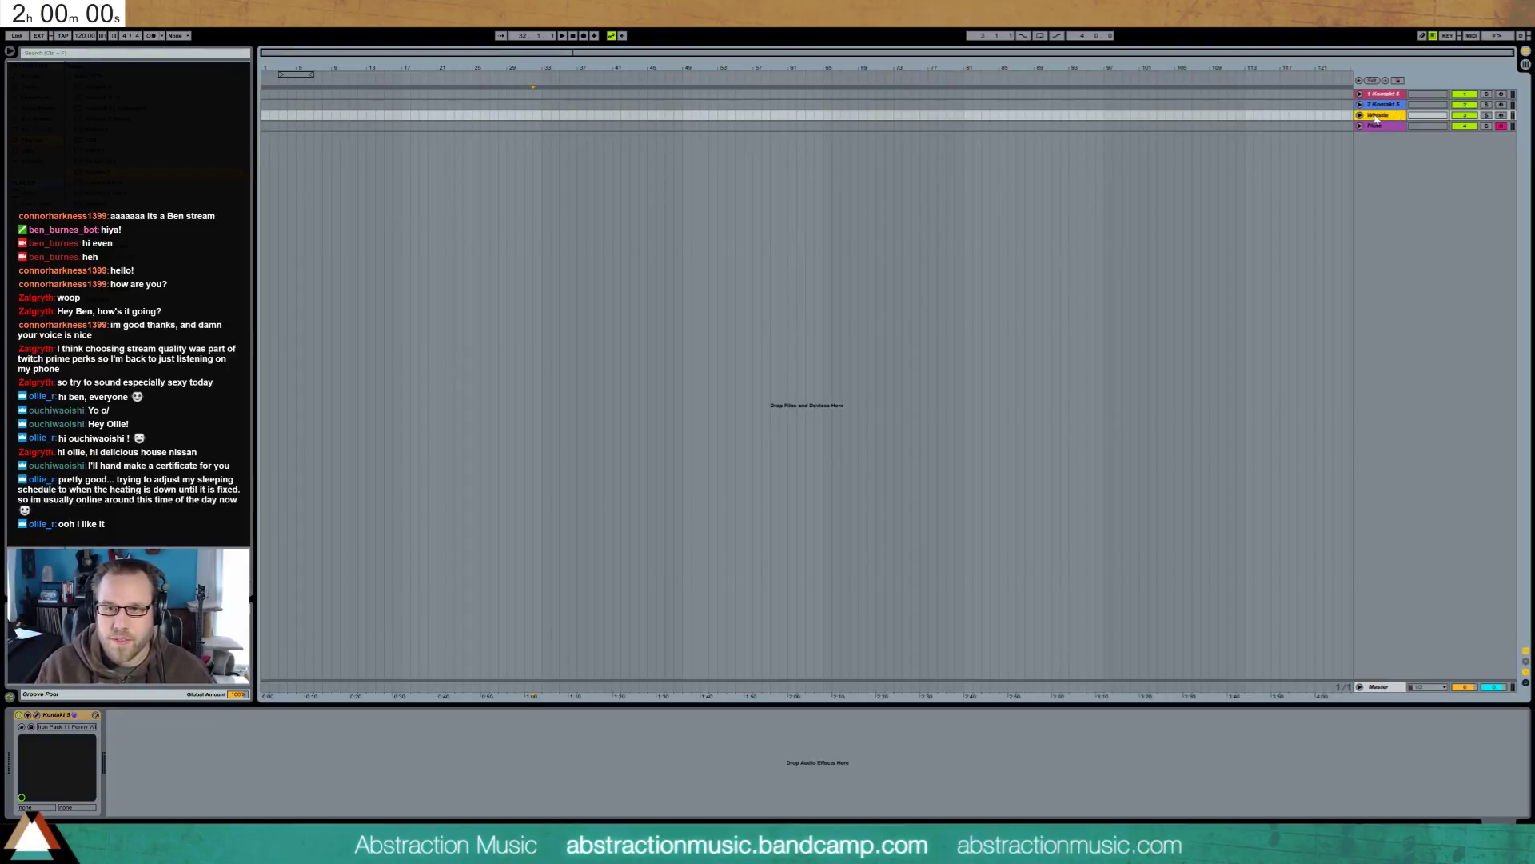
# Unfold the second Kontakt track, rename it String(Sus) and duplicate it
pyautogui.click(1360, 105)
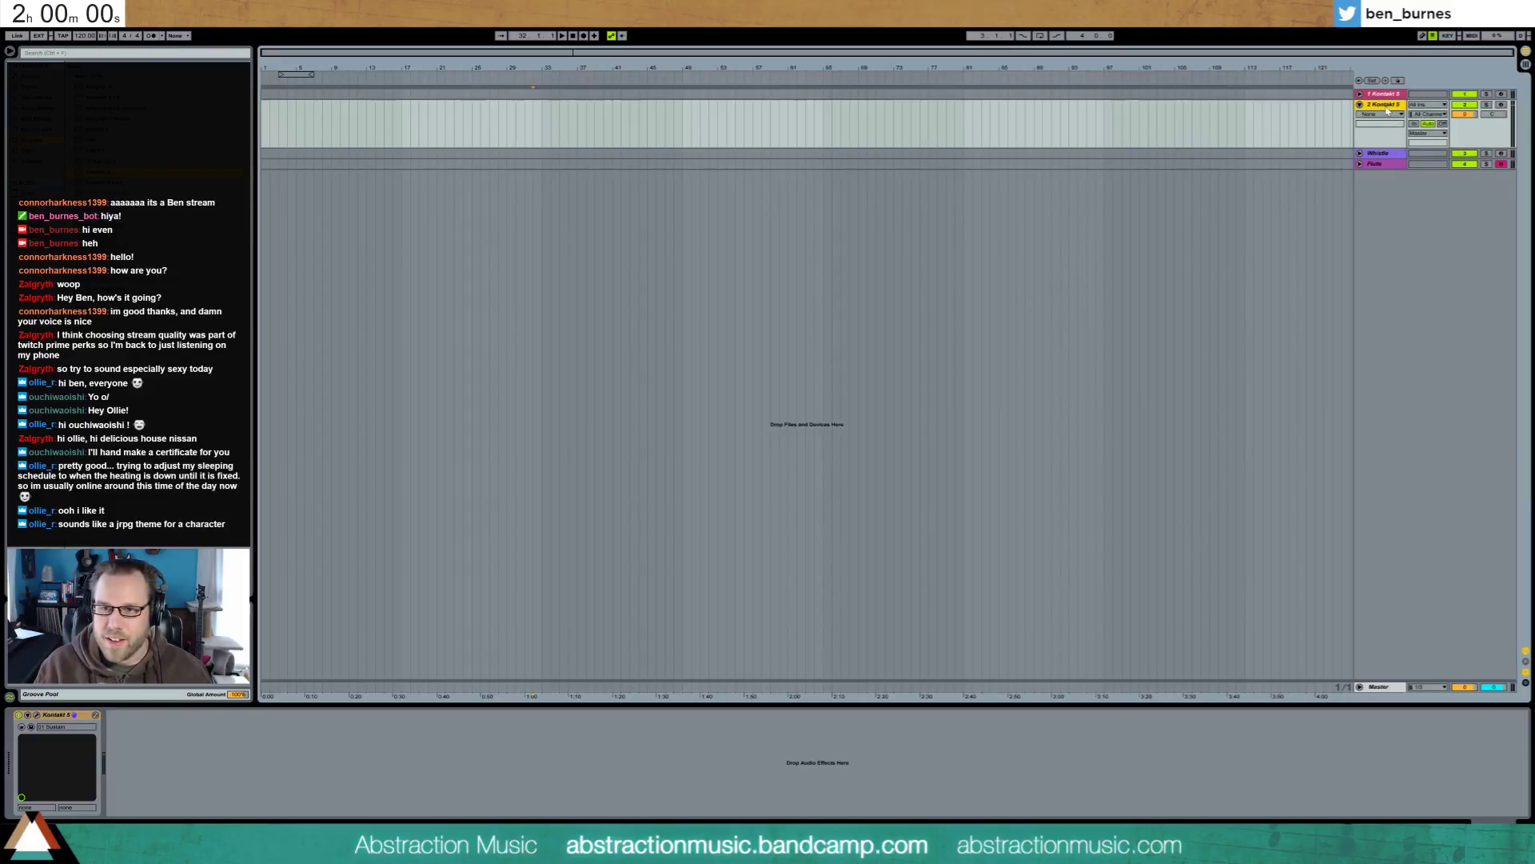
pyautogui.hotkey('ctrl', 'r')
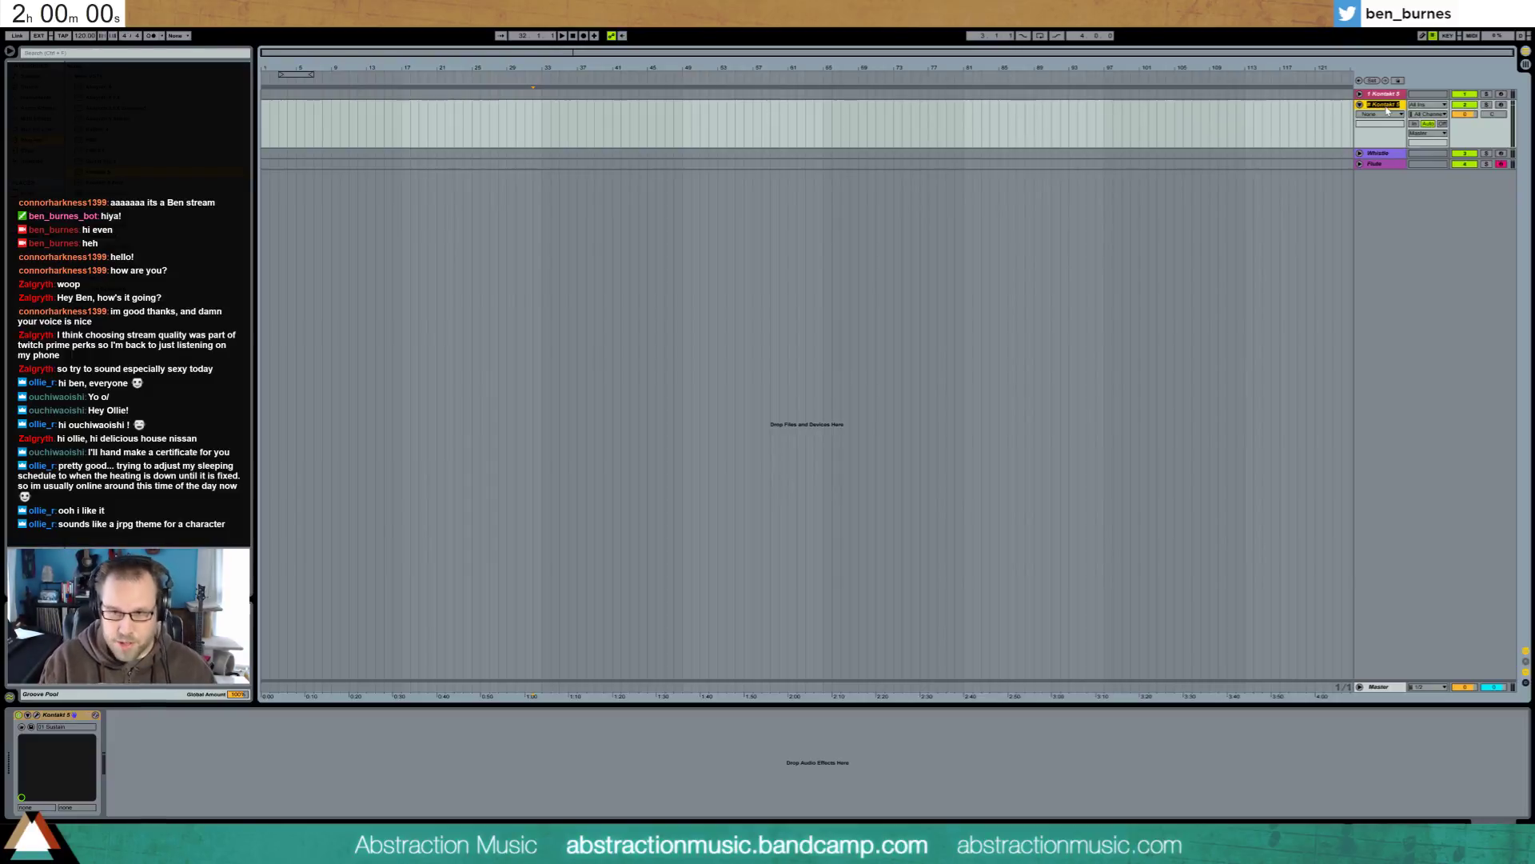
pyautogui.write('String(Sus')
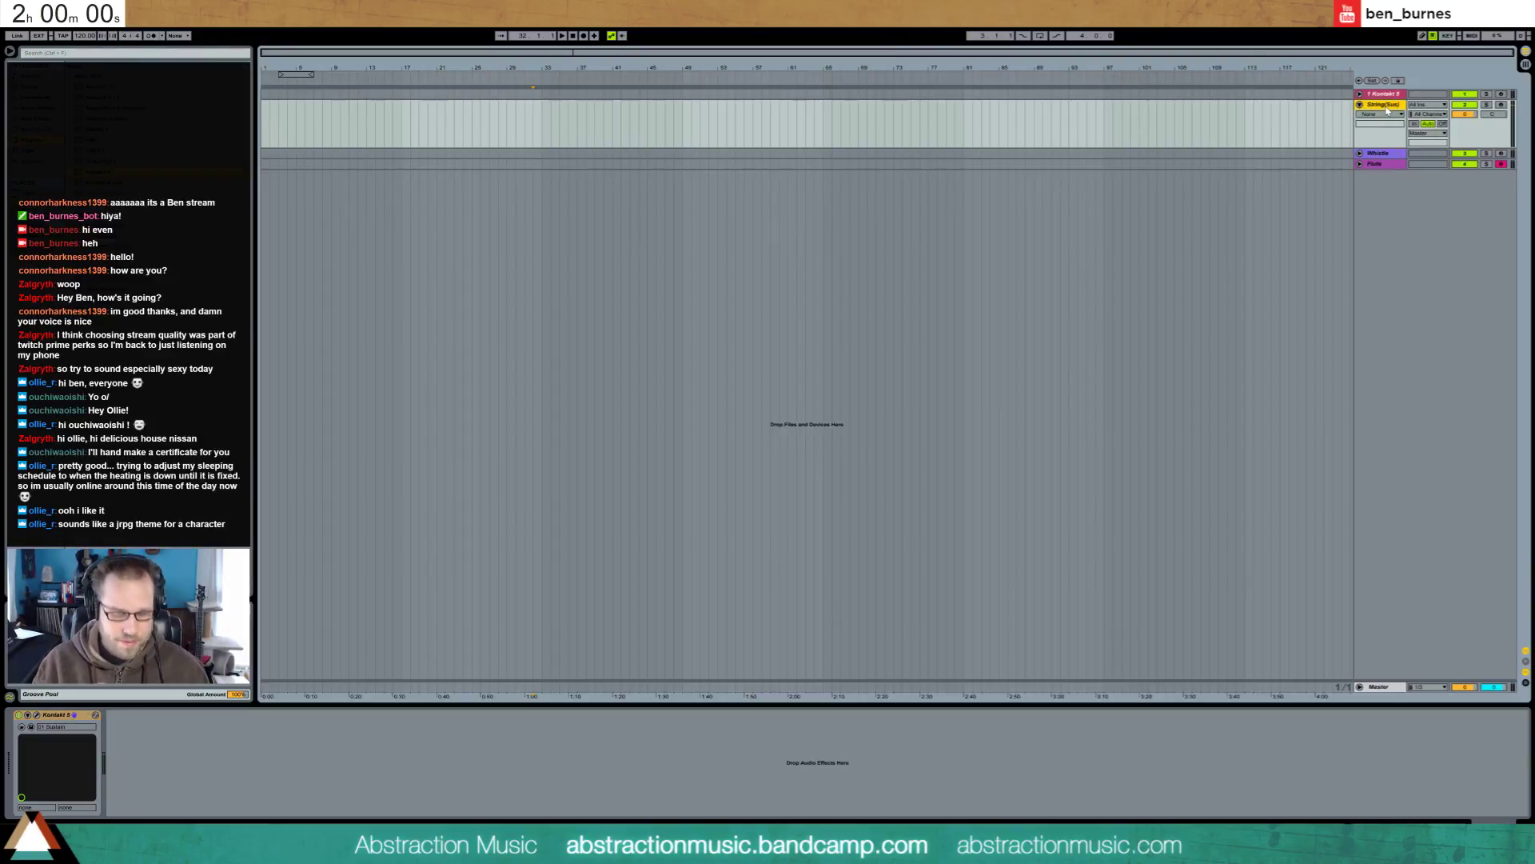
pyautogui.hotkey('ctrl', 'd')
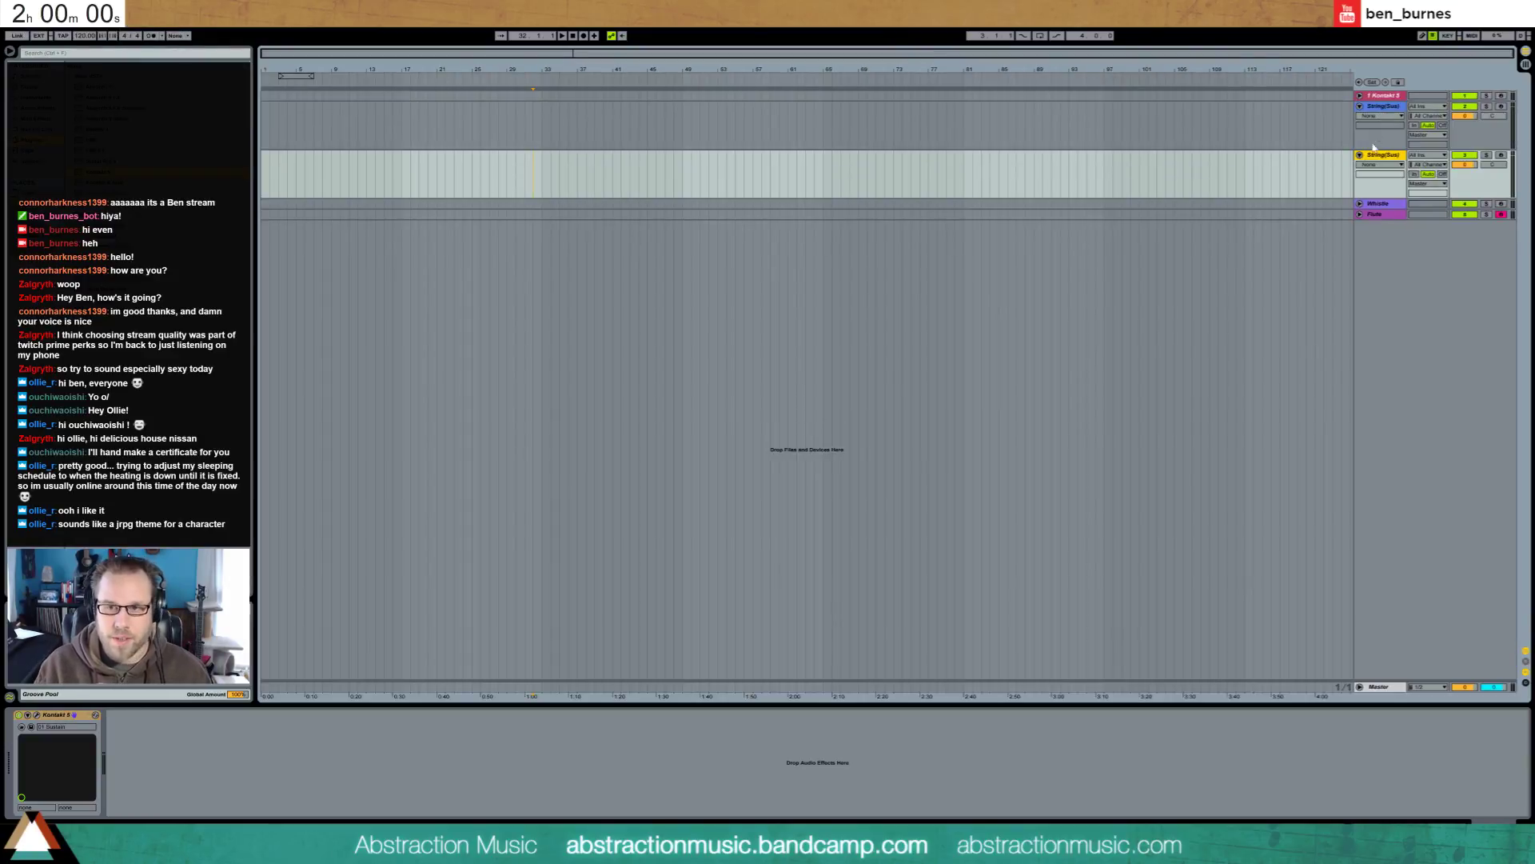
# Switch the duplicated string track's Session Strings instrument to the Pizzicato patch and rename the track String(Piz)
pyautogui.click(36, 715)
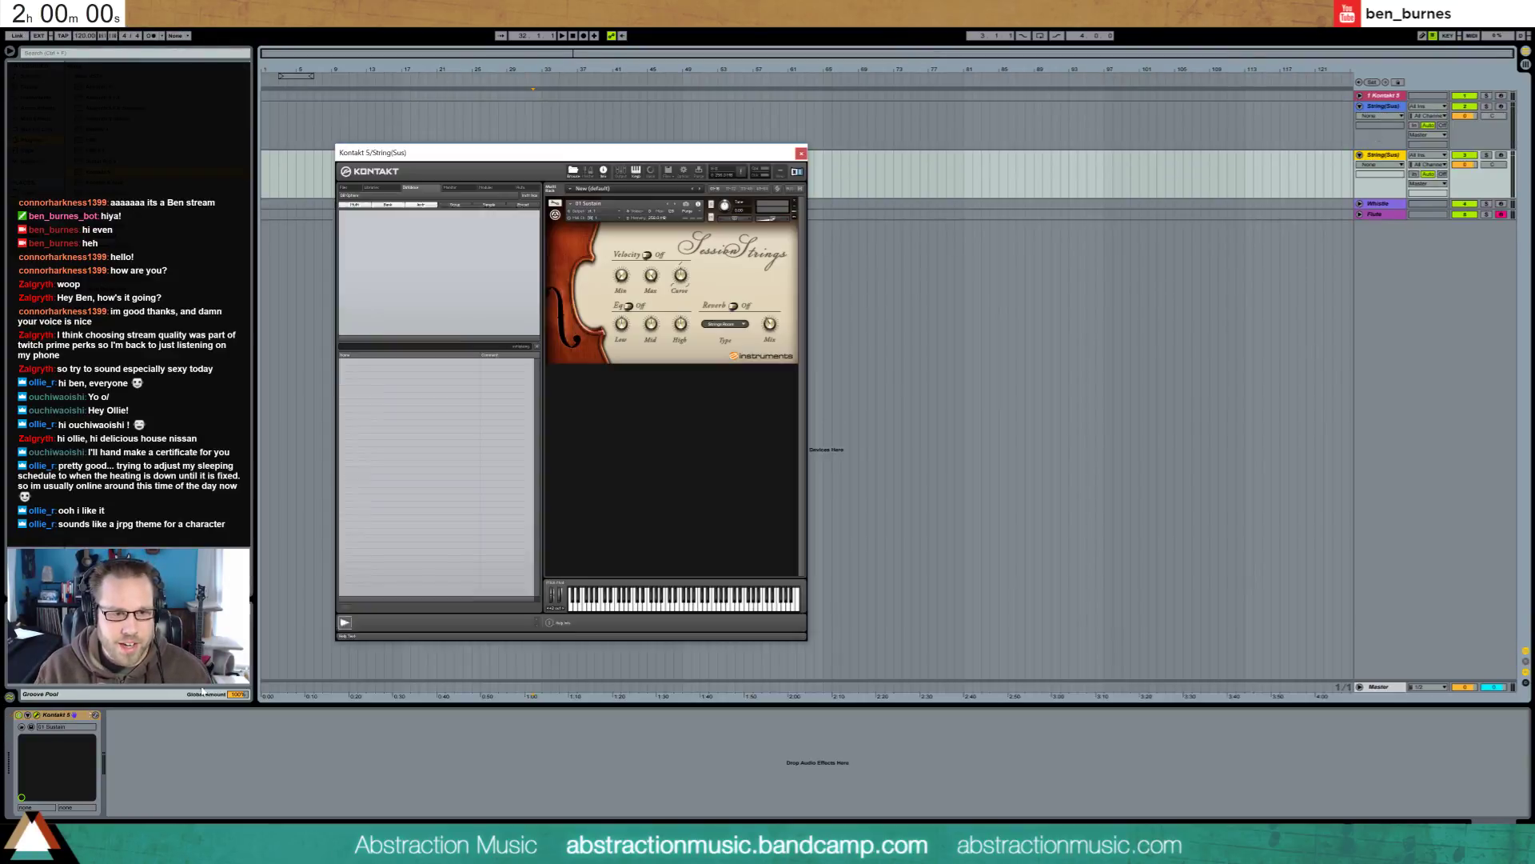
pyautogui.click(676, 208)
pyautogui.click(676, 208)
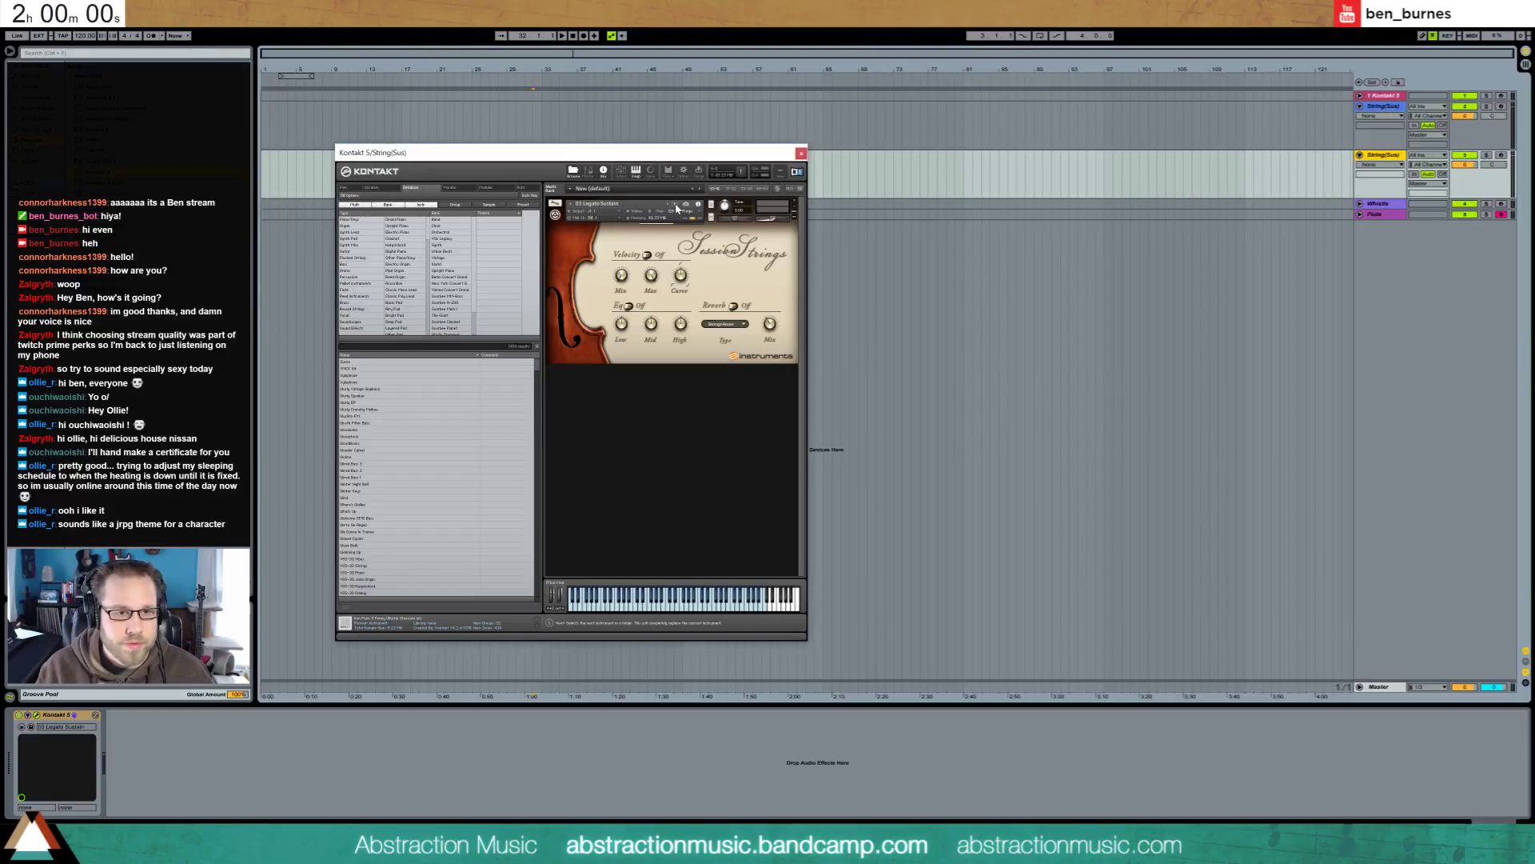
pyautogui.click(676, 208)
pyautogui.click(677, 208)
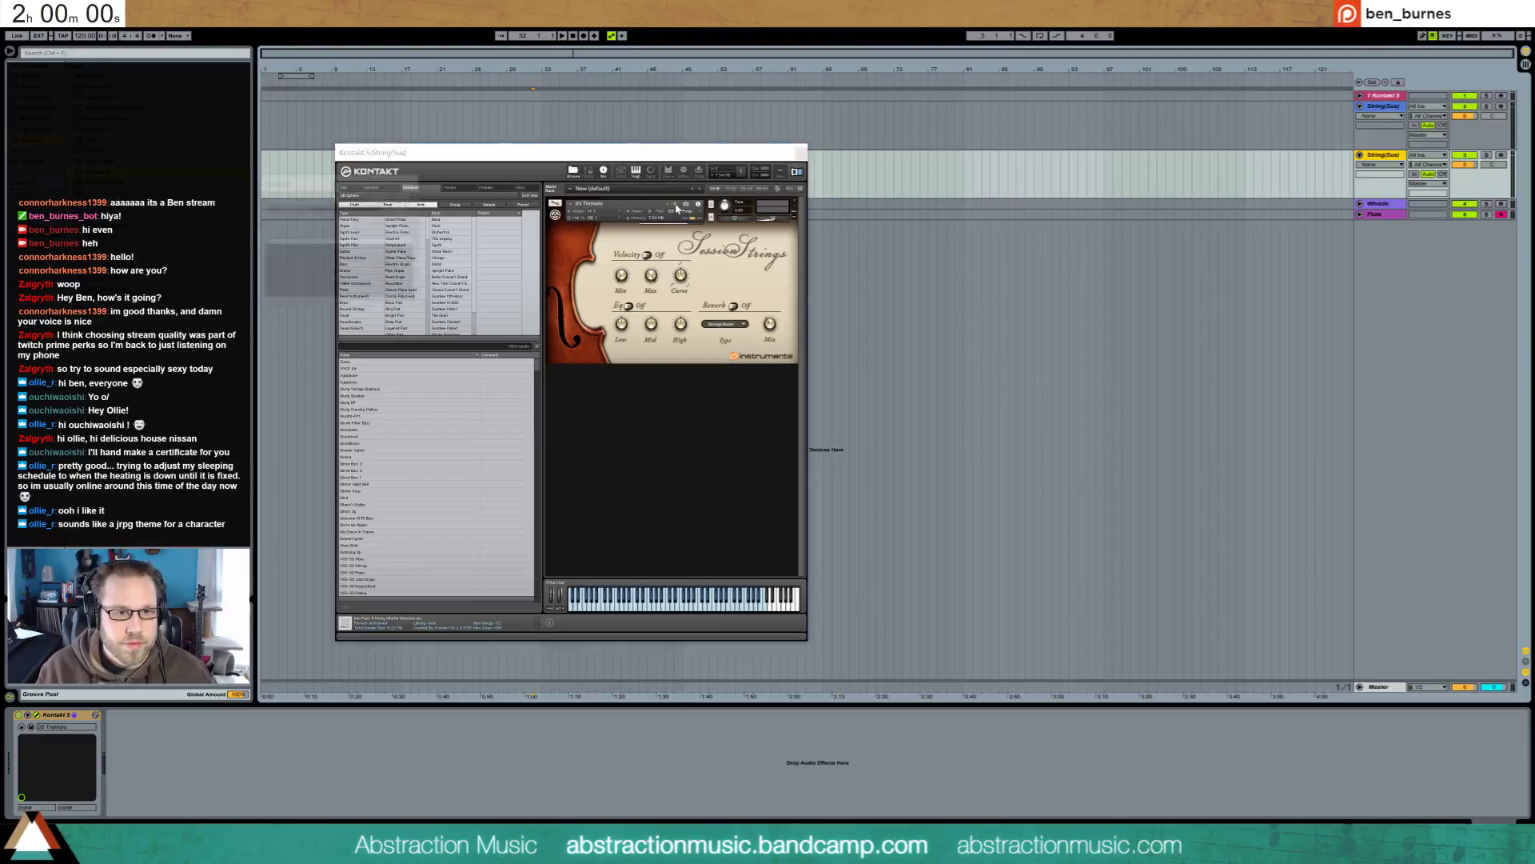
pyautogui.click(676, 208)
pyautogui.click(677, 208)
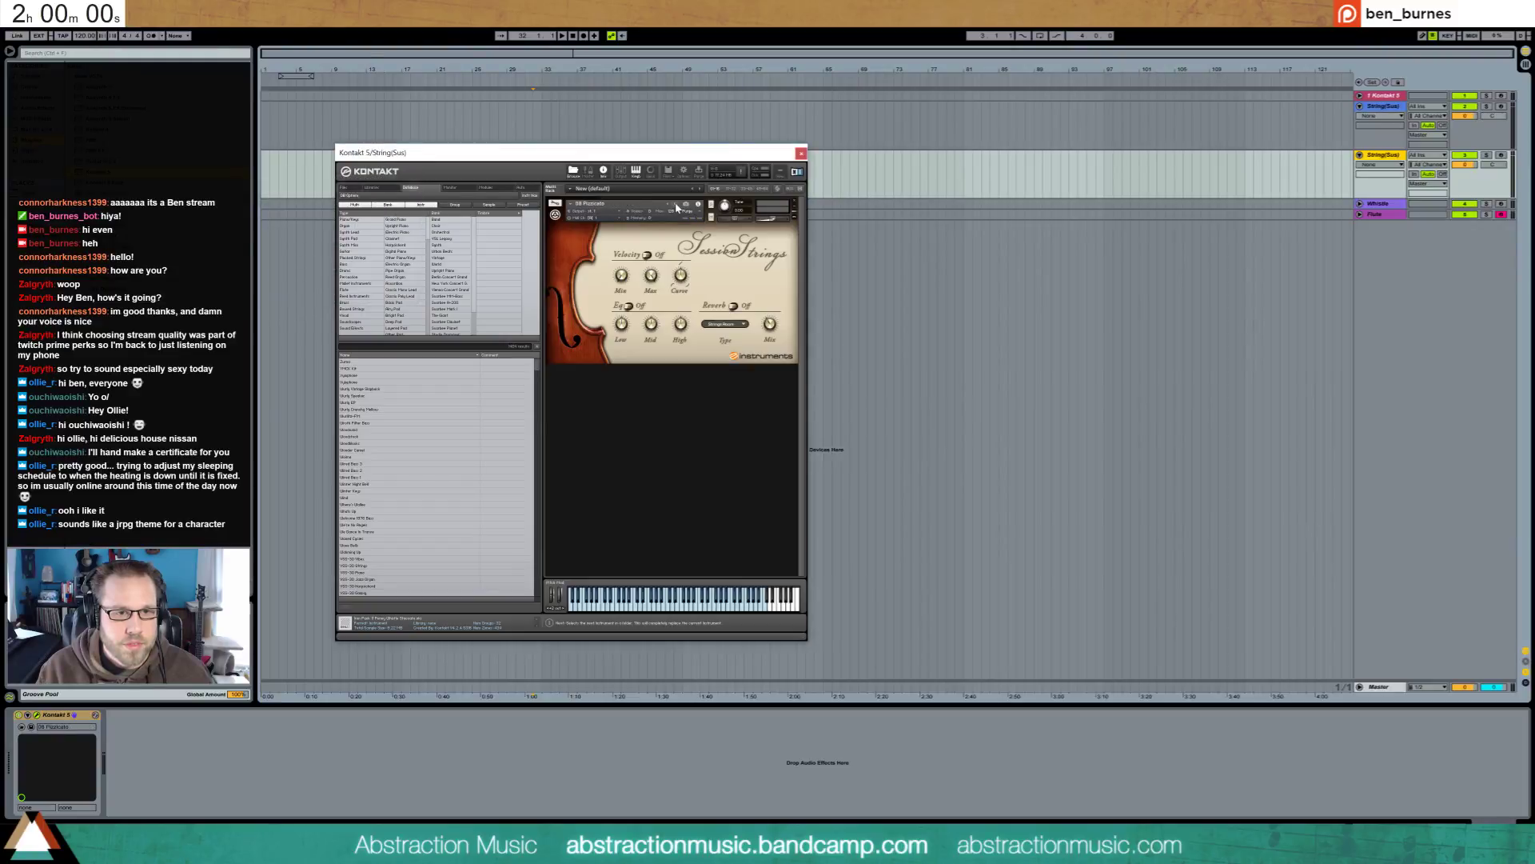
pyautogui.click(676, 208)
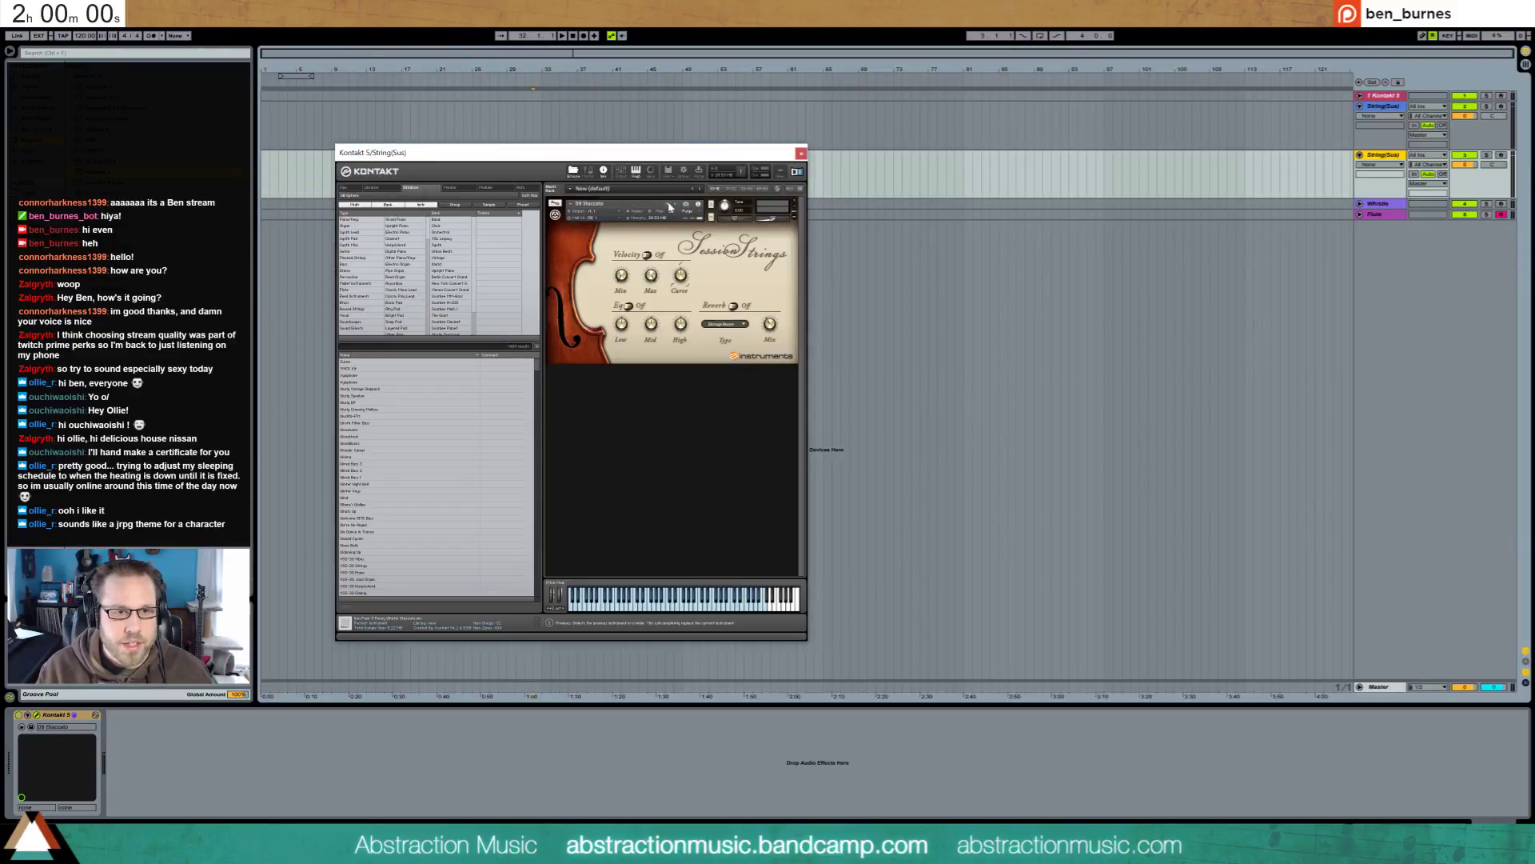
pyautogui.click(670, 207)
pyautogui.click(1395, 159)
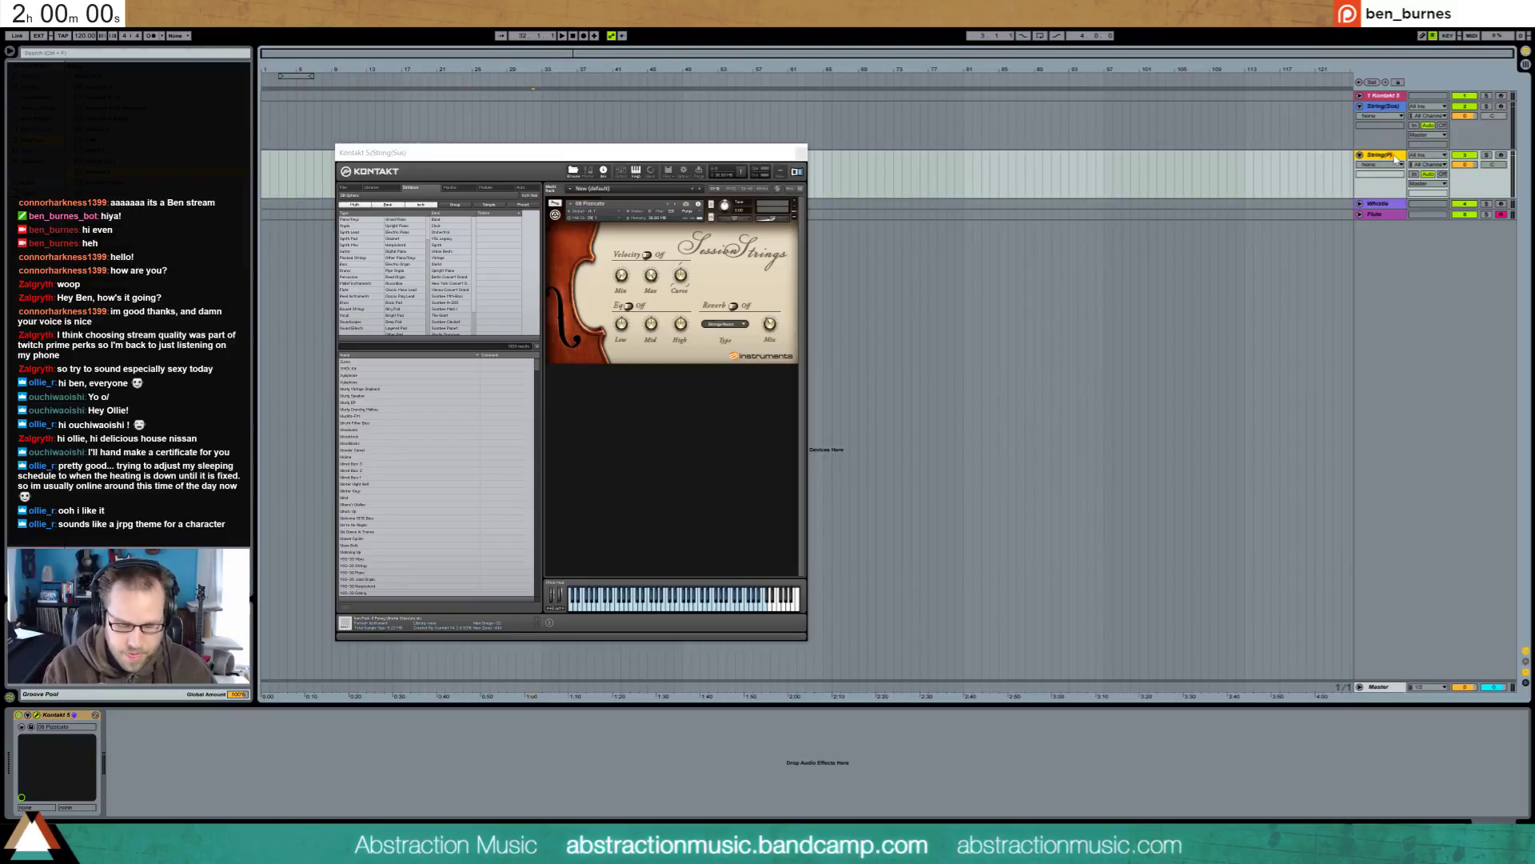
# Duplicate the String(Piz) track and set up the copy as String(Stac) with the Session Strings Staccato patch
pyautogui.hotkey('ctrl', 'd')
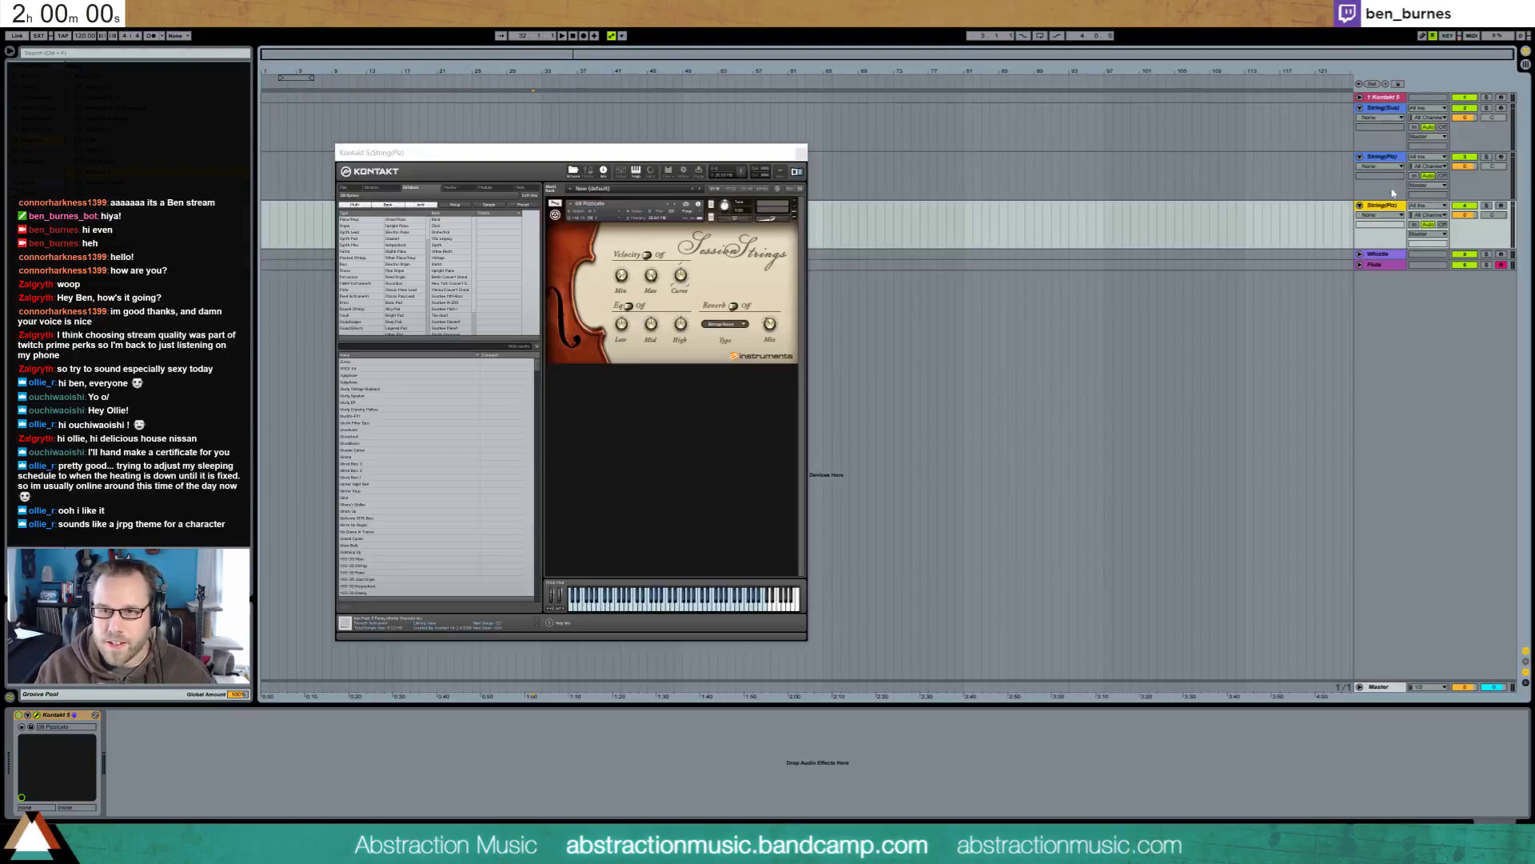
pyautogui.click(675, 204)
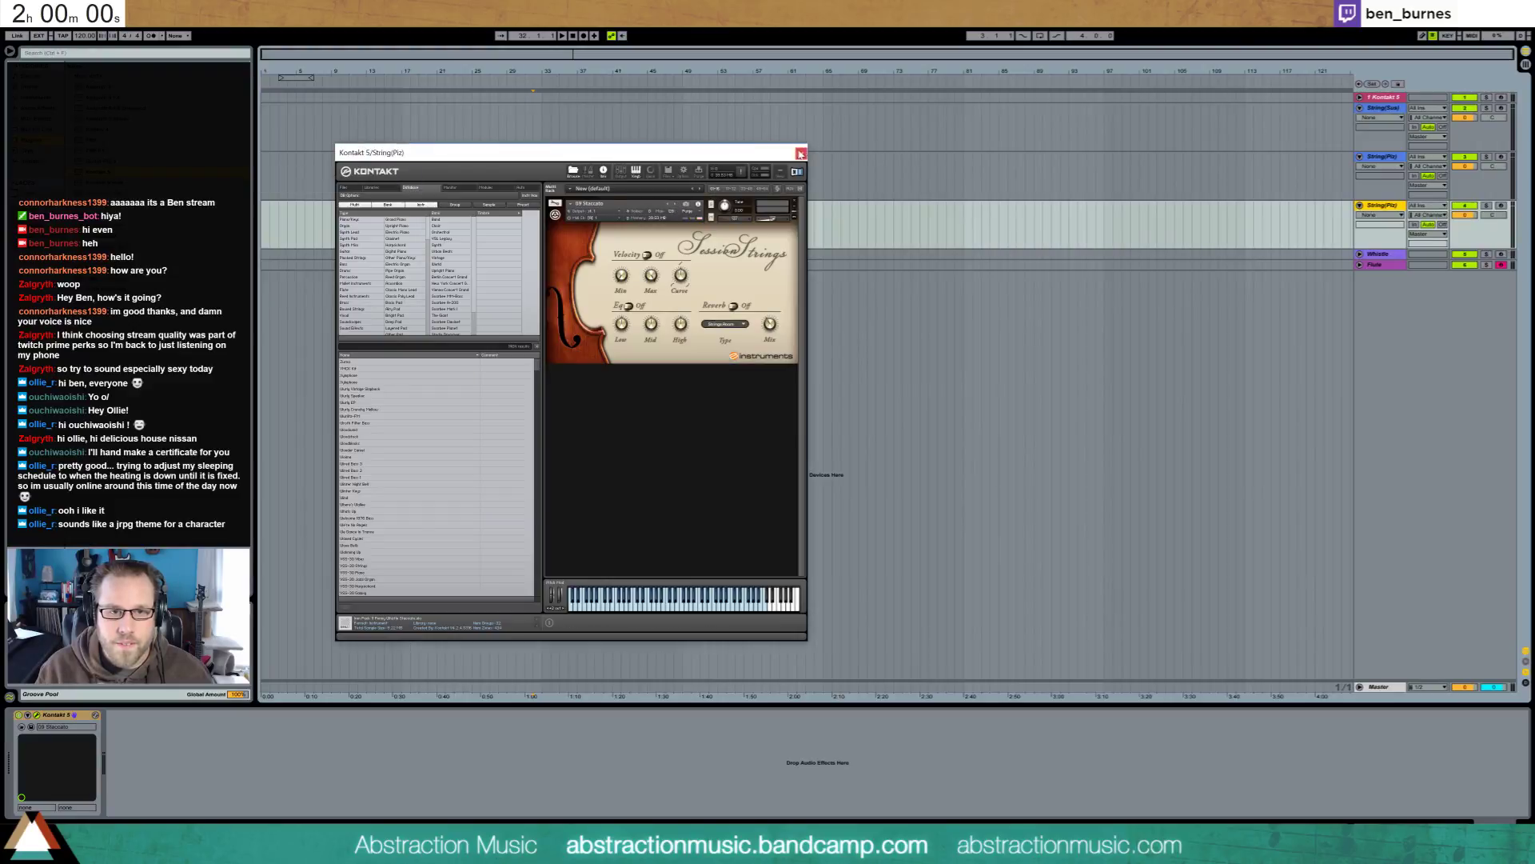
pyautogui.click(801, 154)
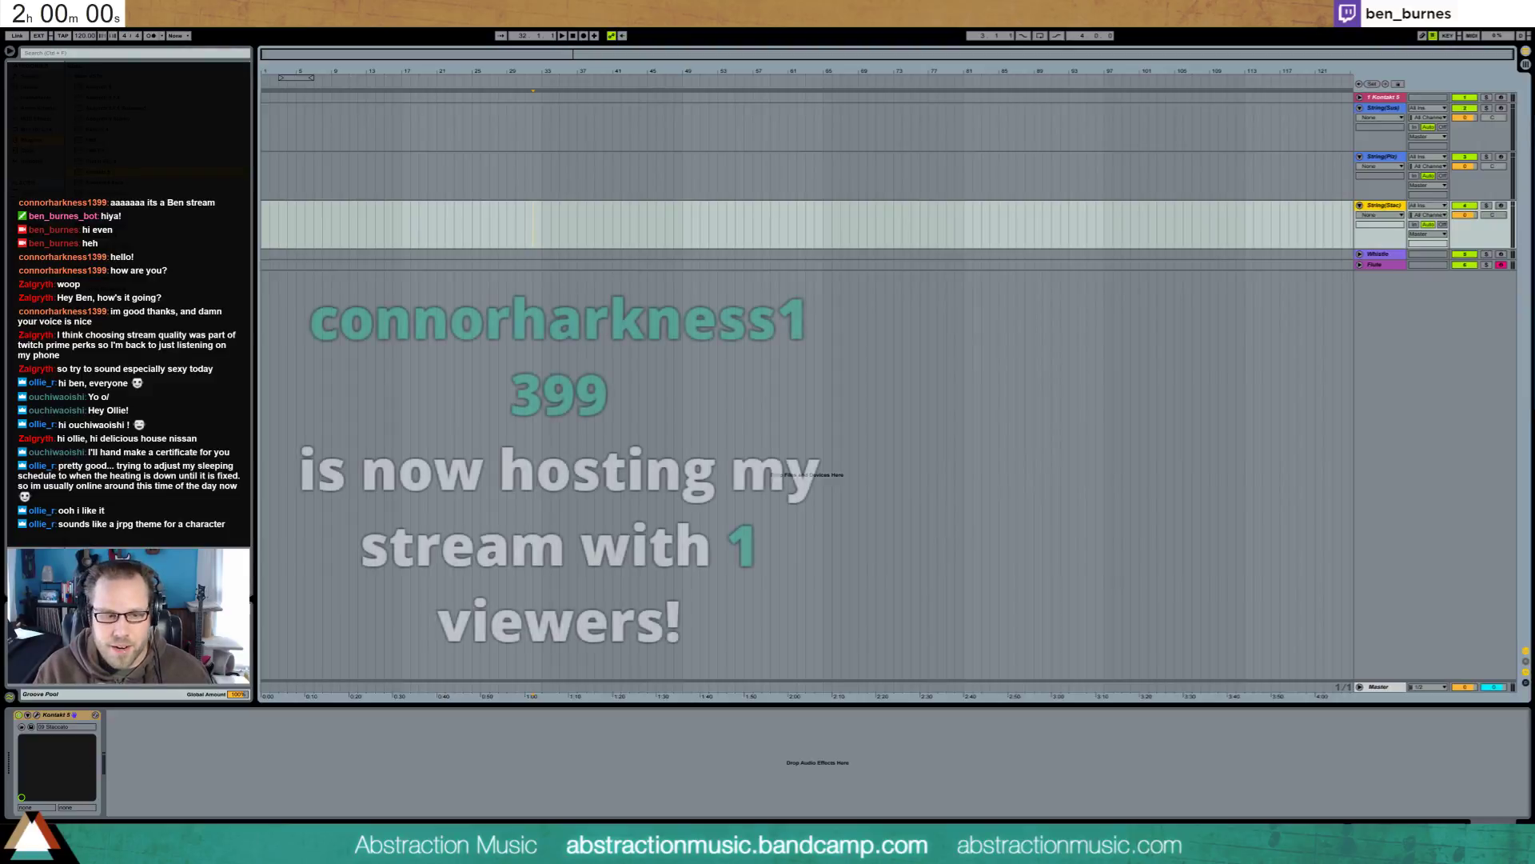
# Switch to the browser, start the two-hour countdown timer, and return to Ableton Live
pyautogui.hotkey('alt', 'Tab')
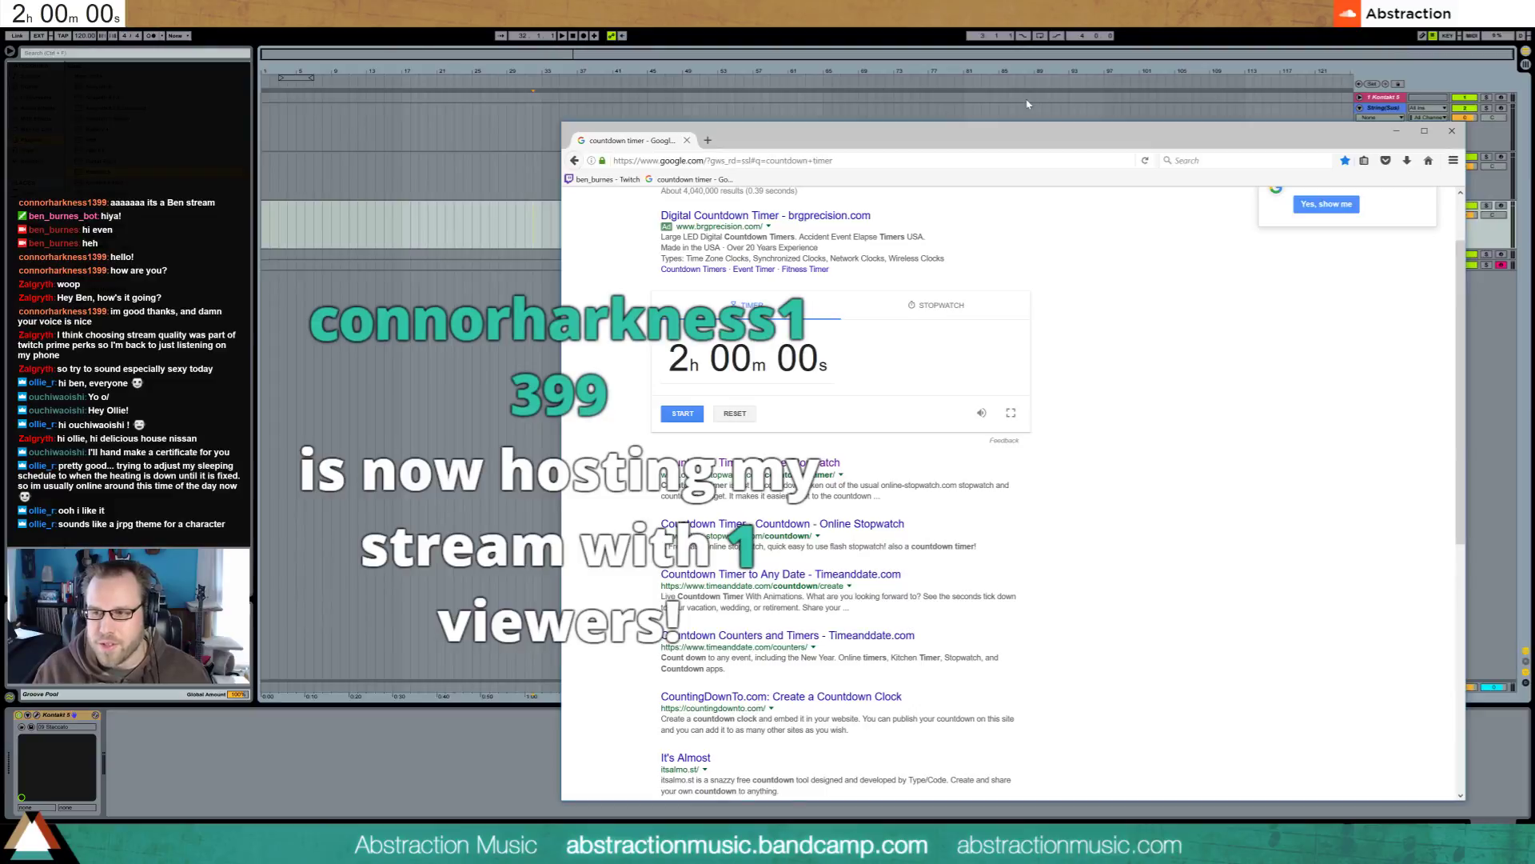
pyautogui.click(684, 413)
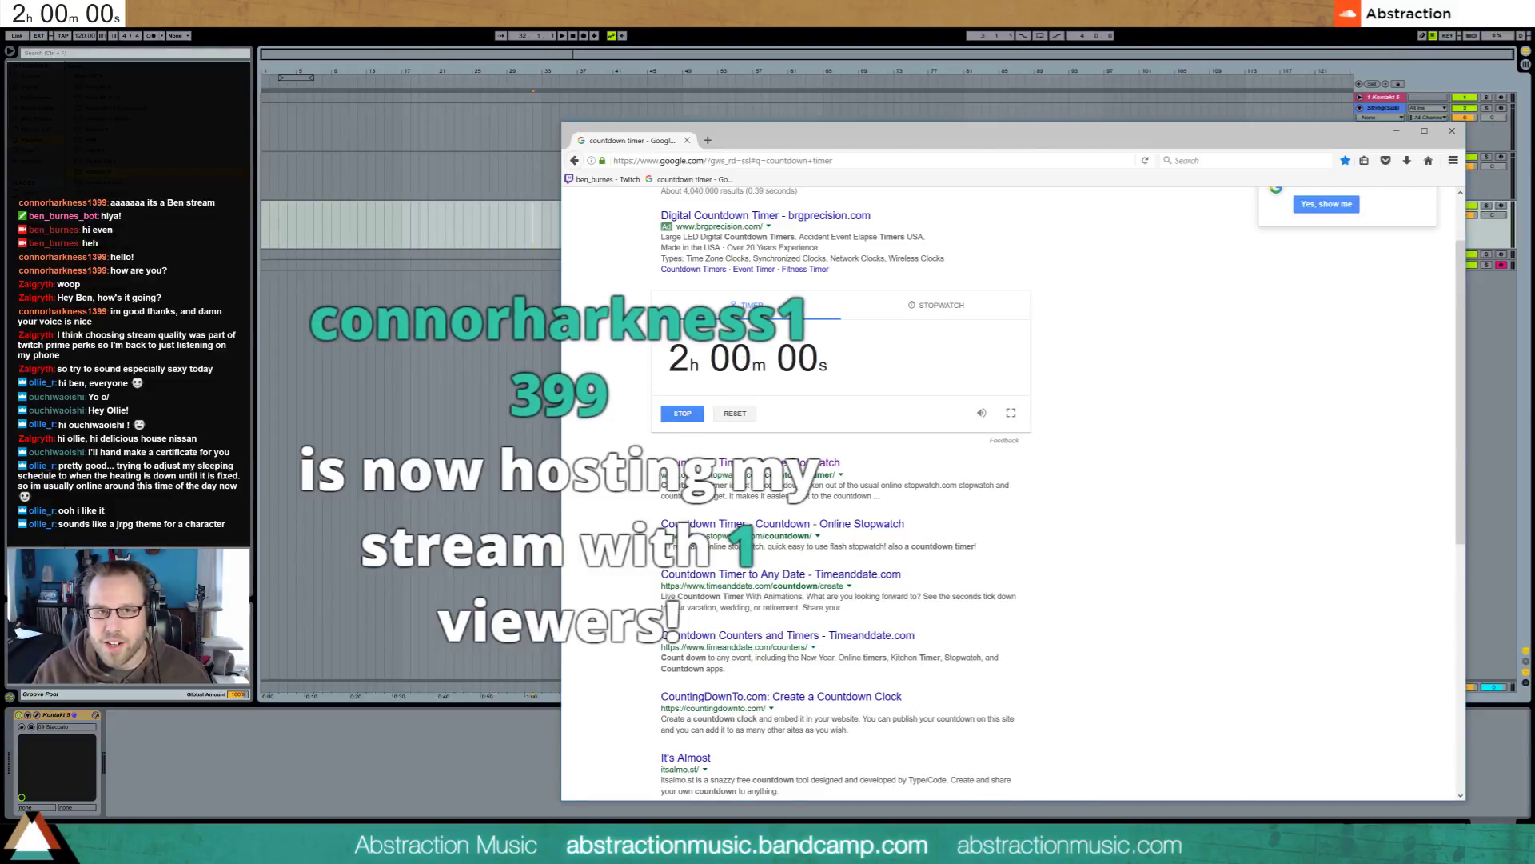
pyautogui.hotkey('alt', 'Tab')
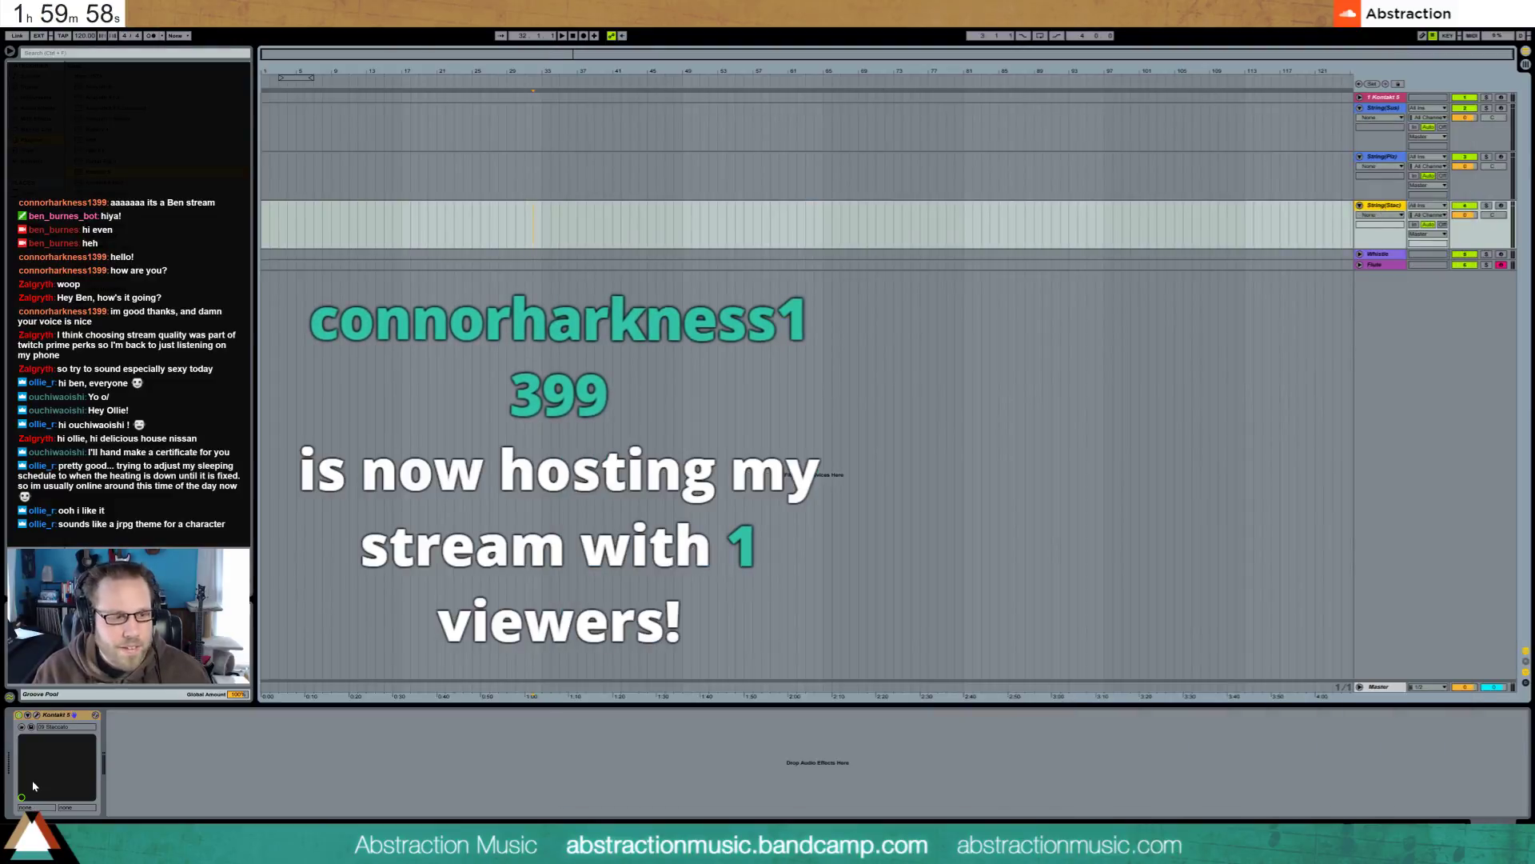
# Open The Giant piano on the first Kontakt track and arm the track to try out its sound
pyautogui.click(1384, 97)
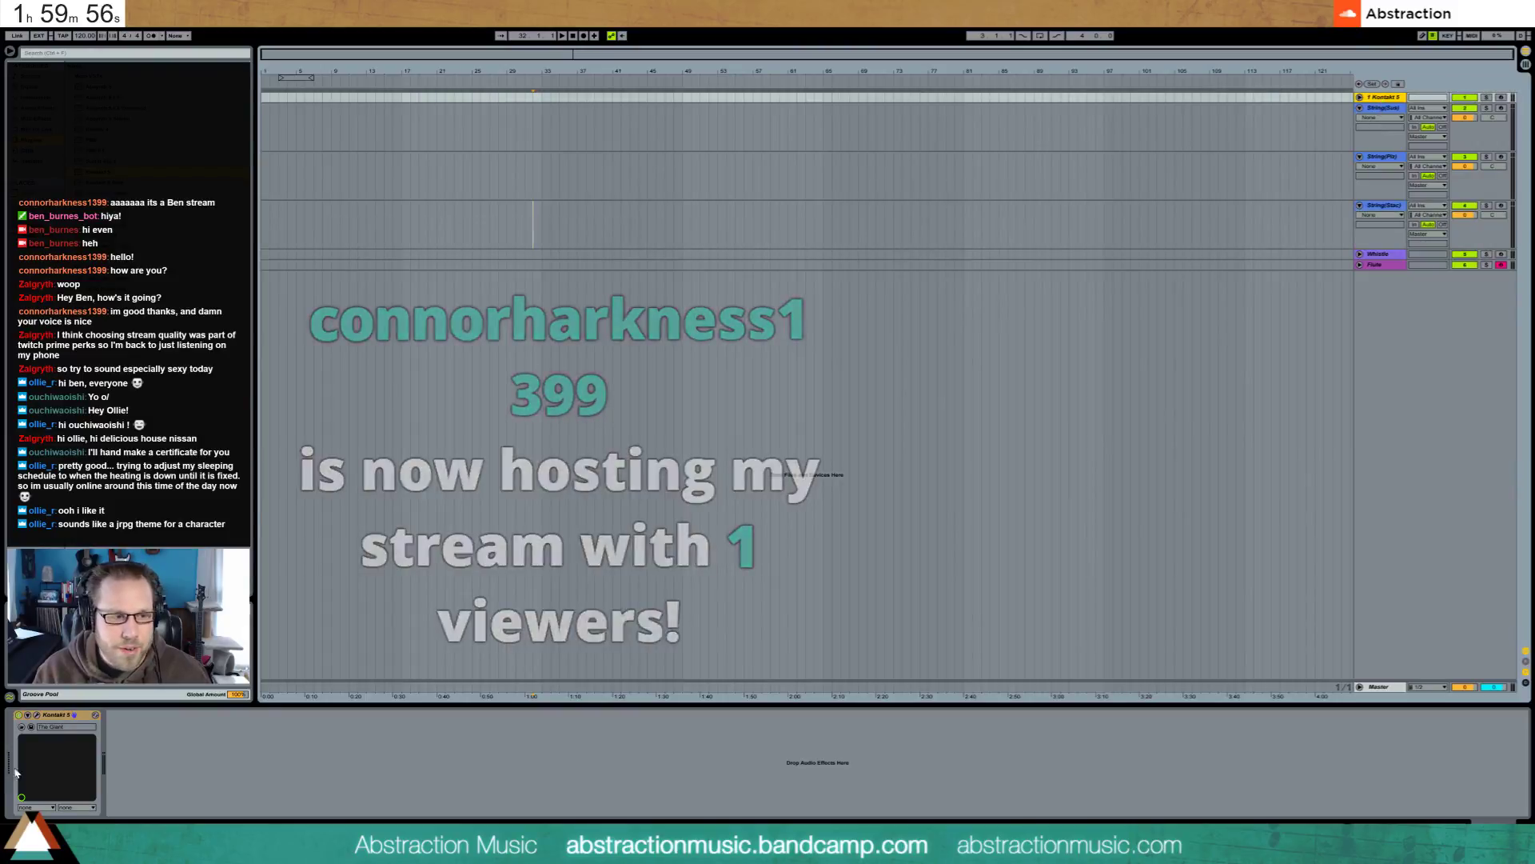
pyautogui.hotkey('ctrl', 'alt', 'p')
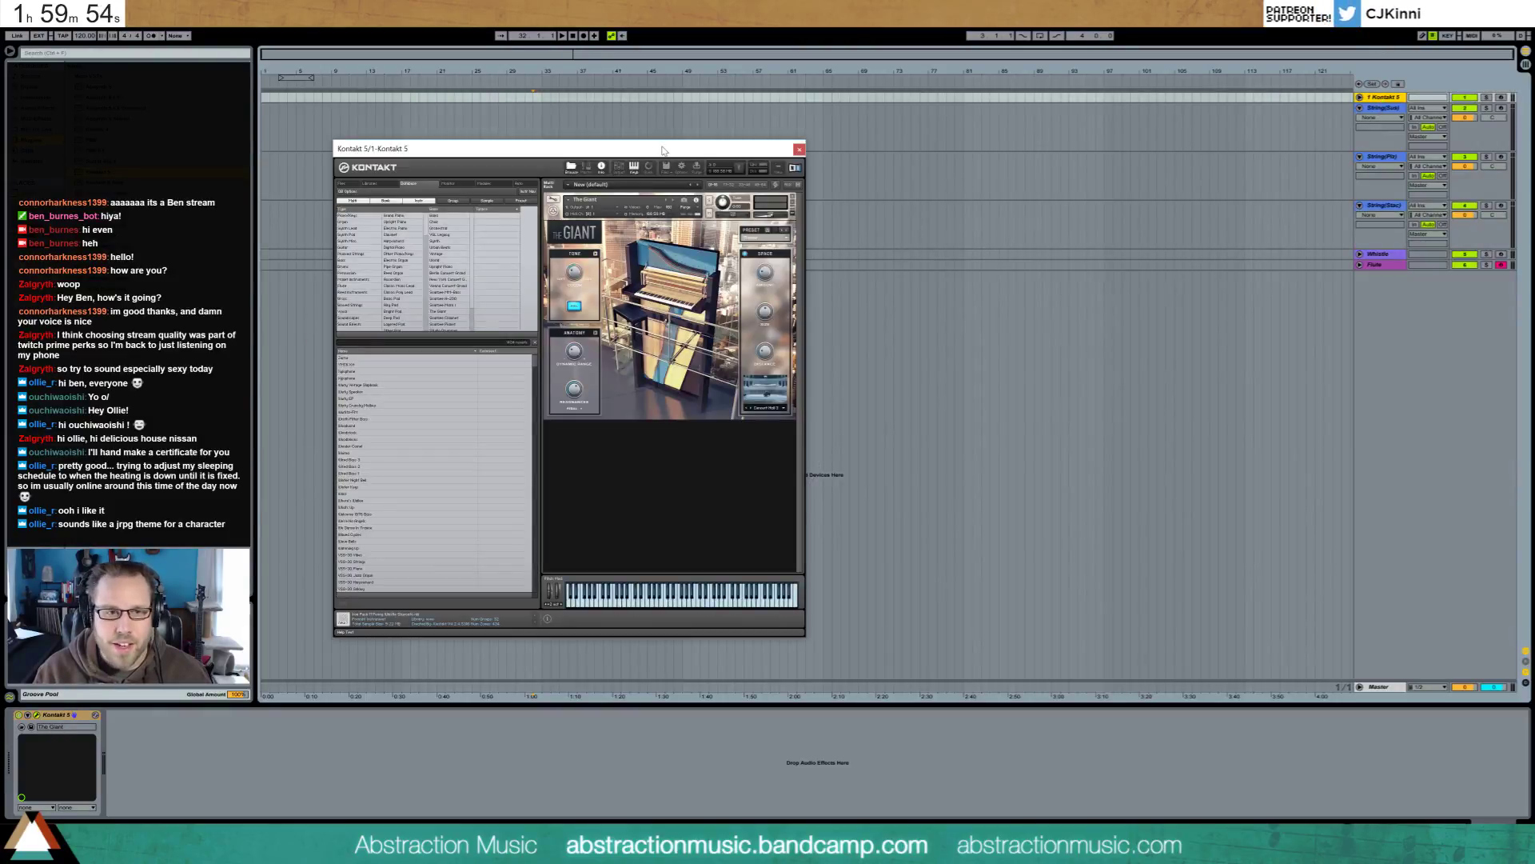
pyautogui.moveTo(663, 150); pyautogui.dragTo(804, 169)
pyautogui.click(1501, 97)
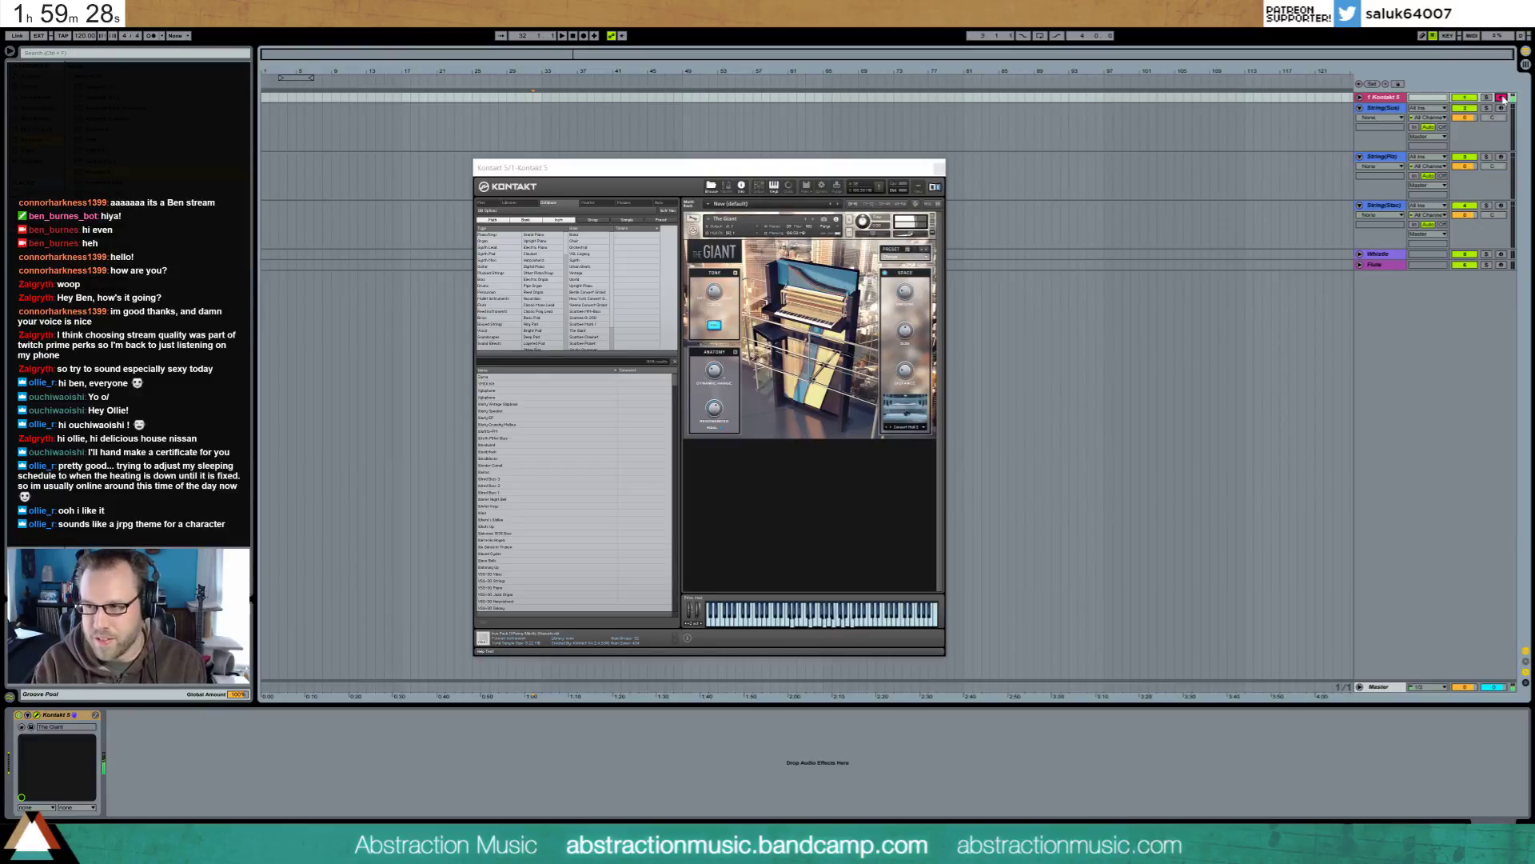
pyautogui.click(939, 167)
# Add a return track with the ValhallaRoom reverb and set its decay to about 1.7 s
pyautogui.hotkey('ctrl', 'alt', 't')
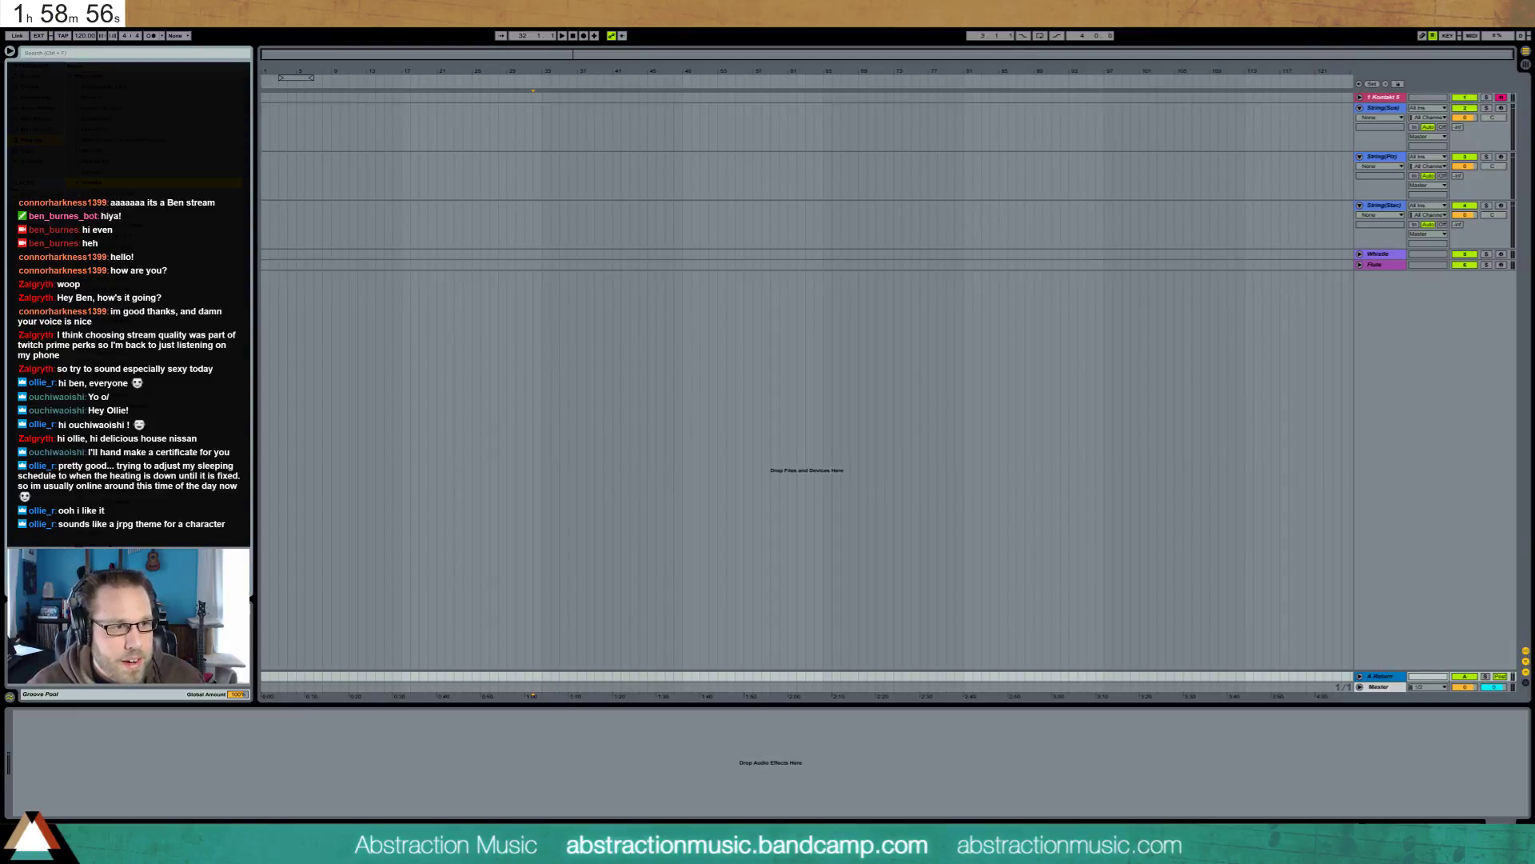
pyautogui.click(571, 798)
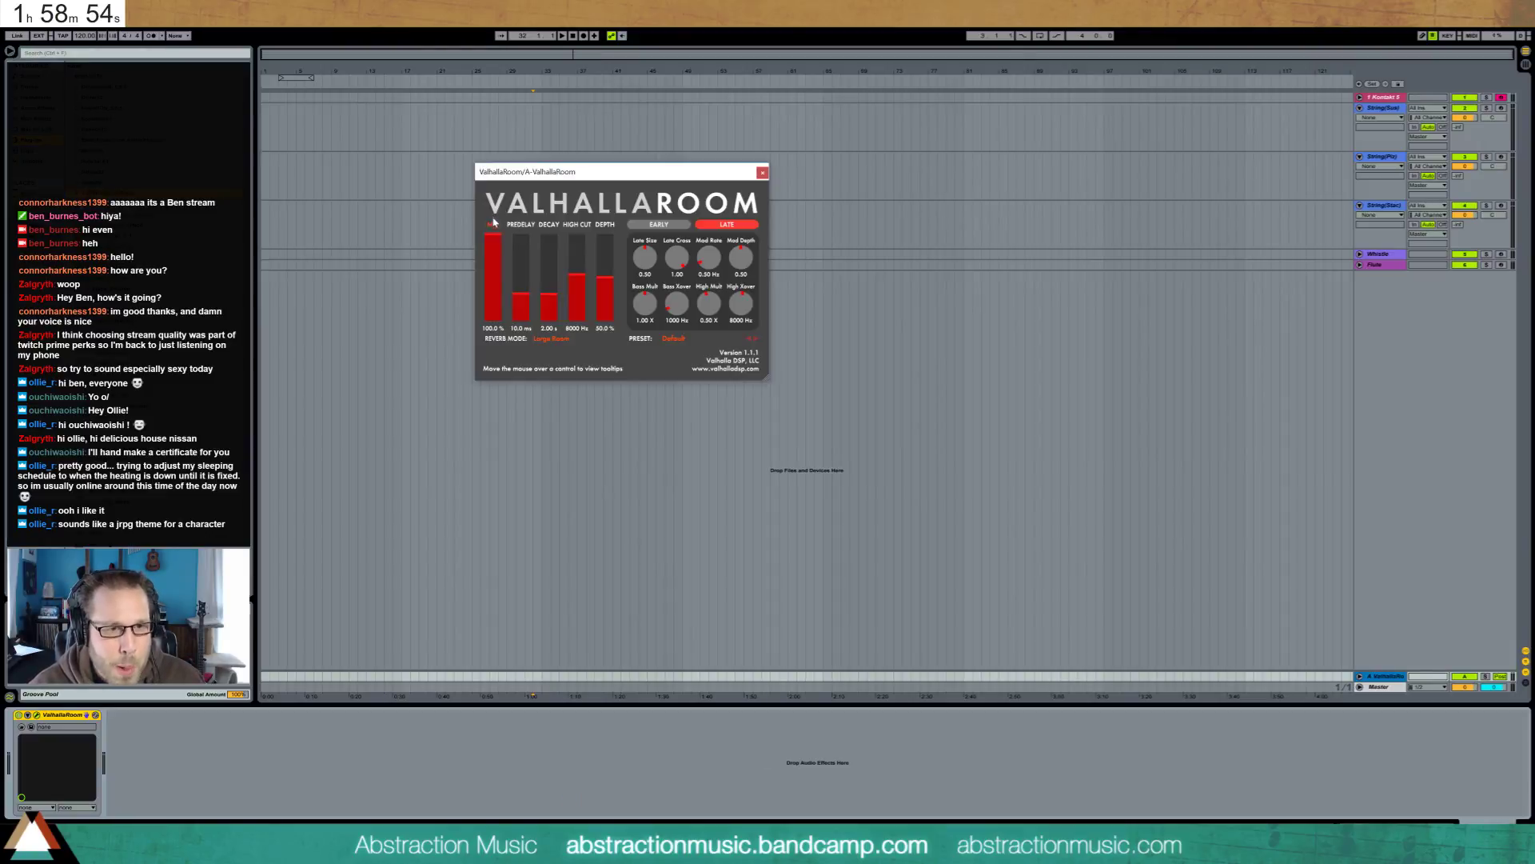
pyautogui.moveTo(548, 312); pyautogui.dragTo(553, 300)
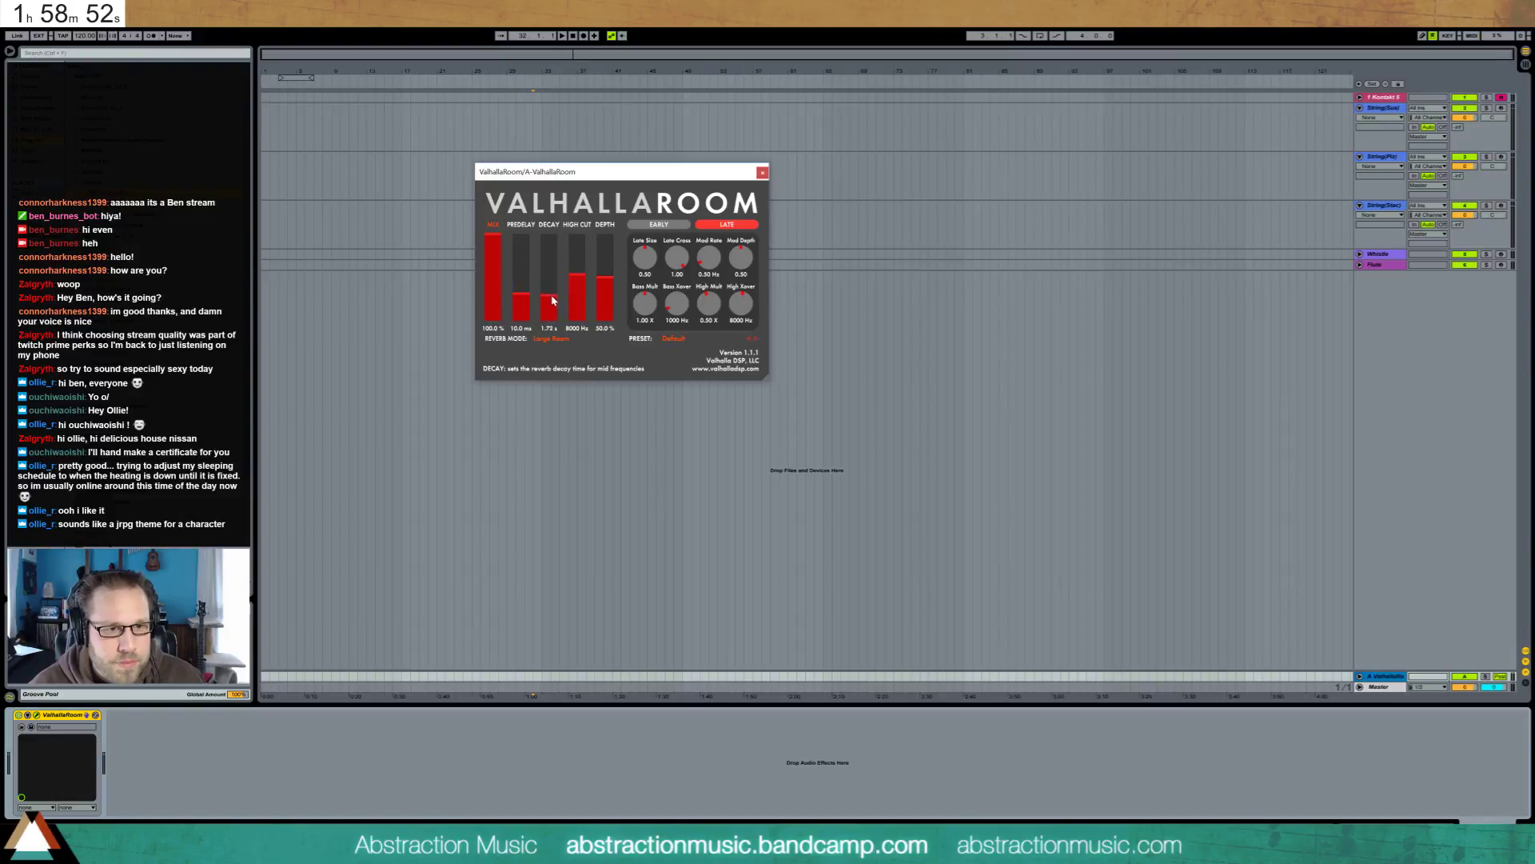
pyautogui.click(762, 172)
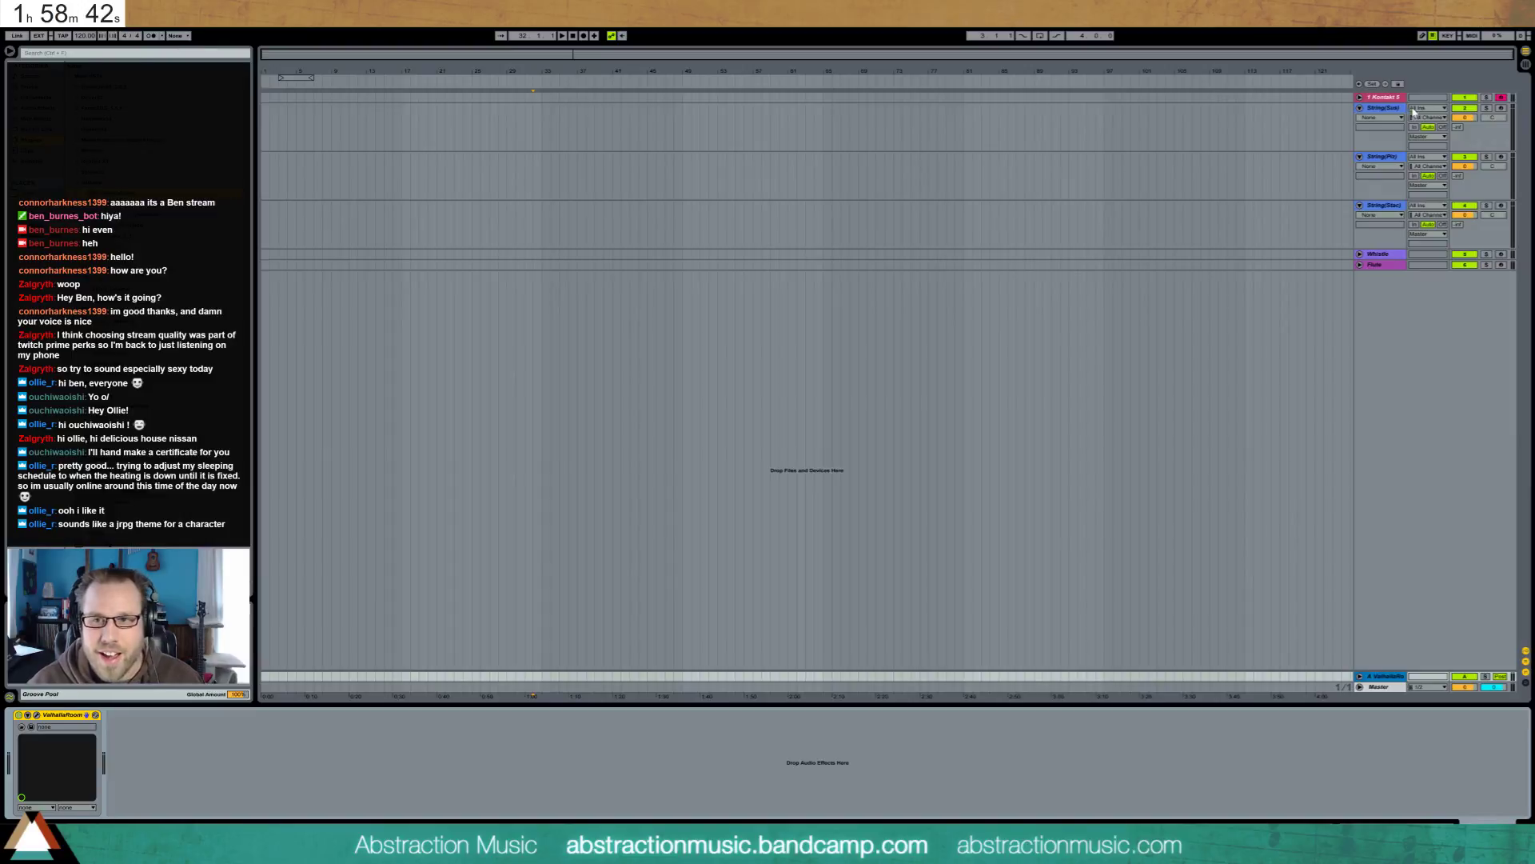
# Arm the String(Stac) track and set the instrument tracks' send levels to the ValhallaRoom return
pyautogui.click(1391, 98)
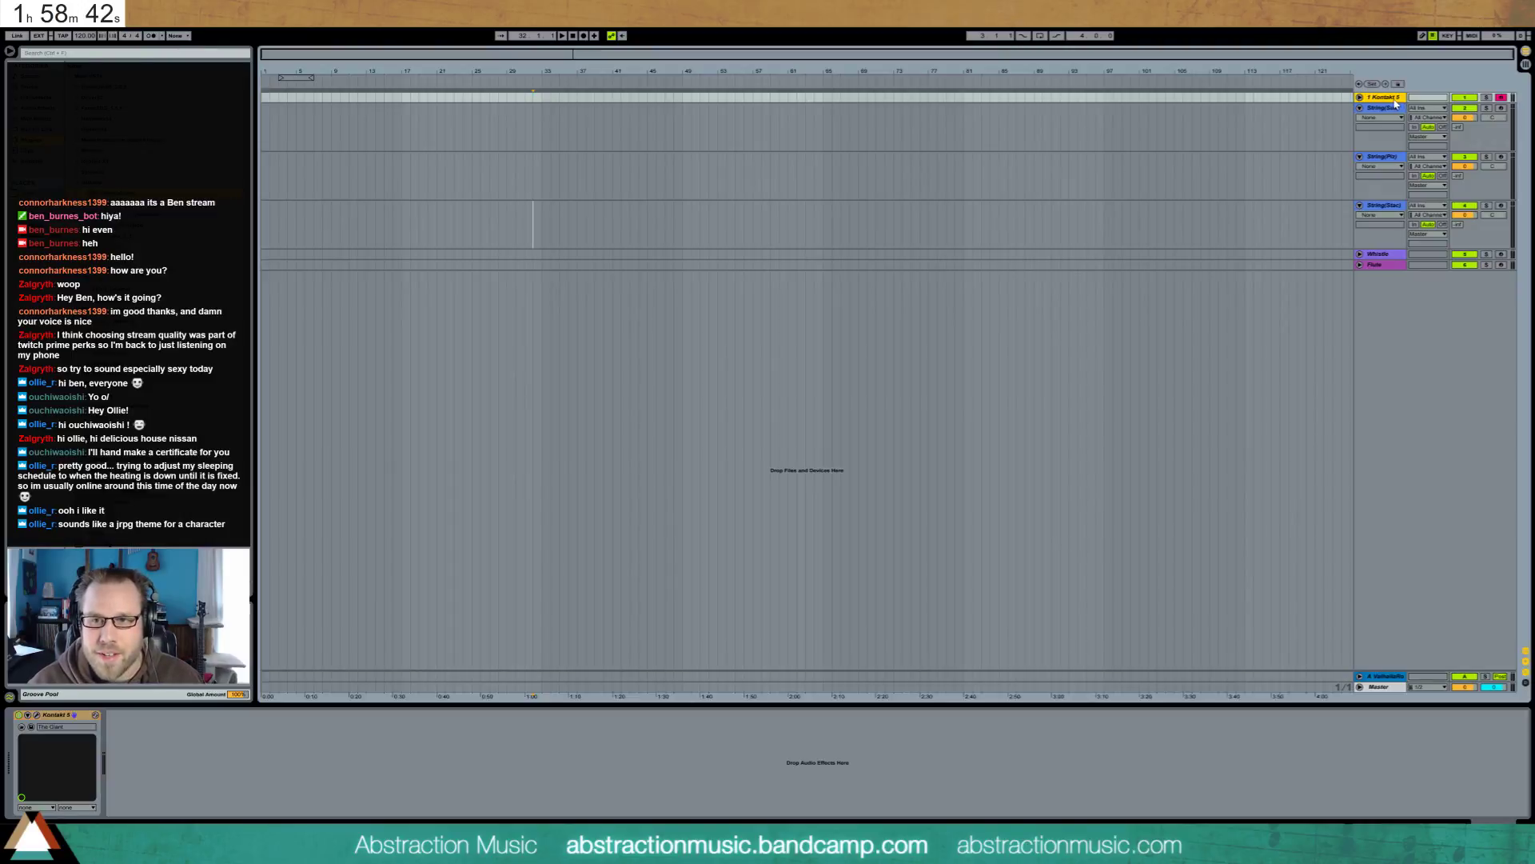
pyautogui.click(1502, 206)
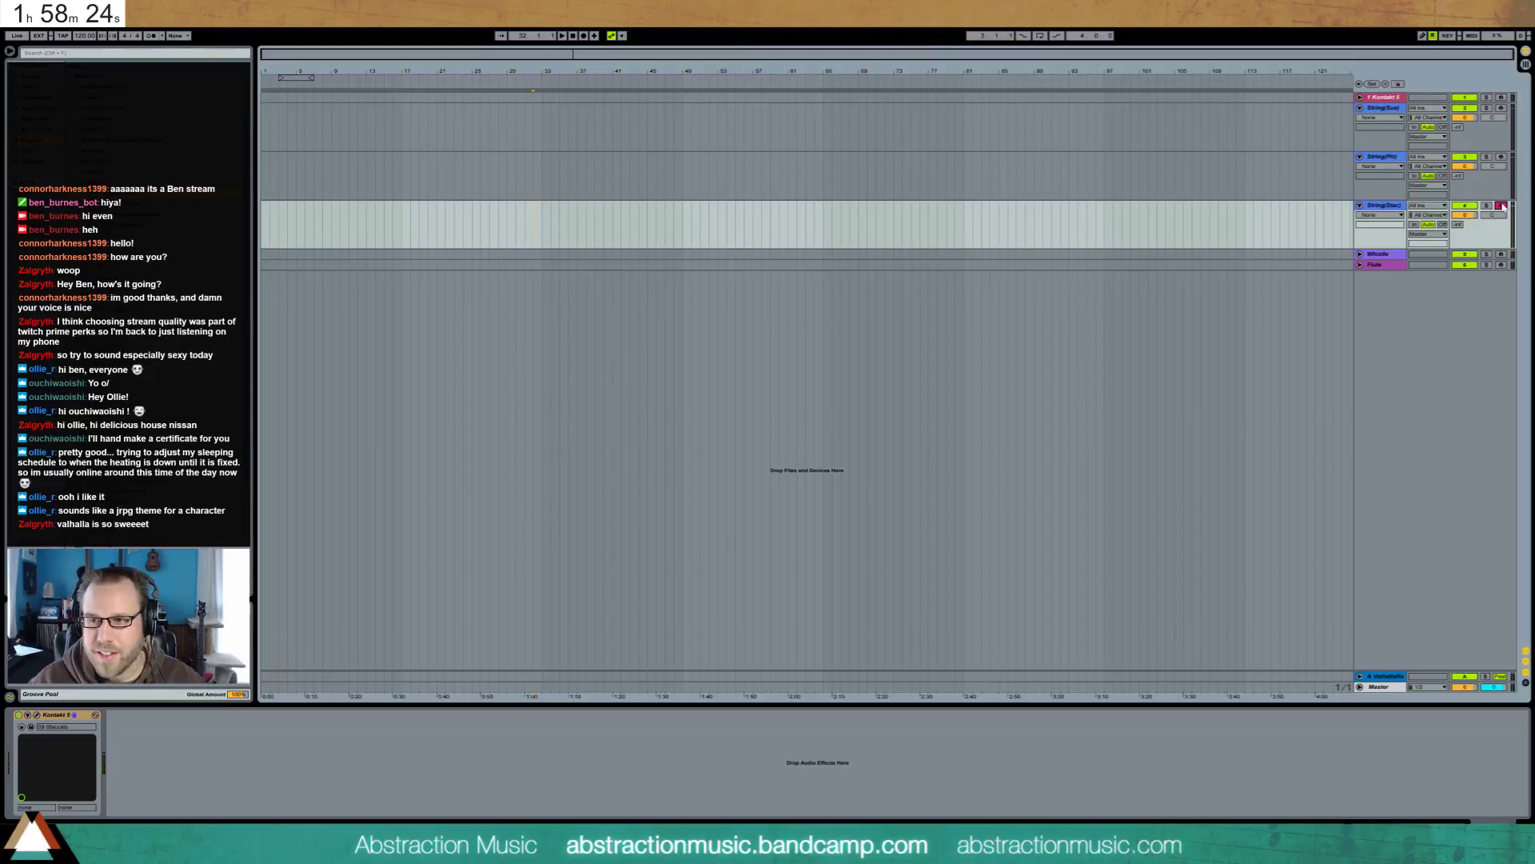
pyautogui.click(1457, 226)
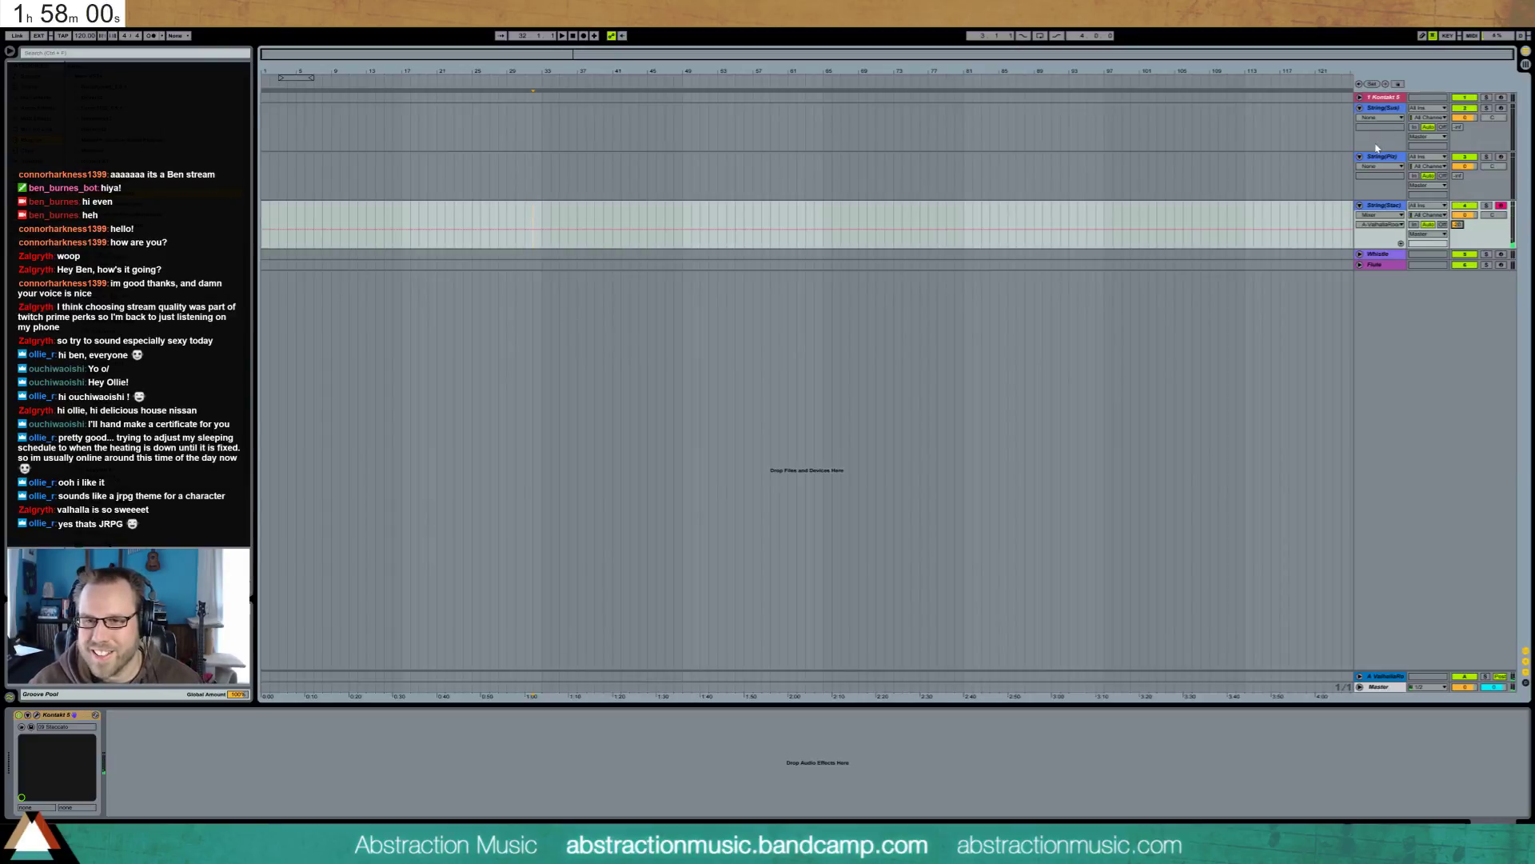
pyautogui.click(1360, 254)
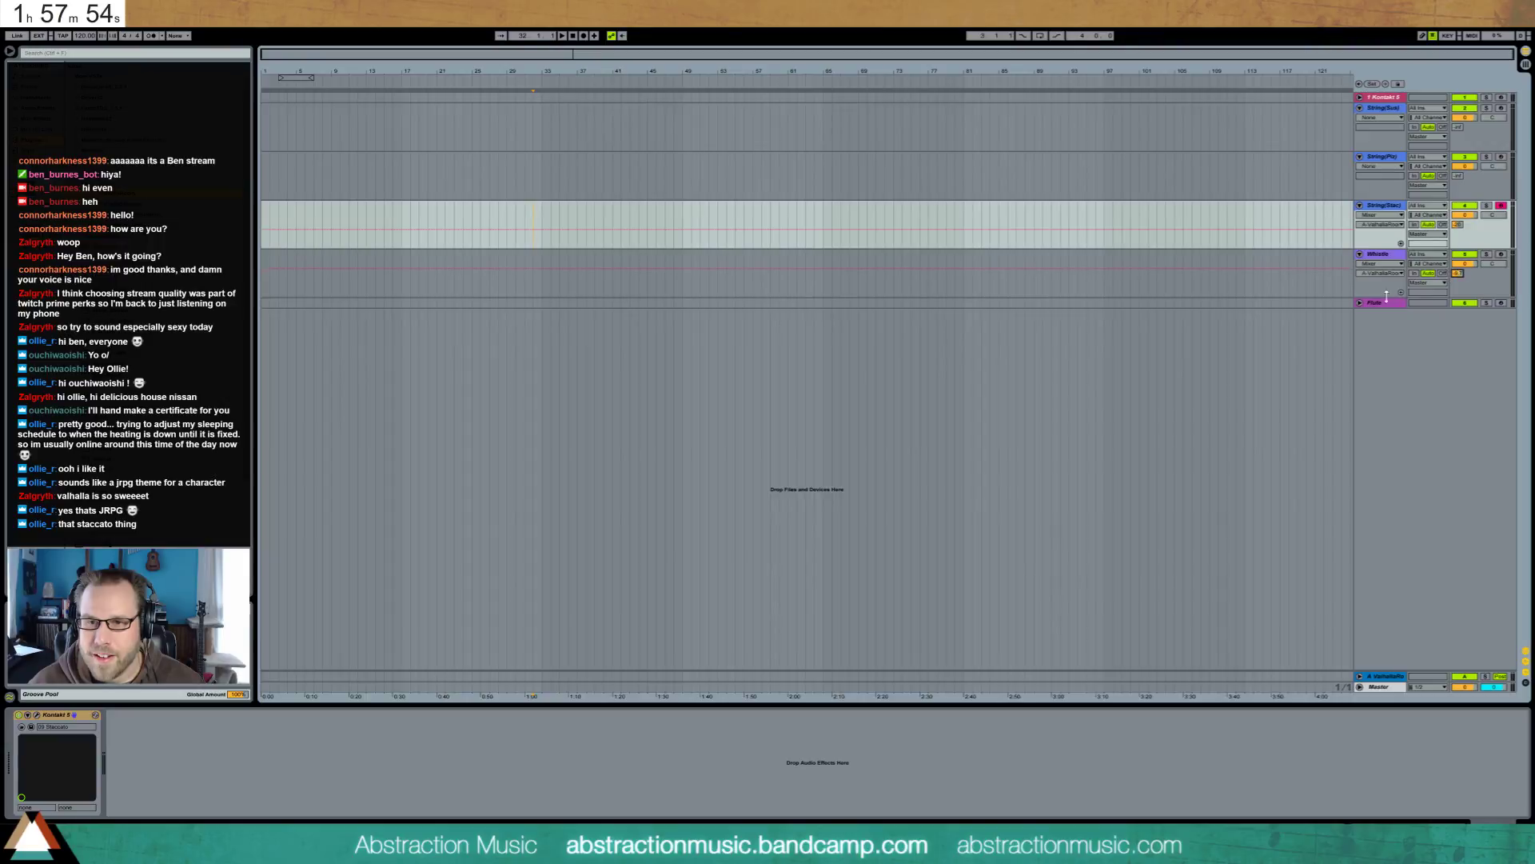
pyautogui.click(1360, 303)
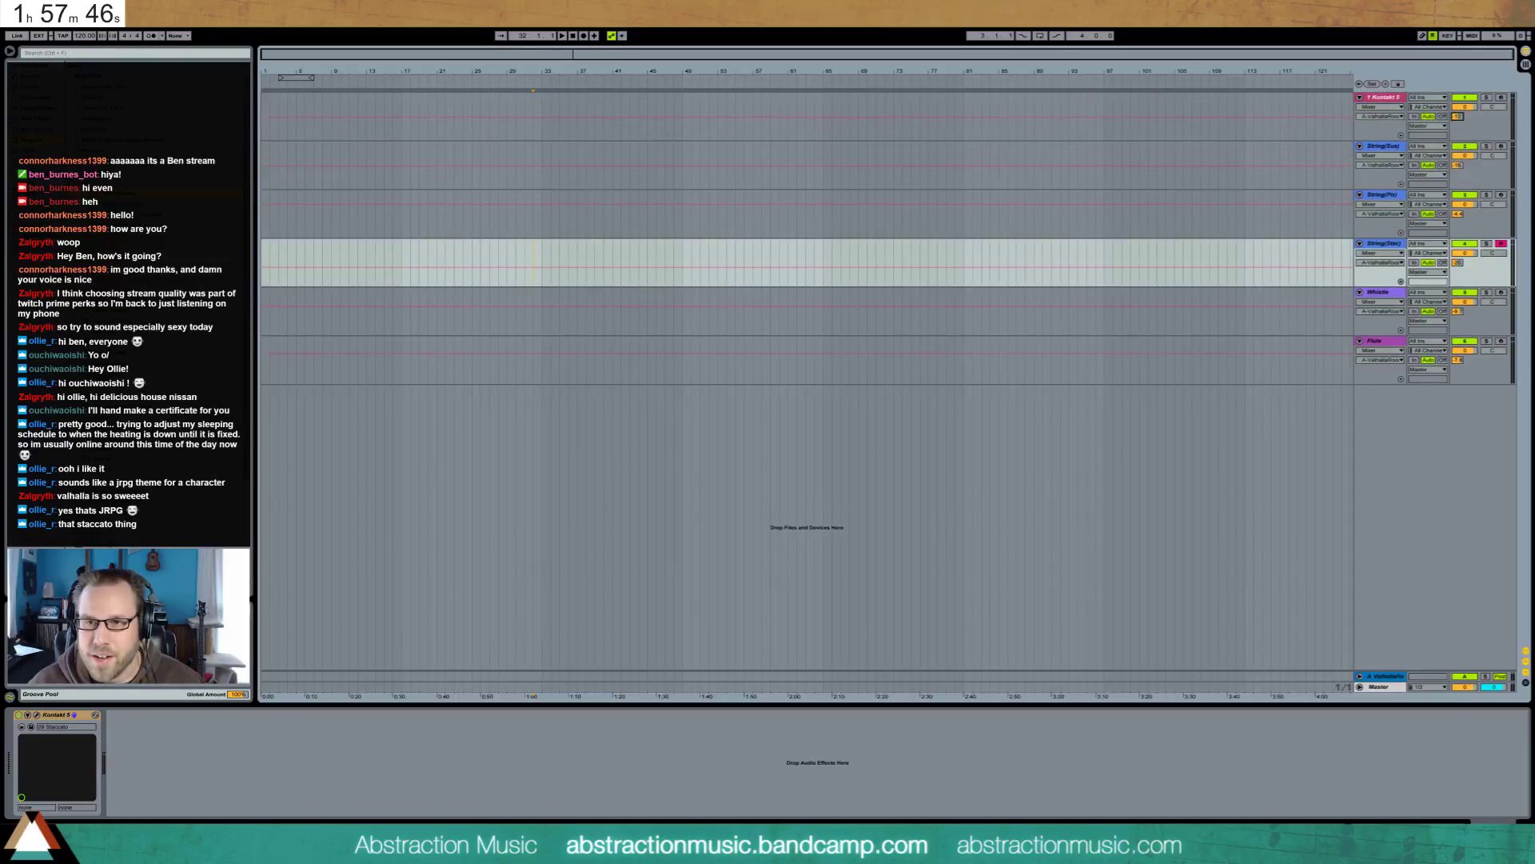
# Tap in a tempo for the song and confirm the tempo value
pyautogui.click(62, 36)
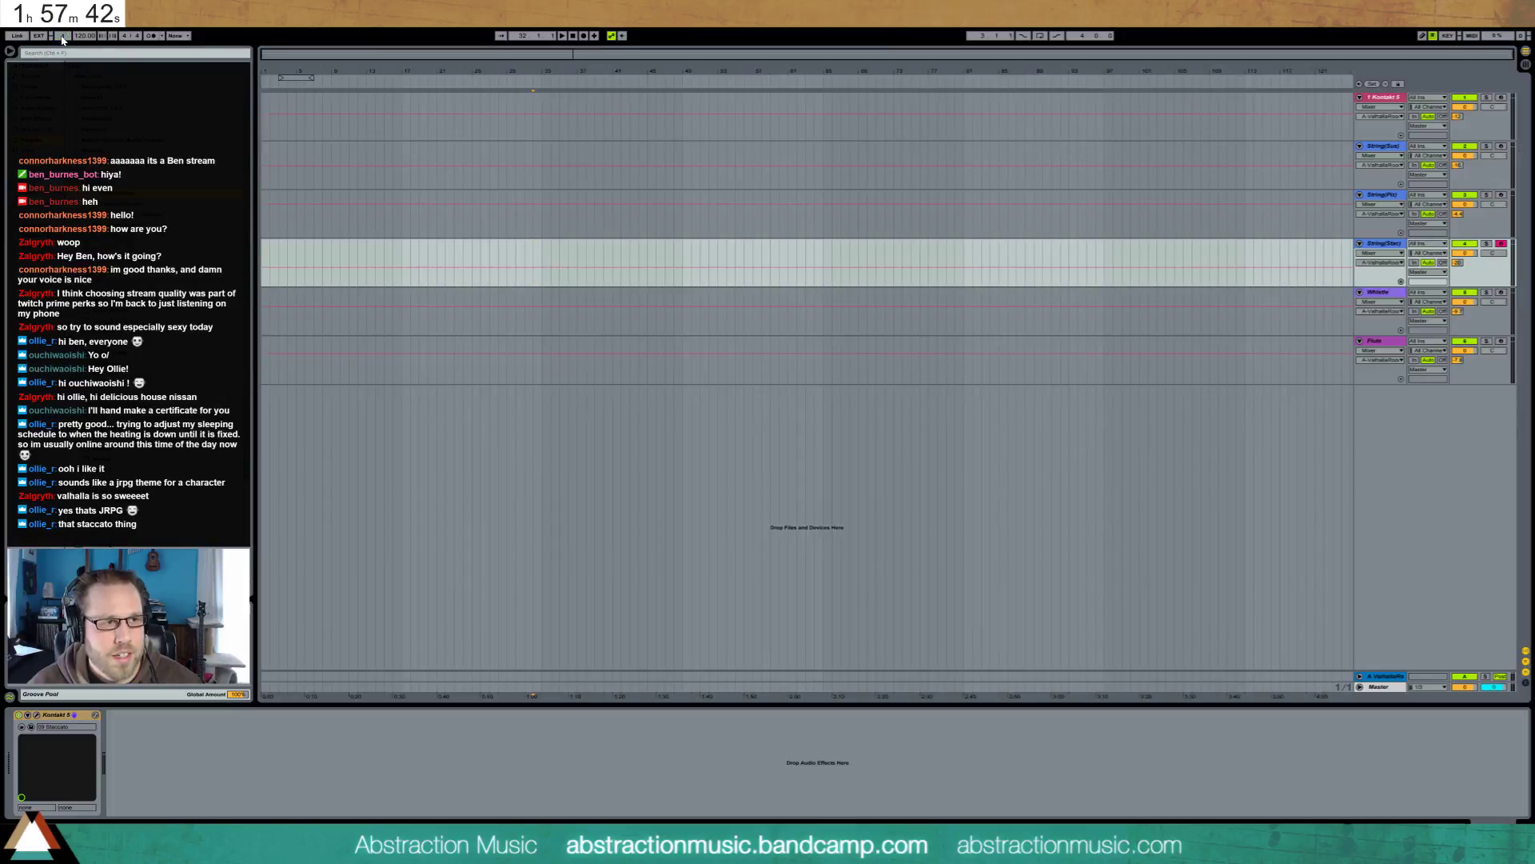
pyautogui.click(63, 36)
pyautogui.click(64, 36)
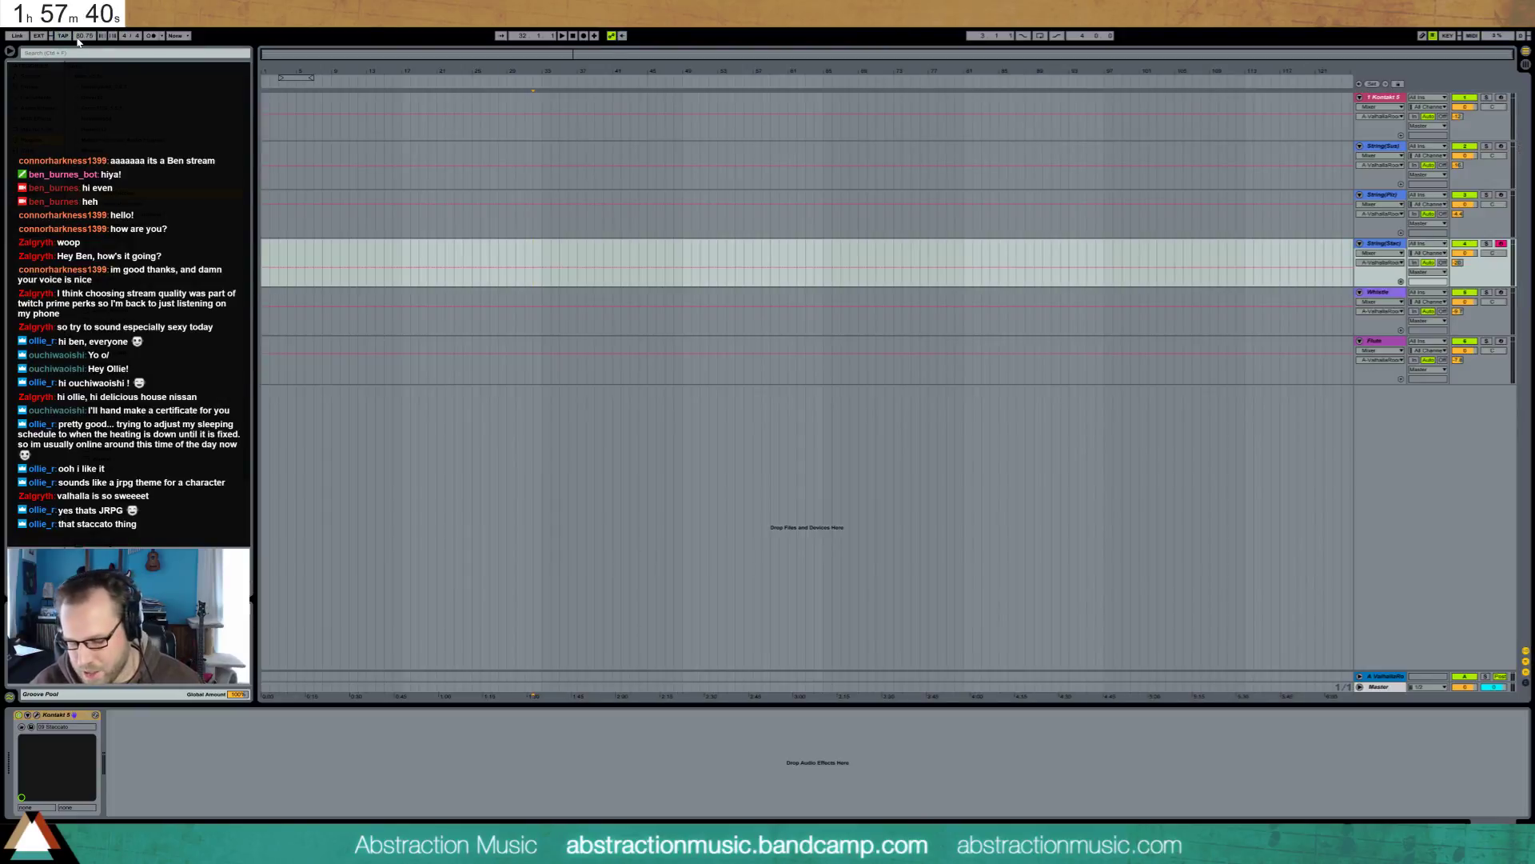
pyautogui.press('Return')
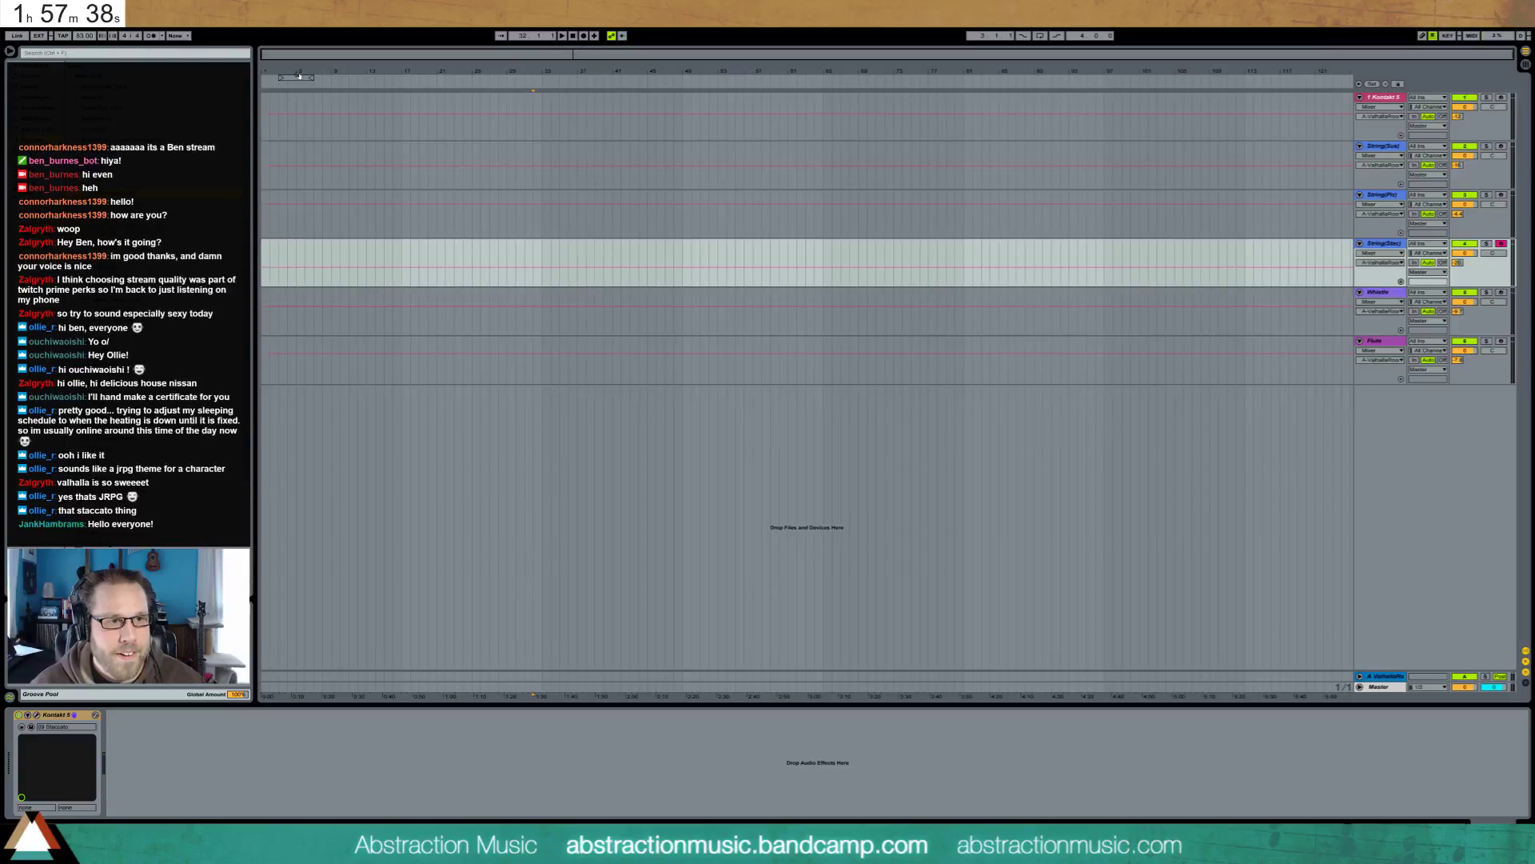
# Position the loop over bars 5 to 9 and insert an empty MIDI clip there on the String(Stac) track
pyautogui.moveTo(300, 77); pyautogui.dragTo(318, 80)
pyautogui.moveTo(298, 244); pyautogui.dragTo(331, 250)
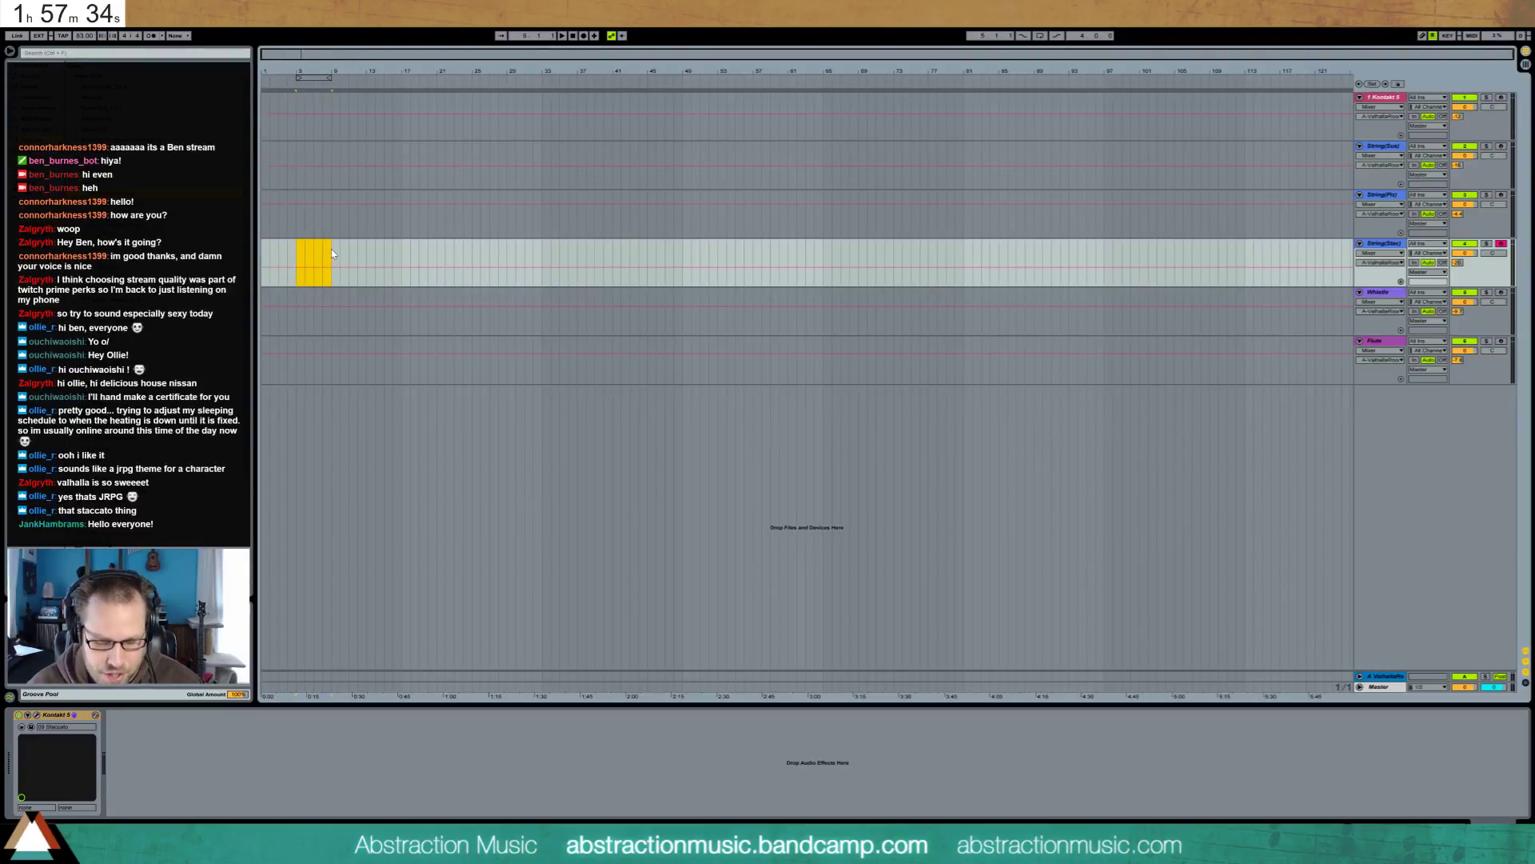
pyautogui.hotkey('ctrl', 'shift', 'm')
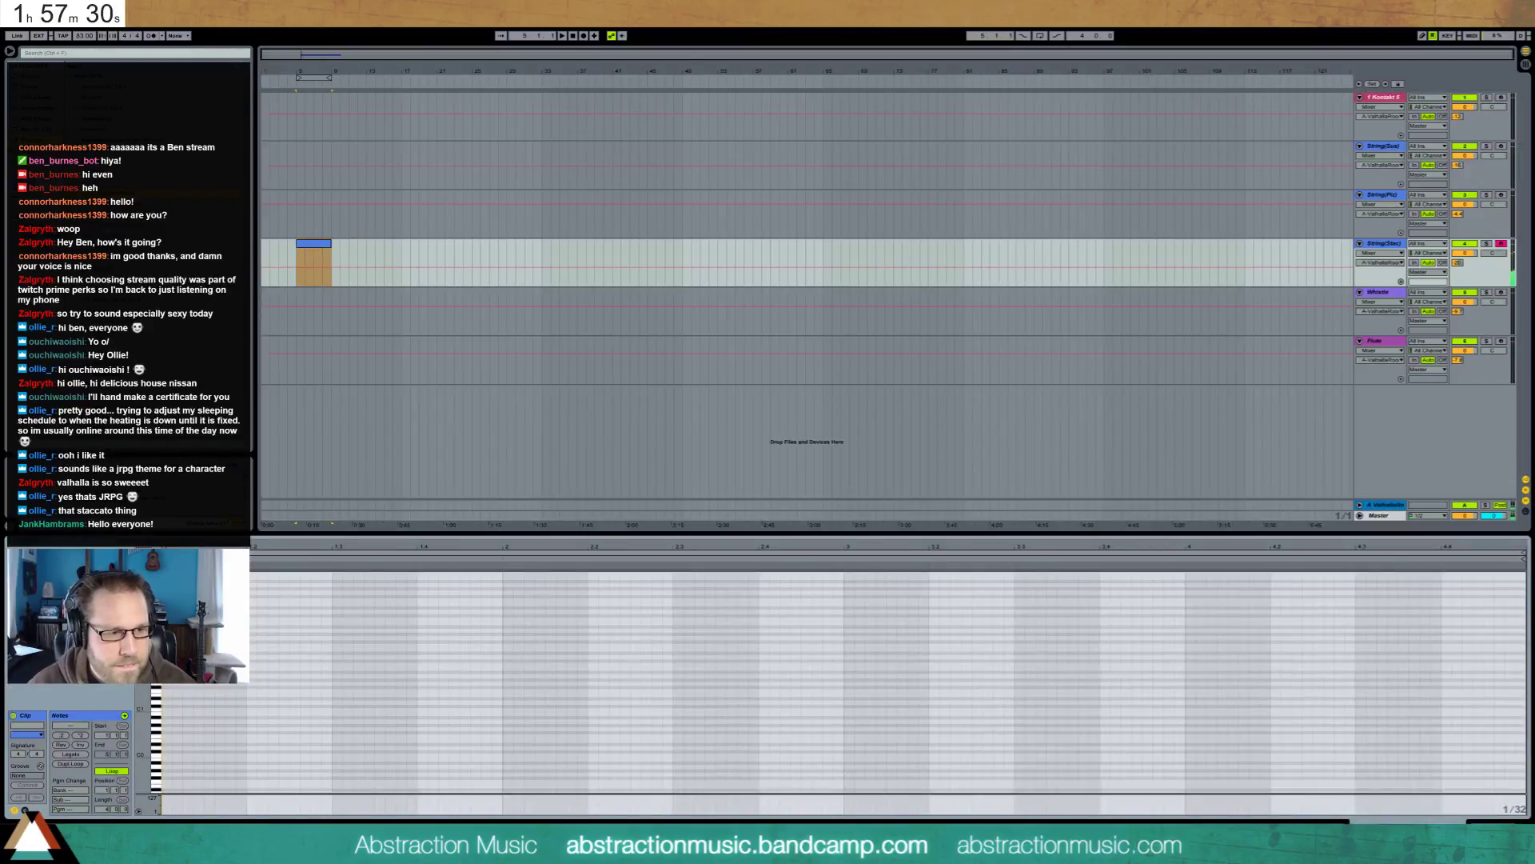
# Try entering a repeated two-pitch staccato pattern in the new clip, play it back, and clear the notes
pyautogui.scroll(2, 273, 584)
pyautogui.scroll(1, 880, 680)
pyautogui.doubleClick(166, 667)
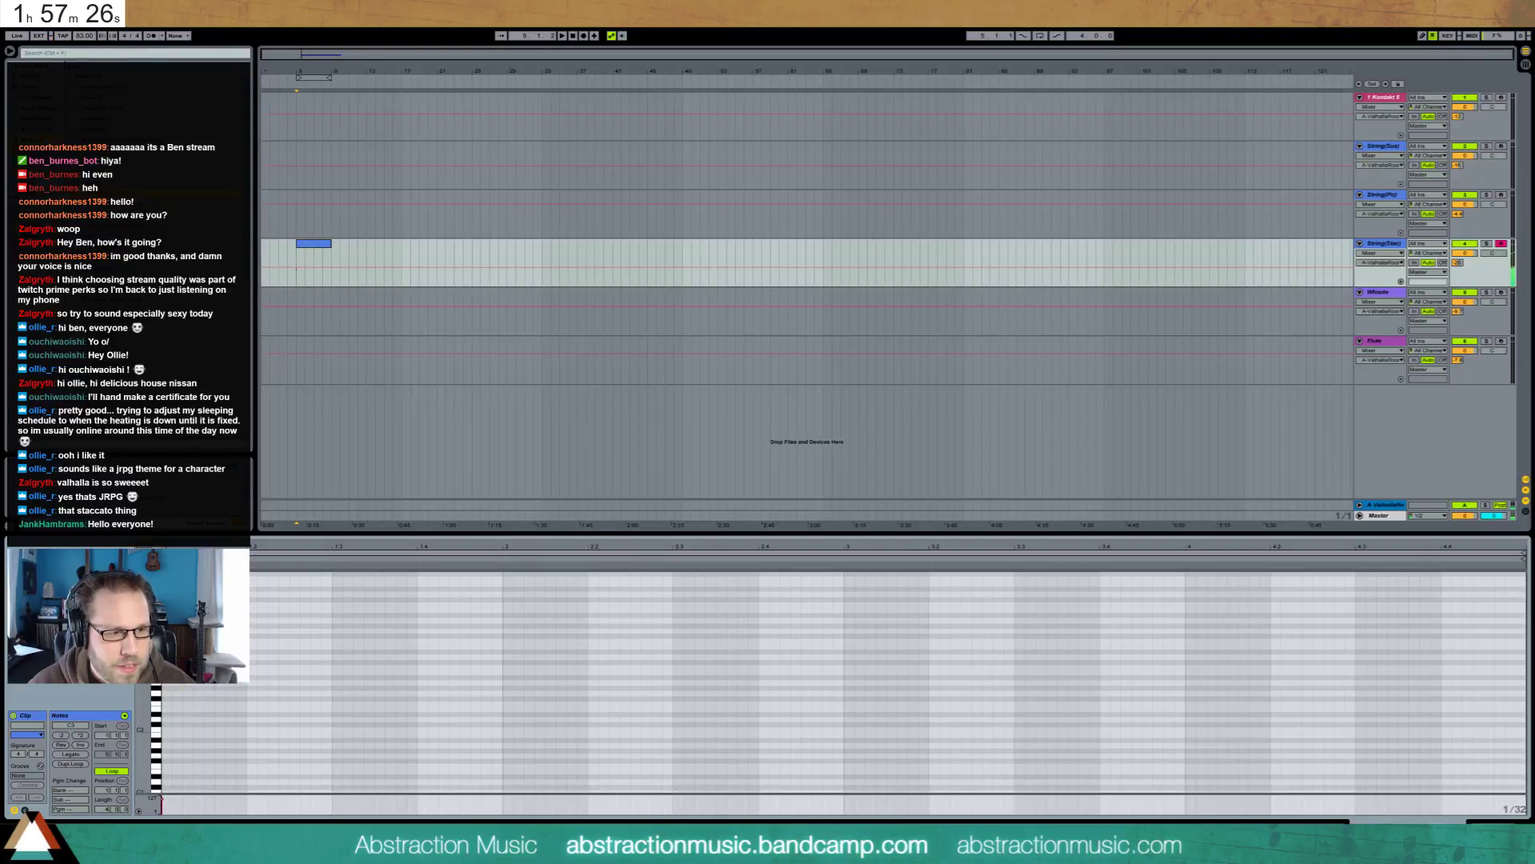
pyautogui.press('space')
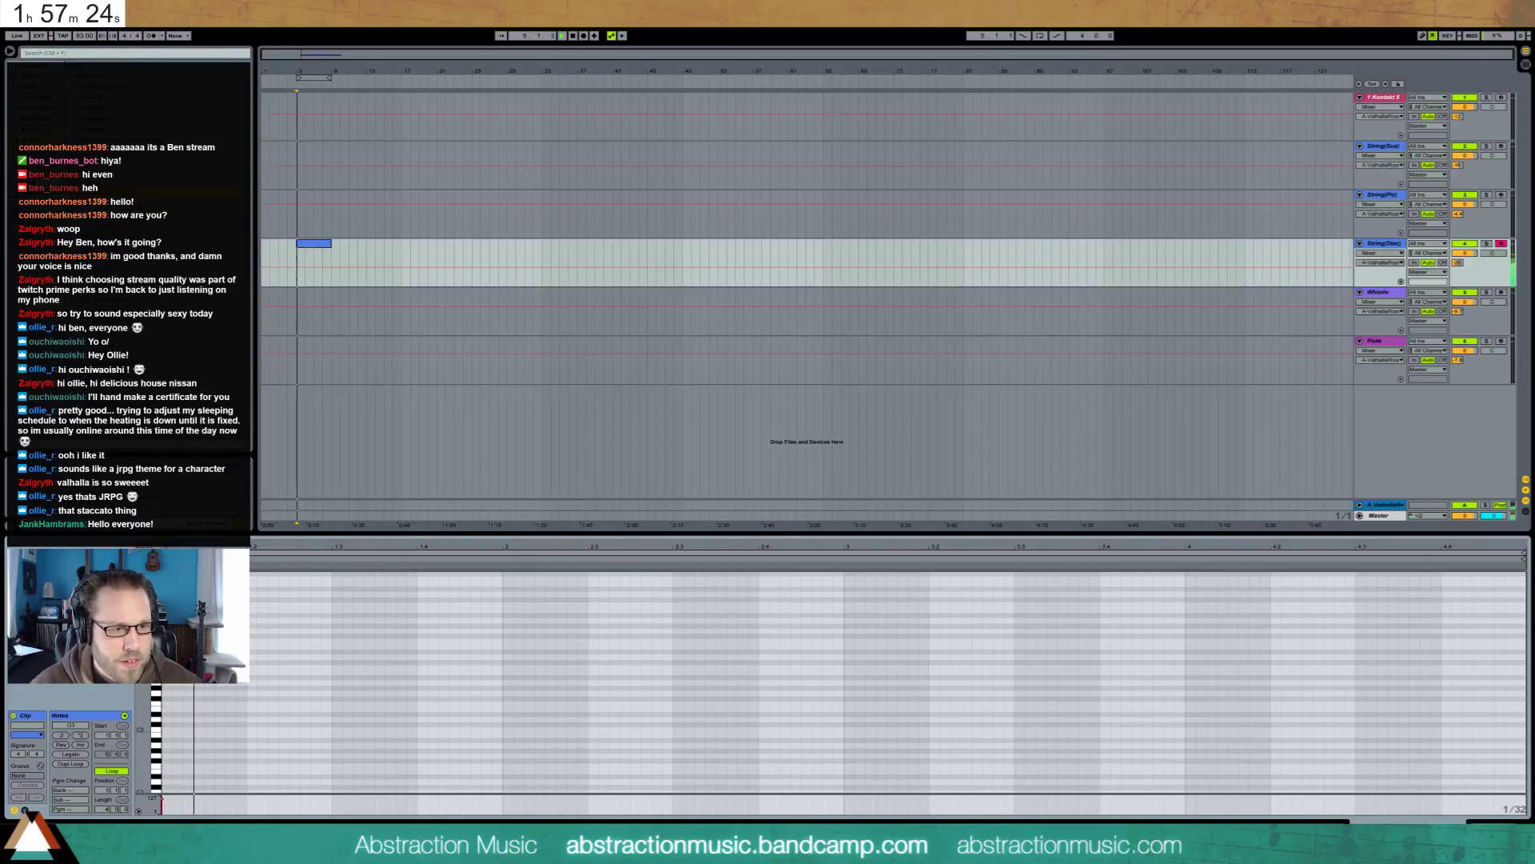
pyautogui.press('space')
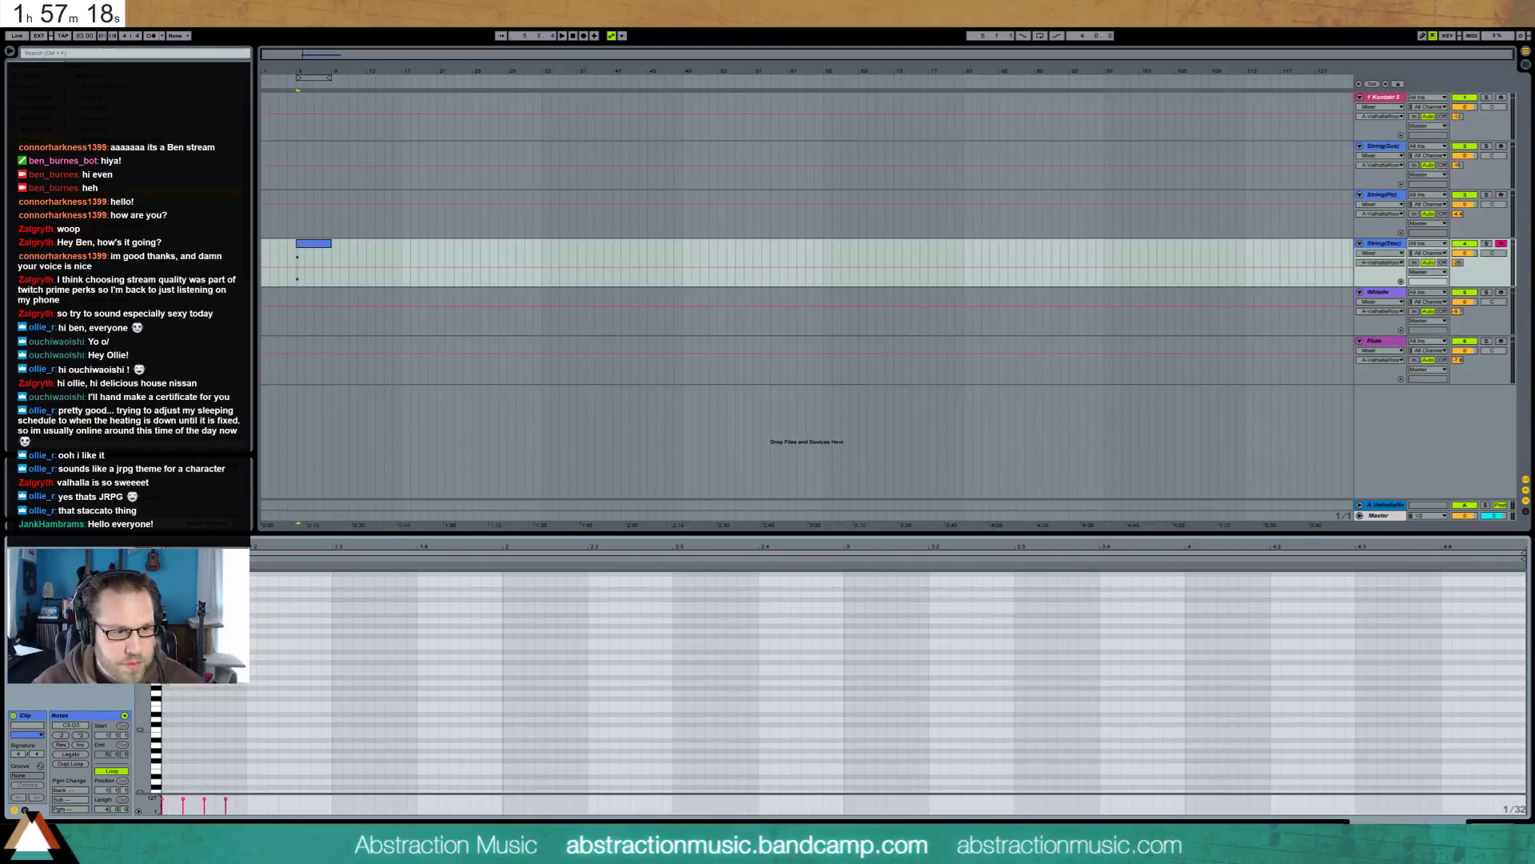
pyautogui.press('F9')
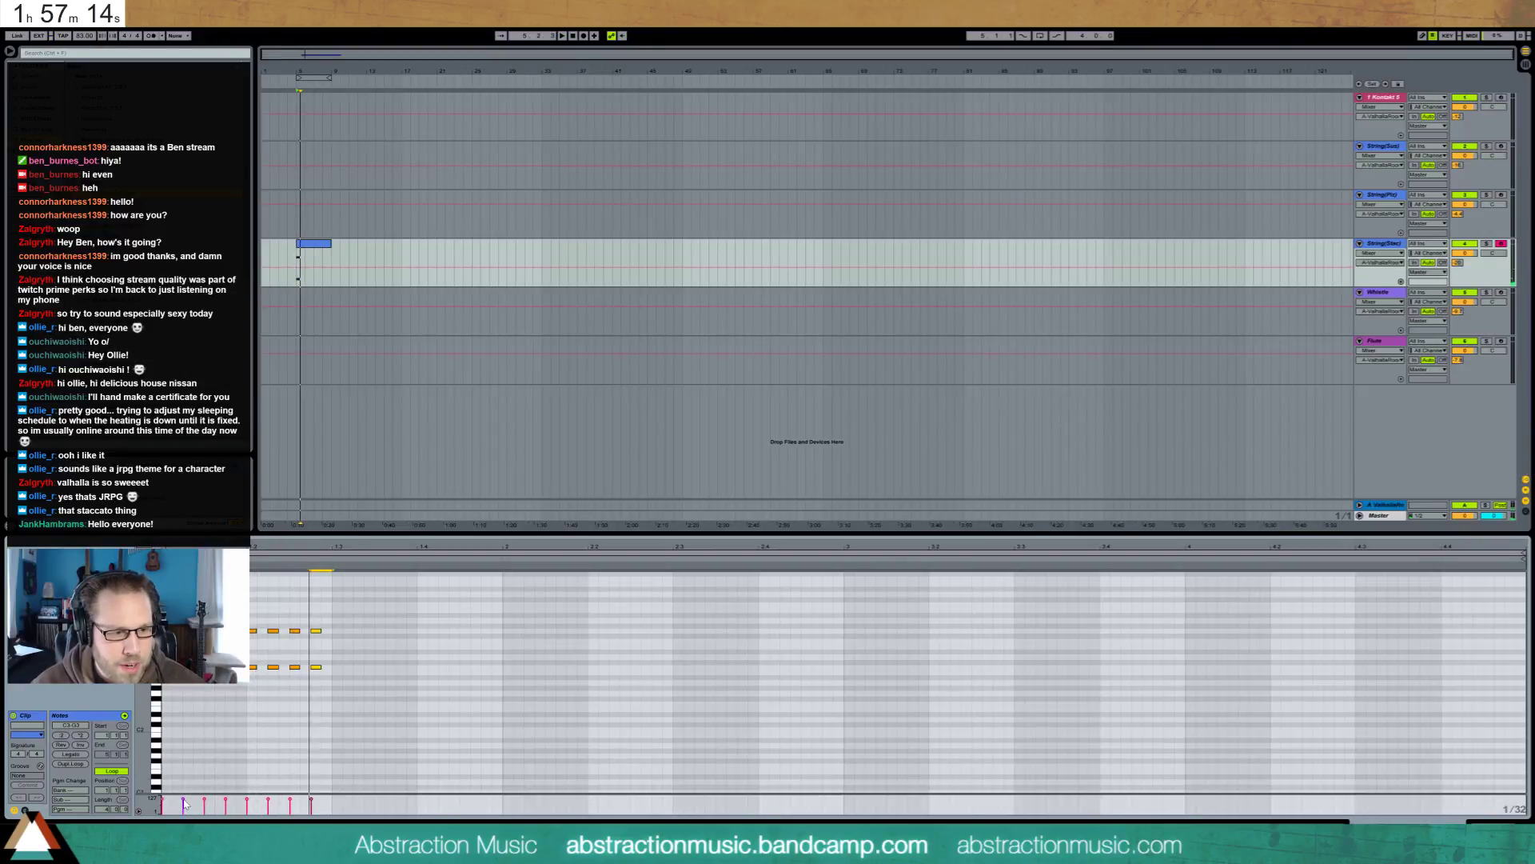
pyautogui.press('space')
pyautogui.moveTo(183, 799); pyautogui.dragTo(184, 805)
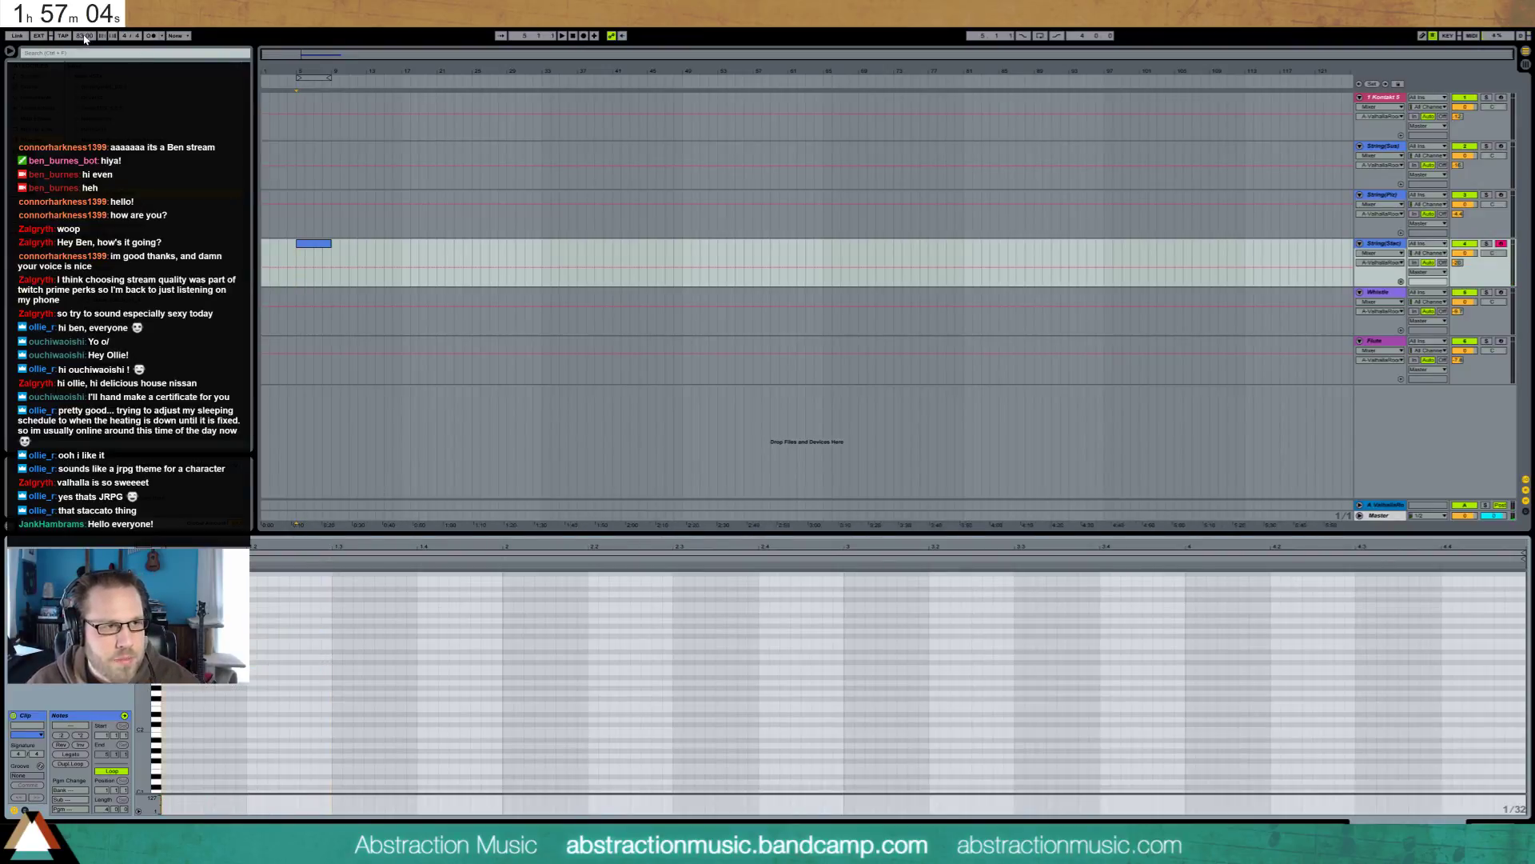
pyautogui.press('Delete')
# Set the song tempo to 100 BPM and delete the empty clip from the String(Stac) track
pyautogui.write('100')
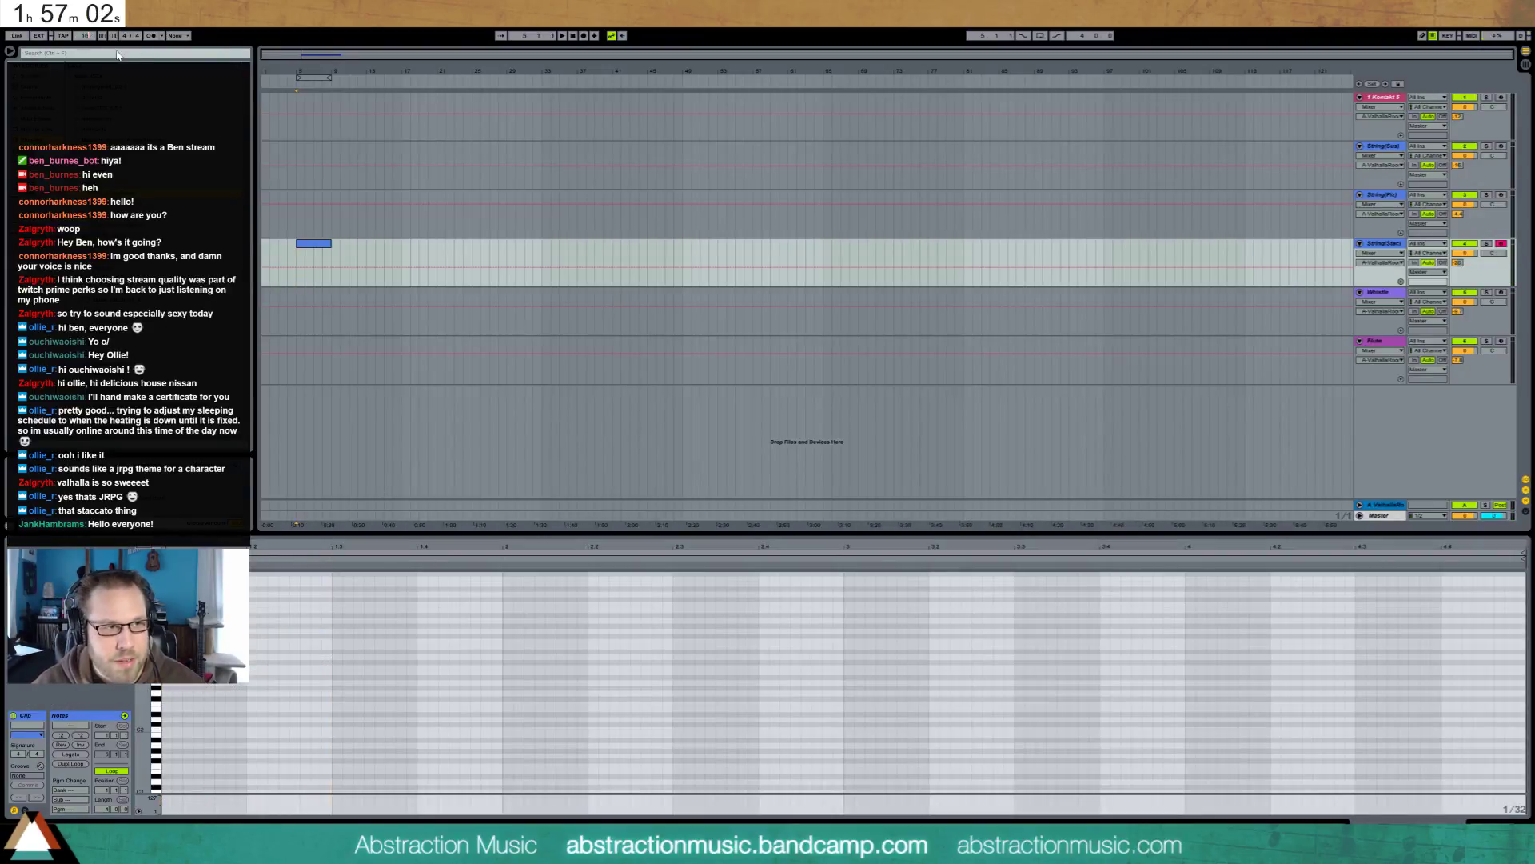
pyautogui.click(296, 256)
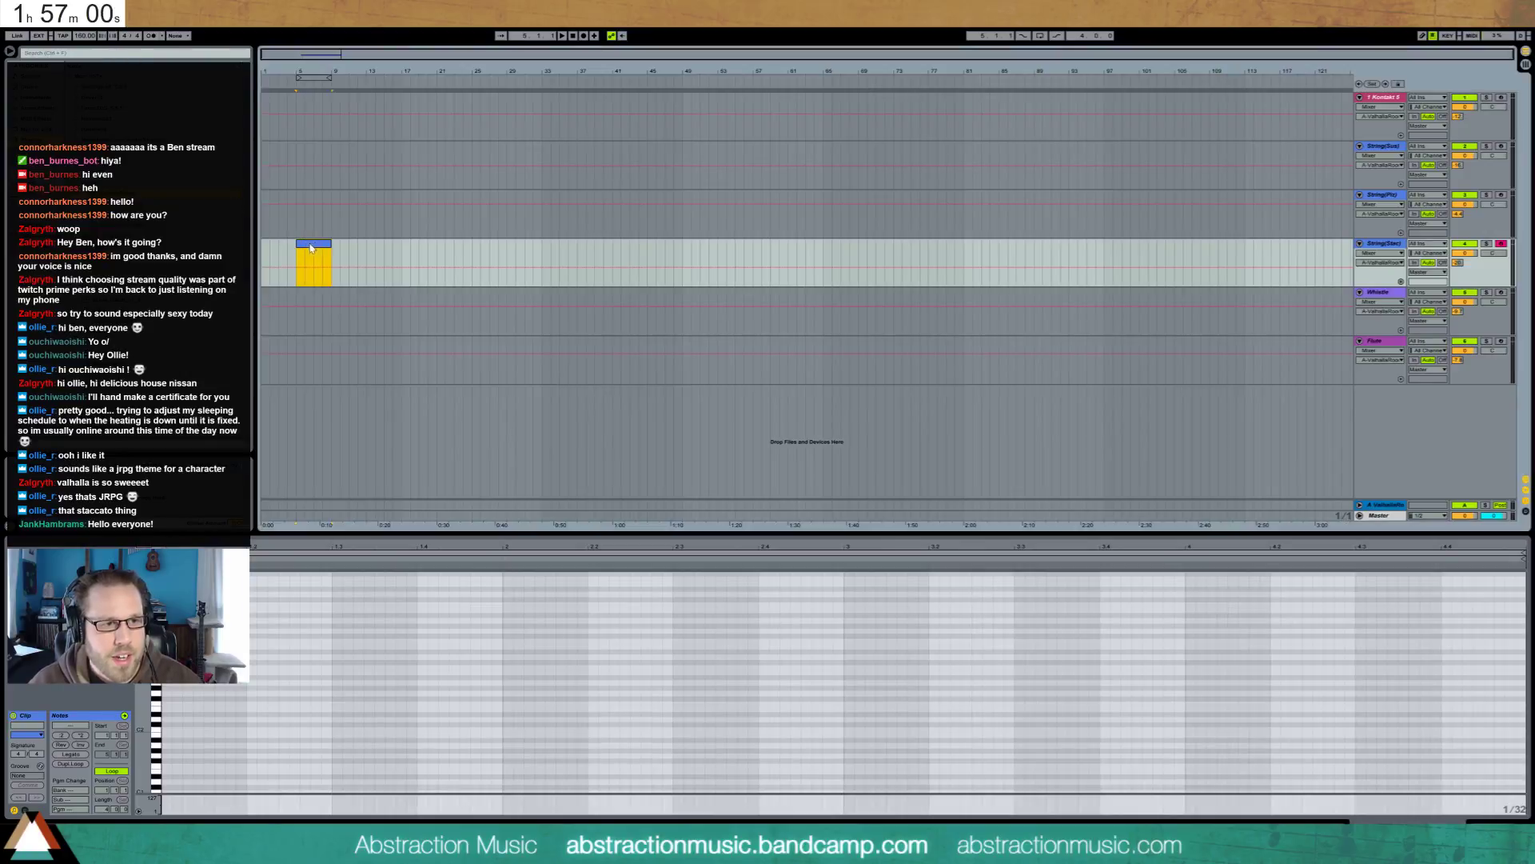
pyautogui.press('Delete')
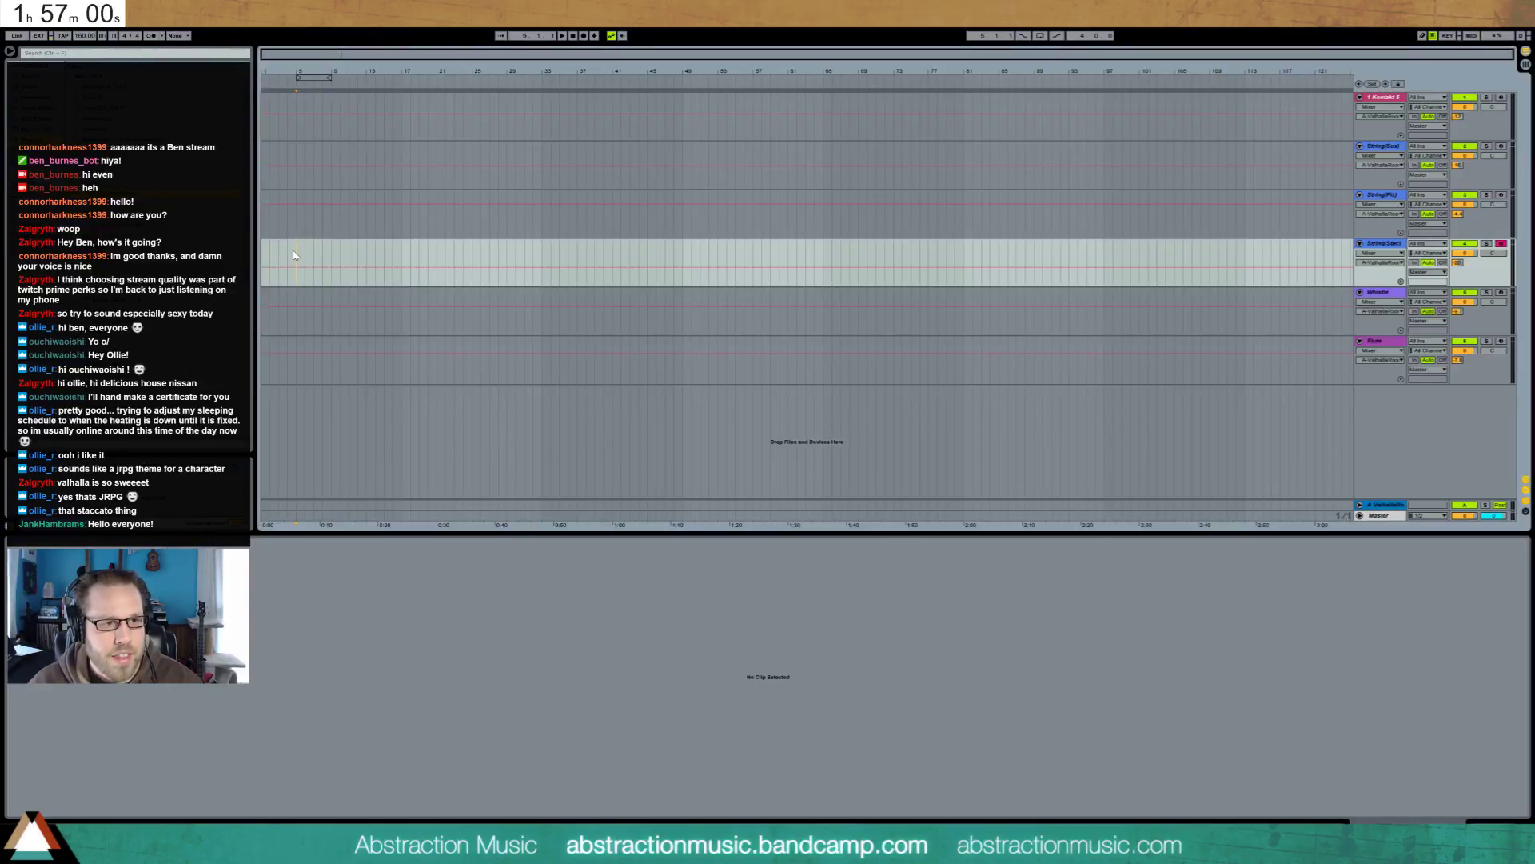
# Record a short trial take on the String(Stac) track and switch on the metronome
pyautogui.click(585, 36)
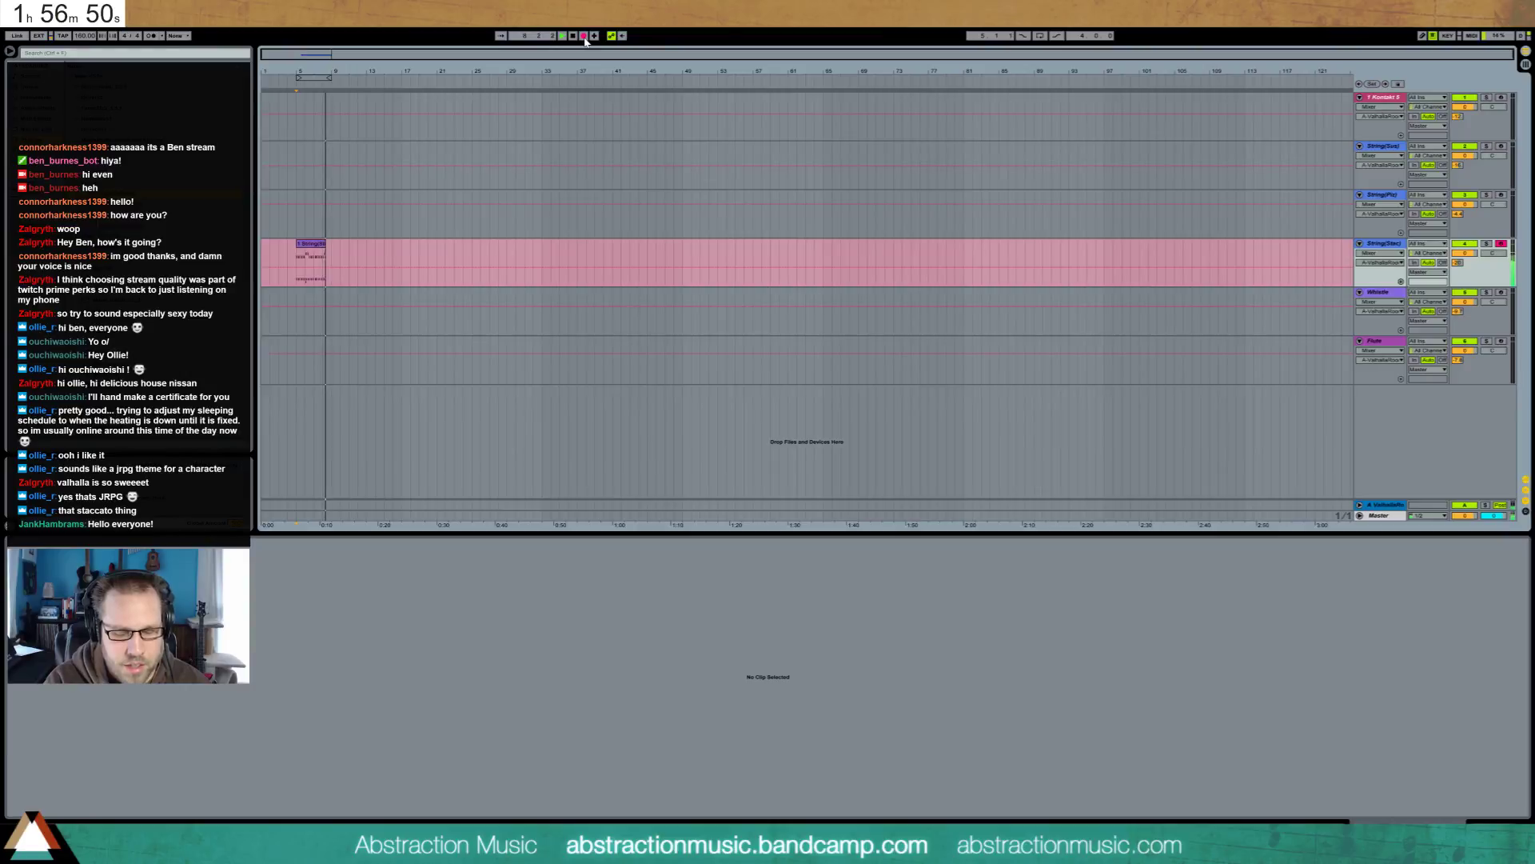
pyautogui.click(584, 36)
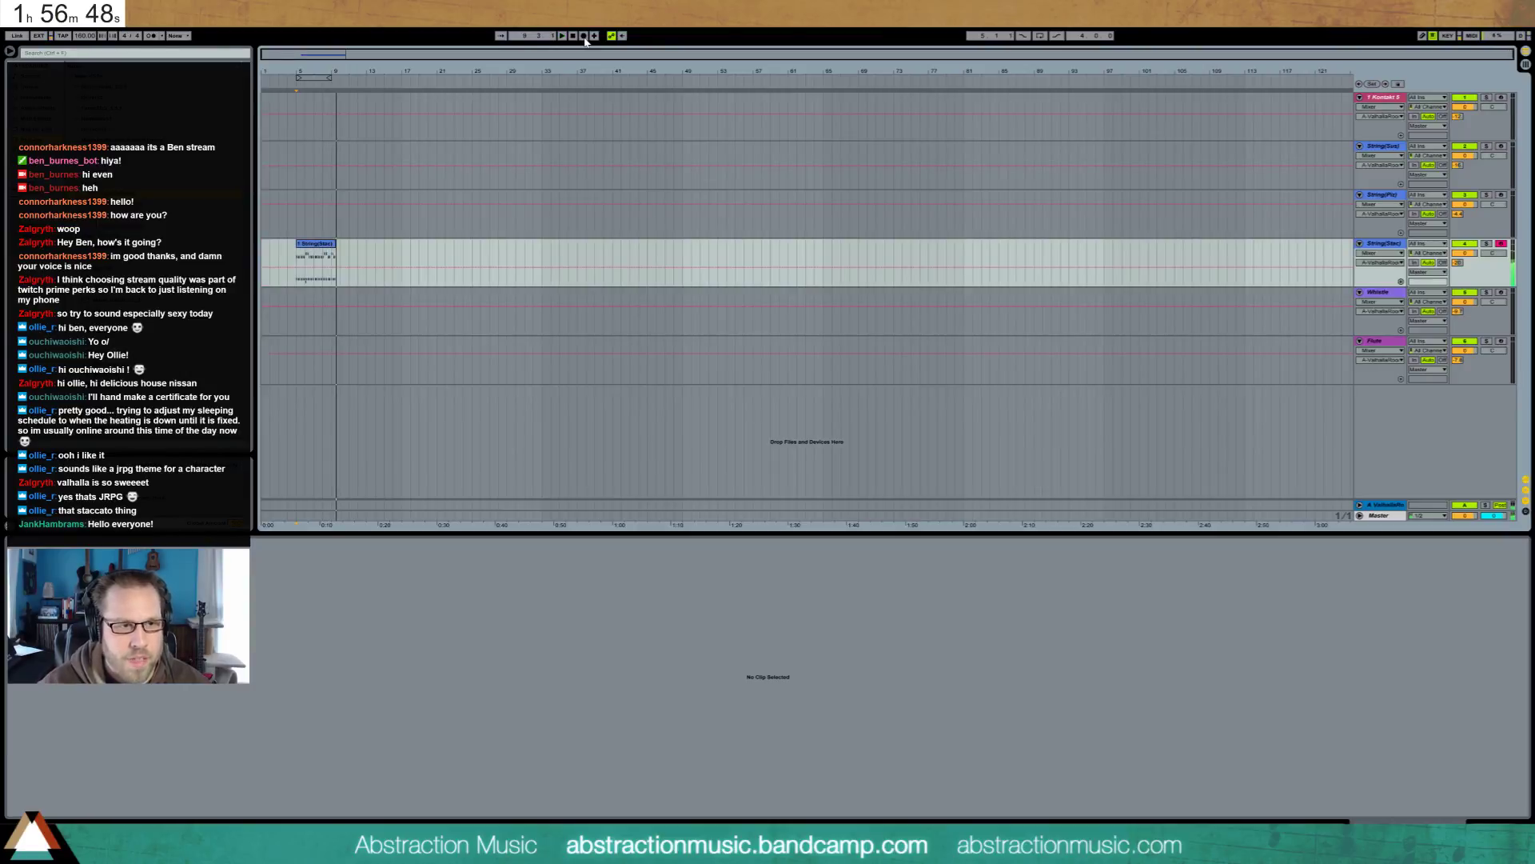
pyautogui.click(149, 36)
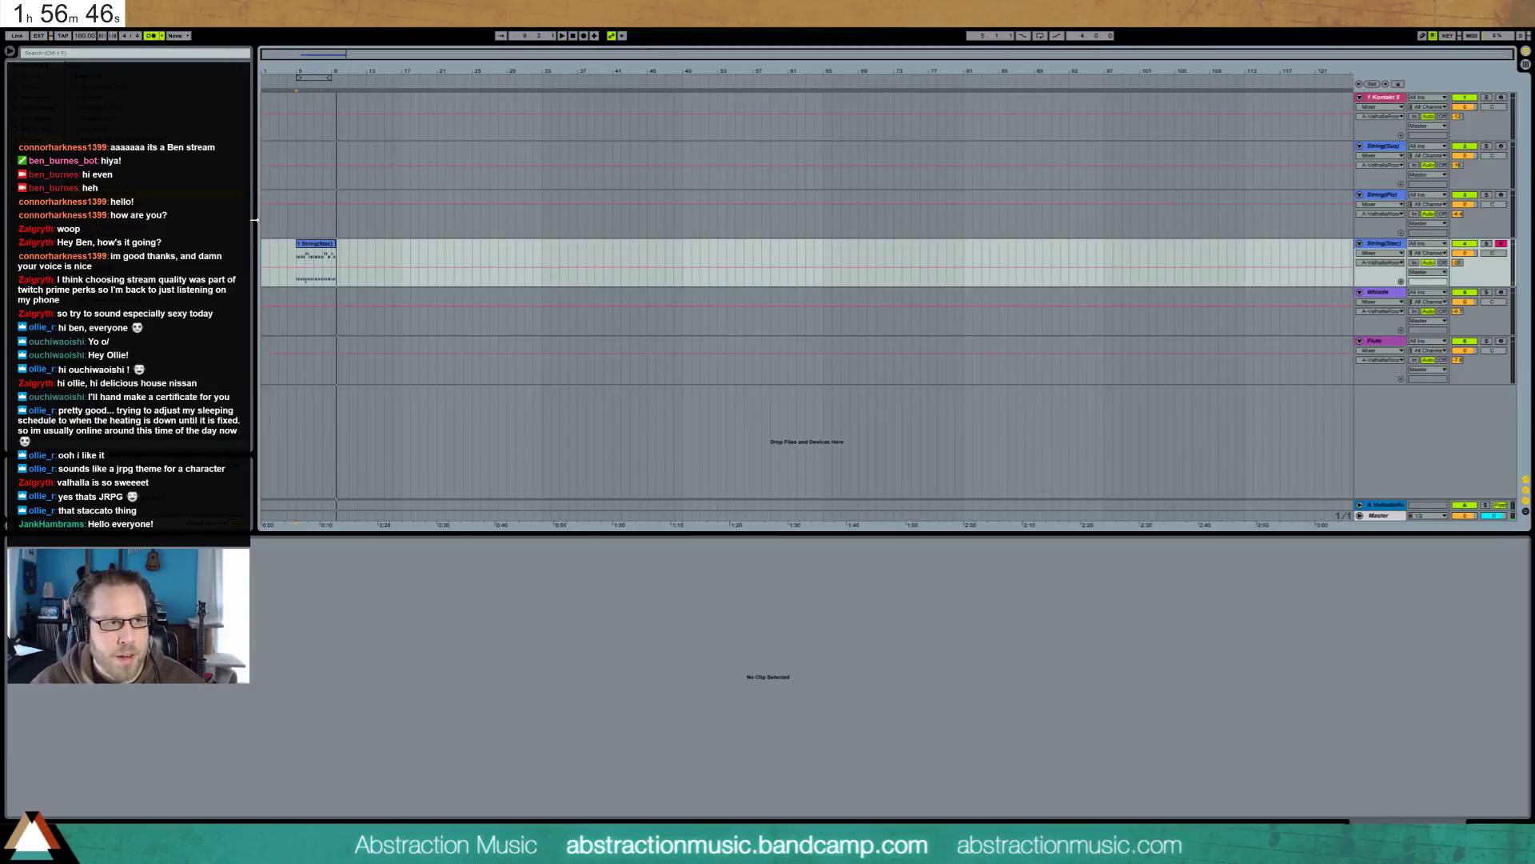
# Delete the trial take and record a new staccato take on the String(Stac) track from bar 5
pyautogui.click(308, 249)
pyautogui.press('Delete')
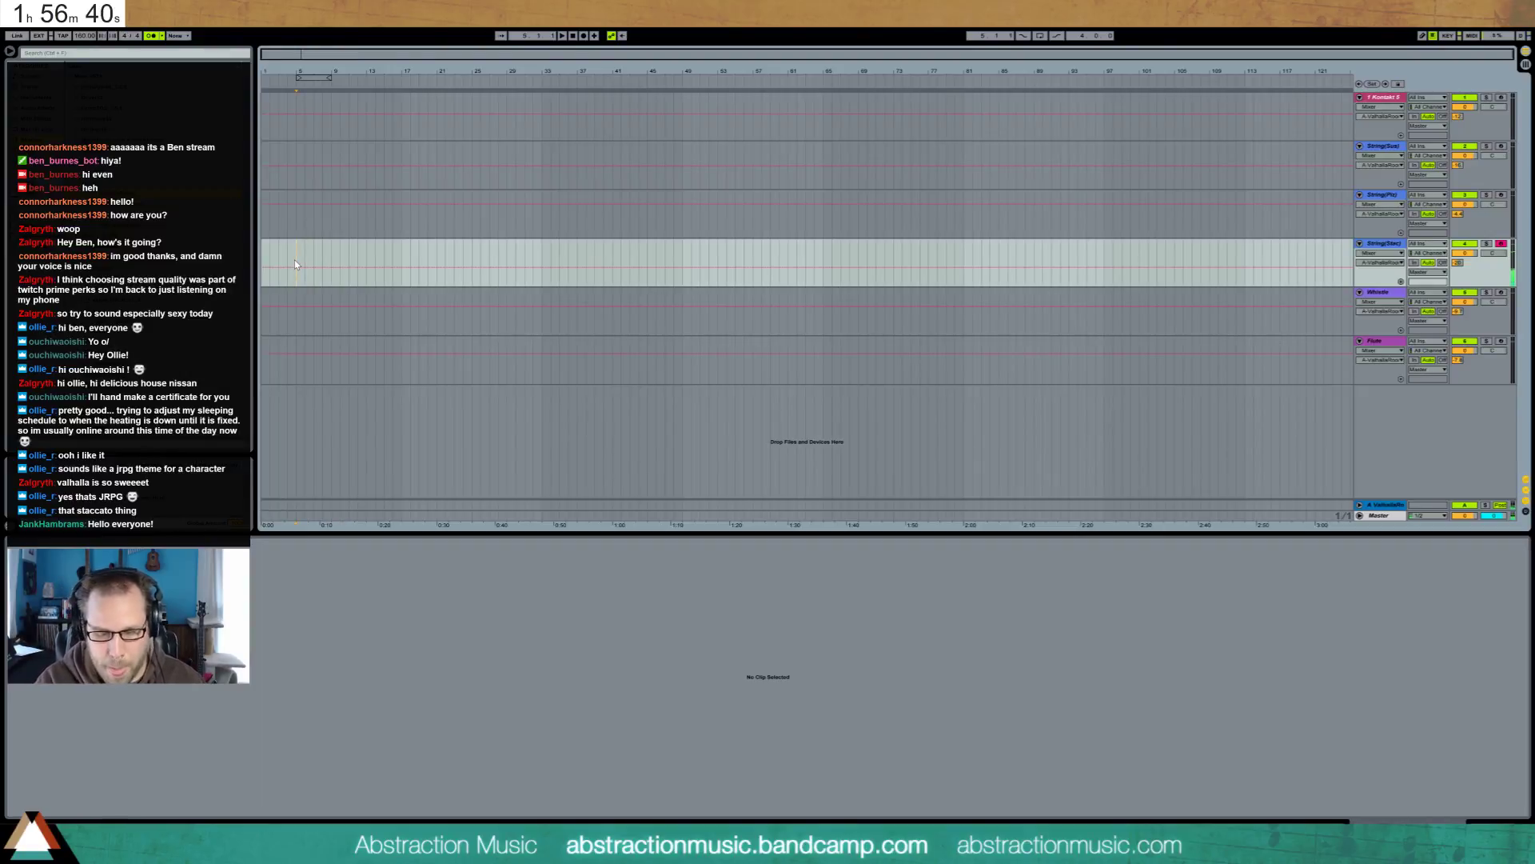
pyautogui.press('F9')
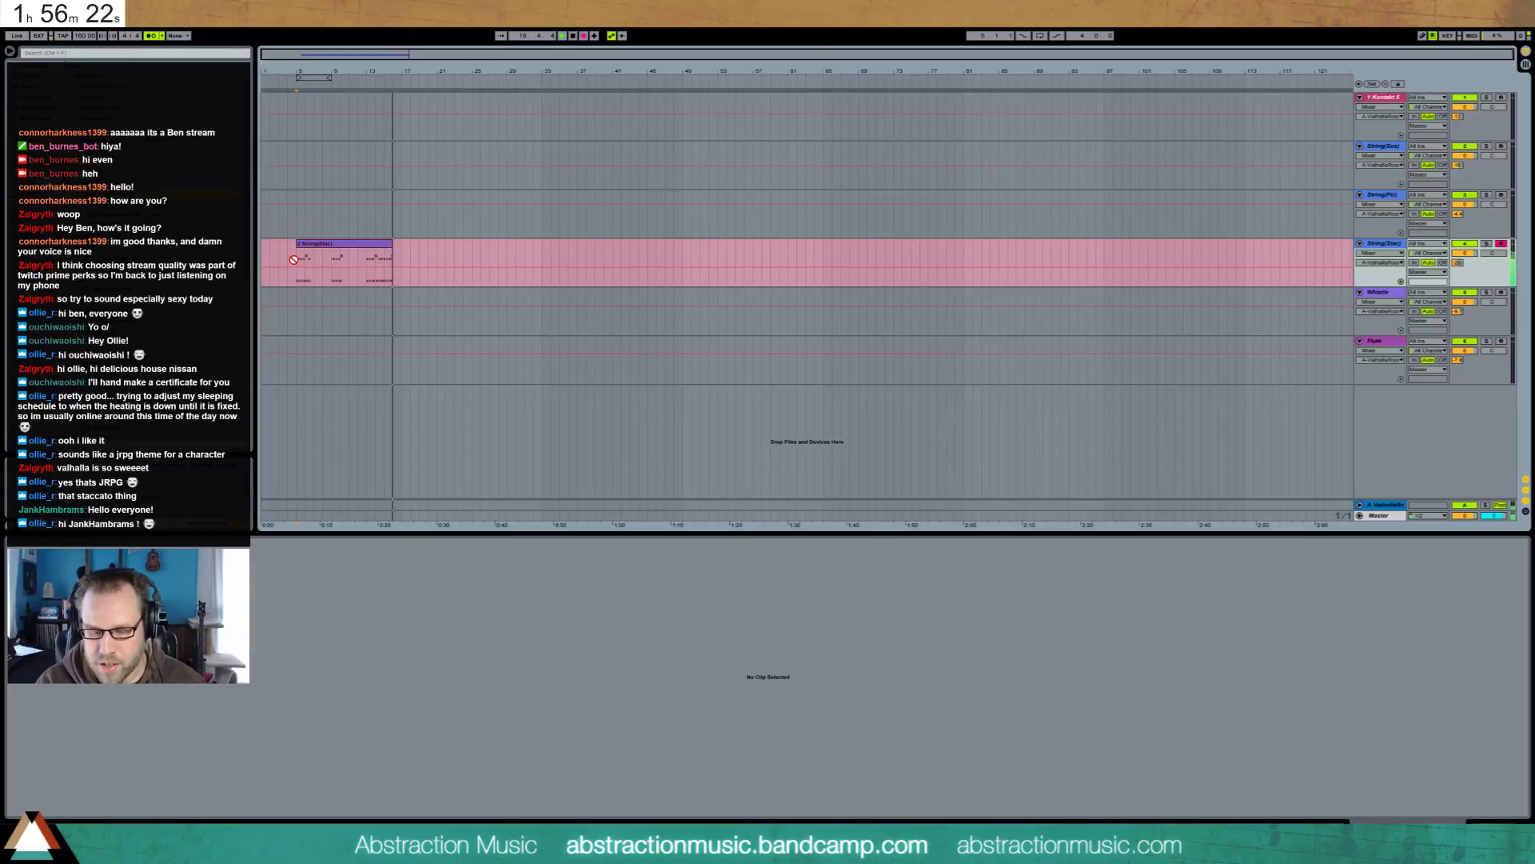
pyautogui.press('space')
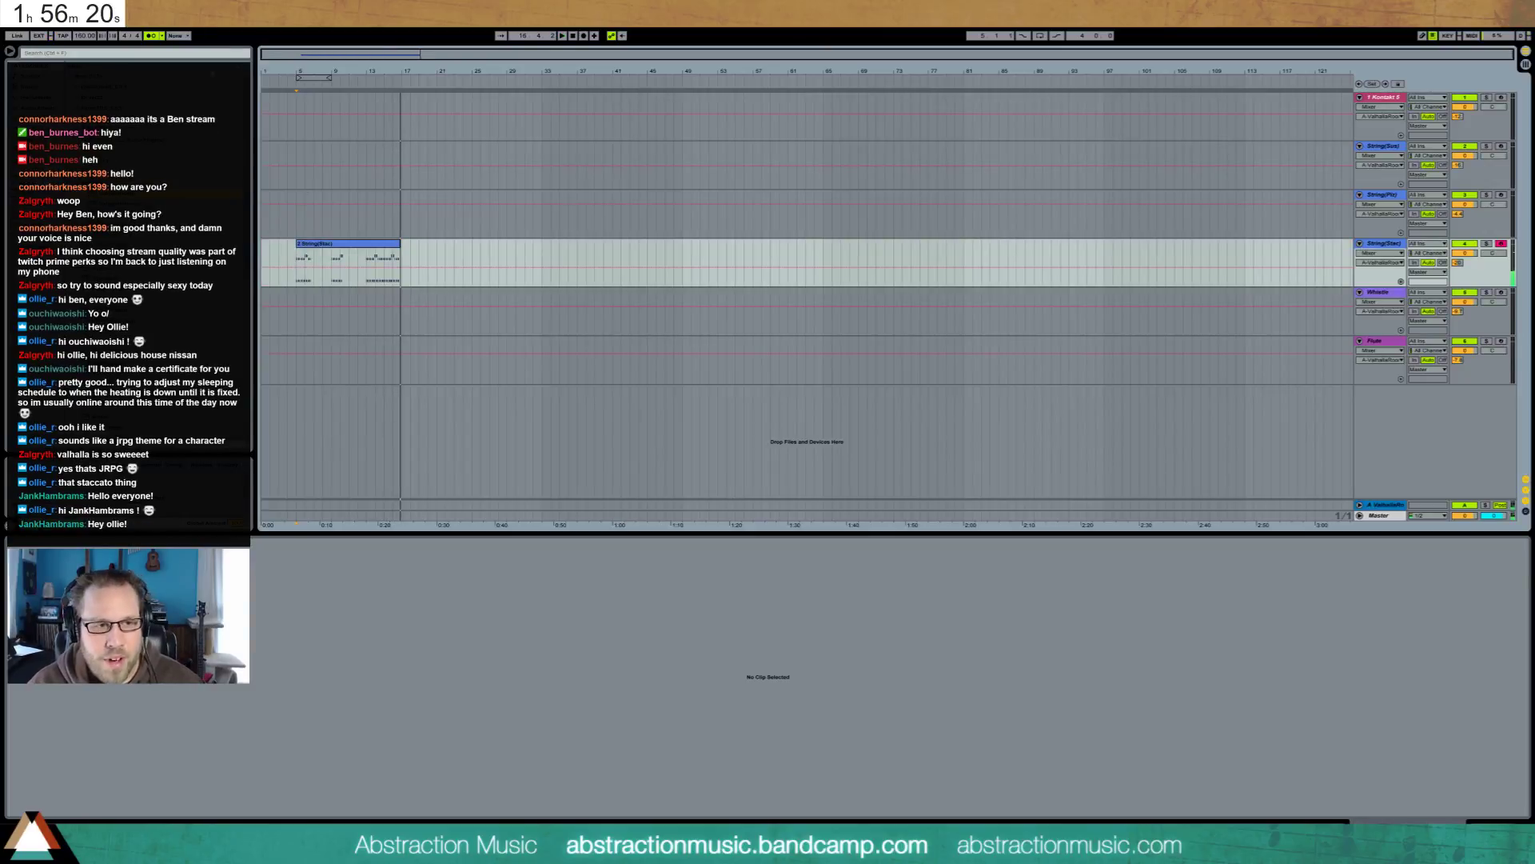
# Split off the last four bars of the String(Stac) recording and move them to bar 5 in place of the earlier part
pyautogui.click(370, 259)
pyautogui.moveTo(297, 254)
pyautogui.mouseDown()
pyautogui.moveTo(366, 261)
pyautogui.moveTo(316, 254)
pyautogui.mouseUp()
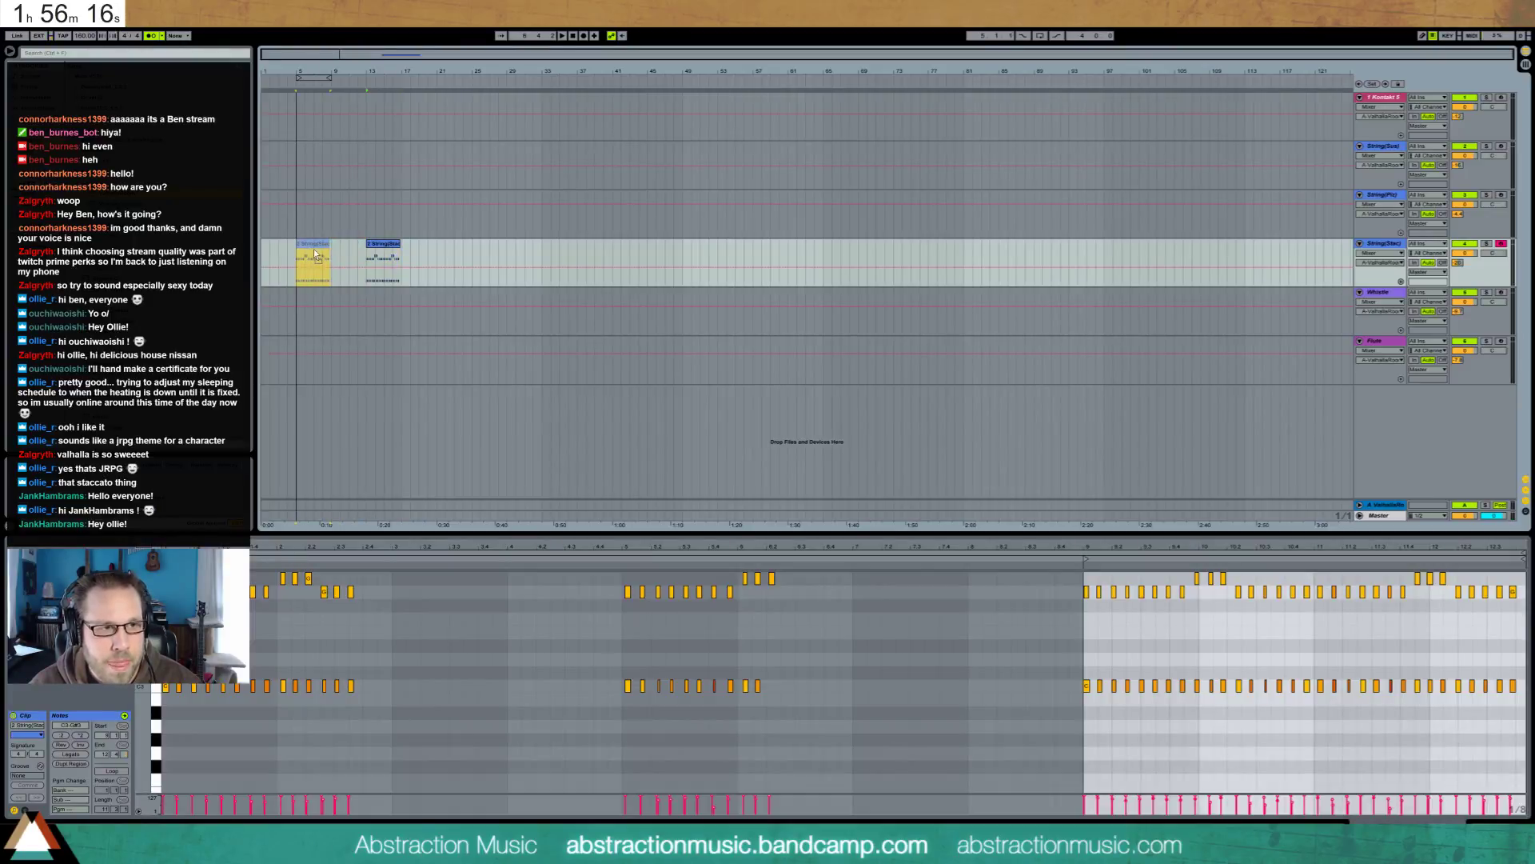
pyautogui.click(316, 254)
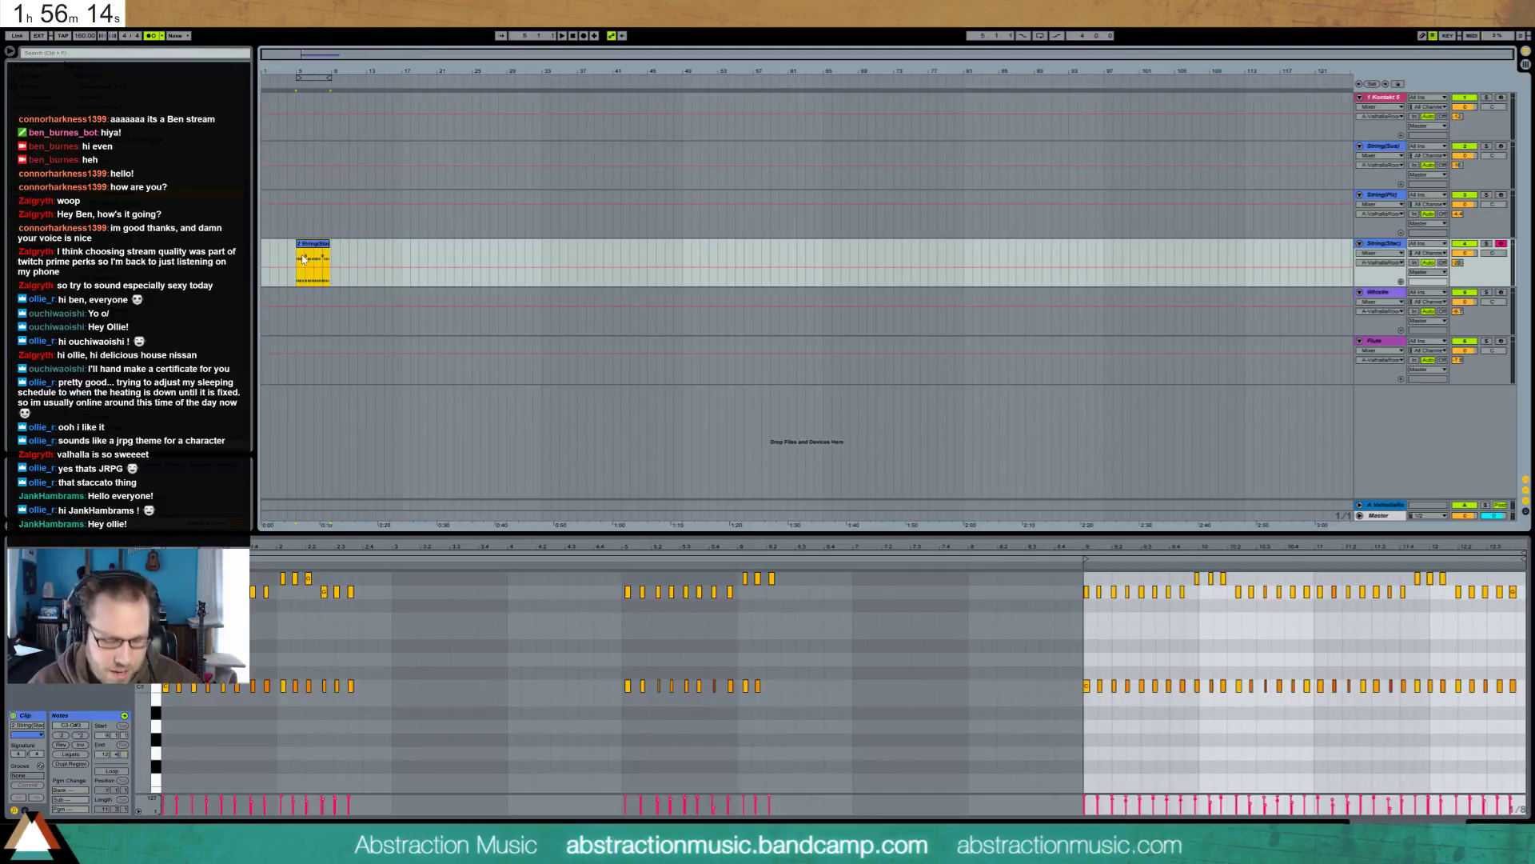
# Play back the trimmed clip, select all its notes, and stretch them so the last ones line up with the grid
pyautogui.moveTo(319, 547); pyautogui.dragTo(319, 595)
pyautogui.press('space')
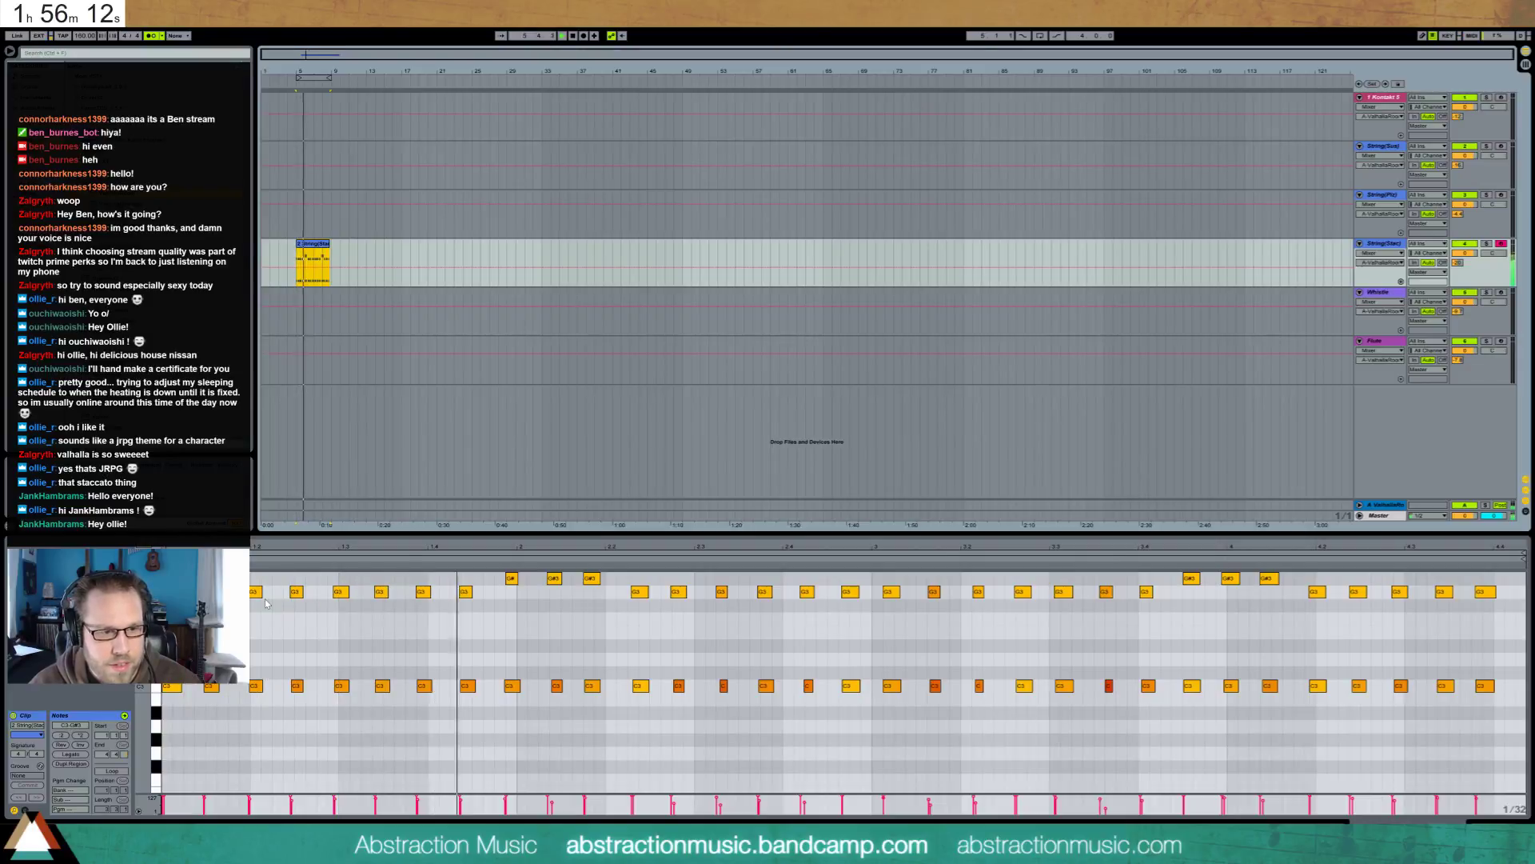
pyautogui.click(312, 547)
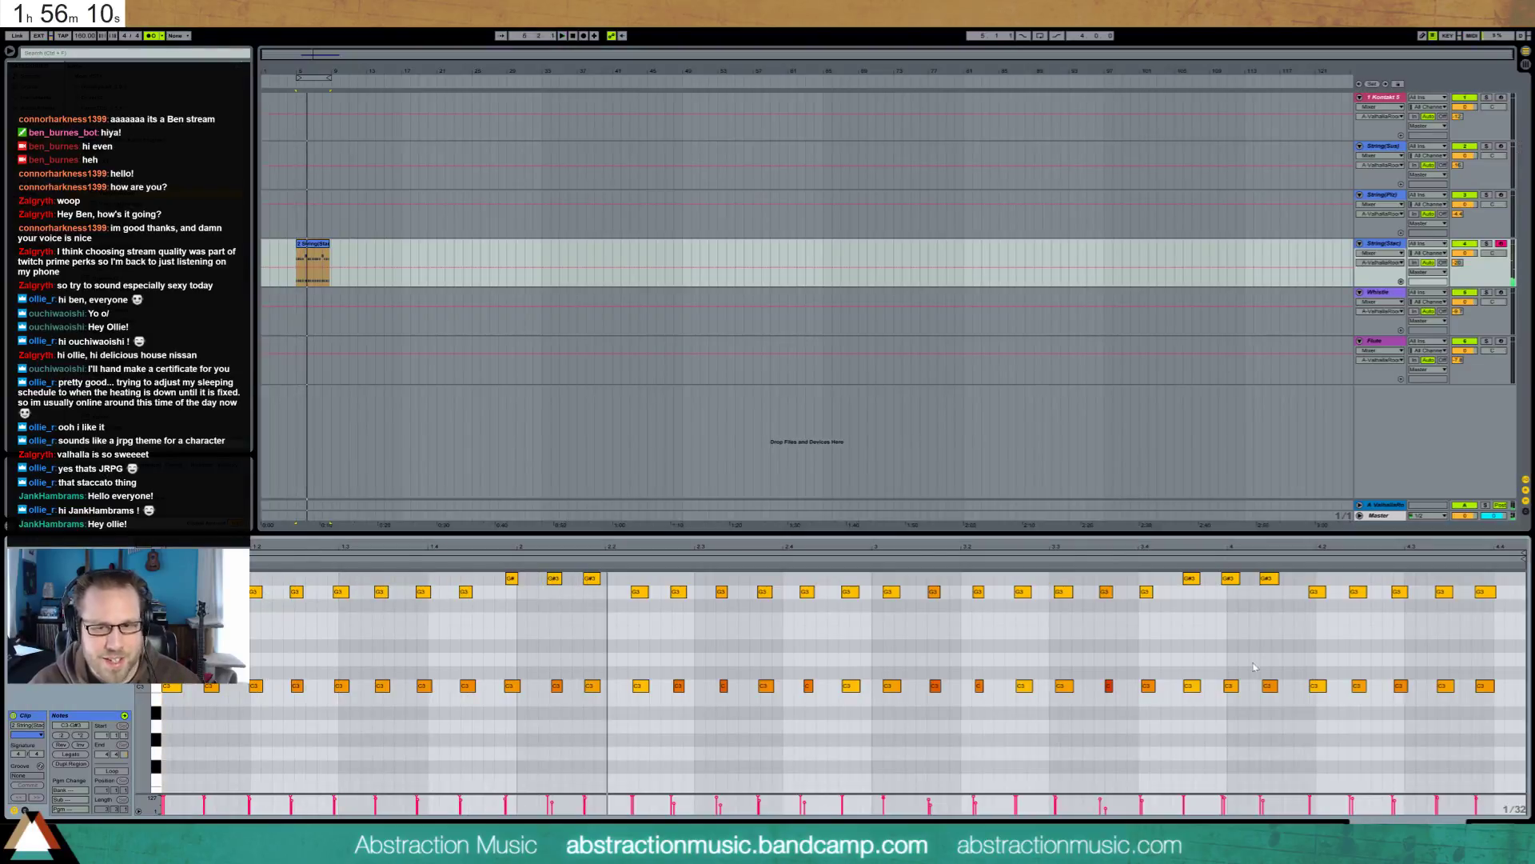
pyautogui.hotkey('ctrl', 'a')
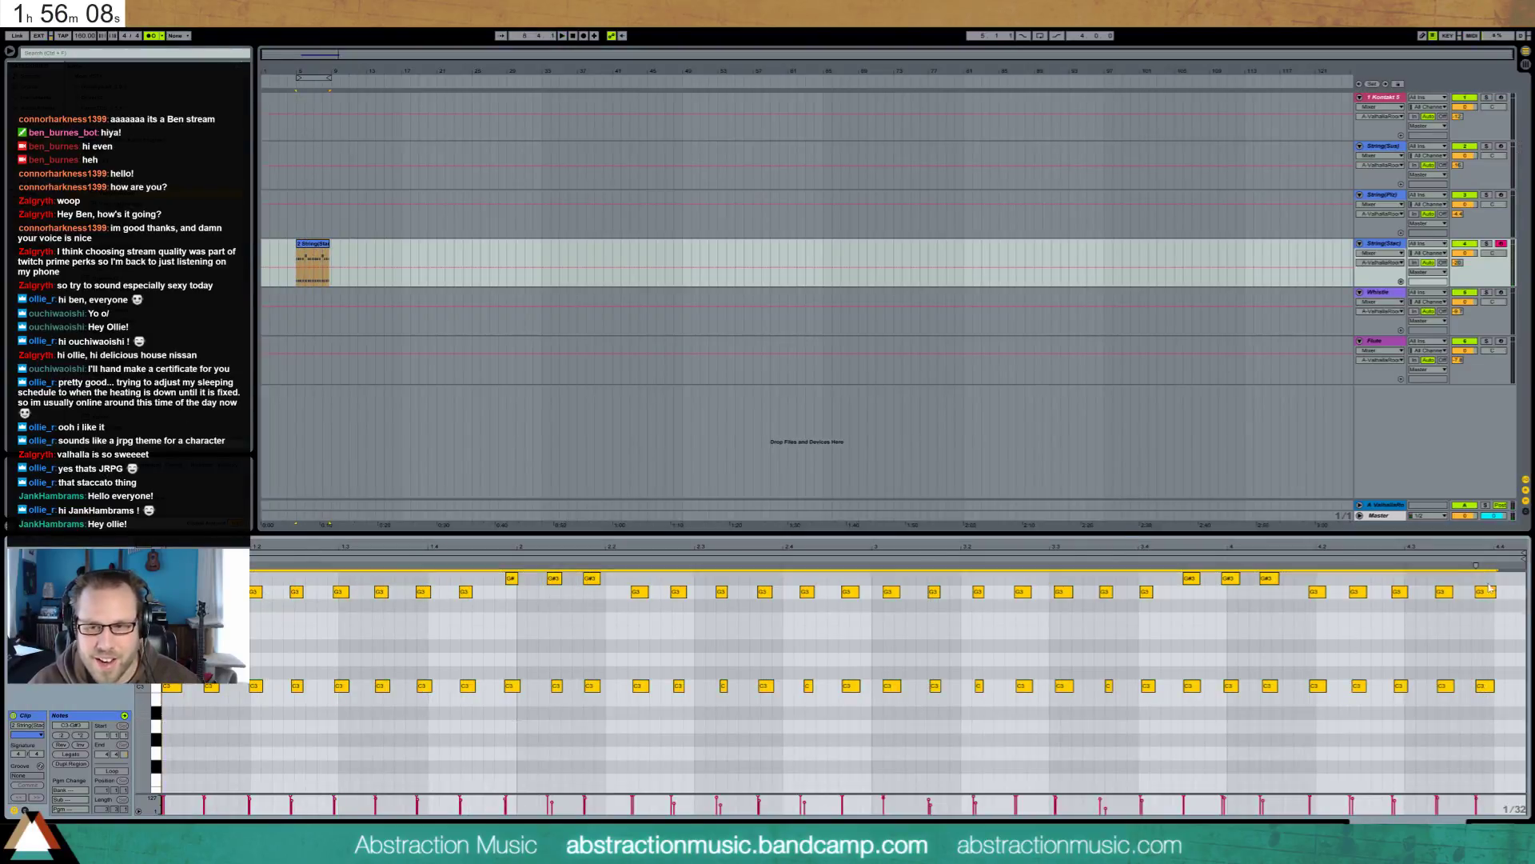
pyautogui.moveTo(1474, 565); pyautogui.dragTo(1498, 565)
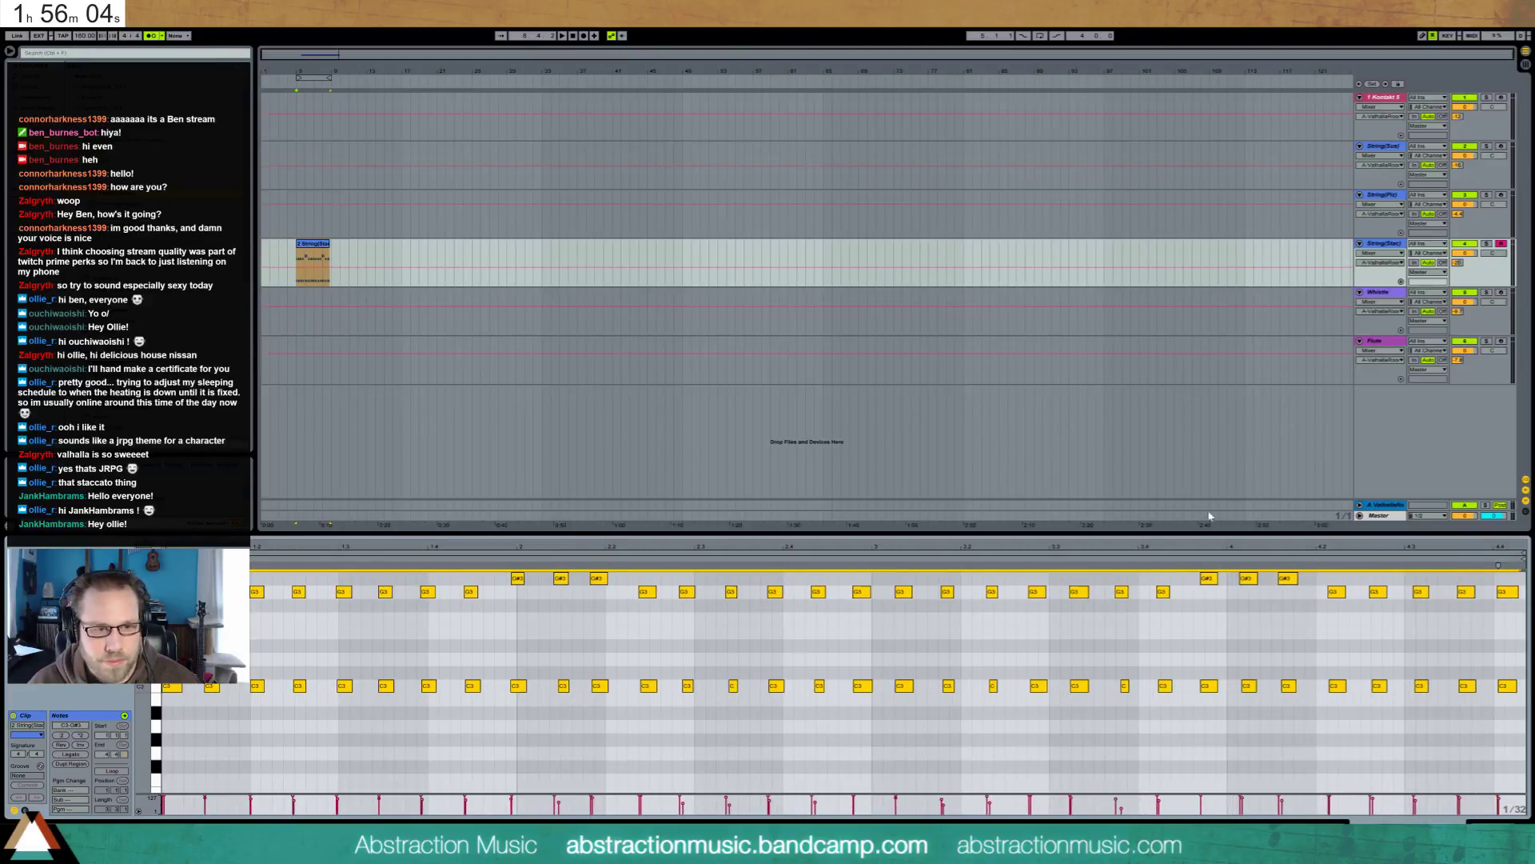
# Extend the String(Stac) clip to bar 9 and fine-tune the time stretch of all its notes
pyautogui.click(312, 53)
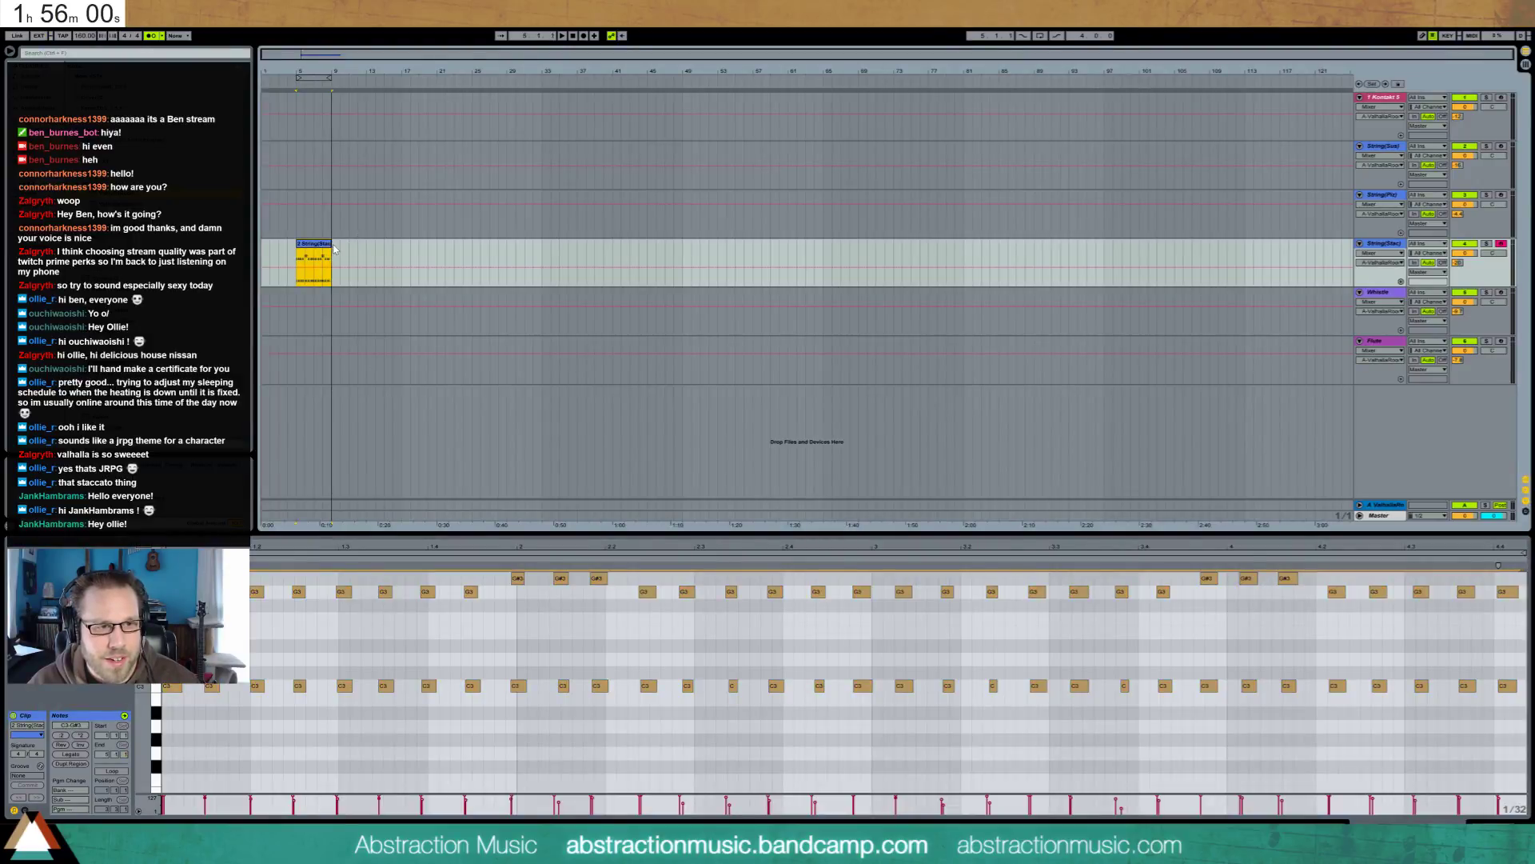
pyautogui.click(1498, 565)
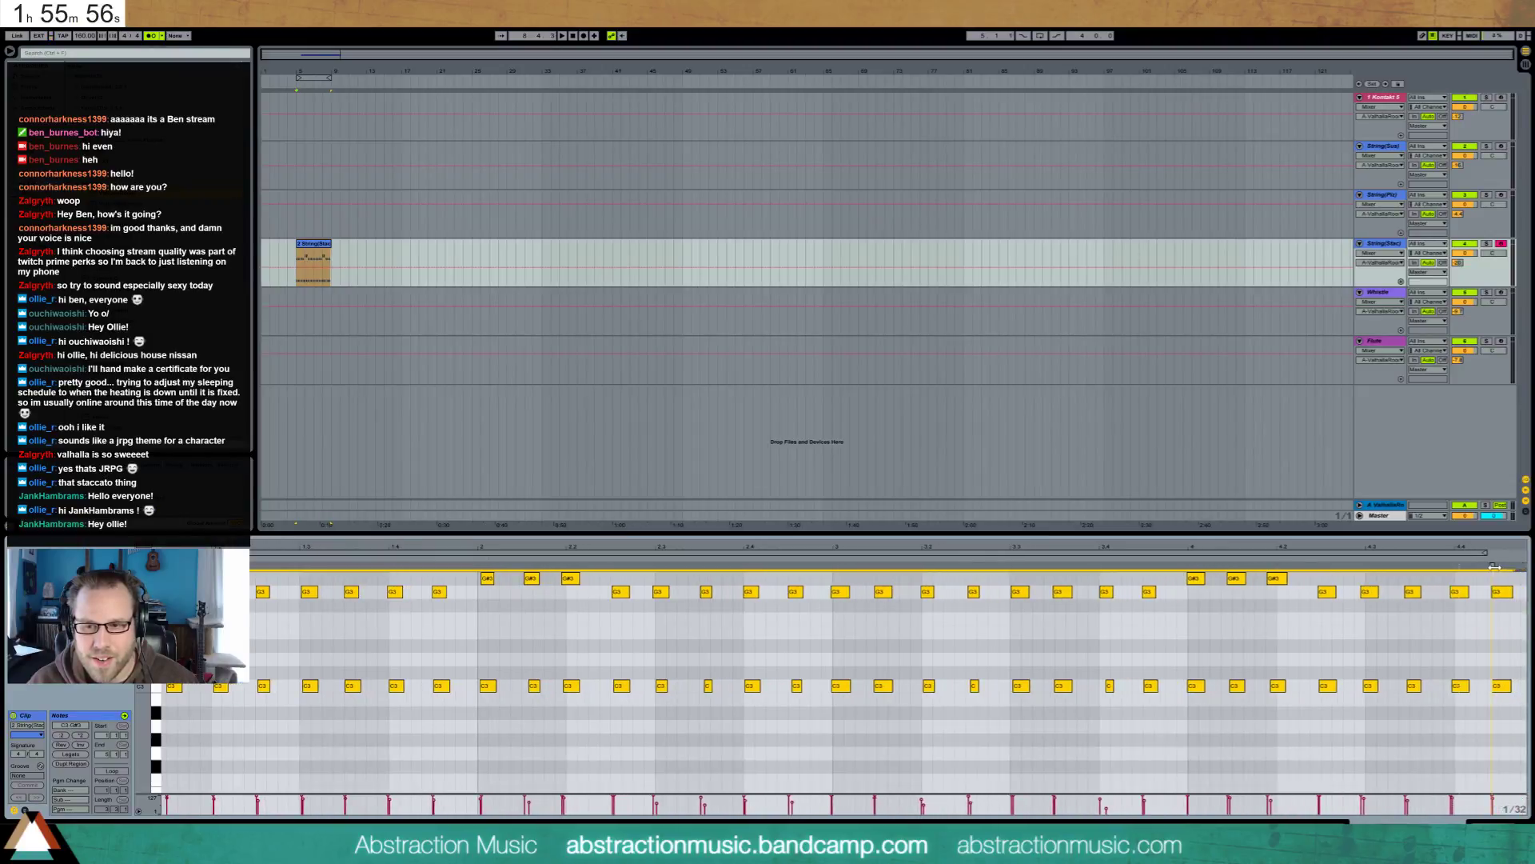
pyautogui.moveTo(1492, 565); pyautogui.dragTo(1499, 570)
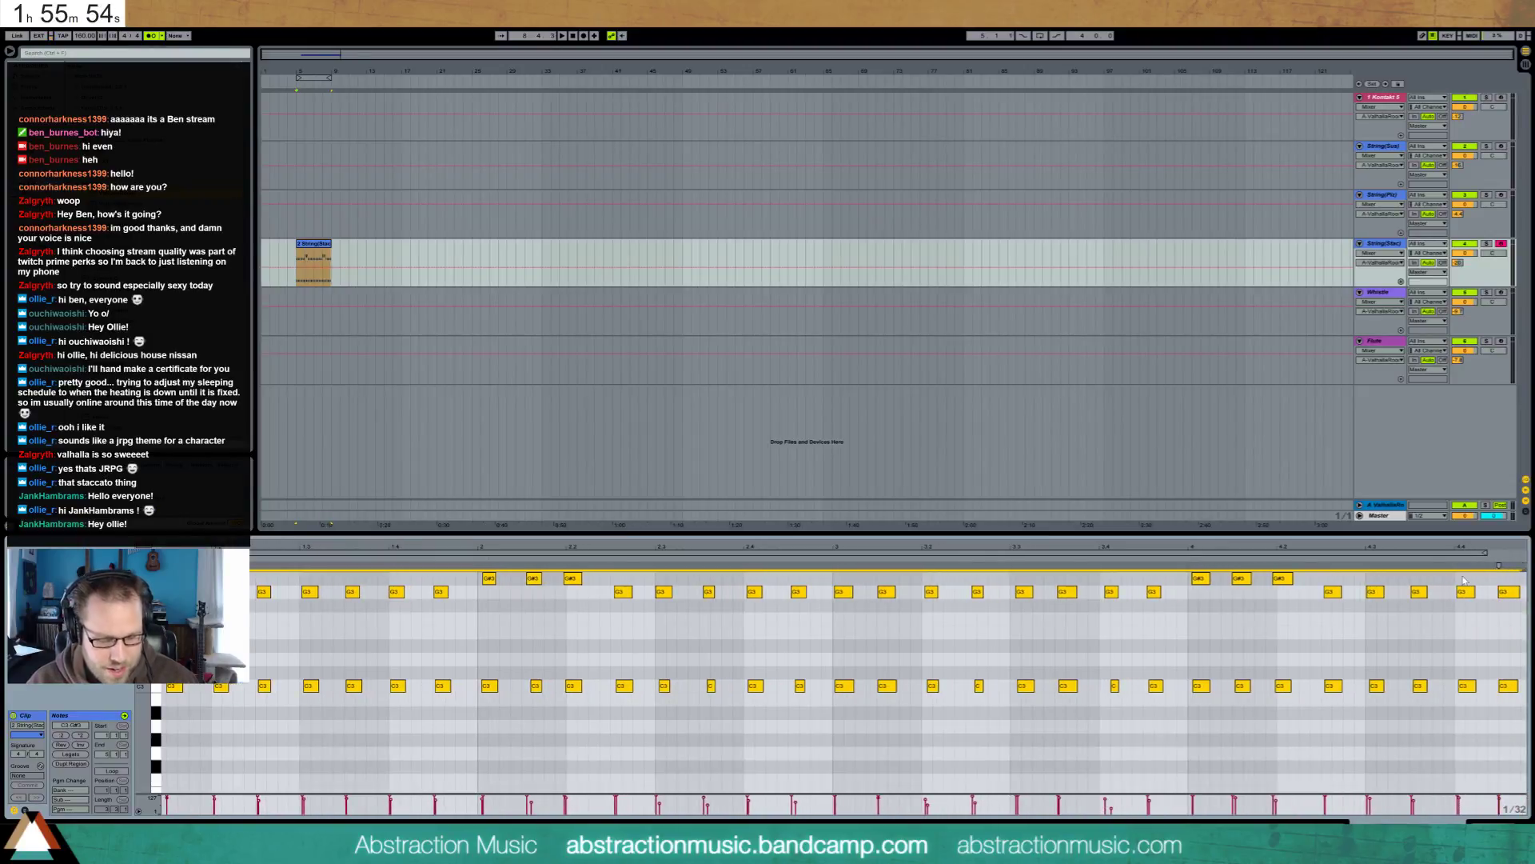
# Play the clip and shift the late C3 note in bar 2 and the late note pair in bar 3 slightly earlier
pyautogui.press('space')
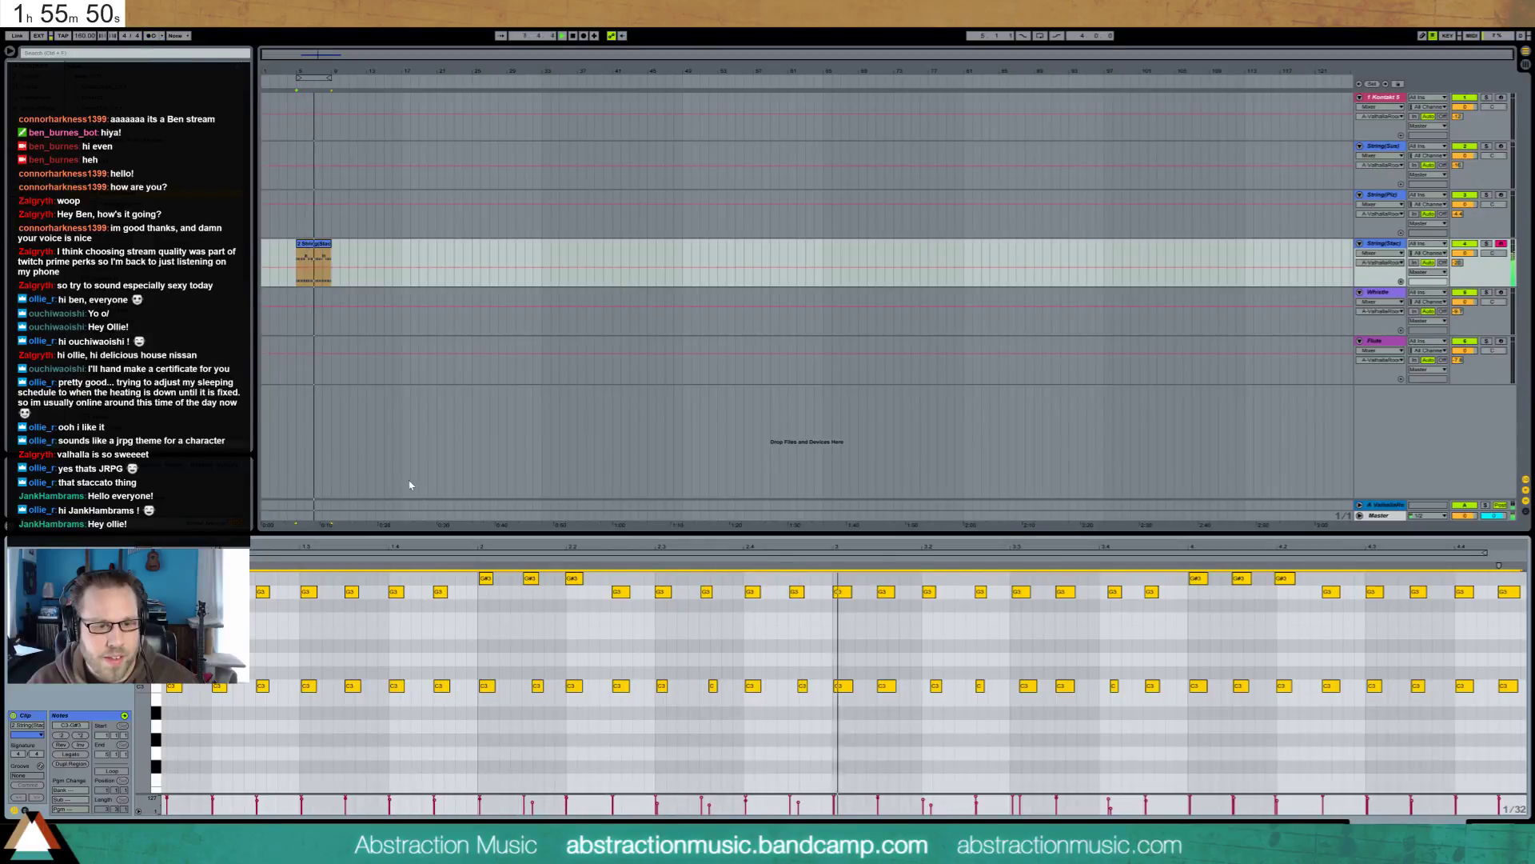
pyautogui.moveTo(712, 687); pyautogui.dragTo(703, 686)
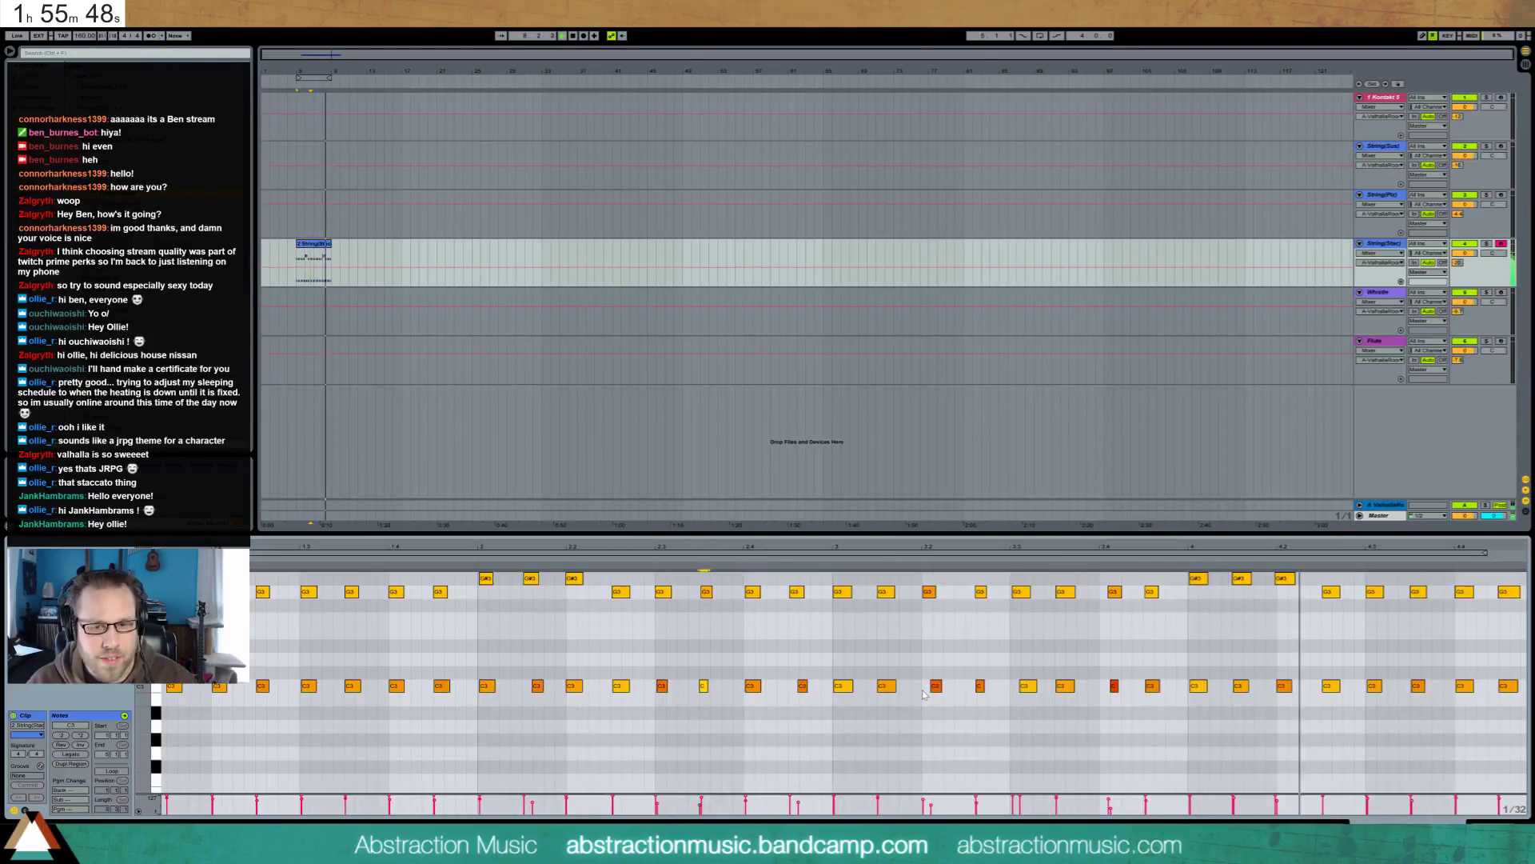
pyautogui.moveTo(1109, 736); pyautogui.dragTo(1110, 590)
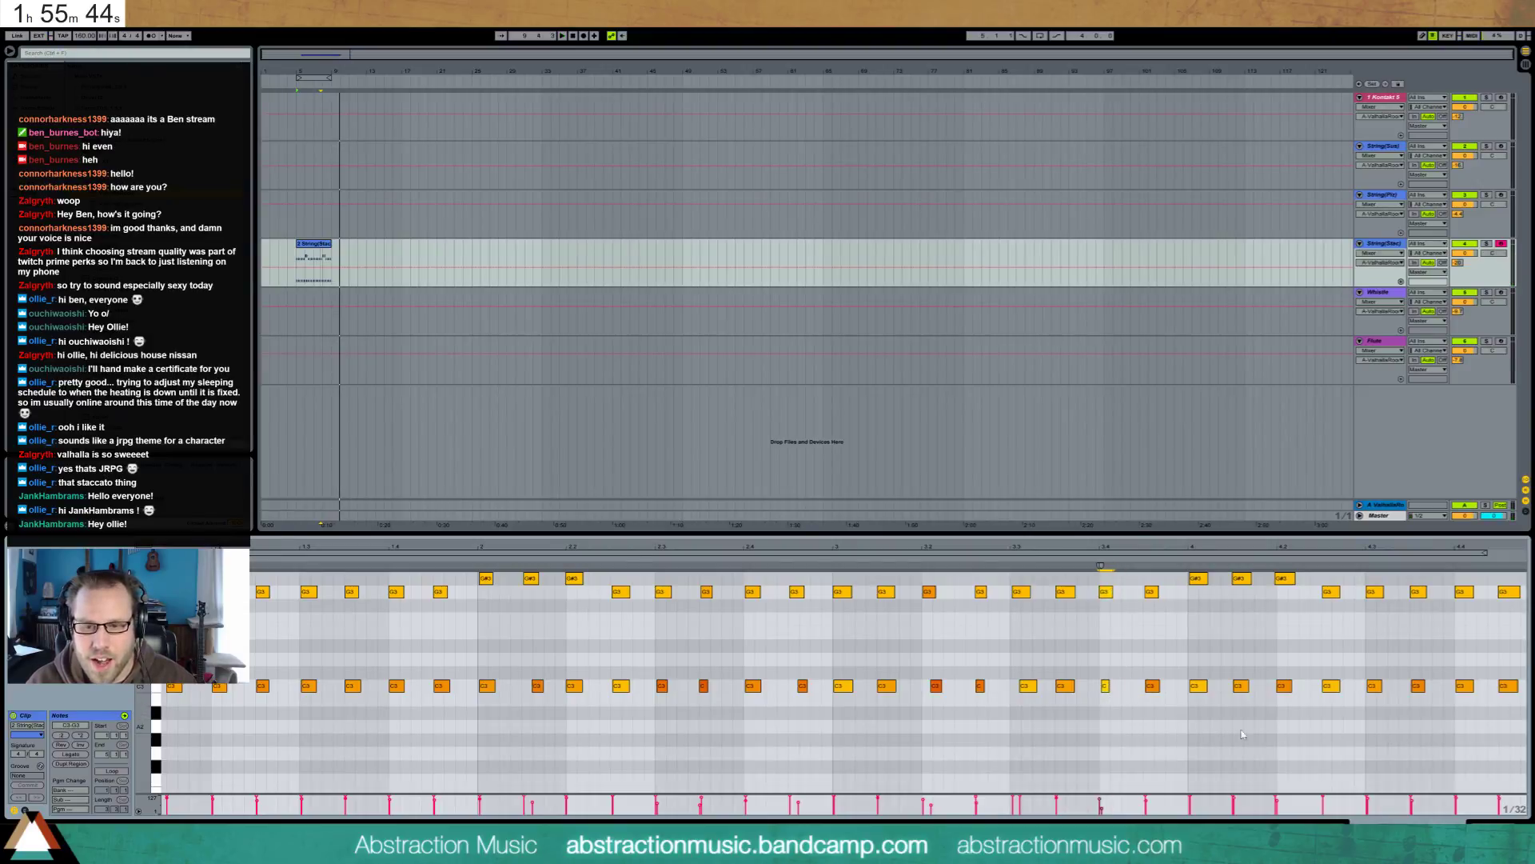
# Play the edited String(Stac) clip from its start at bar 5 to check the note timing
pyautogui.hotkey('ctrl', 'a')
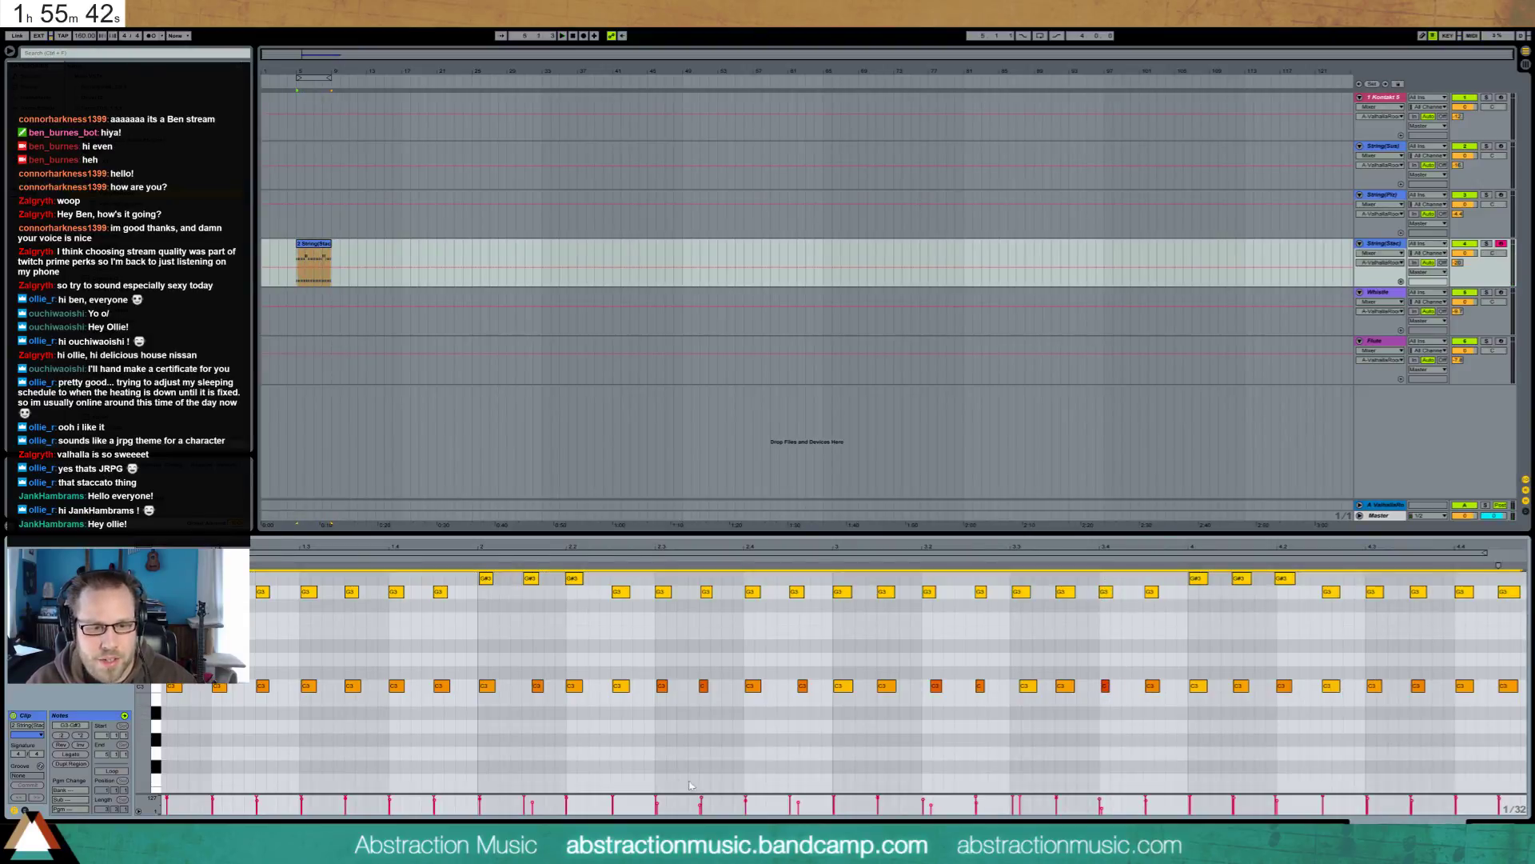
pyautogui.moveTo(737, 795); pyautogui.dragTo(737, 807)
pyautogui.moveTo(406, 548); pyautogui.dragTo(384, 547)
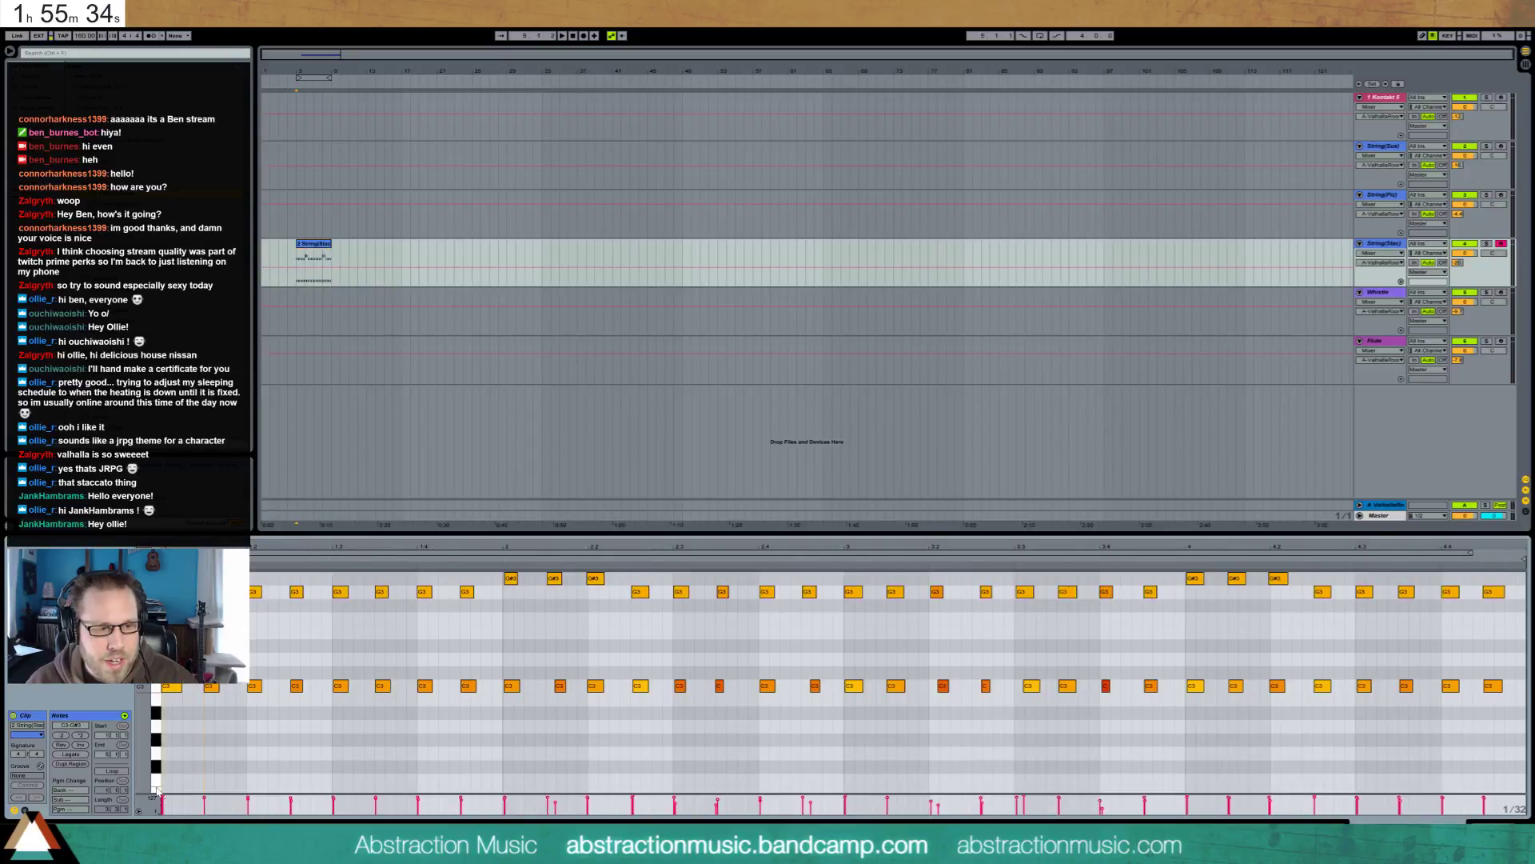
pyautogui.click(164, 801)
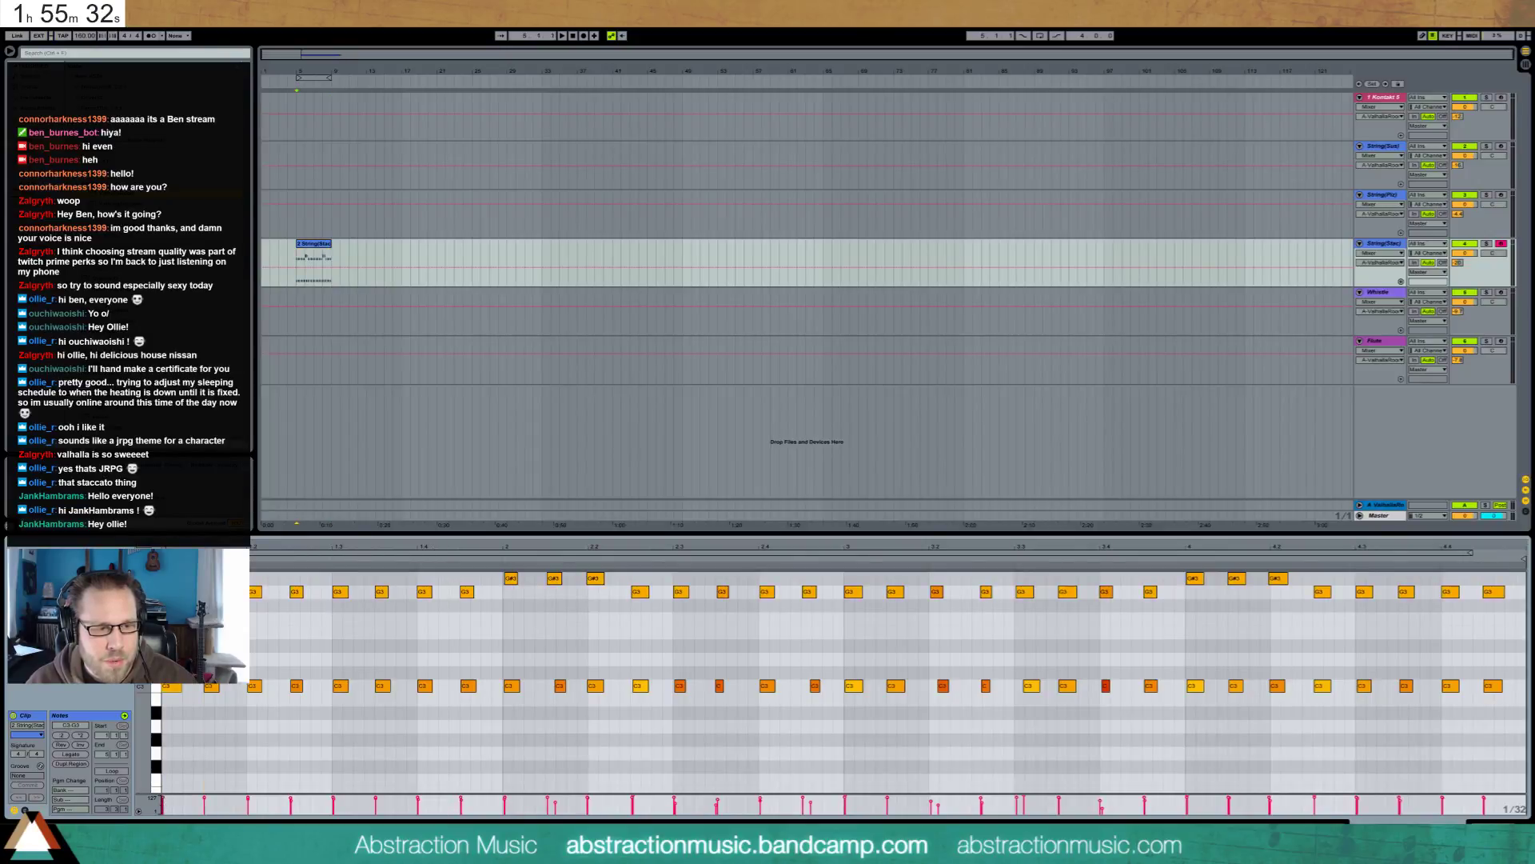
pyautogui.press('space')
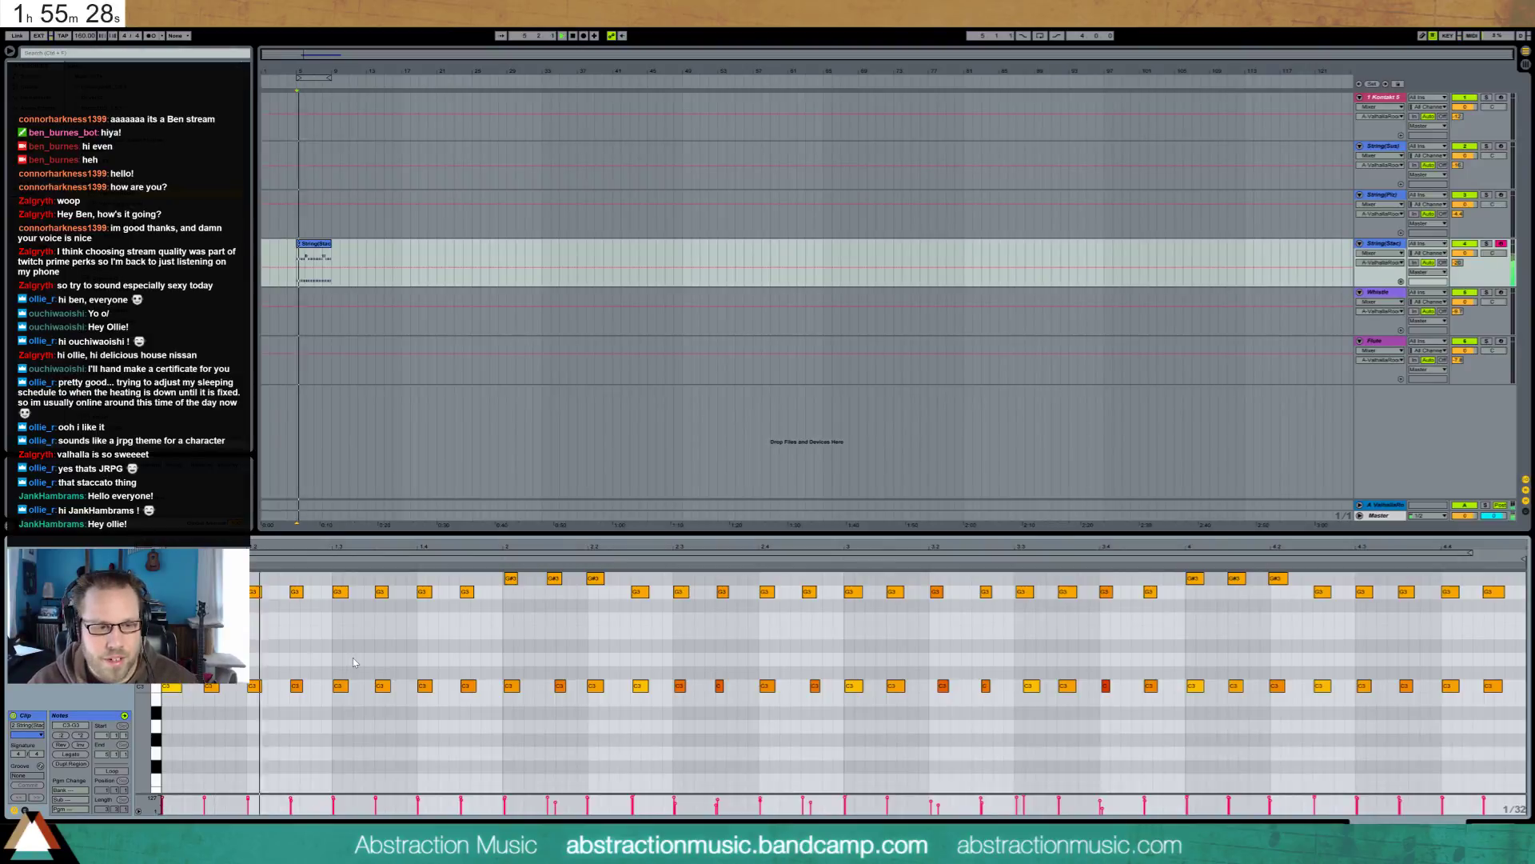
# Select the low-velocity notes in bars 2 and 3 of the String(Stac) clip for velocity editing
pyautogui.click(325, 248)
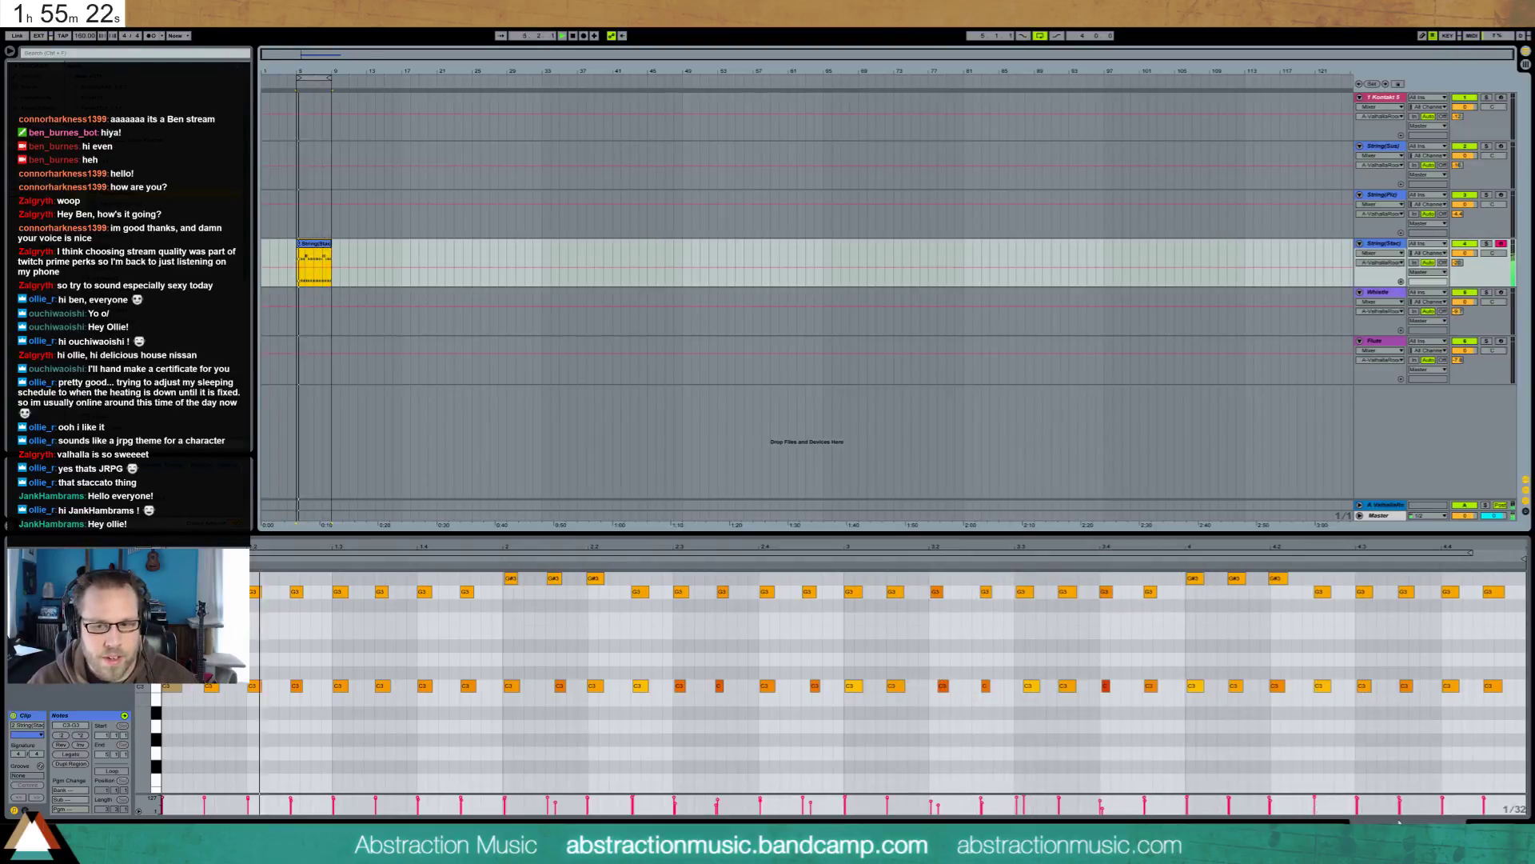
pyautogui.moveTo(1389, 806); pyautogui.dragTo(621, 806)
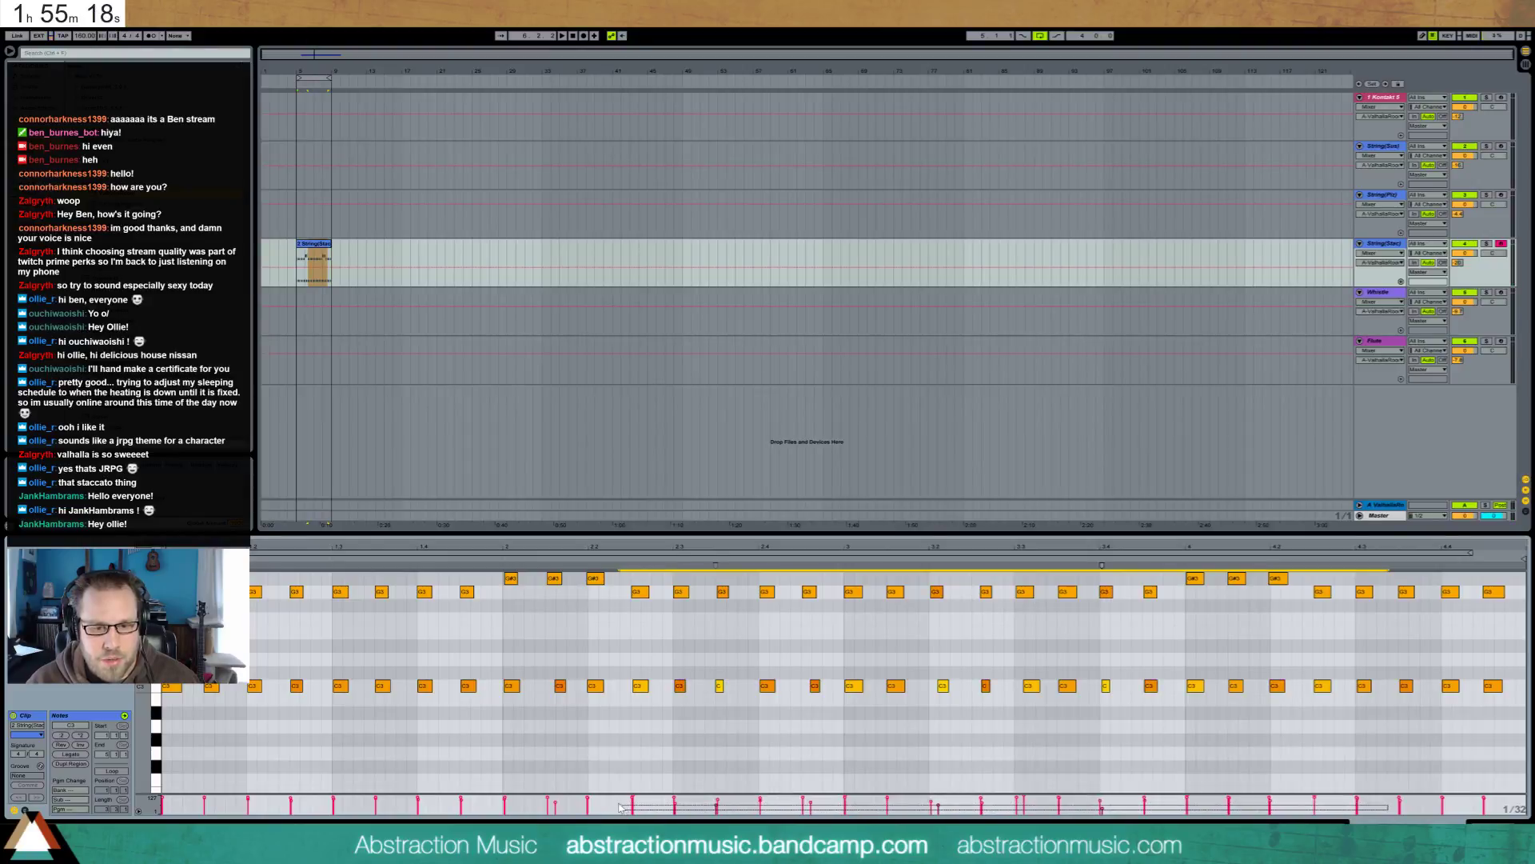
pyautogui.click(1106, 685)
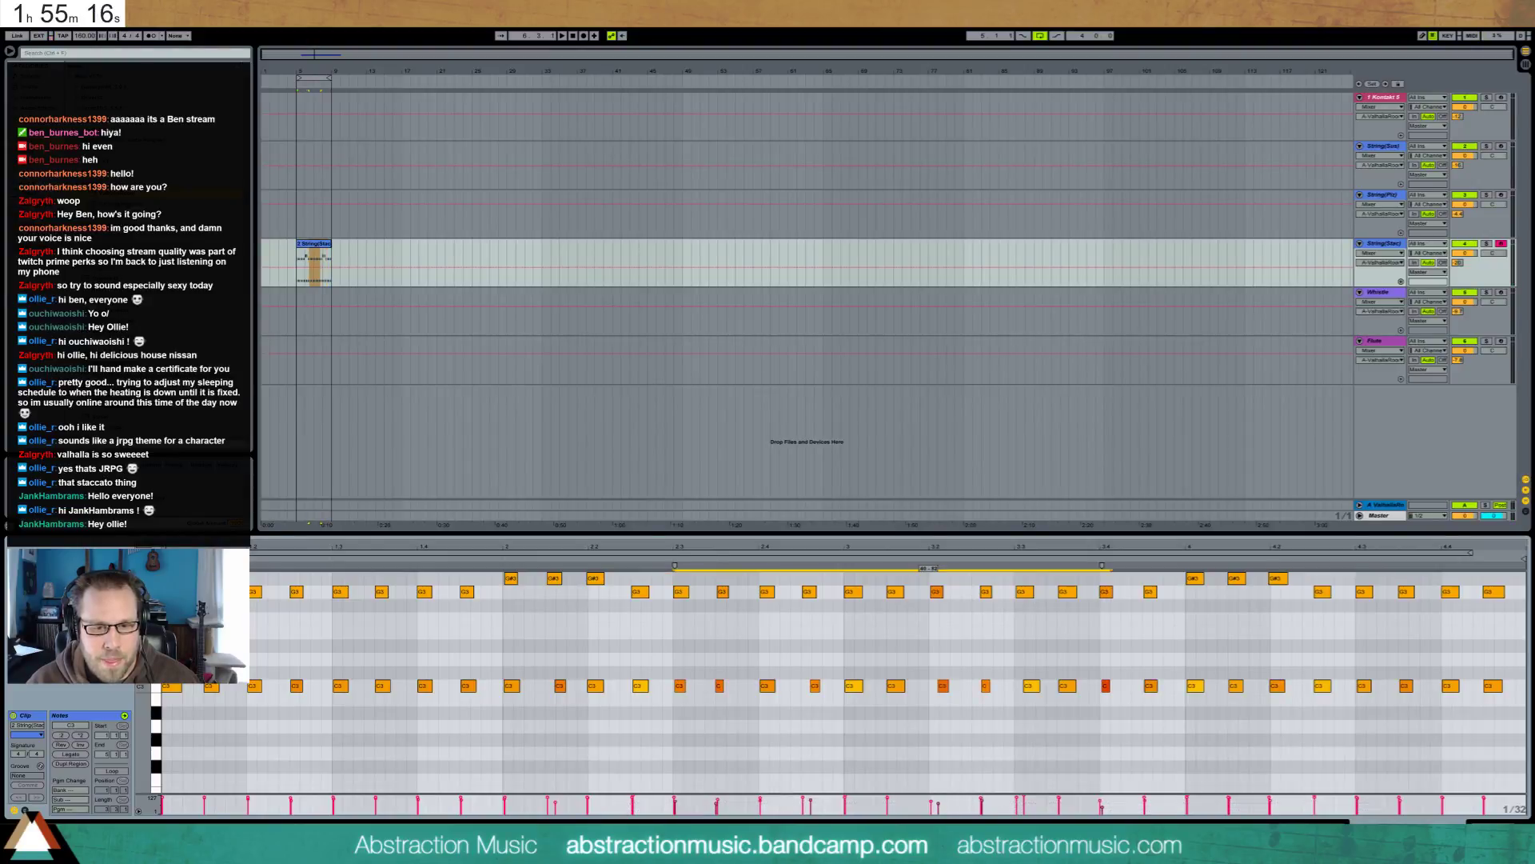
pyautogui.click(1112, 814)
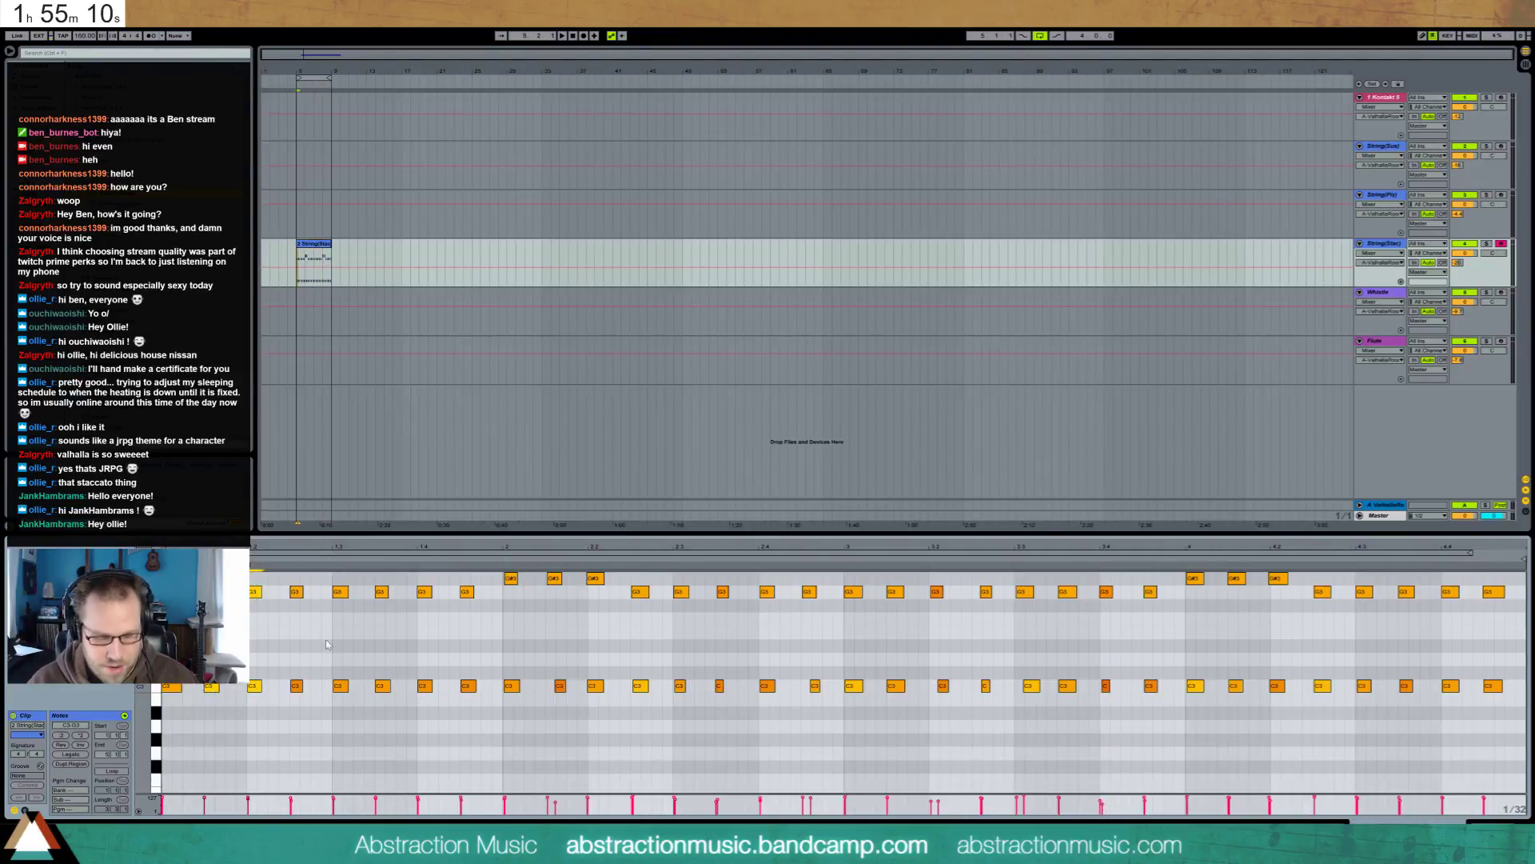
# Move the late second C3 note of bar 2 slightly earlier, in line with the G#3 above it
pyautogui.click(328, 589)
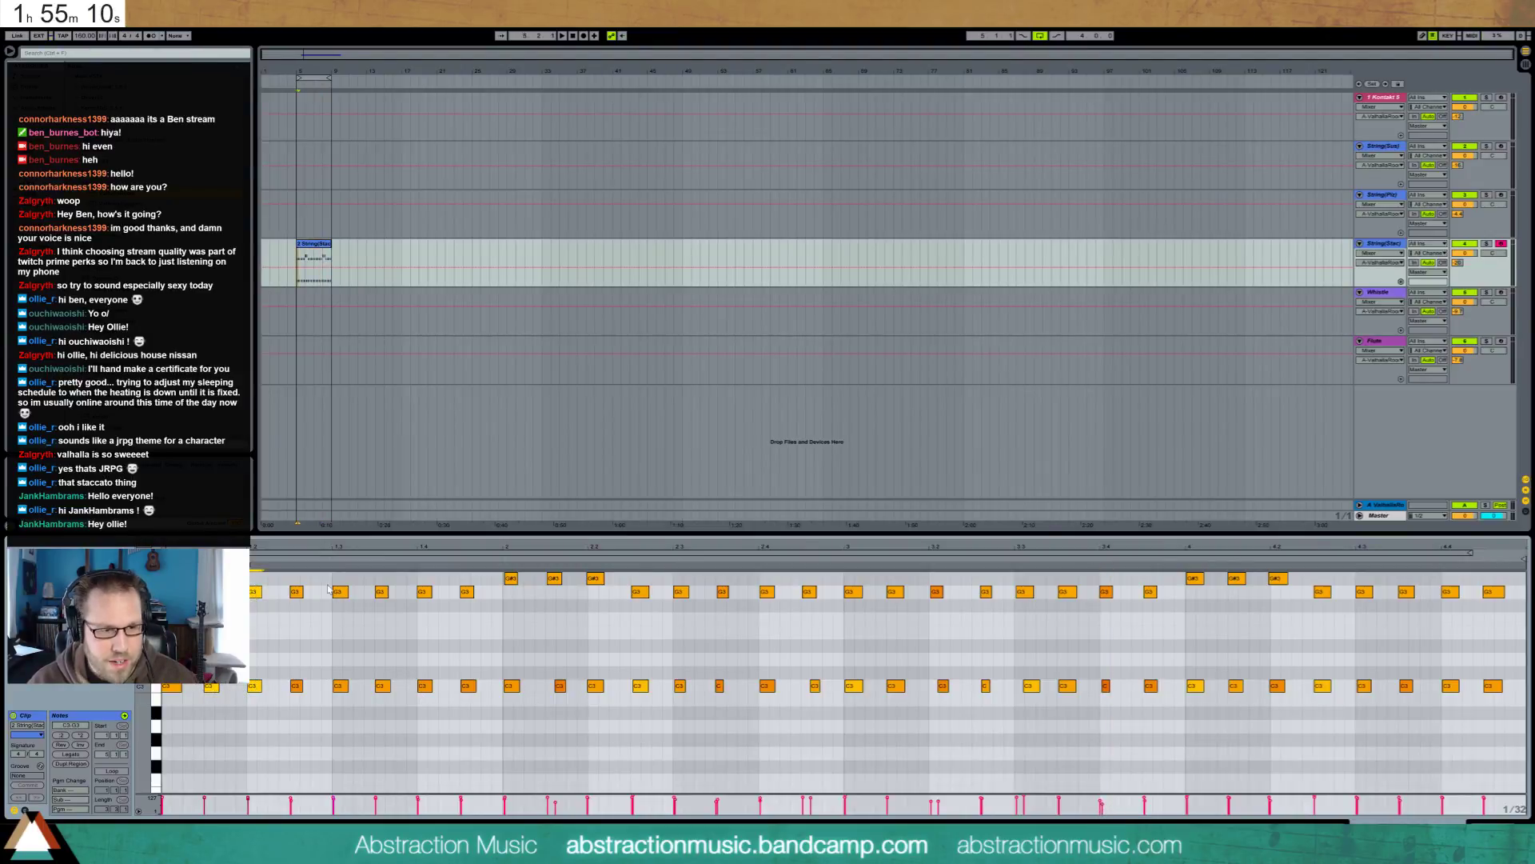
pyautogui.click(454, 593)
pyautogui.moveTo(534, 720); pyautogui.dragTo(723, 724)
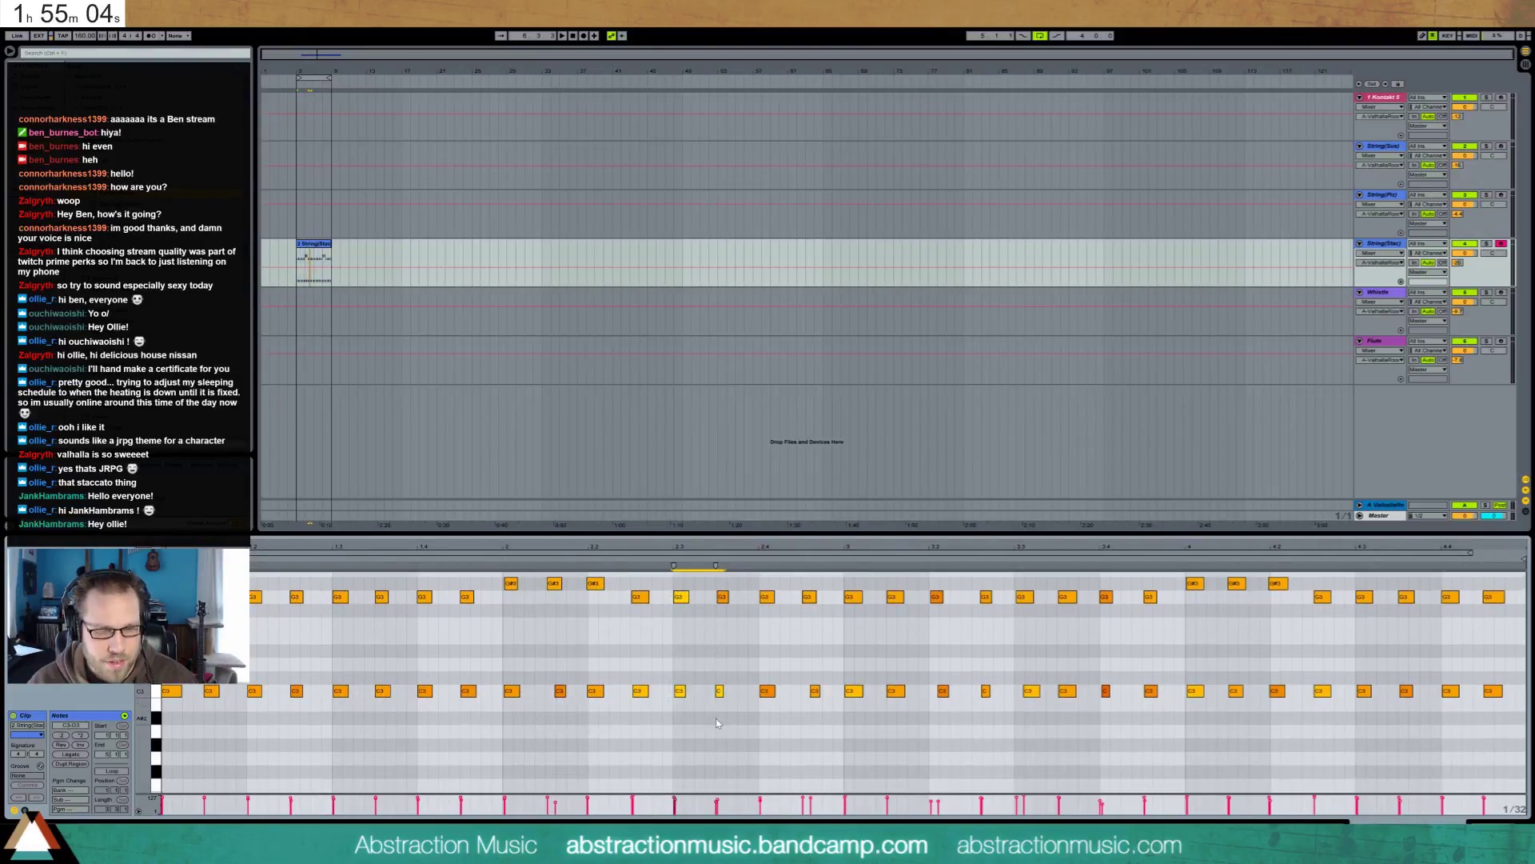
pyautogui.moveTo(560, 690); pyautogui.dragTo(550, 690)
# Select the unaccented notes across all four bars of the String(Stac) clip, leaving the accented ones out
pyautogui.moveTo(667, 729); pyautogui.dragTo(732, 579)
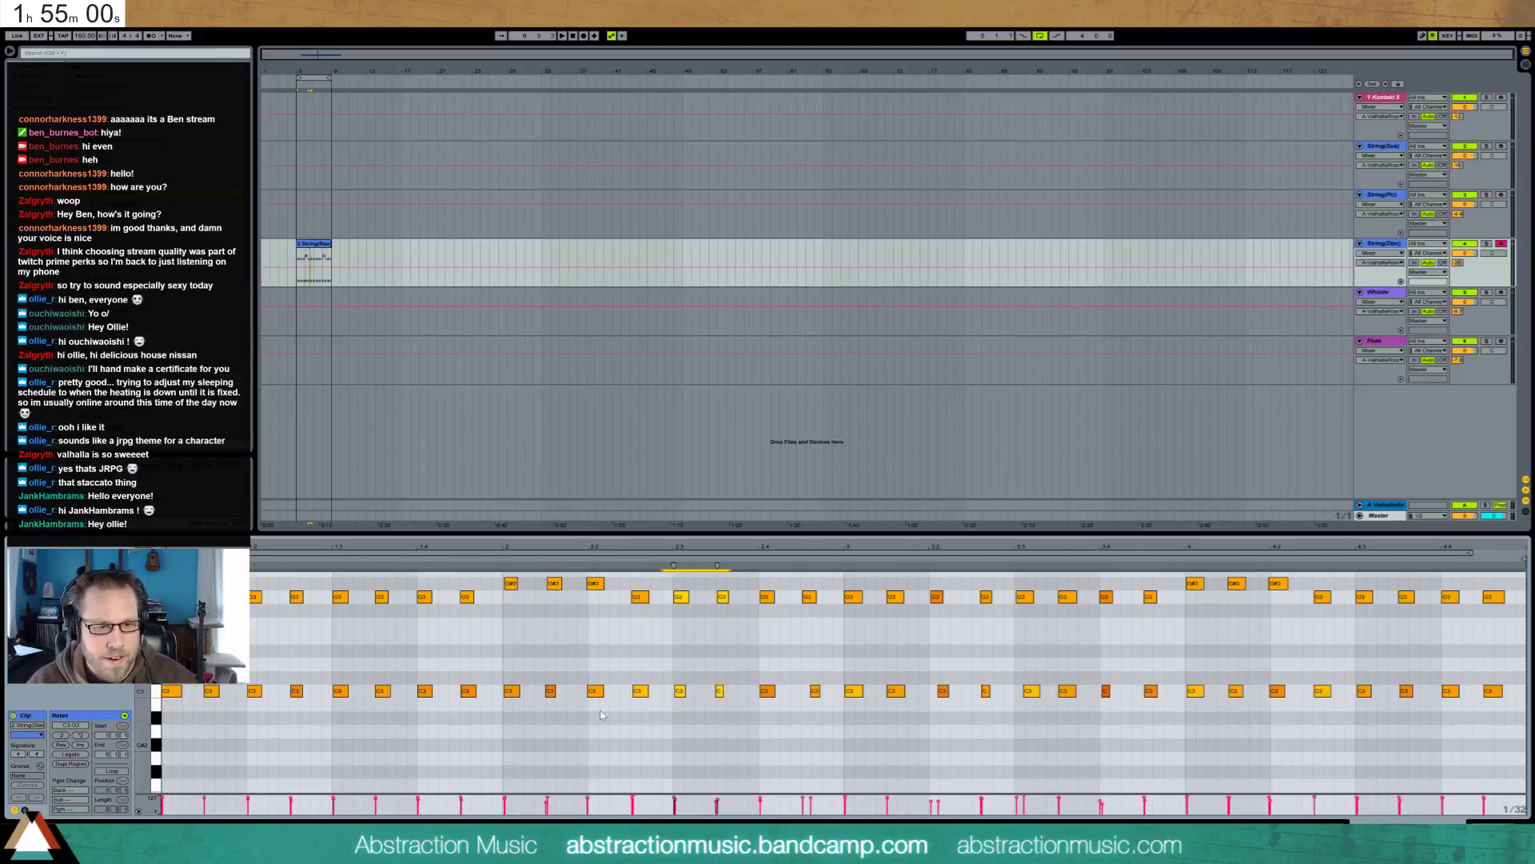
pyautogui.moveTo(616, 742); pyautogui.dragTo(456, 730)
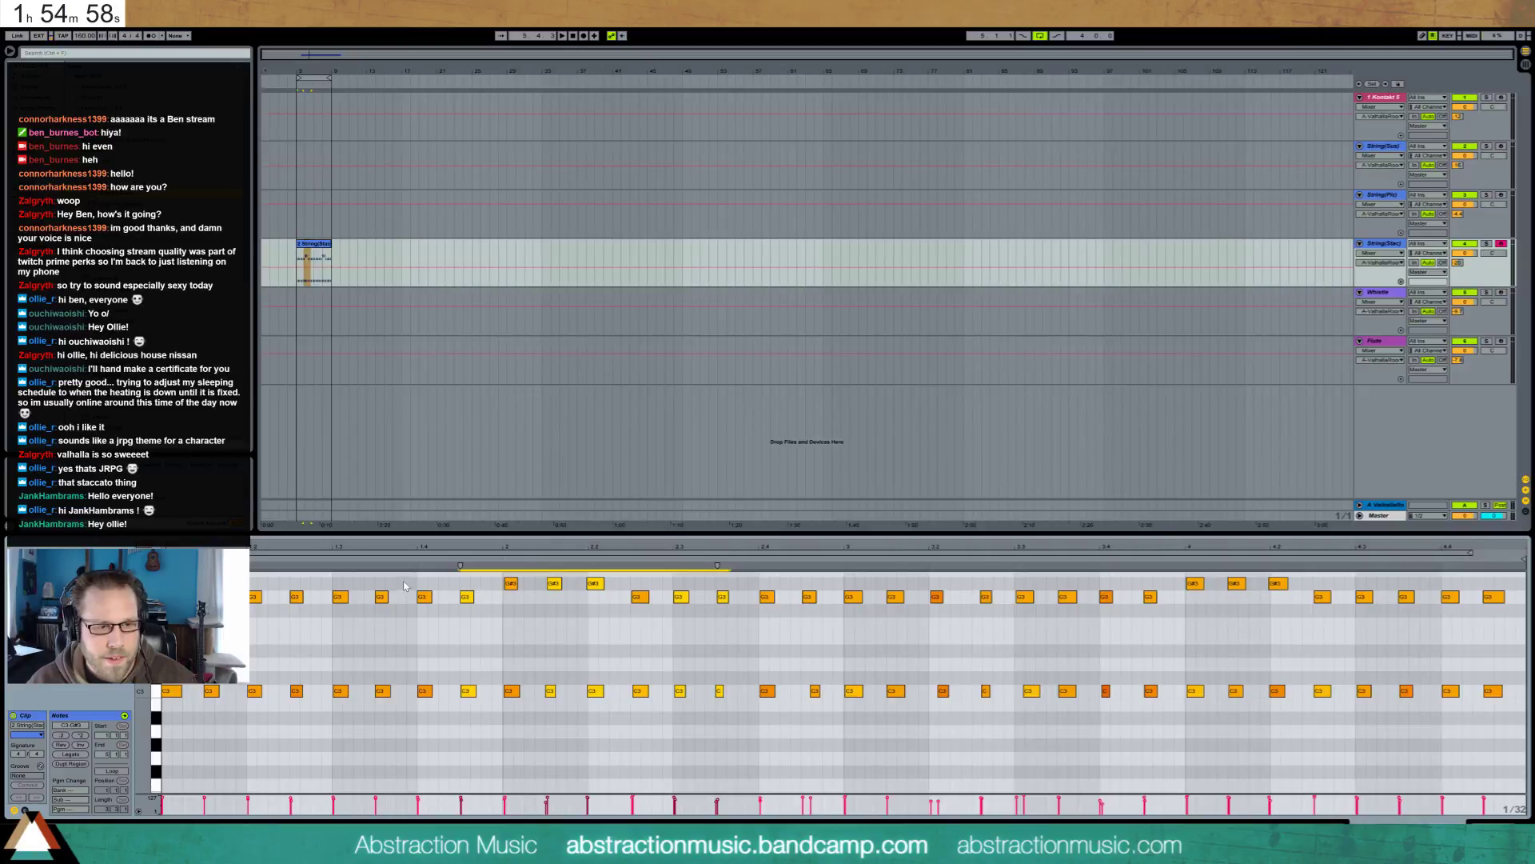
pyautogui.moveTo(403, 578); pyautogui.dragTo(324, 720)
pyautogui.moveTo(261, 599); pyautogui.dragTo(192, 734)
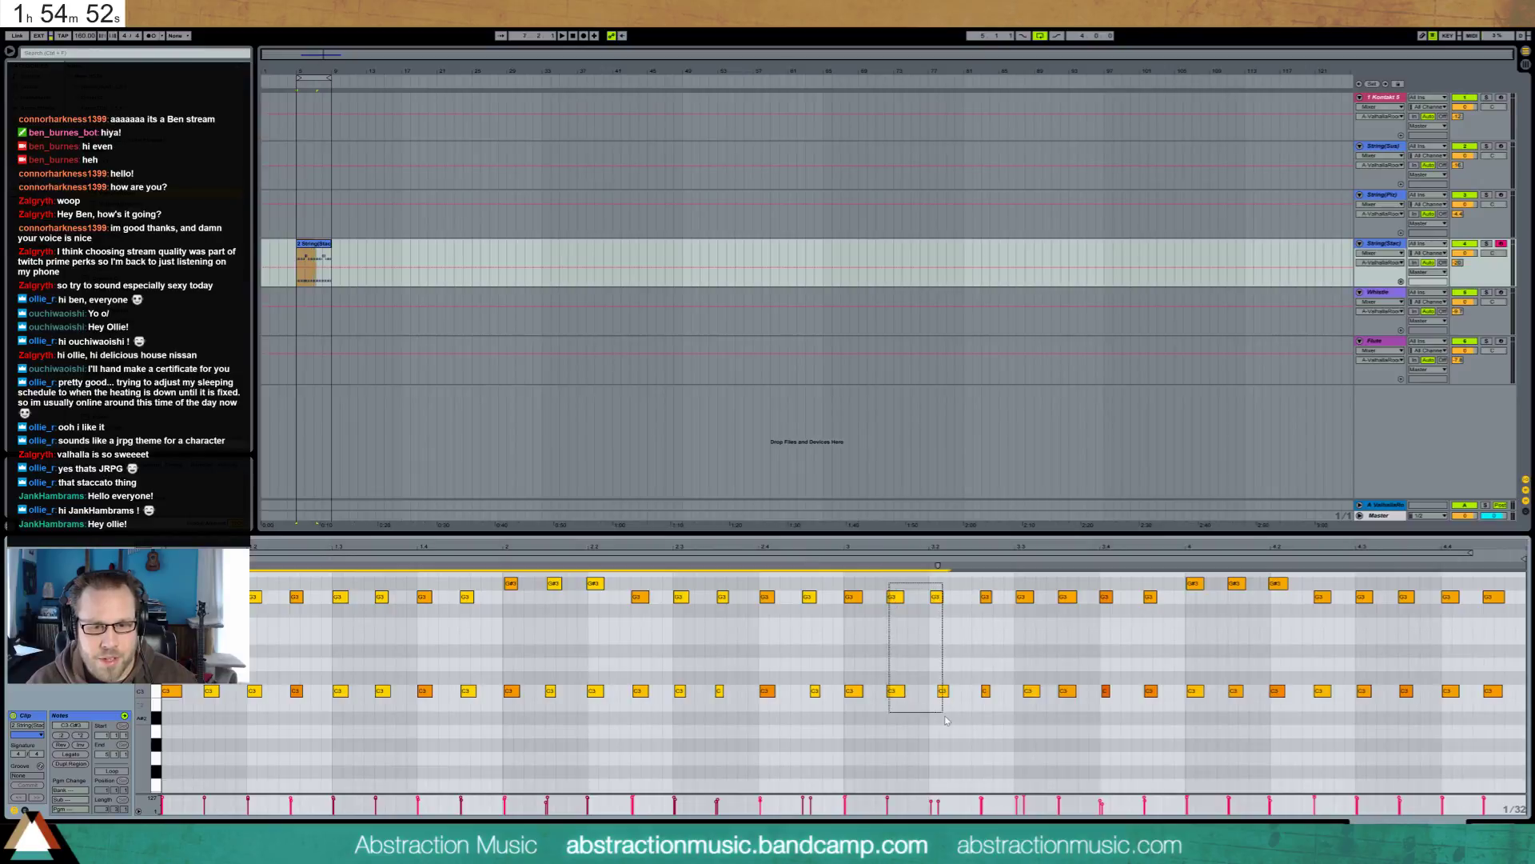
pyautogui.moveTo(1021, 588); pyautogui.dragTo(1075, 699)
pyautogui.moveTo(1136, 592); pyautogui.dragTo(1284, 568)
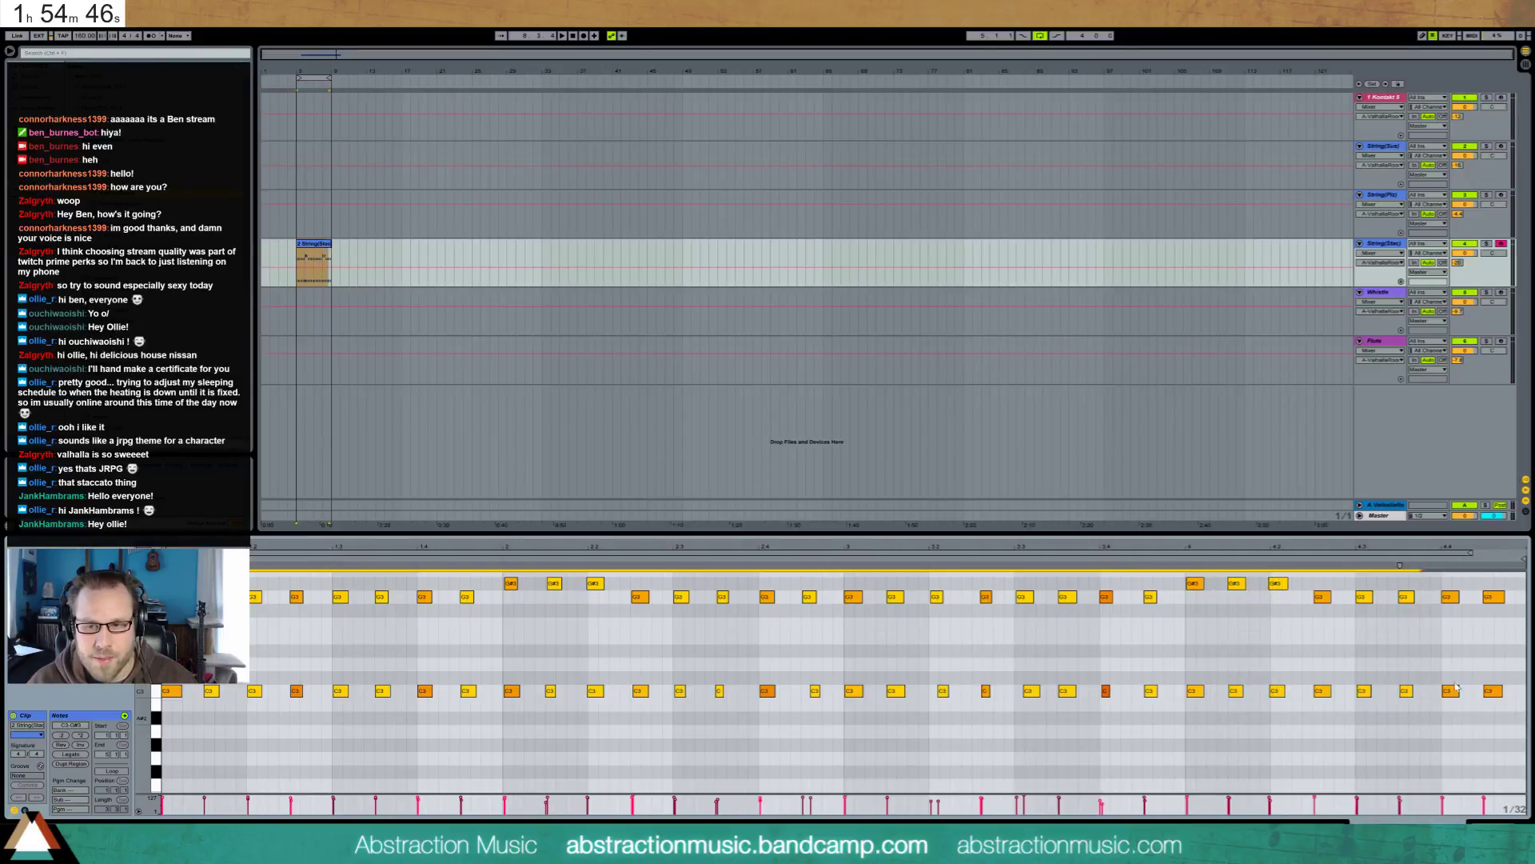
pyautogui.moveTo(1484, 598); pyautogui.dragTo(1485, 571)
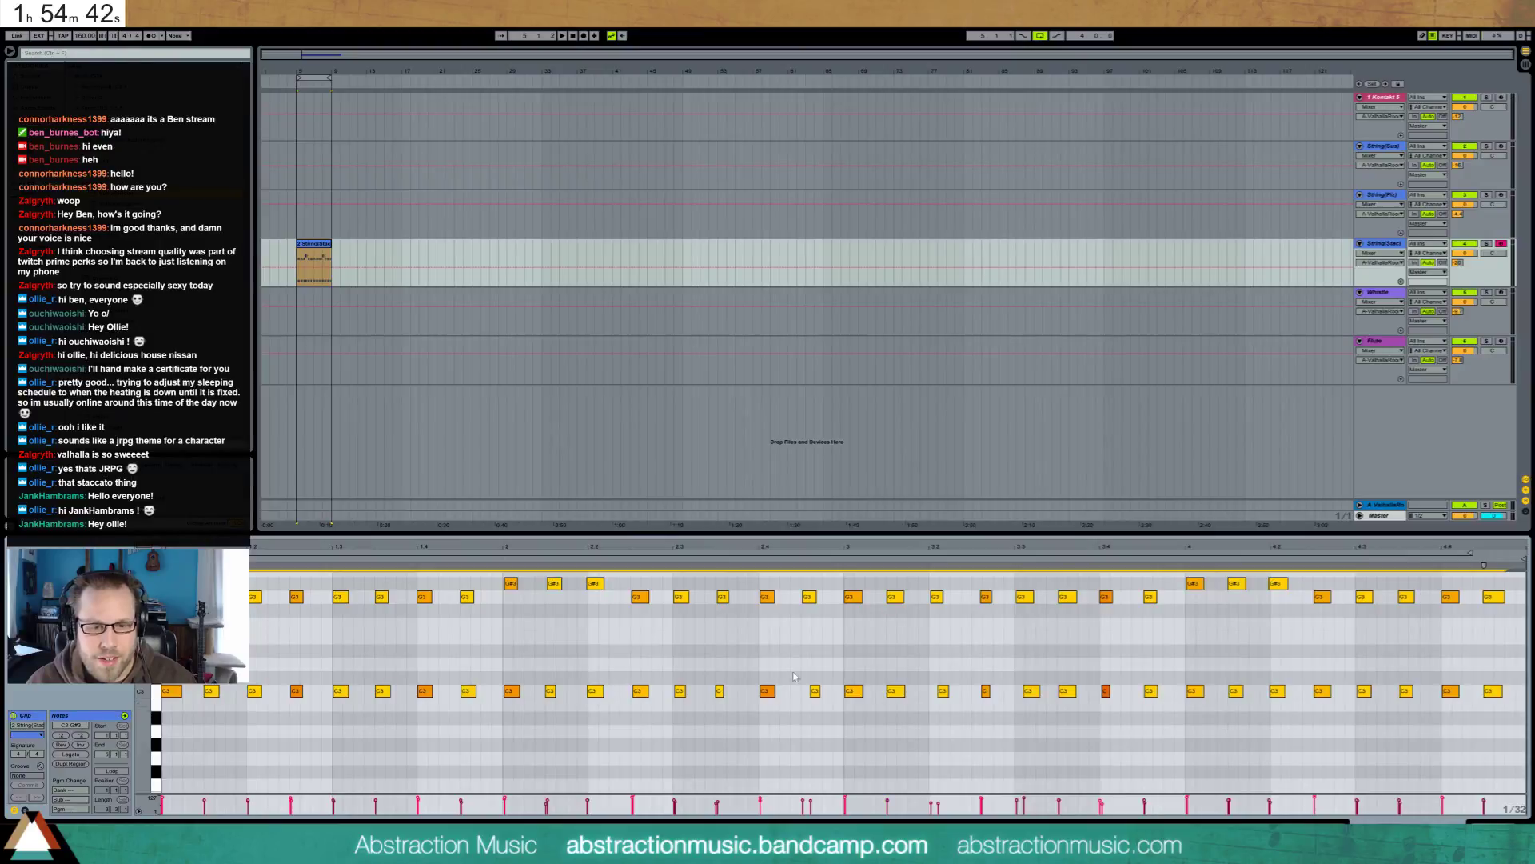
# Shift the late C3 notes in beats 2.4, 3.2 and 3.3 and the note pair between the last two slightly earlier
pyautogui.moveTo(812, 692); pyautogui.dragTo(803, 692)
pyautogui.moveTo(942, 691); pyautogui.dragTo(933, 691)
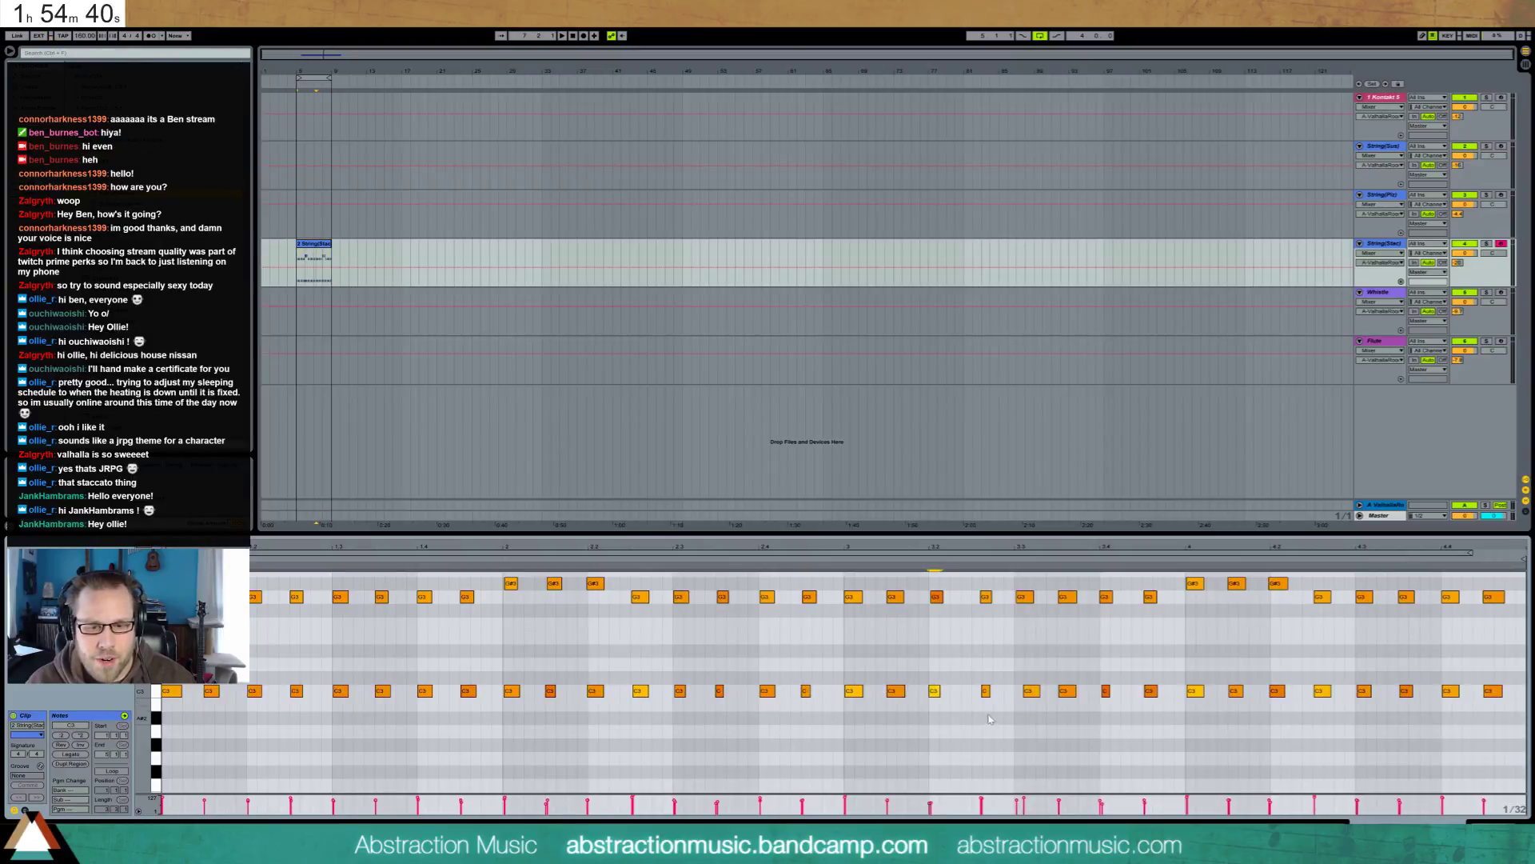
pyautogui.moveTo(1028, 690); pyautogui.dragTo(1019, 690)
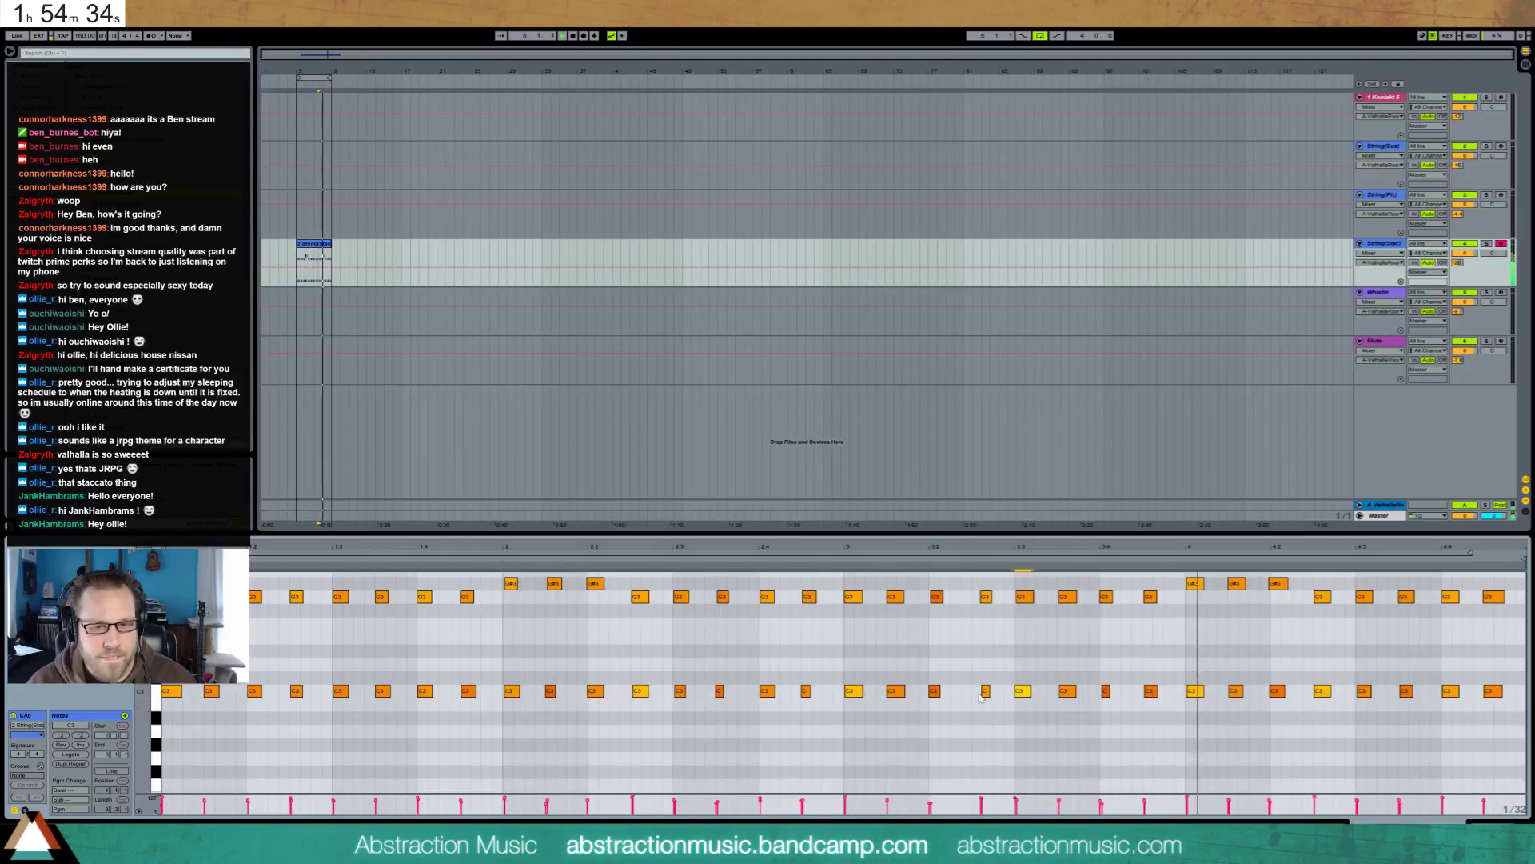
pyautogui.moveTo(980, 709); pyautogui.dragTo(983, 590)
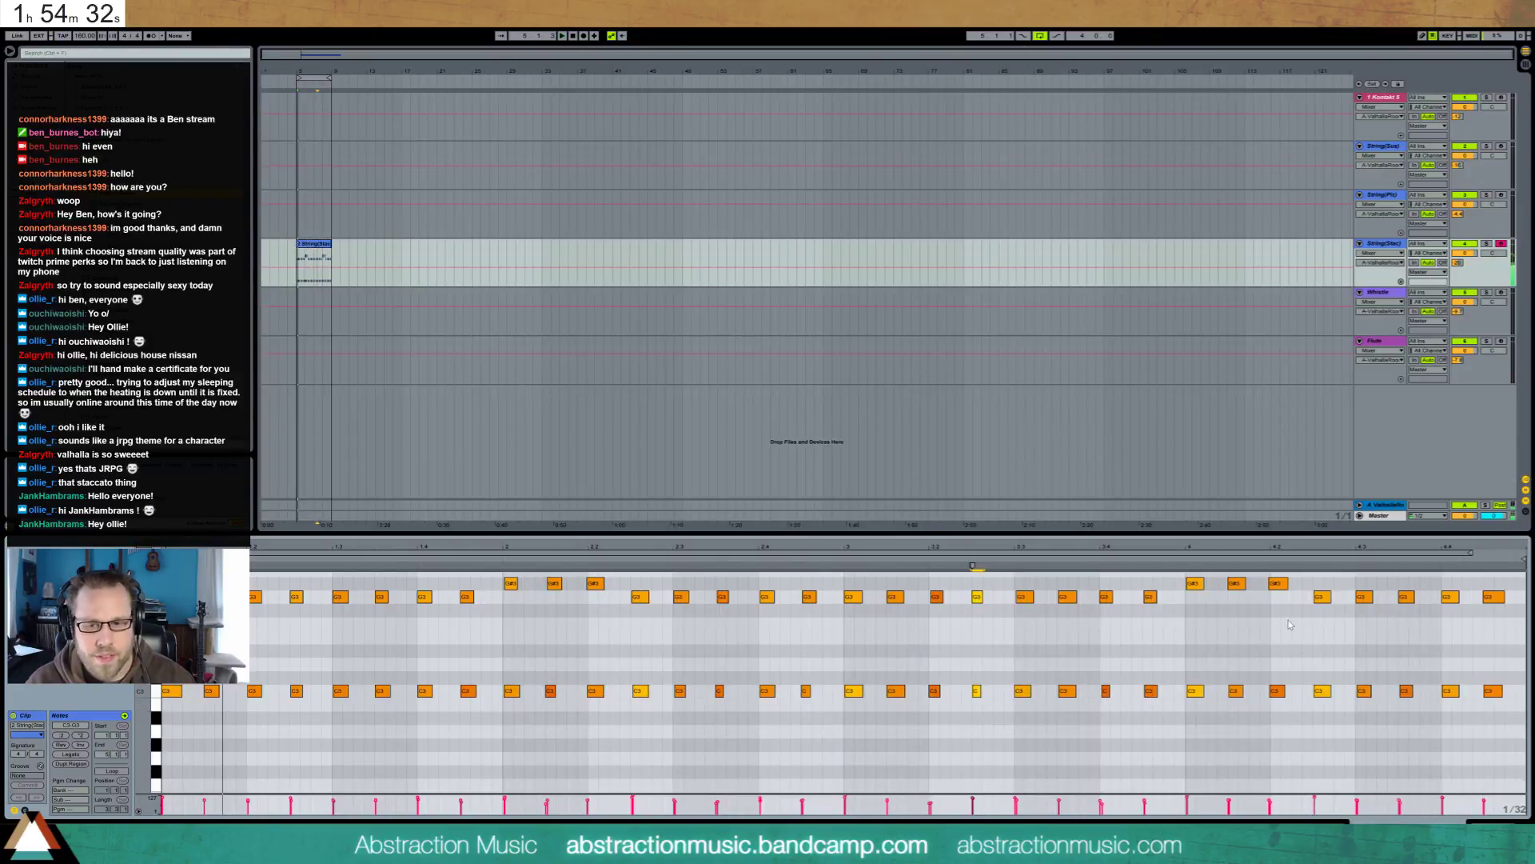
# Raise the last five upper notes of bar 4 two semitones to A3, and lower the final two to G#3
pyautogui.scroll(1, 1304, 624)
pyautogui.moveTo(1304, 625); pyautogui.dragTo(1507, 650)
pyautogui.press('Up')
pyautogui.press('Up')
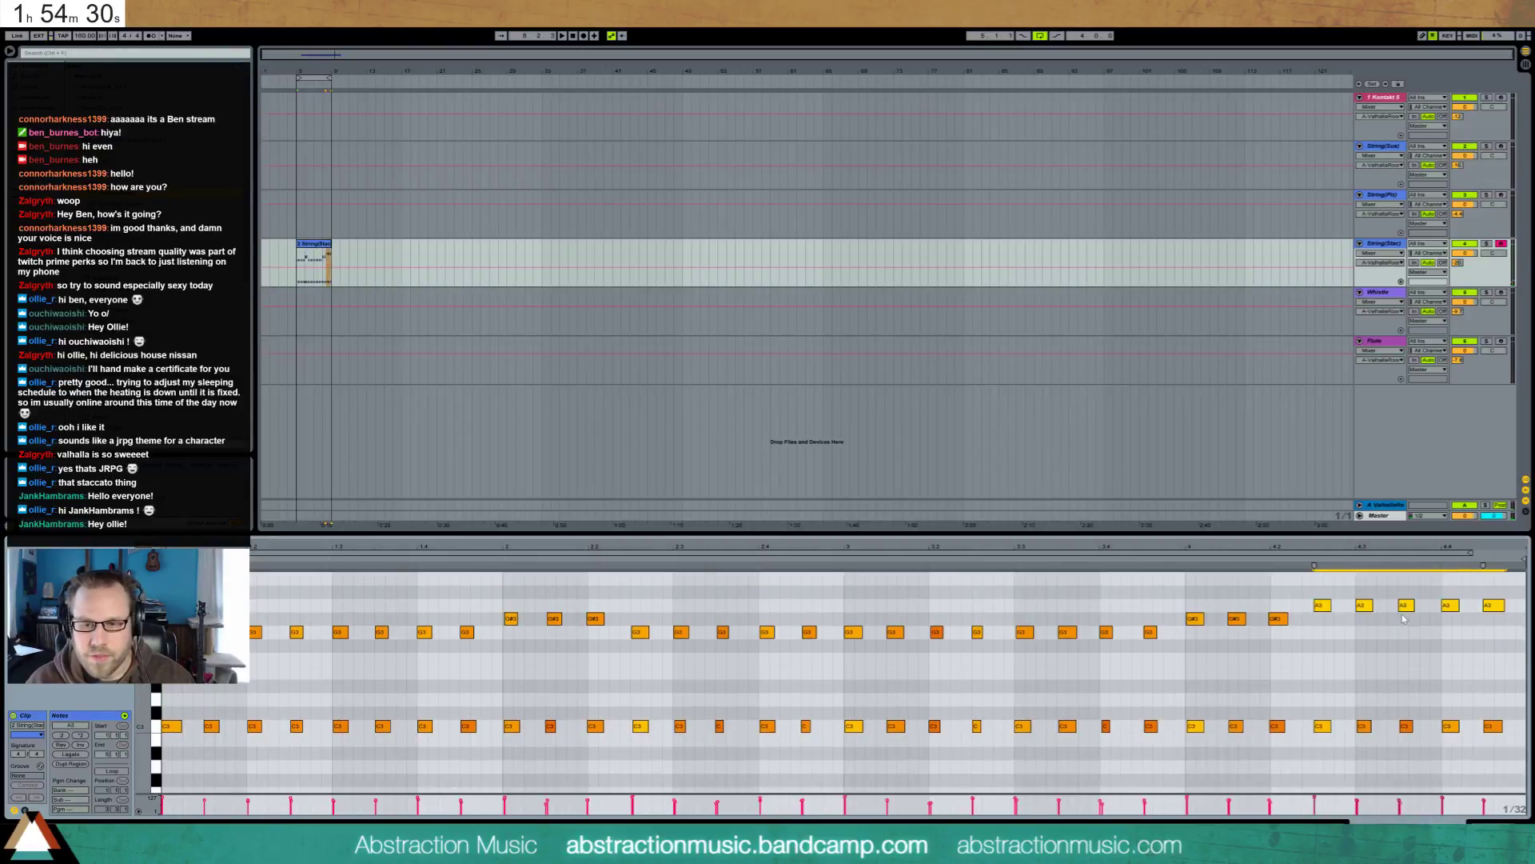
pyautogui.moveTo(1425, 601); pyautogui.dragTo(1493, 632)
pyautogui.press('Down')
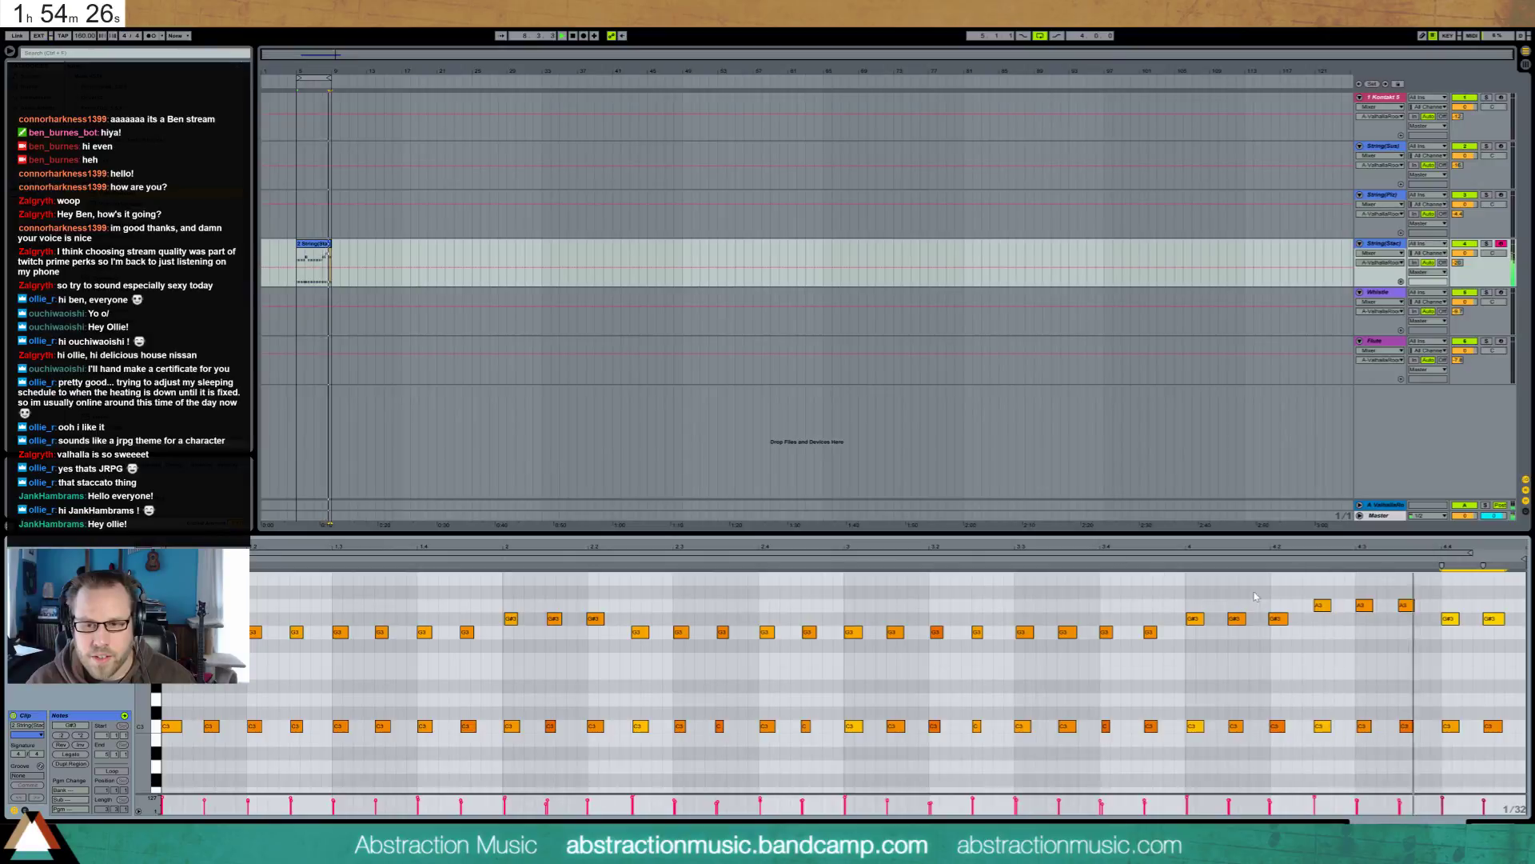
# Raise the three A3 notes in bar 4 of the String(Stac) clip to A#3
pyautogui.click(1366, 622)
pyautogui.moveTo(1312, 592); pyautogui.dragTo(1417, 637)
pyautogui.press('Up')
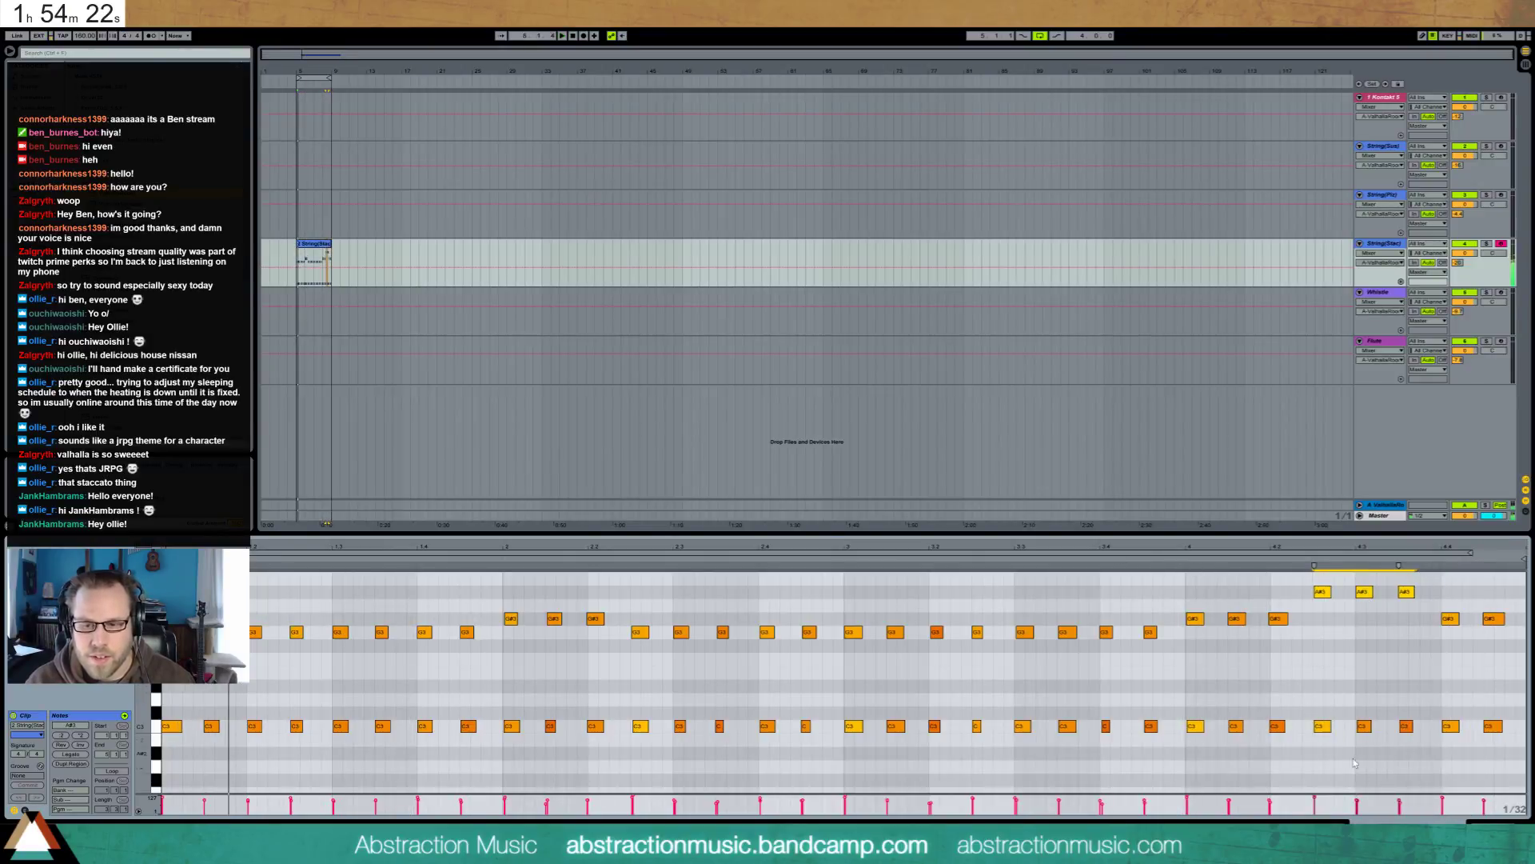
# Arm the Kontakt 5 track and record a part of long notes from bar 5 to bar 9 over the strings
pyautogui.hotkey('shift', 'Tab')
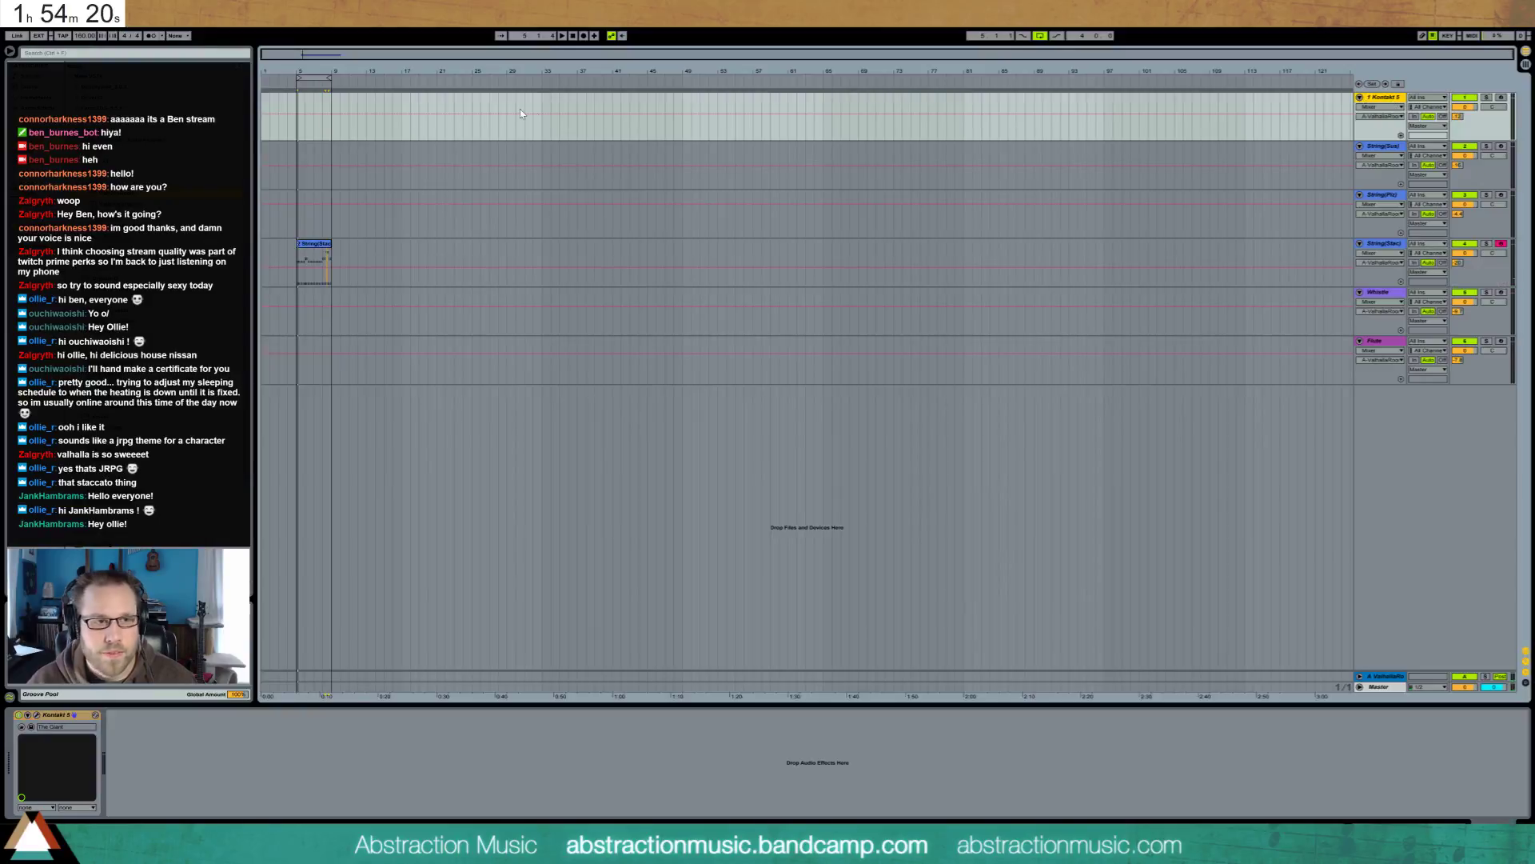
pyautogui.click(298, 126)
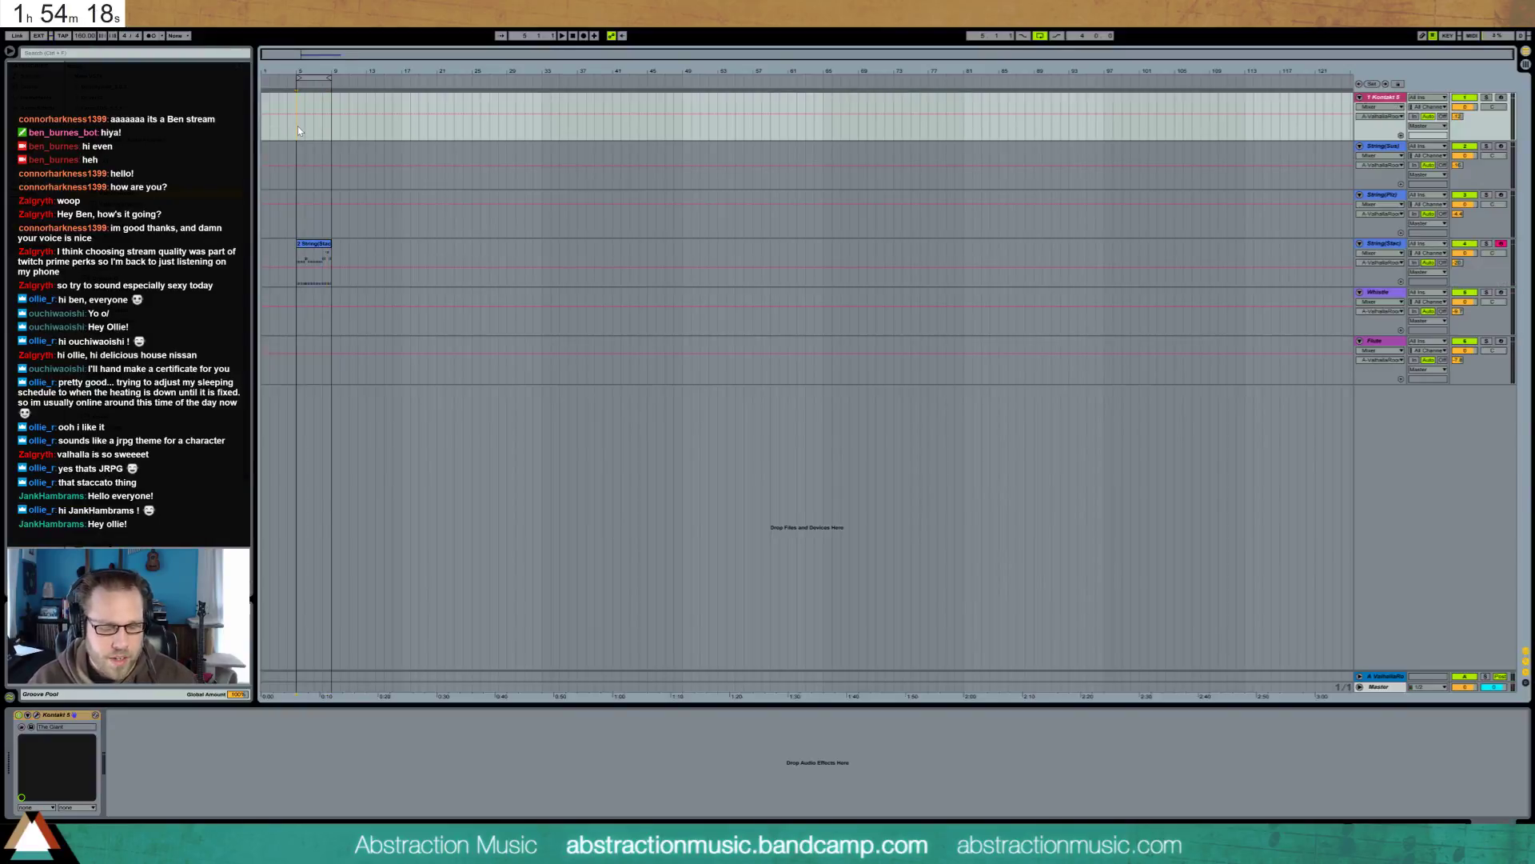
pyautogui.click(1502, 98)
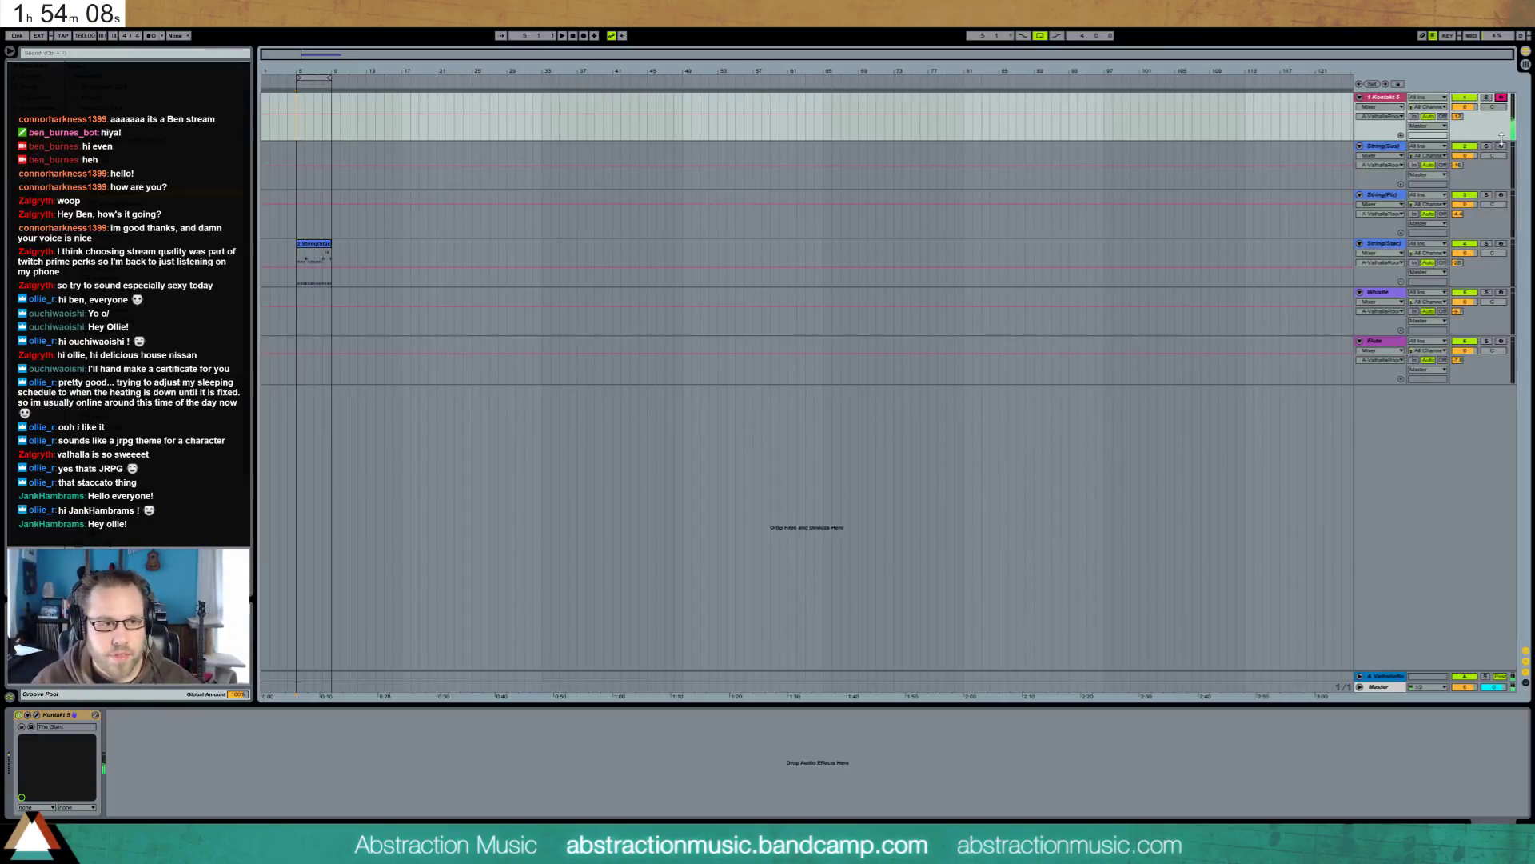
pyautogui.click(585, 36)
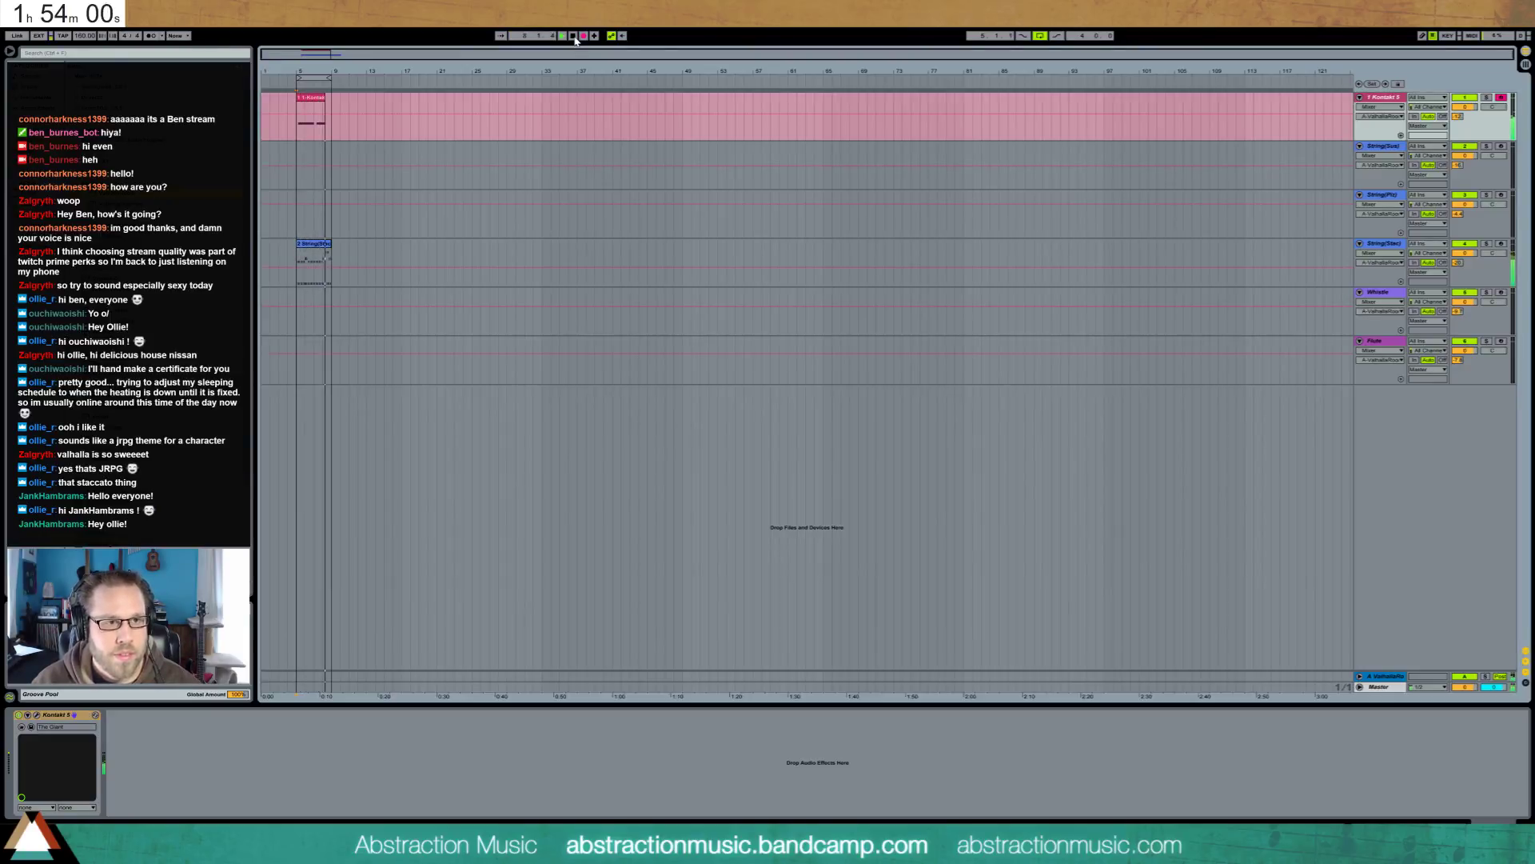
pyautogui.click(573, 36)
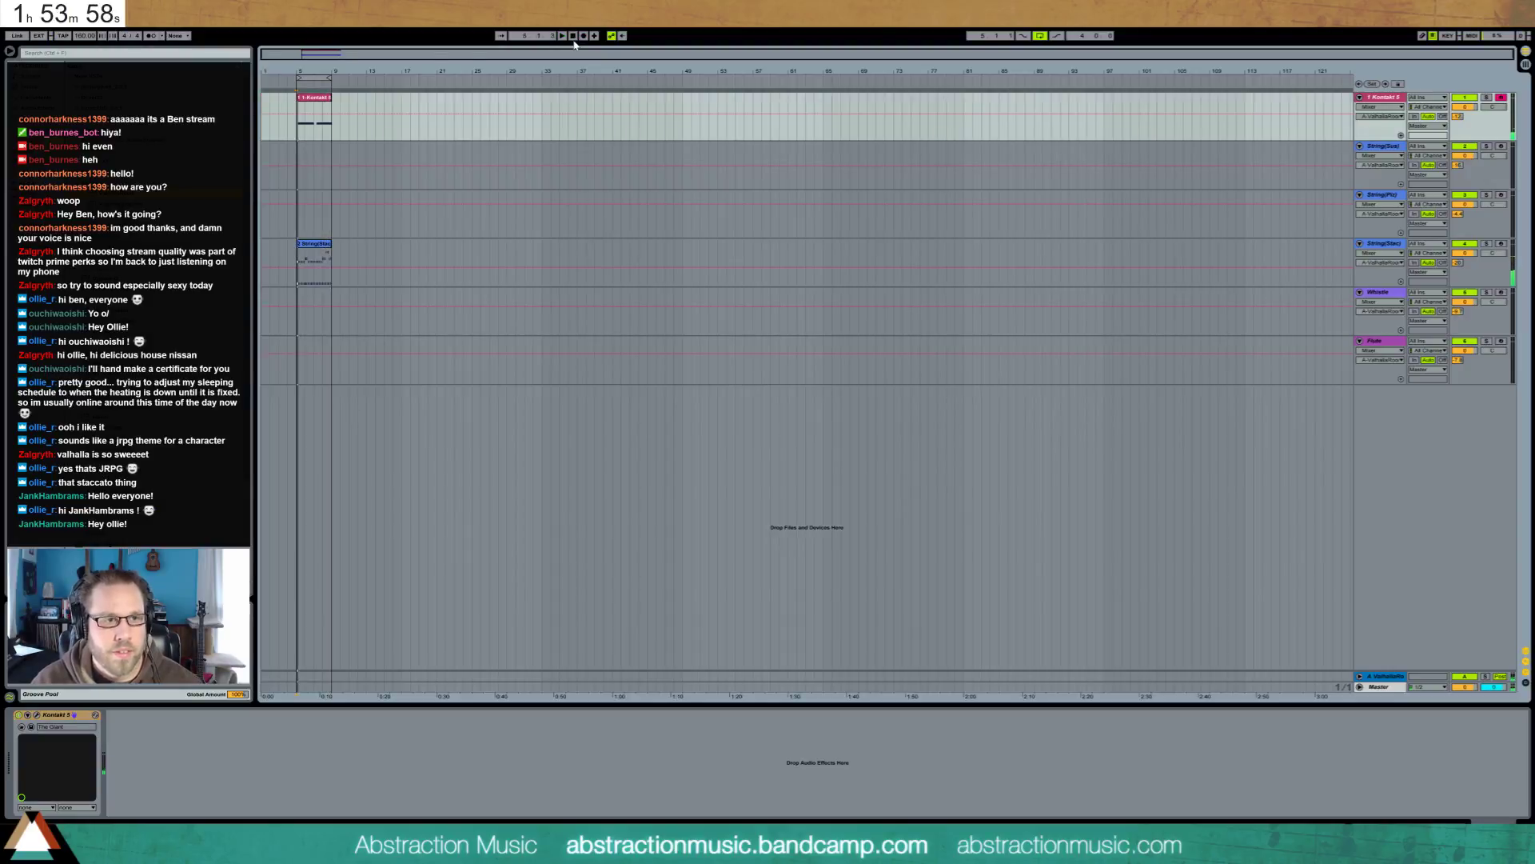
# Play back the recorded Kontakt 5 clip, move its second long note earlier to beat 3.2, and lower the track's volume
pyautogui.press('space')
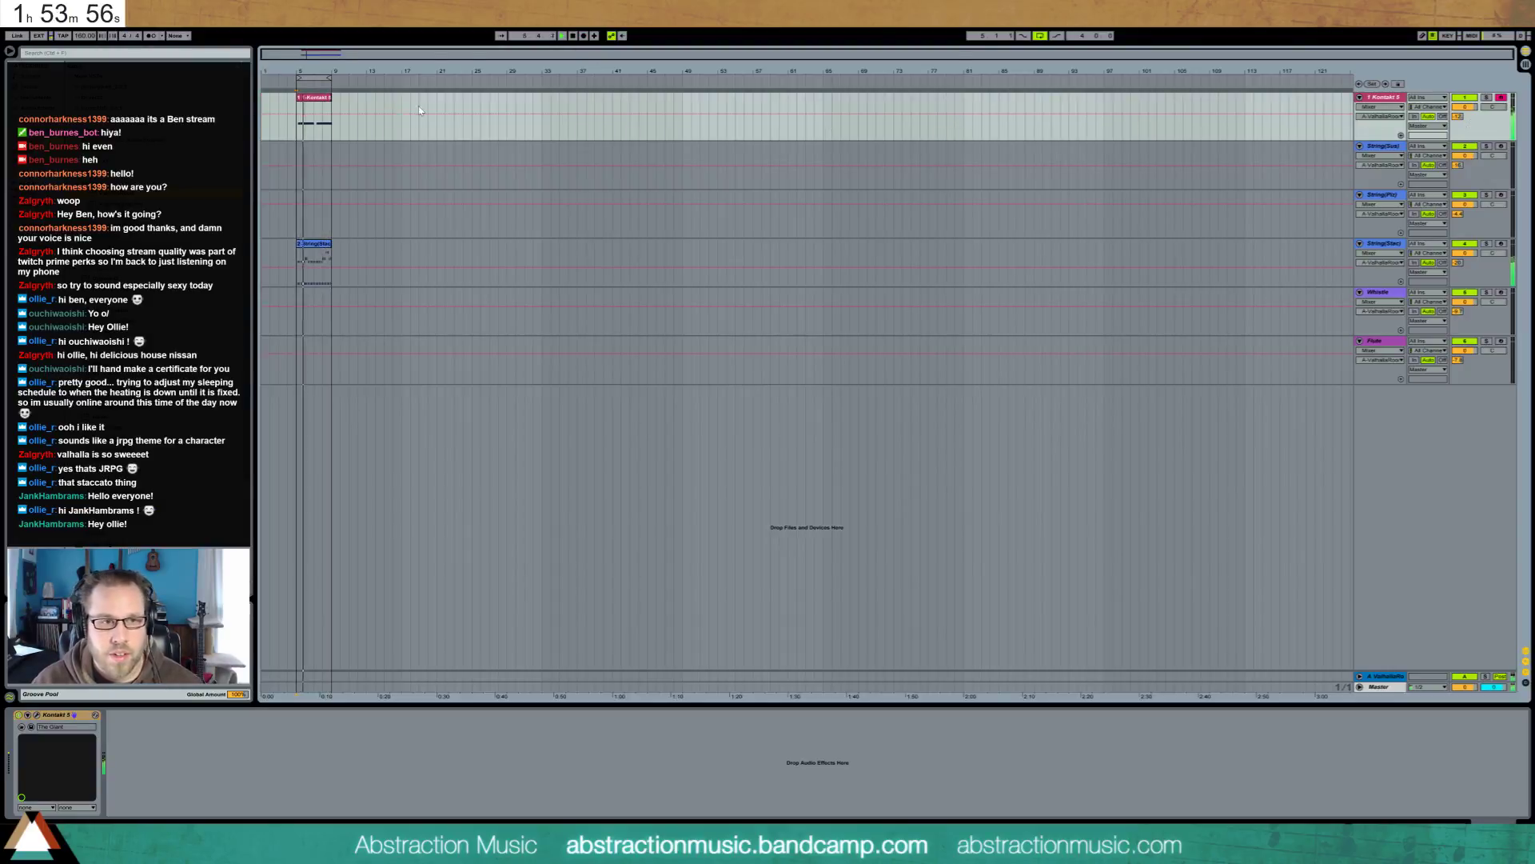
pyautogui.click(325, 100)
pyautogui.doubleClick(325, 99)
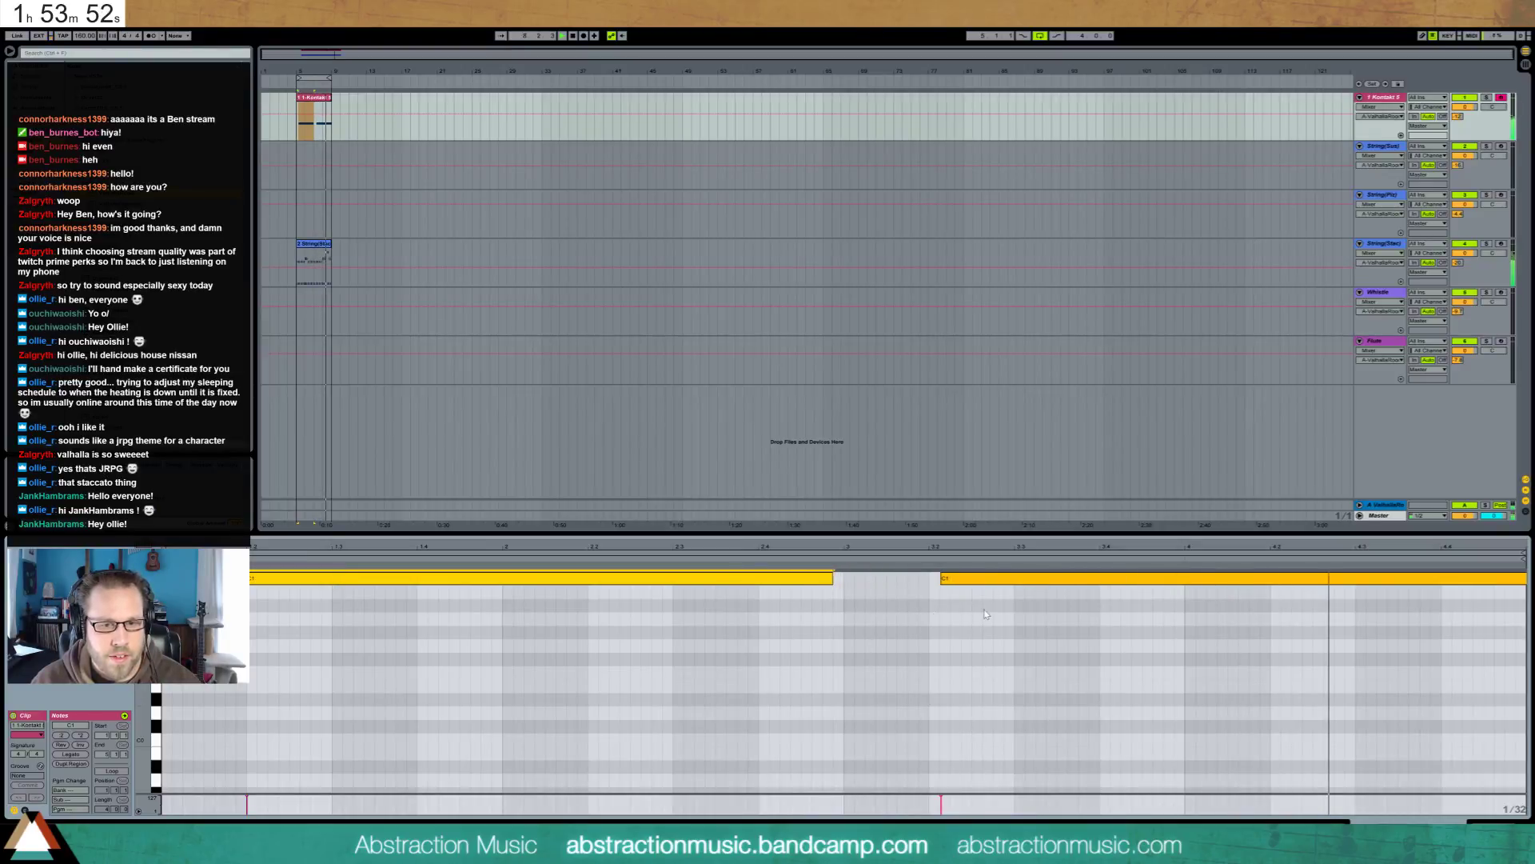
pyautogui.moveTo(996, 576); pyautogui.dragTo(985, 576)
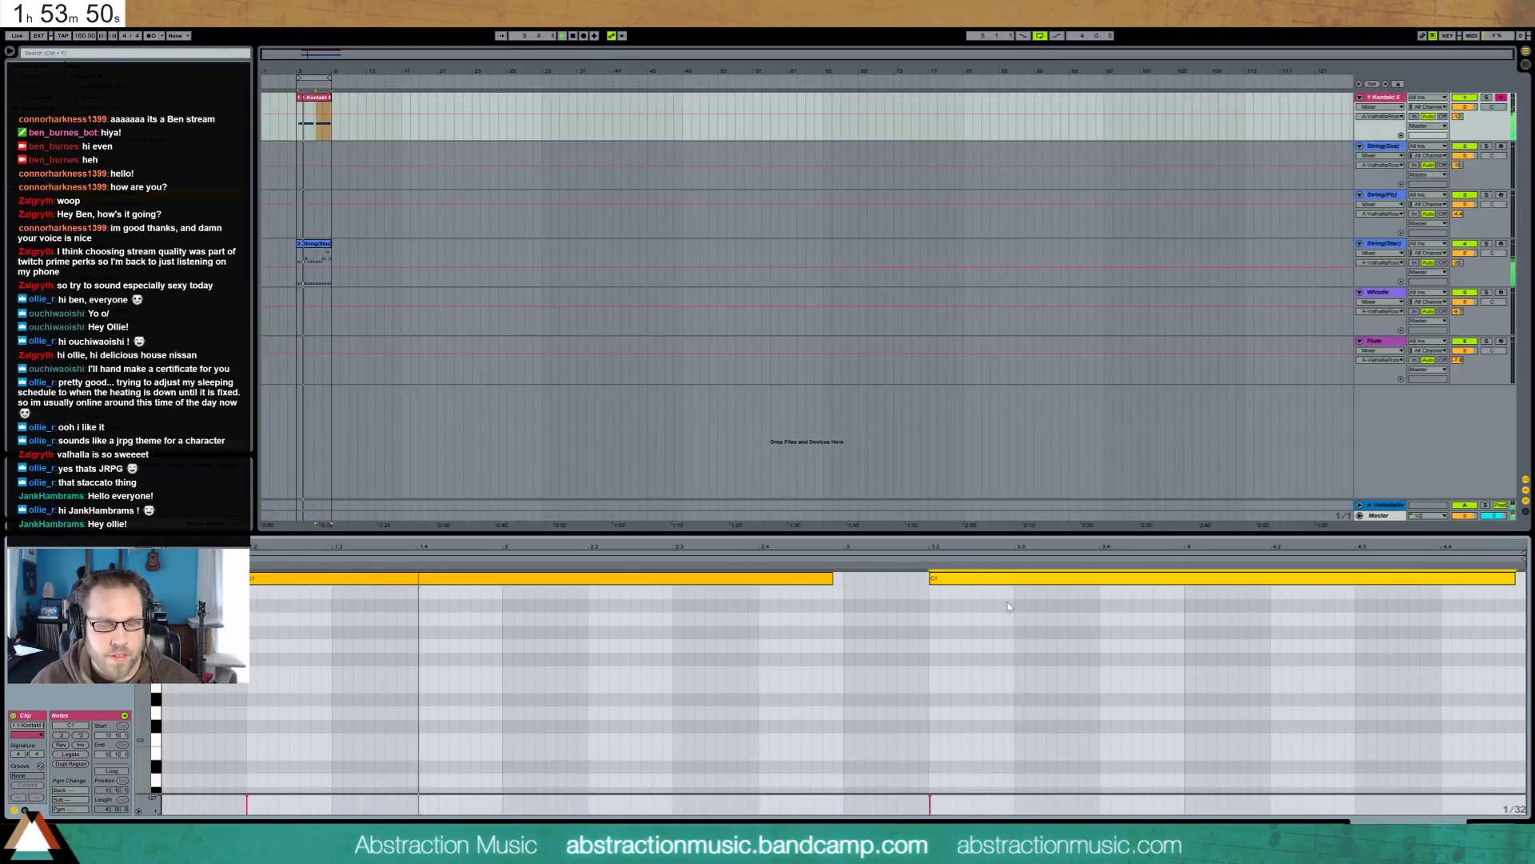
pyautogui.click(1468, 99)
pyautogui.moveTo(1468, 104); pyautogui.dragTo(1464, 164)
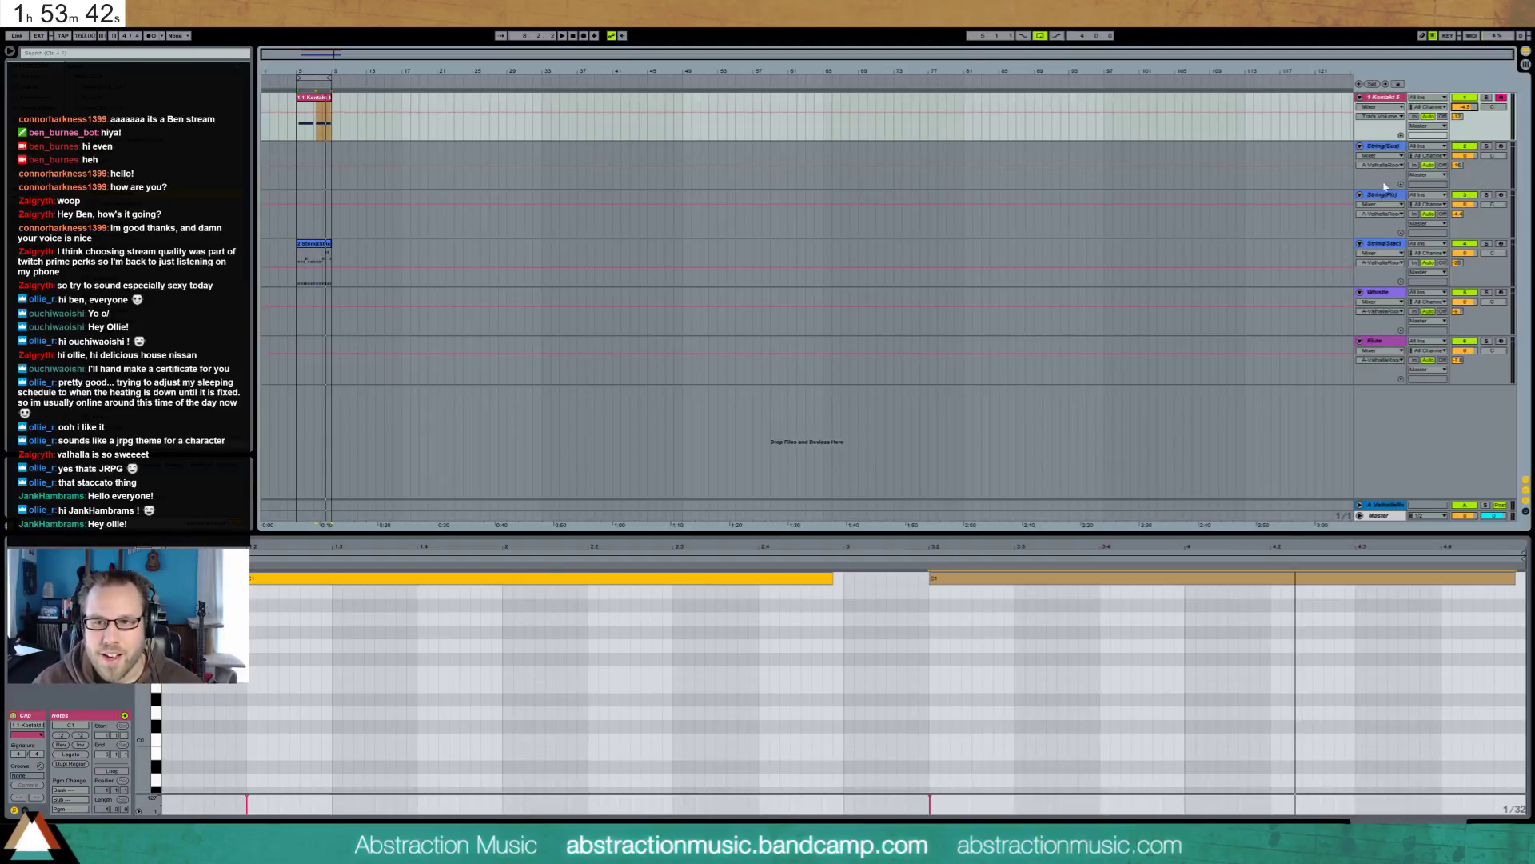
# Create an empty MIDI clip from bar 5 to bar 9 on the String(Sus) track, open it, and arm the track
pyautogui.click(1384, 145)
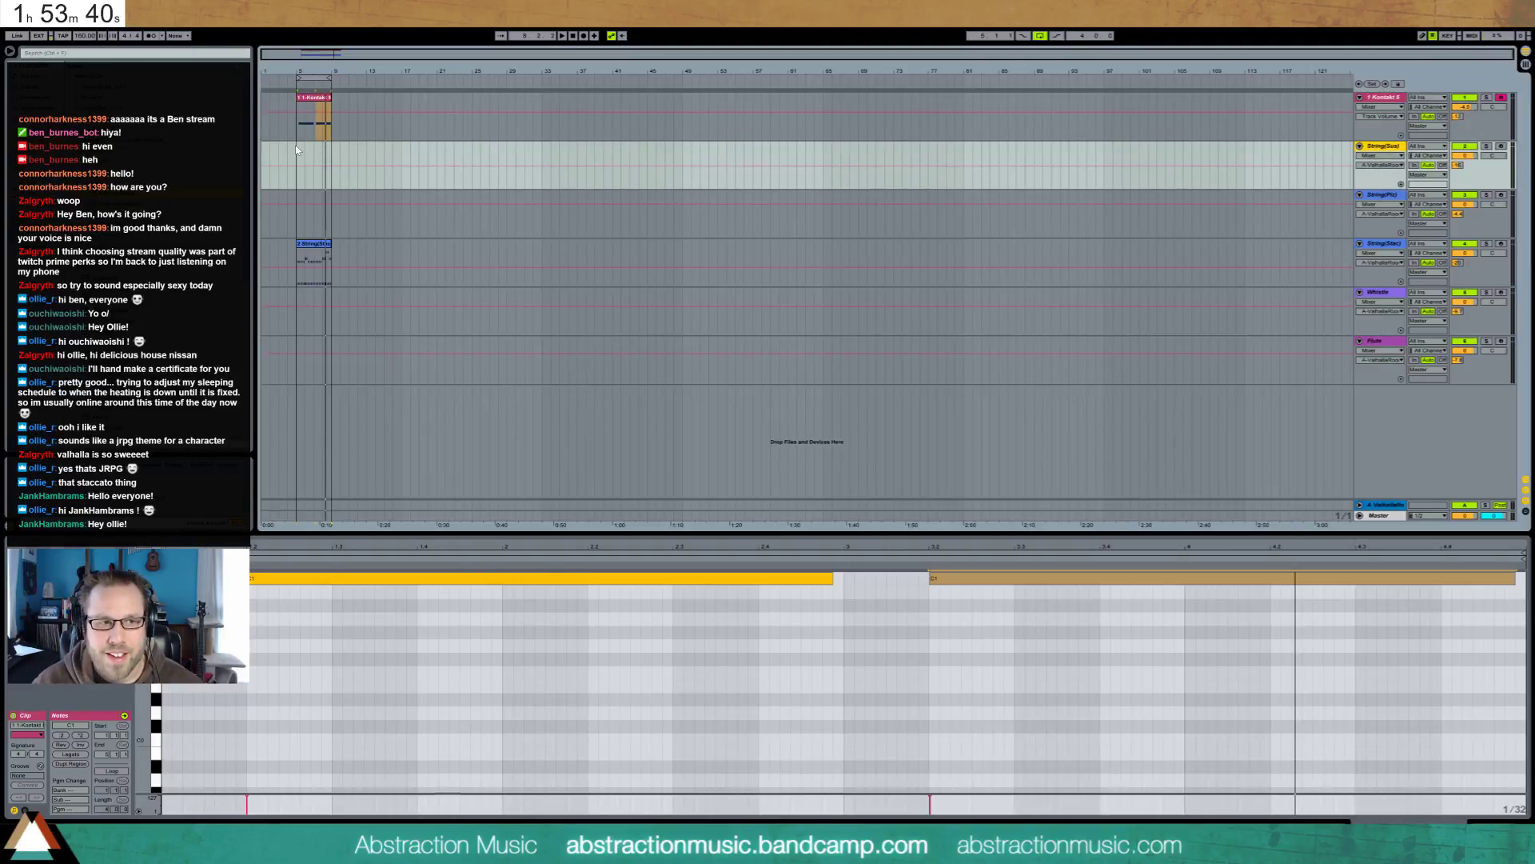
pyautogui.moveTo(295, 146); pyautogui.dragTo(331, 160)
pyautogui.hotkey('ctrl', 'shift', 'm')
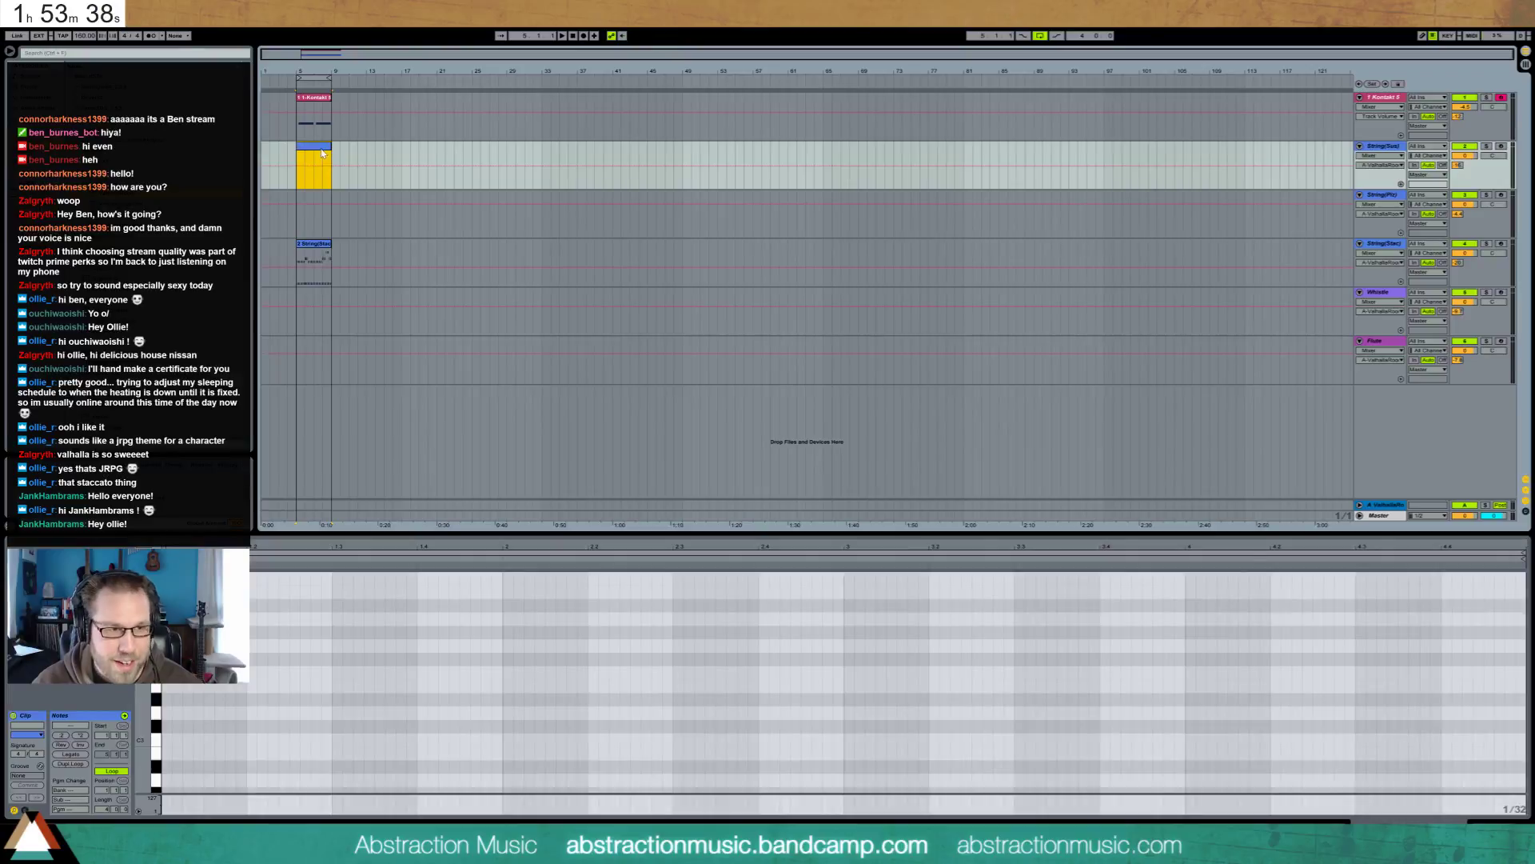
pyautogui.doubleClick(321, 146)
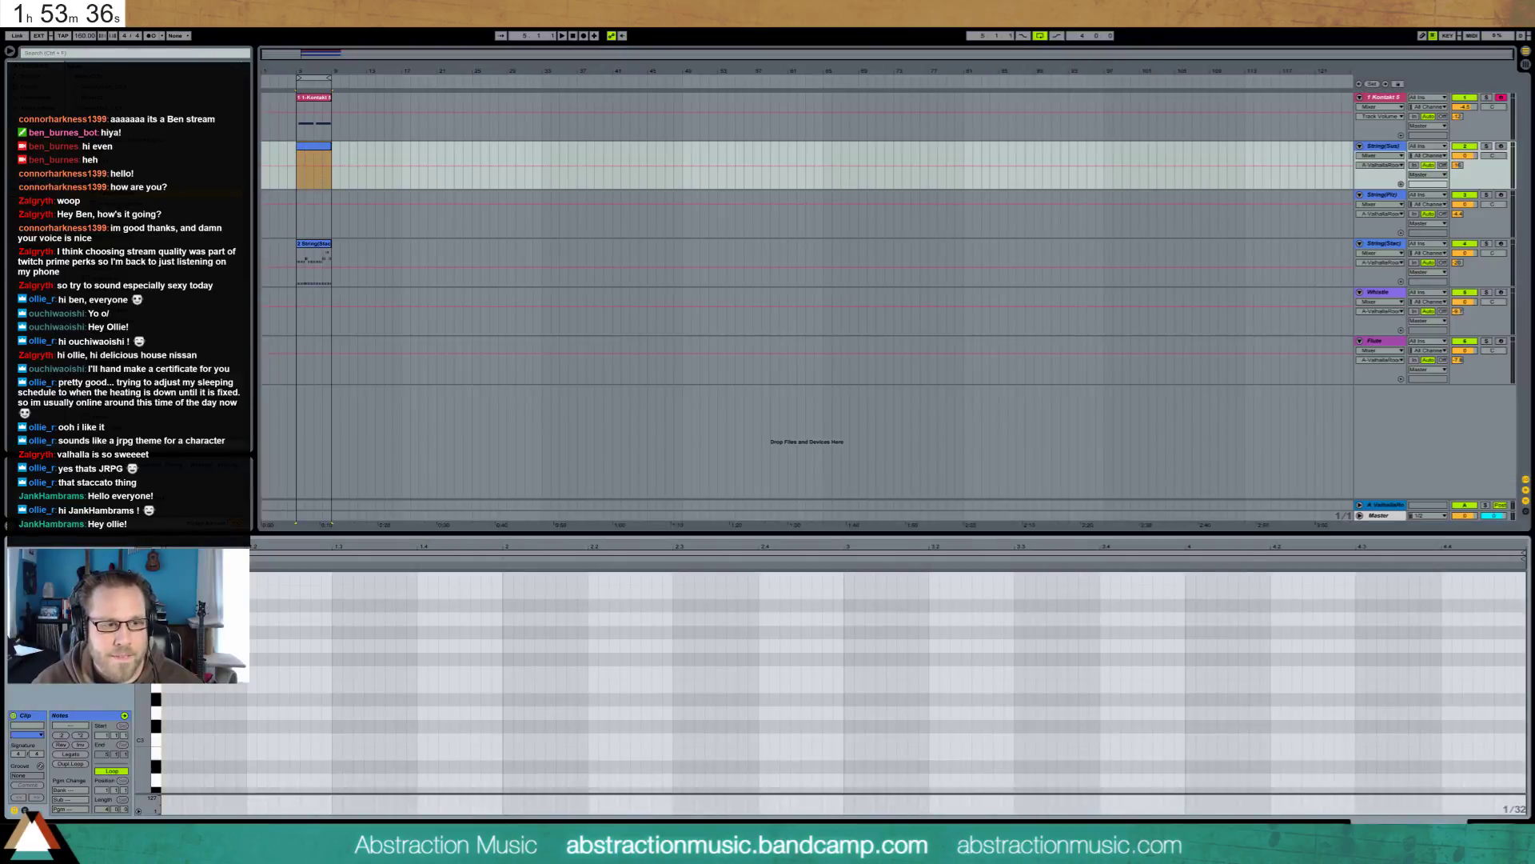
pyautogui.scroll(-3, 887, 679)
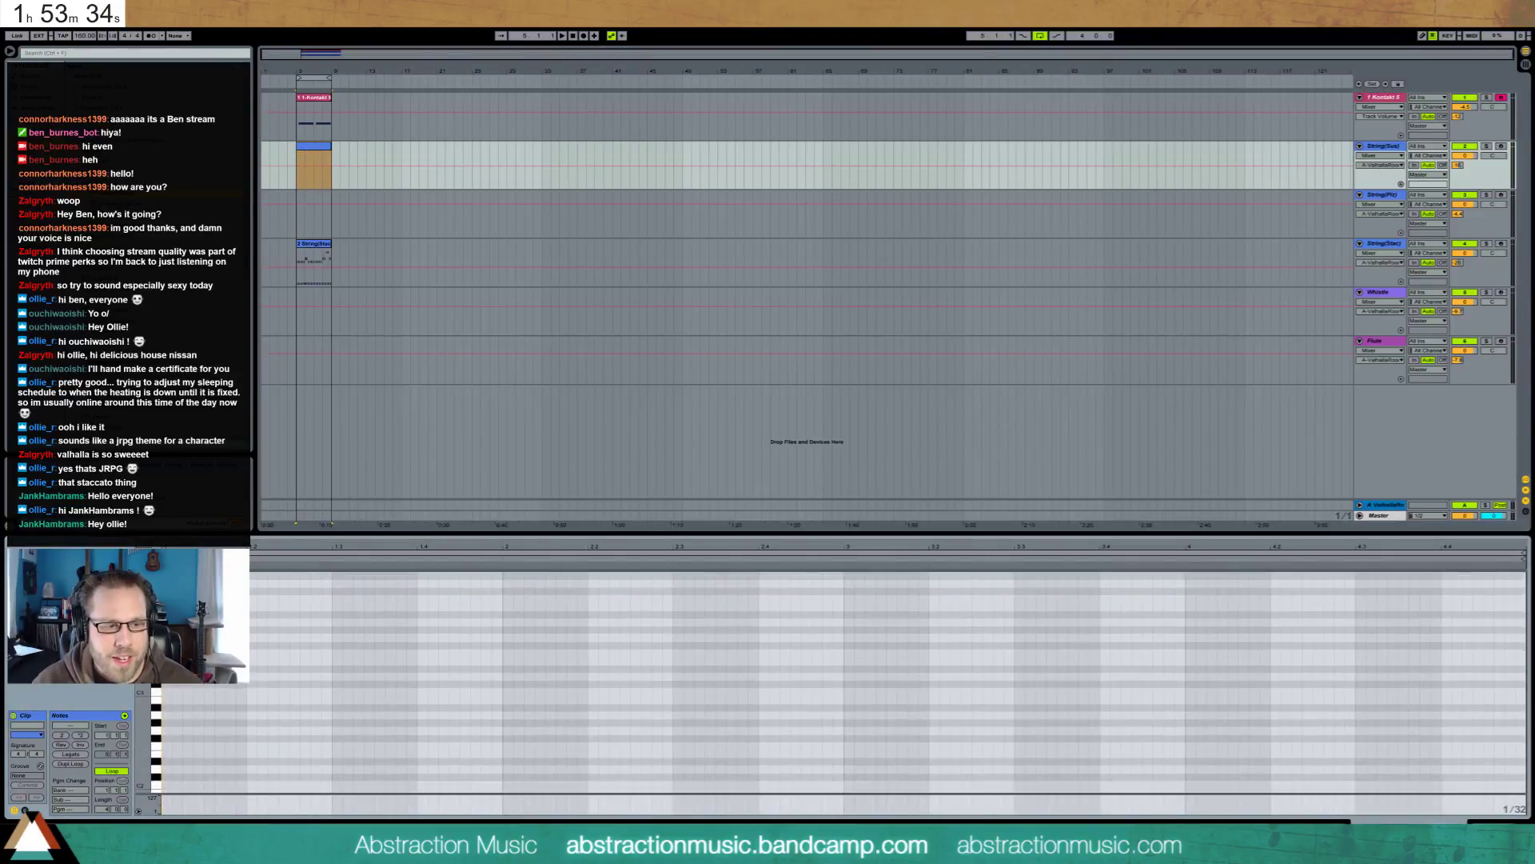
pyautogui.scroll(-1, 887, 680)
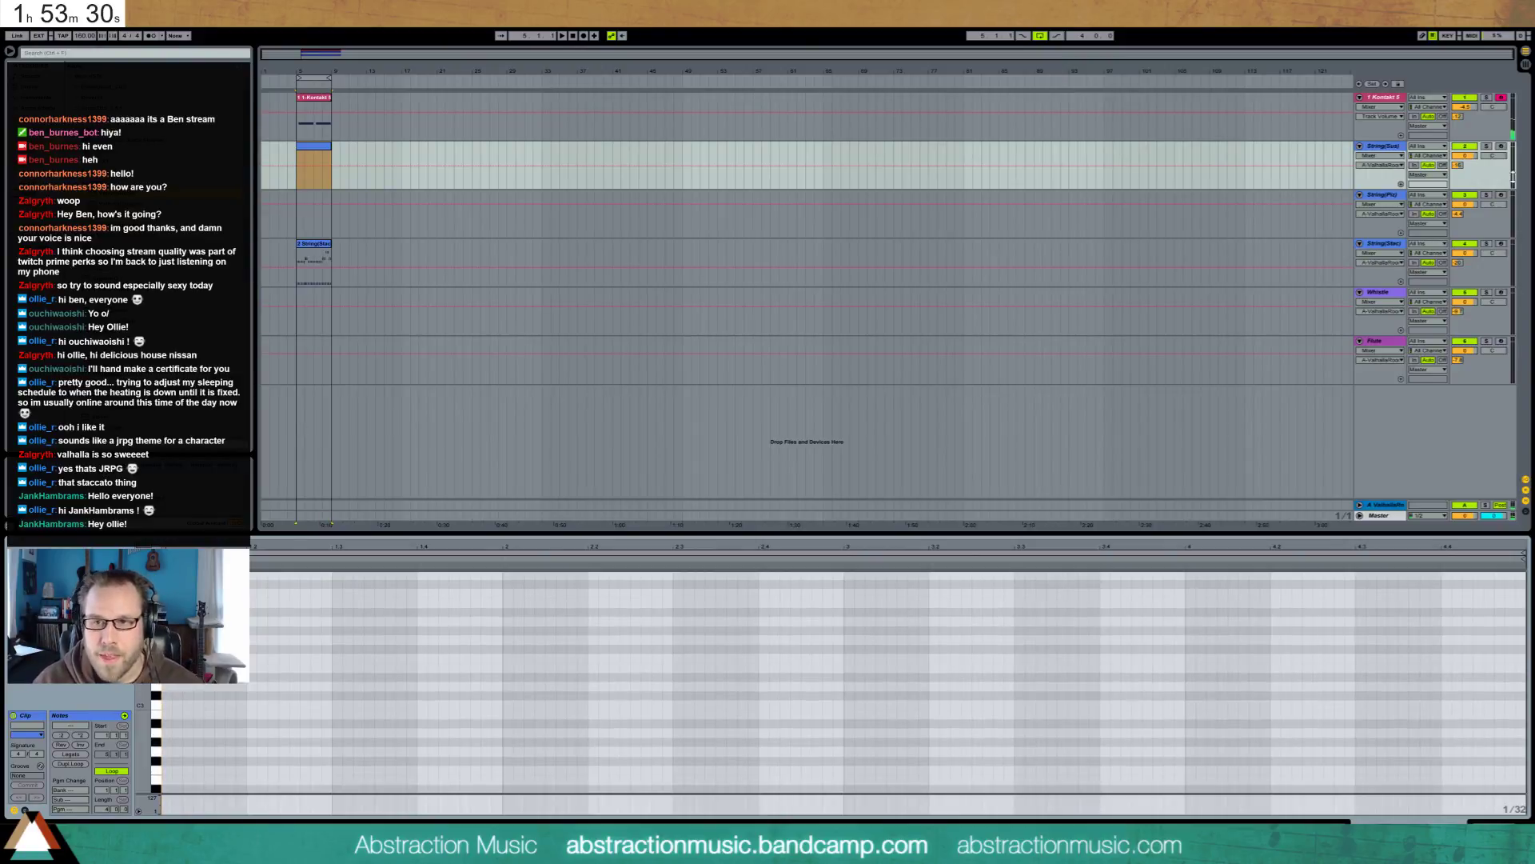
pyautogui.click(1501, 147)
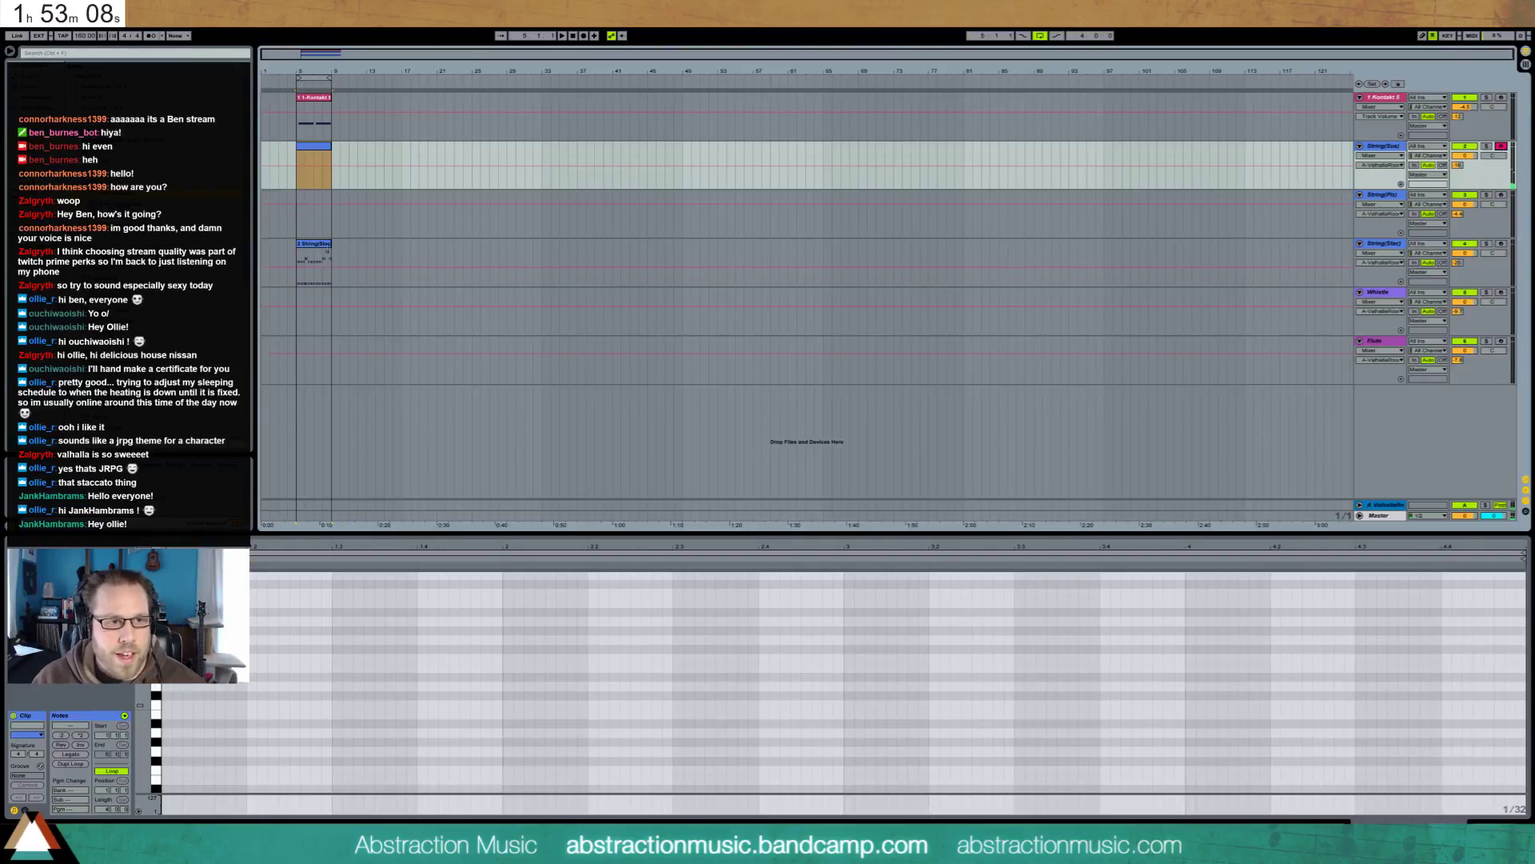
# Duplicate the Kontakt 5 and String(Stac) clips together twice so both parts run to bar 17
pyautogui.click(314, 264)
pyautogui.keyDown('shift'); pyautogui.click(323, 101); pyautogui.keyUp('shift')
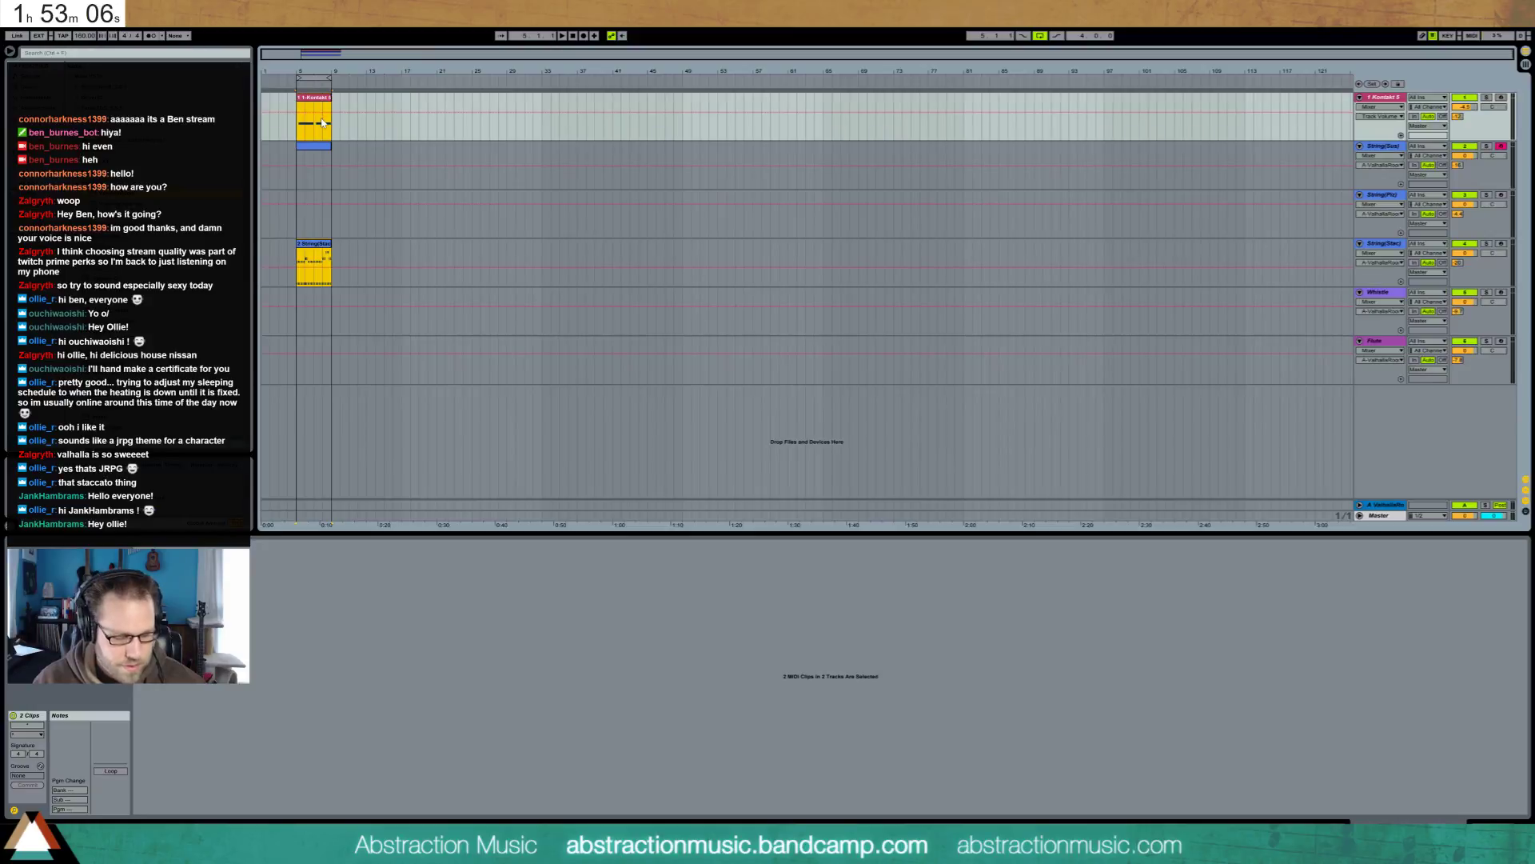
pyautogui.hotkey('ctrl', 'd')
pyautogui.hotkey('ctrl', 'd')
pyautogui.click(318, 146)
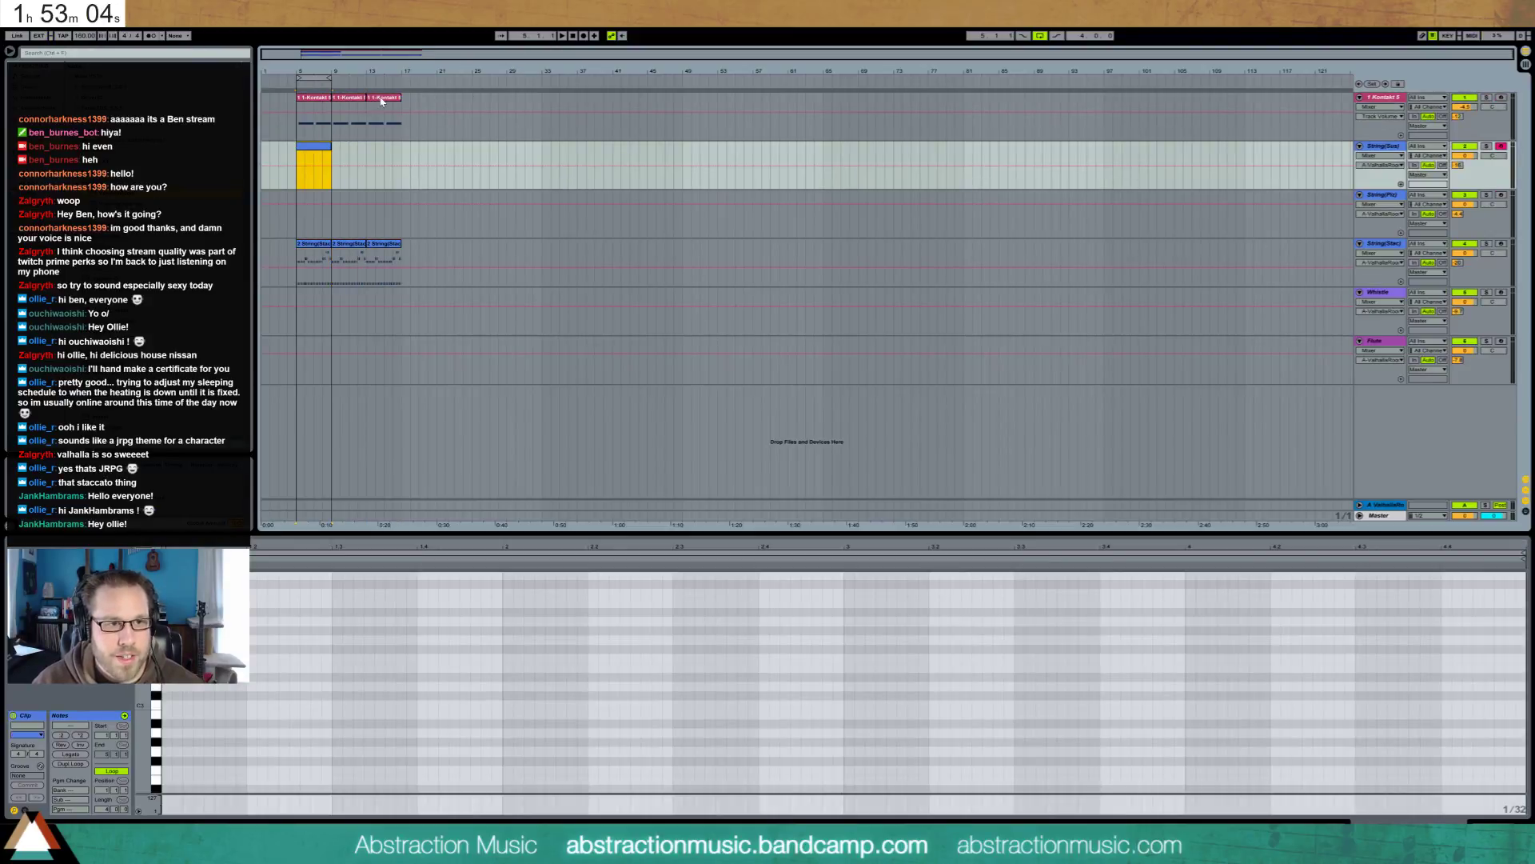
pyautogui.click(308, 102)
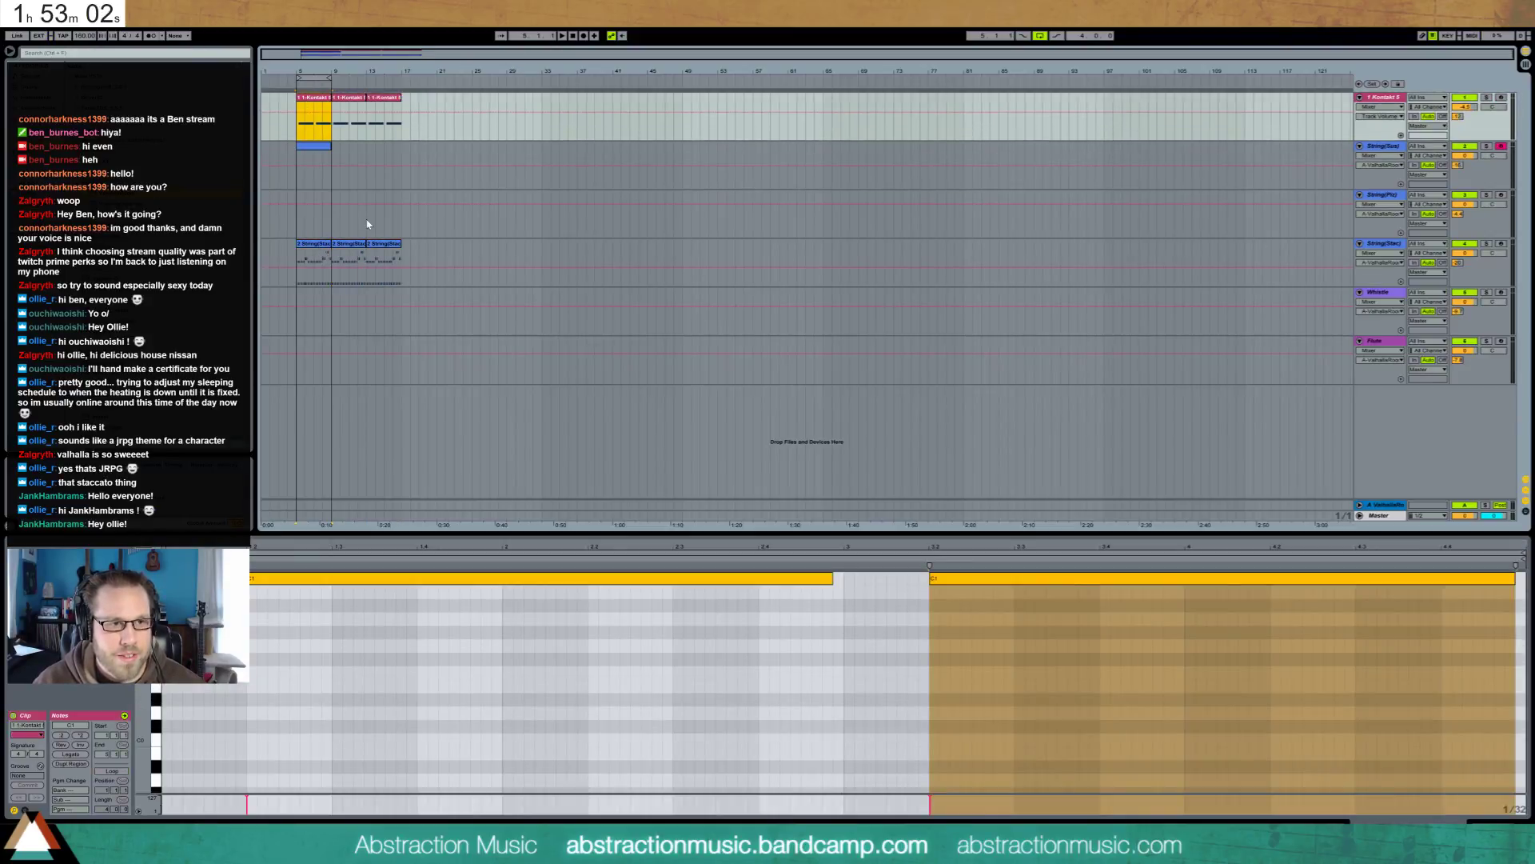
# Duplicate the bar 5 to 17 clips on all parts out to bar 29, removing the extra empty String(Sus) clip
pyautogui.keyDown('shift'); pyautogui.click(361, 247); pyautogui.keyUp('shift')
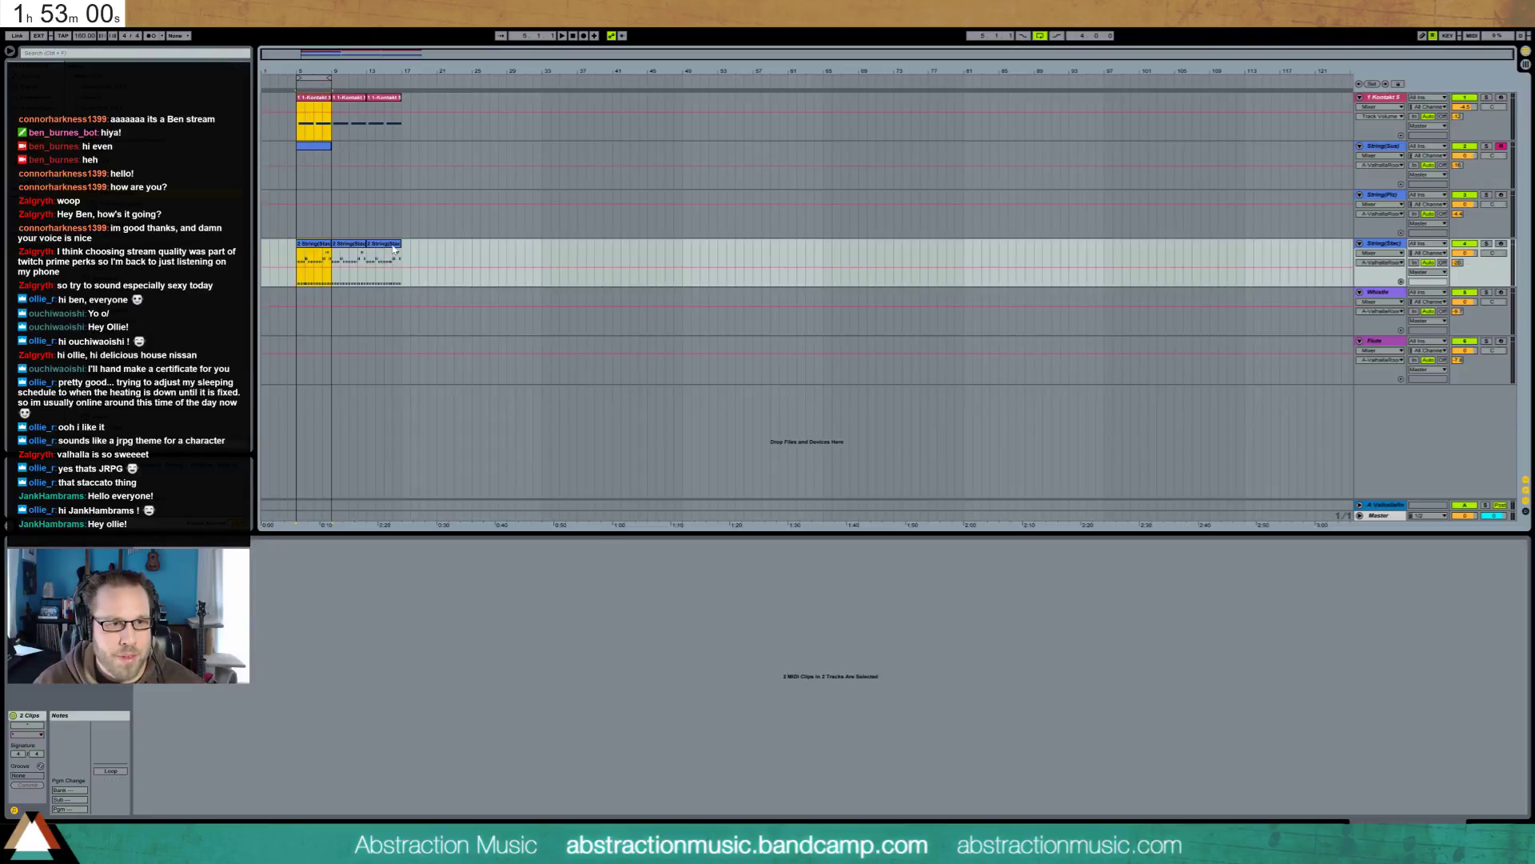
pyautogui.keyDown('shift'); pyautogui.click(396, 250); pyautogui.keyUp('shift')
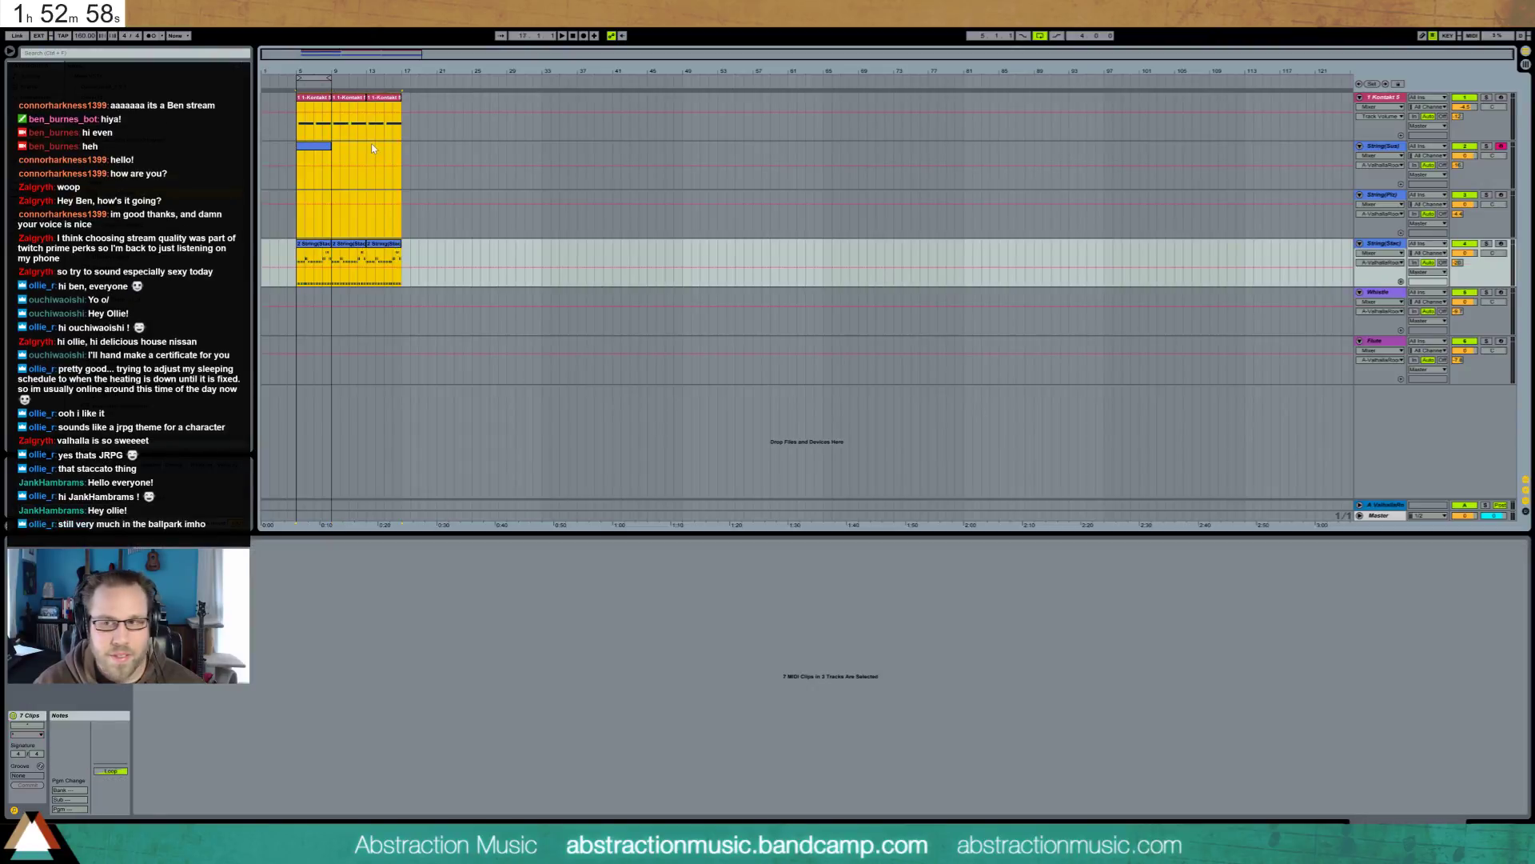
pyautogui.hotkey('ctrl', 'd')
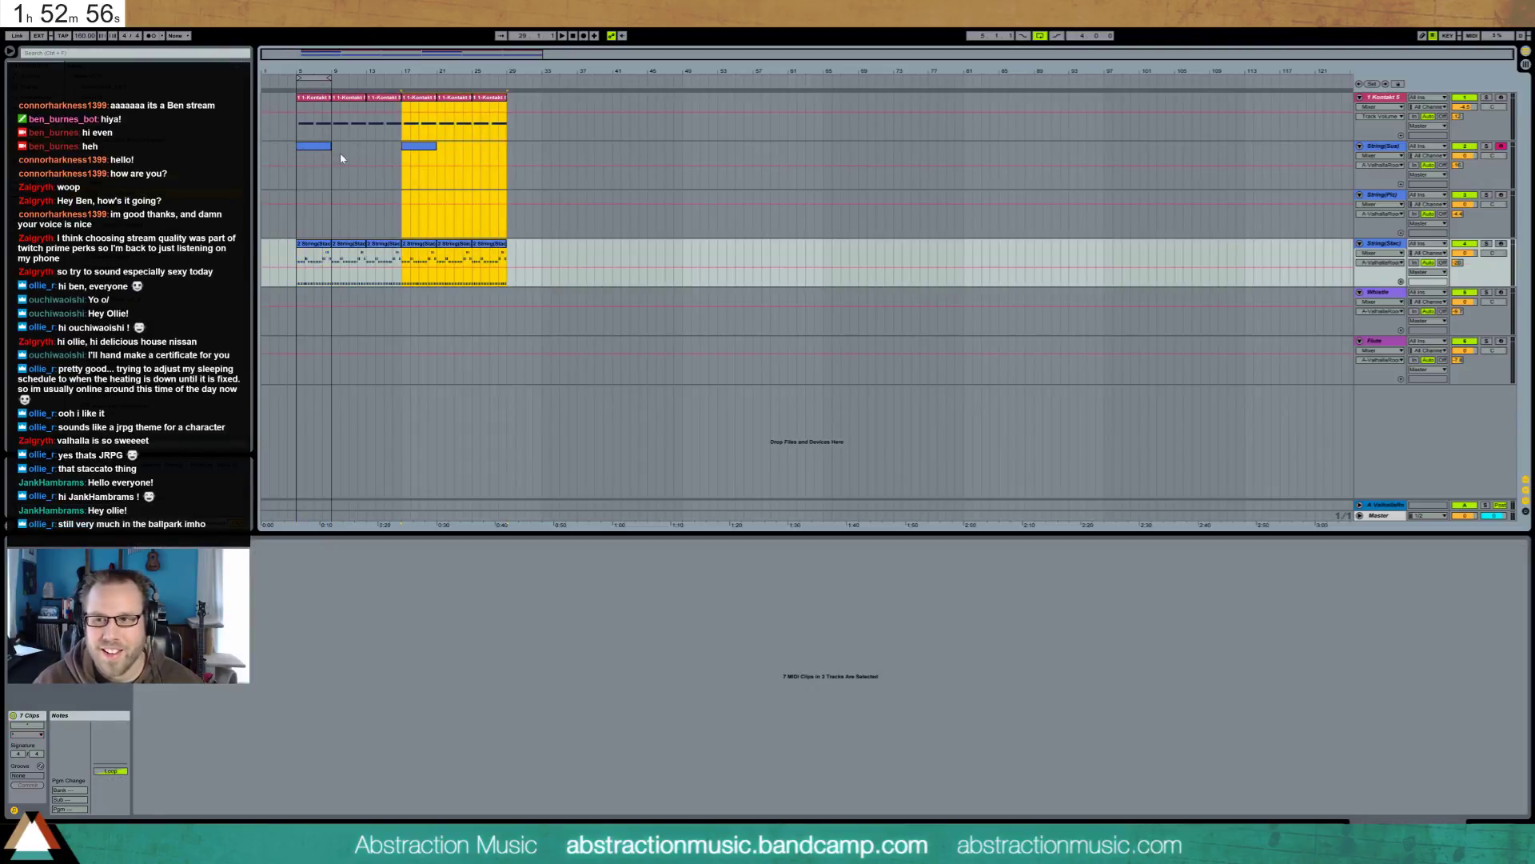
pyautogui.moveTo(424, 152); pyautogui.dragTo(323, 152)
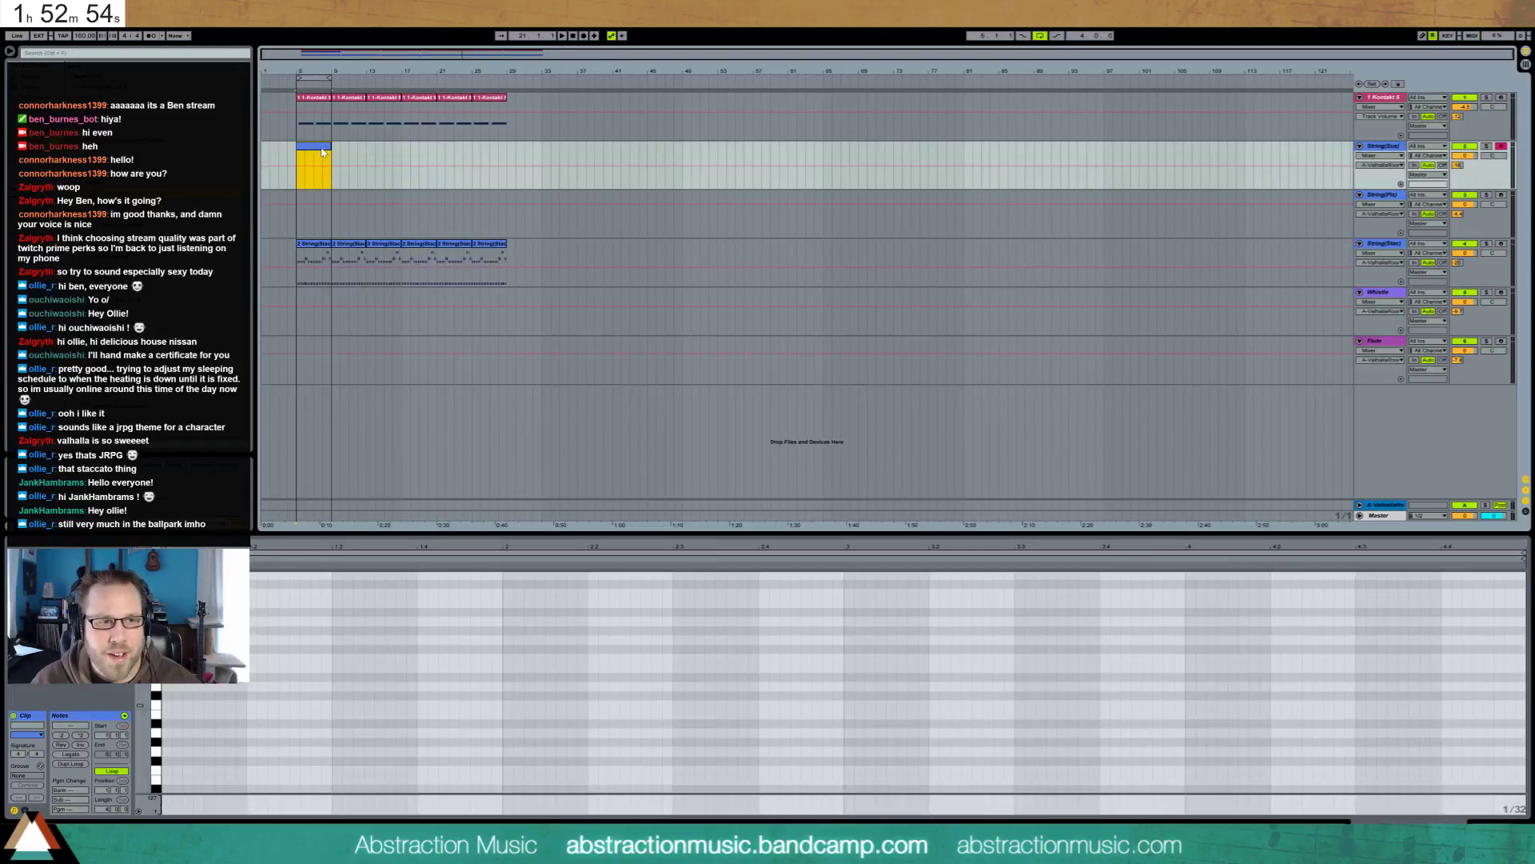
# Turn off the arrangement loop and record sustained chords on the String(Sus) track from bar 5 to bar 17
pyautogui.click(1036, 37)
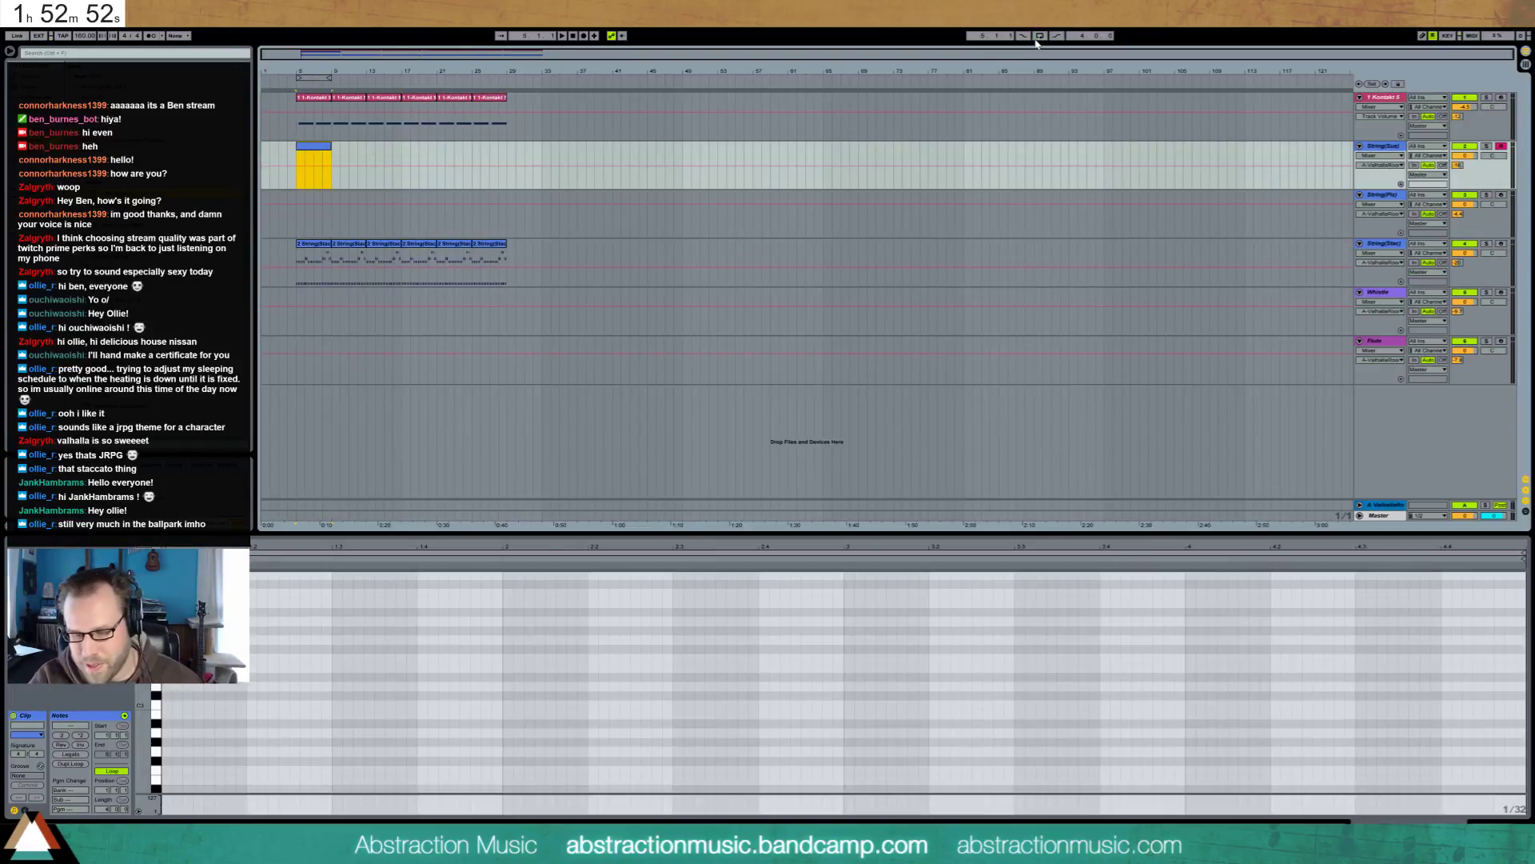
pyautogui.press('F9')
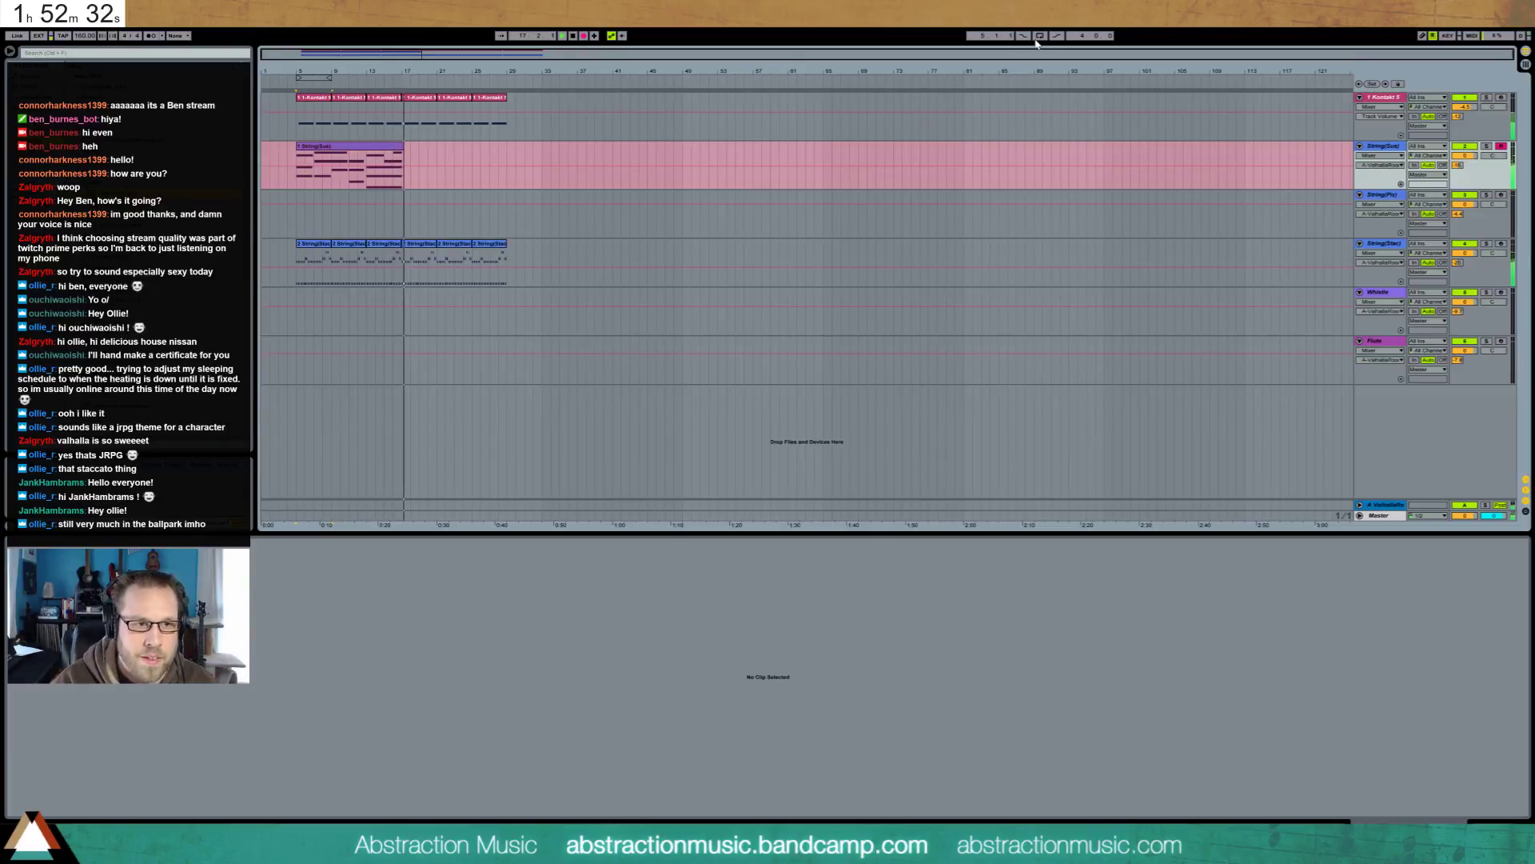
pyautogui.press('space')
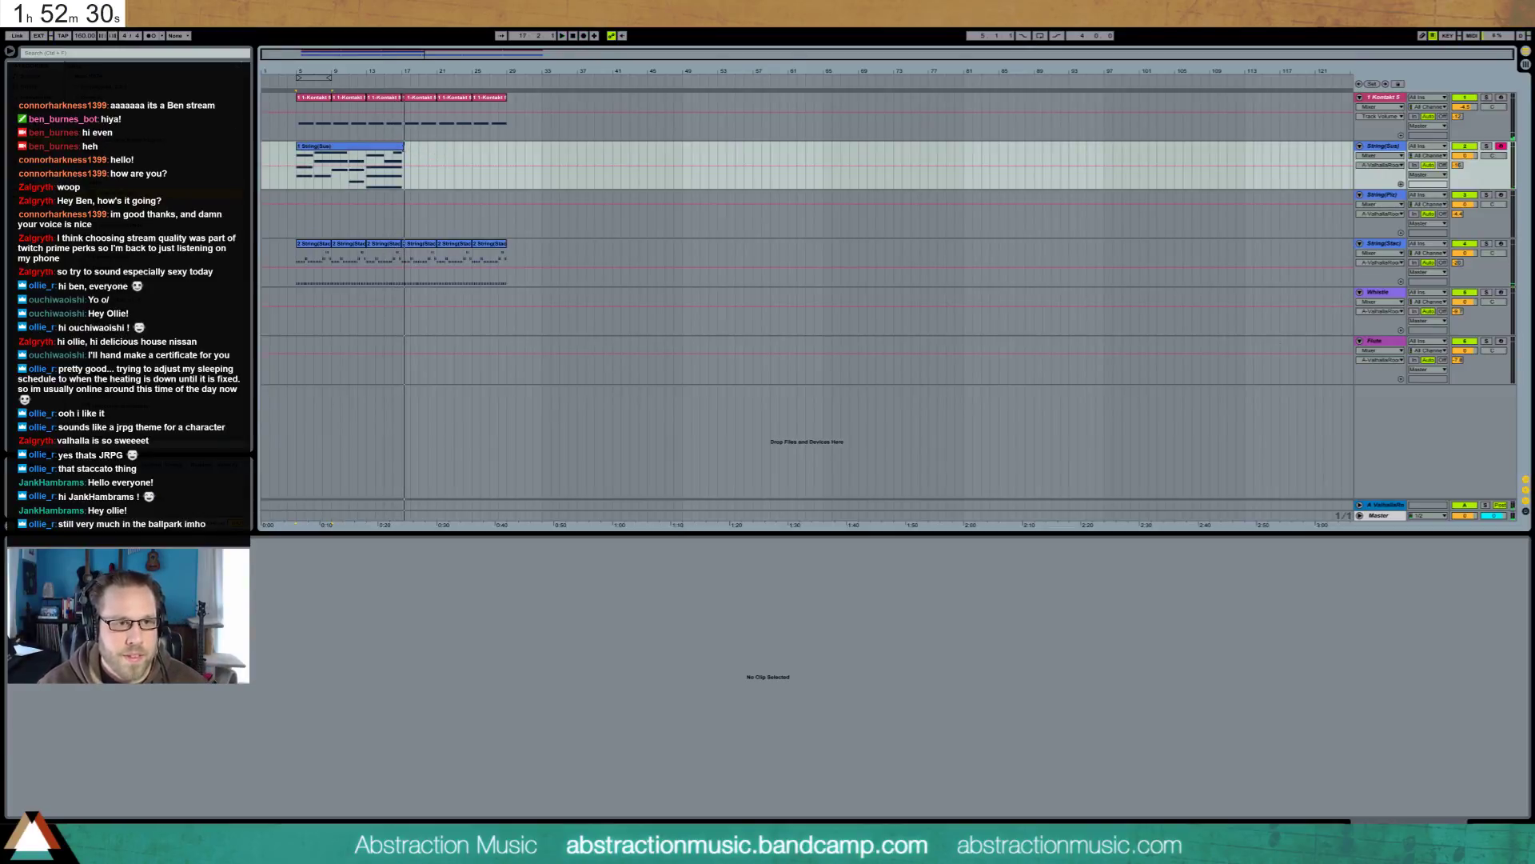
# Duplicate the recorded String(Sus) clip to reach bar 29 and play the arrangement looped over both clips
pyautogui.click(396, 152)
pyautogui.hotkey('ctrl', 'd')
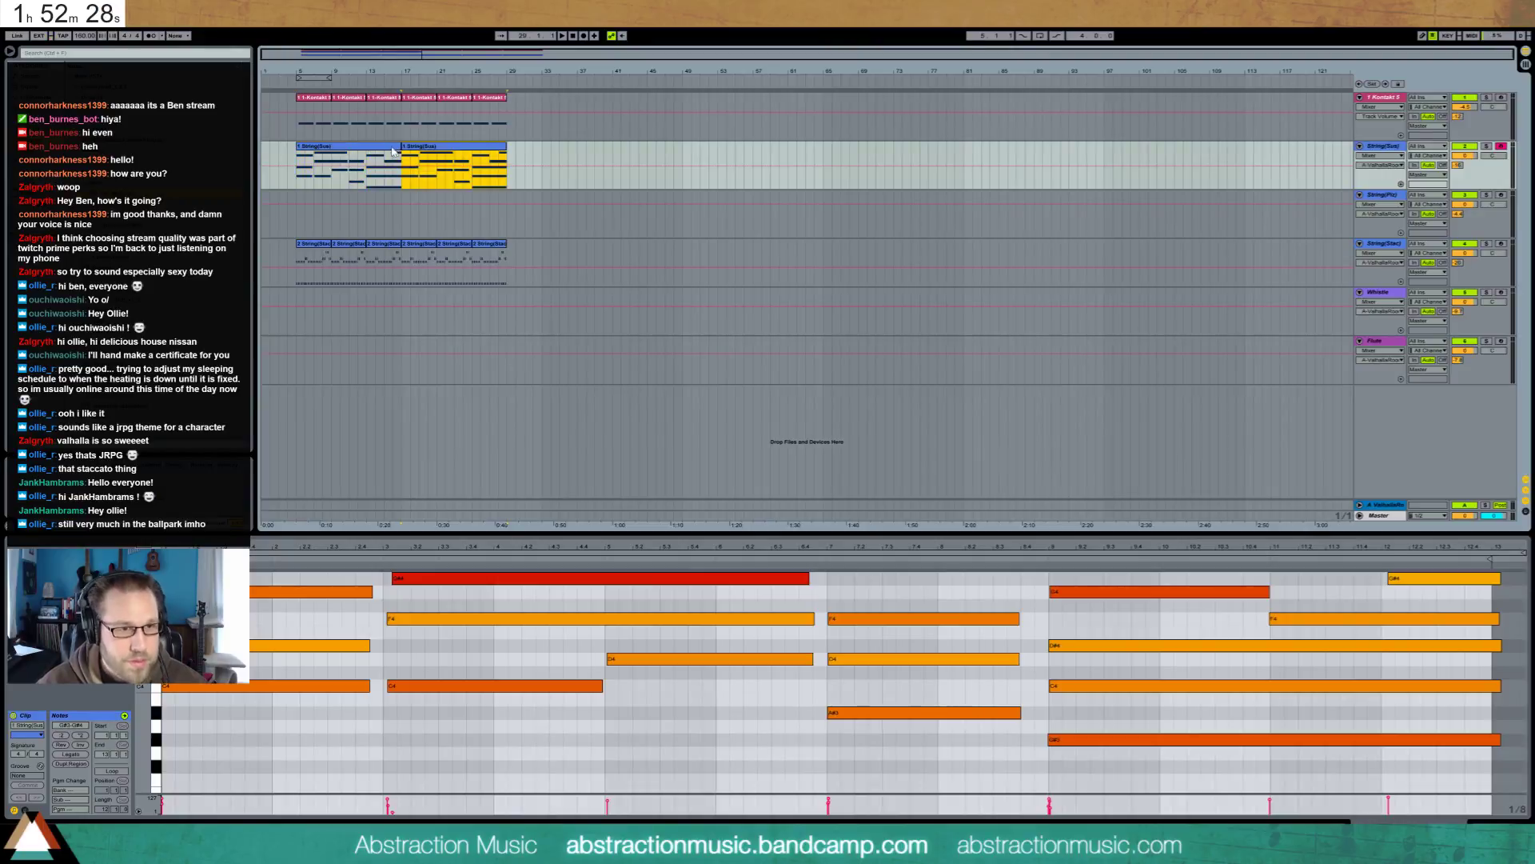
pyautogui.keyDown('shift'); pyautogui.click(458, 149); pyautogui.keyUp('shift')
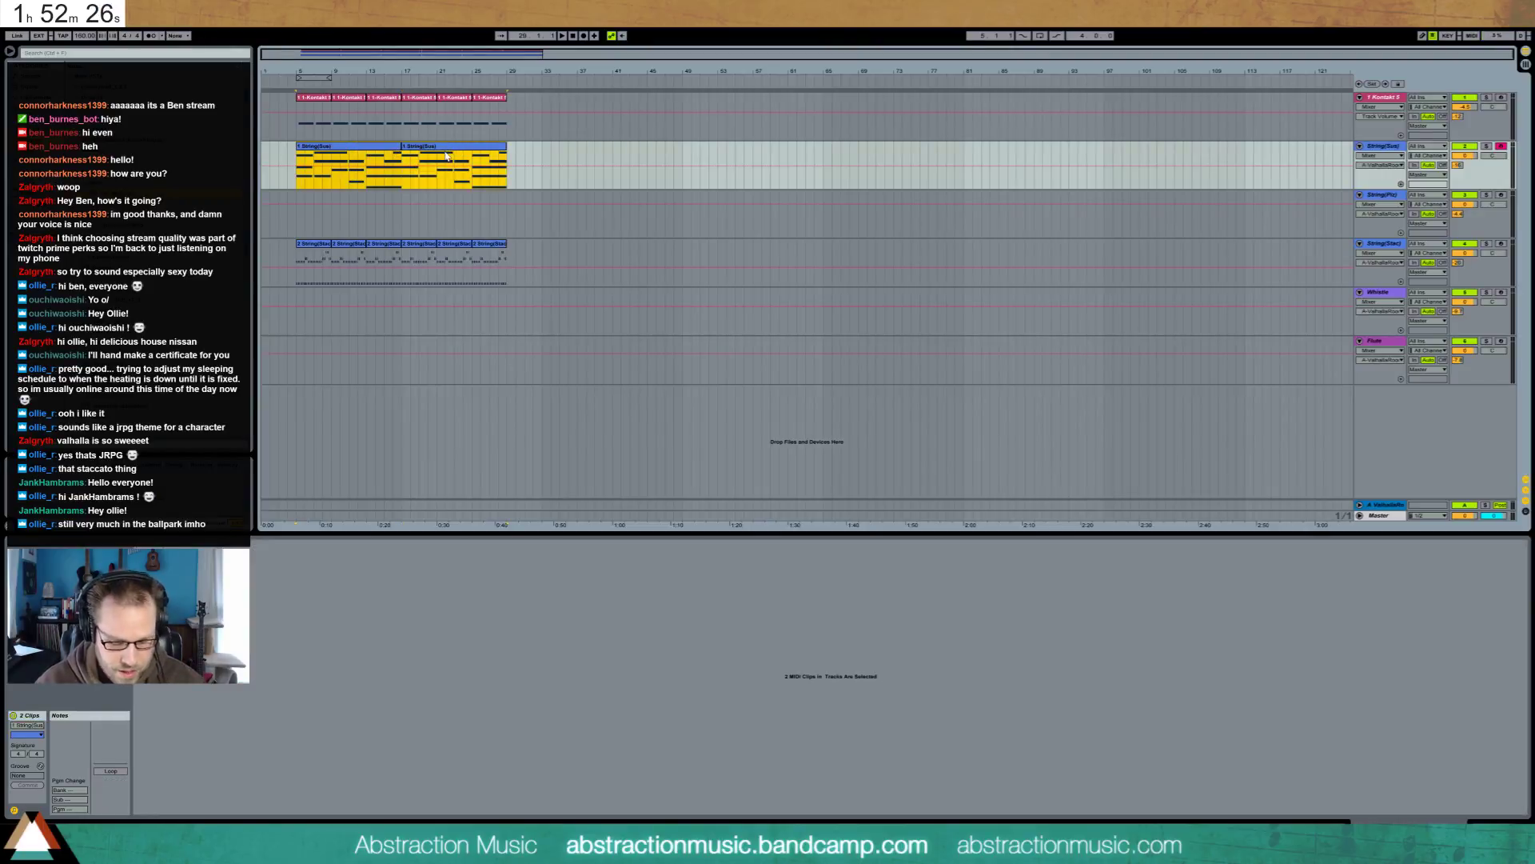
pyautogui.hotkey('ctrl', 'l')
pyautogui.press('space')
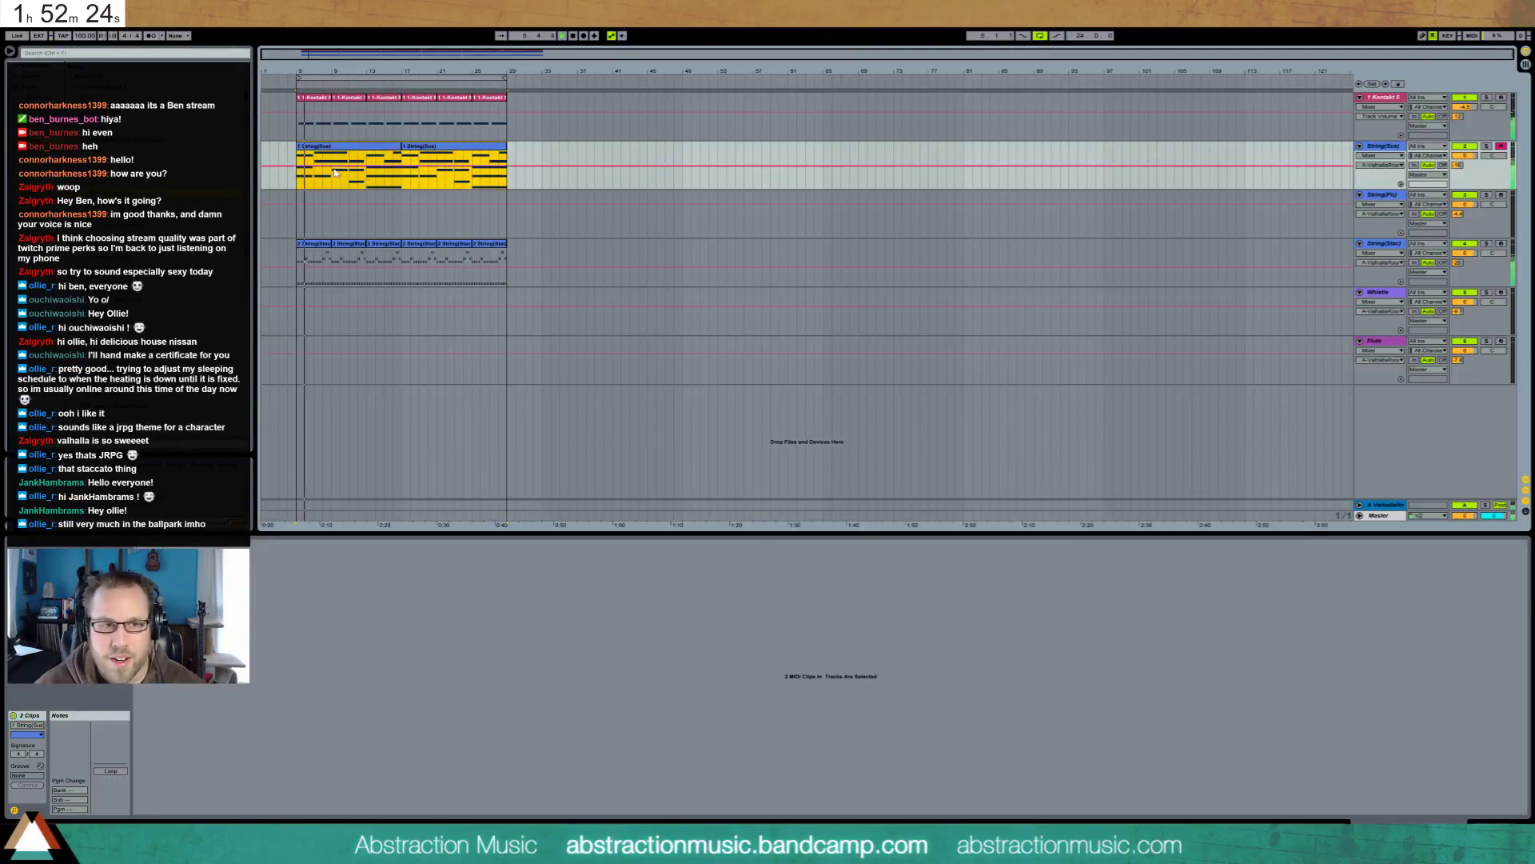
# Make the first String(Stac) clip loop with a length of 4 bars and extend it to bar 29 over its copies
pyautogui.click(314, 264)
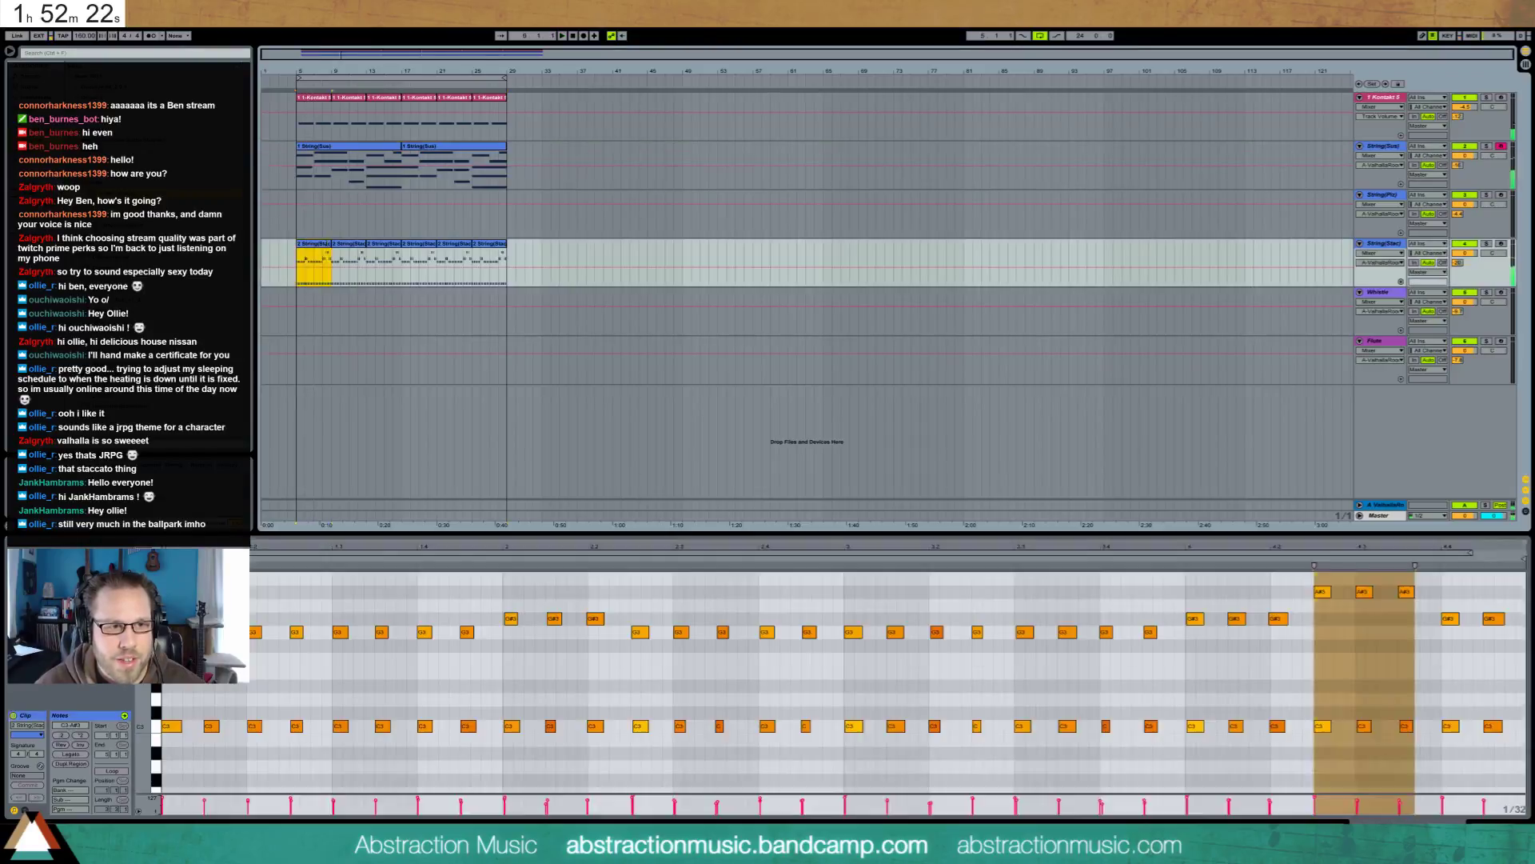
pyautogui.click(112, 773)
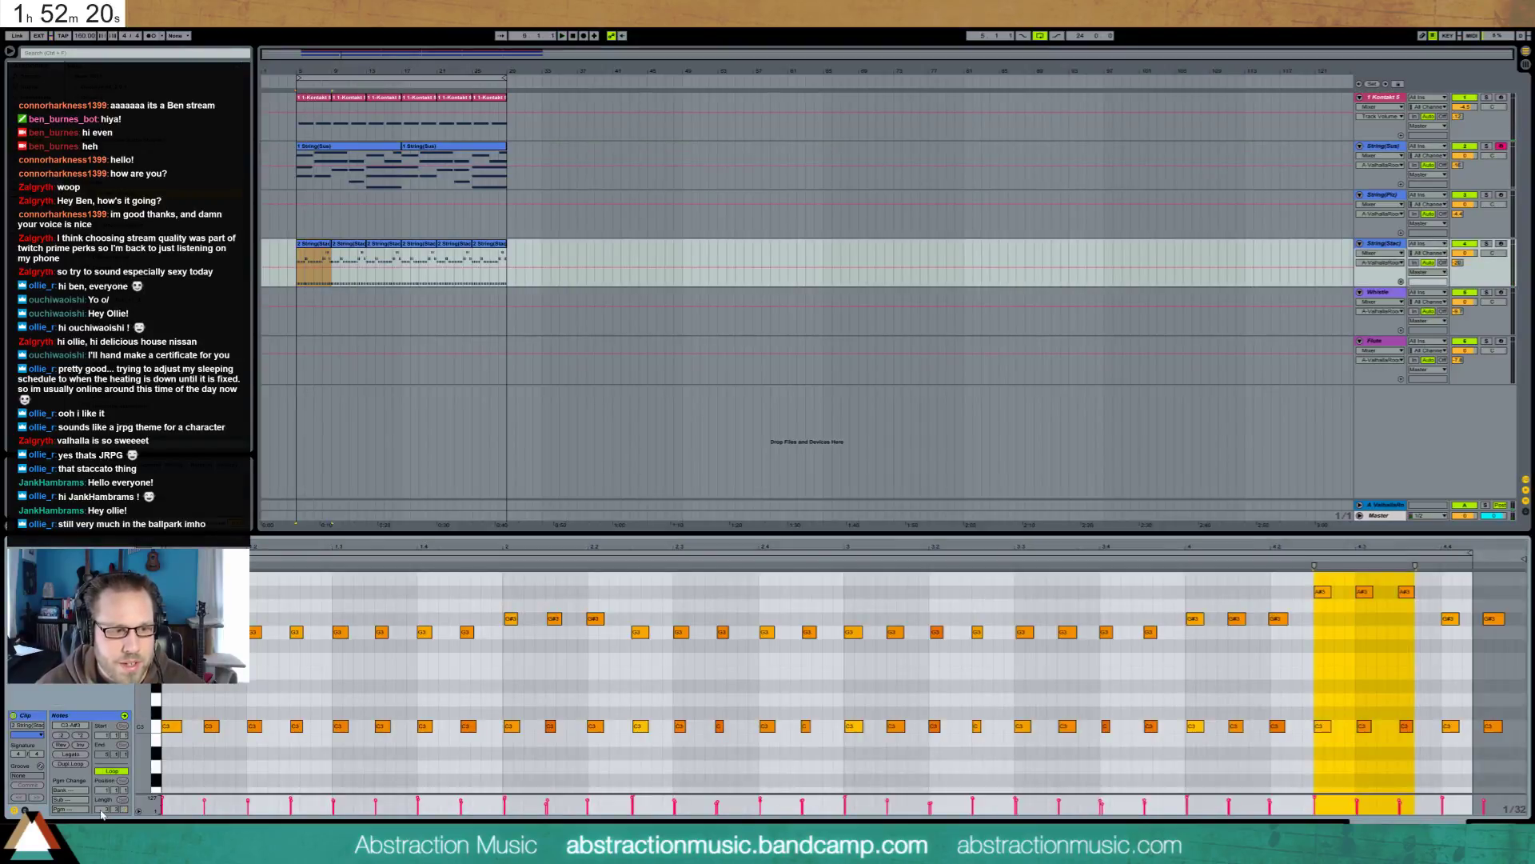
pyautogui.click(102, 810)
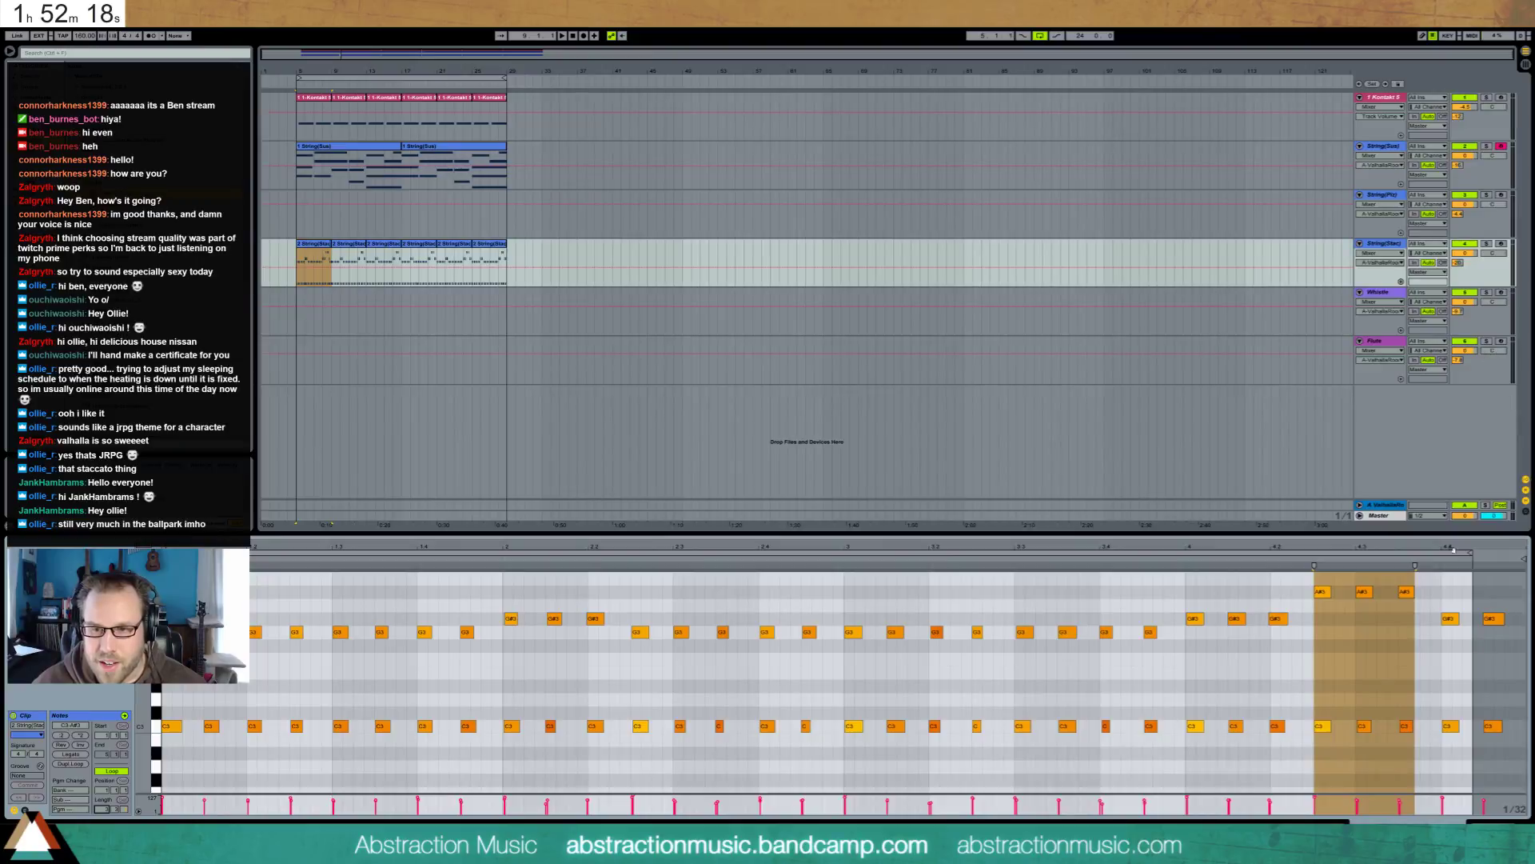
pyautogui.write('4')
pyautogui.press('Return')
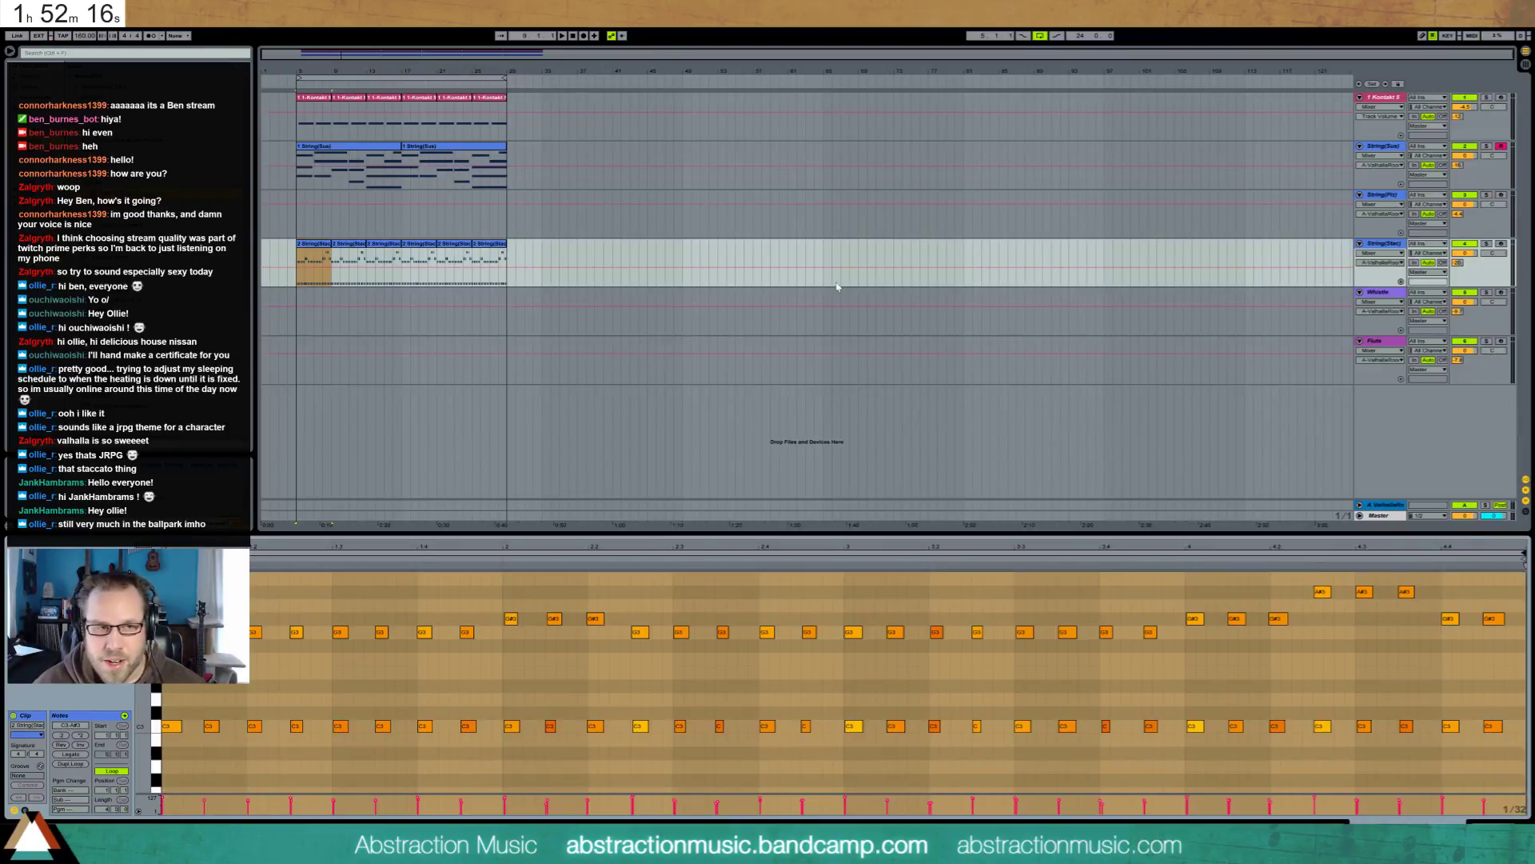
pyautogui.moveTo(331, 264); pyautogui.dragTo(506, 264)
# Turn on looping for the first Kontakt 5 clip and extend it to bar 29 over its copies
pyautogui.click(317, 99)
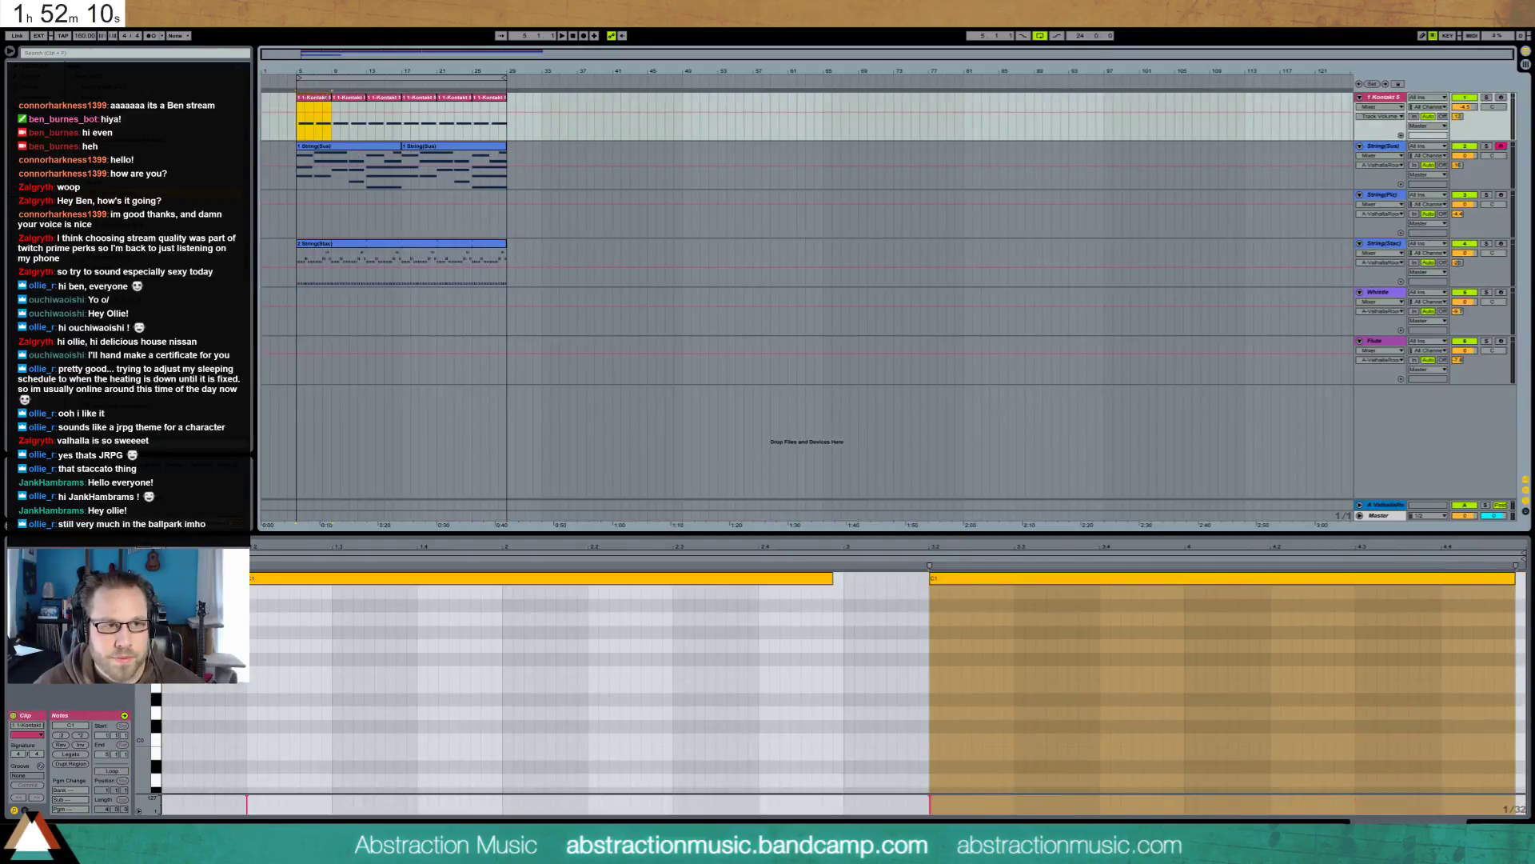
pyautogui.moveTo(105, 754)
pyautogui.mouseDown()
pyautogui.moveTo(105, 724)
pyautogui.moveTo(104, 740)
pyautogui.mouseUp()
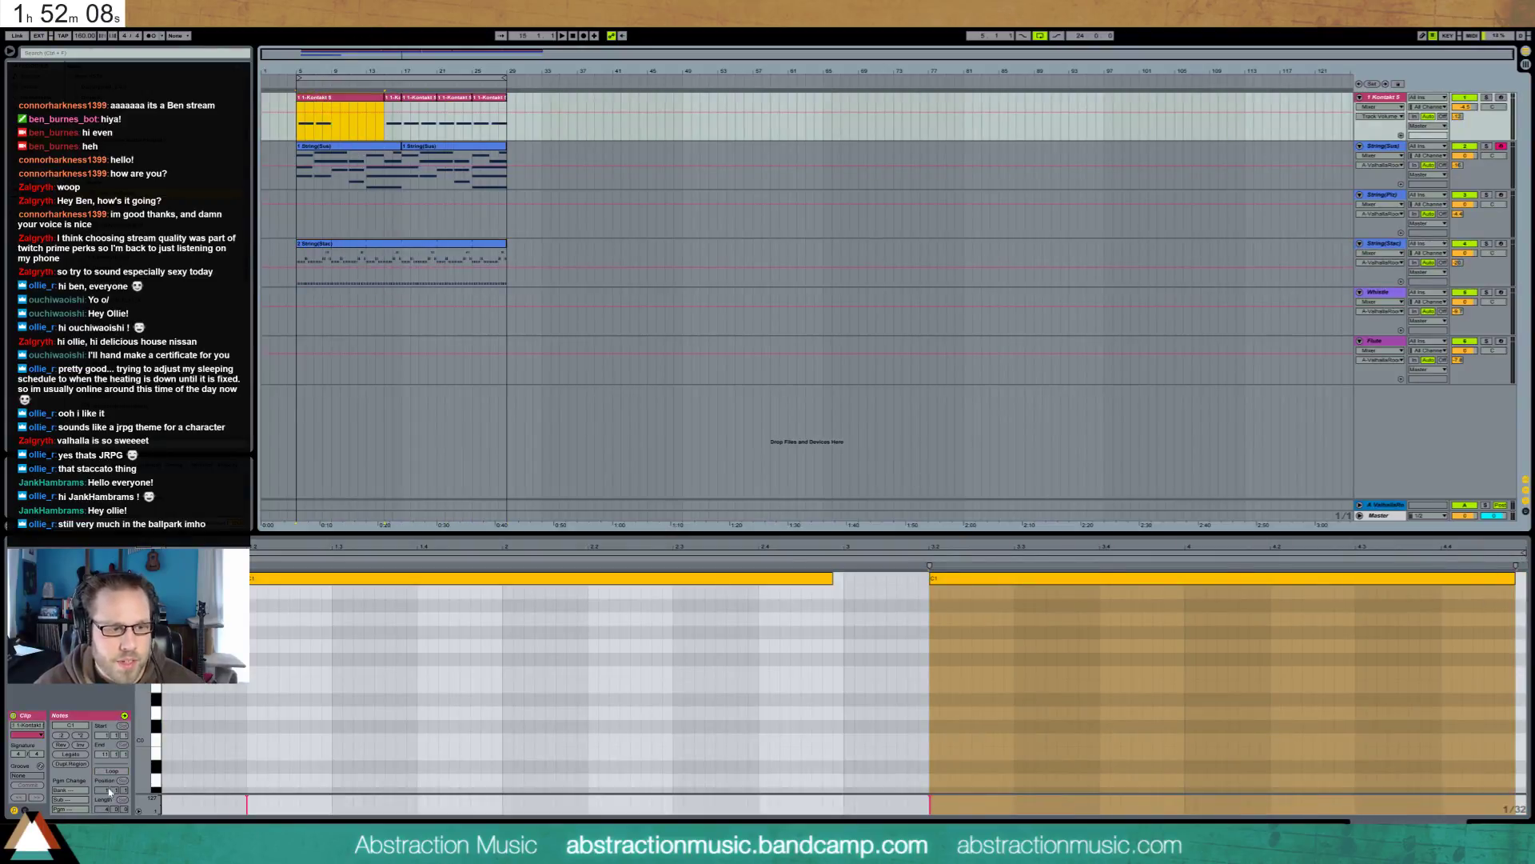
pyautogui.click(310, 261)
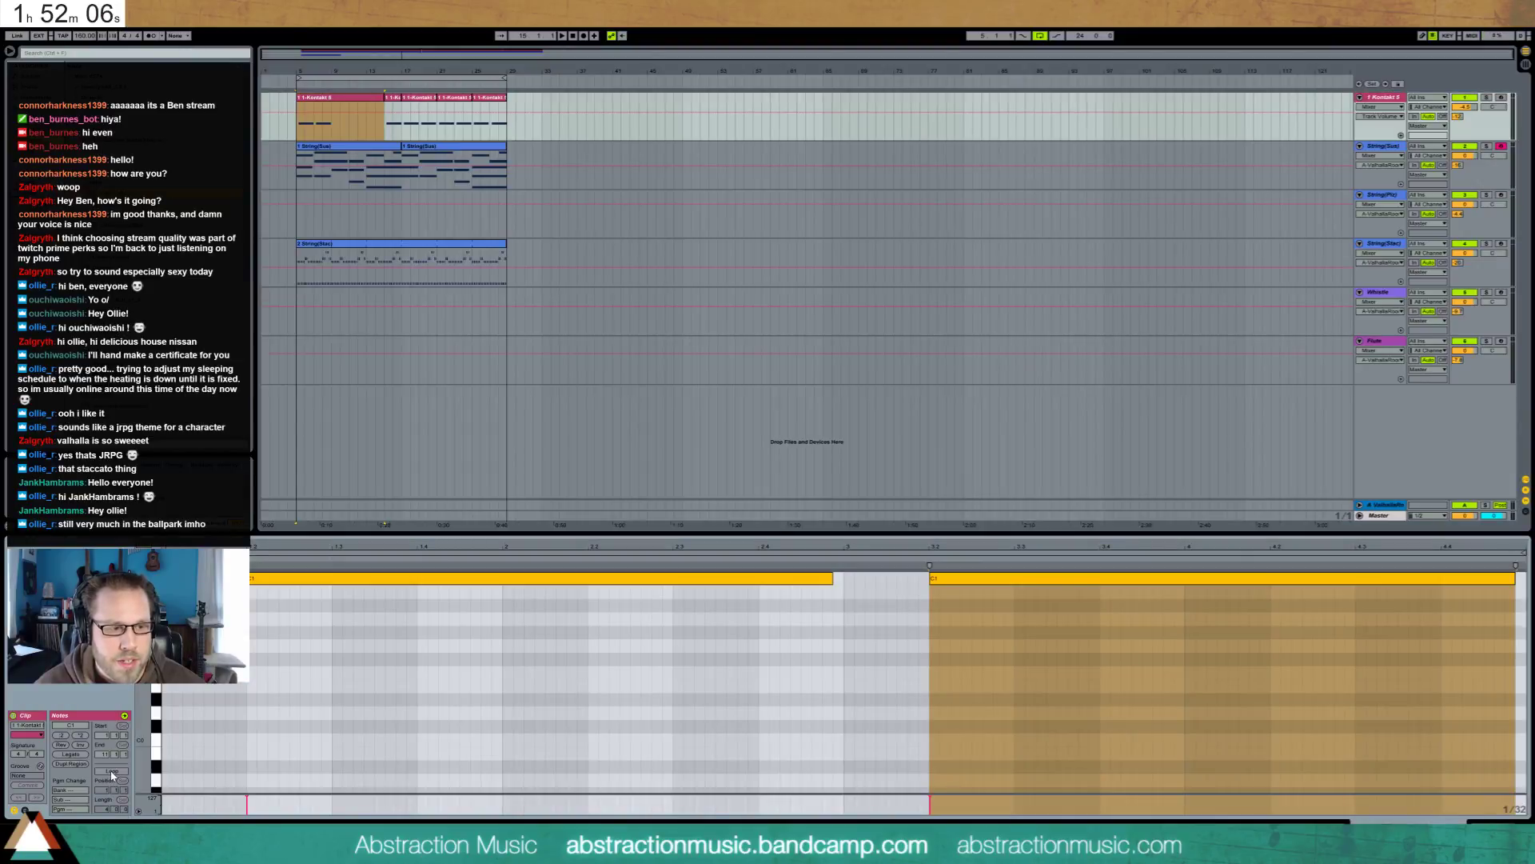
pyautogui.click(112, 771)
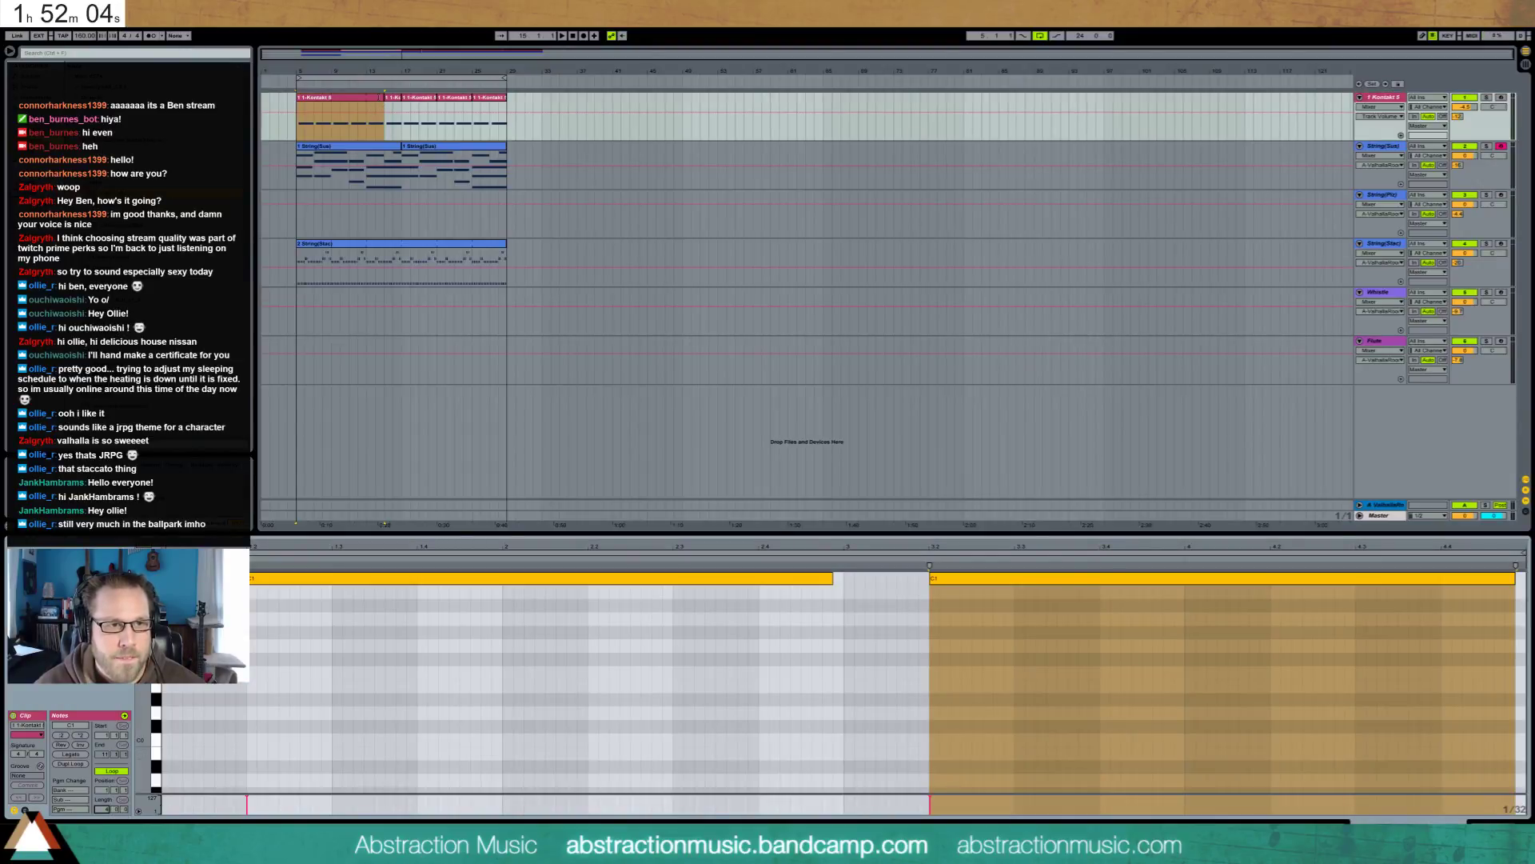
pyautogui.moveTo(385, 104); pyautogui.dragTo(505, 105)
# Trim the last chord's notes to the end of the String(Sus) clip's loop and extend the looped clip to bar 29
pyautogui.click(391, 150)
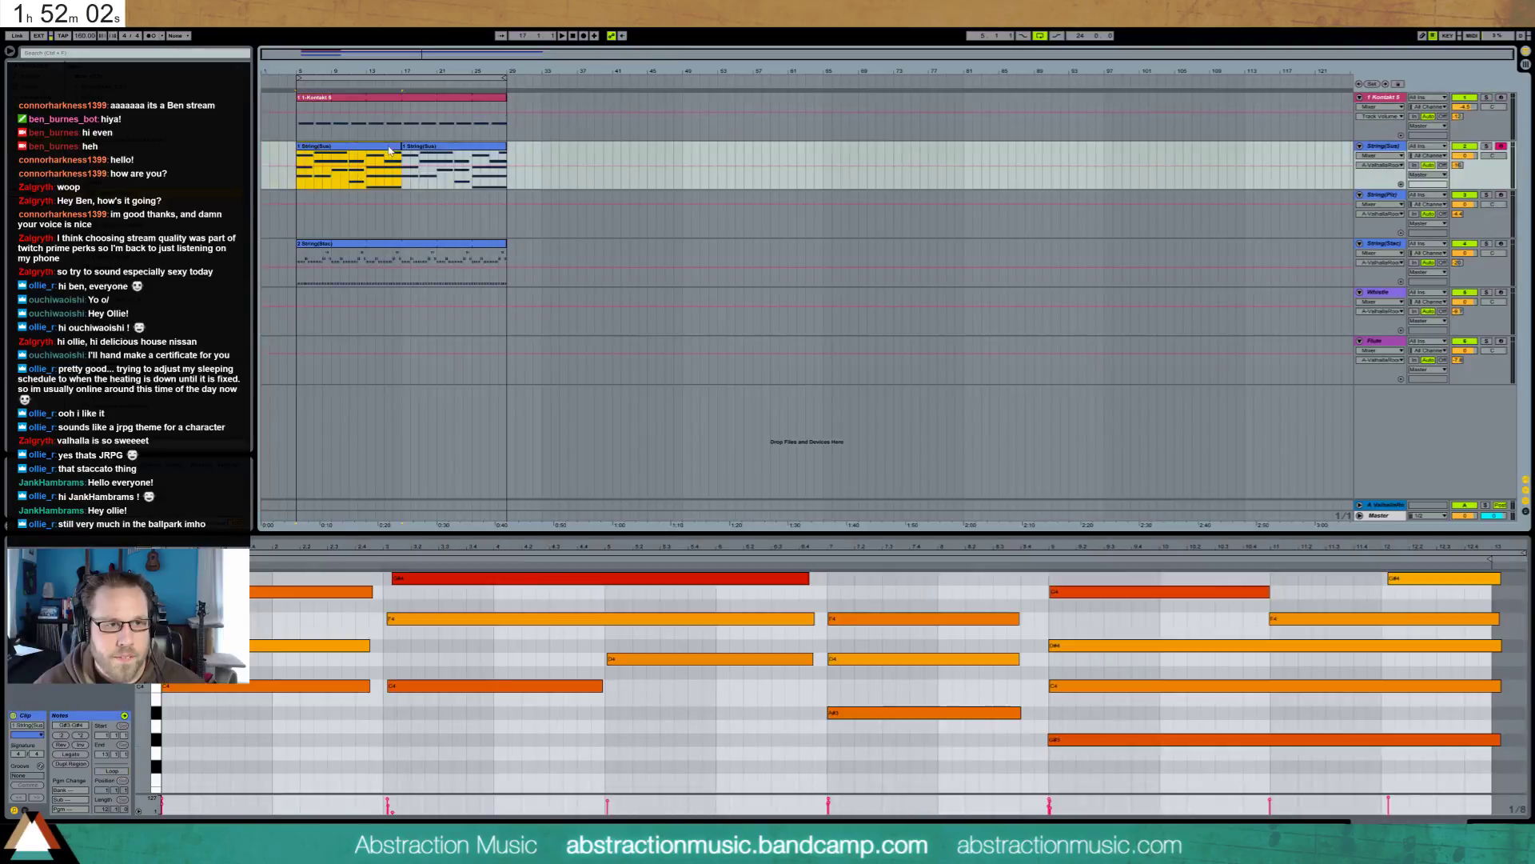
pyautogui.click(110, 772)
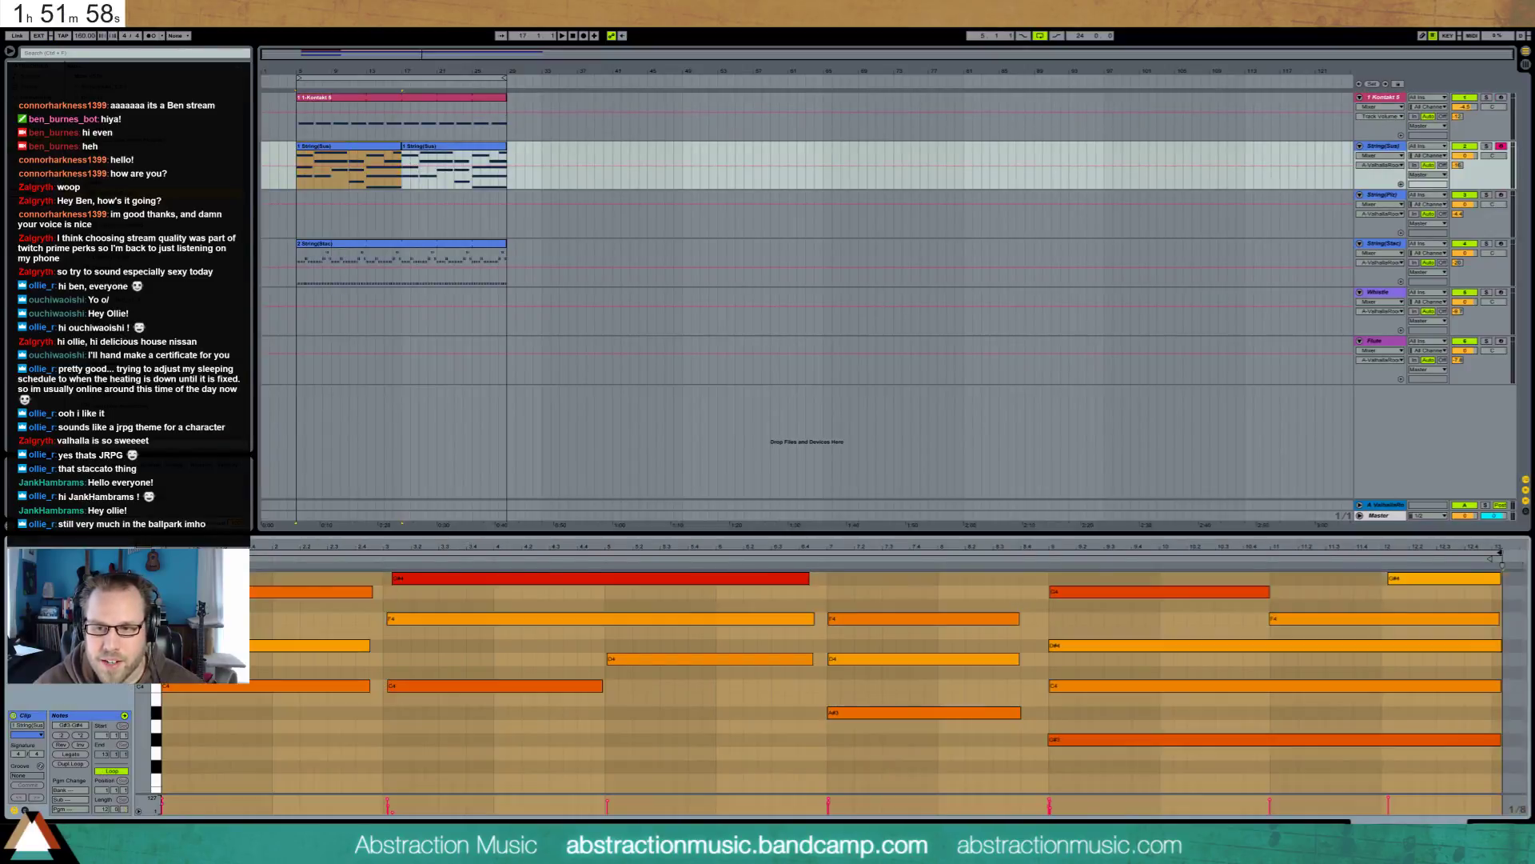
pyautogui.click(1492, 569)
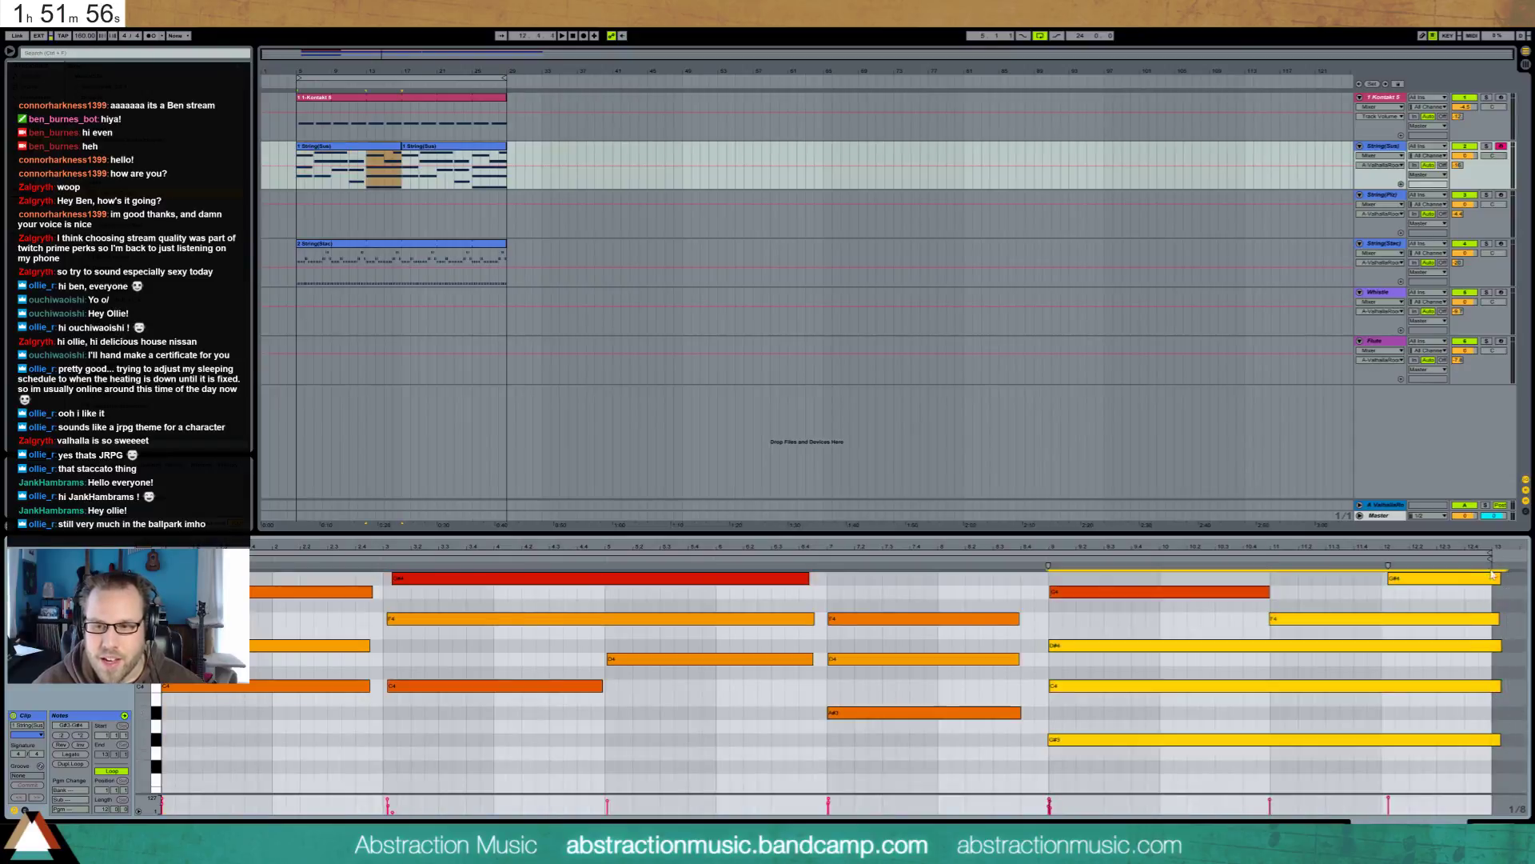
pyautogui.moveTo(1502, 577); pyautogui.dragTo(1491, 579)
pyautogui.click(1500, 593)
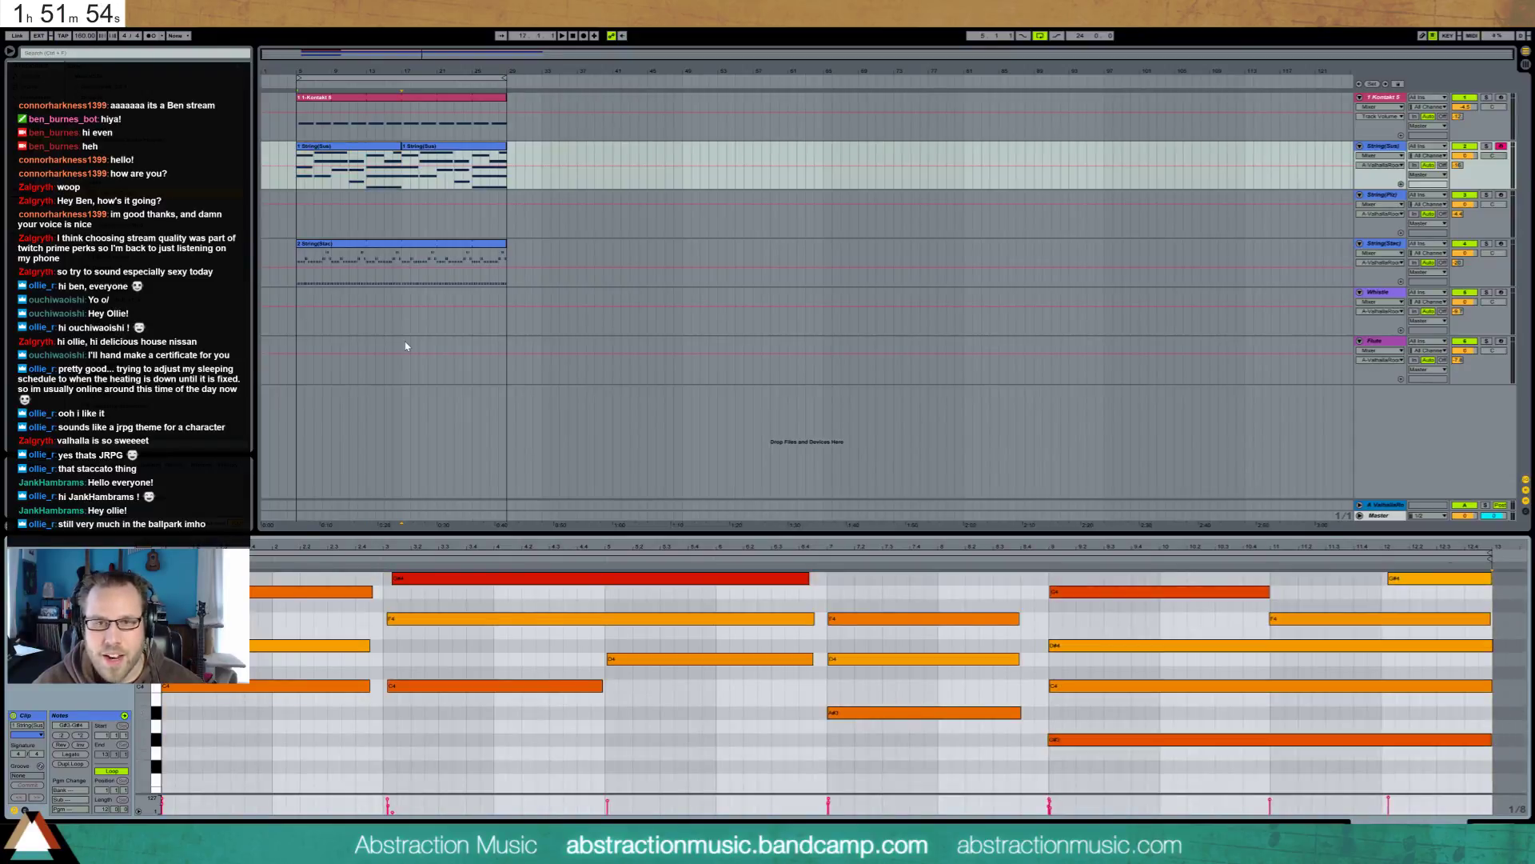
pyautogui.keyDown('shift'); pyautogui.click(378, 150); pyautogui.keyUp('shift')
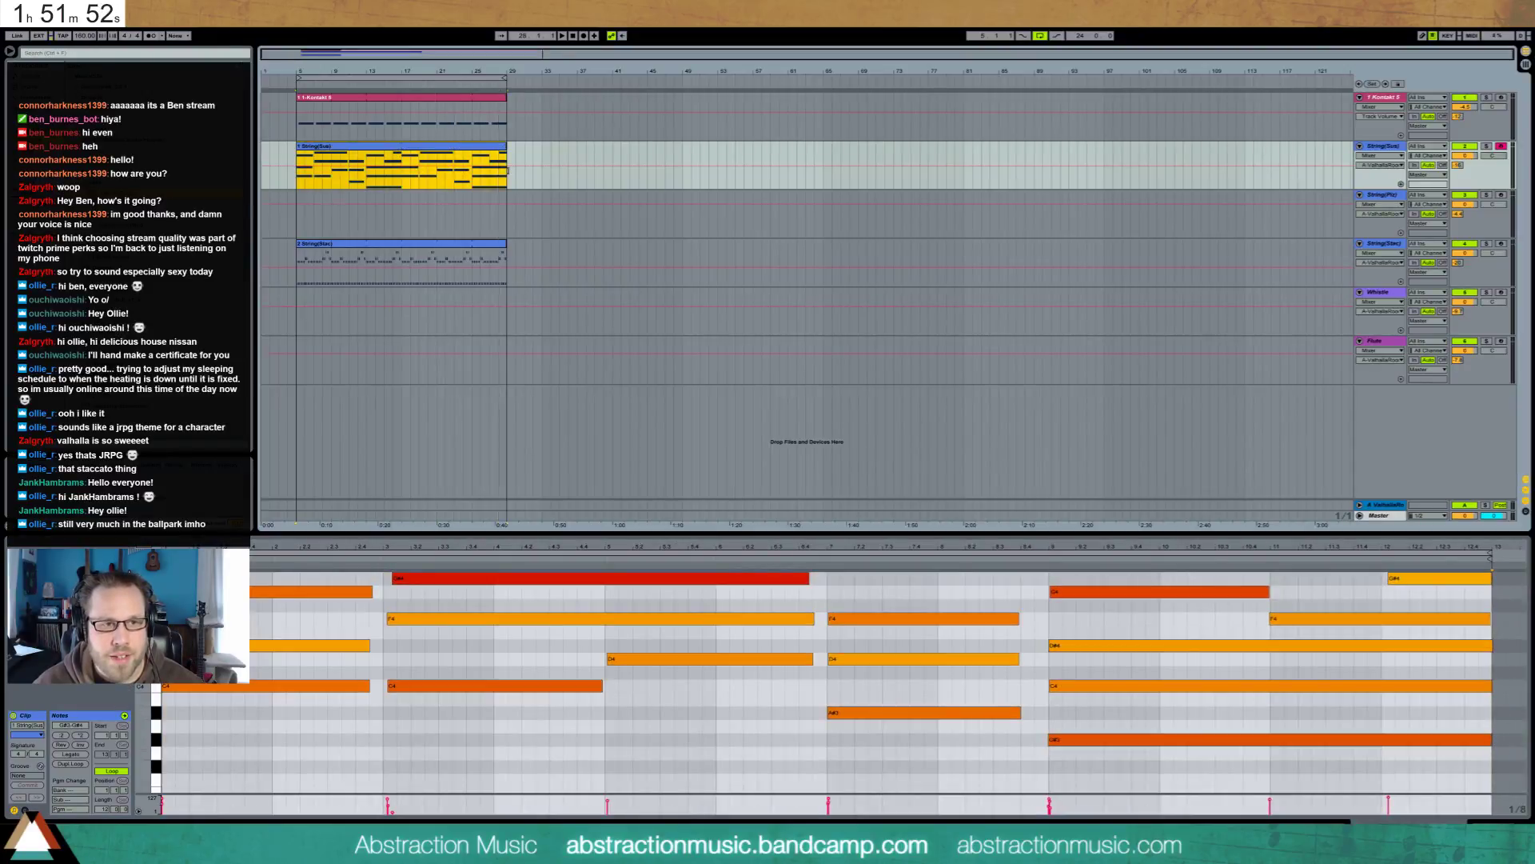
pyautogui.hotkey('ctrl', 'j')
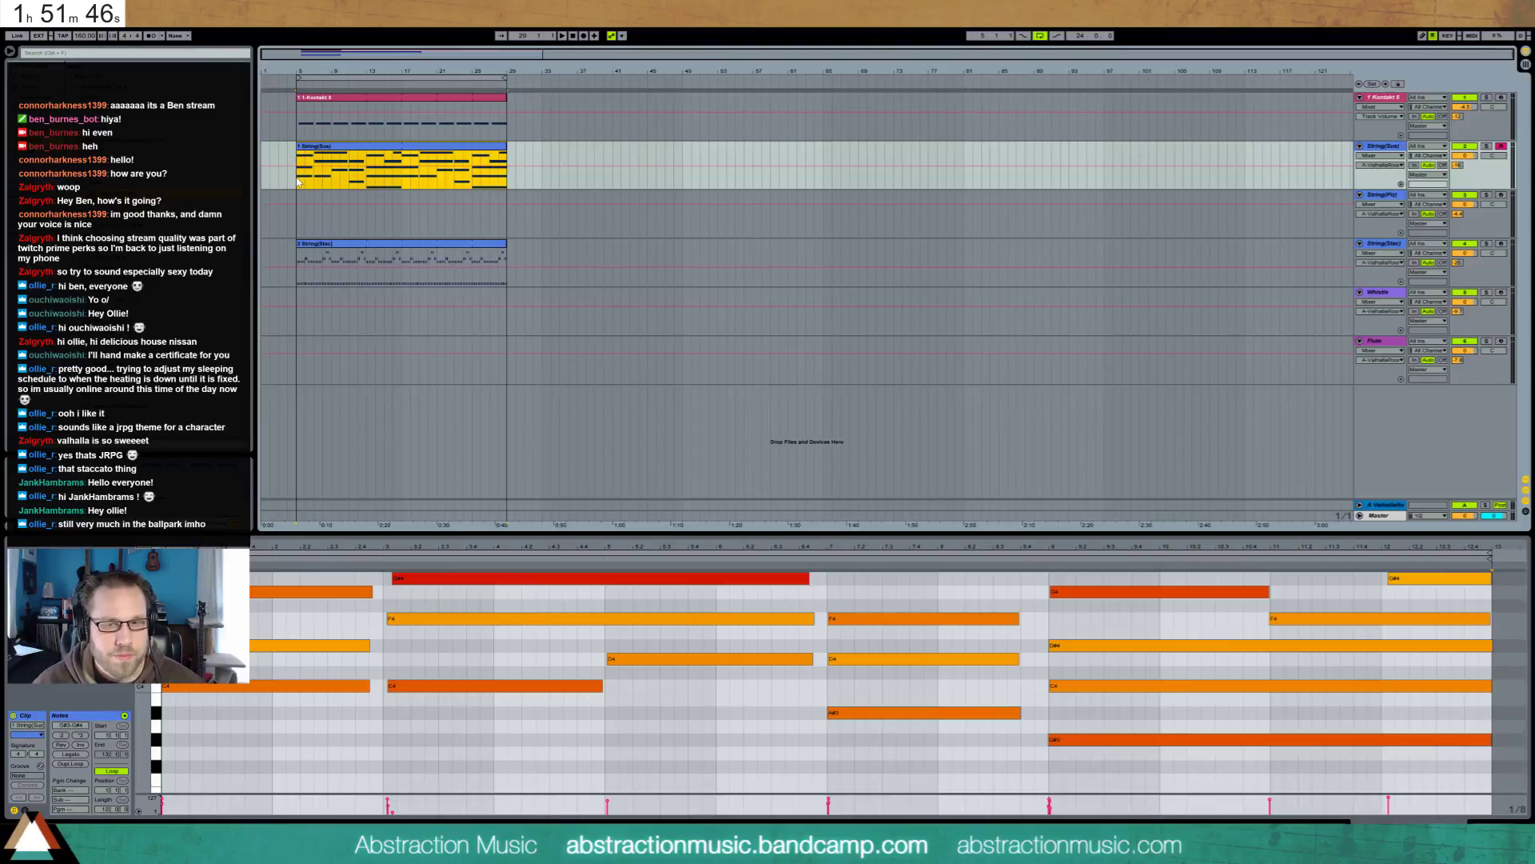
# Raise the String(Sus) track's send to the Valhalla reverb return and select the return track
pyautogui.click(1458, 264)
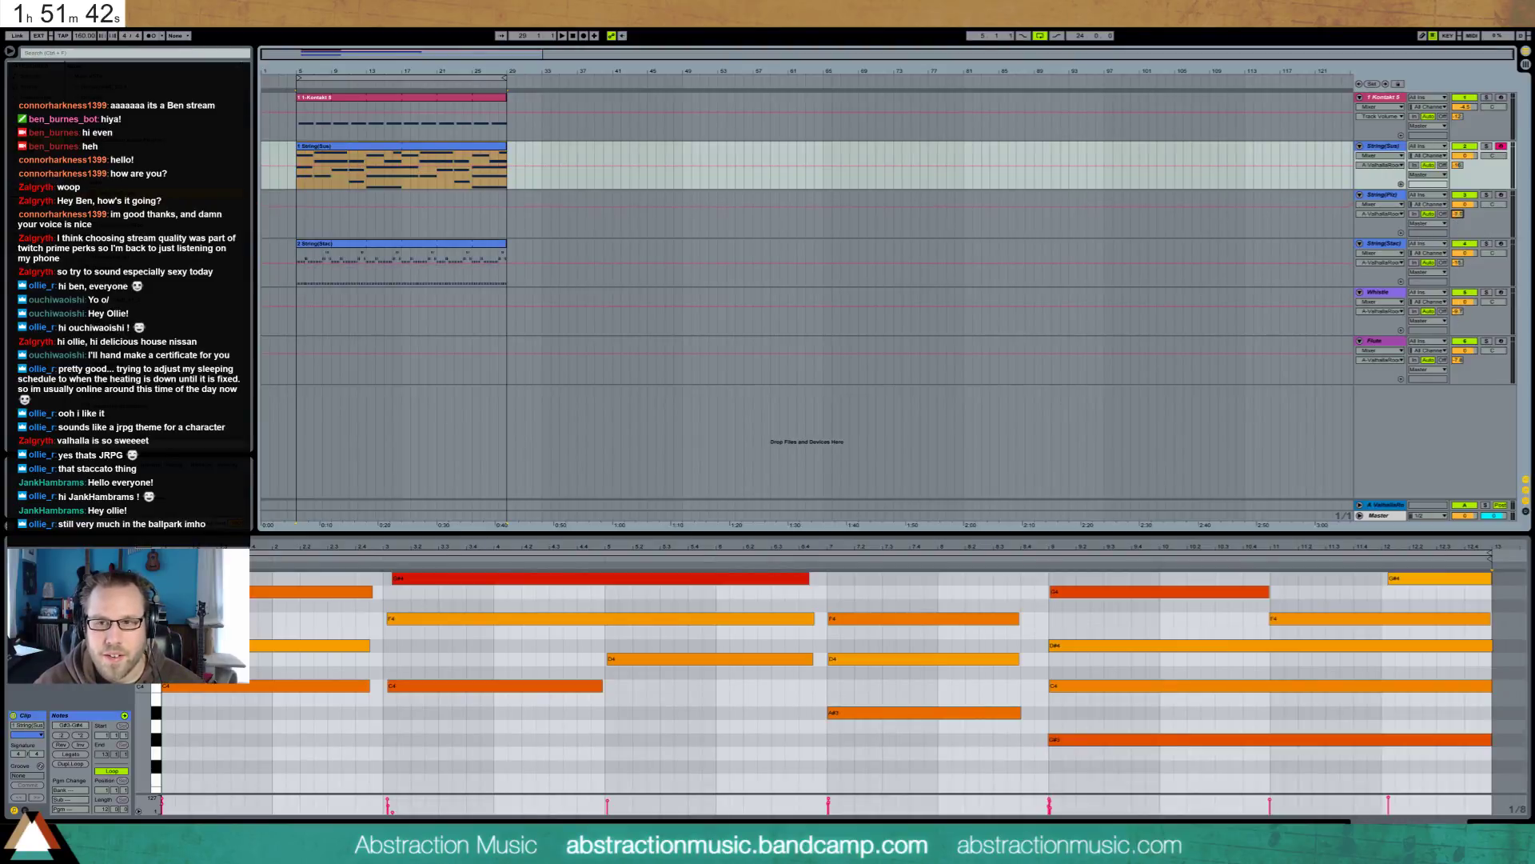
pyautogui.moveTo(1464, 165); pyautogui.dragTo(1464, 148)
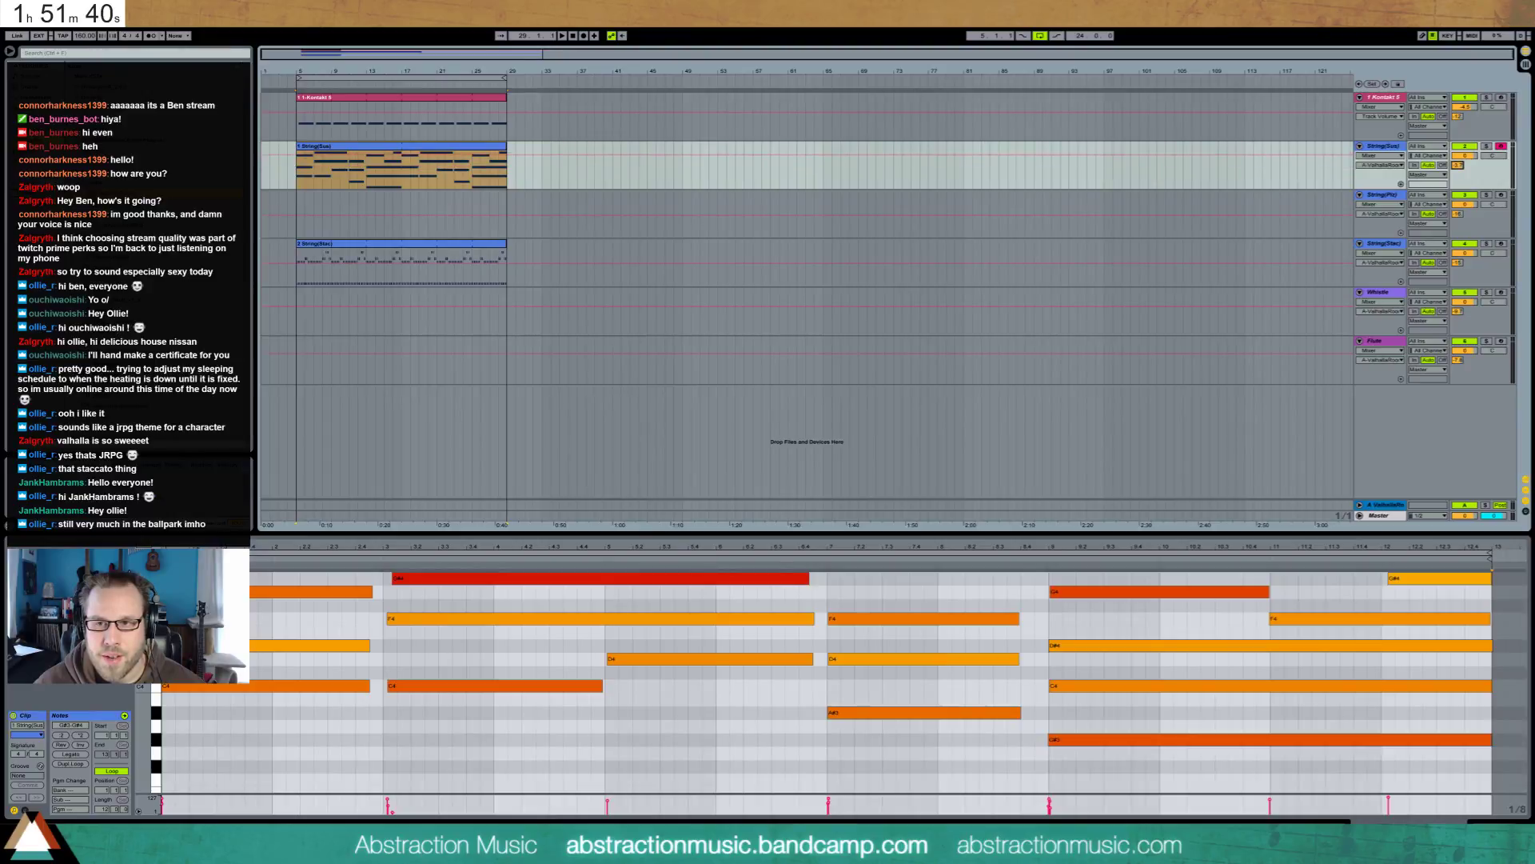
pyautogui.click(1389, 502)
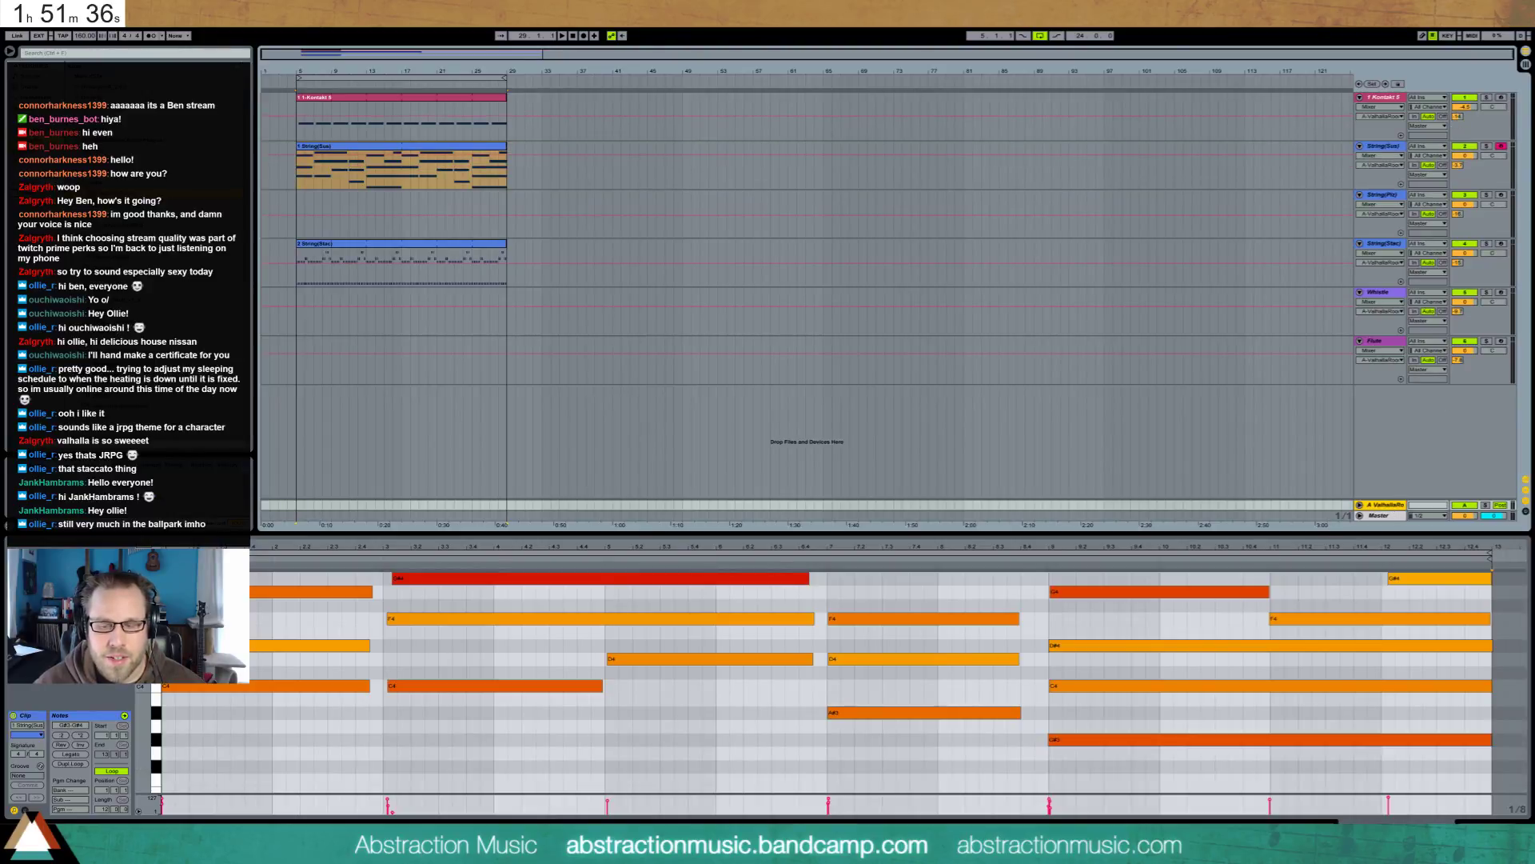
# During playback, nudge the second chord's G#4, F4 and C4 notes slightly earlier in the String(Sus) clip
pyautogui.press('space')
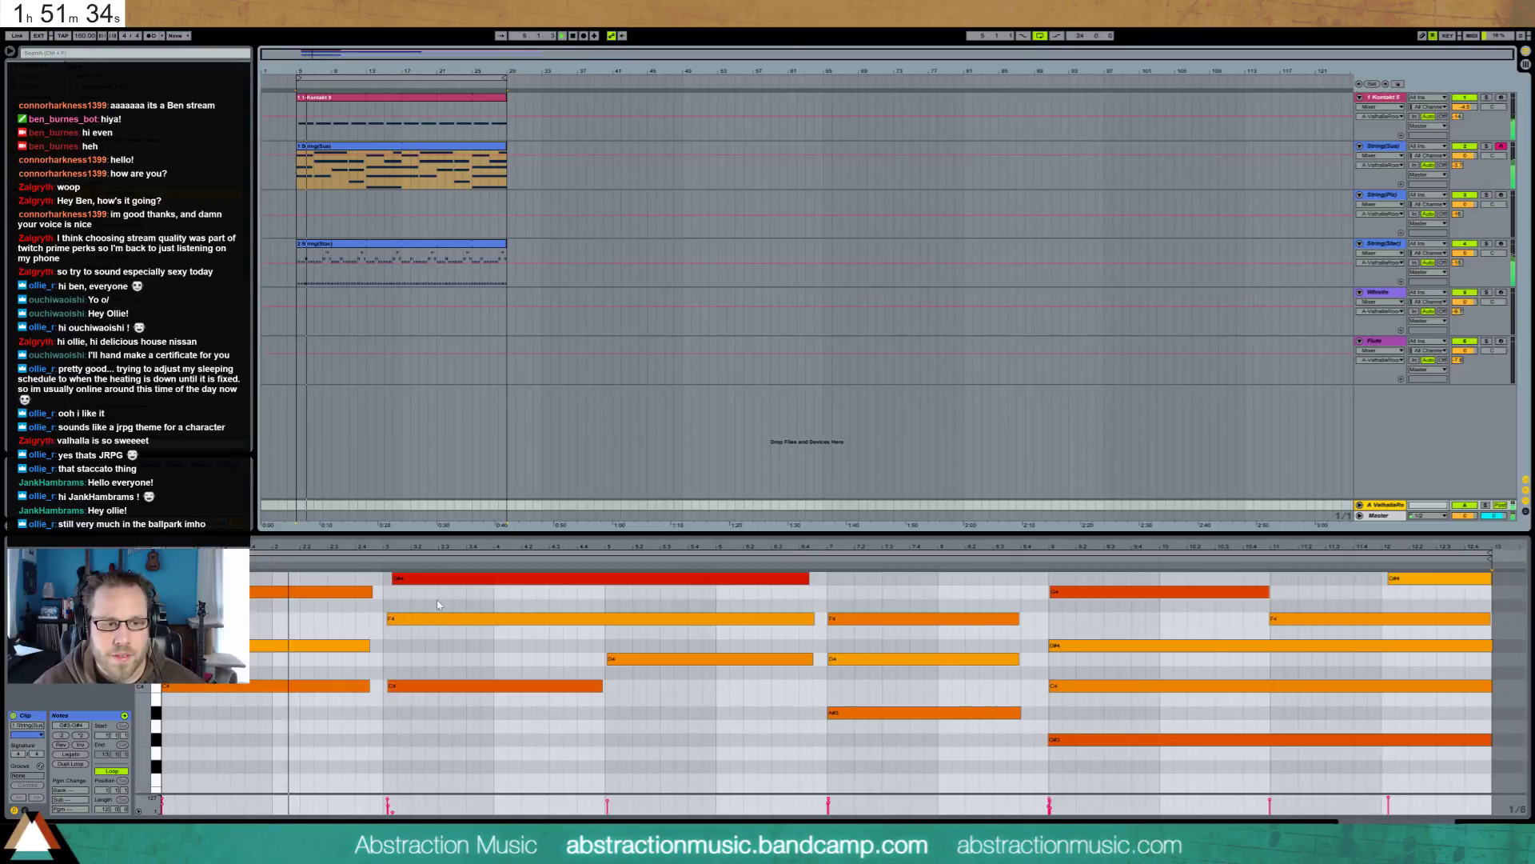
pyautogui.click(438, 606)
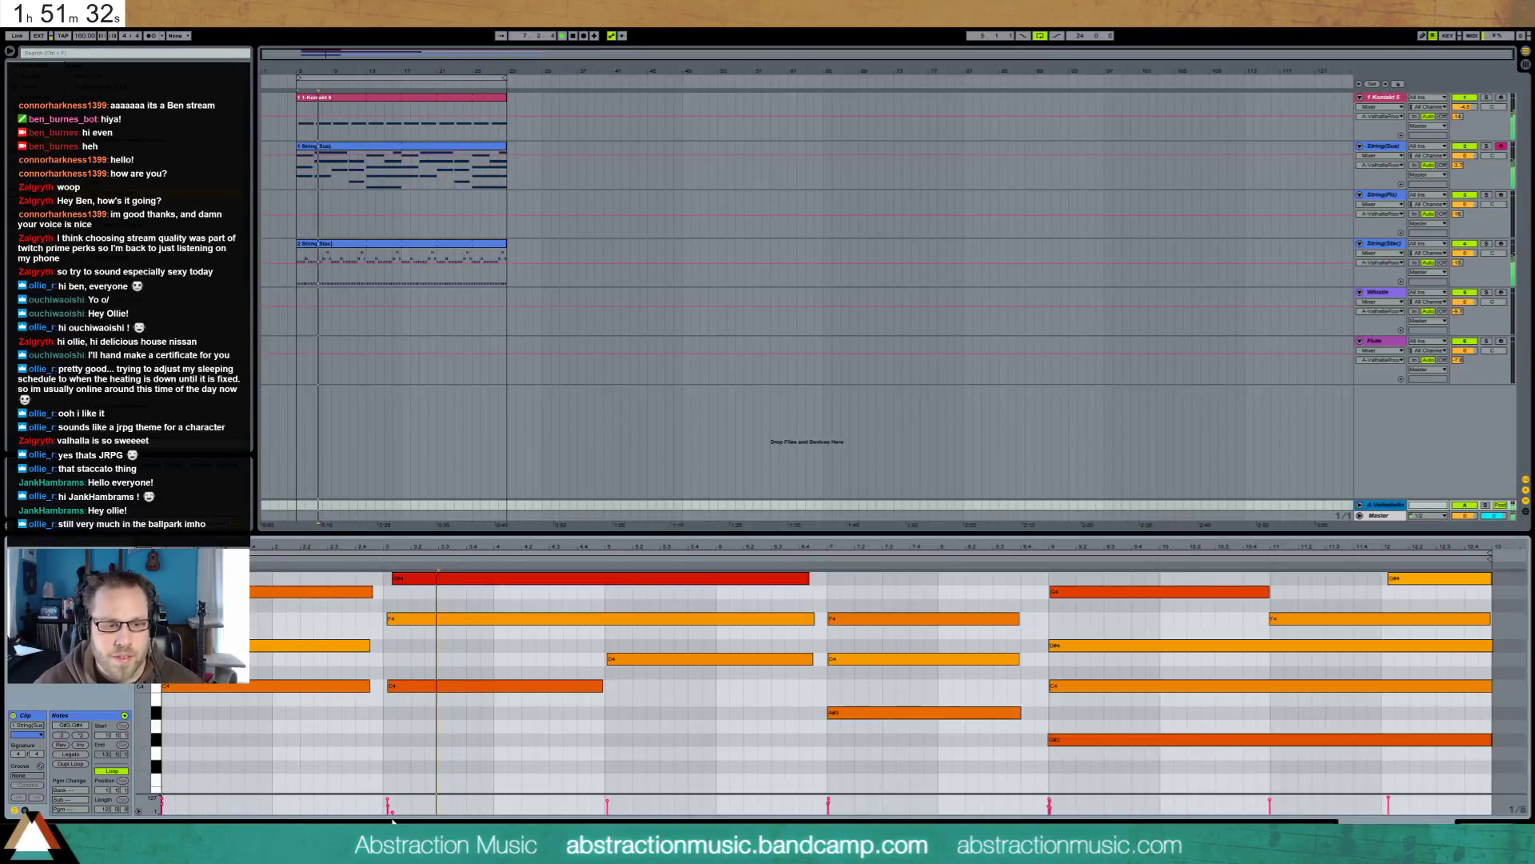
pyautogui.click(415, 579)
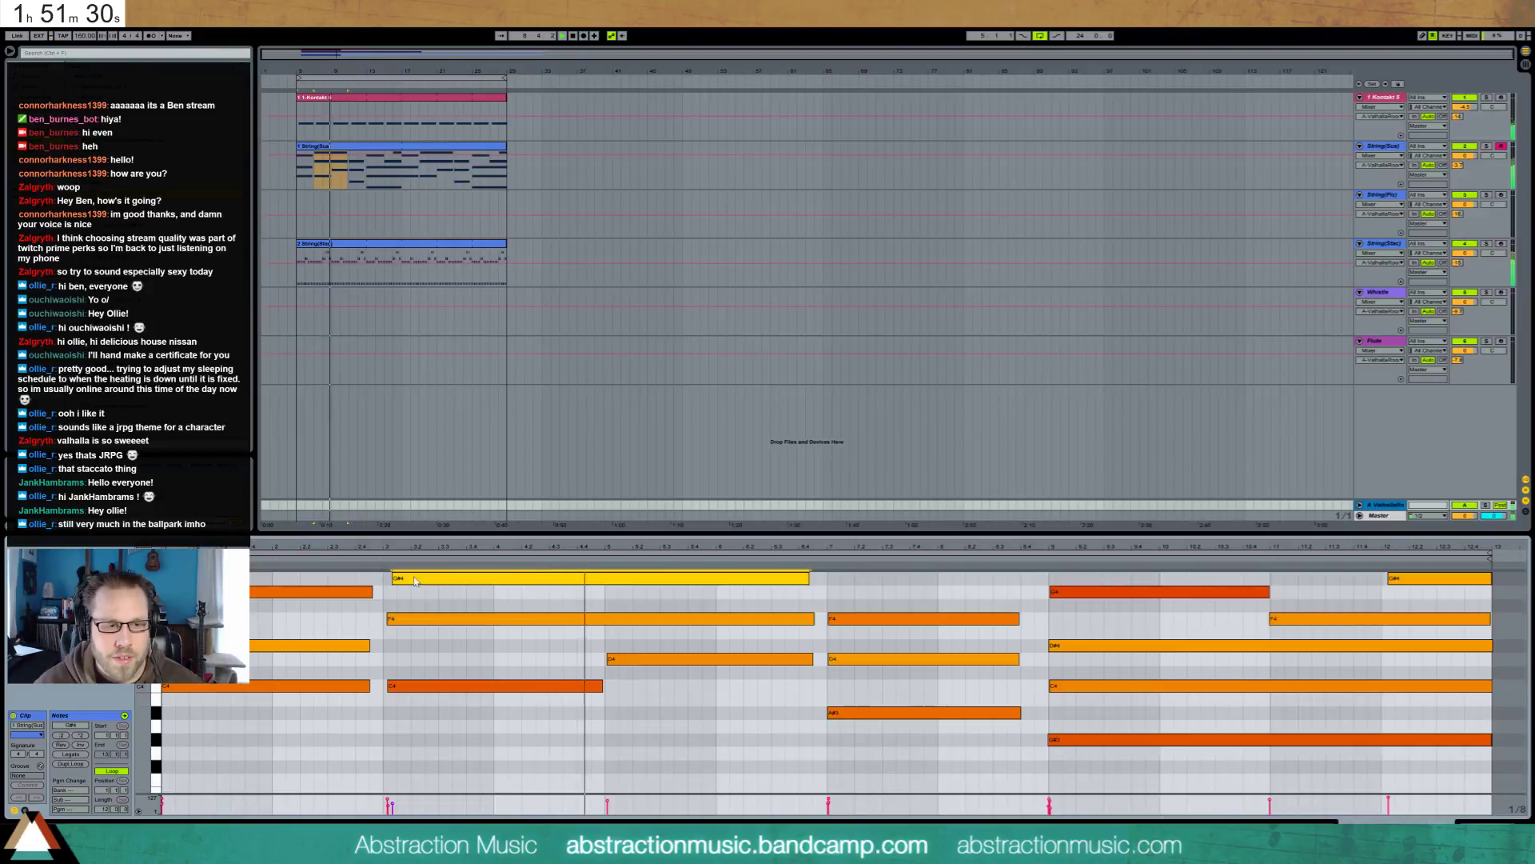
pyautogui.moveTo(415, 579); pyautogui.dragTo(409, 579)
pyautogui.click(408, 619)
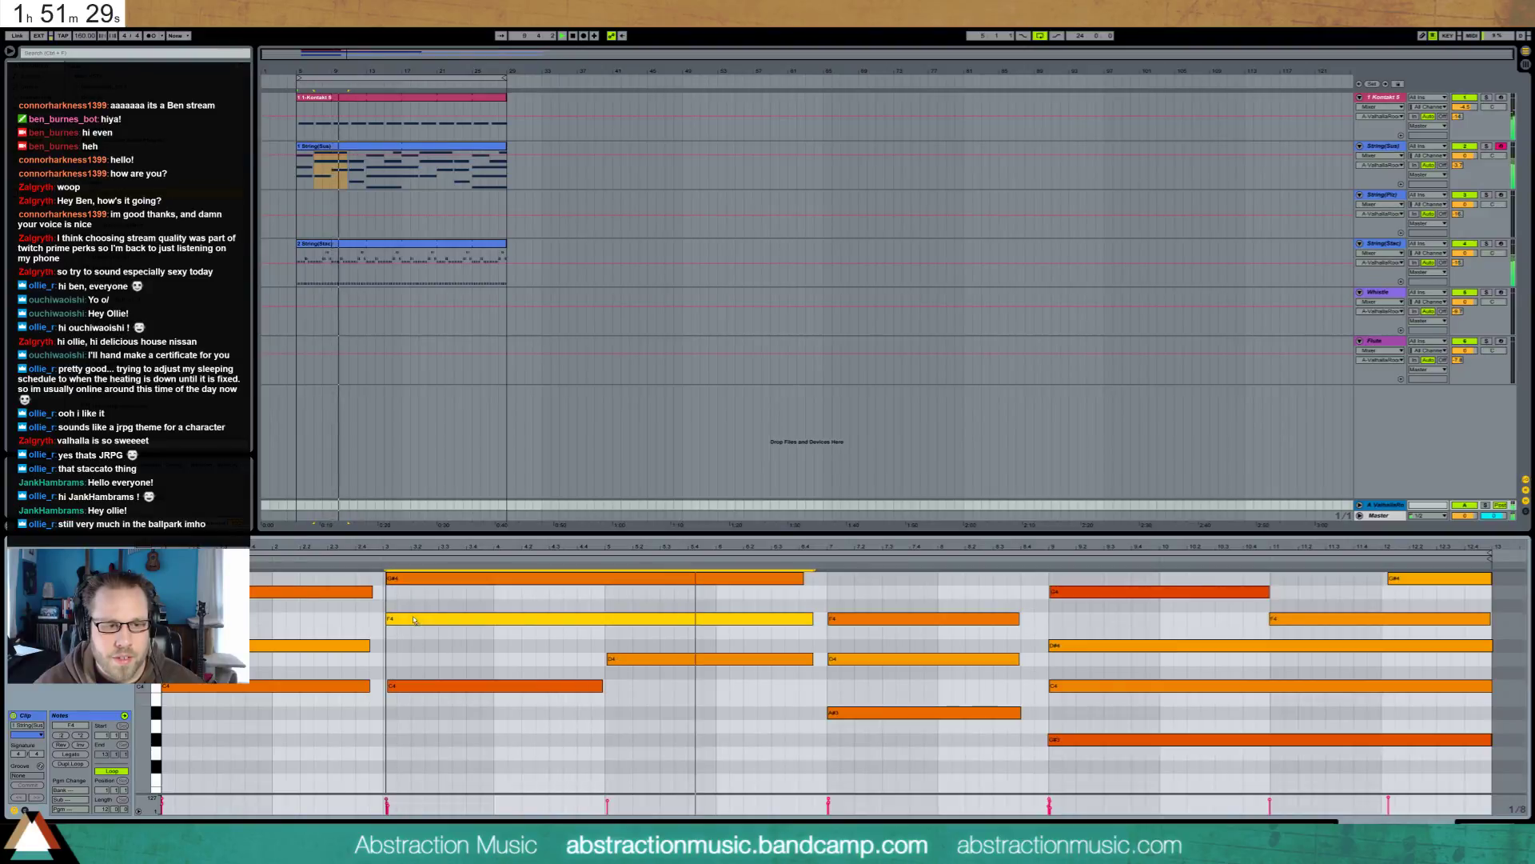
pyautogui.click(406, 685)
pyautogui.scroll(1, 407, 685)
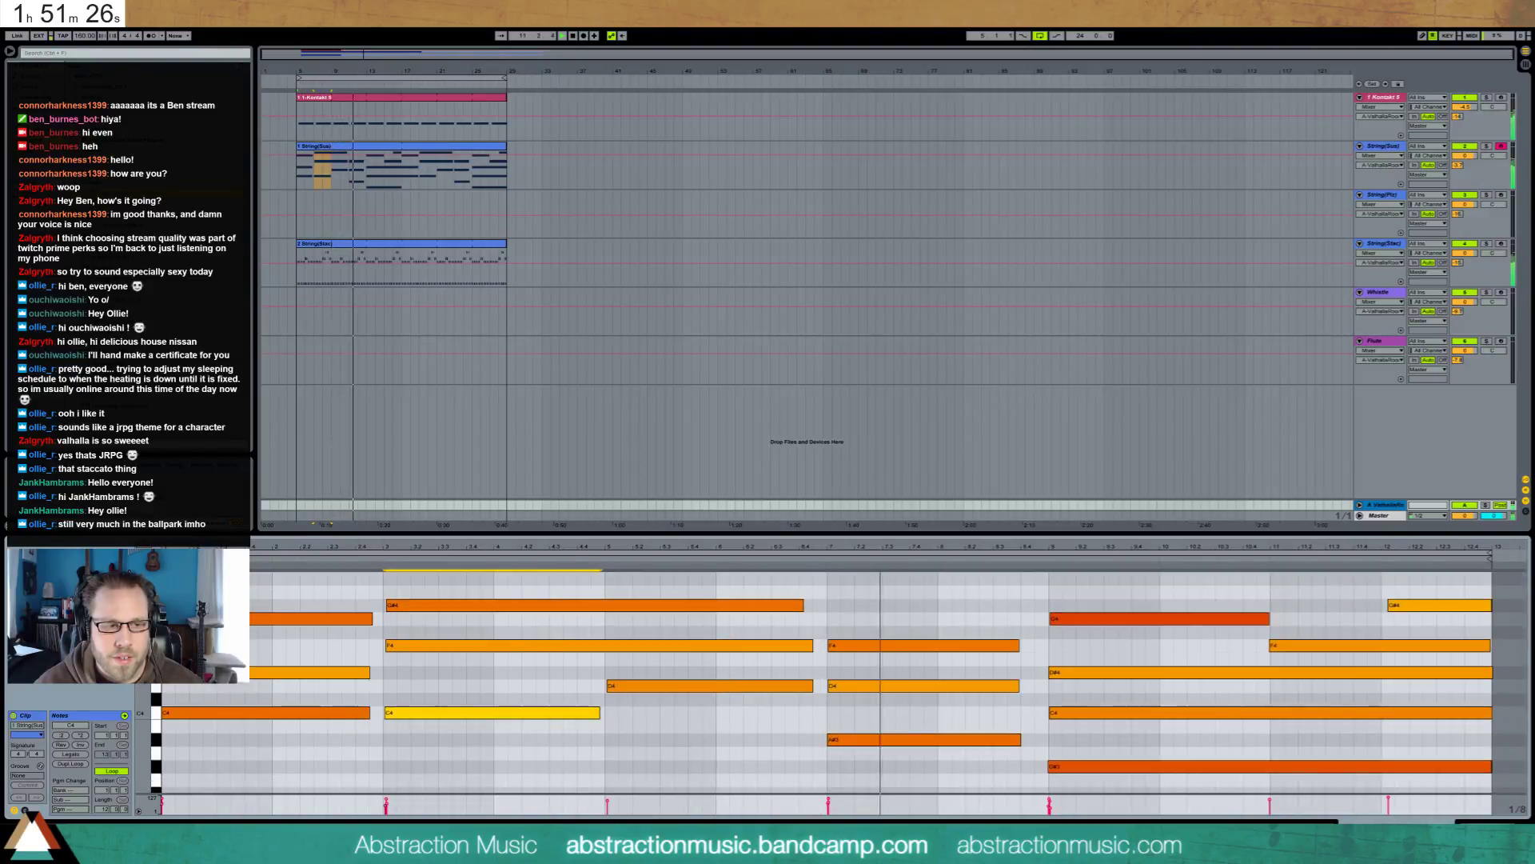
pyautogui.moveTo(144, 626); pyautogui.dragTo(116, 626)
# Adjust the timing of the last chord's notes in the String(Sus) clip, moving its closing G#4 slightly earlier
pyautogui.click(1092, 619)
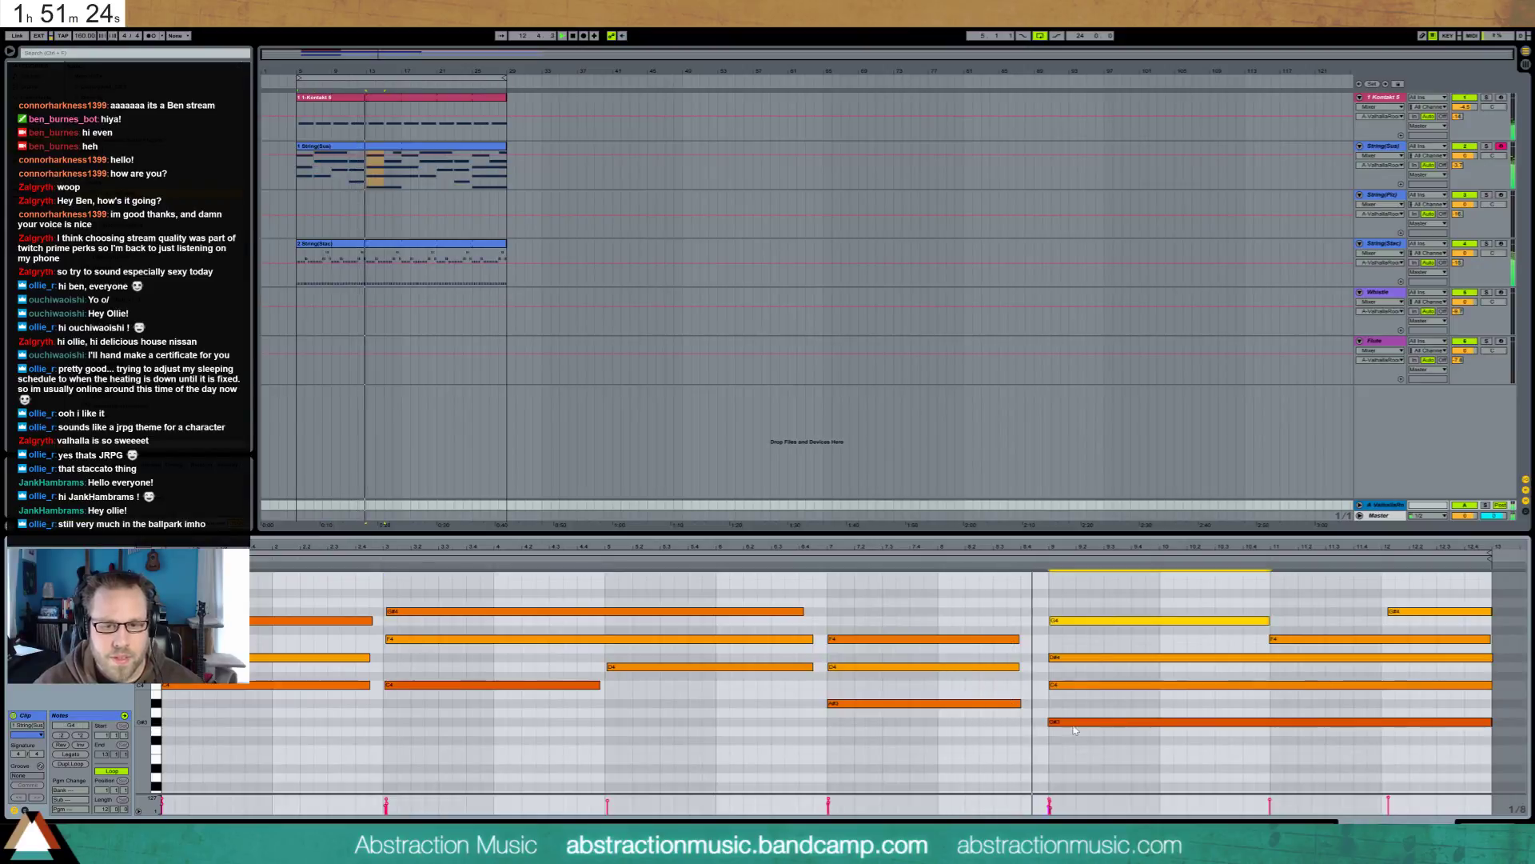
pyautogui.keyDown('shift'); pyautogui.click(1075, 723); pyautogui.keyUp('shift')
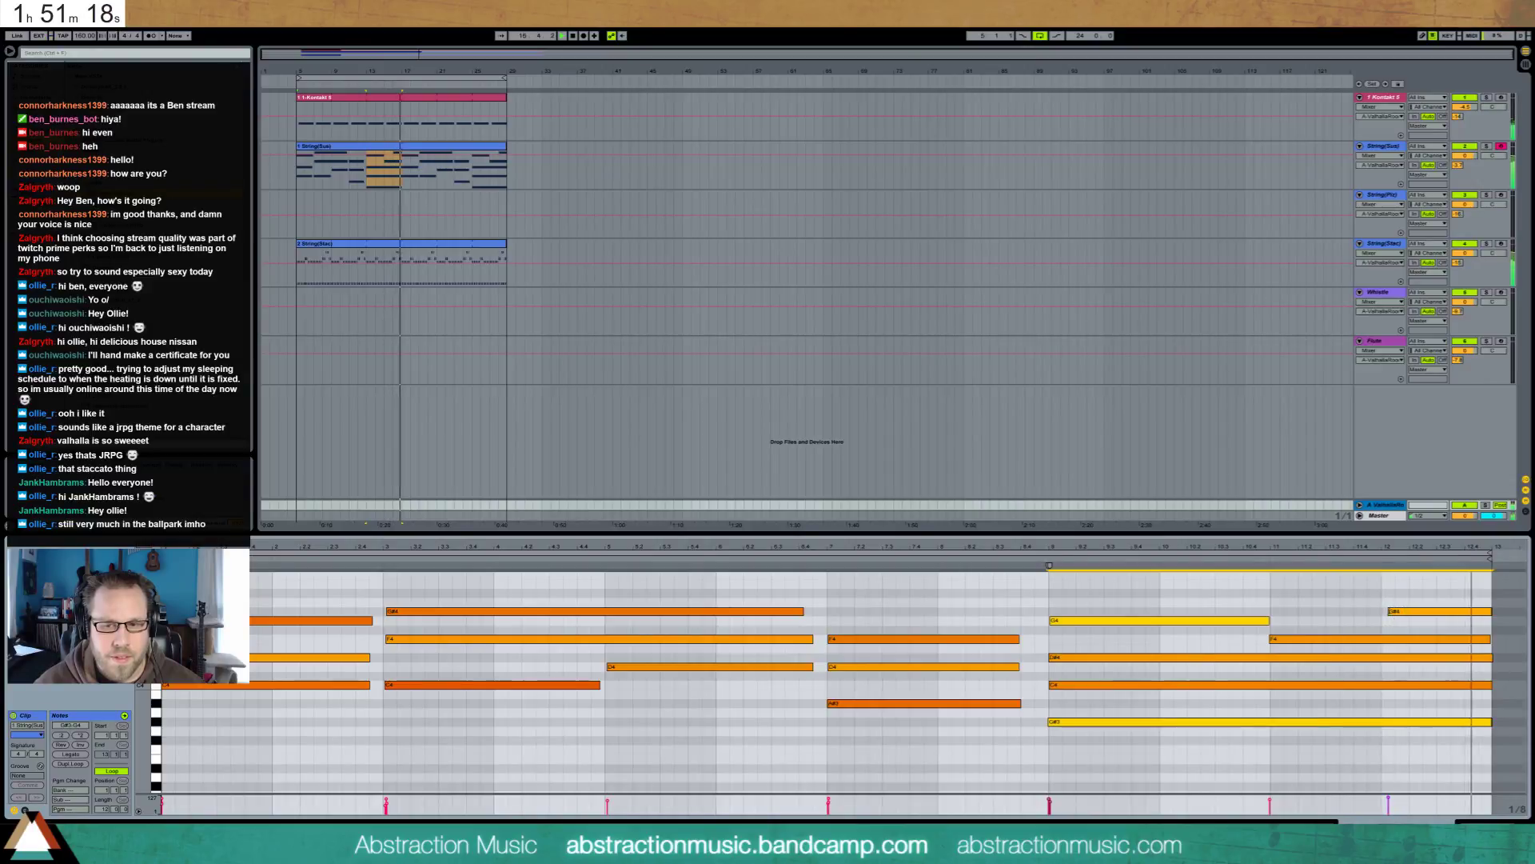
pyautogui.hotkey('ctrl', 'z')
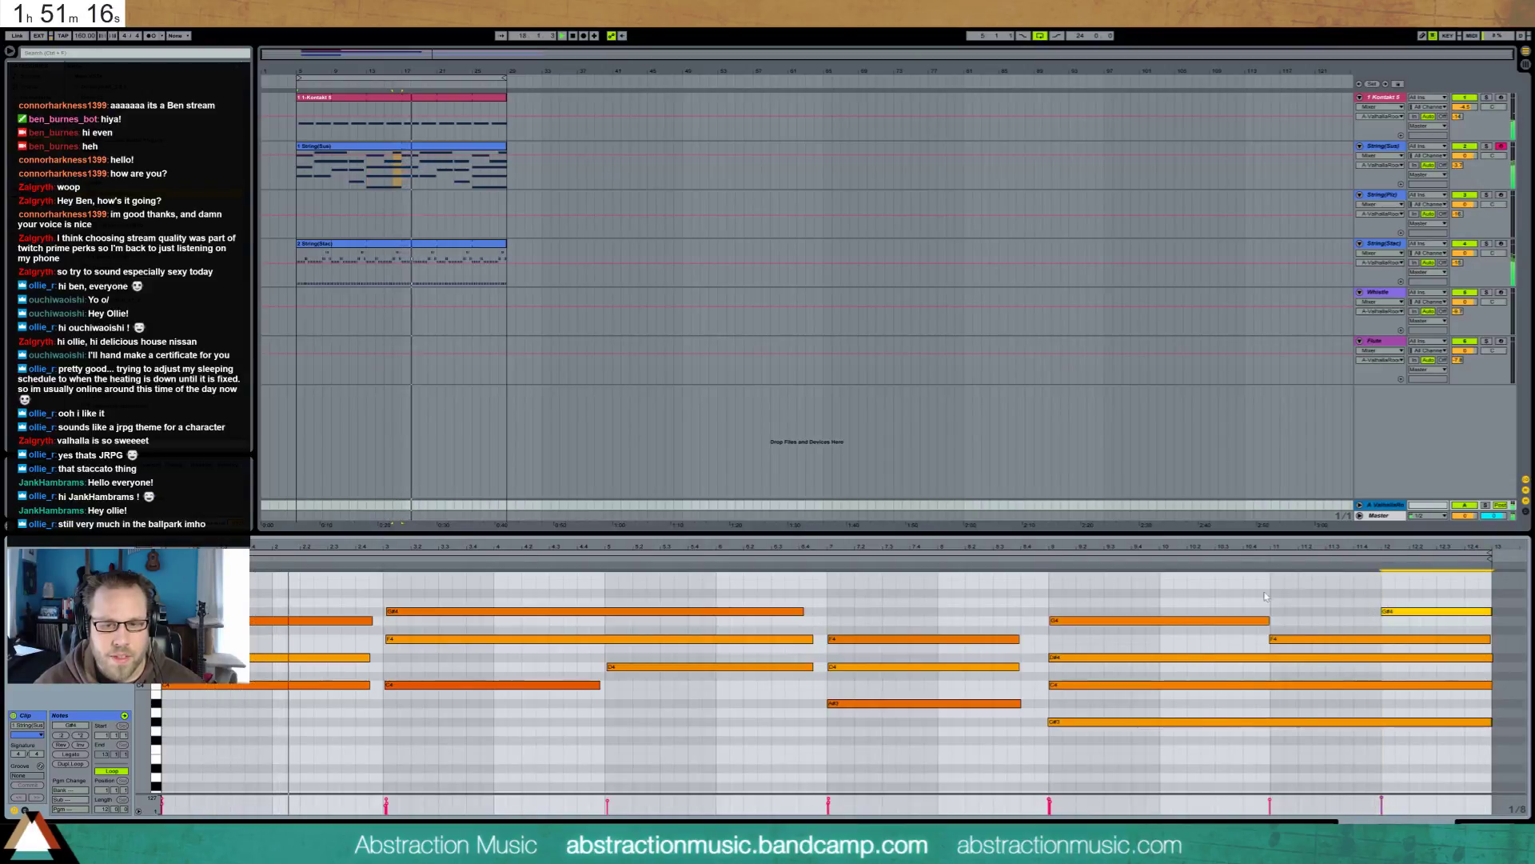
# Arm the Flute track for recording and select the Whistle track
pyautogui.click(1071, 621)
pyautogui.keyDown('shift'); pyautogui.click(1069, 722); pyautogui.keyUp('shift')
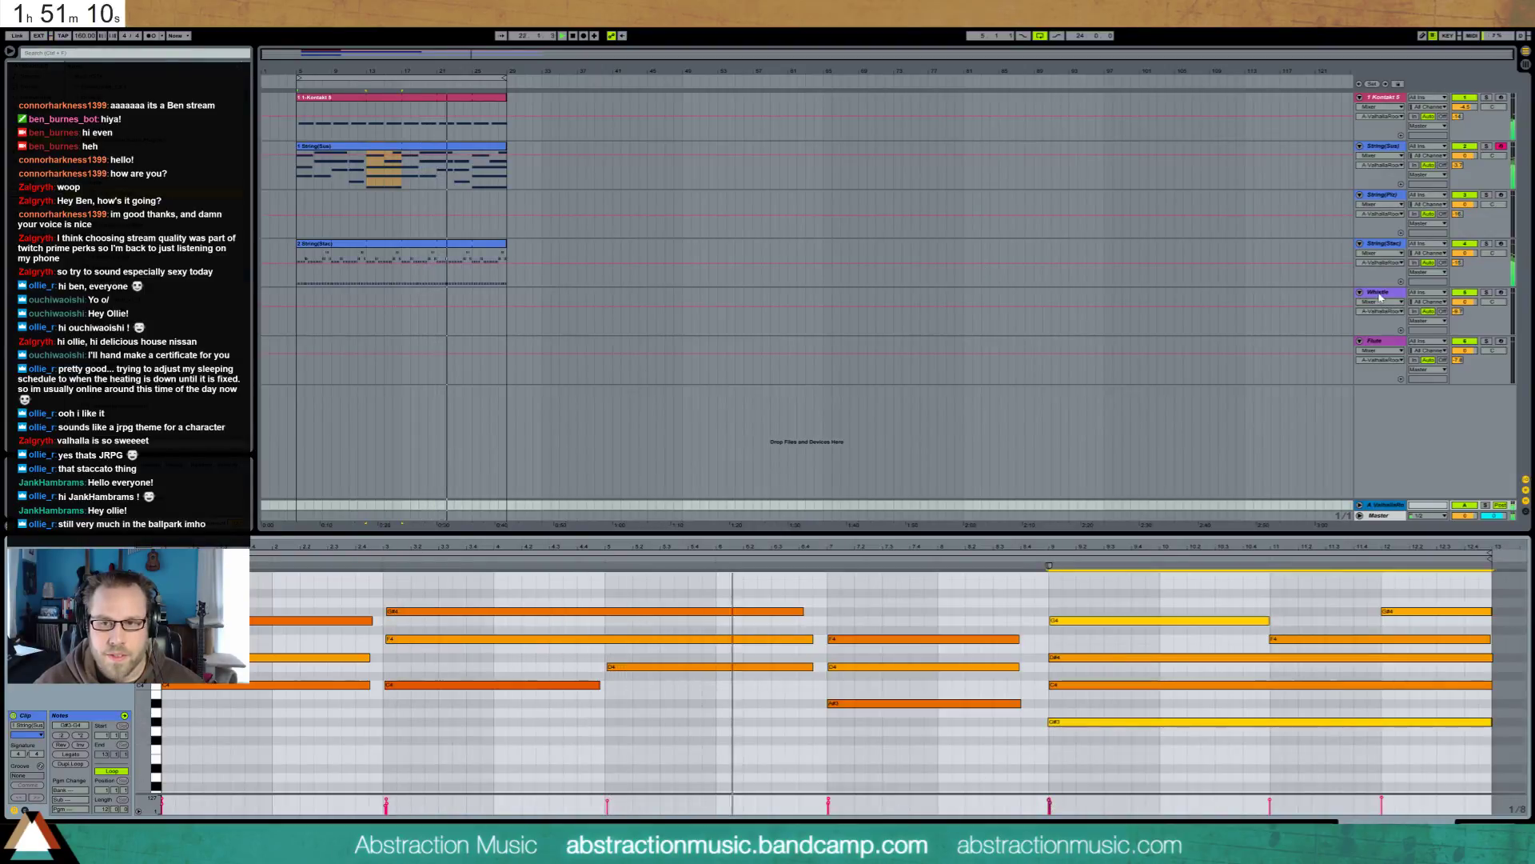
pyautogui.click(1500, 342)
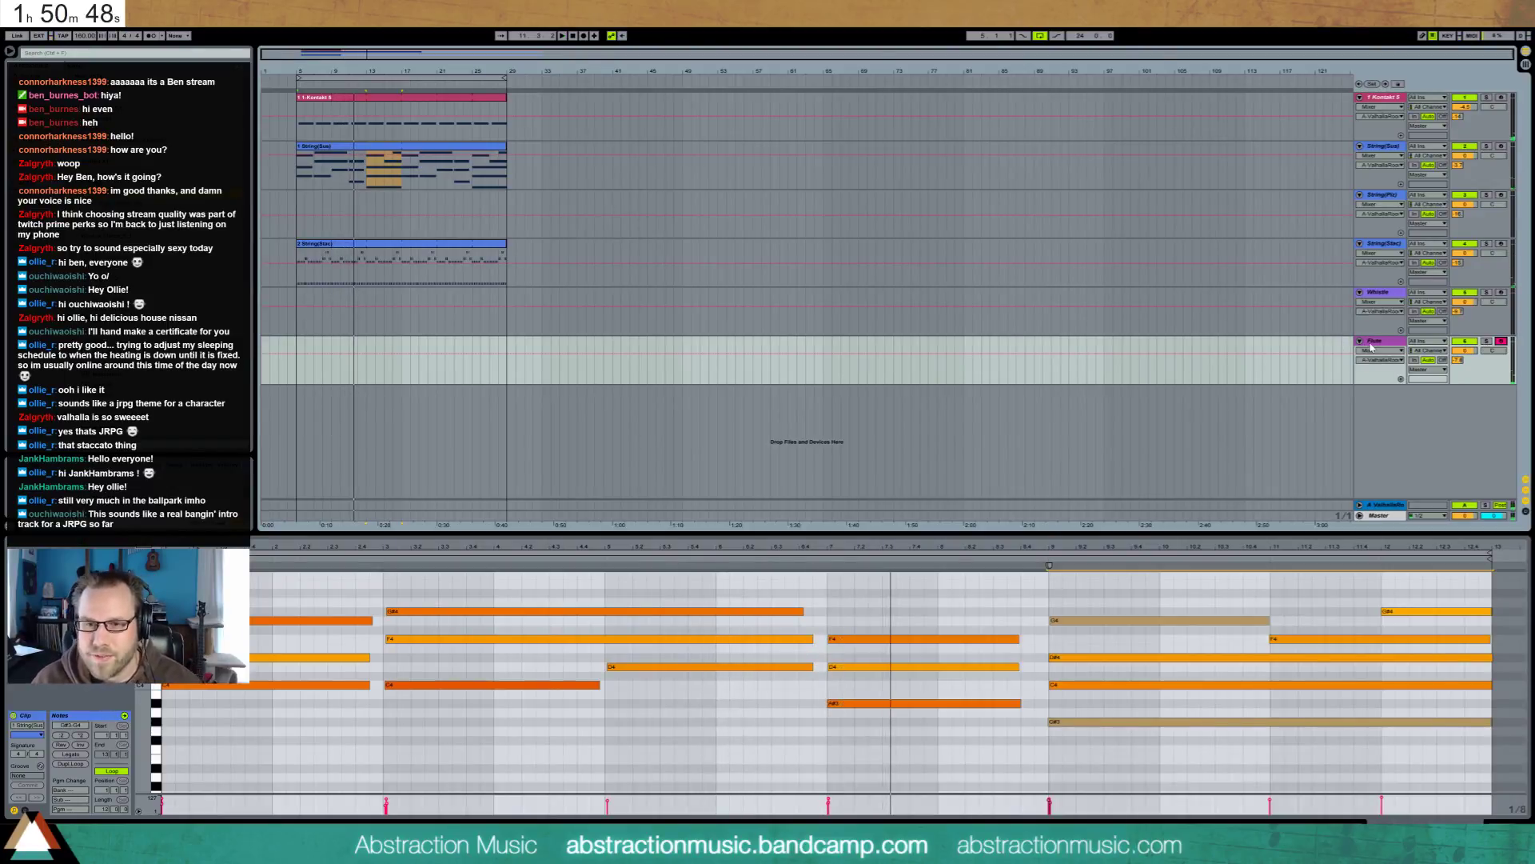
pyautogui.click(1393, 295)
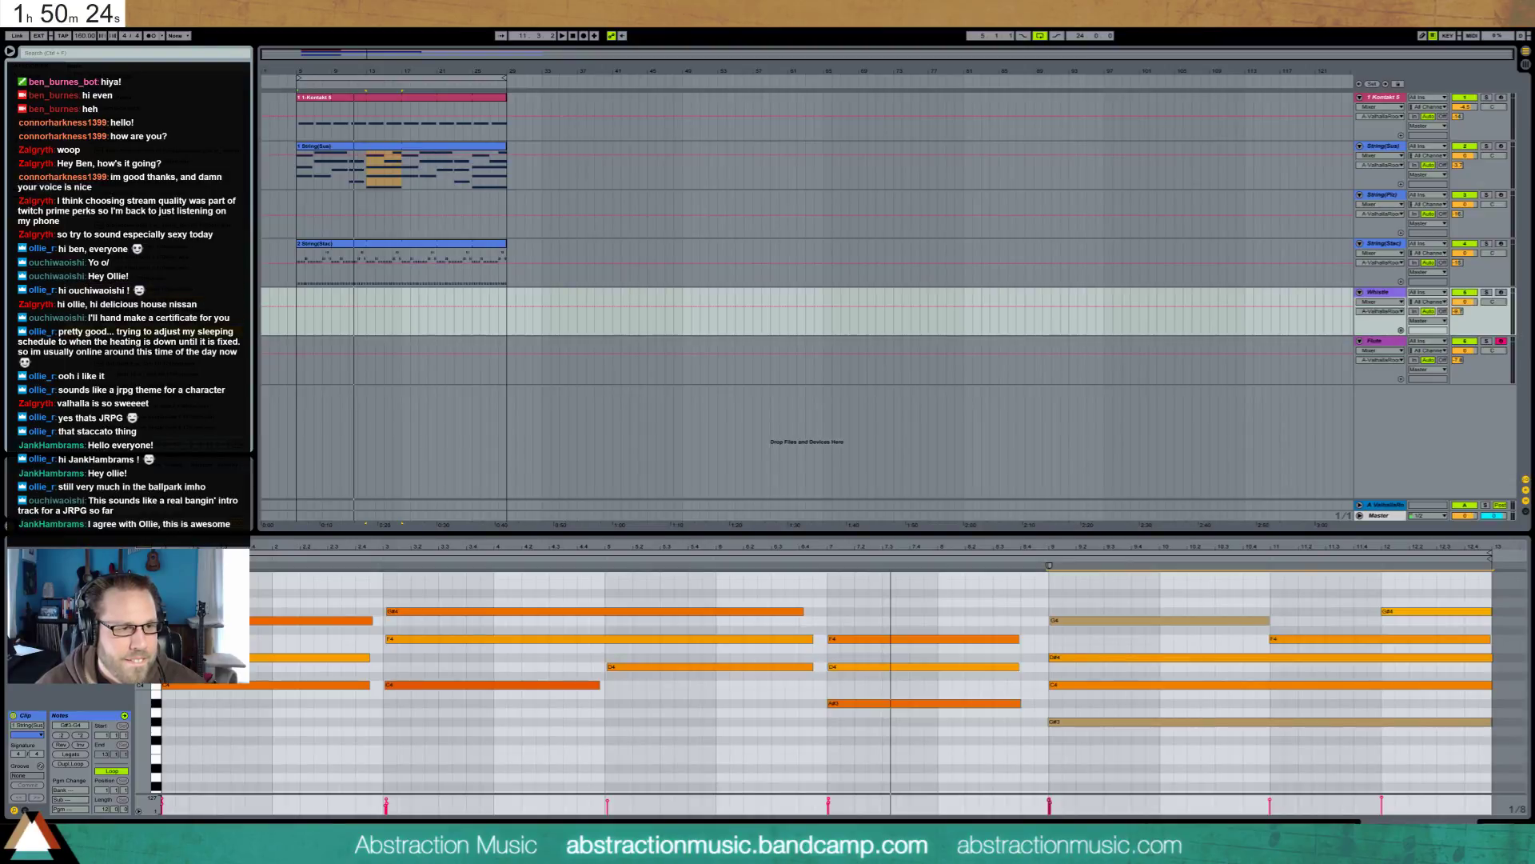
# Place the 170bpm drum beat sample on a new audio track at bar 5, adjust its warping, and loop it to bar 29
pyautogui.click(302, 398)
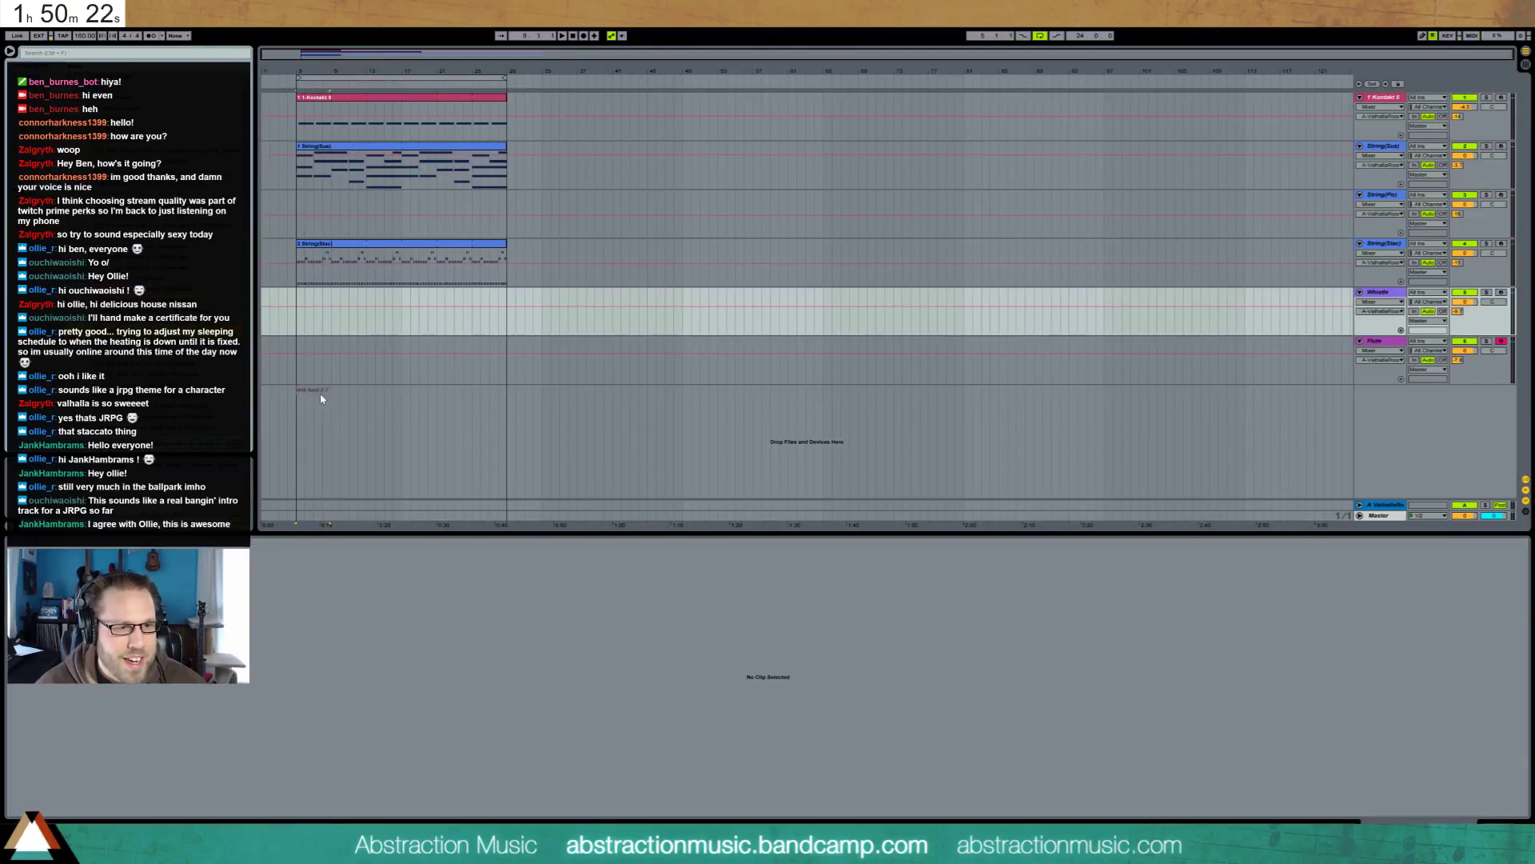
pyautogui.moveTo(321, 397); pyautogui.dragTo(322, 398)
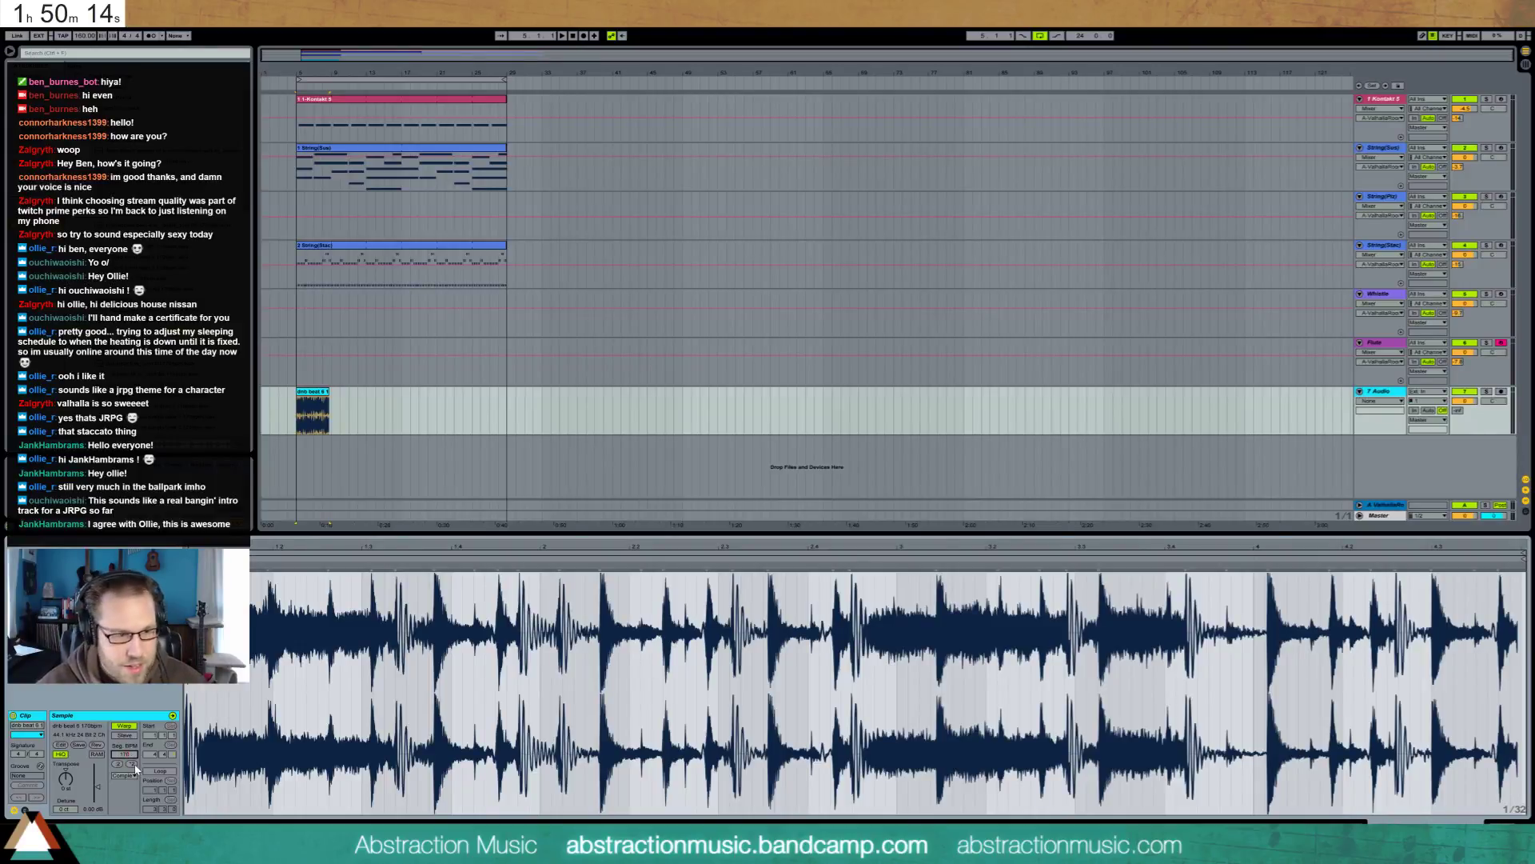
pyautogui.click(132, 764)
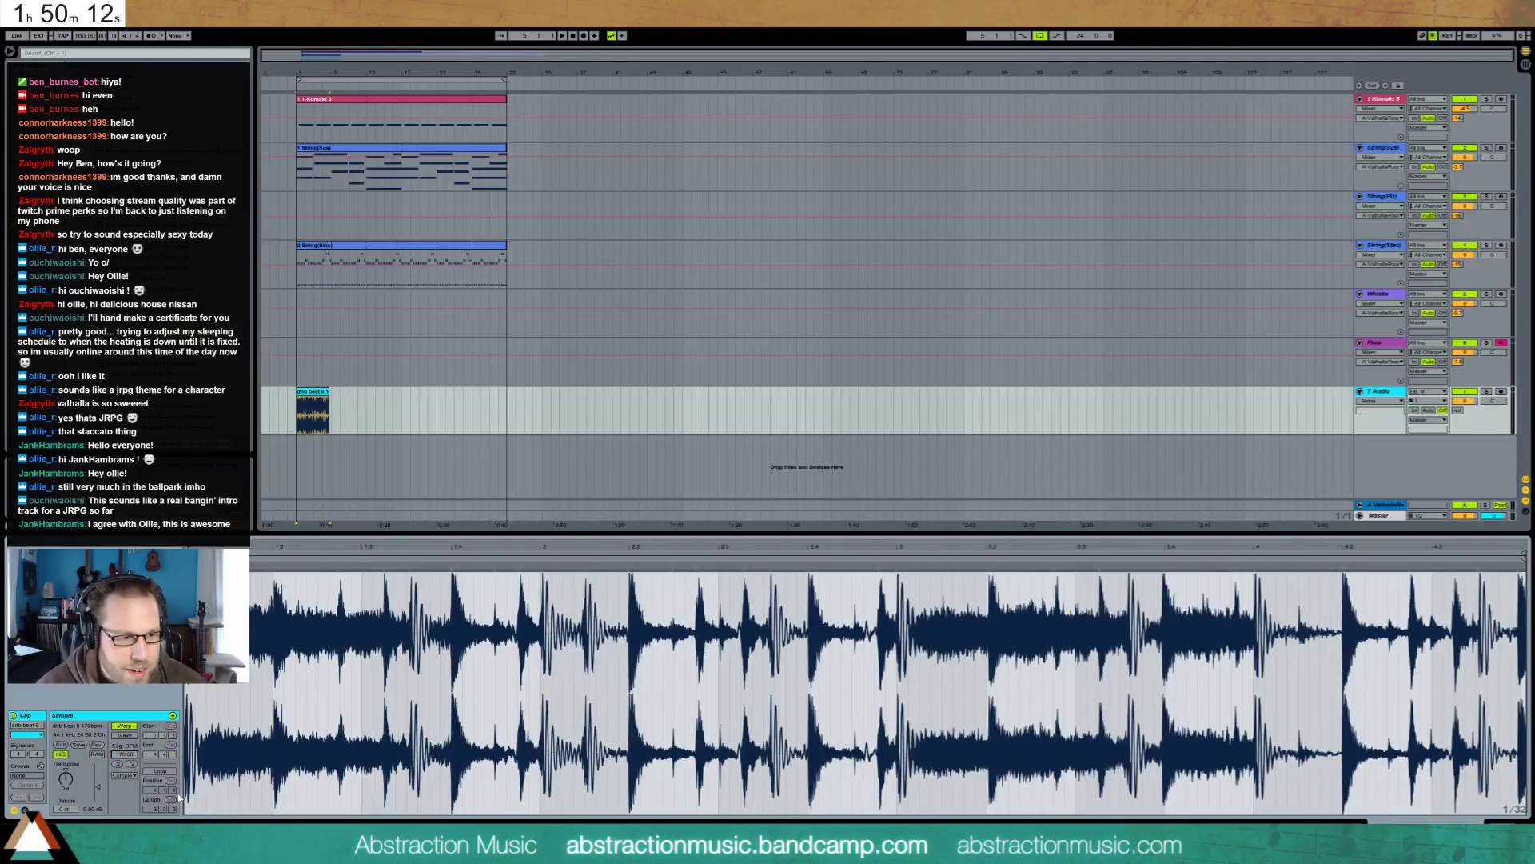
pyautogui.click(319, 415)
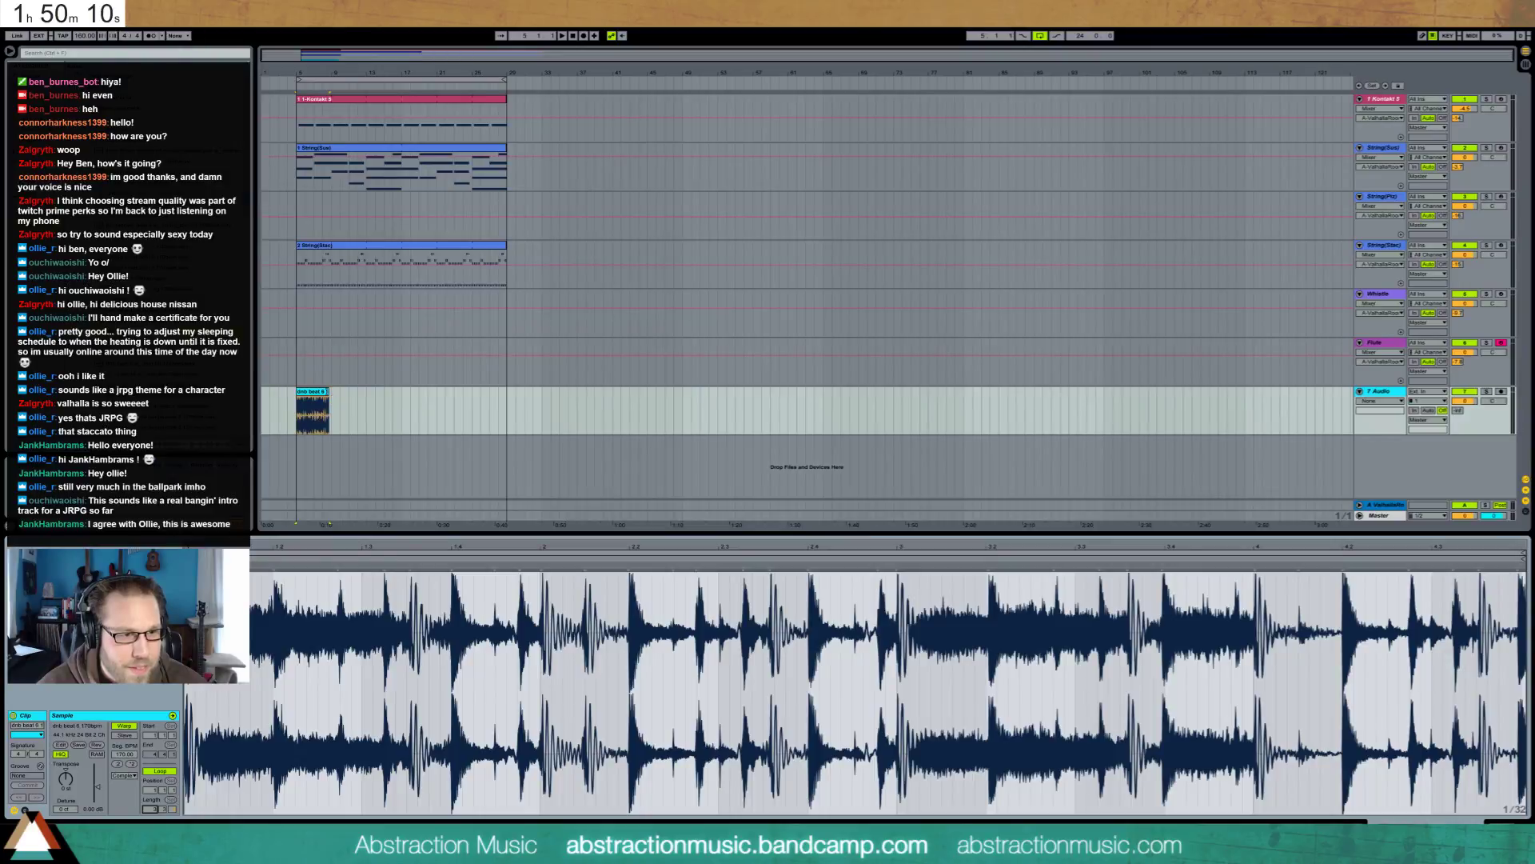
pyautogui.moveTo(328, 415); pyautogui.dragTo(507, 415)
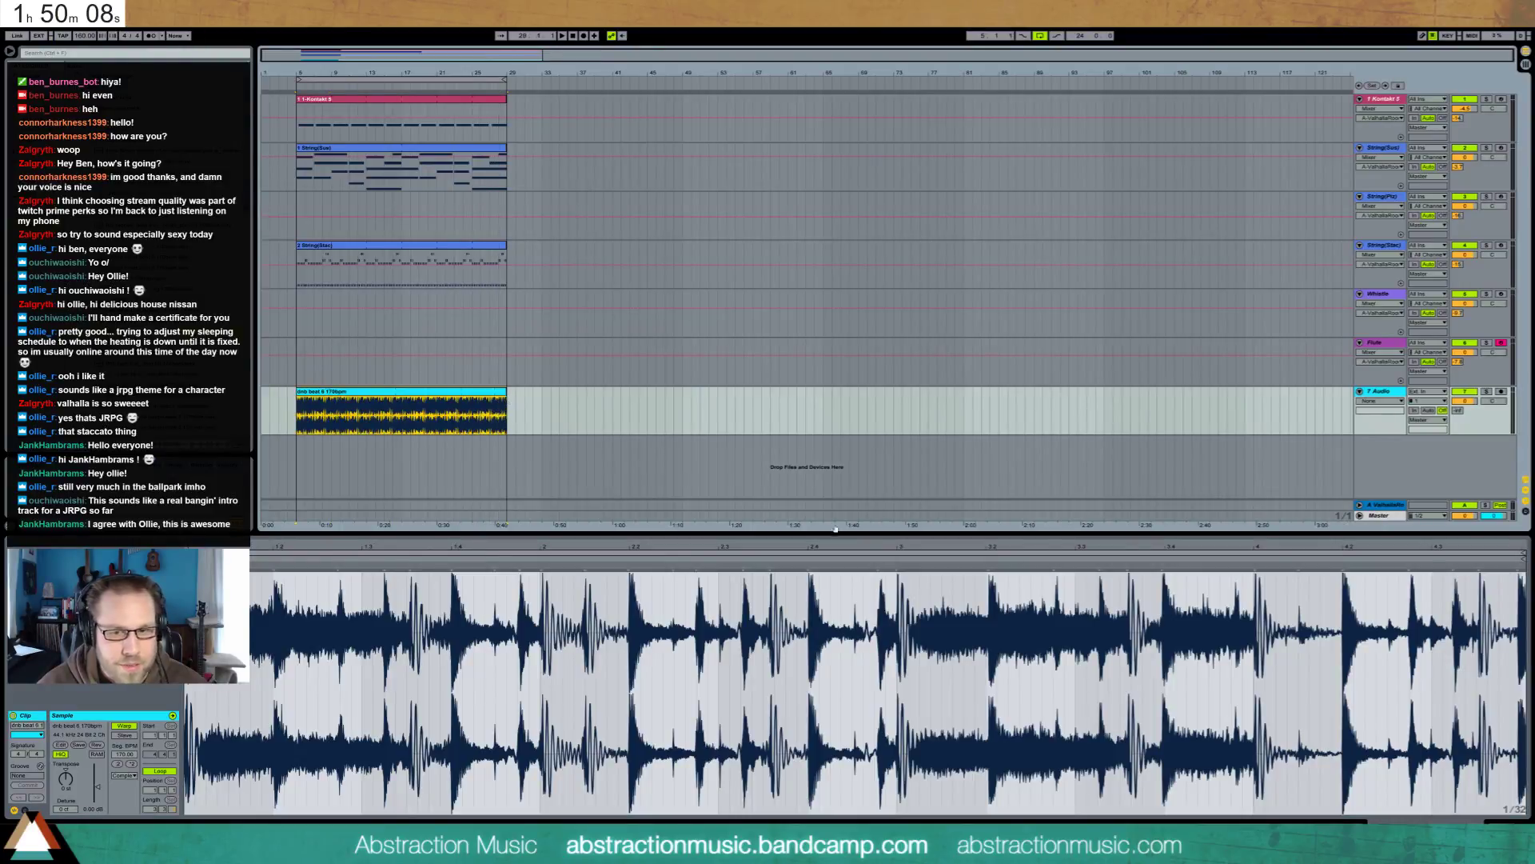
pyautogui.click(1397, 564)
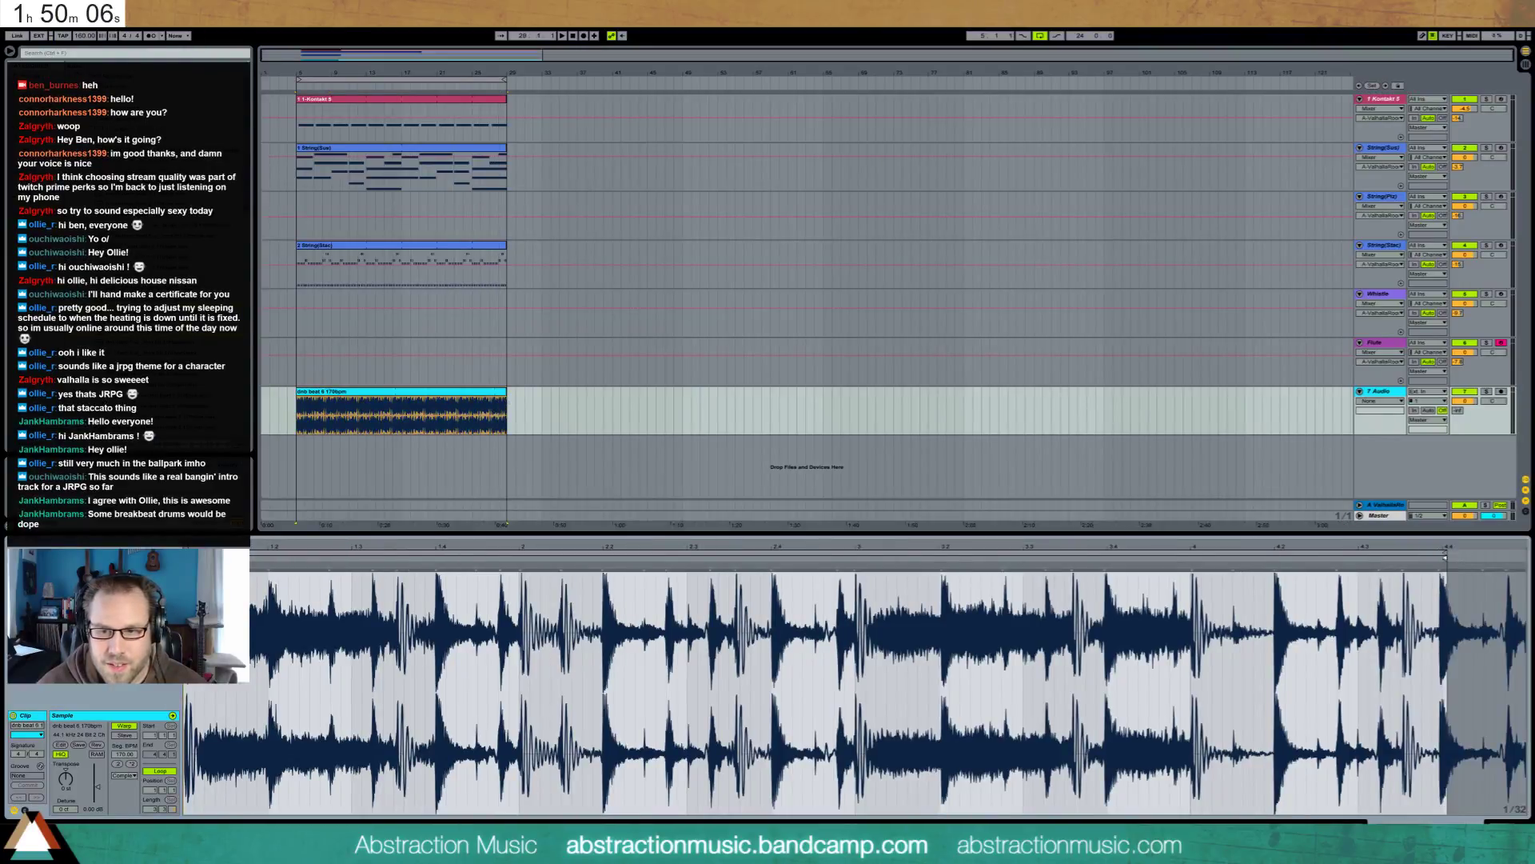
pyautogui.moveTo(1446, 552); pyautogui.dragTo(1523, 551)
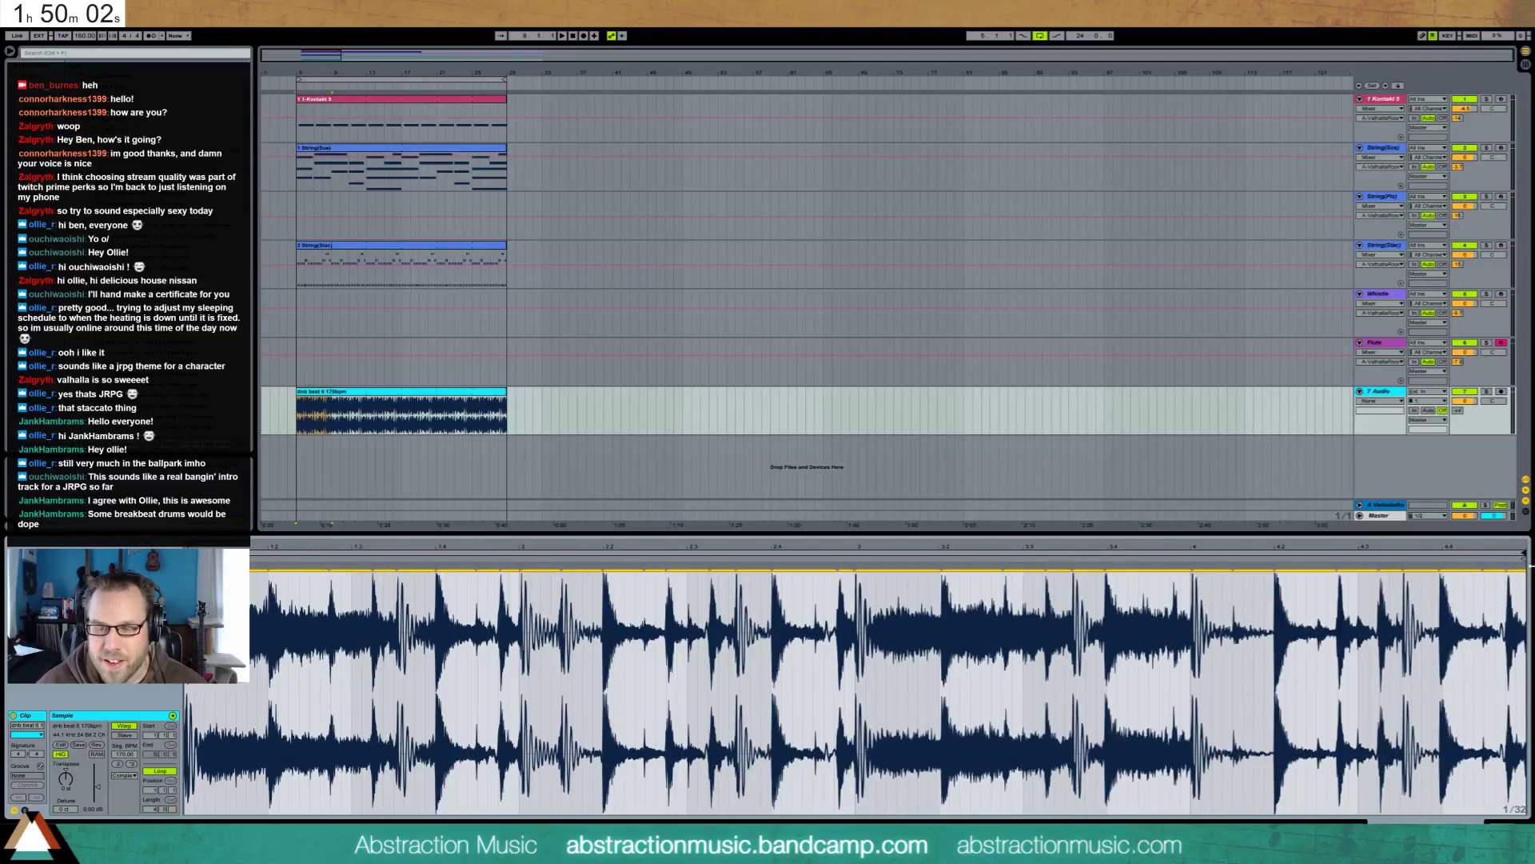
# Try a high-pass and a low-pass Auto Filter on the drum loop during playback, and delete the loop's track
pyautogui.hotkey('shift', 'Tab')
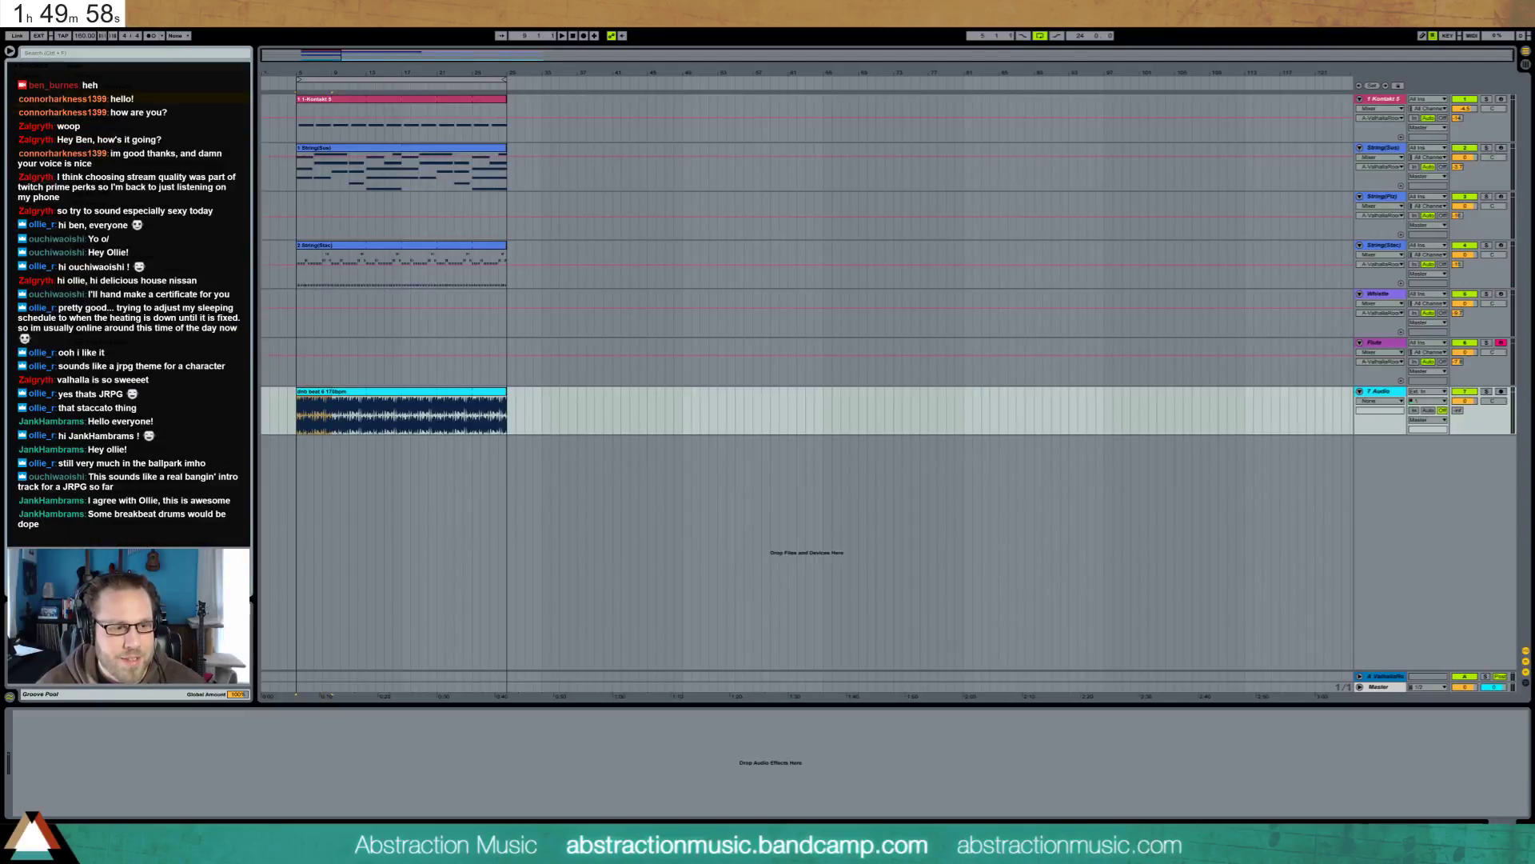
pyautogui.moveTo(120, 359); pyautogui.dragTo(64, 800)
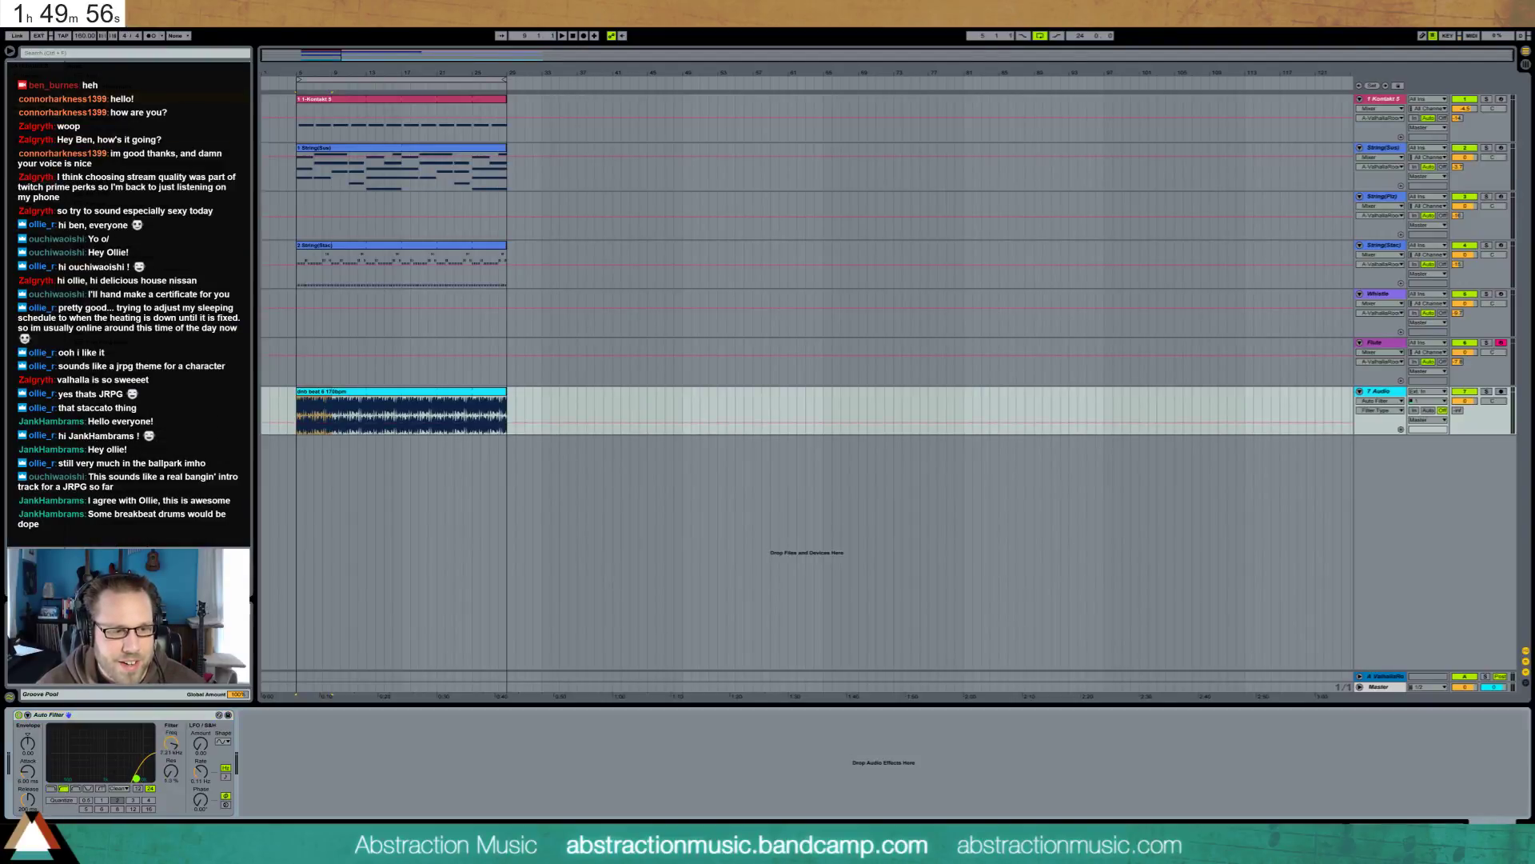
pyautogui.press('space')
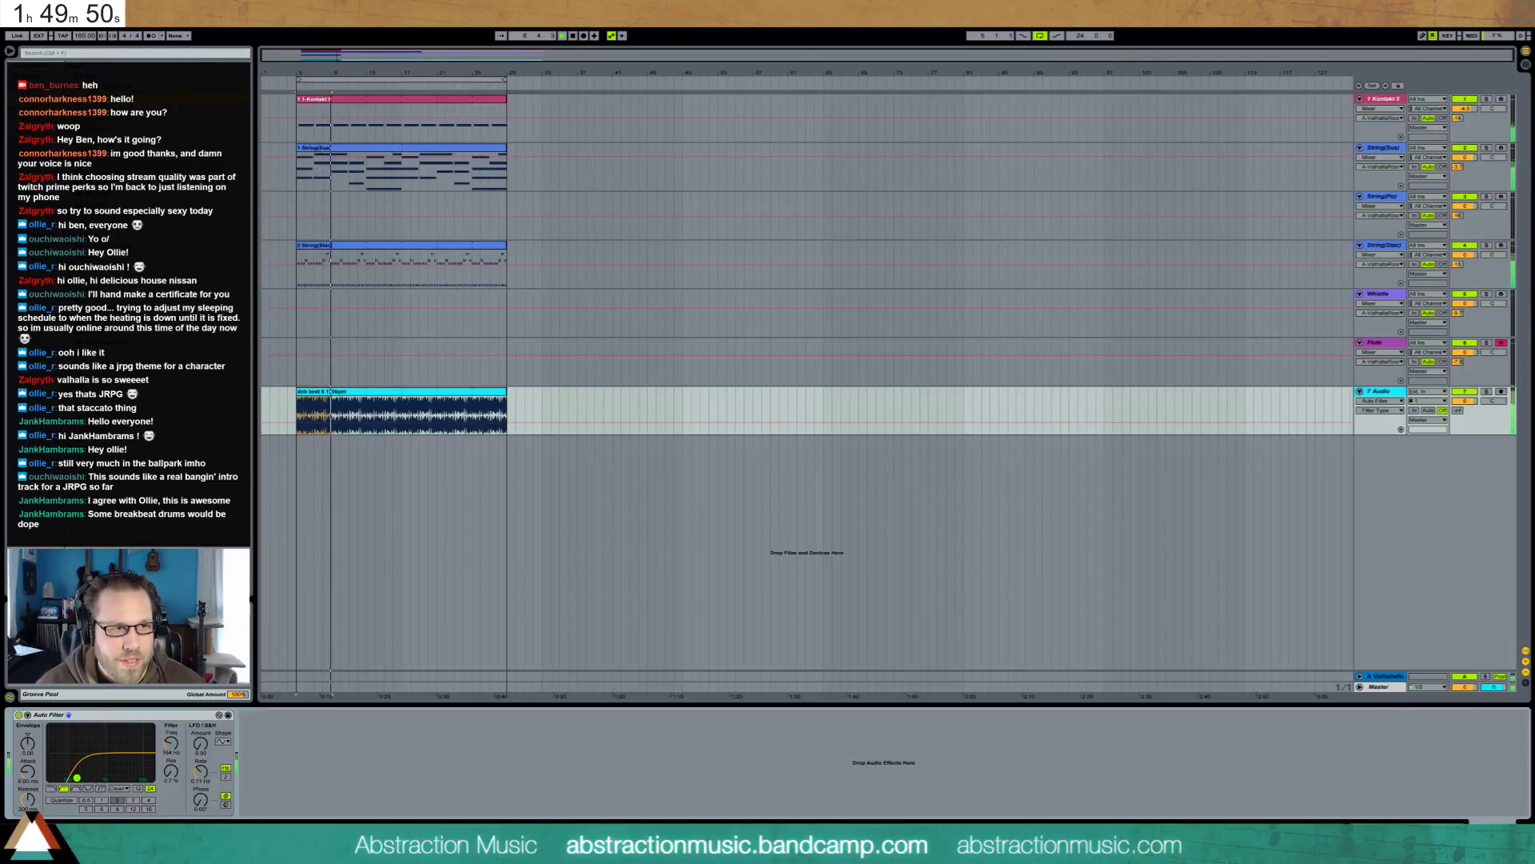
pyautogui.press('Return')
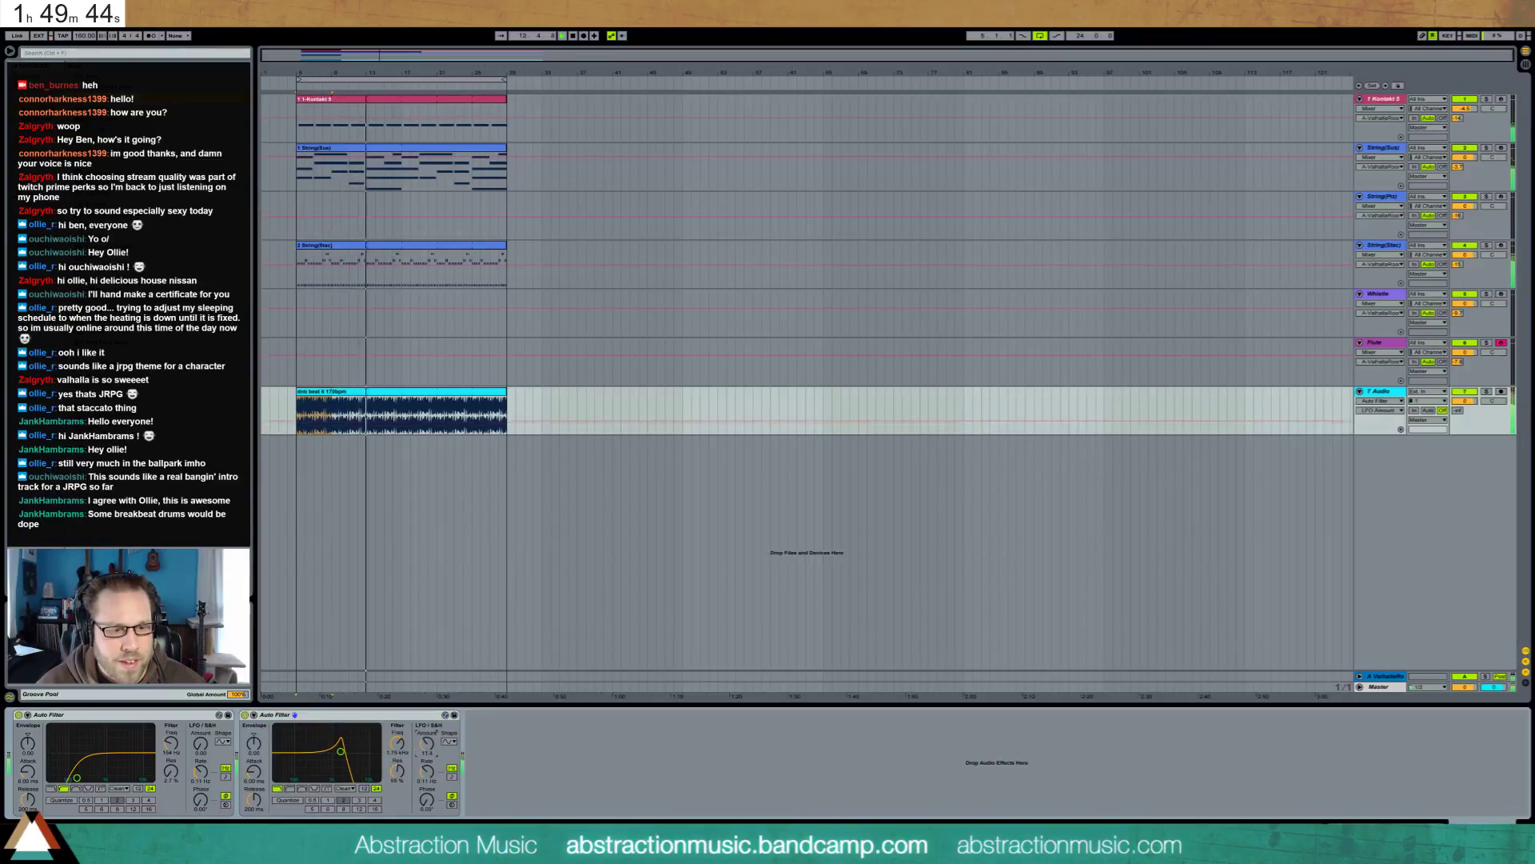
pyautogui.moveTo(427, 772); pyautogui.dragTo(428, 744)
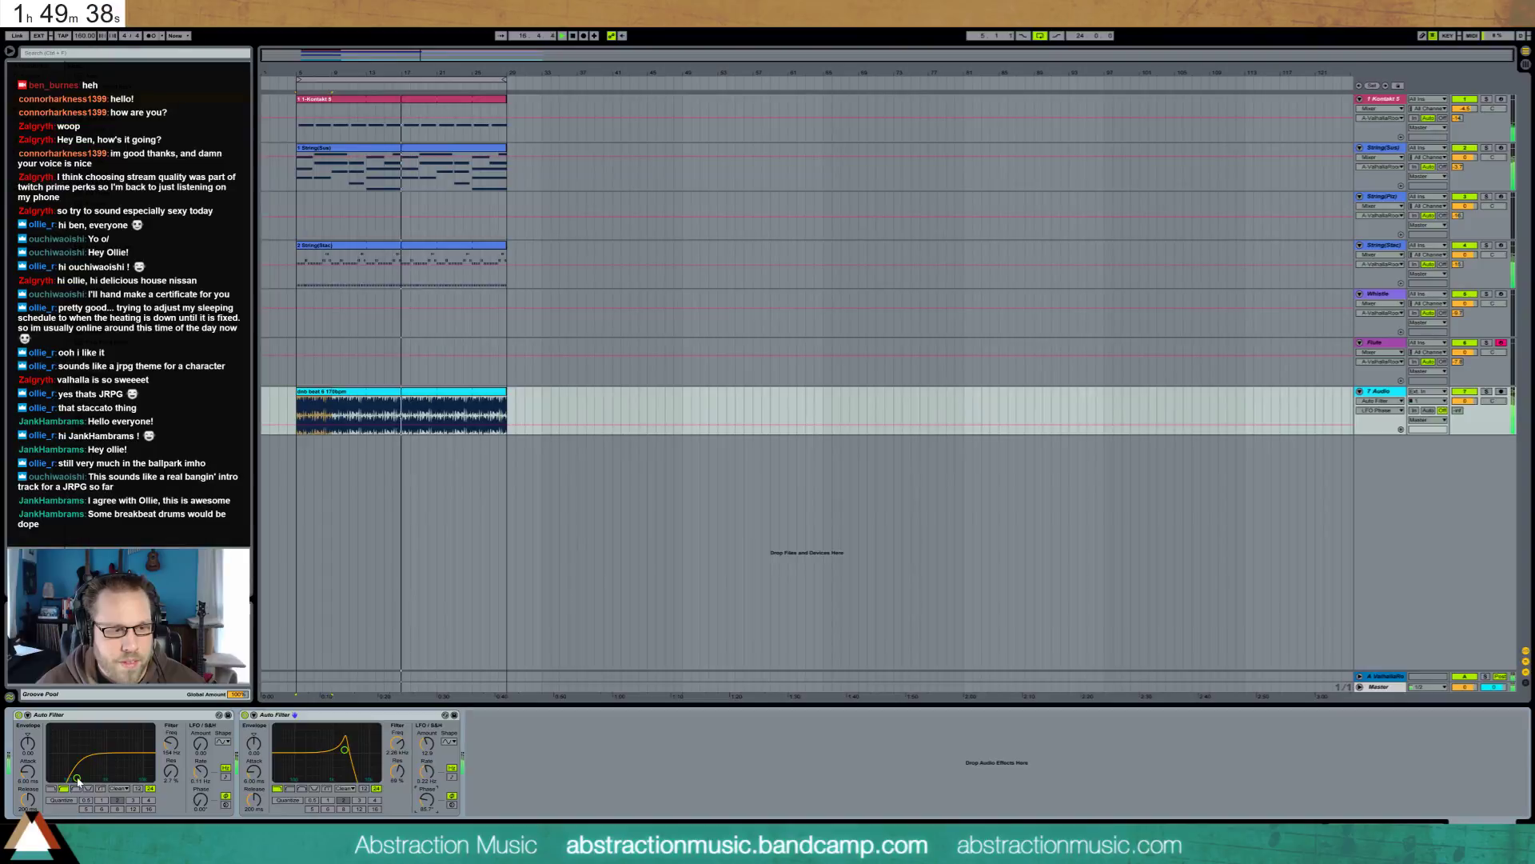
pyautogui.moveTo(78, 780); pyautogui.dragTo(65, 754)
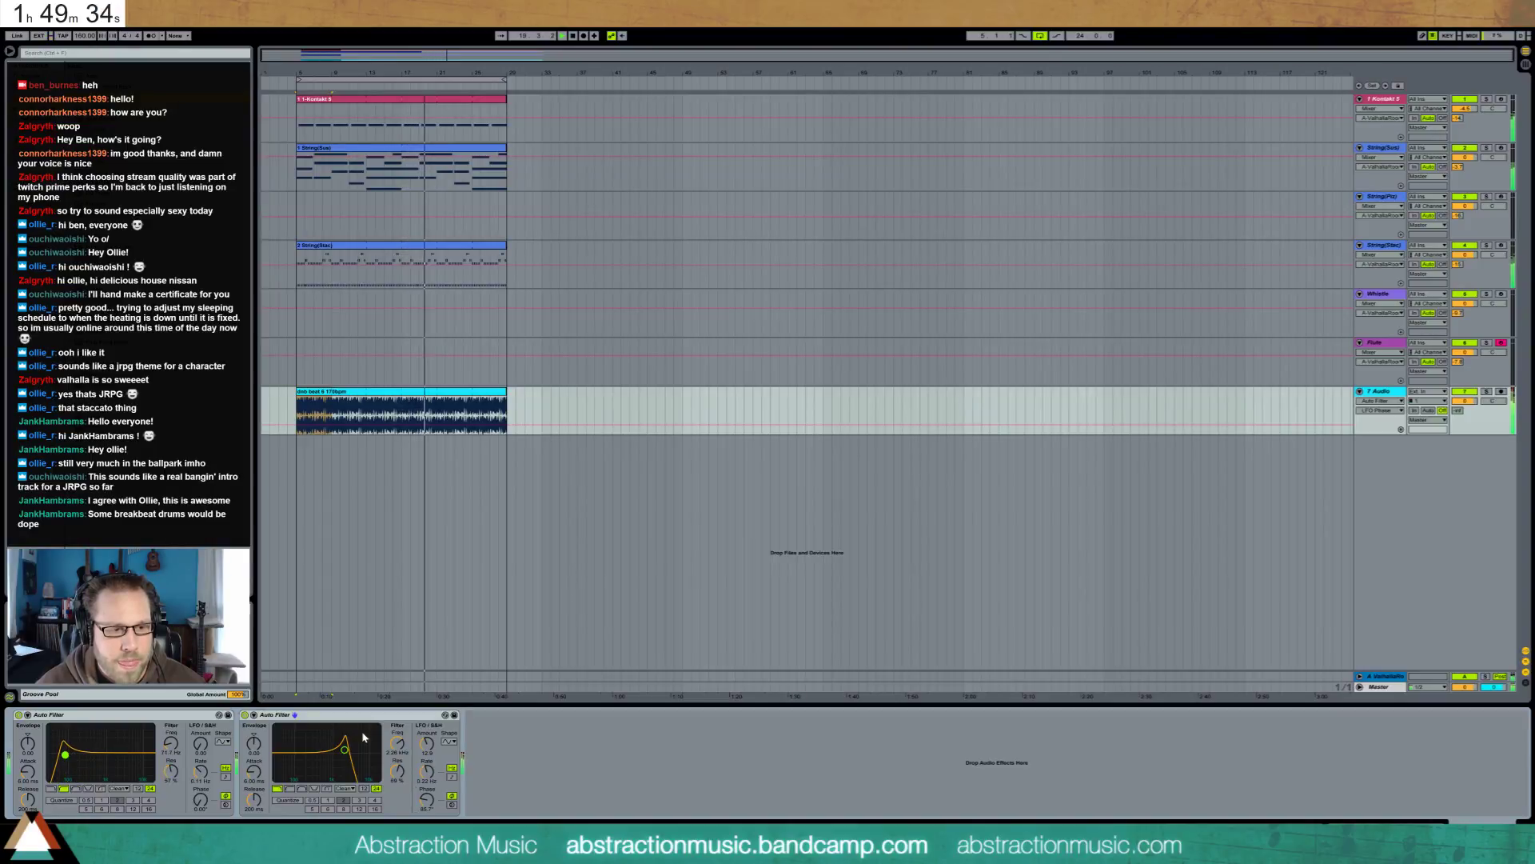
pyautogui.moveTo(345, 749)
pyautogui.mouseDown()
pyautogui.moveTo(347, 768)
pyautogui.moveTo(357, 758)
pyautogui.mouseUp()
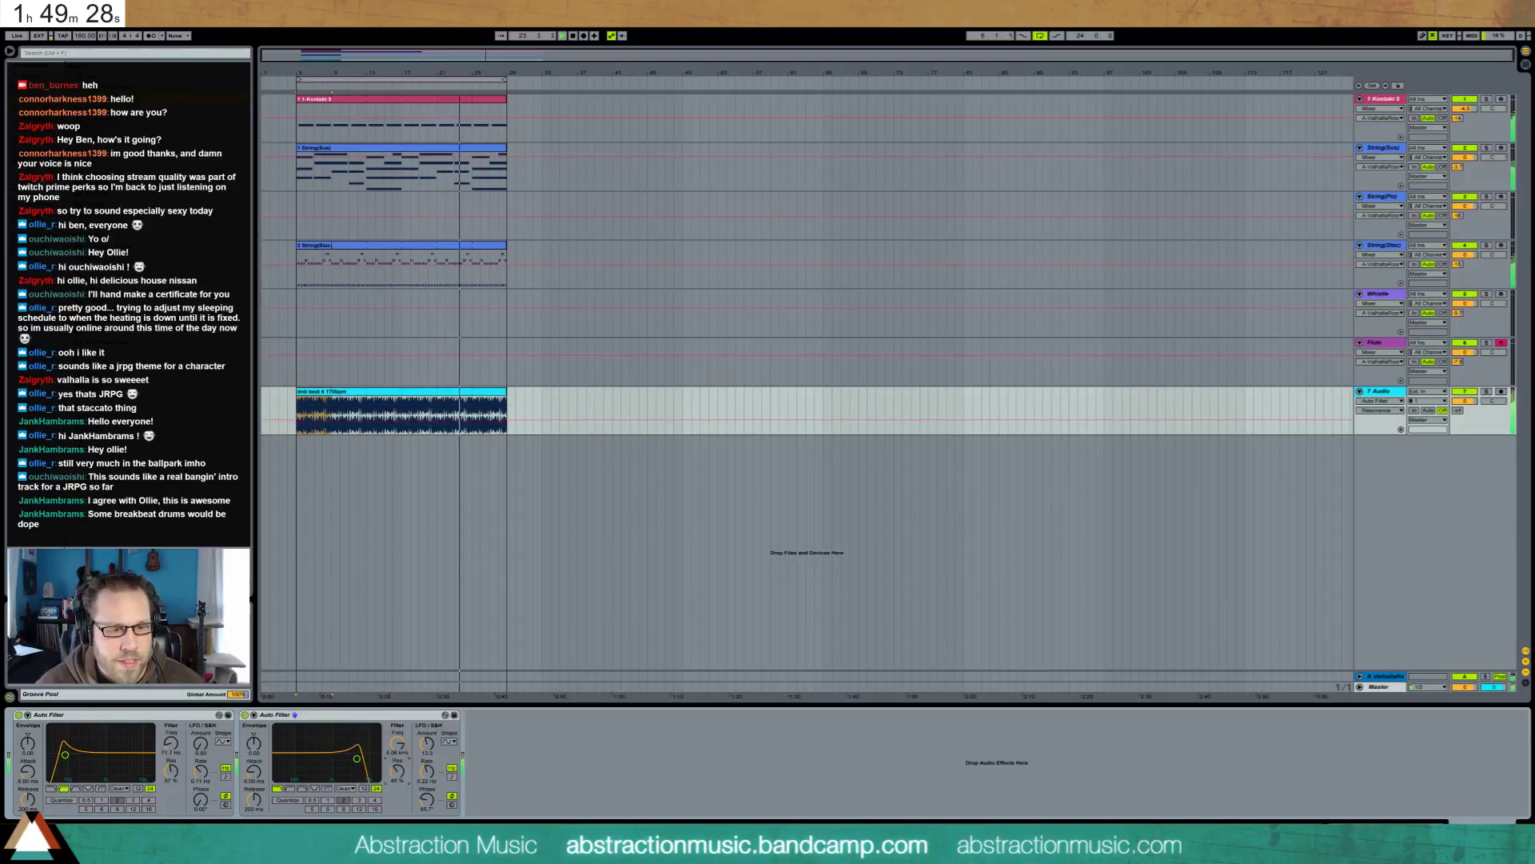
pyautogui.moveTo(396, 770); pyautogui.dragTo(396, 781)
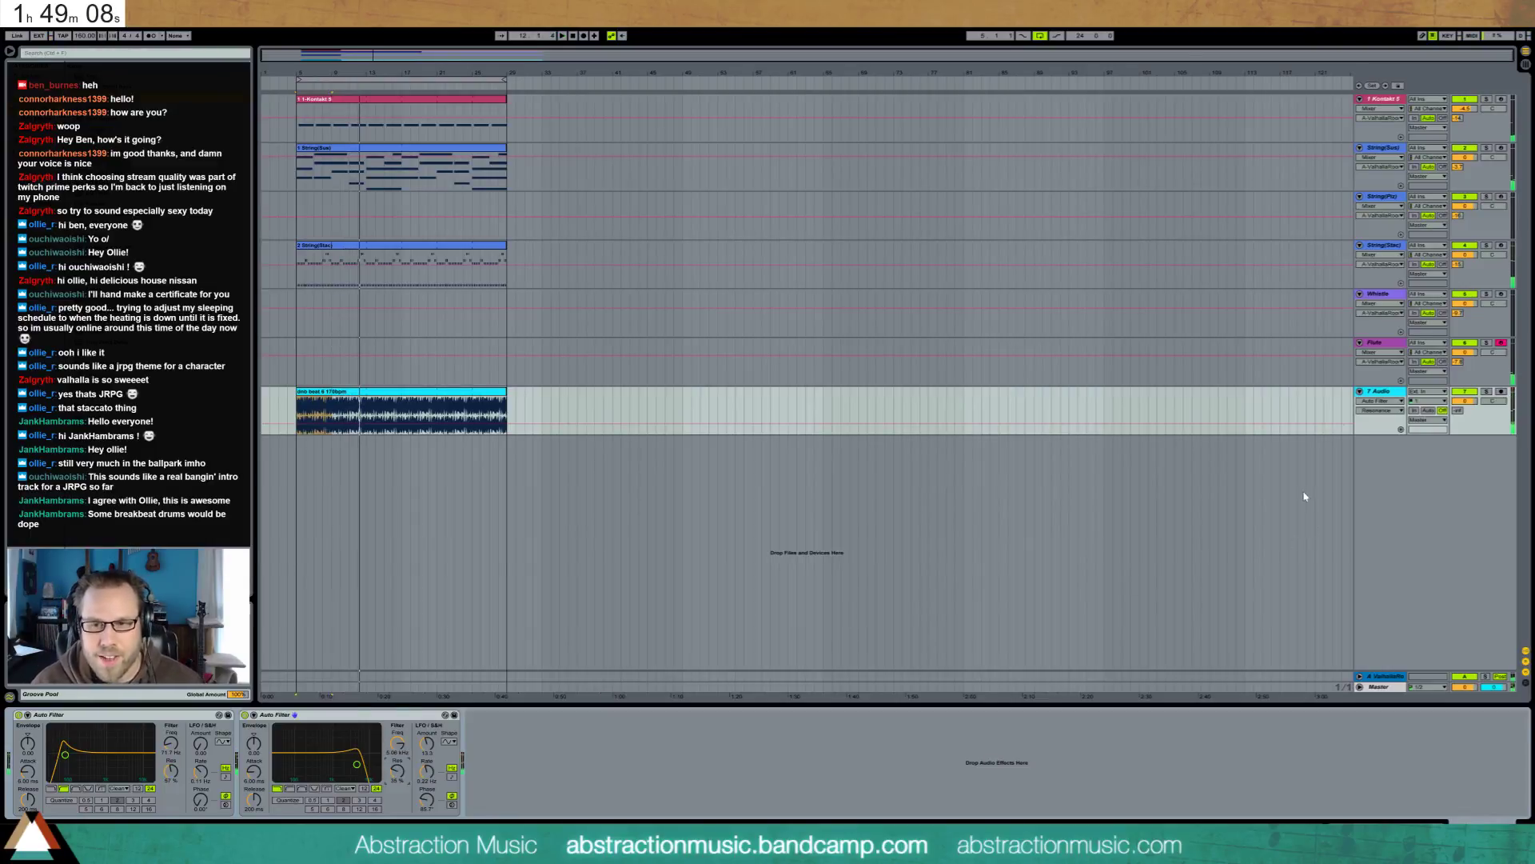
pyautogui.press('Delete')
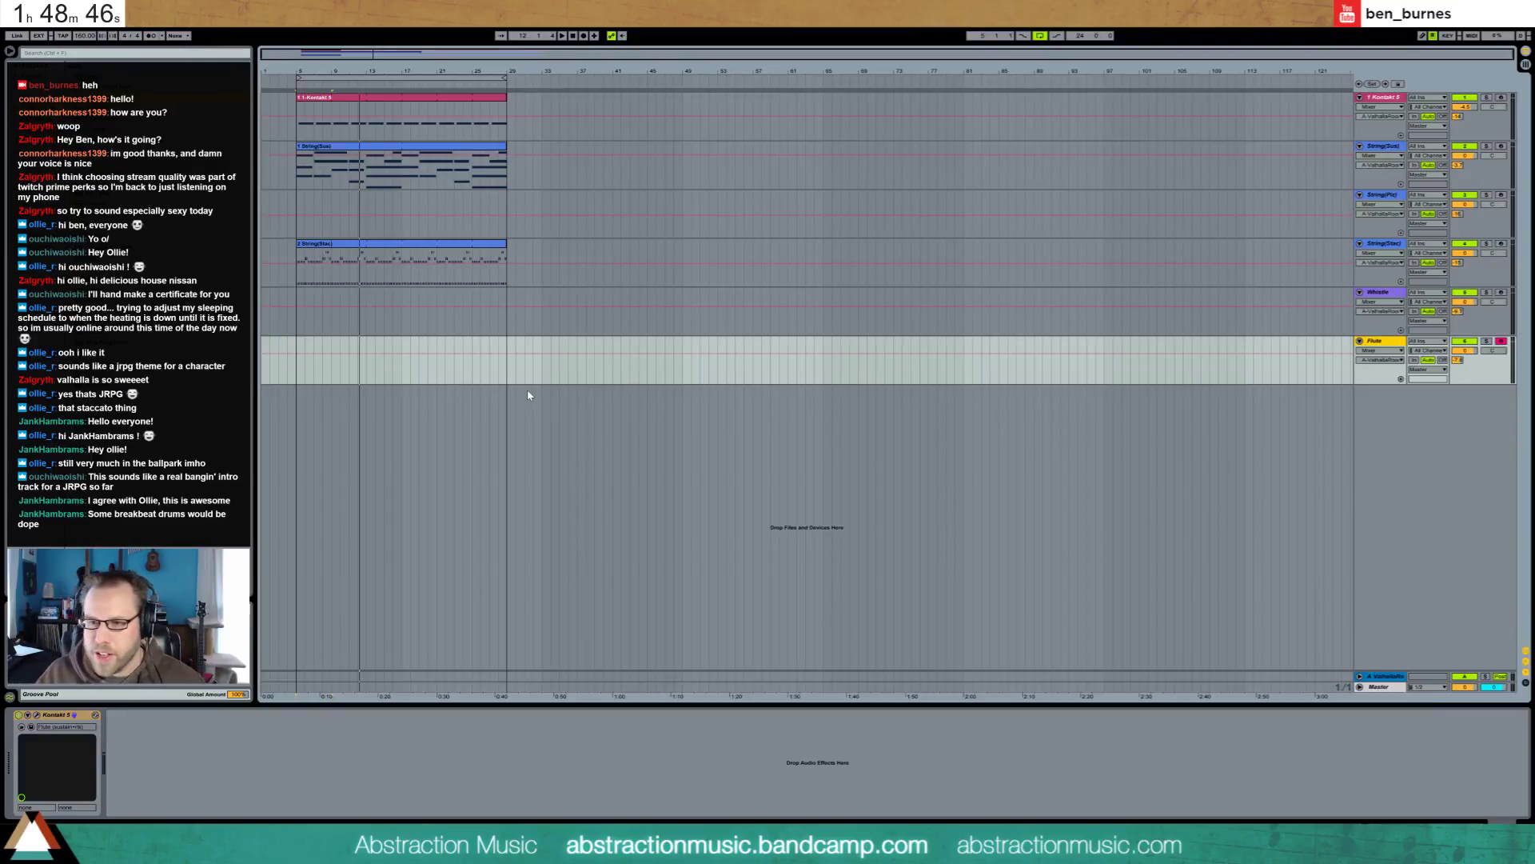
# Check the String(Piz) track's Kontakt instrument and inspect the notes in the String(Stac) clip
pyautogui.click(296, 205)
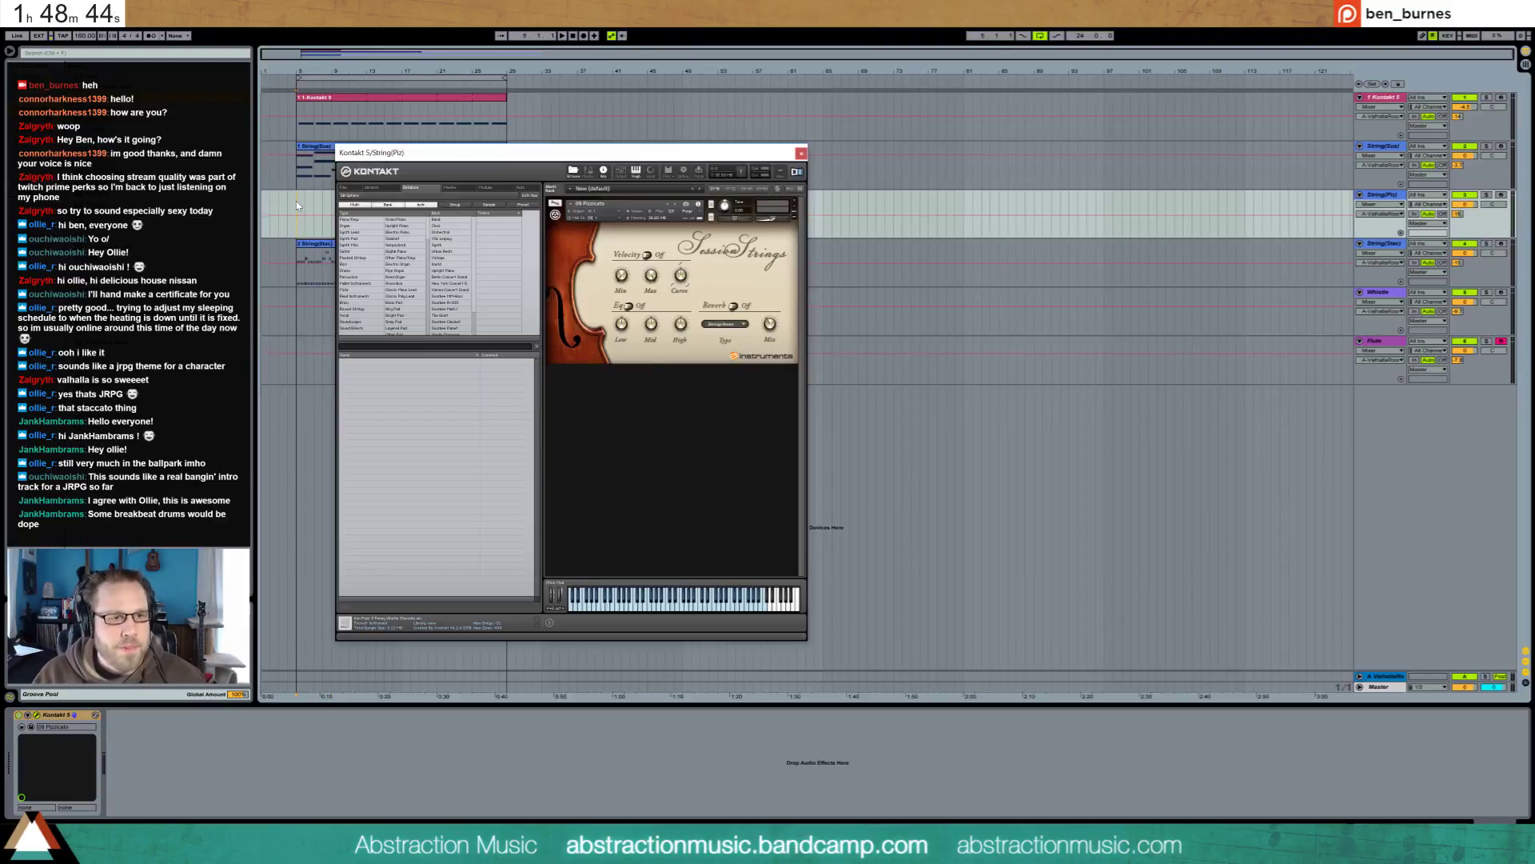
pyautogui.moveTo(643, 154); pyautogui.dragTo(970, 132)
pyautogui.click(329, 249)
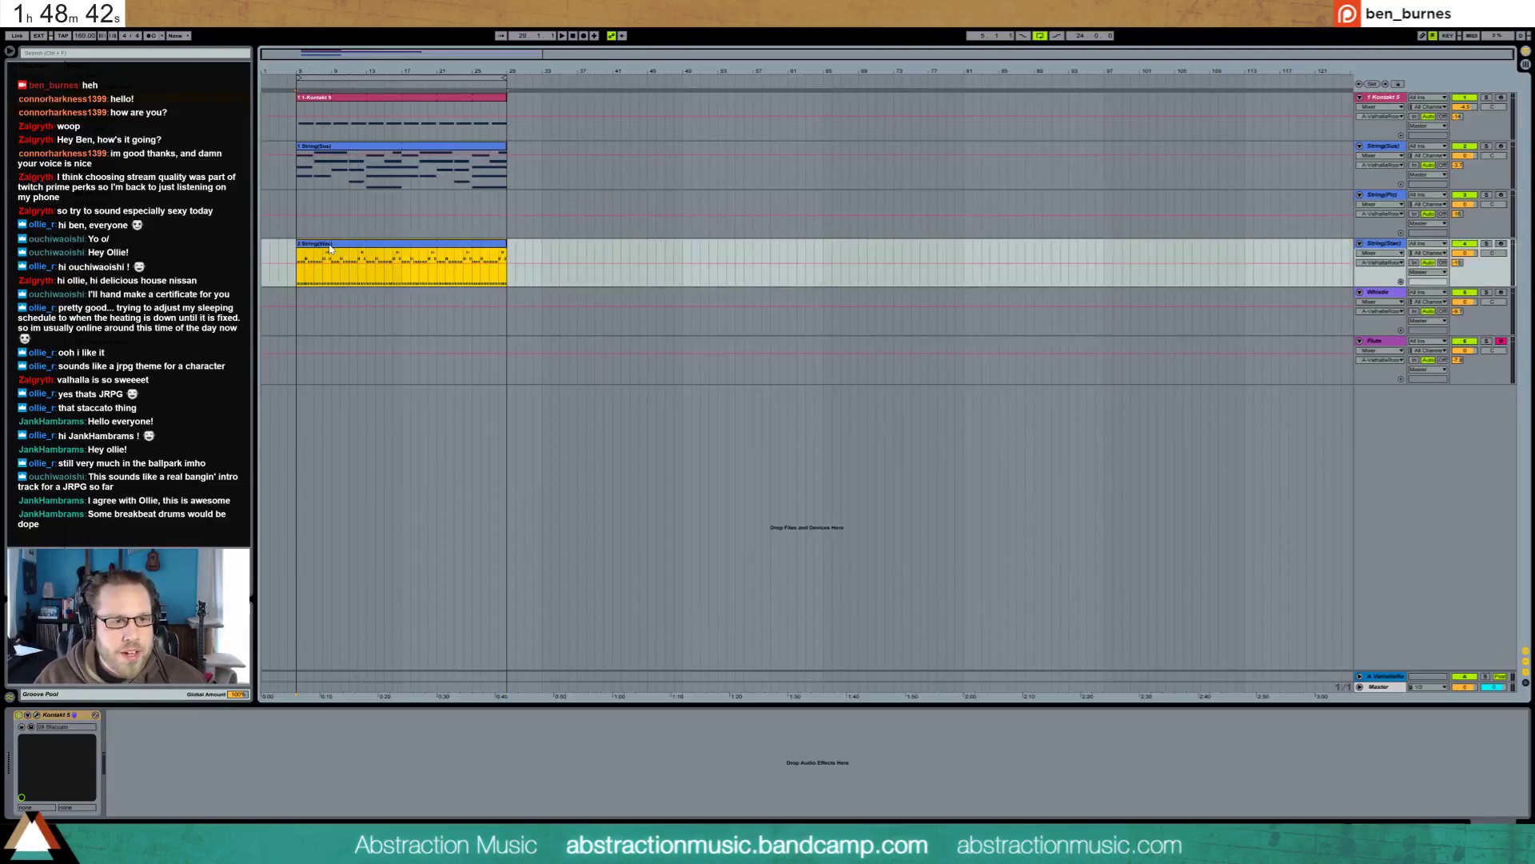
pyautogui.doubleClick(329, 249)
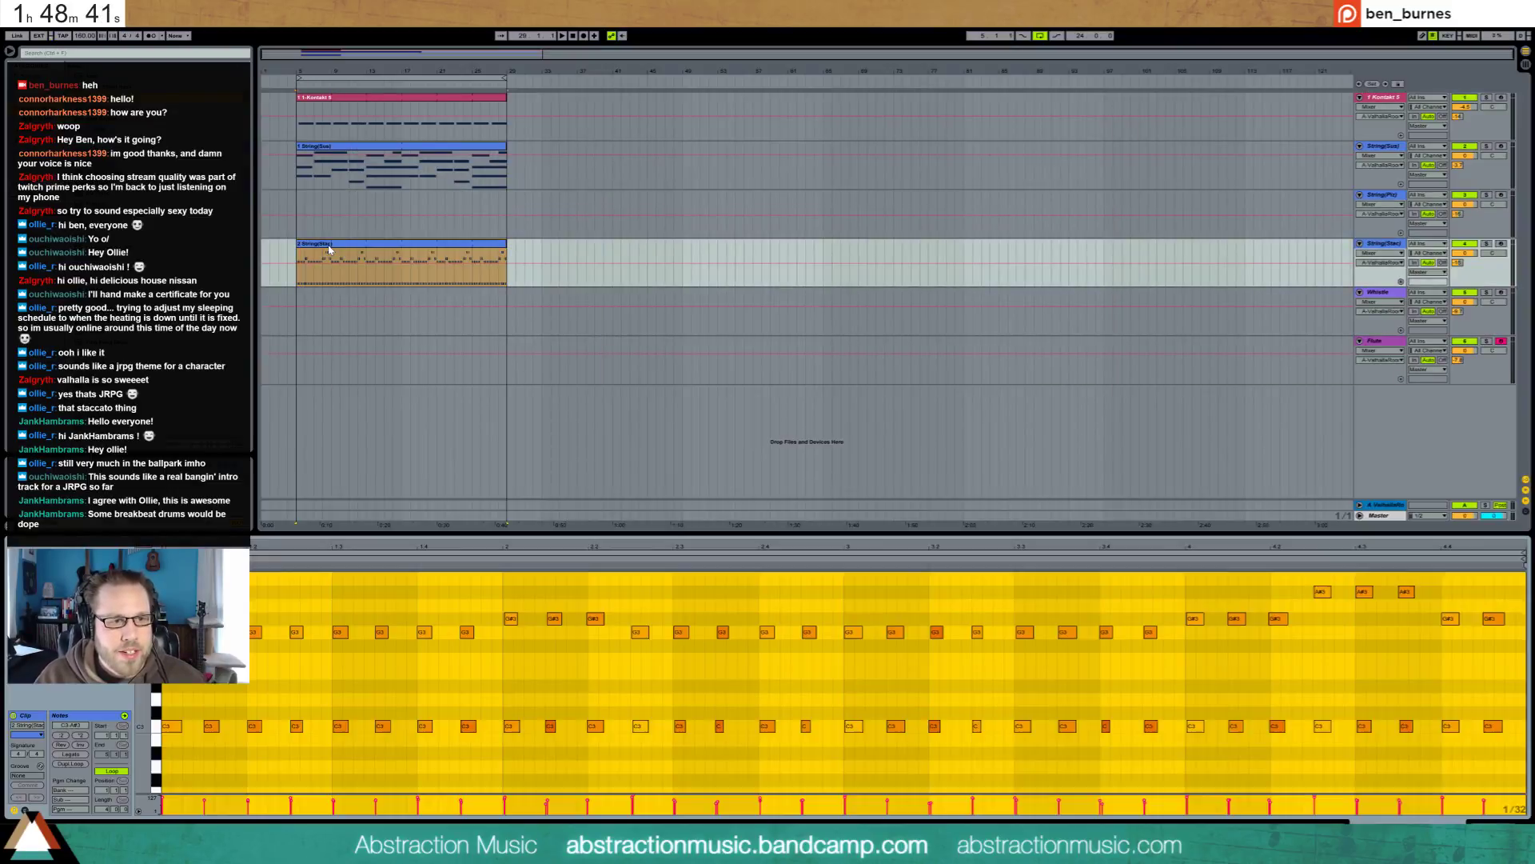
pyautogui.click(497, 670)
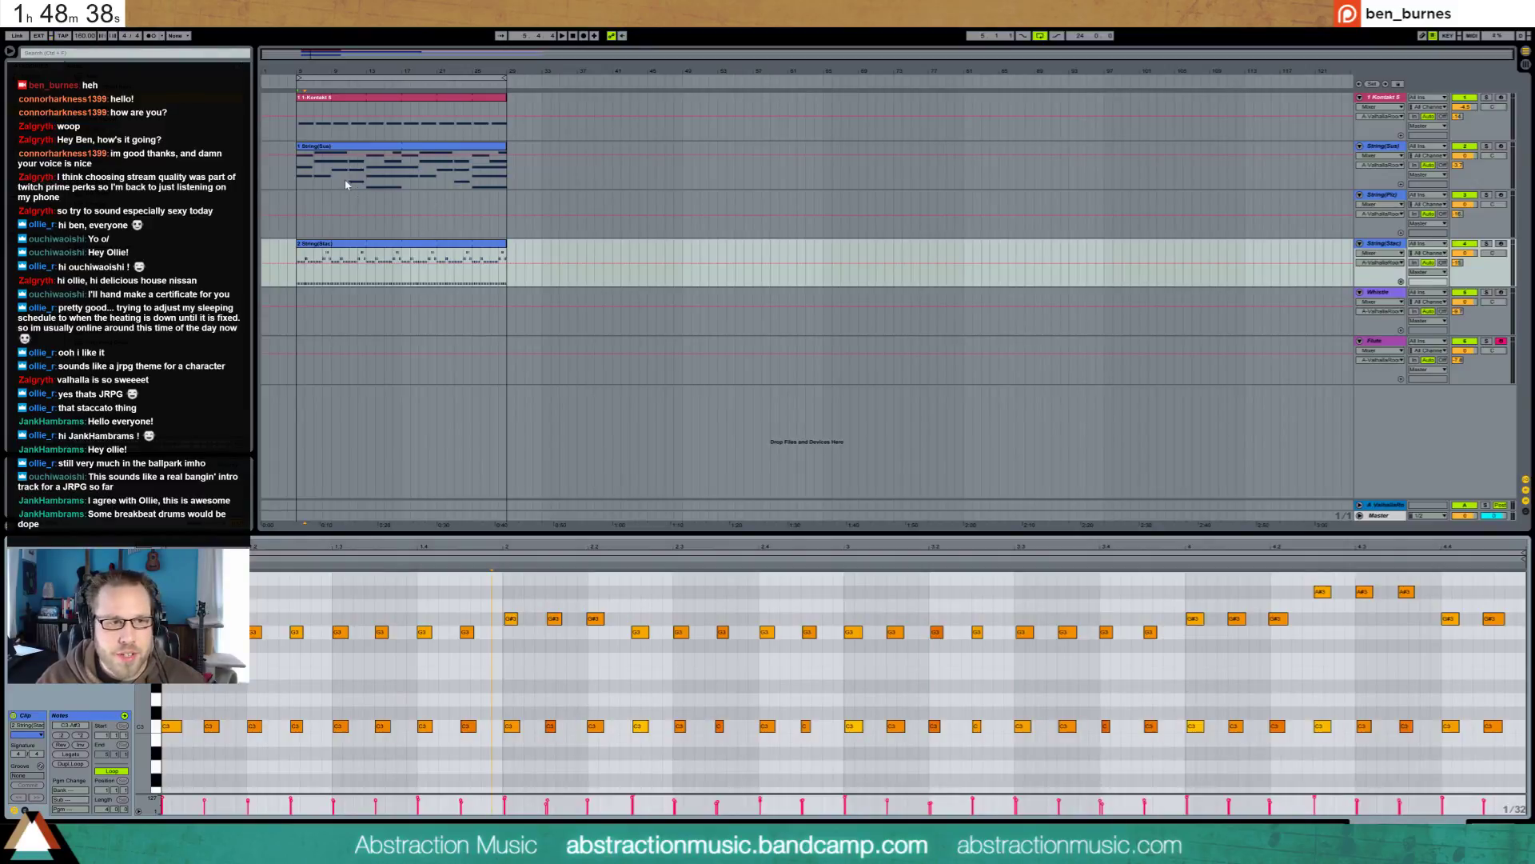
# Set the arrangement loop to bars 5–17 and shorten the Kontakt, String(Sus) and String(Stac) clips to end at bar 17
pyautogui.moveTo(403, 282); pyautogui.dragTo(404, 100)
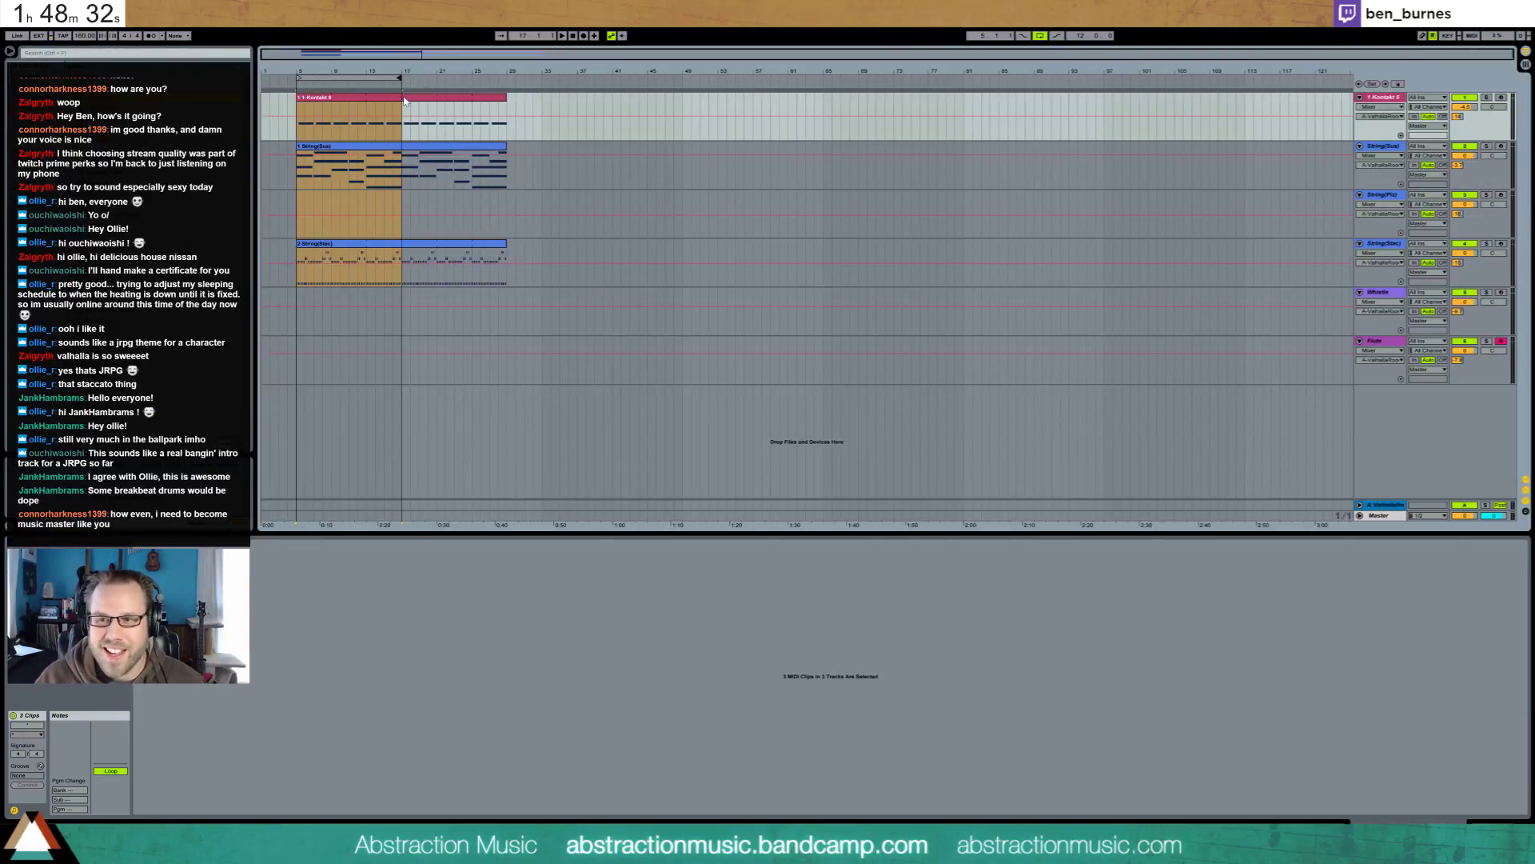
pyautogui.moveTo(404, 142)
pyautogui.mouseDown()
pyautogui.moveTo(497, 140)
pyautogui.moveTo(402, 149)
pyautogui.mouseUp()
pyautogui.press('Delete')
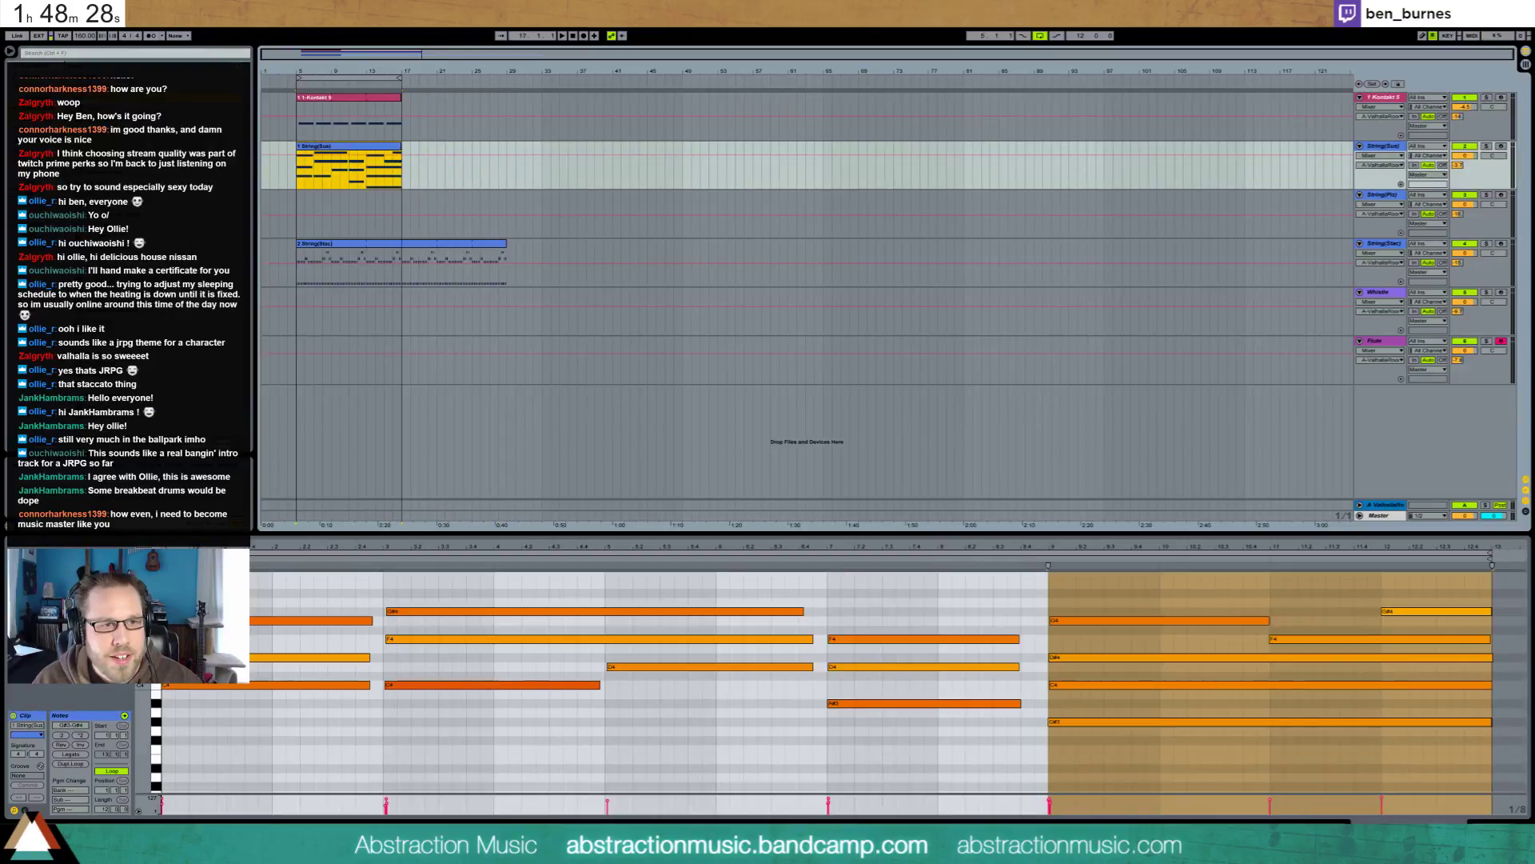
pyautogui.moveTo(504, 244); pyautogui.dragTo(403, 244)
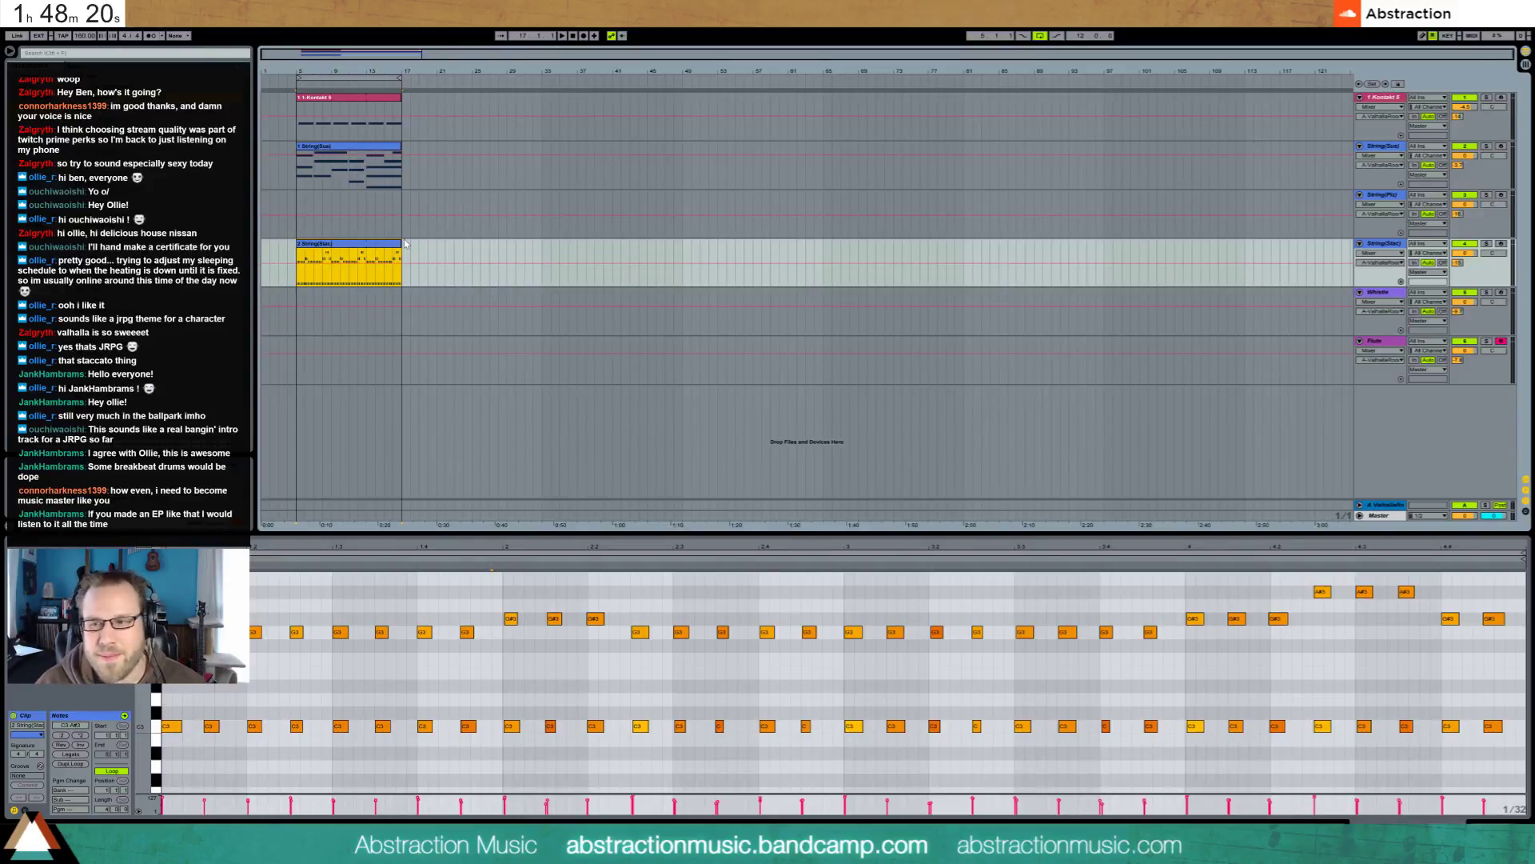
# Move the Kontakt, String(Sus) and String(Stac) clips together so they start at bar 21
pyautogui.moveTo(345, 54); pyautogui.dragTo(305, 124)
pyautogui.click(486, 123)
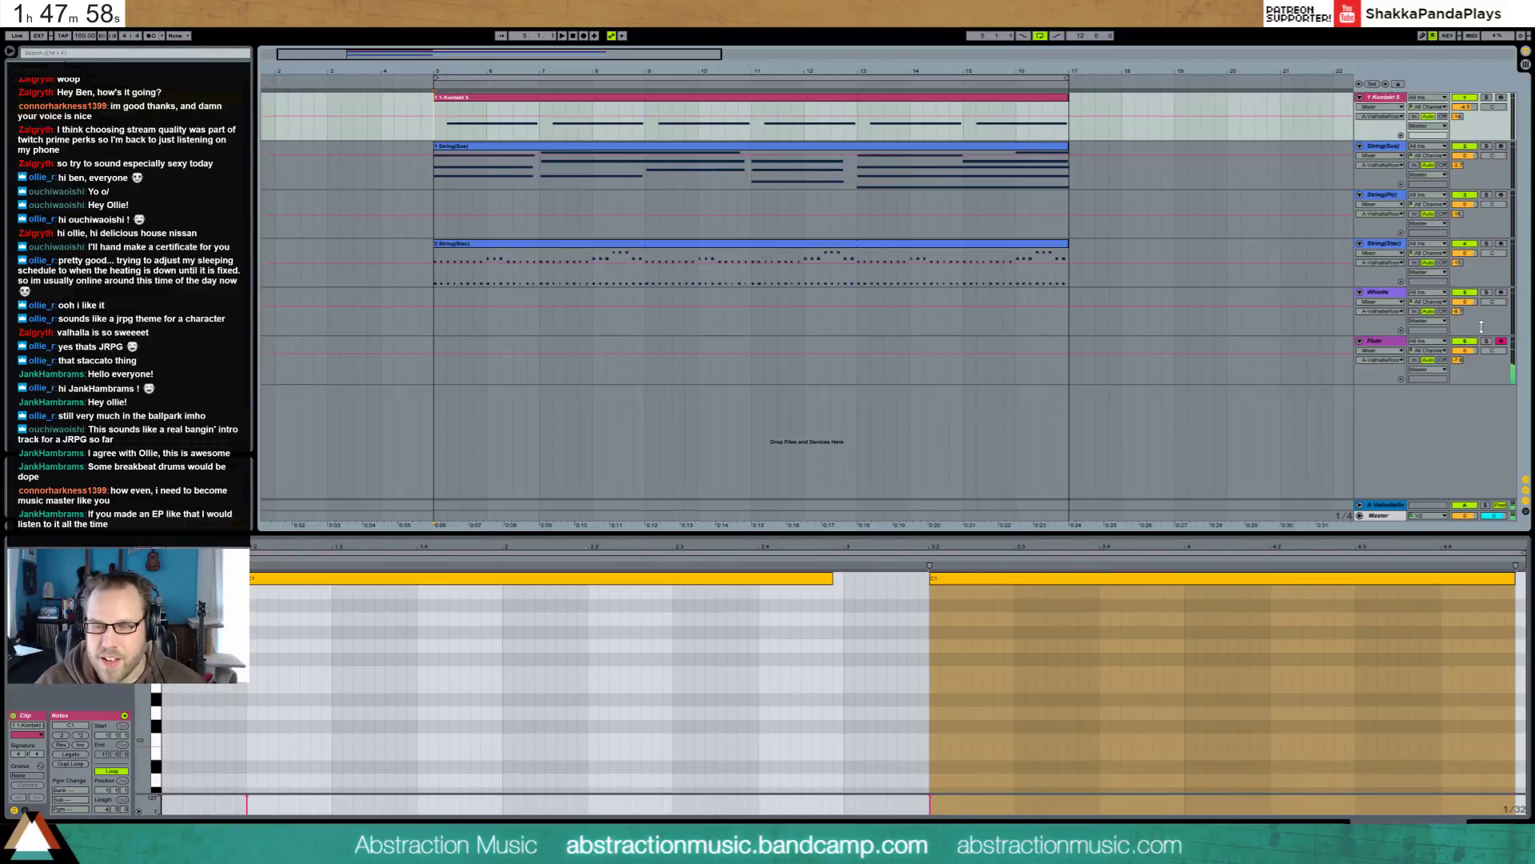
pyautogui.click(433, 253)
pyautogui.moveTo(654, 53); pyautogui.dragTo(654, 60)
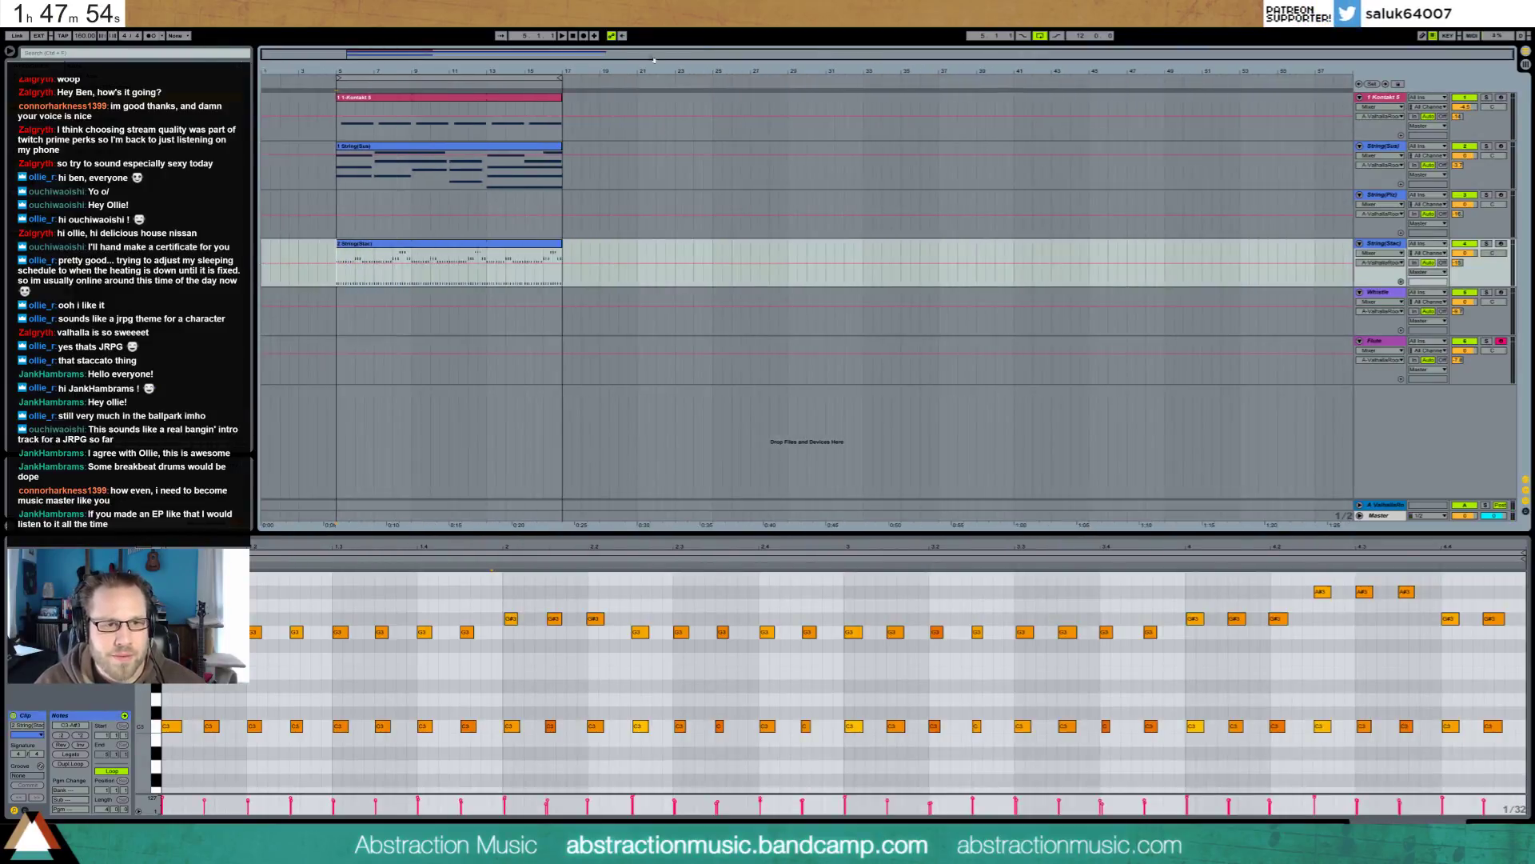
pyautogui.click(475, 114)
pyautogui.keyDown('shift'); pyautogui.click(468, 246); pyautogui.keyUp('shift')
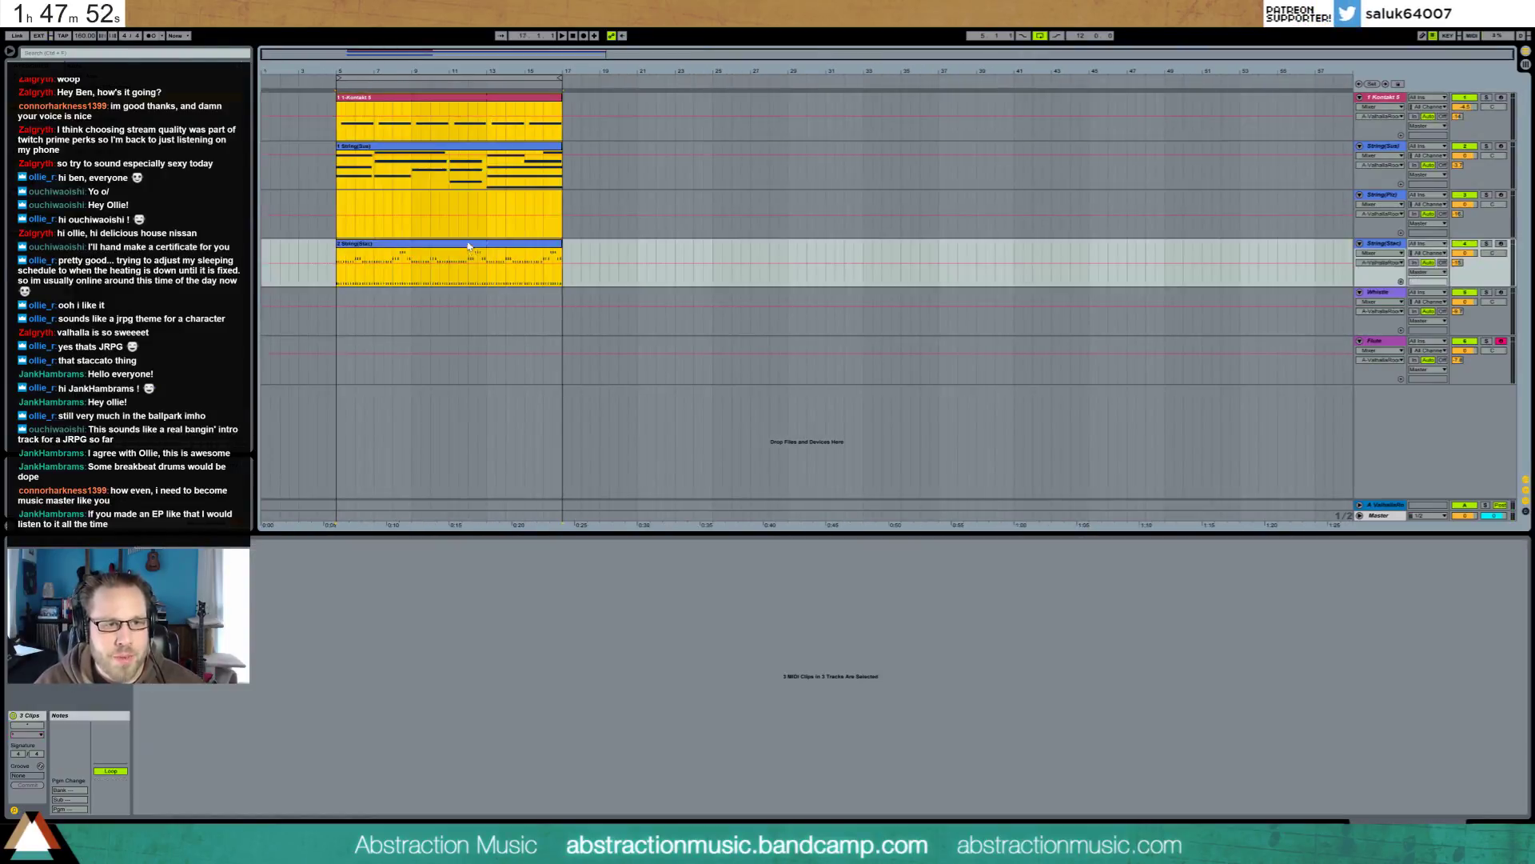
pyautogui.moveTo(450, 101); pyautogui.dragTo(748, 110)
# Copy the first four bars of the String(Stac) clip to bar 17 and move the arrangement loop to start at bar 21
pyautogui.click(650, 255)
pyautogui.click(641, 254)
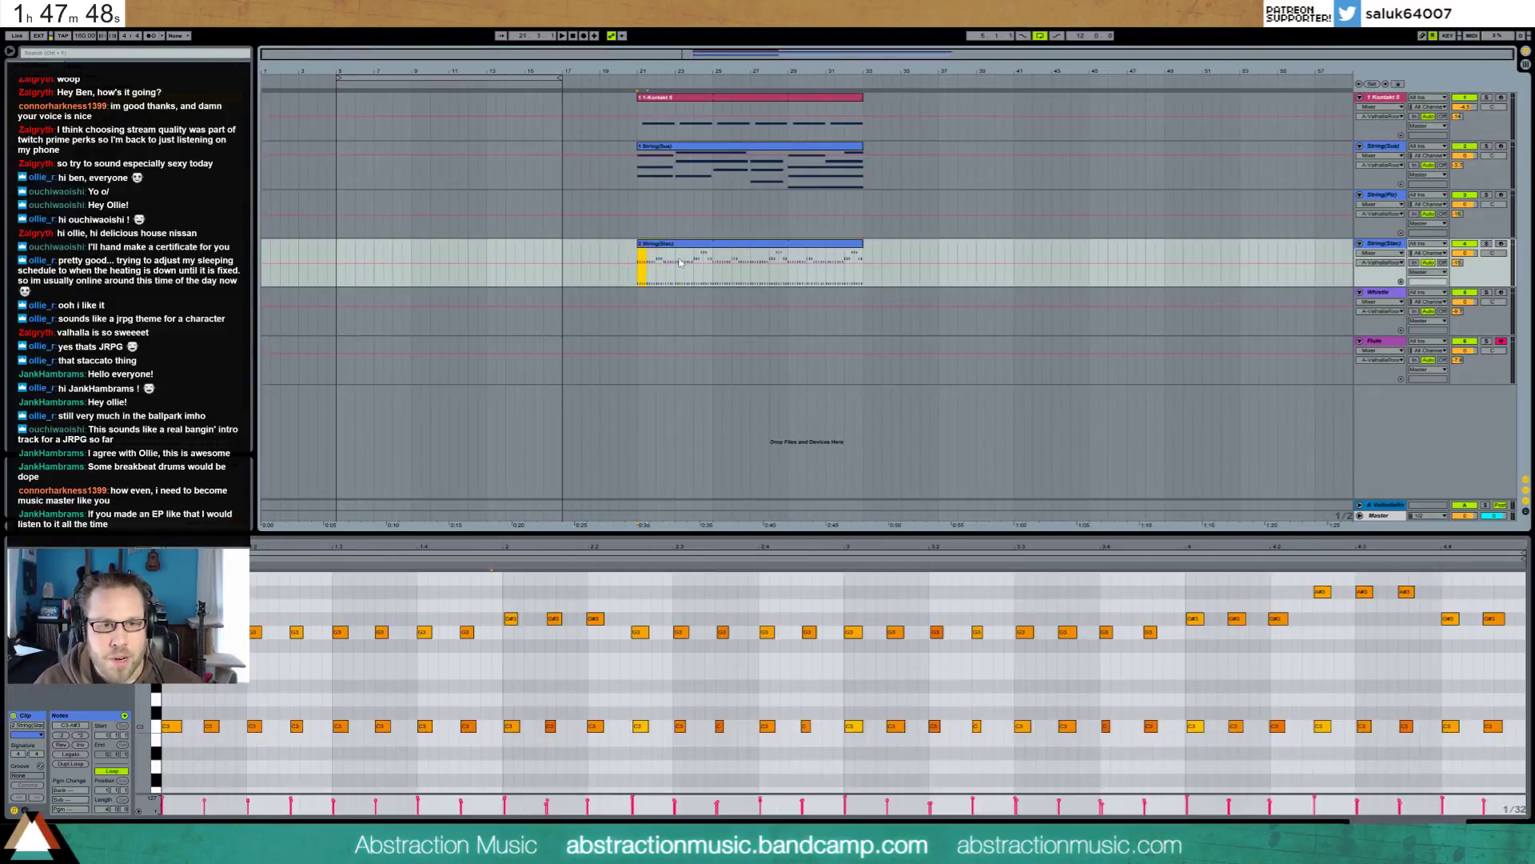
pyautogui.moveTo(713, 264); pyautogui.dragTo(713, 264)
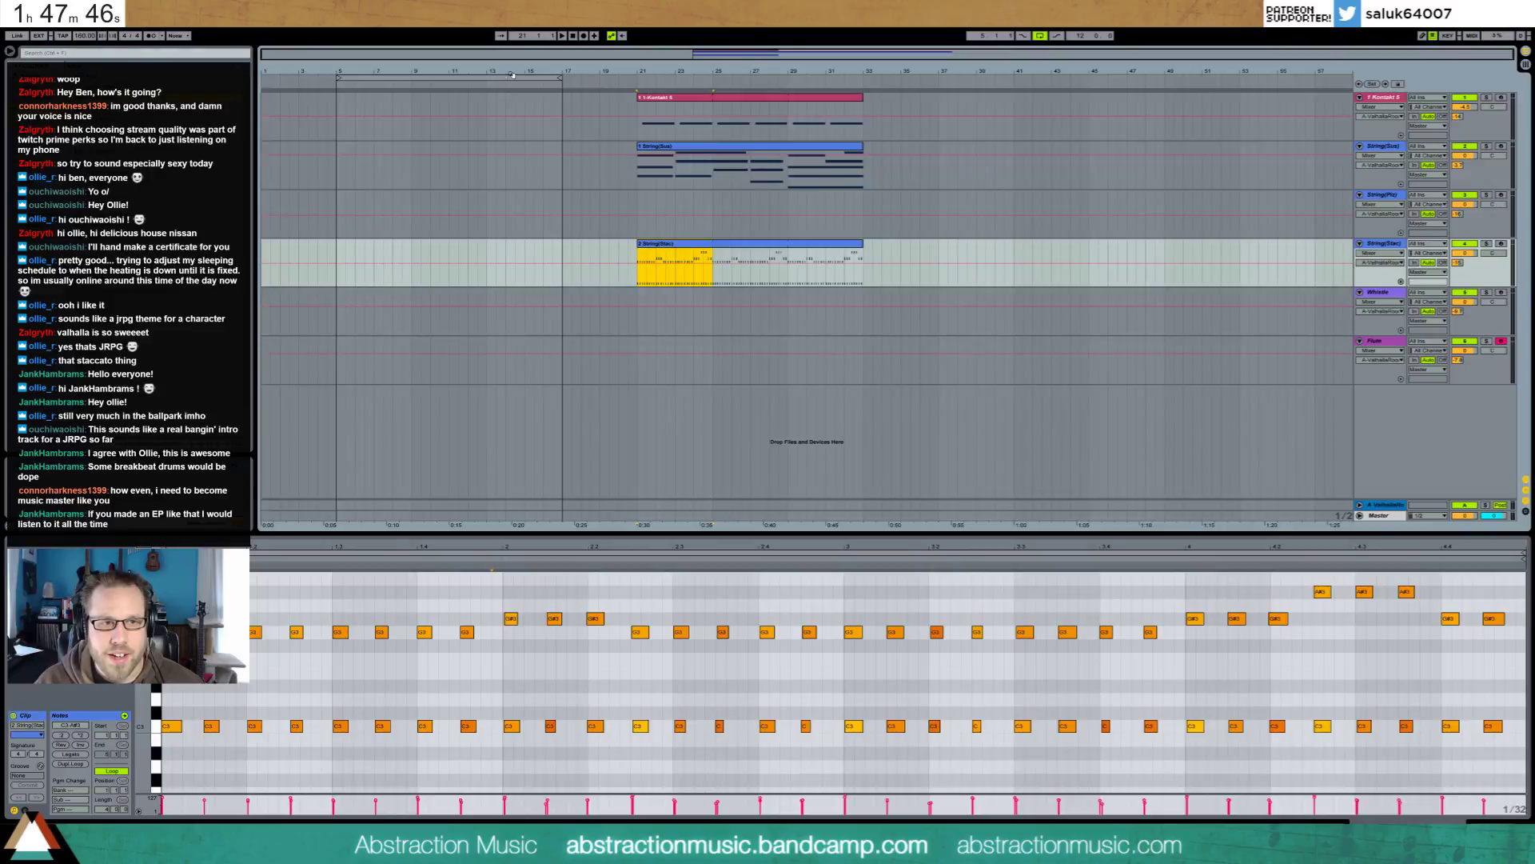
pyautogui.moveTo(512, 75); pyautogui.dragTo(813, 90)
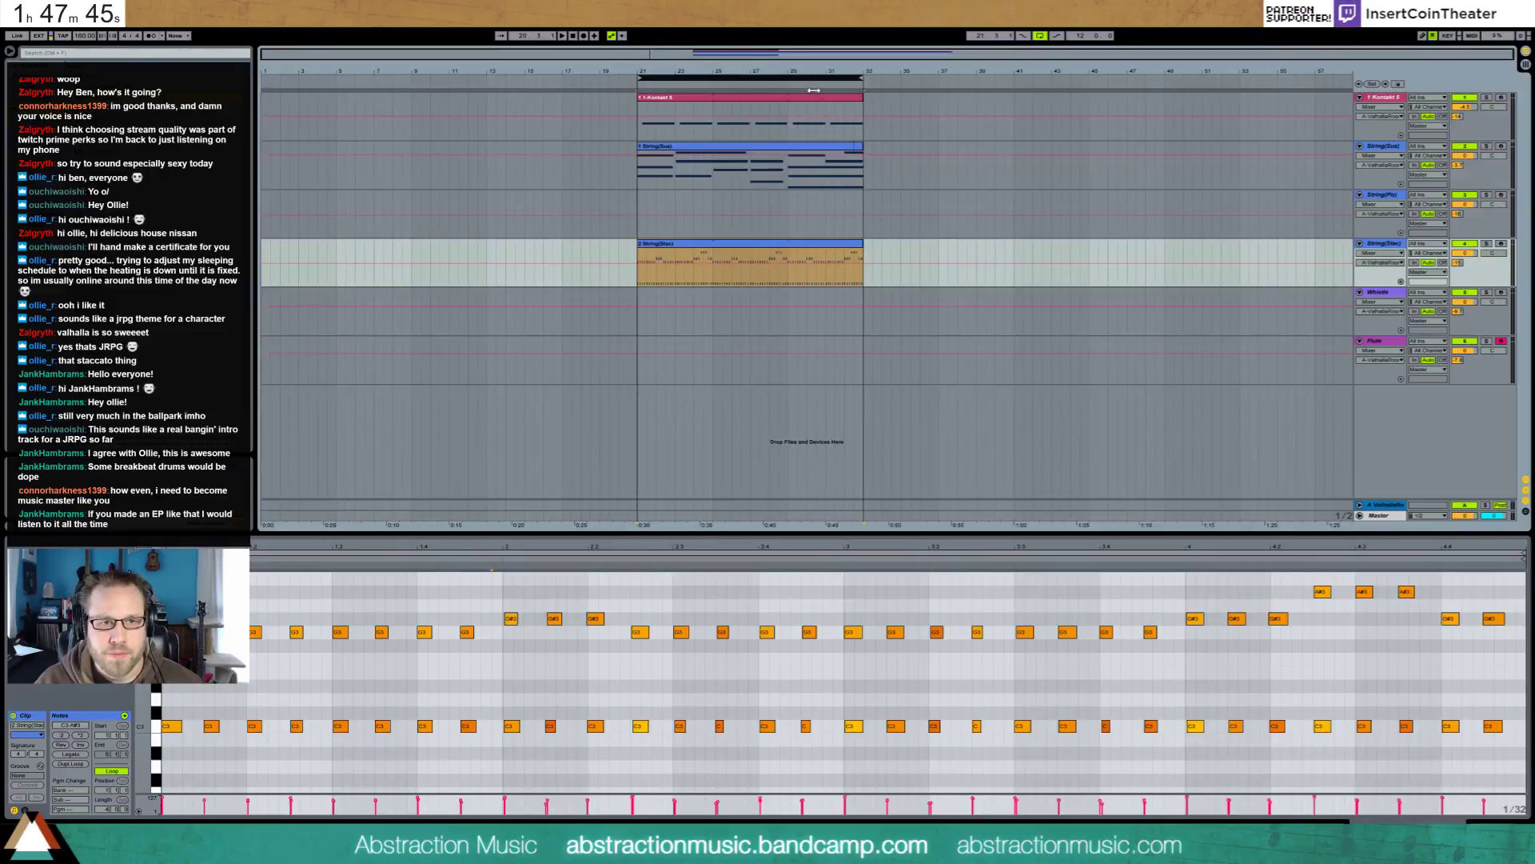
pyautogui.click(565, 253)
pyautogui.hotkey('ctrl', 'v')
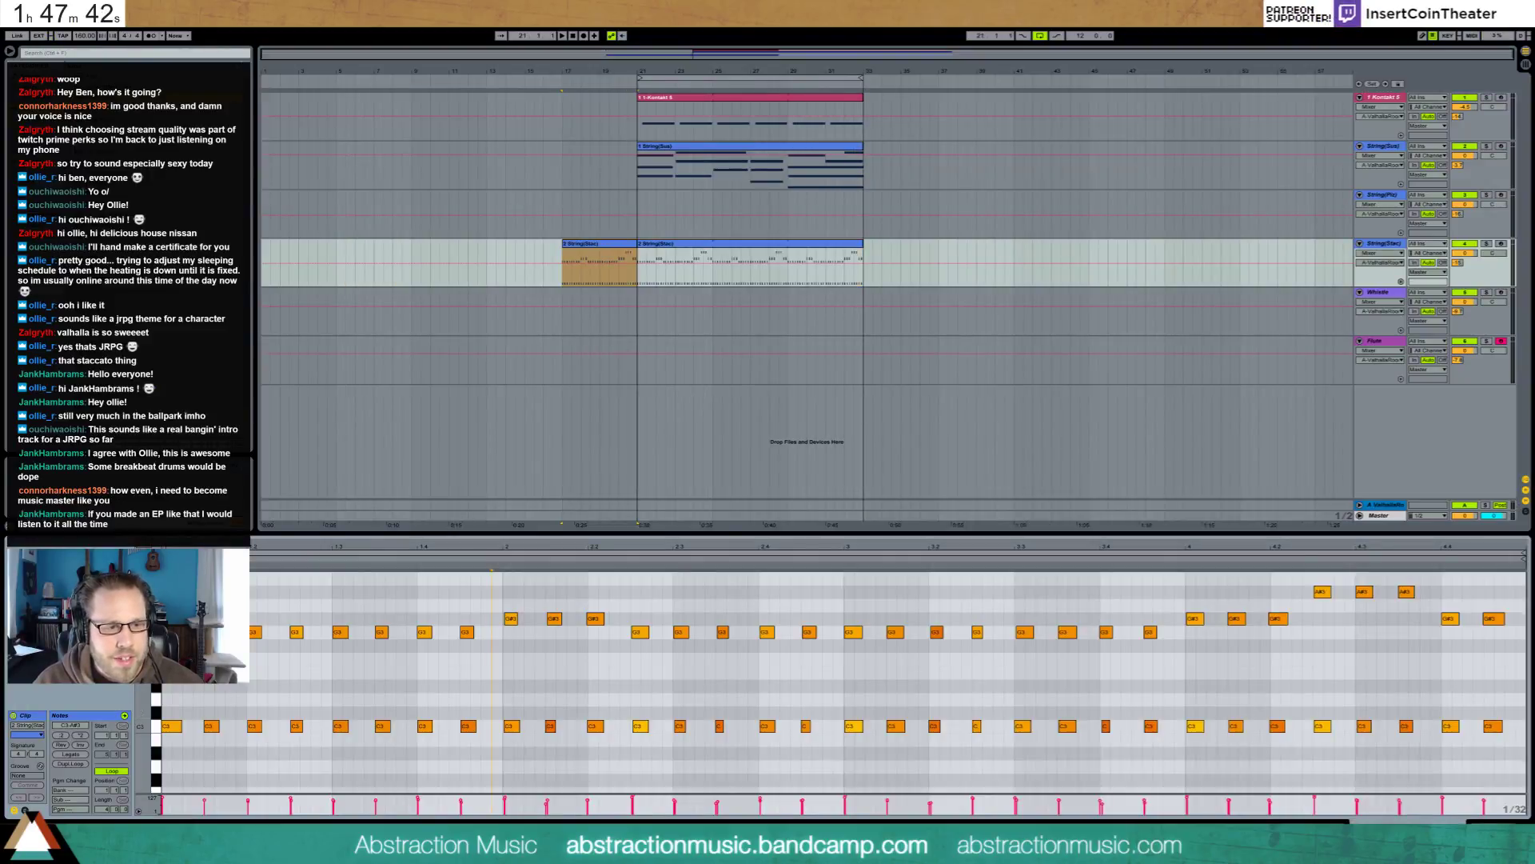
# Delete all the upper melody notes from the four-bar String(Stac) clip at bar 17, keeping only the repeated low notes
pyautogui.moveTo(200, 576); pyautogui.dragTo(1506, 666)
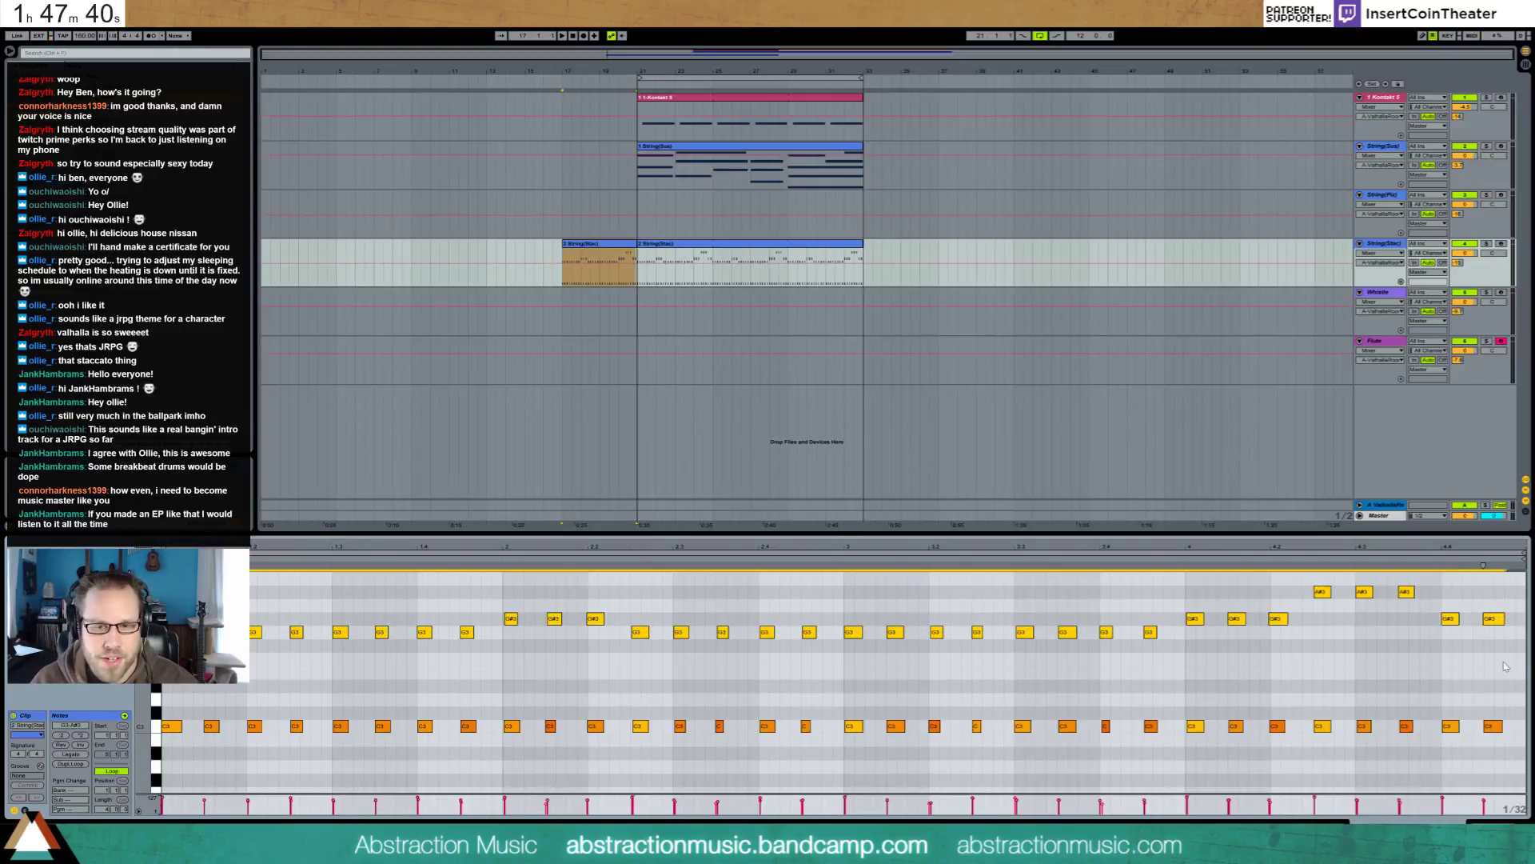
pyautogui.press('Delete')
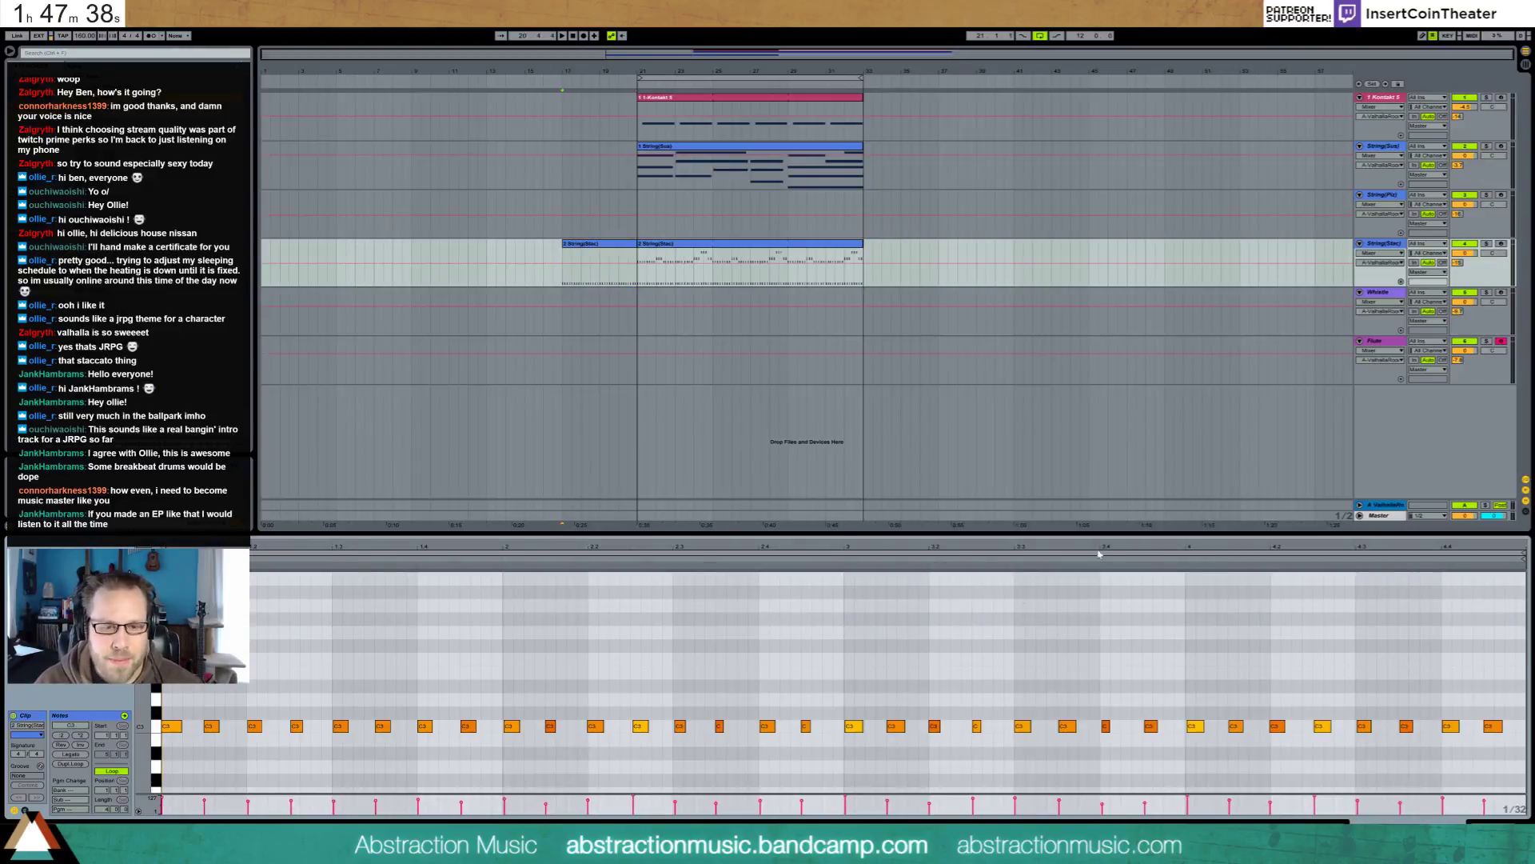
# Undo the deletion of the upper notes in the String(Stac) clip at bar 17, lower their velocities and play from bar 17
pyautogui.hotkey('ctrl', 'z')
pyautogui.click(932, 806)
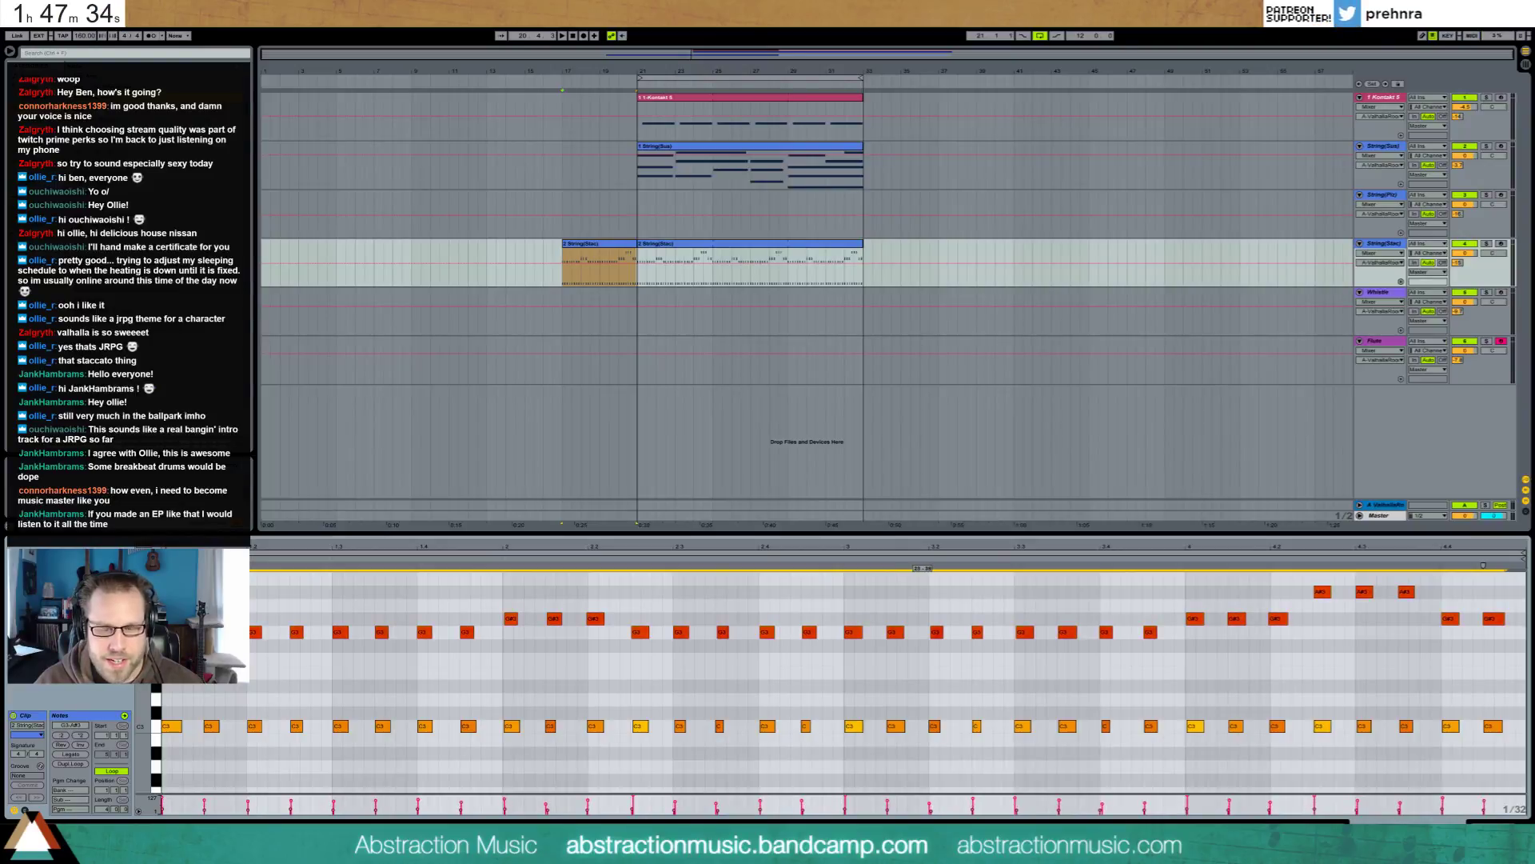
pyautogui.hotkey('ctrl', 'z')
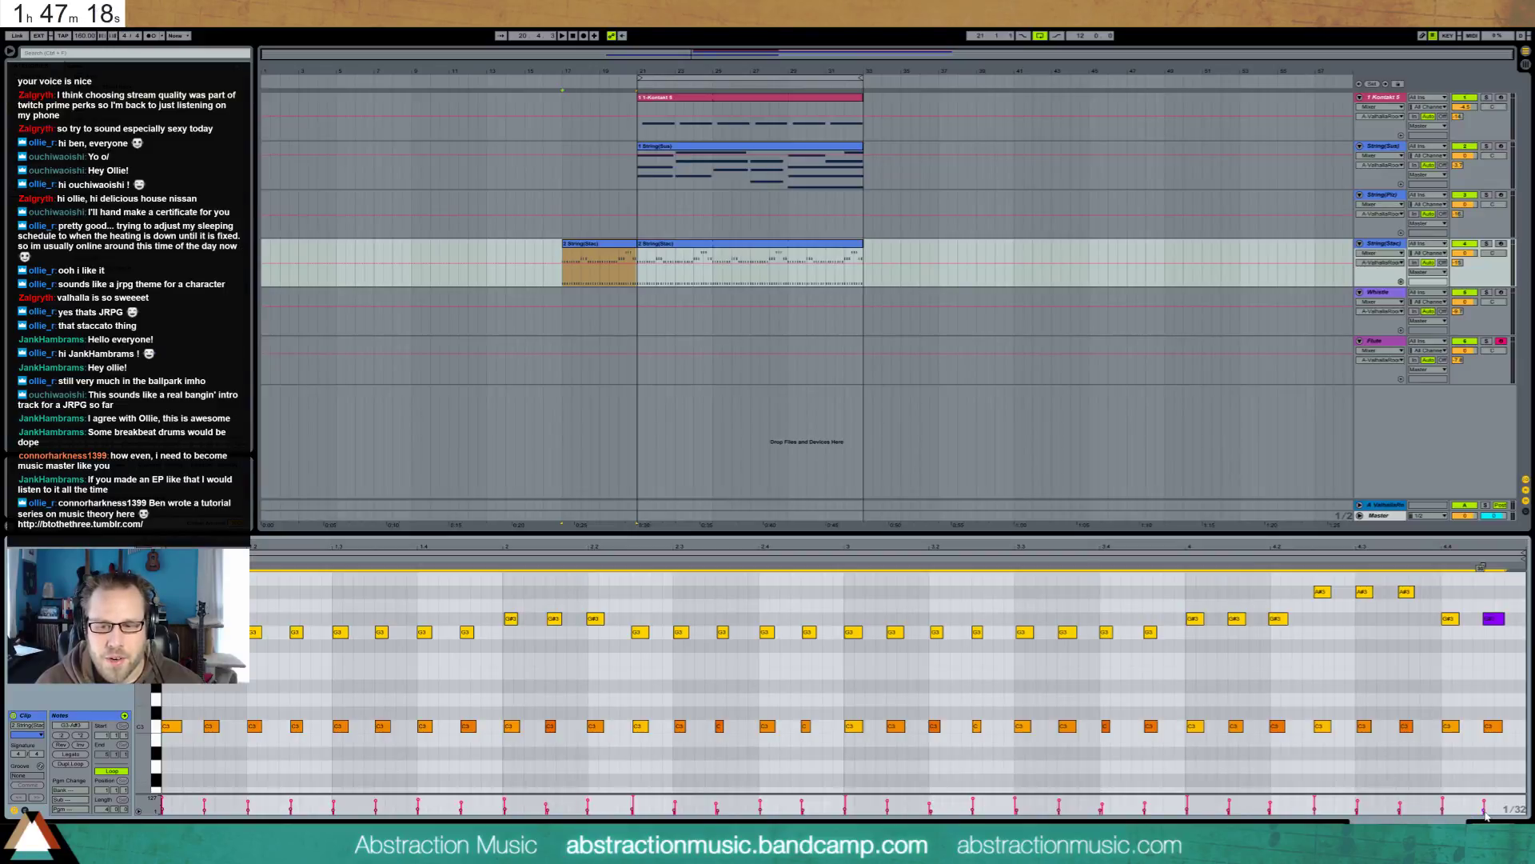
pyautogui.press('space')
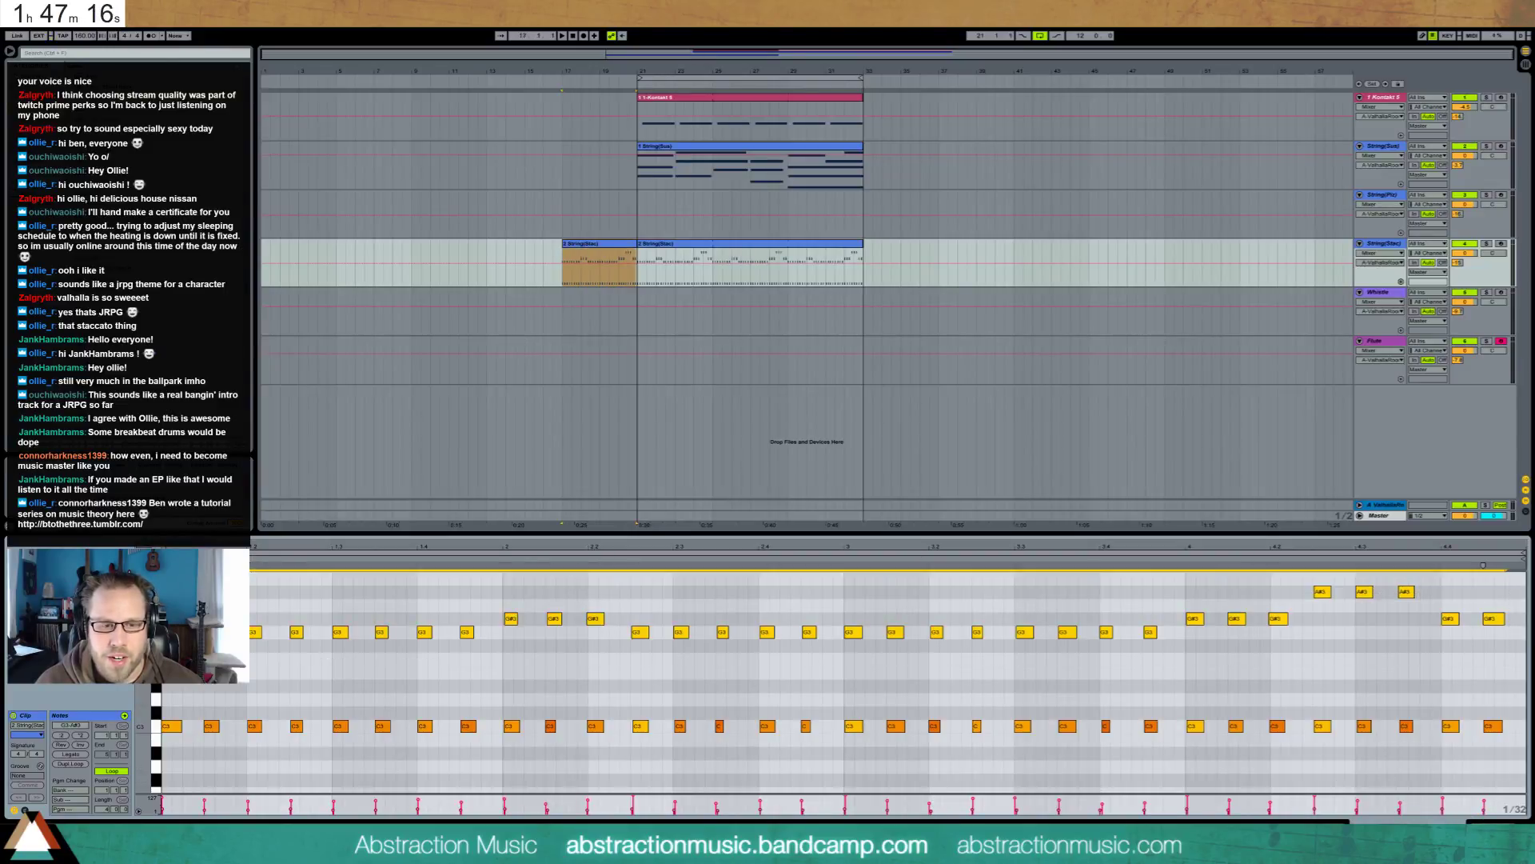
pyautogui.moveTo(1492, 806)
pyautogui.mouseDown()
pyautogui.moveTo(272, 816)
pyautogui.moveTo(836, 814)
pyautogui.mouseUp()
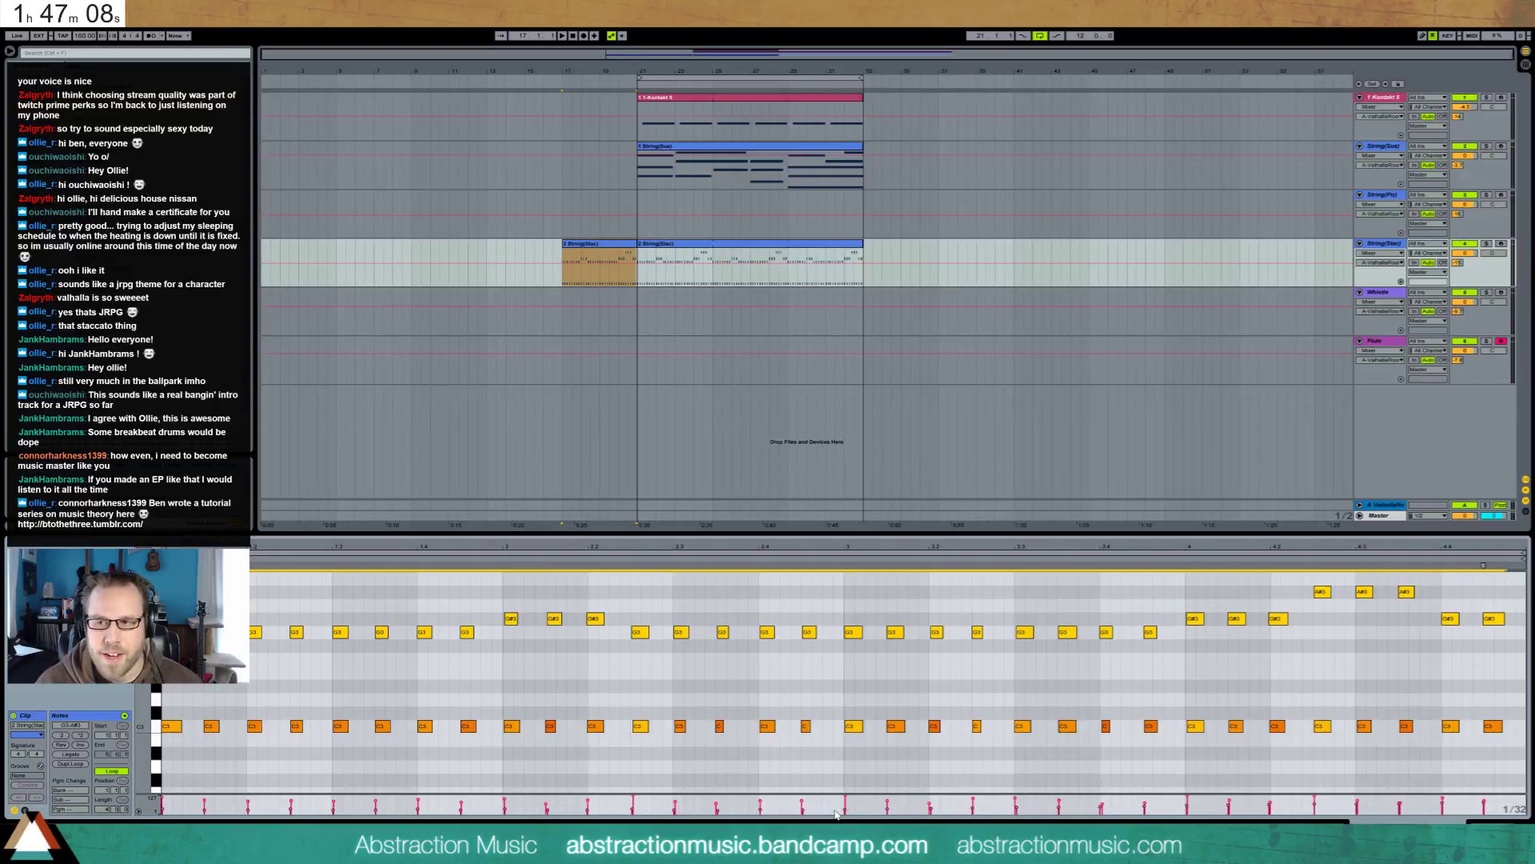
pyautogui.click(567, 281)
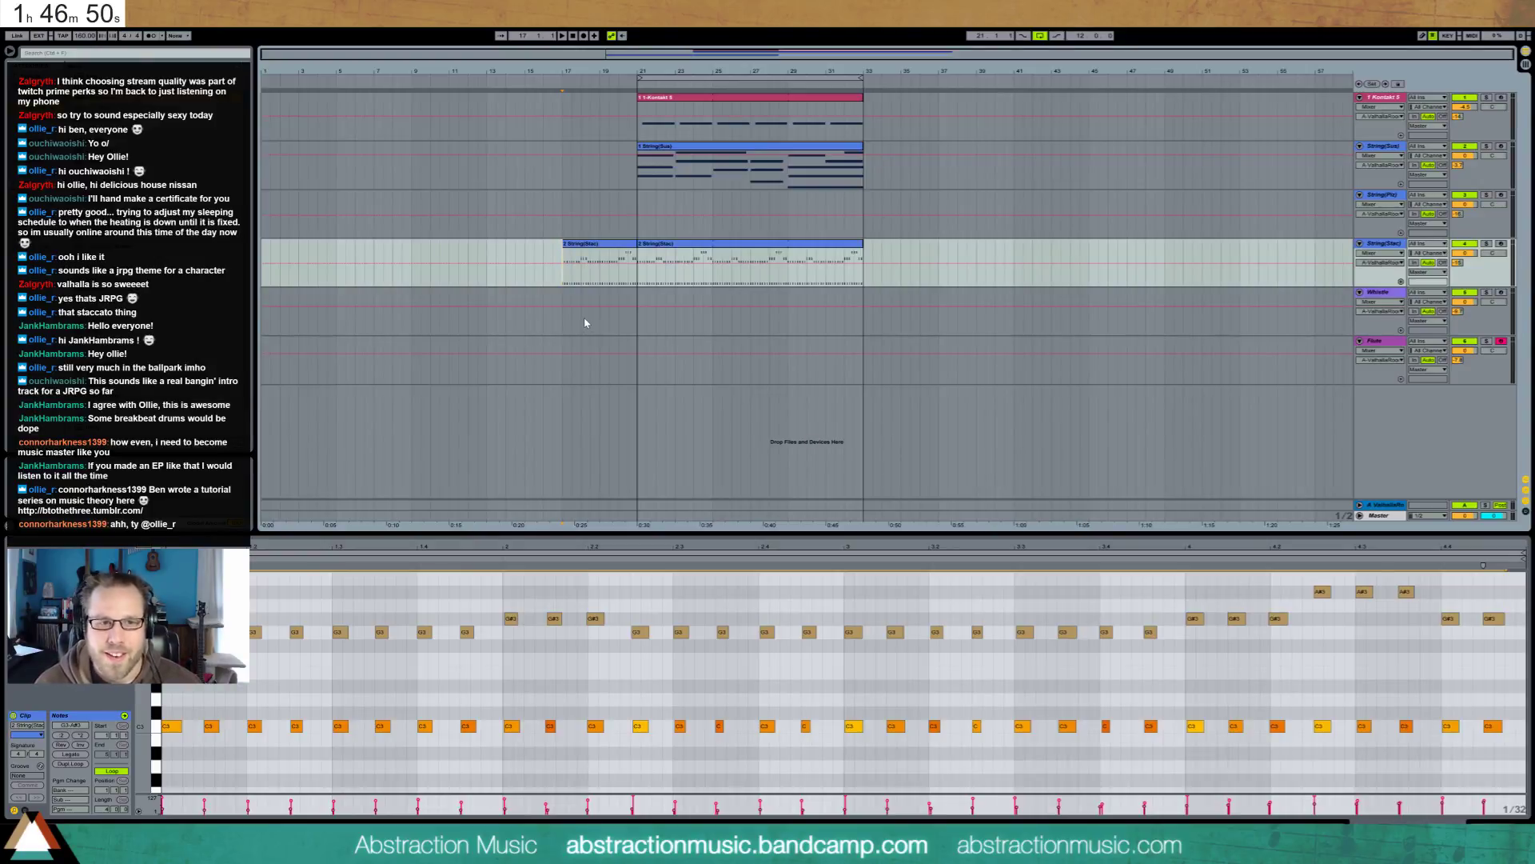
pyautogui.press('space')
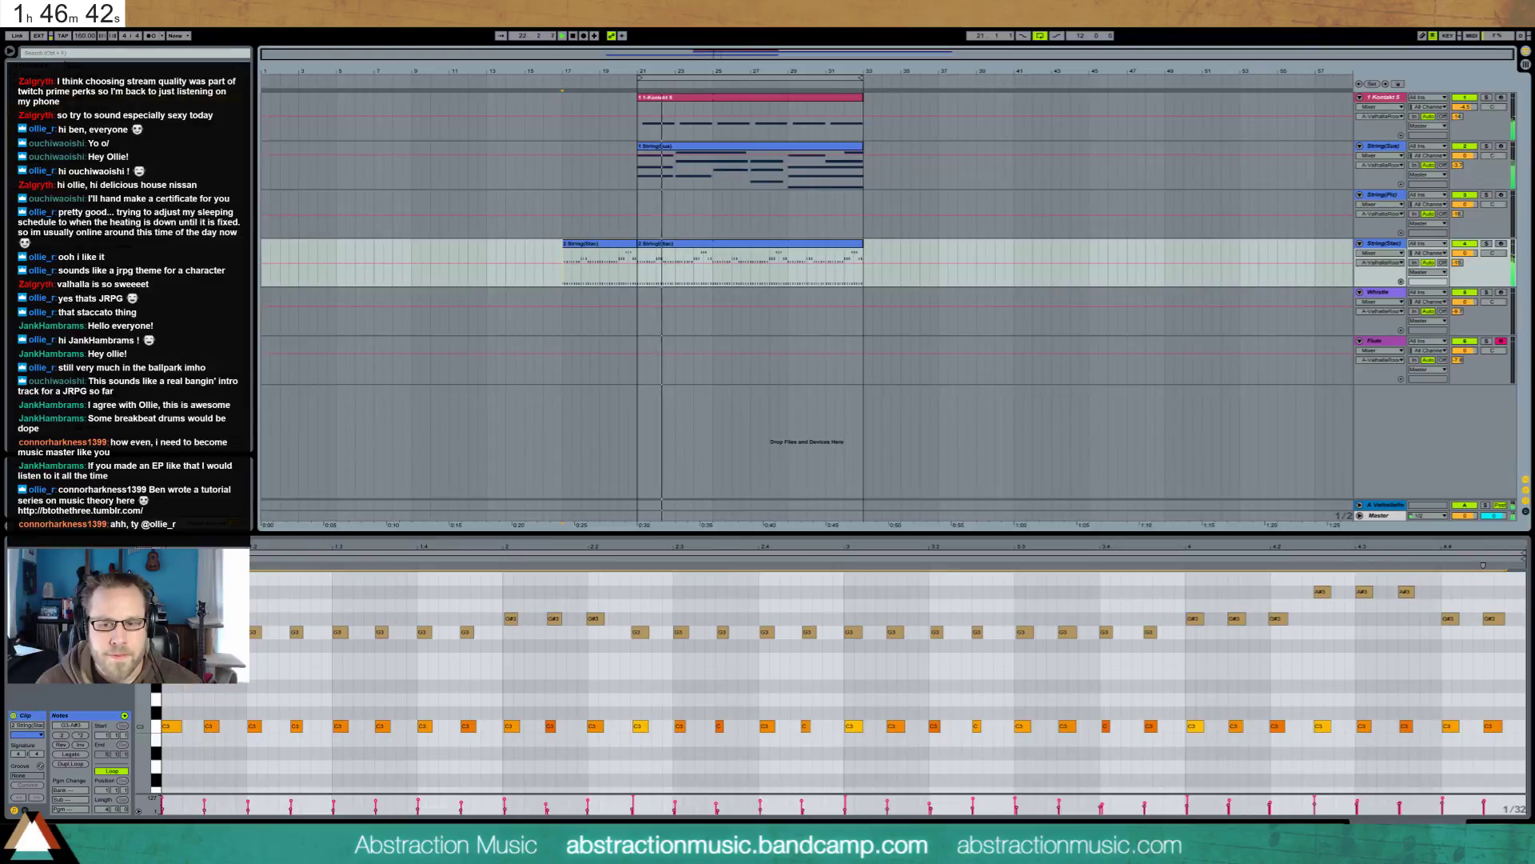
# Lower the velocities of all notes in the String(Sus) clip and play the track soloed
pyautogui.click(702, 152)
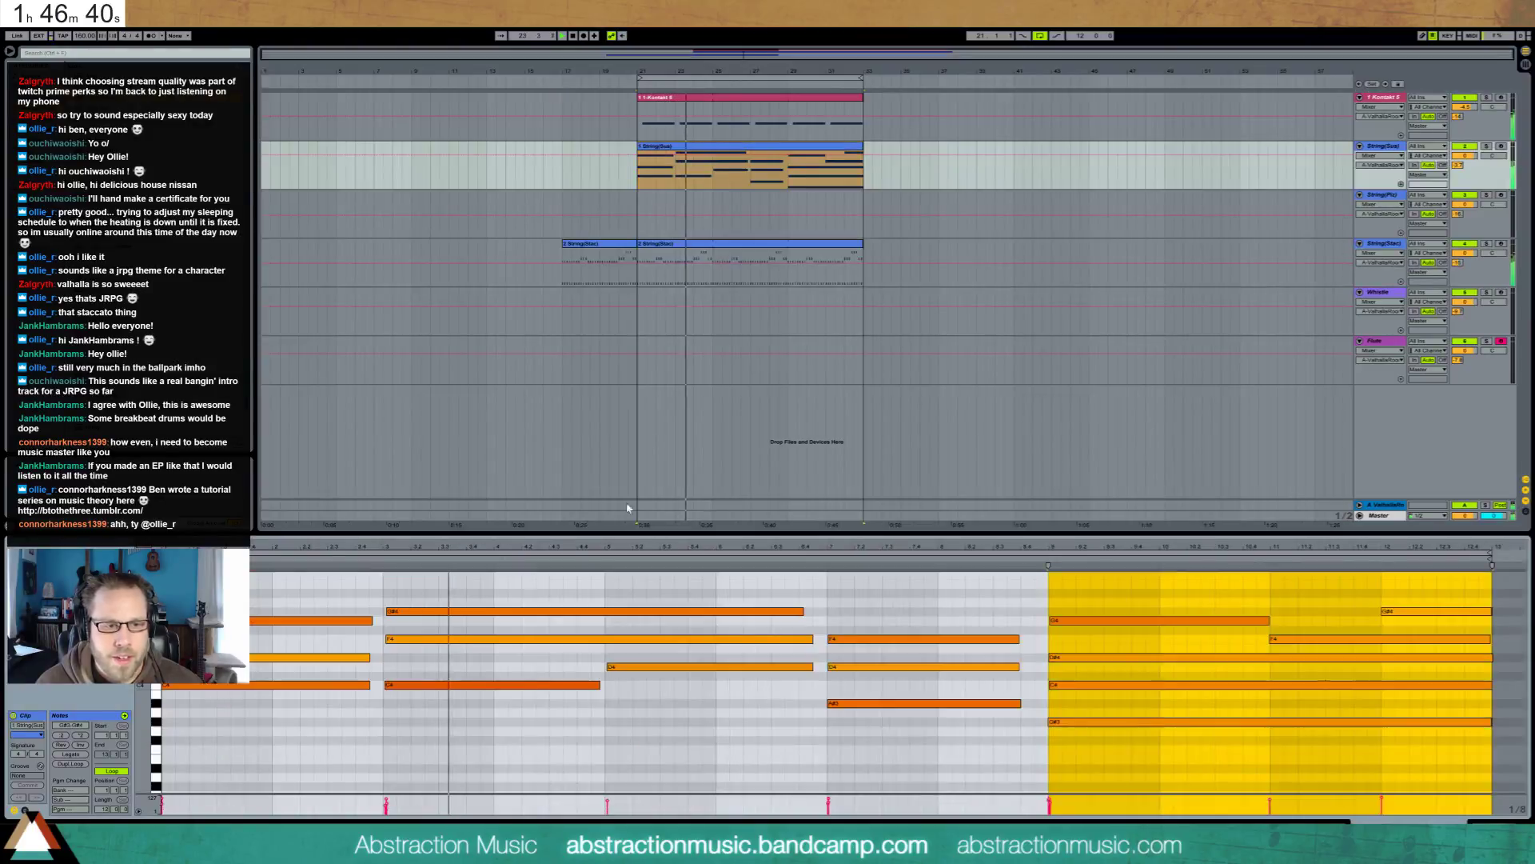
pyautogui.click(1382, 802)
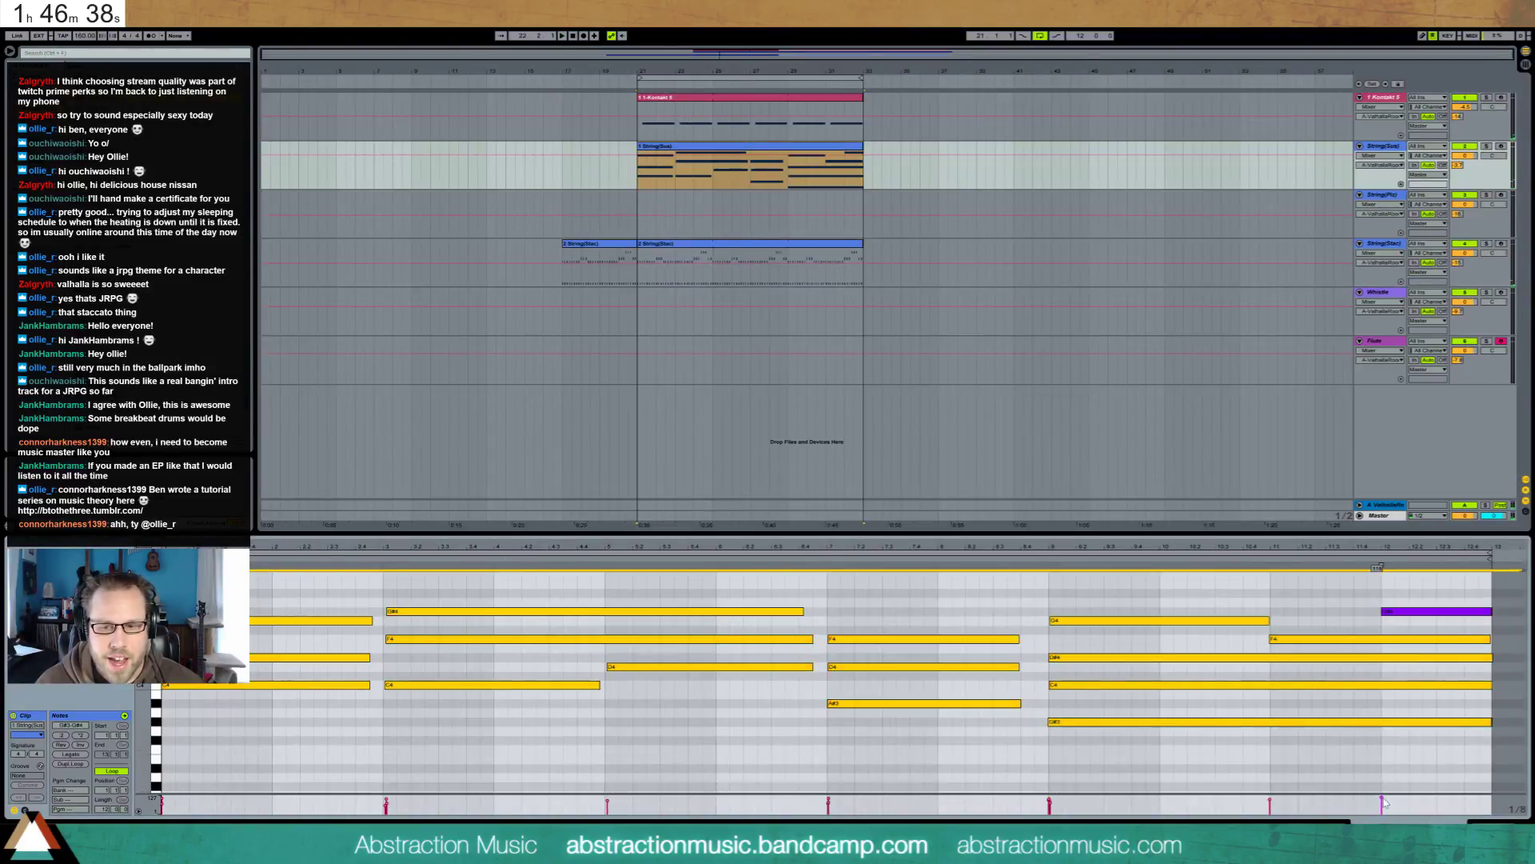
pyautogui.moveTo(1383, 799); pyautogui.dragTo(1383, 809)
pyautogui.hotkey('shift', 'Tab')
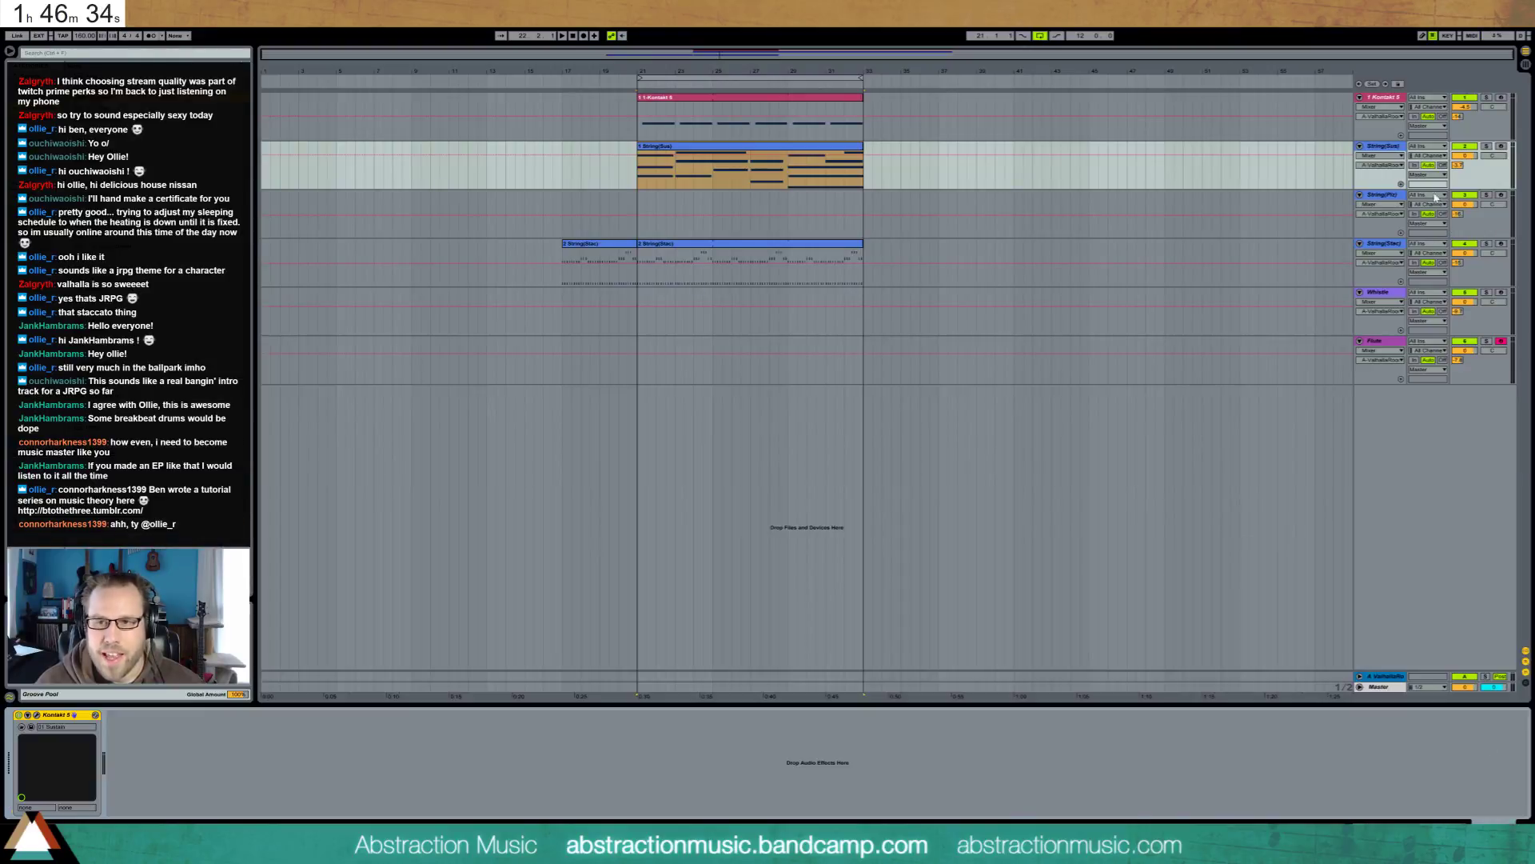
pyautogui.click(1487, 147)
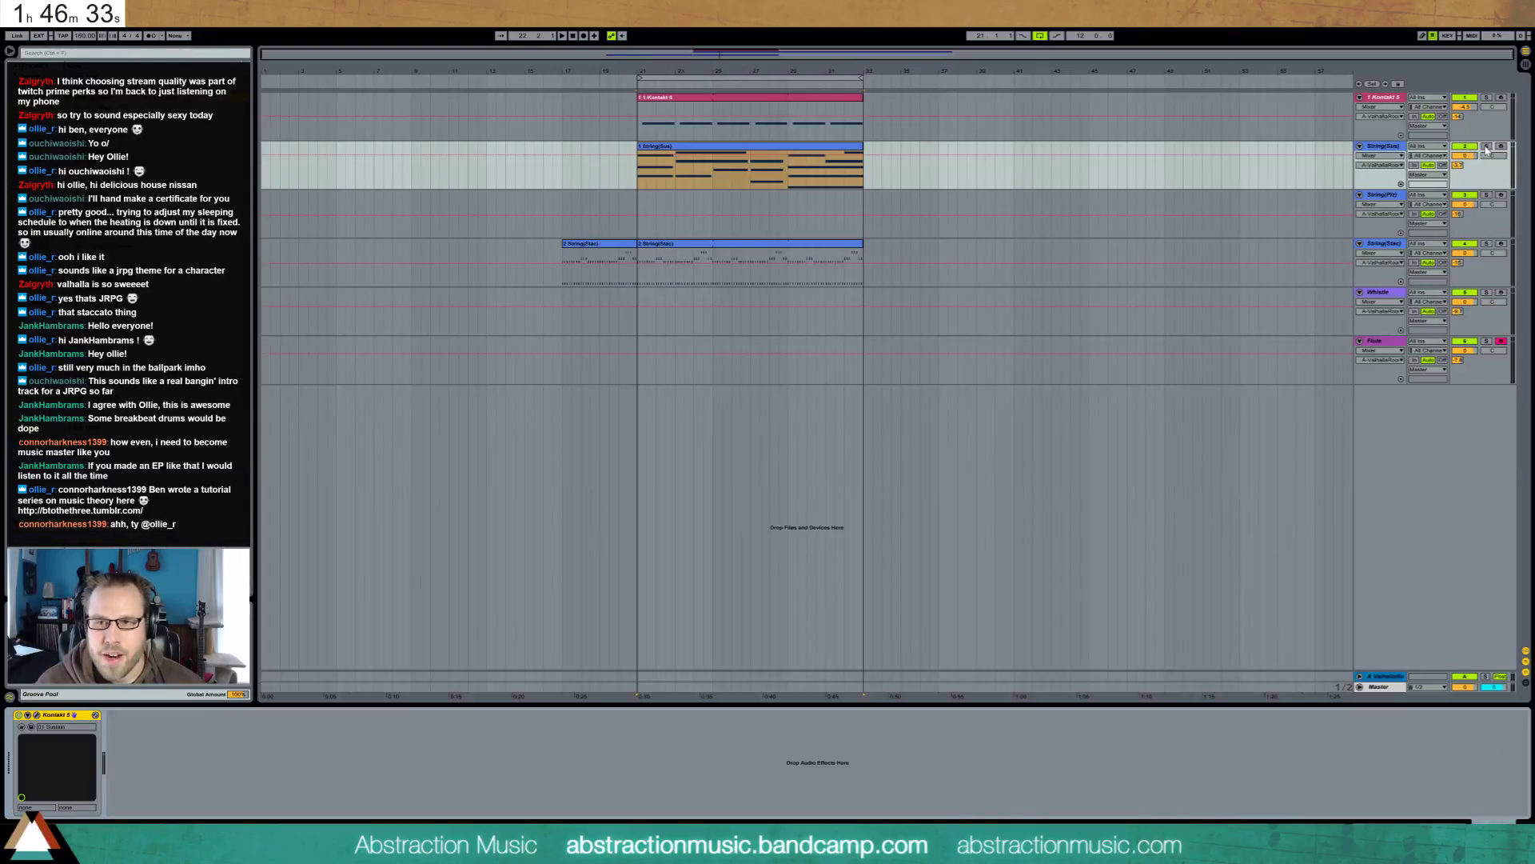
pyautogui.click(745, 152)
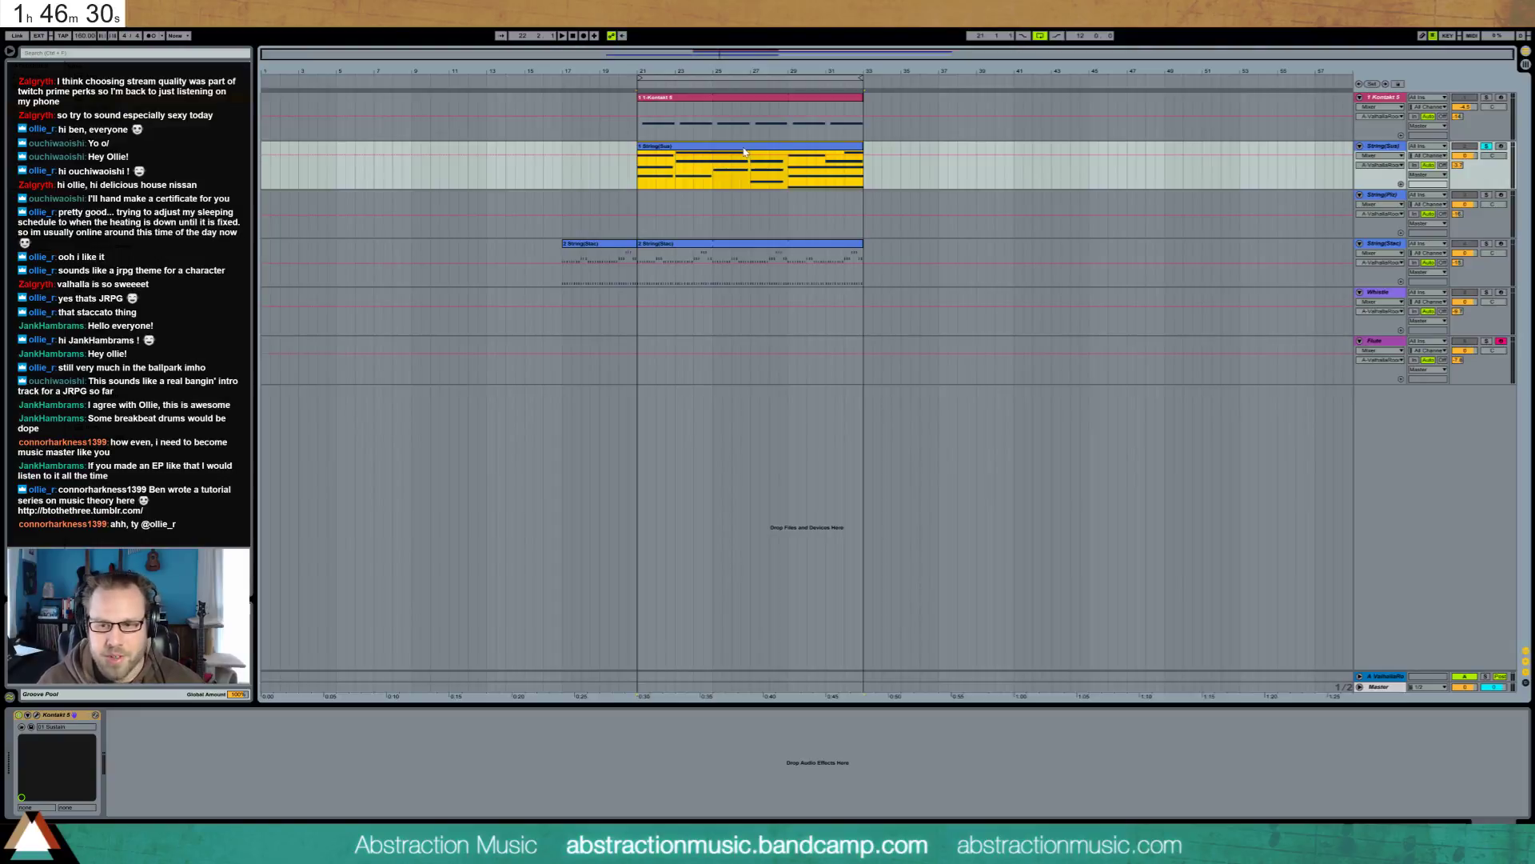
pyautogui.press('space')
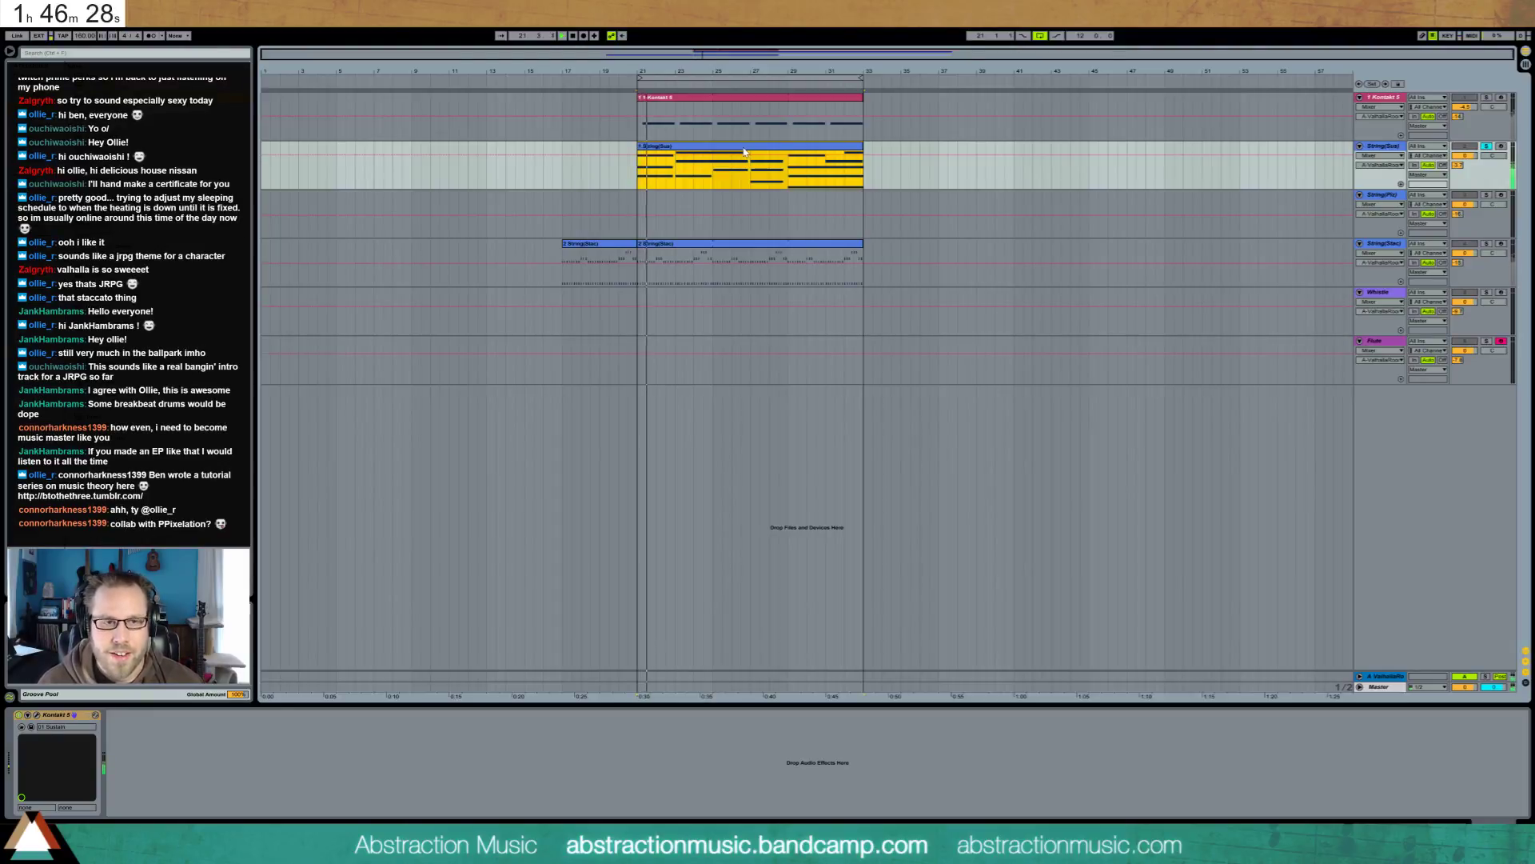
# Raise the String(Sus) note velocities for comparison during soloed playback and bring them back down
pyautogui.hotkey('shift', 'Tab')
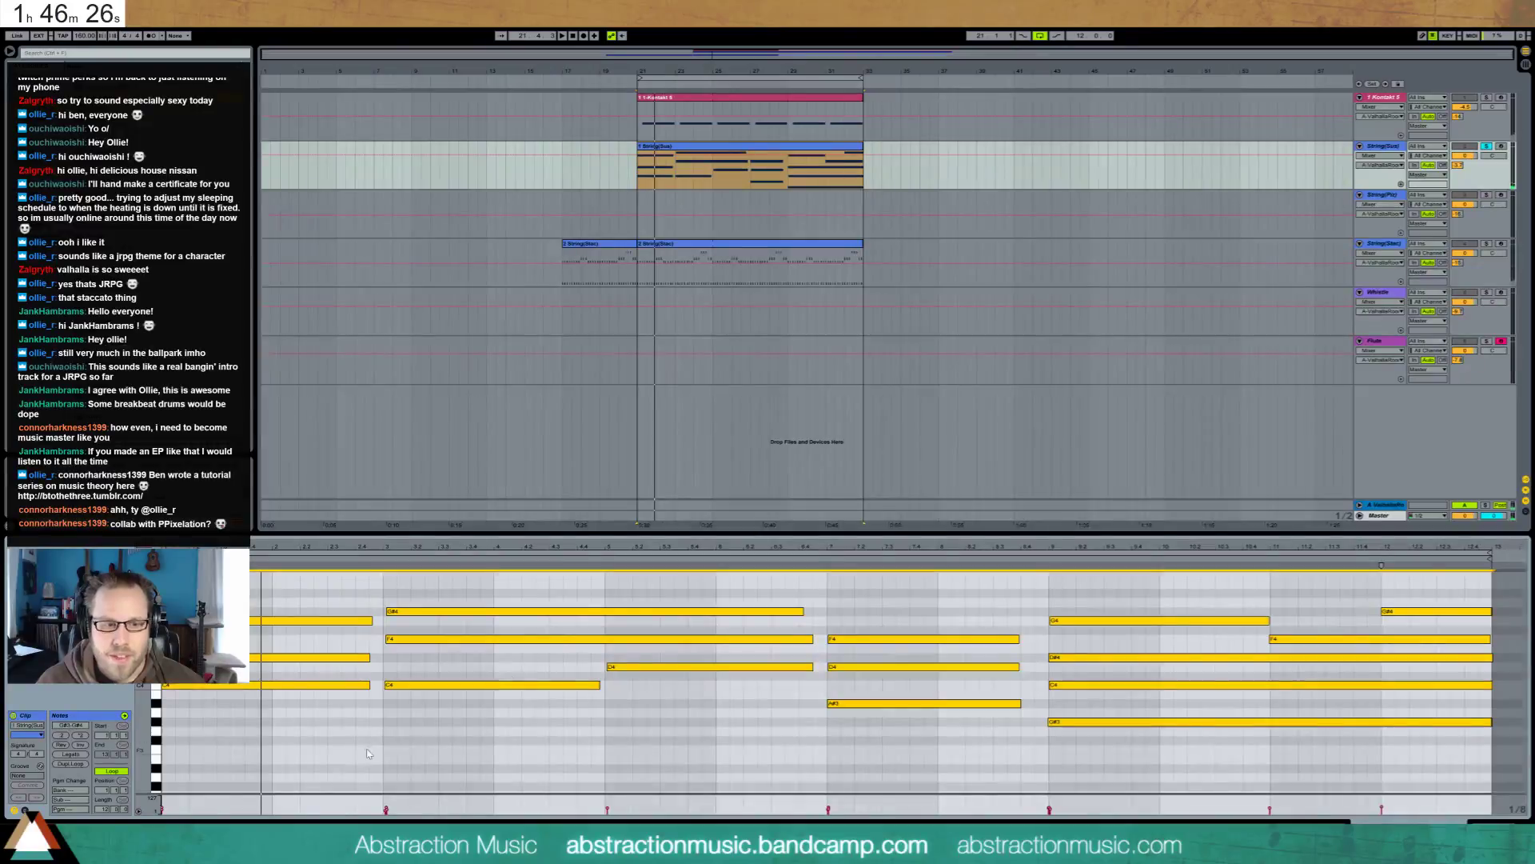
pyautogui.moveTo(387, 809); pyautogui.dragTo(386, 801)
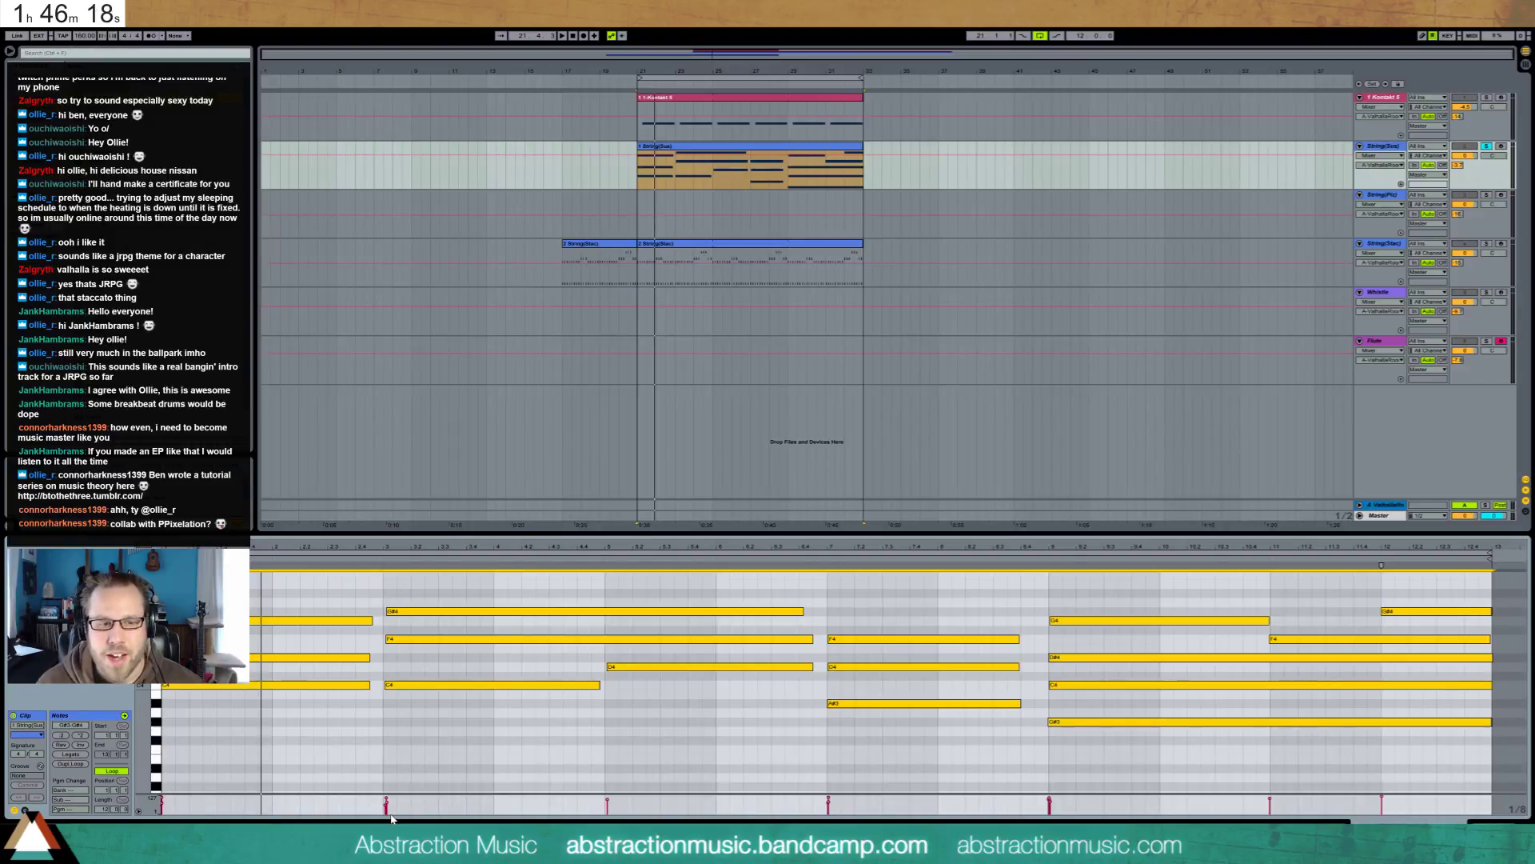
pyautogui.moveTo(386, 802)
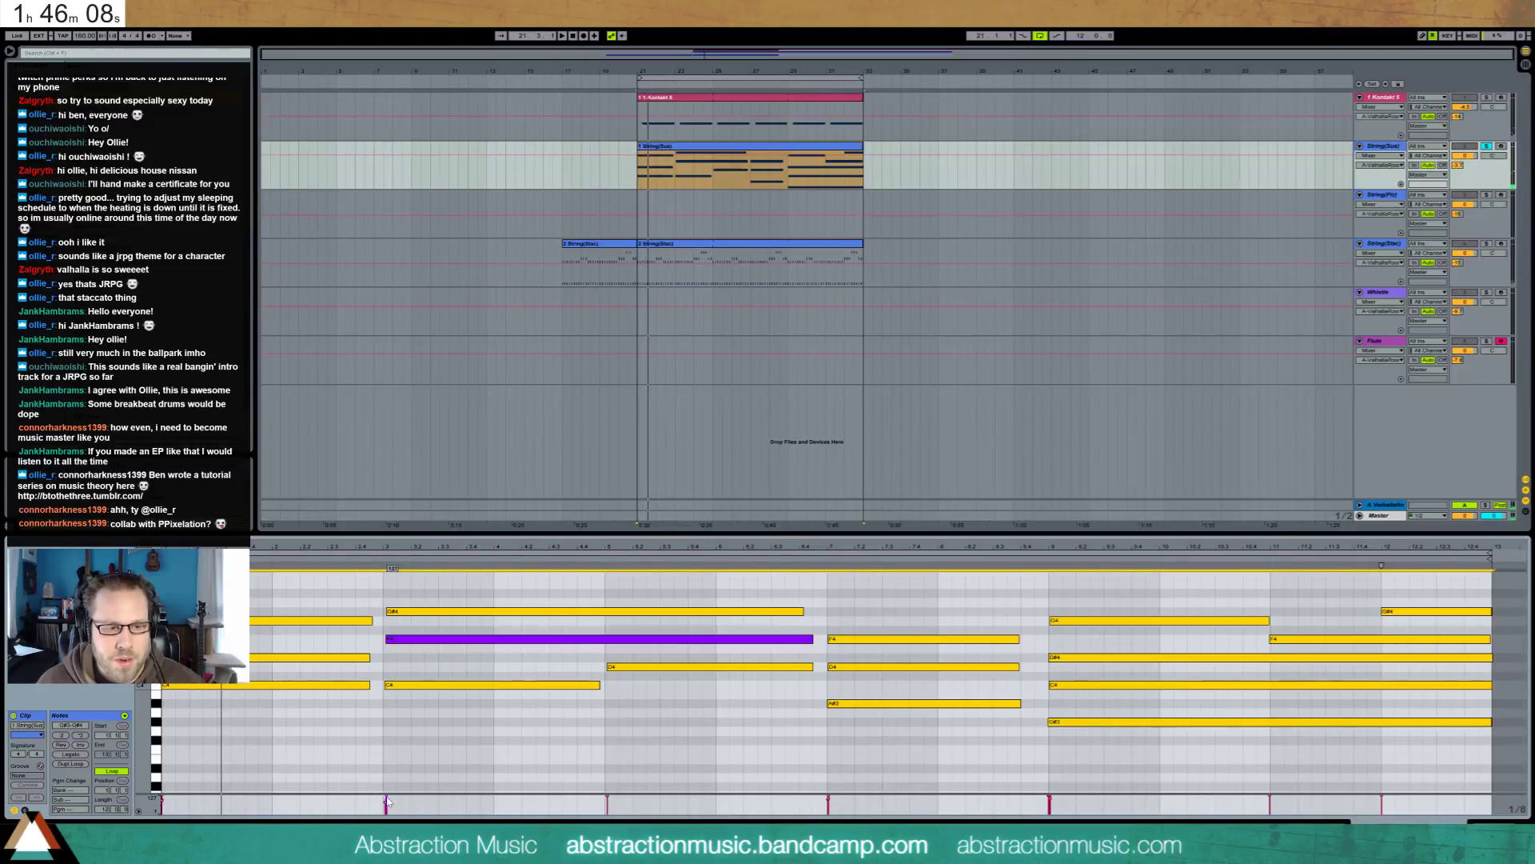
pyautogui.moveTo(387, 799)
pyautogui.mouseDown()
pyautogui.moveTo(387, 818)
pyautogui.moveTo(386, 799)
pyautogui.mouseUp()
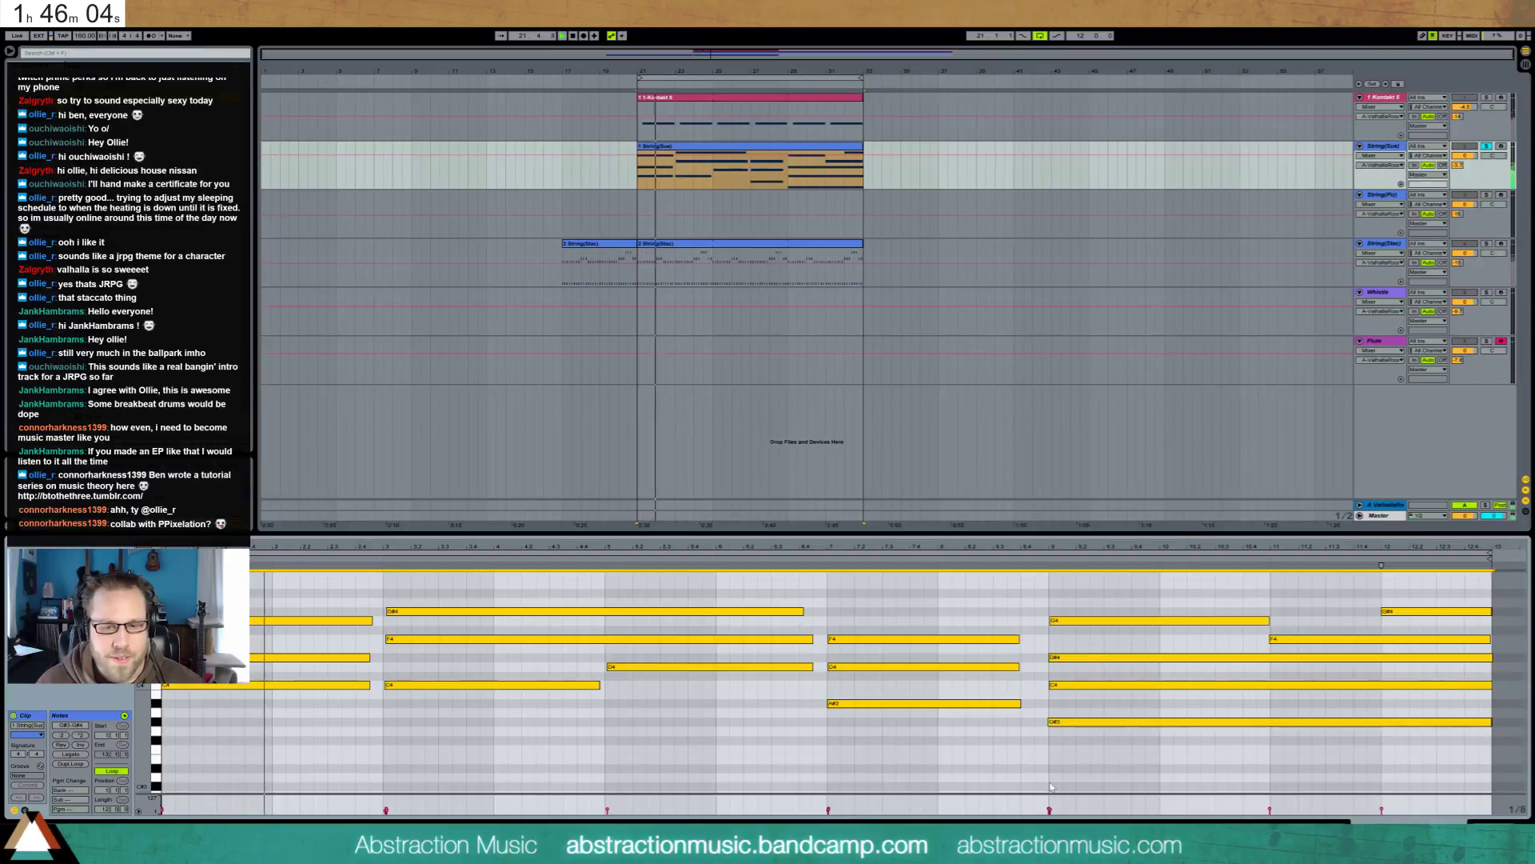
# Add a Compressor after Kontakt 5 on the String(Sus) track and lower its threshold during playback
pyautogui.hotkey('shift', 'Tab')
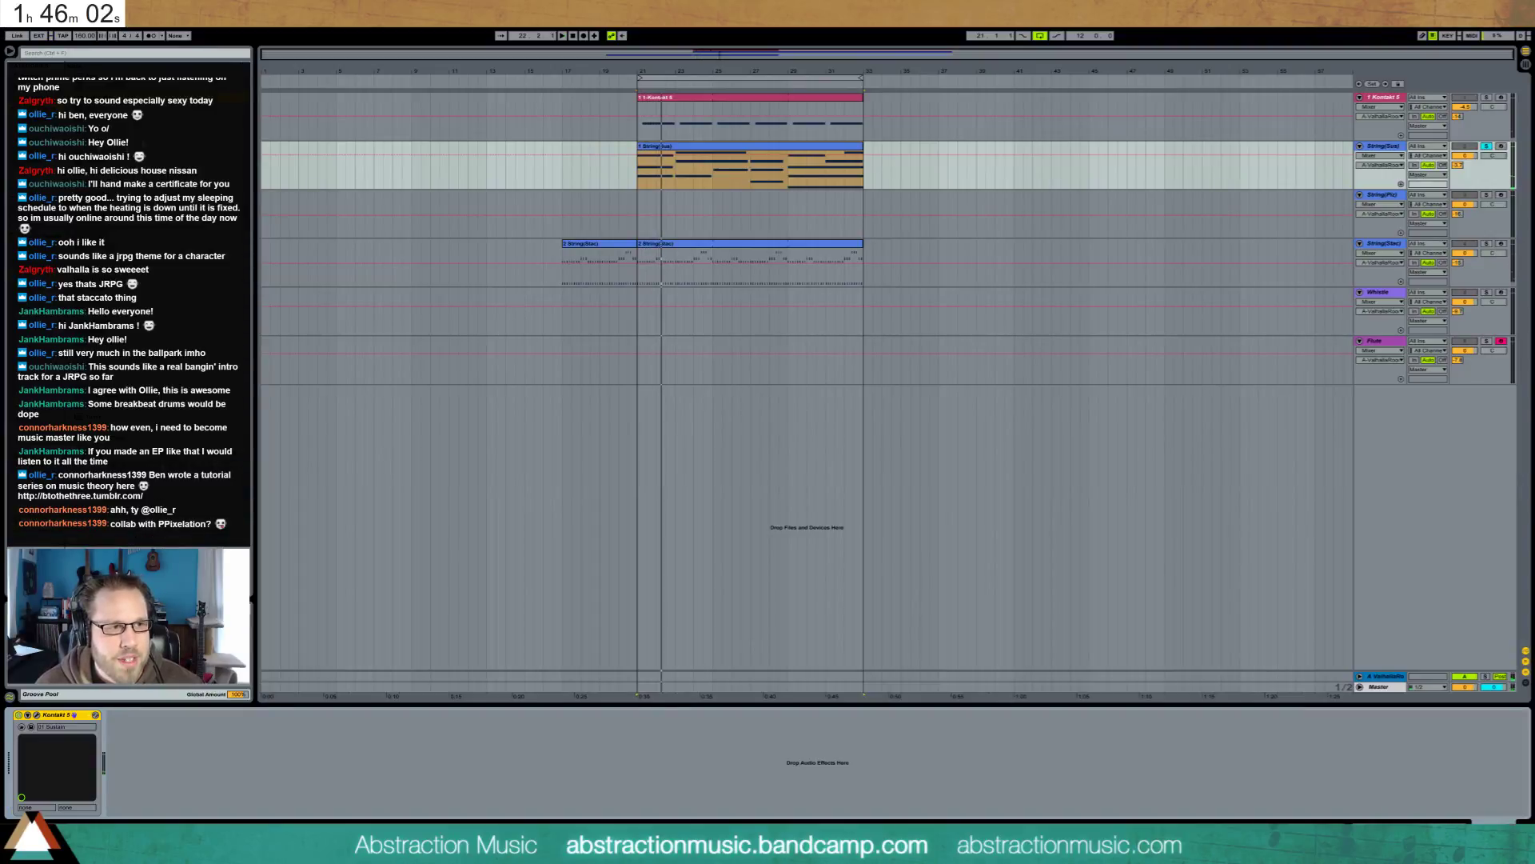
pyautogui.moveTo(554, 381); pyautogui.dragTo(108, 759)
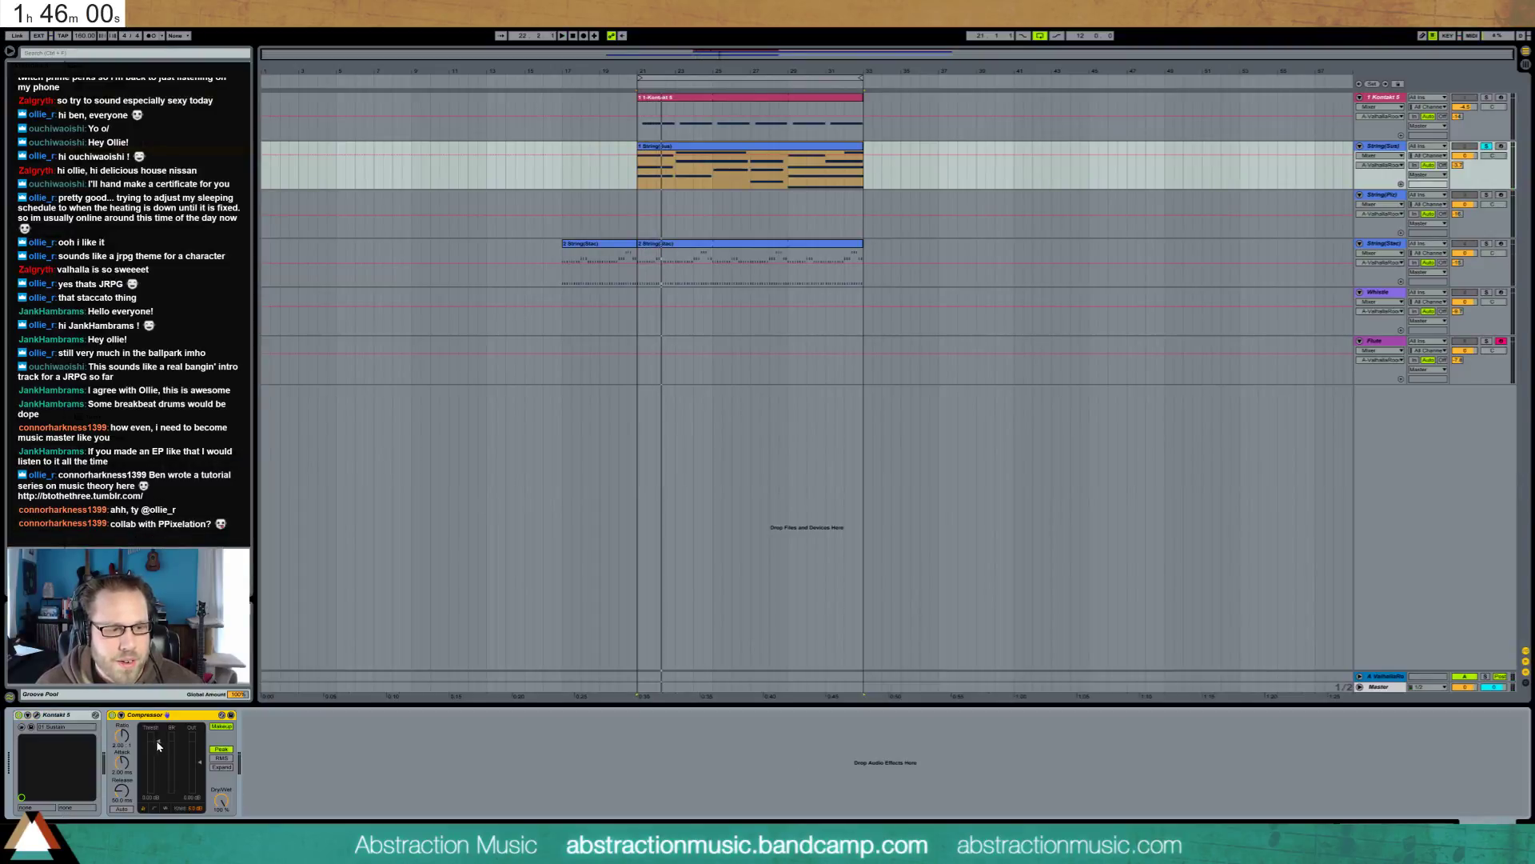
pyautogui.press('space')
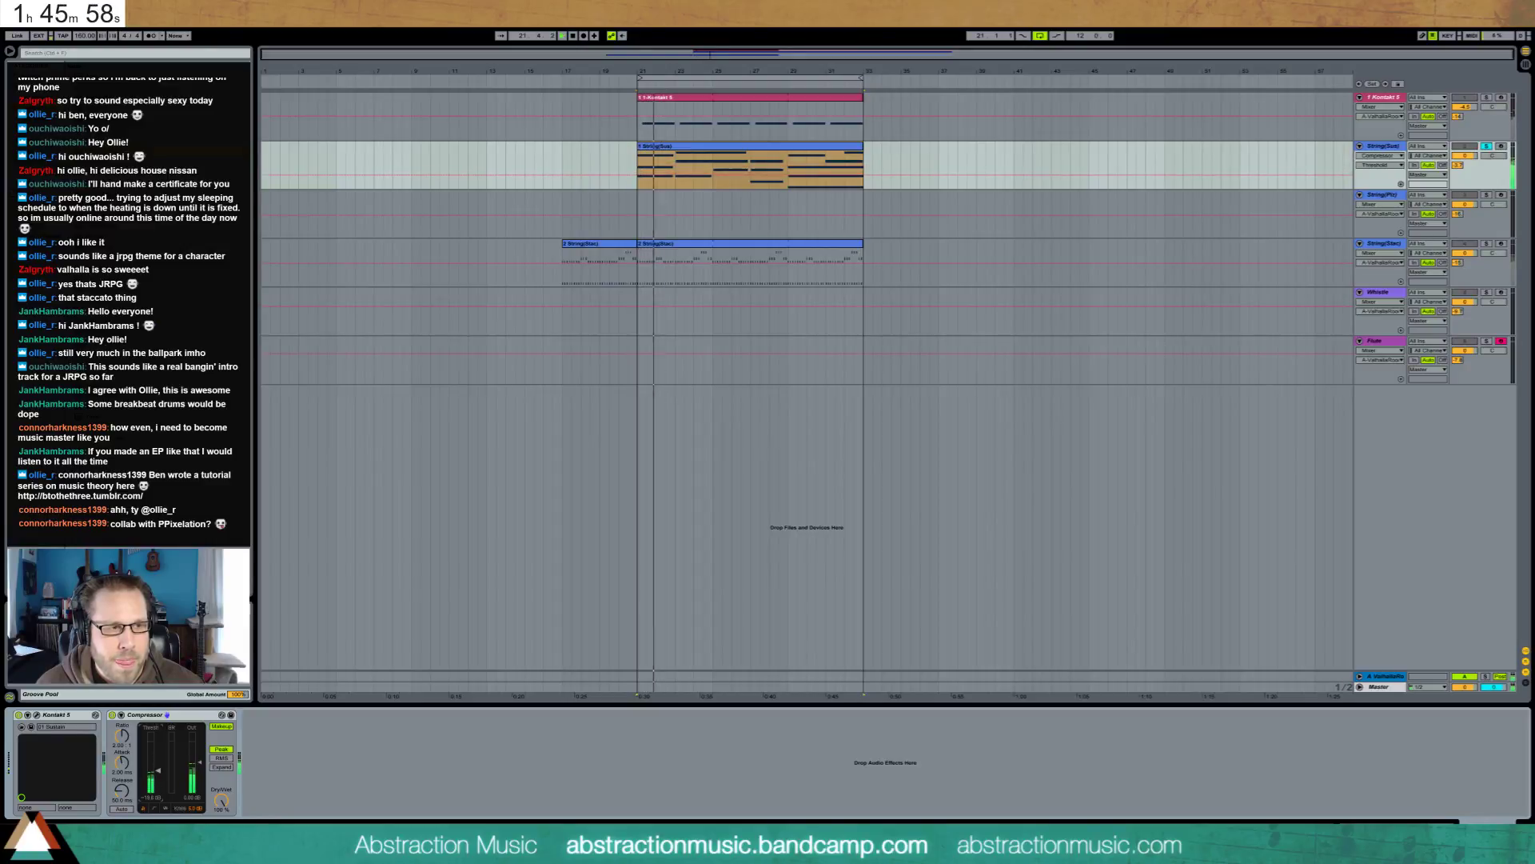
# Add an EQ Eight to String(Sus) with only the band 4 high-shelf cut active, and fine-tune the Compressor threshold
pyautogui.moveTo(80, 320); pyautogui.dragTo(405, 770)
pyautogui.click(279, 809)
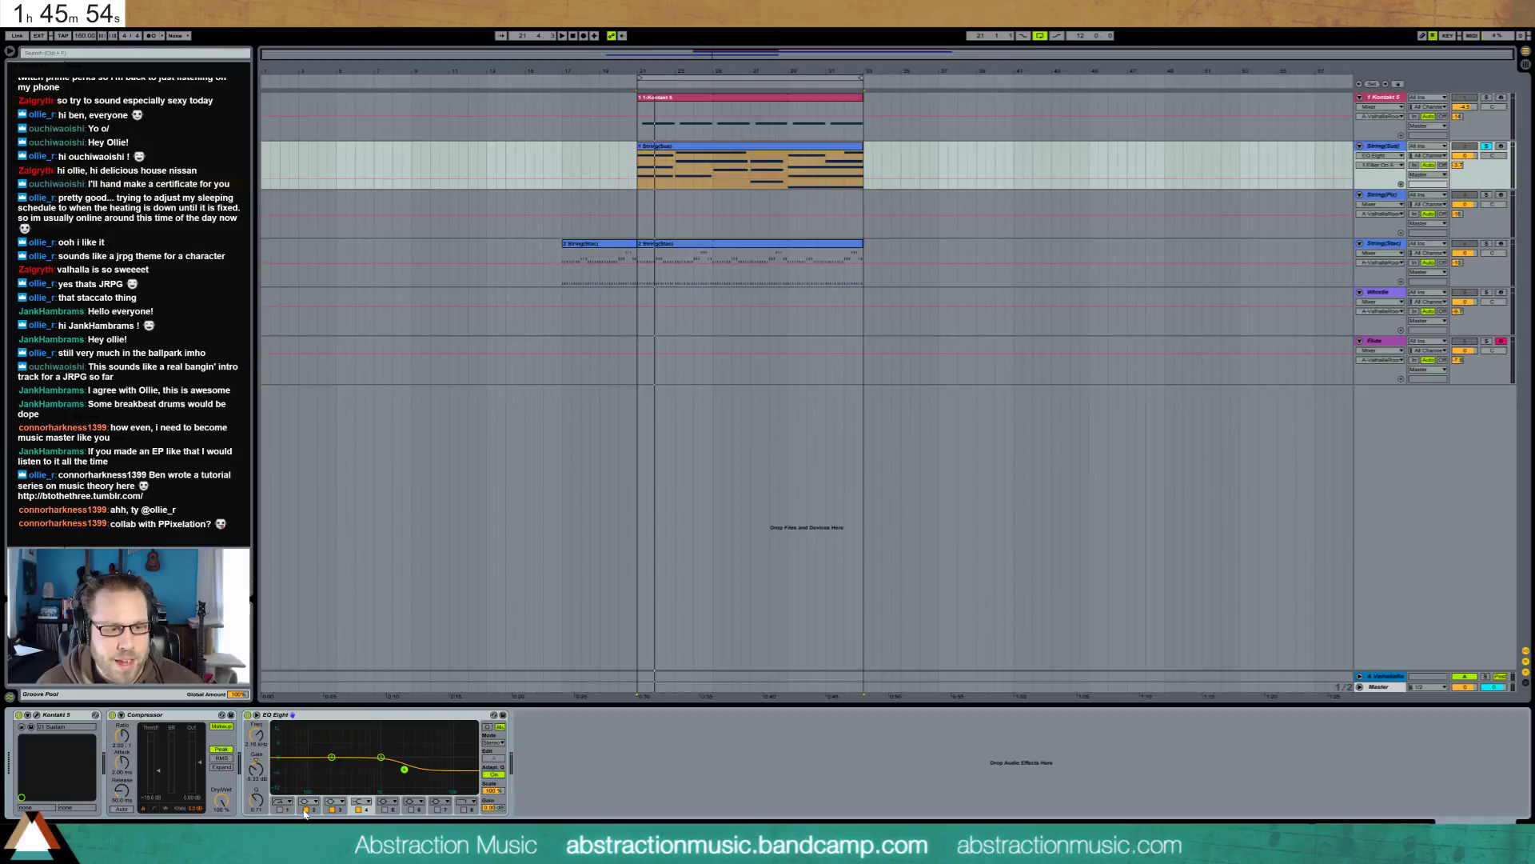
pyautogui.click(305, 809)
pyautogui.click(333, 810)
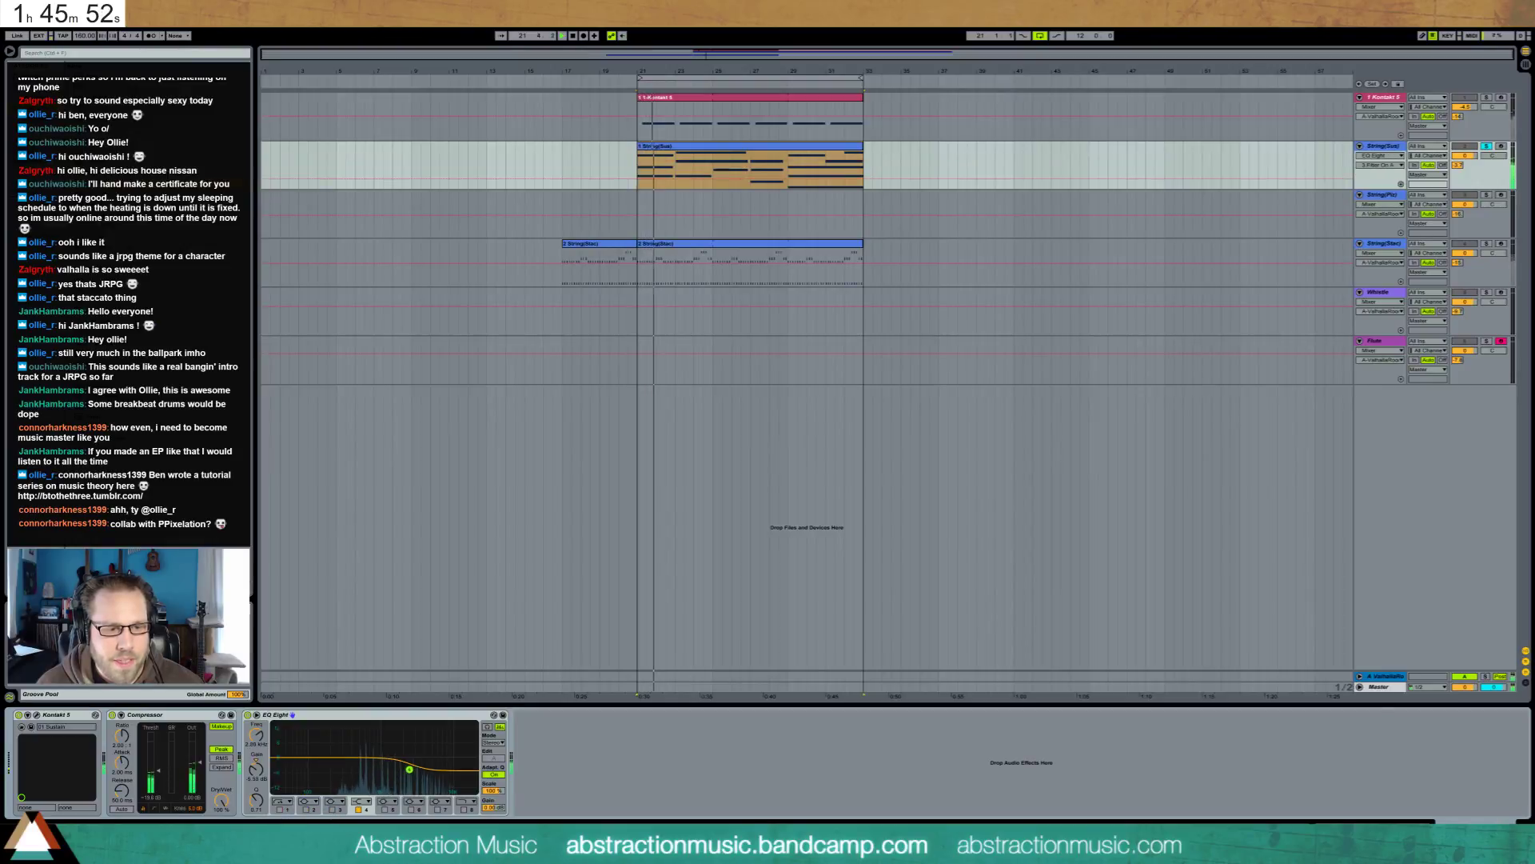
pyautogui.moveTo(404, 769); pyautogui.dragTo(421, 768)
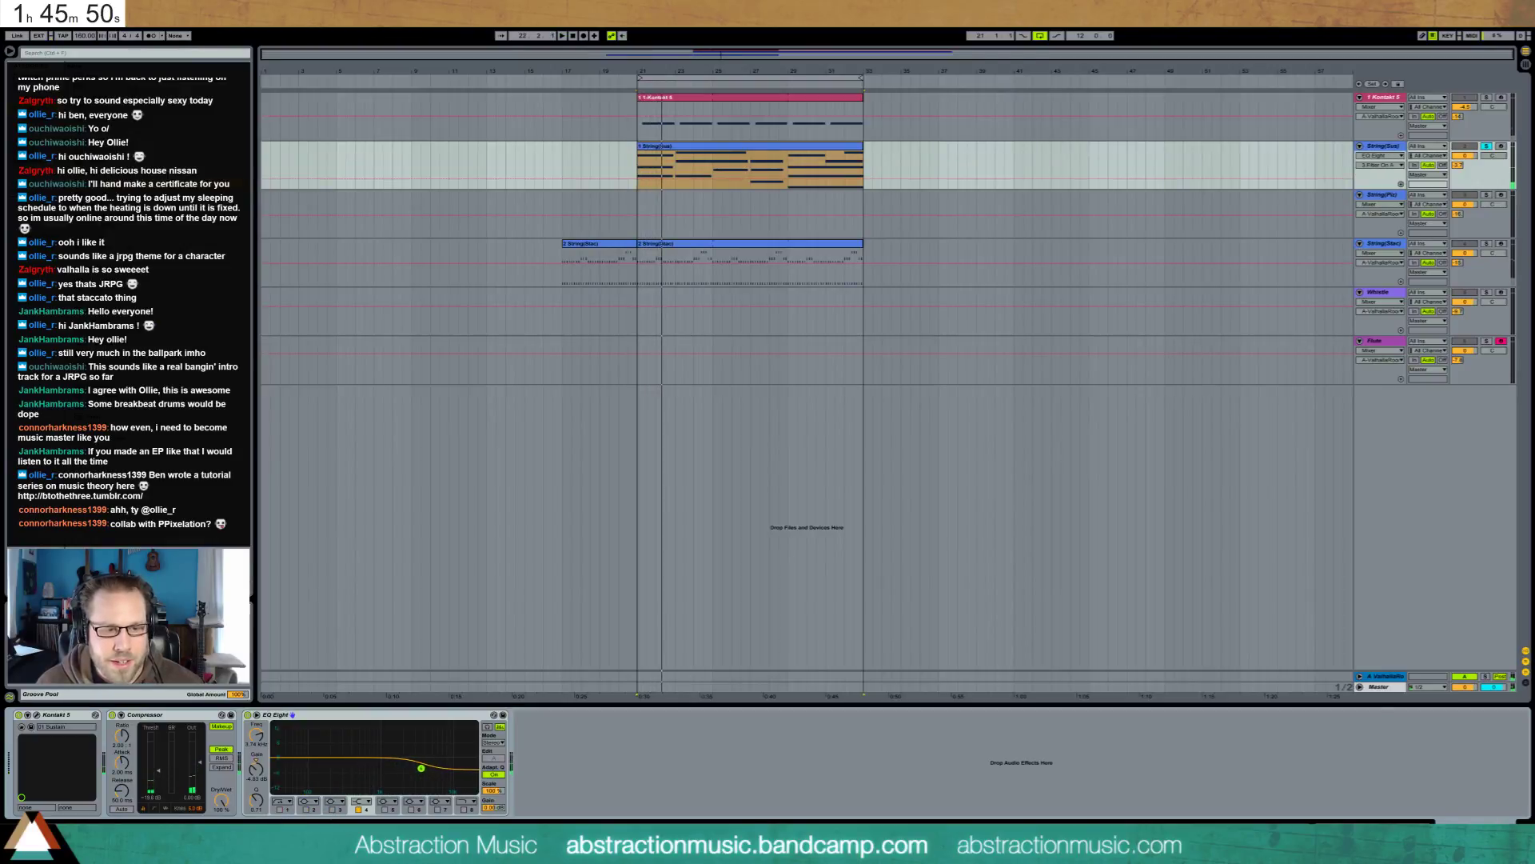
pyautogui.moveTo(160, 766); pyautogui.dragTo(160, 760)
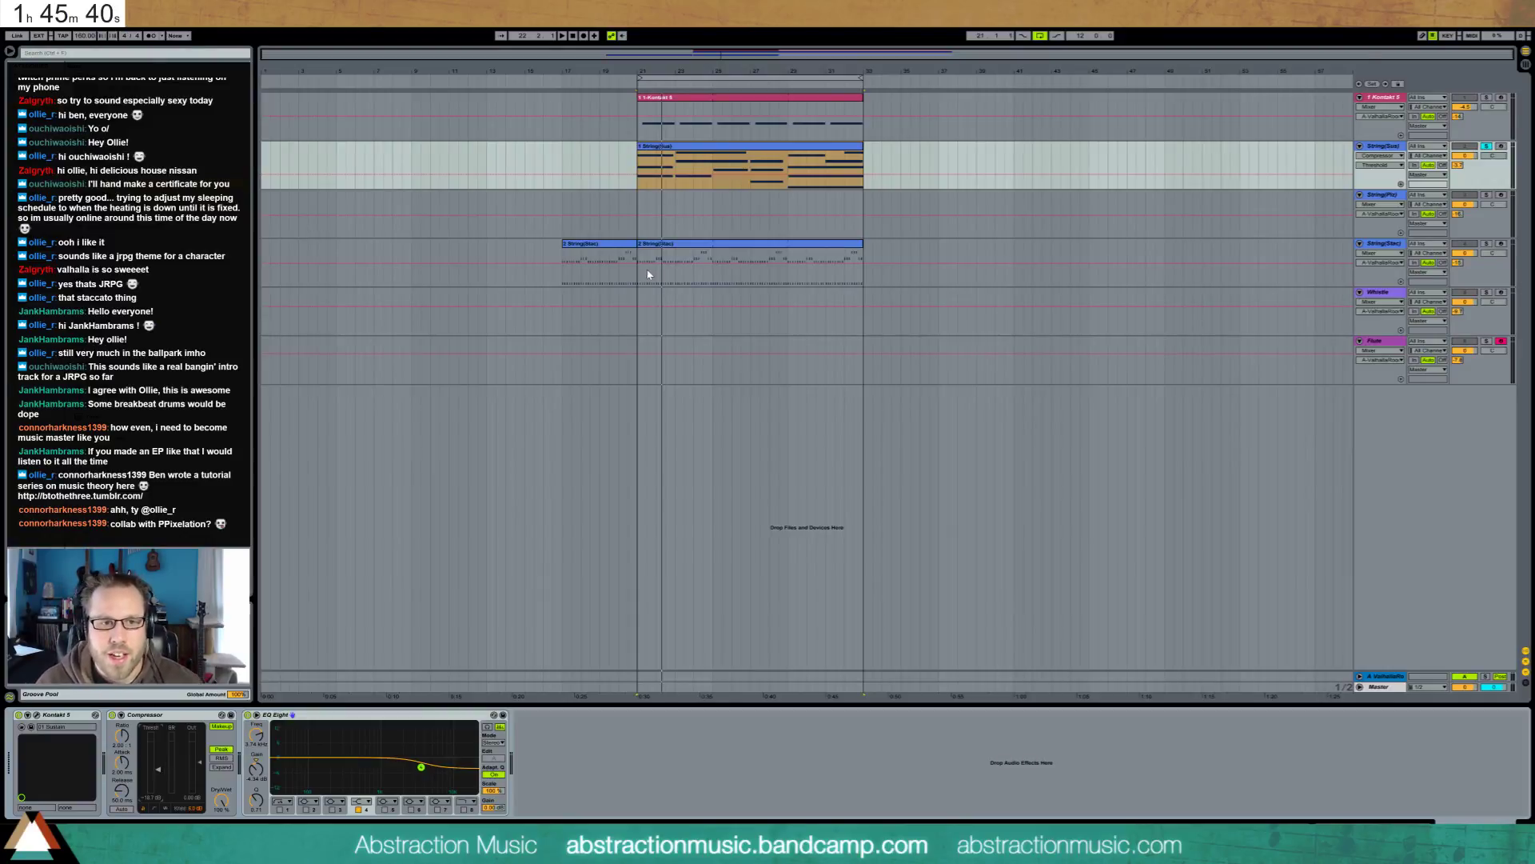
# Turn off solo on the String(Sus) track and play the arrangement from the String(Stac) intro at bar 17
pyautogui.click(562, 280)
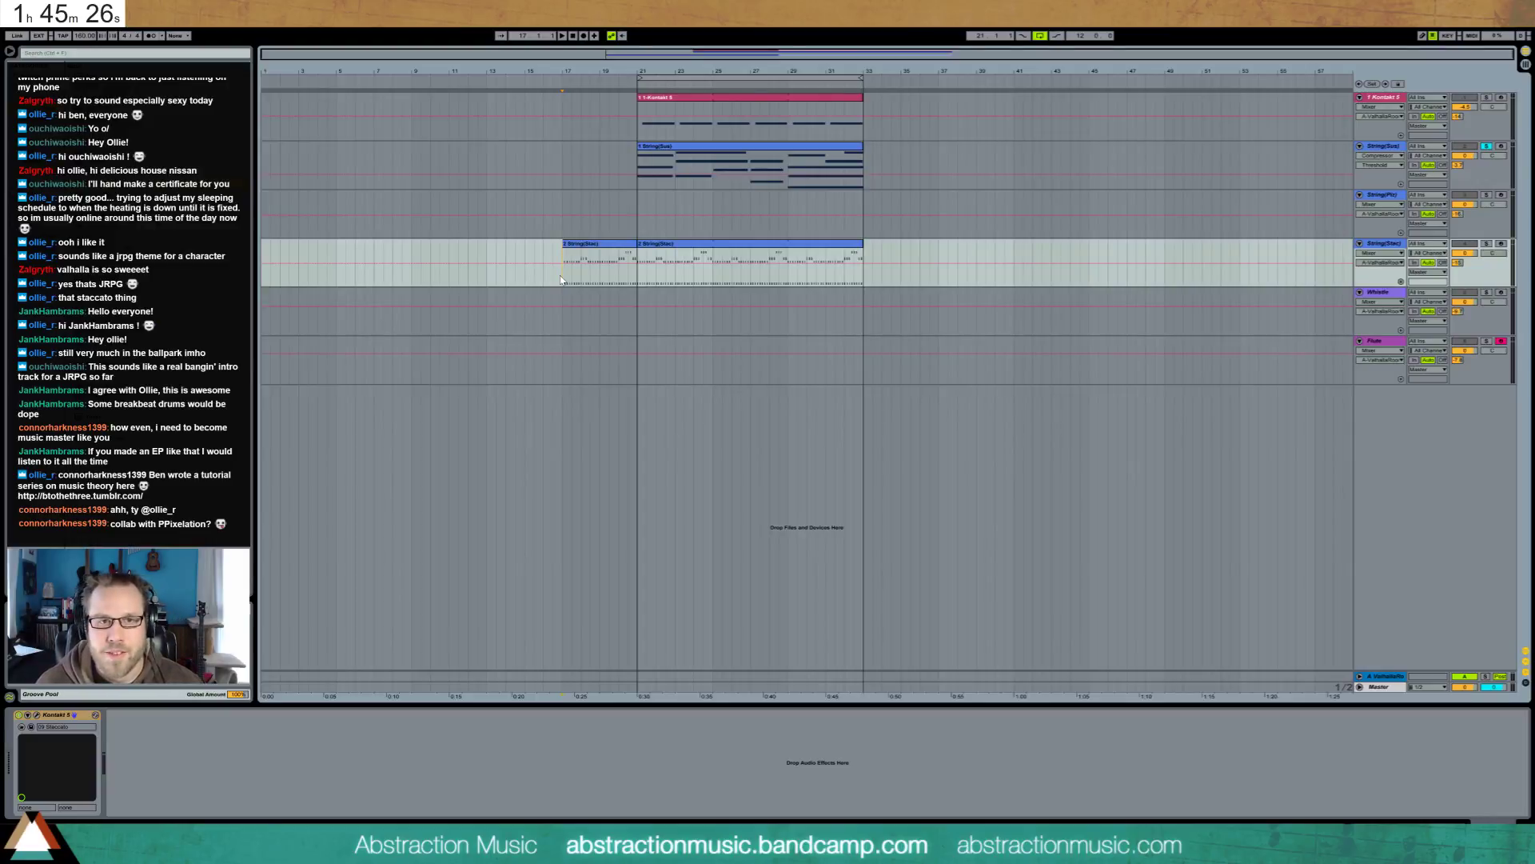
pyautogui.press('space')
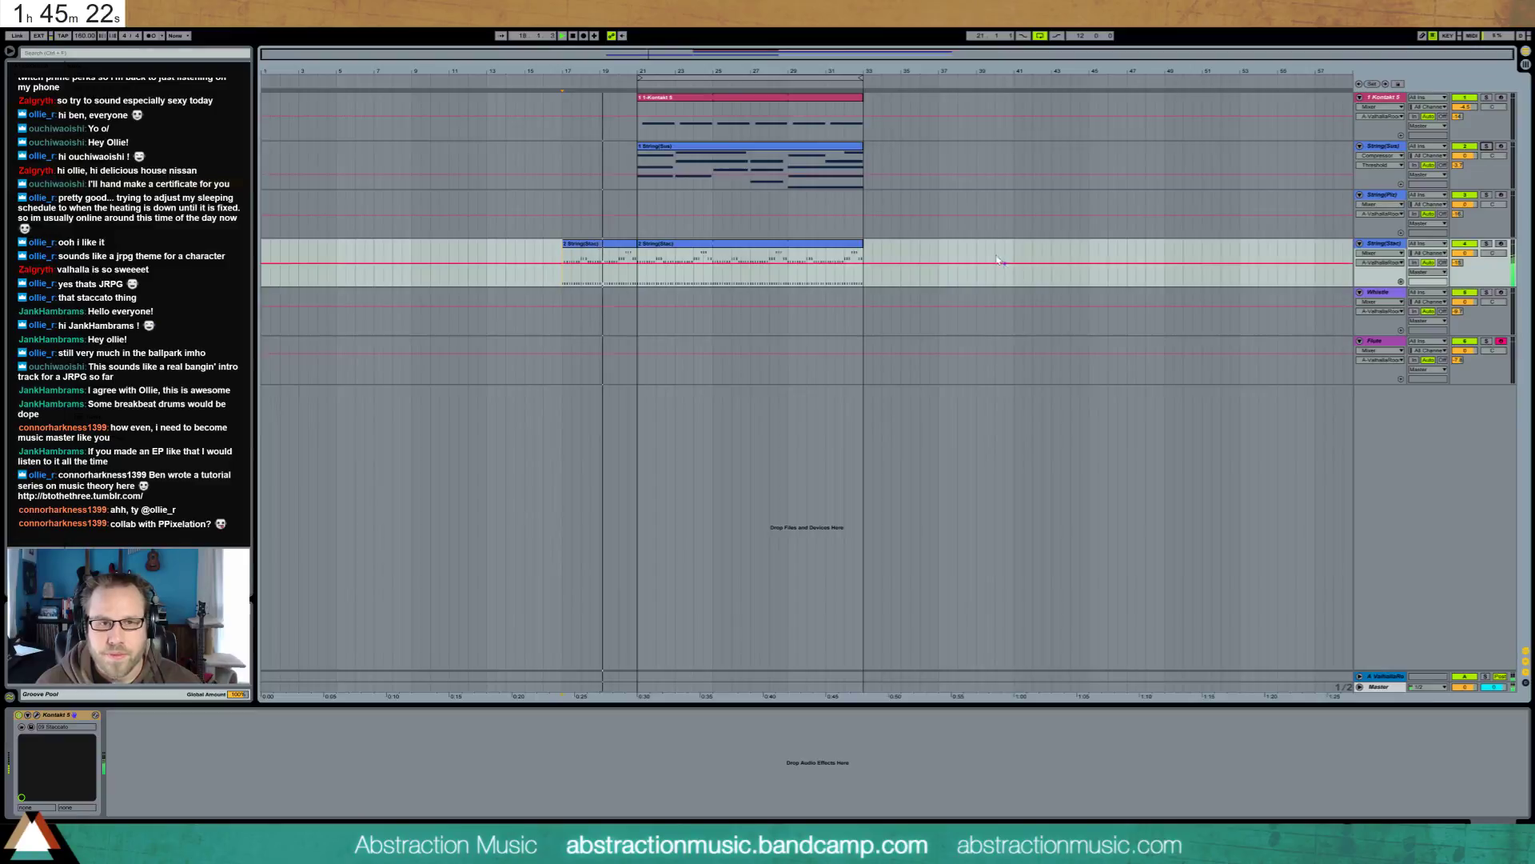
# Shorten the three String(Sus) notes that end just before bar 27 by about one and a half beats
pyautogui.click(1372, 148)
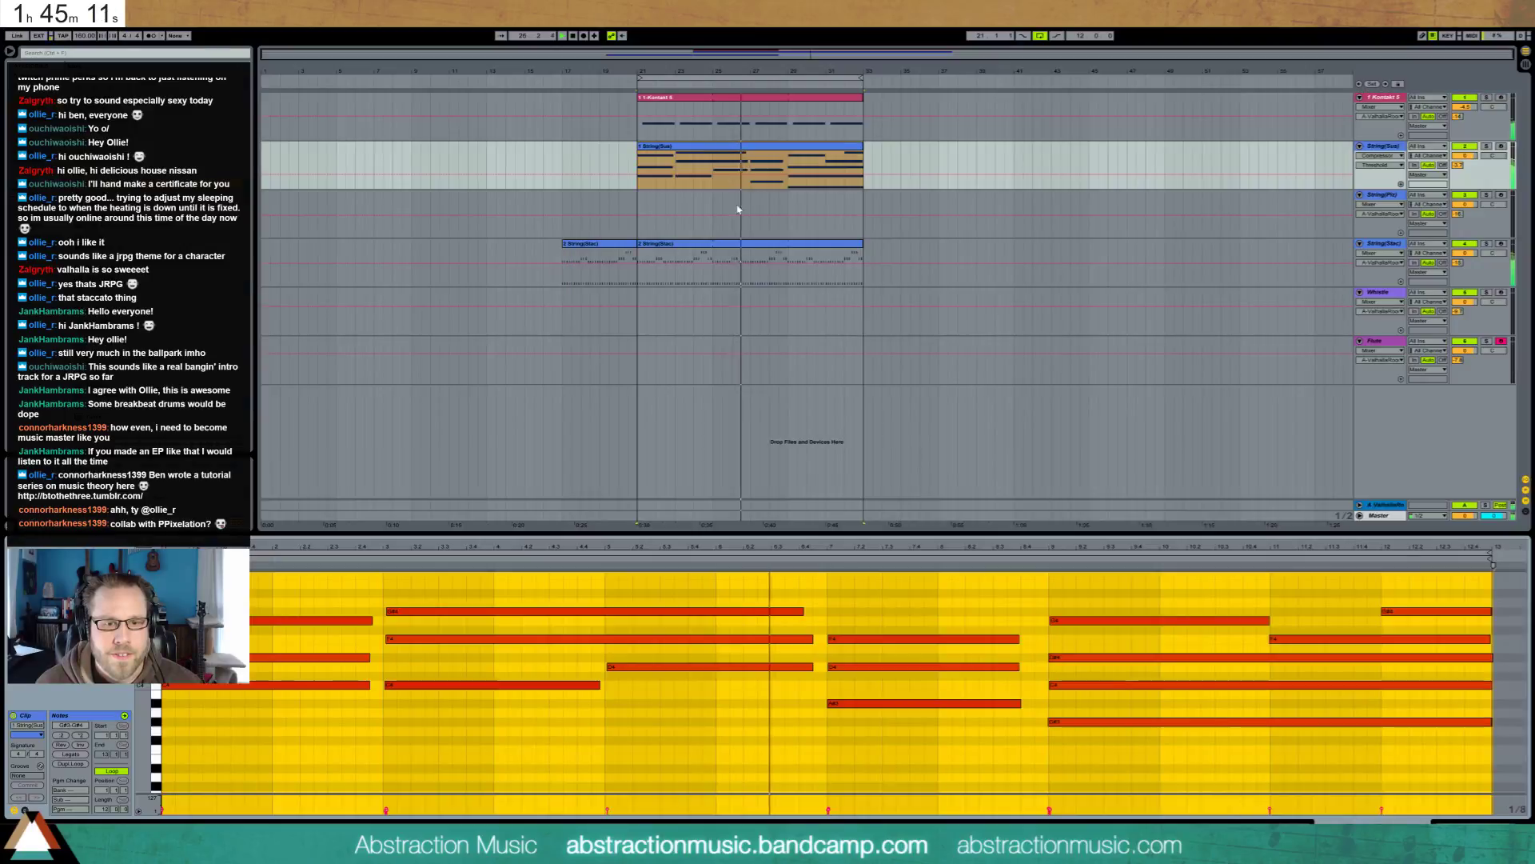
pyautogui.moveTo(744, 150); pyautogui.dragTo(676, 168)
pyautogui.press('space')
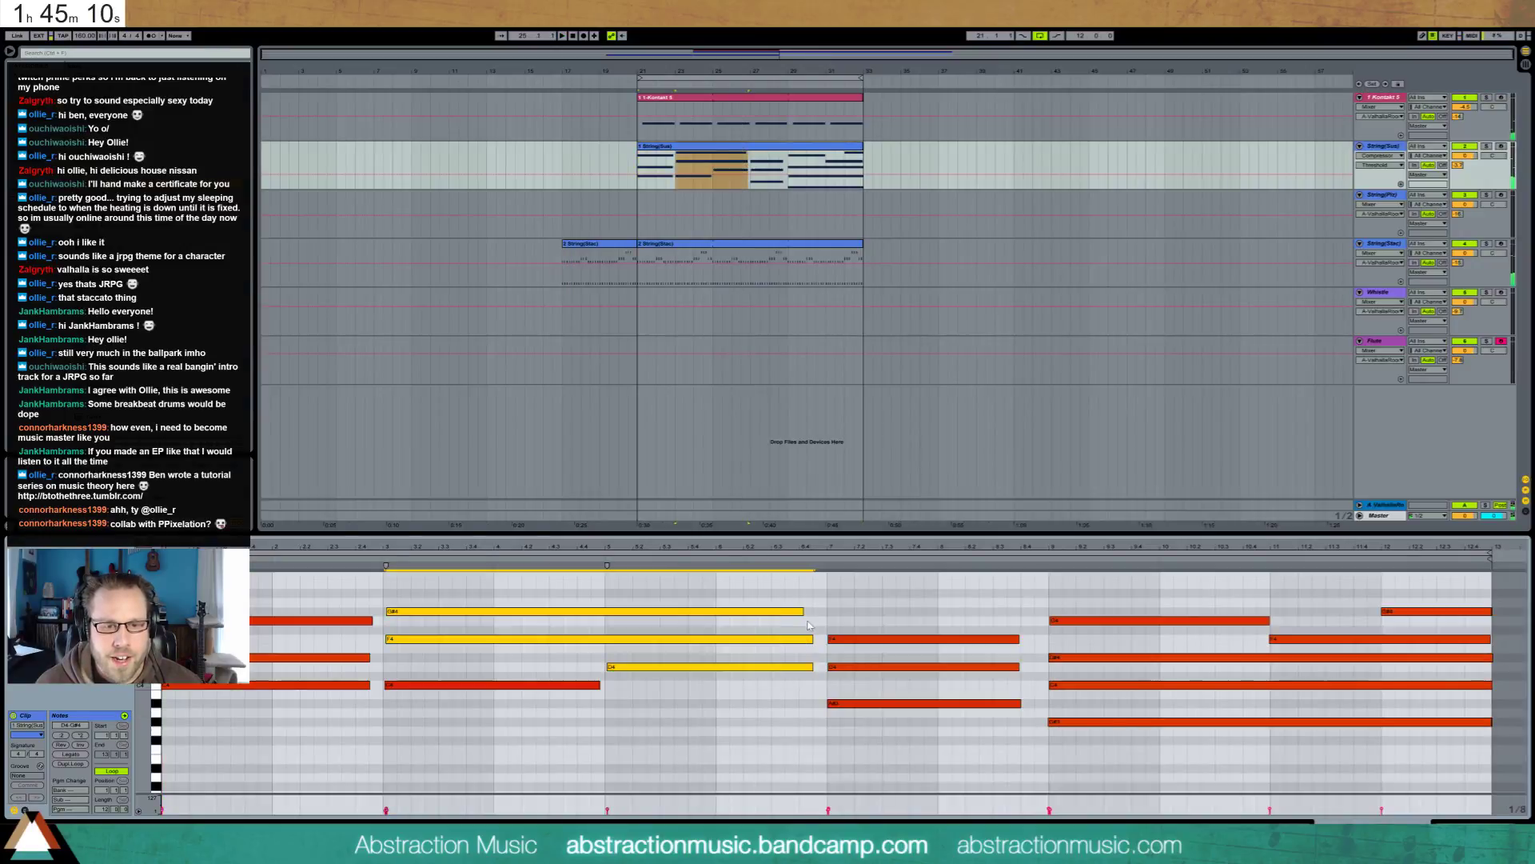
pyautogui.moveTo(812, 638); pyautogui.dragTo(771, 638)
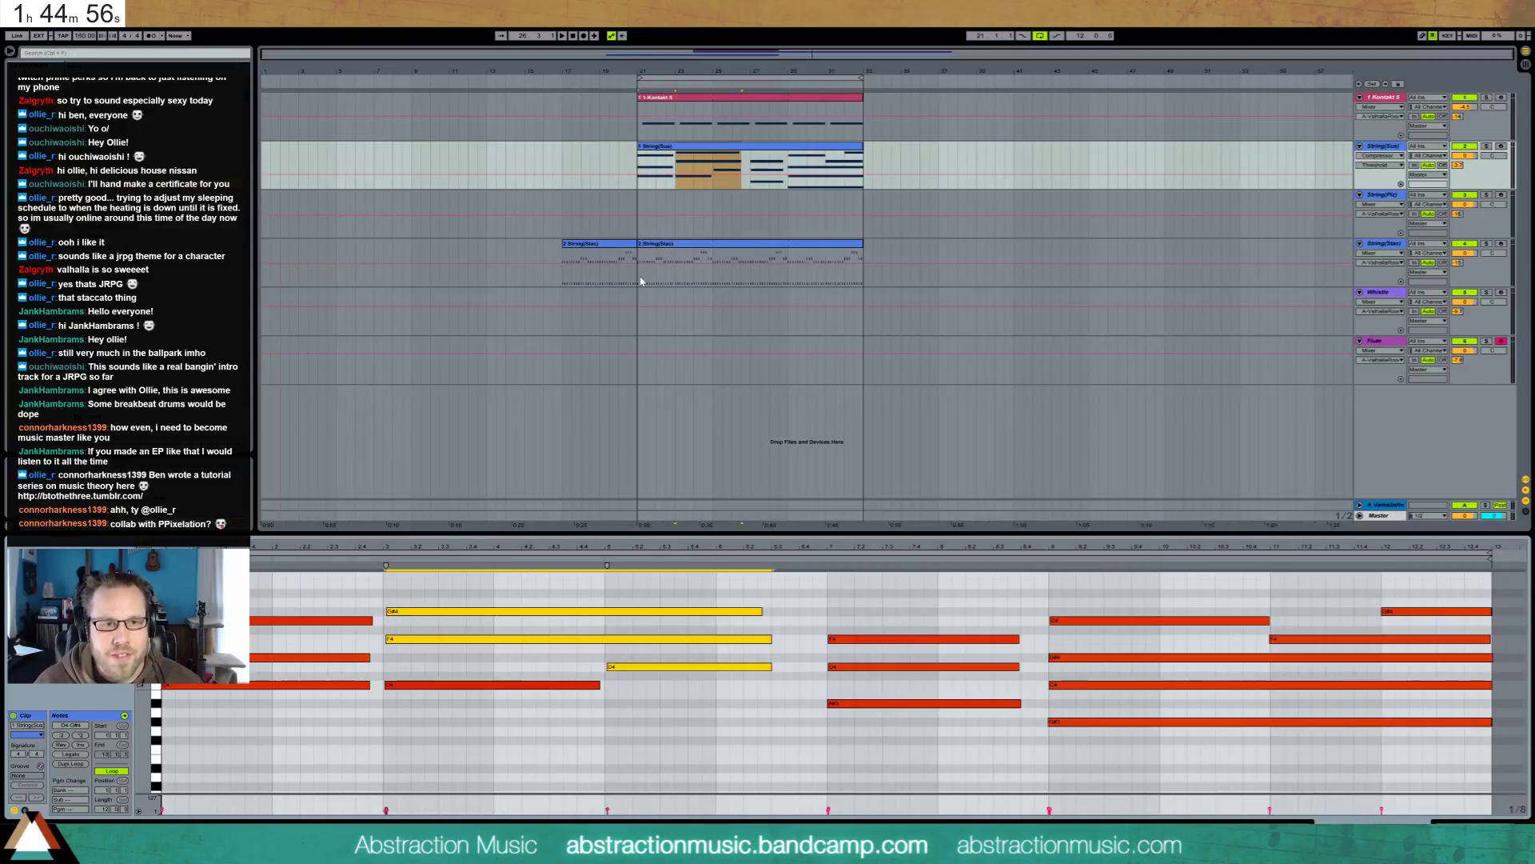
# Shorten the notes held to the end of the String(Sus) clip by about one and a half beats and play from bar 21
pyautogui.moveTo(640, 277); pyautogui.dragTo(863, 277)
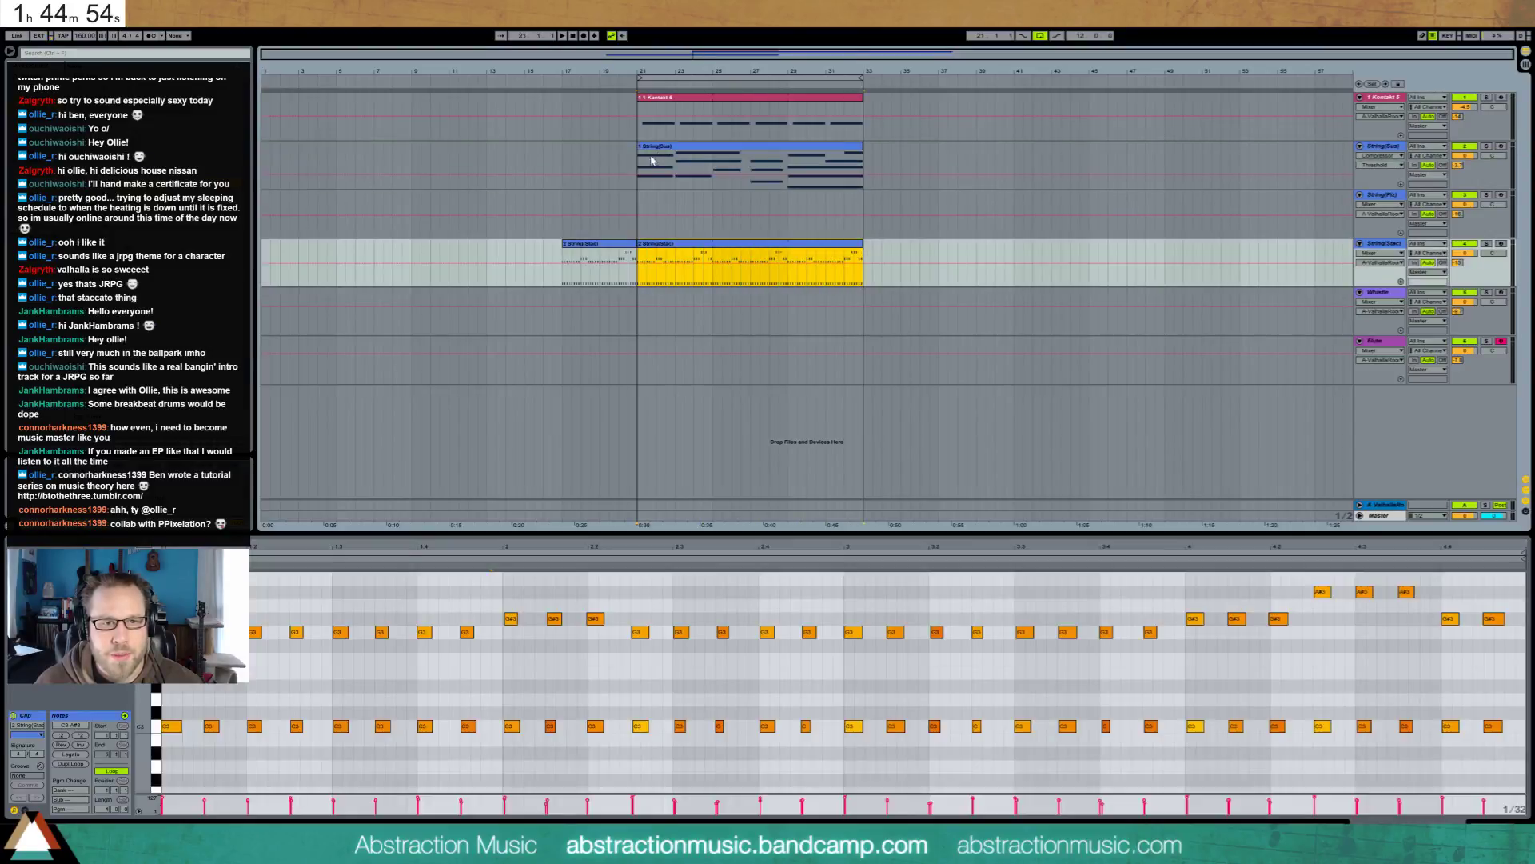
pyautogui.moveTo(641, 163); pyautogui.dragTo(750, 167)
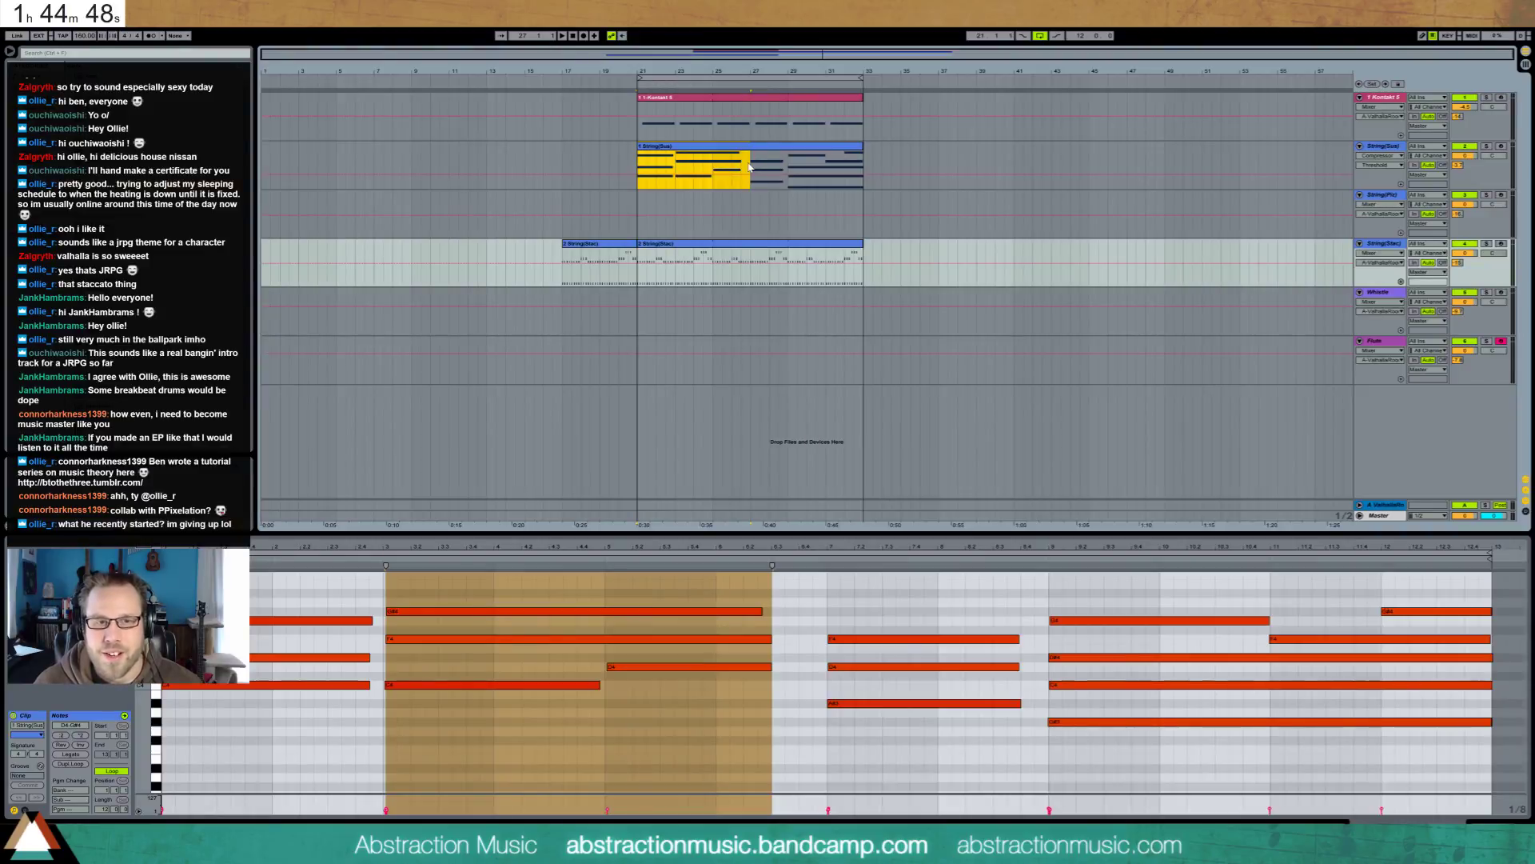
pyautogui.click(1498, 650)
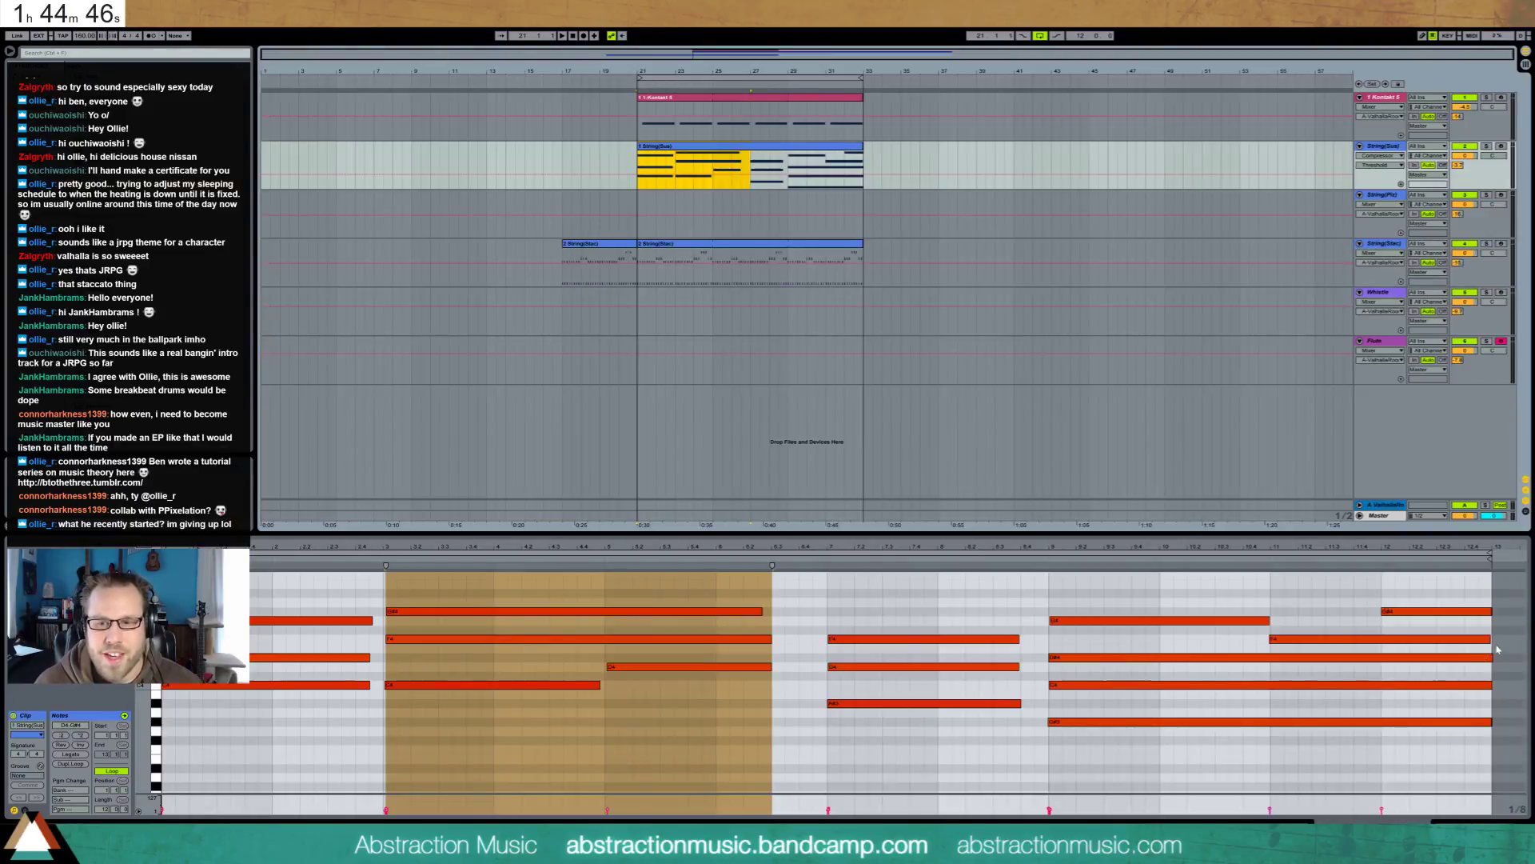
pyautogui.moveTo(1454, 598); pyautogui.dragTo(1432, 731)
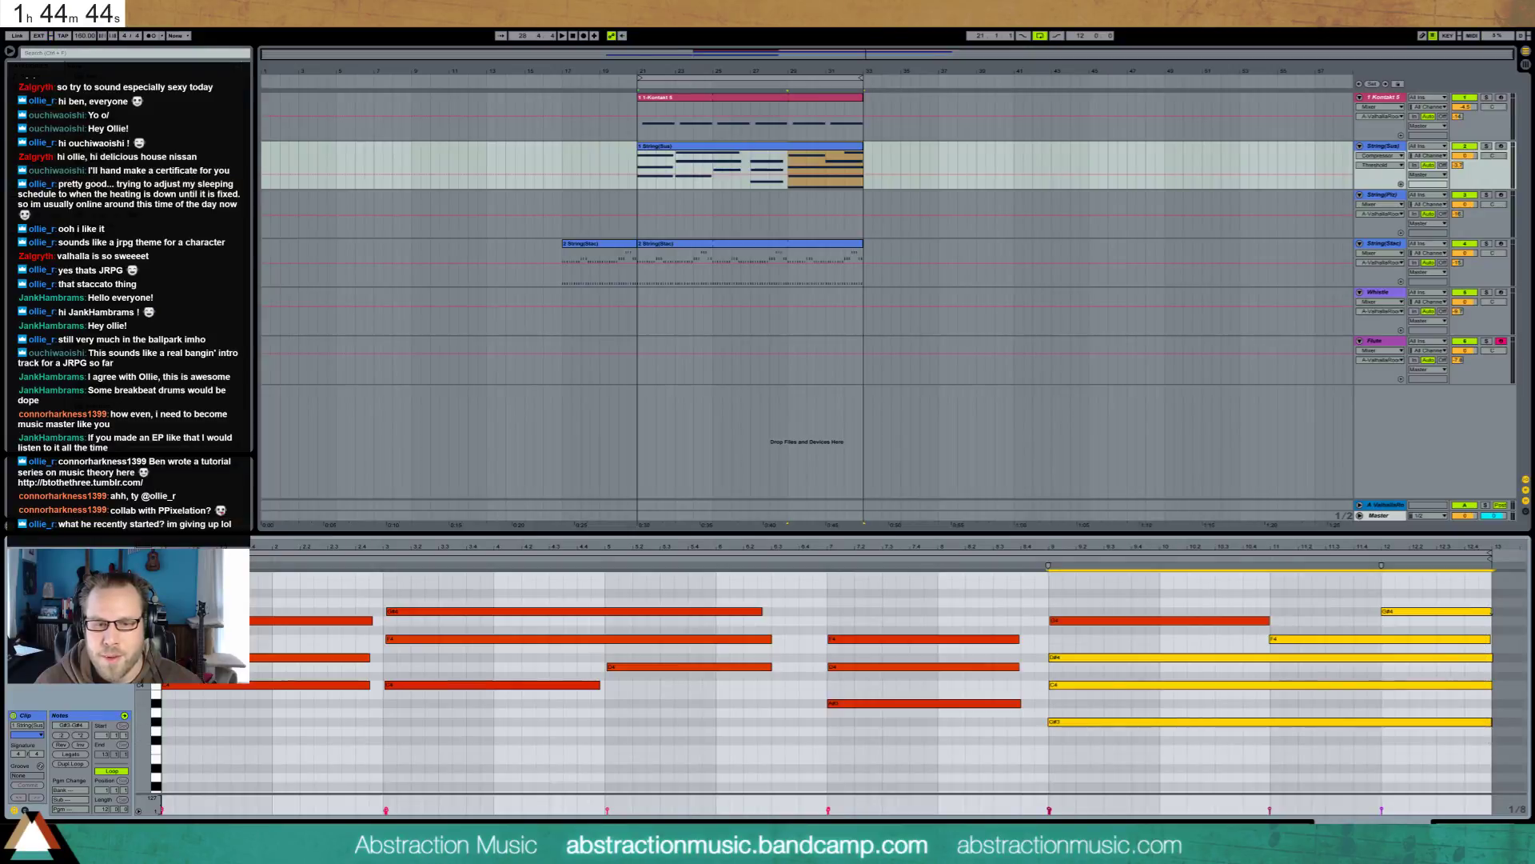
pyautogui.moveTo(1491, 611); pyautogui.dragTo(1450, 611)
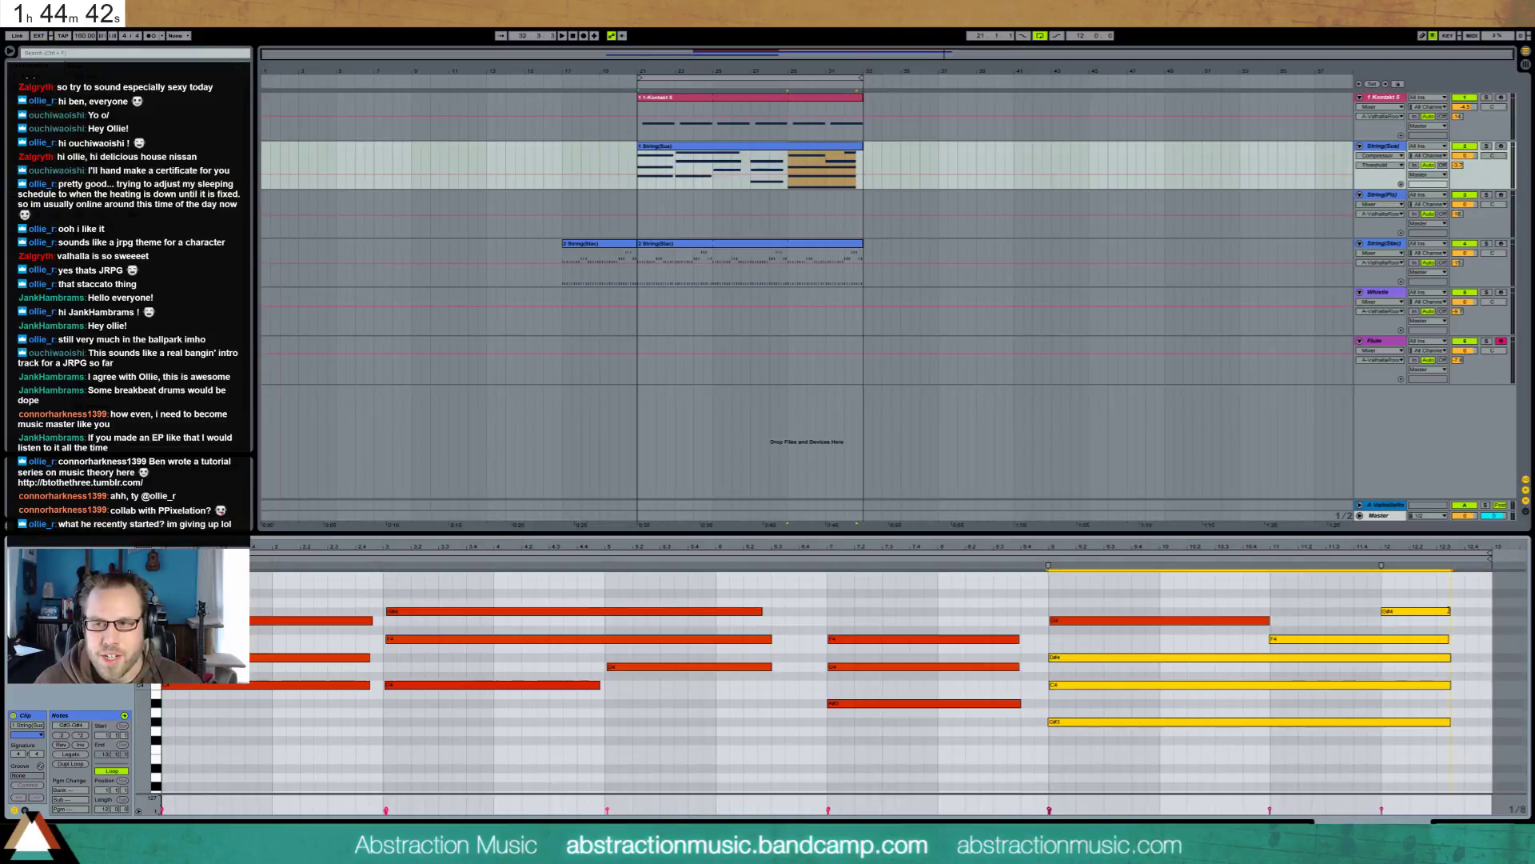
pyautogui.click(828, 588)
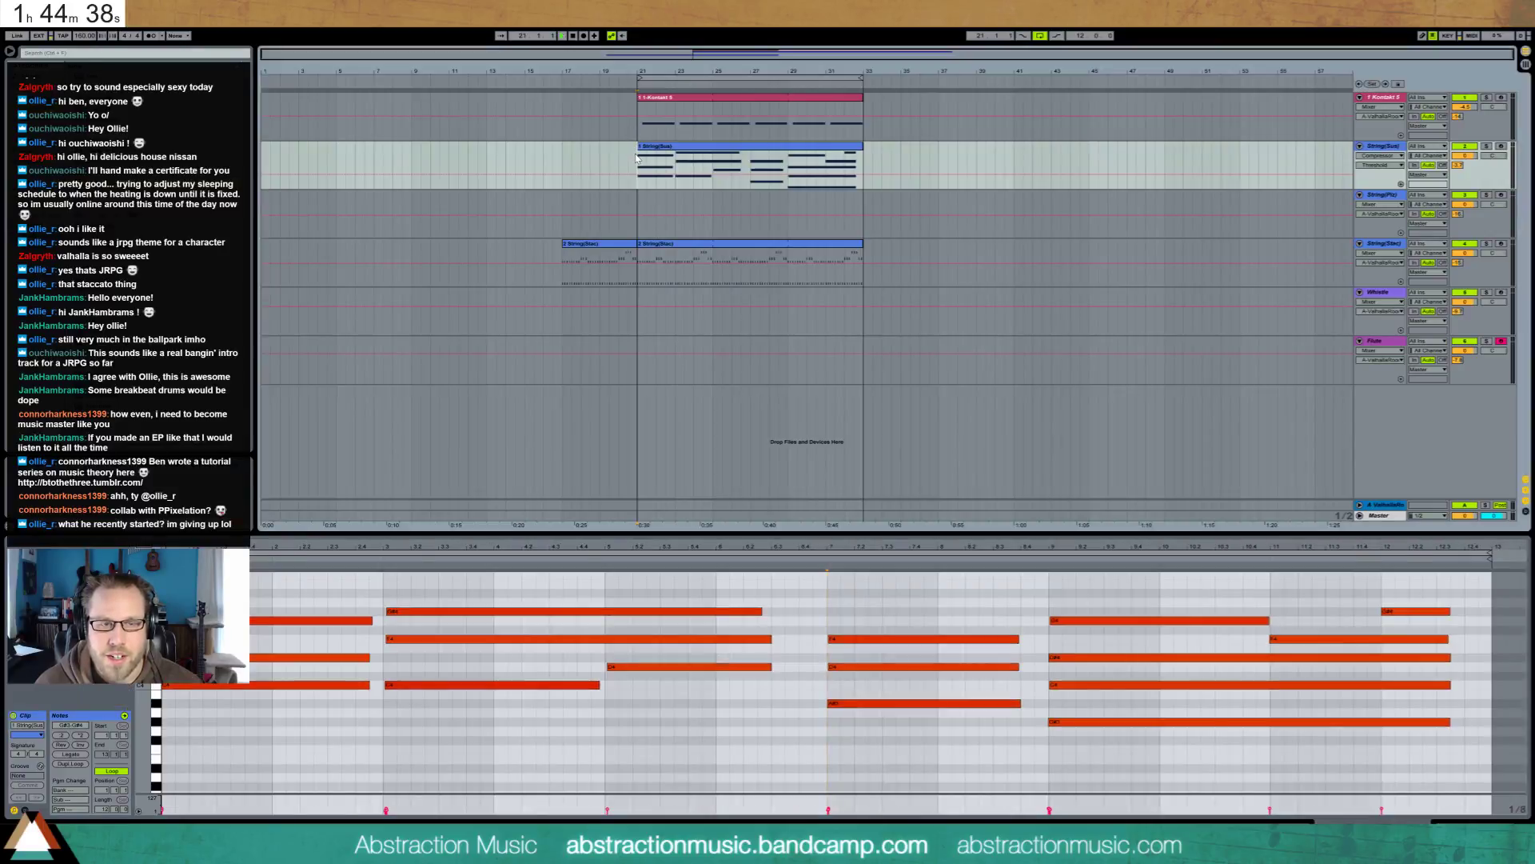
pyautogui.press('space')
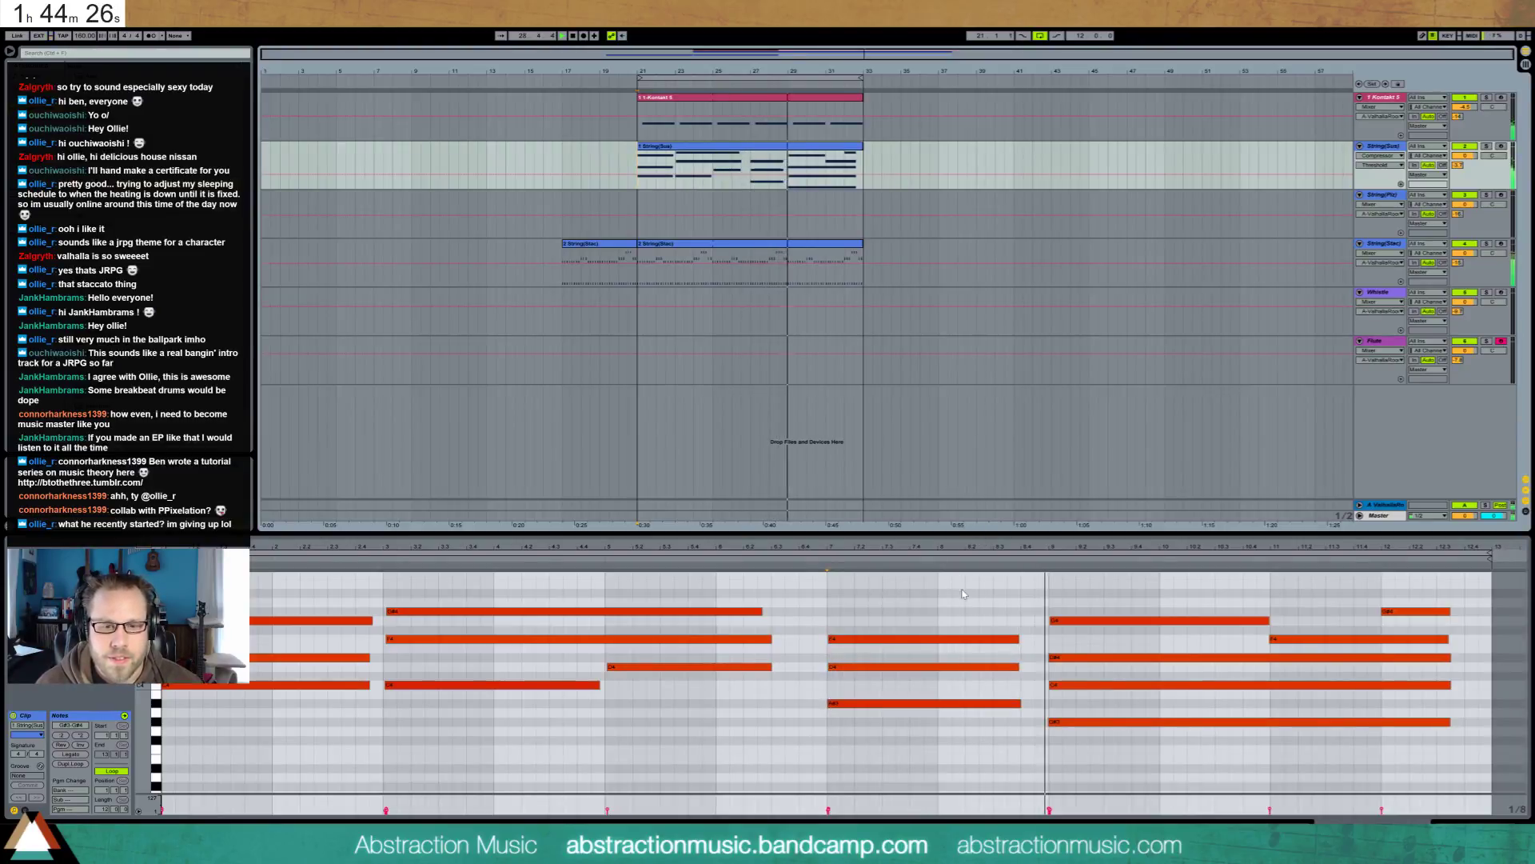
# Lengthen the three String(Sus) notes ending just before bar 29 by about half a beat, and those ending near bar 33 by about one beat
pyautogui.moveTo(824, 627); pyautogui.dragTo(1023, 711)
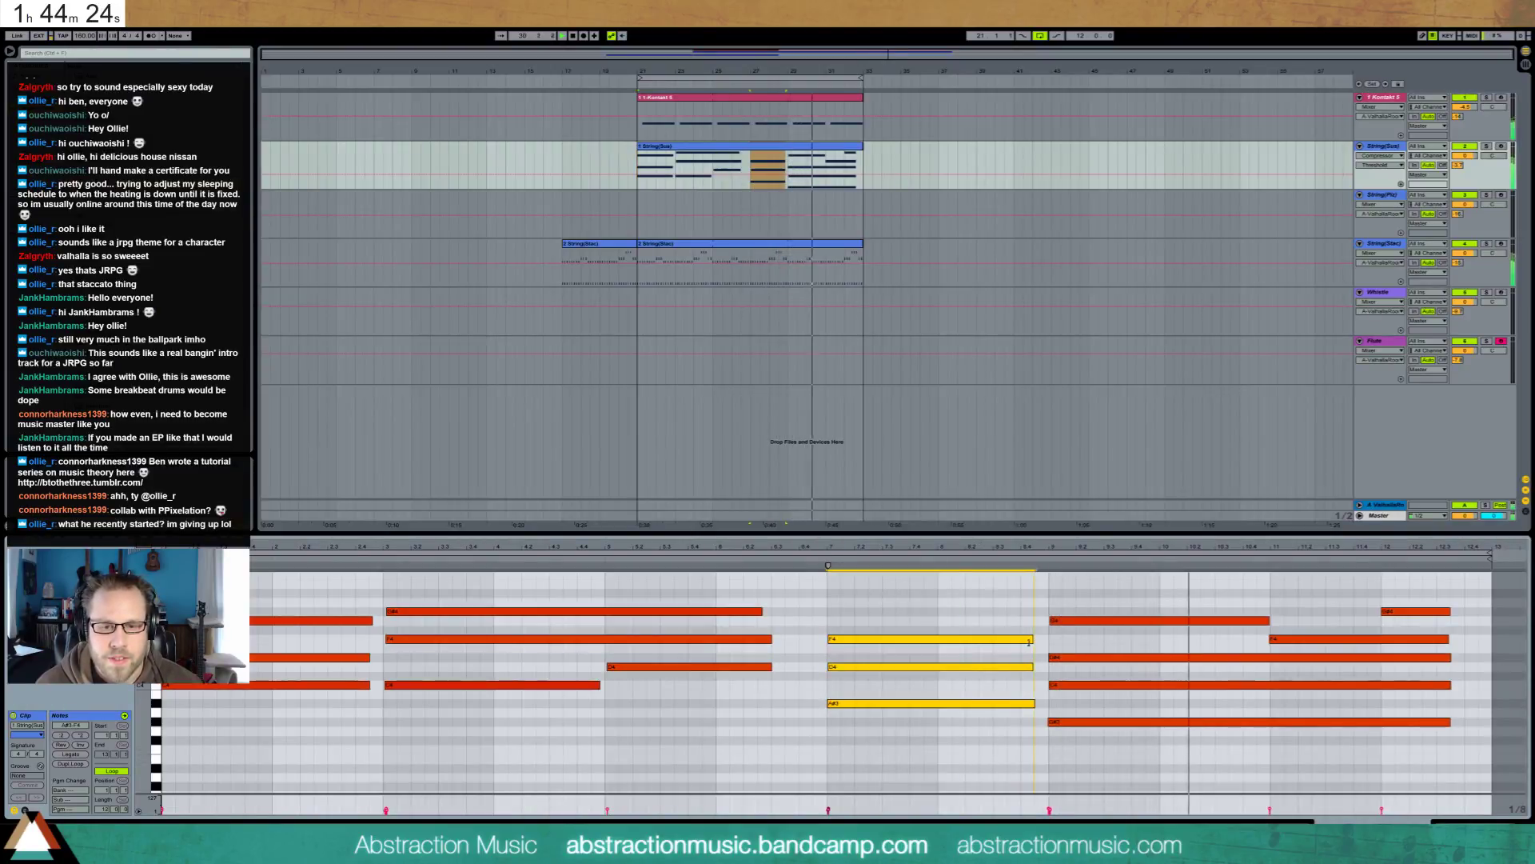
pyautogui.moveTo(1022, 640); pyautogui.dragTo(1032, 646)
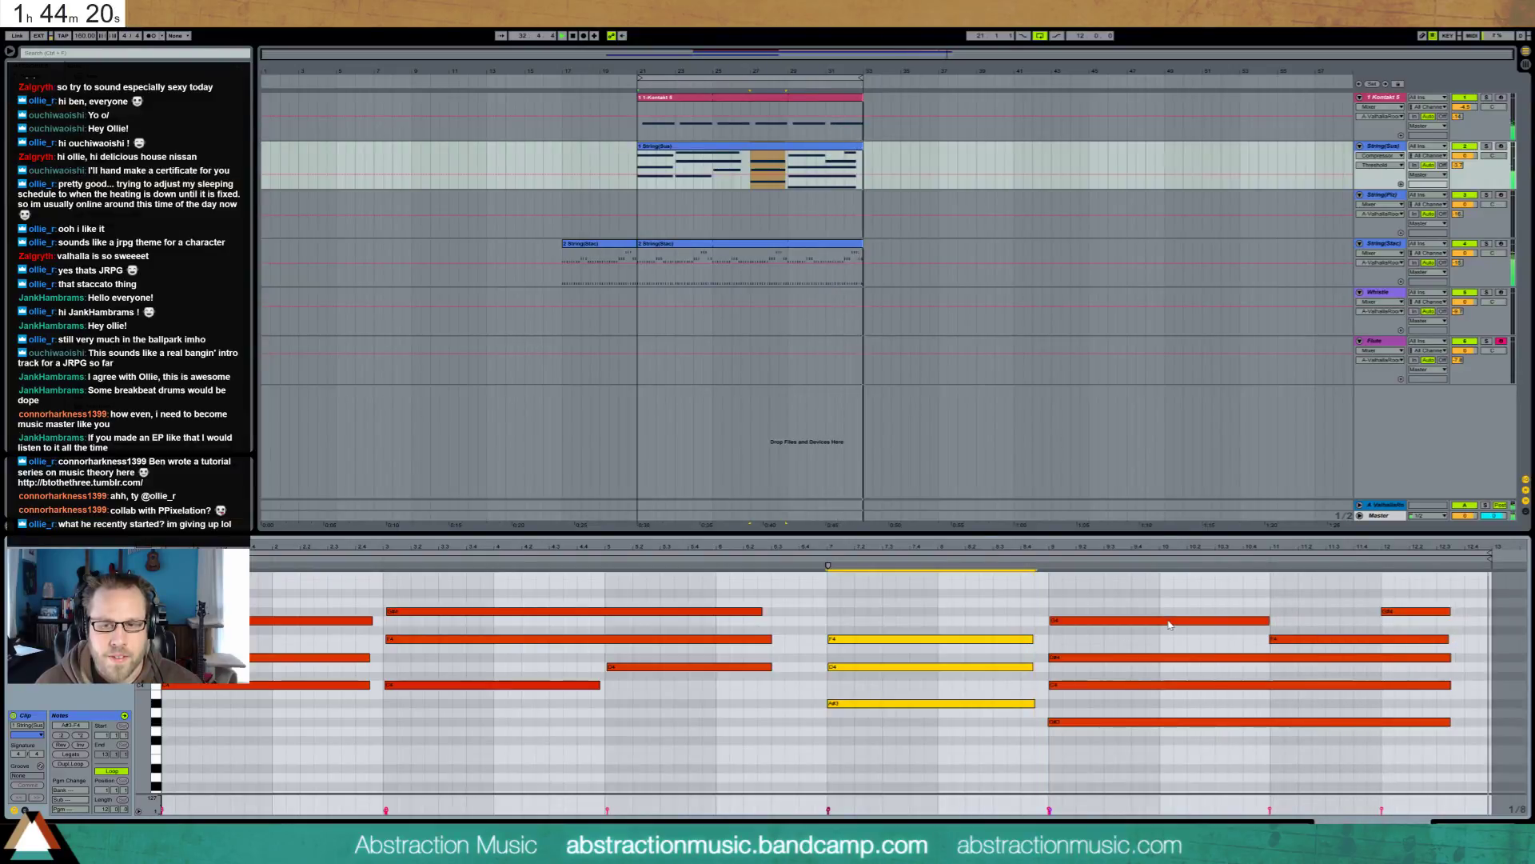
pyautogui.moveTo(1436, 601); pyautogui.dragTo(1449, 724)
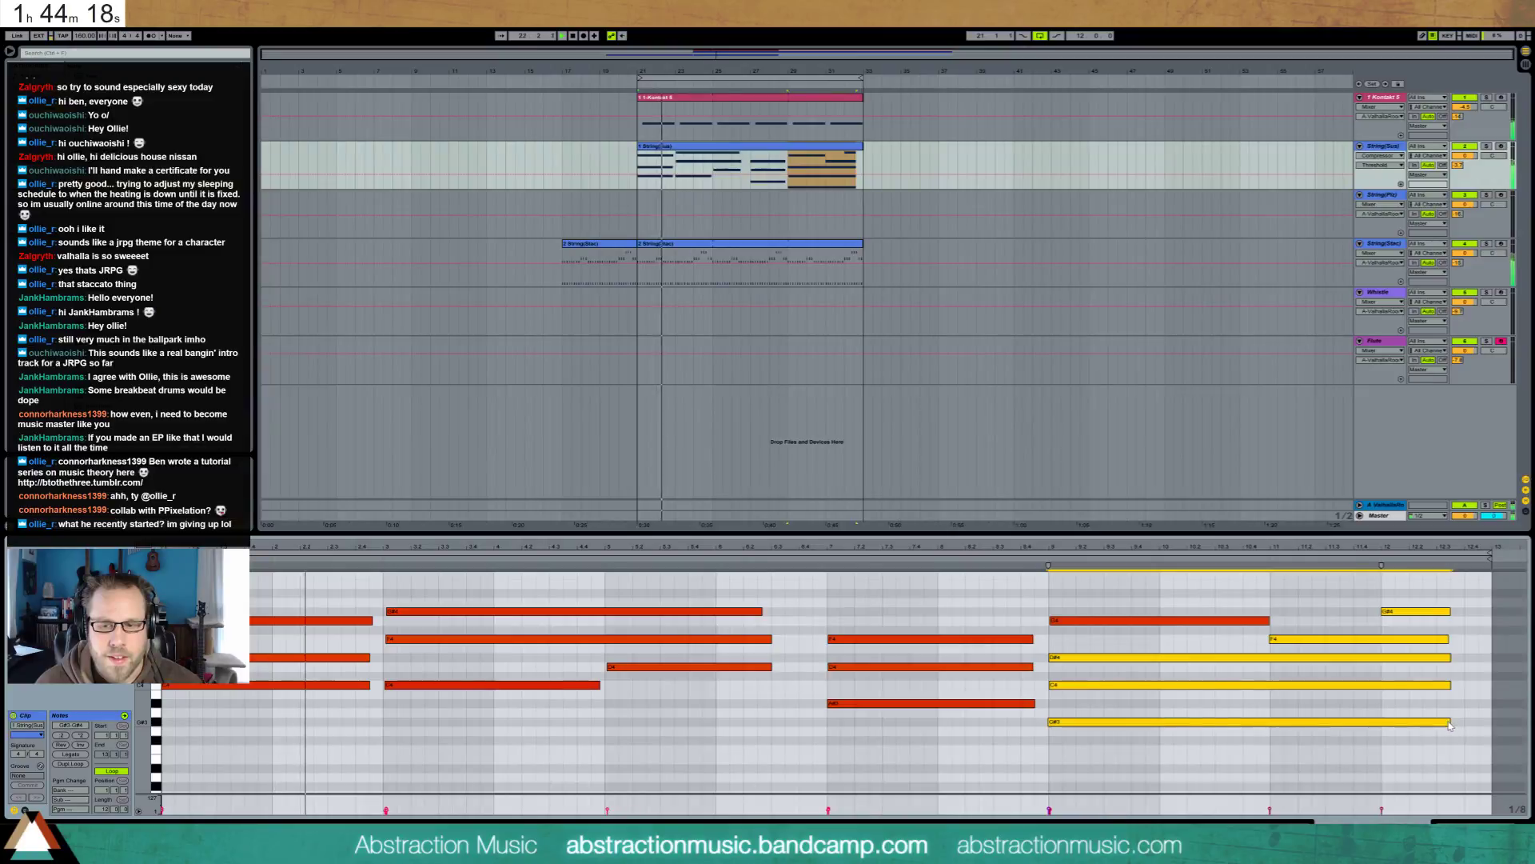
pyautogui.click(1449, 723)
pyautogui.click(1444, 714)
pyautogui.moveTo(1436, 594); pyautogui.dragTo(1478, 724)
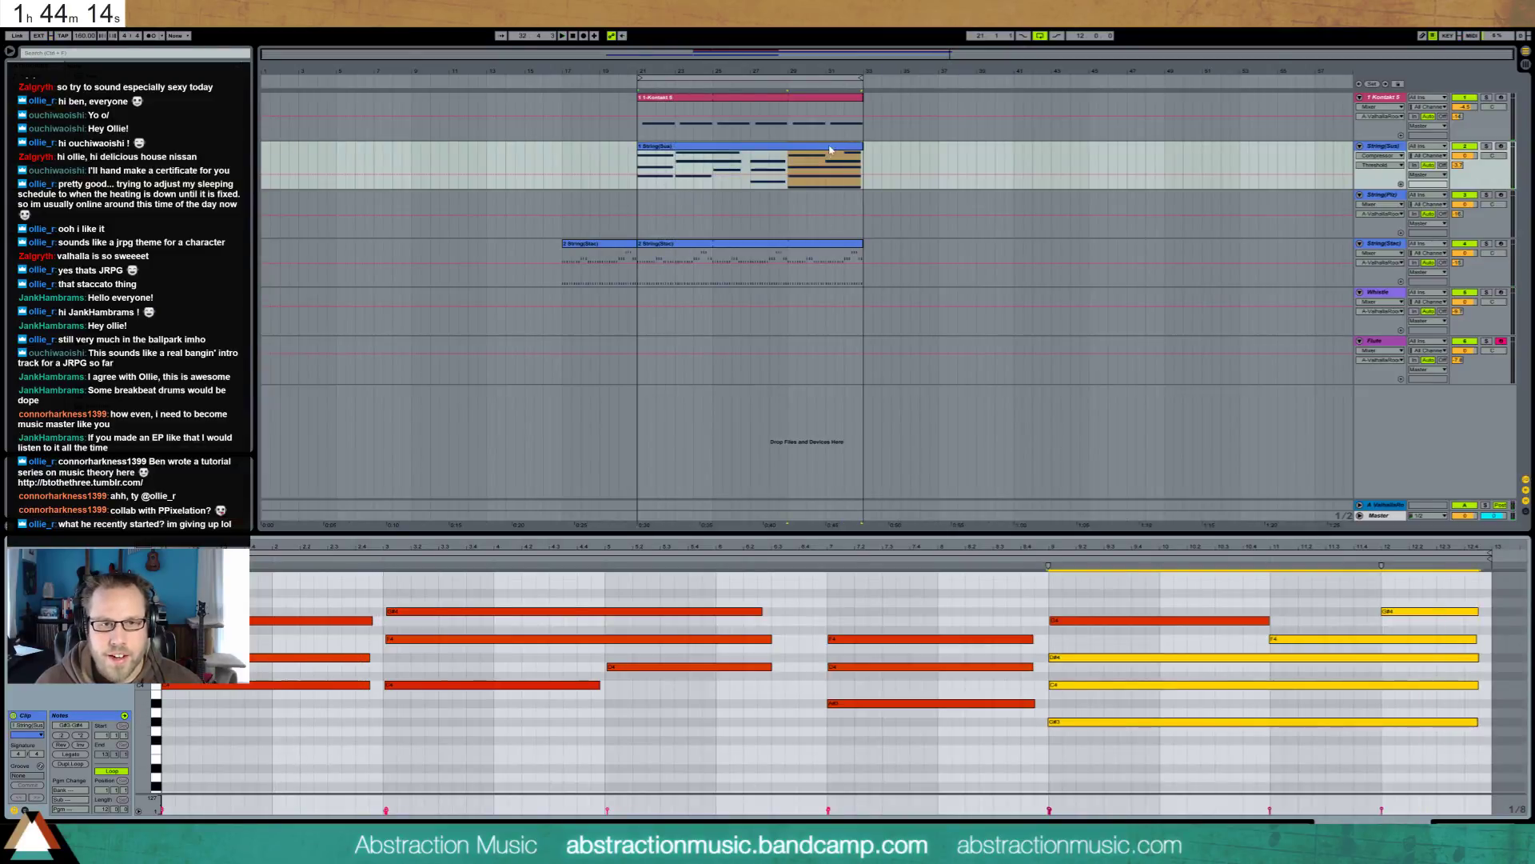
# Automate the String(Sus) Compressor's Output Gain with a small rise in the last bar before bar 33, and play the section back
pyautogui.click(796, 166)
pyautogui.press('space')
pyautogui.hotkey('shift', 'Tab')
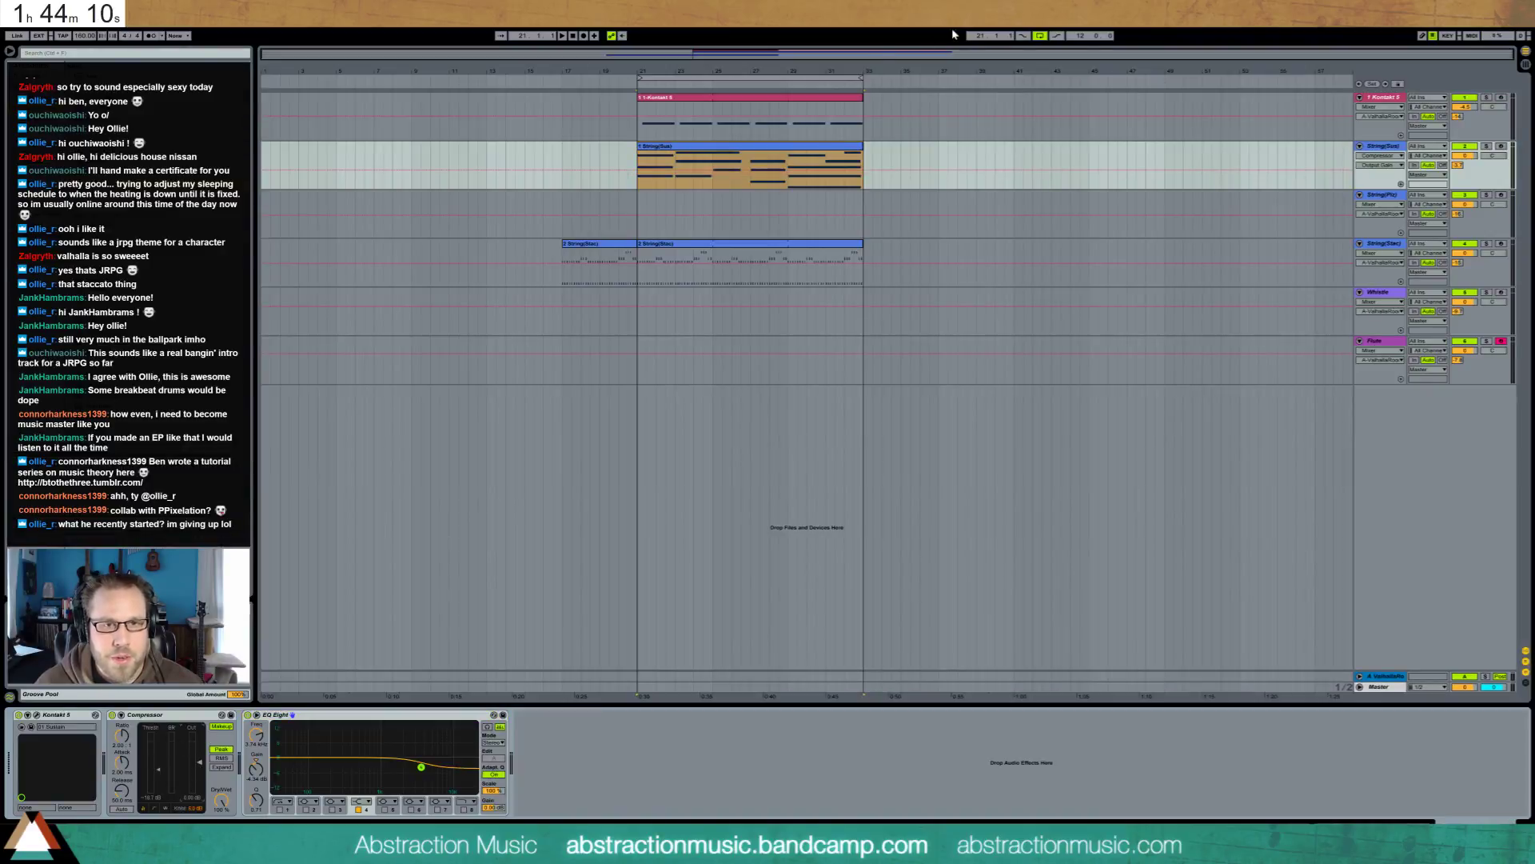
pyautogui.press('z')
pyautogui.moveTo(782, 72)
pyautogui.mouseDown()
pyautogui.moveTo(782, 104)
pyautogui.moveTo(755, 104)
pyautogui.mouseUp()
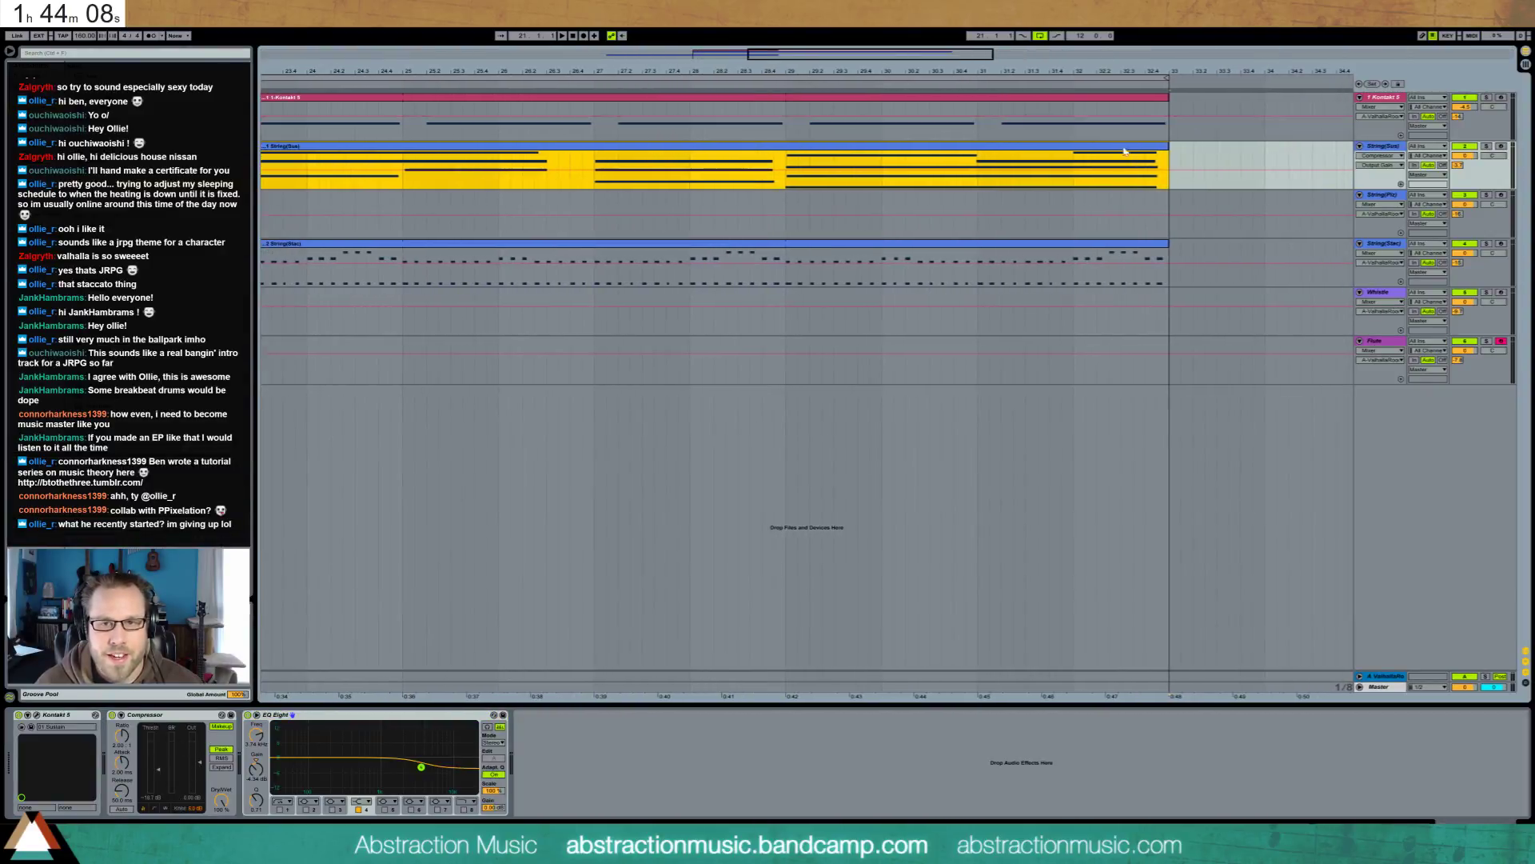
pyautogui.click(1160, 164)
pyautogui.click(1129, 169)
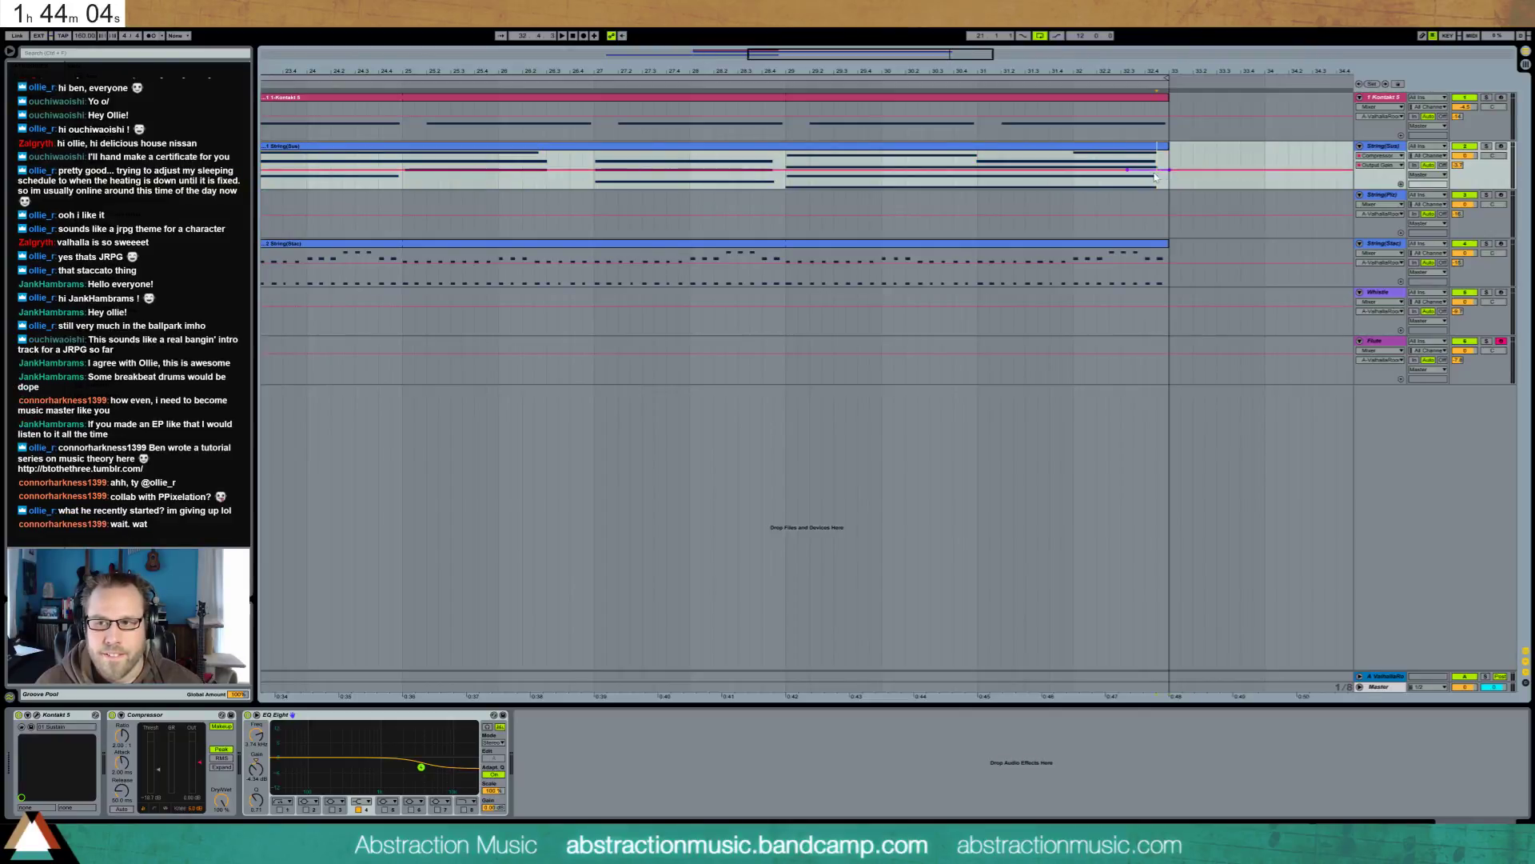
pyautogui.moveTo(1153, 175); pyautogui.dragTo(1153, 166)
pyautogui.click(779, 84)
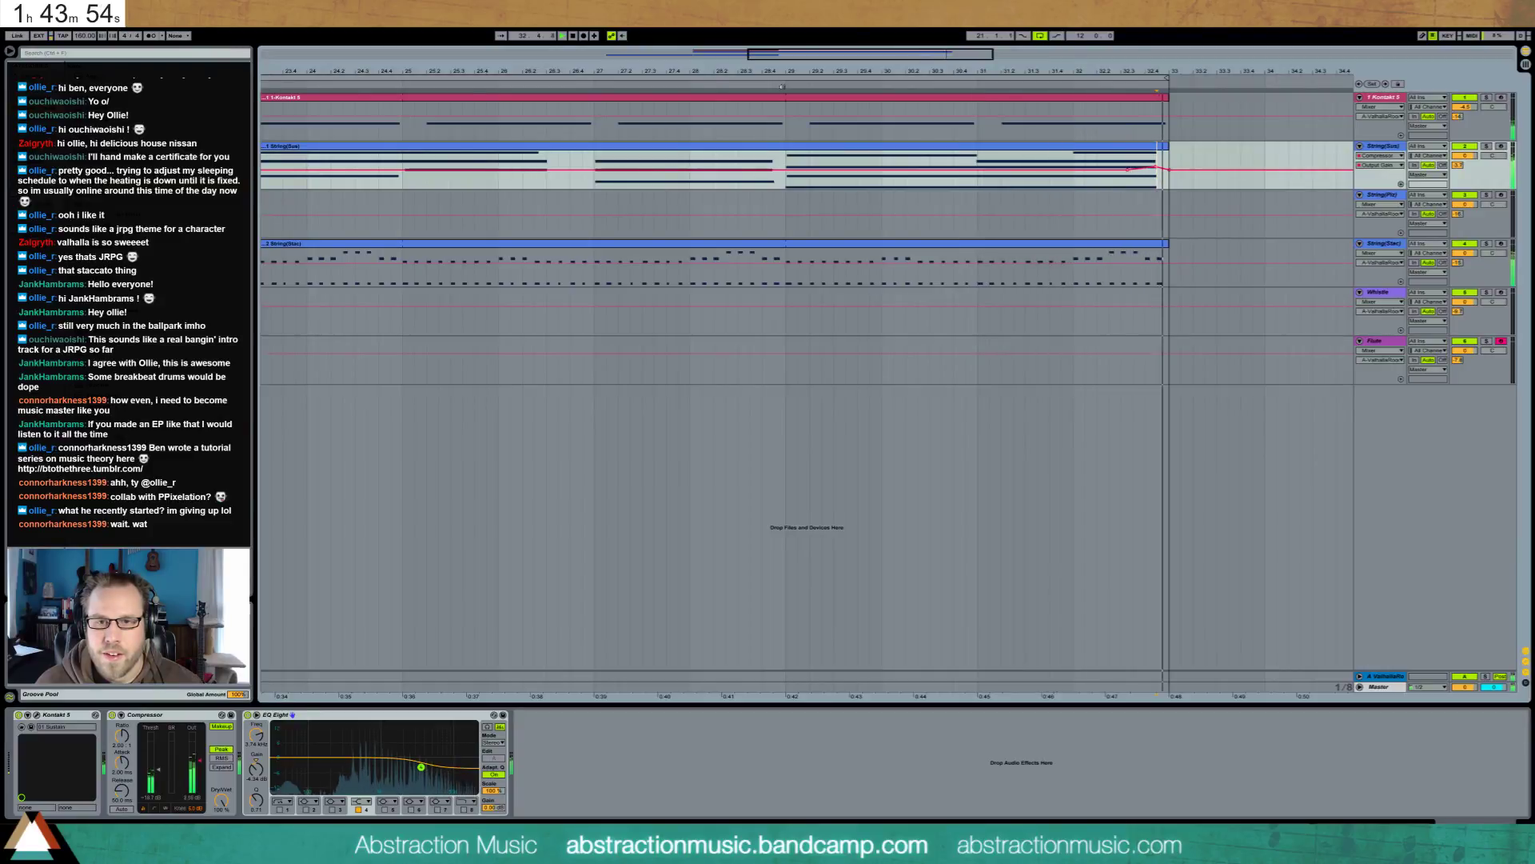
pyautogui.press('space')
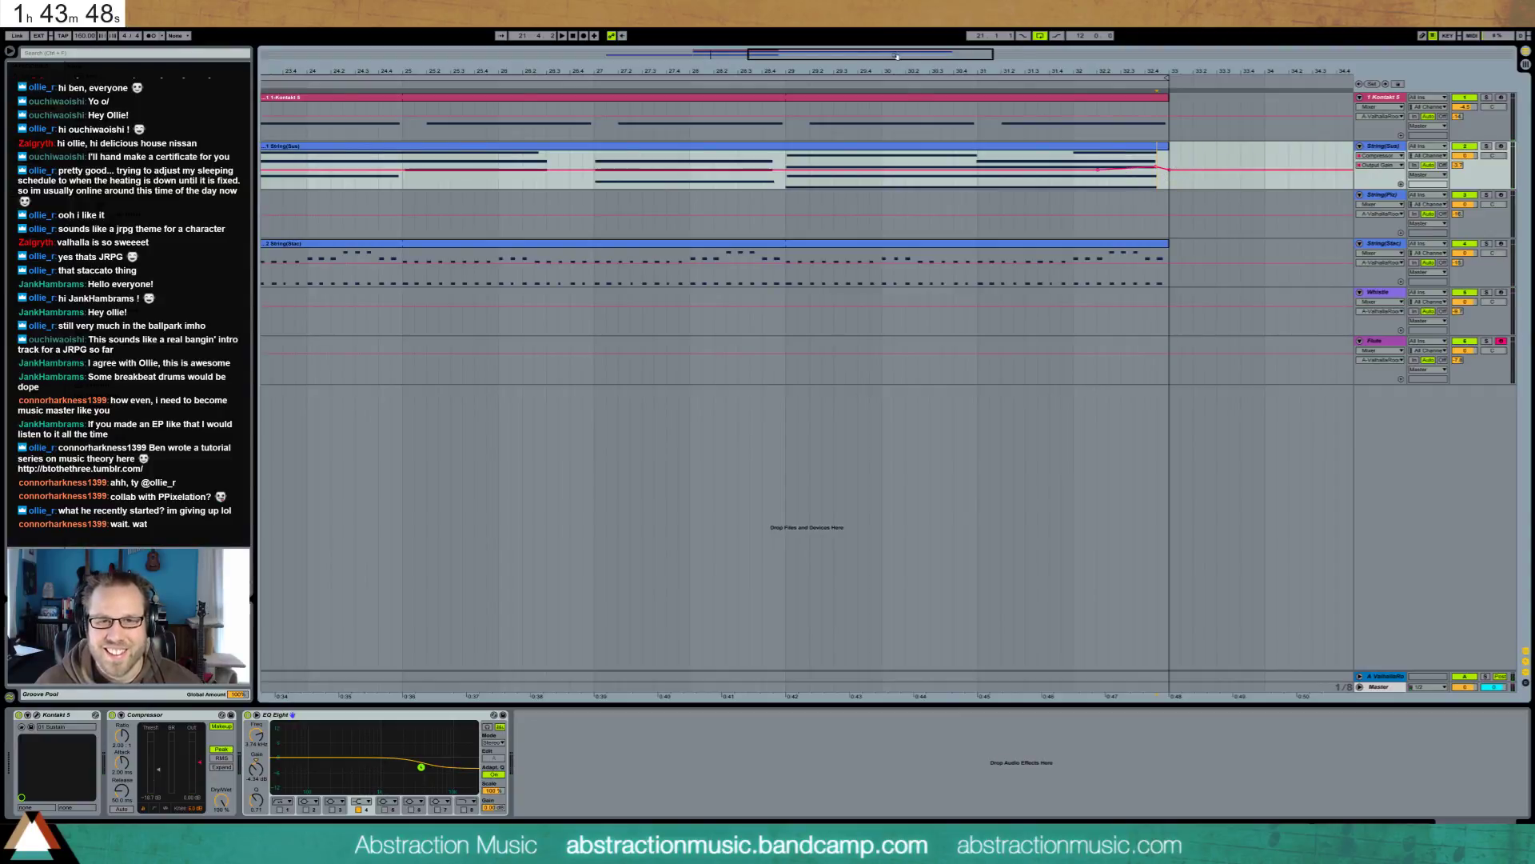
# Open the String(Piz) track's Kontakt instrument and arm the track for recording
pyautogui.scroll(-5, 897, 56)
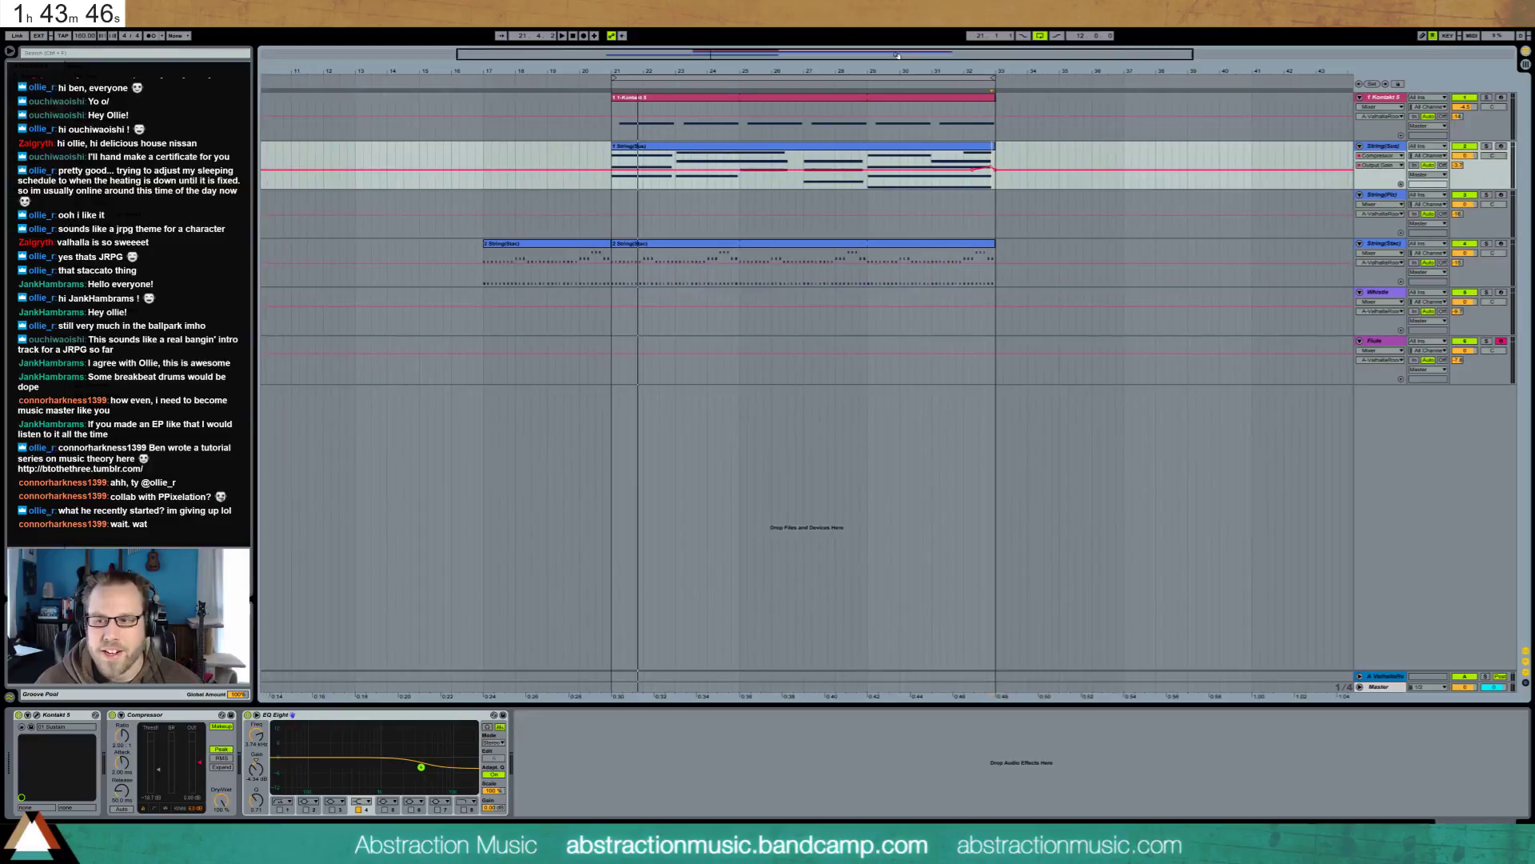
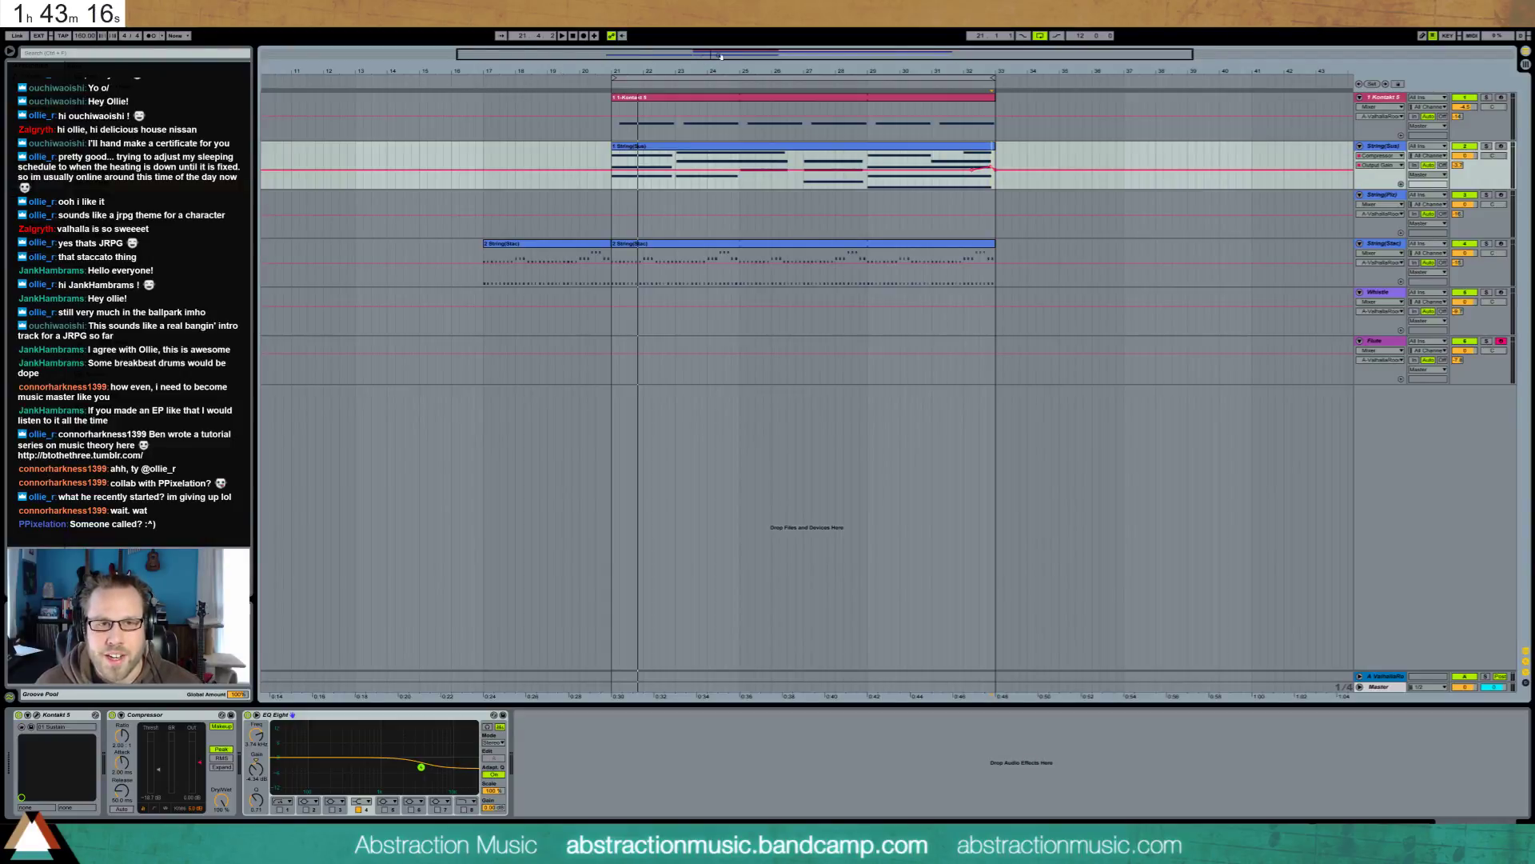
pyautogui.moveTo(721, 56); pyautogui.dragTo(1120, 148)
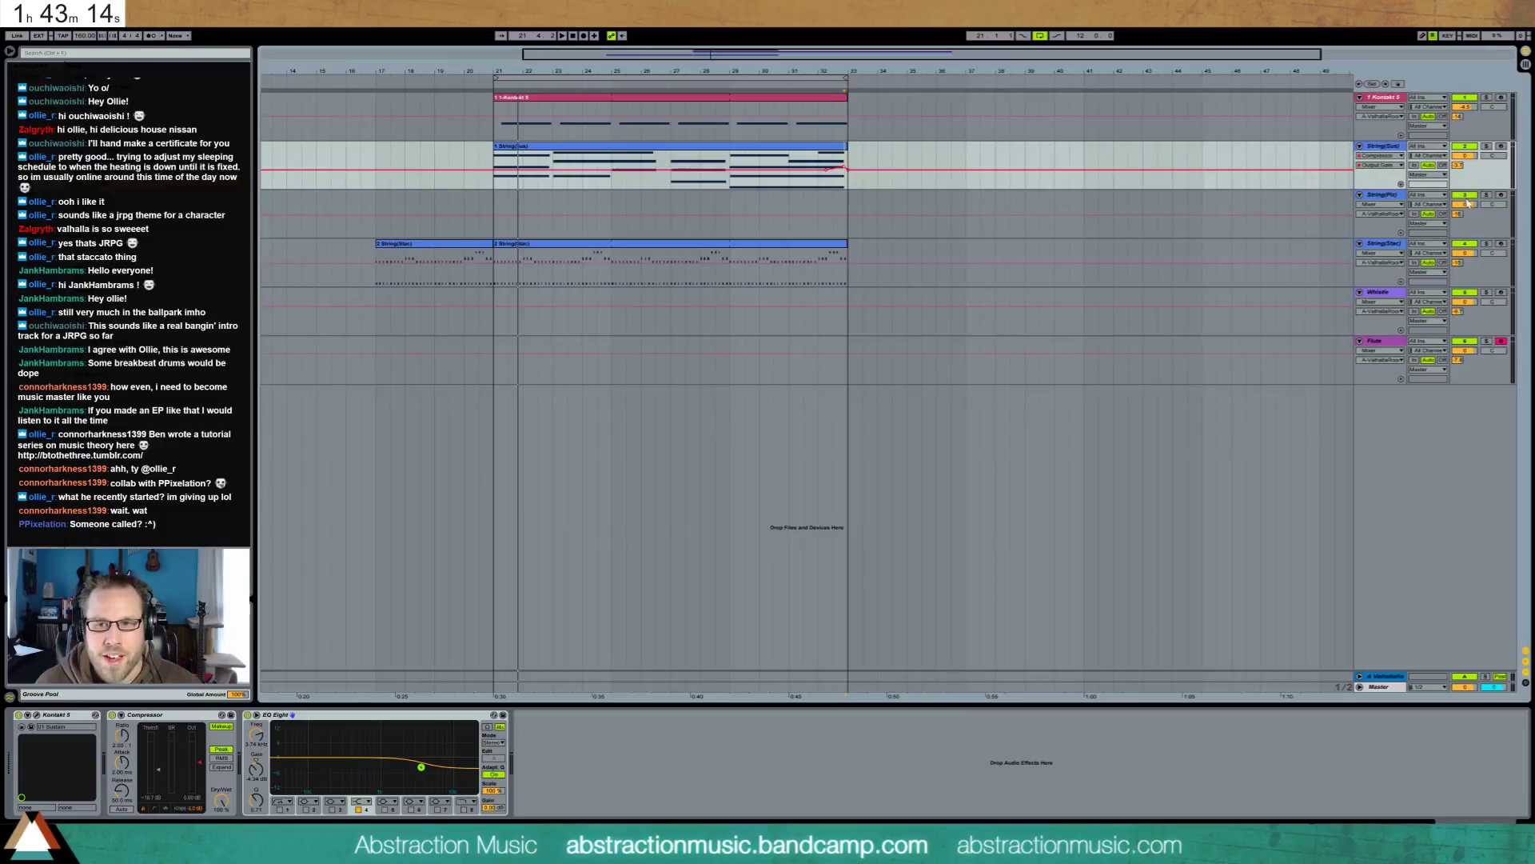
pyautogui.click(1394, 199)
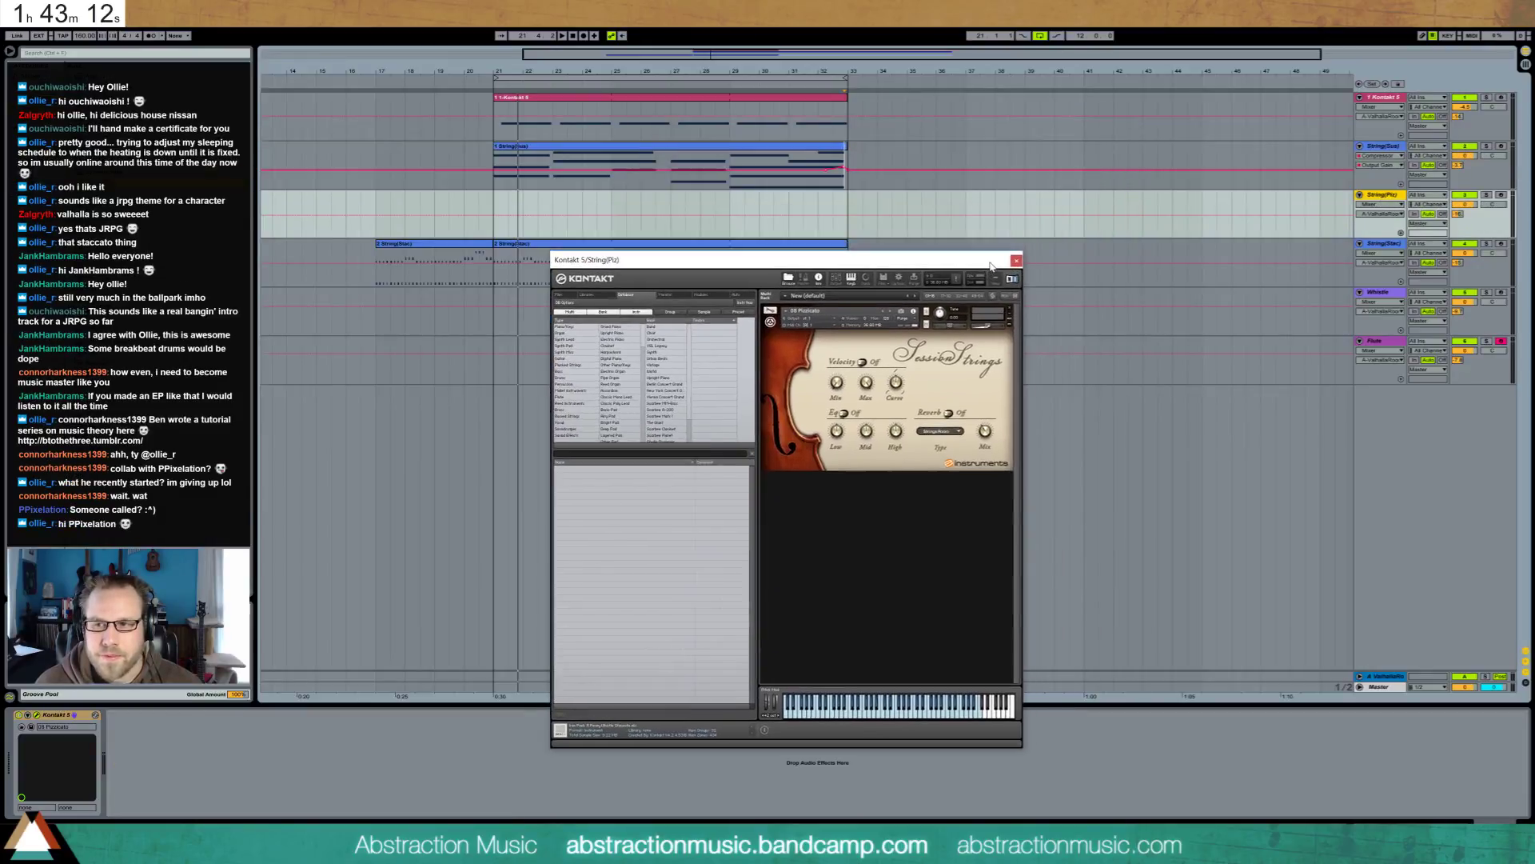
pyautogui.click(1501, 196)
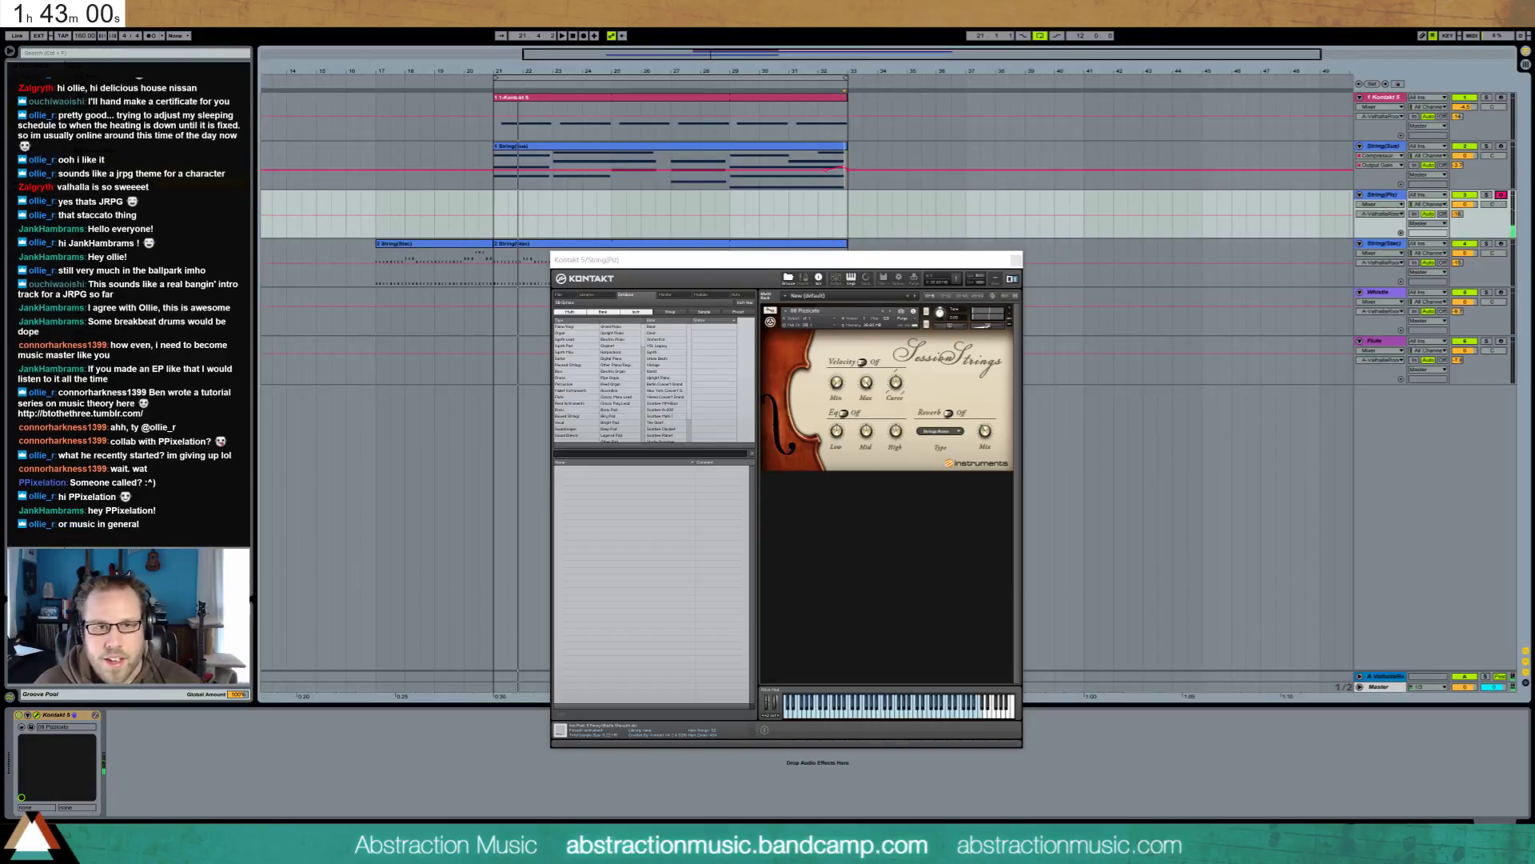
# Extend the 1-Kontakt 5 and String(Stac) clips to bar 45 and duplicate the String(Sus) clip from bar 33
pyautogui.click(823, 147)
pyautogui.moveTo(846, 100); pyautogui.dragTo(1201, 100)
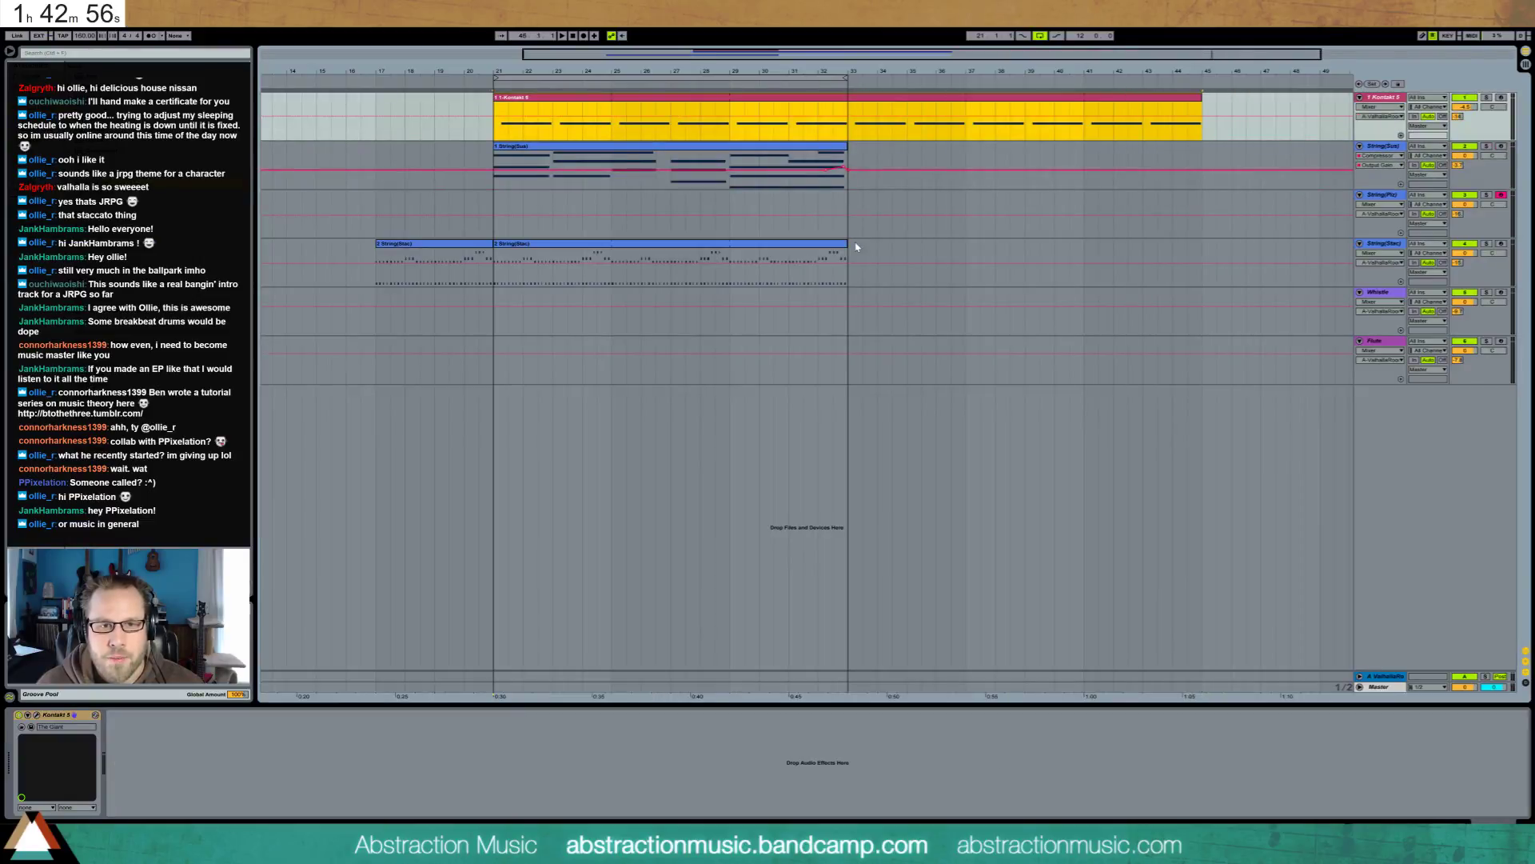
pyautogui.moveTo(846, 248); pyautogui.dragTo(1202, 248)
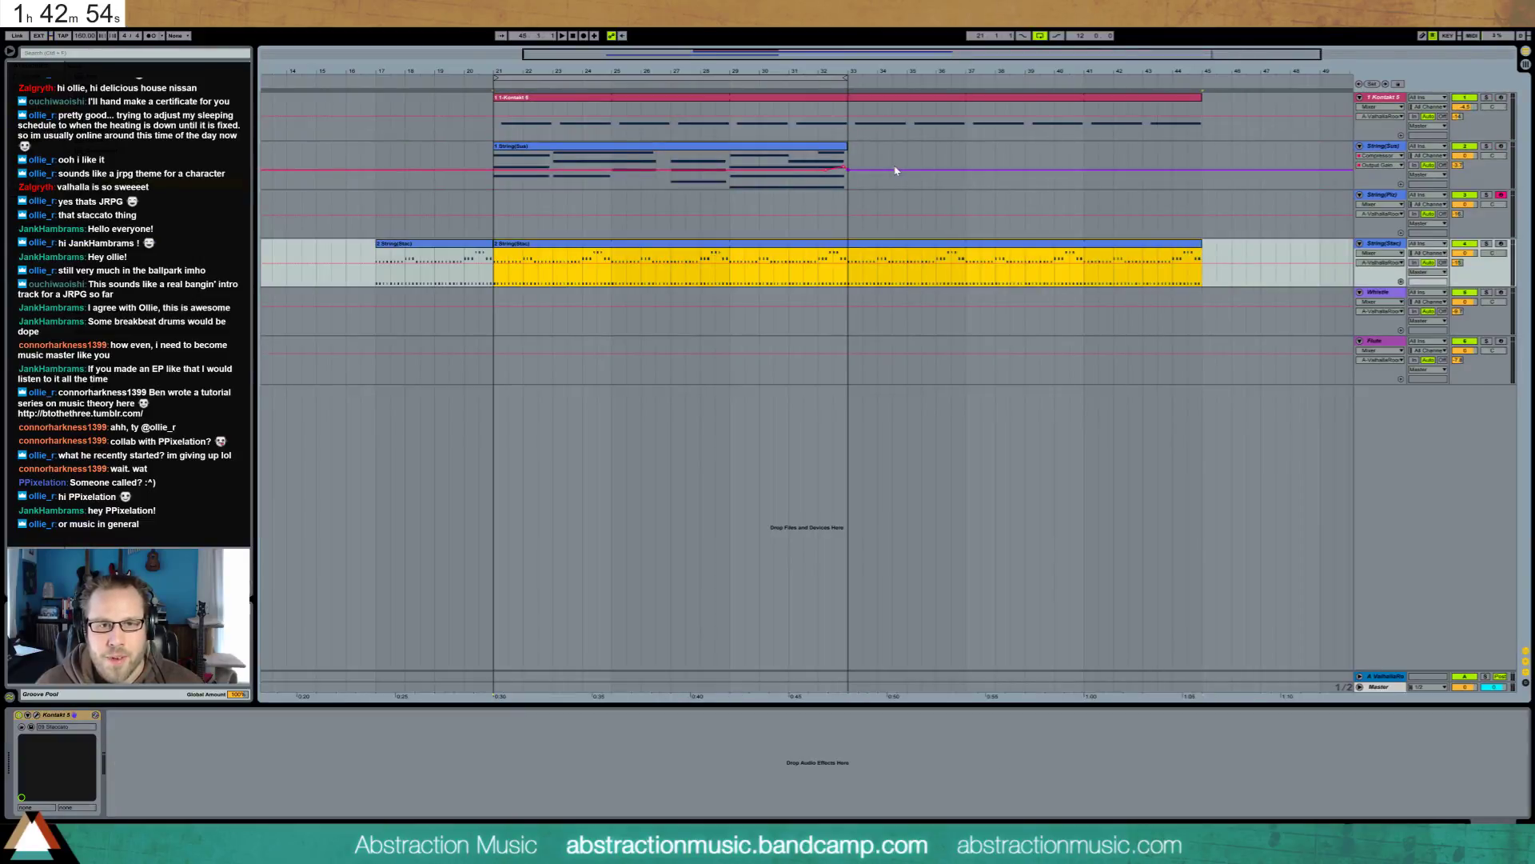
pyautogui.moveTo(848, 149)
pyautogui.mouseDown()
pyautogui.moveTo(897, 150)
pyautogui.moveTo(838, 154)
pyautogui.mouseUp()
pyautogui.hotkey('ctrl', 'd')
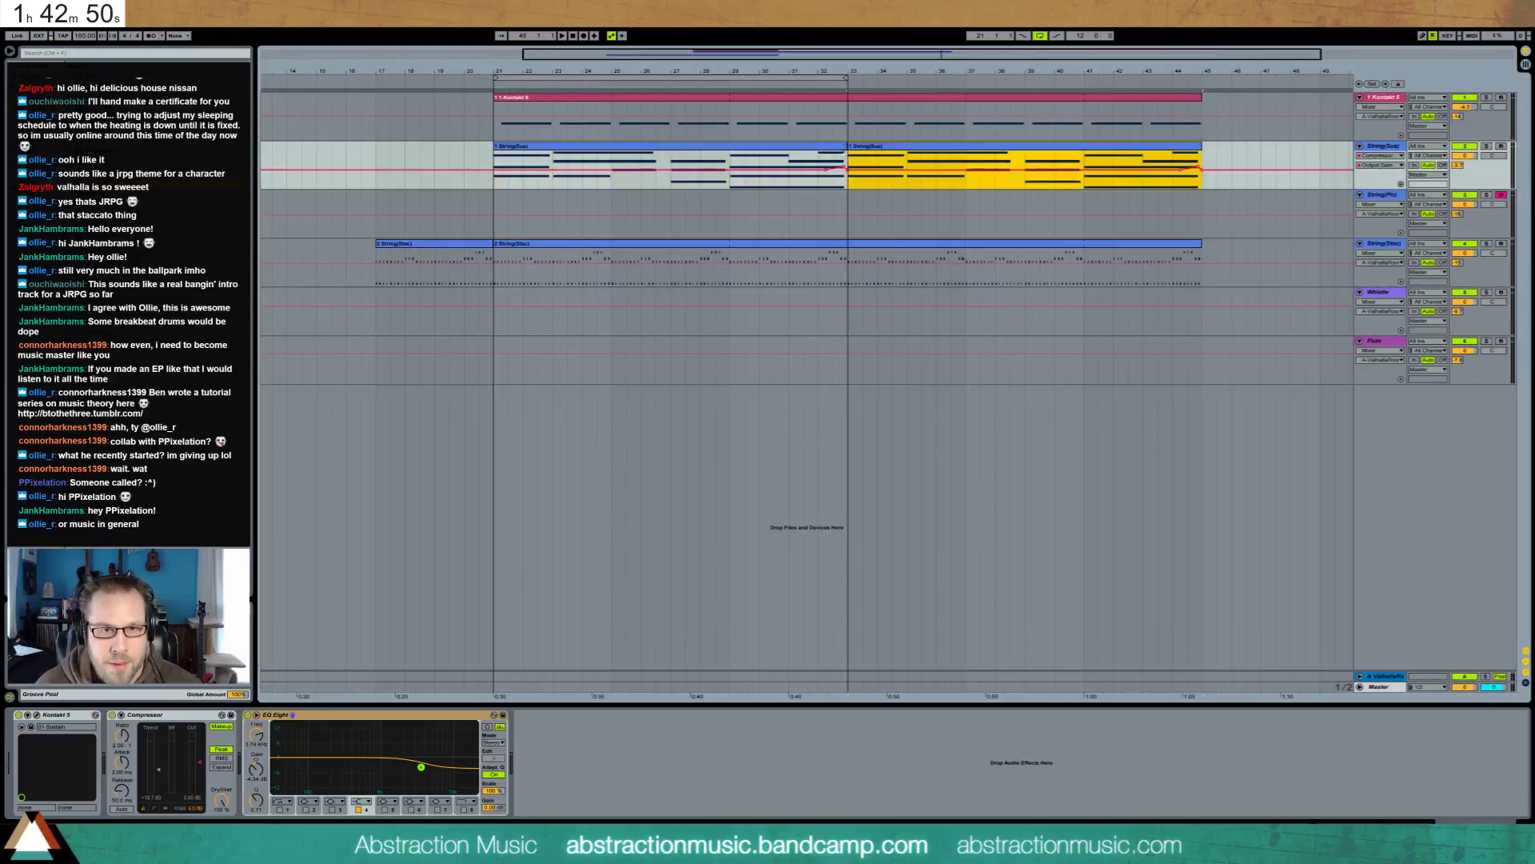
# Close the Kontakt window and record about two bars of pizzicato on the String(Piz) track from bar 33
pyautogui.click(848, 206)
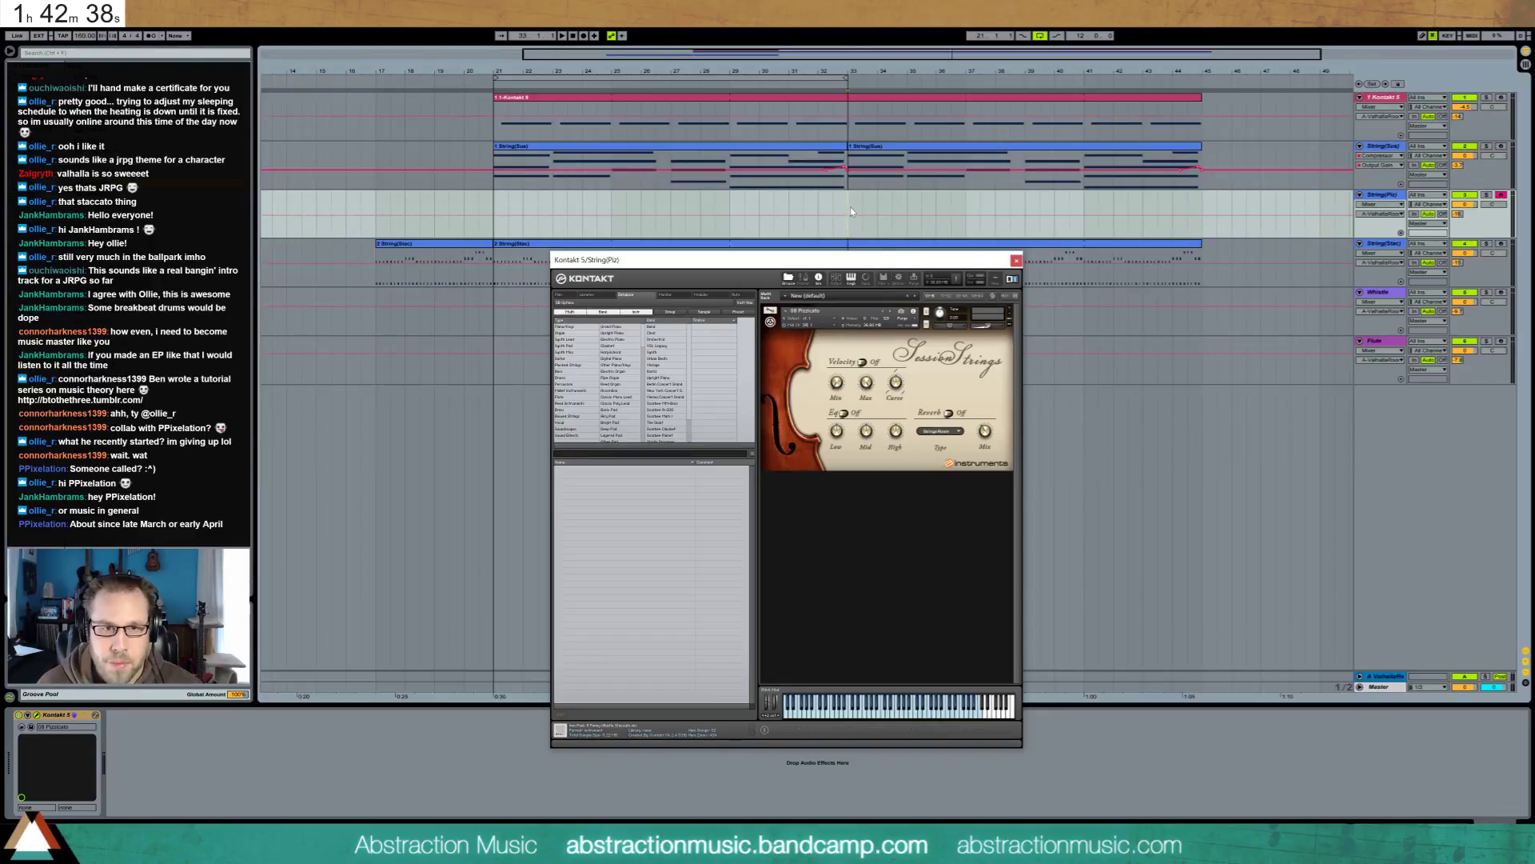
pyautogui.click(1017, 260)
pyautogui.moveTo(849, 213); pyautogui.dragTo(883, 212)
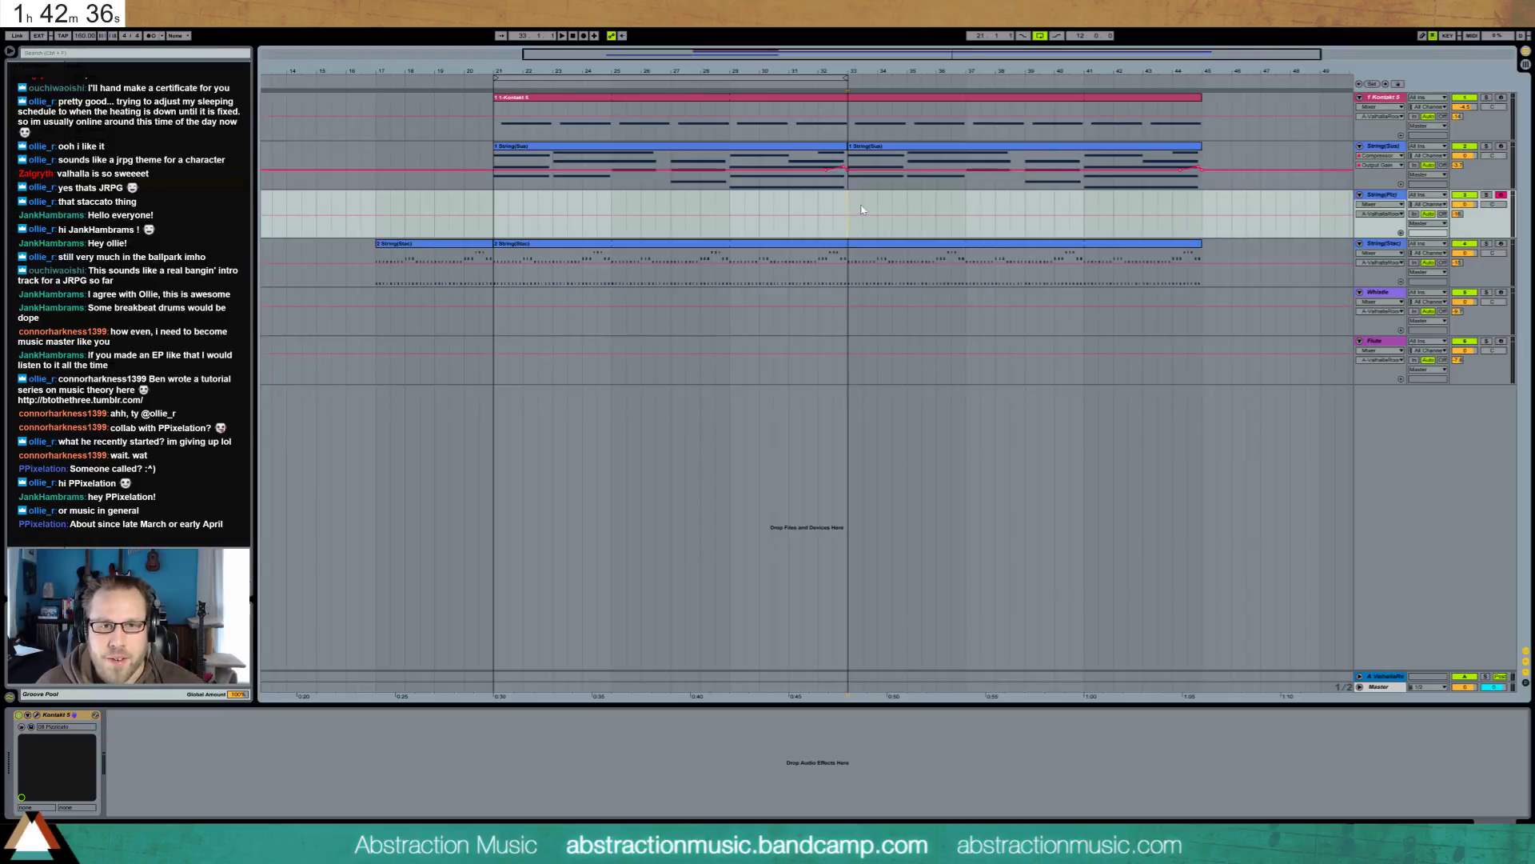
pyautogui.click(853, 207)
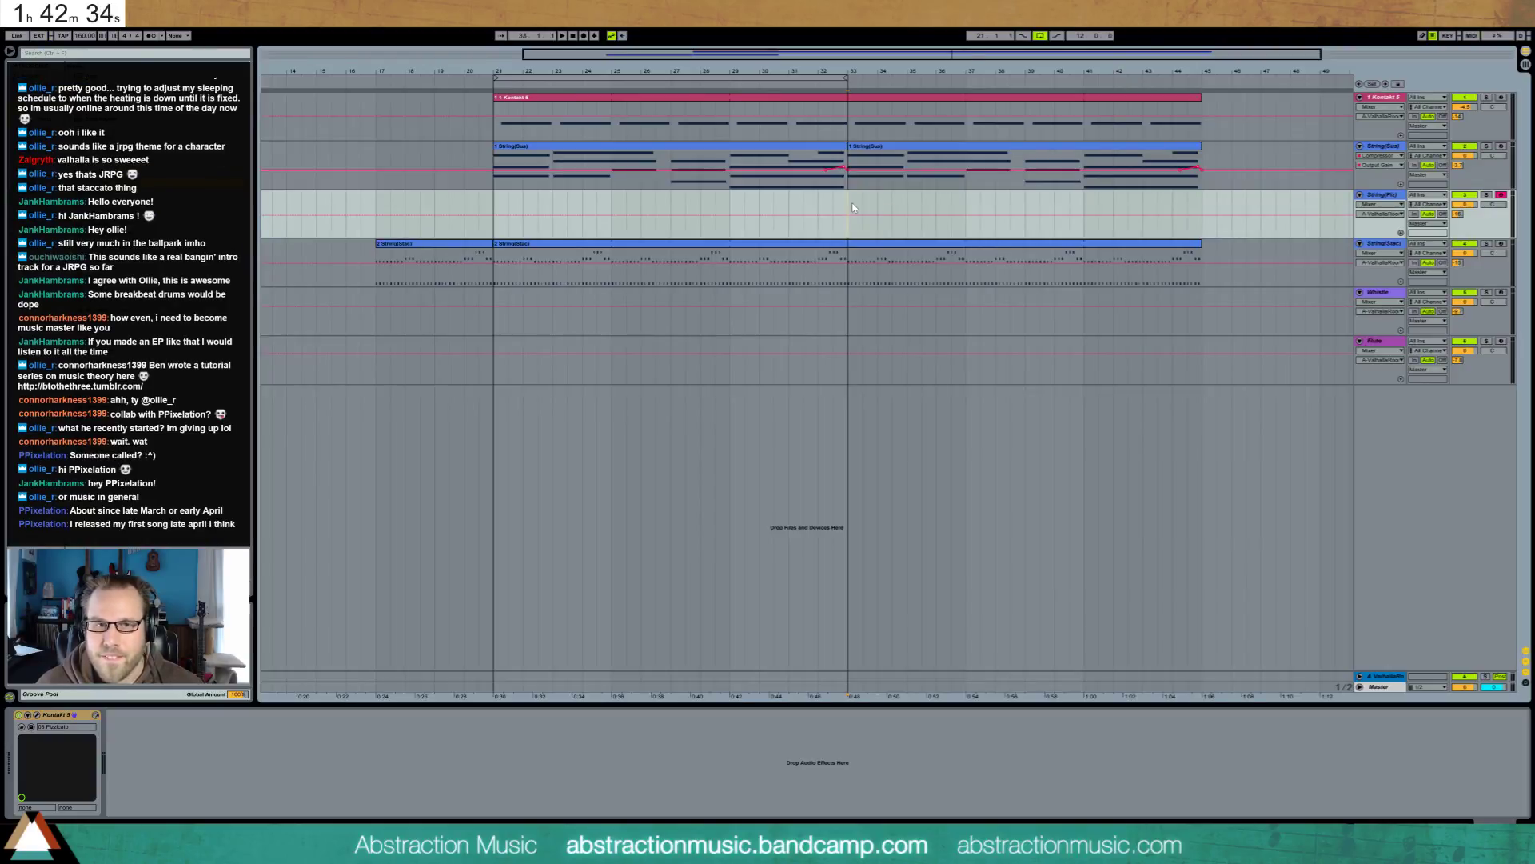
pyautogui.press('F9')
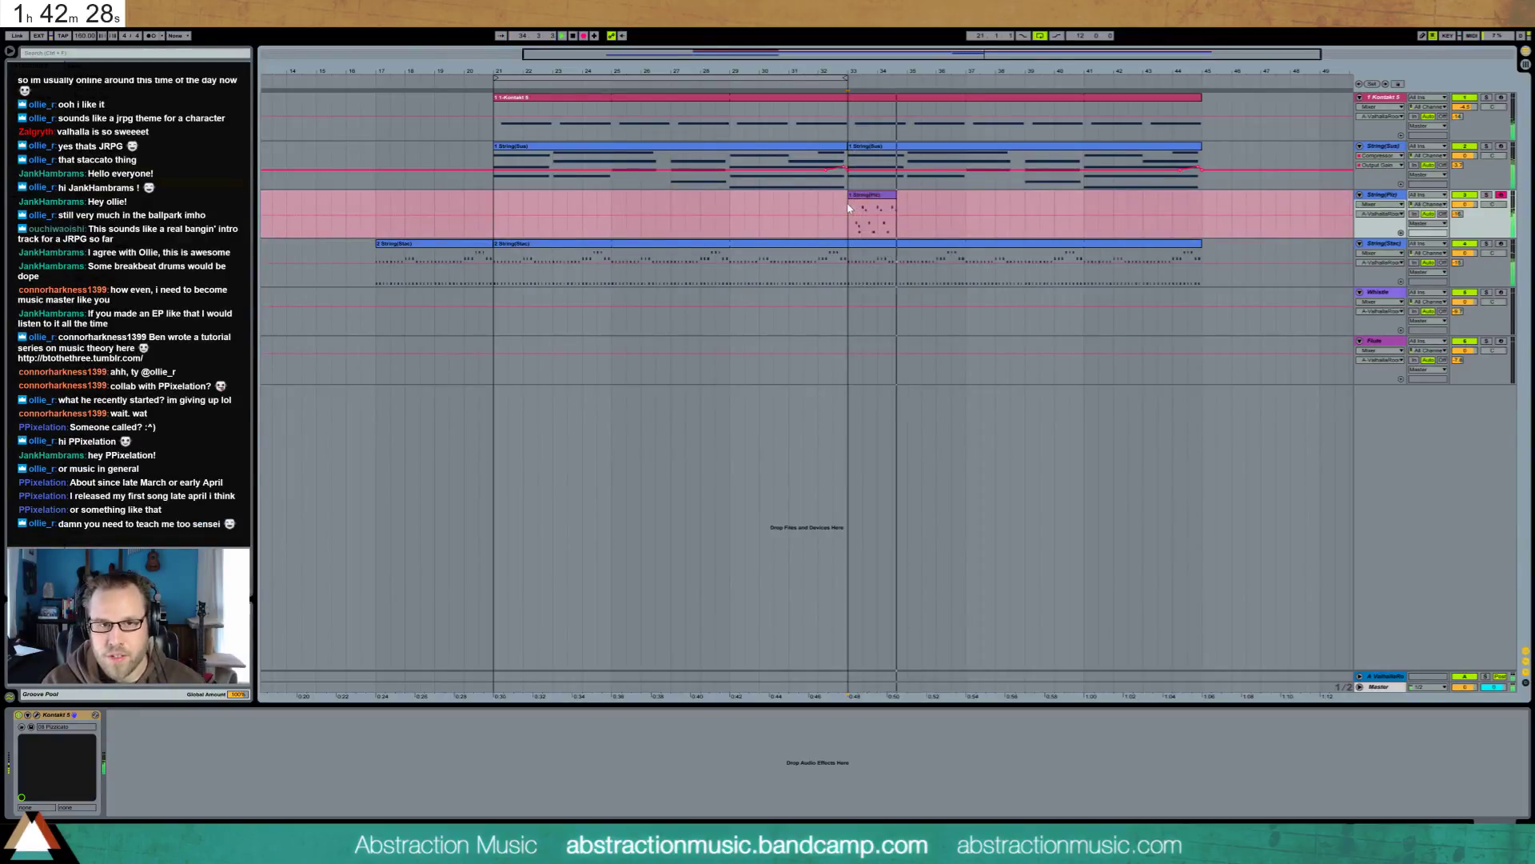
pyautogui.press('space')
# Open the recorded String(Piz) clip, delete the stray overlapping note and align the notes of the opening beats to the grid
pyautogui.doubleClick(902, 206)
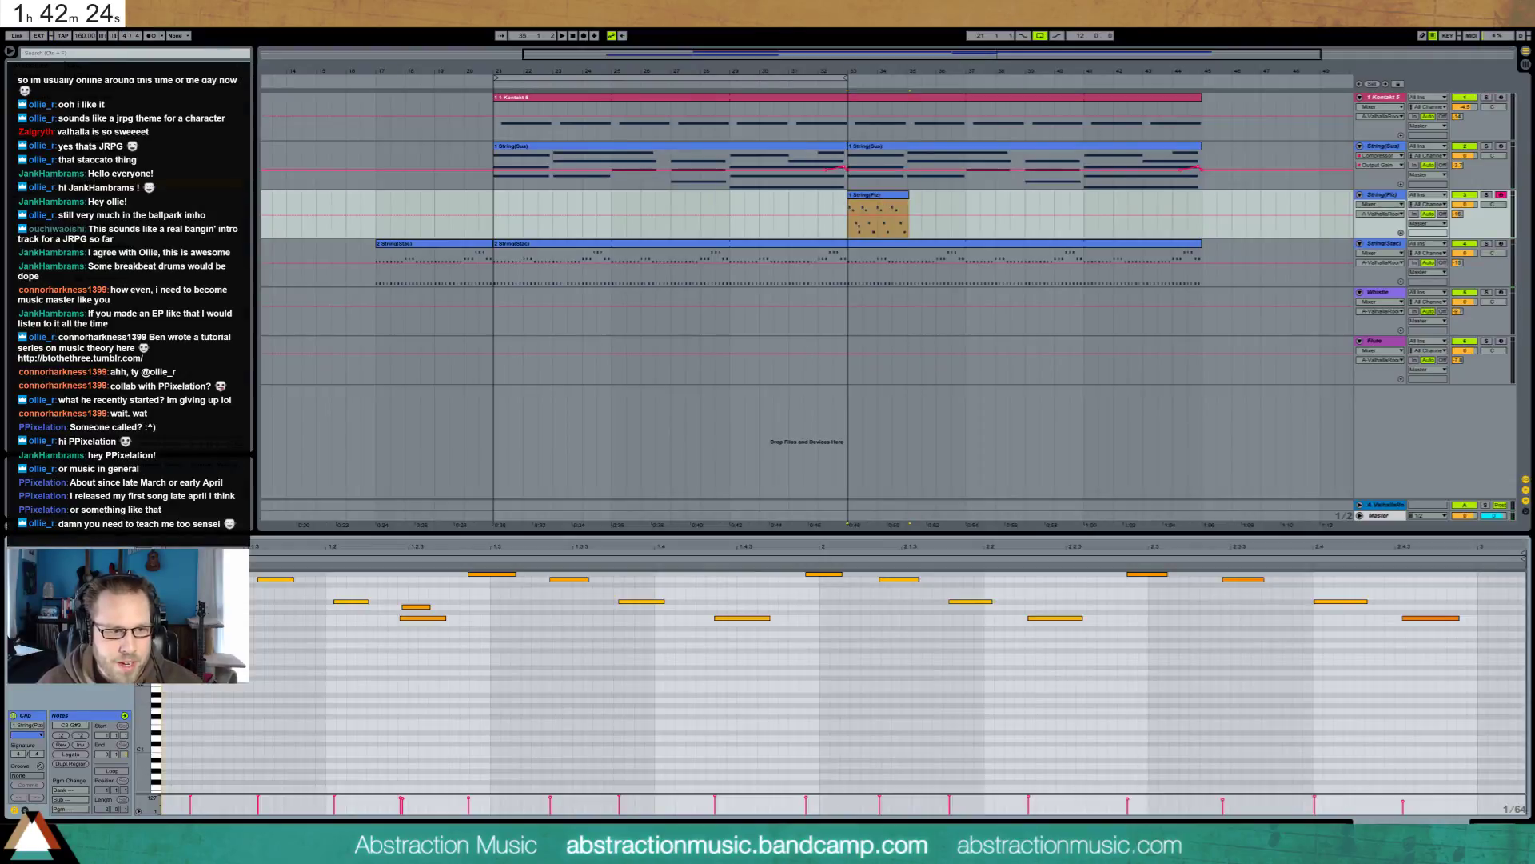
pyautogui.click(341, 622)
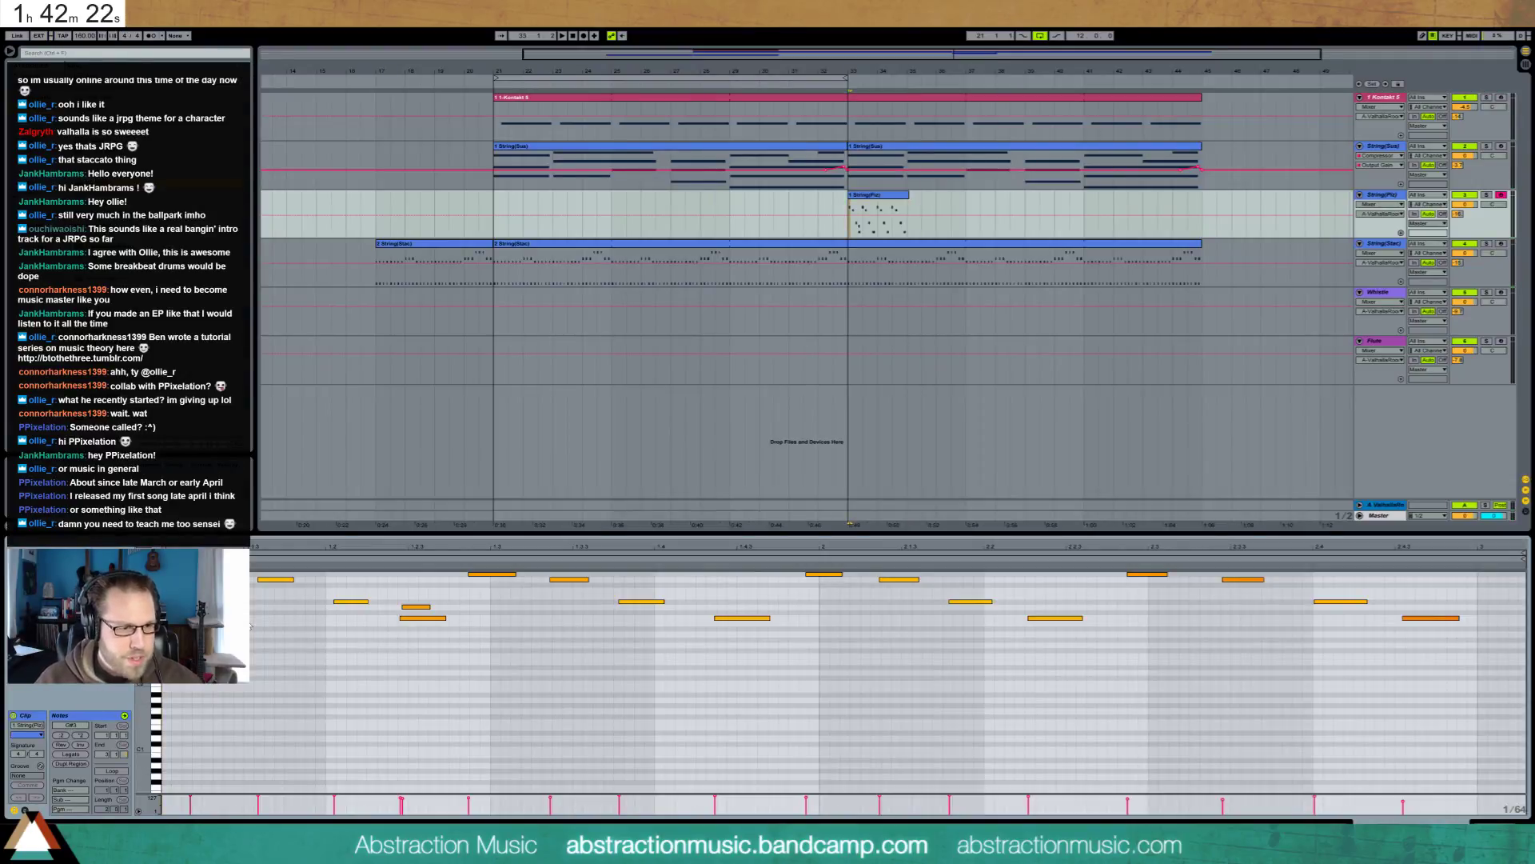
pyautogui.moveTo(276, 578)
pyautogui.mouseDown()
pyautogui.moveTo(262, 578)
pyautogui.moveTo(328, 601)
pyautogui.mouseUp()
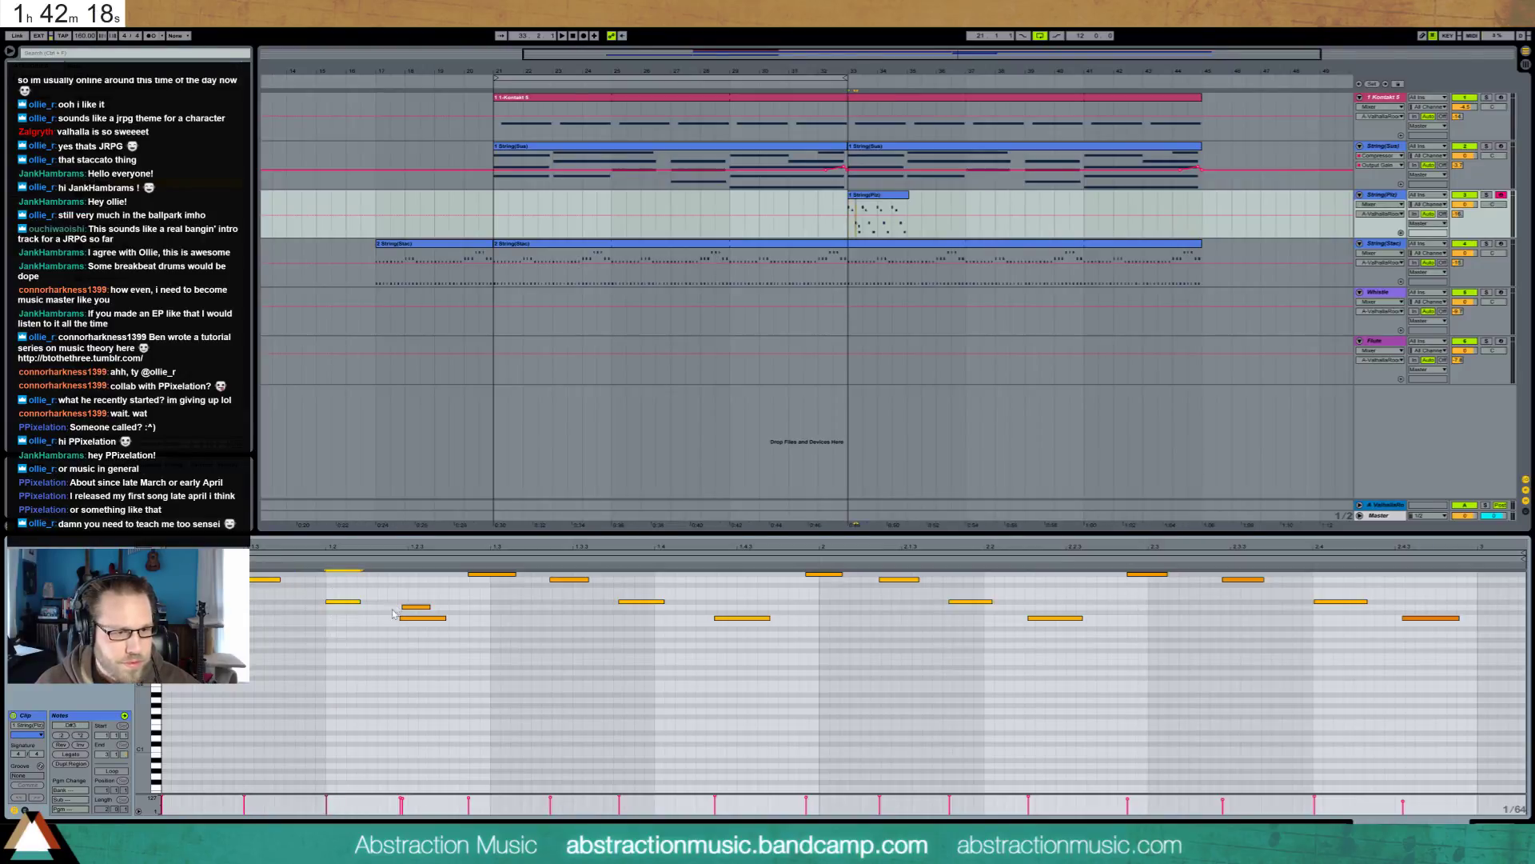
pyautogui.click(416, 606)
pyautogui.press('Delete')
pyautogui.moveTo(422, 618); pyautogui.dragTo(430, 617)
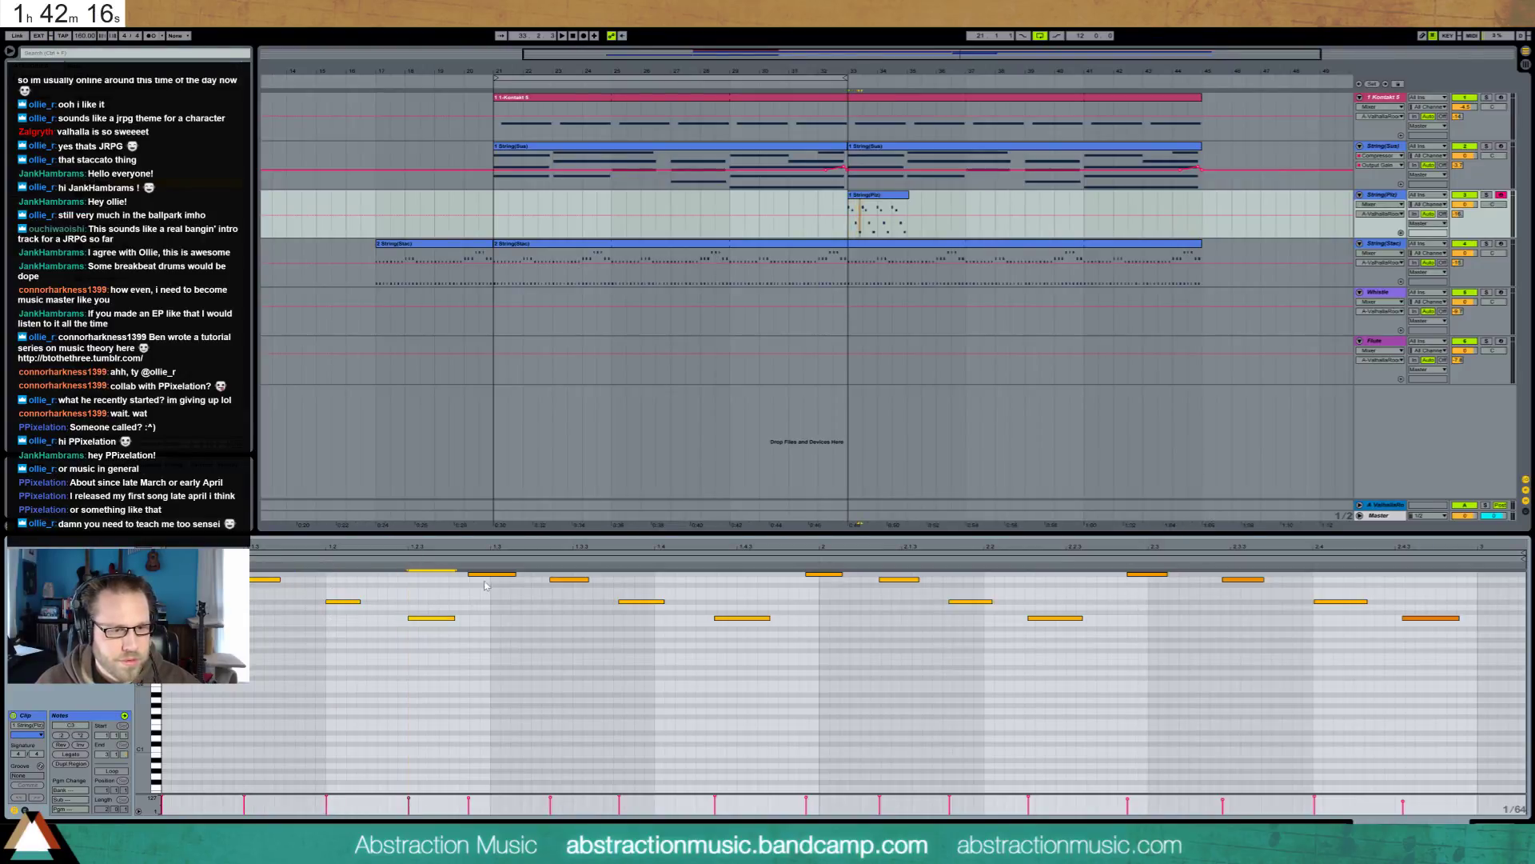
pyautogui.moveTo(488, 574); pyautogui.dragTo(582, 578)
# Widen the note grid to 1/16 and align the remaining String(Piz) notes to it
pyautogui.hotkey('ctrl', '2')
pyautogui.hotkey('ctrl', '2')
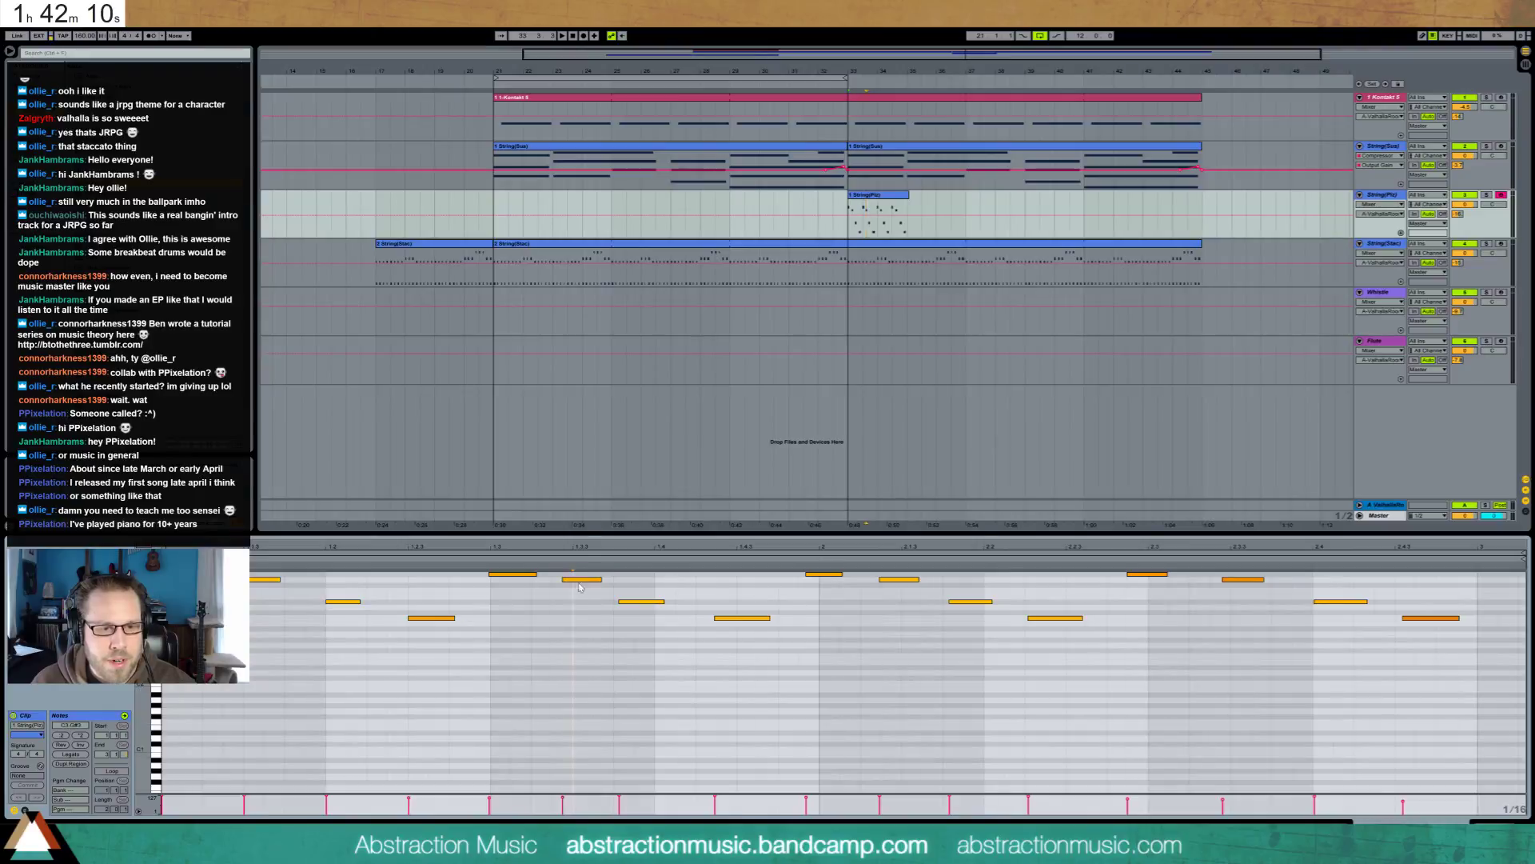
pyautogui.moveTo(582, 579); pyautogui.dragTo(747, 621)
pyautogui.moveTo(816, 574); pyautogui.dragTo(1091, 618)
pyautogui.click(969, 601)
pyautogui.moveTo(1147, 573); pyautogui.dragTo(1253, 579)
pyautogui.moveTo(1340, 600); pyautogui.dragTo(1380, 601)
pyautogui.hotkey('ctrl', 'z')
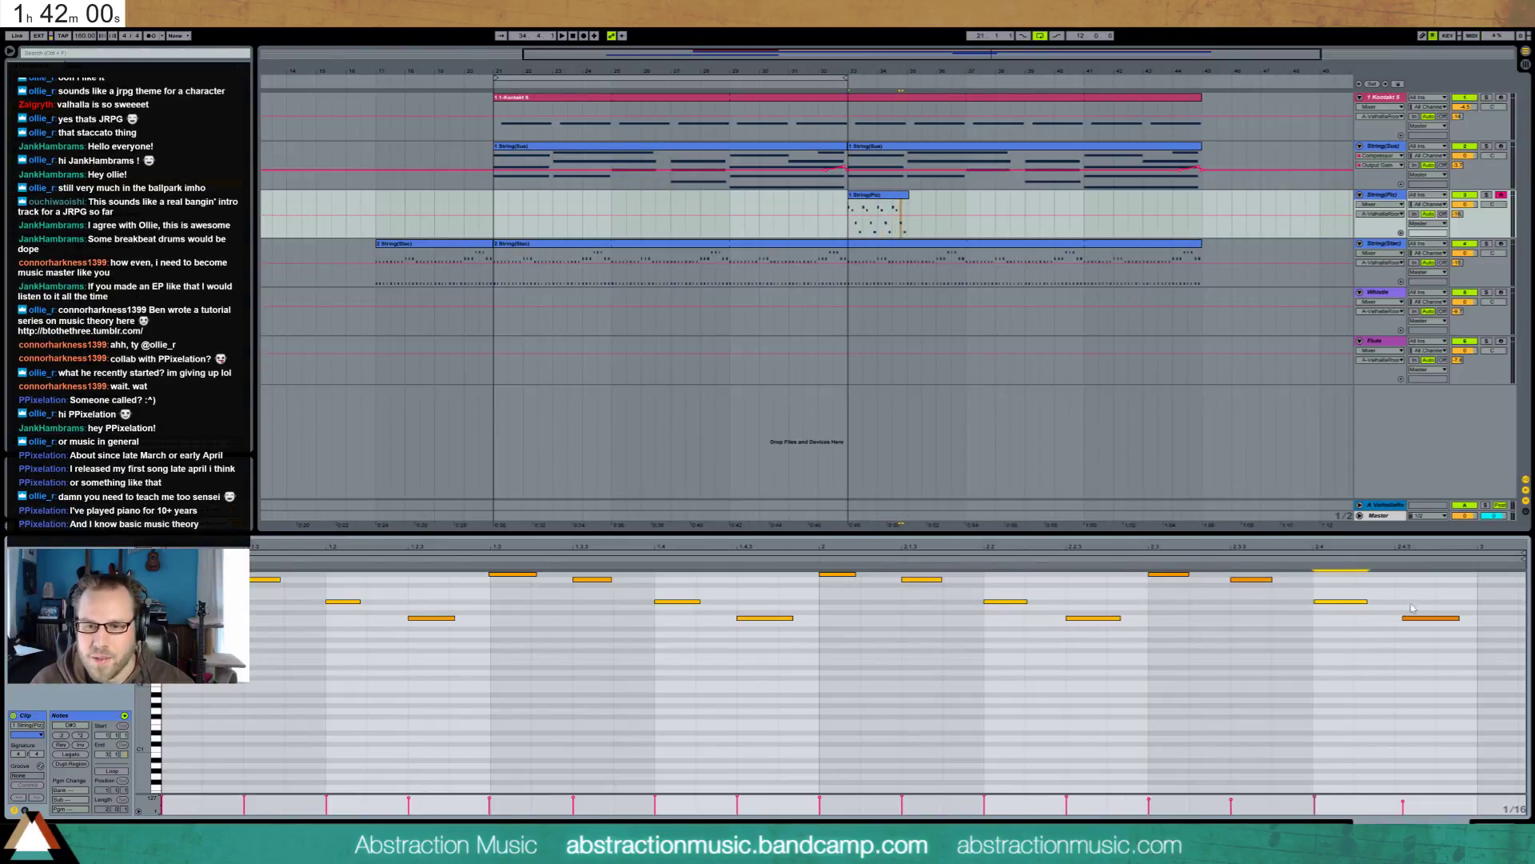
pyautogui.hotkey('ctrl', 'z')
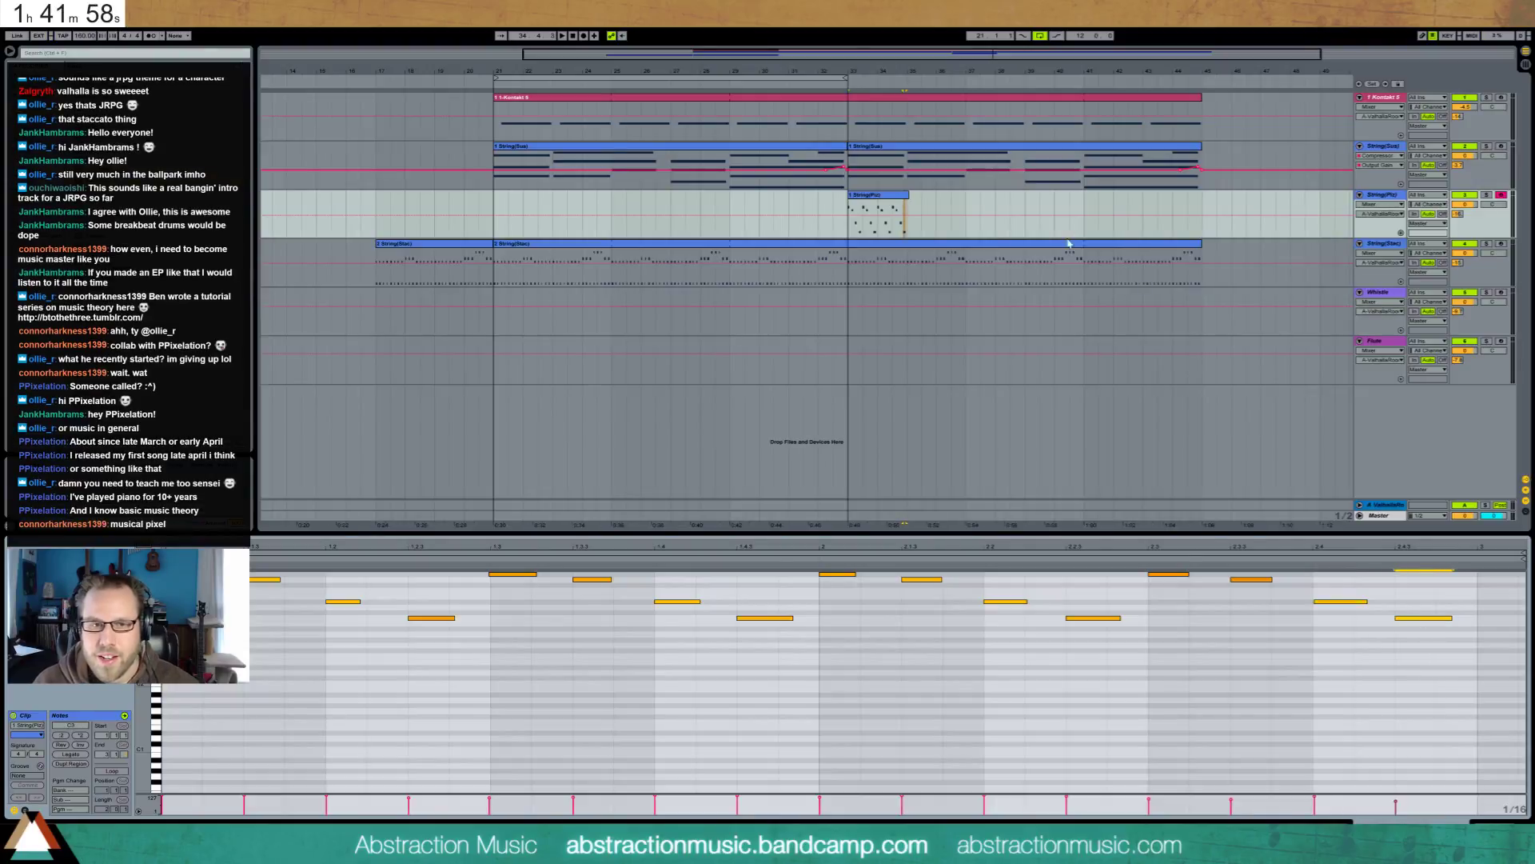
# Trim the String(Piz) clip to end at bar 35, loop its two bars and extend it to bar 45
pyautogui.moveTo(909, 195); pyautogui.dragTo(907, 195)
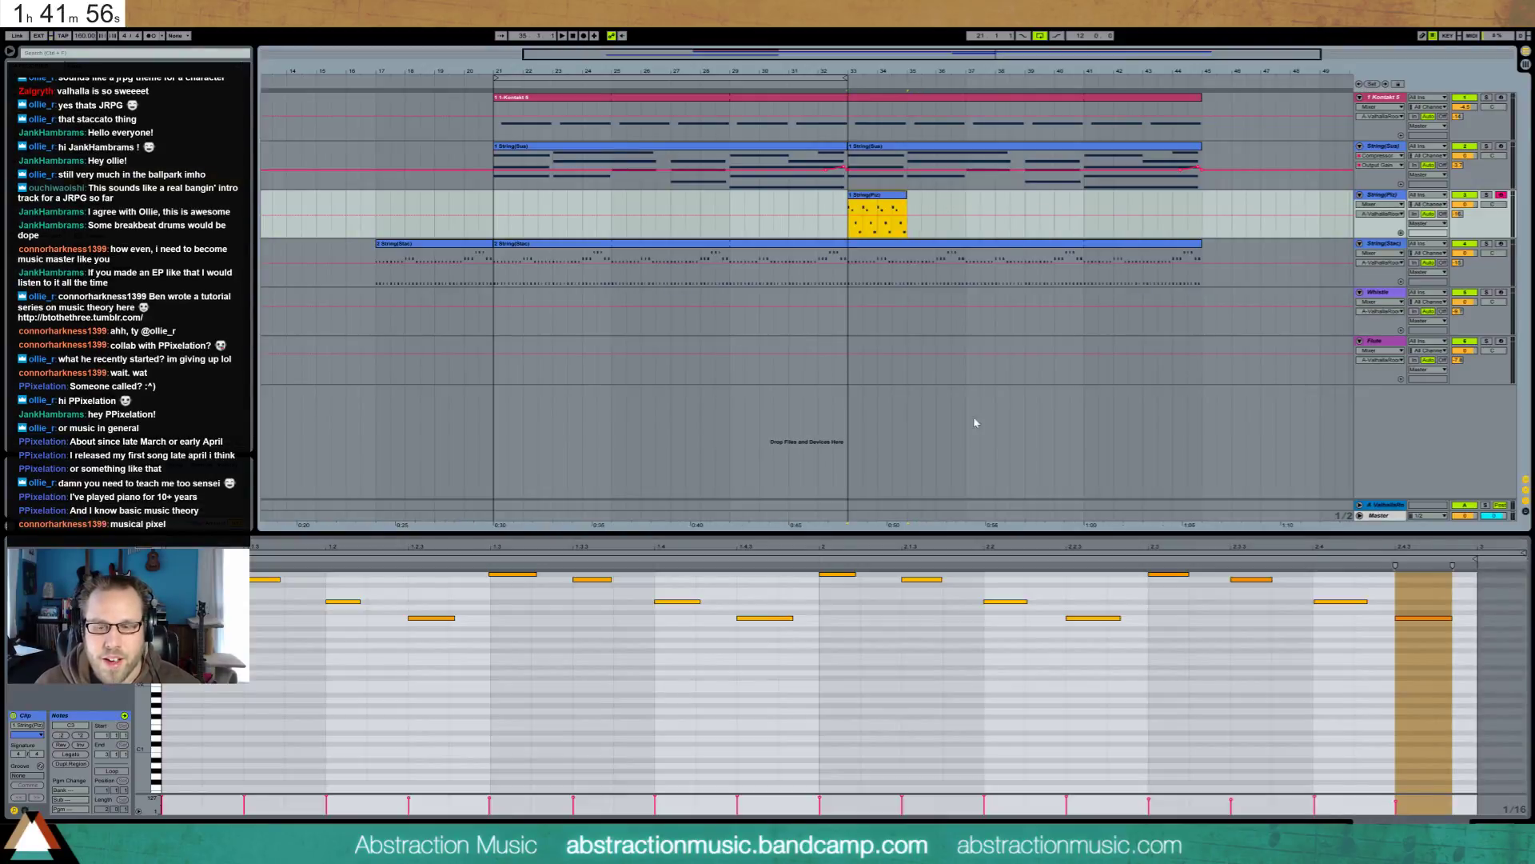
pyautogui.click(111, 773)
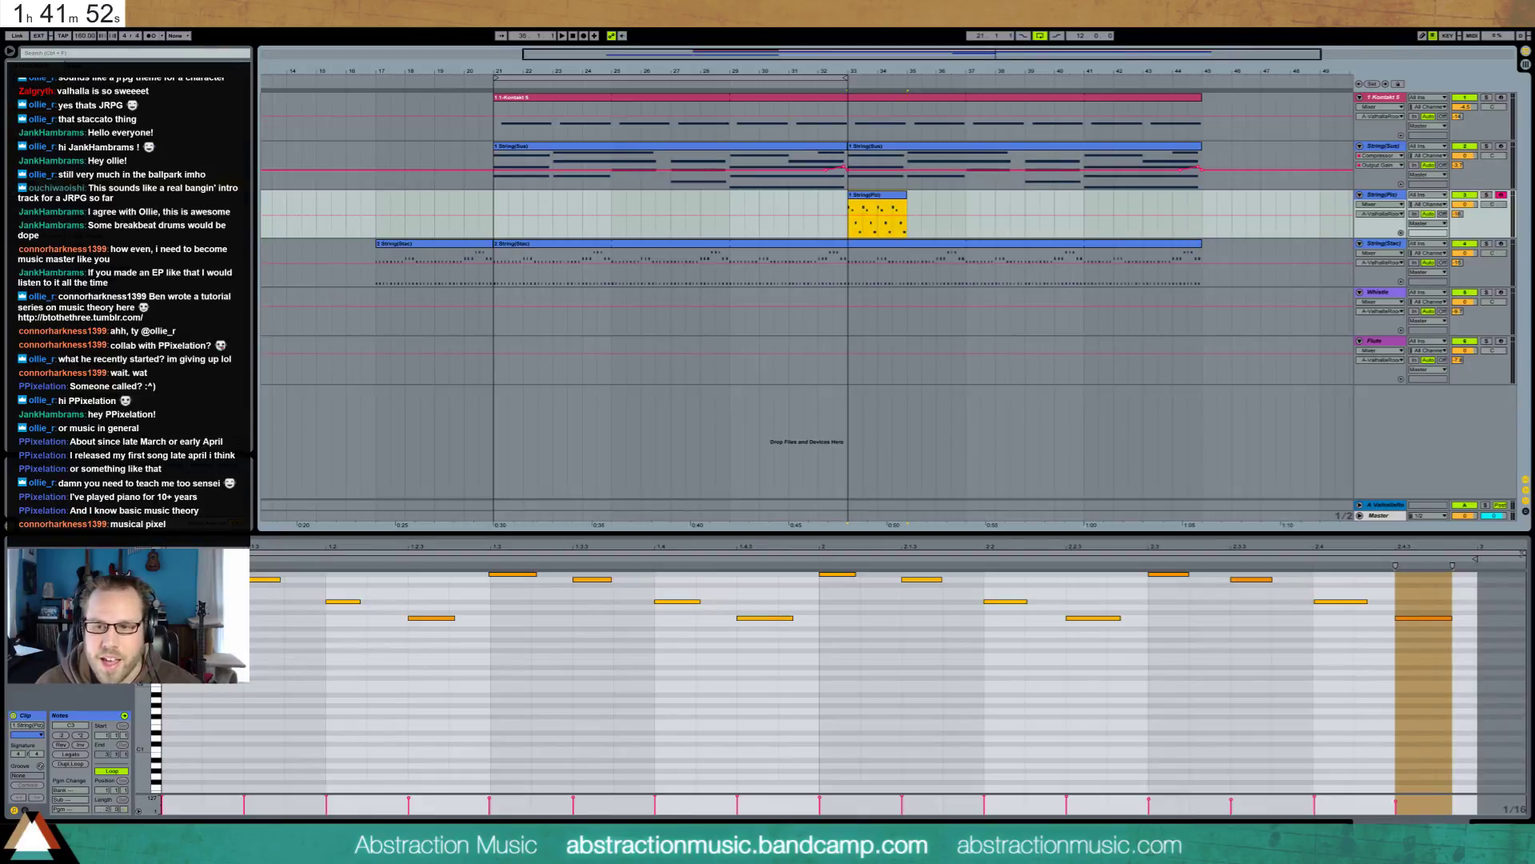
pyautogui.click(1475, 552)
pyautogui.moveTo(906, 211); pyautogui.dragTo(1202, 211)
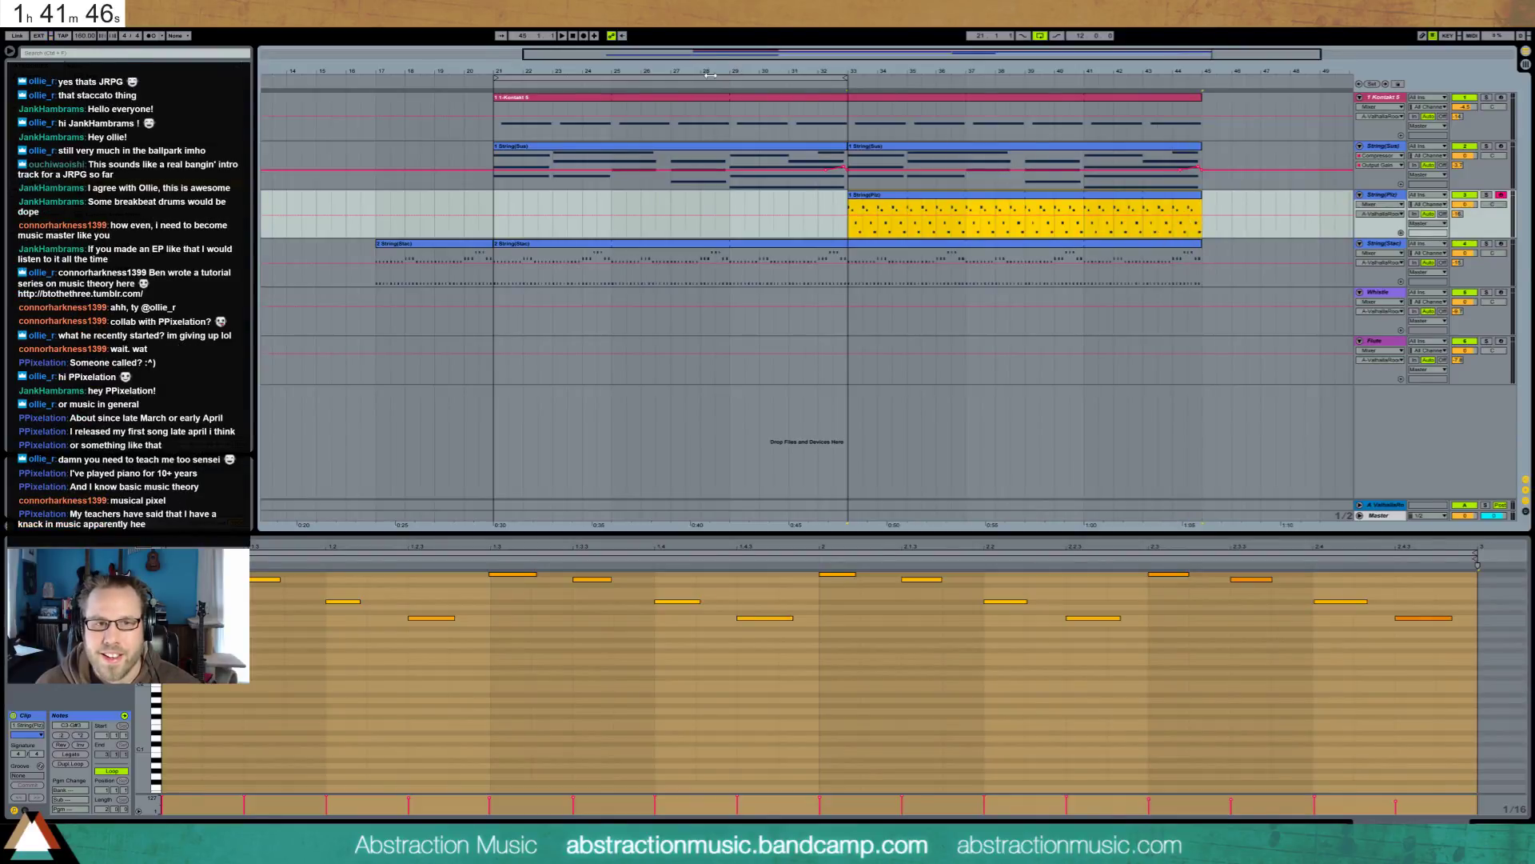
# Move the arrangement loop to bars 33–45 and play the section with the new pizzicato part
pyautogui.moveTo(710, 75); pyautogui.dragTo(1074, 96)
pyautogui.press('space')
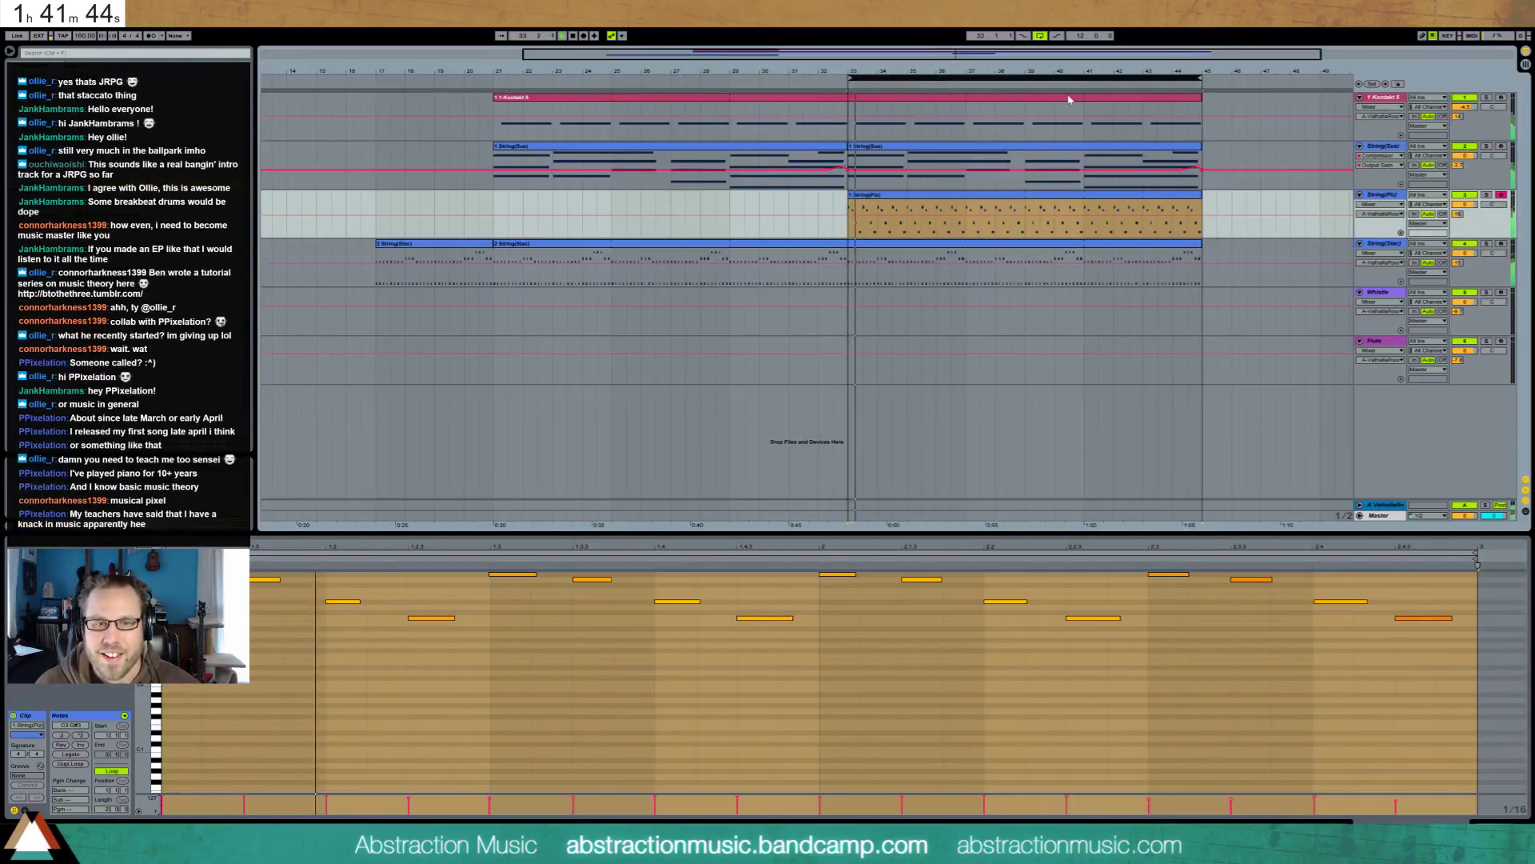
pyautogui.click(1193, 660)
pyautogui.hotkey('shift', 'Tab')
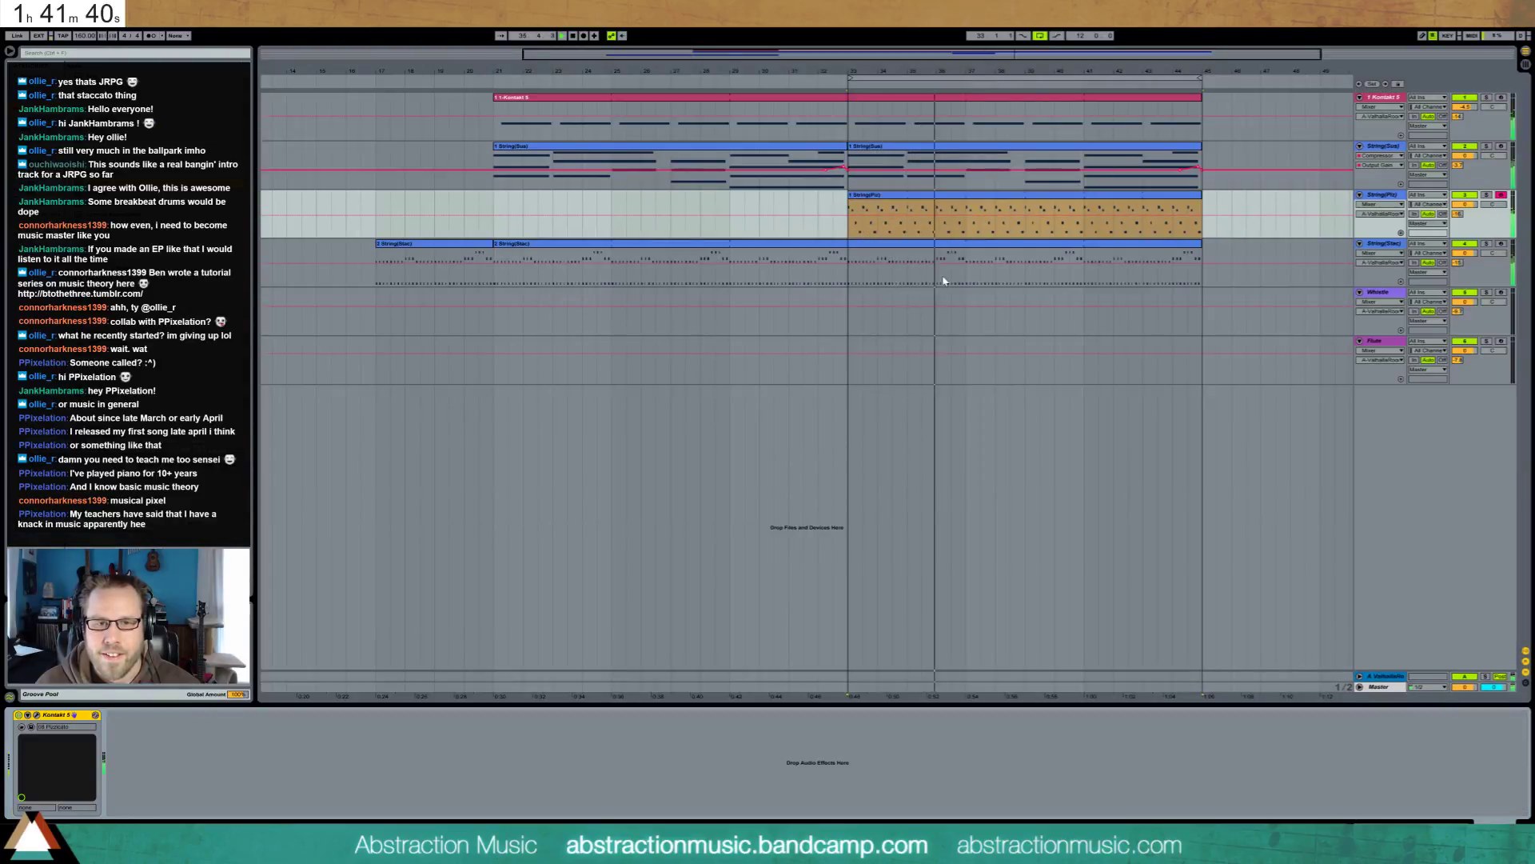
# Stop playback, split the String(Piz) clip at bars 35 and 37, and open the notes of the bar 35–37 section
pyautogui.moveTo(910, 210); pyautogui.dragTo(945, 201)
pyautogui.press('space')
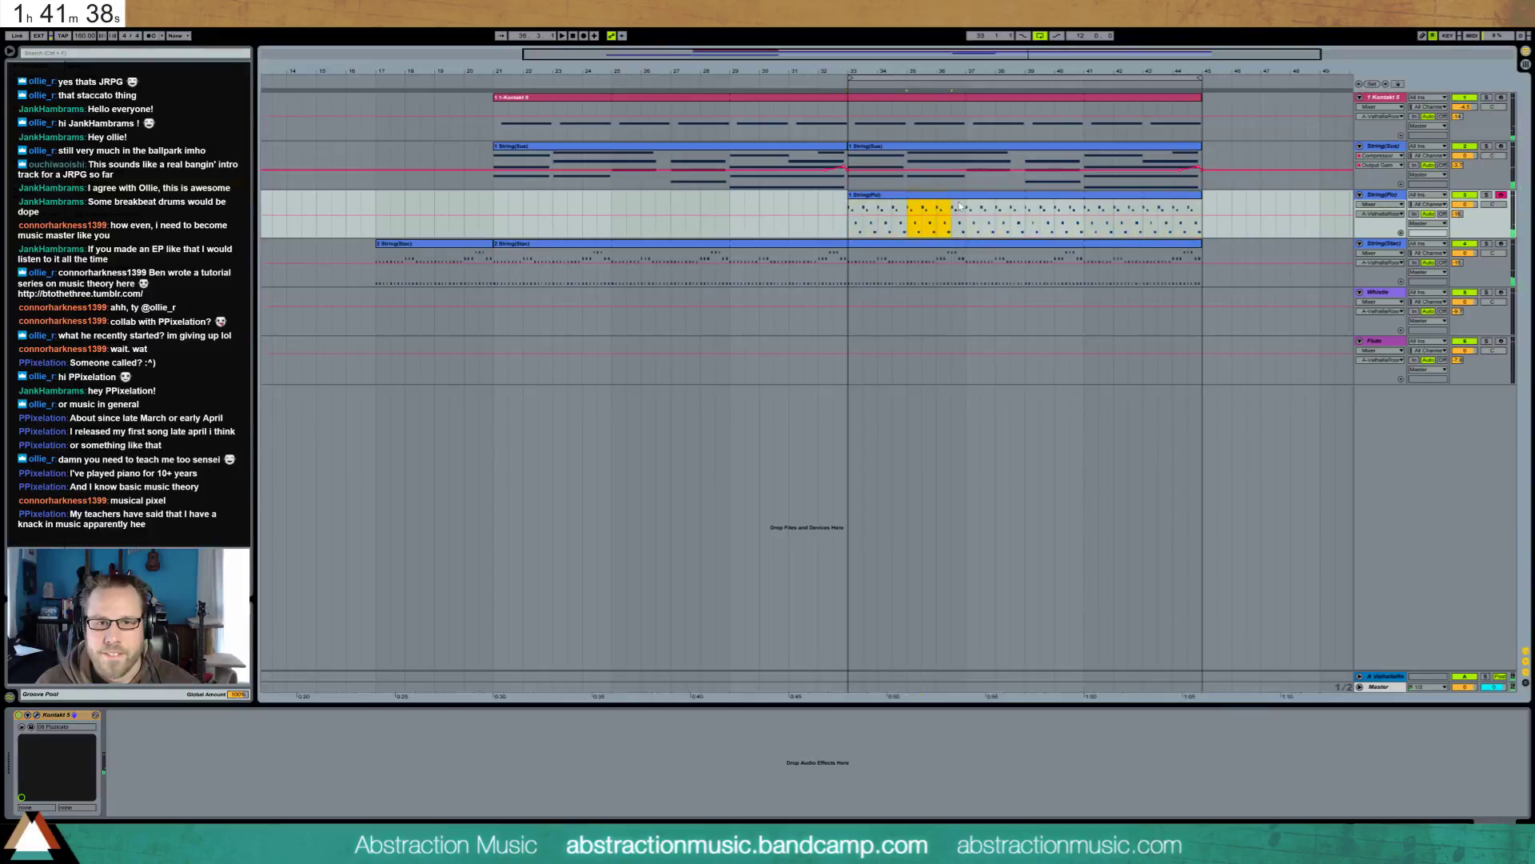
pyautogui.hotkey('ctrl', 'e')
pyautogui.hotkey('shift', 'Tab')
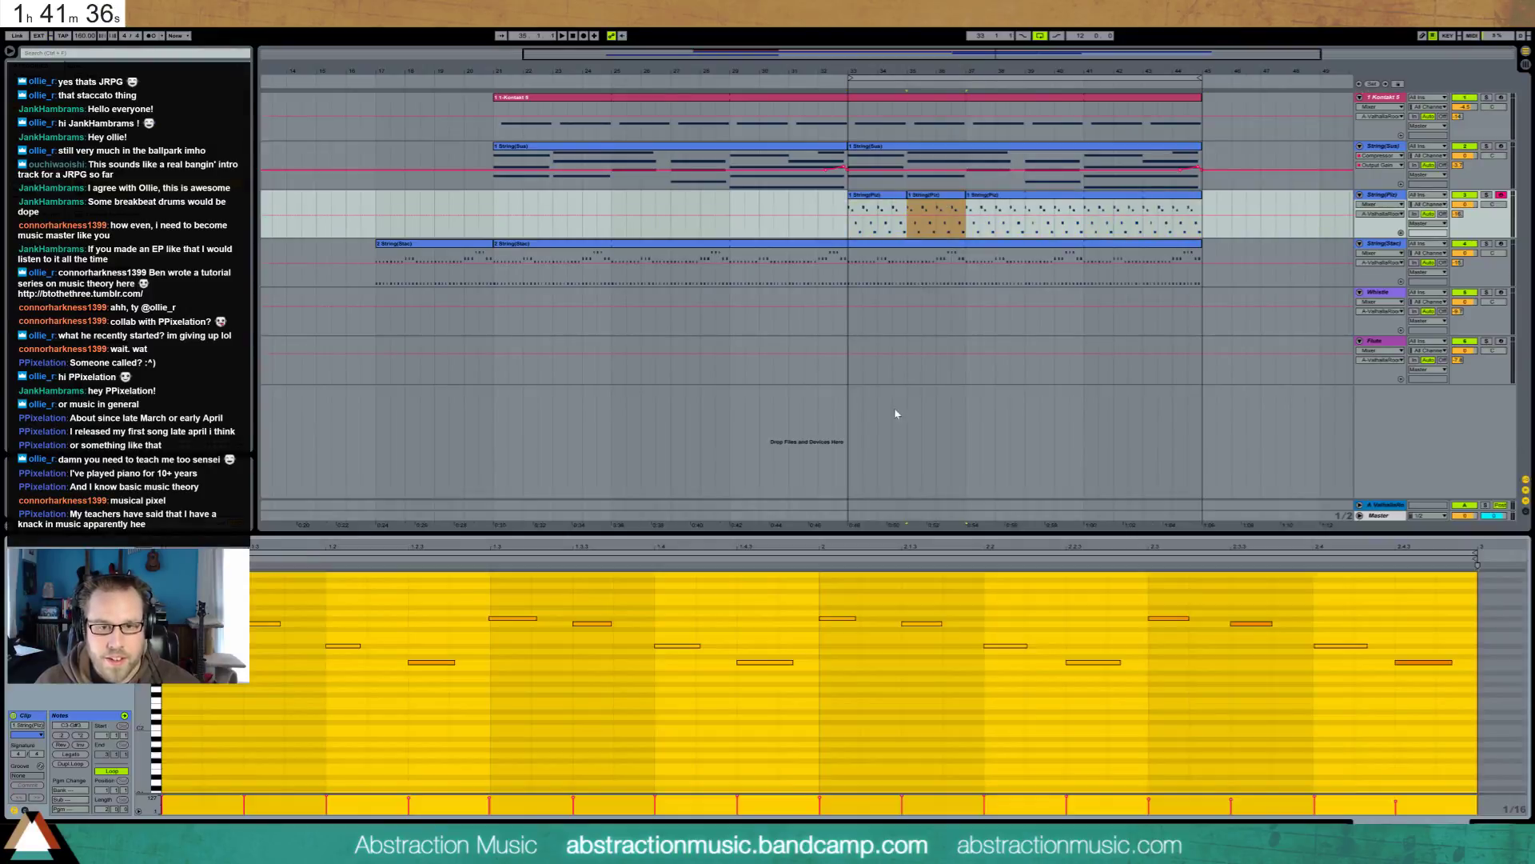
# Lower the note at 2.2 to the pitch of the line's lowest note and raise the note after it by ten semitones
pyautogui.click(957, 678)
pyautogui.moveTo(1006, 646); pyautogui.dragTo(1000, 662)
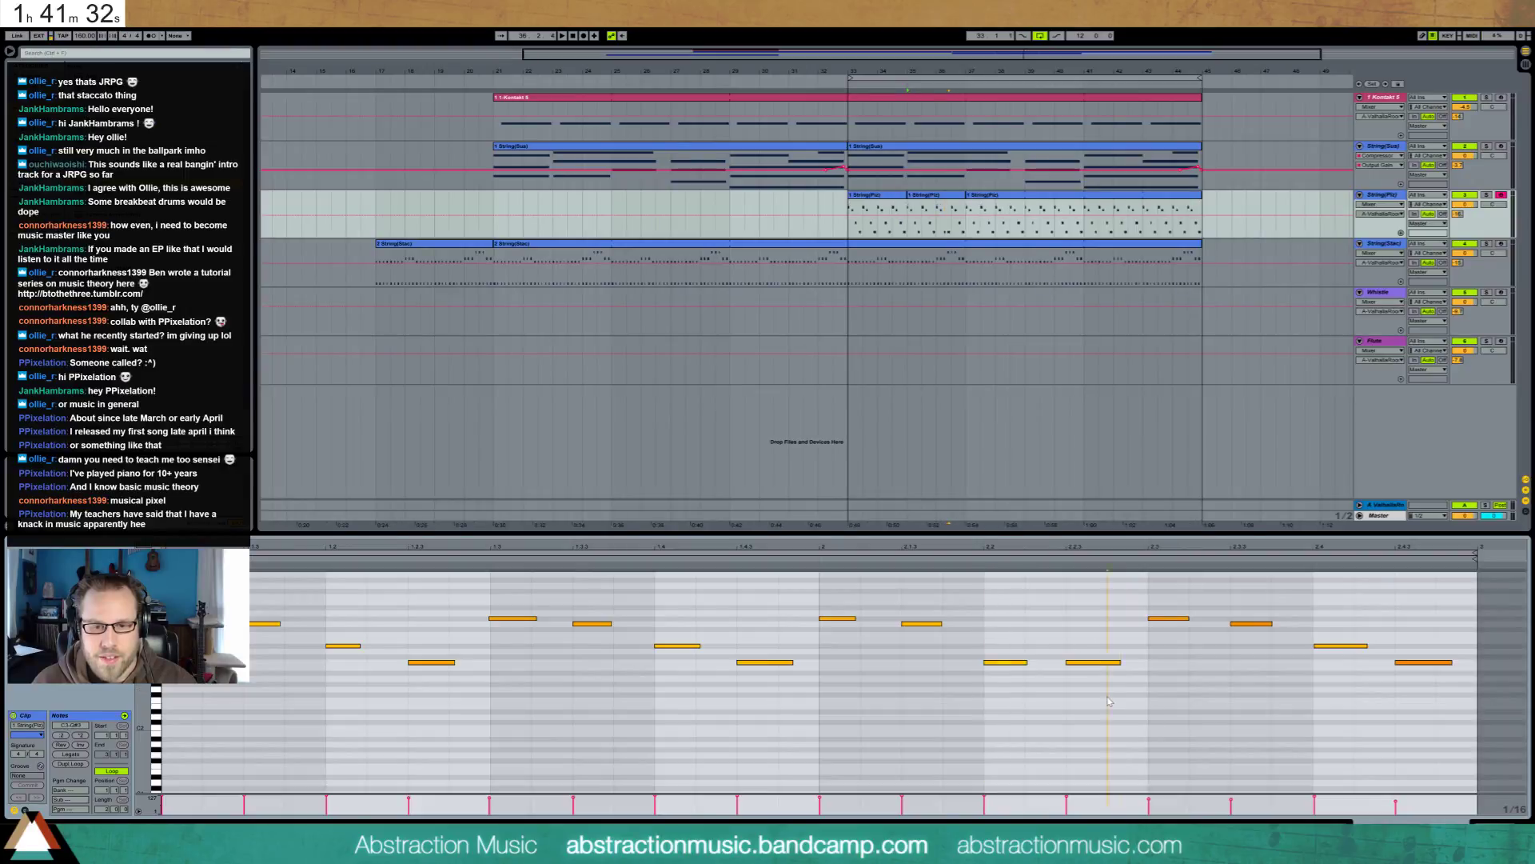
pyautogui.moveTo(1093, 662); pyautogui.dragTo(1093, 645)
pyautogui.press('Up')
pyautogui.press('Up')
pyautogui.press('Up')
pyautogui.press('Up')
pyautogui.press('Up')
pyautogui.press('Up')
pyautogui.press('Up')
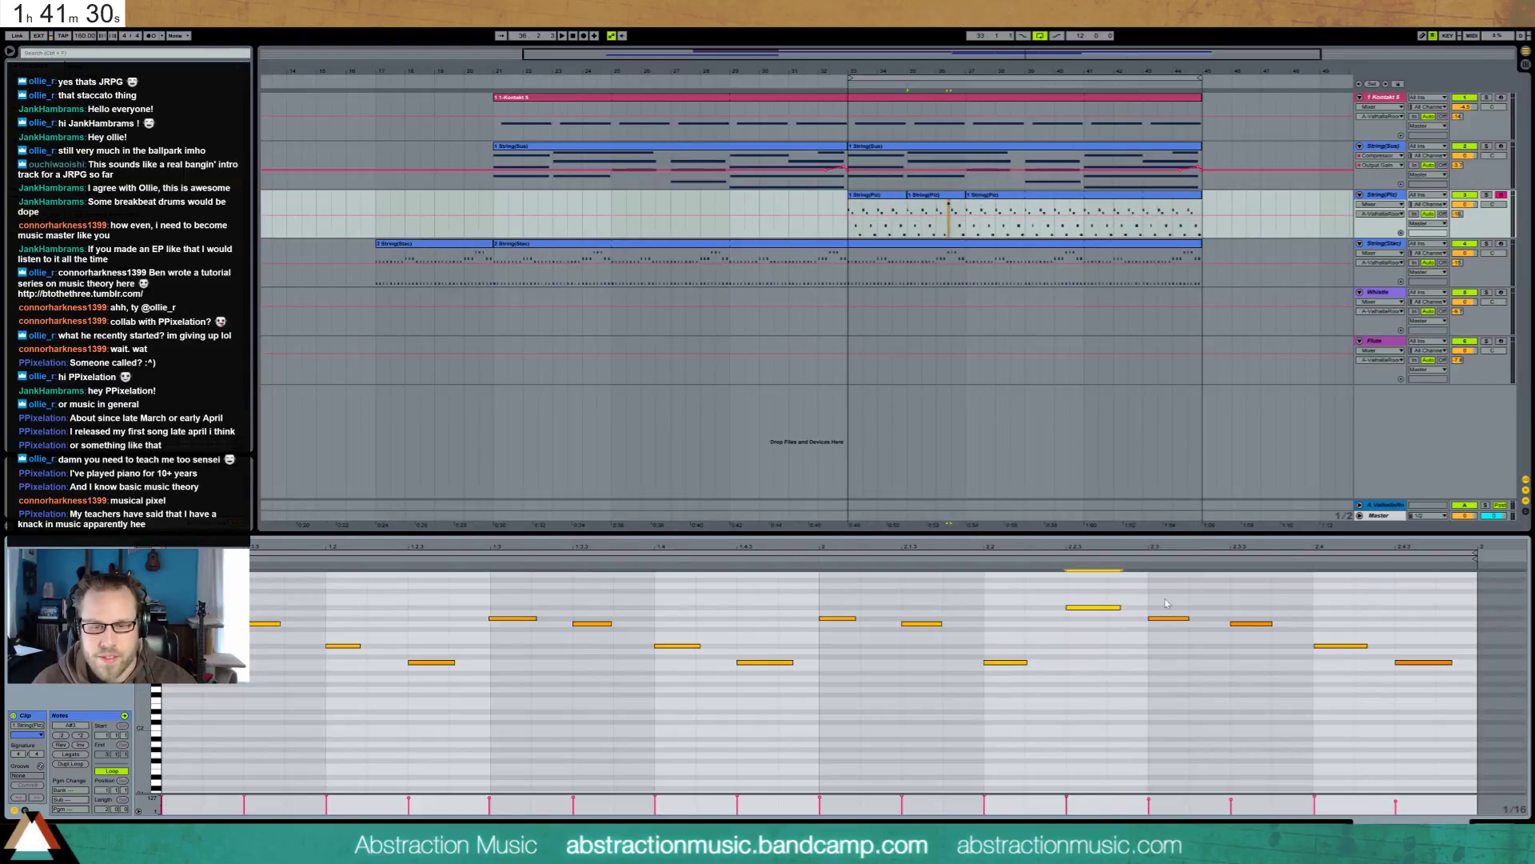
# Lower the note at 2.3 by one semitone and the note following it by seven semitones
pyautogui.click(1167, 618)
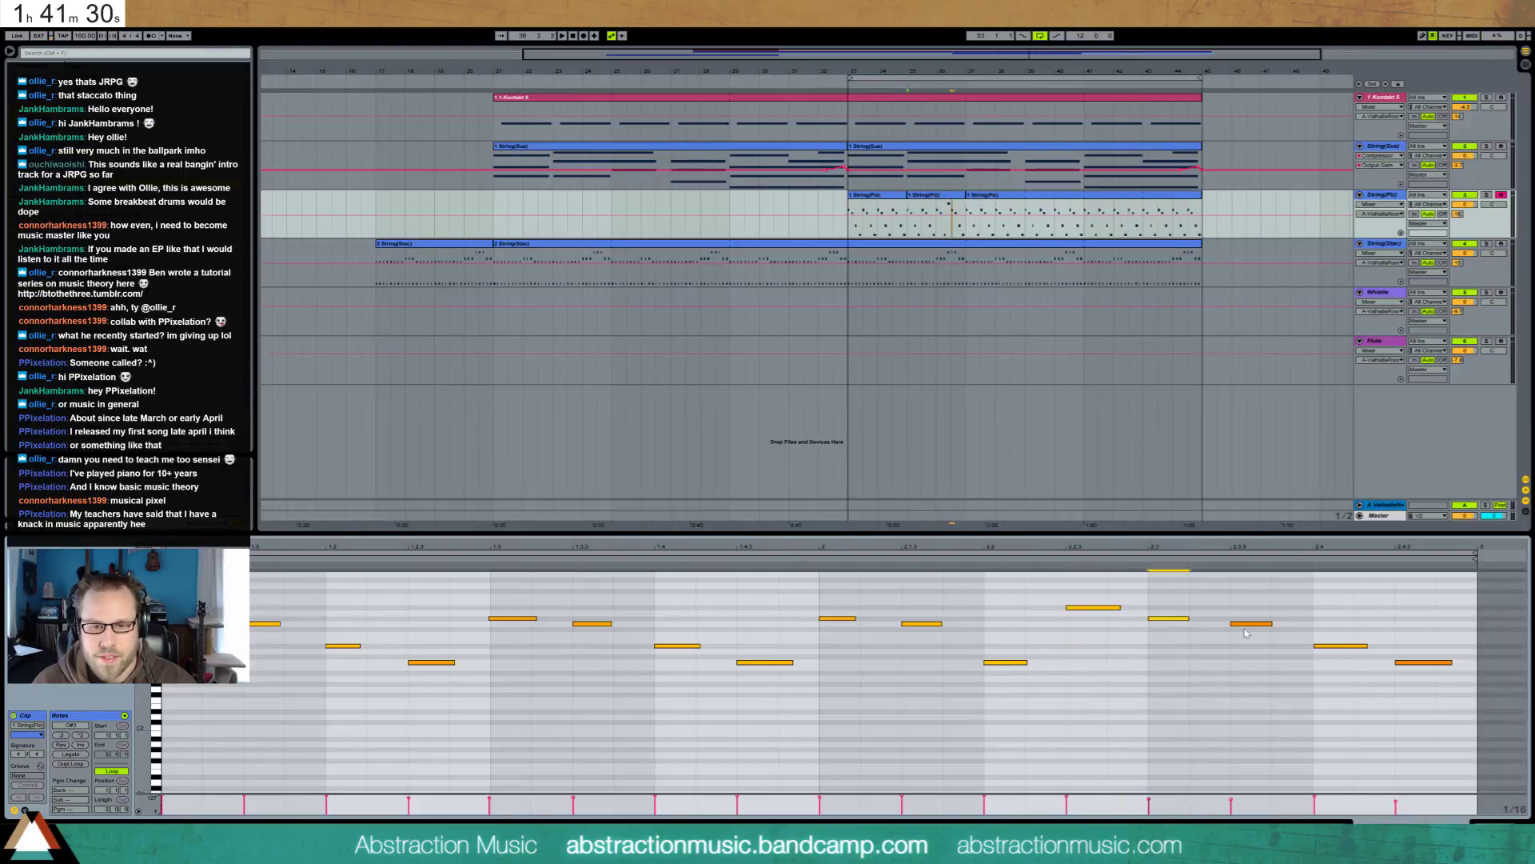
pyautogui.click(1342, 646)
pyautogui.click(1168, 619)
pyautogui.press('Down')
pyautogui.click(1251, 623)
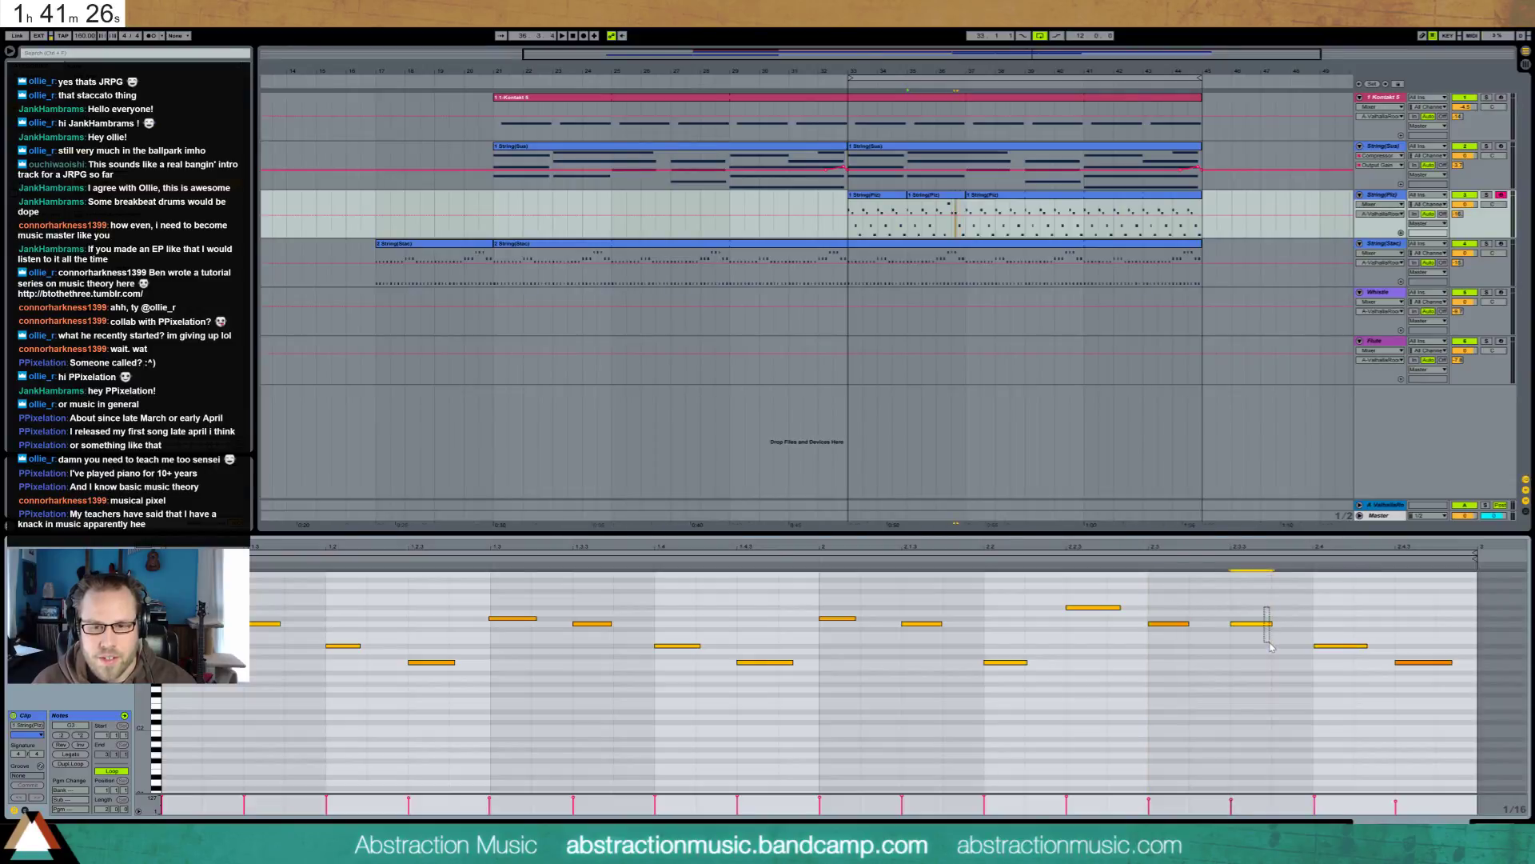
pyautogui.press('Down')
pyautogui.press('Down')
pyautogui.press('Down')
pyautogui.press('Down')
pyautogui.press('Down')
pyautogui.press('Down')
pyautogui.press('Down')
# Raise the note at 2.4 by five semitones and the clip's last note by seven semitones
pyautogui.click(1318, 647)
pyautogui.press('Up')
pyautogui.press('Up')
pyautogui.press('Up')
pyautogui.press('Up')
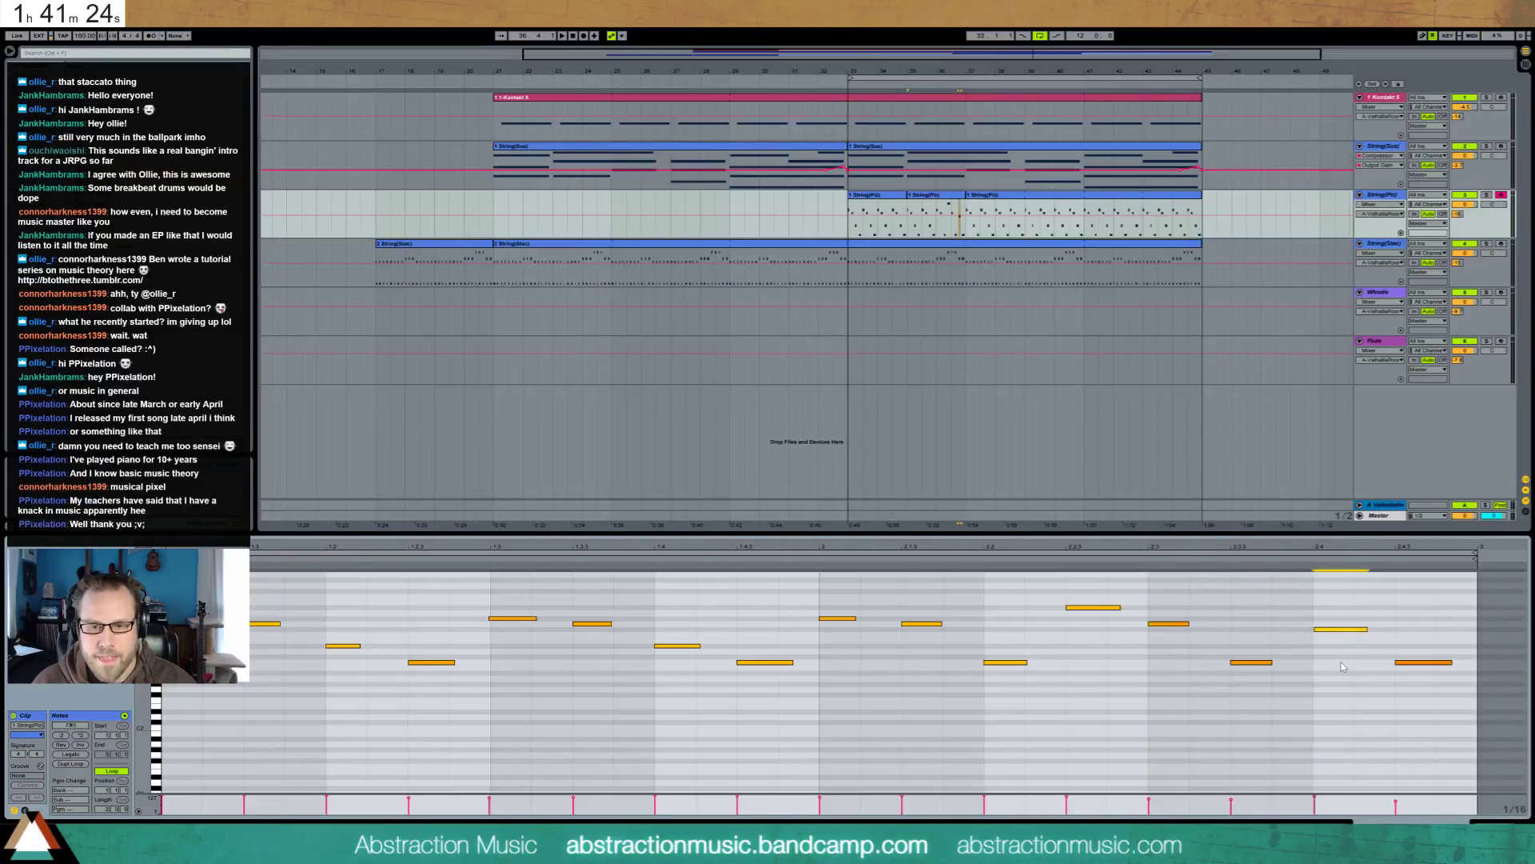
pyautogui.click(1412, 671)
pyautogui.click(1413, 667)
pyautogui.press('Up')
pyautogui.press('Up')
pyautogui.press('Up')
pyautogui.press('Up')
pyautogui.press('Up')
pyautogui.press('Up')
pyautogui.press('Up')
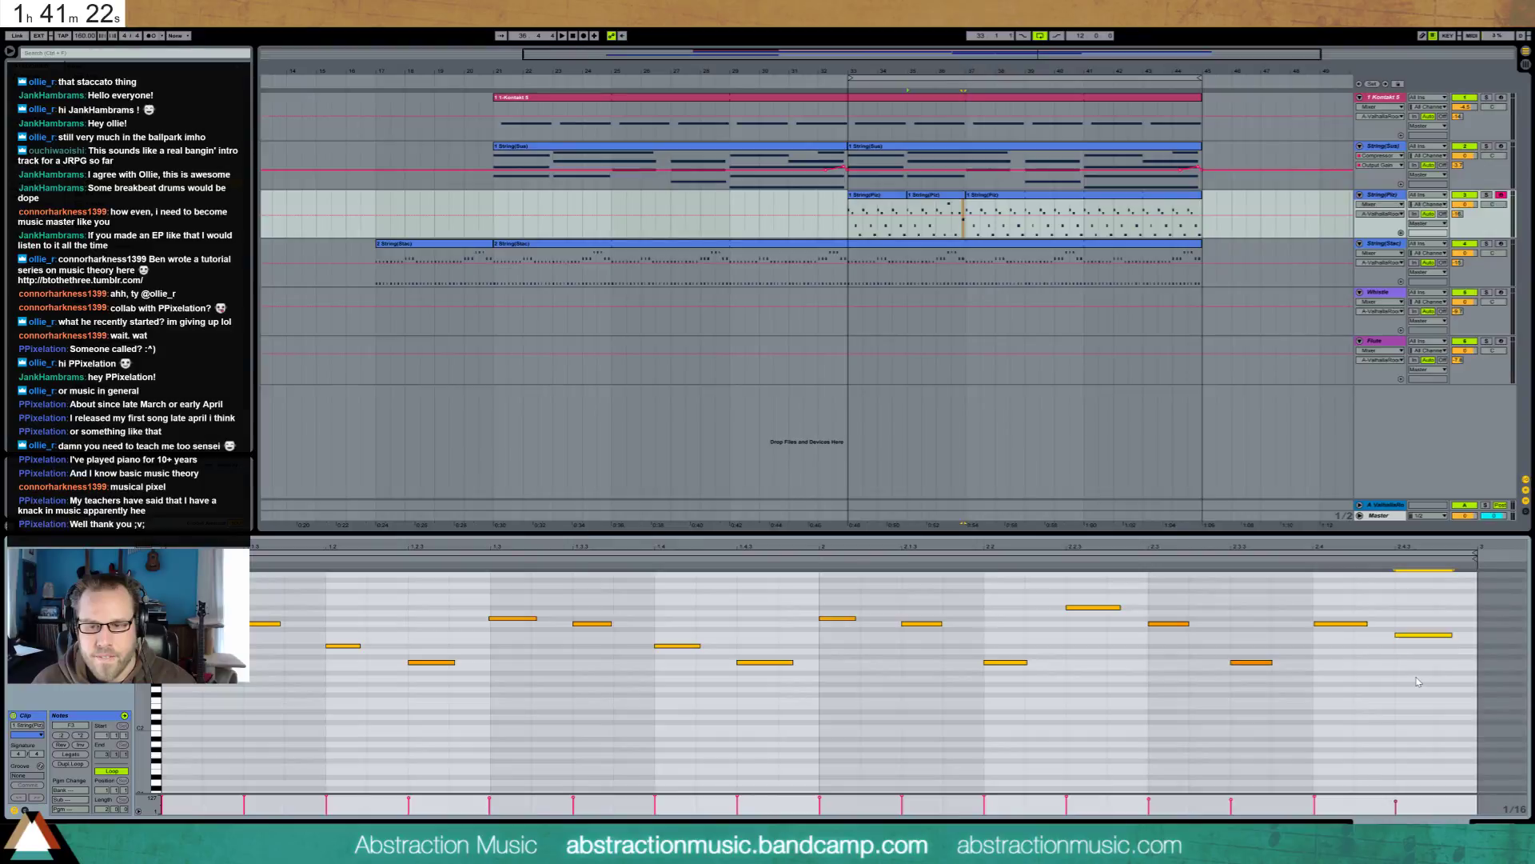
pyautogui.click(1327, 623)
pyautogui.press('Up')
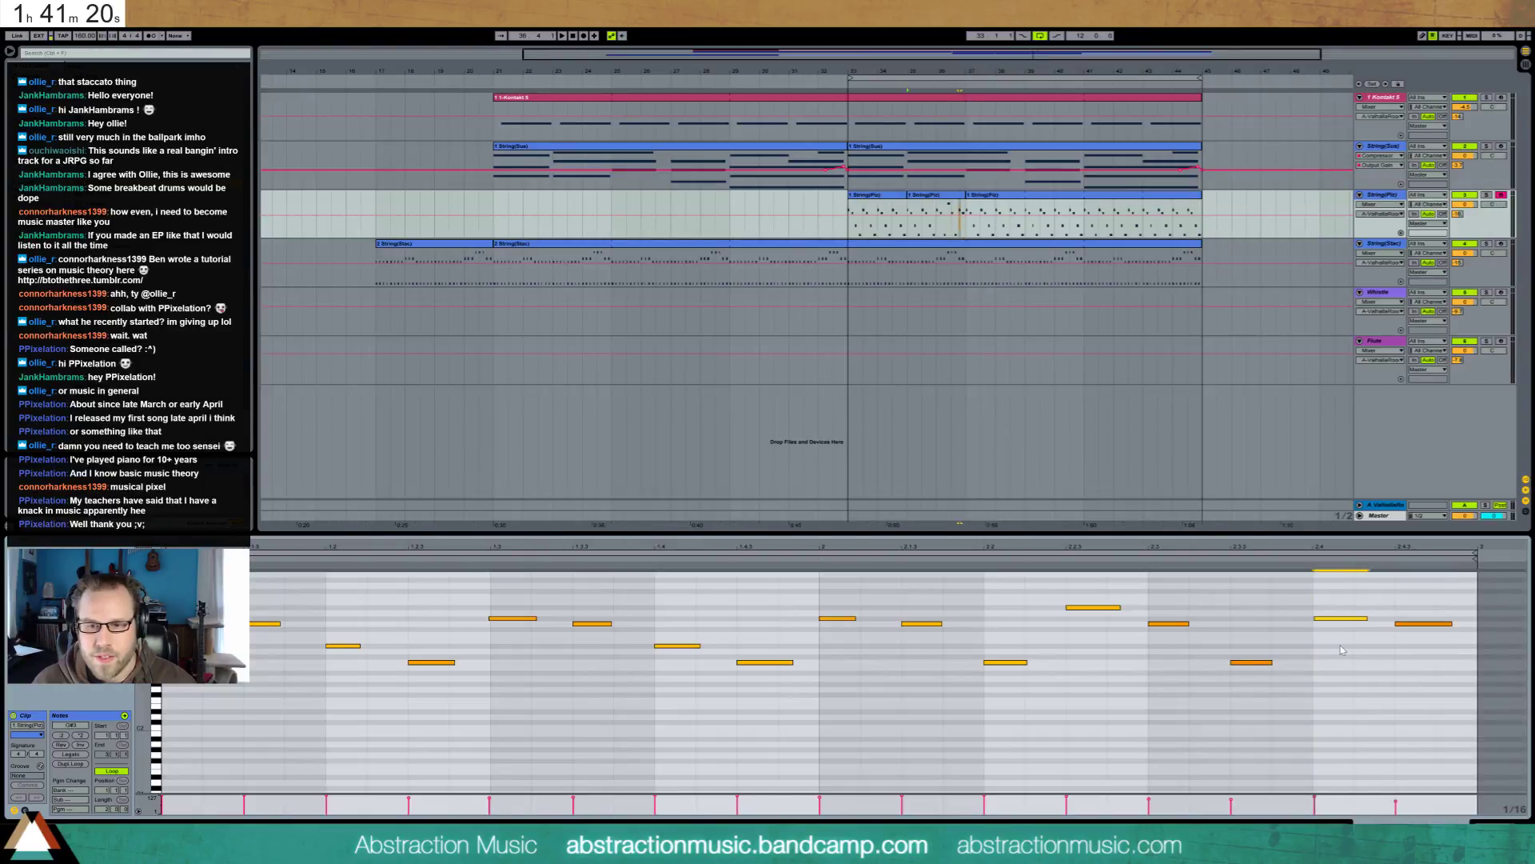
# Play the revised String(Piz) bars and lower the clip's last note by four semitones
pyautogui.press('space')
pyautogui.click(951, 200)
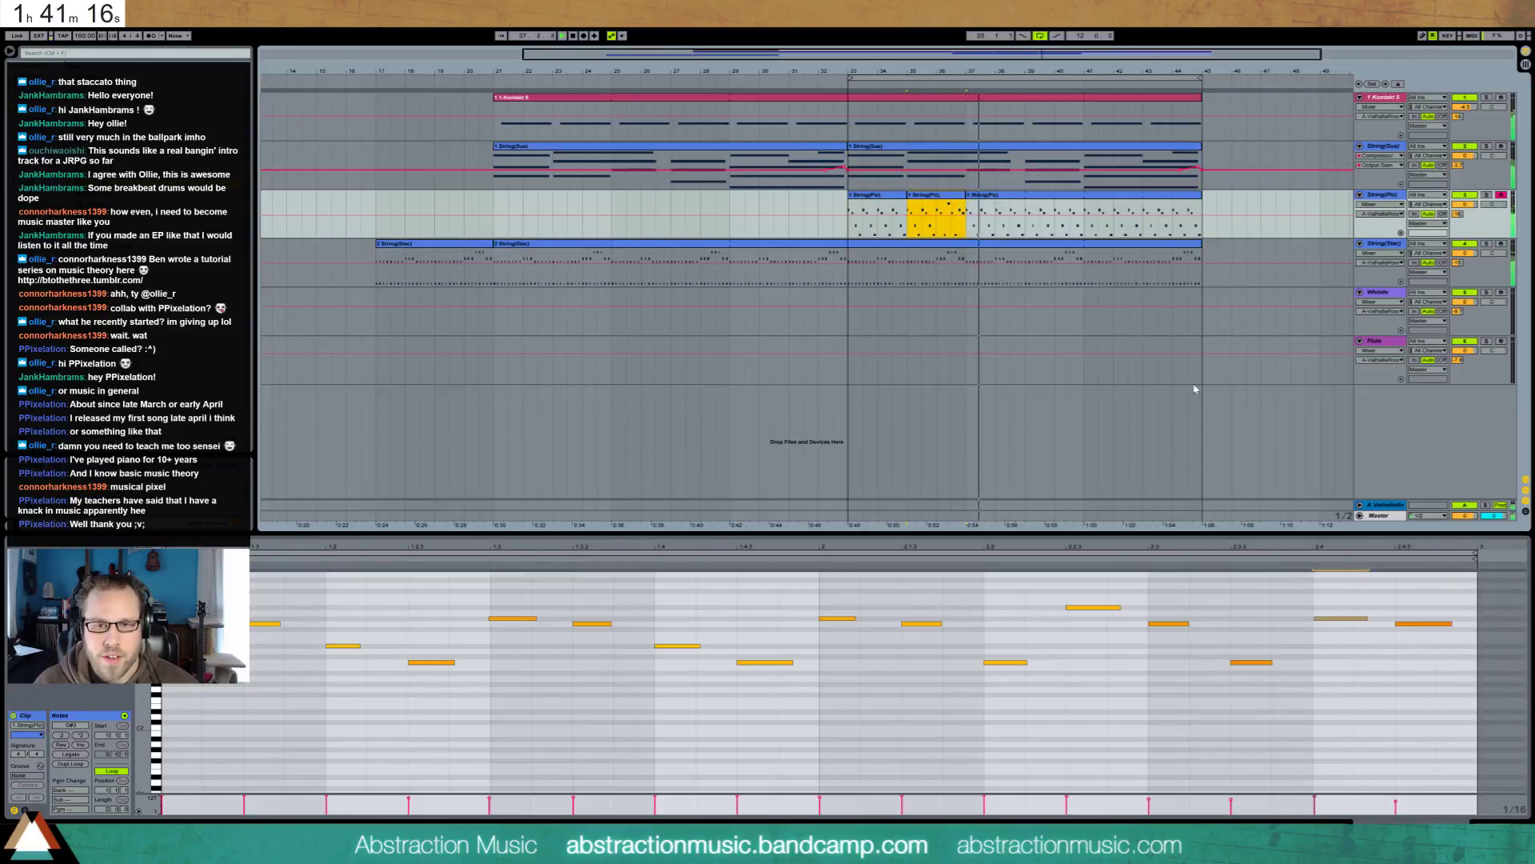
pyautogui.click(1426, 623)
pyautogui.press('Down')
pyautogui.press('Down')
pyautogui.press('Down')
pyautogui.press('Down')
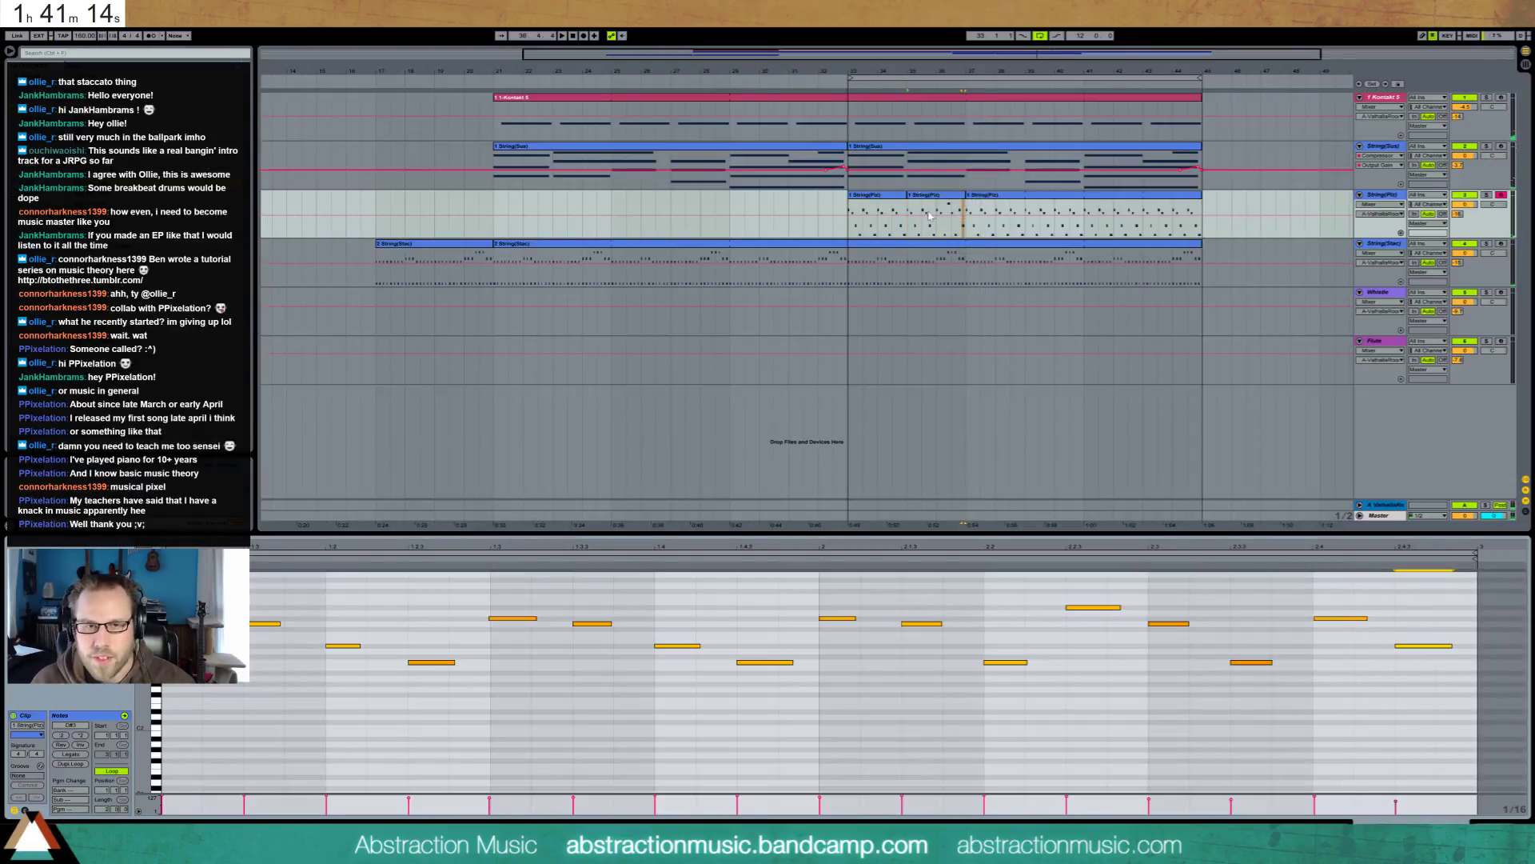
# Duplicate the edited two-bar String(Piz) clip along the track up to bar 45 and play the part from bar 33
pyautogui.click(940, 210)
pyautogui.hotkey('ctrl', 'd')
pyautogui.hotkey('ctrl', 'd')
pyautogui.hotkey('ctrl', 'd')
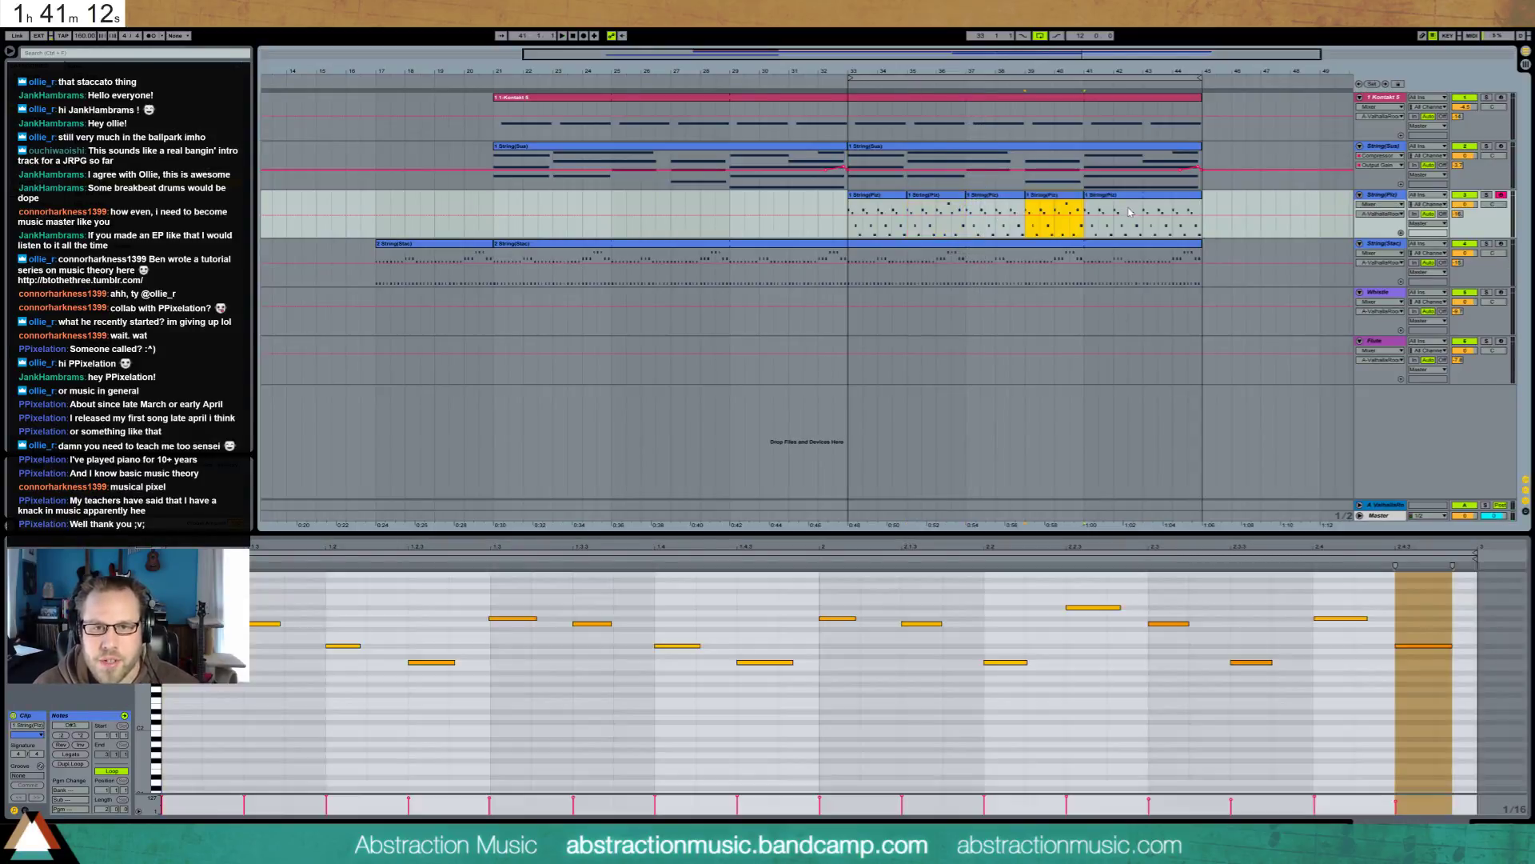
pyautogui.hotkey('ctrl', 'd')
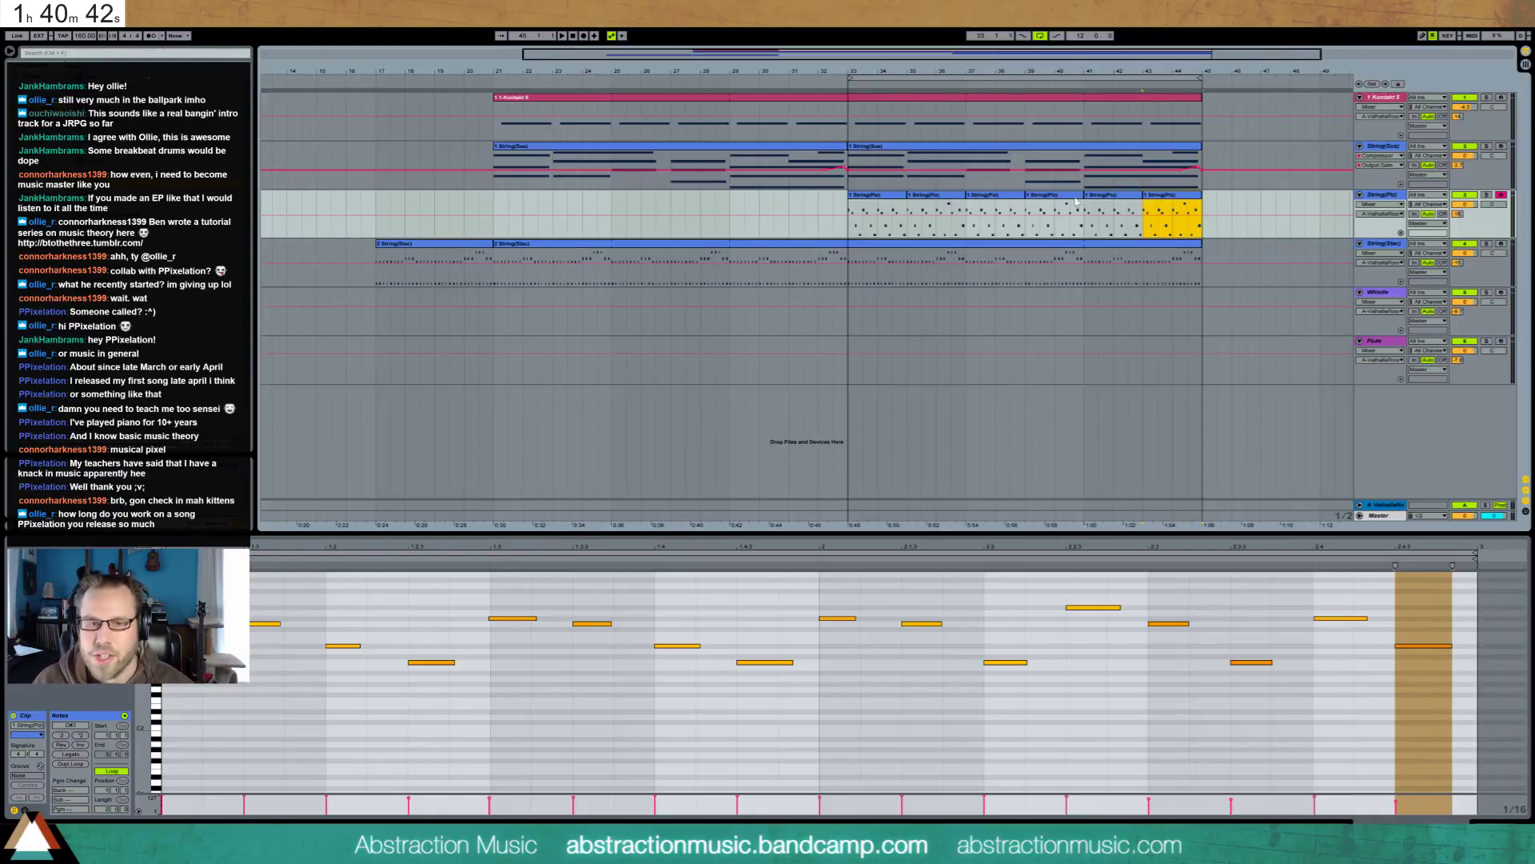
pyautogui.click(856, 208)
pyautogui.press('space')
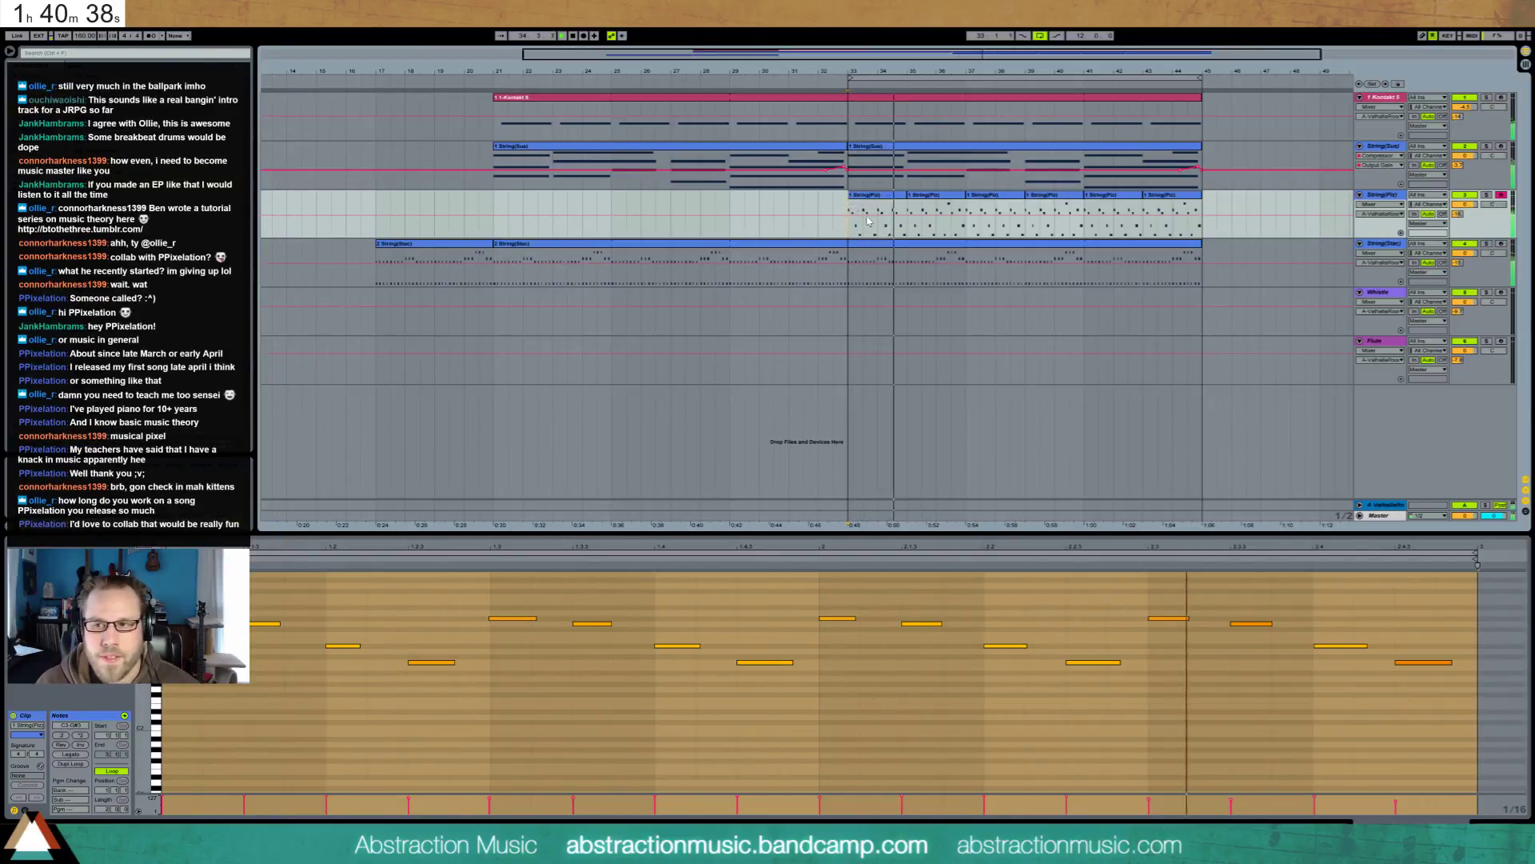
pyautogui.press('space')
# Split the Kontakt 5 clip at bar 33 and open the notes of its second half
pyautogui.click(891, 100)
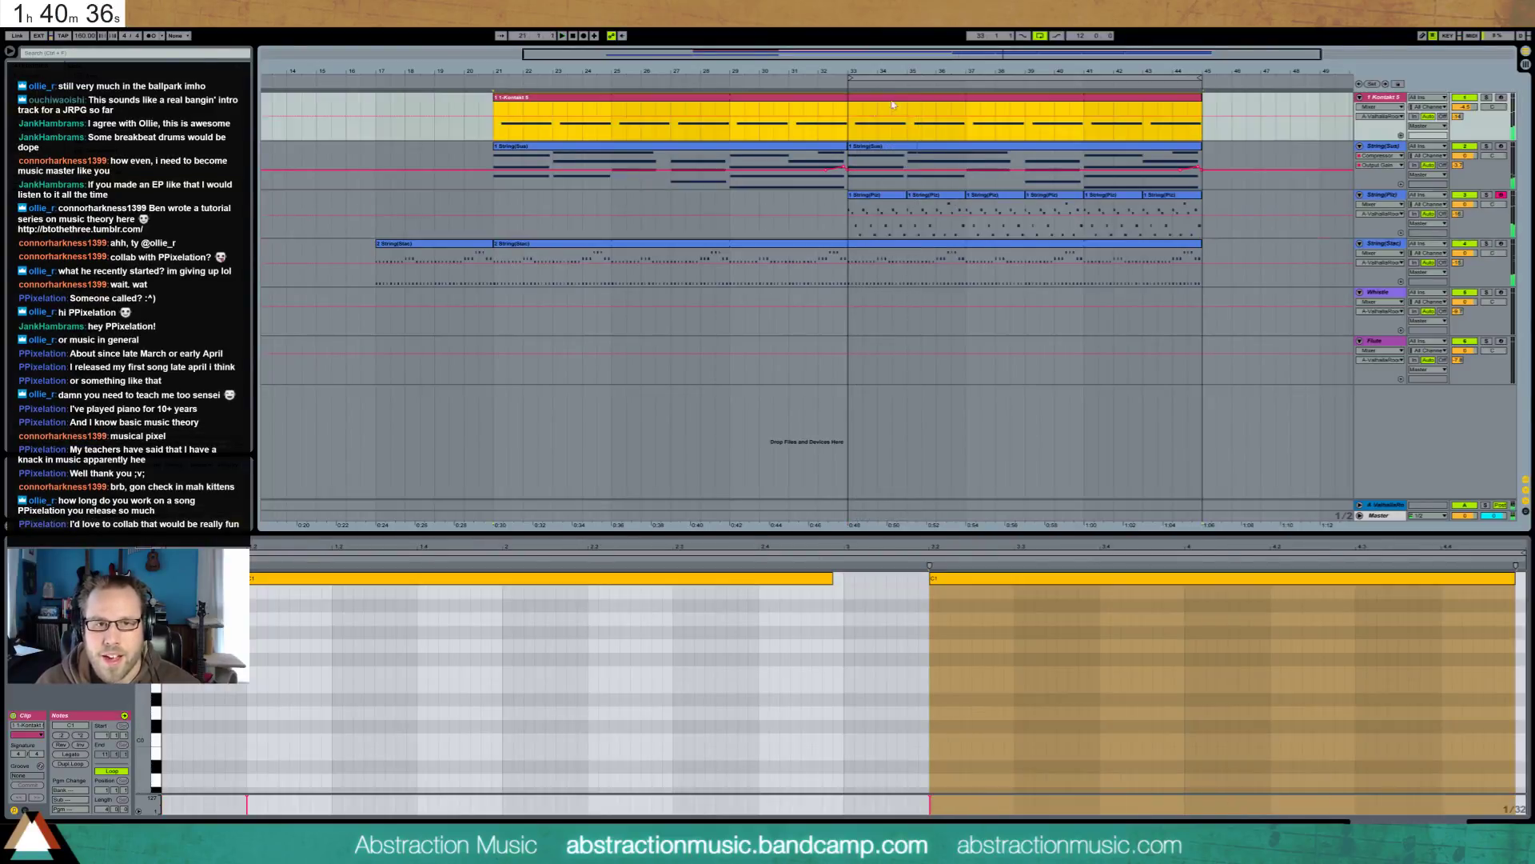
pyautogui.moveTo(848, 124); pyautogui.dragTo(1064, 122)
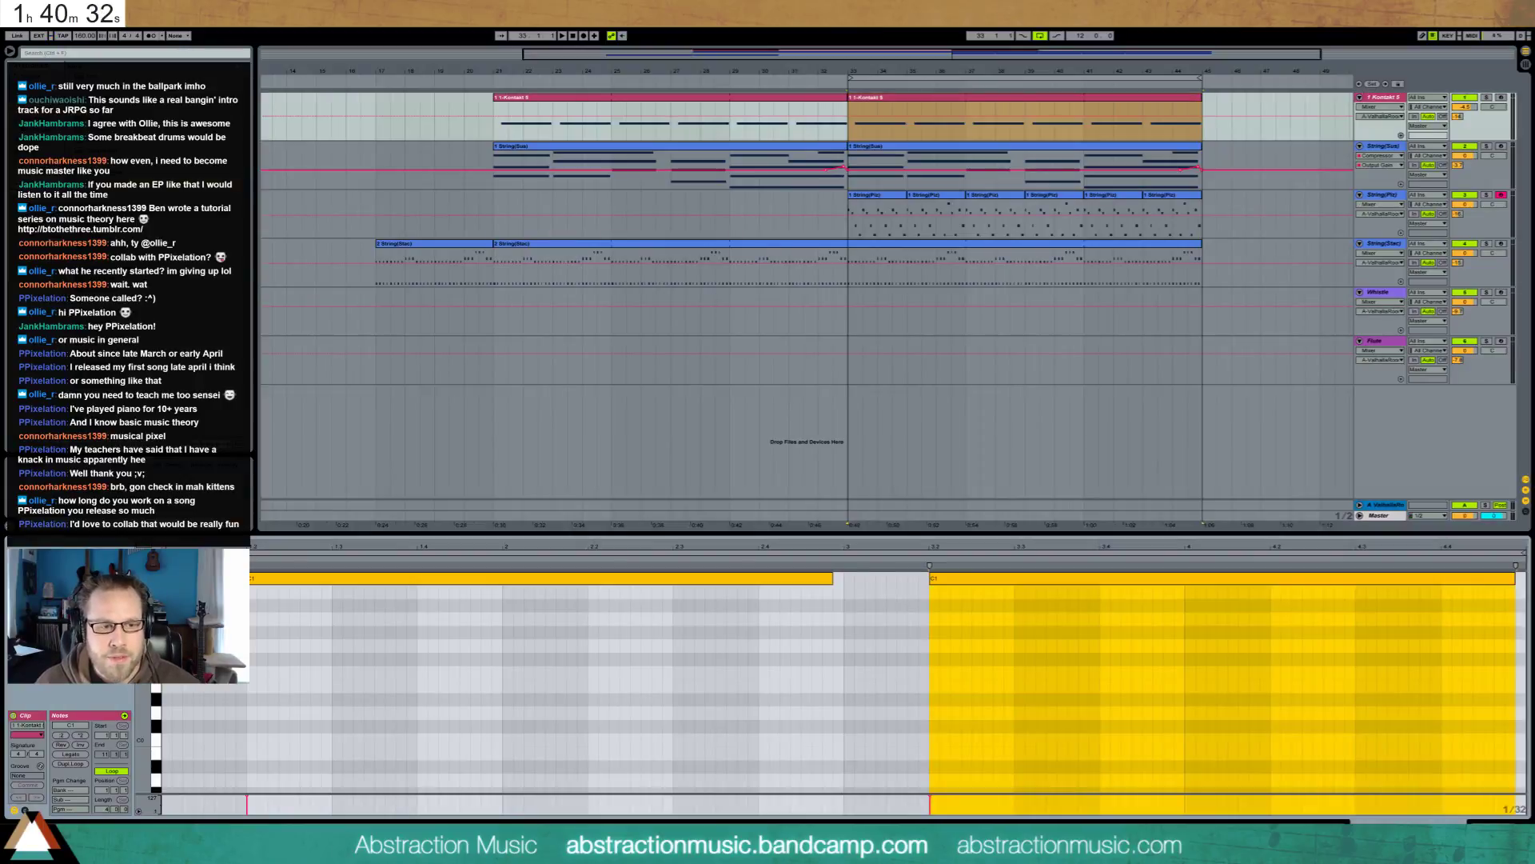
pyautogui.scroll(5, 349, 633)
pyautogui.click(349, 632)
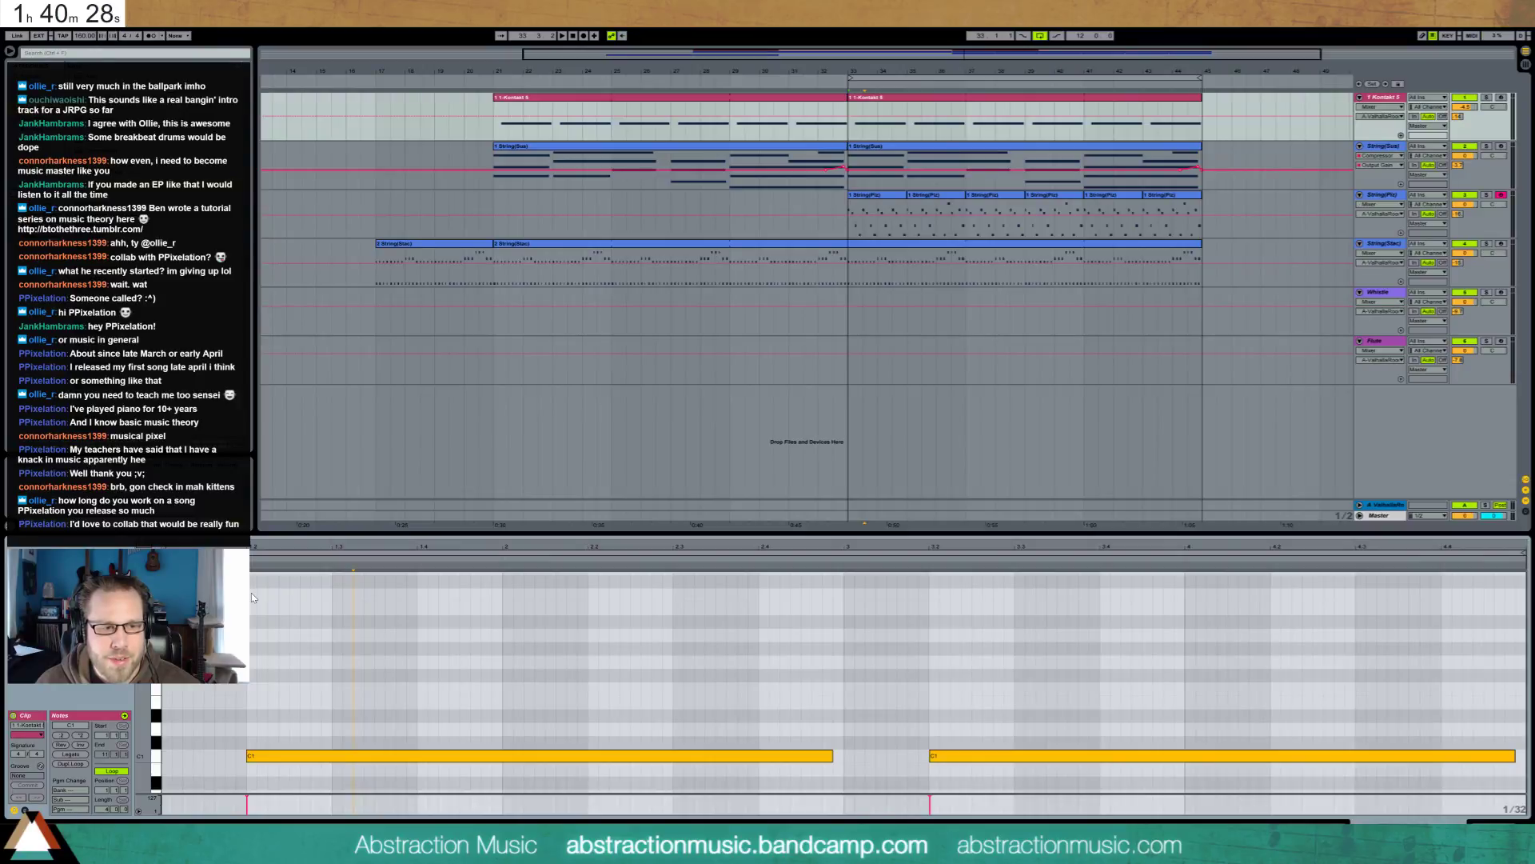
pyautogui.scroll(5, 251, 599)
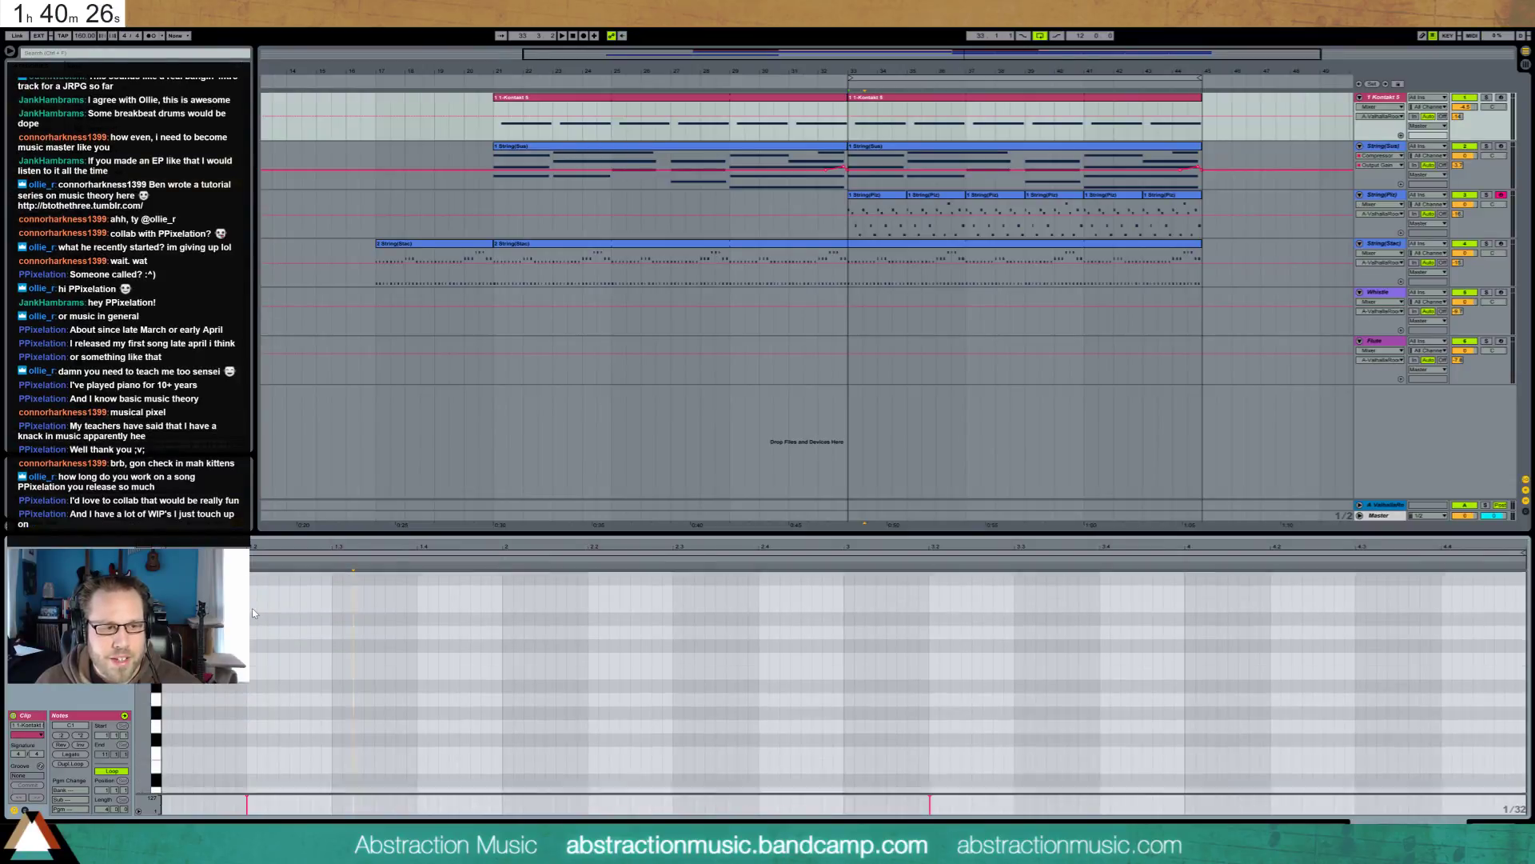
# Draw two stacked notes three semitones apart, sustained from beat 1.2 to the start of bar 3, and play them
pyautogui.click(251, 602)
pyautogui.moveTo(316, 610); pyautogui.dragTo(844, 619)
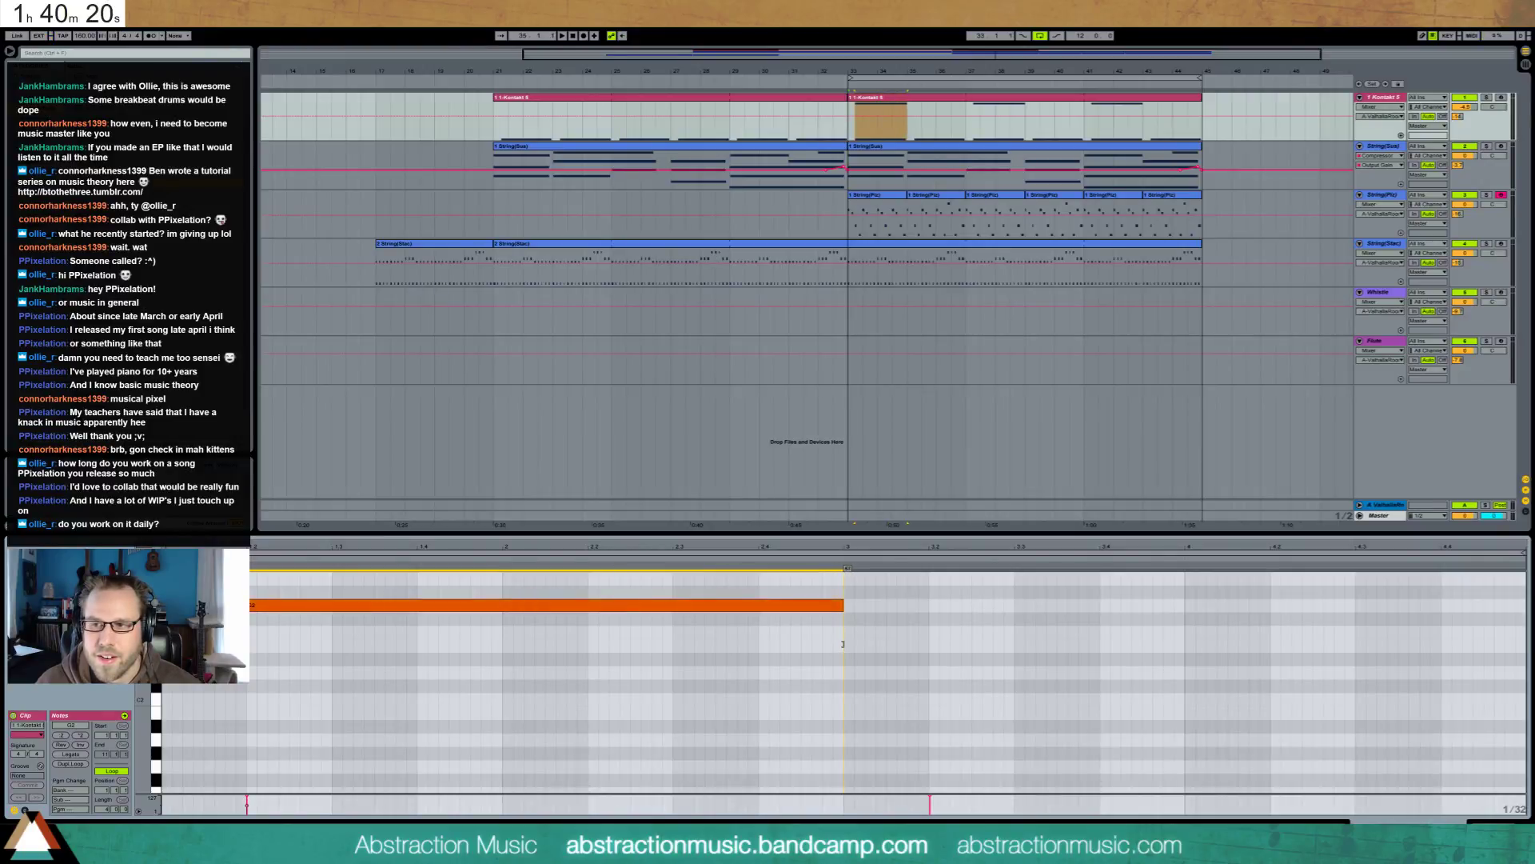
pyautogui.click(390, 605)
pyautogui.scroll(2, 389, 632)
pyautogui.moveTo(251, 605); pyautogui.dragTo(841, 620)
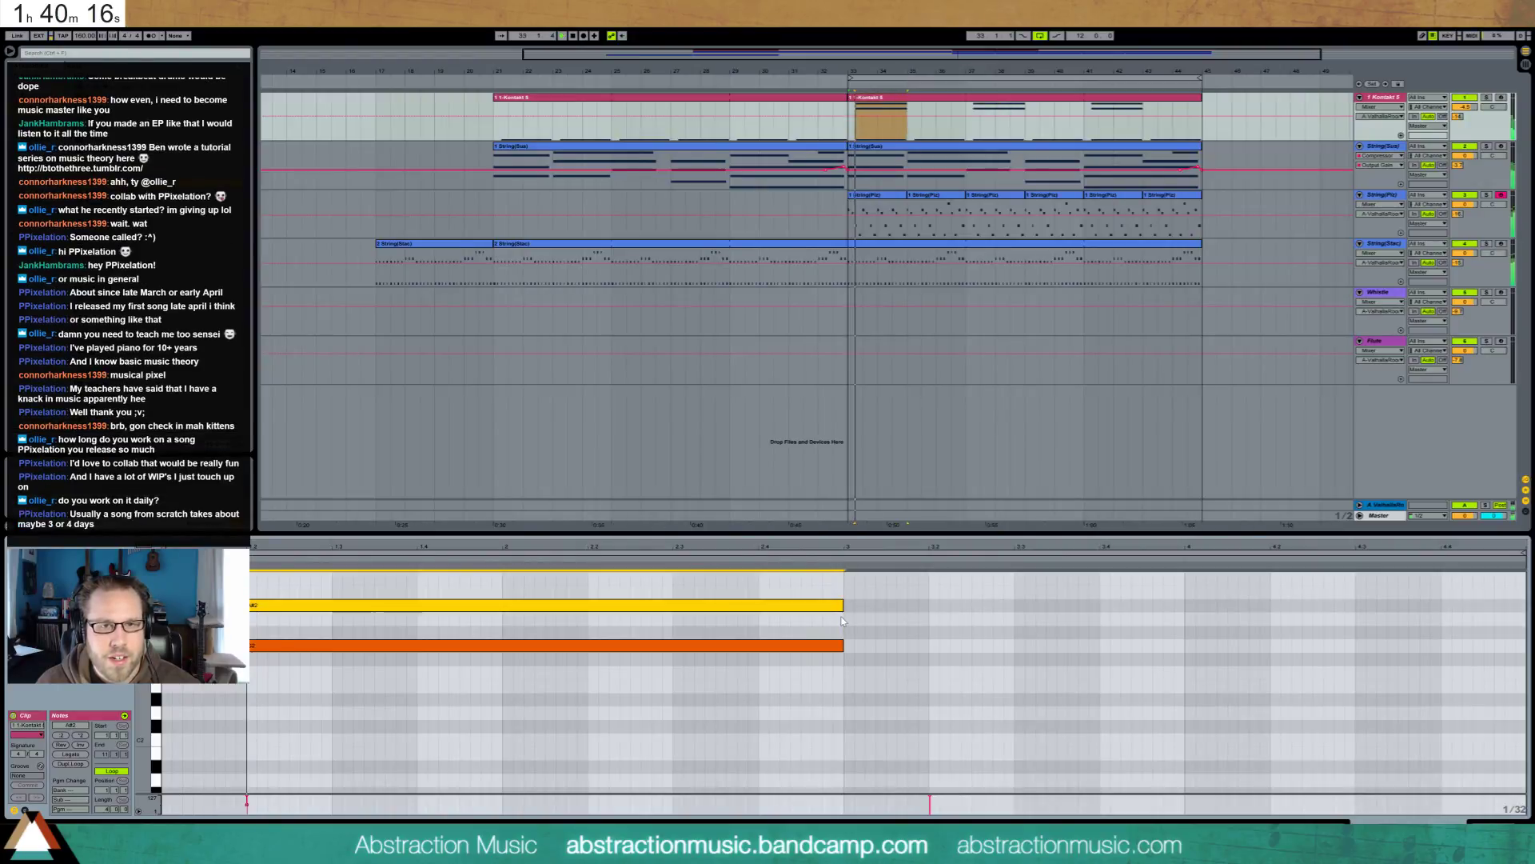
pyautogui.keyDown('shift'); pyautogui.click(445, 646); pyautogui.keyUp('shift')
pyautogui.click(439, 644)
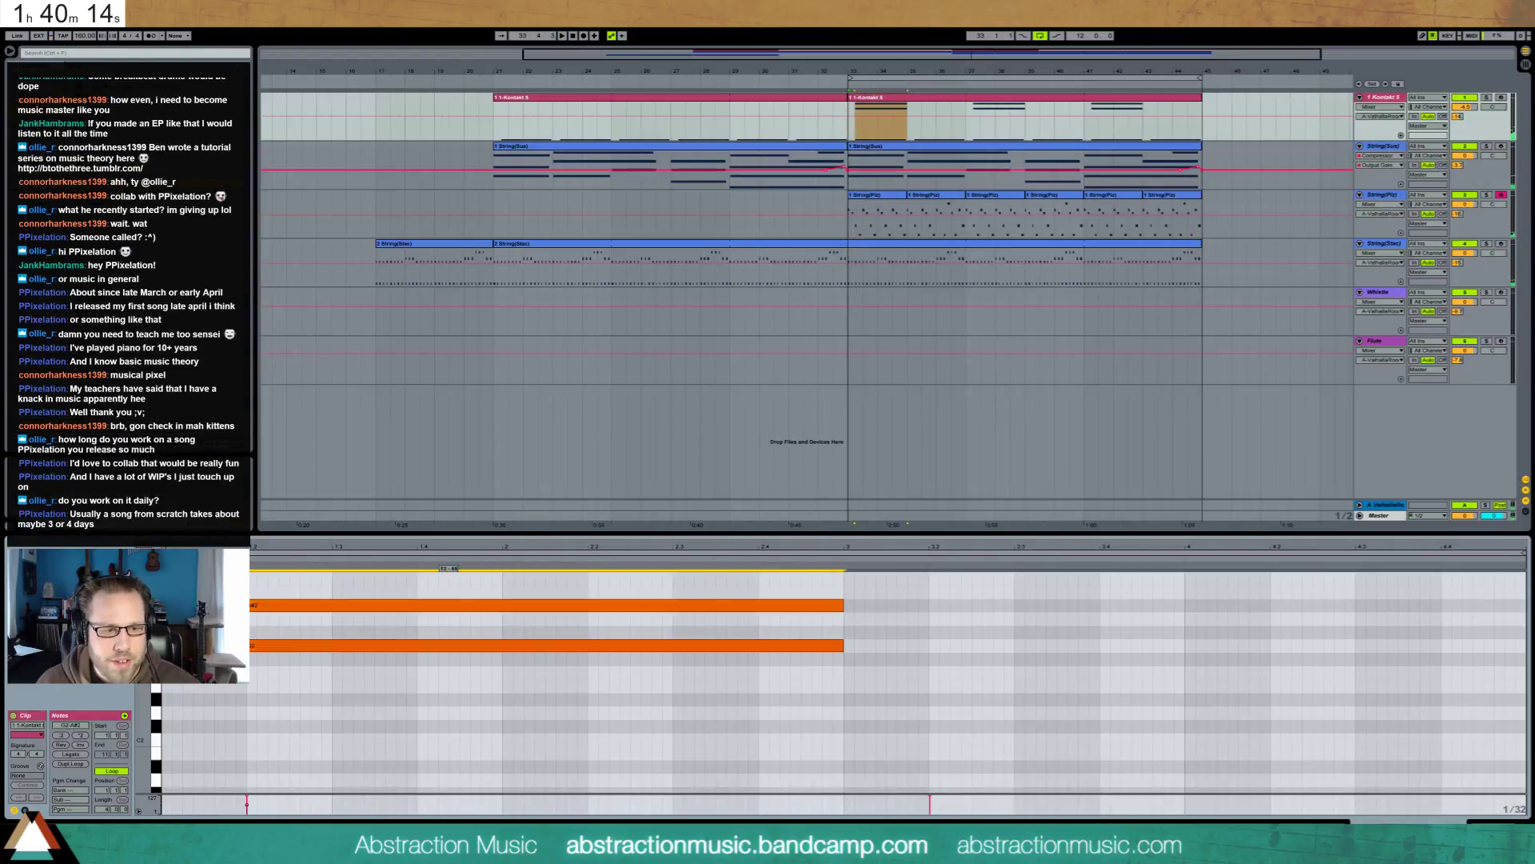
pyautogui.press('space')
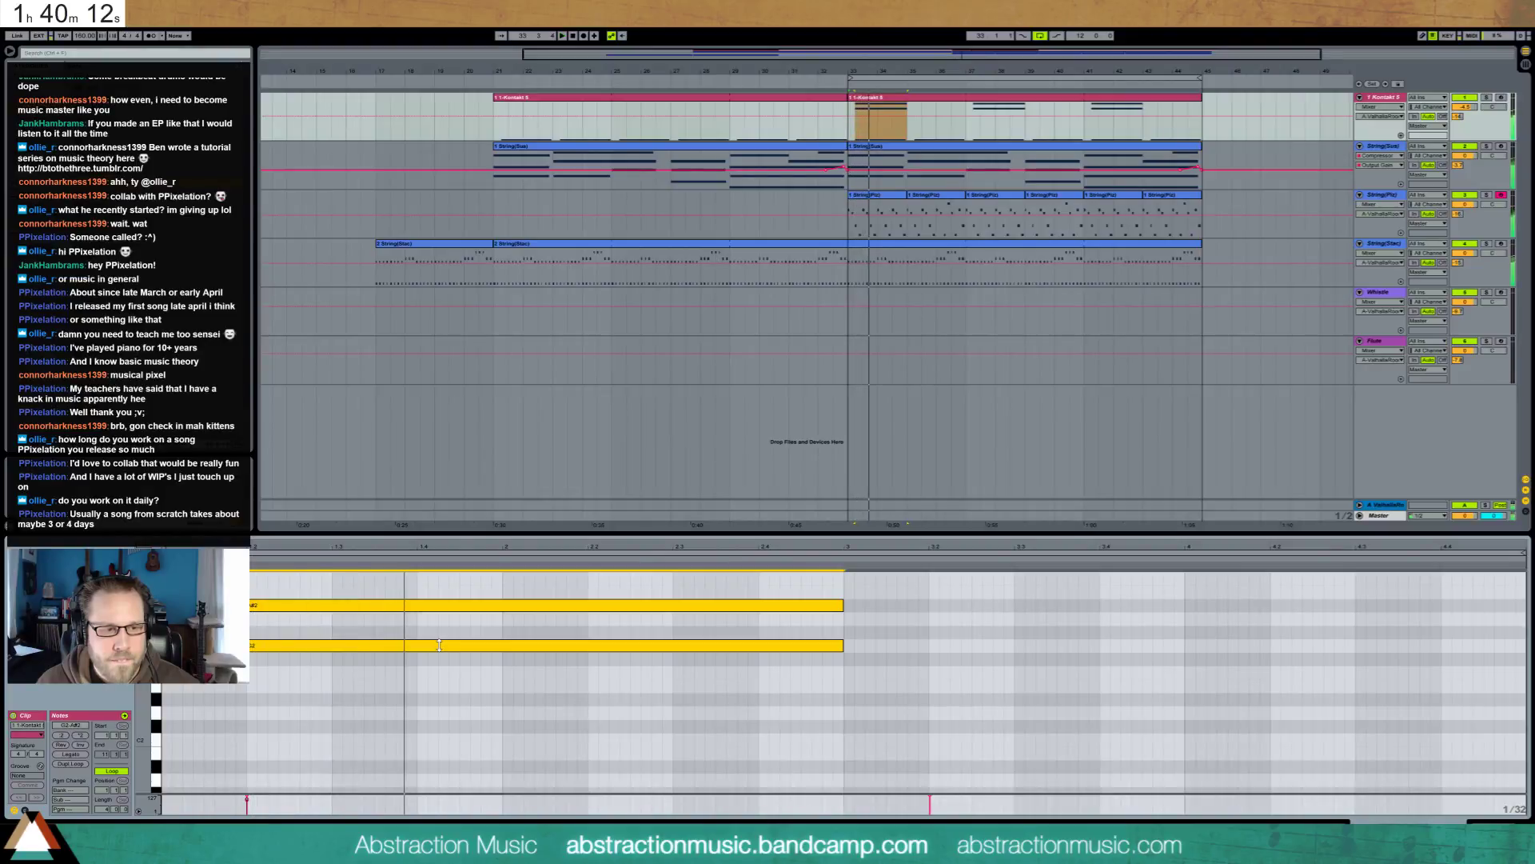
# Raise the upper note two semitones, transpose both notes up two octaves to G4 and C5, and audition them
pyautogui.press('space')
pyautogui.click(384, 606)
pyautogui.press('Up')
pyautogui.press('Up')
pyautogui.moveTo(392, 696); pyautogui.dragTo(398, 566)
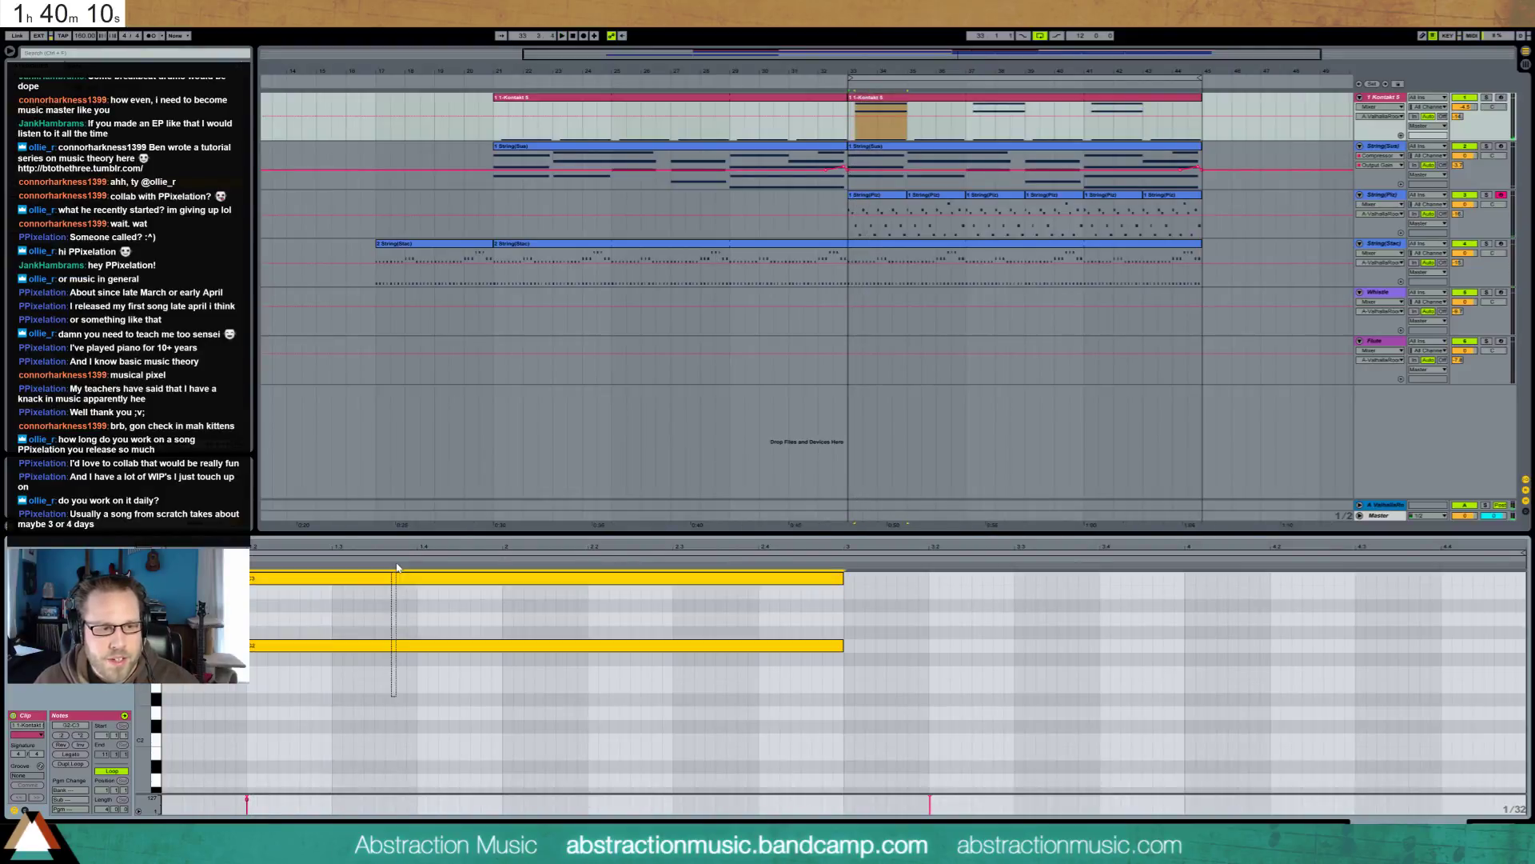
pyautogui.hotkey('shift', 'Up')
pyautogui.hotkey('shift', 'Up')
pyautogui.press('space')
pyautogui.press('space')
# Try lowering the upper note two semitones and deleting the lower one, and undo these edits
pyautogui.click(383, 578)
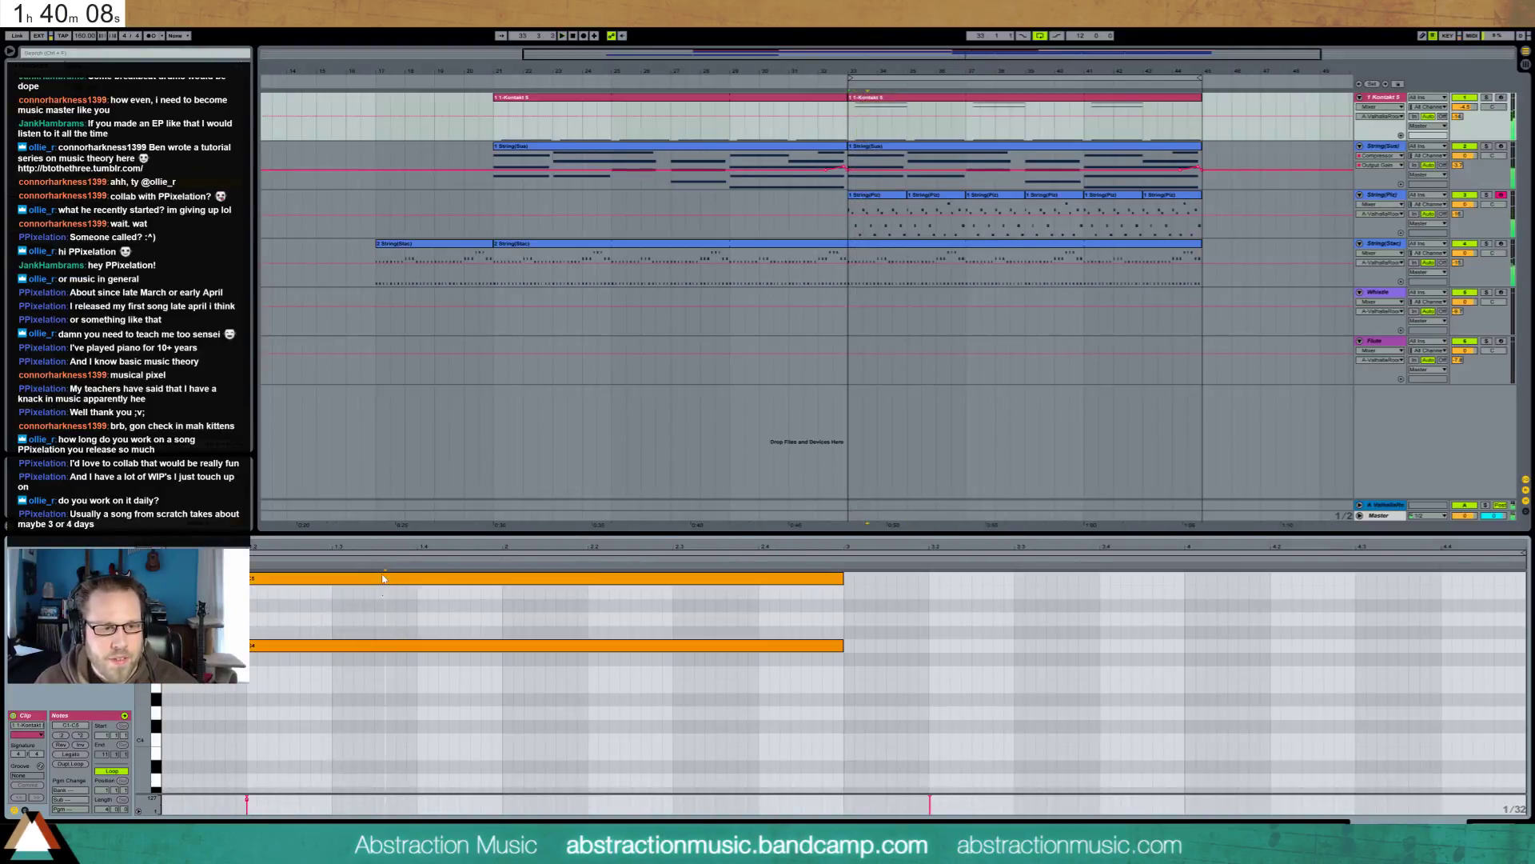
pyautogui.press('Down')
pyautogui.press('Down')
pyautogui.click(333, 646)
pyautogui.press('Delete')
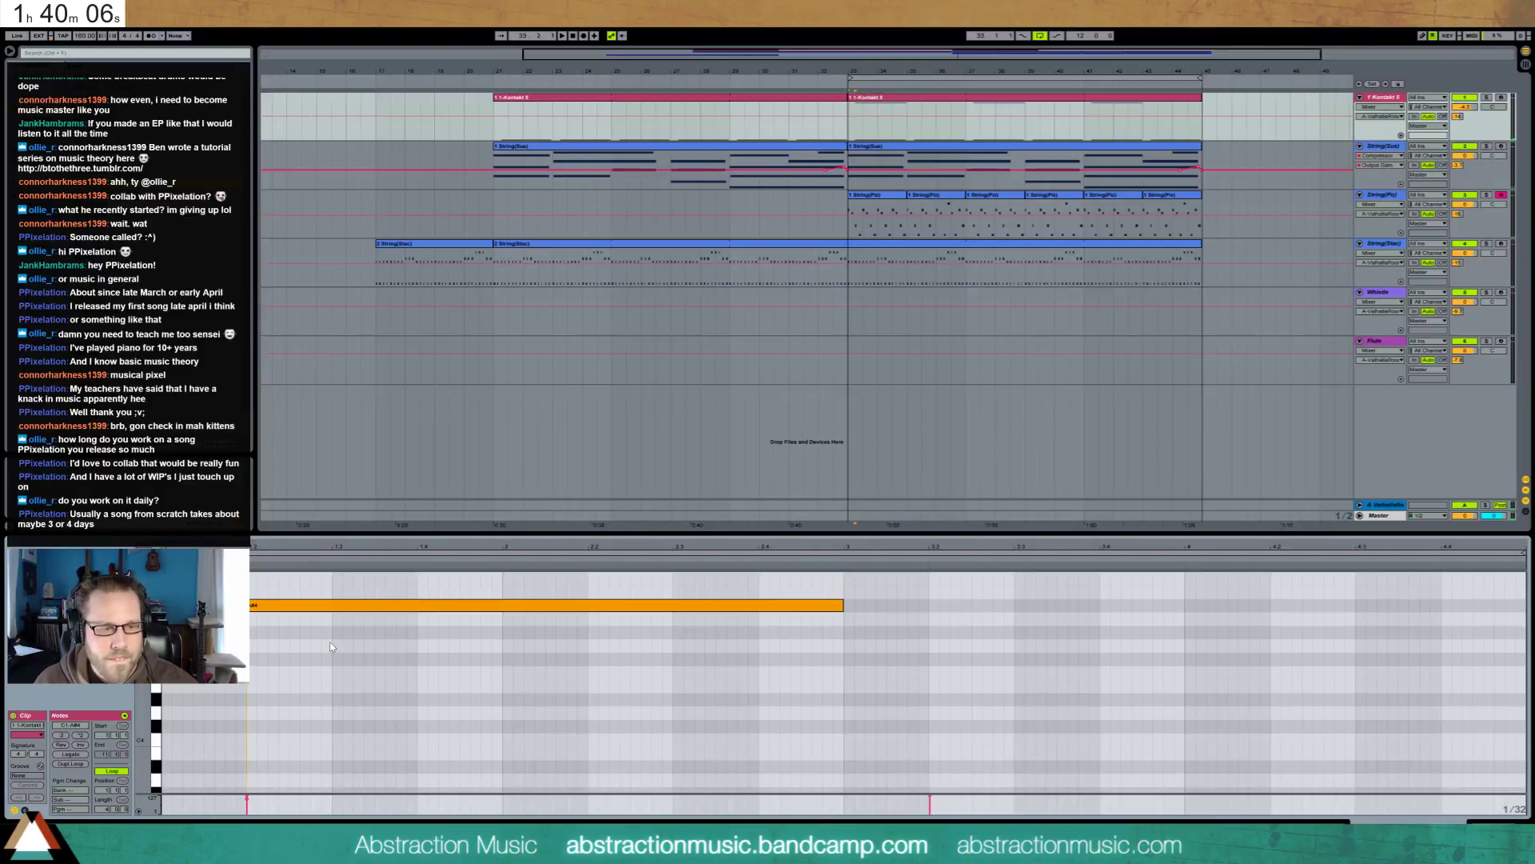
pyautogui.hotkey('ctrl', 'z')
pyautogui.hotkey('ctrl', 'z')
pyautogui.hotkey('ctrl', 'z')
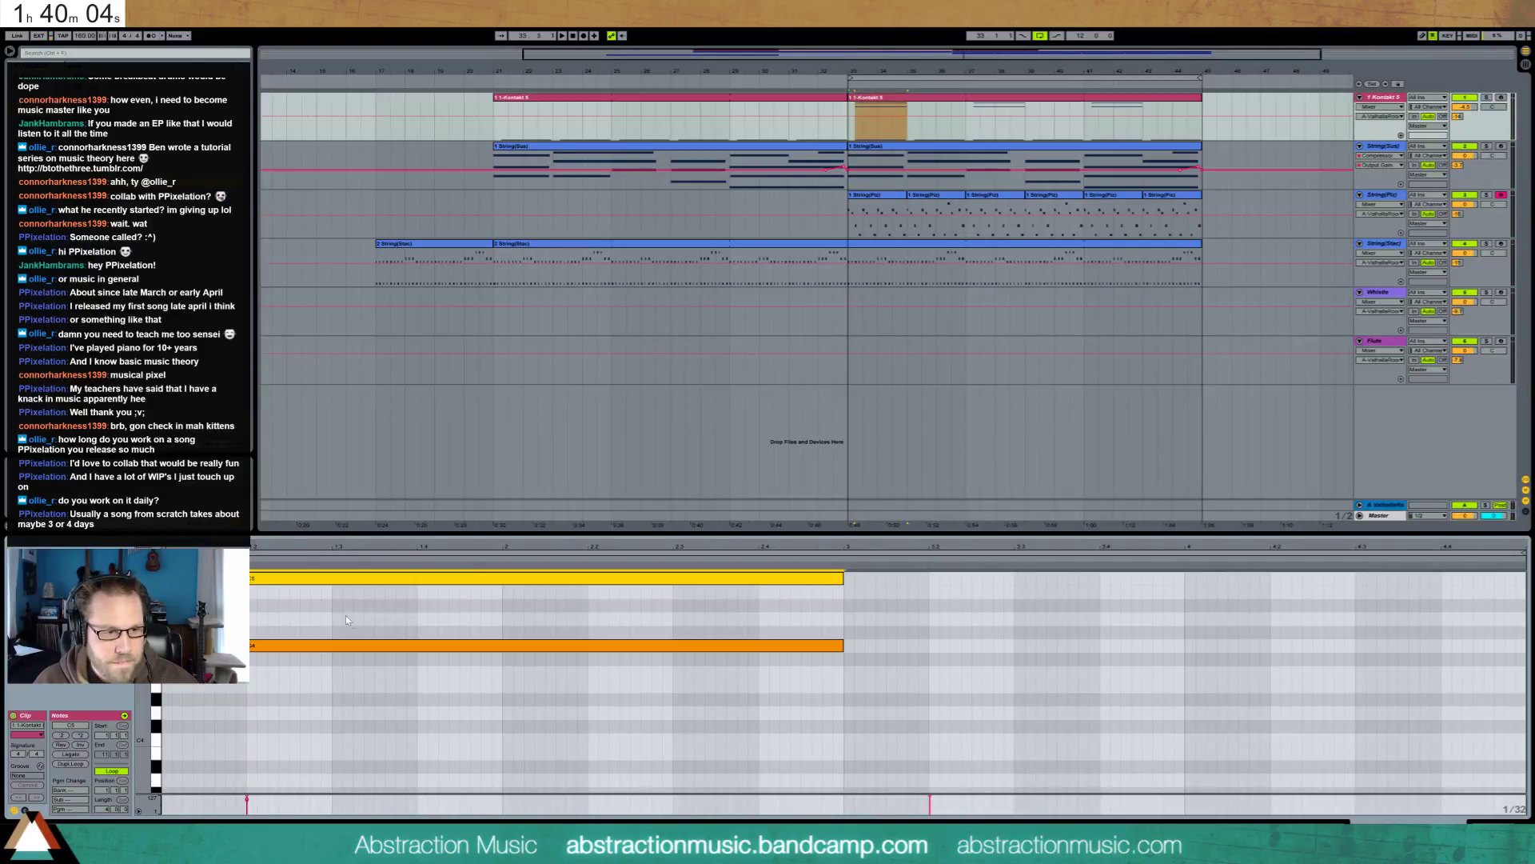
# Move the notes later so G4 starts at beat 1.3 and C5 a sixteenth after it, and play the result
pyautogui.press('Right')
pyautogui.press('Right')
pyautogui.press('Right')
pyautogui.press('Right')
pyautogui.press('Right')
pyautogui.press('Right')
pyautogui.press('Right')
pyautogui.press('Right')
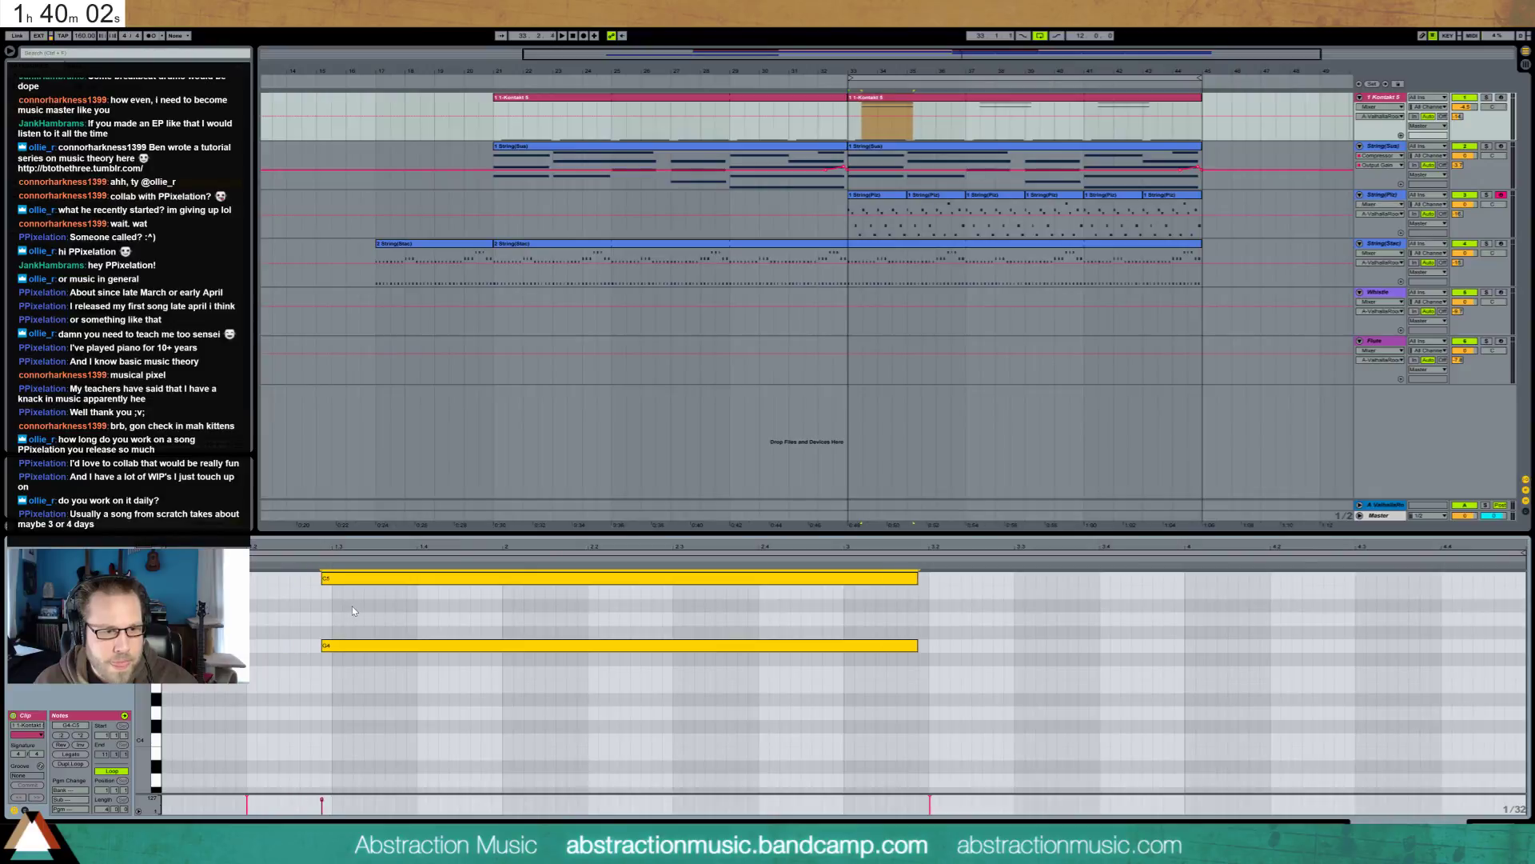
pyautogui.moveTo(351, 606); pyautogui.dragTo(373, 570)
pyautogui.moveTo(374, 577); pyautogui.dragTo(388, 650)
pyautogui.press('space')
pyautogui.press('space')
pyautogui.press('space')
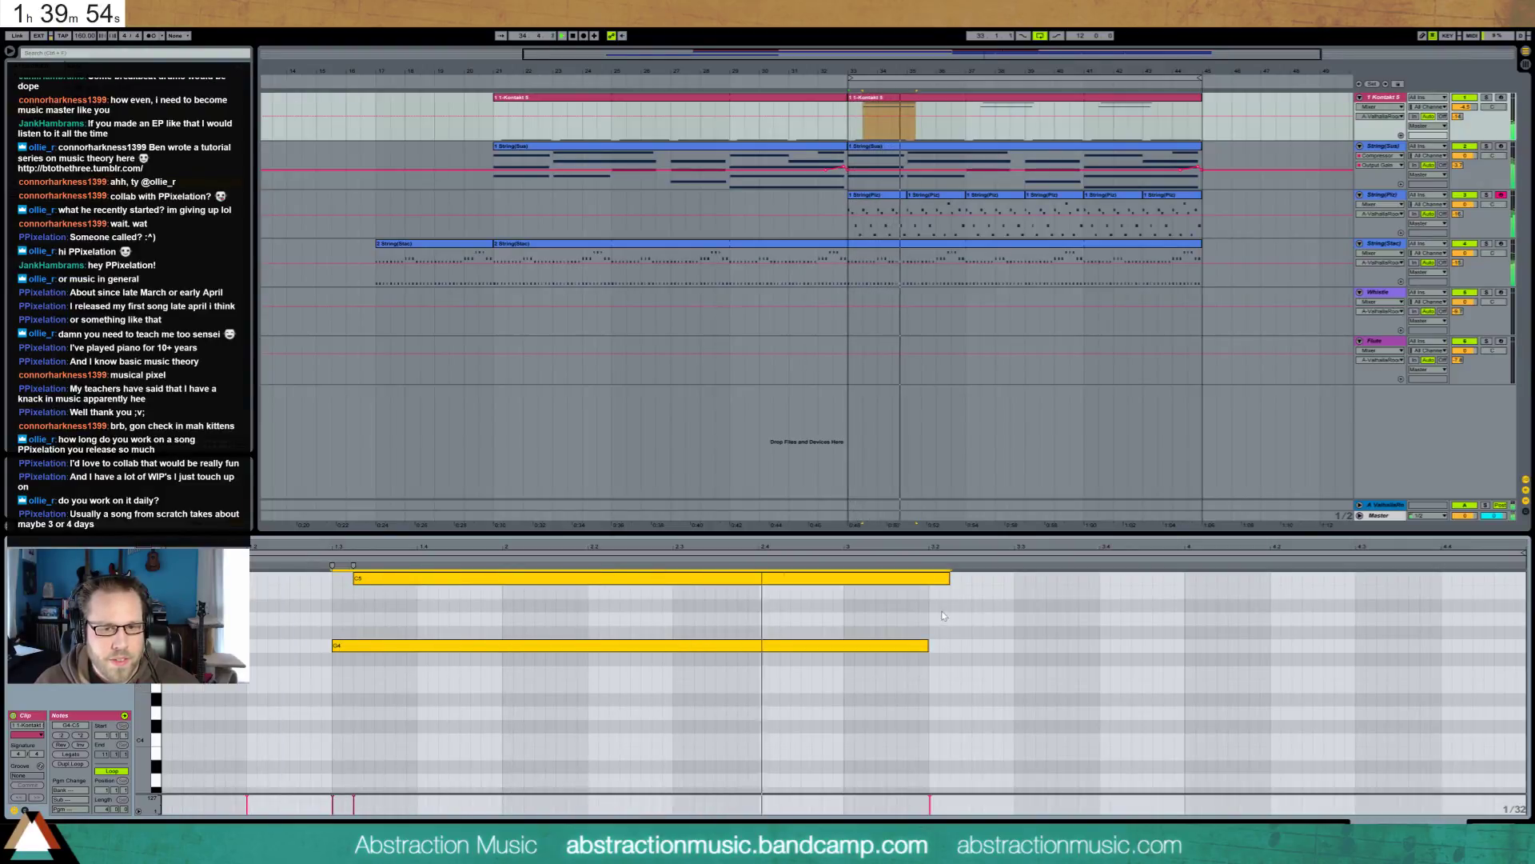
# Shorten both notes to end before bar 3, duplicate the two-bar phrase into the following two bars and play it
pyautogui.click(903, 586)
pyautogui.press('space')
pyautogui.hotkey('ctrl', 'a')
pyautogui.moveTo(950, 577); pyautogui.dragTo(832, 578)
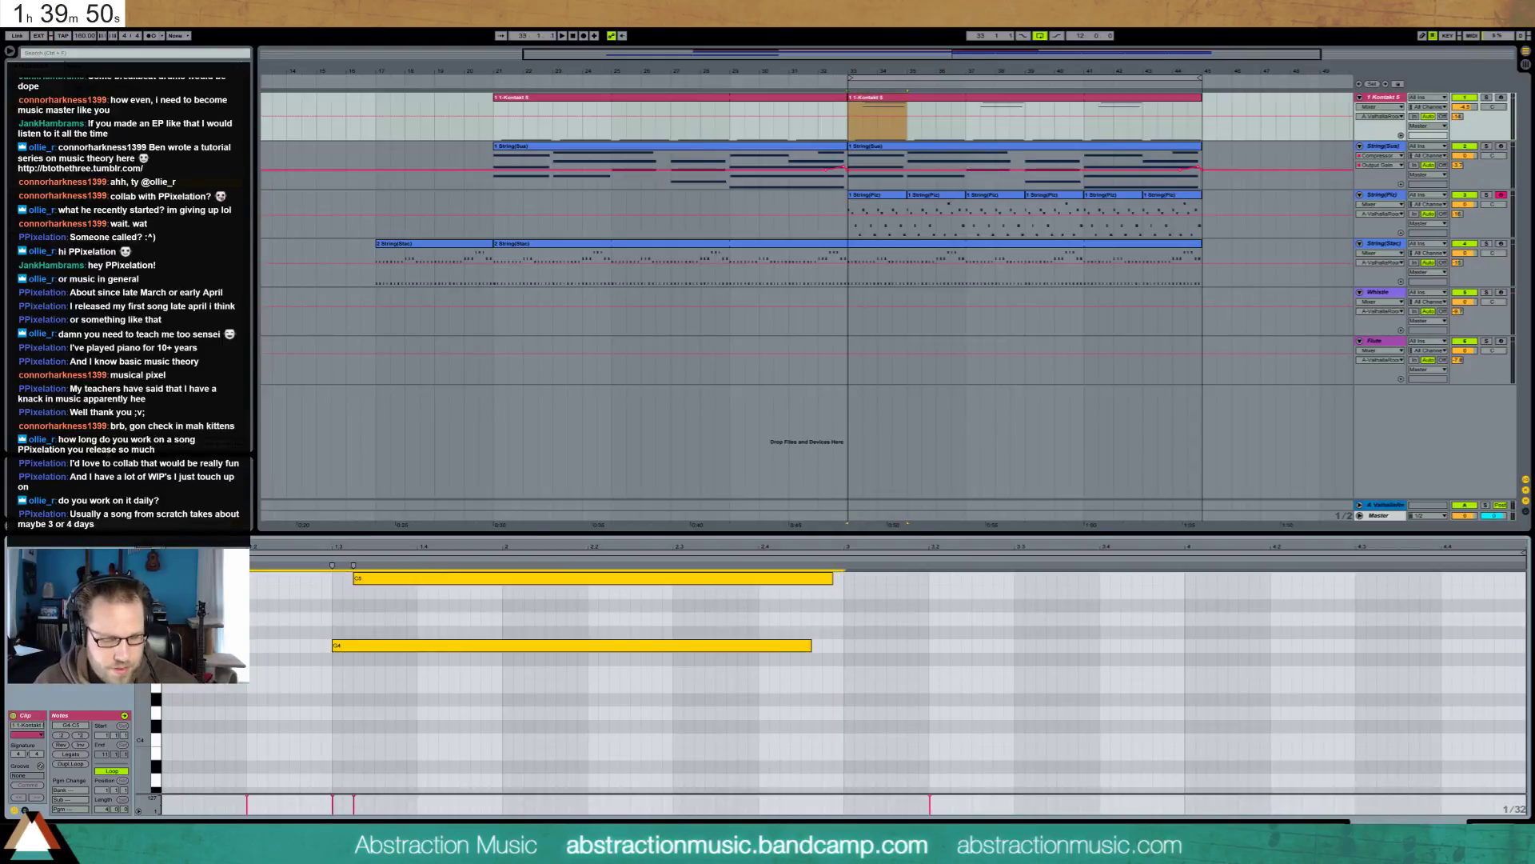
pyautogui.hotkey('ctrl', 'd')
pyautogui.press('space')
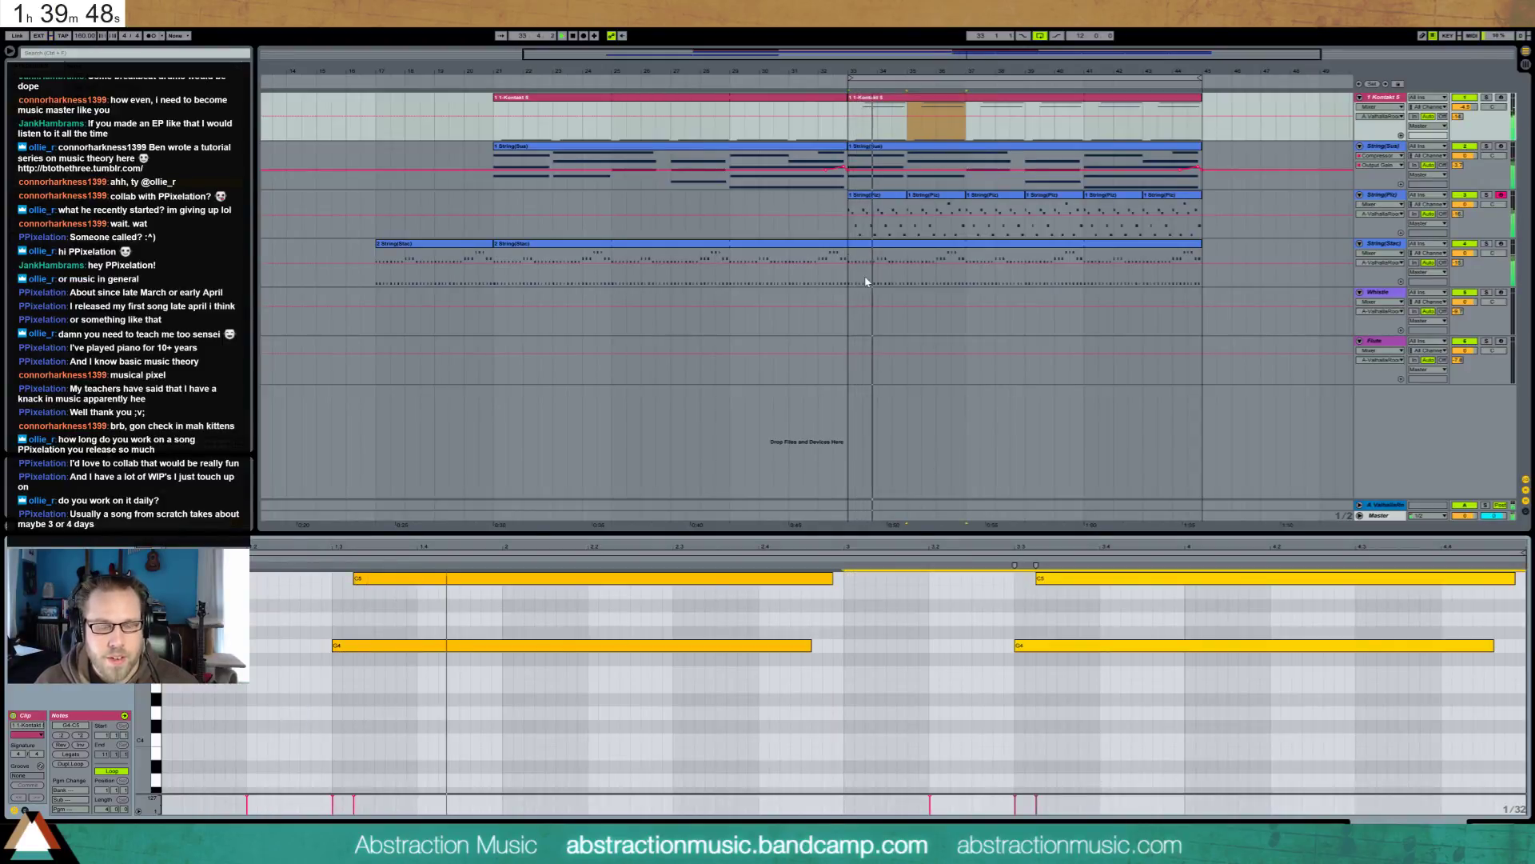
pyautogui.click(970, 690)
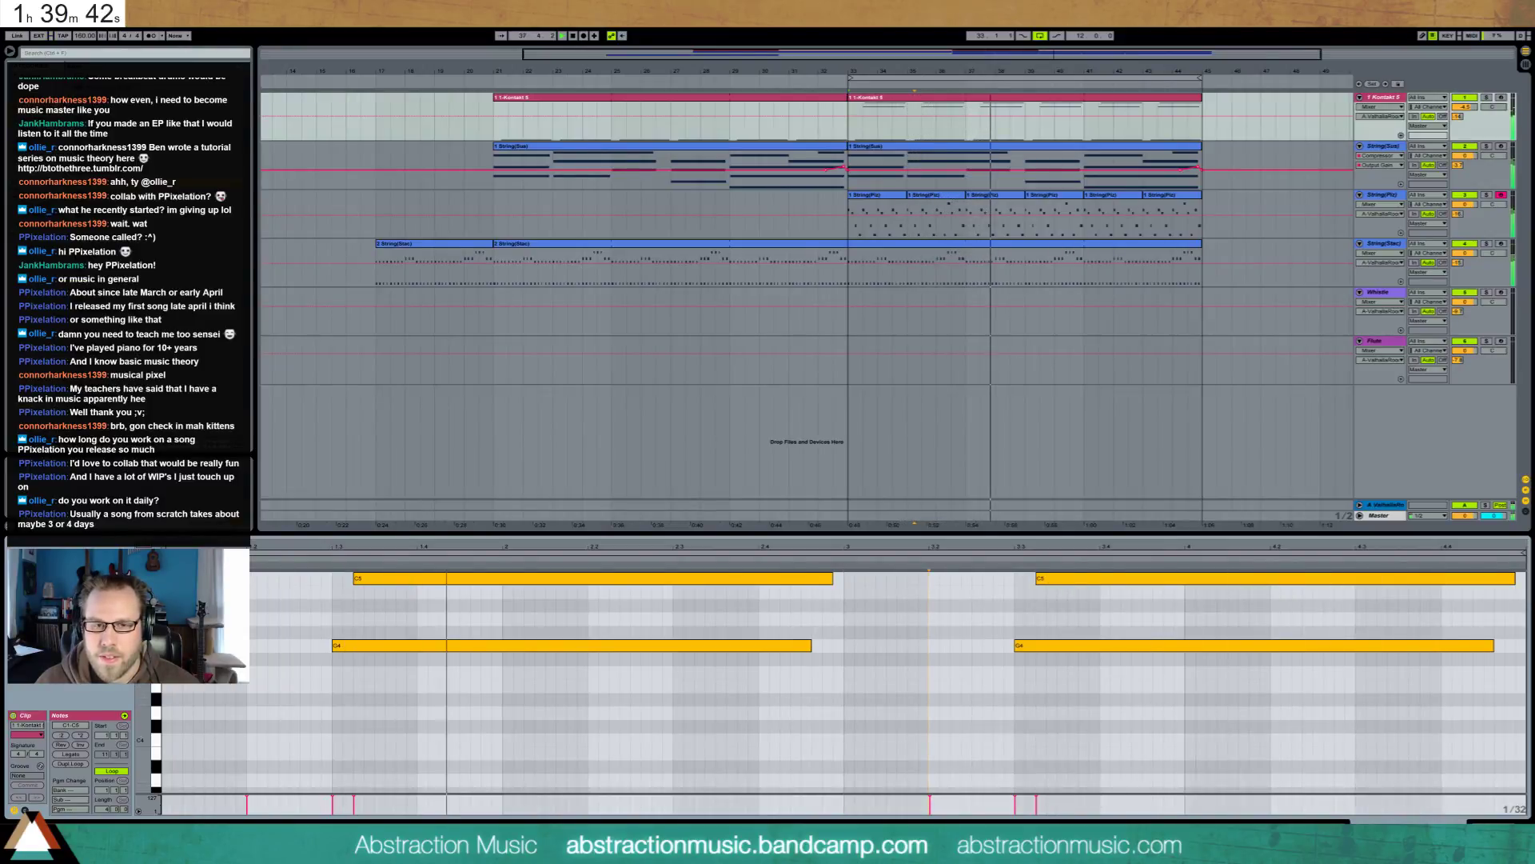
# Open the String(Sus) clip starting at bar 33 and raise its three-note chord at bar 7 by five semitones
pyautogui.hotkey('shift', 'Tab')
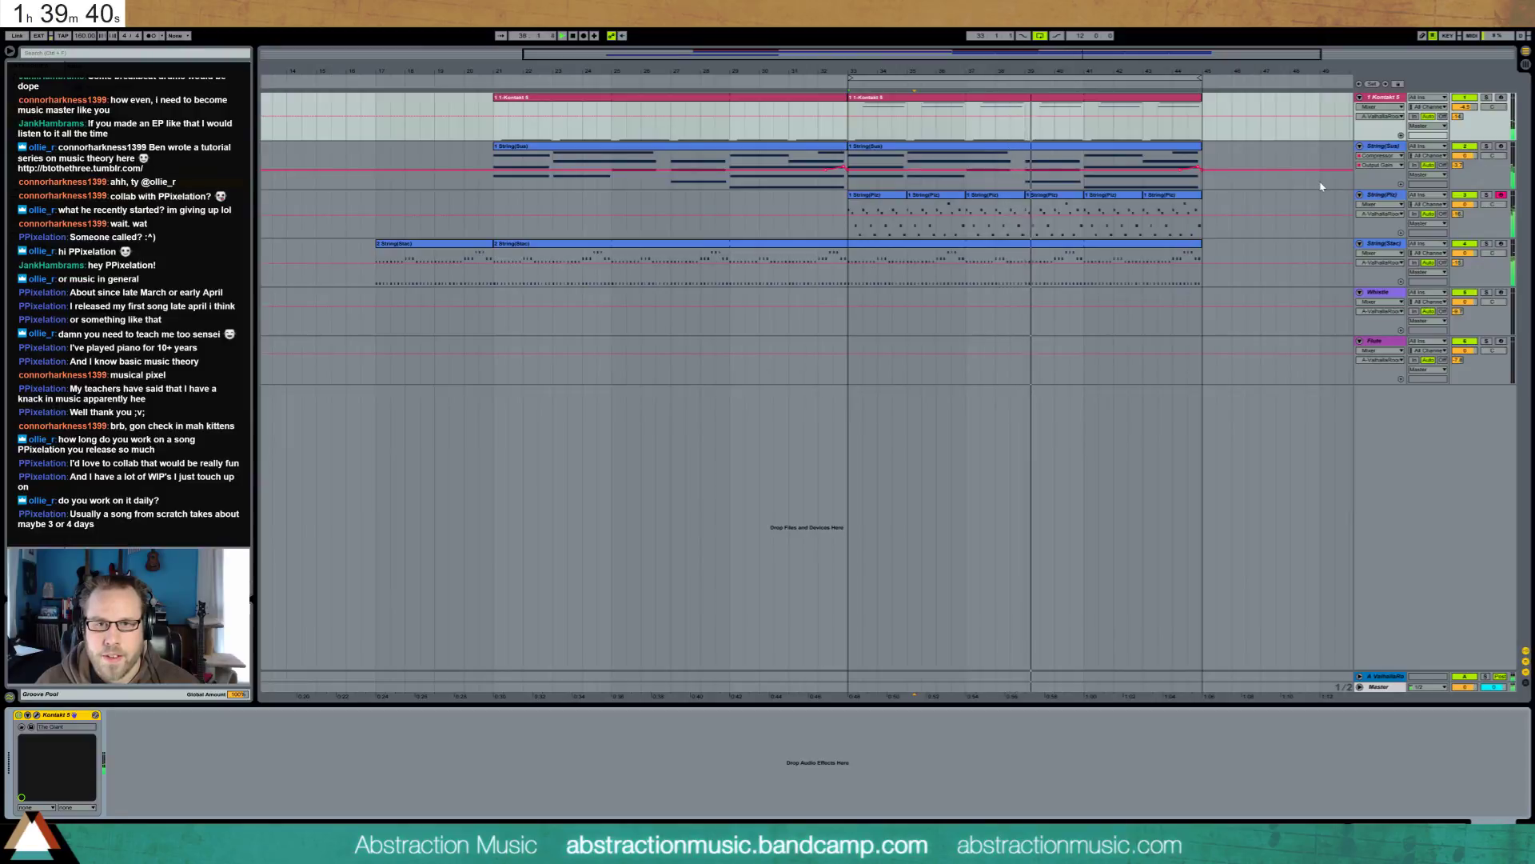
pyautogui.doubleClick(1066, 152)
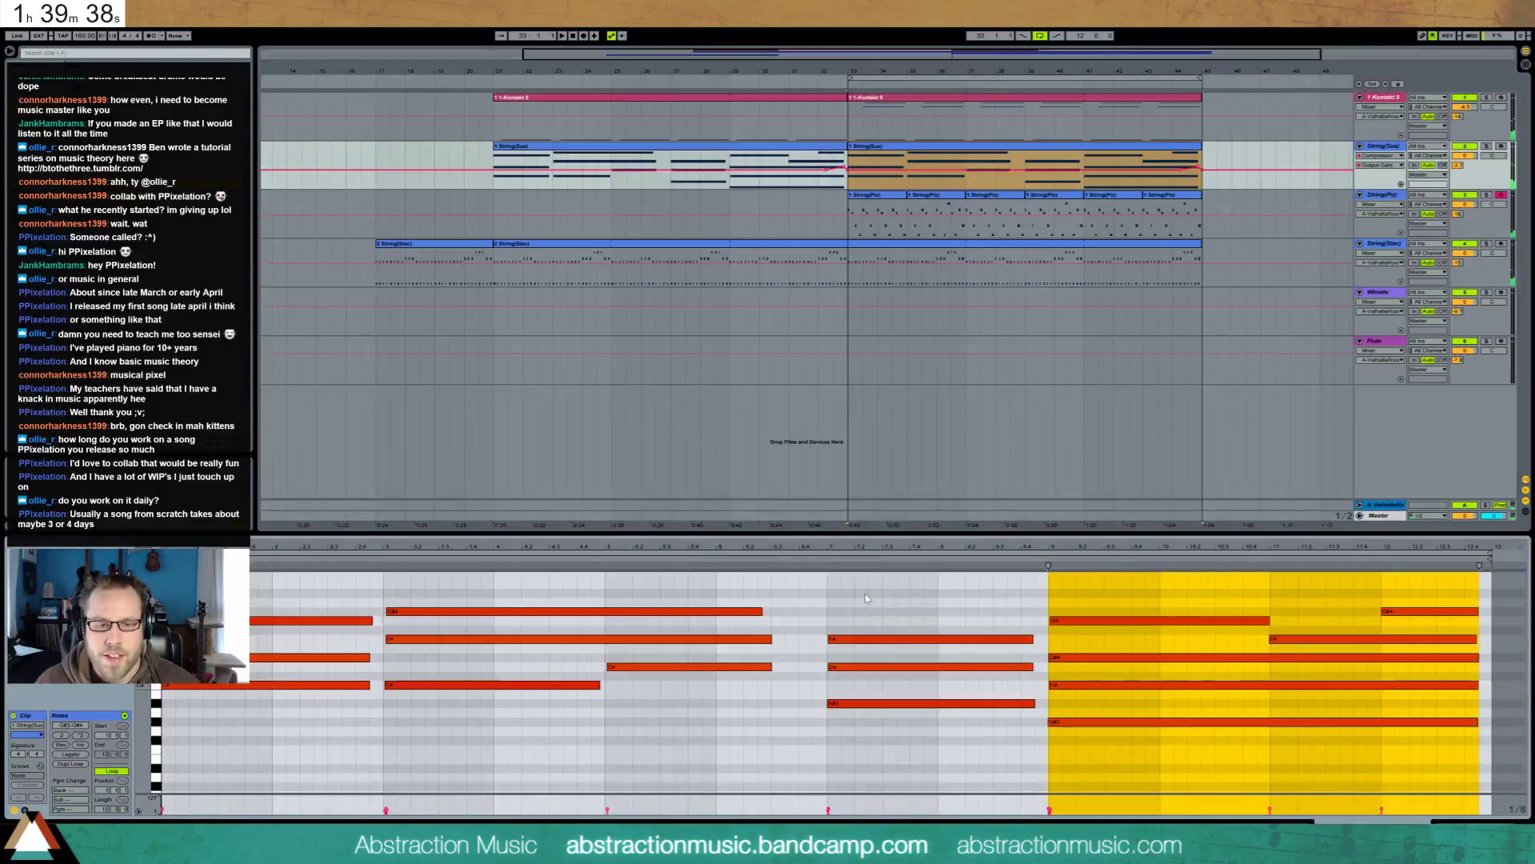
pyautogui.moveTo(867, 598); pyautogui.dragTo(896, 713)
pyautogui.press('Up')
pyautogui.press('Up')
pyautogui.press('Up')
pyautogui.press('Up')
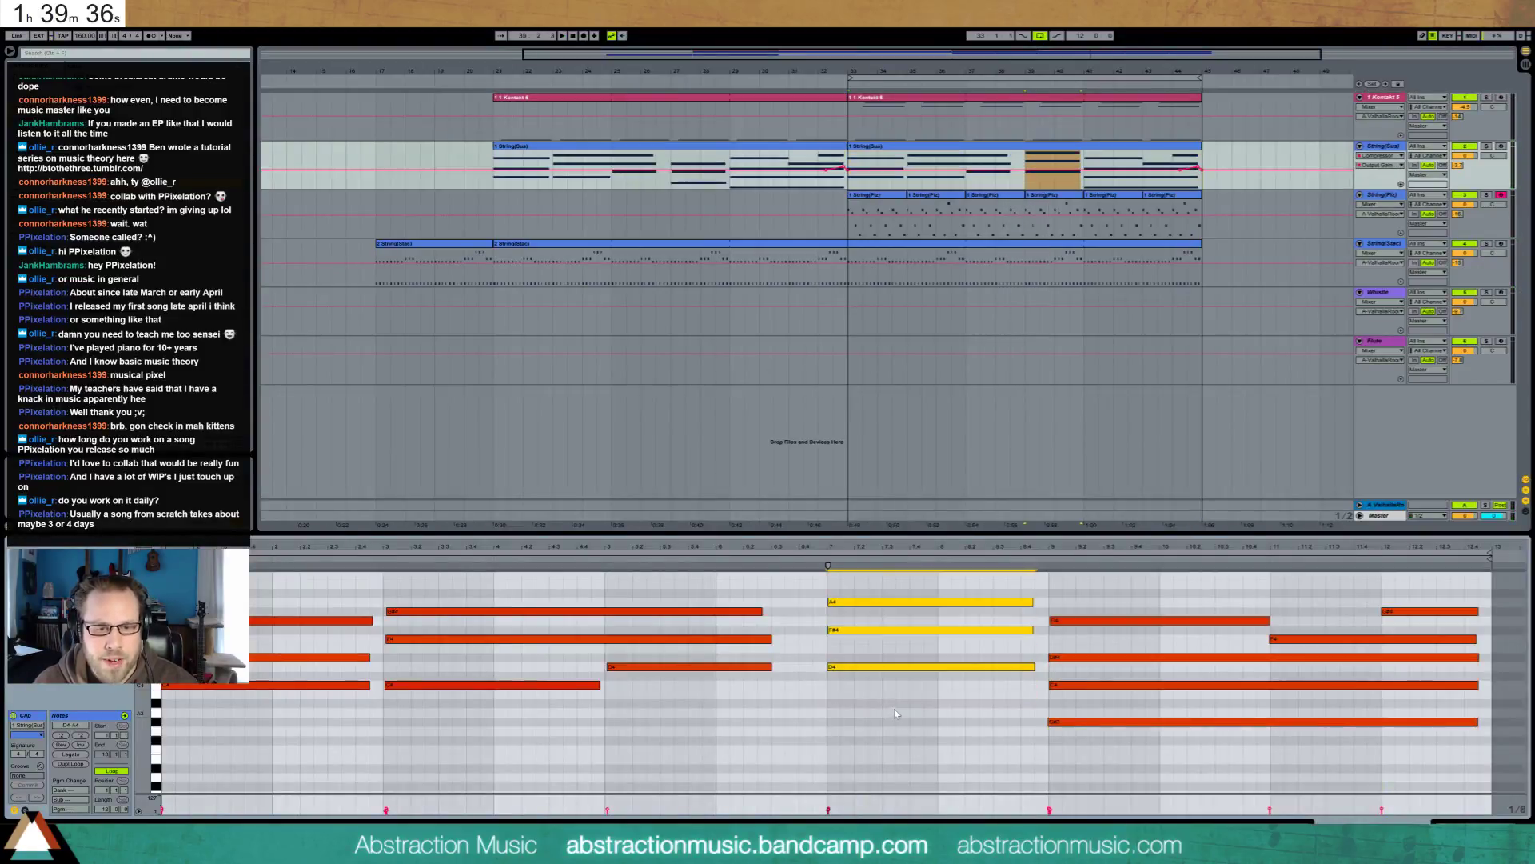
pyautogui.press('Up')
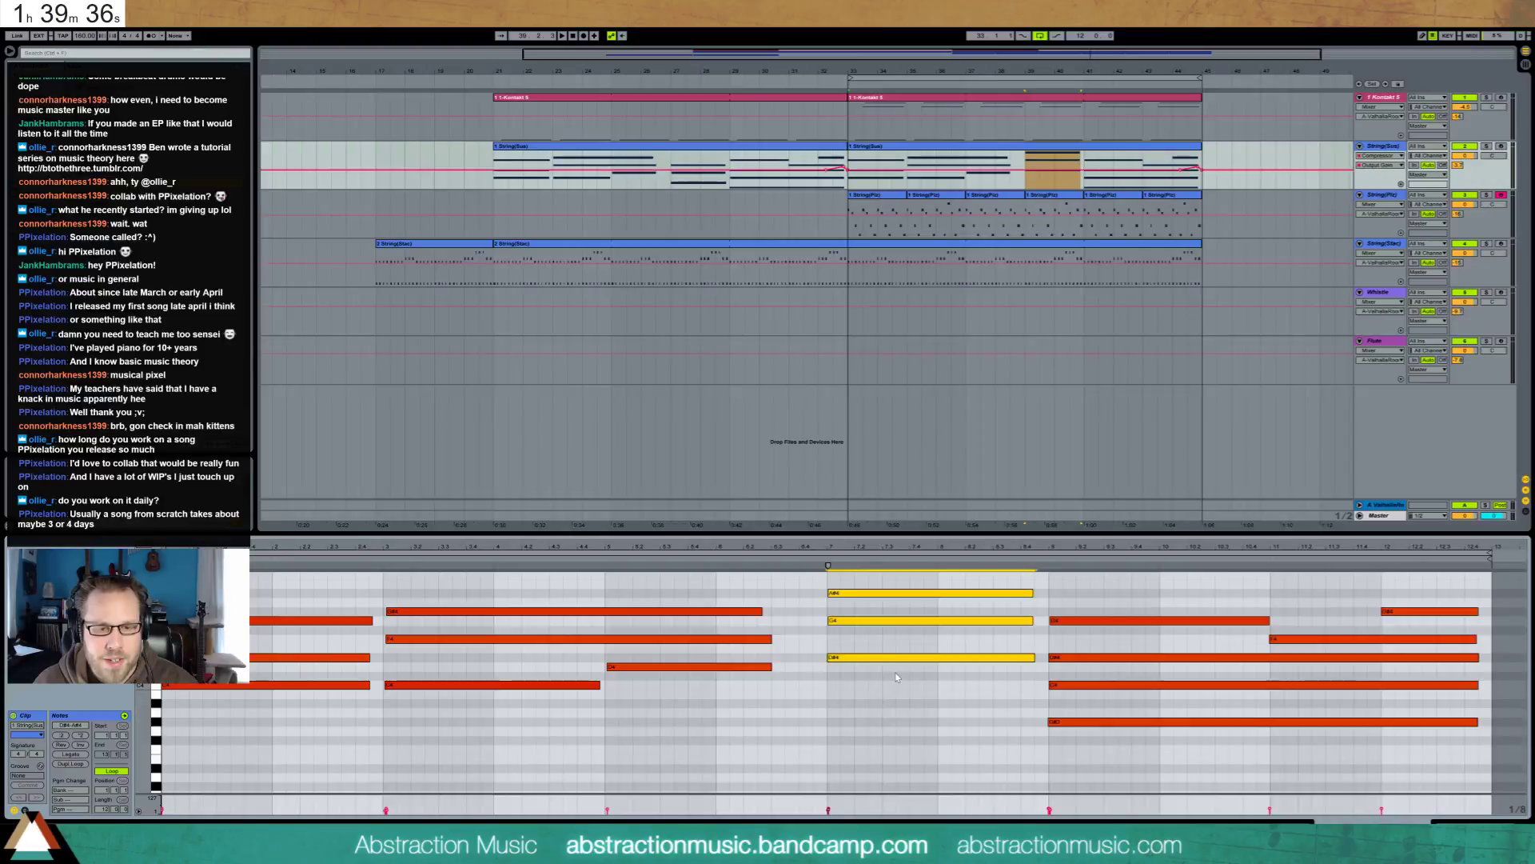
# Play from the raised chord and move the lowest note of the bar 9 chord up one octave
pyautogui.click(818, 560)
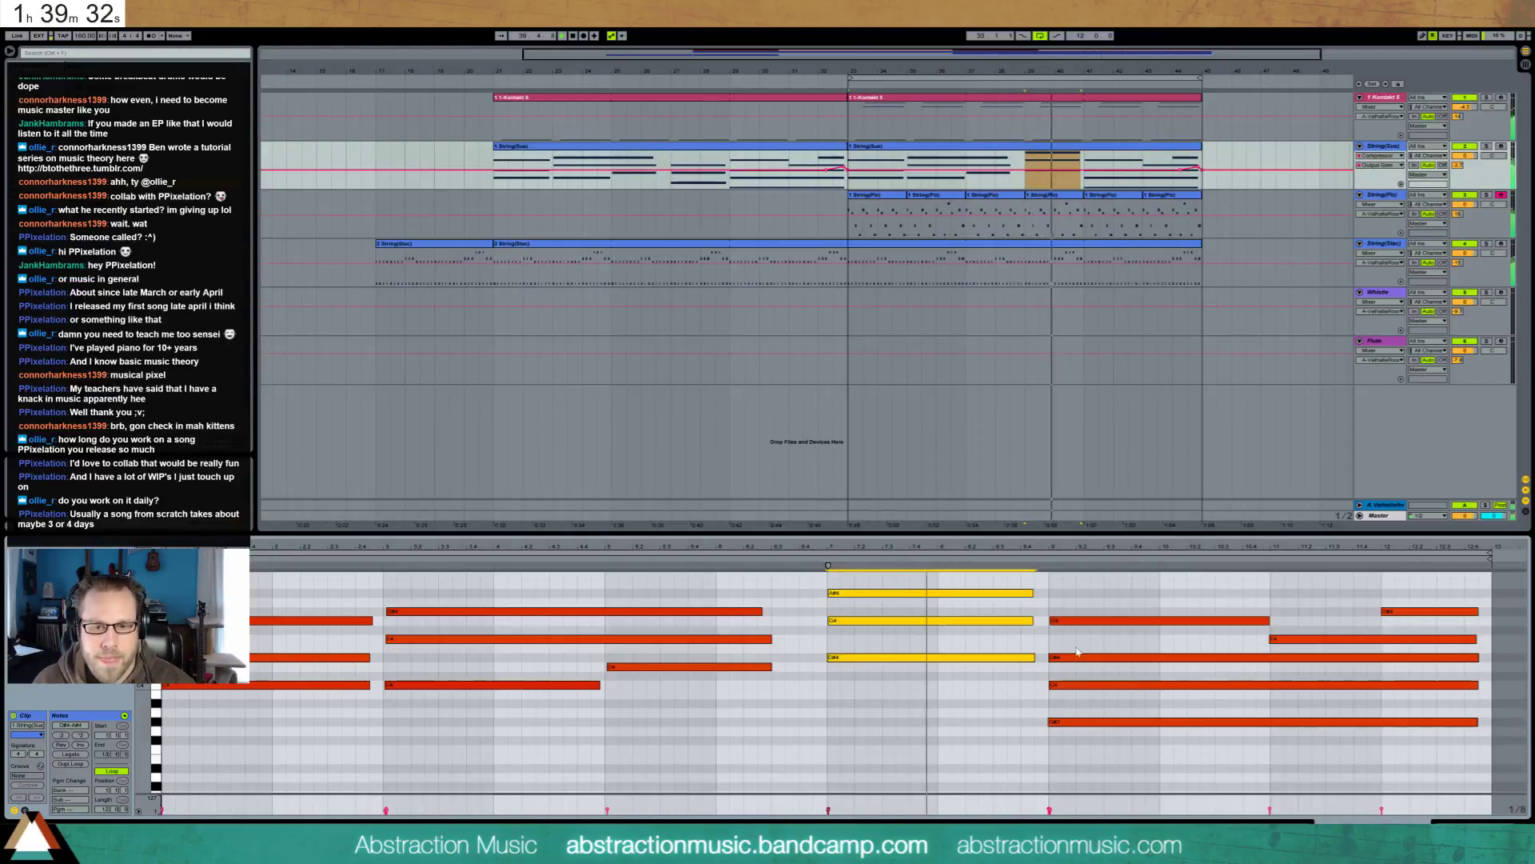
pyautogui.click(1077, 652)
pyautogui.click(1102, 721)
pyautogui.hotkey('shift', 'Up')
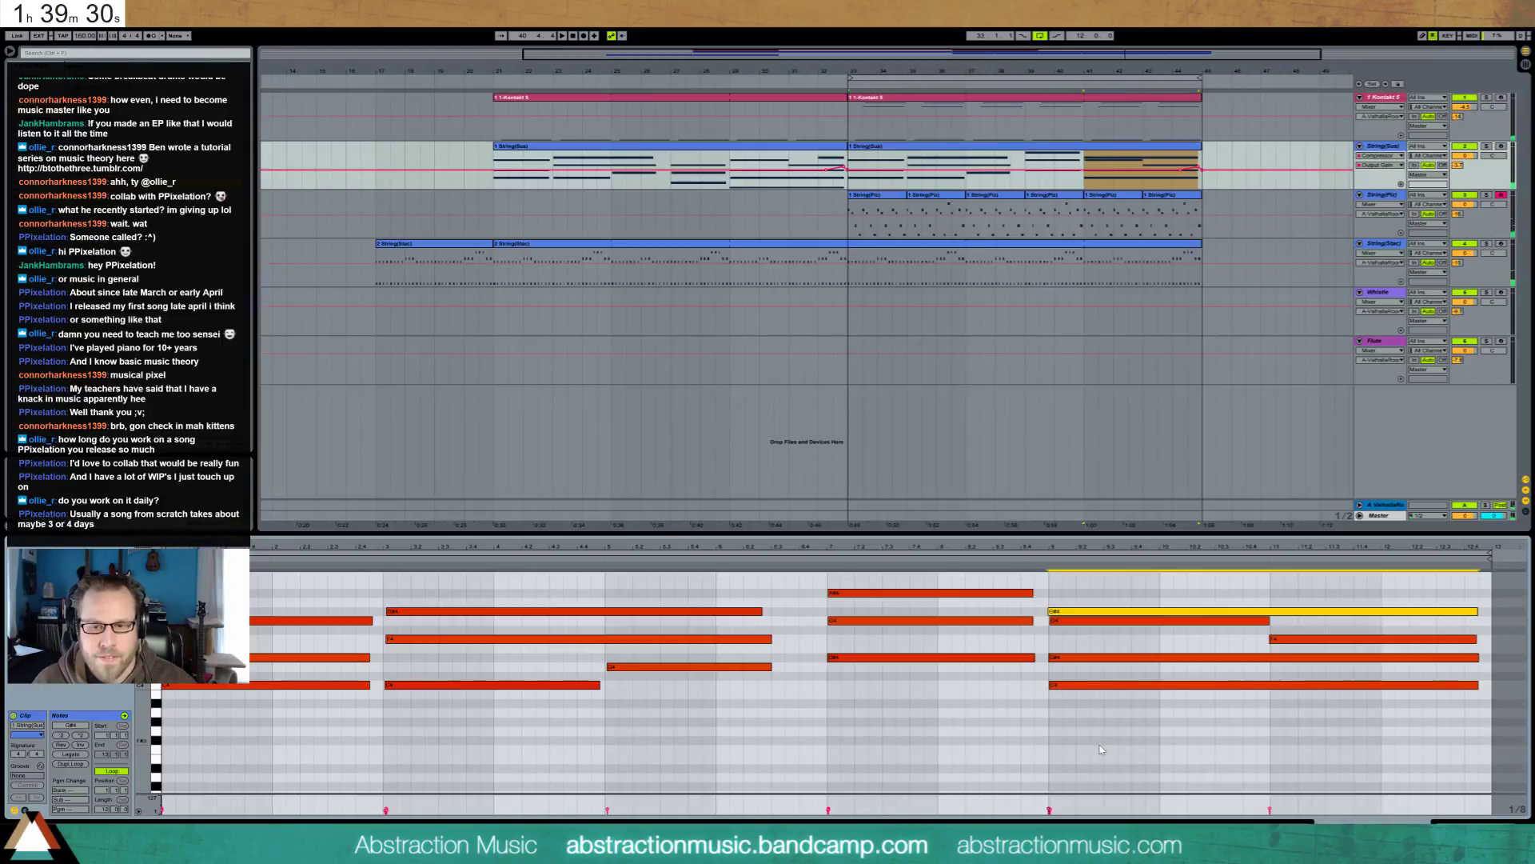
# Raise the selected long note of the String(Sus) chord at bar 9 by four semitones to C5
pyautogui.press('Up')
pyautogui.press('Up')
pyautogui.press('Up')
pyautogui.press('Up')
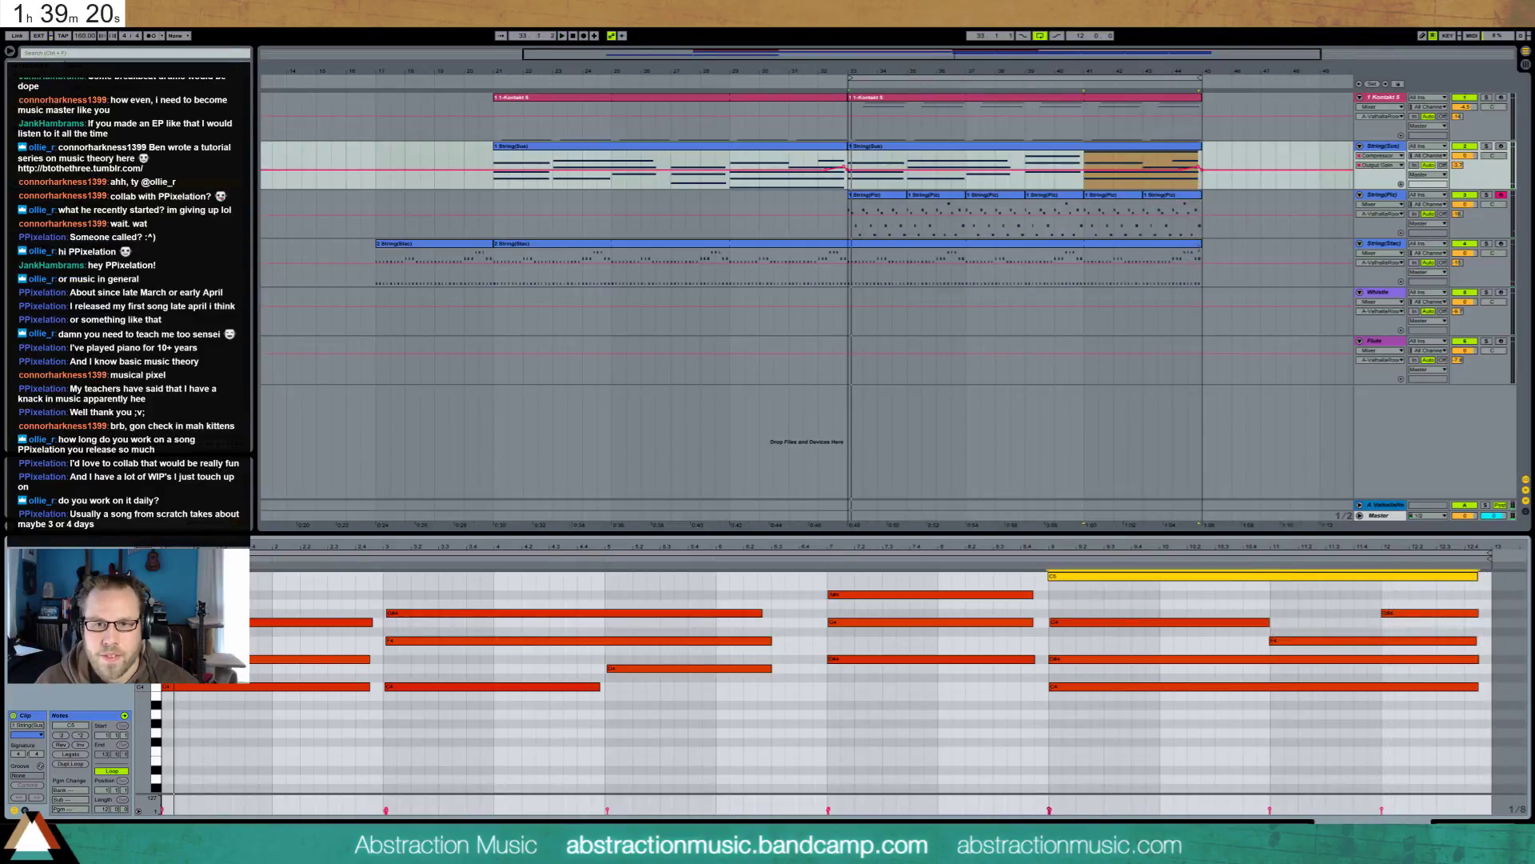
# Split the String(Stac) clip at bar 41 and delete the last two upper notes at the end of the new clip
pyautogui.click(528, 243)
pyautogui.moveTo(1092, 280); pyautogui.dragTo(1199, 291)
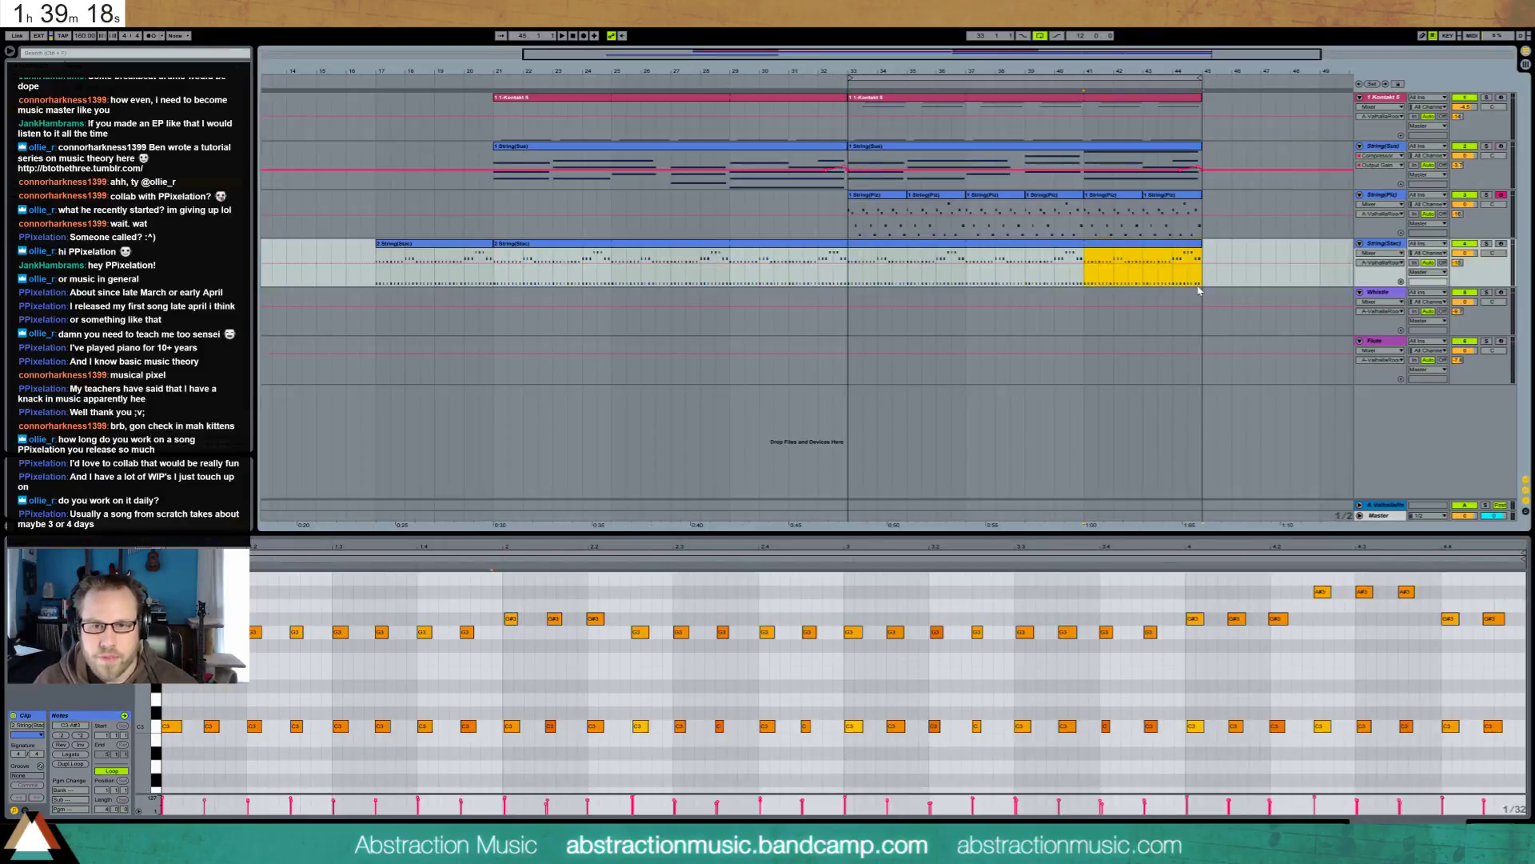
pyautogui.hotkey('ctrl', 'e')
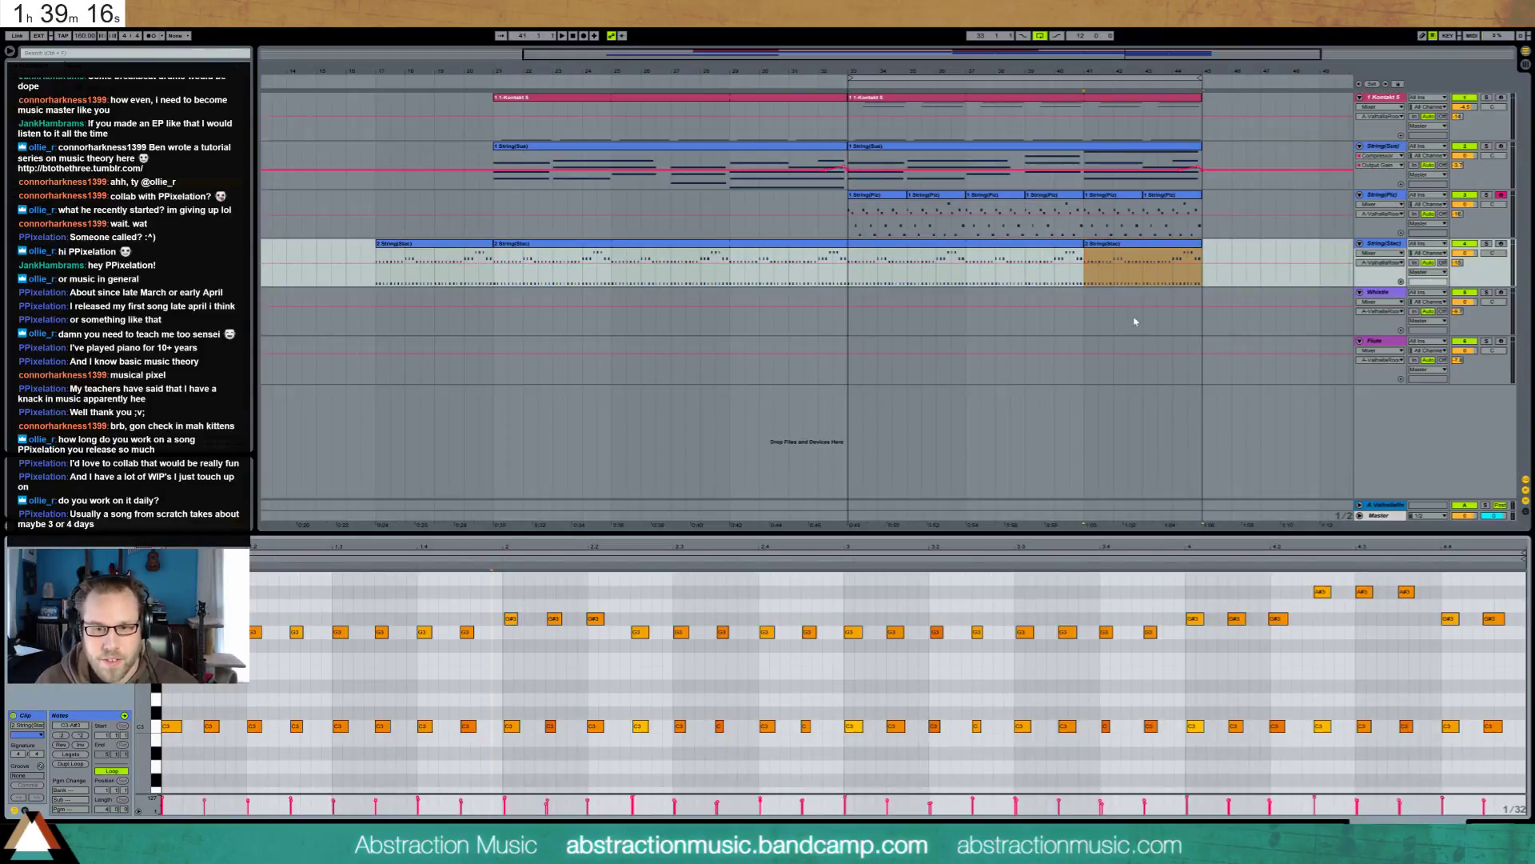
pyautogui.click(1387, 670)
pyautogui.moveTo(1497, 606); pyautogui.dragTo(1430, 627)
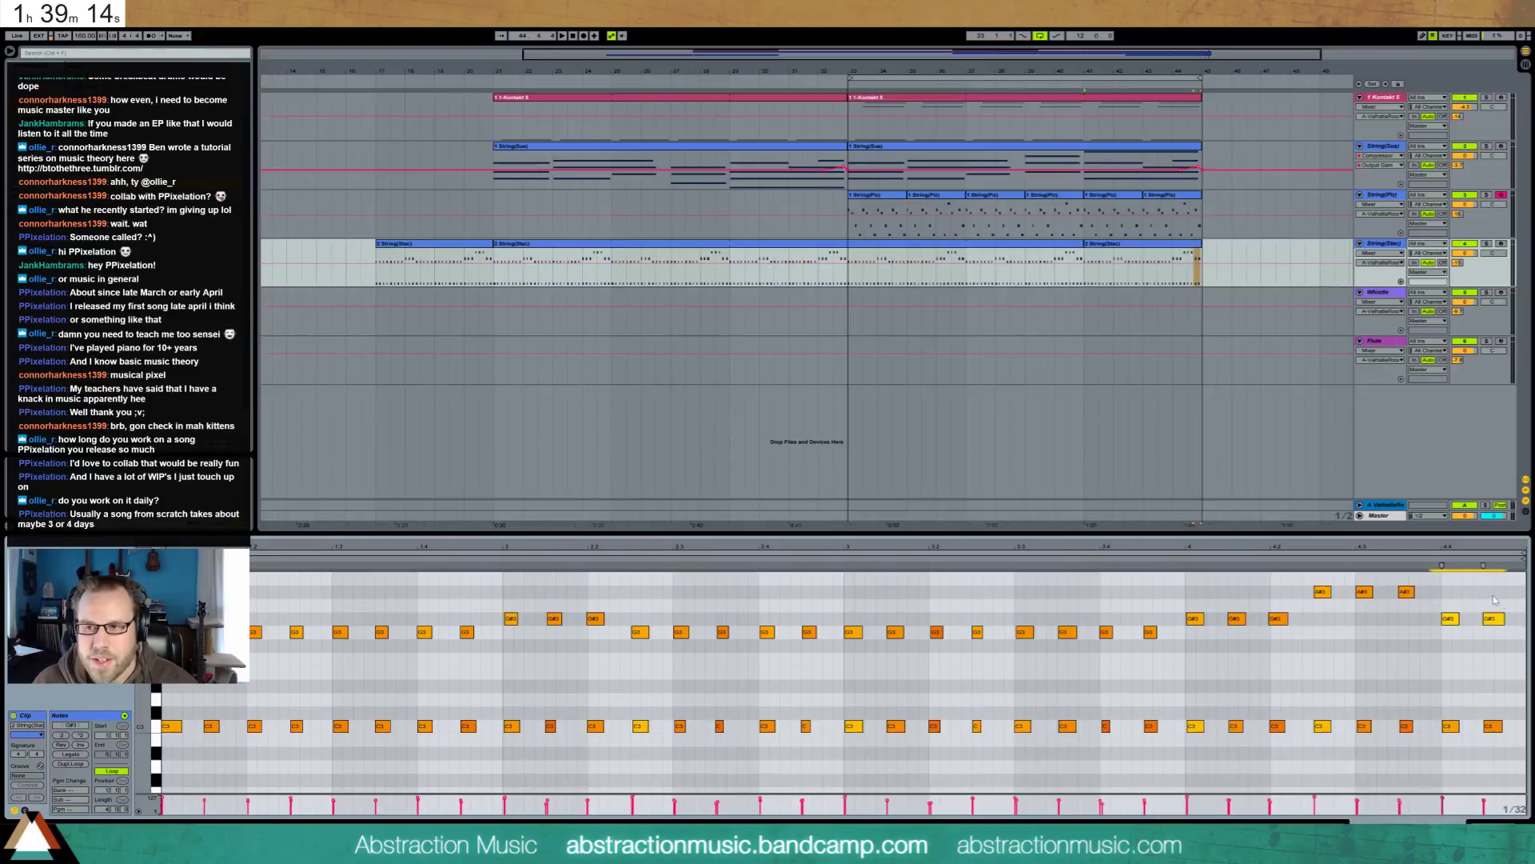
pyautogui.press('Delete')
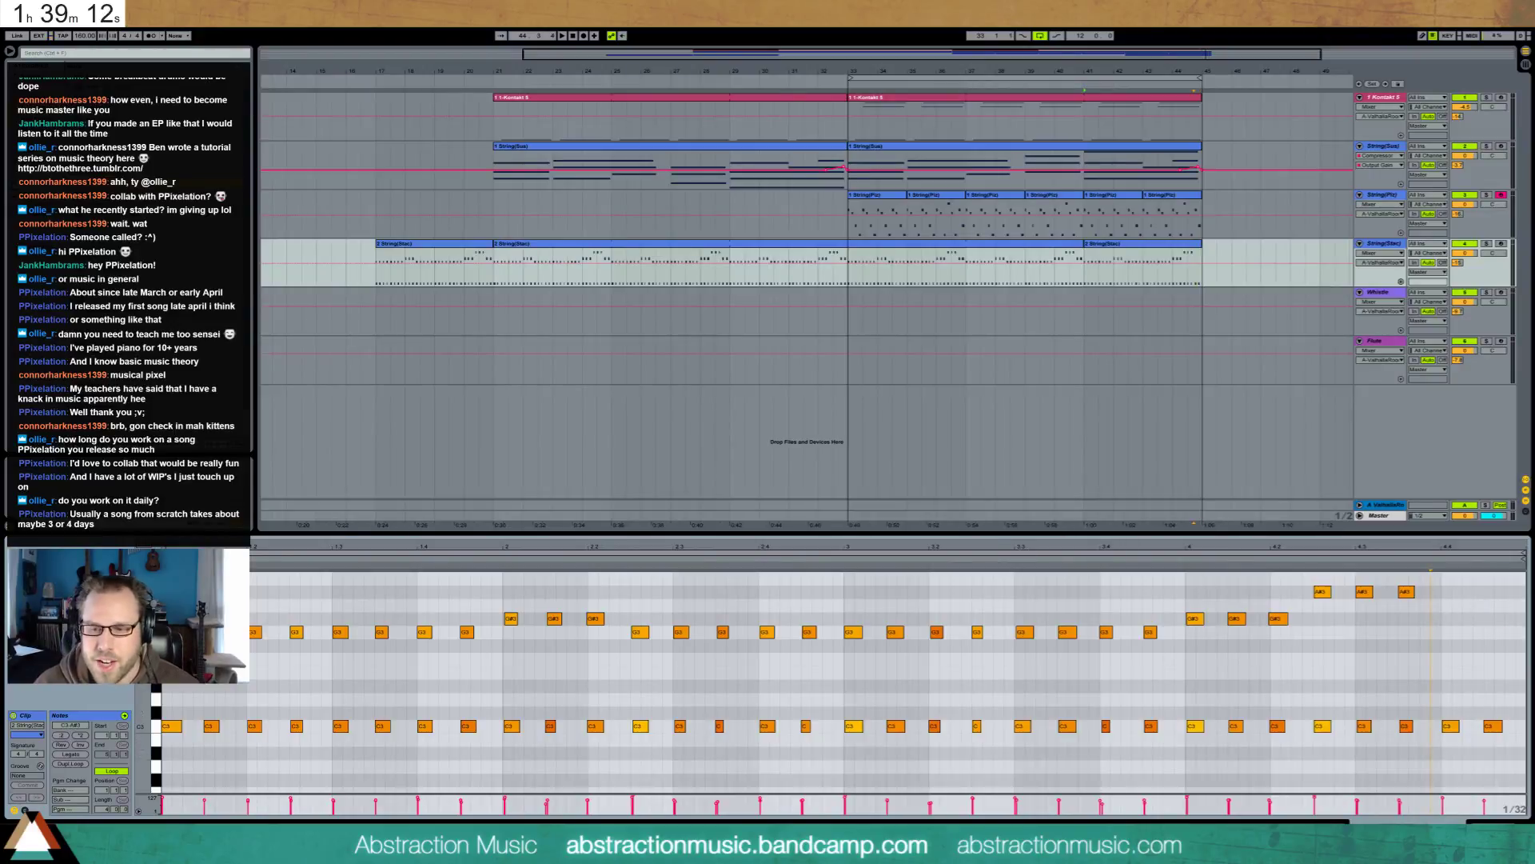
# Play the arrangement from bar 17, where the staccato strings enter
pyautogui.hotkey('shift', 'Tab')
pyautogui.moveTo(1011, 57); pyautogui.dragTo(1026, 56)
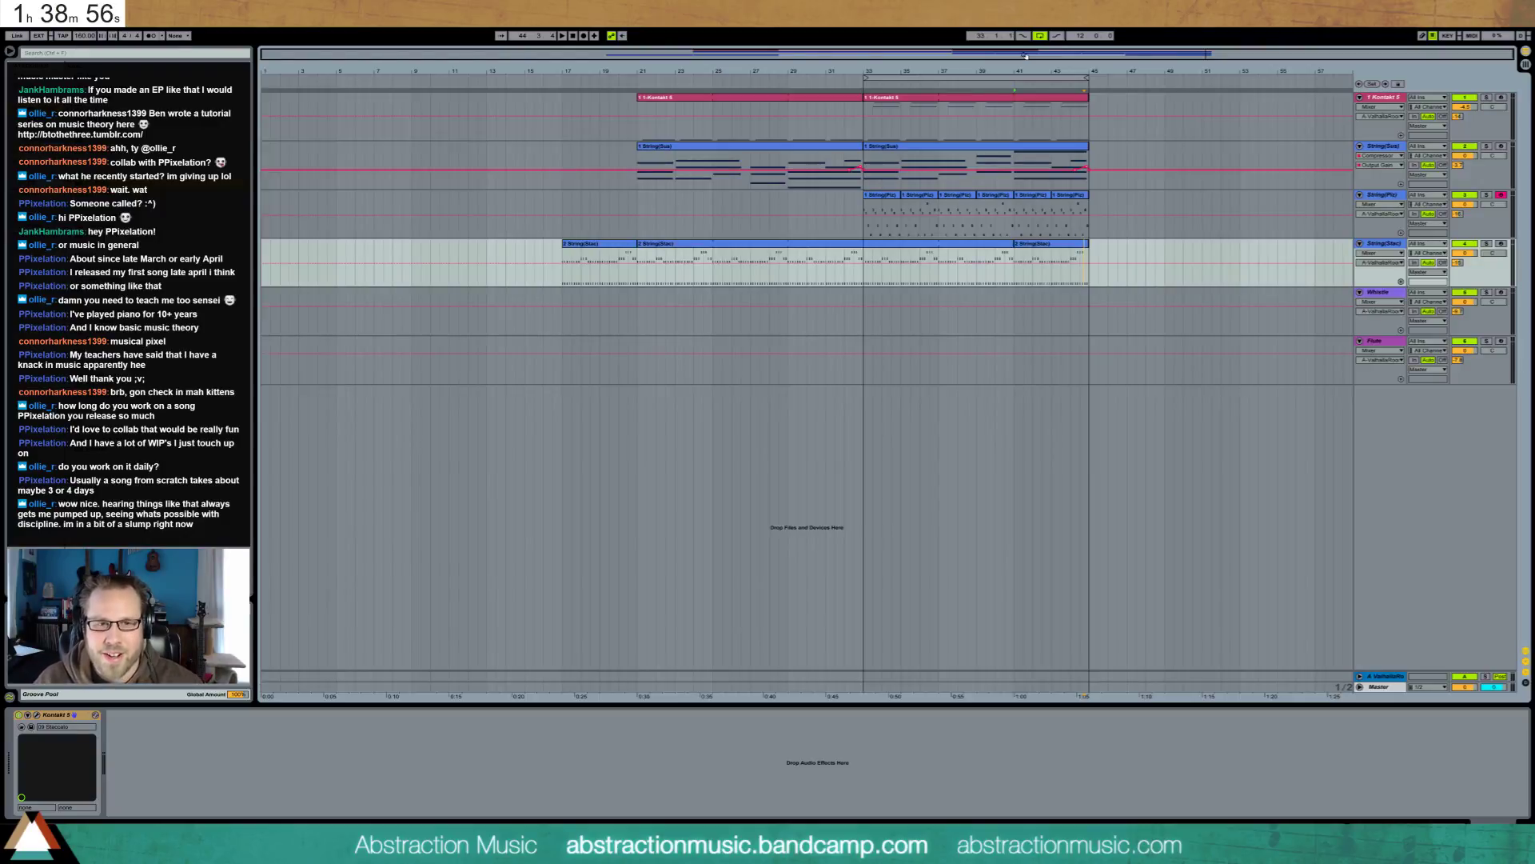
pyautogui.click(558, 81)
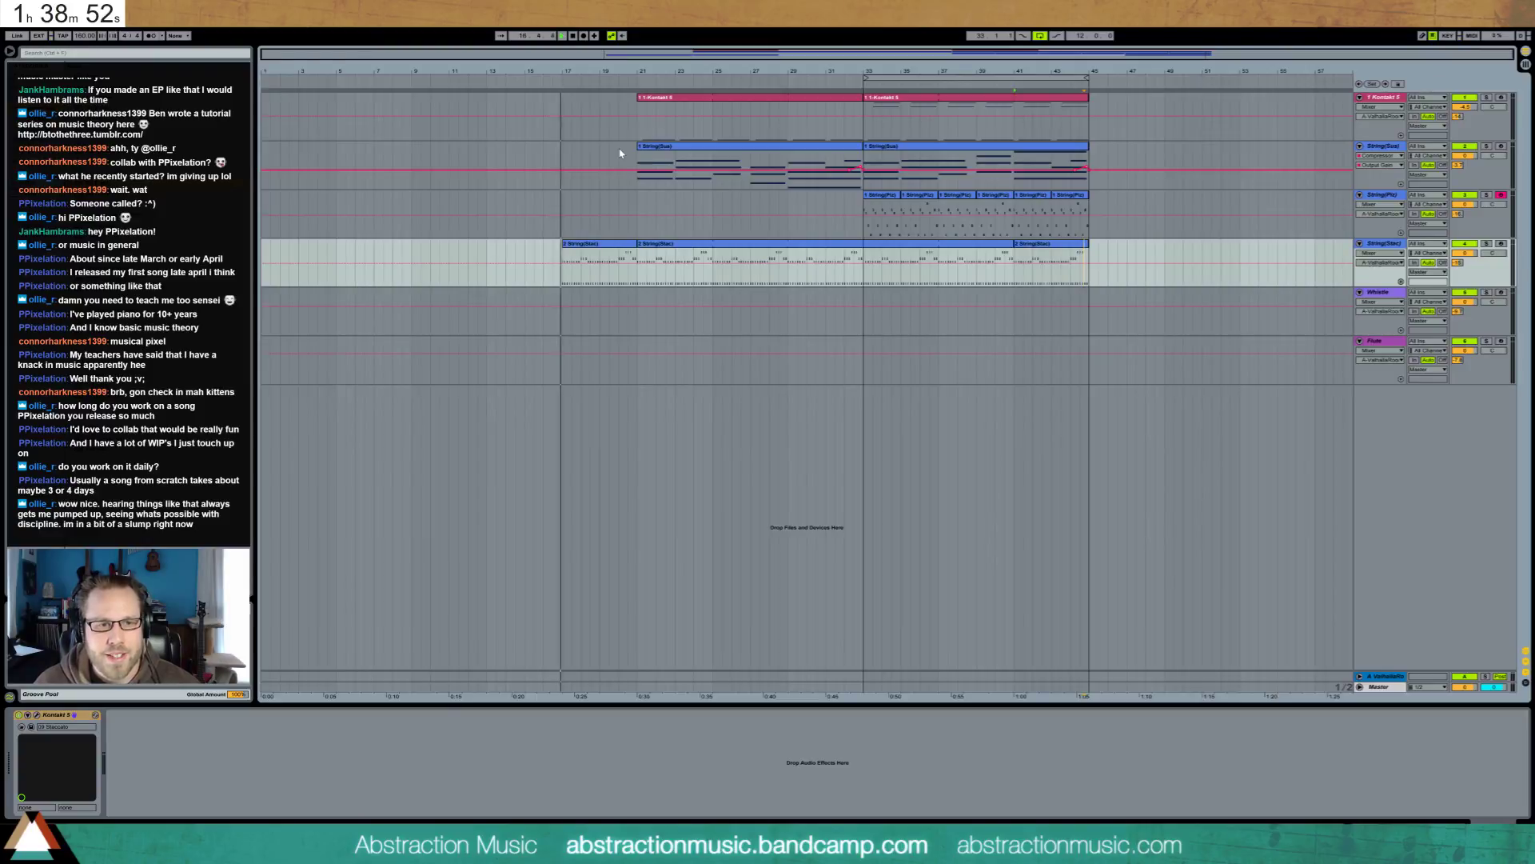
# Split bars 29 to 33 of the String(Stac) track into a separate clip
pyautogui.doubleClick(600, 264)
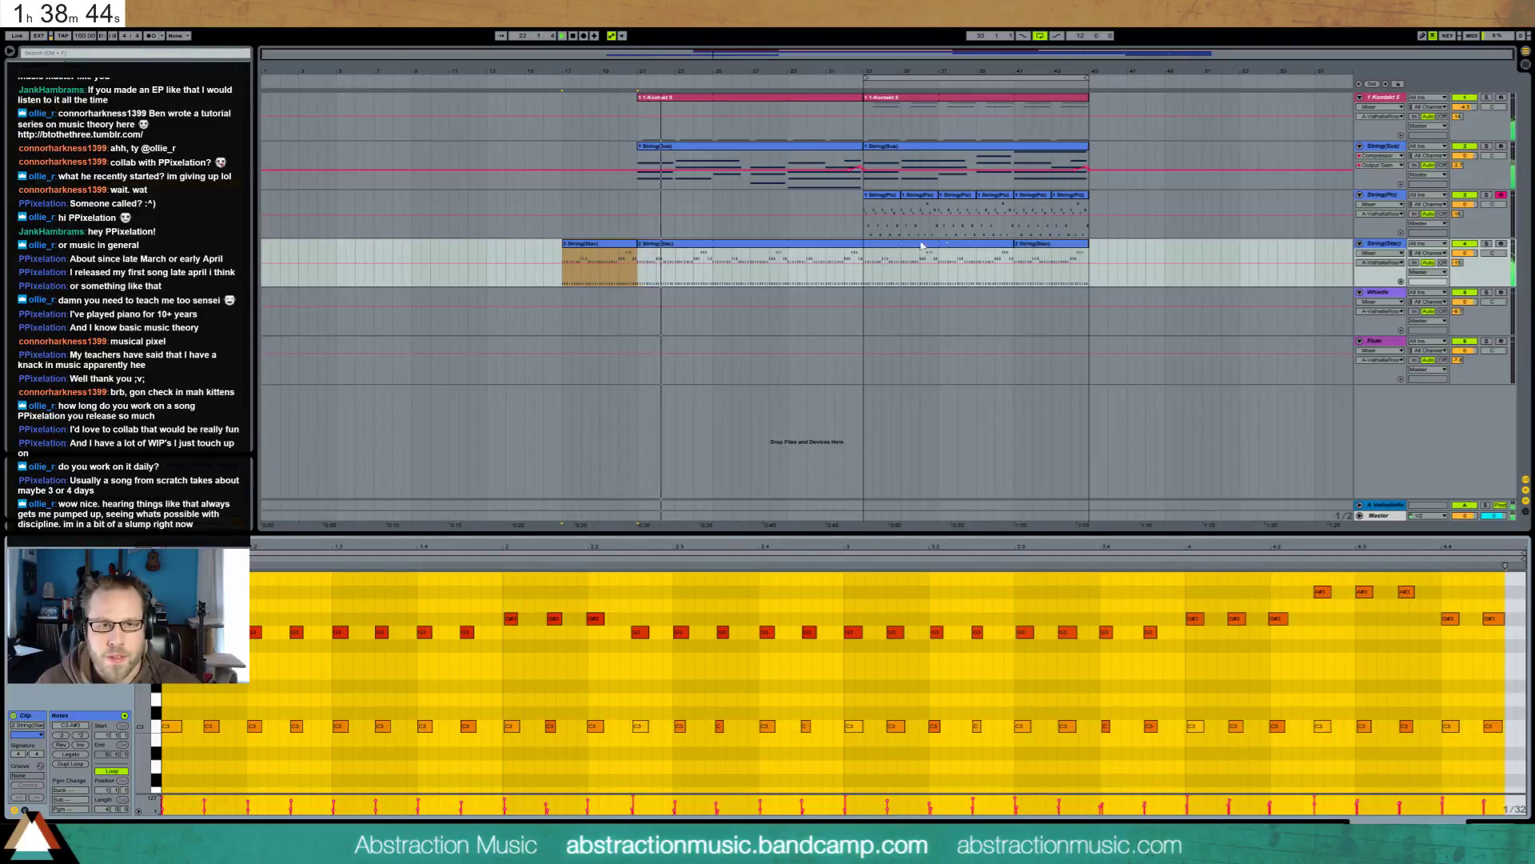
pyautogui.moveTo(787, 264); pyautogui.dragTo(852, 270)
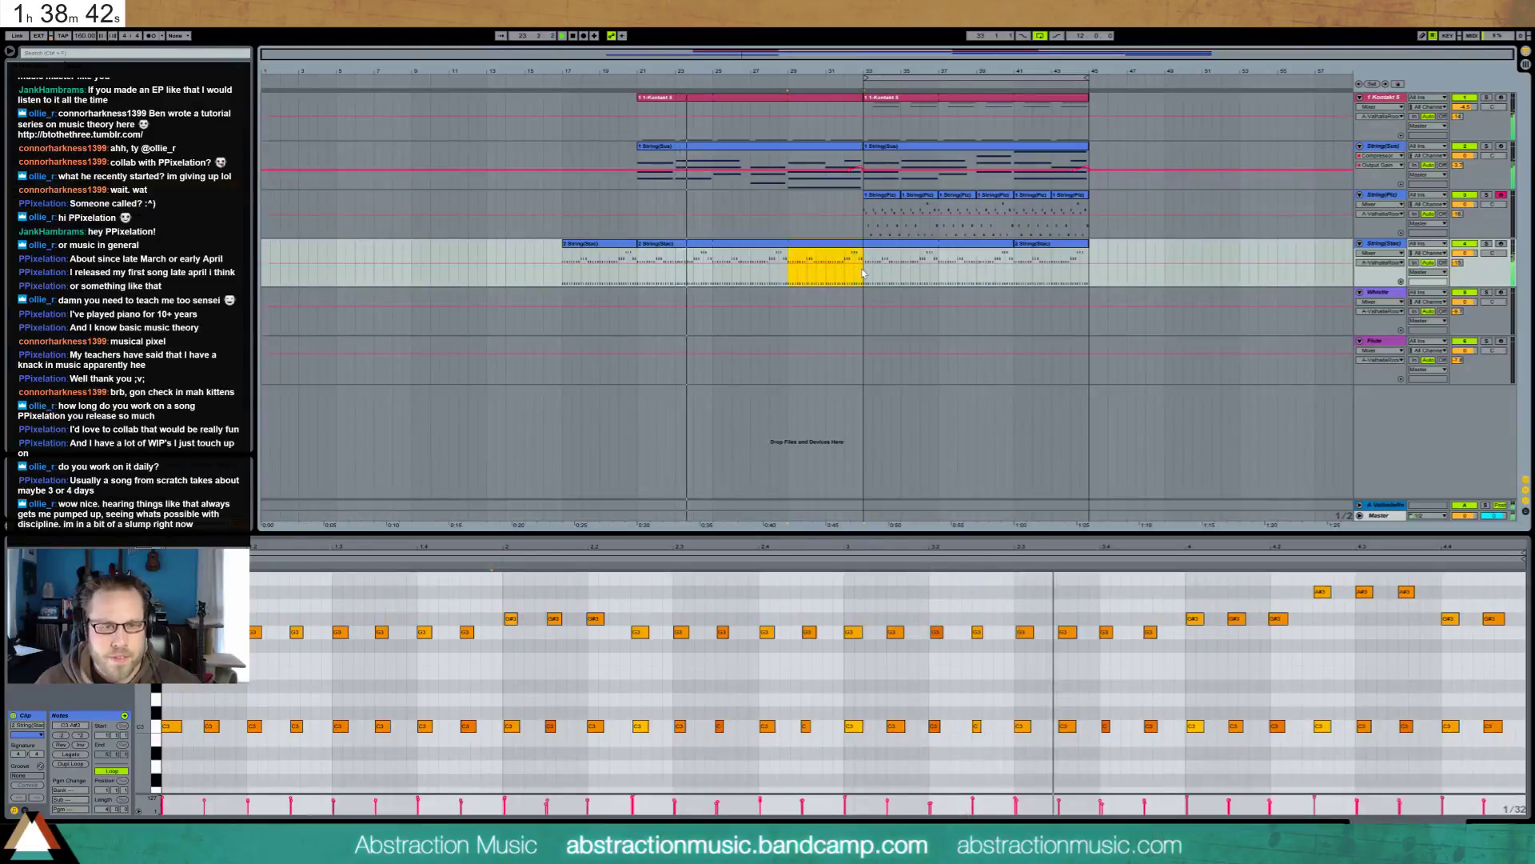
pyautogui.hotkey('ctrl', 'e')
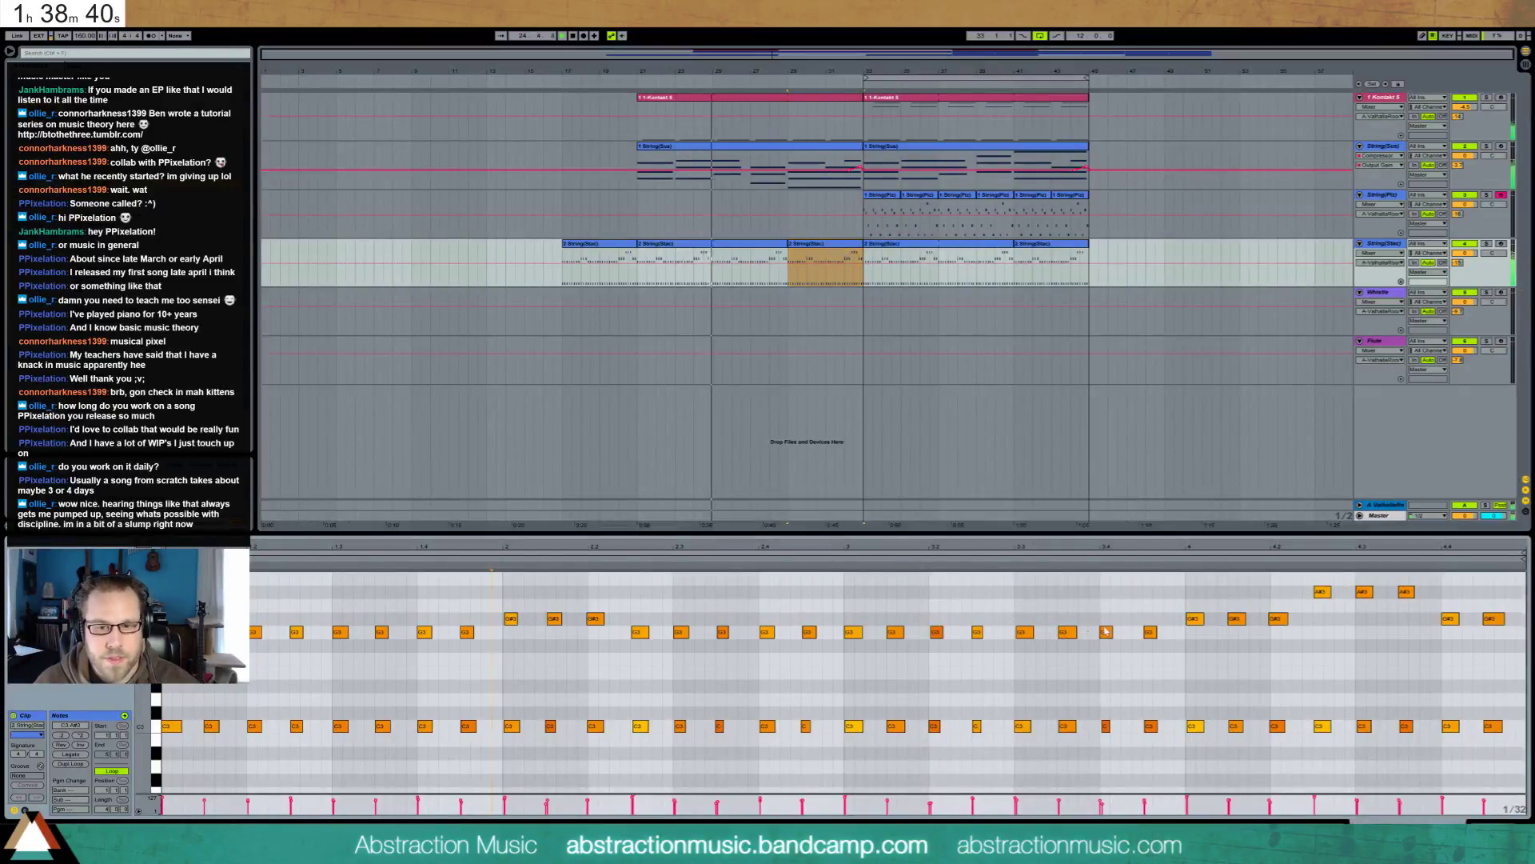
# Raise the first five upper notes in the last bar of the bar 29 staccato clip to D#4, D4, C4, D#4 and D4
pyautogui.scroll(2, 1168, 639)
pyautogui.moveTo(1173, 629); pyautogui.dragTo(1194, 591)
pyautogui.moveTo(1216, 655); pyautogui.dragTo(1237, 605)
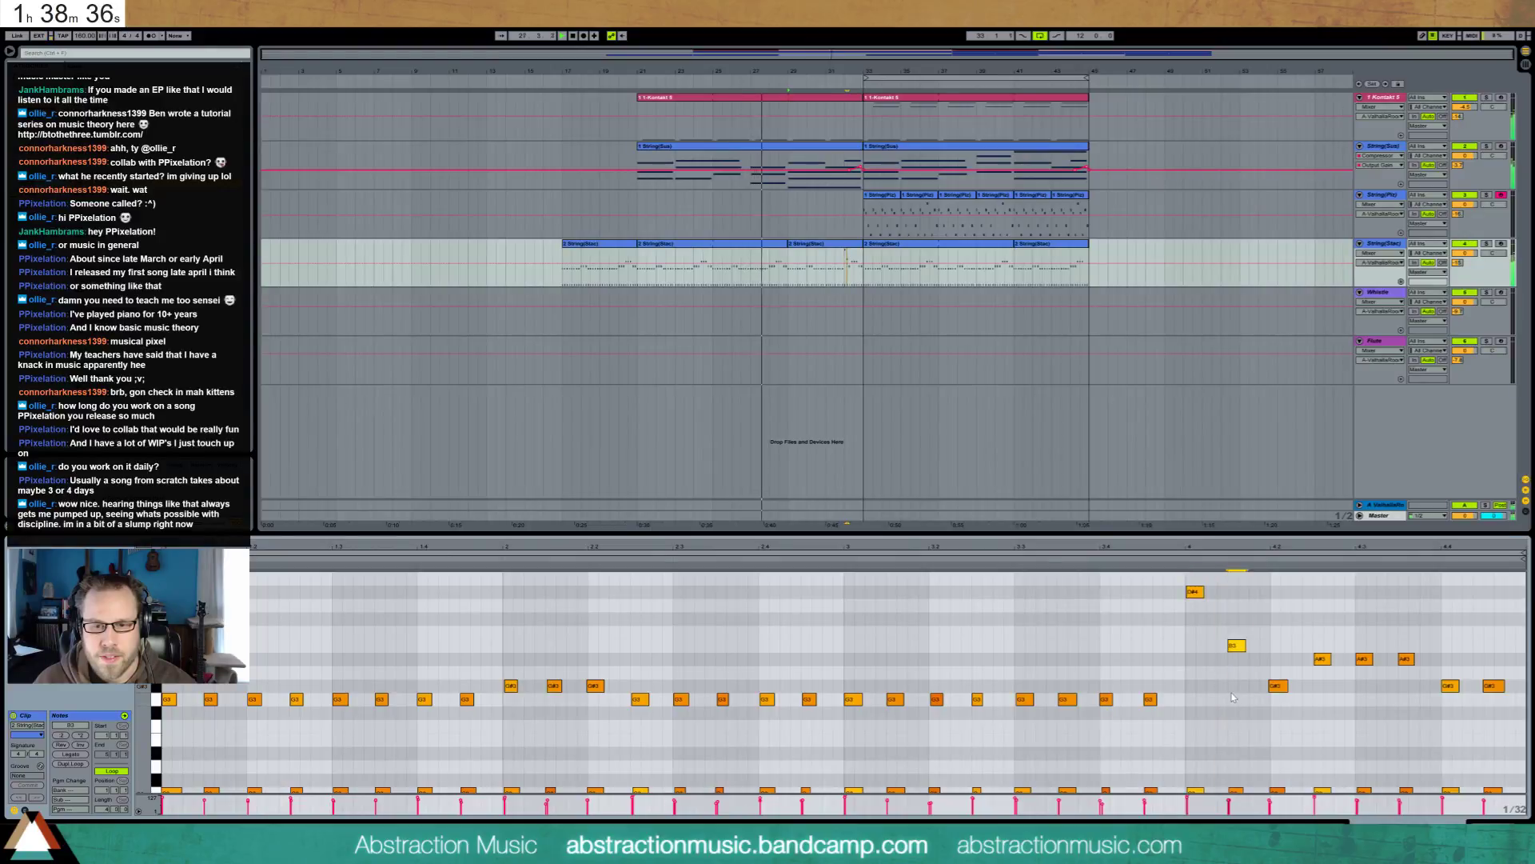
pyautogui.click(1278, 686)
pyautogui.moveTo(1278, 686); pyautogui.dragTo(1321, 592)
pyautogui.moveTo(1363, 658); pyautogui.dragTo(1364, 632)
pyautogui.press('Up')
pyautogui.press('Up')
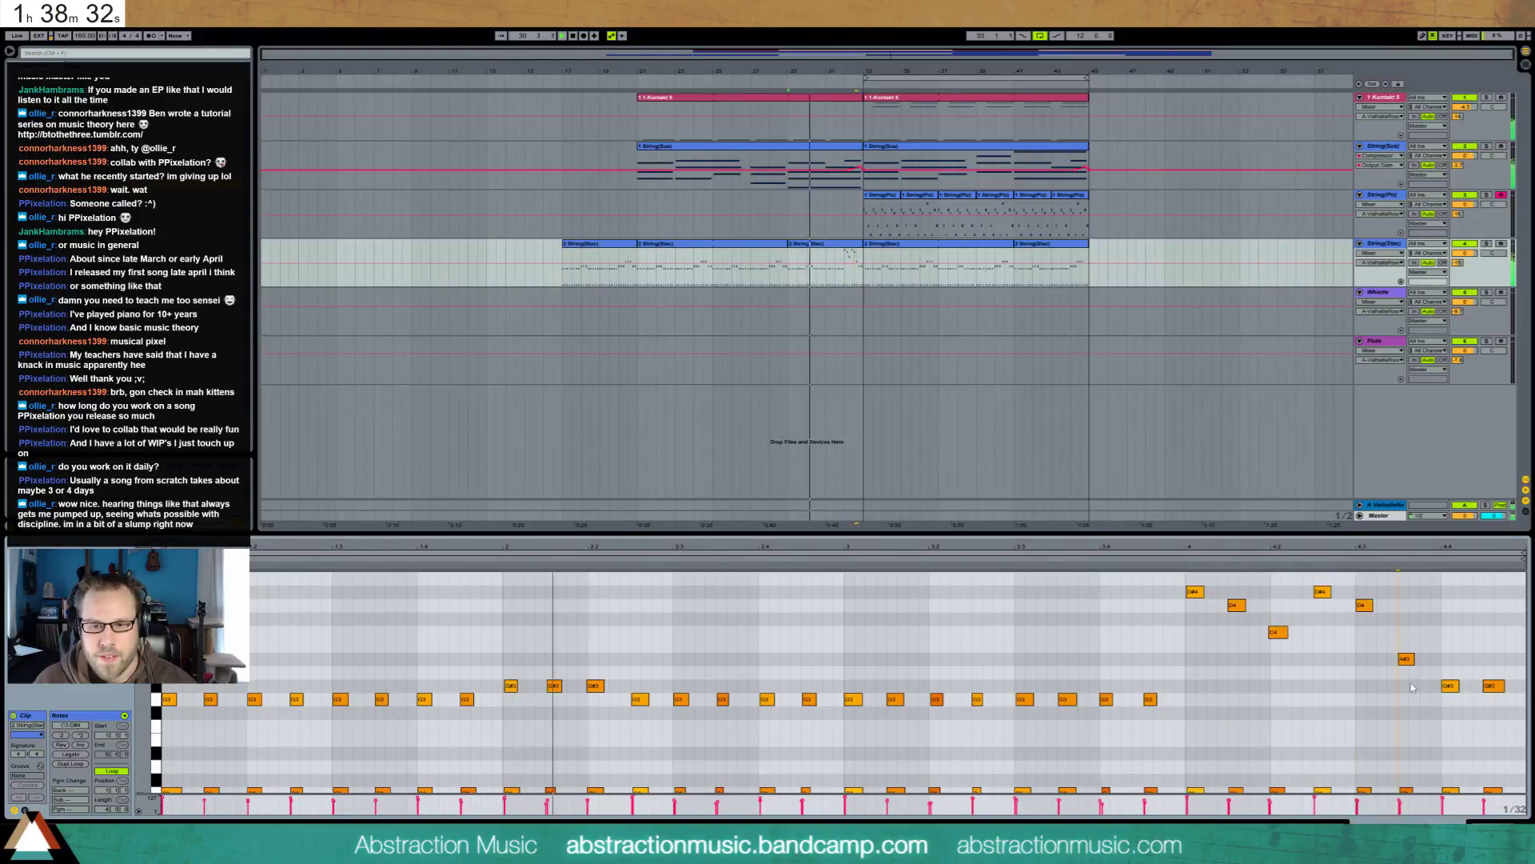
# Raise the next two upper notes of that bar by two semitones each, to C4 and A#3
pyautogui.click(1406, 659)
pyautogui.press('Up')
pyautogui.press('Up')
pyautogui.click(1449, 686)
pyautogui.press('Up')
pyautogui.press('Up')
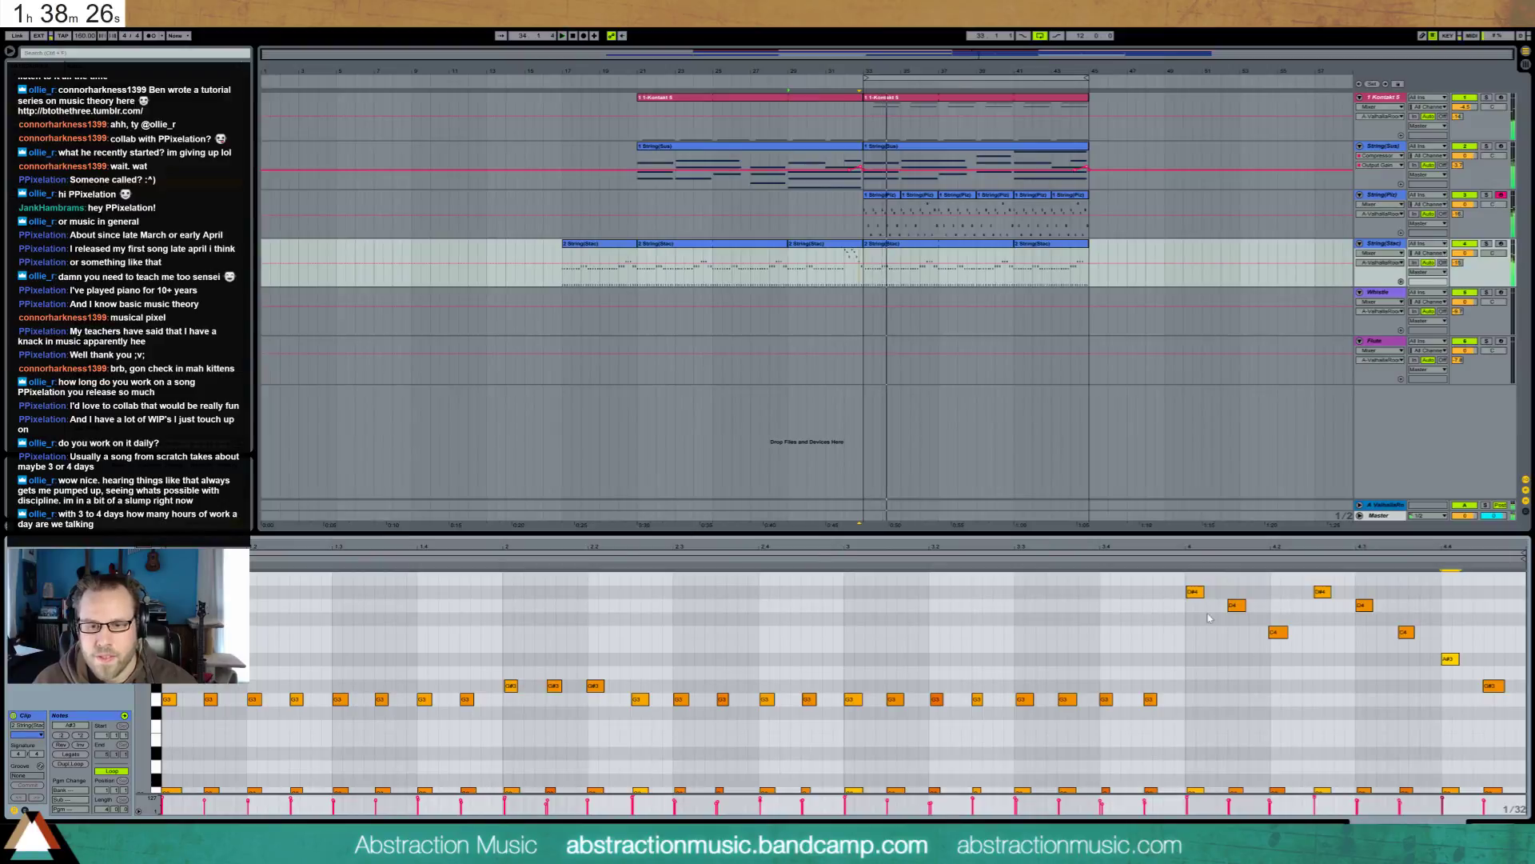
# Stop playback and copy the first six notes of the new run into the last bar of the String(Stac) clip at bar 41
pyautogui.press('space')
pyautogui.moveTo(1176, 577); pyautogui.dragTo(1483, 805)
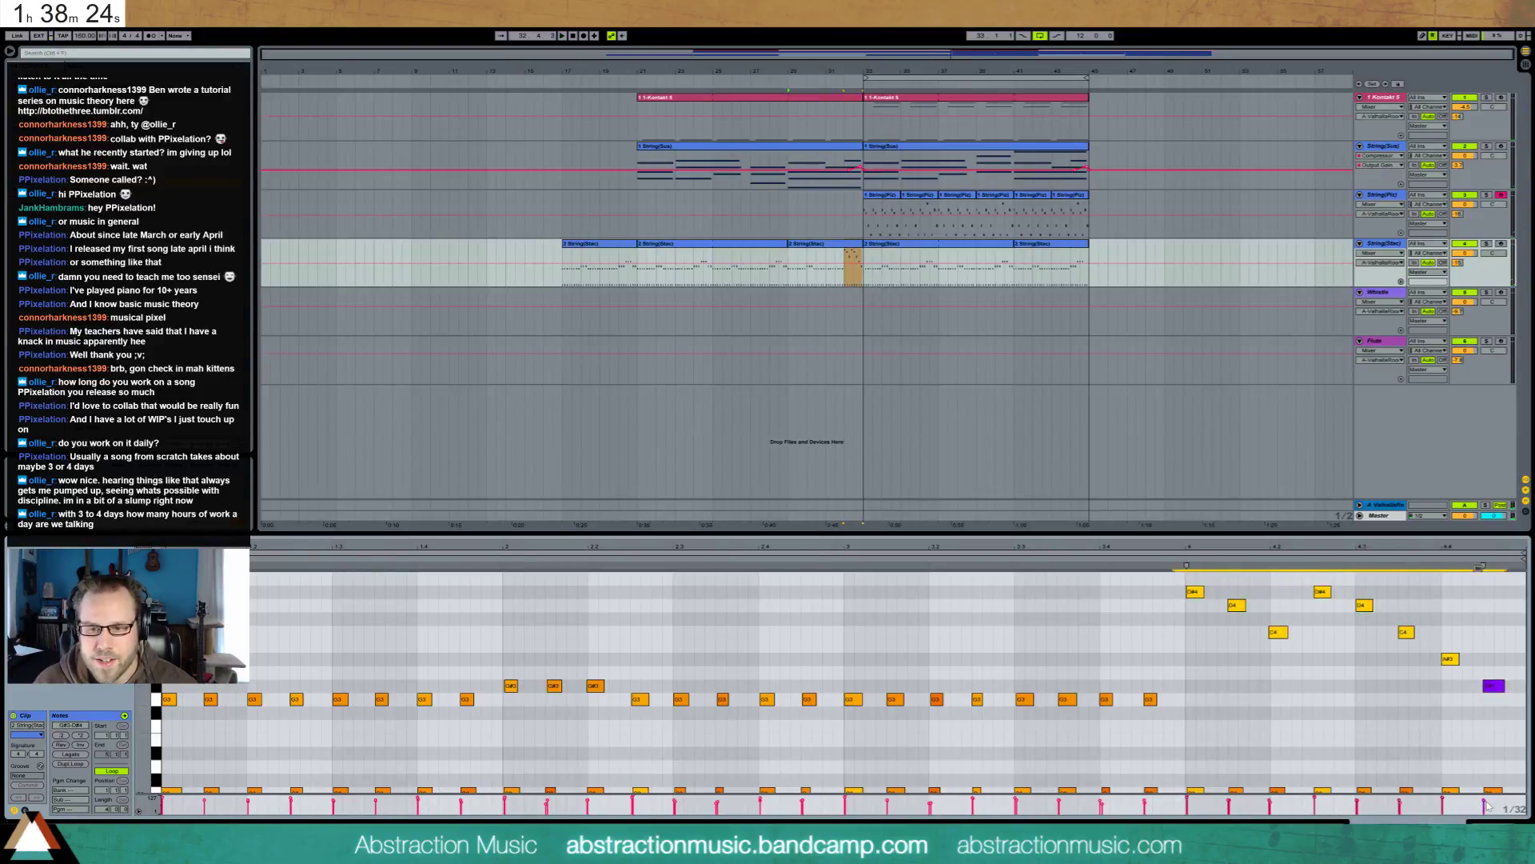
pyautogui.click(1480, 568)
pyautogui.click(1481, 567)
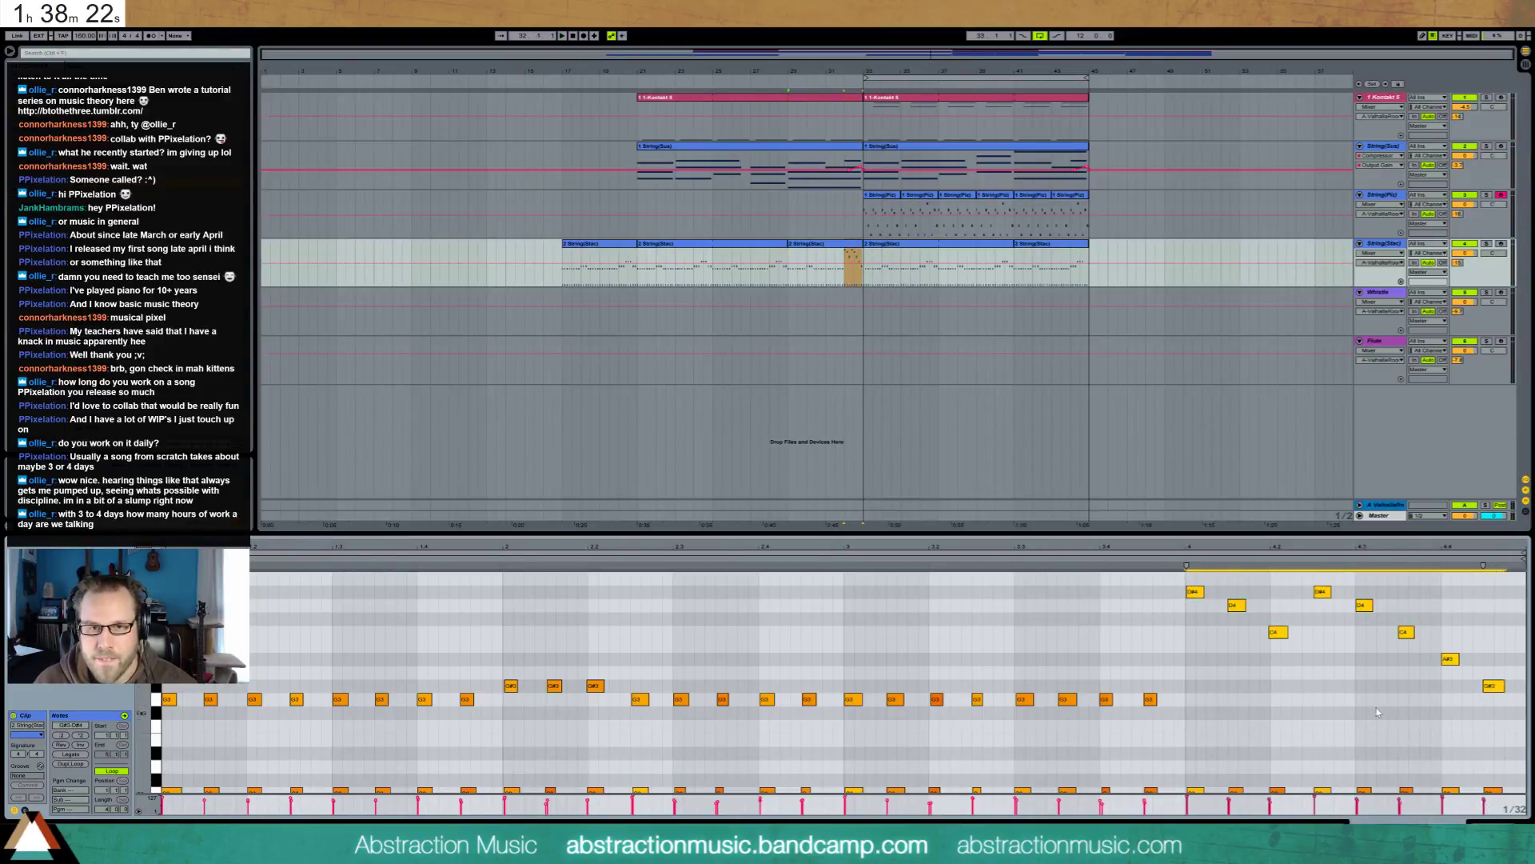
pyautogui.moveTo(1186, 576); pyautogui.dragTo(1423, 651)
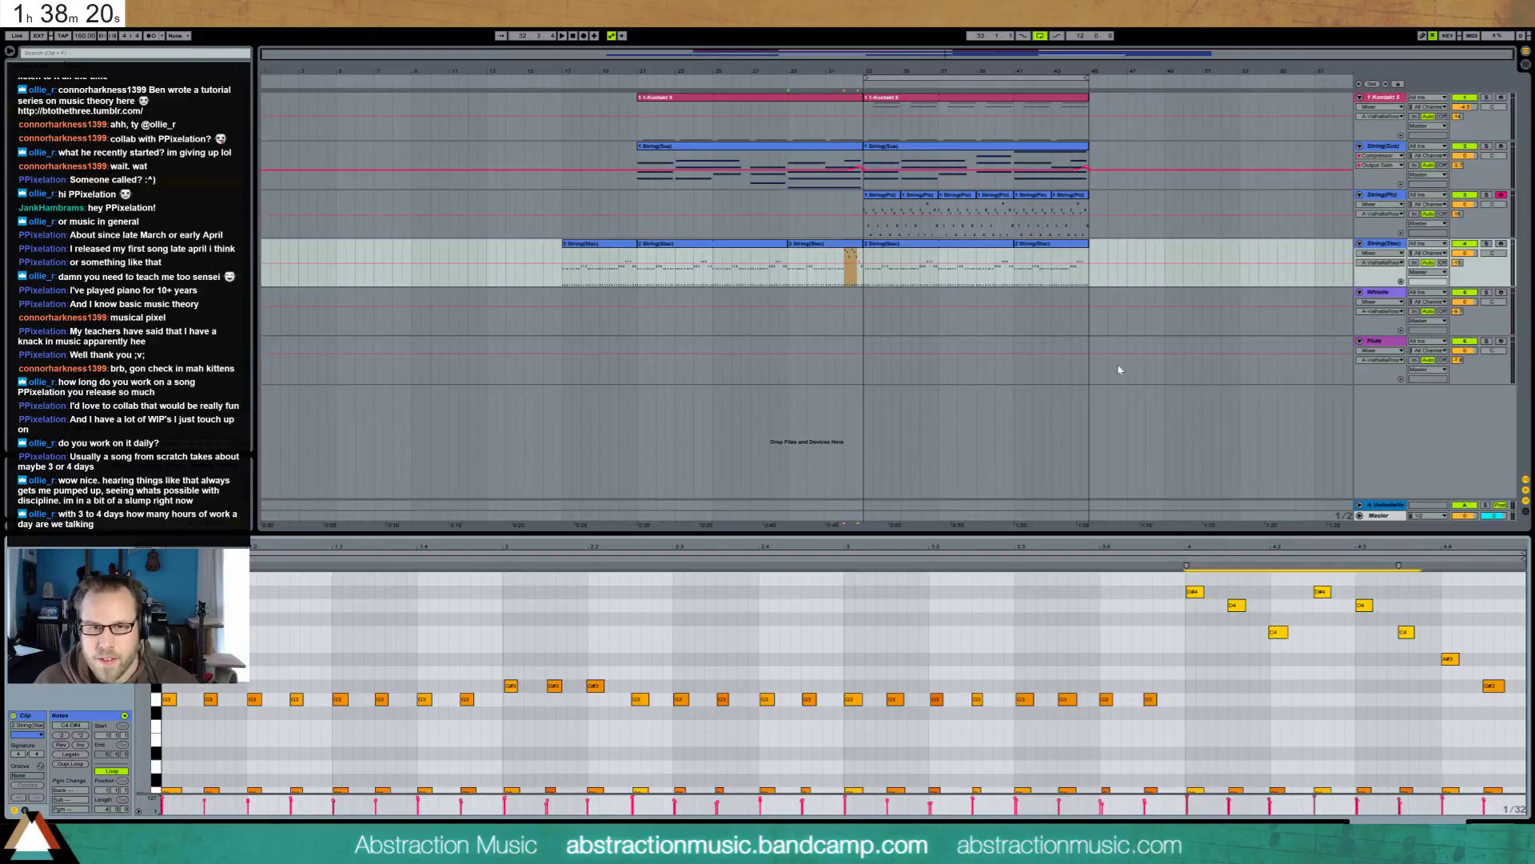
pyautogui.click(1040, 250)
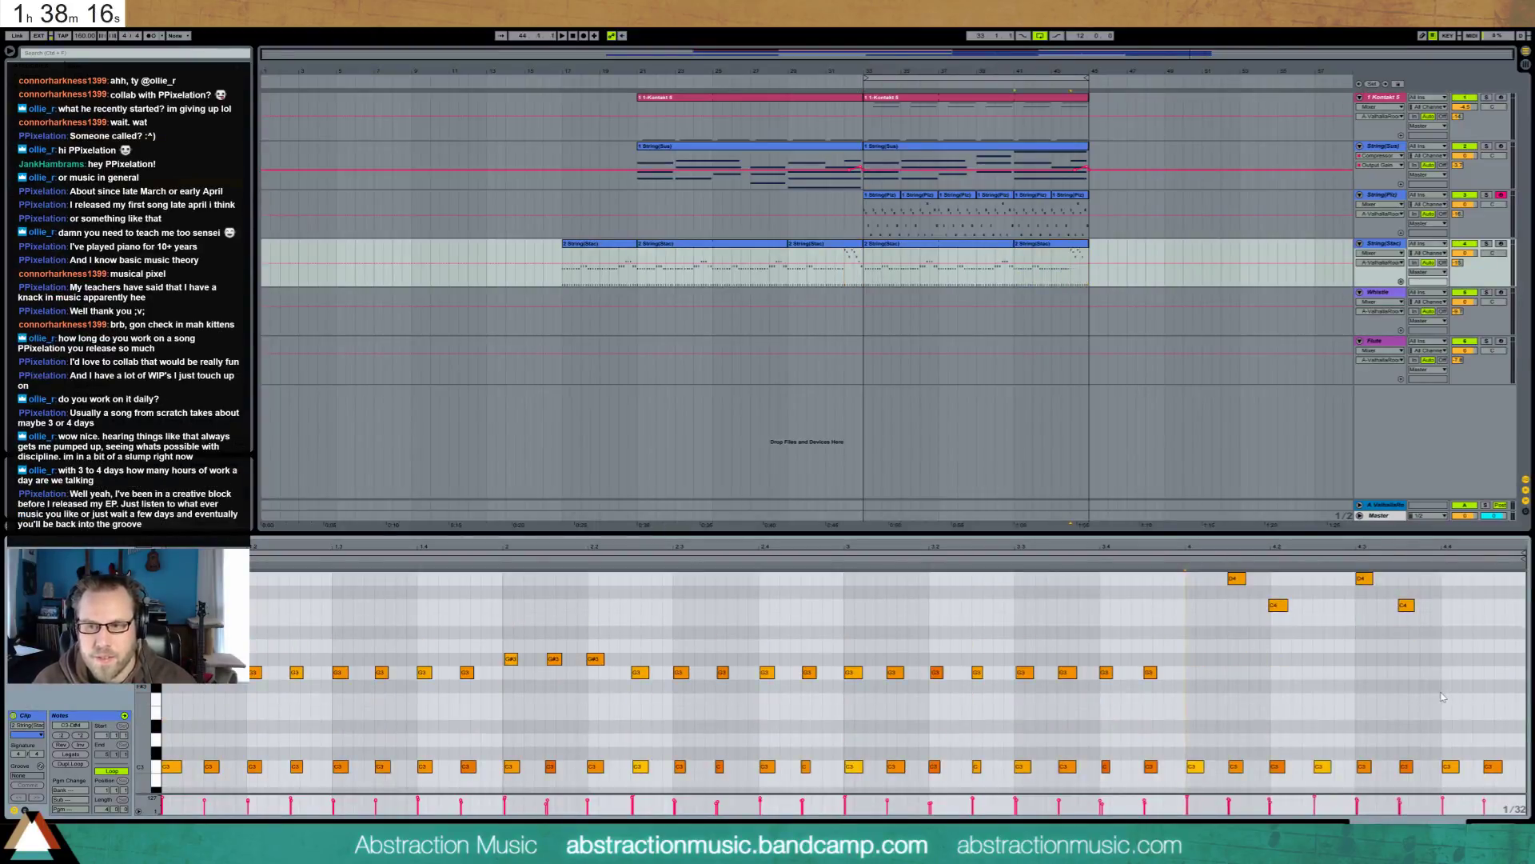
pyautogui.hotkey('ctrl', 'z')
# Duplicate the second D#4 and D4 pair to beat 4.4, lowering the first copy by five semitones and the last by six
pyautogui.moveTo(1319, 610); pyautogui.dragTo(1389, 670)
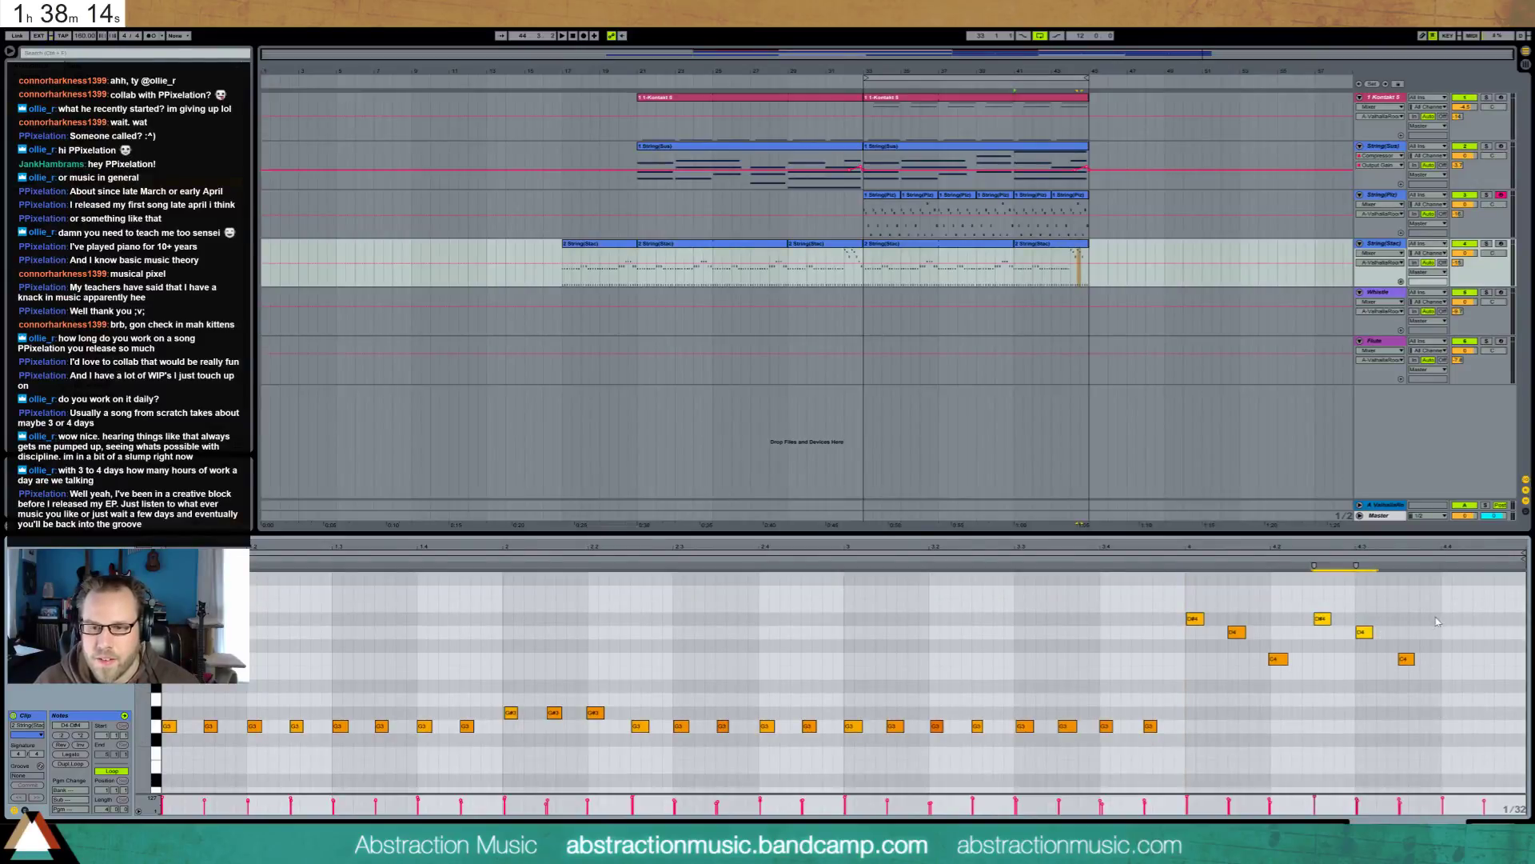
pyautogui.moveTo(1324, 618); pyautogui.dragTo(1443, 620)
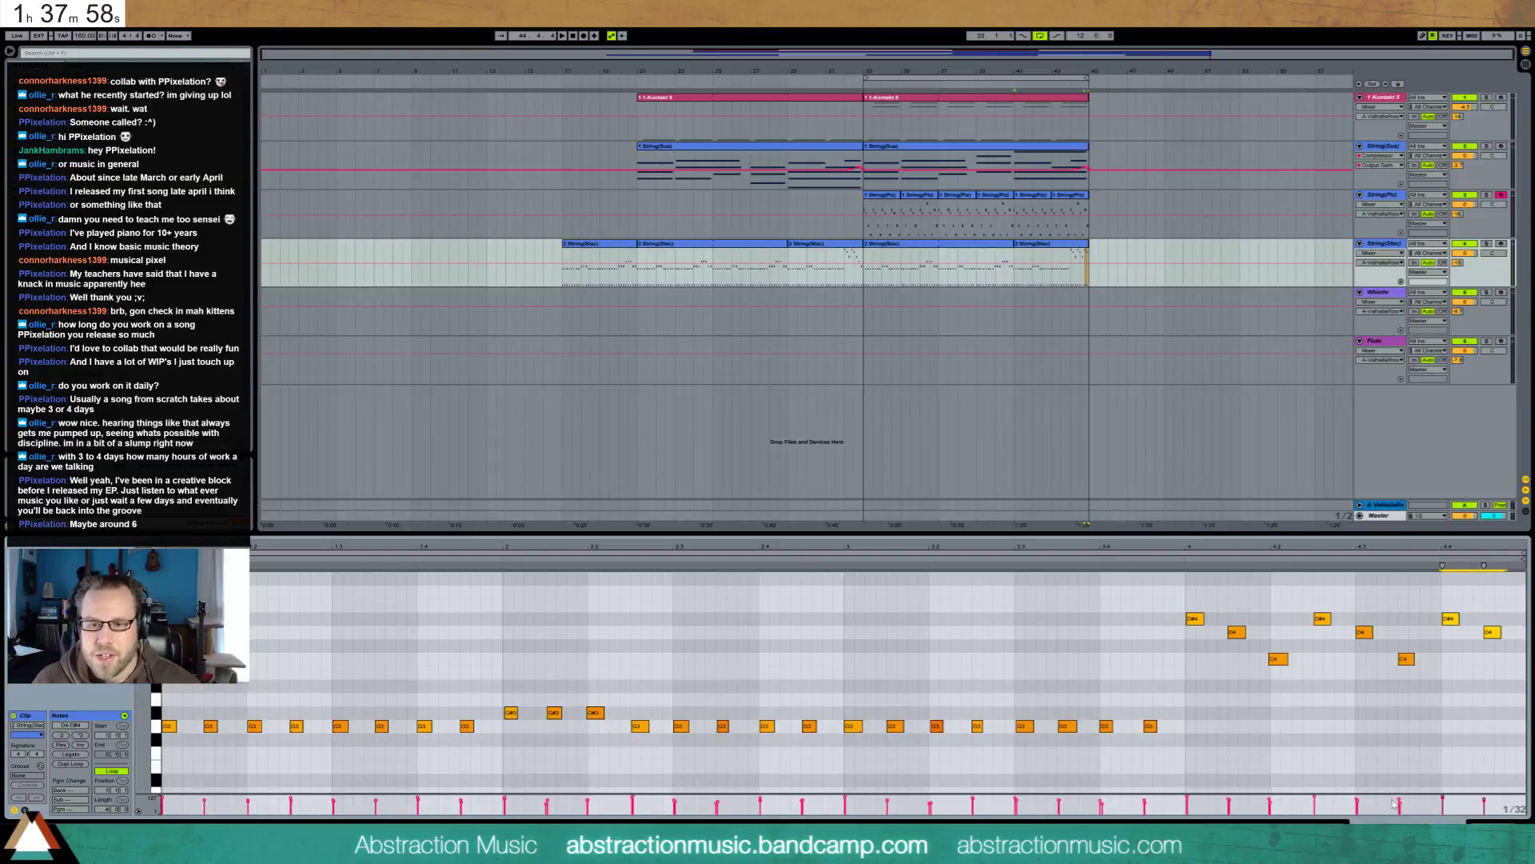
pyautogui.moveTo(1444, 591); pyautogui.dragTo(1507, 703)
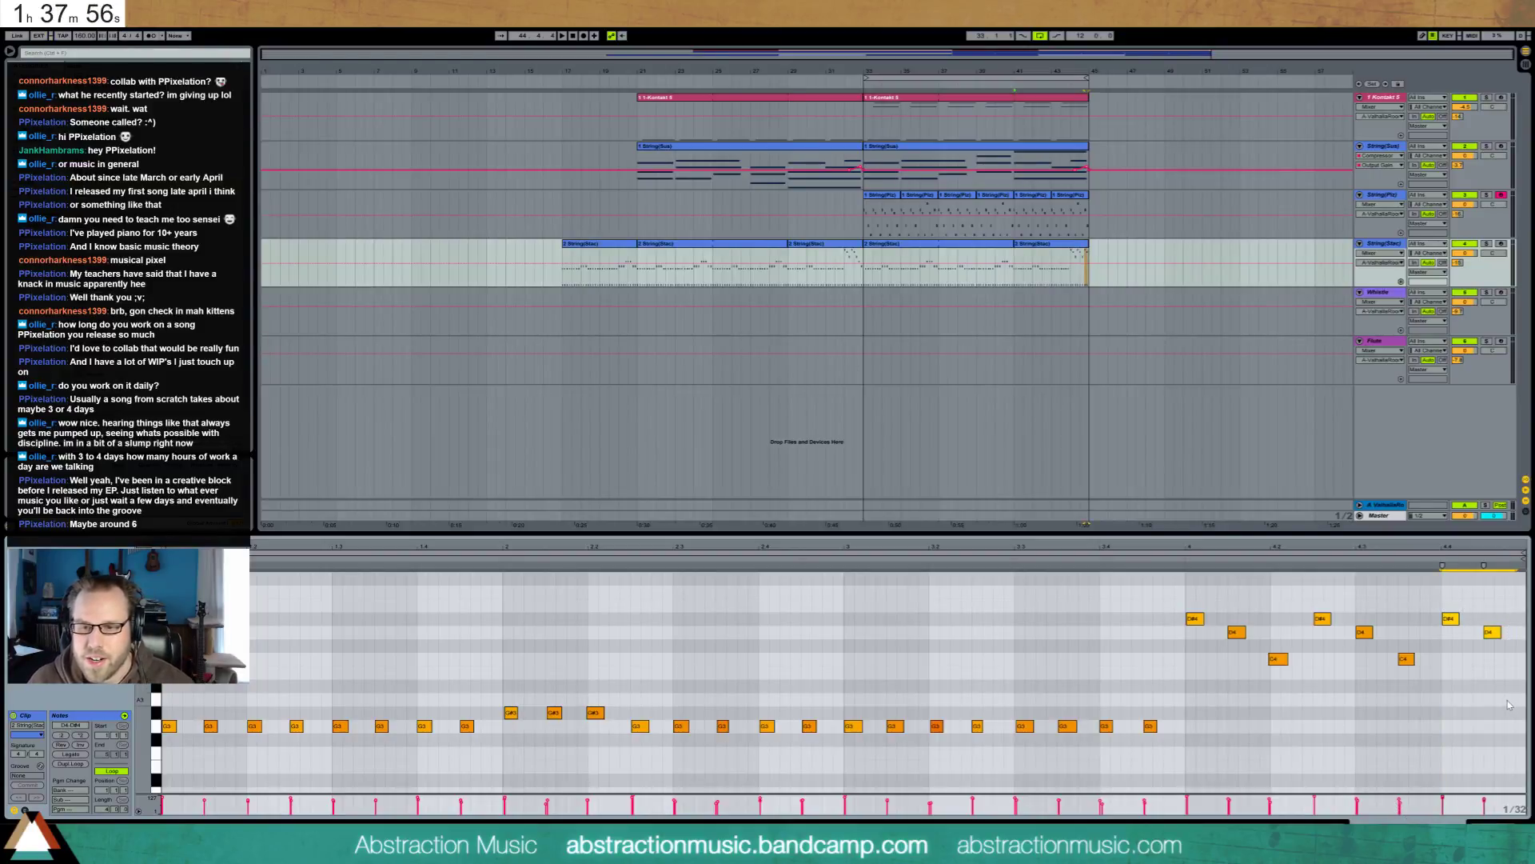
pyautogui.press('Down')
pyautogui.press('Down')
pyautogui.press('Down')
pyautogui.press('Down')
pyautogui.press('Down')
pyautogui.click(1492, 698)
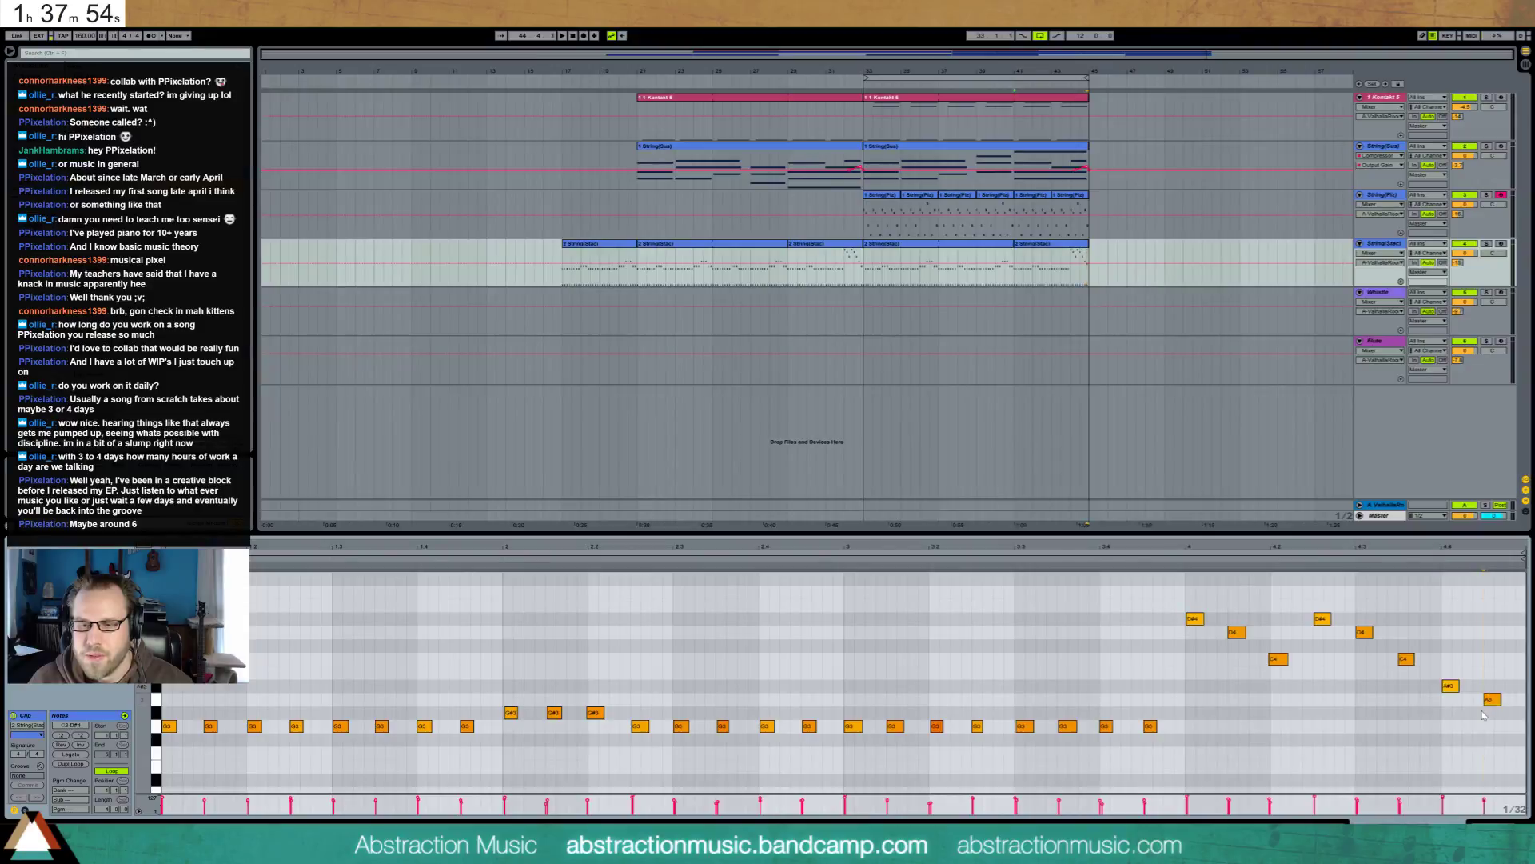
pyautogui.press('Down')
# Play the arrangement from bar 17 through bar 45, arming the Flute track for recording while listening
pyautogui.hotkey('shift', 'Tab')
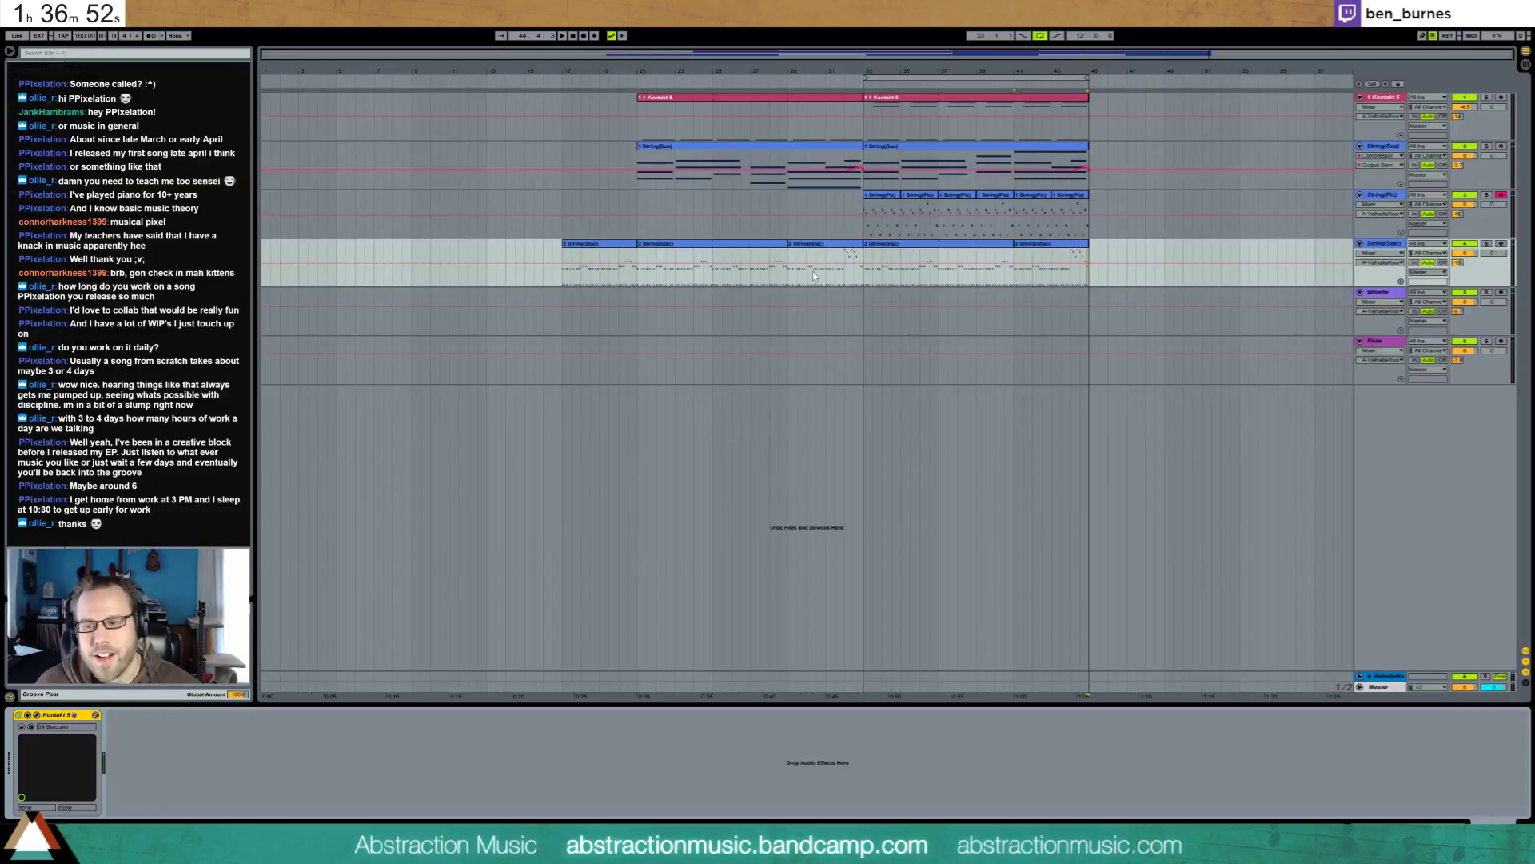
pyautogui.click(563, 280)
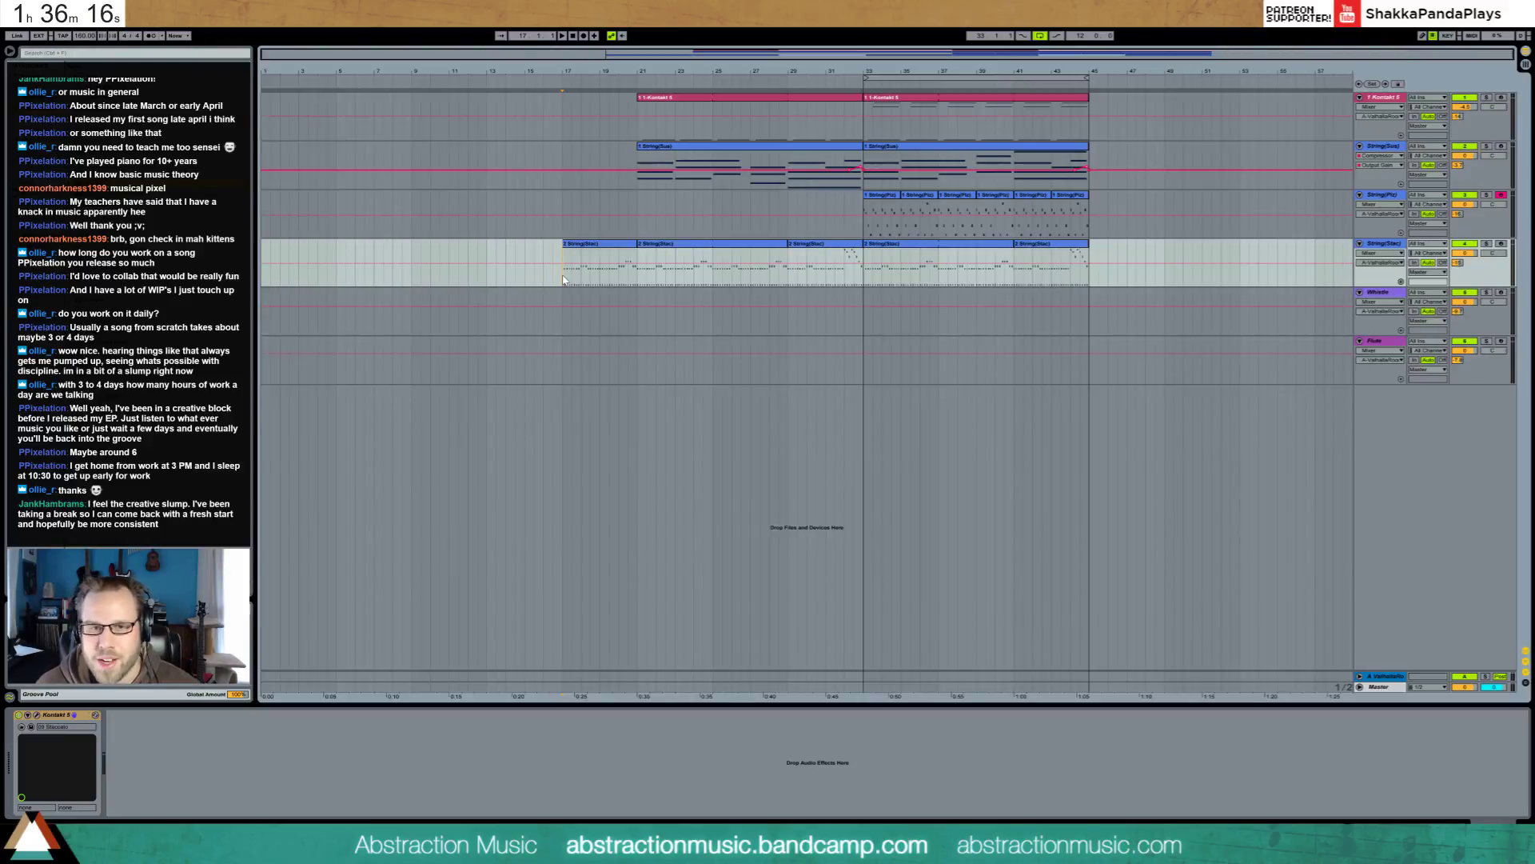
pyautogui.press('space')
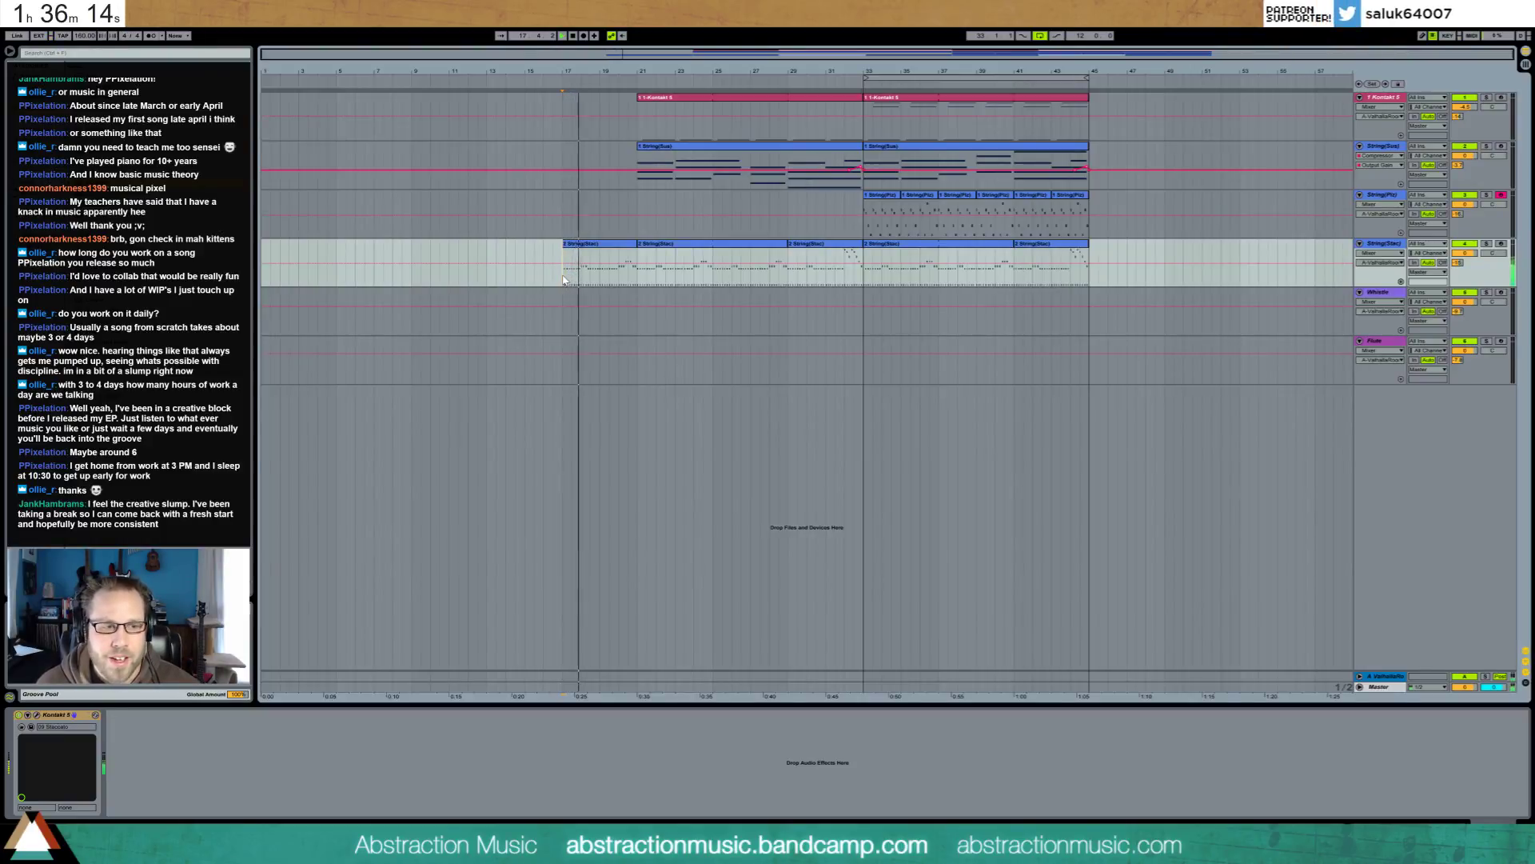
pyautogui.click(1503, 336)
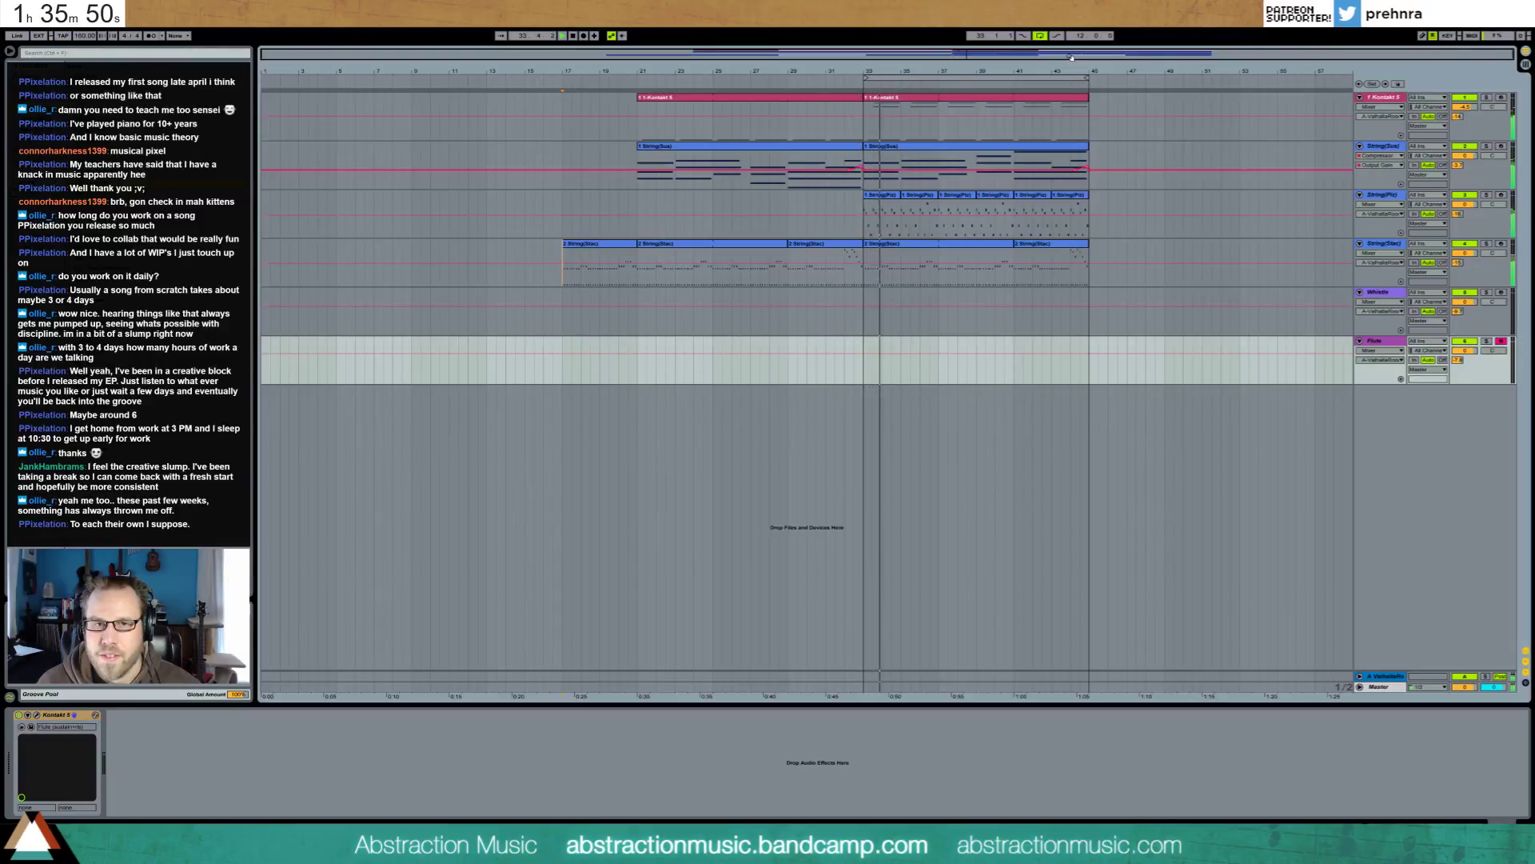
pyautogui.moveTo(1072, 58); pyautogui.dragTo(1119, 86)
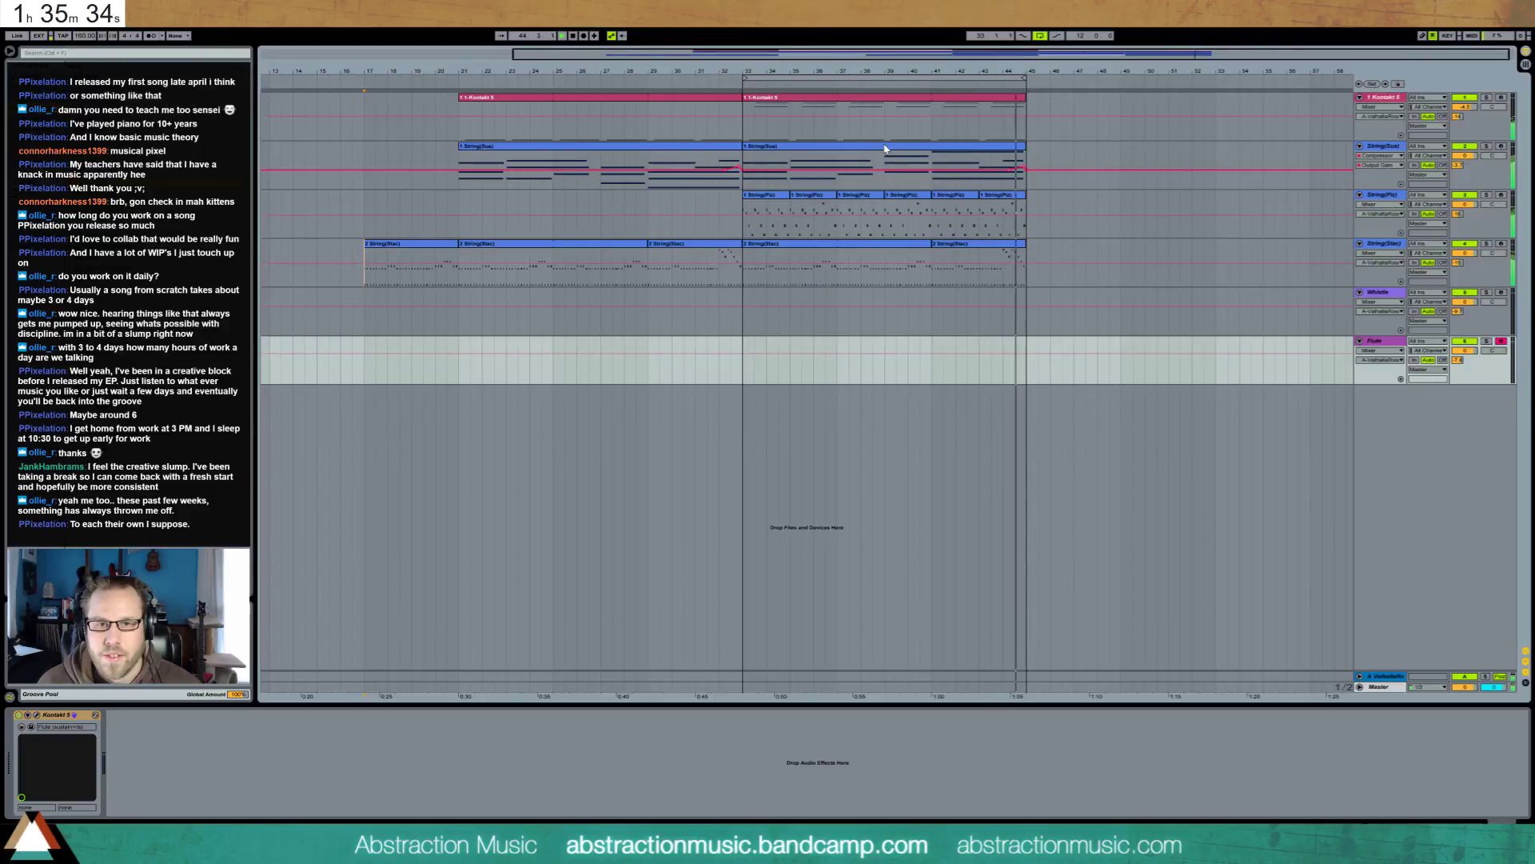
pyautogui.press('space')
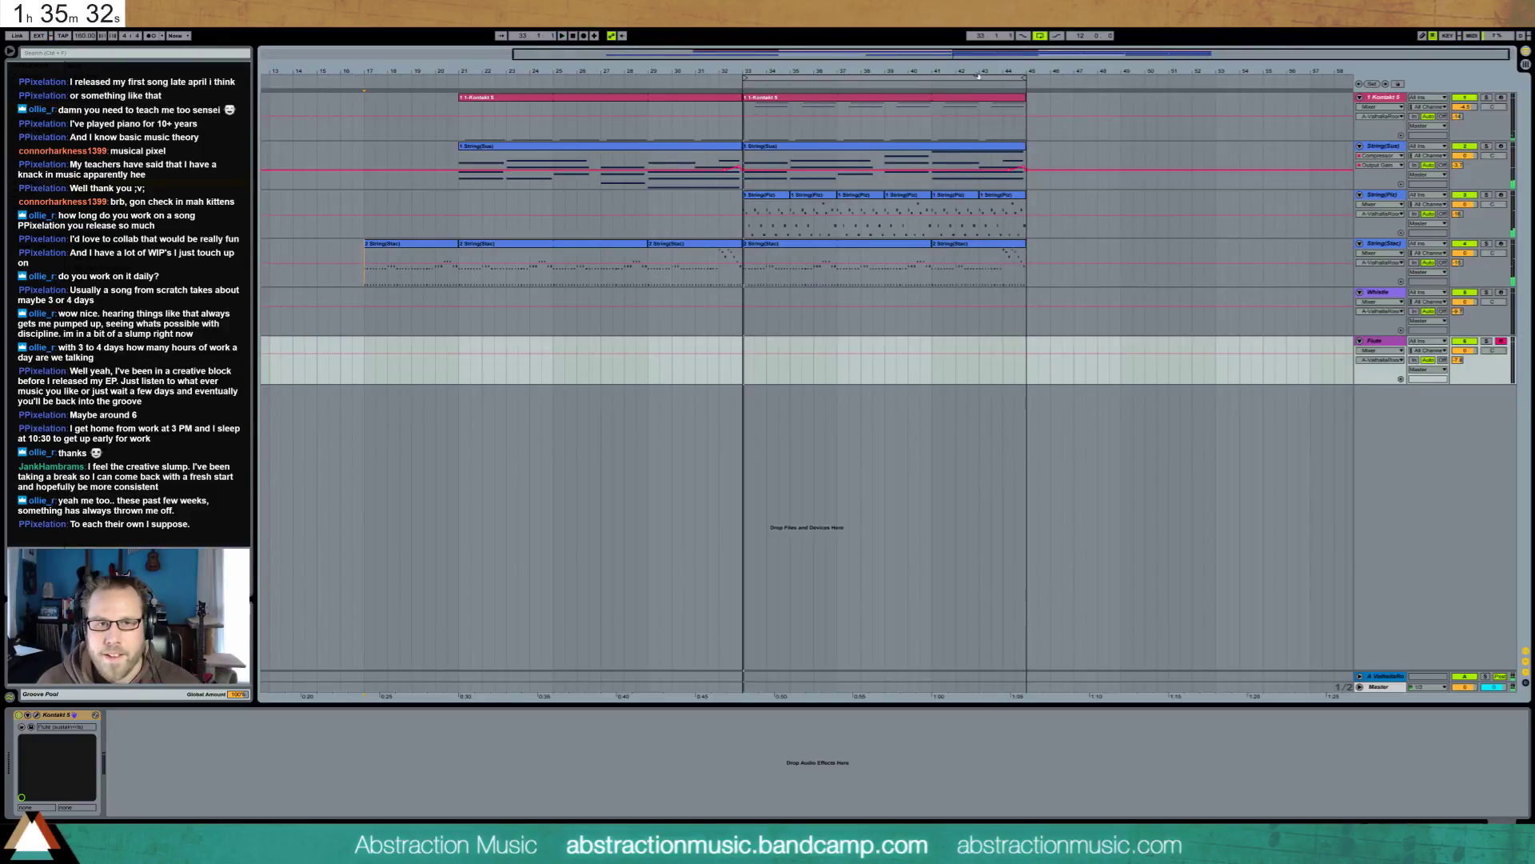
# Arm the String(Sus) track and record a new sustained-string part starting at bar 45
pyautogui.moveTo(1157, 59); pyautogui.dragTo(1155, 76)
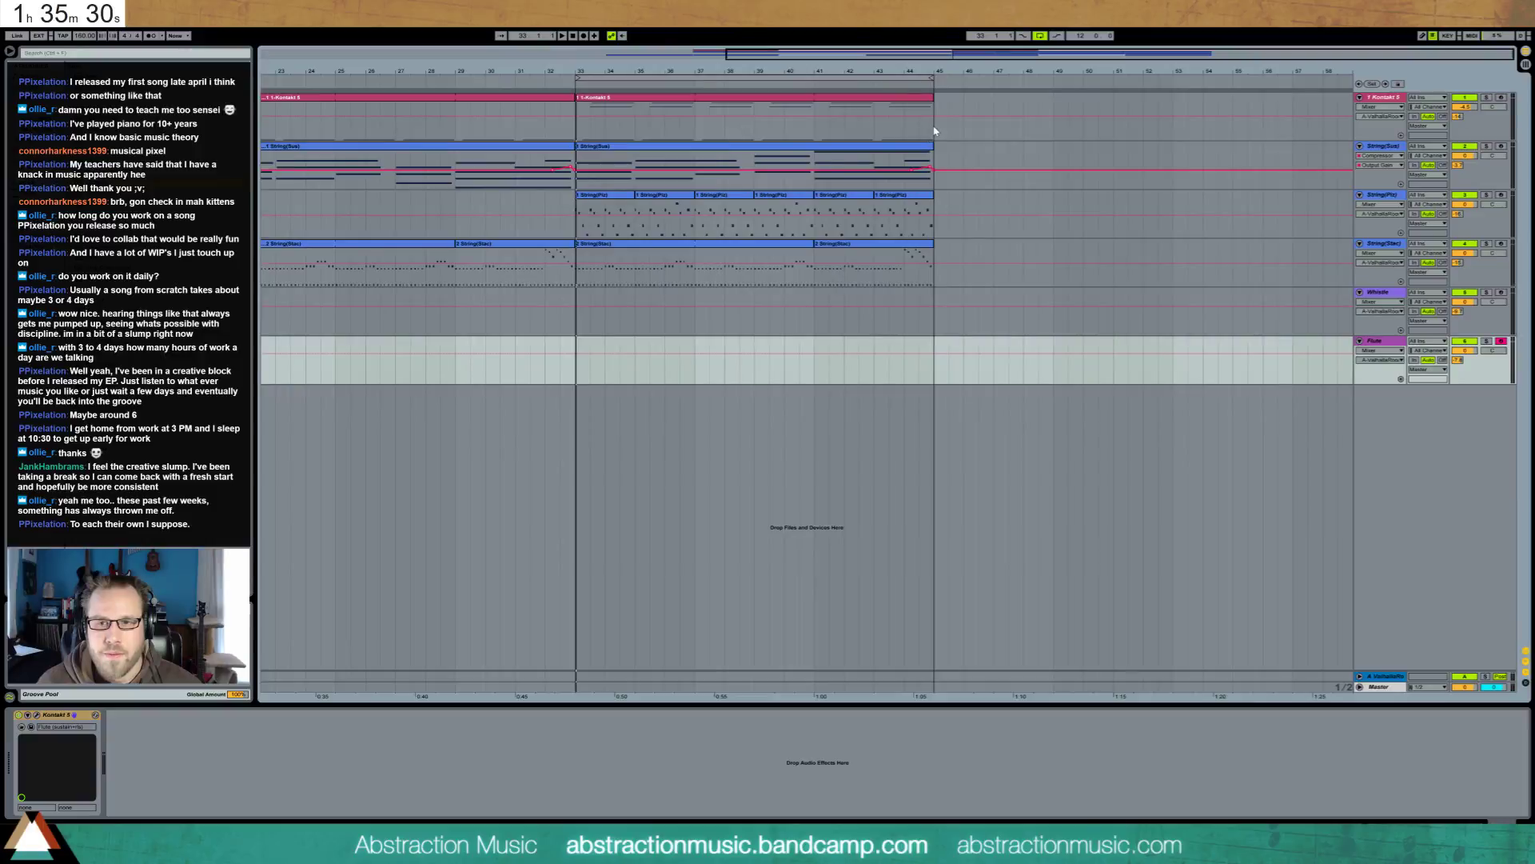
pyautogui.click(934, 130)
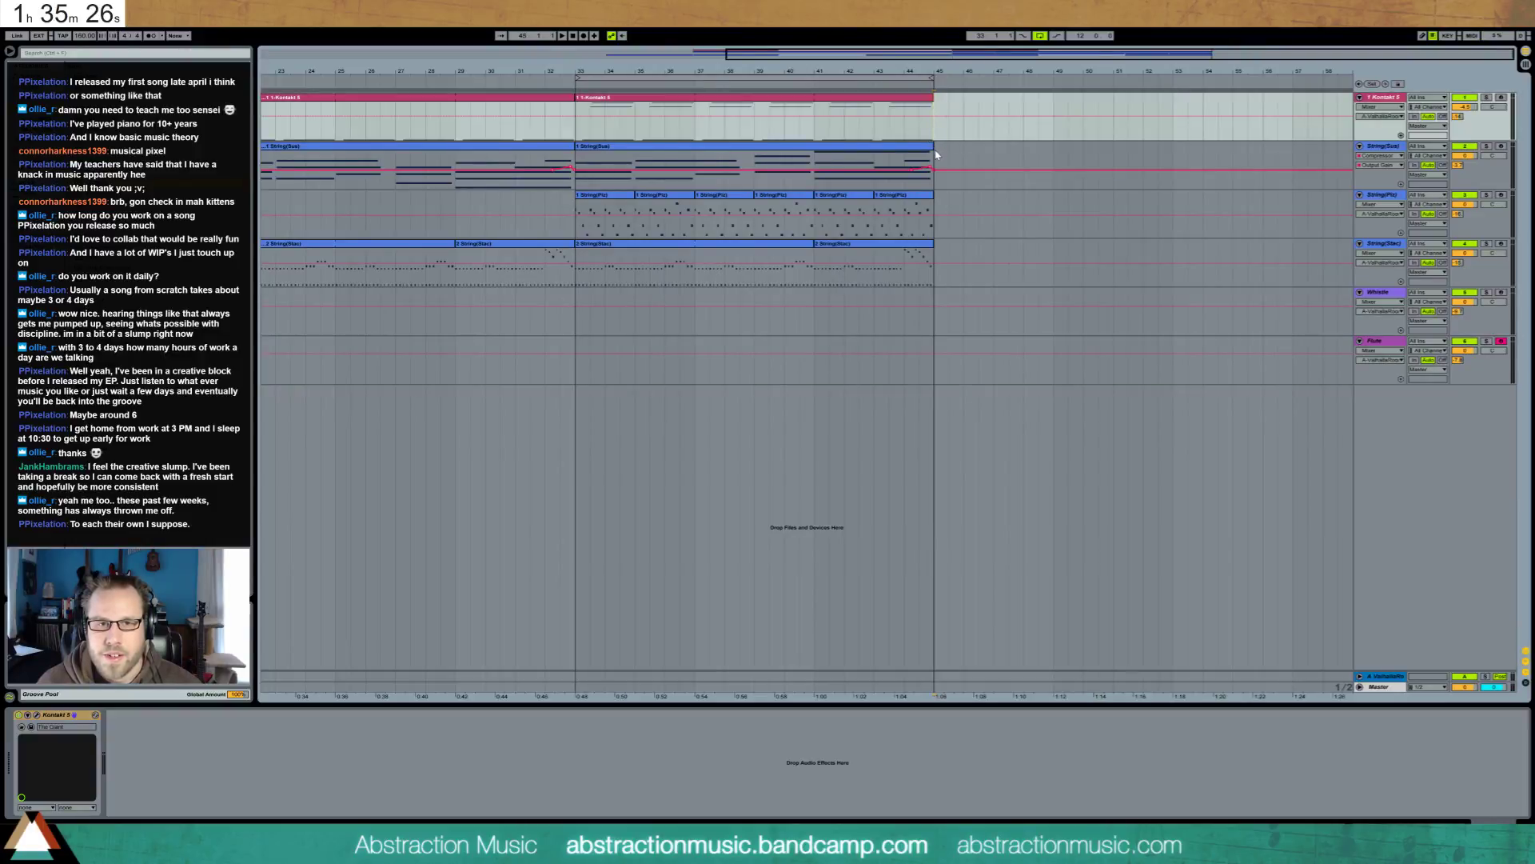
pyautogui.click(936, 156)
pyautogui.click(1501, 148)
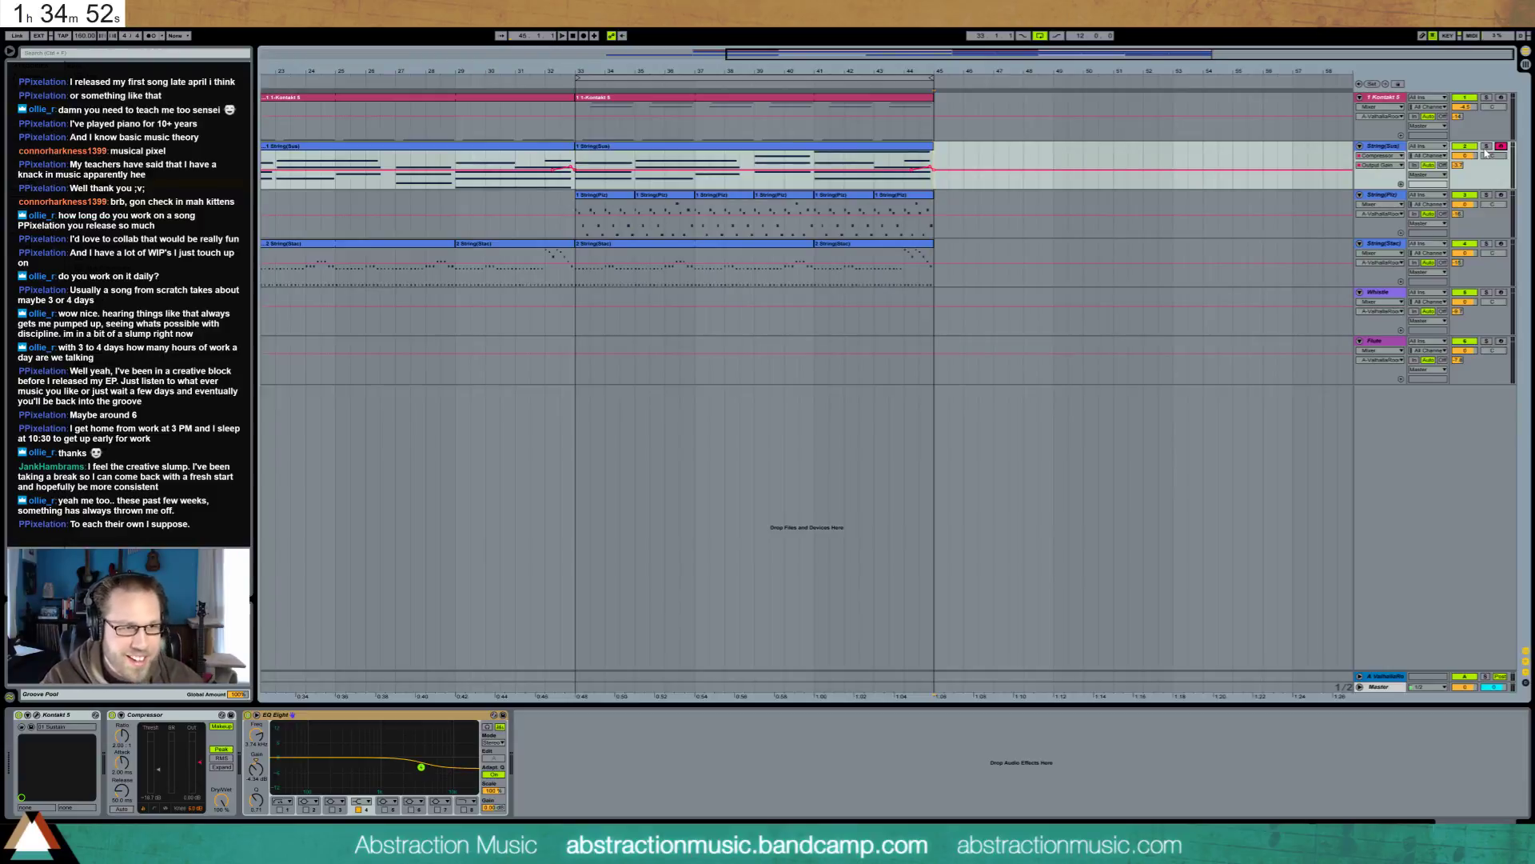
pyautogui.press('F9')
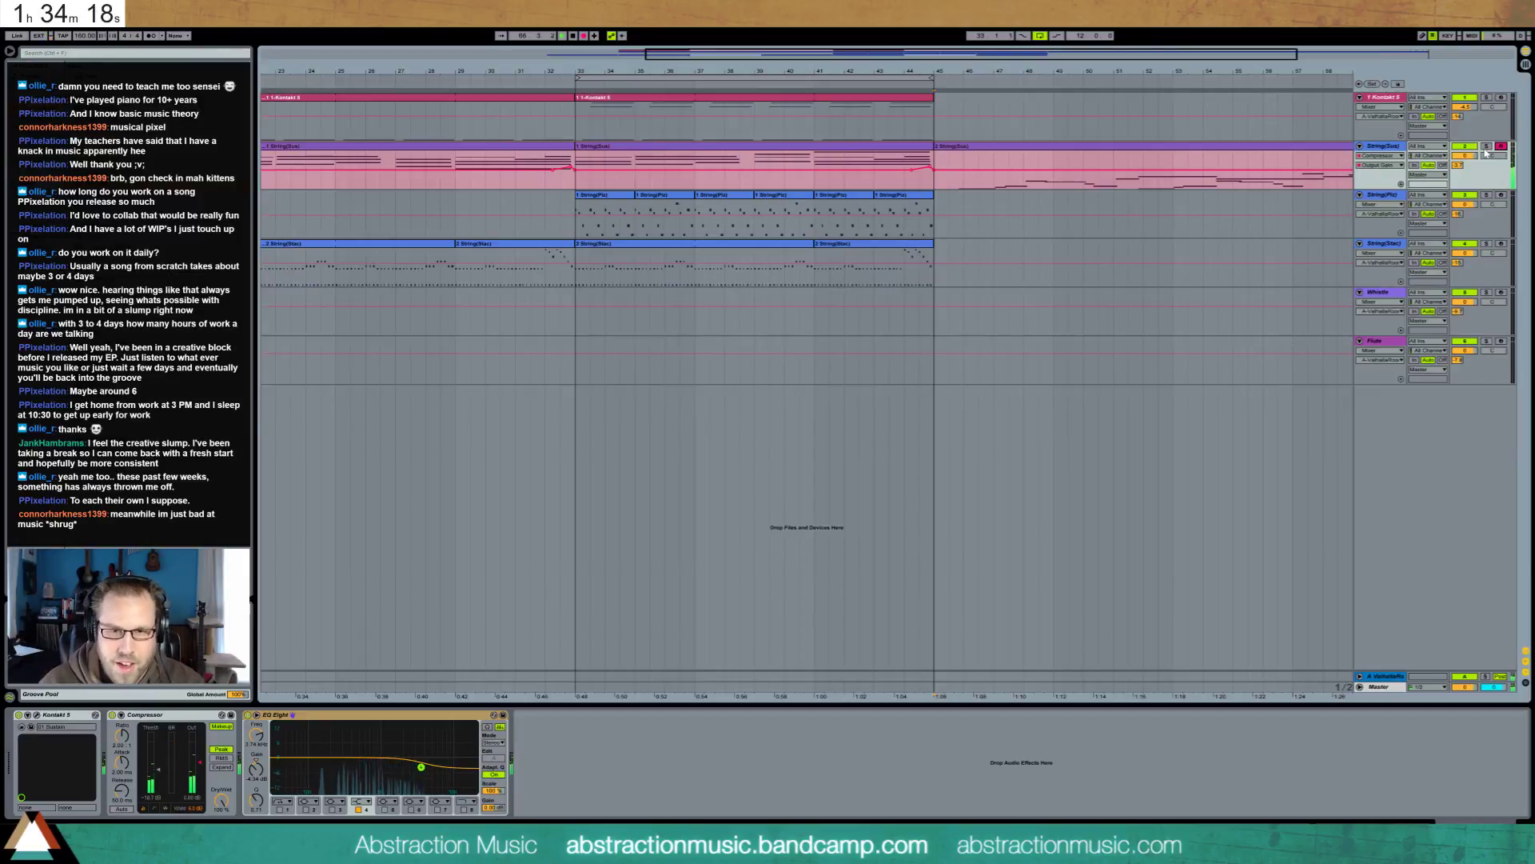
pyautogui.press('space')
# Open the newly recorded String(Sus) clip at bar 45 for note editing
pyautogui.press('-')
pyautogui.moveTo(1036, 58); pyautogui.dragTo(1042, 59)
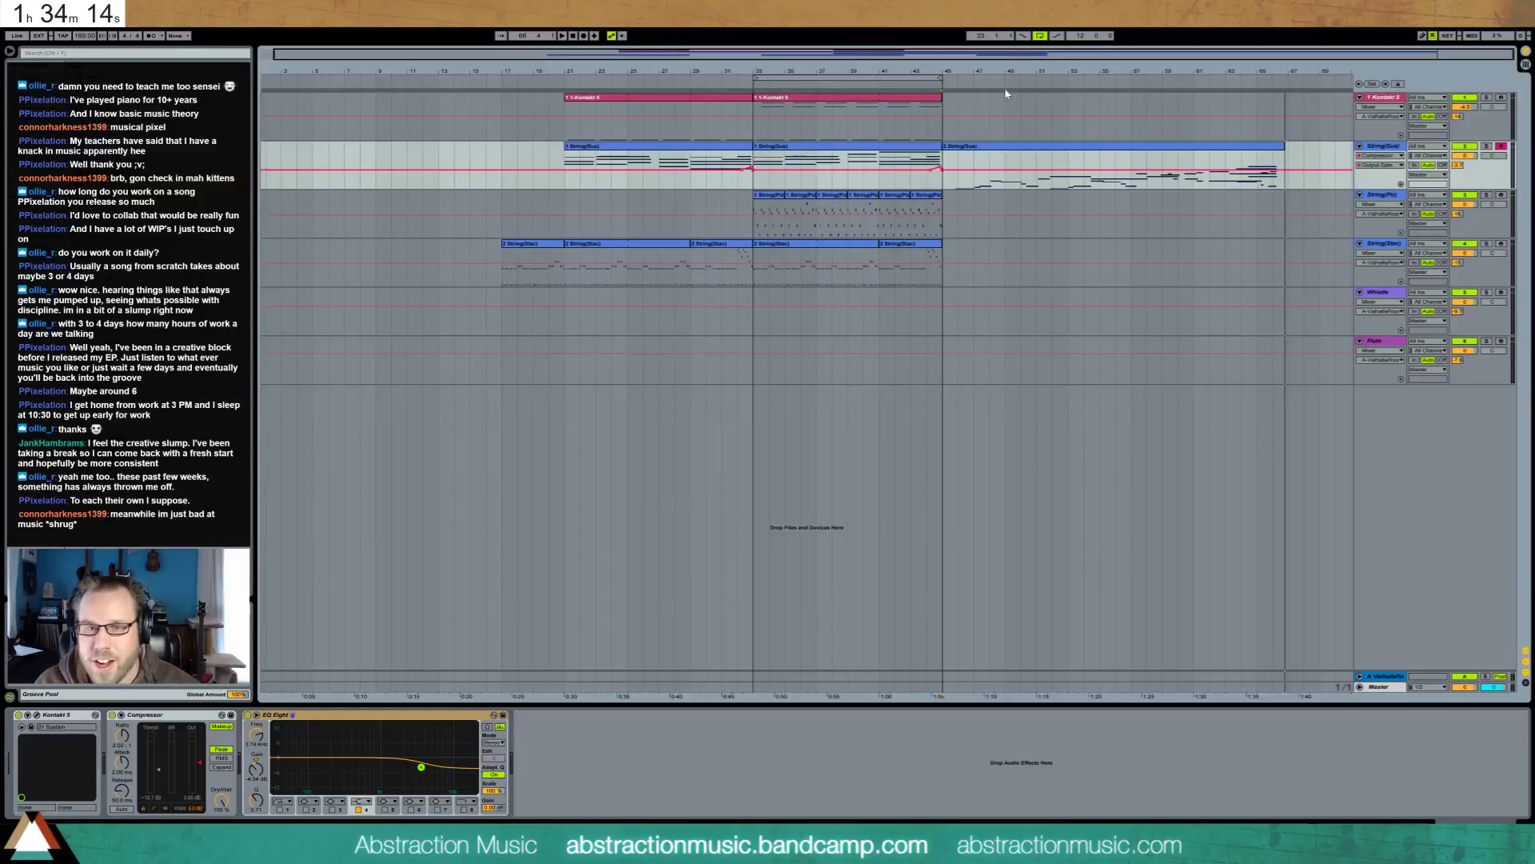
pyautogui.click(1021, 150)
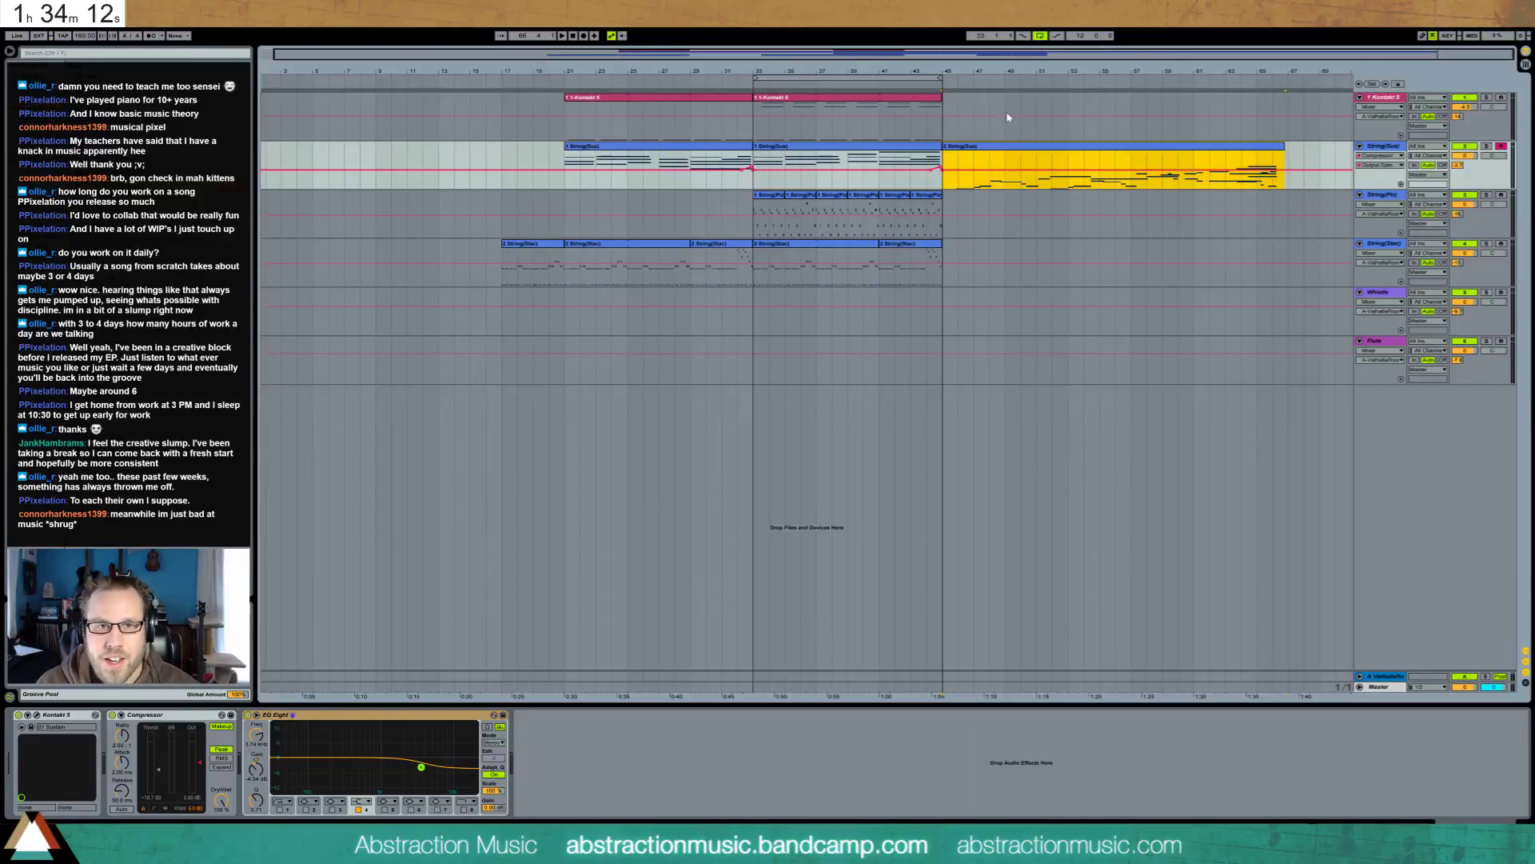
pyautogui.moveTo(1252, 59); pyautogui.dragTo(1240, 140)
pyautogui.doubleClick(903, 148)
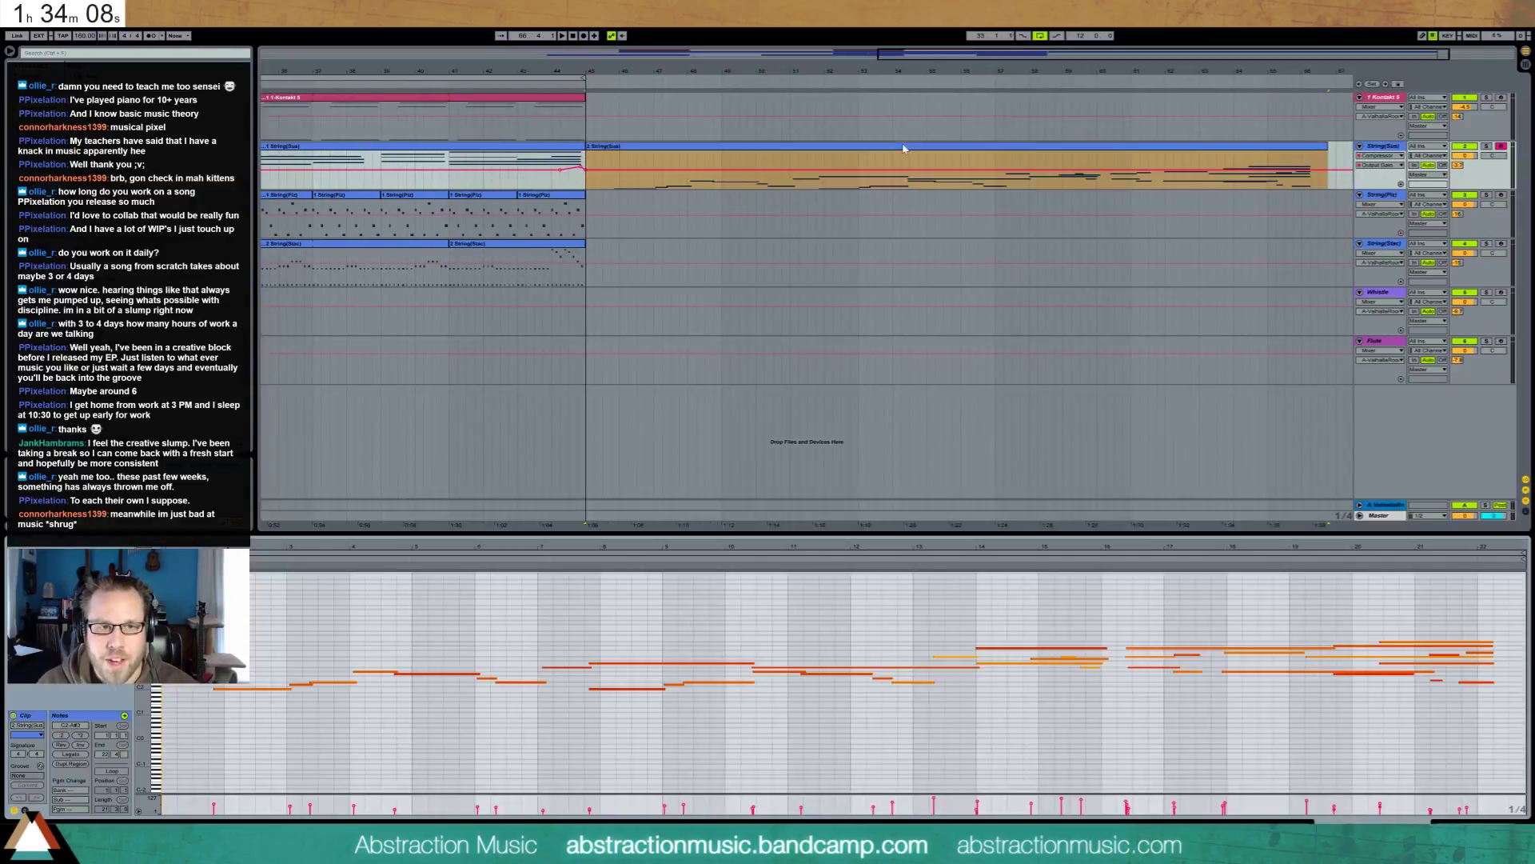
# Shift all notes in the recorded clip earlier so the first note begins at the clip's start
pyautogui.click(97, 752)
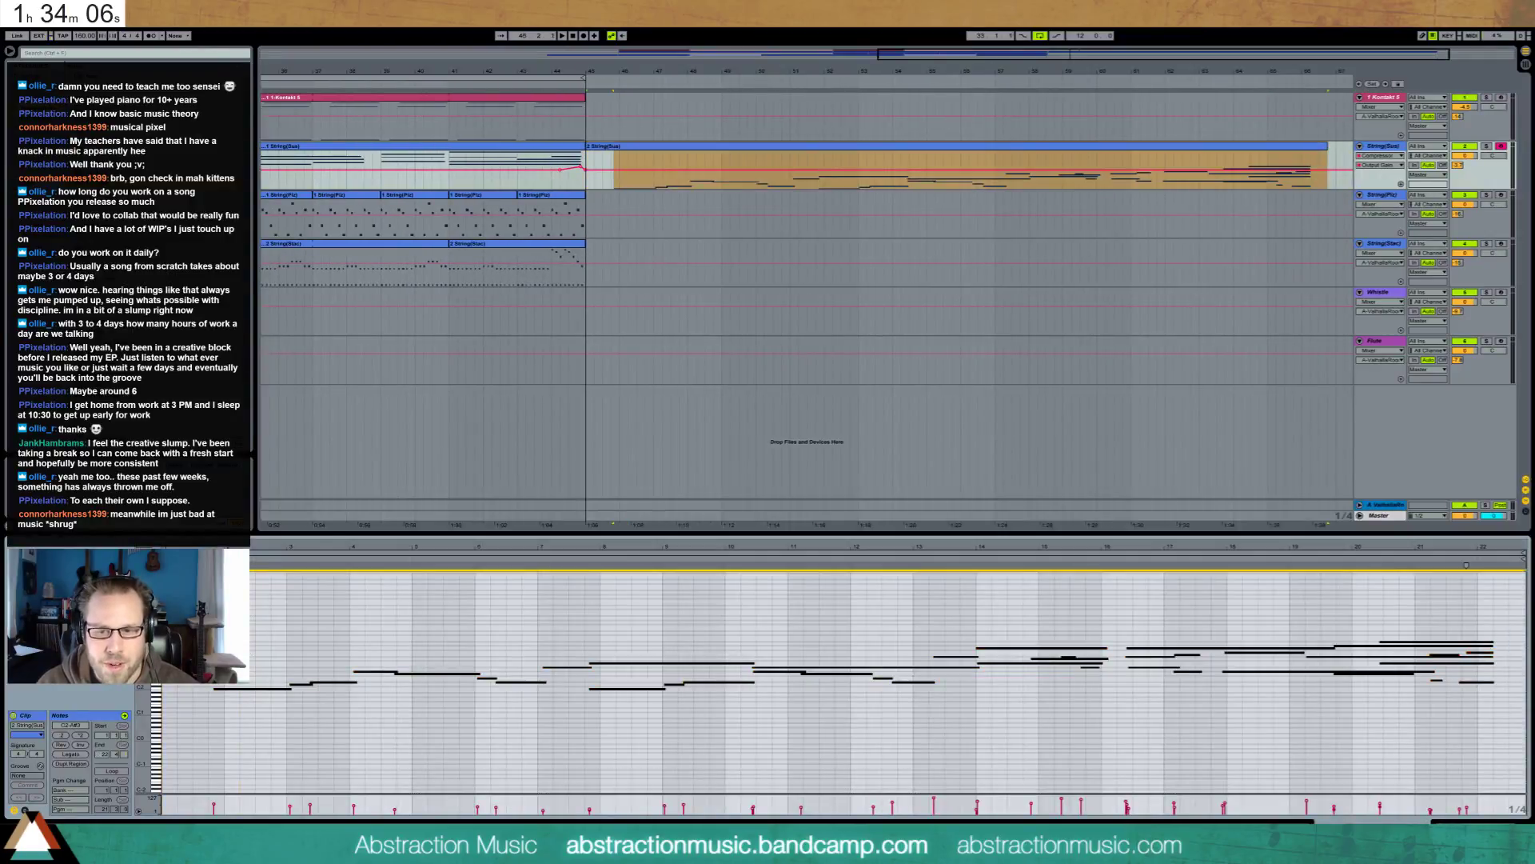
pyautogui.press('Left')
pyautogui.press('Left')
pyautogui.press('Left')
pyautogui.press('Left')
pyautogui.press('Left')
pyautogui.press('Left')
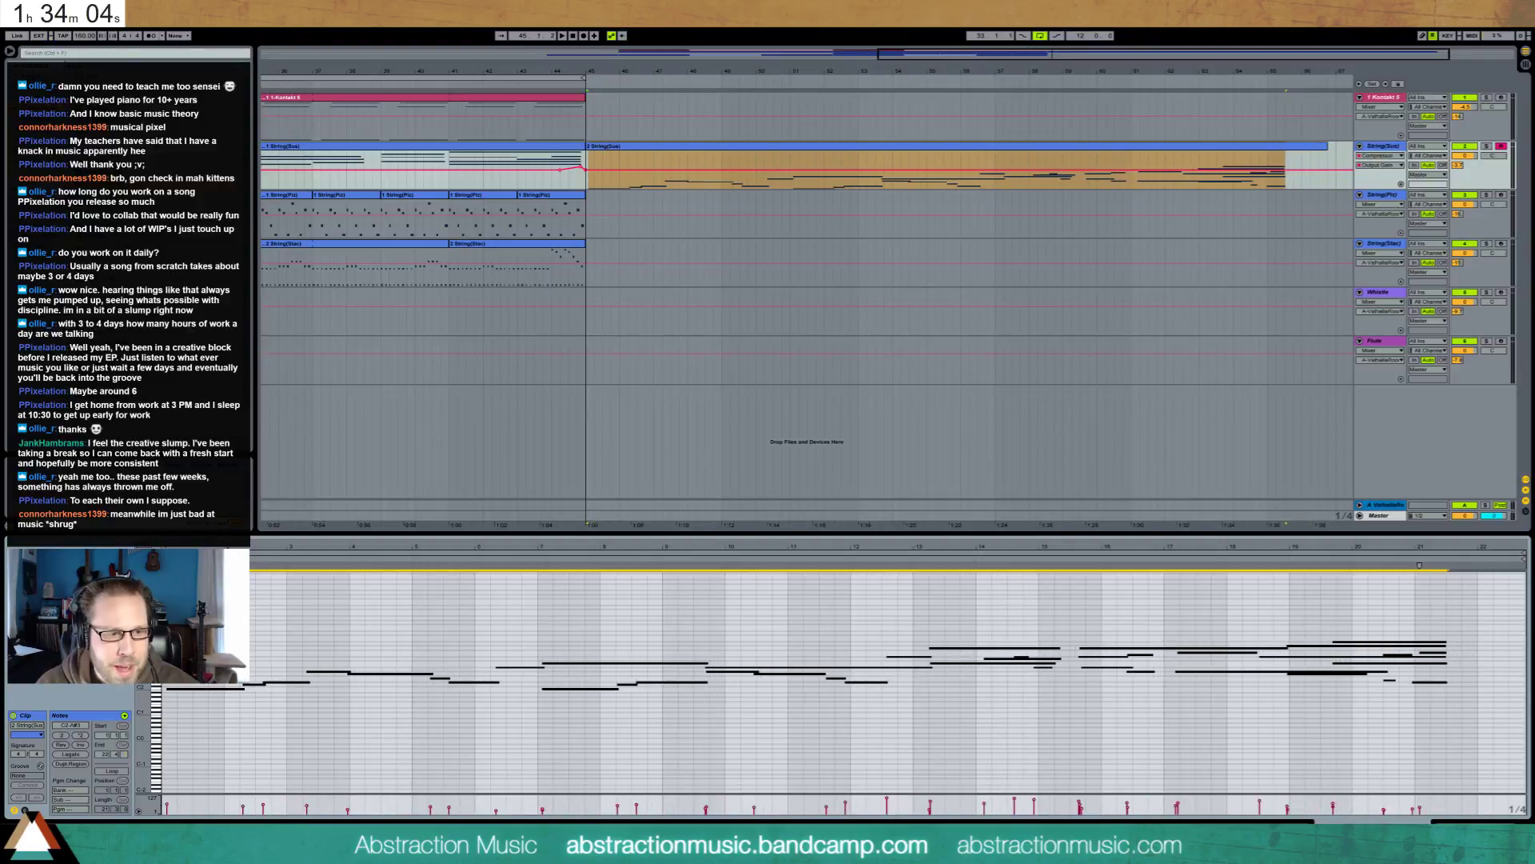
# Shorten the first note of the clip so it ends at bar 2
pyautogui.scroll(5, 253, 553)
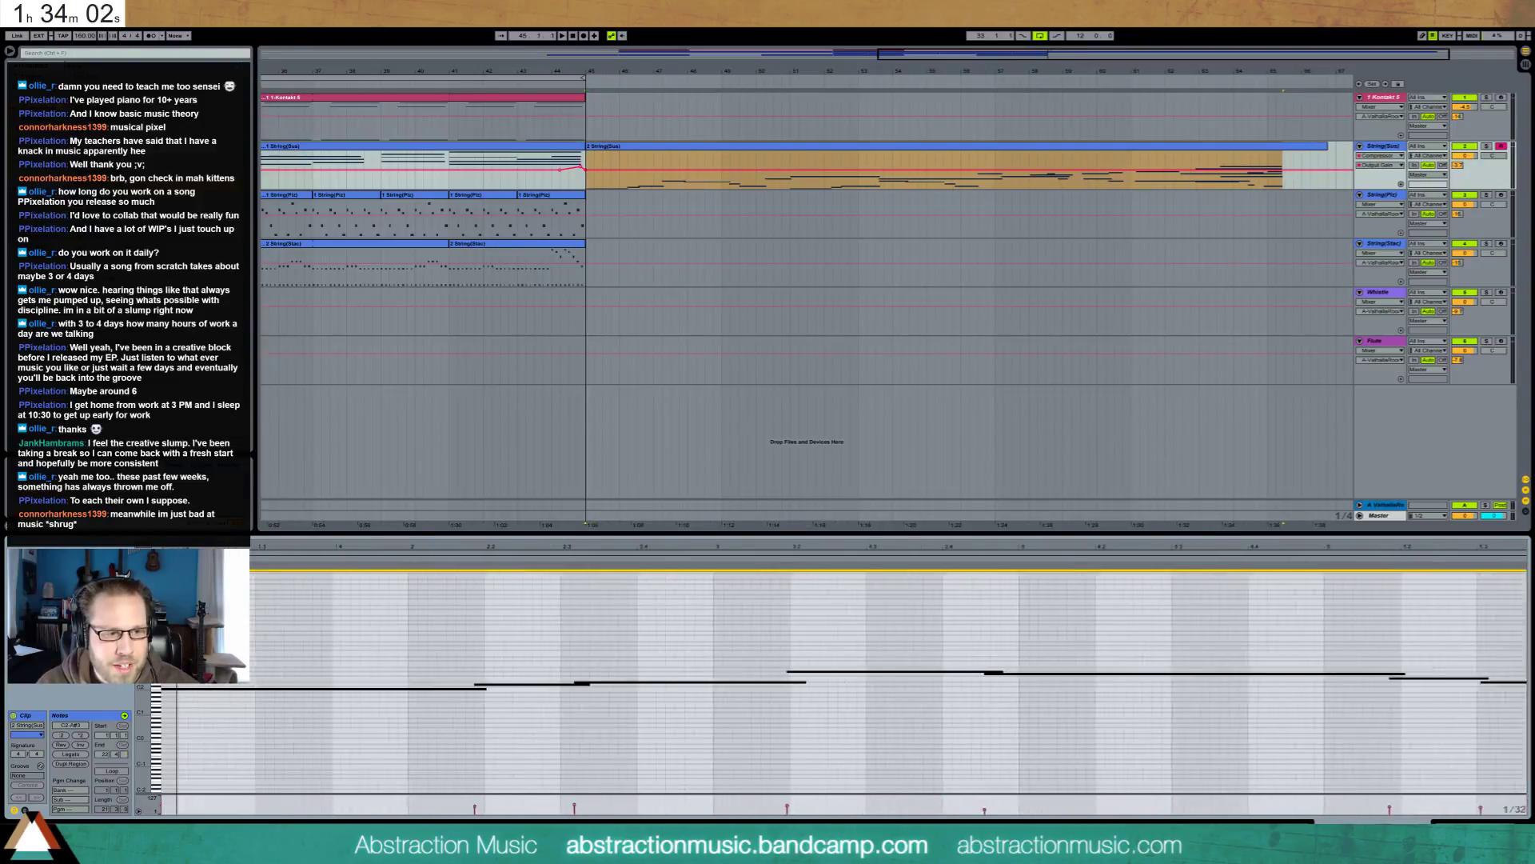
pyautogui.moveTo(253, 553); pyautogui.dragTo(1529, 548)
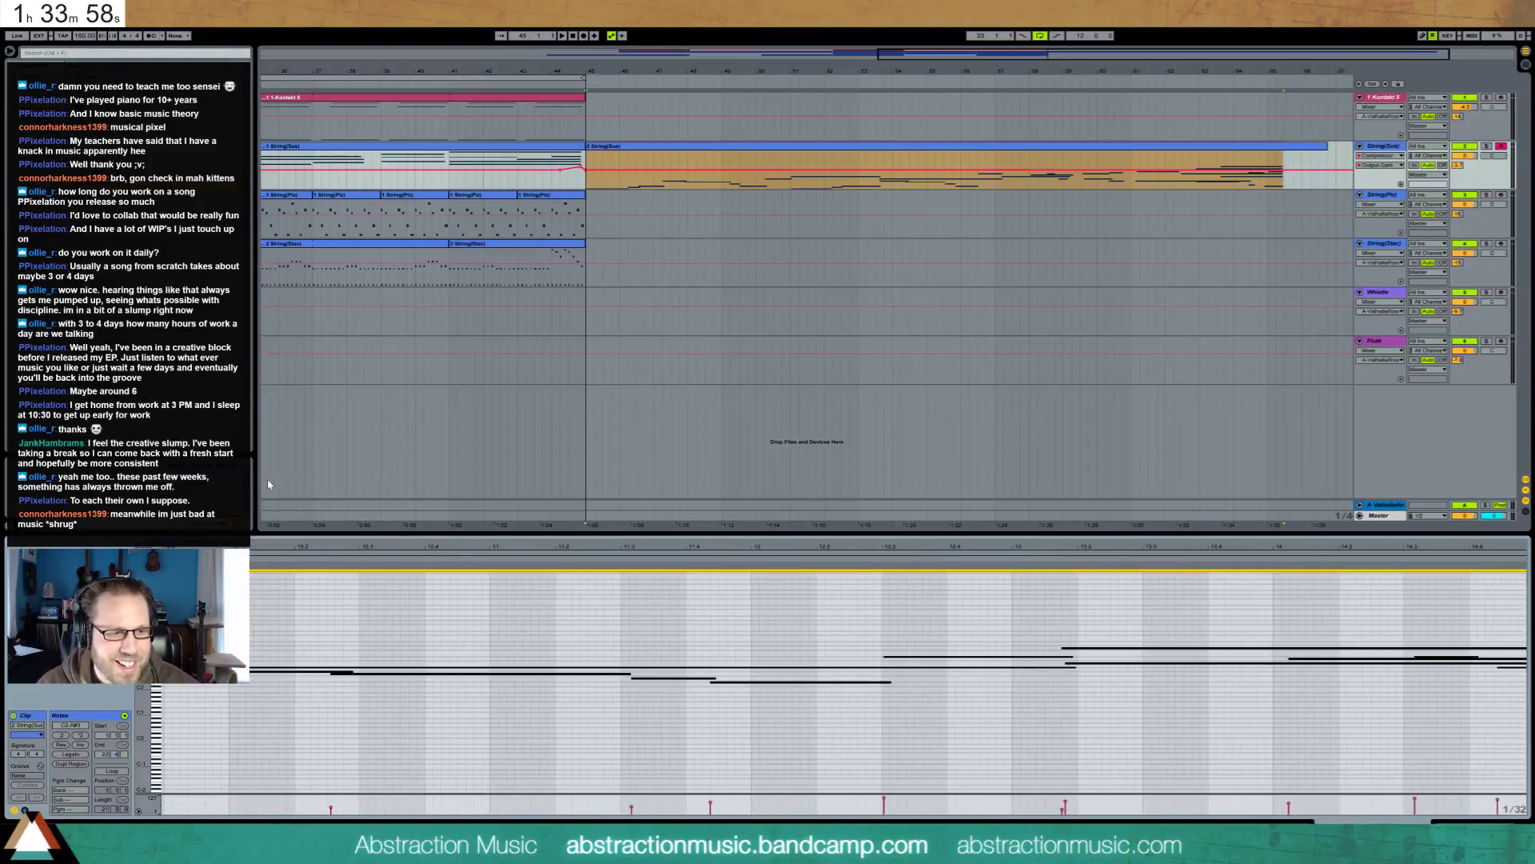
pyautogui.hscroll(10, 919, 641)
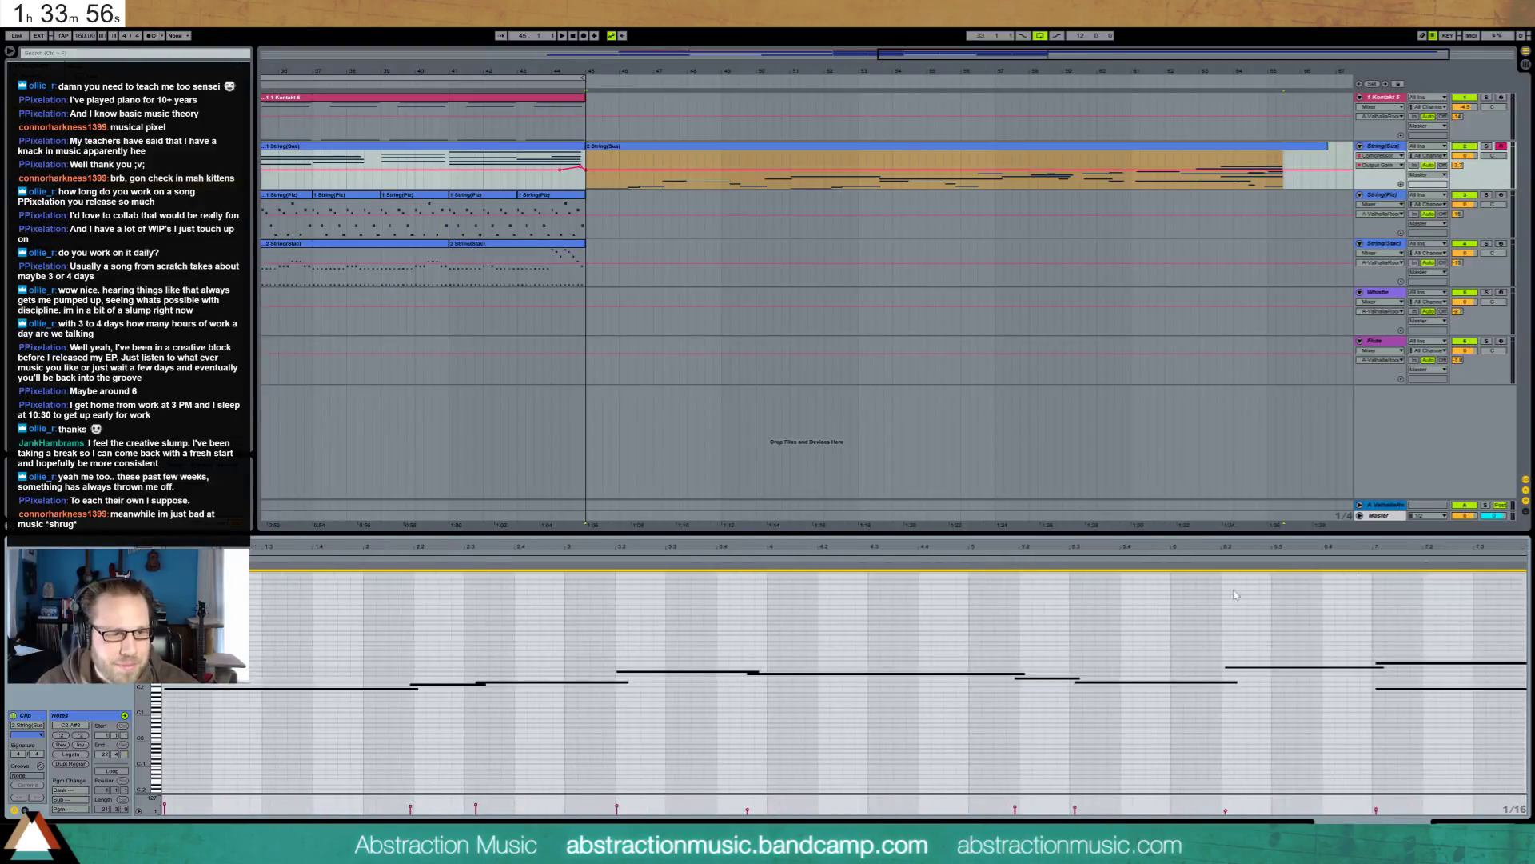
pyautogui.press('Home')
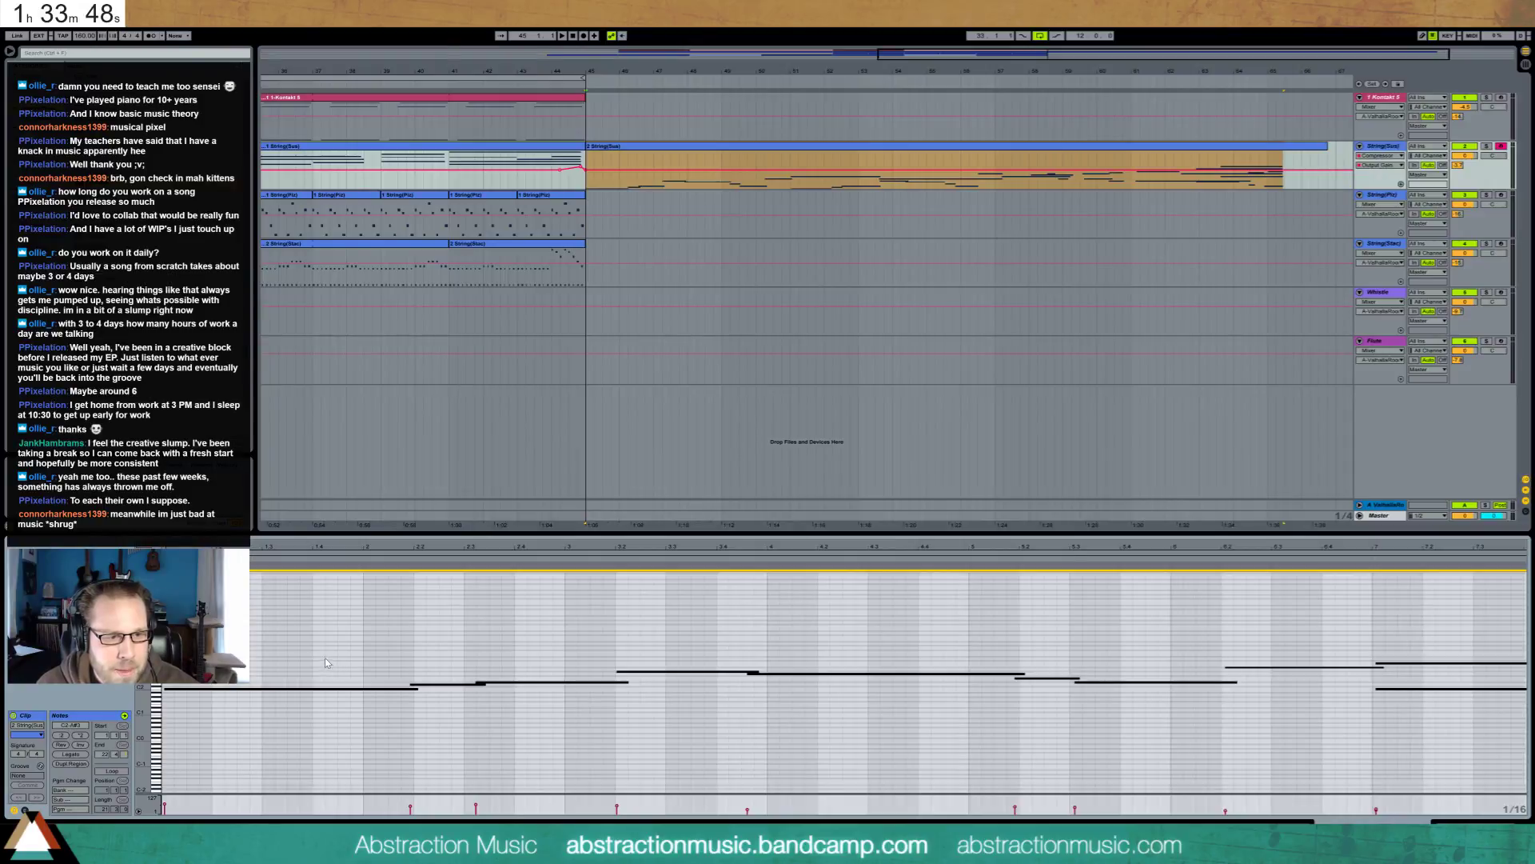
pyautogui.click(328, 687)
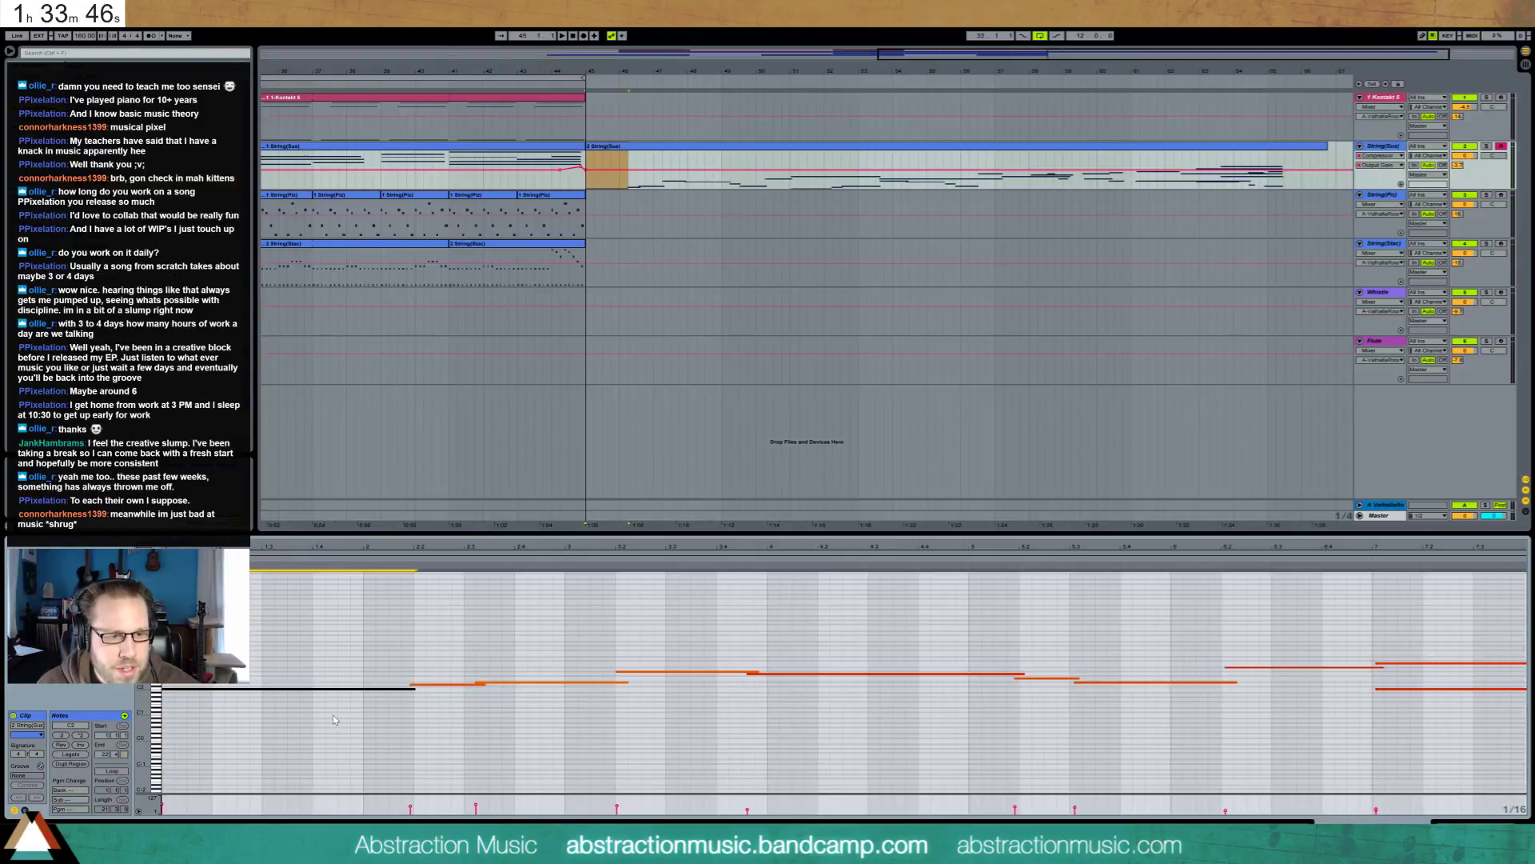
pyautogui.hotkey('shift', 'Left')
pyautogui.hotkey('shift', 'Left')
pyautogui.hotkey('shift', 'Left')
pyautogui.hotkey('shift', 'Left')
# Move the second and third notes earlier to start at 2 and 2.2, trimming the second to one beat
pyautogui.moveTo(446, 650); pyautogui.dragTo(529, 723)
pyautogui.press('Left')
pyautogui.press('Left')
pyautogui.press('Left')
pyautogui.press('Left')
pyautogui.click(392, 684)
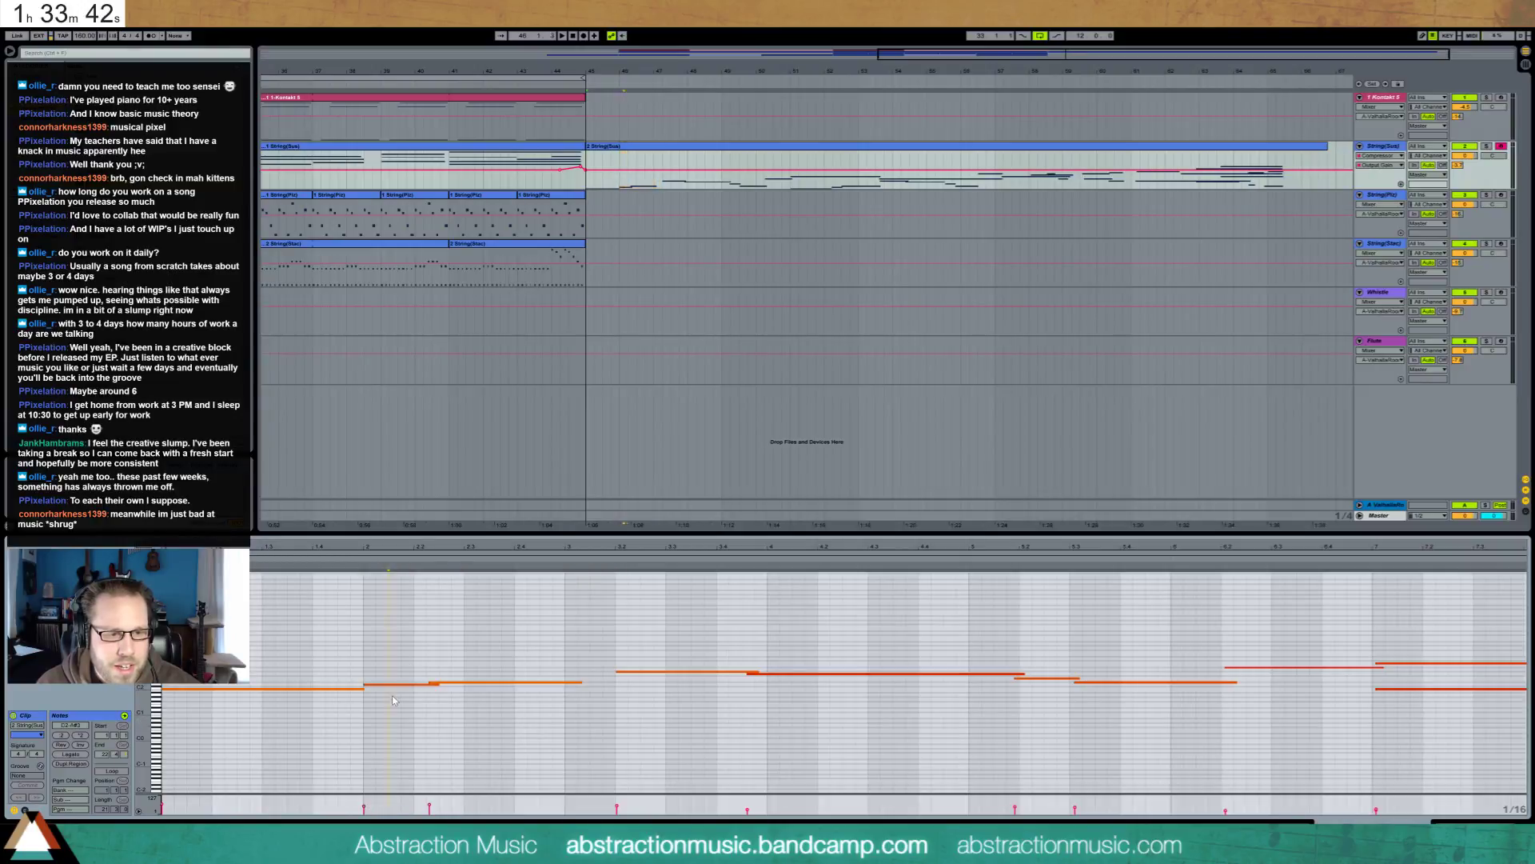
pyautogui.hotkey('shift', 'Left')
pyautogui.hotkey('shift', 'Left')
pyautogui.click(454, 682)
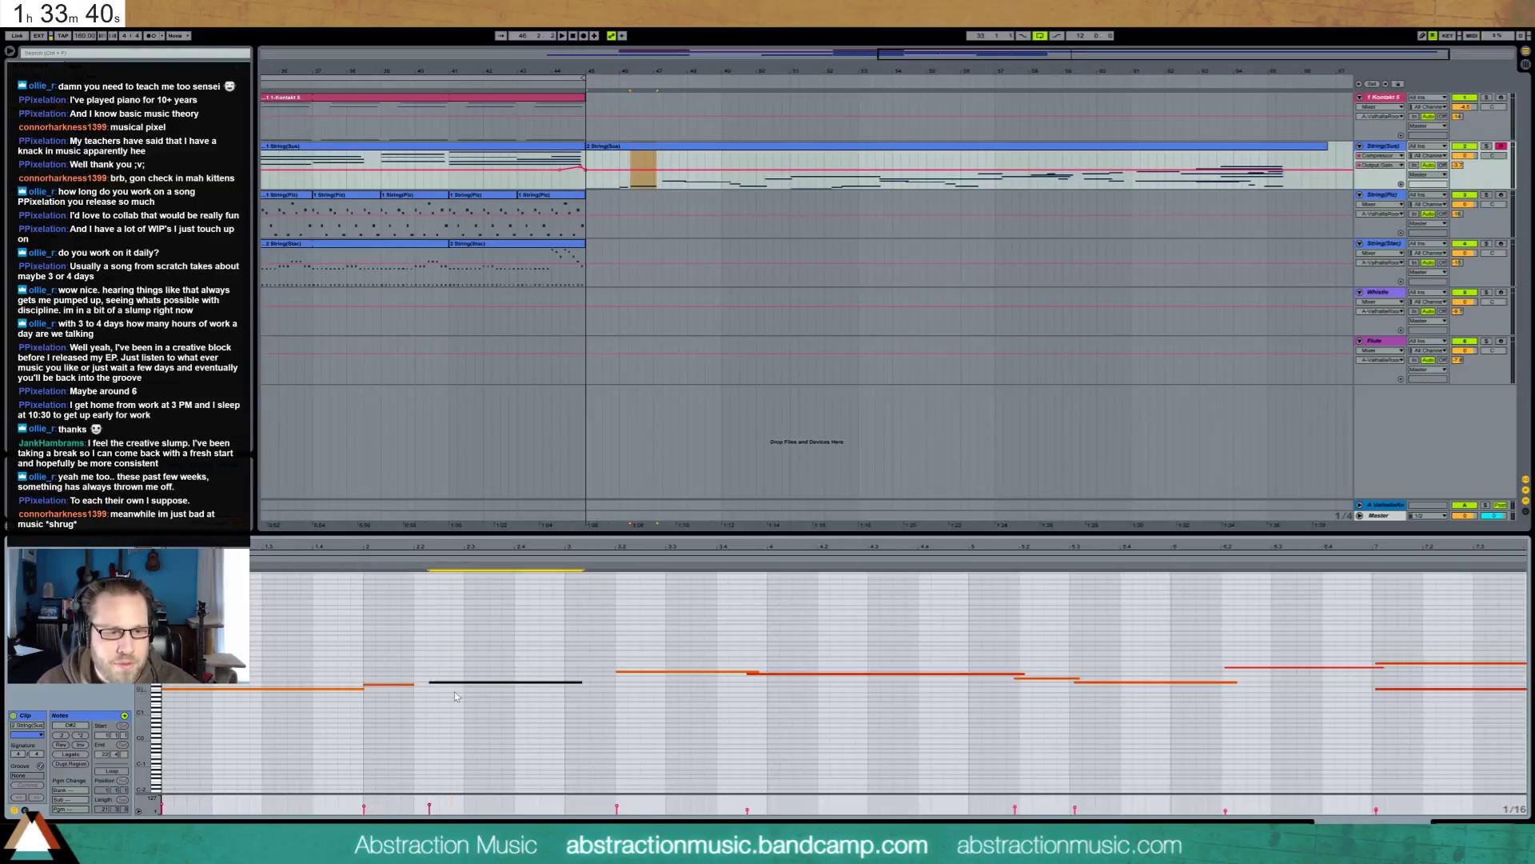
pyautogui.press('Left')
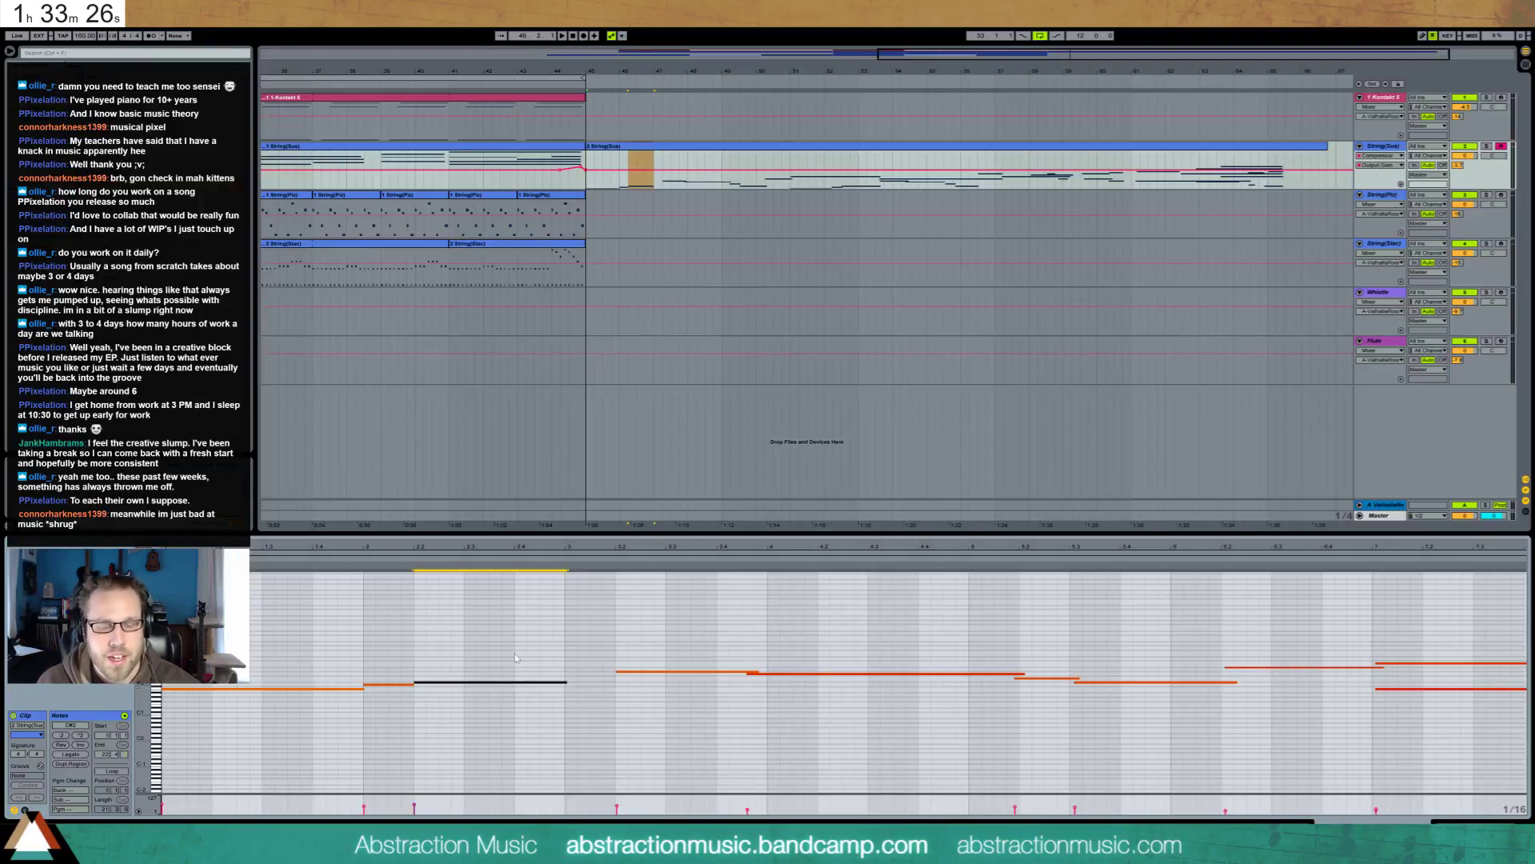
# Move the fourth note's start to bar 3 and trim its end to just before beat 3.4
pyautogui.click(672, 672)
pyautogui.press('Left')
pyautogui.press('Left')
pyautogui.press('Left')
pyautogui.press('Left')
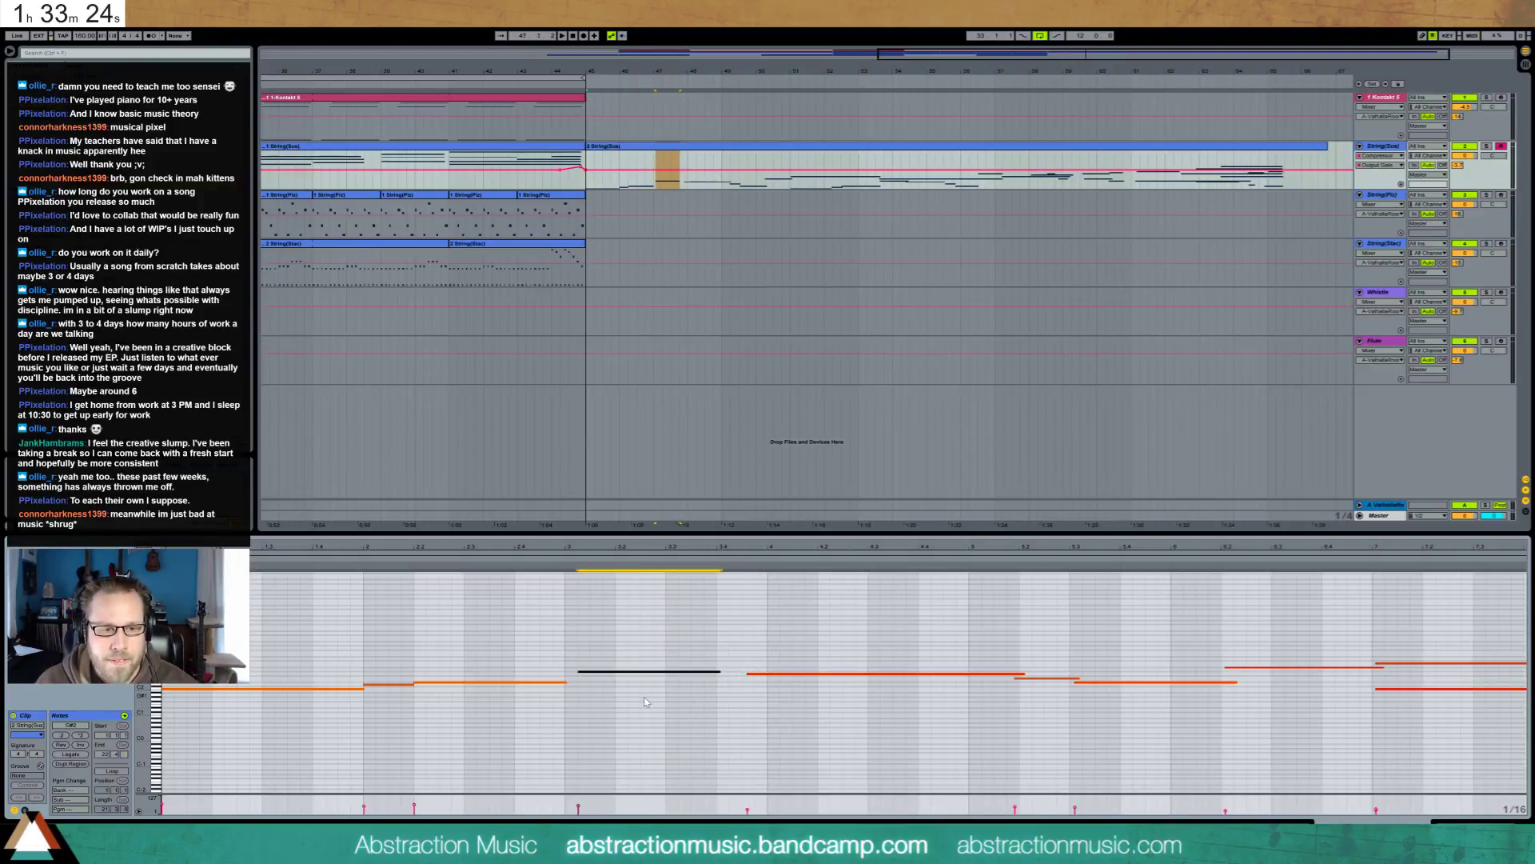
pyautogui.hotkey('shift', 'Right')
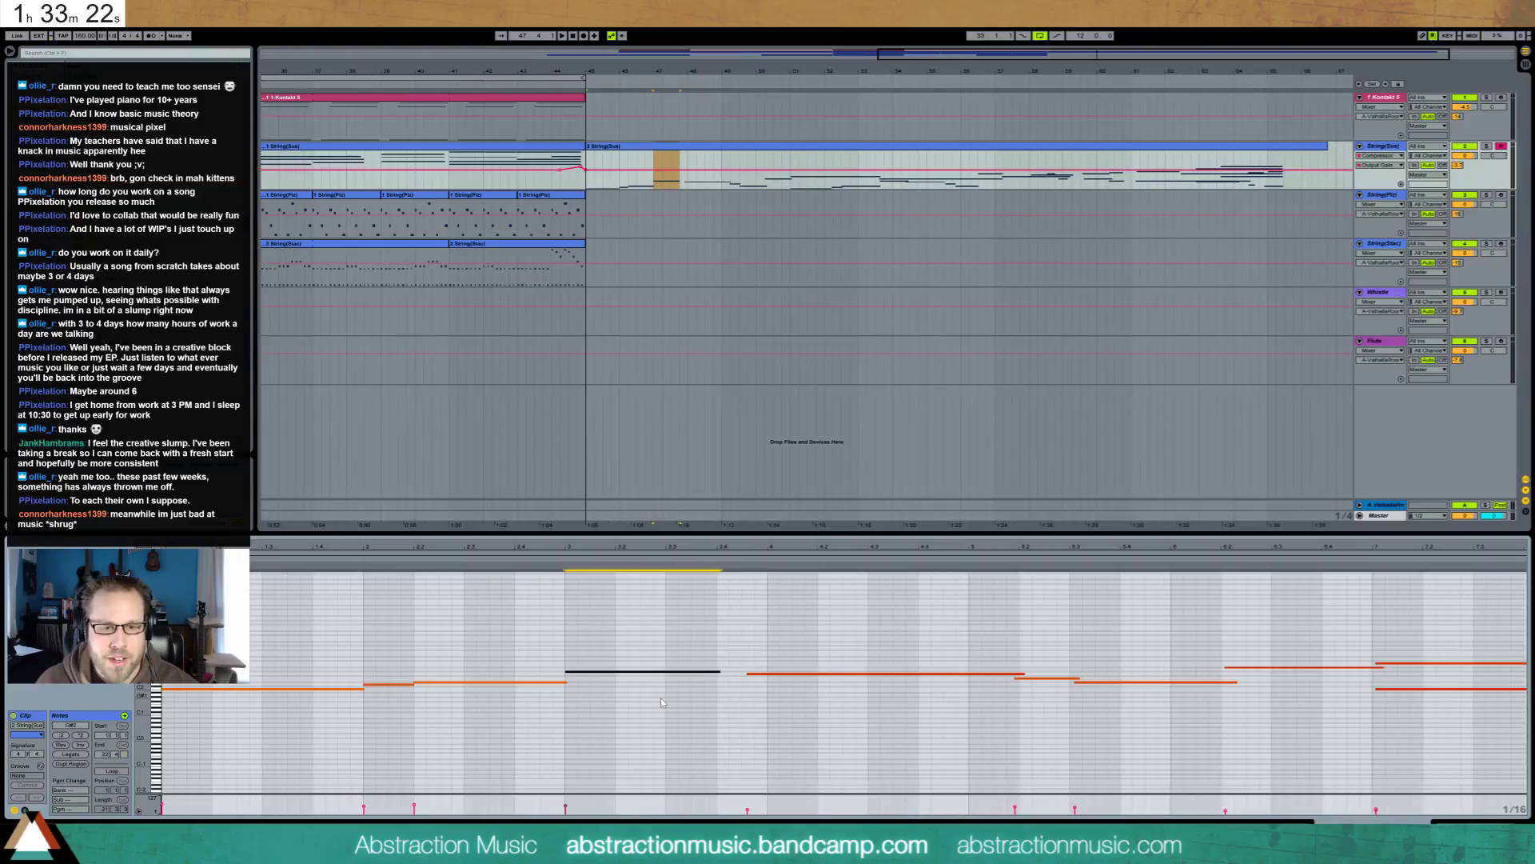
pyautogui.hotkey('shift', 'Left')
pyautogui.hotkey('shift', 'Down')
pyautogui.hotkey('shift', 'Up')
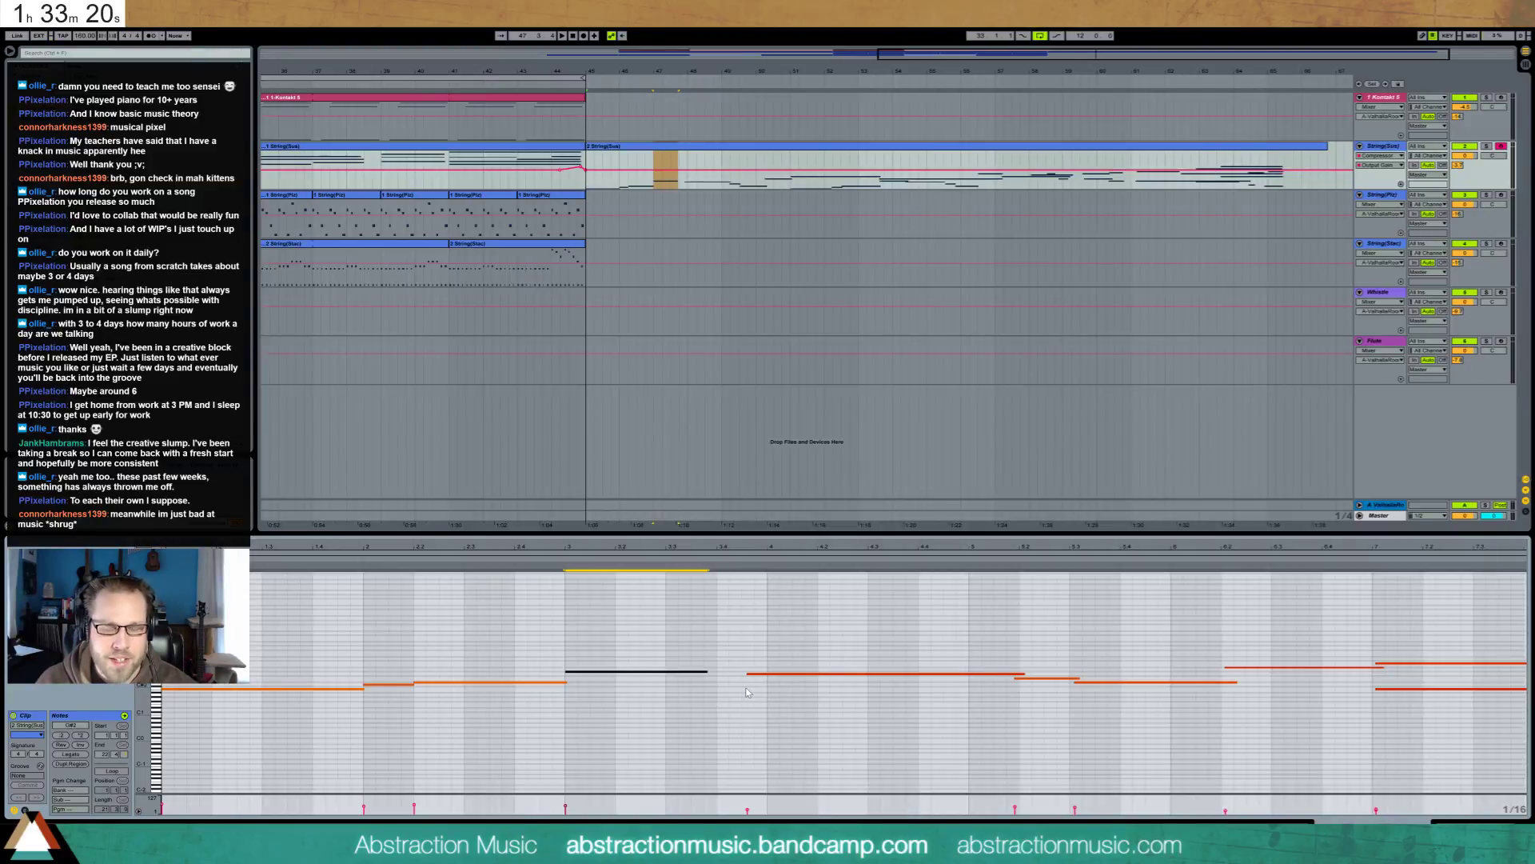
# Move the fifth note to start at beat 3.4 and shorten it to end at about beat 4.4
pyautogui.click(772, 704)
pyautogui.click(776, 674)
pyautogui.press('Left')
pyautogui.press('Left')
pyautogui.press('Left')
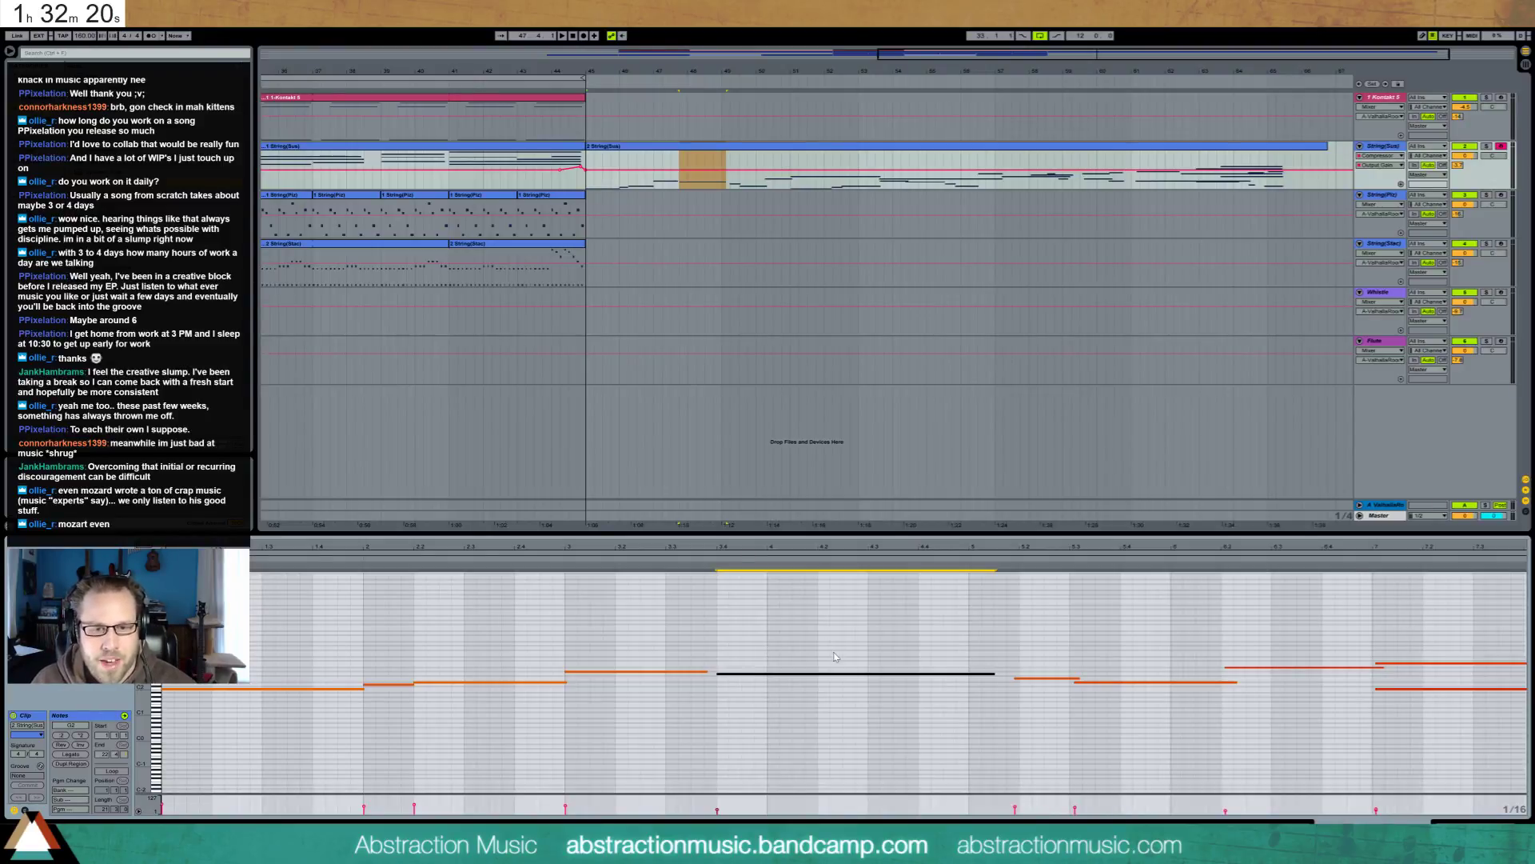
pyautogui.hotkey('shift', 'Left')
pyautogui.hotkey('shift', 'Left')
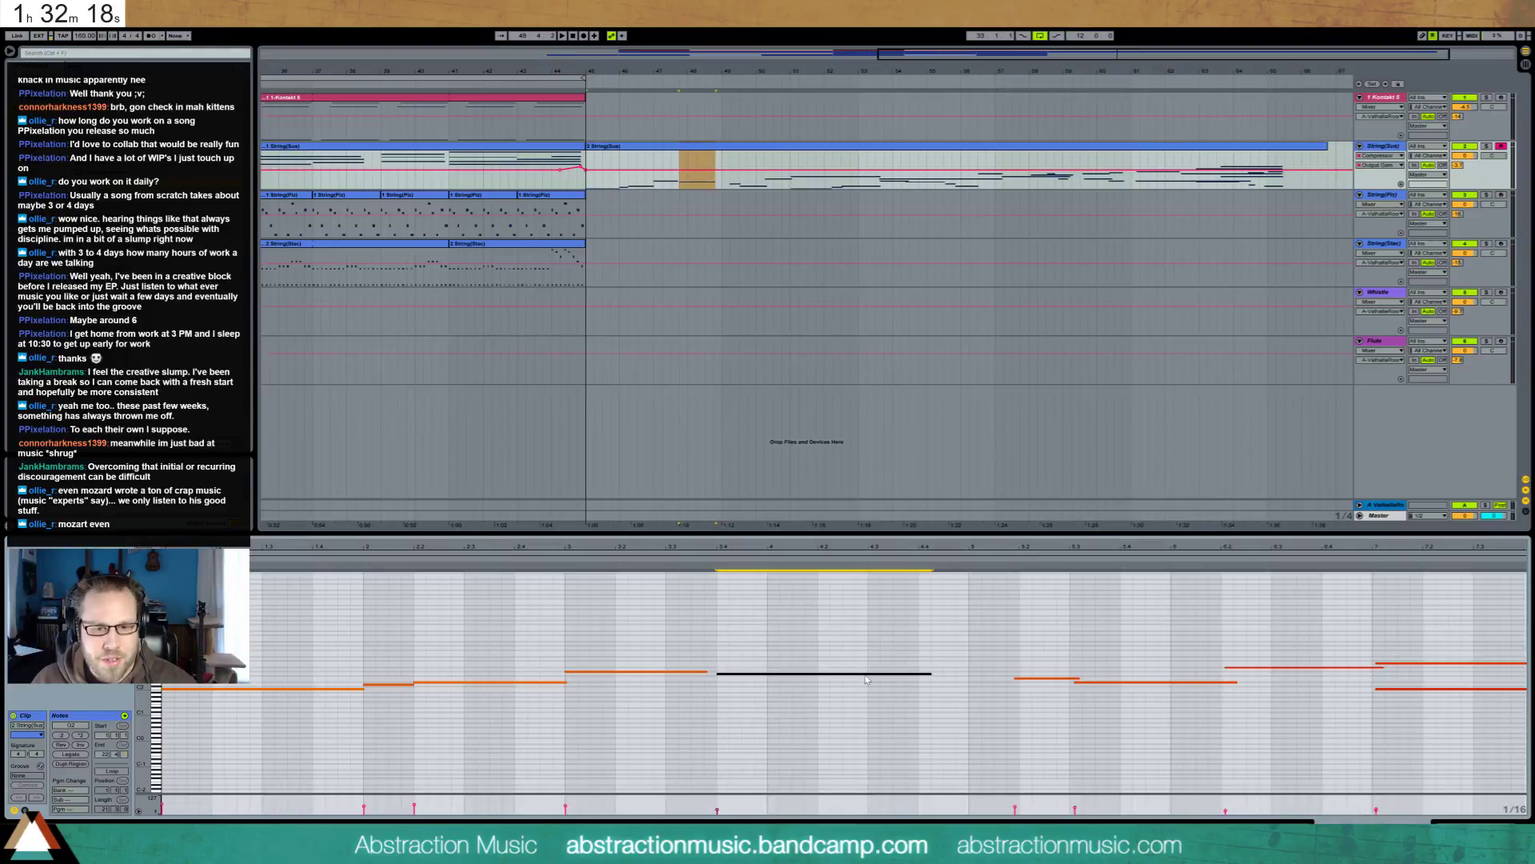
# Move the two notes following the long 3.4 note earlier so the first begins at 4.4, directly at that note's end
pyautogui.moveTo(1039, 644); pyautogui.dragTo(1161, 731)
pyautogui.press('Left')
pyautogui.press('Left')
pyautogui.press('Left')
pyautogui.press('Left')
pyautogui.press('Left')
pyautogui.press('Left')
pyautogui.press('Left')
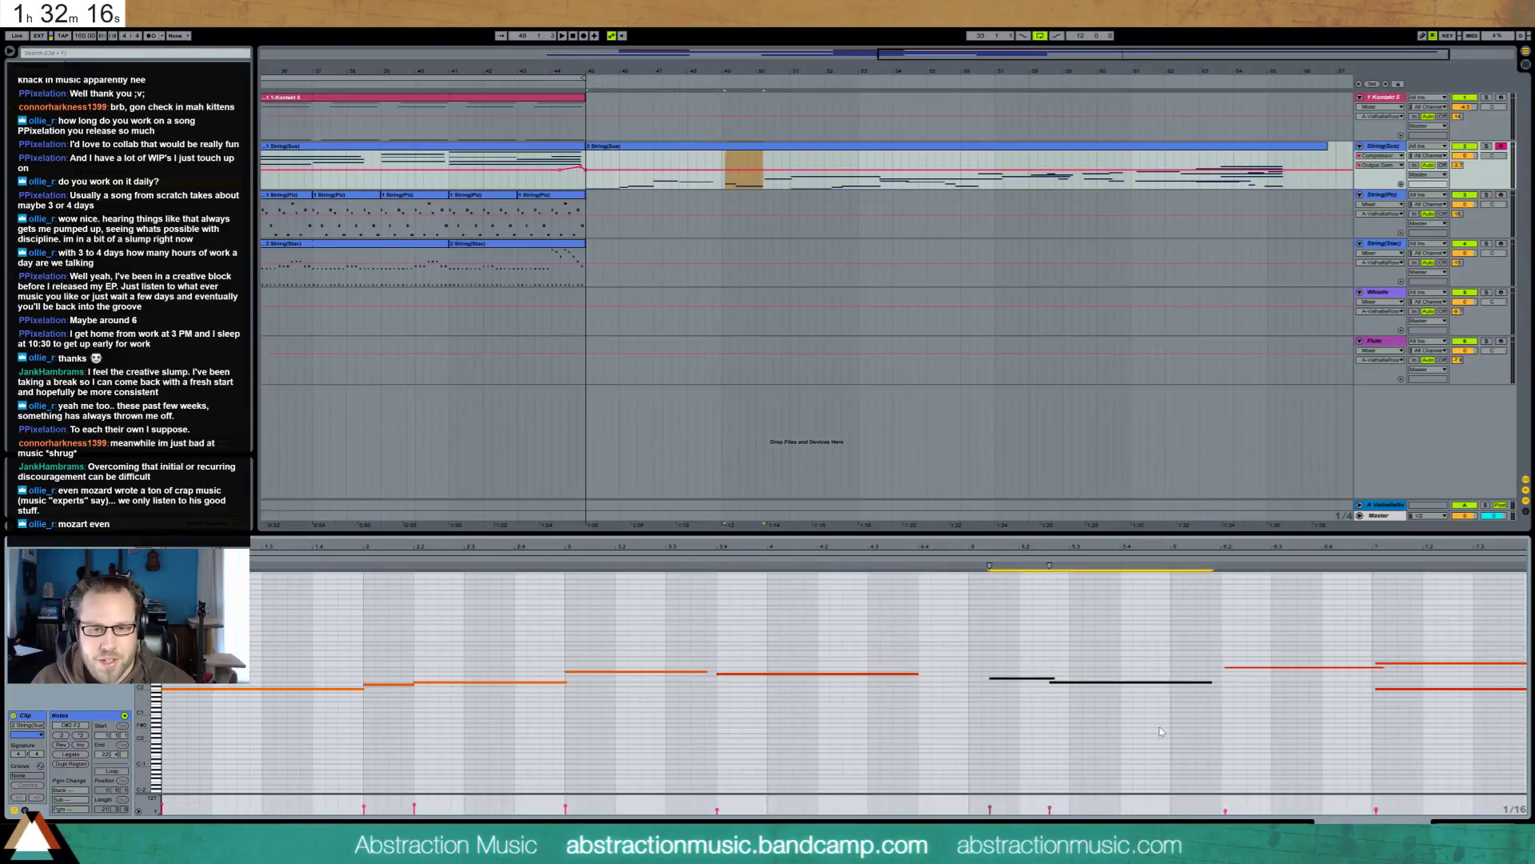
pyautogui.click(942, 678)
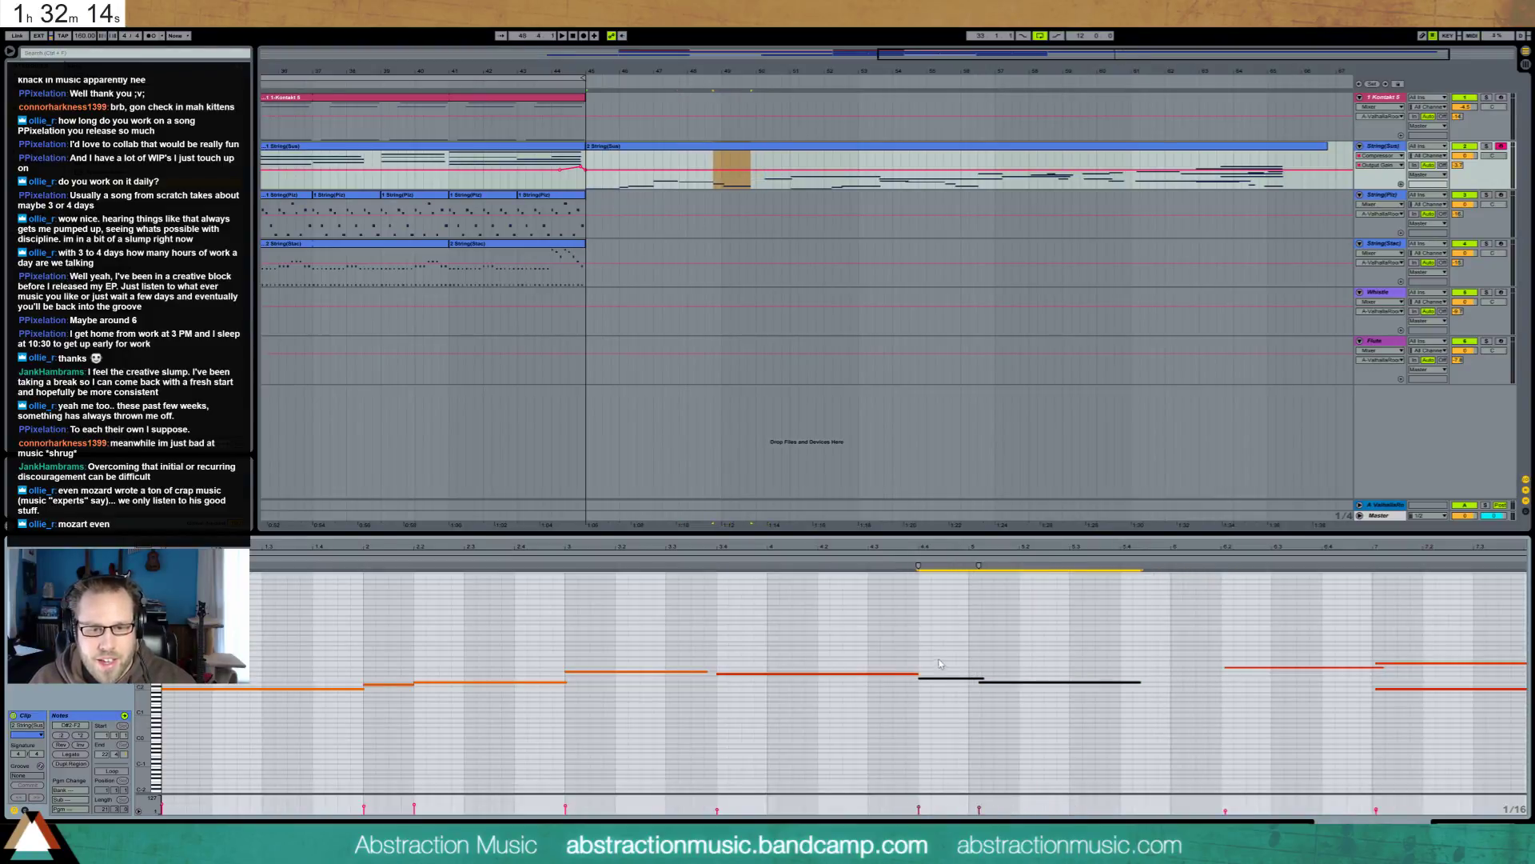
# Shorten the note at 4.4 to one beat and move the next note to start at bar 5
pyautogui.hotkey('shift', 'Left')
pyautogui.click(1039, 682)
pyautogui.press('Left')
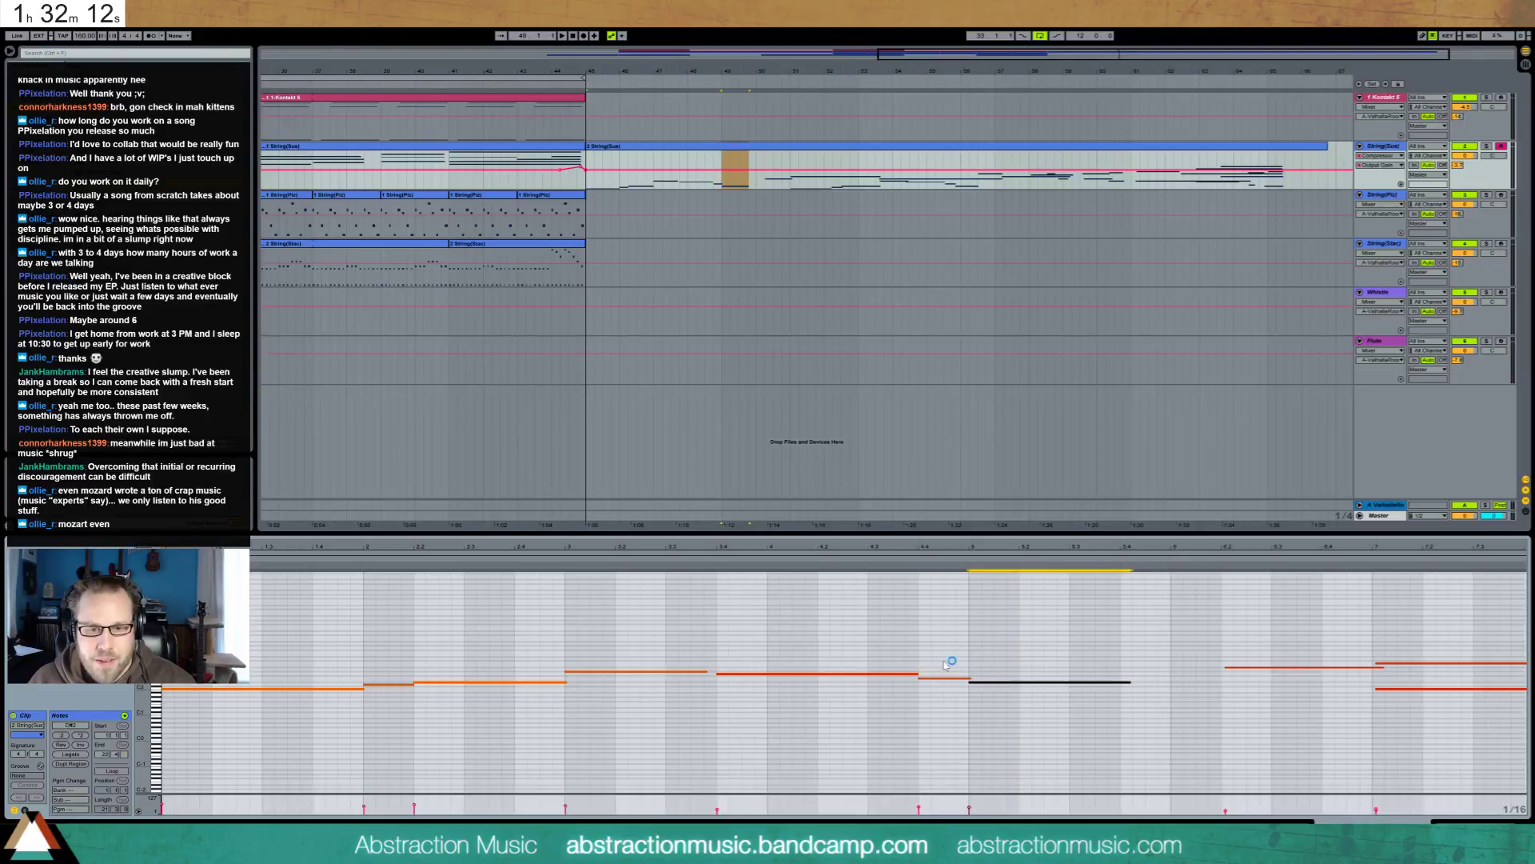
pyautogui.click(950, 678)
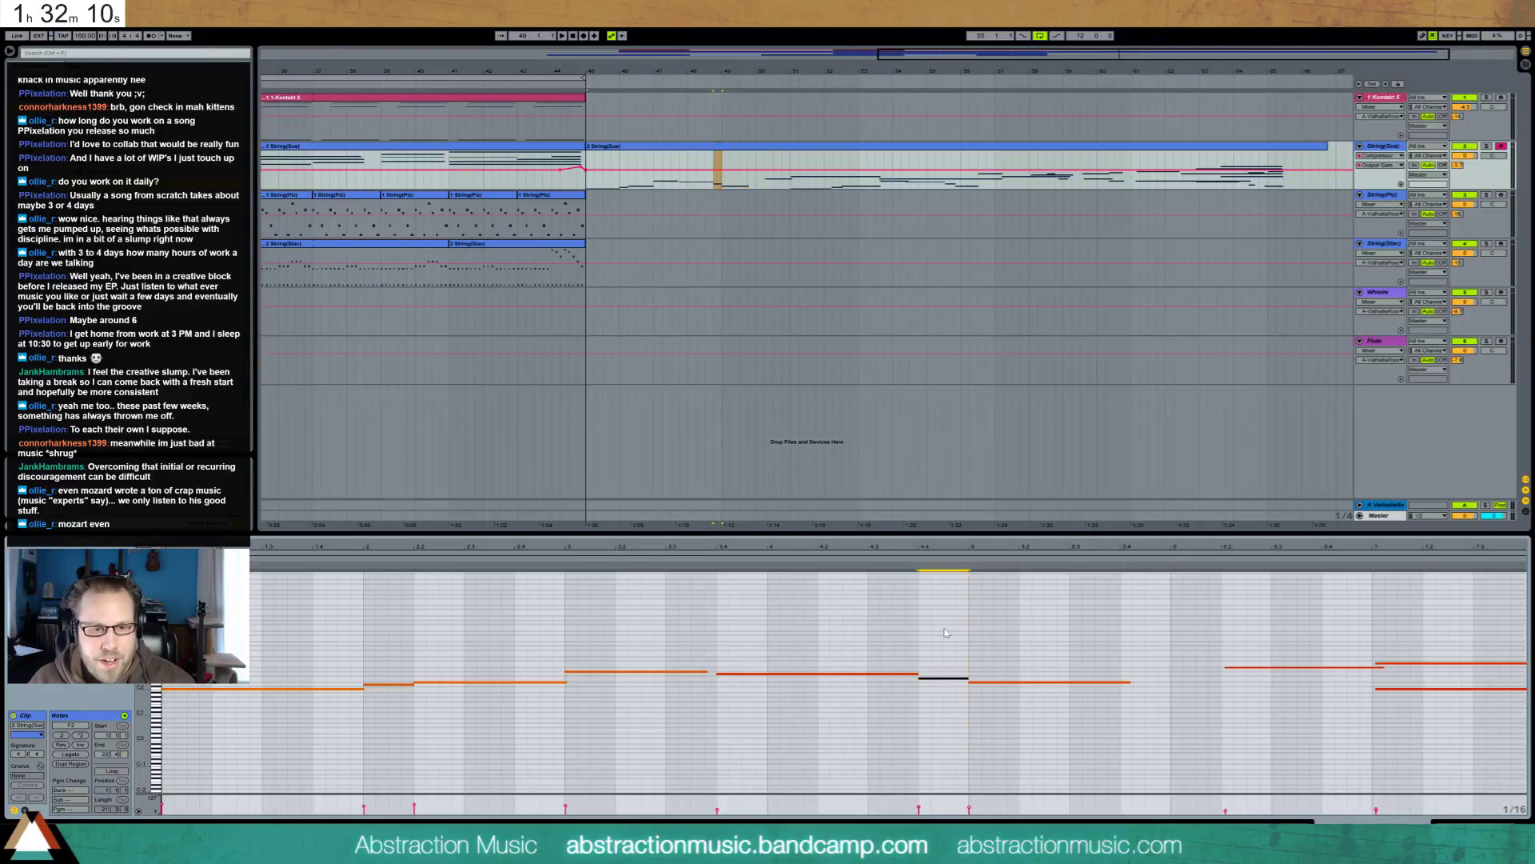
# Extend the bar 3 note to meet the following note at 3.4 and play back the phrase
pyautogui.click(703, 672)
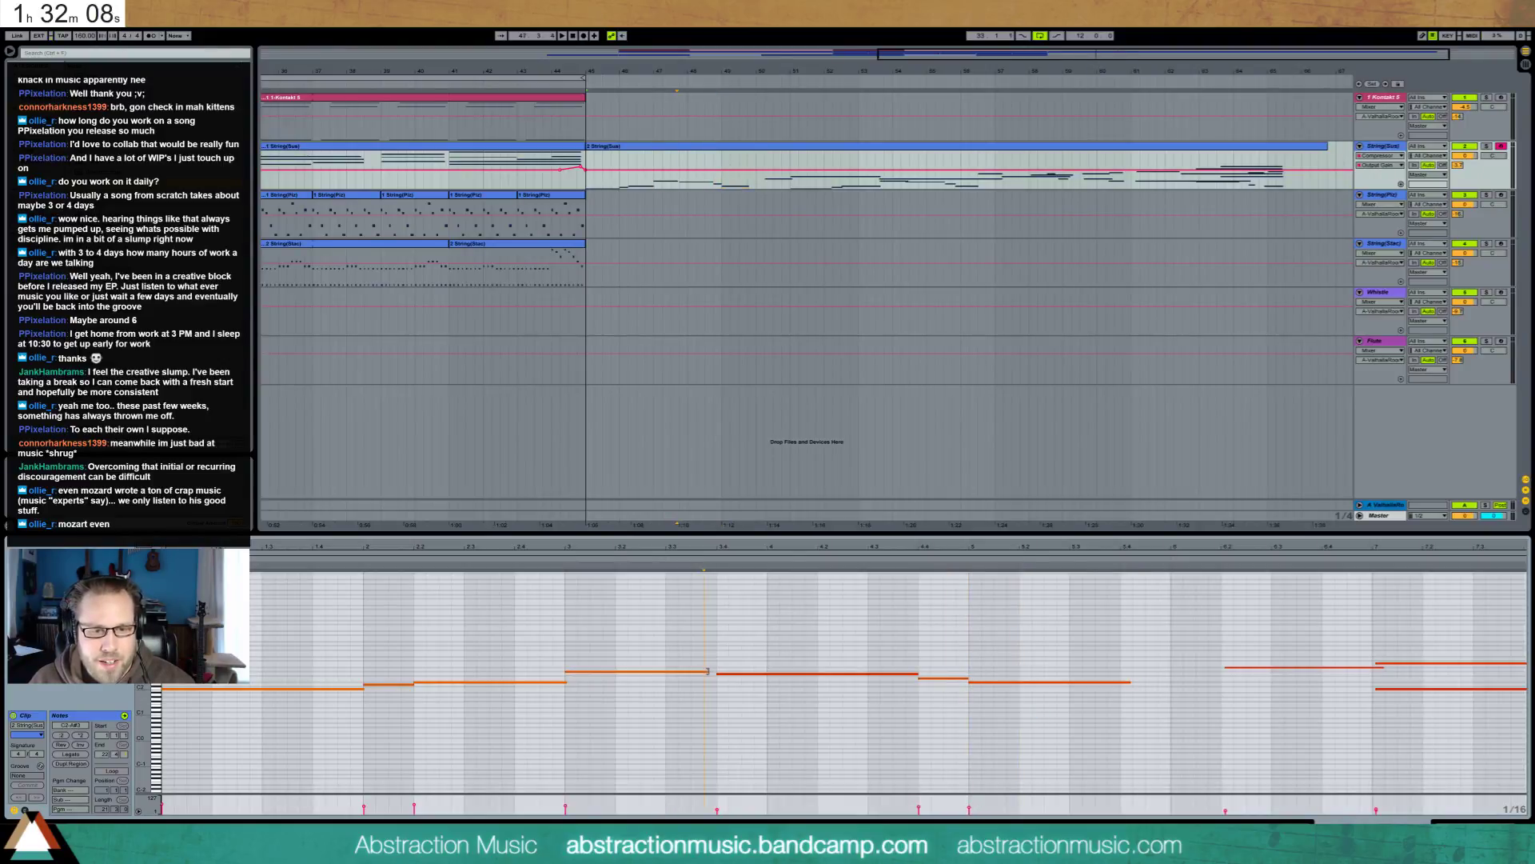
pyautogui.moveTo(708, 674); pyautogui.dragTo(715, 671)
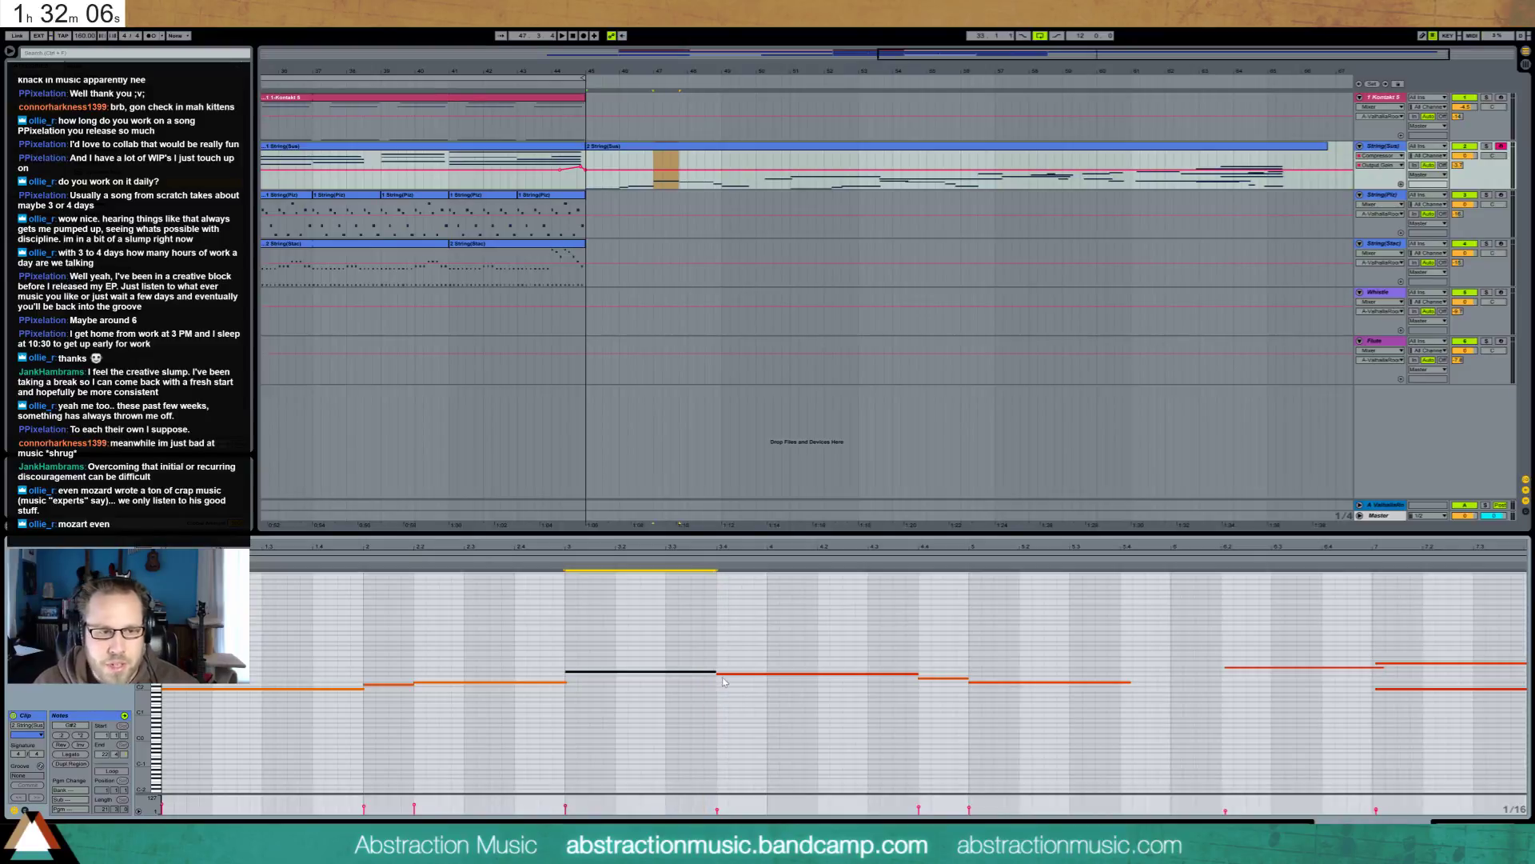
pyautogui.press('space')
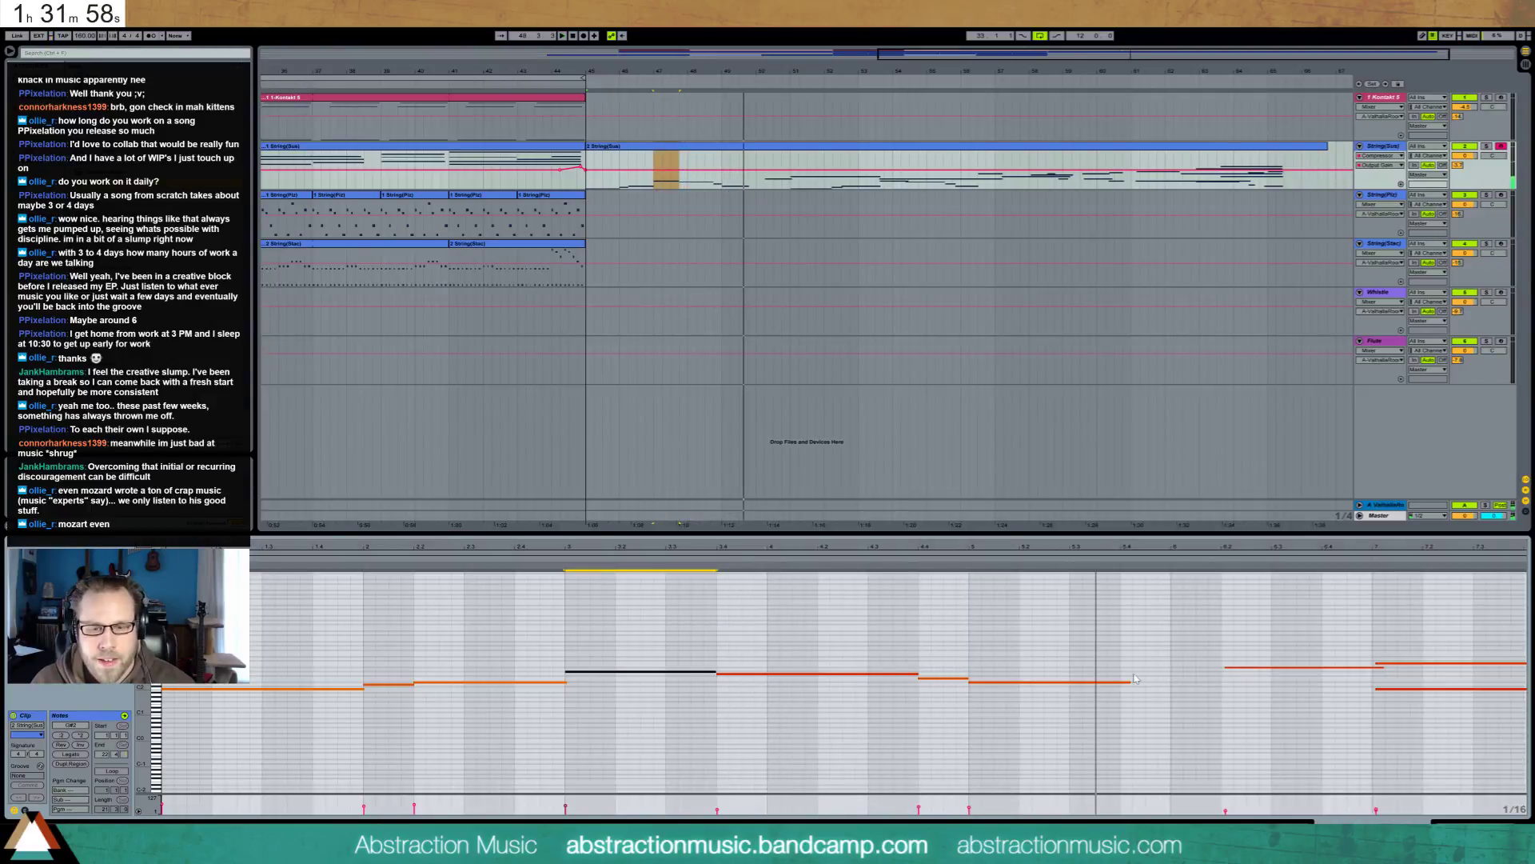
pyautogui.click(1003, 682)
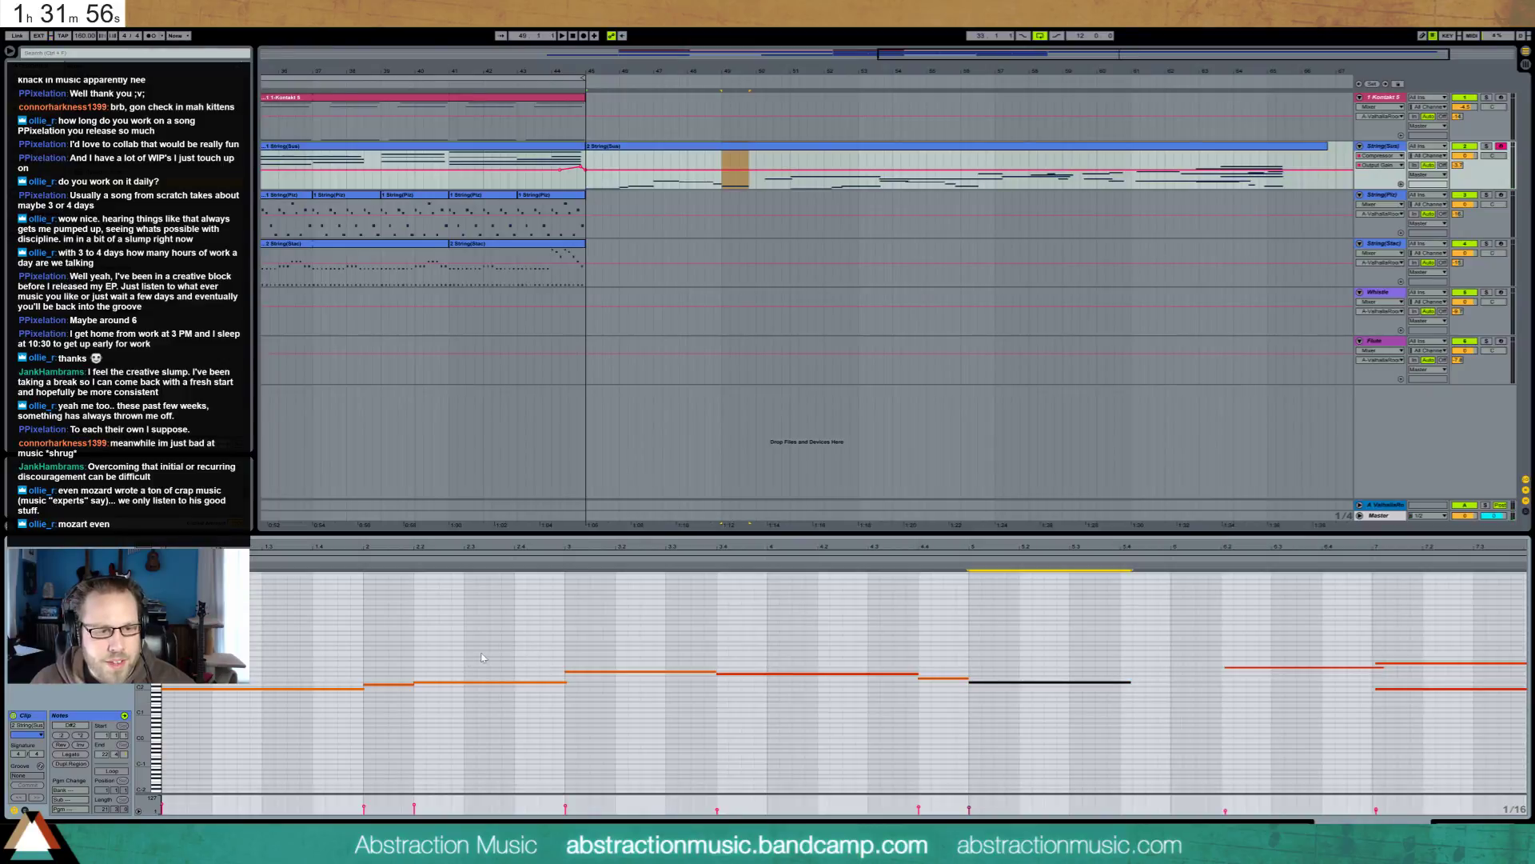
# Shorten the note starting at 2.2 so that it ends at 2.4
pyautogui.click(484, 683)
pyautogui.hotkey('shift', 'Left')
pyautogui.hotkey('shift', 'Left')
pyautogui.hotkey('shift', 'Left')
pyautogui.hotkey('shift', 'Left')
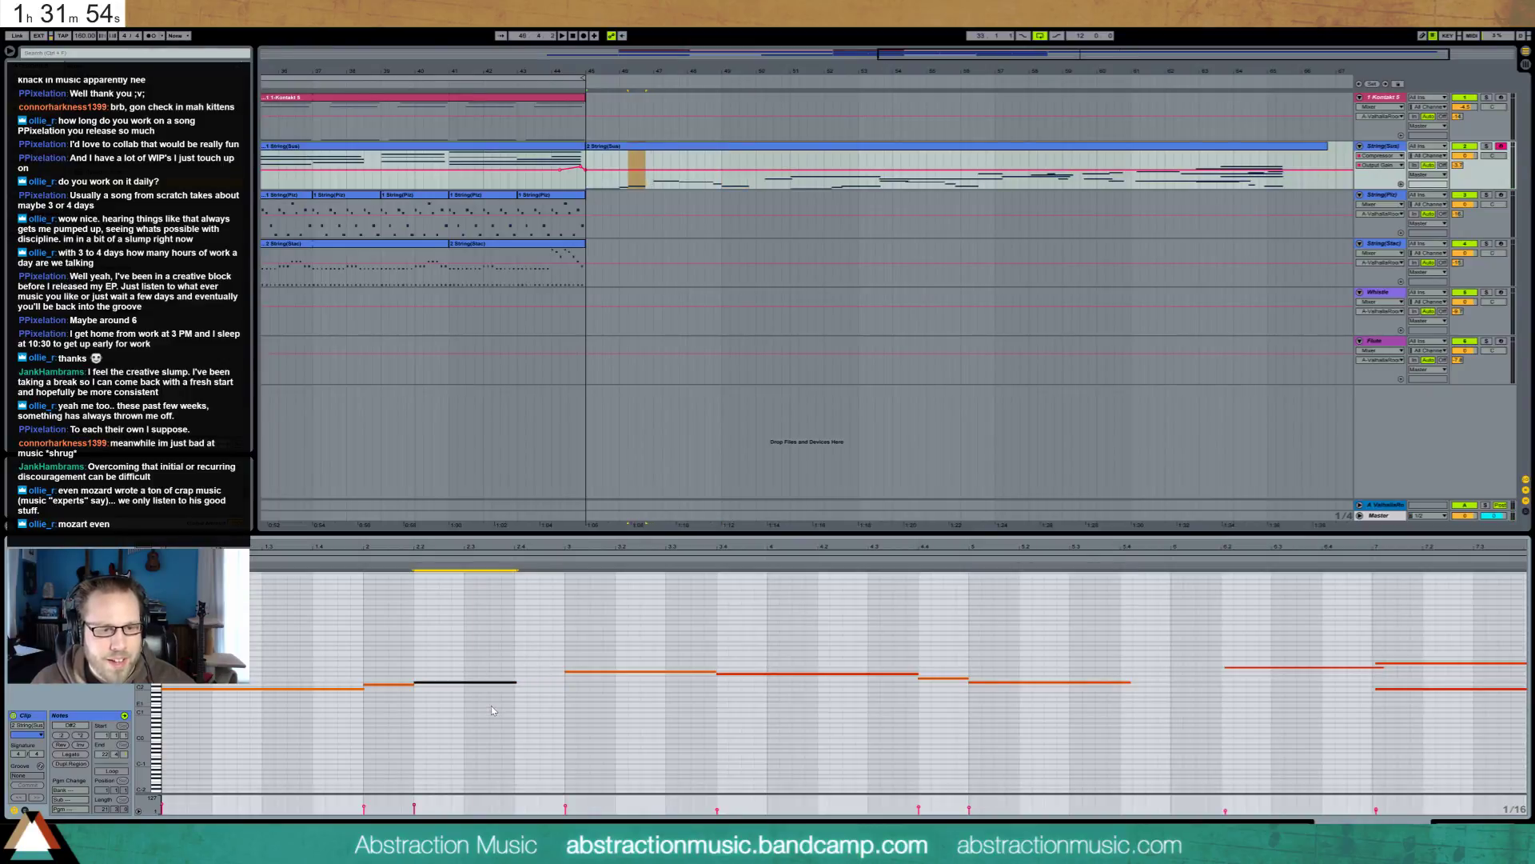
# Move the next four notes one beat earlier to start at 2.4, and trim the last one to end at 5.3
pyautogui.moveTo(662, 623); pyautogui.dragTo(1060, 752)
pyautogui.press('Left')
pyautogui.press('Left')
pyautogui.press('Left')
pyautogui.press('Left')
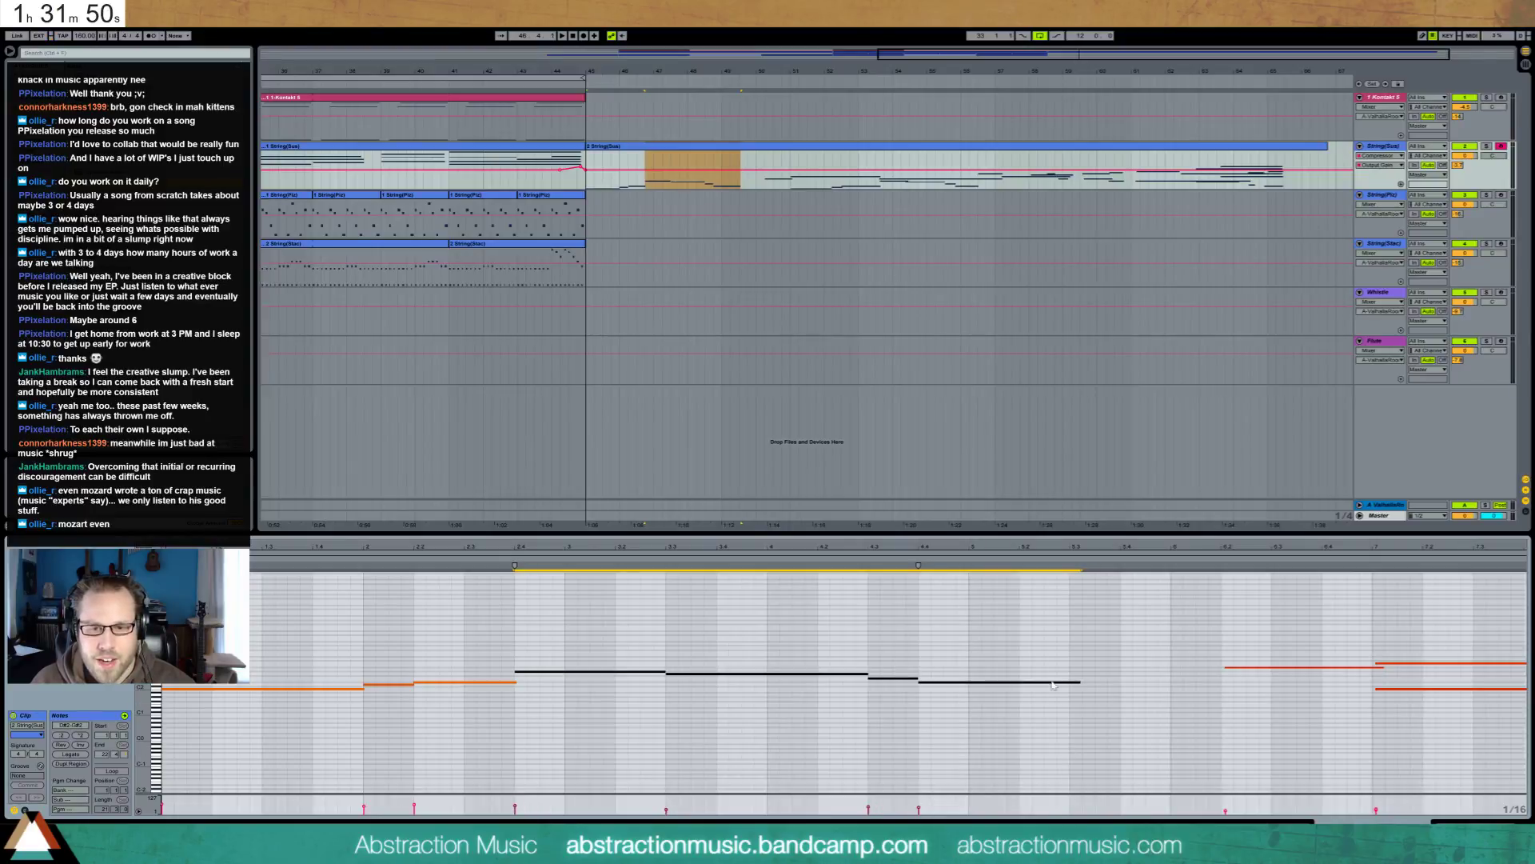
pyautogui.click(1244, 683)
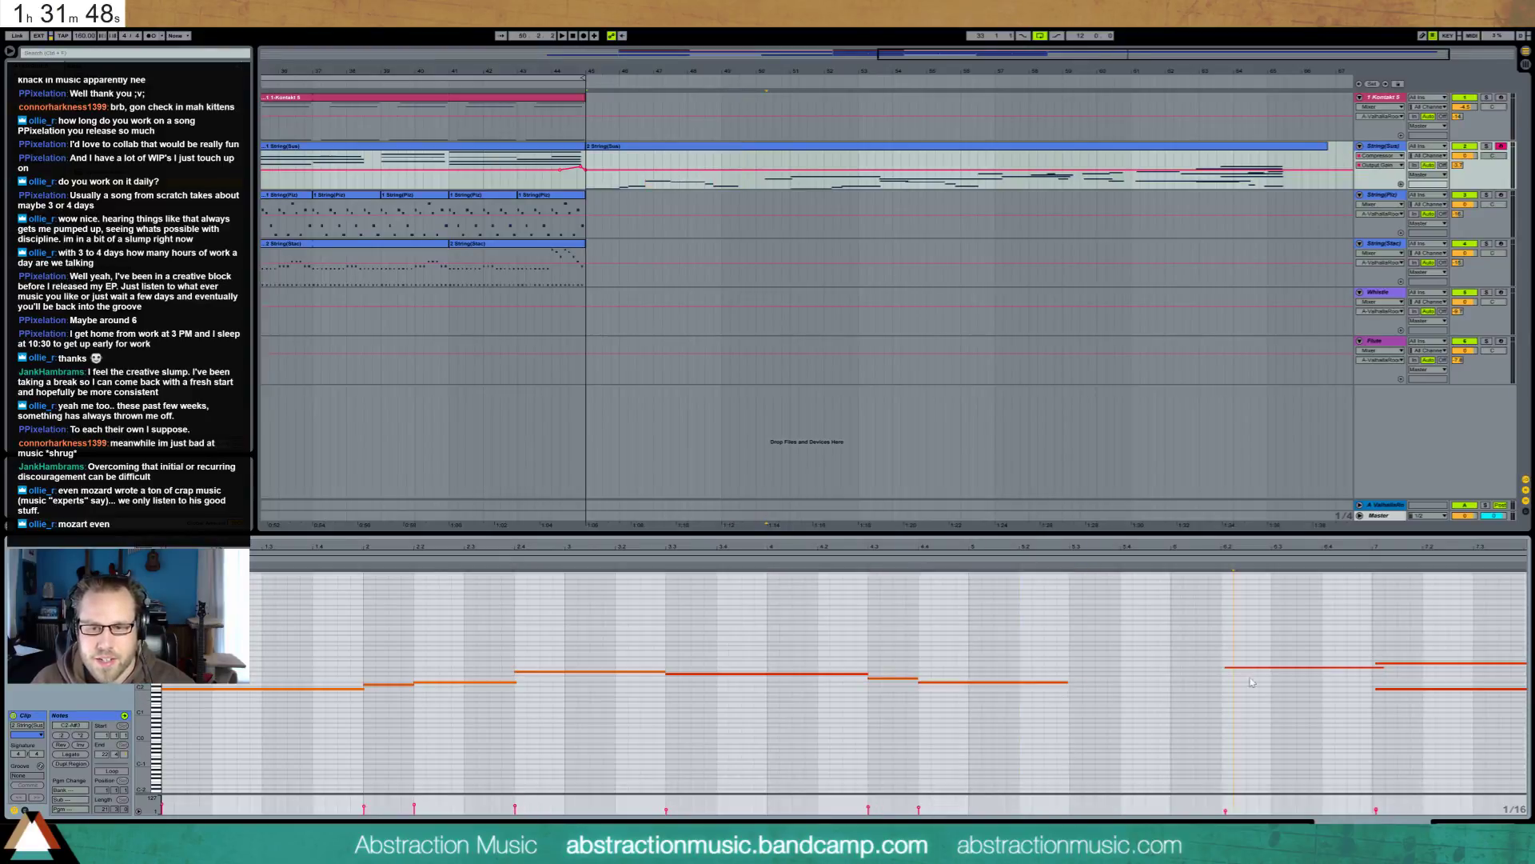
# Move the higher single note before bar 7 earlier so it starts at 5.3, right after the preceding note
pyautogui.click(1251, 667)
pyautogui.press('Left')
pyautogui.press('Left')
pyautogui.press('Left')
pyautogui.press('Left')
pyautogui.press('Left')
pyautogui.press('Left')
pyautogui.press('Left')
pyautogui.press('Left')
pyautogui.press('Left')
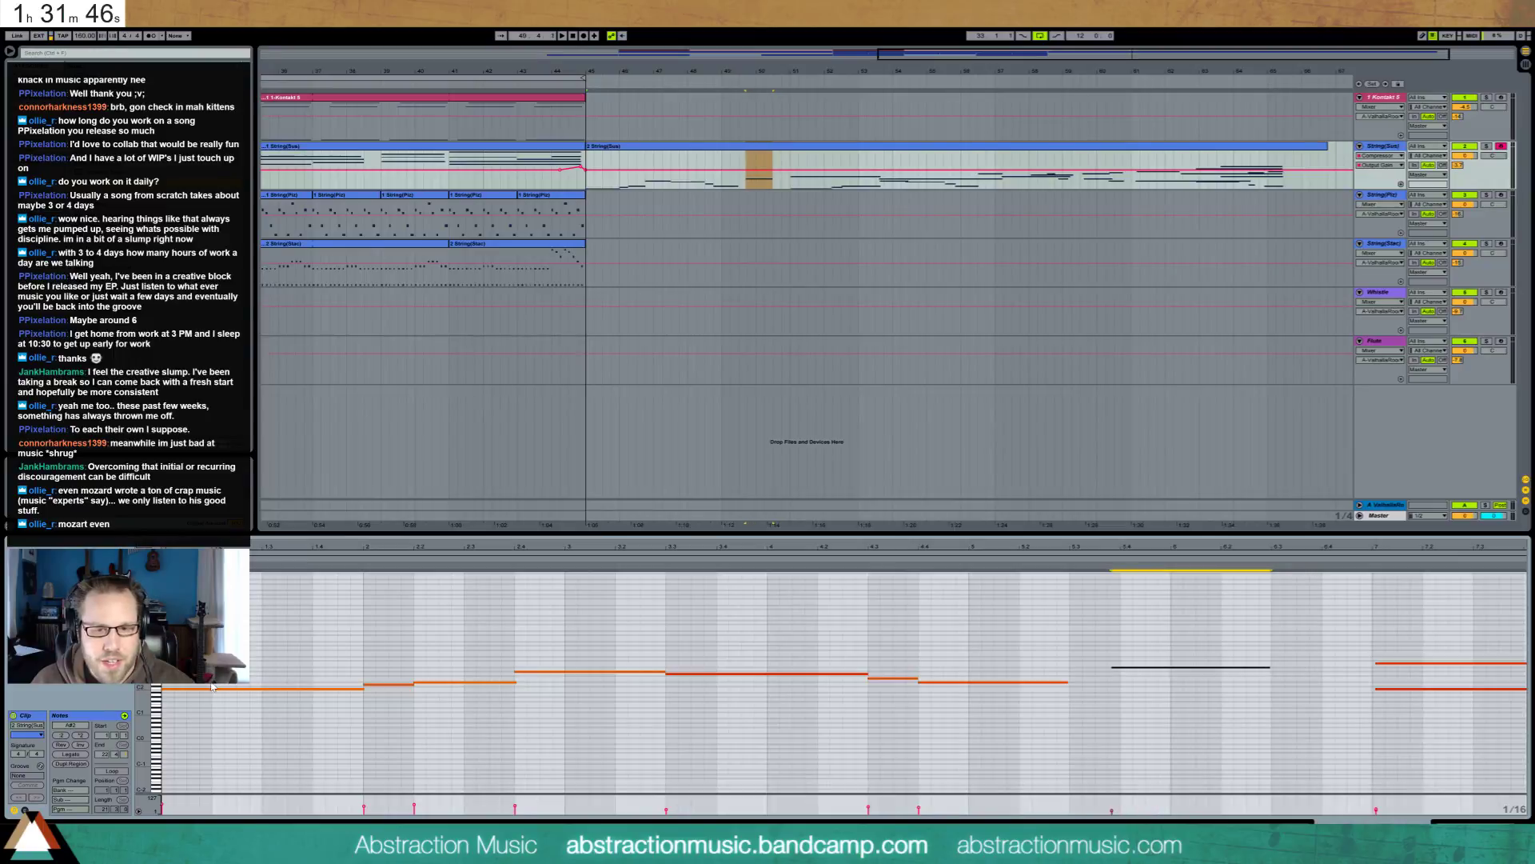
pyautogui.press('Left')
pyautogui.press('Left')
pyautogui.press('Left')
# Shorten the higher note at 5.3 so that it ends exactly at bar 6
pyautogui.hotkey('shift', 'Left')
pyautogui.hotkey('shift', 'Left')
pyautogui.hotkey('shift', 'Left')
pyautogui.hotkey('shift', 'Left')
pyautogui.hotkey('shift', 'Left')
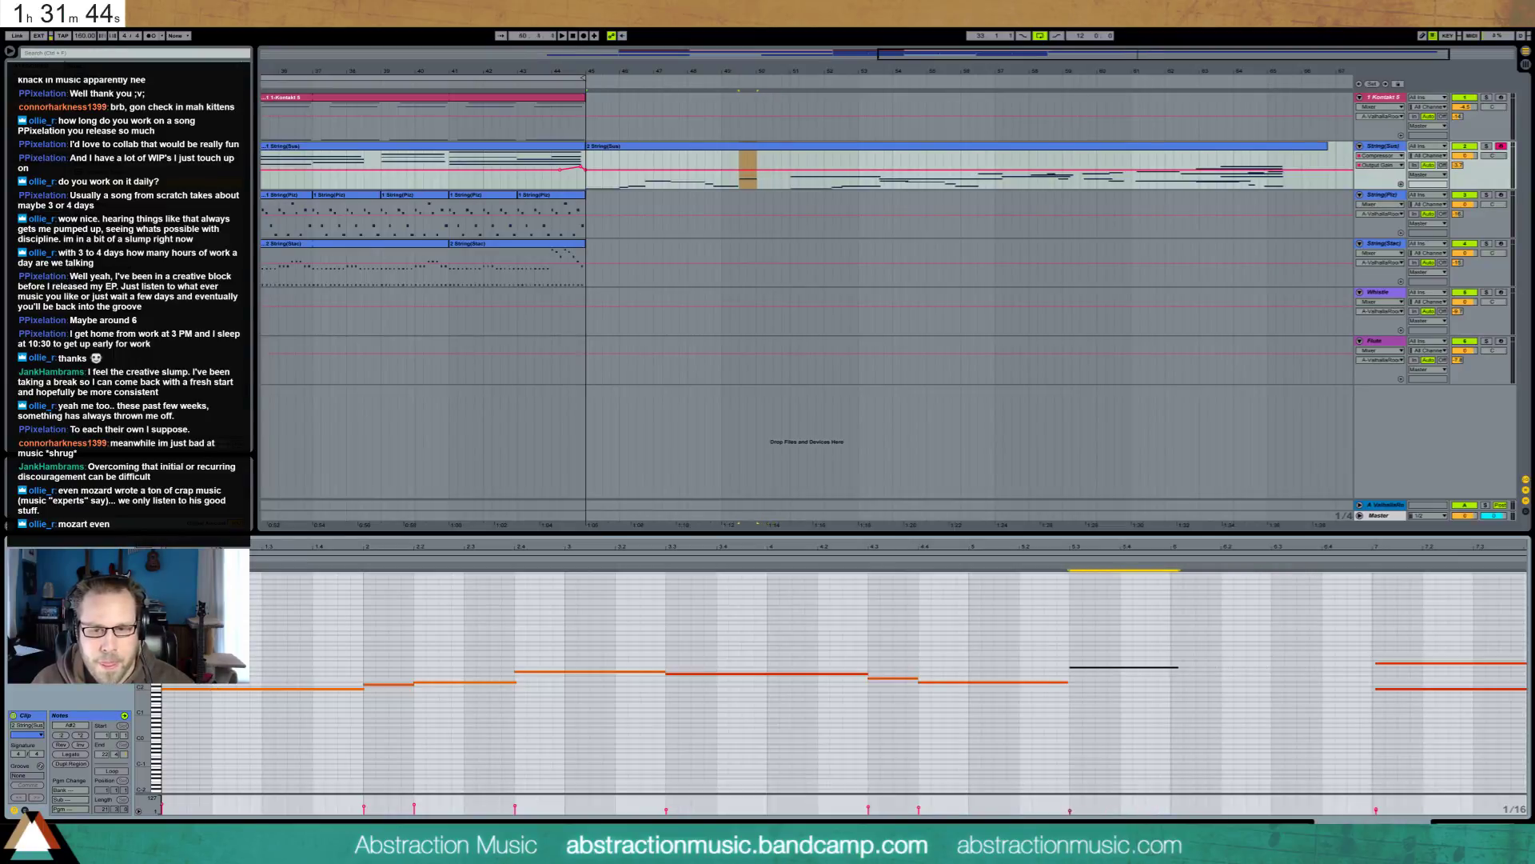
pyautogui.hotkey('shift', 'Right')
pyautogui.moveTo(156, 744); pyautogui.dragTo(1189, 782)
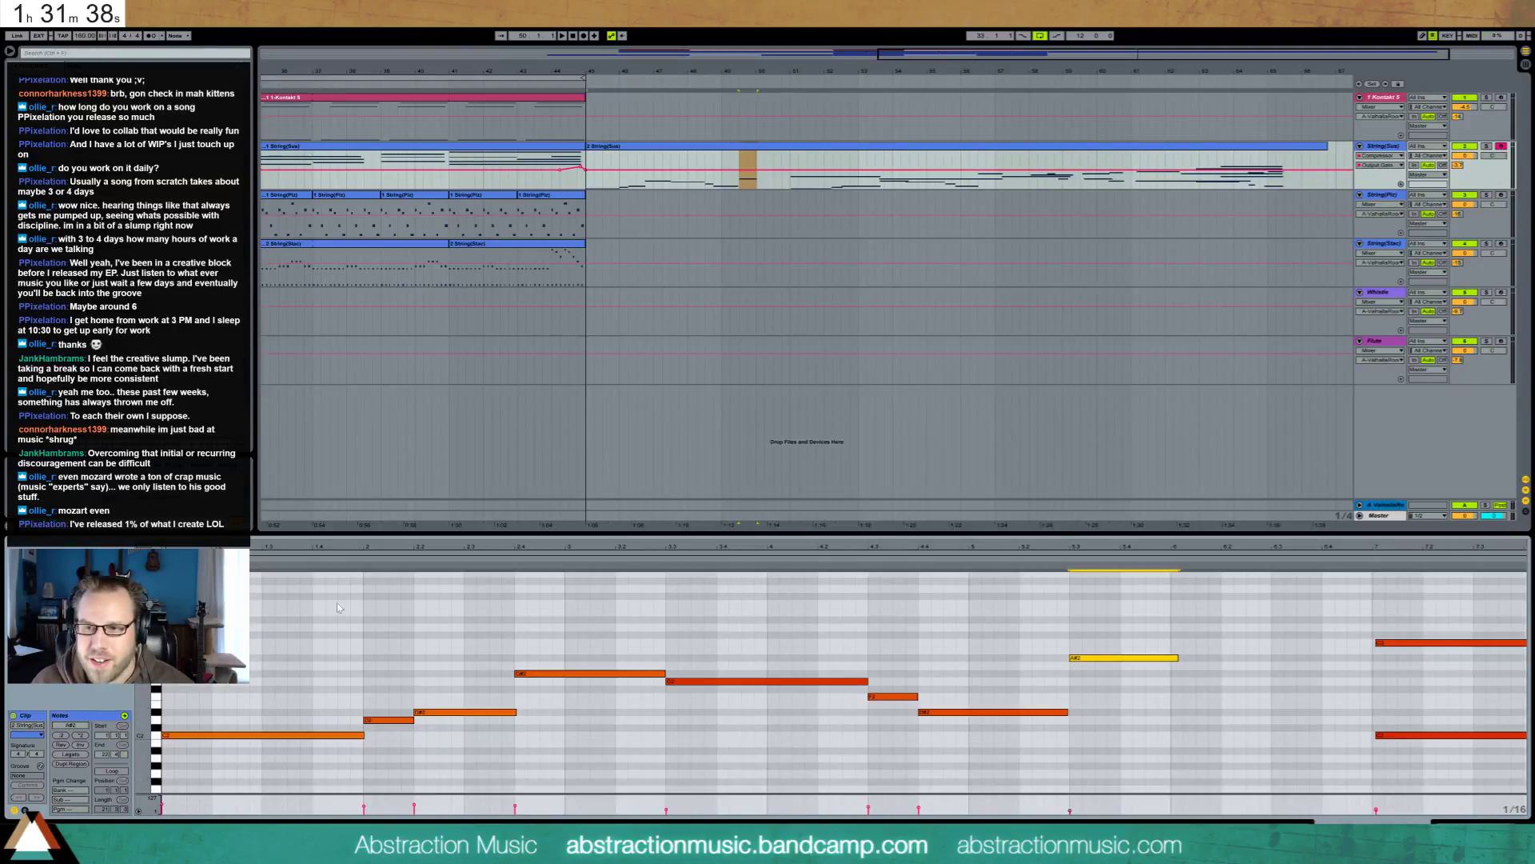
pyautogui.click(1176, 659)
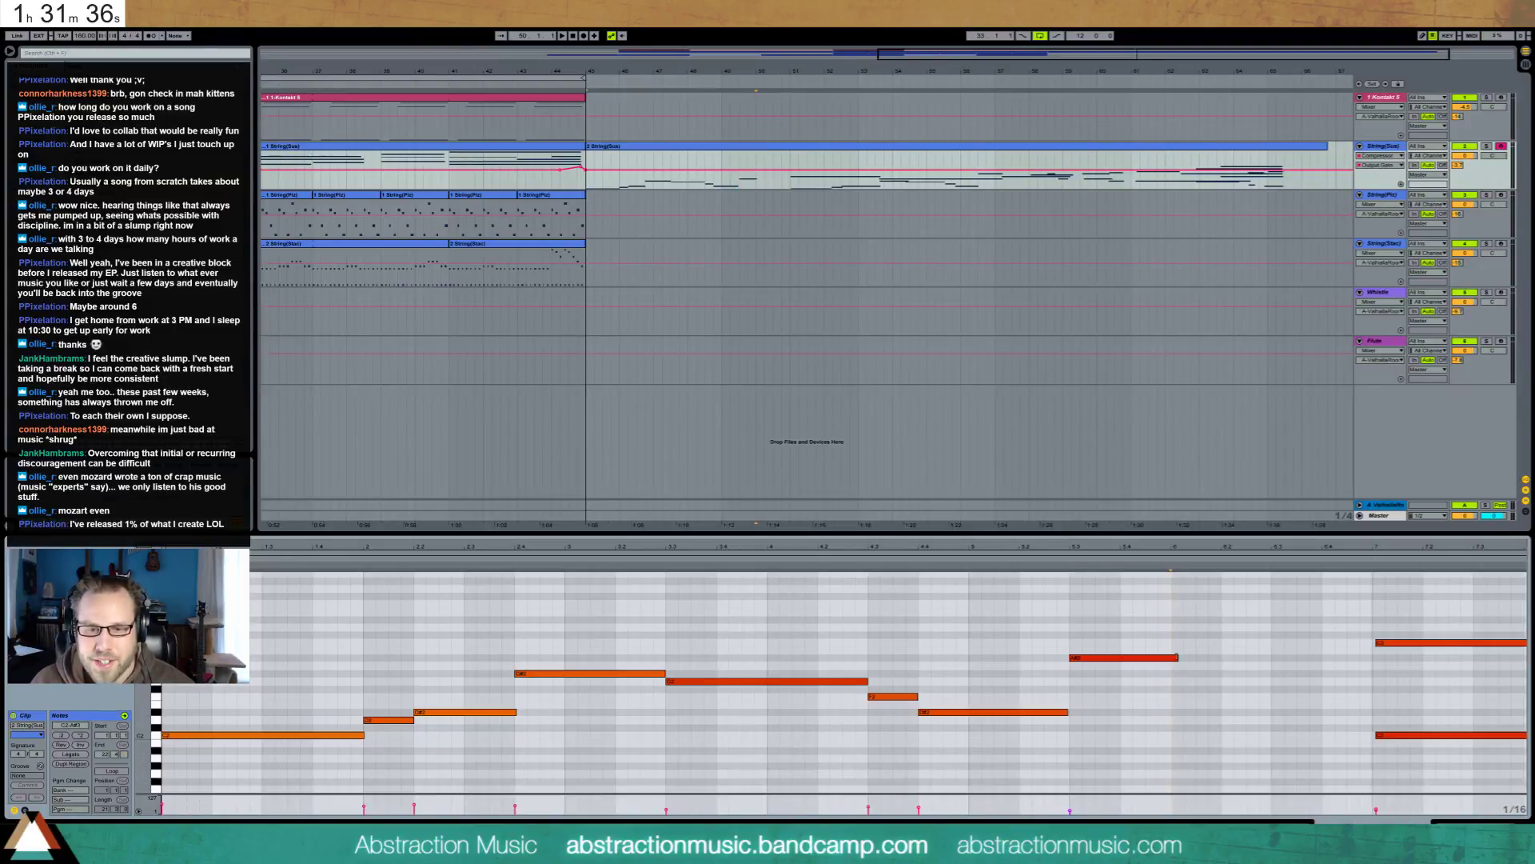
pyautogui.moveTo(1175, 658); pyautogui.dragTo(1171, 658)
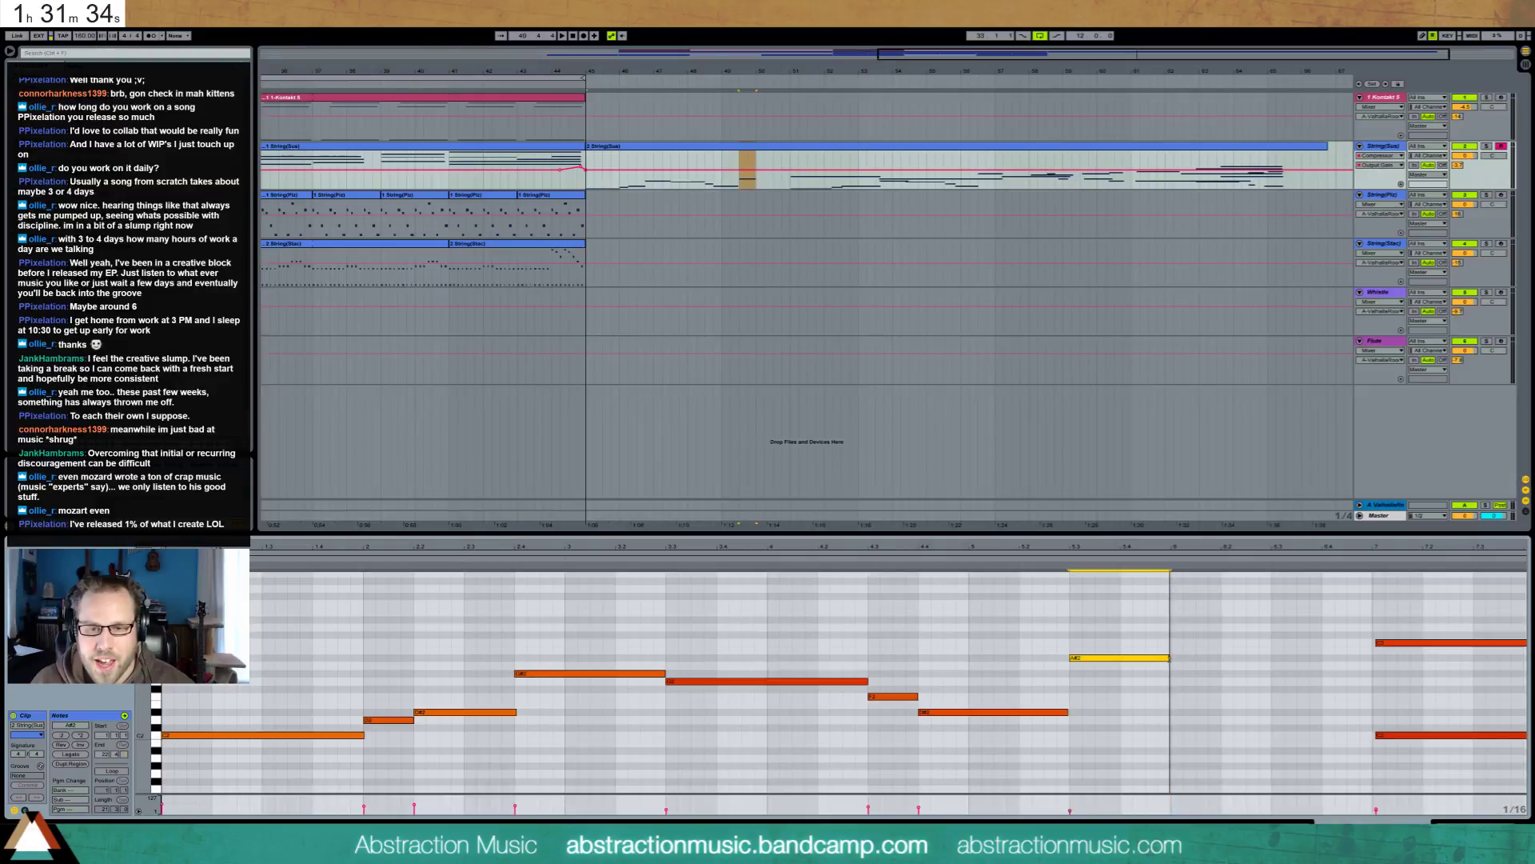
# Select all notes from bar 7 to the end of the clip and move them to start at bar 6
pyautogui.moveTo(1246, 553); pyautogui.dragTo(1238, 500)
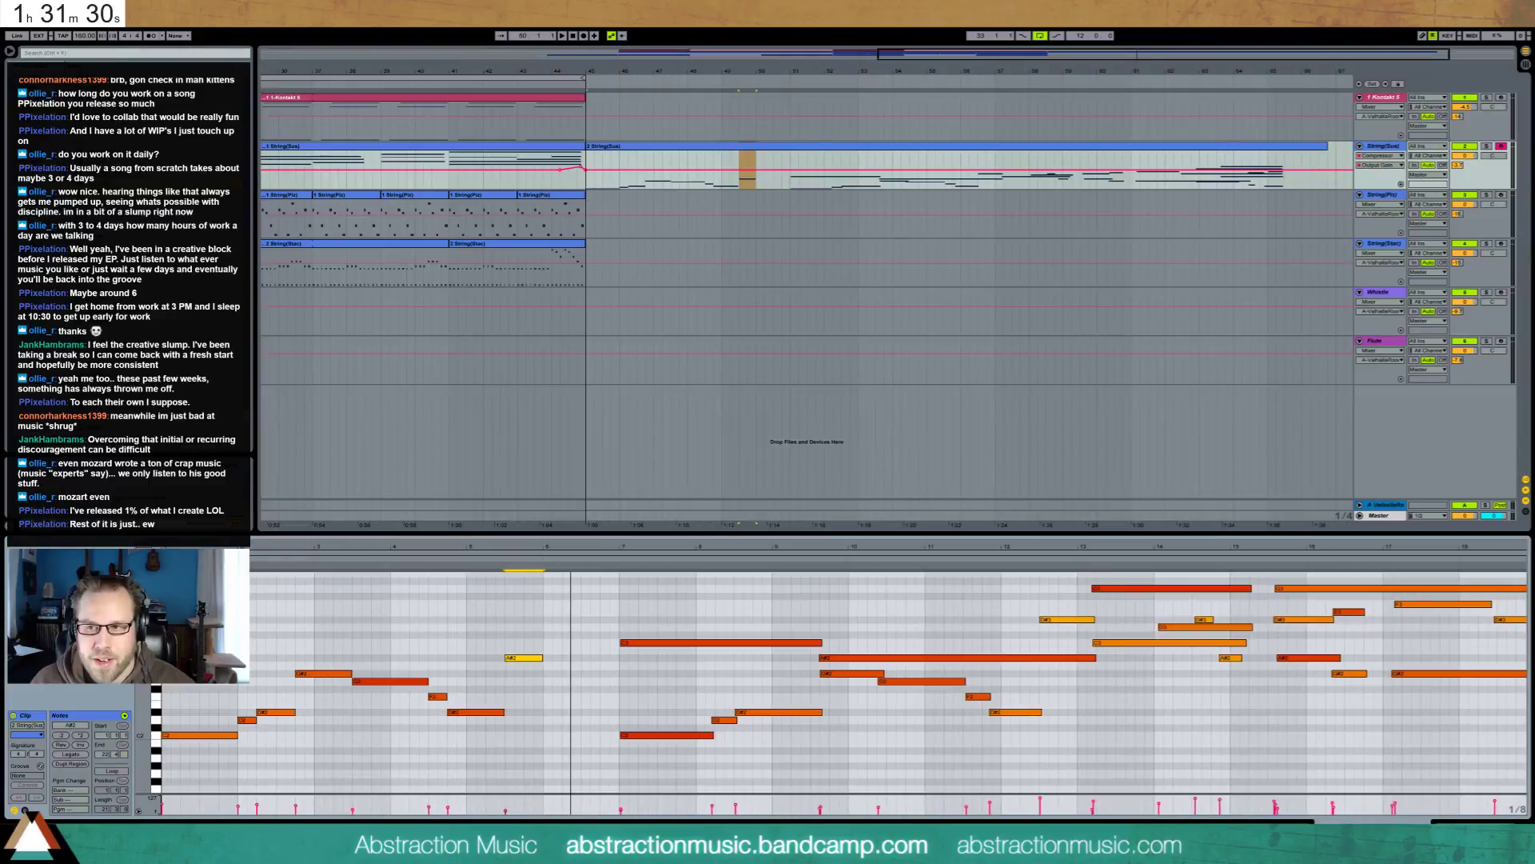
pyautogui.moveTo(654, 580); pyautogui.dragTo(1532, 748)
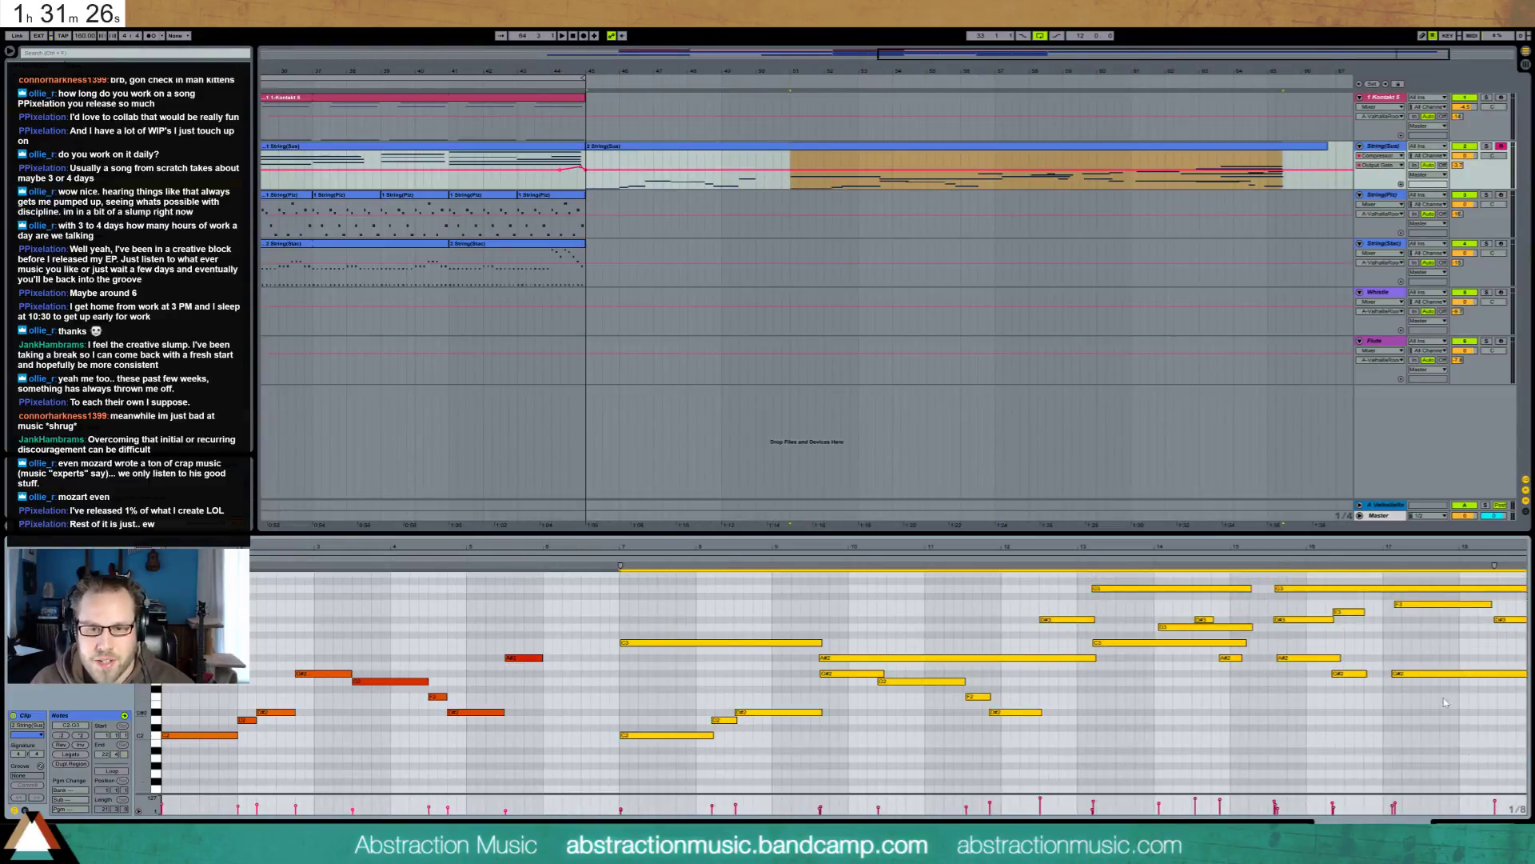
pyautogui.press('-')
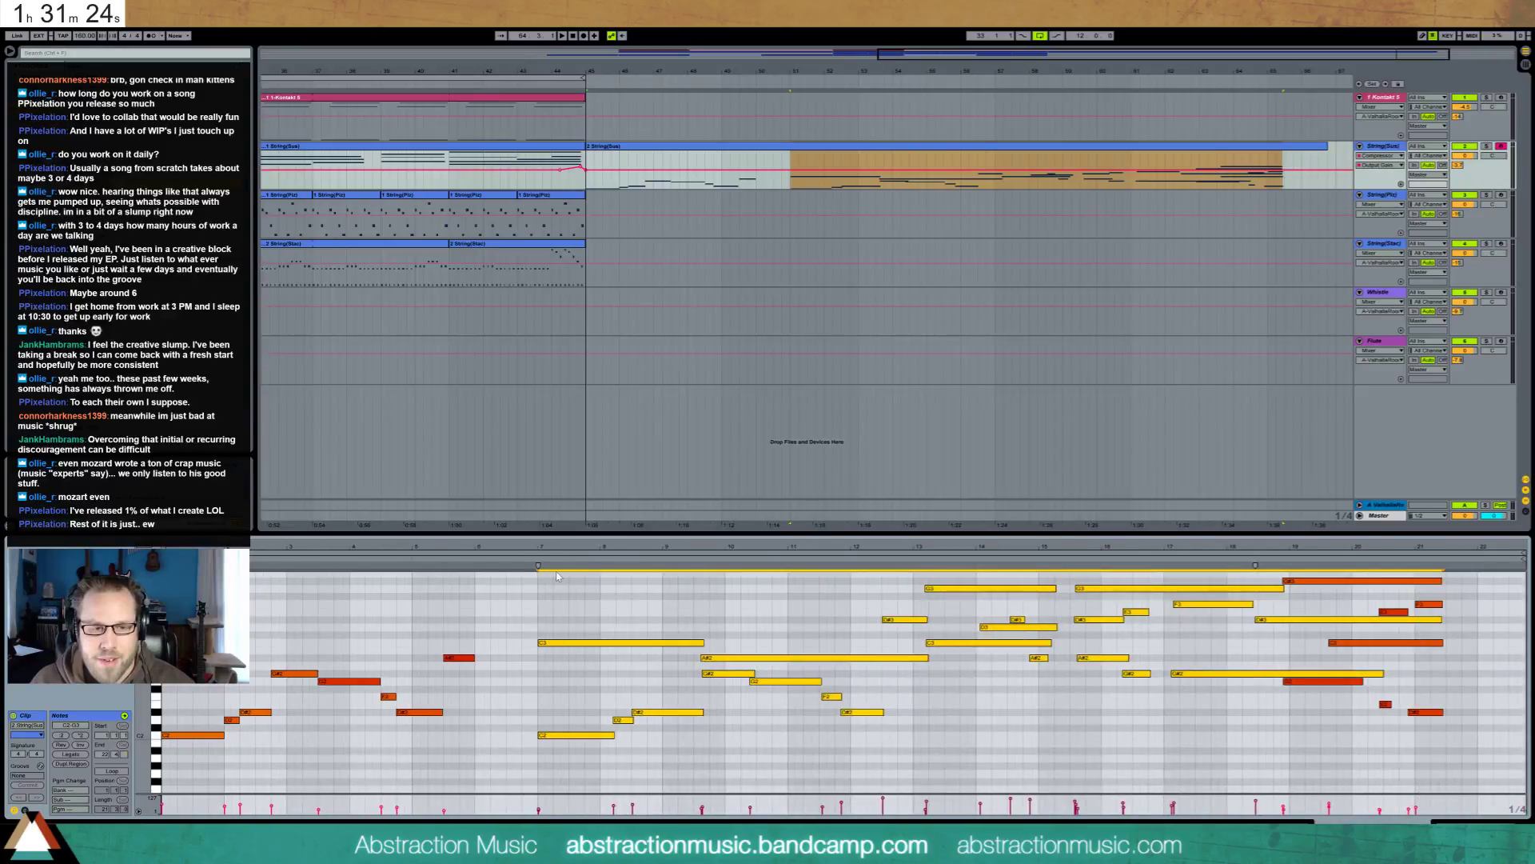
pyautogui.press('Left')
pyautogui.press('Left')
pyautogui.press('Left')
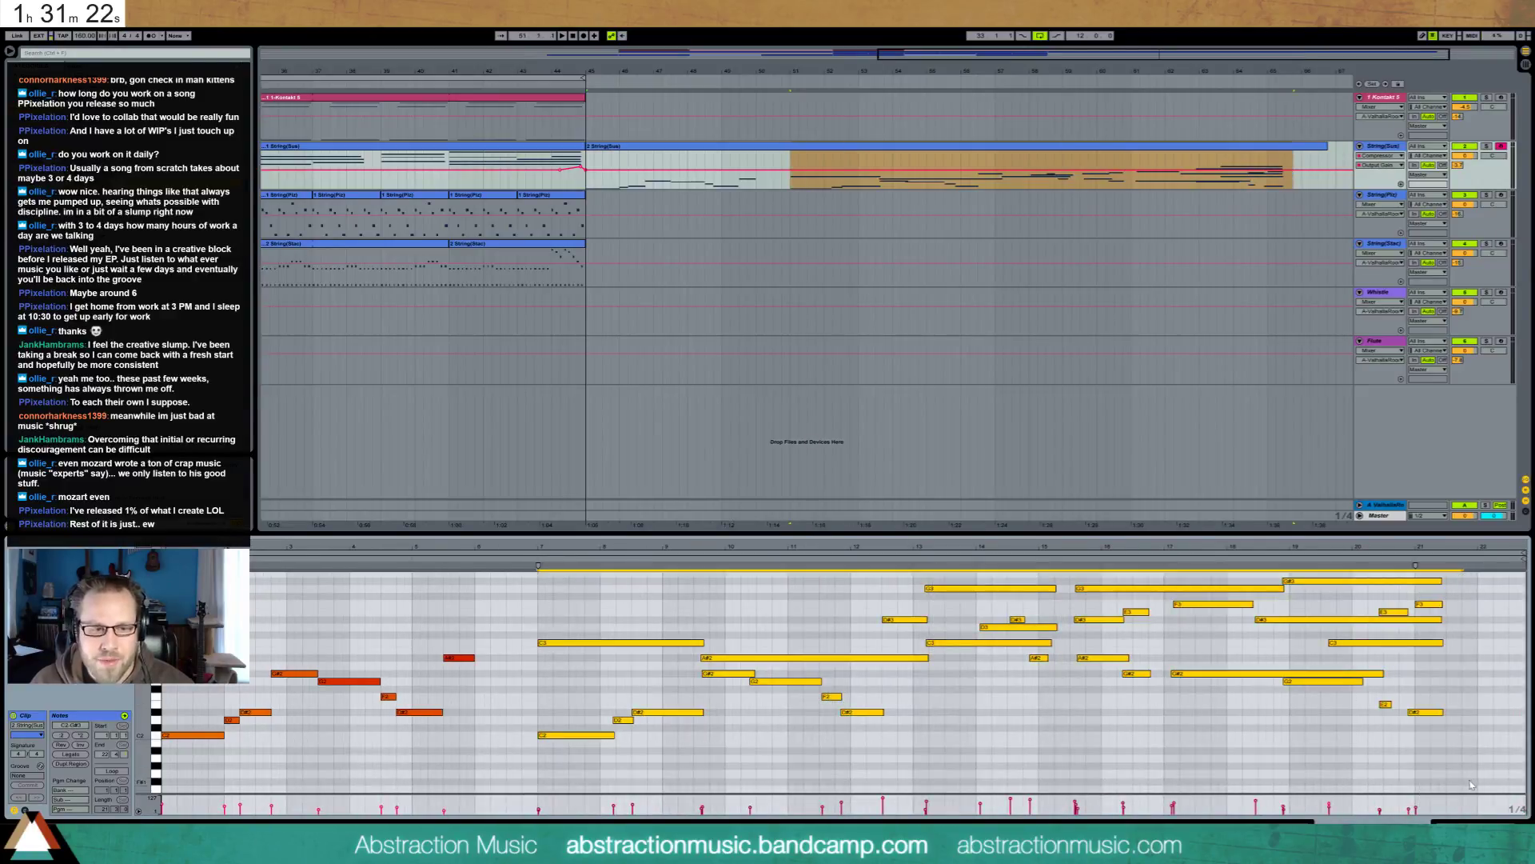
pyautogui.press('Left')
pyautogui.press('Left')
pyautogui.press('Left')
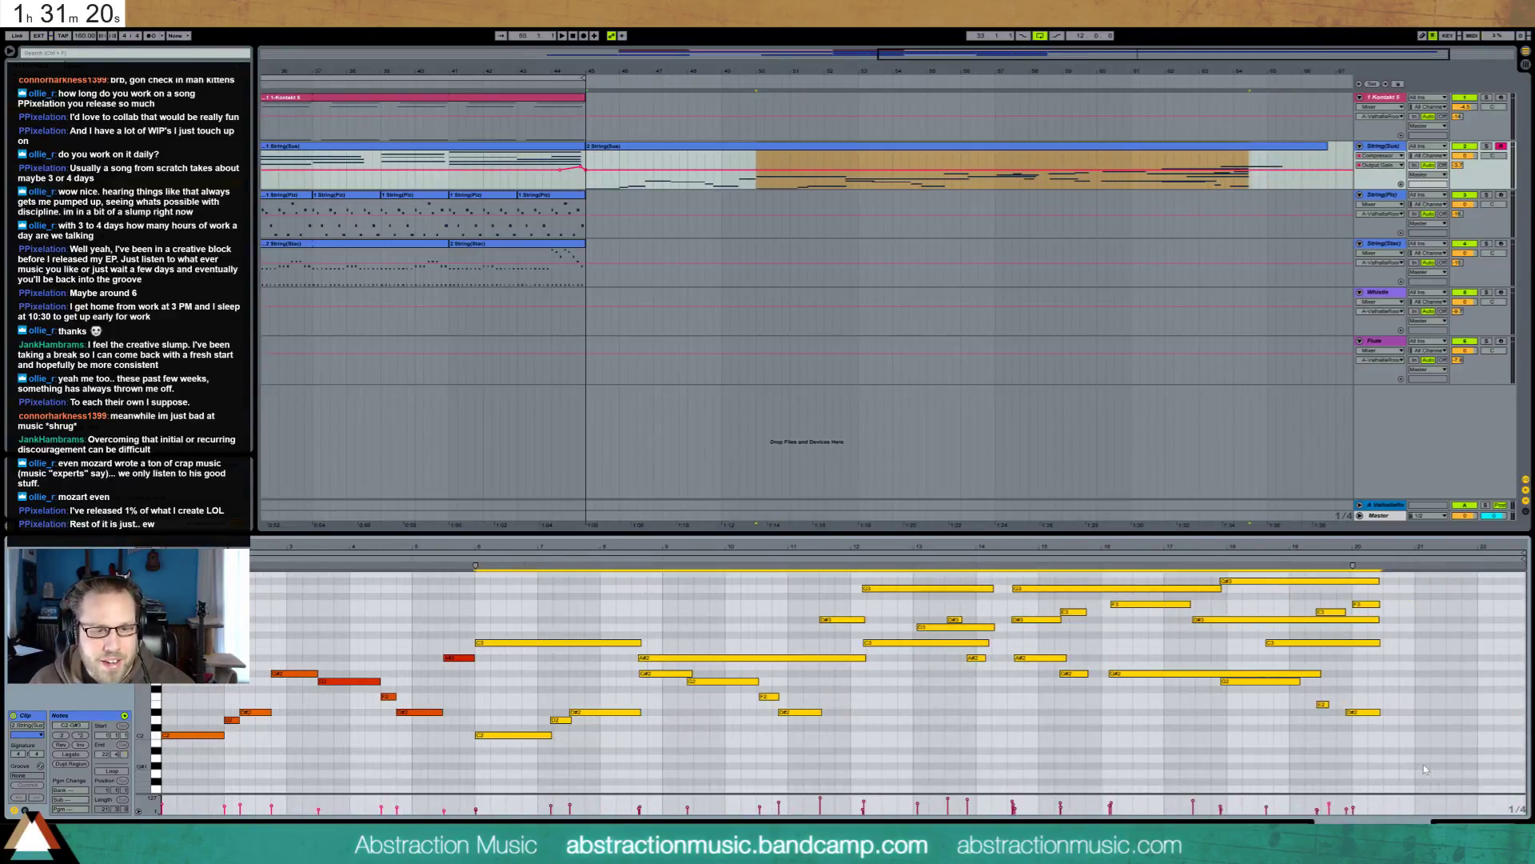
# Move the selected remaining notes later to start at bar 11, leaving five bars free after the first phrase
pyautogui.press('Right')
pyautogui.press('Right')
pyautogui.press('Right')
pyautogui.press('Right')
pyautogui.press('Right')
pyautogui.press('Right')
pyautogui.press('Right')
pyautogui.press('Right')
pyautogui.press('Right')
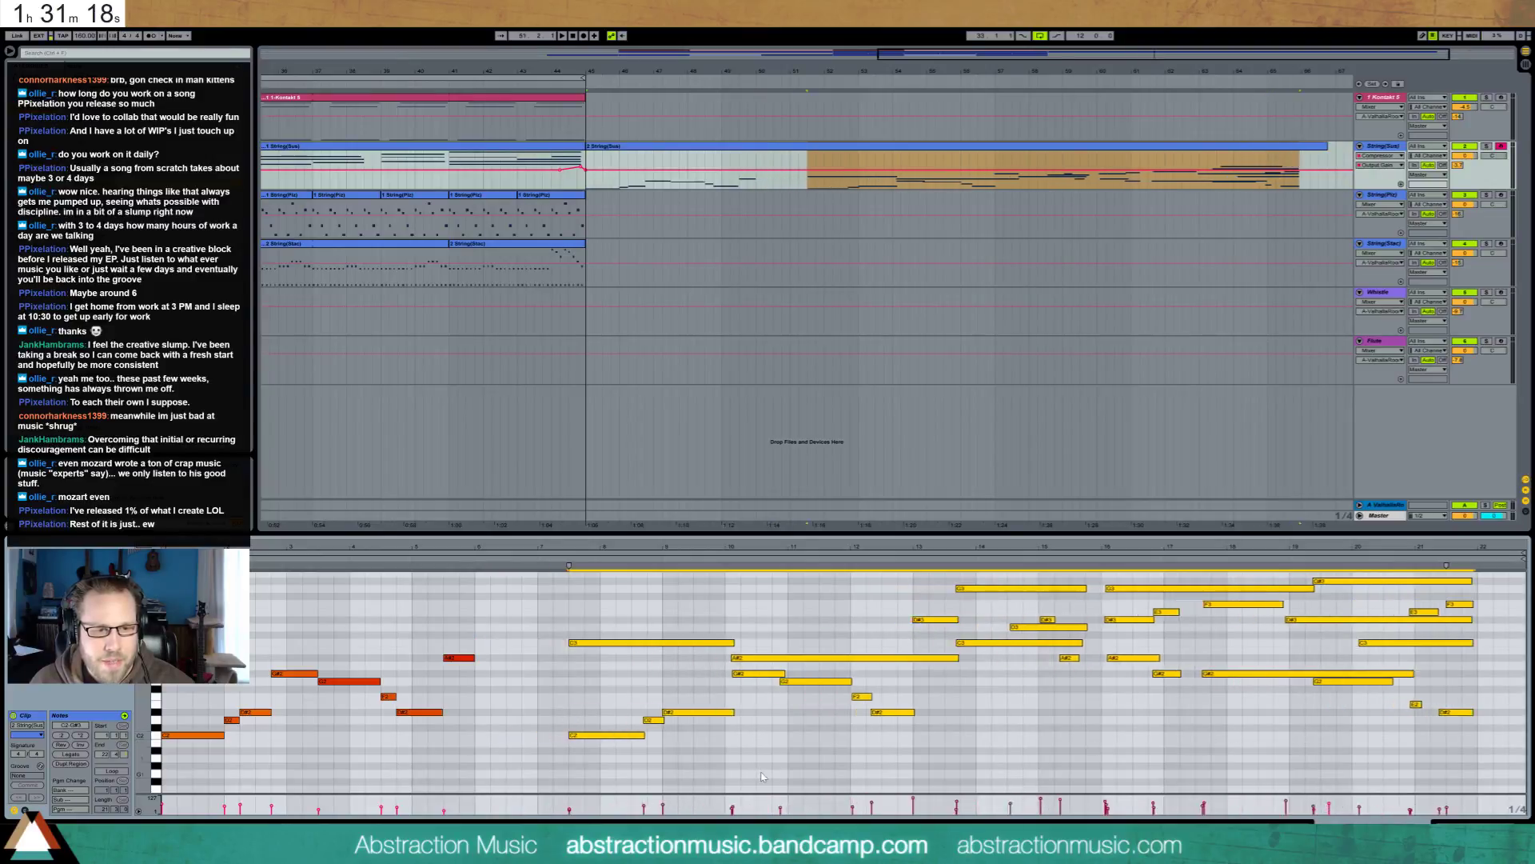
pyautogui.press('Right')
pyautogui.press('Right')
pyautogui.press('Right')
pyautogui.press('Right')
pyautogui.press('Right')
pyautogui.press('Right')
pyautogui.press('Right')
pyautogui.press('Right')
pyautogui.press('Right')
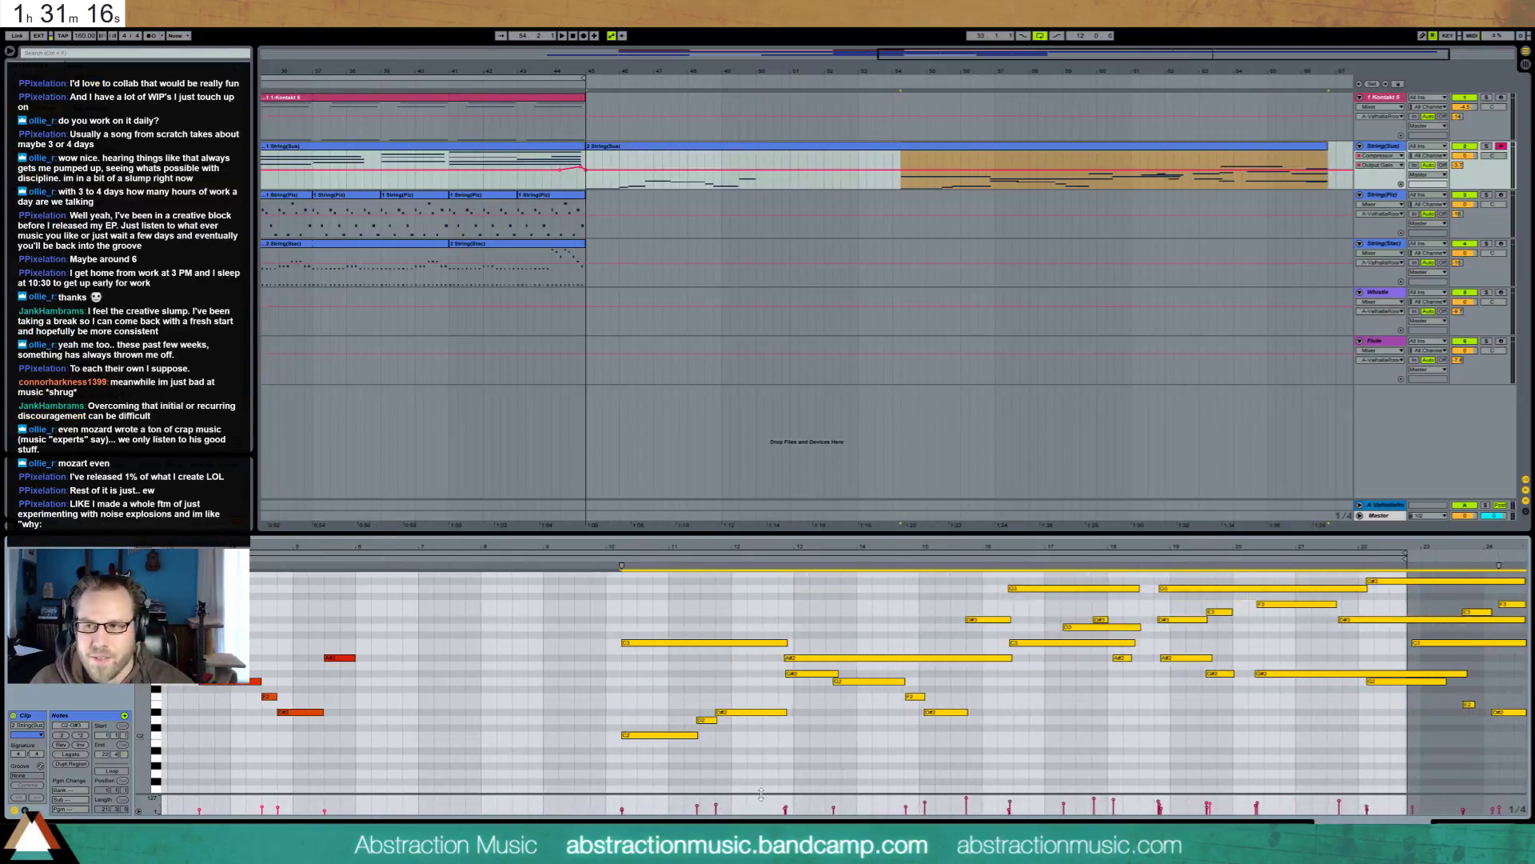
pyautogui.press('Right')
pyautogui.press('Right')
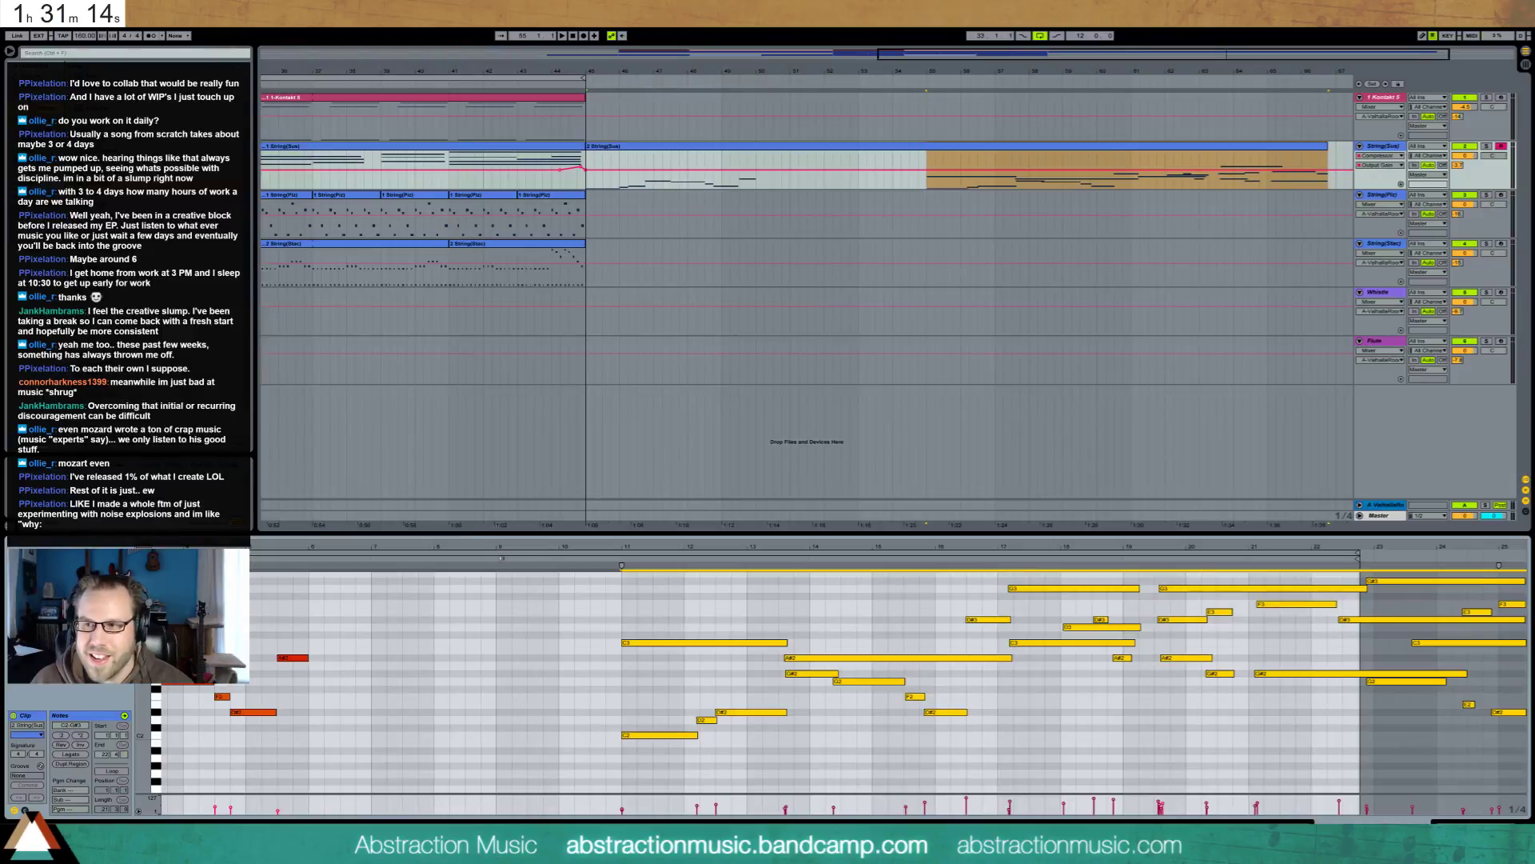
# Duplicate the opening phrase of bars 1 to 5 into bars 6 to 10
pyautogui.moveTo(408, 545); pyautogui.dragTo(497, 544)
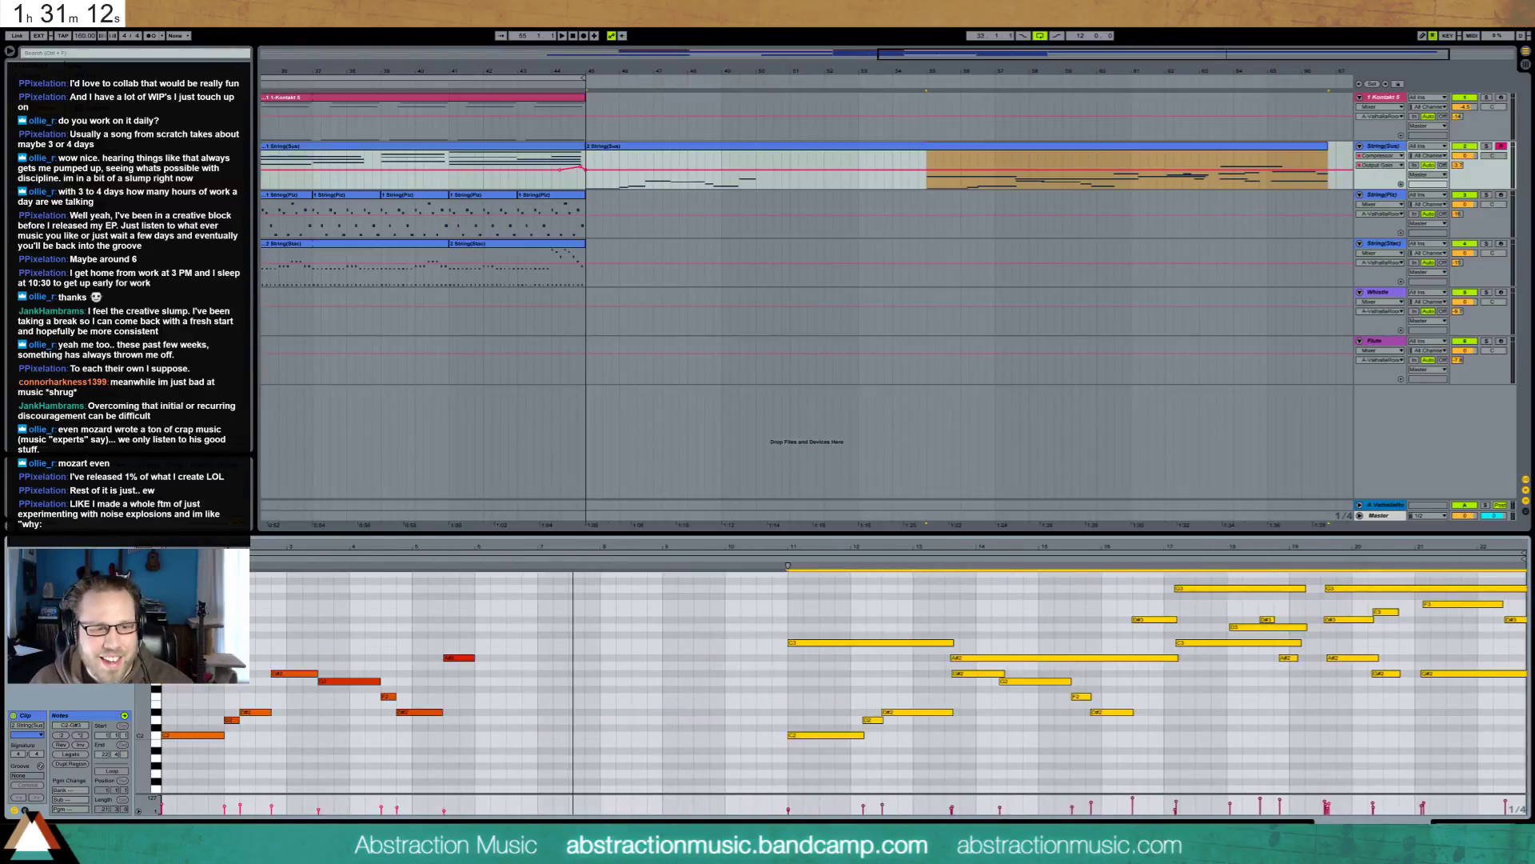
pyautogui.moveTo(469, 627); pyautogui.dragTo(140, 787)
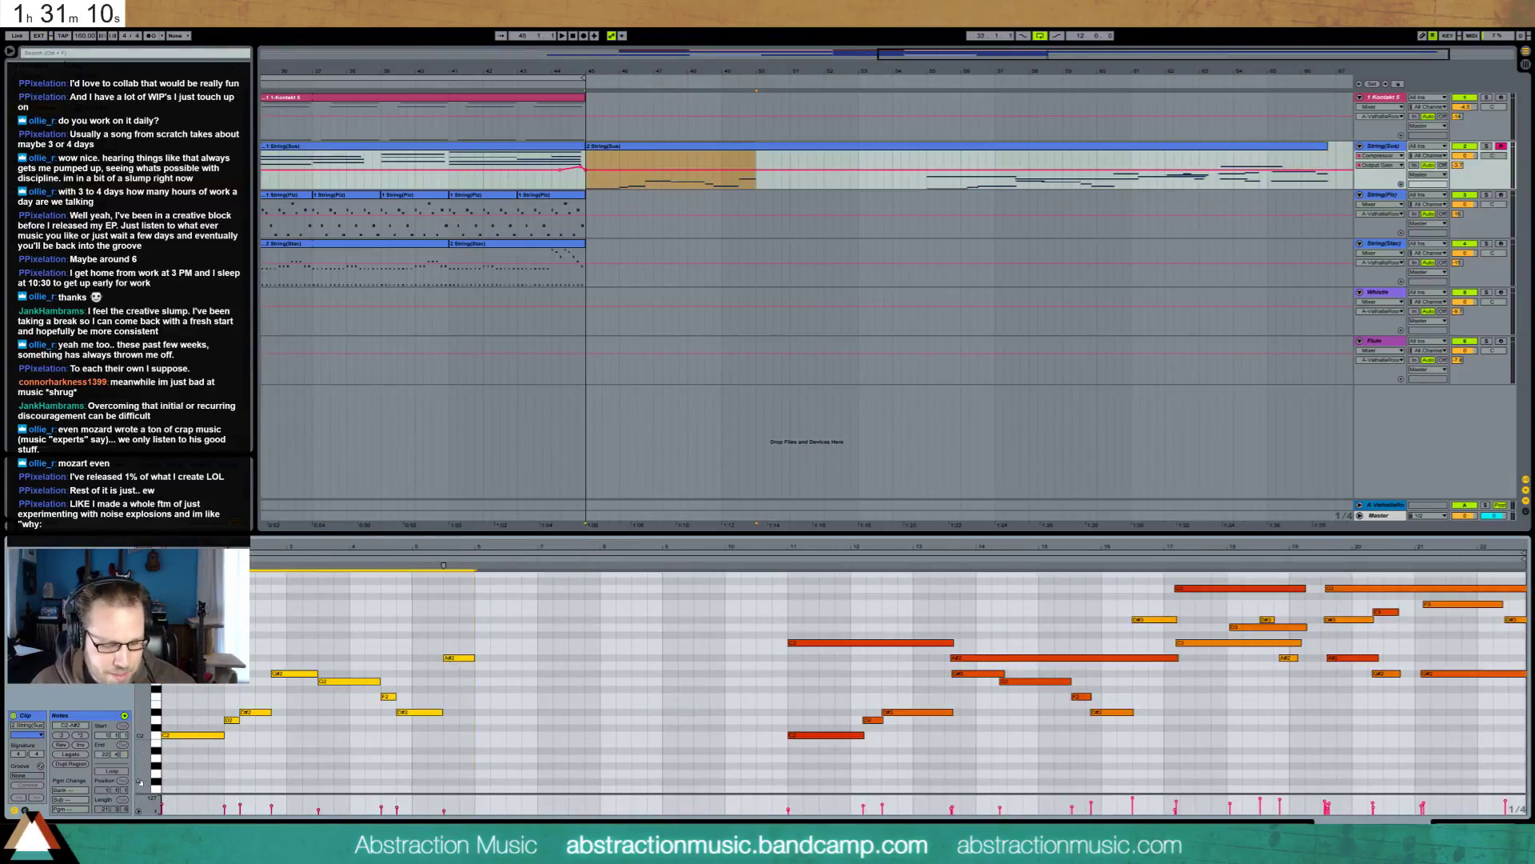
pyautogui.hotkey('ctrl', 'd')
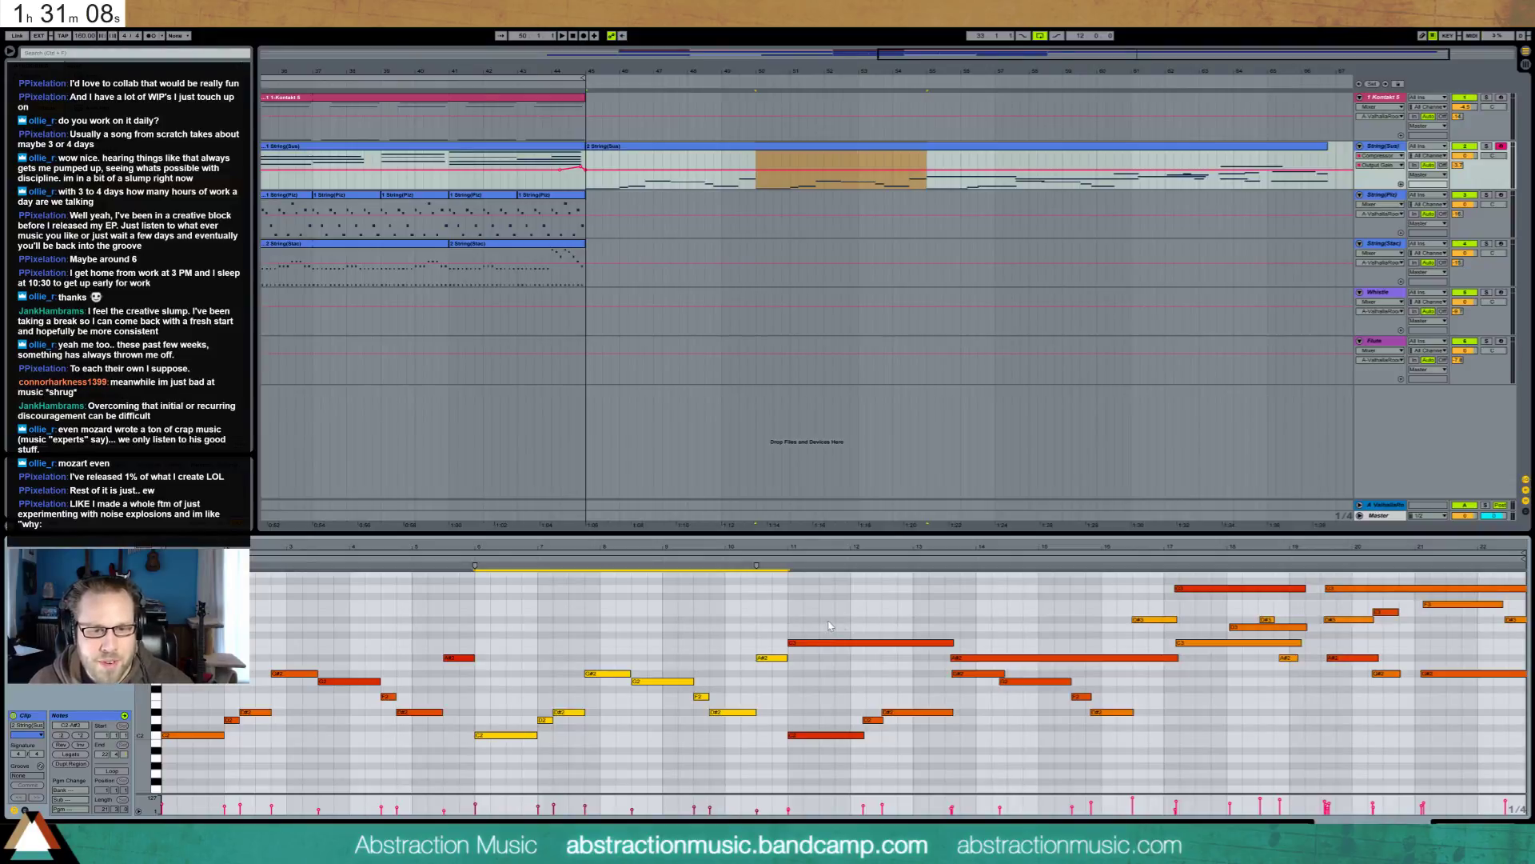
# Move the long upper note from bar 11 to start at bar 6 and shorten it to end at 8.3
pyautogui.moveTo(829, 643); pyautogui.dragTo(734, 642)
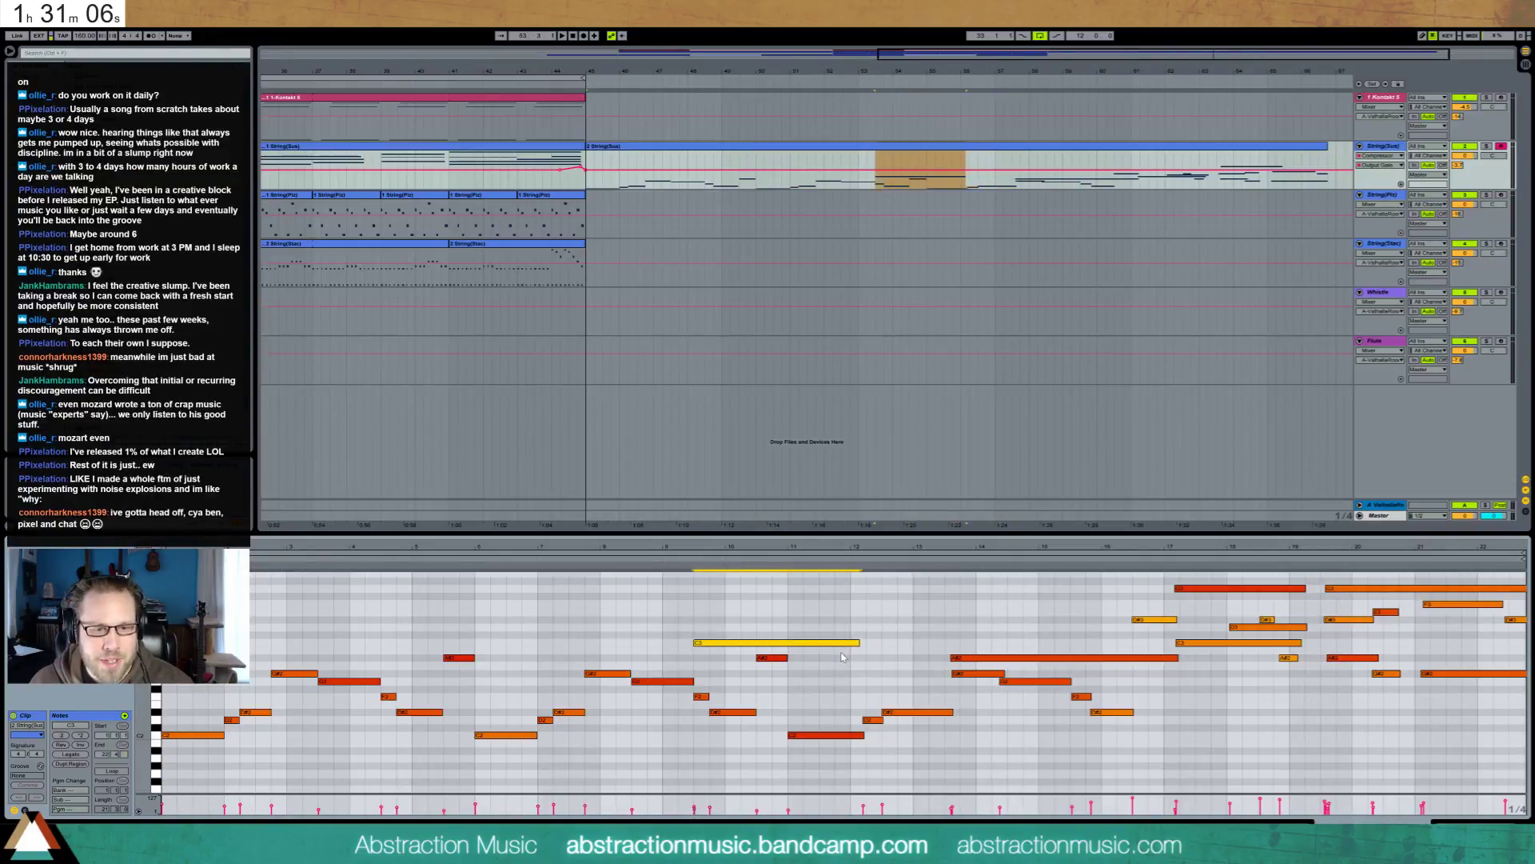
pyautogui.press('Left')
pyautogui.press('Left')
pyautogui.press('Left')
pyautogui.press('Left')
pyautogui.press('Left')
pyautogui.press('Left')
pyautogui.press('Left')
pyautogui.press('Left')
pyautogui.press('Left')
pyautogui.press('Left')
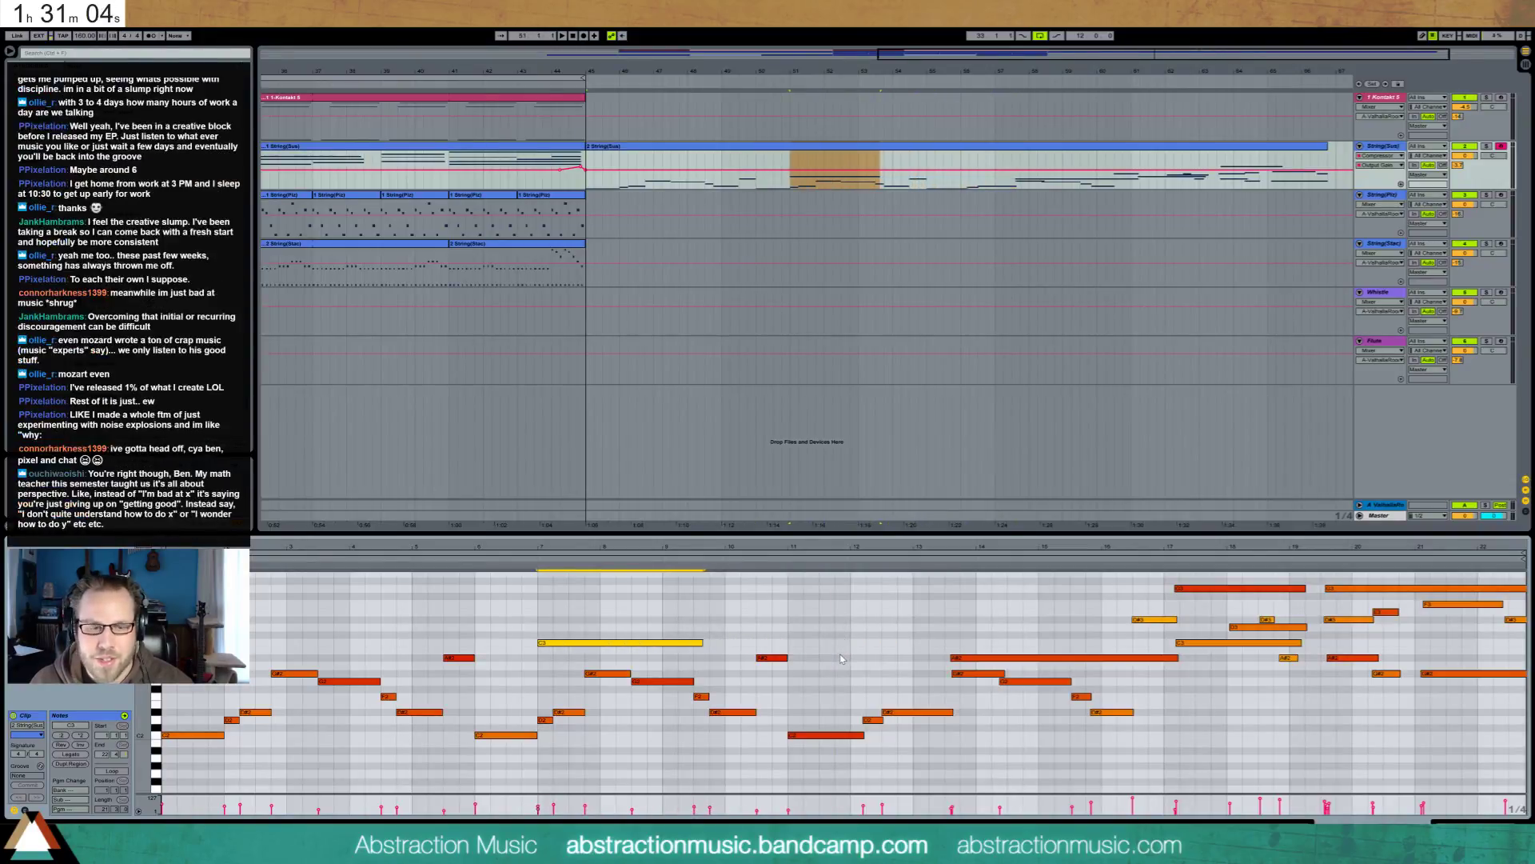
pyautogui.press('Left')
pyautogui.press('Left')
pyautogui.press('Left')
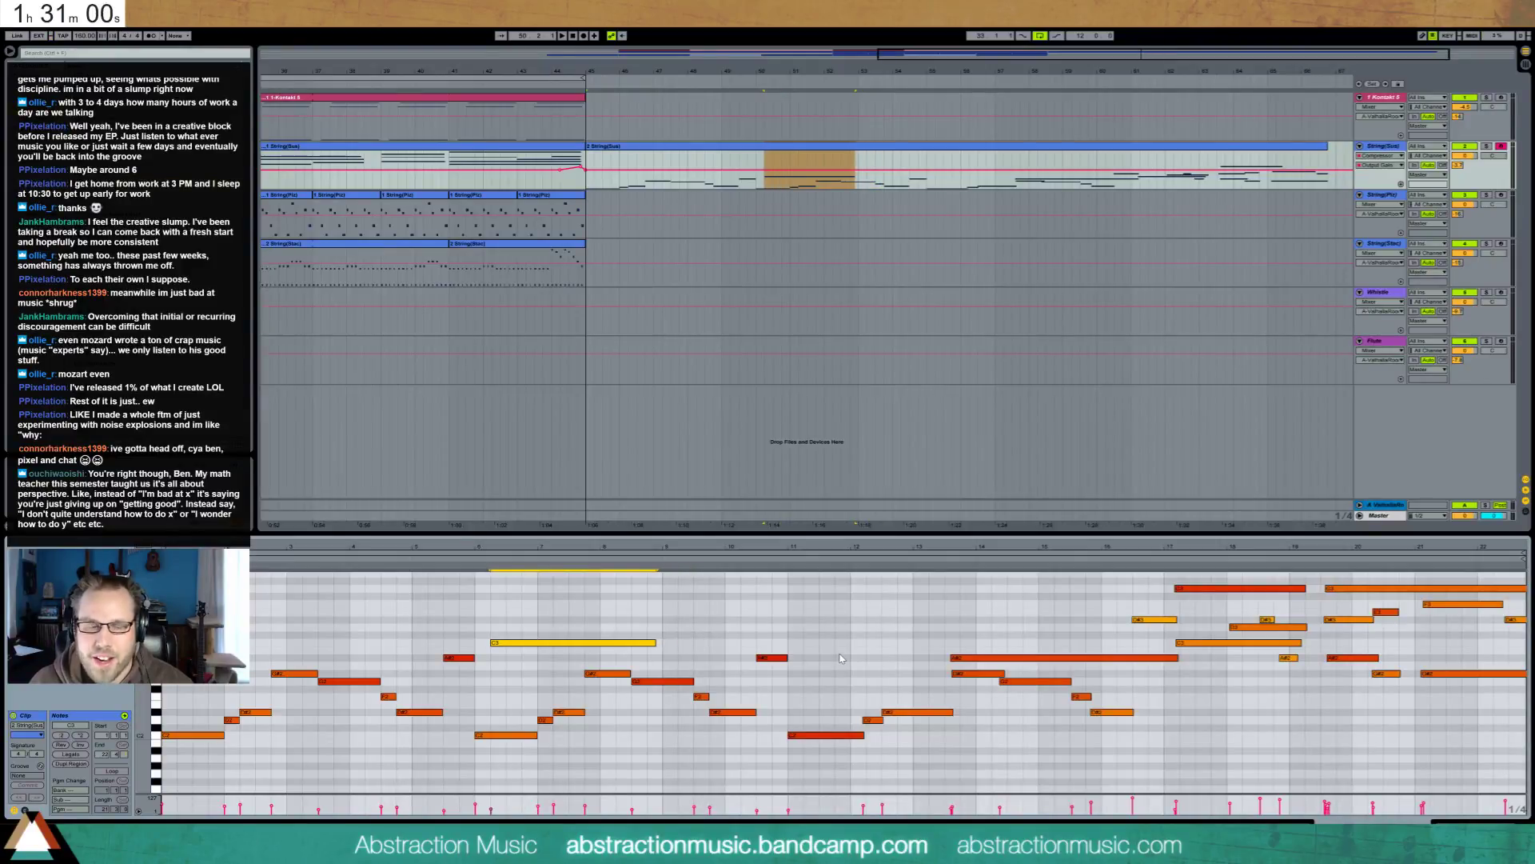
pyautogui.press('Left')
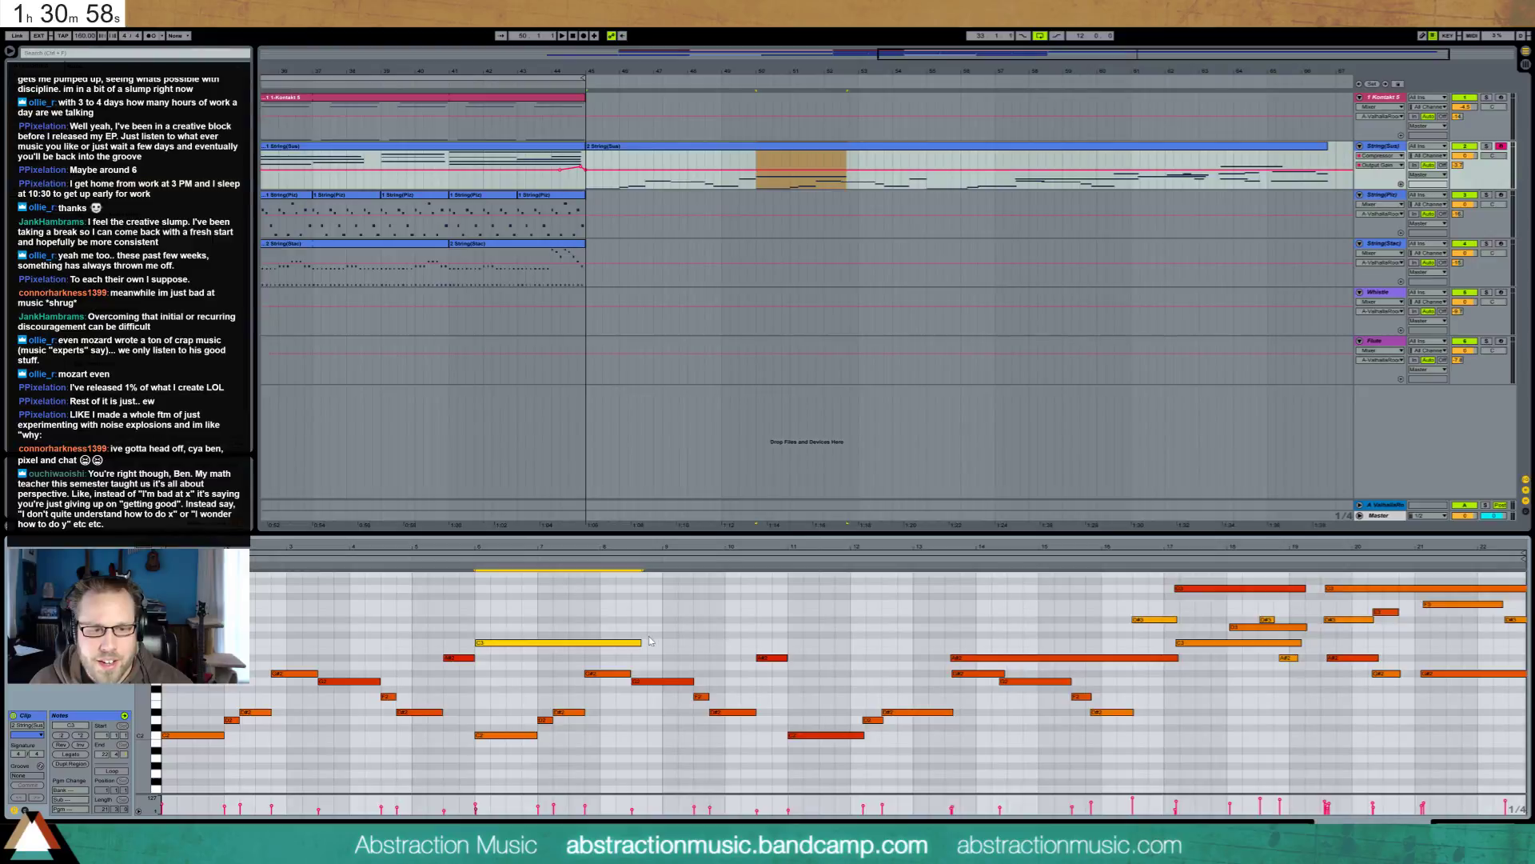
pyautogui.moveTo(640, 644); pyautogui.dragTo(631, 645)
# Add a harmony note just under two bars long at 8.3 and a higher half-bar note at 10.3, above the phrase's last note
pyautogui.click(957, 650)
pyautogui.click(956, 657)
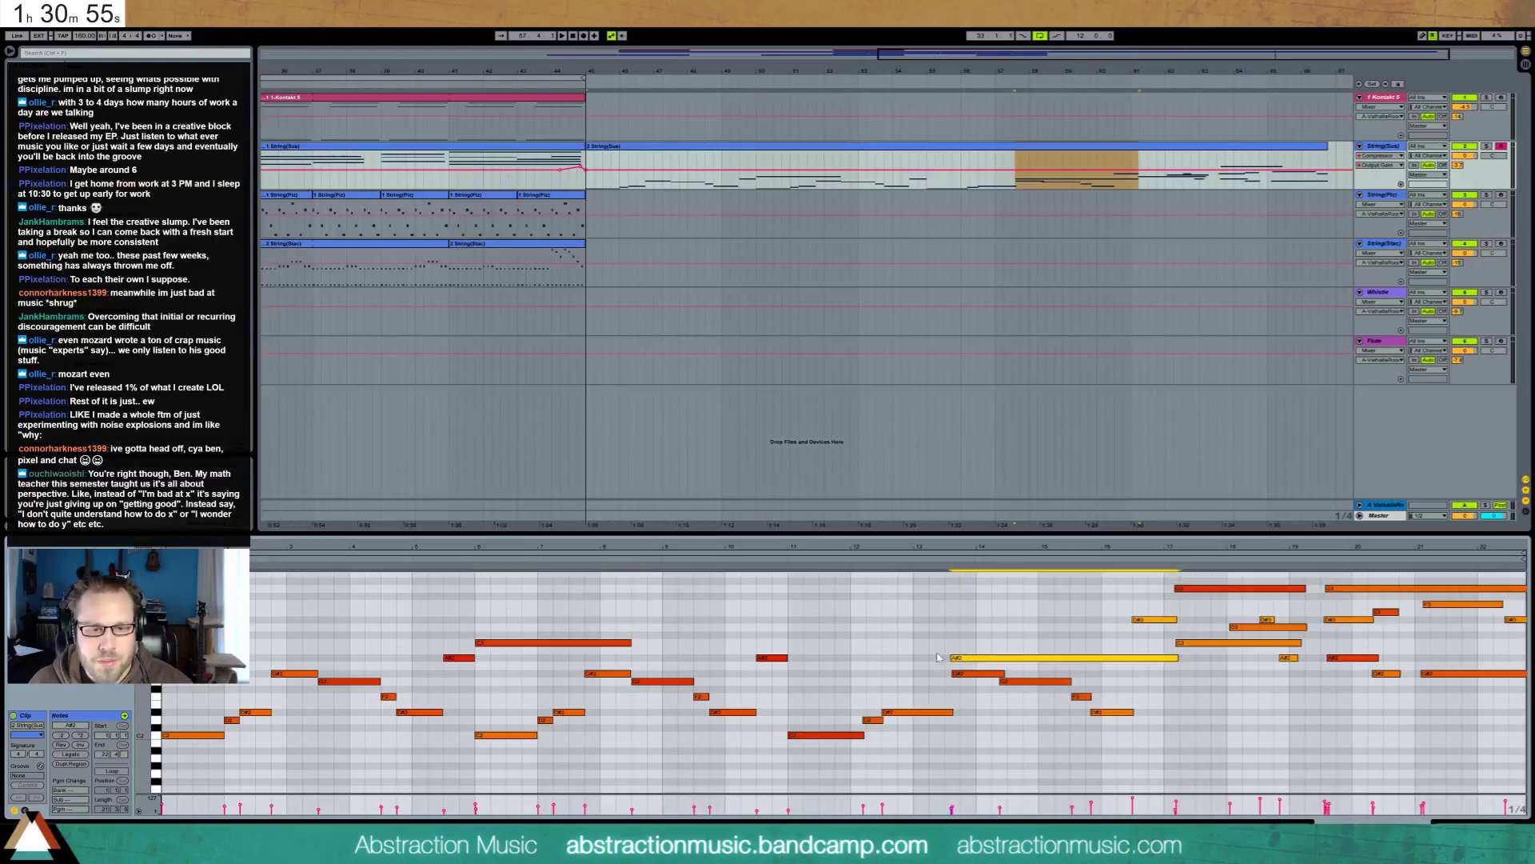
pyautogui.doubleClick(637, 657)
pyautogui.moveTo(708, 657); pyautogui.dragTo(749, 658)
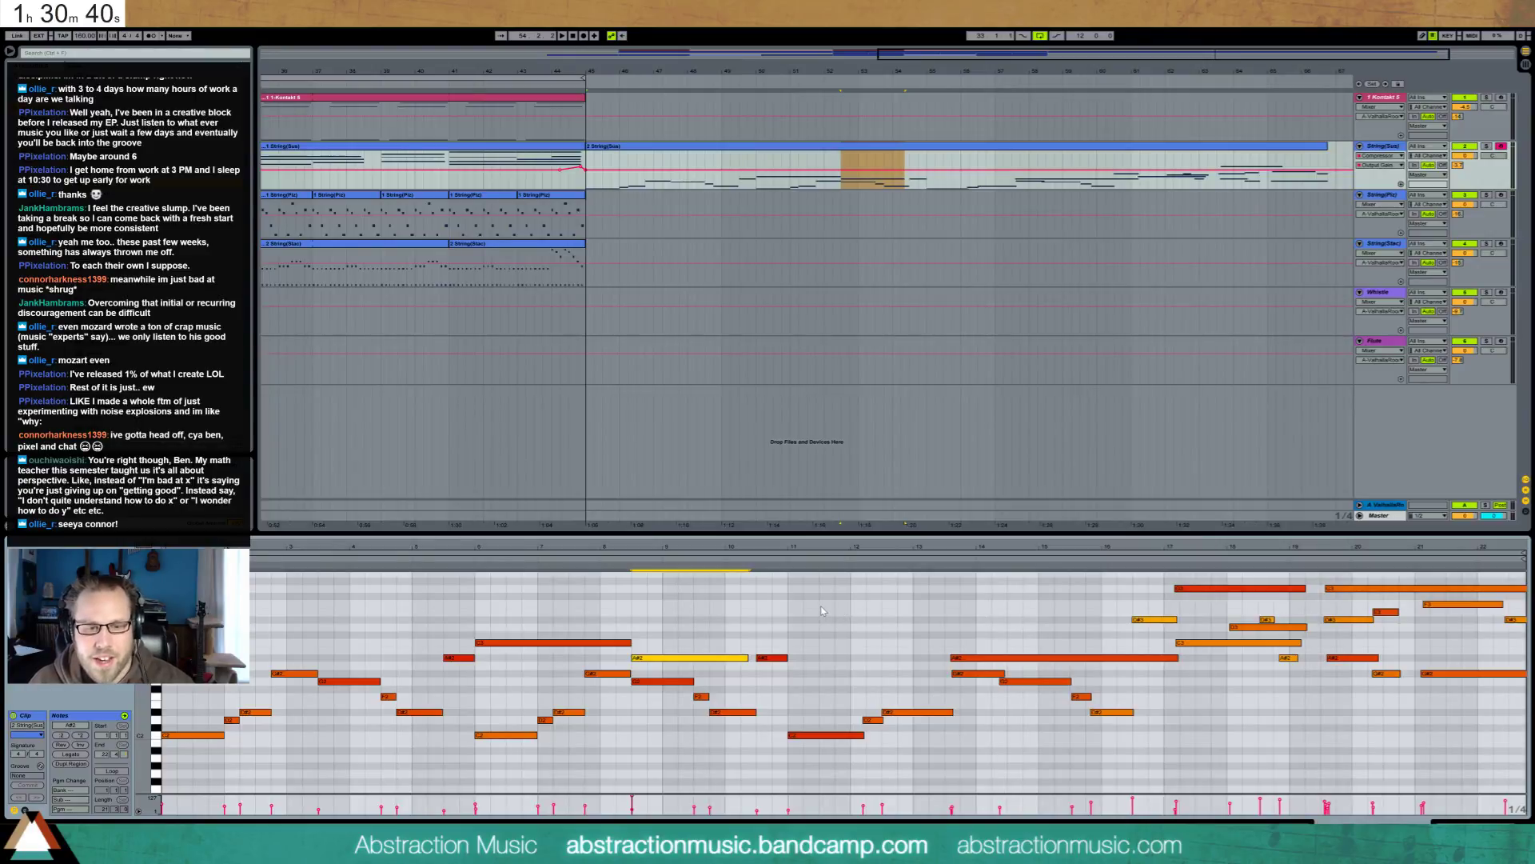
pyautogui.click(771, 713)
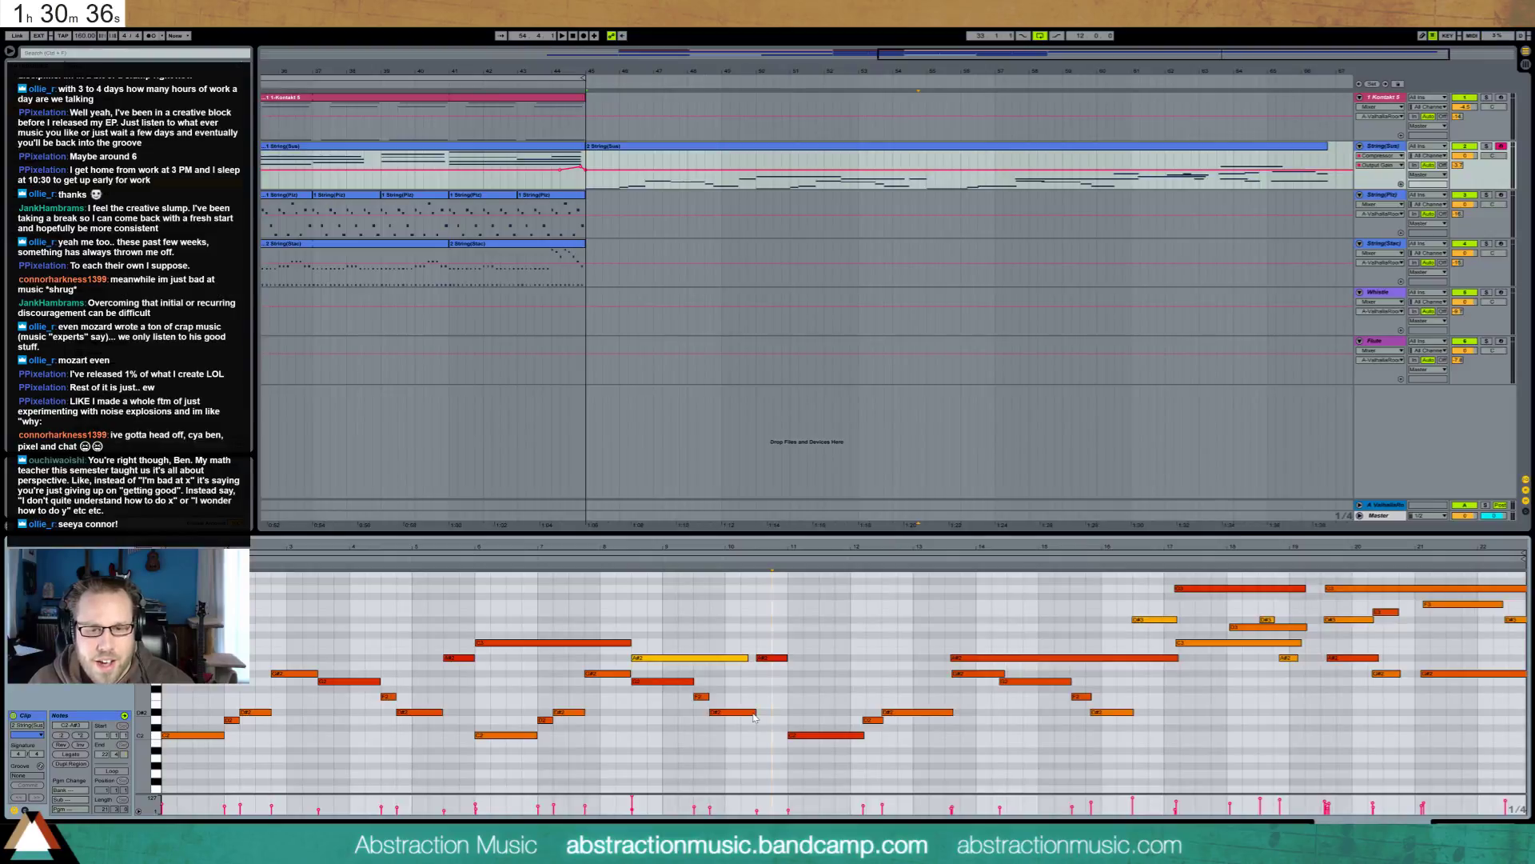
pyautogui.doubleClick(762, 622)
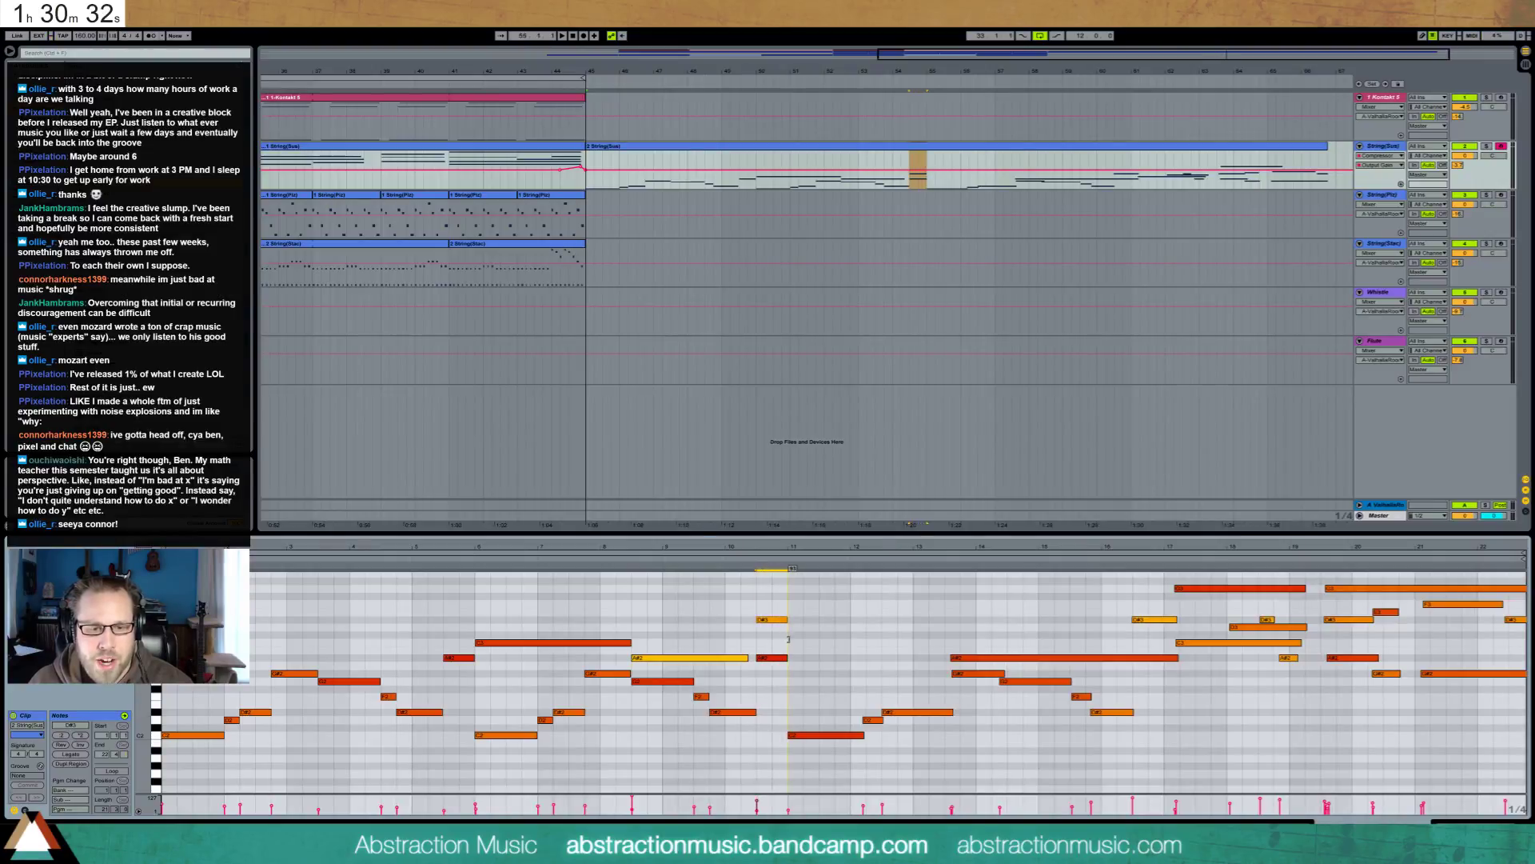
# Delete the notes in bars 11 to 16 and move all remaining later notes earlier to start at bar 12
pyautogui.moveTo(816, 602); pyautogui.dragTo(1158, 790)
pyautogui.press('Delete')
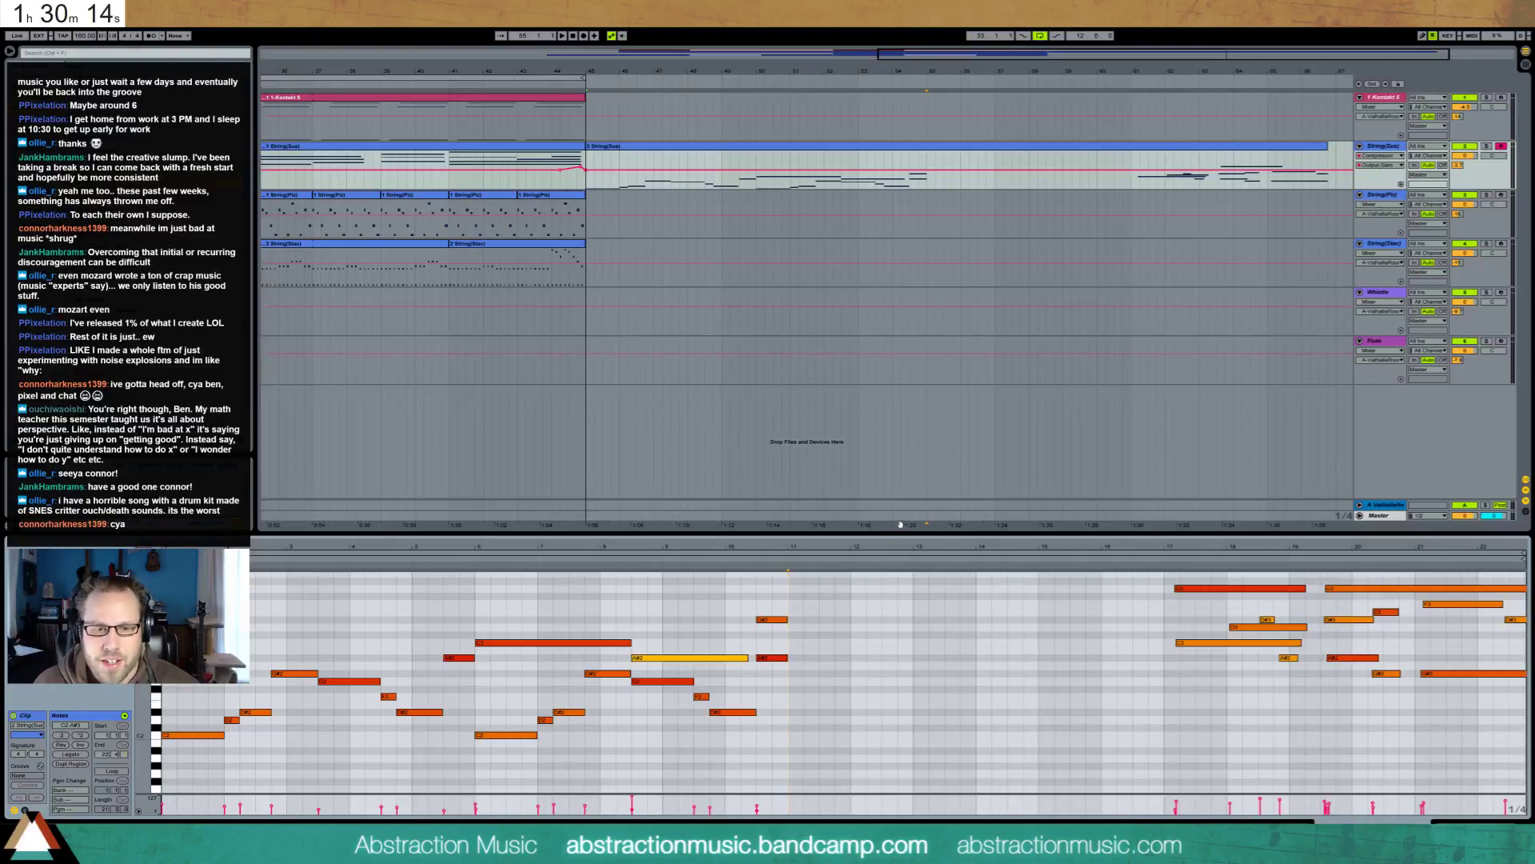
pyautogui.scroll(-1, 887, 680)
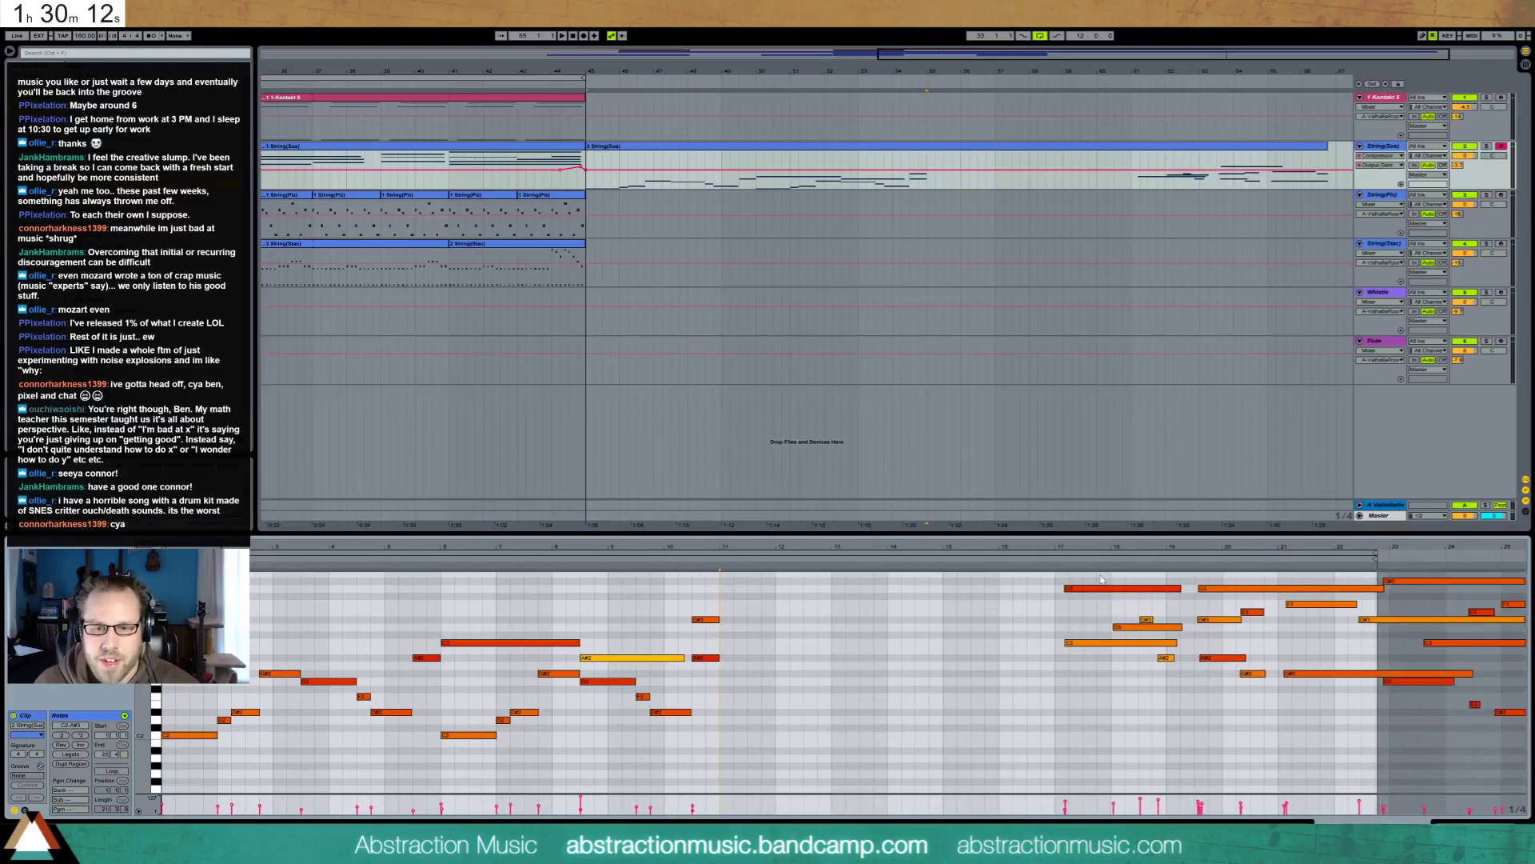
pyautogui.moveTo(1100, 575); pyautogui.dragTo(1342, 694)
pyautogui.press('Left')
pyautogui.press('Left')
pyautogui.press('Left')
pyautogui.press('Left')
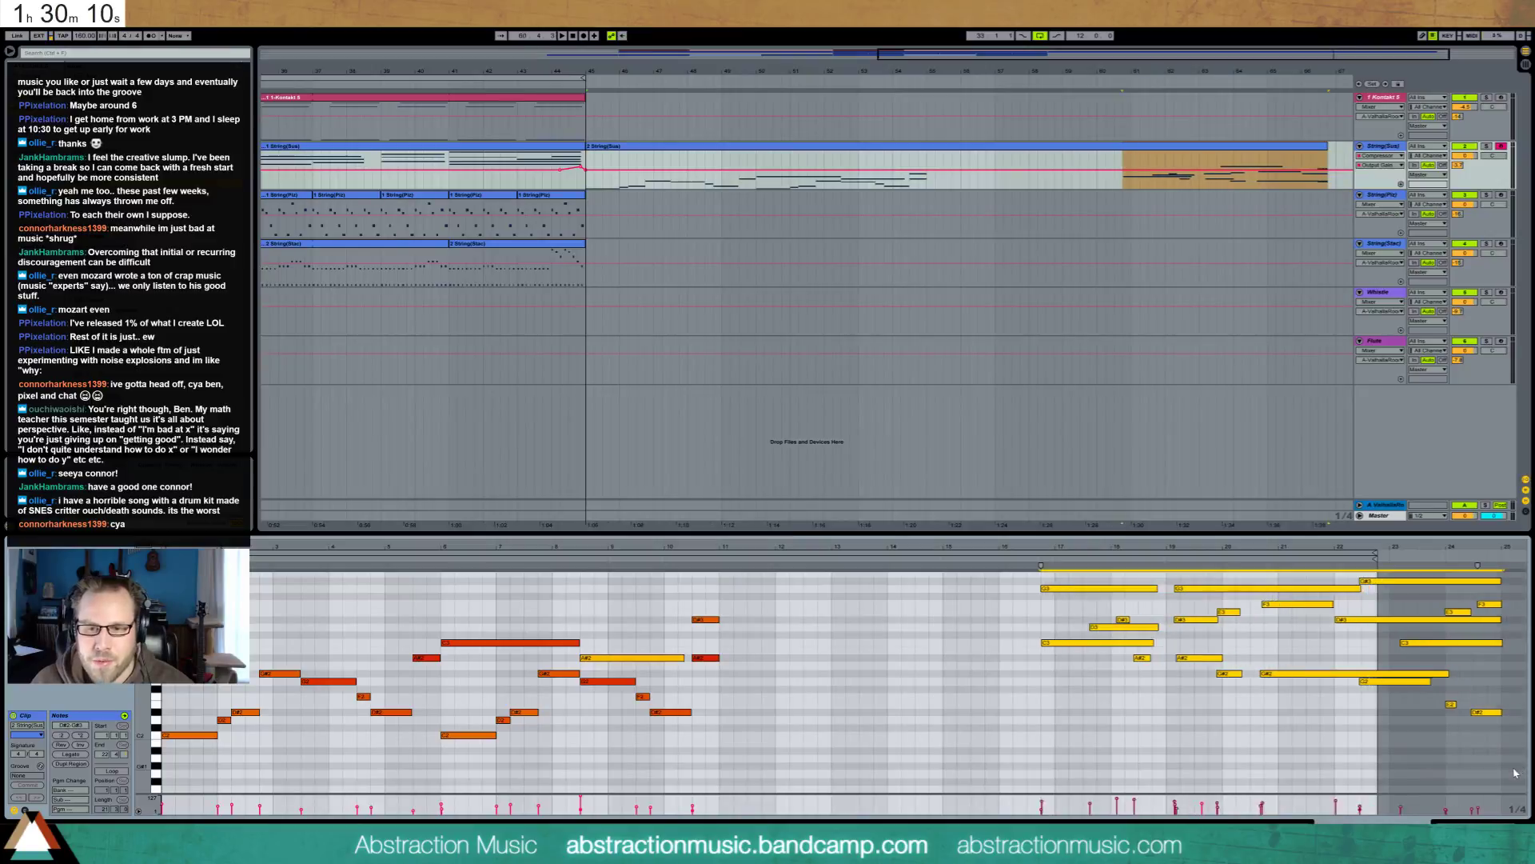
pyautogui.press('Left')
pyautogui.press('Left')
pyautogui.press('Left')
pyautogui.press('Left')
pyautogui.press('Left')
pyautogui.press('Left')
pyautogui.press('Left')
pyautogui.press('Left')
pyautogui.press('Left')
pyautogui.press('Left')
pyautogui.press('Left')
pyautogui.press('Left')
pyautogui.press('Left')
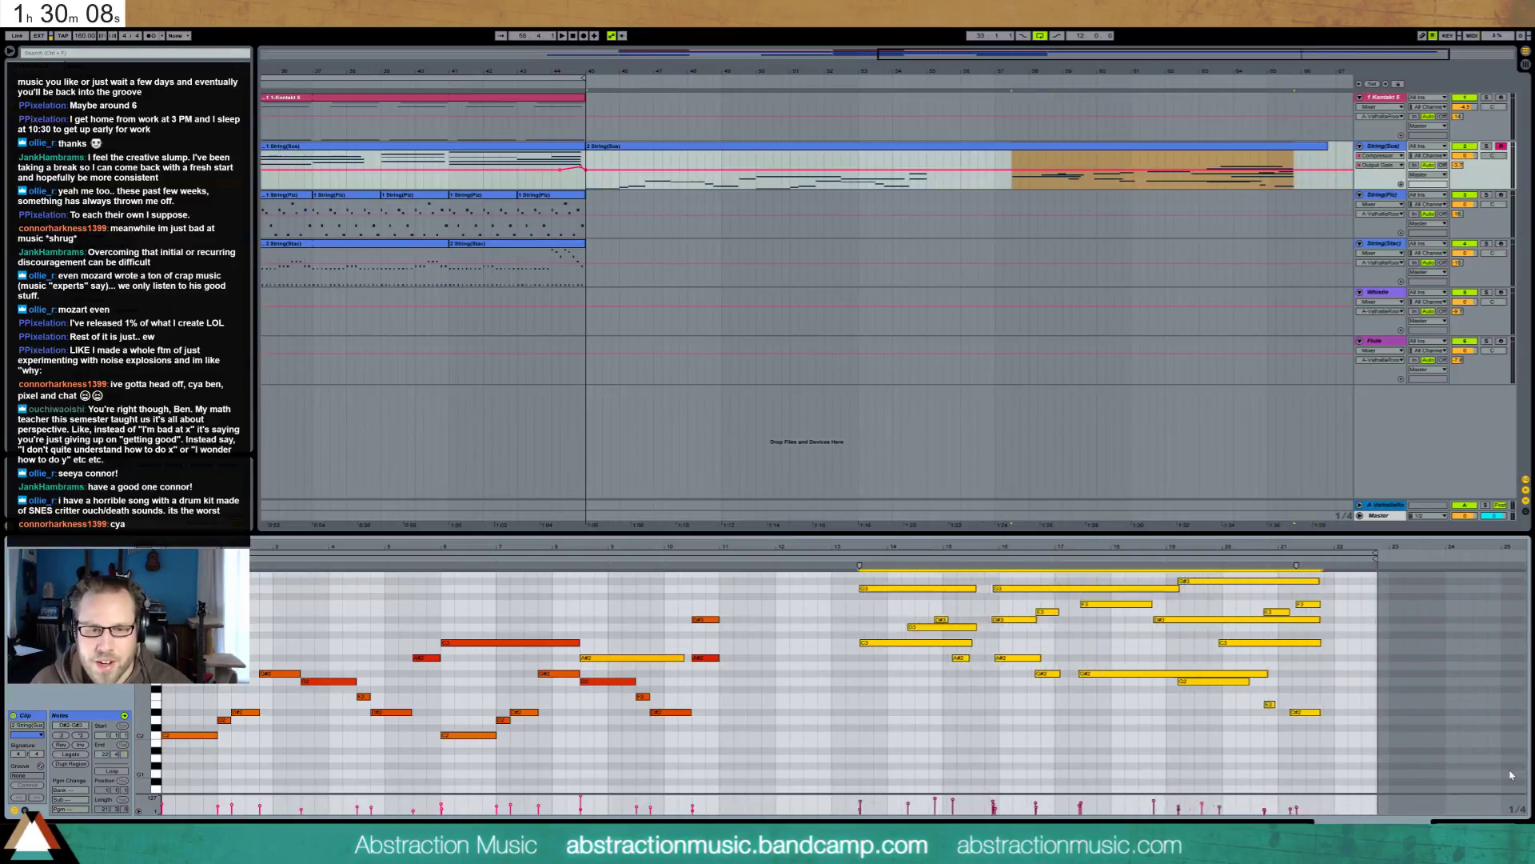
pyautogui.press('Left')
pyautogui.press('Left')
pyautogui.press('Left')
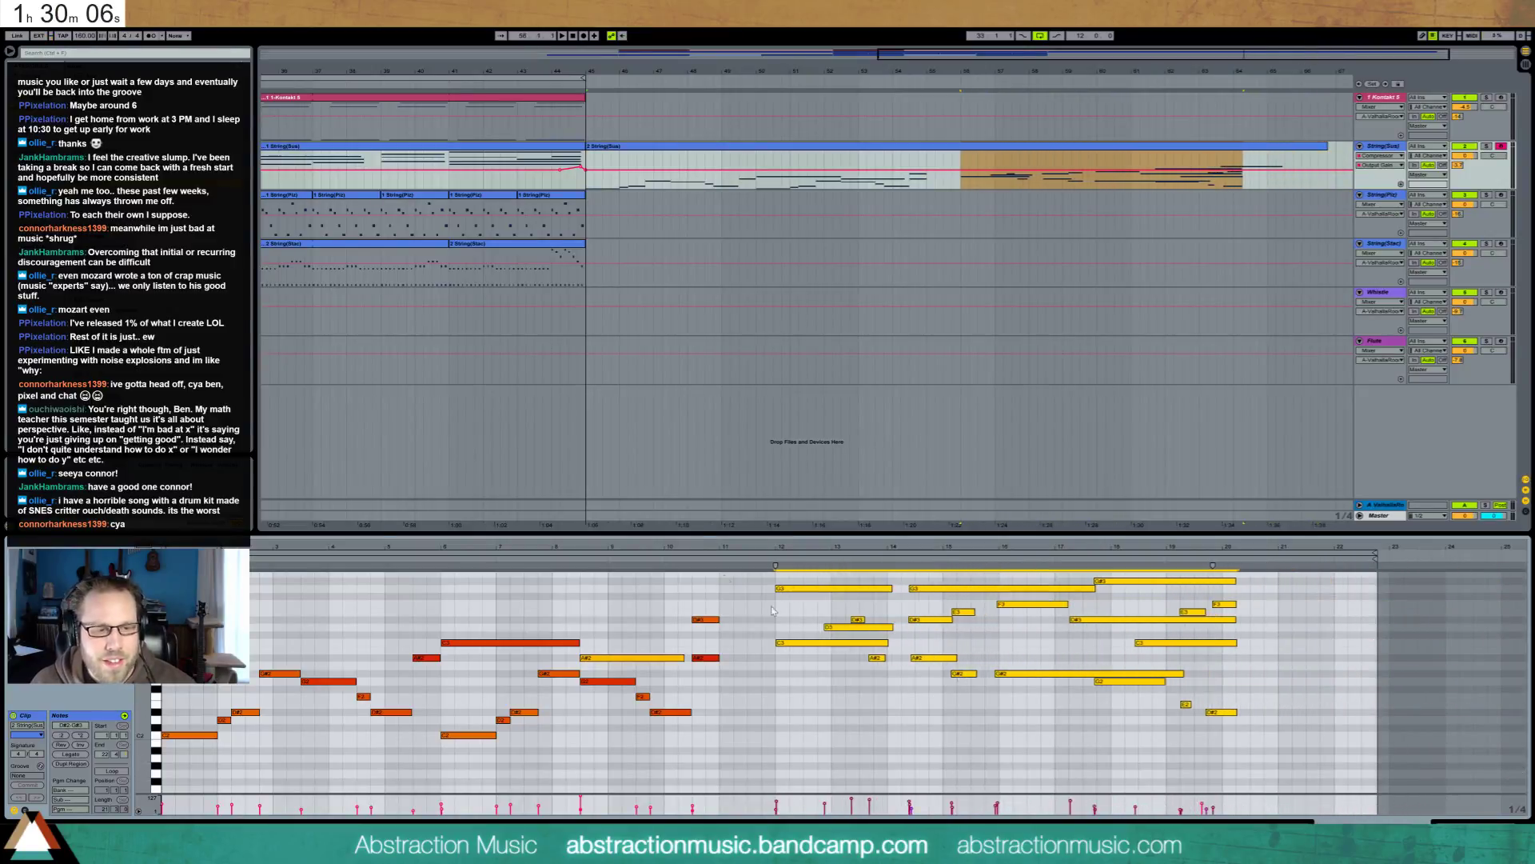
# Play back the opening phrase and move its descending notes one beat earlier to start at 3.2, keeping the last low note's end
pyautogui.click(589, 185)
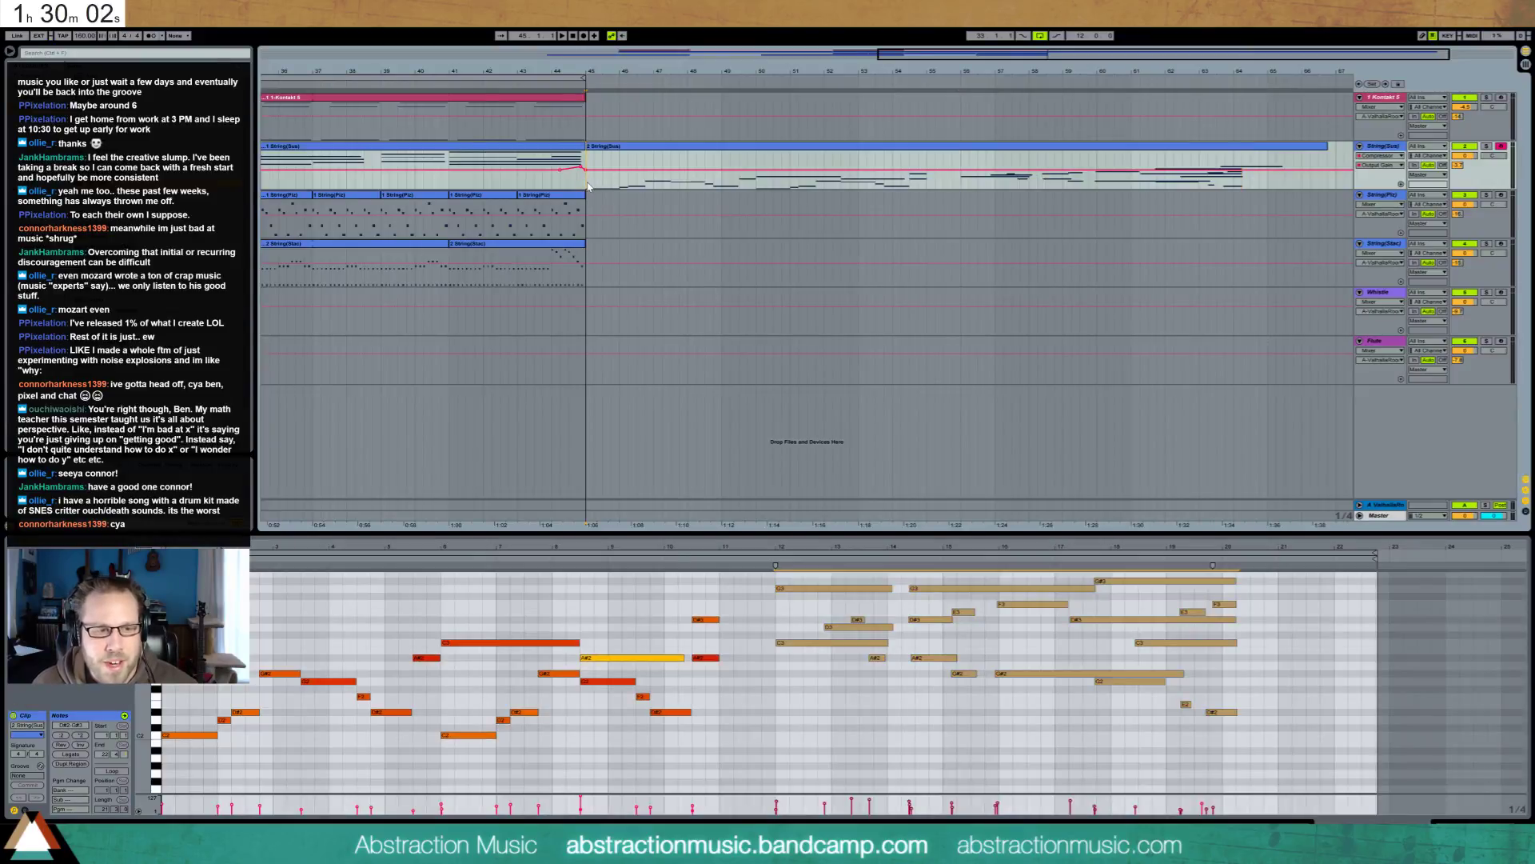
pyautogui.press('space')
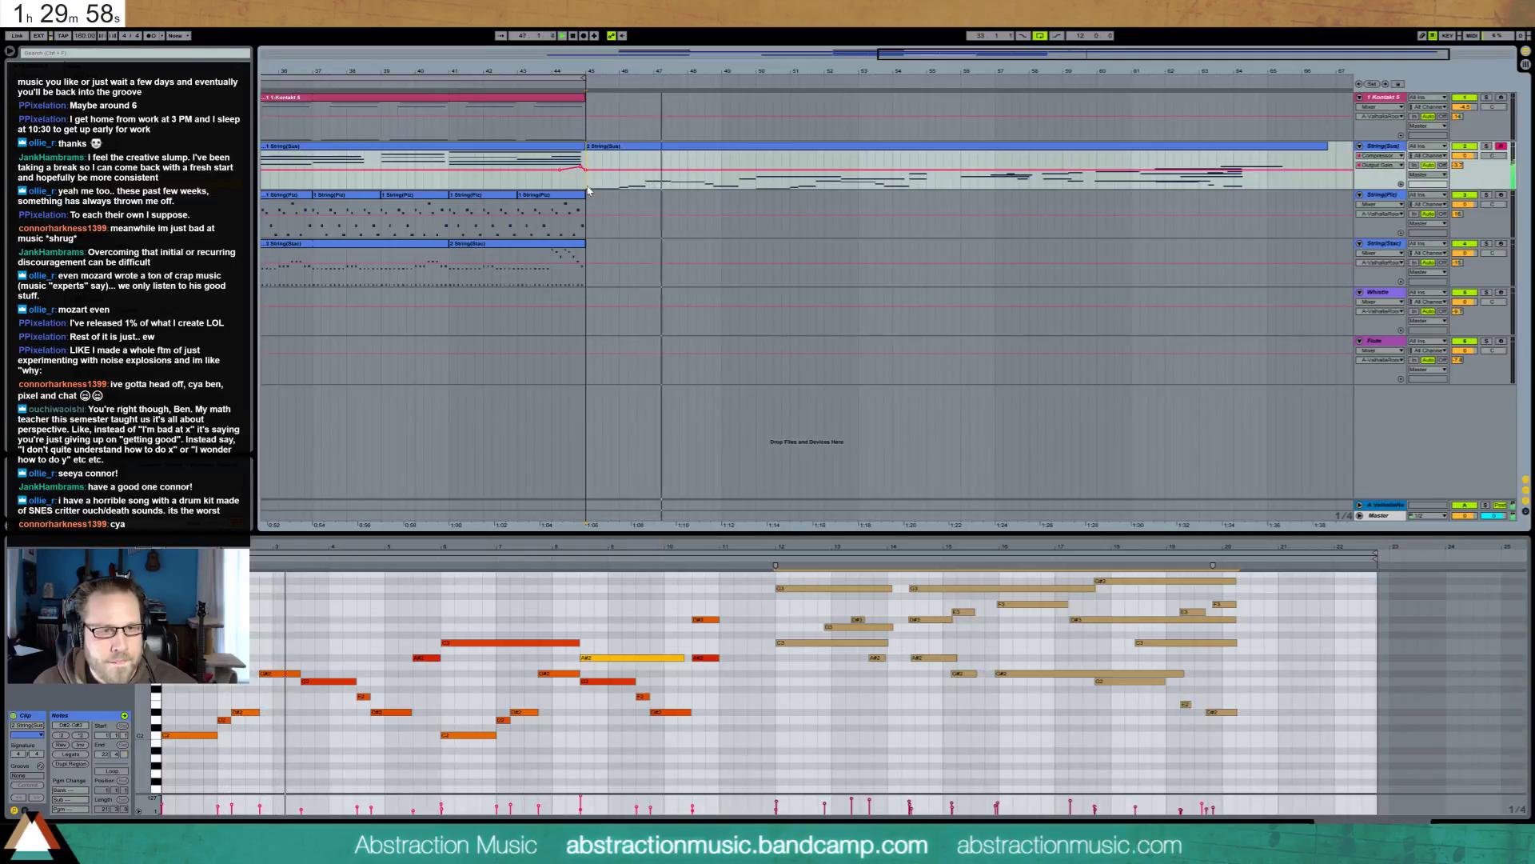
pyautogui.press('space')
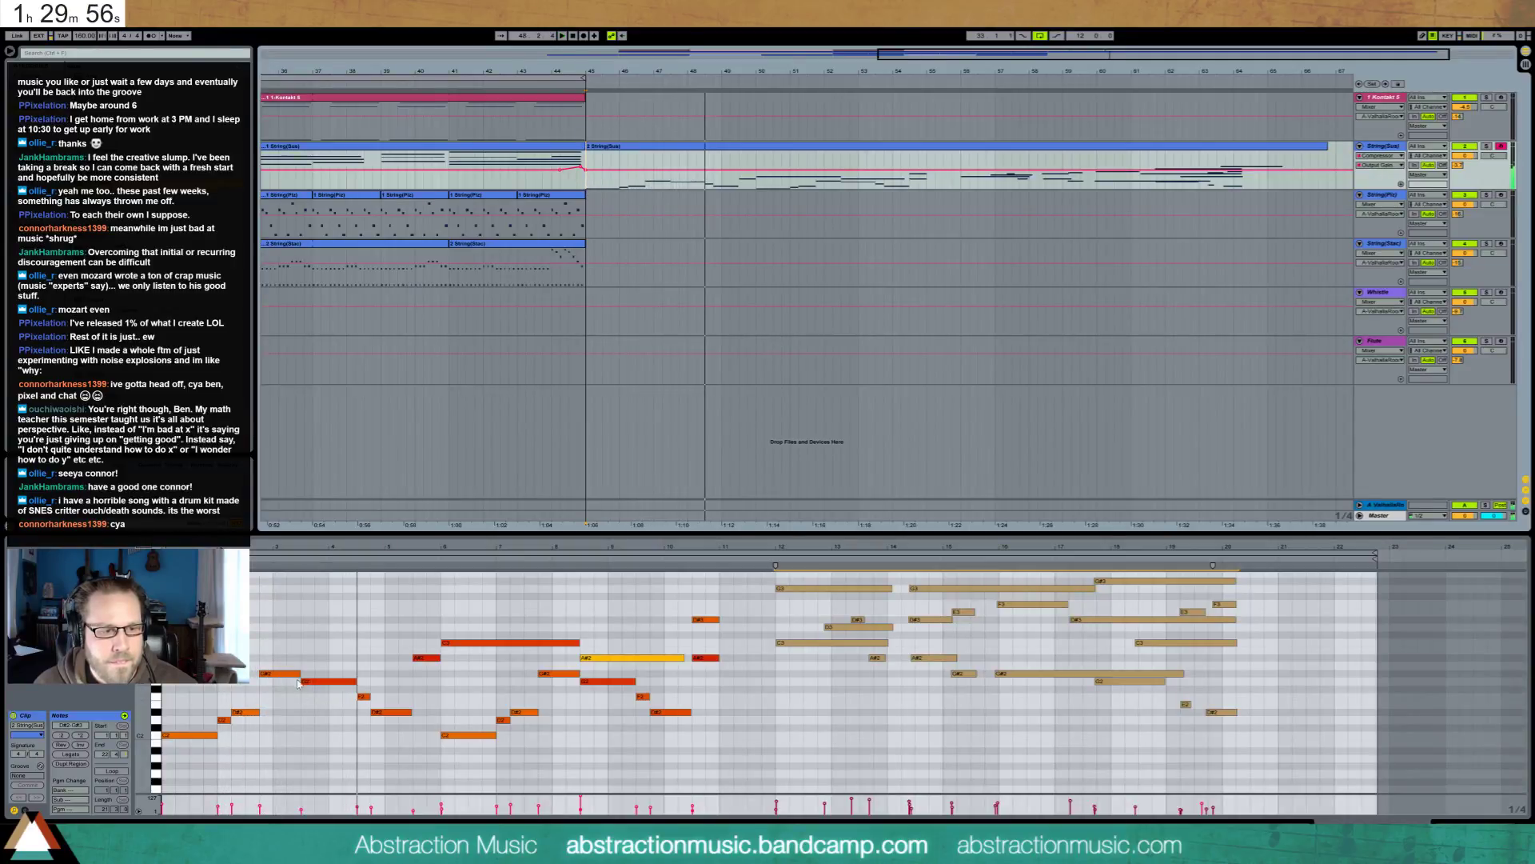
pyautogui.moveTo(299, 674); pyautogui.dragTo(411, 712)
pyautogui.click(424, 658)
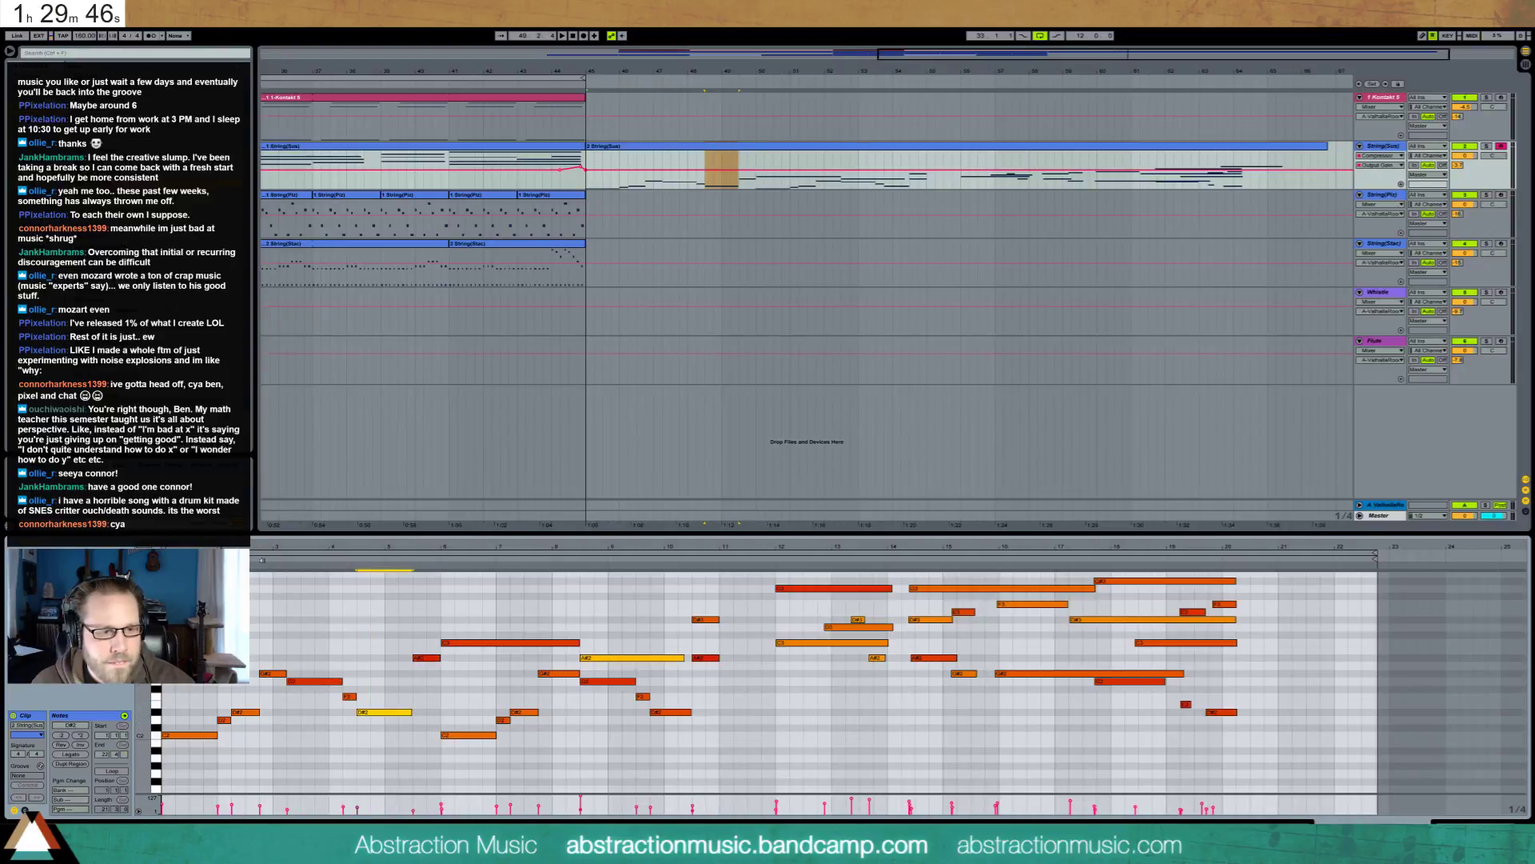
# Extend the first phrase's closing note back to start at 5.2 and shorten the low note before it to end there
pyautogui.press('space')
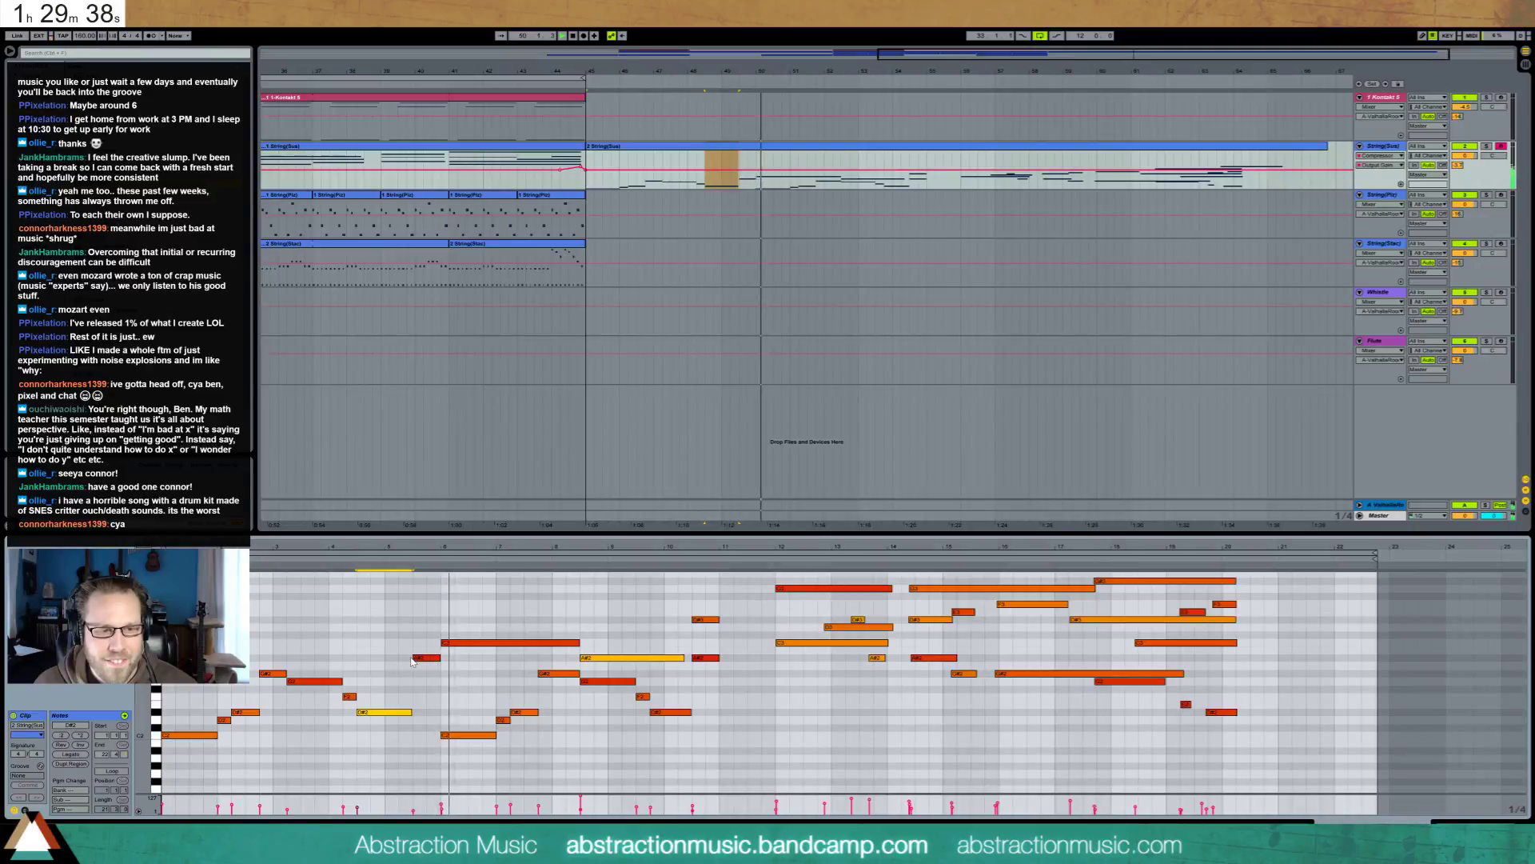
pyautogui.moveTo(412, 657); pyautogui.dragTo(399, 658)
pyautogui.moveTo(412, 712); pyautogui.dragTo(398, 712)
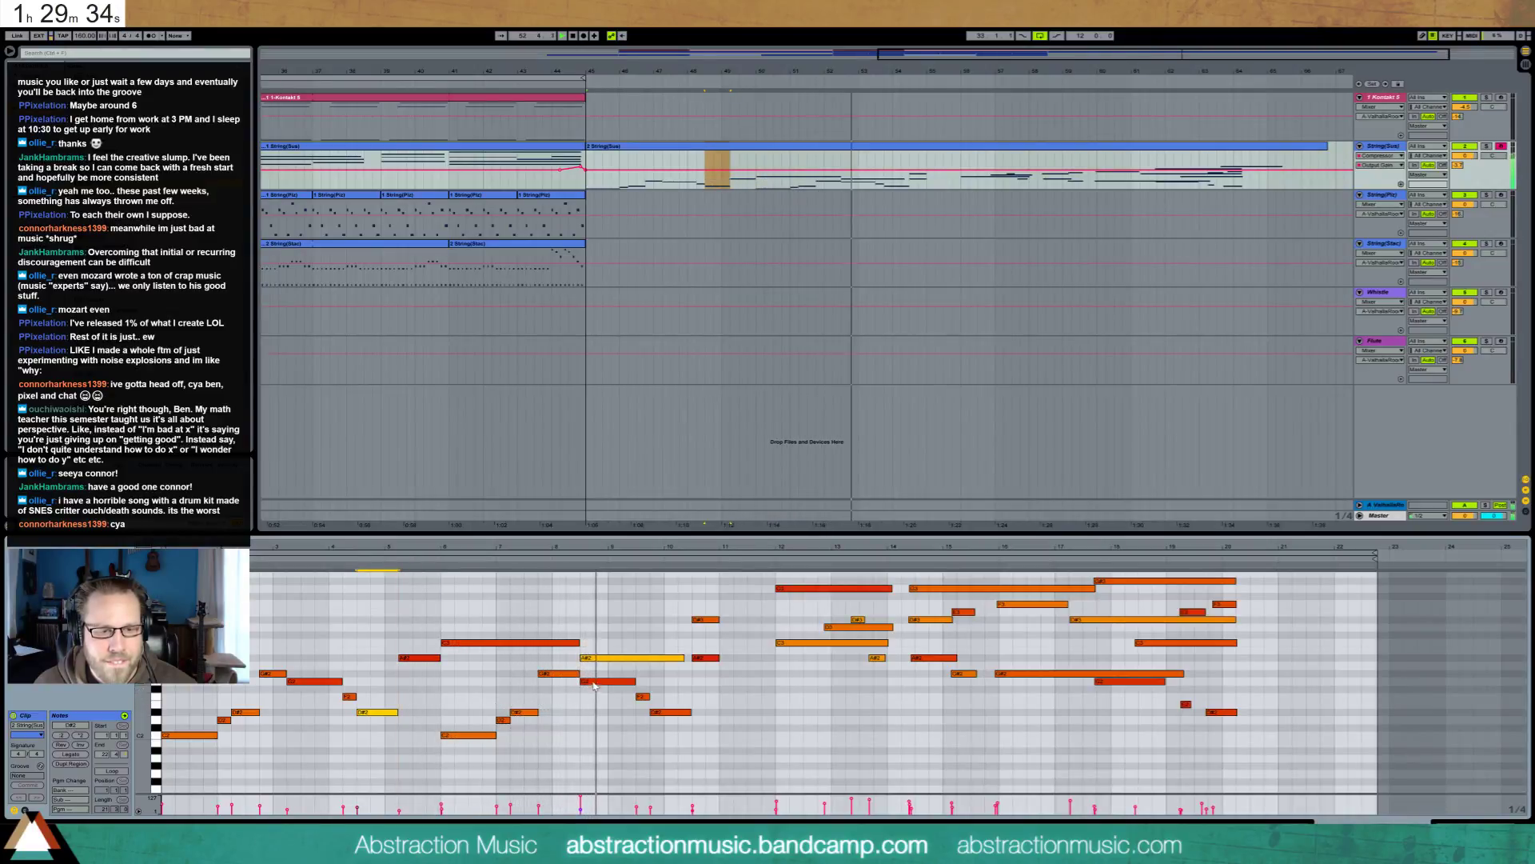
# Shorten the second phrase's highest lower-melody note to end at 8.2 and move the descending notes after it one beat earlier
pyautogui.click(611, 659)
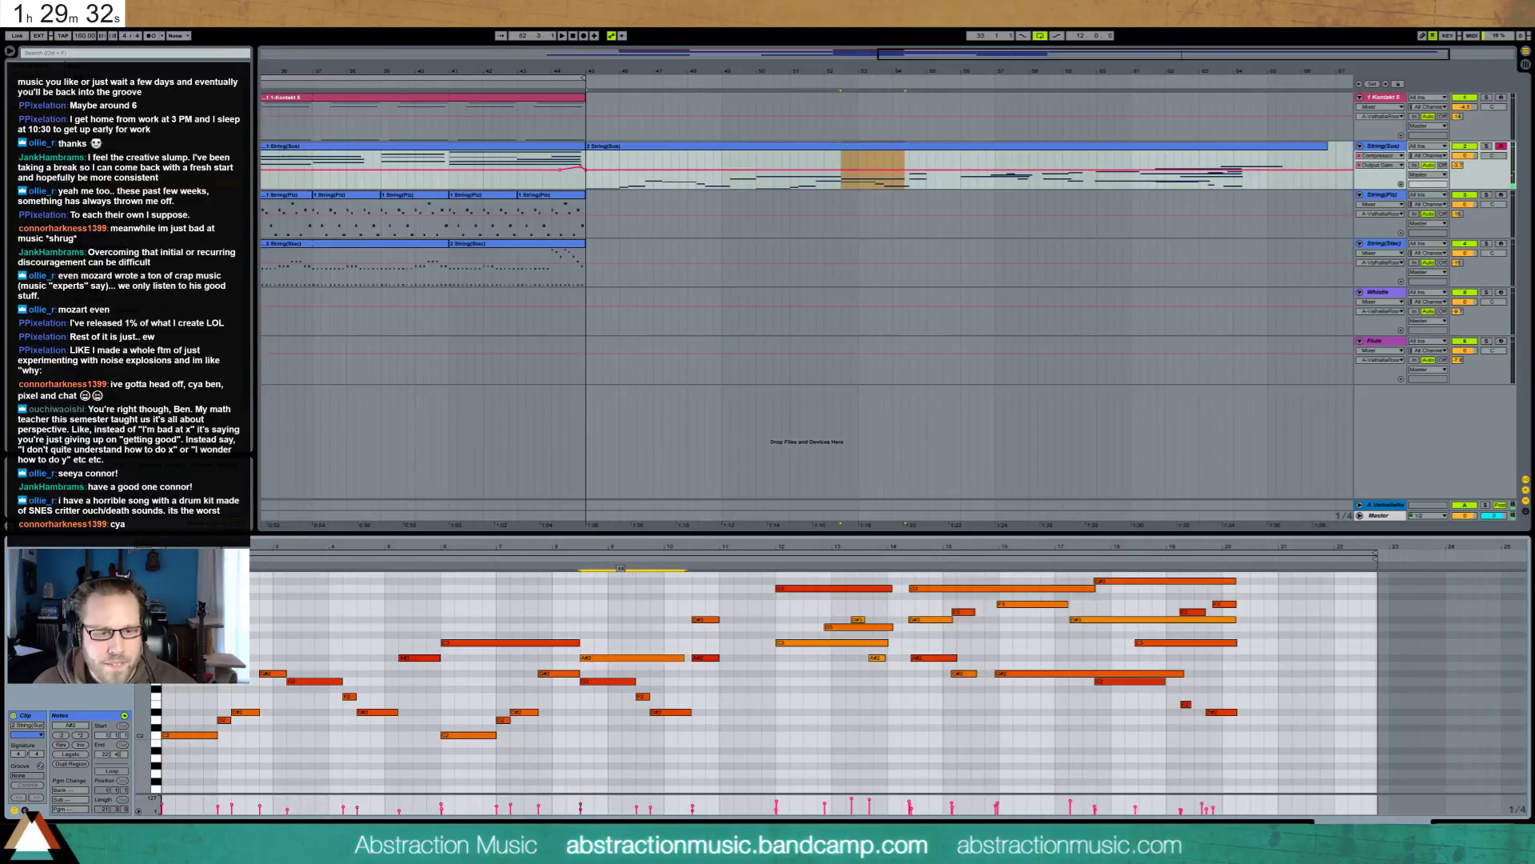
pyautogui.click(436, 557)
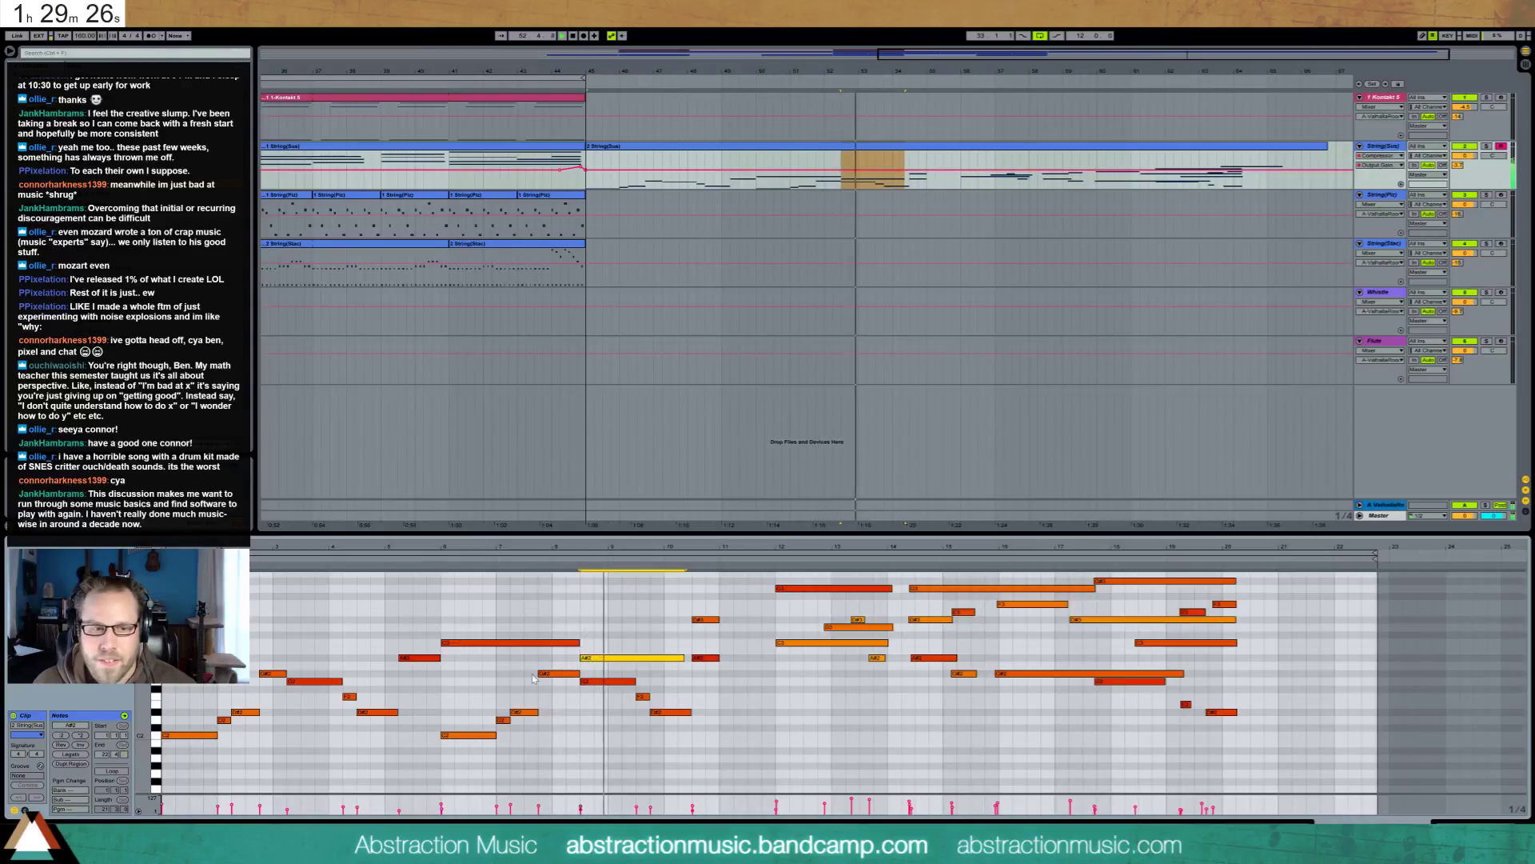
pyautogui.press('space')
pyautogui.moveTo(579, 677); pyautogui.dragTo(567, 674)
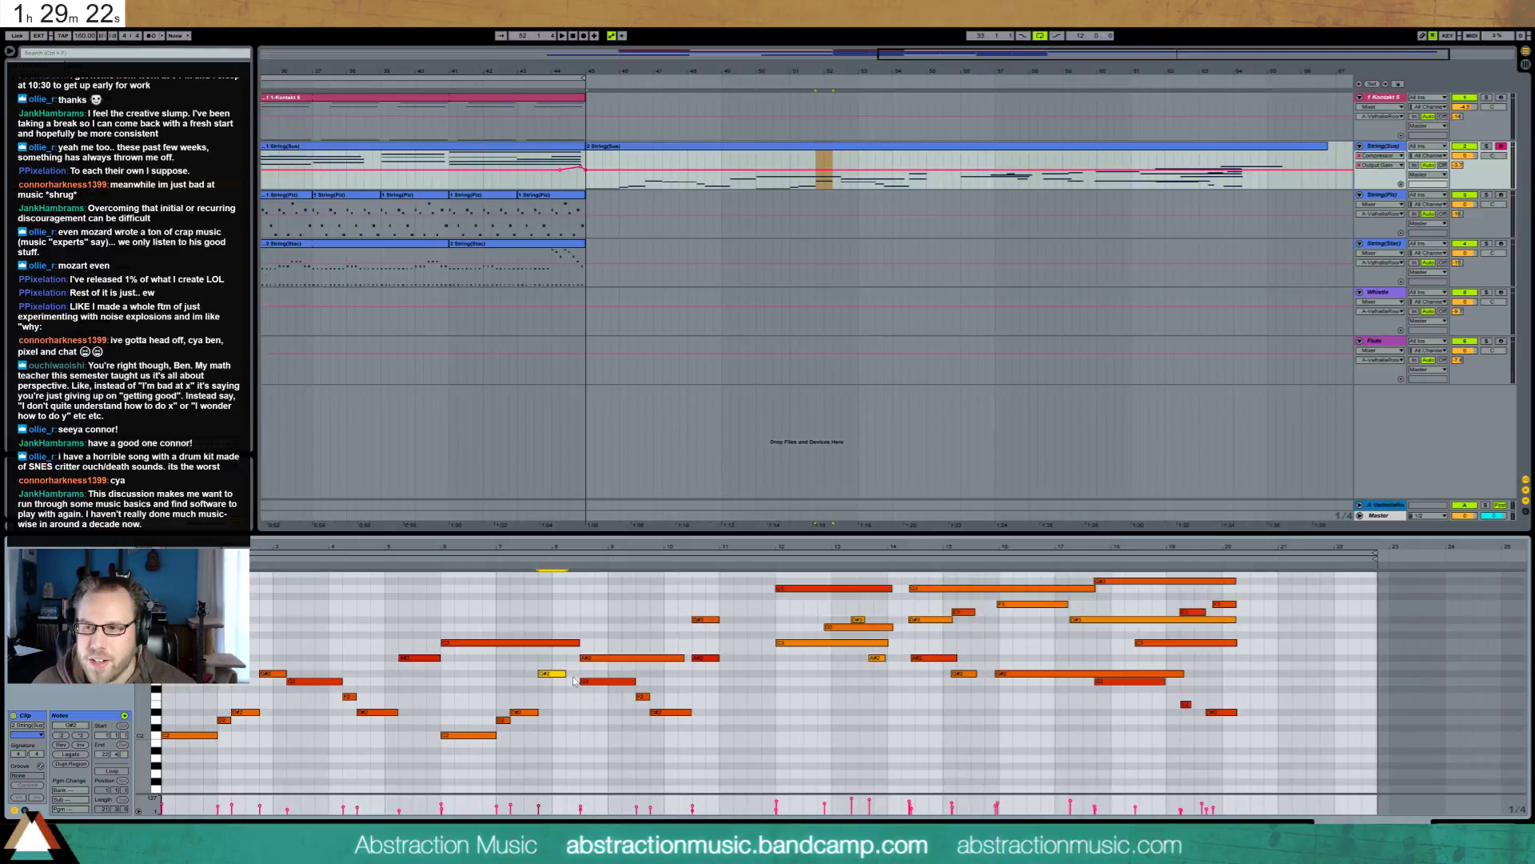
pyautogui.moveTo(594, 675); pyautogui.dragTo(681, 739)
pyautogui.press('Left')
pyautogui.click(669, 703)
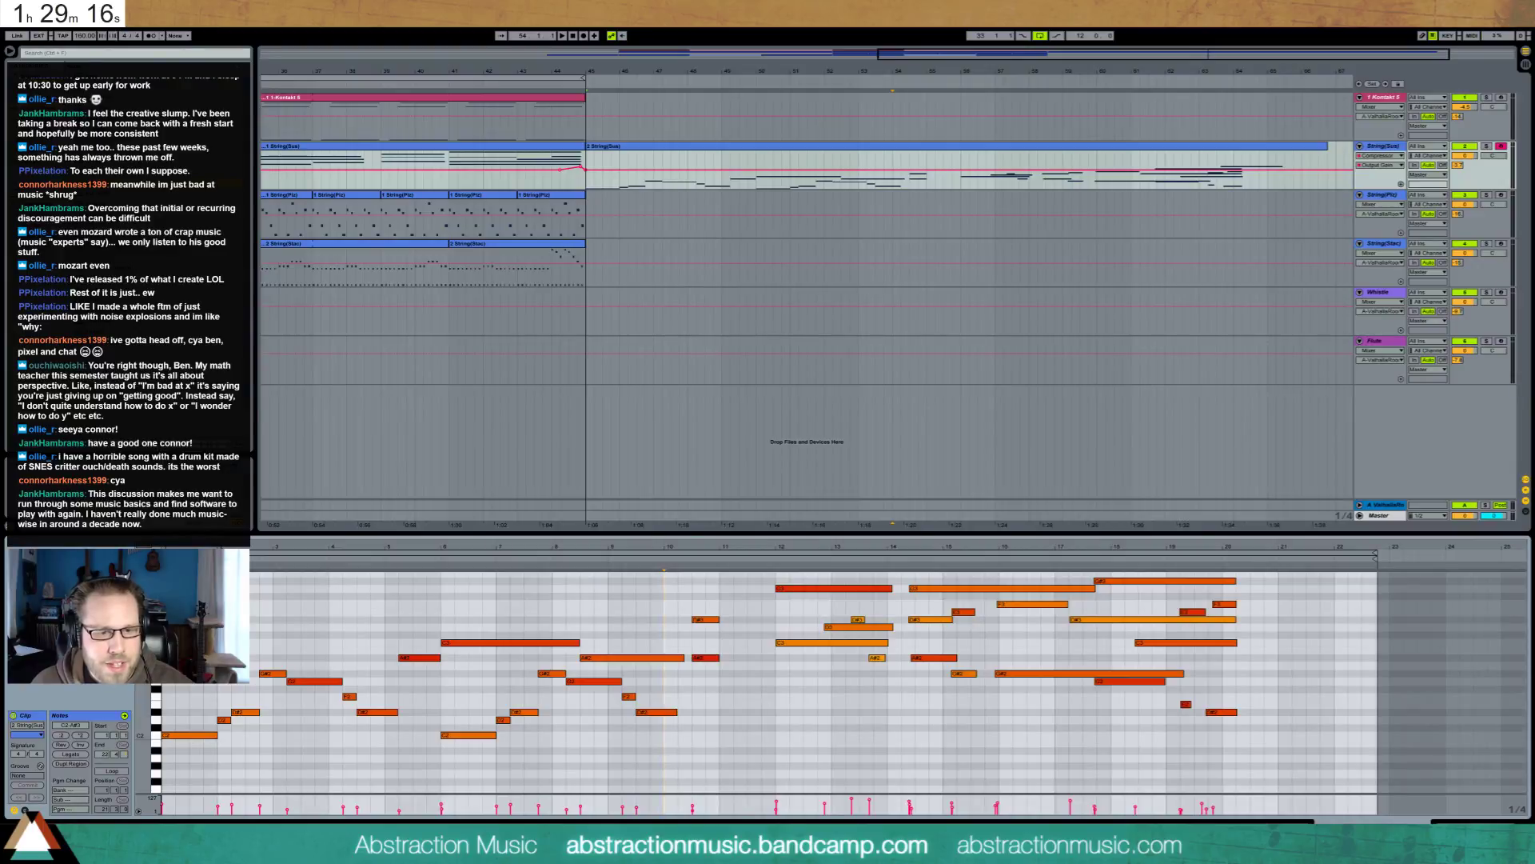
# Move the closing note pair to 10.2 and lengthen it to bar 11, trimming the preceding harmony note to end just before it
pyautogui.moveTo(702, 606); pyautogui.dragTo(710, 685)
pyautogui.press('Left')
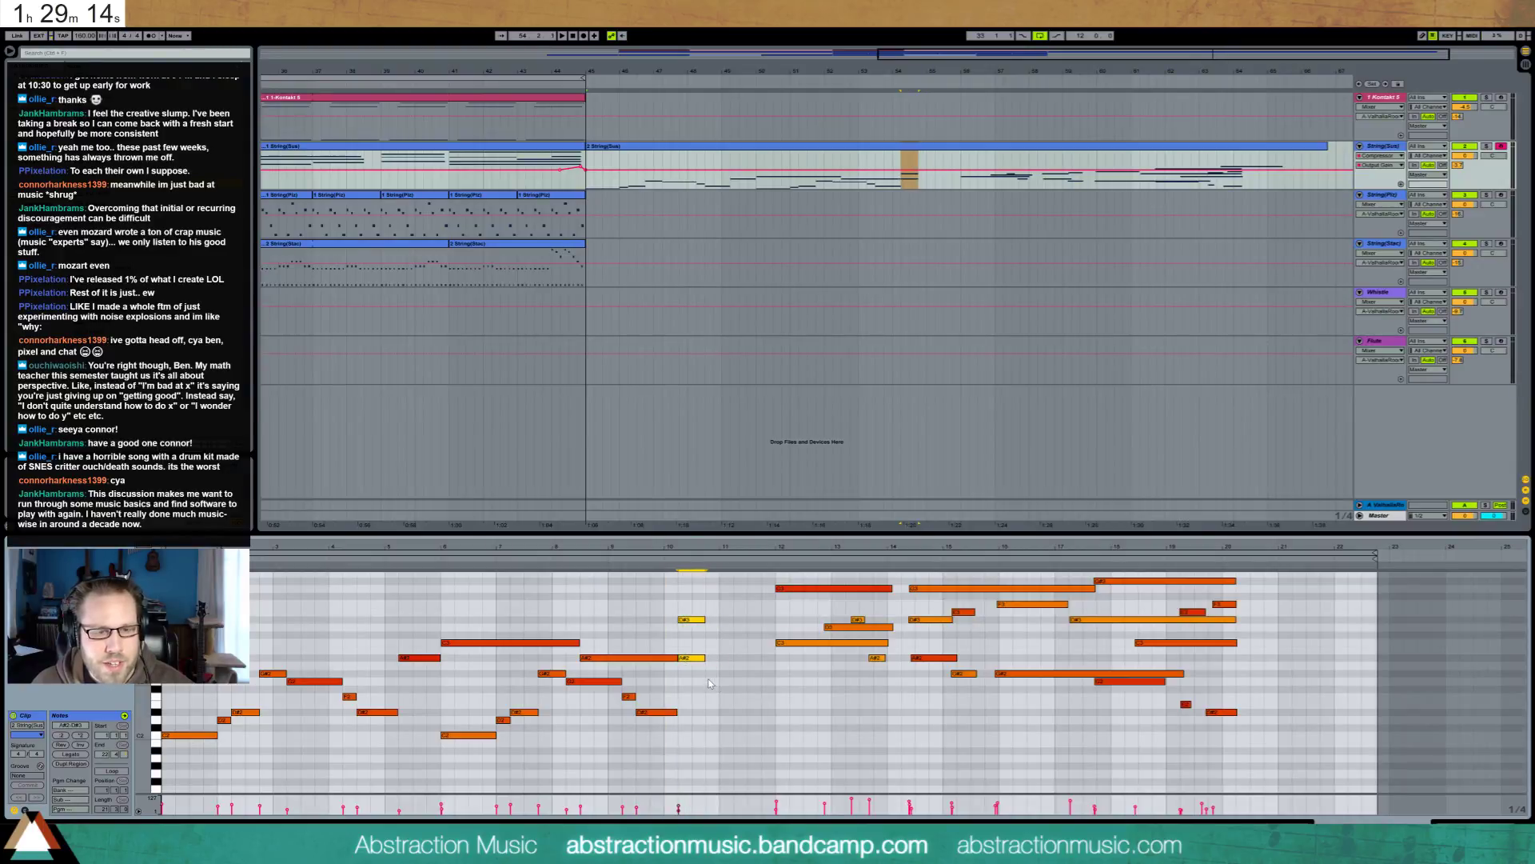
pyautogui.hotkey('shift', 'Right')
pyautogui.click(666, 660)
pyautogui.moveTo(678, 660); pyautogui.dragTo(672, 660)
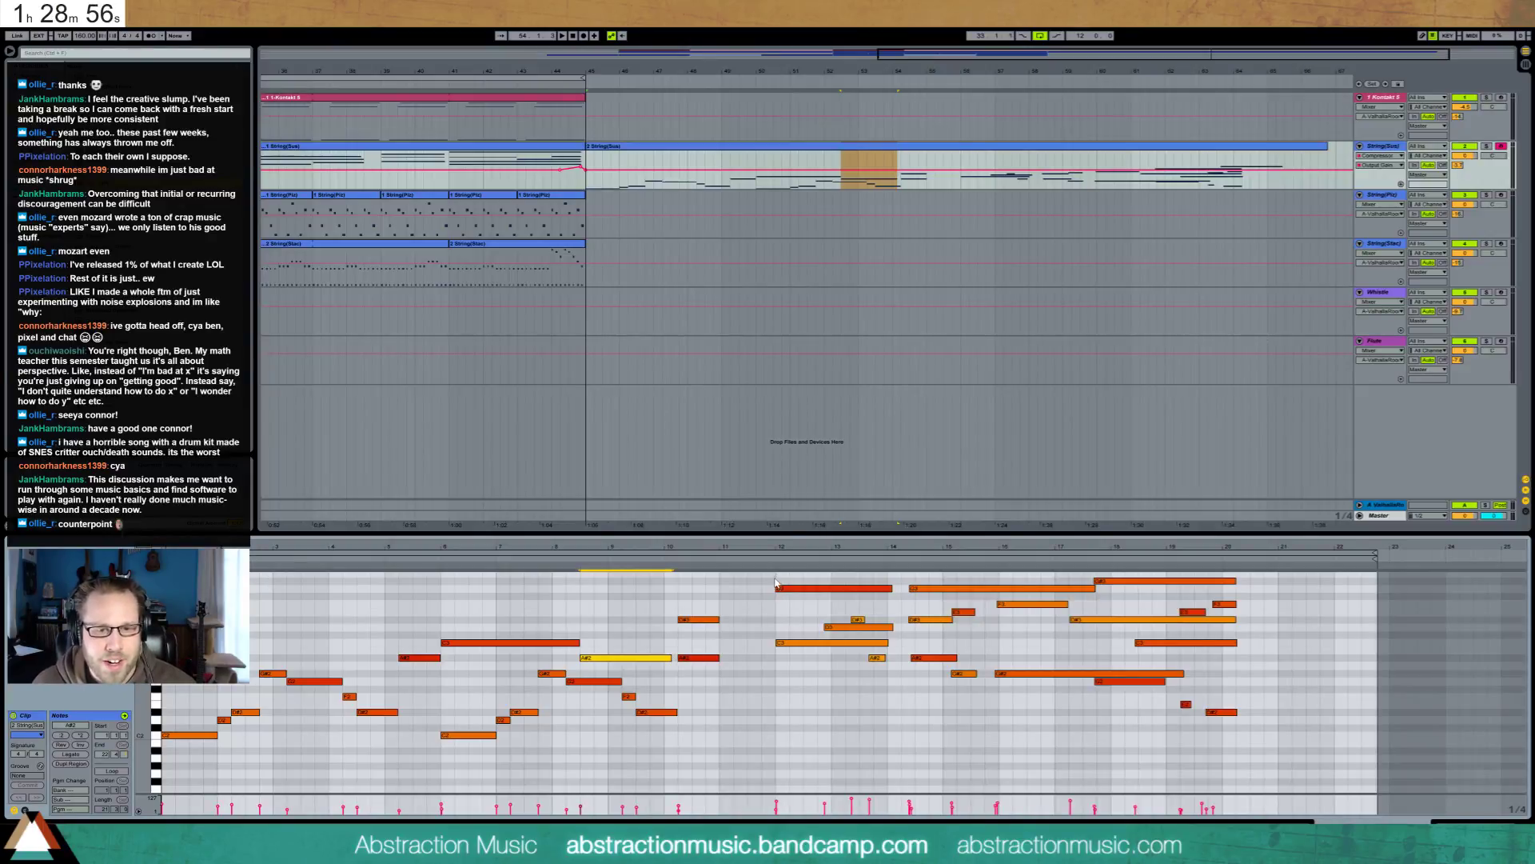
# Duplicate the lower melody of bars 6 to 10 to start at bar 11
pyautogui.moveTo(776, 580); pyautogui.dragTo(1238, 762)
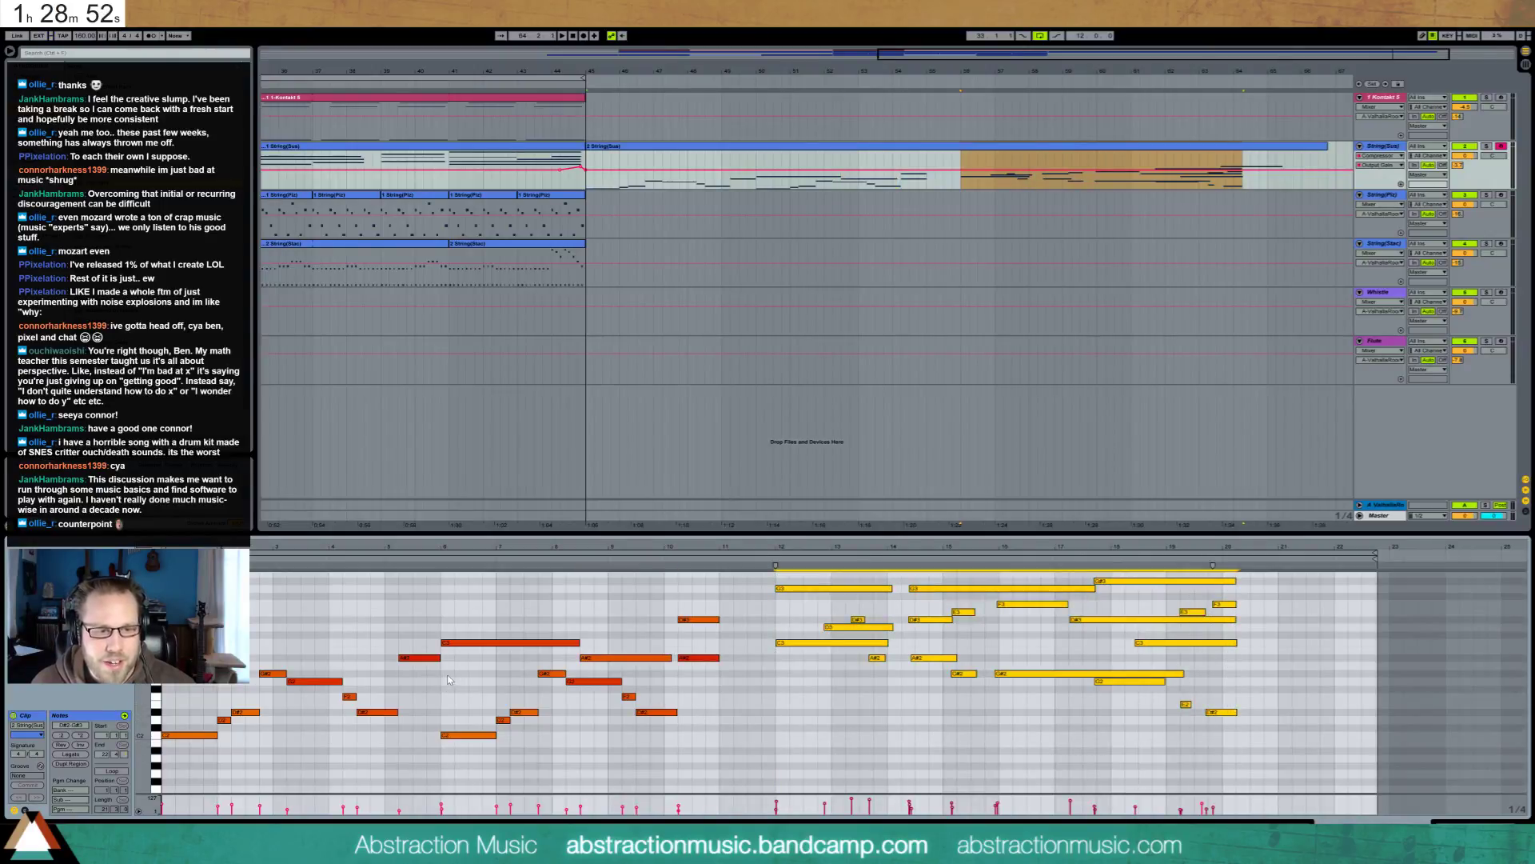
pyautogui.moveTo(448, 679); pyautogui.dragTo(730, 776)
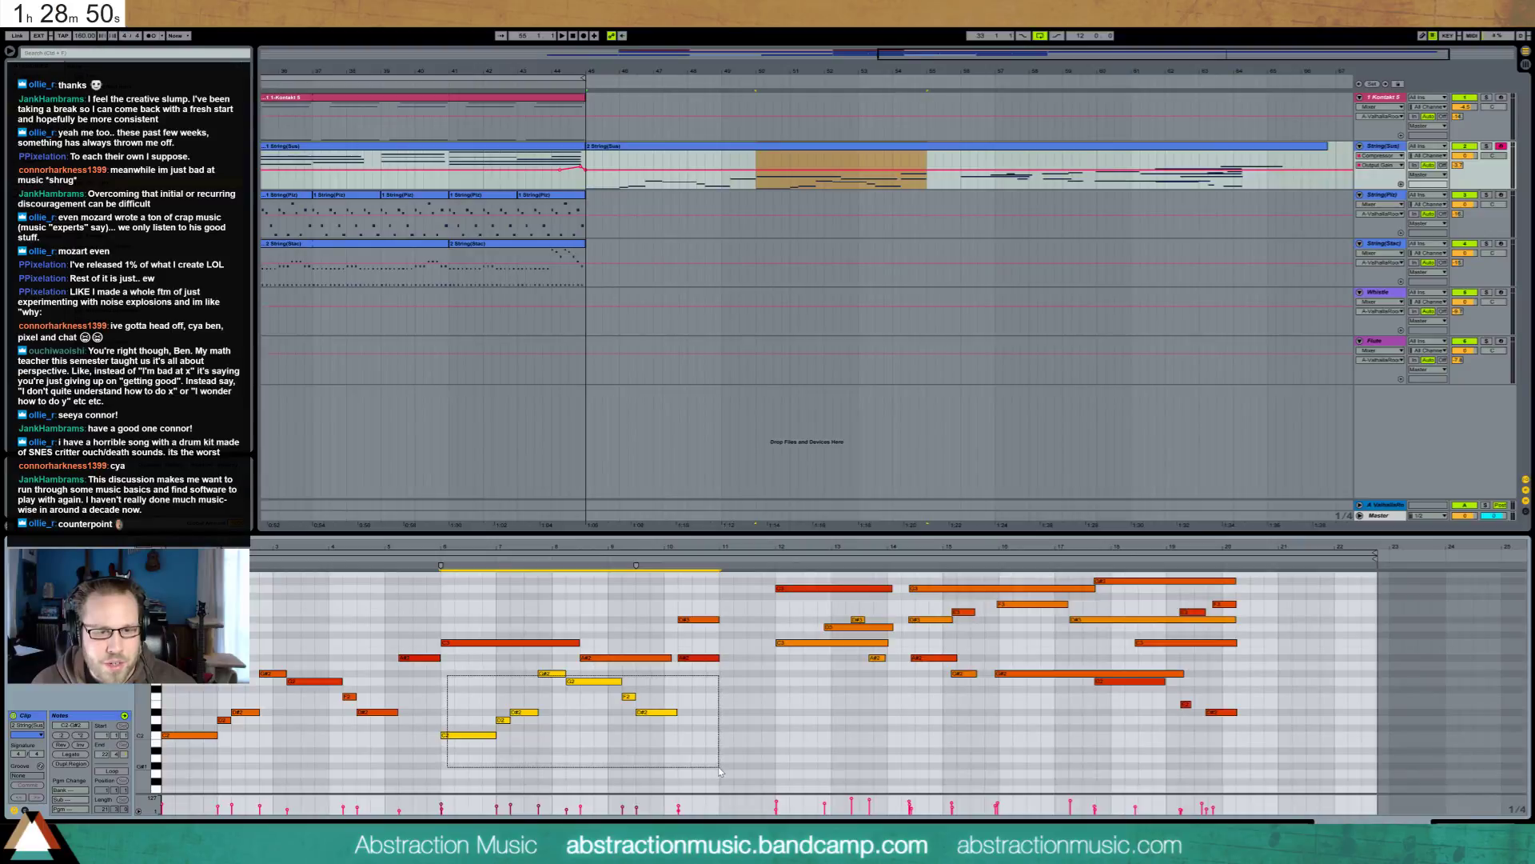
pyautogui.hotkey('ctrl', 'd')
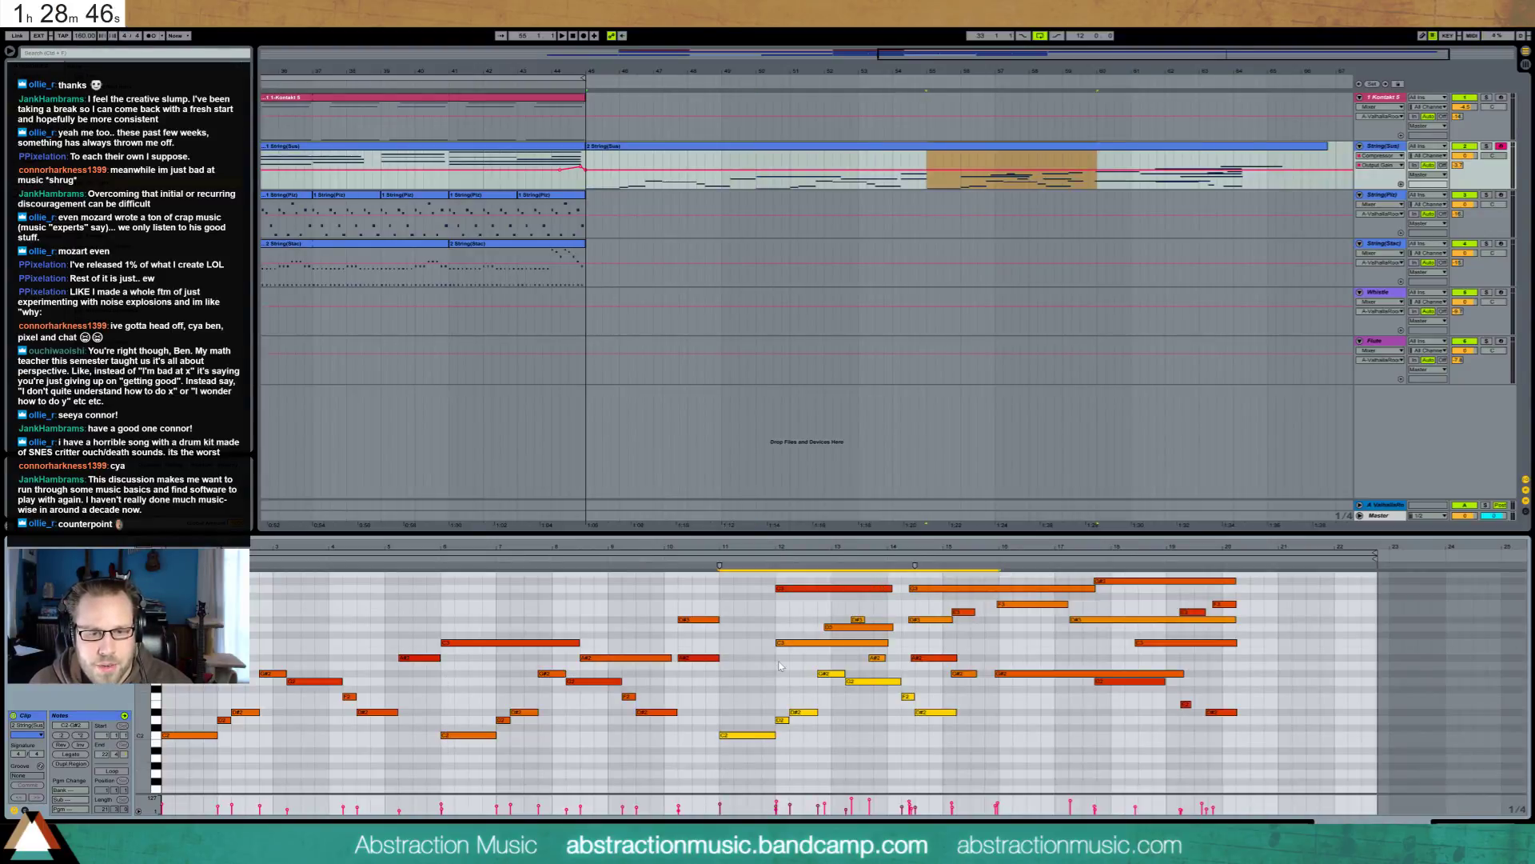
pyautogui.hotkey('shift', 'Up')
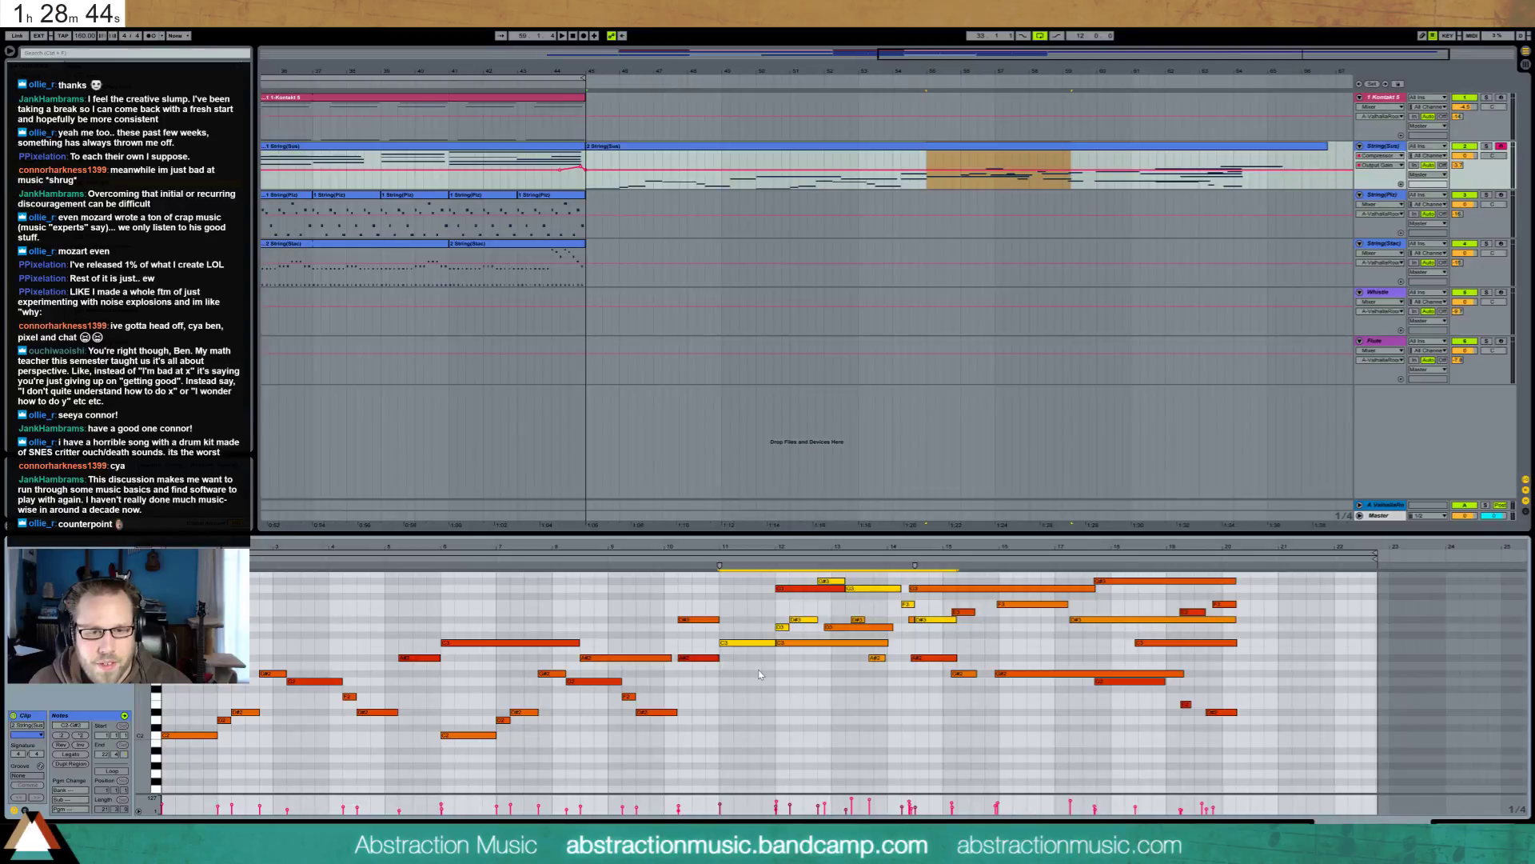
pyautogui.hotkey('shift', 'Down')
# Delete the old notes overlapping and following the copied melody from bar 12 onward, and raise the copy by one octave
pyautogui.moveTo(876, 582); pyautogui.dragTo(1268, 676)
pyautogui.press('Delete')
pyautogui.moveTo(1104, 672); pyautogui.dragTo(1247, 724)
pyautogui.press('Delete')
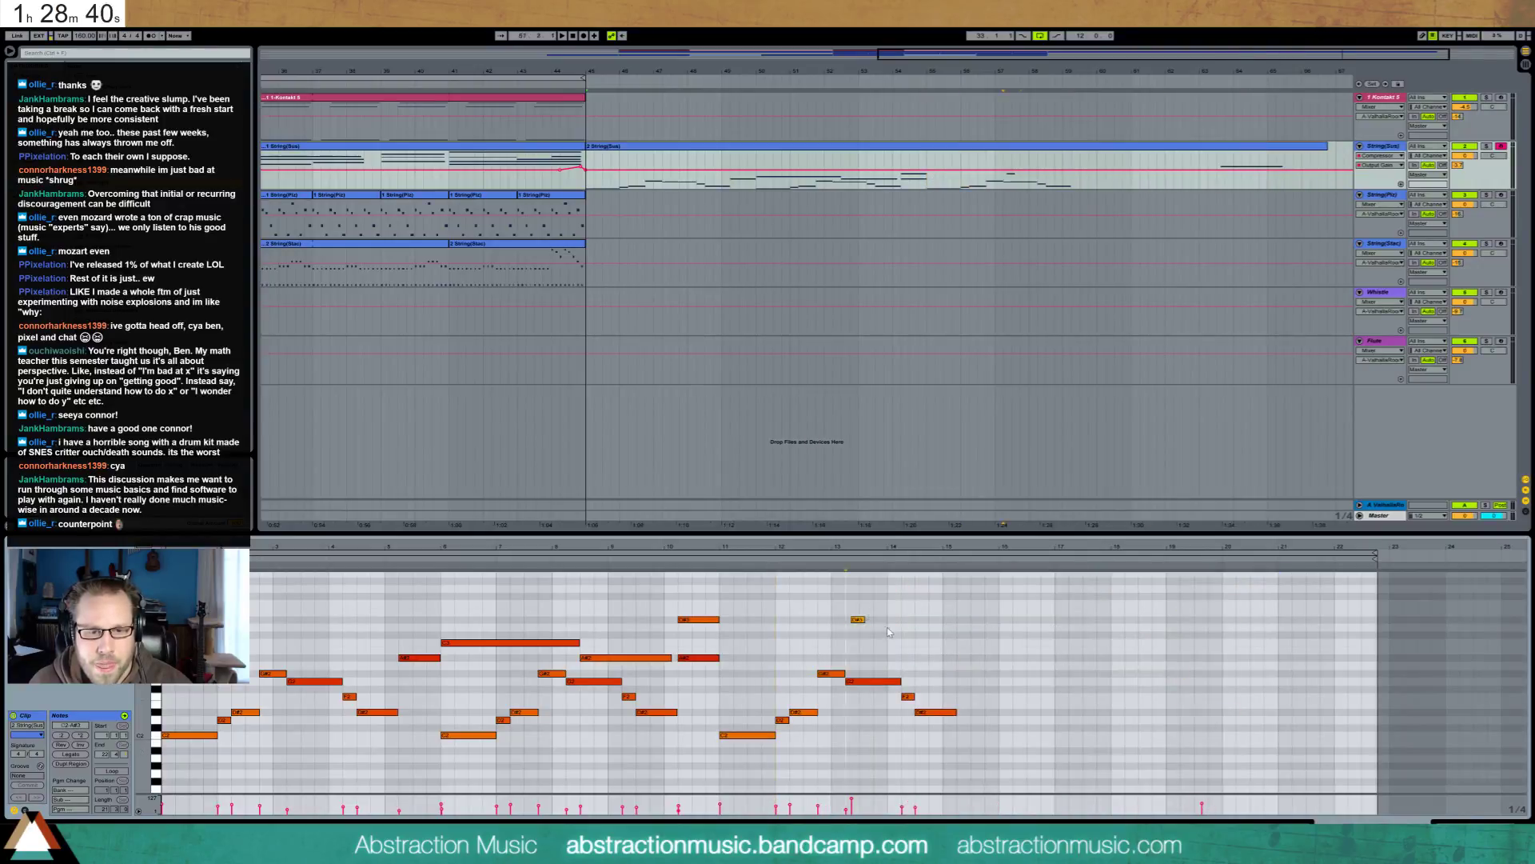
pyautogui.moveTo(752, 666); pyautogui.dragTo(960, 740)
pyautogui.hotkey('shift', 'Up')
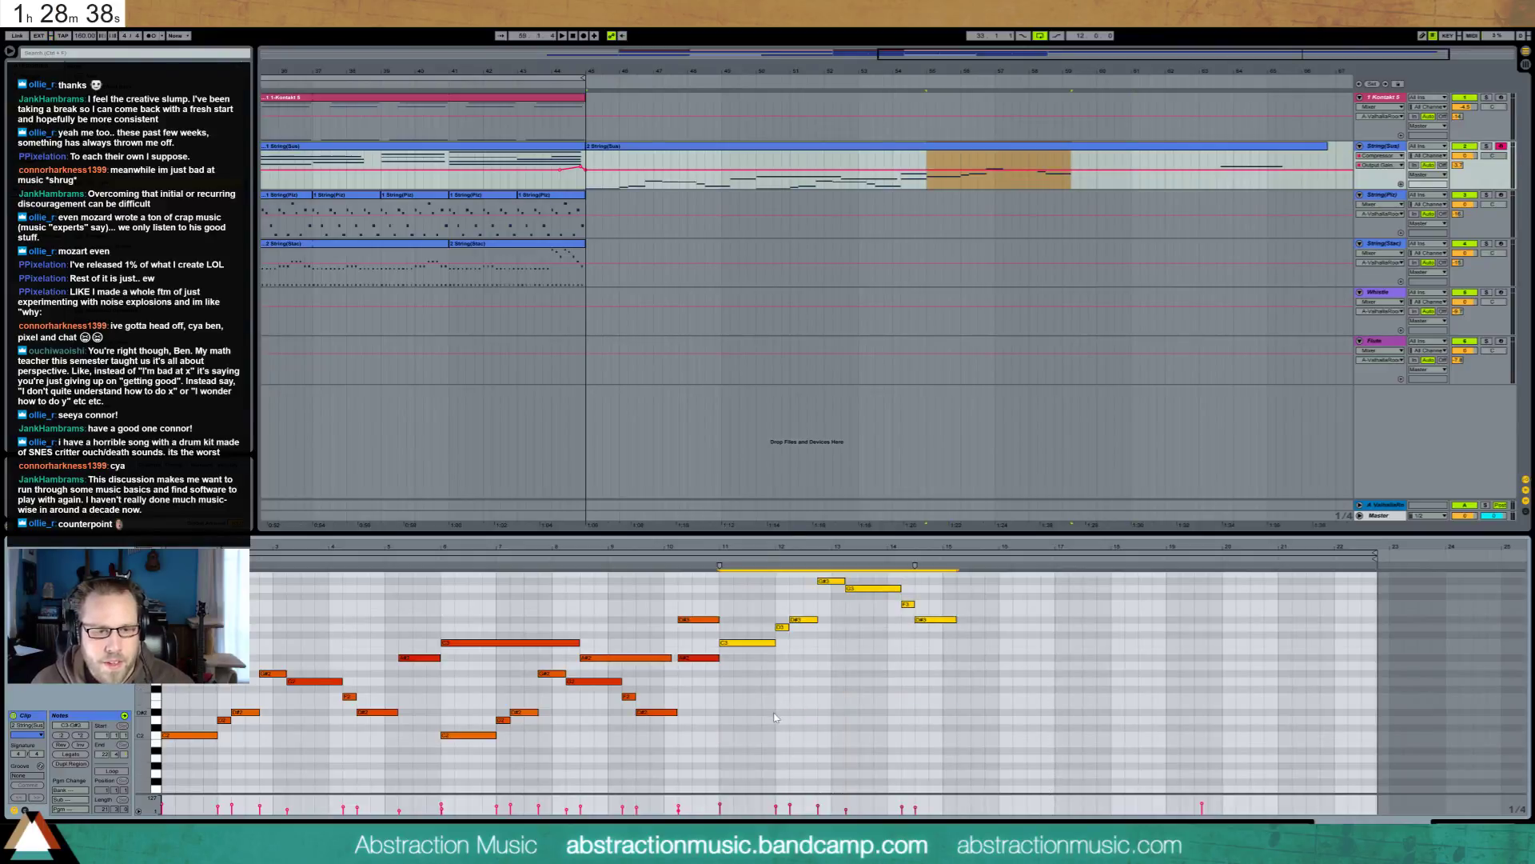
# Delete the leftover high note near bar 20 and add a harmony note above the copied melody from bar 11 to 12.4
pyautogui.scroll(2, 774, 717)
pyautogui.moveTo(1172, 608); pyautogui.dragTo(1235, 633)
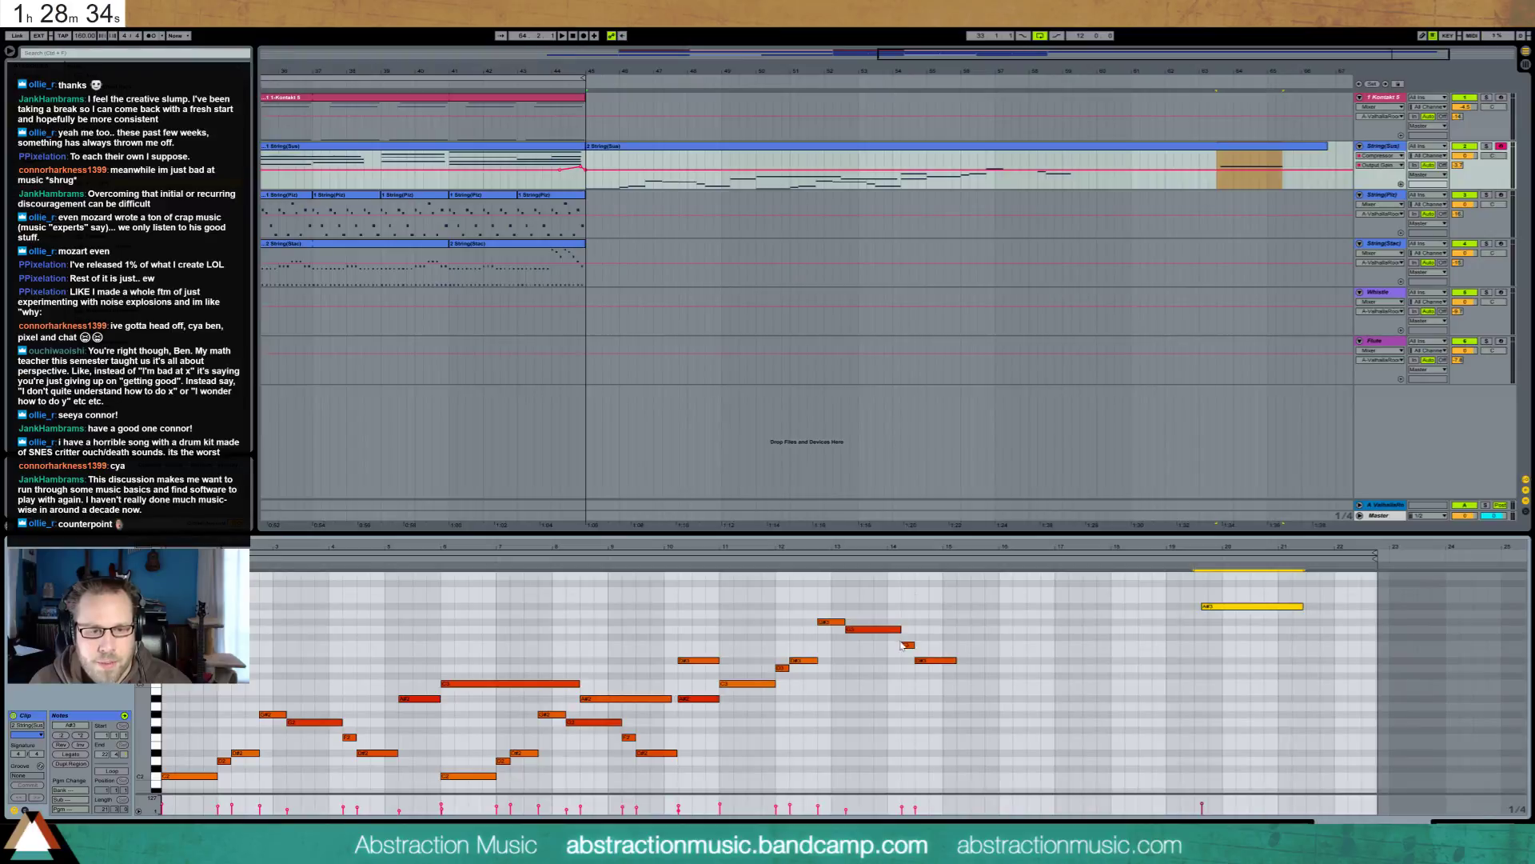
pyautogui.press('Delete')
pyautogui.moveTo(724, 646); pyautogui.dragTo(823, 644)
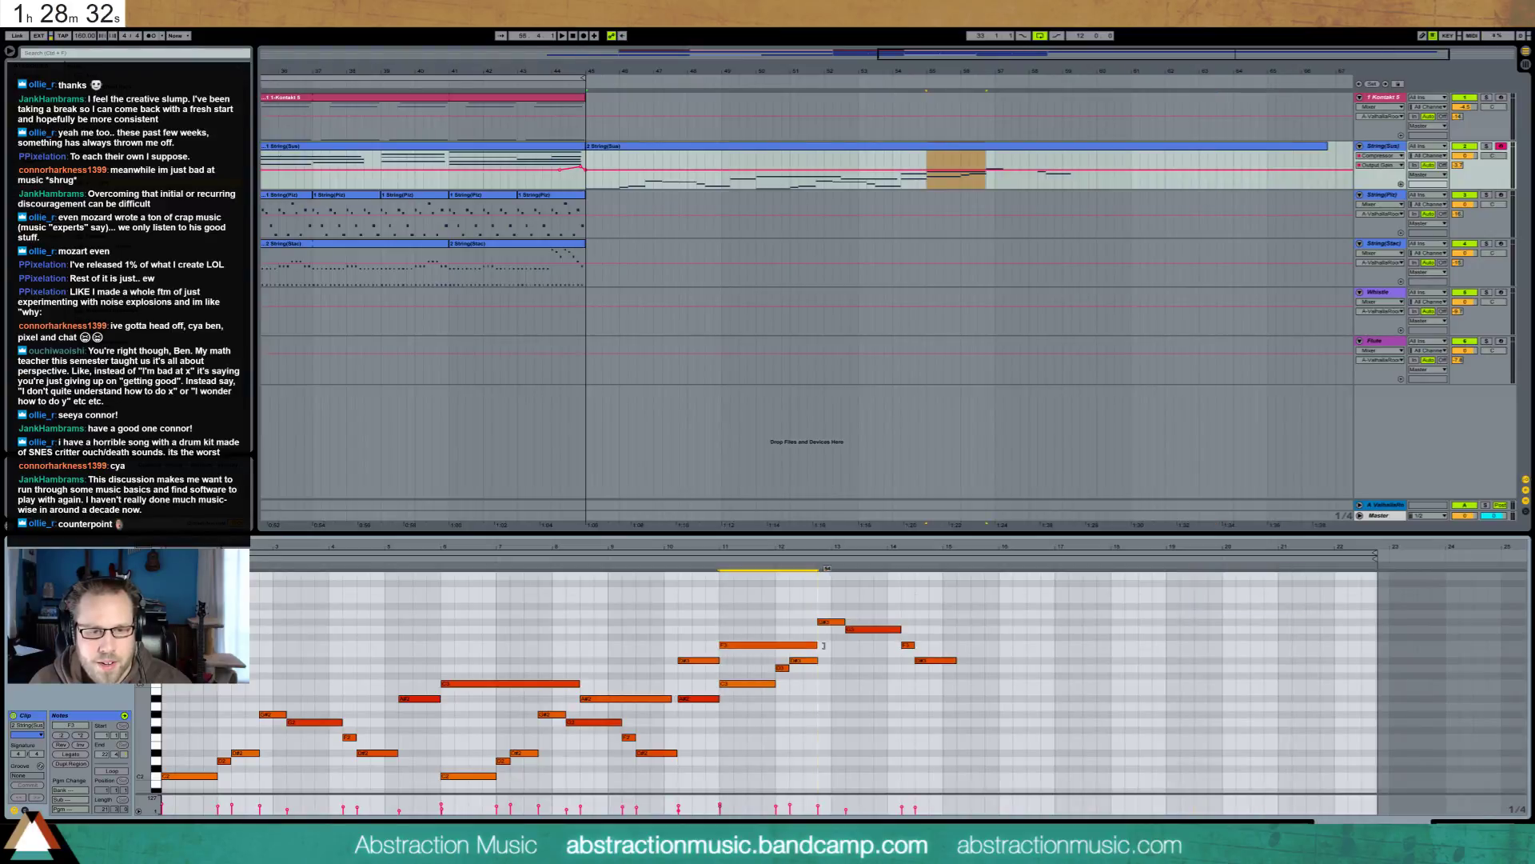
# Play back the clip, extend the bar 8 harmony note's start to 8.2 and shorten the long note before it to end there
pyautogui.press('space')
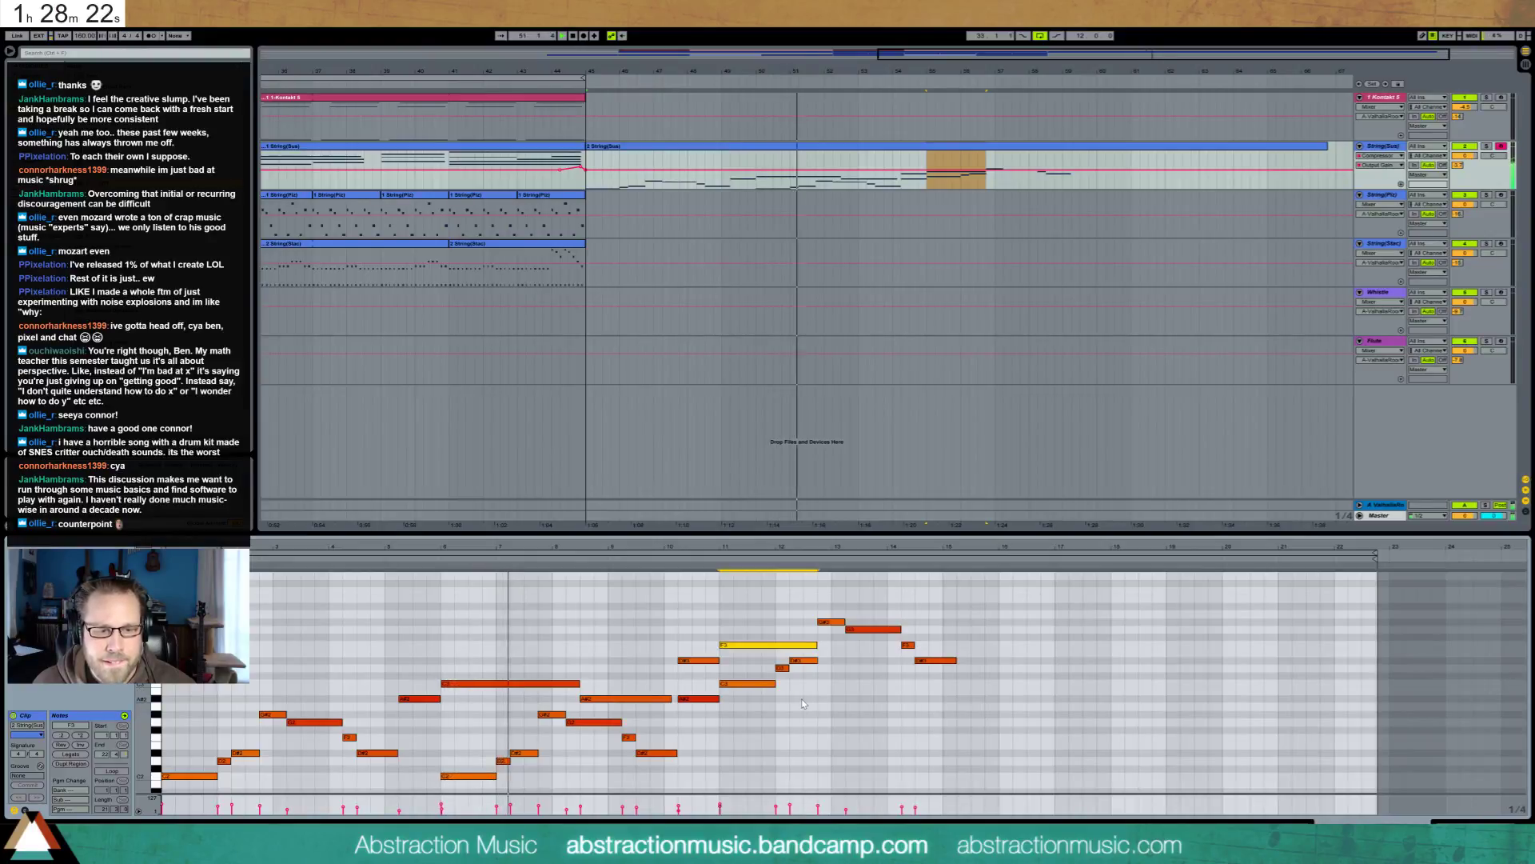
pyautogui.click(582, 700)
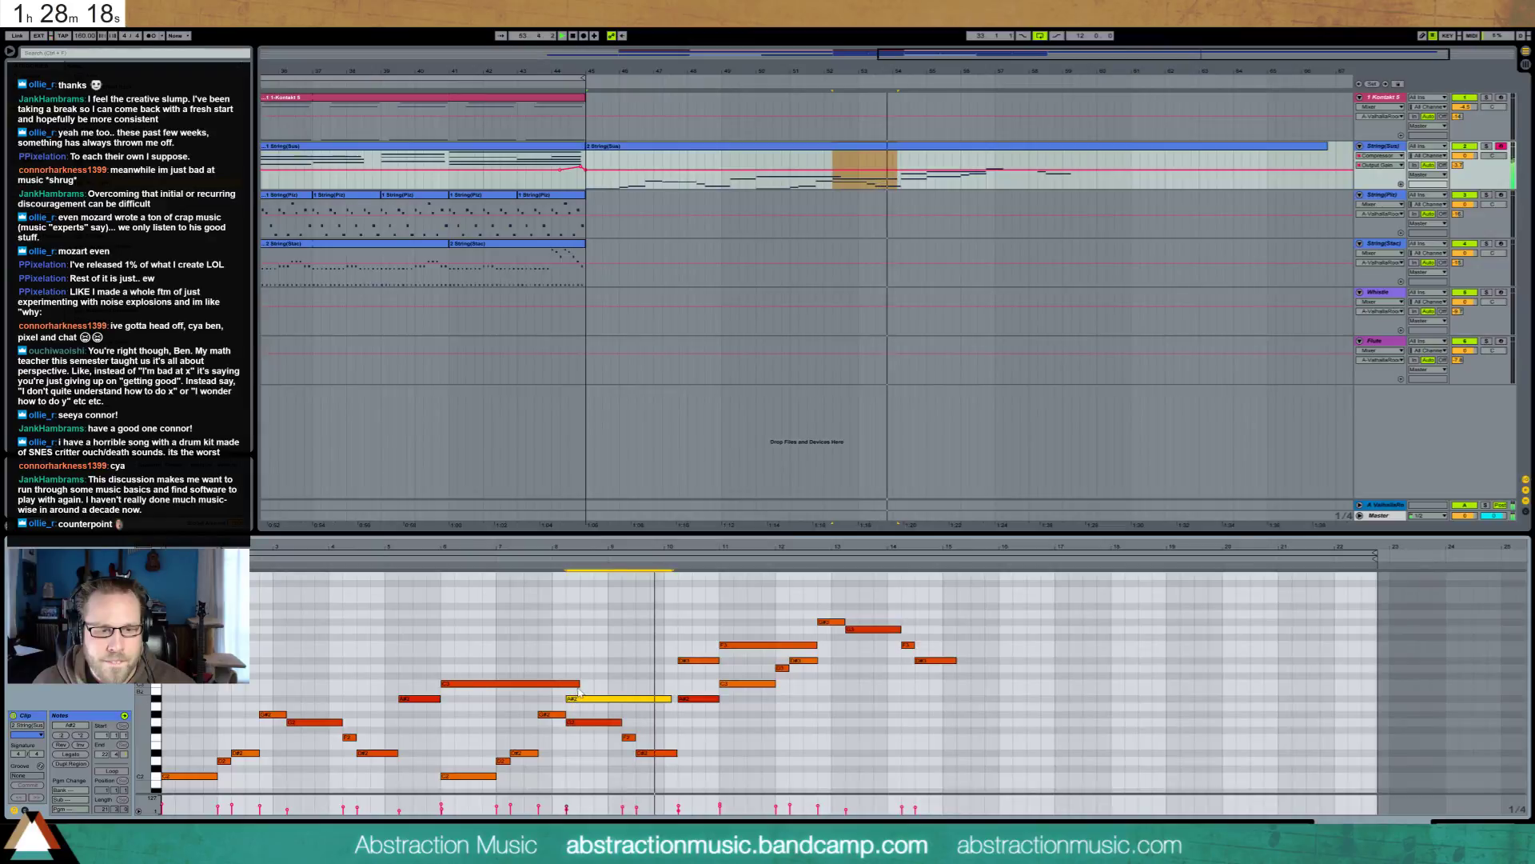
pyautogui.moveTo(578, 685); pyautogui.dragTo(566, 685)
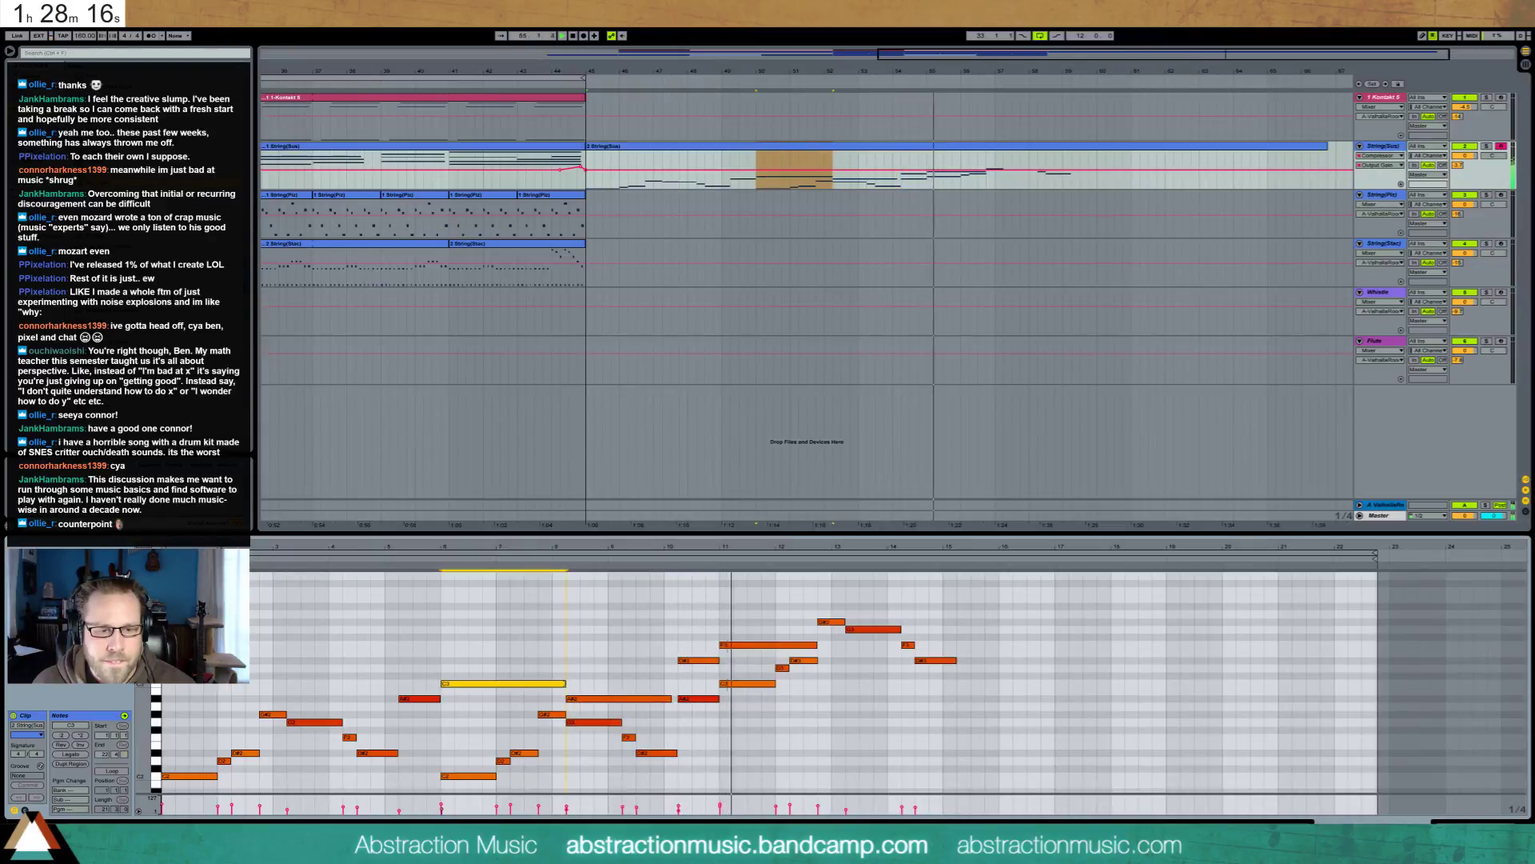
# Raise the bar 11 harmony note by two semitones and add a lower sustained note from bar 11 to bar 13
pyautogui.click(764, 644)
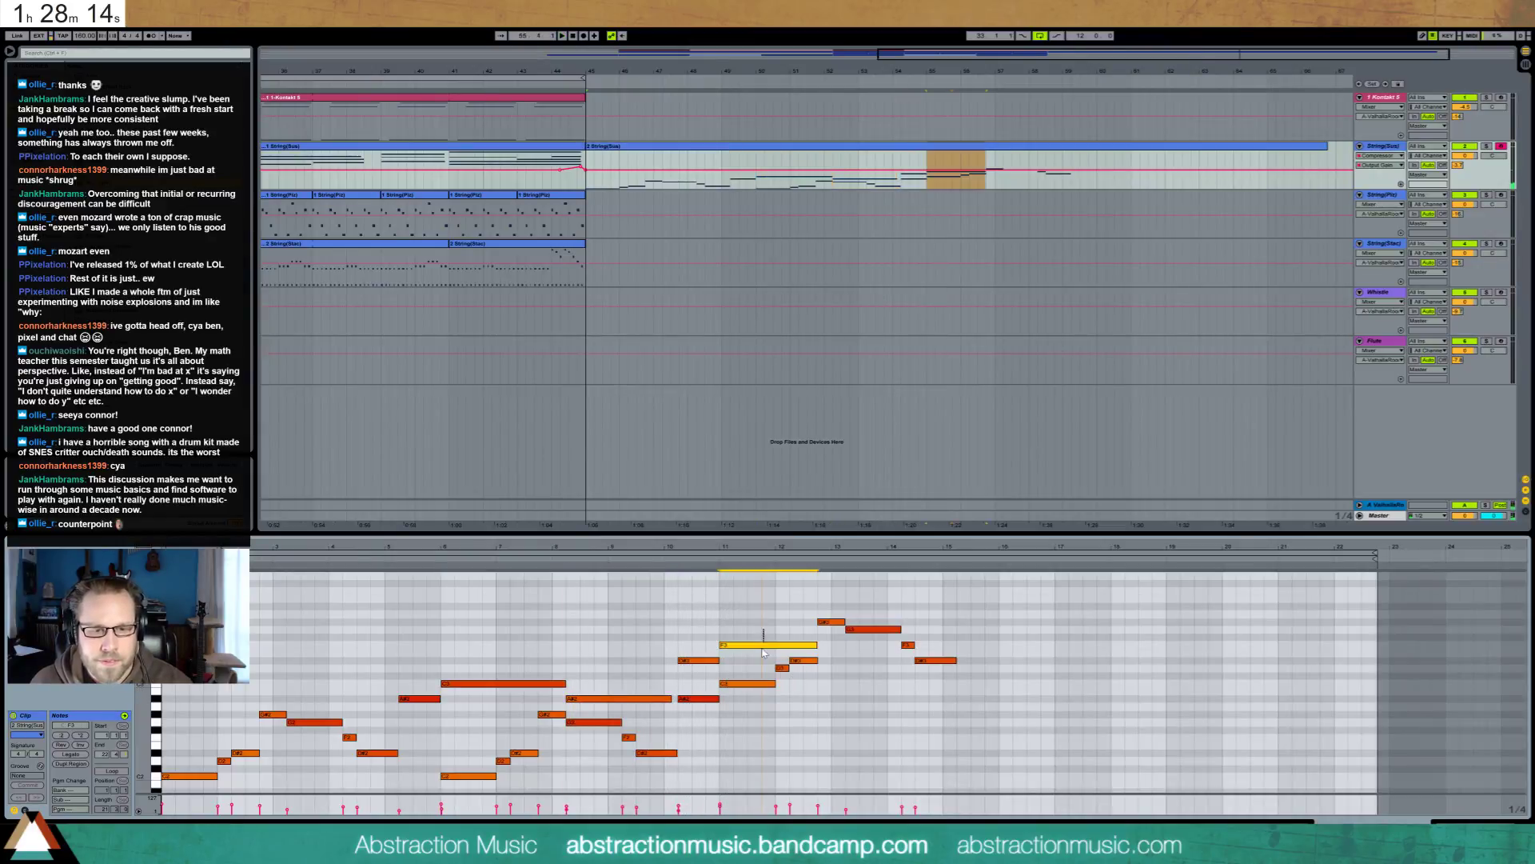
pyautogui.press('Up')
pyautogui.press('Up')
pyautogui.doubleClick(719, 719)
pyautogui.moveTo(748, 714); pyautogui.dragTo(828, 714)
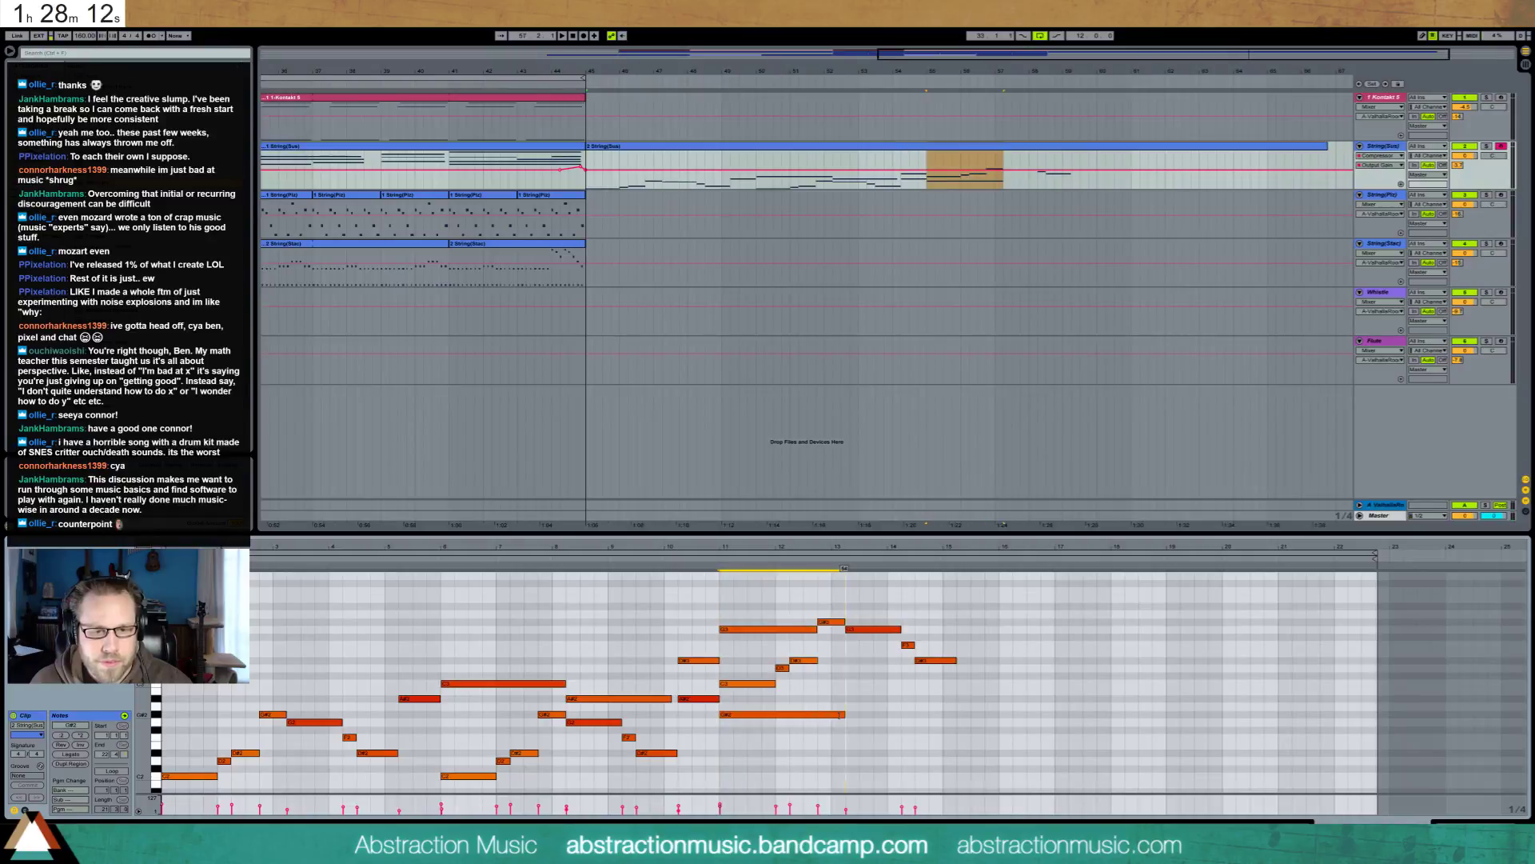
# Play back from bar 11 and add a second lower sustained note, one semitone below the first, from 13.2 to 15.2
pyautogui.click(713, 564)
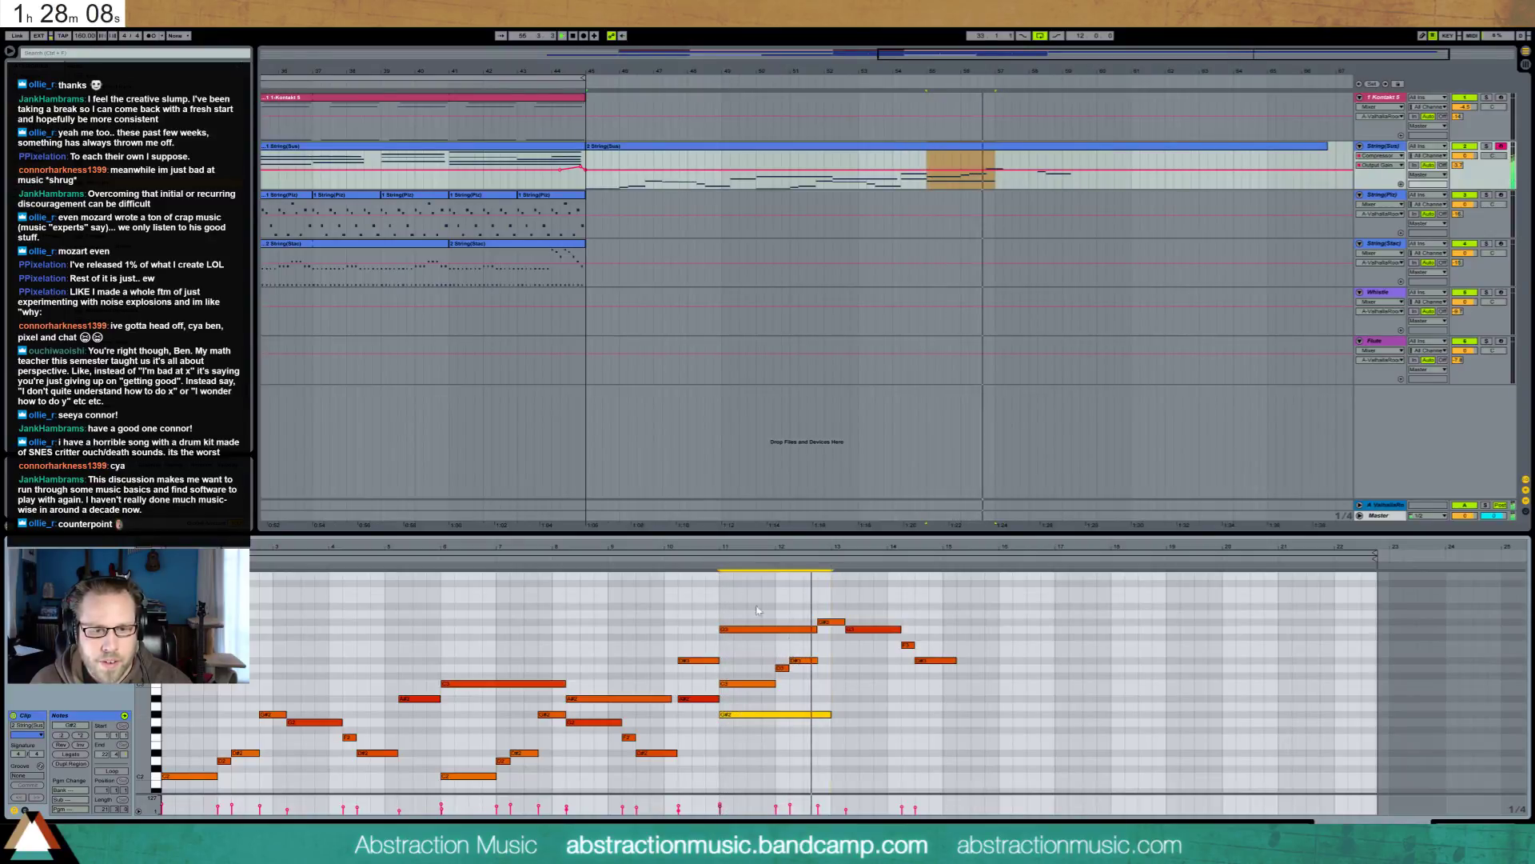
pyautogui.doubleClick(846, 722)
pyautogui.moveTo(859, 723); pyautogui.dragTo(941, 728)
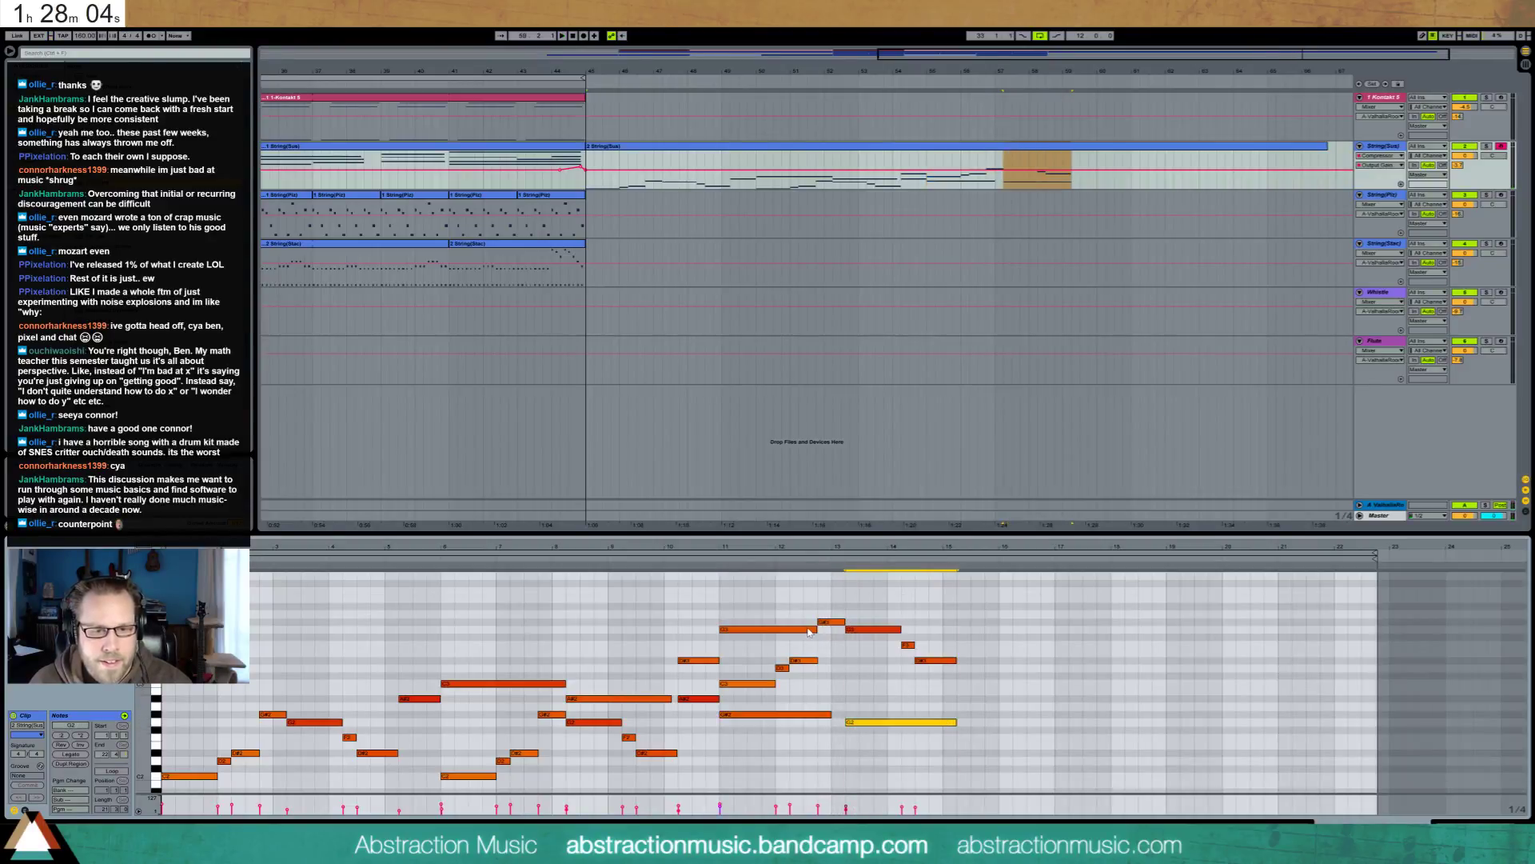
# Play back the clip from its start to check all three phrases with their harmonies
pyautogui.press('space')
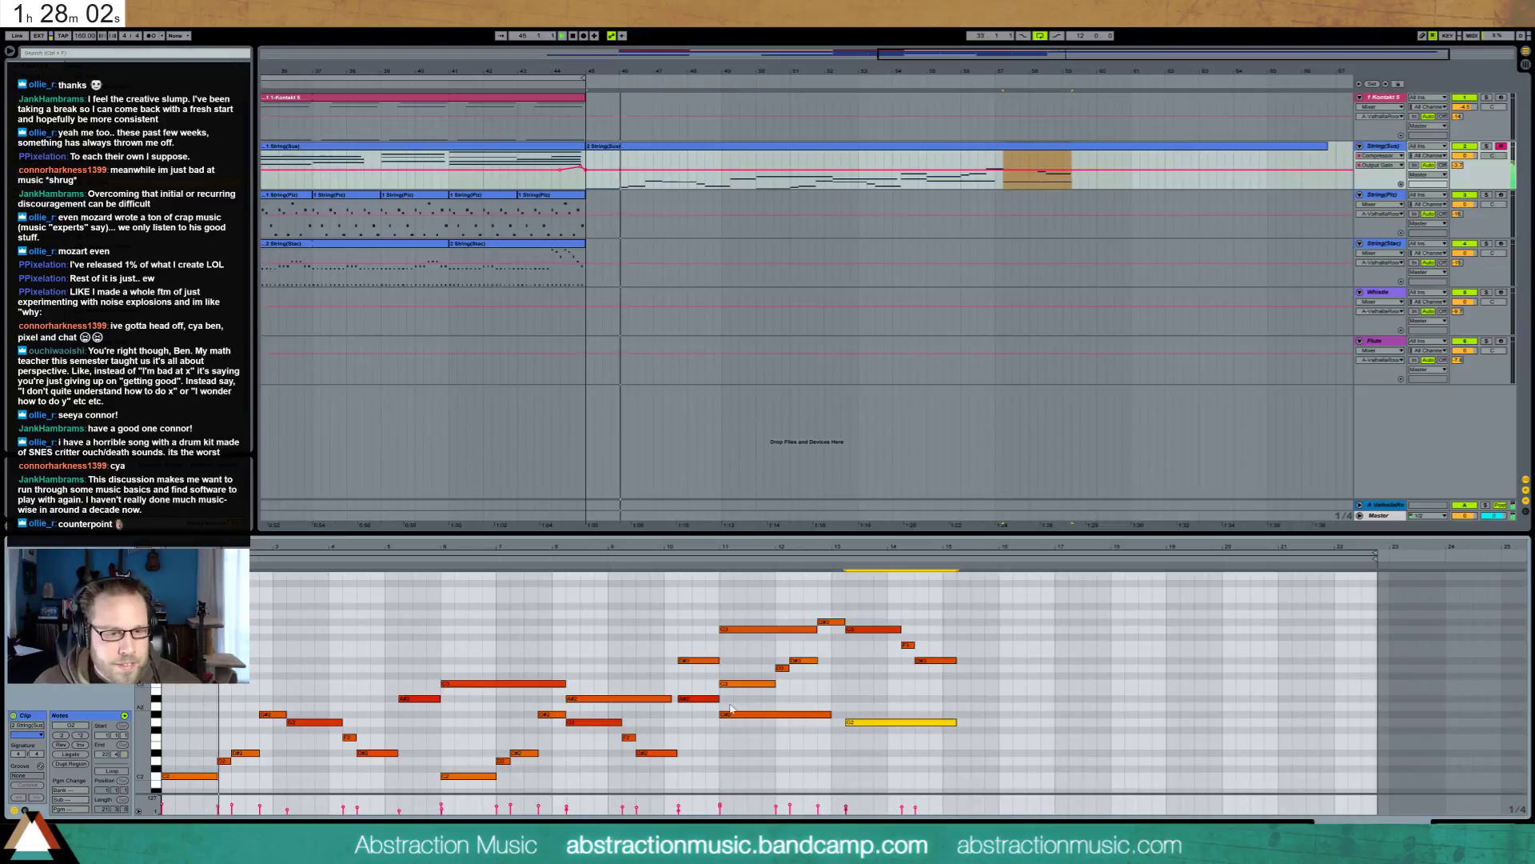
pyautogui.scroll(-2, 729, 708)
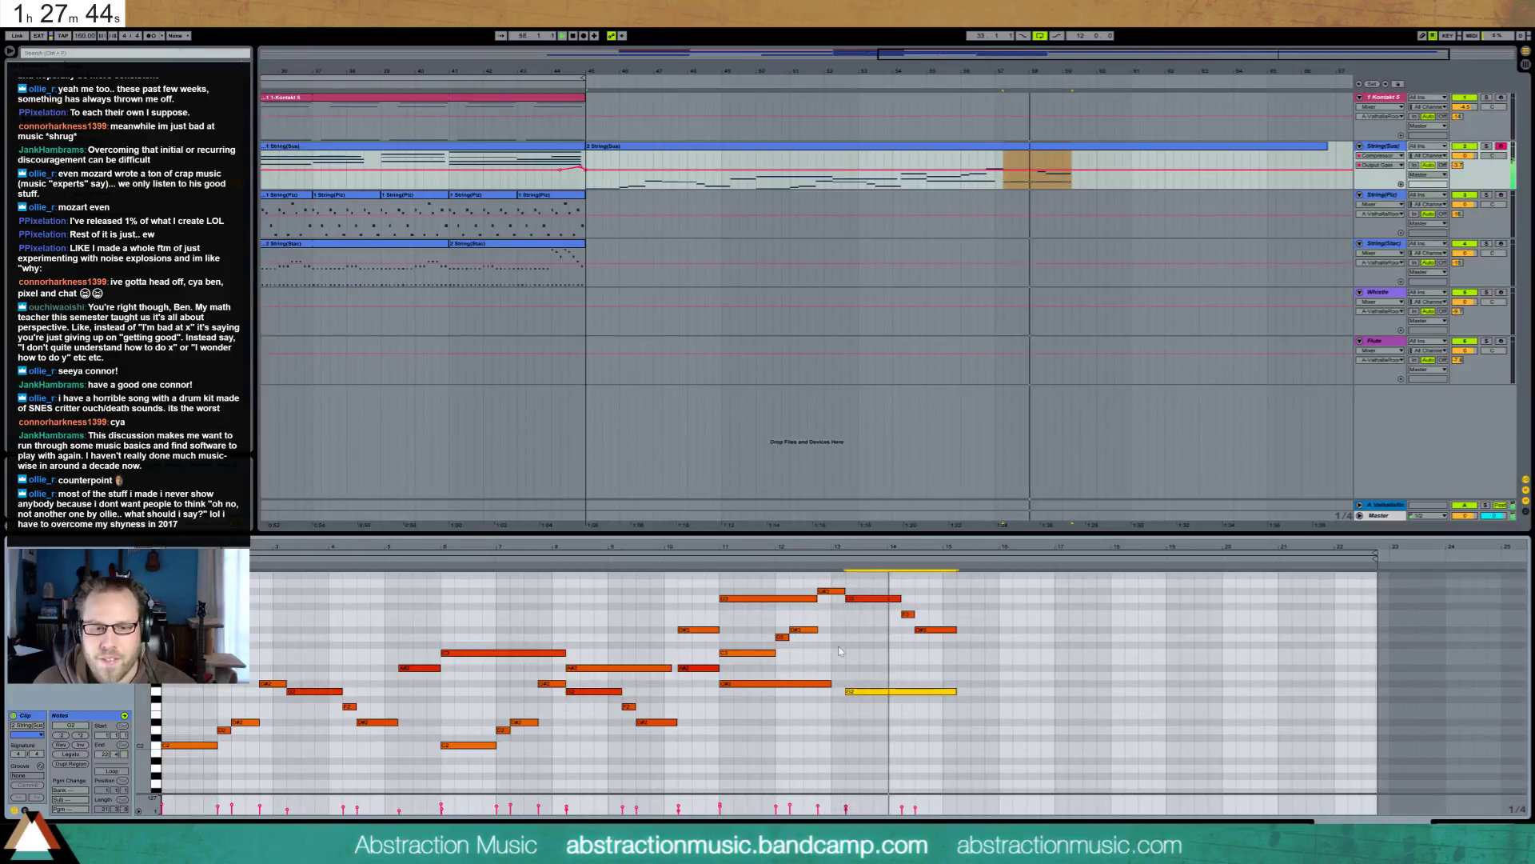
pyautogui.scroll(3, 839, 637)
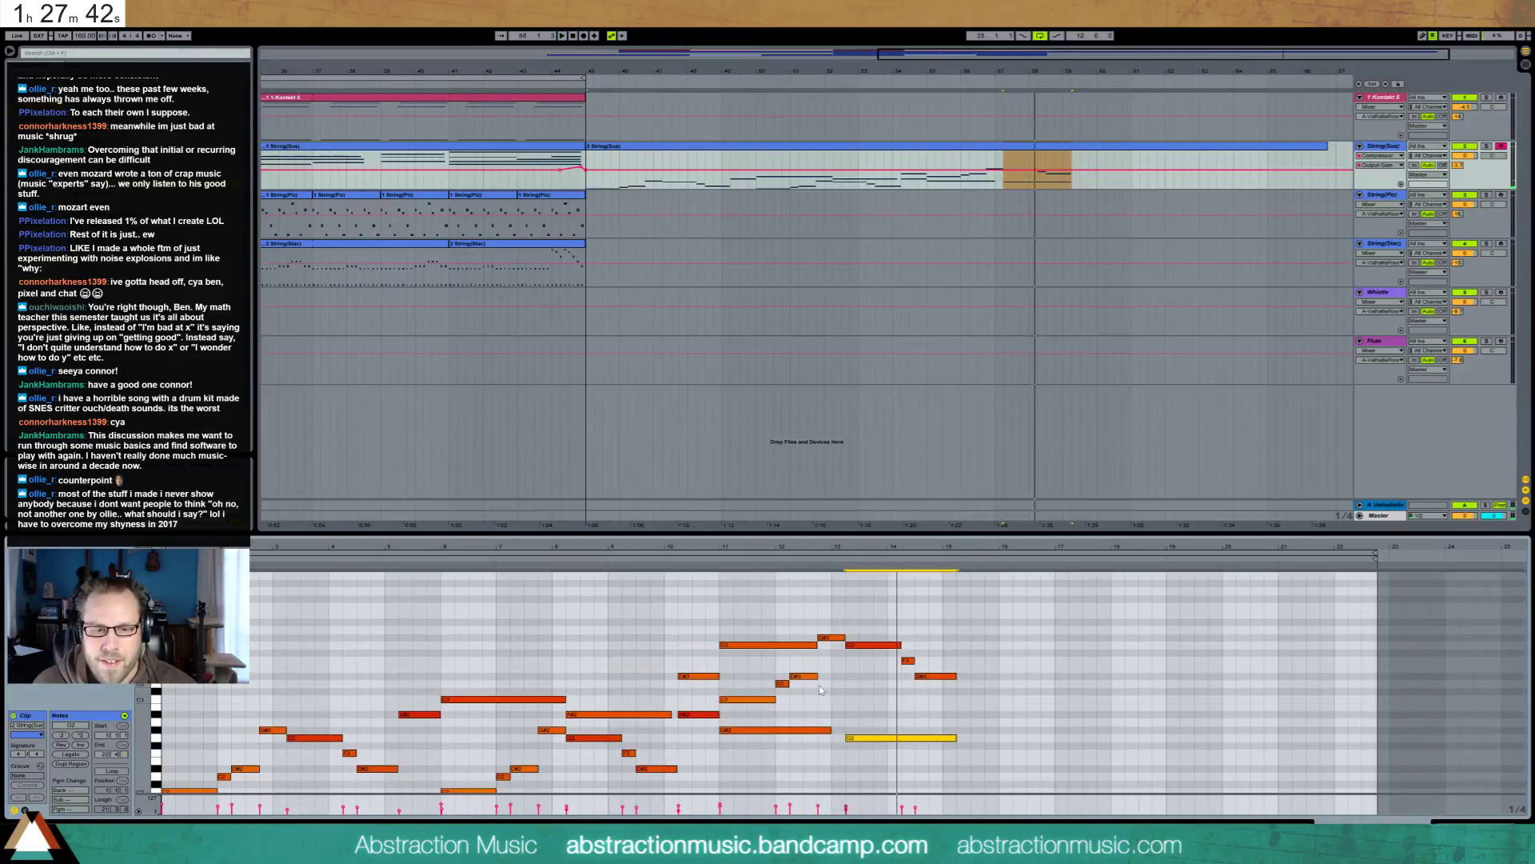
# Add a short harmony note from 12.4 to 13.2 and a sustained C from 13.2 to 15.2 beneath the top melody
pyautogui.doubleClick(820, 684)
pyautogui.moveTo(832, 684); pyautogui.dragTo(952, 702)
pyautogui.doubleClick(849, 701)
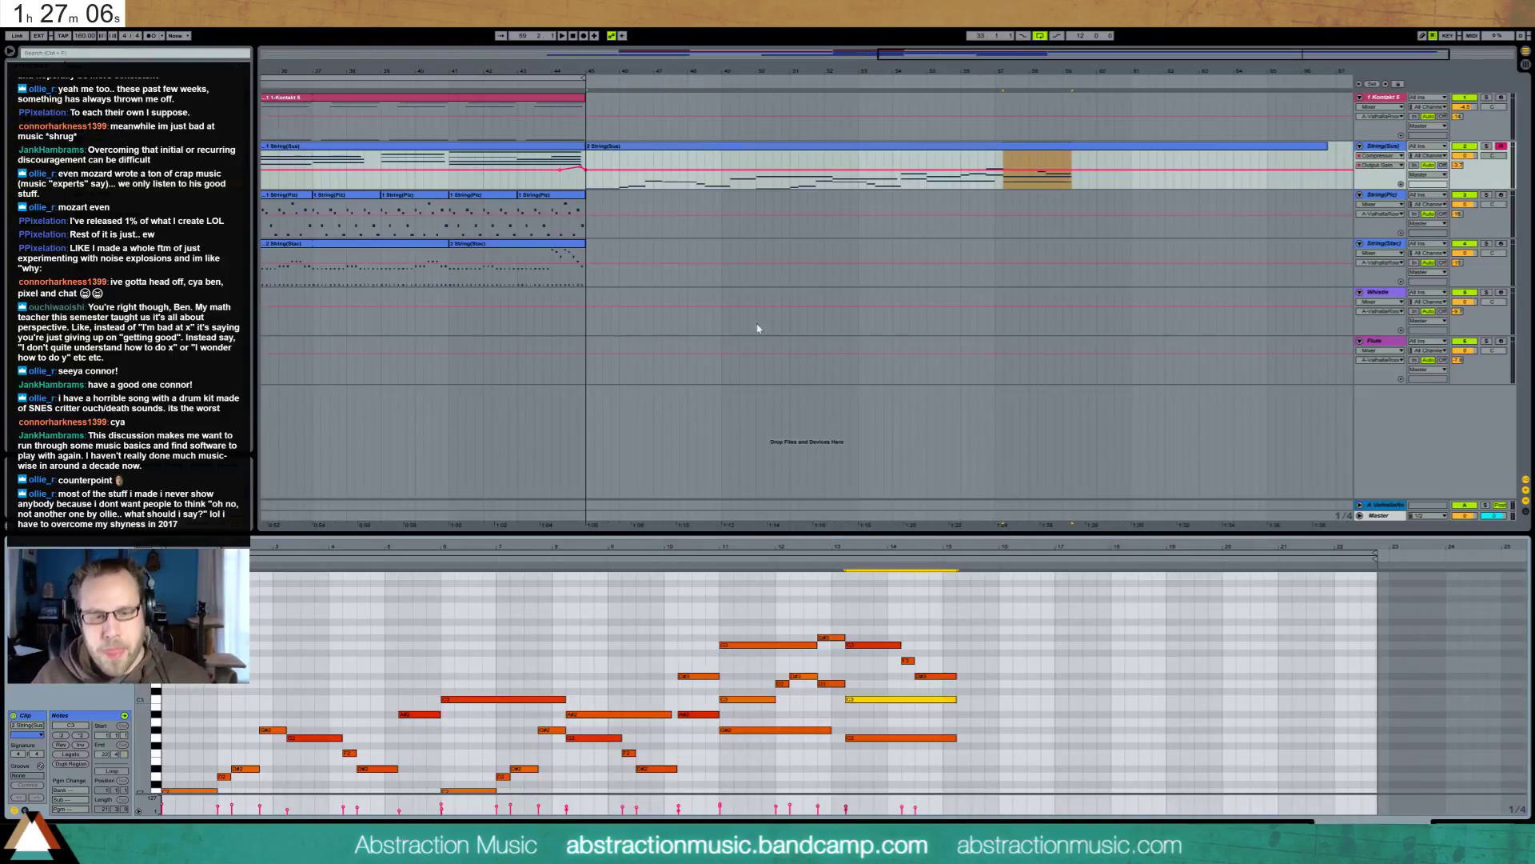
pyautogui.click(841, 586)
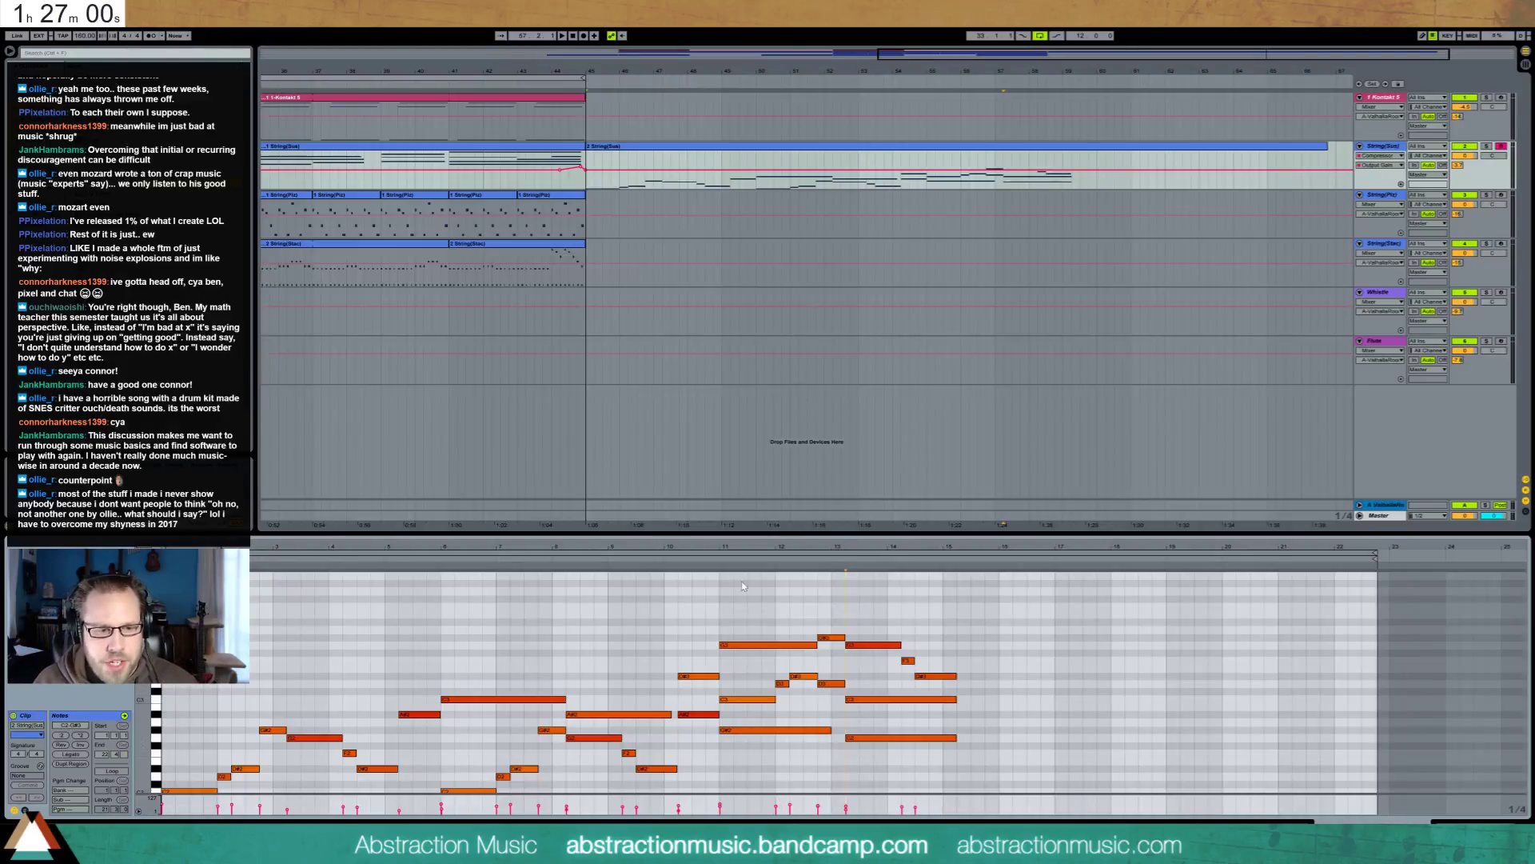
pyautogui.scroll(-3, 743, 586)
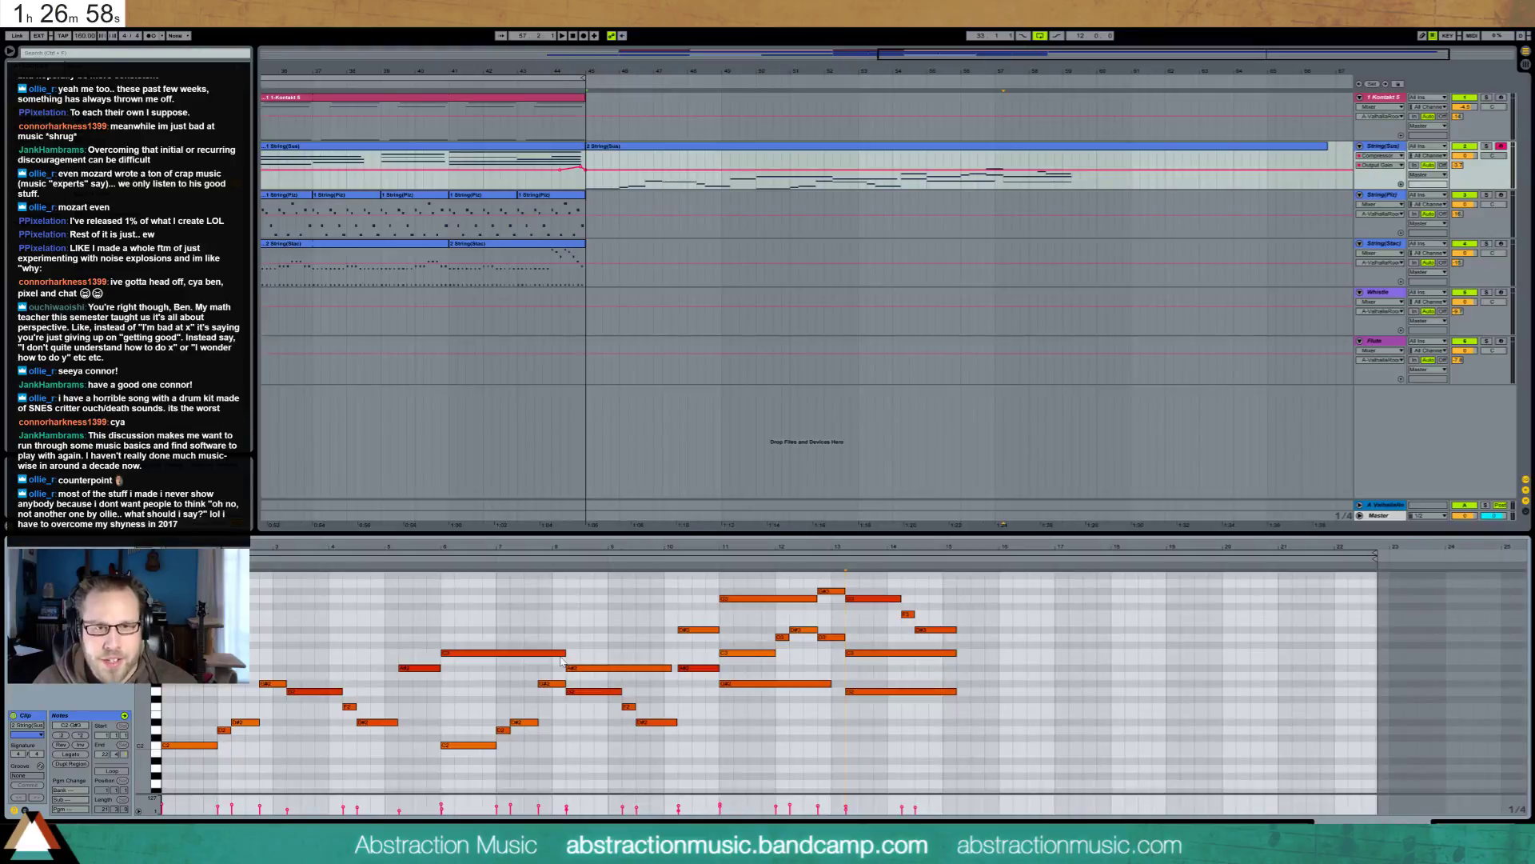
# Shift all the arrangement's clips on the four used tracks four bars later
pyautogui.moveTo(896, 56); pyautogui.dragTo(693, 213)
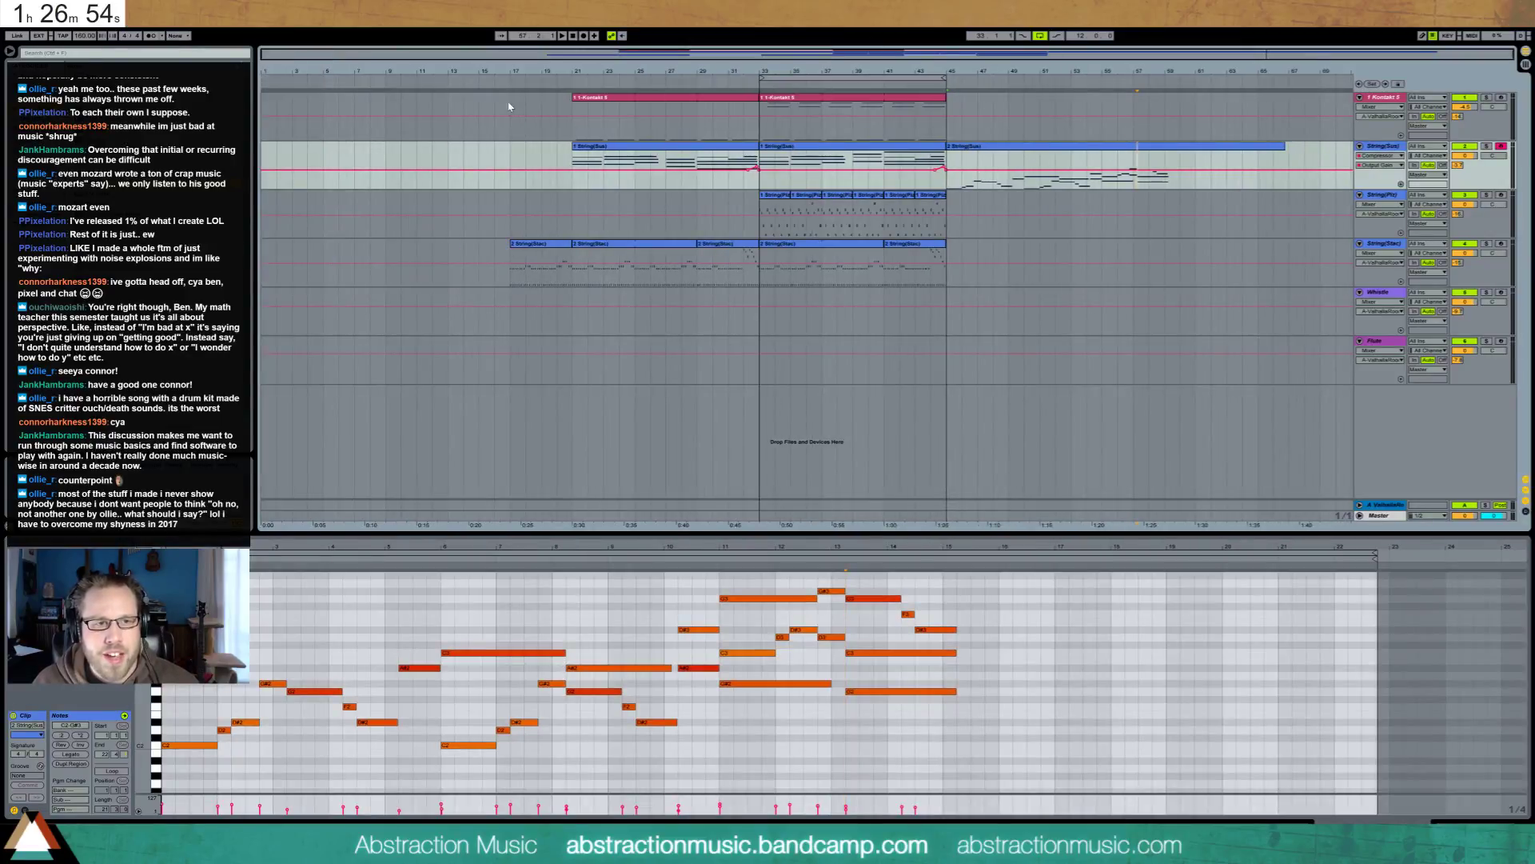
pyautogui.moveTo(509, 106); pyautogui.dragTo(1319, 272)
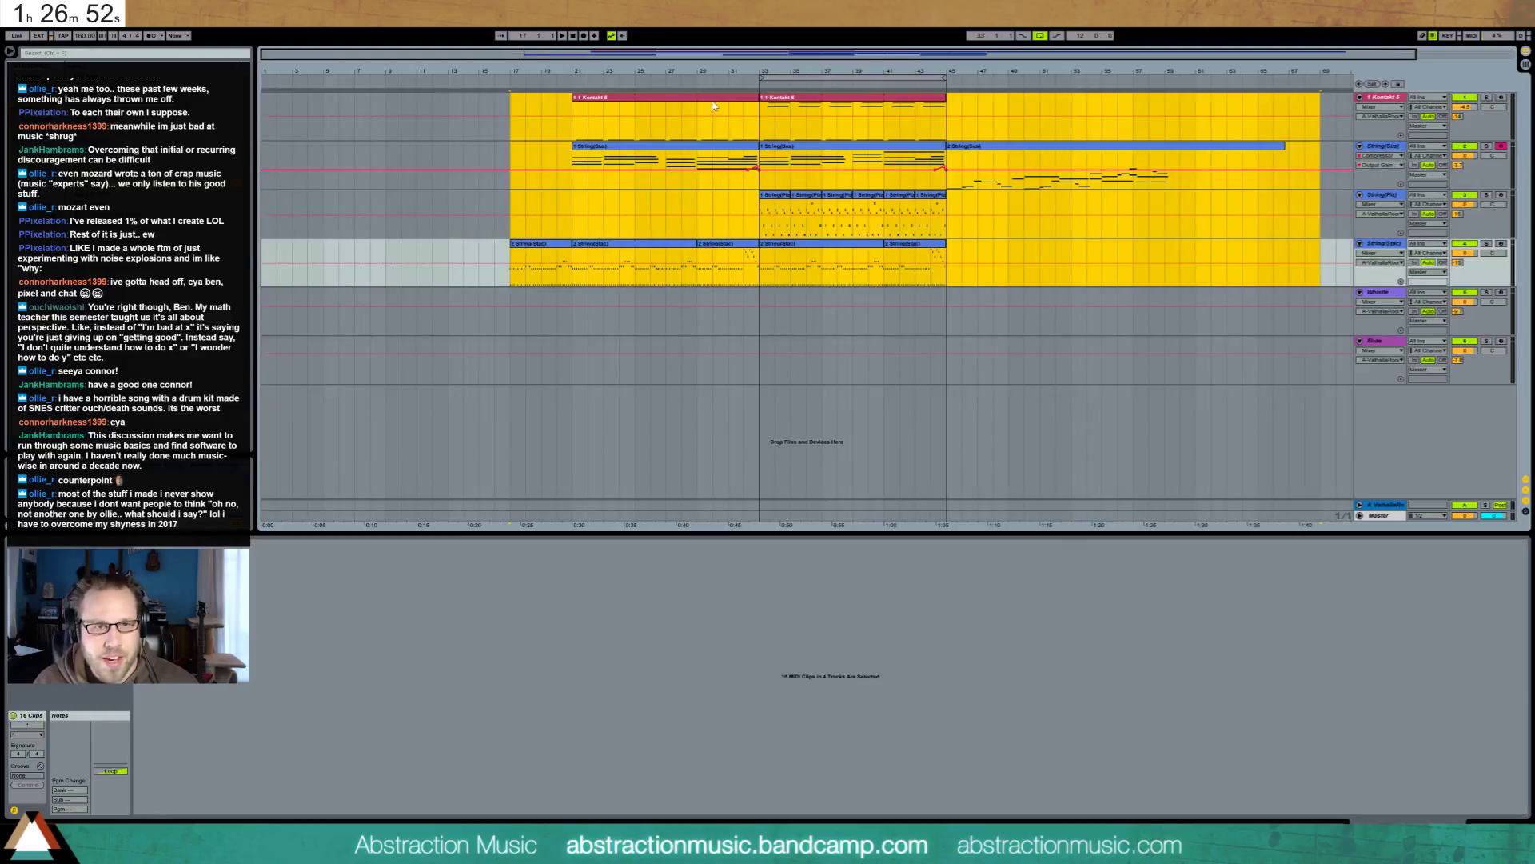
pyautogui.moveTo(722, 102); pyautogui.dragTo(784, 98)
pyautogui.click(1138, 194)
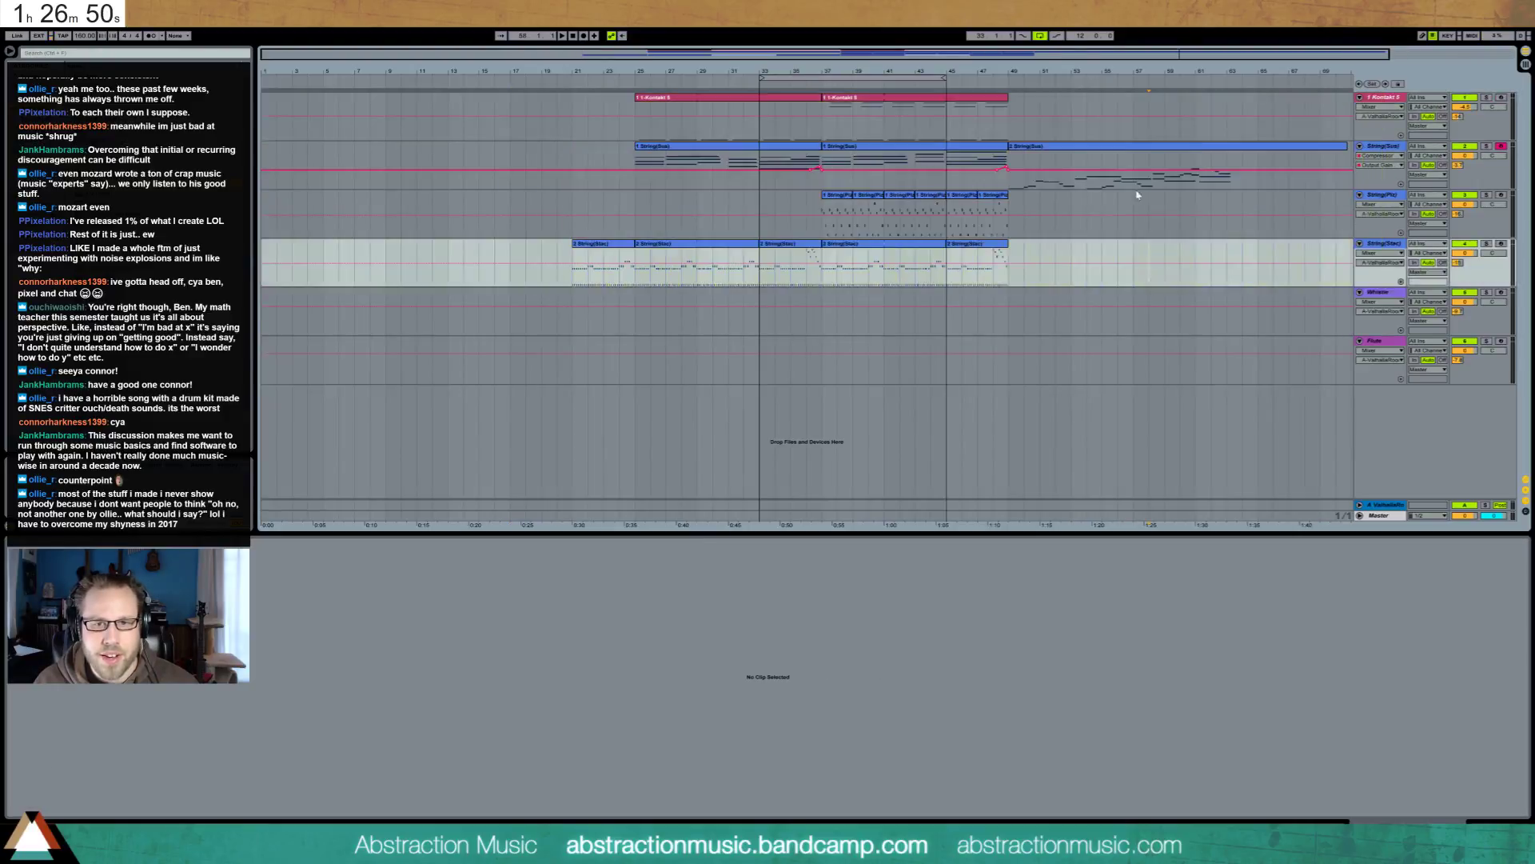
# Move the sustained string melody clip ahead of the chord clips to start at bar 7, with its end trimmed to bar 25
pyautogui.moveTo(1124, 153); pyautogui.dragTo(407, 152)
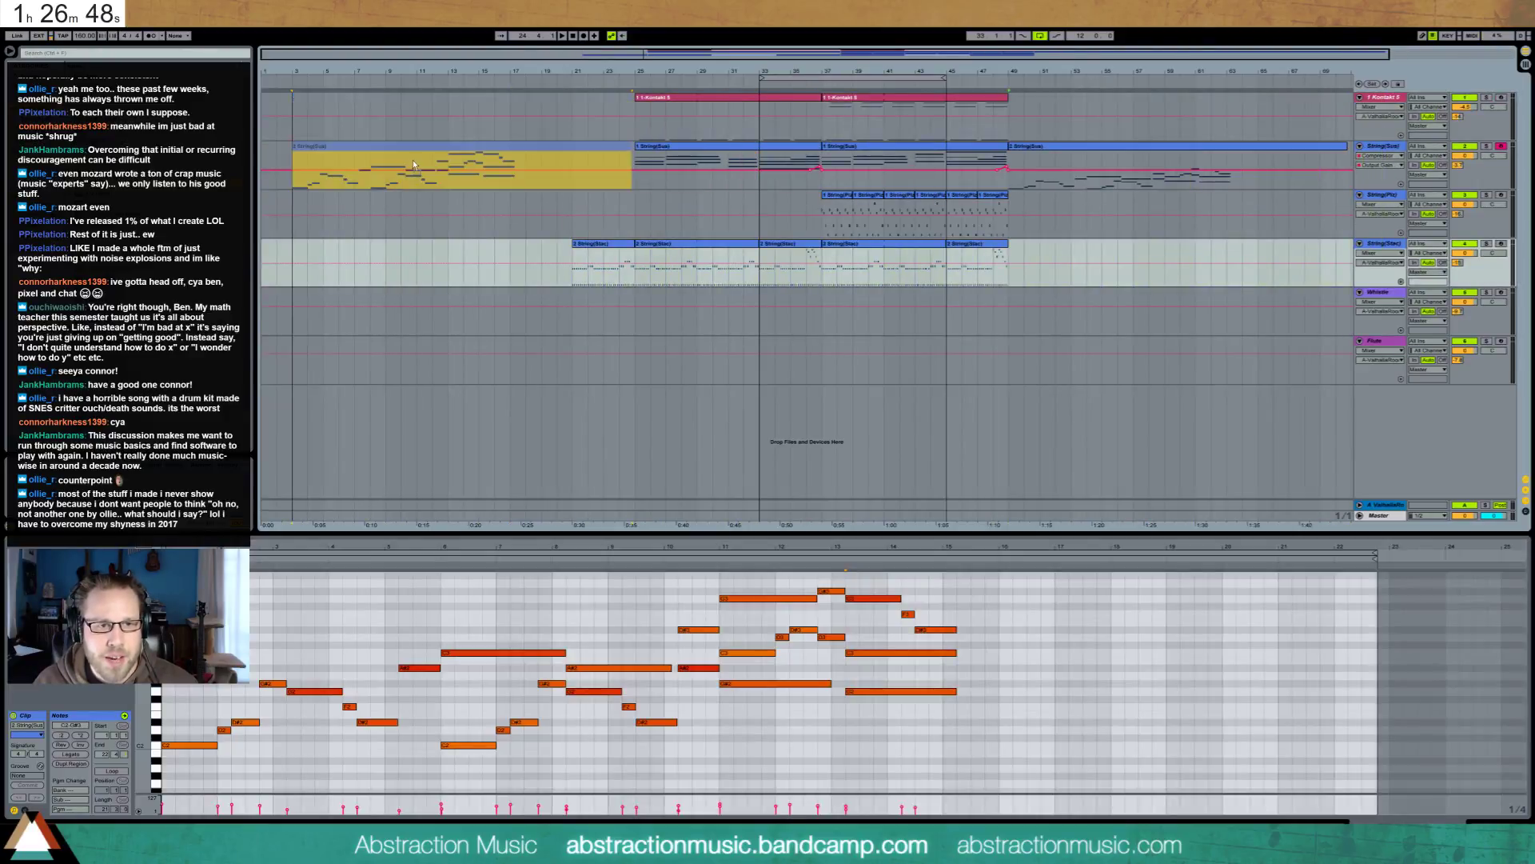
pyautogui.moveTo(631, 167)
pyautogui.mouseDown()
pyautogui.moveTo(569, 168)
pyautogui.moveTo(572, 148)
pyautogui.moveTo(614, 152)
pyautogui.mouseUp()
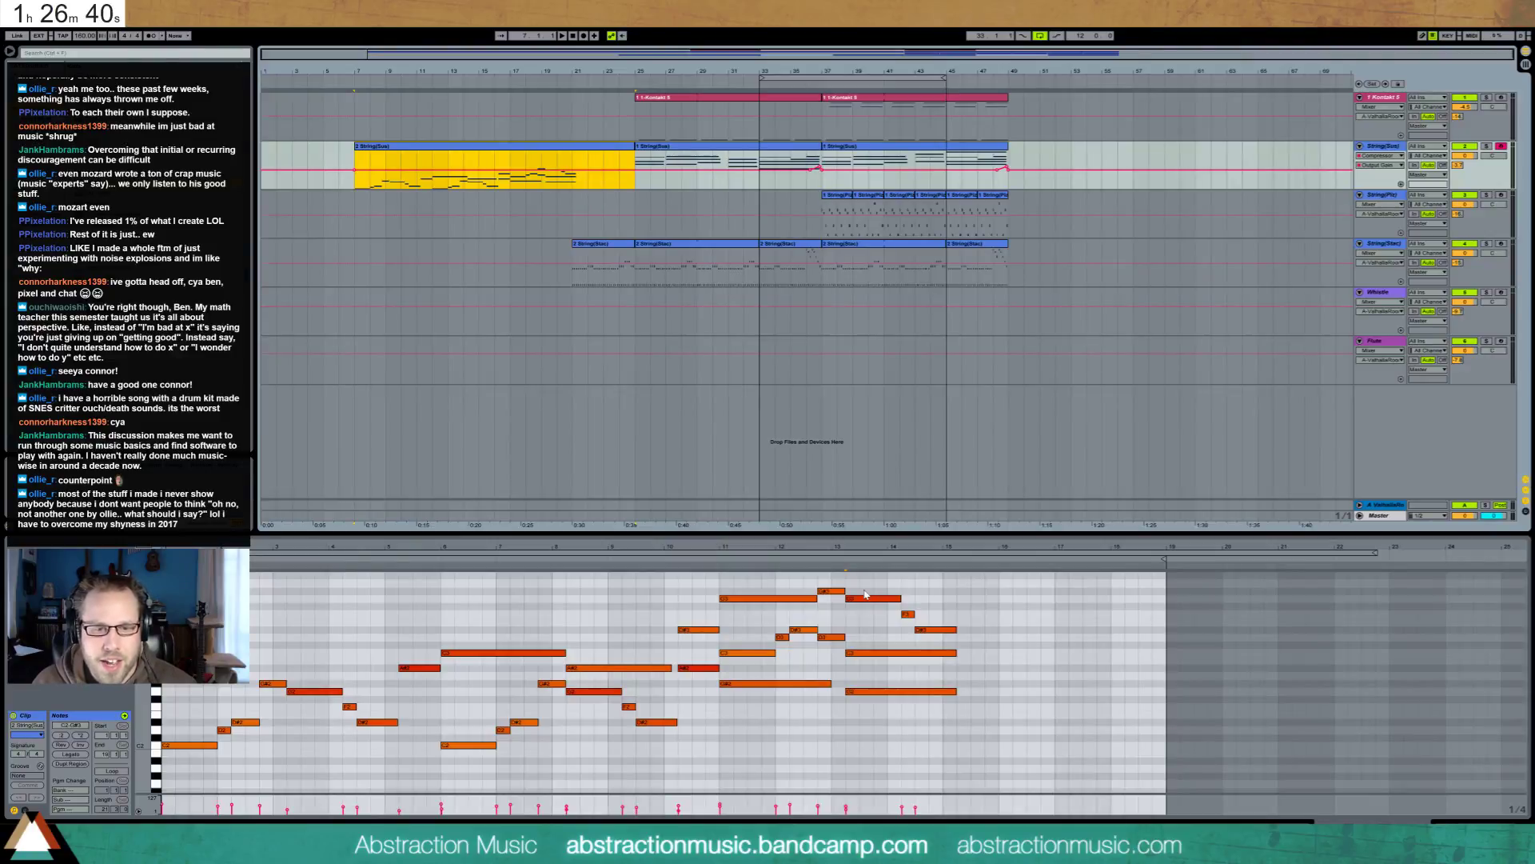
# Shorten the third phrase's final notes to end at bar 15 and duplicate the bar 11 to 15 phrase directly after it
pyautogui.moveTo(943, 614); pyautogui.dragTo(952, 710)
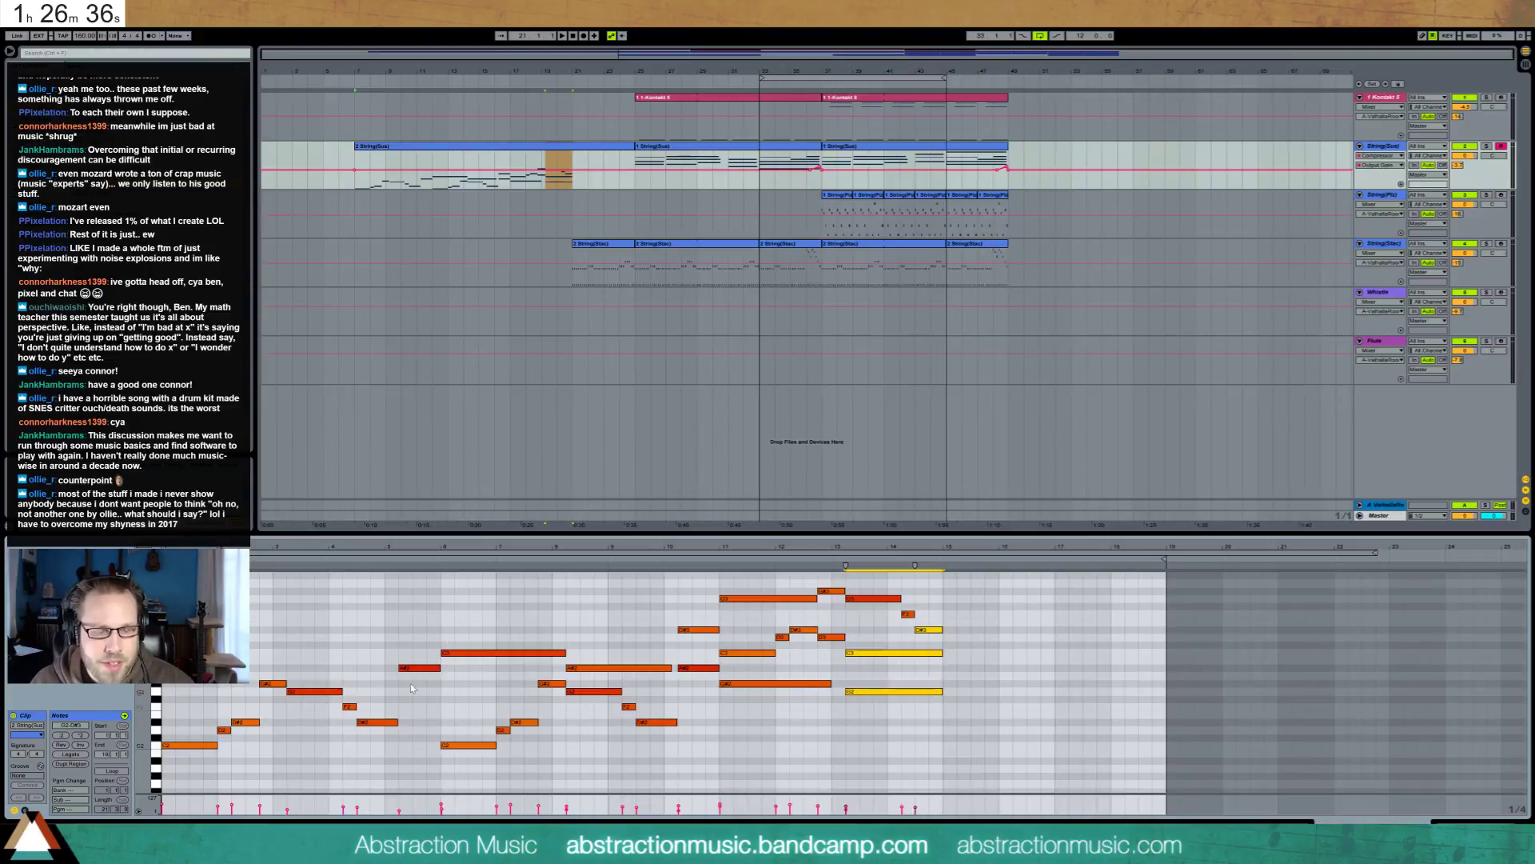
pyautogui.moveTo(725, 576); pyautogui.dragTo(939, 737)
pyautogui.hotkey('ctrl', 'd')
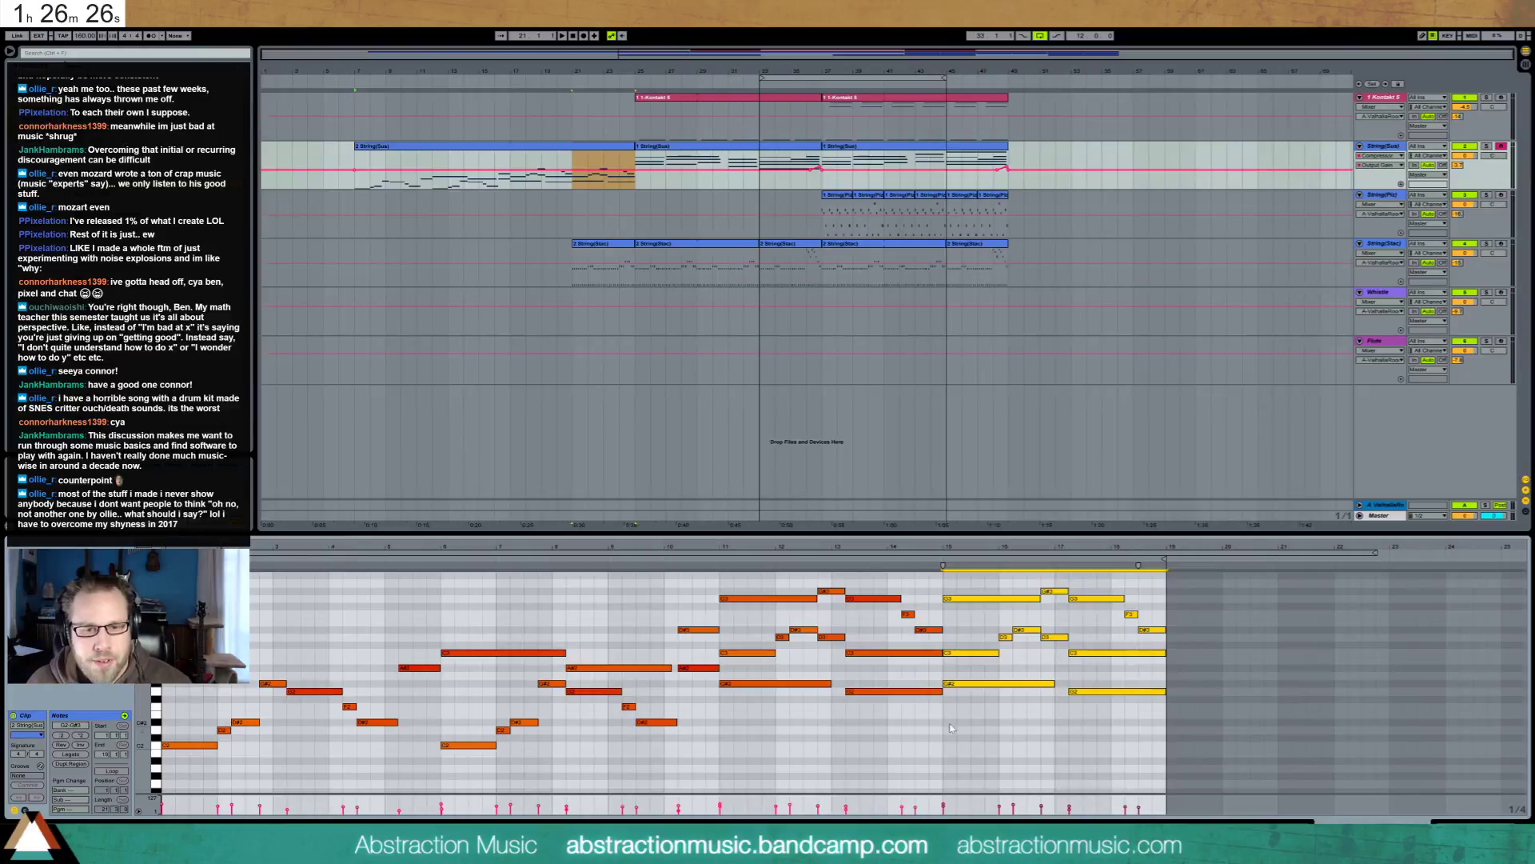
# Play back the clip and lower the duplicated phrase's two lowest sustained notes, from bar 15 to 19, by five semitones each
pyautogui.scroll(2, 954, 731)
pyautogui.press('space')
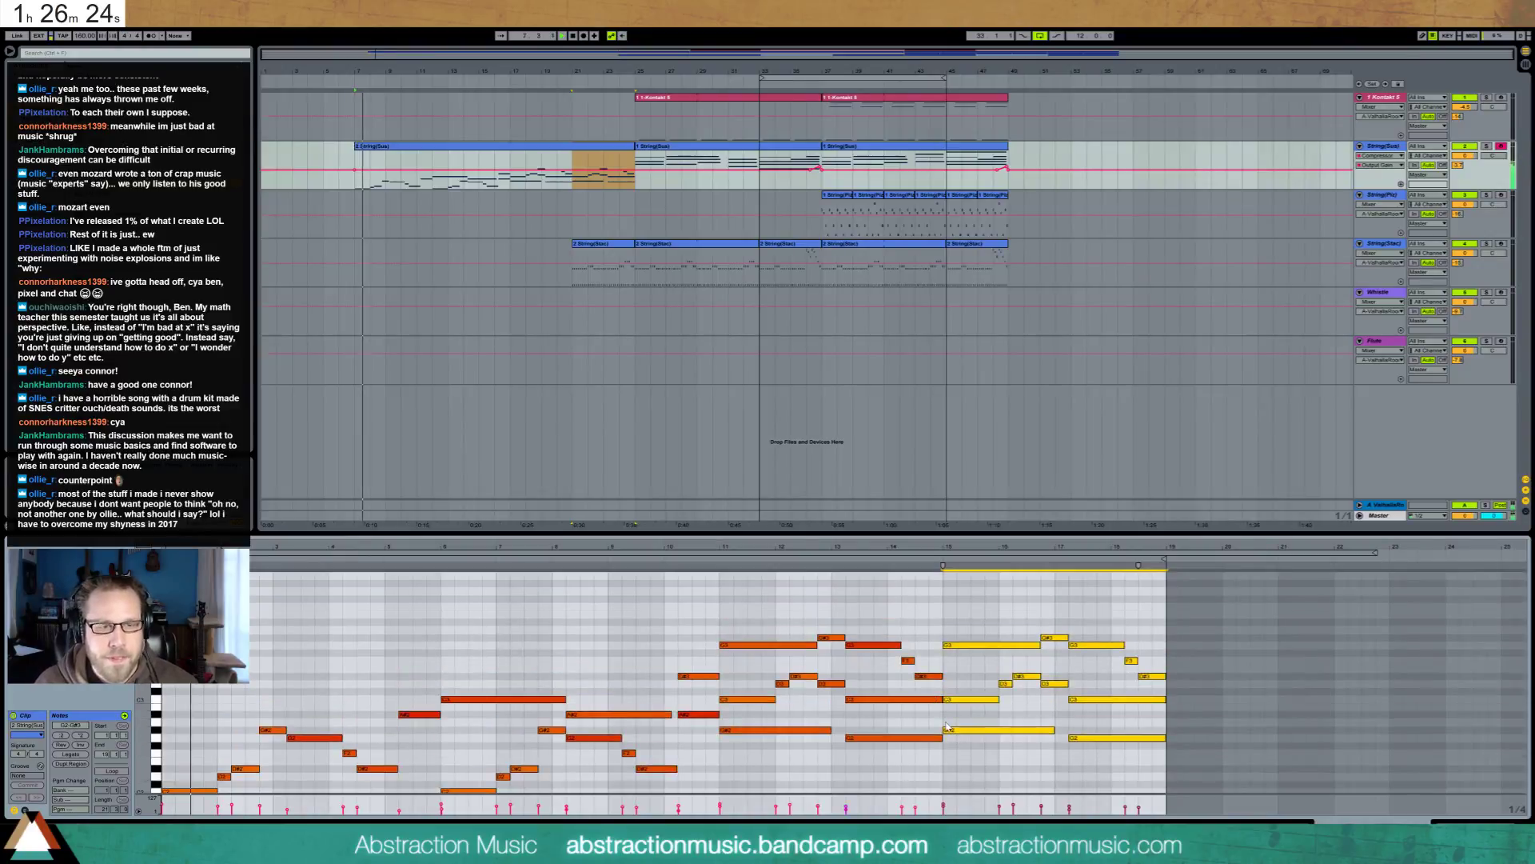
pyautogui.scroll(-1, 944, 718)
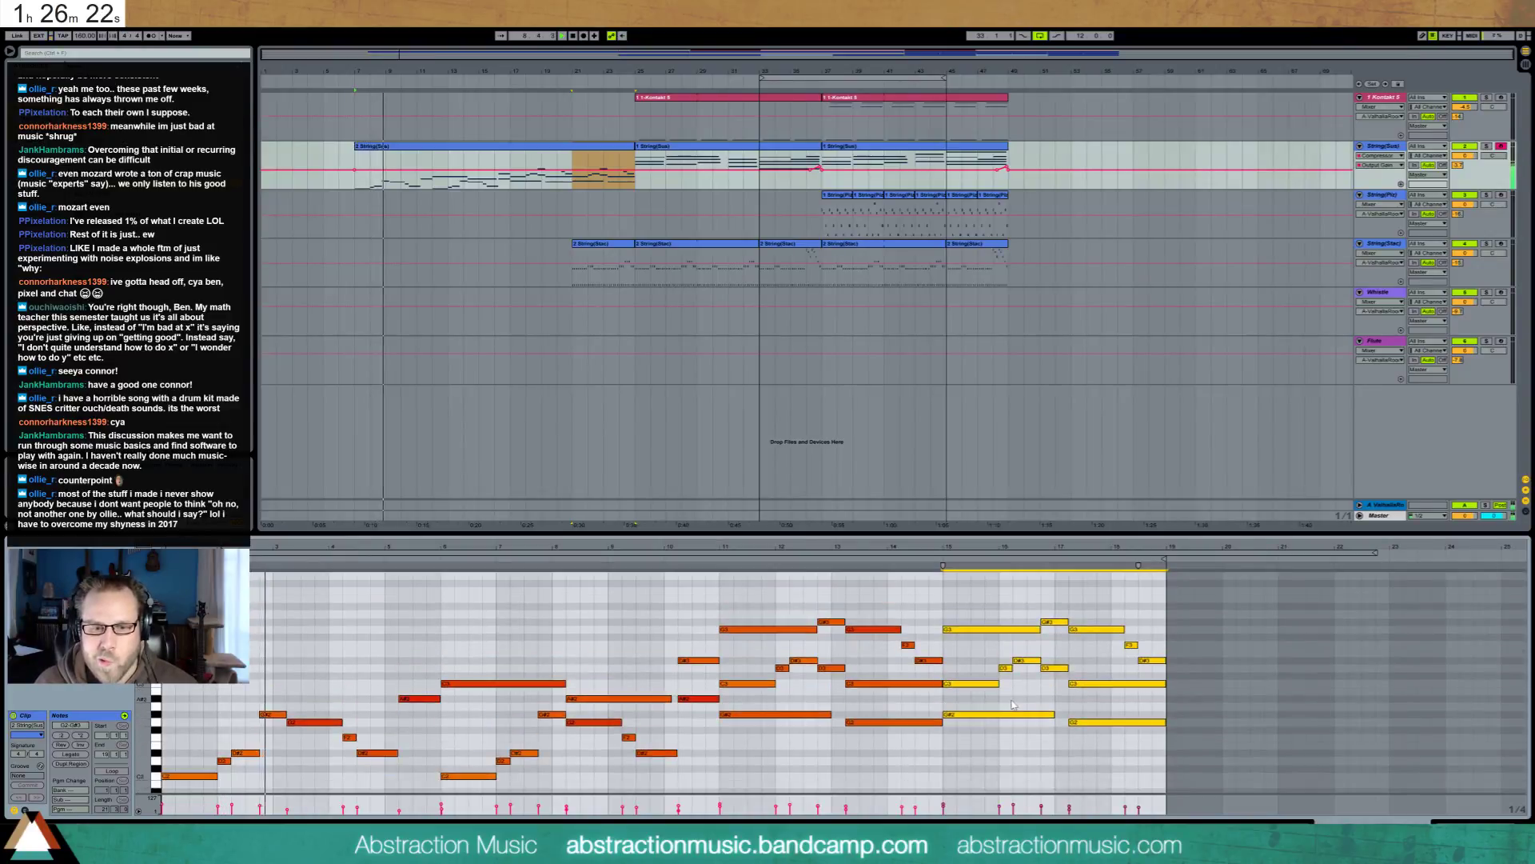
pyautogui.click(984, 714)
pyautogui.moveTo(999, 714); pyautogui.dragTo(1017, 758)
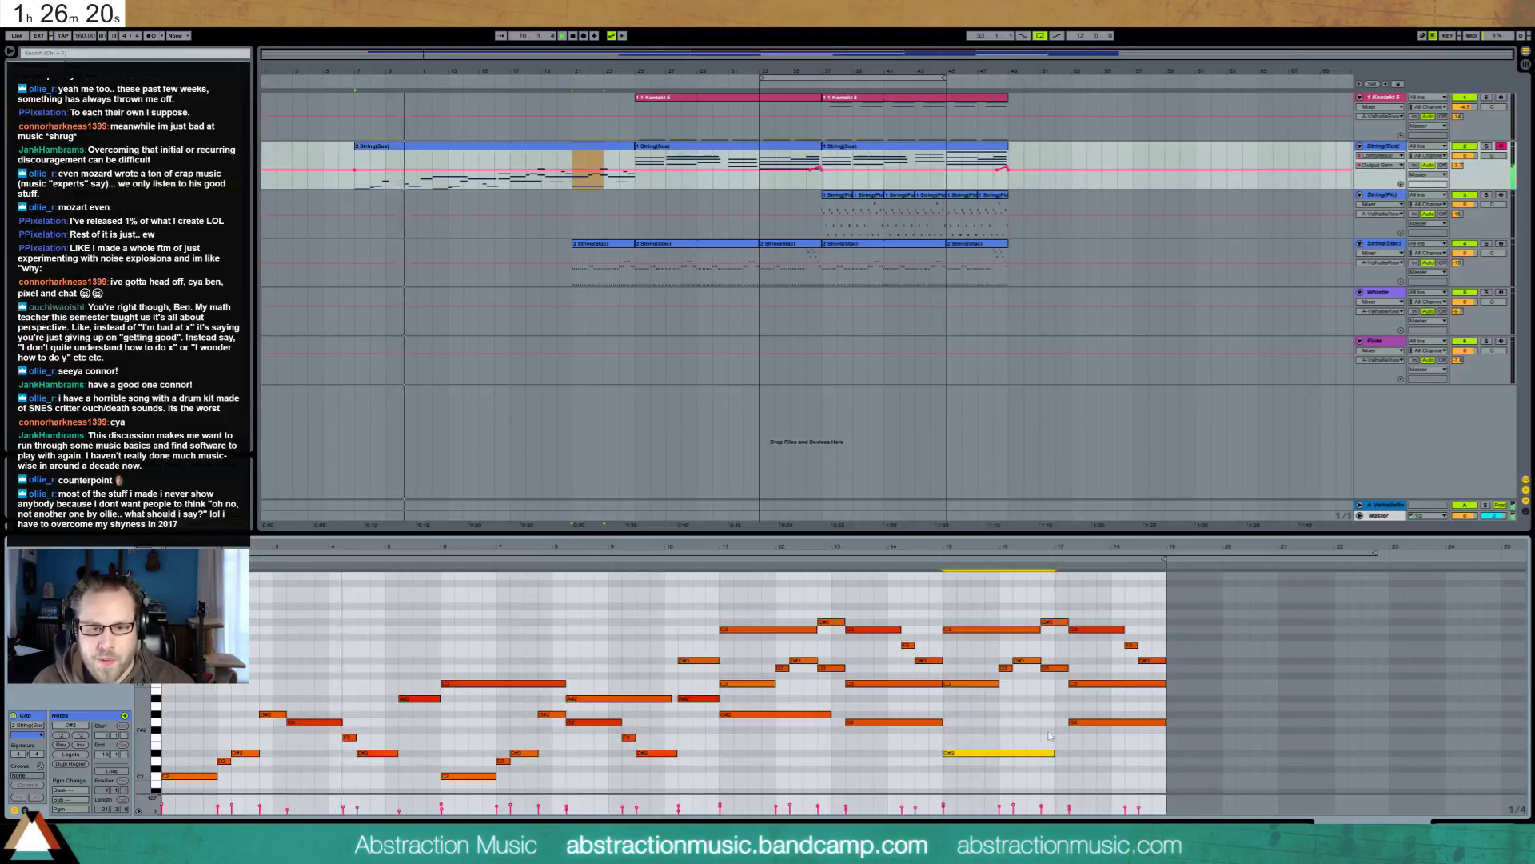
pyautogui.moveTo(1107, 726); pyautogui.dragTo(1109, 767)
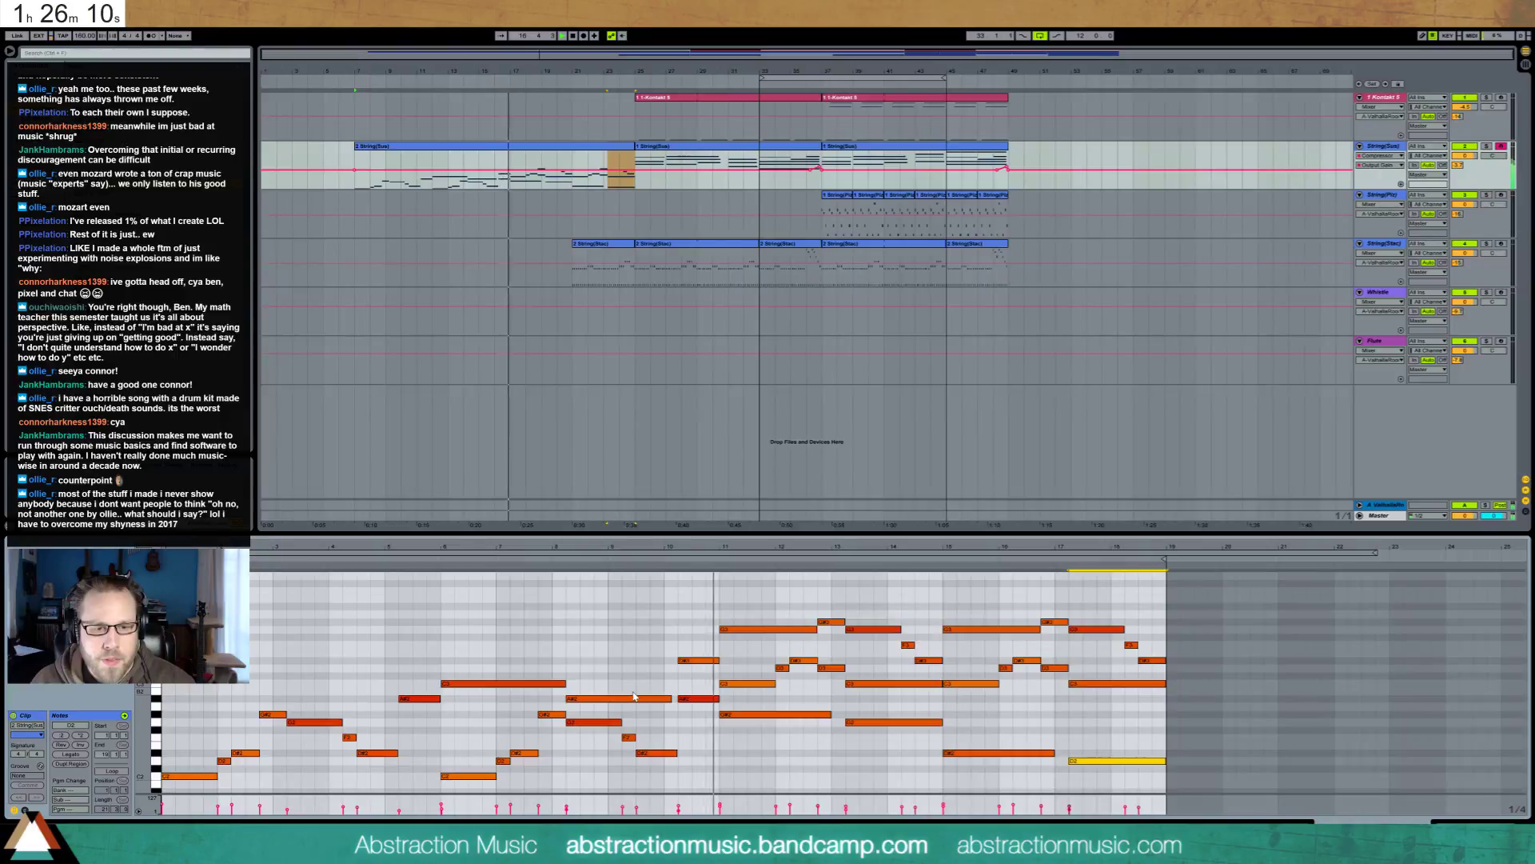
# Add two low sustained notes under the third phrase, a C from bar 11 to 13.2 and another note from 13.2 to 15
pyautogui.moveTo(726, 782); pyautogui.dragTo(837, 781)
pyautogui.press('space')
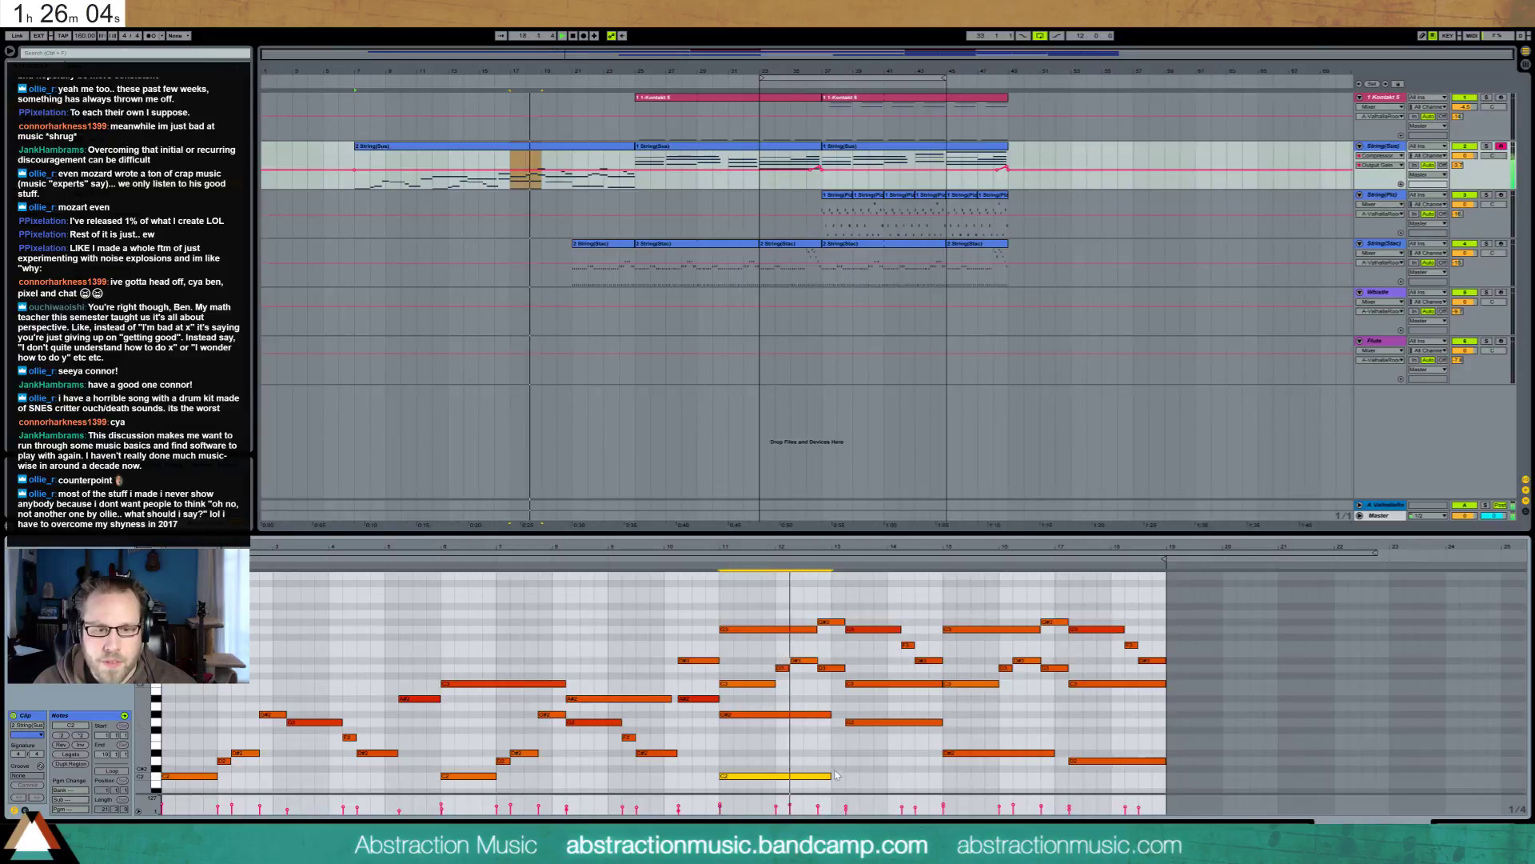
pyautogui.scroll(-4, 823, 731)
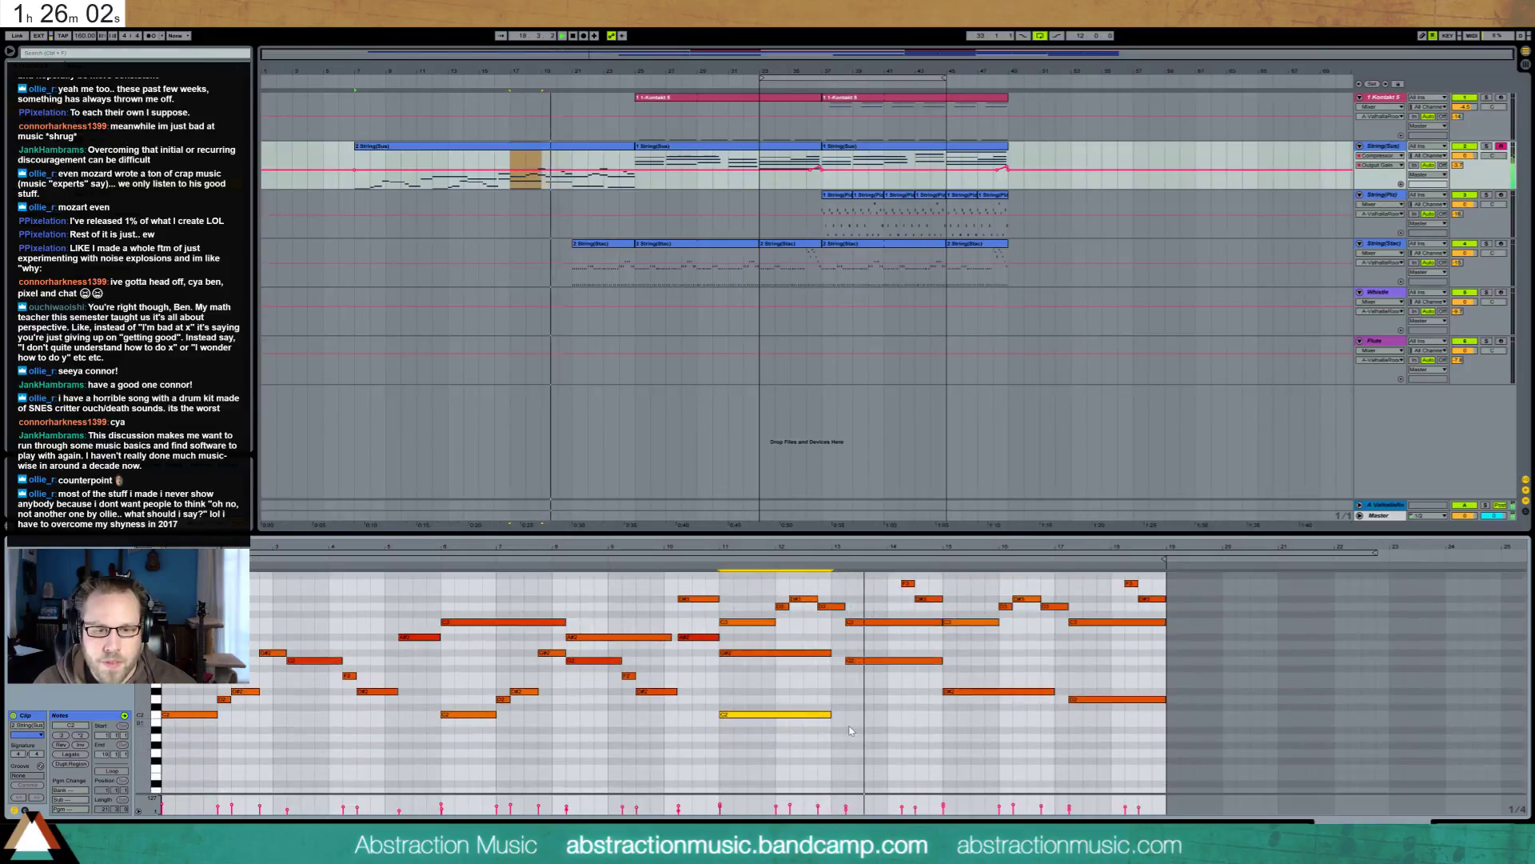
pyautogui.moveTo(846, 723); pyautogui.dragTo(942, 727)
pyautogui.press('Down')
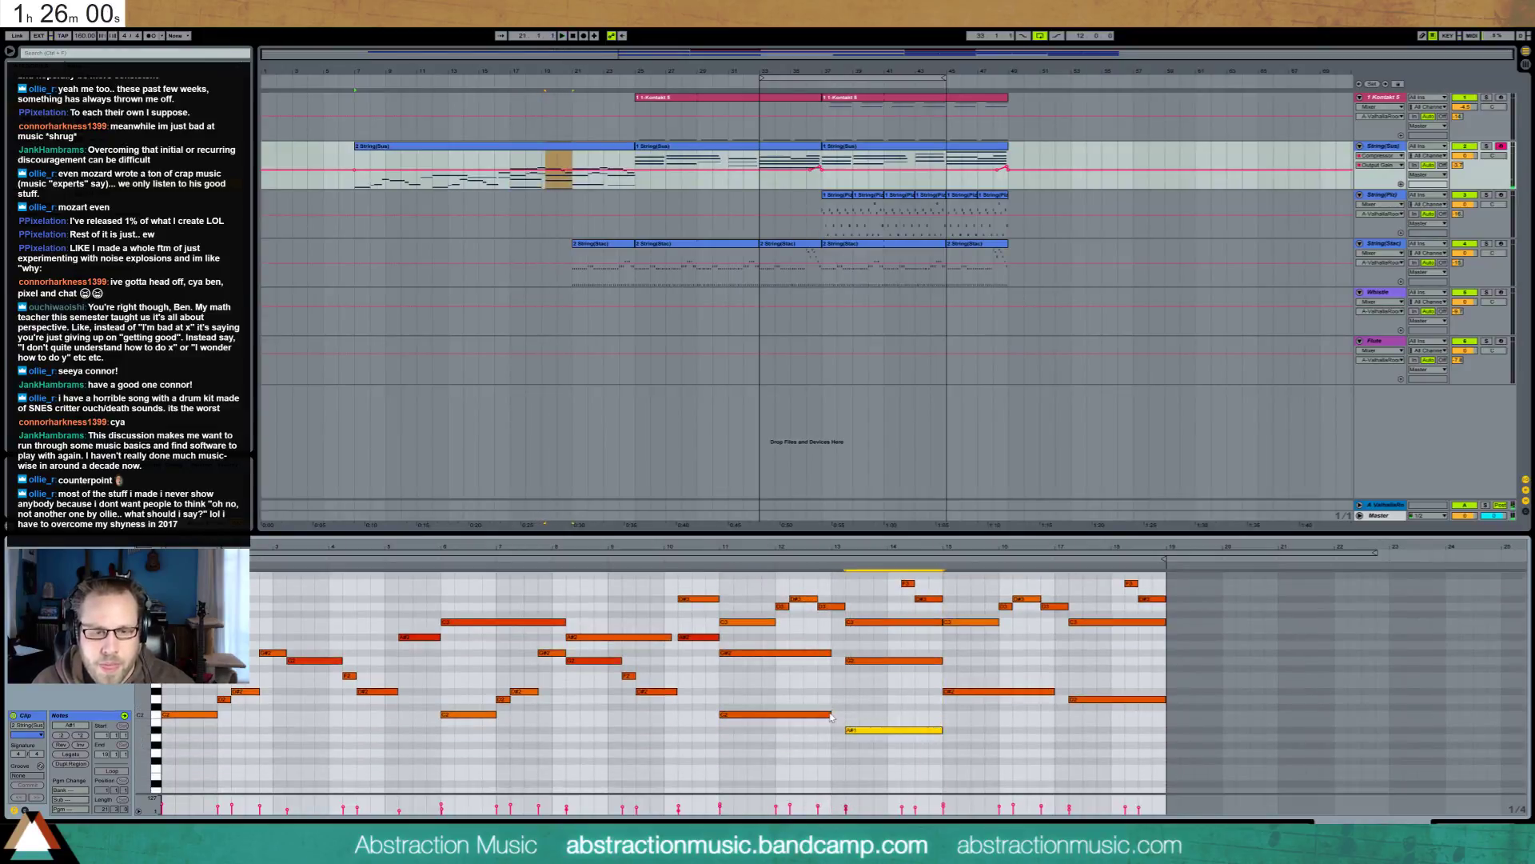
pyautogui.moveTo(830, 715); pyautogui.dragTo(845, 715)
# Raise the low sustained note at 13.2 by four semitones to D and play back the section
pyautogui.click(859, 729)
pyautogui.press('Up')
pyautogui.press('Up')
pyautogui.press('Up')
pyautogui.press('Up')
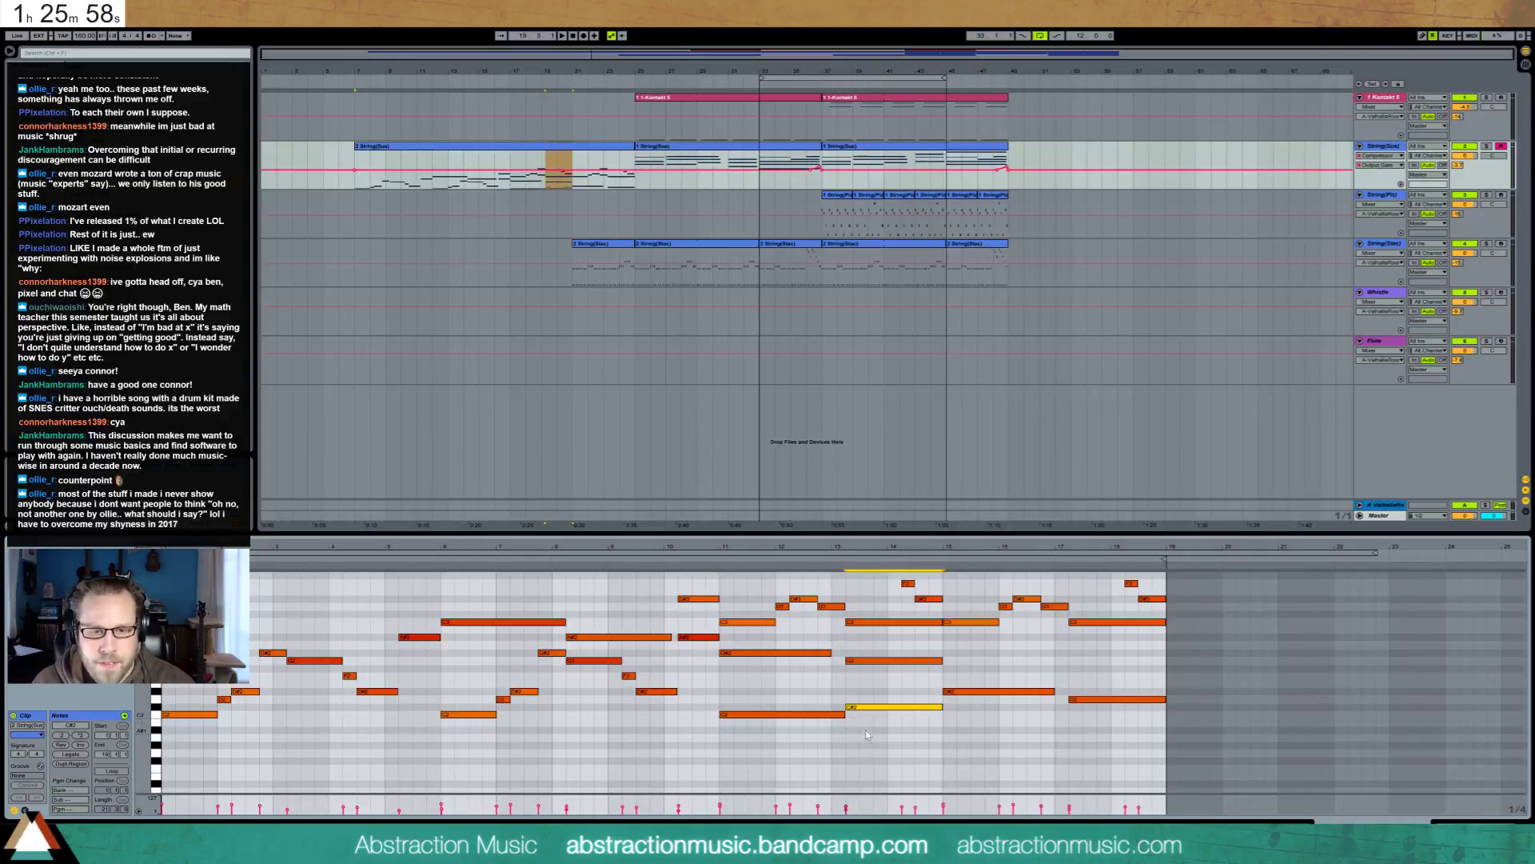
pyautogui.press('space')
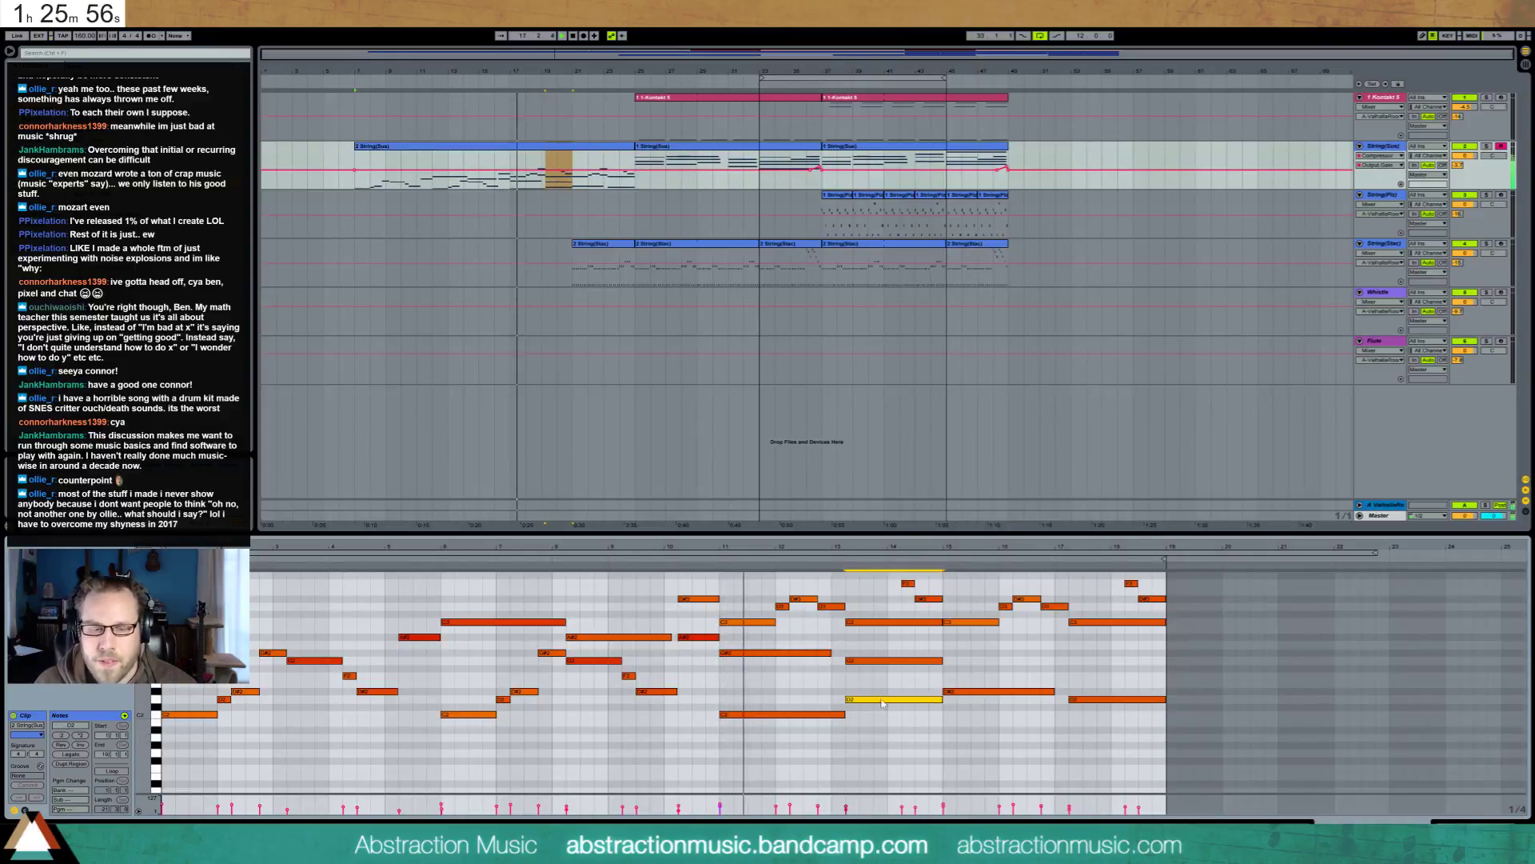
pyautogui.scroll(3, 948, 714)
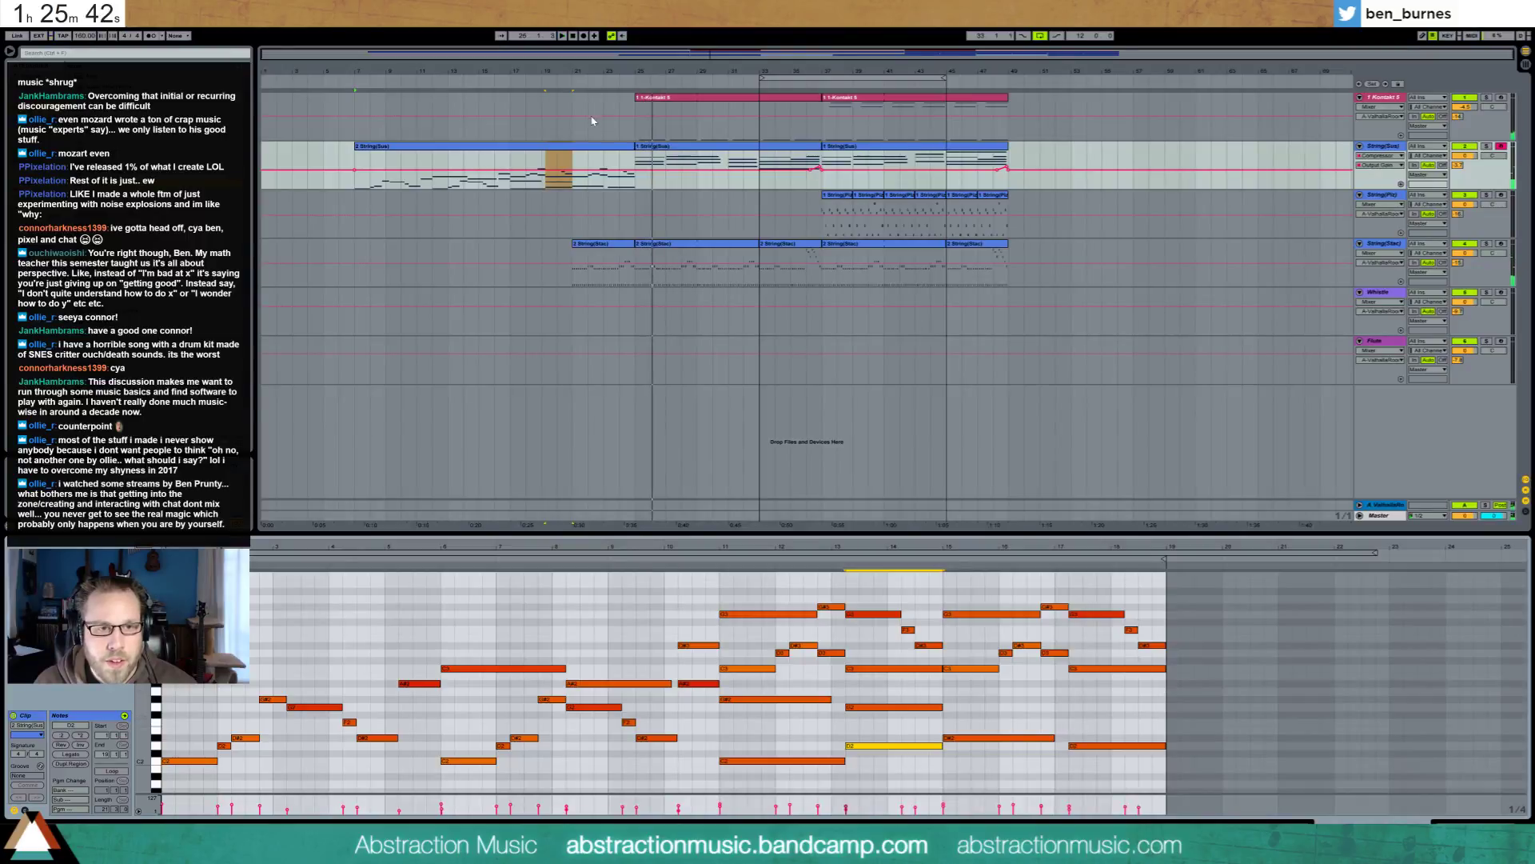
pyautogui.click(623, 151)
pyautogui.press('space')
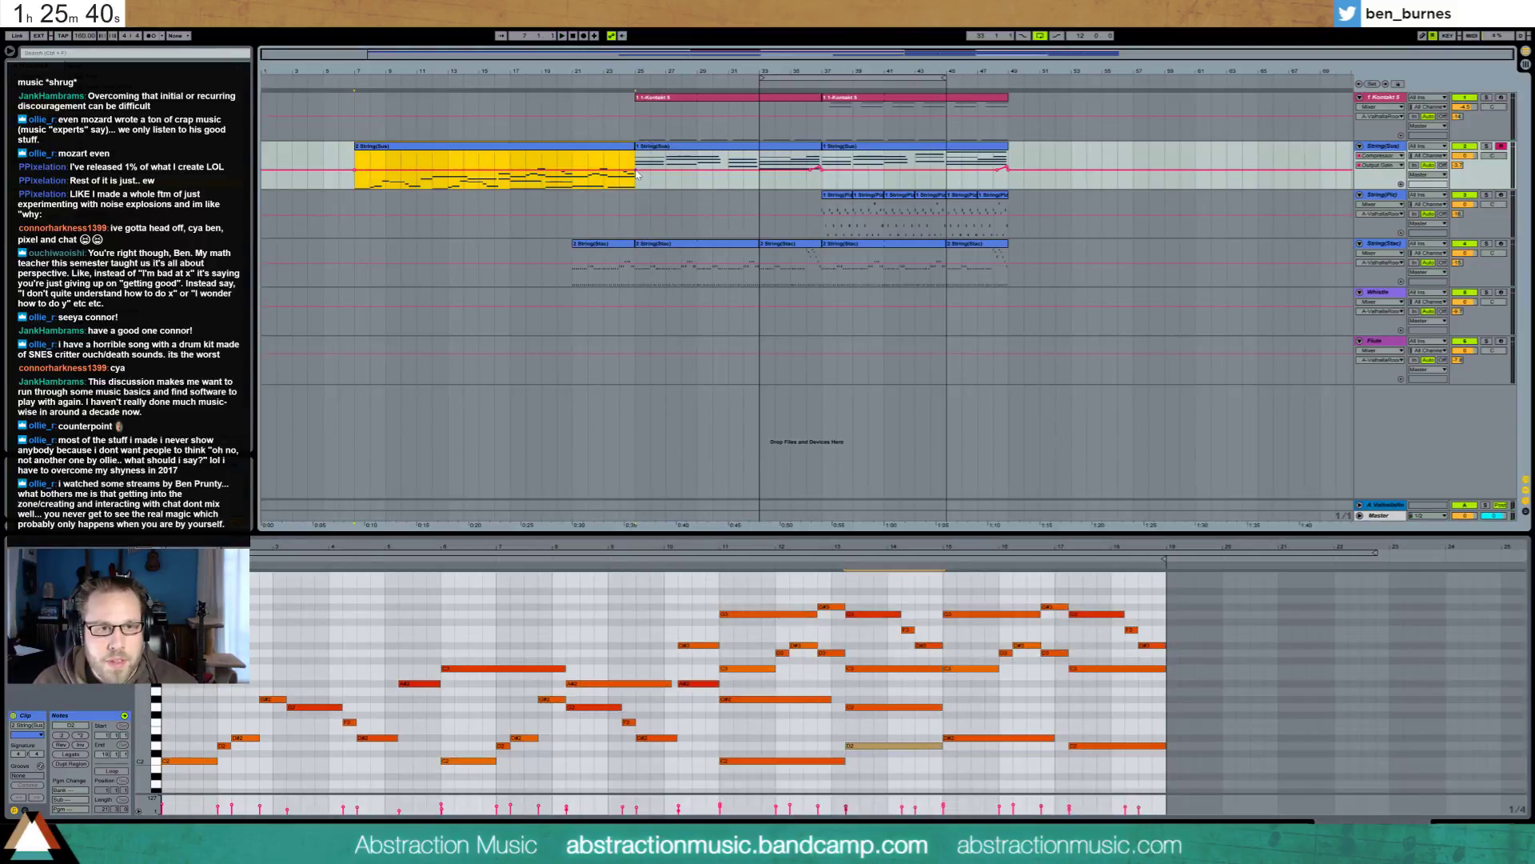
# Duplicate the String(Sus) track, cut the bar 25 chord clip from the duplicate and paste it over the original track's clip
pyautogui.click(1394, 144)
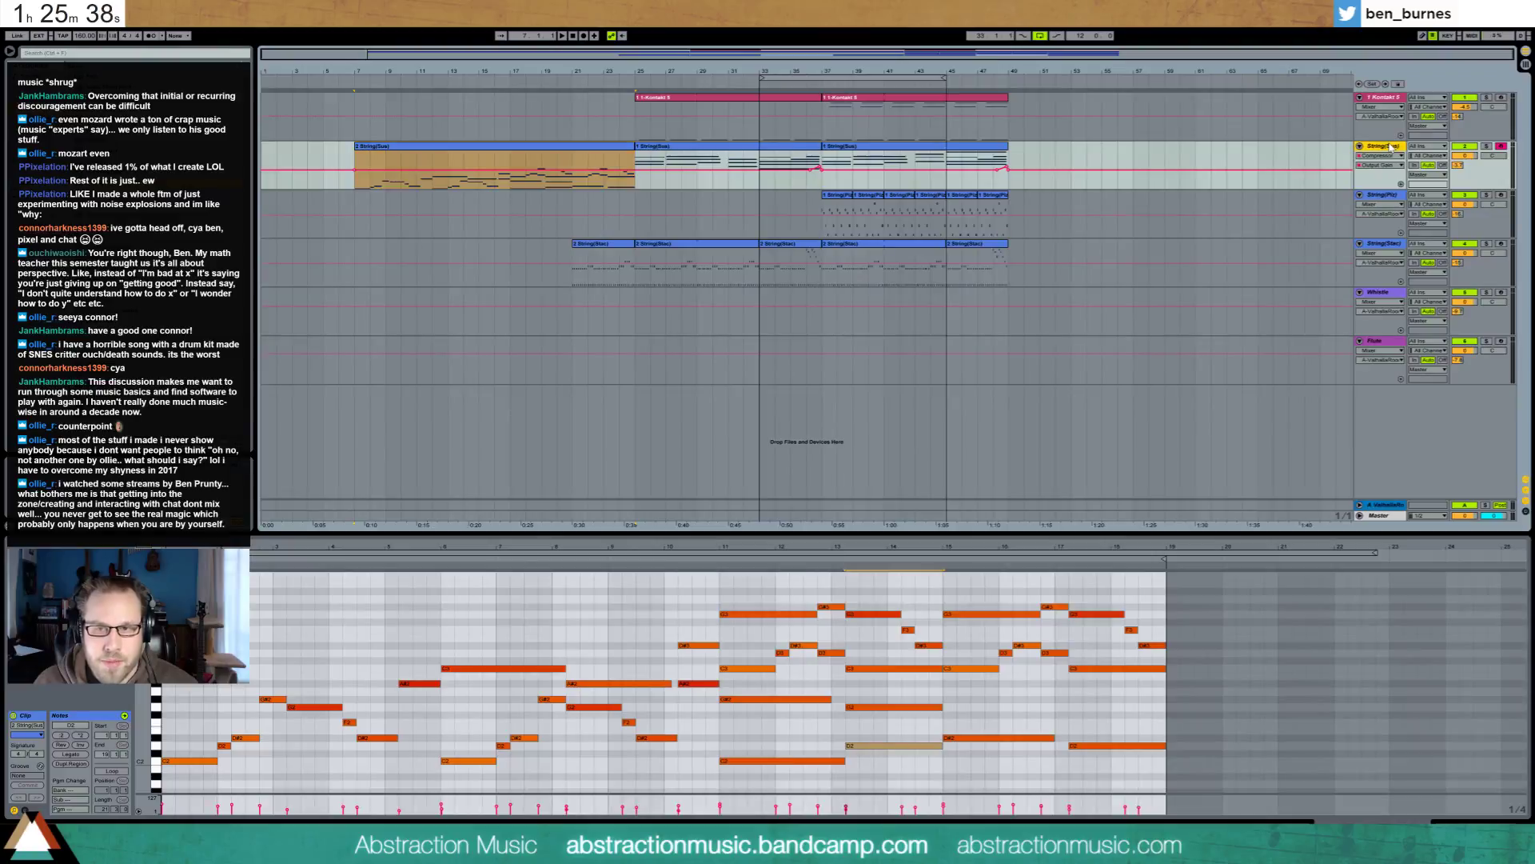
pyautogui.hotkey('ctrl', 'd')
pyautogui.click(653, 209)
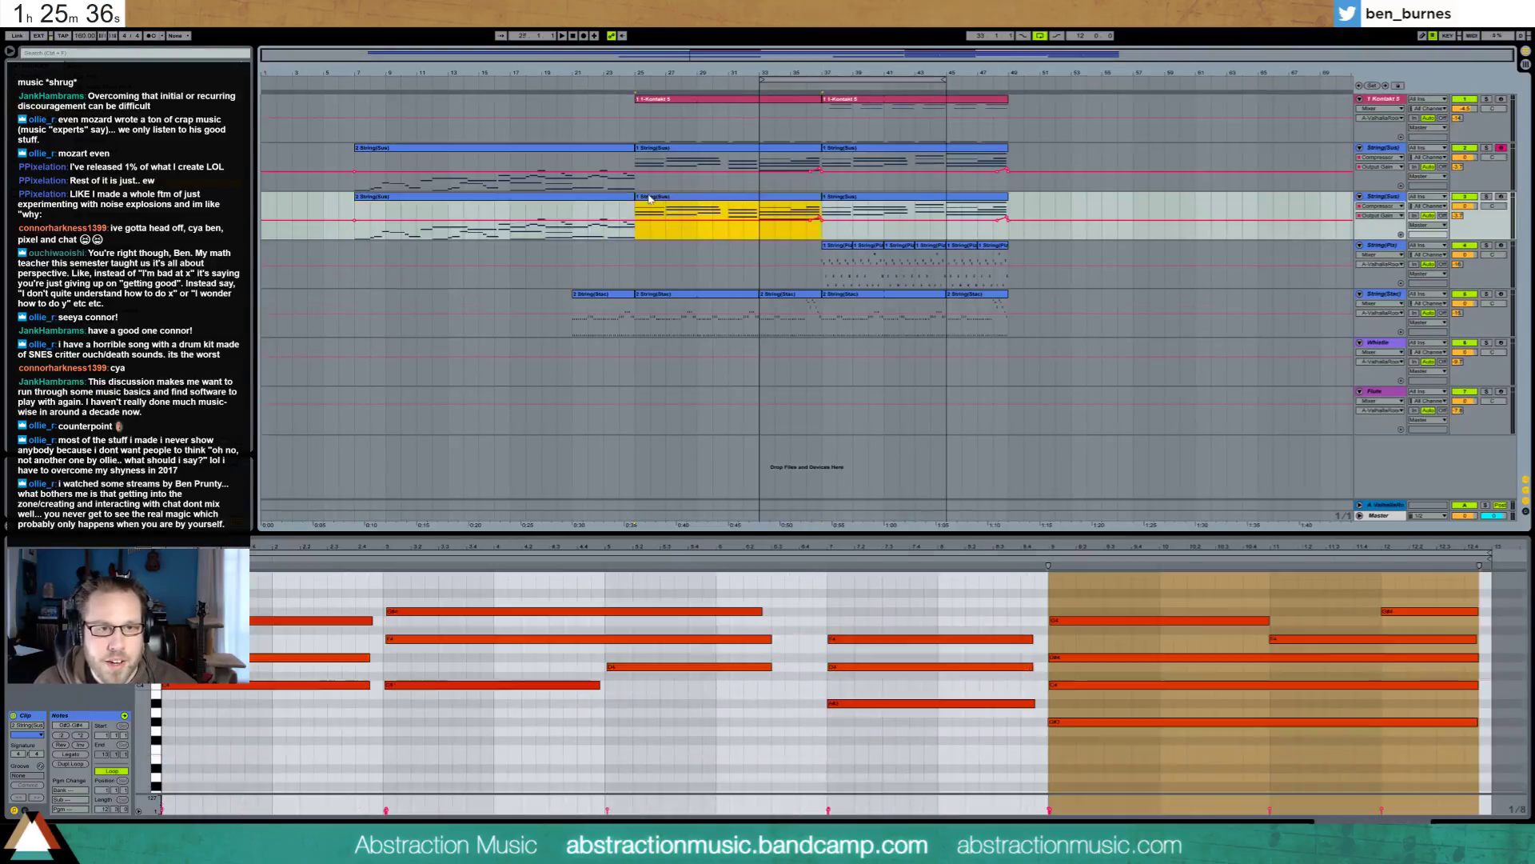
pyautogui.hotkey('ctrl', 'x')
pyautogui.press('Up')
pyautogui.hotkey('ctrl', 'v')
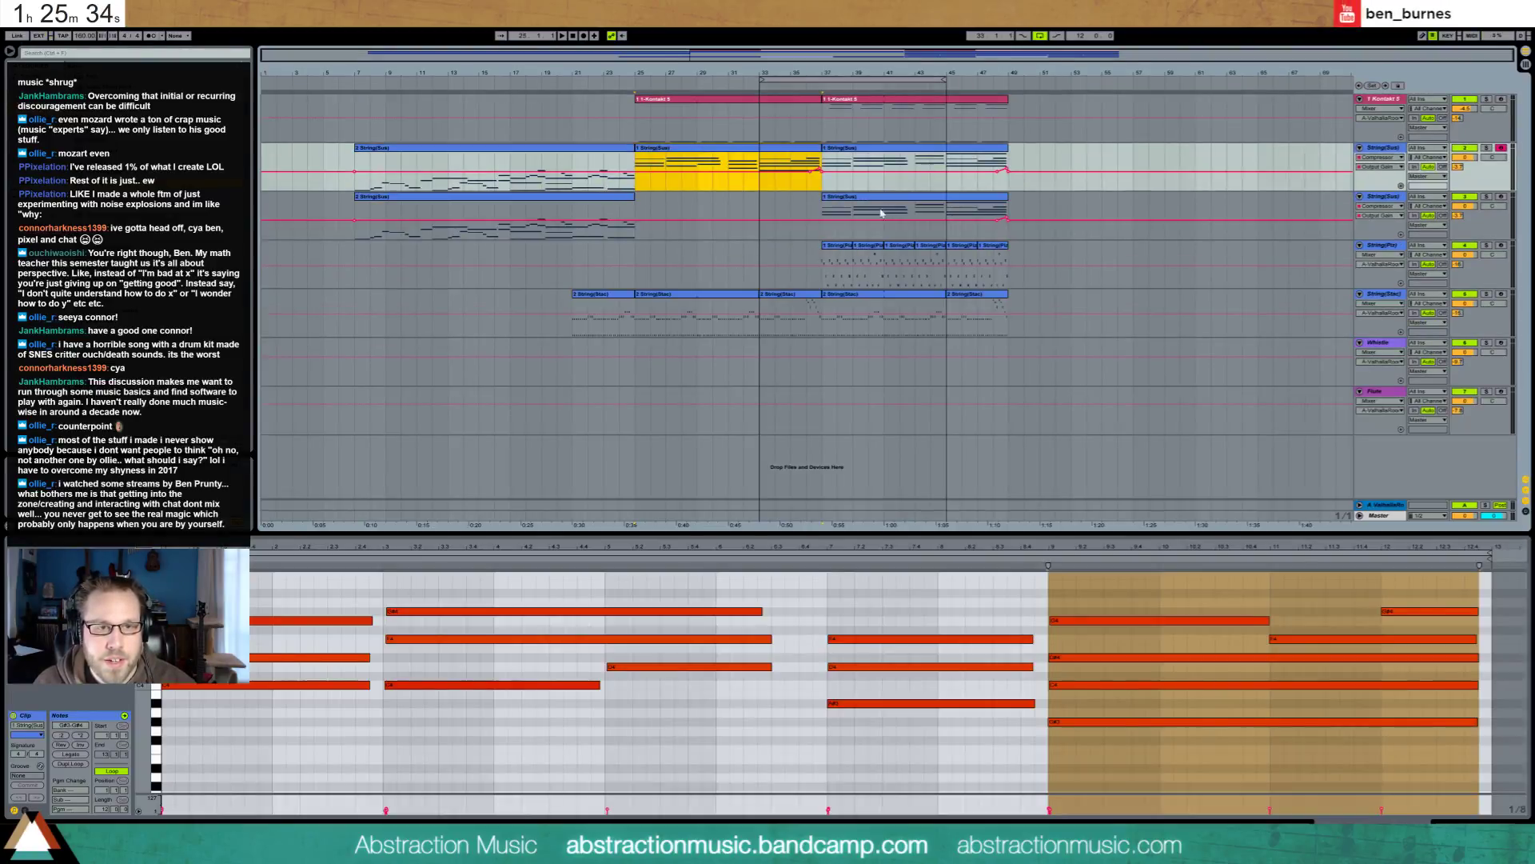
# Remove the bar 37 chord clip from the duplicated track and the melody clip from the original track
pyautogui.hotkey('ctrl', 'z')
pyautogui.hotkey('ctrl', 'z')
pyautogui.hotkey('ctrl', 'z')
pyautogui.hotkey('ctrl', 'z')
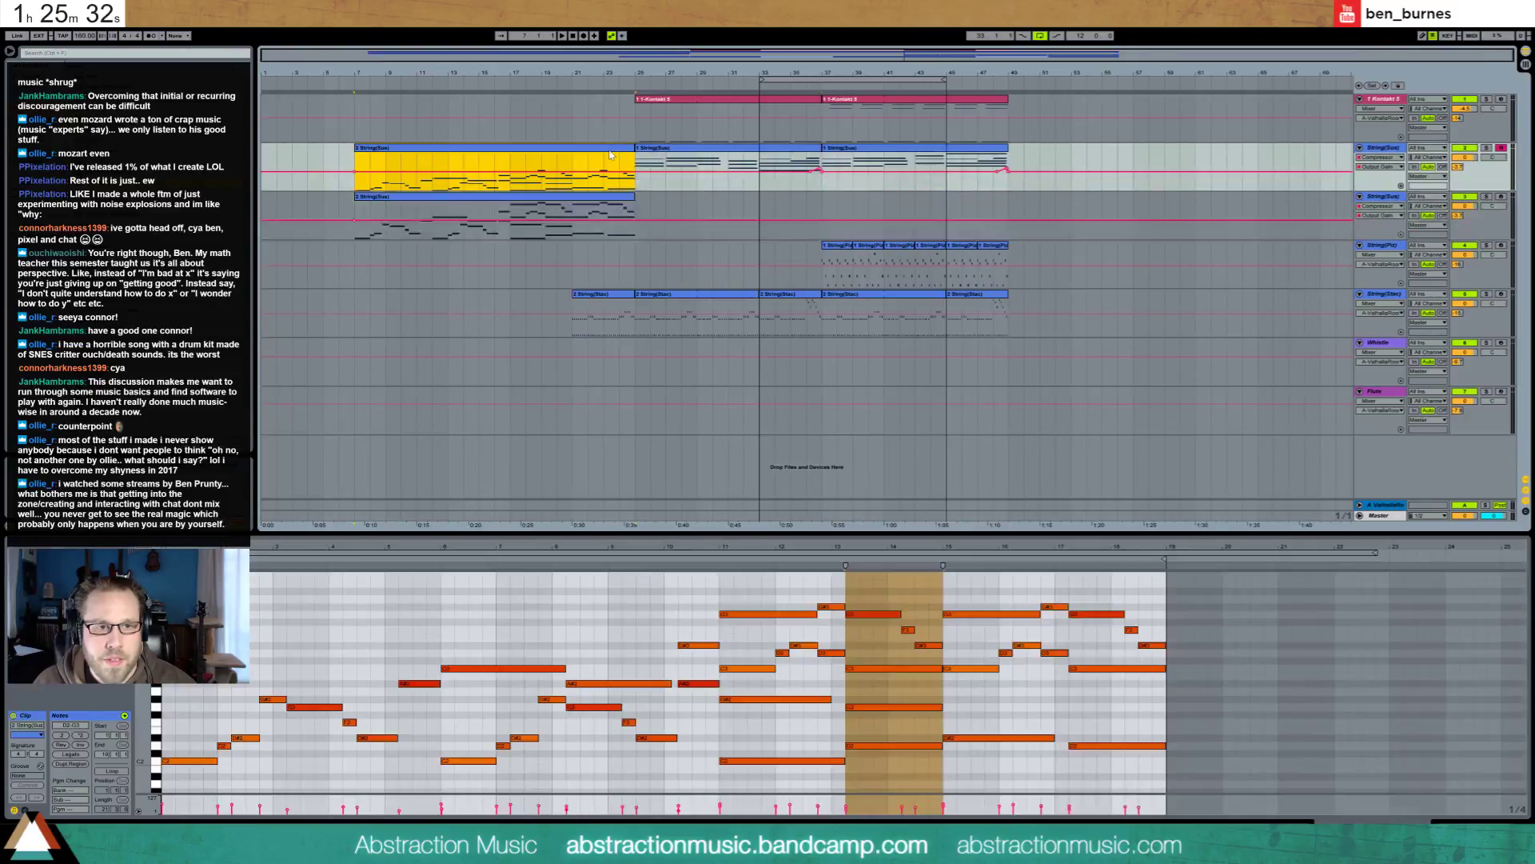
pyautogui.click(629, 200)
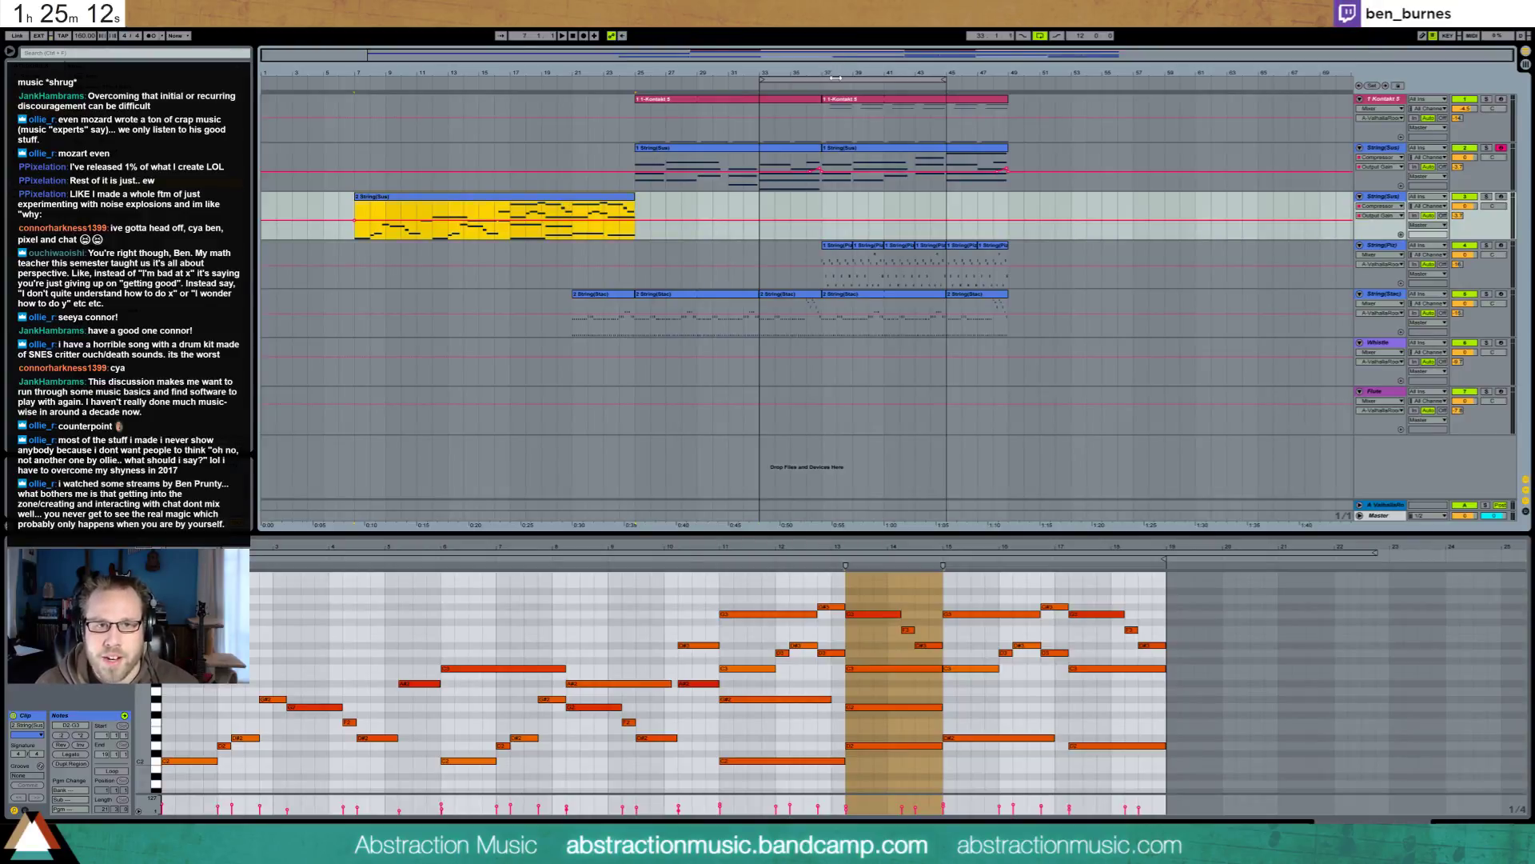
# Move the 12-bar loop region to start at bar 37 and open the melody clip on the duplicated track
pyautogui.moveTo(831, 74); pyautogui.dragTo(905, 82)
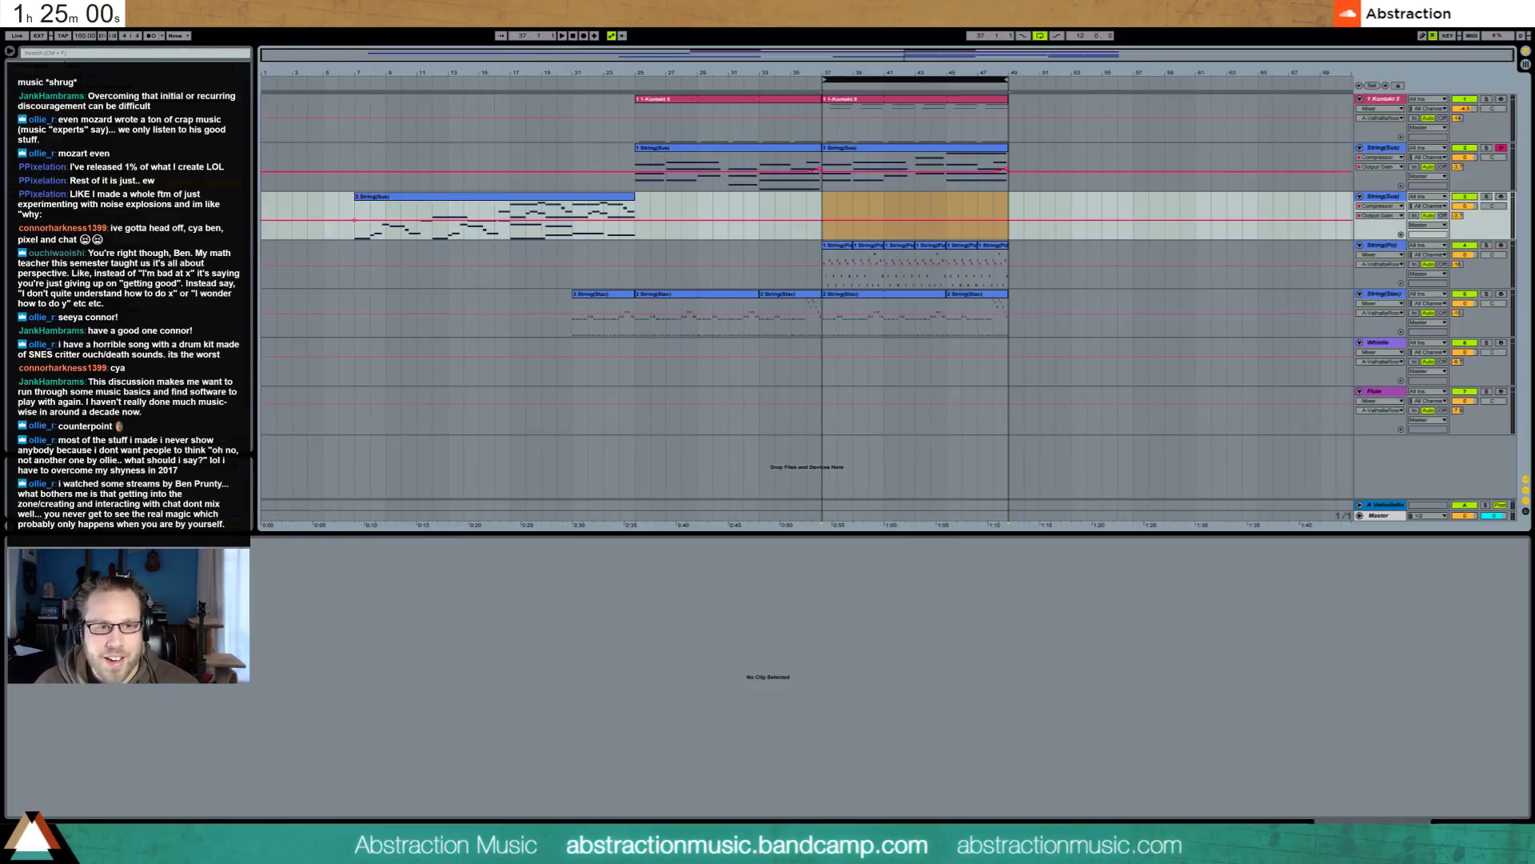
pyautogui.click(603, 197)
# Try to delete the top melody notes from 13.2 to the end of the clip
pyautogui.moveTo(882, 583); pyautogui.dragTo(1157, 636)
pyautogui.press('Delete')
pyautogui.click(928, 644)
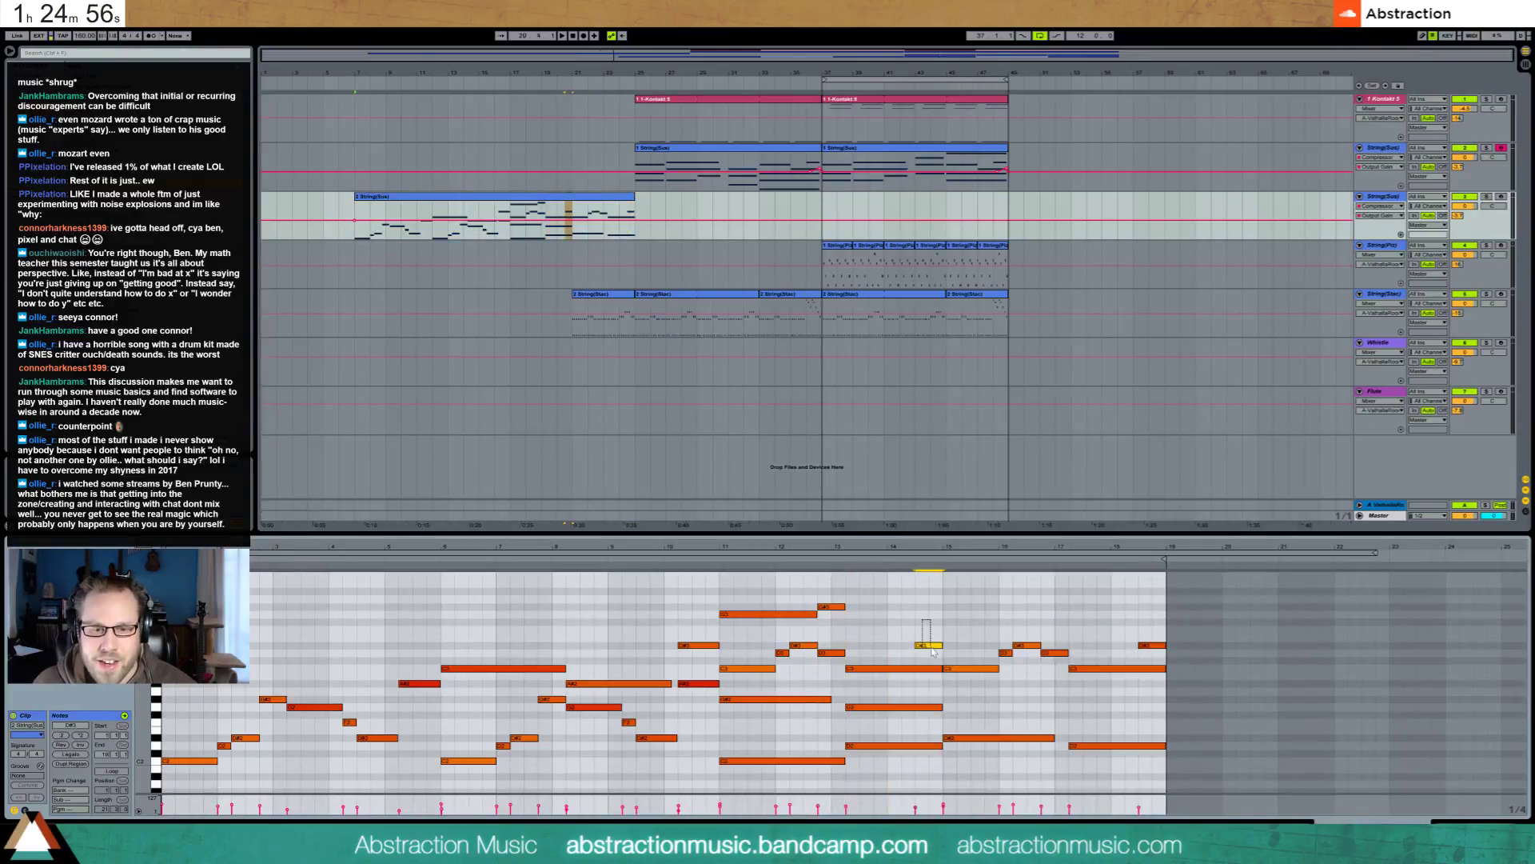
pyautogui.hotkey('ctrl', 'z')
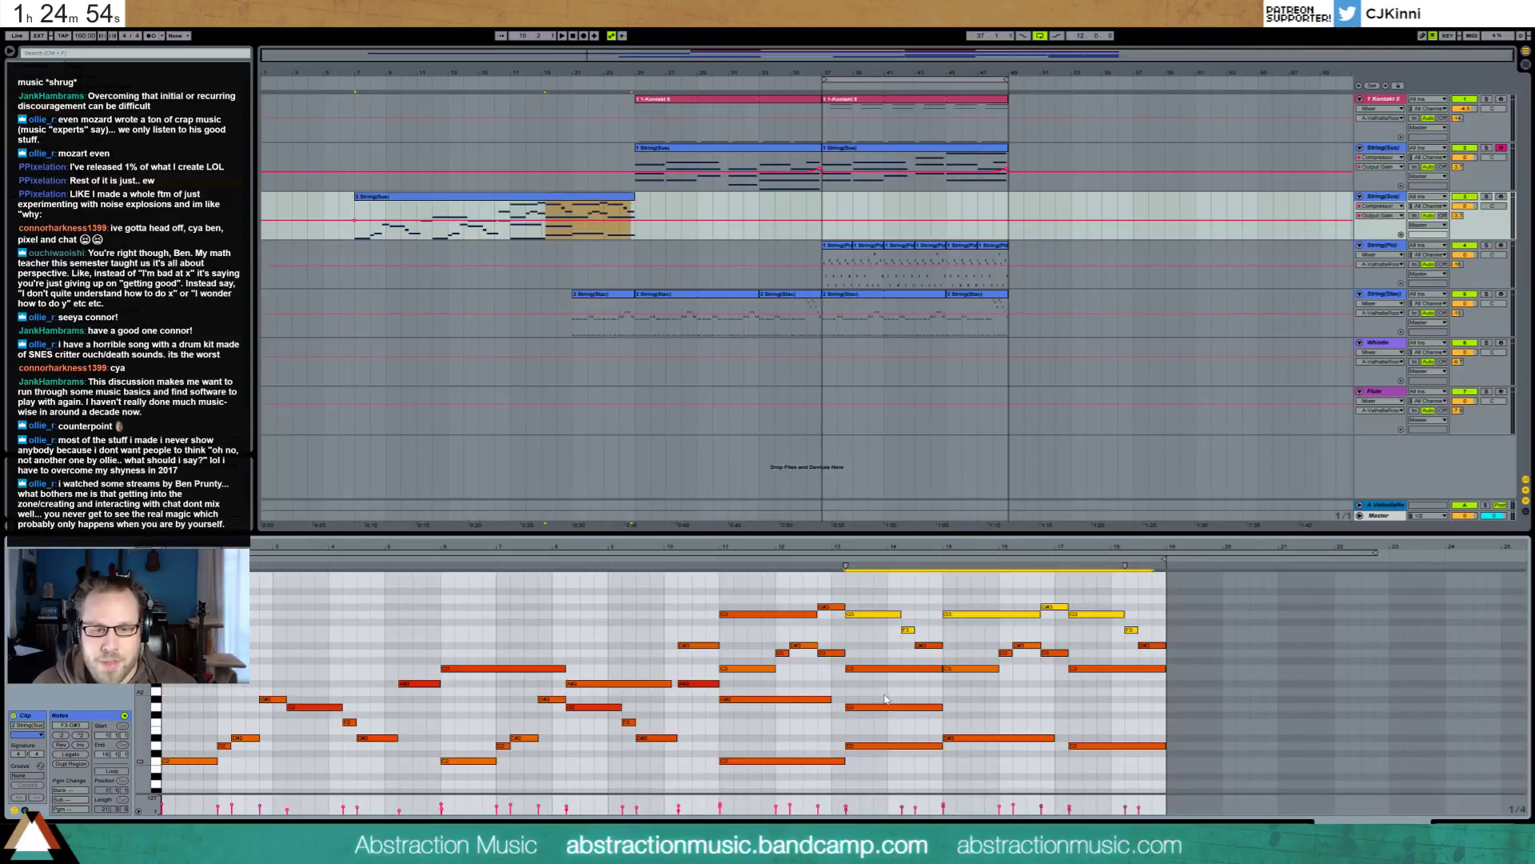
# Delete the top melody line's notes between 13.2 and 16.4
pyautogui.moveTo(878, 597); pyautogui.dragTo(959, 658)
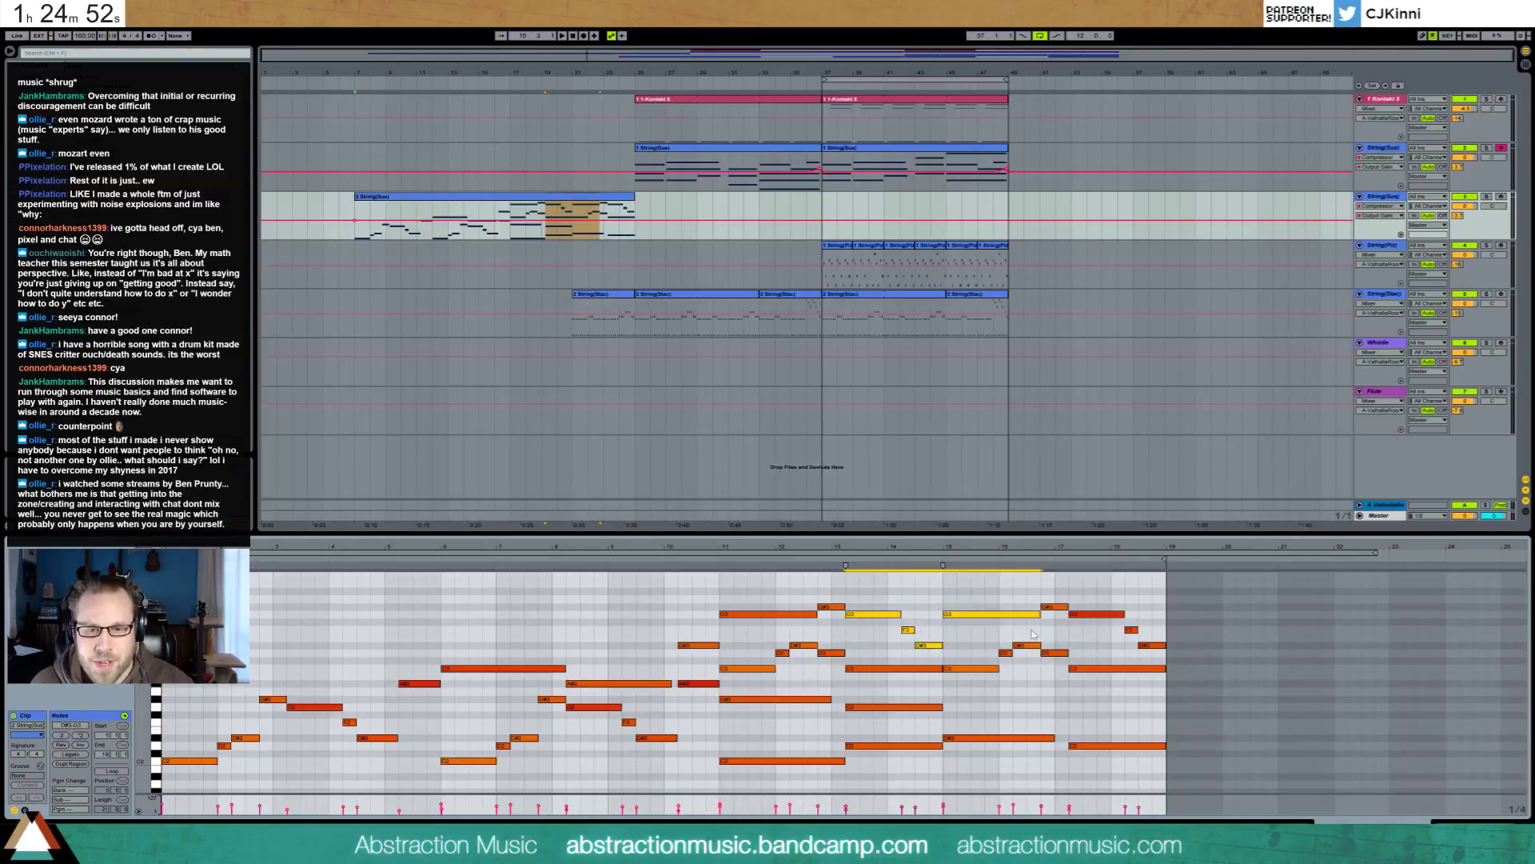
pyautogui.press('Delete')
# Try to delete the remaining top melody notes from 16.4 to the end of the clip at bar 19
pyautogui.moveTo(1058, 592); pyautogui.dragTo(1140, 639)
pyautogui.press('Delete')
pyautogui.click(1145, 645)
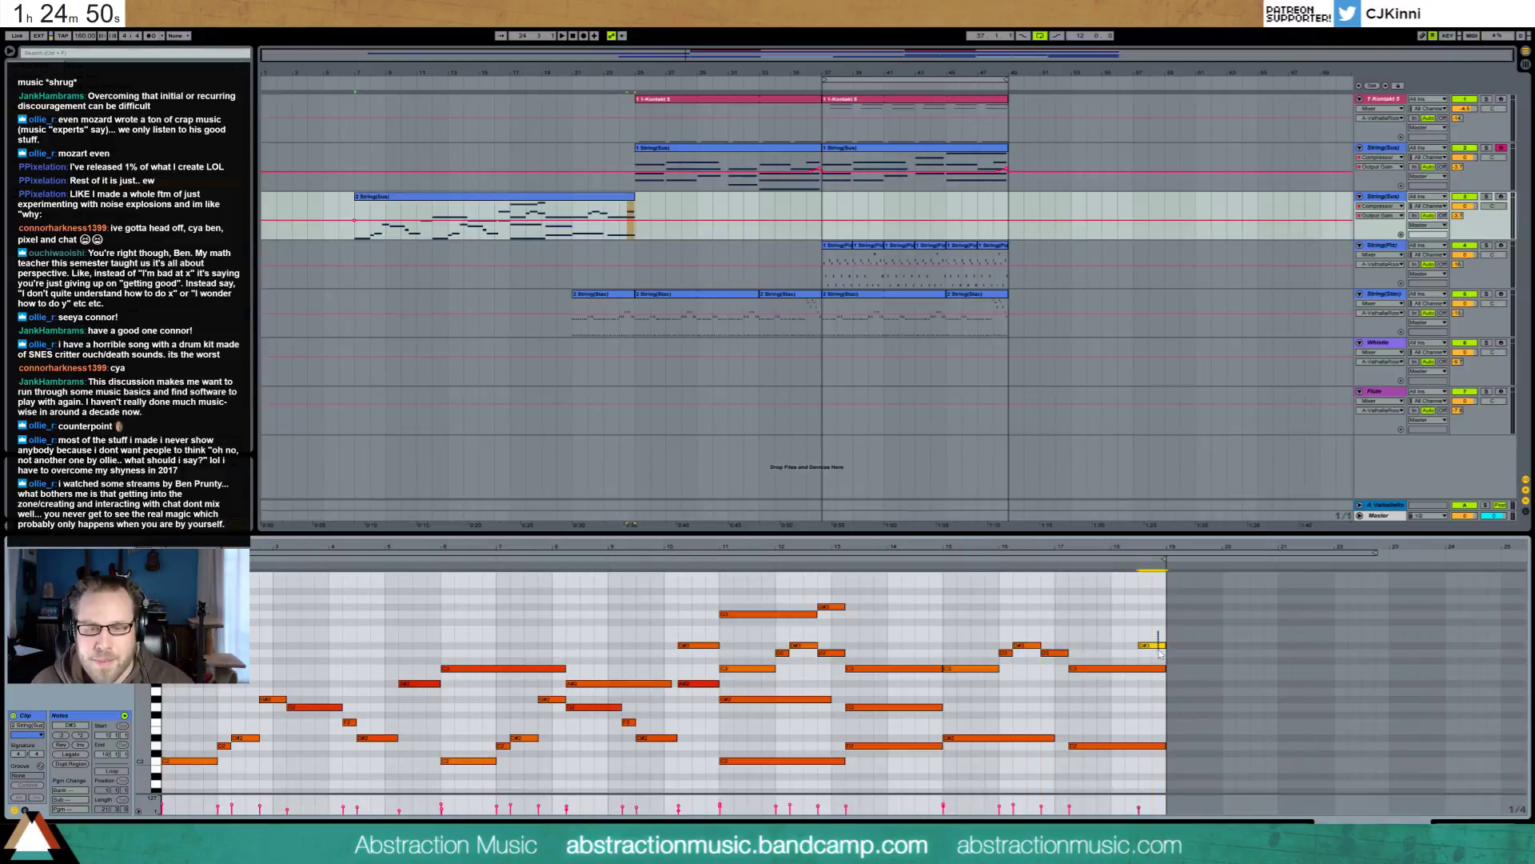
pyautogui.press('Delete')
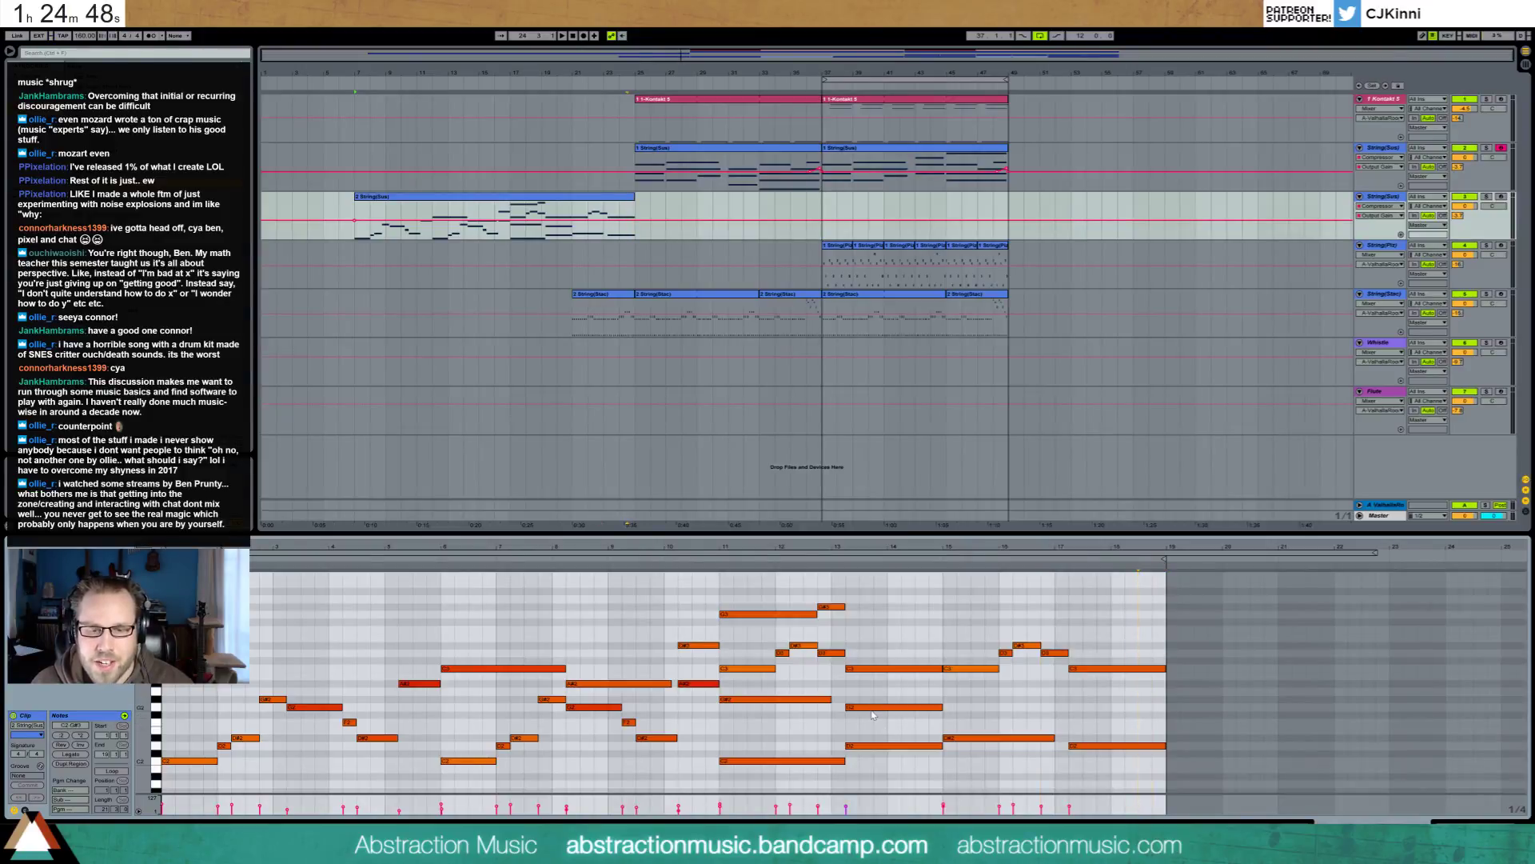
pyautogui.hotkey('ctrl', 'z')
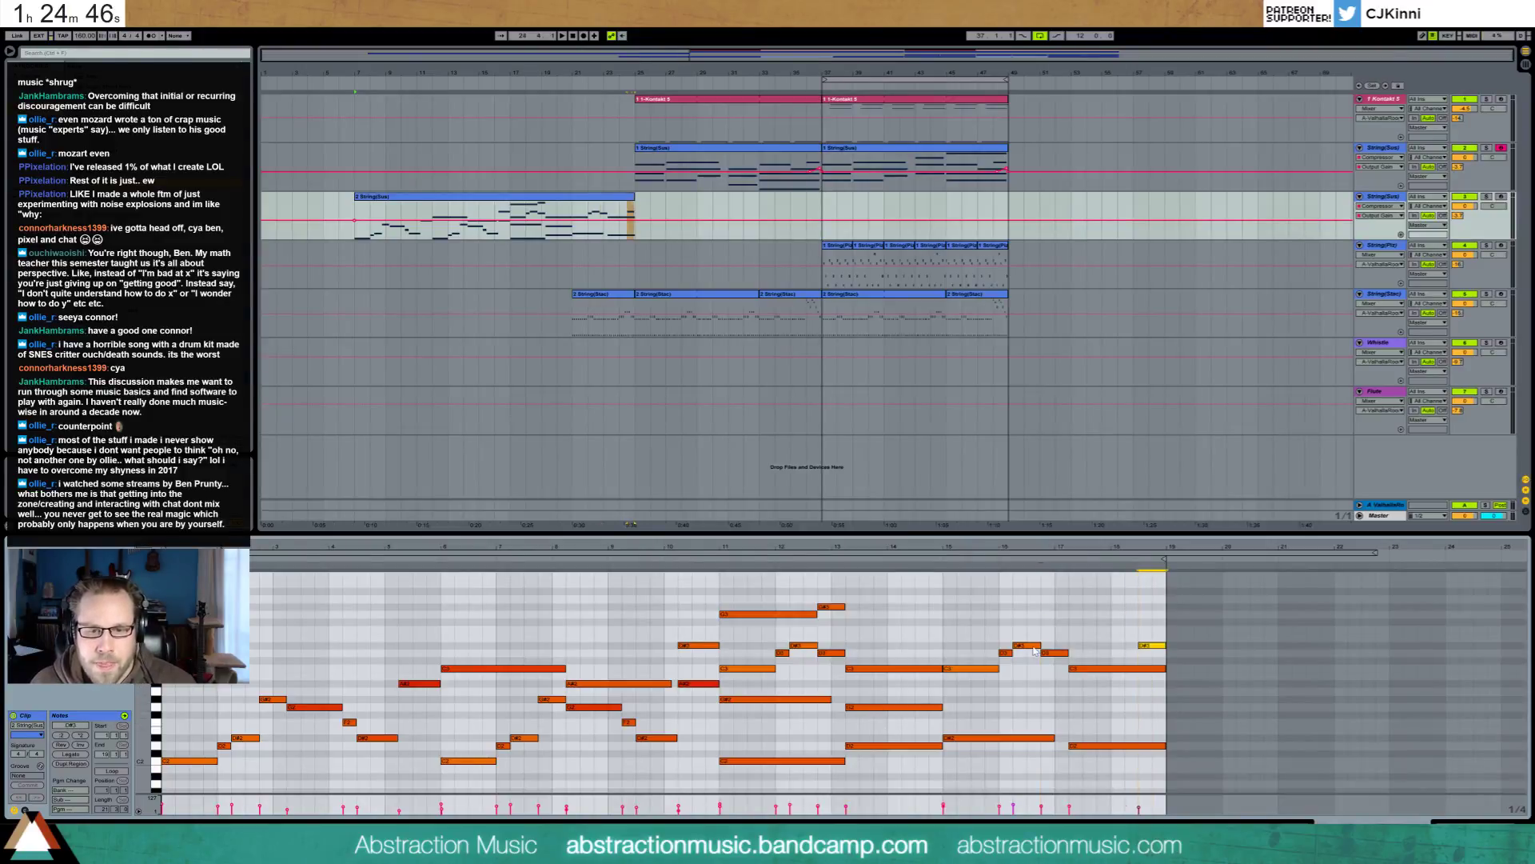
pyautogui.hotkey('ctrl', 'z')
# Delete the middle harmony notes from 16.4 to 19 and the last two short notes of the top melody
pyautogui.click(1117, 650)
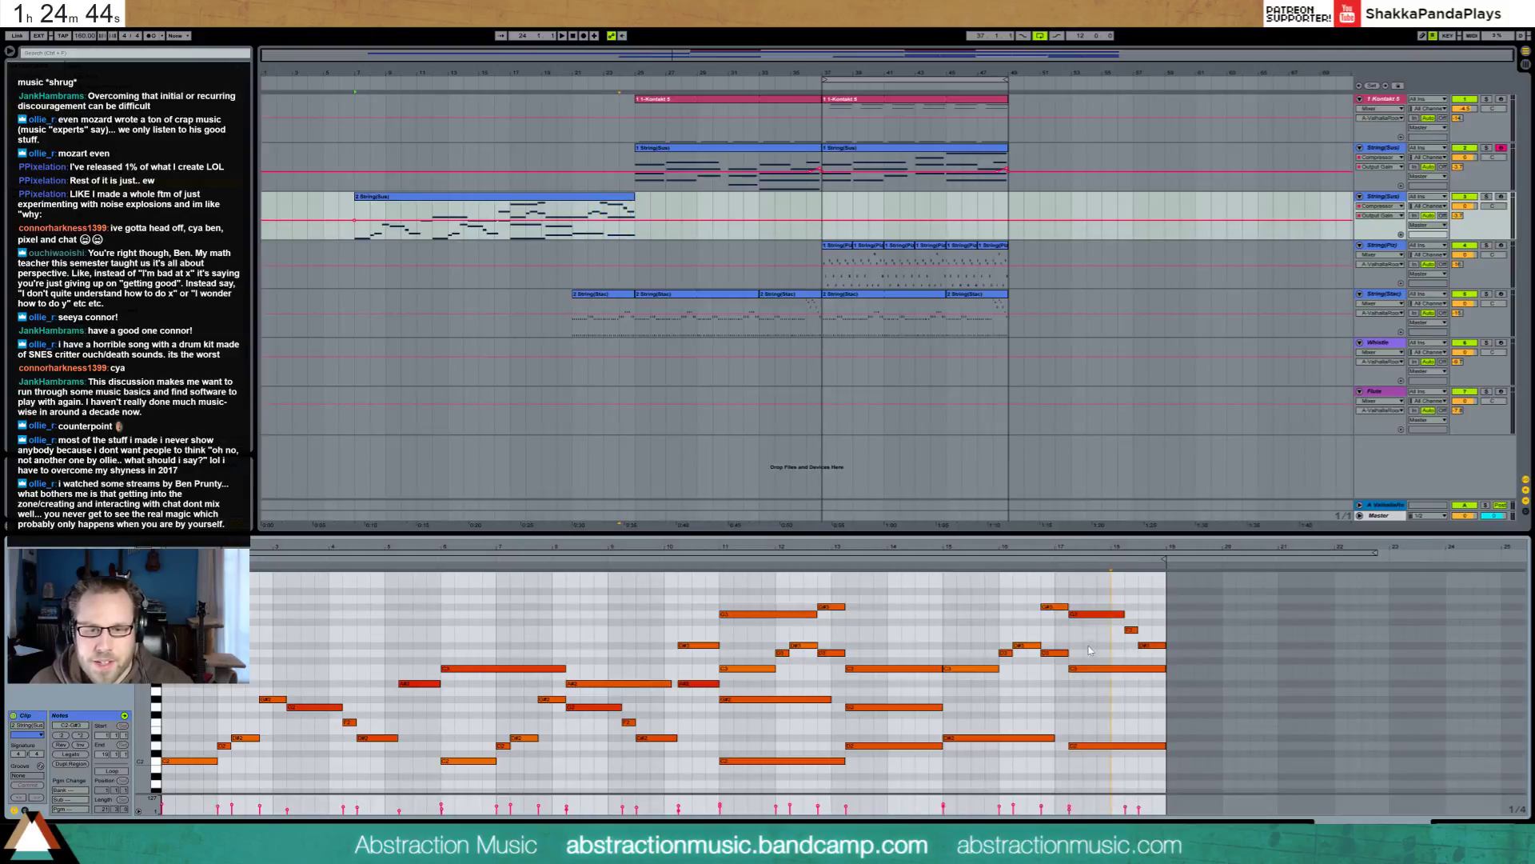
pyautogui.hotkey('ctrl', 'z')
pyautogui.hotkey('ctrl', 'z')
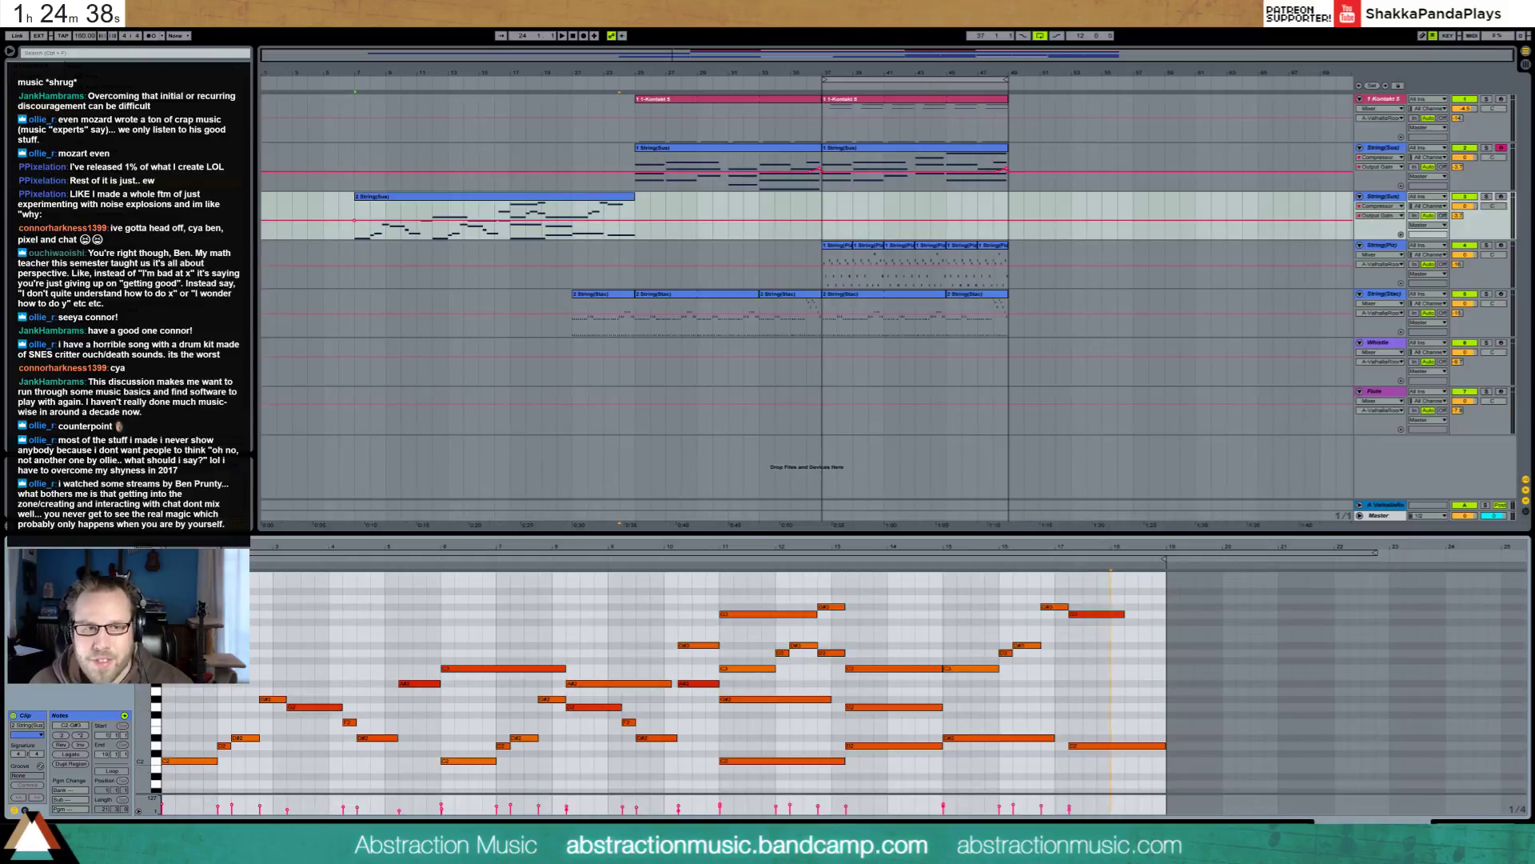
# Curve the intro String(Sus) track's Output Gain automation down into a fade-out ending at bar 25
pyautogui.hotkey('shift', 'Tab')
pyautogui.click(608, 229)
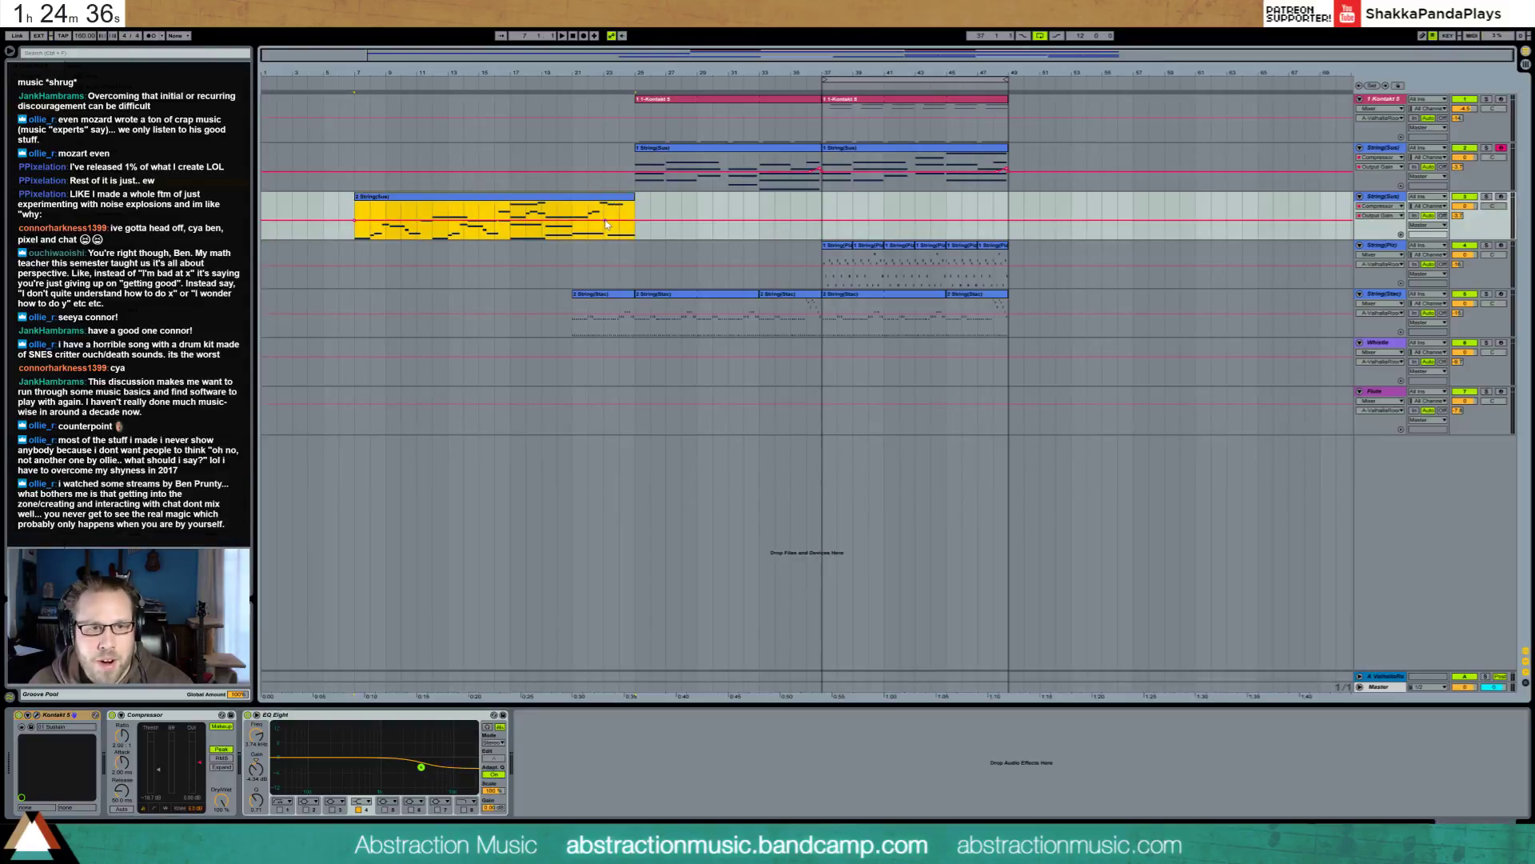
pyautogui.click(606, 219)
pyautogui.moveTo(638, 219); pyautogui.dragTo(635, 237)
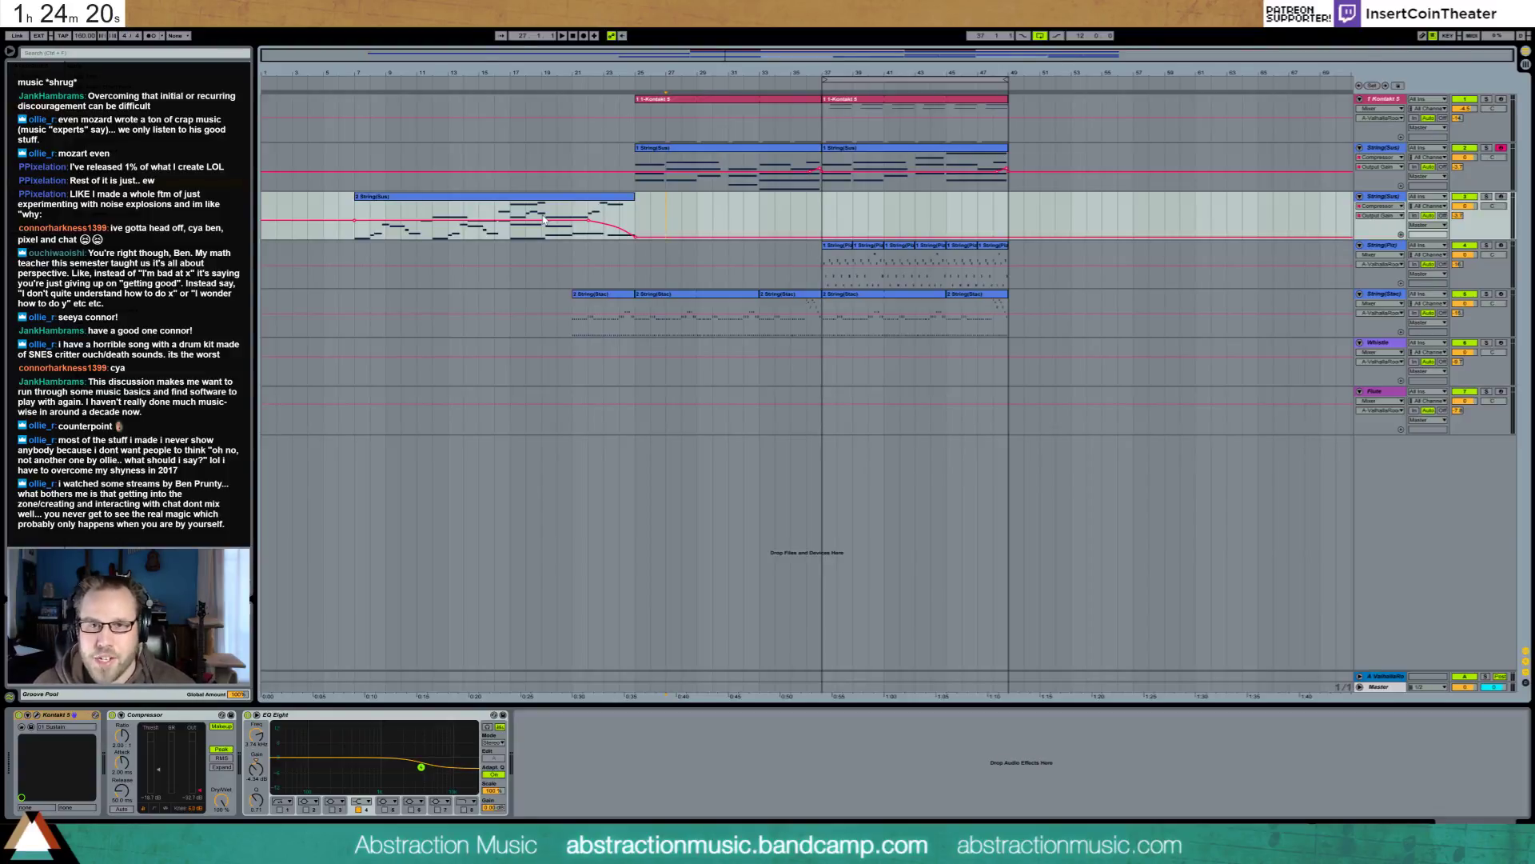
# Play the intro from bar 7 and arm the Flute track for recording
pyautogui.click(356, 236)
pyautogui.press('space')
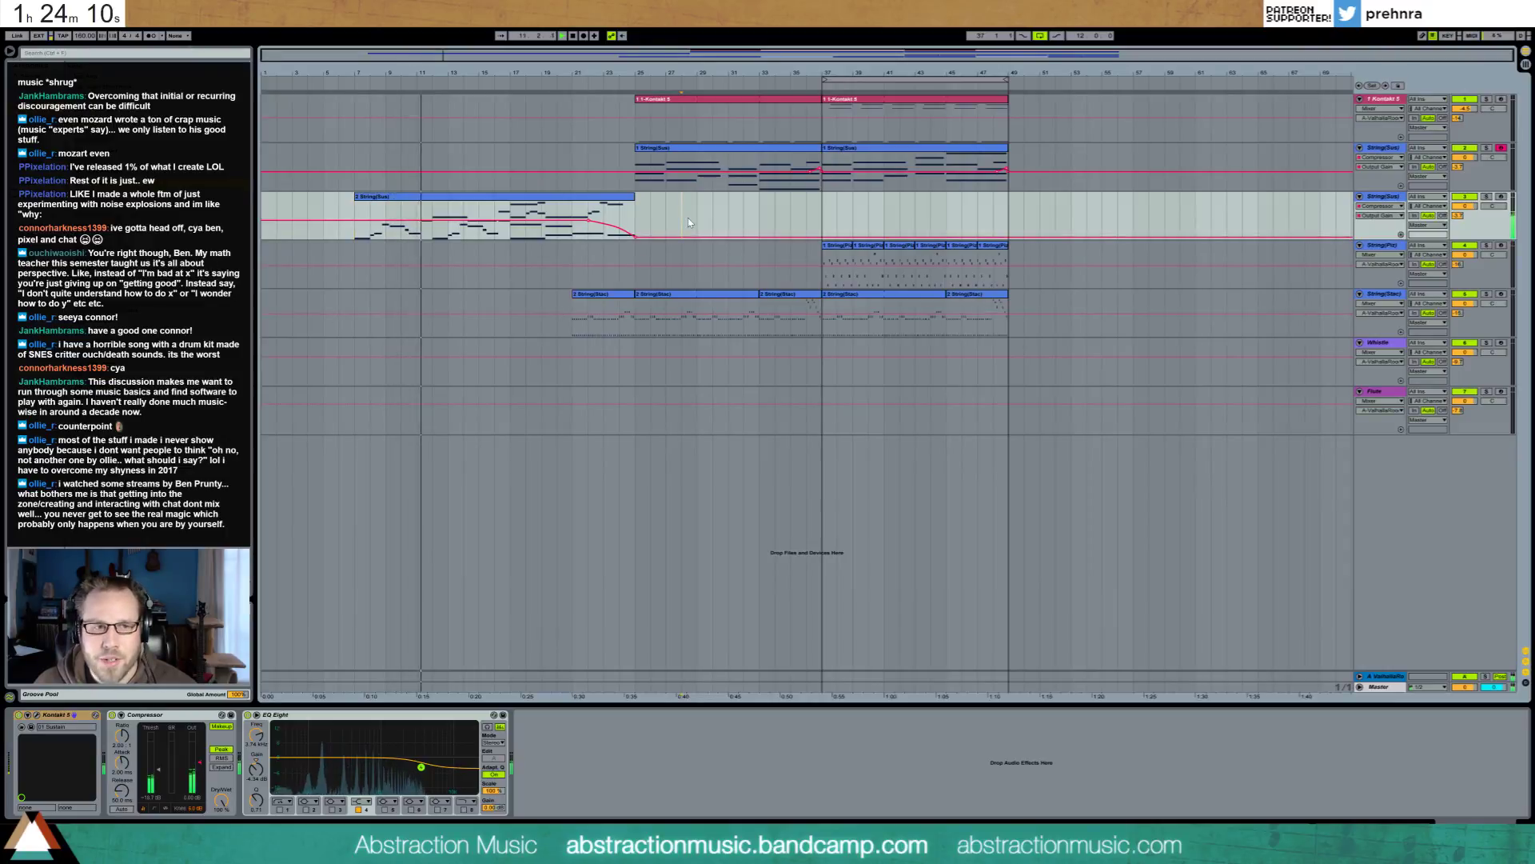
pyautogui.click(1500, 395)
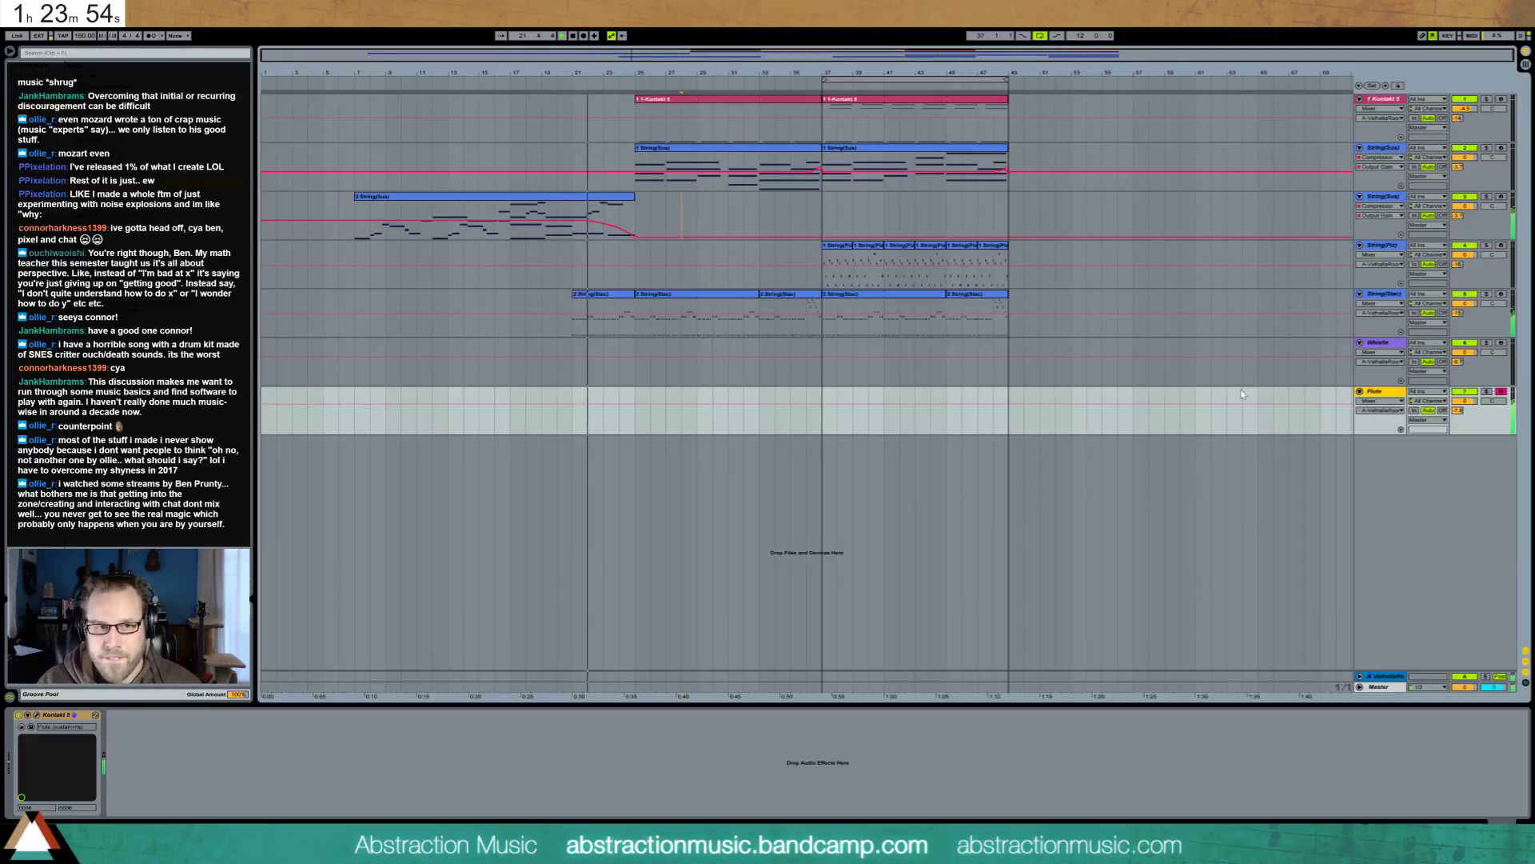
# Reduce the C3 notes' velocities in the first staccato string clip, at bar 21, into a rising ramp and play it back
pyautogui.doubleClick(620, 299)
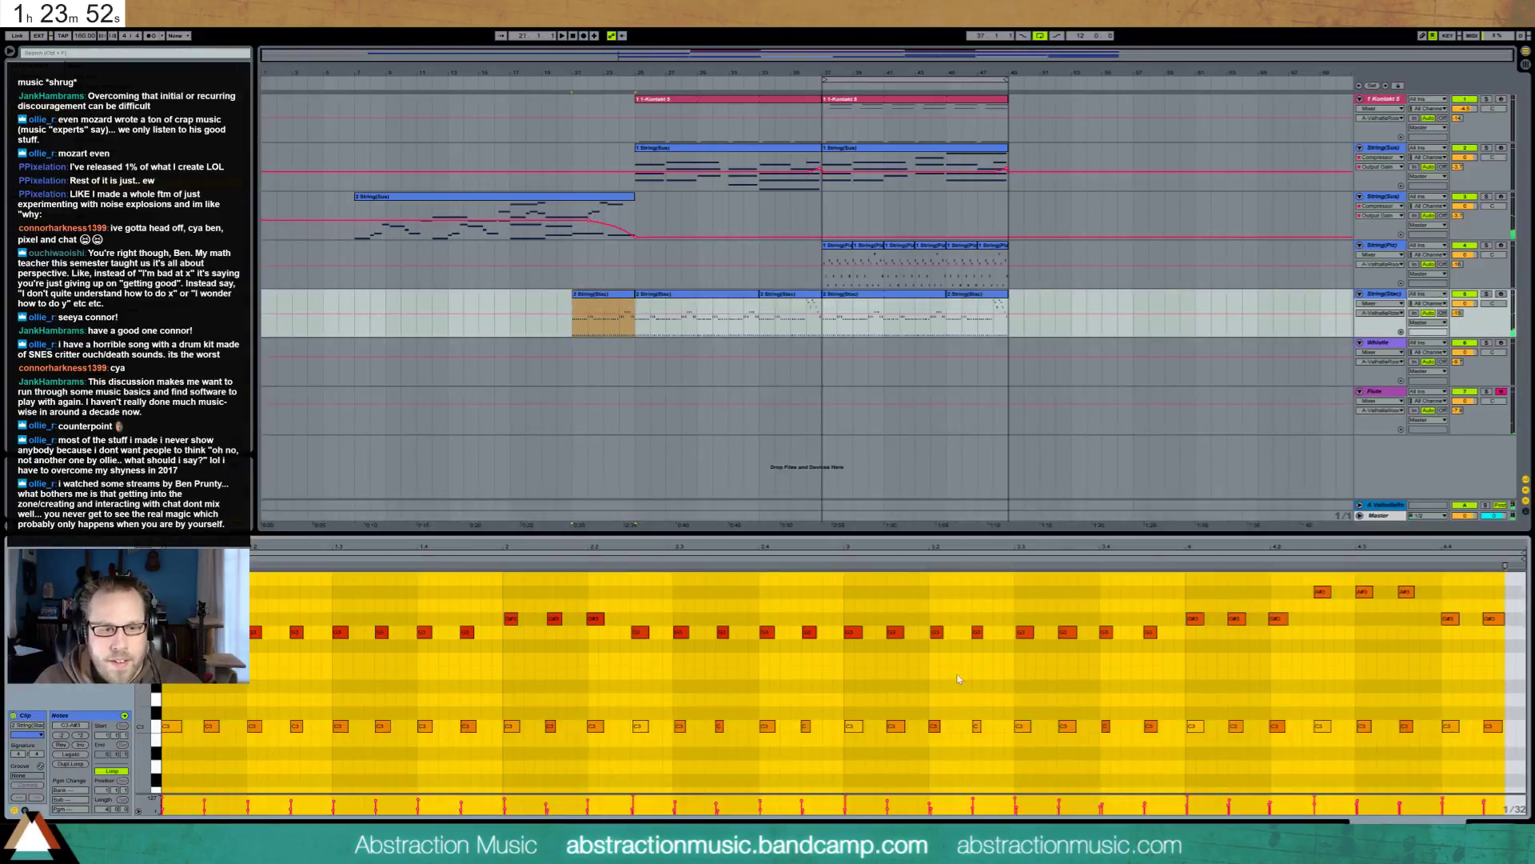
pyautogui.moveTo(1508, 692); pyautogui.dragTo(163, 766)
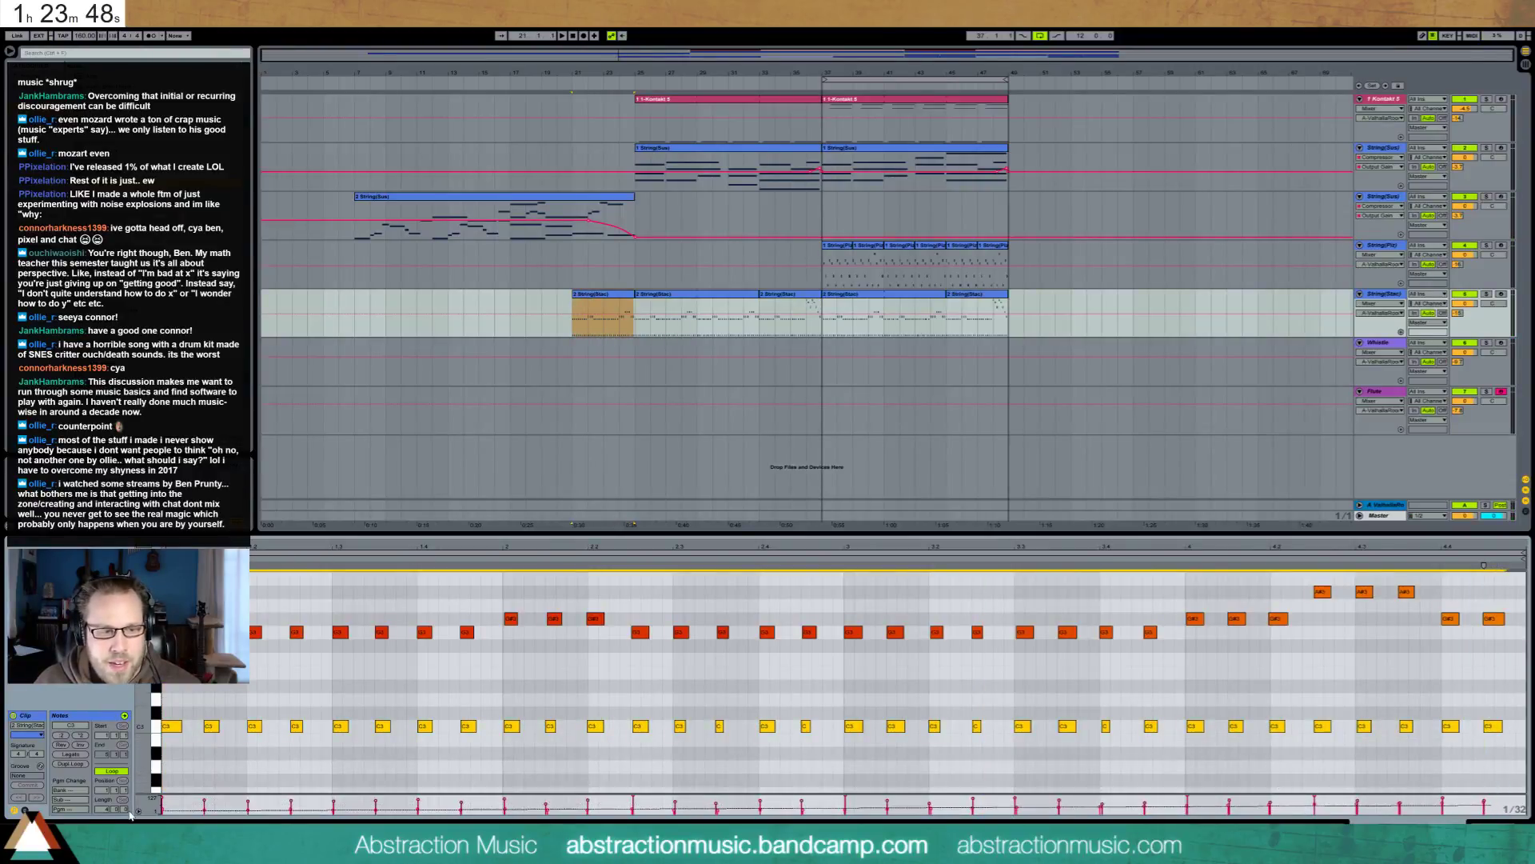
pyautogui.moveTo(130, 811); pyautogui.dragTo(128, 812)
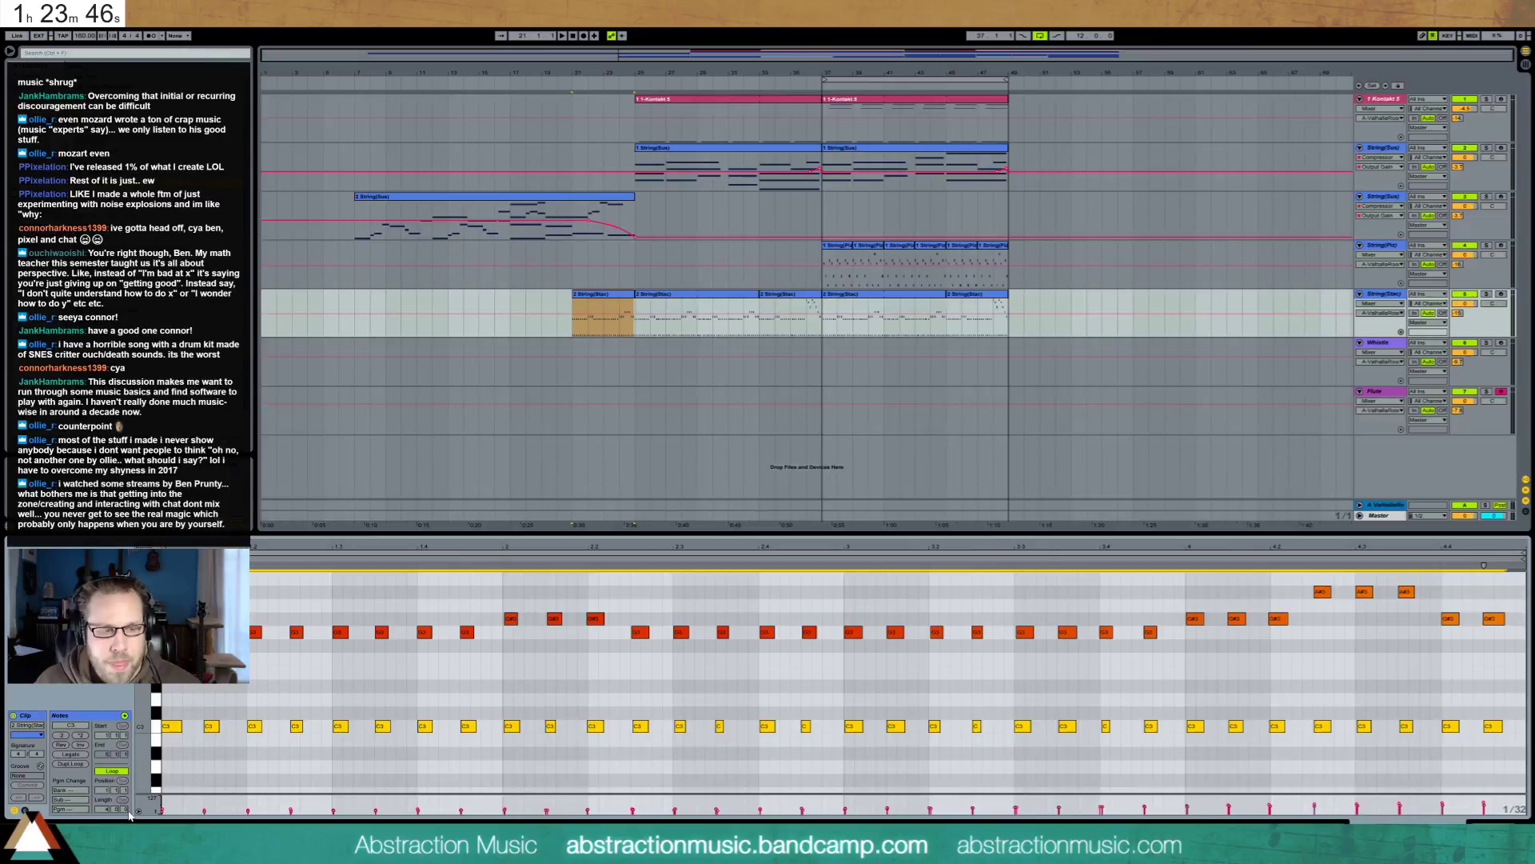
pyautogui.press('space')
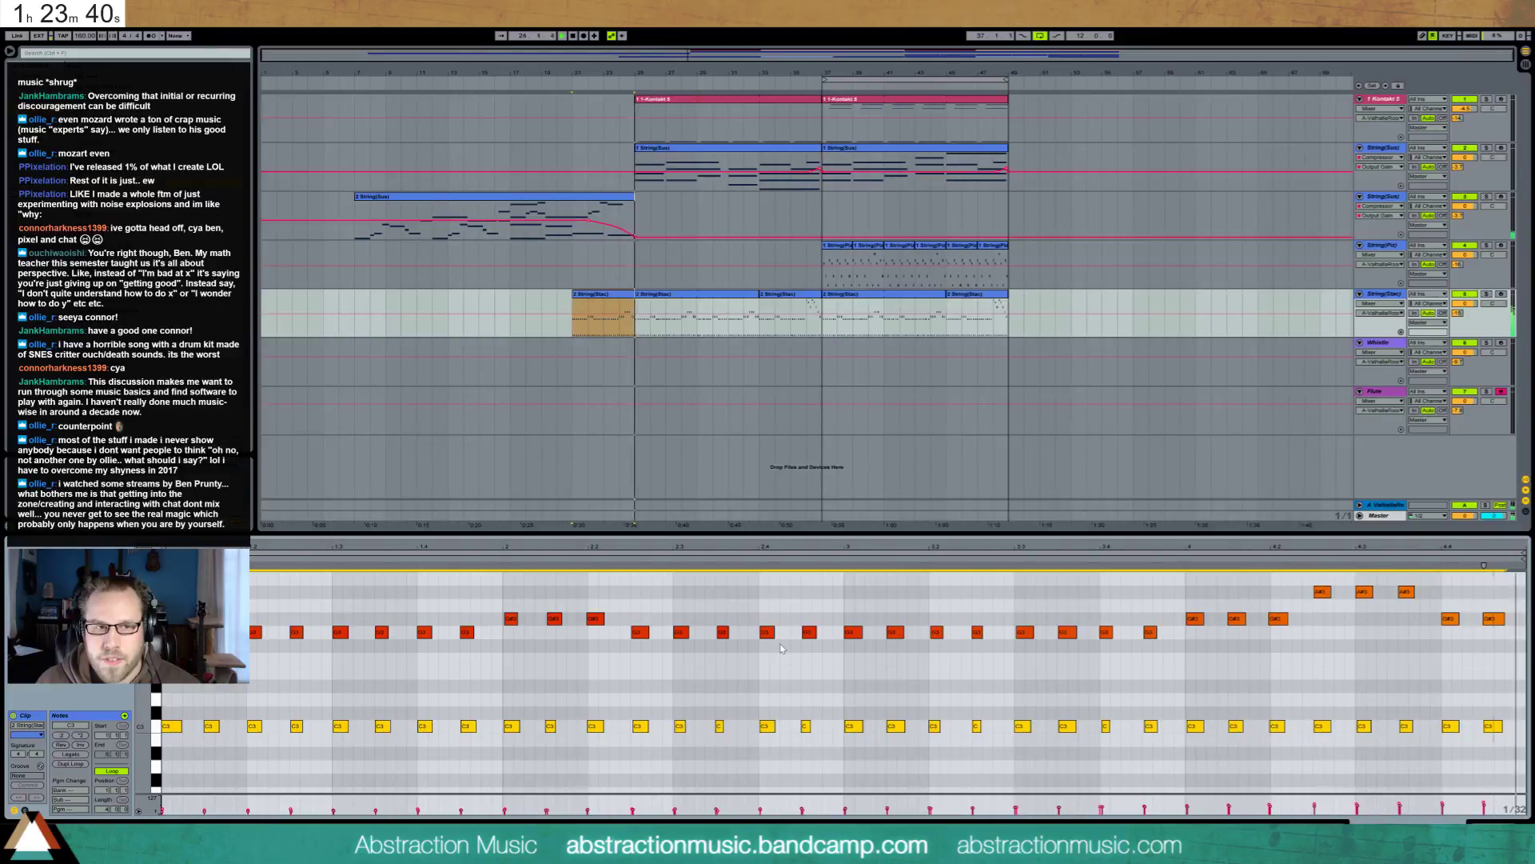
# Lower the chord String(Sus) track's Output Gain automation at bar 25 so it curves up into the chord section
pyautogui.hotkey('shift', 'Tab')
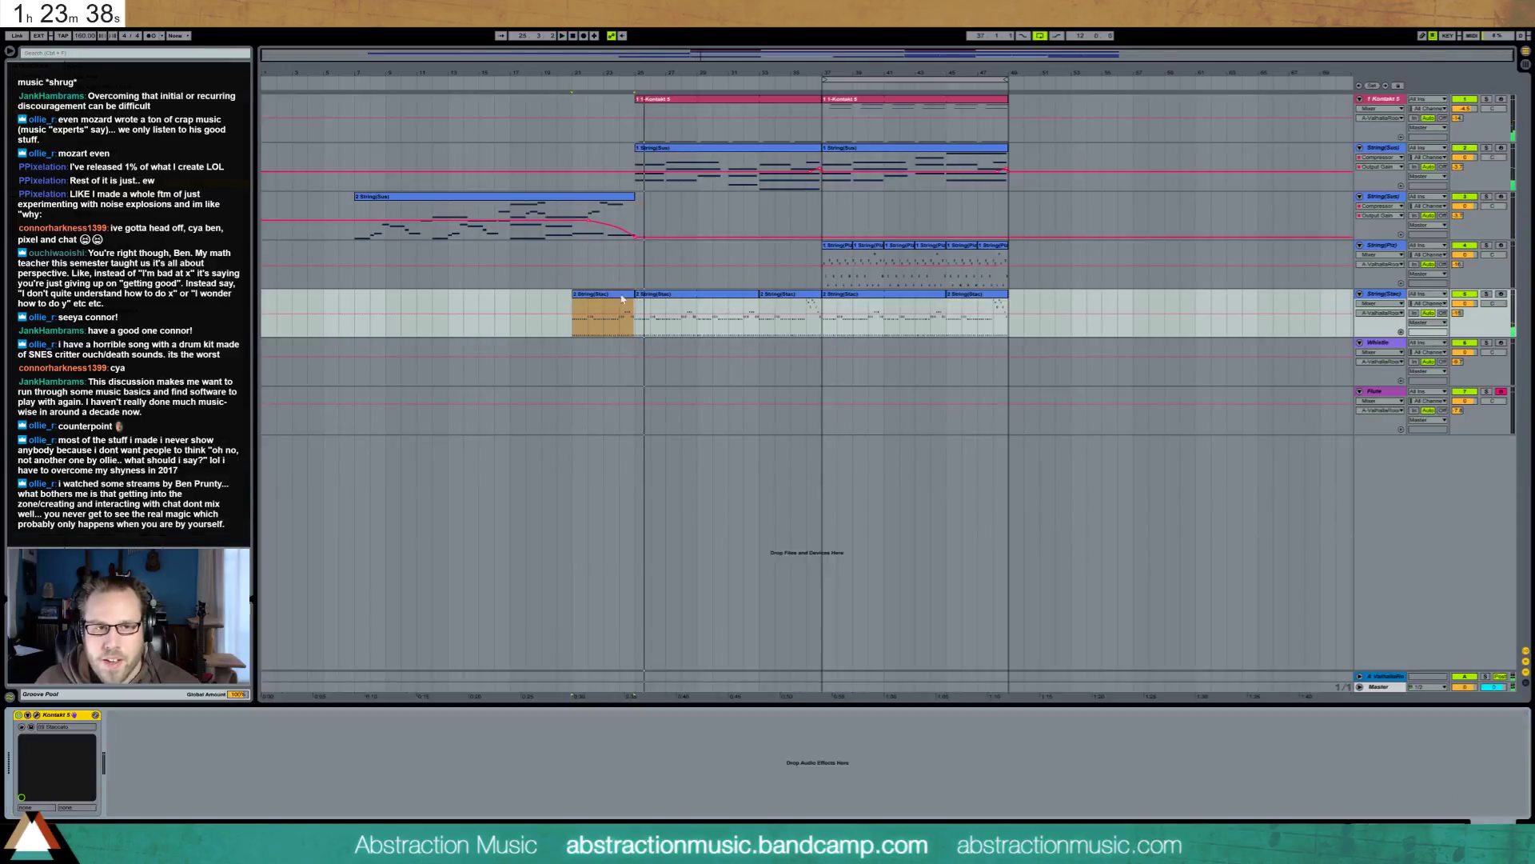
pyautogui.click(718, 151)
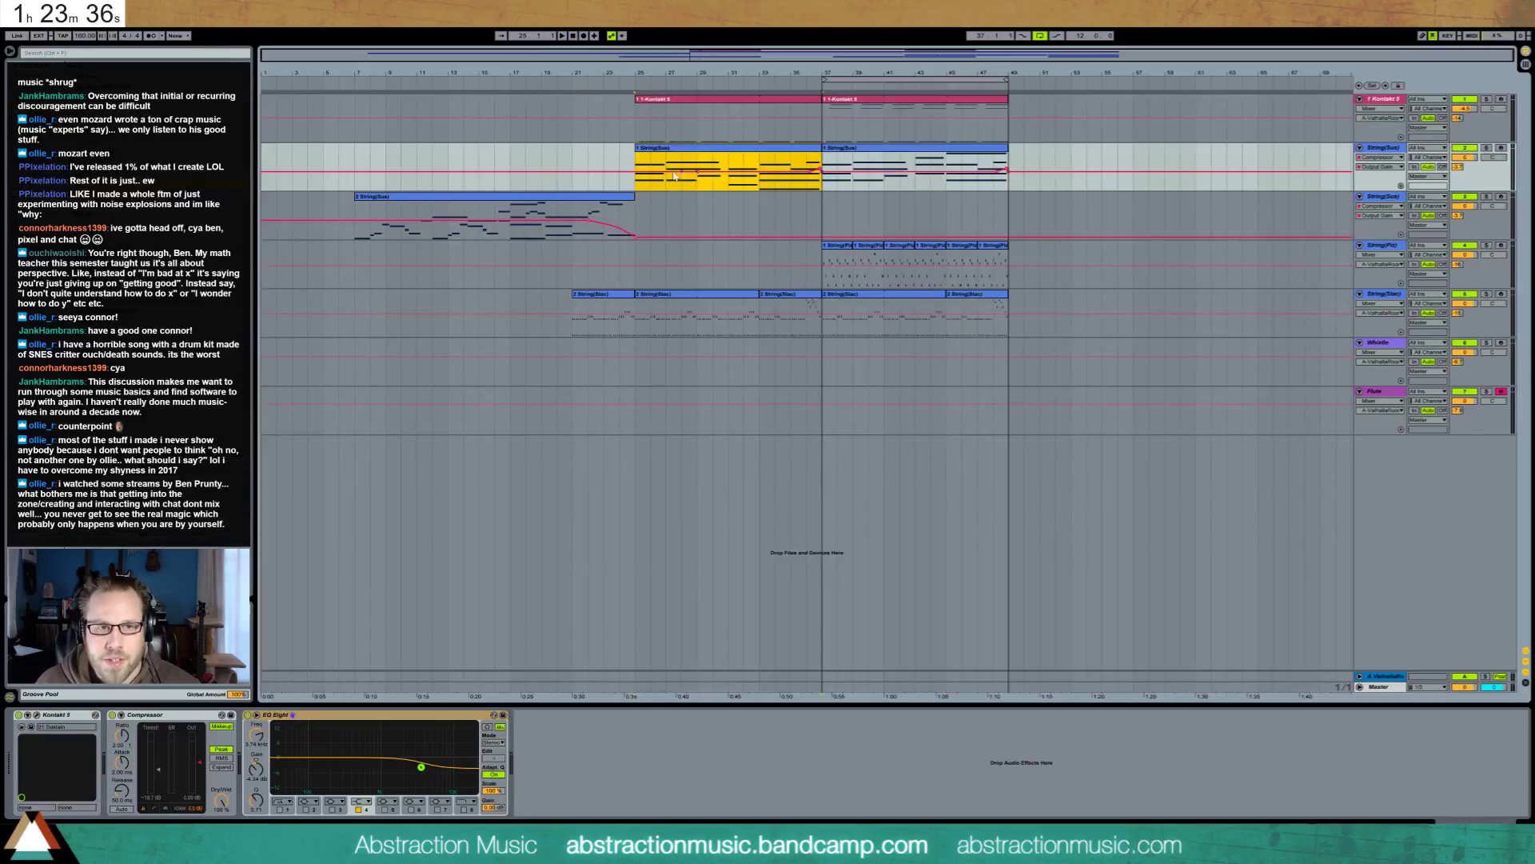
pyautogui.moveTo(634, 171); pyautogui.dragTo(635, 178)
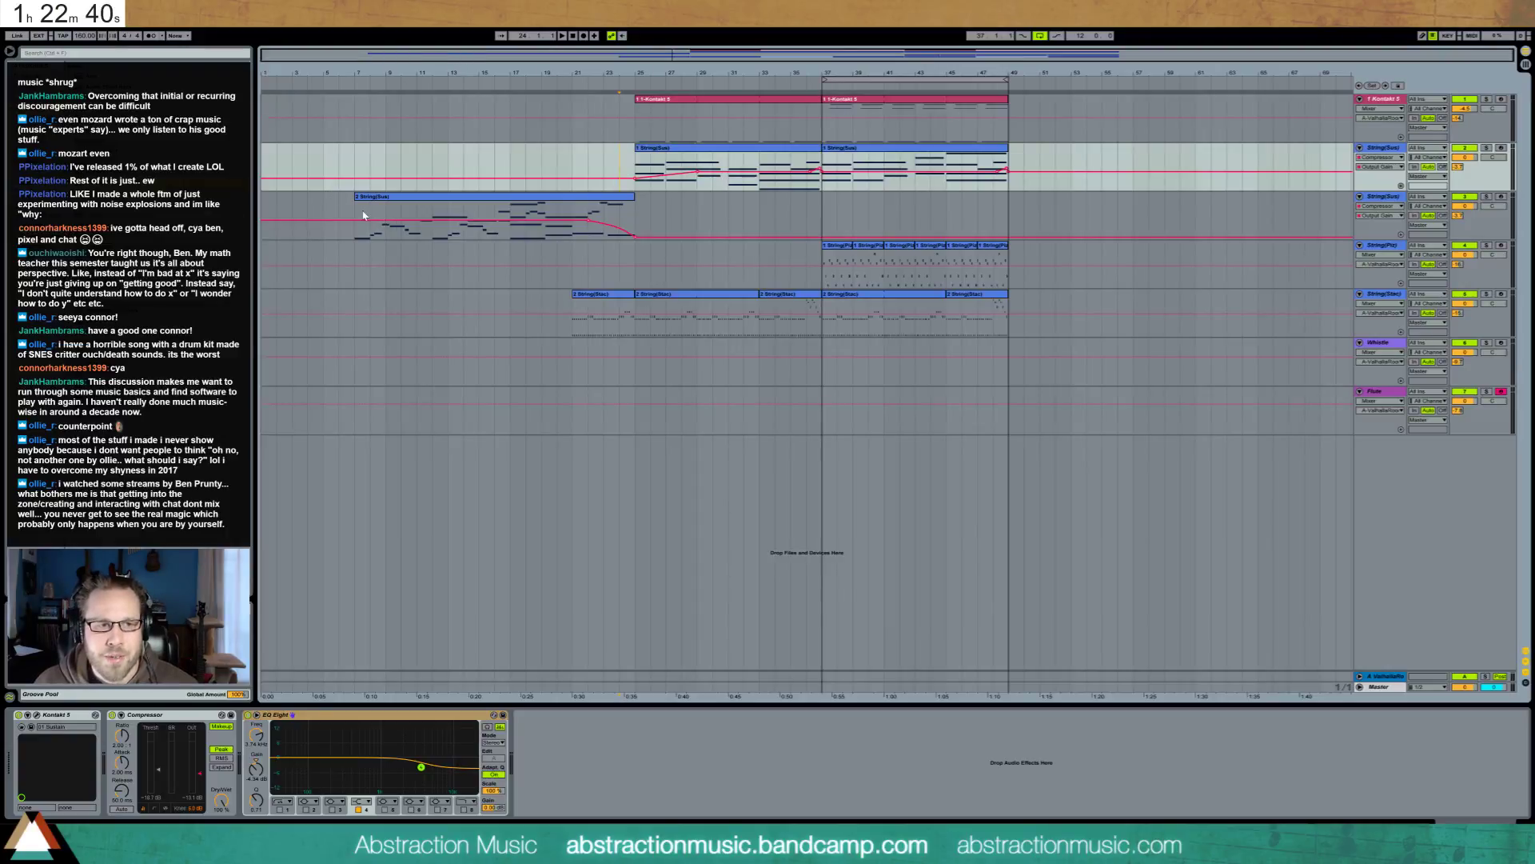
# Record a flute melody on the Flute track over the string intro, starting playback from bar 7
pyautogui.click(436, 230)
pyautogui.press('space')
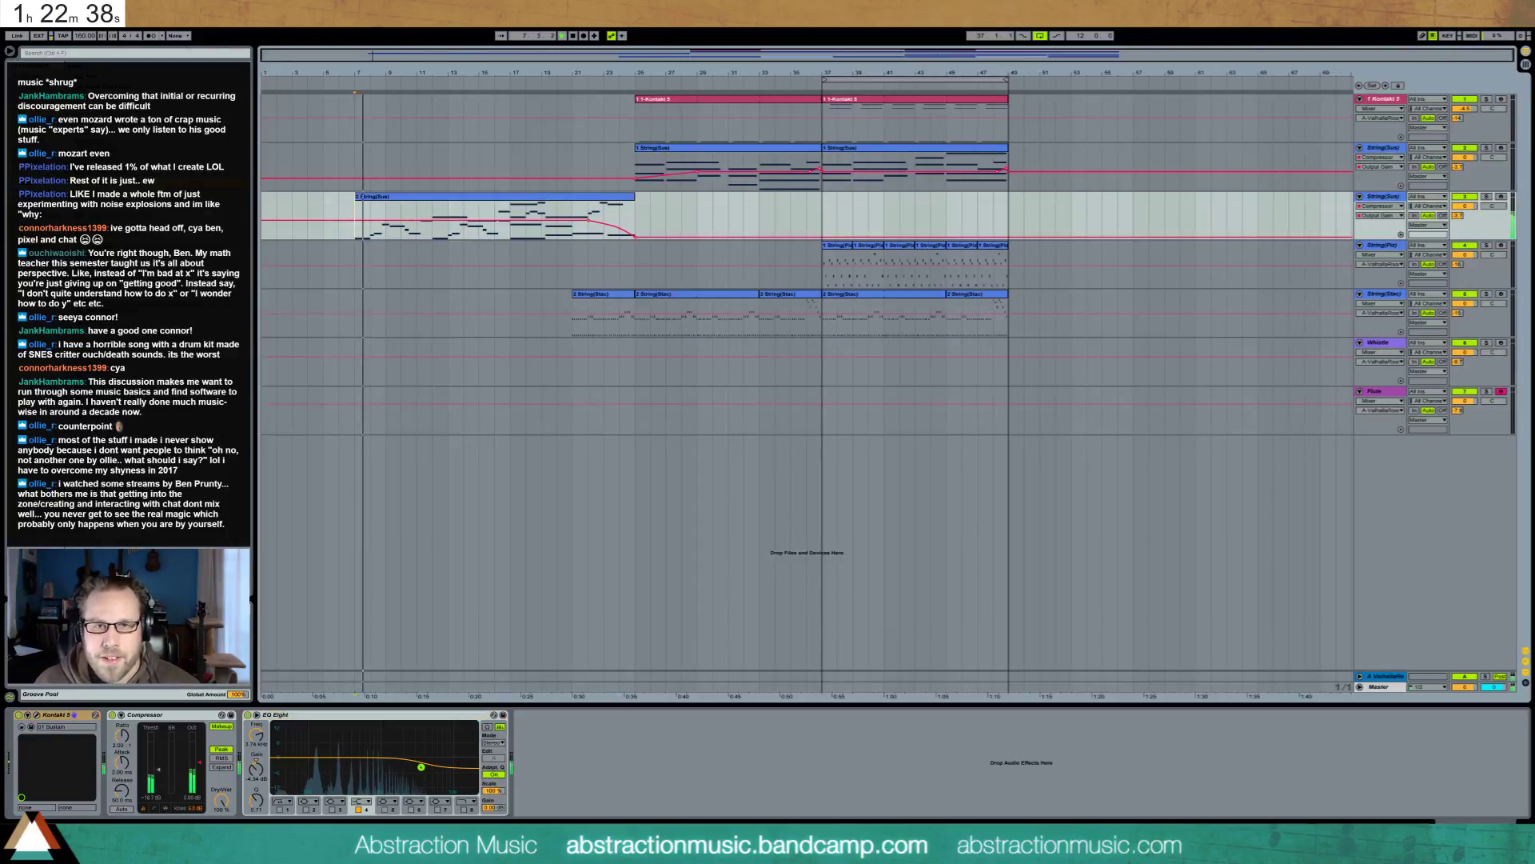
pyautogui.click(583, 35)
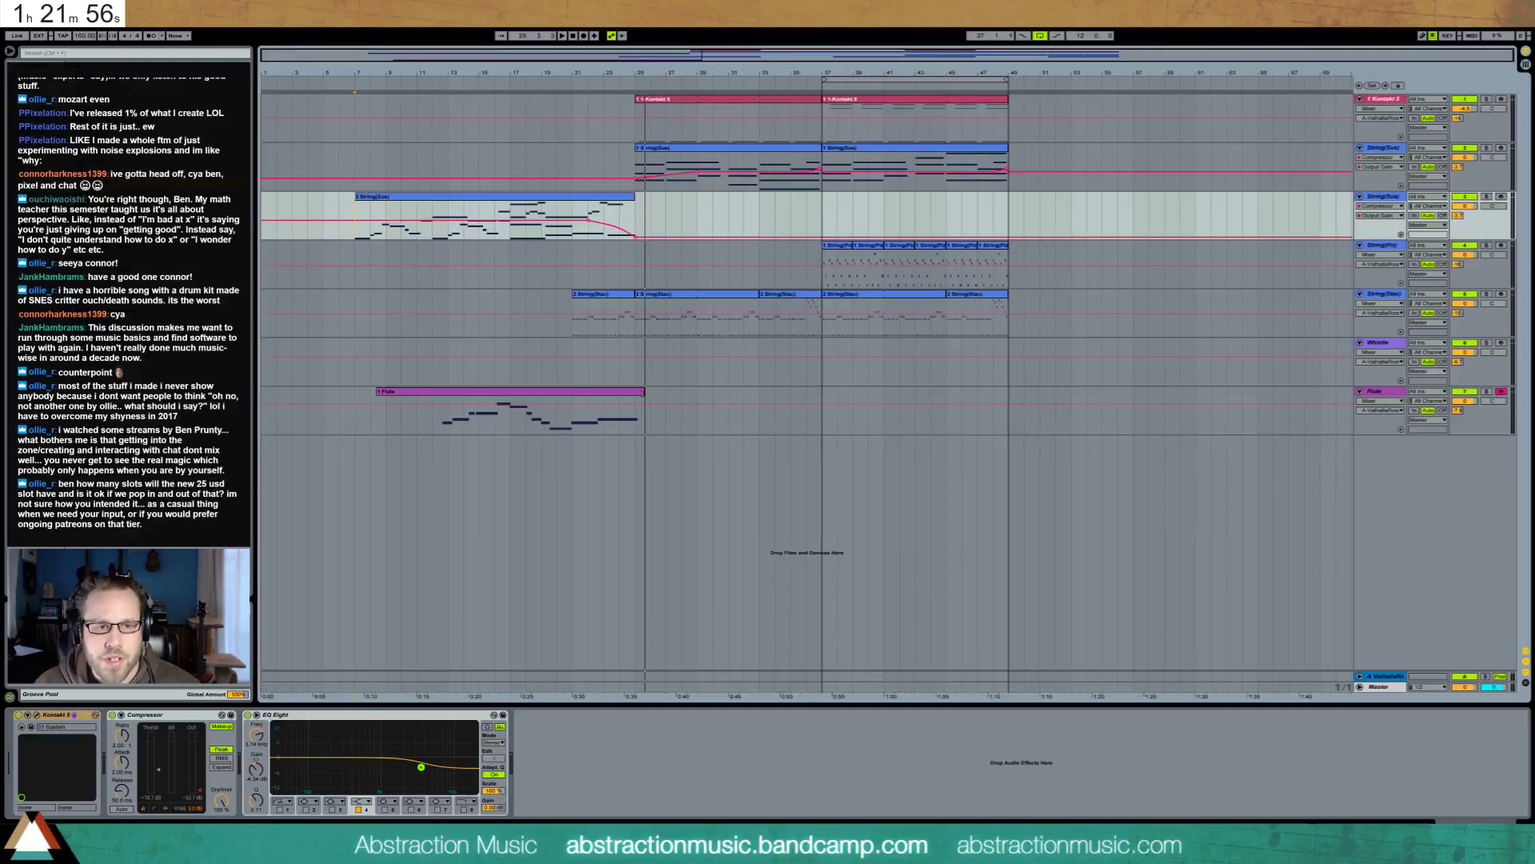
# Trim the recorded Flute clip to start at bar 12 and extend its end to bar 26
pyautogui.click(620, 393)
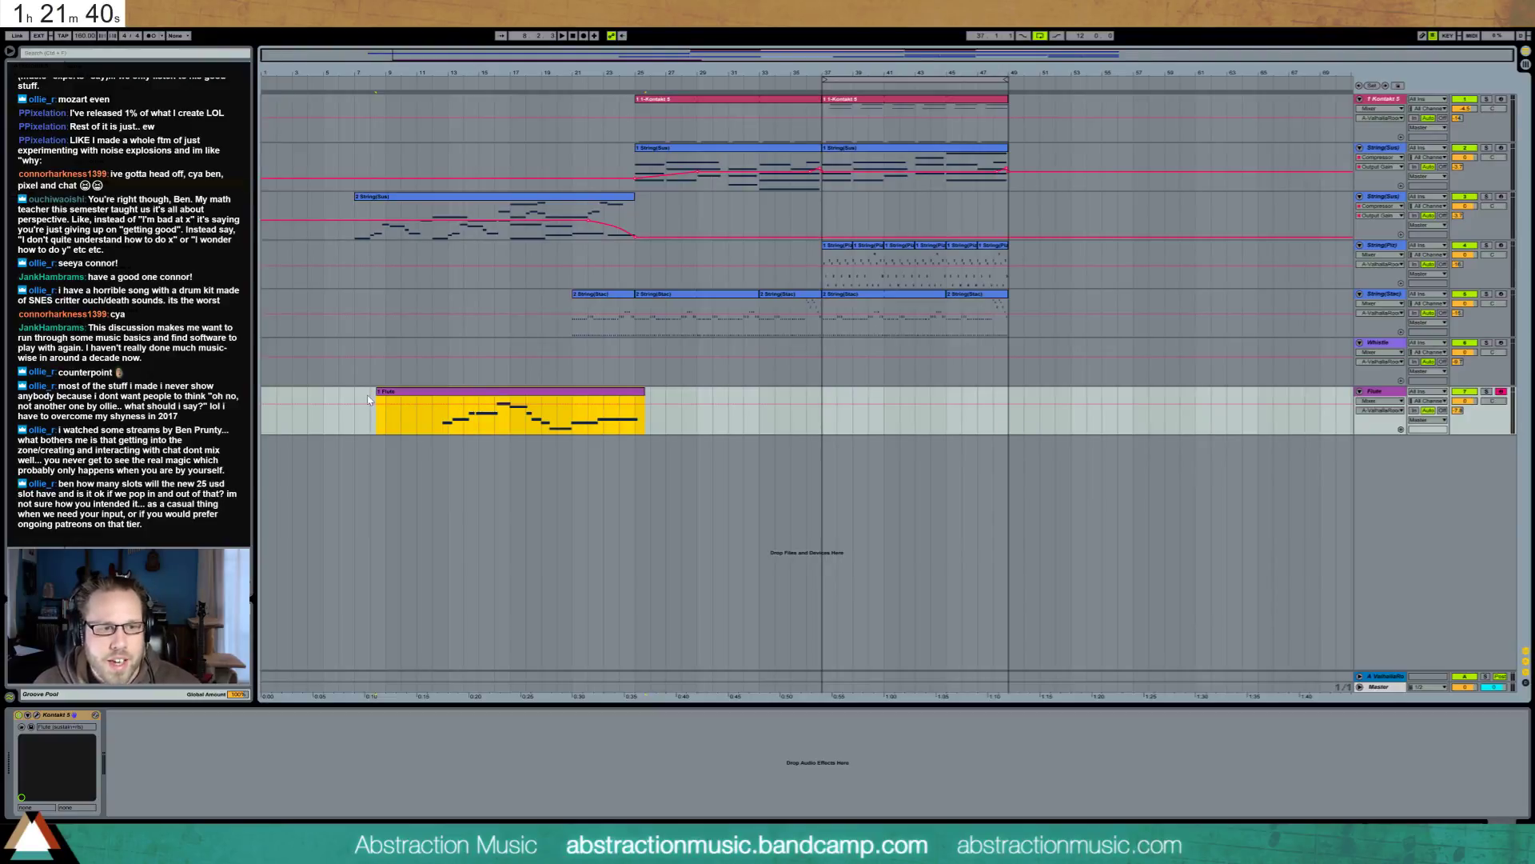
pyautogui.moveTo(378, 393); pyautogui.dragTo(432, 395)
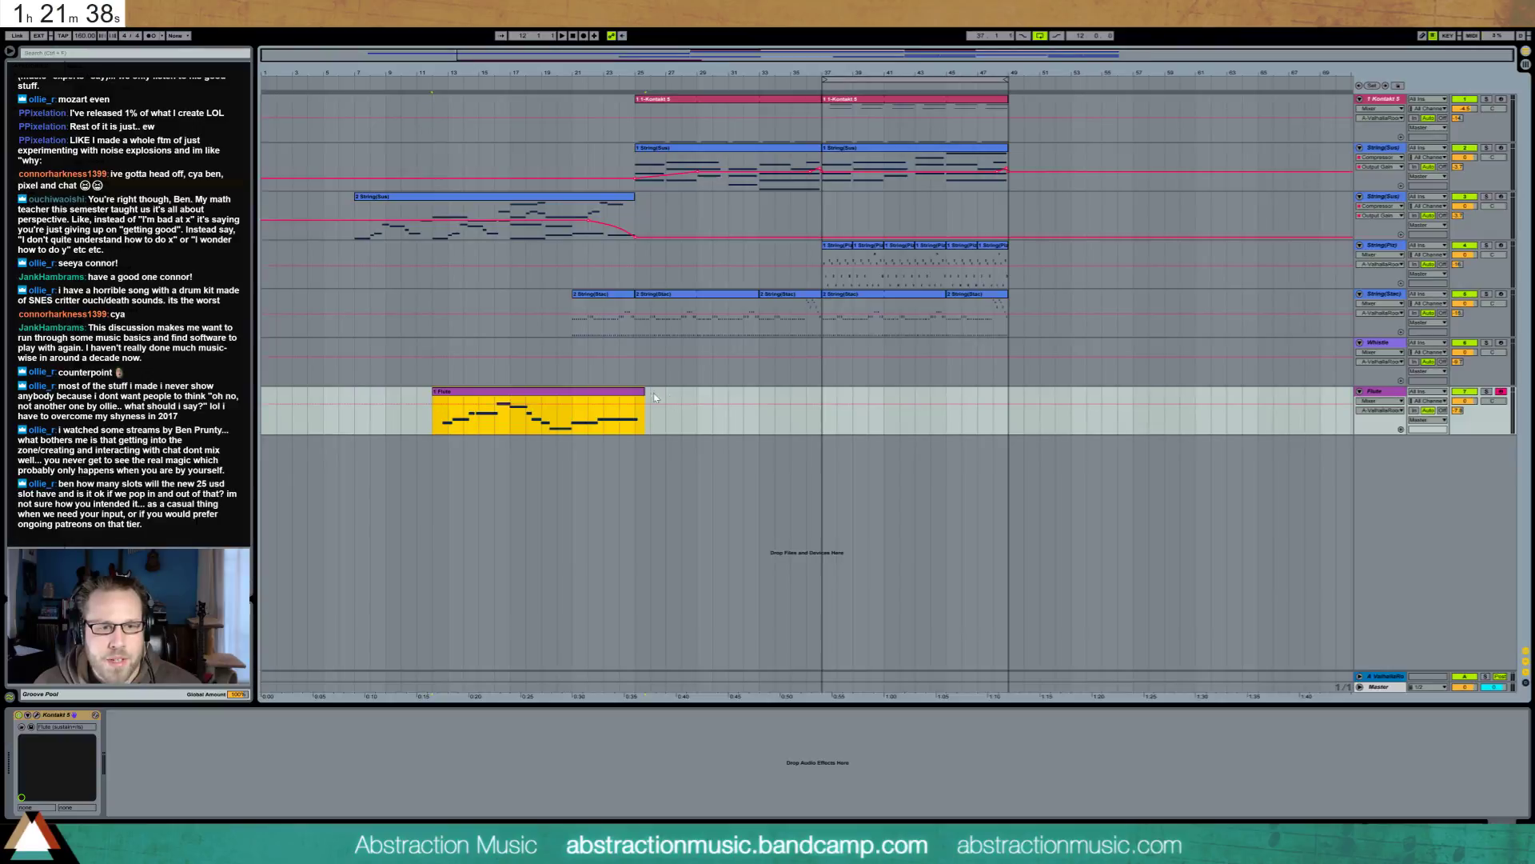
pyautogui.moveTo(644, 393); pyautogui.dragTo(651, 393)
# Move the Flute clip's first two notes earlier so the second starts at clip bar 6, and trim the first note's start
pyautogui.doubleClick(633, 397)
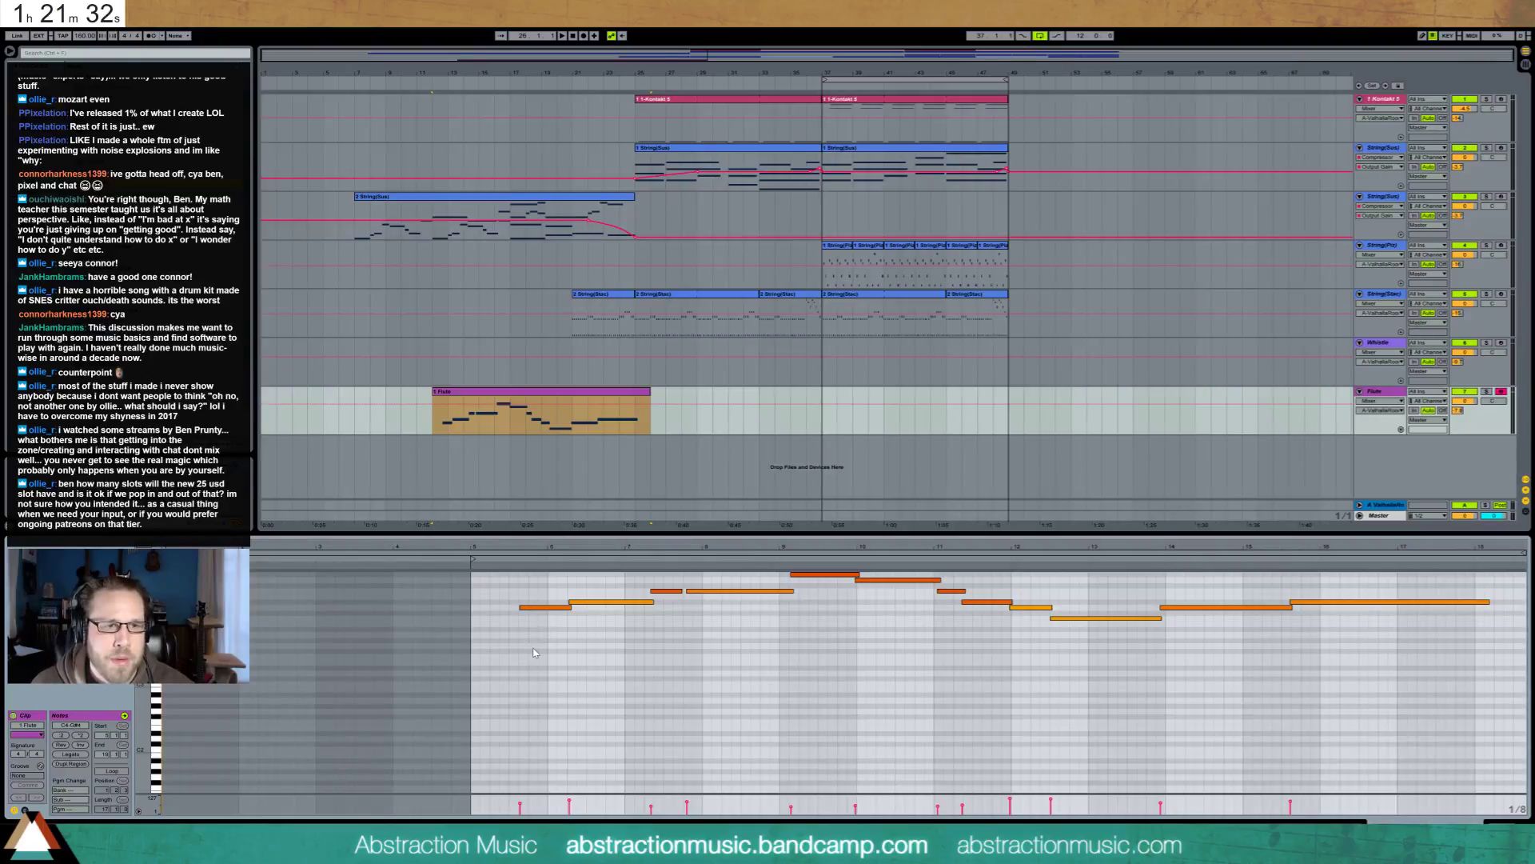
pyautogui.moveTo(535, 594); pyautogui.dragTo(592, 639)
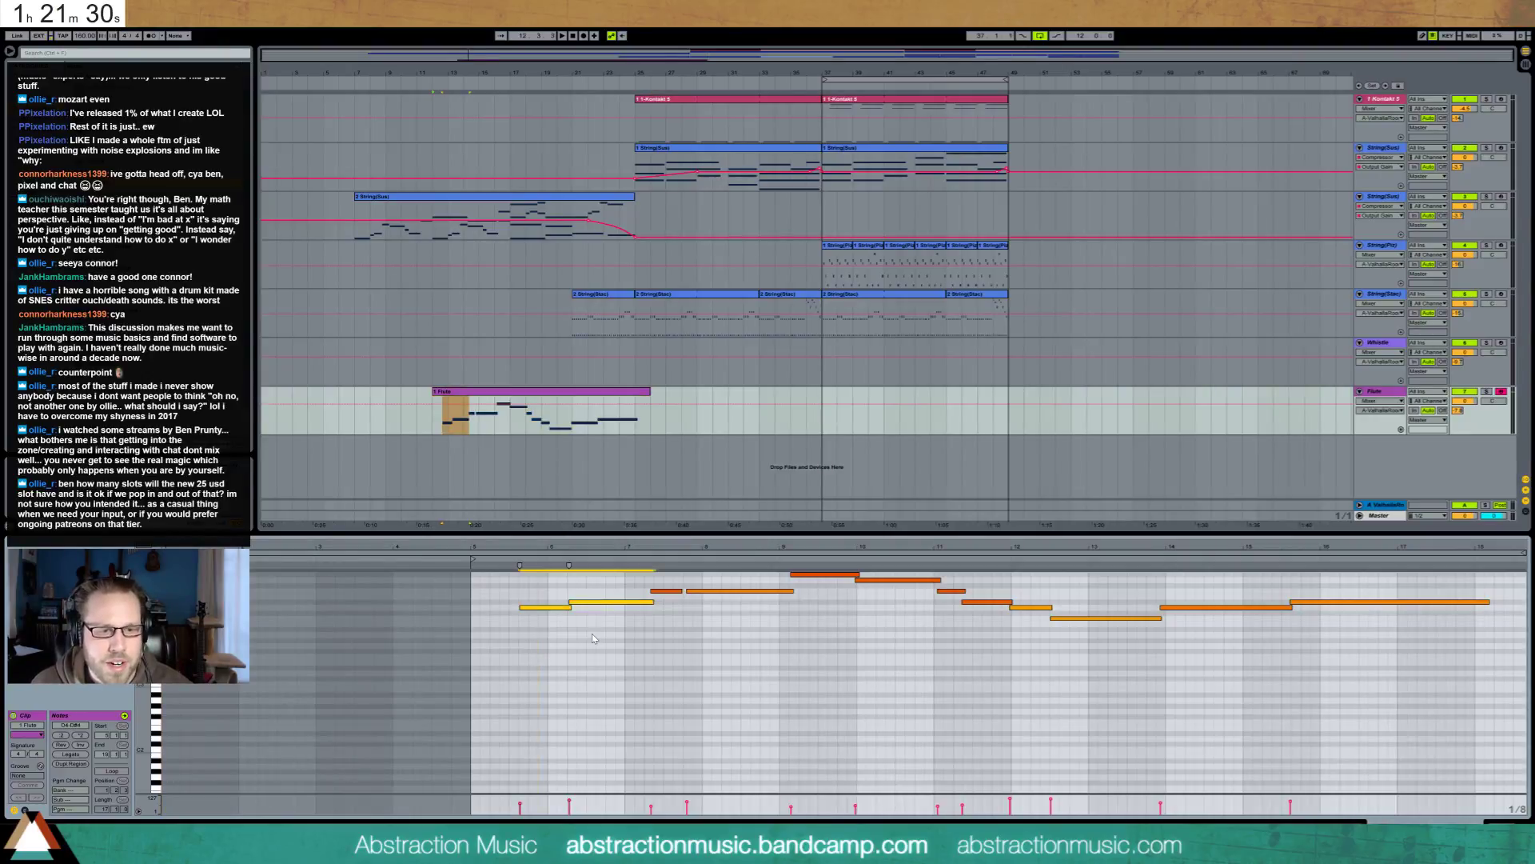
pyautogui.press('Left')
pyautogui.press('Left')
pyautogui.moveTo(500, 607); pyautogui.dragTo(510, 607)
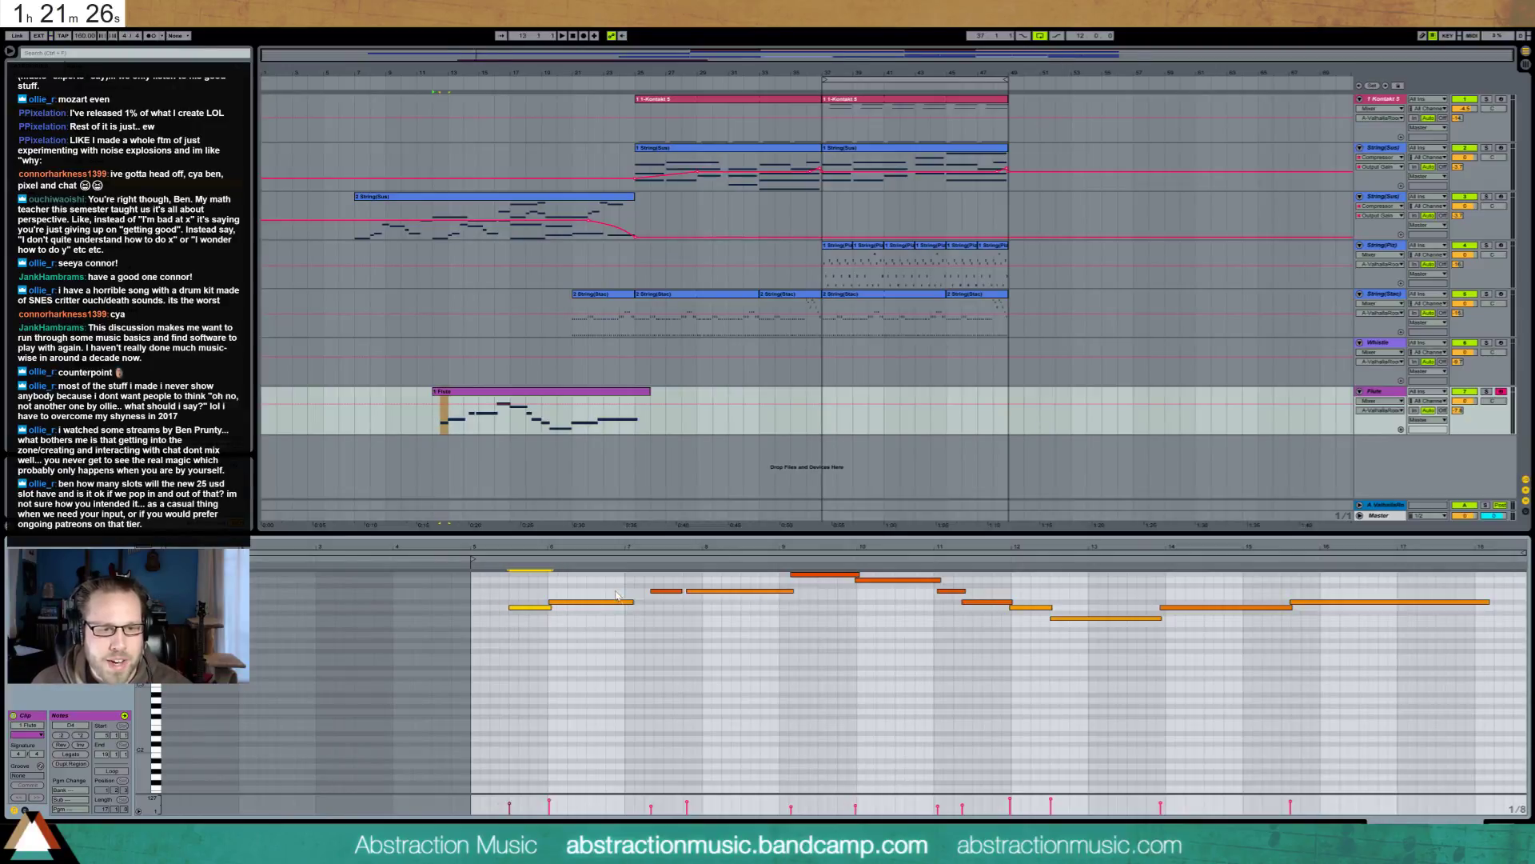
# End the second flute note at clip bar 7 and merge the next two notes into one long note starting there
pyautogui.moveTo(632, 602); pyautogui.dragTo(694, 598)
pyautogui.press('Left')
pyautogui.press('Left')
pyautogui.press('Left')
pyautogui.press('Left')
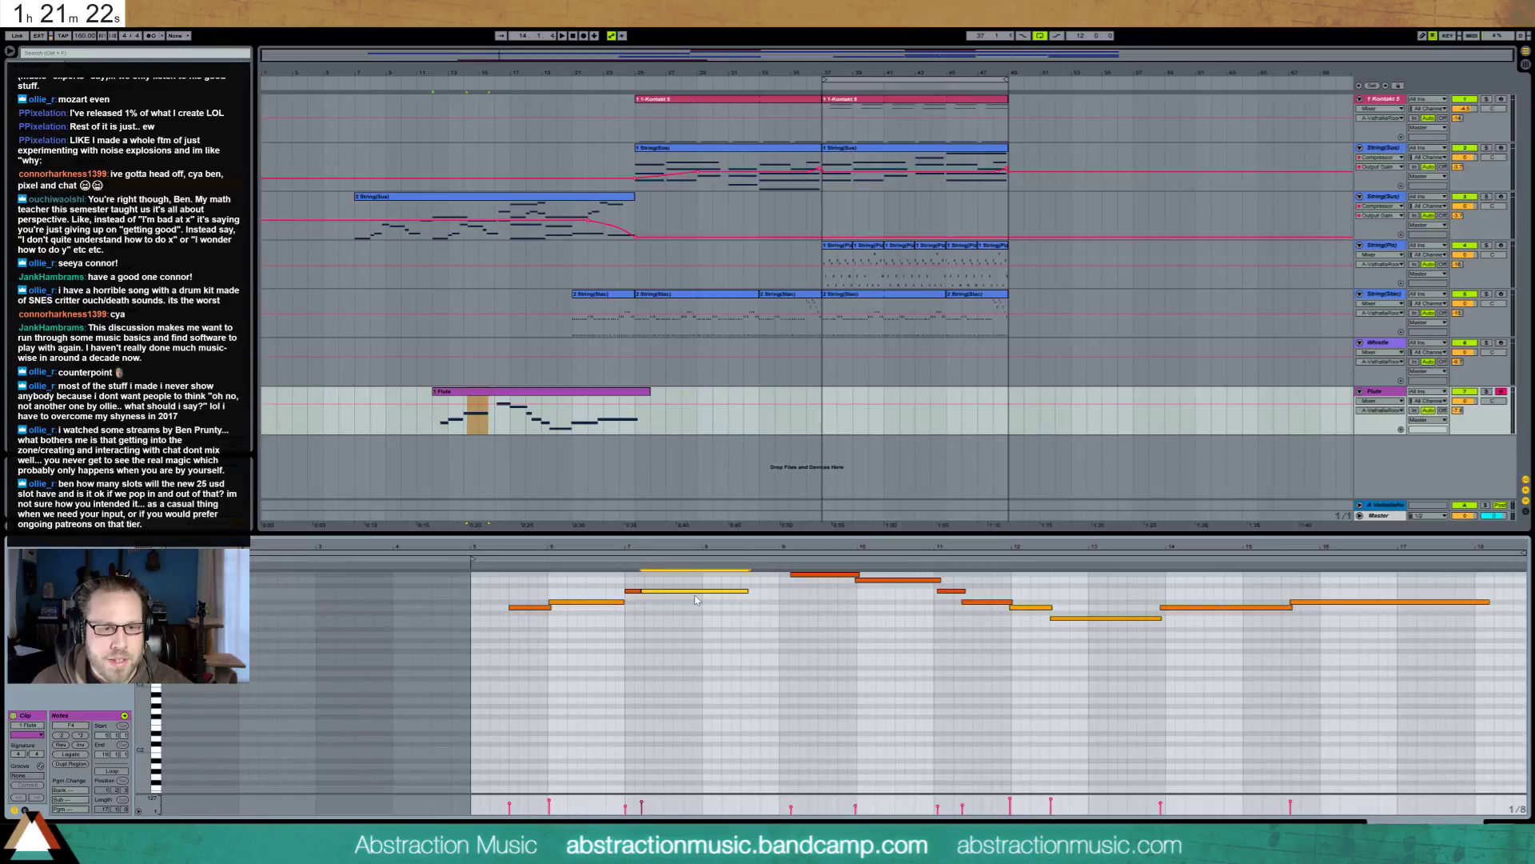
pyautogui.hotkey('shift', 'Right')
pyautogui.hotkey('shift', 'Right')
pyautogui.hotkey('shift', 'Right')
pyautogui.hotkey('shift', 'Right')
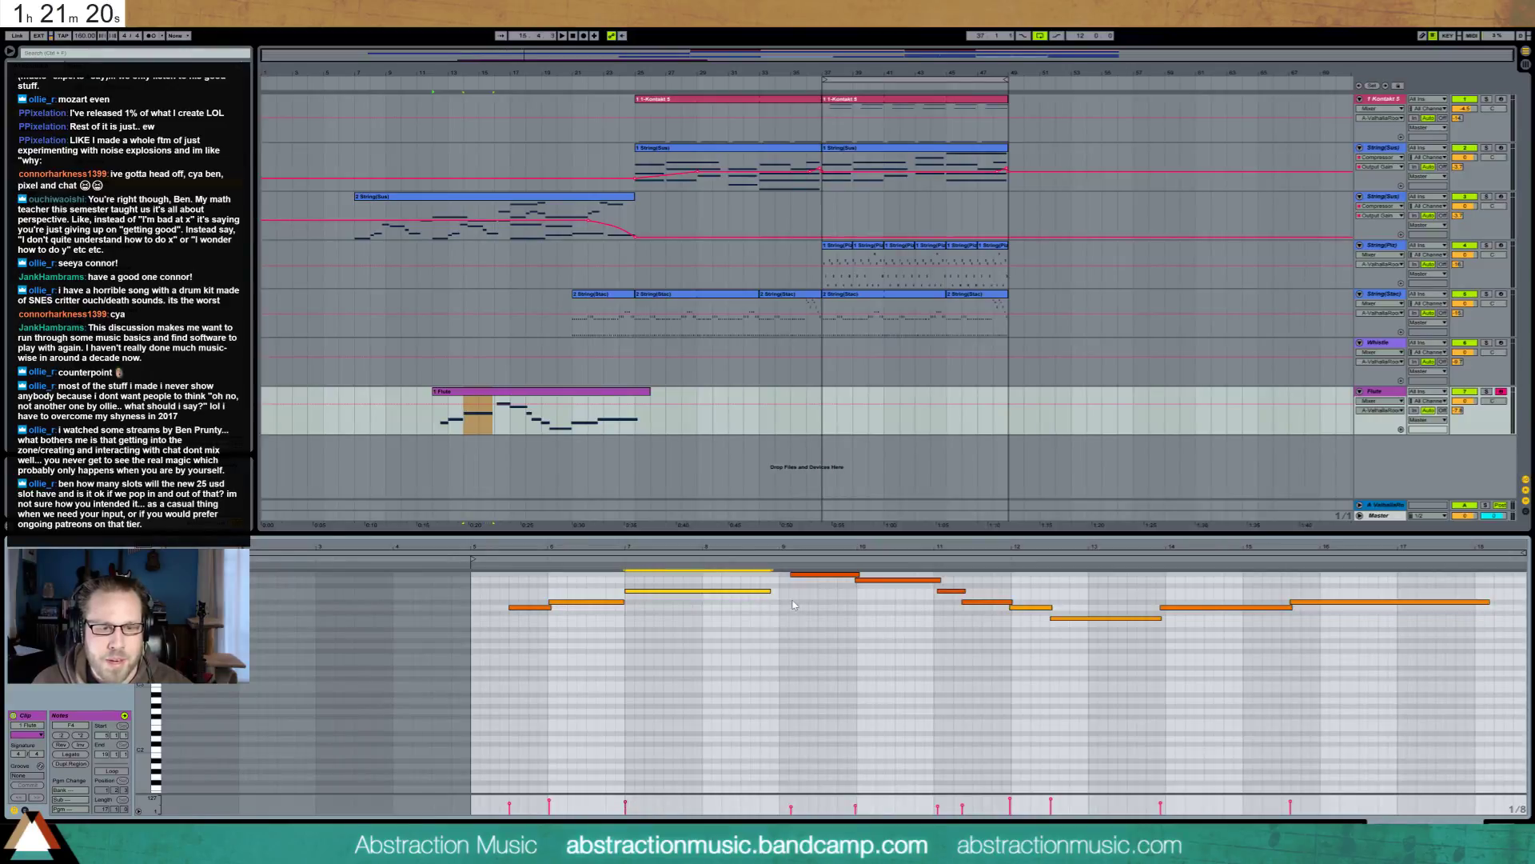
# Move the highest flute note earlier to start at clip bar 9
pyautogui.moveTo(787, 565); pyautogui.dragTo(898, 557)
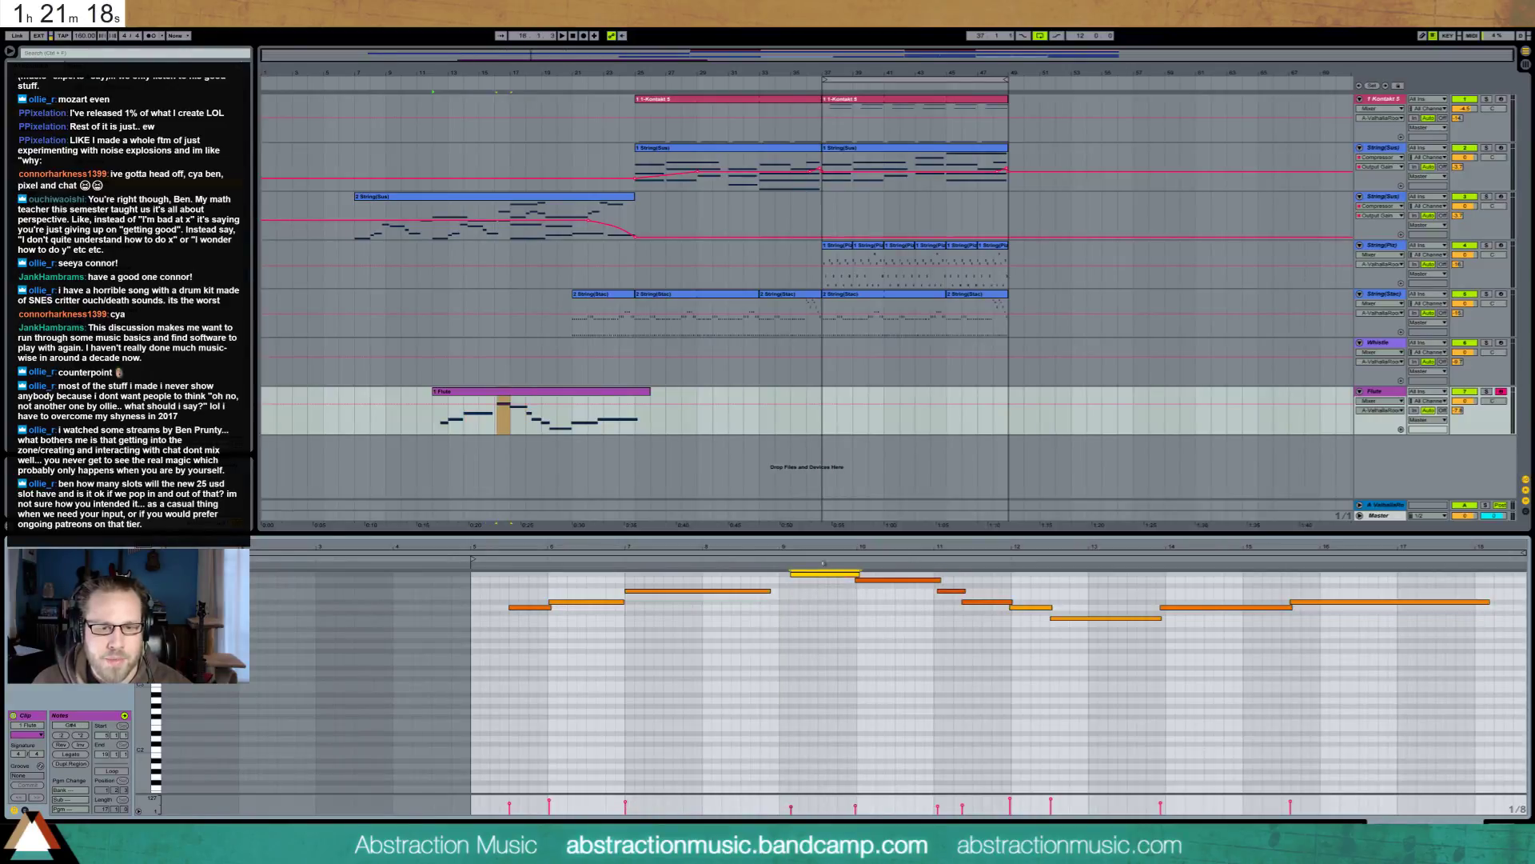
pyautogui.press('Left')
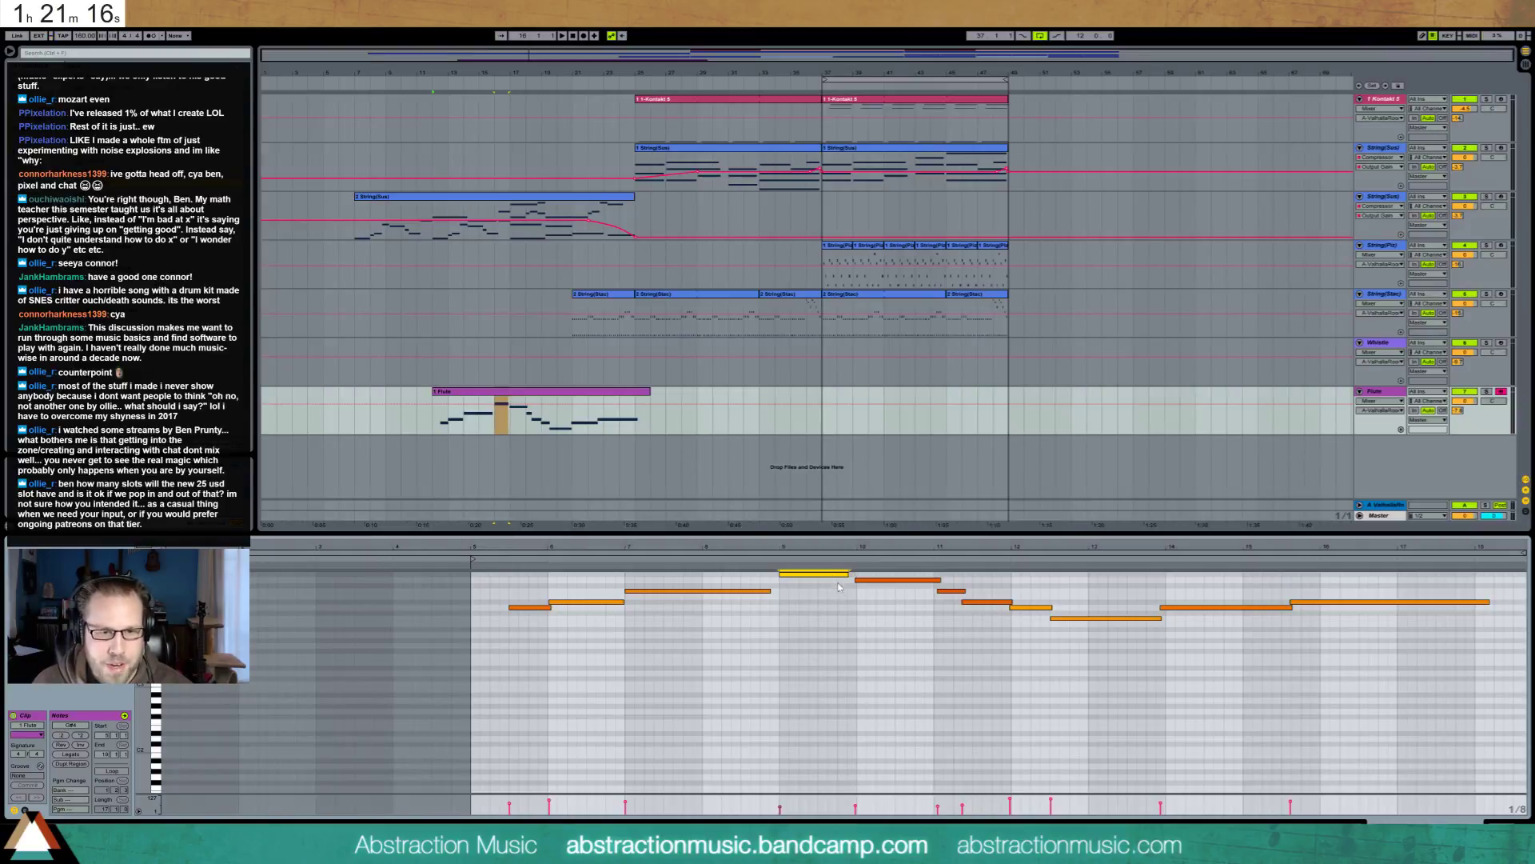
pyautogui.click(862, 614)
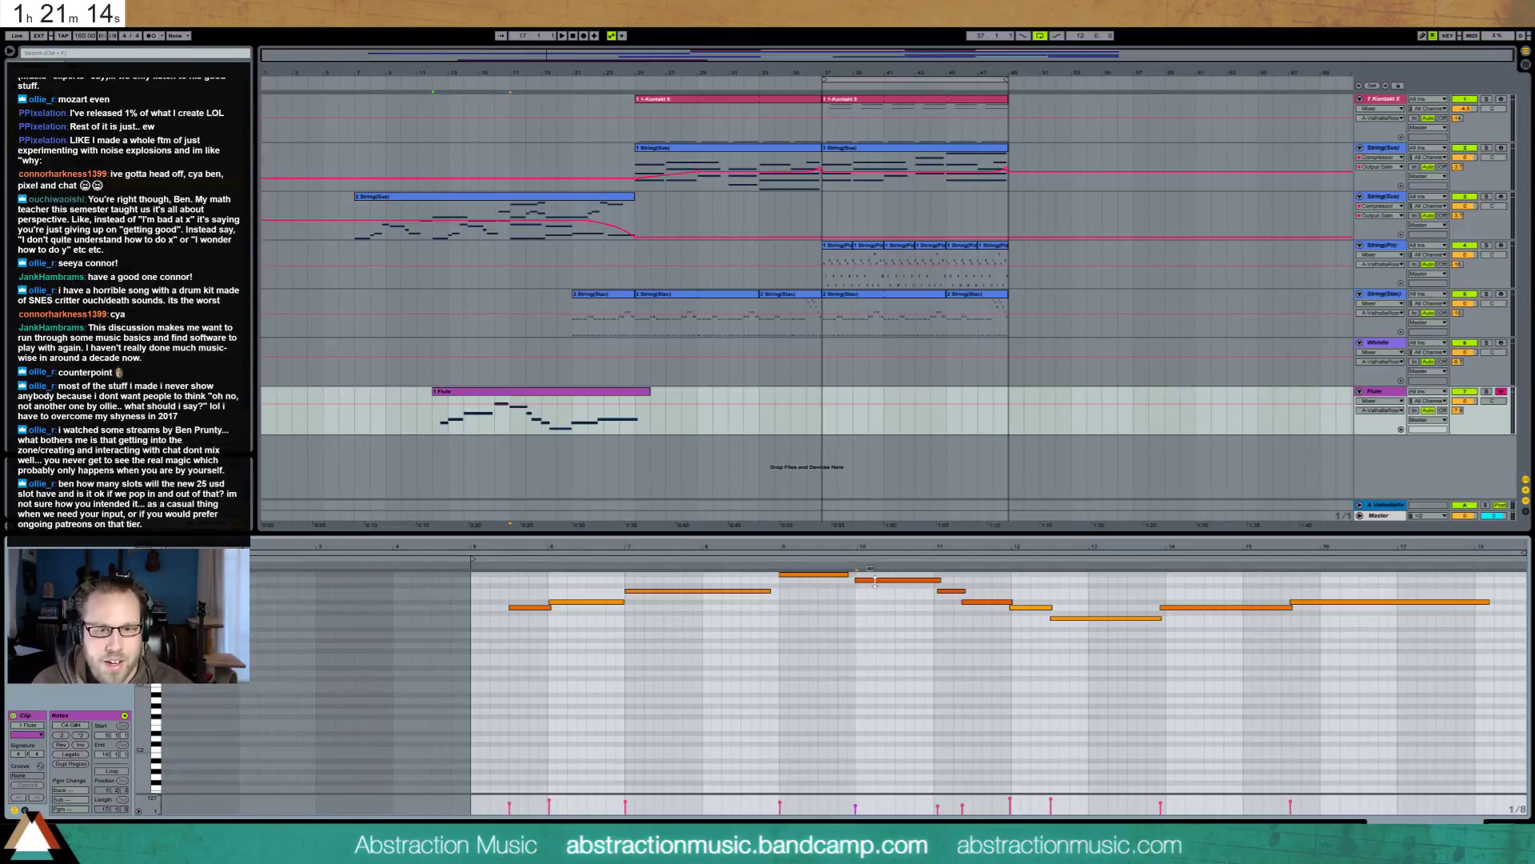
# Align the two short descending flute notes with the grid at clip bar 11 and its middle
pyautogui.click(950, 591)
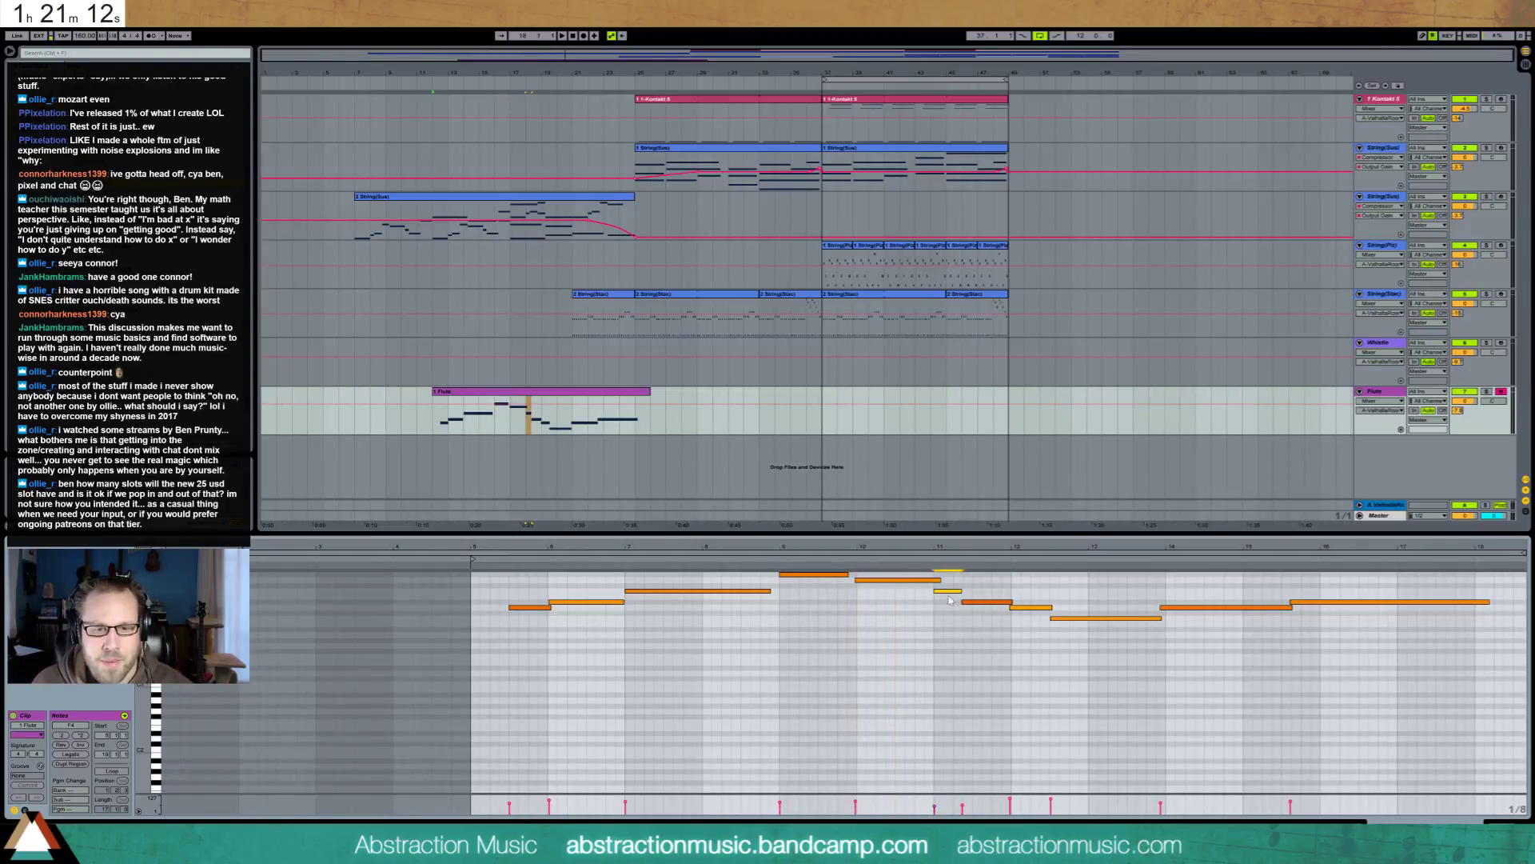
pyautogui.press('Left')
pyautogui.click(979, 602)
pyautogui.press('Right')
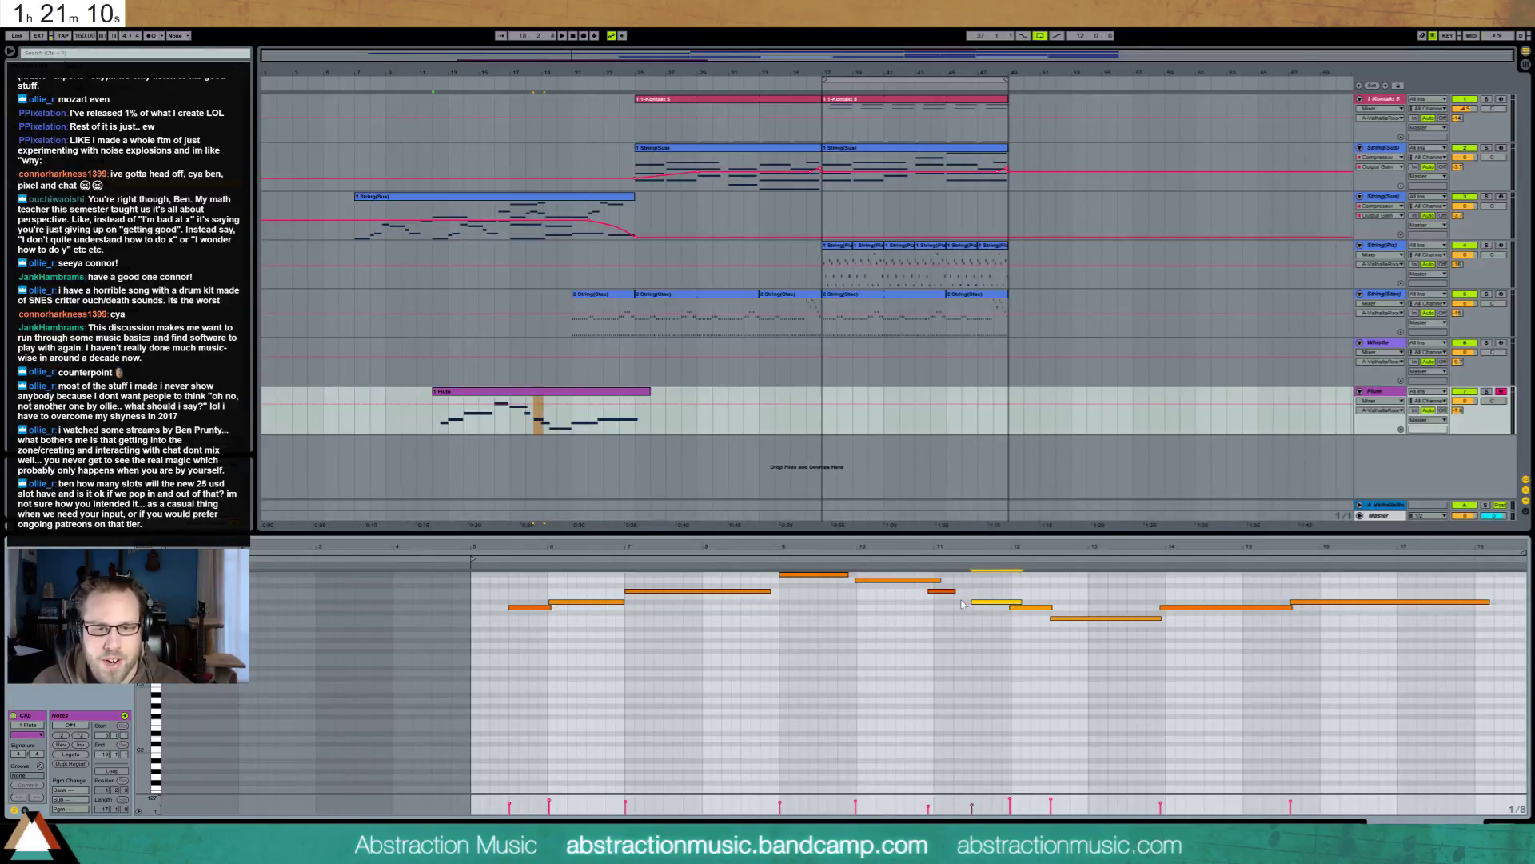
pyautogui.click(951, 592)
pyautogui.press('Right')
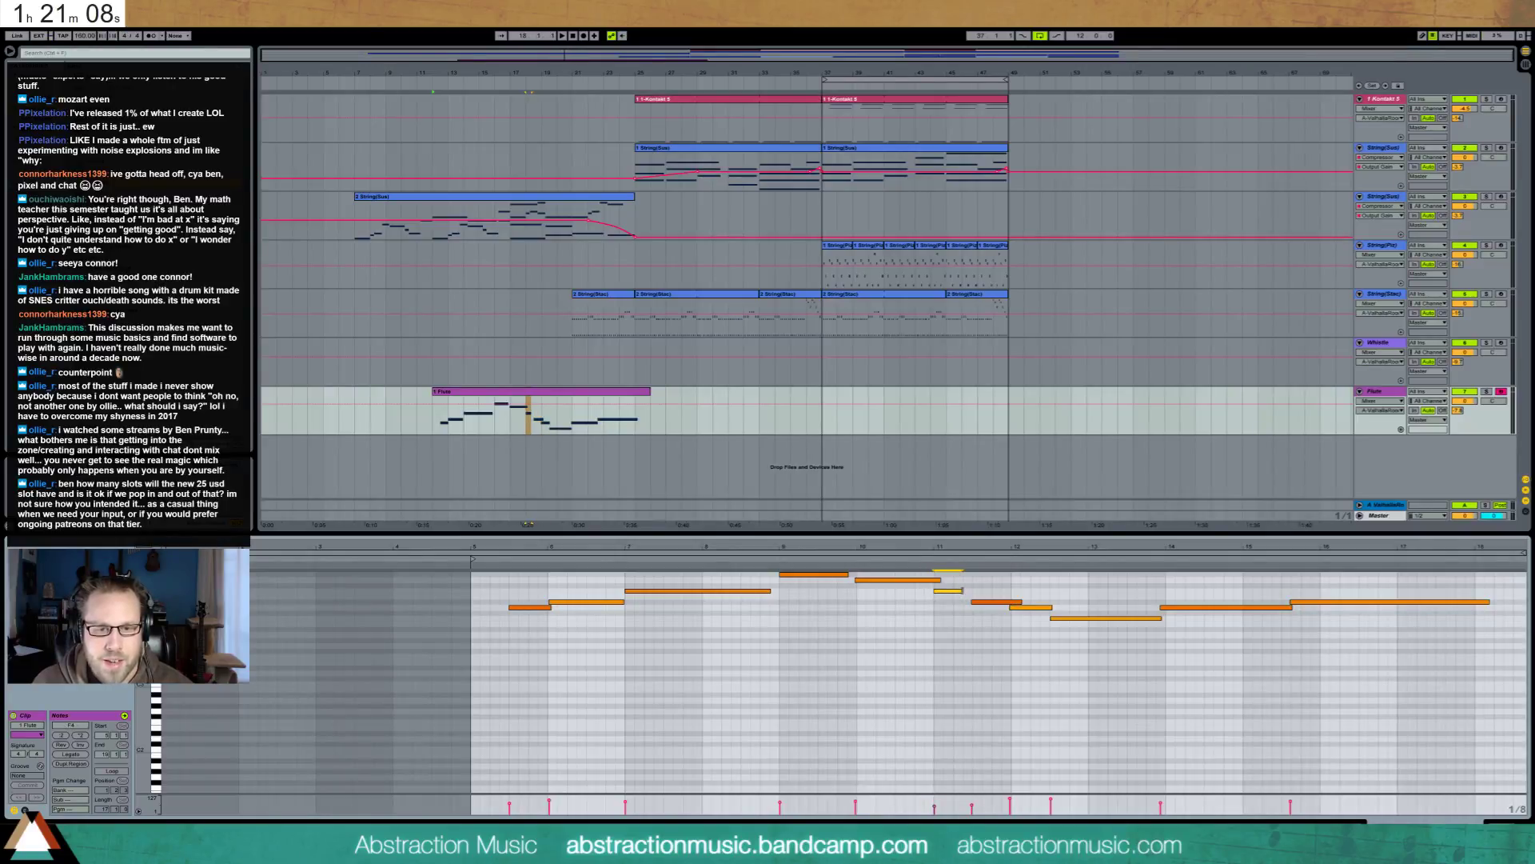
# Adjust the descending flute notes' ends between clip bars 10 and 12 to remove their overlaps, and align the bar 12 note
pyautogui.moveTo(964, 590); pyautogui.dragTo(926, 581)
pyautogui.moveTo(1021, 602); pyautogui.dragTo(1005, 601)
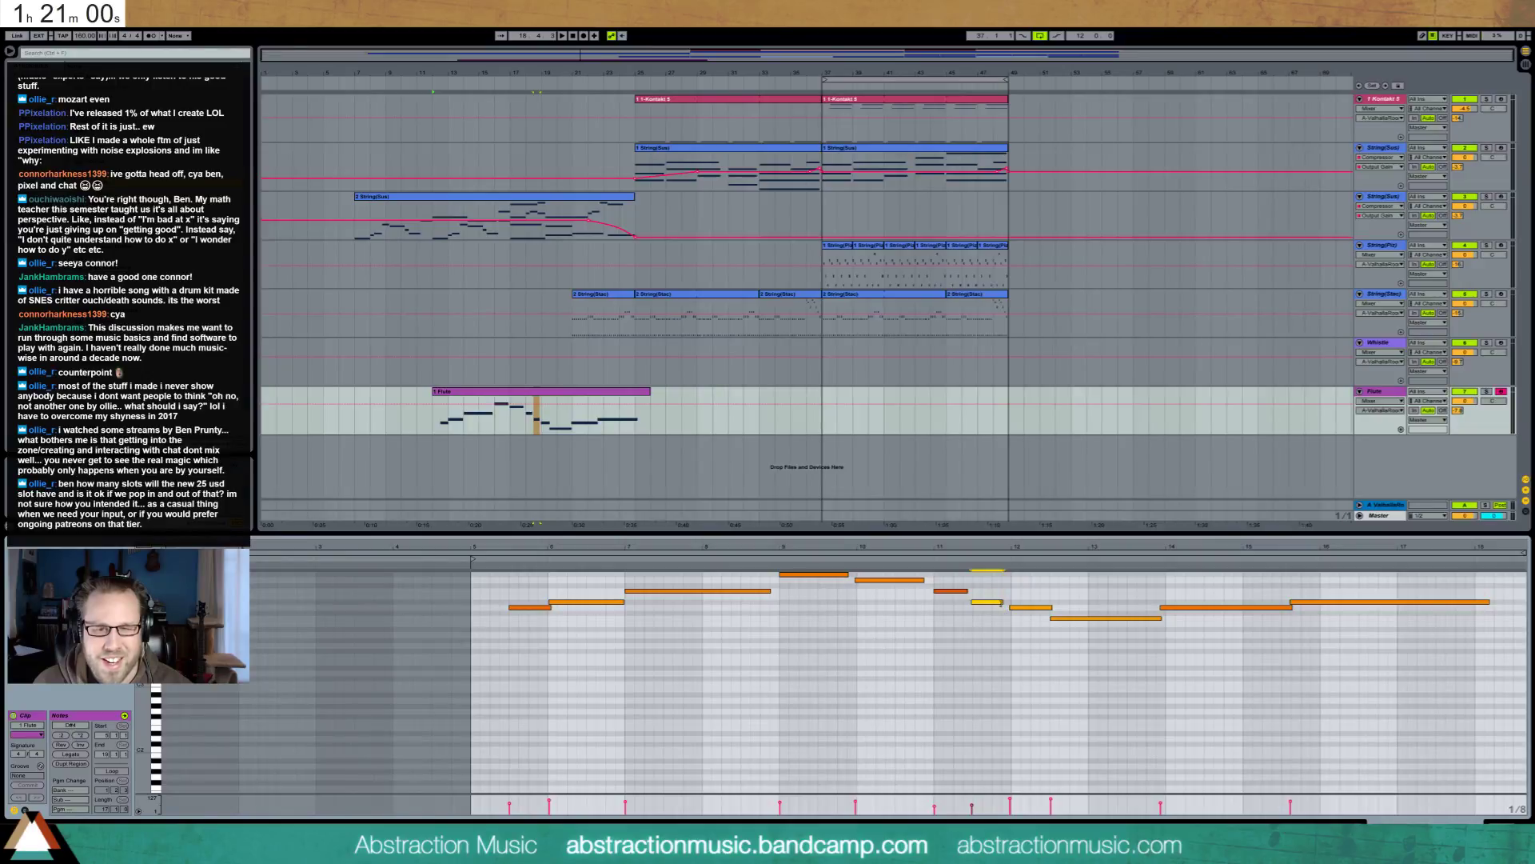
pyautogui.moveTo(1003, 601); pyautogui.dragTo(1009, 602)
pyautogui.click(1032, 607)
# Align the last two flute notes with the grid, trim the first one's end and lengthen the final note
pyautogui.click(1077, 618)
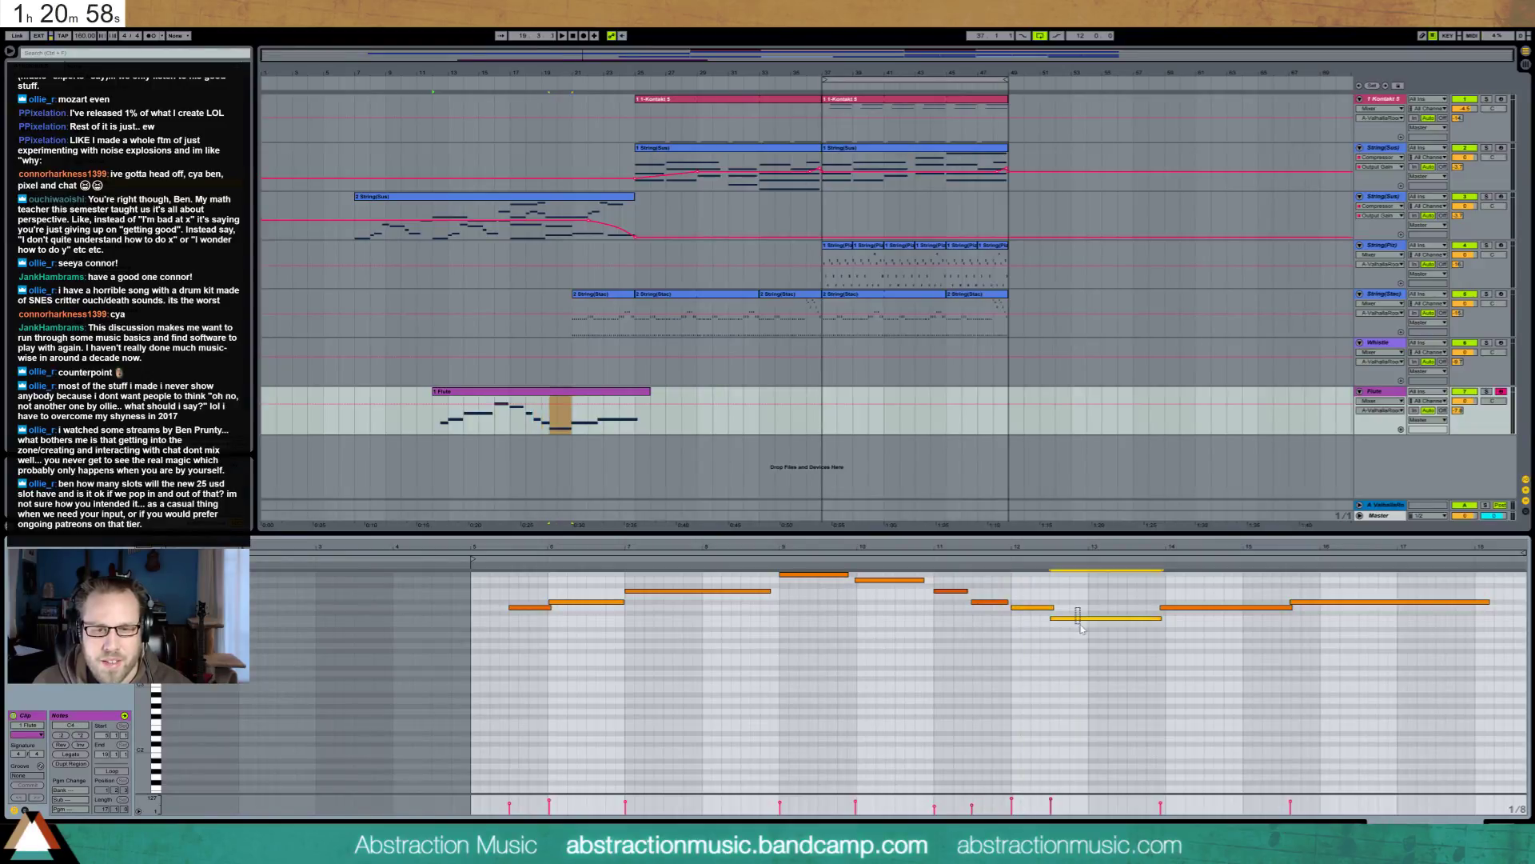
pyautogui.moveTo(1232, 590)
pyautogui.mouseDown()
pyautogui.moveTo(1327, 640)
pyautogui.moveTo(1328, 606)
pyautogui.moveTo(1285, 608)
pyautogui.mouseUp()
pyautogui.press('Right')
pyautogui.click(1330, 606)
pyautogui.click(1262, 608)
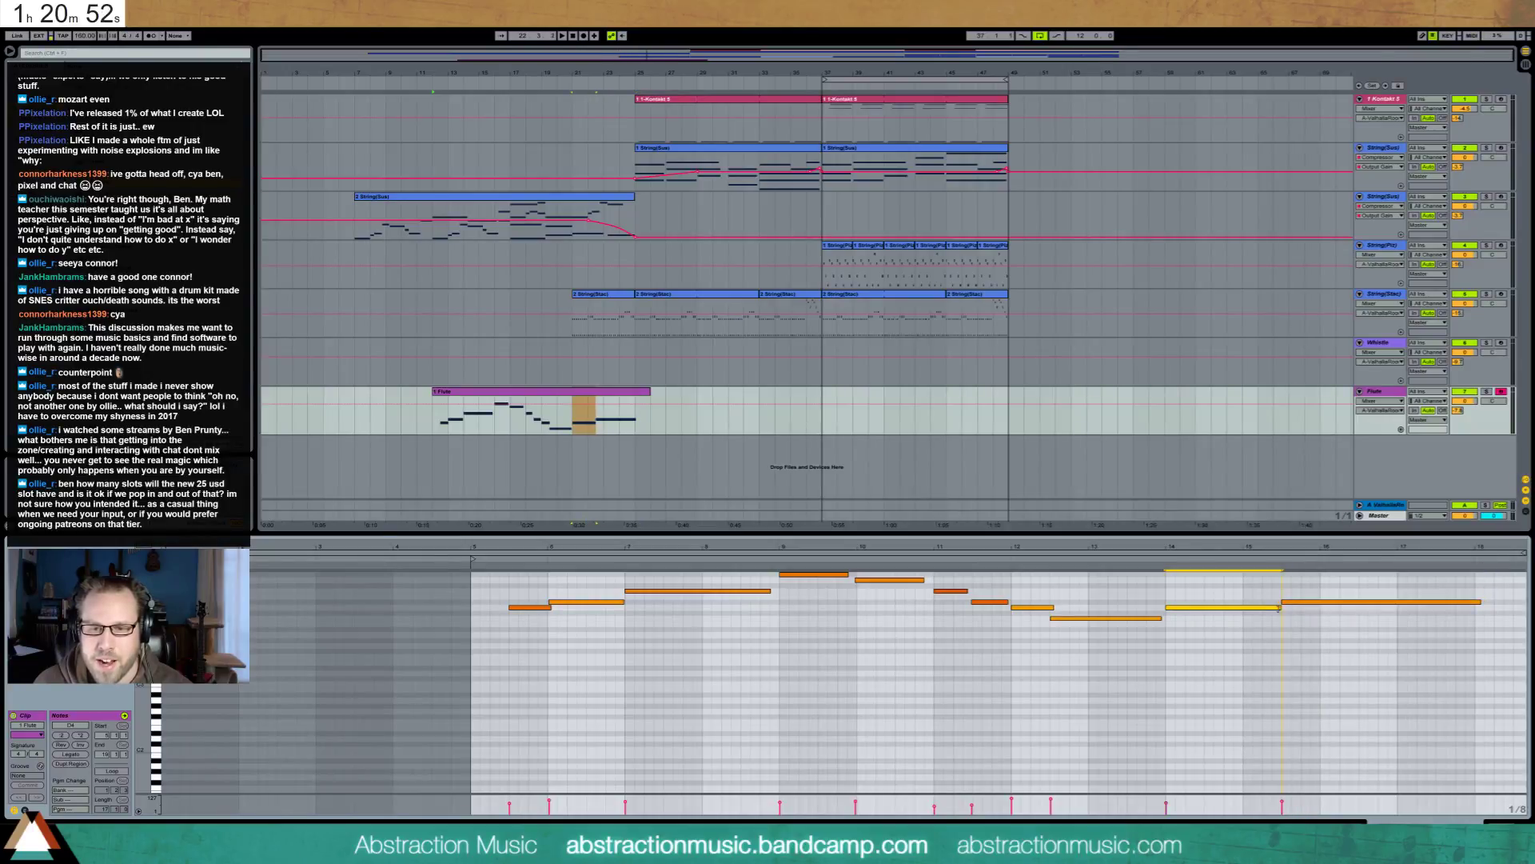
pyautogui.moveTo(1481, 602); pyautogui.dragTo(1500, 610)
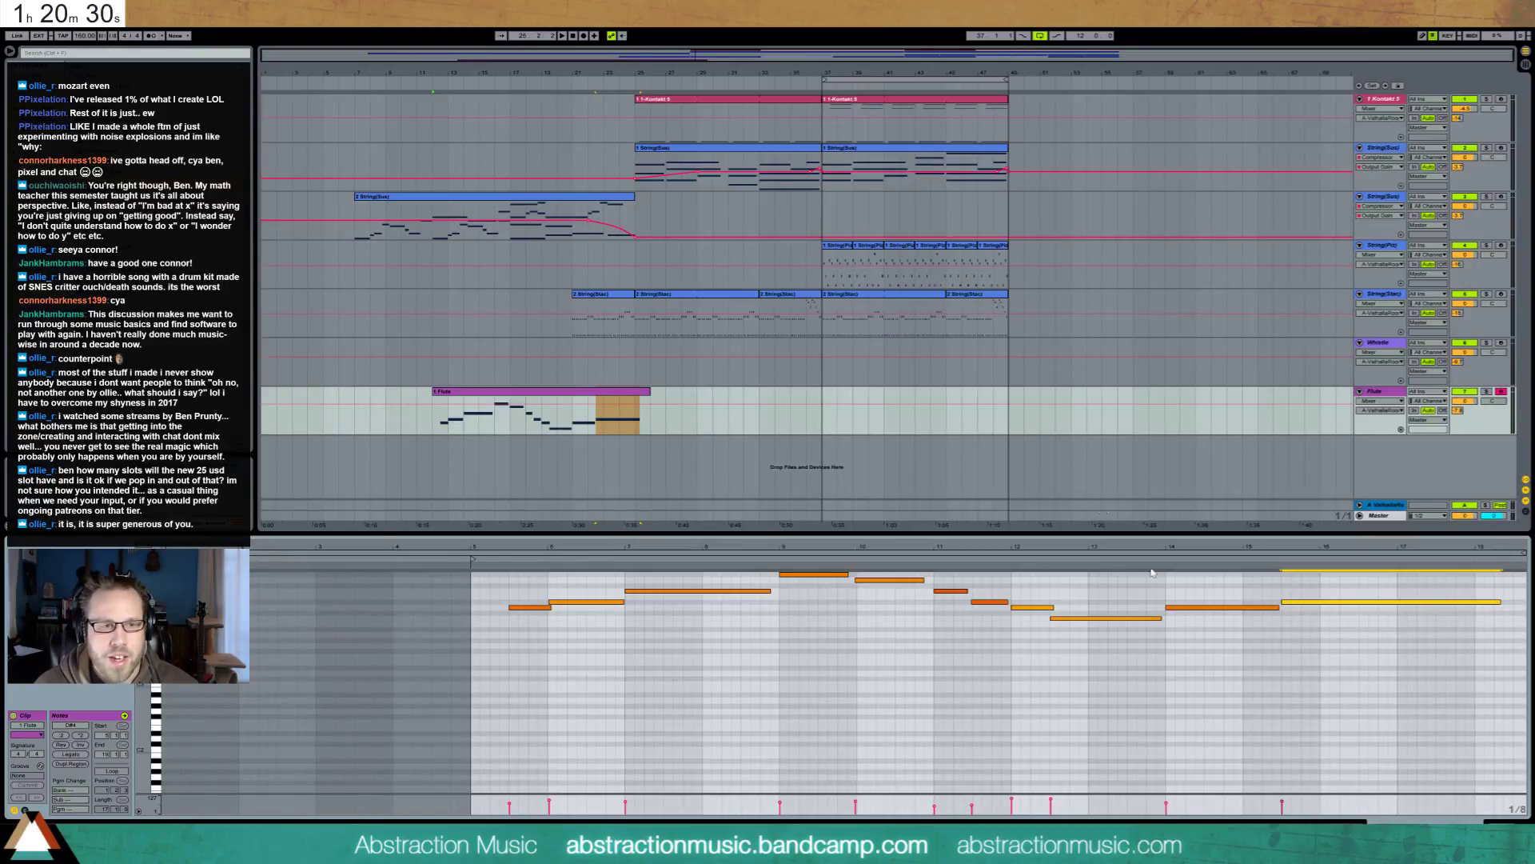
# Play the intro from bar 7 and even out the velocities of the first, third, two short descending and last two flute notes
pyautogui.click(357, 237)
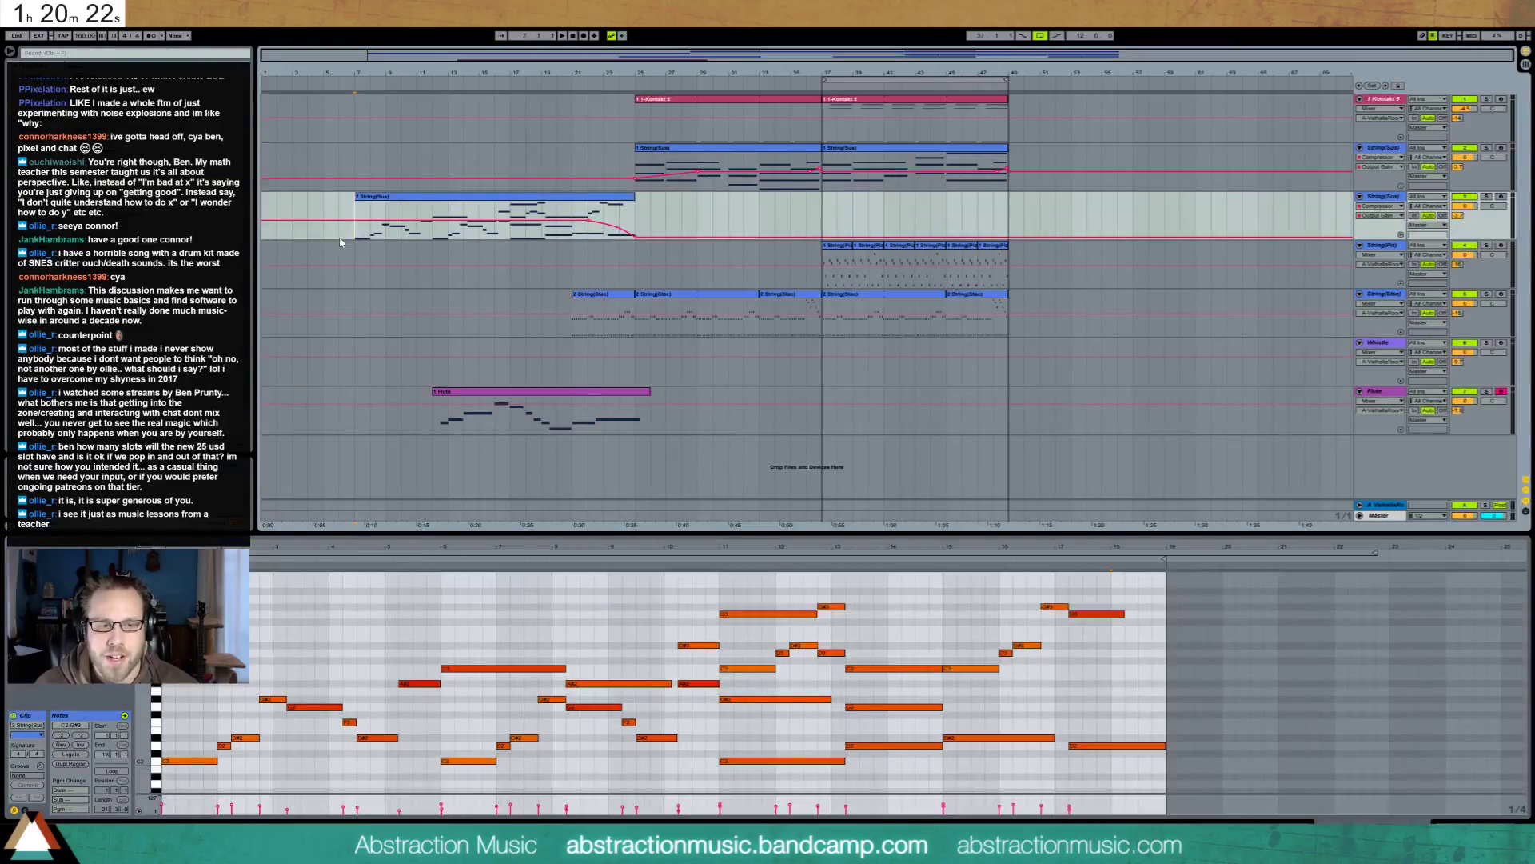
pyautogui.press('space')
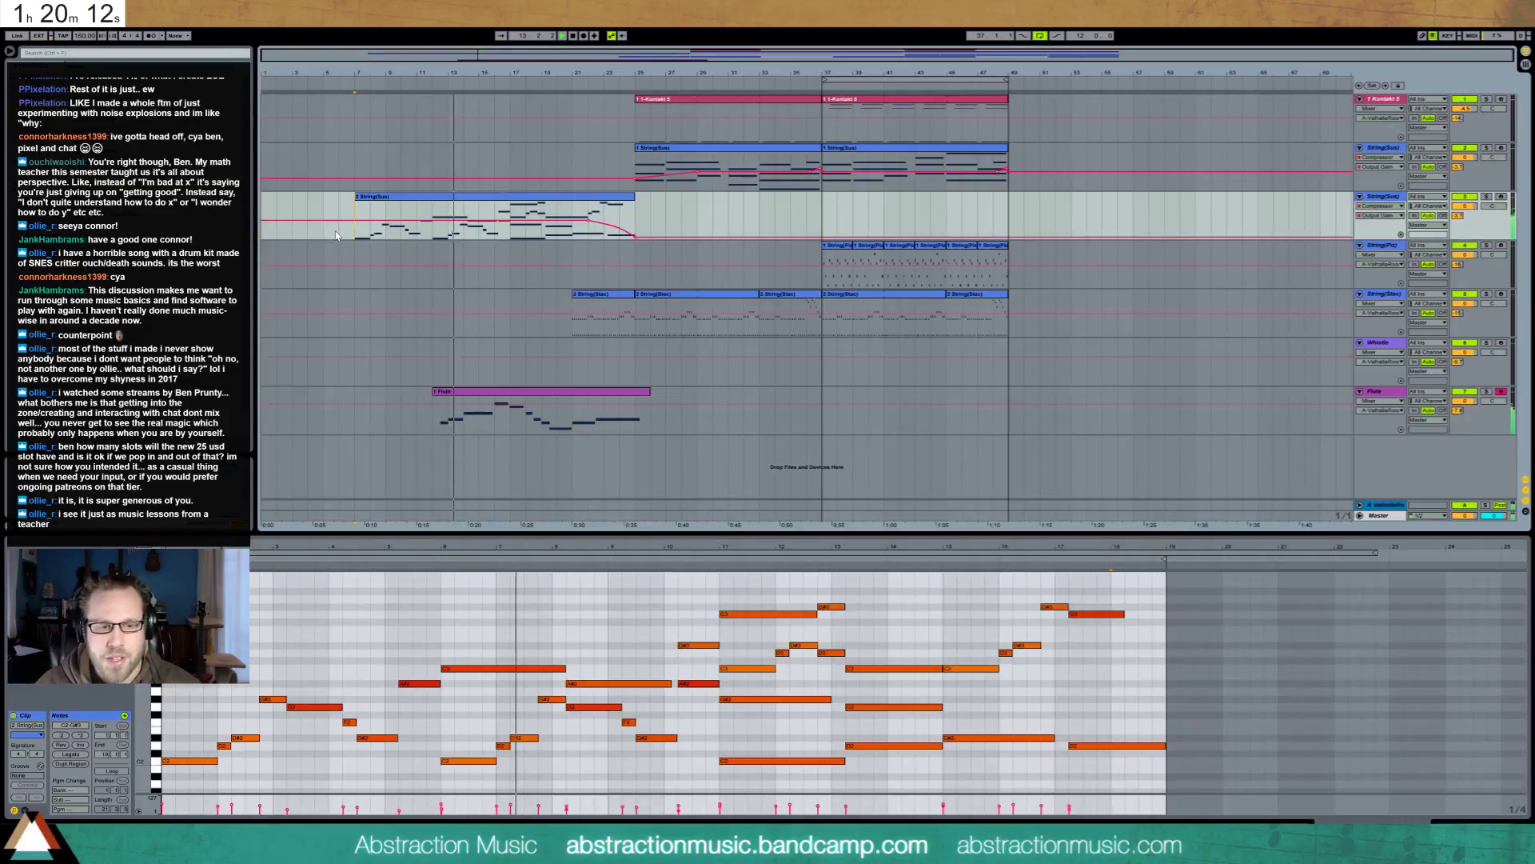
pyautogui.click(520, 393)
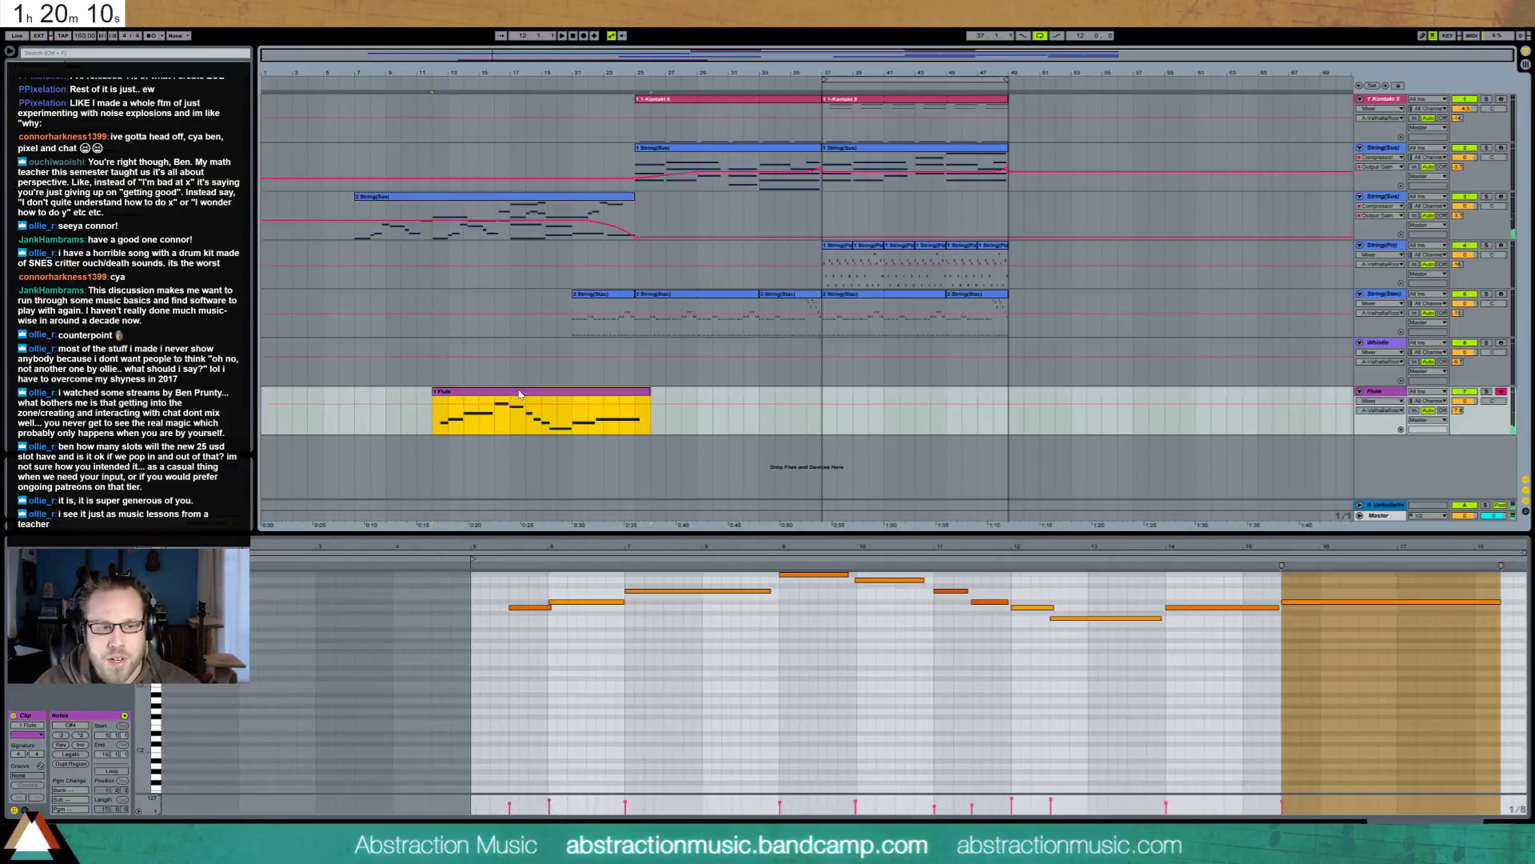
pyautogui.click(524, 634)
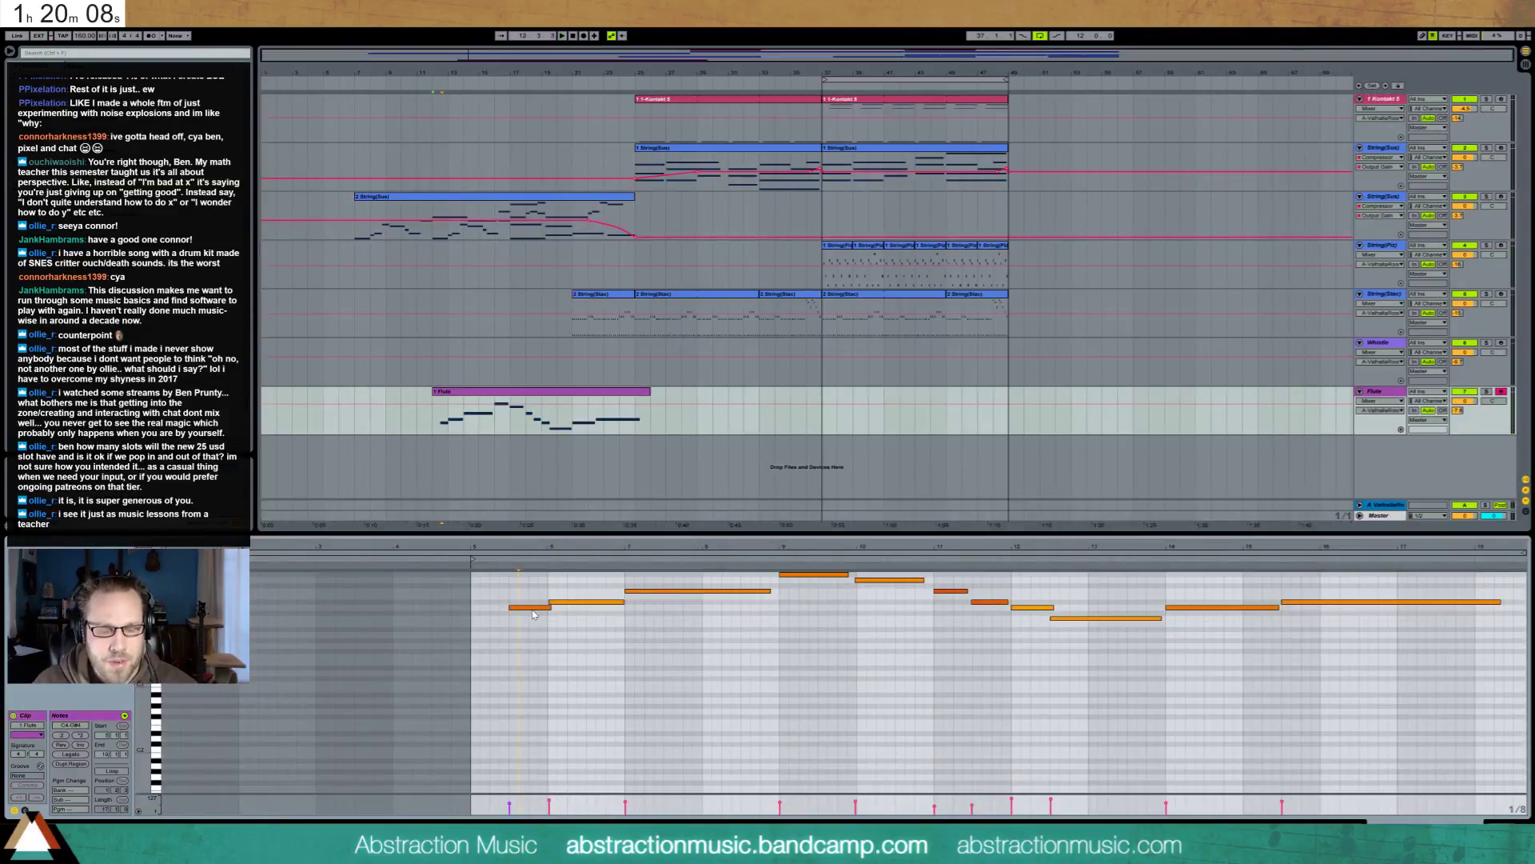
pyautogui.click(521, 607)
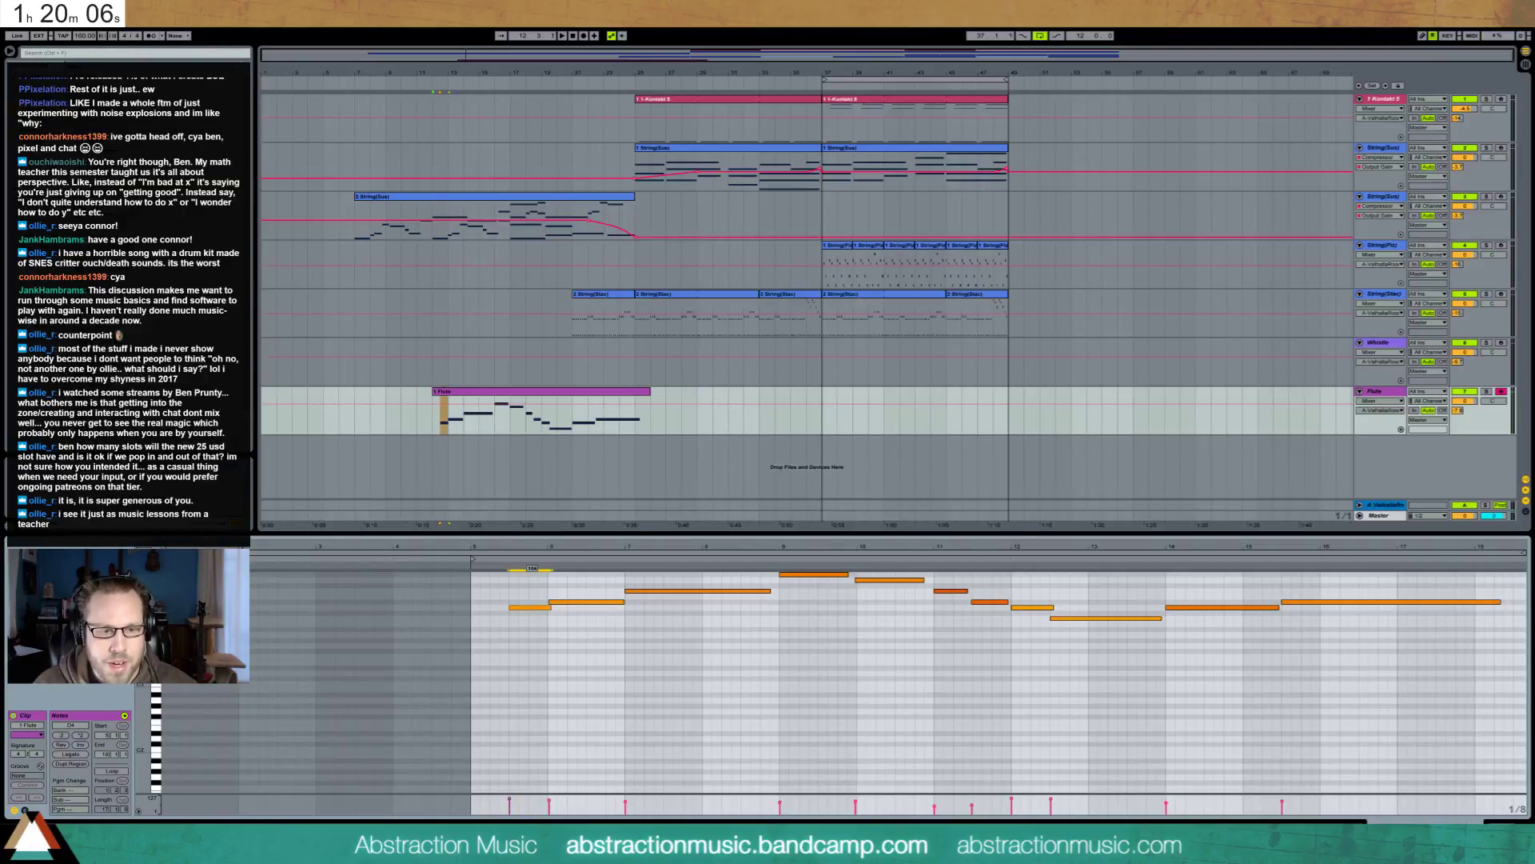
pyautogui.click(651, 591)
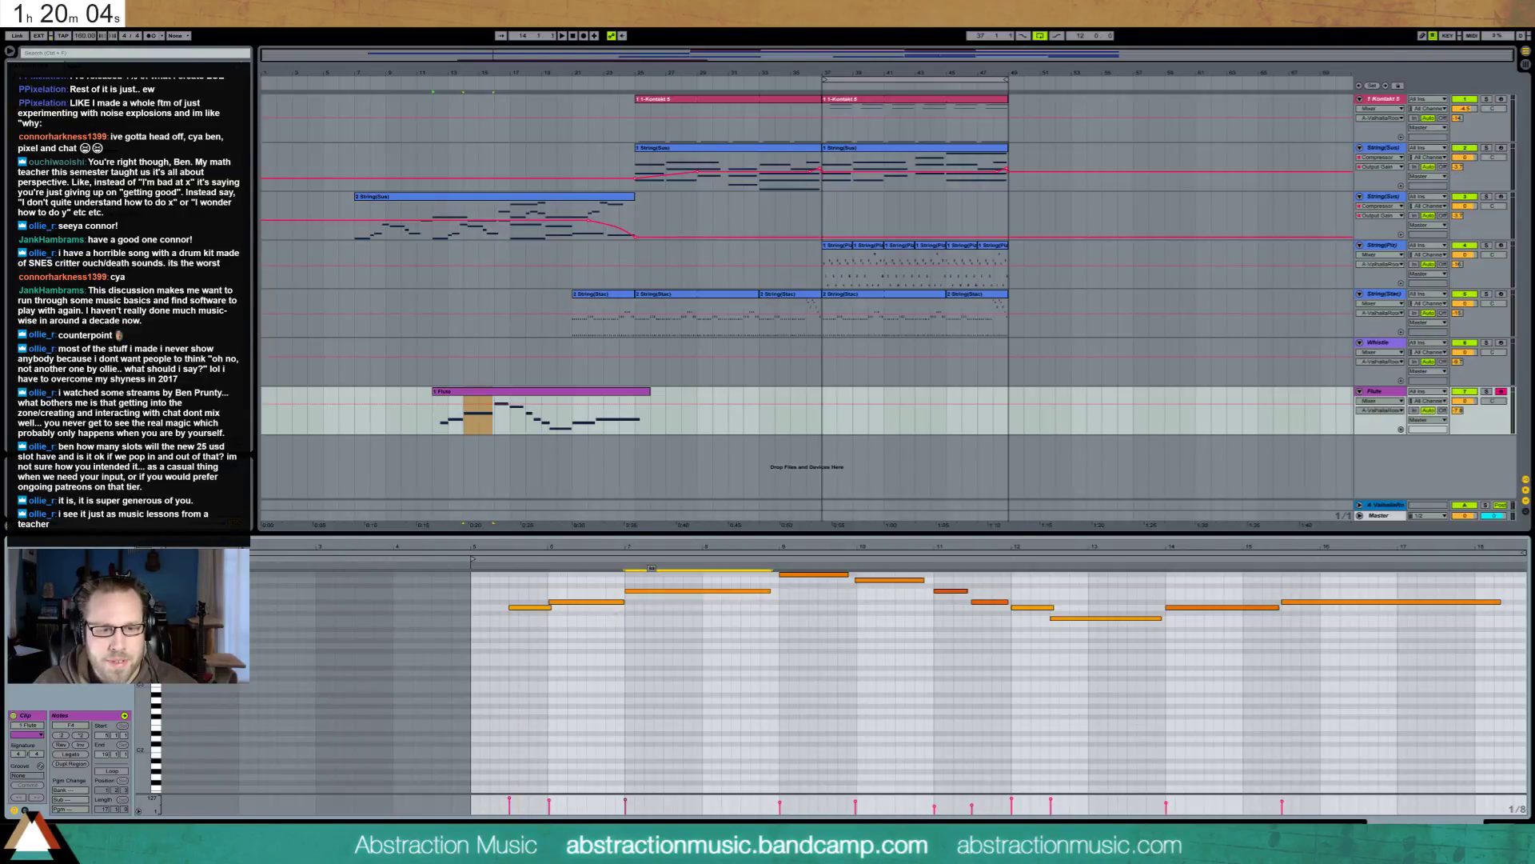
pyautogui.click(952, 591)
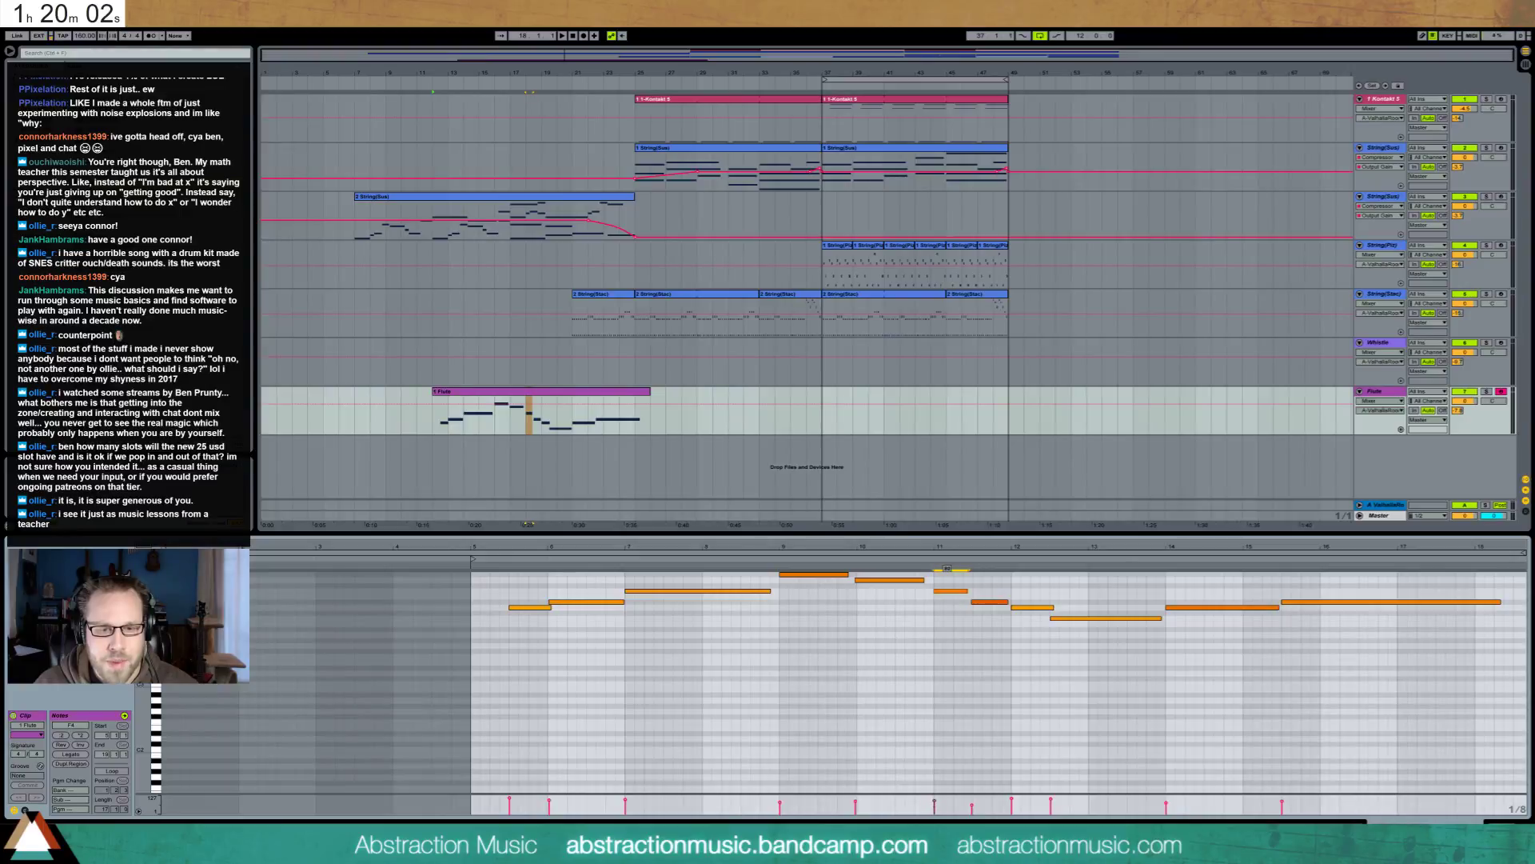
pyautogui.click(990, 601)
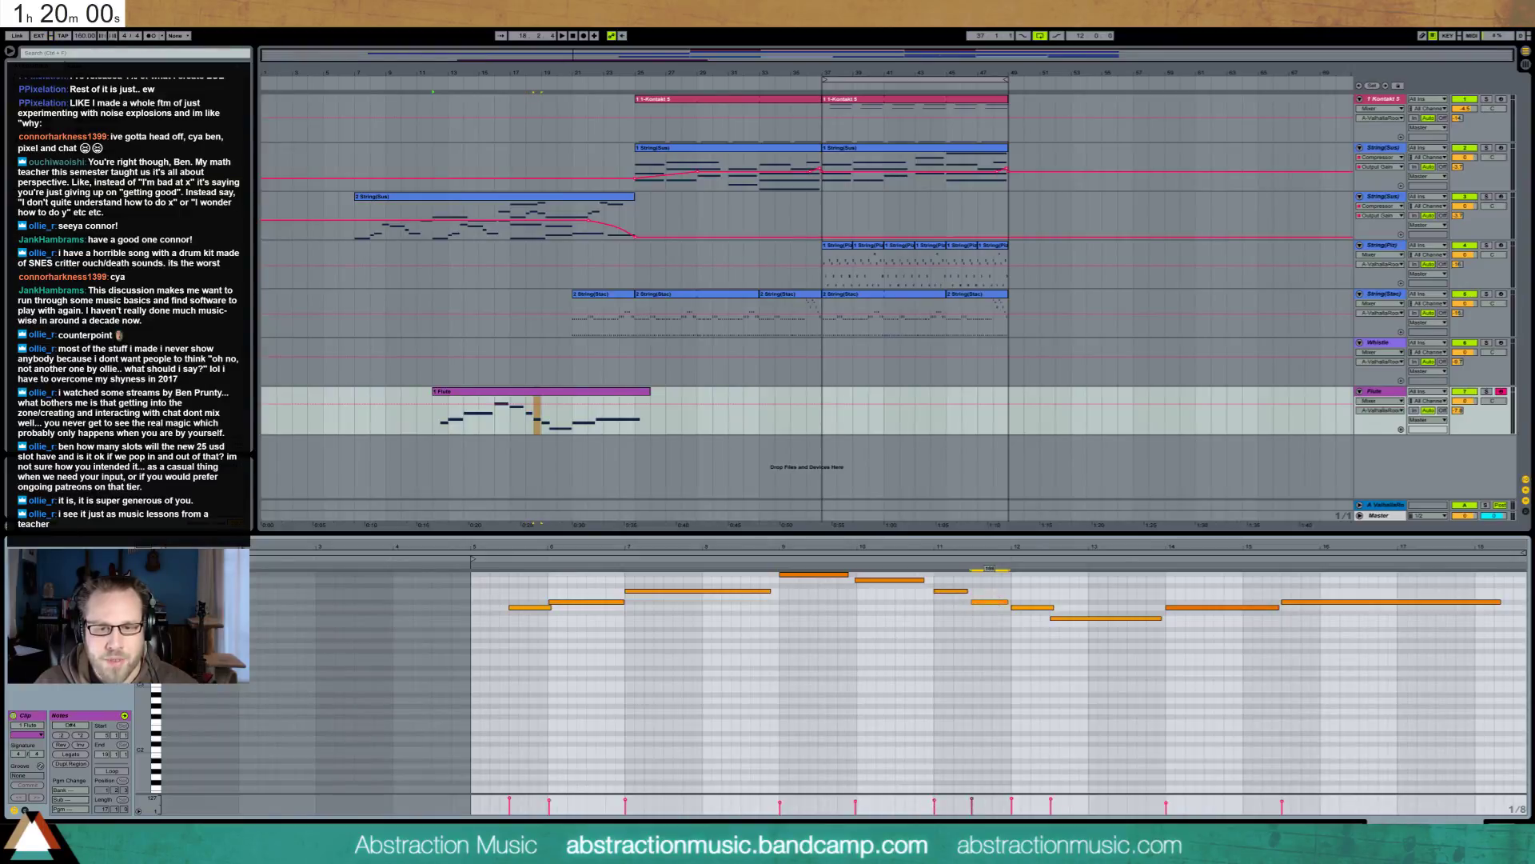
pyautogui.click(1182, 607)
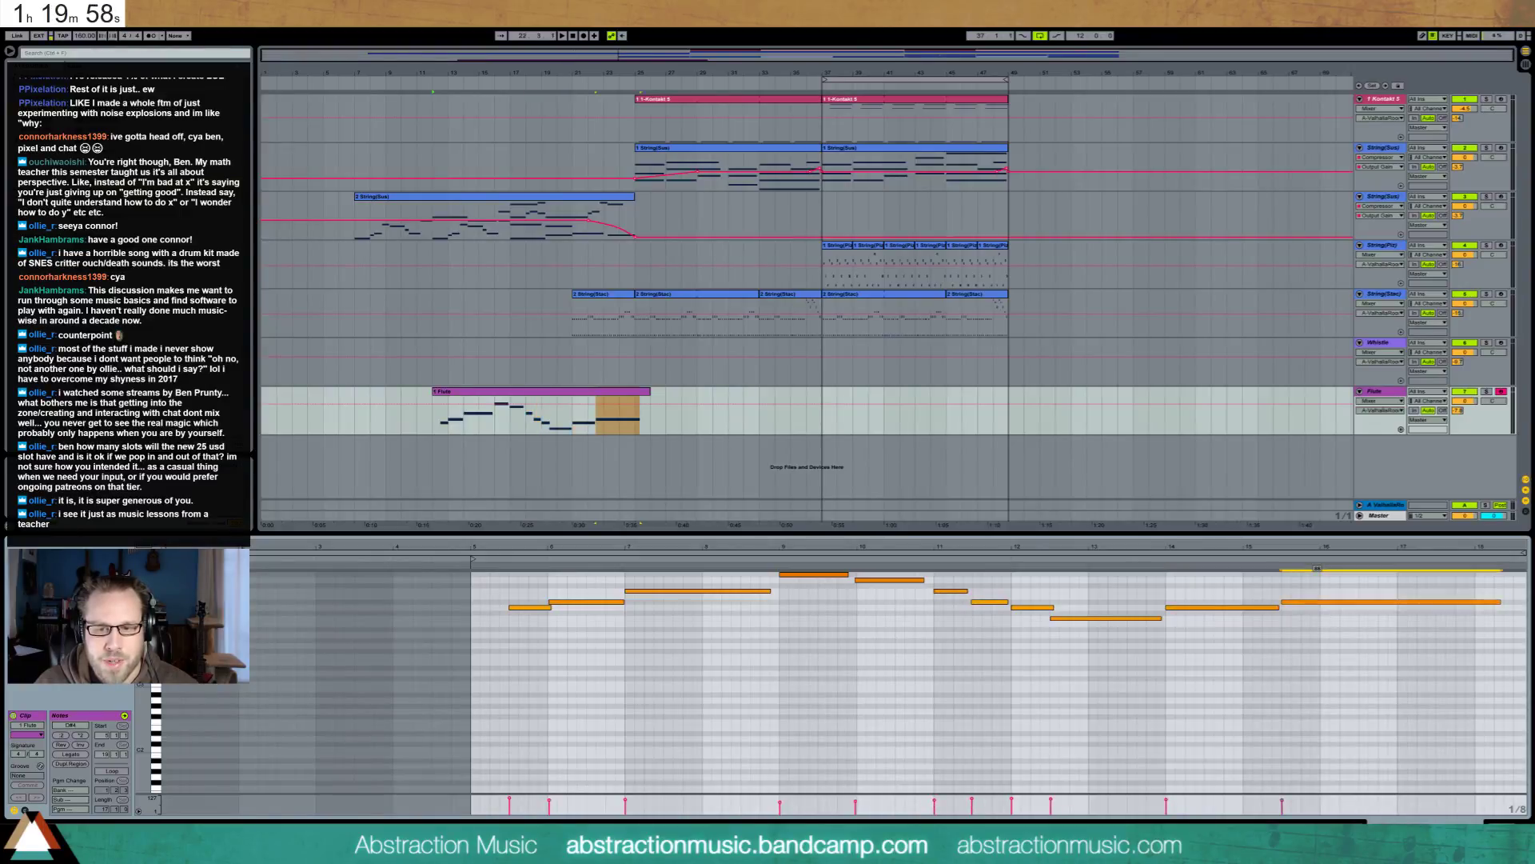
pyautogui.click(1325, 602)
# Delay the first flute note's start to beat 4 of clip bar 5 and end it at bar 6
pyautogui.press('space')
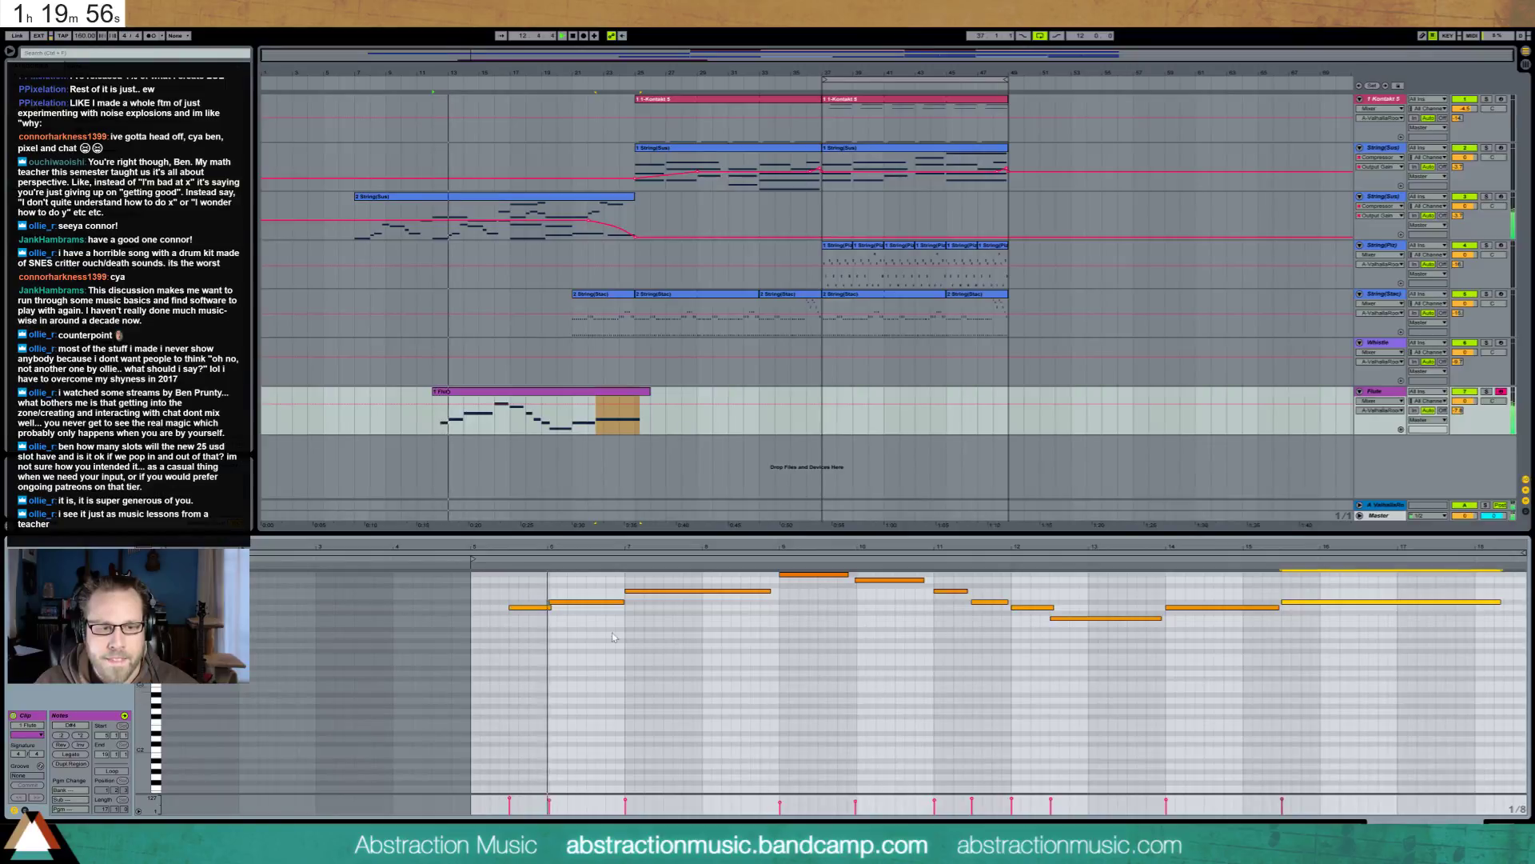
pyautogui.click(529, 607)
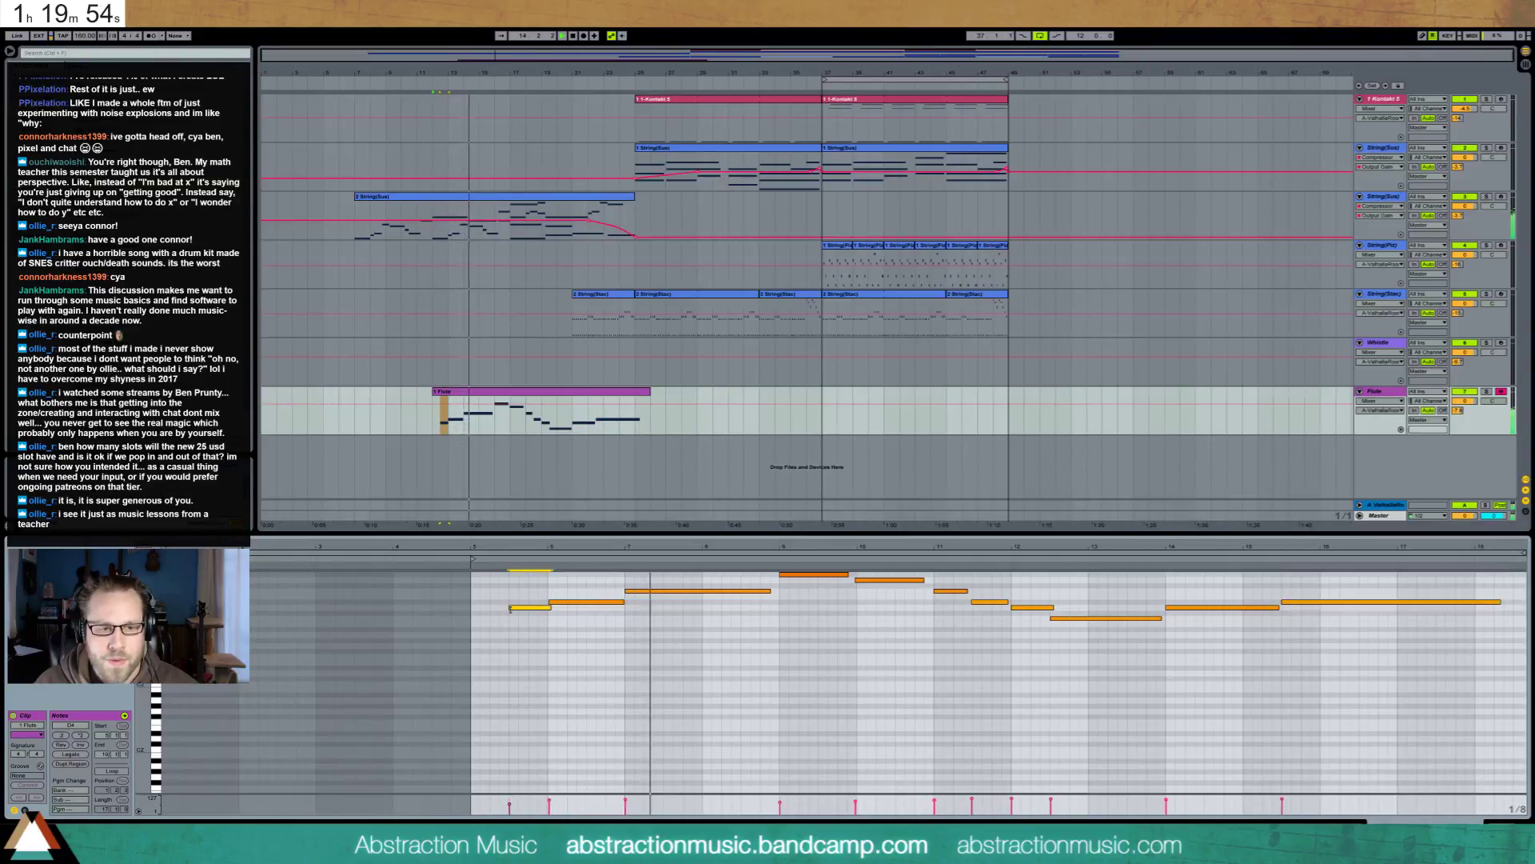
pyautogui.moveTo(530, 608); pyautogui.dragTo(549, 607)
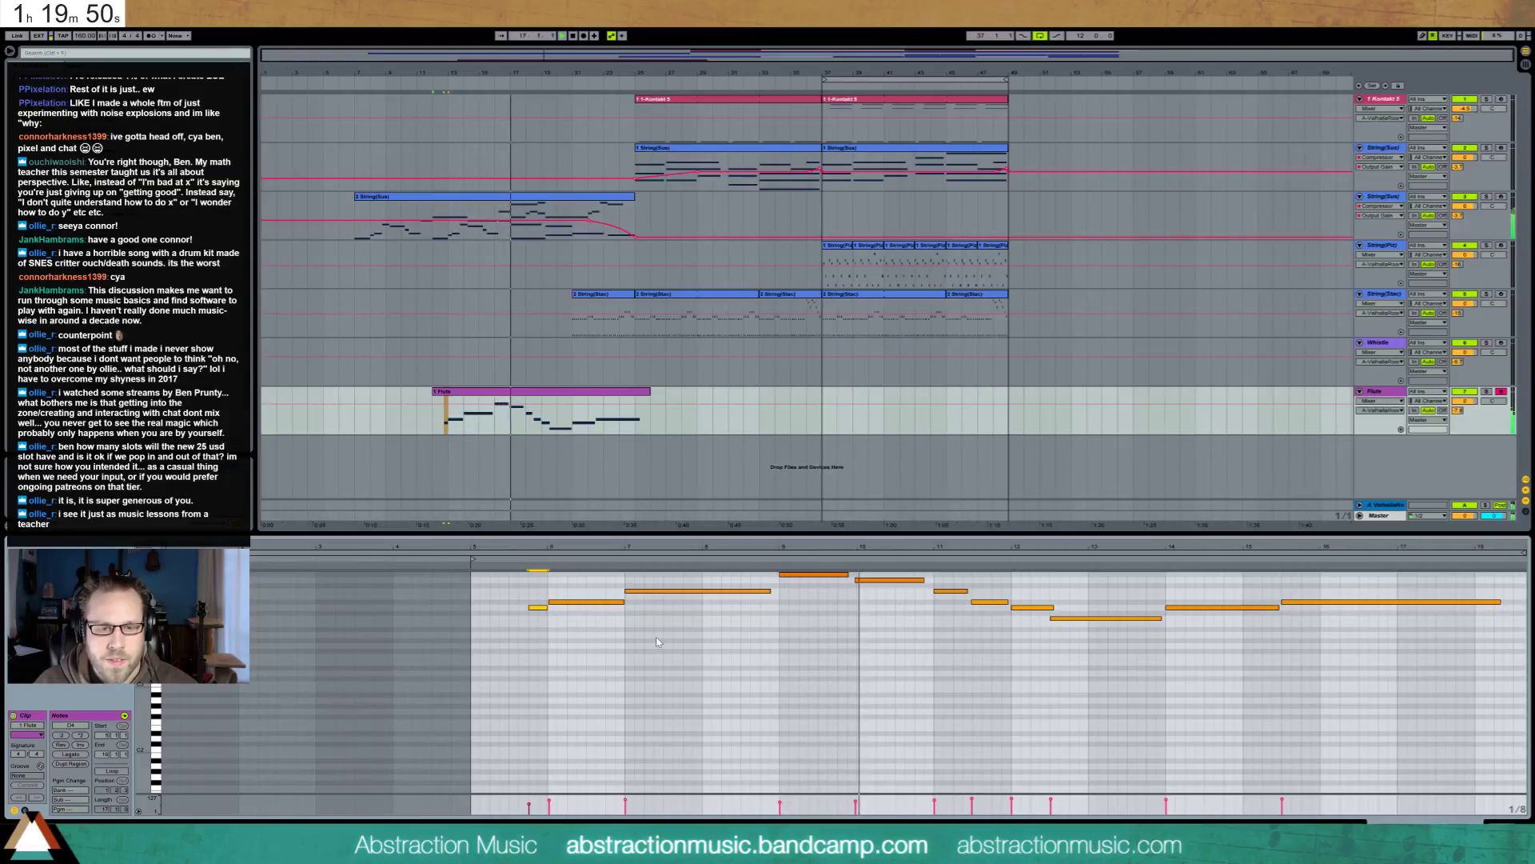
# Delay the highest flute note to beat 2 of clip bar 9, lengthen the note before it, and start the three notes after bar 11 one beat earlier
pyautogui.moveTo(824, 575); pyautogui.dragTo(791, 592)
pyautogui.click(862, 581)
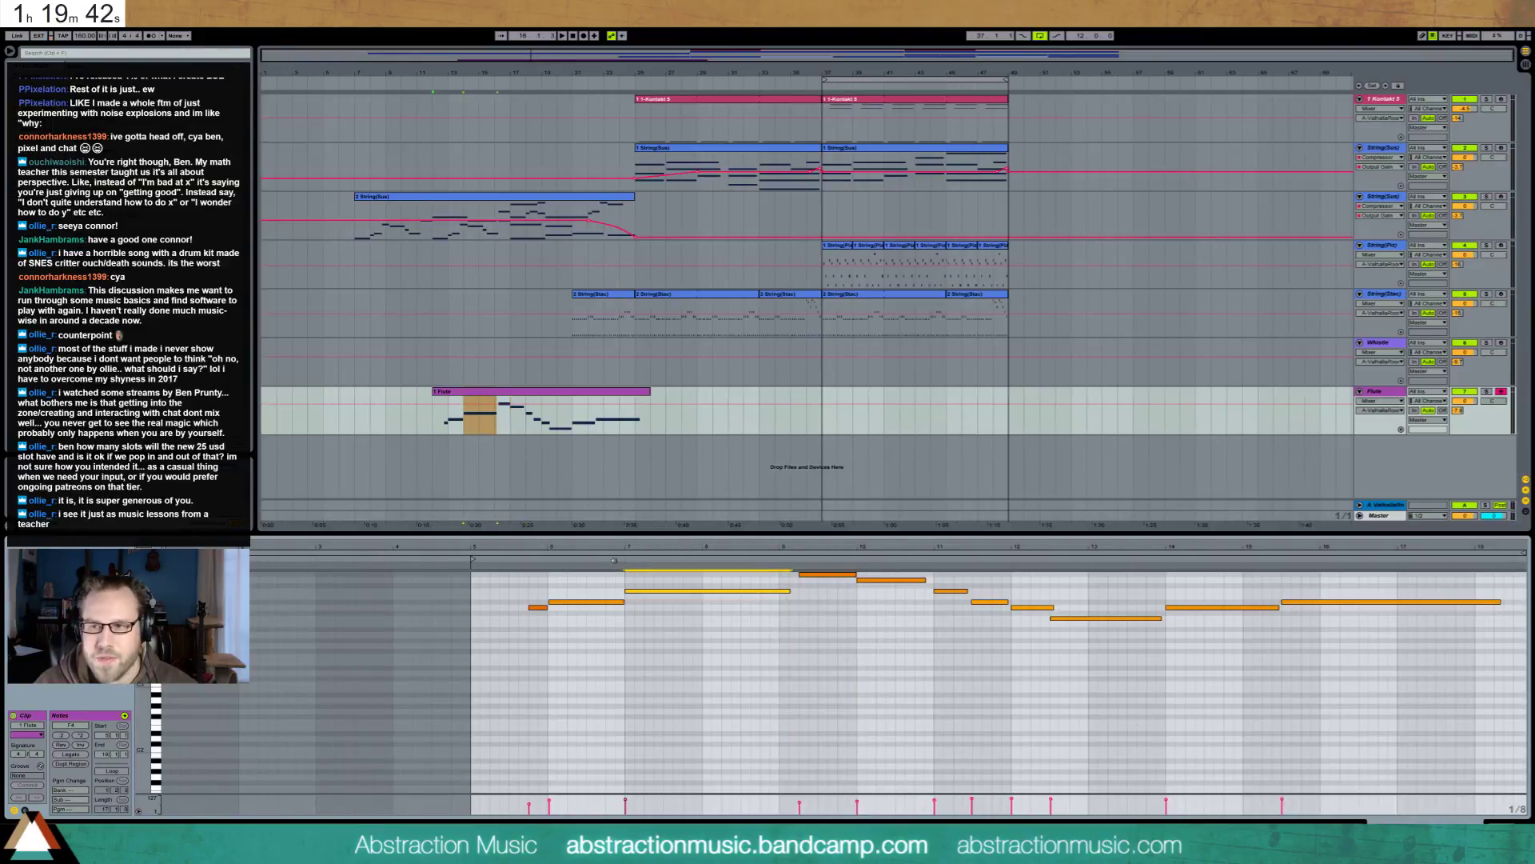
pyautogui.click(614, 560)
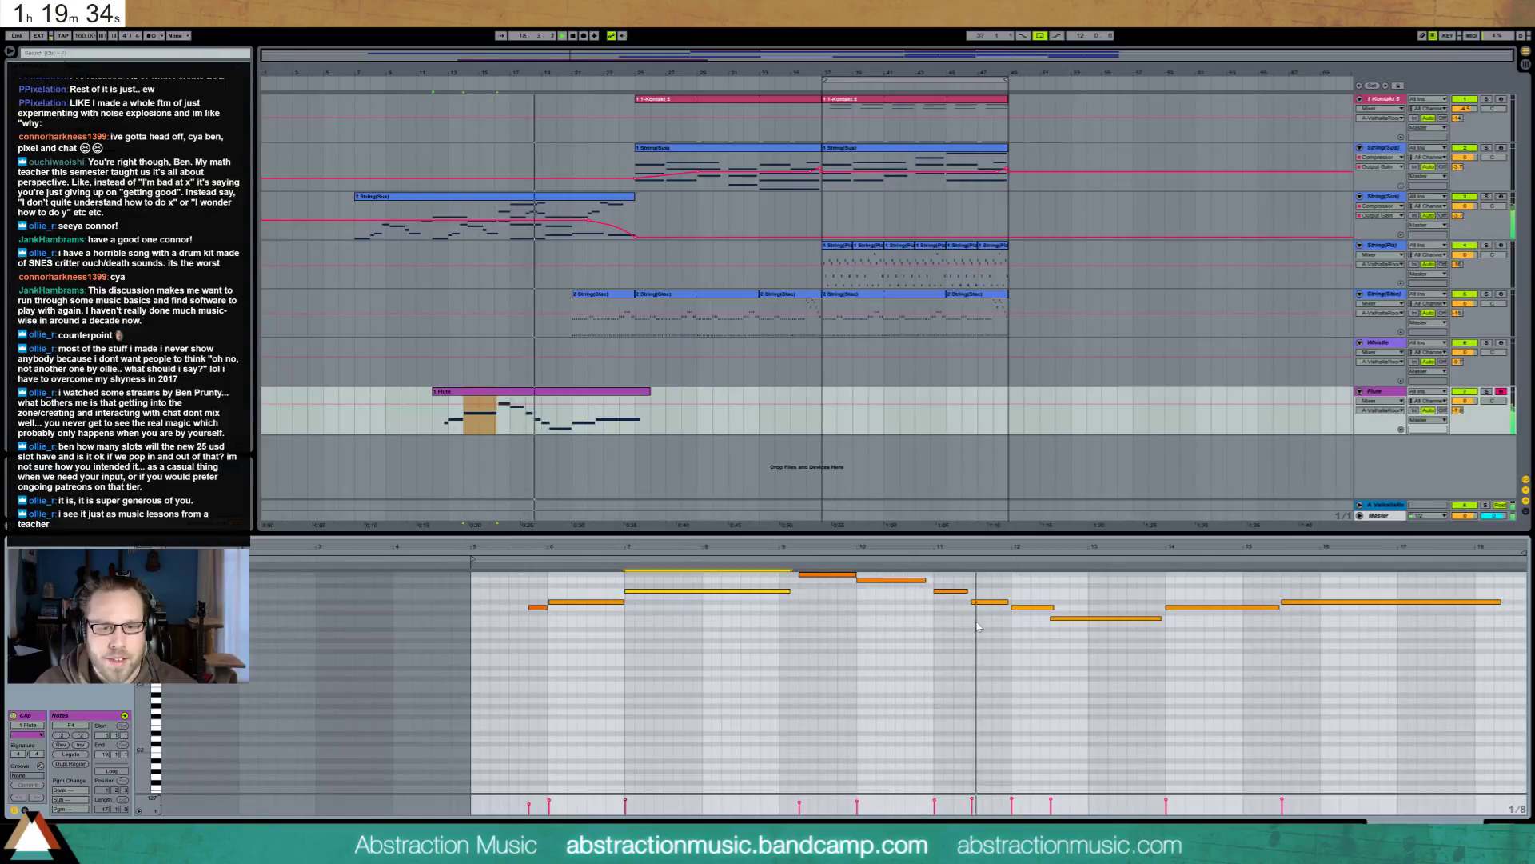
pyautogui.moveTo(983, 603); pyautogui.dragTo(1025, 607)
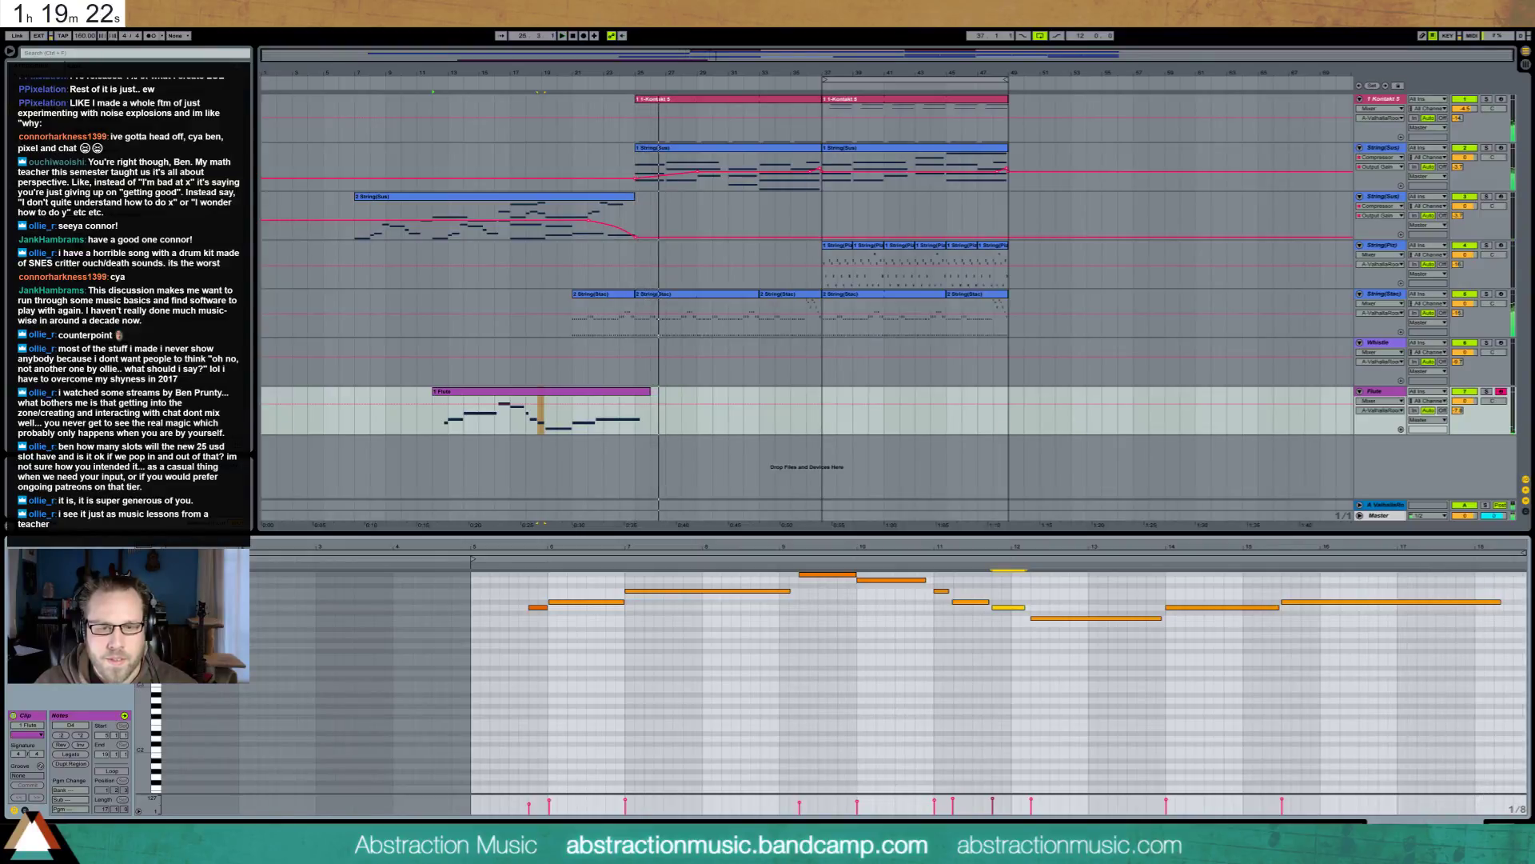
# Add a Utility device to the Flute track and automate its Gain to fade out between about bars 24 and 25.5
pyautogui.hotkey('shift', 'Tab')
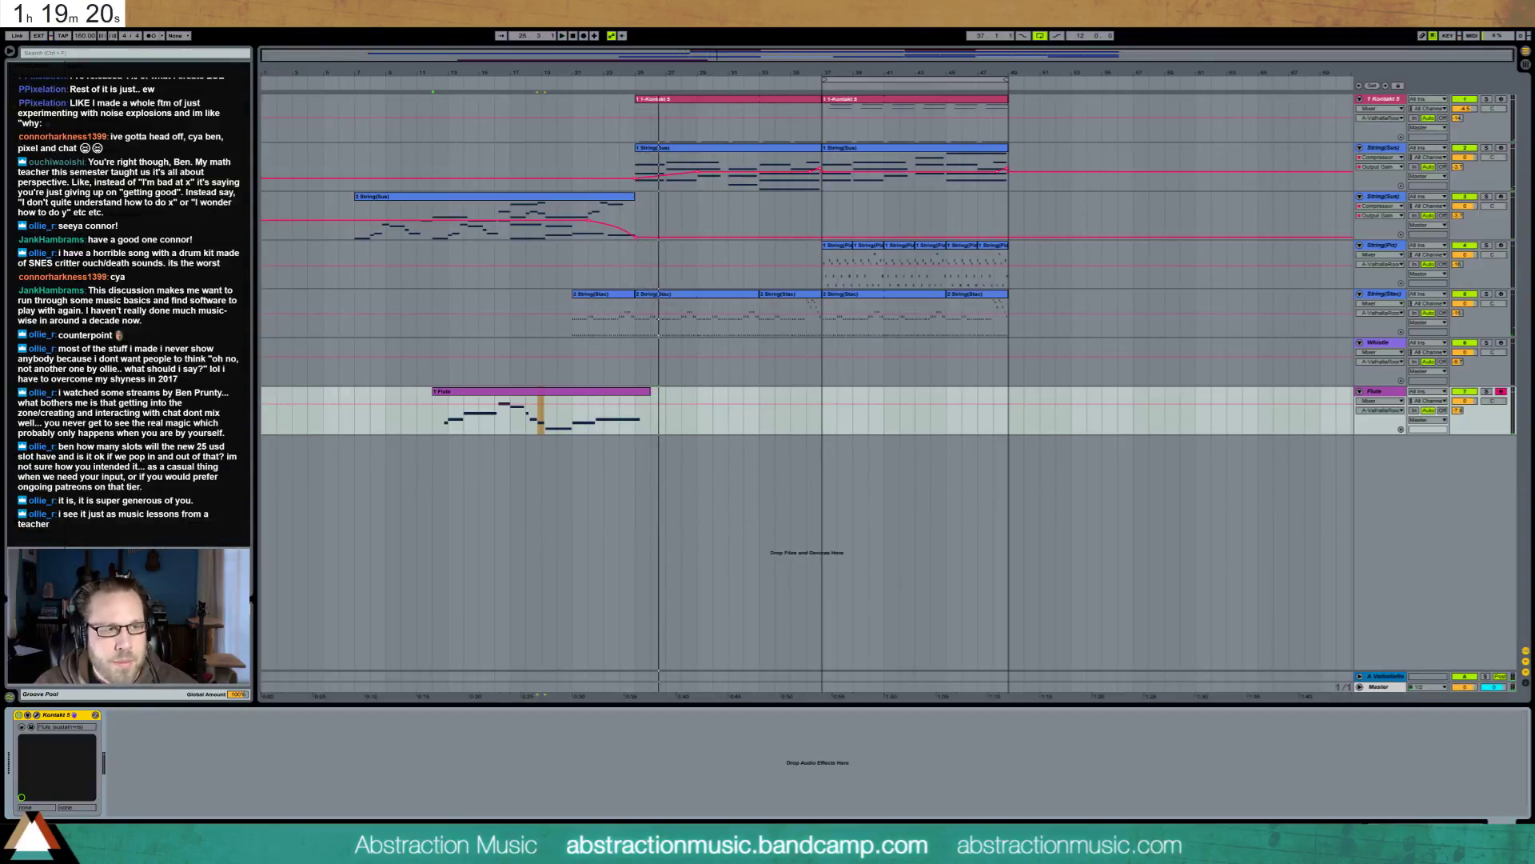
pyautogui.moveTo(128, 320); pyautogui.dragTo(176, 760)
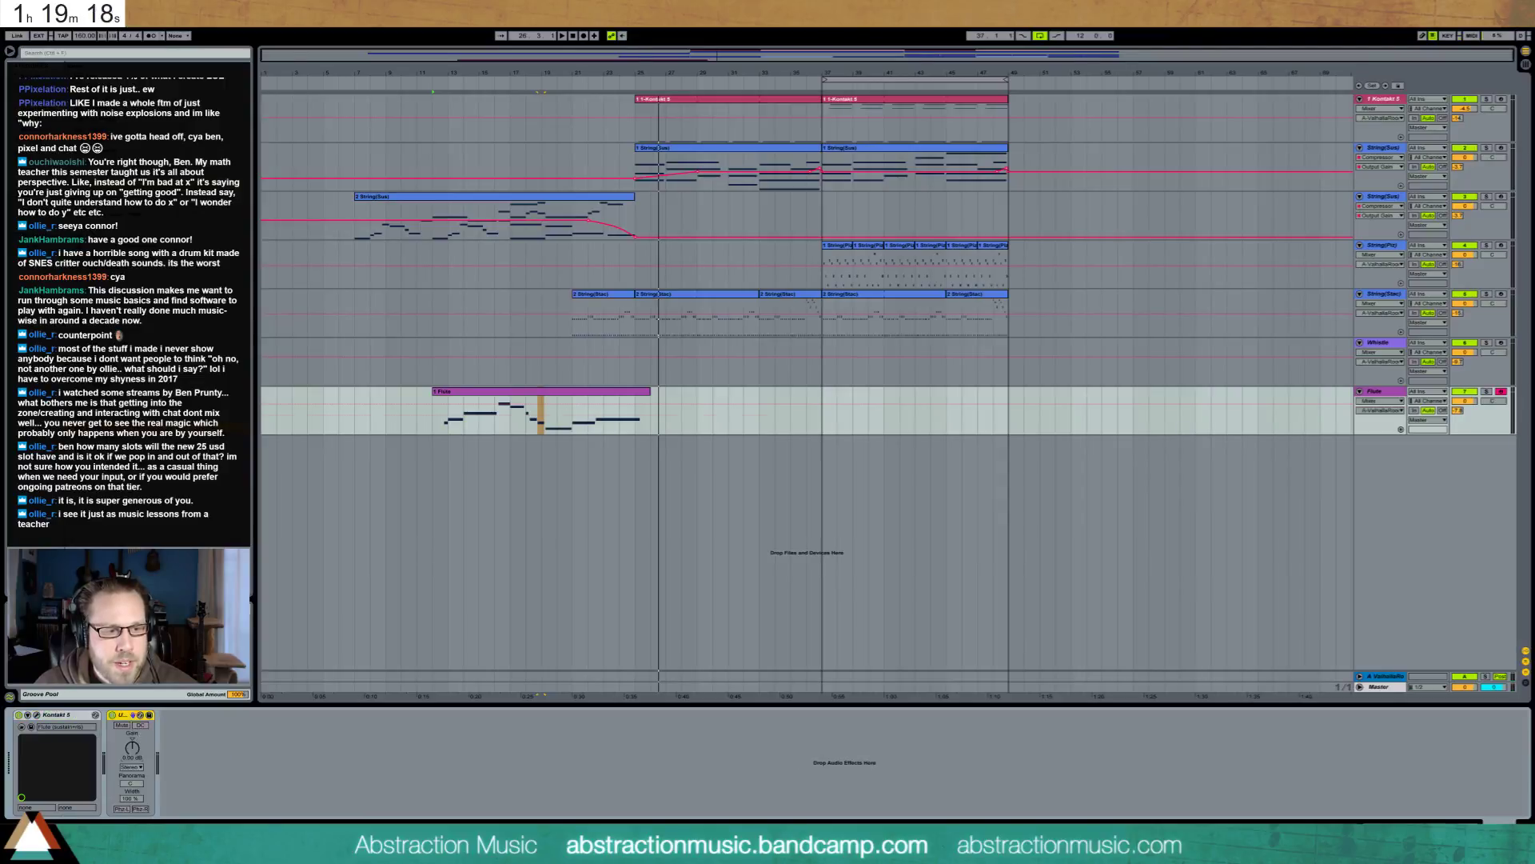
pyautogui.moveTo(621, 424); pyautogui.dragTo(658, 434)
pyautogui.click(659, 433)
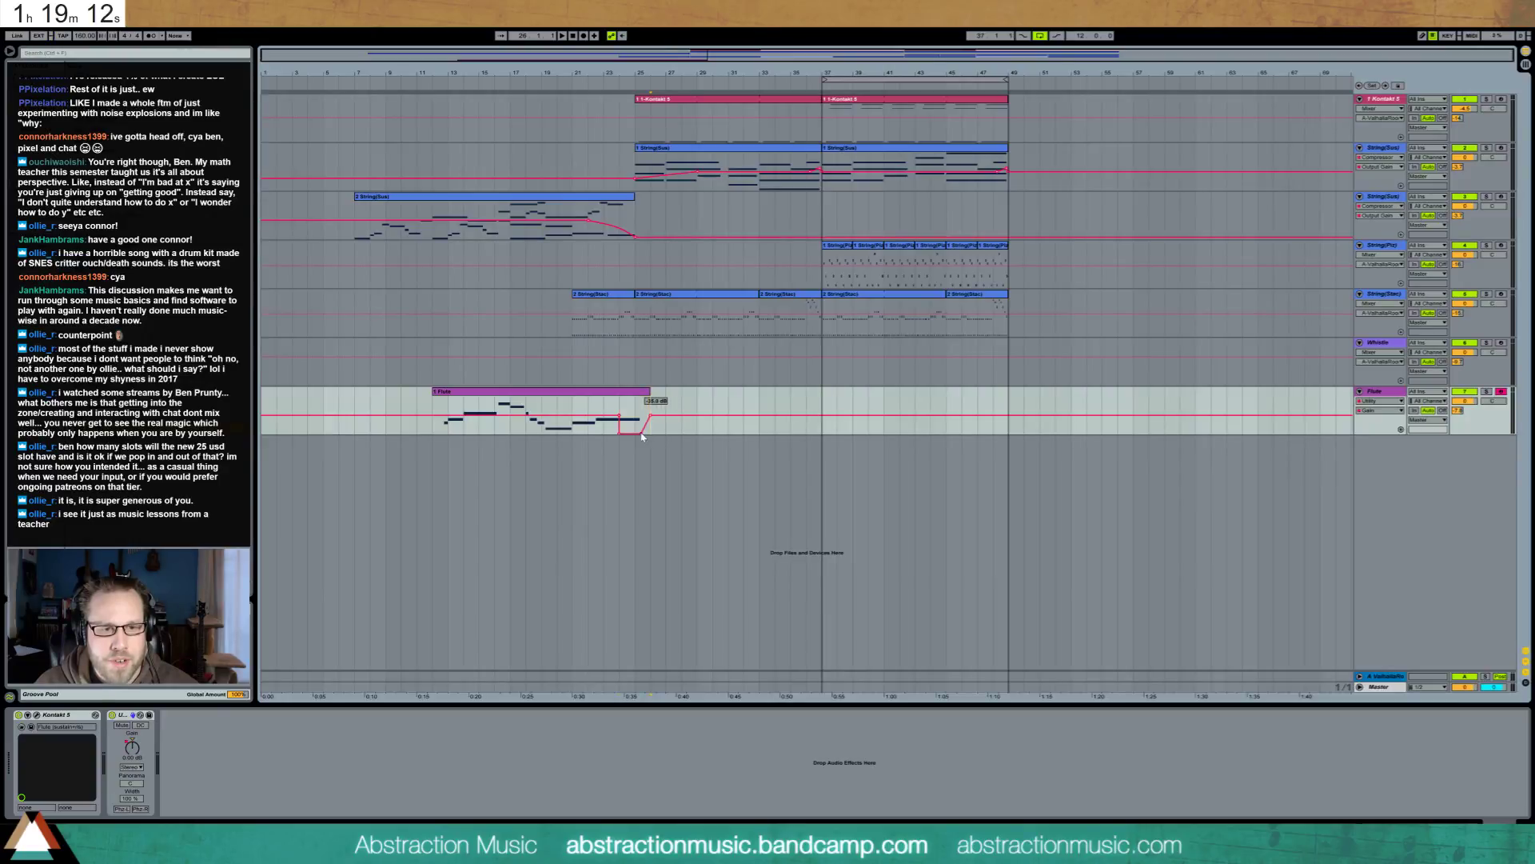
pyautogui.click(619, 434)
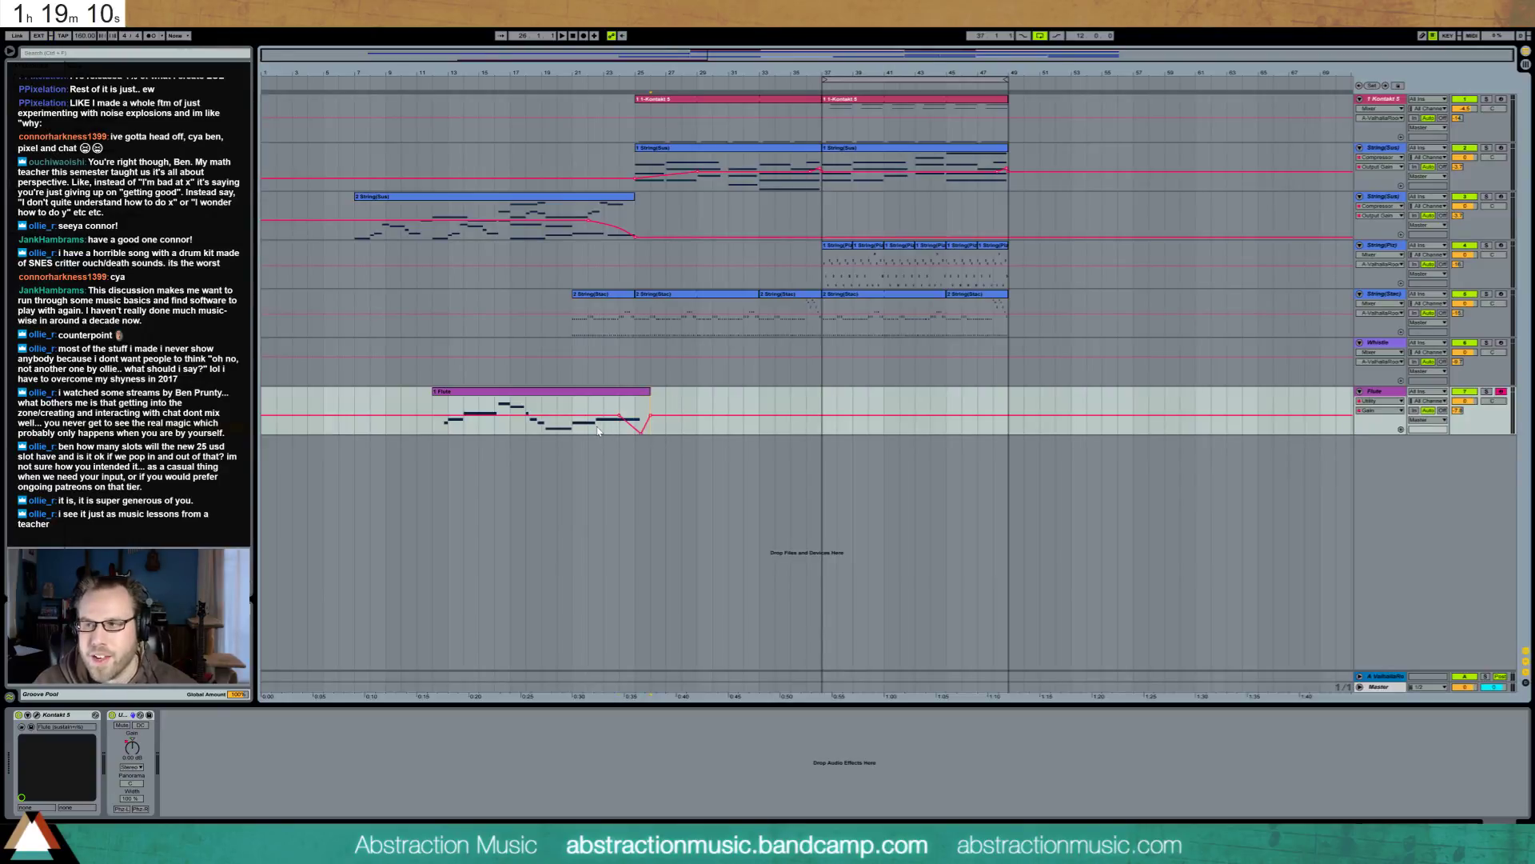
# Try to save the set in the 2 Hour Tracks 2016 folder under a file name starting with 2016-12-
pyautogui.click(355, 234)
pyautogui.hotkey('ctrl', 'shift', 's')
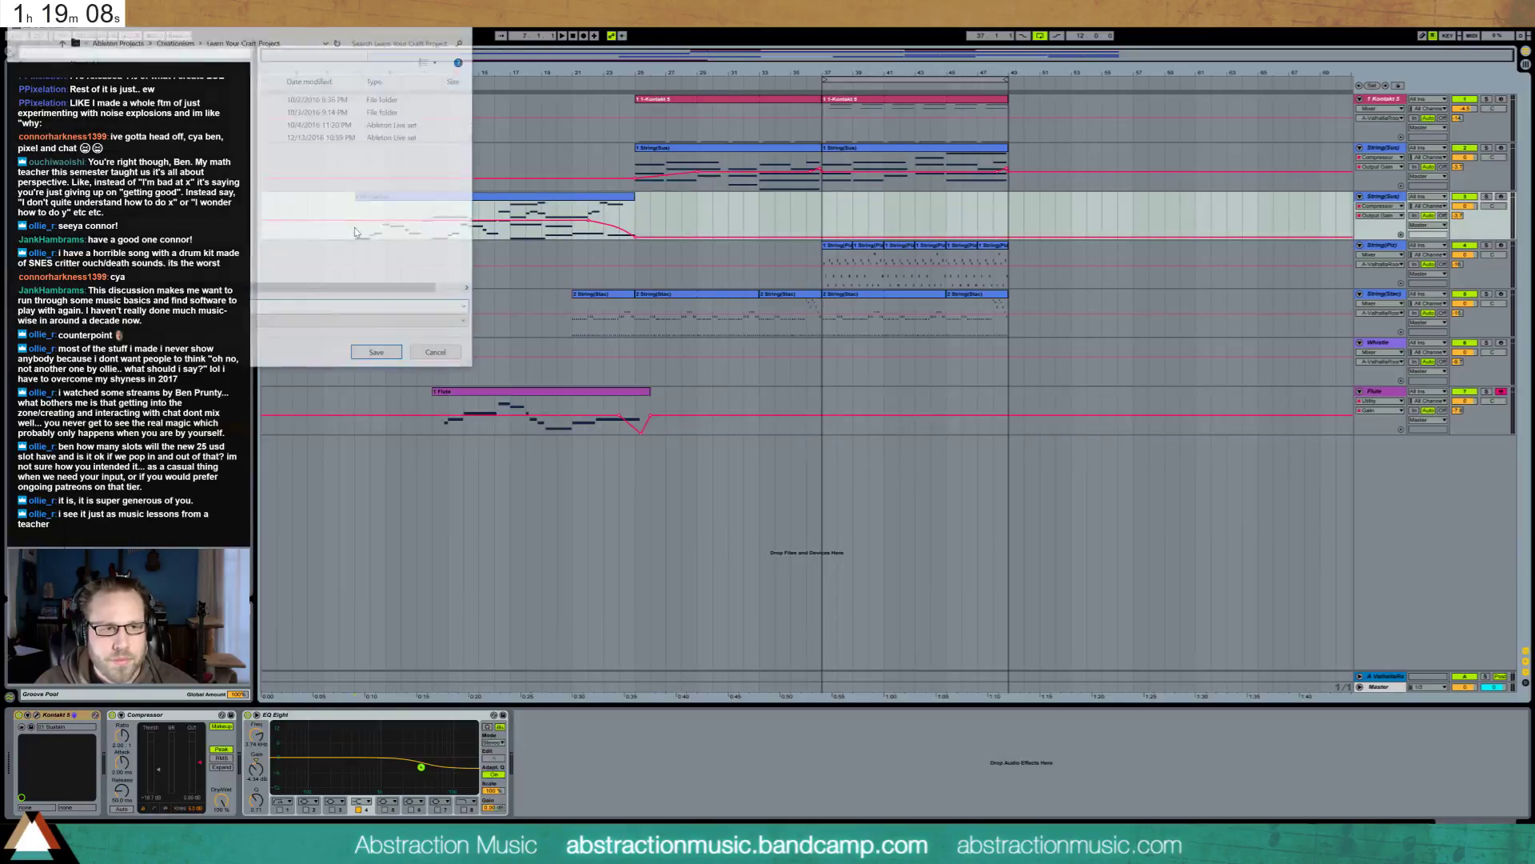
pyautogui.click(120, 43)
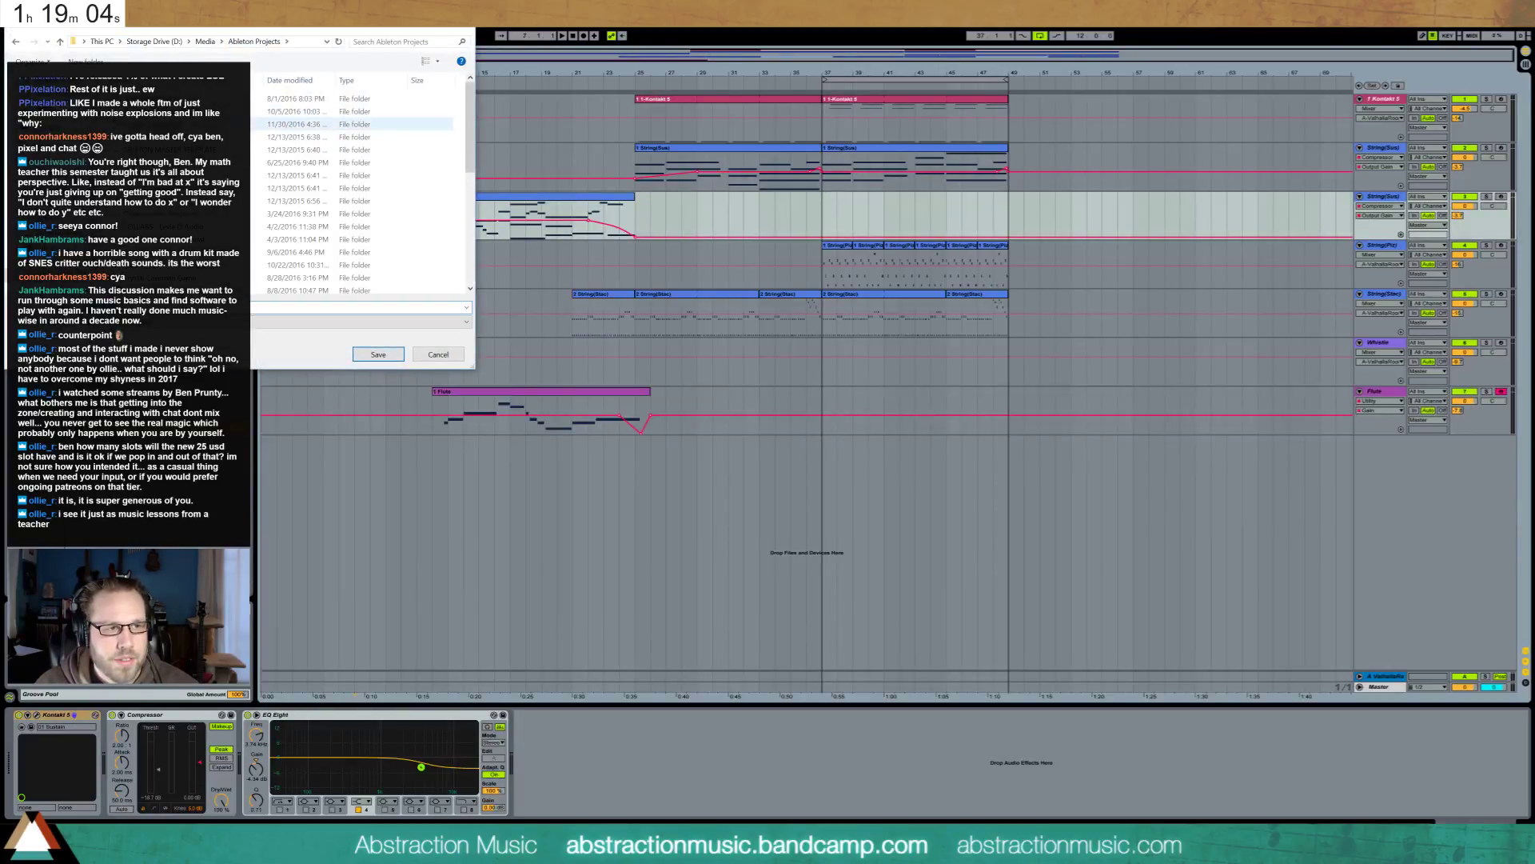
pyautogui.doubleClick(164, 124)
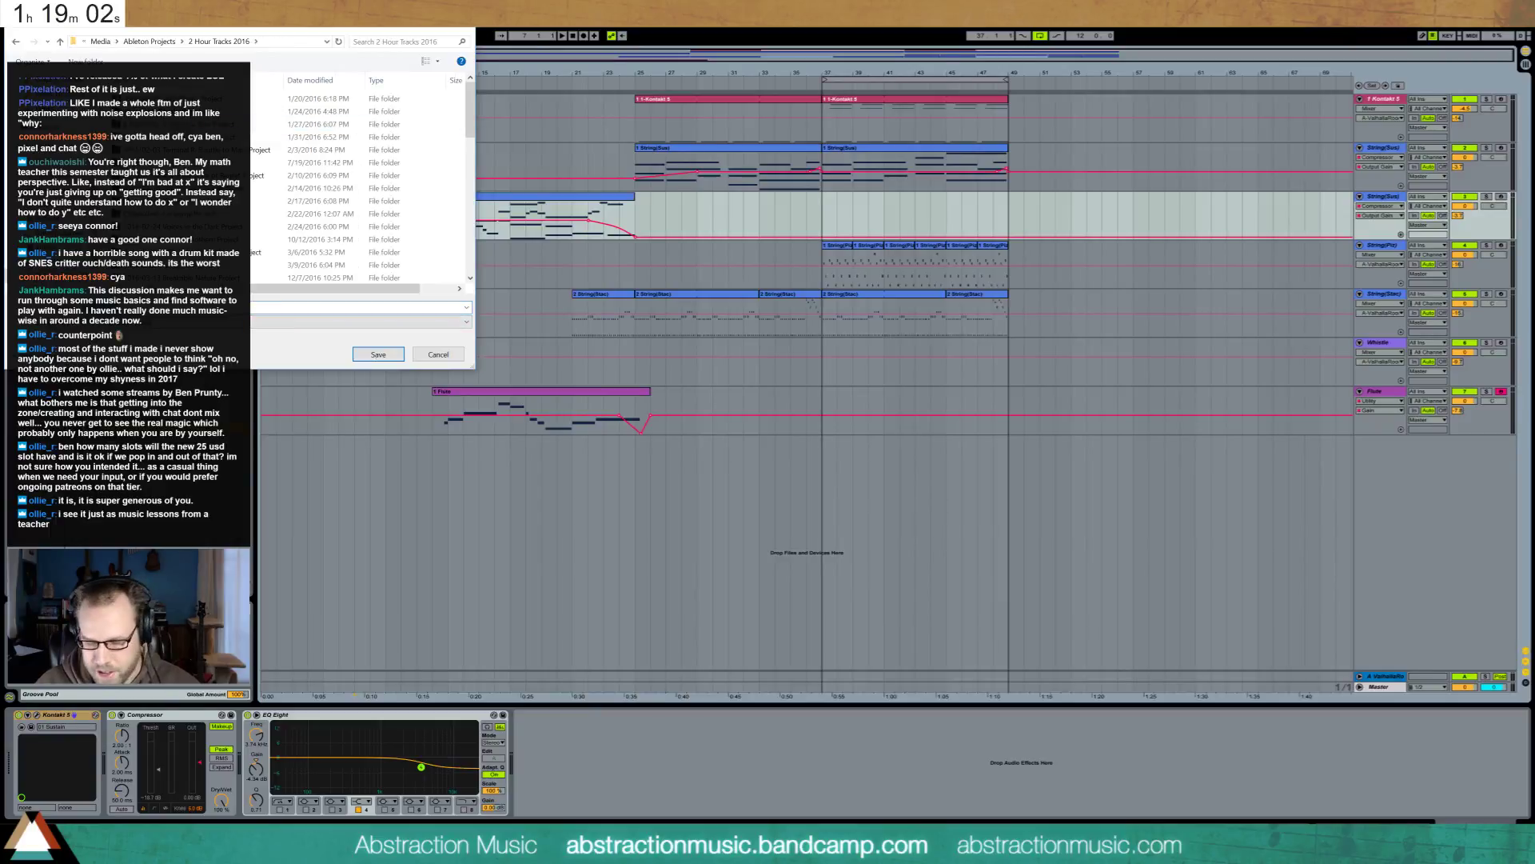
pyautogui.write('2')
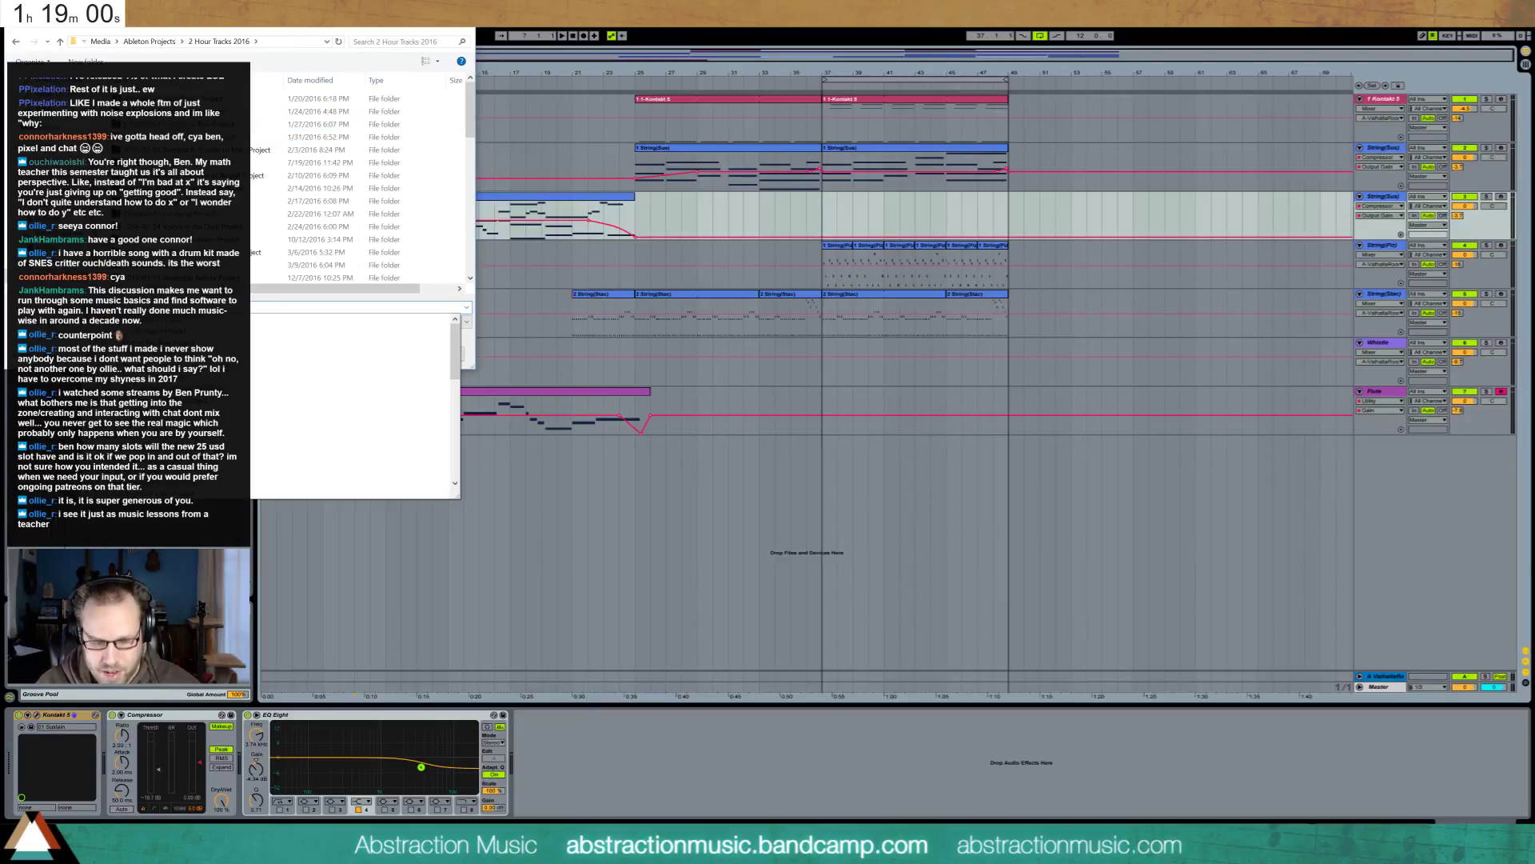
pyautogui.write('016-12-')
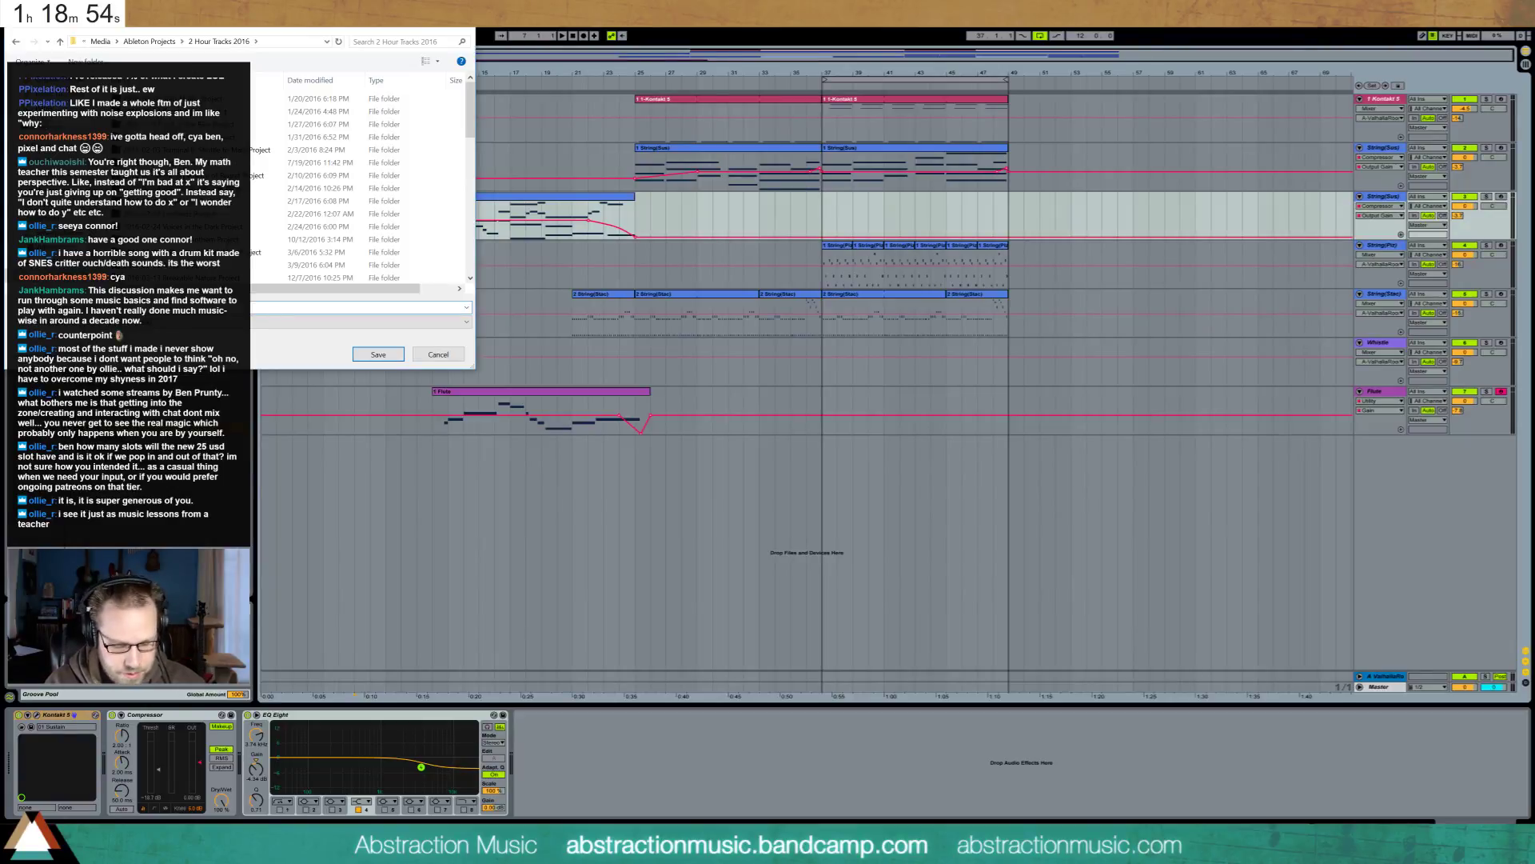
pyautogui.press('Escape')
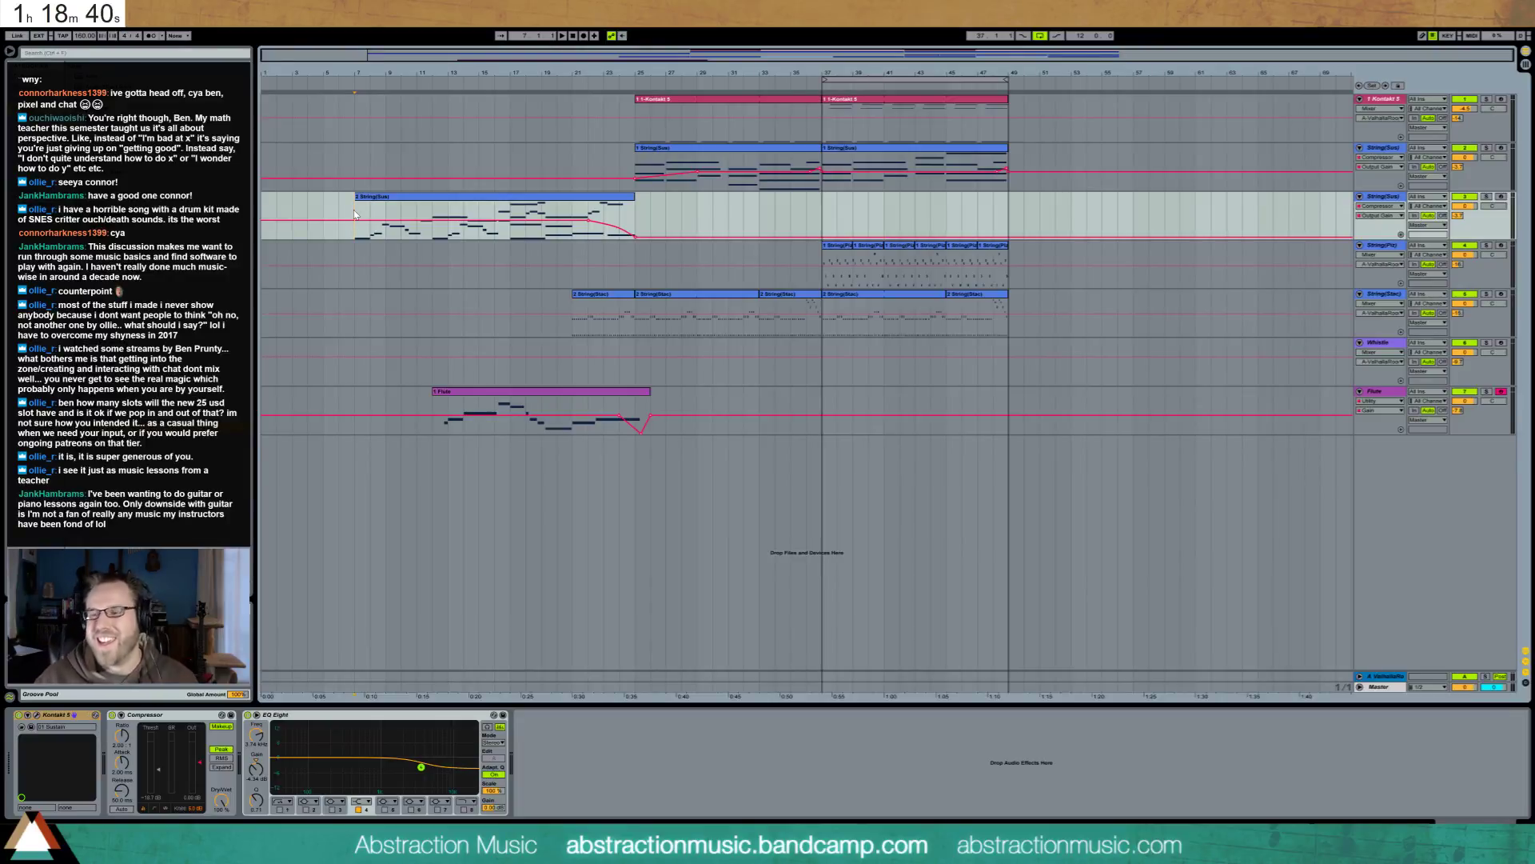
# Play the intro and adjust the velocities of the four stacked string notes starting at clip bar 11
pyautogui.press('space')
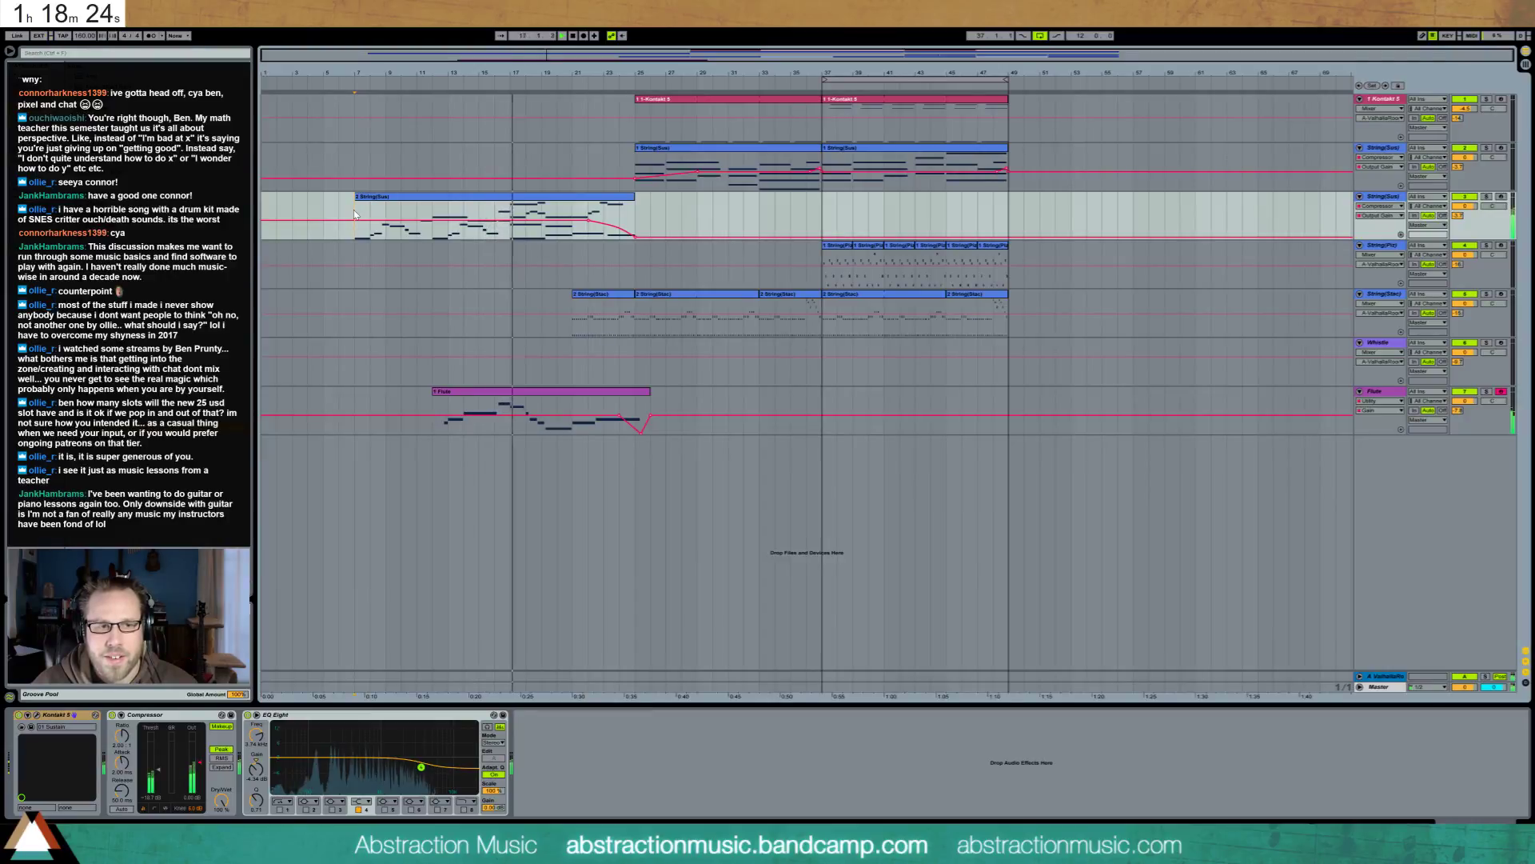
pyautogui.press('space')
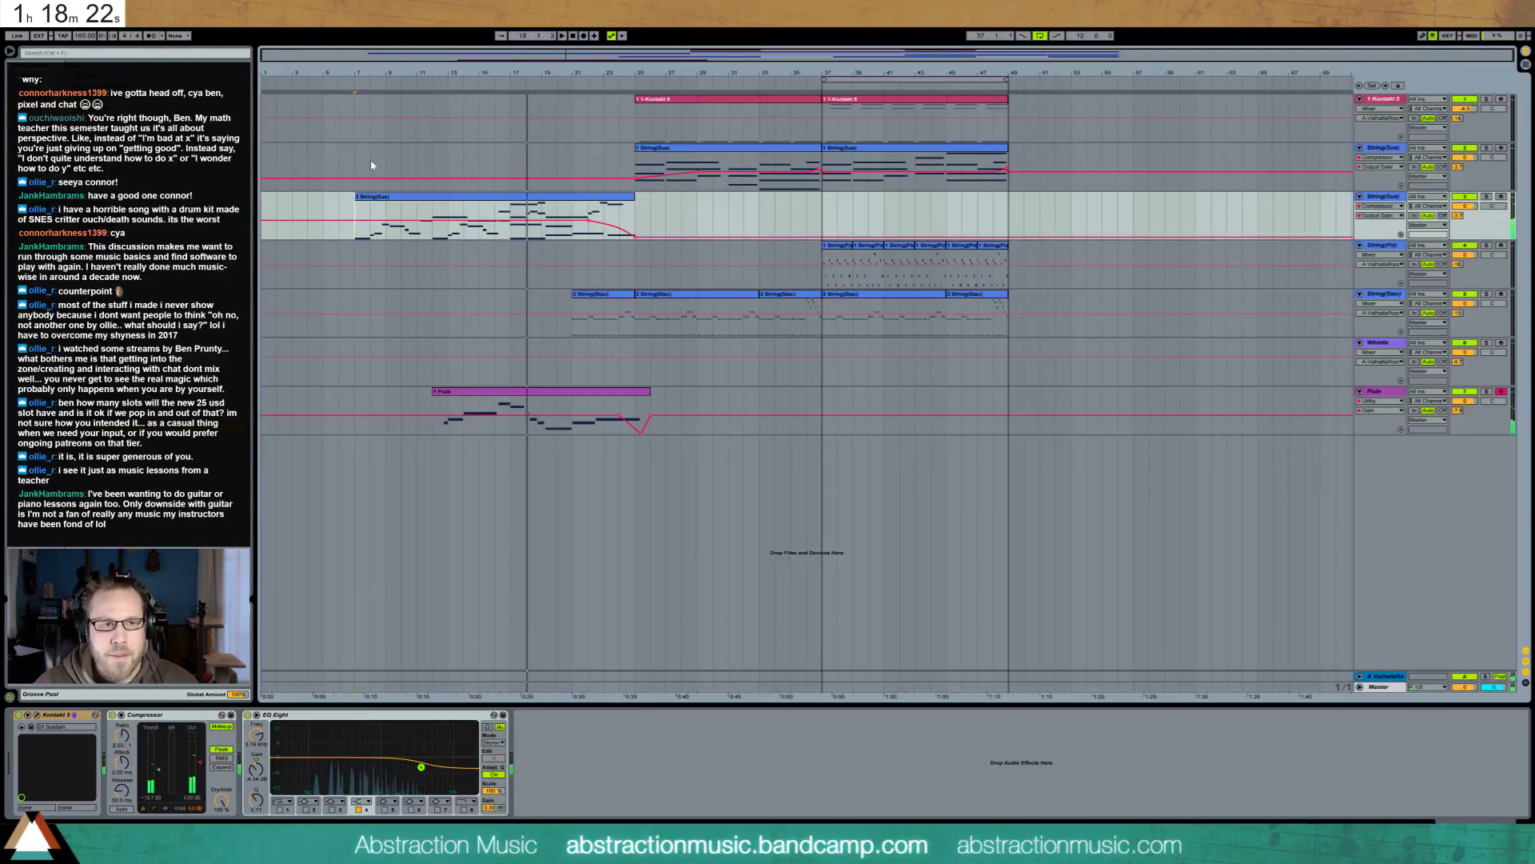
pyautogui.doubleClick(527, 196)
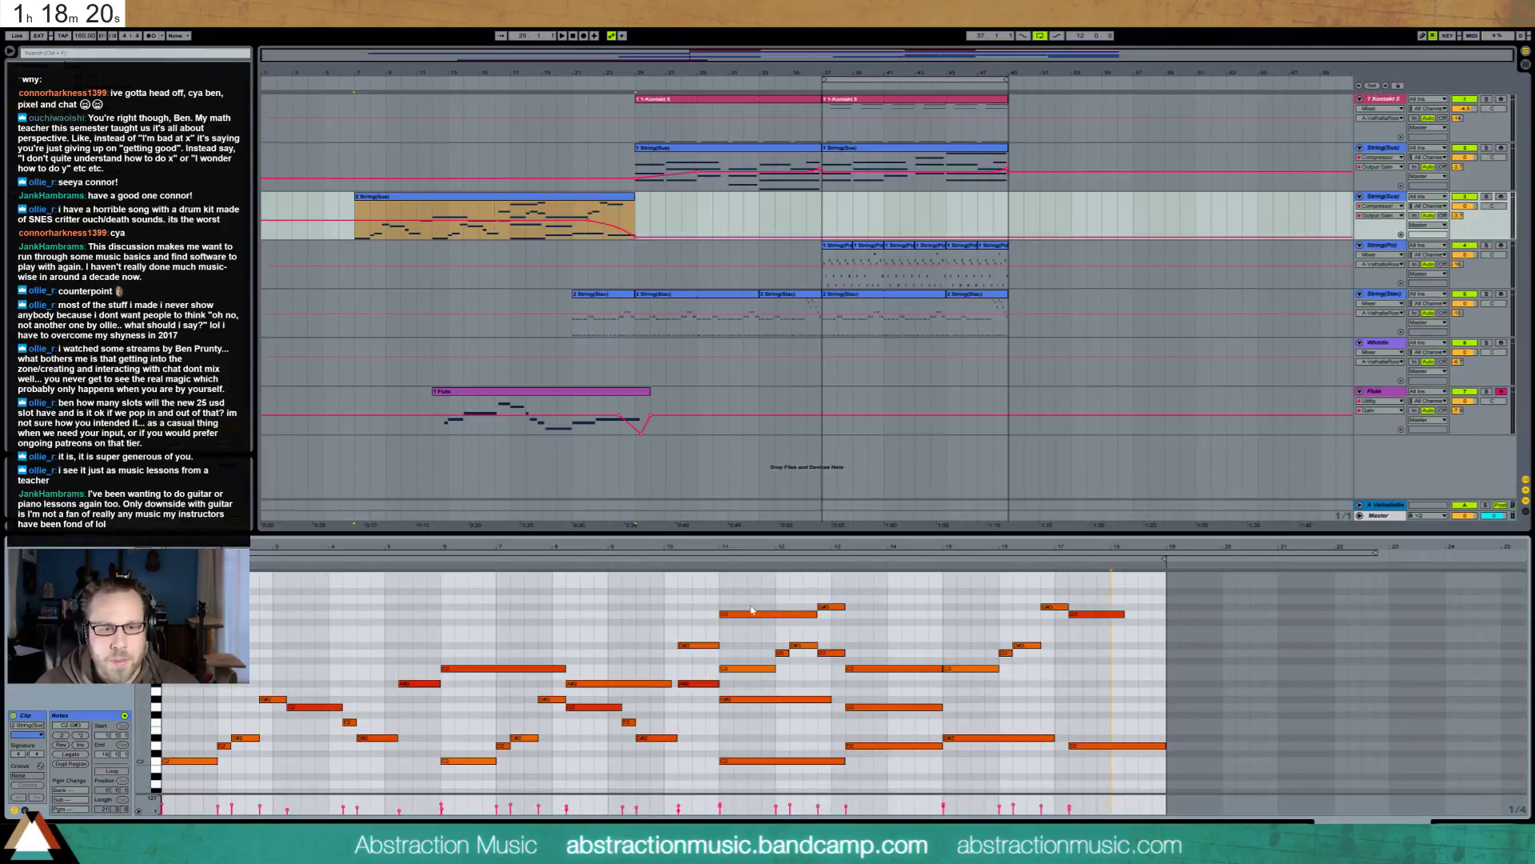
pyautogui.moveTo(728, 787)
pyautogui.mouseDown()
pyautogui.moveTo(752, 596)
pyautogui.moveTo(722, 824)
pyautogui.moveTo(722, 796)
pyautogui.mouseUp()
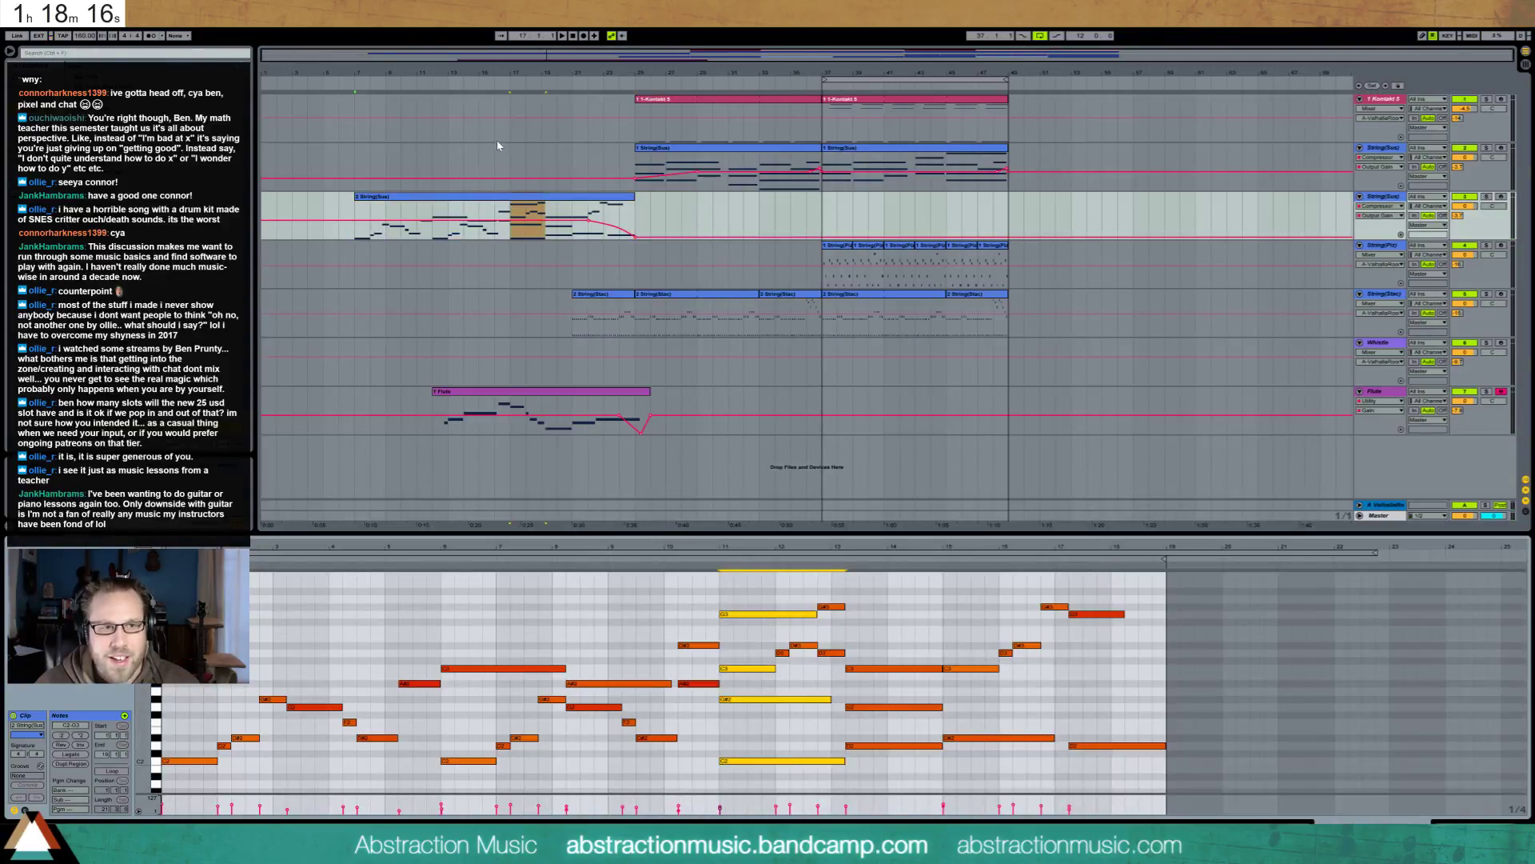
pyautogui.click(502, 87)
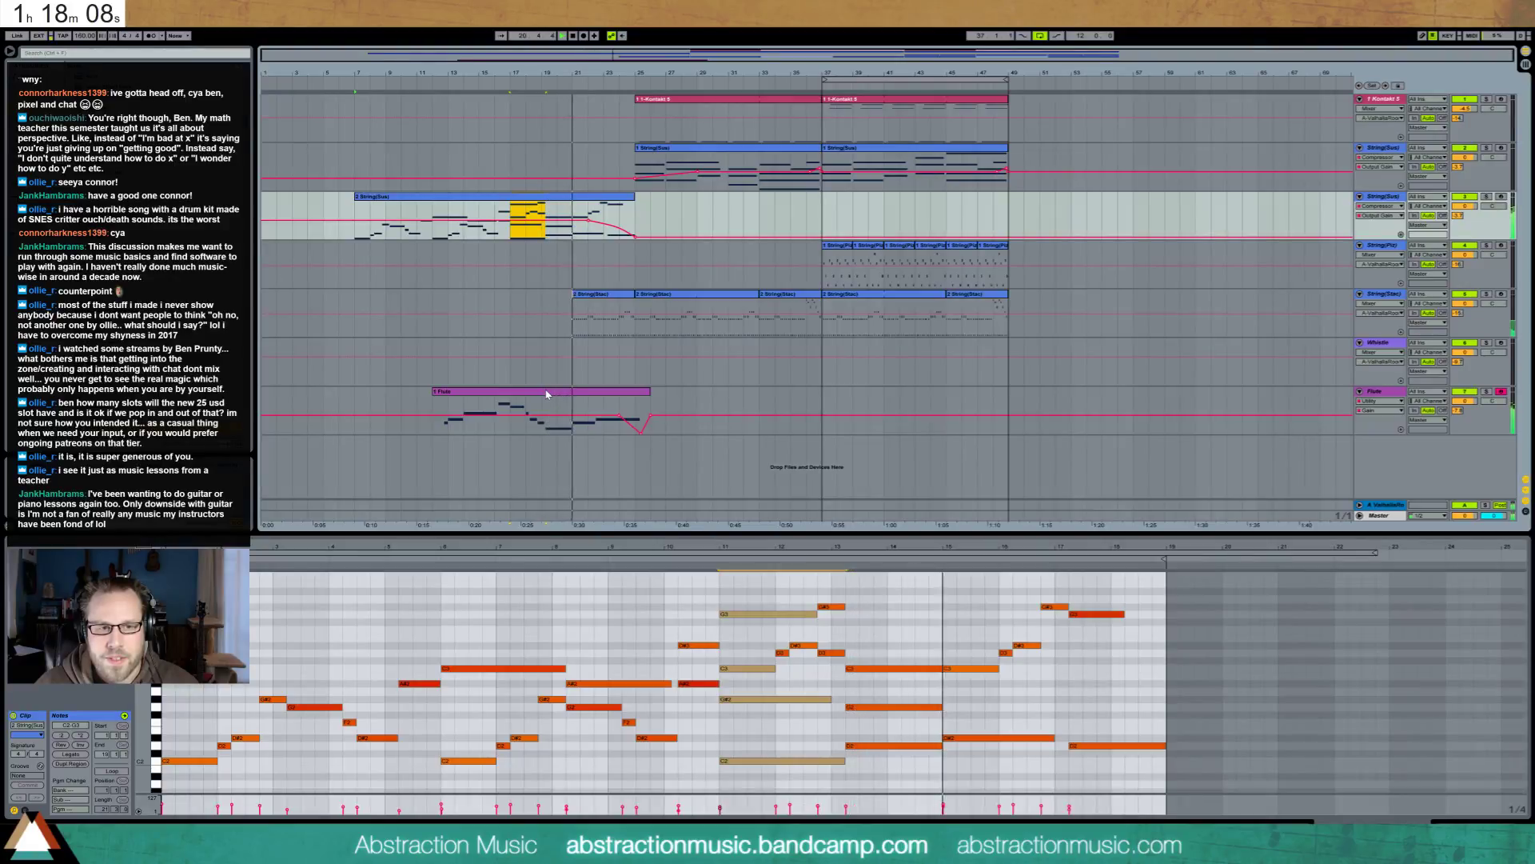
# Add a Utility device to the string track whose clips begin at bar 21 and automate its Gain to fade in from bar 21 to about 23
pyautogui.click(604, 299)
pyautogui.press('space')
pyautogui.hotkey('shift', 'Tab')
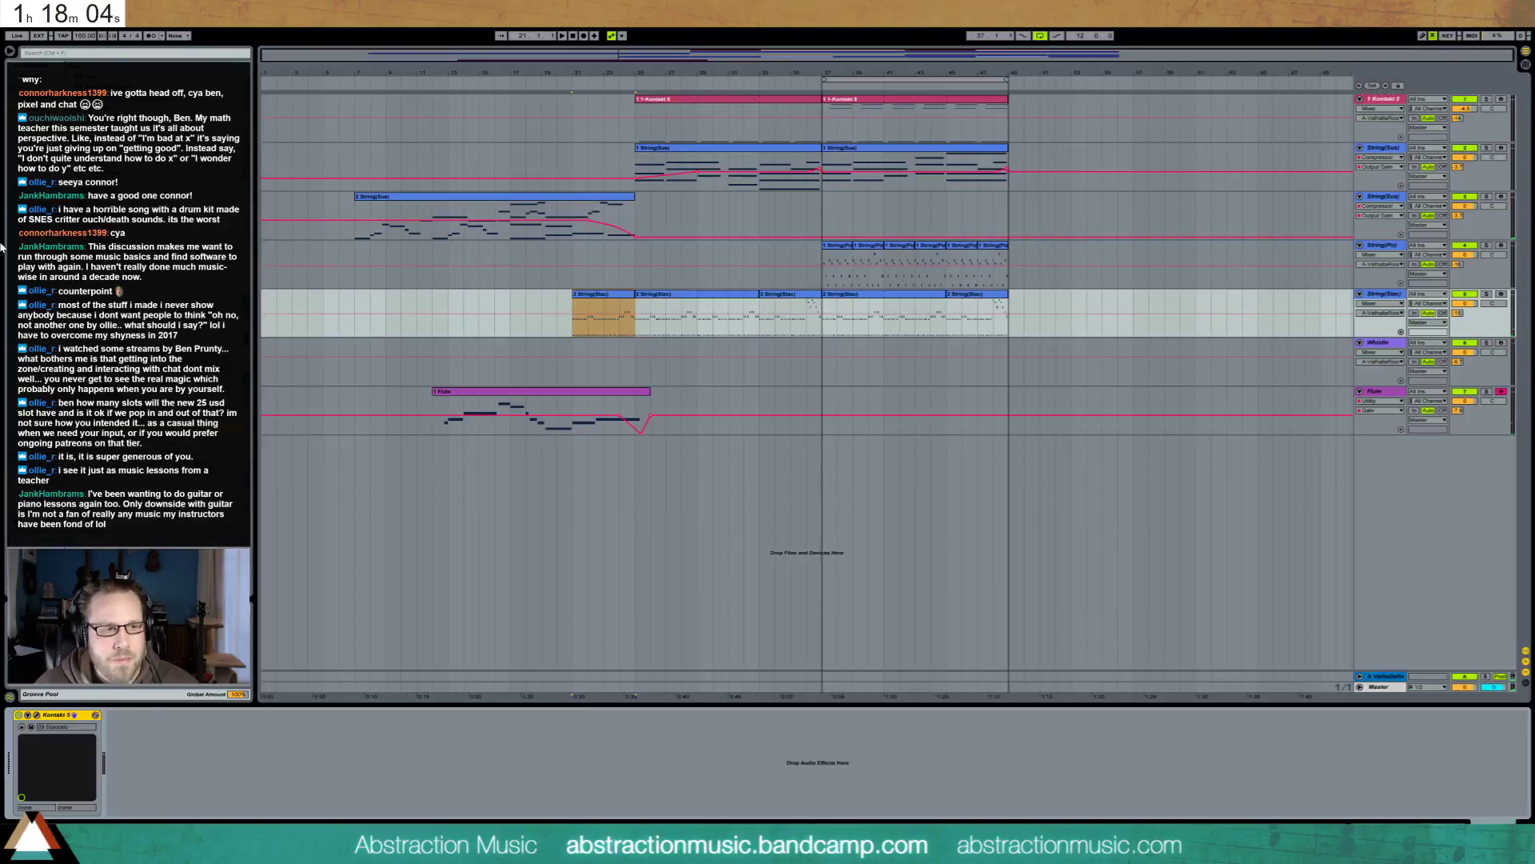
pyautogui.moveTo(127, 400); pyautogui.dragTo(212, 783)
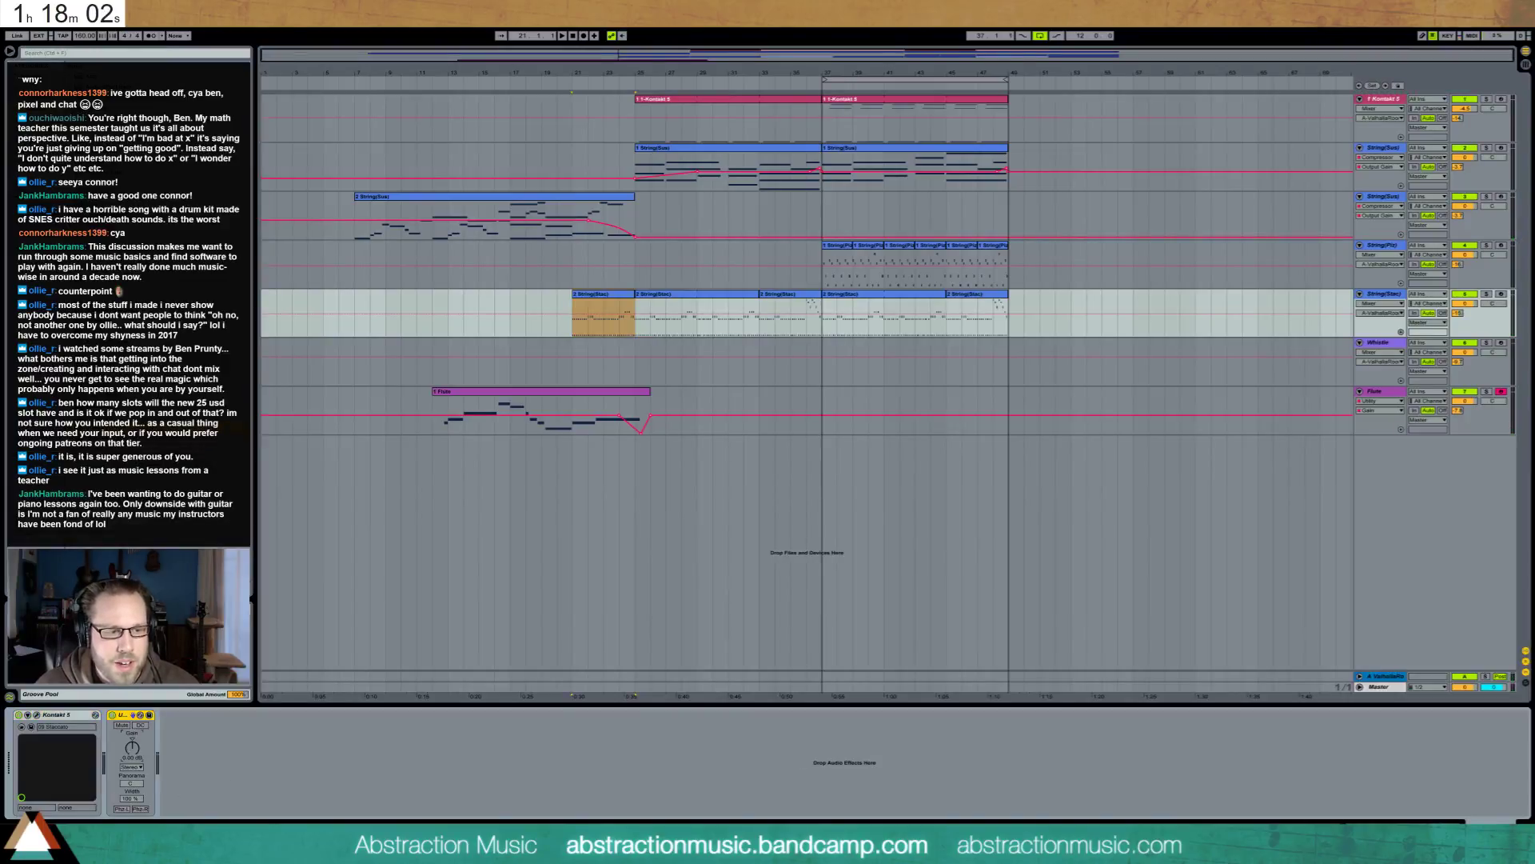
pyautogui.click(603, 320)
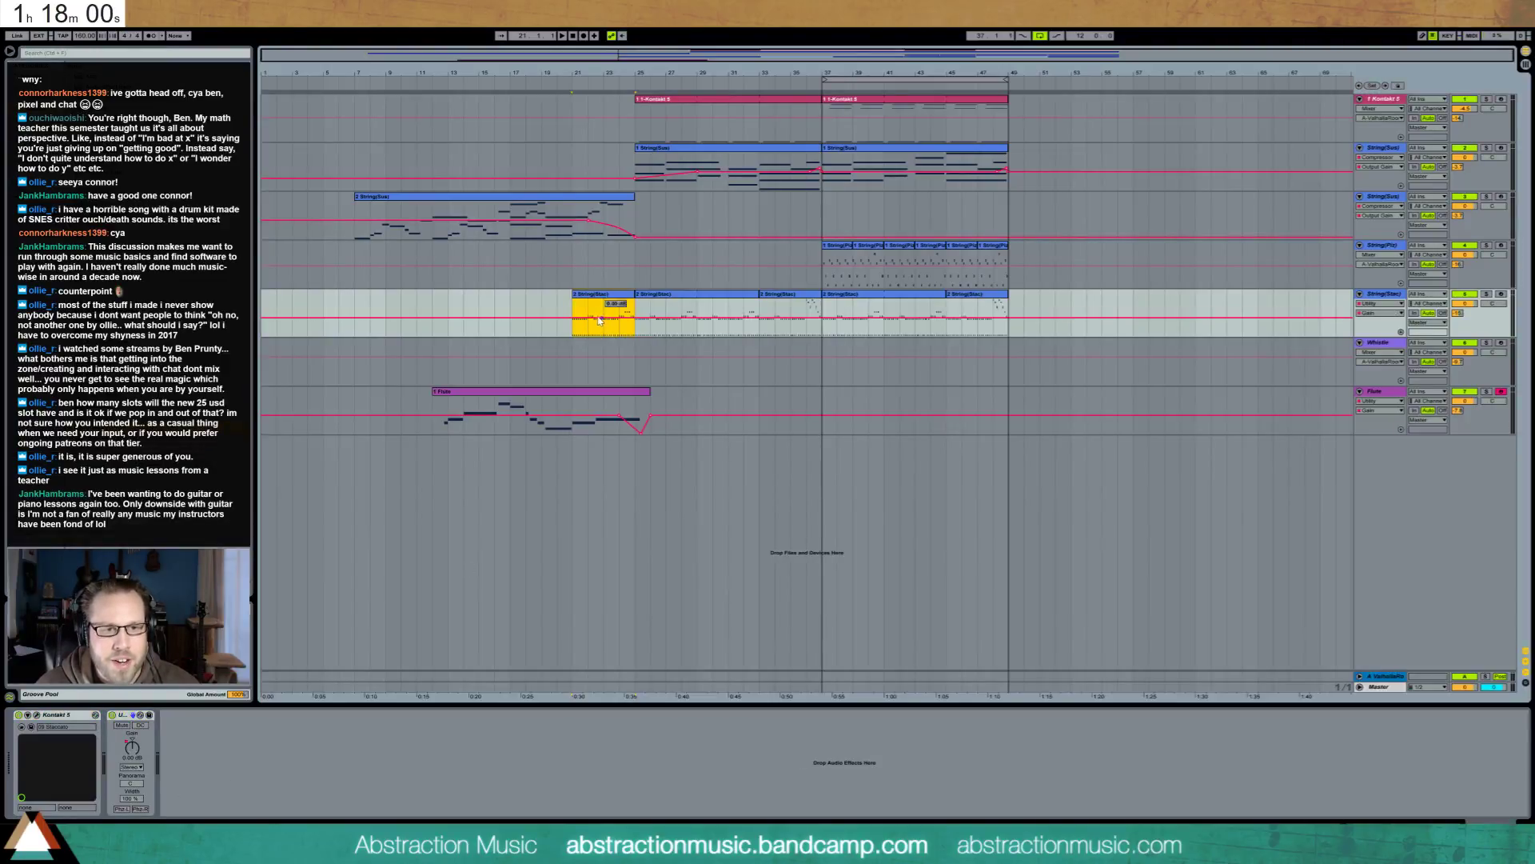
pyautogui.moveTo(572, 320); pyautogui.dragTo(571, 326)
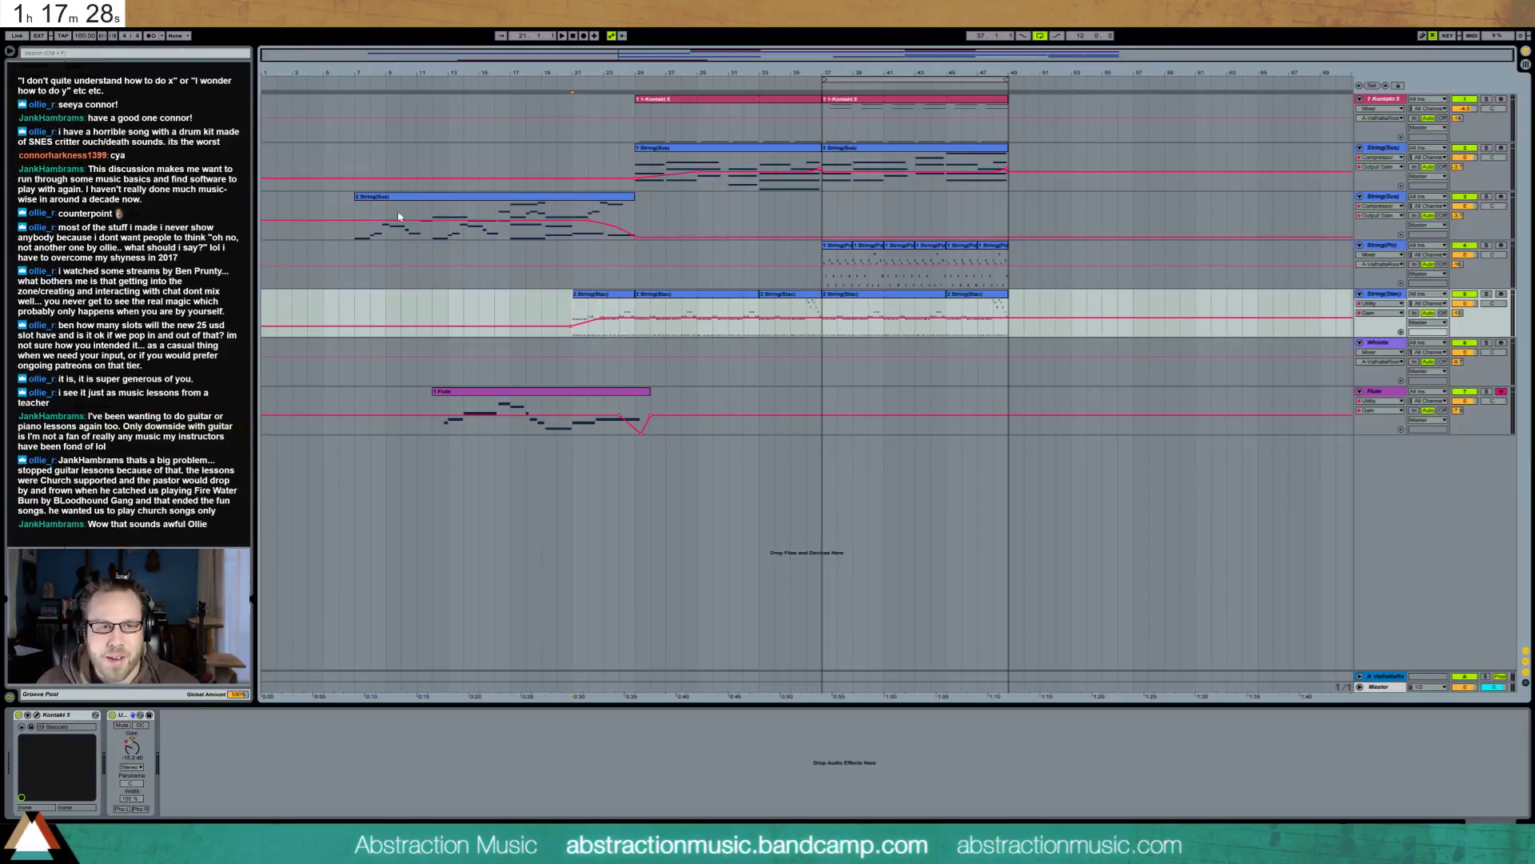
pyautogui.click(351, 213)
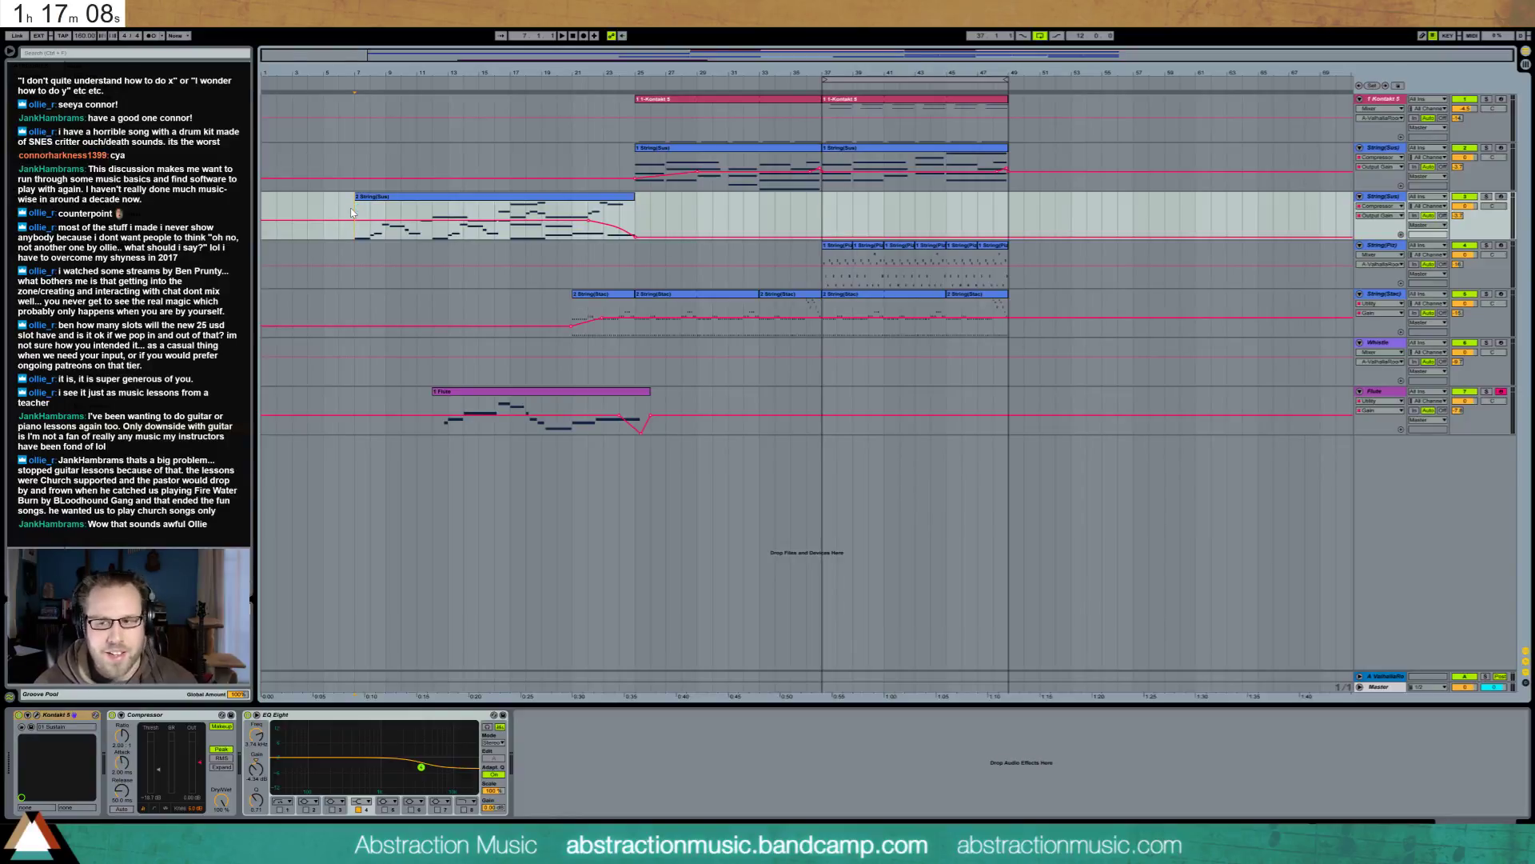
# Play the intro and remove the closing notes after about clip bar 16 from the String clip that starts at bar 7
pyautogui.press('space')
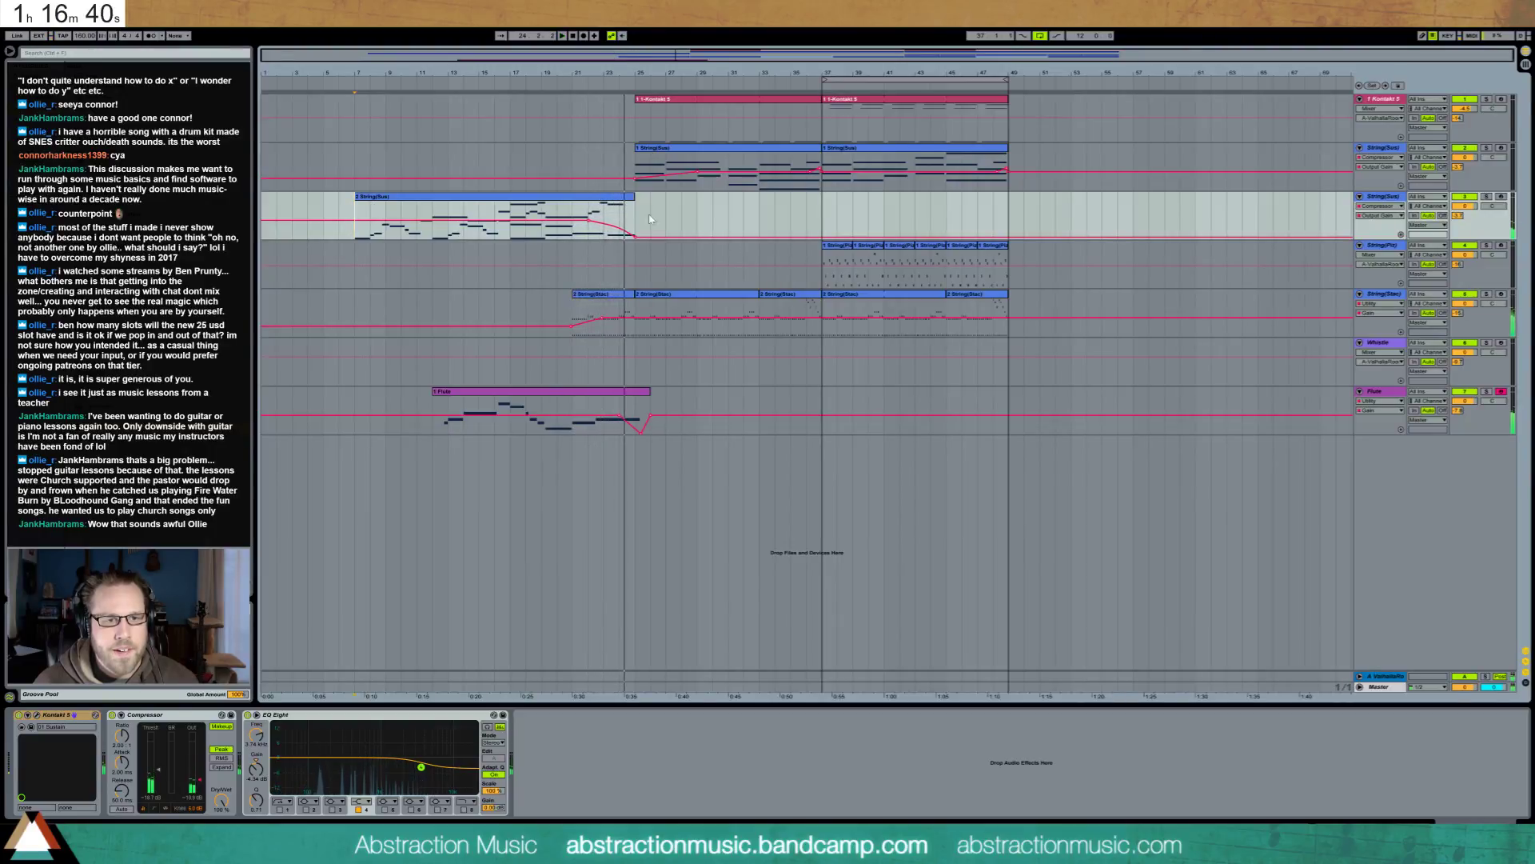
pyautogui.doubleClick(496, 214)
pyautogui.click(1077, 713)
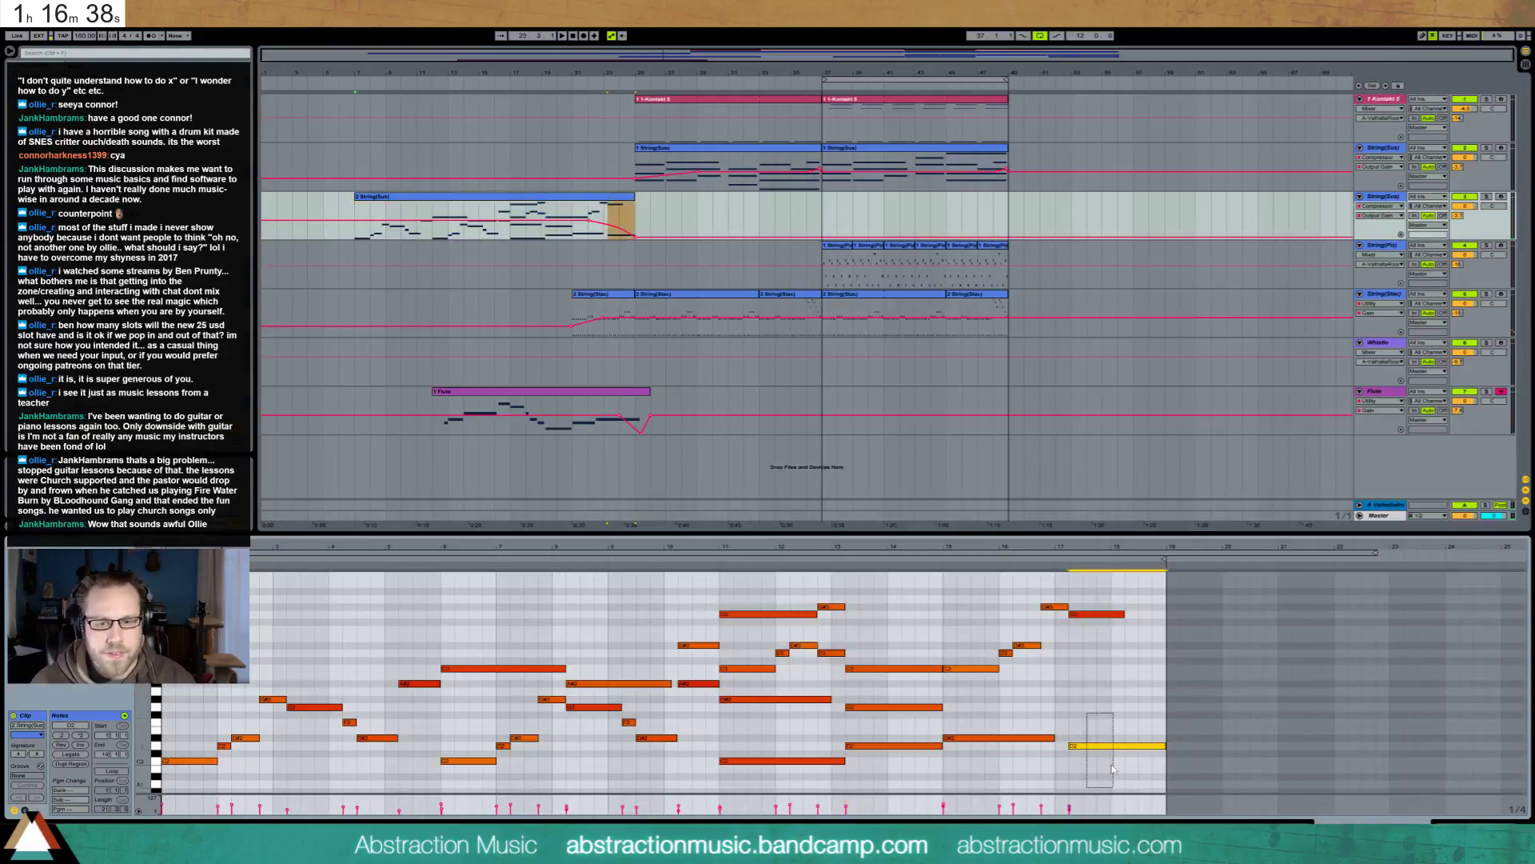
pyautogui.doubleClick(1104, 745)
pyautogui.doubleClick(1054, 607)
pyautogui.doubleClick(1095, 613)
pyautogui.moveTo(998, 626); pyautogui.dragTo(1042, 673)
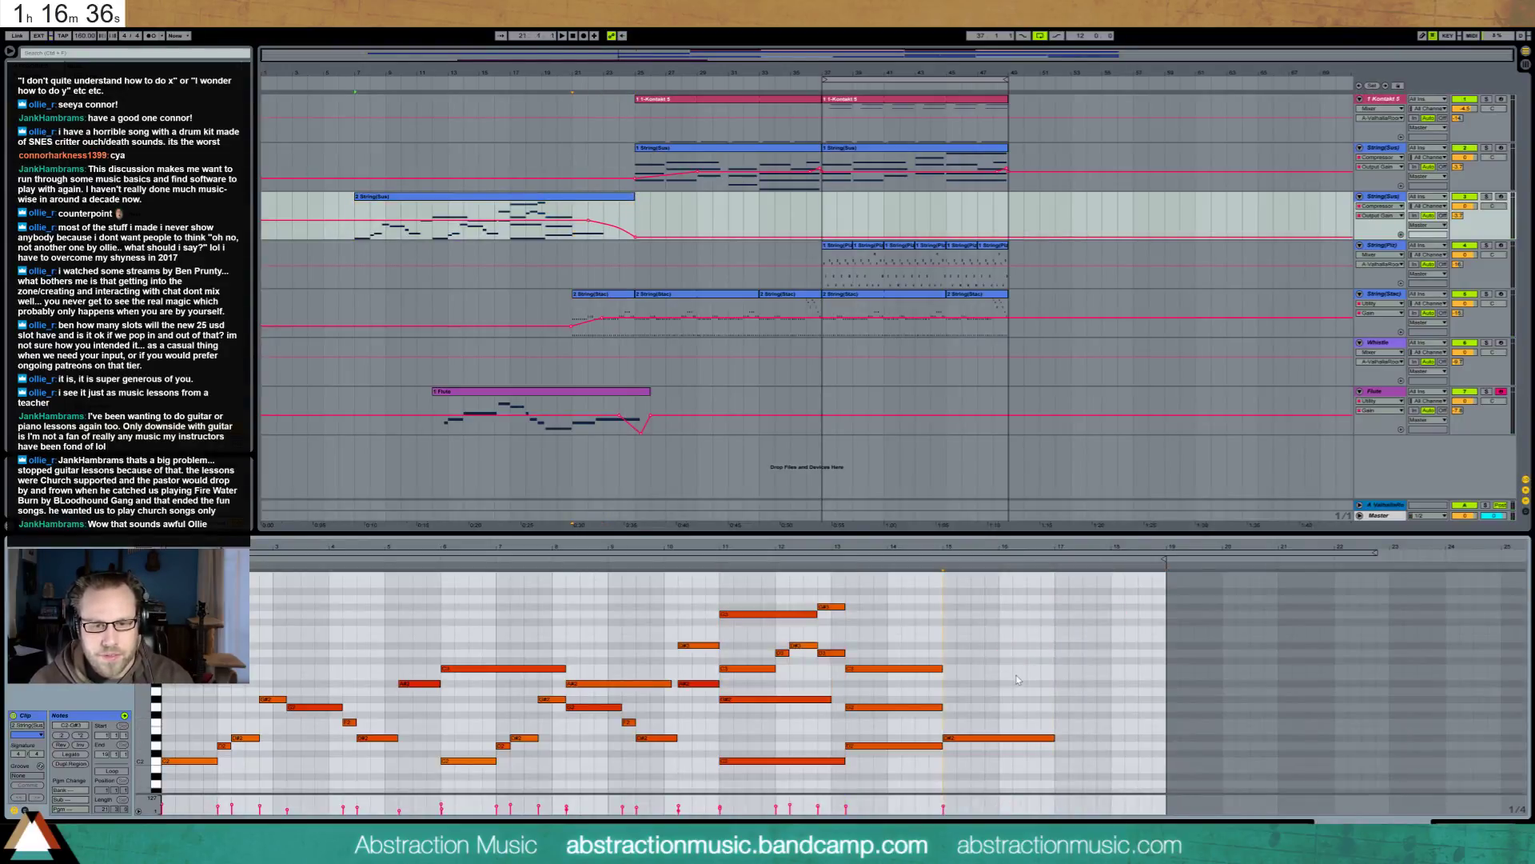
# Replace the remaining short ending melody with notes sustained from clip bar 15 to about 18.75, and lengthen the middle note to about 18
pyautogui.click(1006, 683)
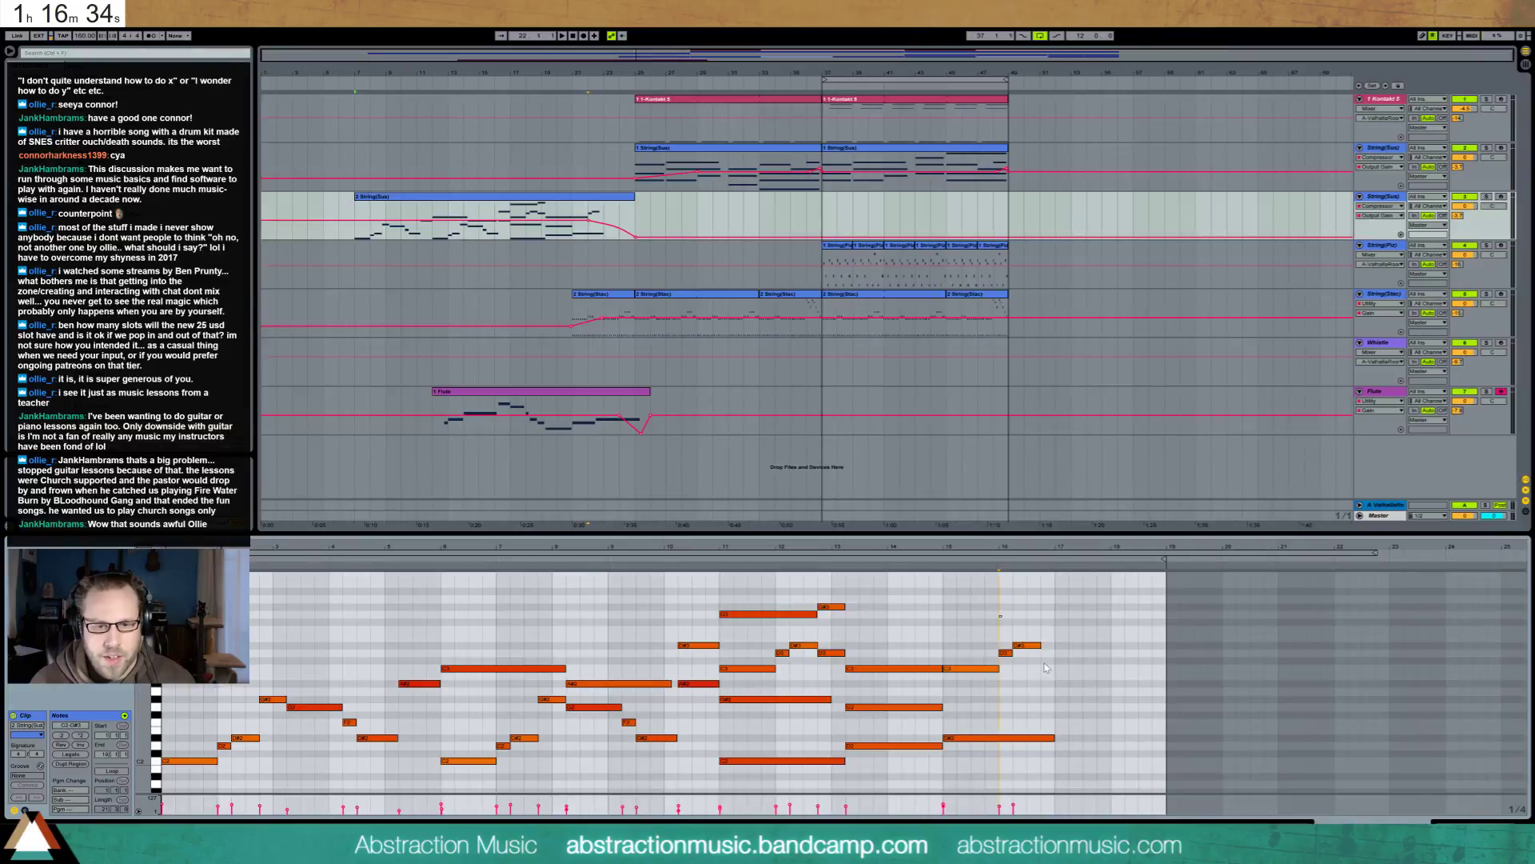
pyautogui.moveTo(1006, 682); pyautogui.dragTo(1152, 669)
pyautogui.press('Delete')
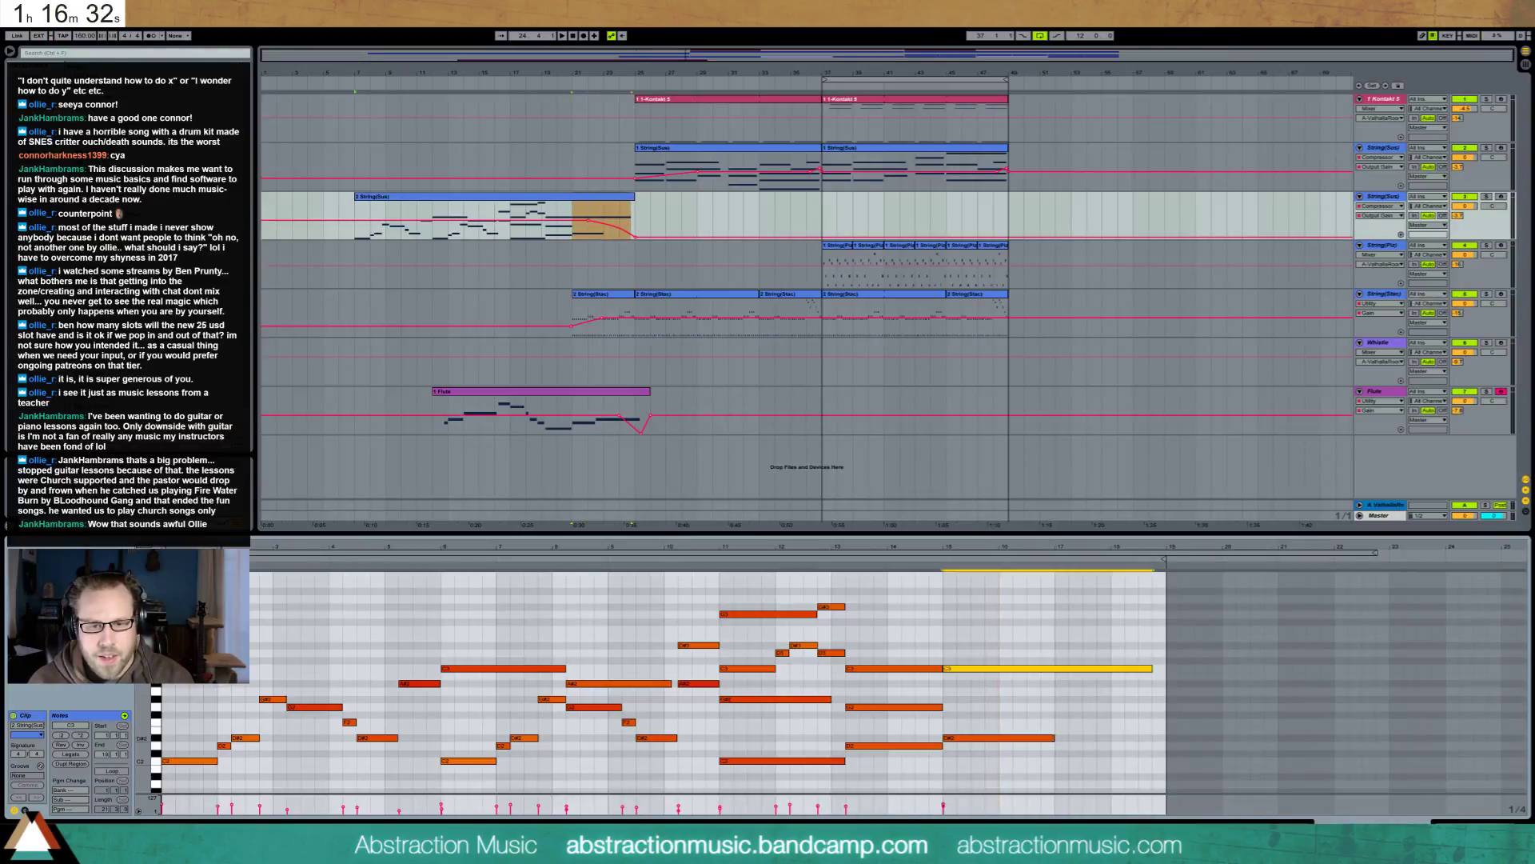
pyautogui.moveTo(1053, 737); pyautogui.dragTo(1152, 737)
pyautogui.moveTo(942, 707); pyautogui.dragTo(1110, 707)
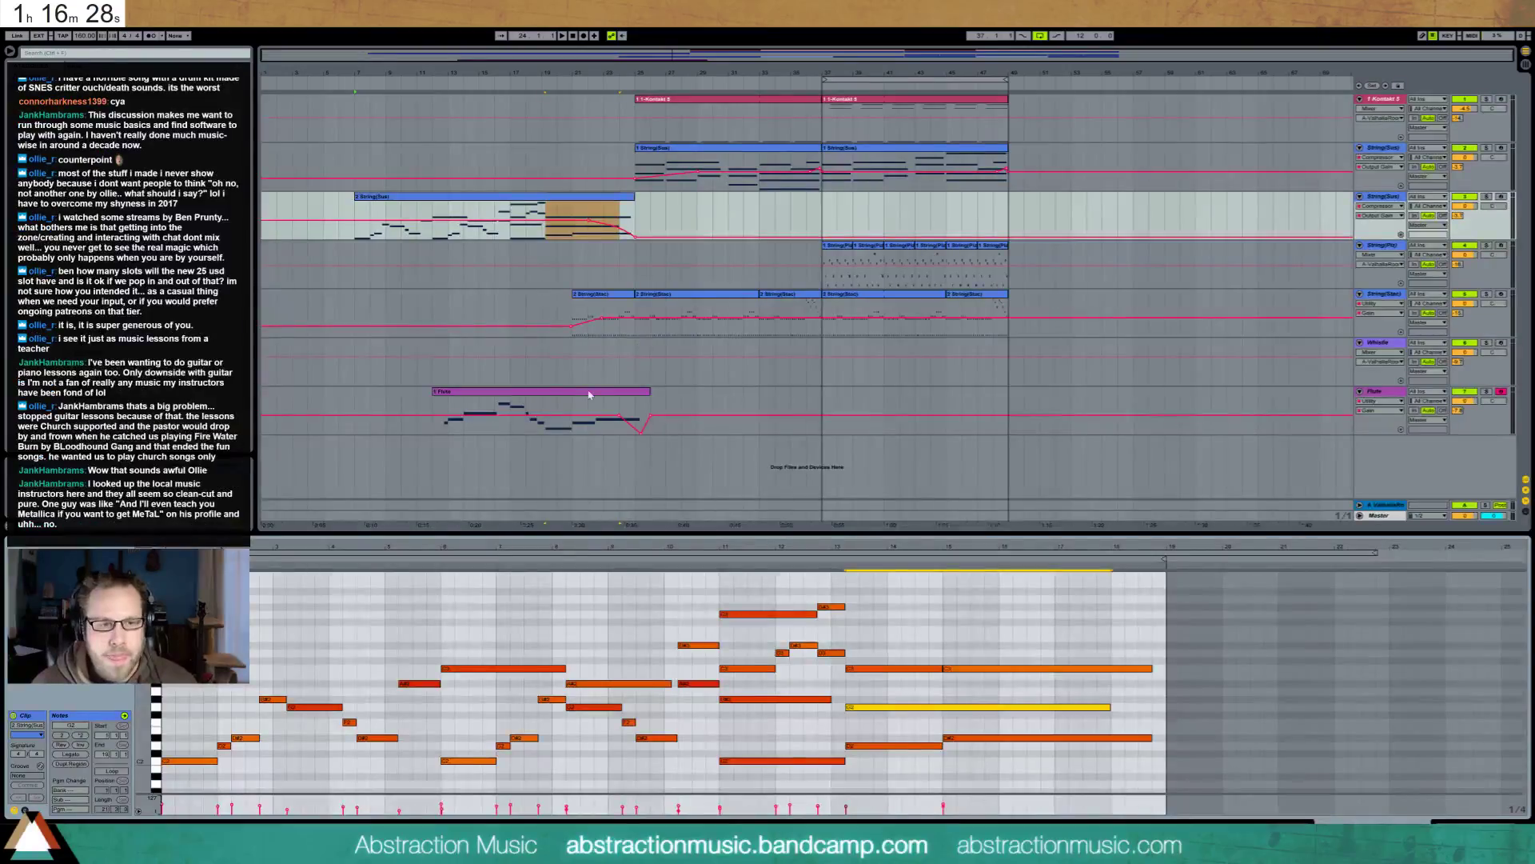
# Start the flute's final long note earlier, at about arrangement bar 22.3, shorten the note before it to match, and play the transition
pyautogui.click(608, 412)
pyautogui.click(1283, 603)
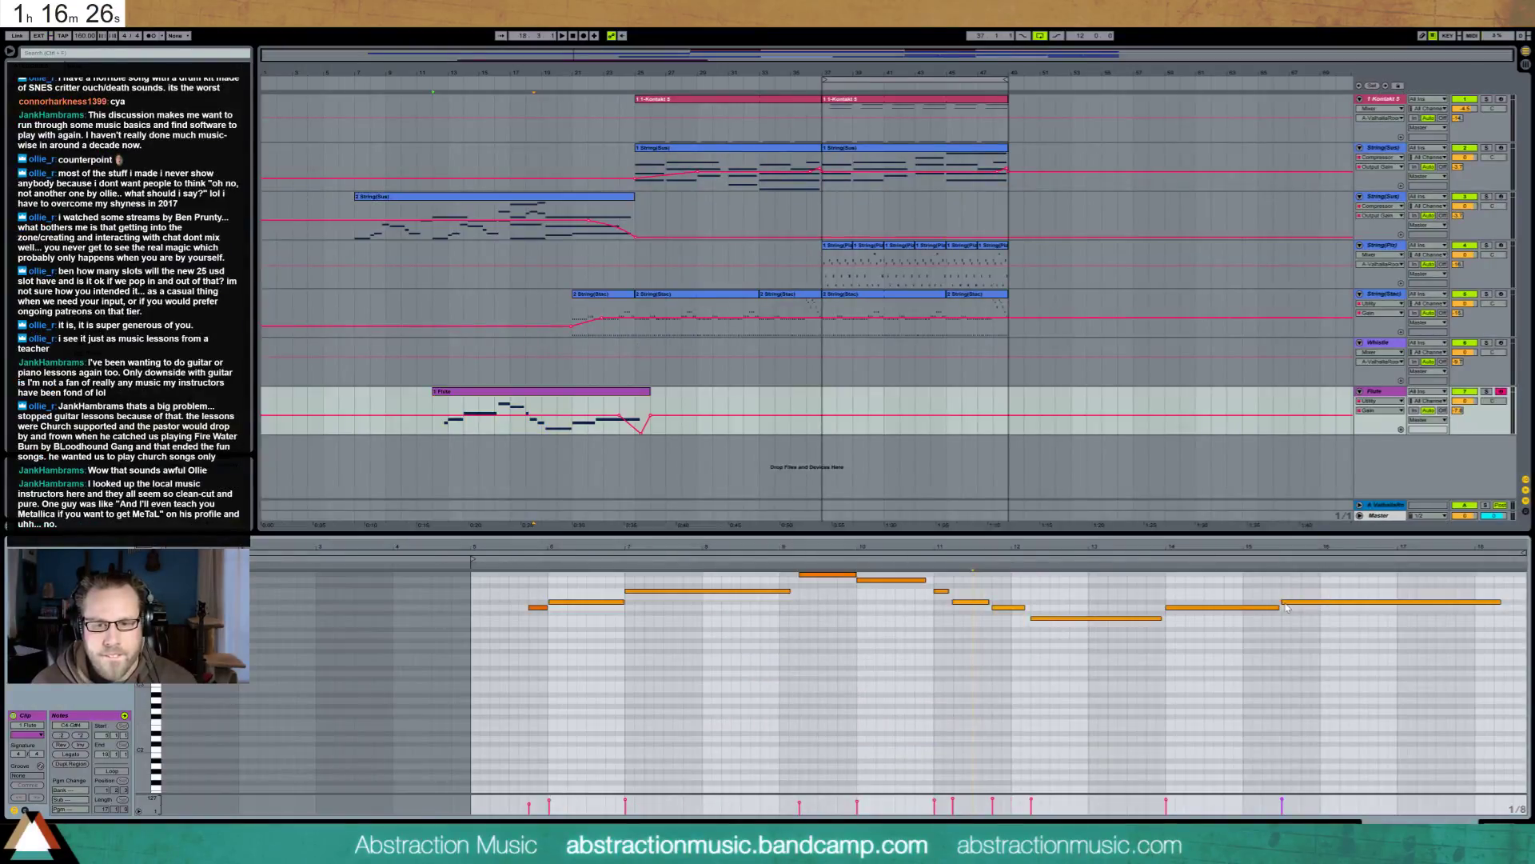
pyautogui.moveTo(1284, 603); pyautogui.dragTo(1262, 607)
pyautogui.click(1165, 560)
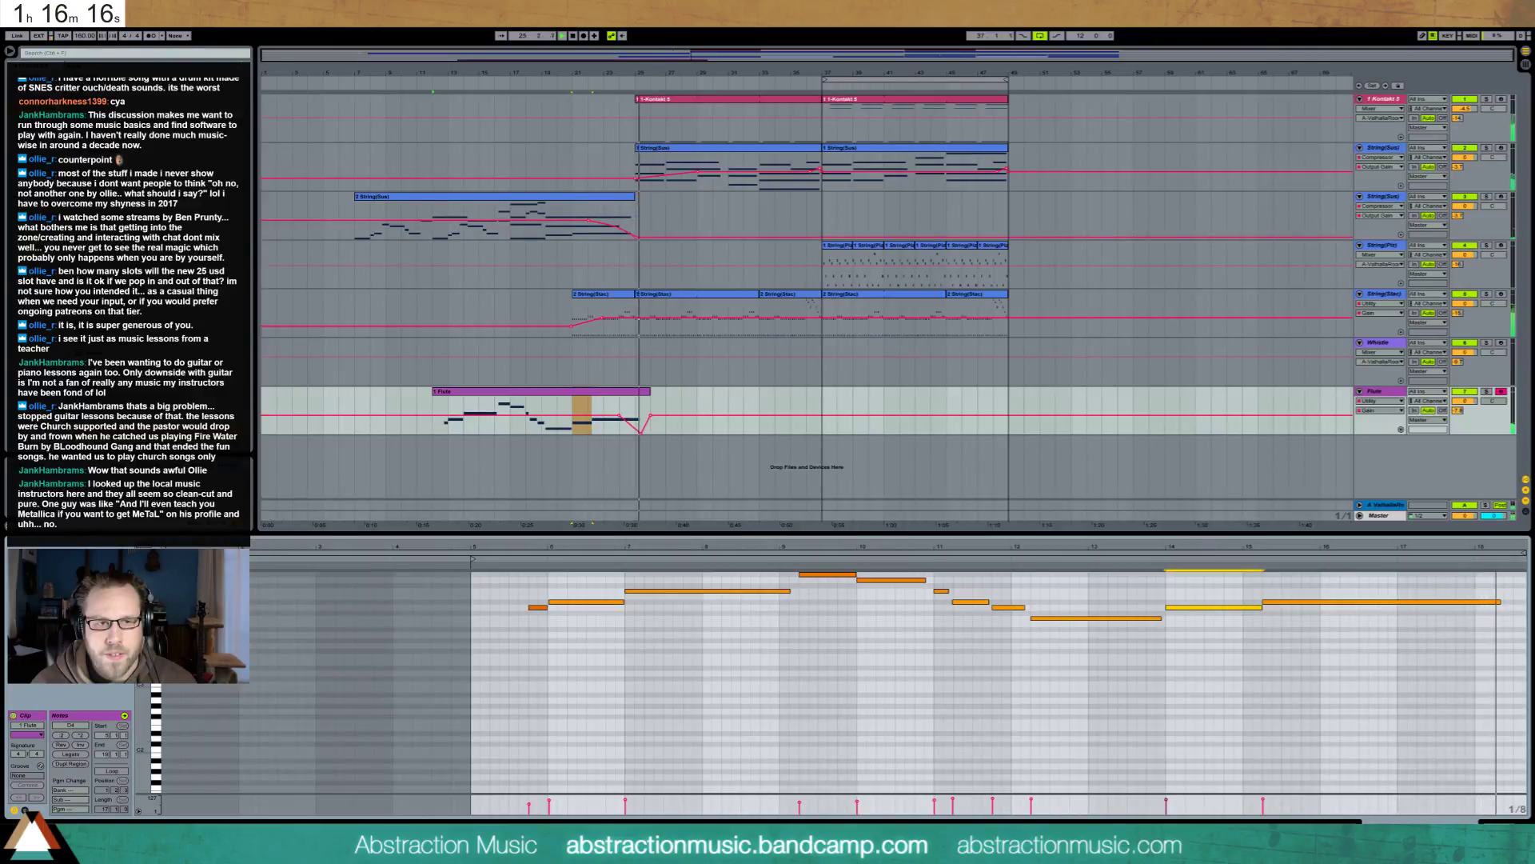
pyautogui.hotkey('shift', 'Tab')
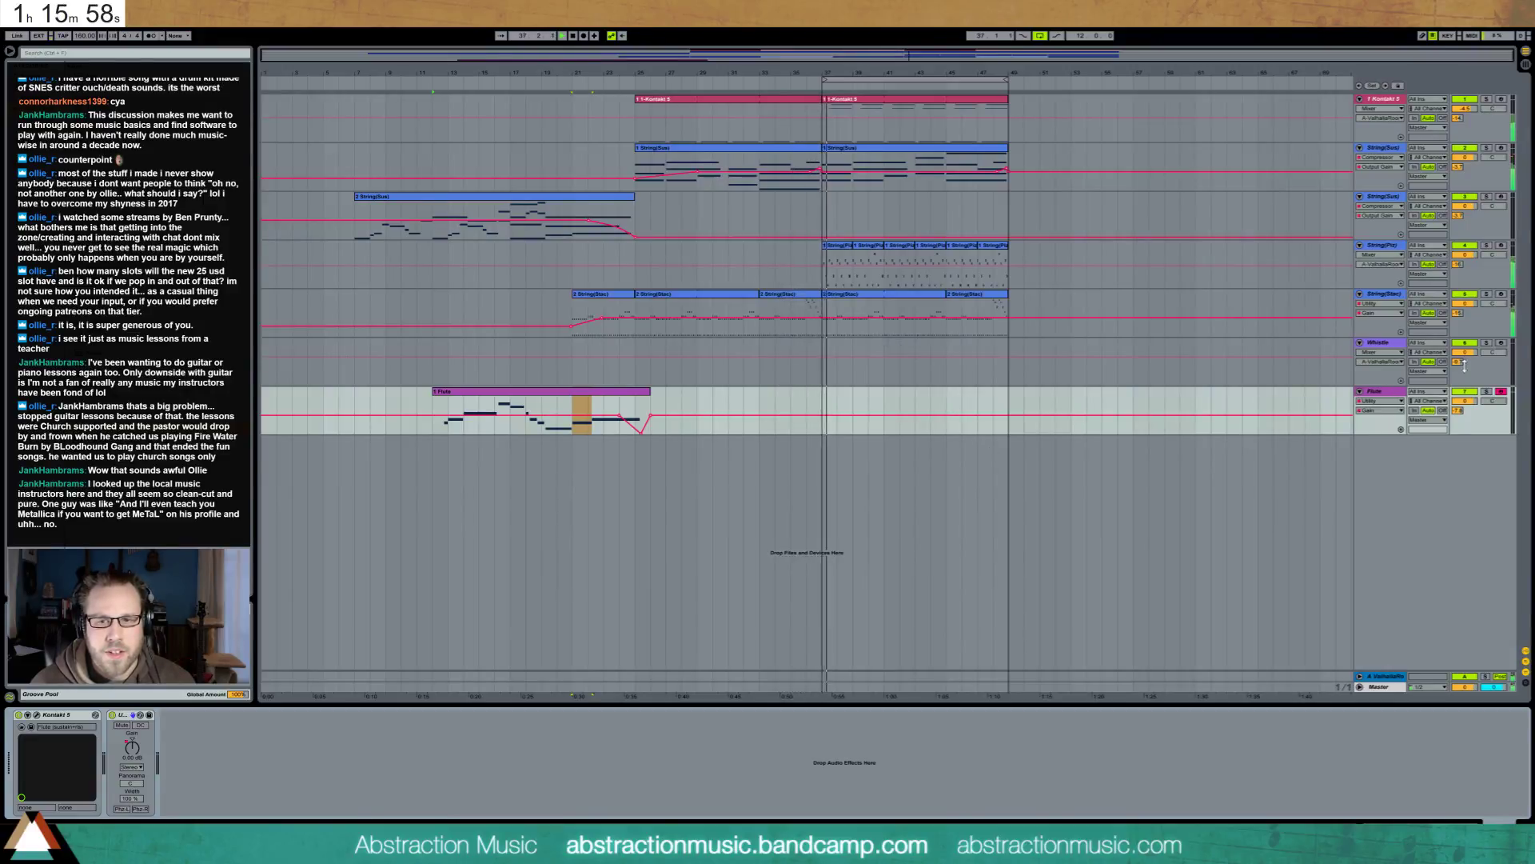
# Arm the Whistle track and audition the Iron Pack 11 Penny Whistle patches in its Kontakt instrument
pyautogui.click(1396, 345)
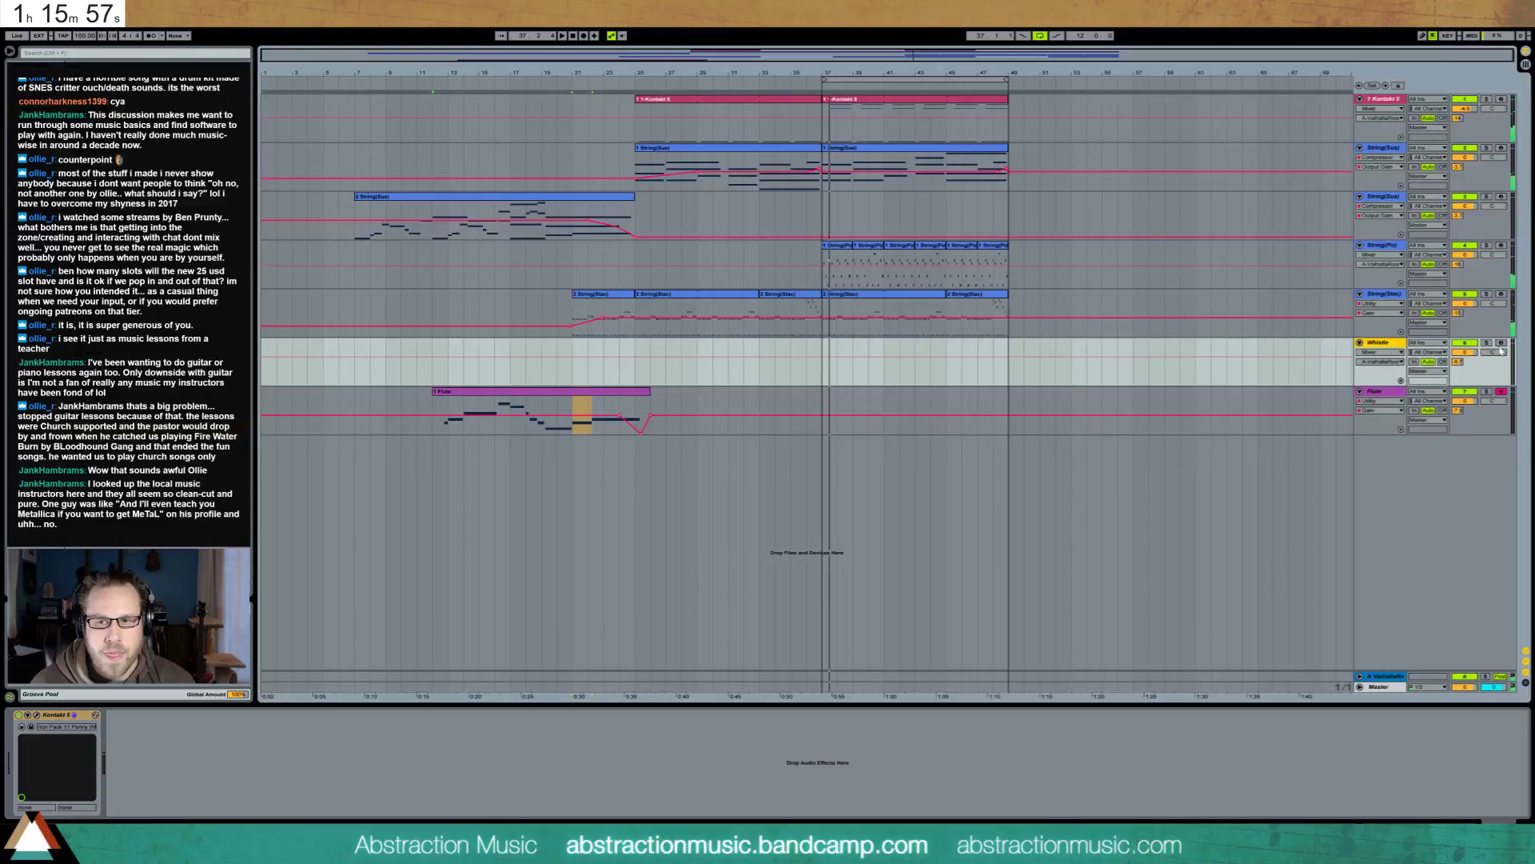
pyautogui.click(824, 373)
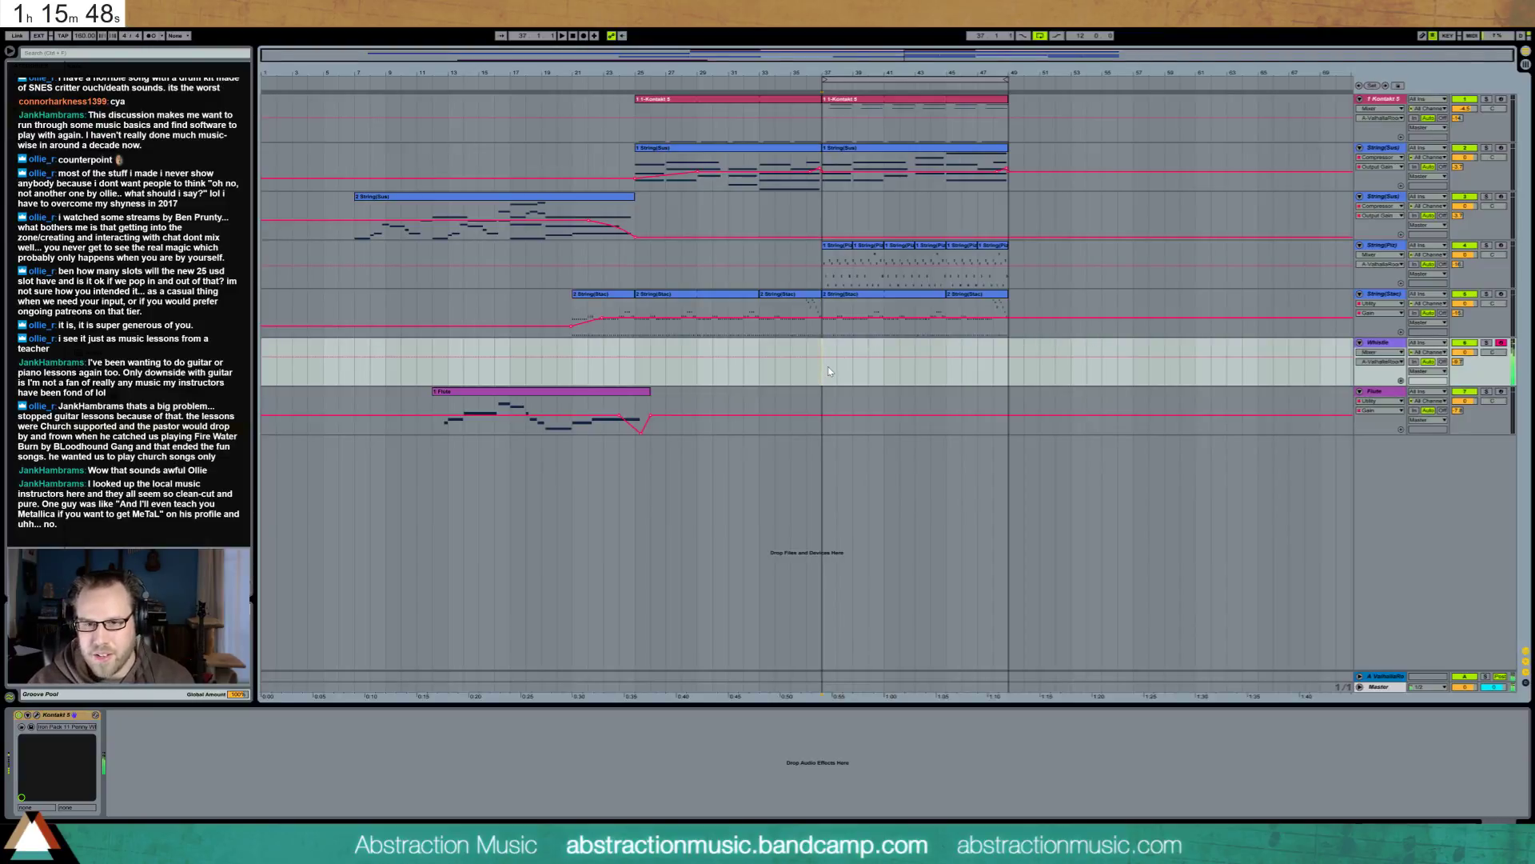
pyautogui.click(36, 715)
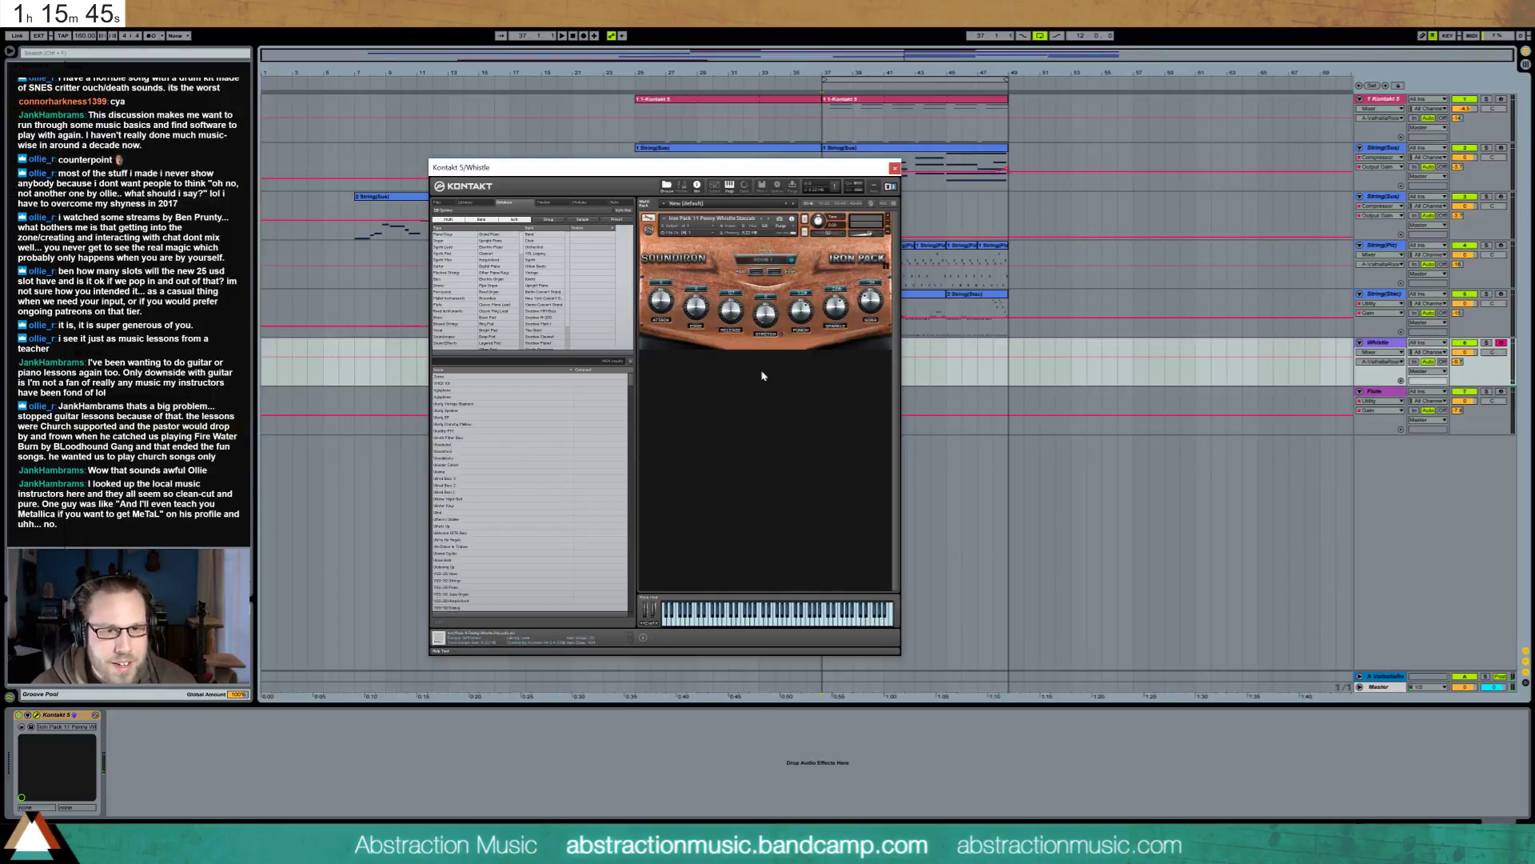
pyautogui.click(764, 221)
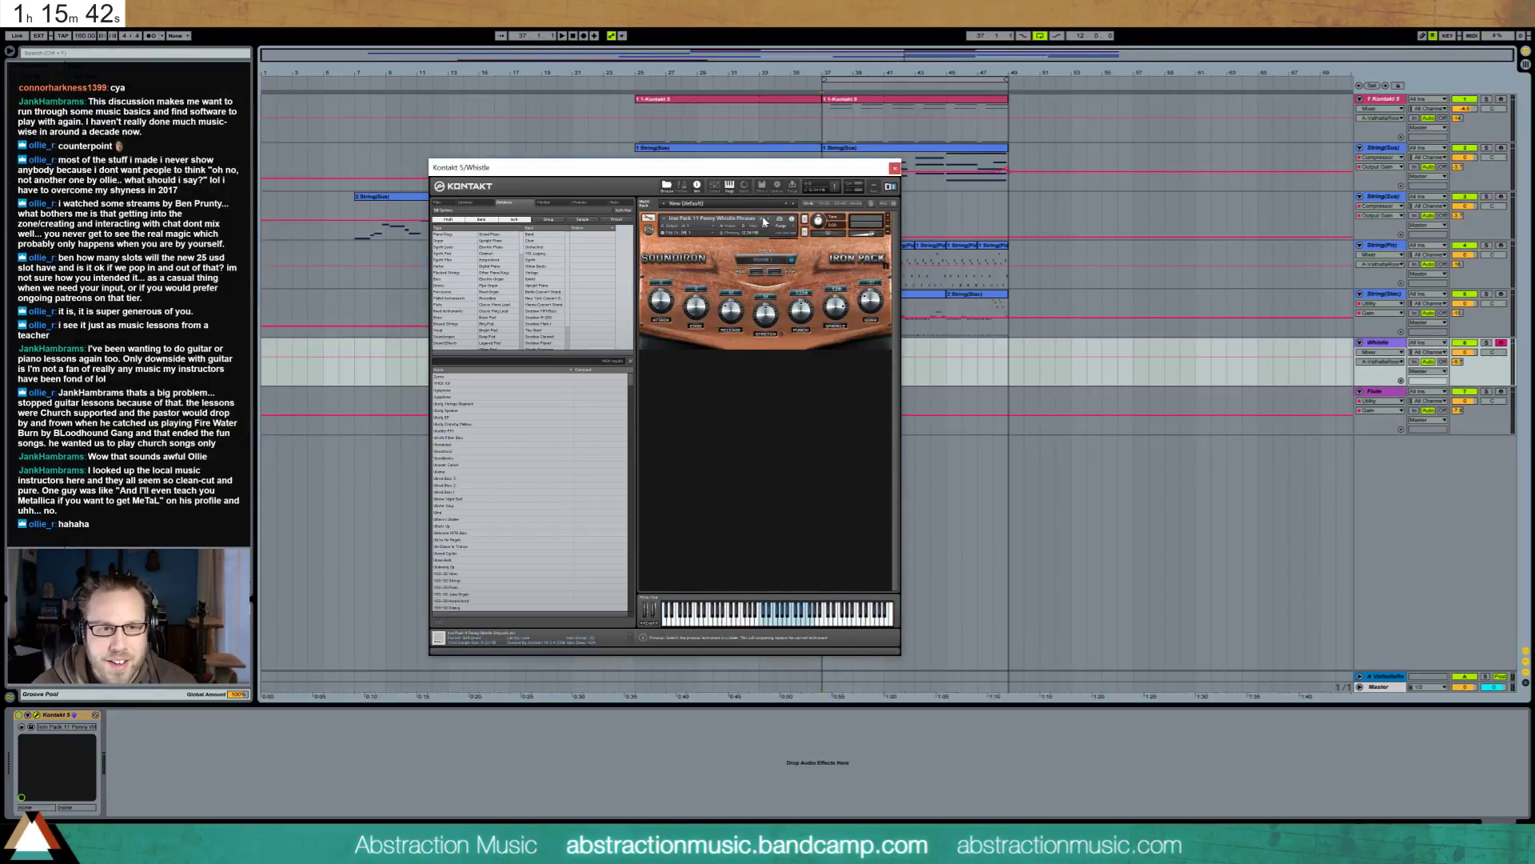
pyautogui.click(770, 222)
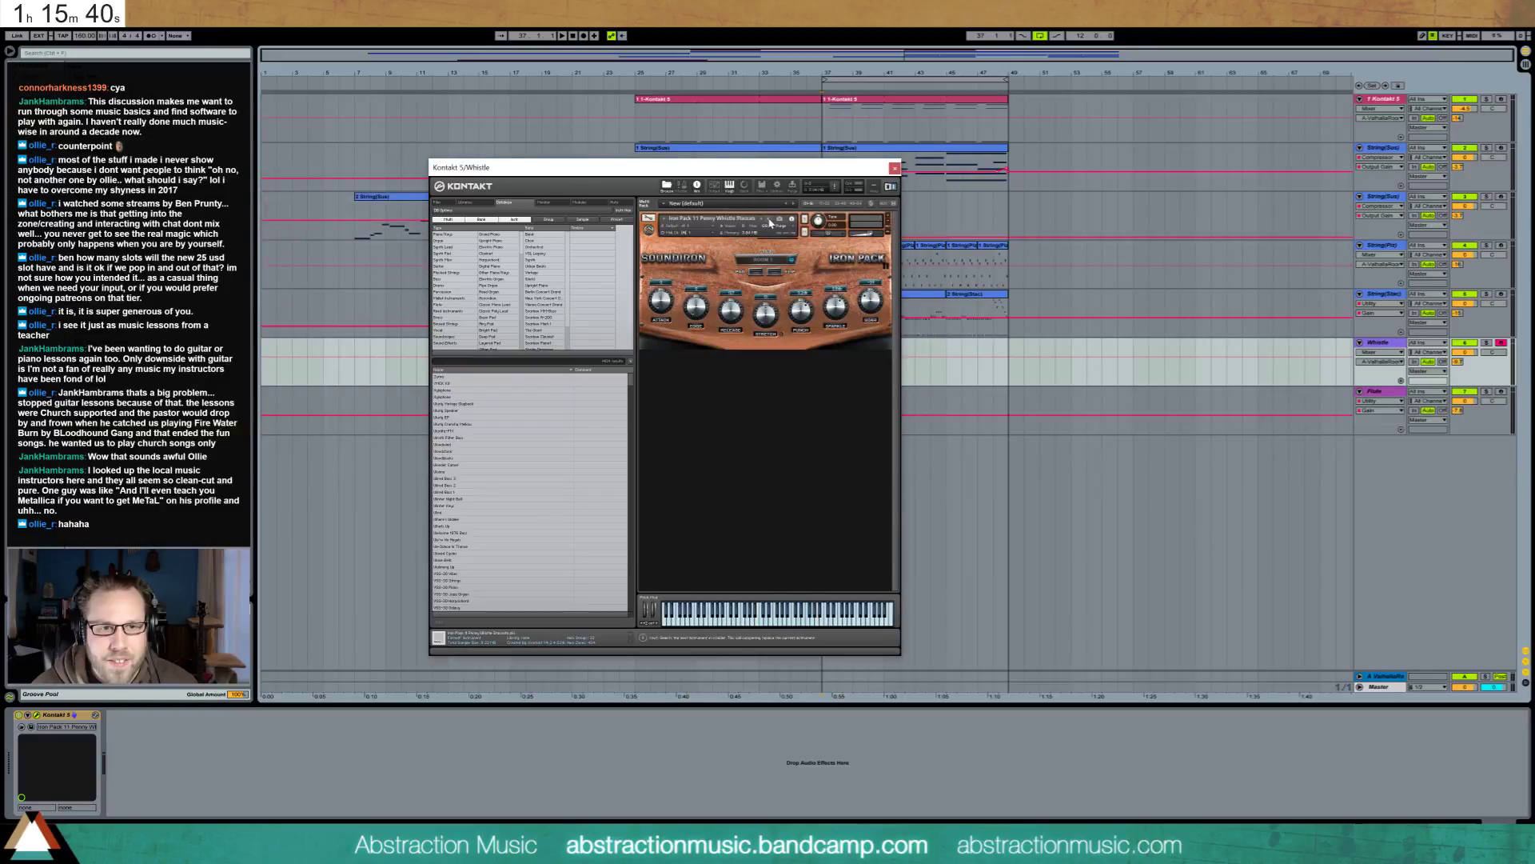
pyautogui.click(769, 222)
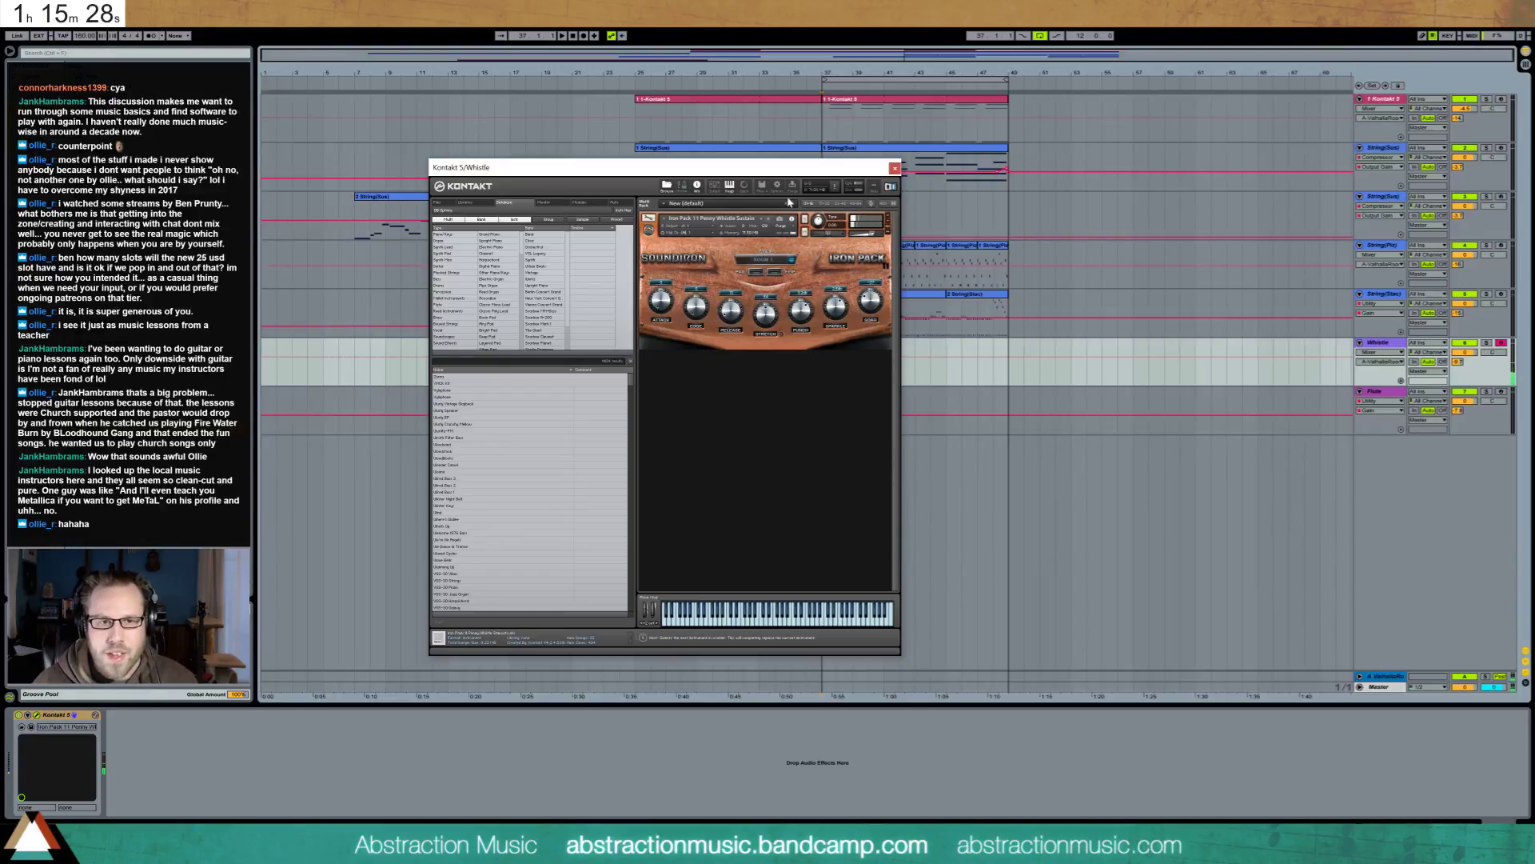
pyautogui.moveTo(788, 167); pyautogui.dragTo(575, 173)
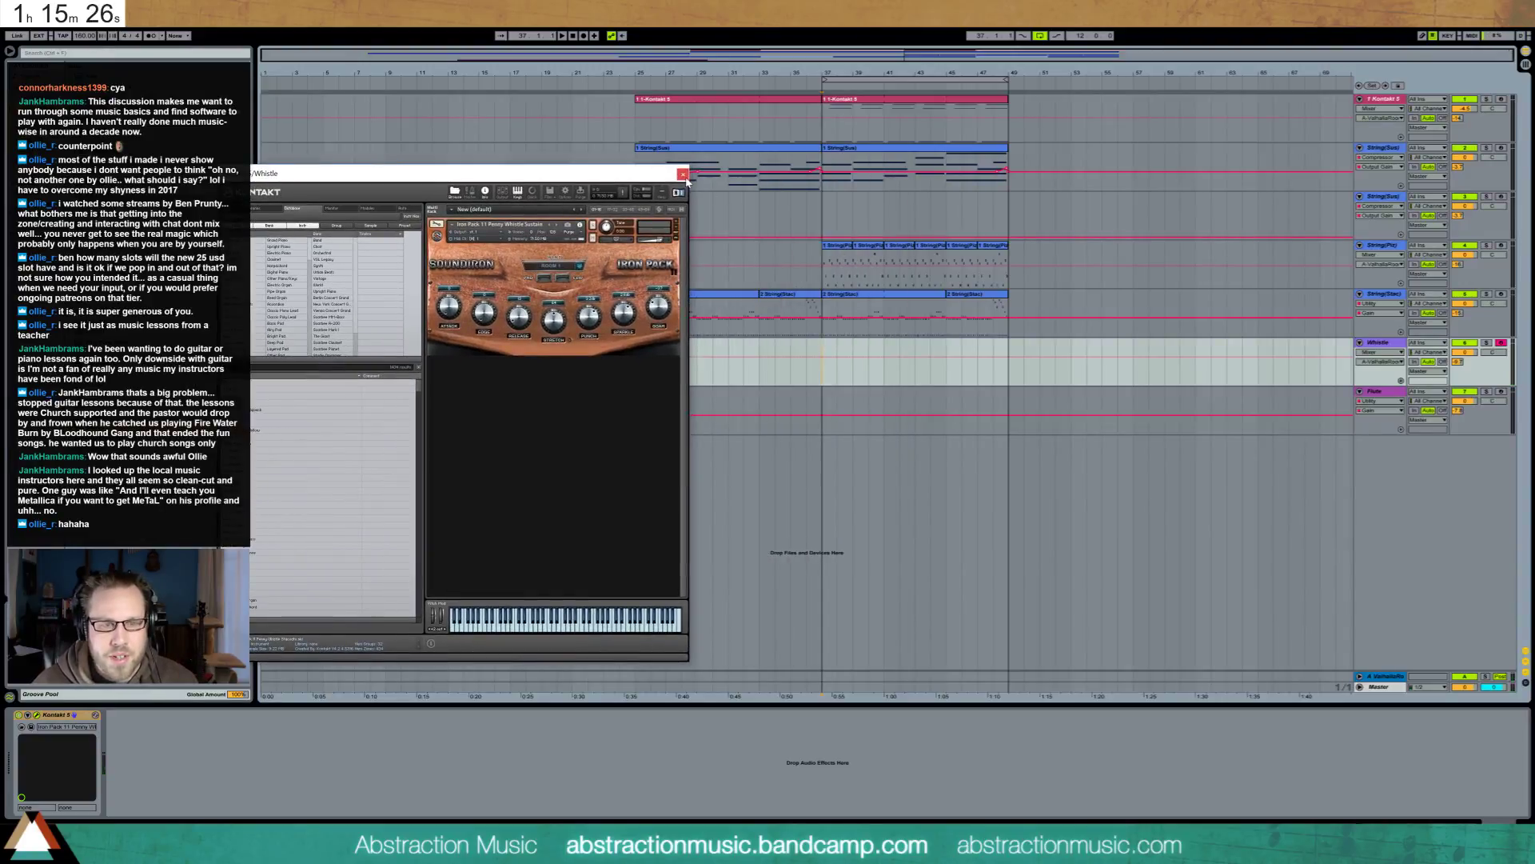
pyautogui.click(682, 174)
# Arm the Flute track for recording and delete the Whistle track
pyautogui.click(1502, 394)
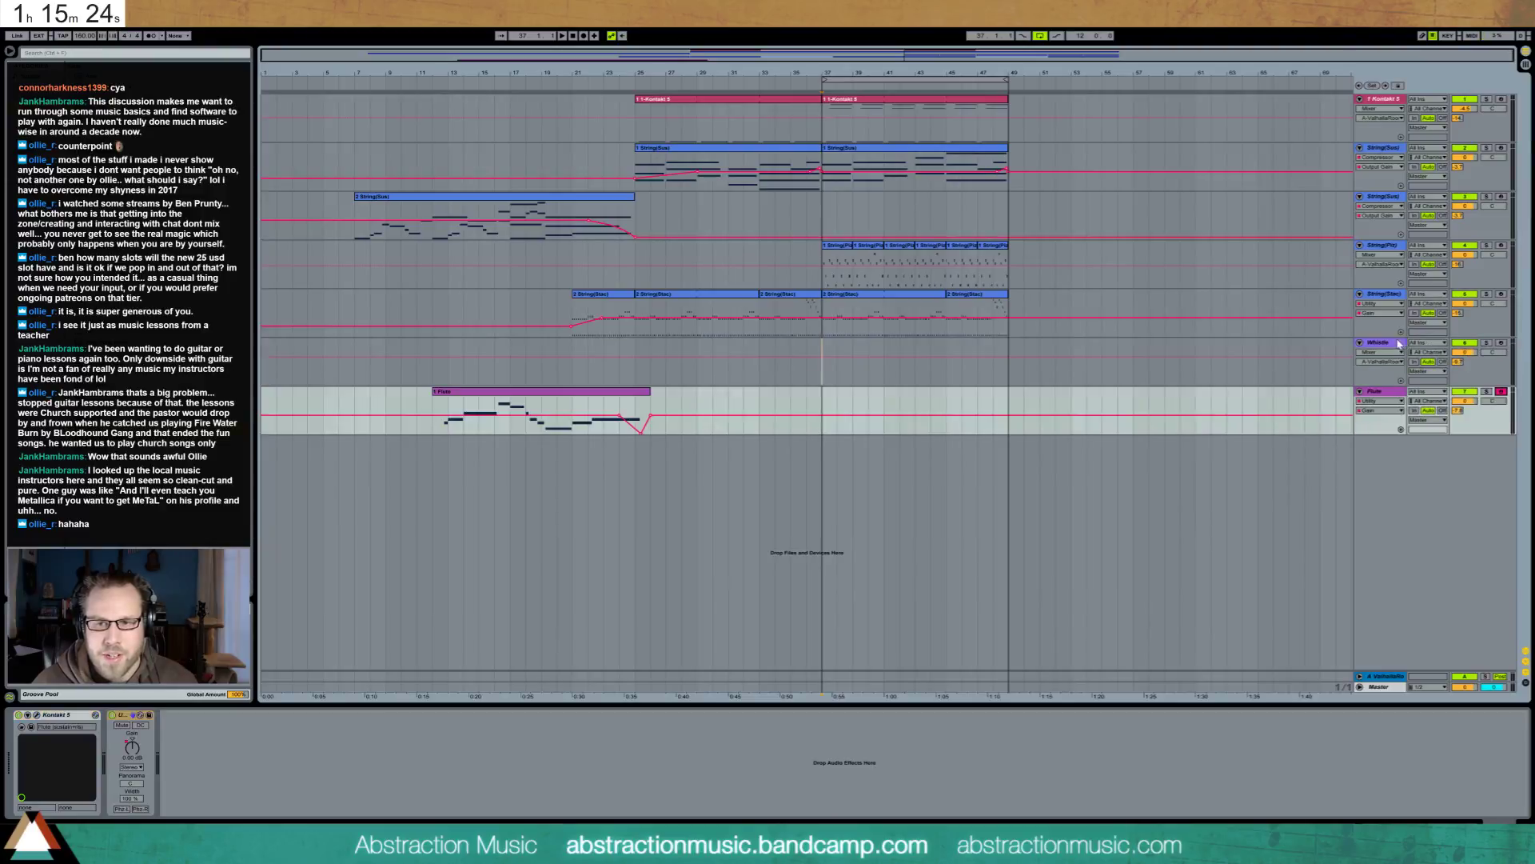
pyautogui.click(1310, 364)
pyautogui.press('Delete')
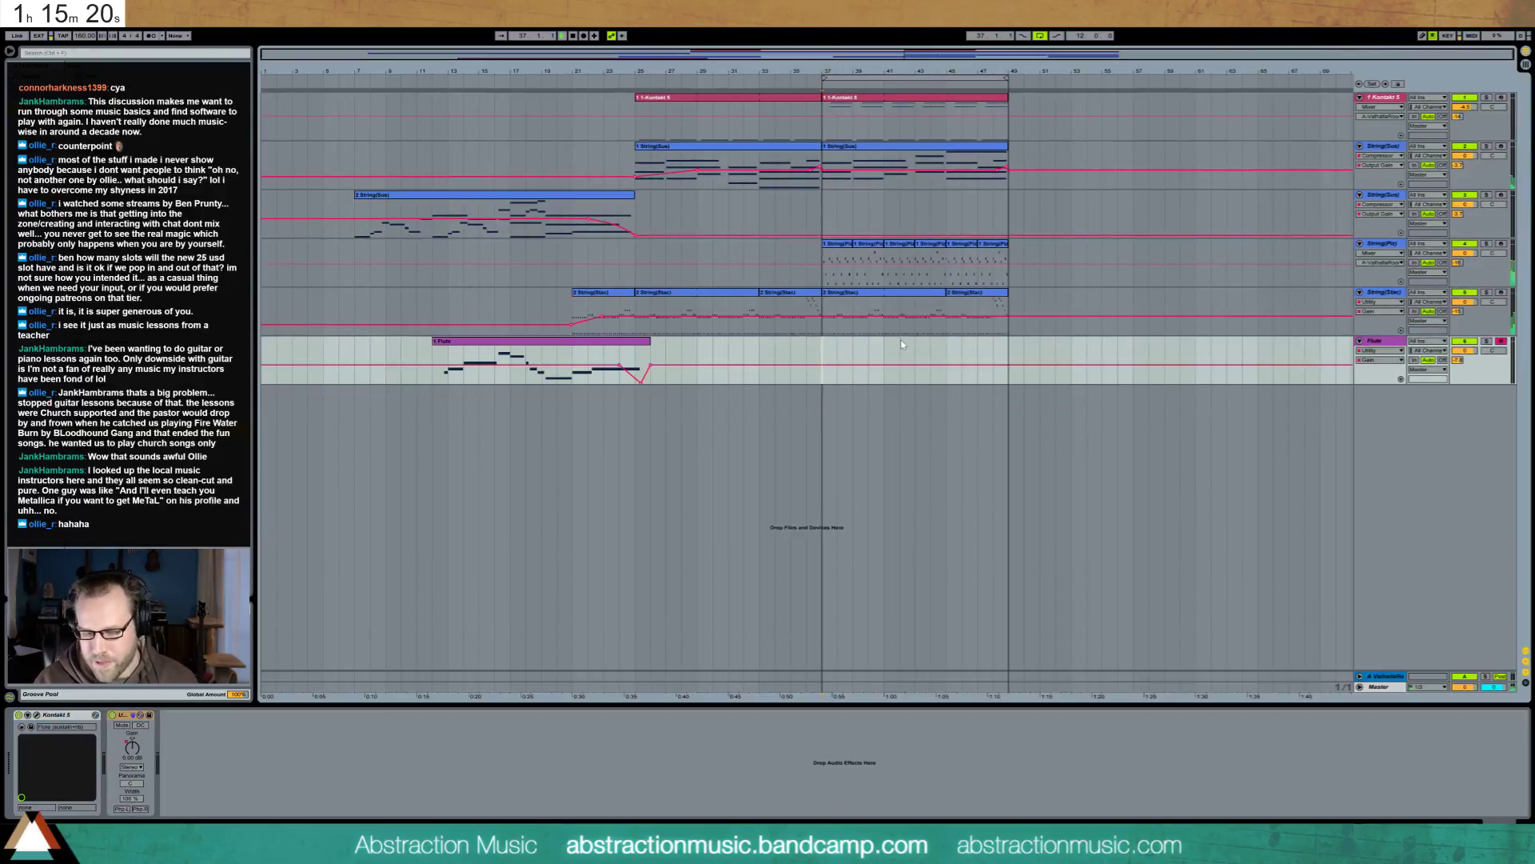
# Play the arrangement through from bar 7, and record a new flute melody over bars 37 to 49
pyautogui.press('space')
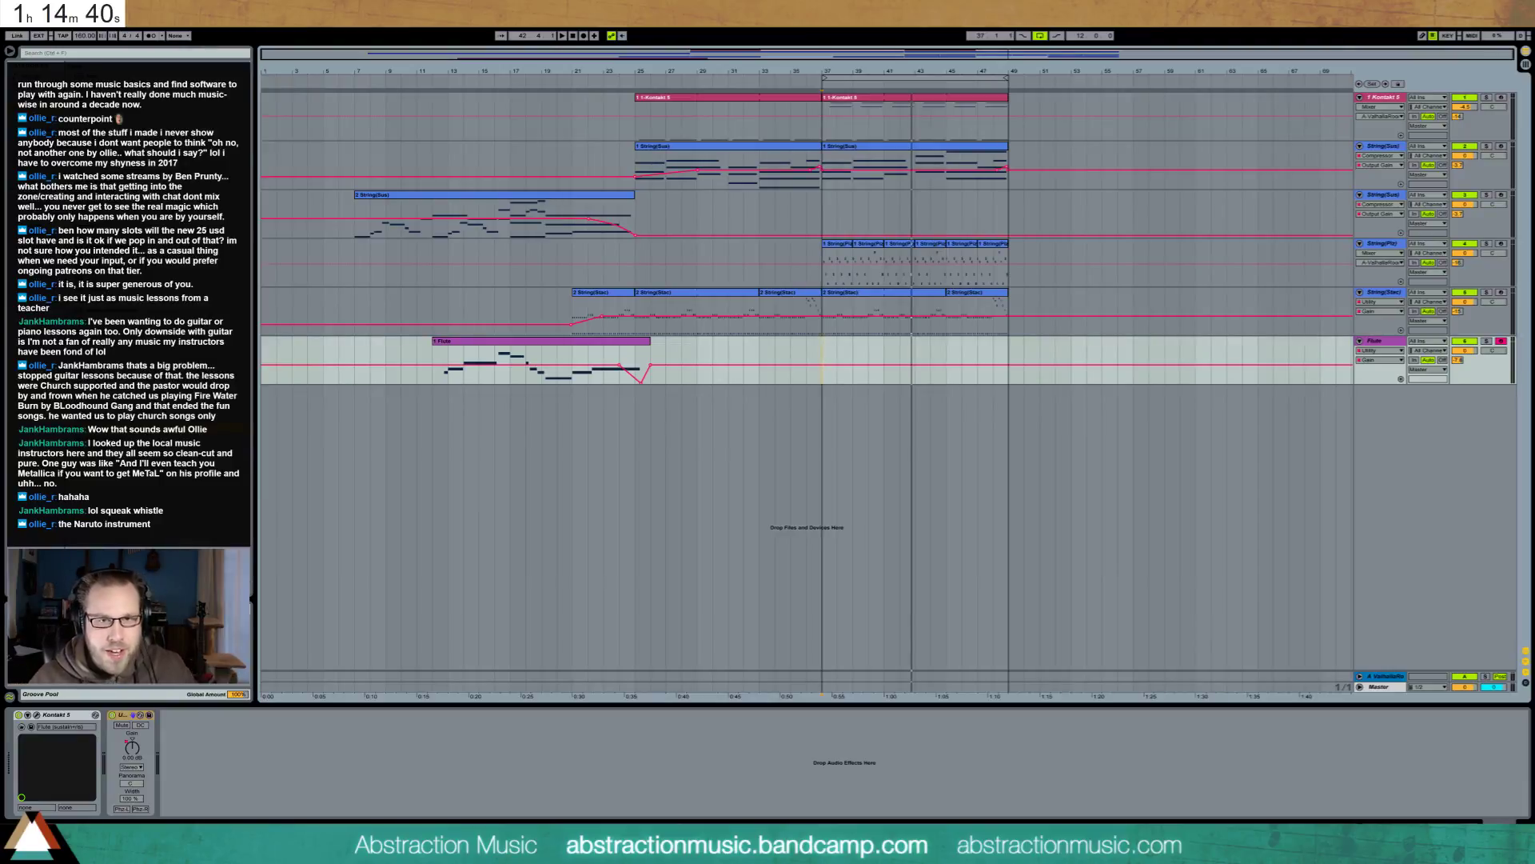
pyautogui.click(351, 83)
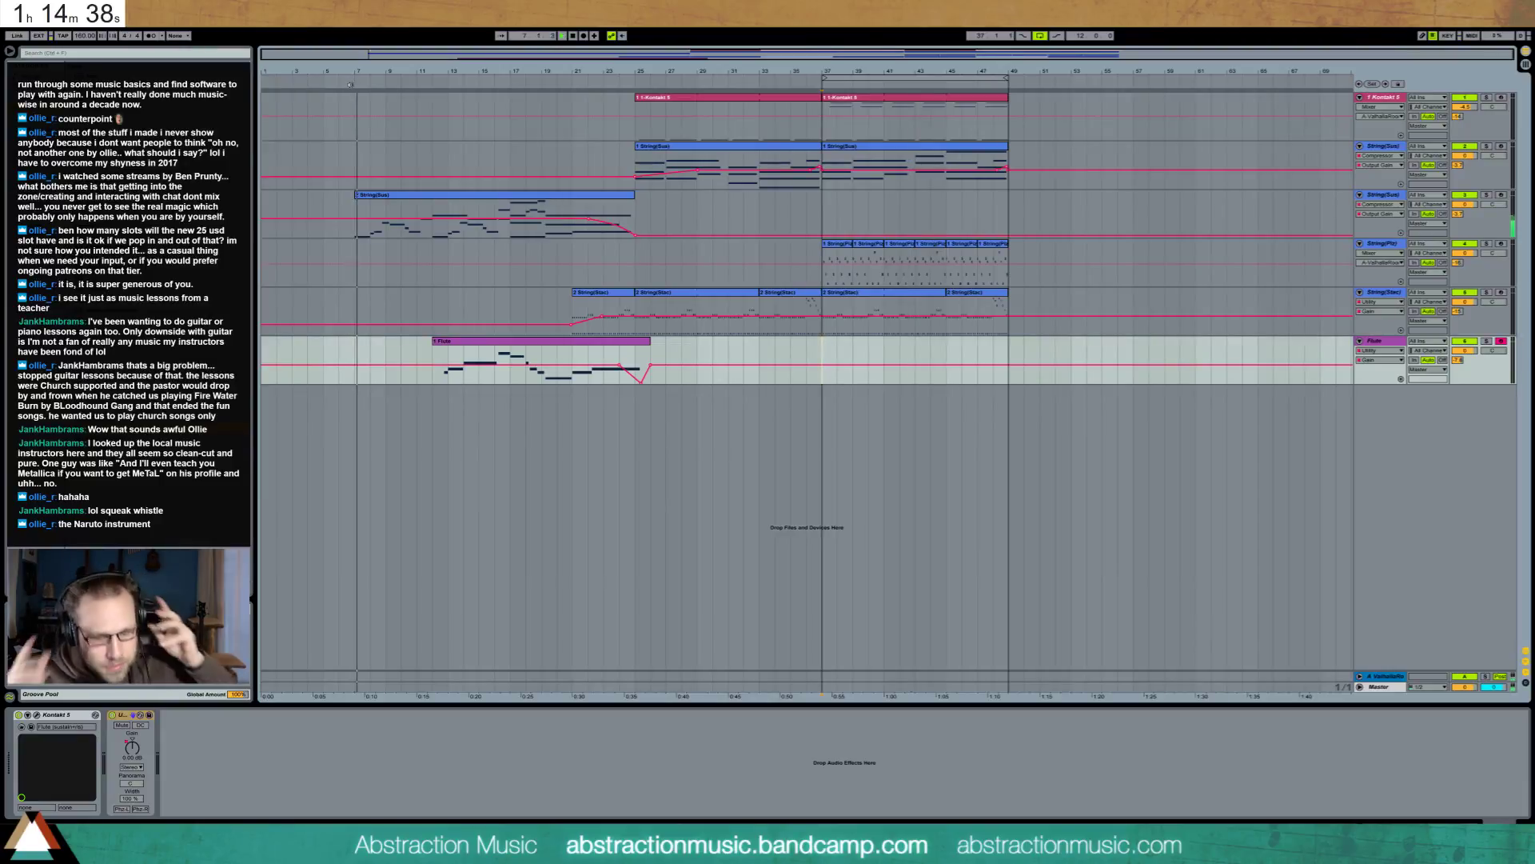
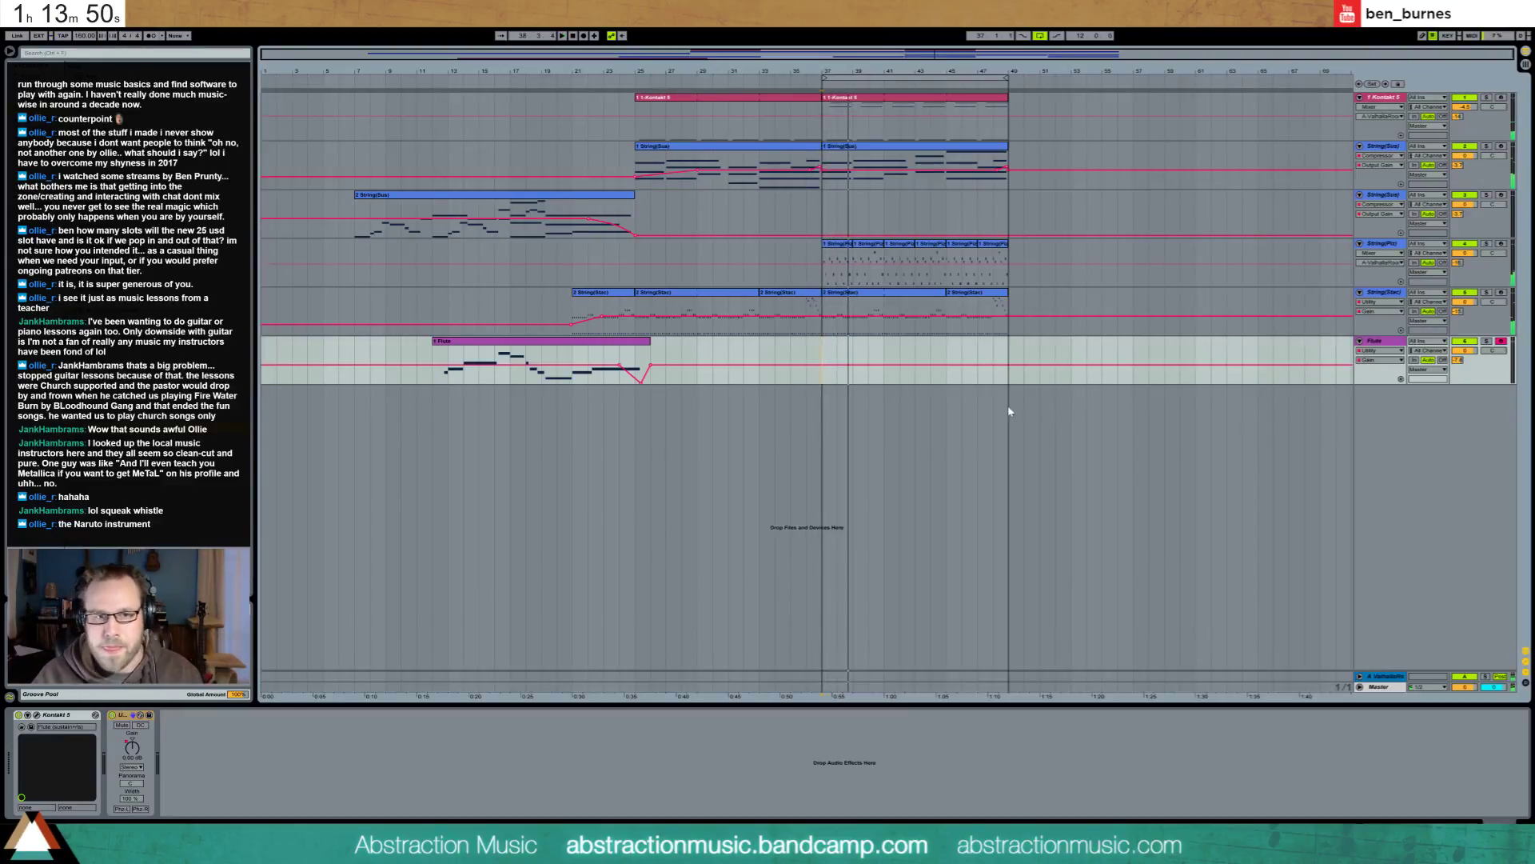
pyautogui.press('space')
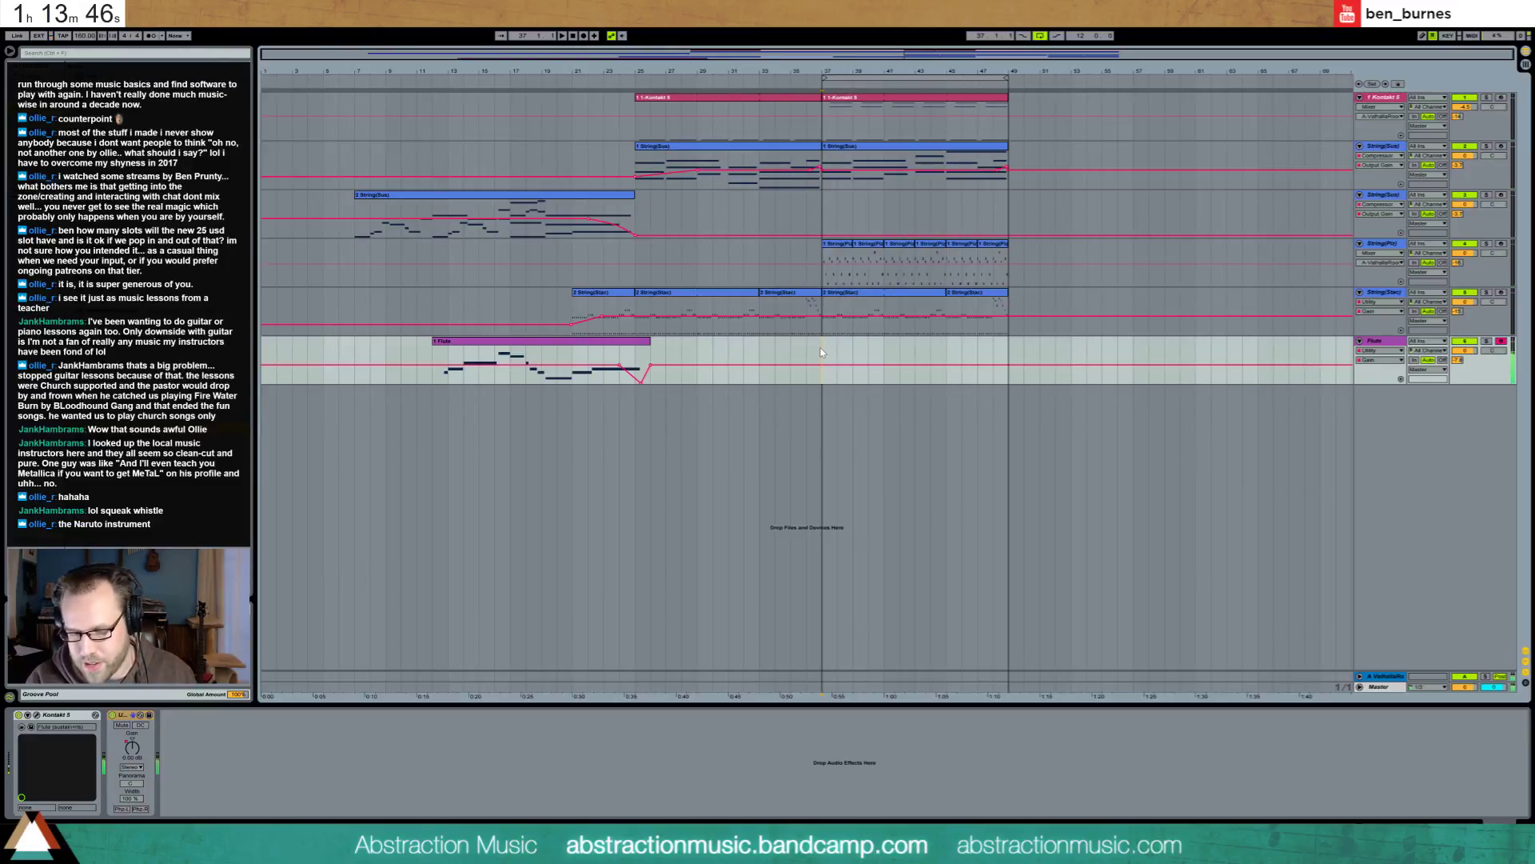
pyautogui.press('F9')
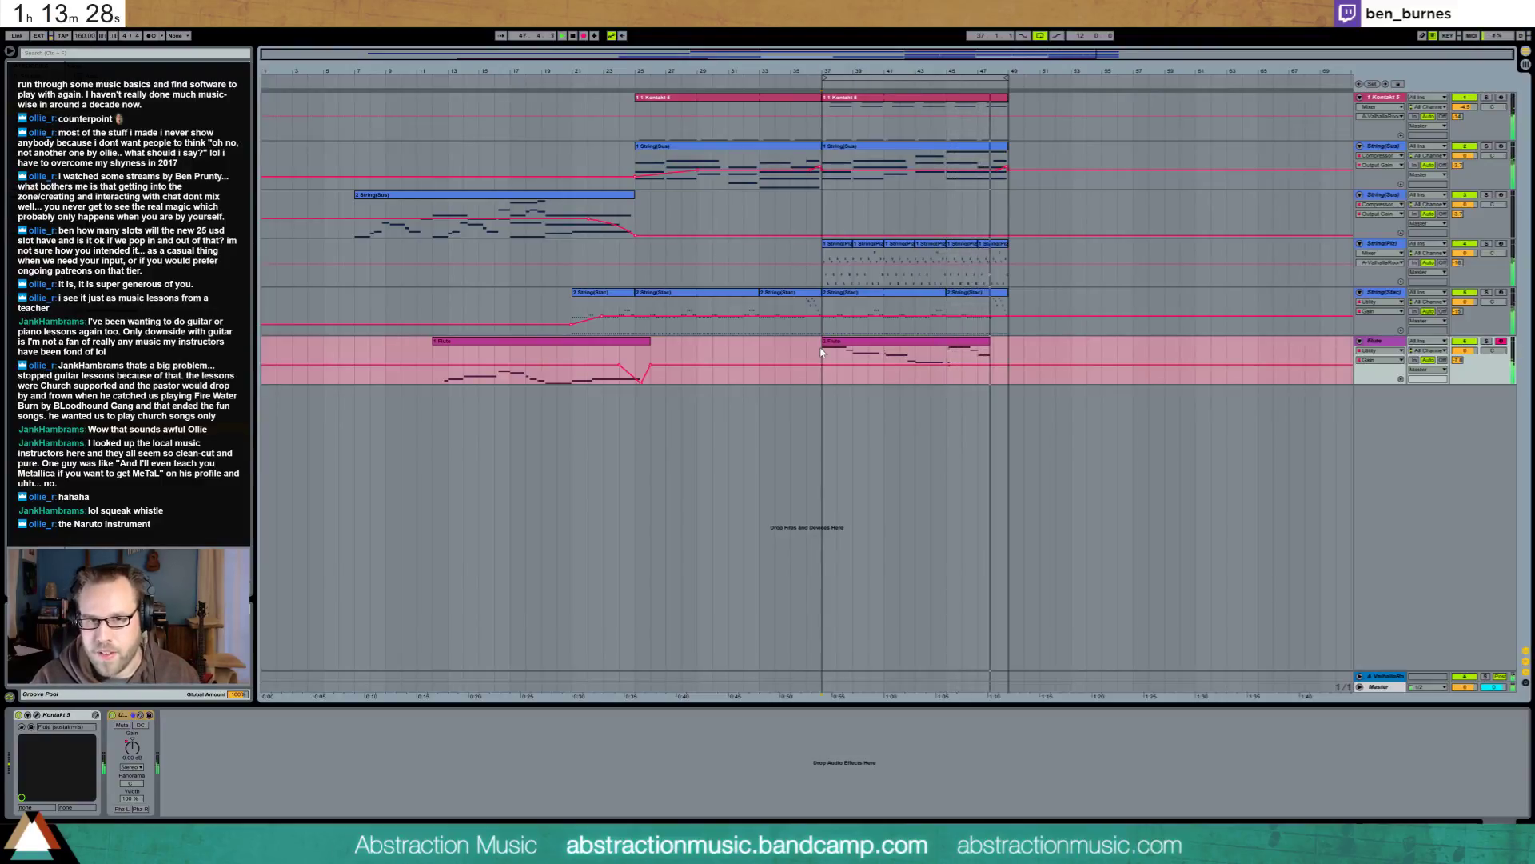
pyautogui.press('space')
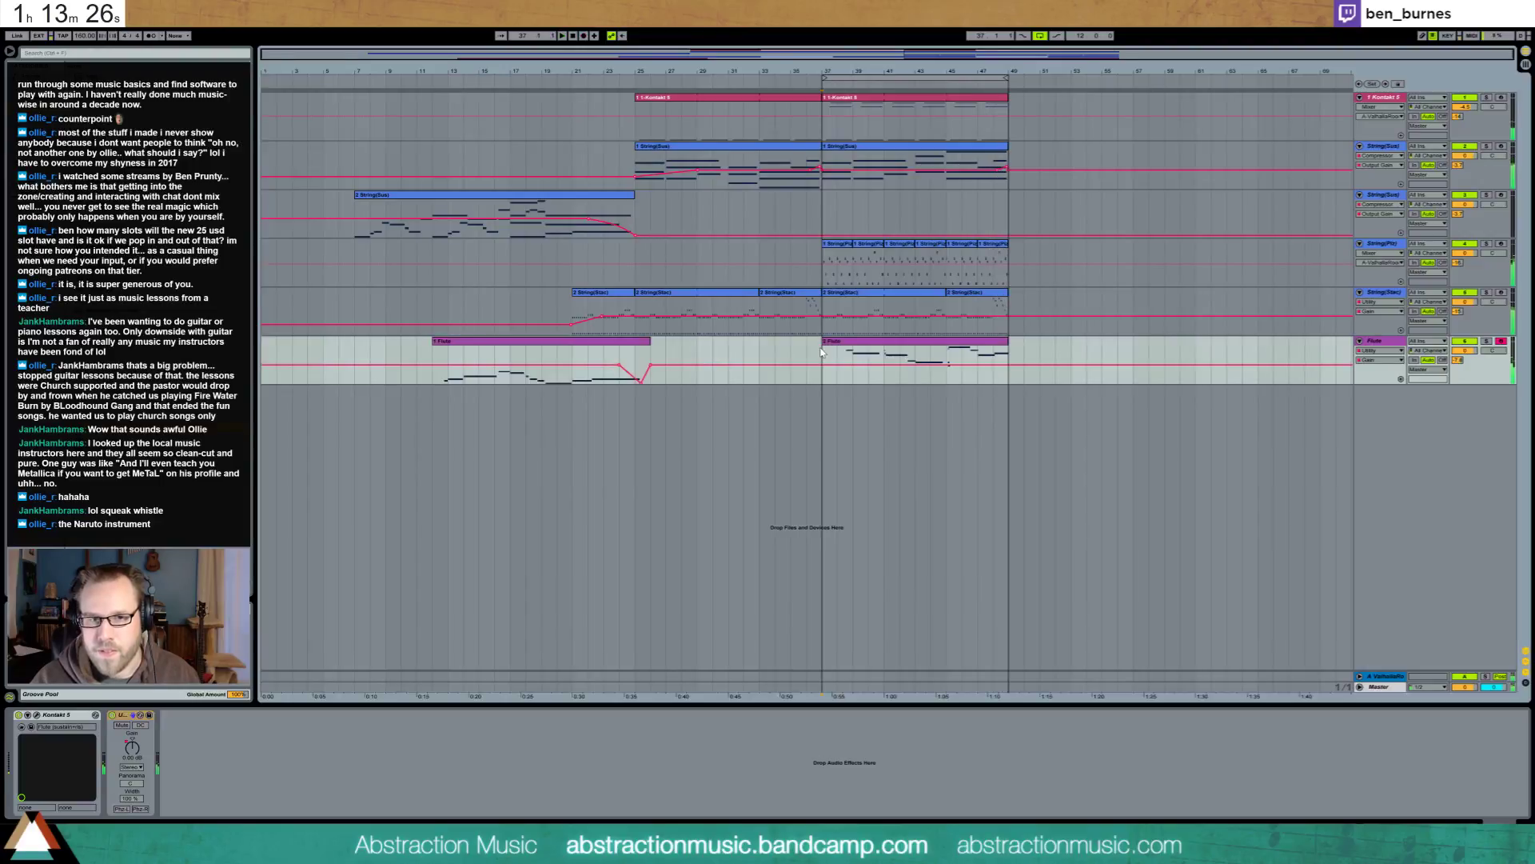
# In the new Flute clip, shorten the first note, shift the second slightly earlier, and adjust the velocities of the following long notes
pyautogui.doubleClick(906, 345)
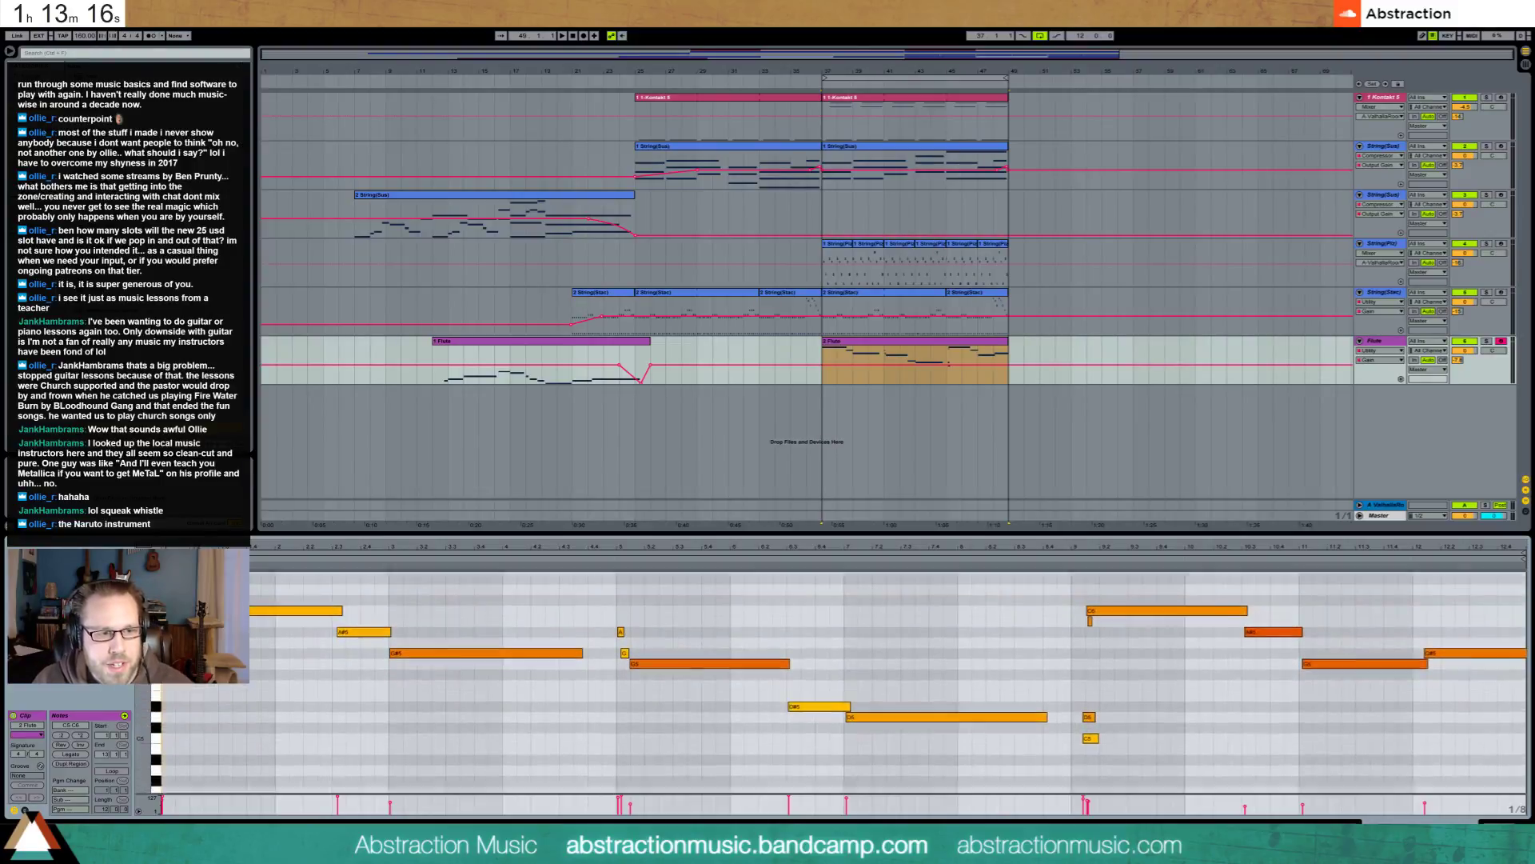
pyautogui.click(296, 624)
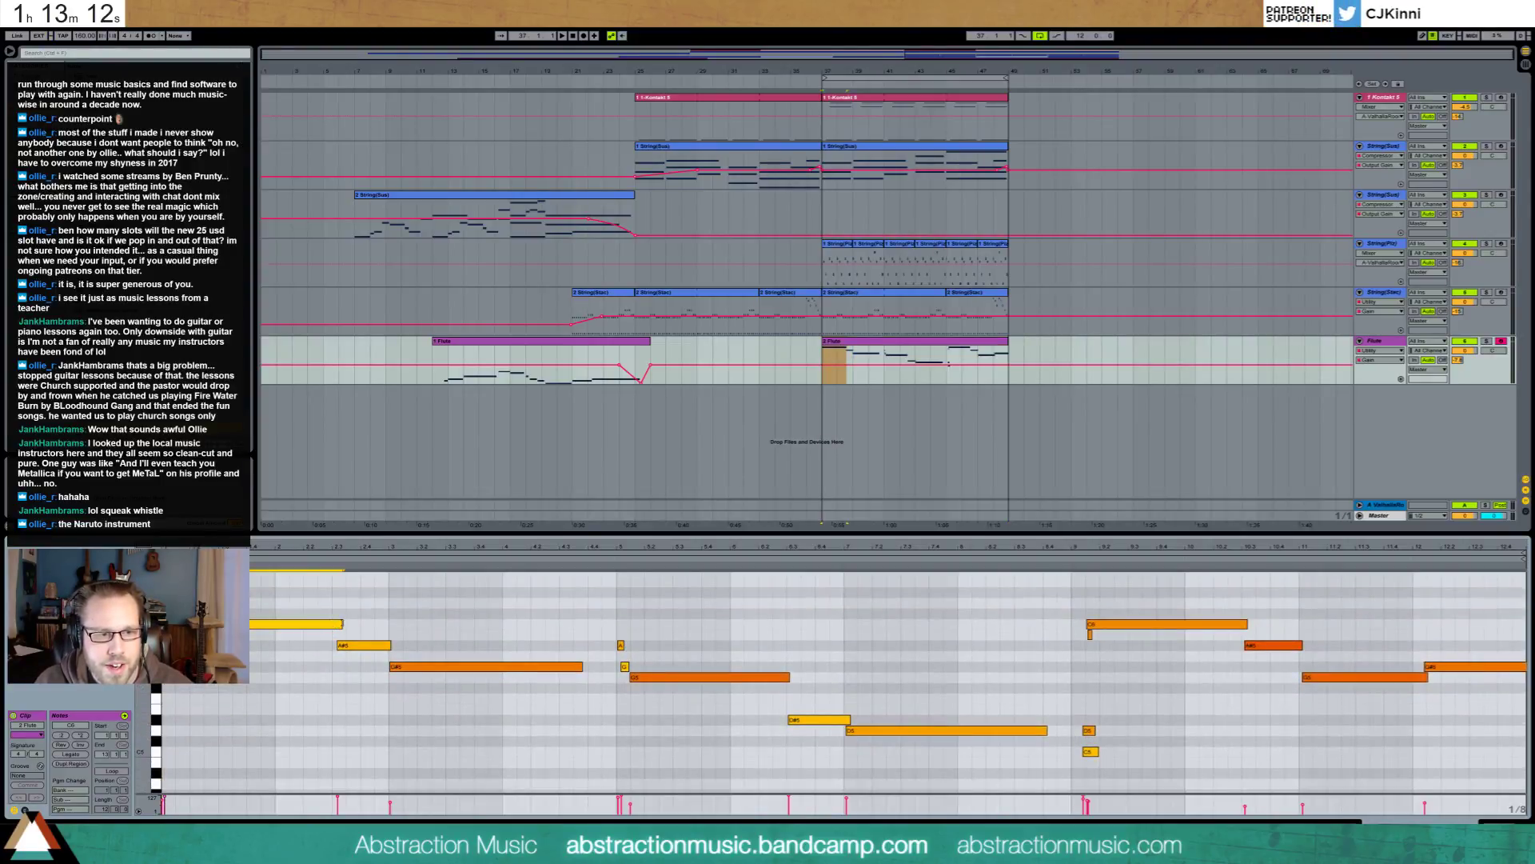
pyautogui.moveTo(343, 624)
pyautogui.mouseDown()
pyautogui.moveTo(329, 625)
pyautogui.moveTo(362, 645)
pyautogui.mouseUp()
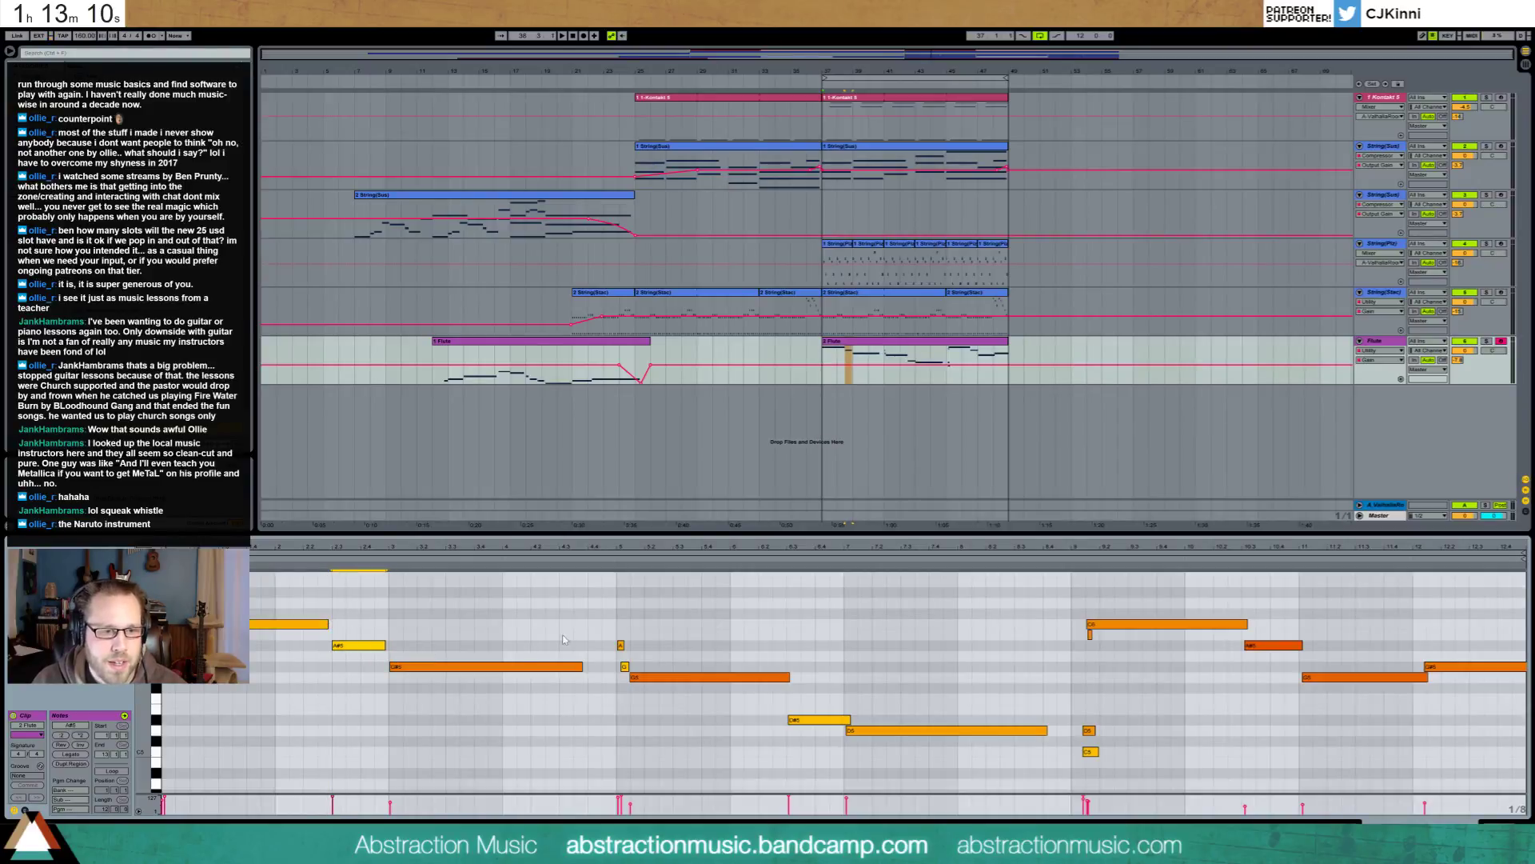
pyautogui.click(569, 666)
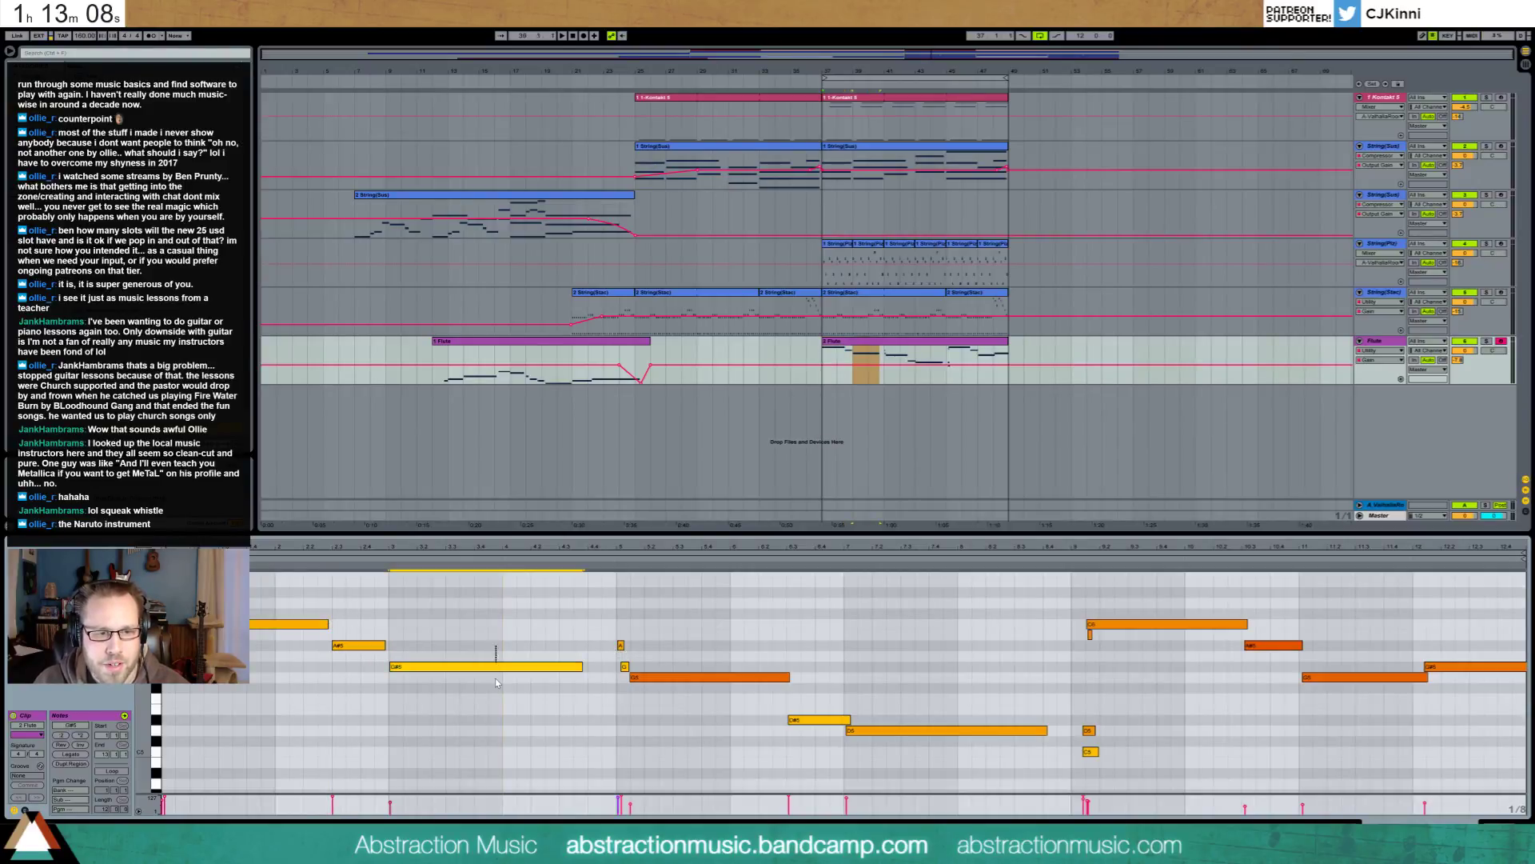
pyautogui.click(673, 678)
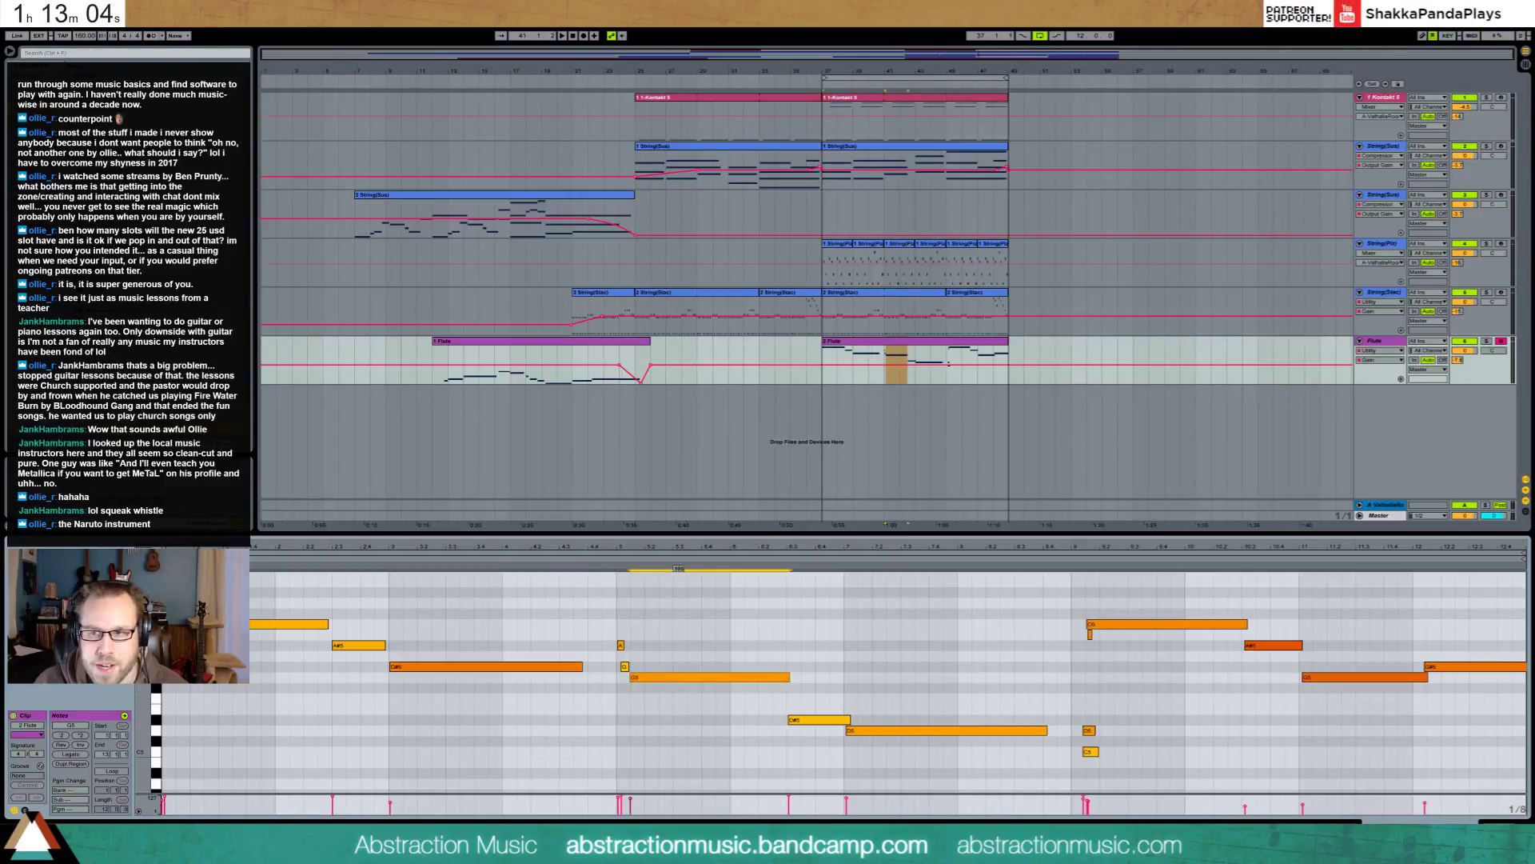
# Automate the Flute Gain to fade from bar 37.4 to about 38.2 and recover by 38.3, shorten the first note further, and play the result
pyautogui.click(833, 356)
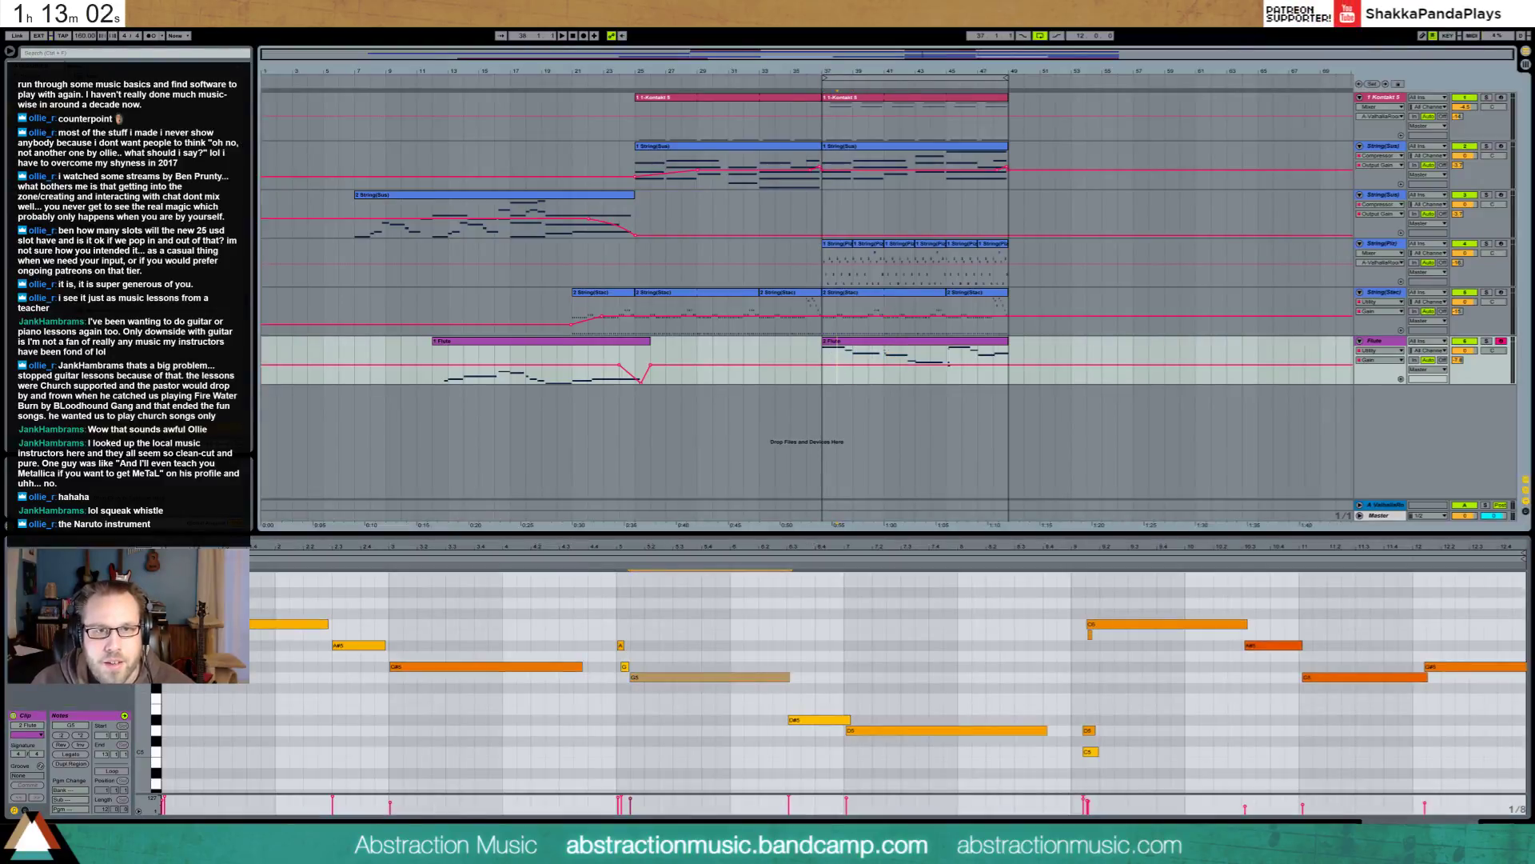
pyautogui.moveTo(937, 79); pyautogui.dragTo(959, 232)
pyautogui.moveTo(1131, 61); pyautogui.dragTo(1151, 61)
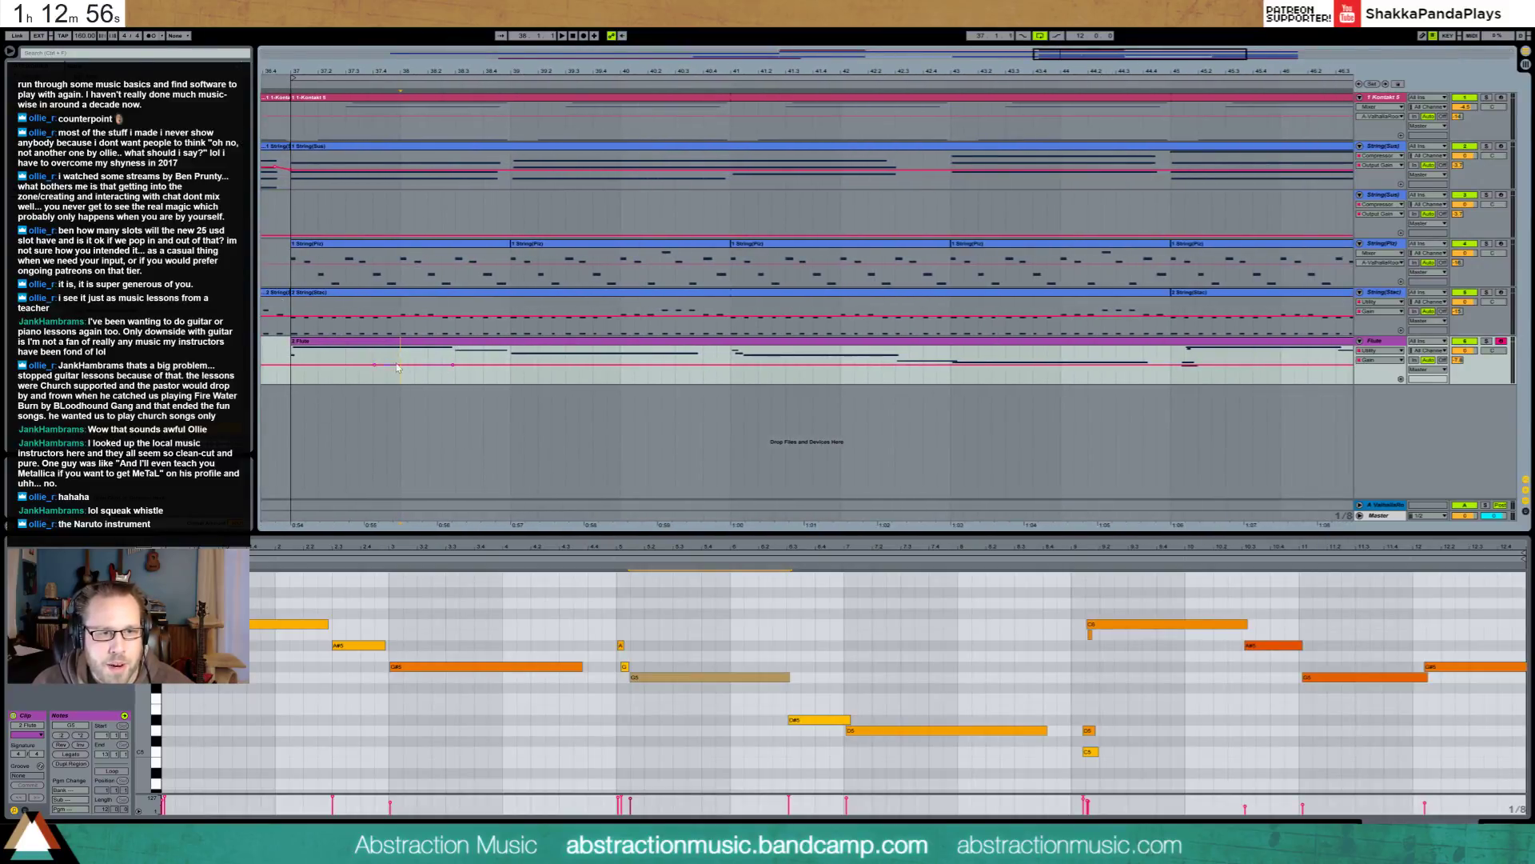
pyautogui.moveTo(397, 366); pyautogui.dragTo(438, 383)
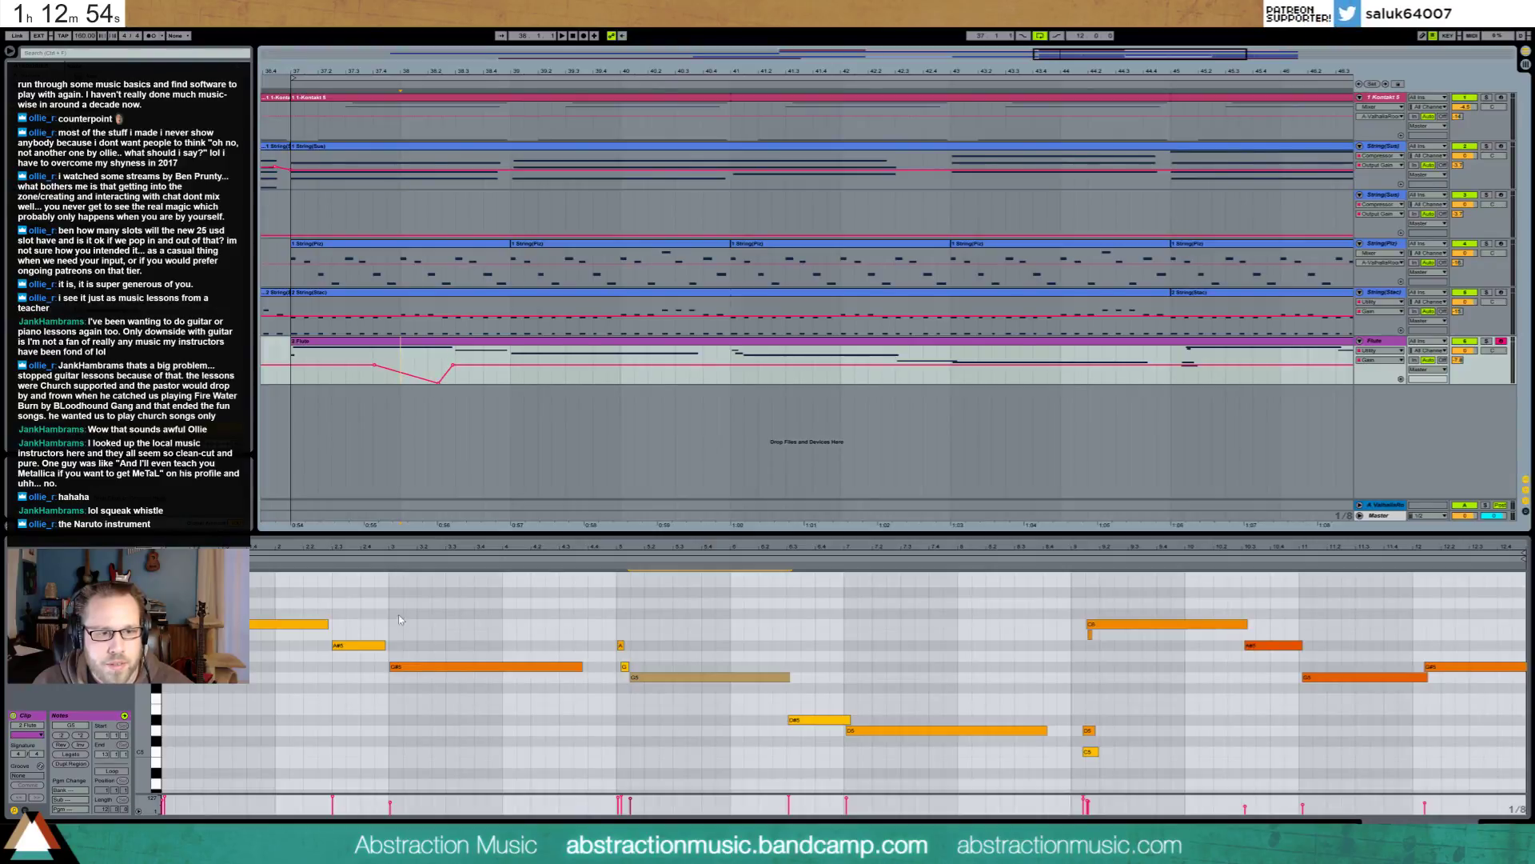
pyautogui.moveTo(327, 623); pyautogui.dragTo(314, 623)
pyautogui.press('space')
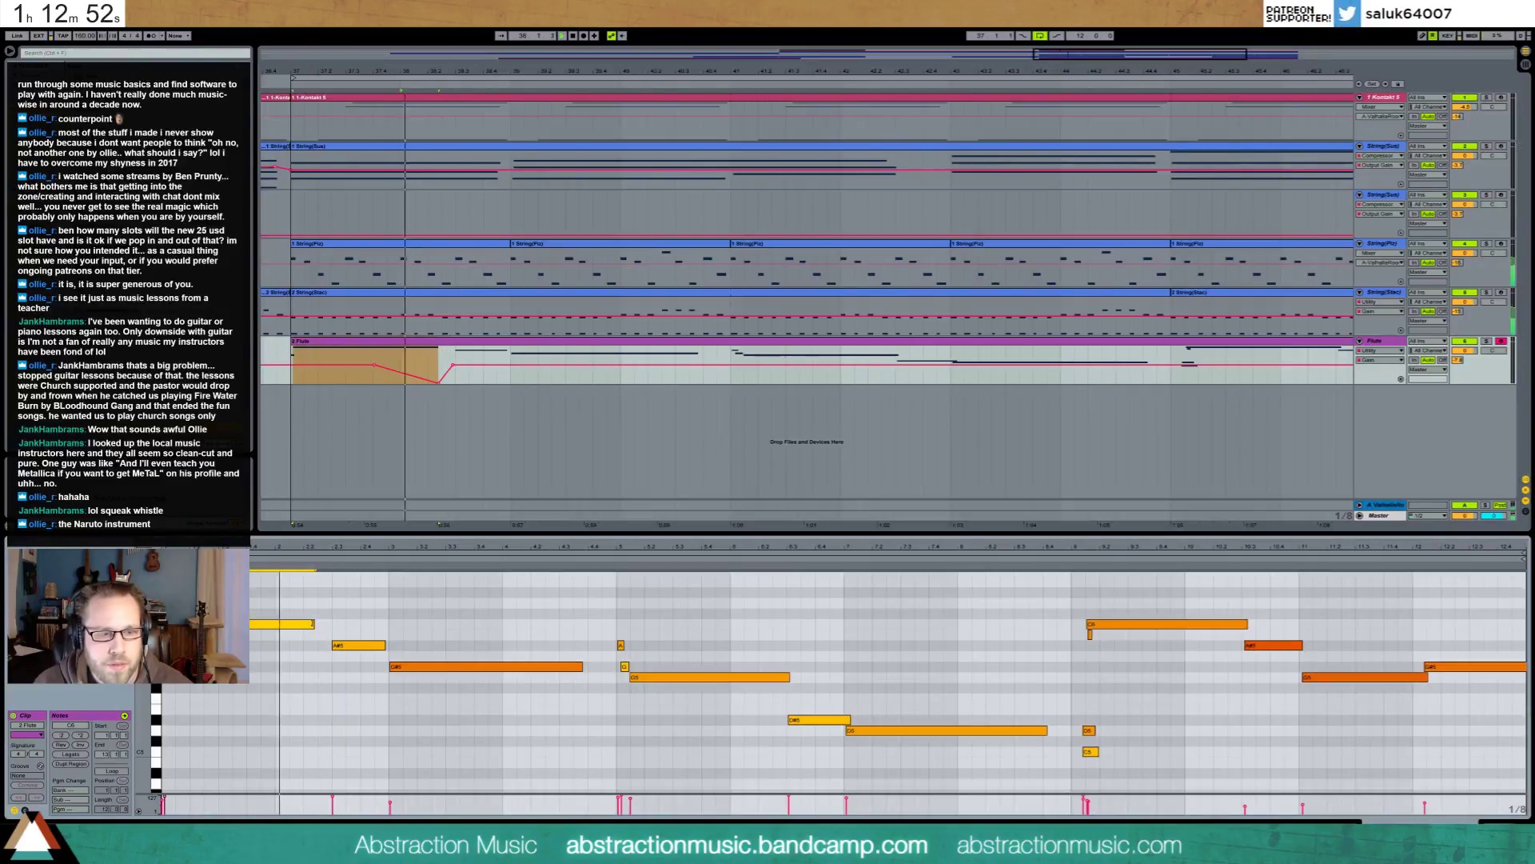
pyautogui.press('space')
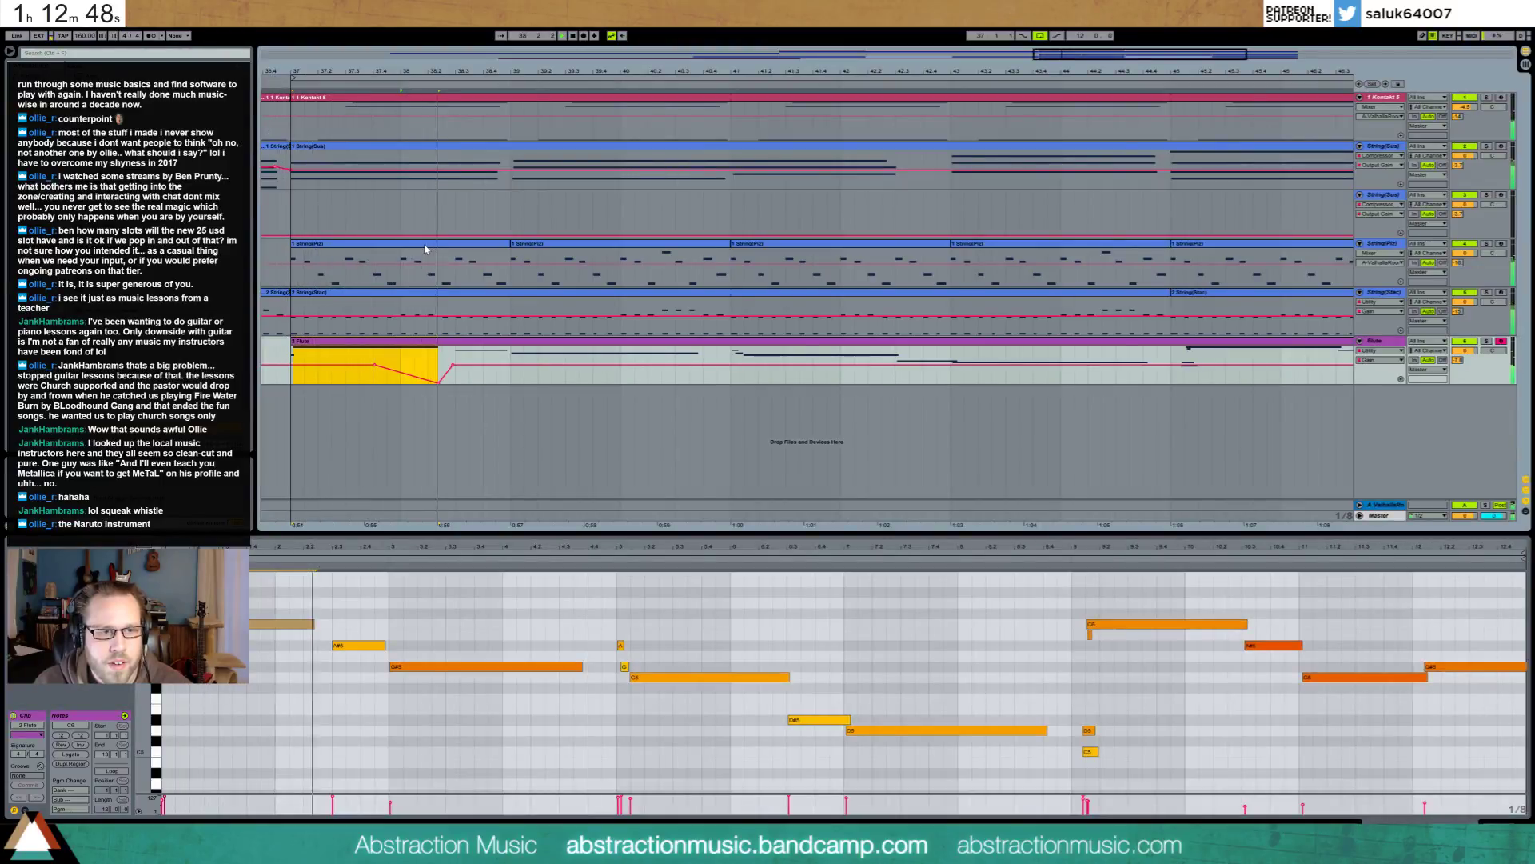
pyautogui.press('space')
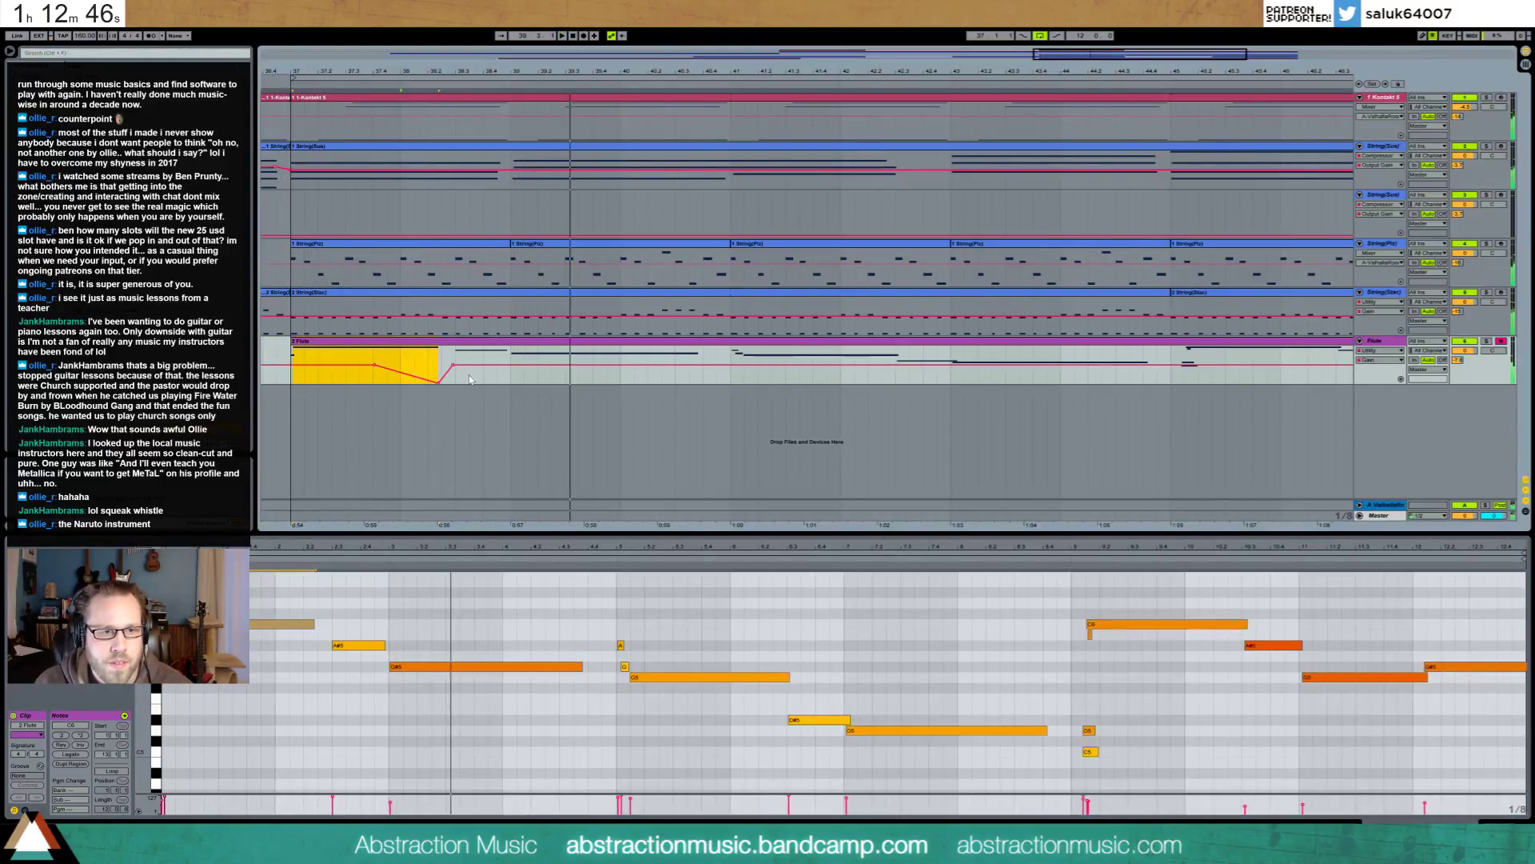
# Lengthen the first long Flute note slightly and reshape its Gain fade into a later, curved dip ending around bar 38.3
pyautogui.click(350, 615)
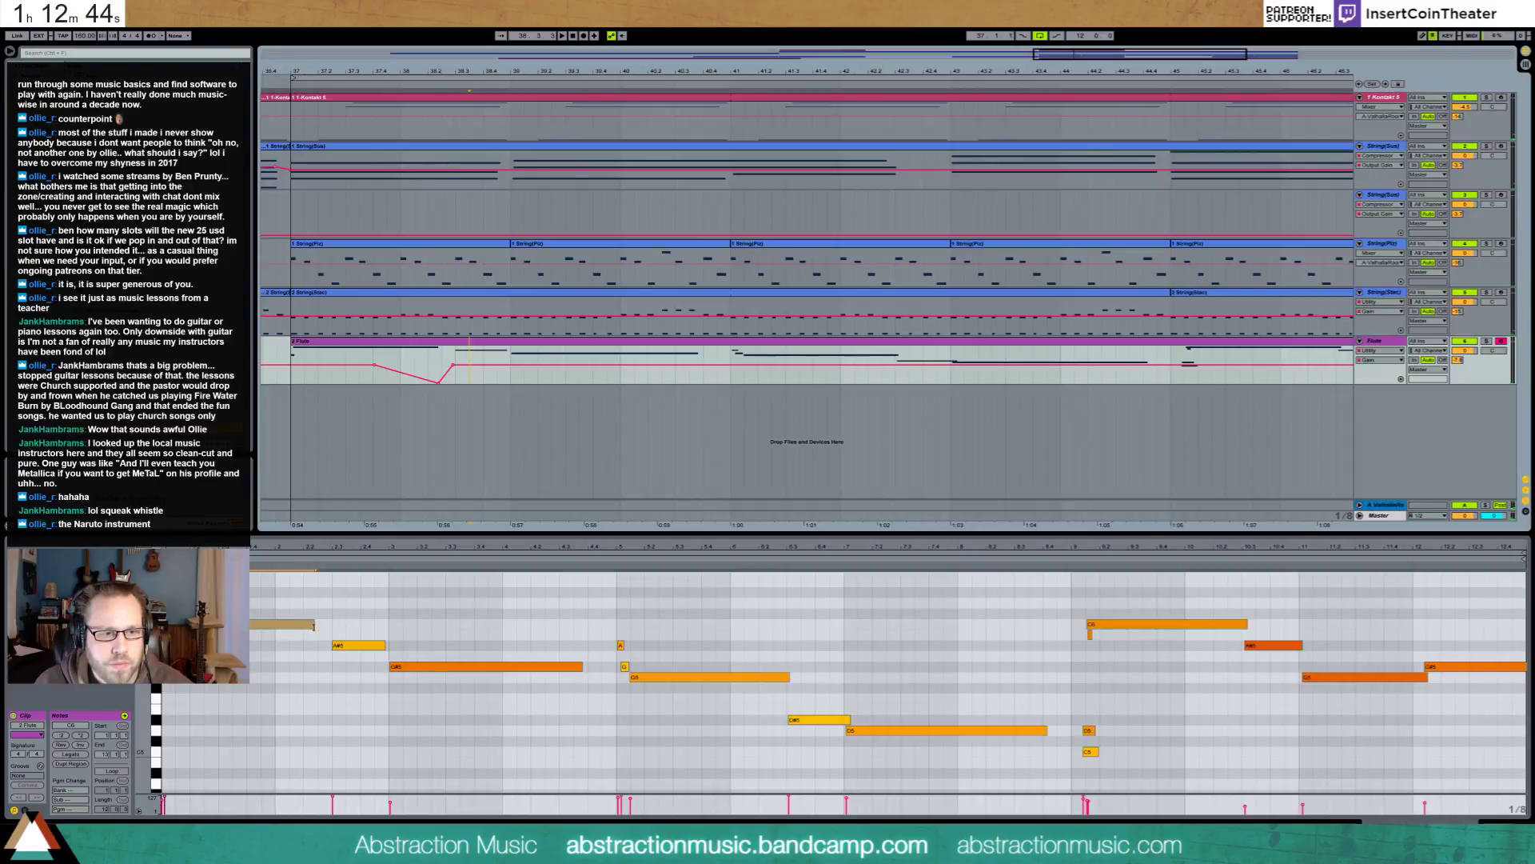
pyautogui.moveTo(314, 626); pyautogui.dragTo(327, 632)
pyautogui.click(453, 372)
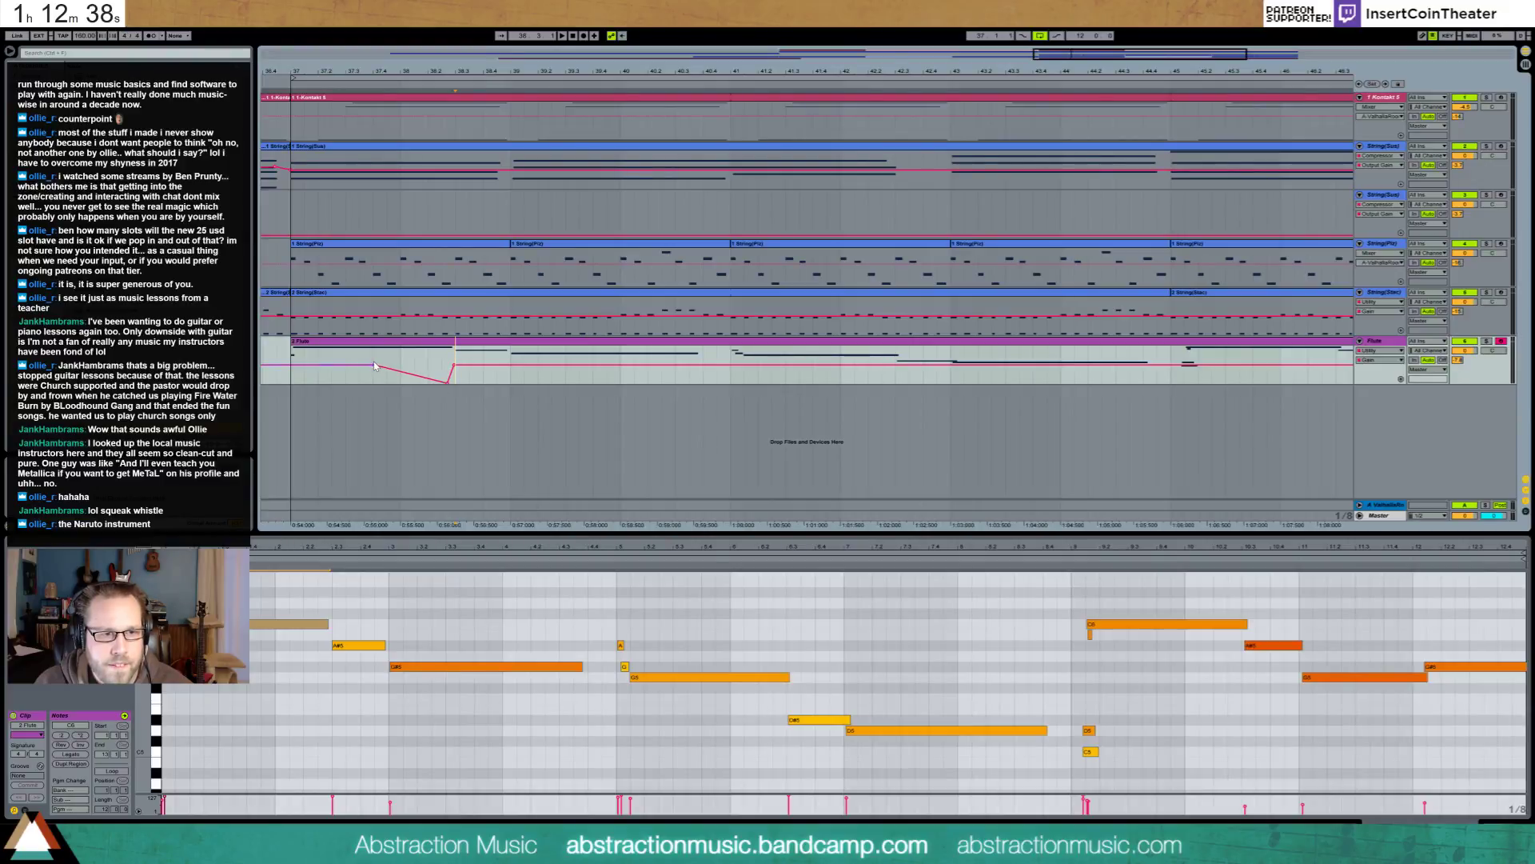
pyautogui.moveTo(376, 367)
pyautogui.mouseDown()
pyautogui.moveTo(426, 365)
pyautogui.moveTo(401, 363)
pyautogui.mouseUp()
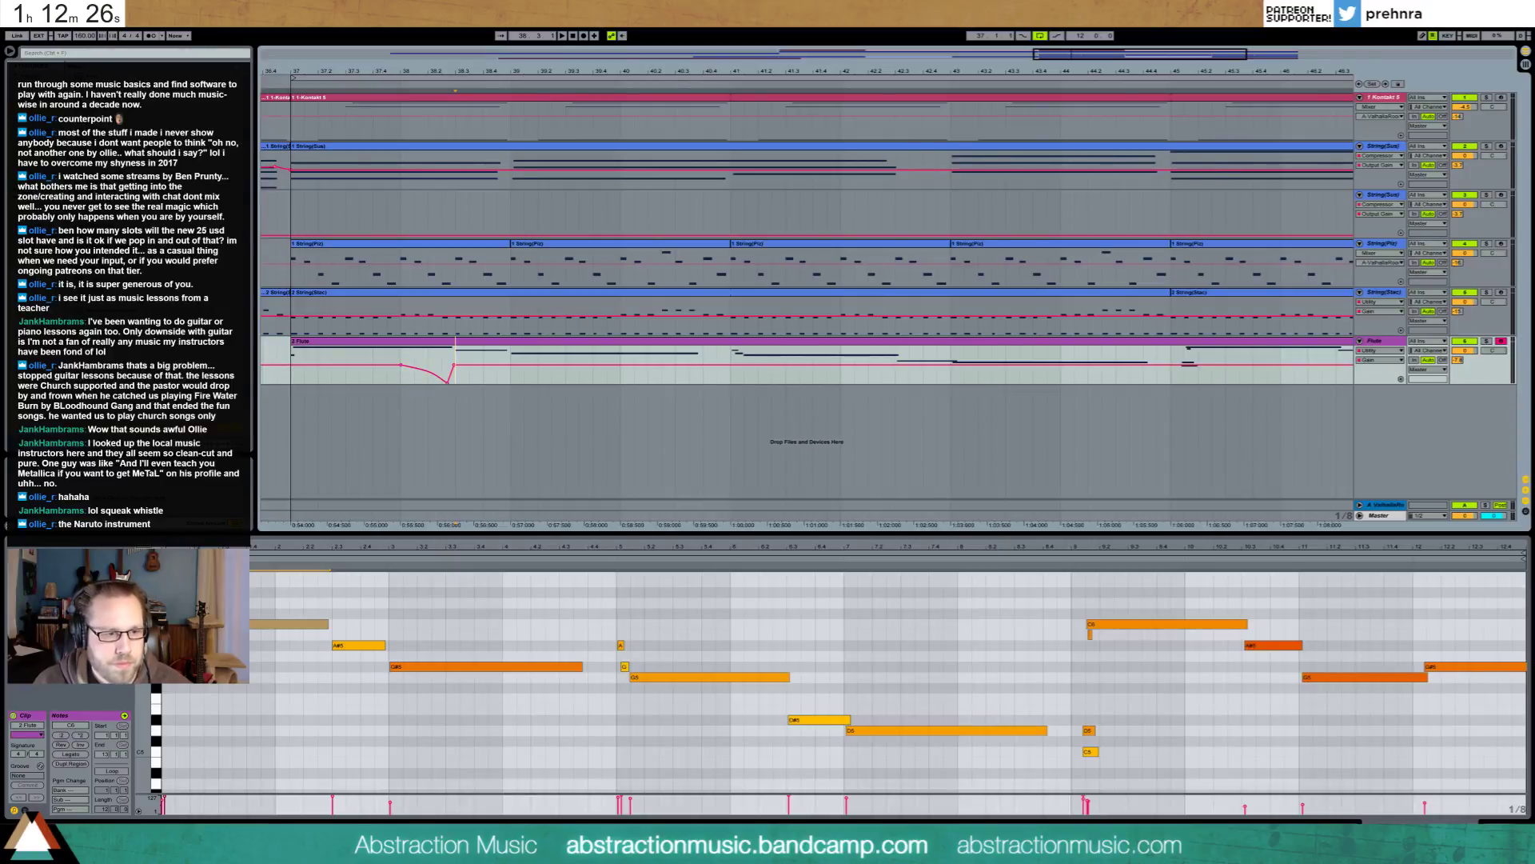
# Start the first long Flute note slightly later, right after the opening grace note, and play the section from bar 37
pyautogui.click(189, 739)
pyautogui.click(289, 623)
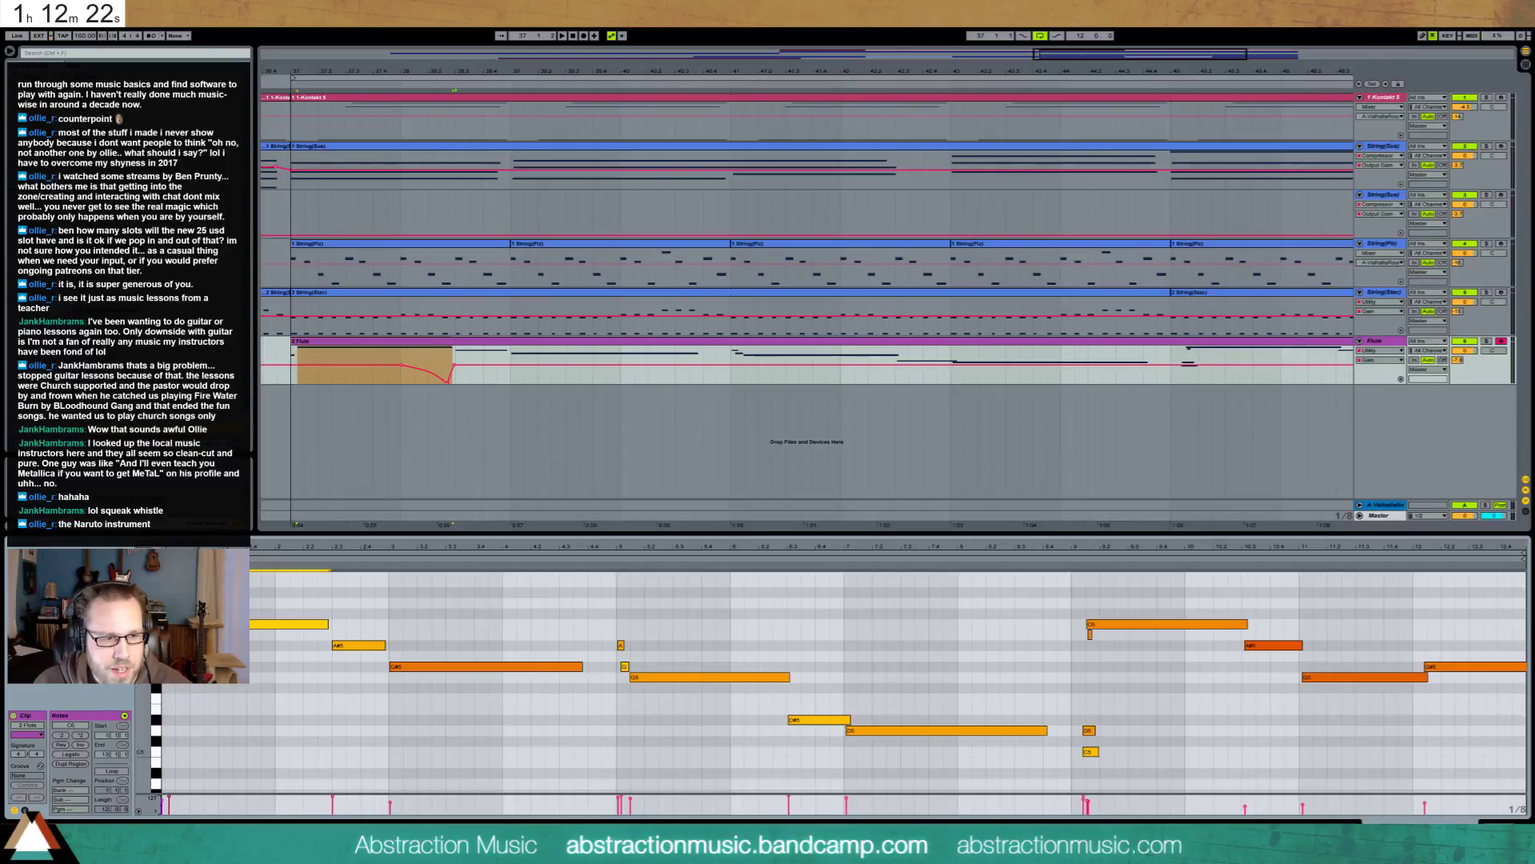
pyautogui.click(168, 677)
pyautogui.press('space')
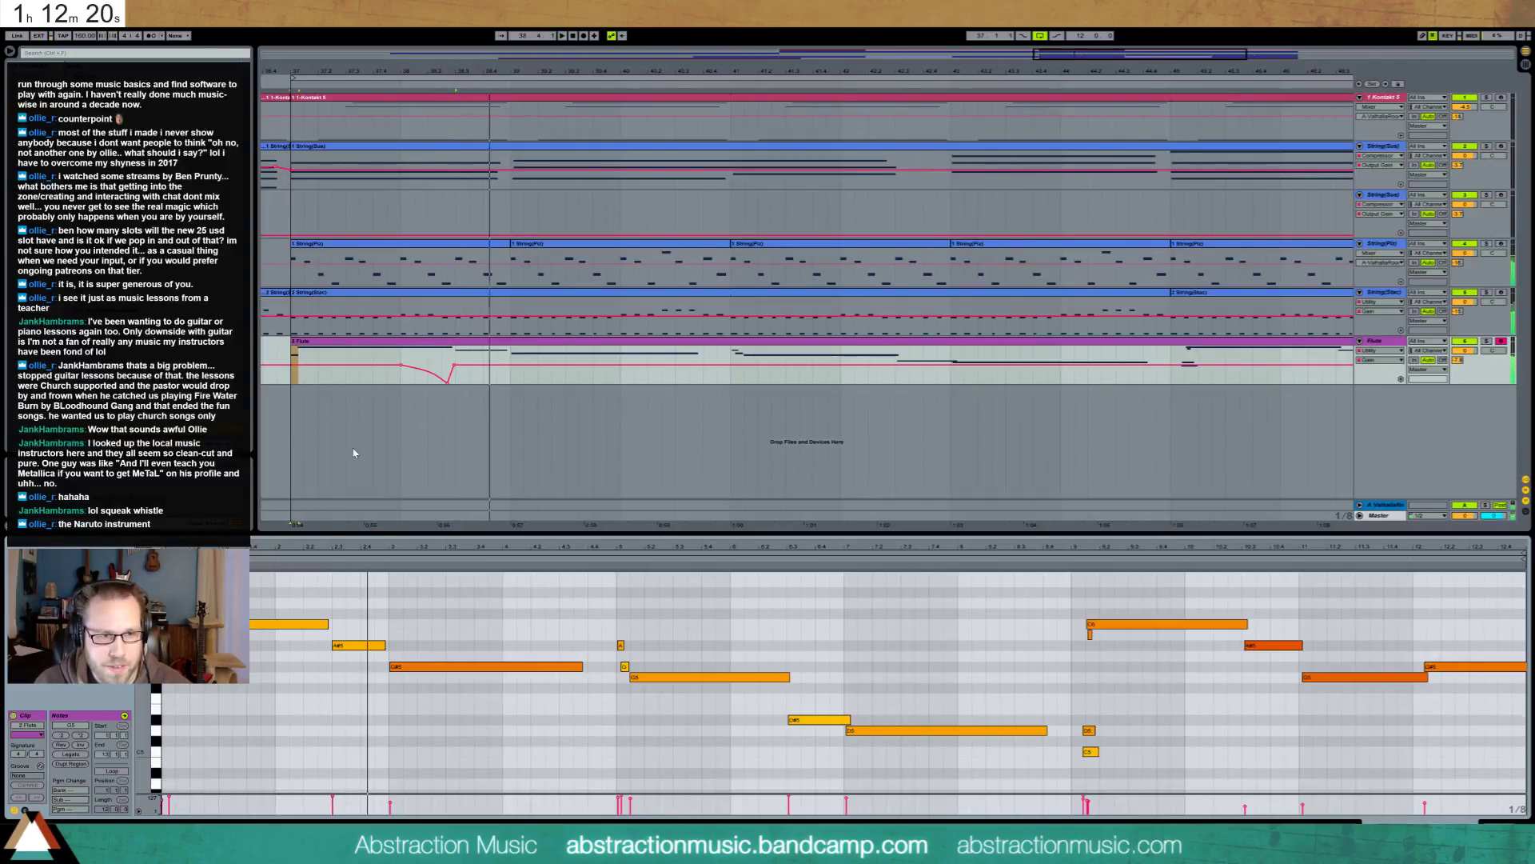
pyautogui.press('space')
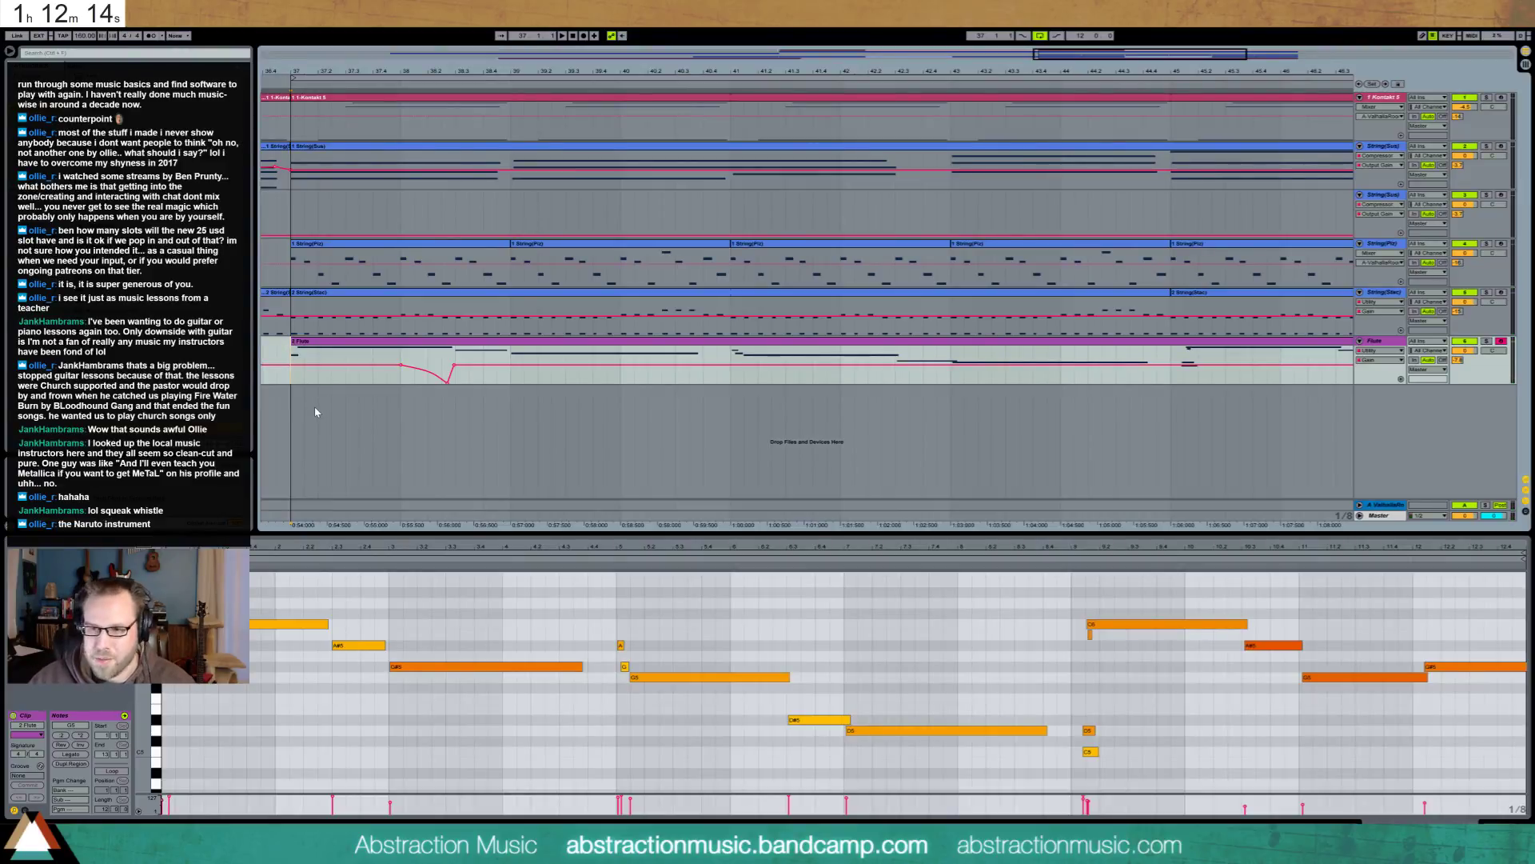
pyautogui.press('space')
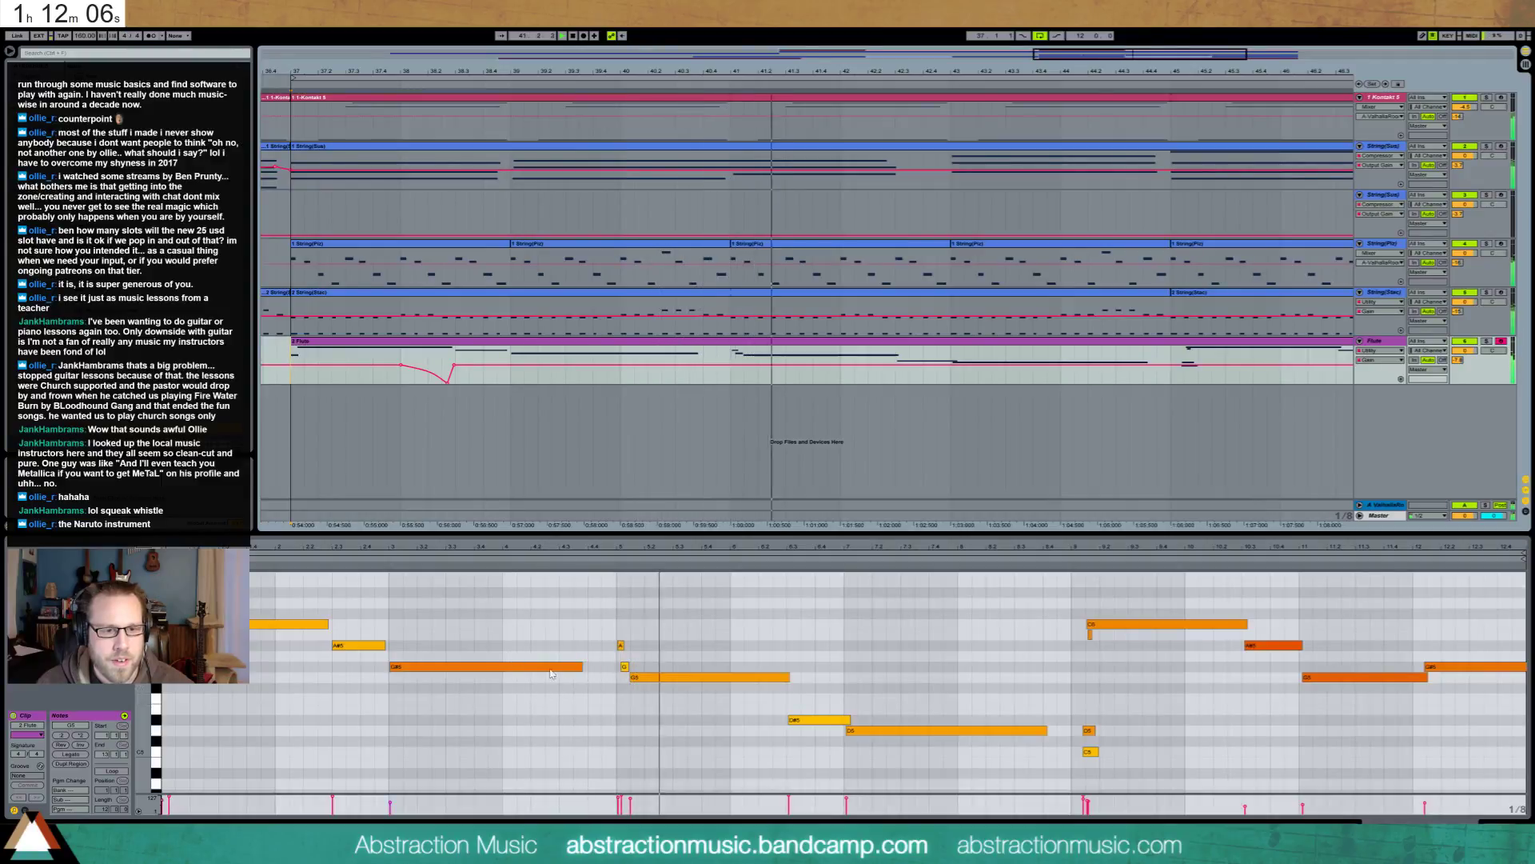
# Shift the grace notes and the following long note earlier so the long note starts on bar 41, and automate a Gain dip just before it
pyautogui.moveTo(614, 620); pyautogui.dragTo(674, 711)
pyautogui.press('Left')
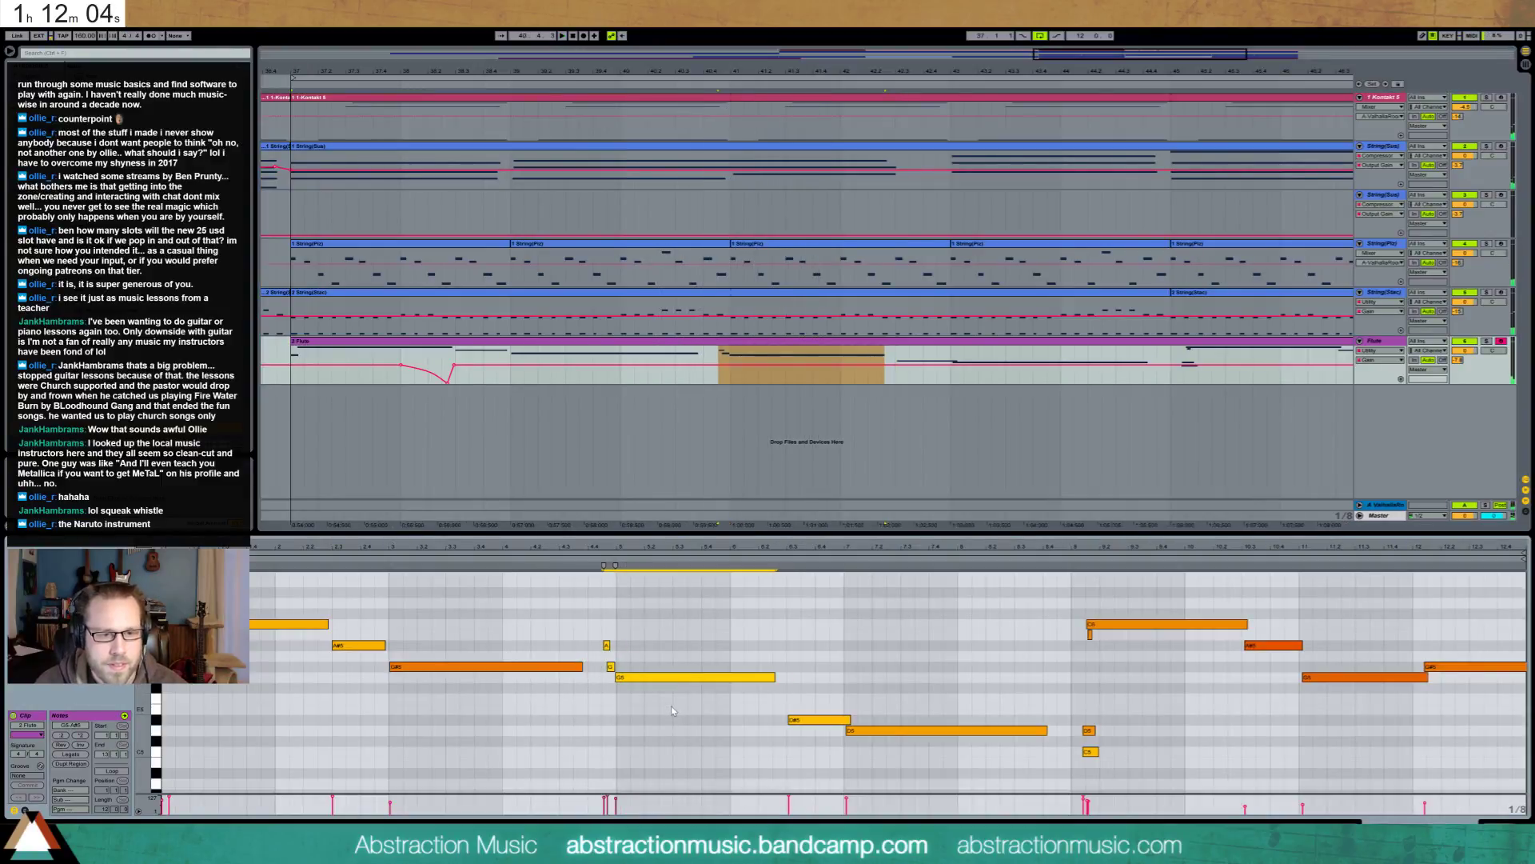
pyautogui.click(572, 726)
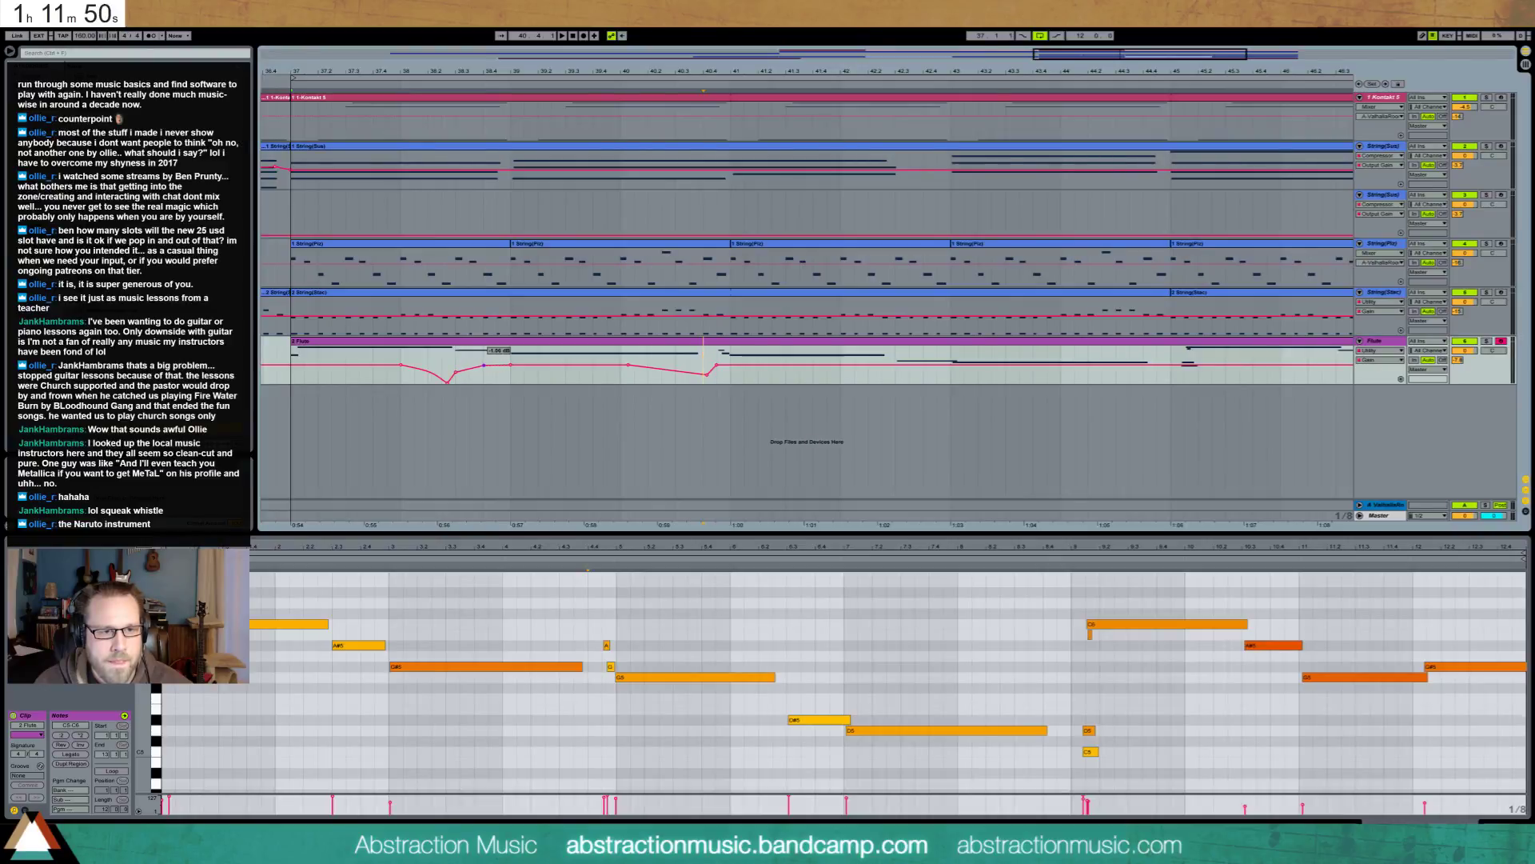
# Play the section and automate a shallow Flute Gain dip from about bar 42 to 42.3, recovering by bar 43
pyautogui.press('space')
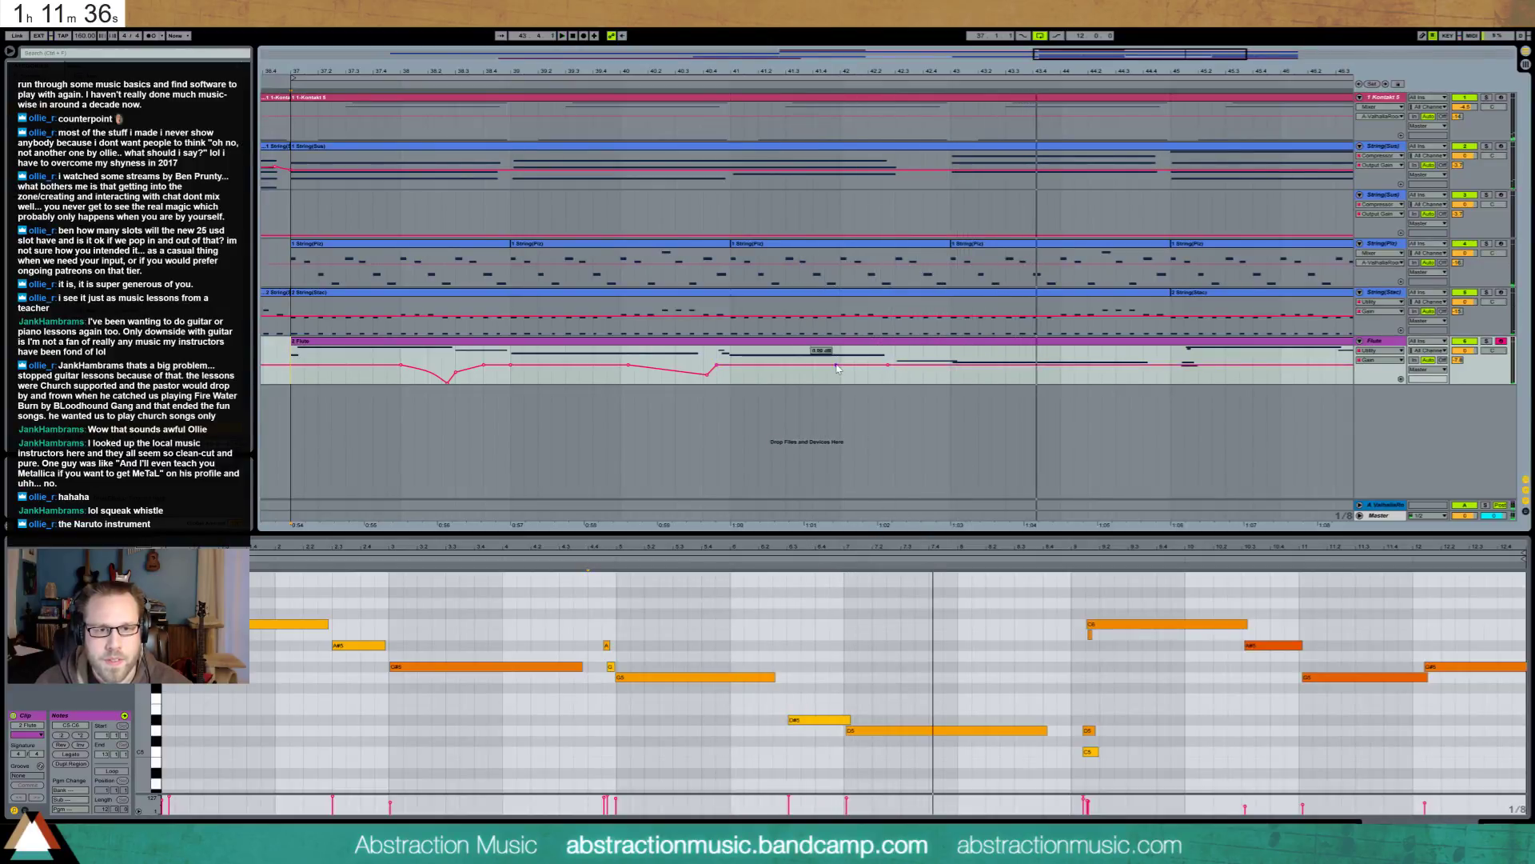
pyautogui.moveTo(888, 368); pyautogui.dragTo(892, 370)
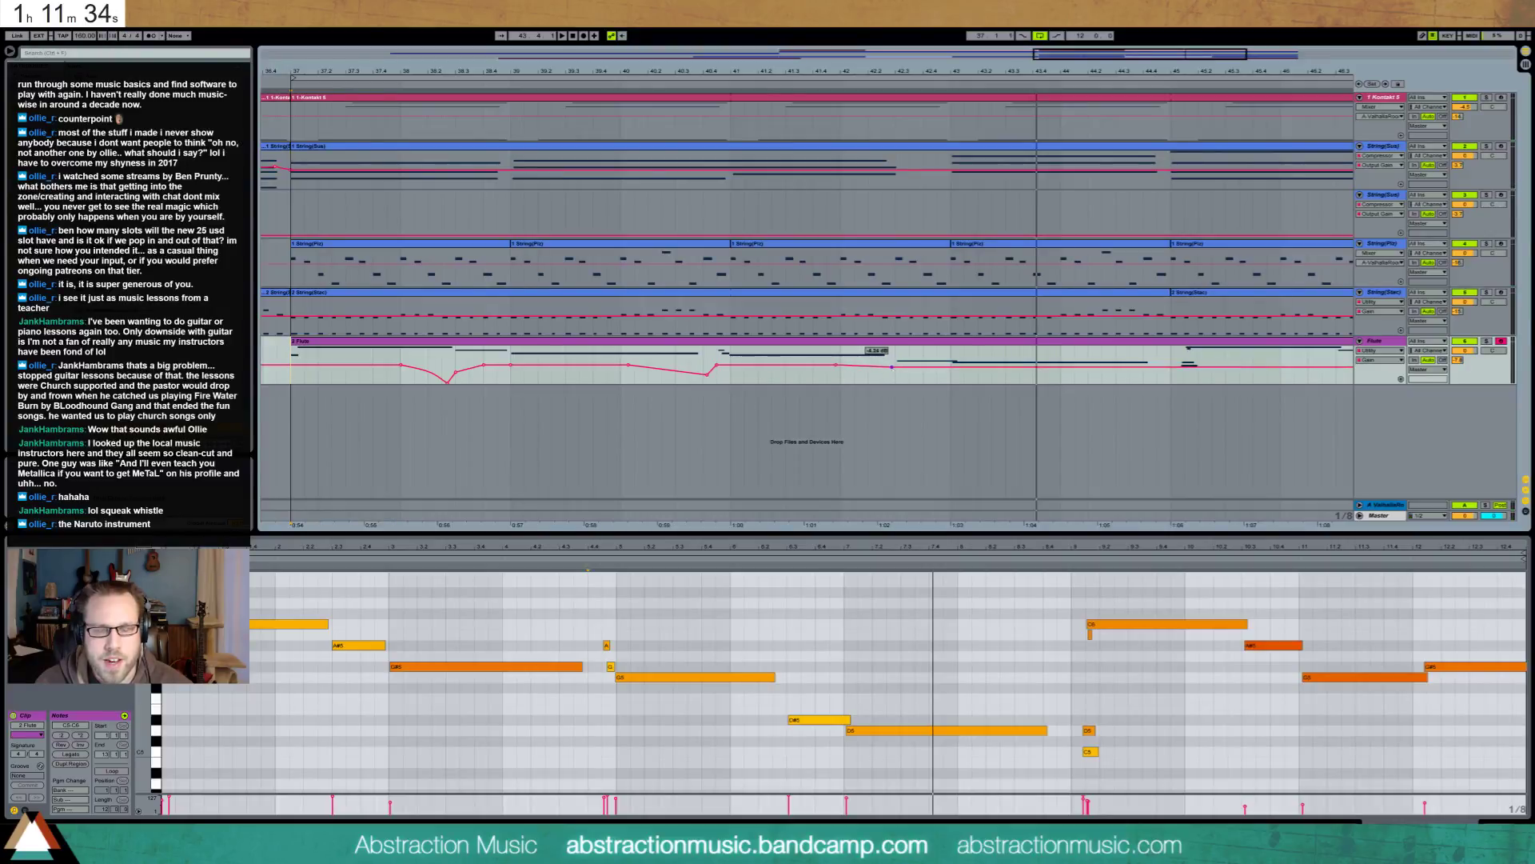
pyautogui.hotkey('ctrl', 'z')
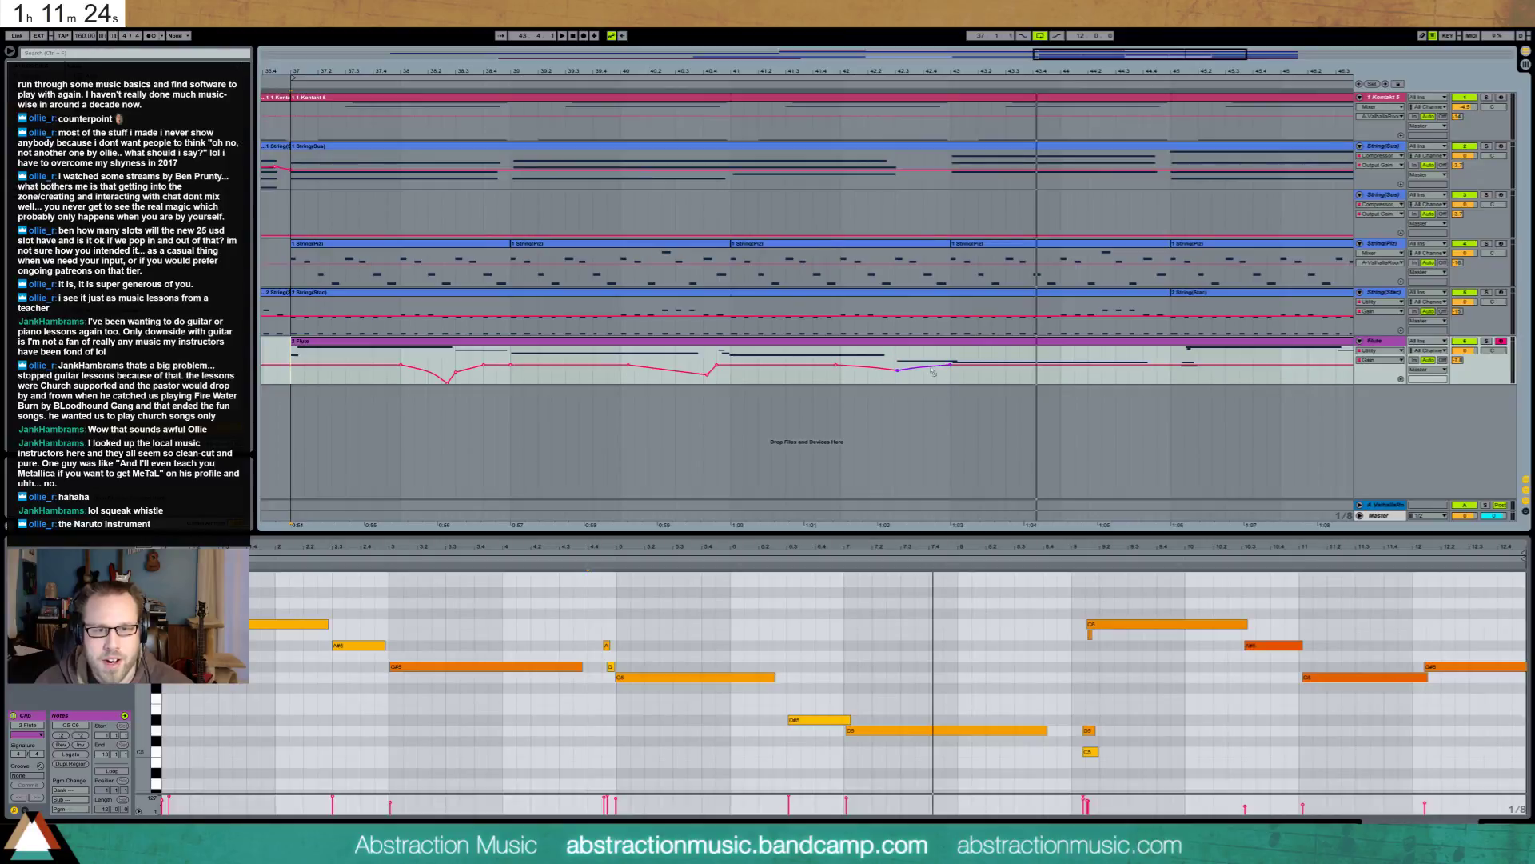
# Align the two Flute notes around bar 43 slightly earlier, and trim the first to end where the second begins
pyautogui.click(810, 697)
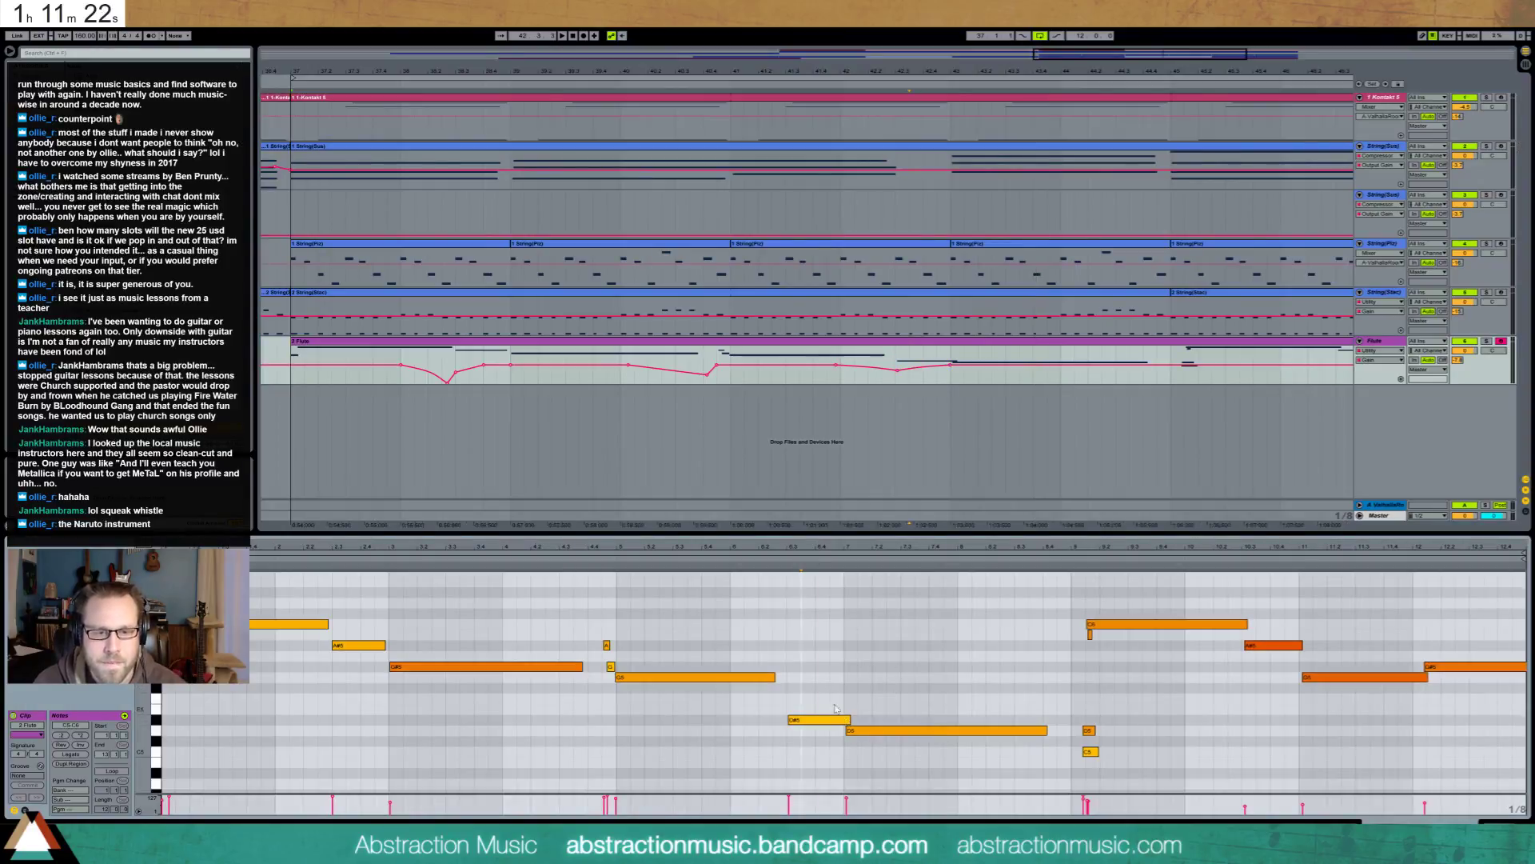
pyautogui.click(819, 721)
pyautogui.click(872, 730)
pyautogui.hotkey('ctrl', 'u')
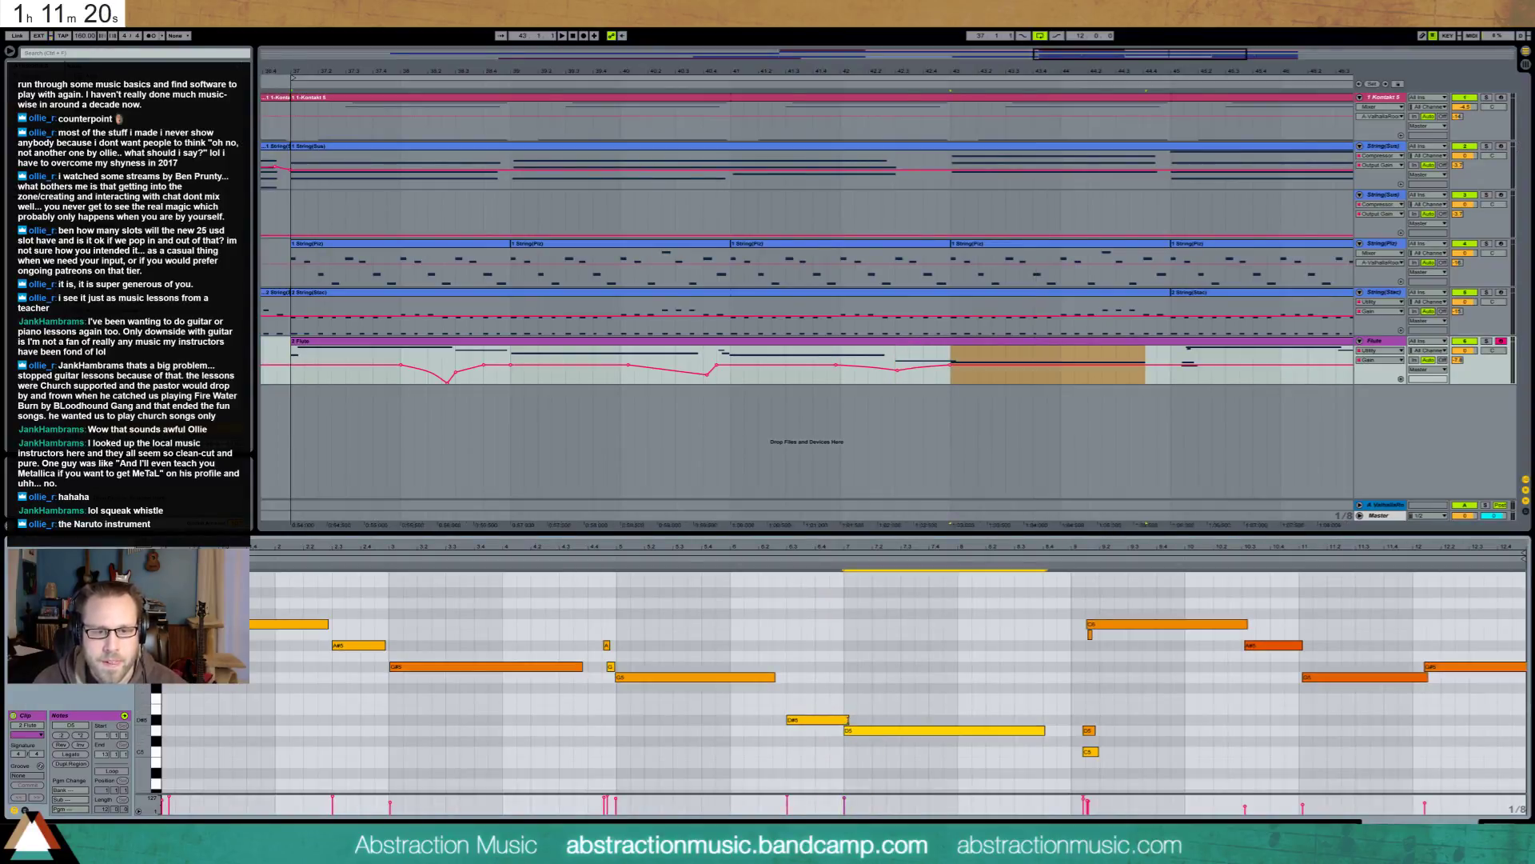
pyautogui.moveTo(848, 720); pyautogui.dragTo(845, 720)
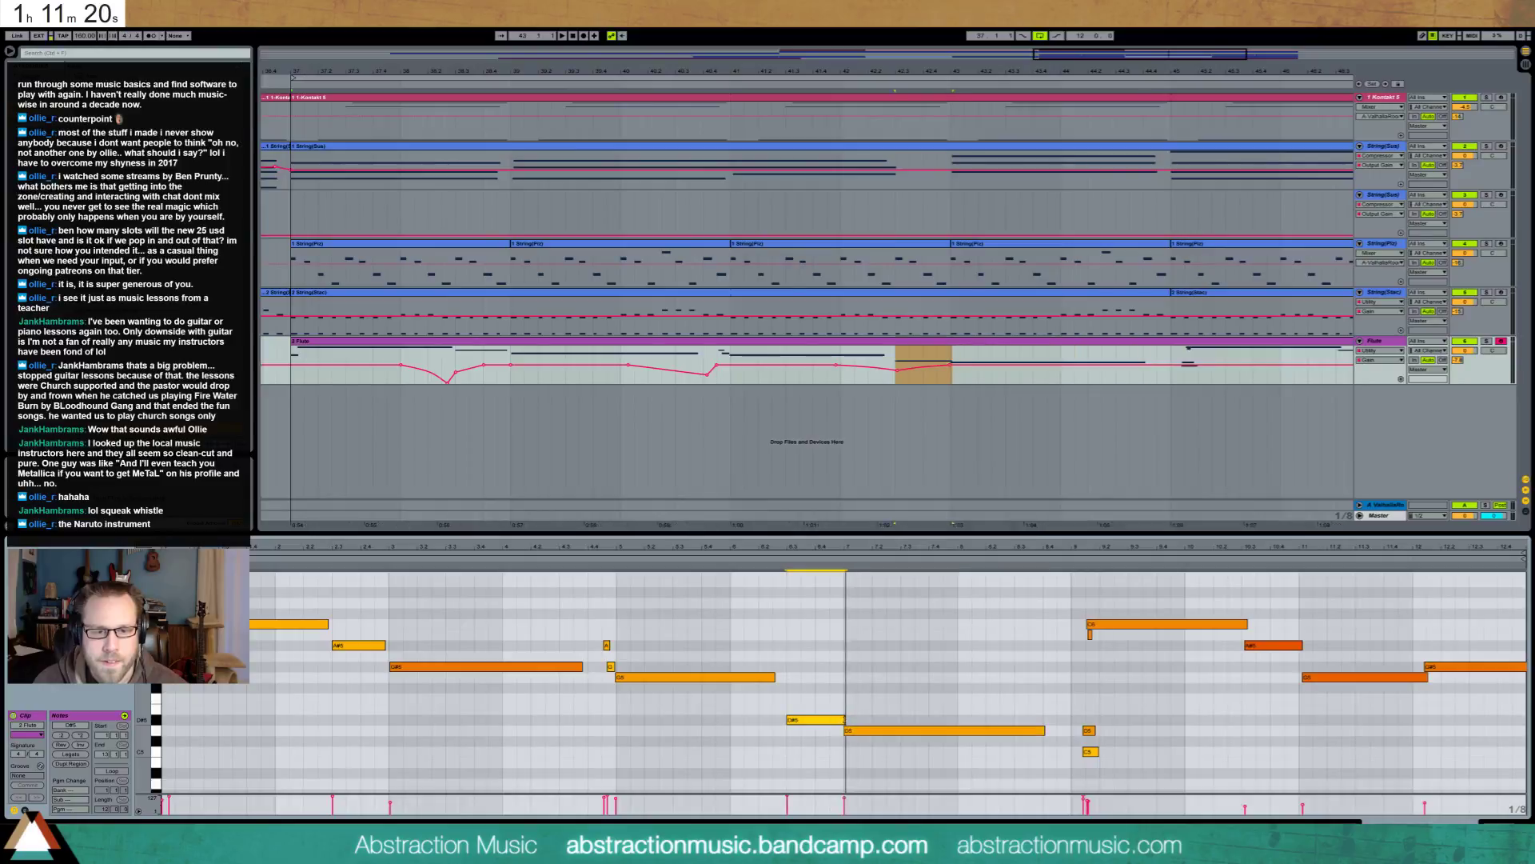
# Delete the stray short notes around bar 45, and move the remaining grace note higher and earlier to start on bar 45
pyautogui.click(1076, 711)
pyautogui.press('Delete')
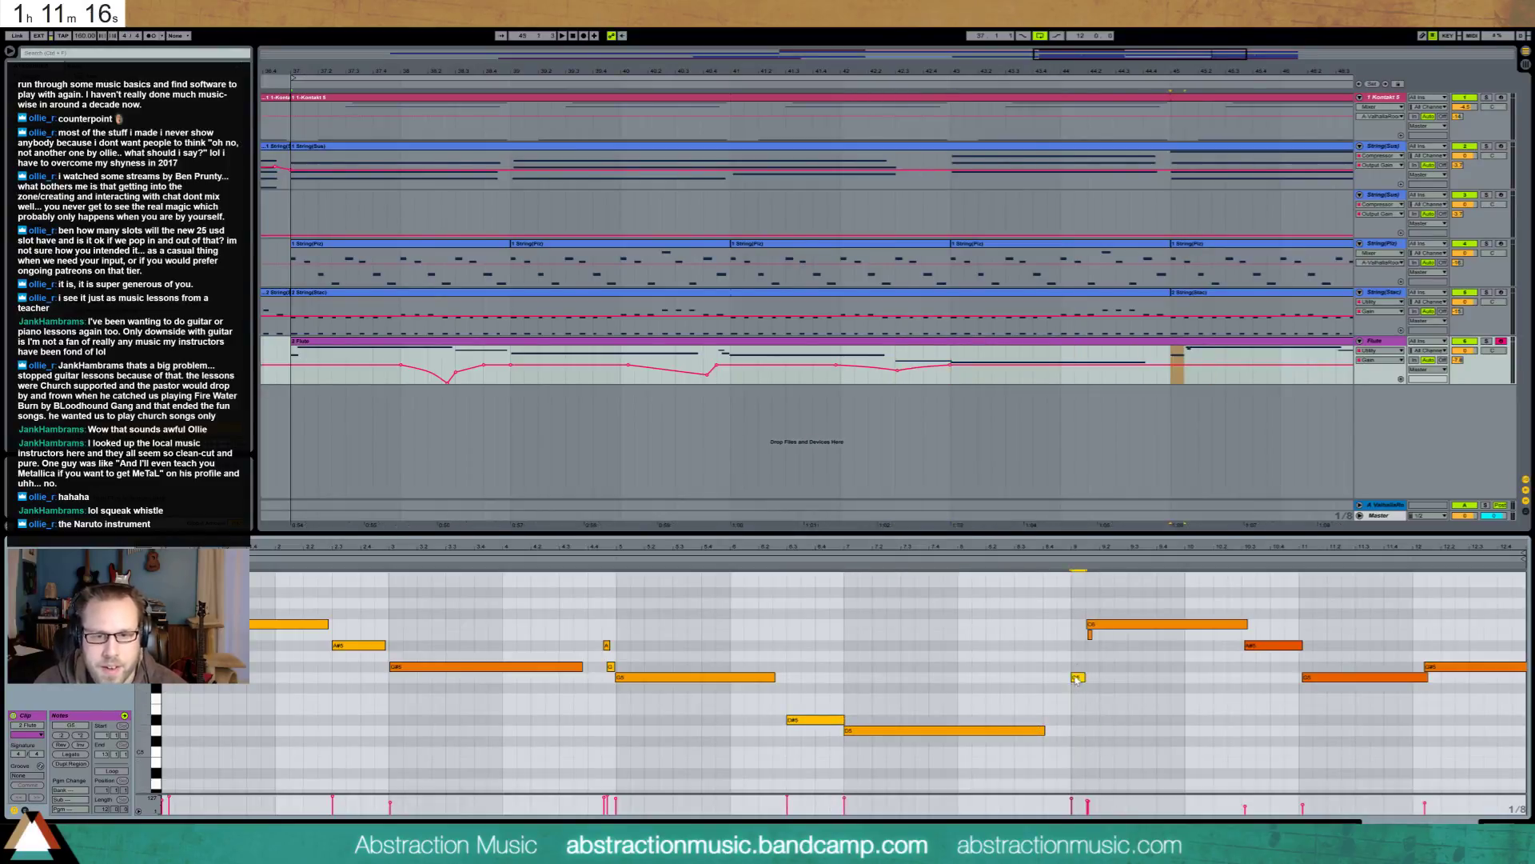
pyautogui.doubleClick(1074, 679)
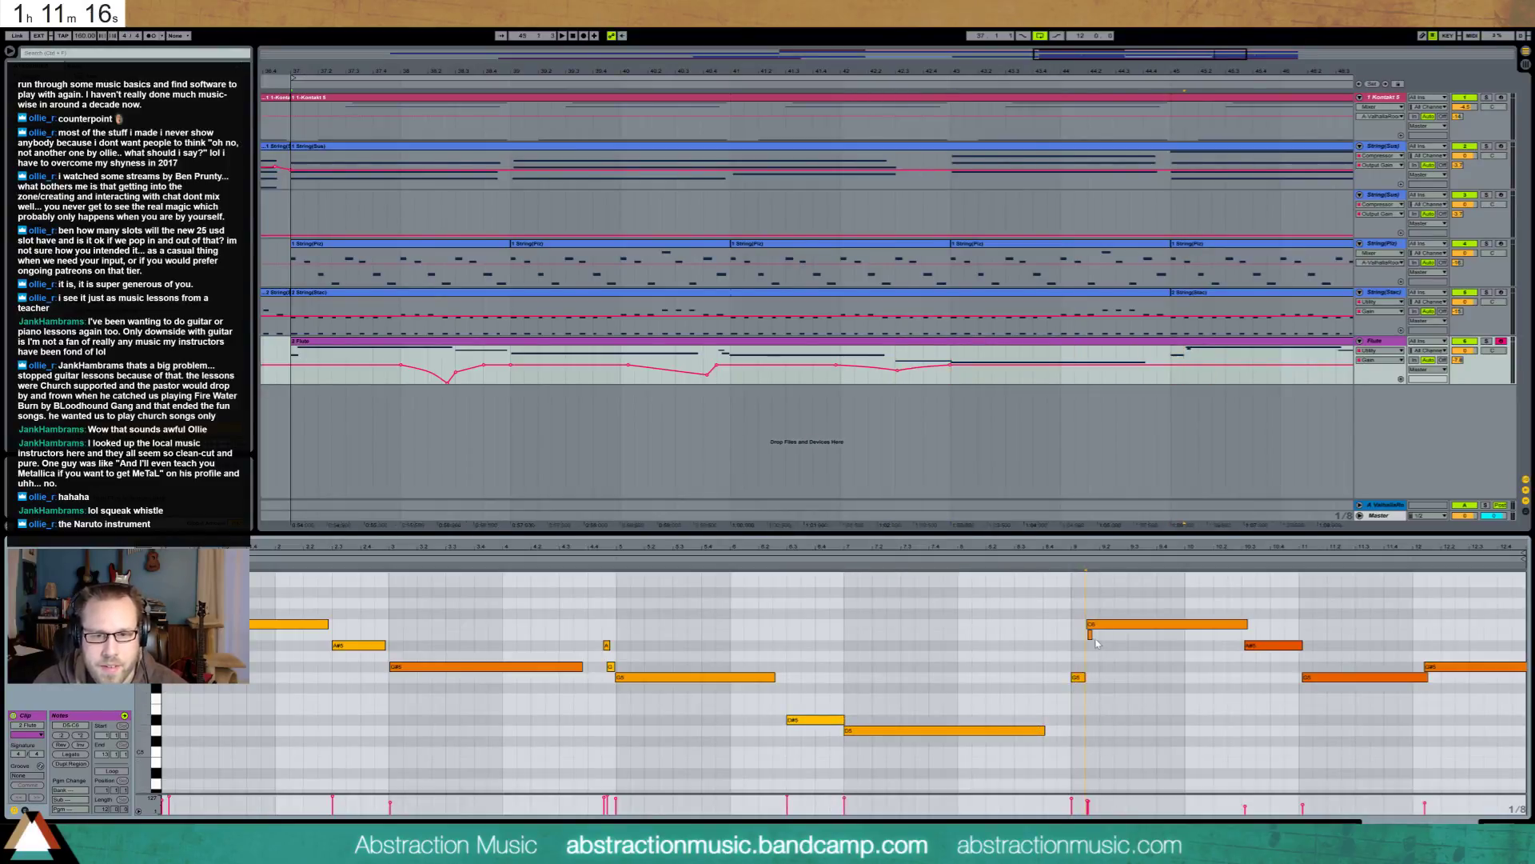
pyautogui.click(1052, 557)
# Lengthen the opening grace note slightly, shift the first long note later to follow it, and replay from bar 37
pyautogui.press('space')
pyautogui.press('space')
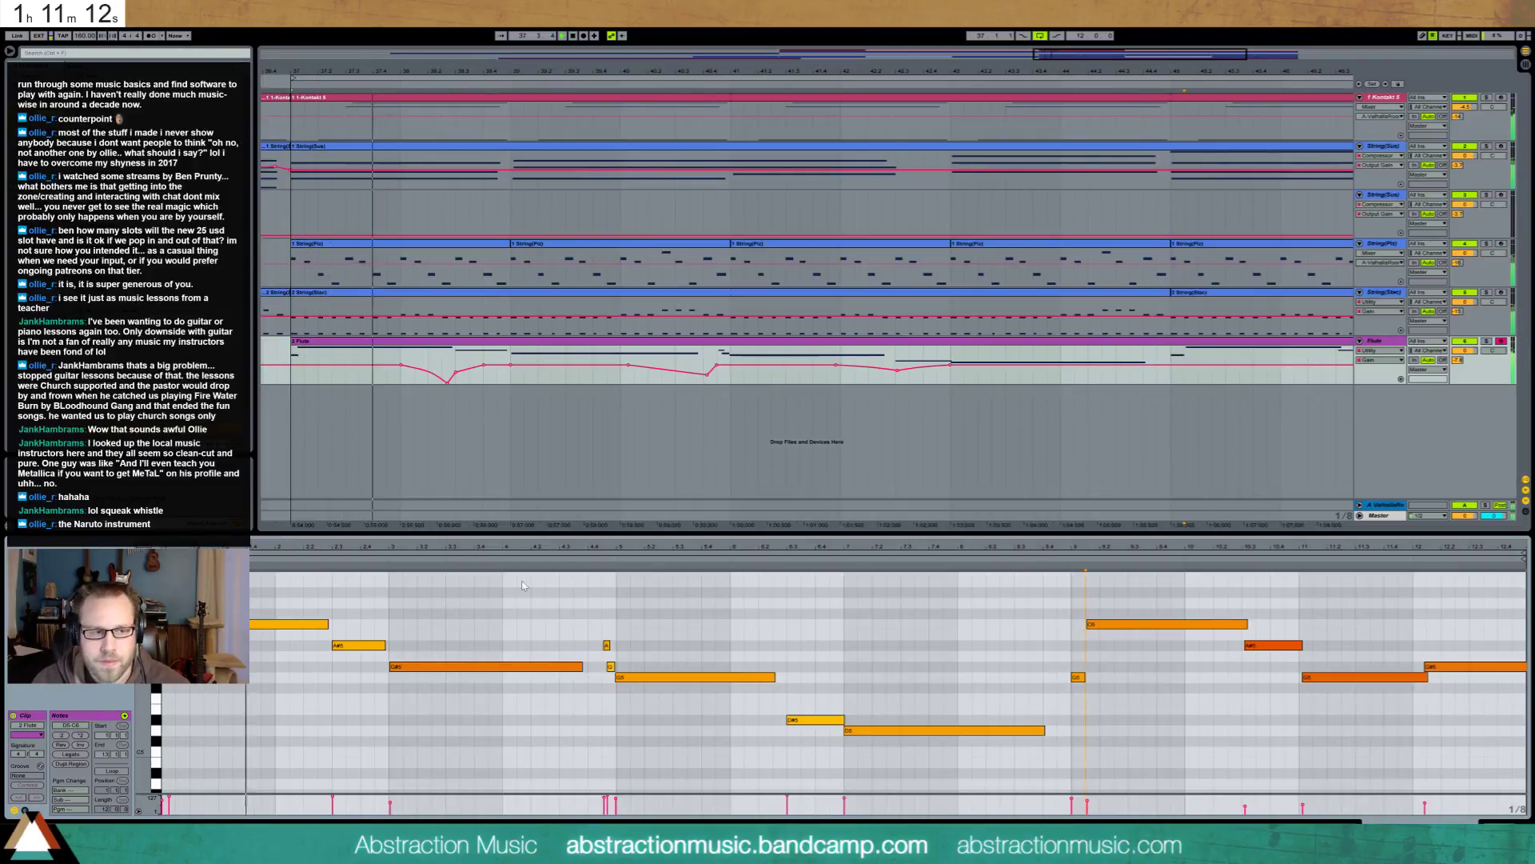
pyautogui.press('space')
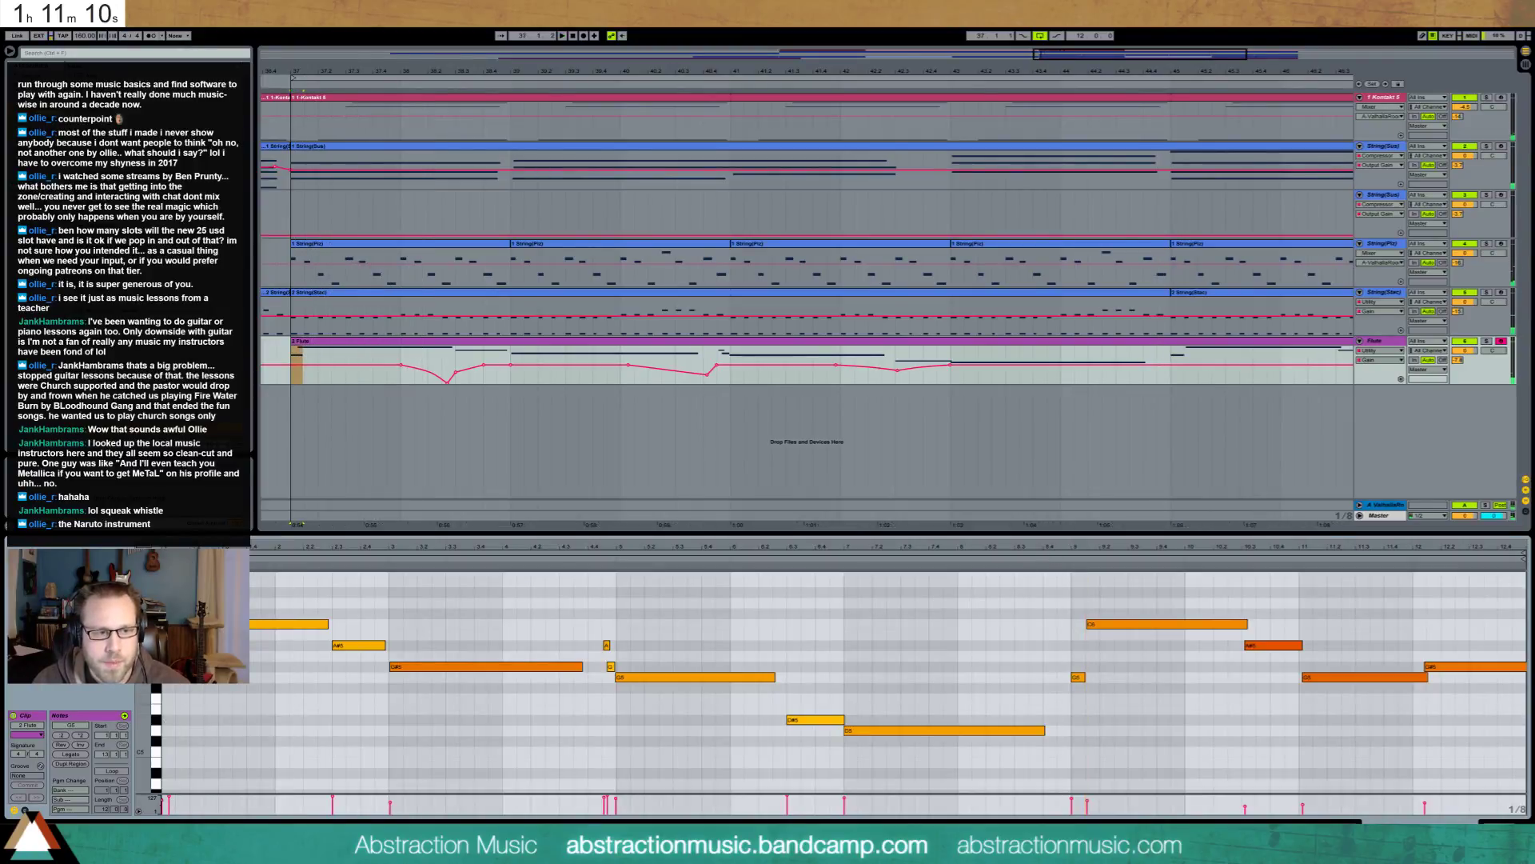
pyautogui.click(287, 624)
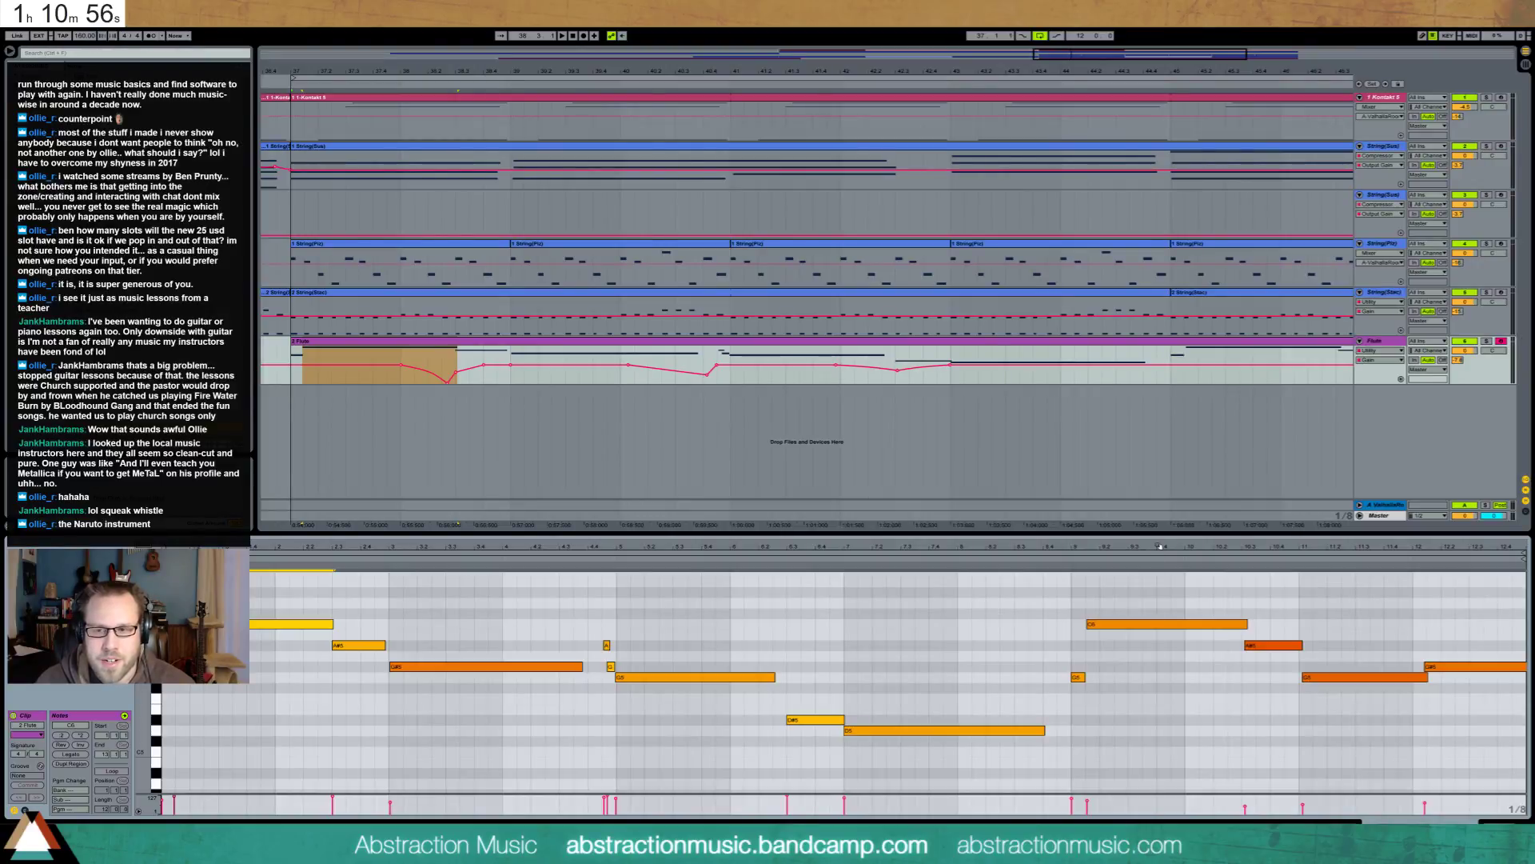
pyautogui.press('space')
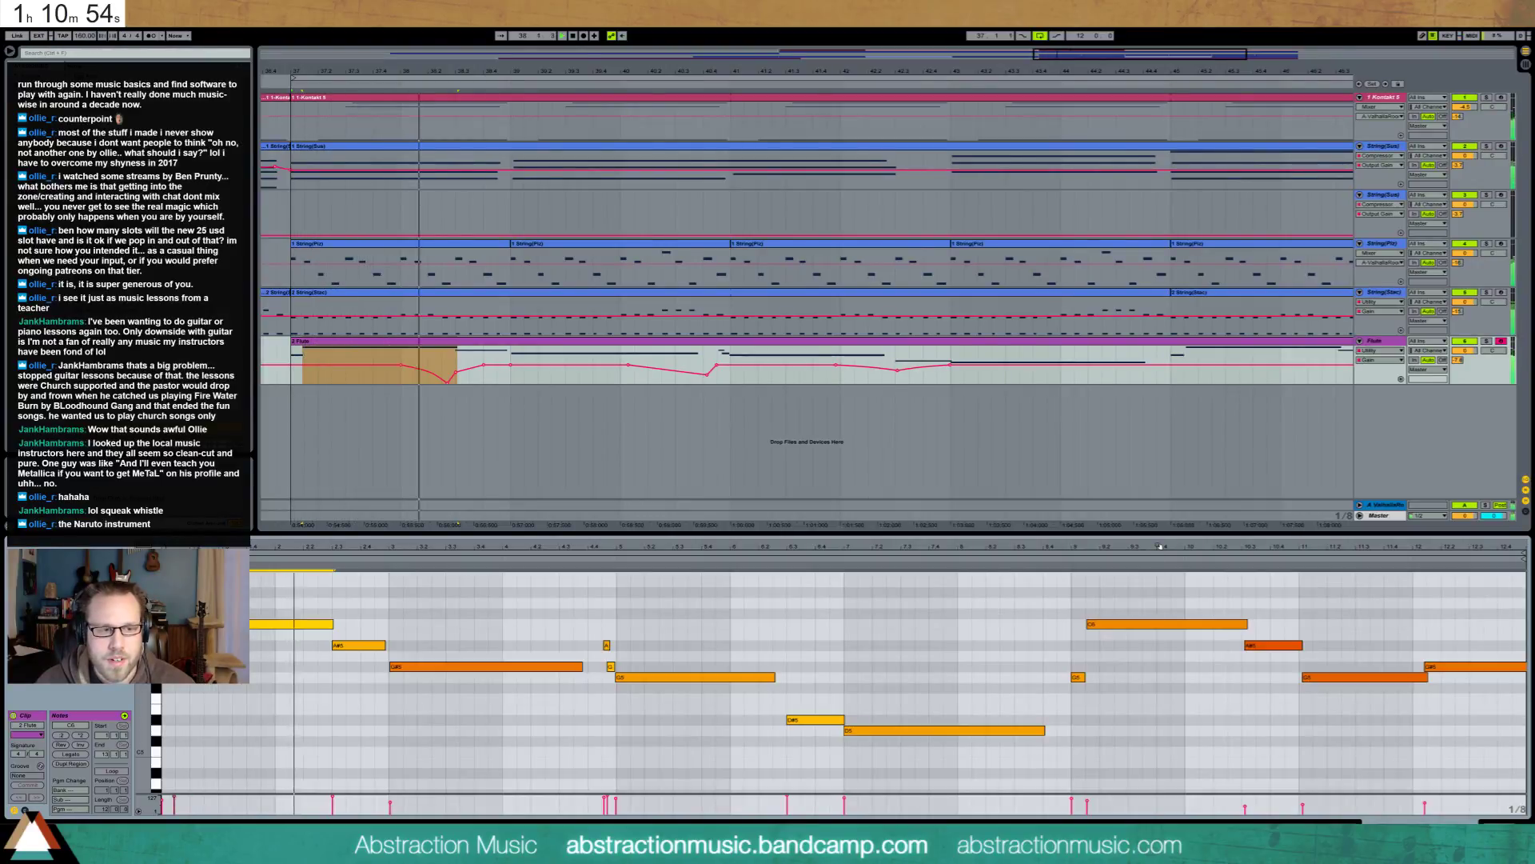
# Tighten the grace note and long note at bar 45, and automate a Gain dip from about bar 44.3, recovering at bar 45
pyautogui.click(1076, 678)
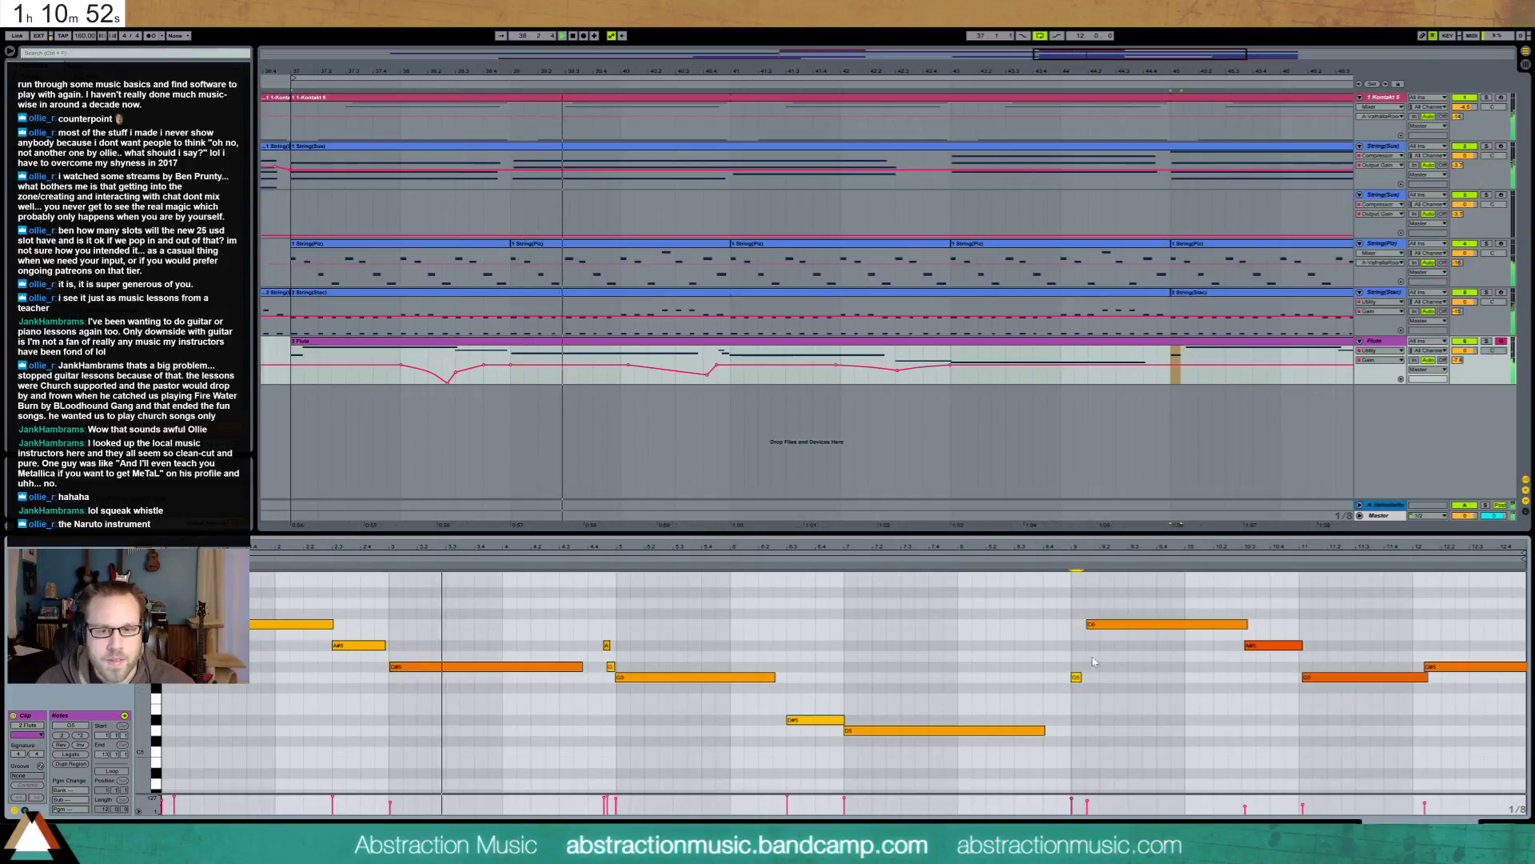
pyautogui.click(1096, 624)
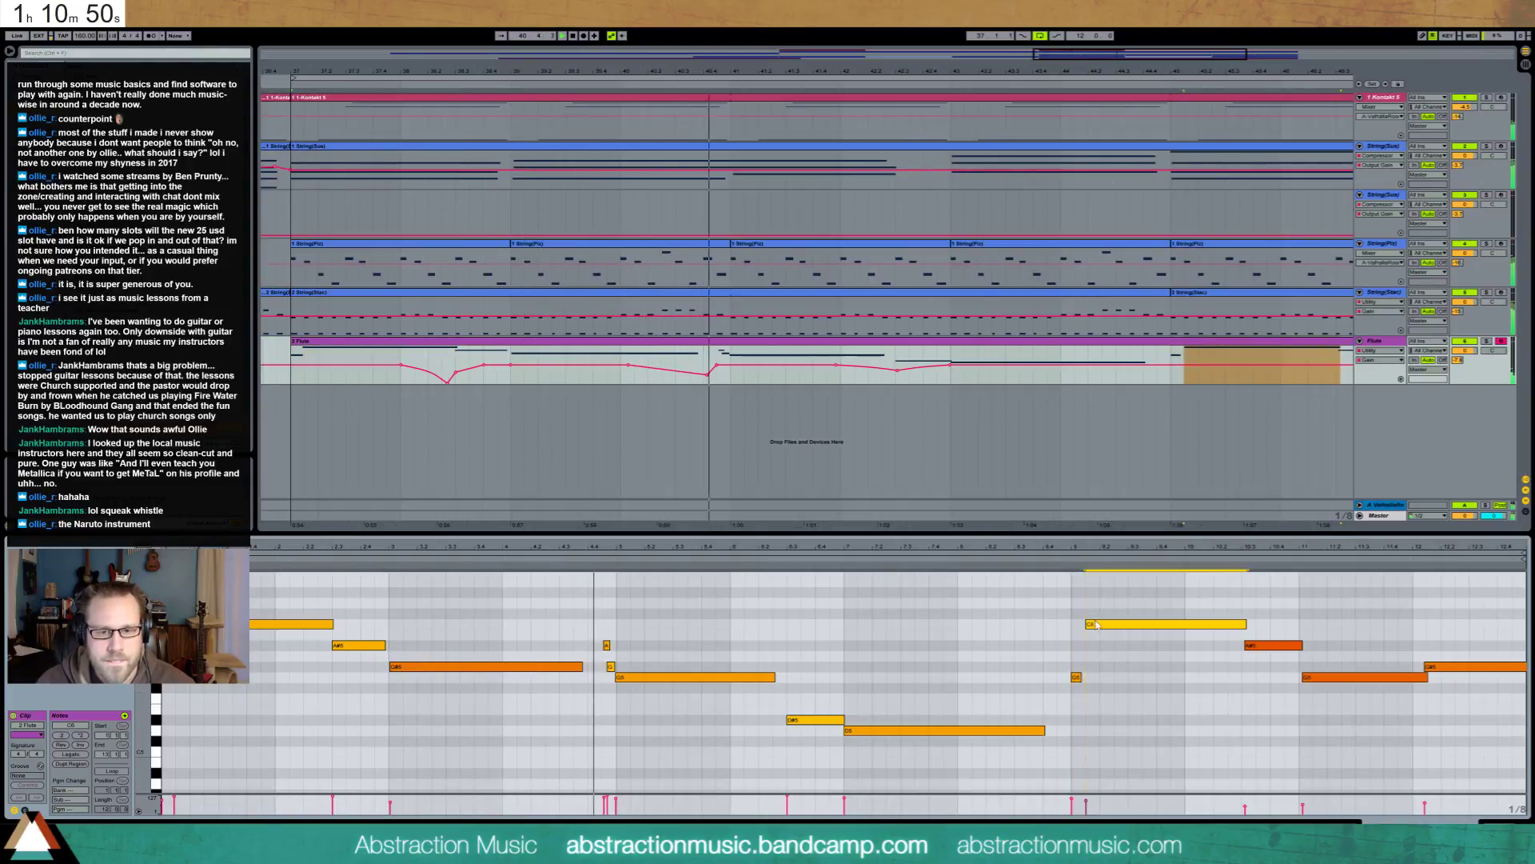
pyautogui.moveTo(1096, 624); pyautogui.dragTo(1091, 624)
pyautogui.click(1077, 677)
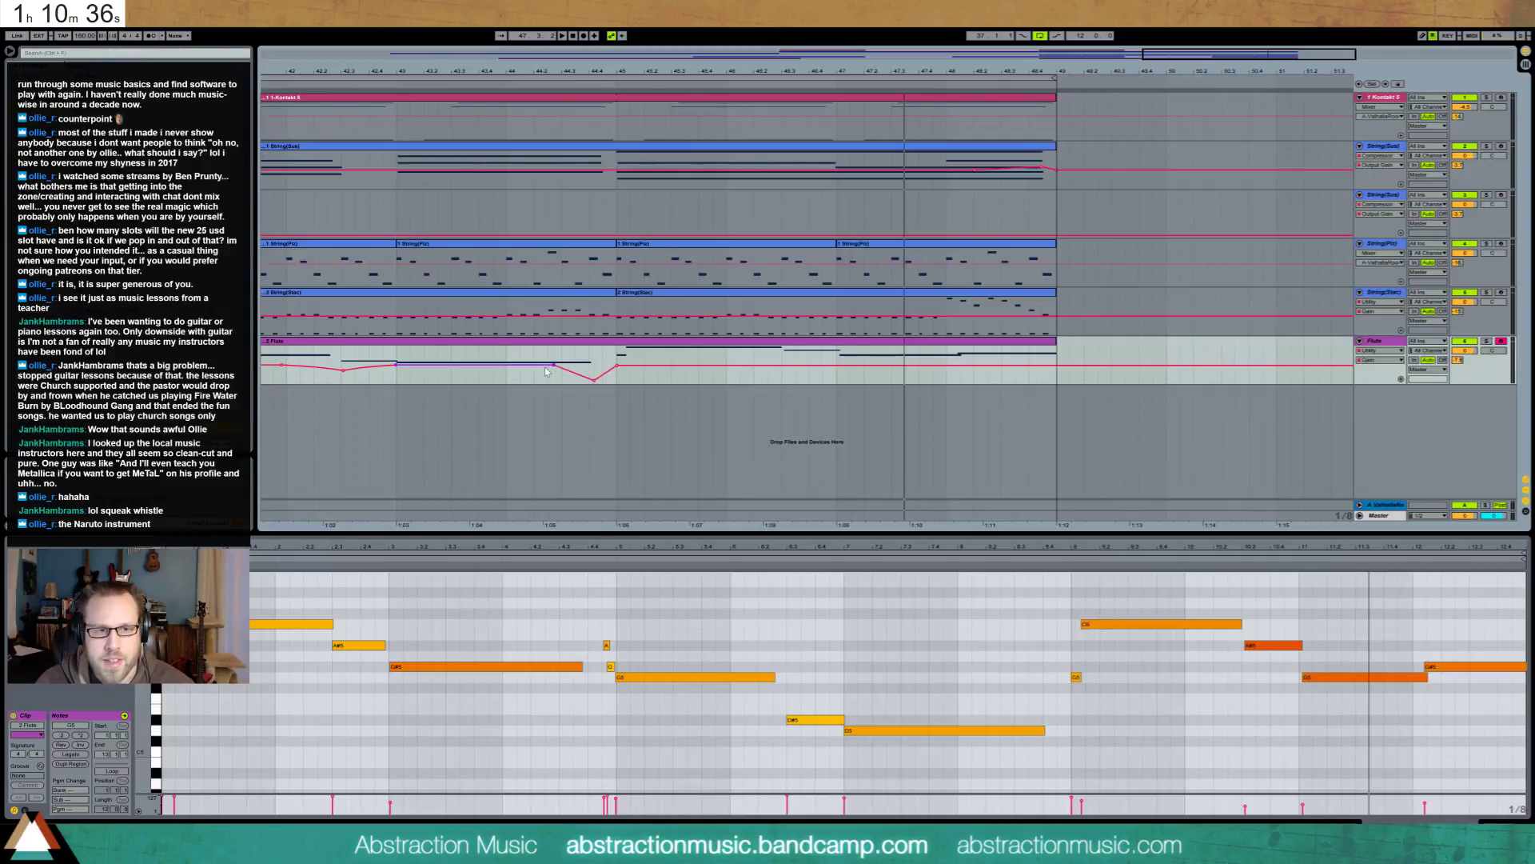
pyautogui.press('space')
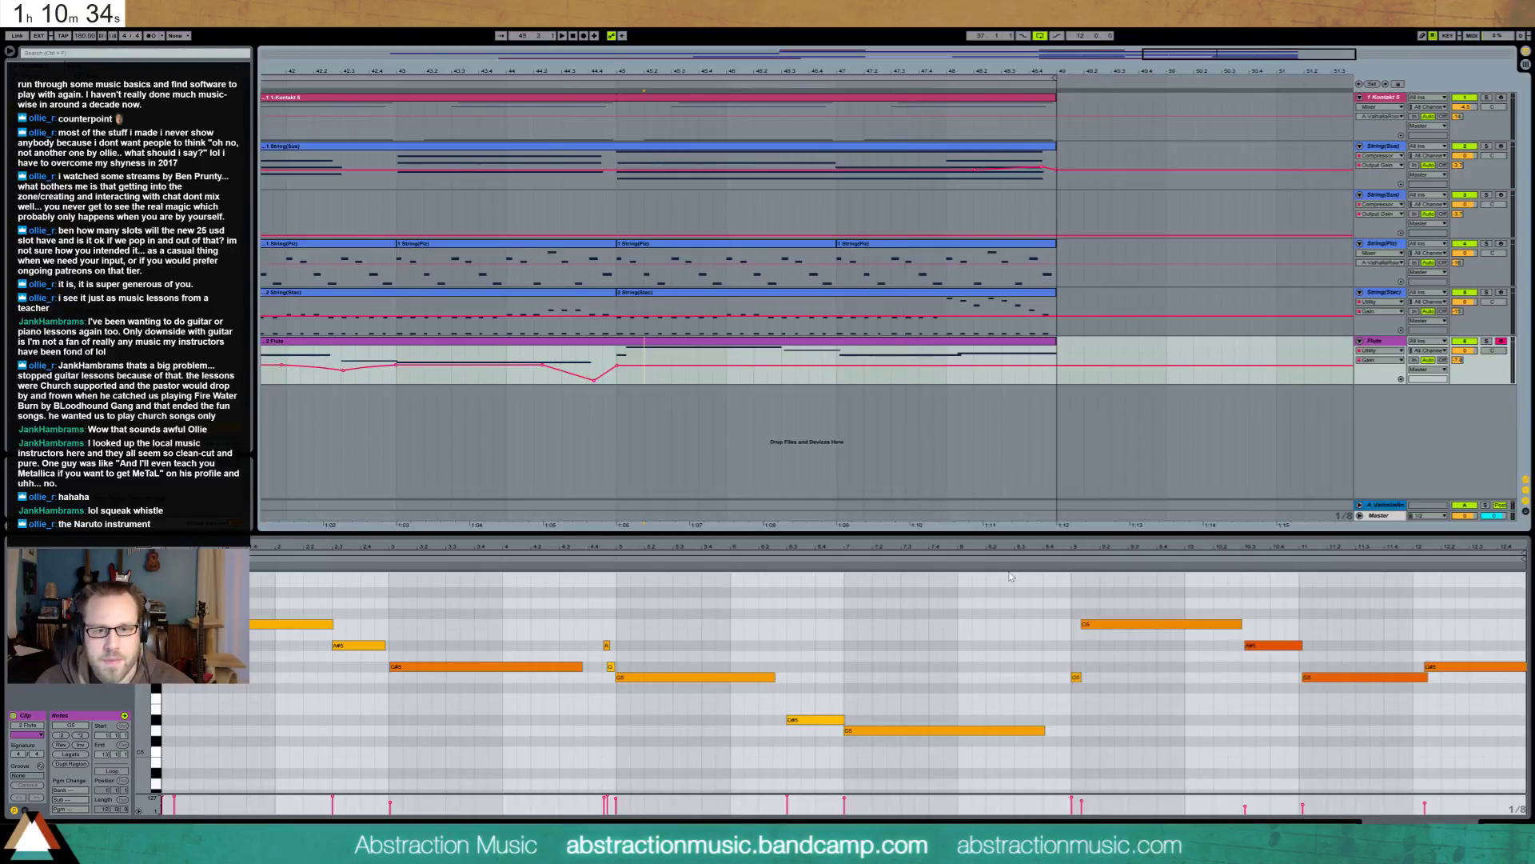
# Raise the velocities of the last three notes in the Flute clip
pyautogui.click(1290, 551)
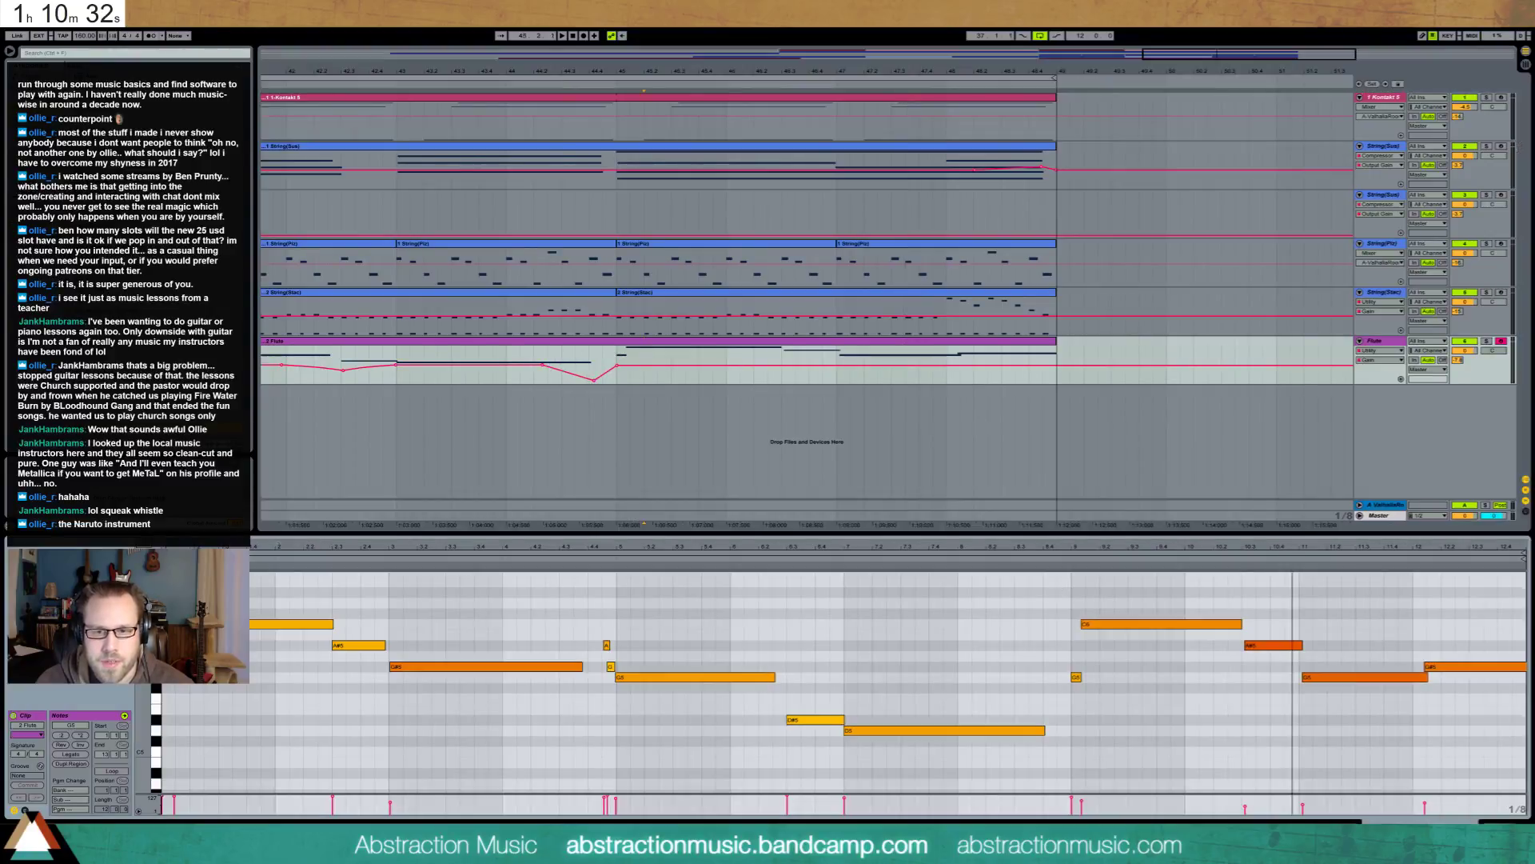
pyautogui.click(1292, 645)
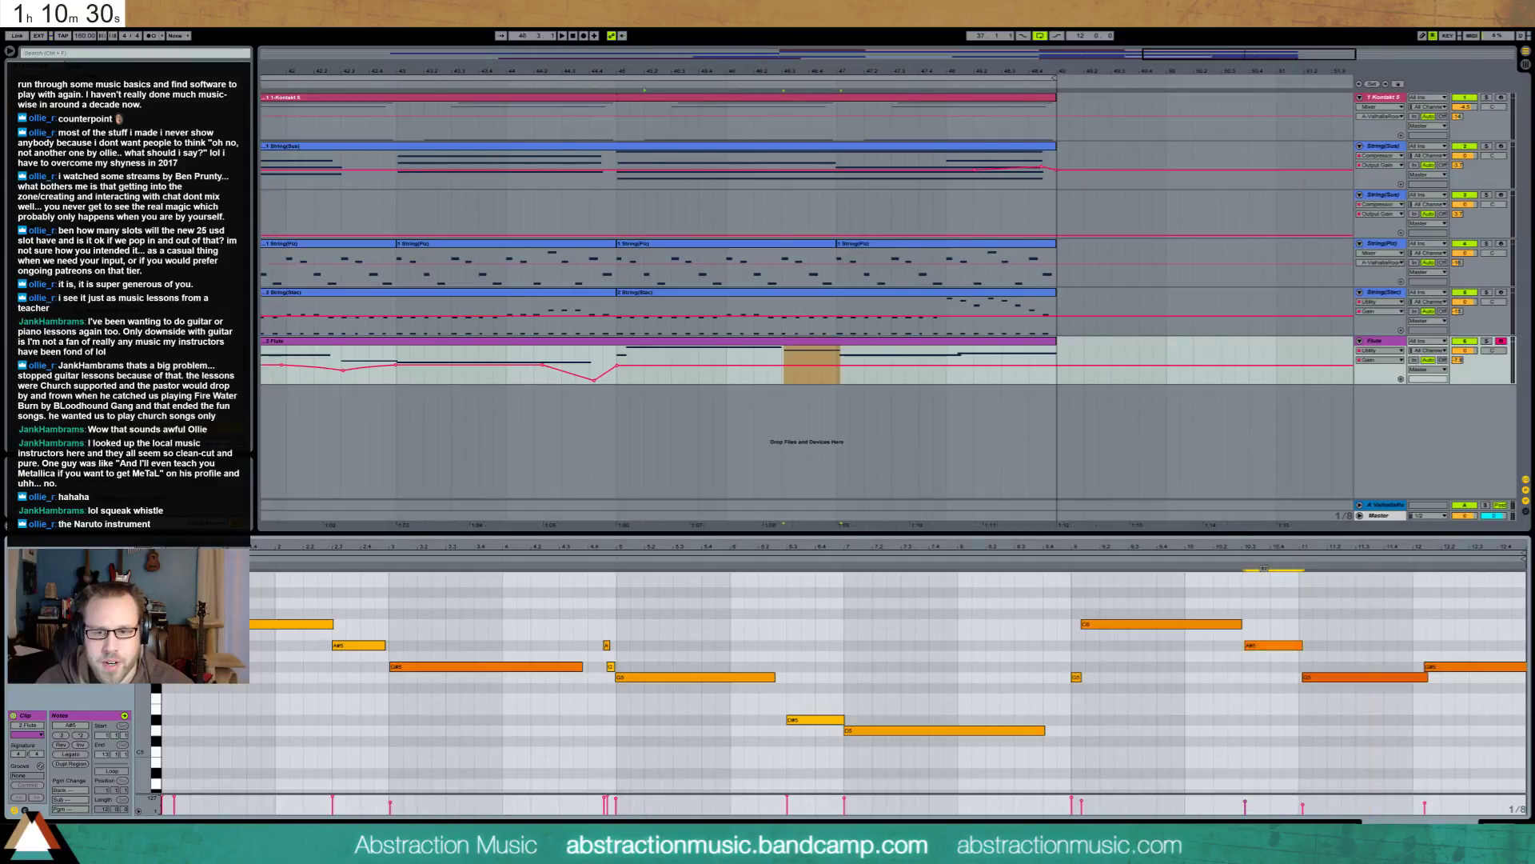
pyautogui.click(1357, 678)
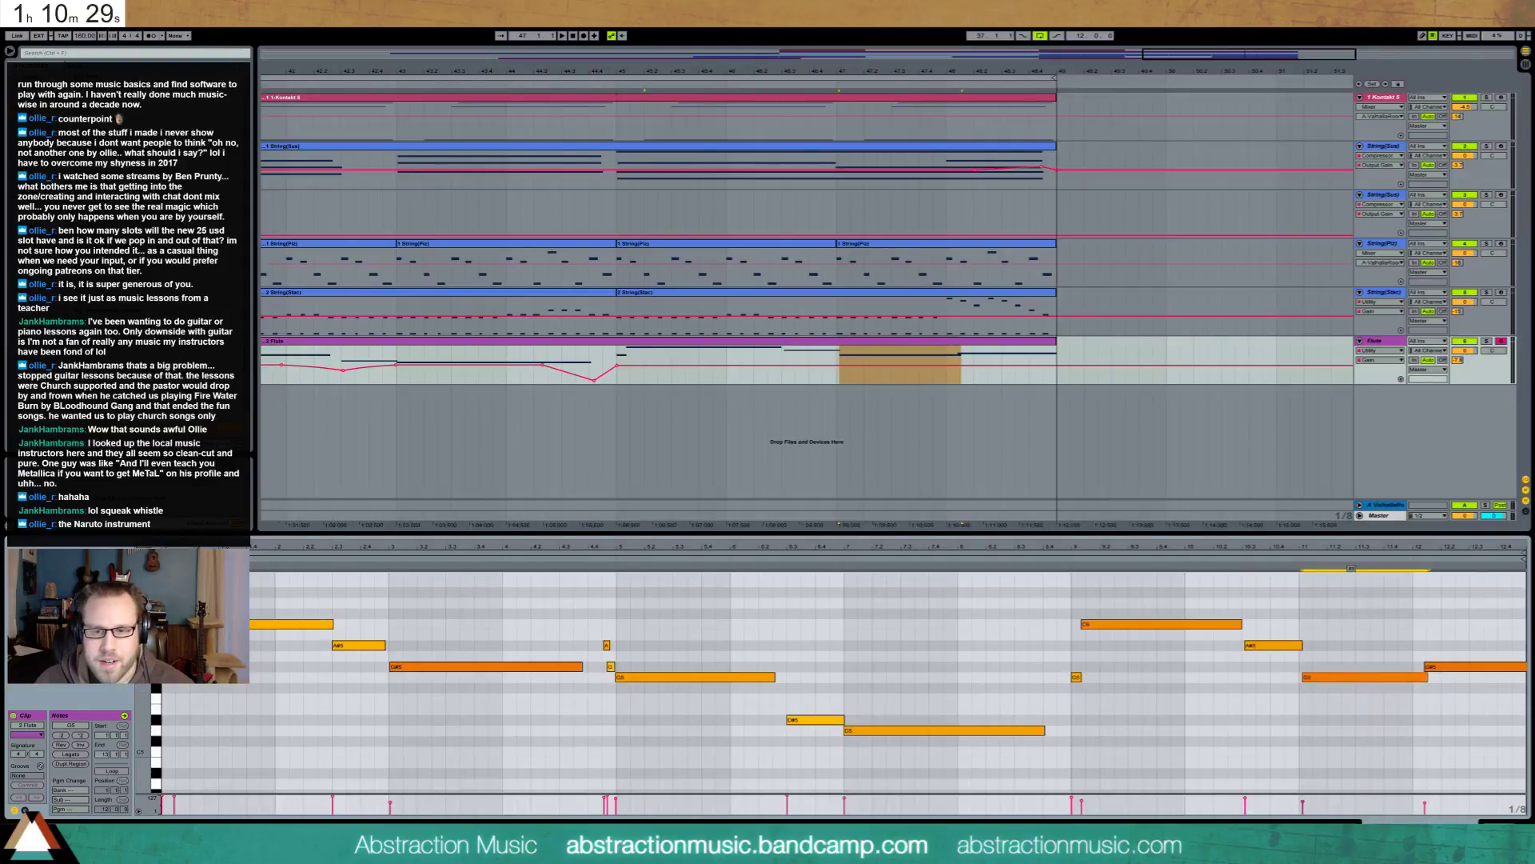
pyautogui.click(1447, 668)
# Retime the last three Flute notes: start the middle one on bar 47, delay the final one, and make the notes adjoin
pyautogui.click(1344, 679)
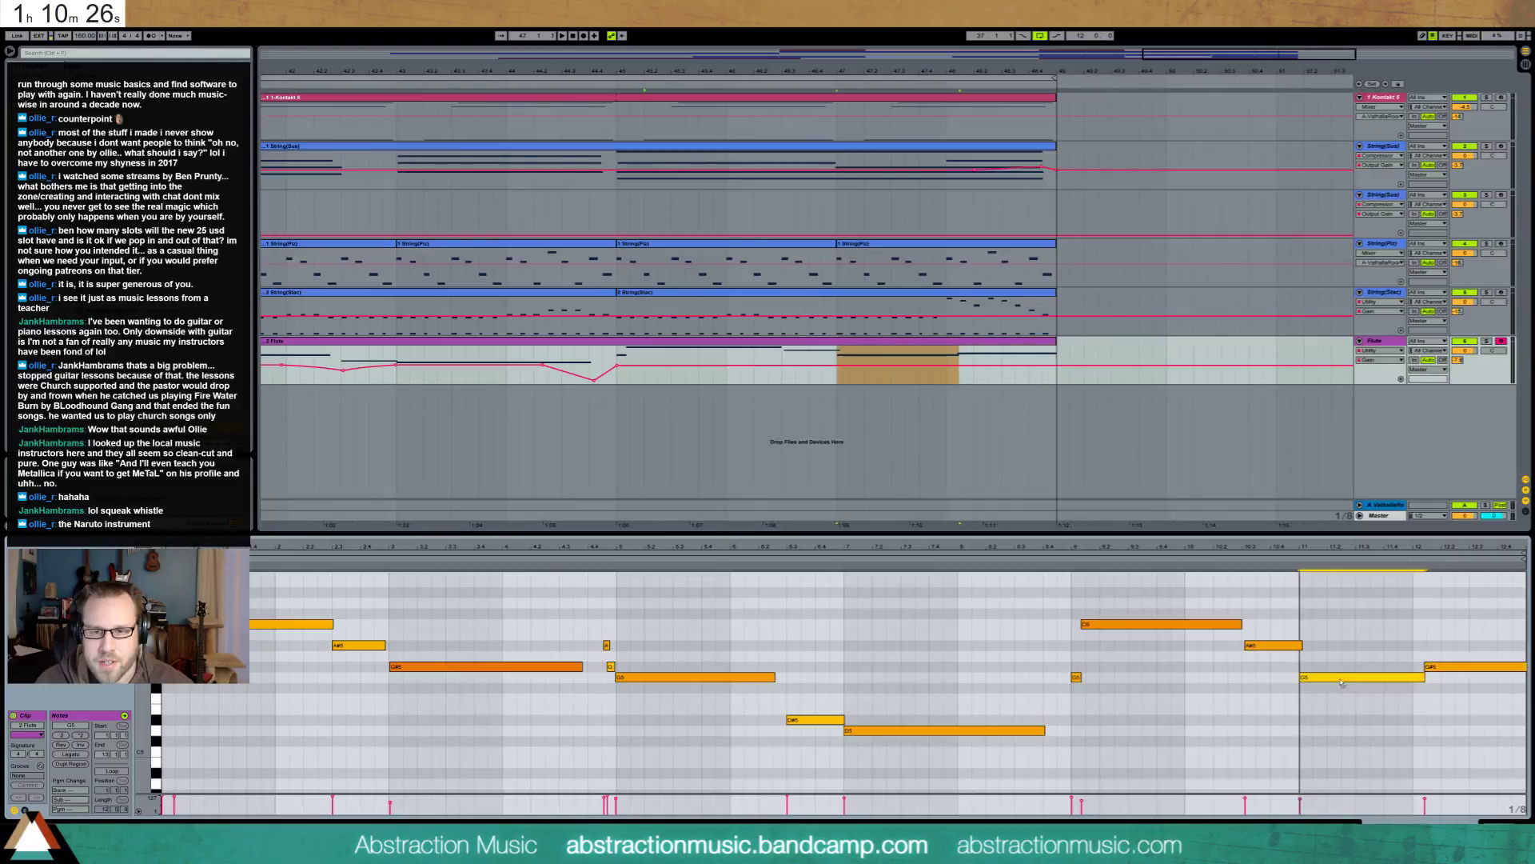
pyautogui.click(1430, 669)
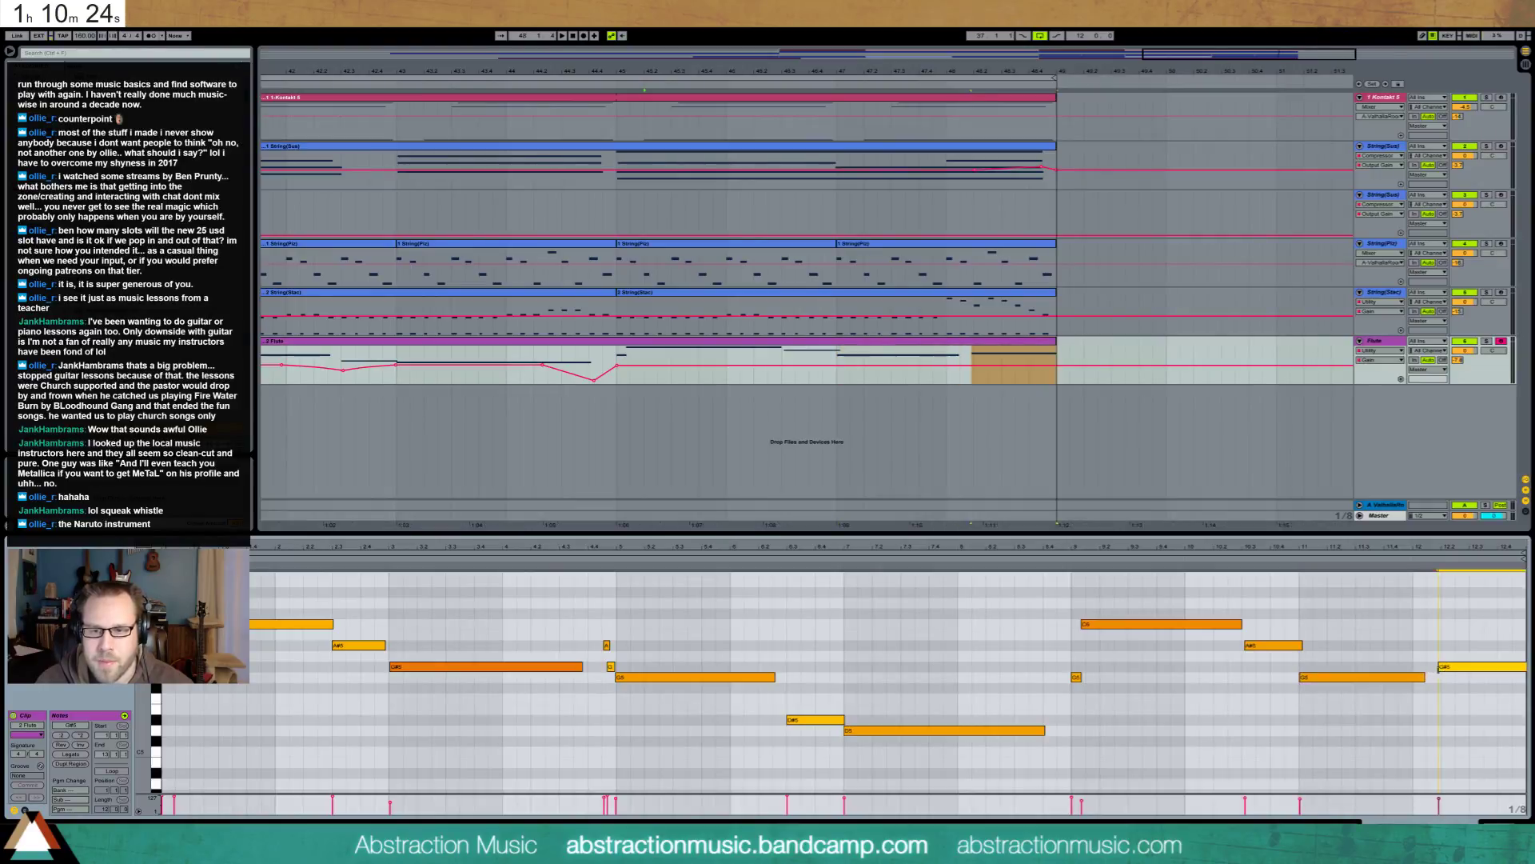
pyautogui.moveTo(1425, 677); pyautogui.dragTo(1439, 677)
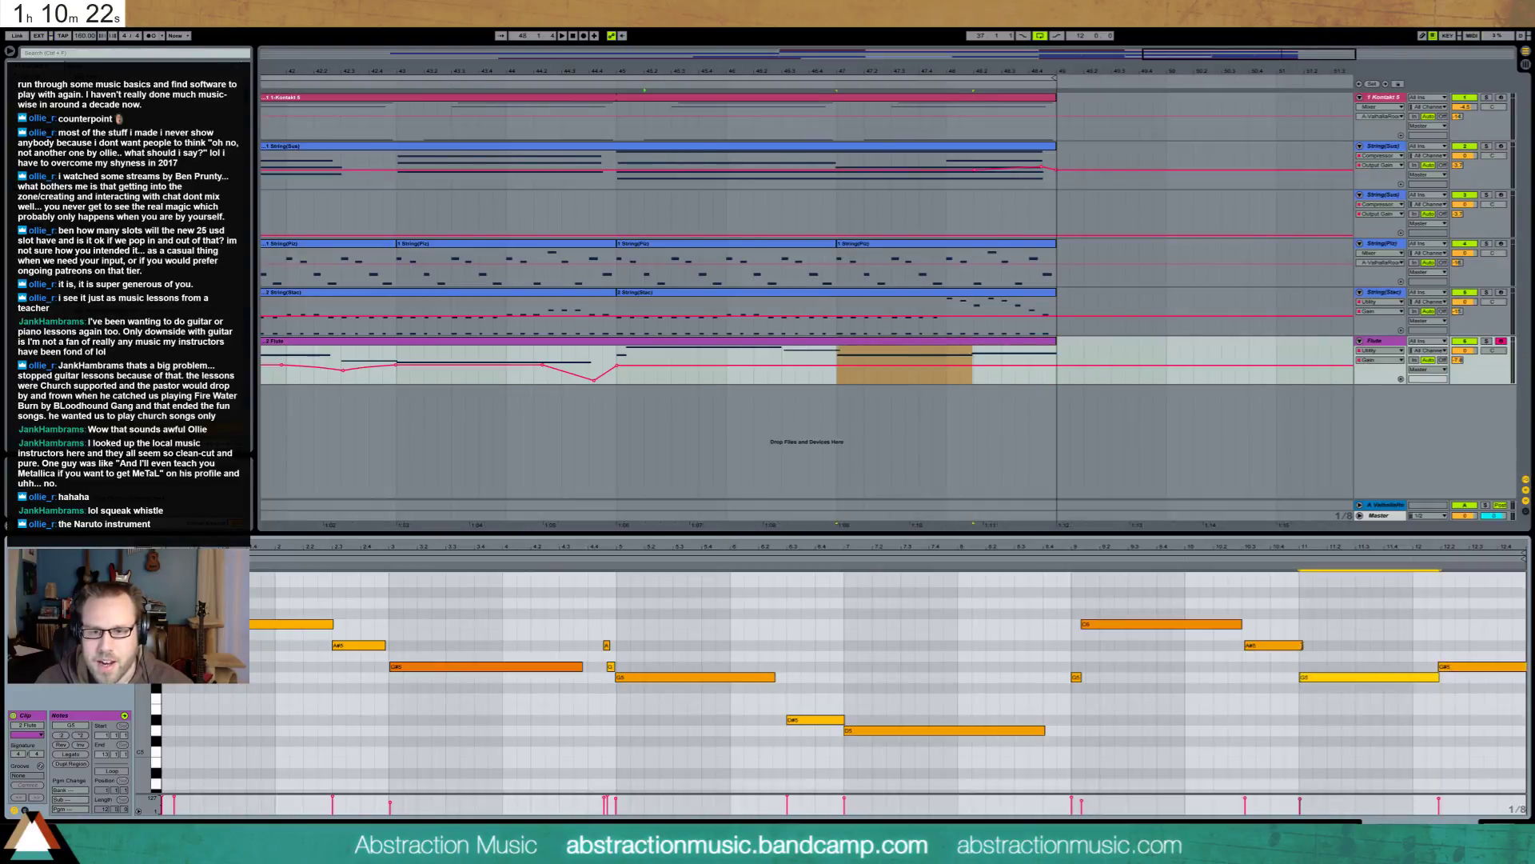
pyautogui.click(1284, 646)
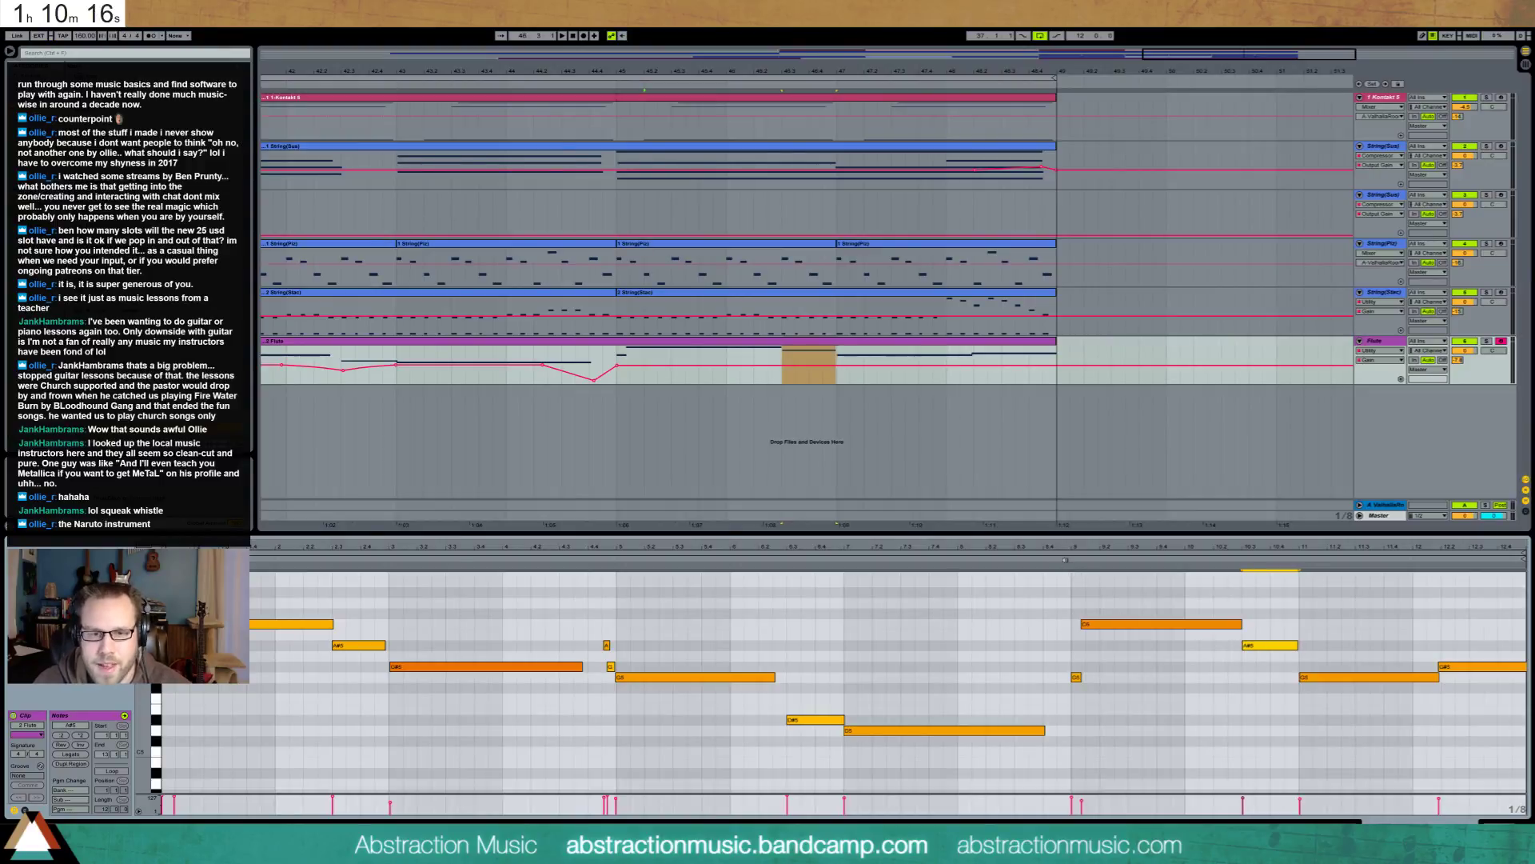
# Delete the final Flute note and extend the note starting at bar 47 to the end of the clip at bar 49
pyautogui.press('space')
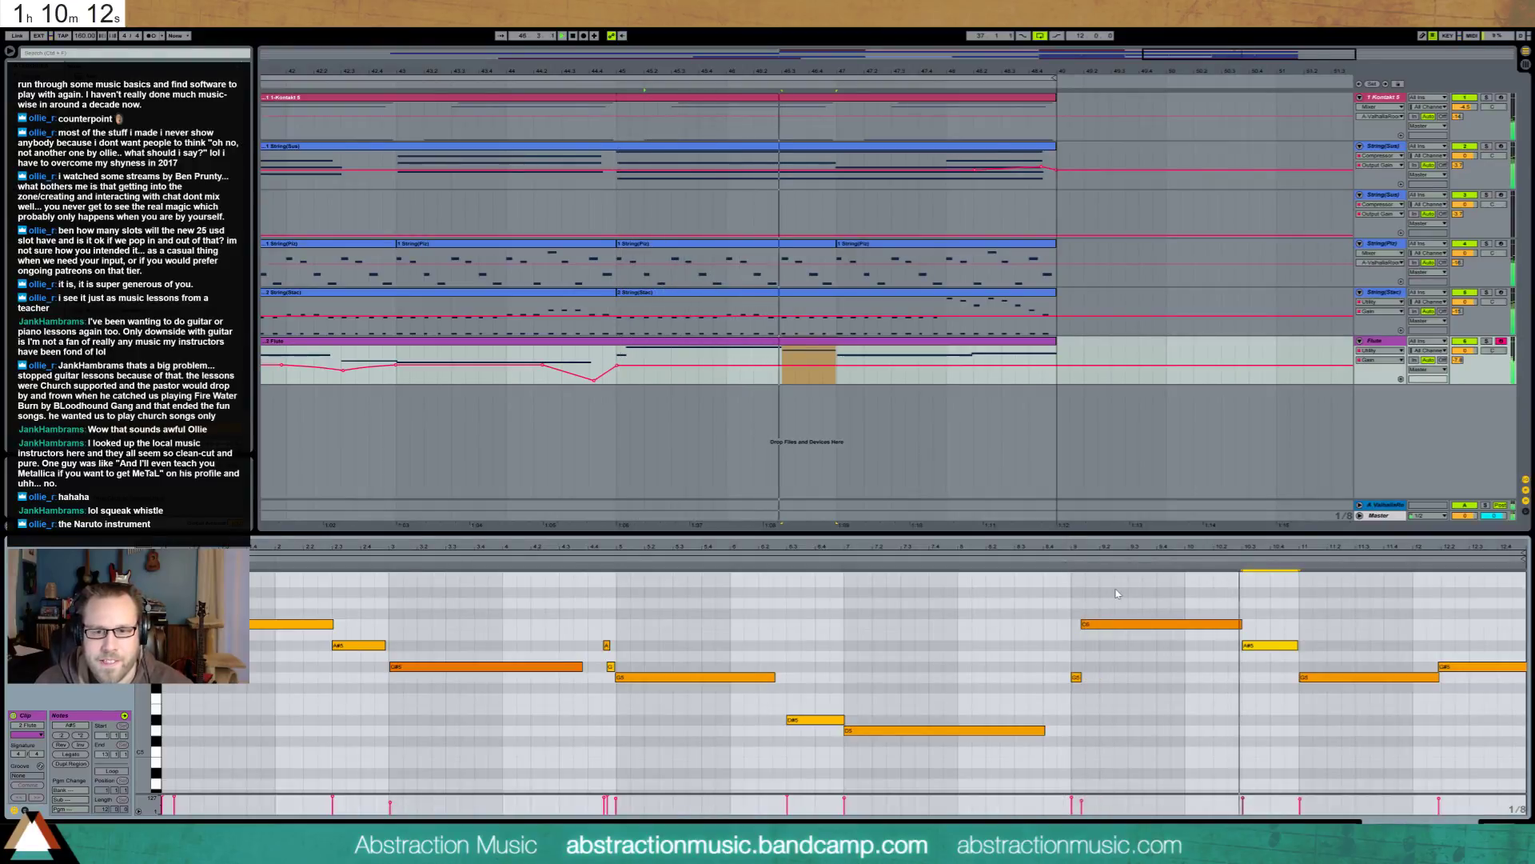
pyautogui.click(1479, 667)
pyautogui.press('Delete')
pyautogui.moveTo(1440, 676); pyautogui.dragTo(1524, 682)
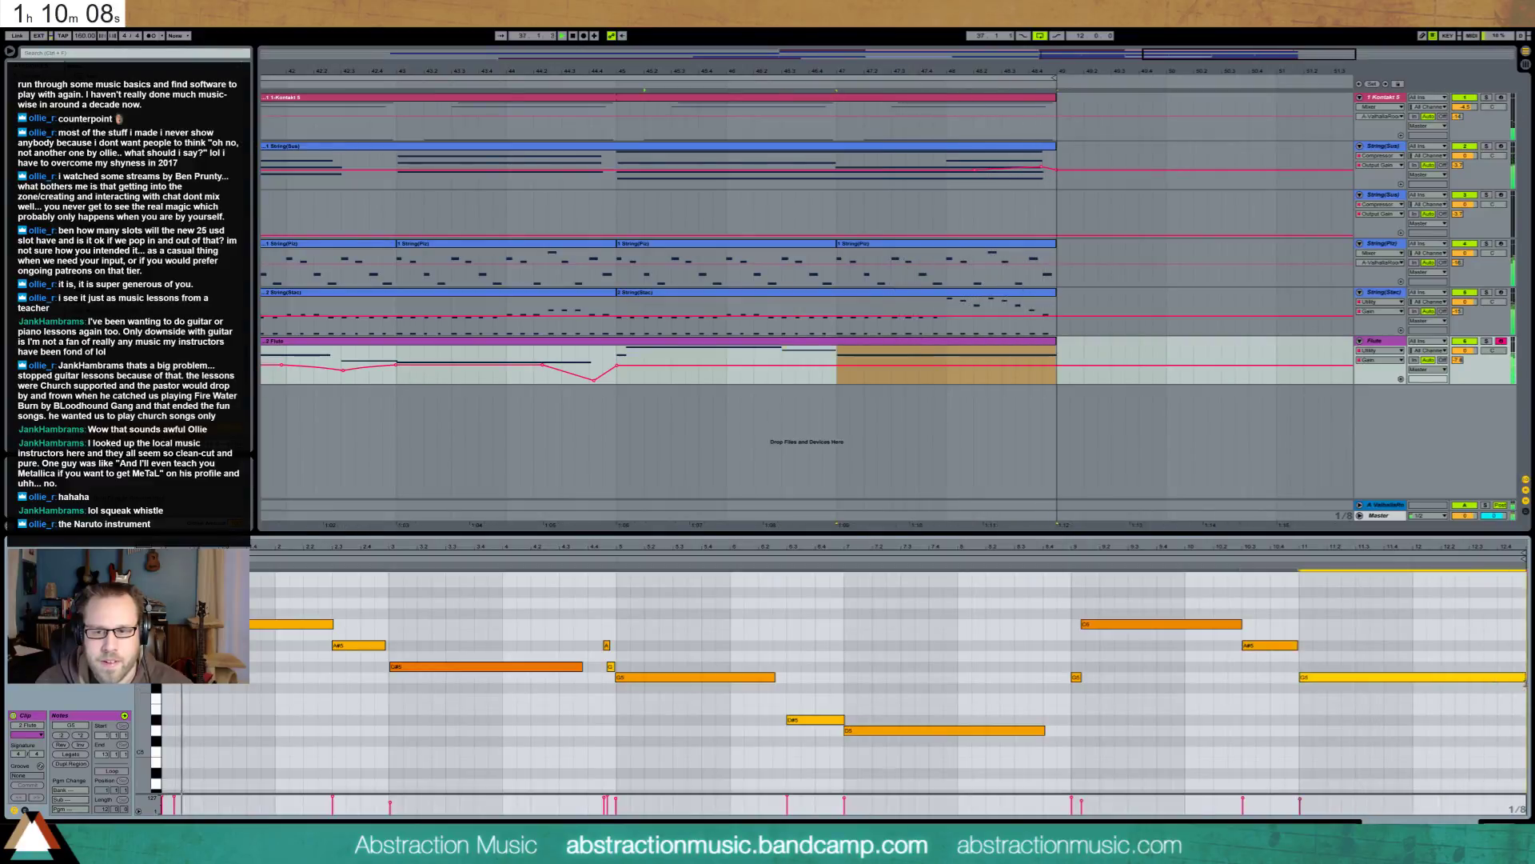
# Automate a Gain dip on the Flute track that starts at bar 48 and recovers by bar 49
pyautogui.click(937, 359)
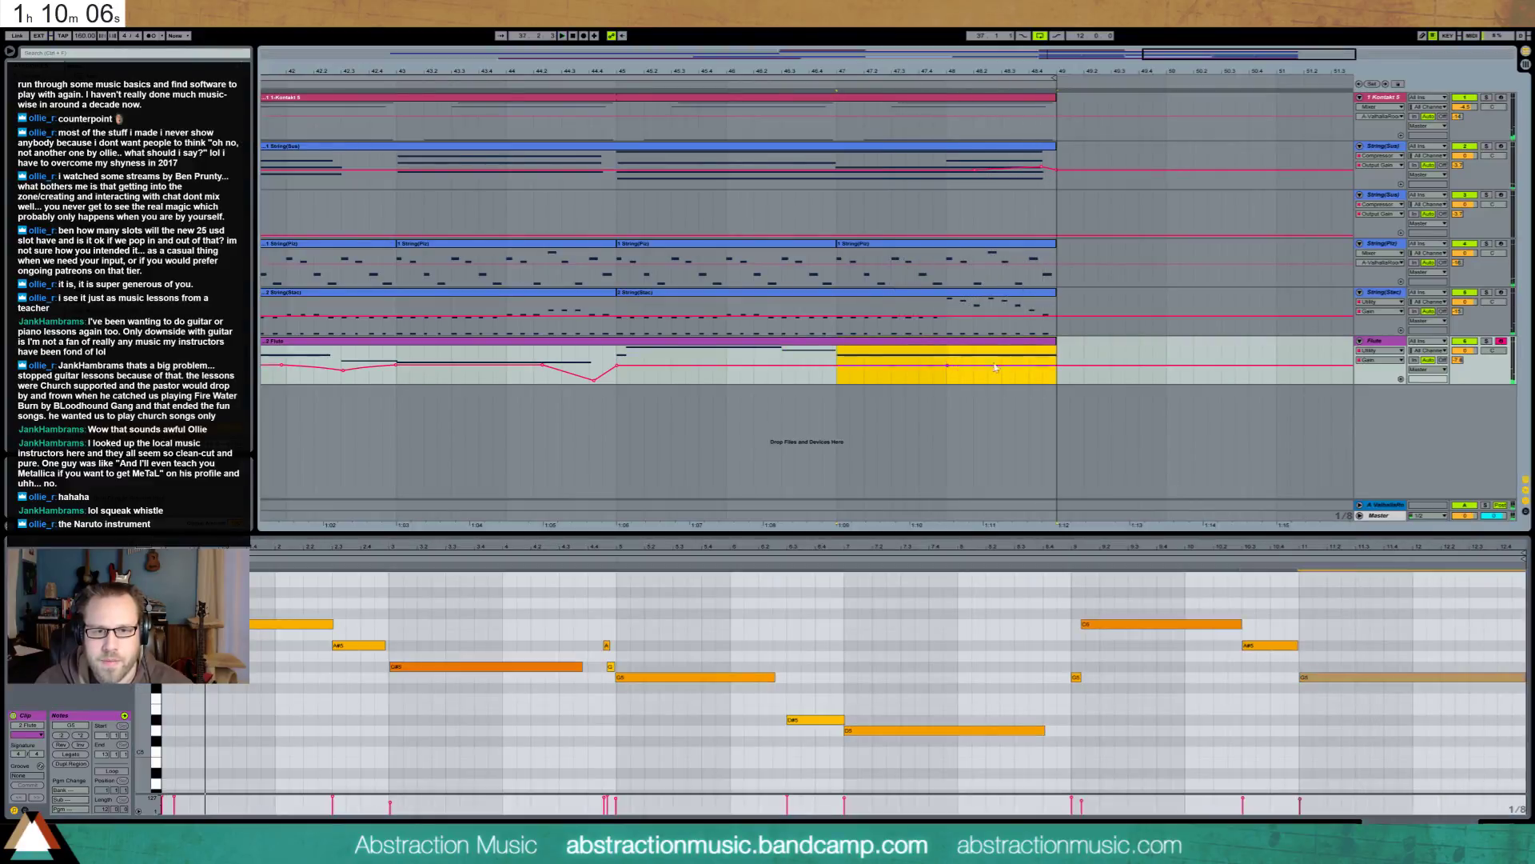
pyautogui.click(1059, 367)
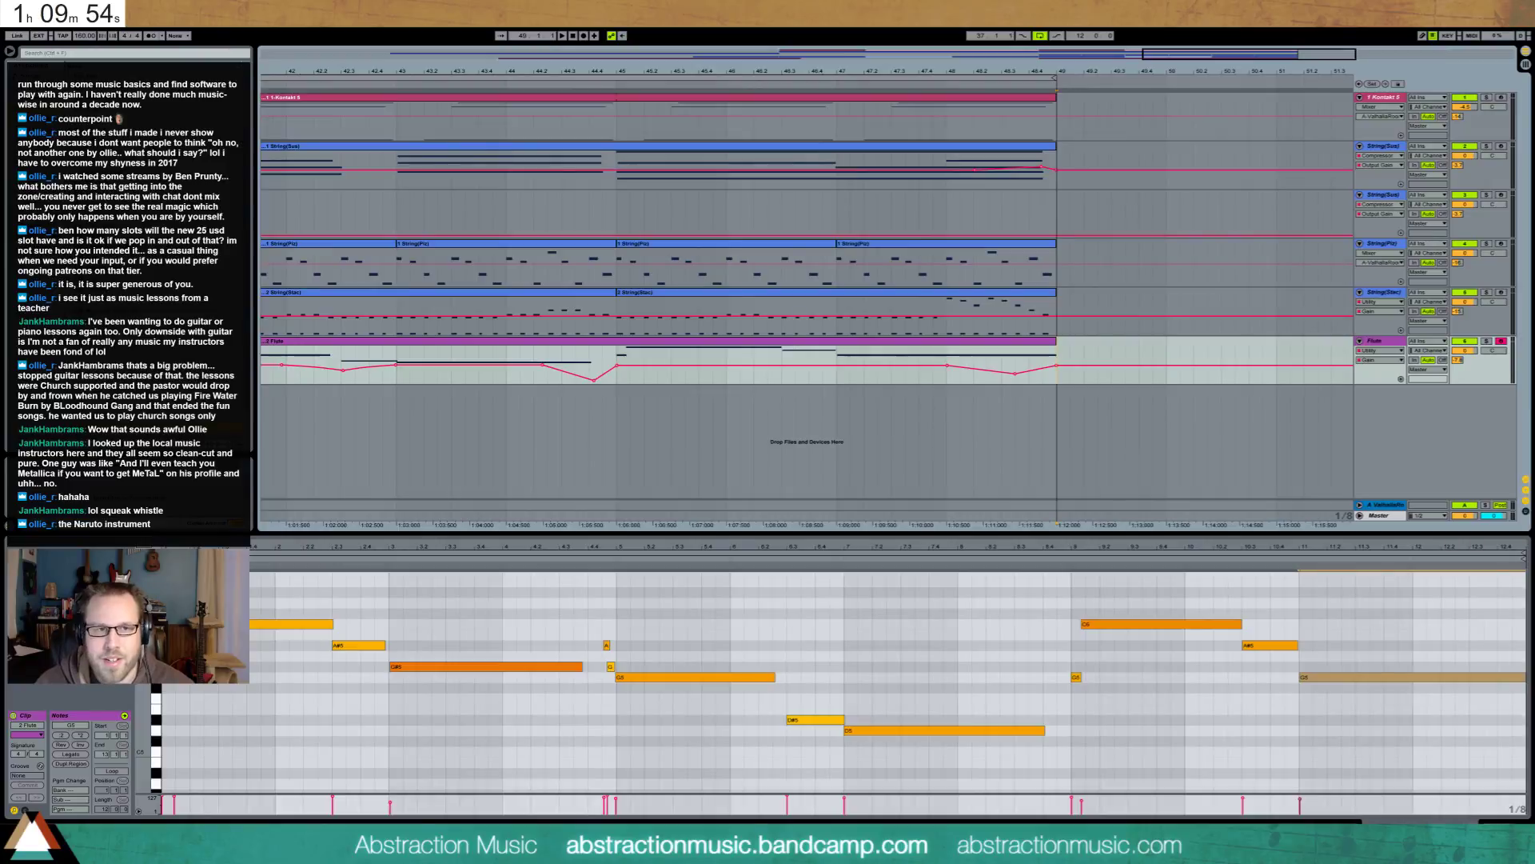
pyautogui.moveTo(841, 56); pyautogui.dragTo(840, 4)
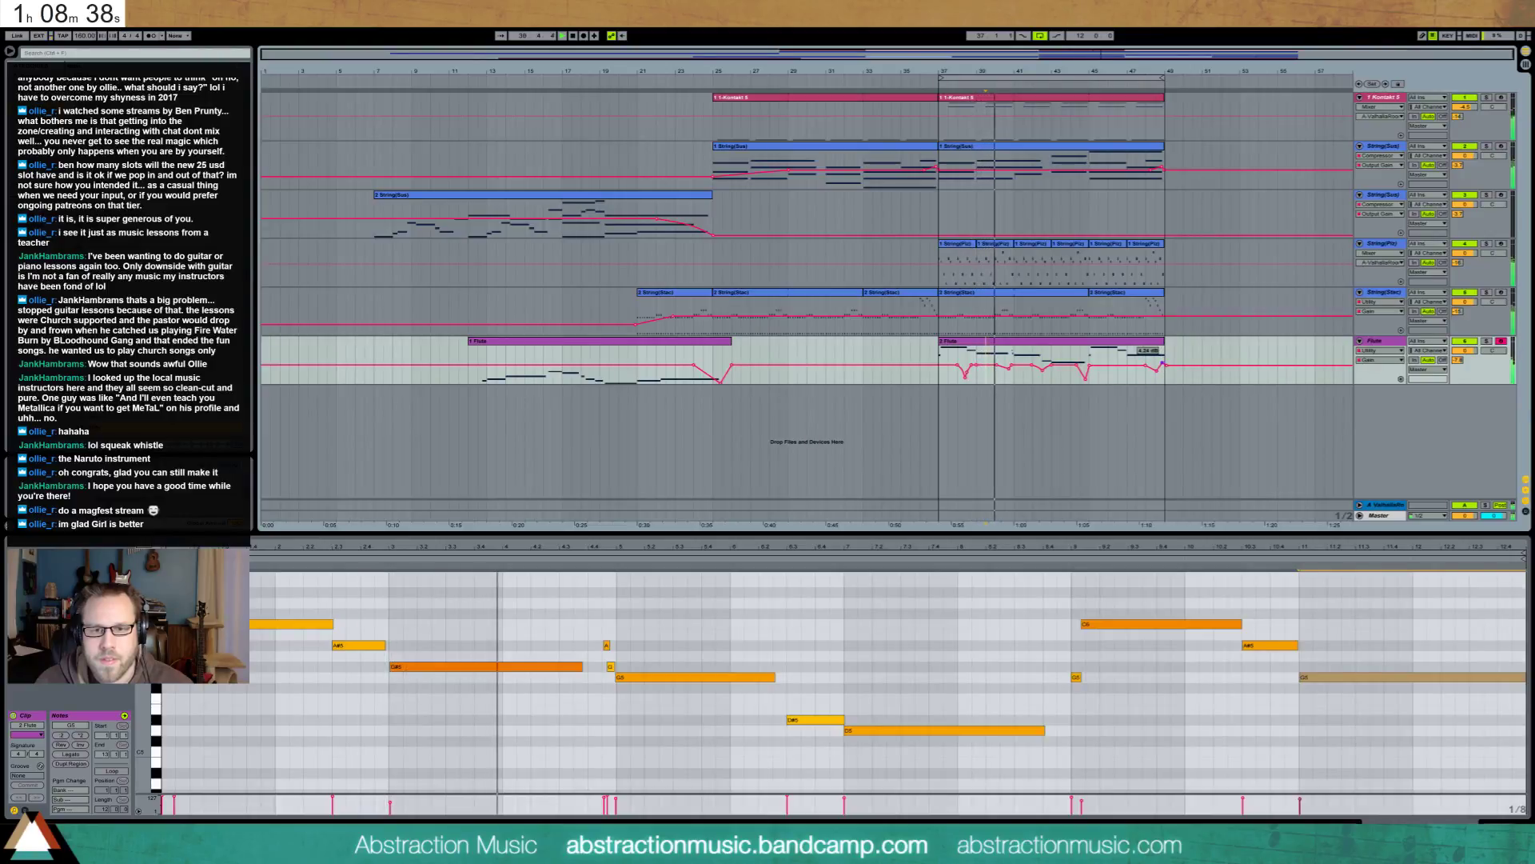
# Shorten the last Flute note to end just before bar 49, let the Gain recover slightly earlier, and replay from bar 37
pyautogui.click(1531, 670)
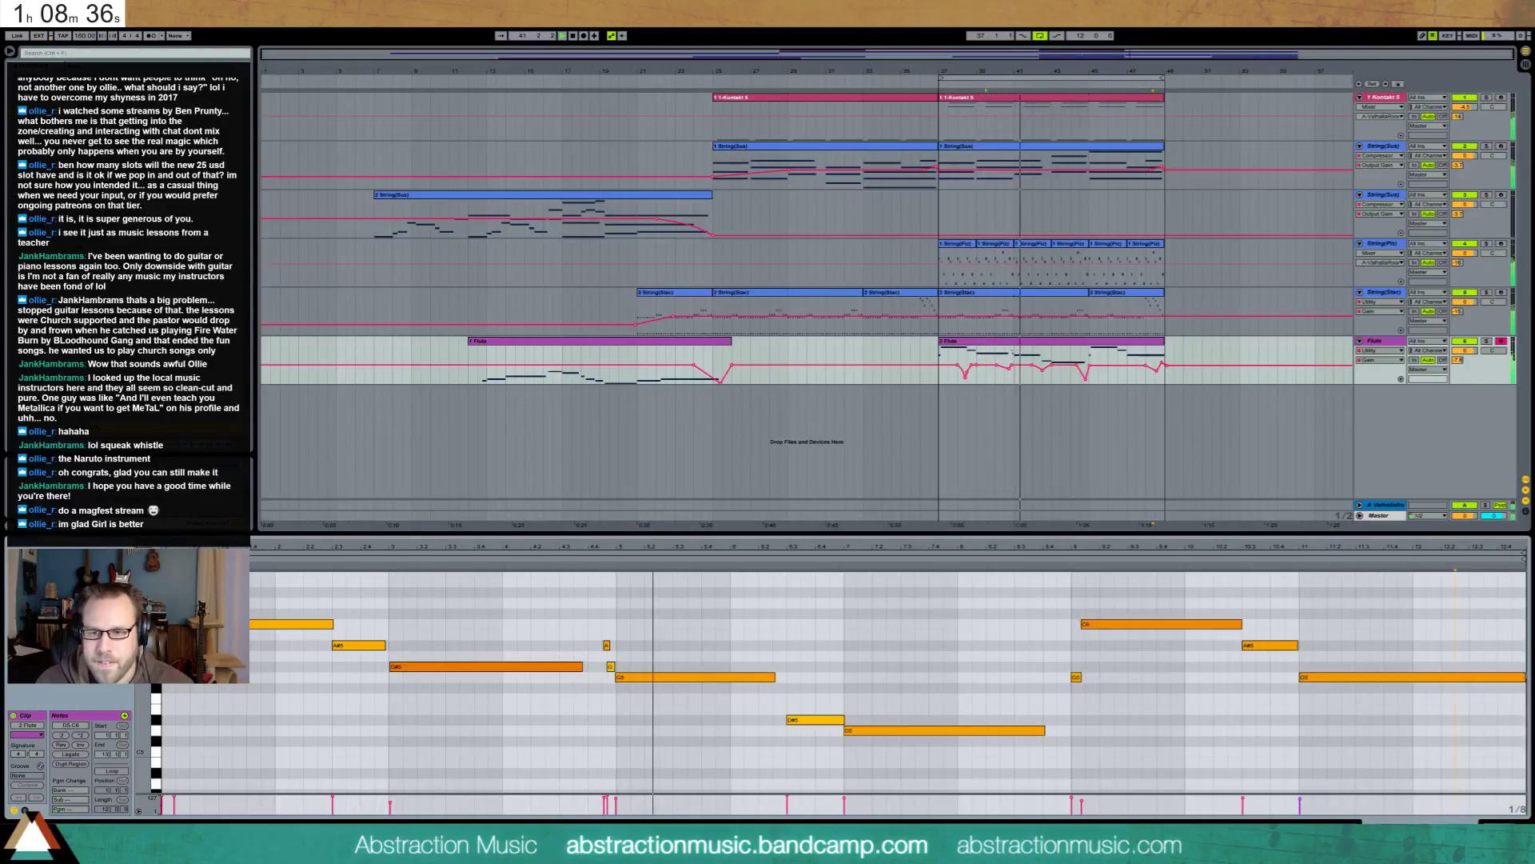
pyautogui.moveTo(1526, 677); pyautogui.dragTo(1513, 677)
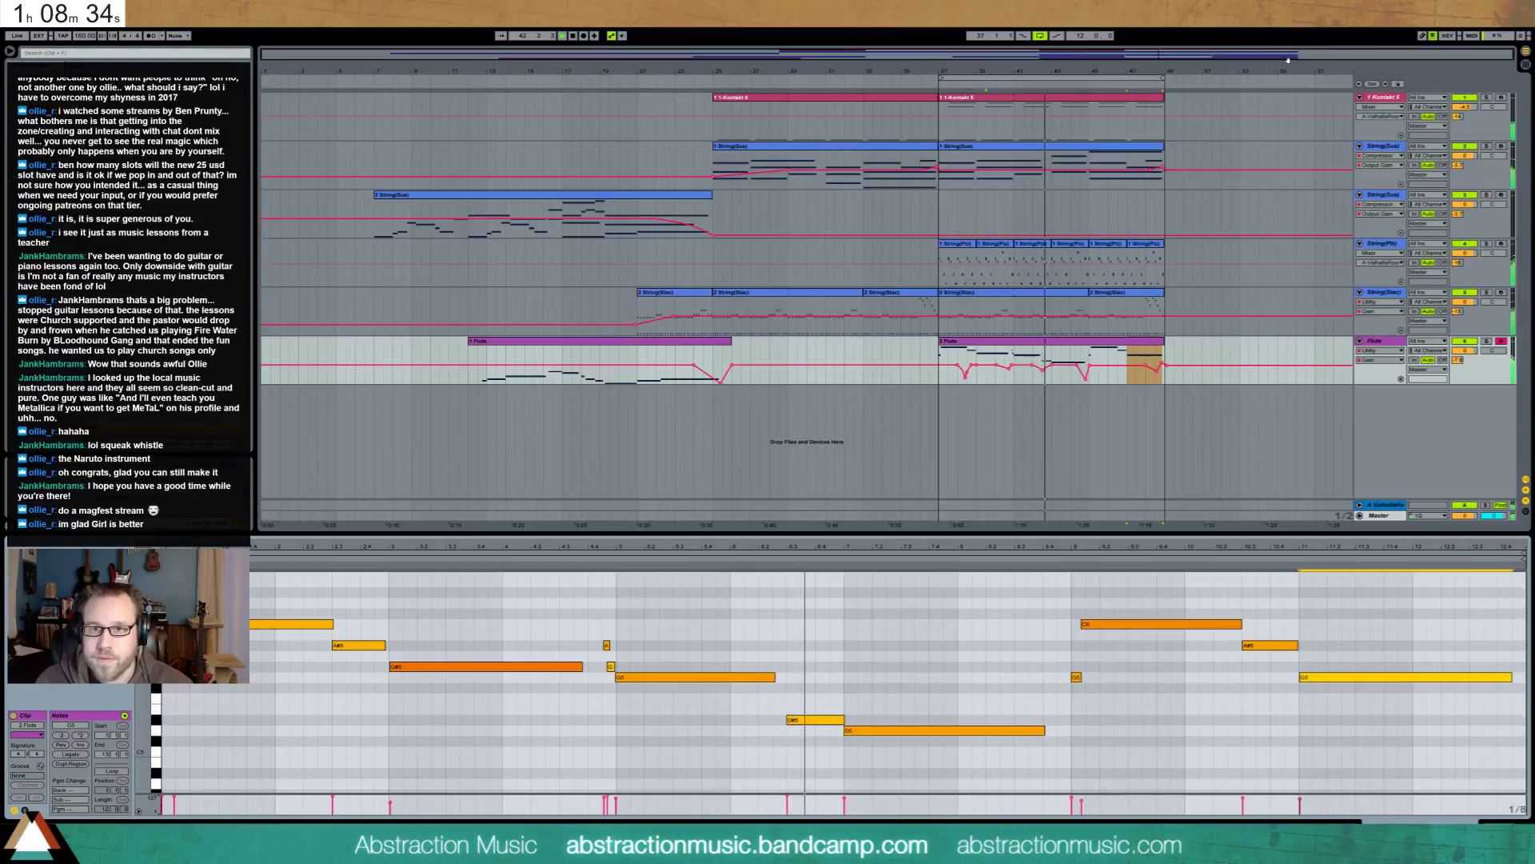
pyautogui.moveTo(1190, 59); pyautogui.dragTo(1257, 366)
pyautogui.click(1307, 377)
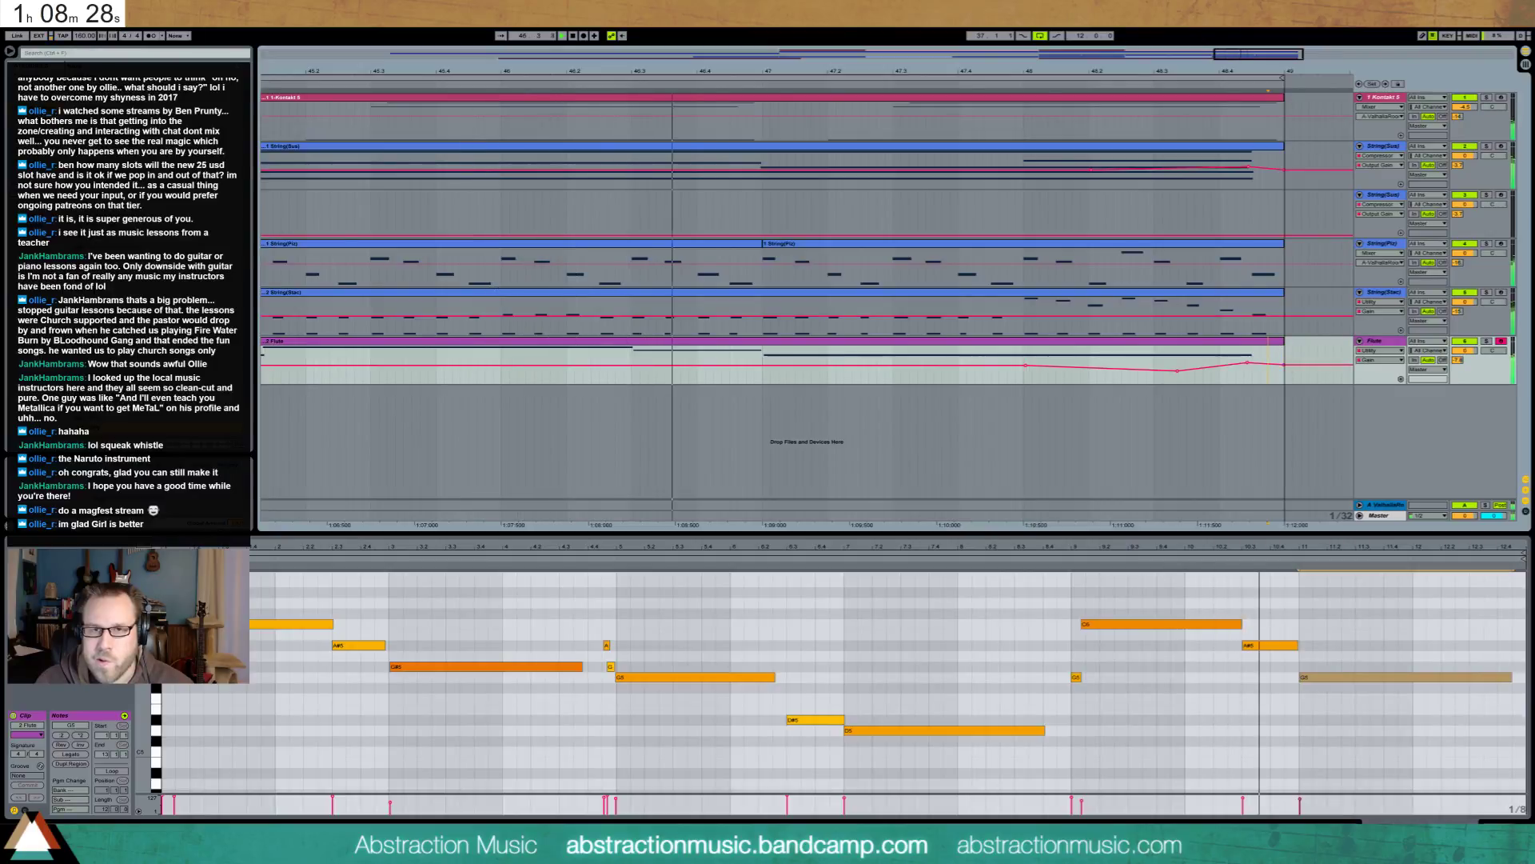
pyautogui.moveTo(1232, 48); pyautogui.dragTo(1231, 108)
pyautogui.press('space')
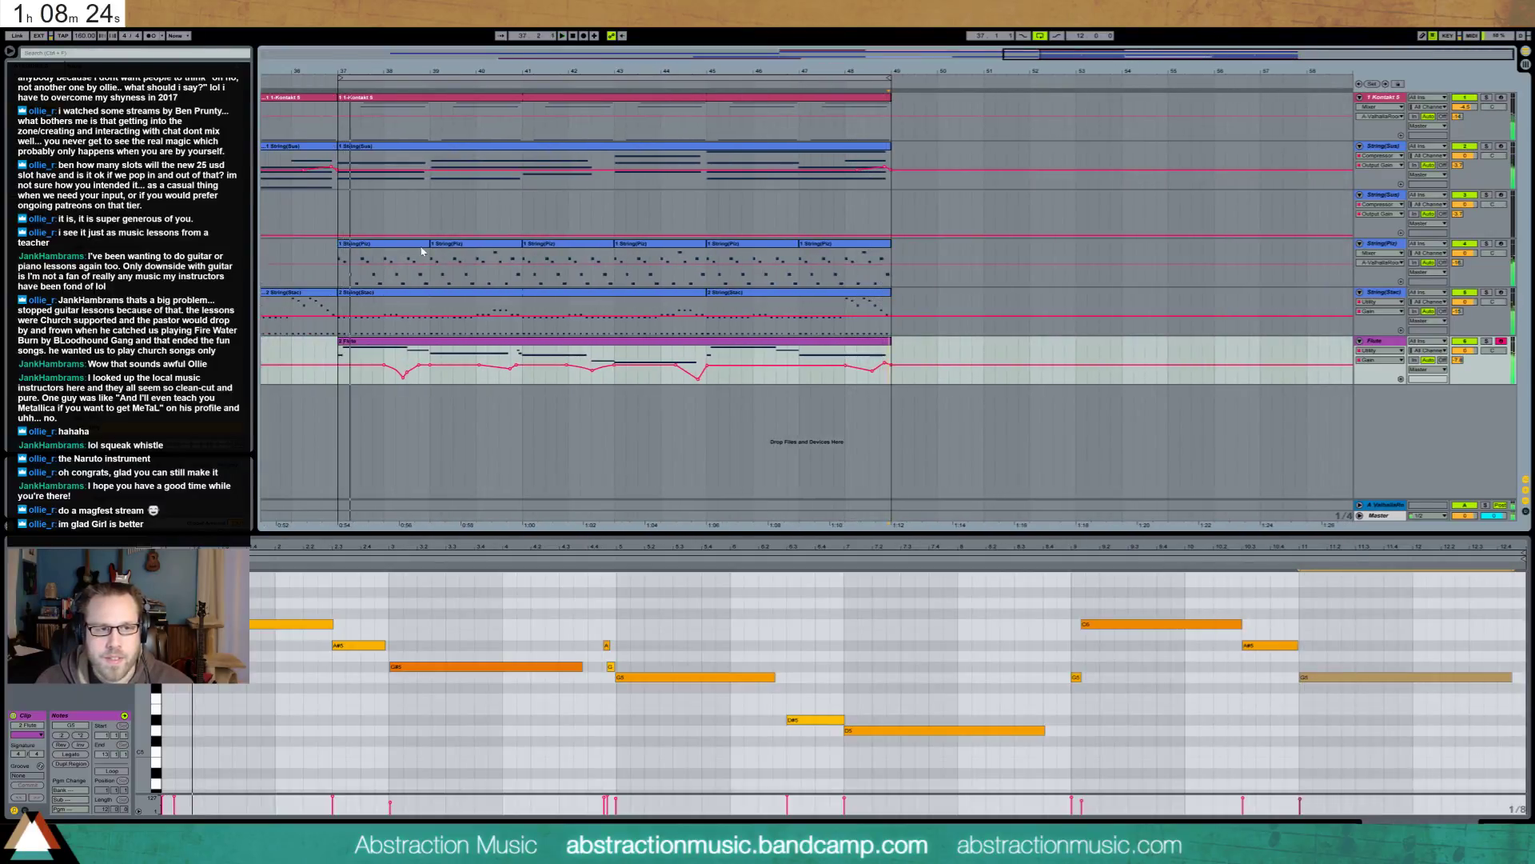
# Copy bars 37 to 41 of the two lower string tracks to bar 49, and extend the Kontakt 5 clip to bar 53
pyautogui.click(424, 271)
pyautogui.keyDown('shift'); pyautogui.click(476, 297); pyautogui.keyUp('shift')
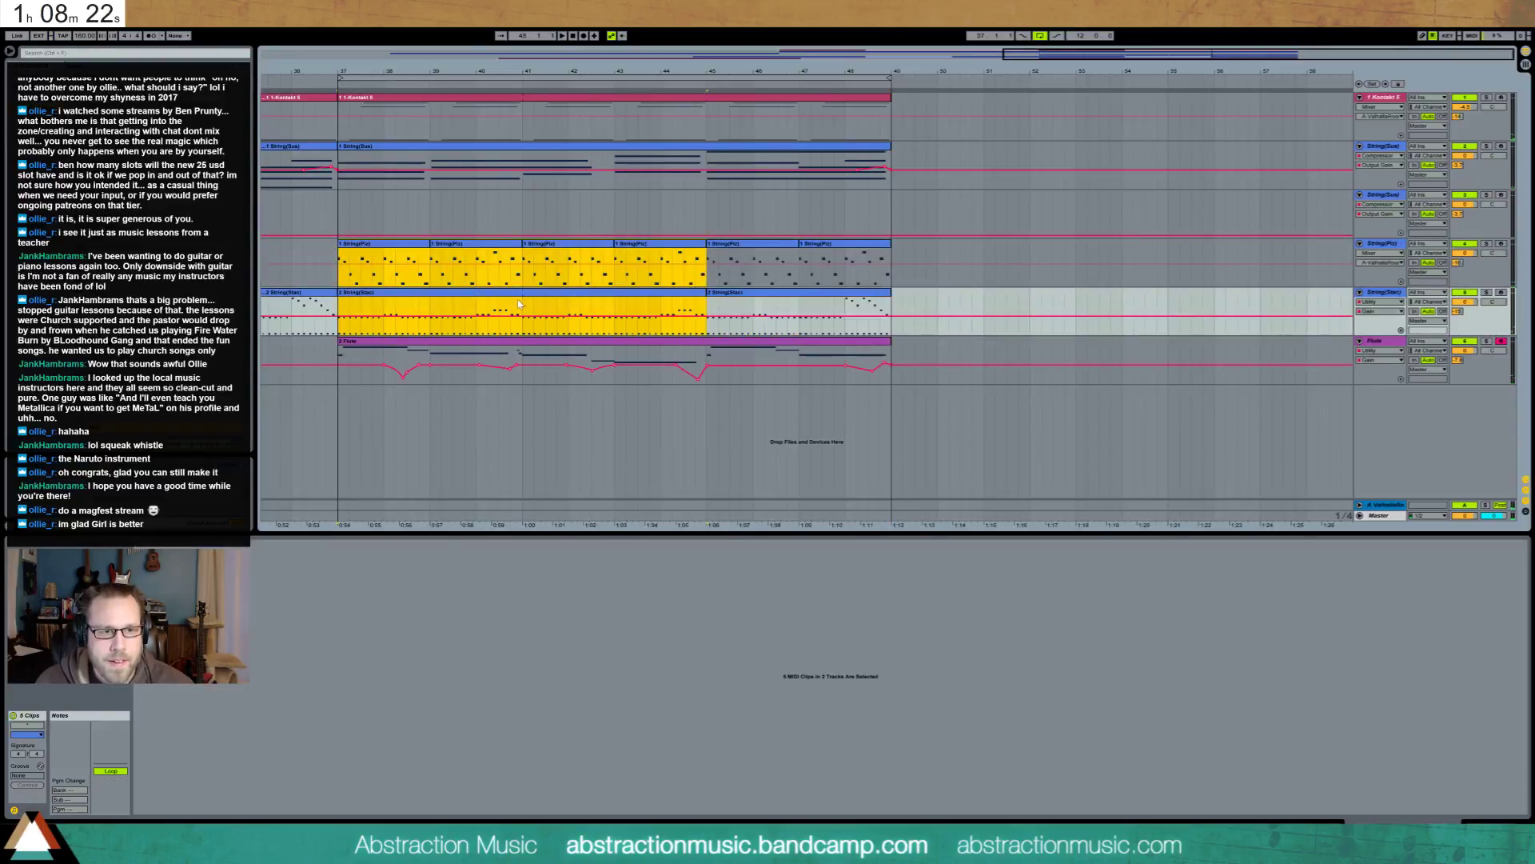
pyautogui.moveTo(519, 304); pyautogui.dragTo(338, 262)
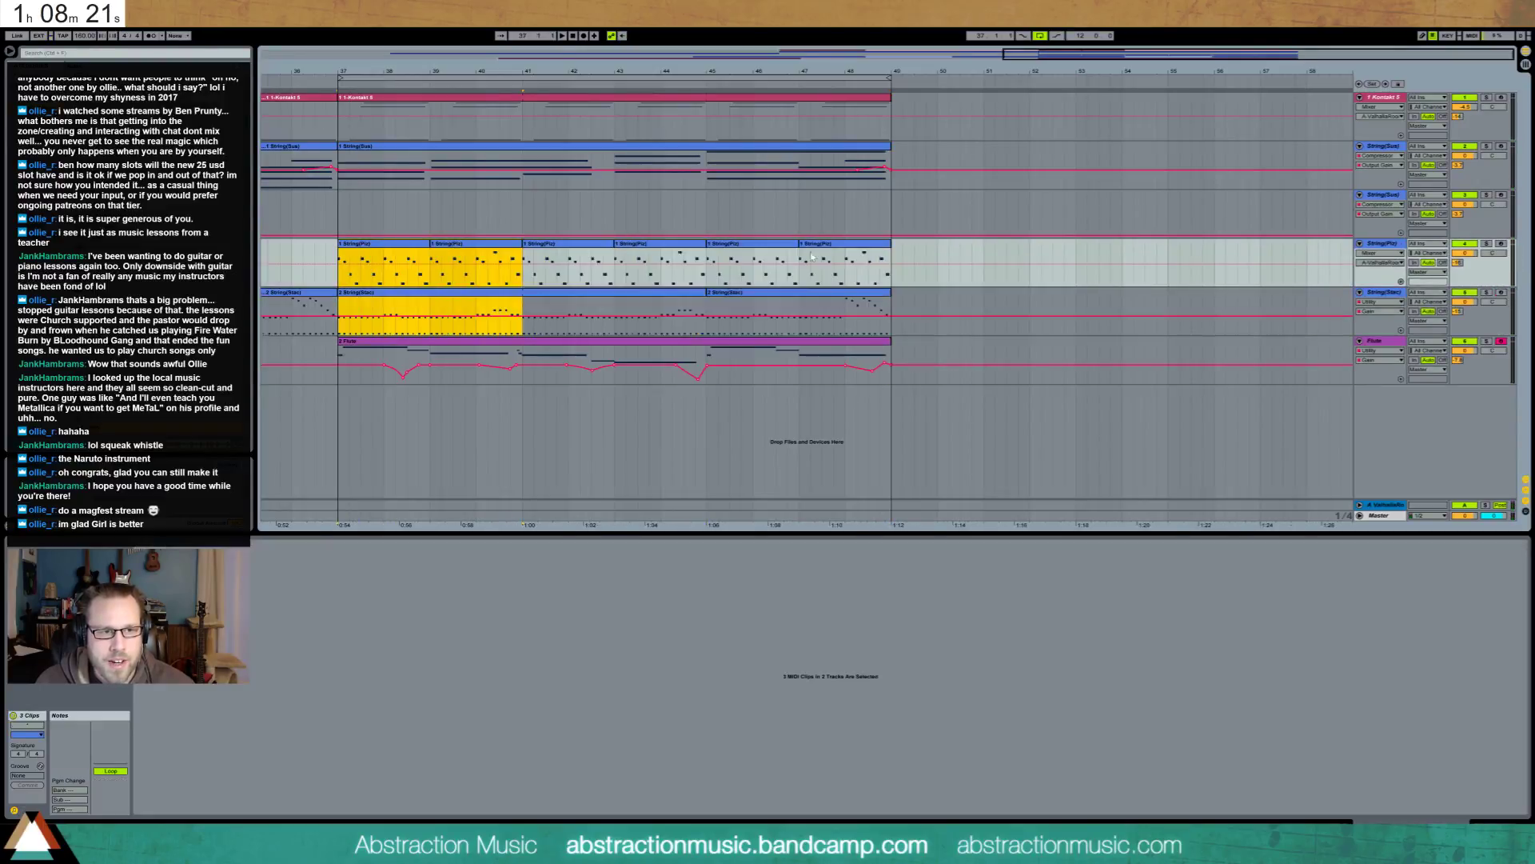
pyautogui.click(893, 262)
pyautogui.hotkey('ctrl', 'v')
pyautogui.moveTo(891, 98); pyautogui.dragTo(1079, 100)
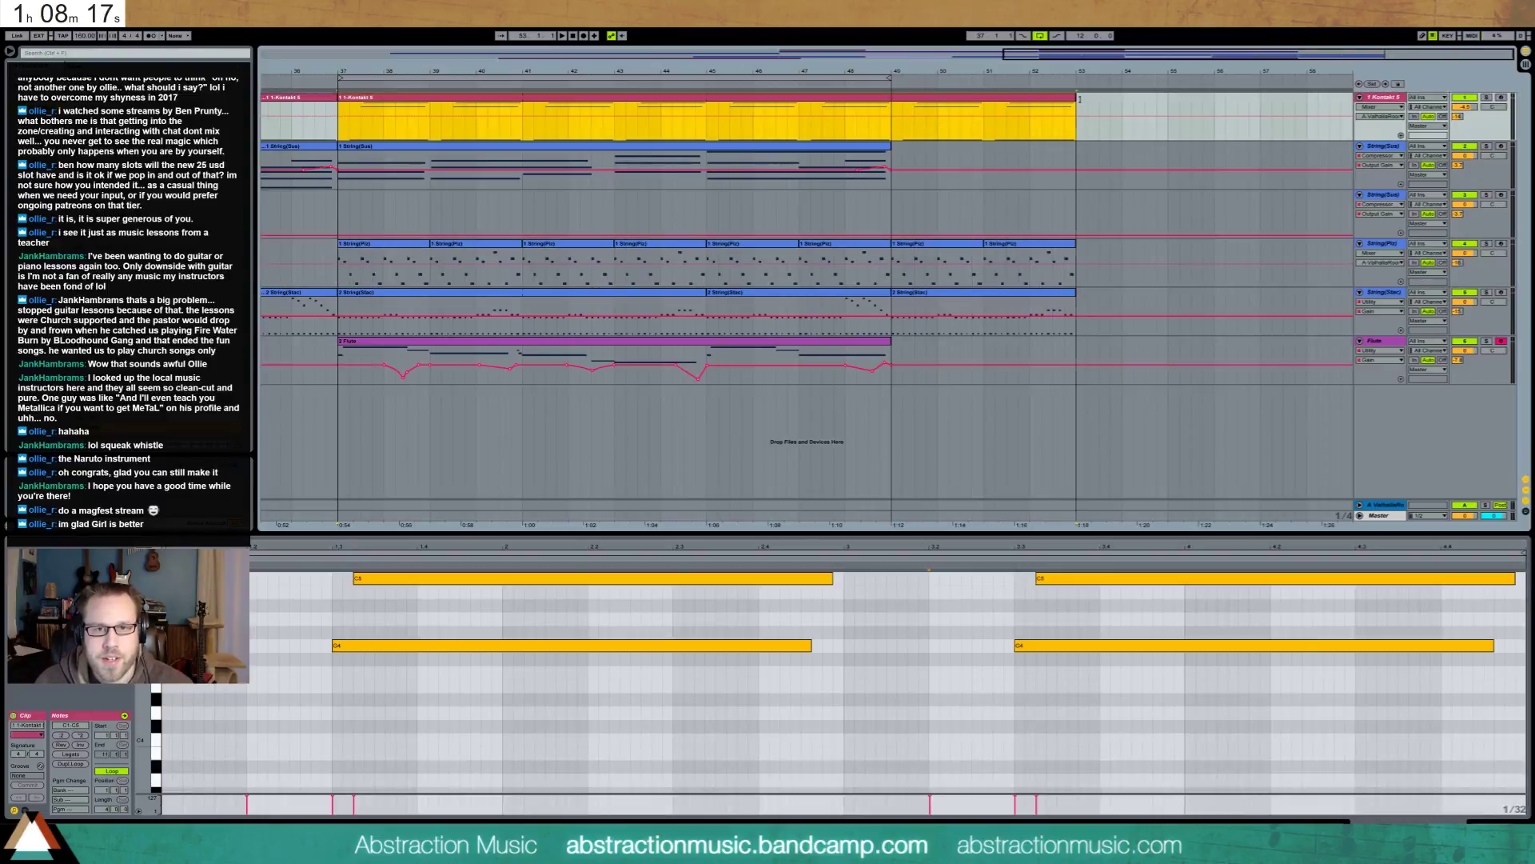
# Set the arrangement loop to the two copied string clips spanning bars 49 to 53
pyautogui.click(970, 256)
pyautogui.click(965, 245)
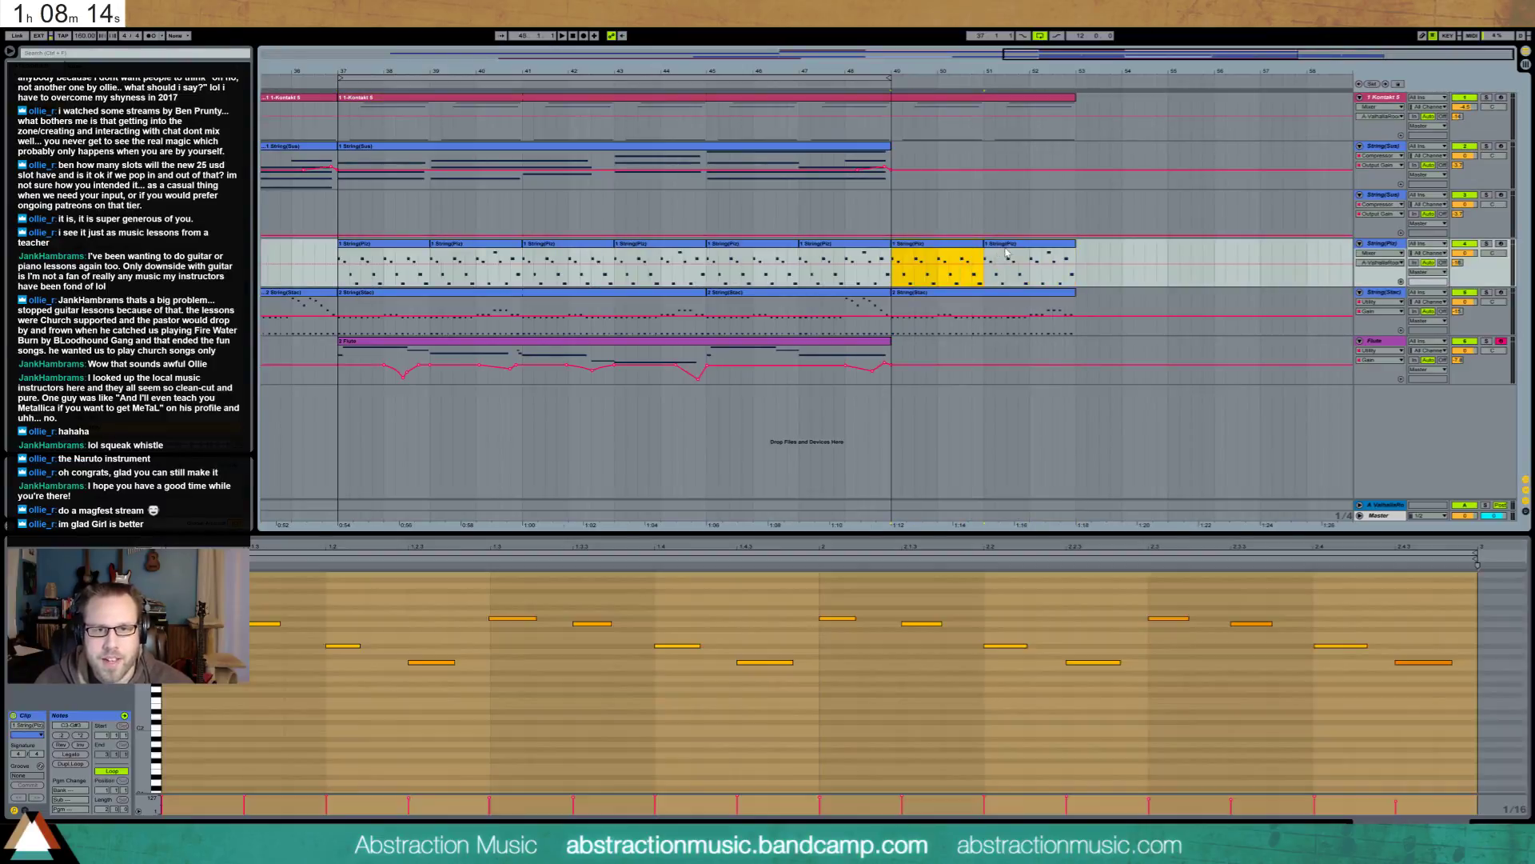
pyautogui.keyDown('shift'); pyautogui.click(1002, 256); pyautogui.keyUp('shift')
pyautogui.hotkey('ctrl', 'l')
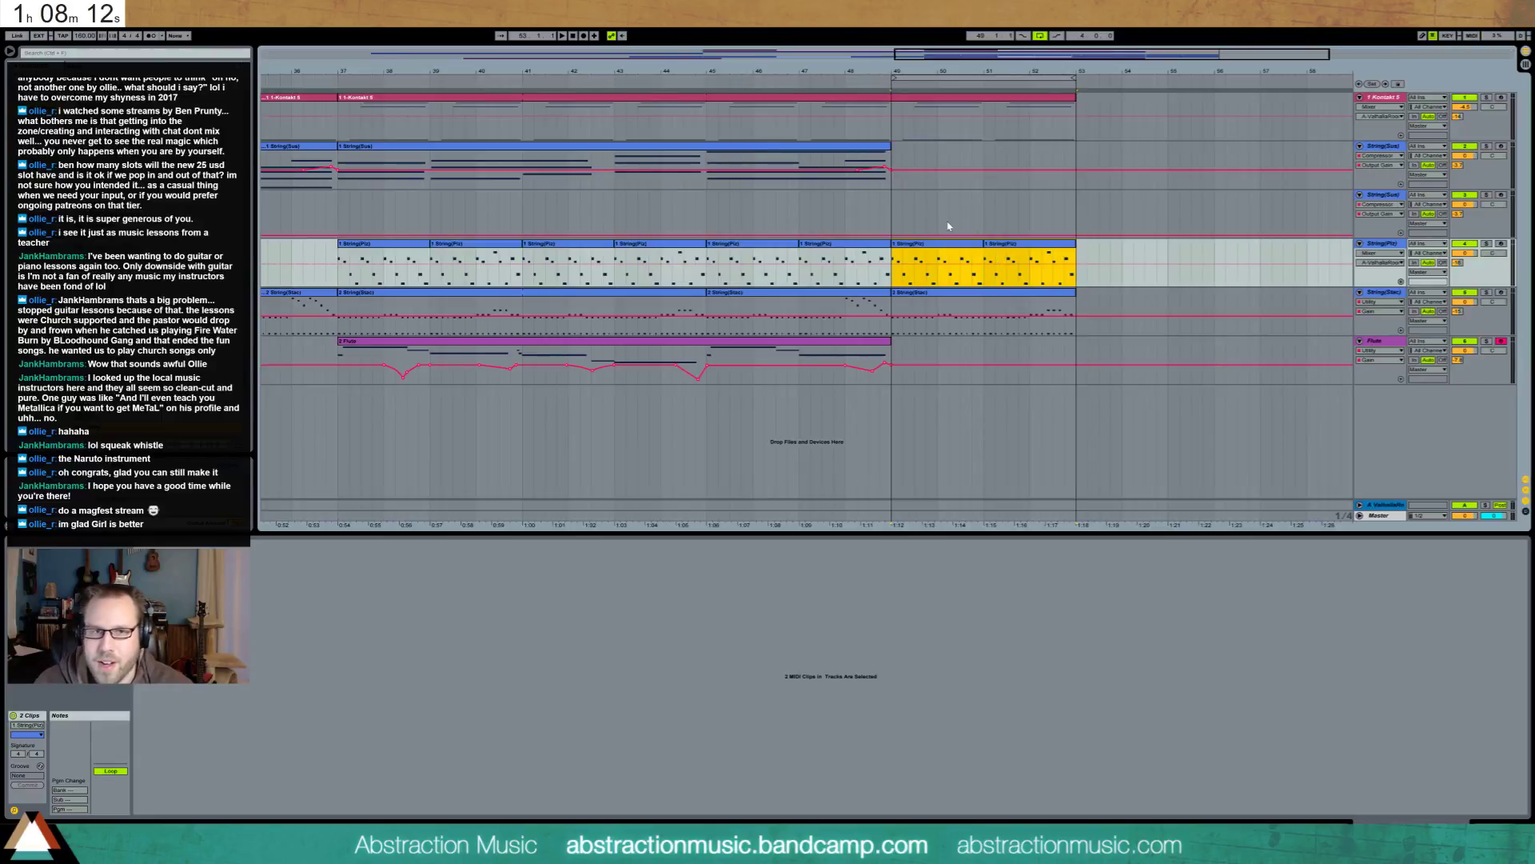
pyautogui.moveTo(1003, 53); pyautogui.dragTo(567, 54)
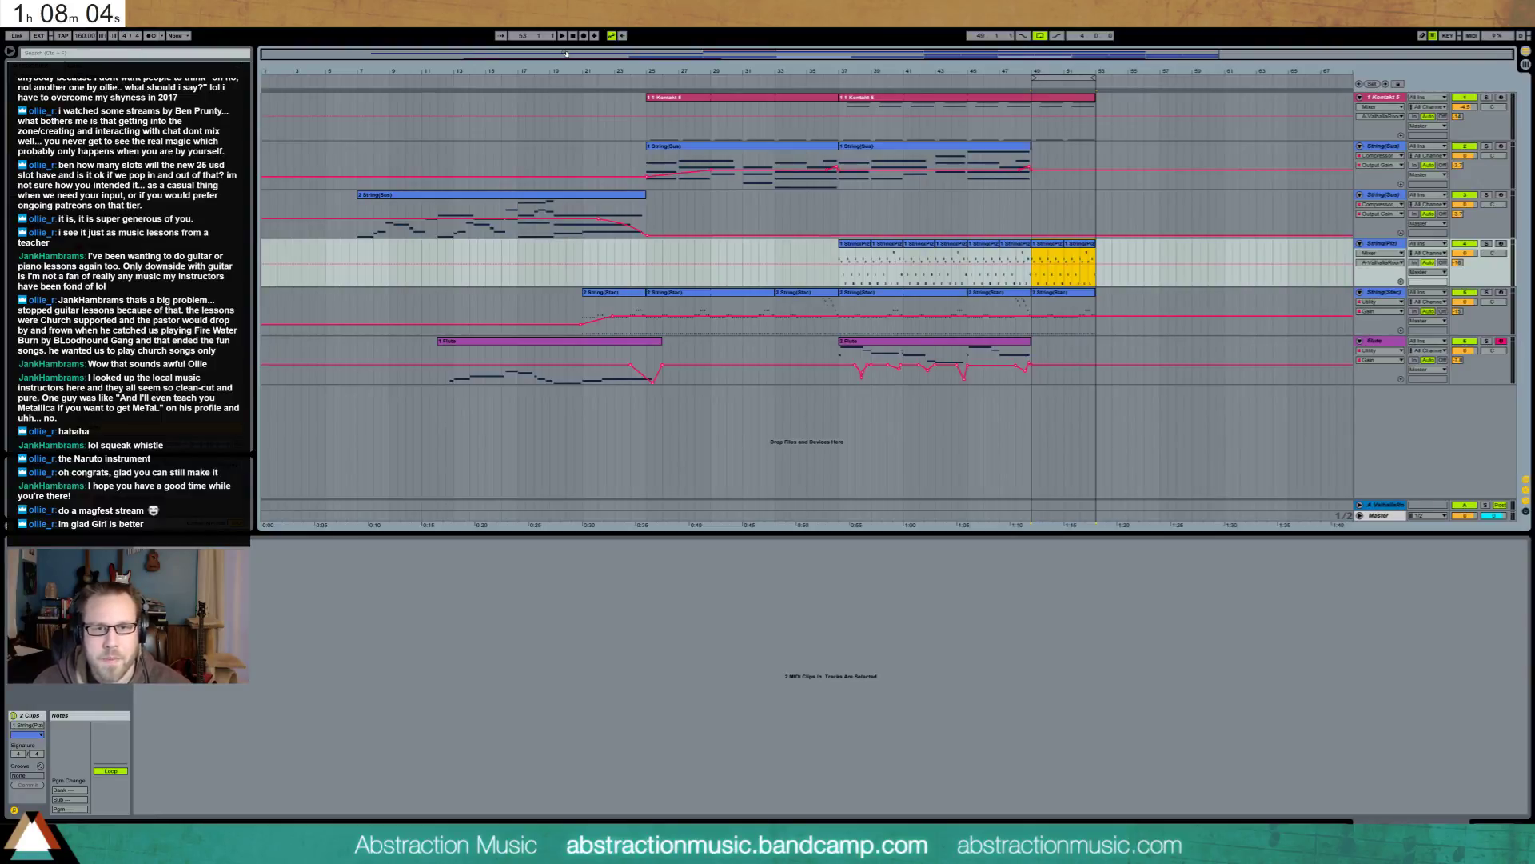
# Split the Kontakt 5 clip at bar 49, look over its notes, and play the new four-bar section
pyautogui.click(1054, 106)
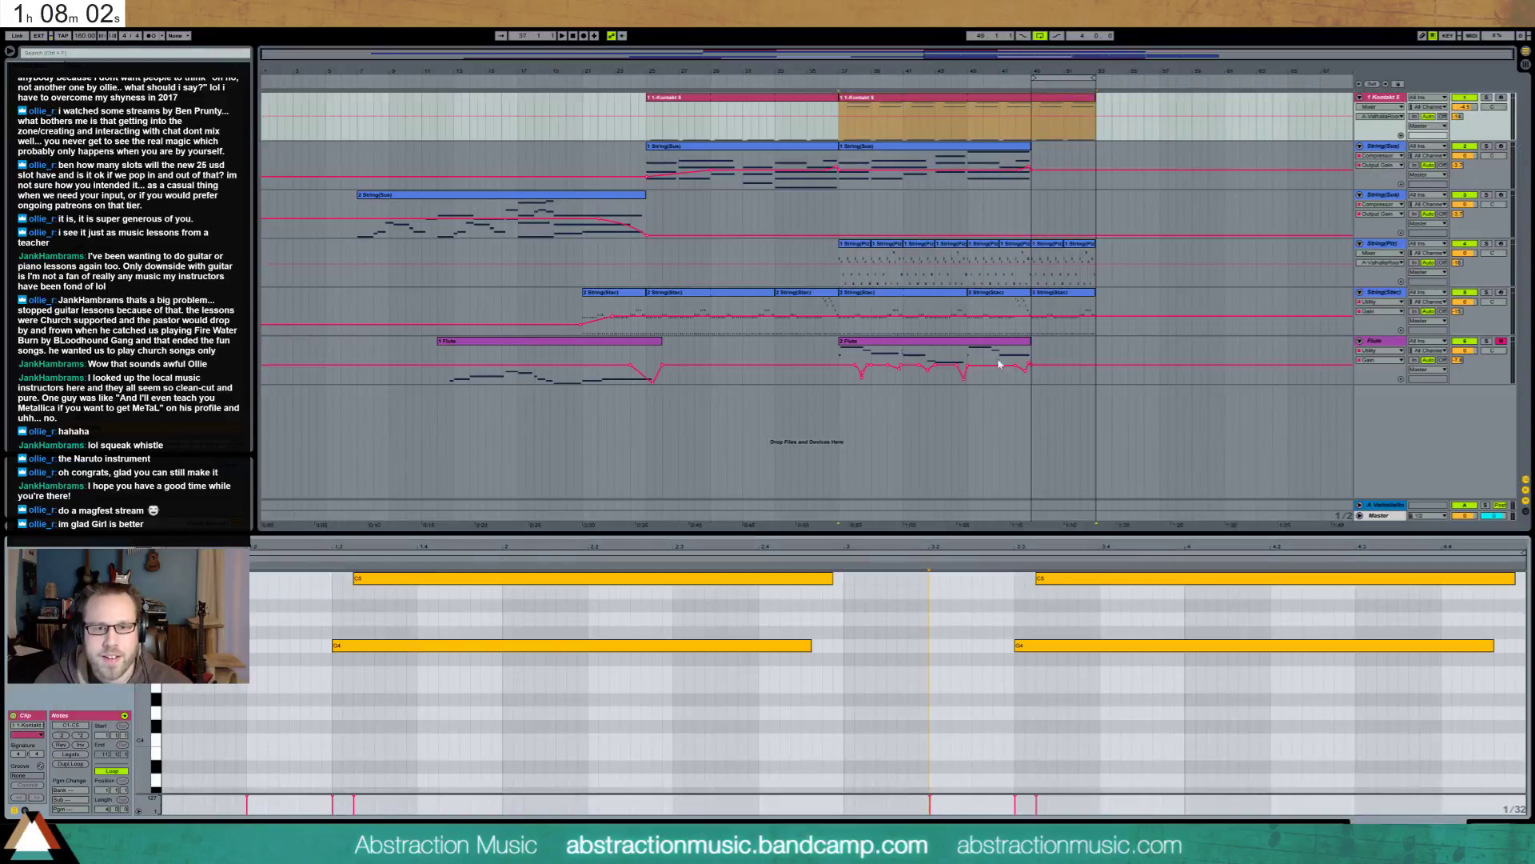
pyautogui.moveTo(1034, 110); pyautogui.dragTo(1082, 119)
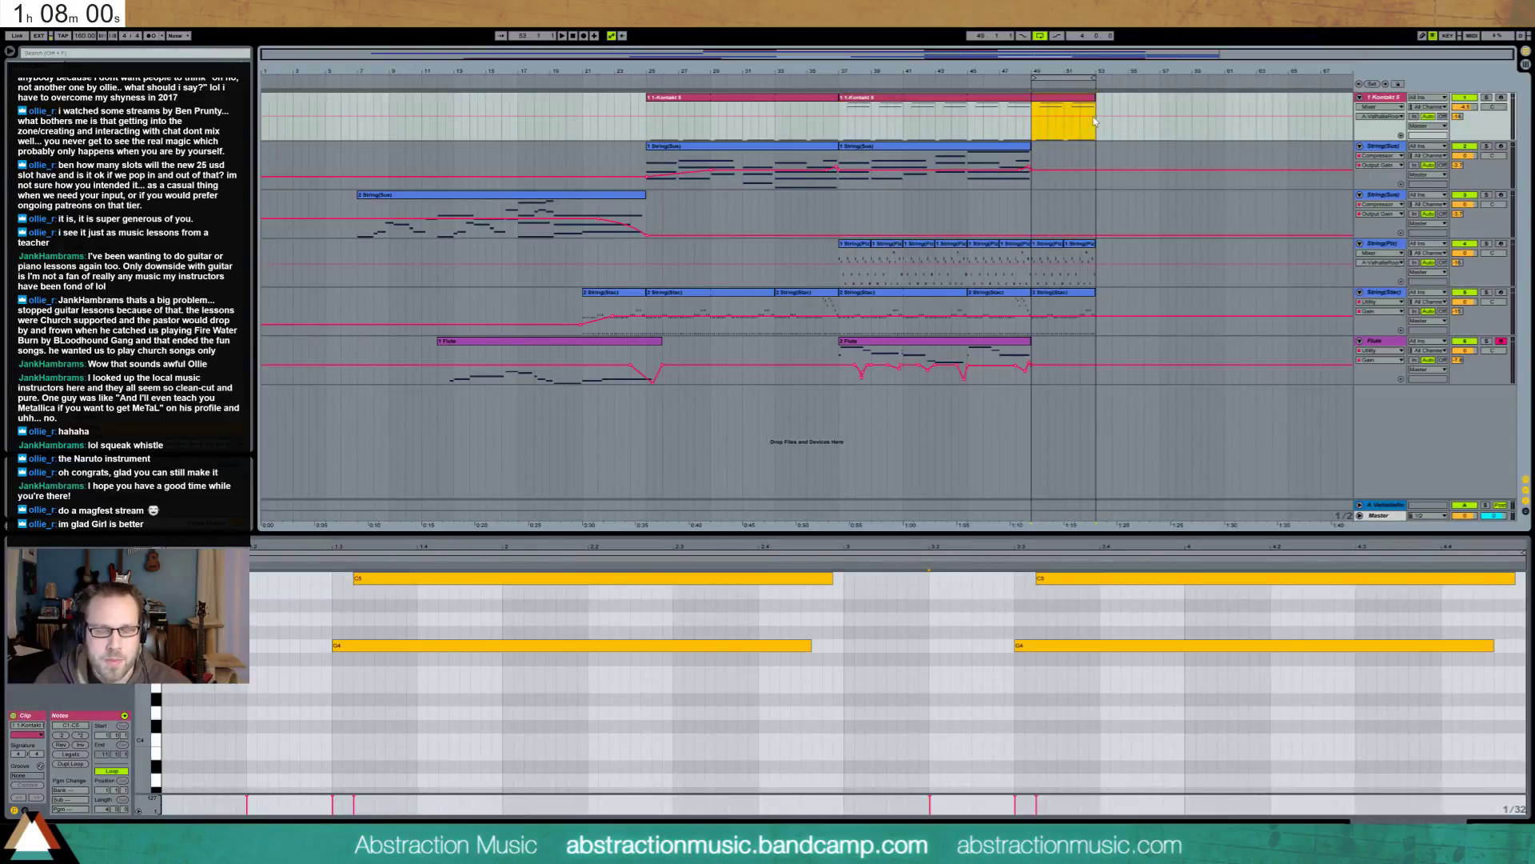
pyautogui.hotkey('ctrl', 'e')
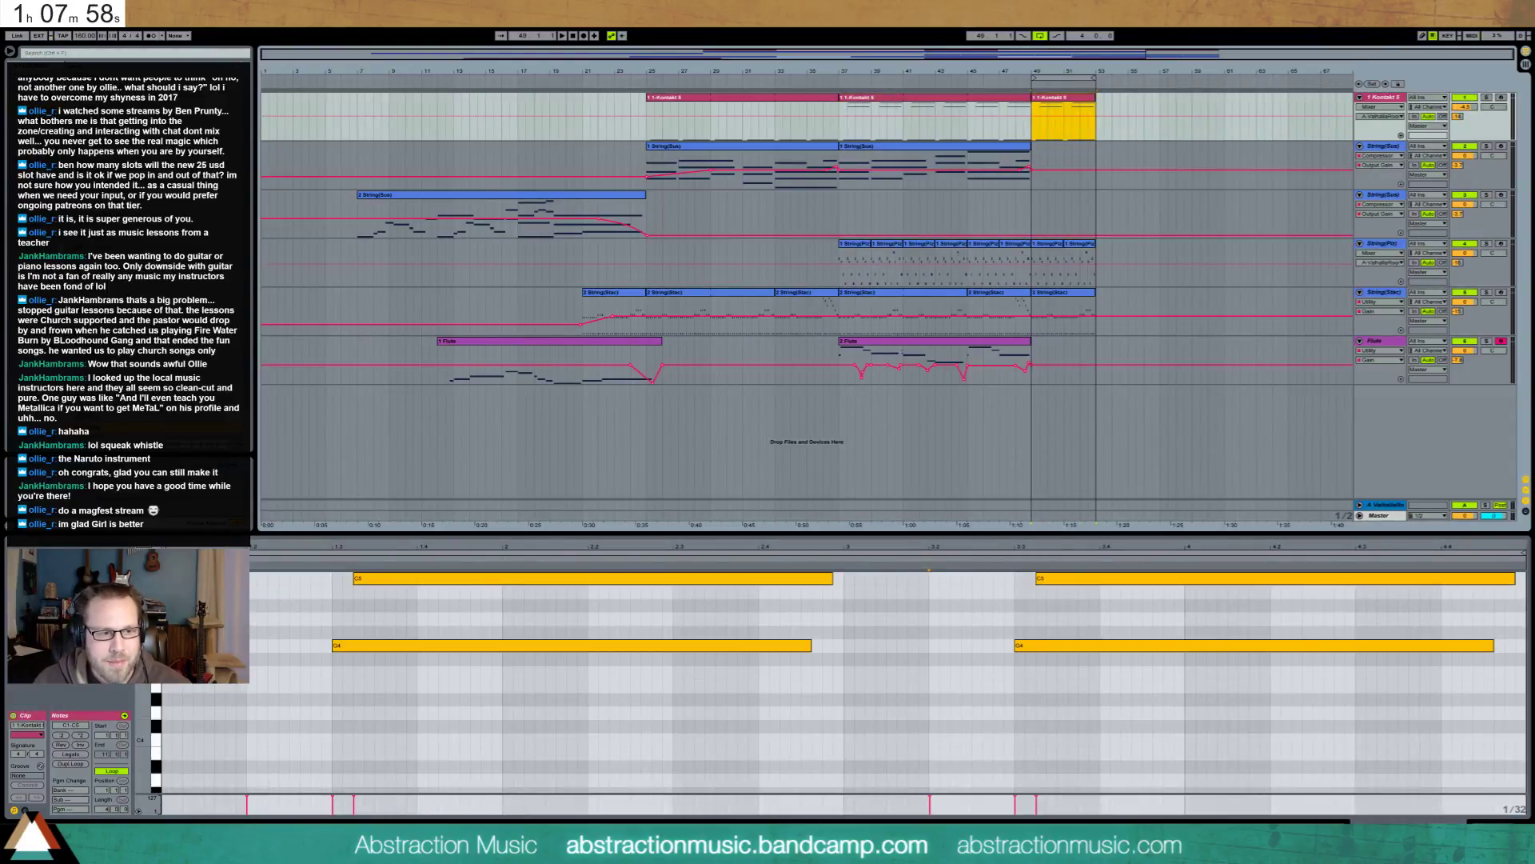
pyautogui.scroll(-5, 833, 680)
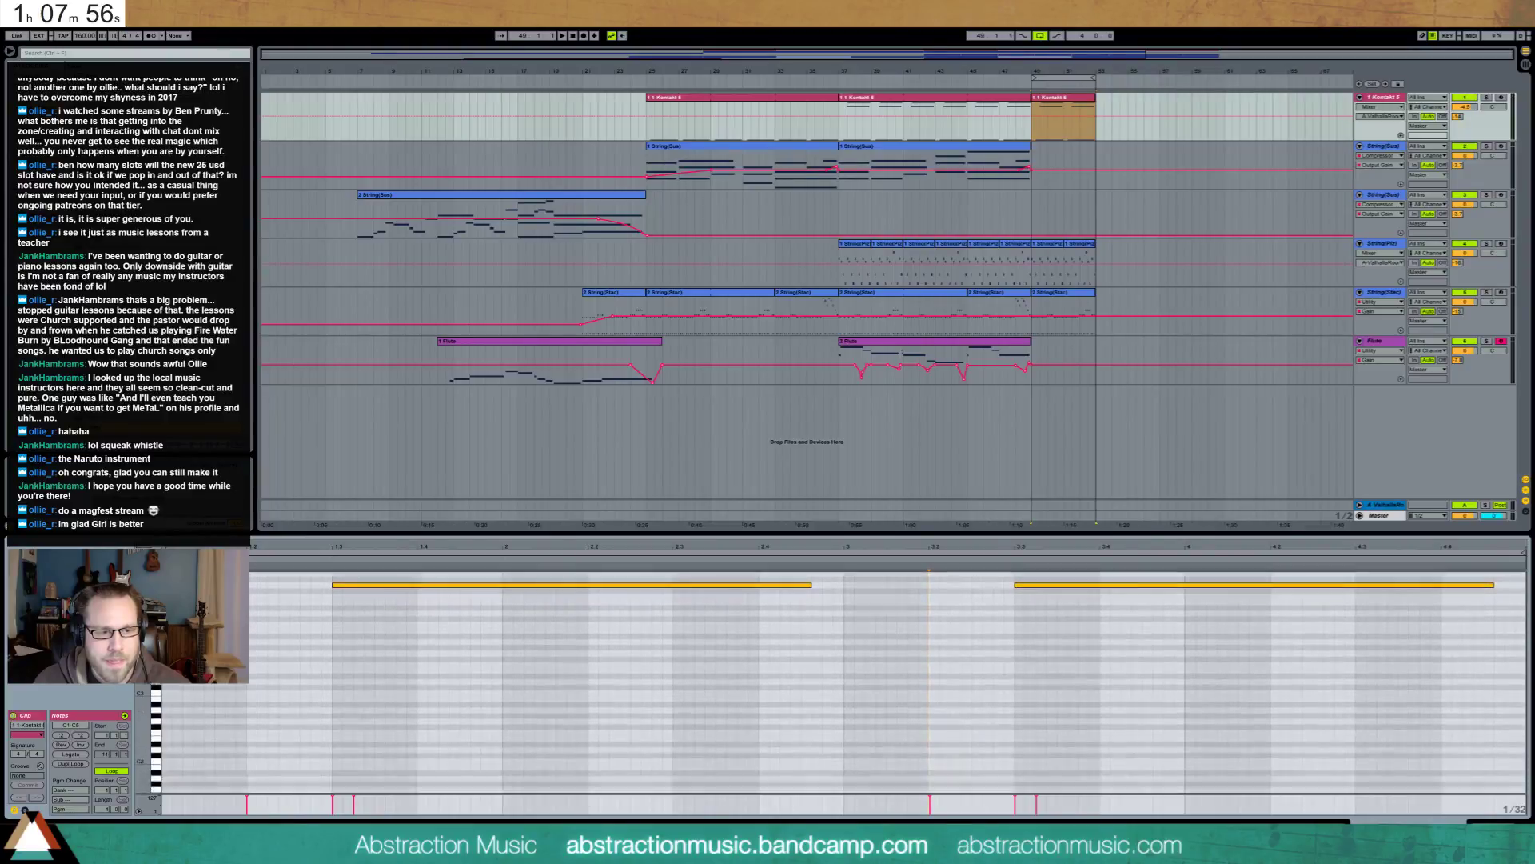
pyautogui.scroll(4, 833, 680)
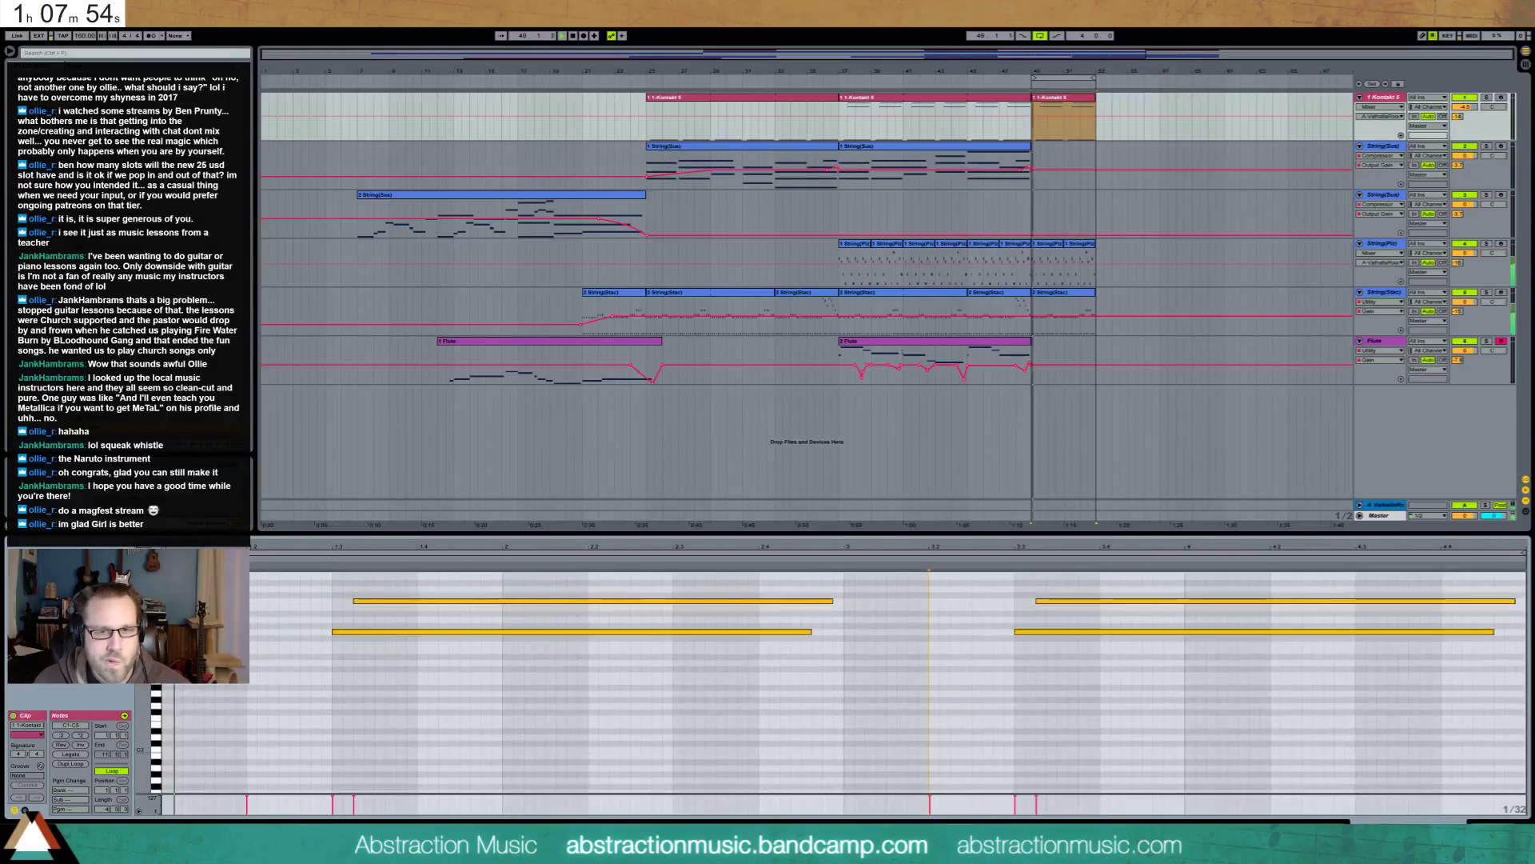
pyautogui.press('space')
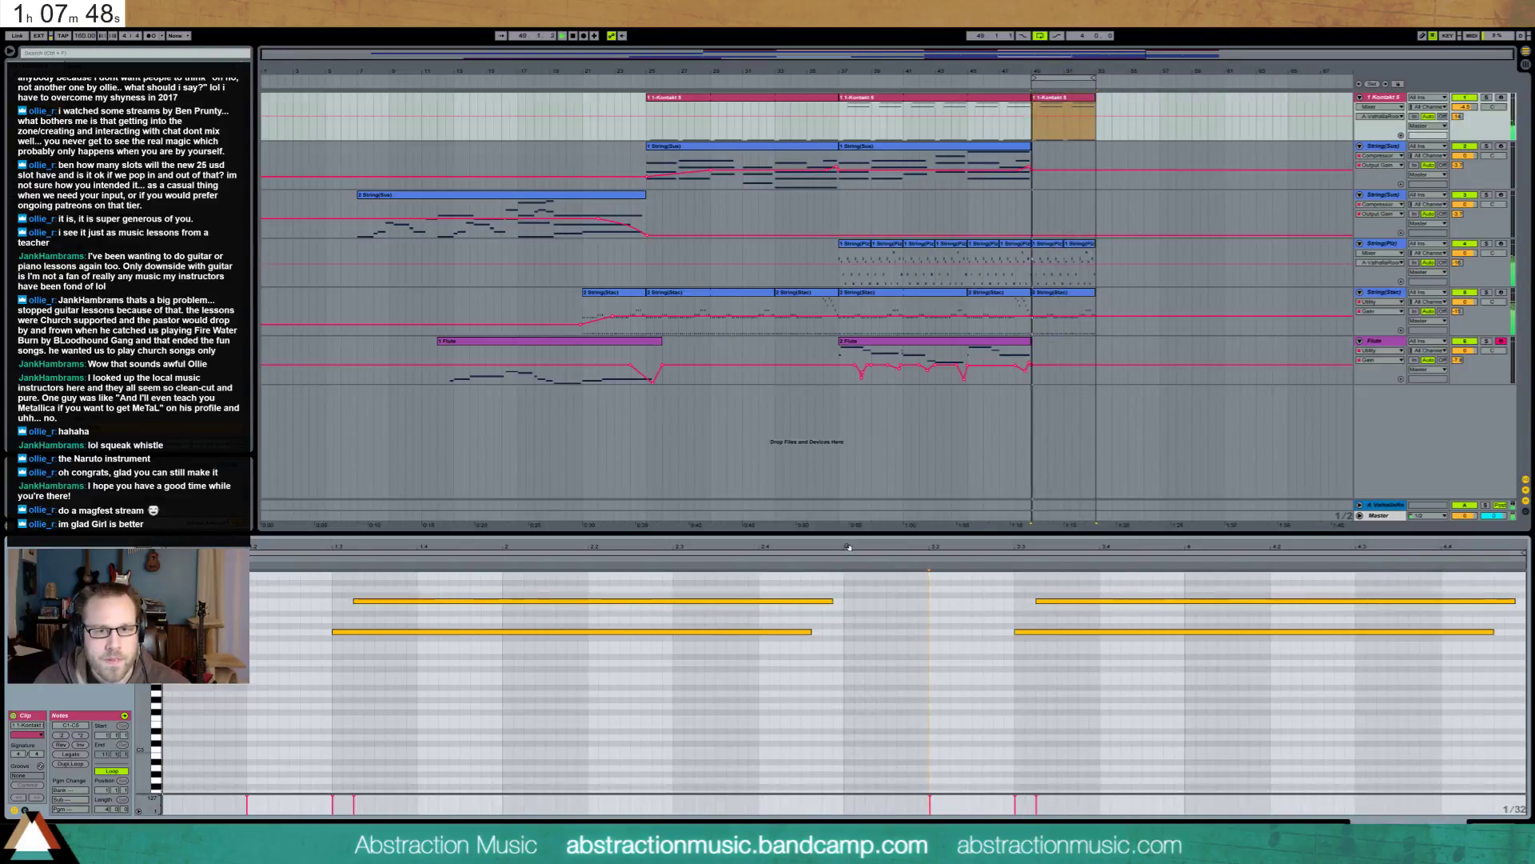
# Repitch the upper notes in the first two bars of the staccato string clip at bar 49 into a C4, A#3, G3 arpeggio ending on F3
pyautogui.click(1064, 313)
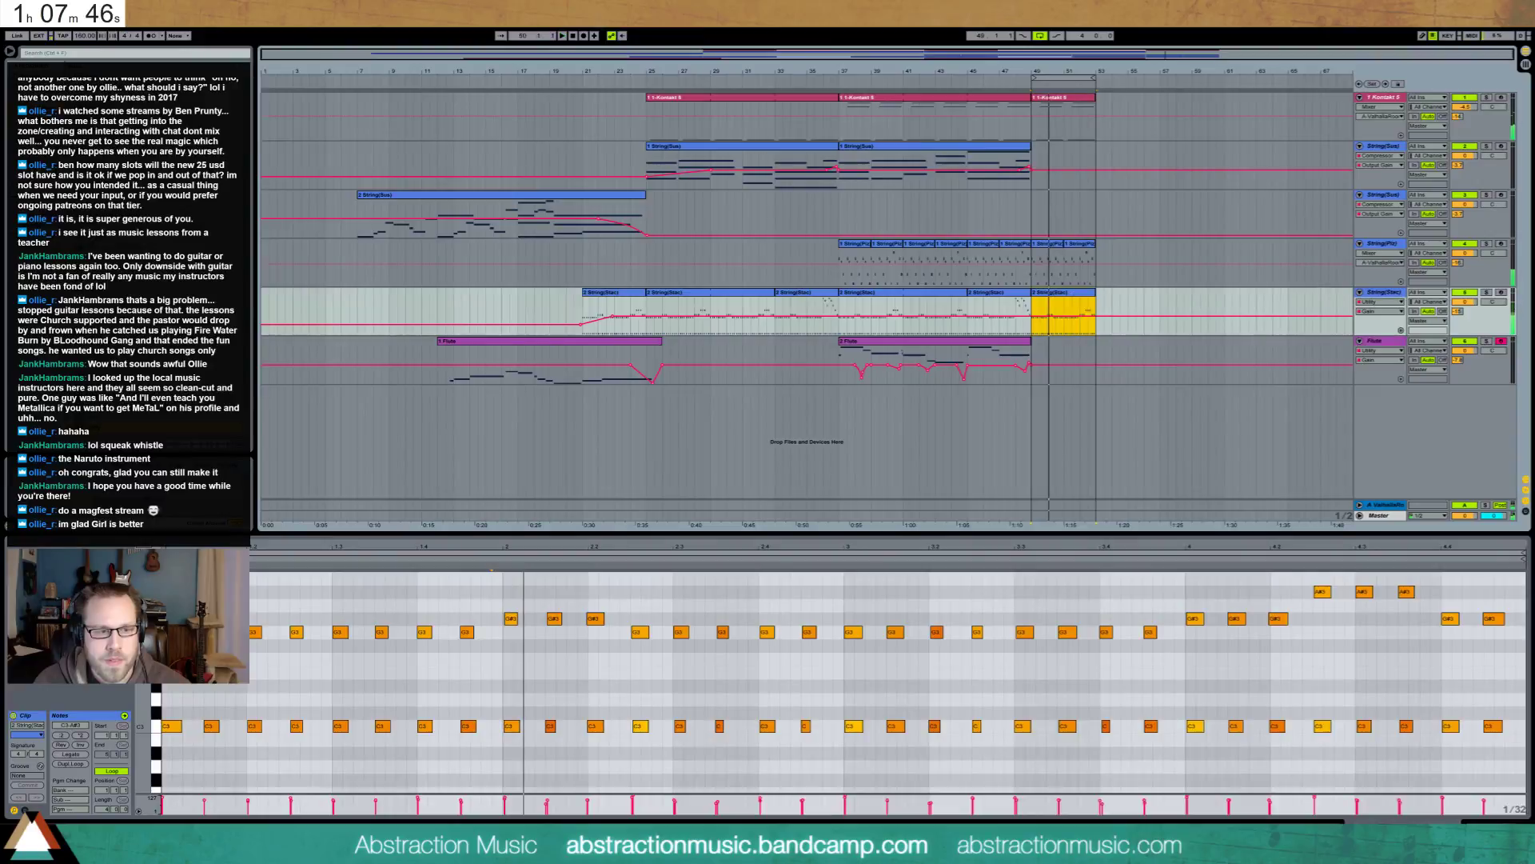
pyautogui.scroll(1, 244, 632)
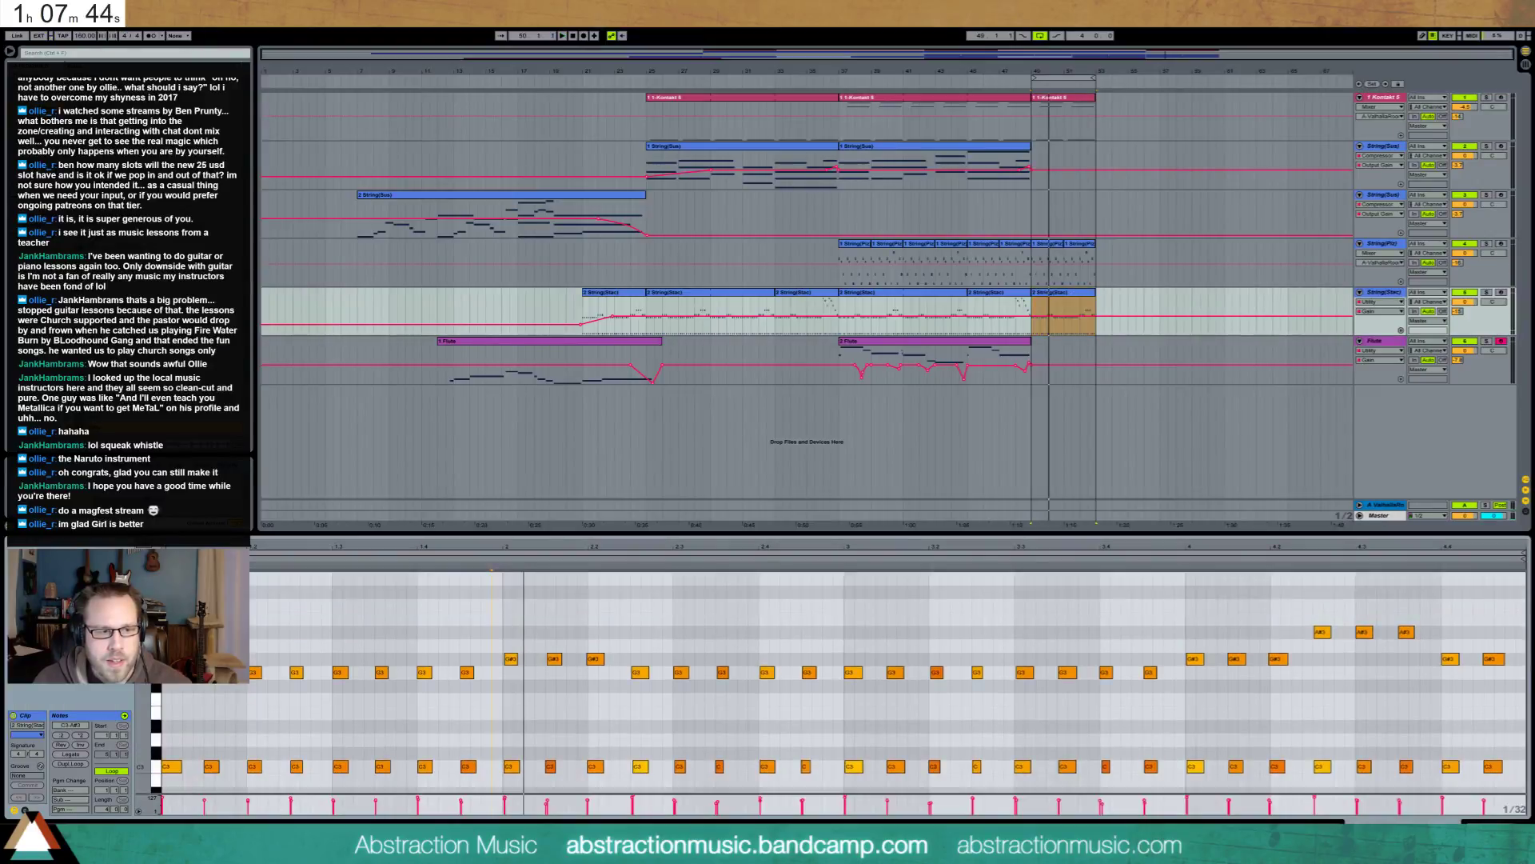
pyautogui.moveTo(260, 629); pyautogui.dragTo(224, 682)
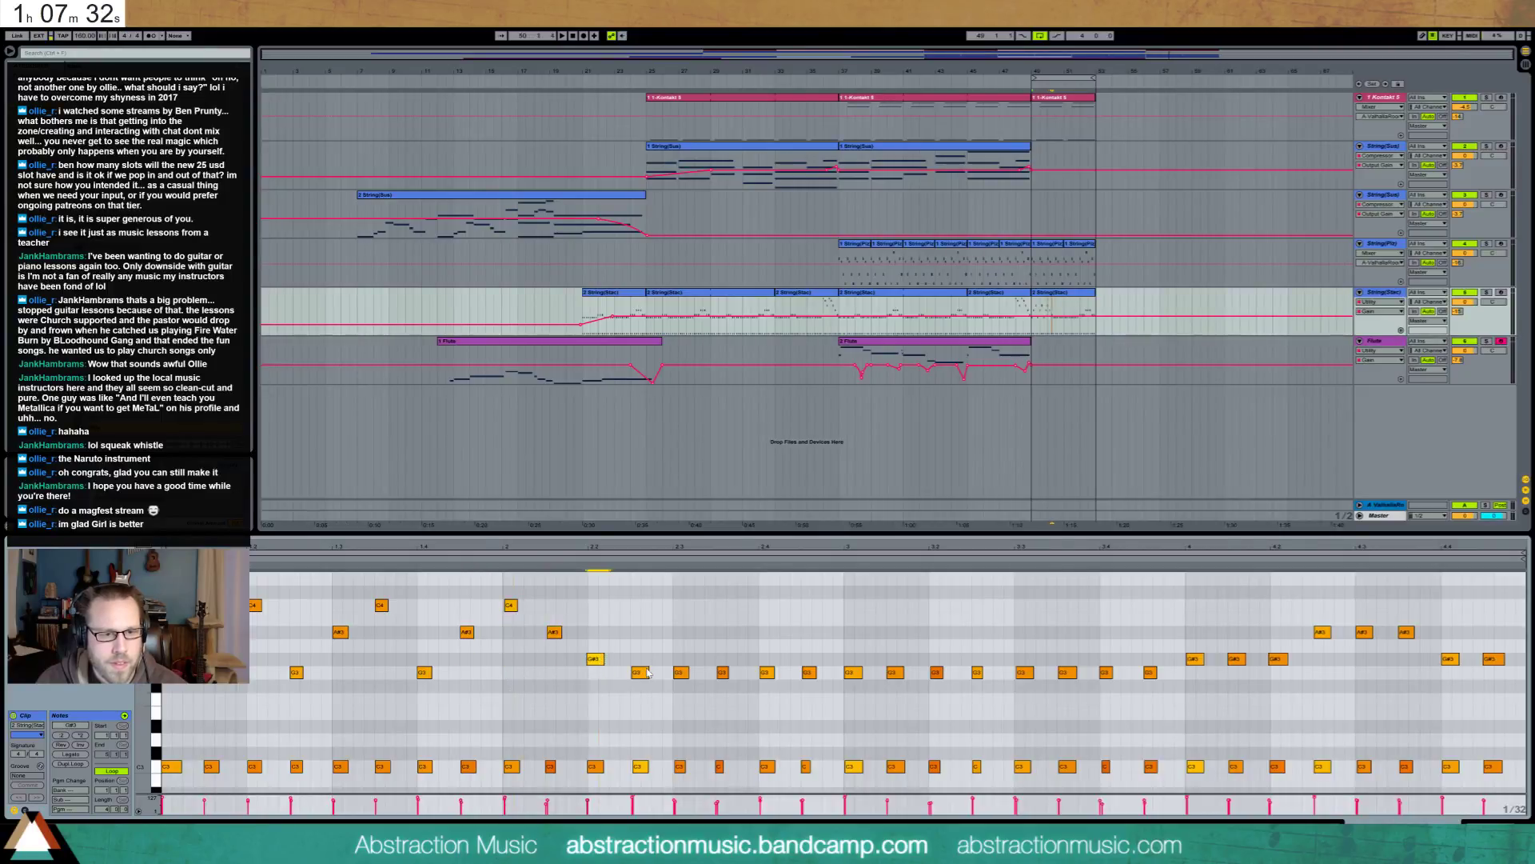
pyautogui.press('space')
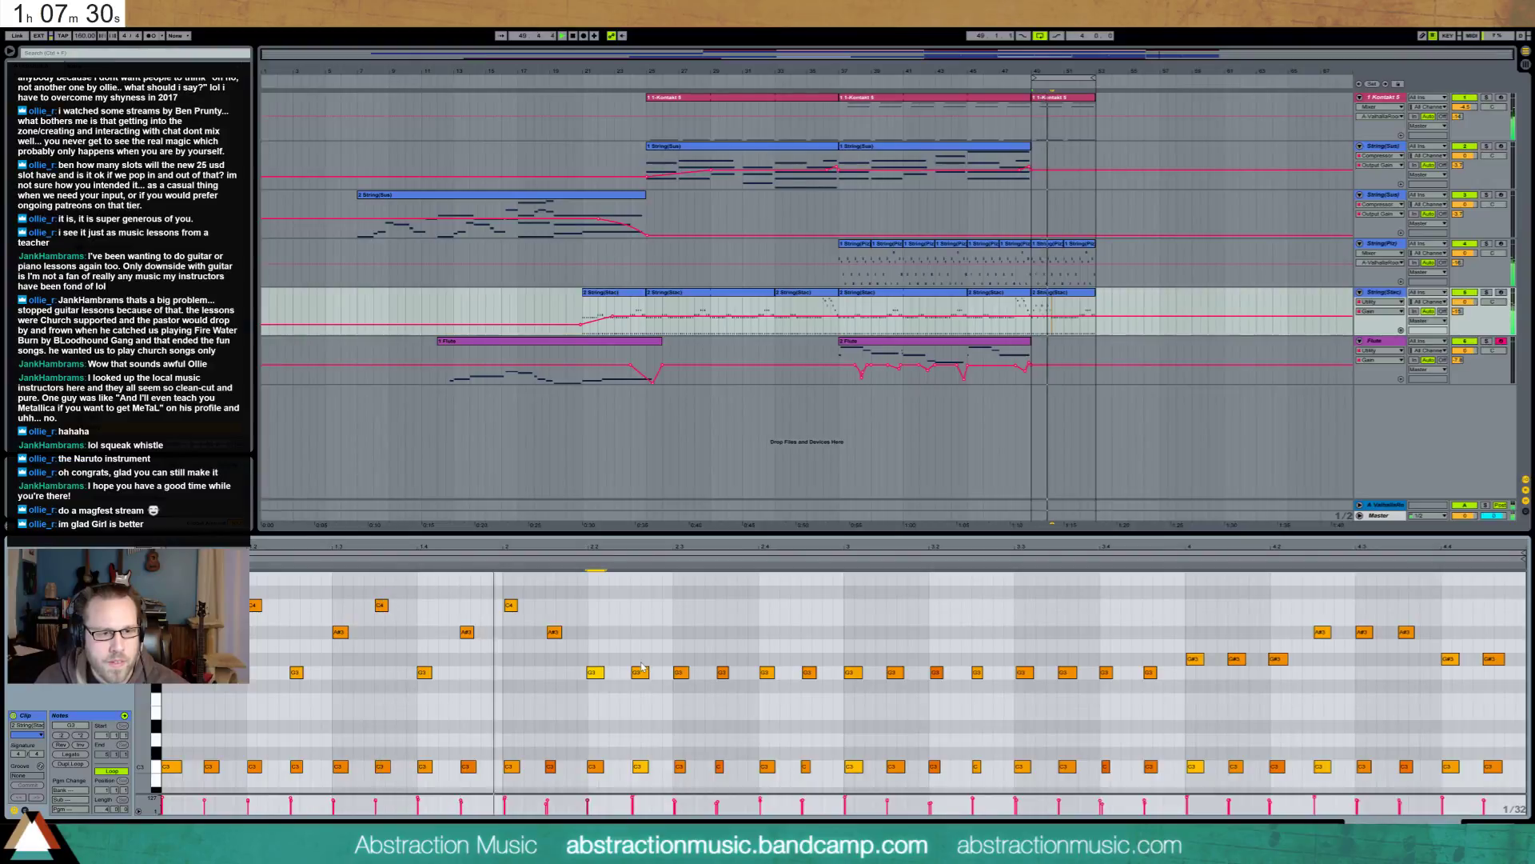
pyautogui.moveTo(632, 652); pyautogui.dragTo(727, 702)
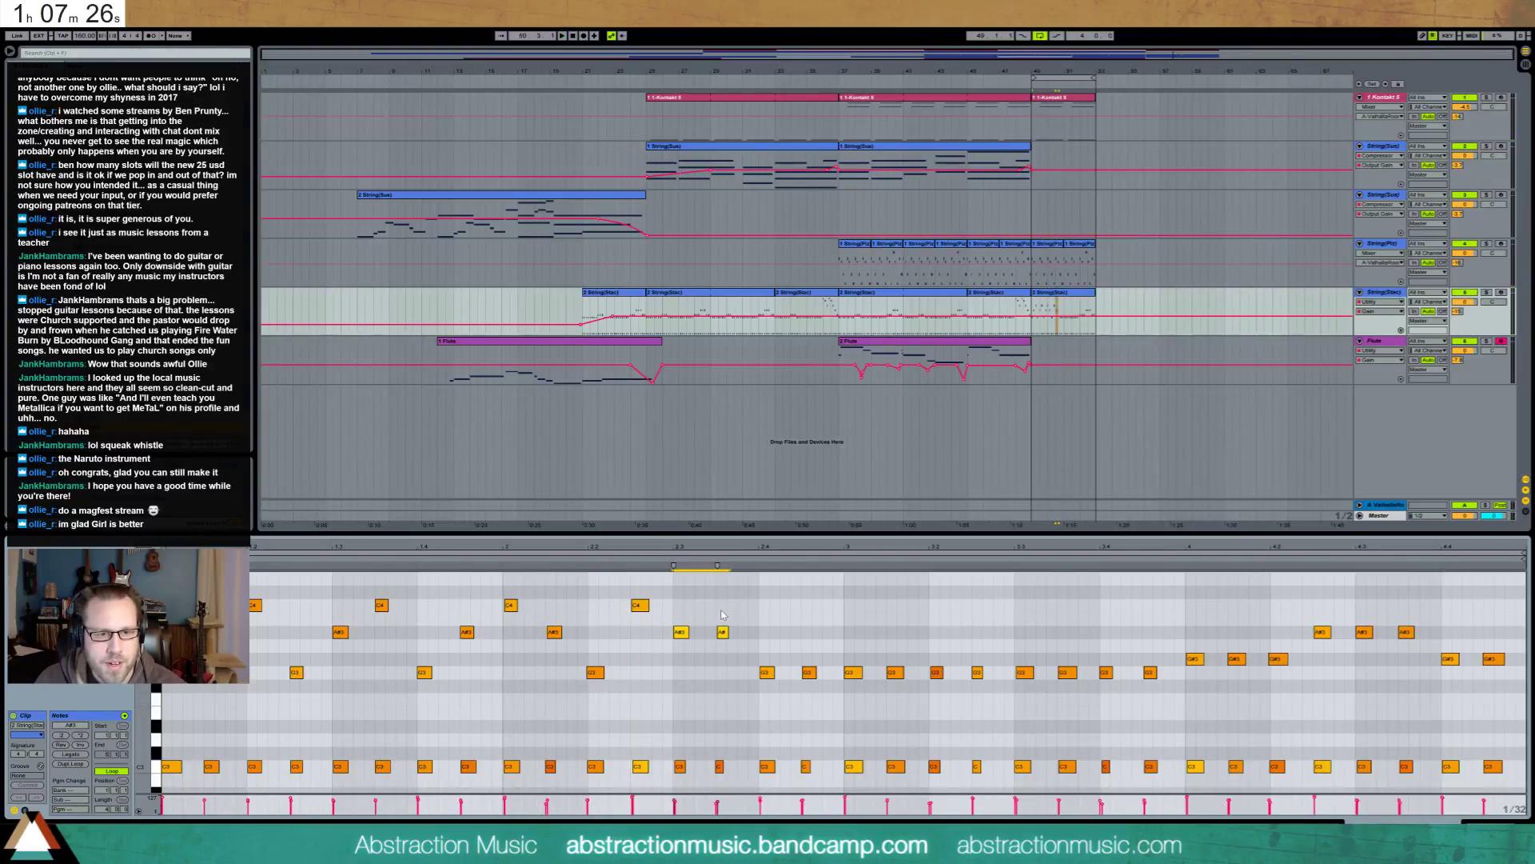
pyautogui.moveTo(763, 651); pyautogui.dragTo(895, 689)
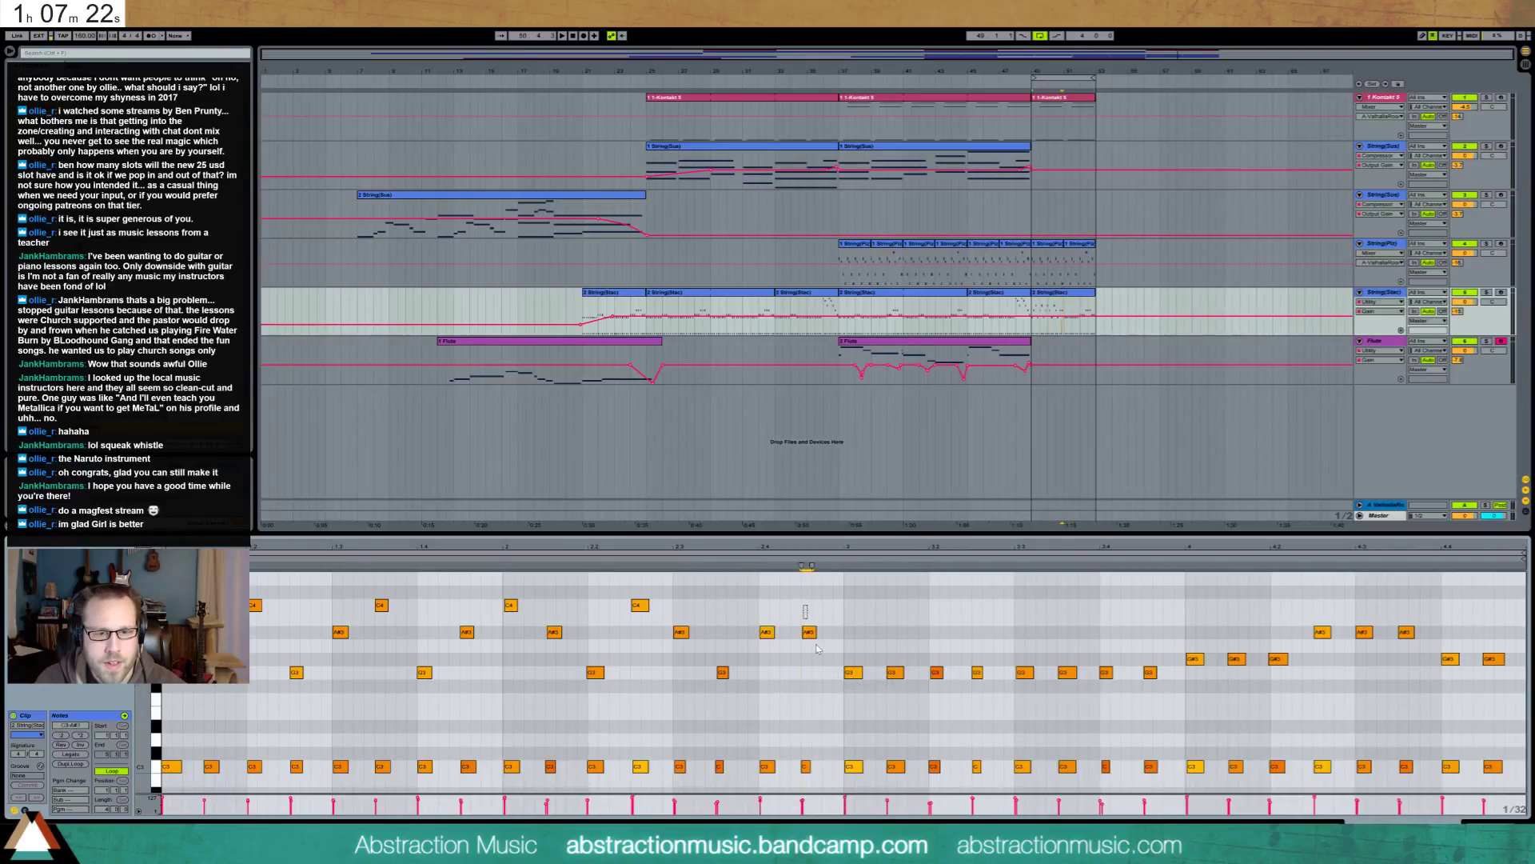
pyautogui.moveTo(818, 648); pyautogui.dragTo(828, 666)
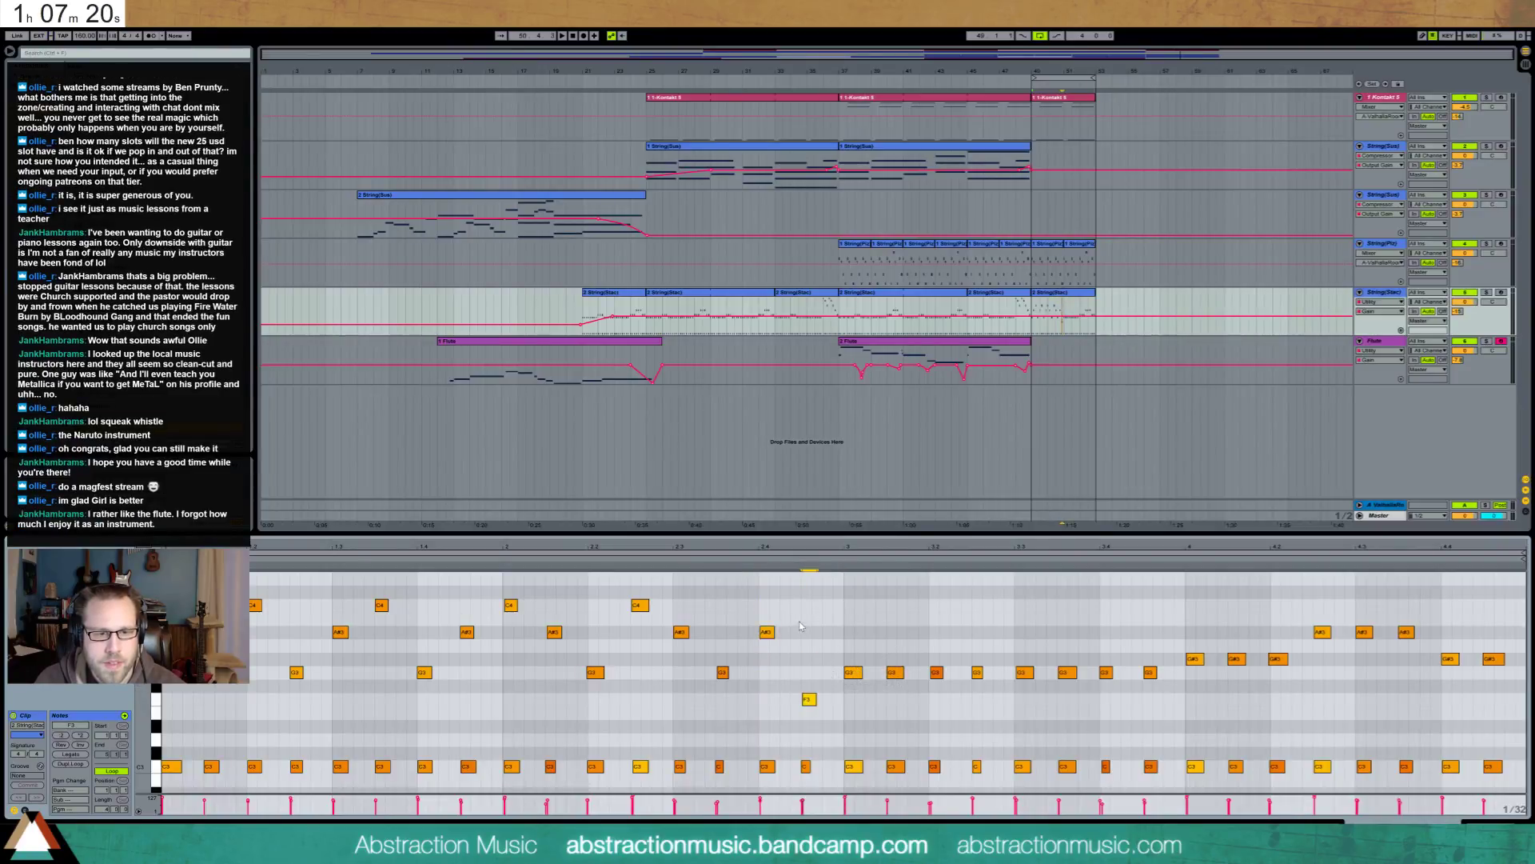
# Replace the upper notes in the staccato clip's last two bars with a copy of the first two bars' arpeggio, and play the section
pyautogui.moveTo(1342, 704); pyautogui.dragTo(844, 580)
pyautogui.press('Delete')
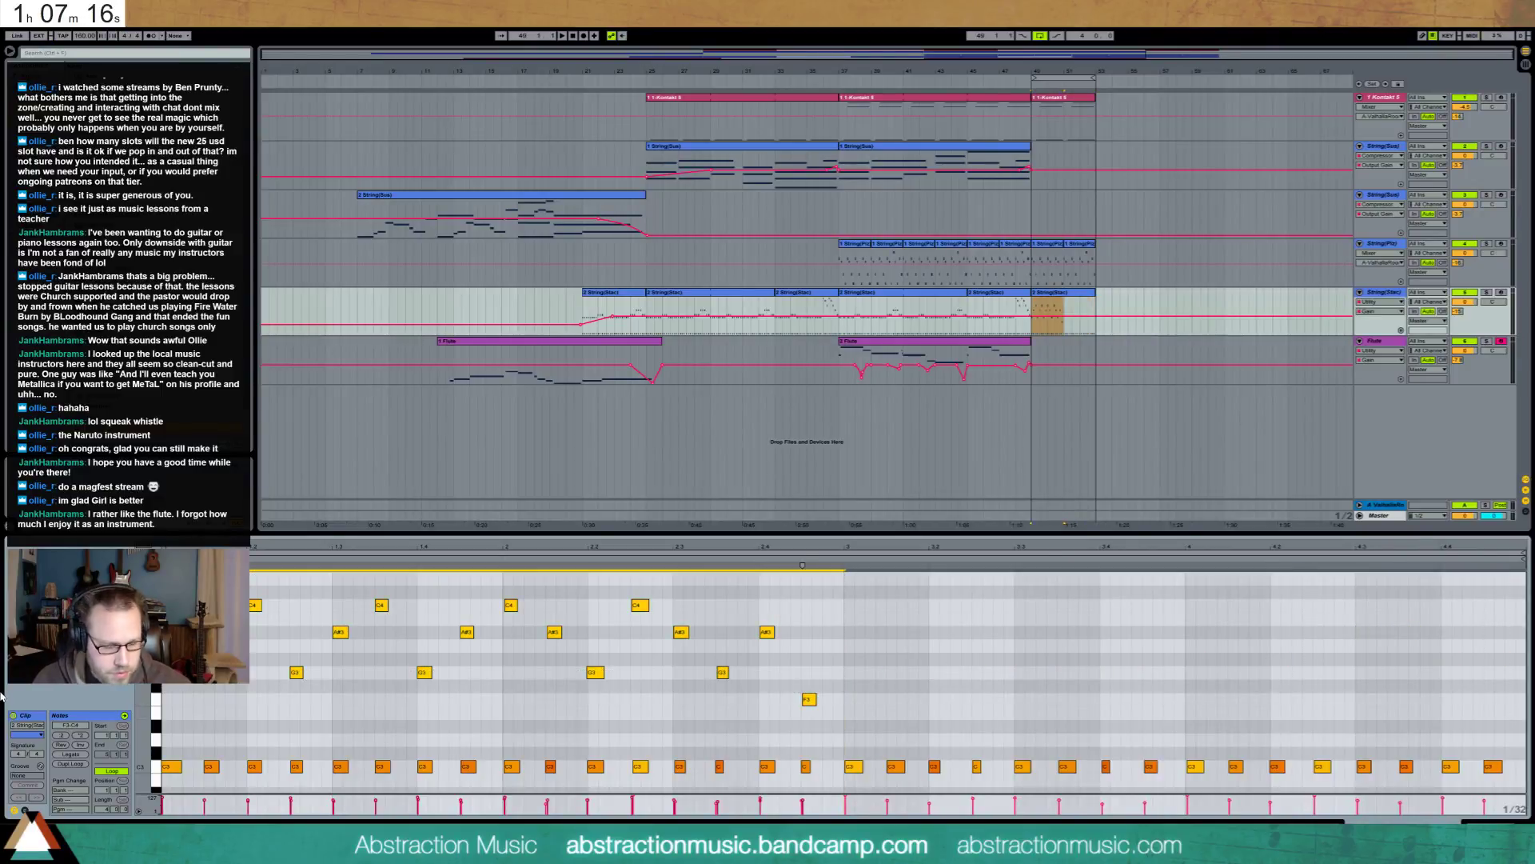
pyautogui.hotkey('ctrl', 'z')
pyautogui.press('space')
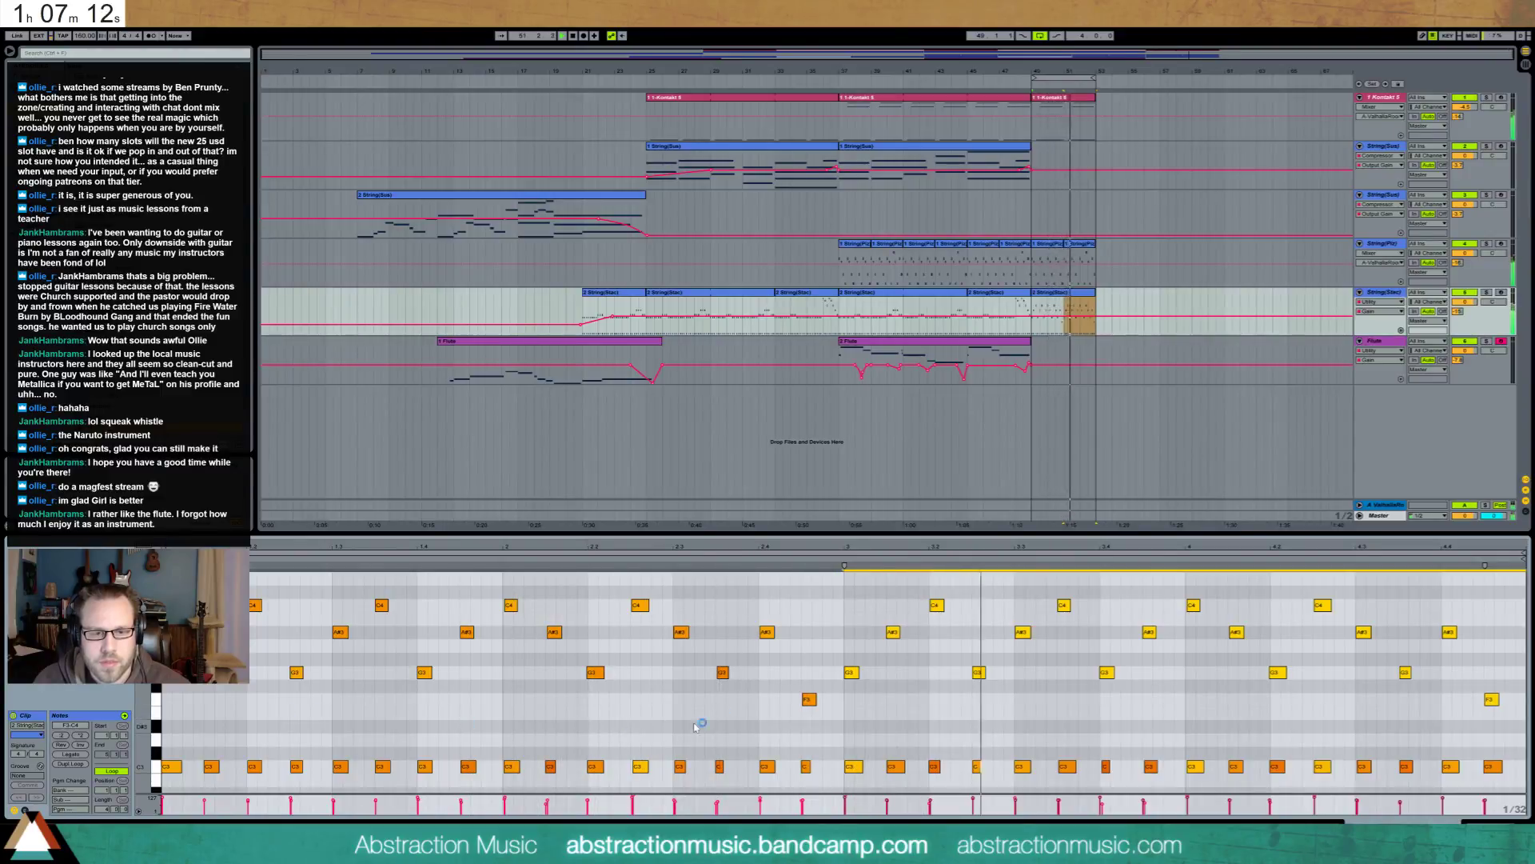
# Lower the next-to-last upper note in both halves of the staccato clip to D#3, and bring up the track's devices
pyautogui.click(767, 633)
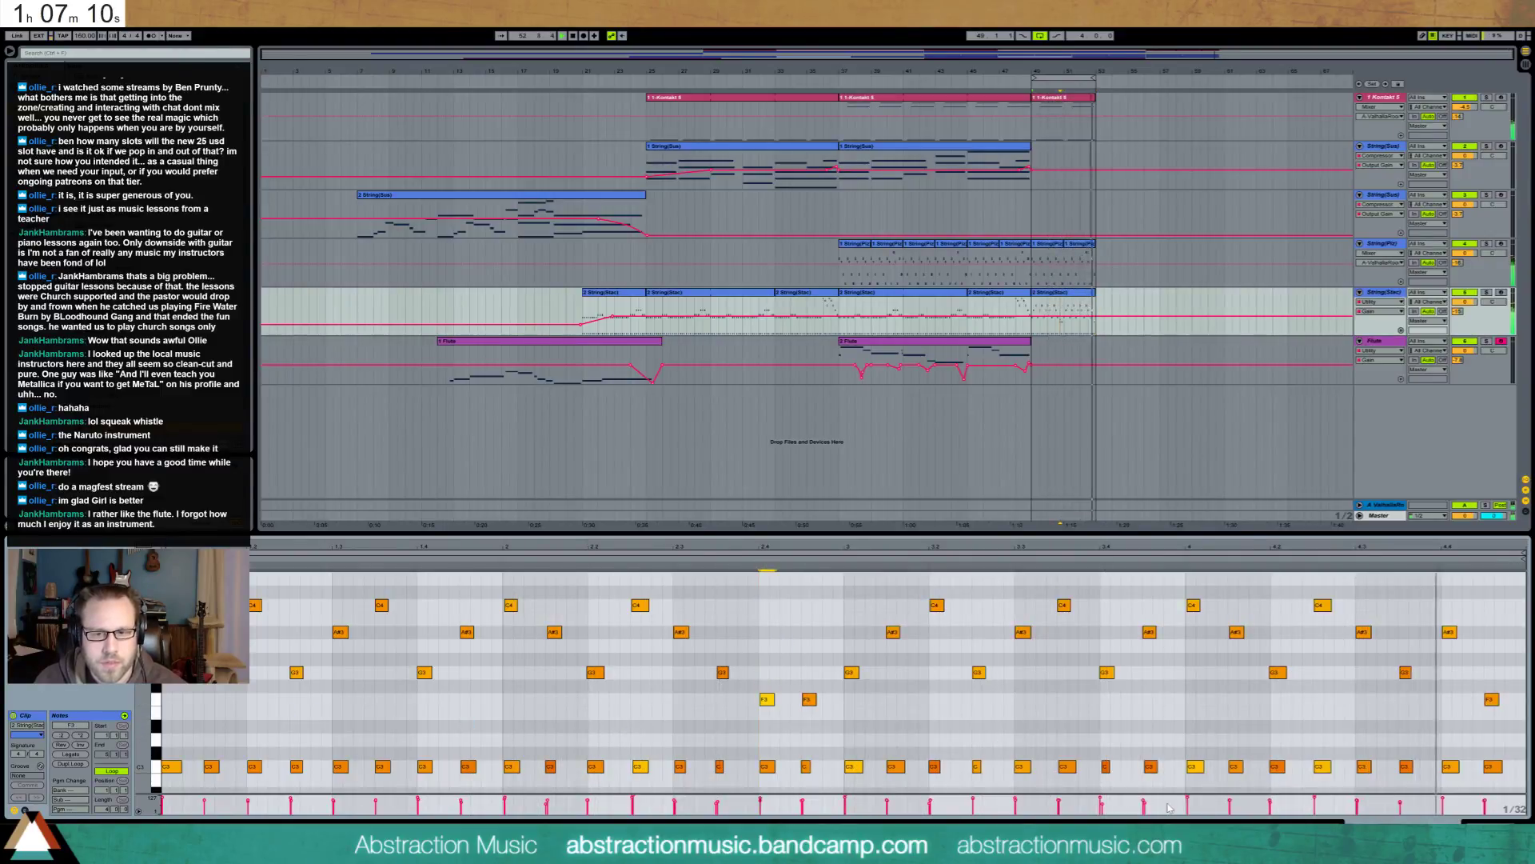
pyautogui.press('Down')
pyautogui.press('Down')
pyautogui.press('Down')
pyautogui.press('Down')
pyautogui.press('Down')
pyautogui.press('Down')
pyautogui.press('Down')
pyautogui.press('Up')
pyautogui.click(1449, 632)
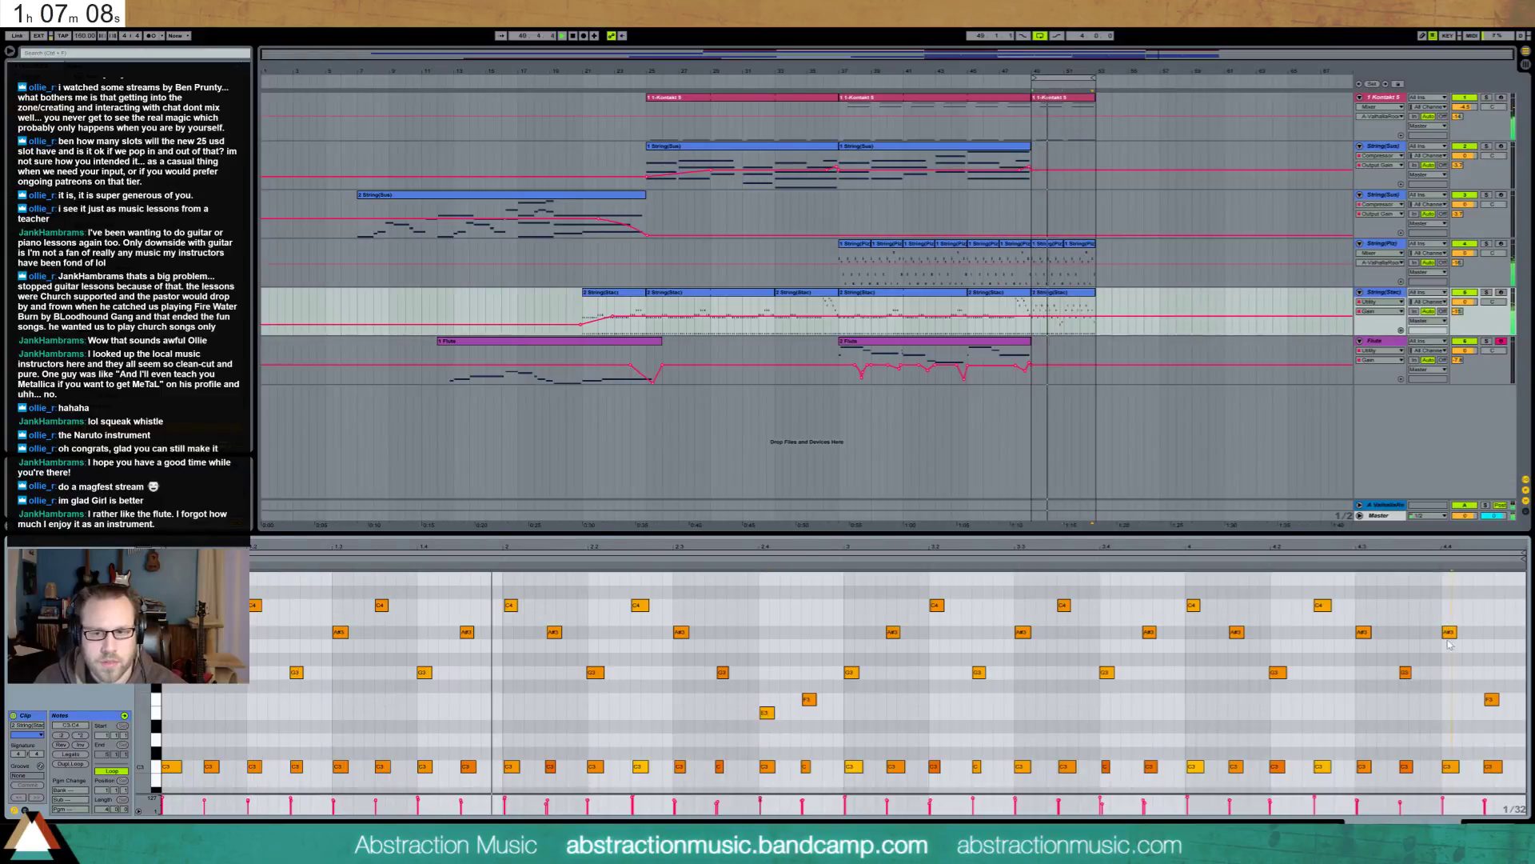
pyautogui.press('Down')
pyautogui.press('Down')
pyautogui.press('Down')
pyautogui.press('Down')
pyautogui.press('Down')
pyautogui.press('Down')
pyautogui.press('Down')
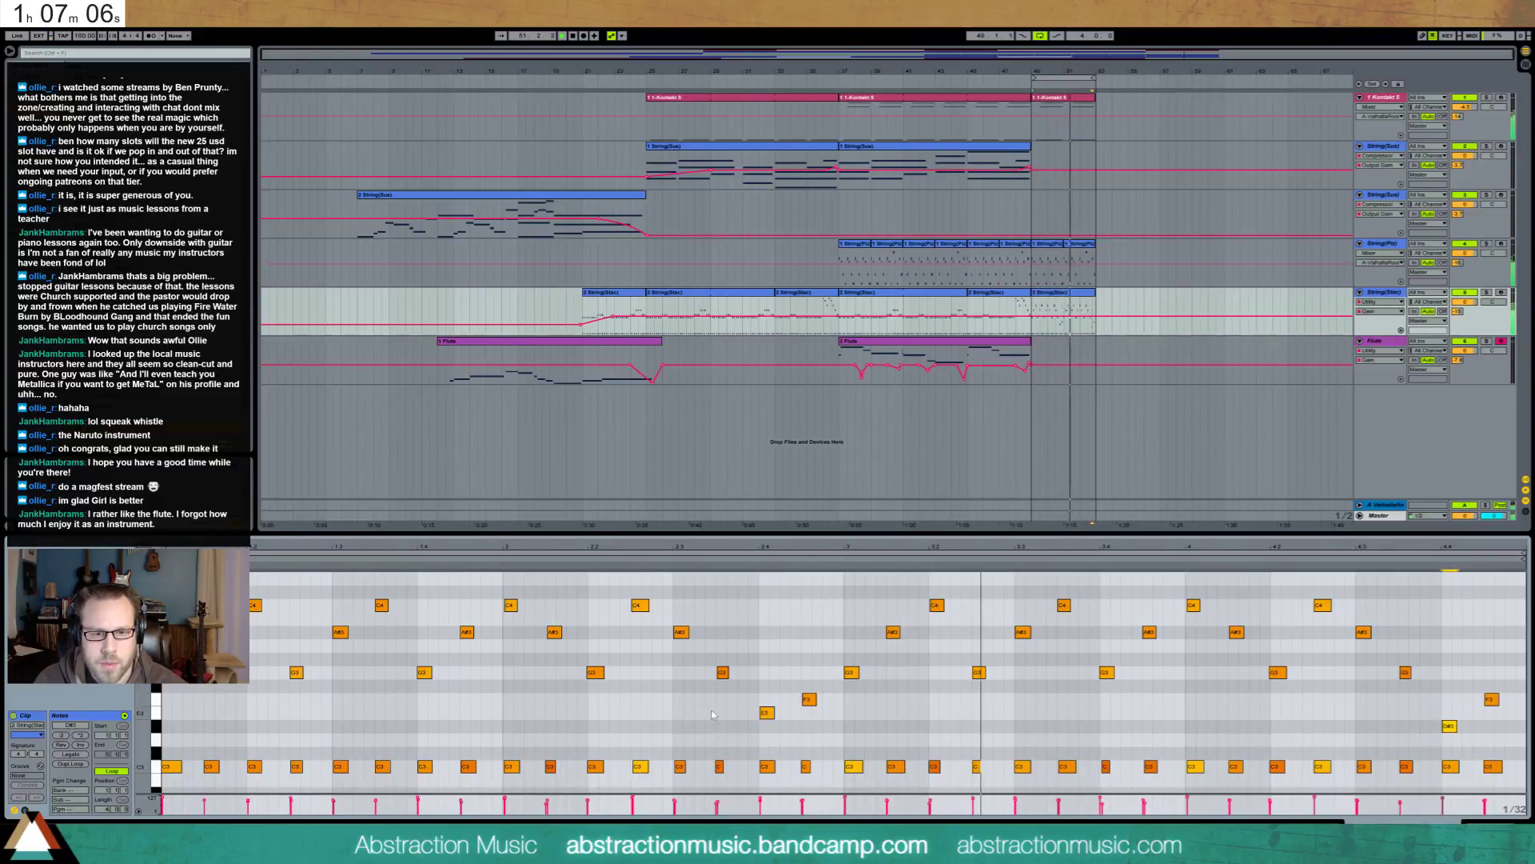
pyautogui.click(767, 713)
pyautogui.press('Down')
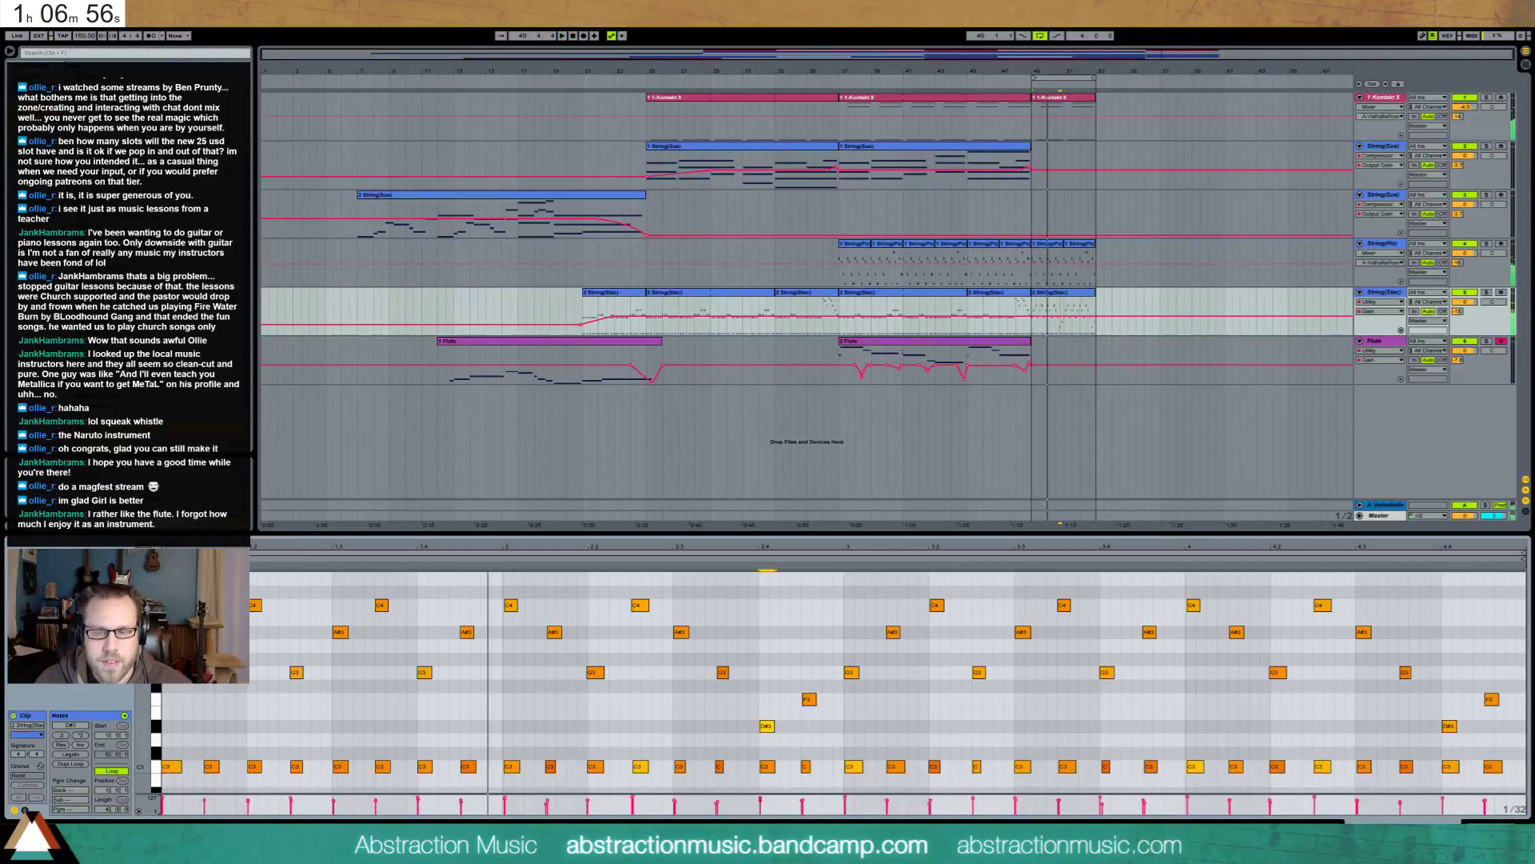
pyautogui.hotkey('shift', 'Tab')
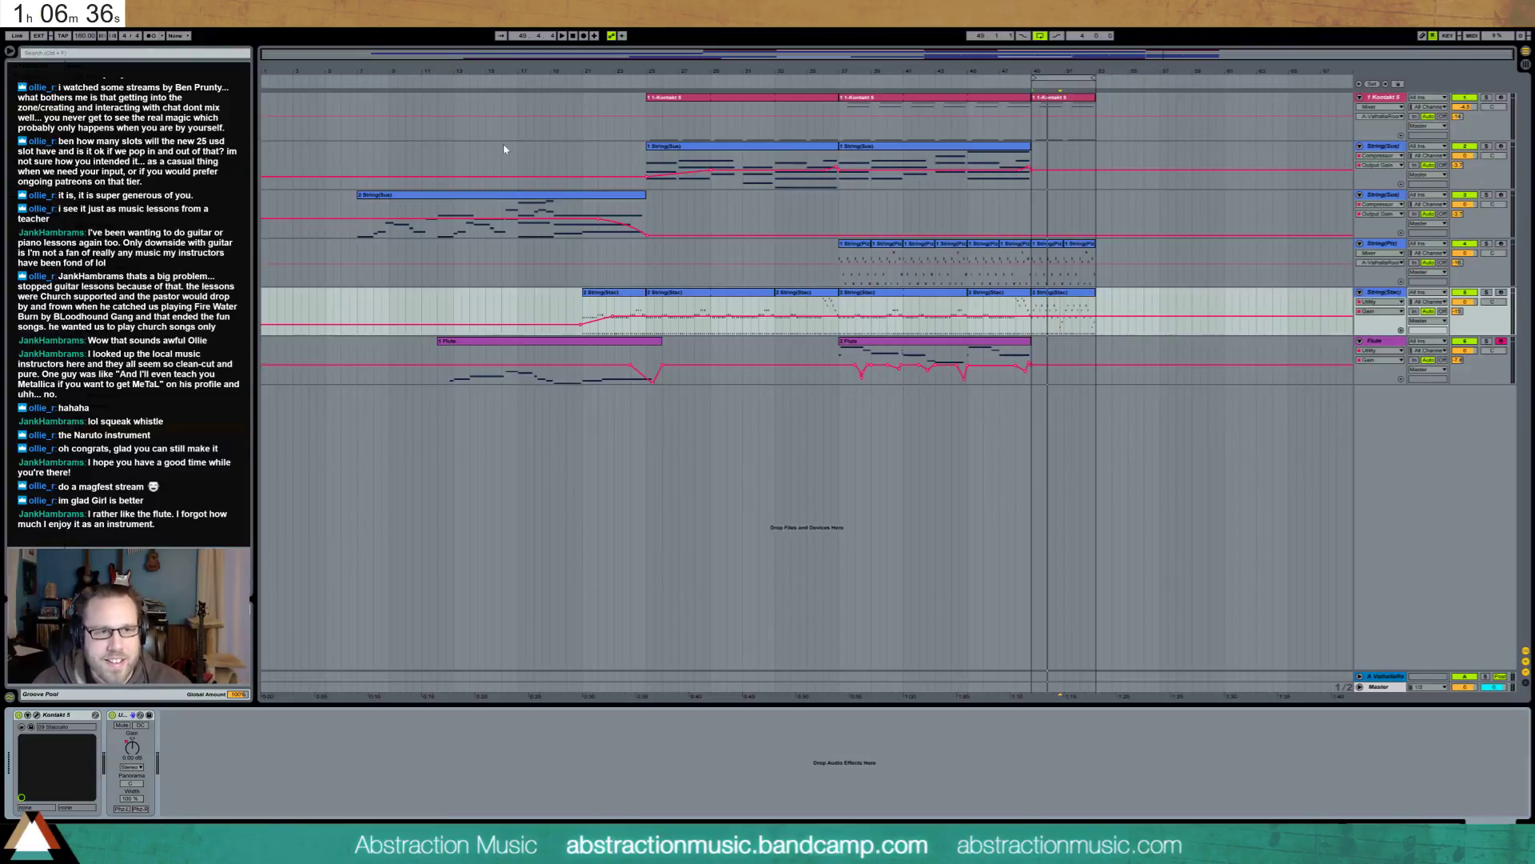
# Revoice the final chord of the first sustained string clip so its lower notes are F3, A#3 and D4, and play it
pyautogui.click(826, 152)
pyautogui.doubleClick(823, 292)
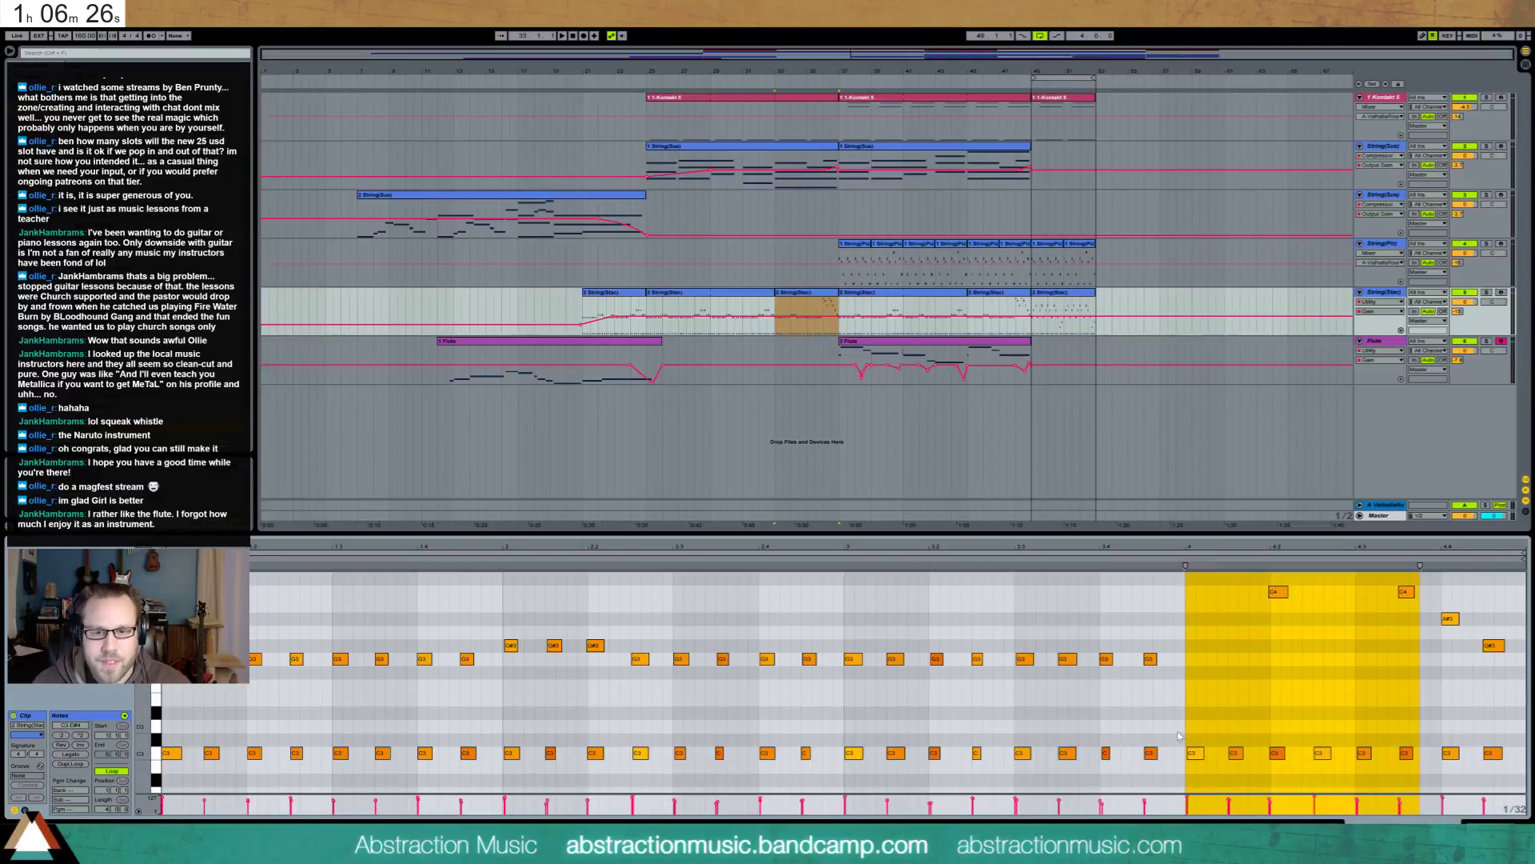
pyautogui.moveTo(1179, 735); pyautogui.dragTo(1507, 761)
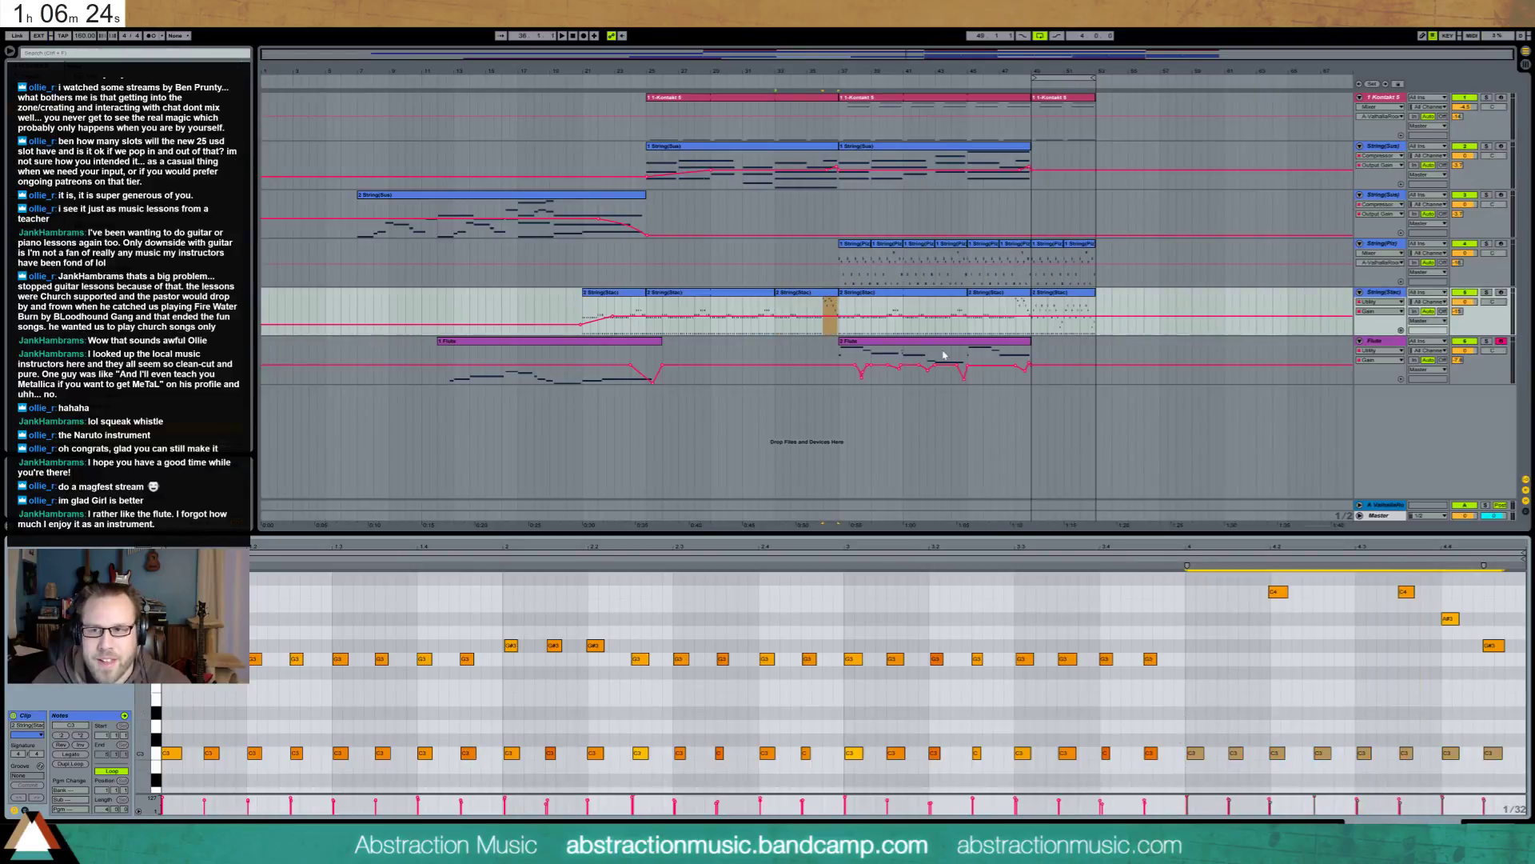
pyautogui.click(770, 149)
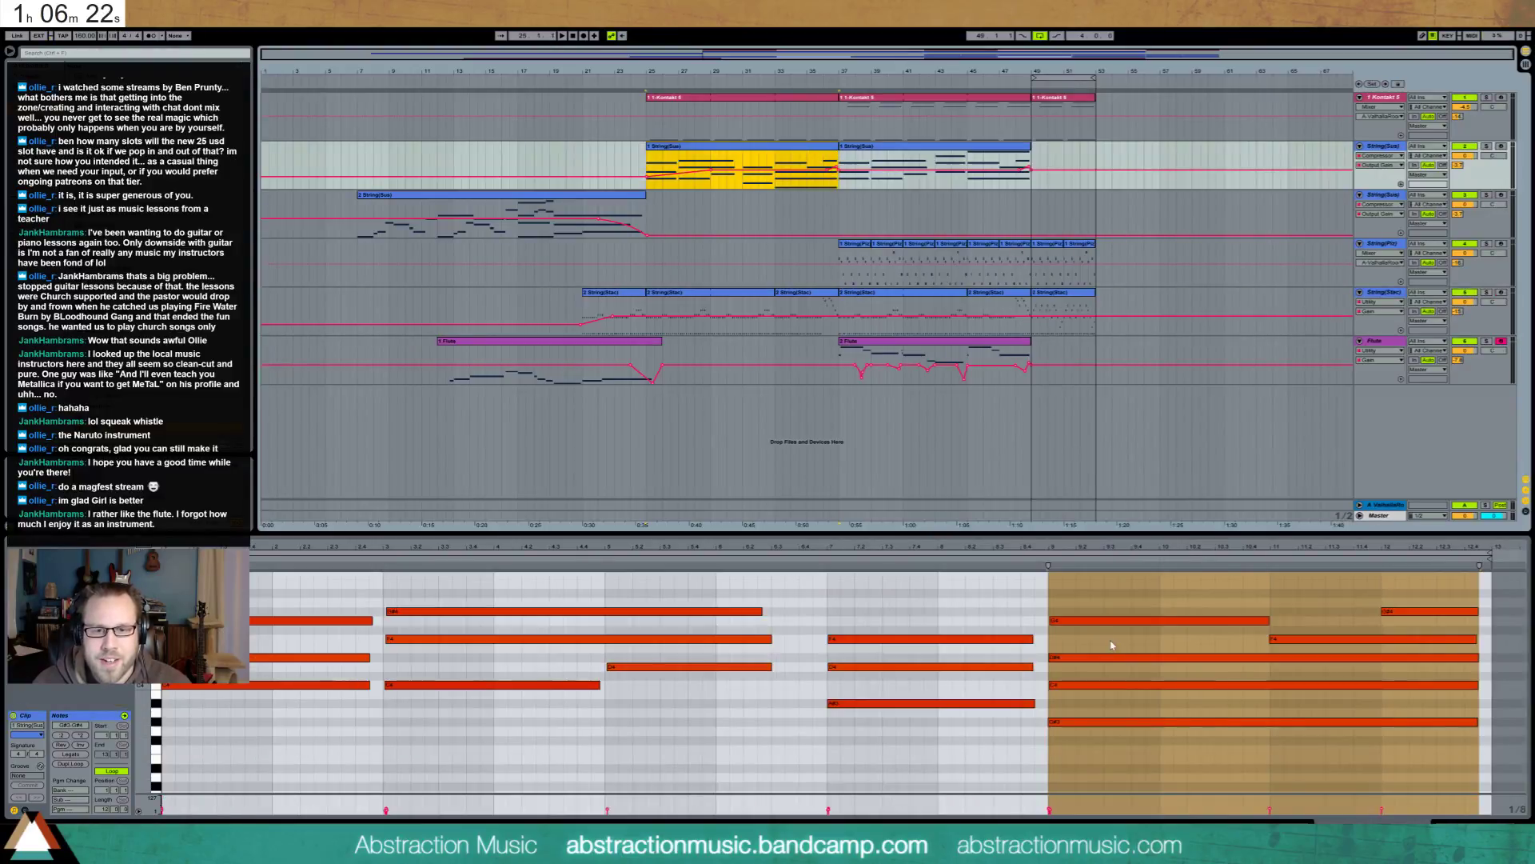
pyautogui.click(1120, 684)
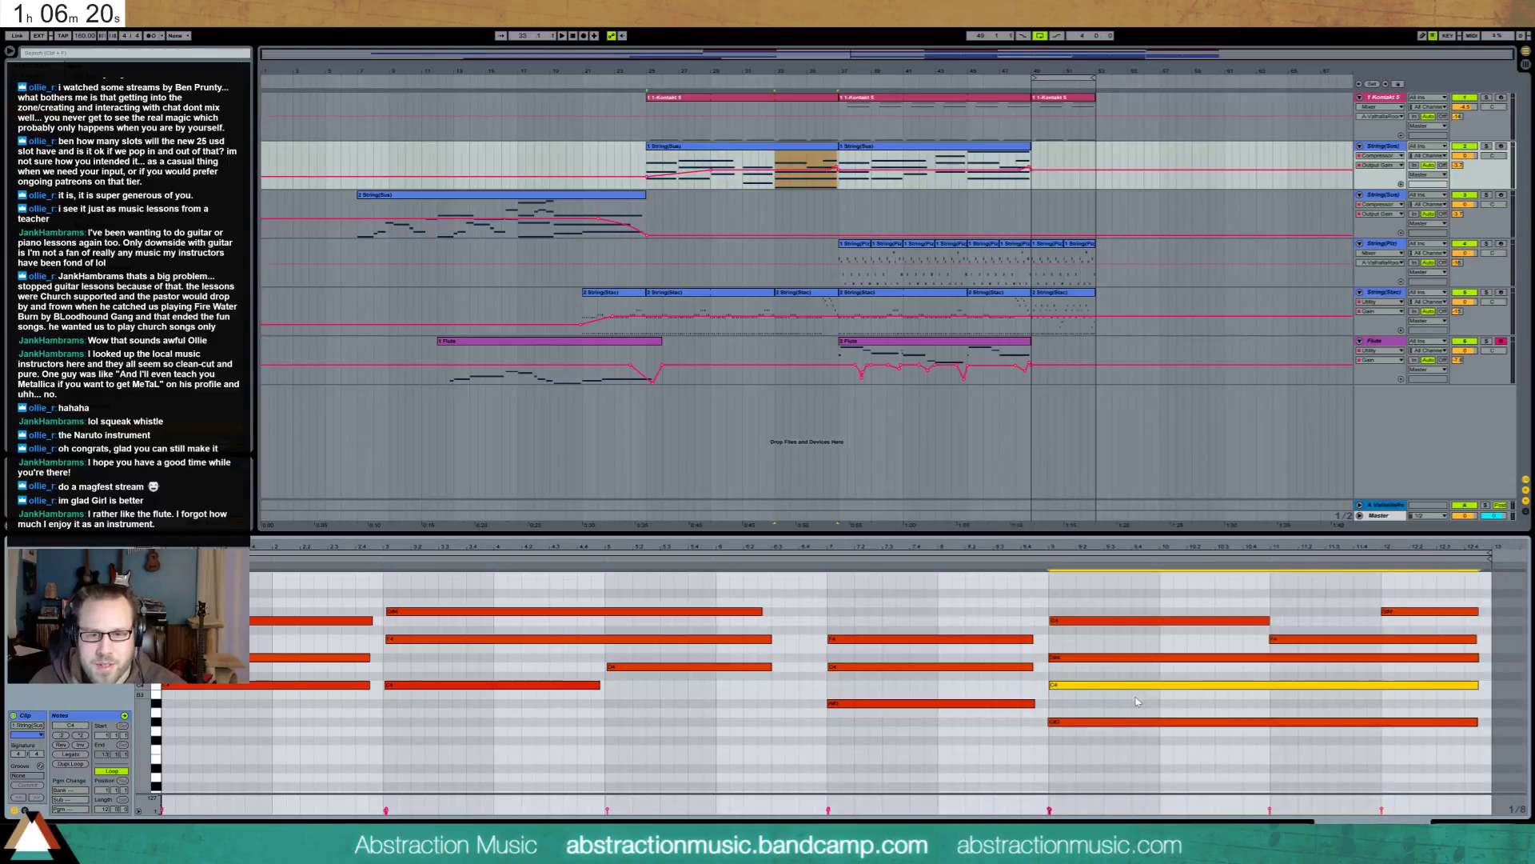
pyautogui.moveTo(1137, 702); pyautogui.dragTo(1110, 750)
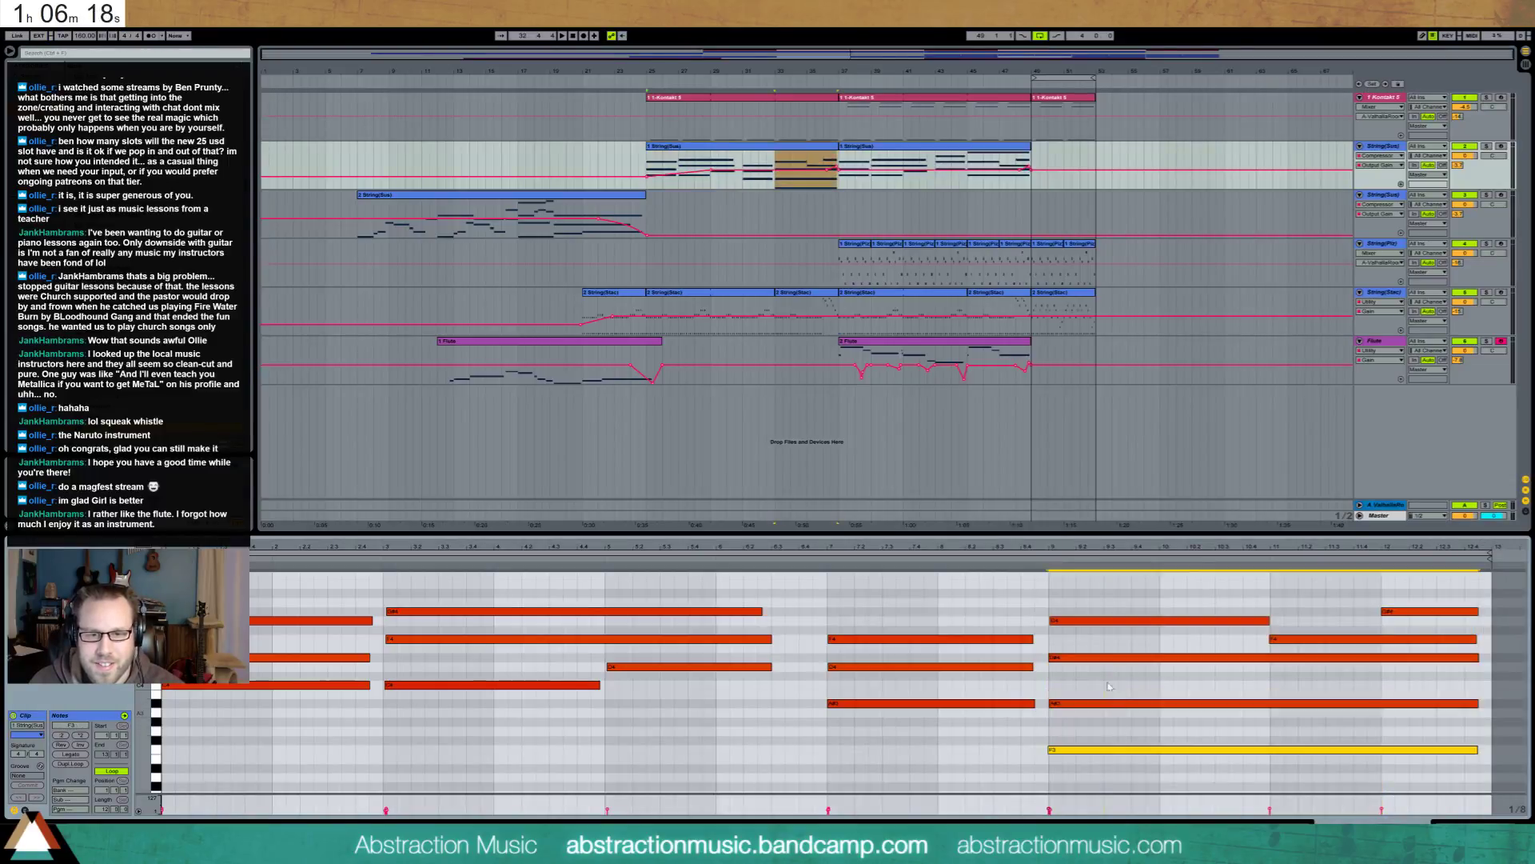
pyautogui.moveTo(1108, 658); pyautogui.dragTo(1110, 672)
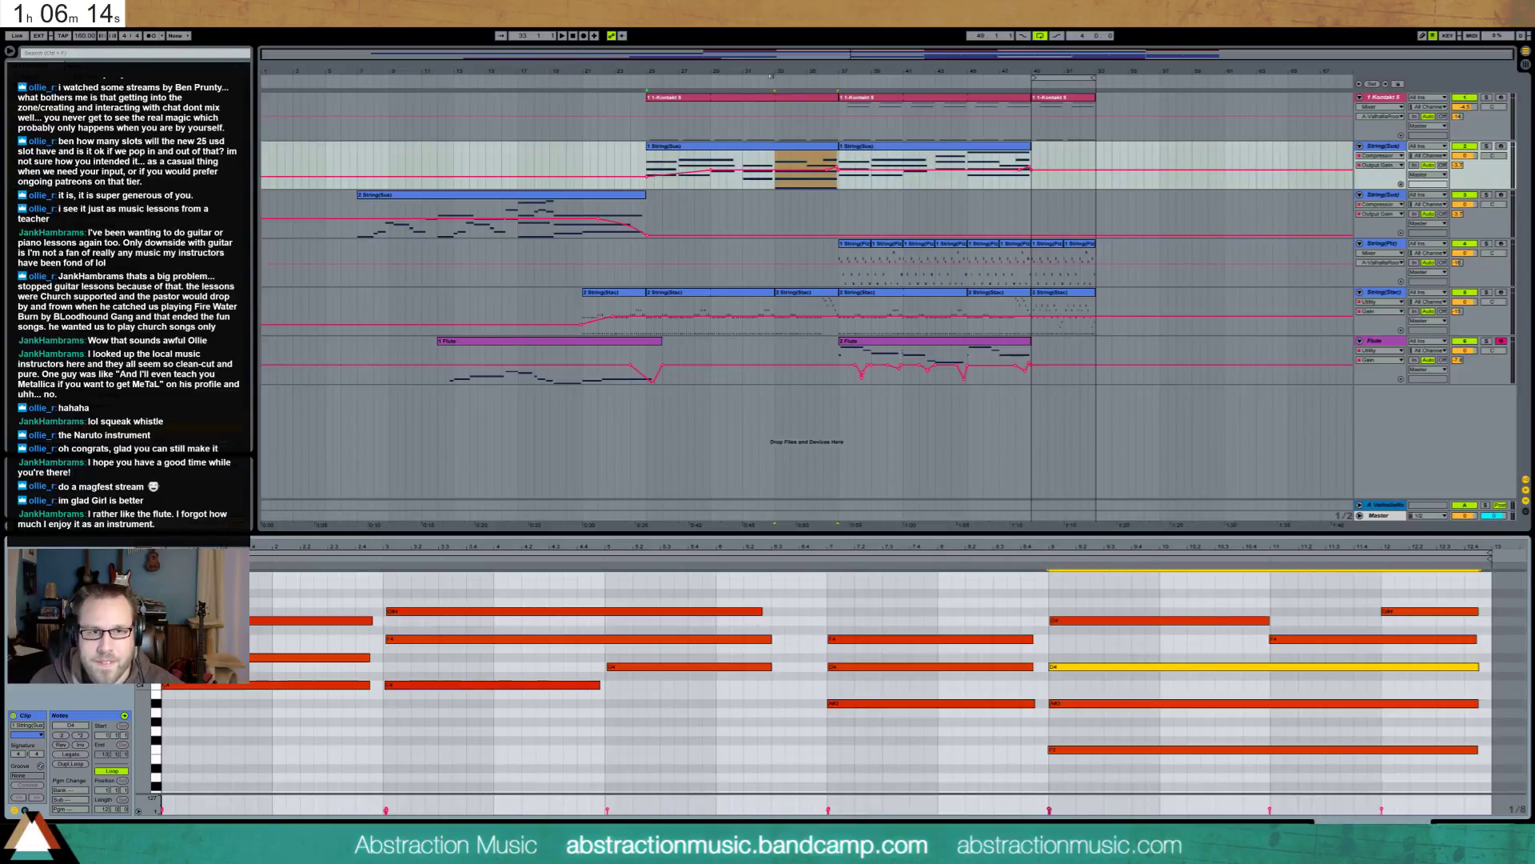
pyautogui.press('space')
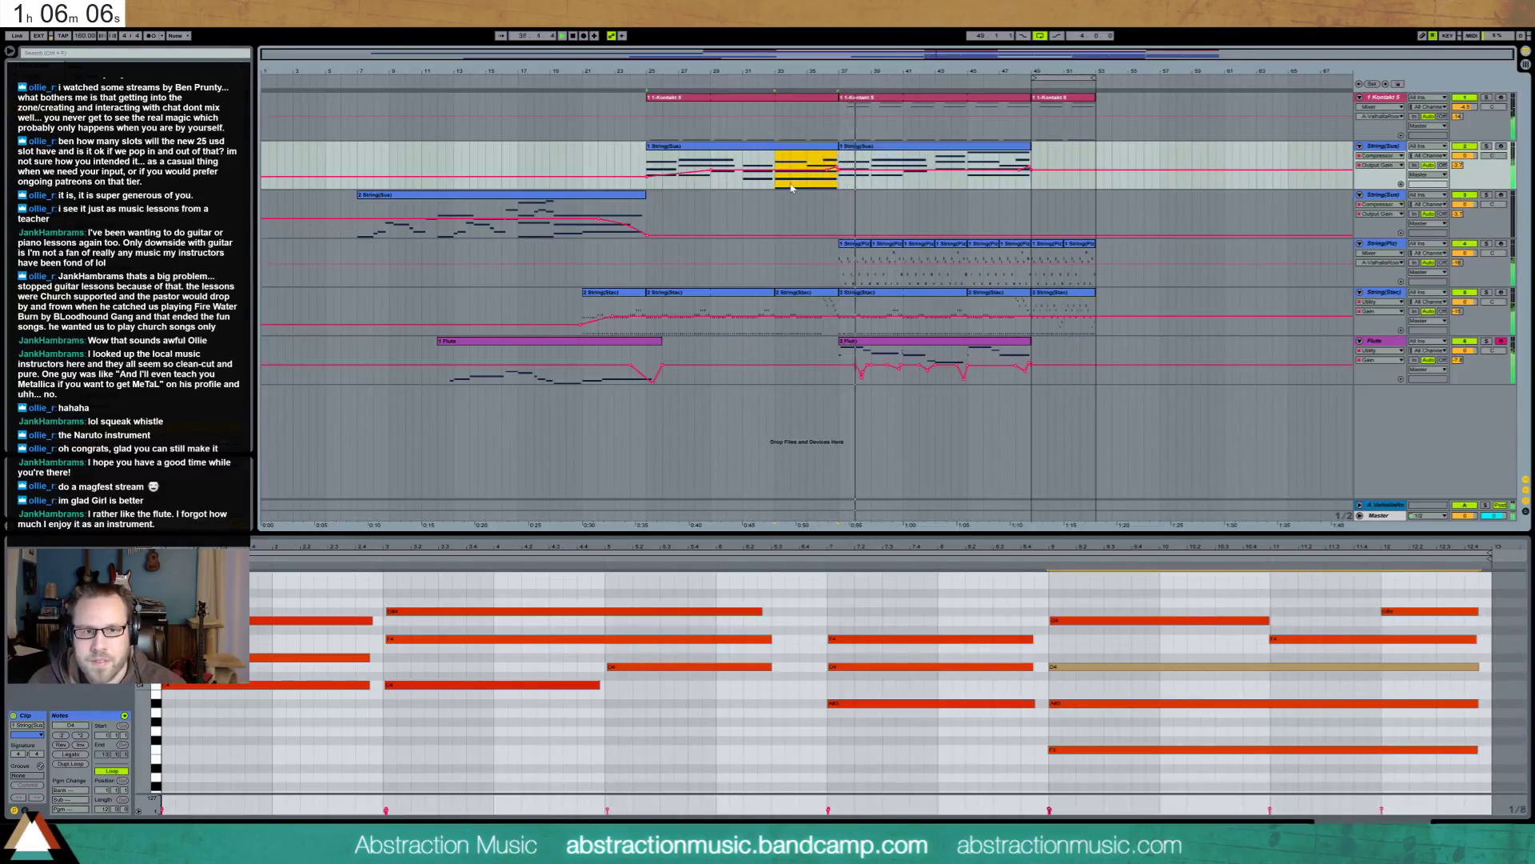
# Examine the descending notes in the last bar of the staccato string clip that ends at bar 49
pyautogui.click(989, 294)
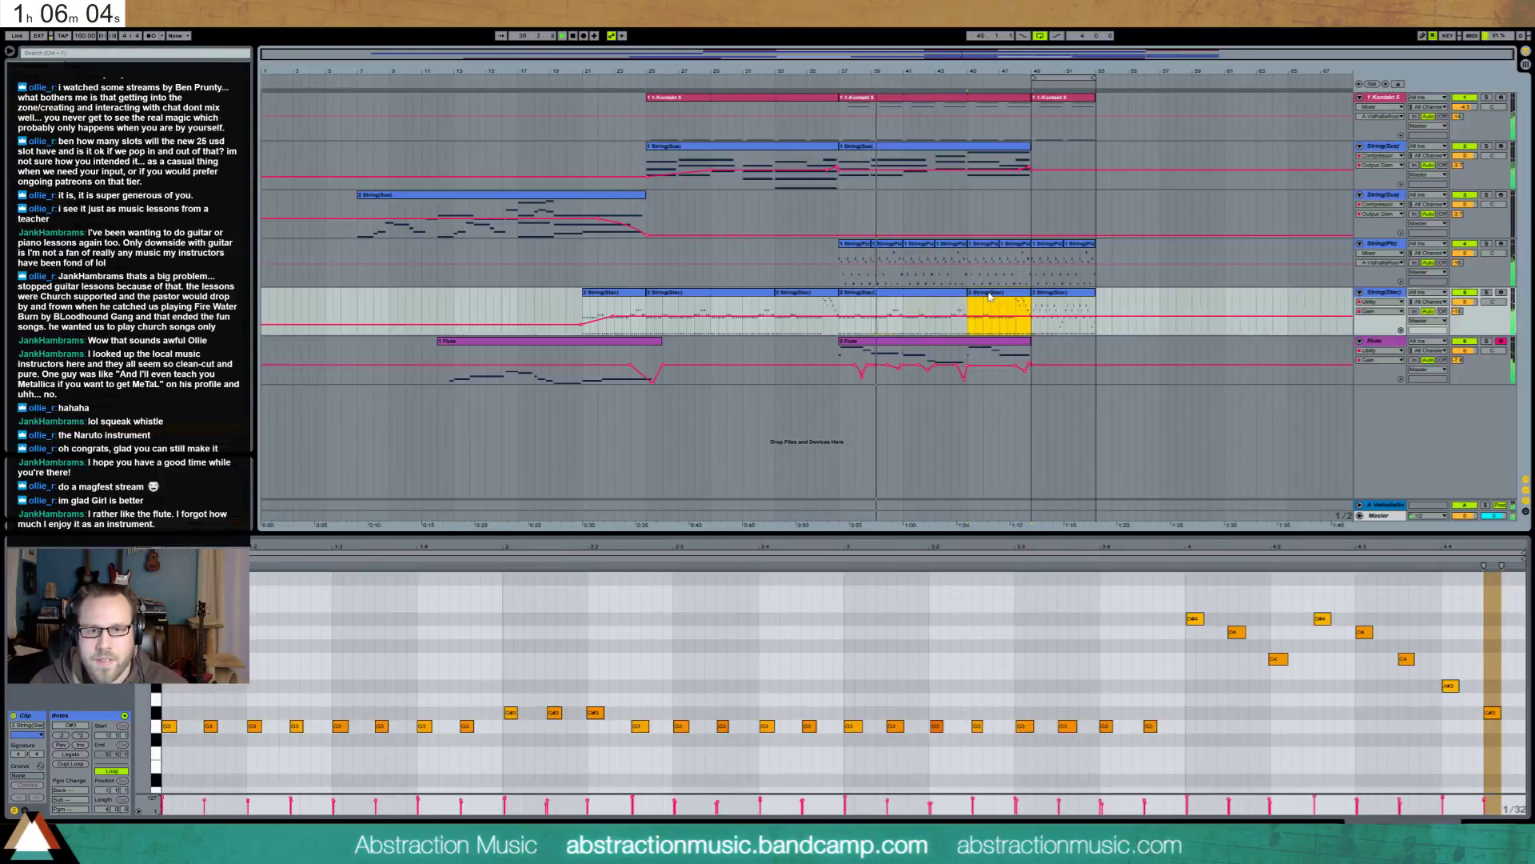
pyautogui.scroll(-3, 1410, 726)
pyautogui.moveTo(1507, 745); pyautogui.dragTo(1187, 670)
pyautogui.scroll(5, 1176, 633)
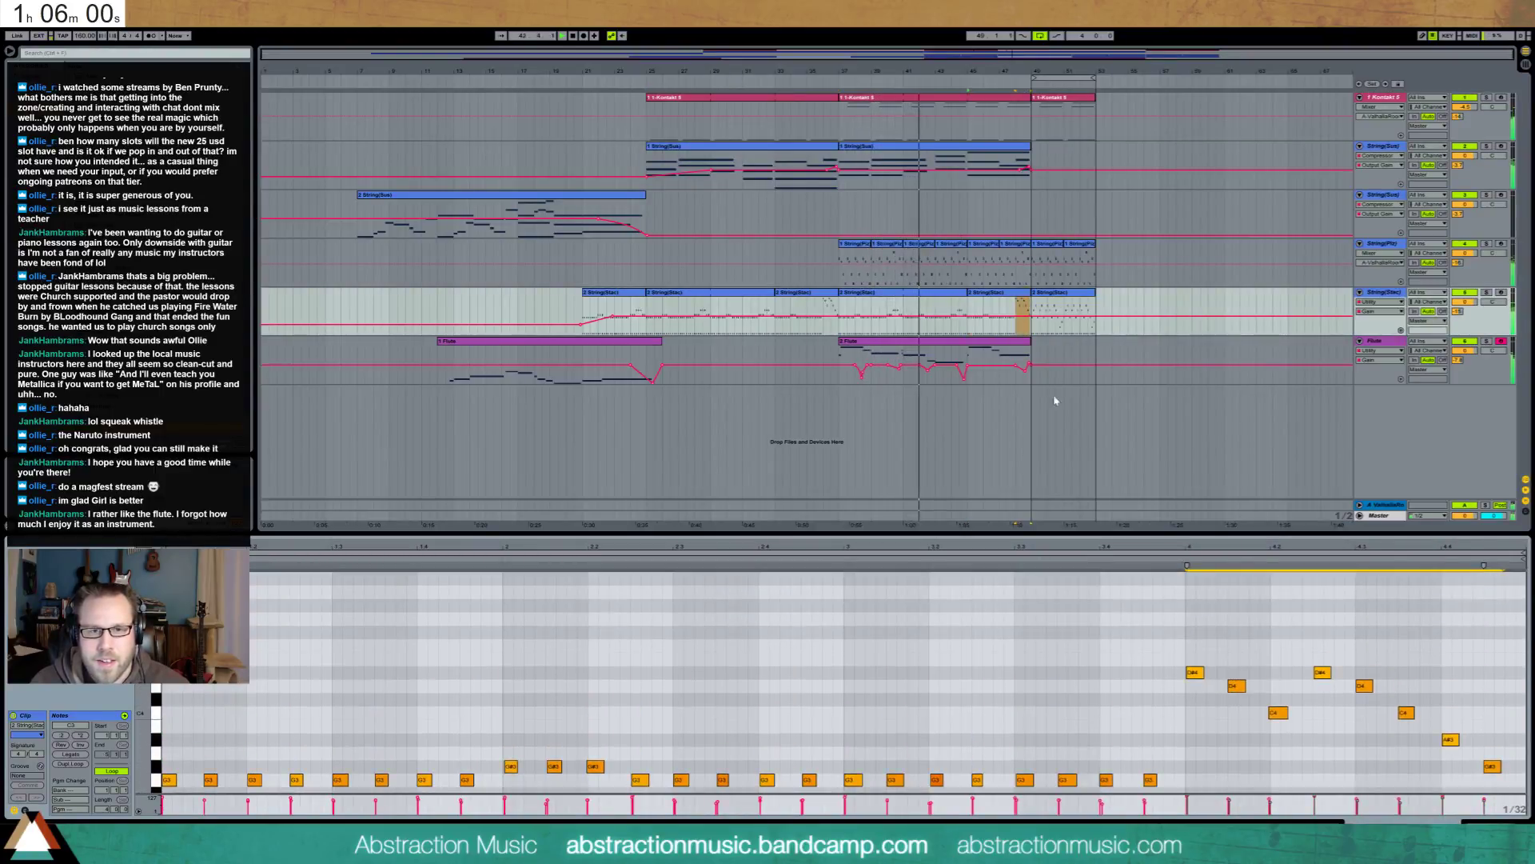
# Try lowering the bottom C4 to A#3 and the top C5 to A#4 in the second sustained string clip's final chord
pyautogui.click(961, 148)
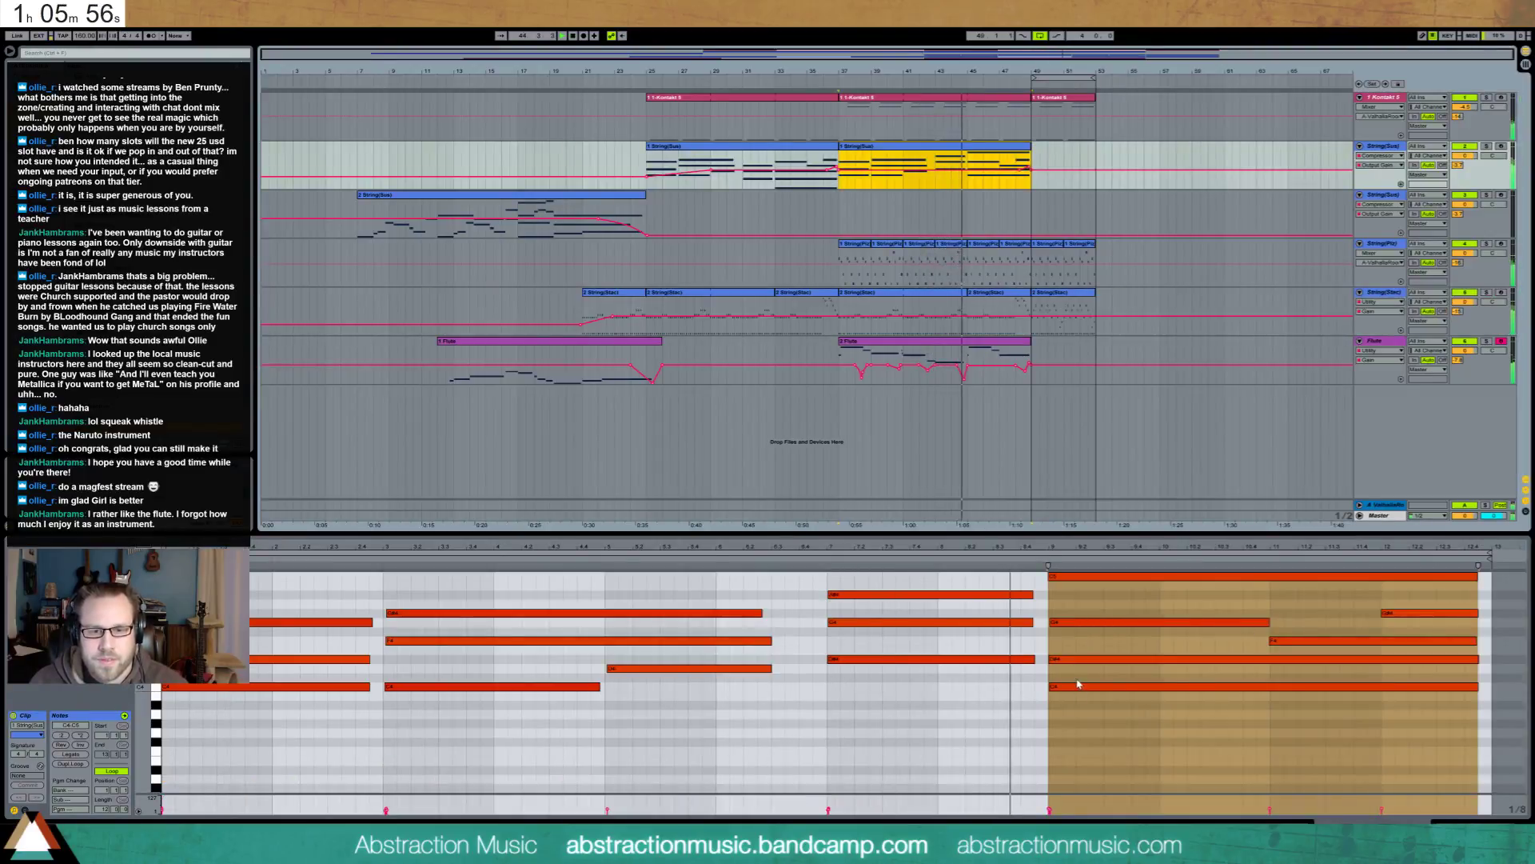
pyautogui.moveTo(1077, 684); pyautogui.dragTo(1077, 705)
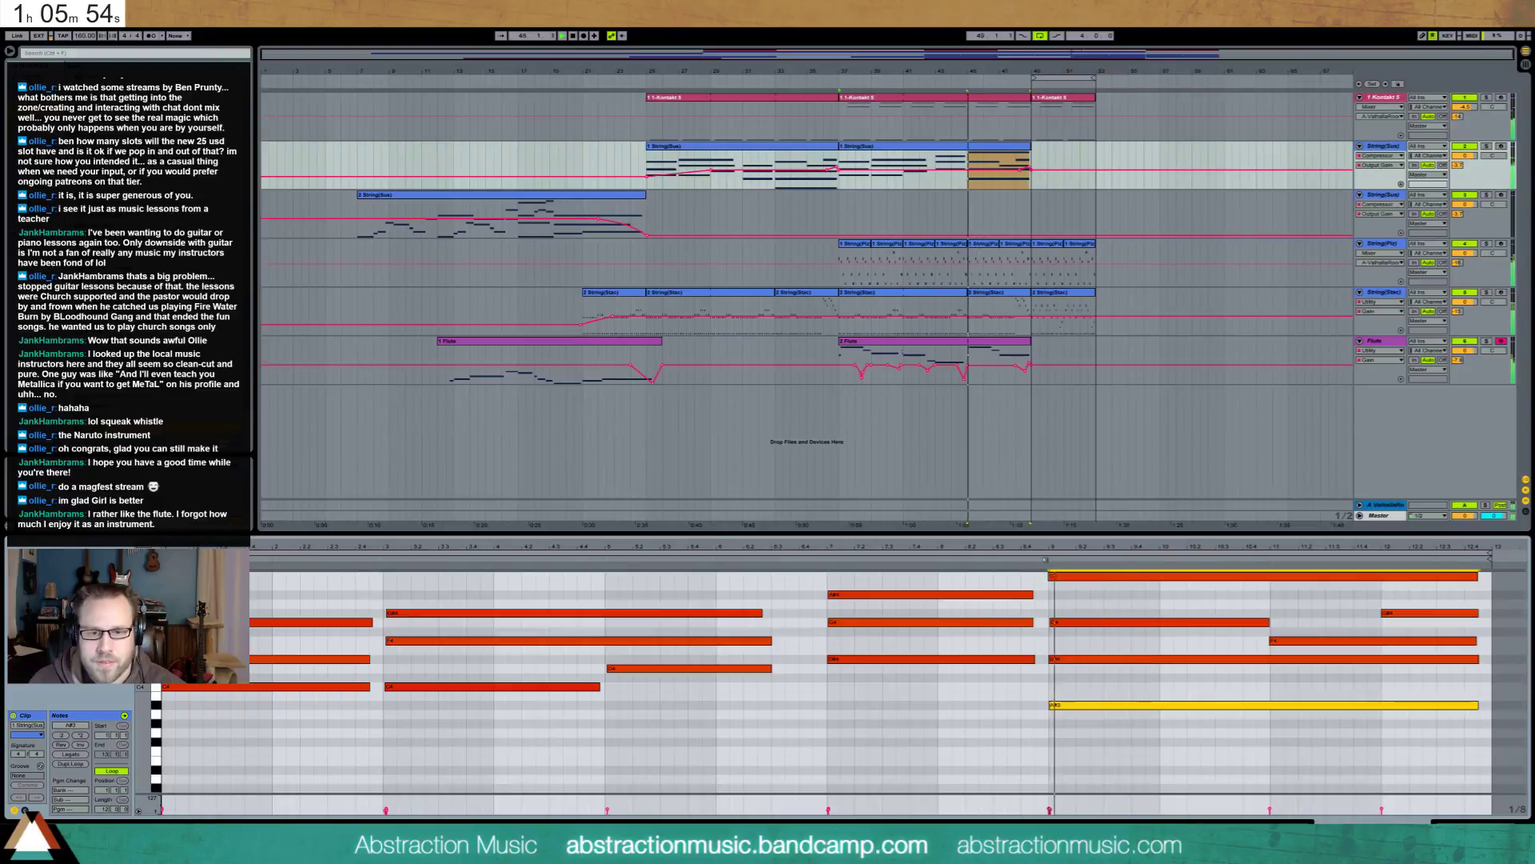
pyautogui.hotkey('ctrl', 'z')
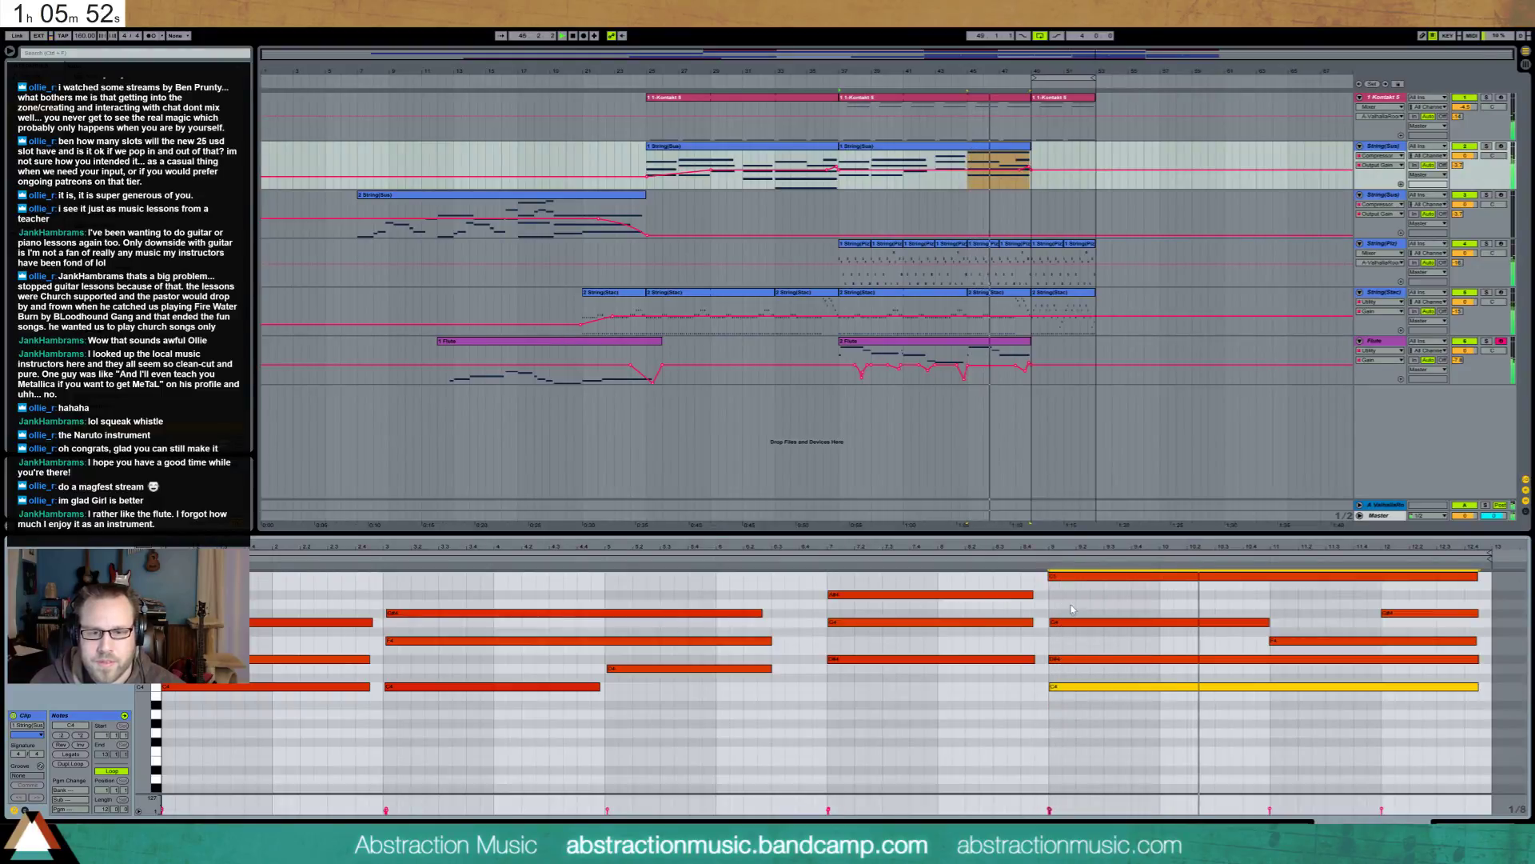
pyautogui.scroll(1, 1085, 615)
pyautogui.moveTo(1083, 594); pyautogui.dragTo(1079, 612)
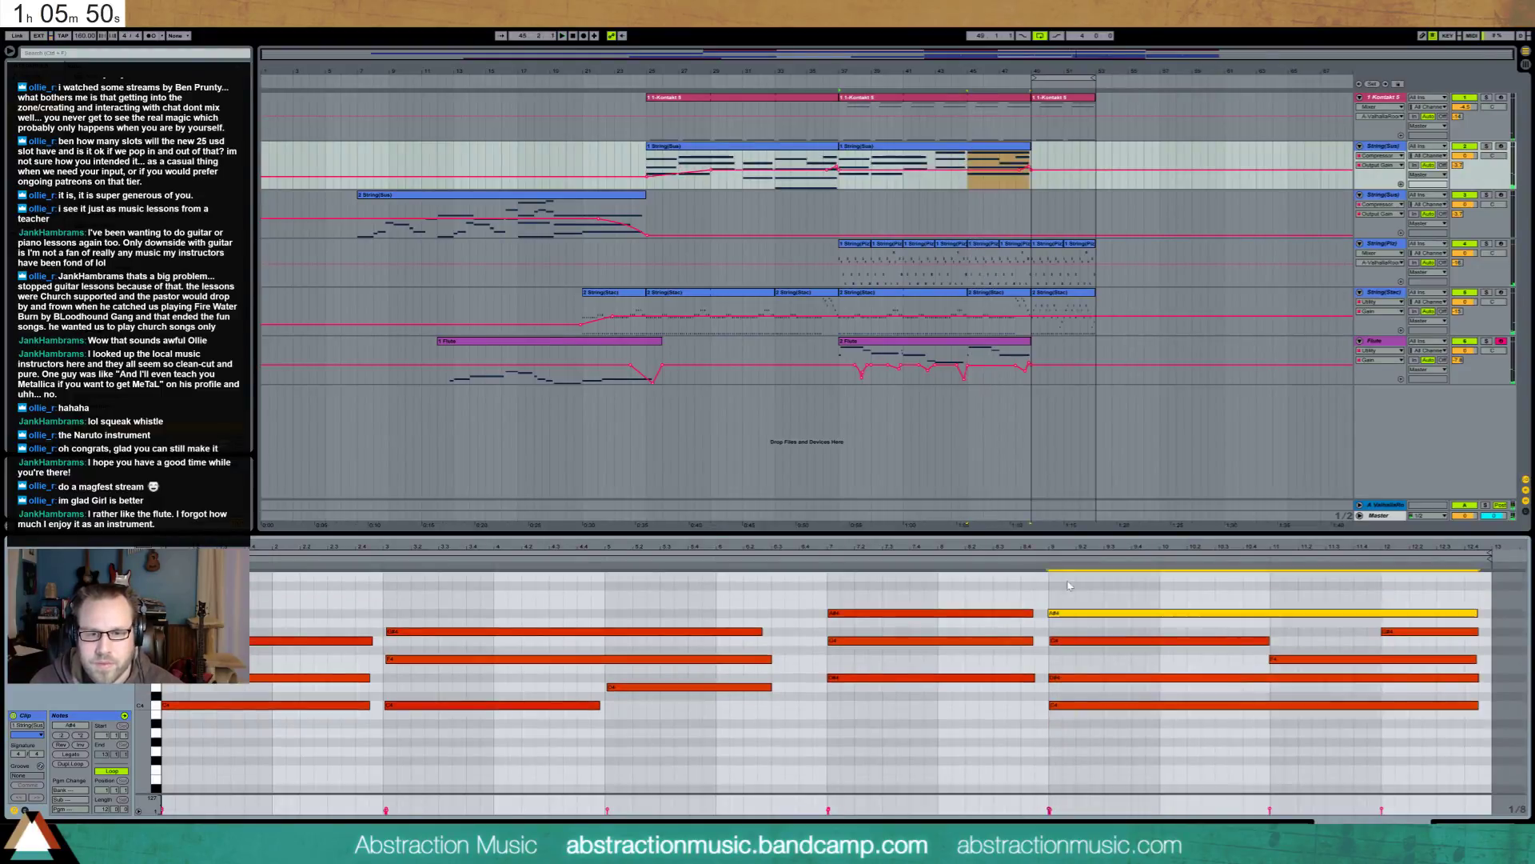
pyautogui.press('Up')
pyautogui.press('Up')
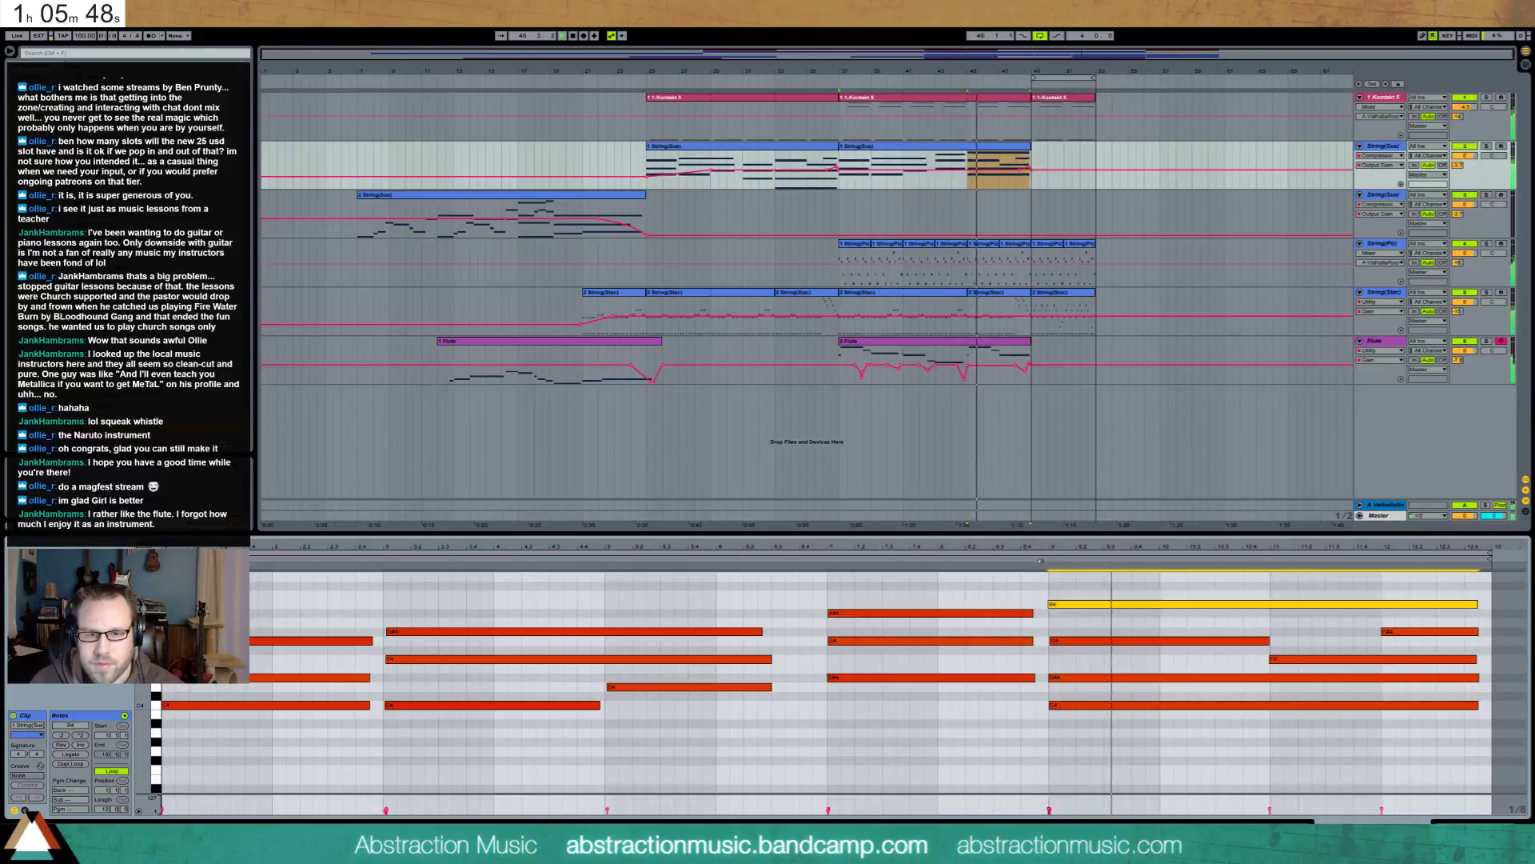
# Raise the G4 in the second sustained string clip's final chord to G#4, and play the chord
pyautogui.moveTo(1076, 640); pyautogui.dragTo(1077, 629)
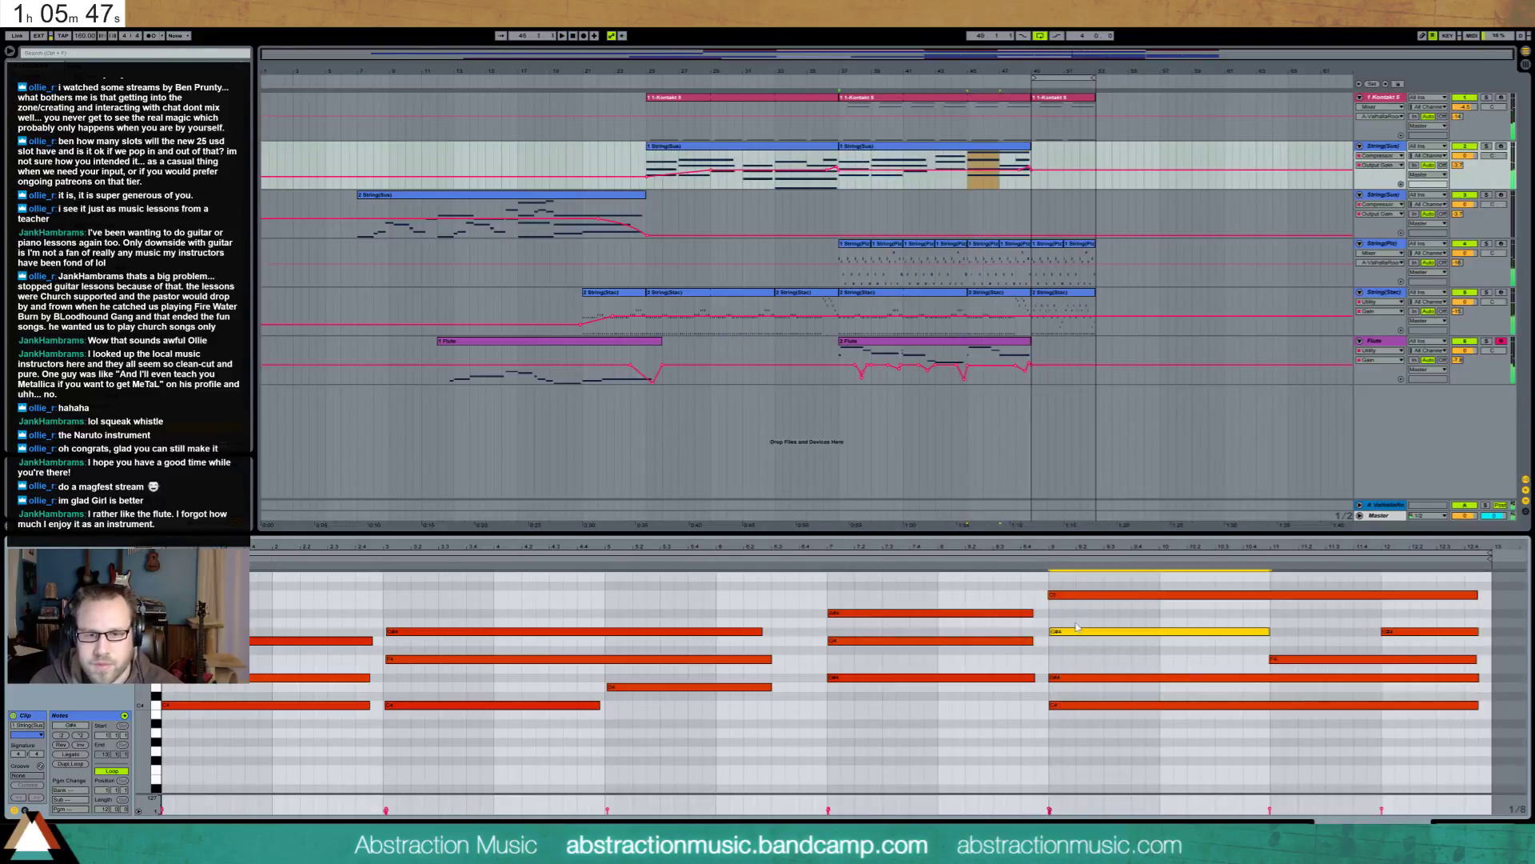
pyautogui.click(1041, 560)
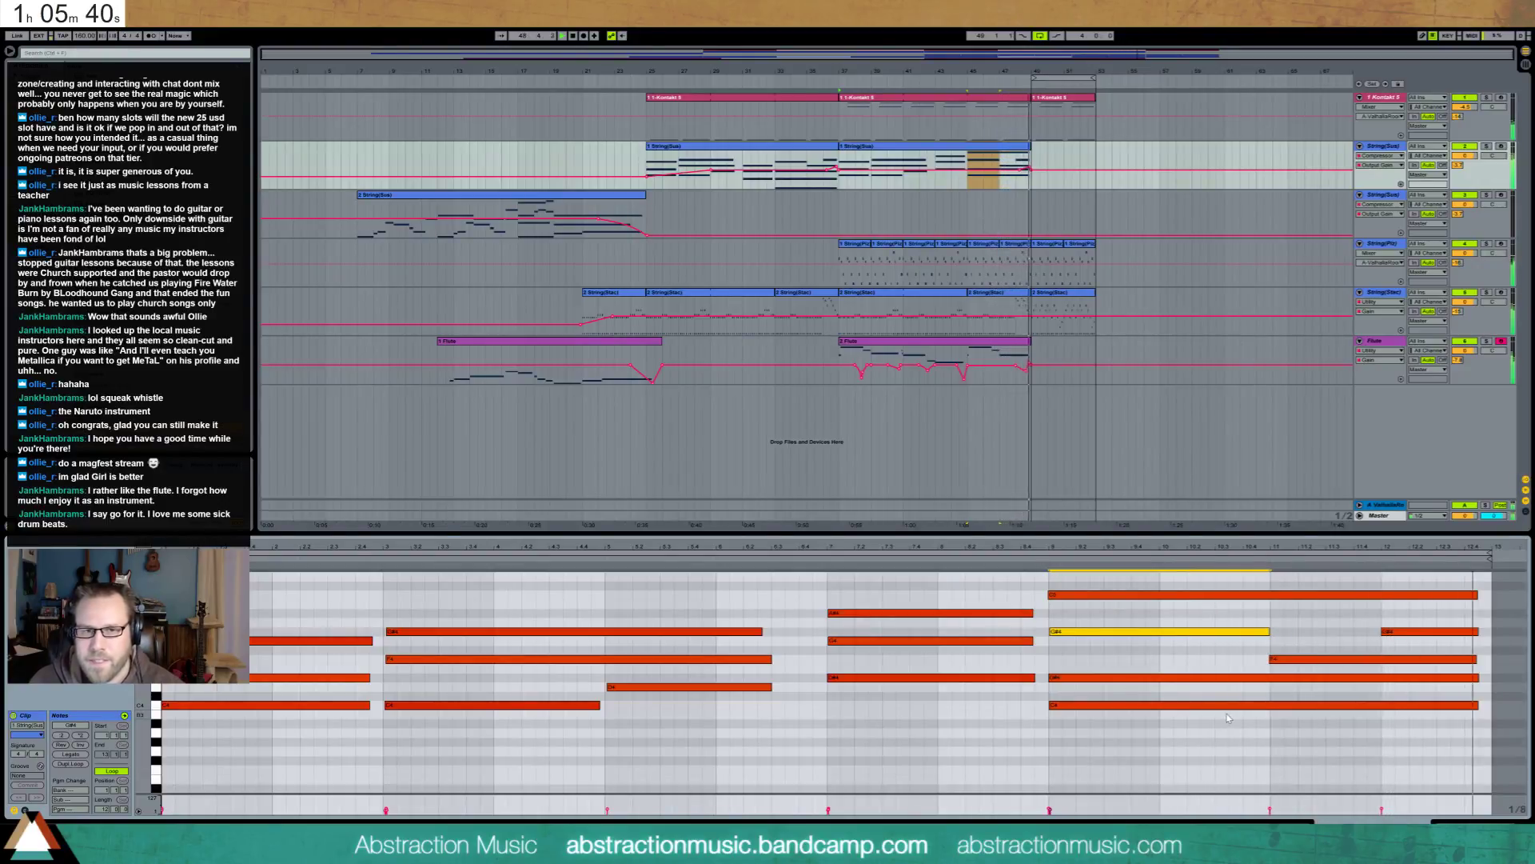
pyautogui.hotkey('shift', 'Tab')
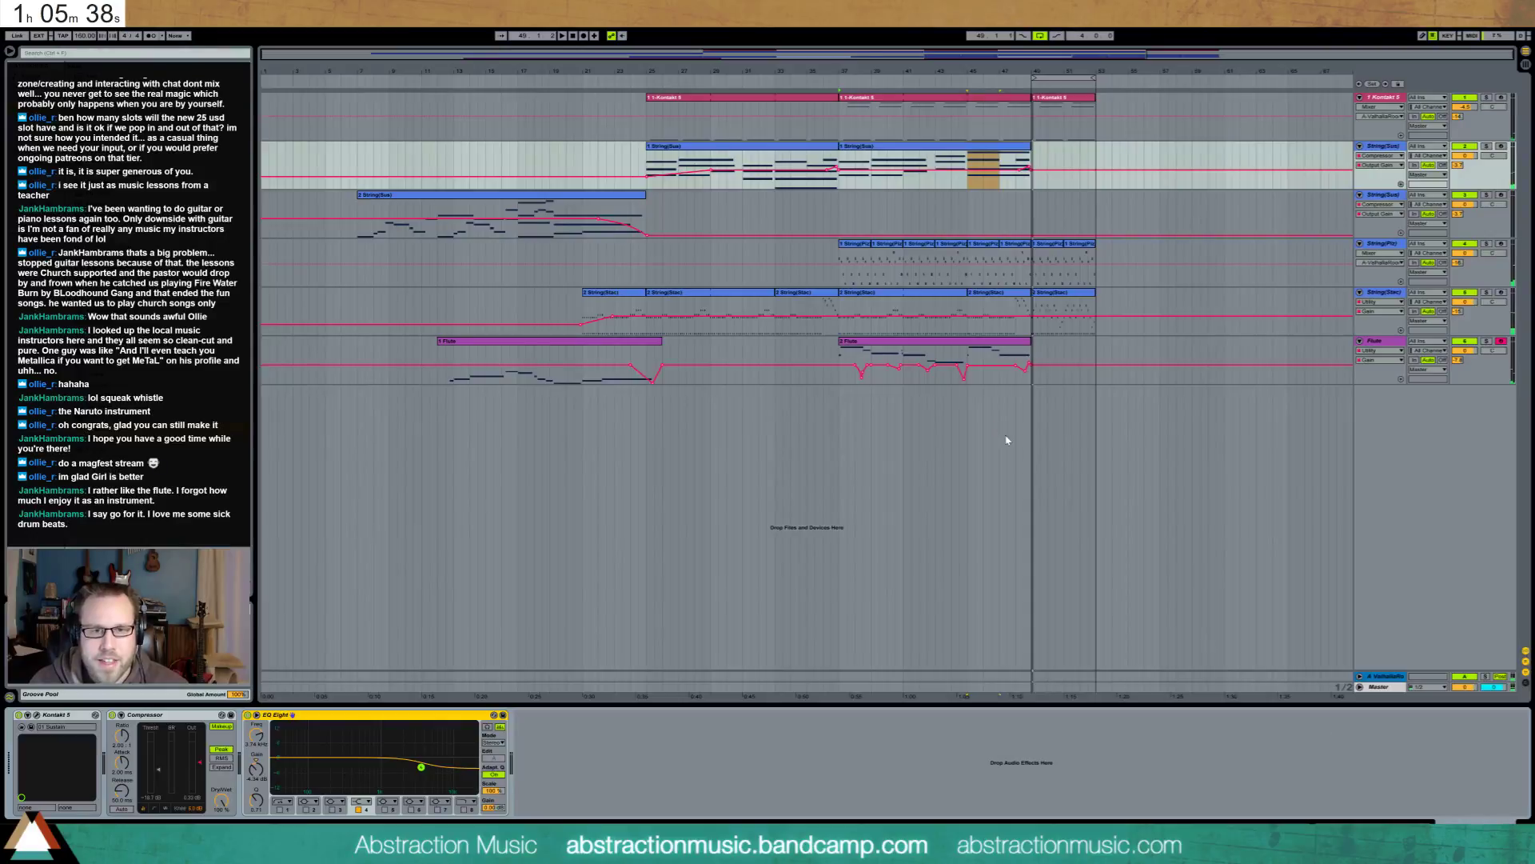
# Import the 170bpm drum break onto a new audio track at bar 49 and open its waveform
pyautogui.moveTo(1034, 386); pyautogui.dragTo(357, 99)
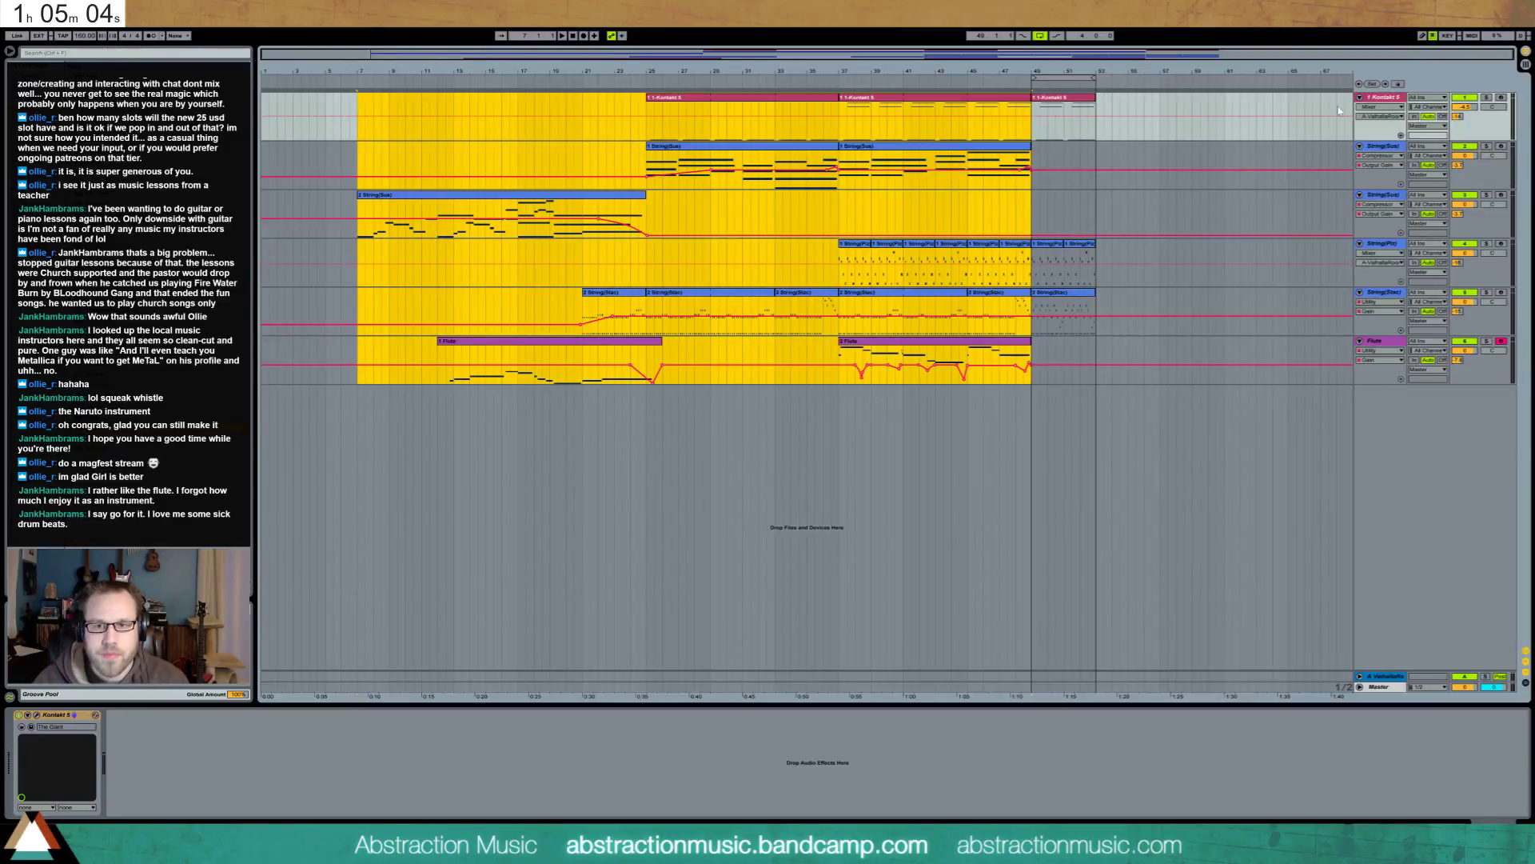
pyautogui.click(0, 183)
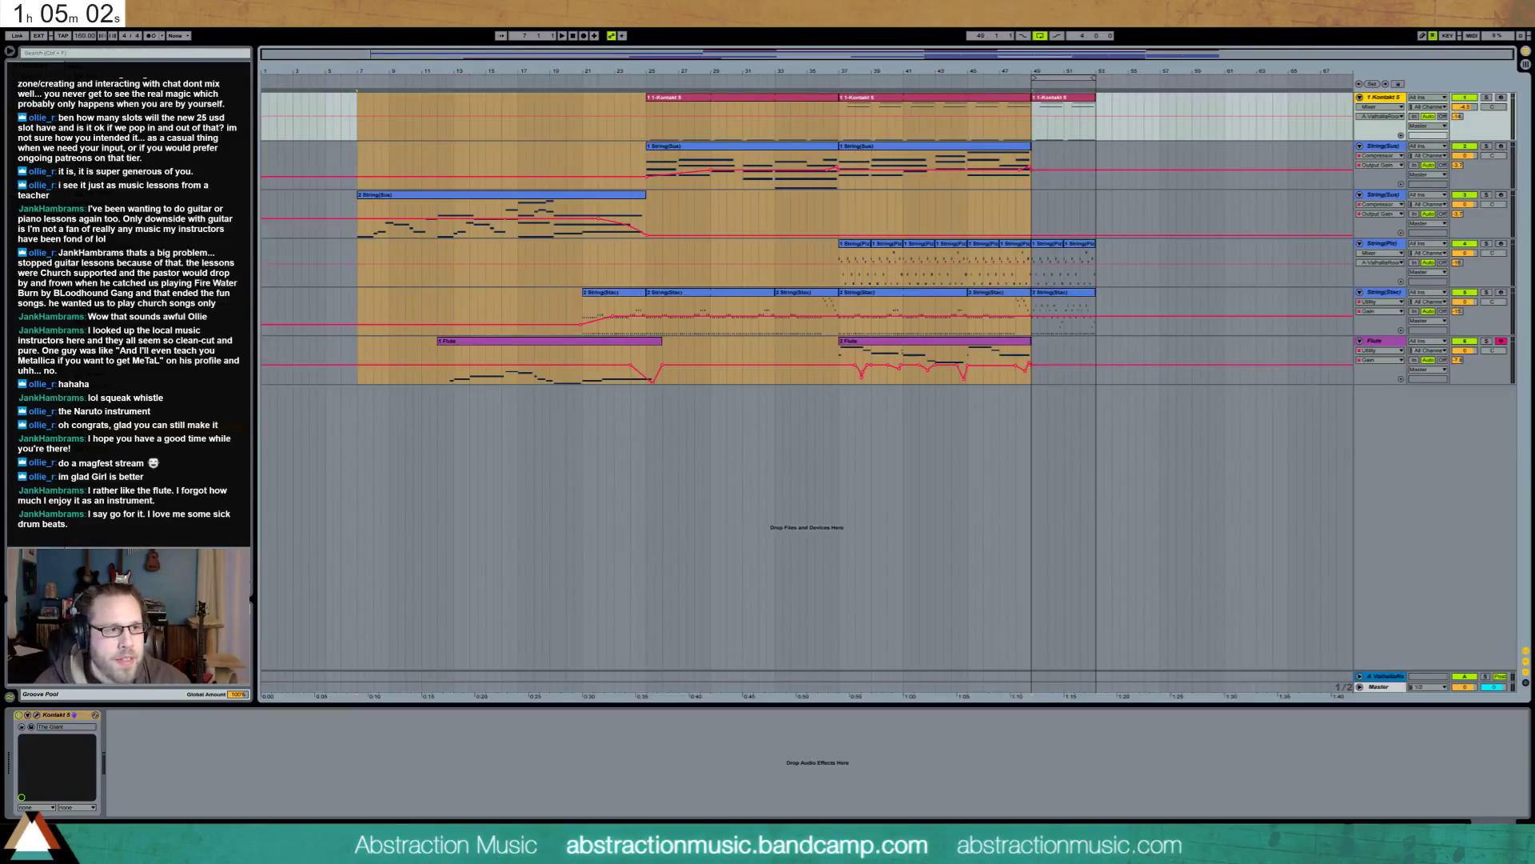
pyautogui.moveTo(0, 184); pyautogui.dragTo(1034, 401)
pyautogui.doubleClick(1062, 397)
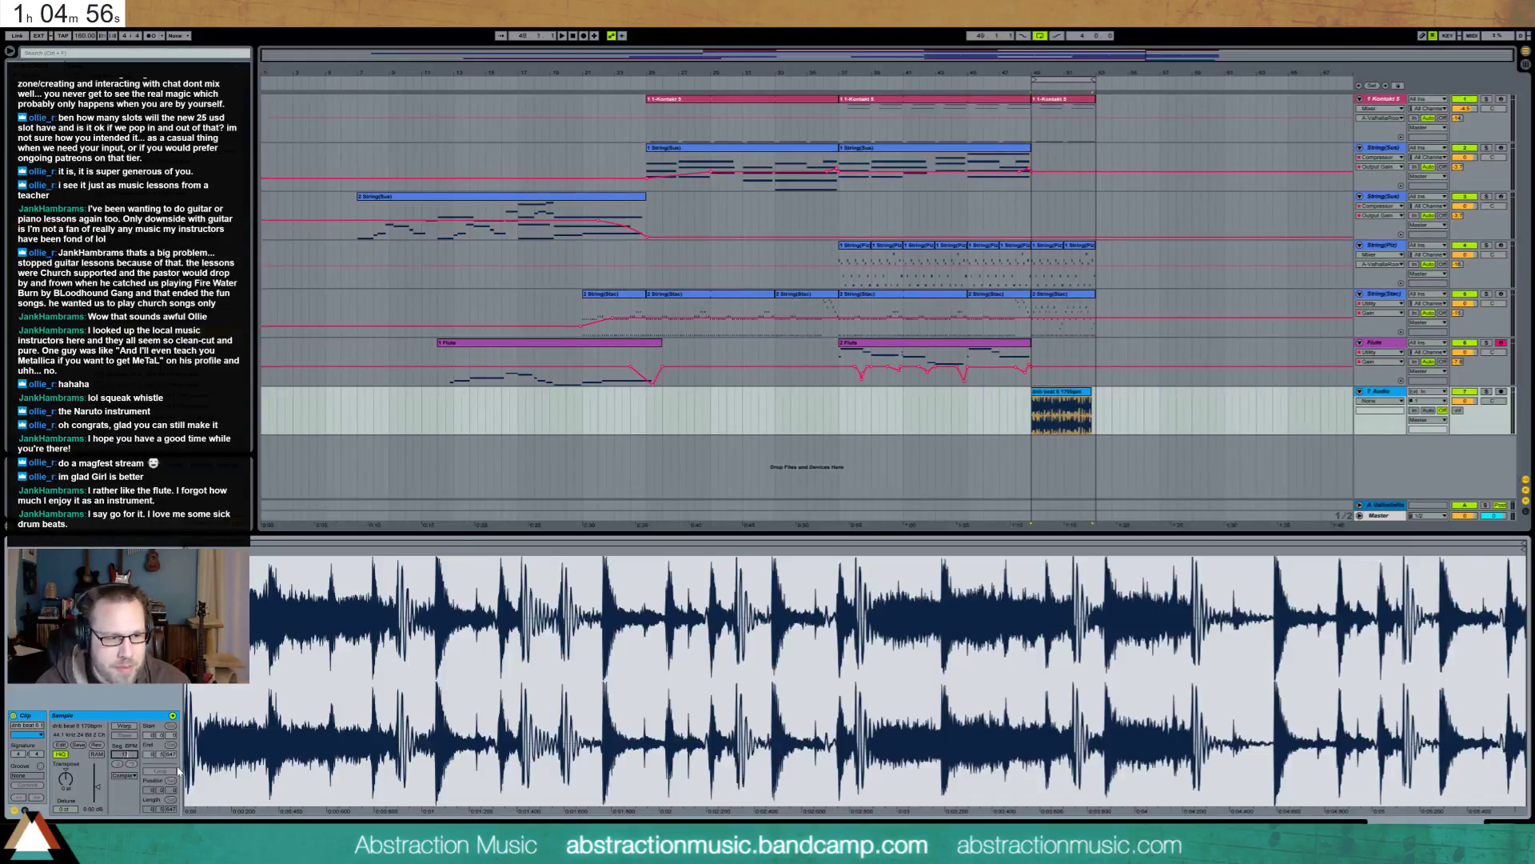
# Warp and loop the drum break with a 4.0.0 loop length, and extend its clip to bar 53
pyautogui.click(124, 726)
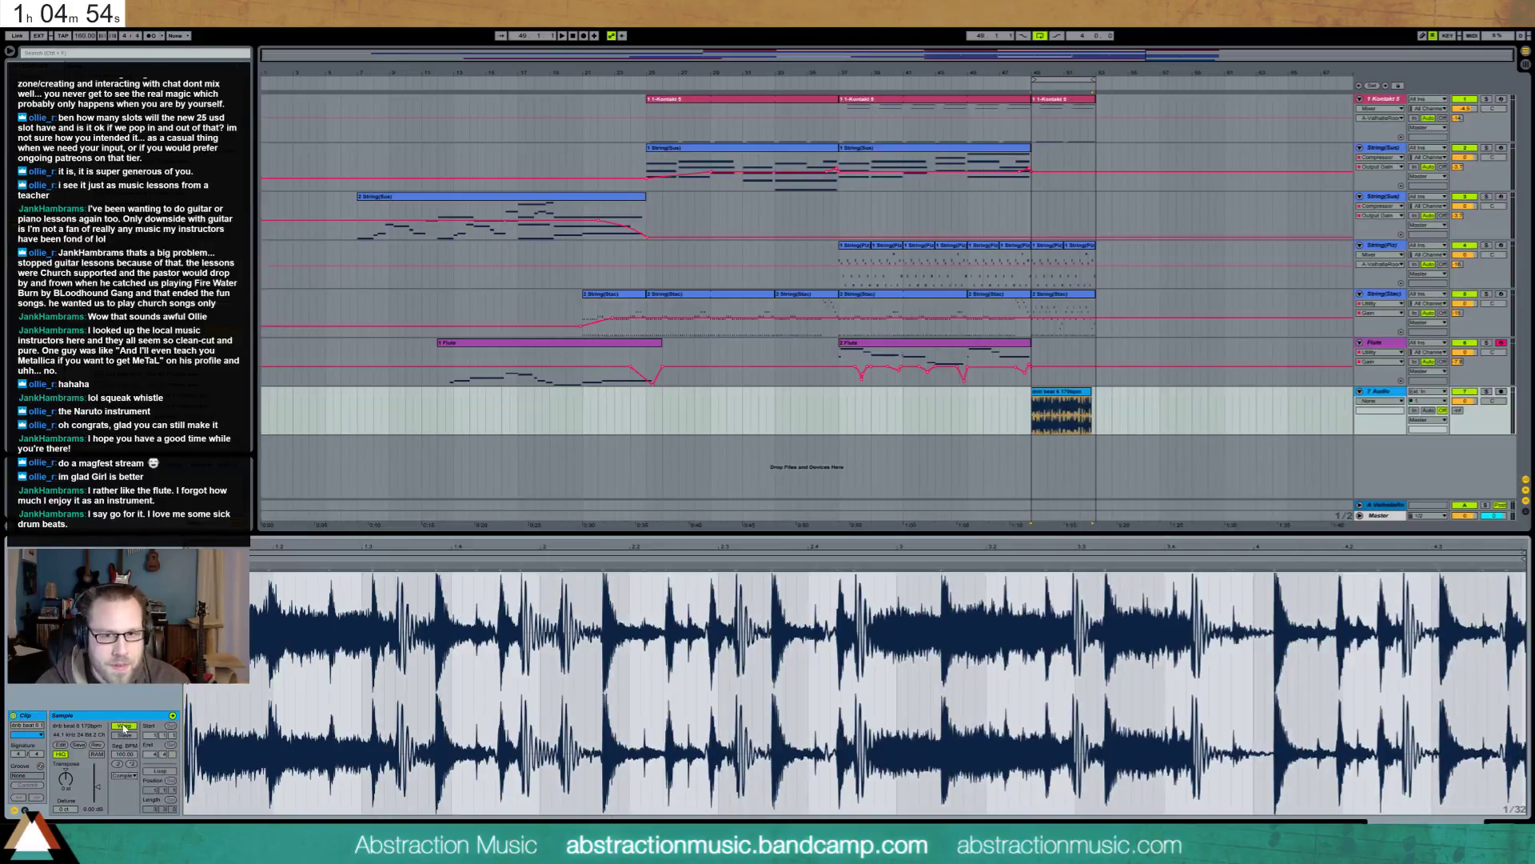
pyautogui.click(151, 809)
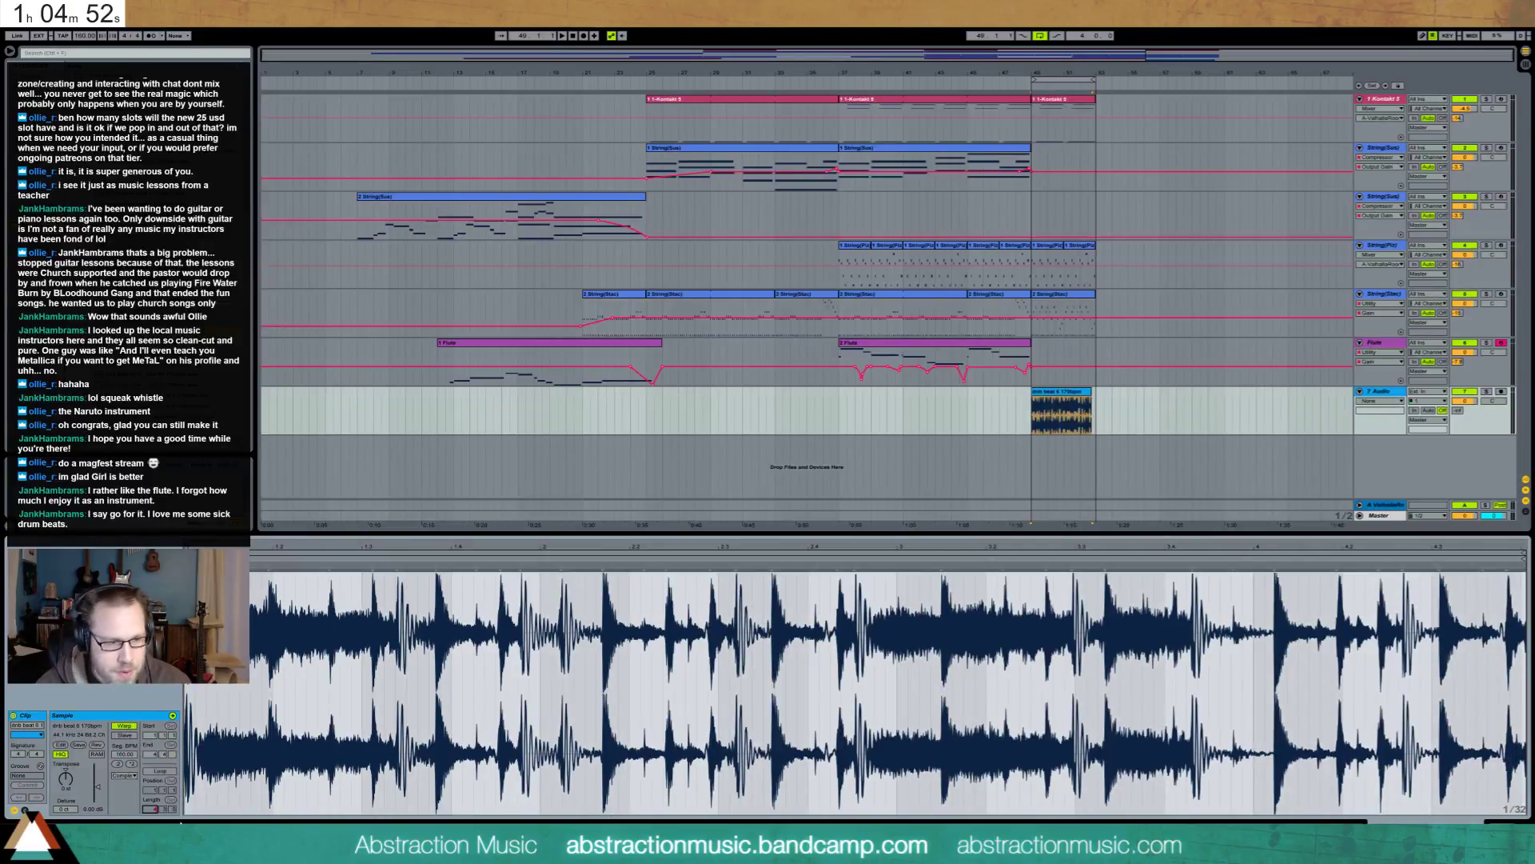
pyautogui.write('4.0.0')
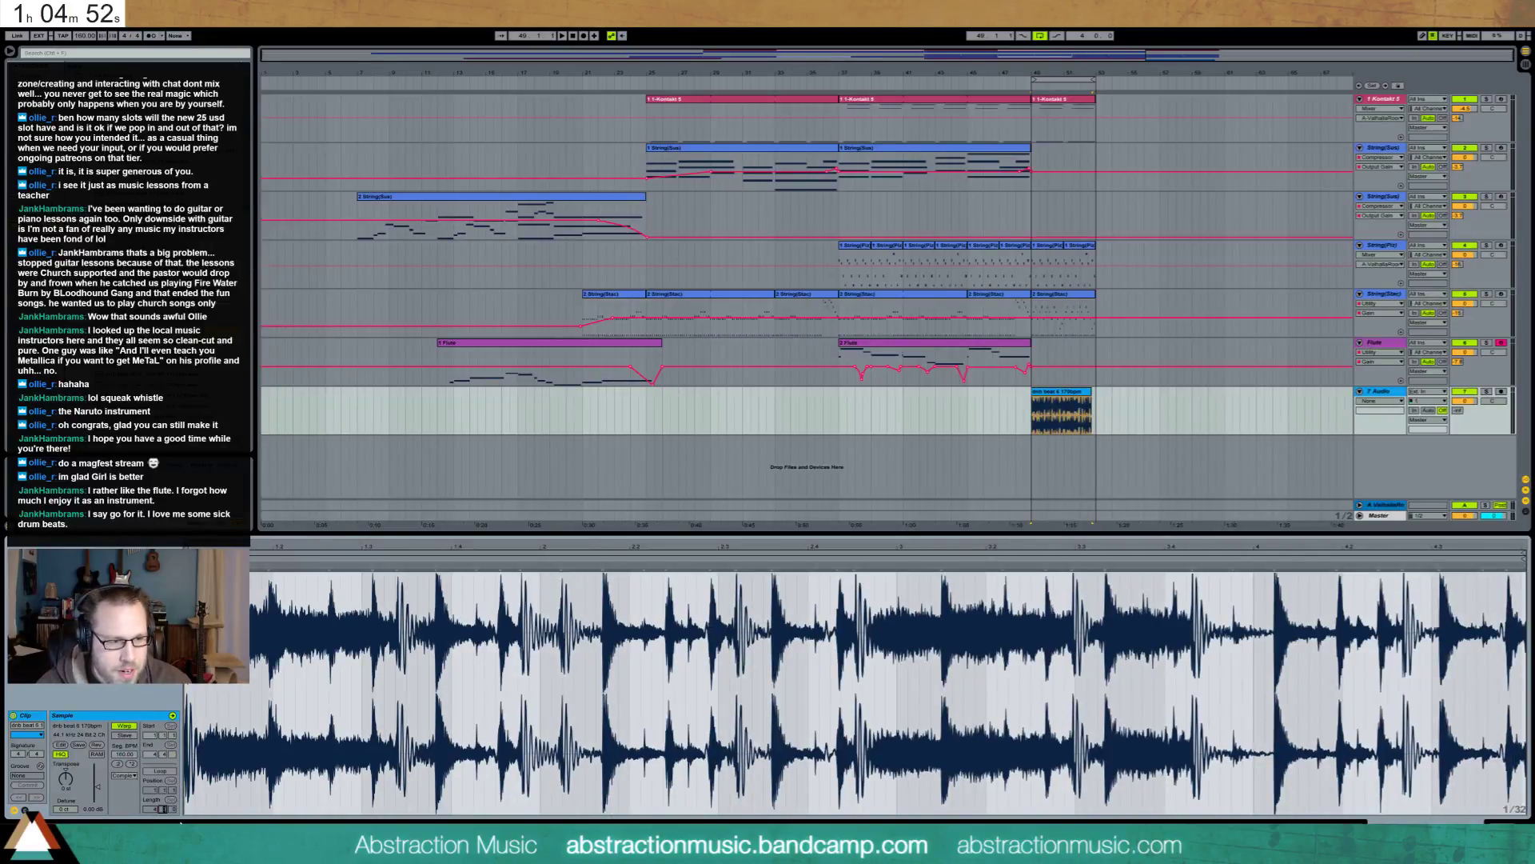
pyautogui.click(160, 771)
pyautogui.click(1095, 394)
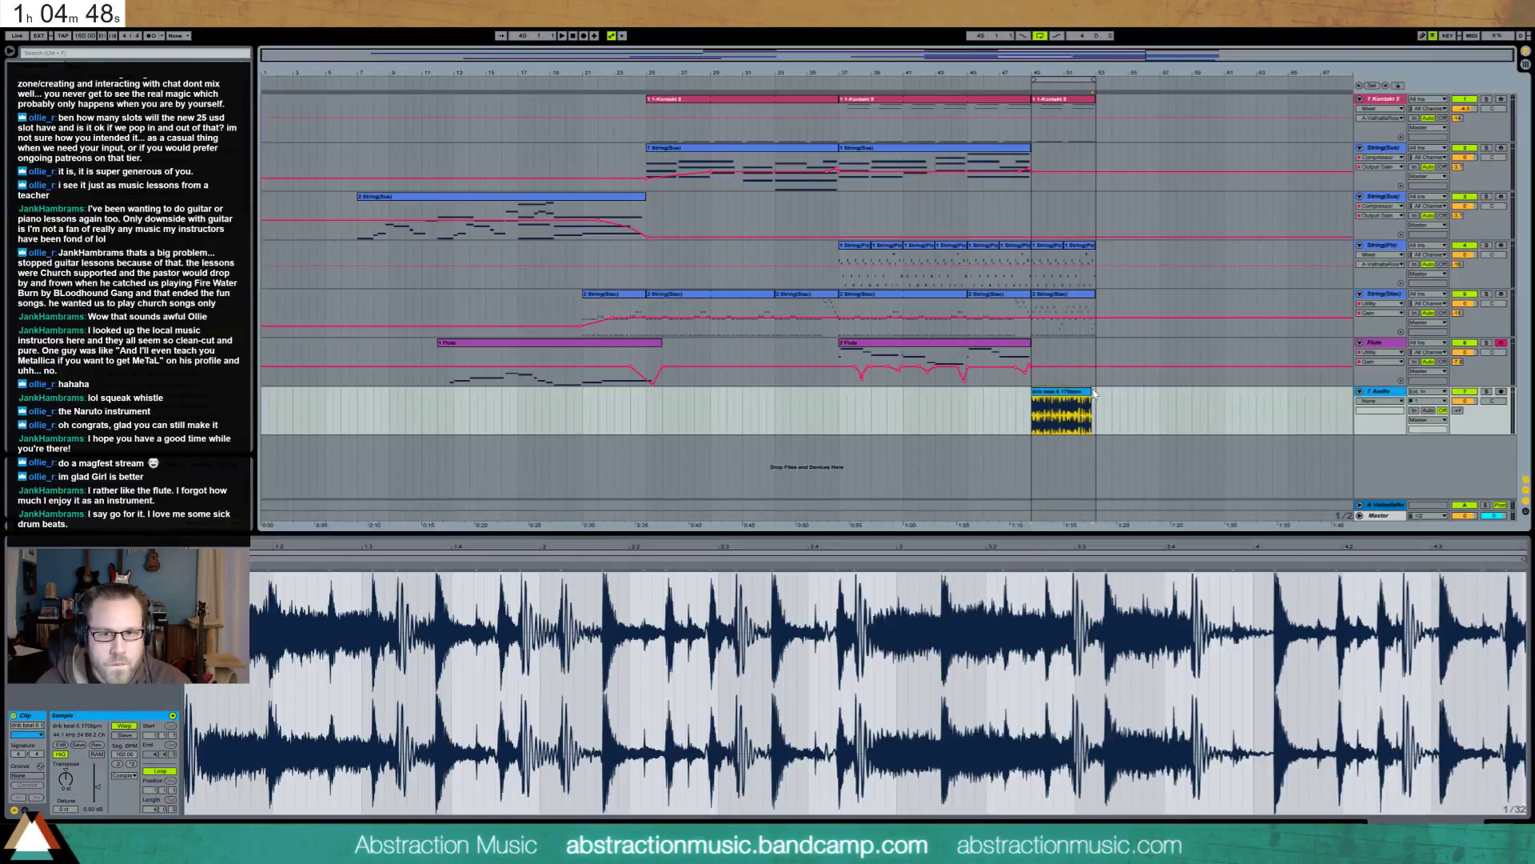
pyautogui.moveTo(1093, 394); pyautogui.dragTo(1095, 393)
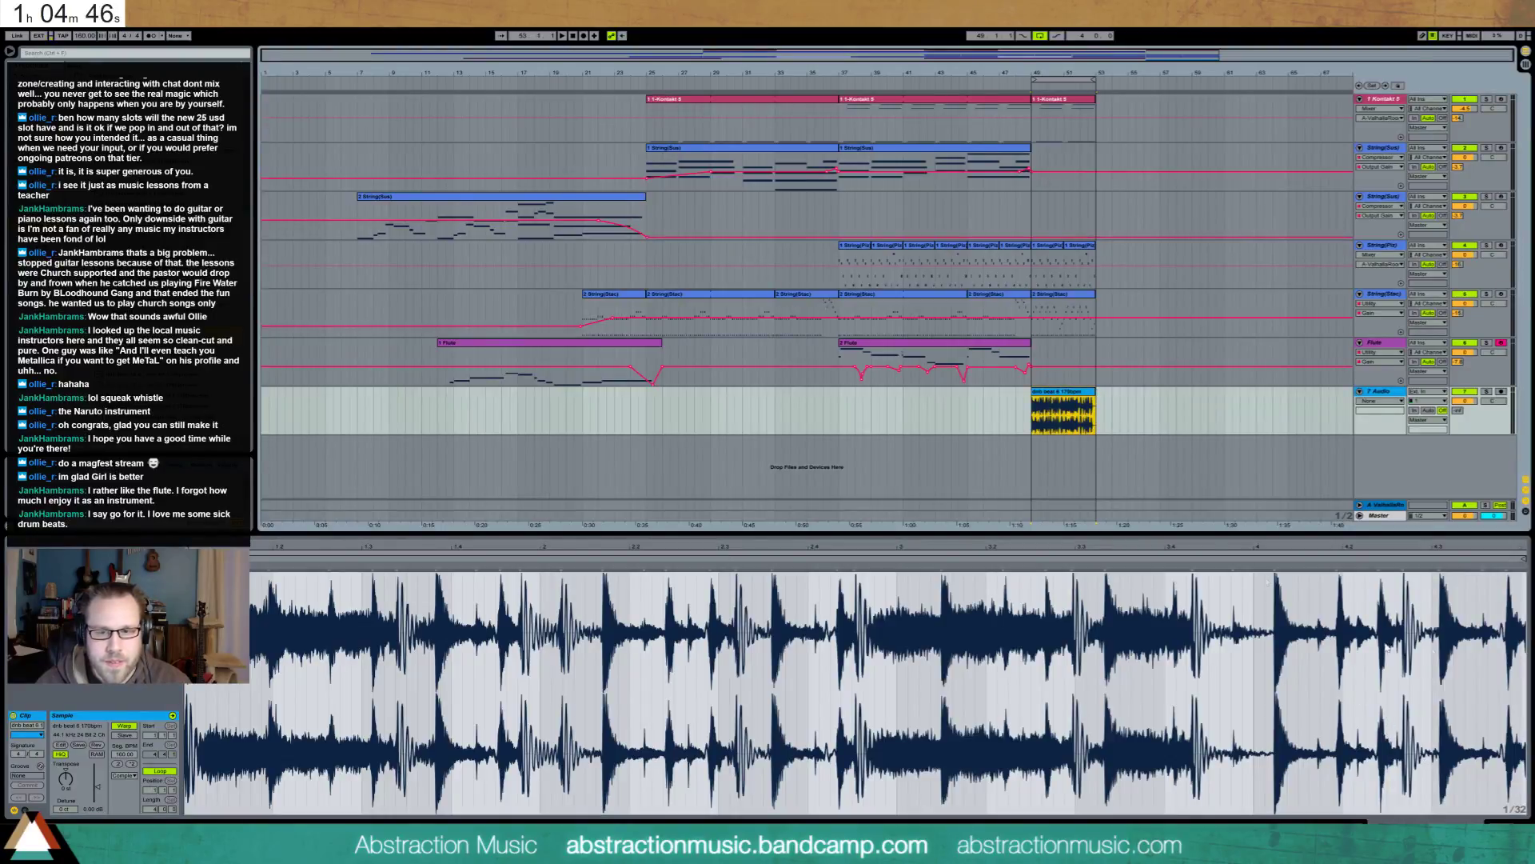
# Place a warp marker on the drum break's last hit, stretch it to the end of the fourth bar, and play the result
pyautogui.click(1500, 549)
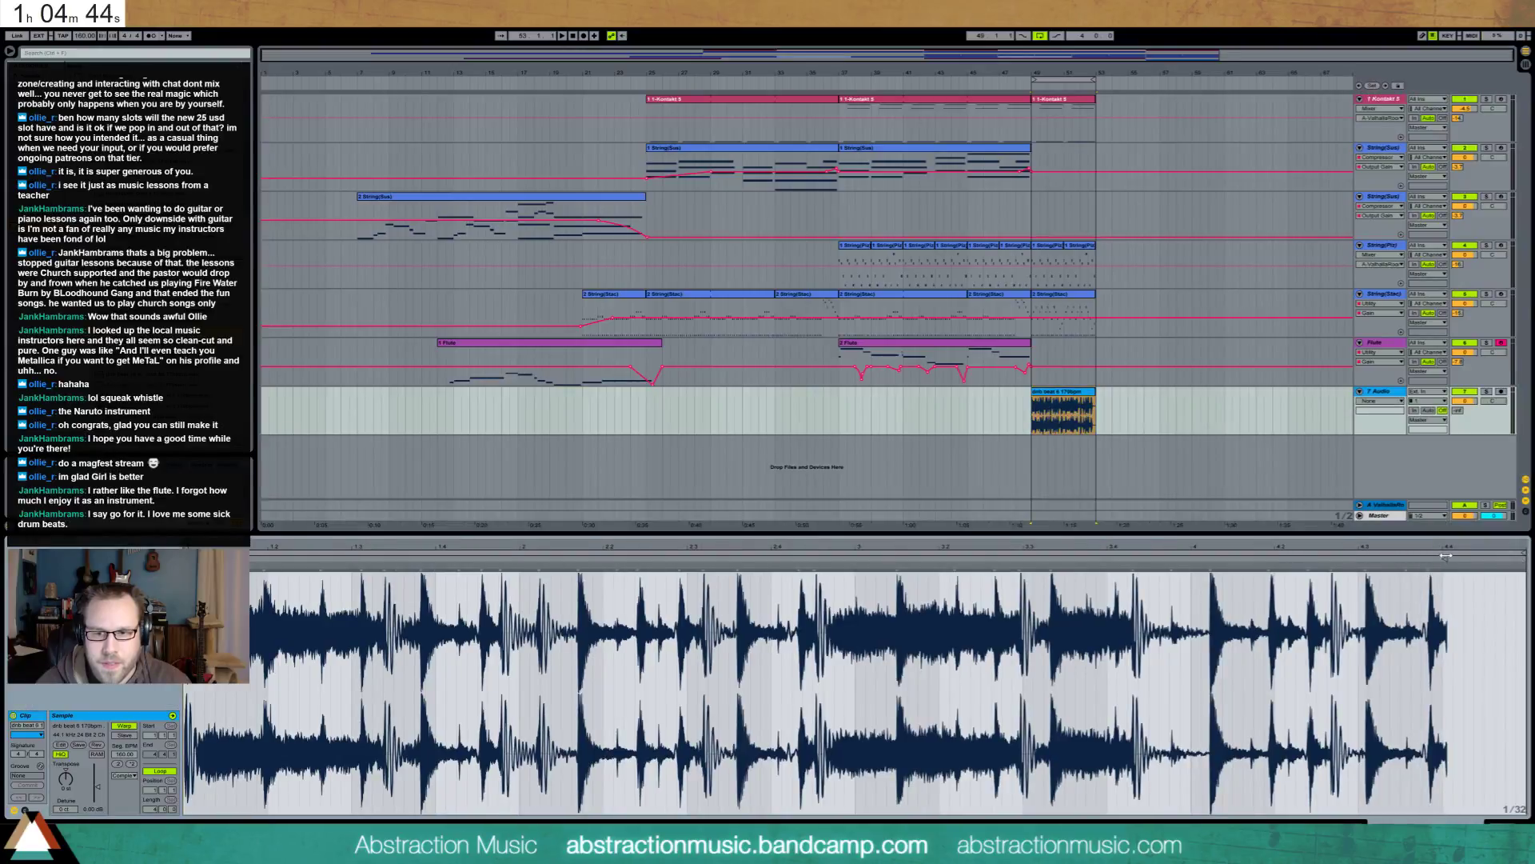
pyautogui.moveTo(1496, 567); pyautogui.dragTo(1518, 564)
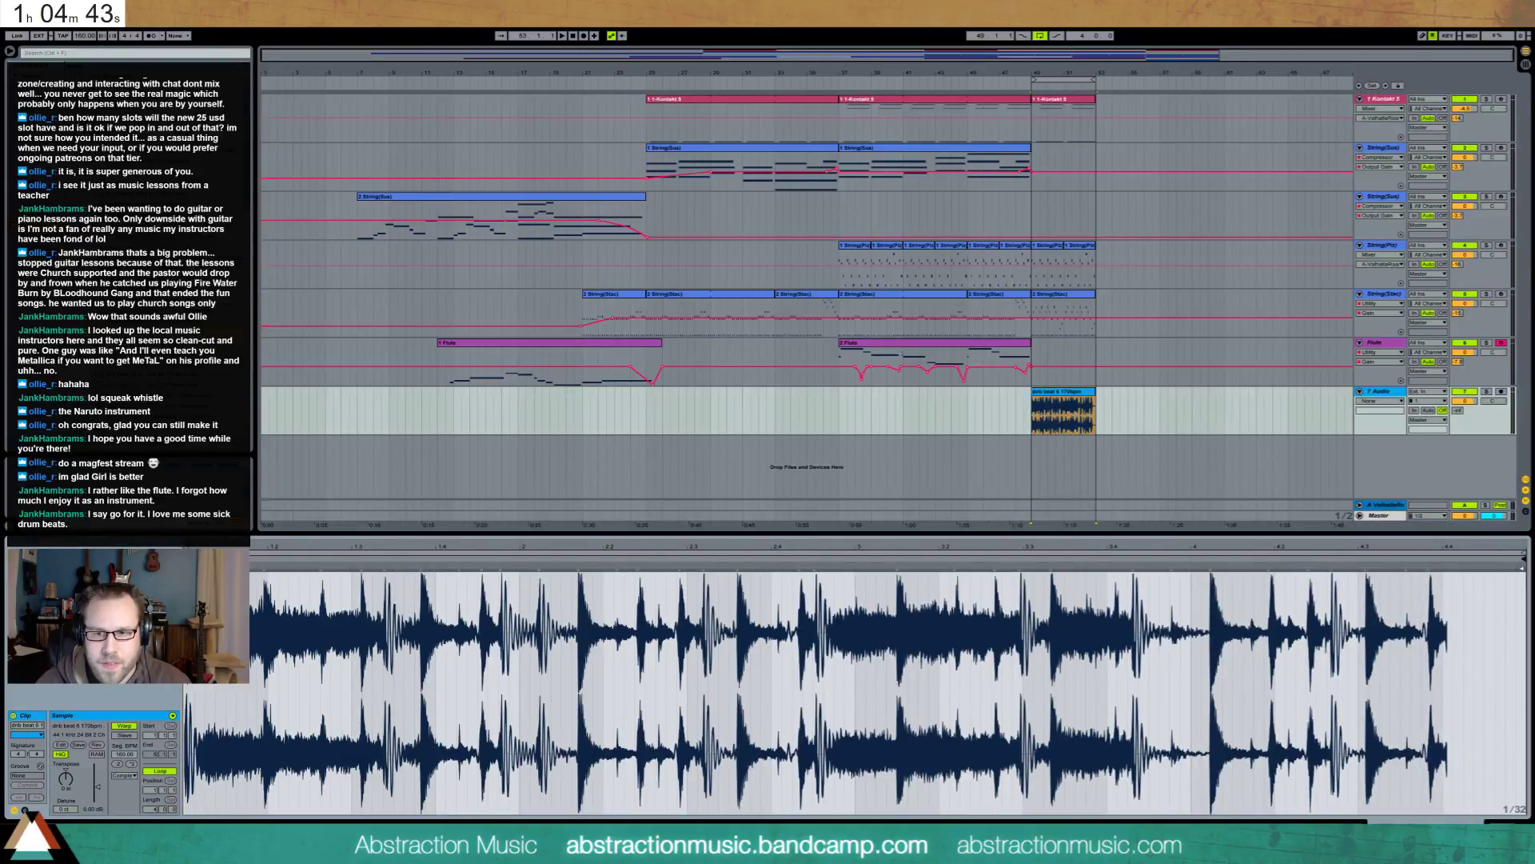
pyautogui.click(1428, 566)
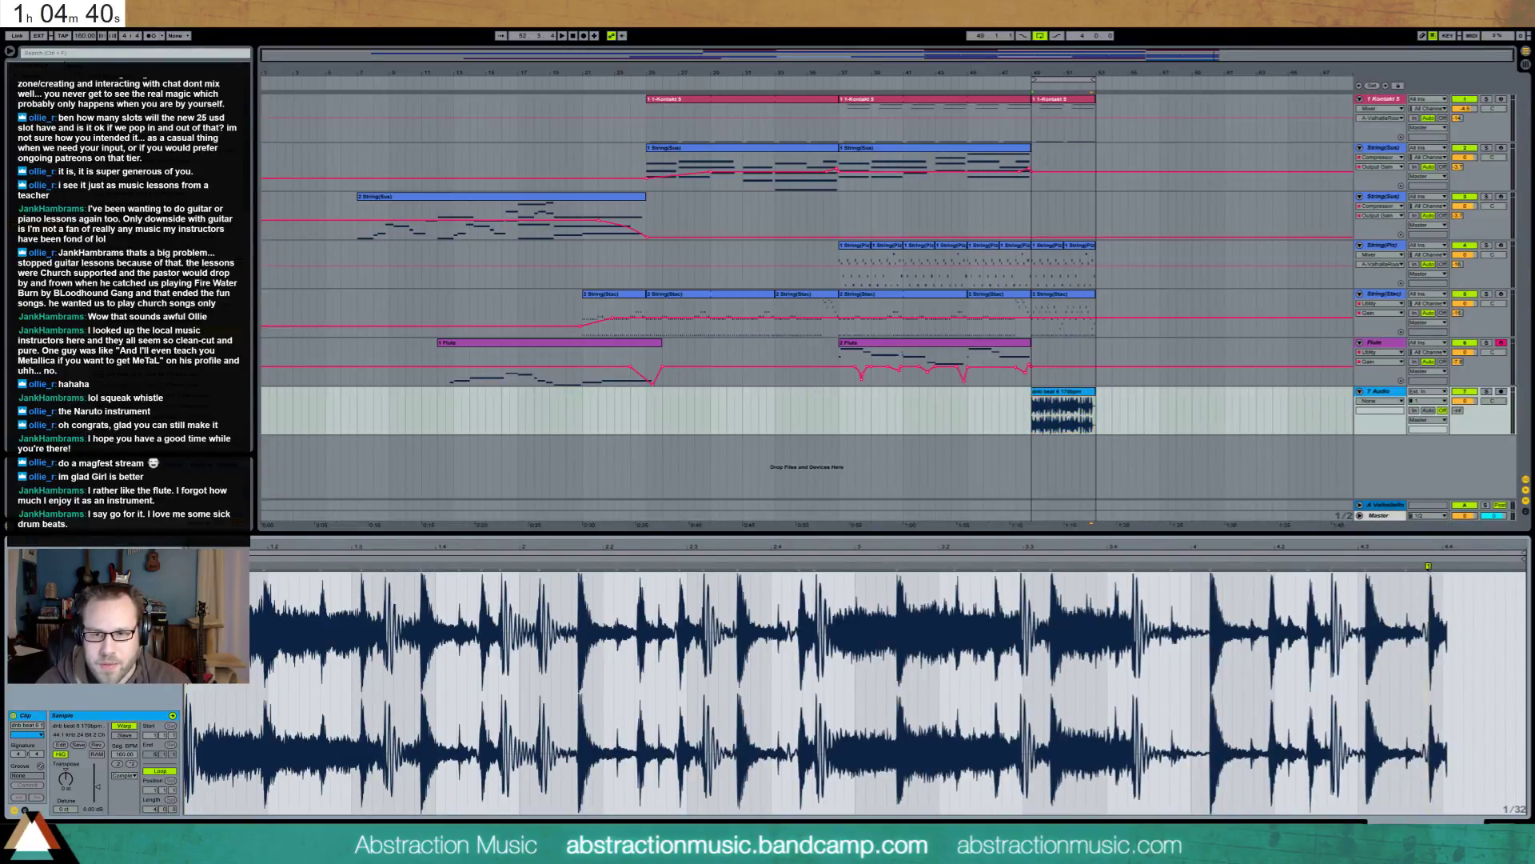
pyautogui.moveTo(1430, 566); pyautogui.dragTo(1506, 565)
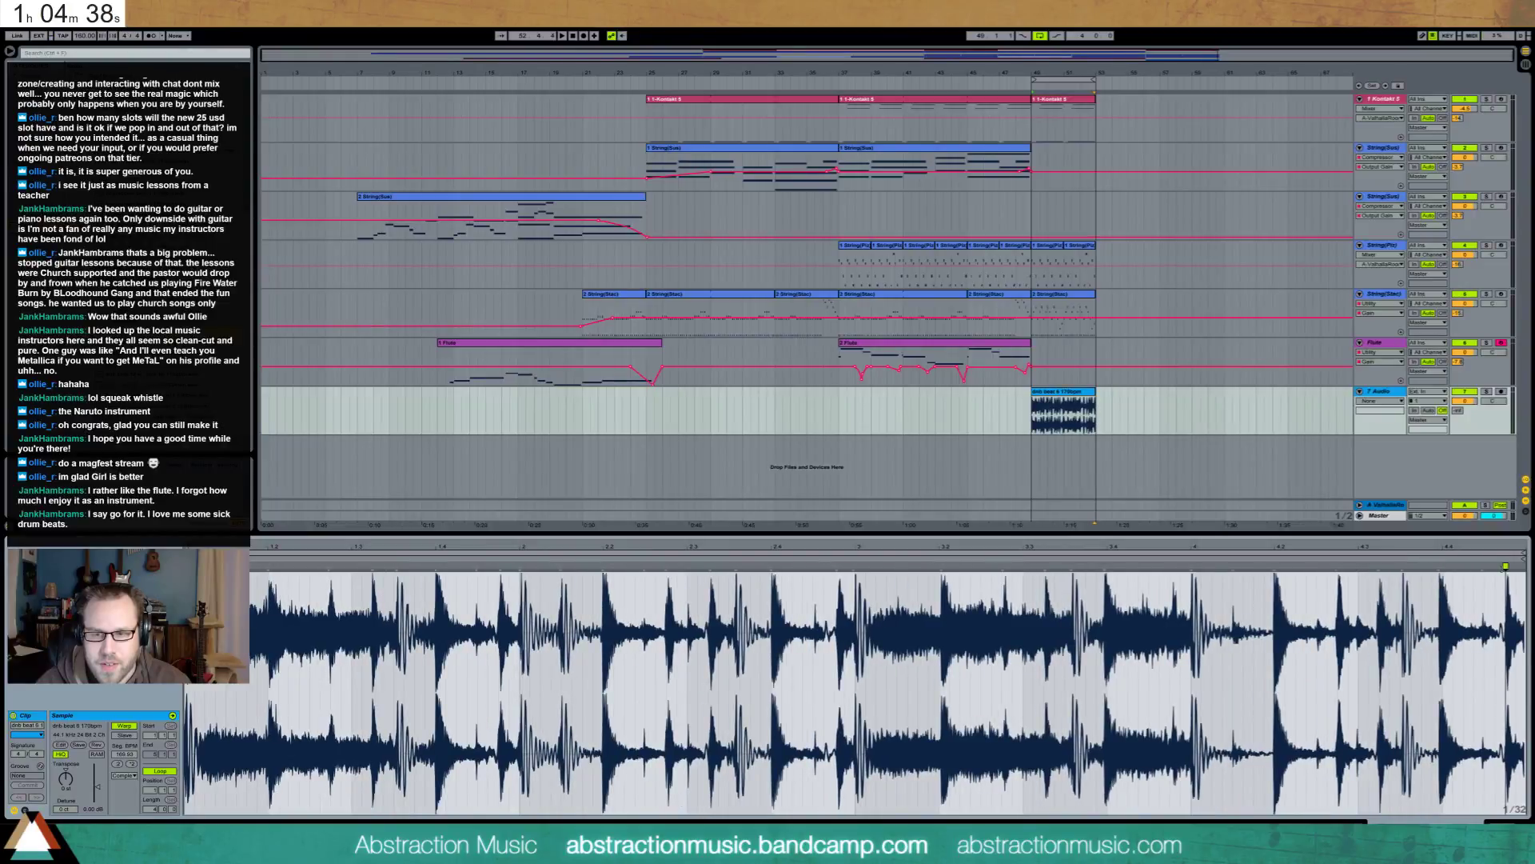
pyautogui.press('space')
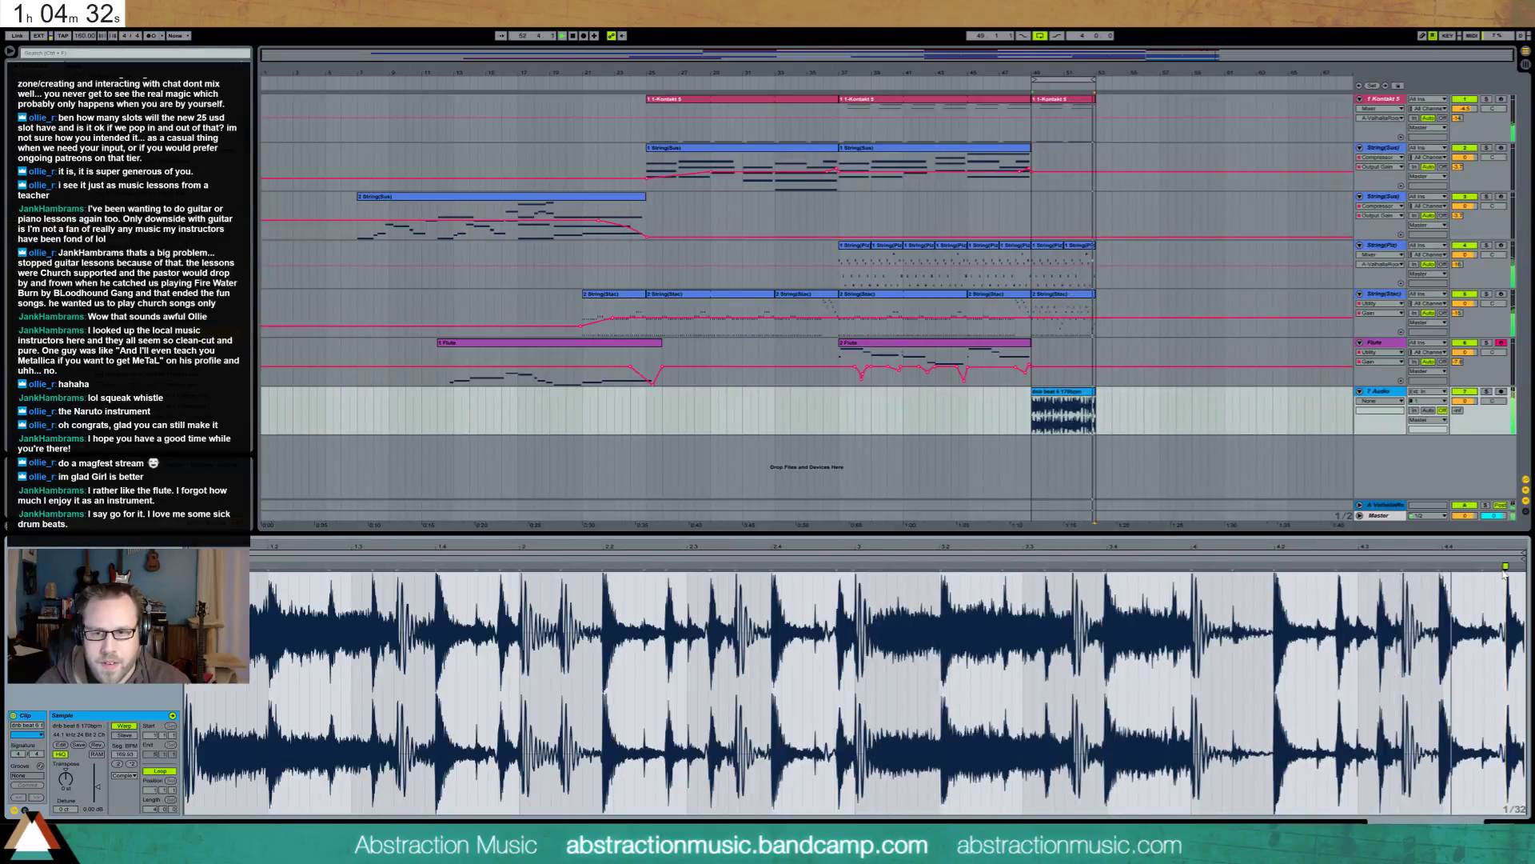
# Play the drum break section from bar 49 and add an Auto Filter to the audio track
pyautogui.hotkey('shift', 'Tab')
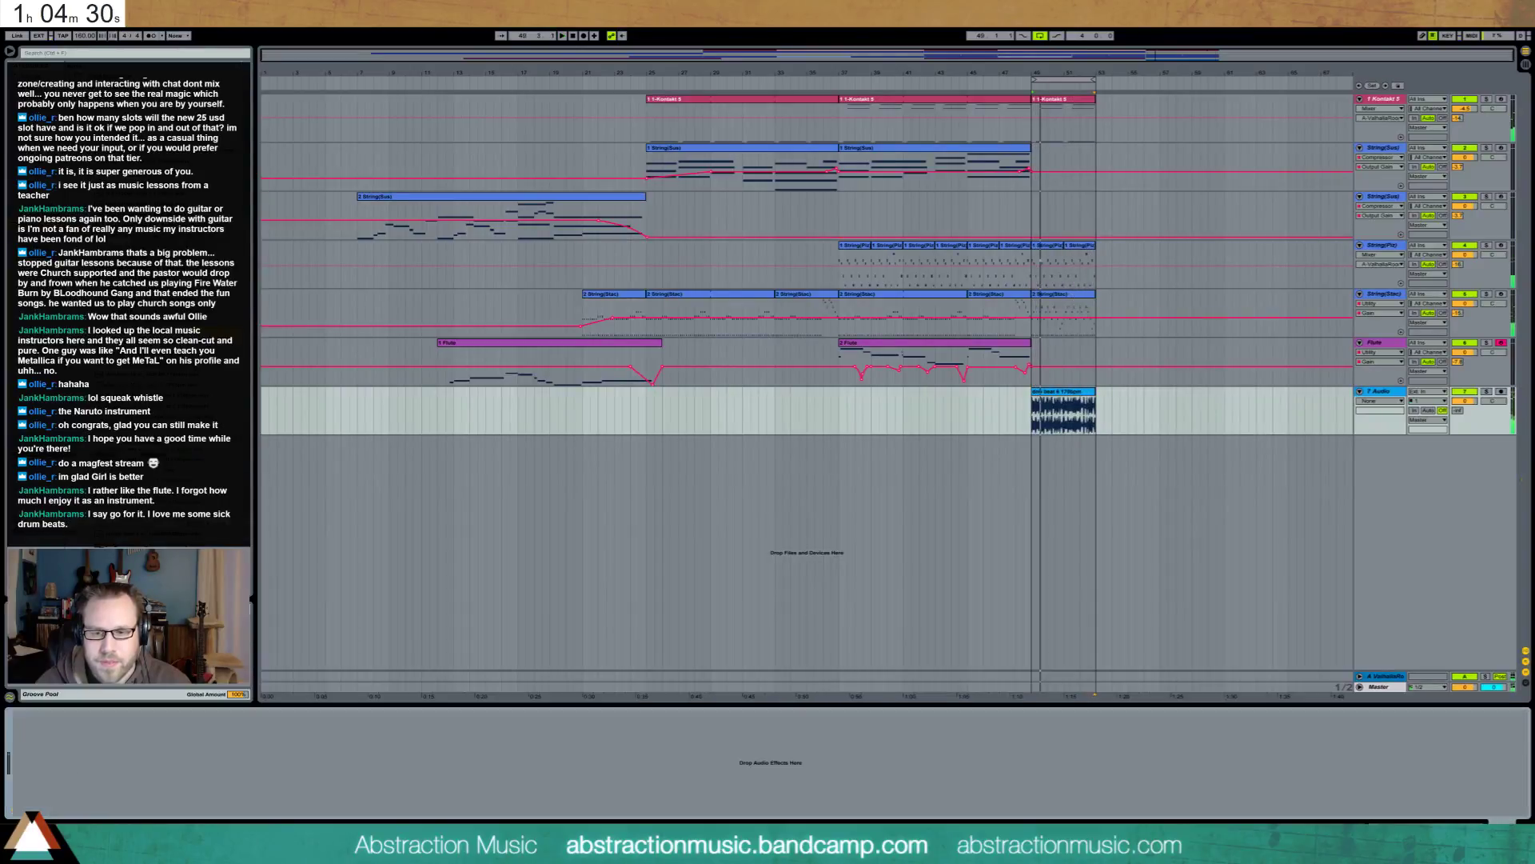
pyautogui.click(1209, 59)
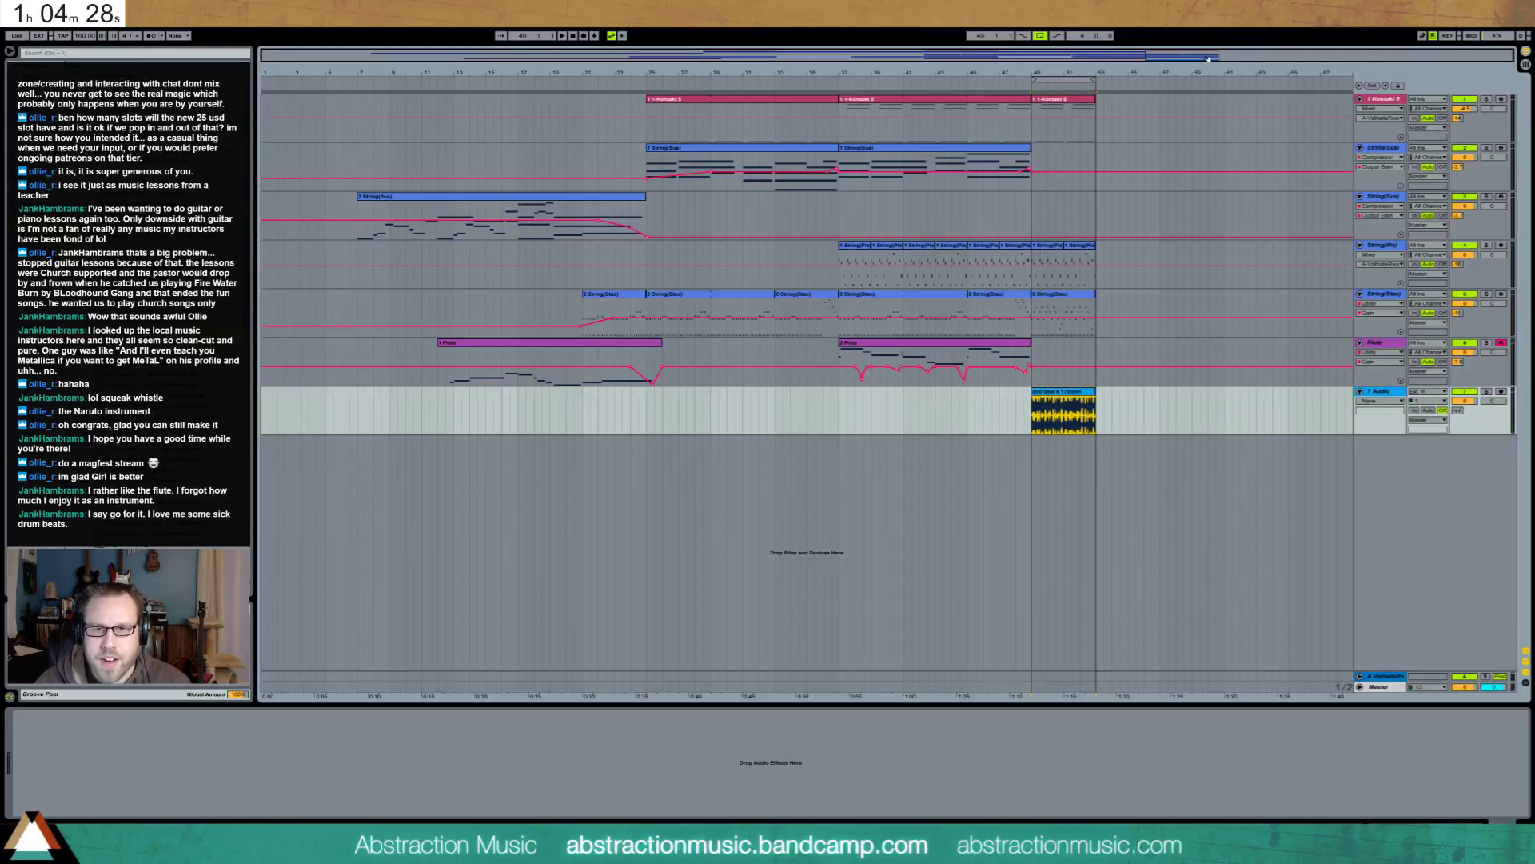
pyautogui.press('z')
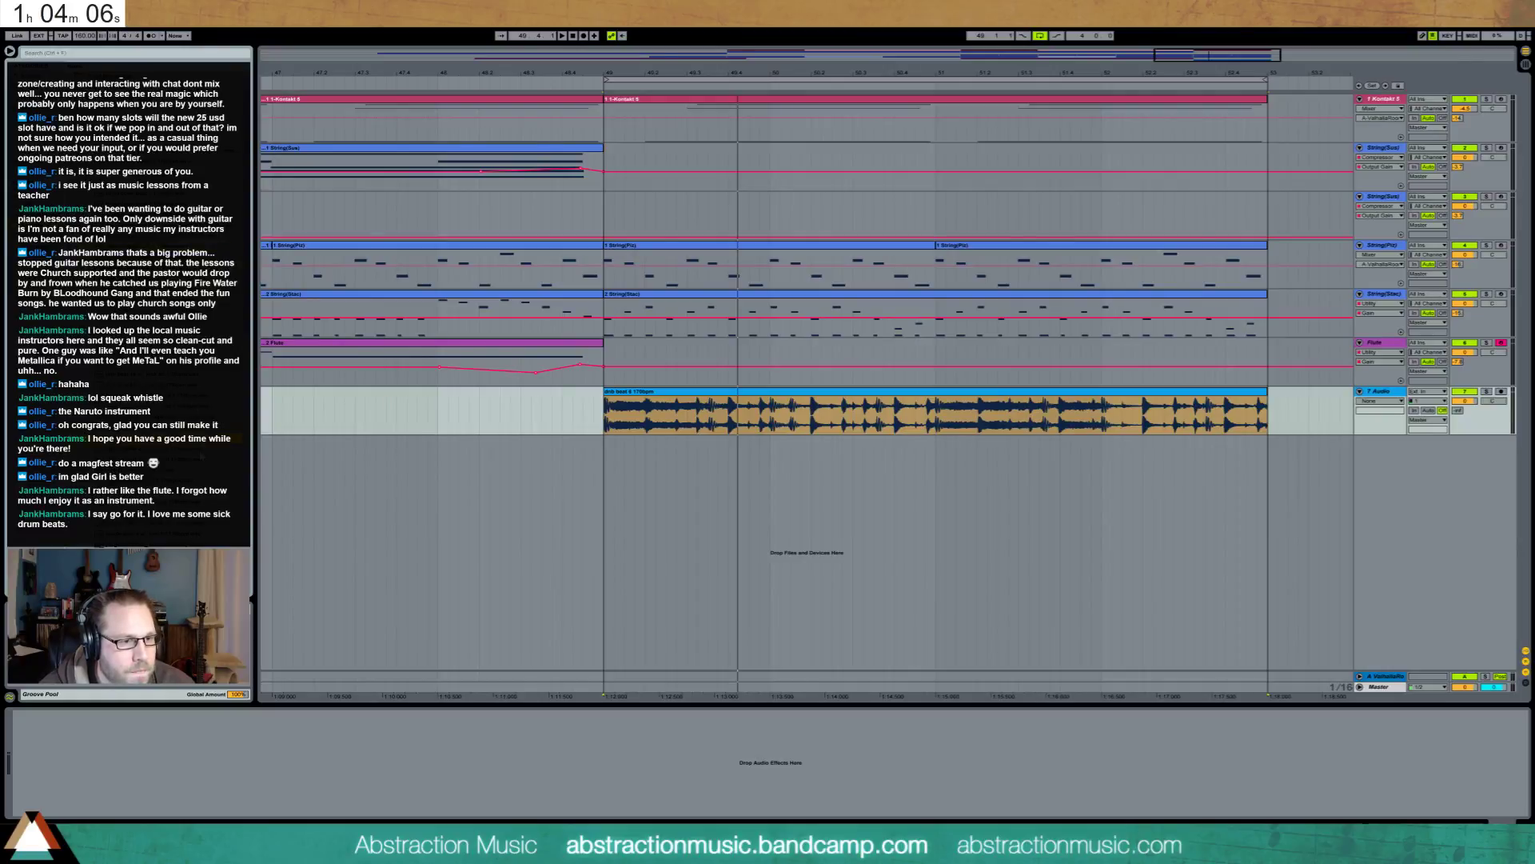
pyautogui.click(940, 415)
pyautogui.press('space')
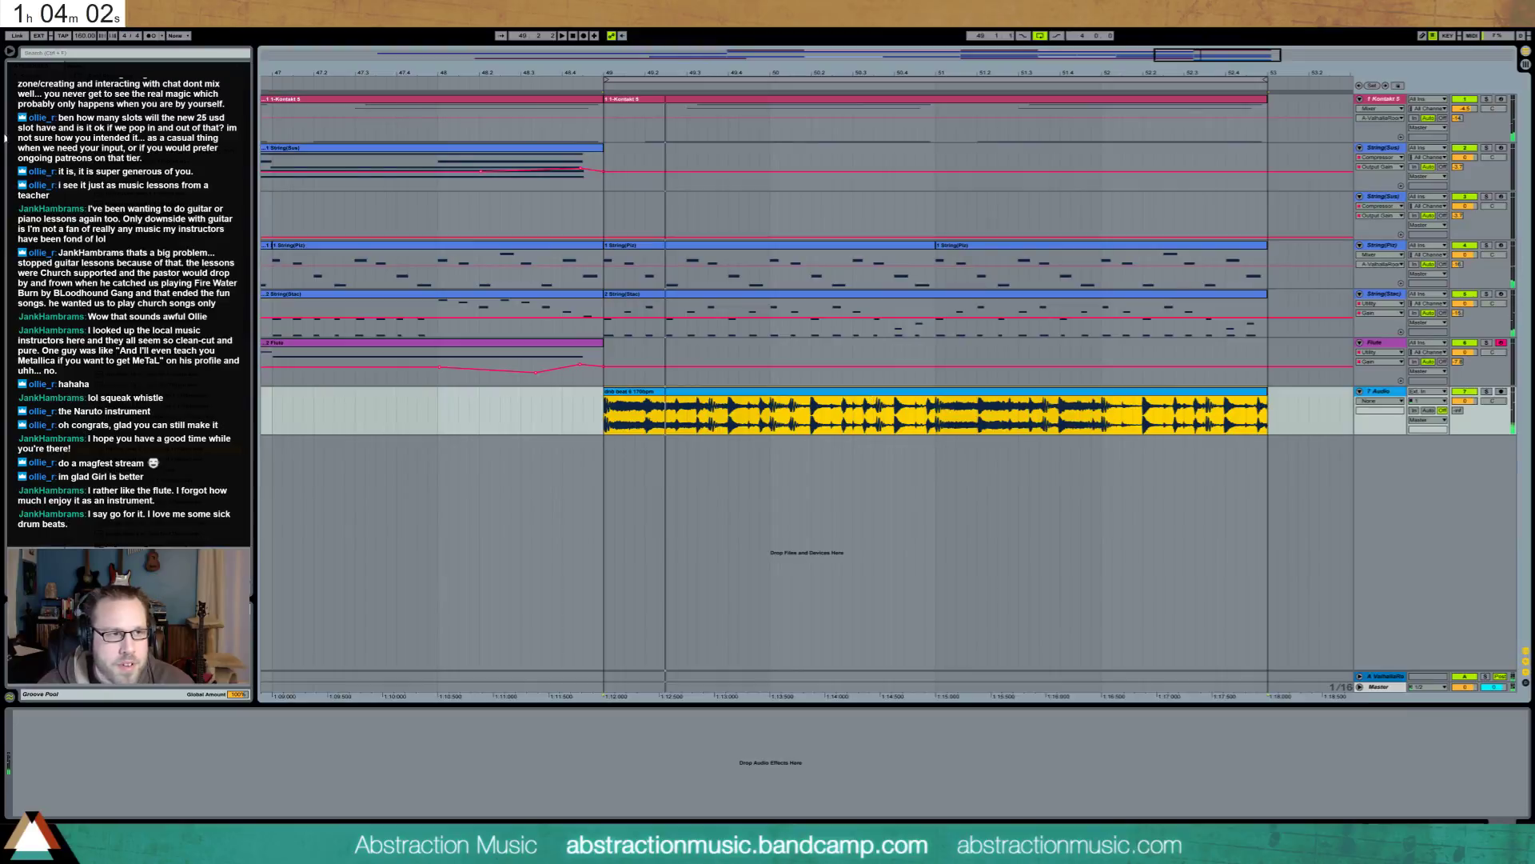
pyautogui.click(252, 599)
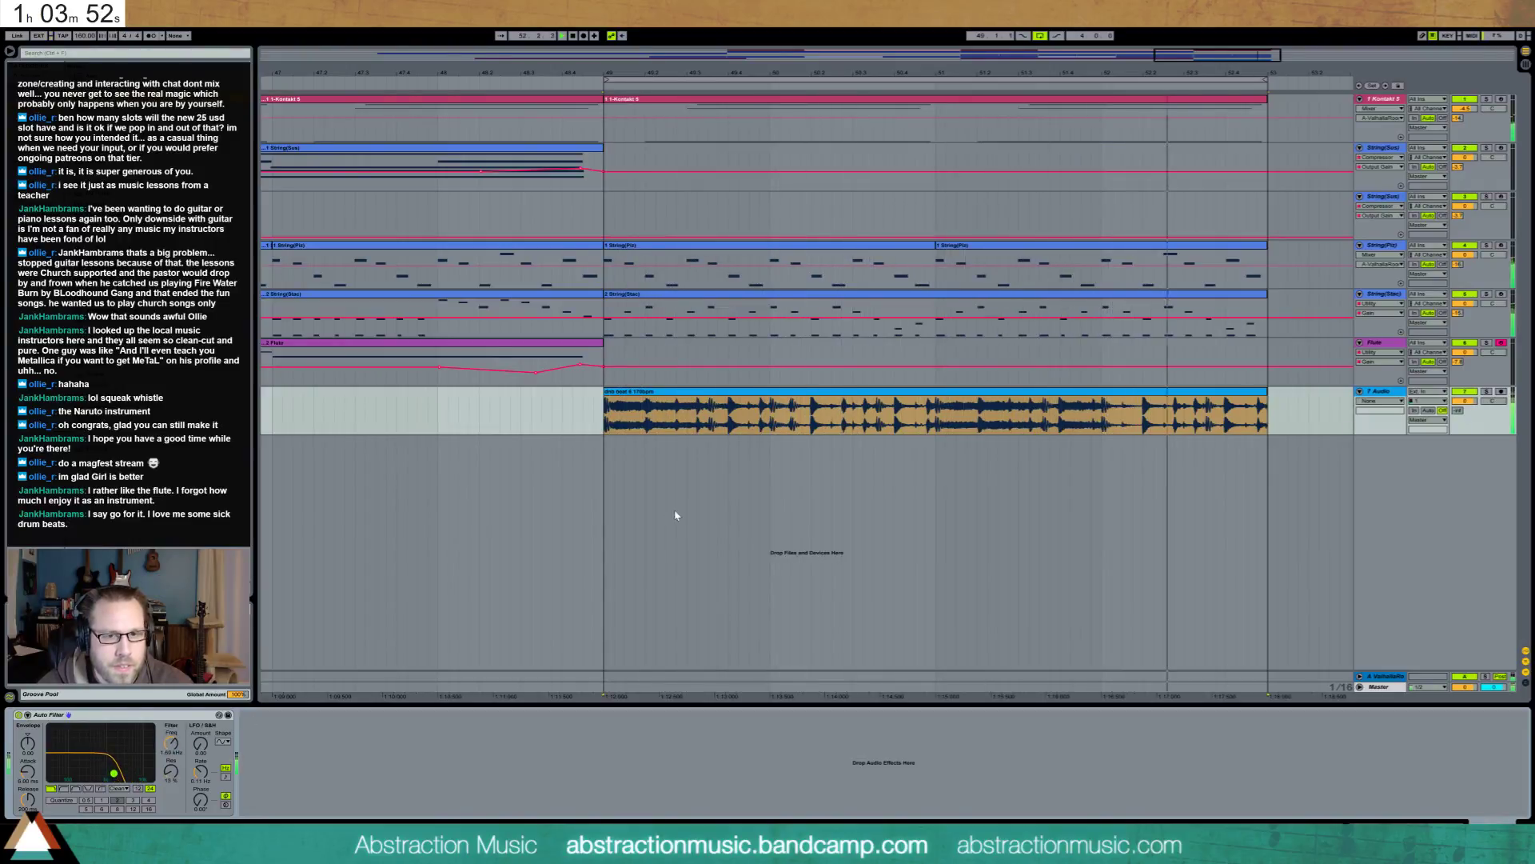
# Divide the drum break into two-bar clips at bar 51, and raise the Auto Filter cutoff slightly during playback
pyautogui.moveTo(875, 420); pyautogui.dragTo(606, 423)
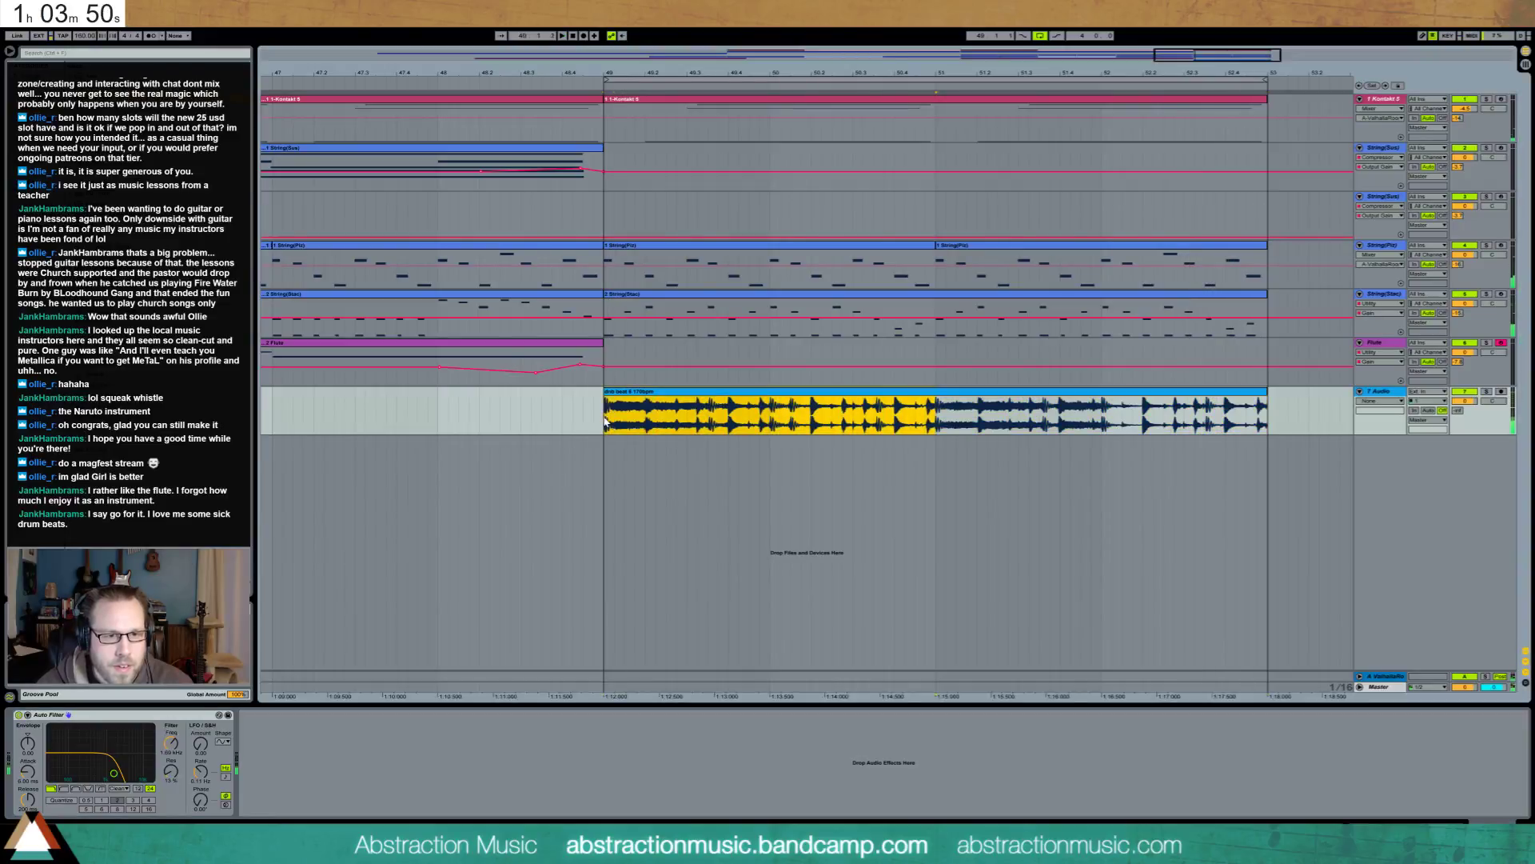
pyautogui.hotkey('ctrl', 'e')
pyautogui.click(635, 402)
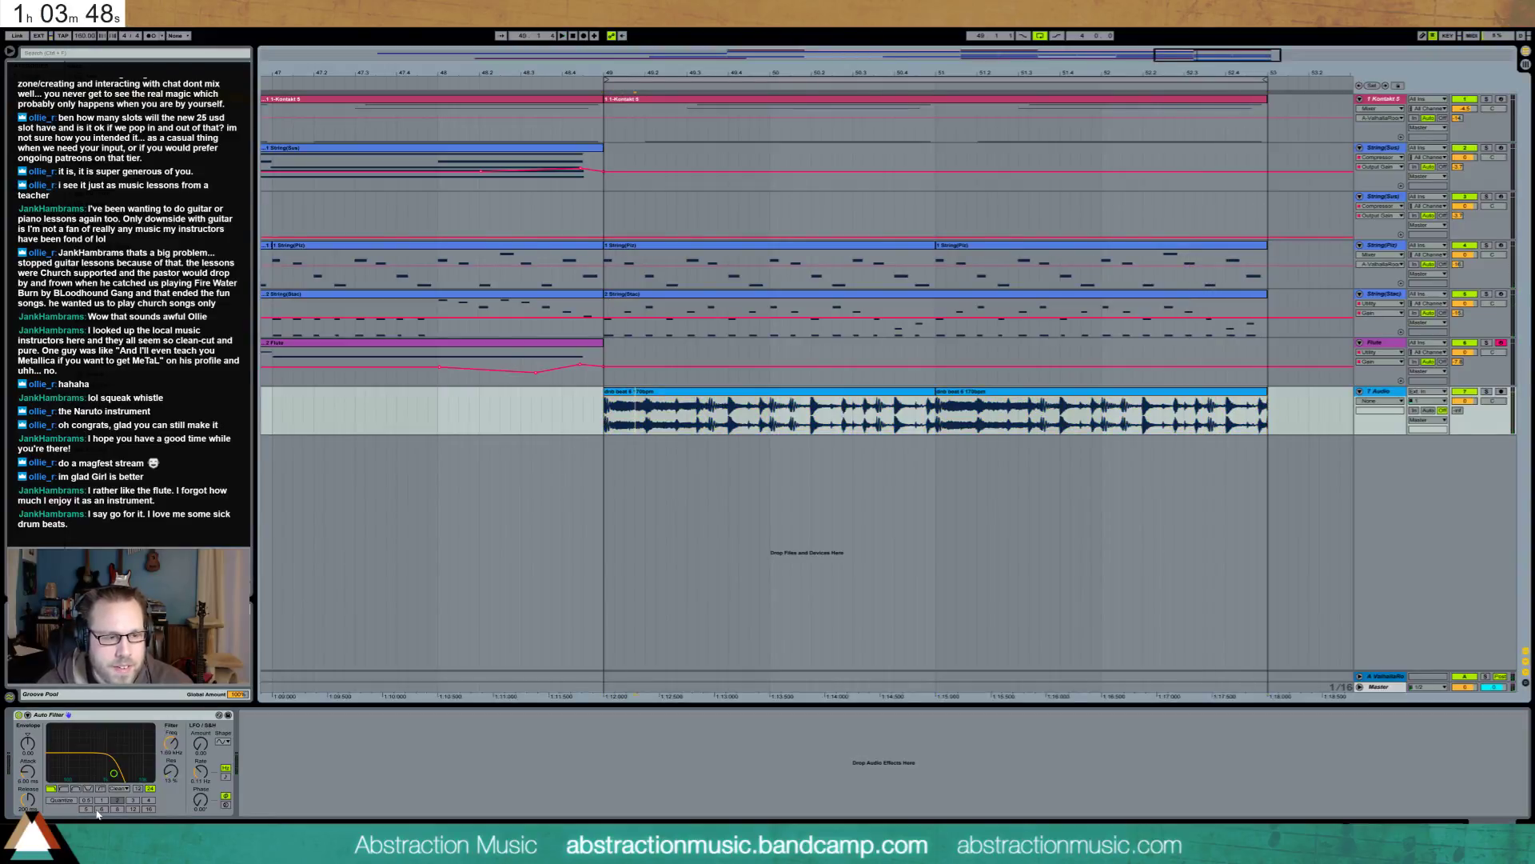
pyautogui.press('space')
pyautogui.moveTo(114, 772)
pyautogui.mouseDown()
pyautogui.moveTo(138, 772)
pyautogui.moveTo(116, 773)
pyautogui.mouseUp()
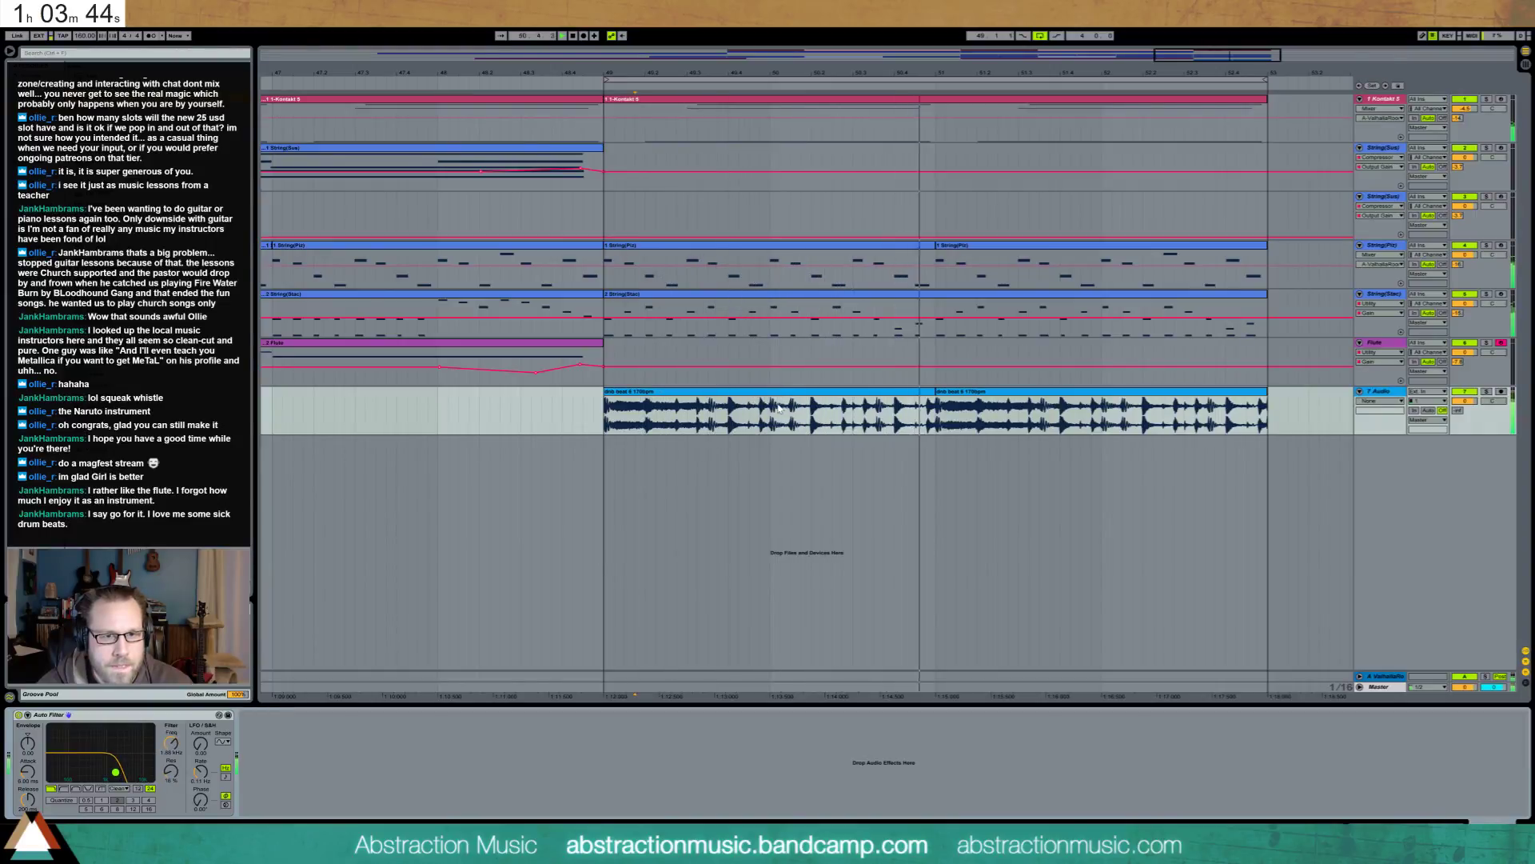
# Fill bars 49 to 53 with four repeats of a one-bar section of the drum break
pyautogui.moveTo(771, 411); pyautogui.dragTo(936, 414)
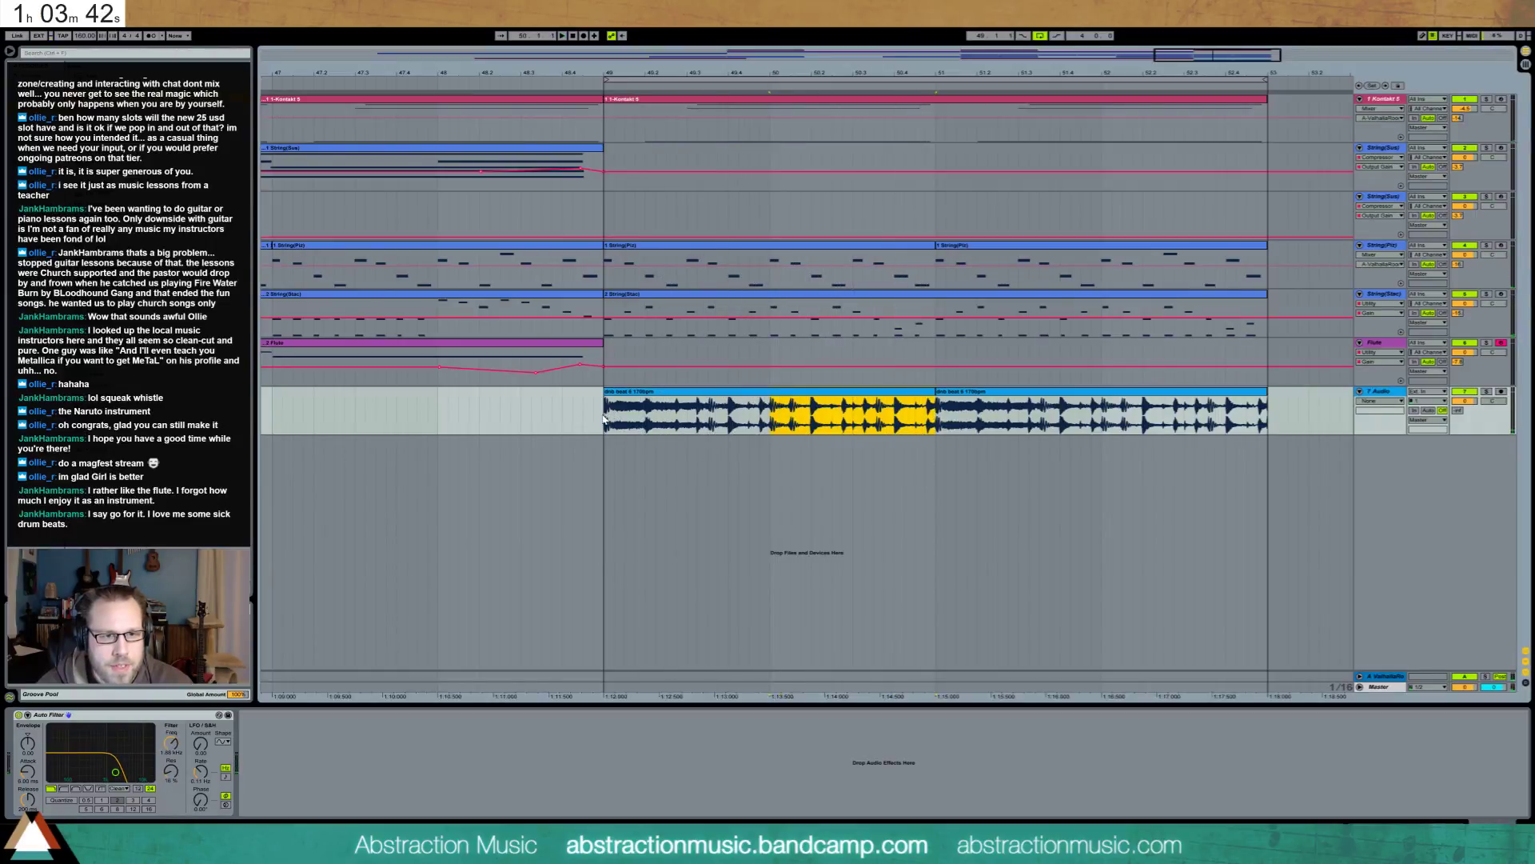
pyautogui.moveTo(604, 418); pyautogui.dragTo(773, 417)
pyautogui.hotkey('ctrl', 'd')
pyautogui.hotkey('ctrl', 'd')
pyautogui.hotkey('ctrl', 'd')
pyautogui.hotkey('ctrl', 'd')
pyautogui.hotkey('ctrl', 'z')
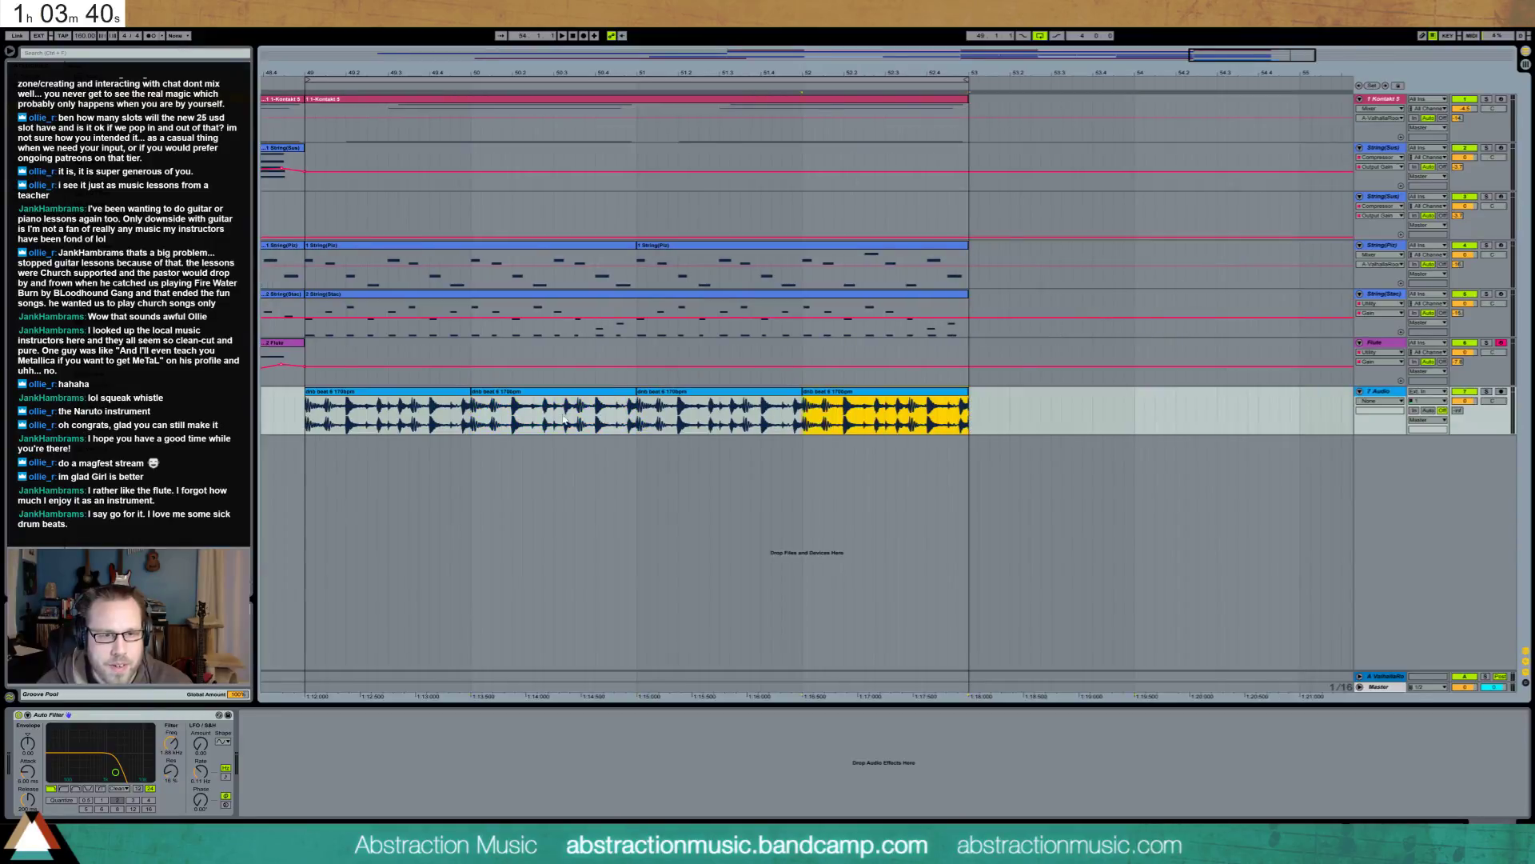
# Play the repeated drum break from bar 49 and open the Auto Filter's cutoff fully
pyautogui.click(320, 417)
pyautogui.press('space')
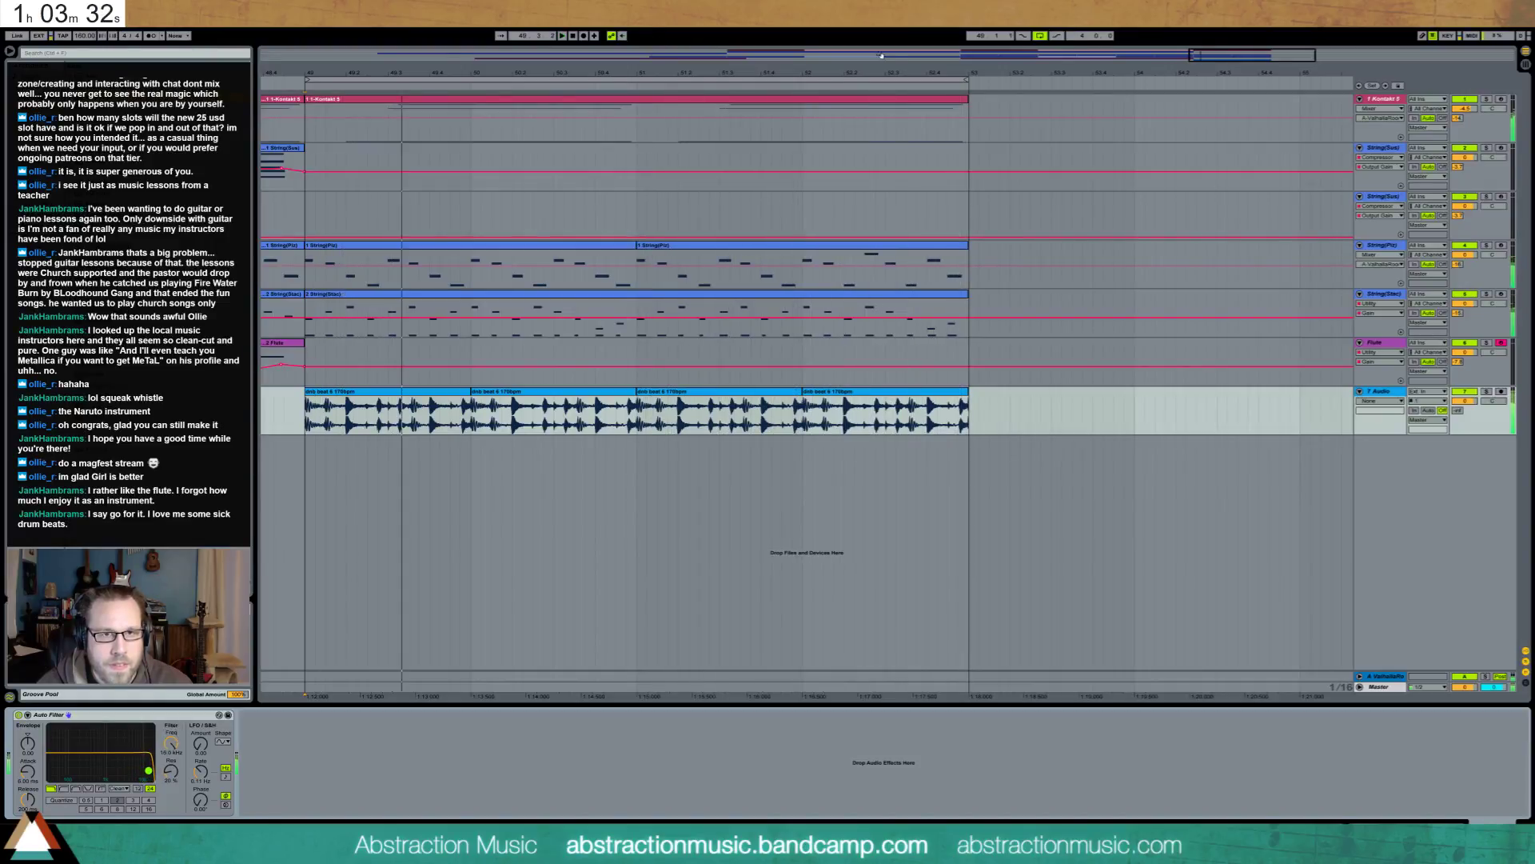
pyautogui.moveTo(1215, 52); pyautogui.dragTo(854, 408)
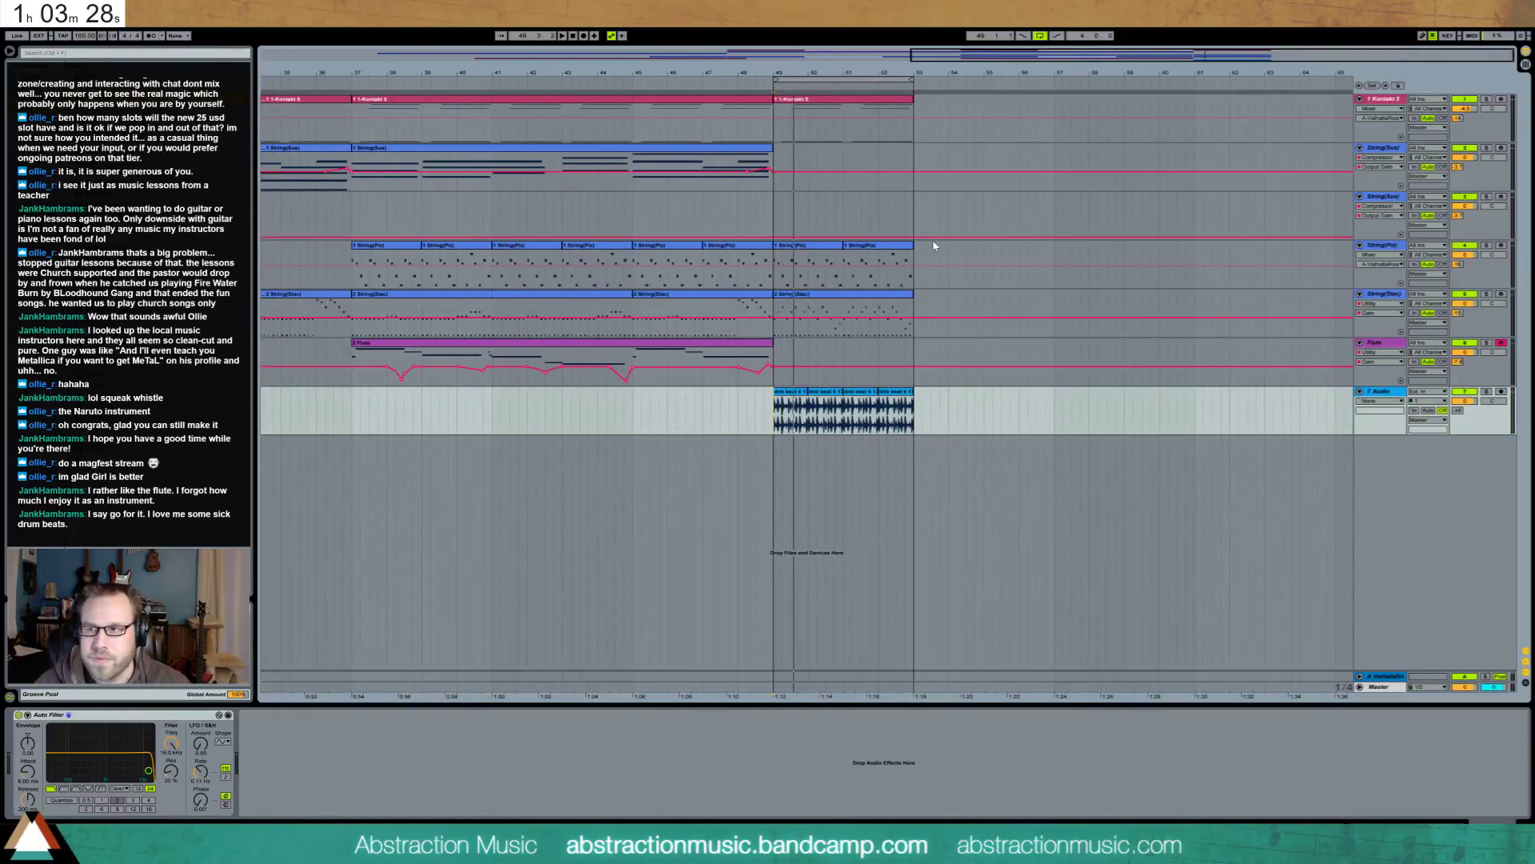
# Duplicate the Kontakt, both lower string and drum break clips of bars 49 to 53 into bars 53 to 57
pyautogui.click(838, 109)
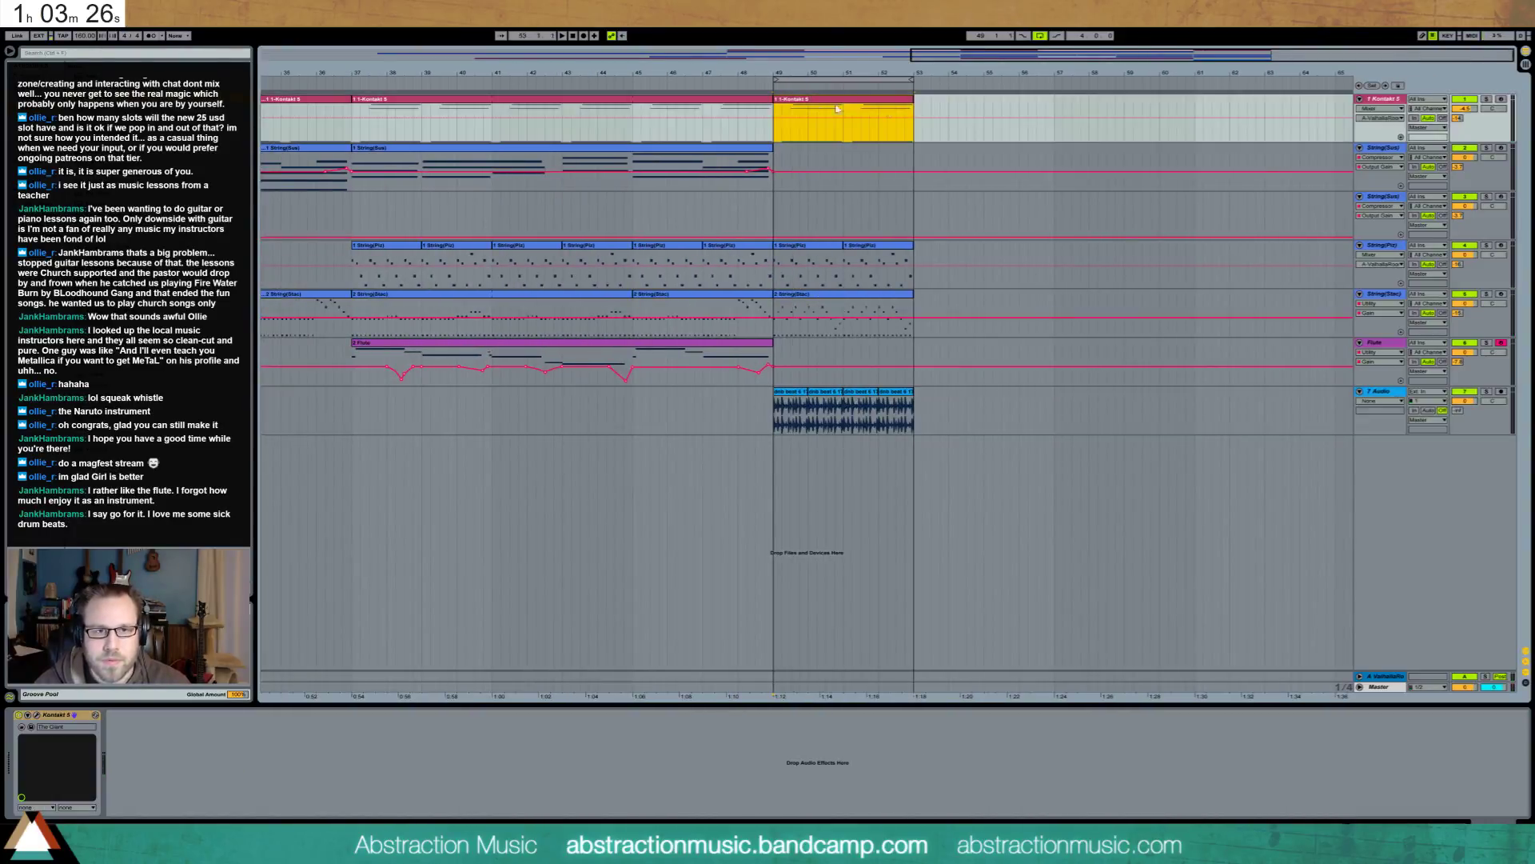
pyautogui.hotkey('ctrl', 'd')
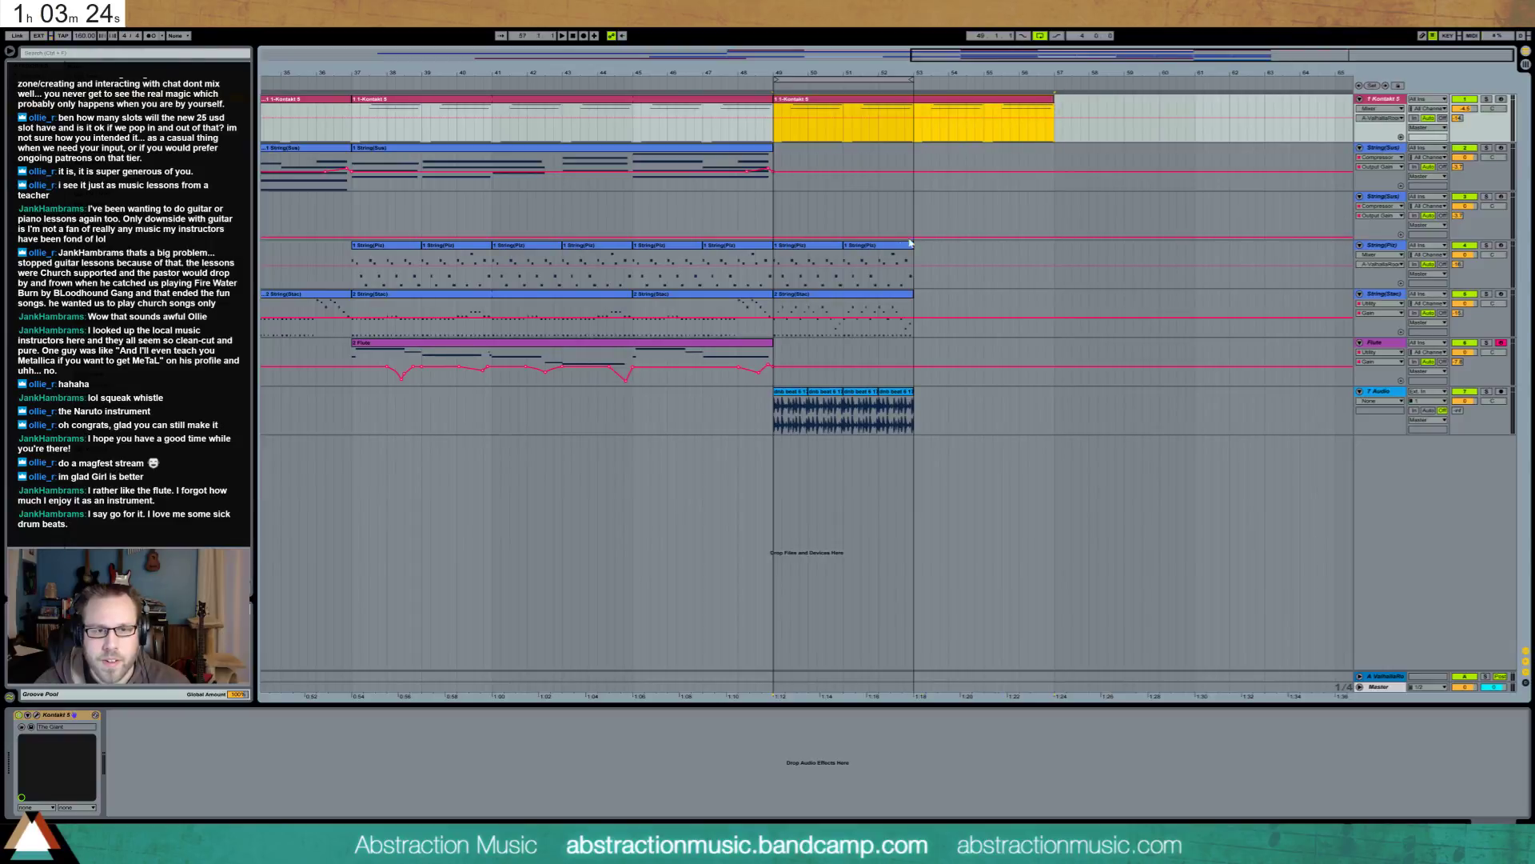
pyautogui.click(802, 254)
pyautogui.keyDown('shift'); pyautogui.click(856, 296); pyautogui.keyUp('shift')
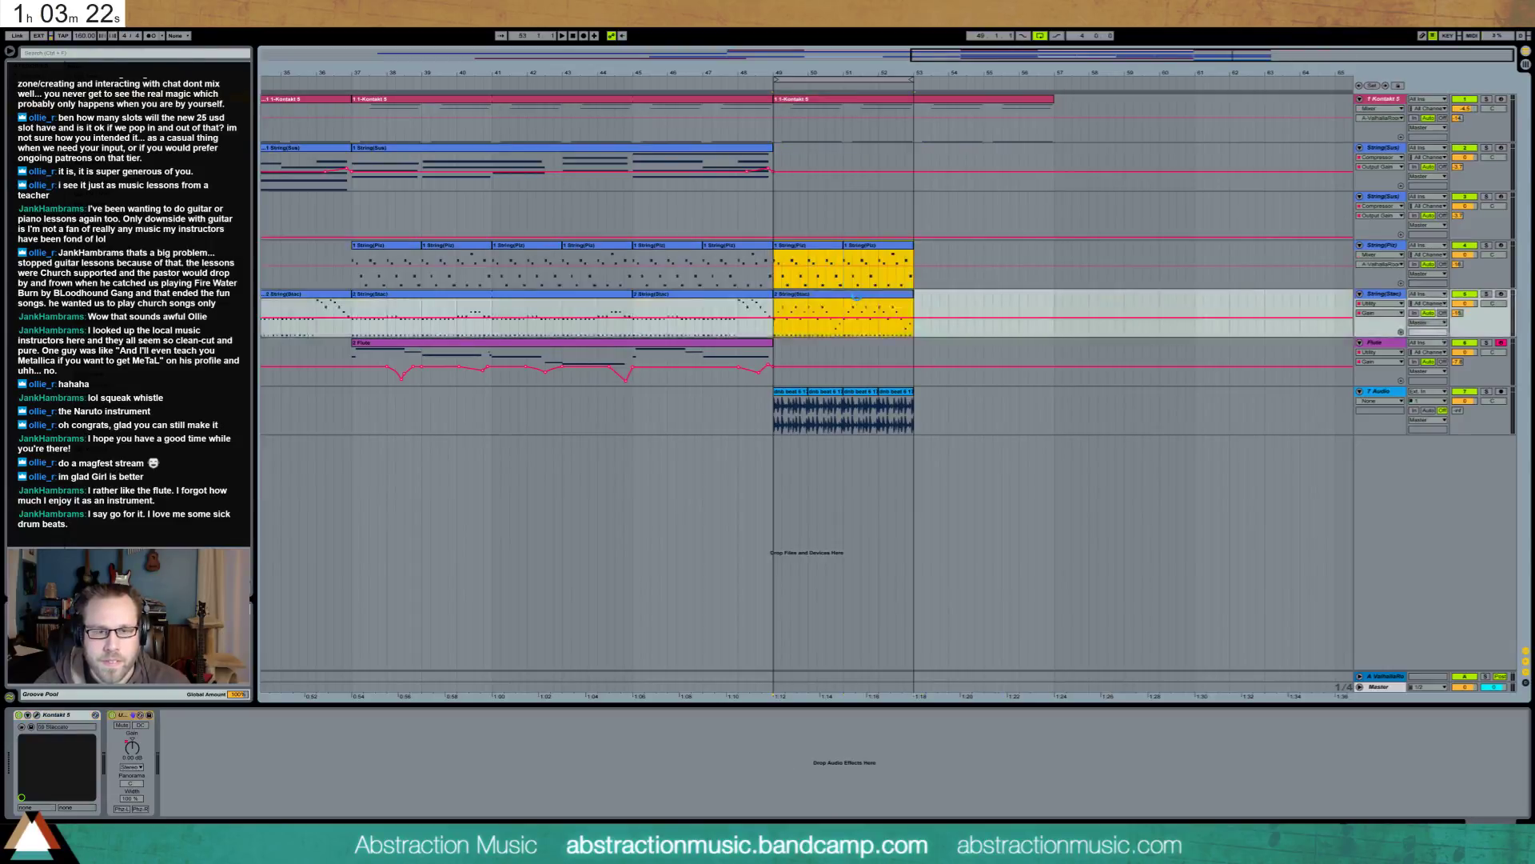
pyautogui.hotkey('ctrl', 'd')
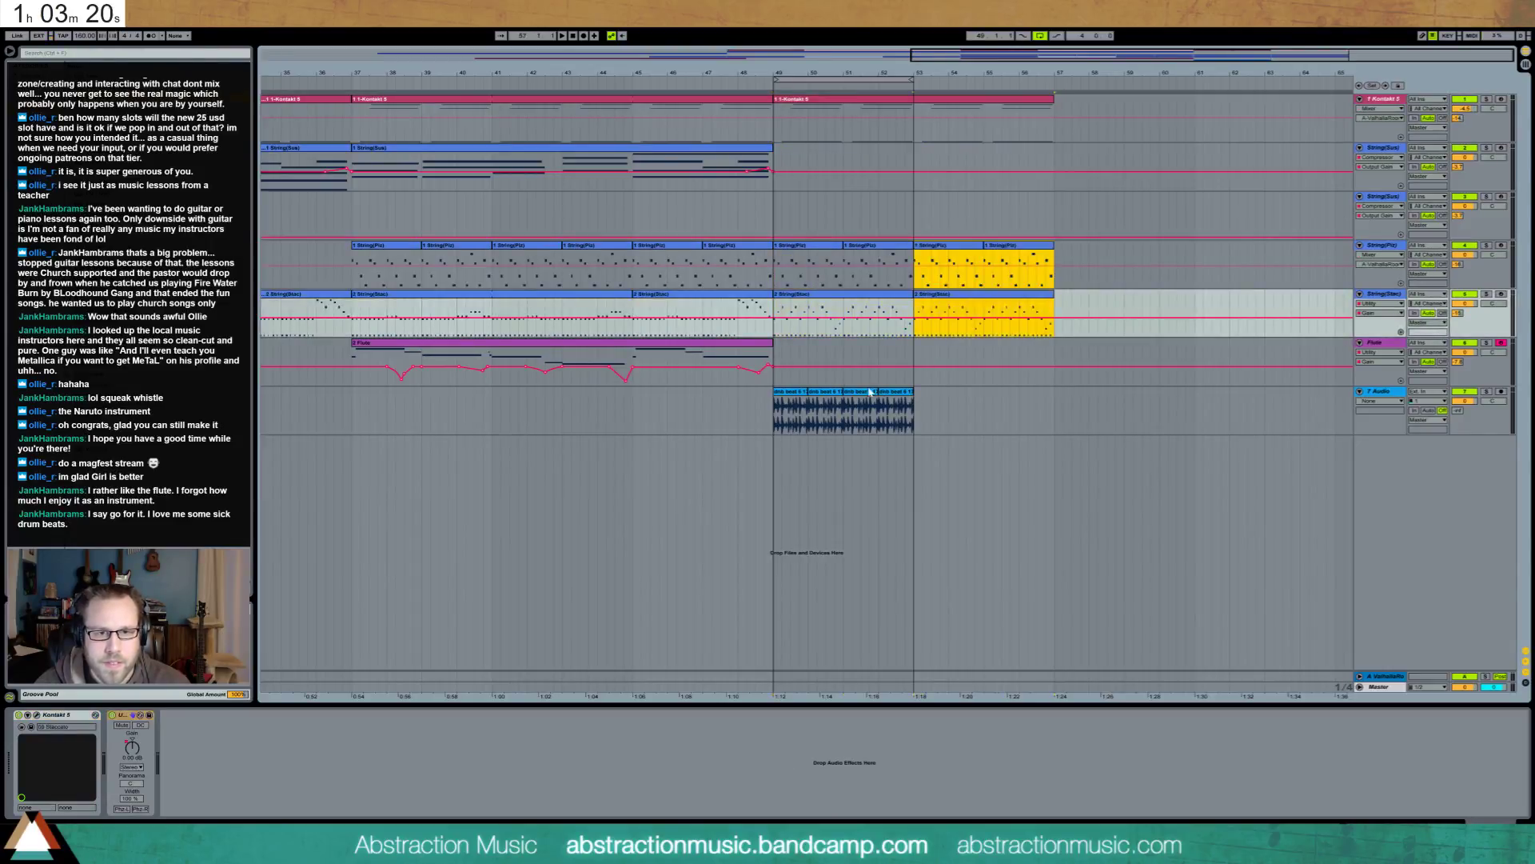
pyautogui.click(793, 393)
pyautogui.hotkey('ctrl', 'd')
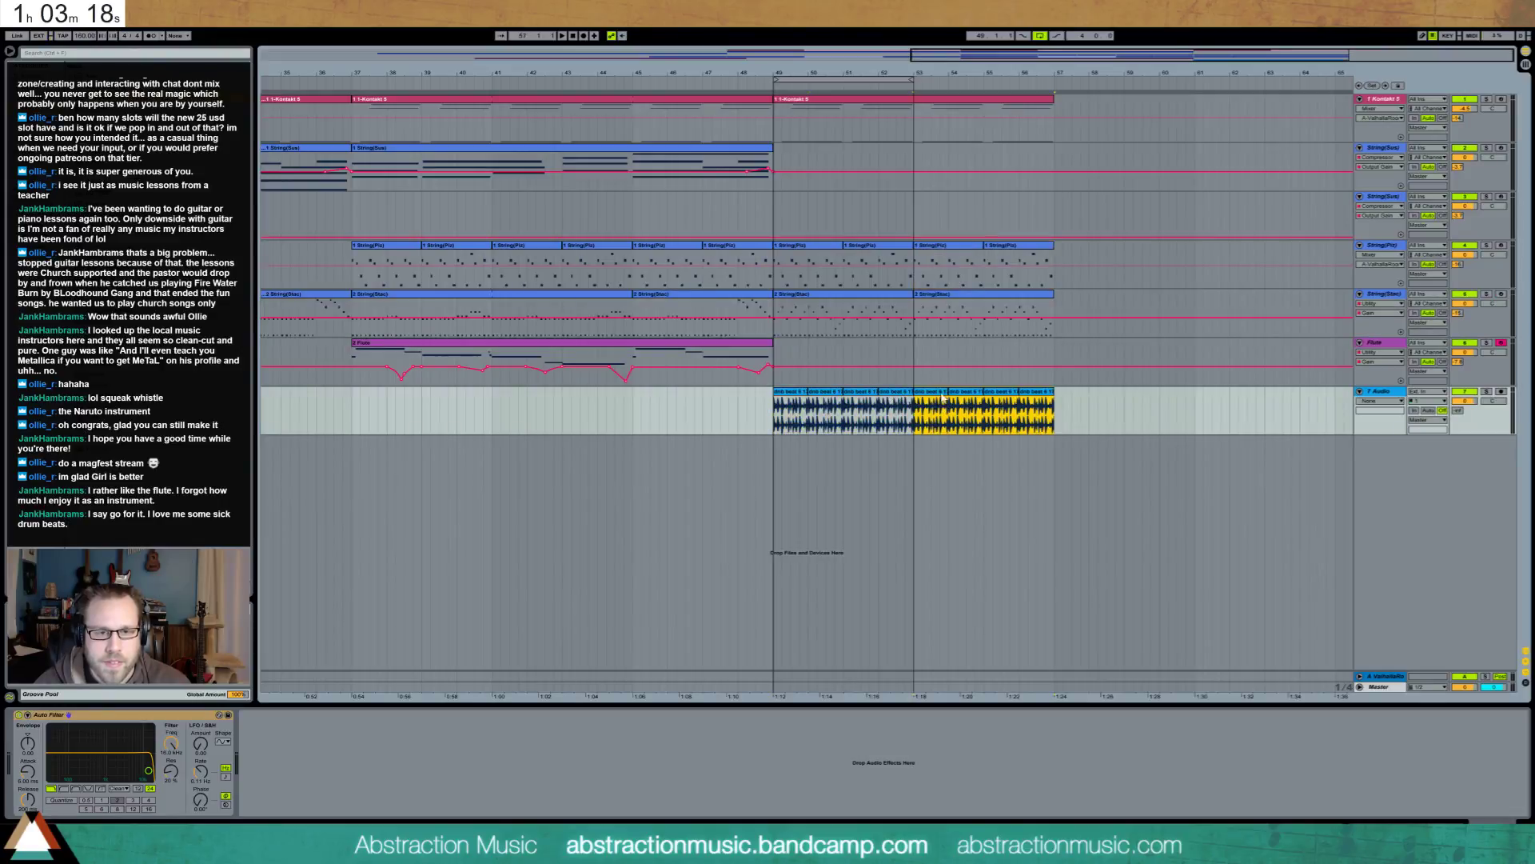
# Replace the drum break in bars 49 to 51 with one uncut two-bar clip, and play the section
pyautogui.moveTo(953, 55); pyautogui.dragTo(1091, 92)
pyautogui.moveTo(1205, 56); pyautogui.dragTo(1209, 55)
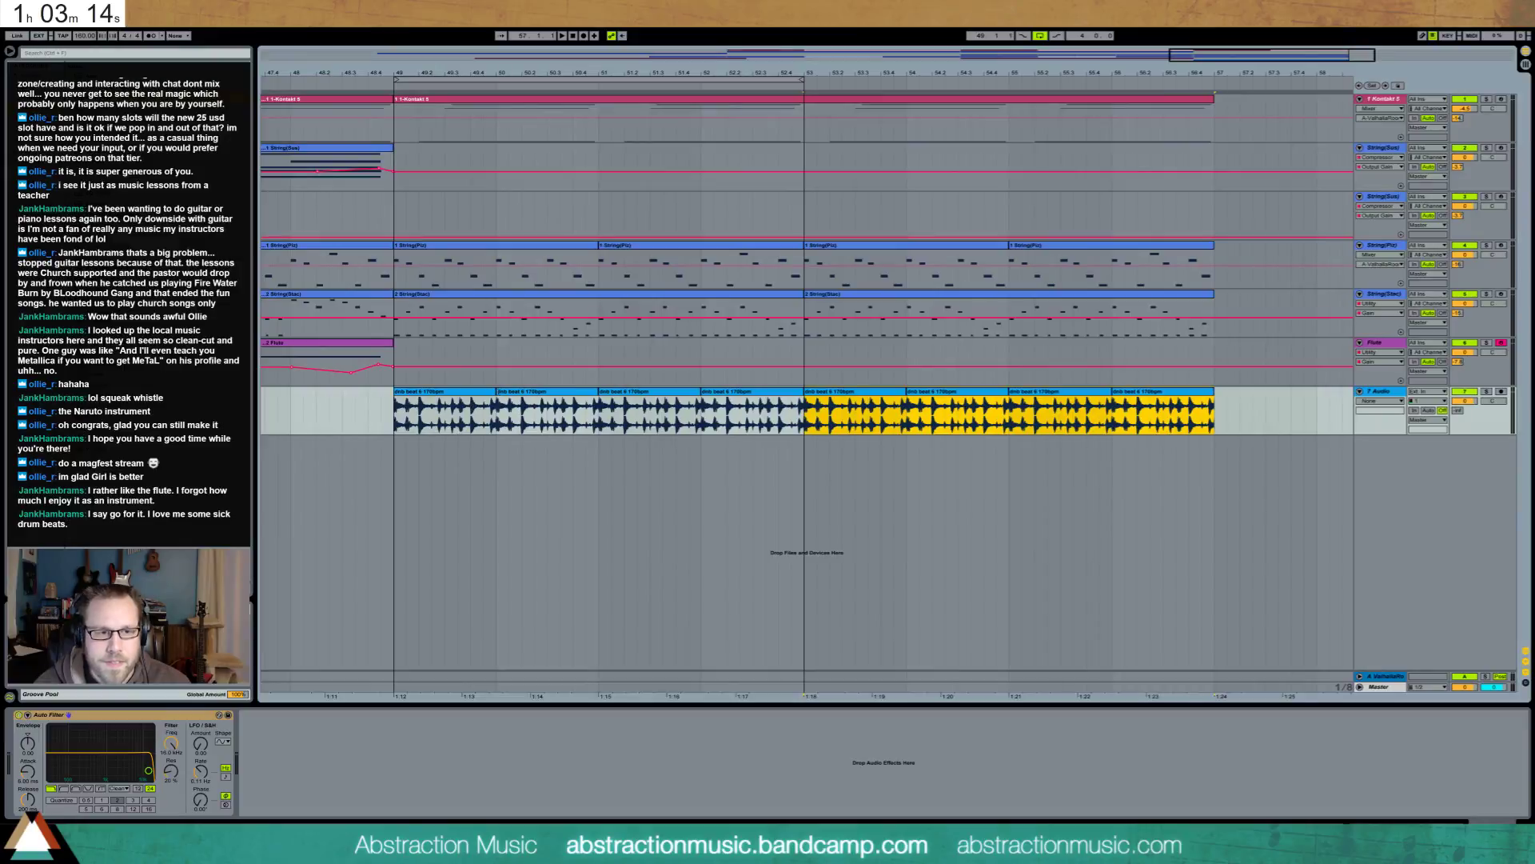
pyautogui.moveTo(598, 416); pyautogui.dragTo(418, 424)
pyautogui.press('space')
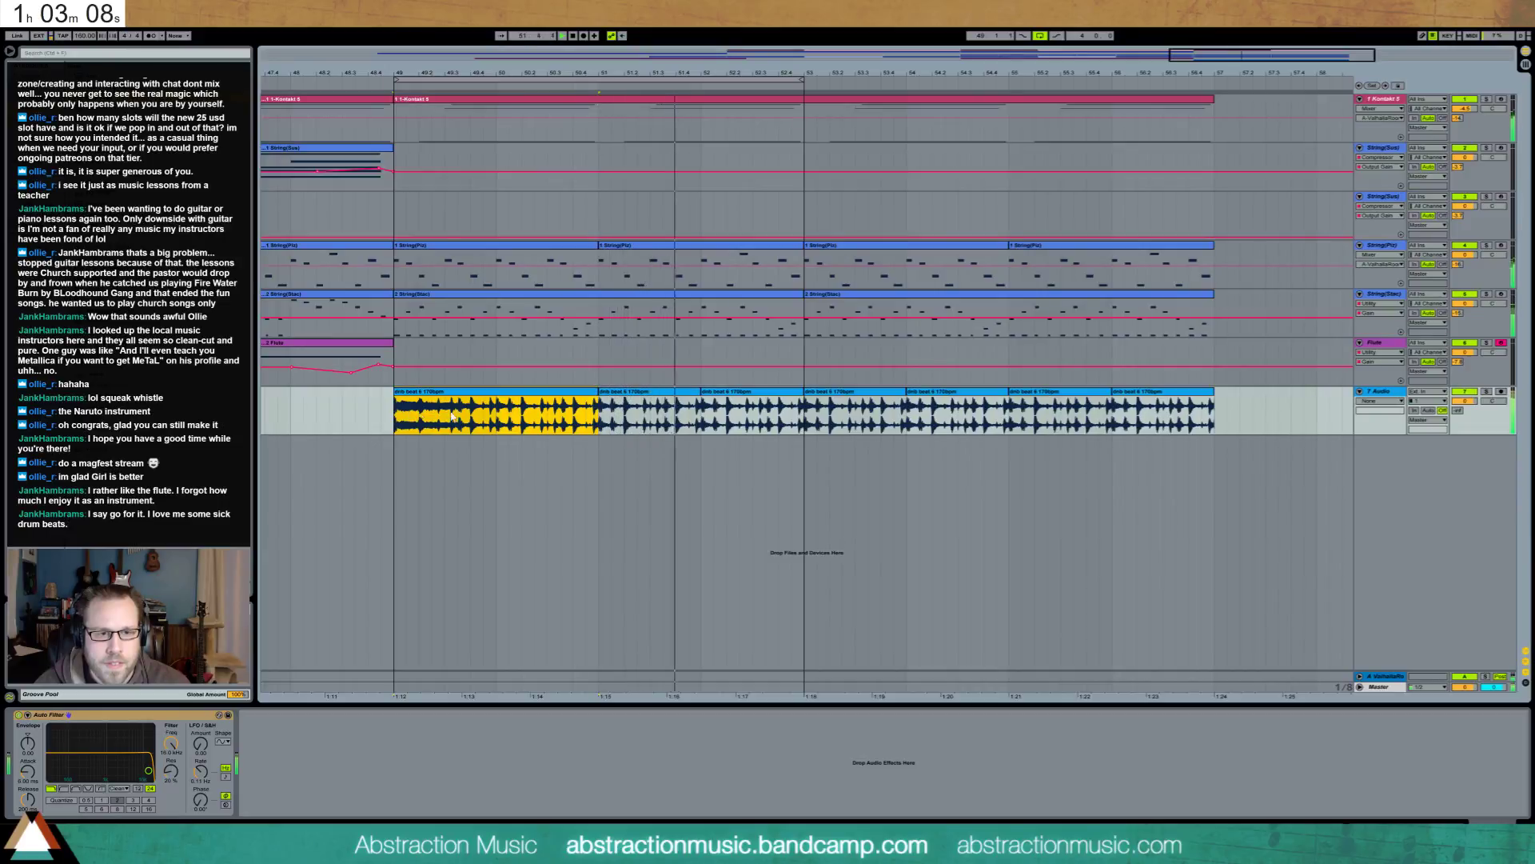
# Play the drum break's bar 52 up close to examine its hits before bar 53
pyautogui.press('+')
pyautogui.press('+')
pyautogui.press('+')
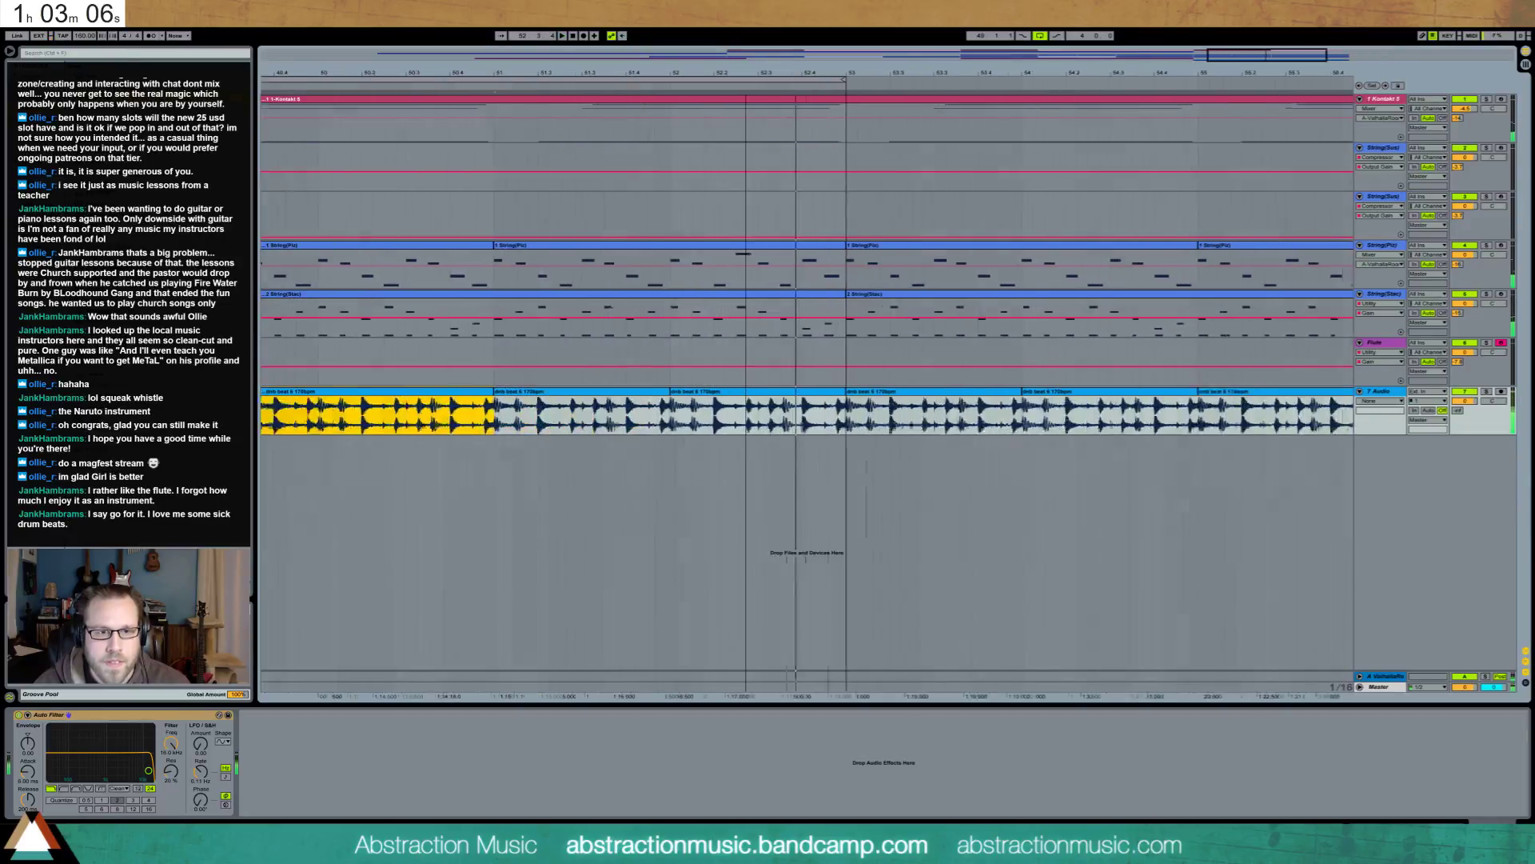
pyautogui.press('+')
pyautogui.click(432, 407)
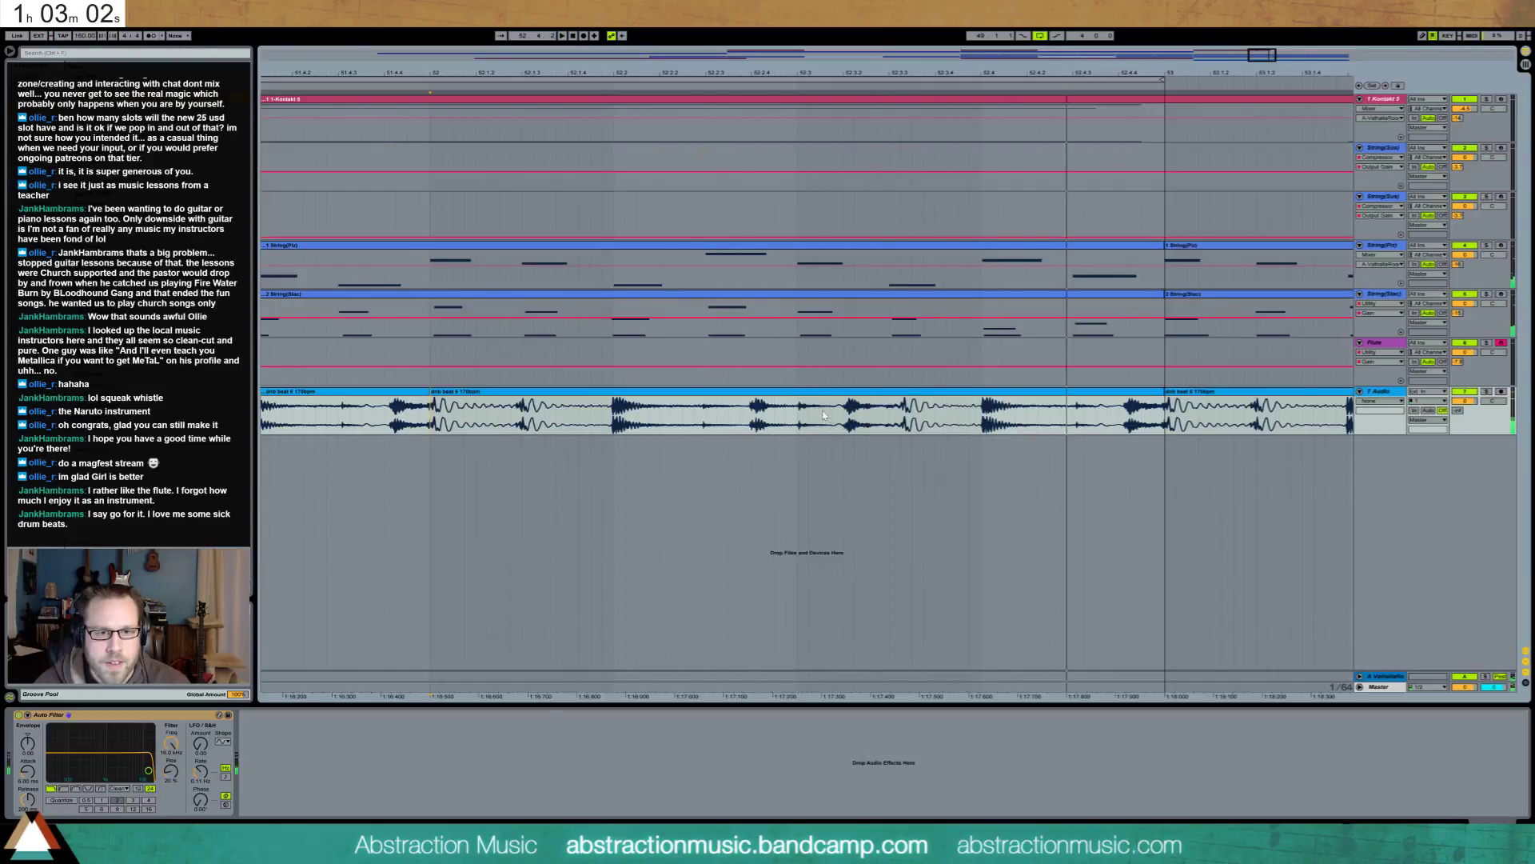
pyautogui.press('space')
pyautogui.press('space')
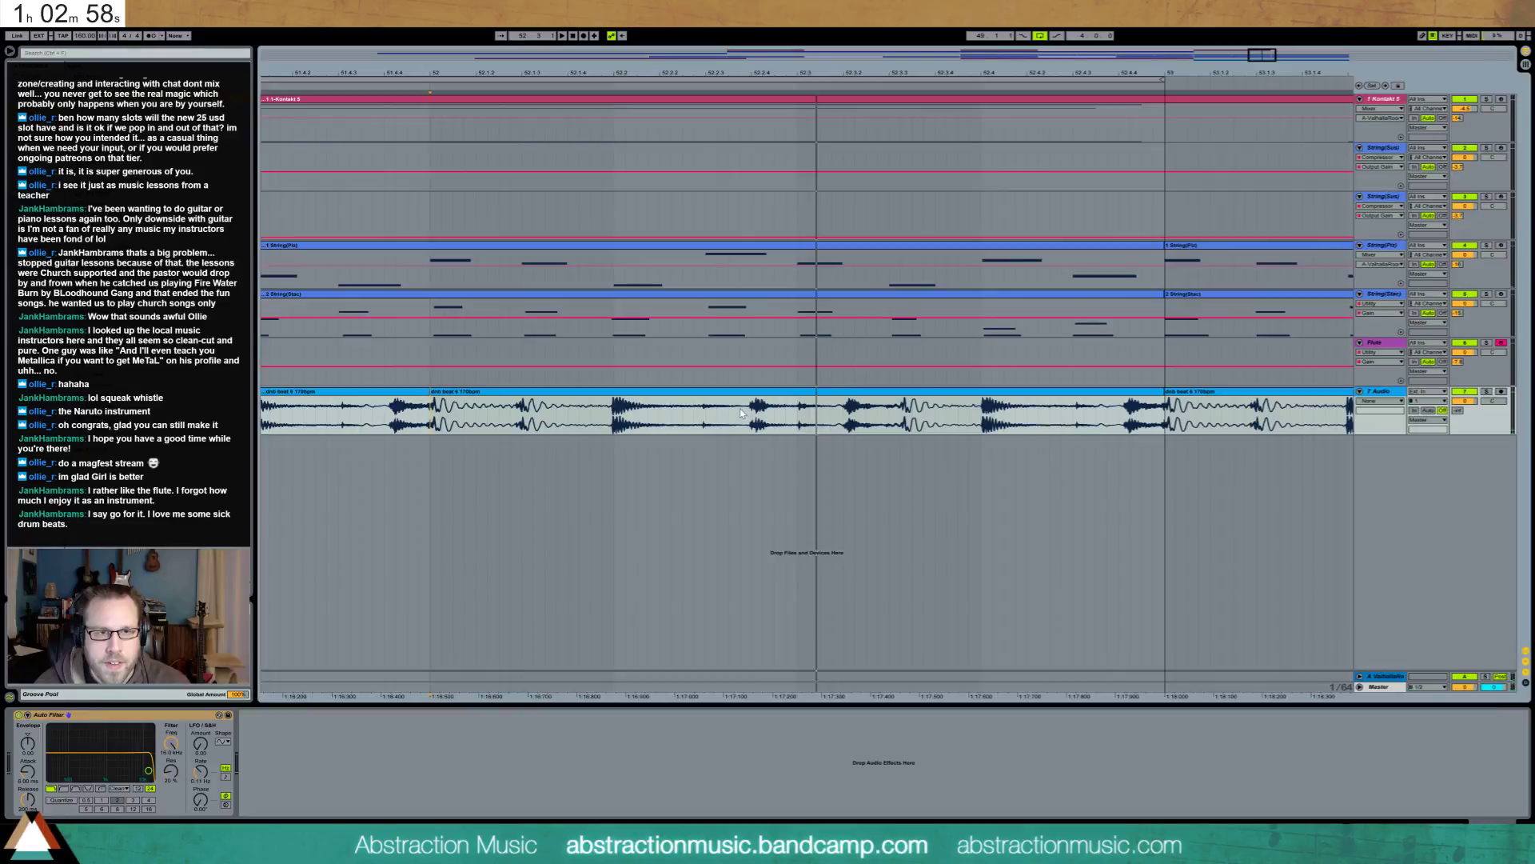
# Replace the last hits of bar 52 with a copy of the hits around its third beat, and play the result
pyautogui.moveTo(740, 414)
pyautogui.mouseDown()
pyautogui.moveTo(1152, 412)
pyautogui.moveTo(1007, 417)
pyautogui.mouseUp()
pyautogui.click(909, 414)
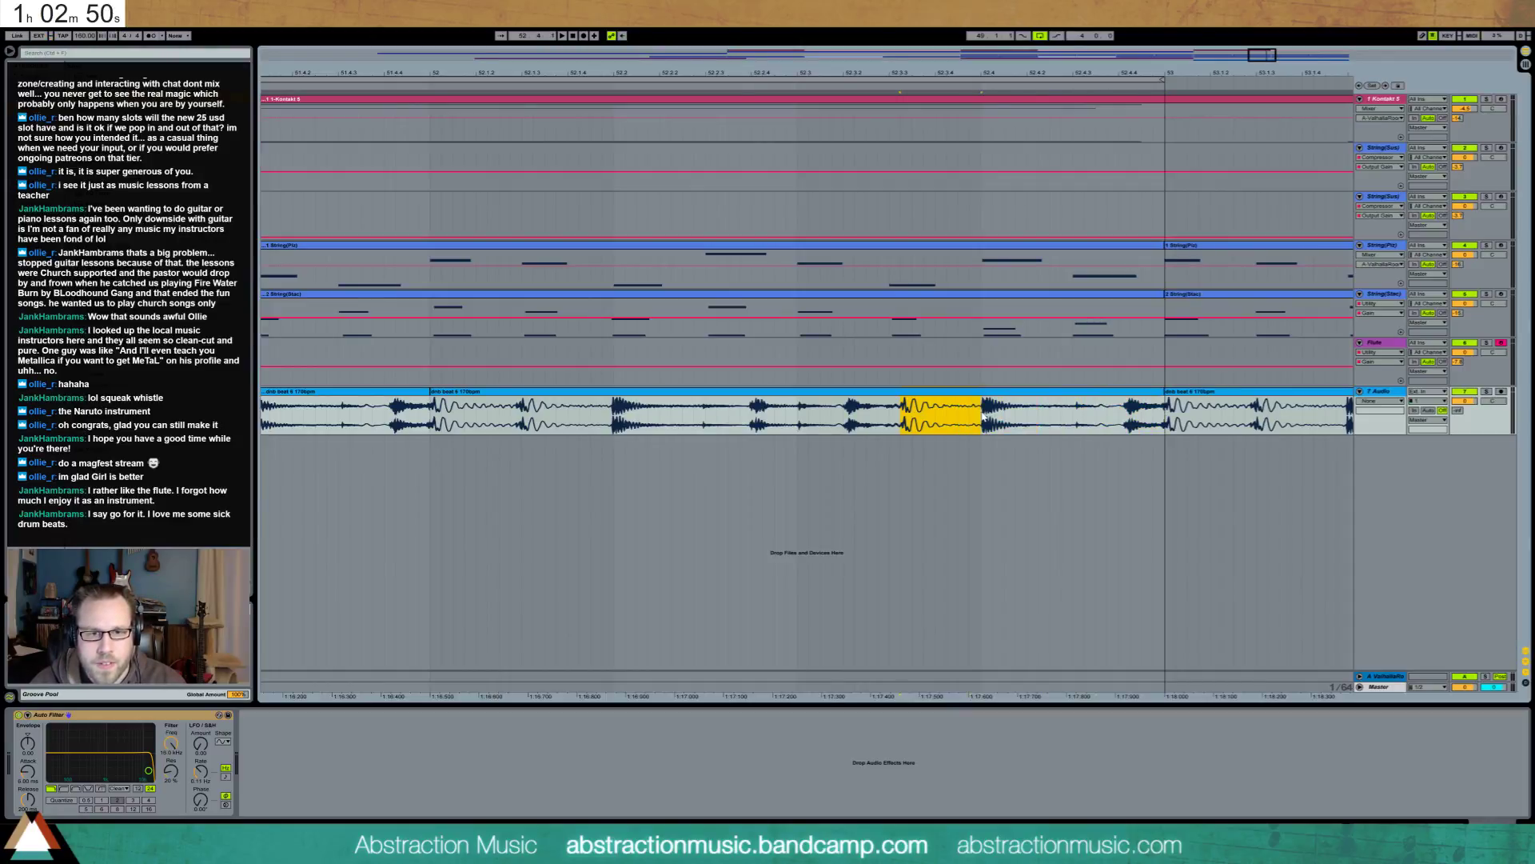
pyautogui.press('Delete')
pyautogui.moveTo(750, 415); pyautogui.dragTo(901, 422)
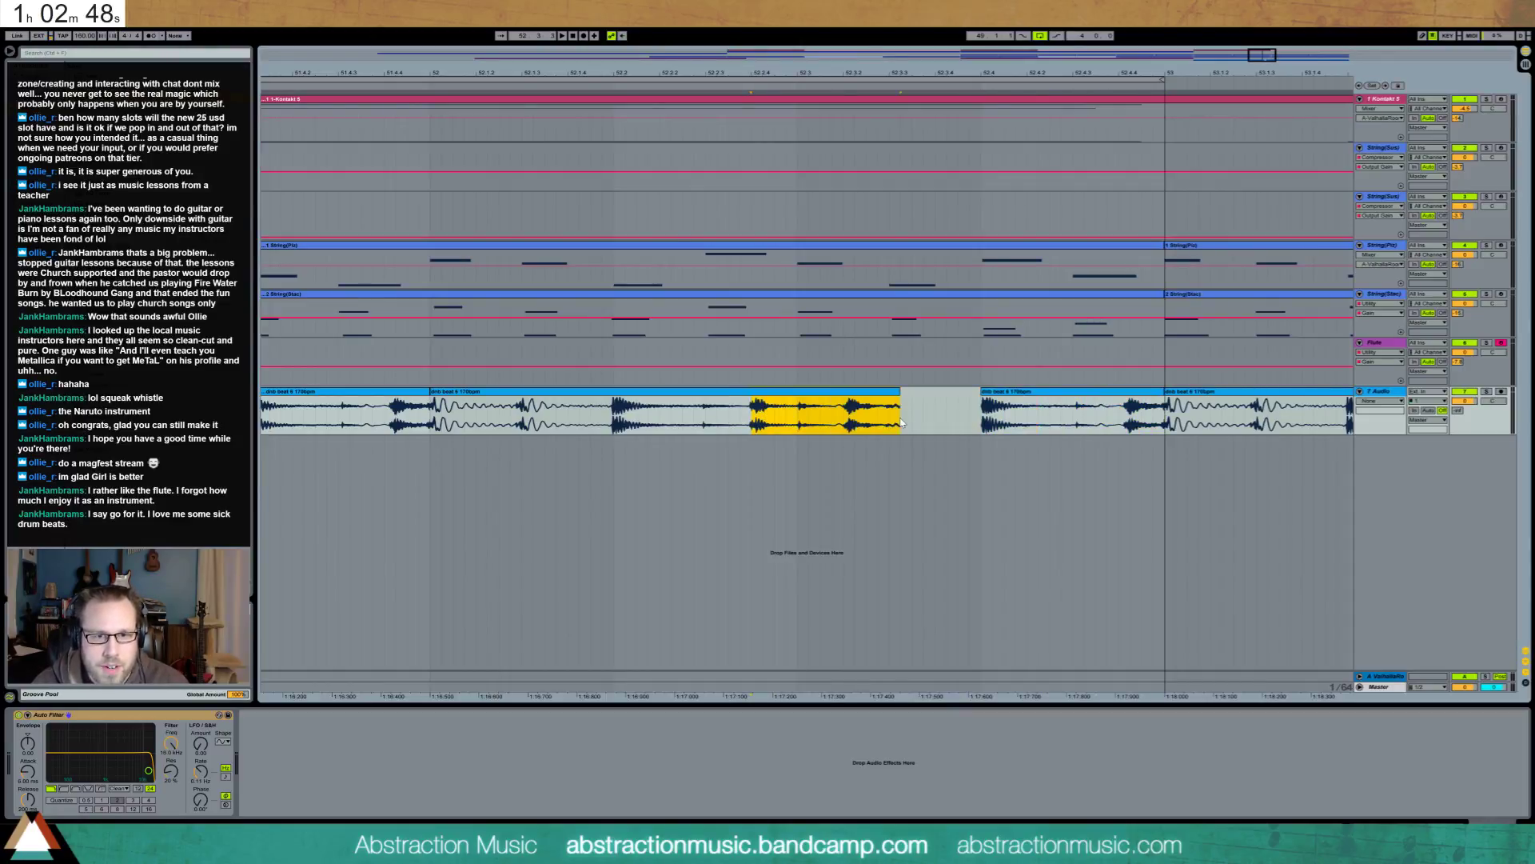
pyautogui.click(960, 419)
pyautogui.hotkey('ctrl', 'v')
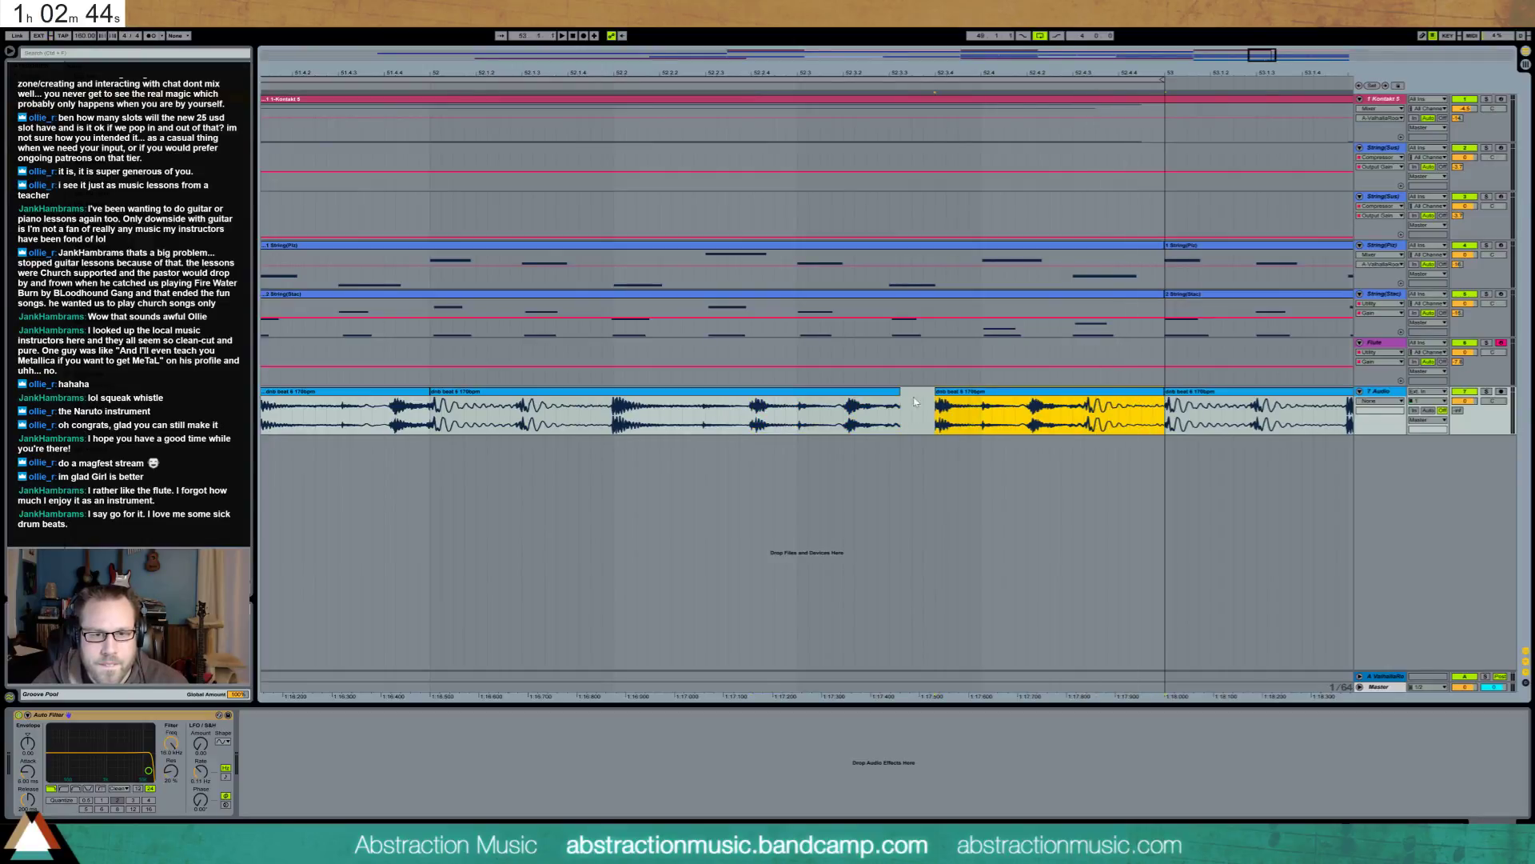
pyautogui.moveTo(936, 398); pyautogui.dragTo(901, 397)
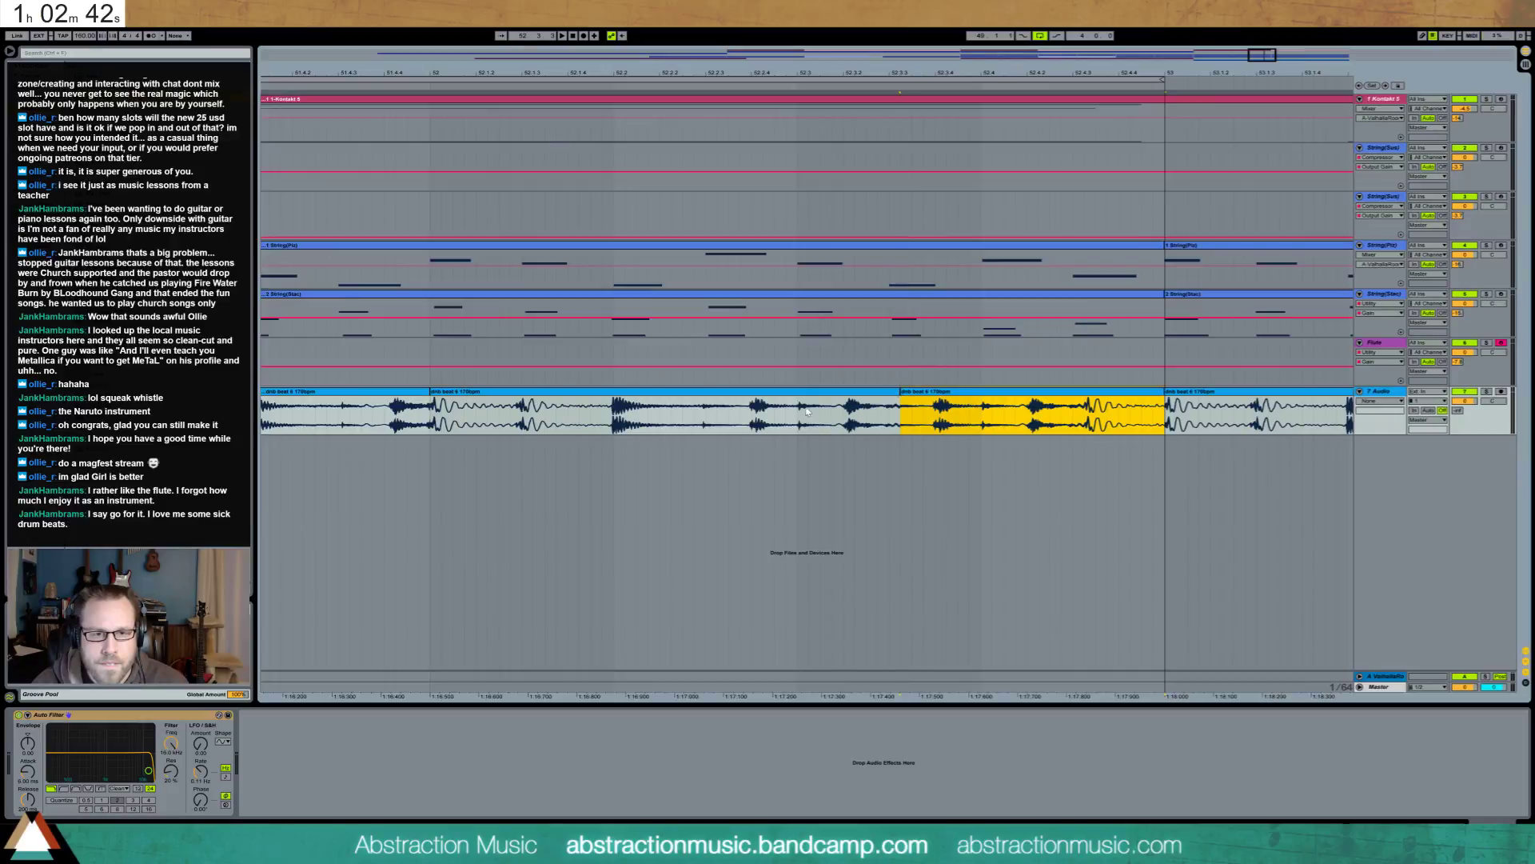
pyautogui.click(418, 409)
pyautogui.press('space')
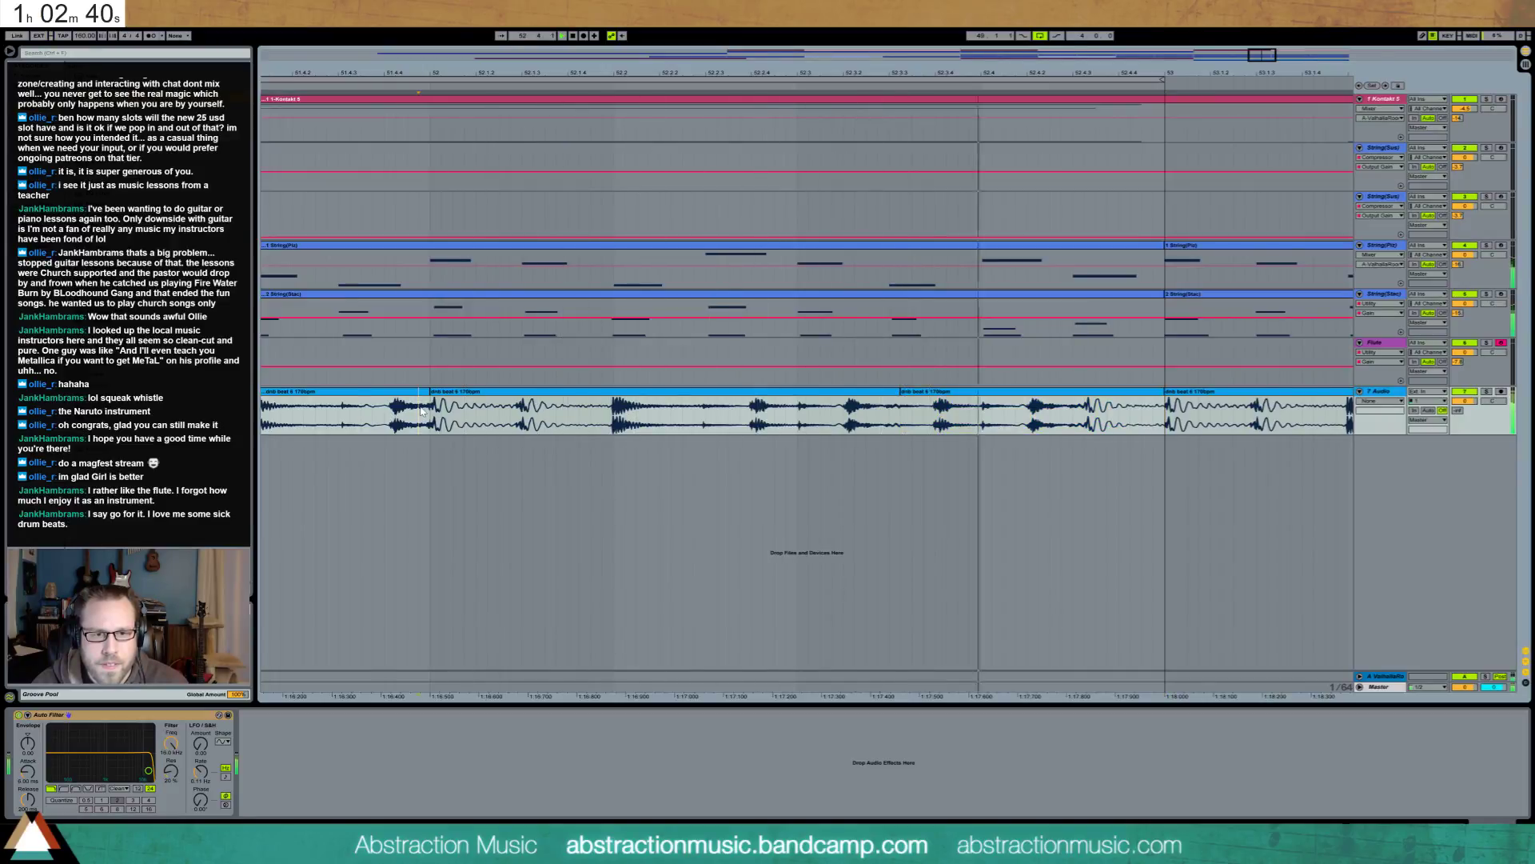
# Replace the final hit before bar 53 with a copy of the hit on the second beat of bar 52
pyautogui.moveTo(1258, 57); pyautogui.dragTo(1258, 38)
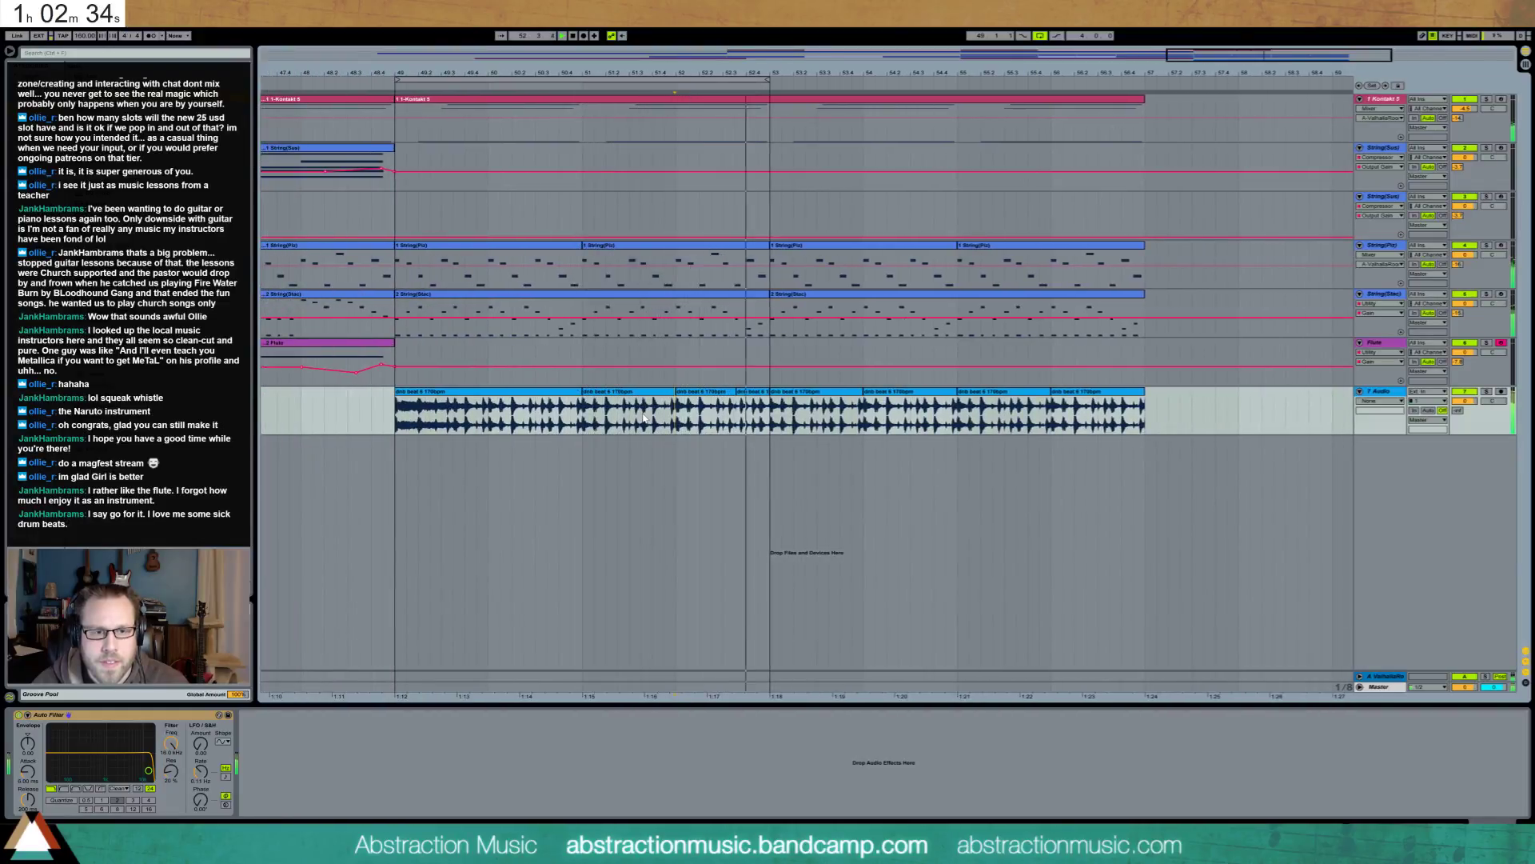
pyautogui.click(747, 411)
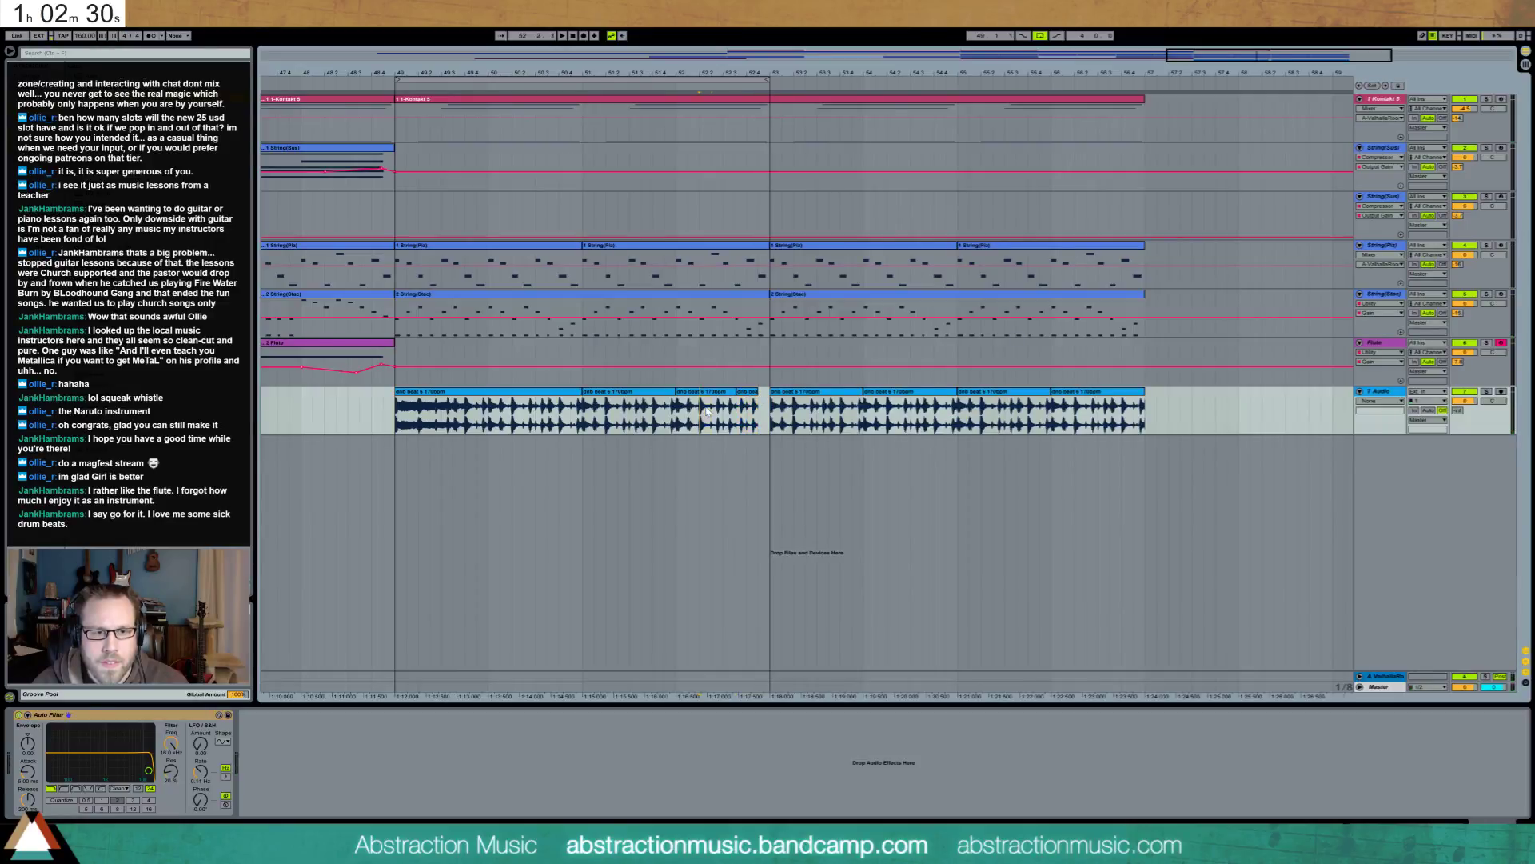
pyautogui.hotkey('ctrl', 'd')
pyautogui.moveTo(1251, 52); pyautogui.dragTo(1252, 132)
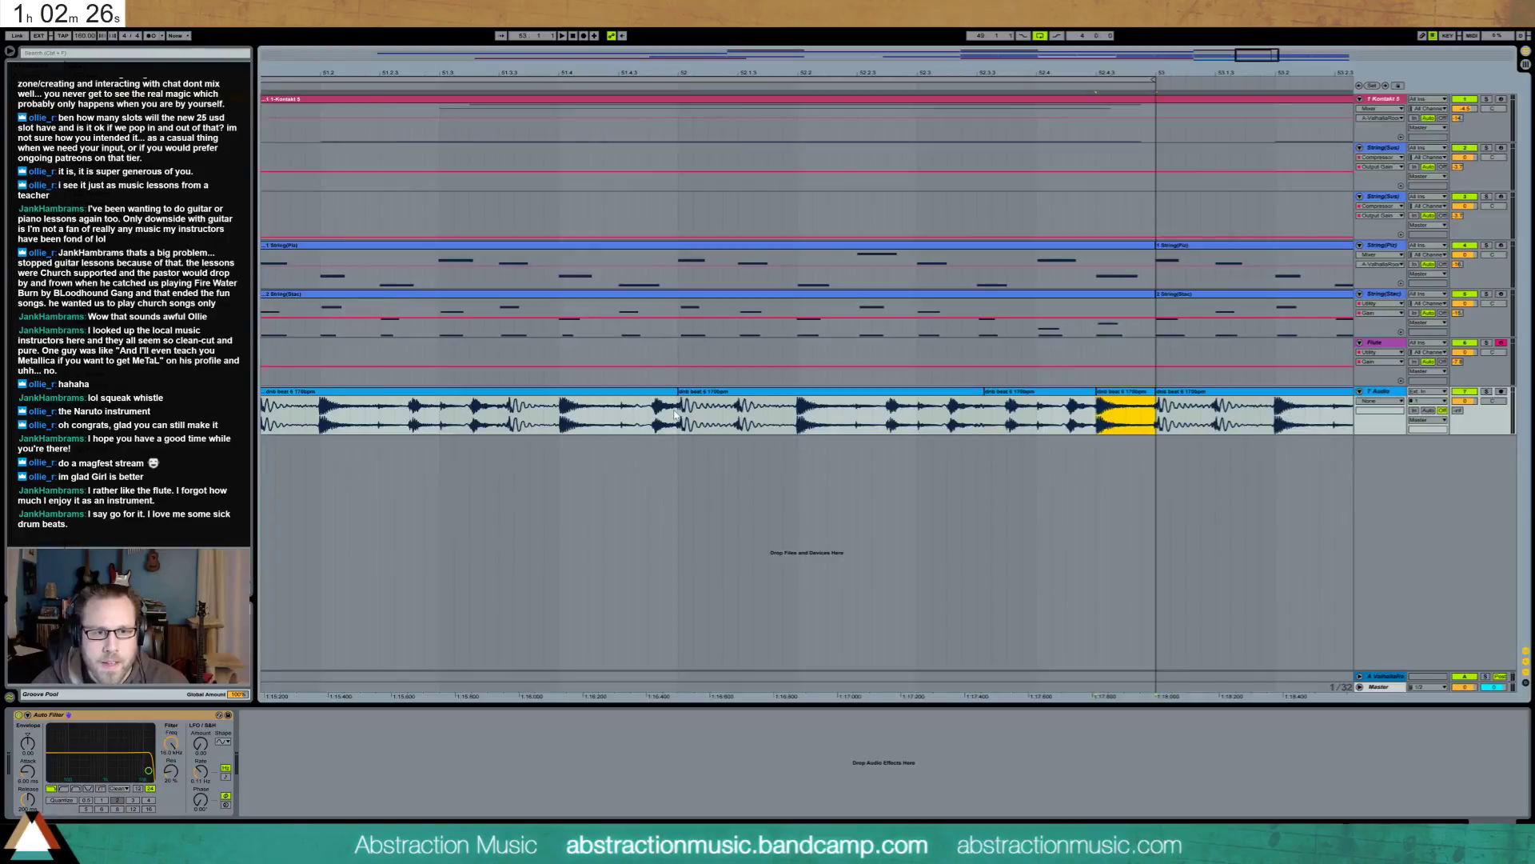
# Move the copied hit half a beat earlier, fill the gap before bar 53 with bar 52's opening hit, and play it
pyautogui.moveTo(678, 414); pyautogui.dragTo(725, 412)
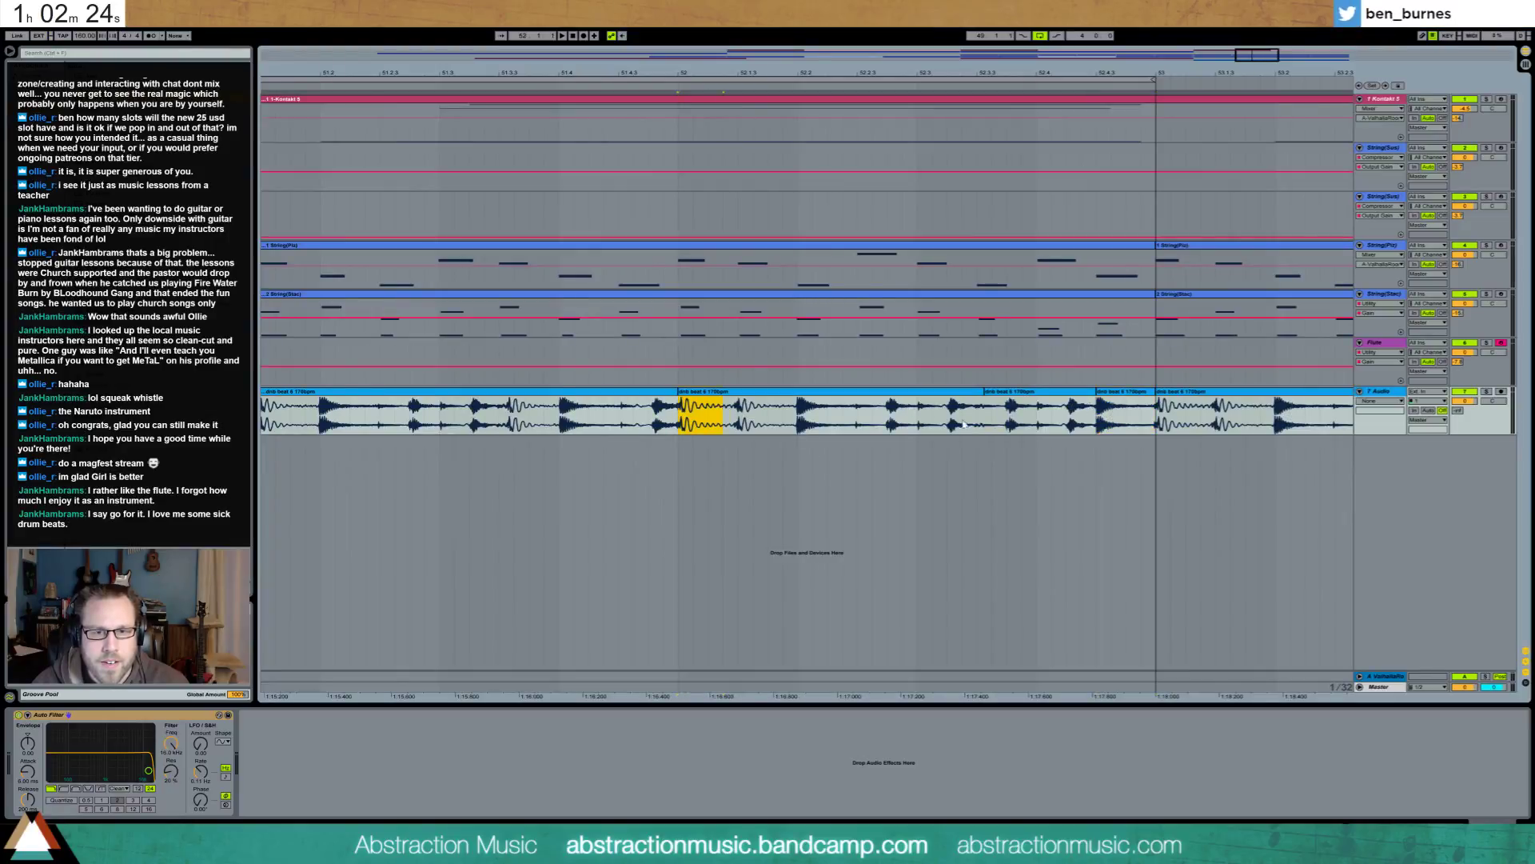
pyautogui.moveTo(1118, 393); pyautogui.dragTo(1083, 412)
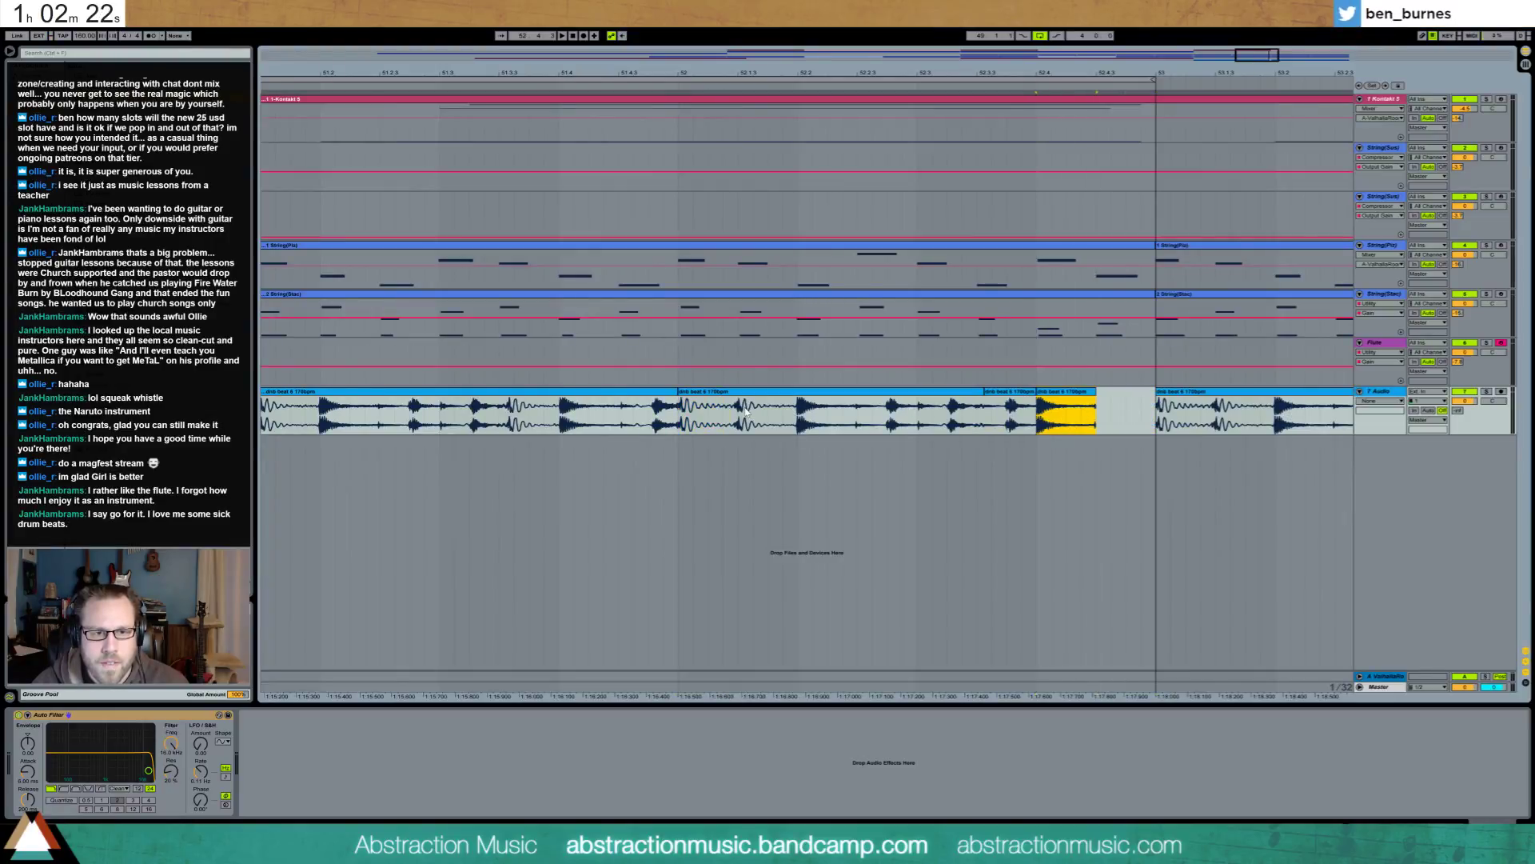
pyautogui.moveTo(685, 410); pyautogui.dragTo(734, 412)
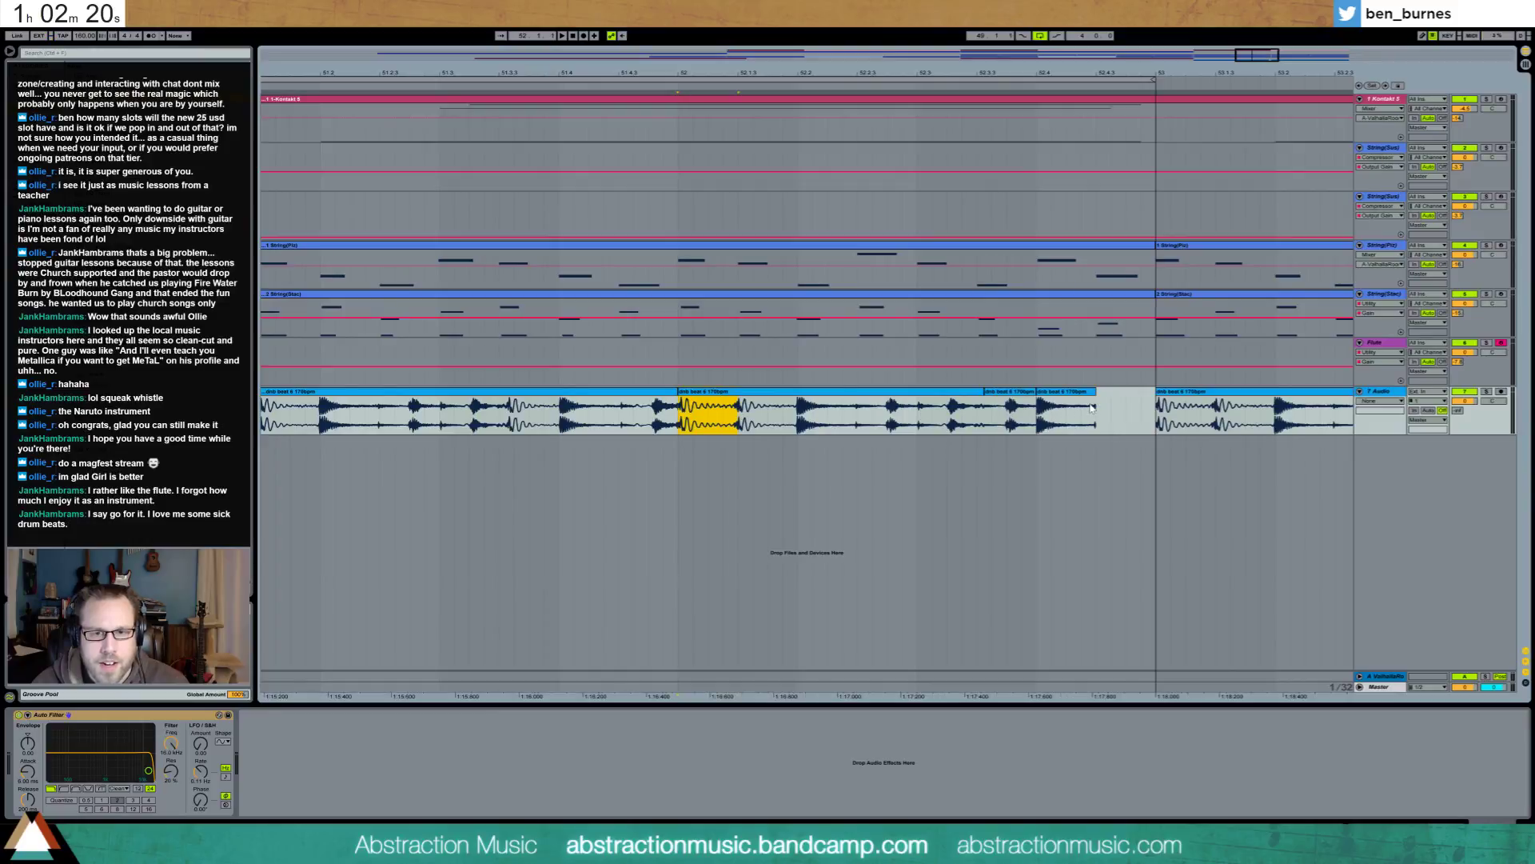
pyautogui.hotkey('ctrl', 'd')
pyautogui.click(543, 412)
pyautogui.press('space')
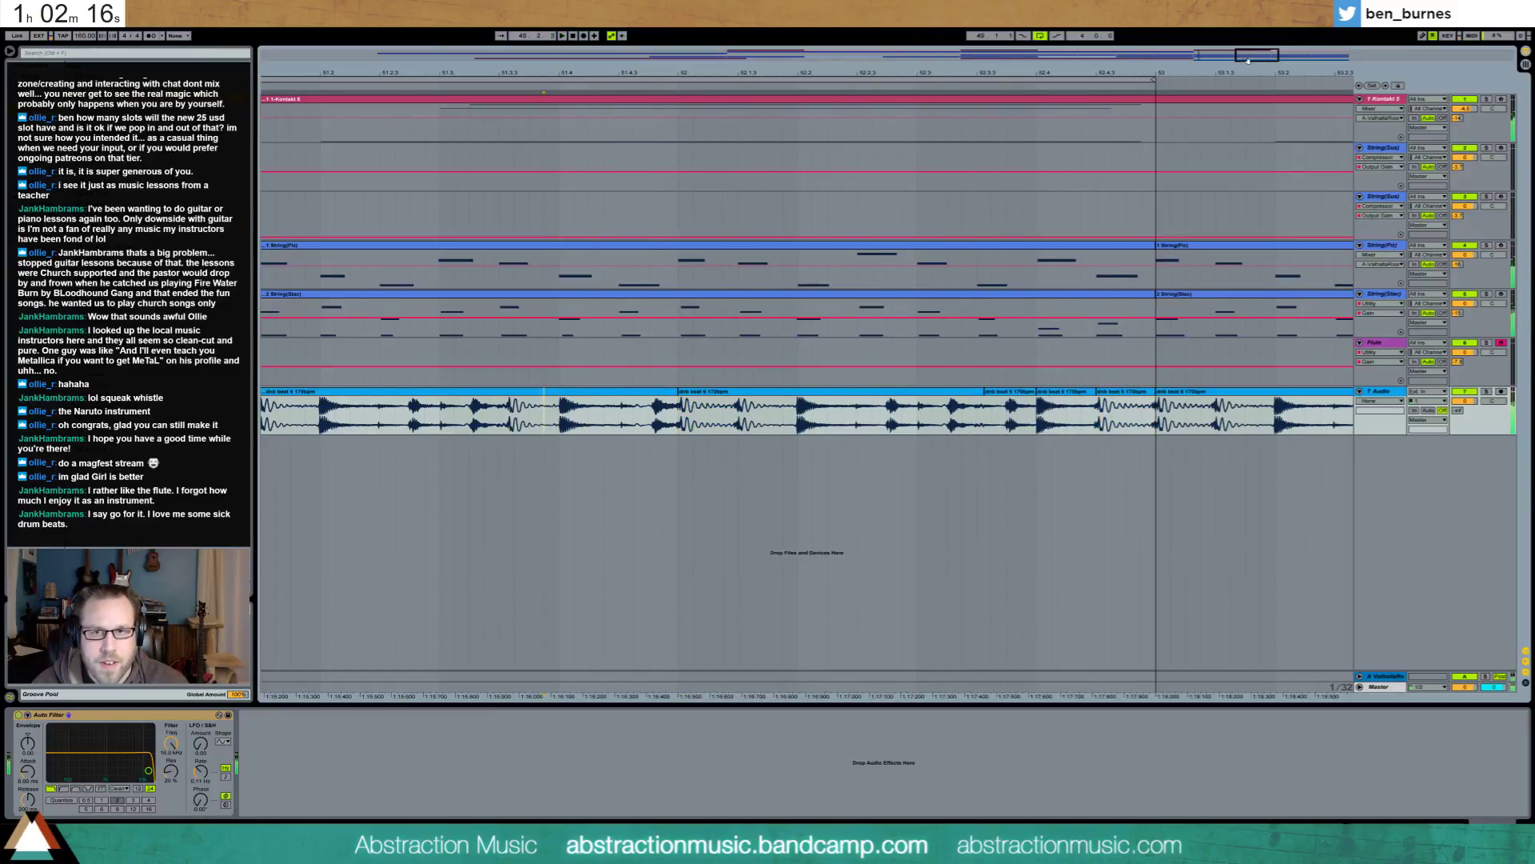
# Import the open/closed hi-hat loop onto the audio track after bar 57, and warp it at 170 BPM
pyautogui.press('-')
pyautogui.press('-')
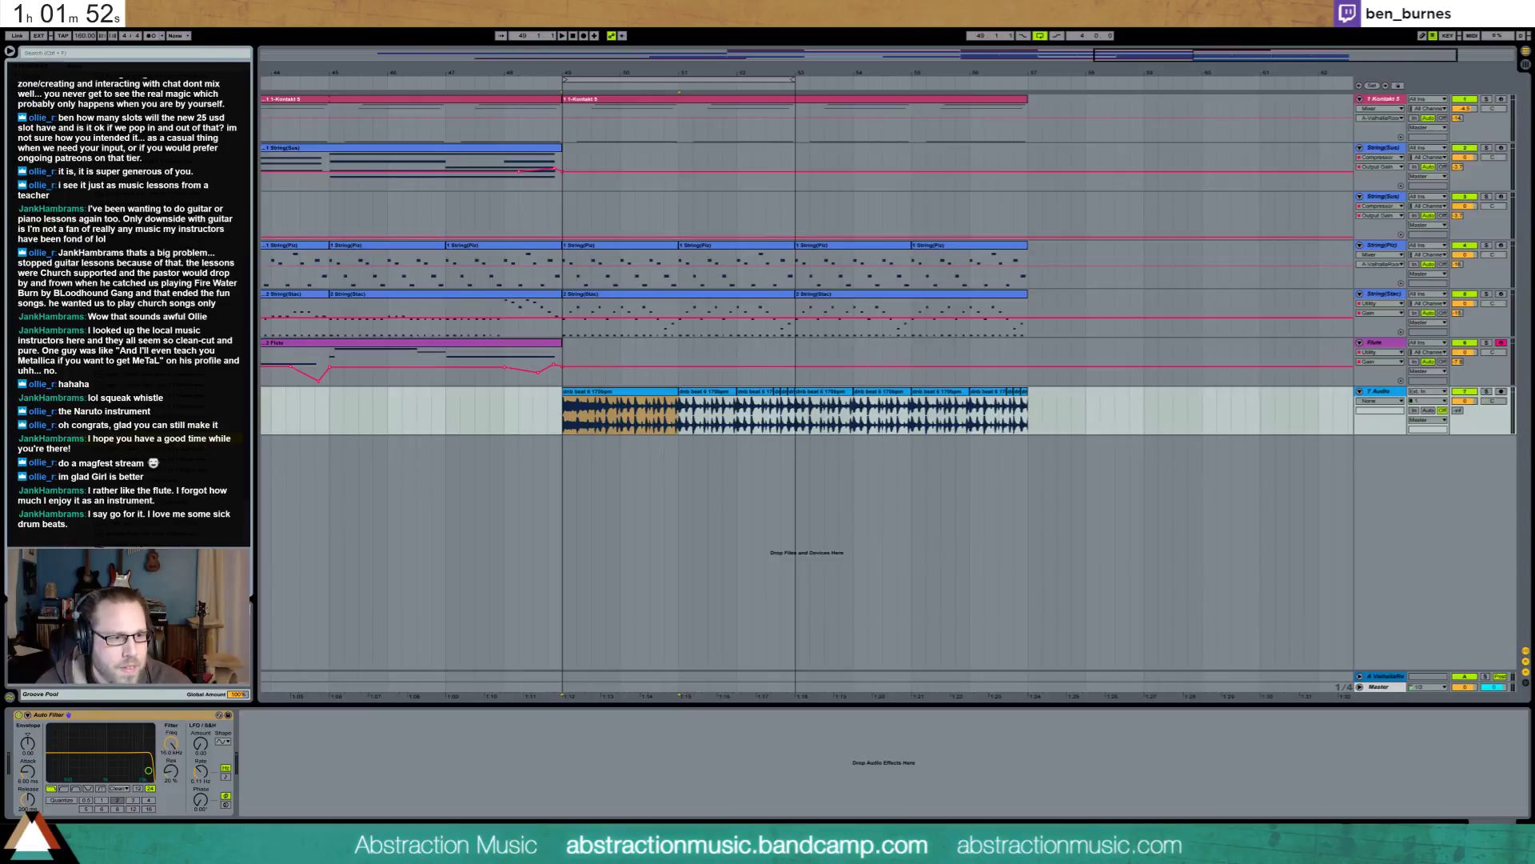
pyautogui.moveTo(295, 408); pyautogui.dragTo(1076, 402)
pyautogui.doubleClick(1078, 397)
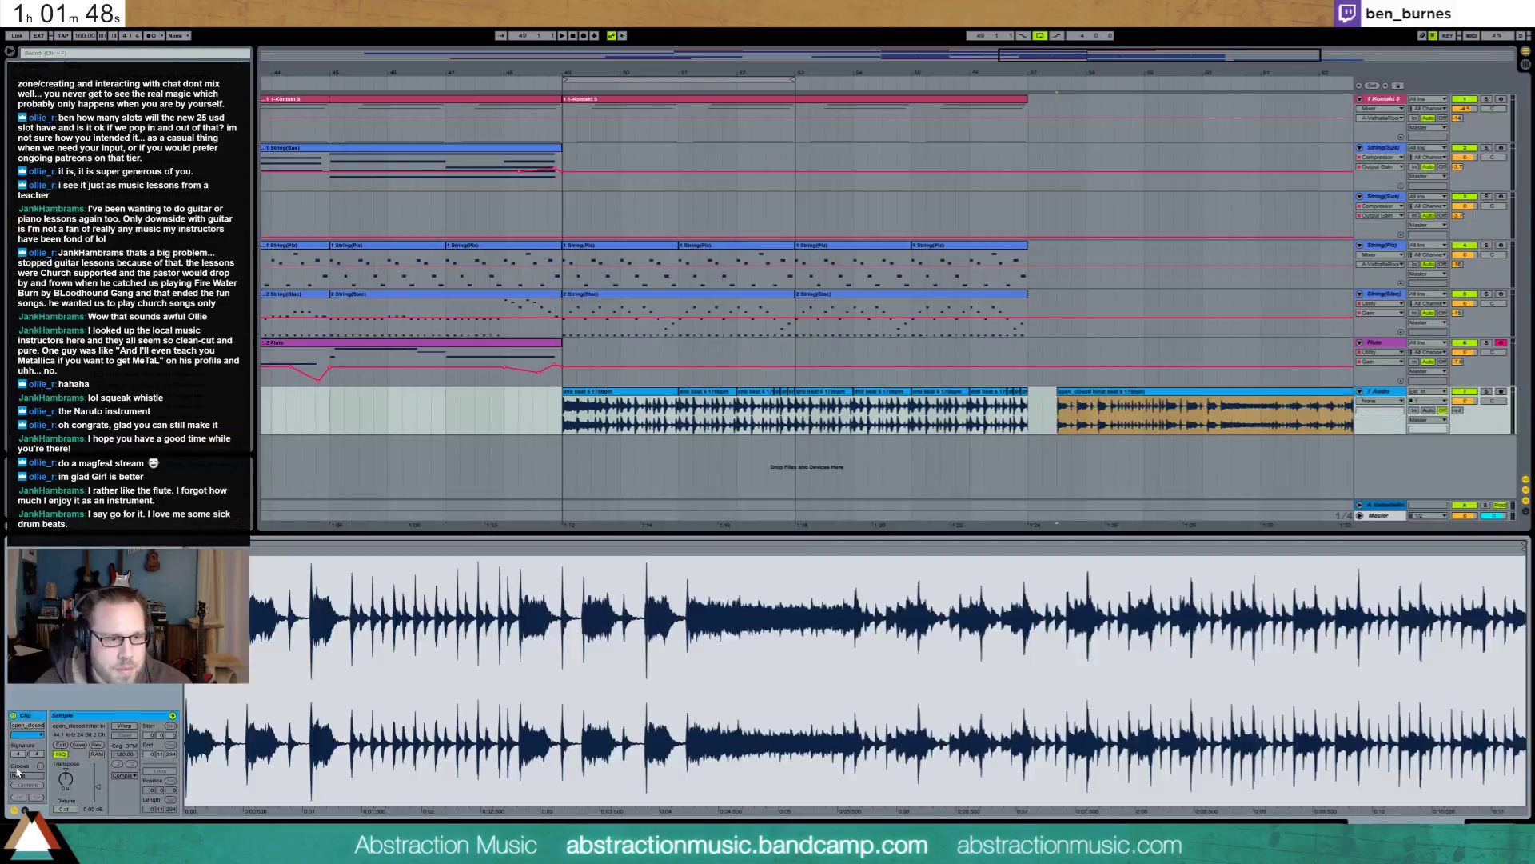
pyautogui.click(123, 727)
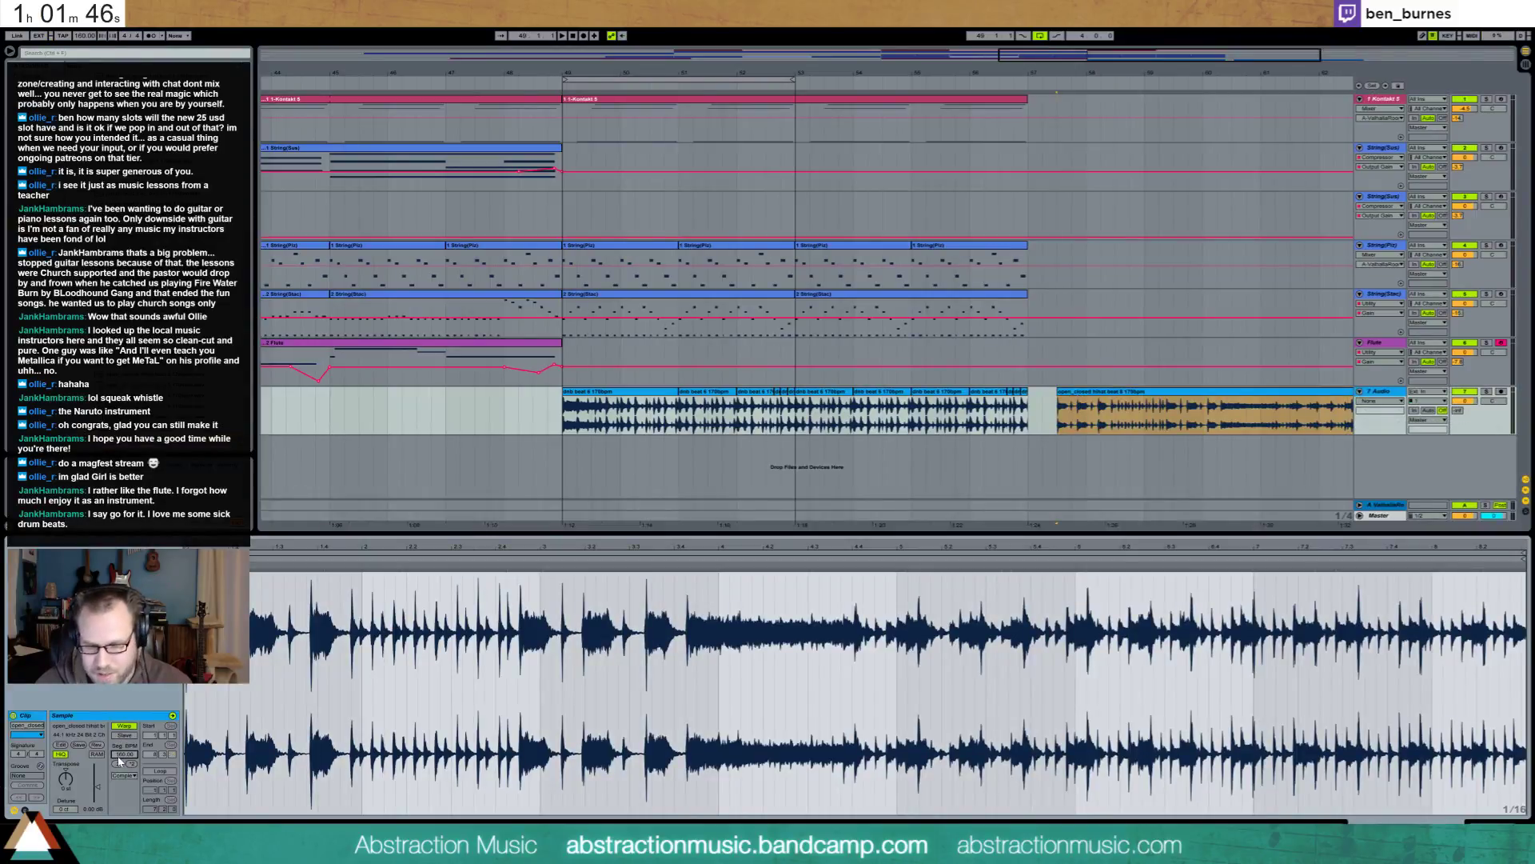
pyautogui.click(120, 755)
pyautogui.write('170')
pyautogui.press('Return')
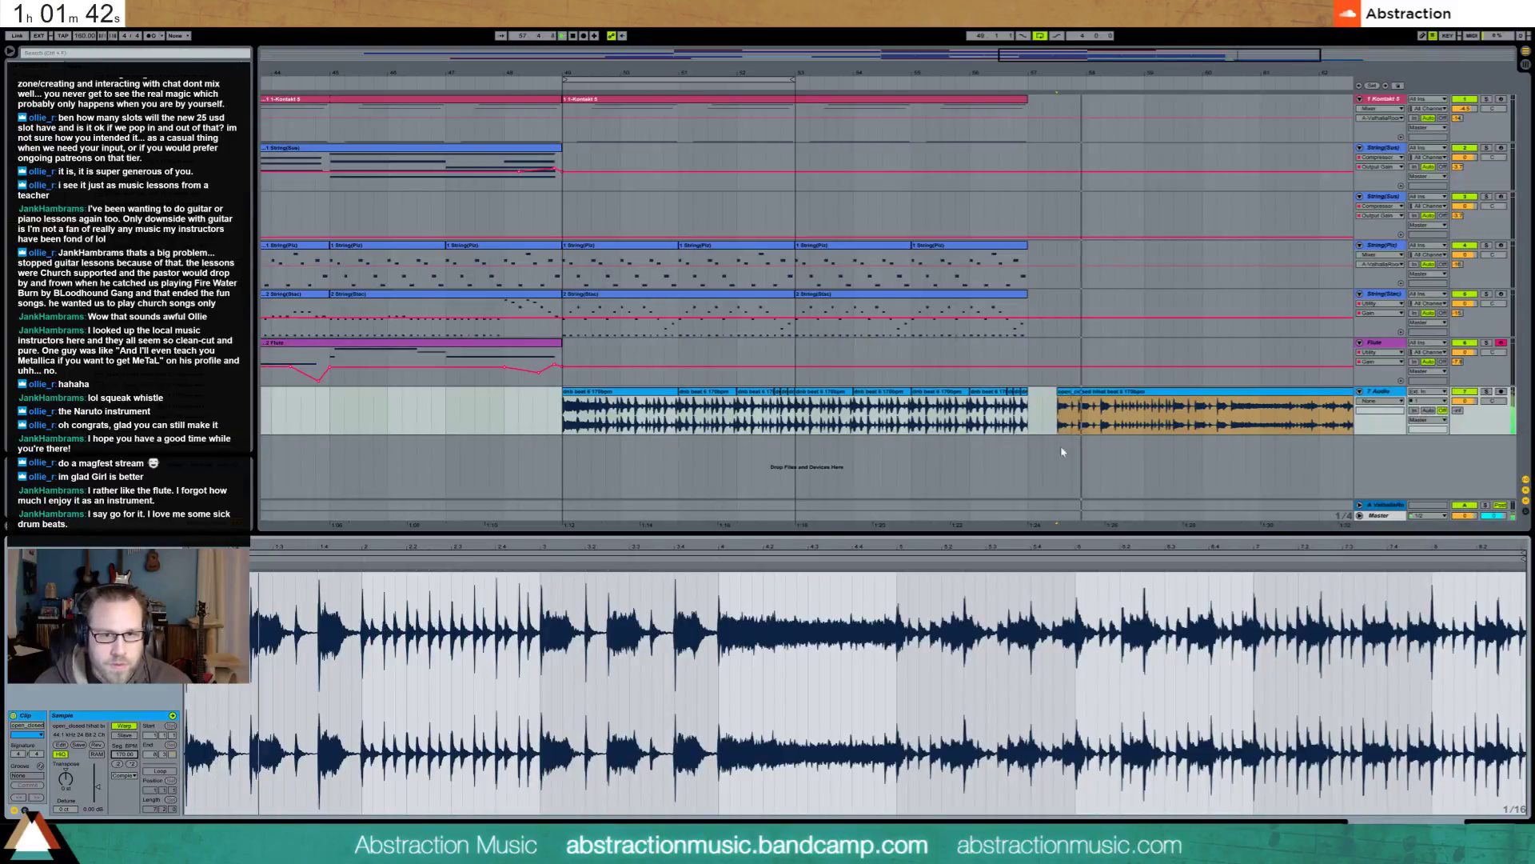
# Move the hi-hat loop's first bar to bar 48 as a lead-in to the drum break, and delete the rest
pyautogui.moveTo(1059, 412); pyautogui.dragTo(552, 404)
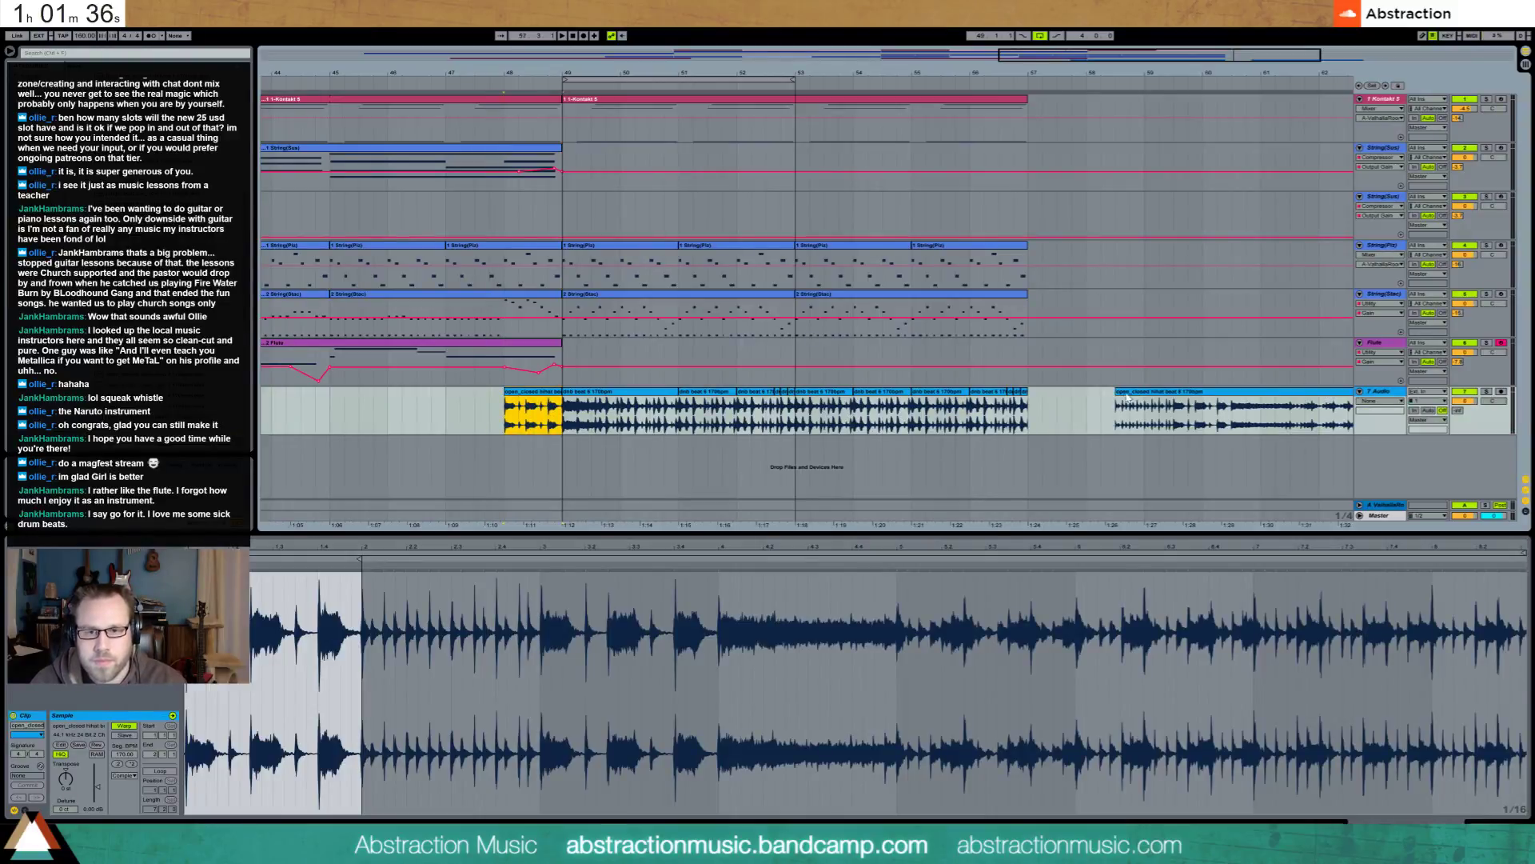
pyautogui.click(1127, 396)
pyautogui.press('Delete')
pyautogui.click(517, 401)
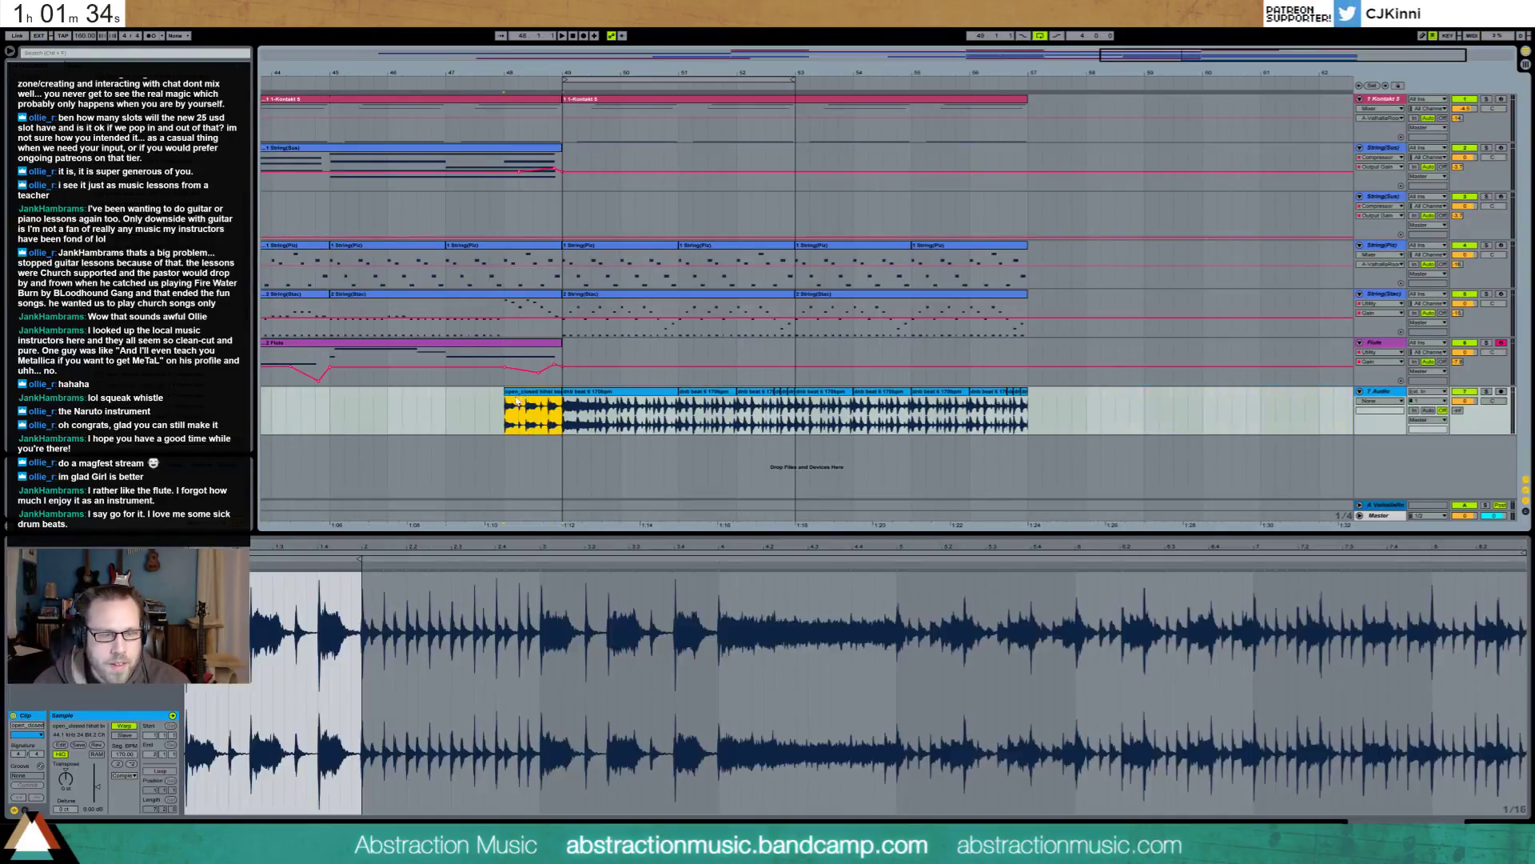
# Audition the Auto Filter's low-pass cutoff on the drum track, and automate its frequency to dip at bar 49 and reopen by bar 53
pyautogui.hotkey('shift', 'Tab')
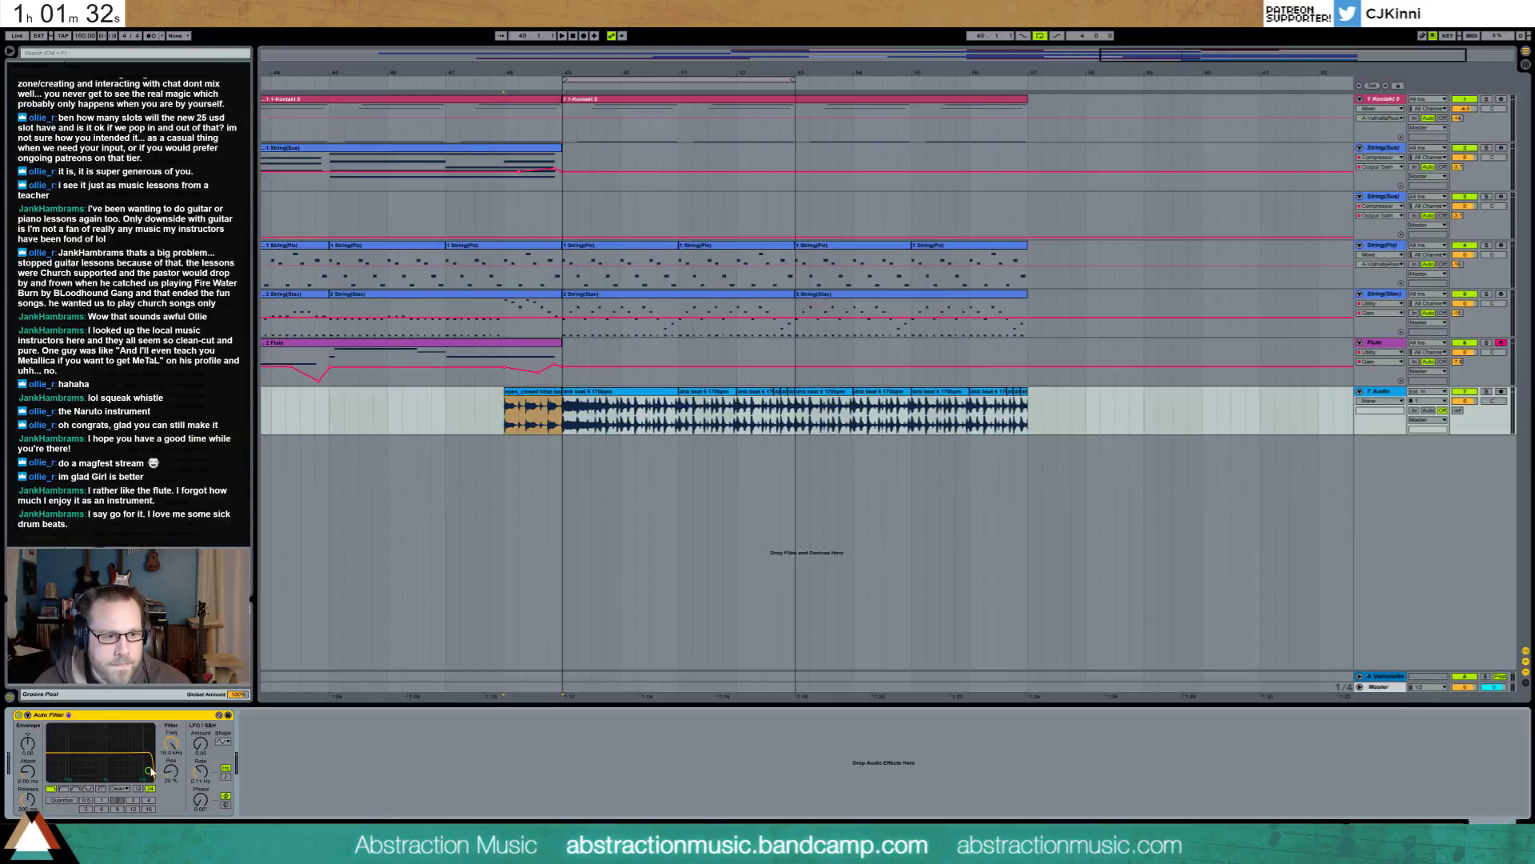
pyautogui.press('space')
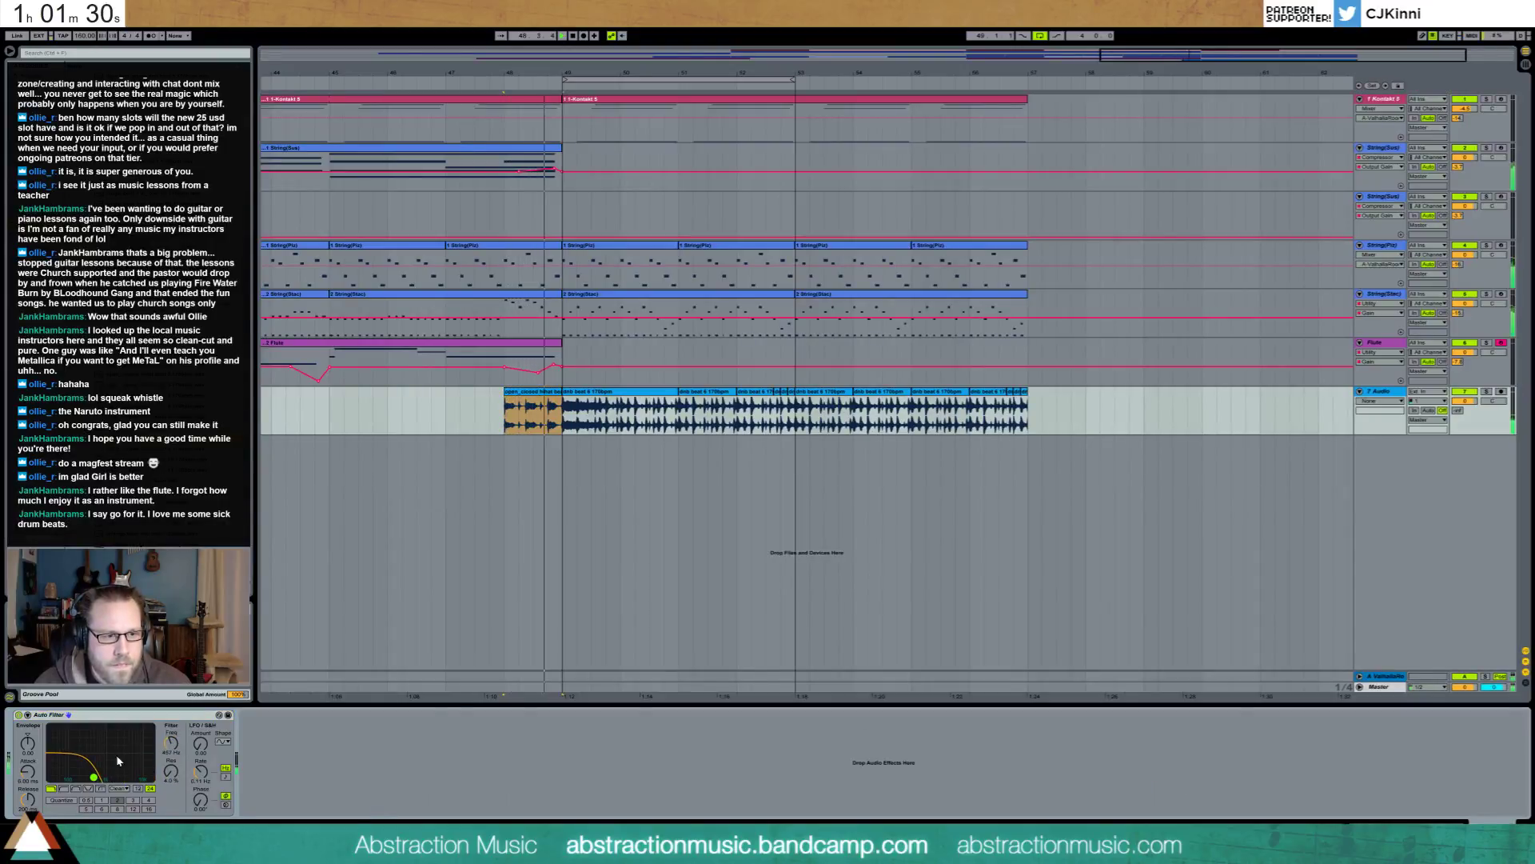
pyautogui.press('space')
pyautogui.press('space')
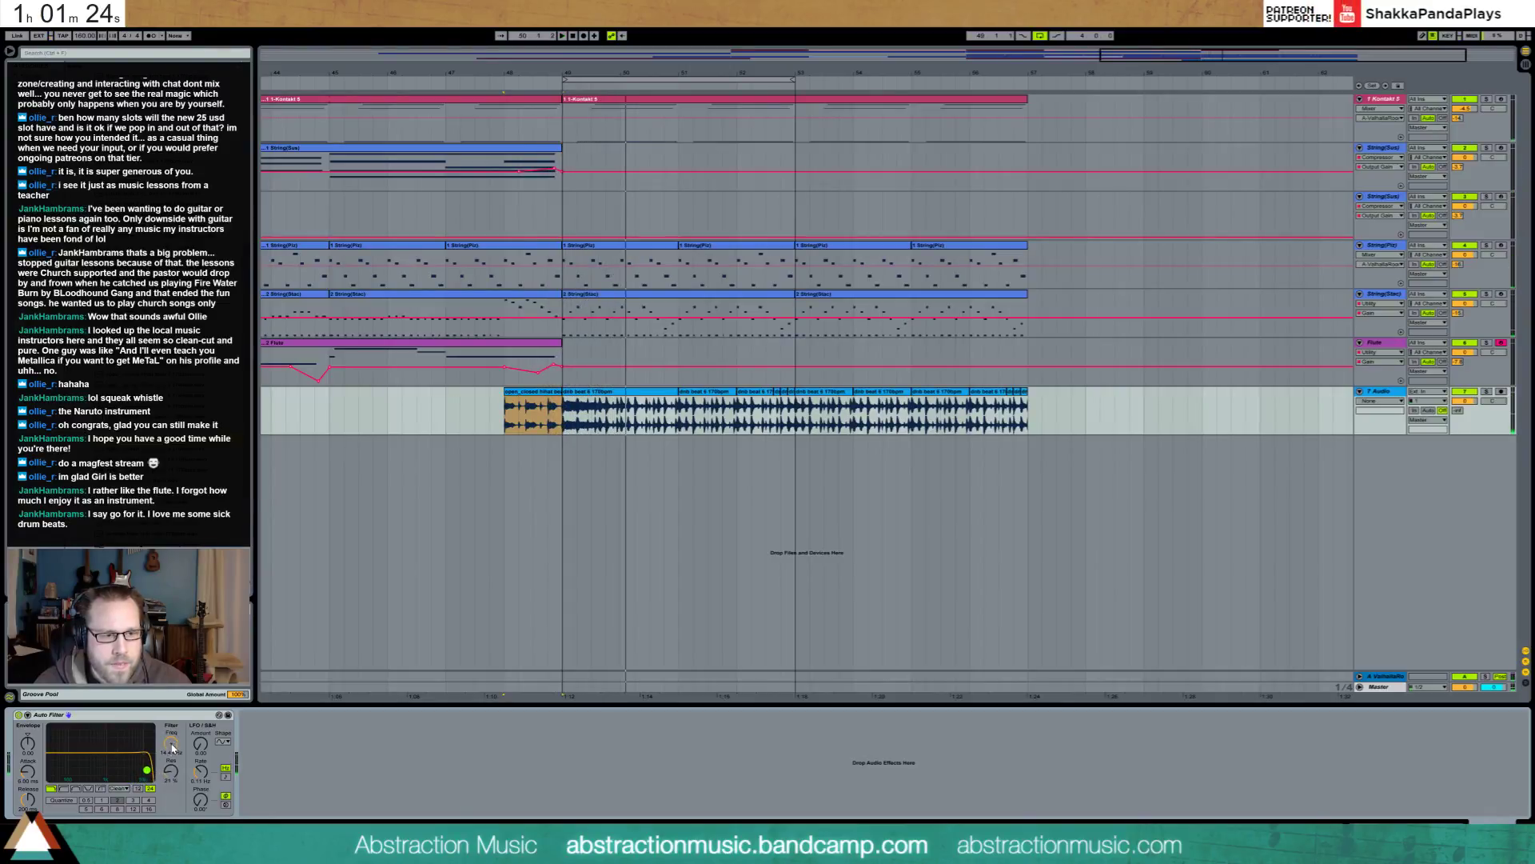
pyautogui.click(509, 404)
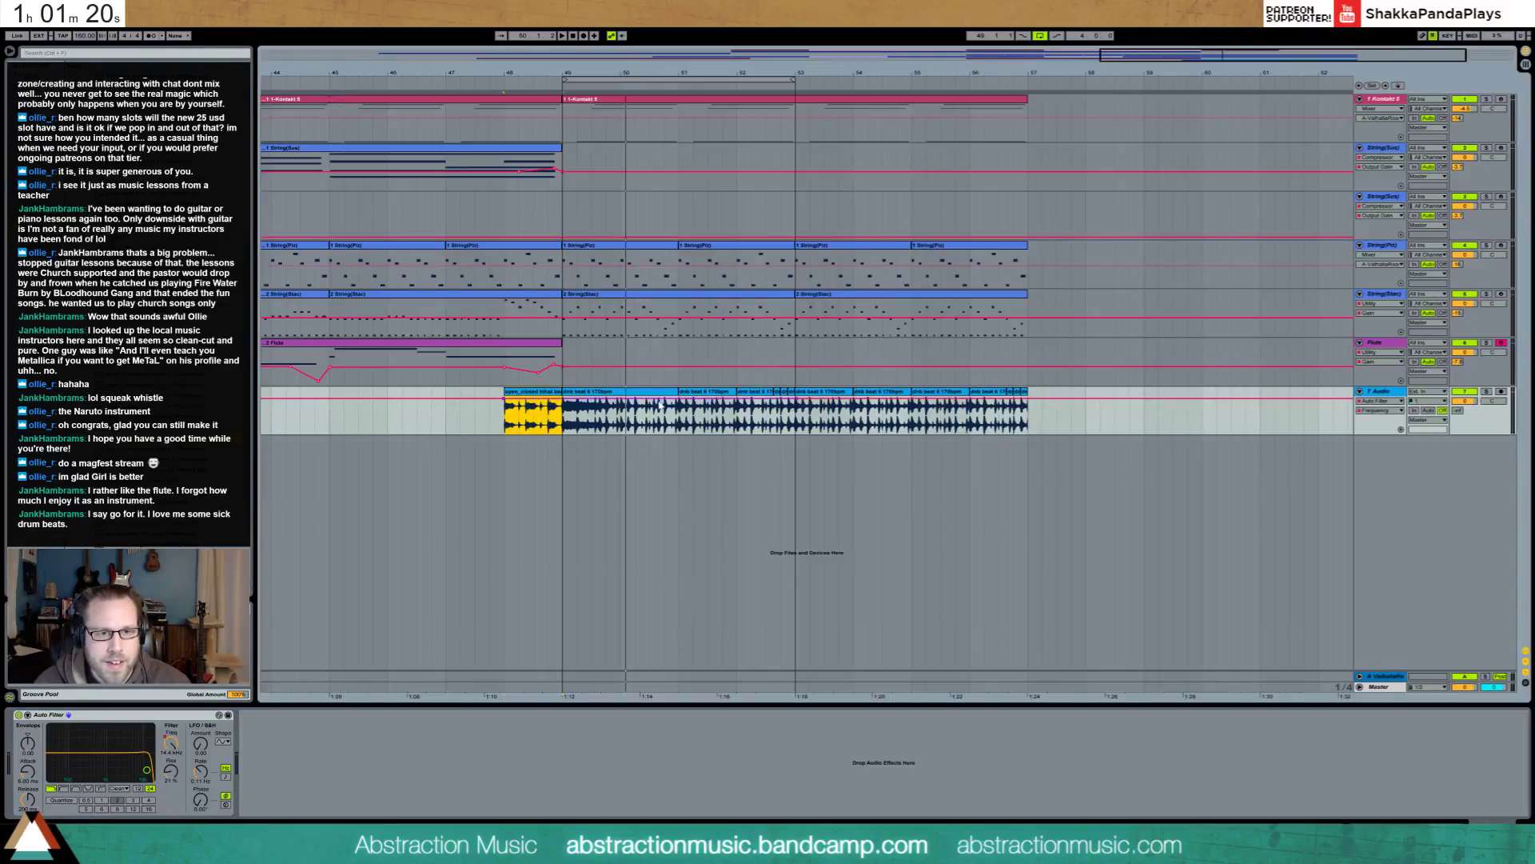
pyautogui.moveTo(567, 403); pyautogui.dragTo(566, 408)
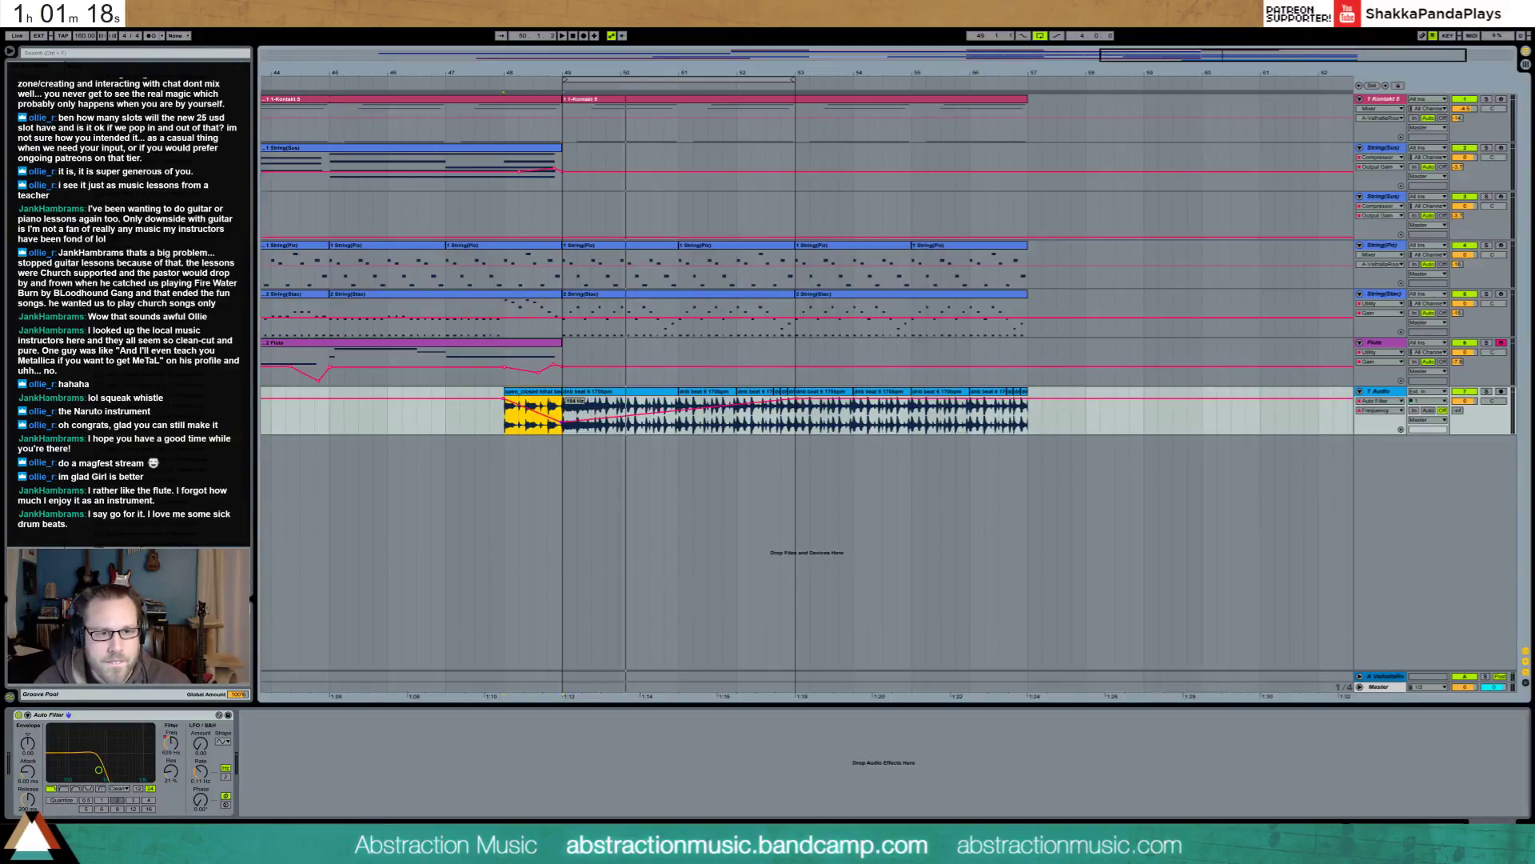
pyautogui.press('space')
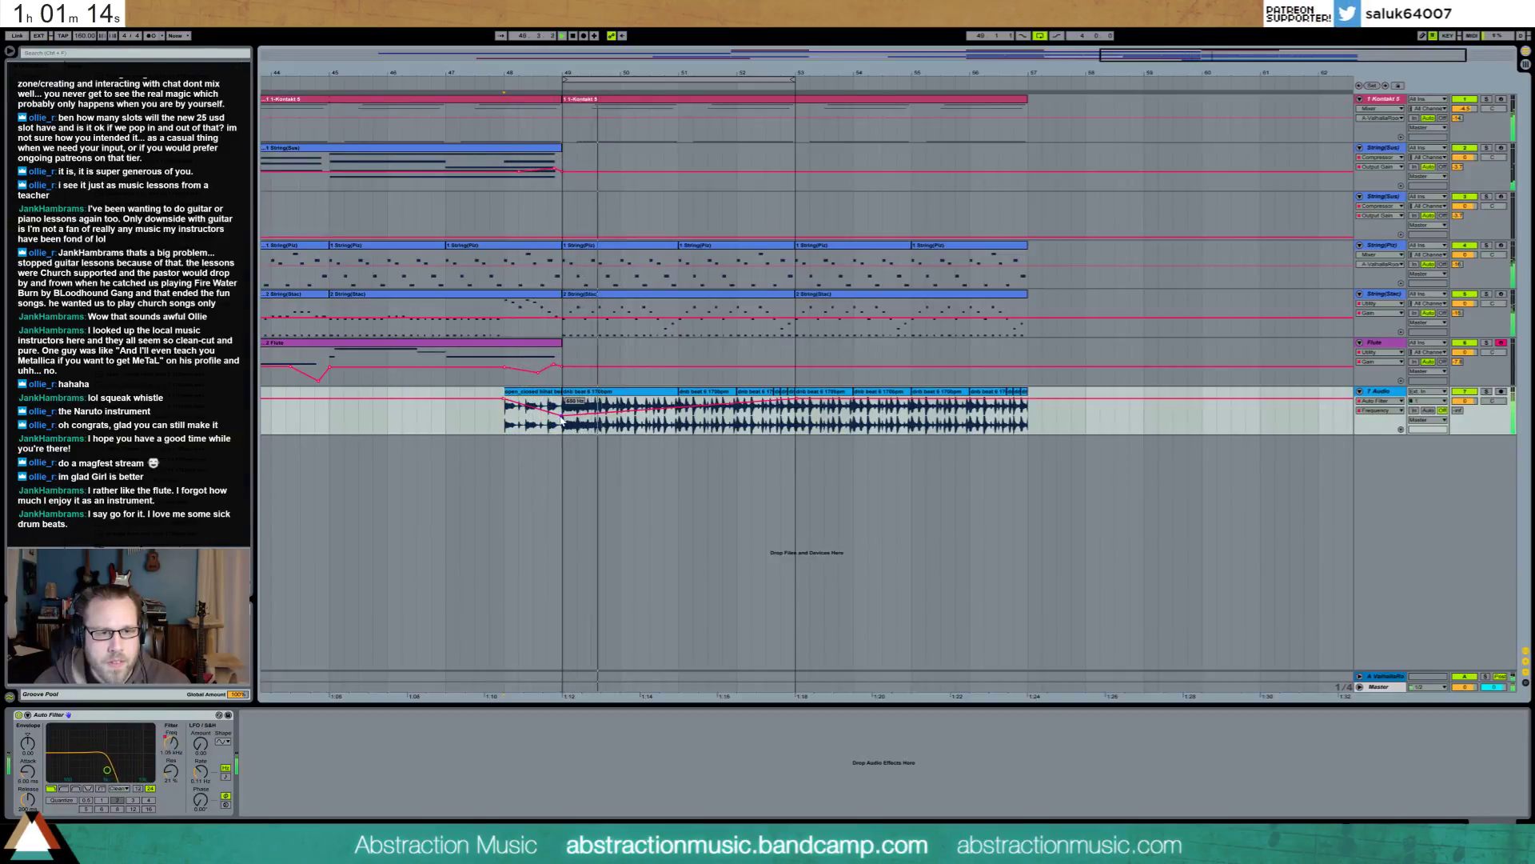
# Delete the hi-hat lead-in and its filter ramp from bar 48, and move the playback loop to bars 53 to 57
pyautogui.click(547, 397)
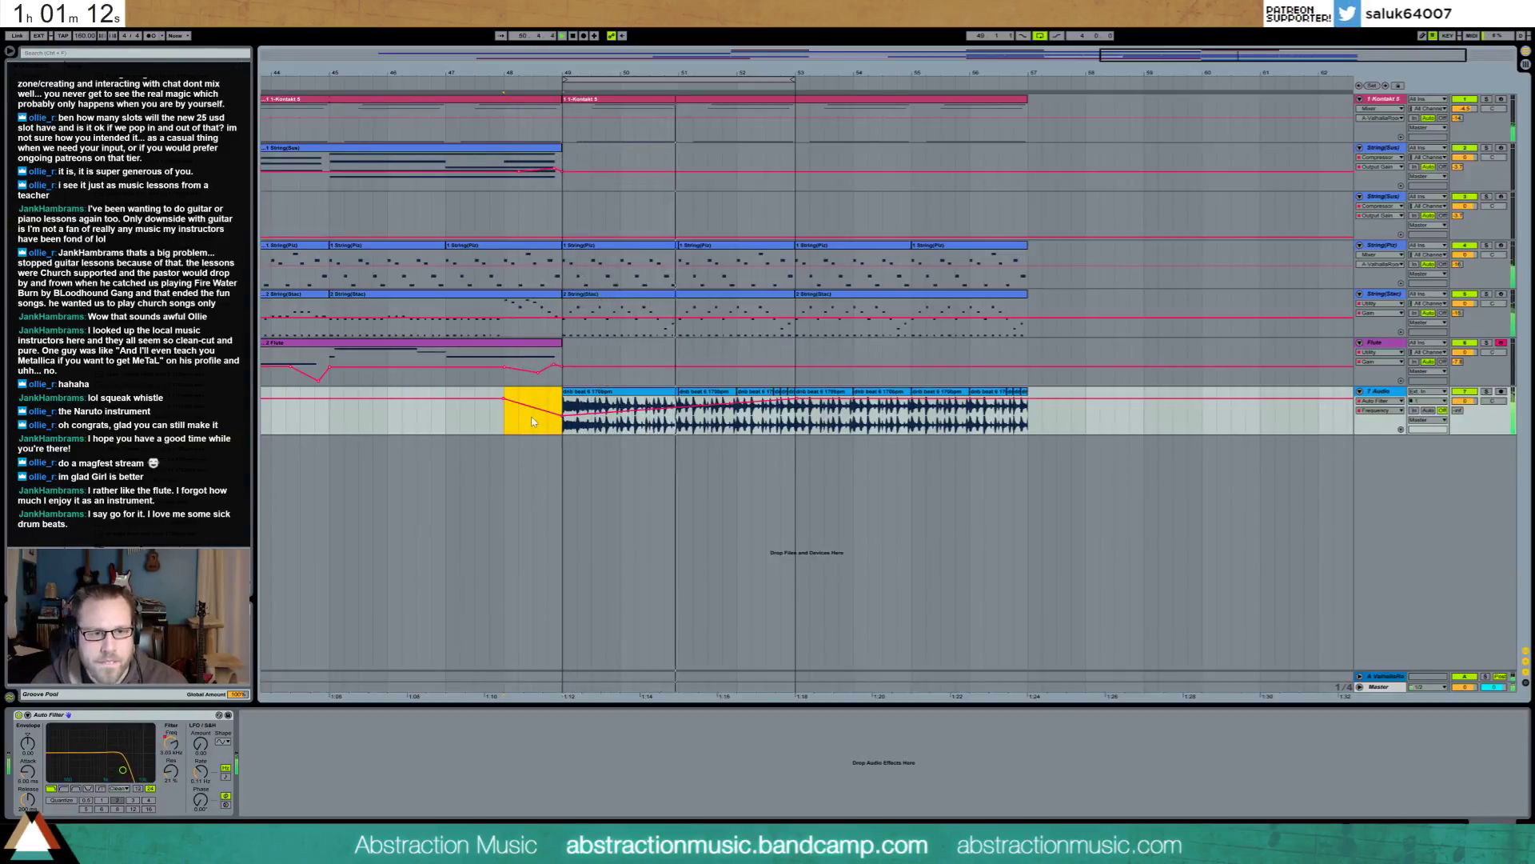
pyautogui.press('Delete')
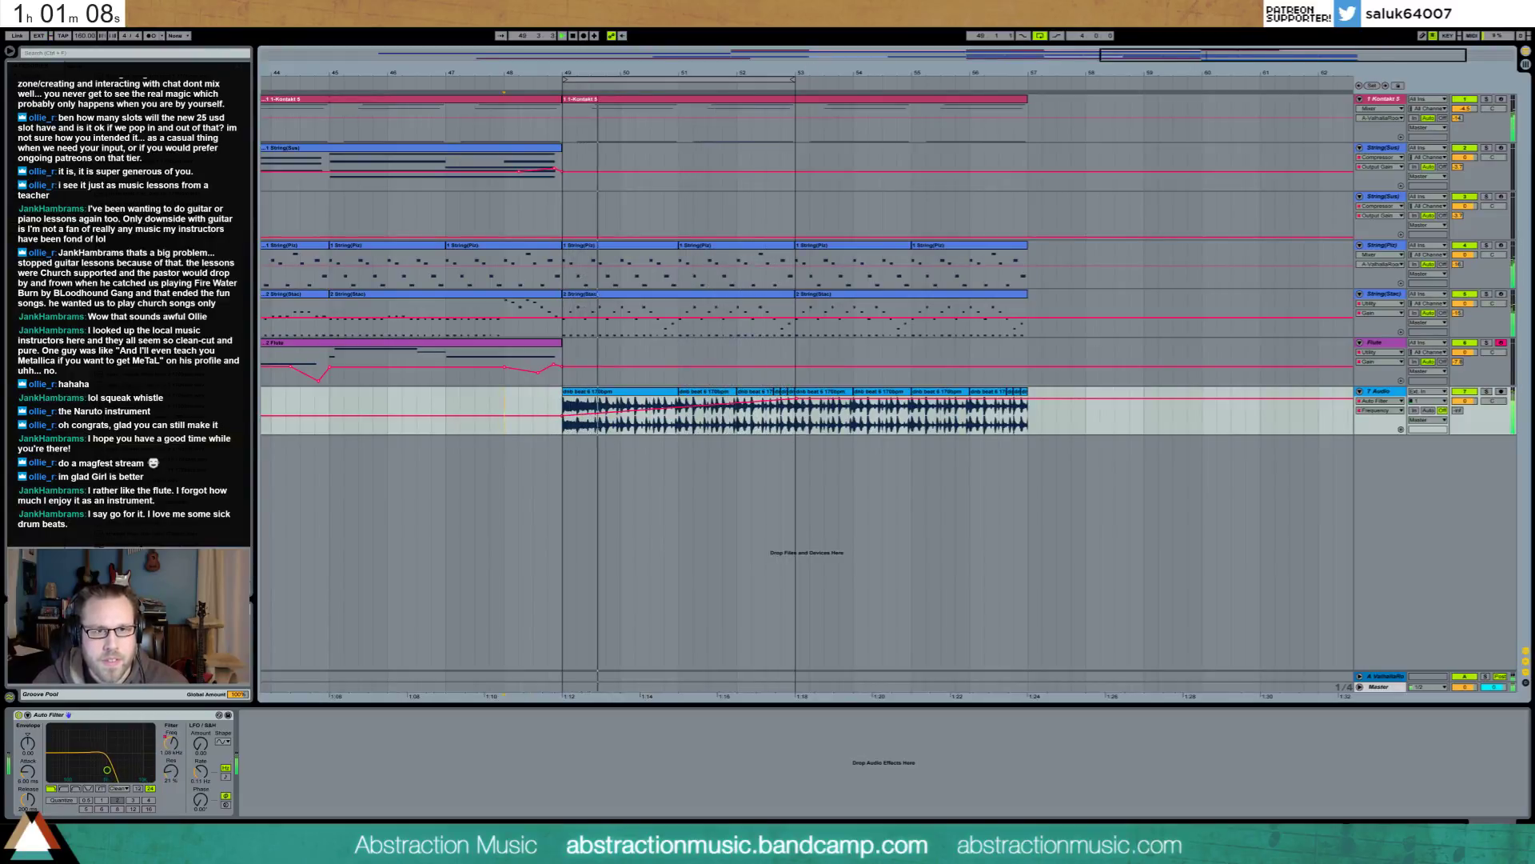
pyautogui.moveTo(761, 78); pyautogui.dragTo(996, 84)
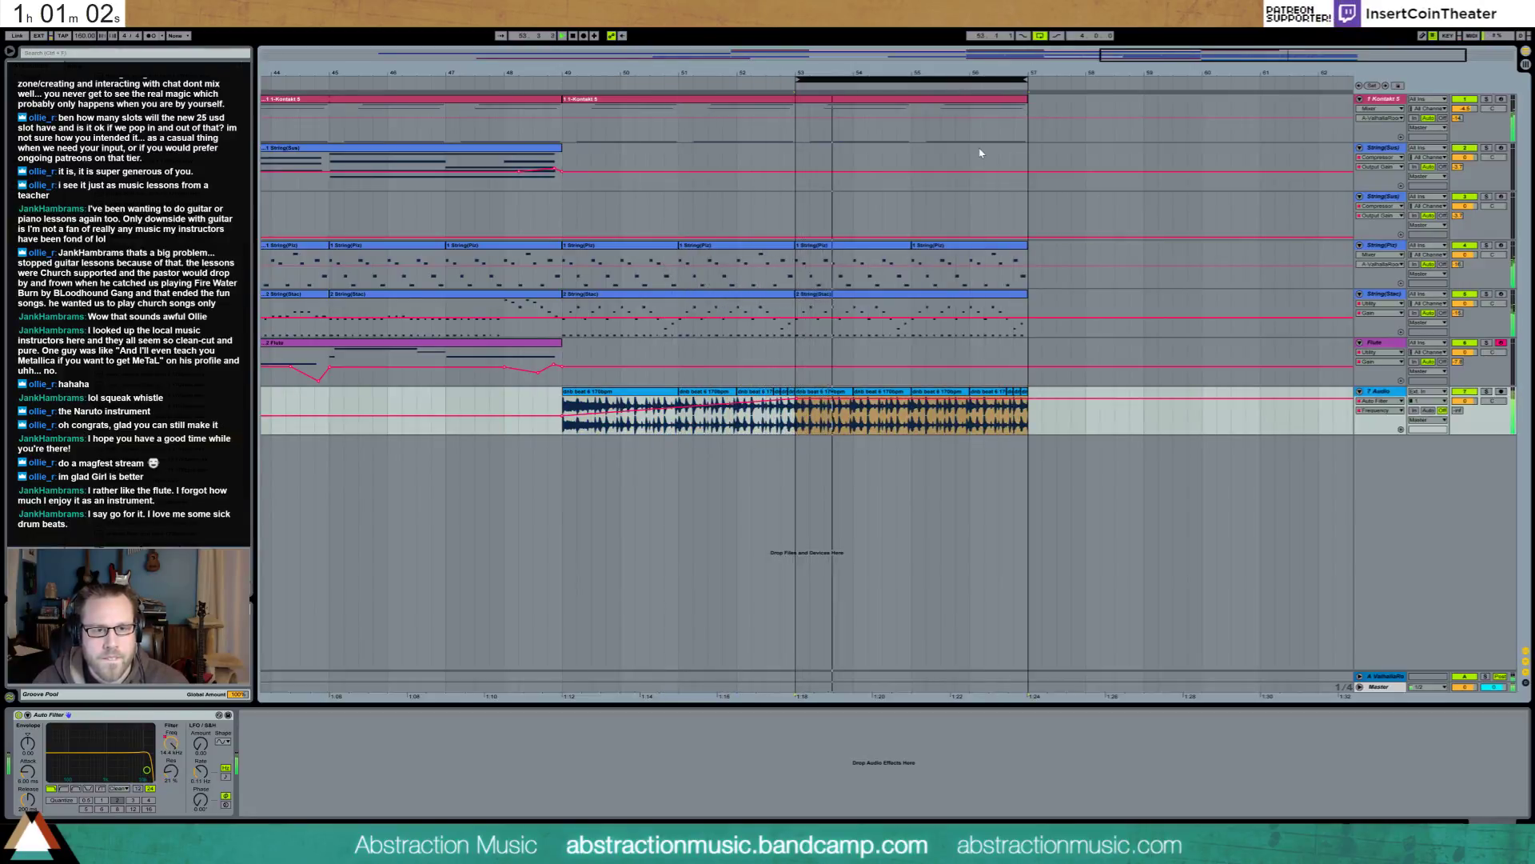
# Cut a short gap into the drum break within the first beat of bar 54 and play it
pyautogui.press('+')
pyautogui.press('+')
pyautogui.press('+')
pyautogui.press('+')
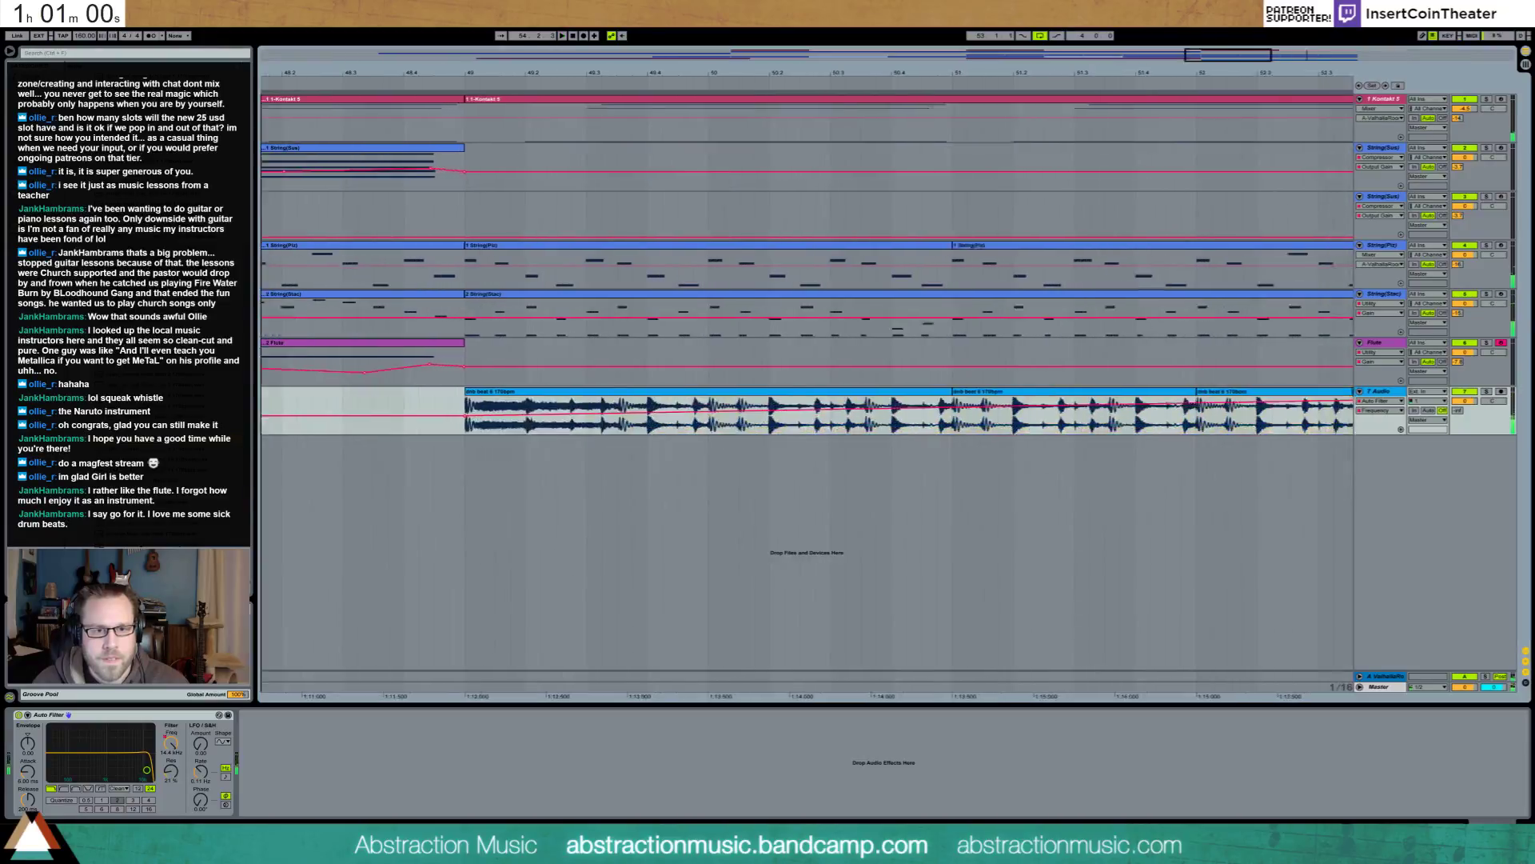
pyautogui.hscroll(3, 1027, 339)
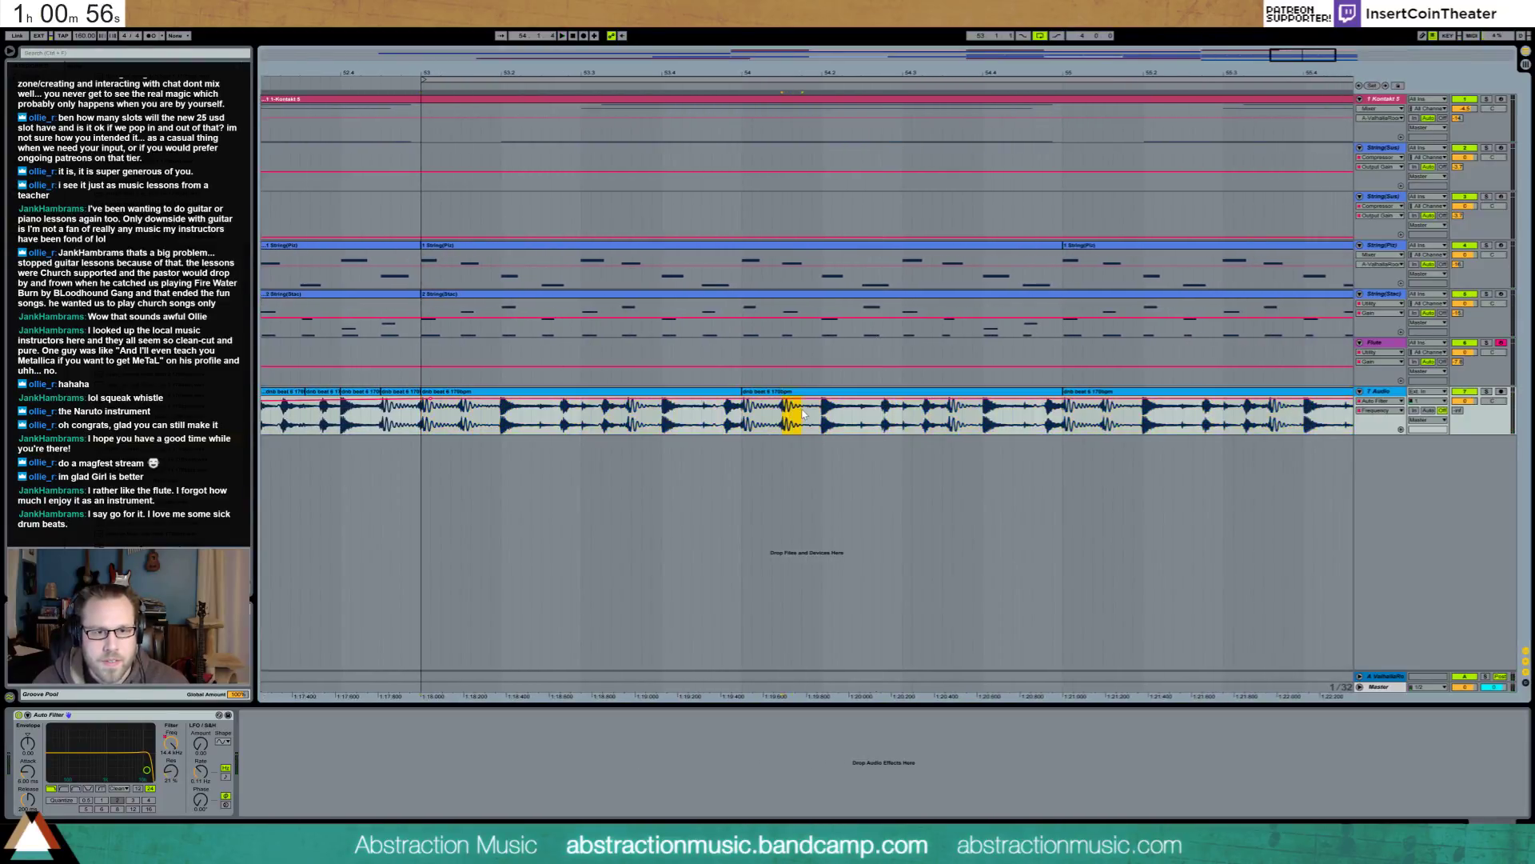
pyautogui.moveTo(787, 392)
pyautogui.mouseDown()
pyautogui.moveTo(804, 392)
pyautogui.moveTo(772, 416)
pyautogui.mouseUp()
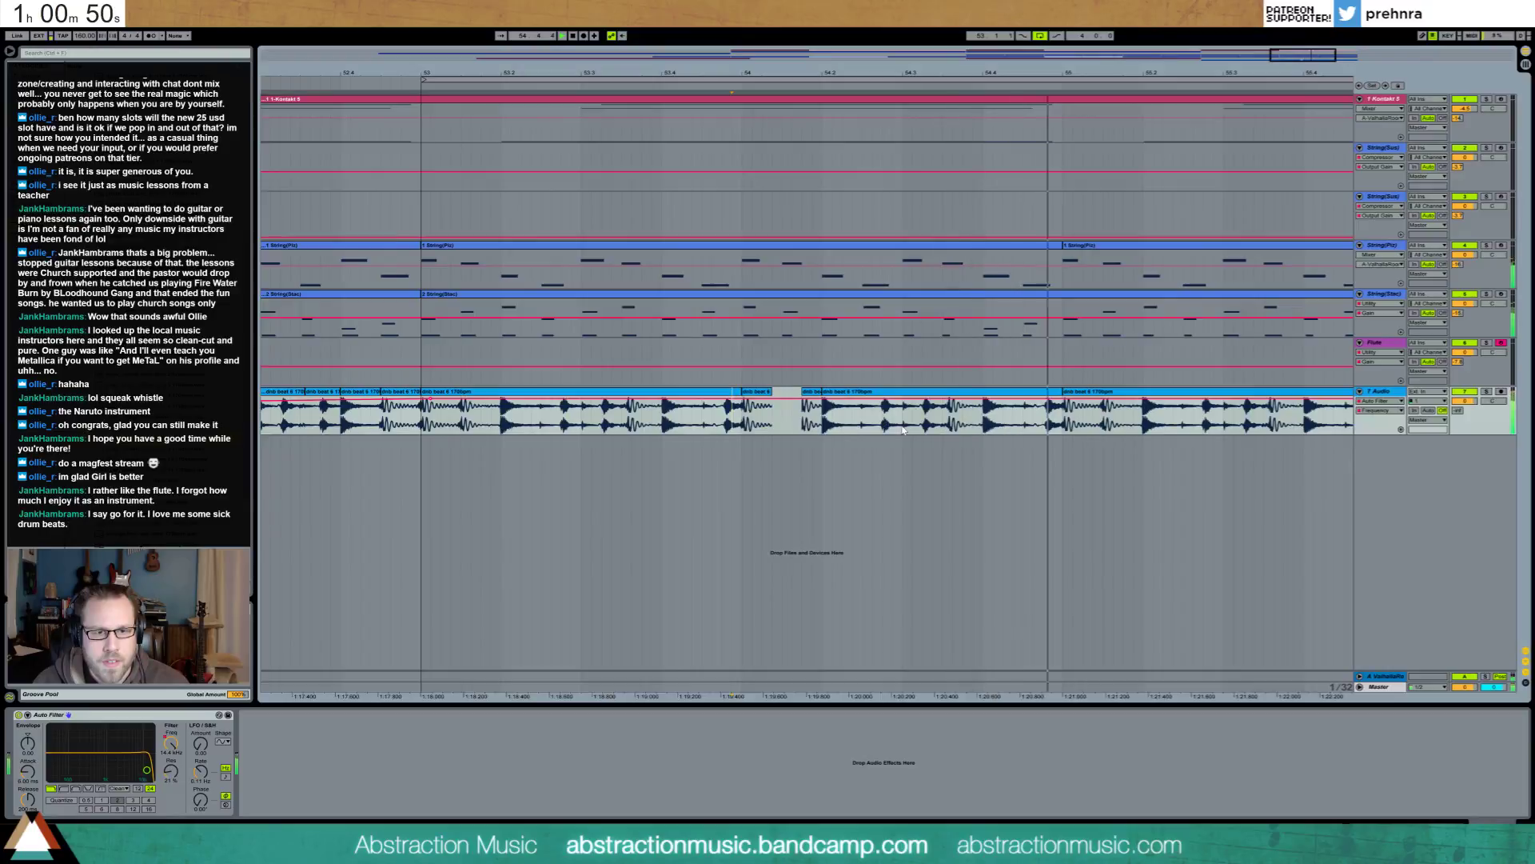
# Build a stutter of four 1/32-note drum slices over the second half of bar 55's third beat
pyautogui.hscroll(1, 762, 421)
pyautogui.hscroll(5, 1268, 159)
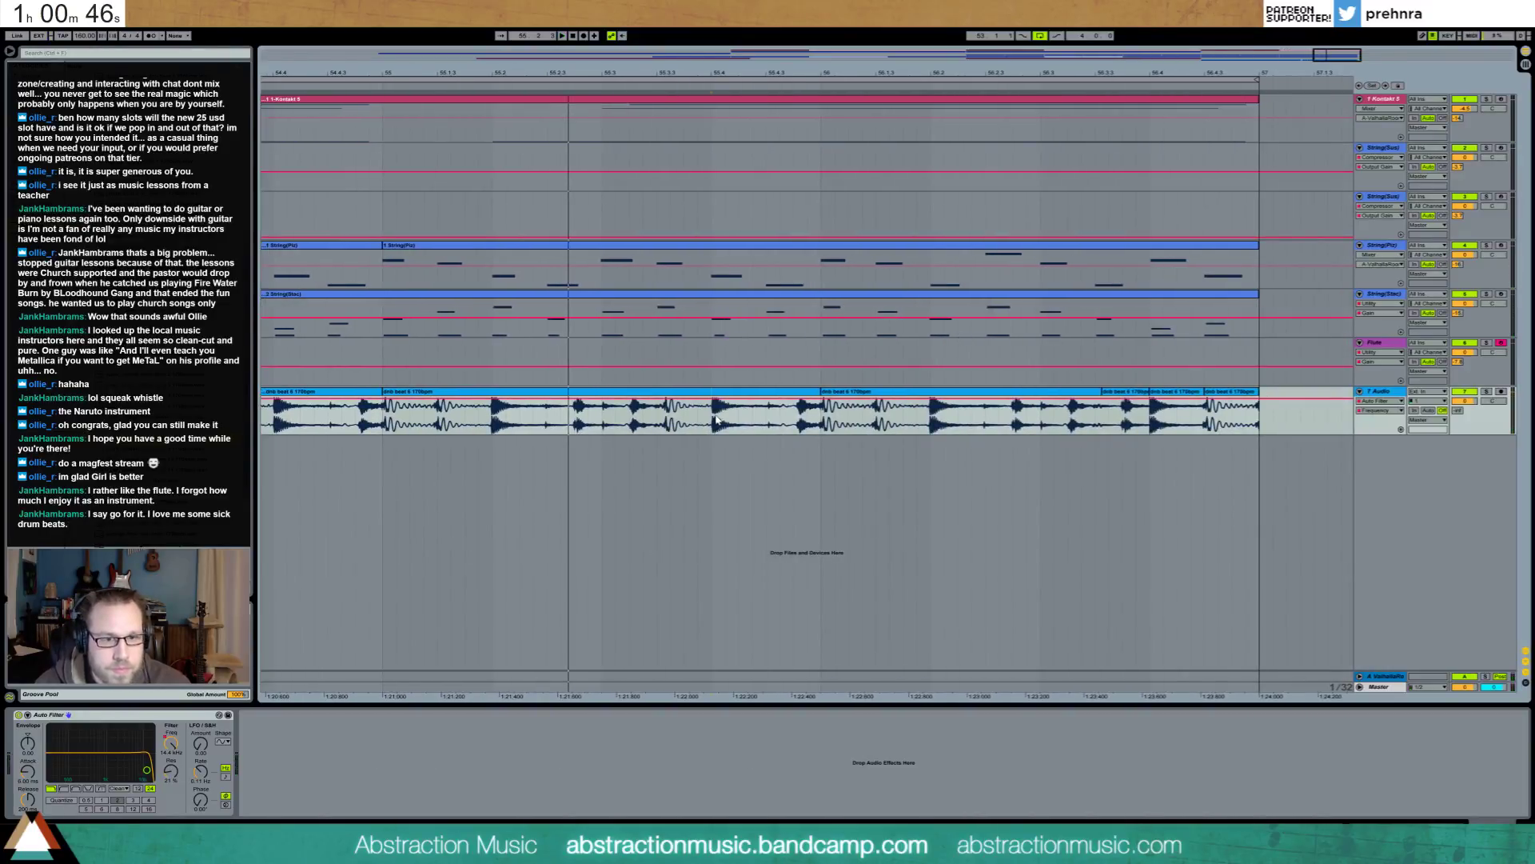
pyautogui.moveTo(718, 419); pyautogui.dragTo(723, 418)
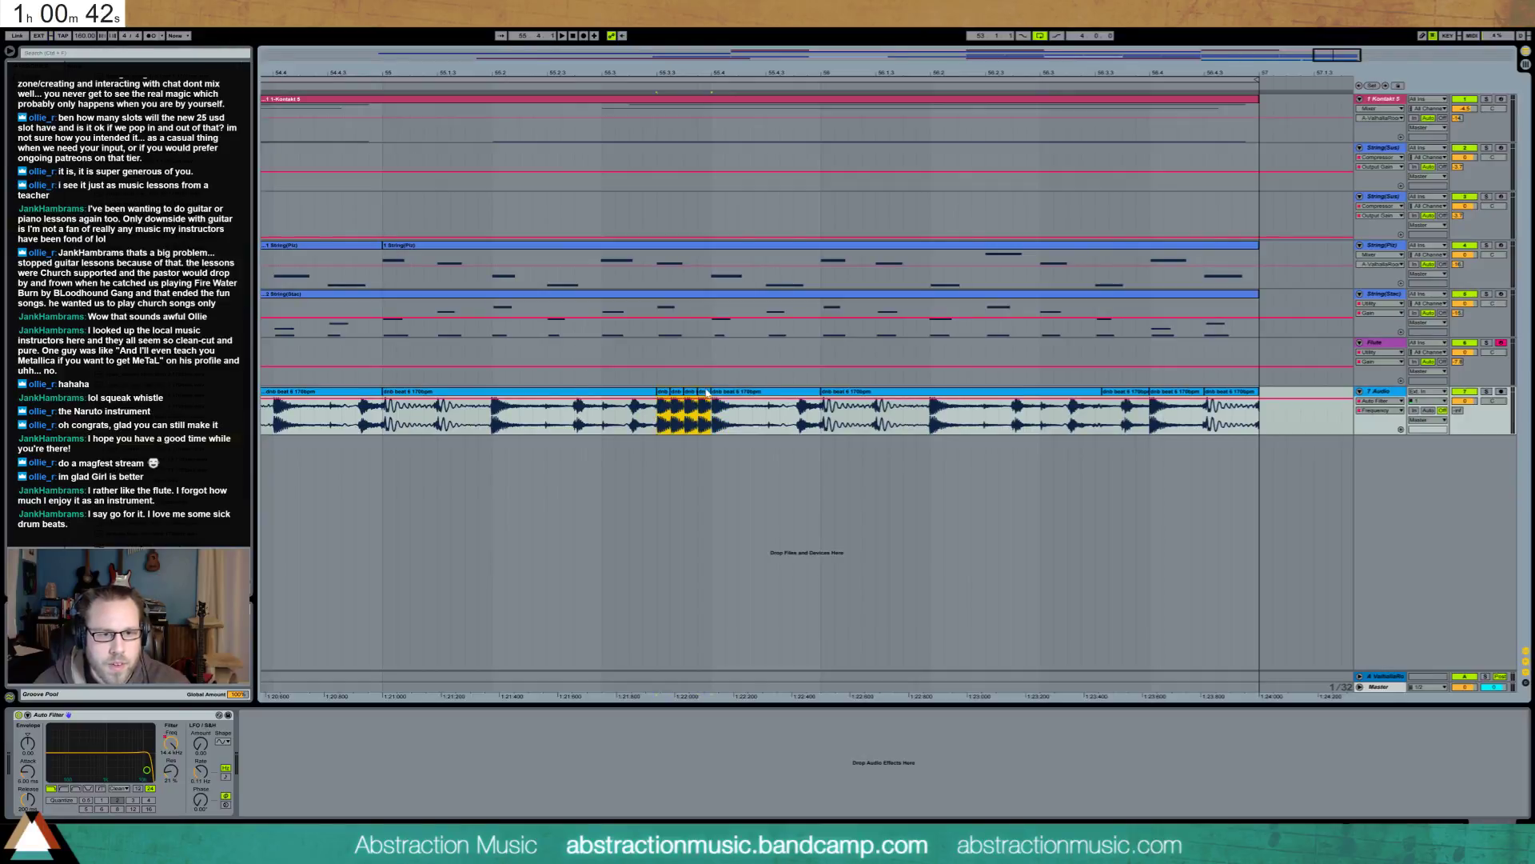
# Lower the clip gain of the four stutter slices in bar 55, checking the level by playback
pyautogui.hotkey('shift', 'Tab')
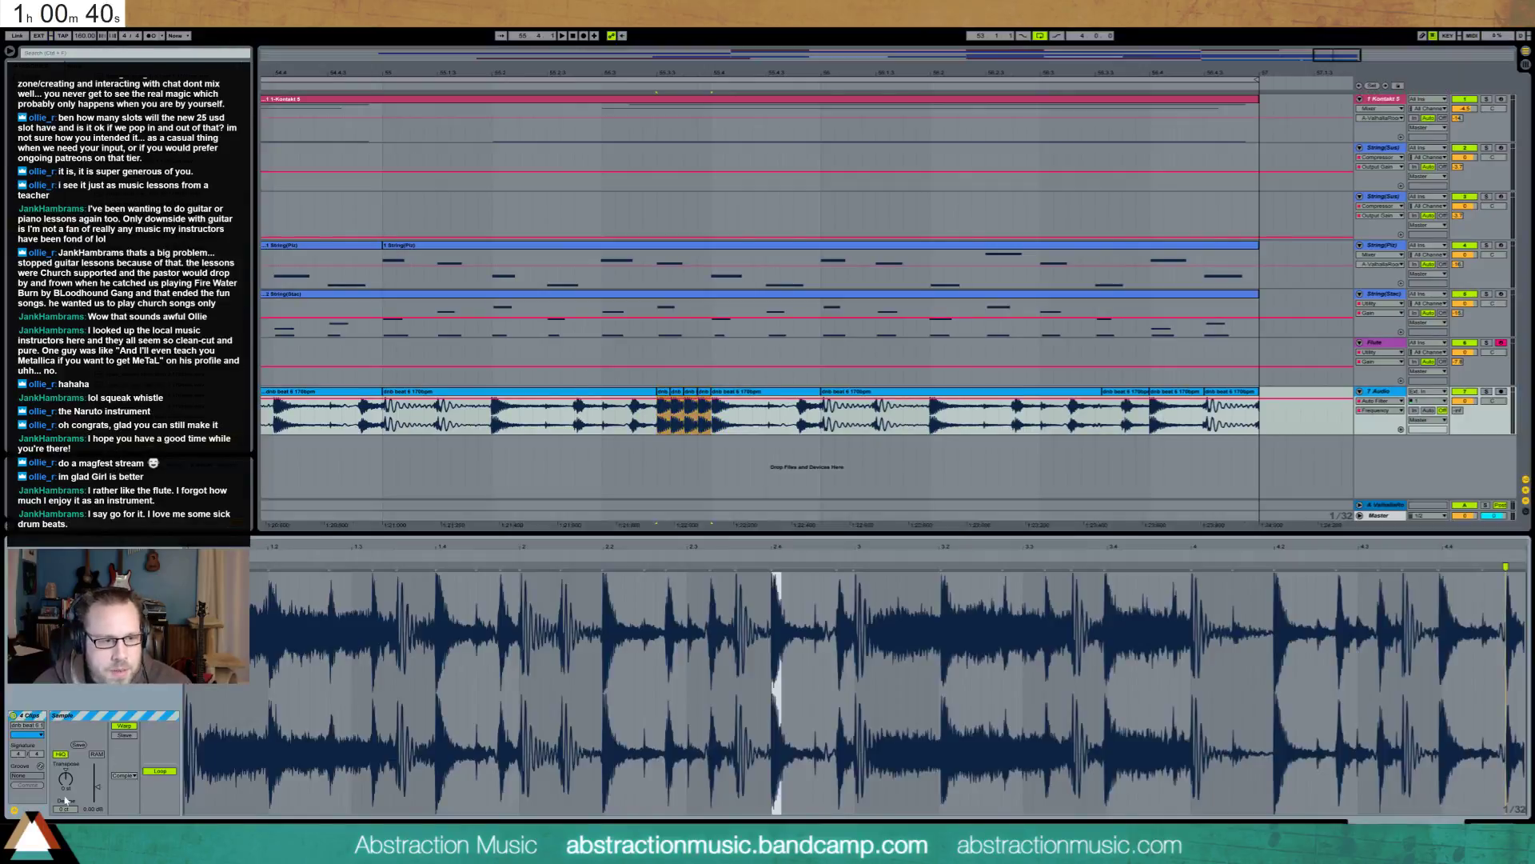
pyautogui.moveTo(96, 771); pyautogui.dragTo(96, 784)
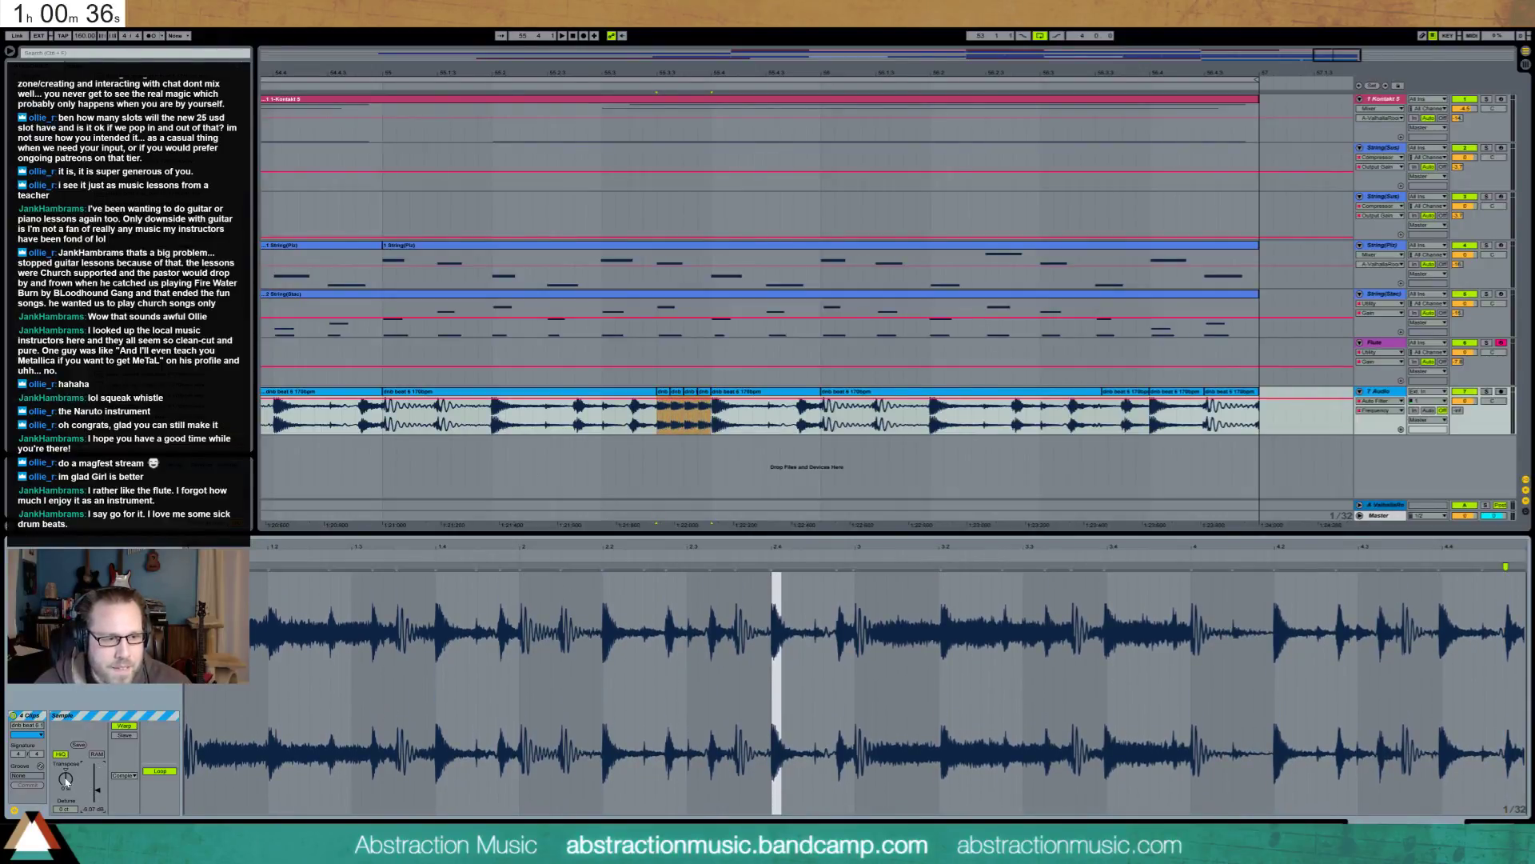
pyautogui.press('space')
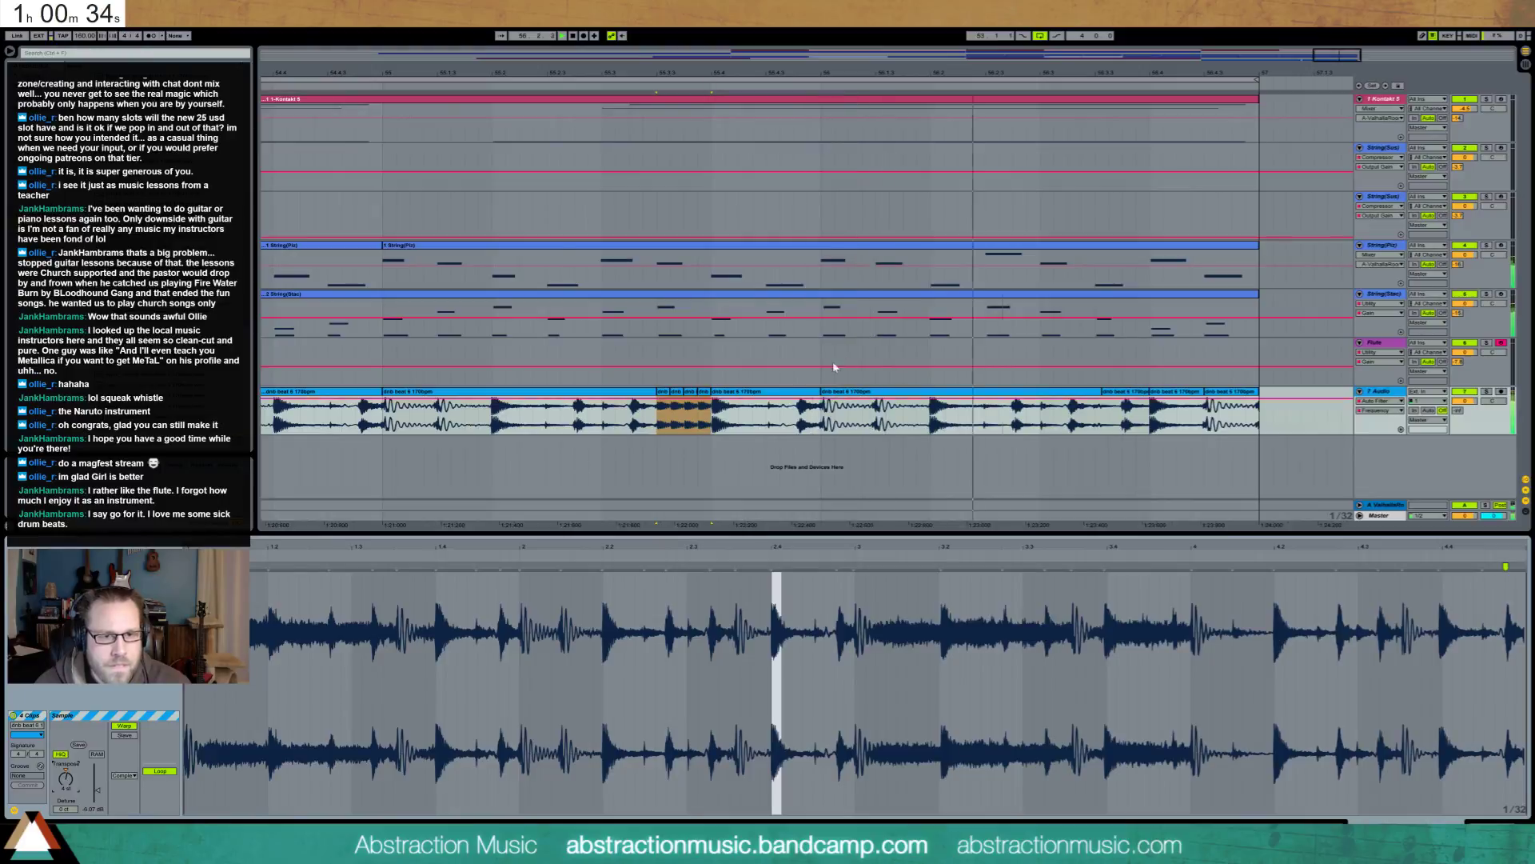
pyautogui.moveTo(96, 788); pyautogui.dragTo(98, 795)
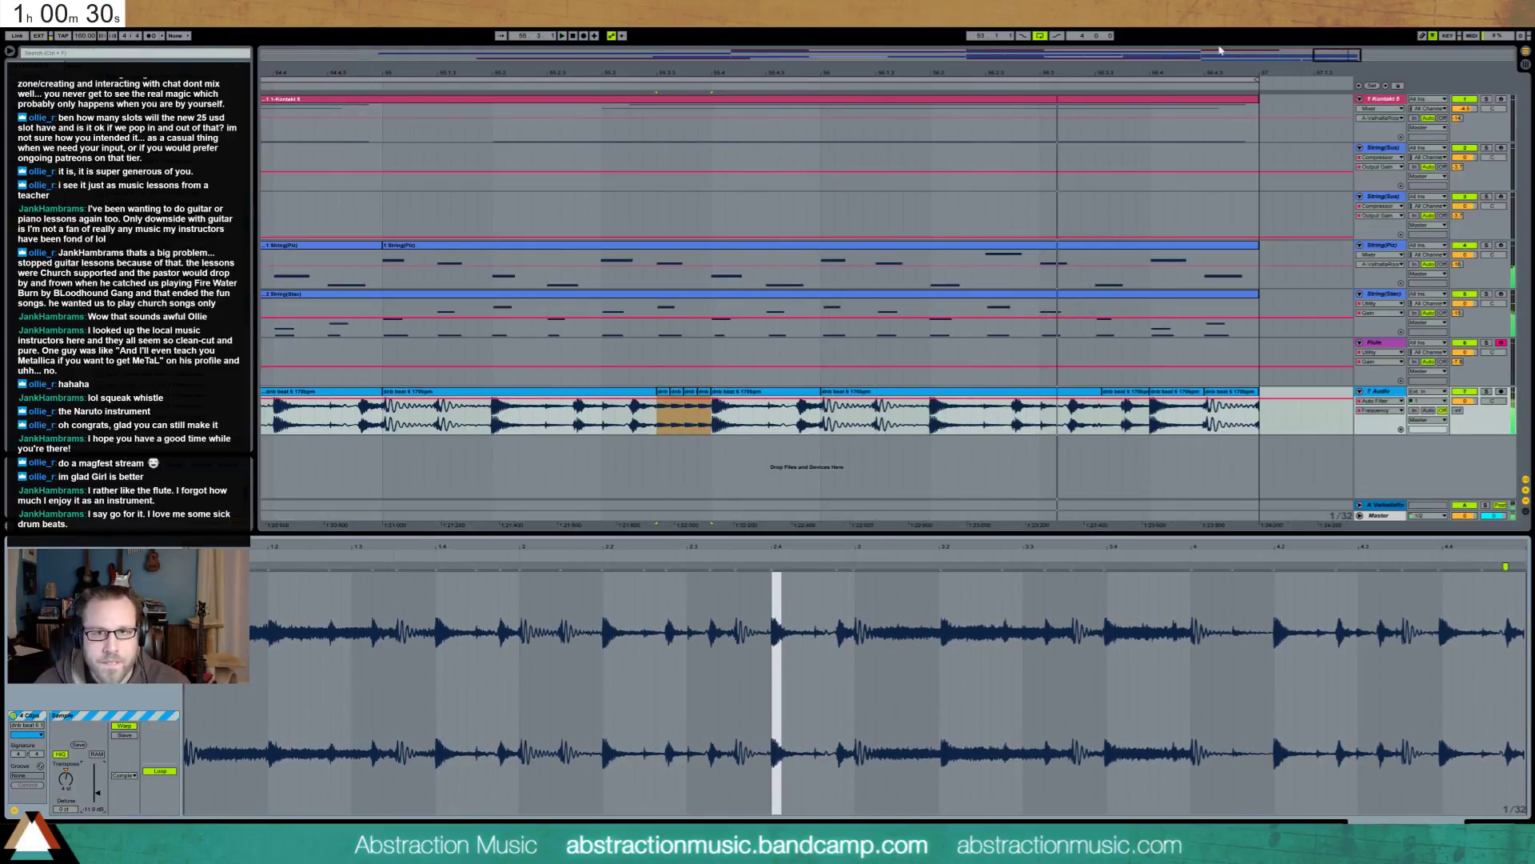
# Add the open/closed hi-hat loop on a new audio track starting at bar 49, and turn on warping for it
pyautogui.moveTo(1300, 59); pyautogui.dragTo(1248, 35)
pyautogui.click(546, 79)
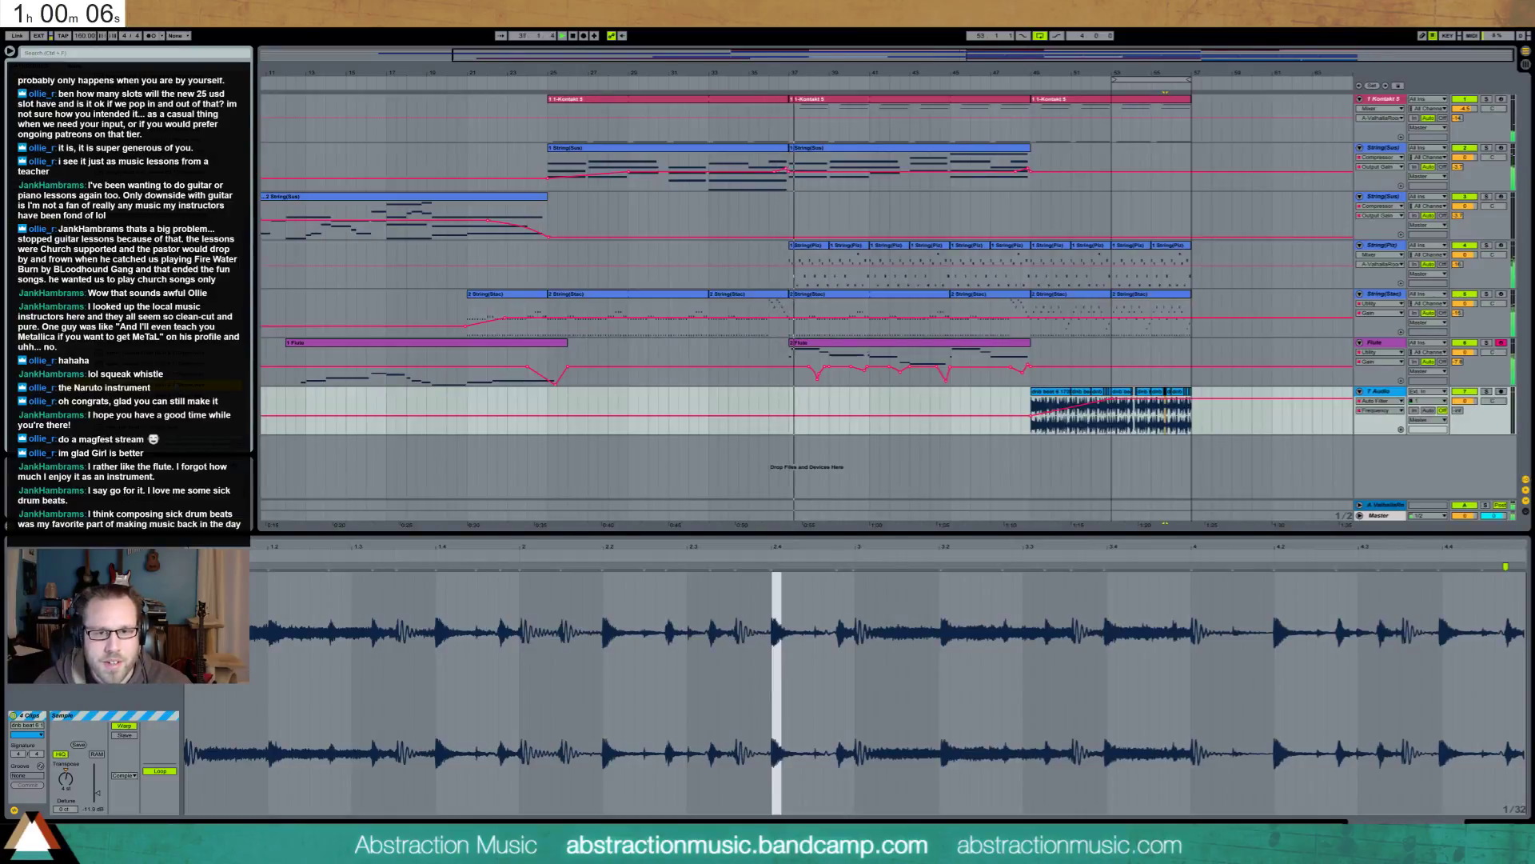
pyautogui.moveTo(858, 434); pyautogui.dragTo(1034, 449)
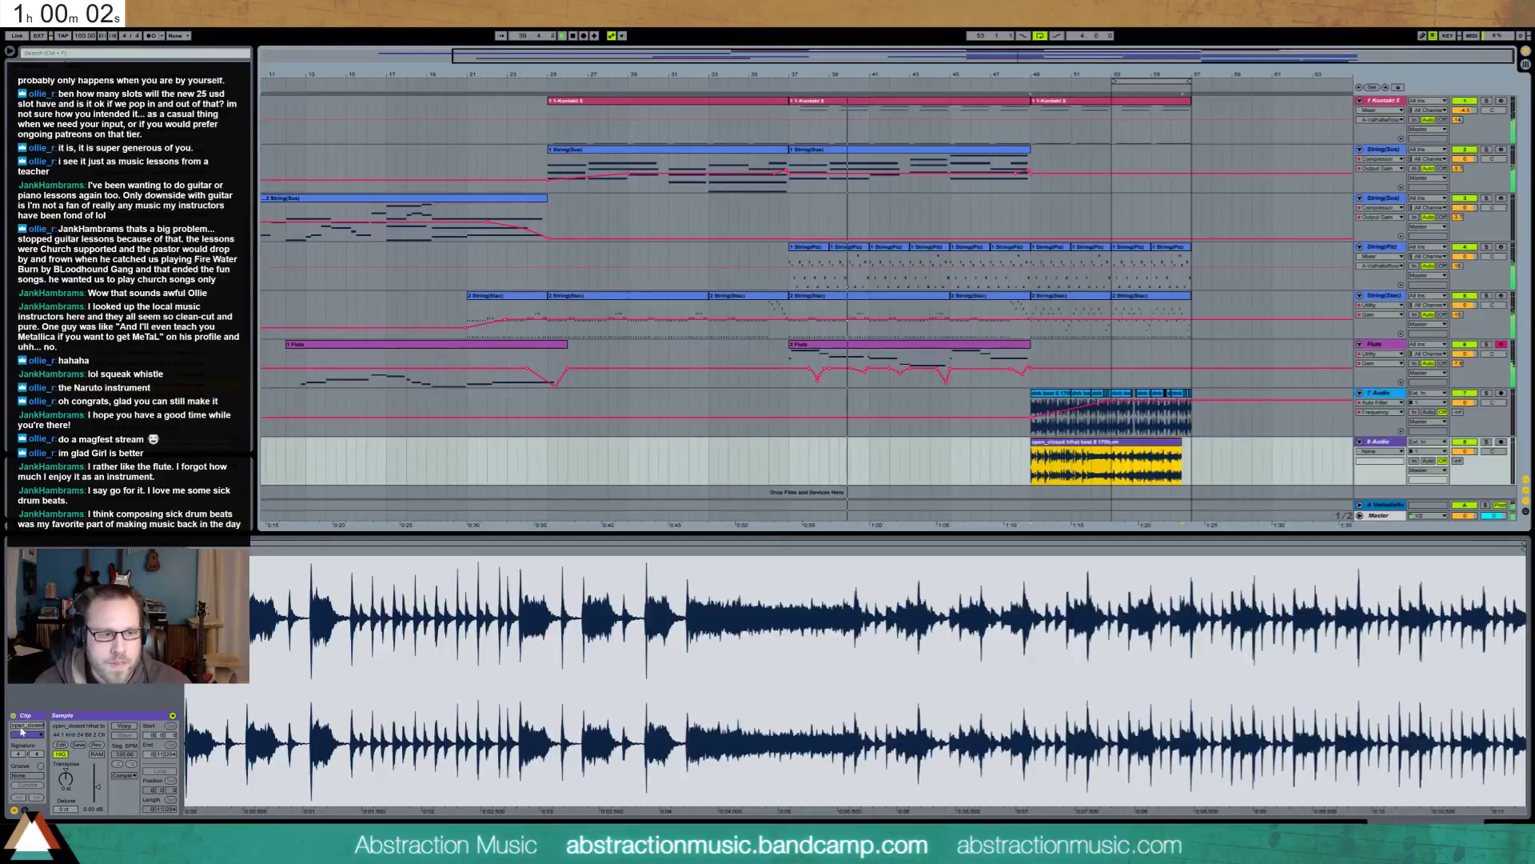
pyautogui.click(124, 726)
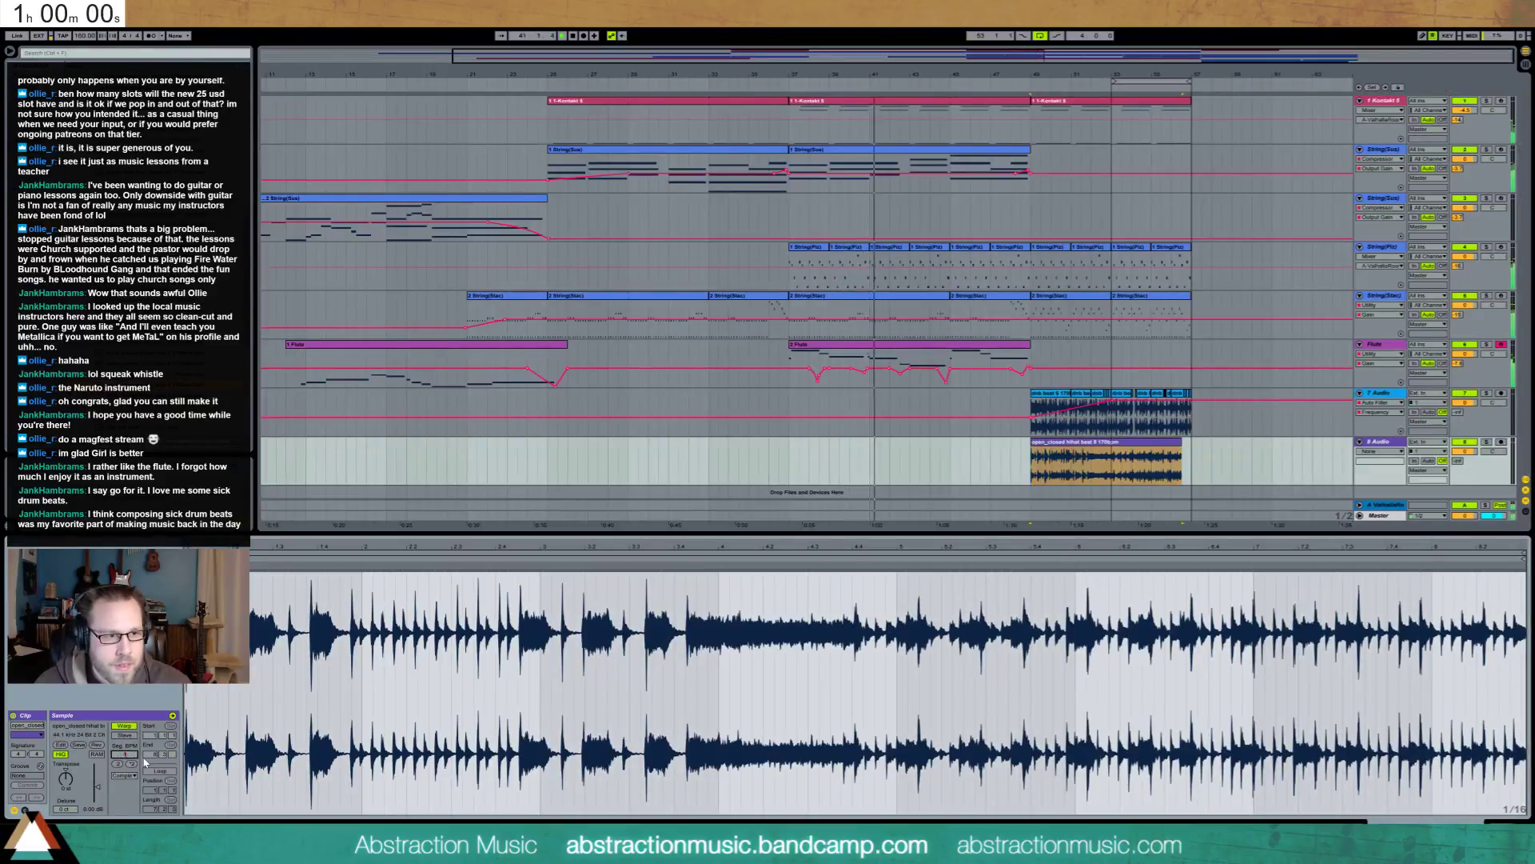
# Set the open/closed hi-hat clip's segment BPM to 170, trim off its first bar and enable looping
pyautogui.write('170')
pyautogui.press('Return')
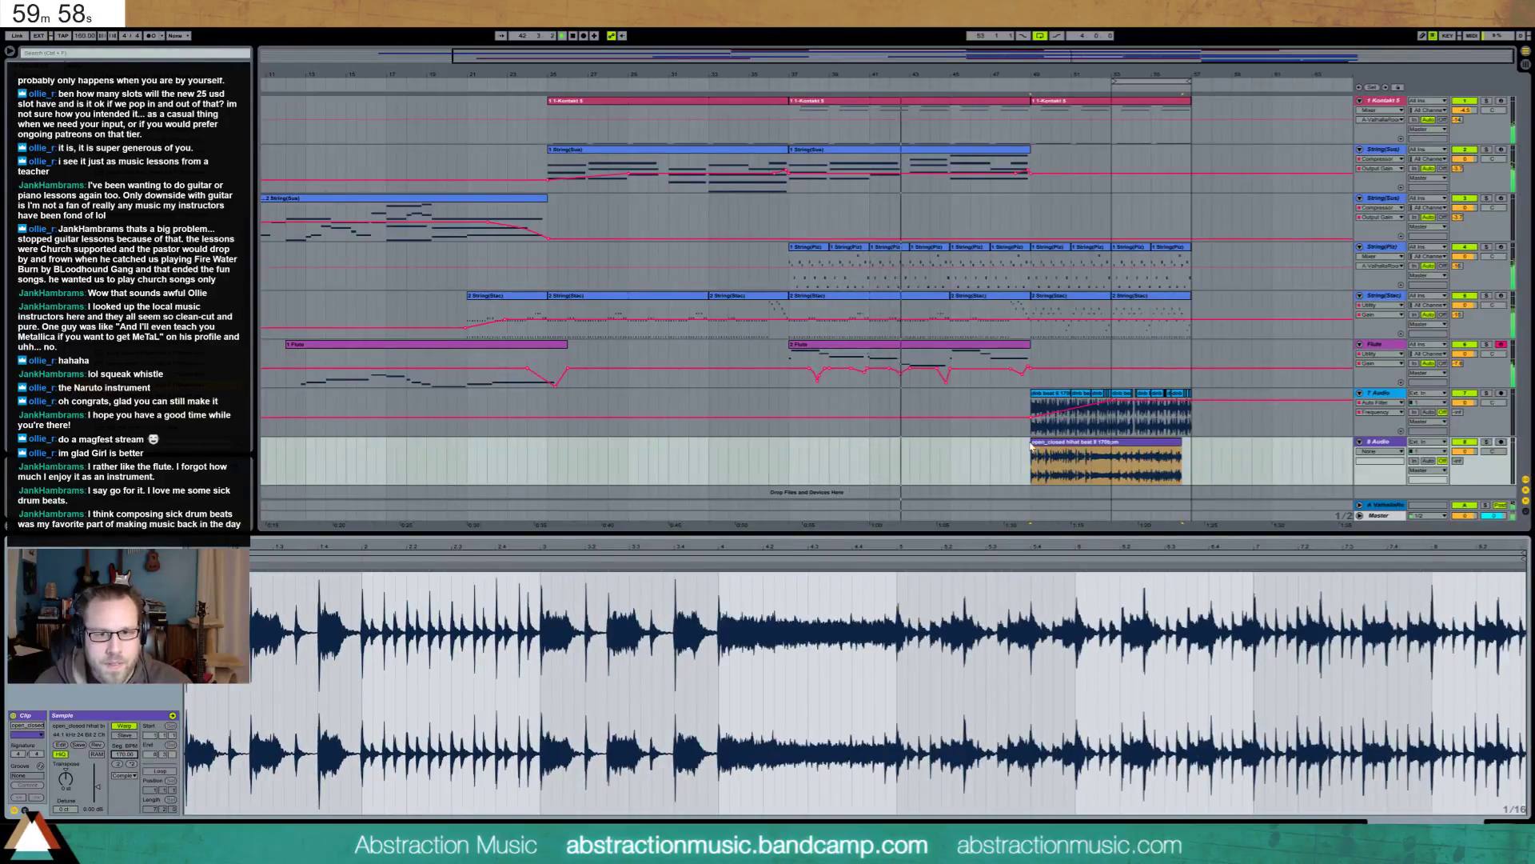
pyautogui.moveTo(1032, 442); pyautogui.dragTo(1104, 444)
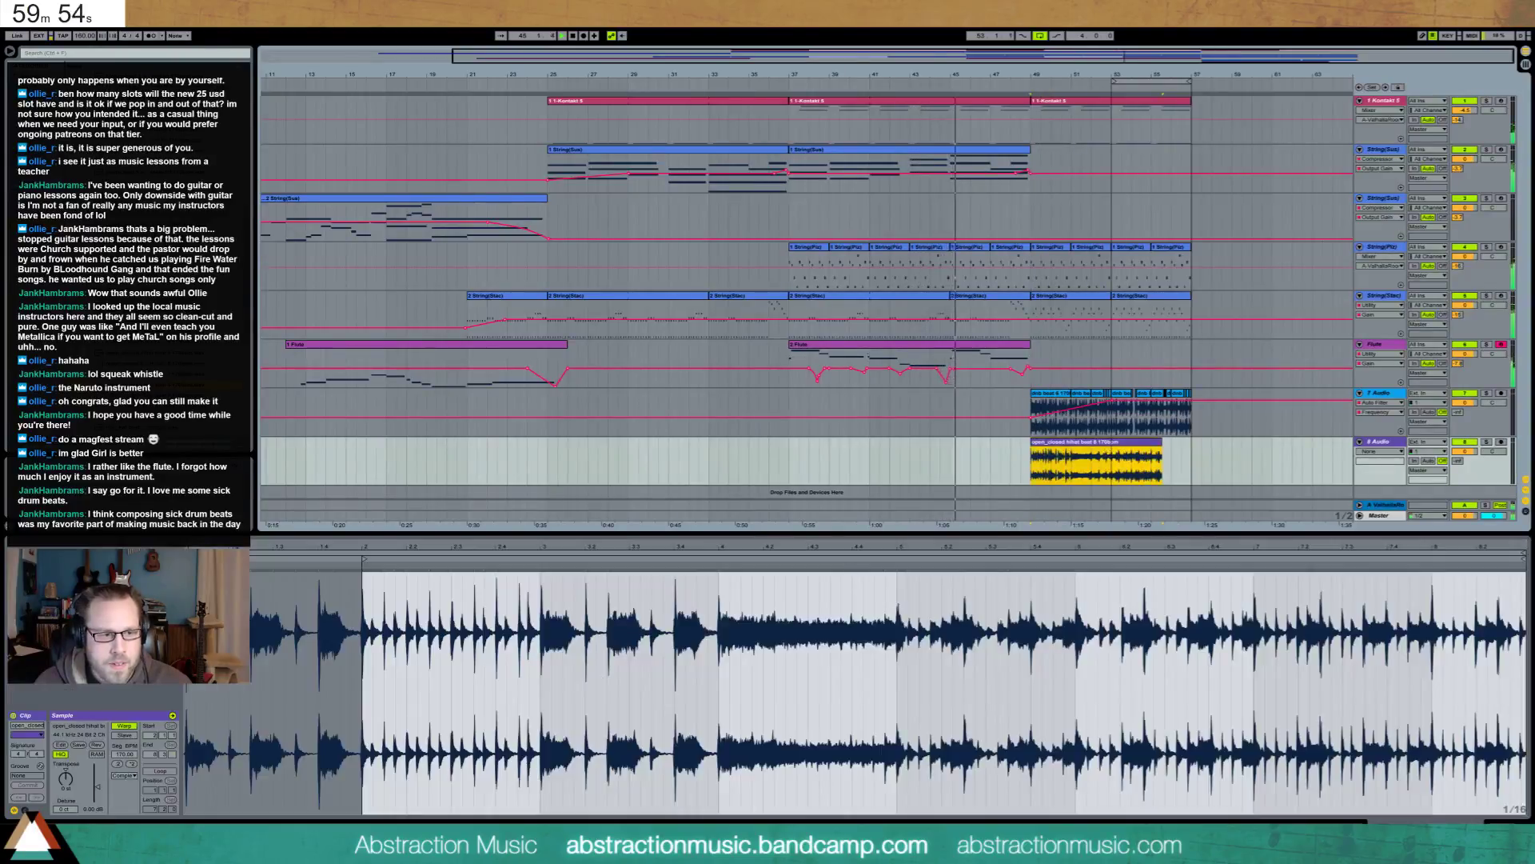
pyautogui.click(159, 771)
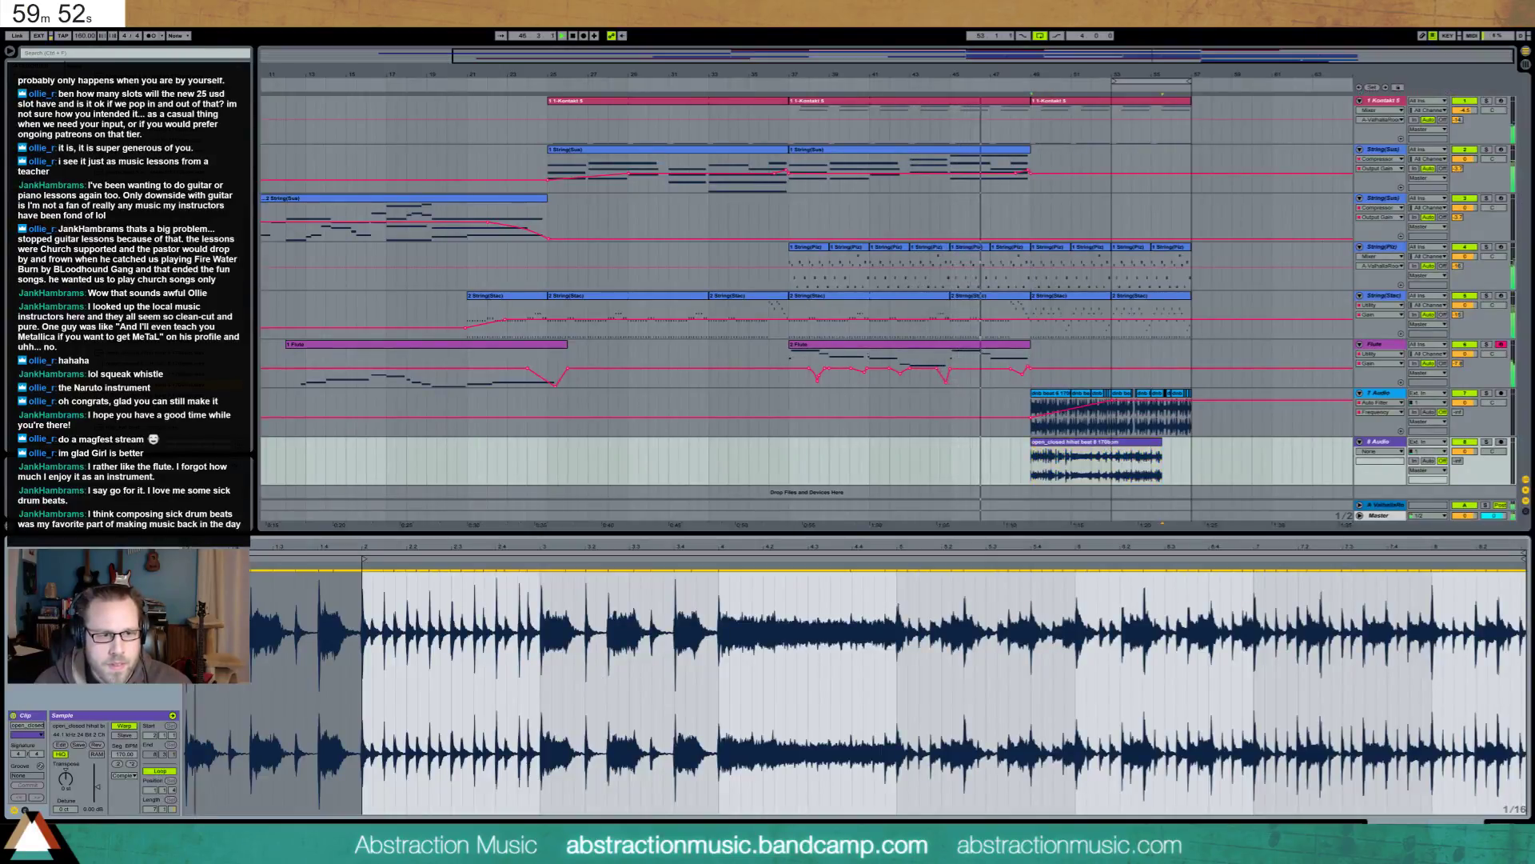
pyautogui.hotkey('ctrl', 'z')
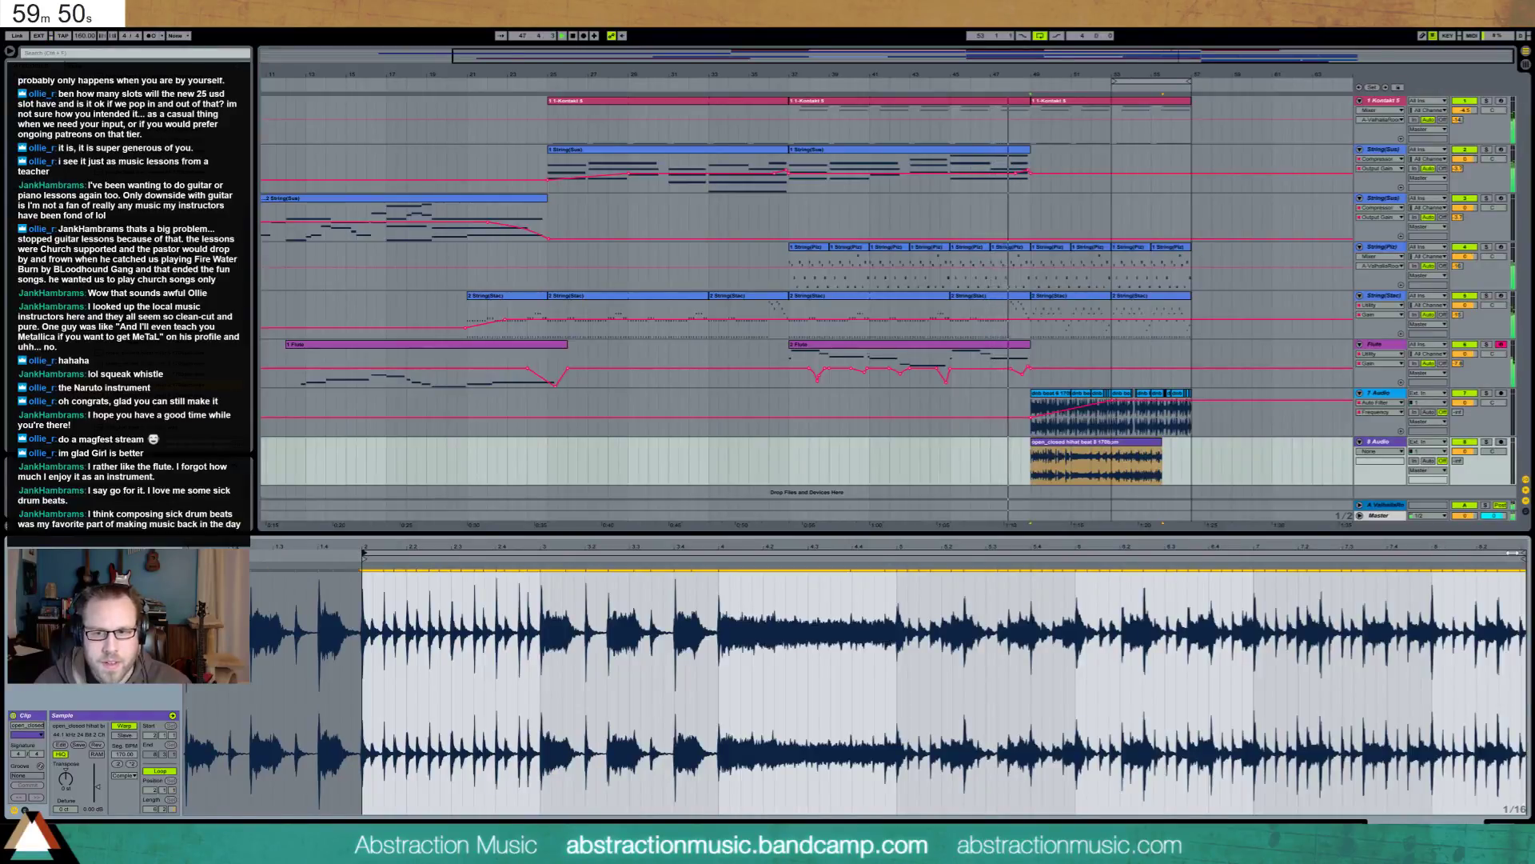
# Loop a single bar of the hi-hat clip at a lower track volume and extend it to the end of the drum clip above
pyautogui.moveTo(1524, 559); pyautogui.dragTo(541, 580)
pyautogui.moveTo(1465, 451); pyautogui.dragTo(1466, 481)
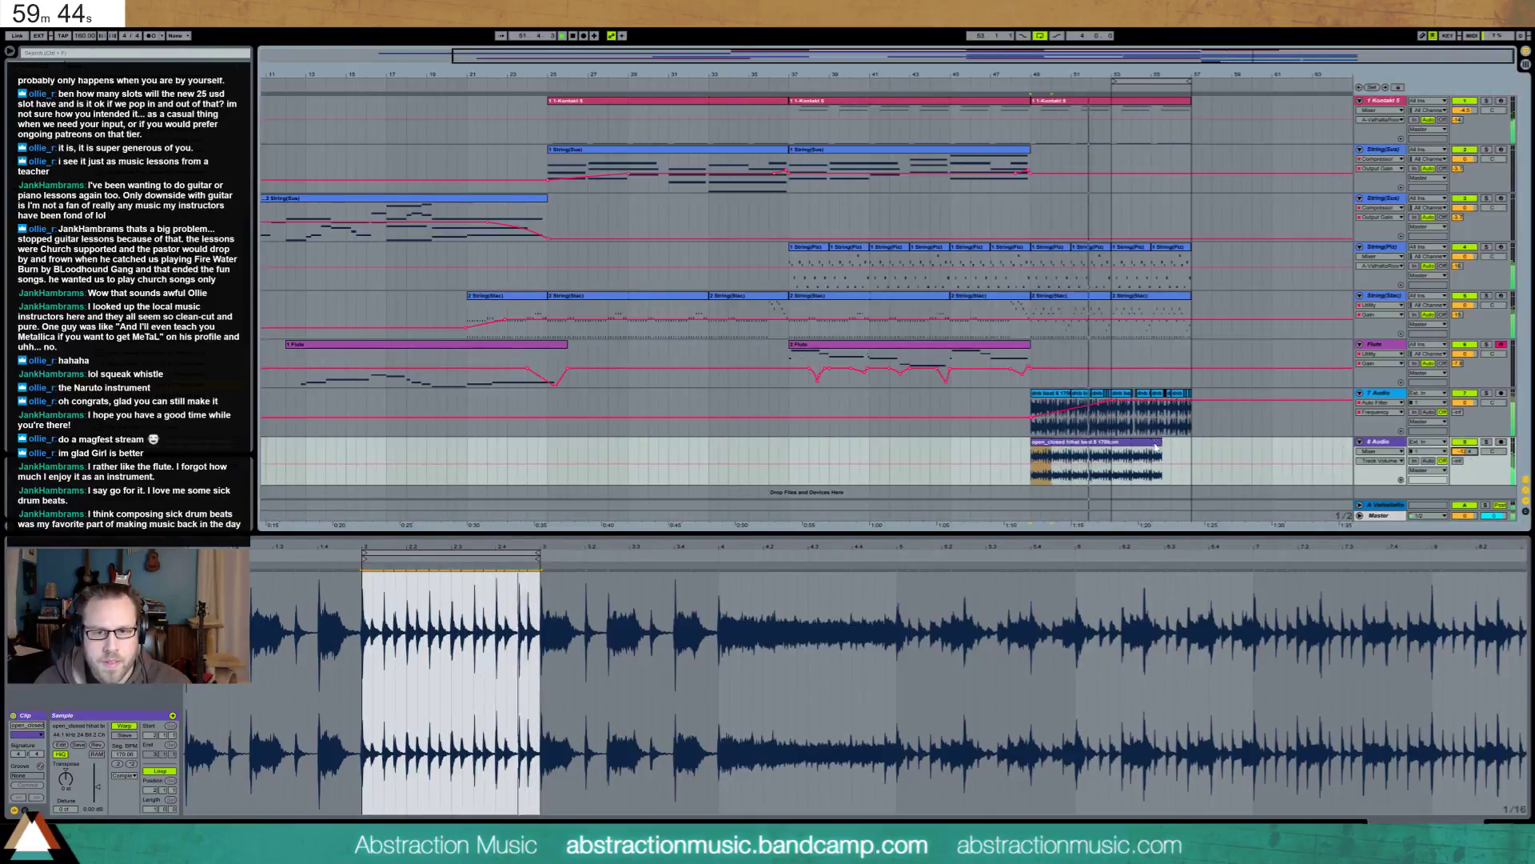
pyautogui.moveTo(1161, 442); pyautogui.dragTo(1191, 443)
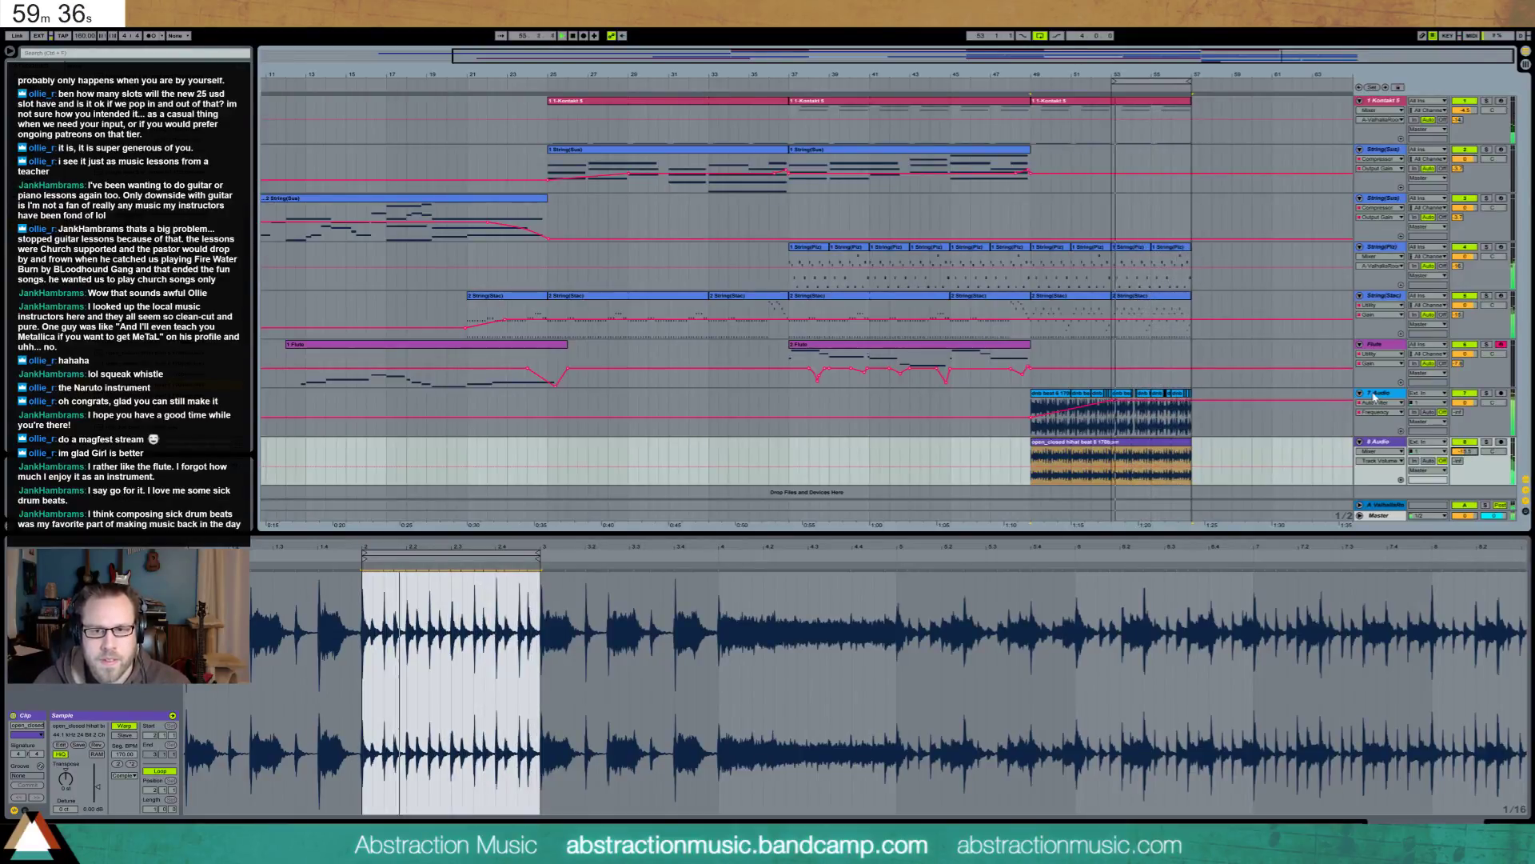
# Group the two drum audio tracks together
pyautogui.click(1381, 434)
pyautogui.keyDown('shift'); pyautogui.click(1381, 442); pyautogui.keyUp('shift')
pyautogui.hotkey('ctrl', 'g')
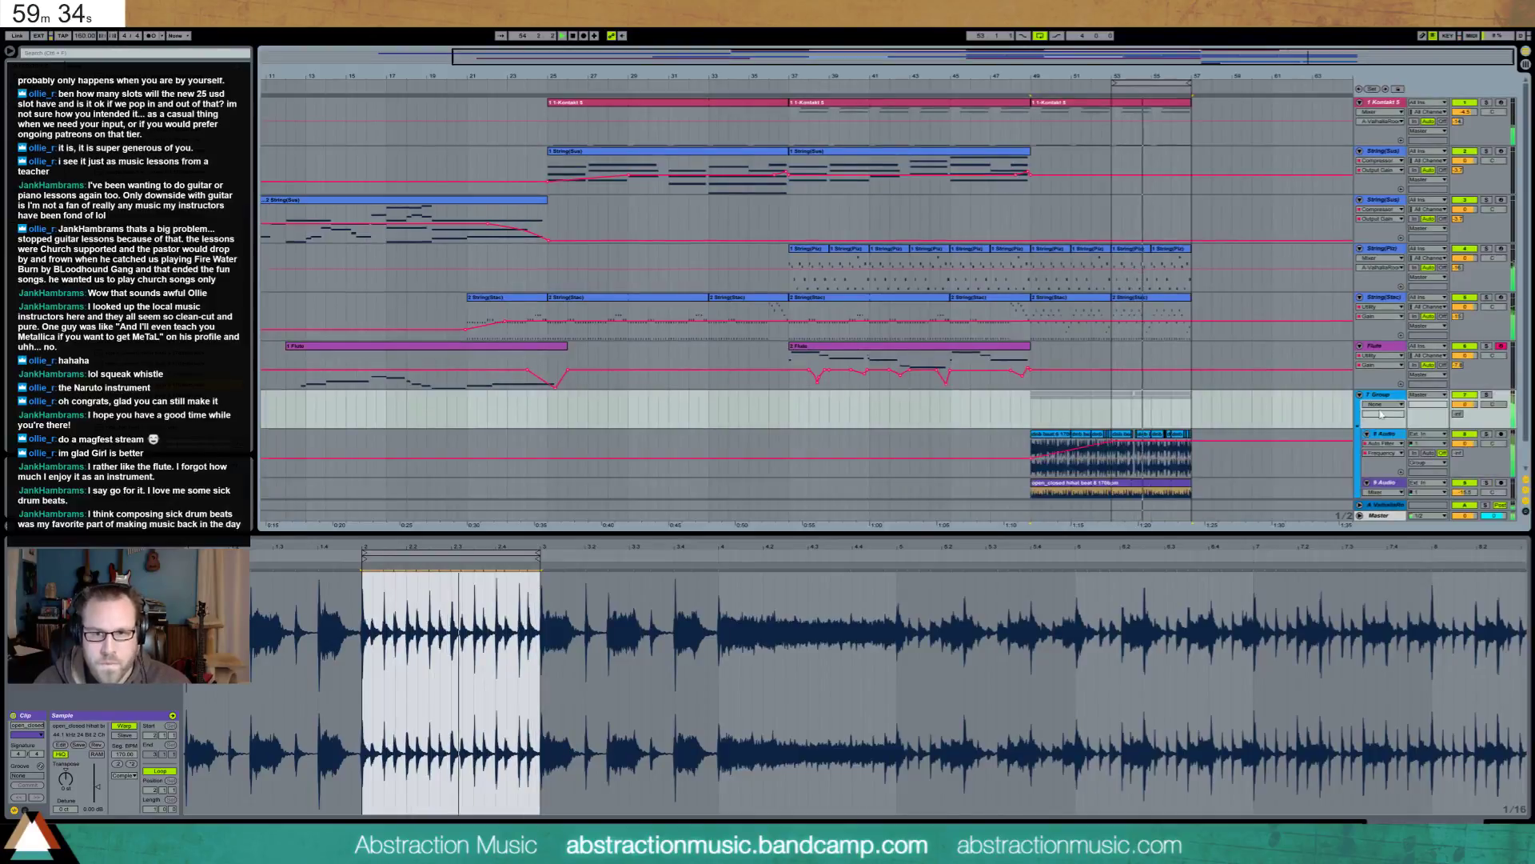
# Move the Auto Filter from the first drum audio track onto the new drum group
pyautogui.click(1384, 435)
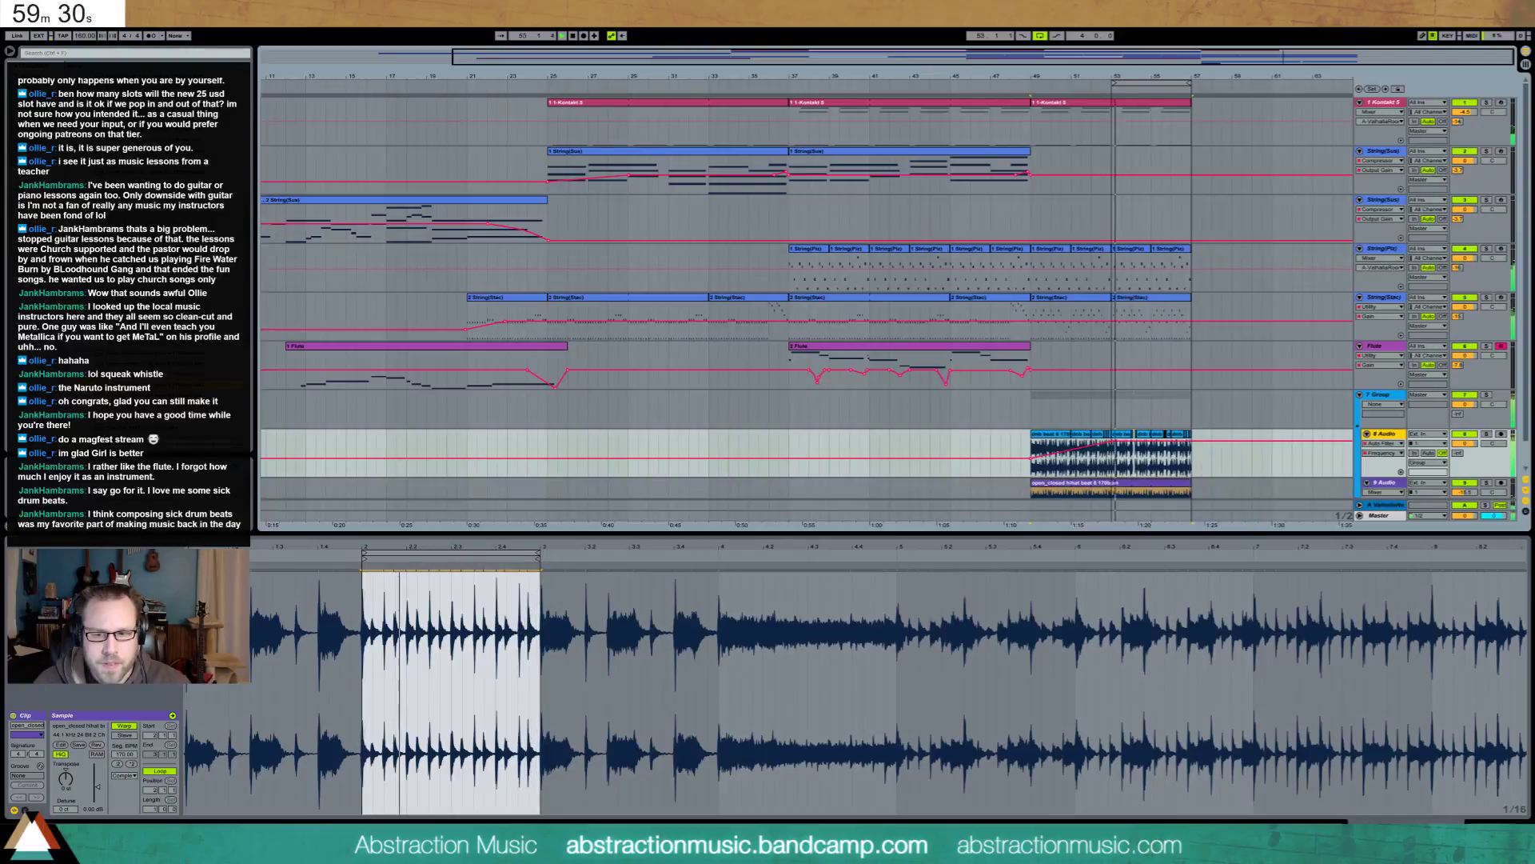
pyautogui.hotkey('shift', 'Tab')
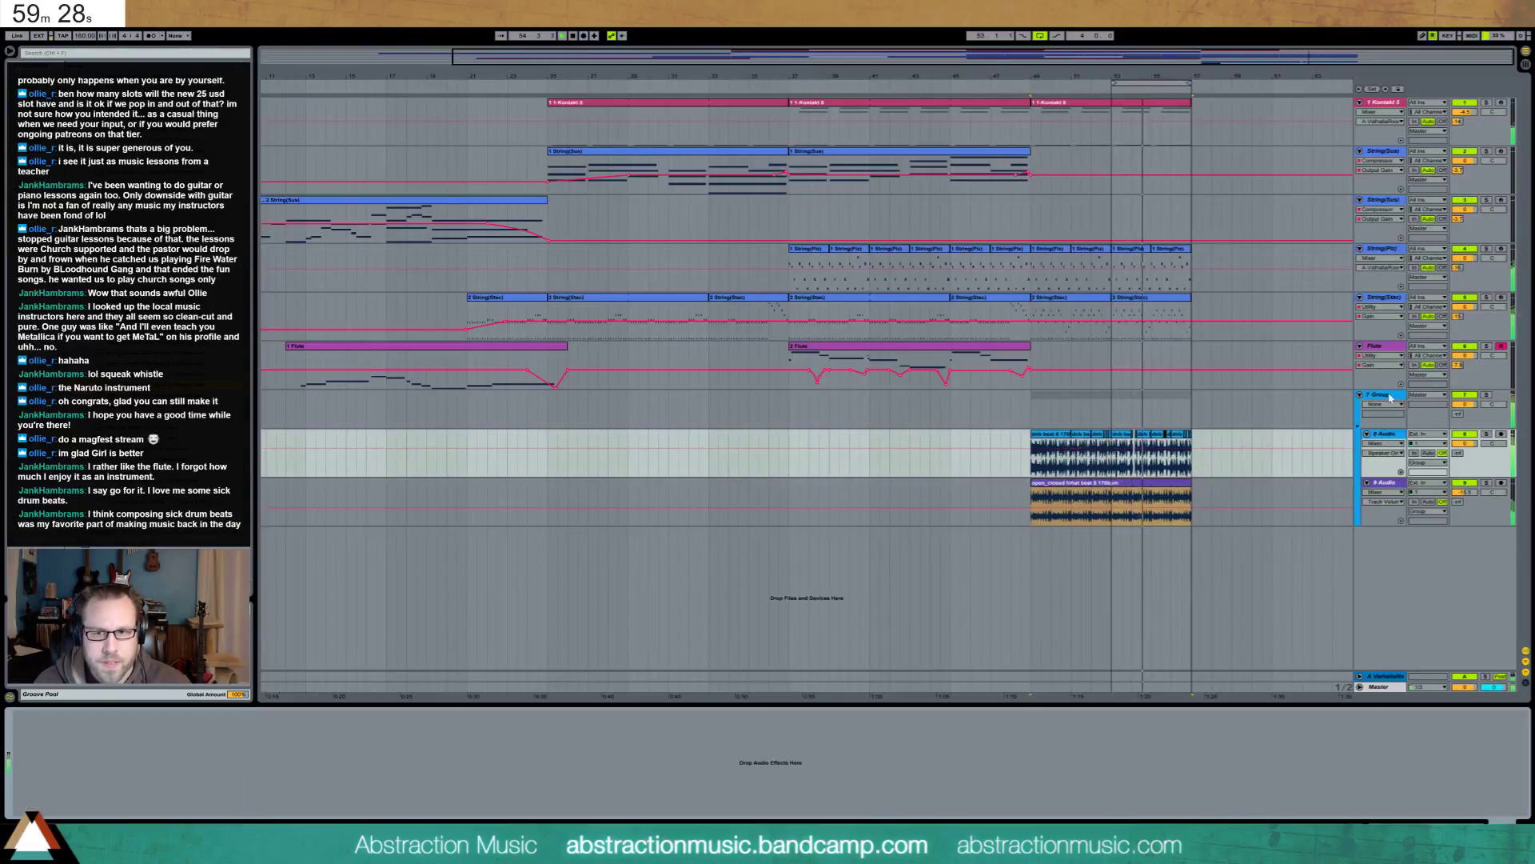
pyautogui.press('Up')
pyautogui.press('Down')
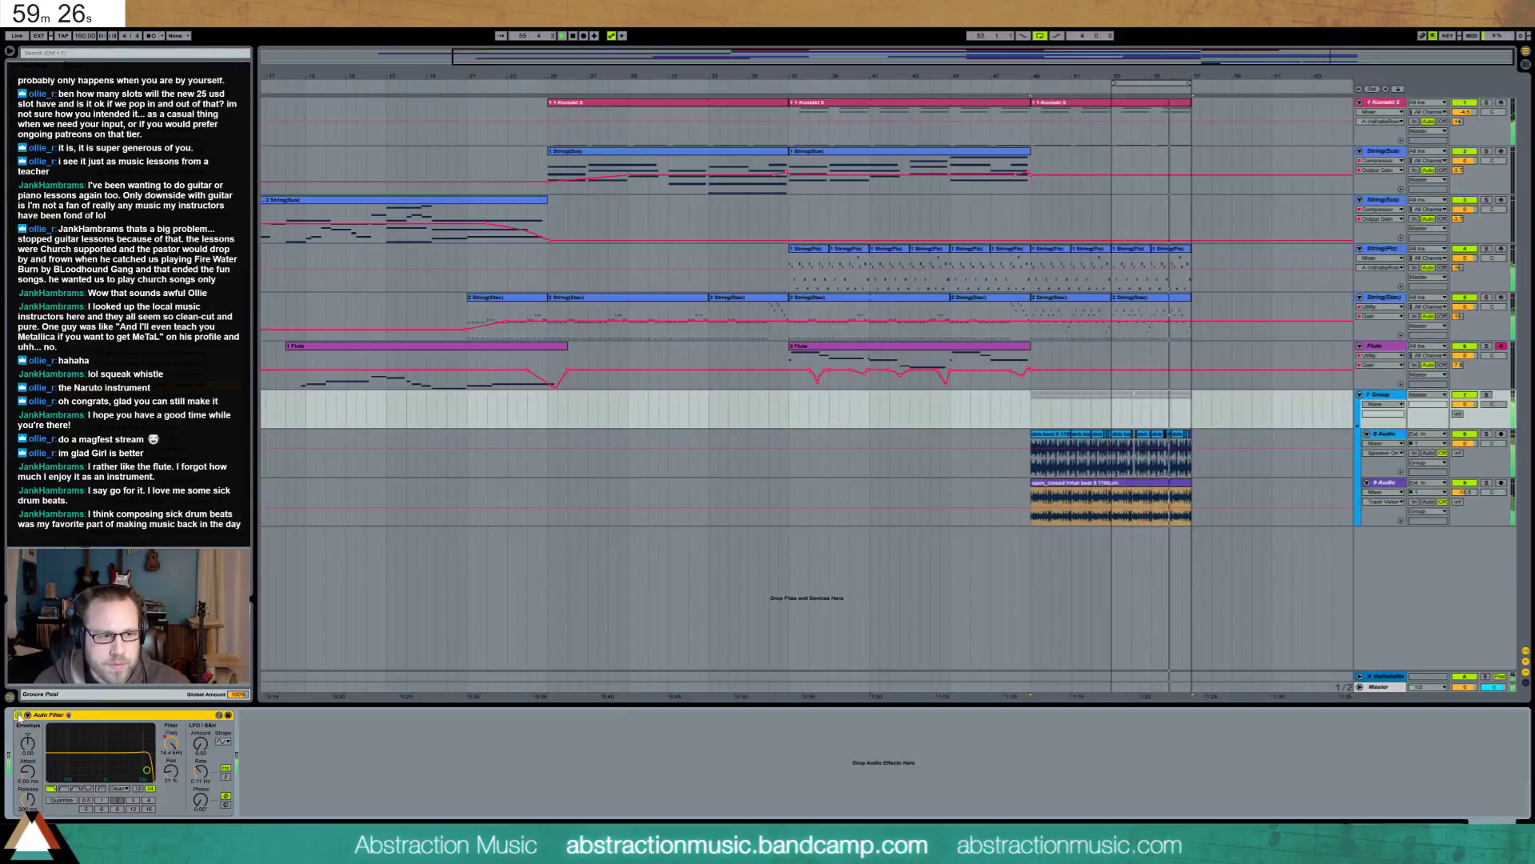
# Automate the drum group's Auto Filter to switch off from bar 53
pyautogui.click(18, 714)
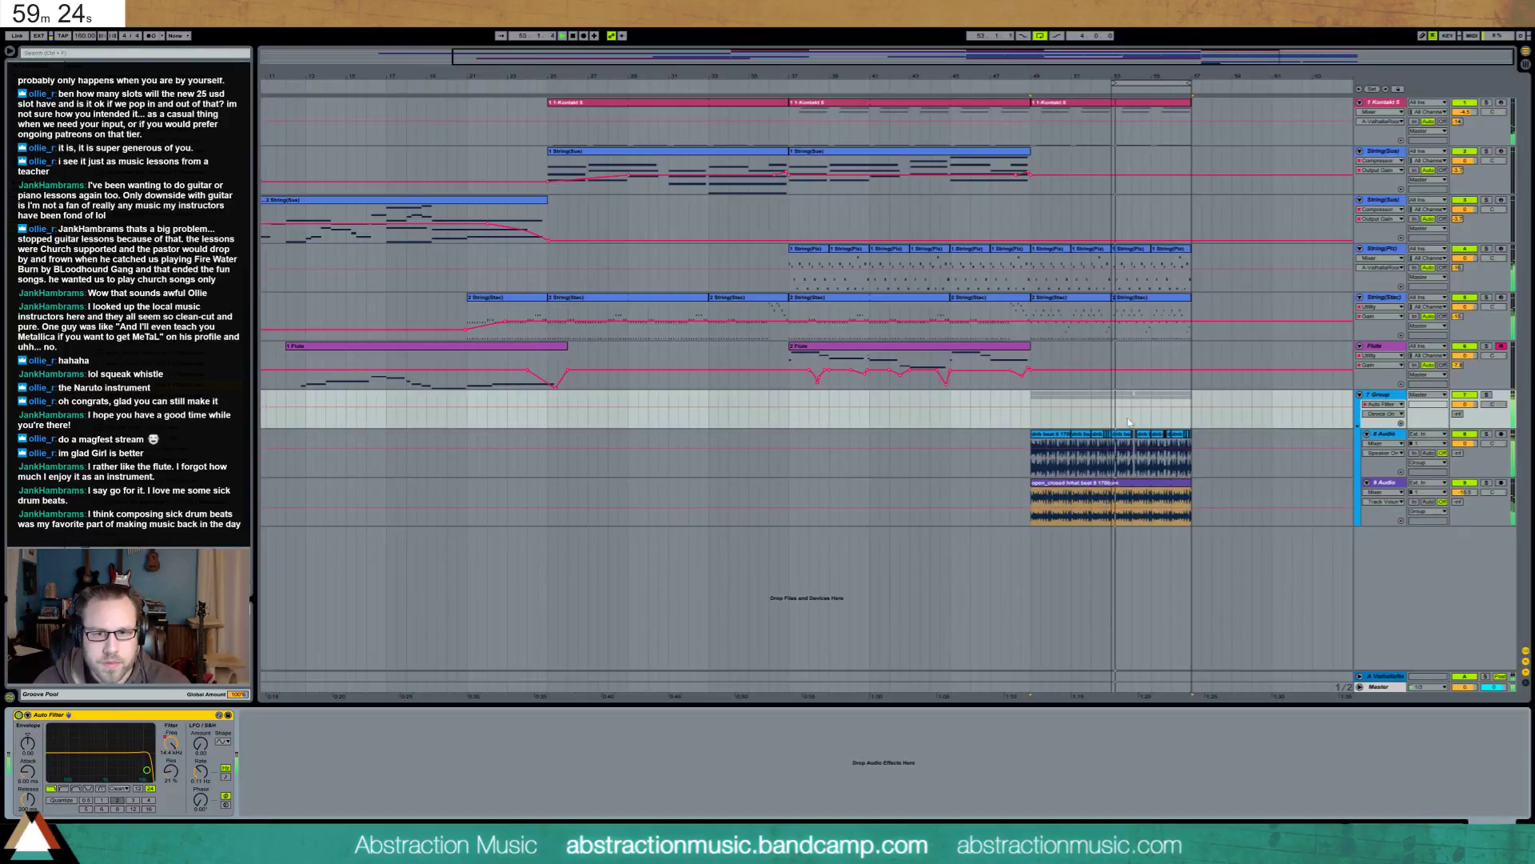
pyautogui.moveTo(1190, 422); pyautogui.dragTo(1130, 420)
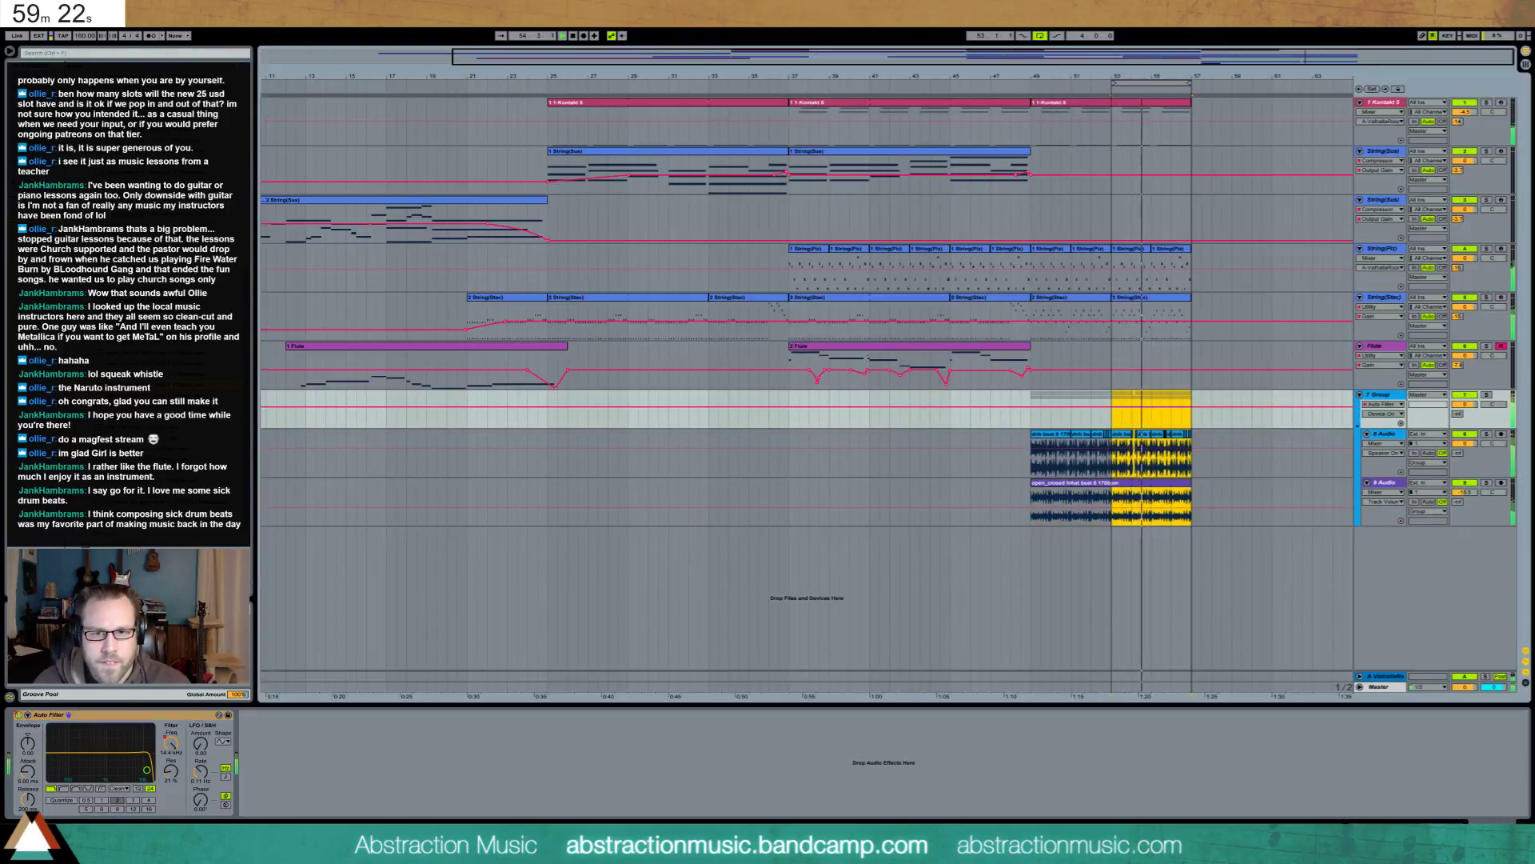
pyautogui.click(1136, 407)
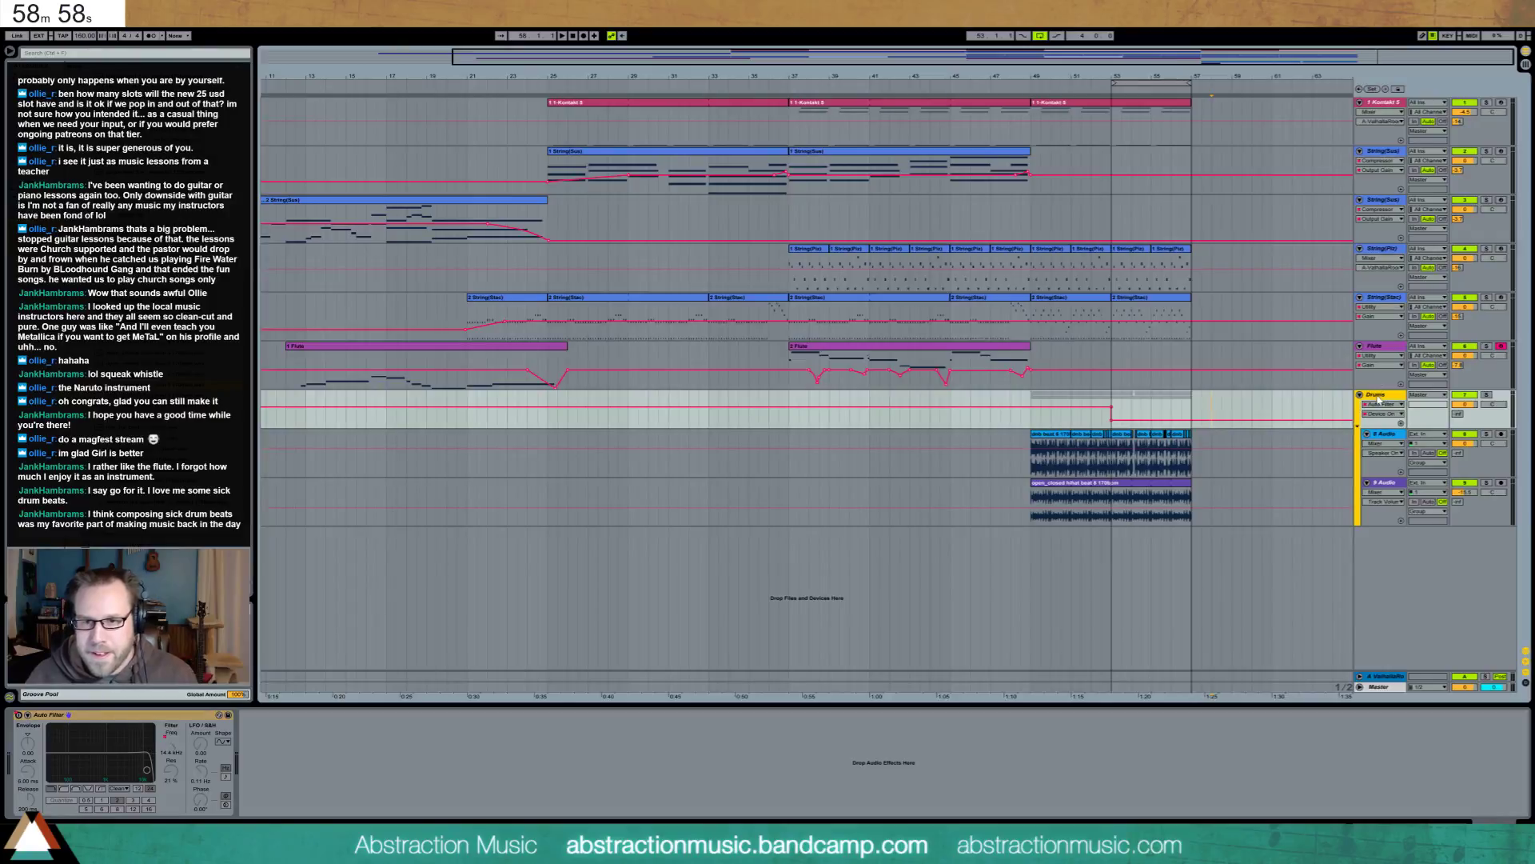
# Add a MIDI track with an Analog synth below the drums and create an empty clip from bar 49 to bar 57
pyautogui.hotkey('ctrl', 'shift', 't')
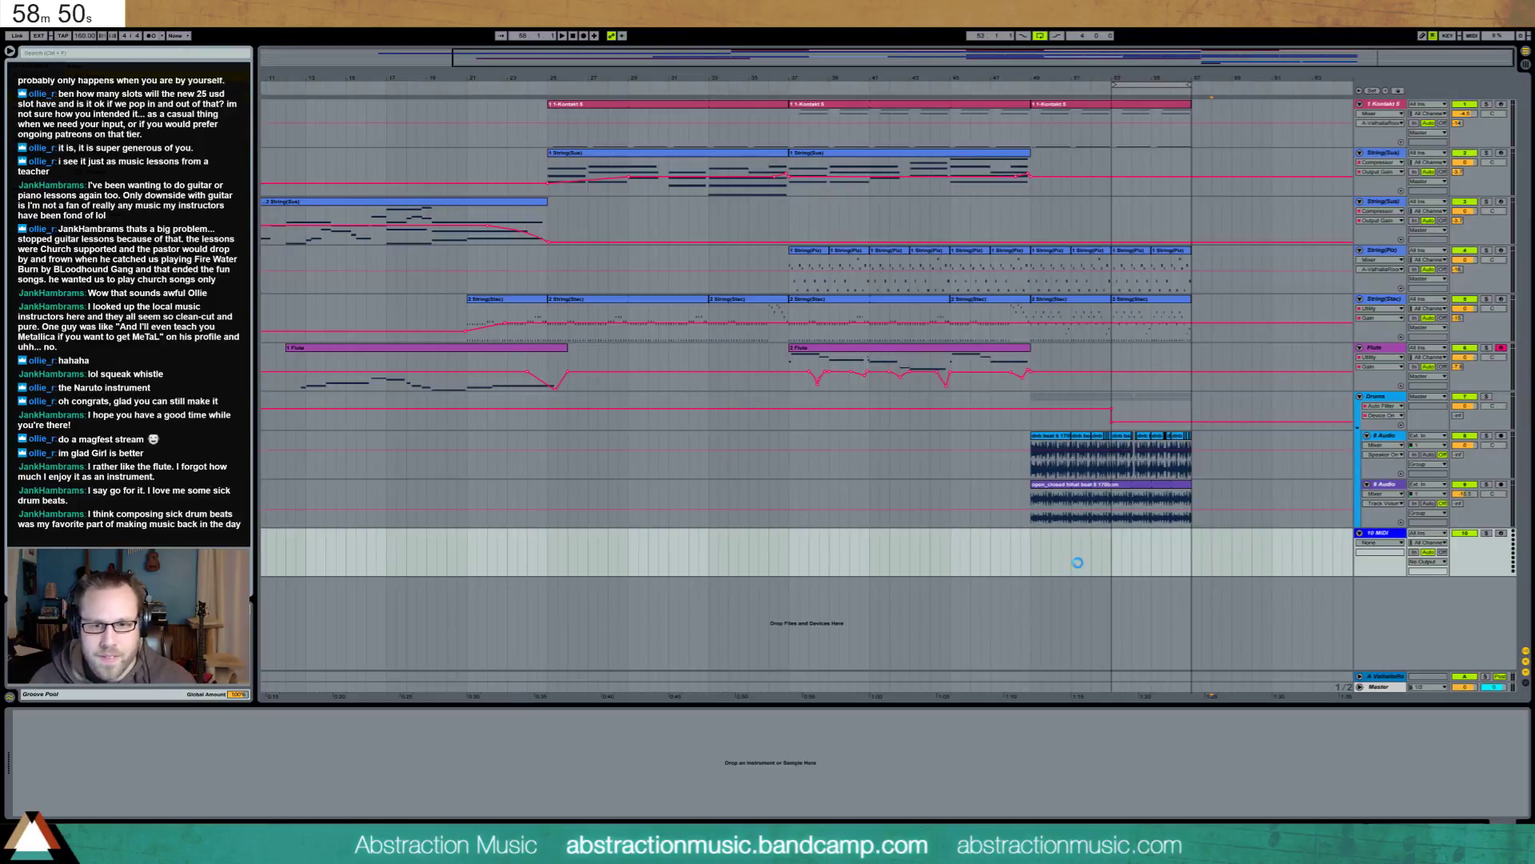
pyautogui.click(1031, 553)
pyautogui.hotkey('ctrl', 'shift', 'm')
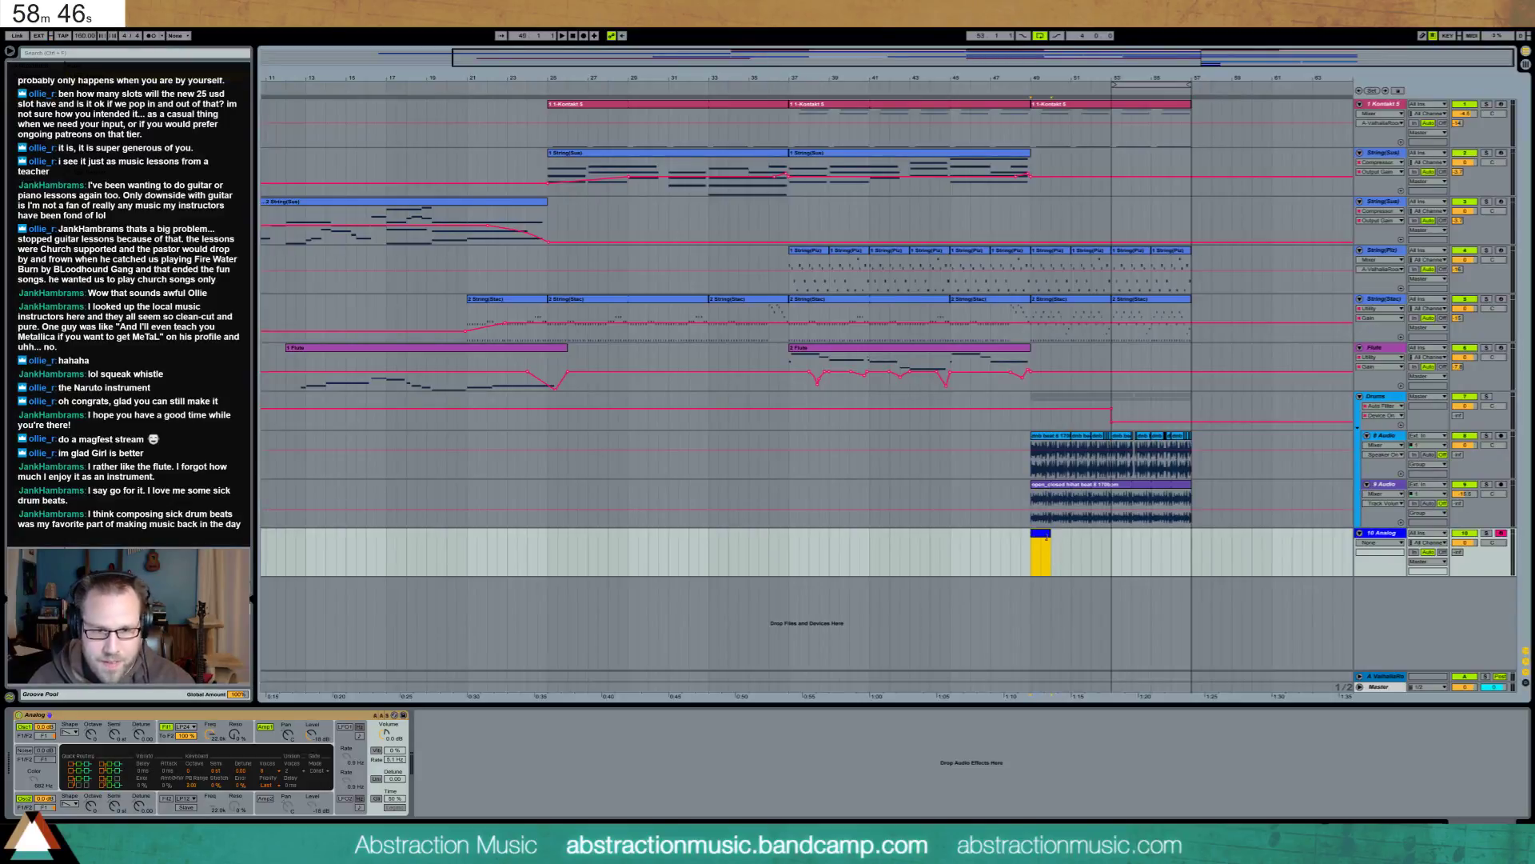
pyautogui.moveTo(1050, 552); pyautogui.dragTo(1191, 552)
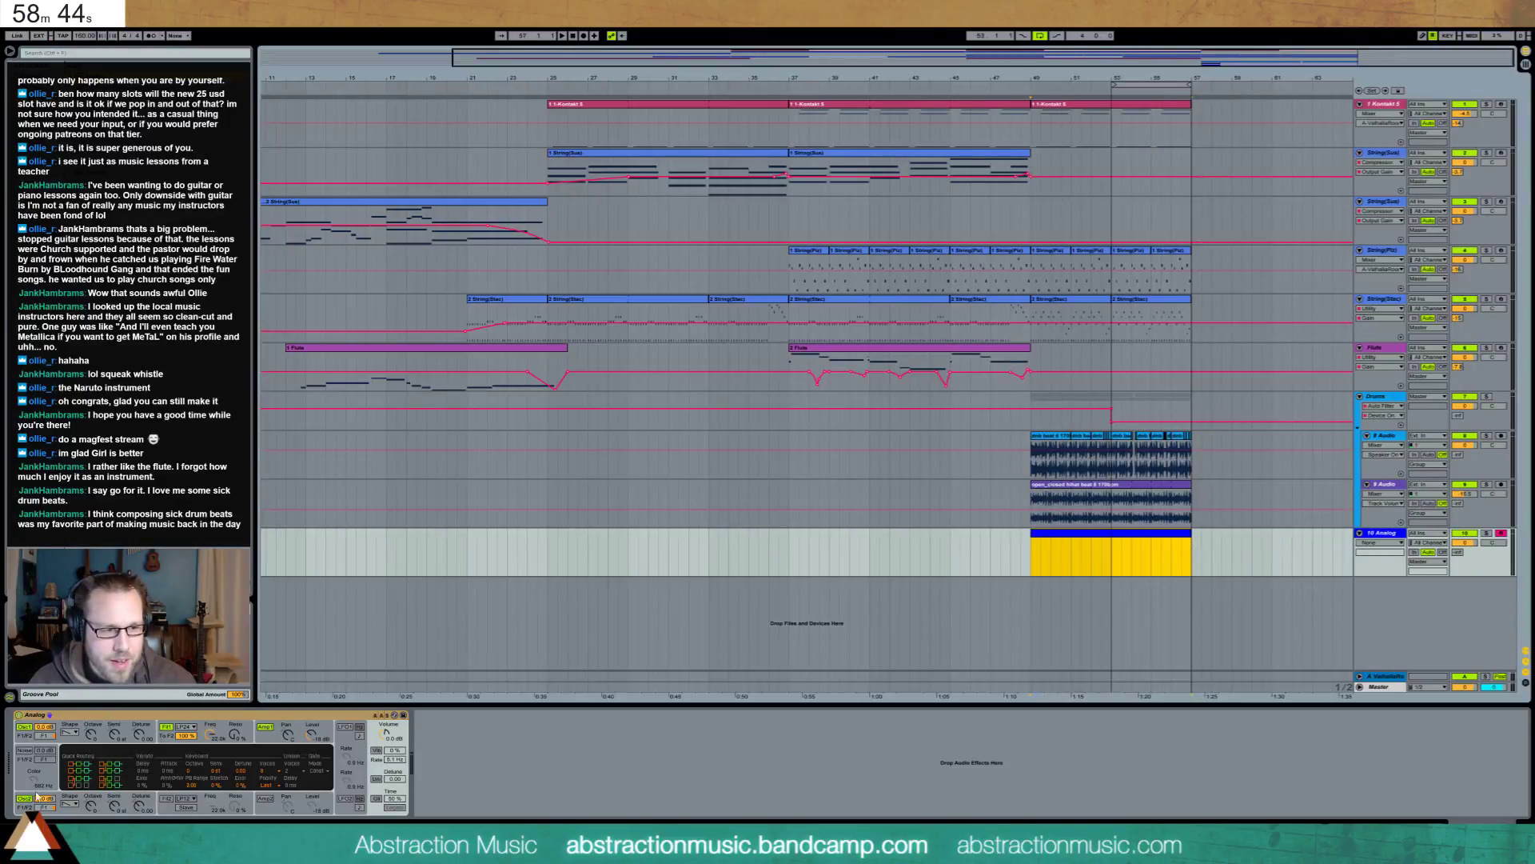
# Shape the Analog sound by adjusting oscillator 2, the filter 1 frequency and the amp envelope
pyautogui.click(93, 811)
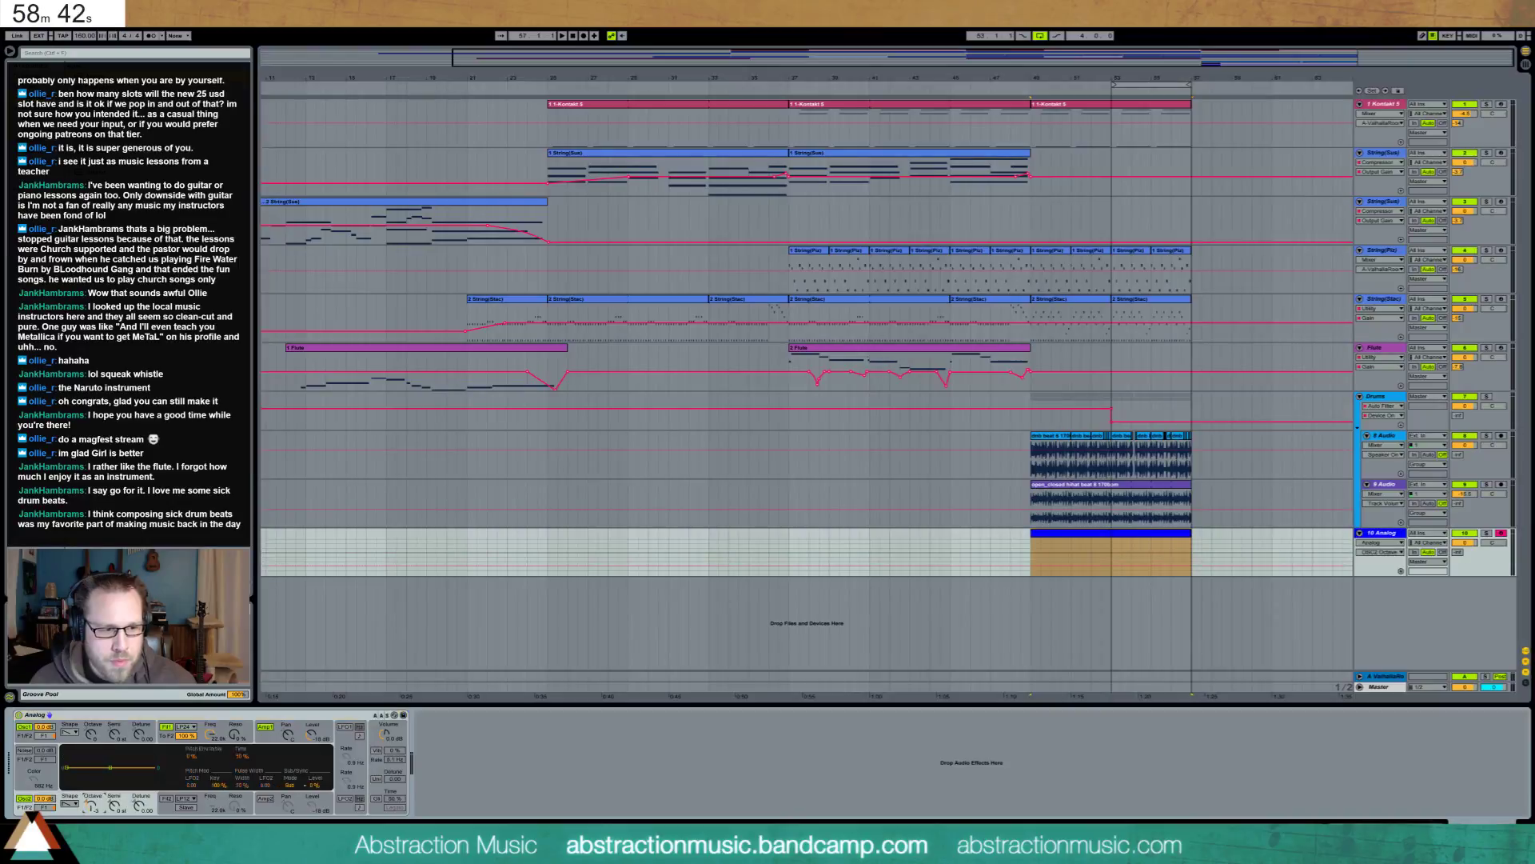
pyautogui.moveTo(206, 736)
pyautogui.mouseDown()
pyautogui.moveTo(206, 768)
pyautogui.moveTo(222, 715)
pyautogui.mouseUp()
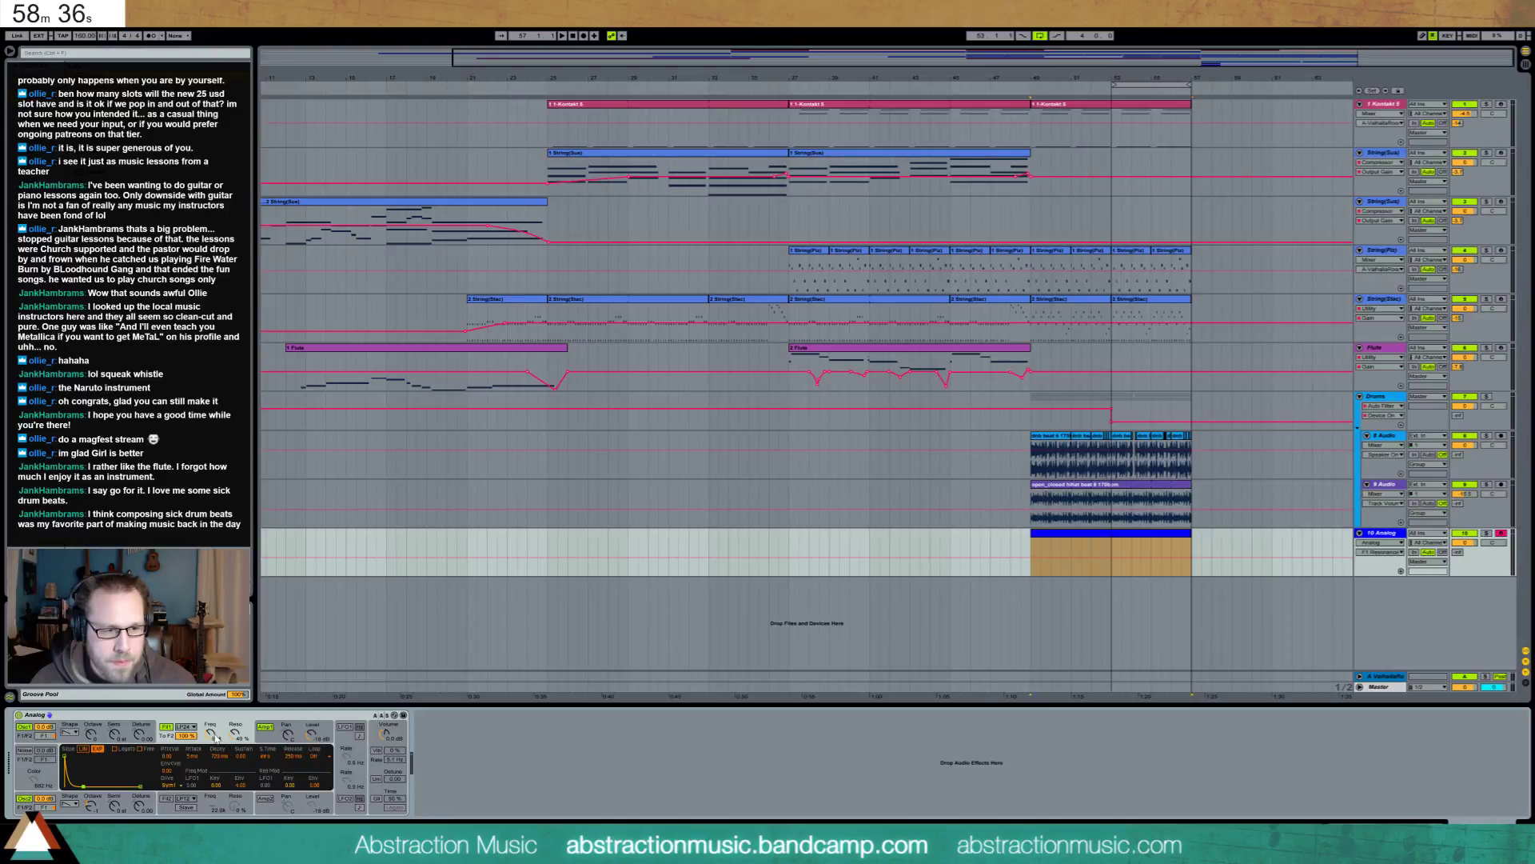
pyautogui.moveTo(211, 734); pyautogui.dragTo(211, 766)
pyautogui.click(271, 735)
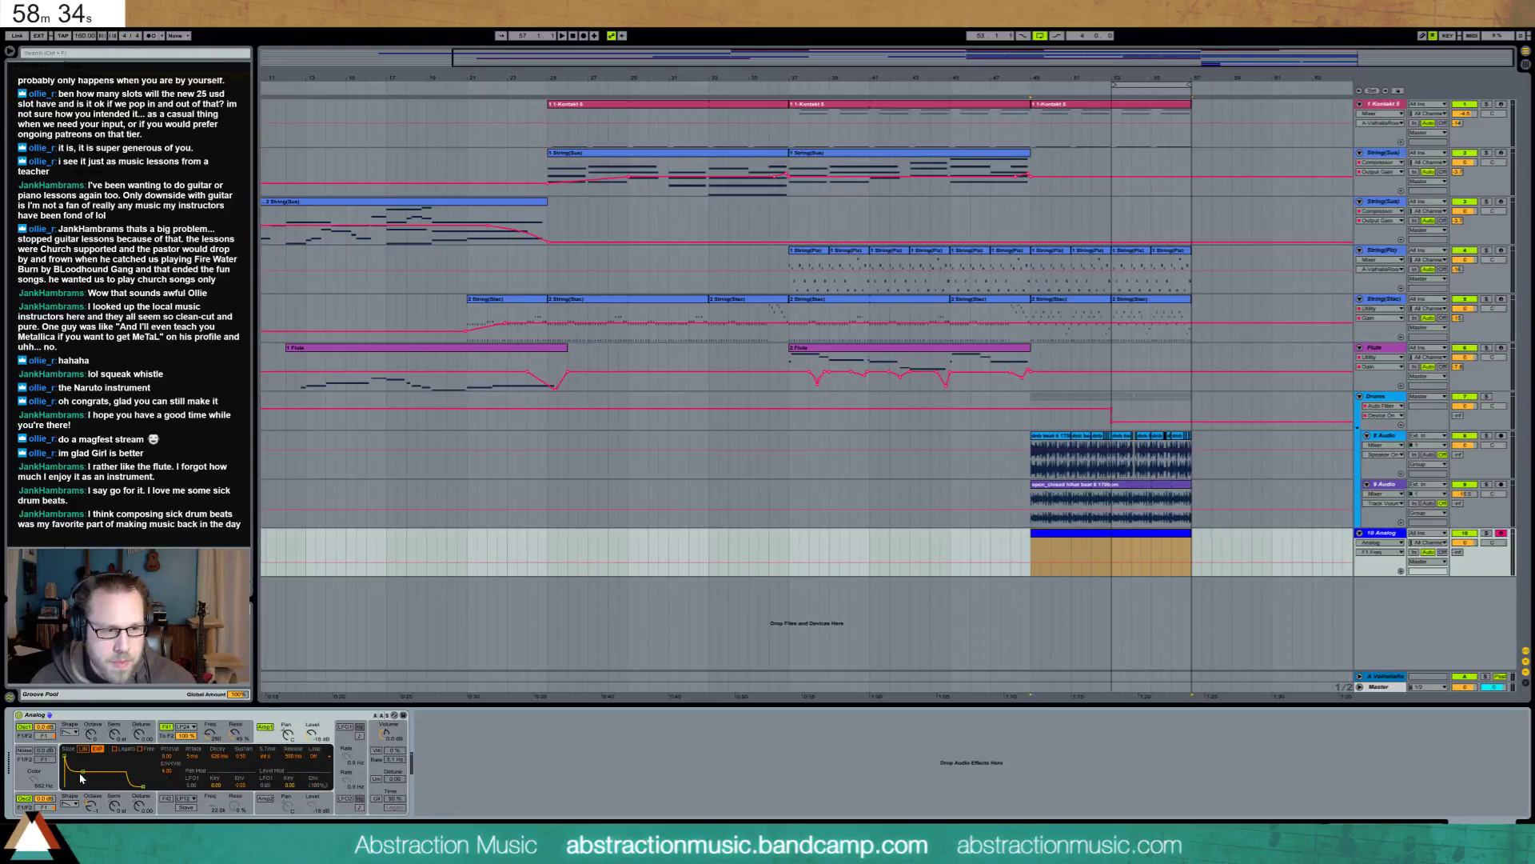
# Enter two short repeated notes at the start of the Analog clip and stretch their length and spacing
pyautogui.hotkey('shift', 'Tab')
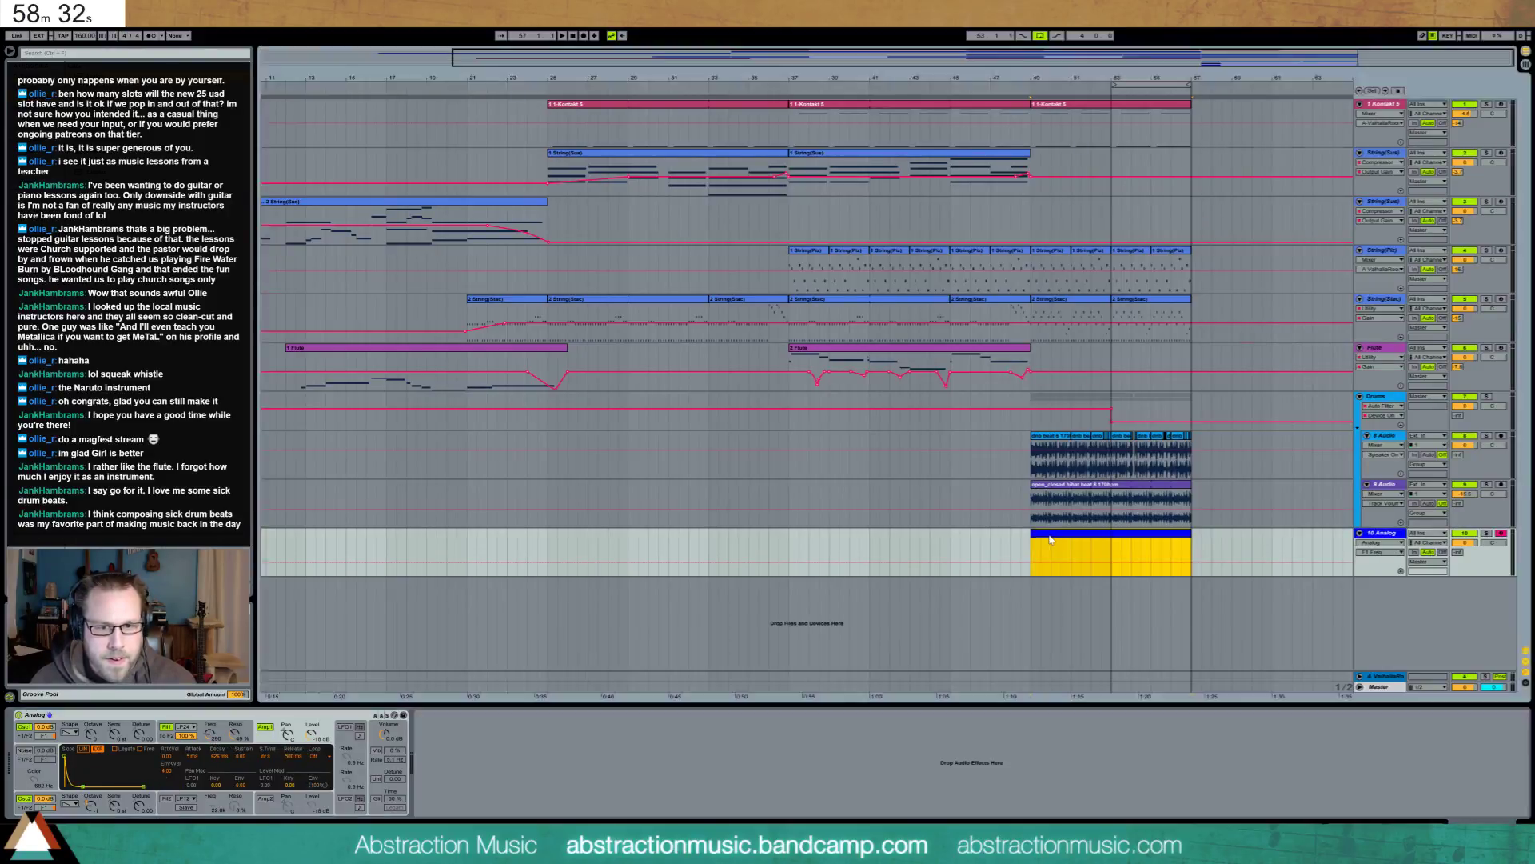
pyautogui.doubleClick(165, 710)
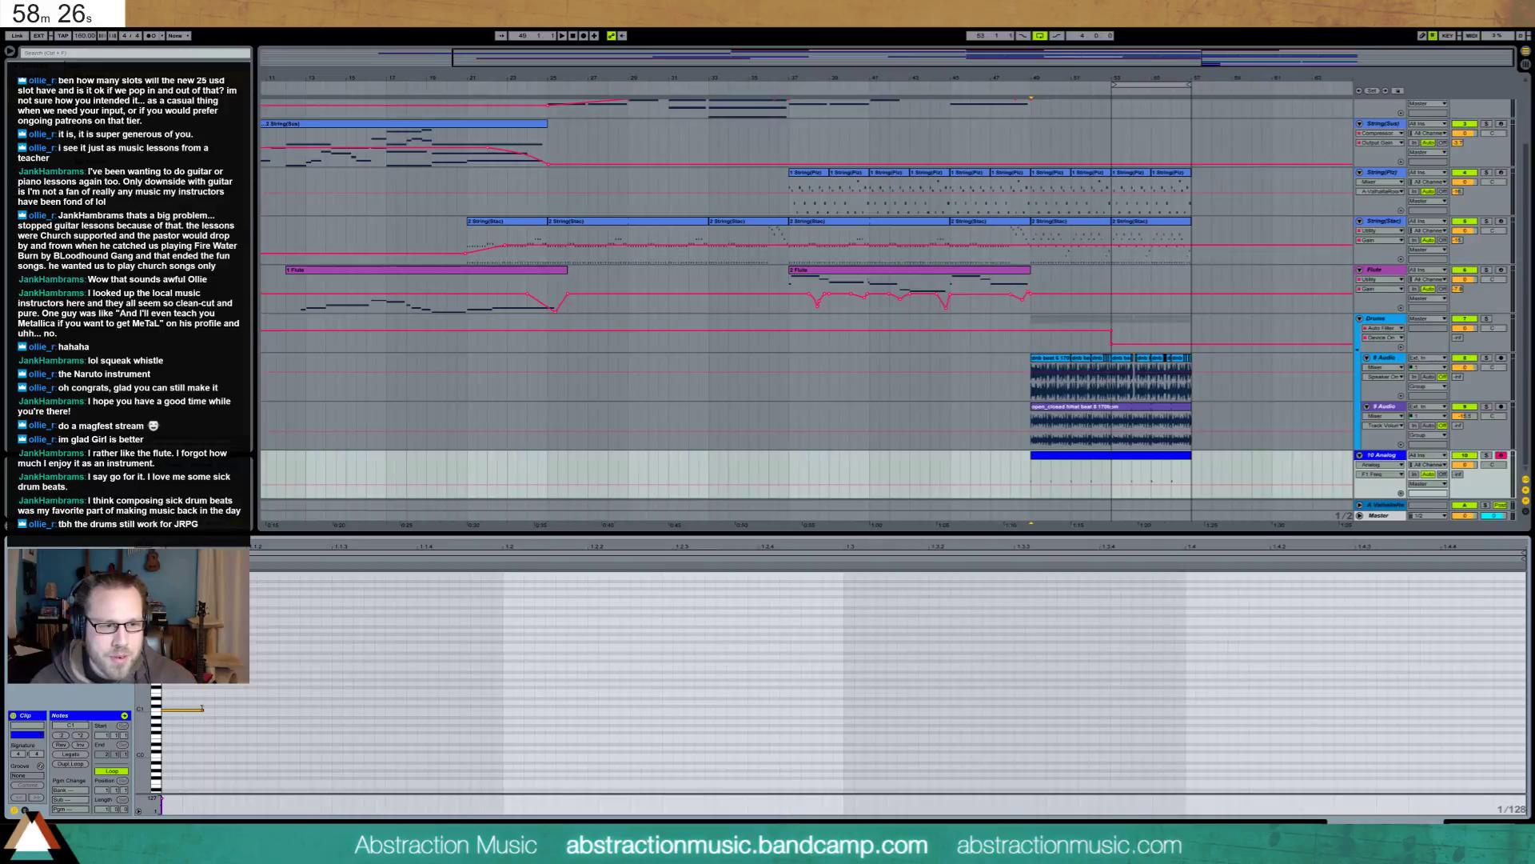
pyautogui.doubleClick(202, 709)
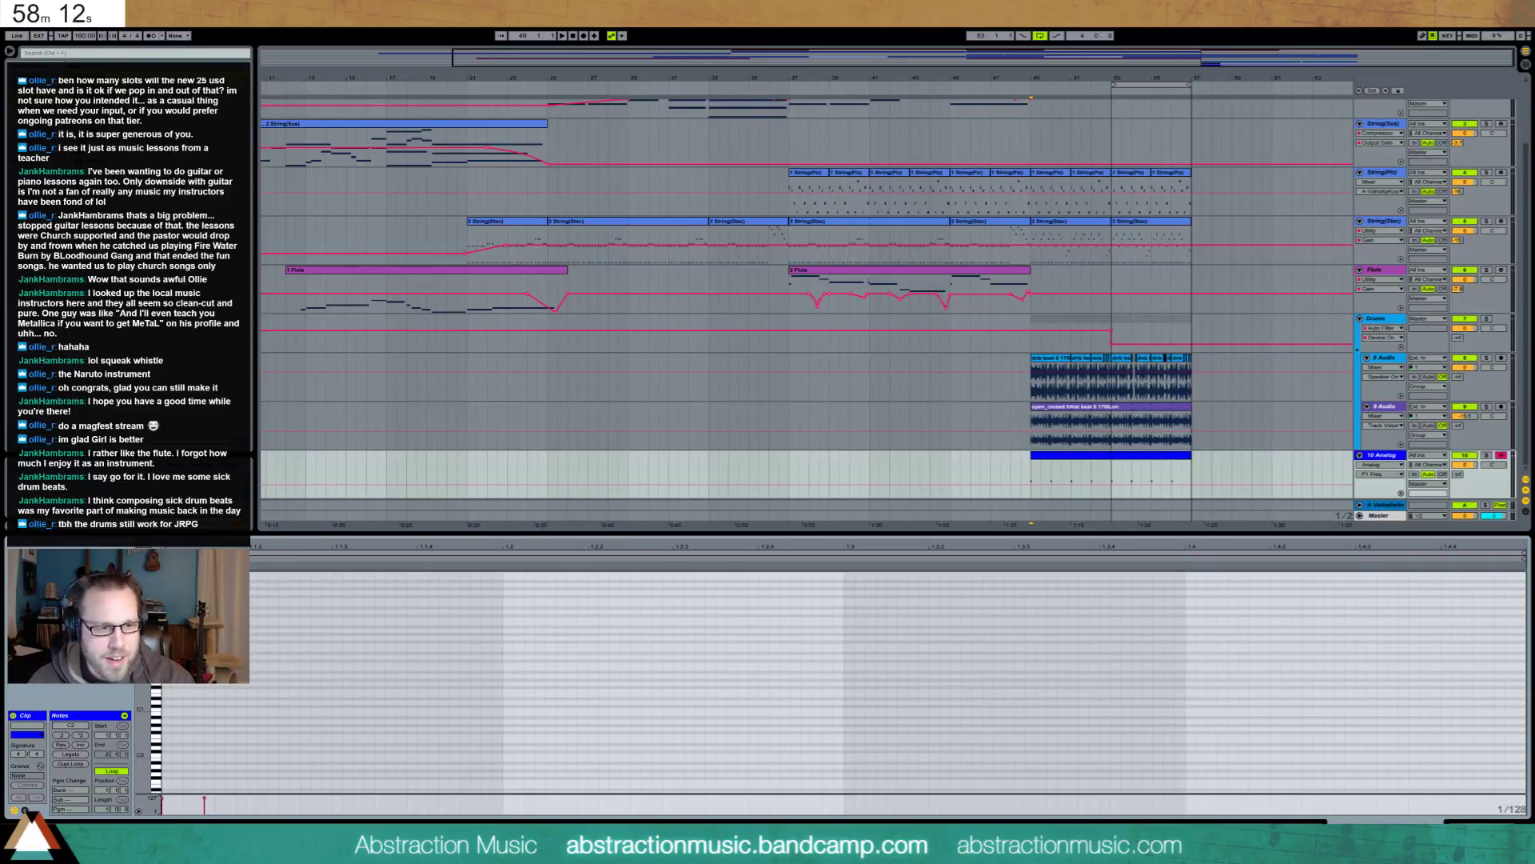
pyautogui.press('space')
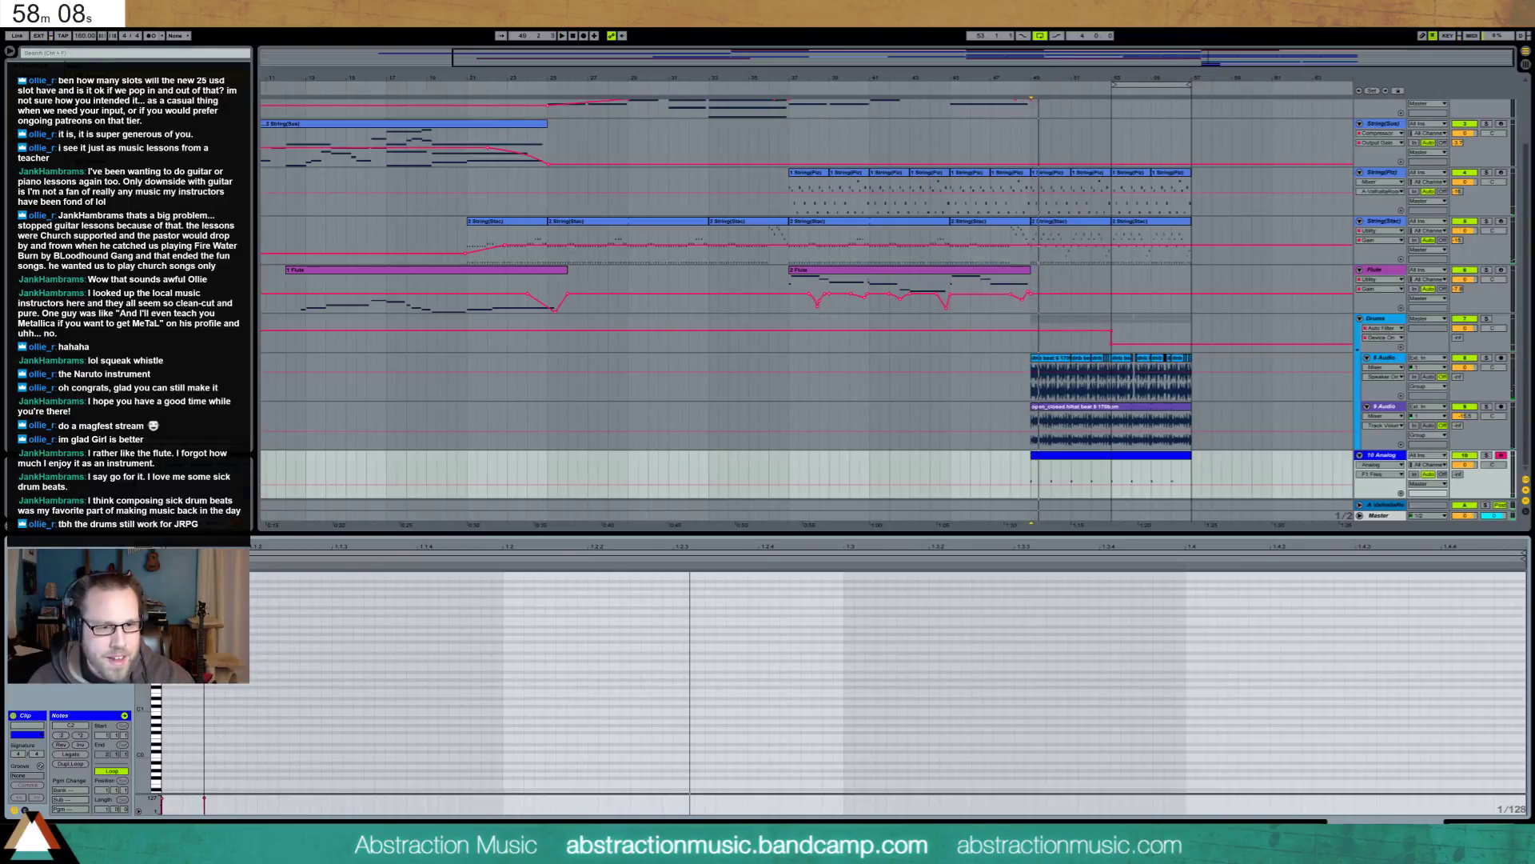
pyautogui.moveTo(446, 580); pyautogui.dragTo(500, 581)
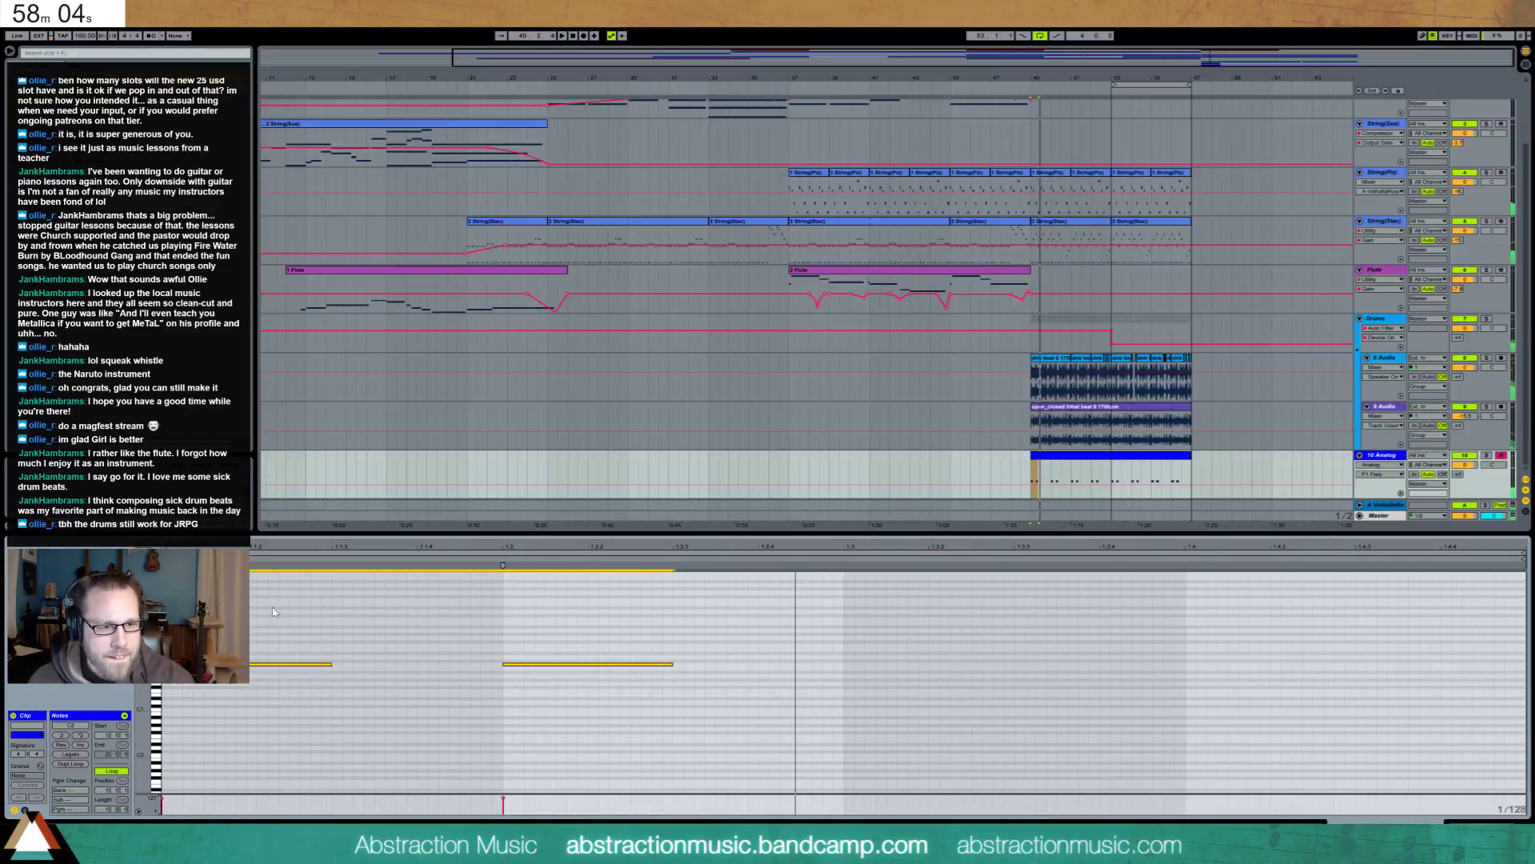
pyautogui.moveTo(504, 565); pyautogui.dragTo(370, 576)
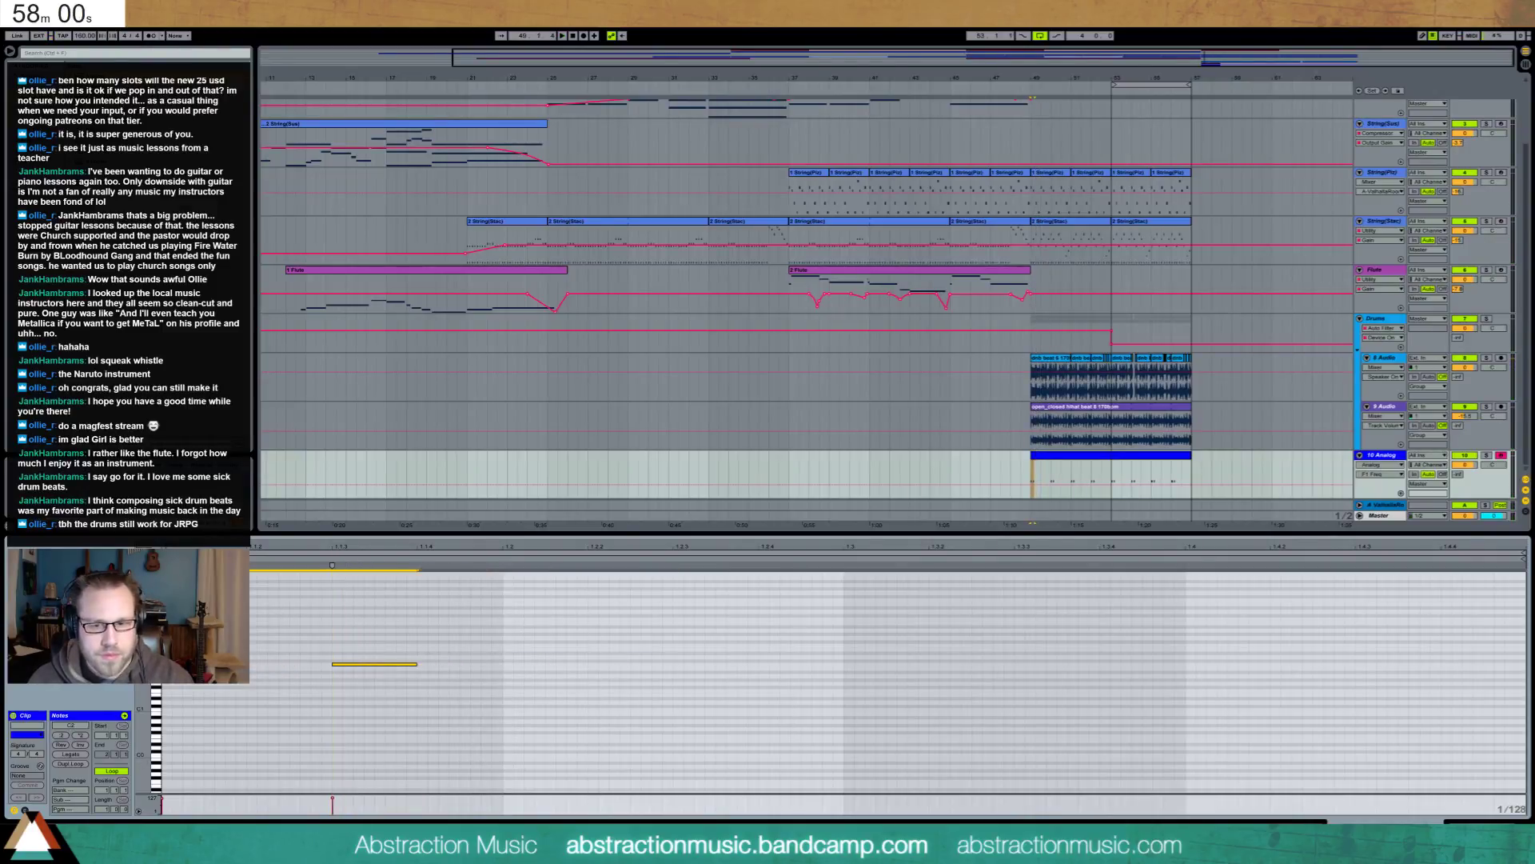
# Play back the drum section to hear the Analog notes with the synth's filter settings in view
pyautogui.hotkey('shift', 'Tab')
pyautogui.click(217, 744)
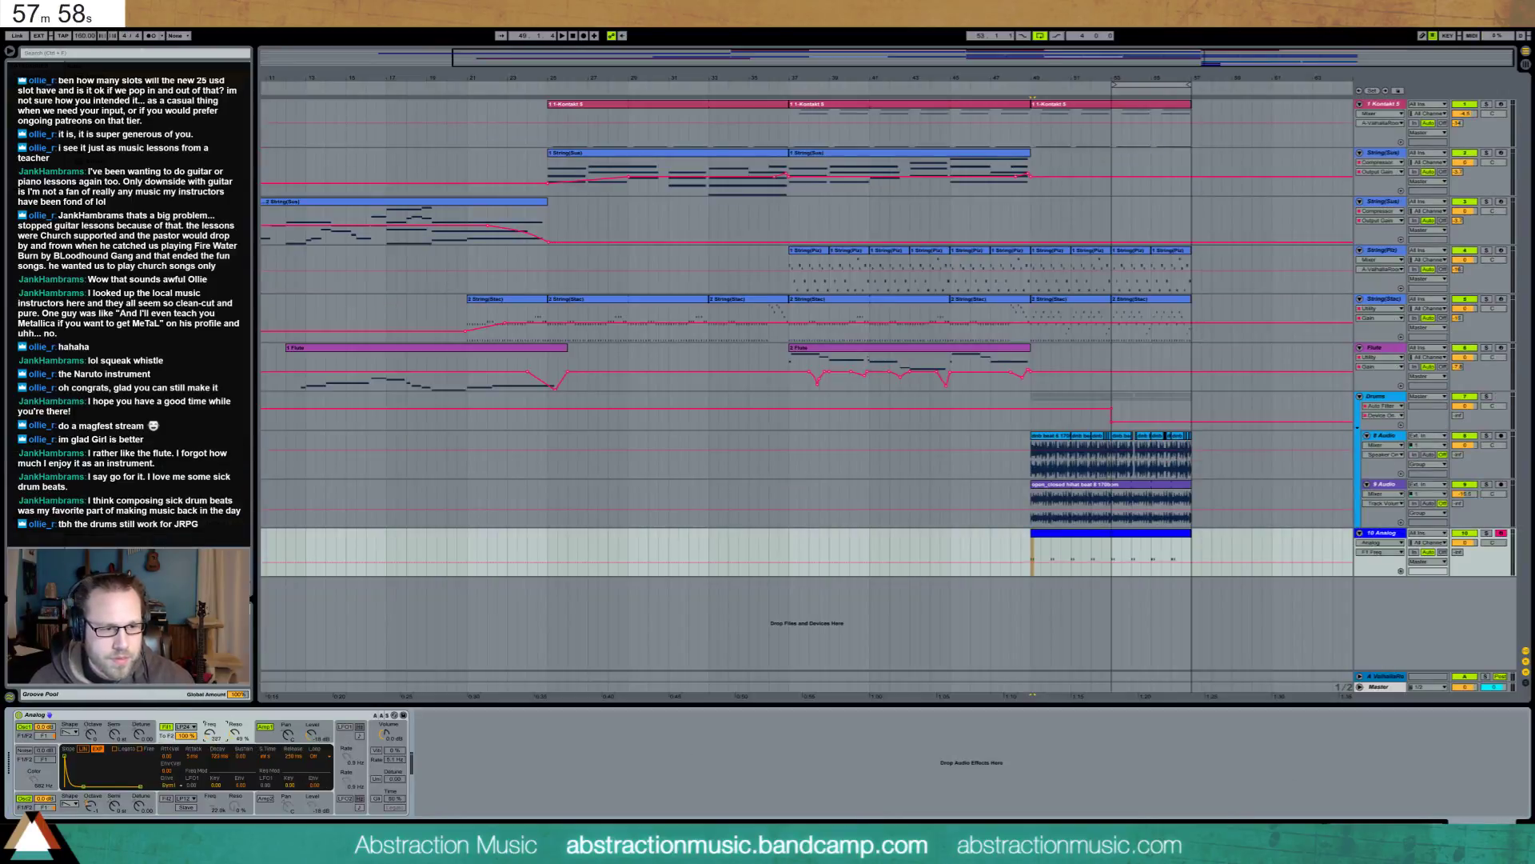
pyautogui.press('space')
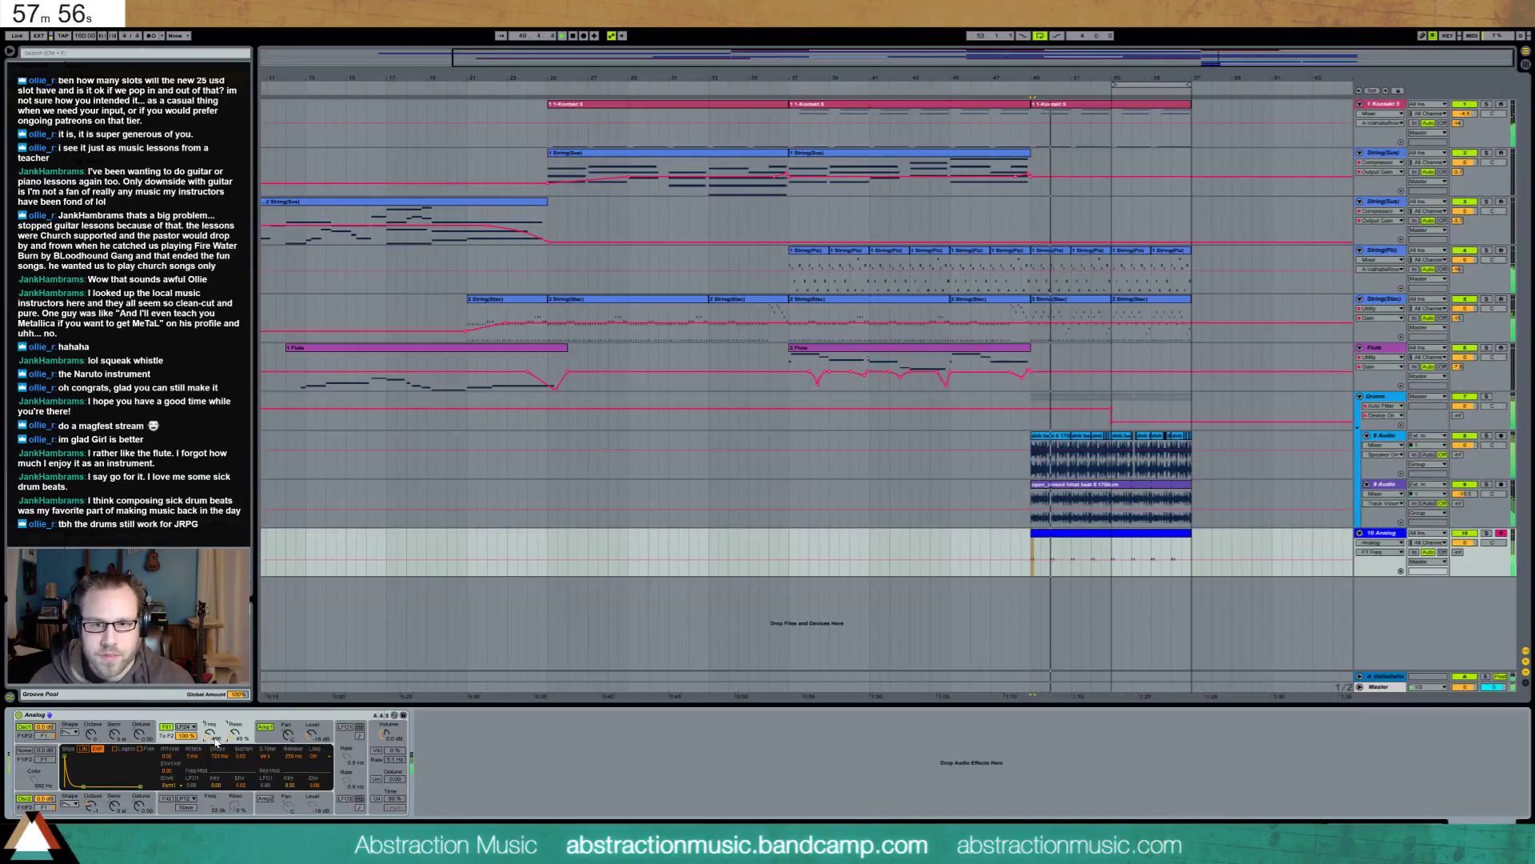
pyautogui.press('space')
# Lengthen the Analog clip's loop so that its notes repeat every two bars
pyautogui.click(1060, 547)
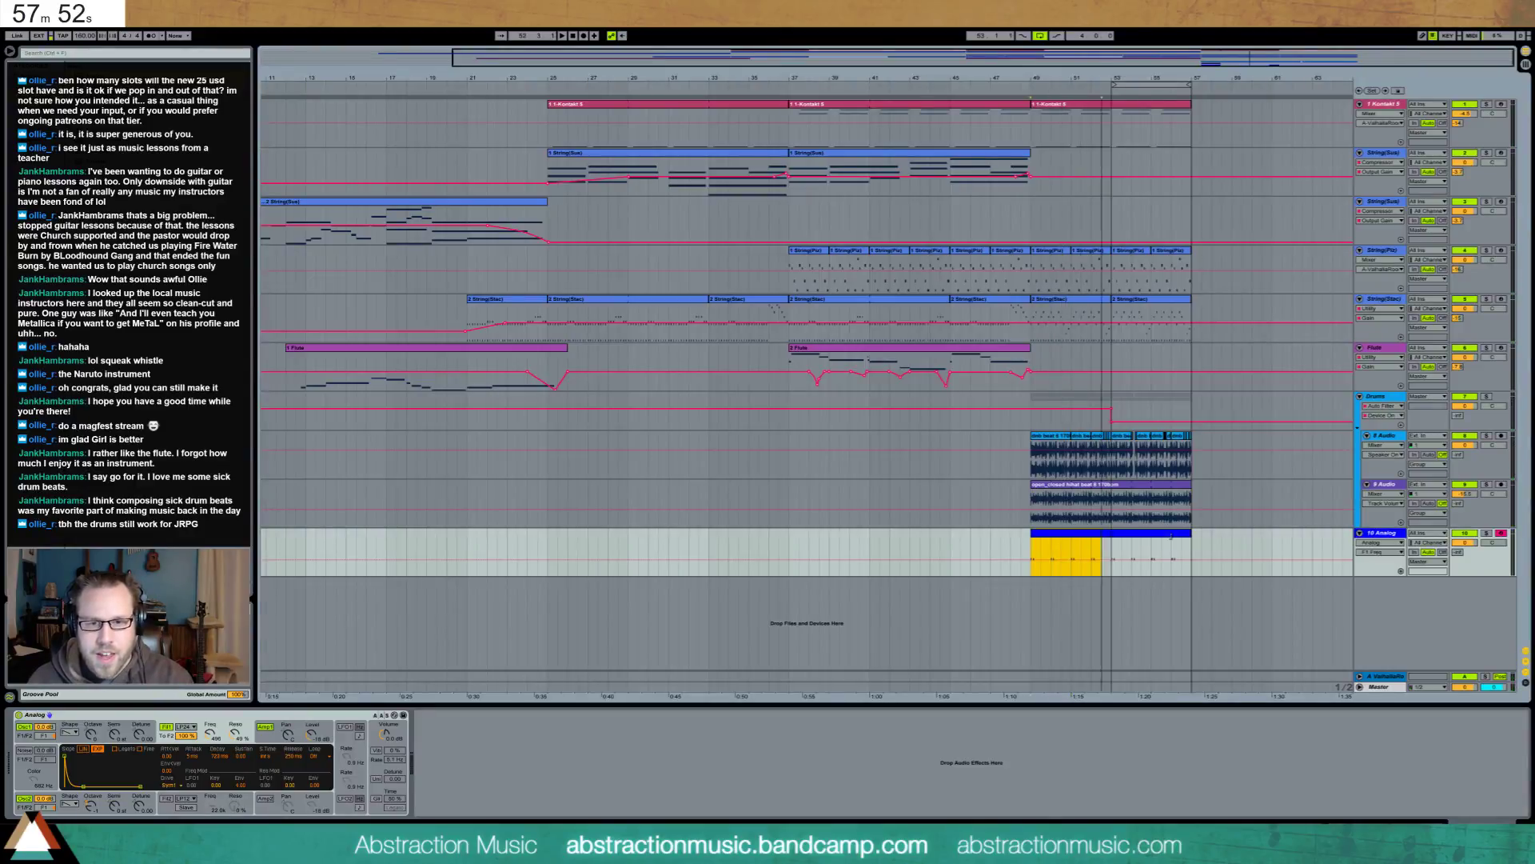
pyautogui.hotkey('shift', 'Tab')
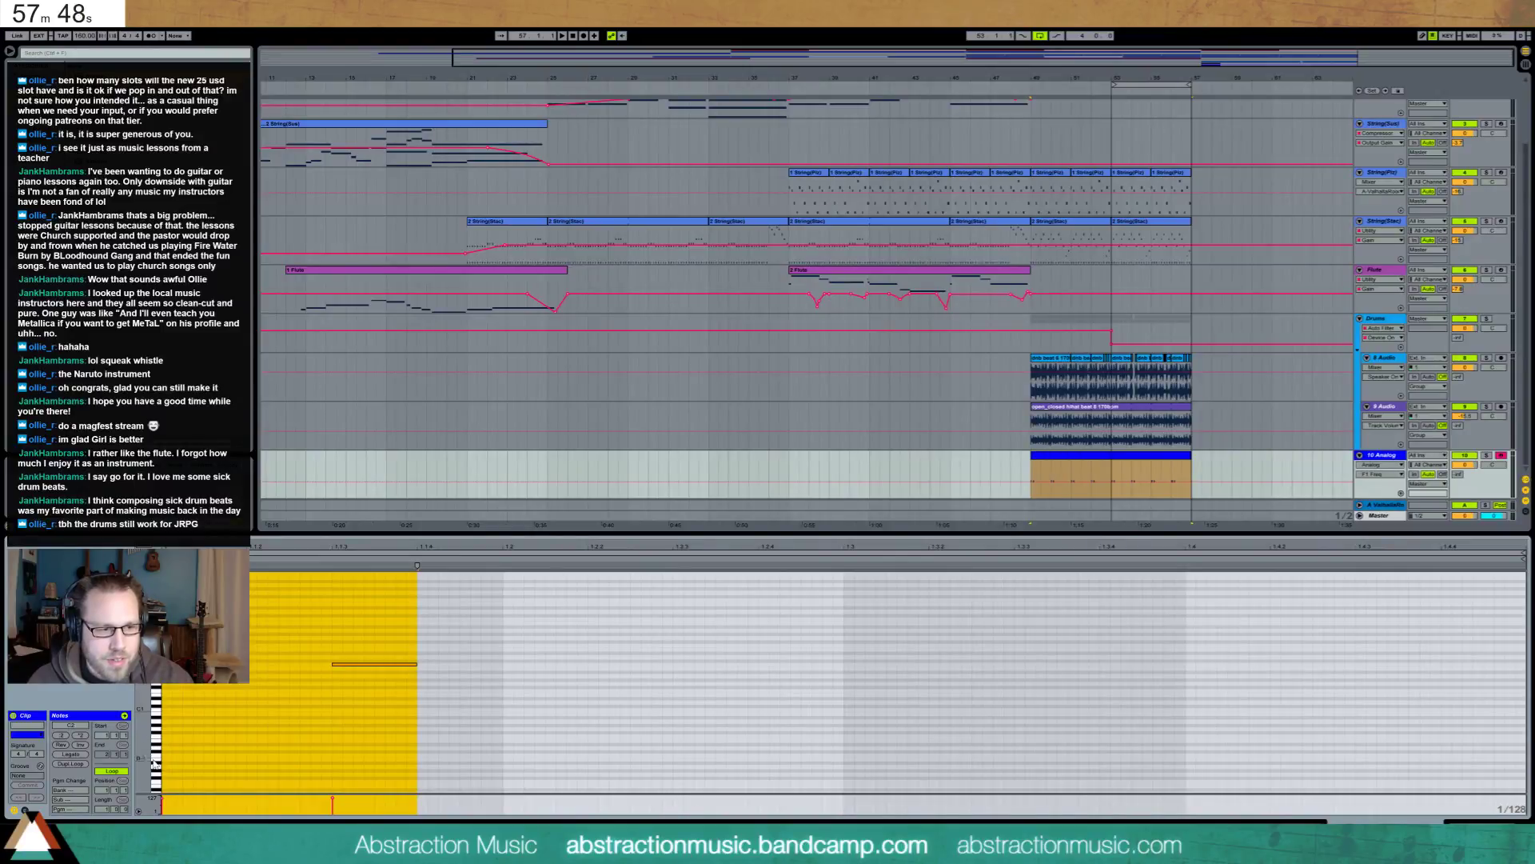
pyautogui.click(104, 754)
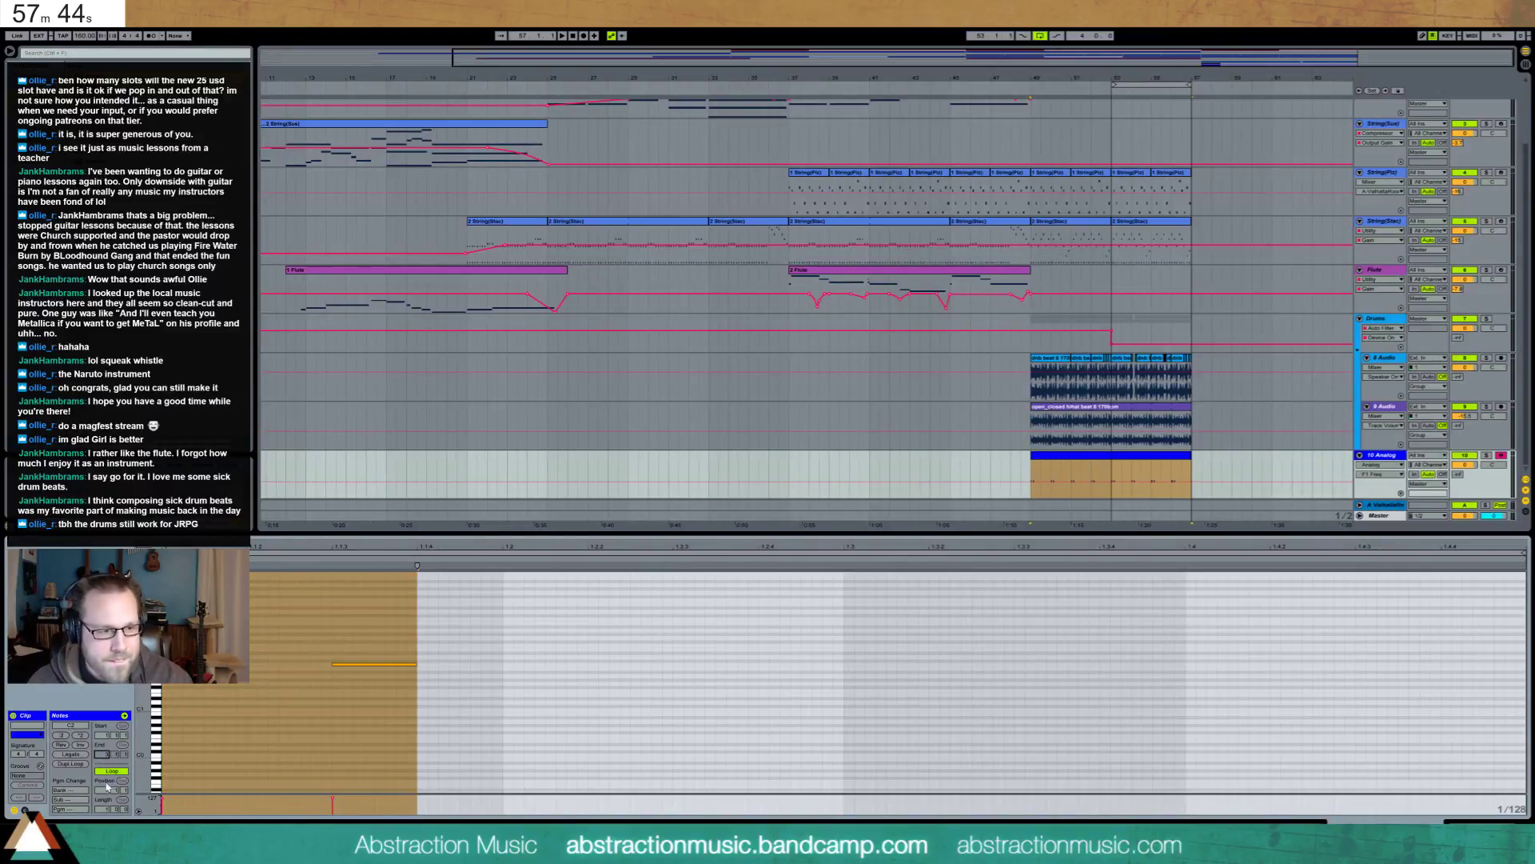
pyautogui.scroll(1, 124, 810)
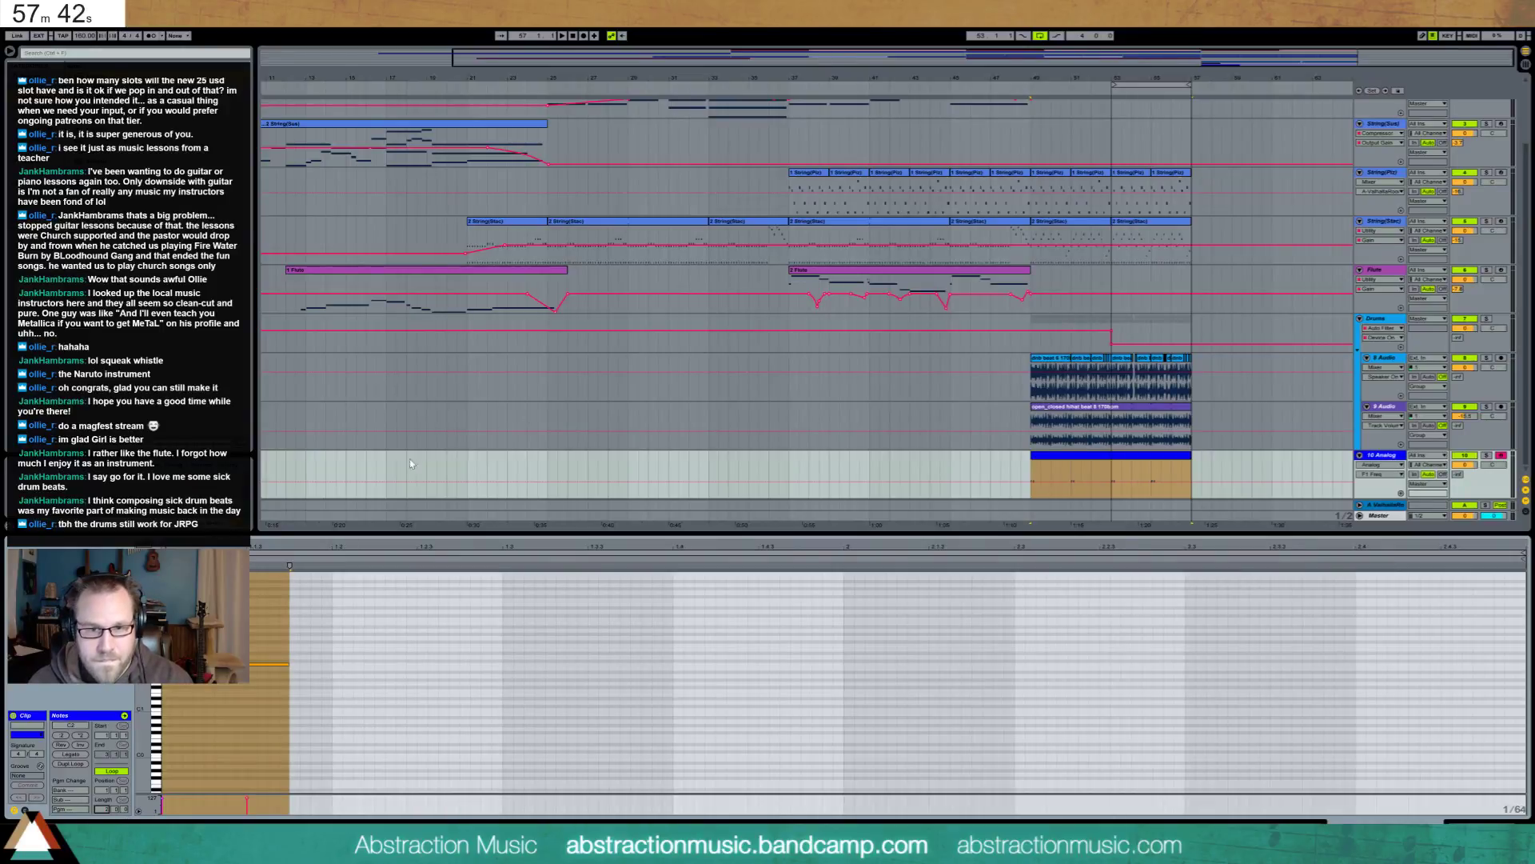
# Play back the arrangement to check the Analog notes against the drums
pyautogui.click(1032, 477)
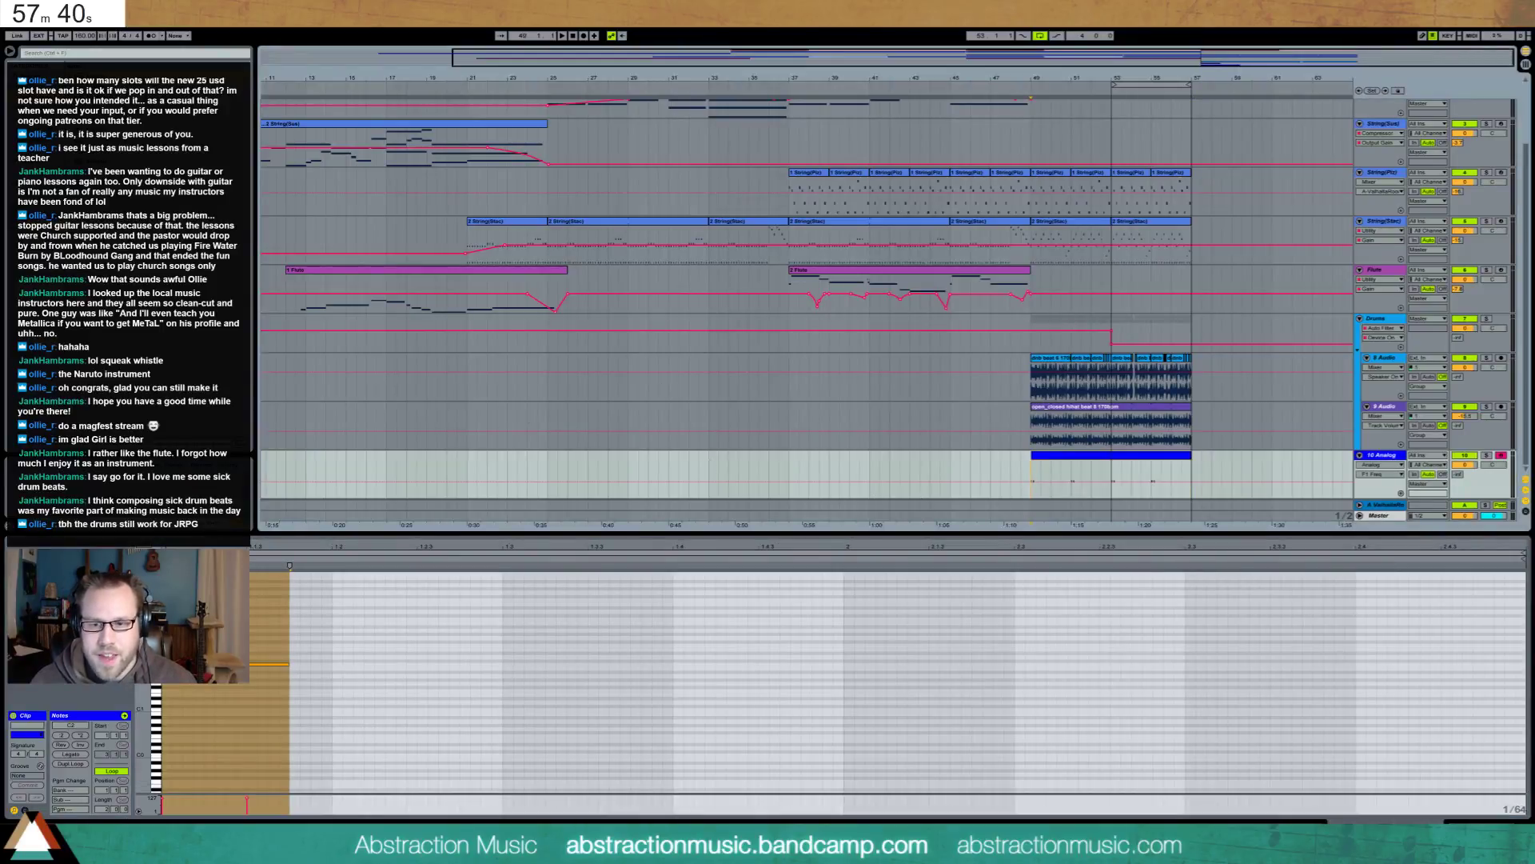
pyautogui.hotkey('shift', 'Tab')
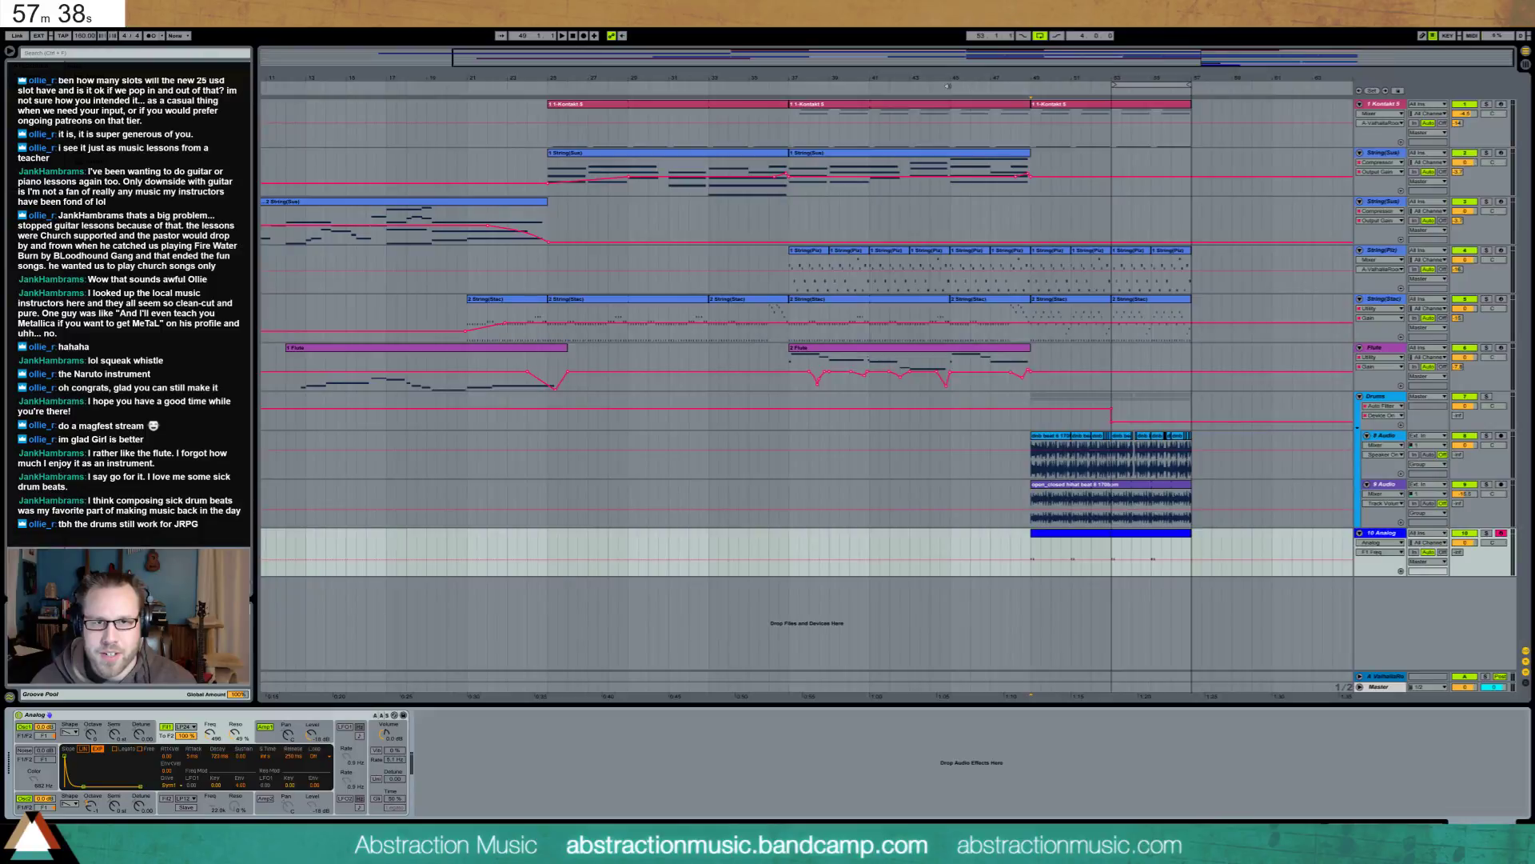
pyautogui.press('space')
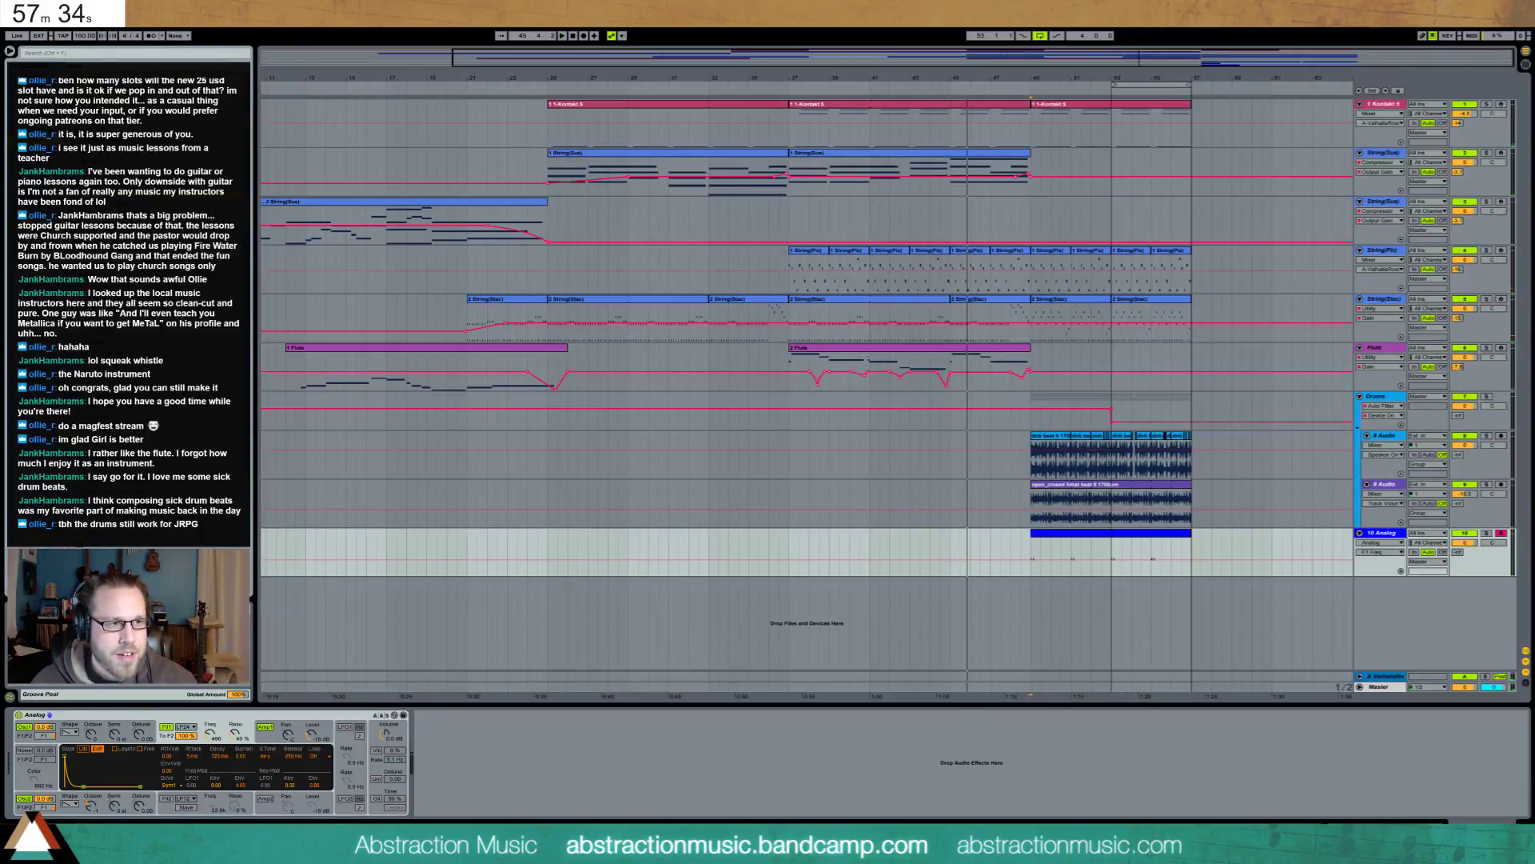
# Search the sample library for a gong and place the sample on a new audio track at bar 49
pyautogui.click(88, 53)
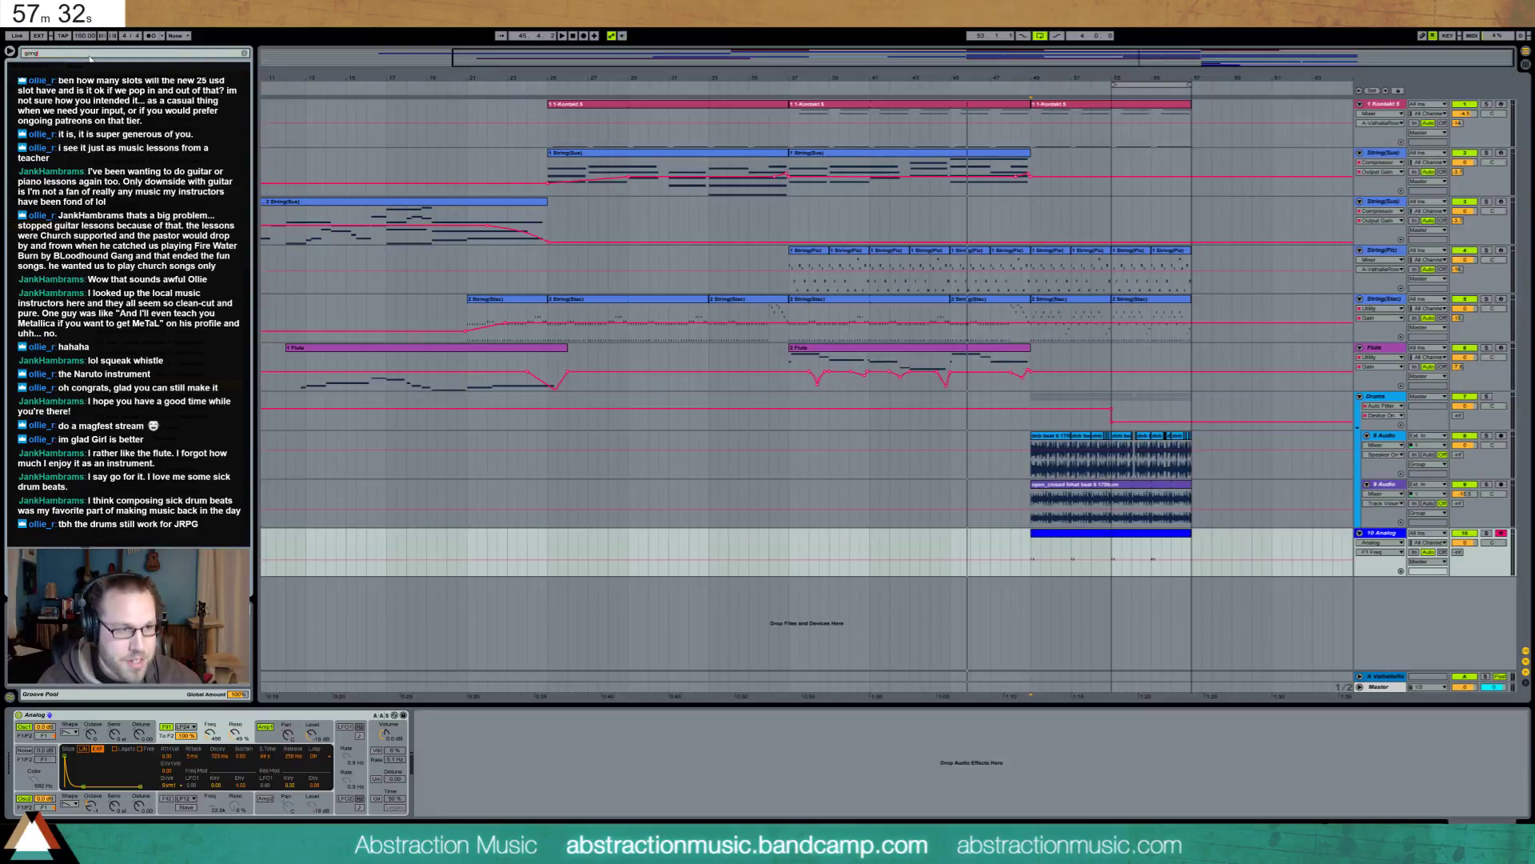
pyautogui.press('Return')
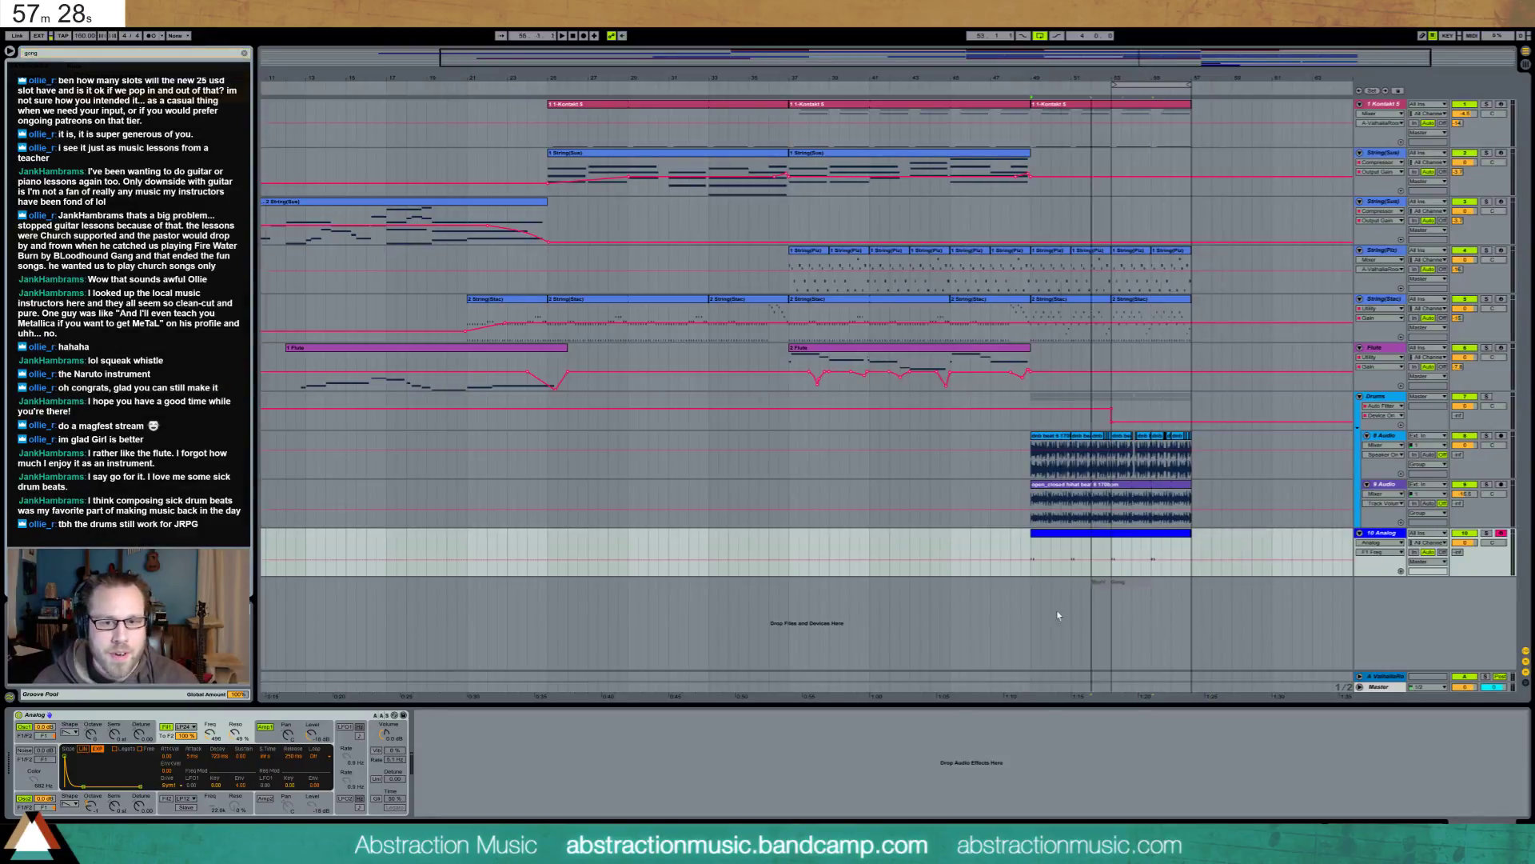
pyautogui.moveTo(1057, 611); pyautogui.dragTo(1053, 588)
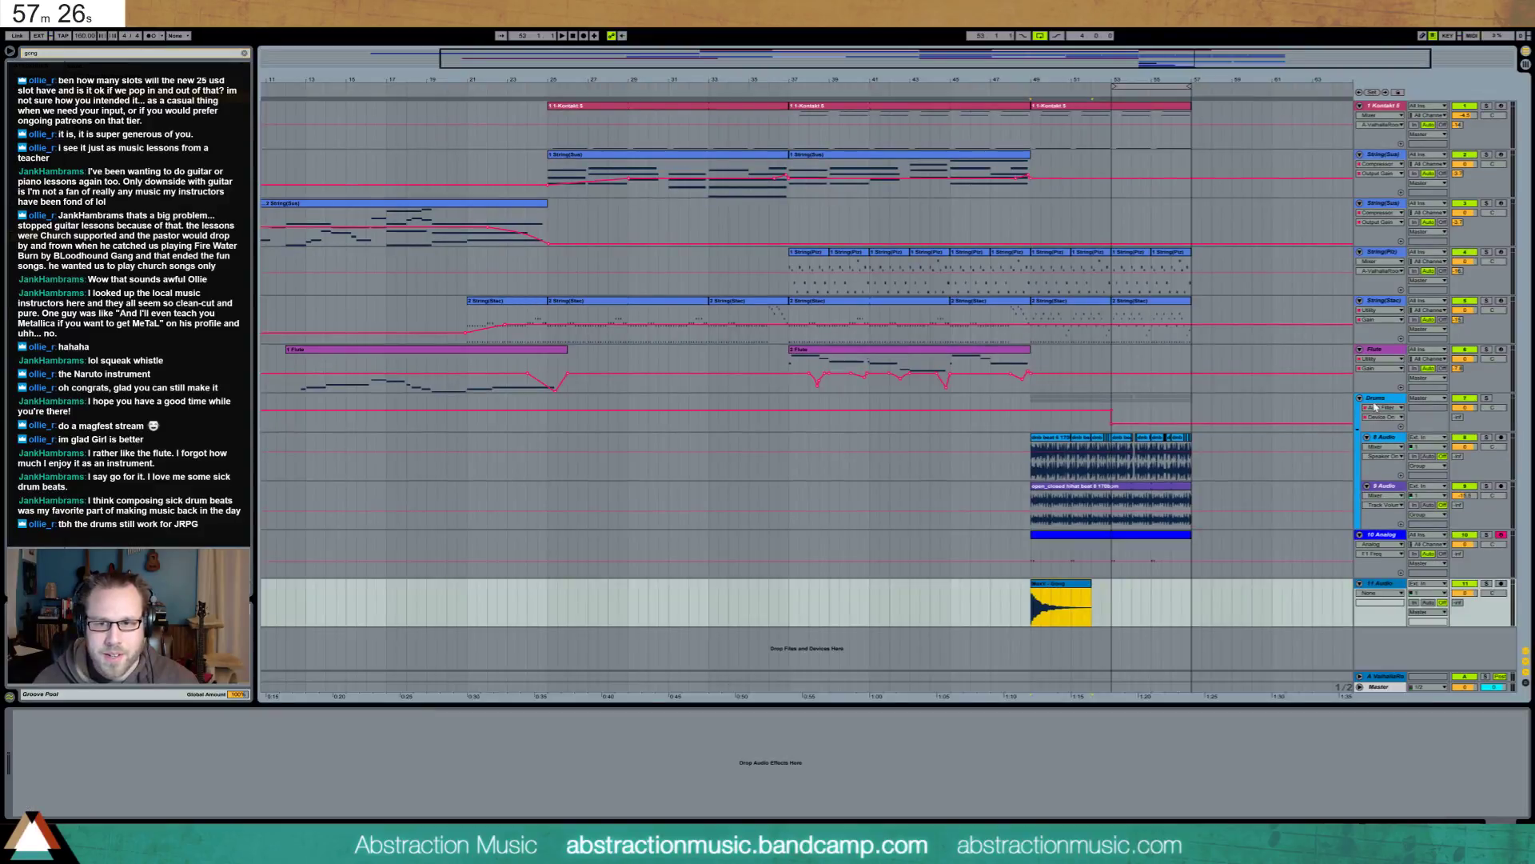
# Insert an audio track above the Drums group and move the gong clip onto it at bar 49
pyautogui.click(1375, 406)
pyautogui.hotkey('ctrl', 't')
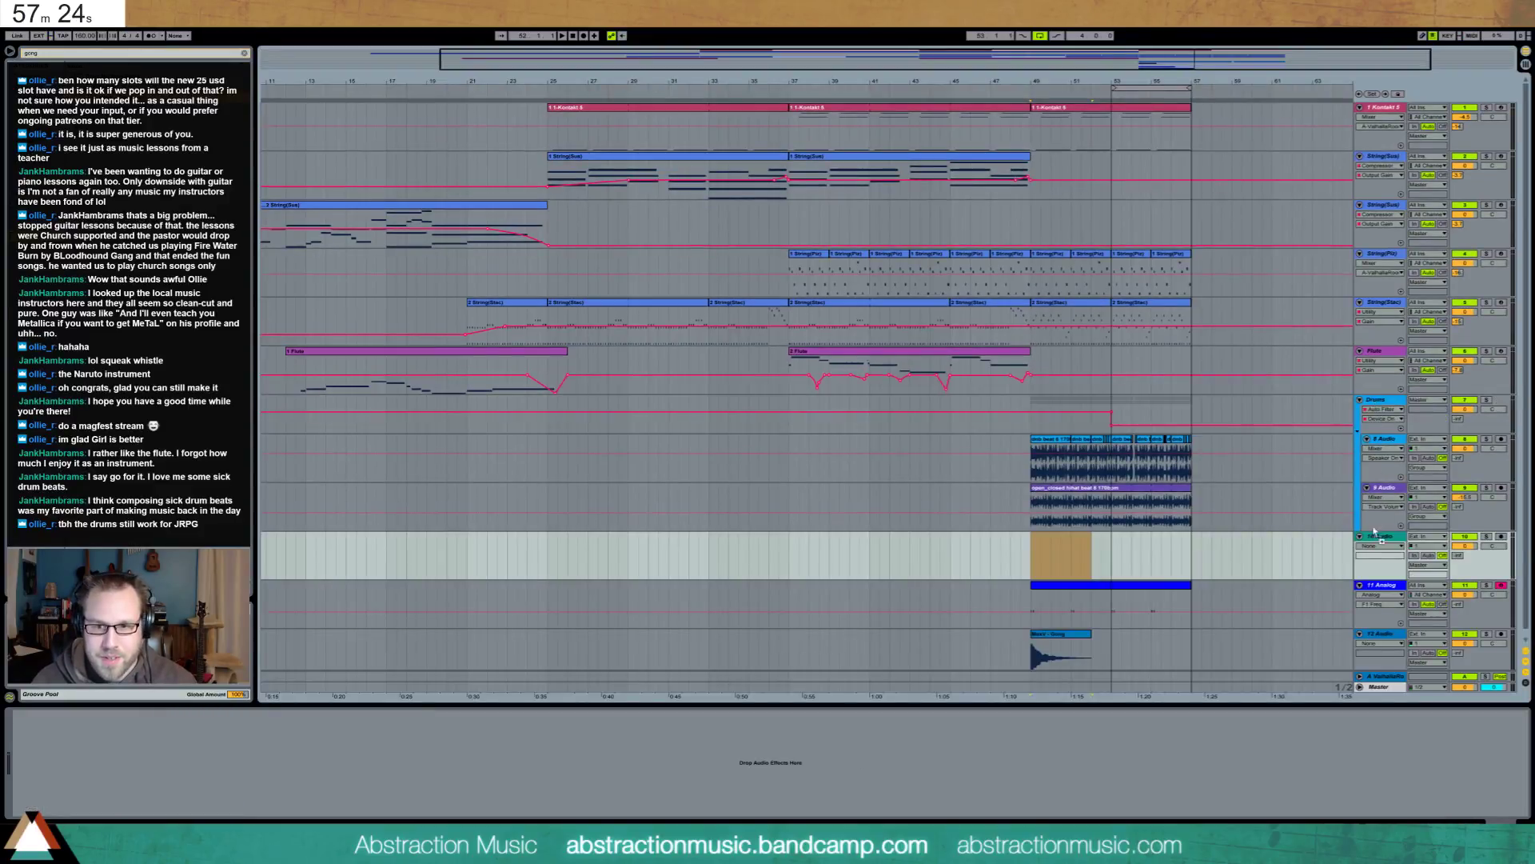
pyautogui.moveTo(1374, 531); pyautogui.dragTo(1376, 398)
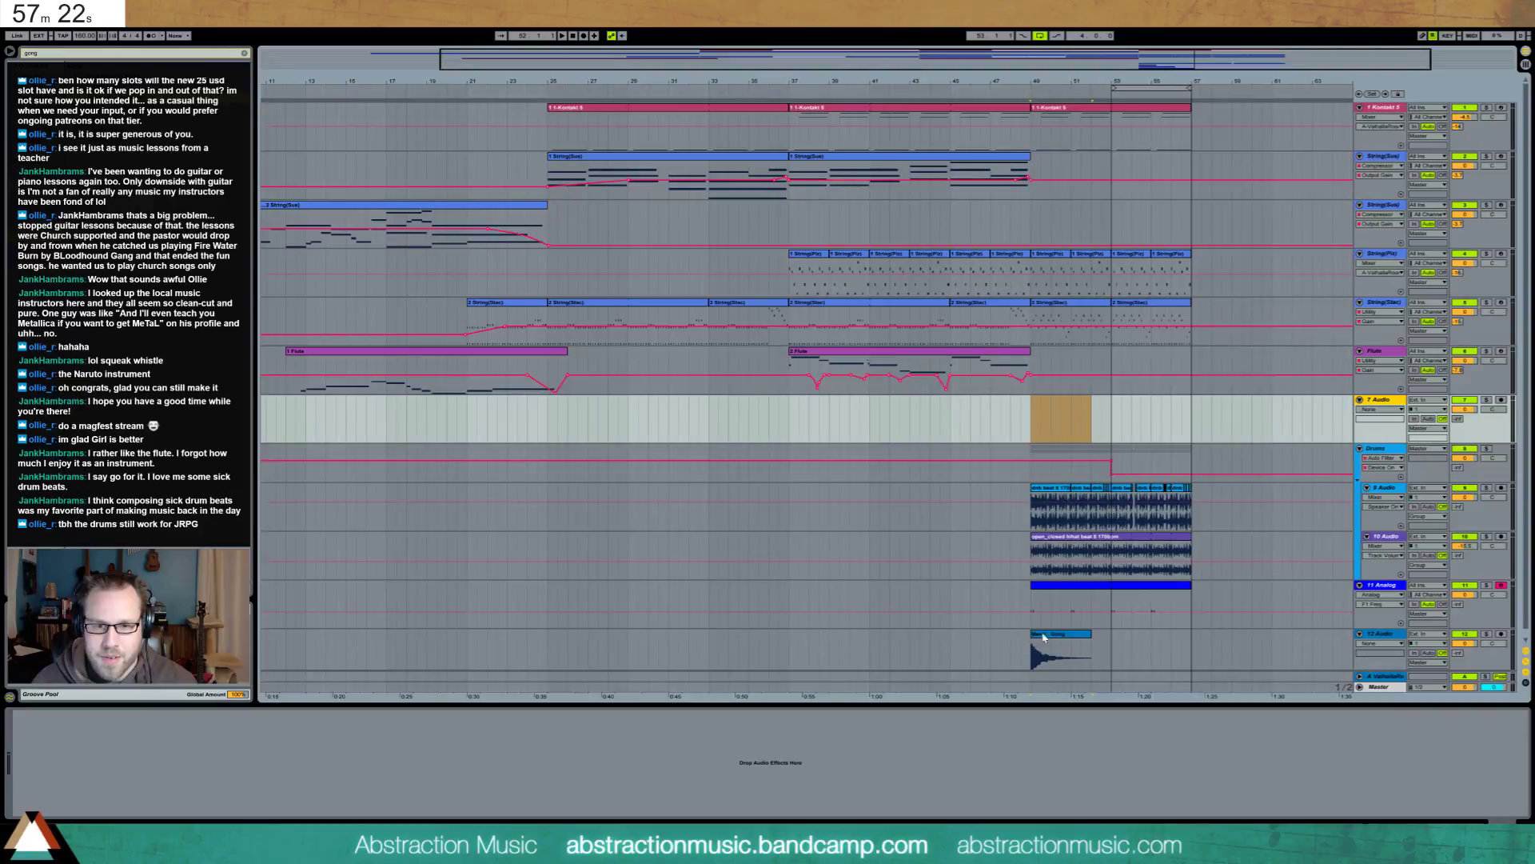
pyautogui.moveTo(1043, 638); pyautogui.dragTo(1058, 428)
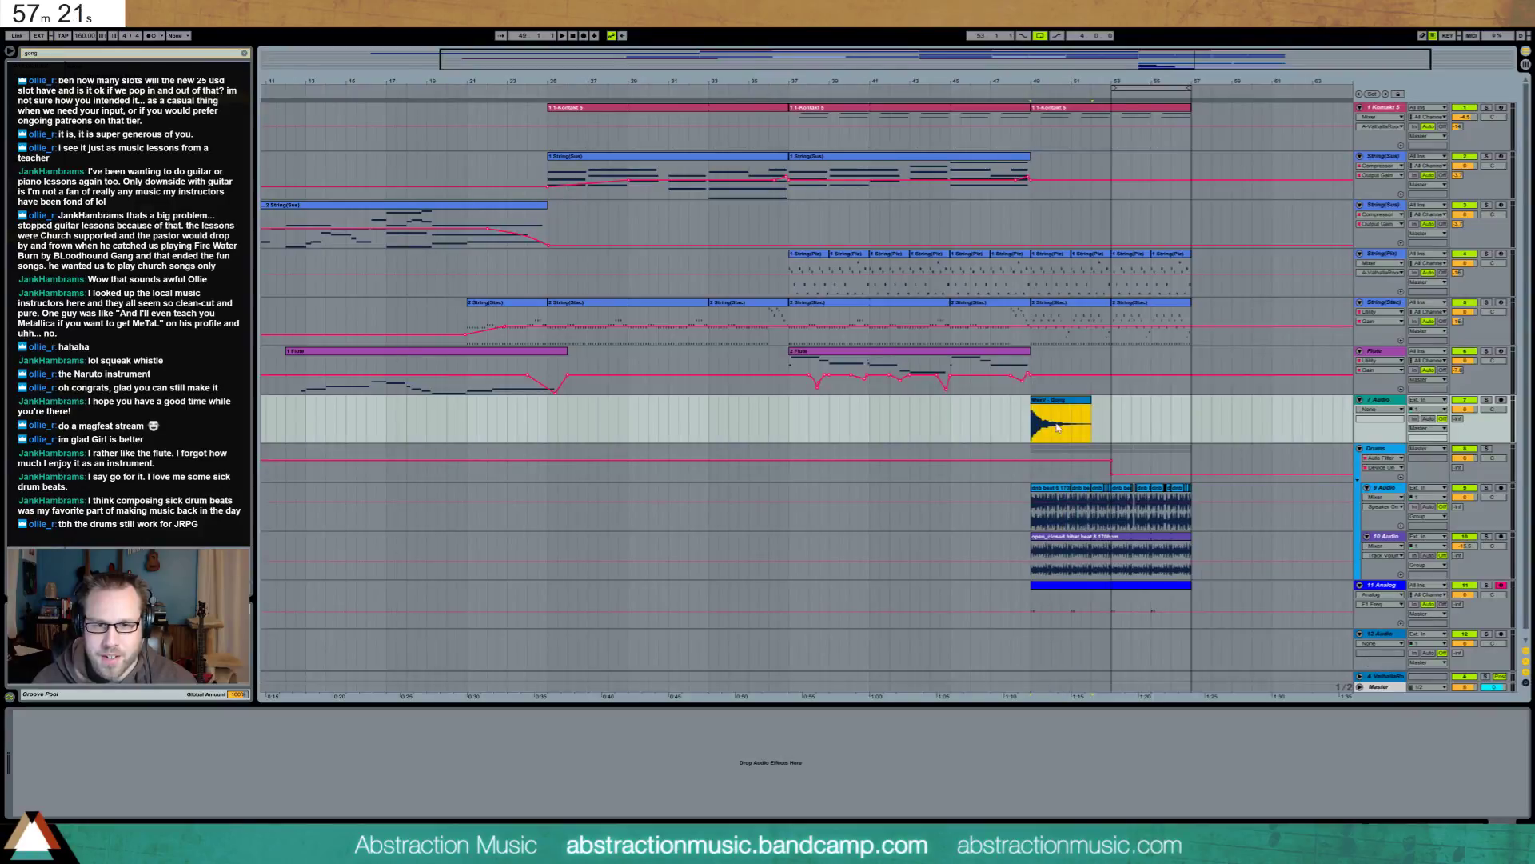
# Lower the gong track's volume while playing the arrangement around bar 49
pyautogui.click(1390, 404)
pyautogui.press('space')
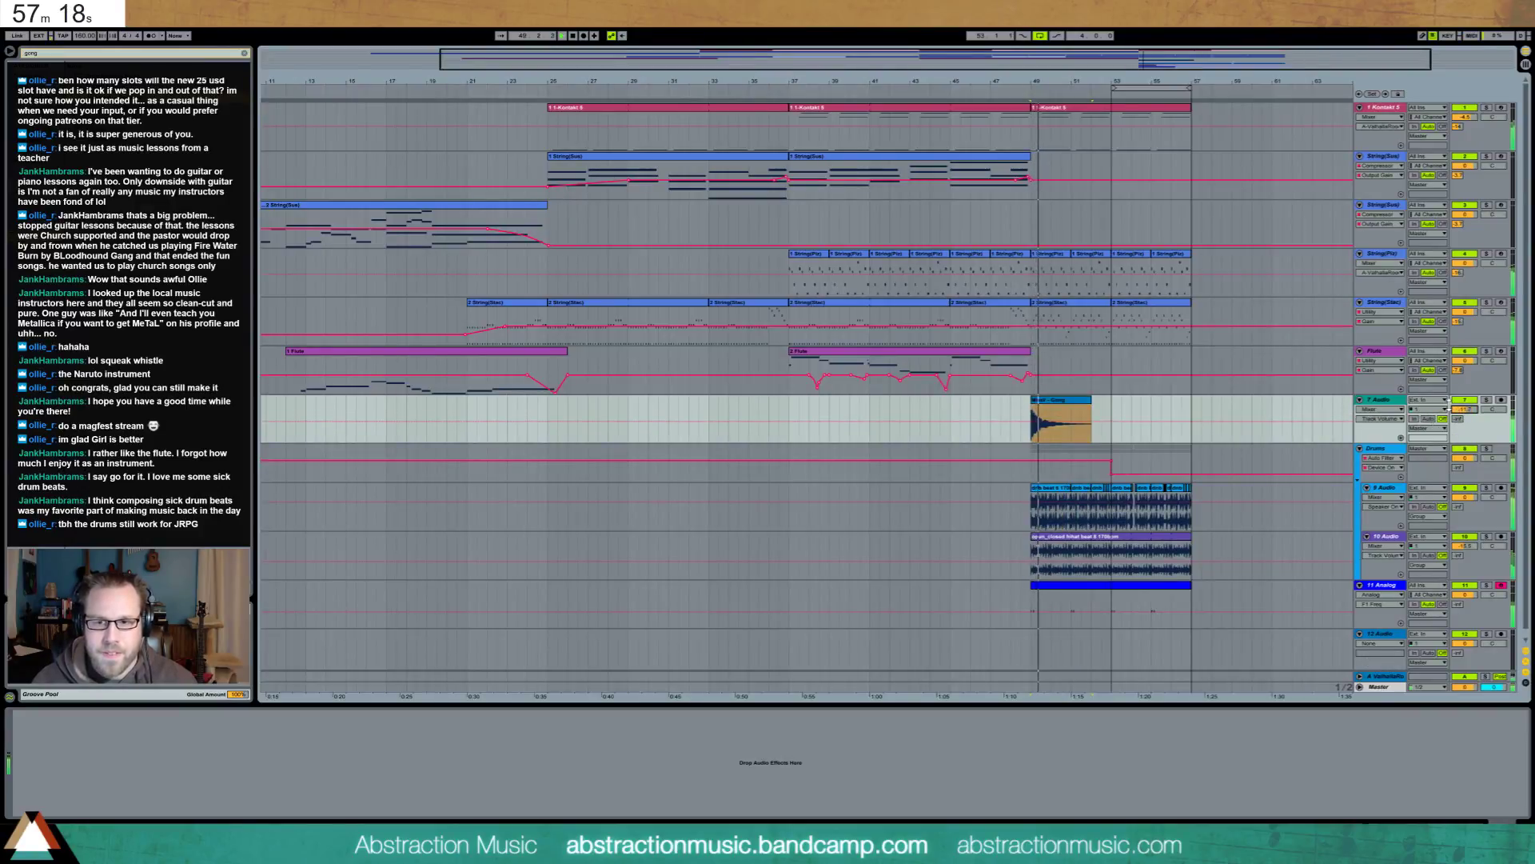
pyautogui.moveTo(1462, 409); pyautogui.dragTo(1464, 414)
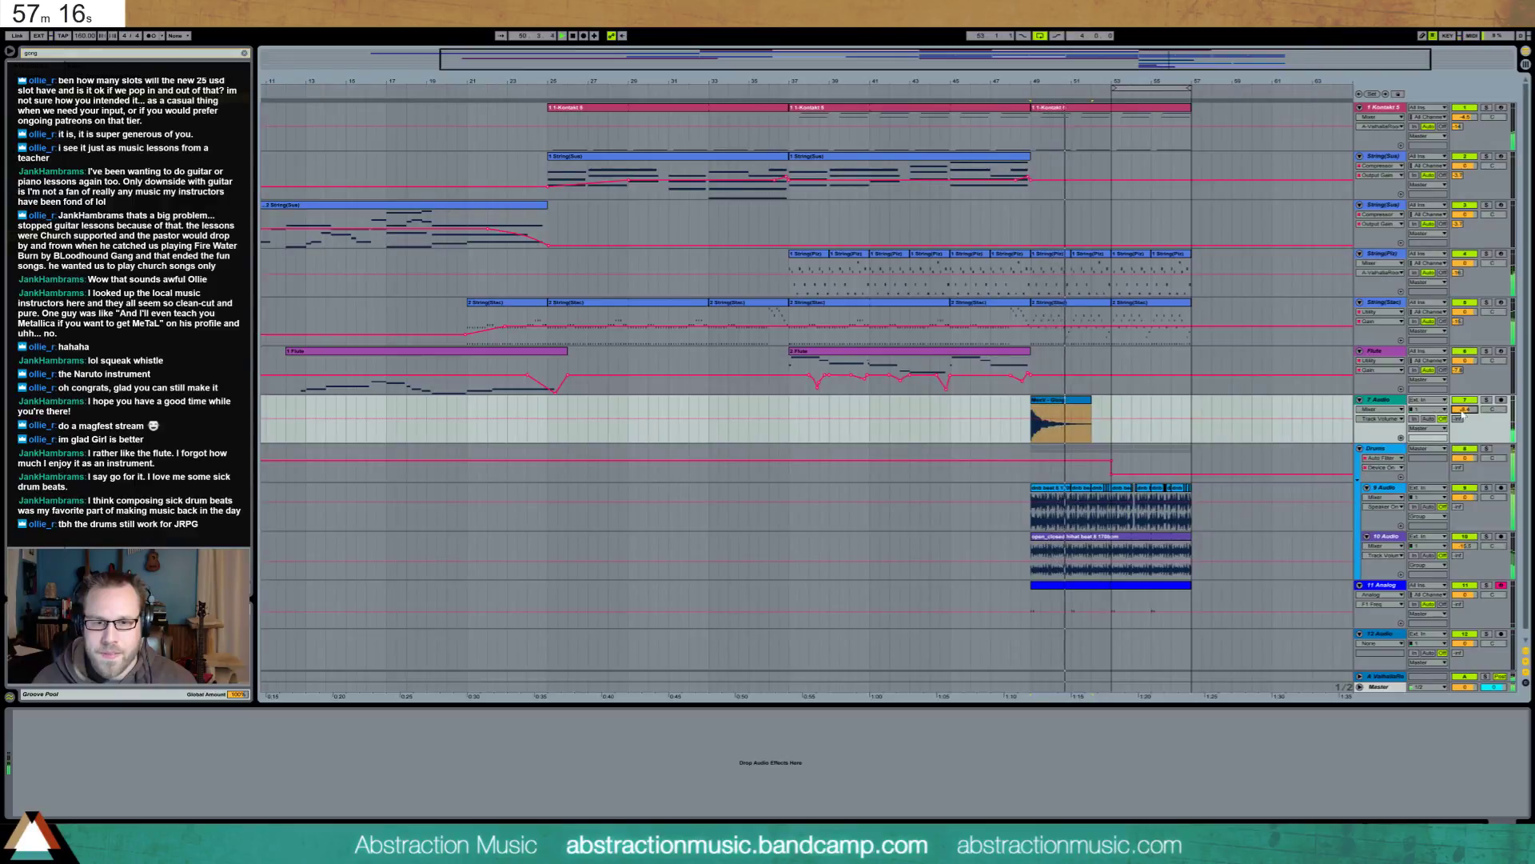
pyautogui.click(991, 417)
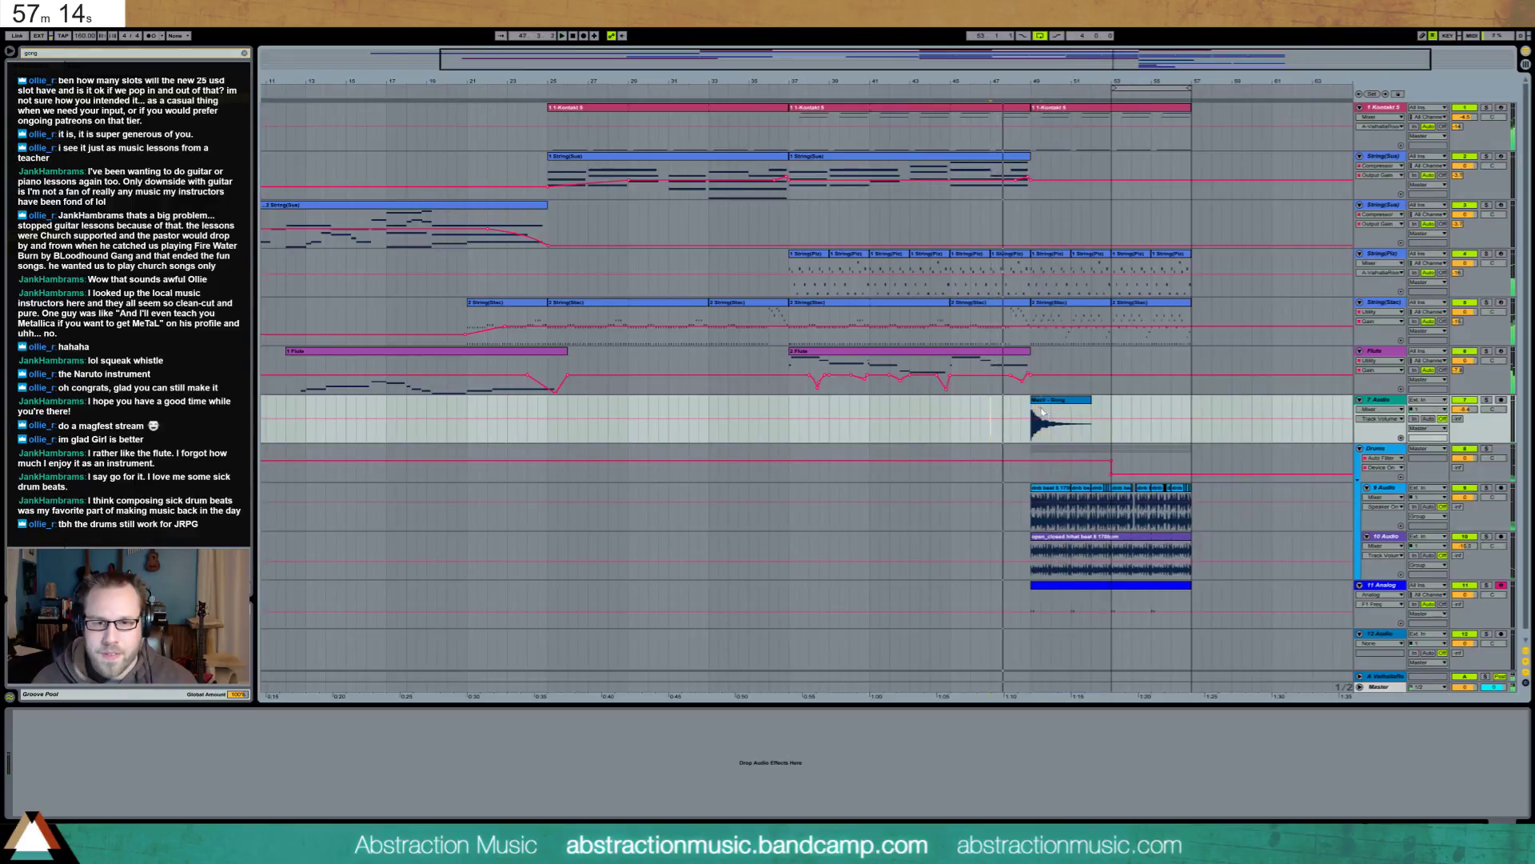
# Place a one-bar copy of the gong clip directly before bar 49 and reverse its sample
pyautogui.moveTo(1041, 411); pyautogui.dragTo(1051, 415)
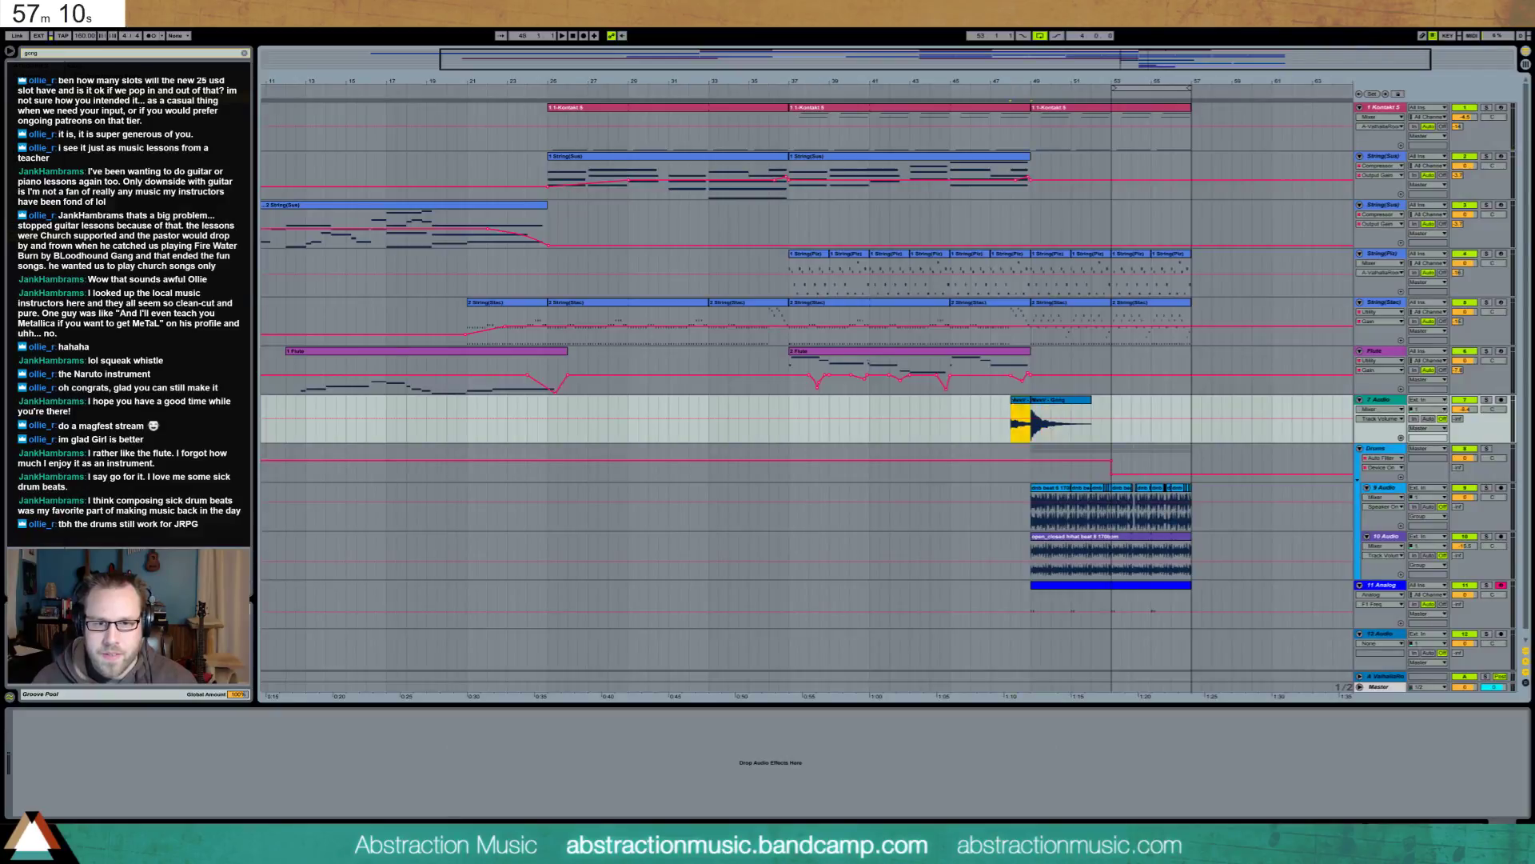
pyautogui.doubleClick(1019, 405)
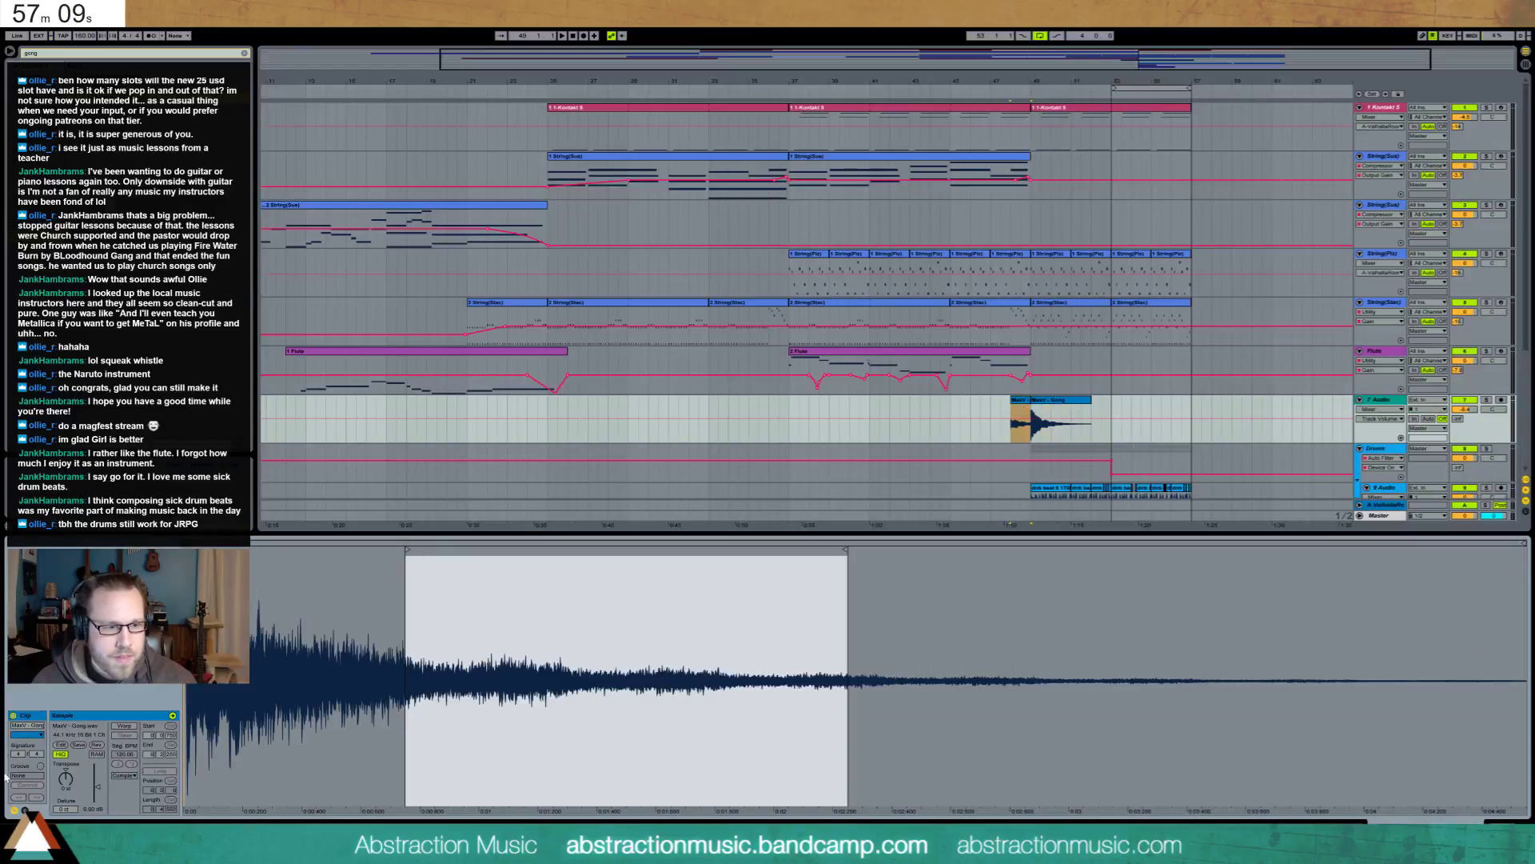
pyautogui.click(97, 744)
# Shift the reversed gong clip's start and end so its loudest swell leads into bar 49, and listen to the transition
pyautogui.moveTo(1305, 552); pyautogui.dragTo(1511, 551)
pyautogui.moveTo(870, 552); pyautogui.dragTo(1086, 550)
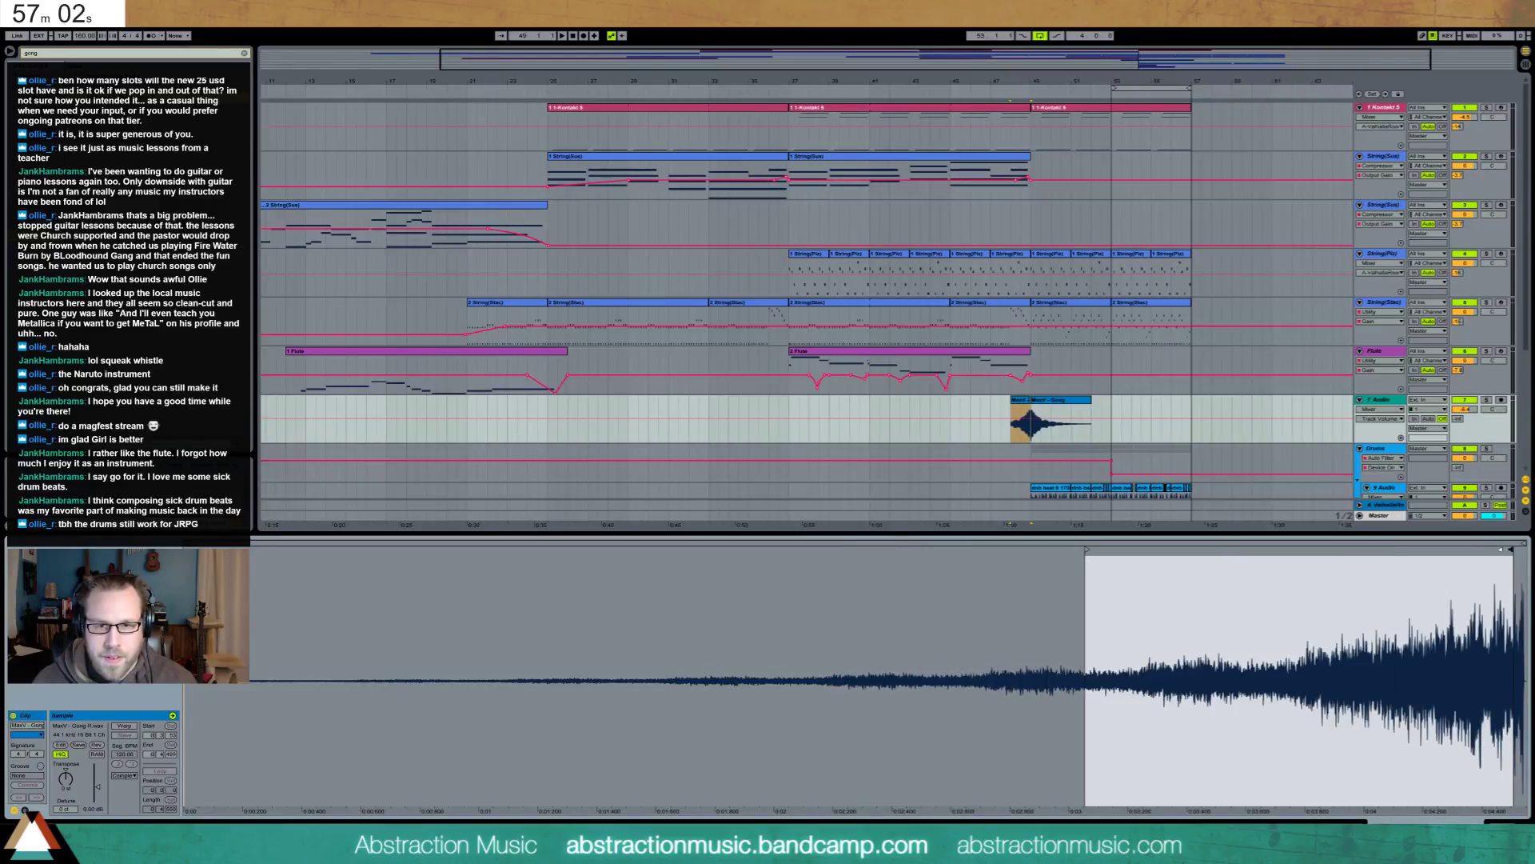
pyautogui.moveTo(1511, 550); pyautogui.dragTo(1492, 551)
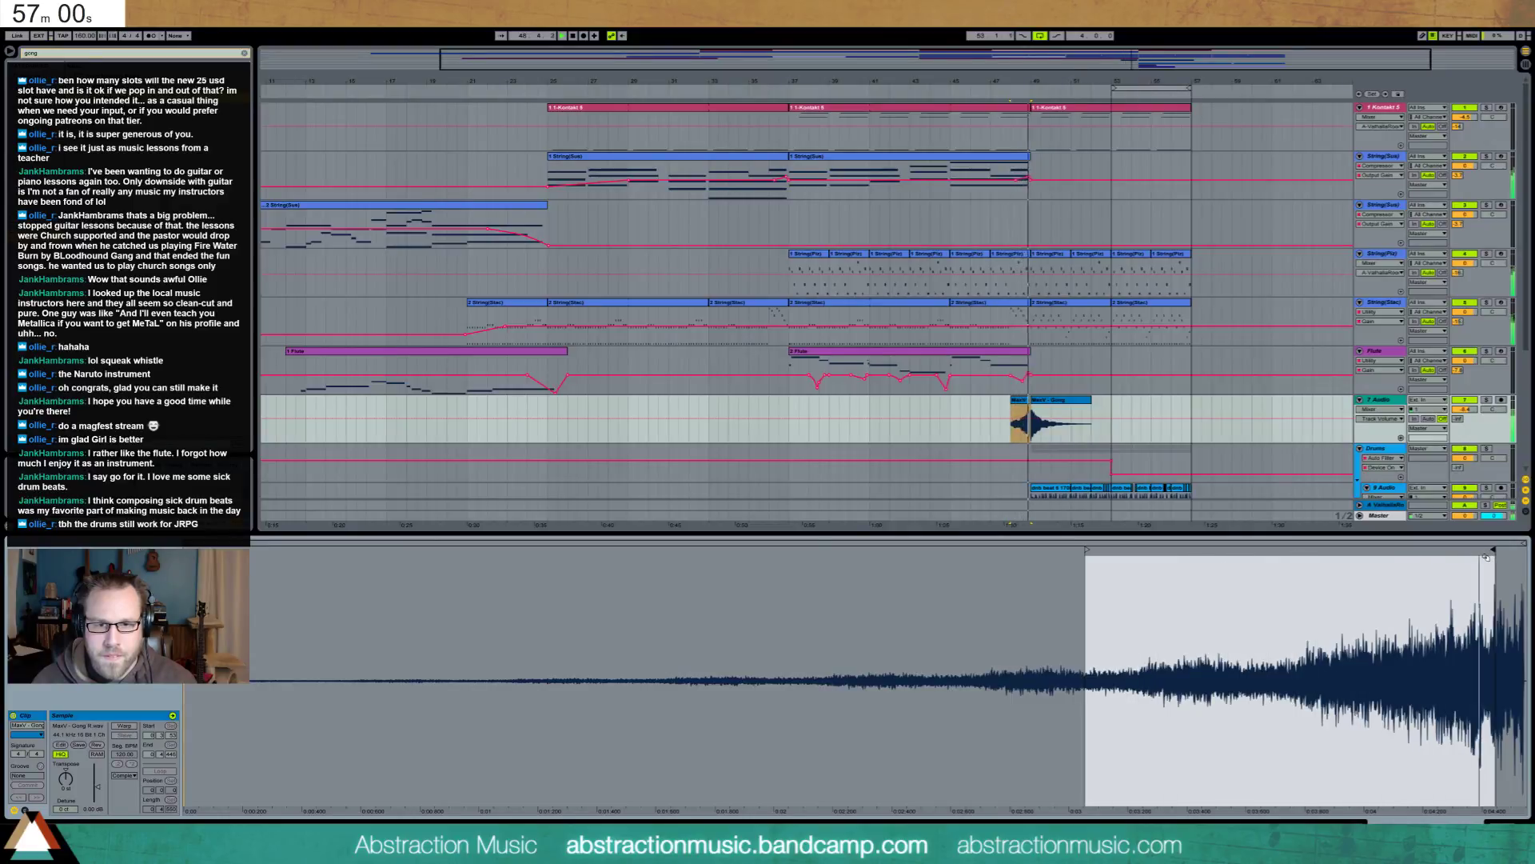
pyautogui.hotkey('shift', 'Tab')
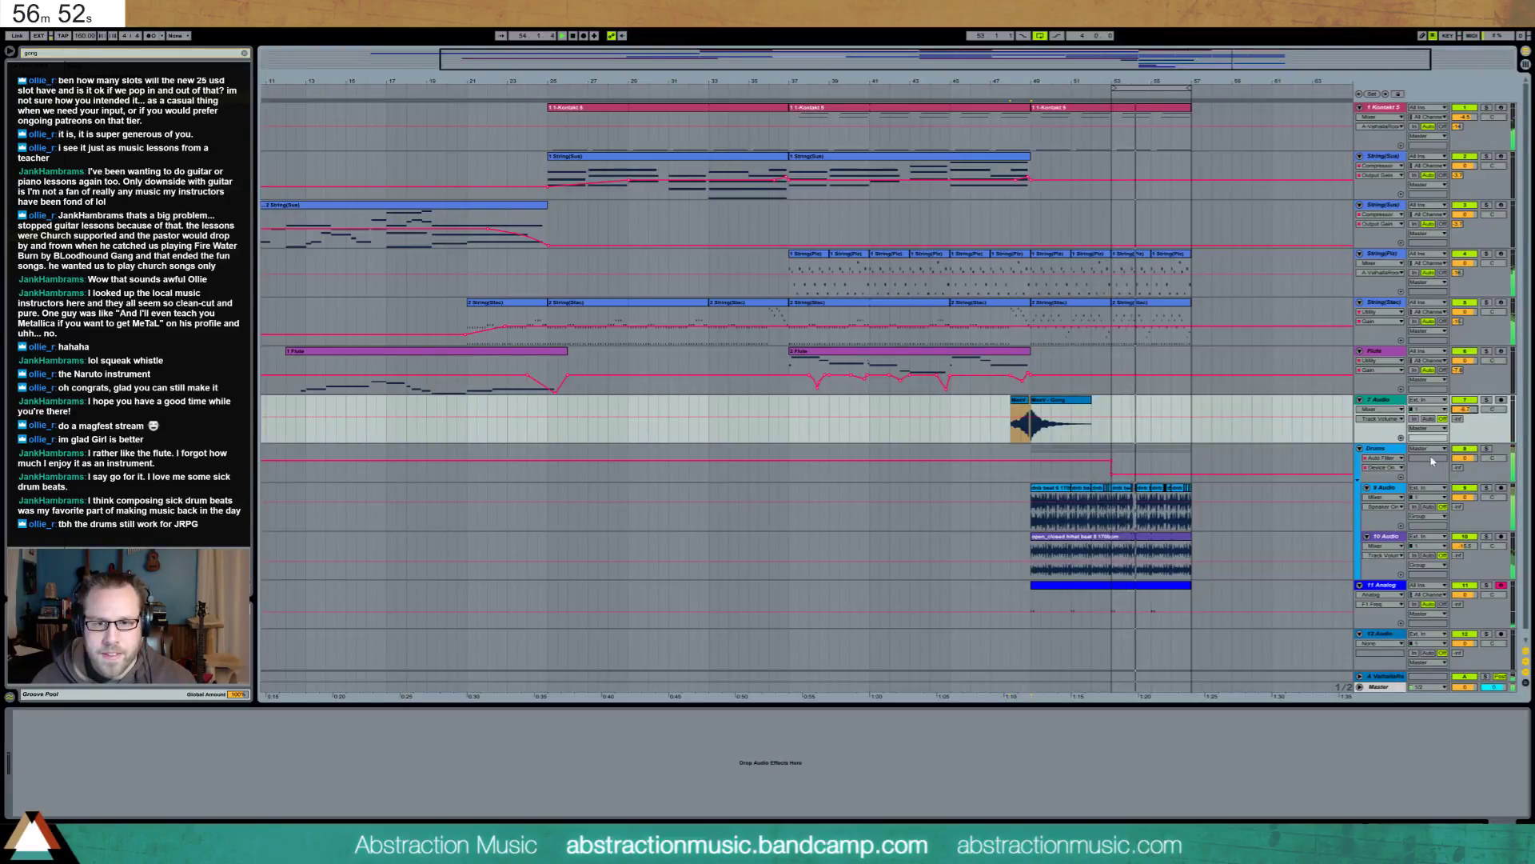
# Duplicate the first one and a half beats of bar 56 in the kick beat track directly after themselves, and play the bar
pyautogui.press('+')
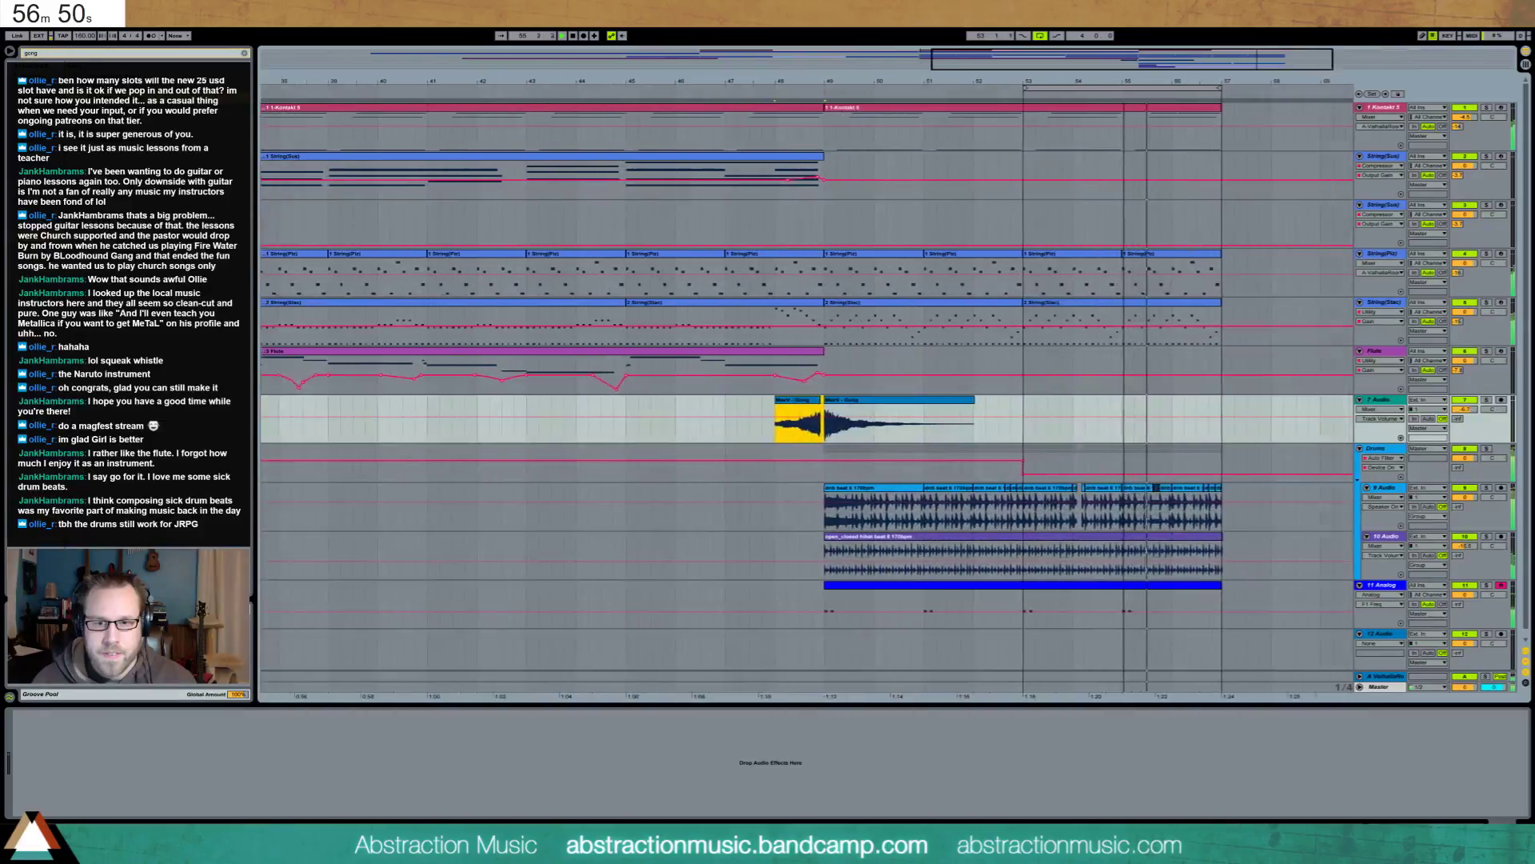
pyautogui.press('+')
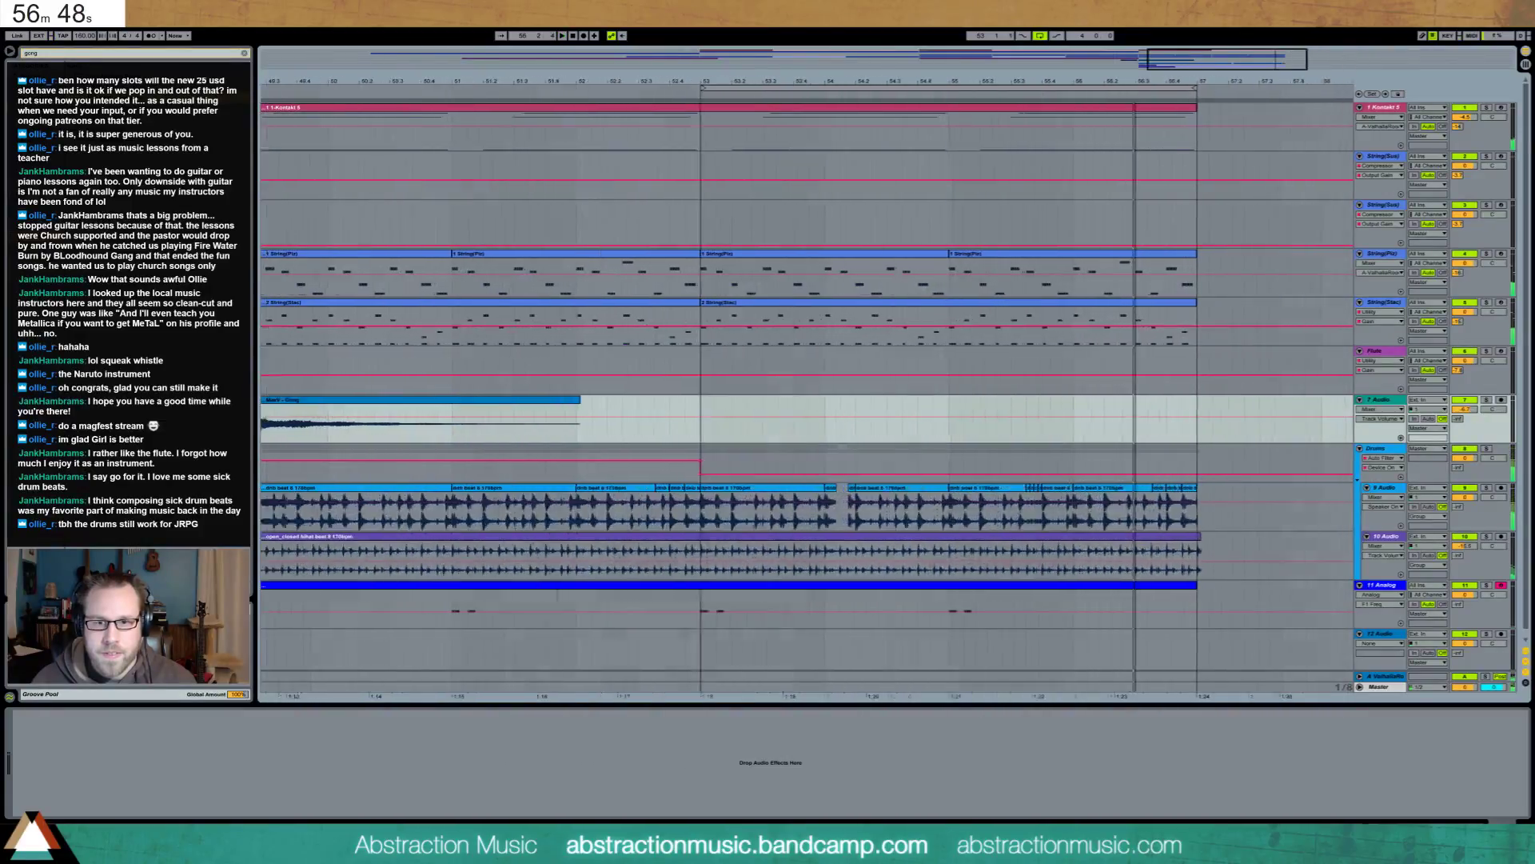
pyautogui.press('+')
pyautogui.moveTo(861, 508); pyautogui.dragTo(1011, 508)
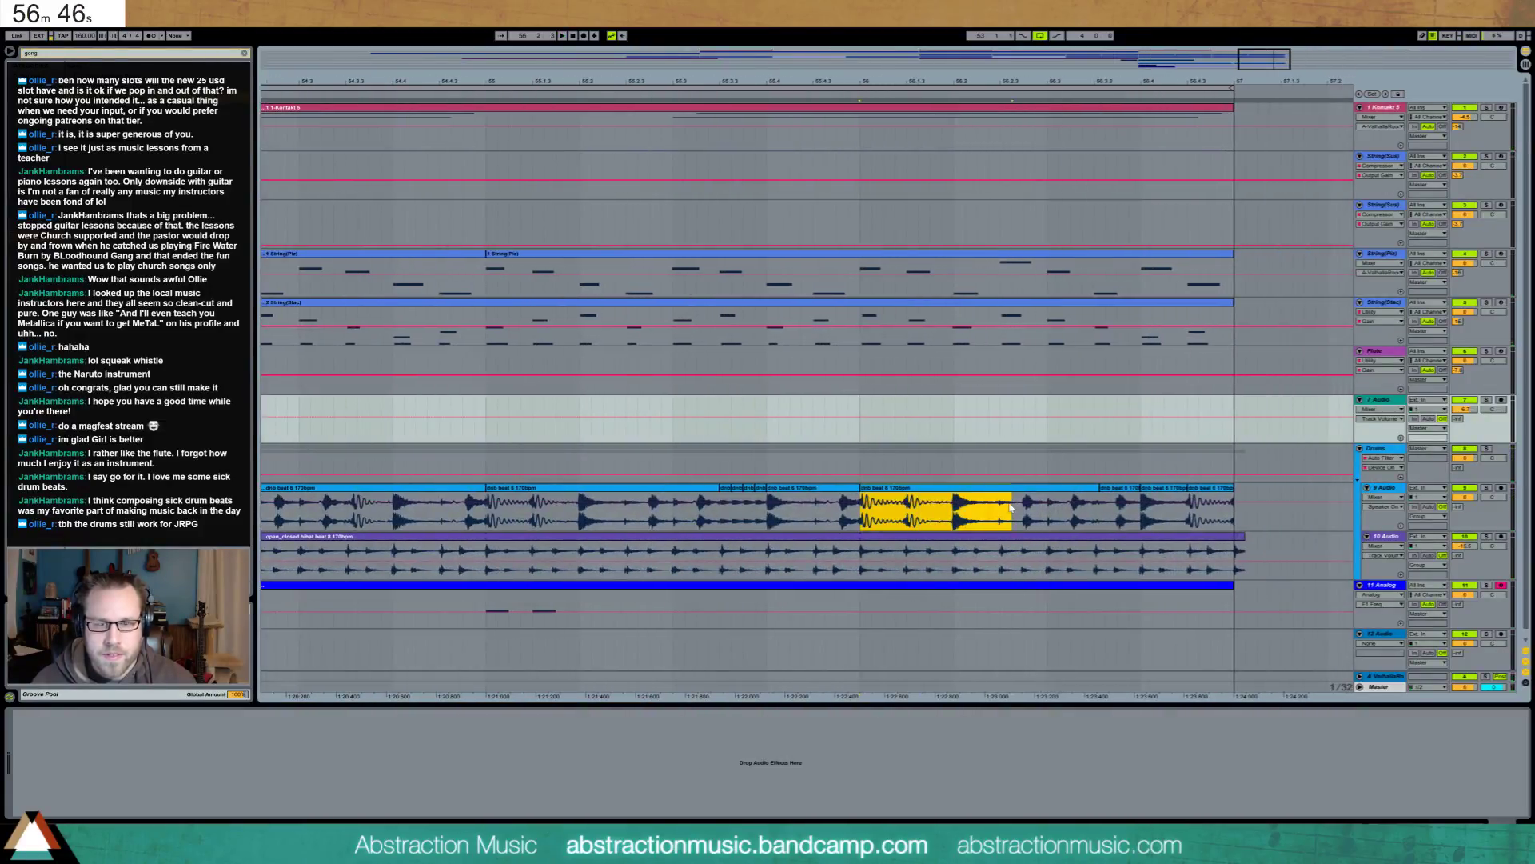
pyautogui.hotkey('ctrl', 'd')
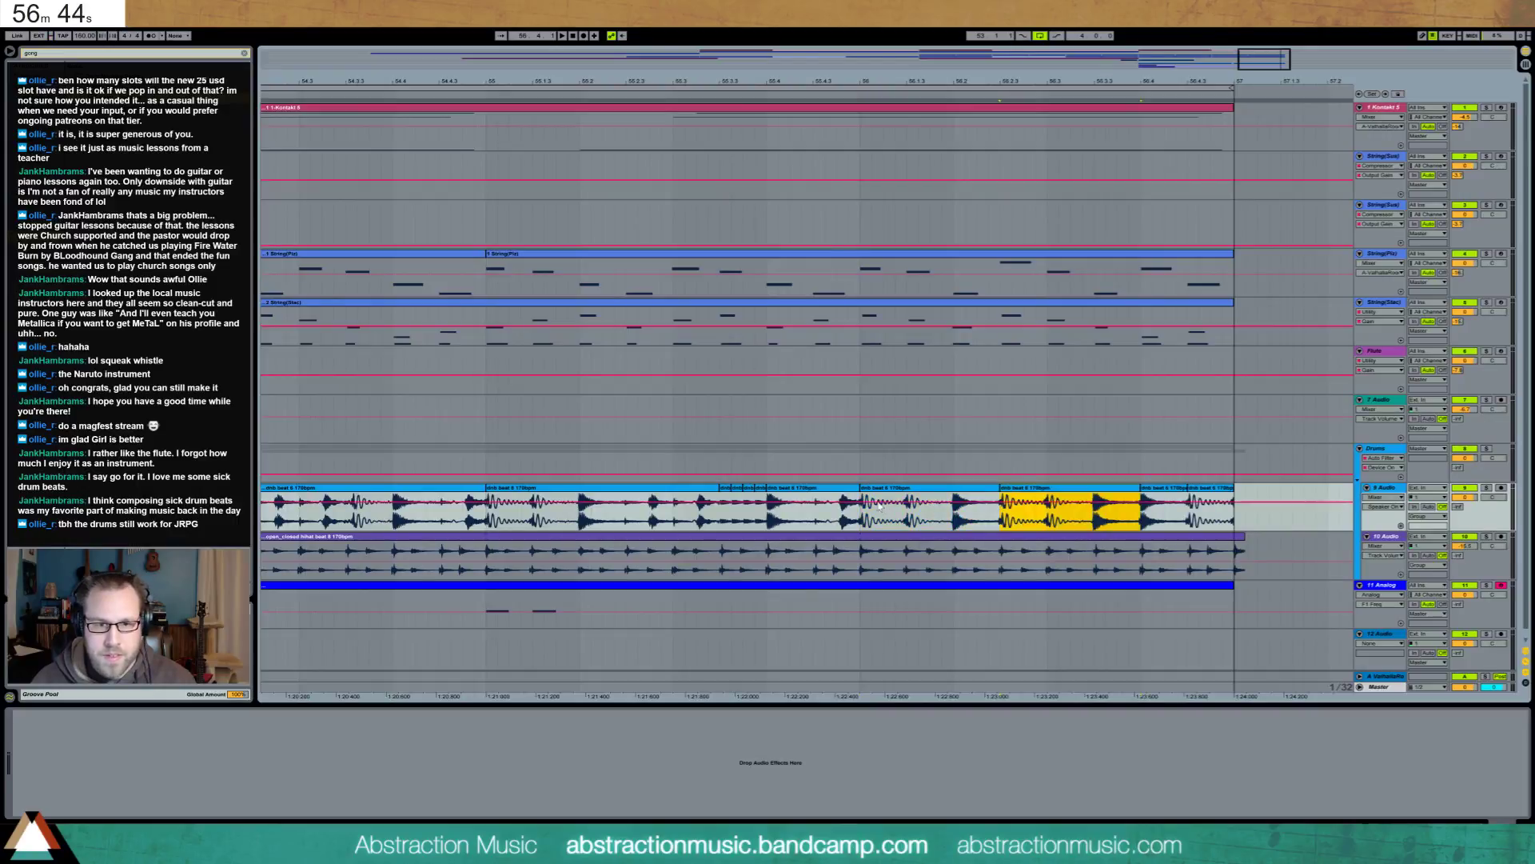
pyautogui.click(865, 501)
pyautogui.press('space')
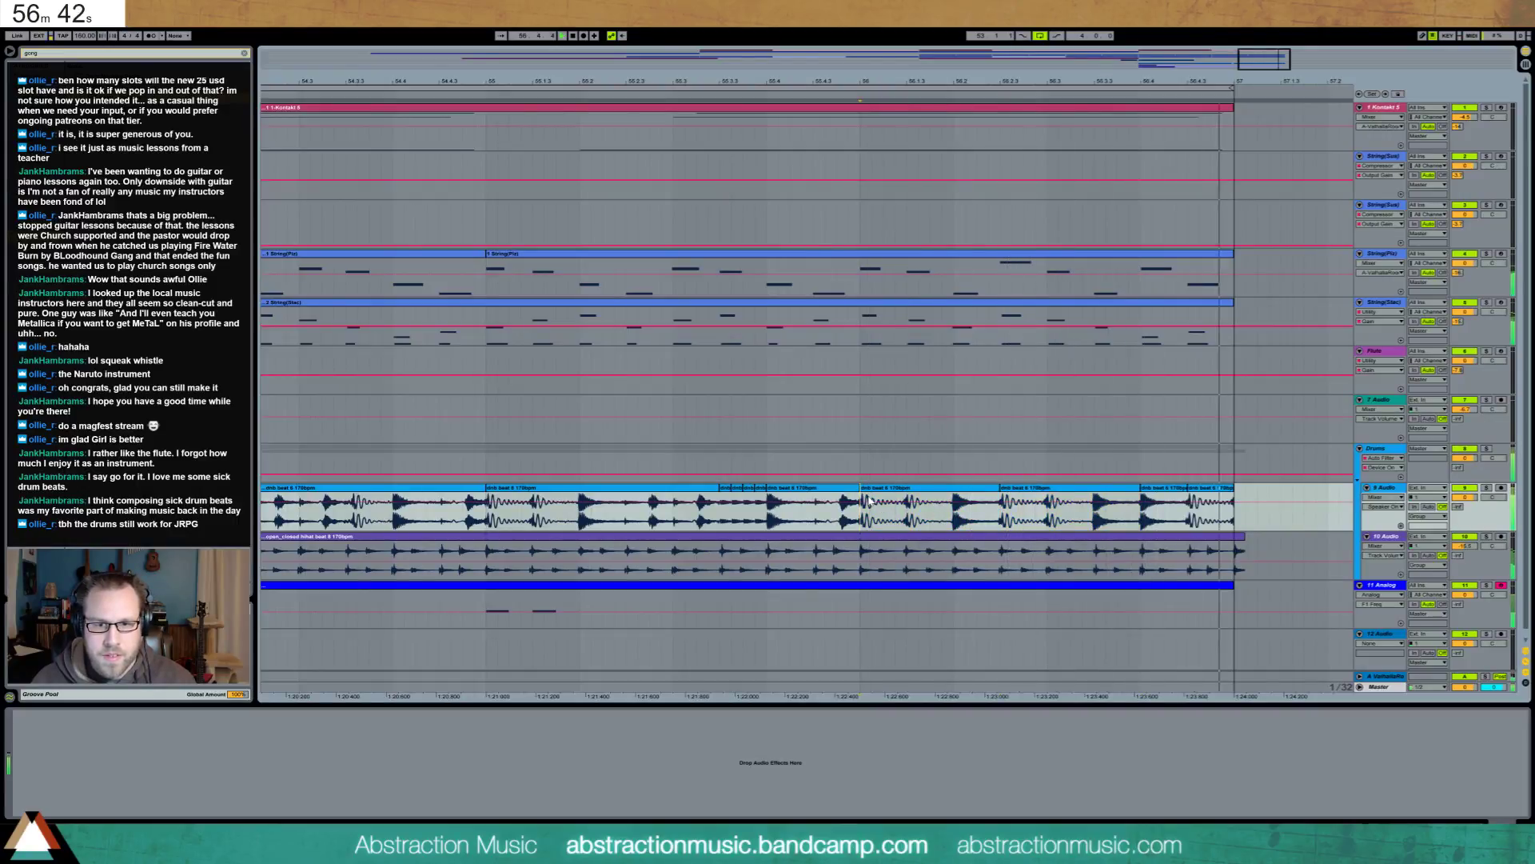
# Trim the open/closed hi-hat clip so that it ends at bar 57 together with the kick clips
pyautogui.moveTo(1252, 61); pyautogui.dragTo(1225, 36)
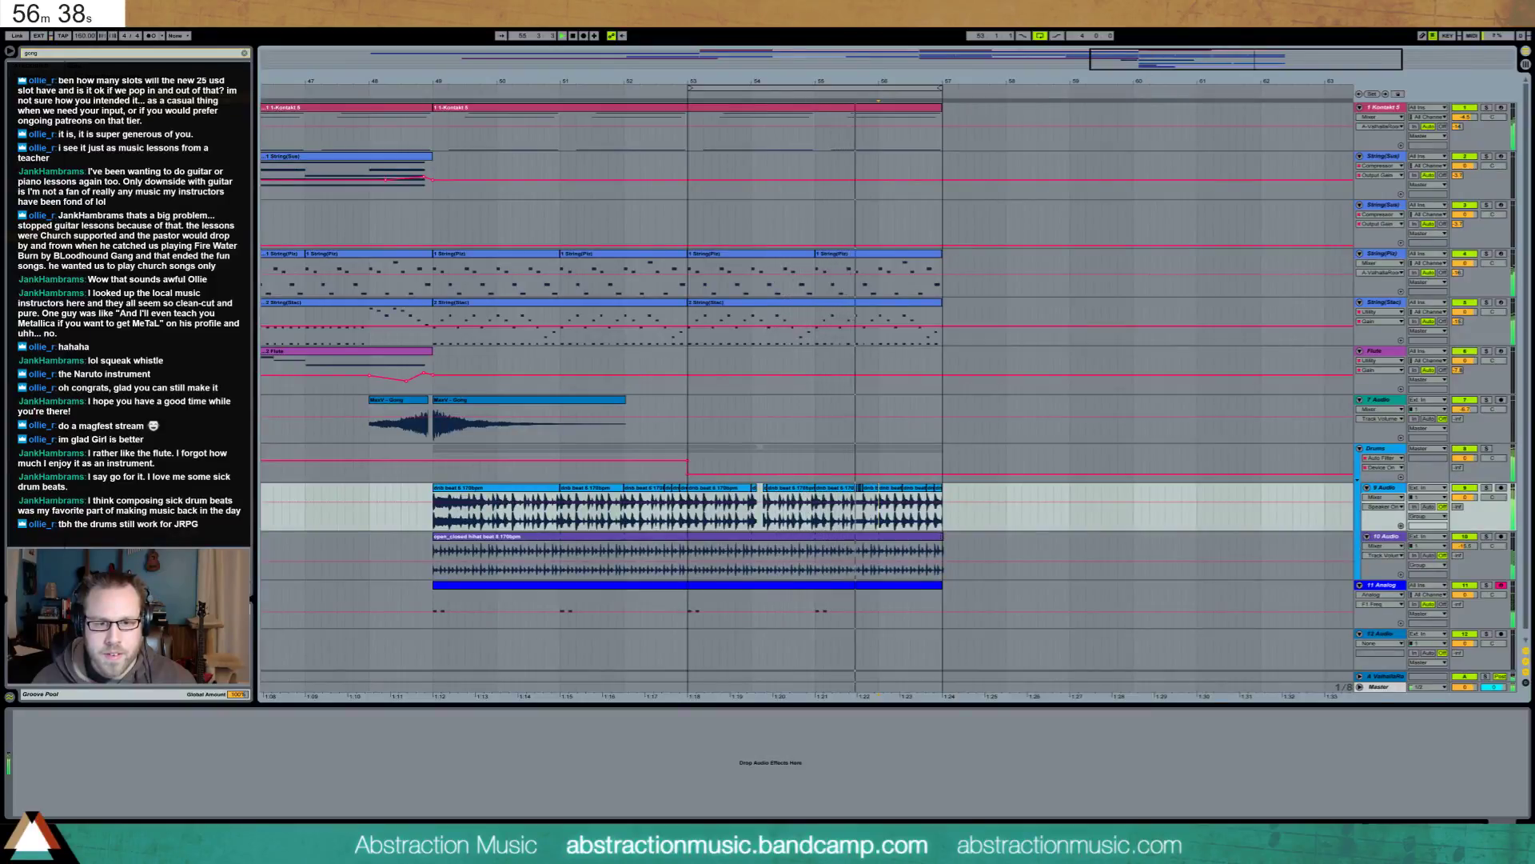
pyautogui.moveTo(878, 552); pyautogui.dragTo(433, 552)
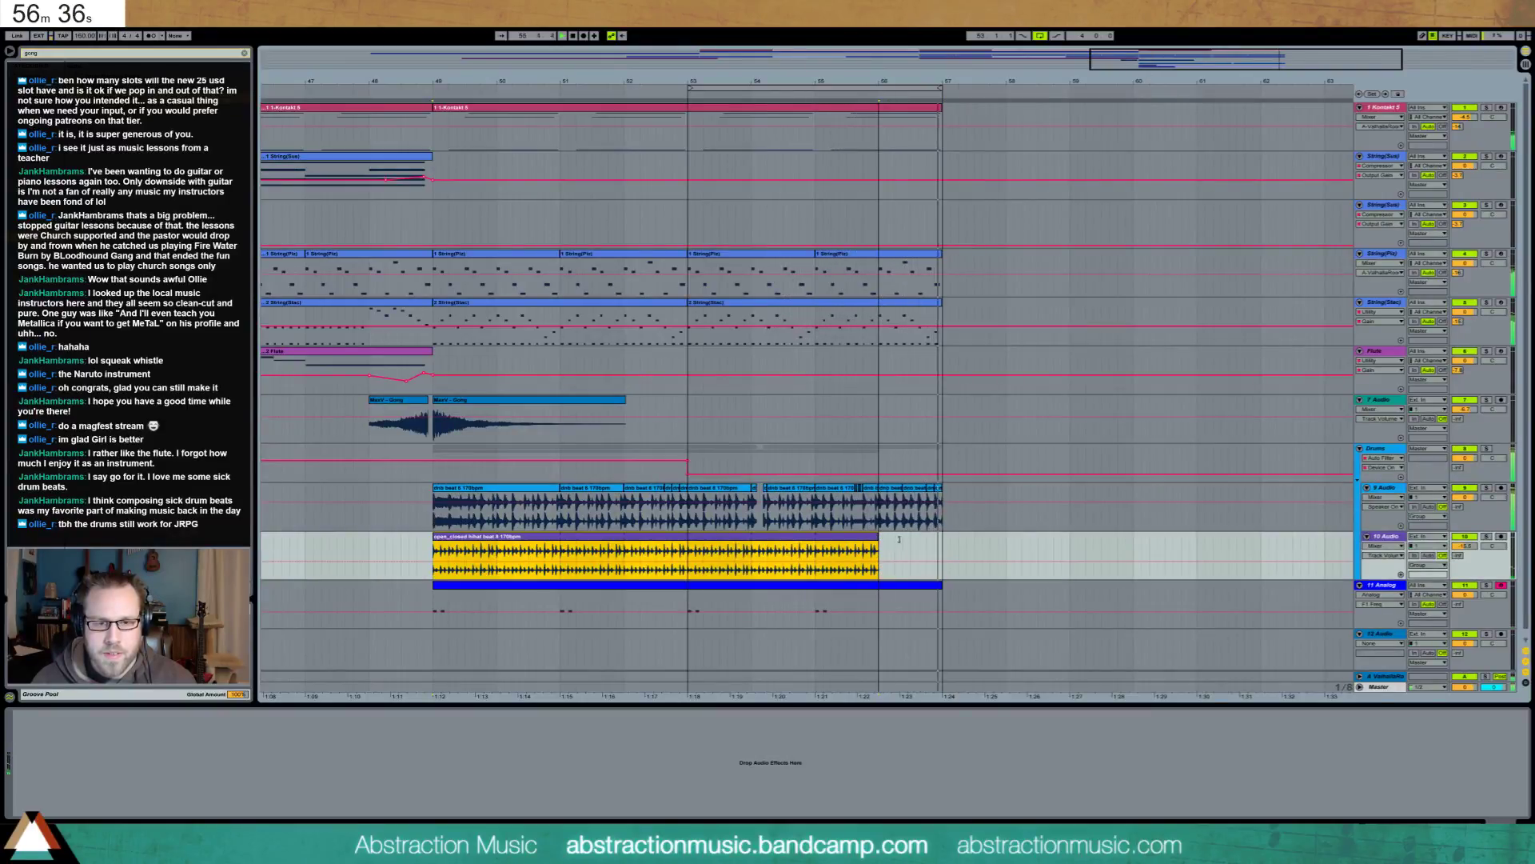
pyautogui.keyDown('shift'); pyautogui.click(950, 547); pyautogui.keyUp('shift')
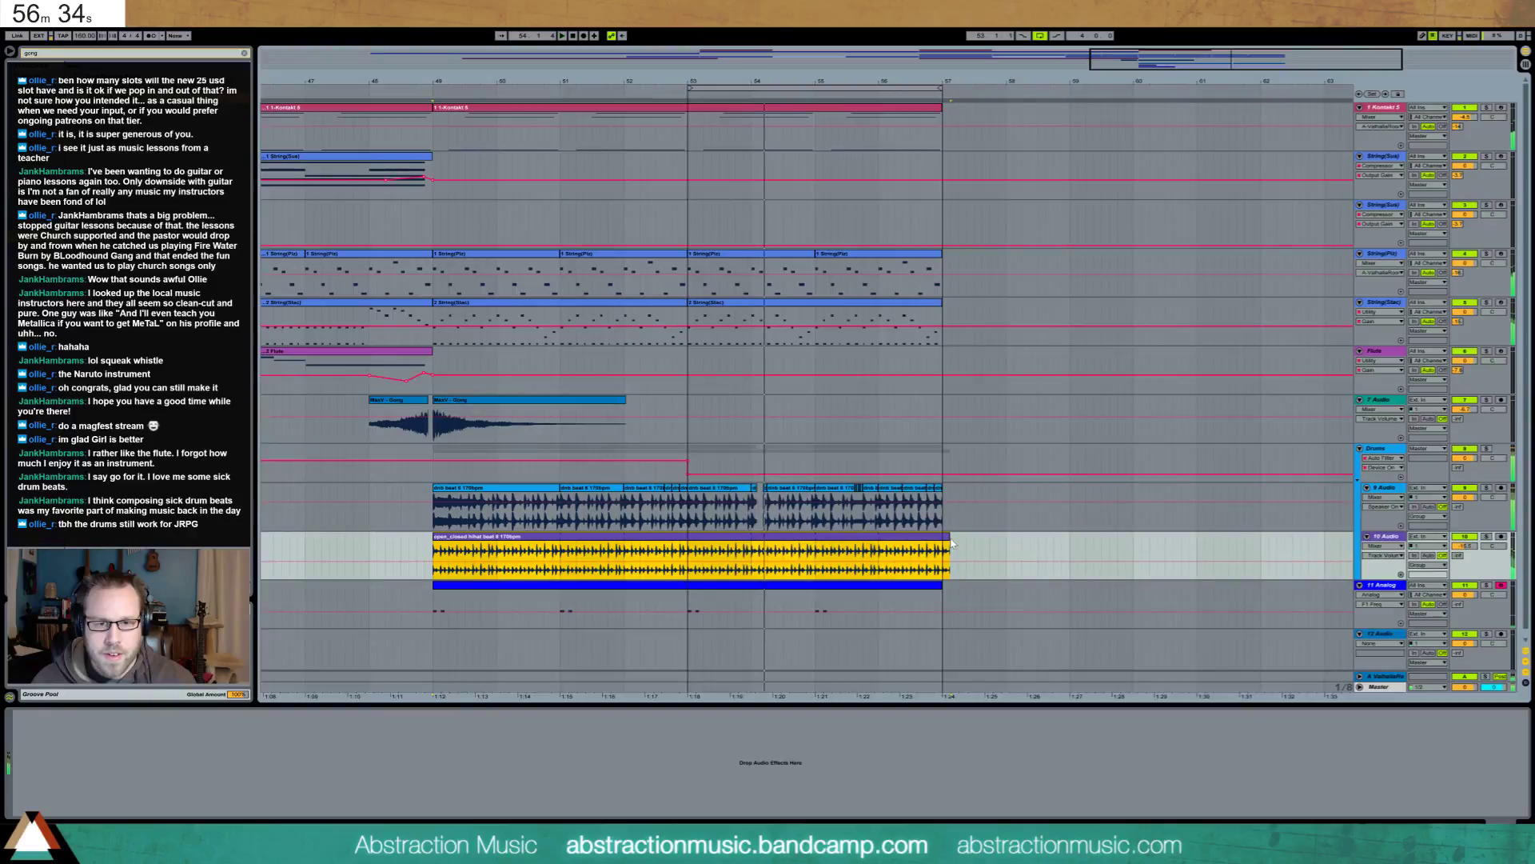
pyautogui.press('space')
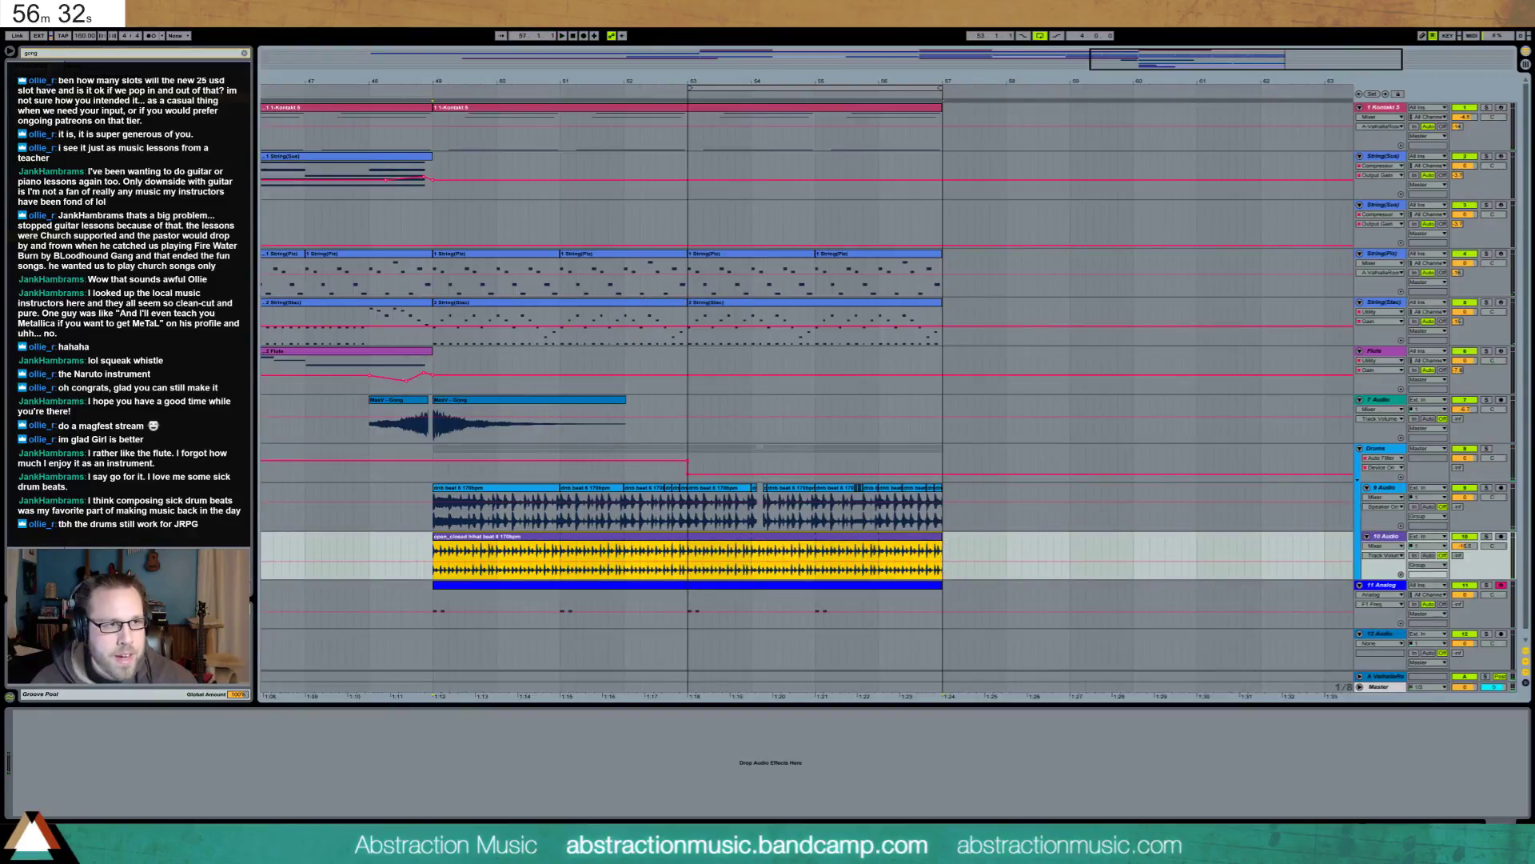
# Adjust the Analog synth's filter frequency and turn on its unison with an adjusted detune amount
pyautogui.hotkey('ctrl', 'f')
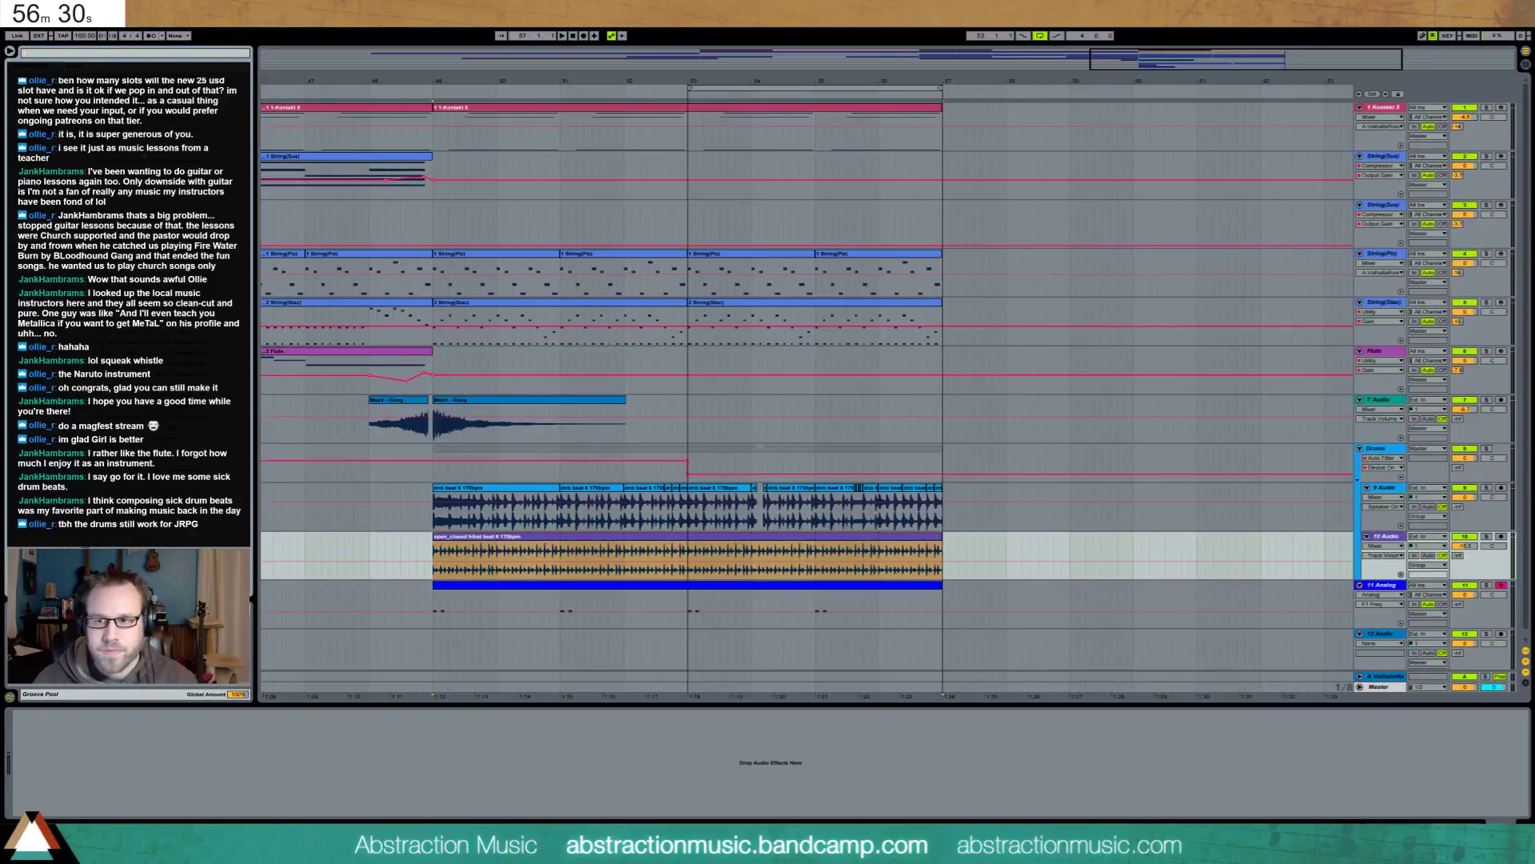
pyautogui.click(567, 624)
pyautogui.moveTo(202, 736); pyautogui.dragTo(203, 724)
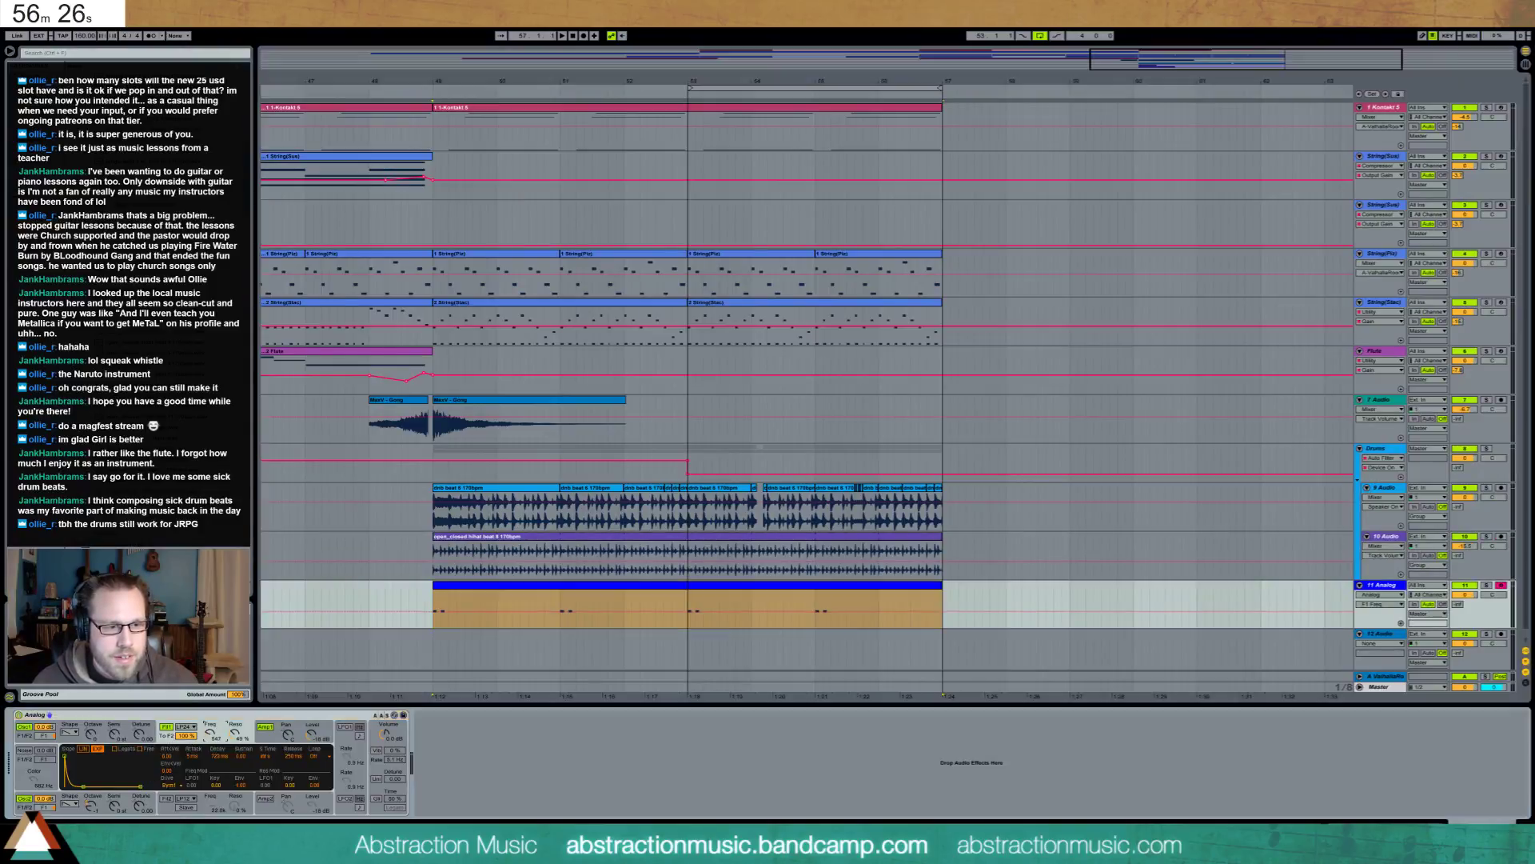
pyautogui.click(376, 778)
pyautogui.moveTo(393, 778); pyautogui.dragTo(393, 782)
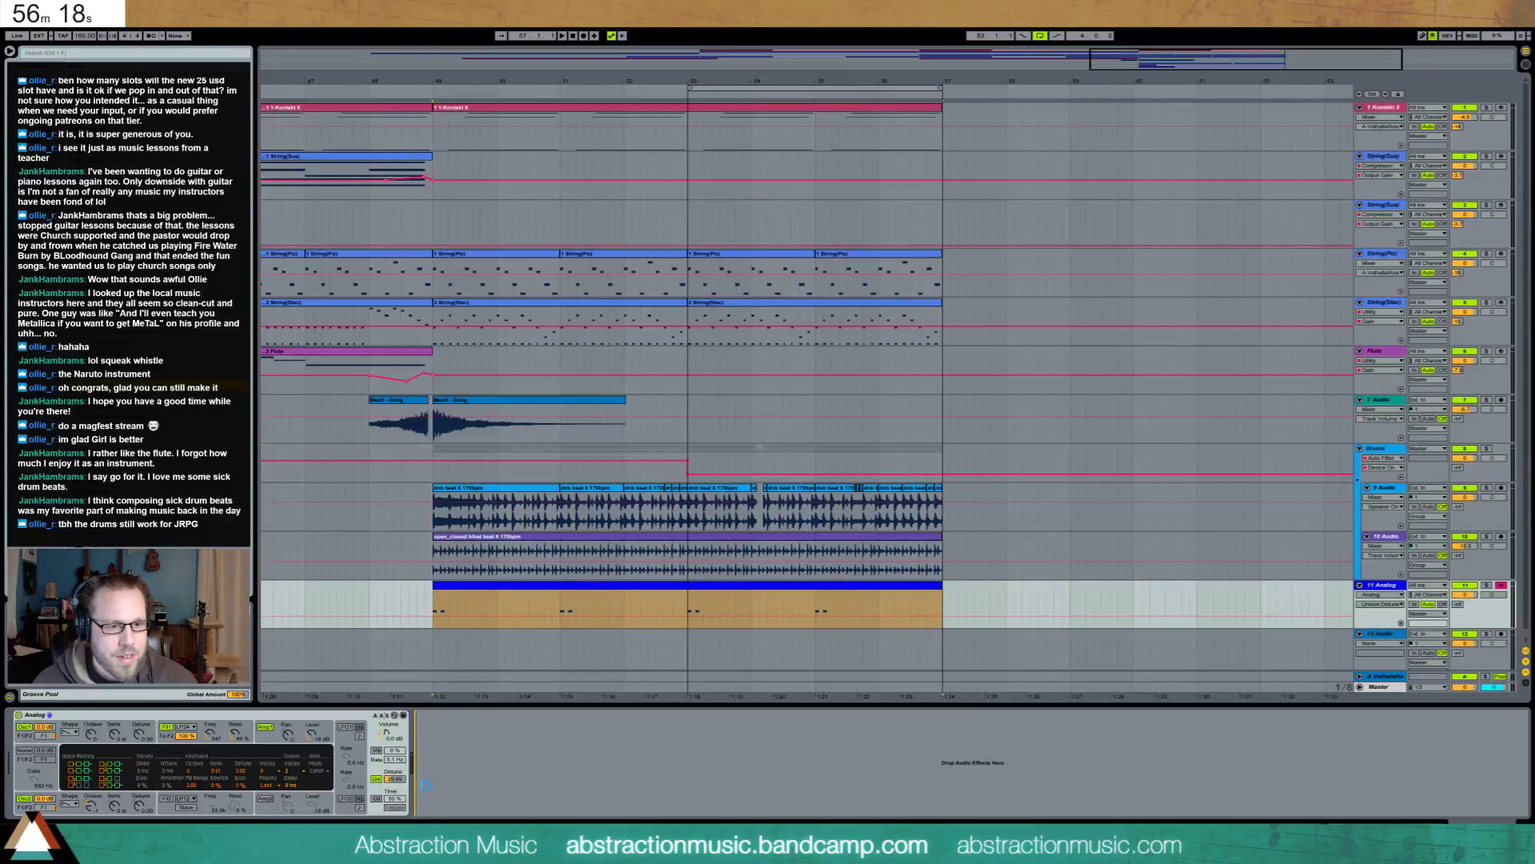
# Add OTT after the Analog synth and lower the synth's filter frequency while auditioning the notes from bar 49
pyautogui.press('space')
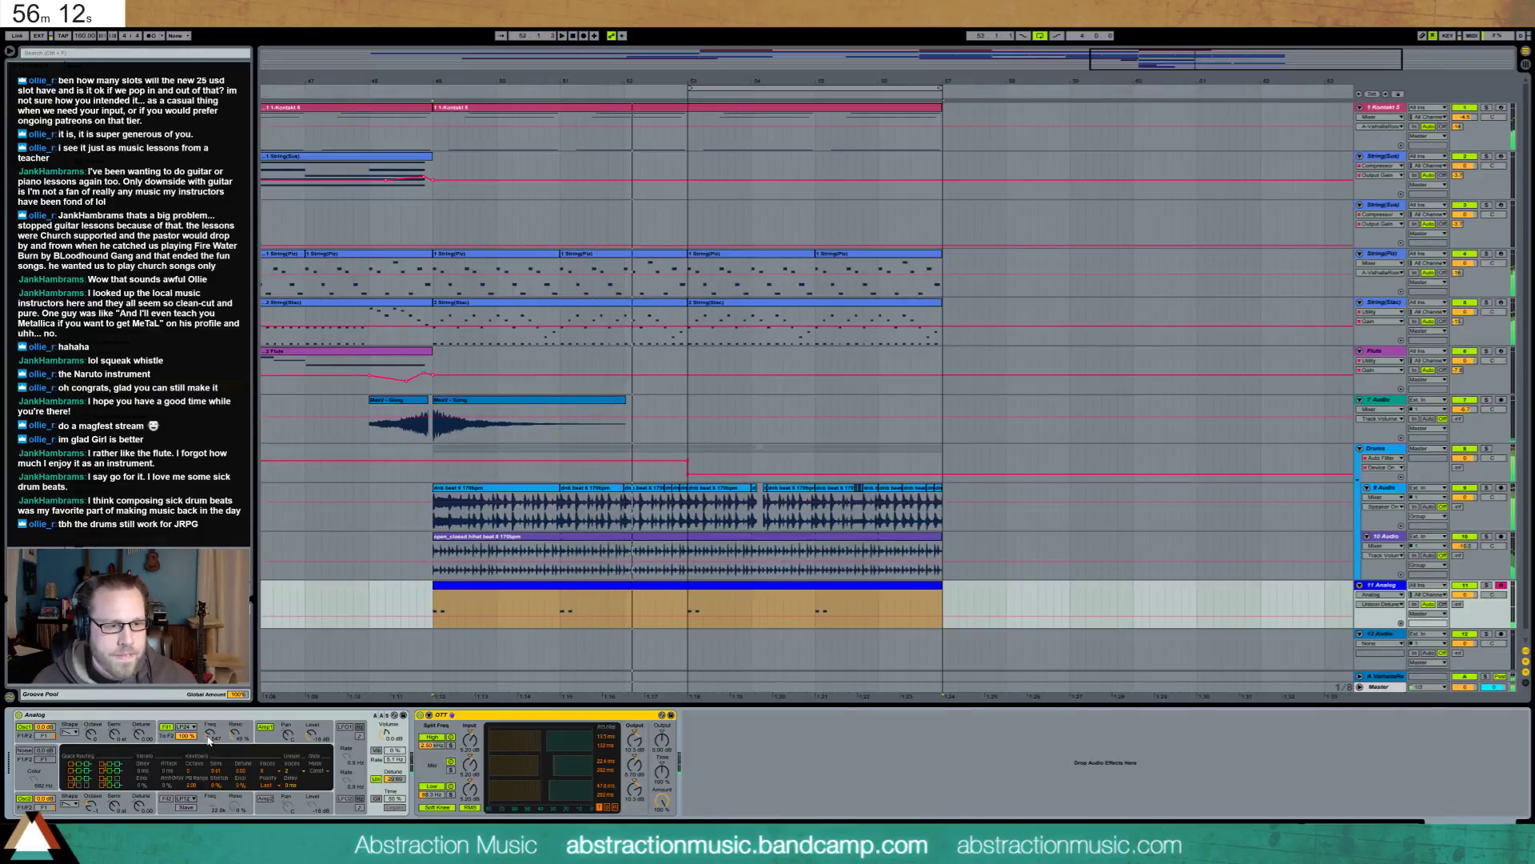
pyautogui.moveTo(210, 739); pyautogui.dragTo(209, 764)
pyautogui.press('space')
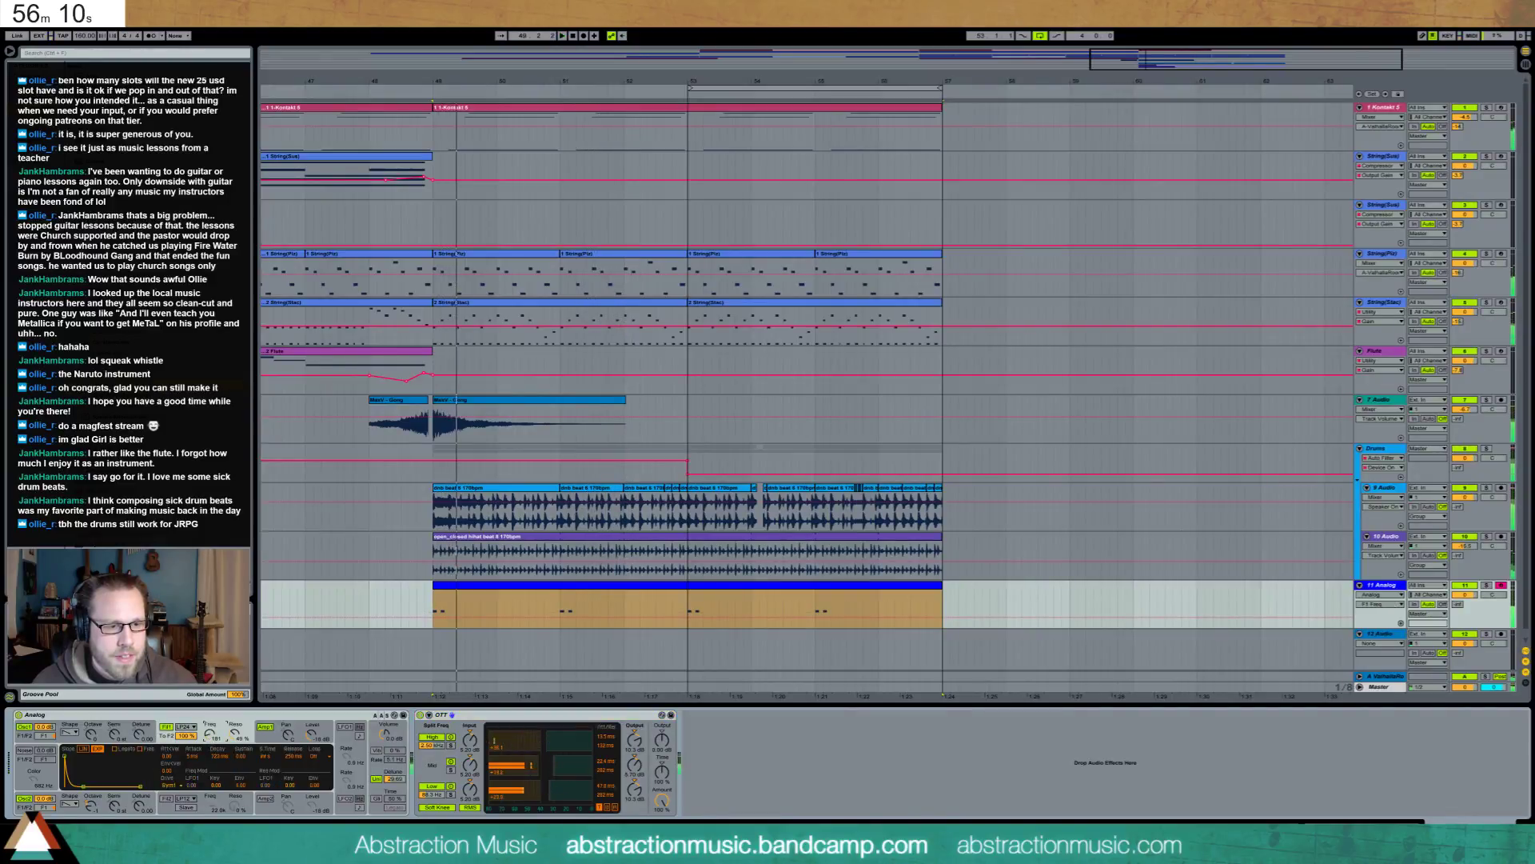
pyautogui.press('space')
pyautogui.press('space')
pyautogui.press('space')
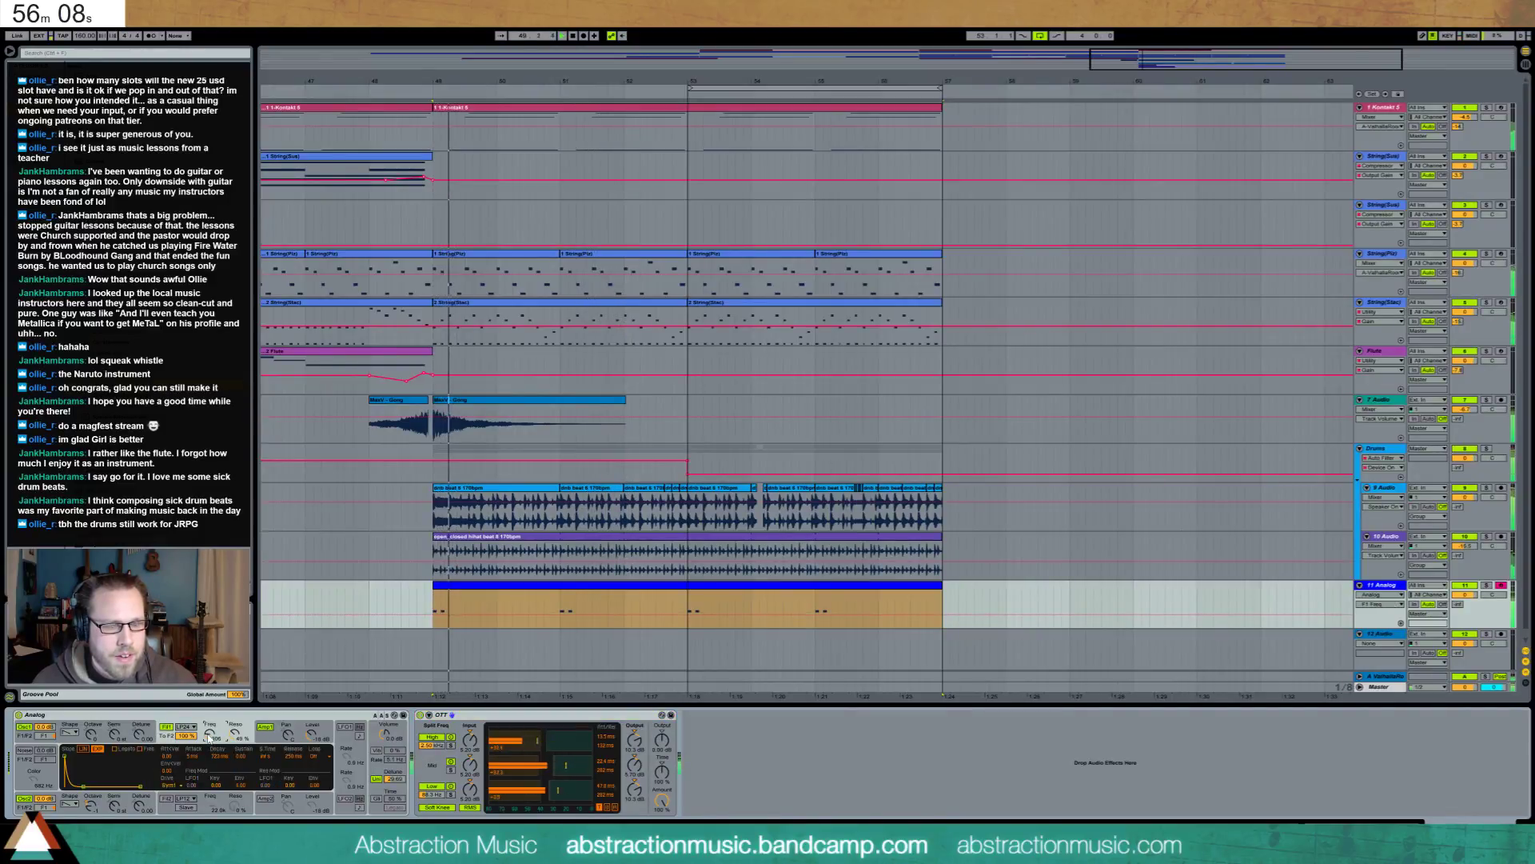
# Automate the Analog filter frequency to rise steadily from bar 49 to bar 57, and play back the sweep
pyautogui.click(437, 622)
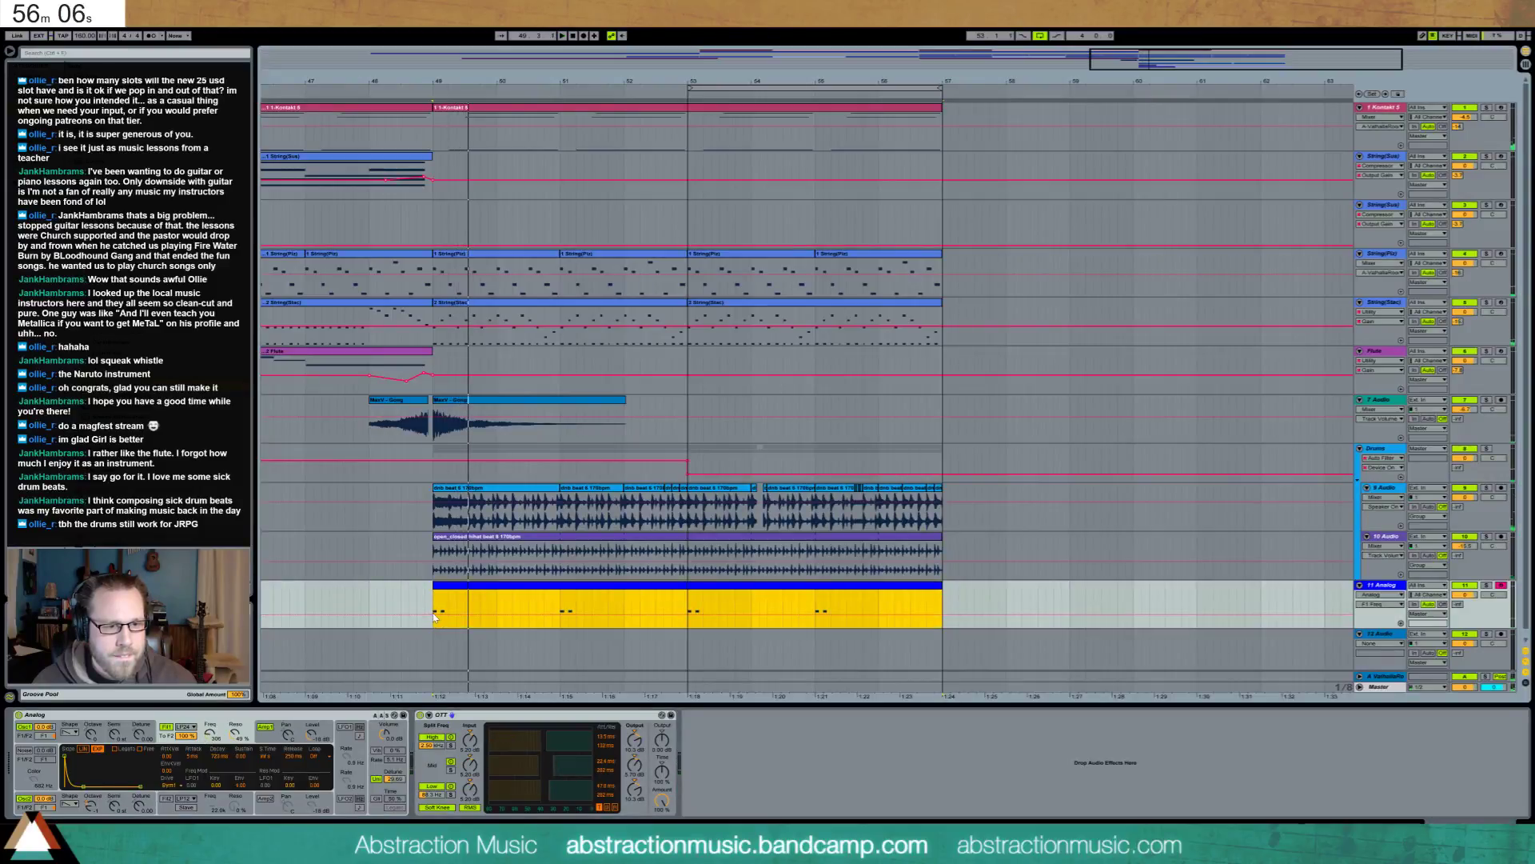
pyautogui.moveTo(947, 620); pyautogui.dragTo(944, 602)
pyautogui.press('space')
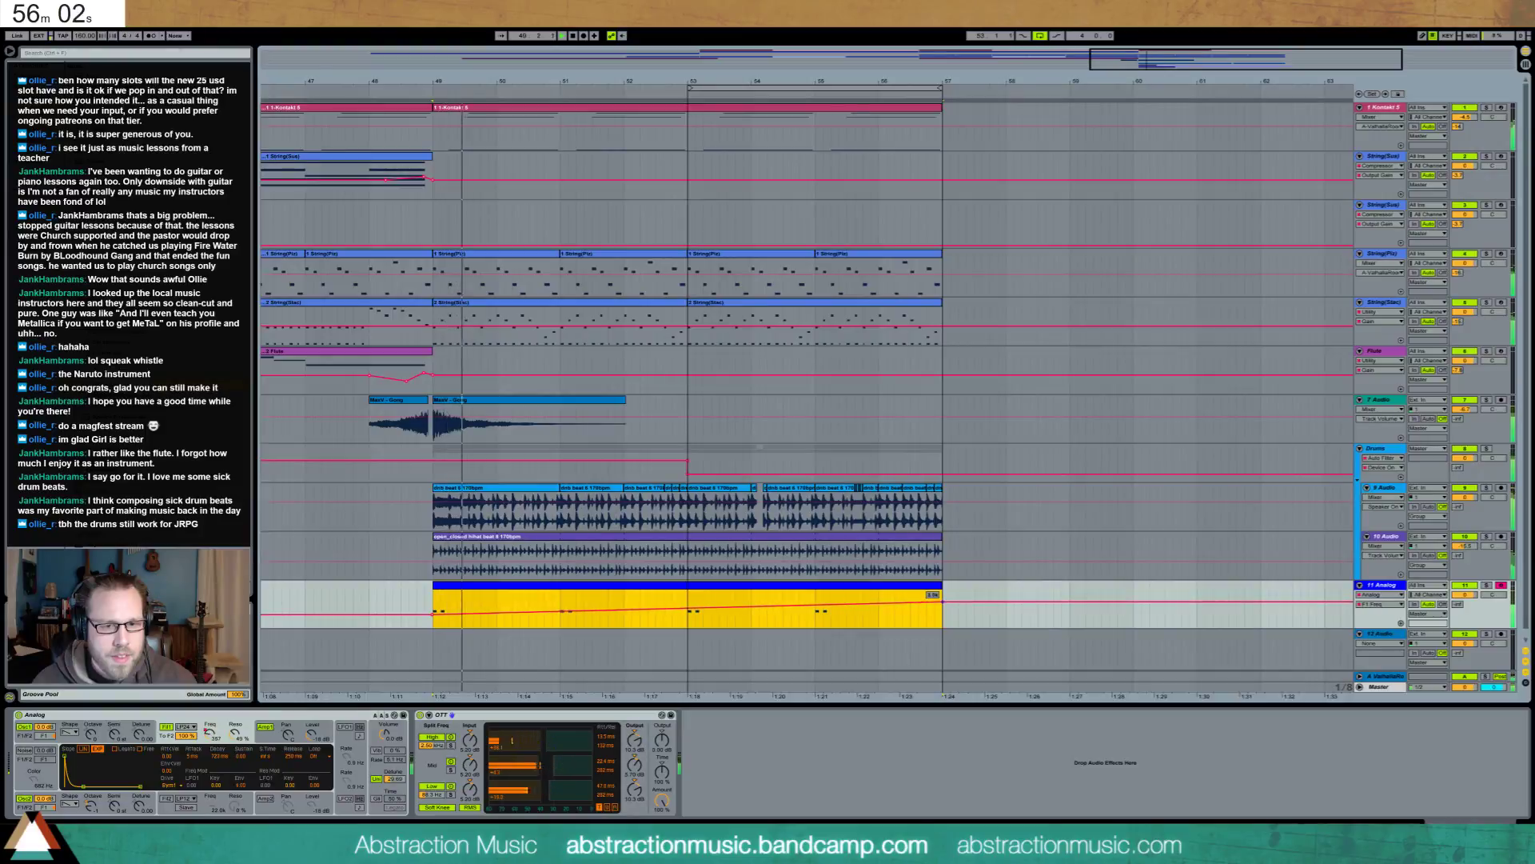
pyautogui.hotkey('ctrl', 'z')
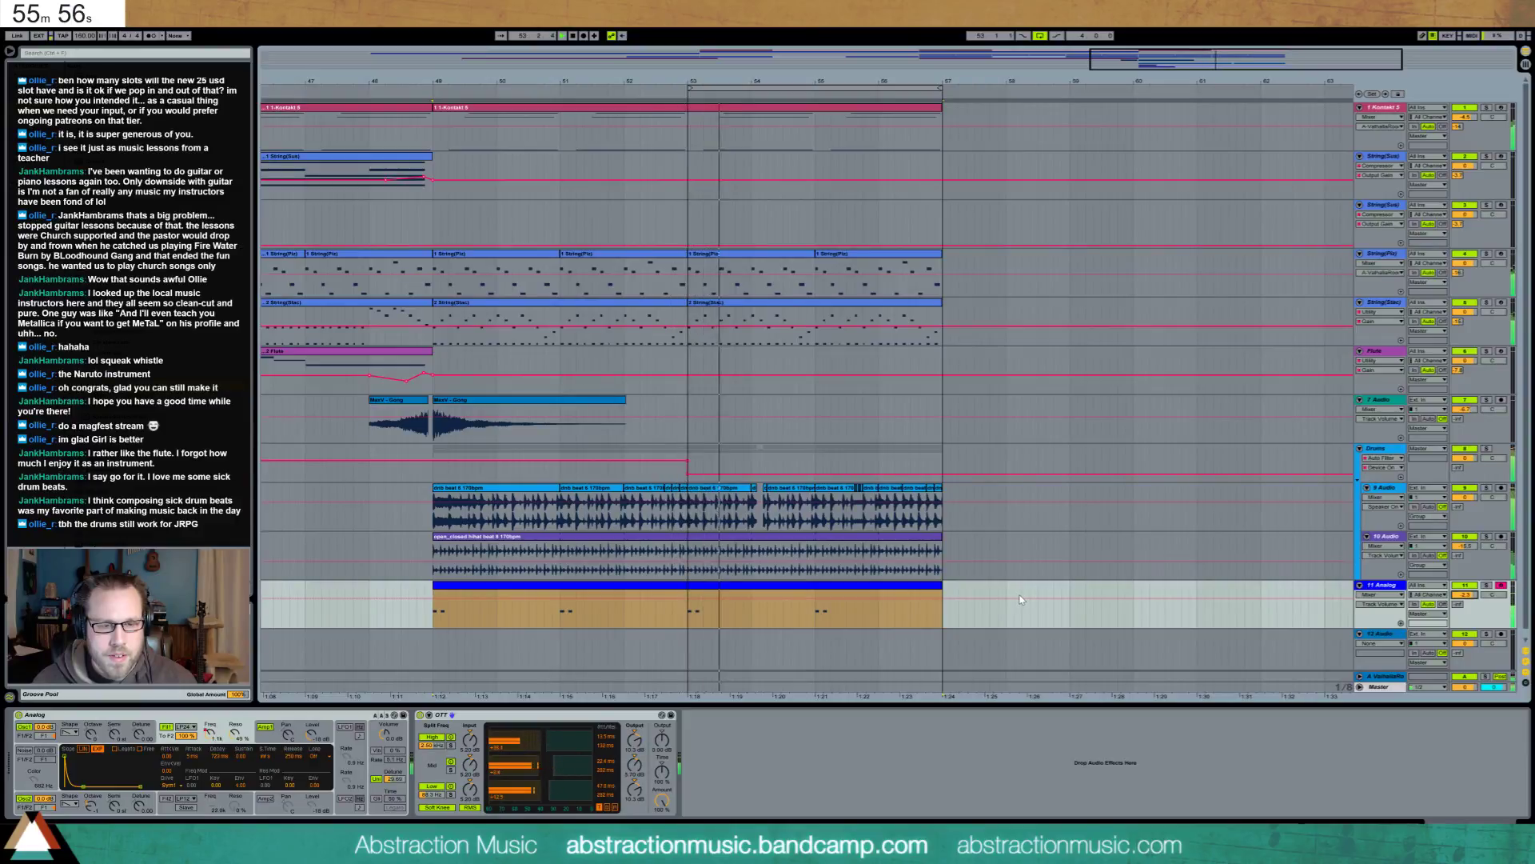
# In the synth clip starting at bar 55, copy the opening two notes to beat 1.4, raised three semitones
pyautogui.click(873, 607)
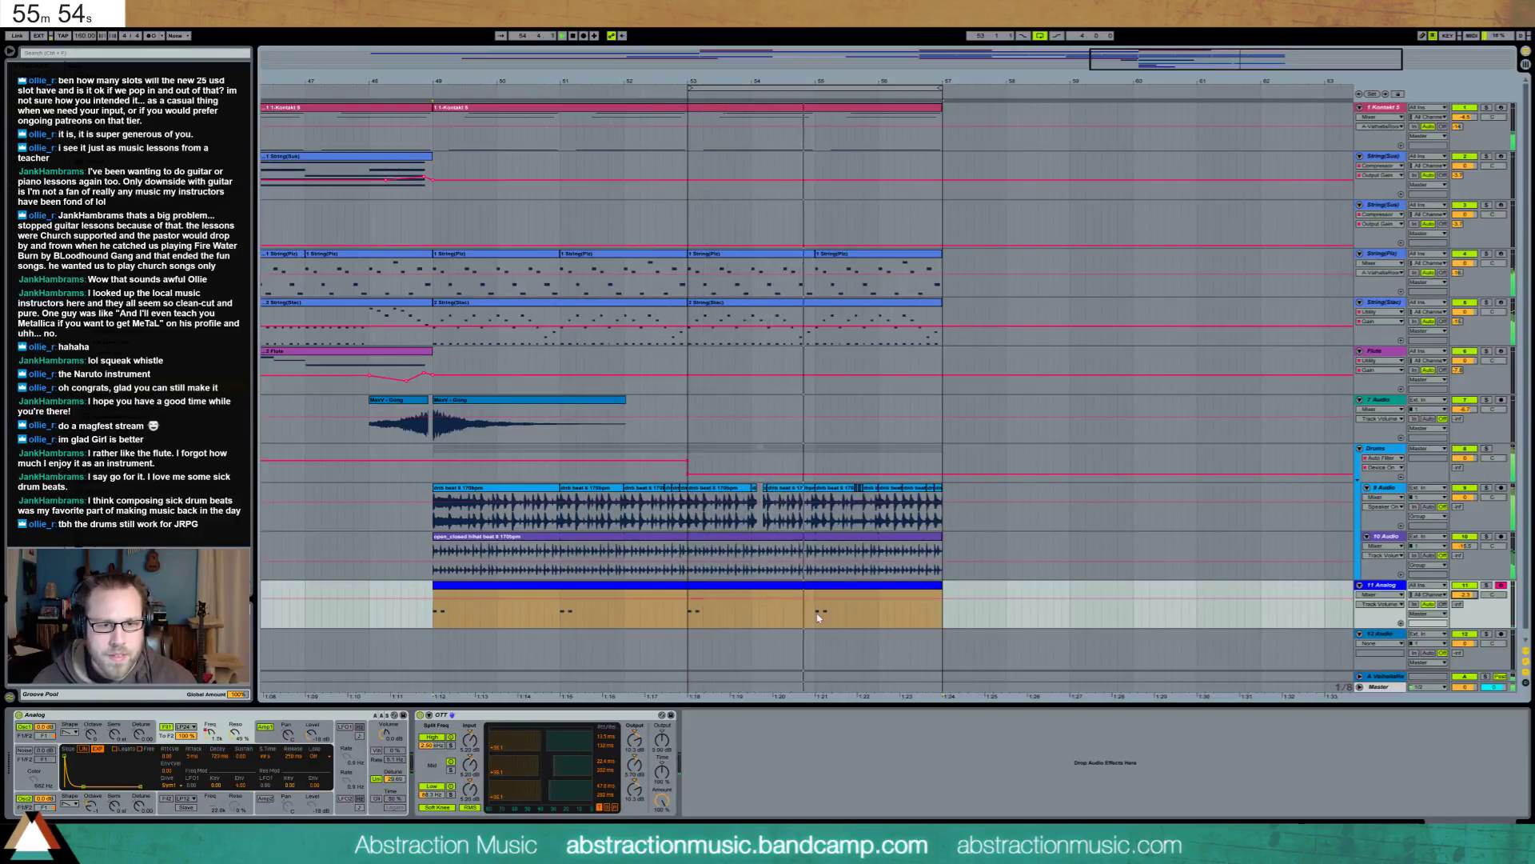
pyautogui.moveTo(815, 612); pyautogui.dragTo(938, 620)
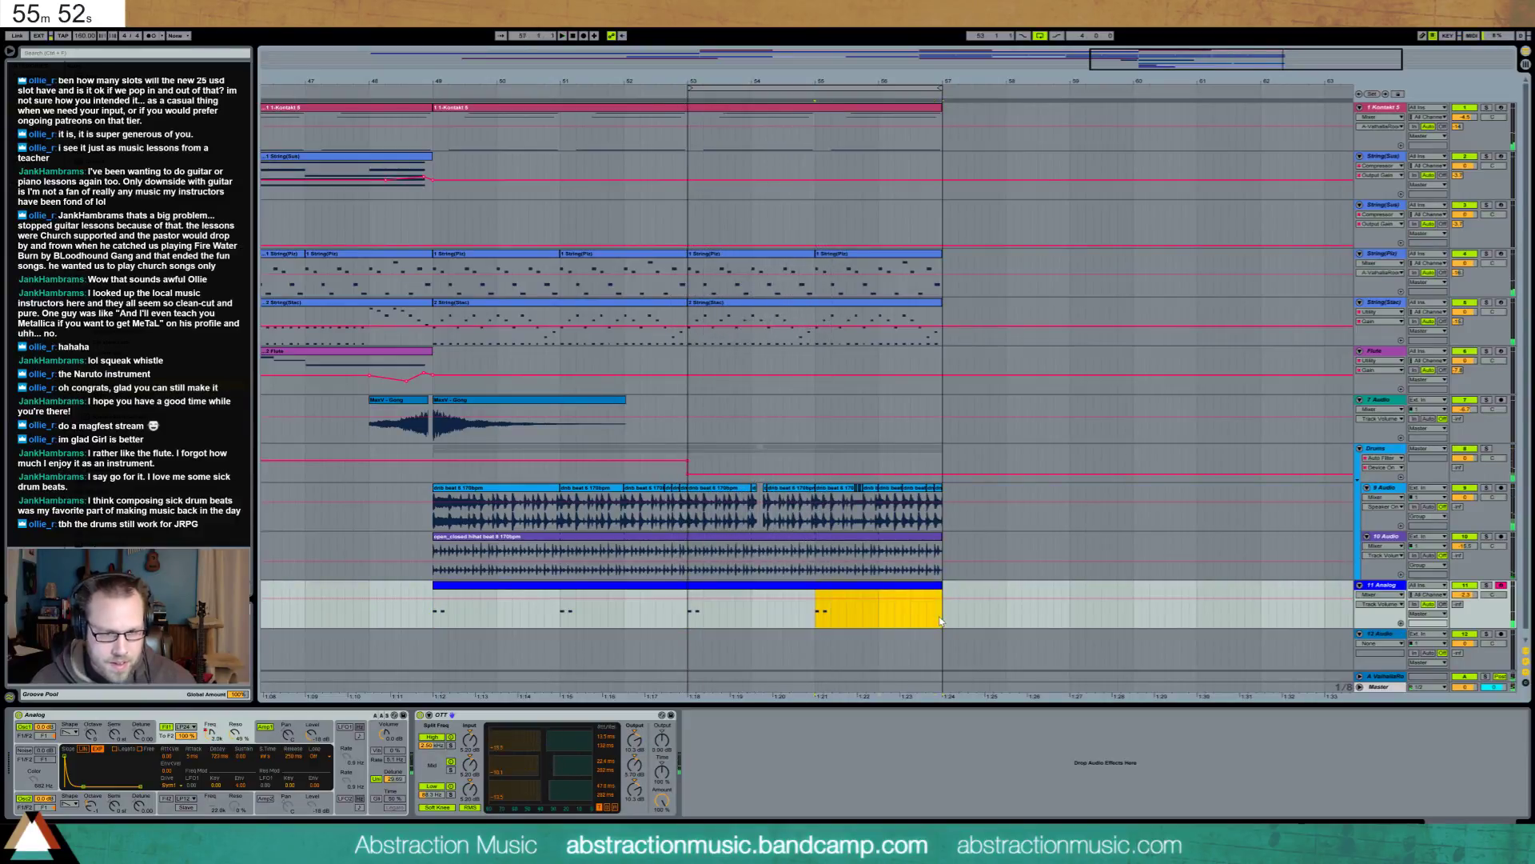
pyautogui.doubleClick(893, 587)
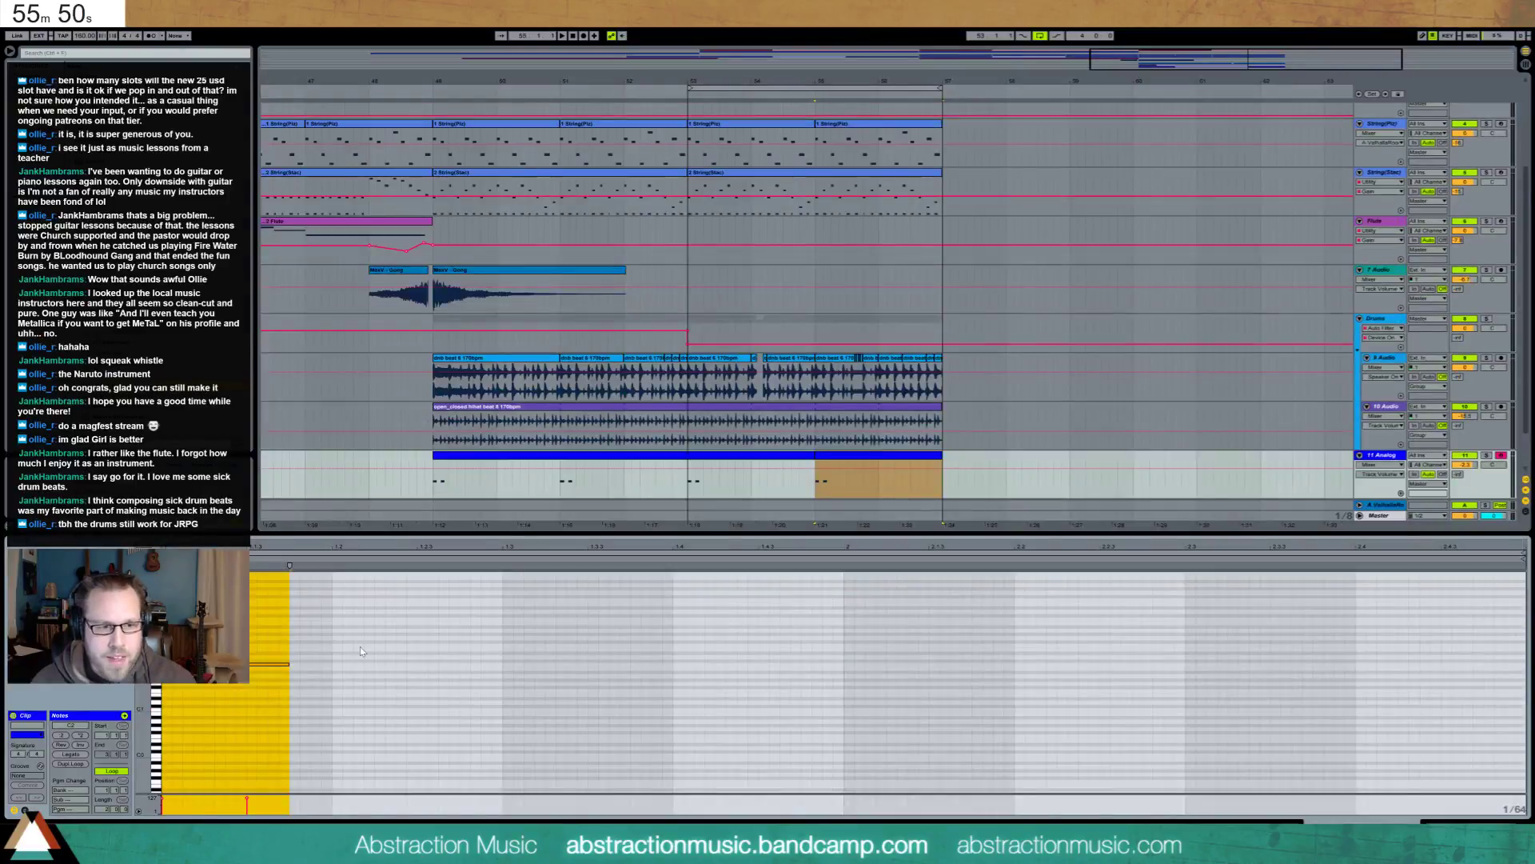
pyautogui.click(673, 616)
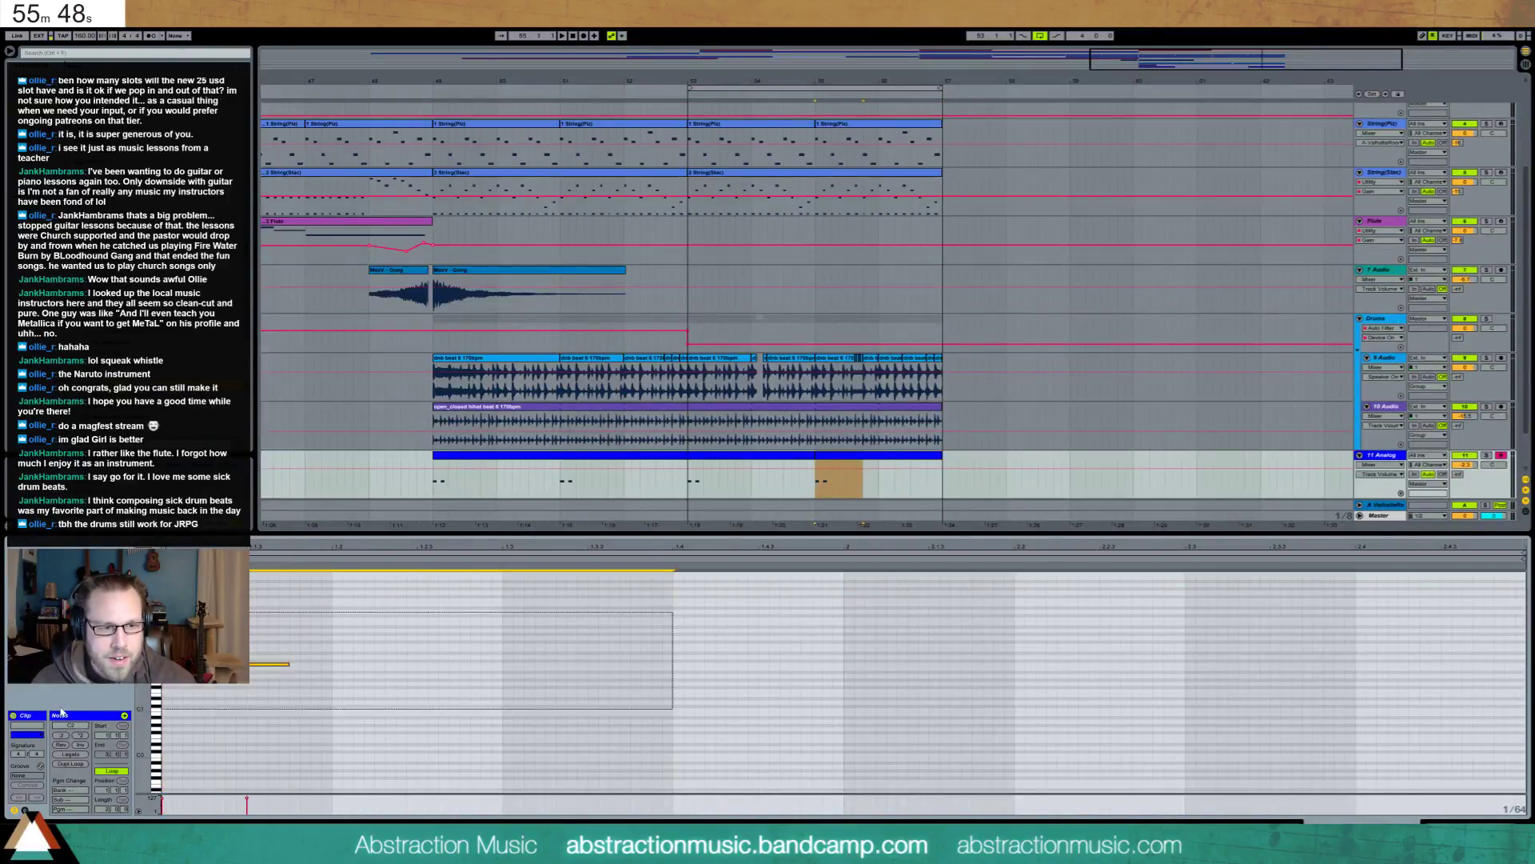
pyautogui.hotkey('ctrl', 'v')
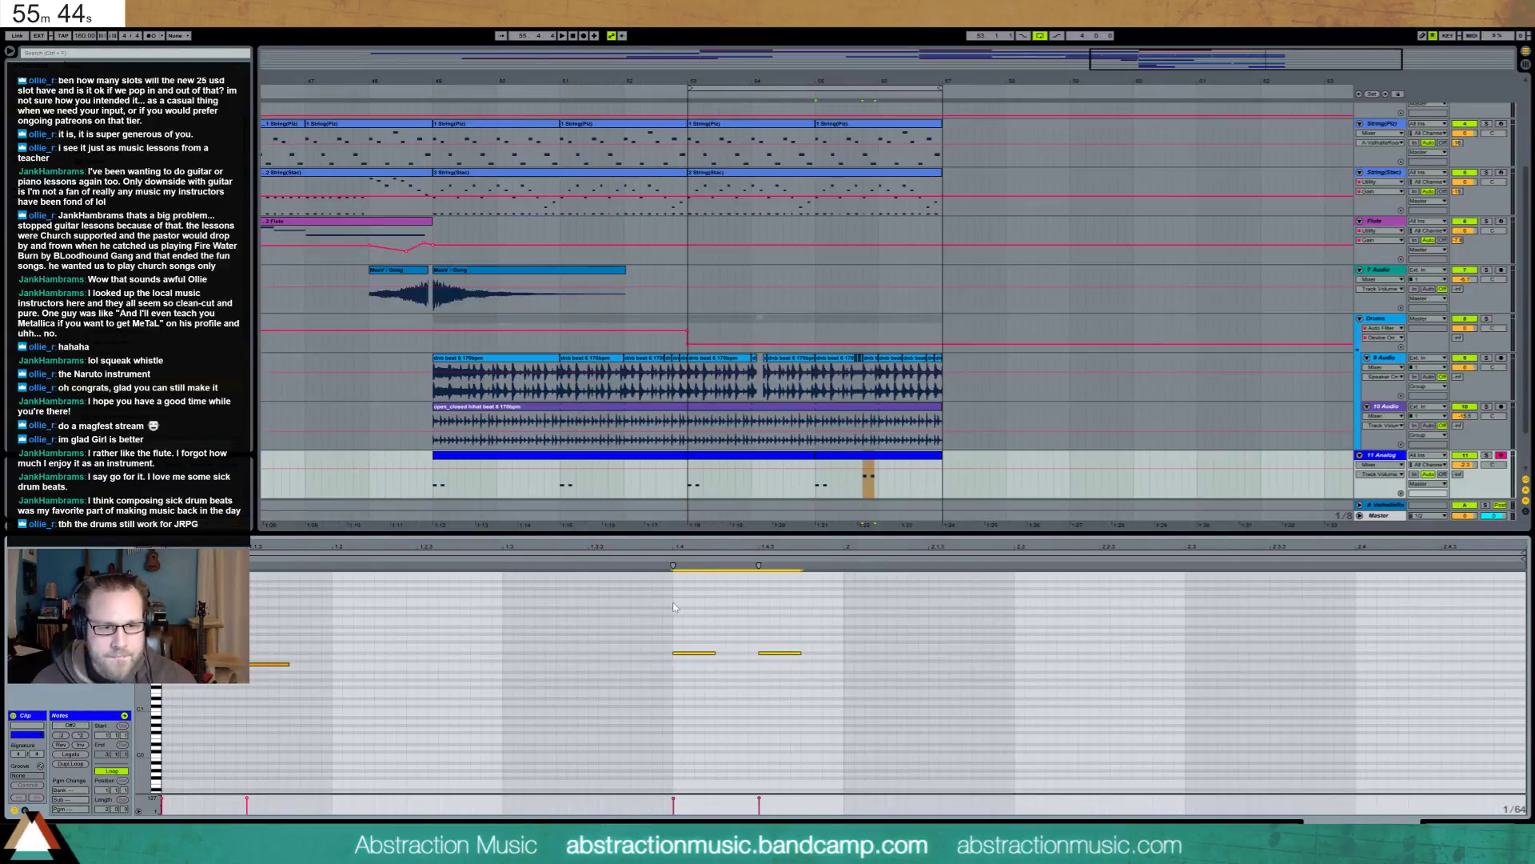
# Duplicate the raised note pair to beat 2.3 and again to 2.4, transposing each copy up another two semitones
pyautogui.moveTo(673, 608); pyautogui.dragTo(1185, 704)
pyautogui.hotkey('ctrl', 'd')
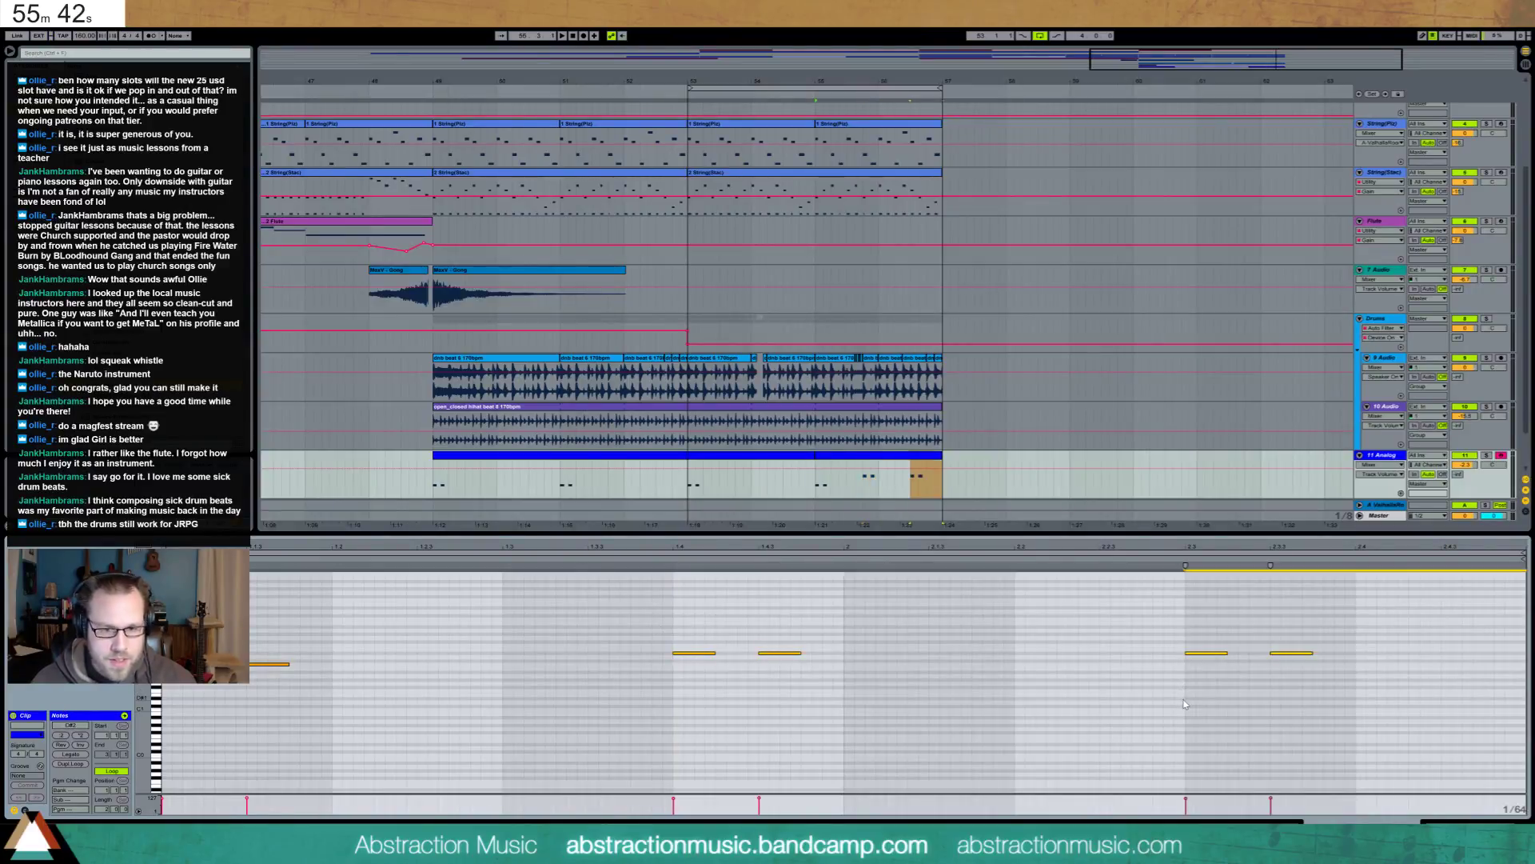
pyautogui.press('Up')
pyautogui.press('Up')
pyautogui.hotkey('ctrl', 'd')
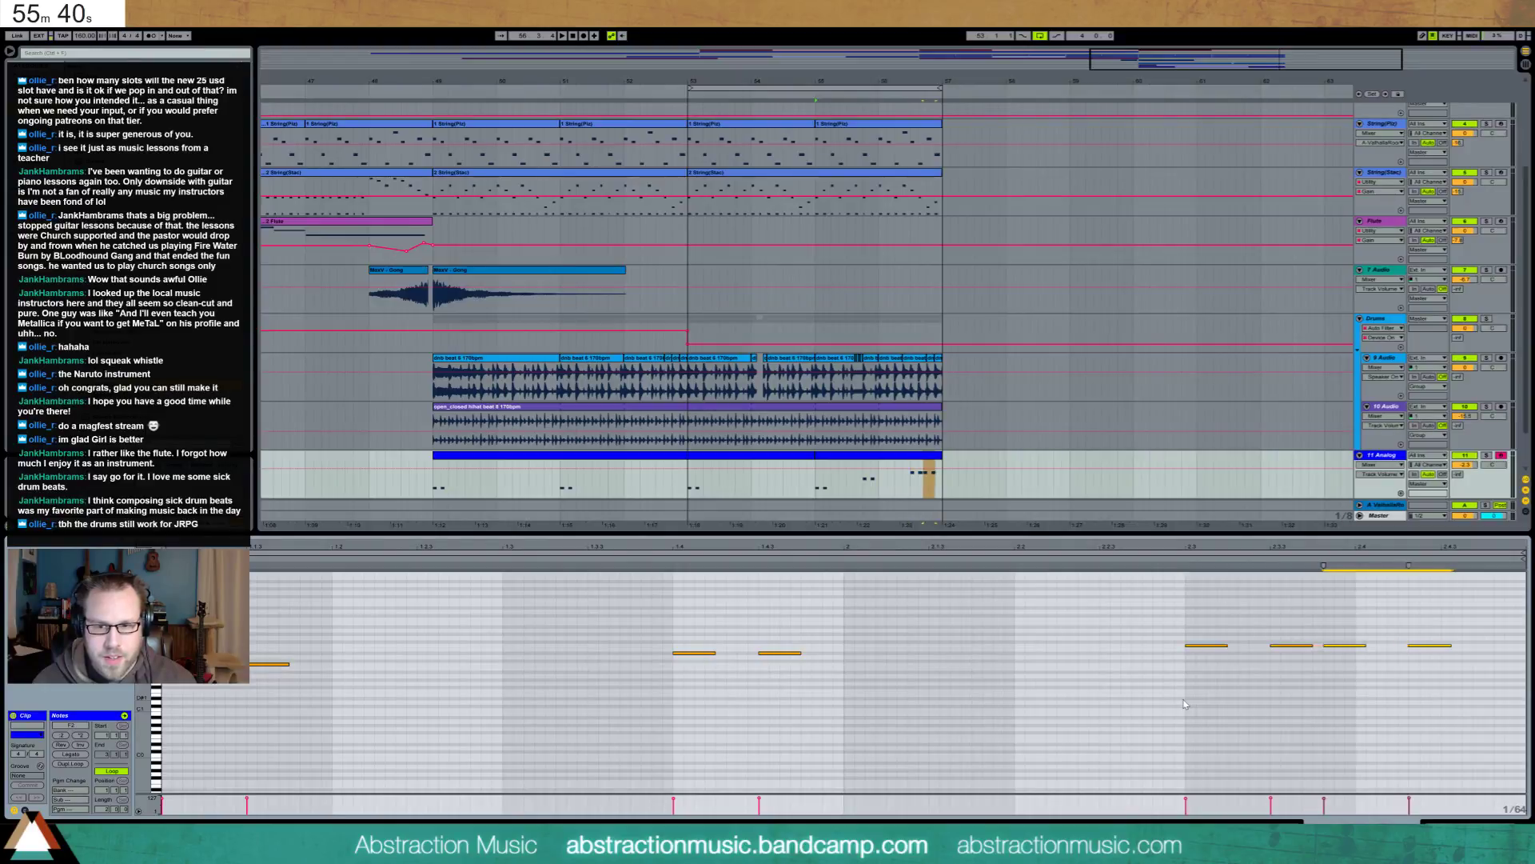
pyautogui.press('Up')
pyautogui.press('Up')
# Audition the new rising notes and raise the Analog filter frequency automation slightly
pyautogui.press('space')
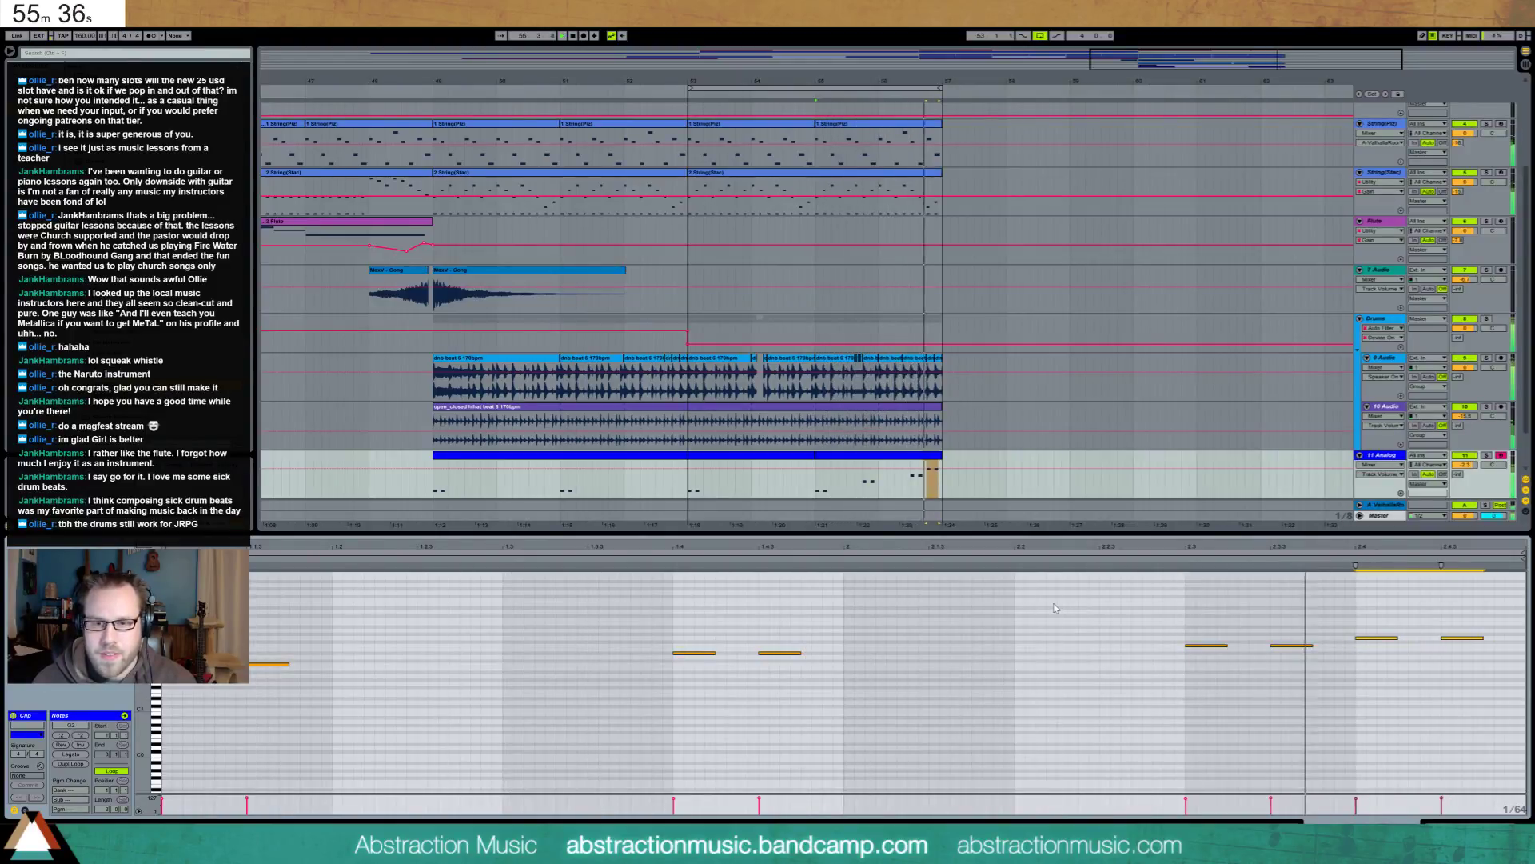
pyautogui.hotkey('shift', 'Tab')
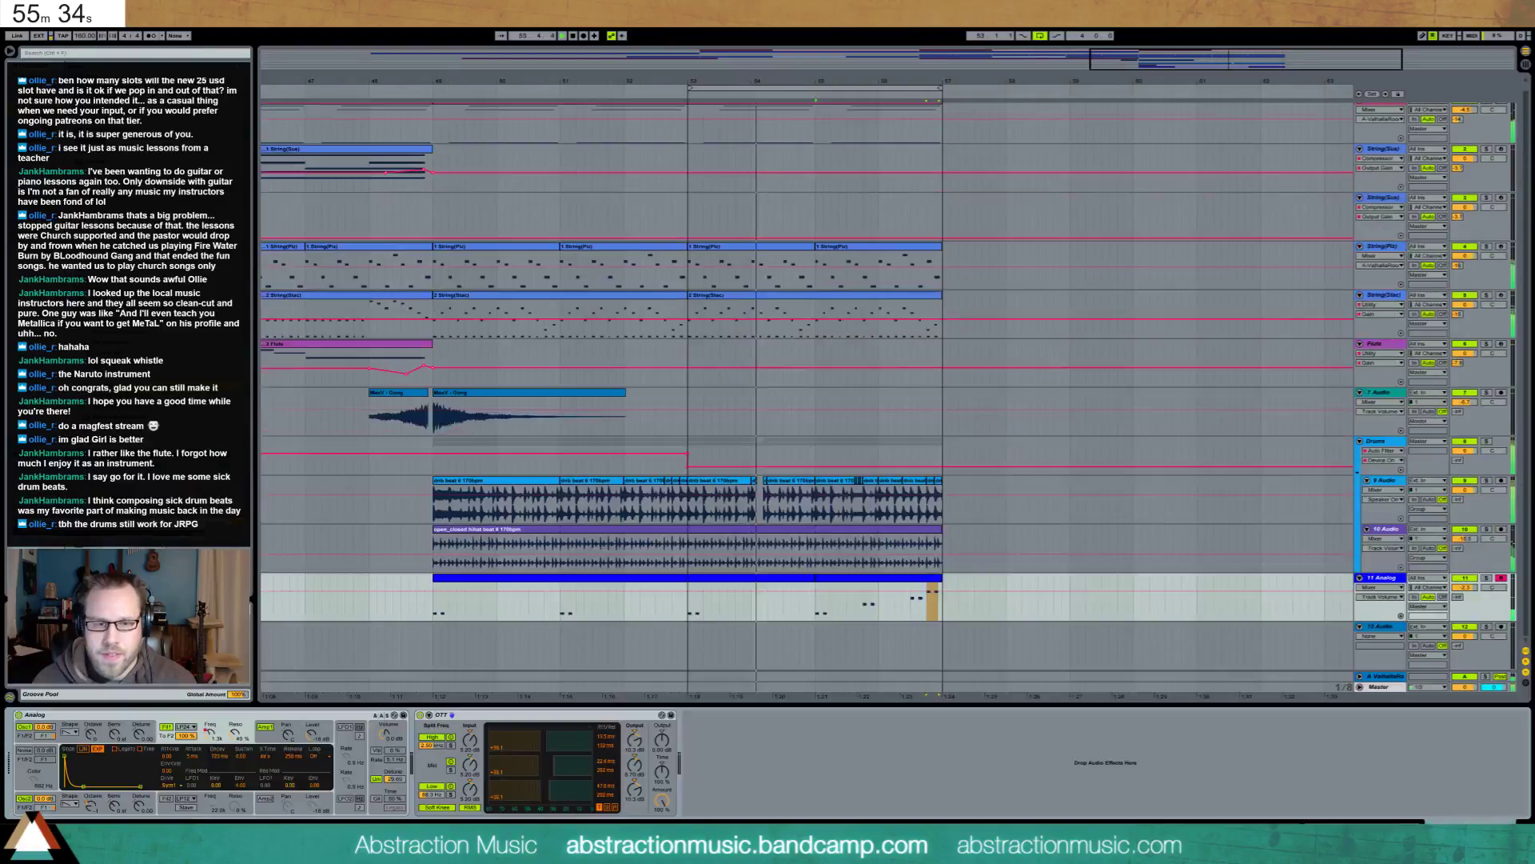
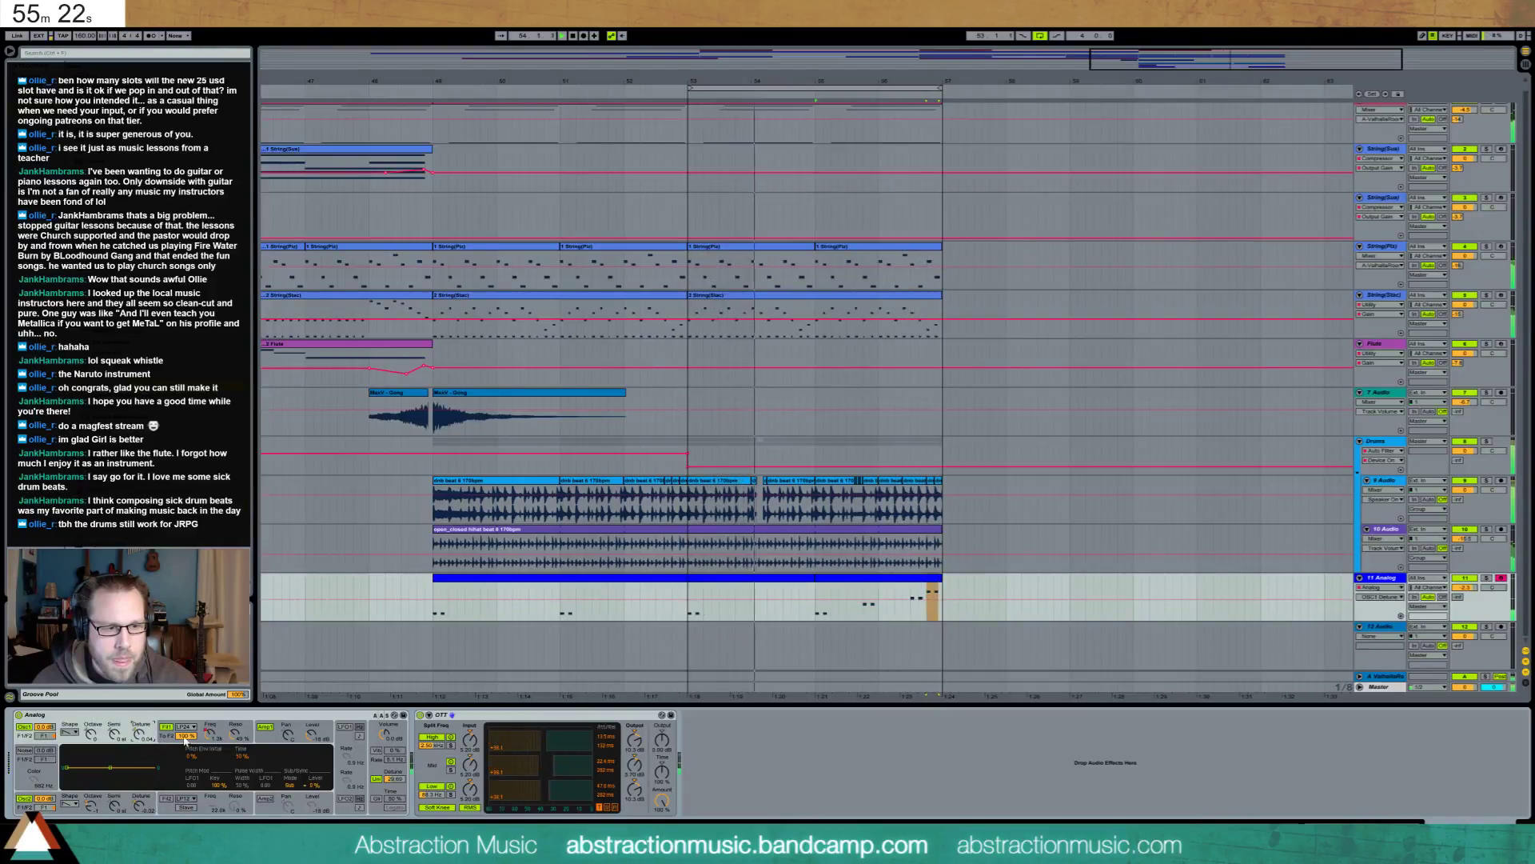
pyautogui.click(214, 735)
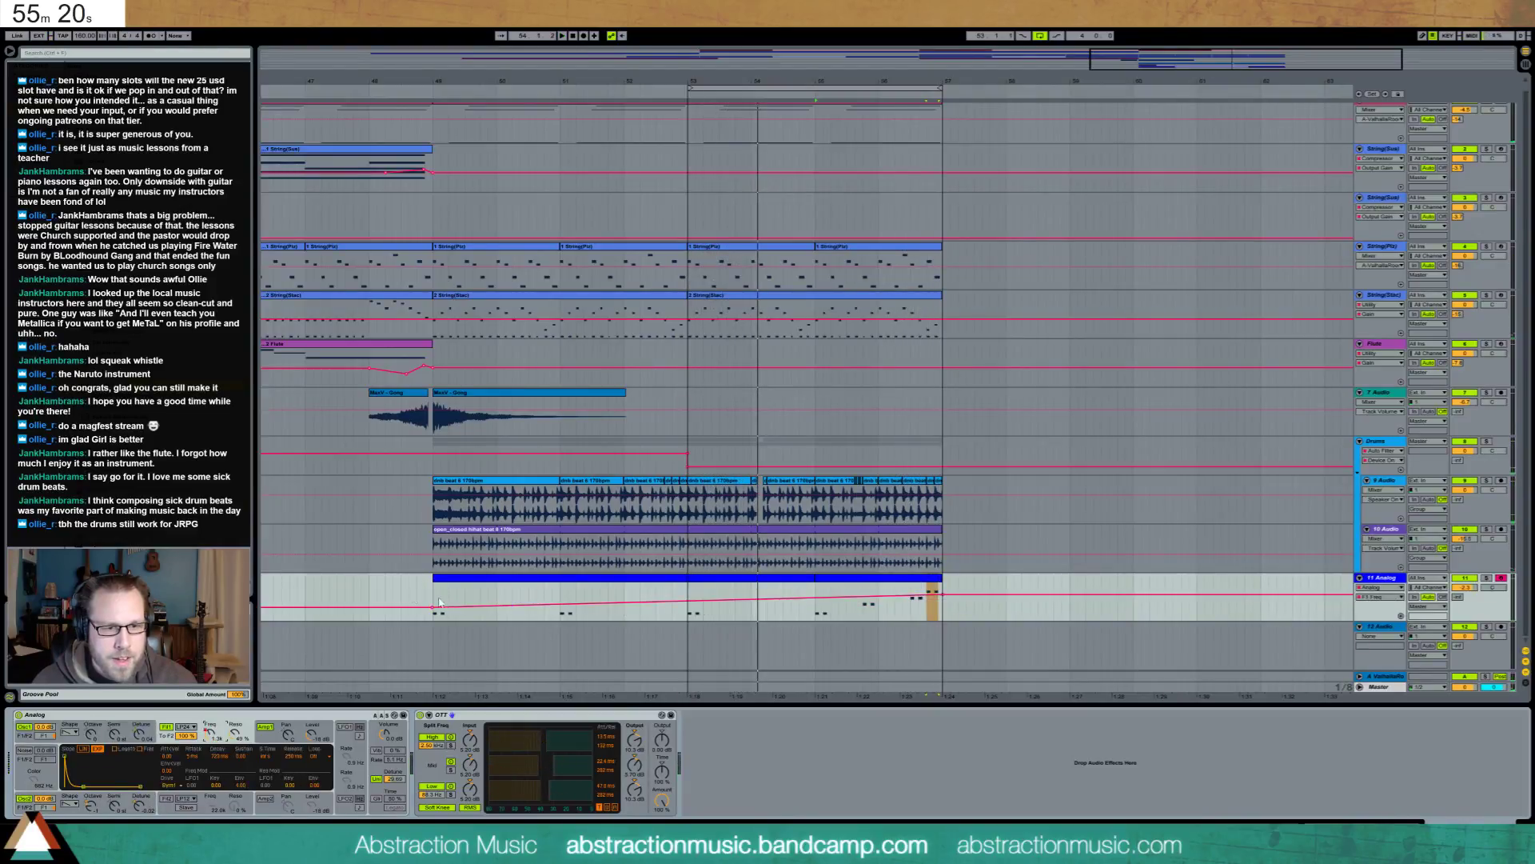
pyautogui.press('space')
pyautogui.click(411, 604)
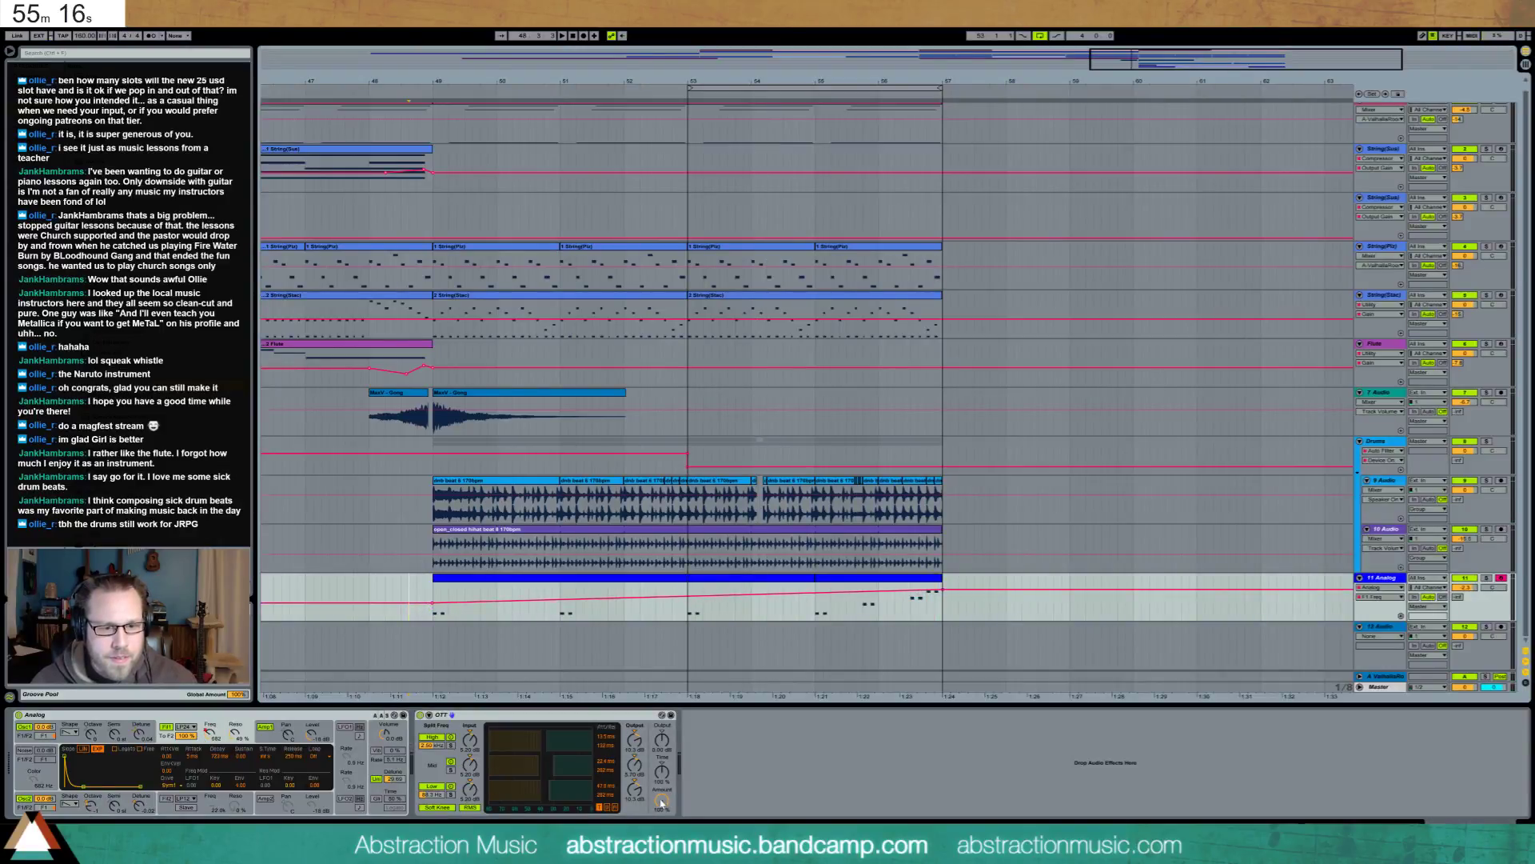
# Lower the Analog filter resonance and rebalance the OTT amount while playing back from before bar 49
pyautogui.moveTo(662, 802); pyautogui.dragTo(663, 835)
pyautogui.press('space')
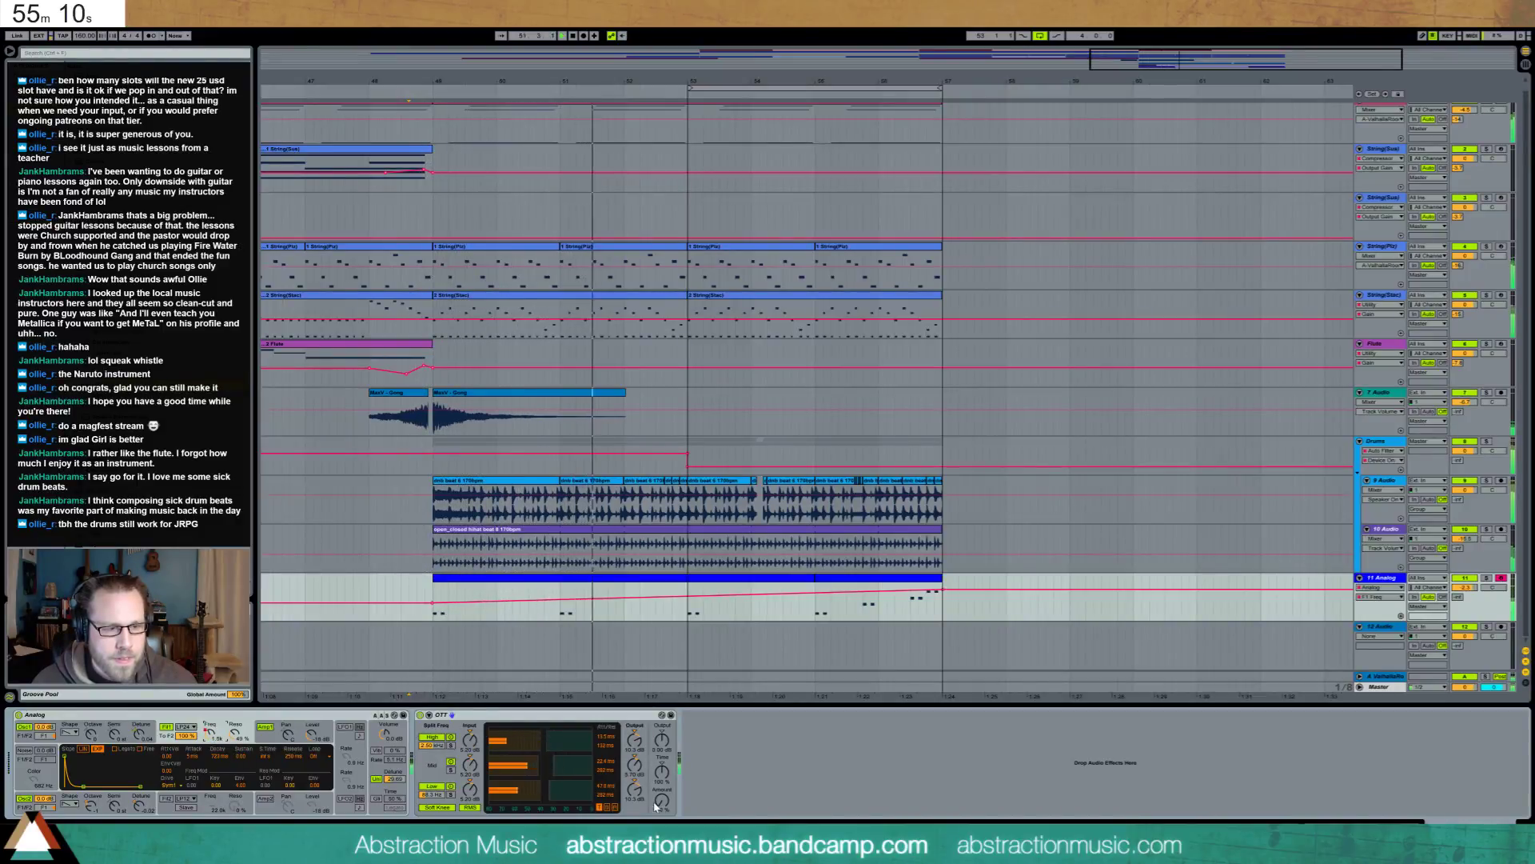
pyautogui.moveTo(234, 733); pyautogui.dragTo(234, 752)
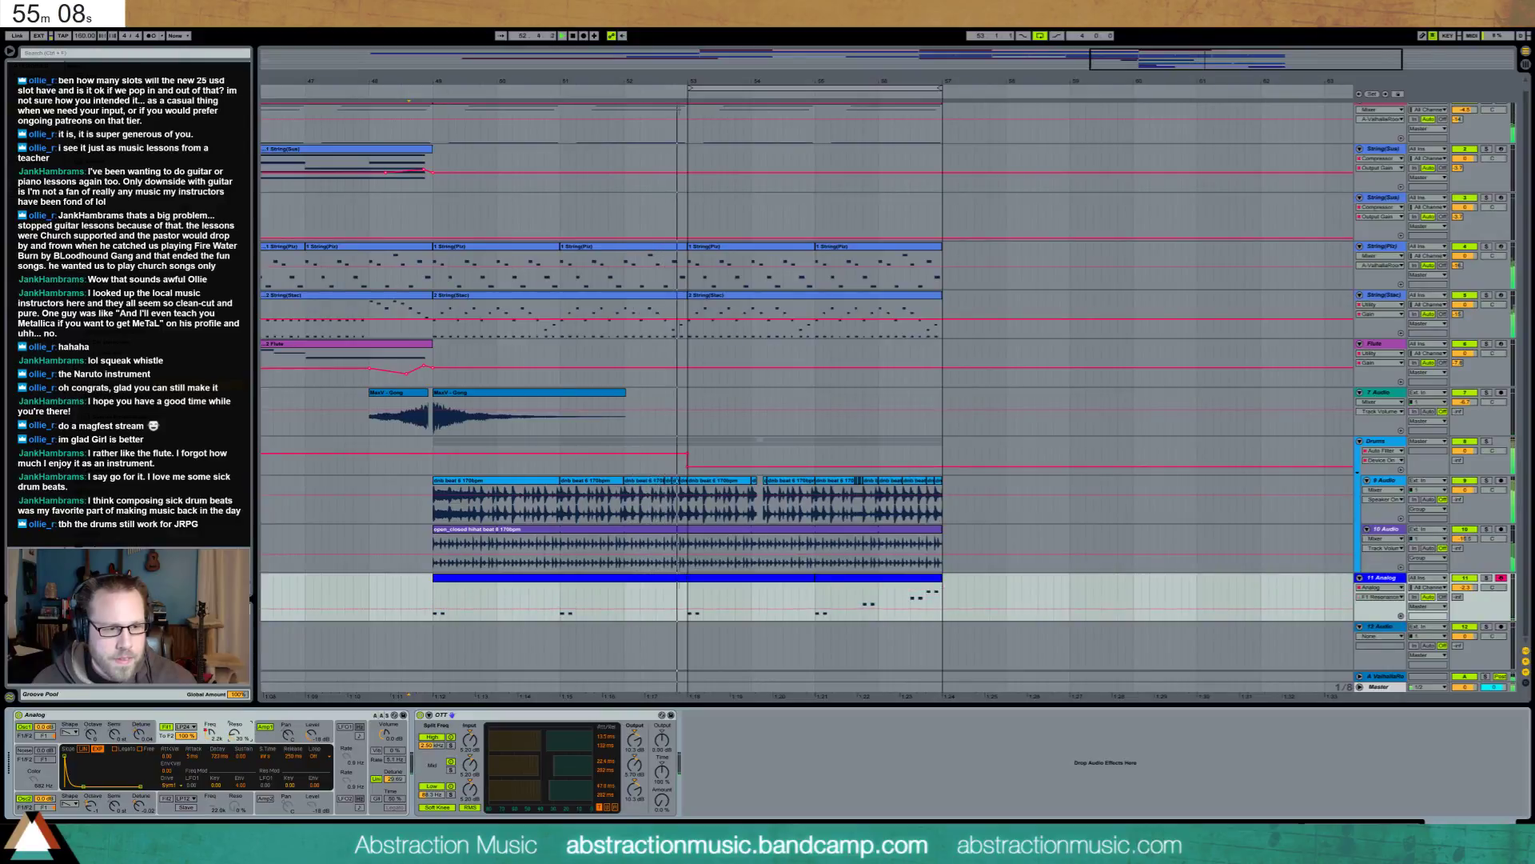
pyautogui.moveTo(662, 800); pyautogui.dragTo(662, 766)
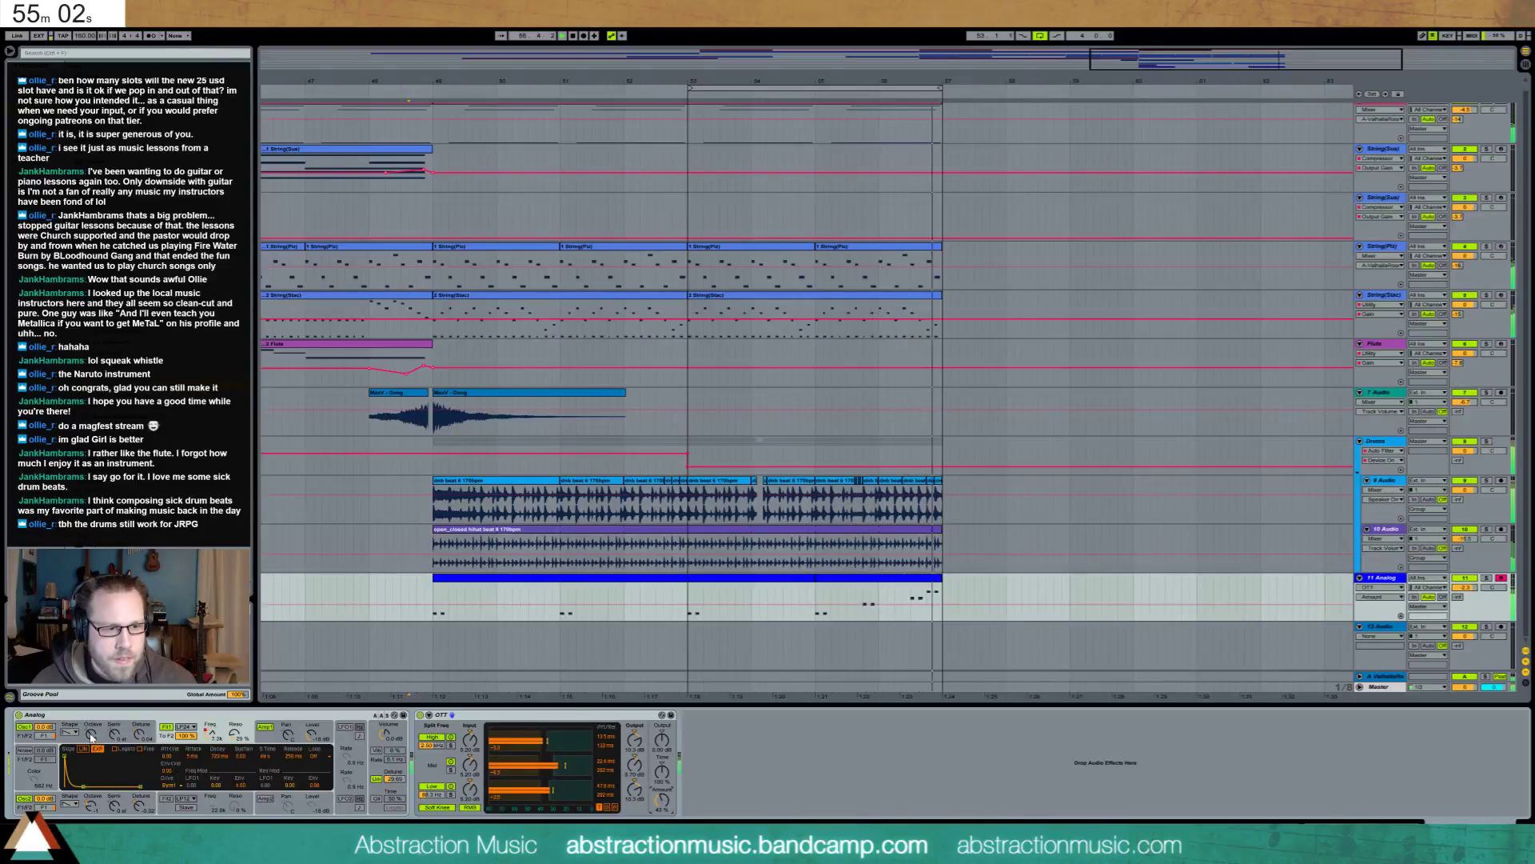
pyautogui.click(91, 736)
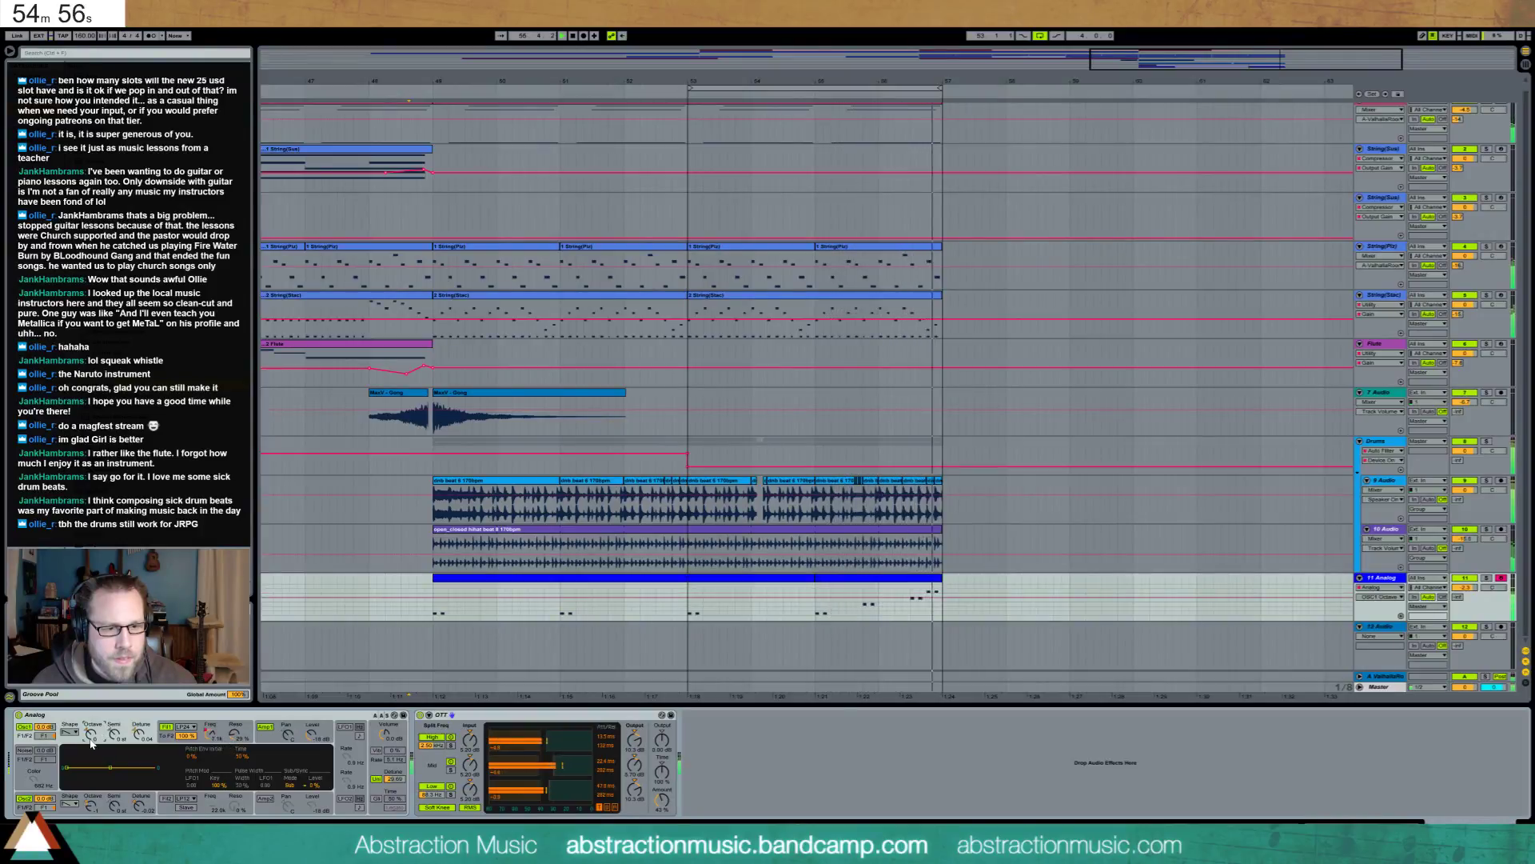
pyautogui.press('space')
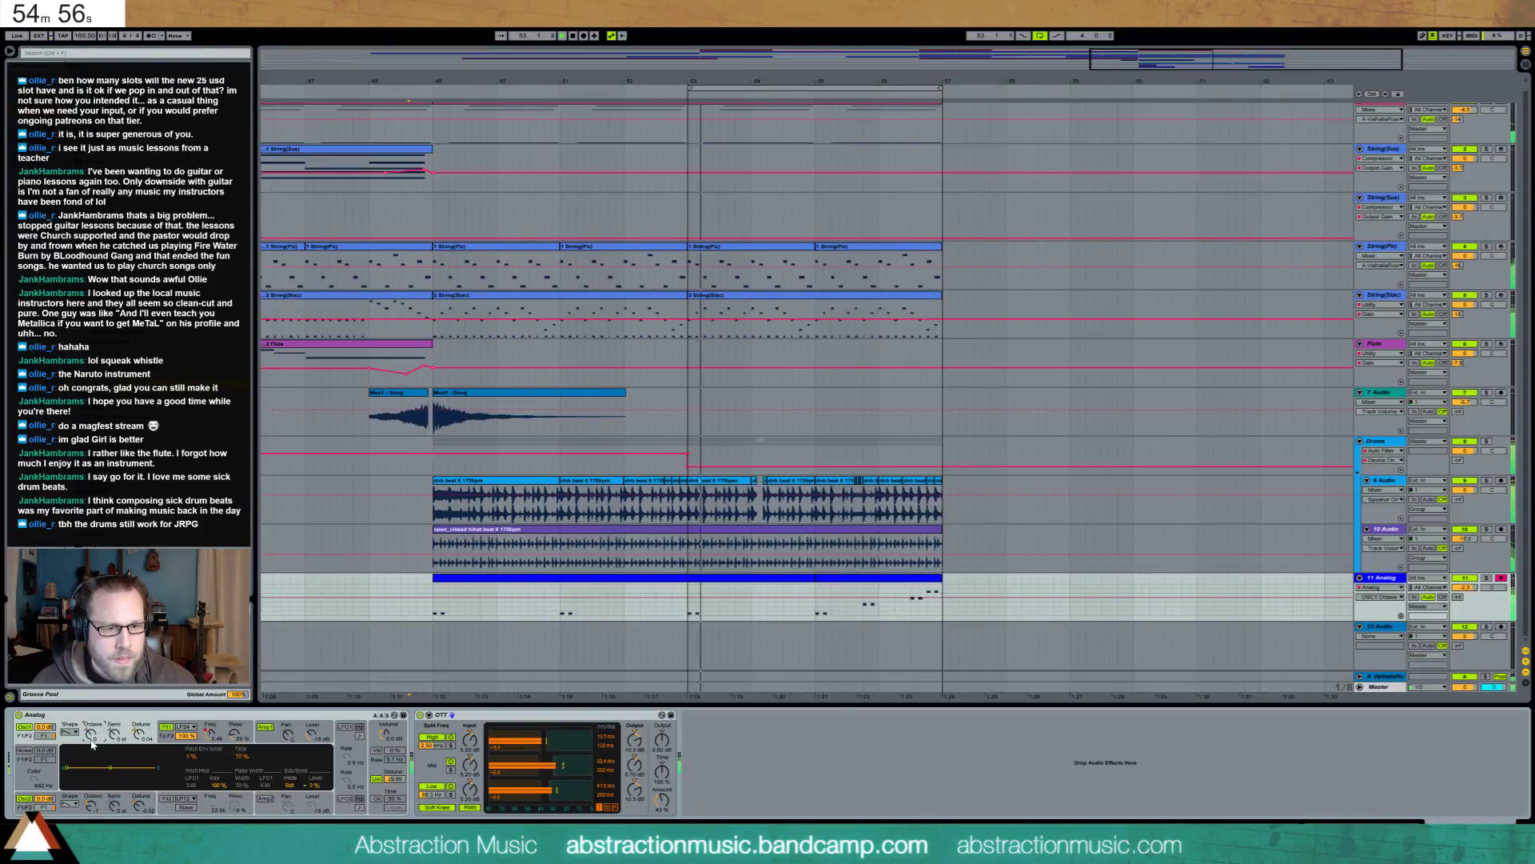
# Replace the Analog and OTT devices on the synth track with Massive and open Massive's sound browser
pyautogui.click(572, 715)
pyautogui.press('Delete')
pyautogui.press('Delete')
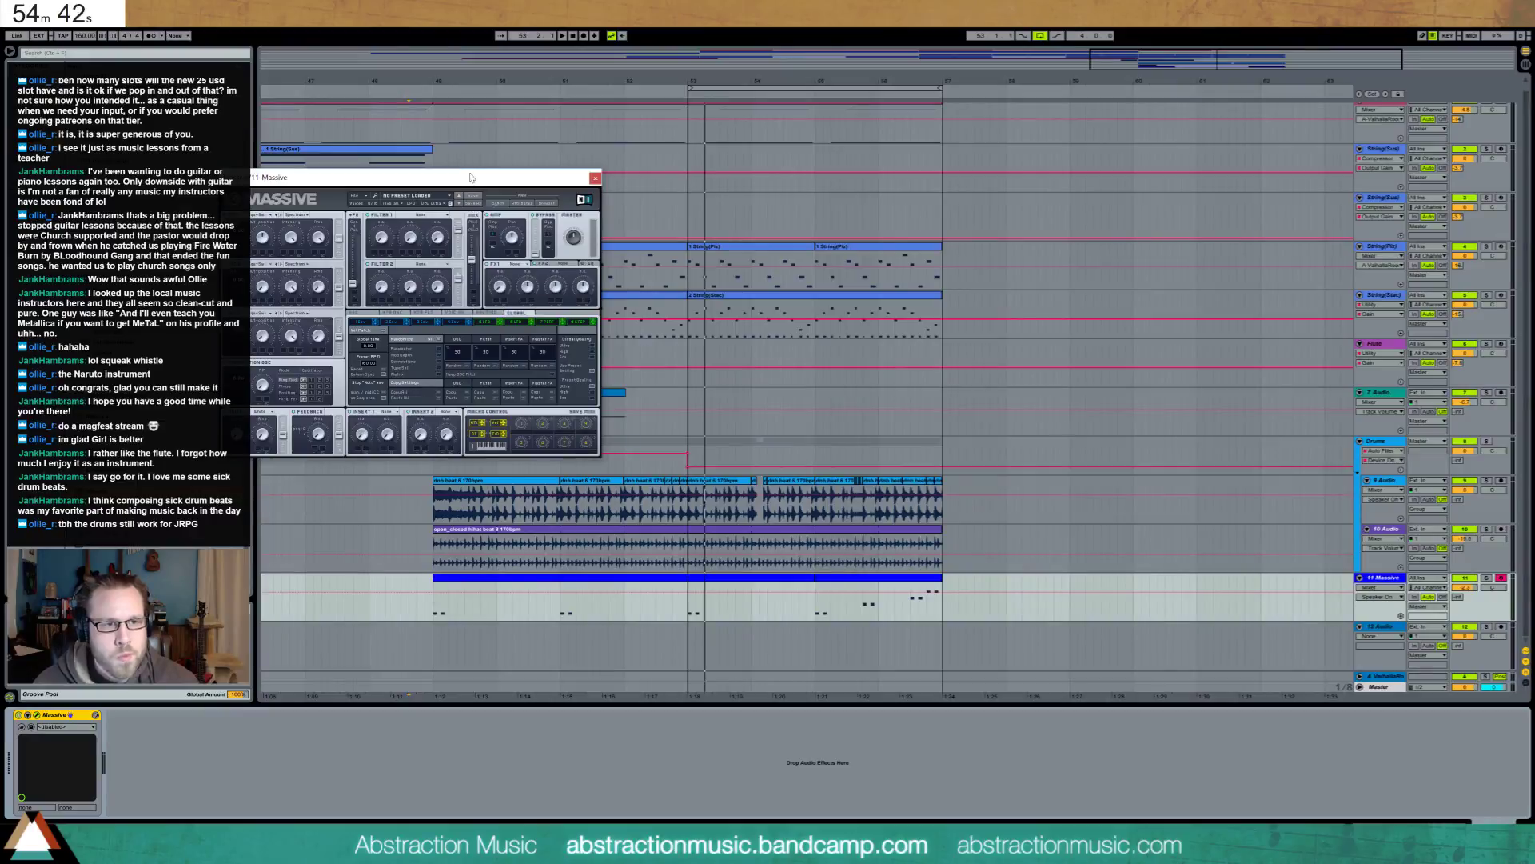
pyautogui.moveTo(474, 179); pyautogui.dragTo(511, 179)
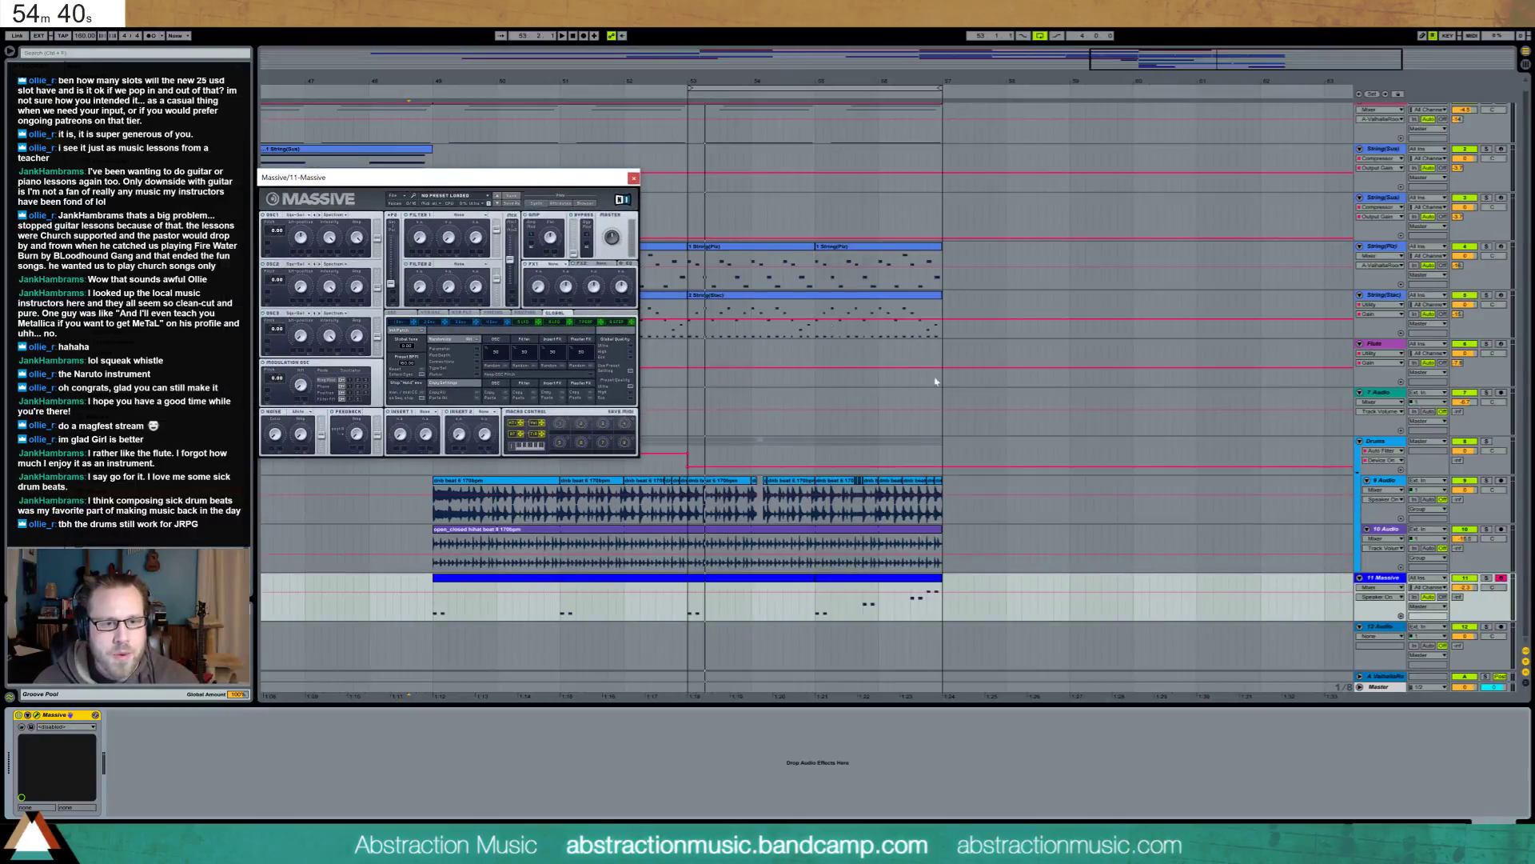
pyautogui.click(487, 200)
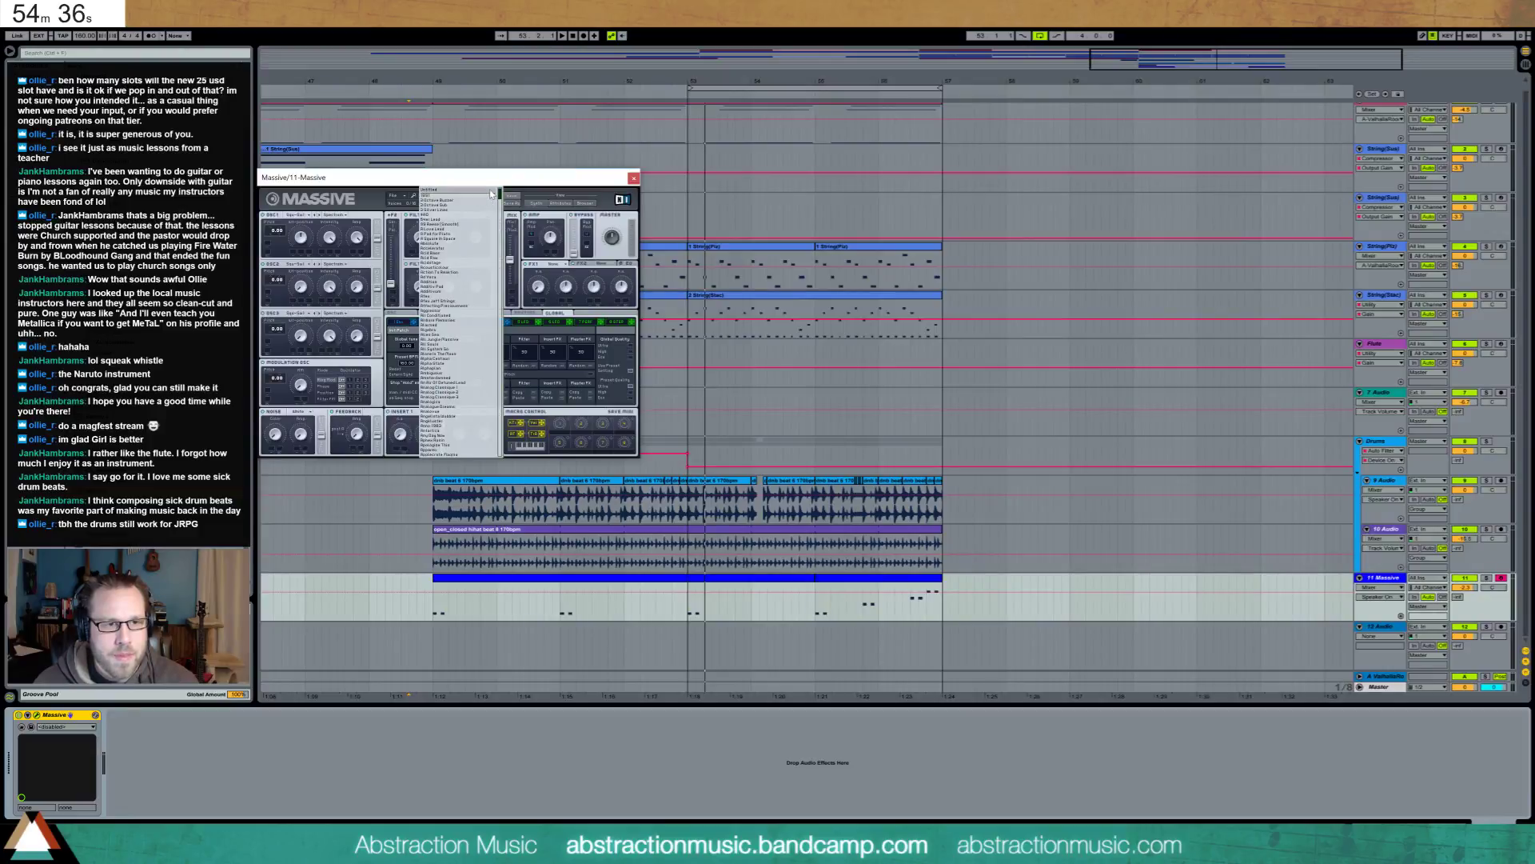
pyautogui.click(491, 192)
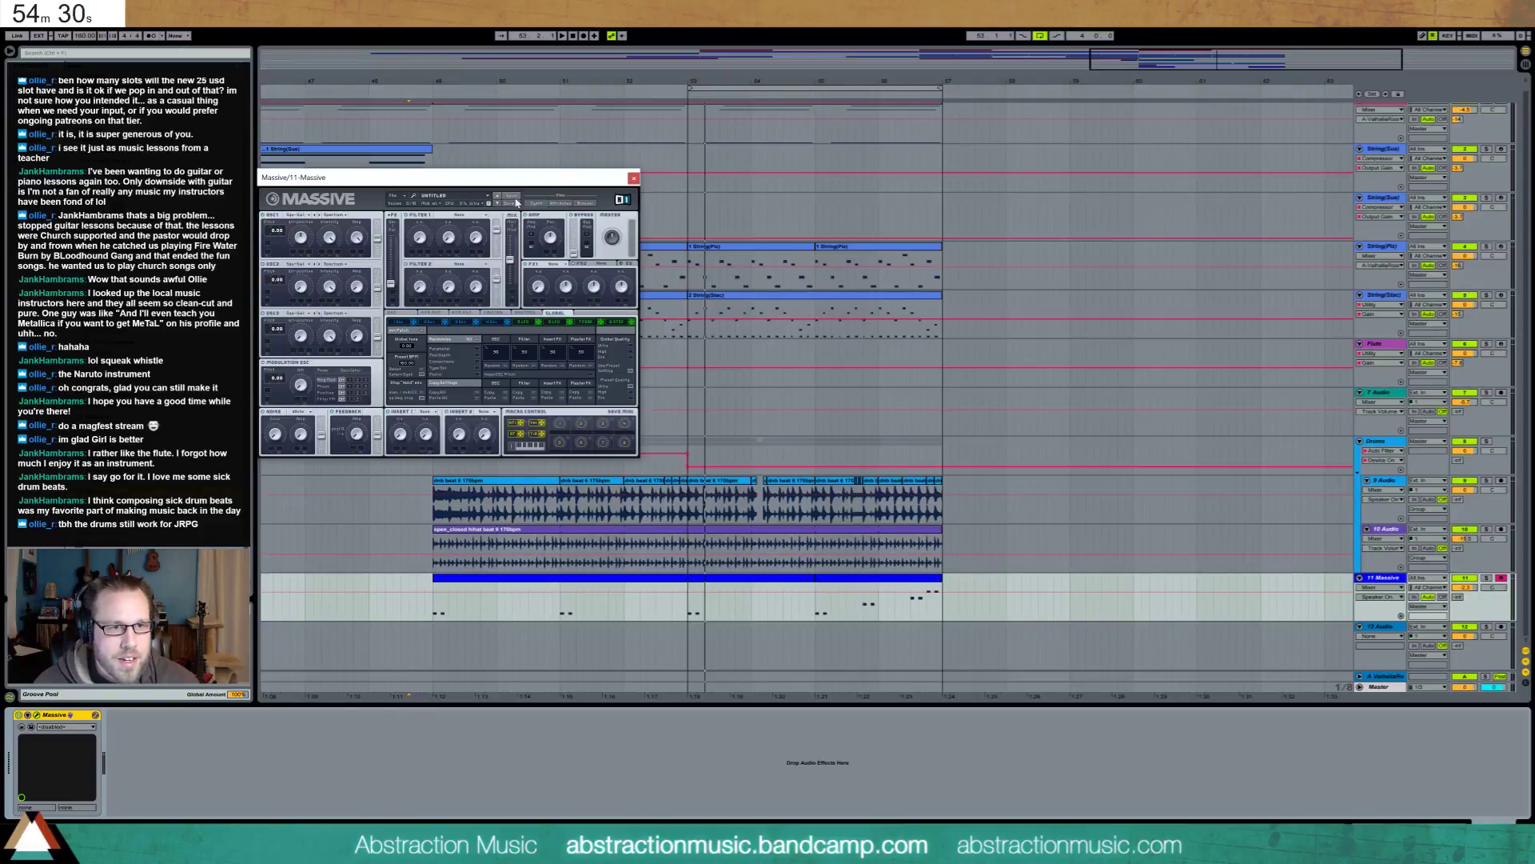
pyautogui.click(703, 305)
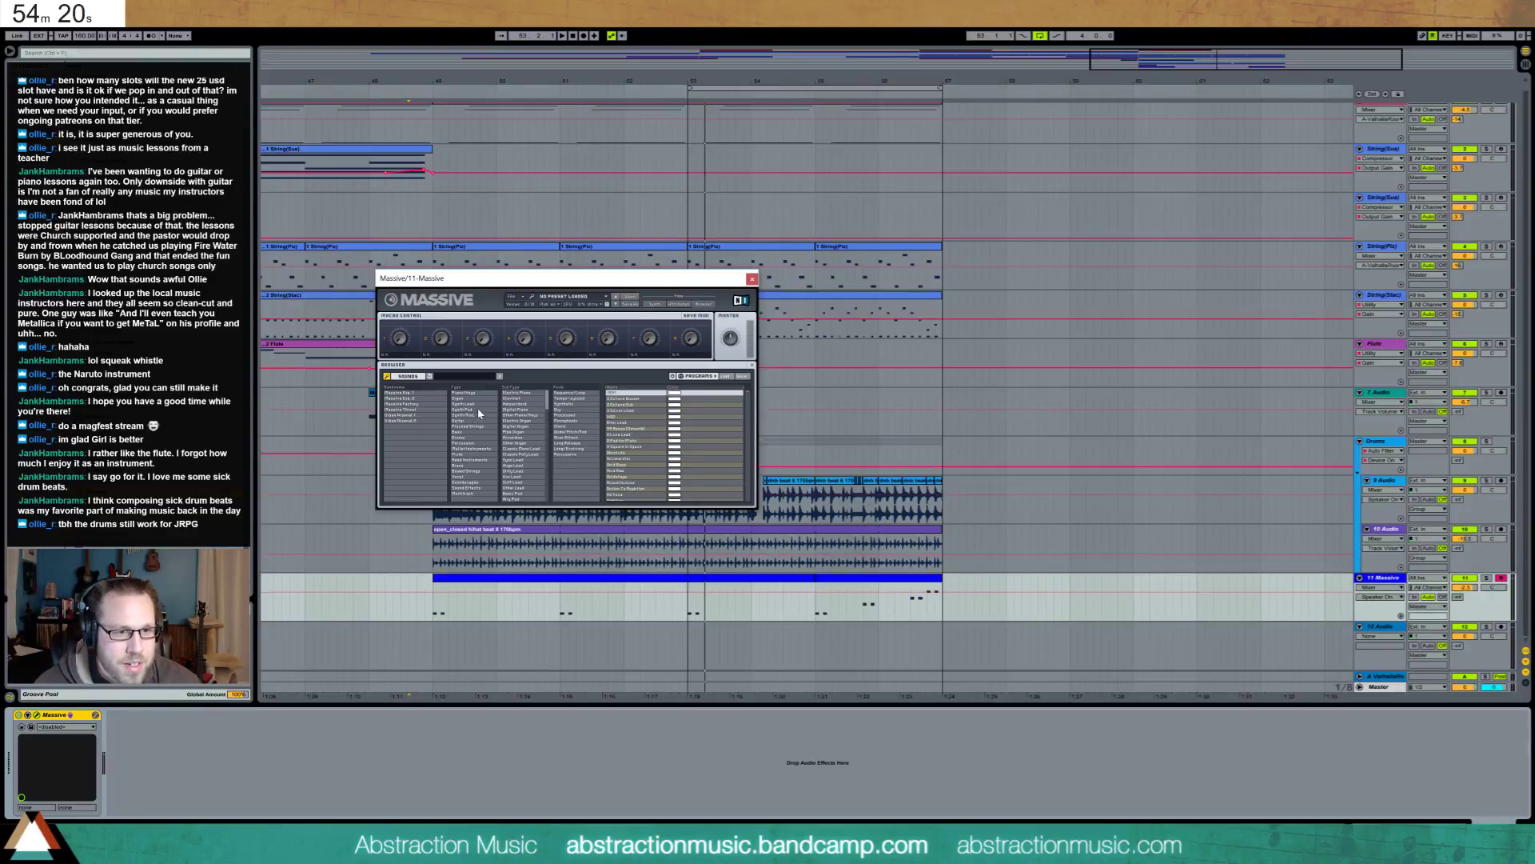
# Filter Massive's sound browser to the bass category and look through its bass sub-types
pyautogui.click(459, 433)
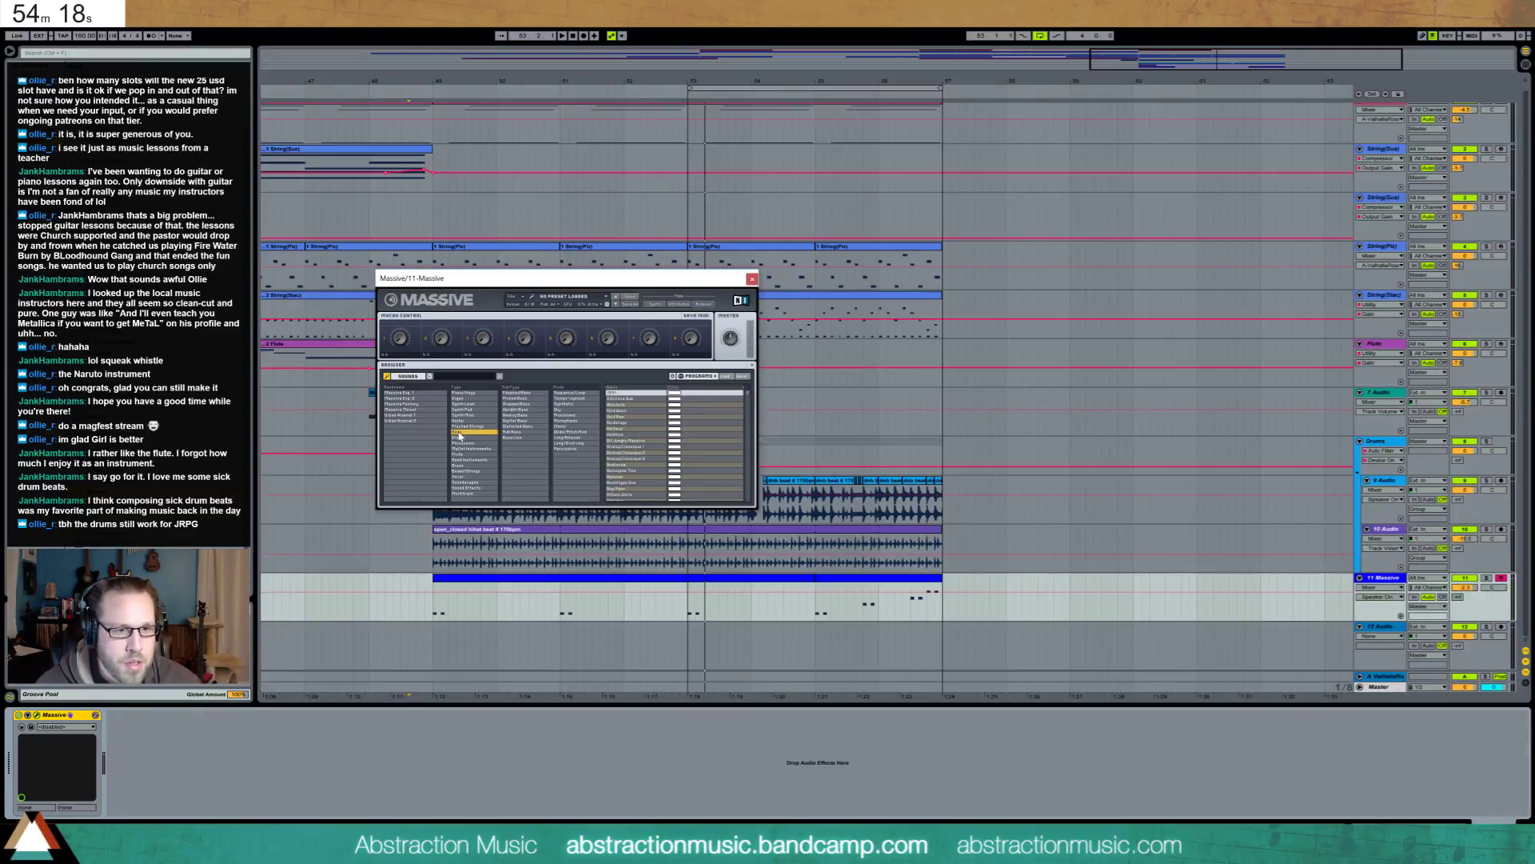
pyautogui.click(528, 399)
pyautogui.click(524, 396)
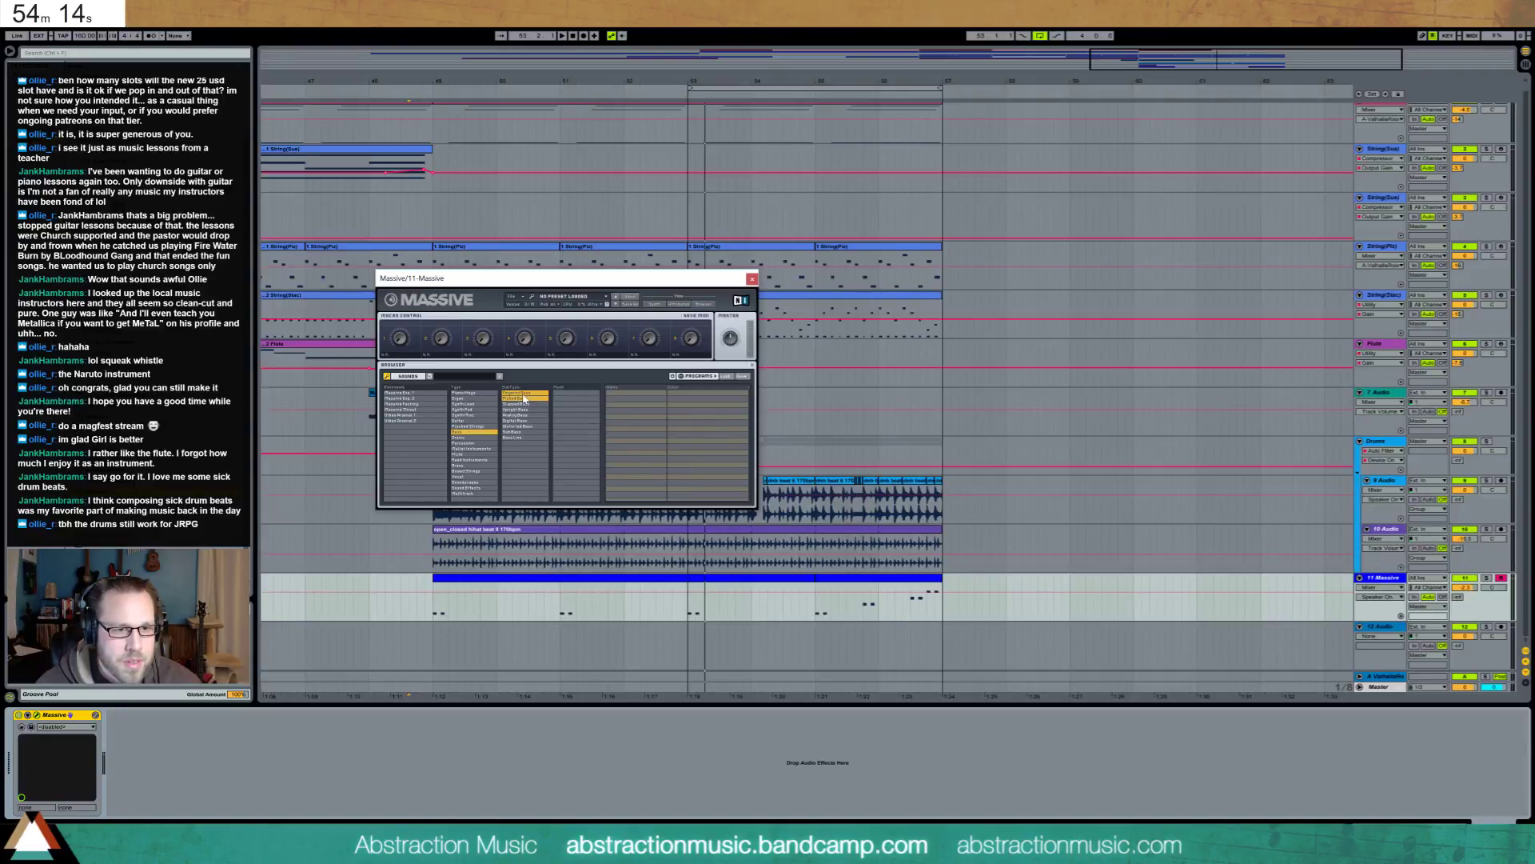
pyautogui.click(525, 399)
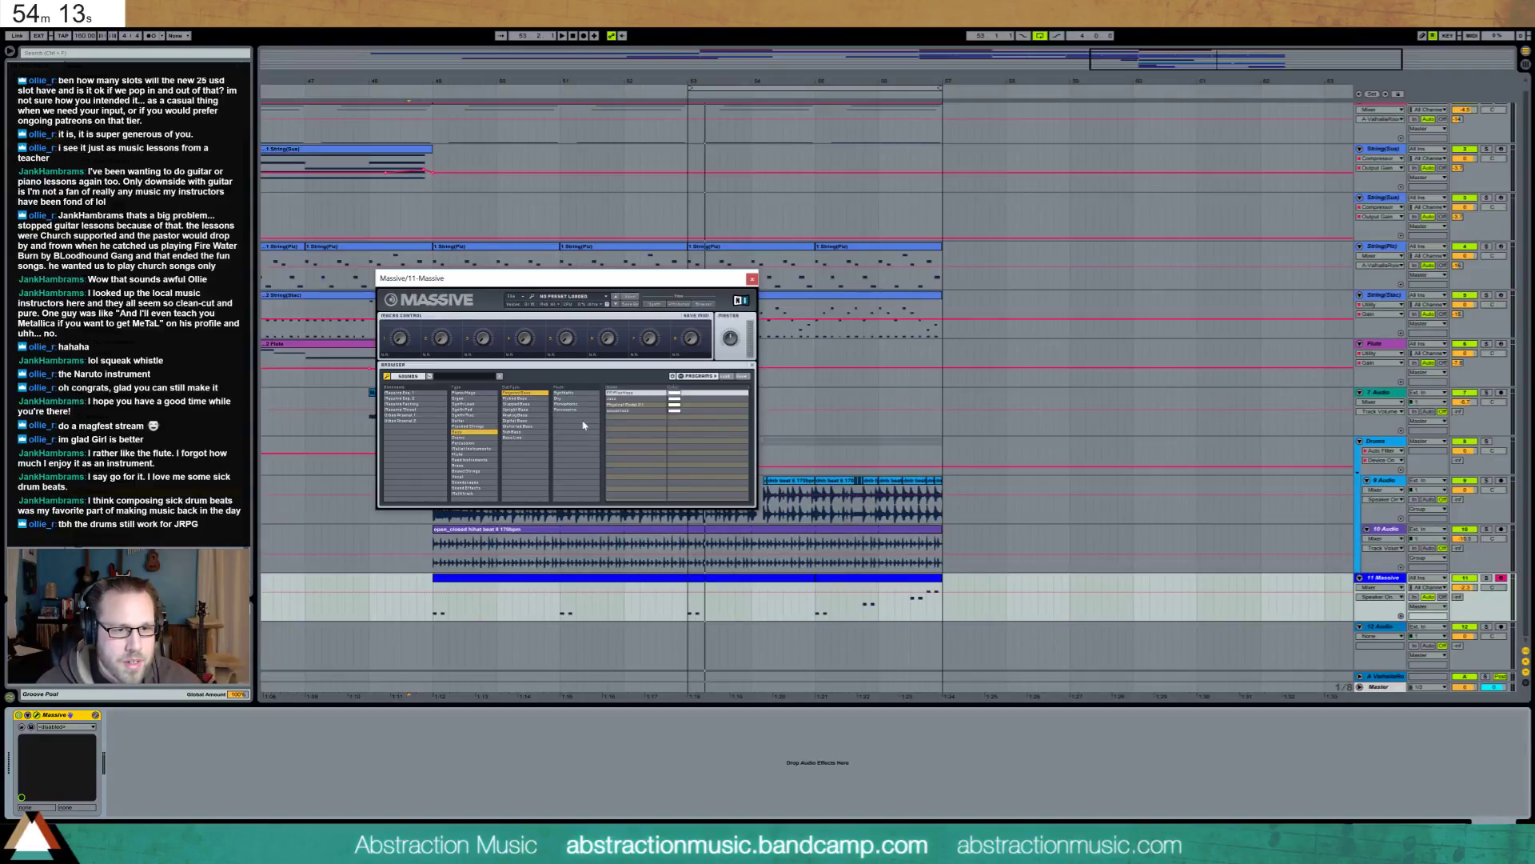
pyautogui.click(520, 394)
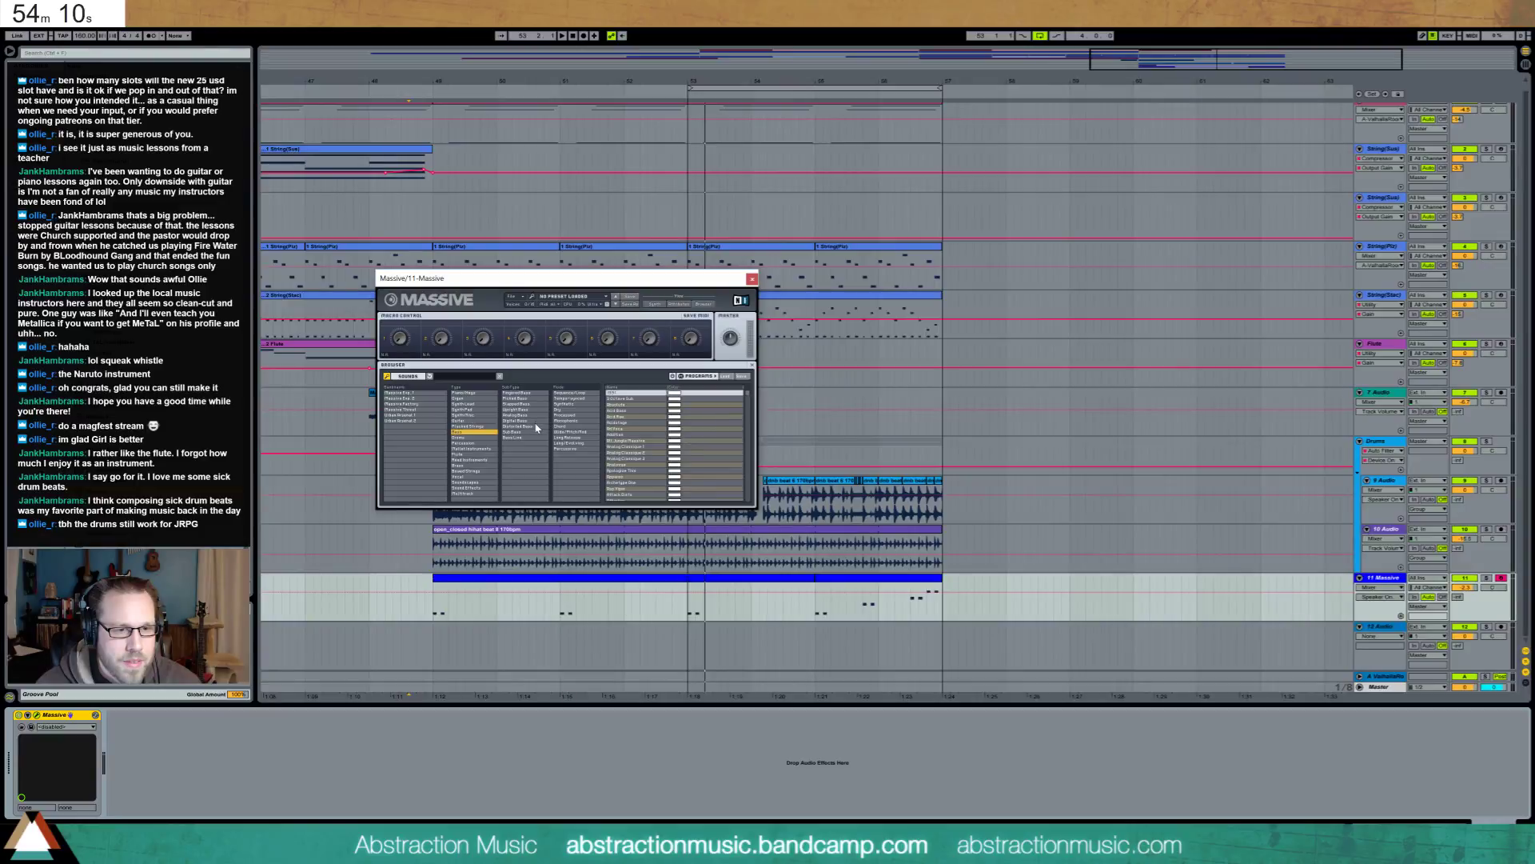
# Audition several bass presets from one sub-type in Massive's browser and load one for the track
pyautogui.click(637, 453)
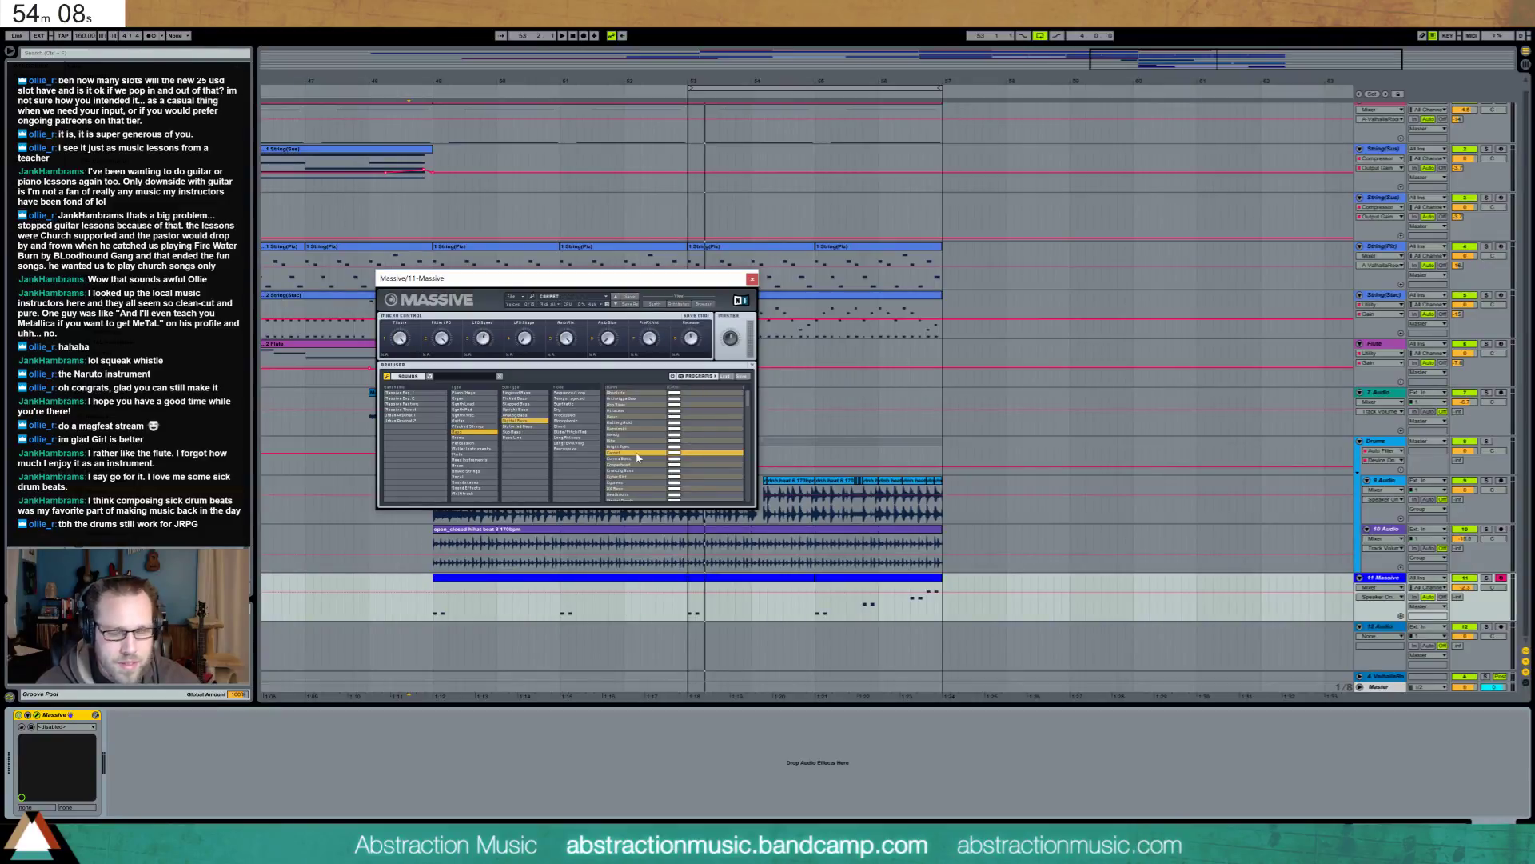
pyautogui.click(629, 489)
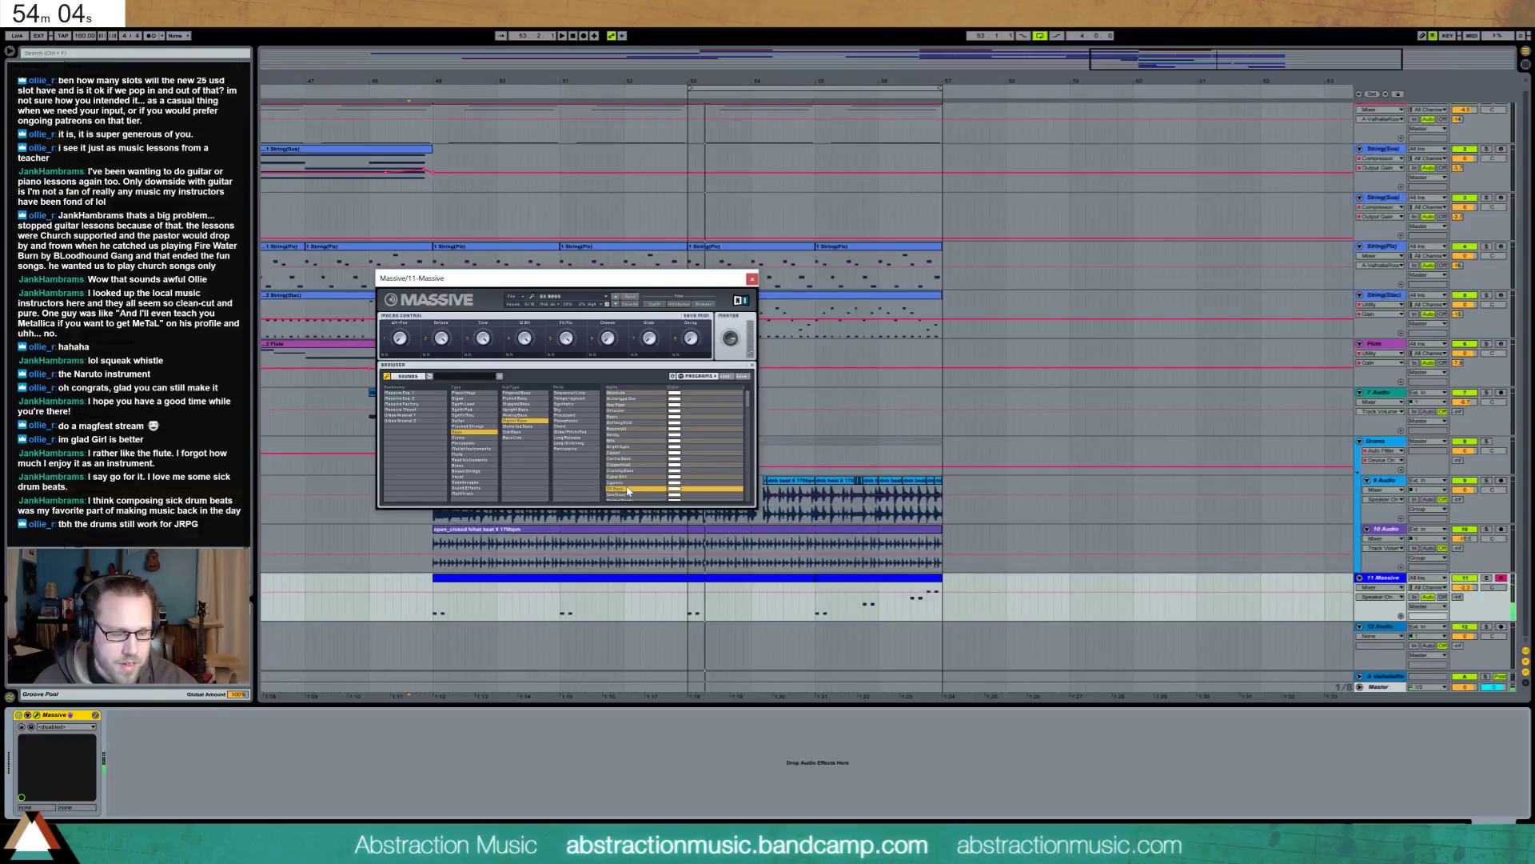
pyautogui.scroll(-2, 628, 490)
pyautogui.click(627, 486)
pyautogui.scroll(-2, 627, 490)
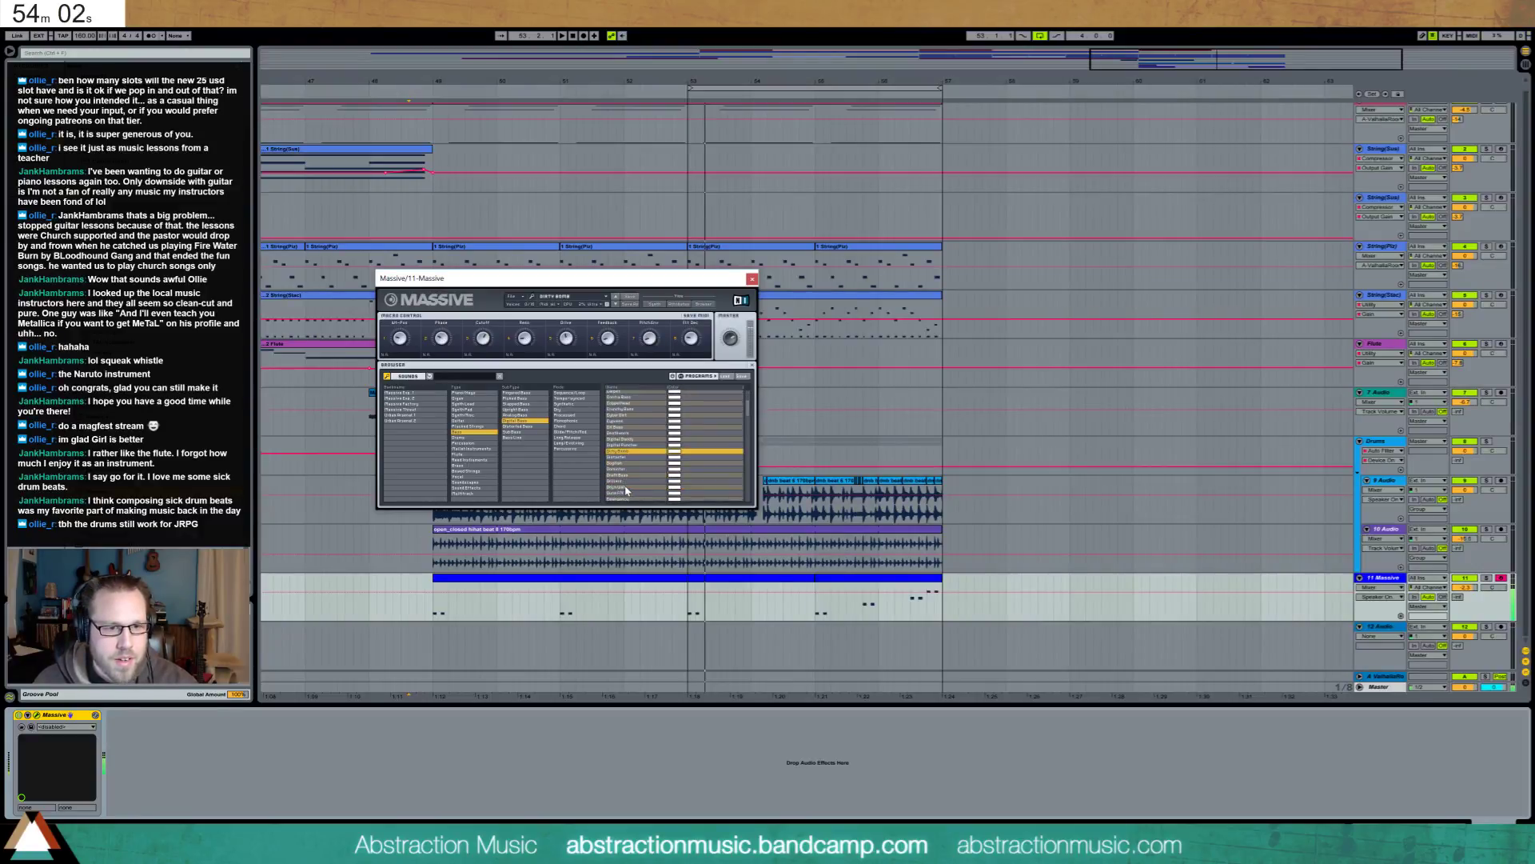
pyautogui.click(627, 488)
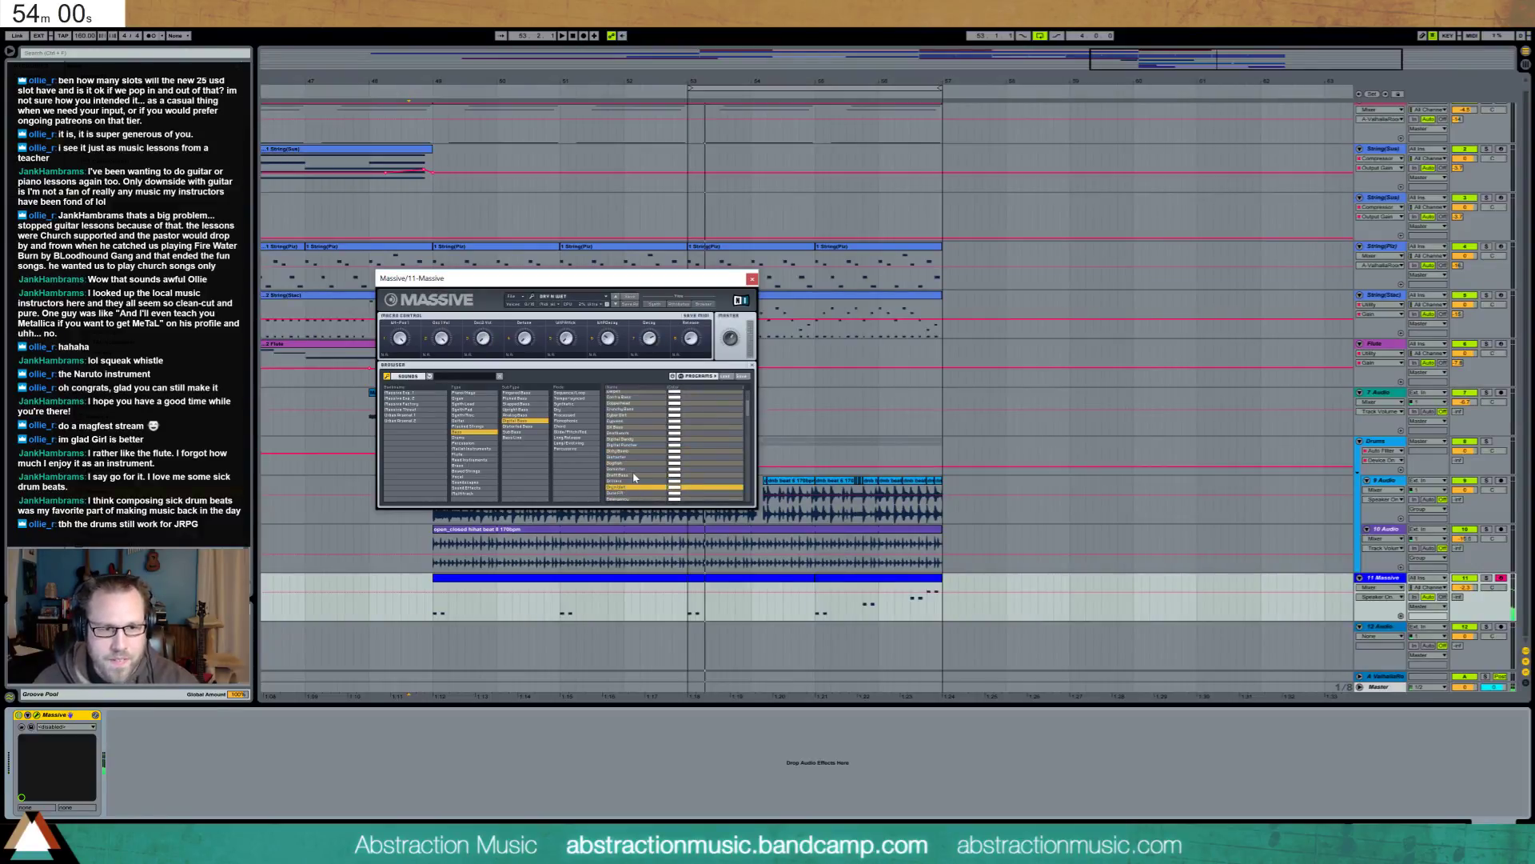
# Play the Massive part from bar 49 and consolidate its two MIDI clips into one clip ending at bar 57
pyautogui.click(441, 596)
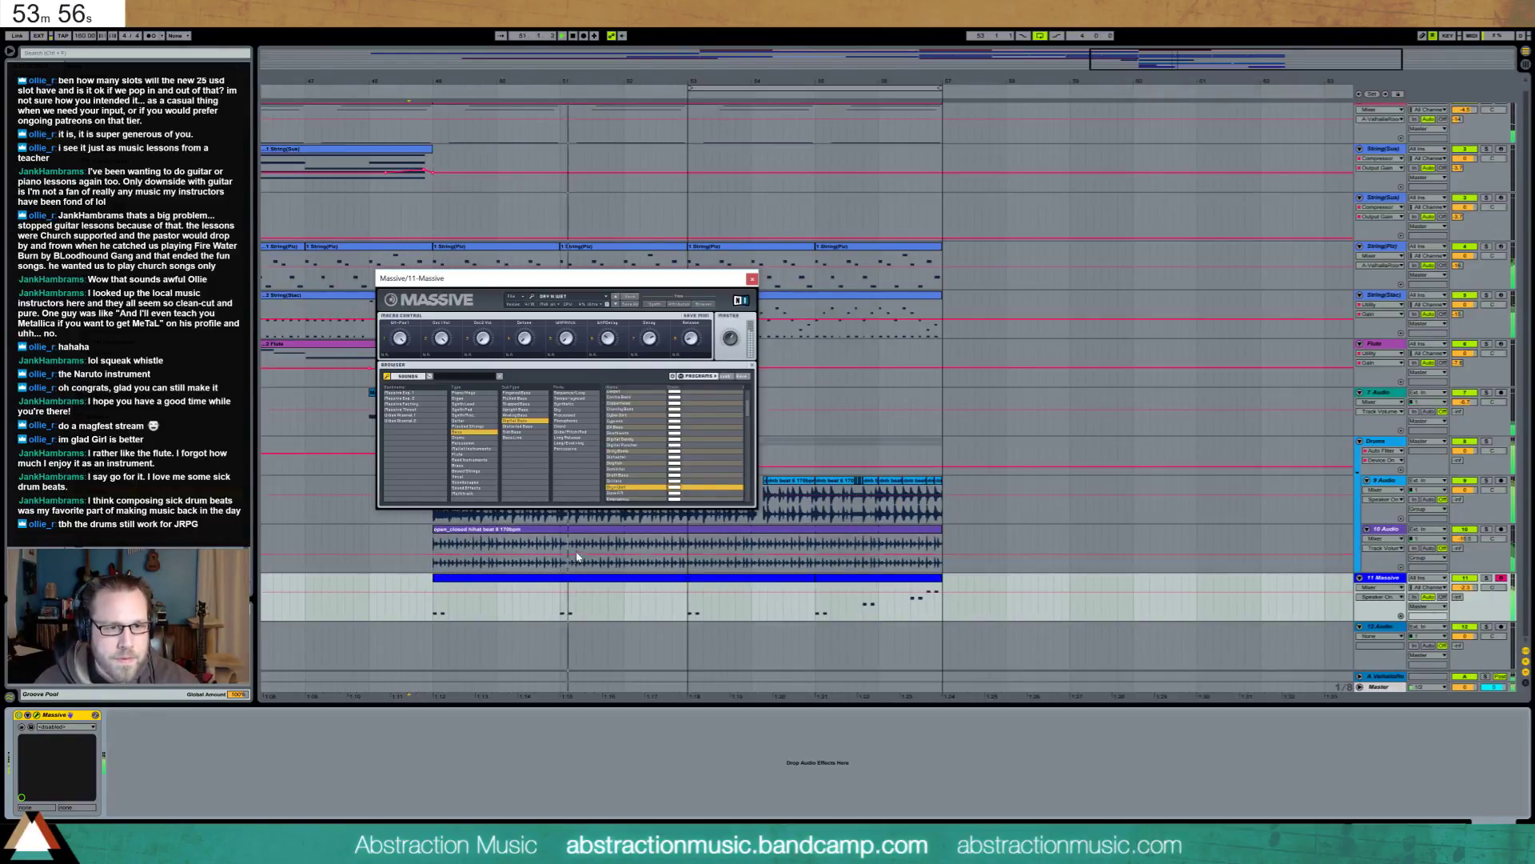
pyautogui.doubleClick(740, 584)
pyautogui.keyDown('shift'); pyautogui.click(841, 461); pyautogui.keyUp('shift')
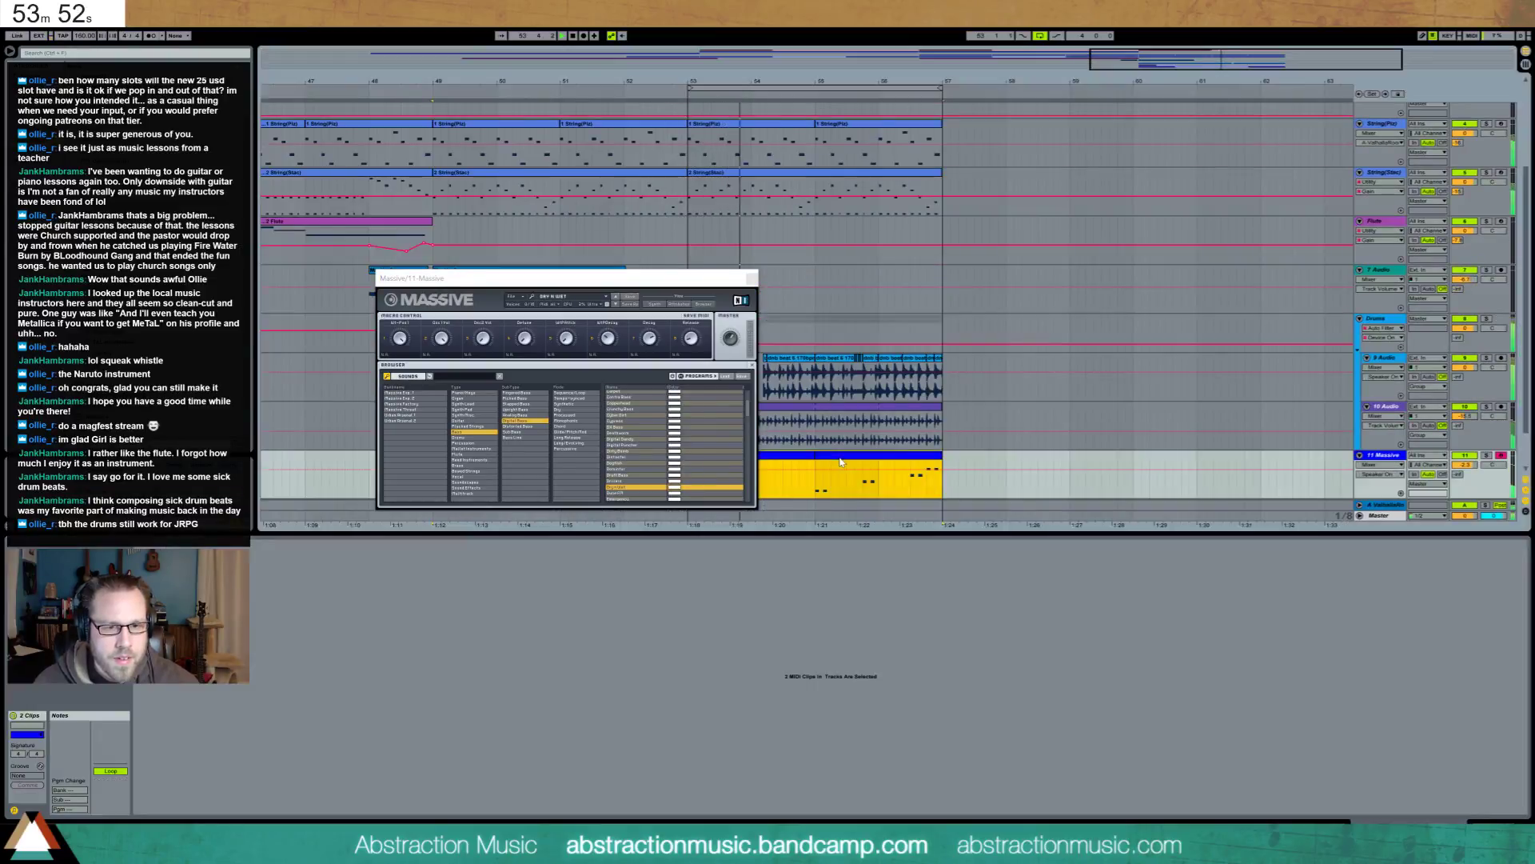
pyautogui.click(840, 462)
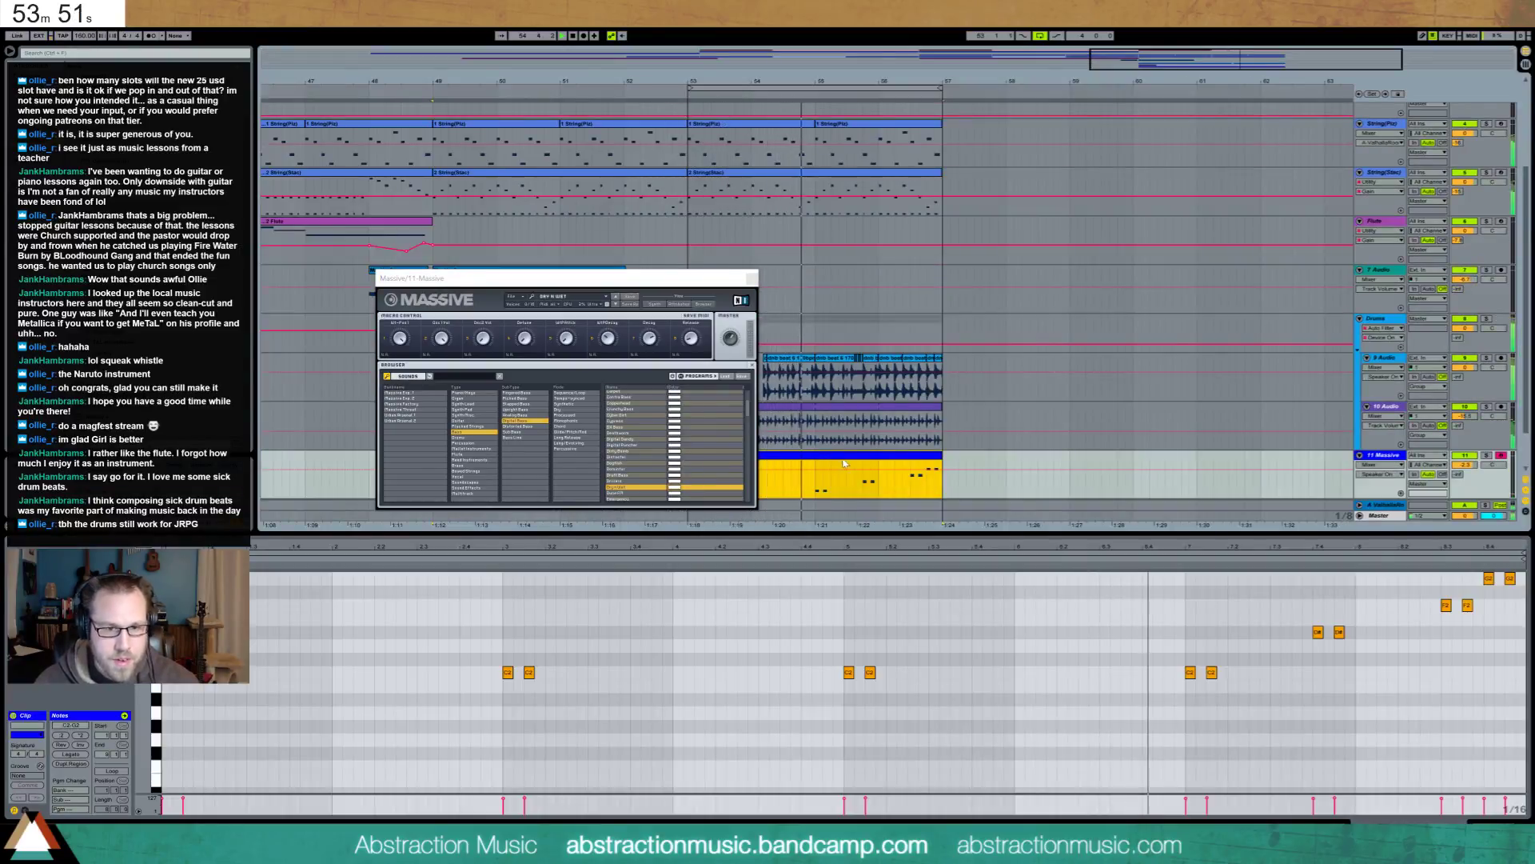
# Transpose the Massive clip's notes up an octave and adjust the sound's settings during playback
pyautogui.click(871, 620)
pyautogui.hotkey('shift', 'Up')
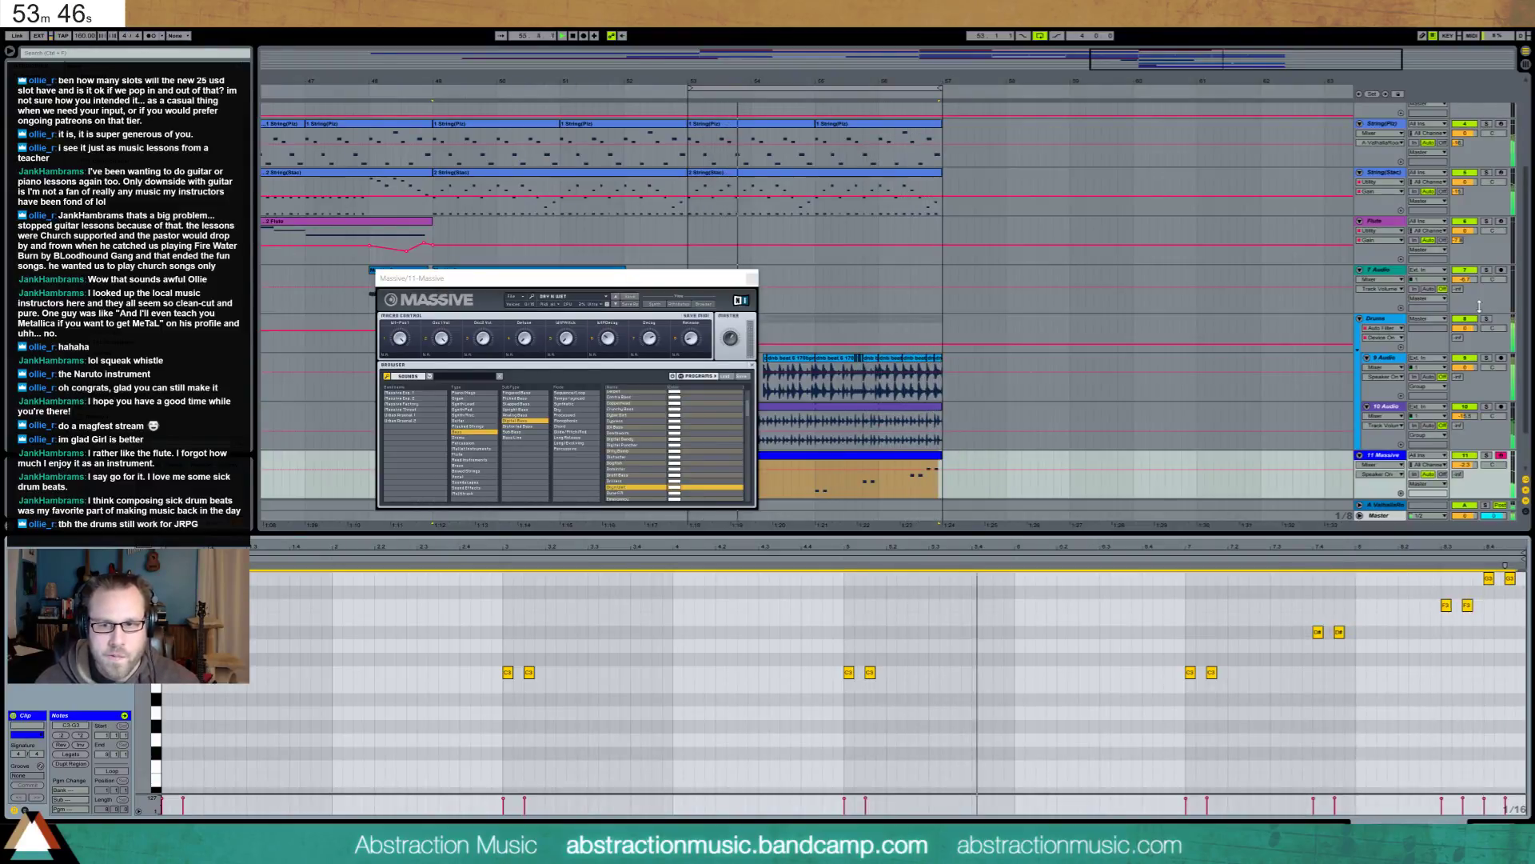
pyautogui.click(1461, 474)
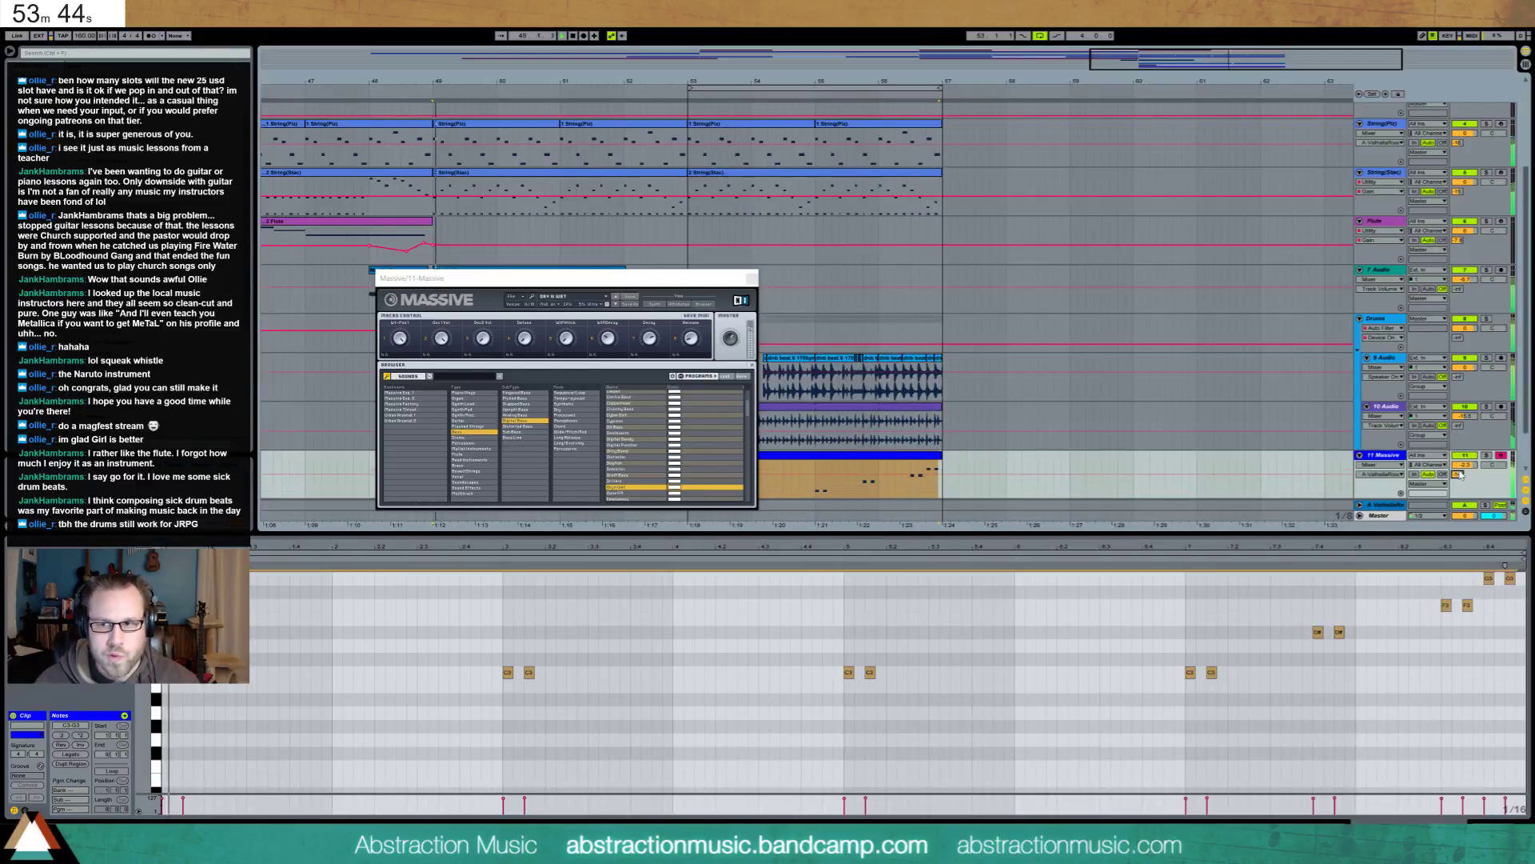
pyautogui.moveTo(628, 280); pyautogui.dragTo(685, 295)
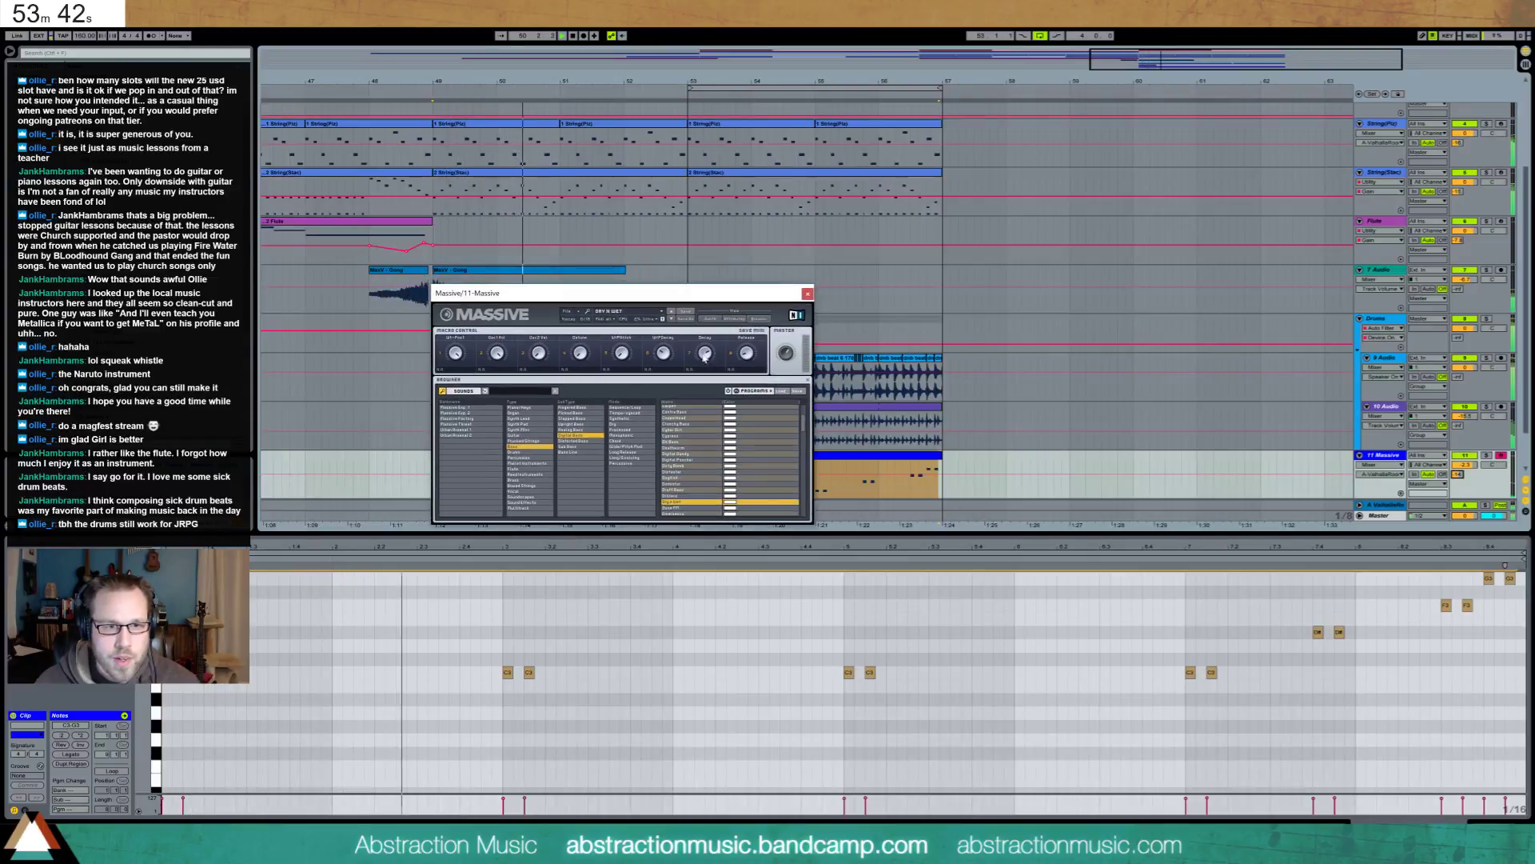
pyautogui.click(526, 361)
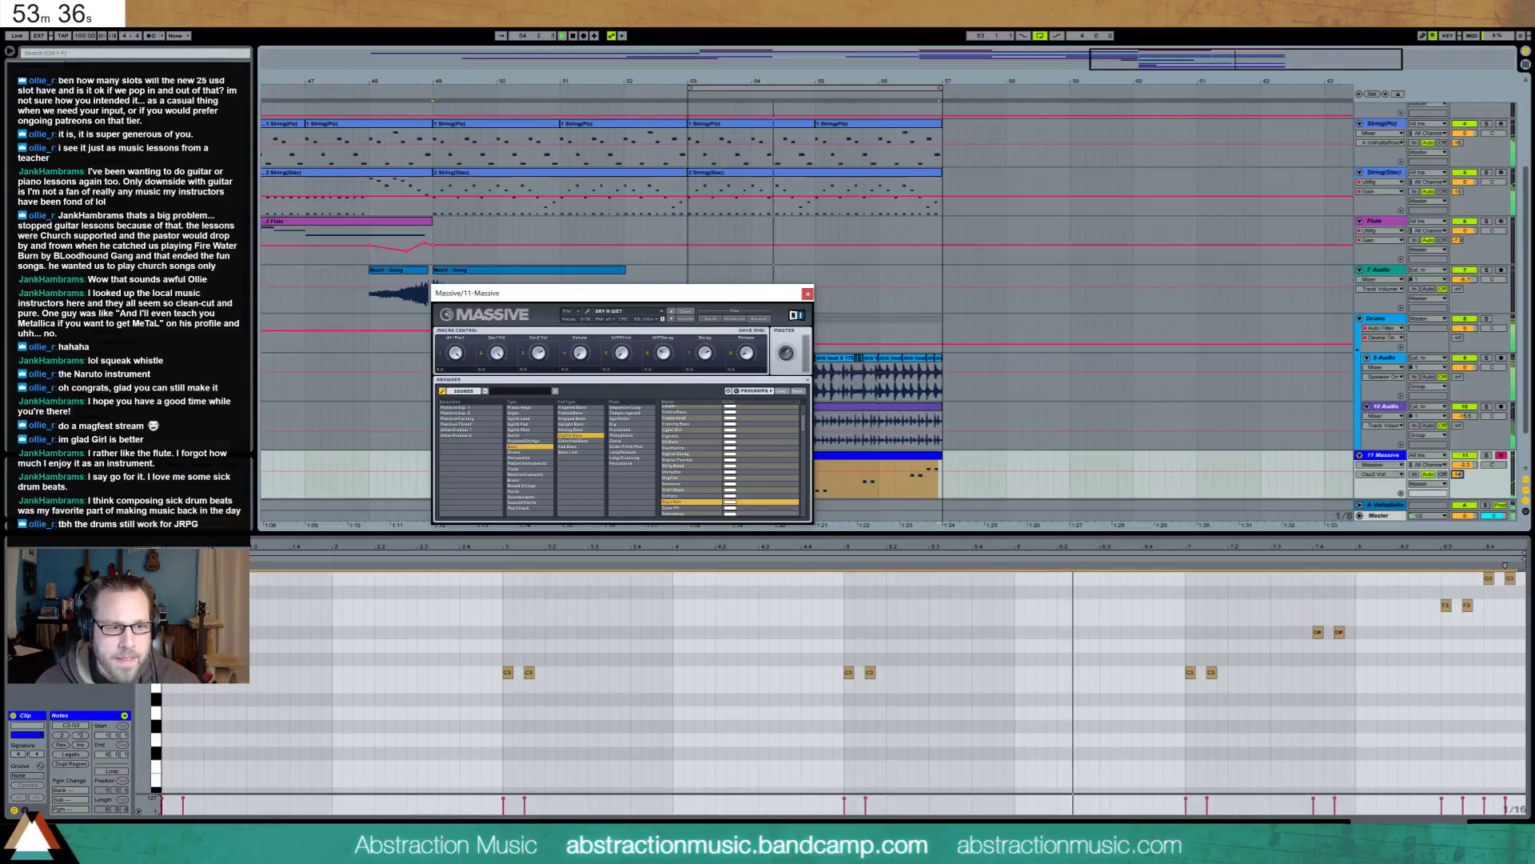
# Try all notes in the bass clip another octave higher, then transpose them down two octaves
pyautogui.click(294, 618)
pyautogui.hotkey('ctrl', 'a')
pyautogui.hotkey('shift', 'Up')
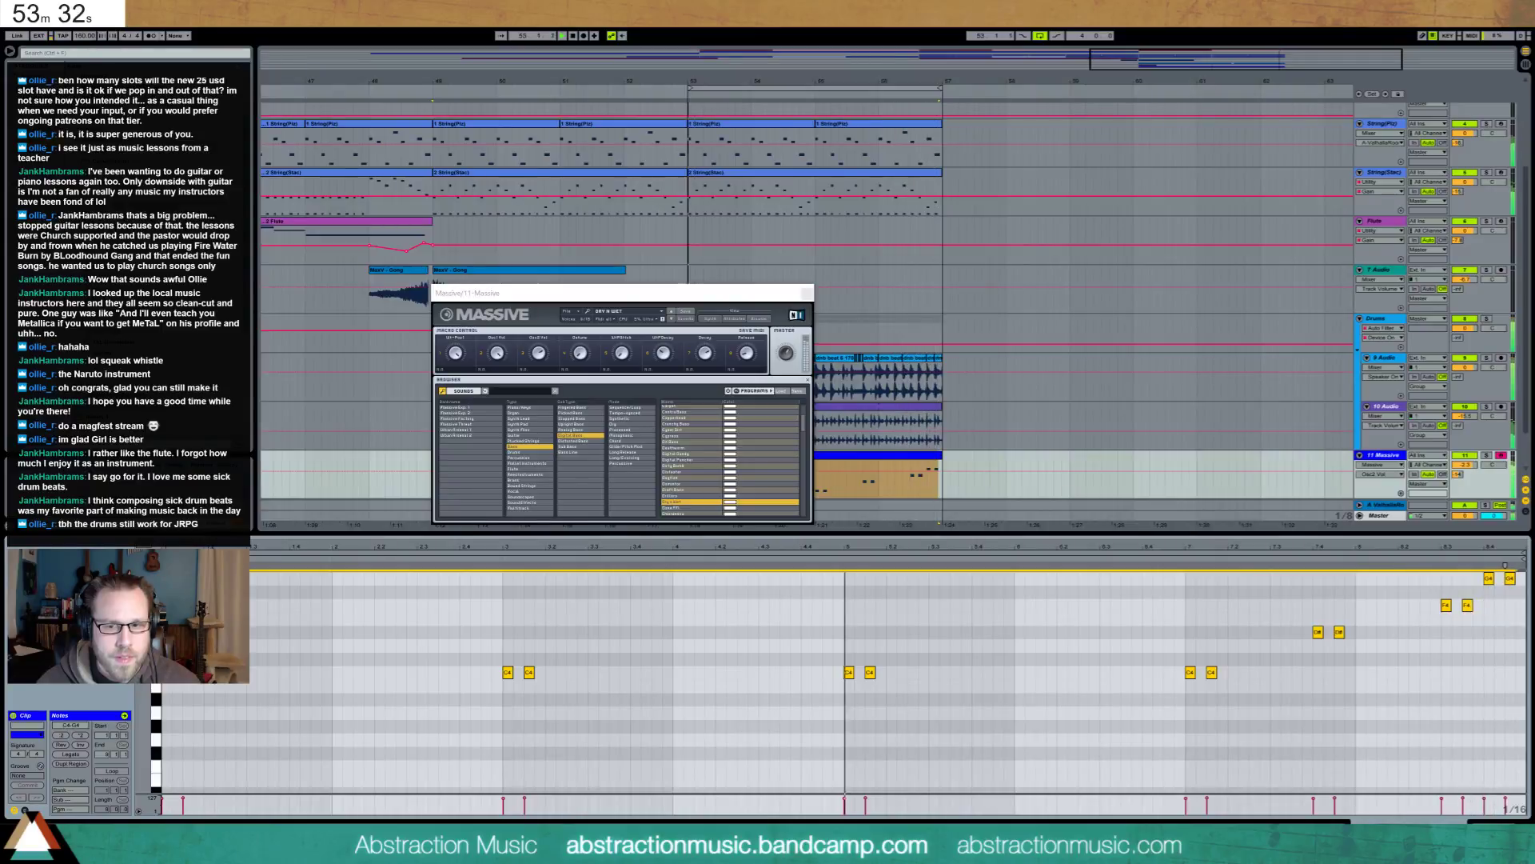
pyautogui.hotkey('shift', 'Down')
pyautogui.hotkey('shift', 'Down')
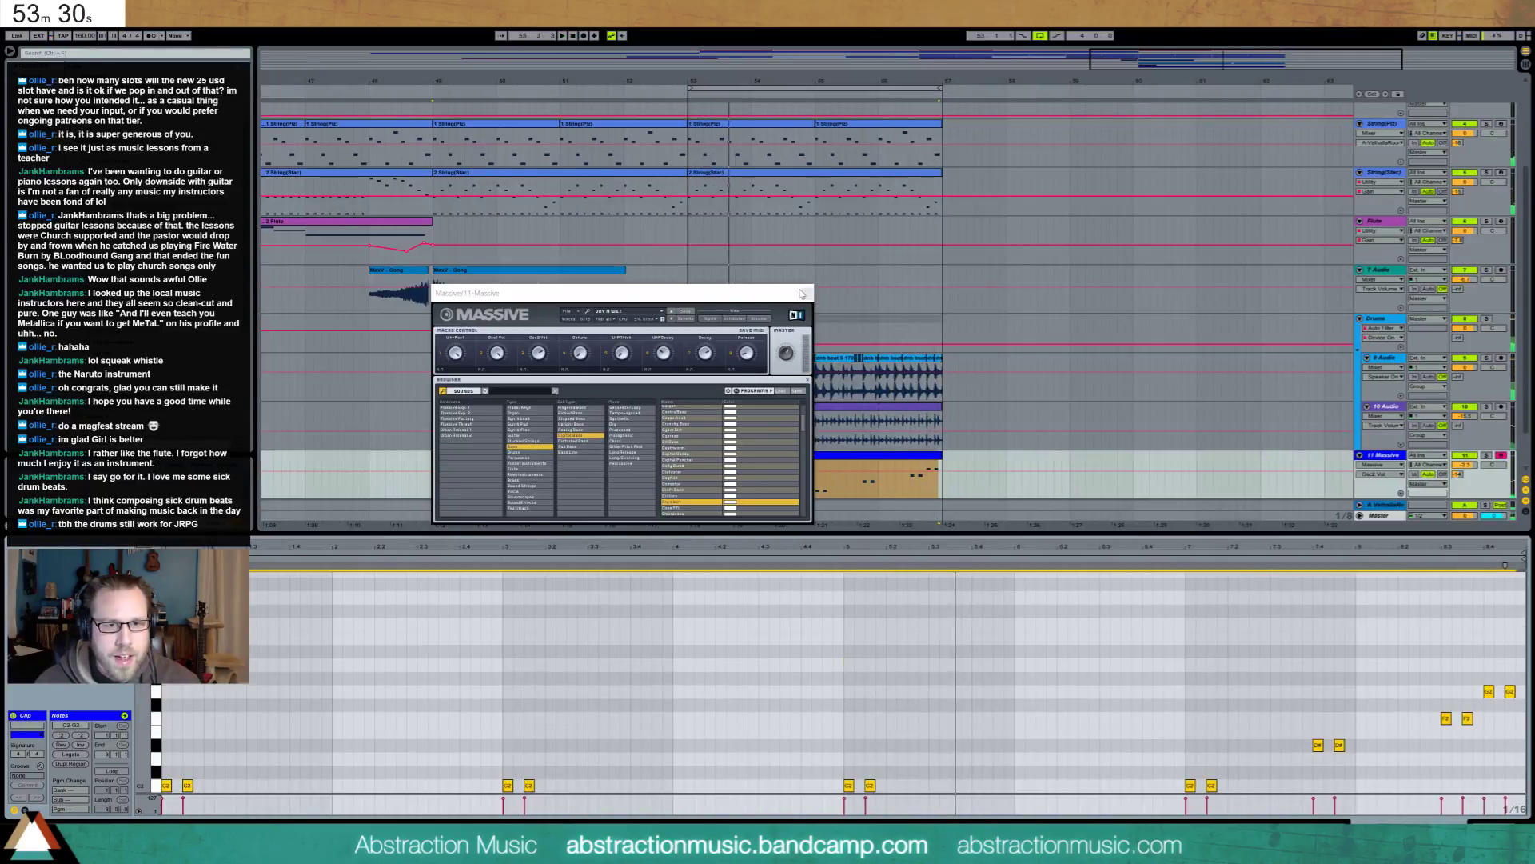
# Close the Massive window and remove the Massive device from the bass track
pyautogui.click(802, 294)
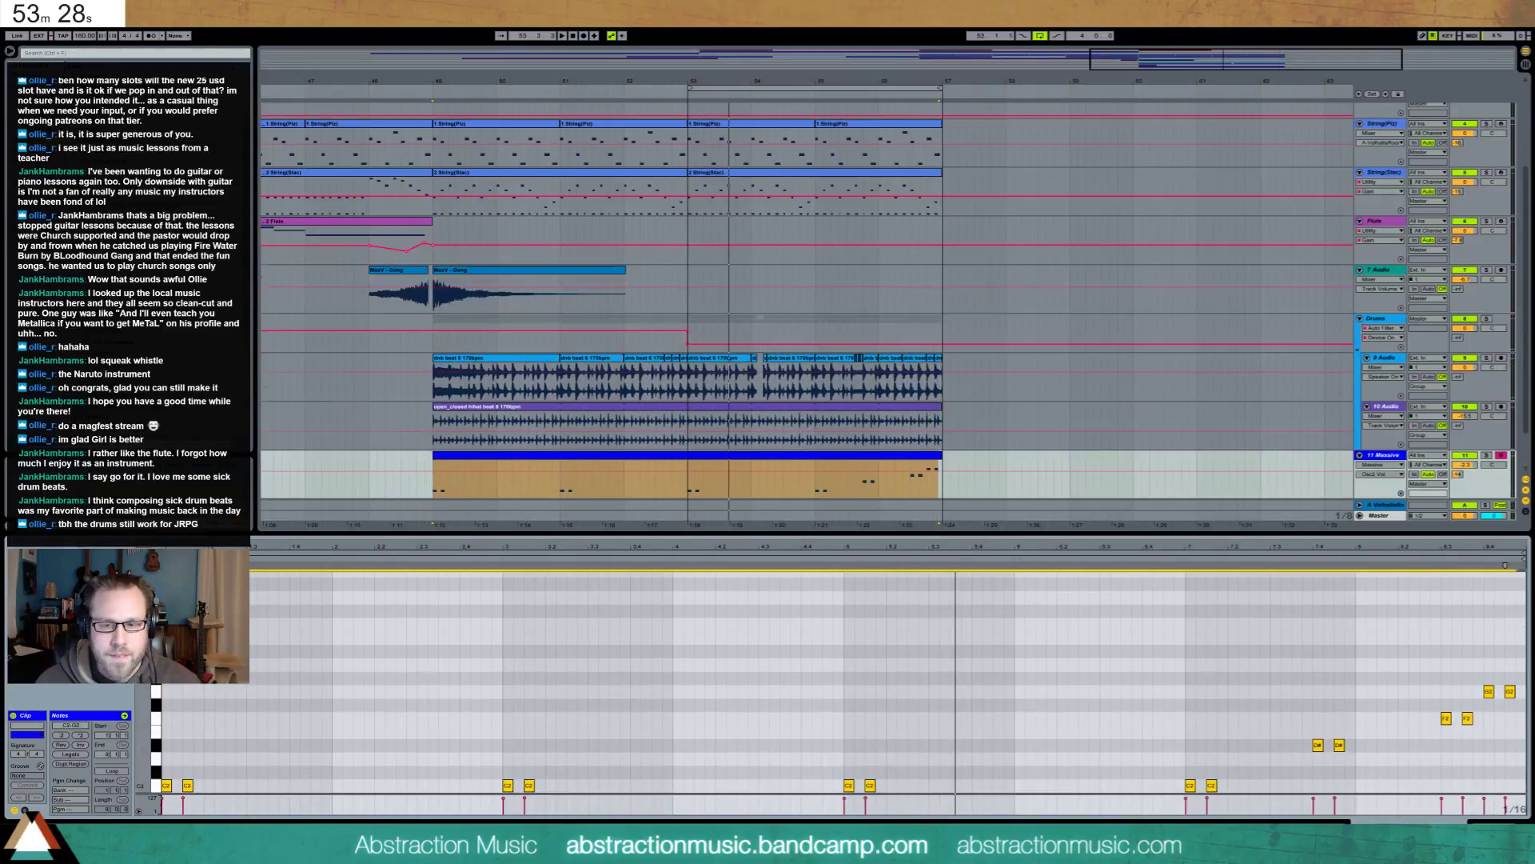
pyautogui.hotkey('shift', 'Tab')
pyautogui.press('space')
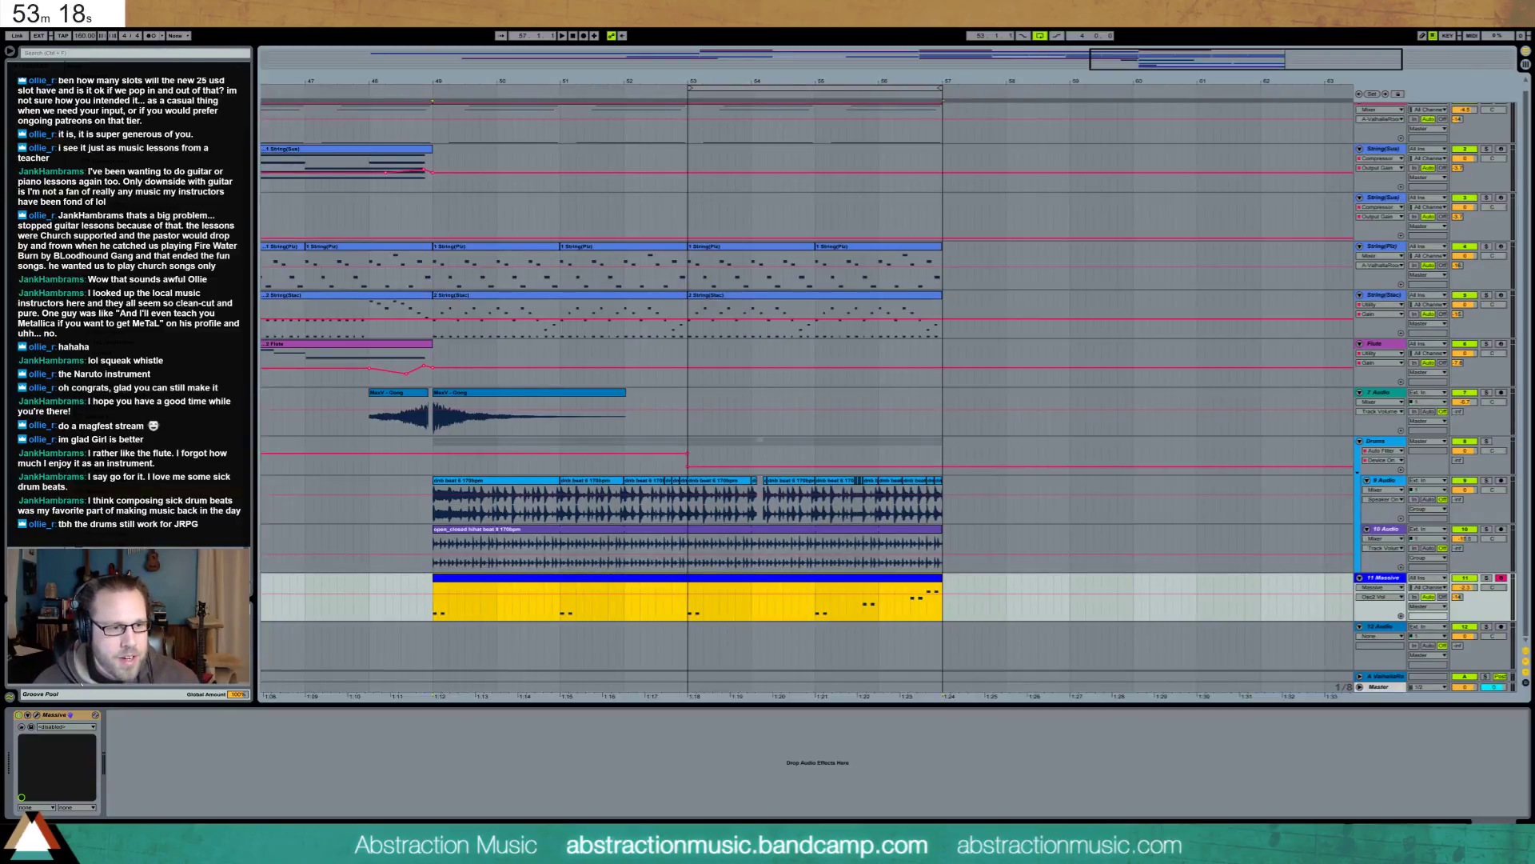
pyautogui.click(58, 715)
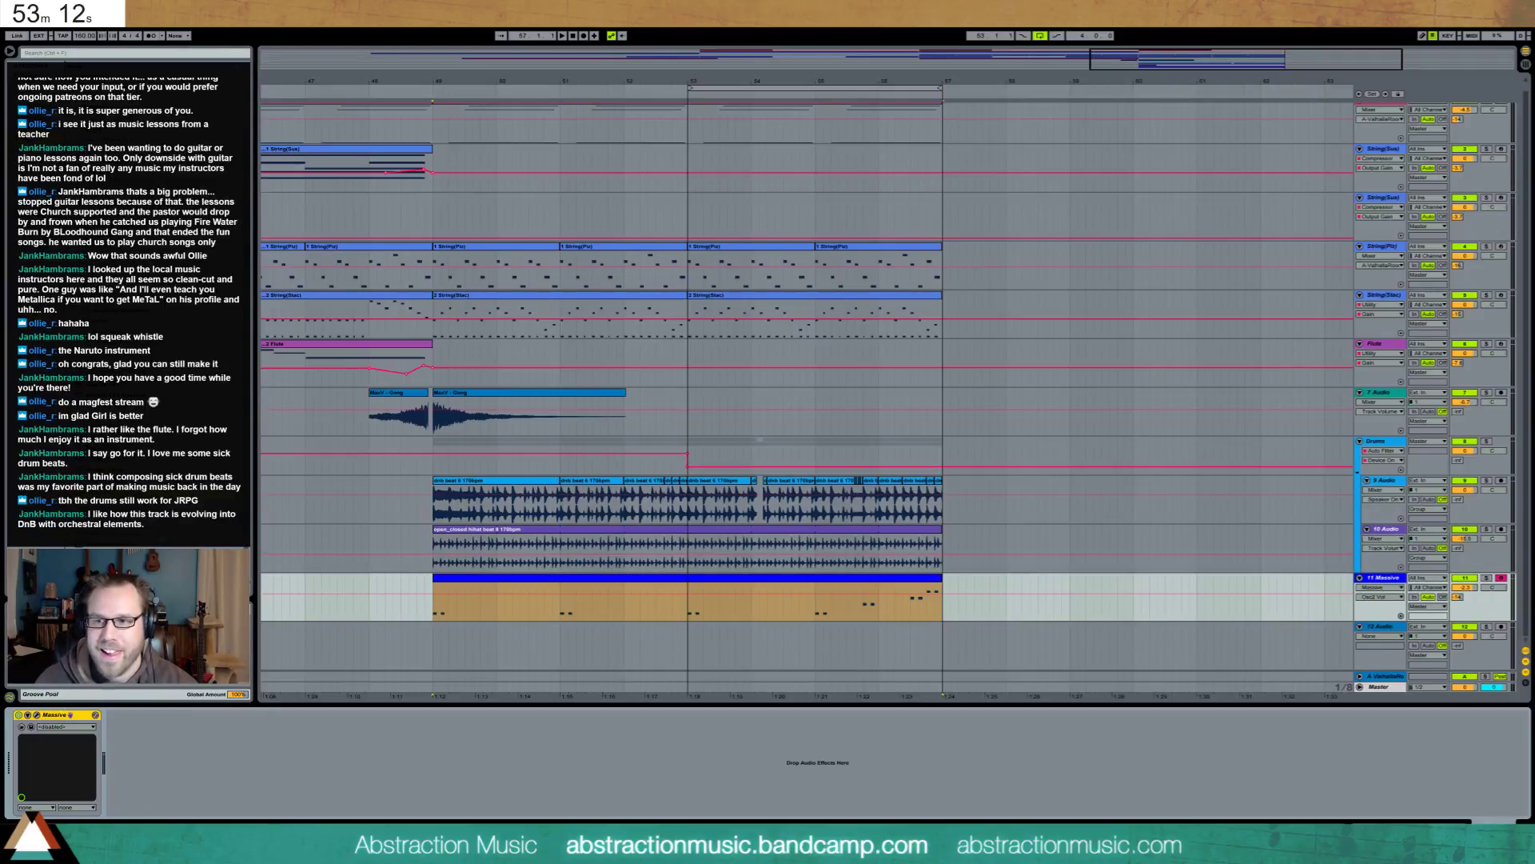
pyautogui.press('Delete')
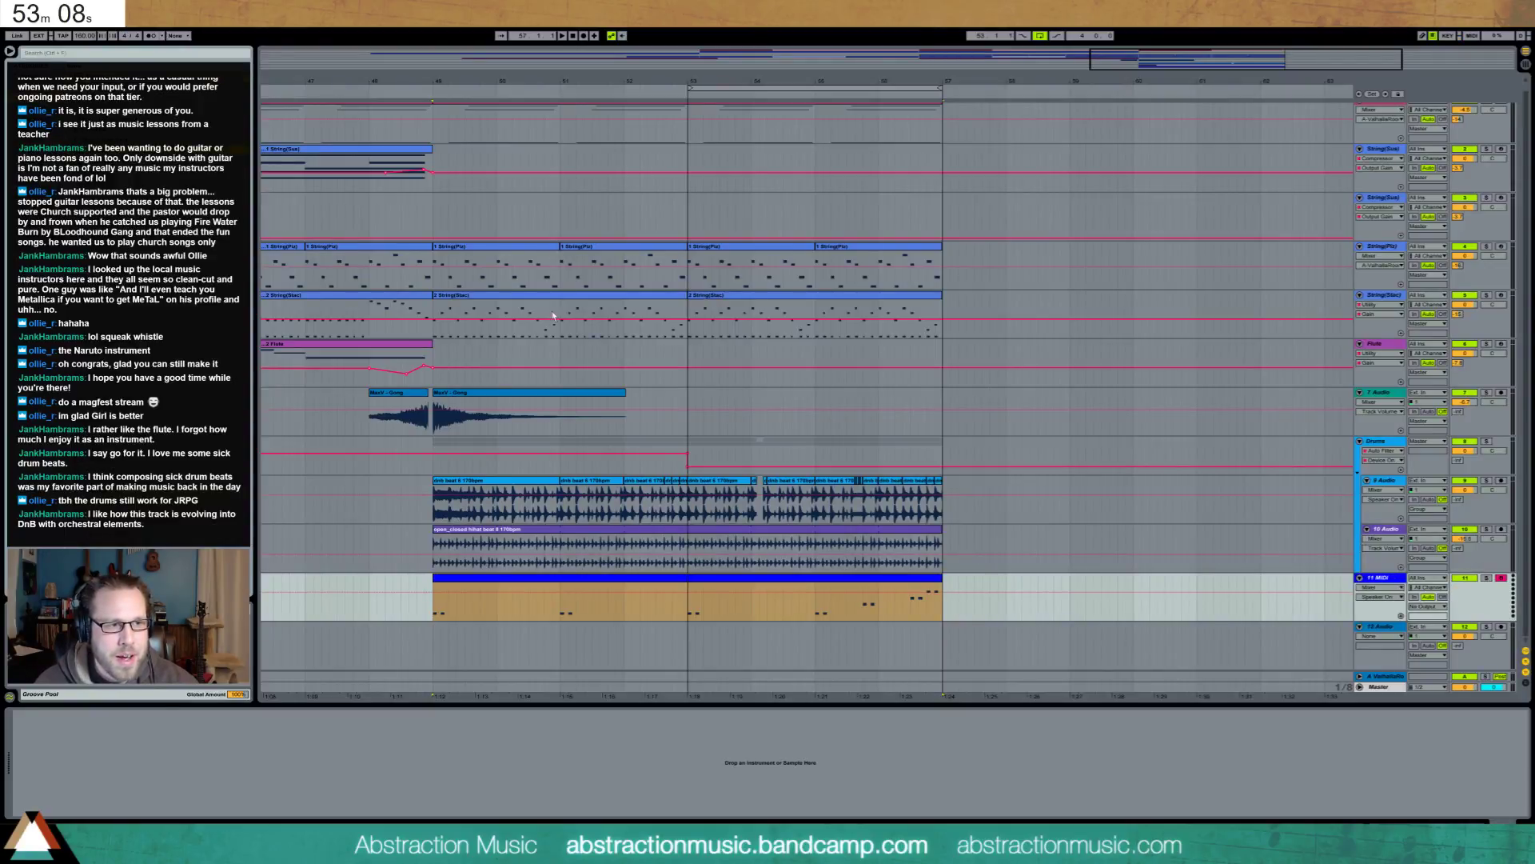
# Try Operator as the bass instrument, adjusting its oscillator levels and viewing its waveform choices, and remove it again
pyautogui.press('Return')
pyautogui.press('space')
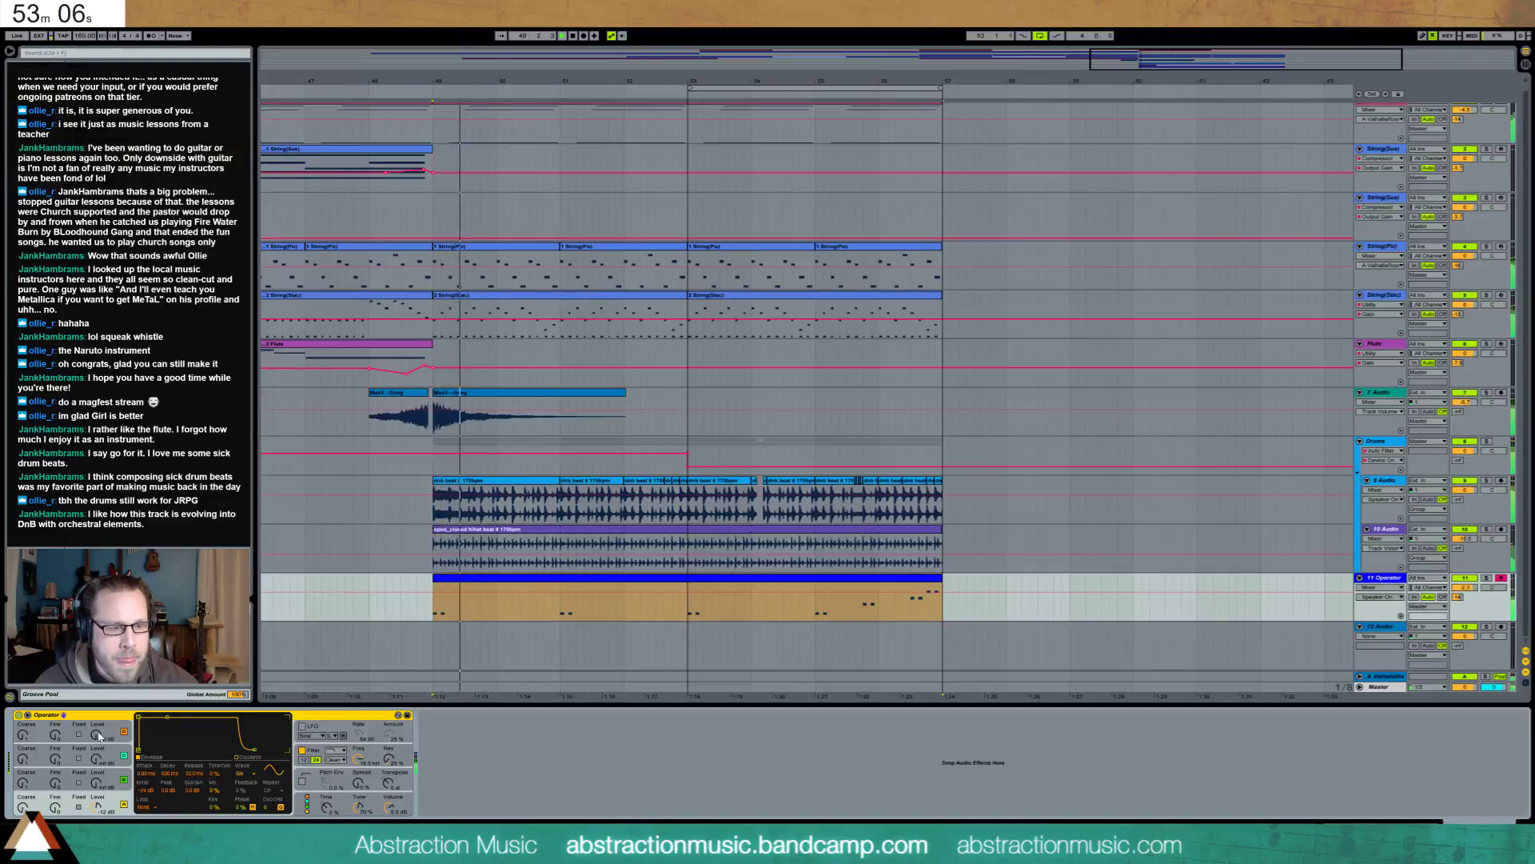
pyautogui.moveTo(97, 782)
pyautogui.mouseDown()
pyautogui.moveTo(97, 764)
pyautogui.moveTo(97, 788)
pyautogui.mouseUp()
pyautogui.click(242, 774)
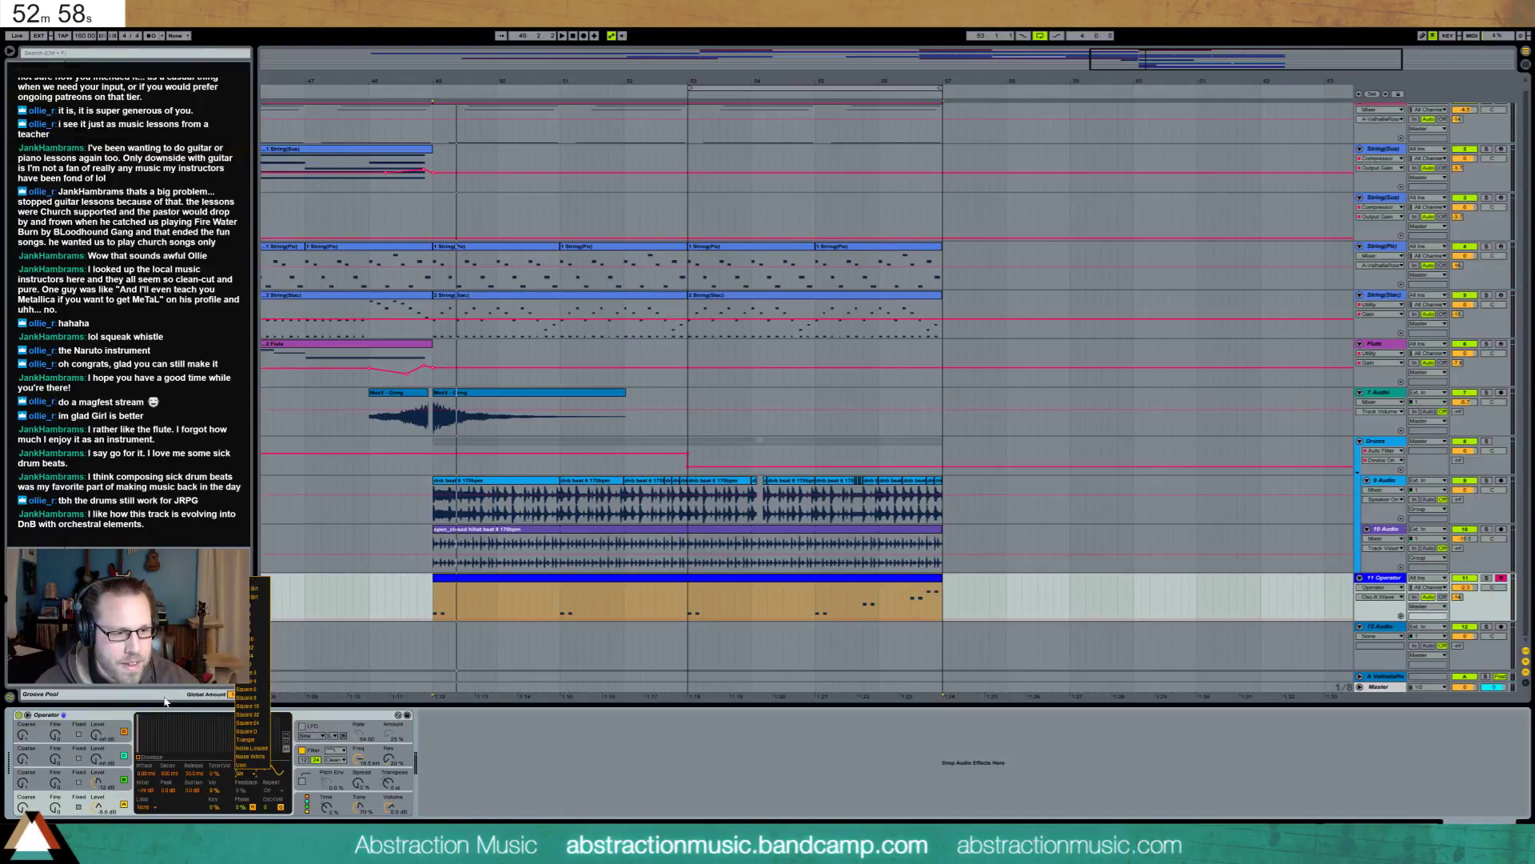
pyautogui.press('Escape')
pyautogui.press('Delete')
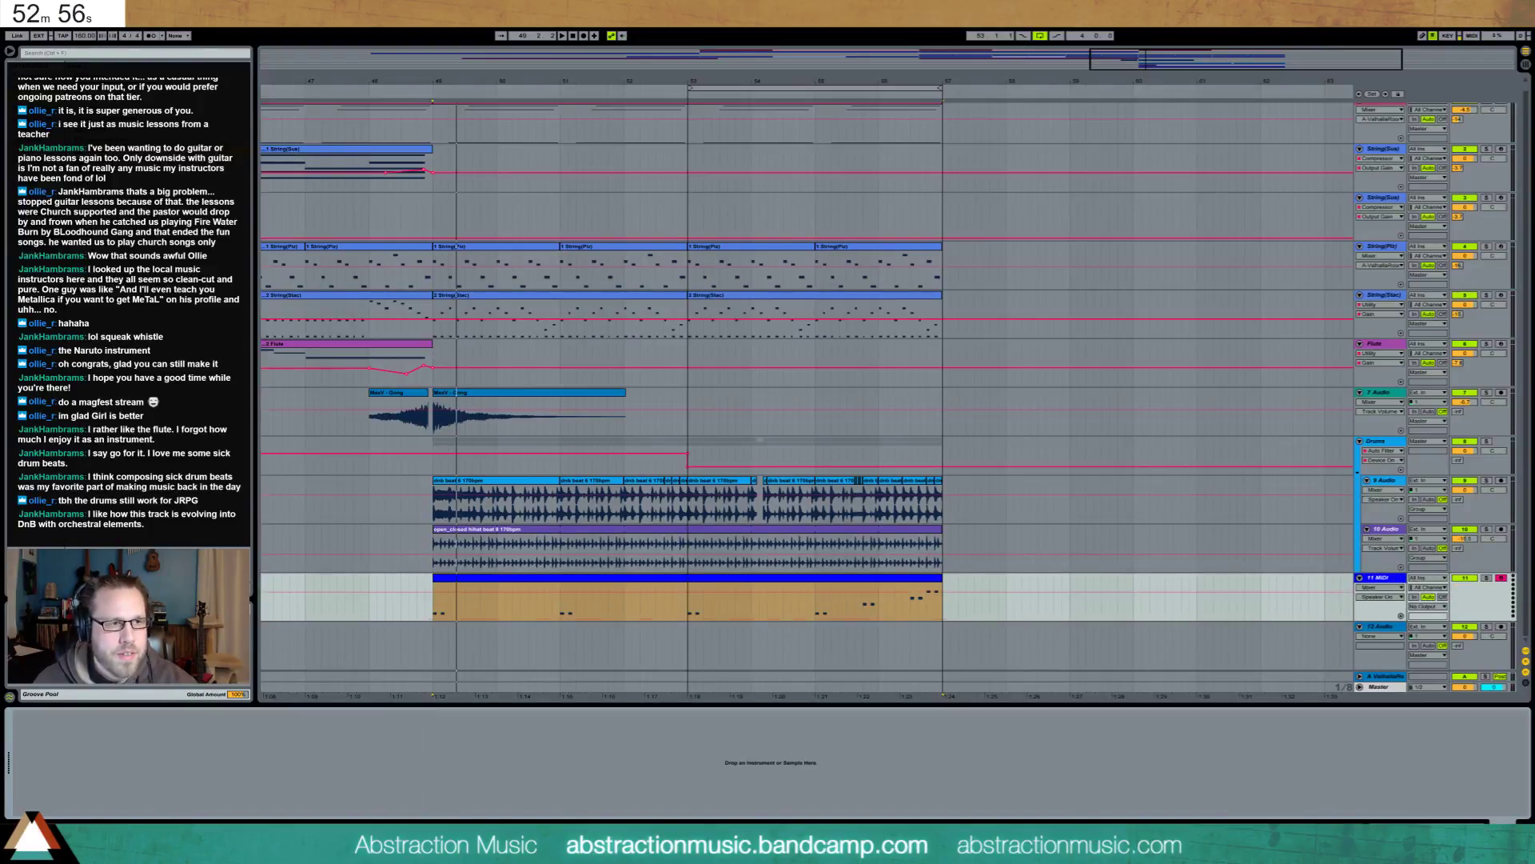
# Load Analog on the bass track, change oscillator 1's waveform and adjust its pulse width
pyautogui.moveTo(136, 86); pyautogui.dragTo(104, 760)
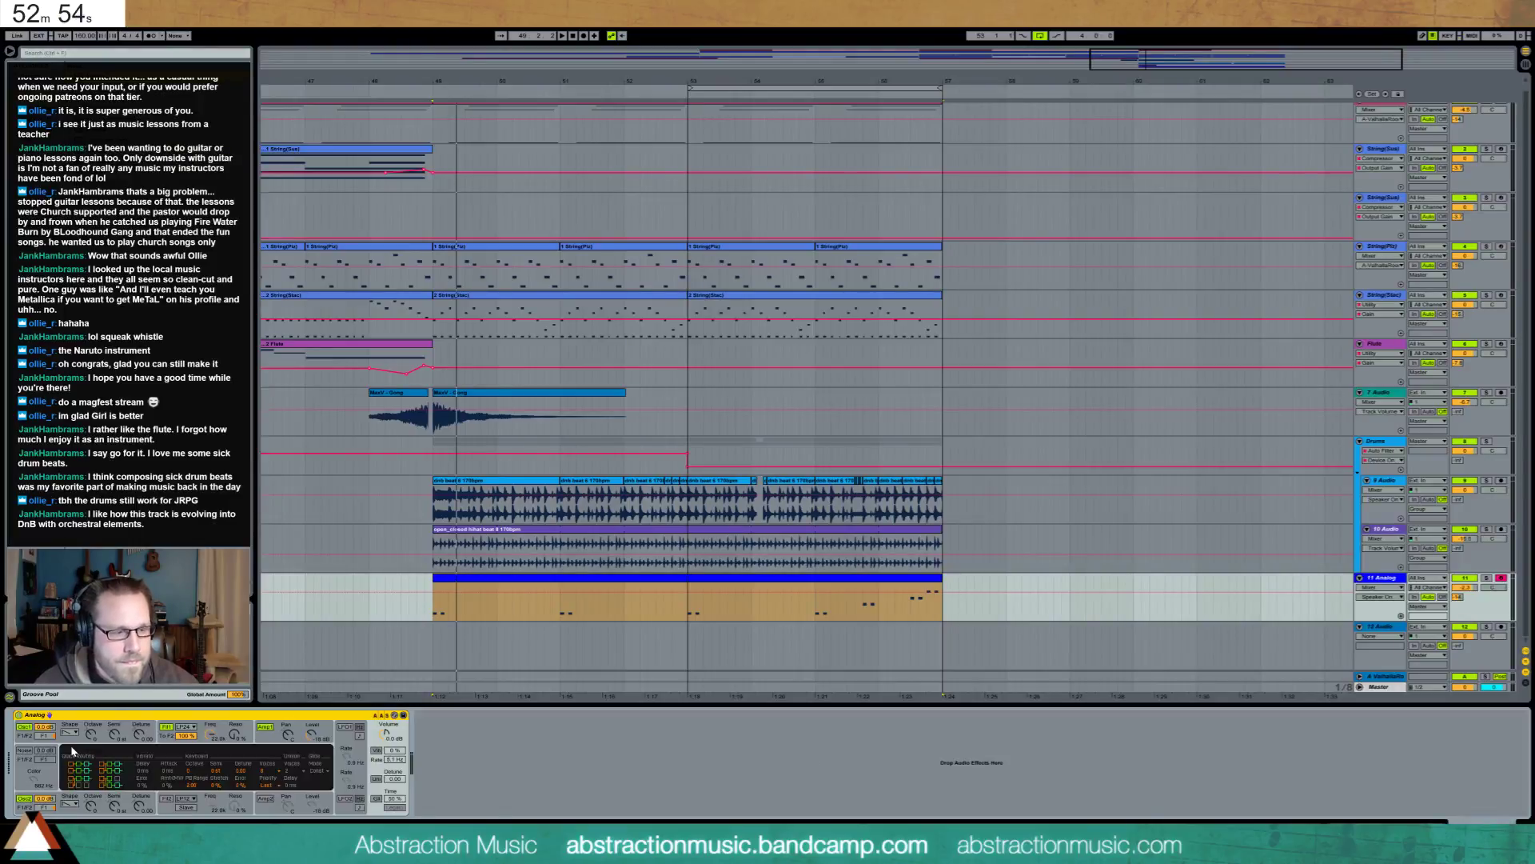
pyautogui.click(69, 734)
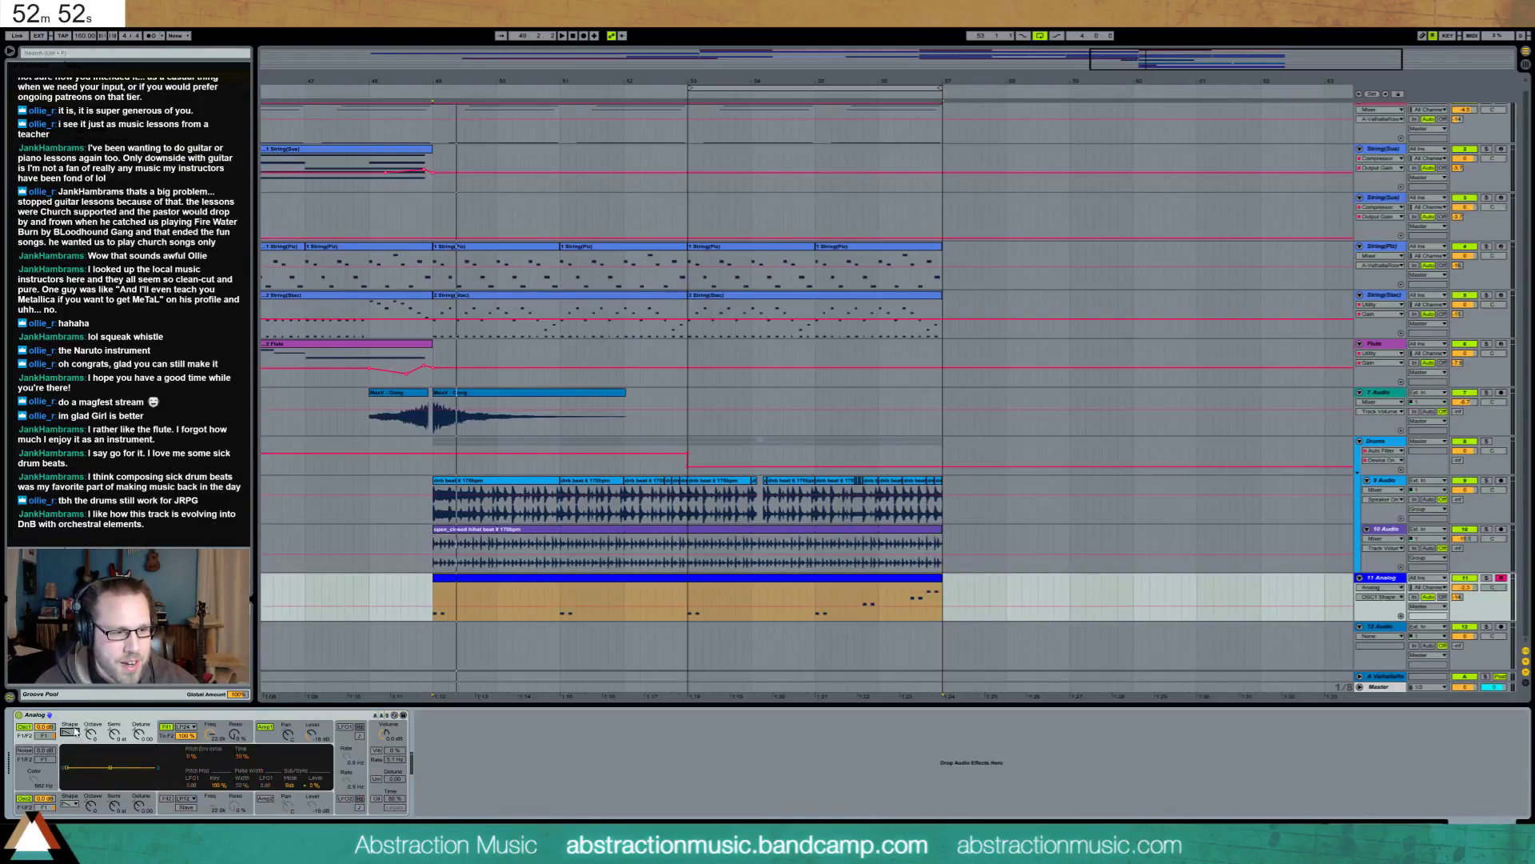
pyautogui.click(72, 756)
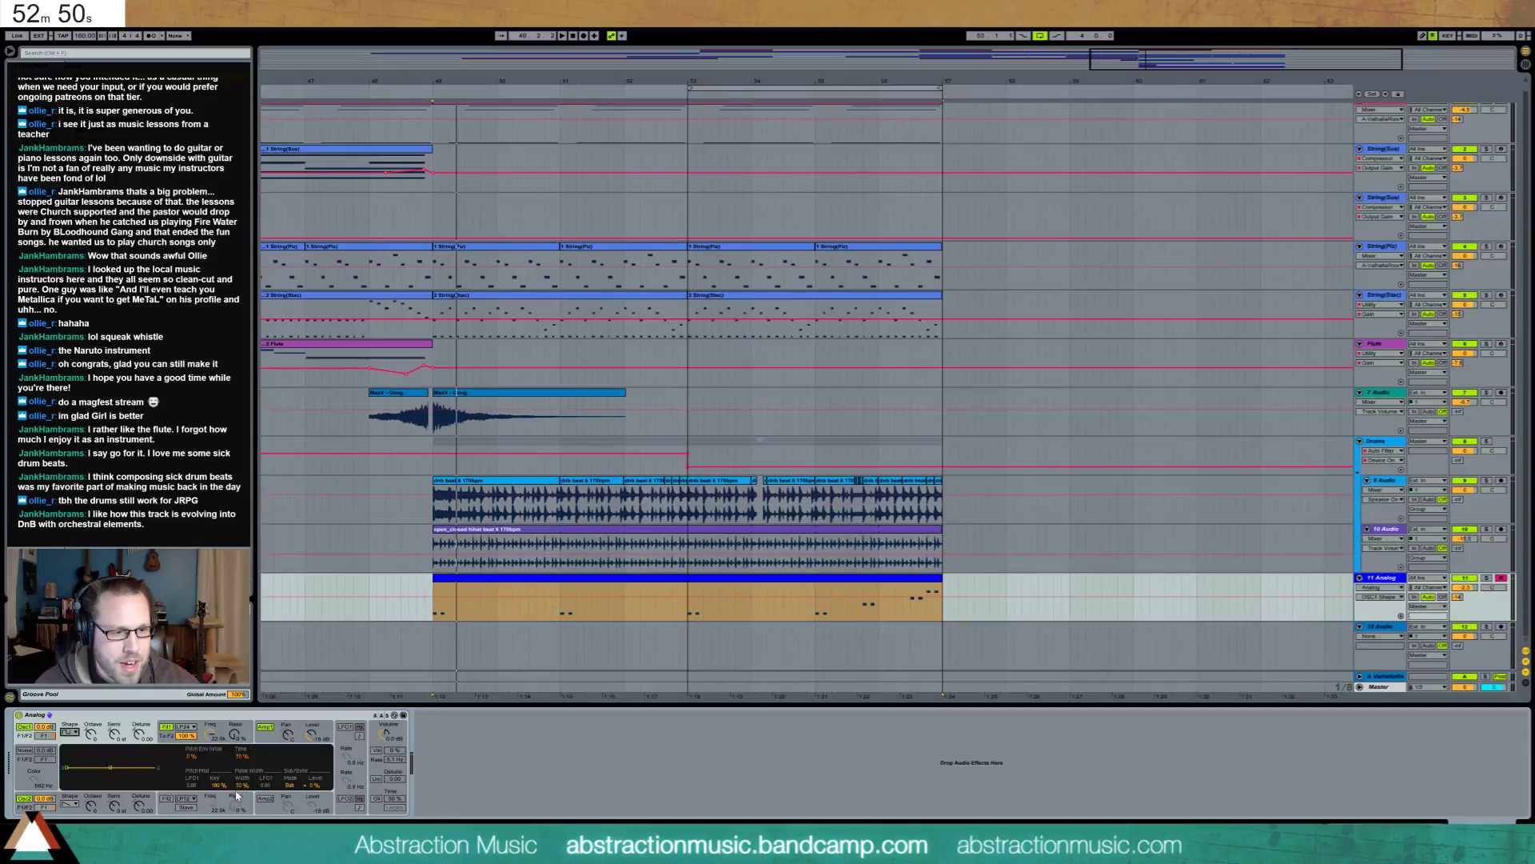
pyautogui.moveTo(237, 793); pyautogui.dragTo(237, 802)
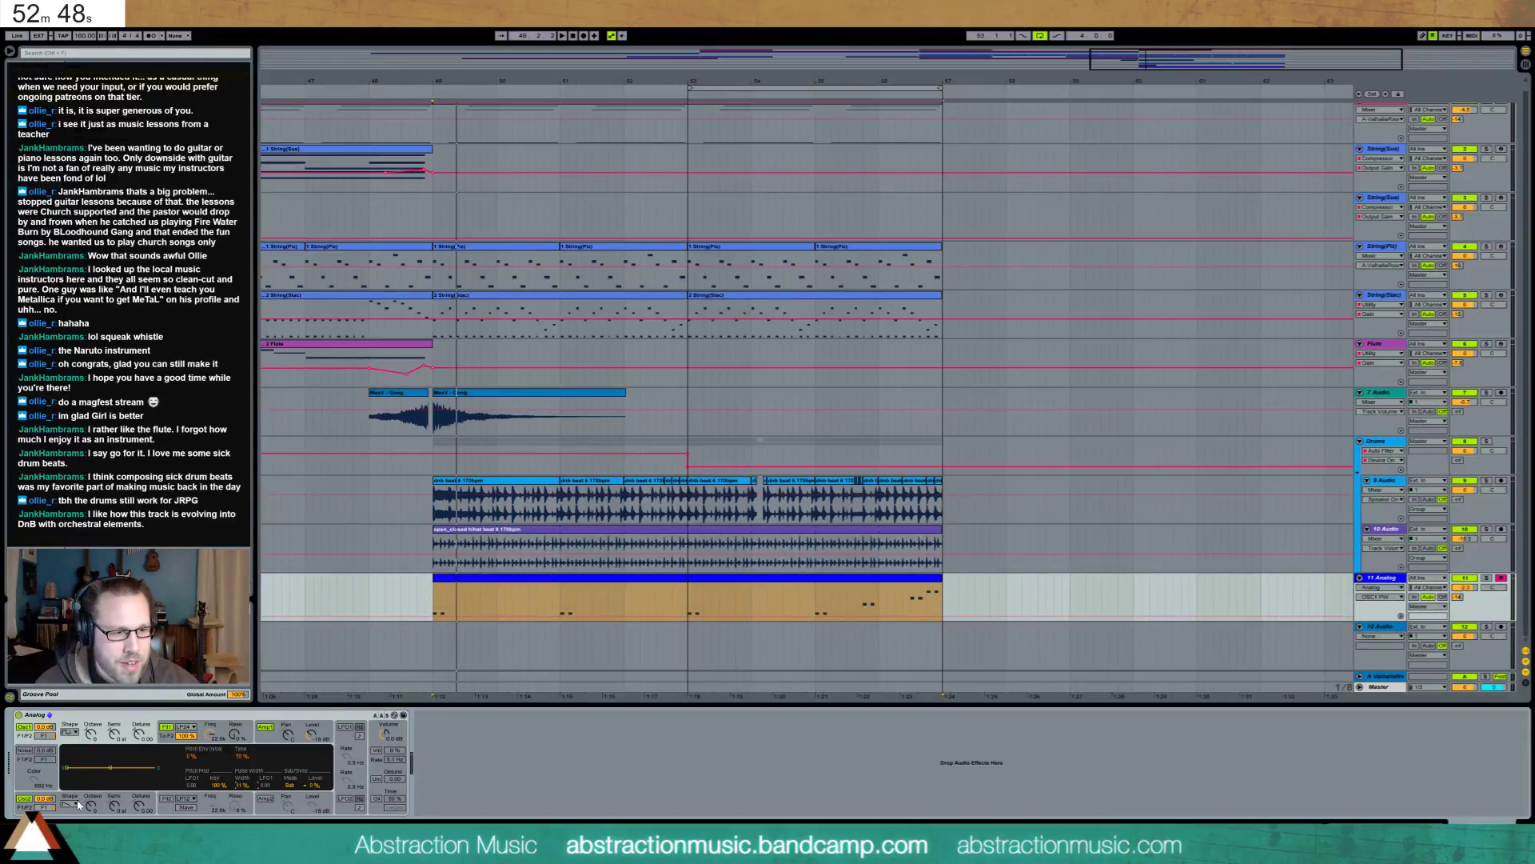
# Adjust oscillator 1's octave and turn on unison in Analog, balancing the bass track's volume during playback
pyautogui.click(160, 769)
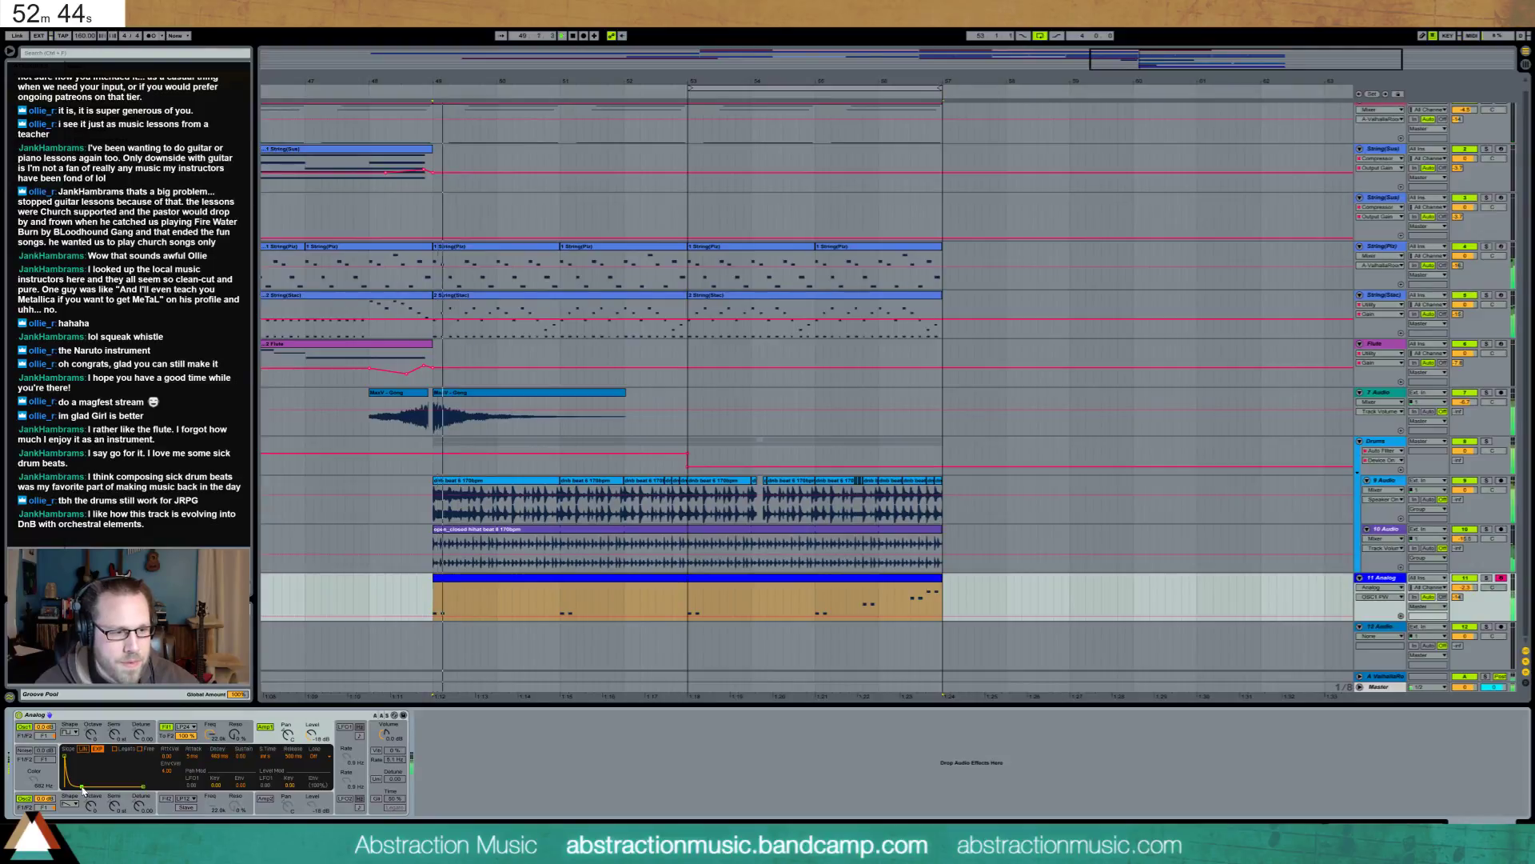
pyautogui.click(91, 734)
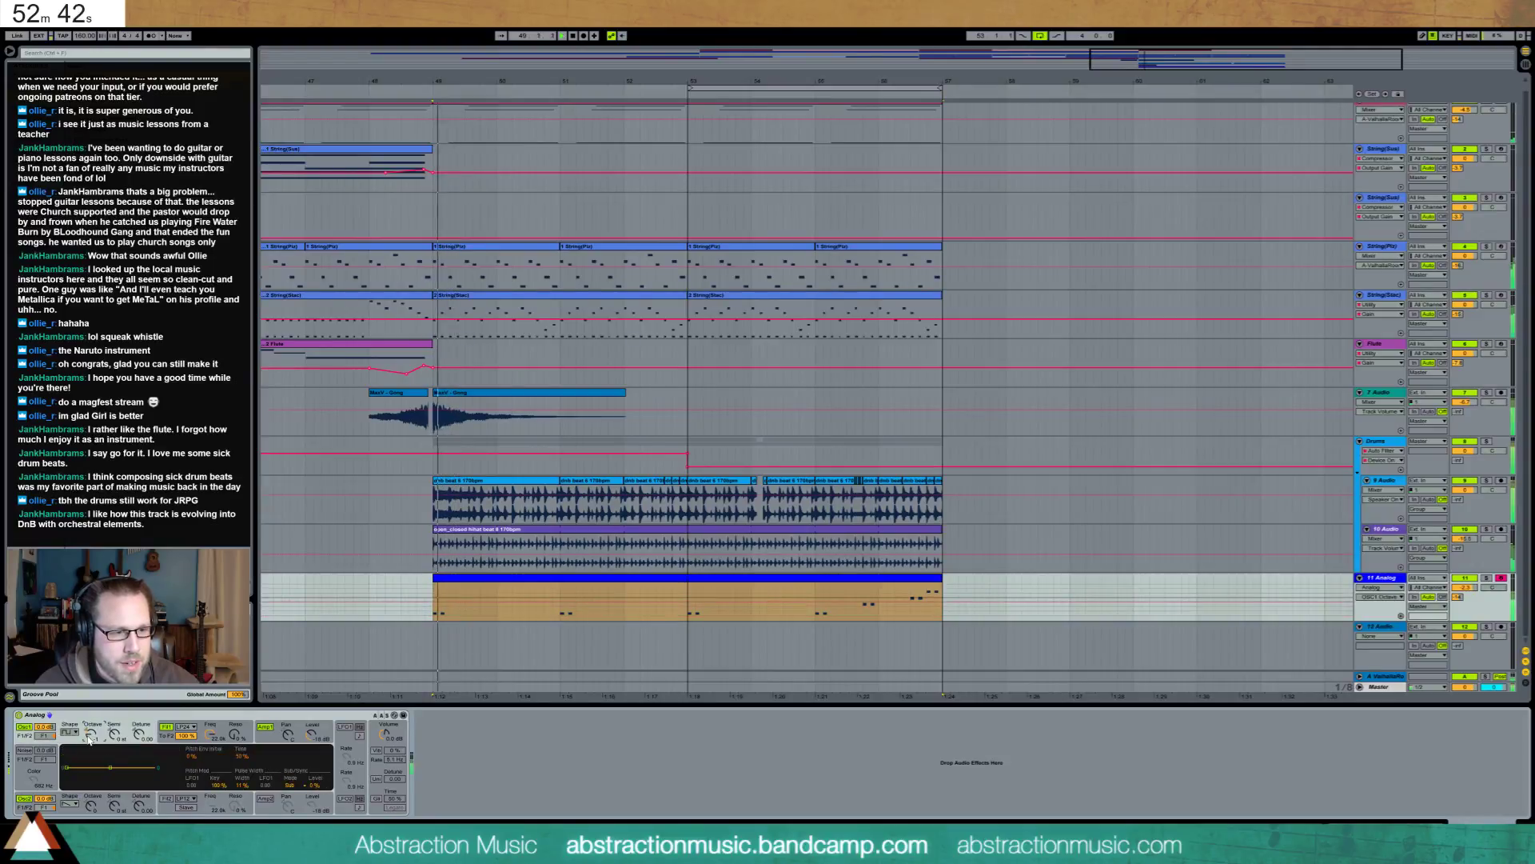
pyautogui.click(376, 778)
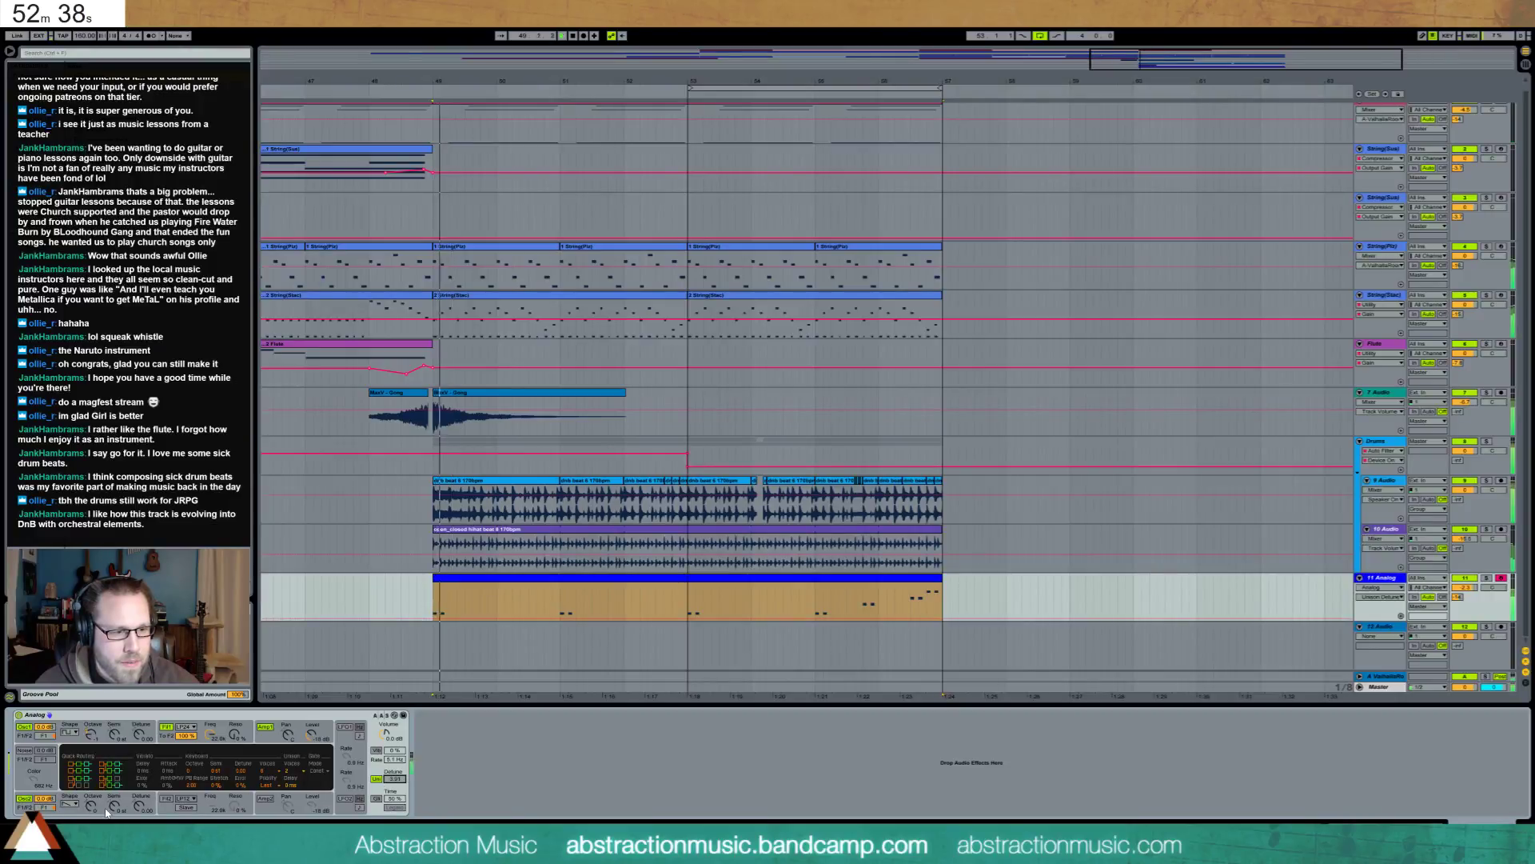
pyautogui.moveTo(1469, 586); pyautogui.dragTo(1469, 579)
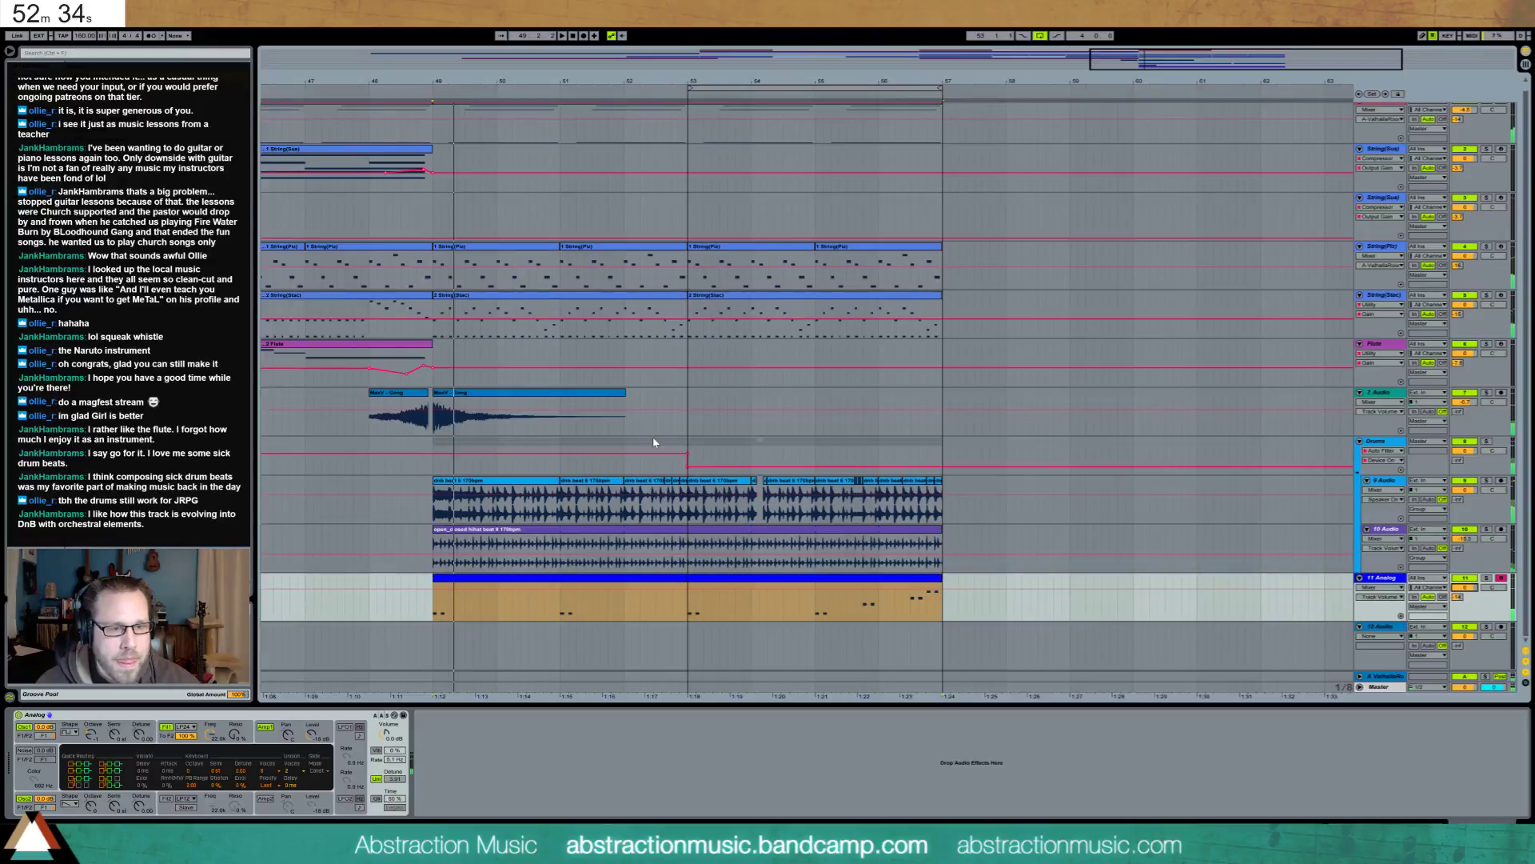
# Adjust Analog's filter 1 frequency and resonance, and lengthen the decay of its amplitude envelope
pyautogui.moveTo(209, 734)
pyautogui.mouseDown()
pyautogui.moveTo(210, 768)
pyautogui.moveTo(235, 724)
pyautogui.moveTo(210, 740)
pyautogui.moveTo(235, 729)
pyautogui.mouseUp()
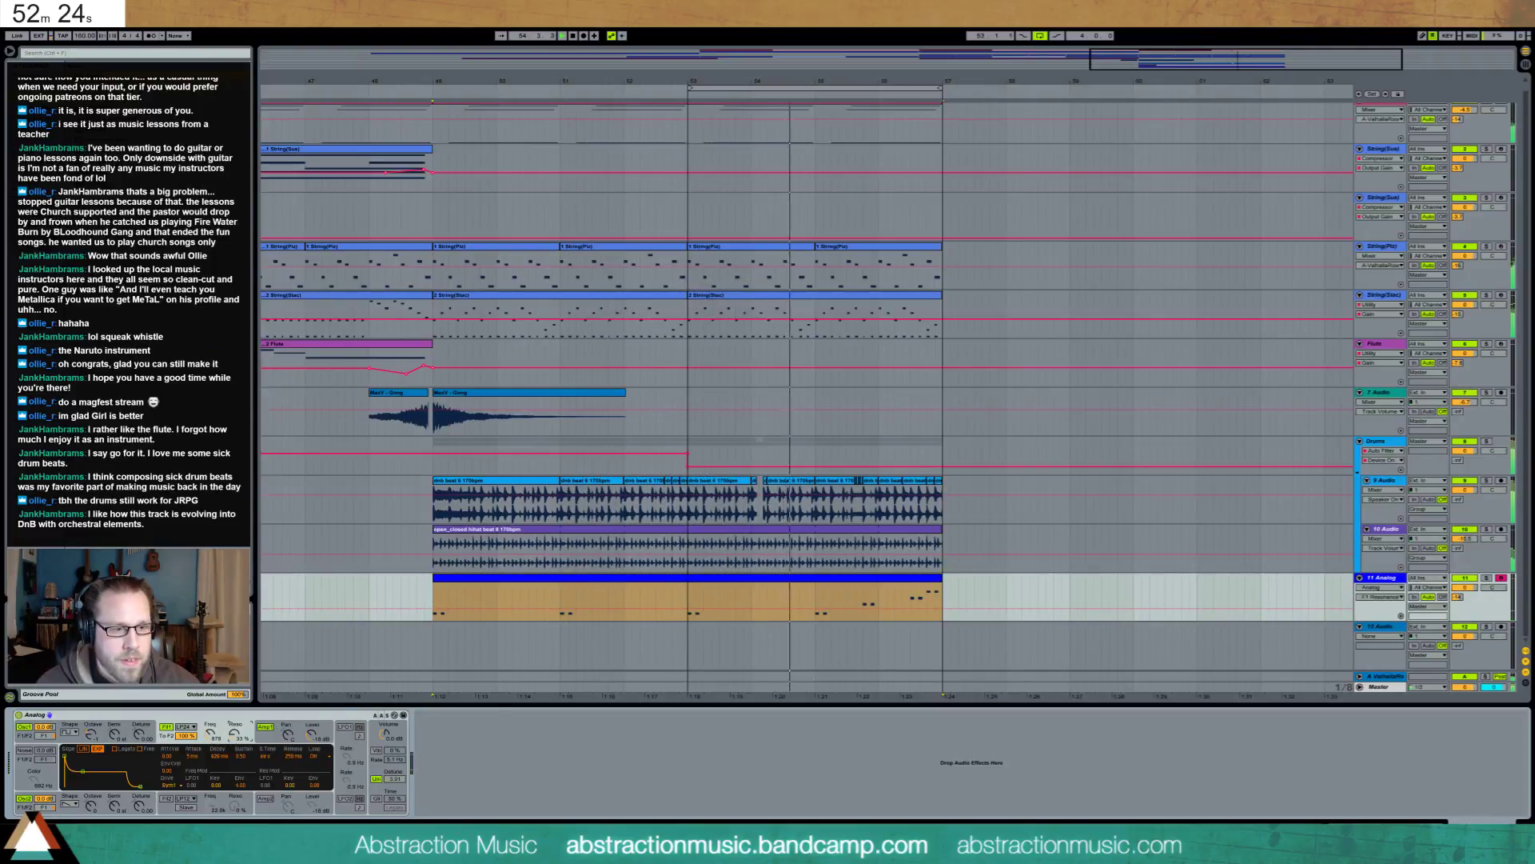
pyautogui.click(269, 739)
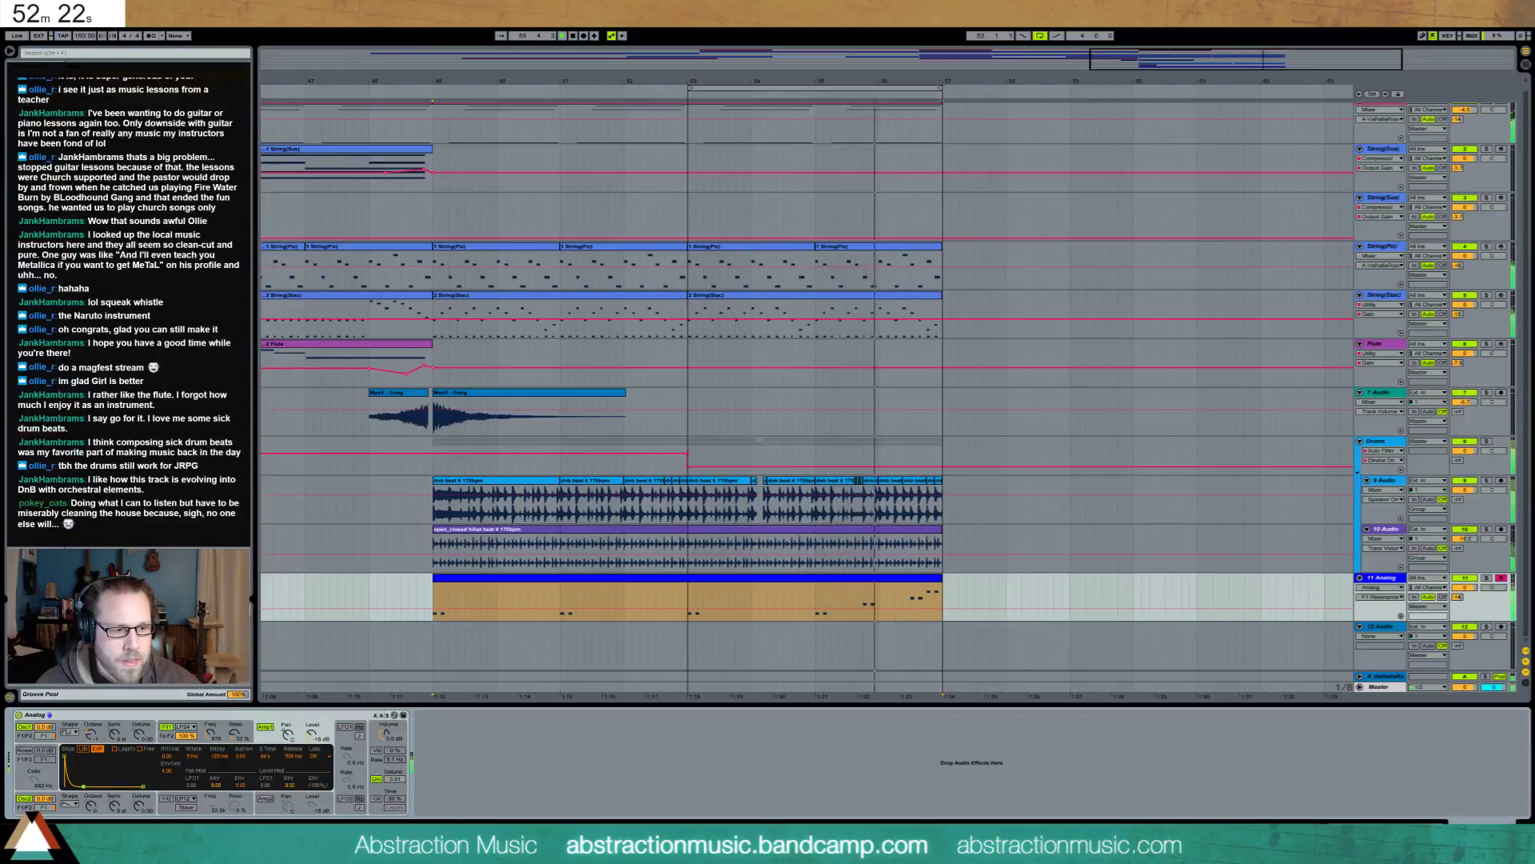
pyautogui.moveTo(74, 788); pyautogui.dragTo(86, 789)
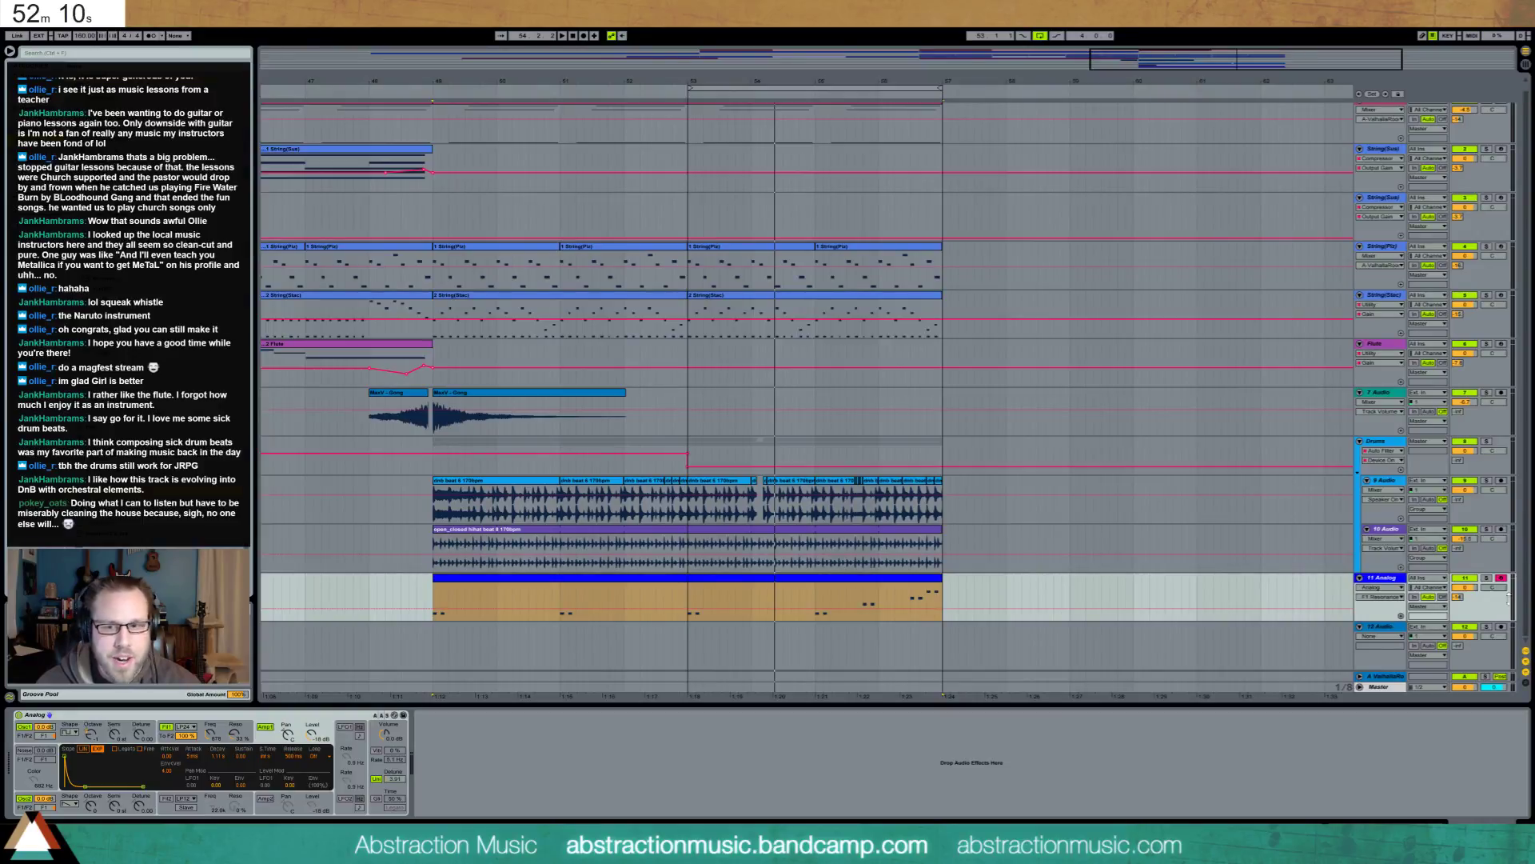
# Adjust the Analog track's reverb send and delete the empty audio track below it
pyautogui.moveTo(1458, 597); pyautogui.dragTo(1457, 595)
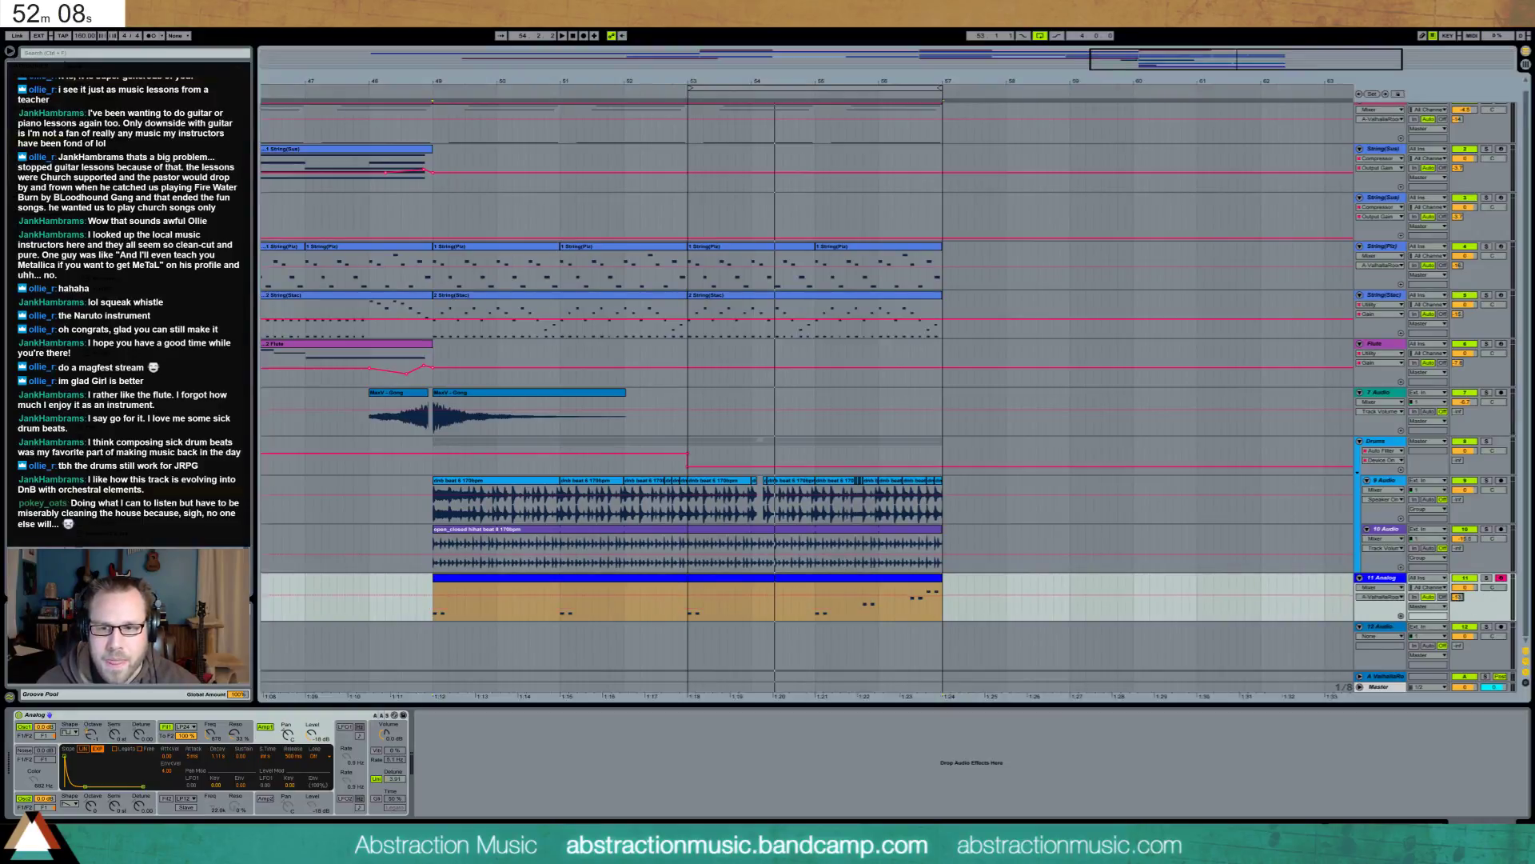
pyautogui.click(1383, 626)
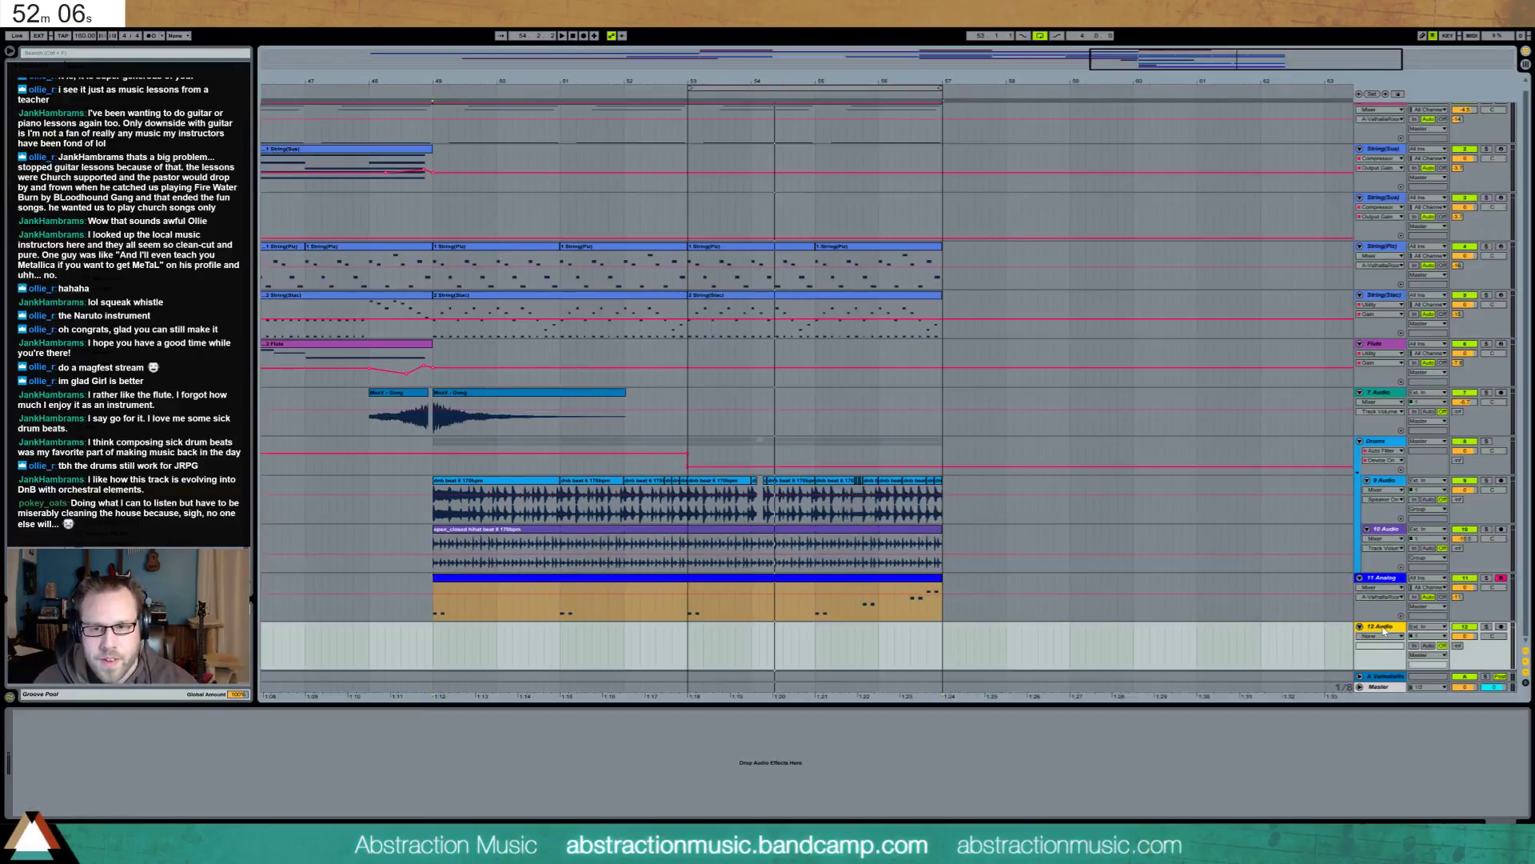
pyautogui.press('Delete')
# Add a Compressor after Analog, lower its threshold, and adjust Analog's unison detune during playback
pyautogui.click(869, 589)
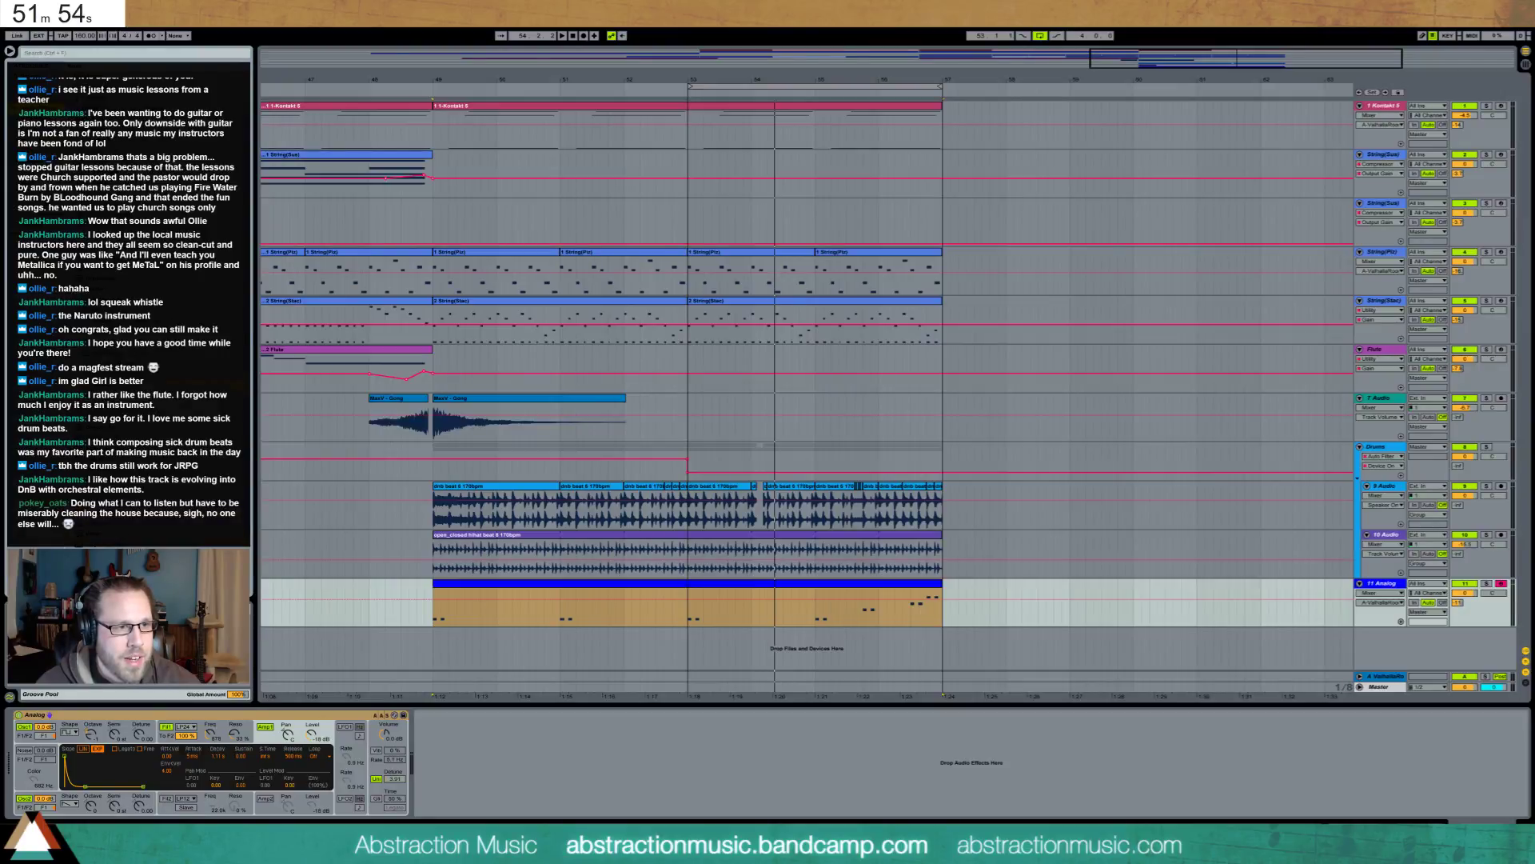
pyautogui.moveTo(457, 719)
pyautogui.mouseDown()
pyautogui.moveTo(419, 771)
pyautogui.moveTo(467, 755)
pyautogui.mouseUp()
pyautogui.press('space')
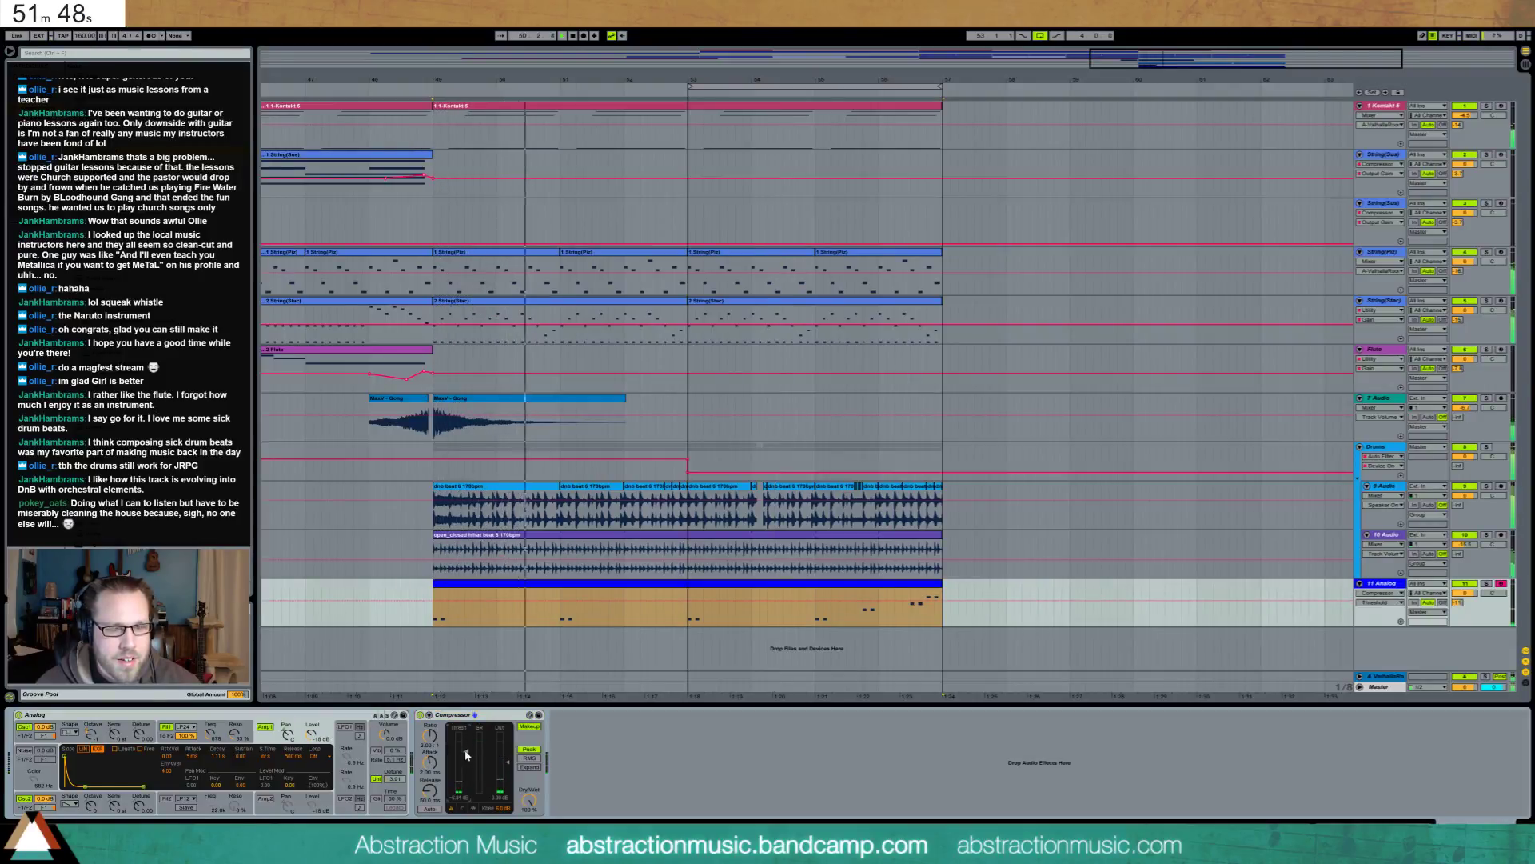
pyautogui.click(387, 760)
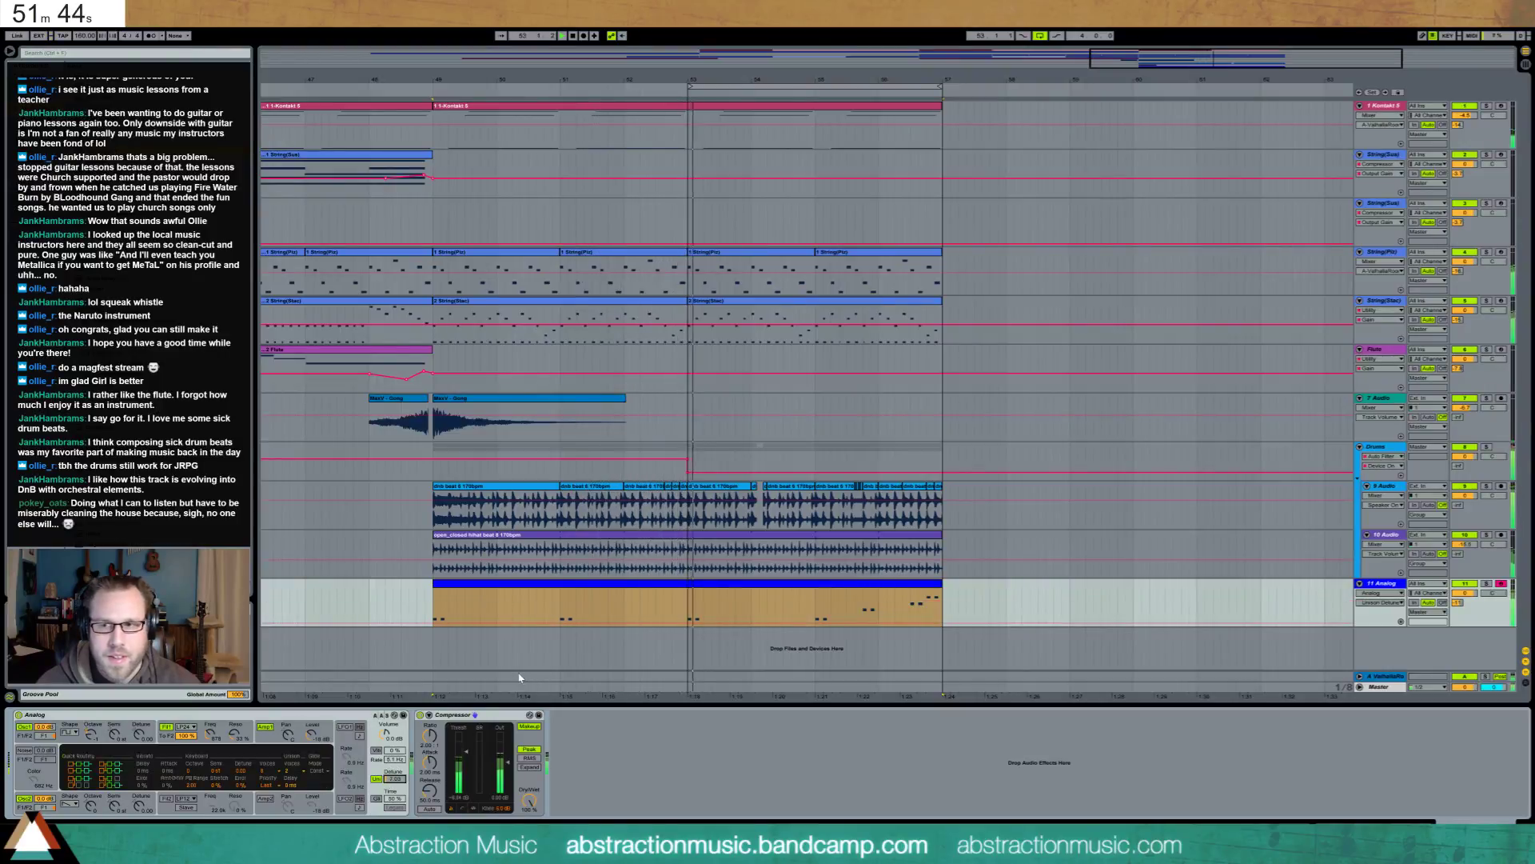
# Automate Analog's filter 1 frequency to rise steadily from bar 49 to bar 57, and readjust the unison detune
pyautogui.click(210, 734)
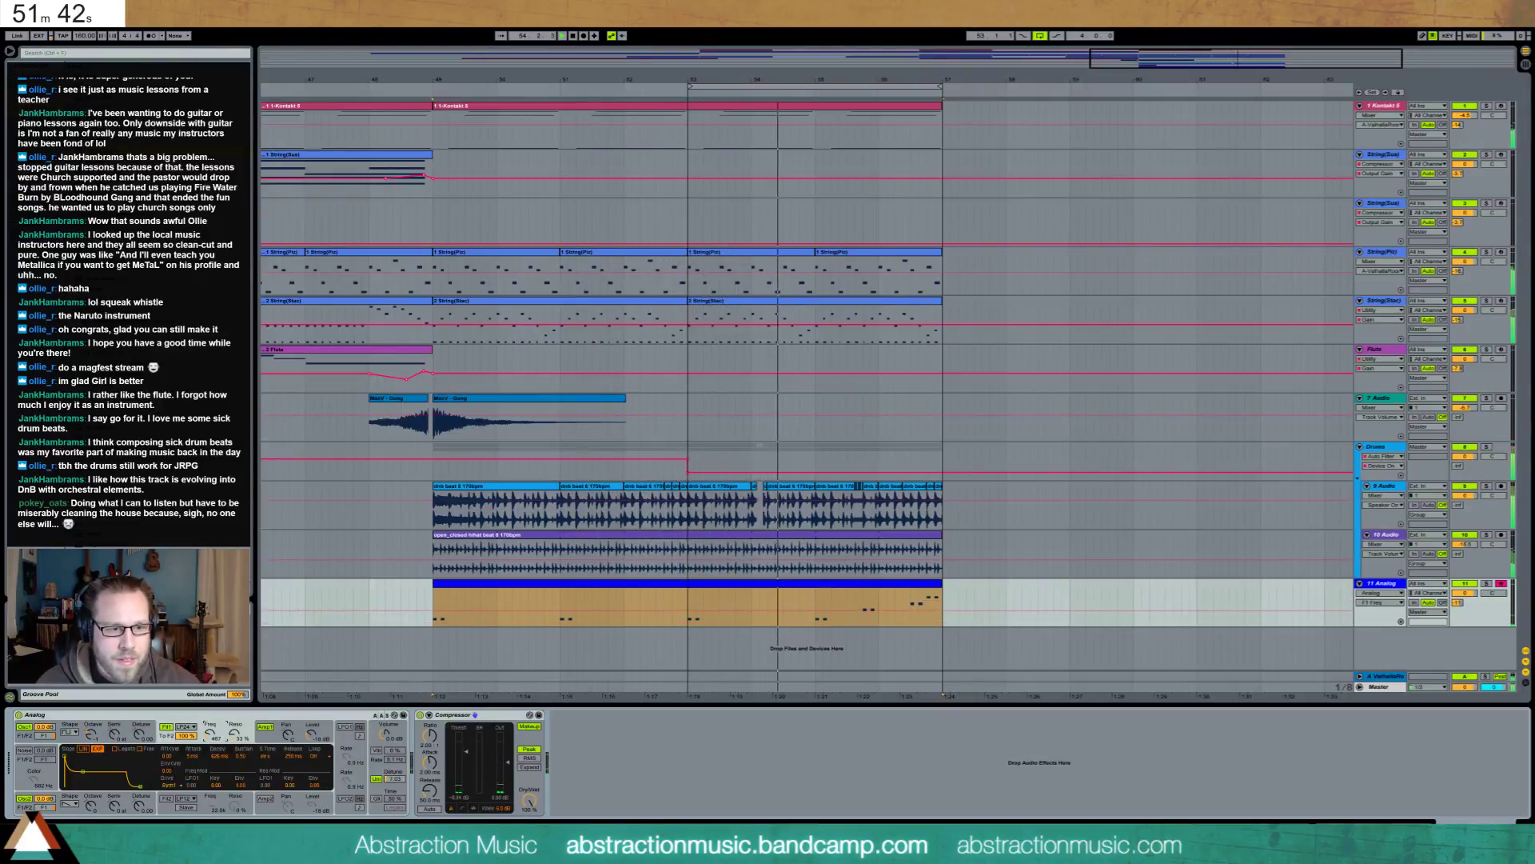
pyautogui.click(919, 613)
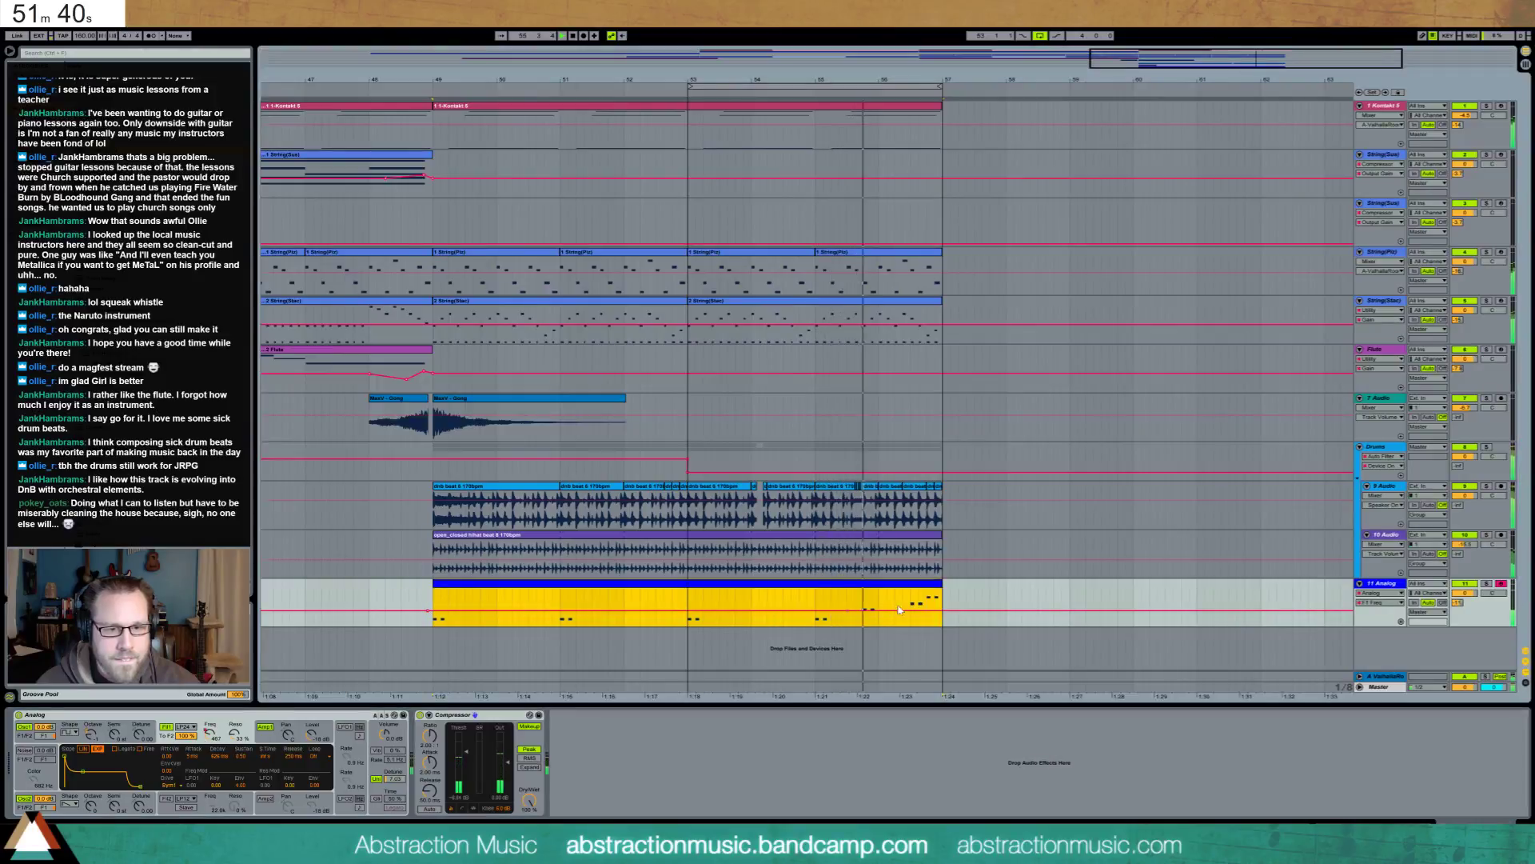
pyautogui.moveTo(941, 611); pyautogui.dragTo(940, 600)
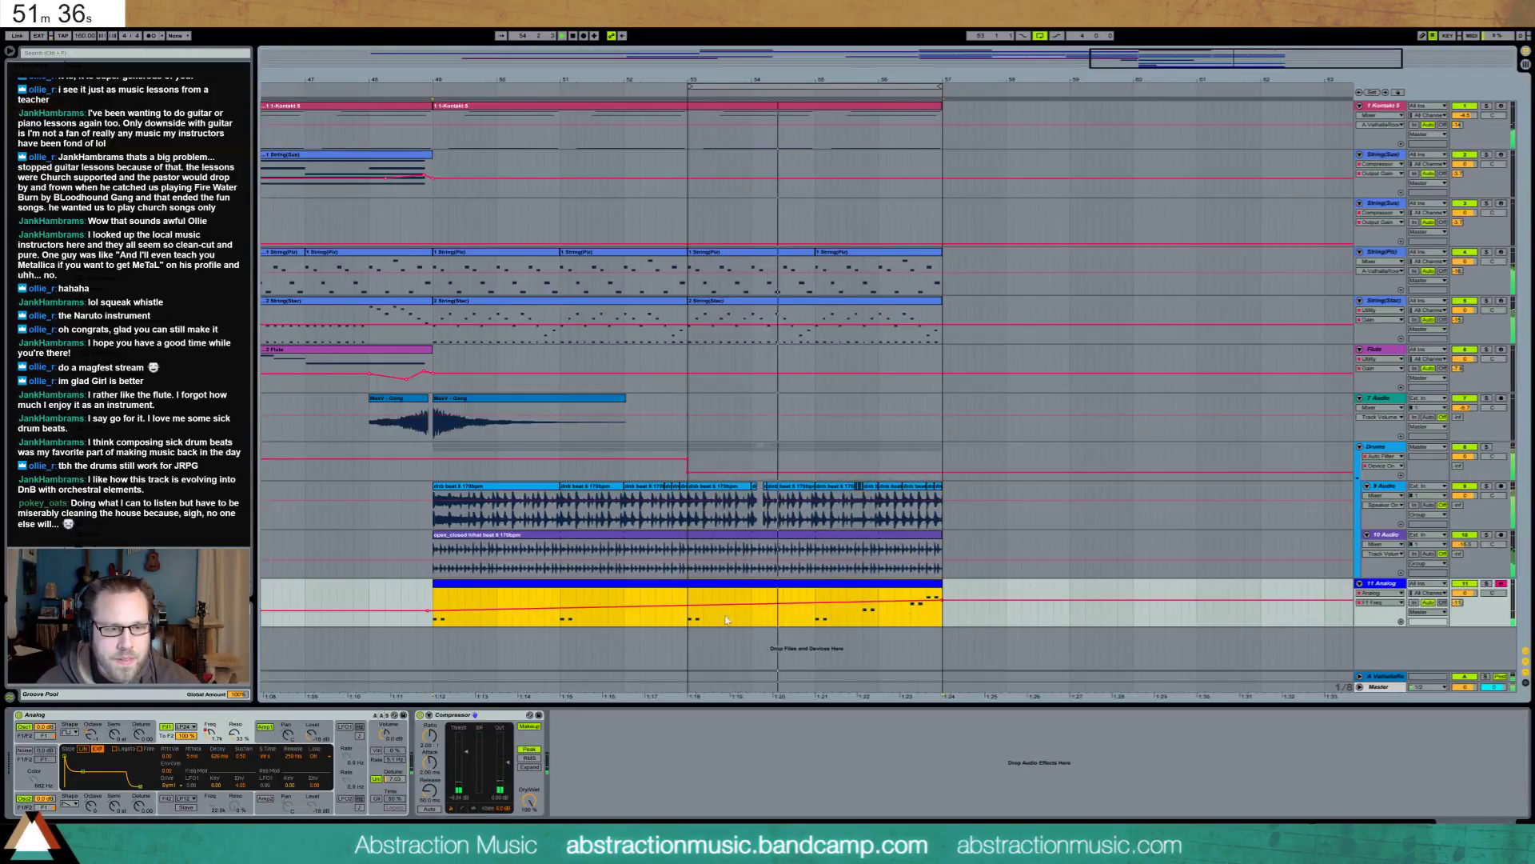
pyautogui.moveTo(428, 610); pyautogui.dragTo(427, 614)
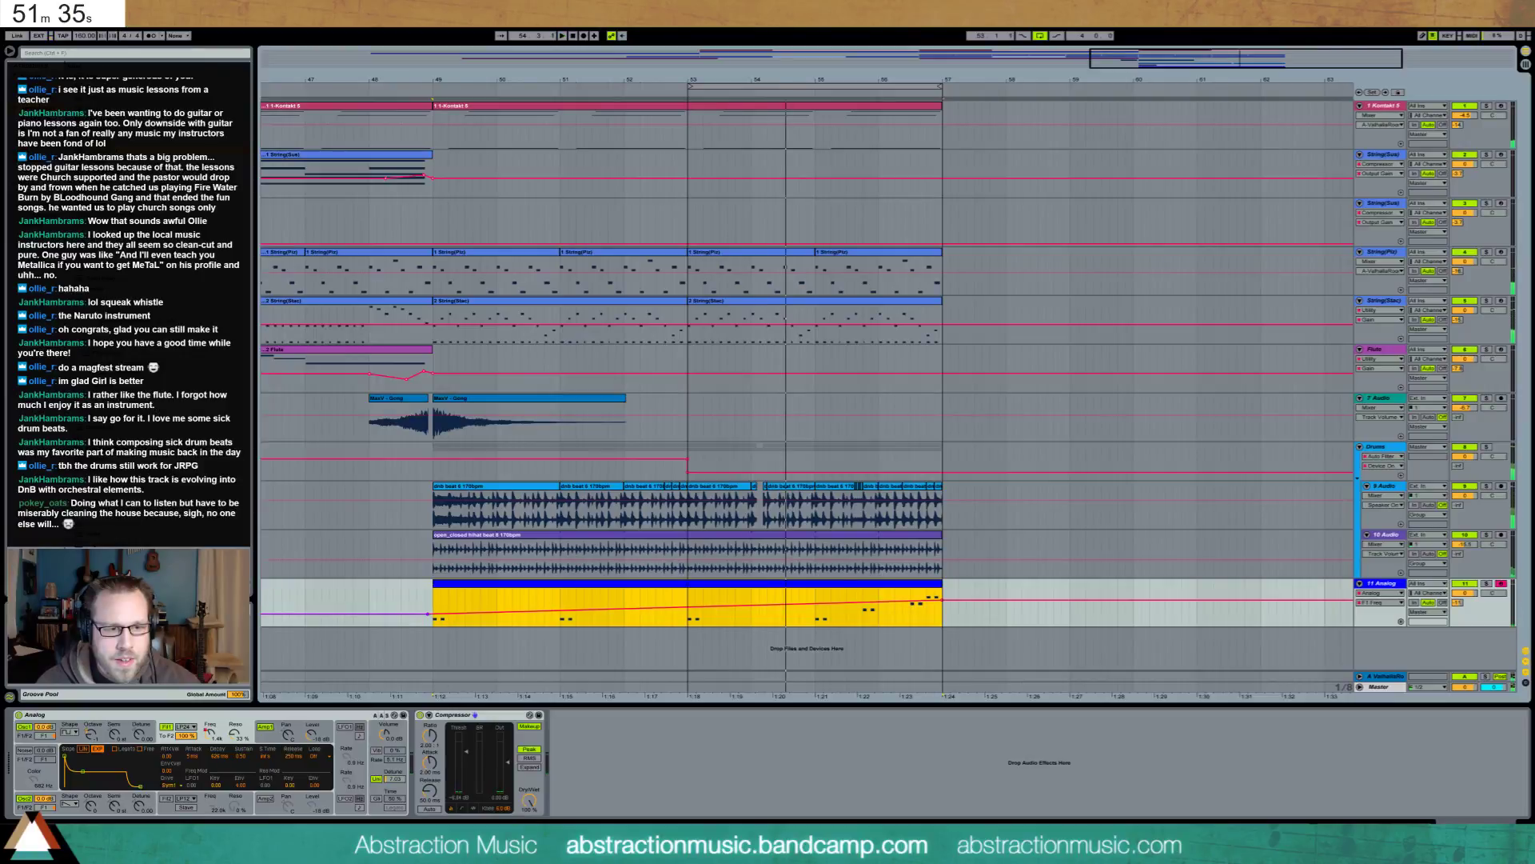
pyautogui.click(429, 614)
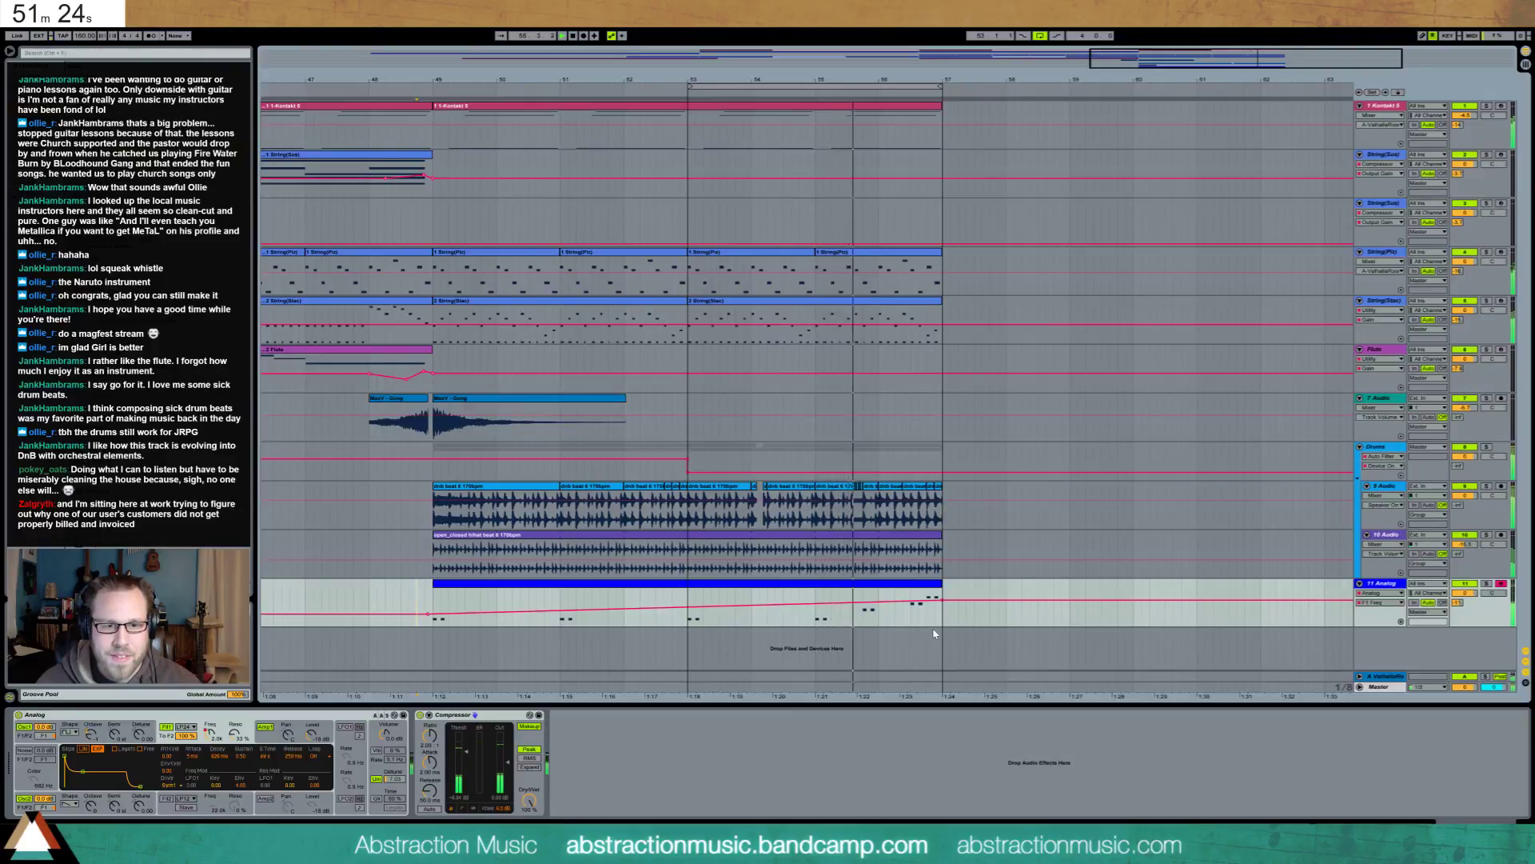
pyautogui.click(393, 778)
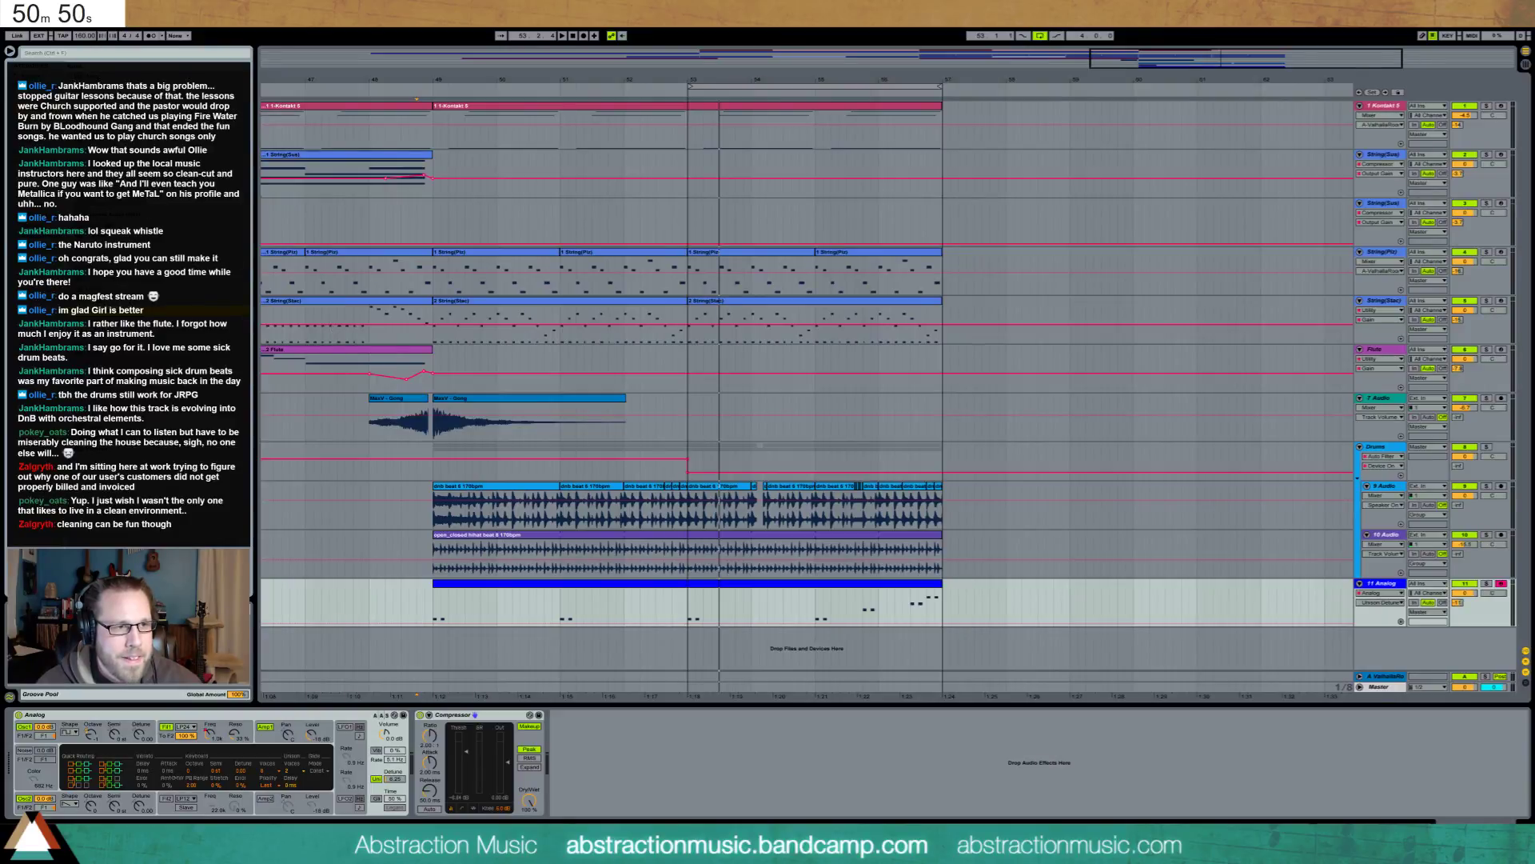
# Insert an Auto Pan between Analog and the Compressor, and duplicate the Analog clip so the bass part continues from bar 57 to bar 65
pyautogui.moveTo(607, 314); pyautogui.dragTo(428, 760)
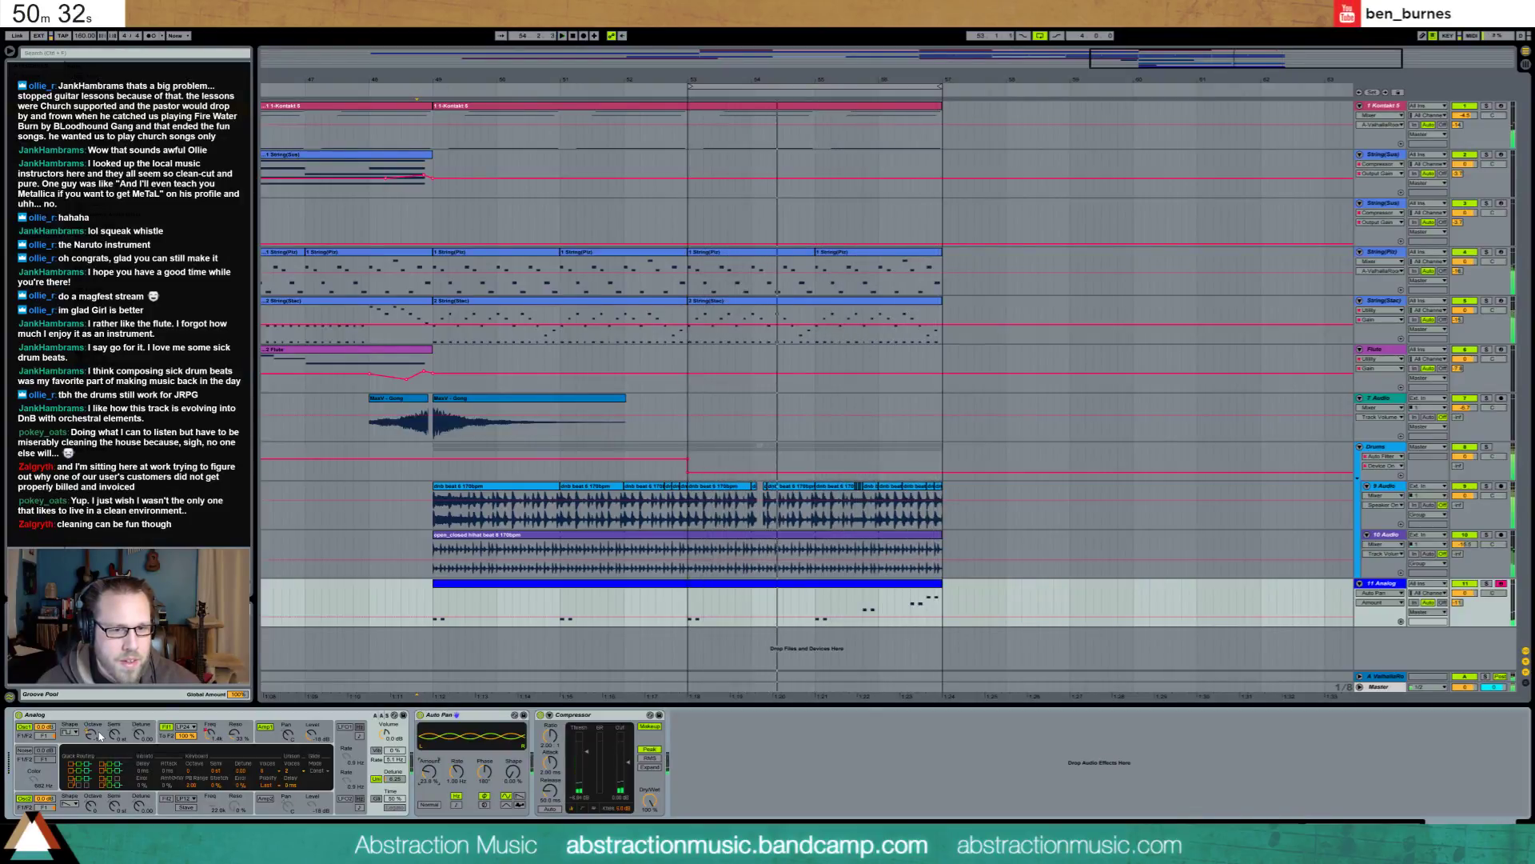
pyautogui.click(589, 585)
pyautogui.press('space')
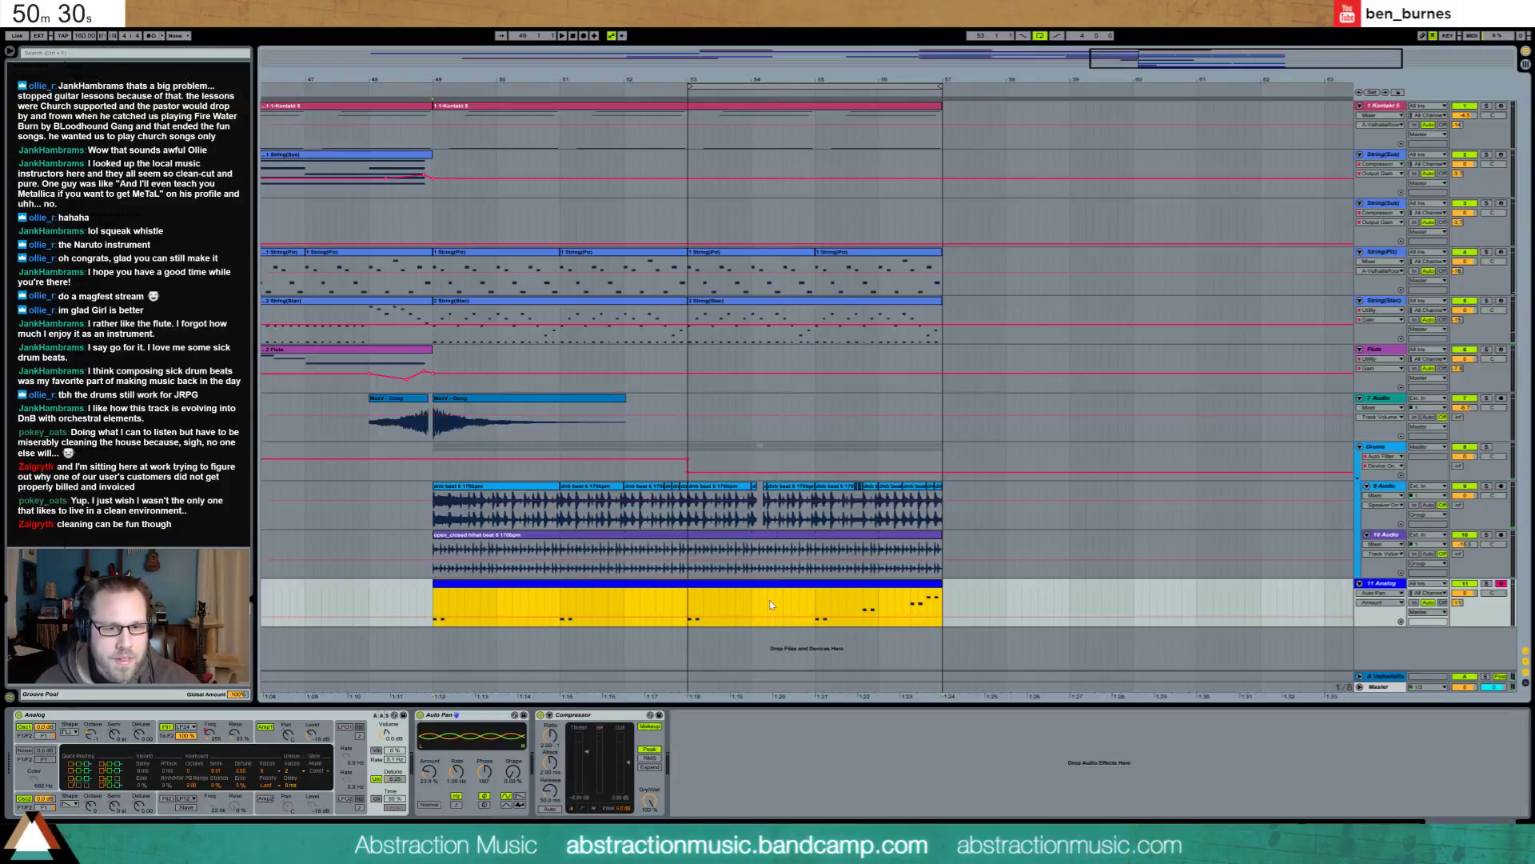
pyautogui.hotkey('ctrl', 'd')
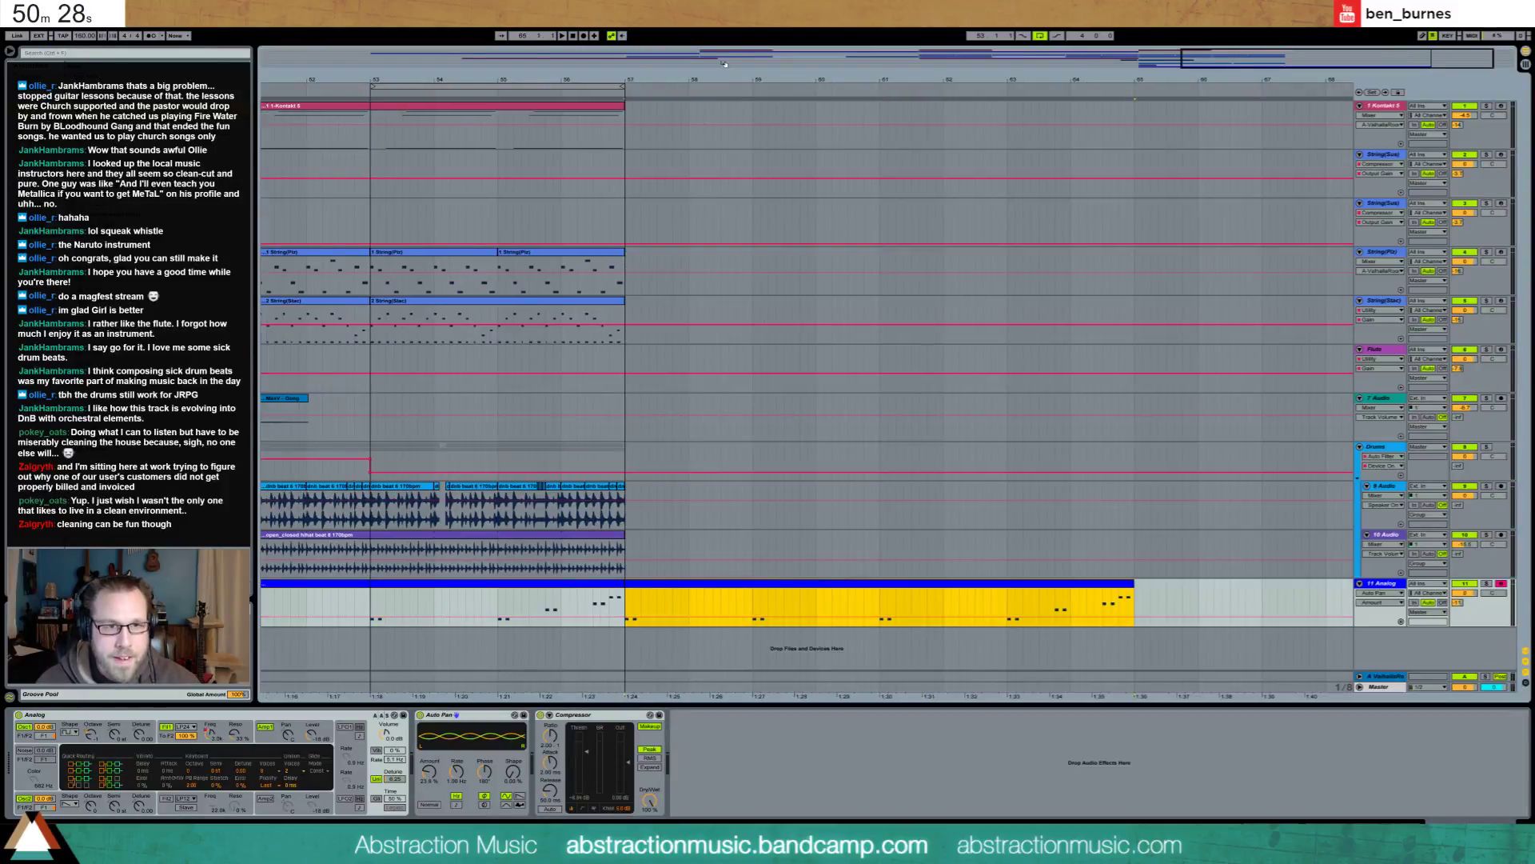
pyautogui.moveTo(1264, 57); pyautogui.dragTo(1160, 75)
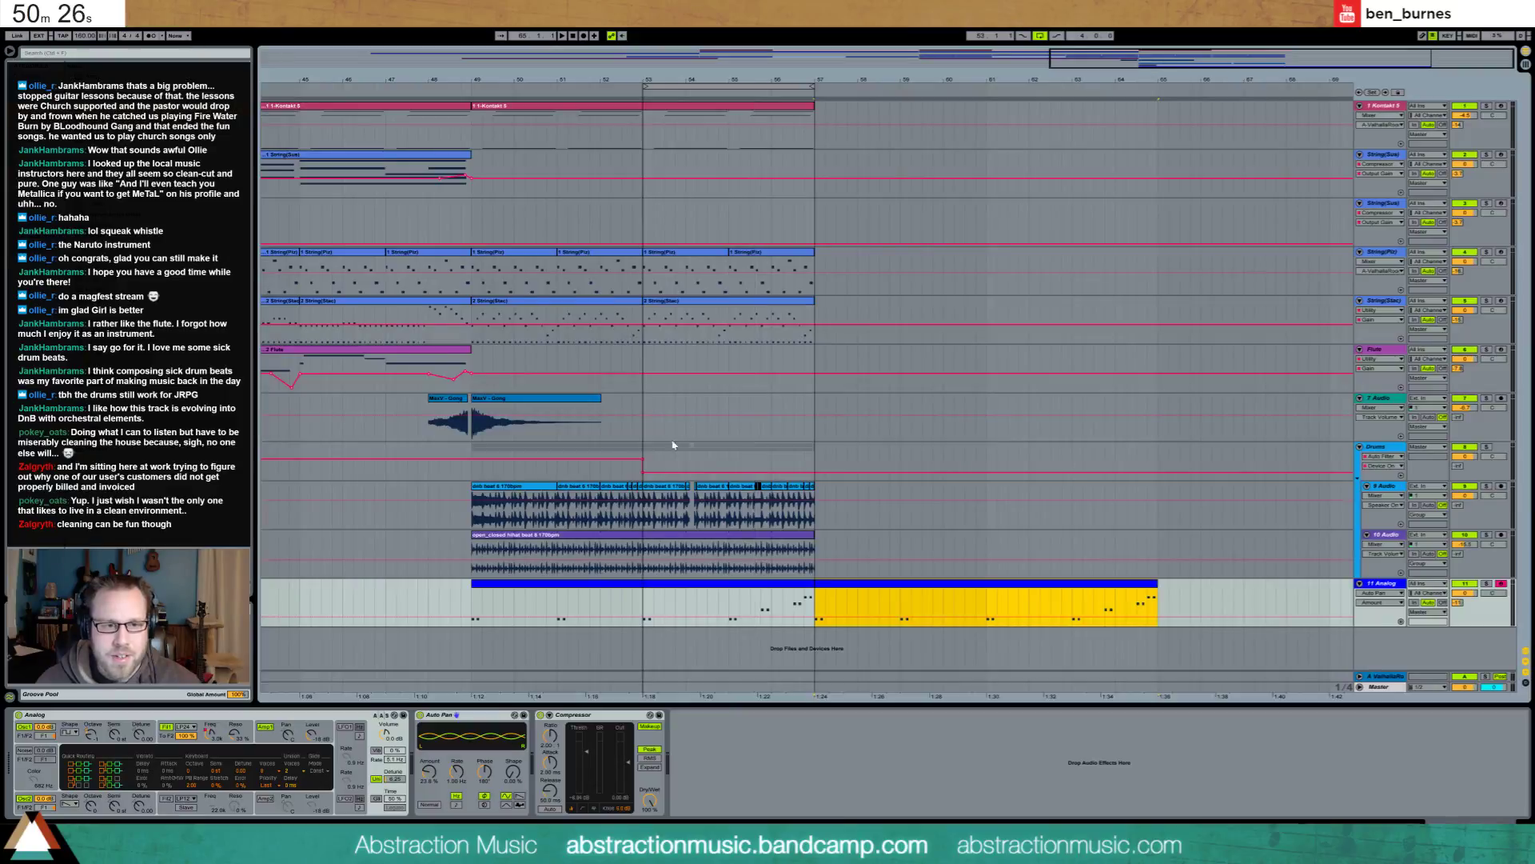
# Extend the hi-hat clip to bar 65 and repeat the bar 53–57 drum beat slices twice to reach the same point
pyautogui.moveTo(814, 535); pyautogui.dragTo(1157, 536)
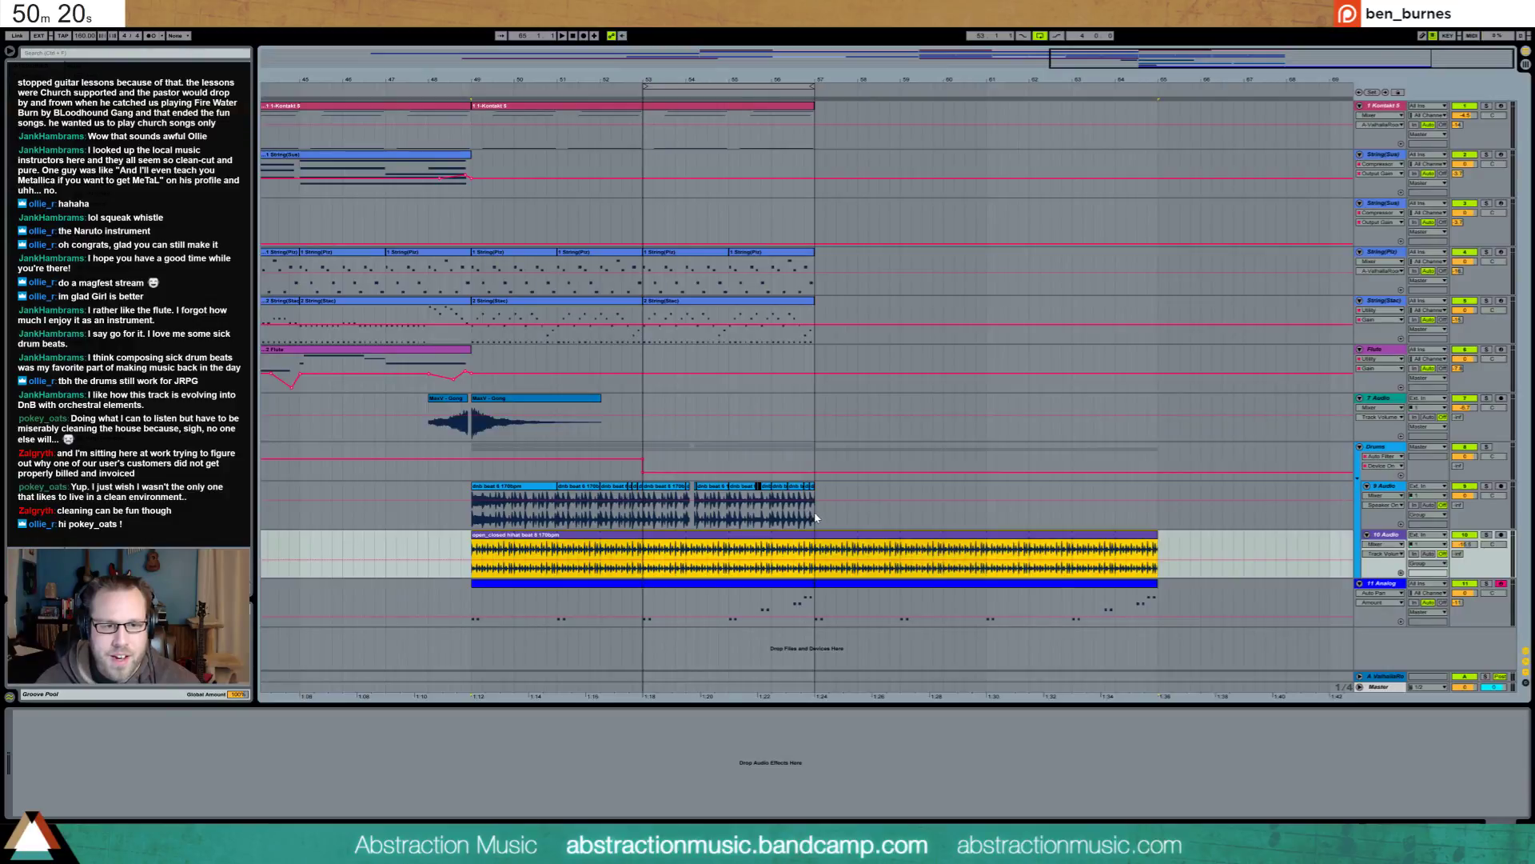
pyautogui.moveTo(816, 517); pyautogui.dragTo(652, 524)
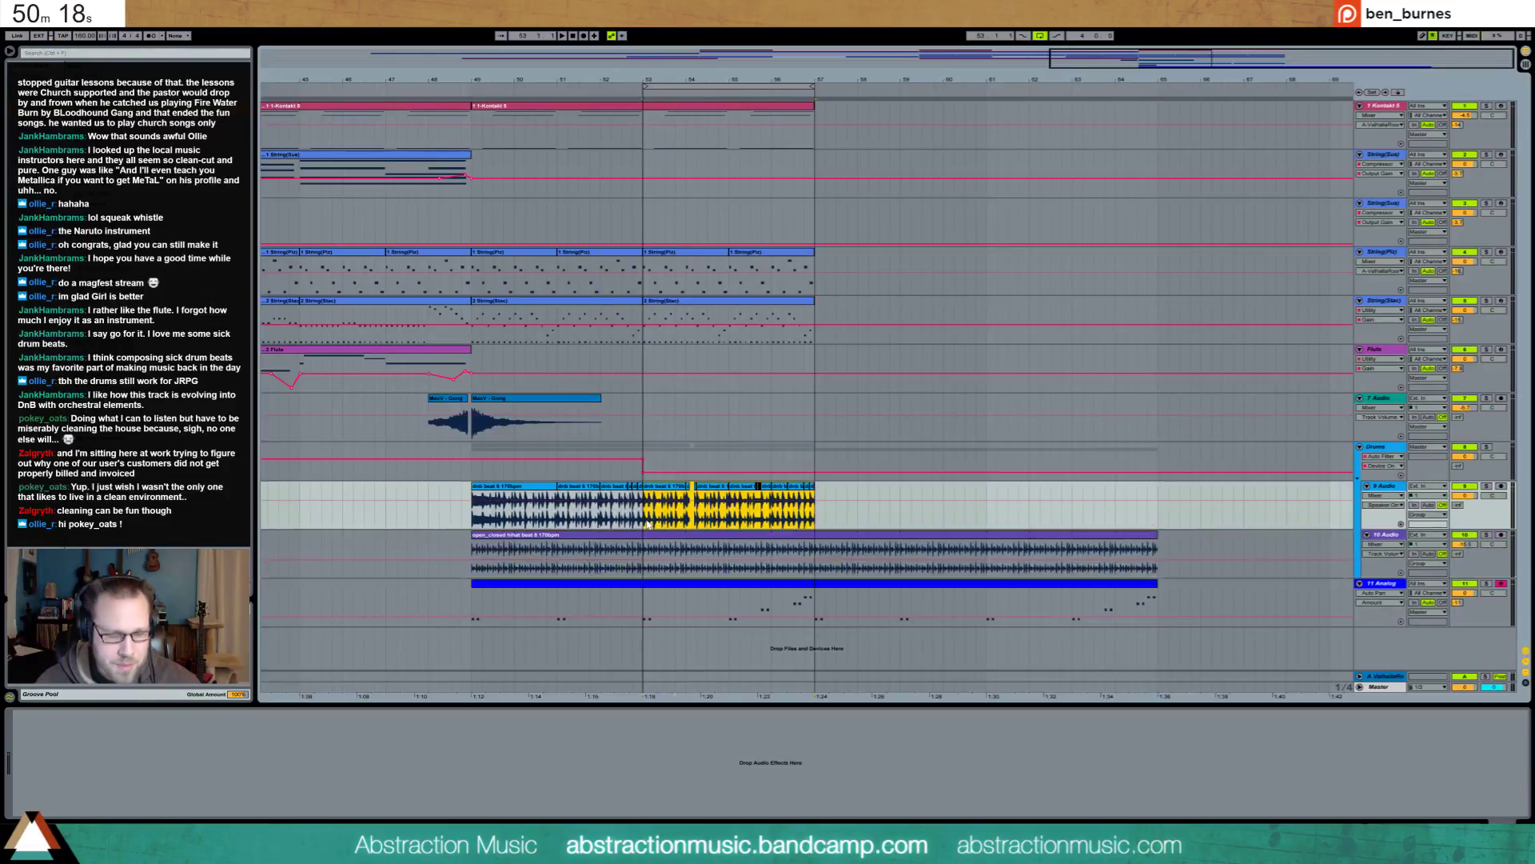
pyautogui.hotkey('ctrl', 'd')
pyautogui.hotkey('ctrl', 'd')
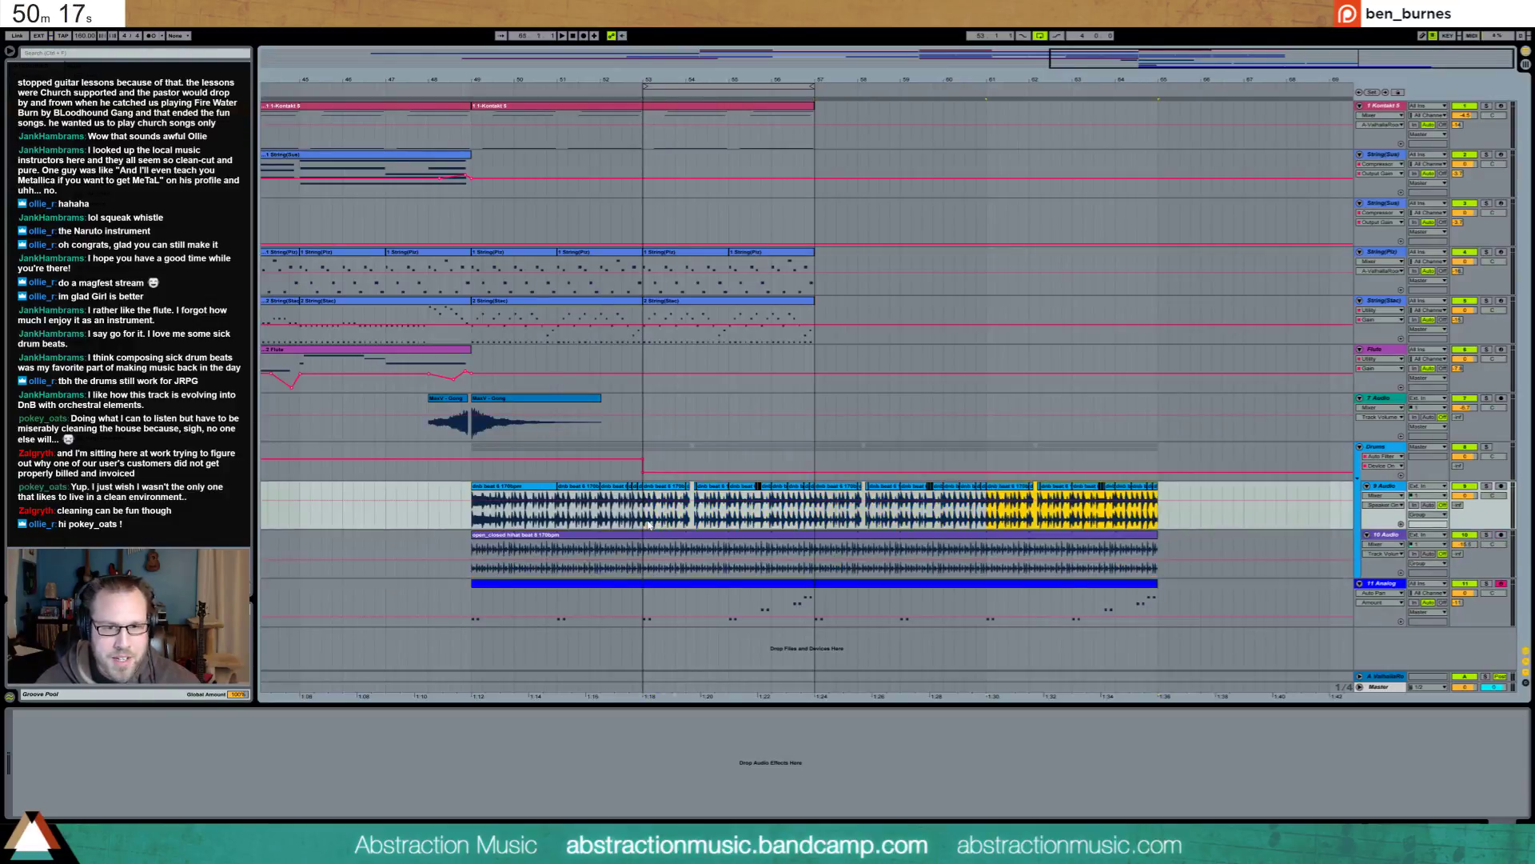
# Duplicate the String(Stac), String(Pizz) and Kontakt clips of bars 49–57 to fill bars 57–65
pyautogui.click(806, 313)
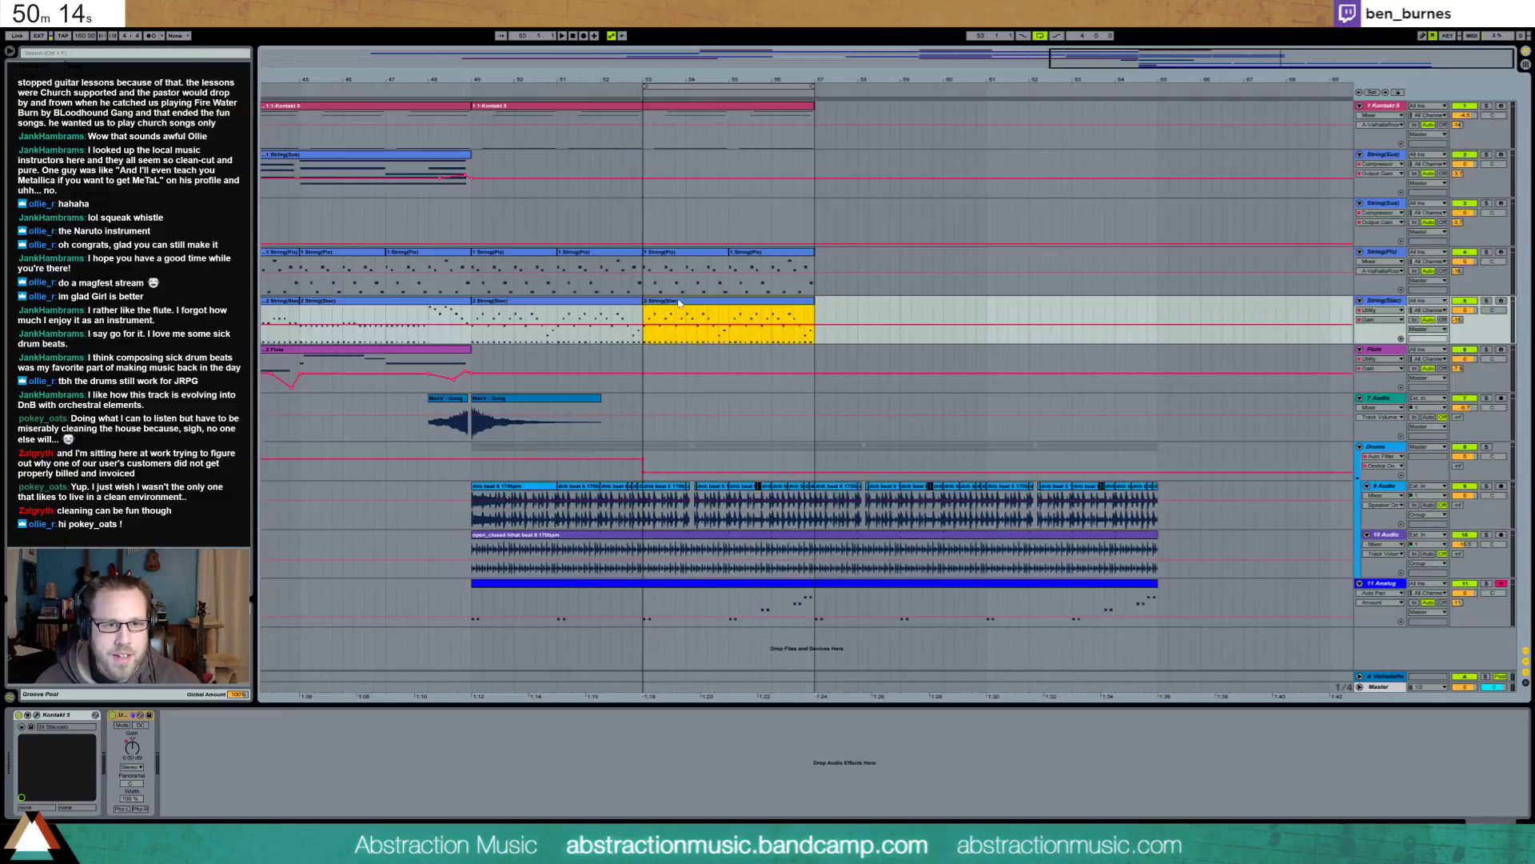
pyautogui.keyDown('shift'); pyautogui.click(536, 254); pyautogui.keyUp('shift')
pyautogui.hotkey('ctrl', 'd')
pyautogui.click(803, 111)
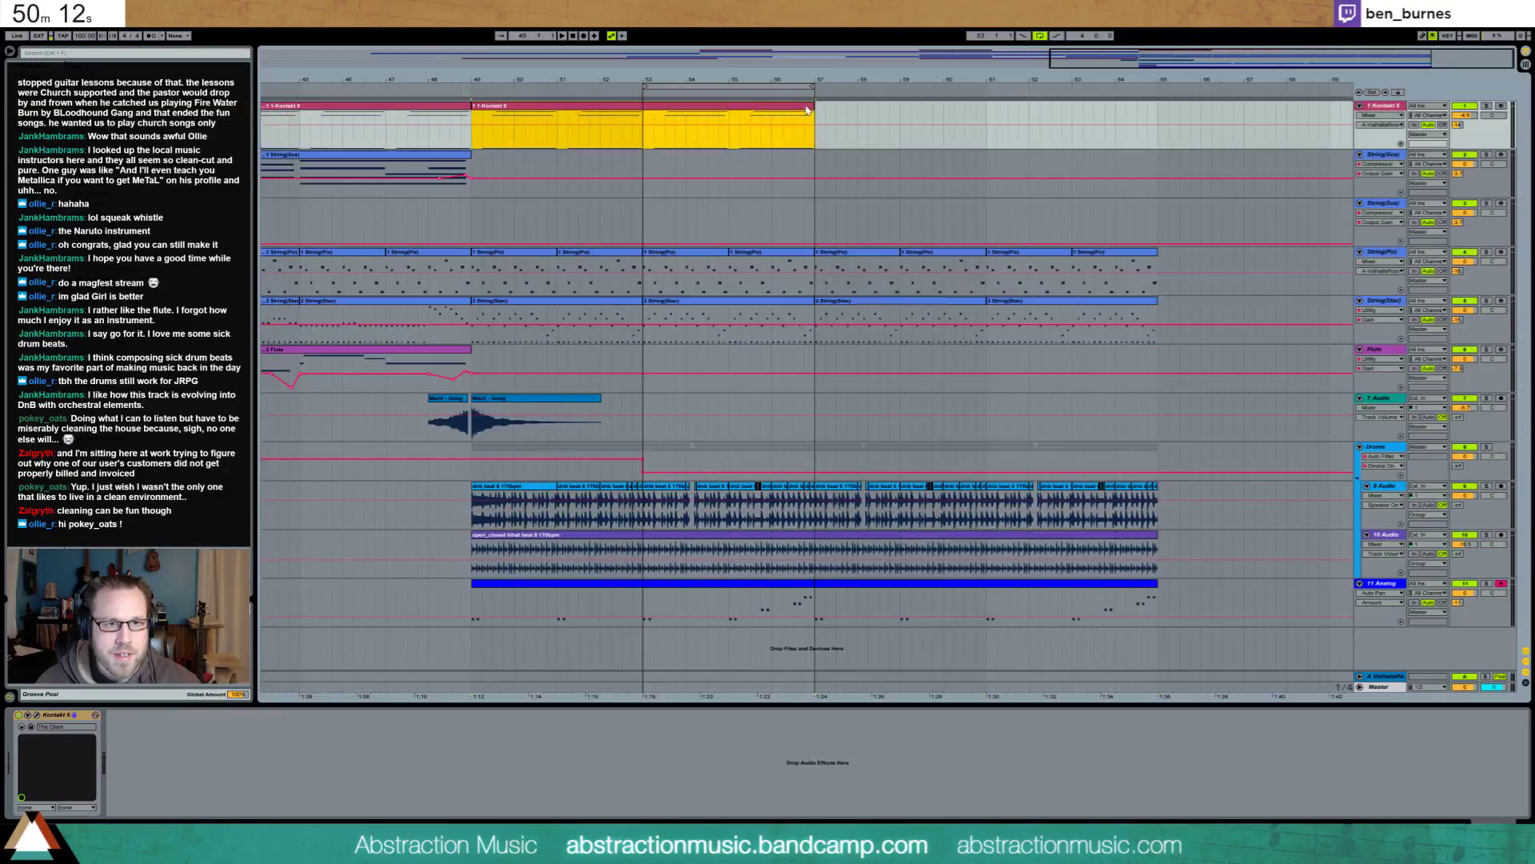
pyautogui.hotkey('ctrl', 'd')
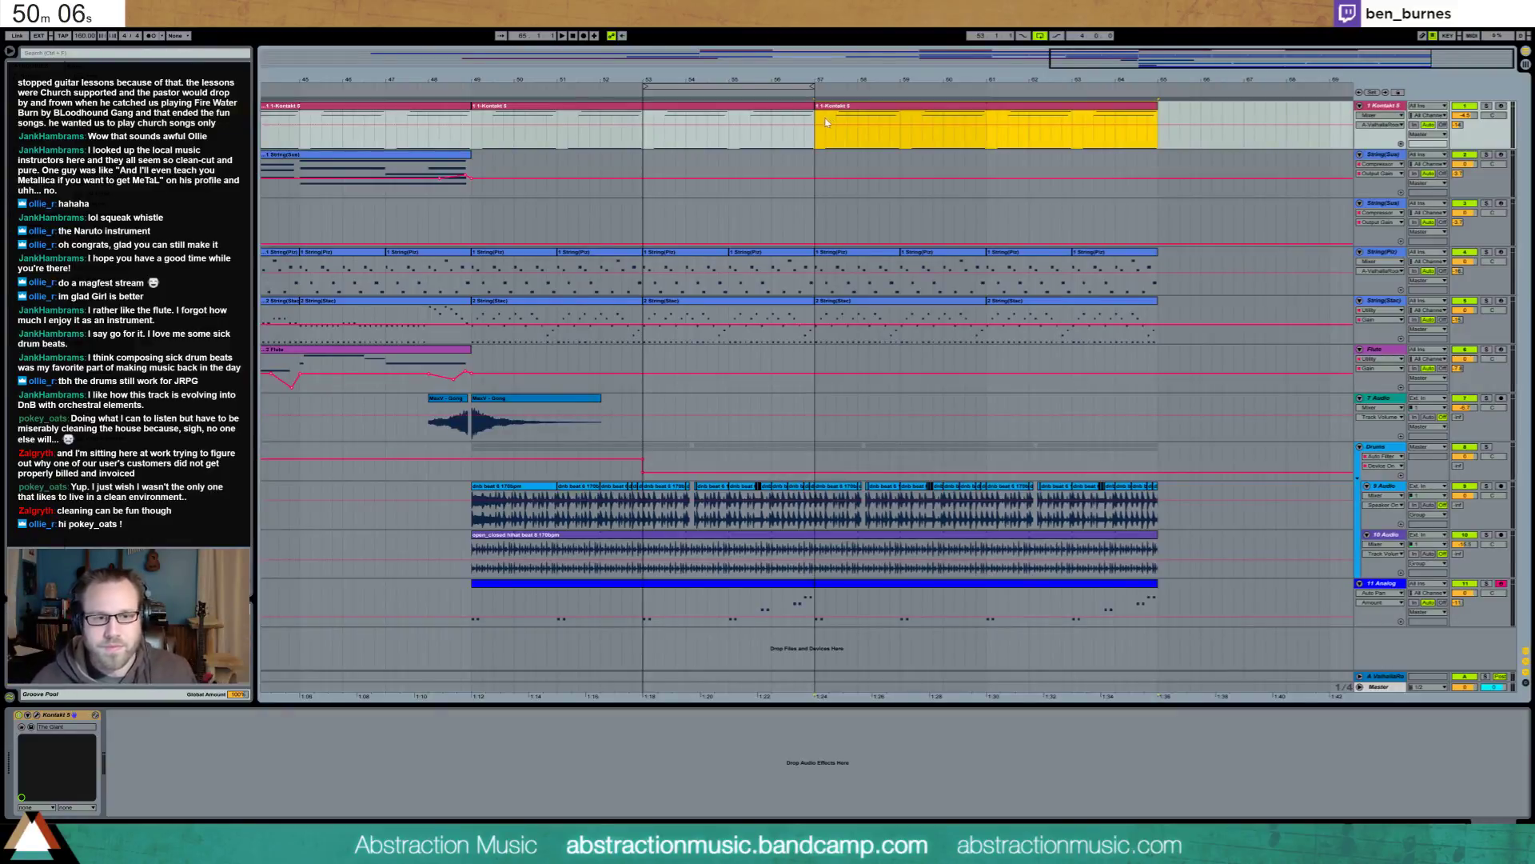
# Turn off looping, record a new flute melody starting at about bar 56, and extend its clip to about bar 67
pyautogui.click(814, 353)
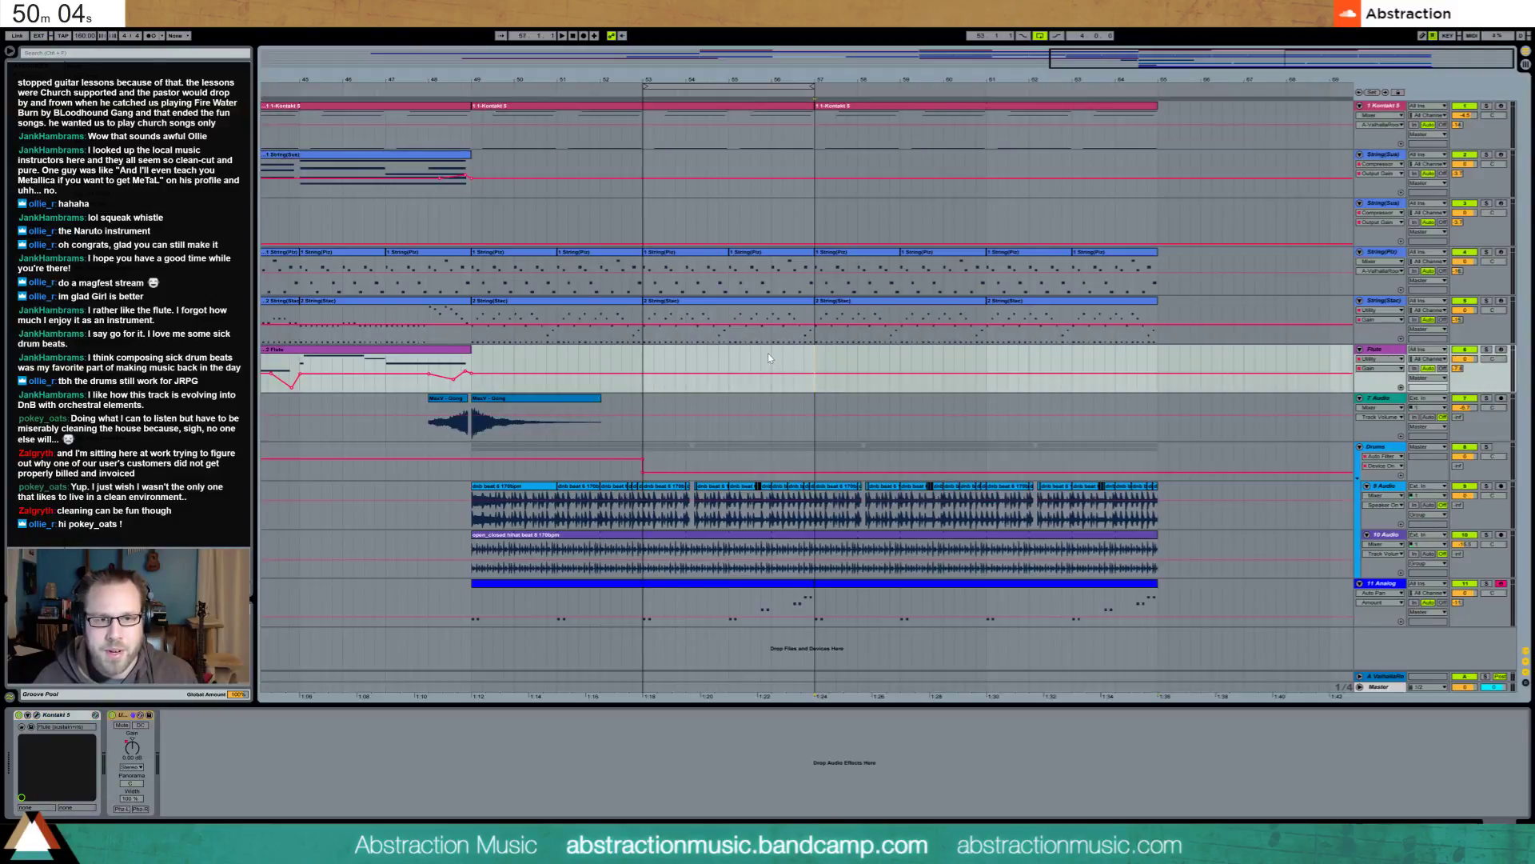
pyautogui.click(1040, 36)
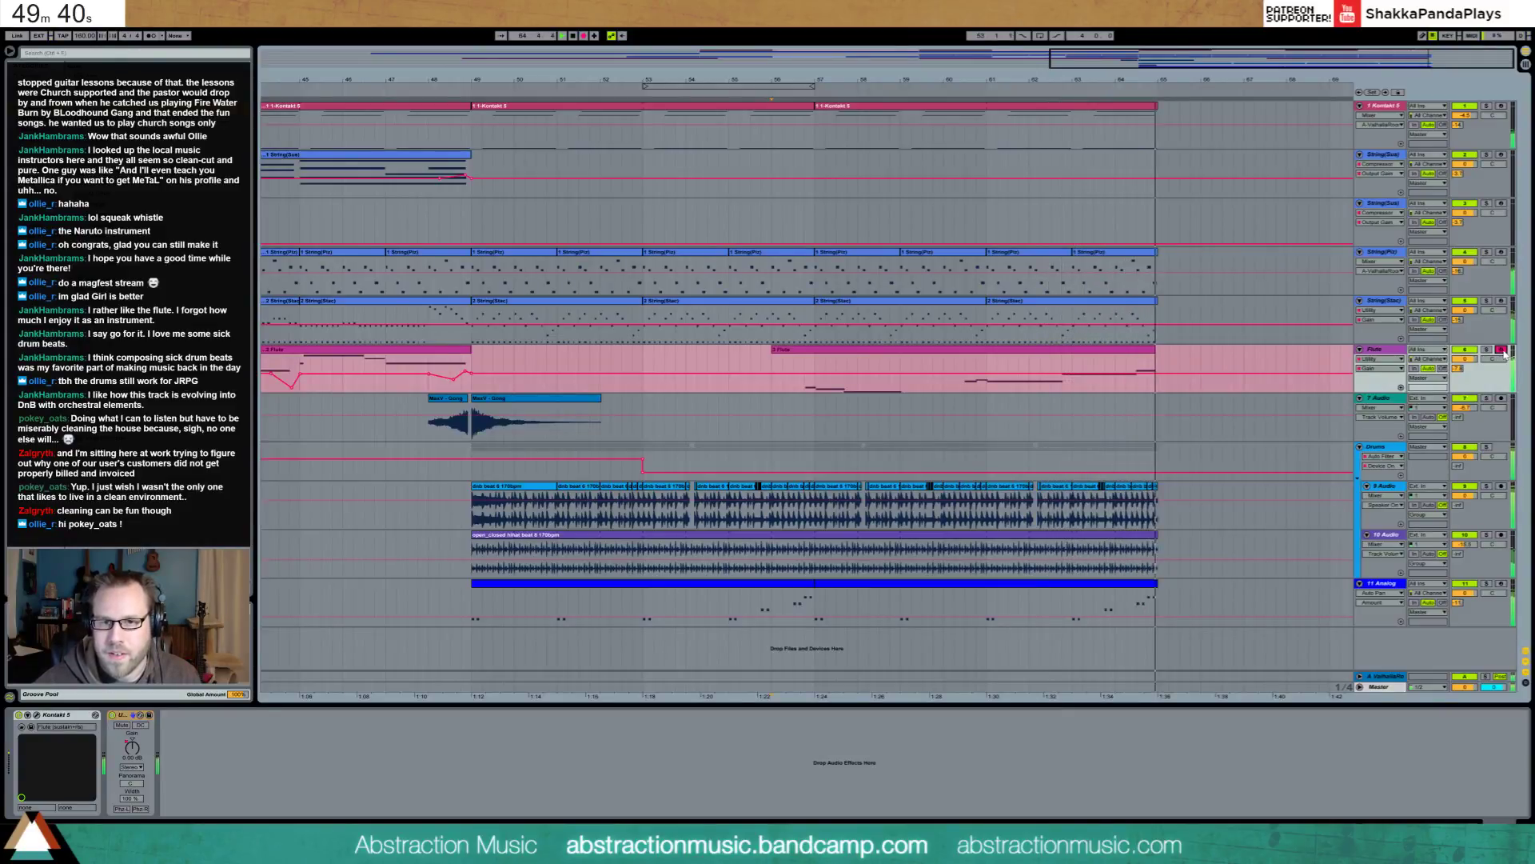
pyautogui.press('space')
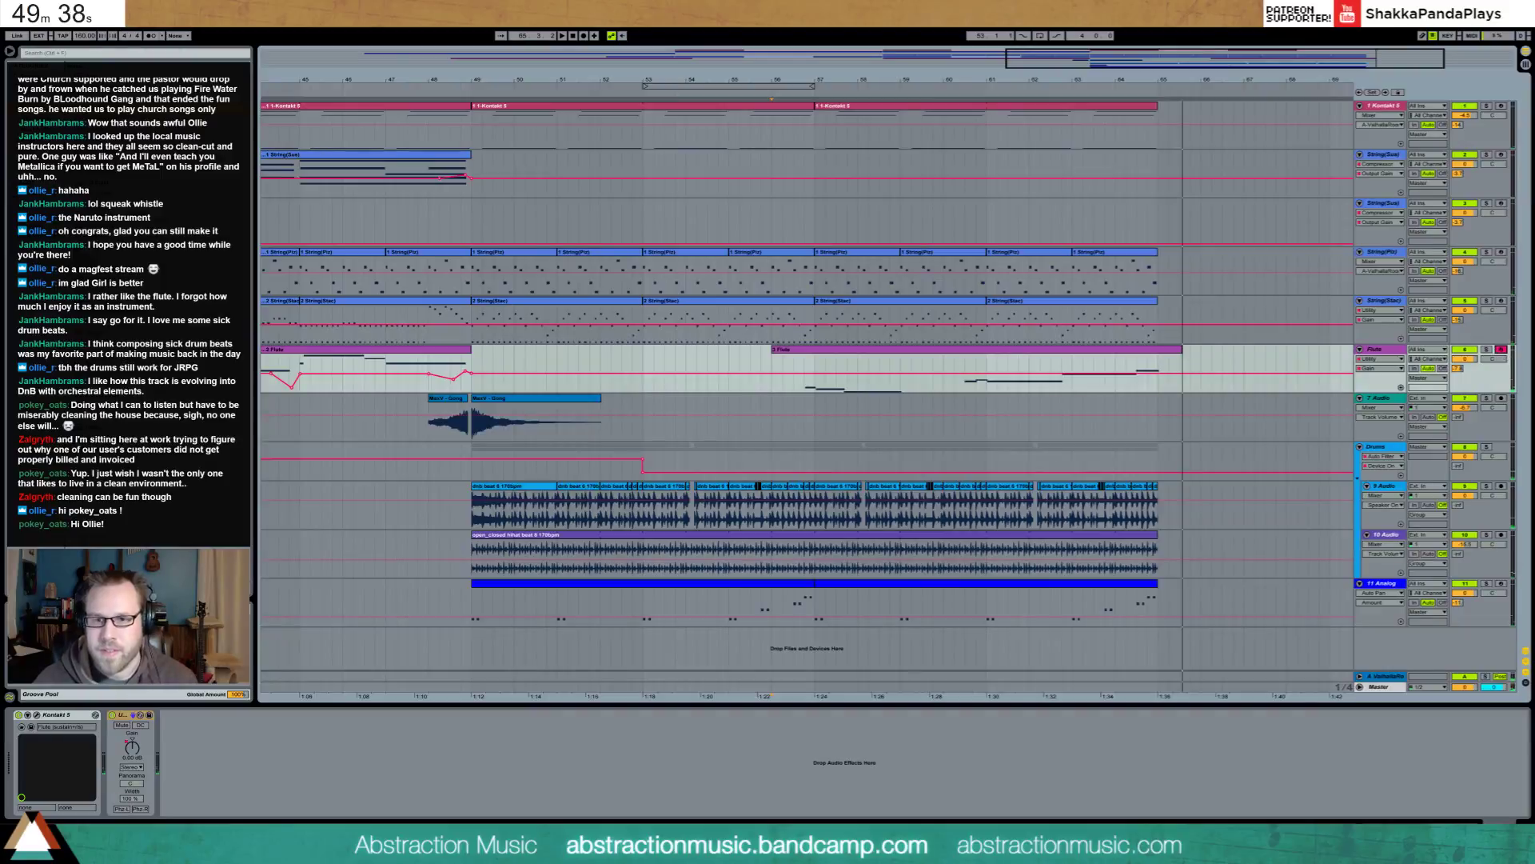
pyautogui.moveTo(1182, 368); pyautogui.dragTo(1248, 368)
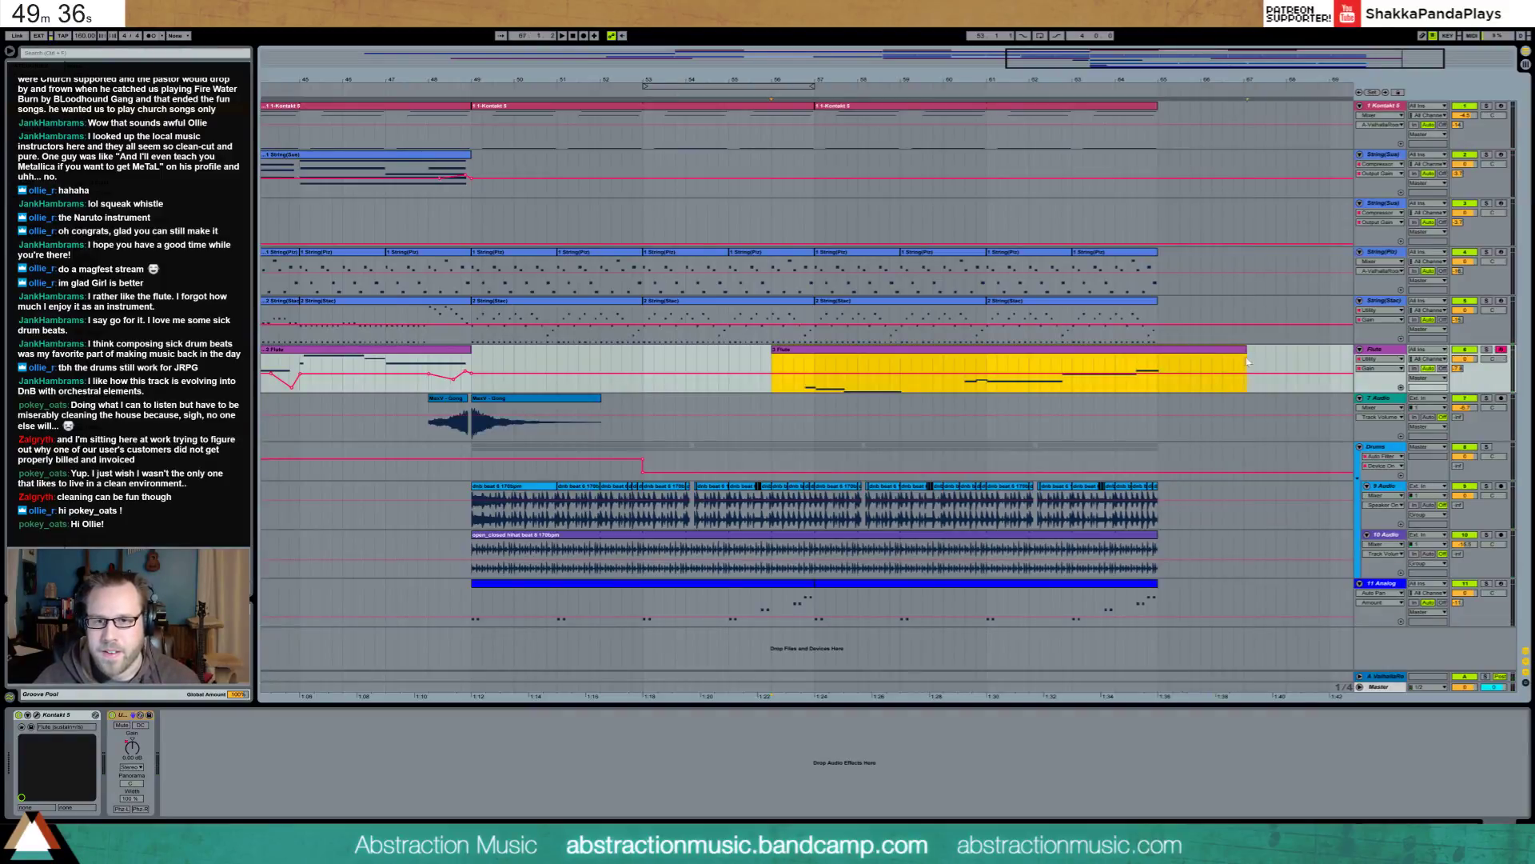
# Lengthen the final note of the new flute clip to near the clip's end and play back the melody
pyautogui.hotkey('shift', 'Tab')
pyautogui.click(1342, 646)
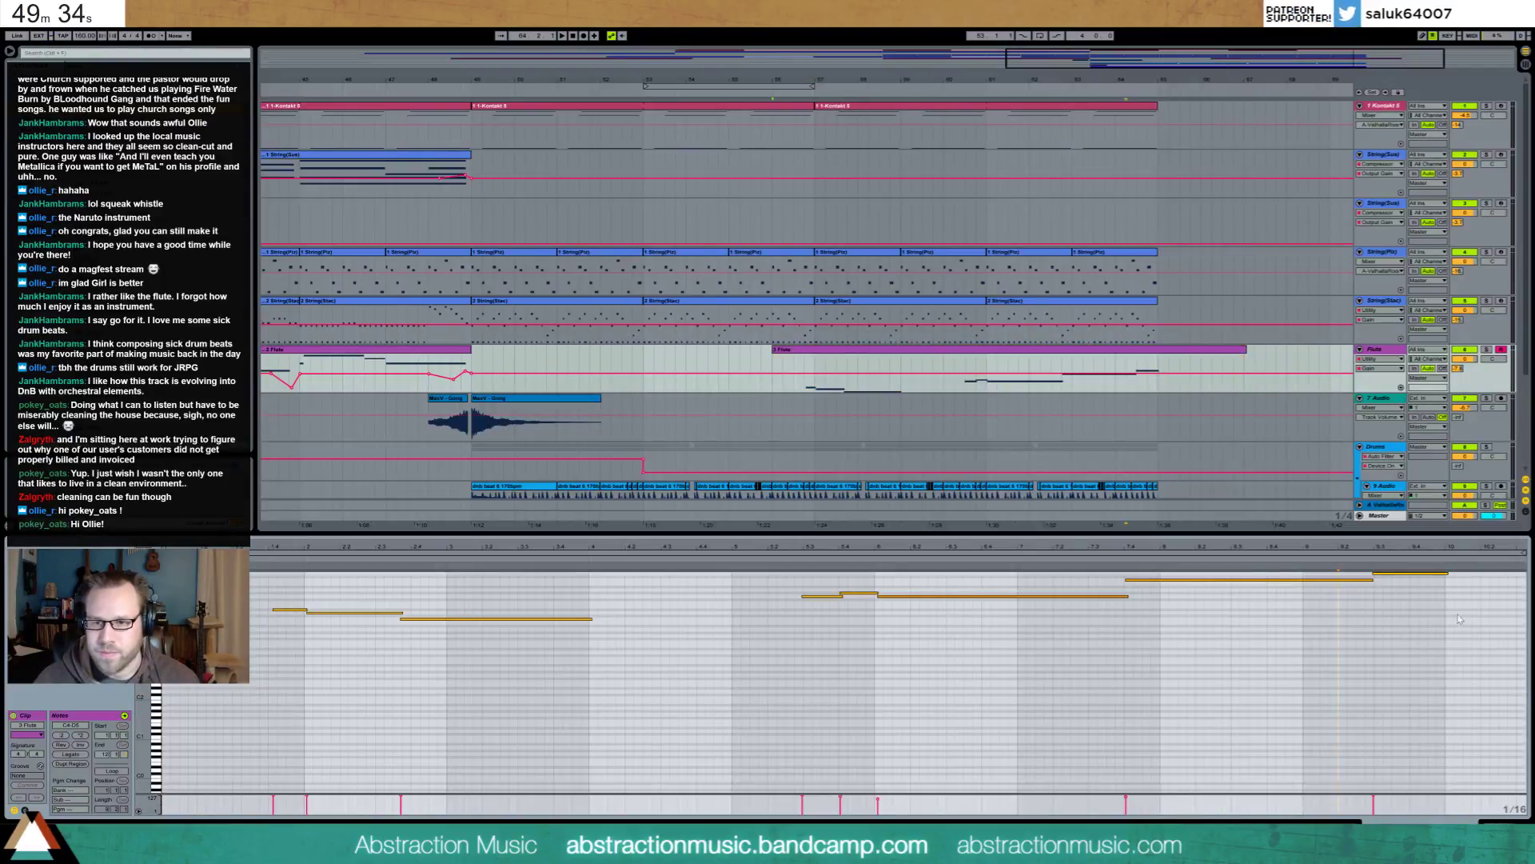
pyautogui.scroll(3, 1460, 619)
pyautogui.moveTo(1450, 624); pyautogui.dragTo(1453, 621)
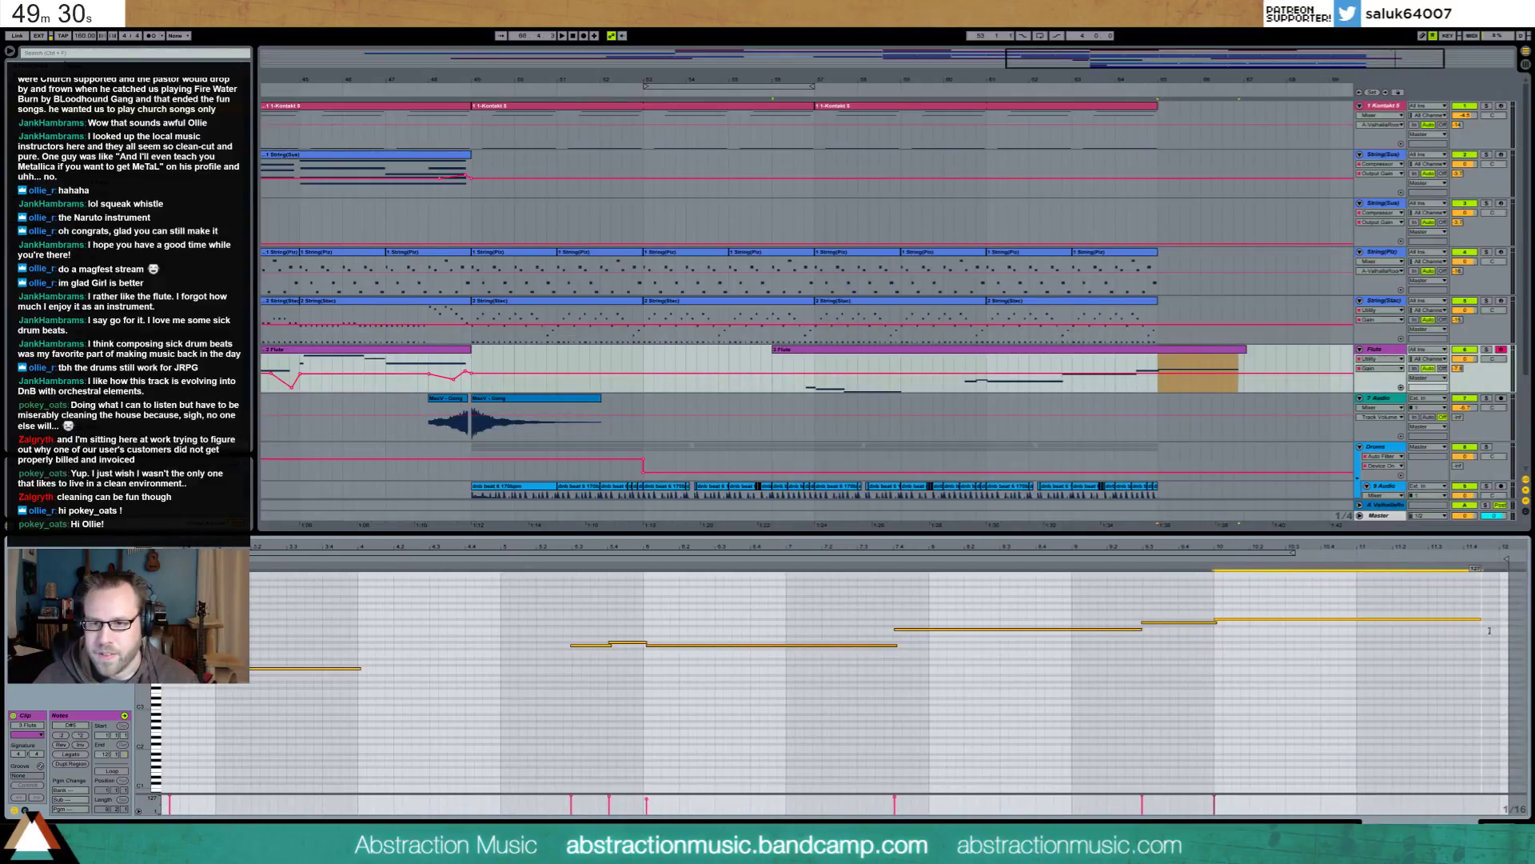
pyautogui.click(1362, 672)
pyautogui.press('space')
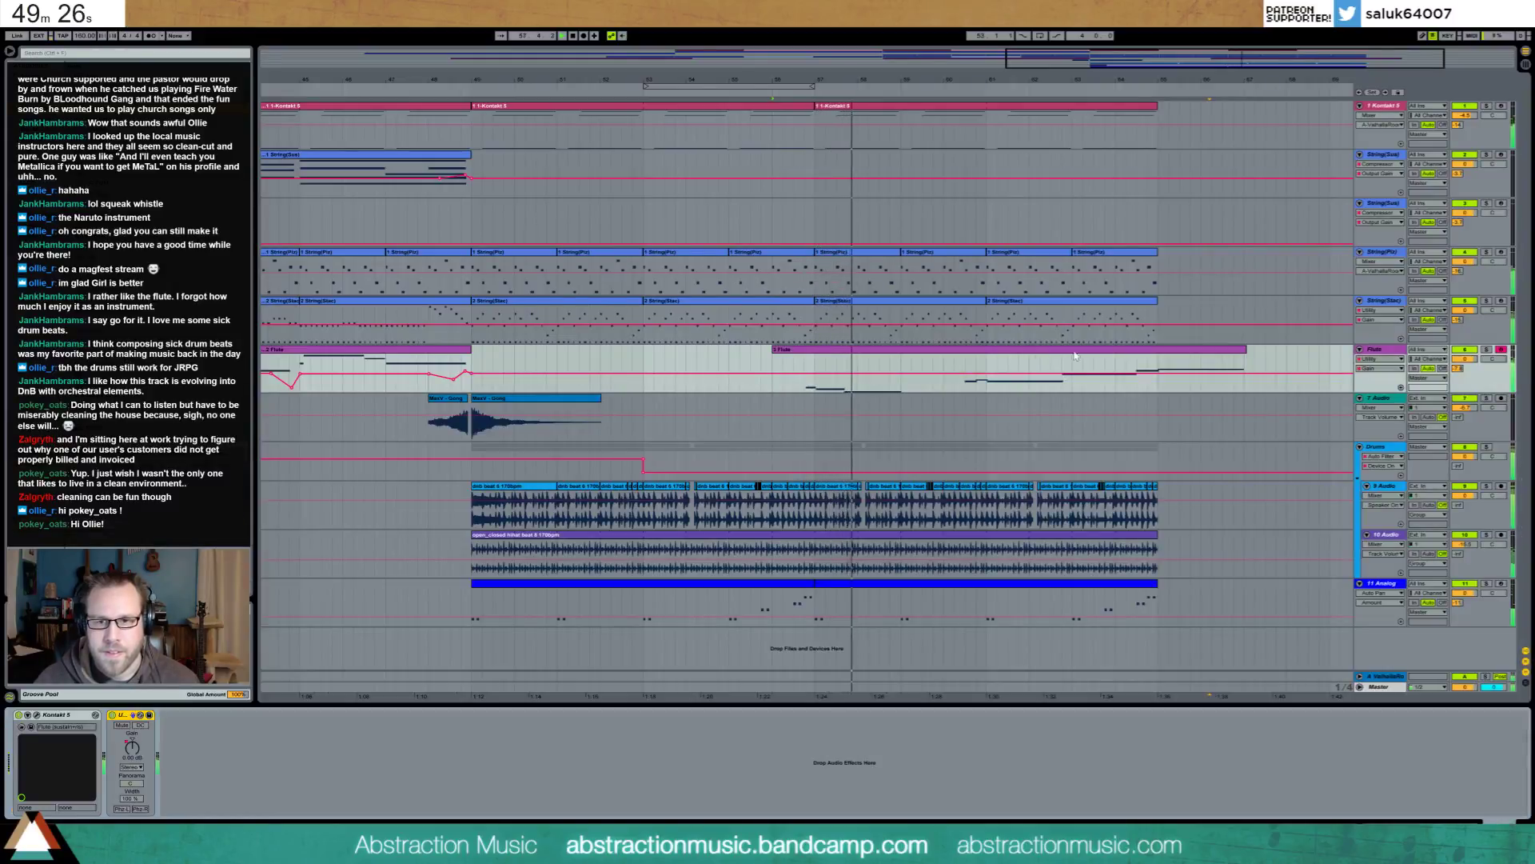
pyautogui.press('space')
pyautogui.click(954, 371)
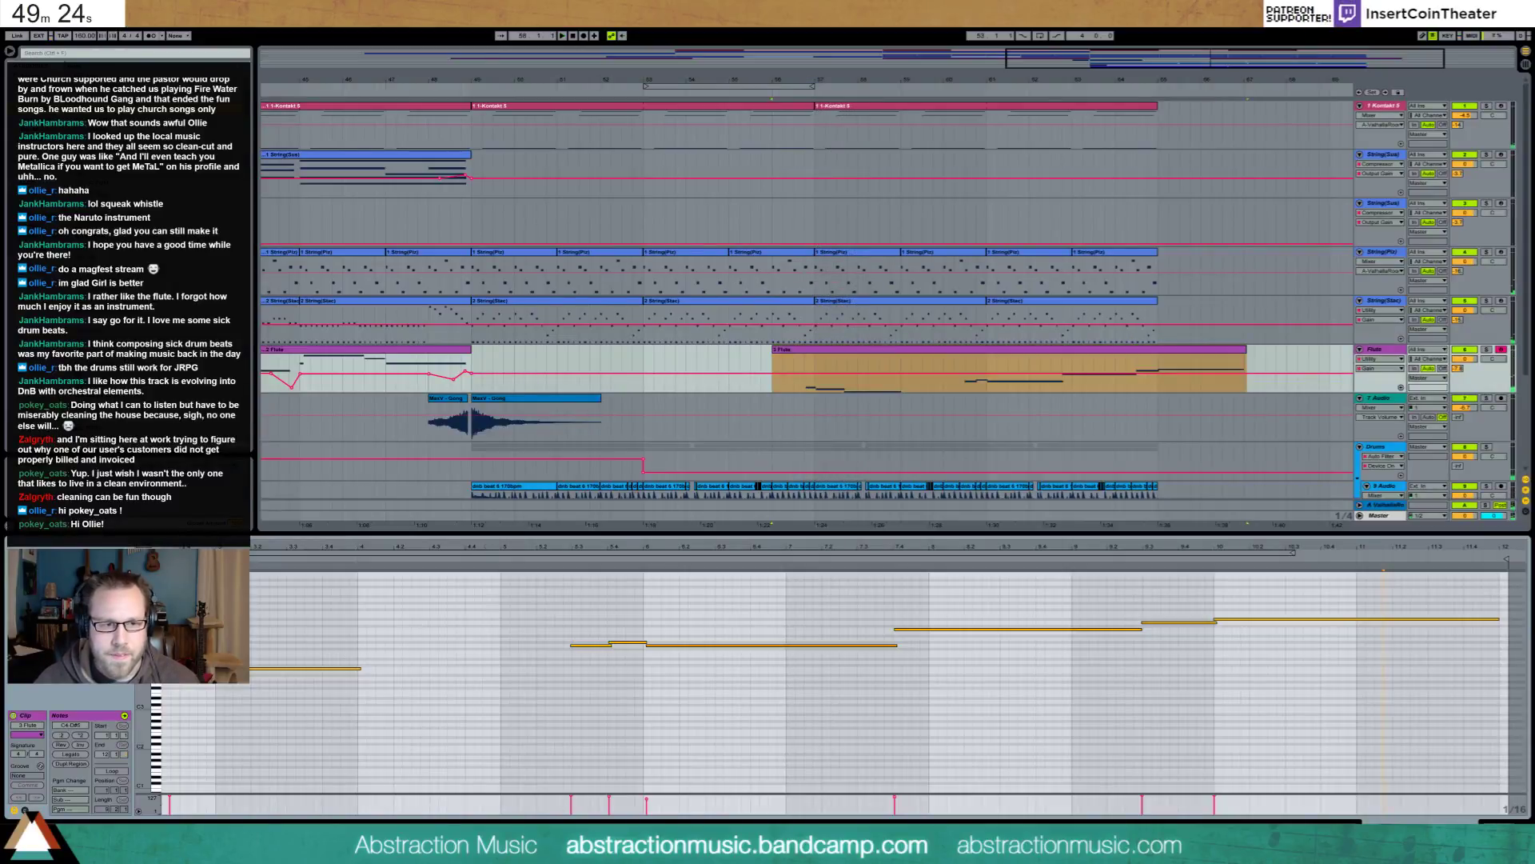
pyautogui.scroll(-2, 663, 602)
# Lengthen the held note of the flute's first phrase and draw a Utility gain dip between about bars 59 and 60
pyautogui.click(762, 382)
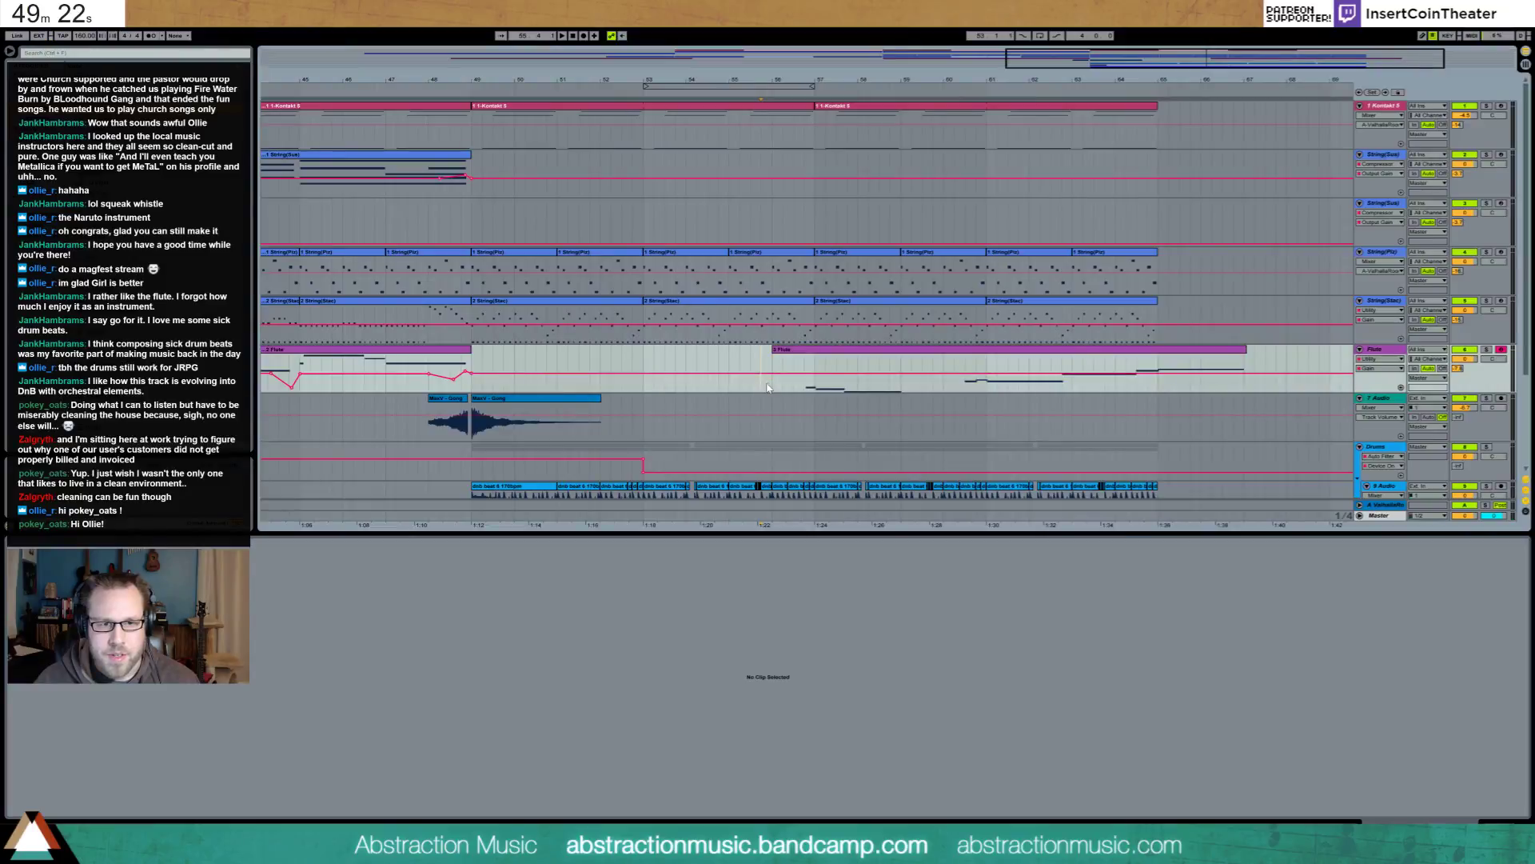
pyautogui.click(865, 392)
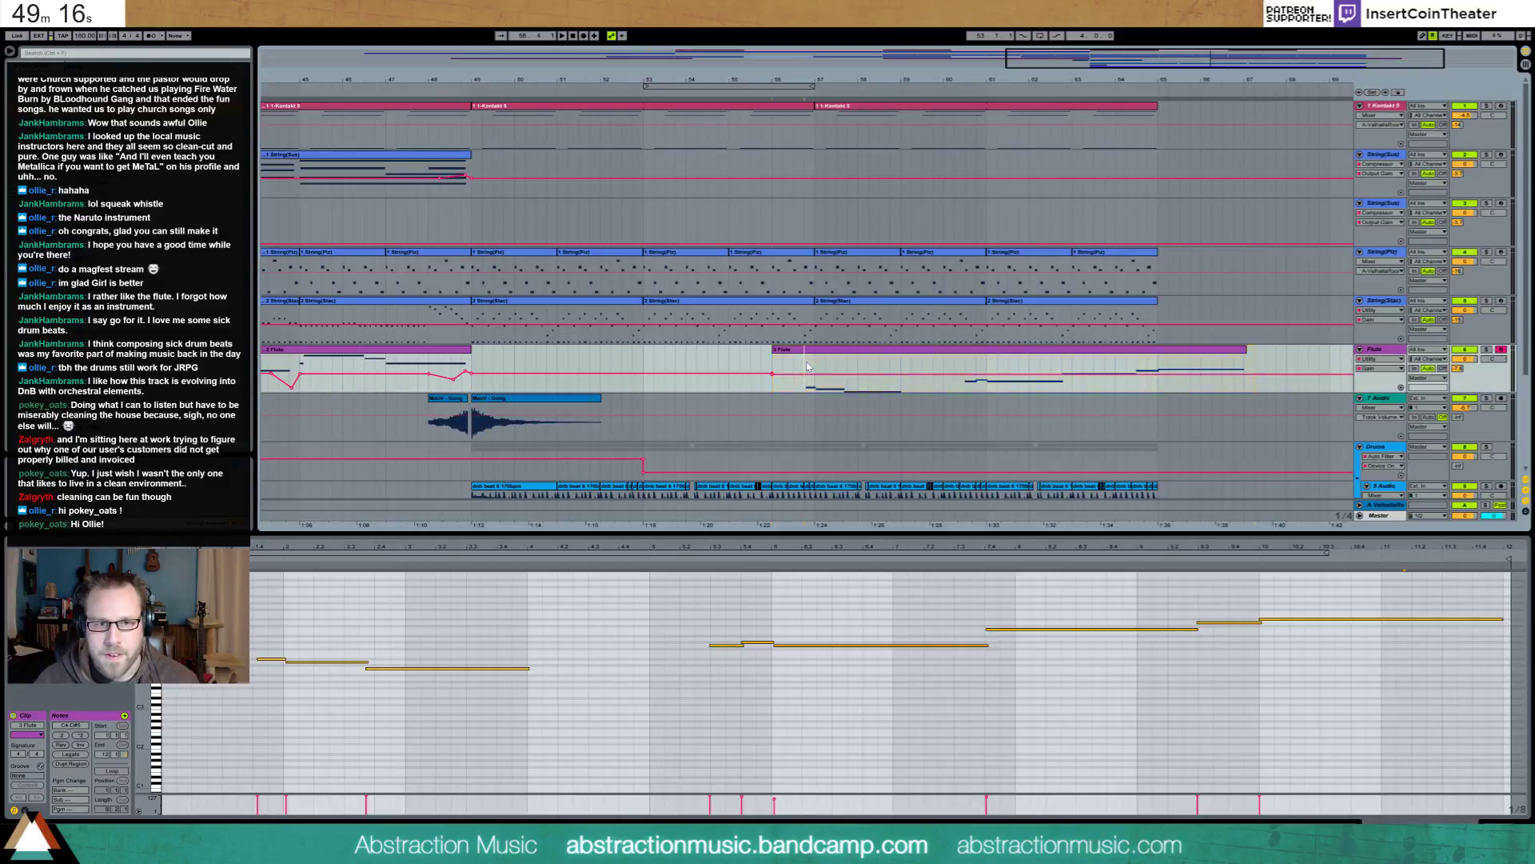
pyautogui.press('space')
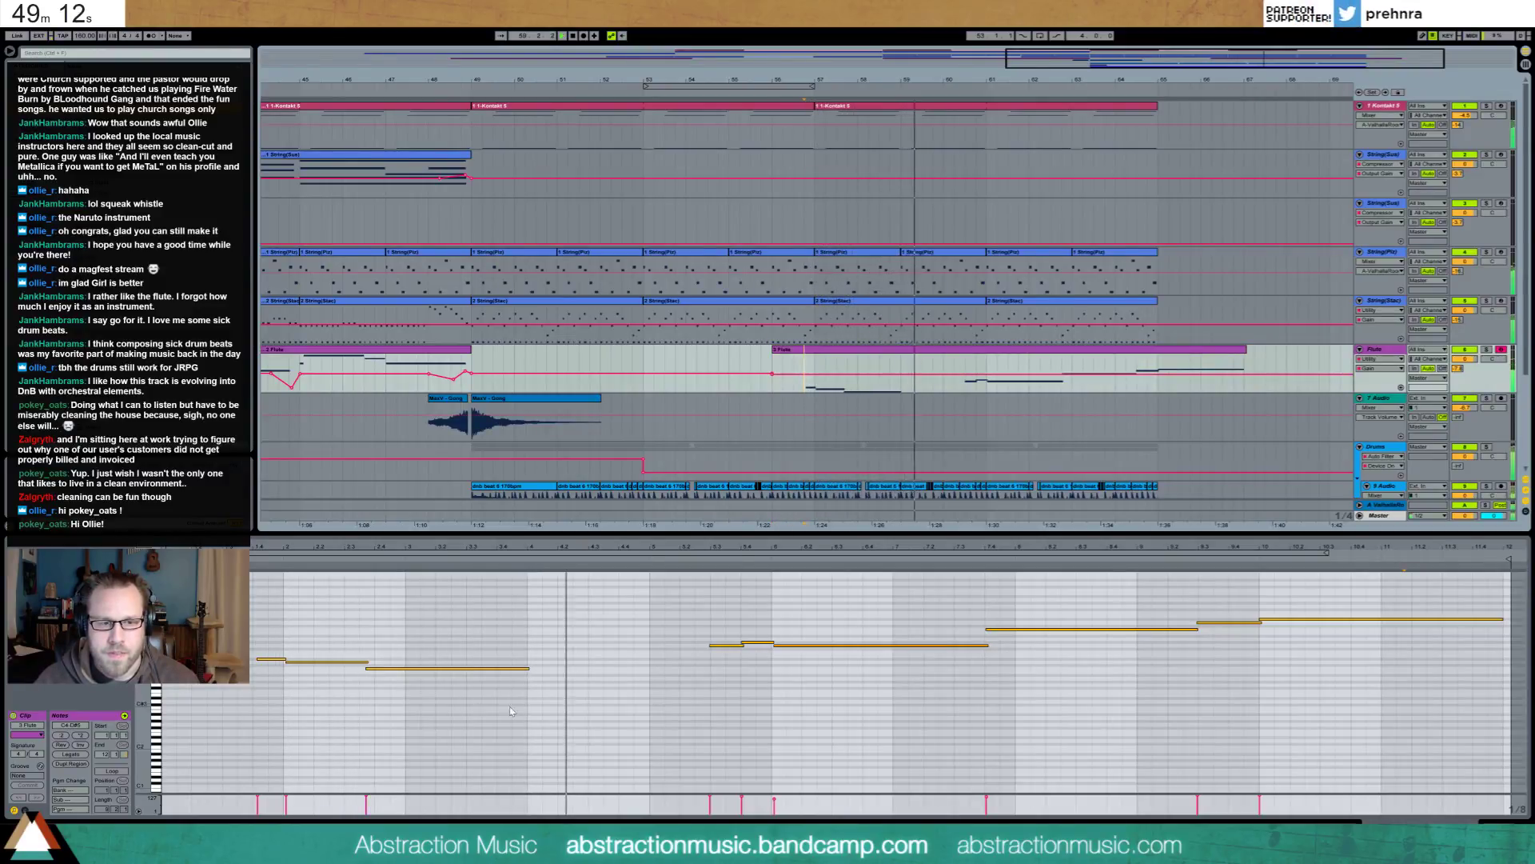
pyautogui.press('space')
pyautogui.moveTo(933, 376); pyautogui.dragTo(846, 376)
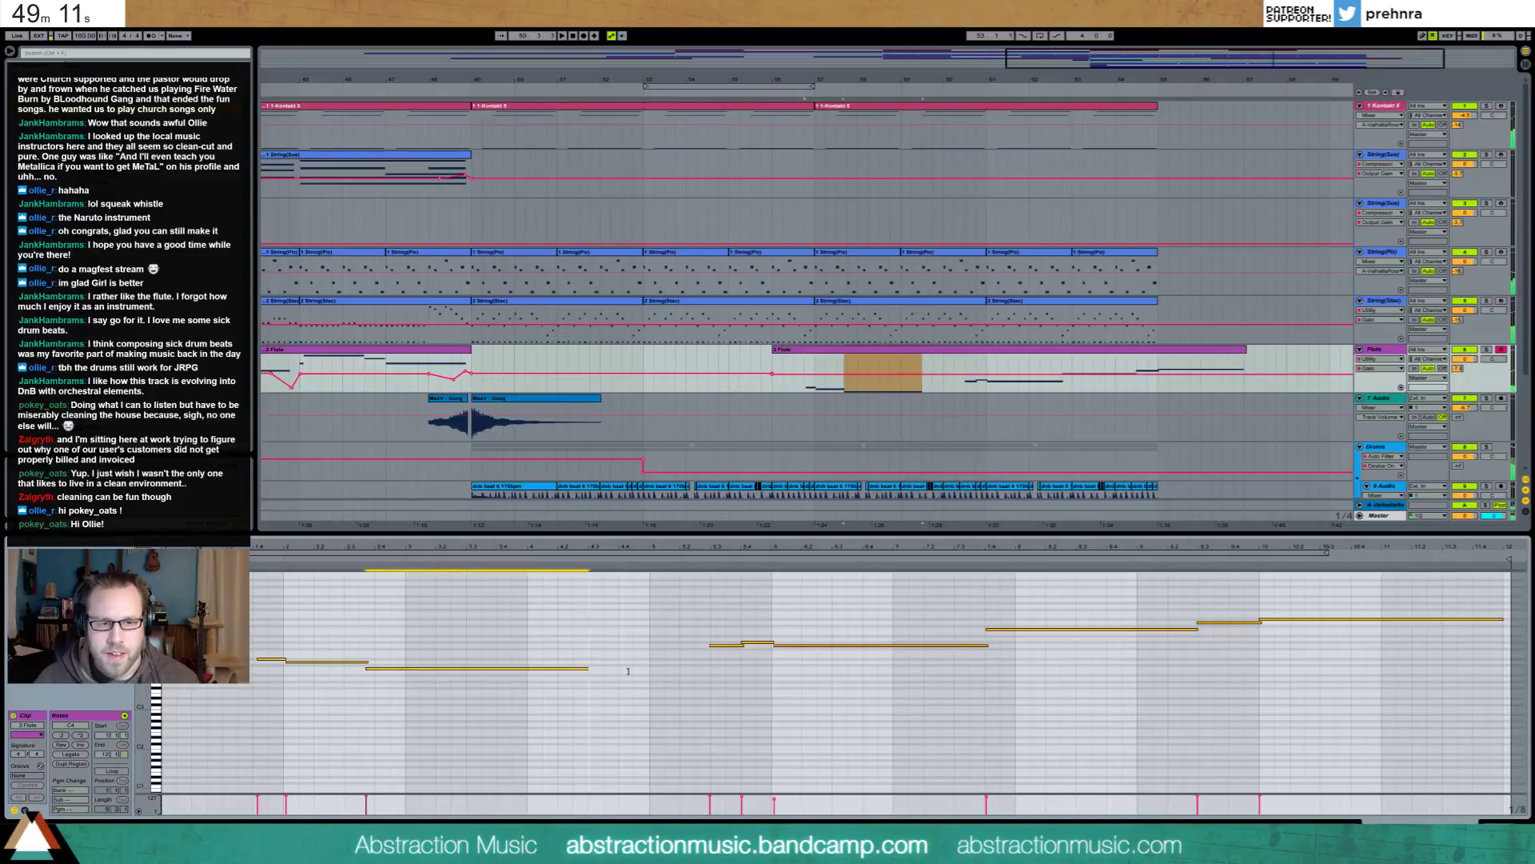
pyautogui.click(912, 380)
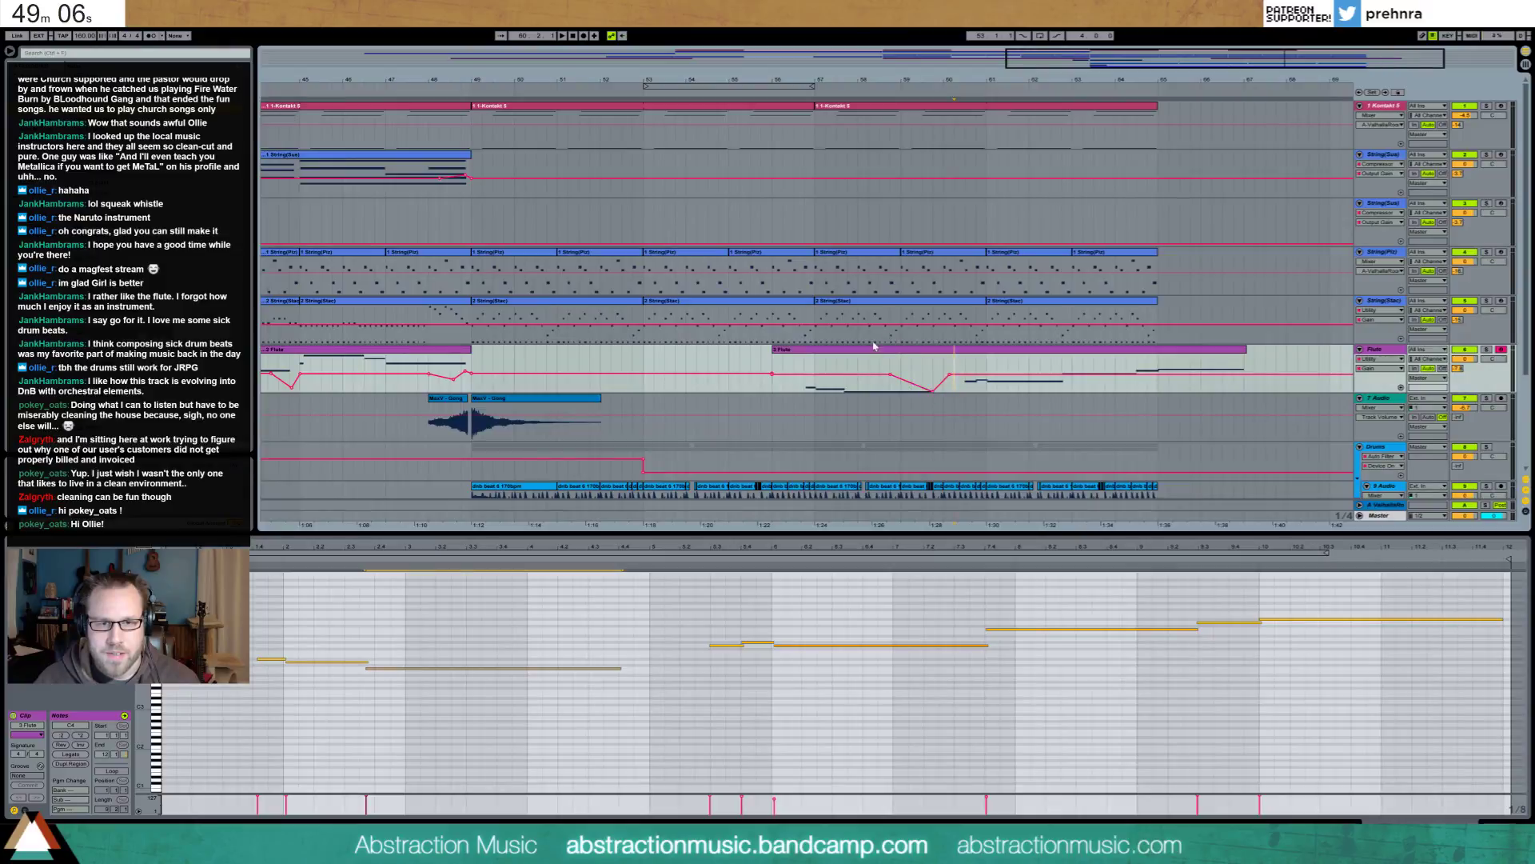
pyautogui.press('space')
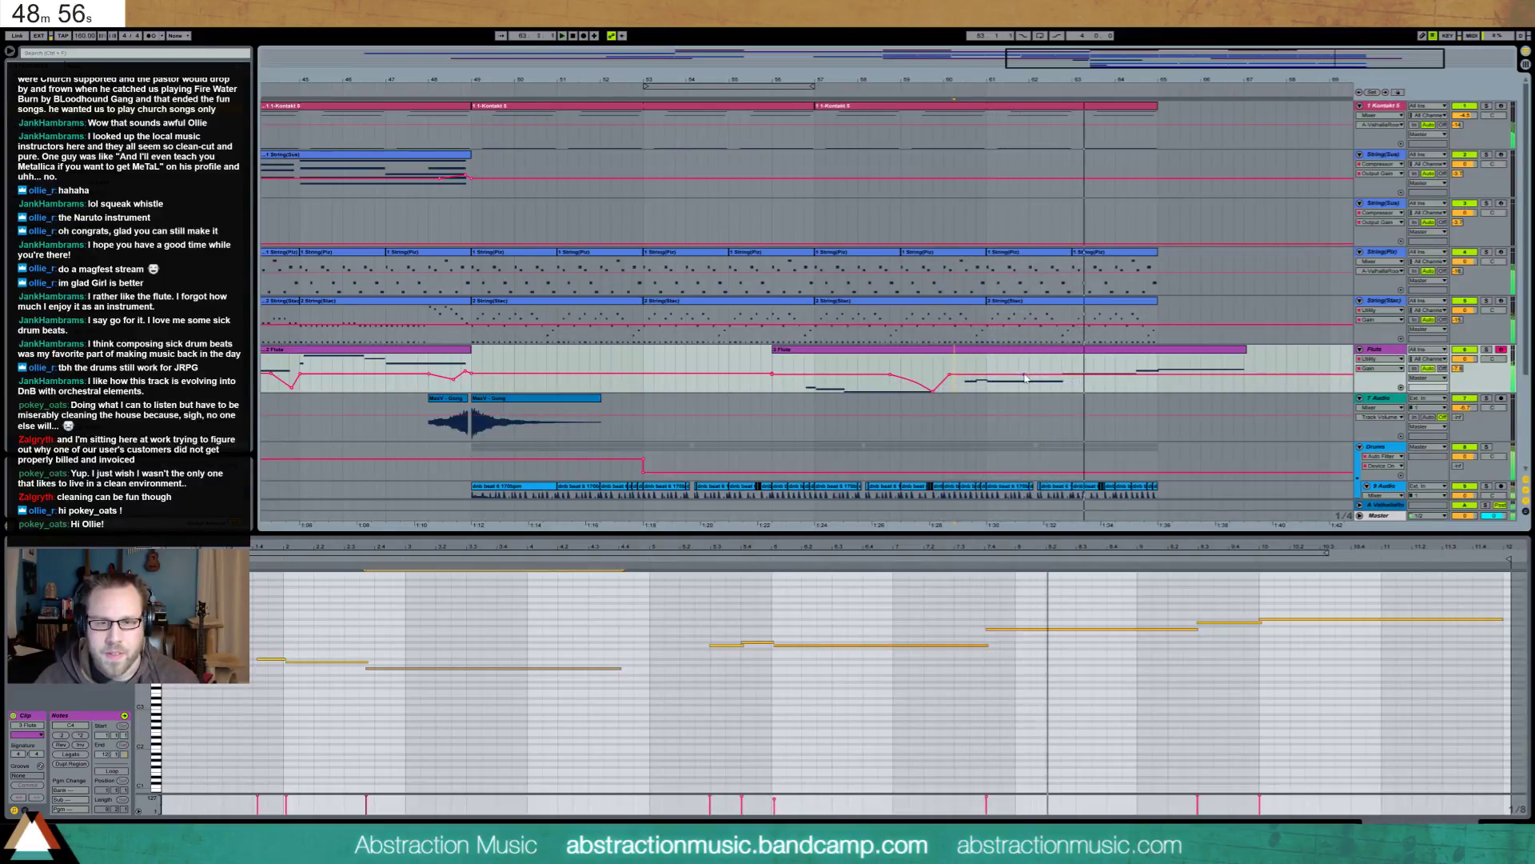
# Draw a shallower flute gain dip between about bars 62 and 64, and play the passage from before bar 57
pyautogui.click(1074, 380)
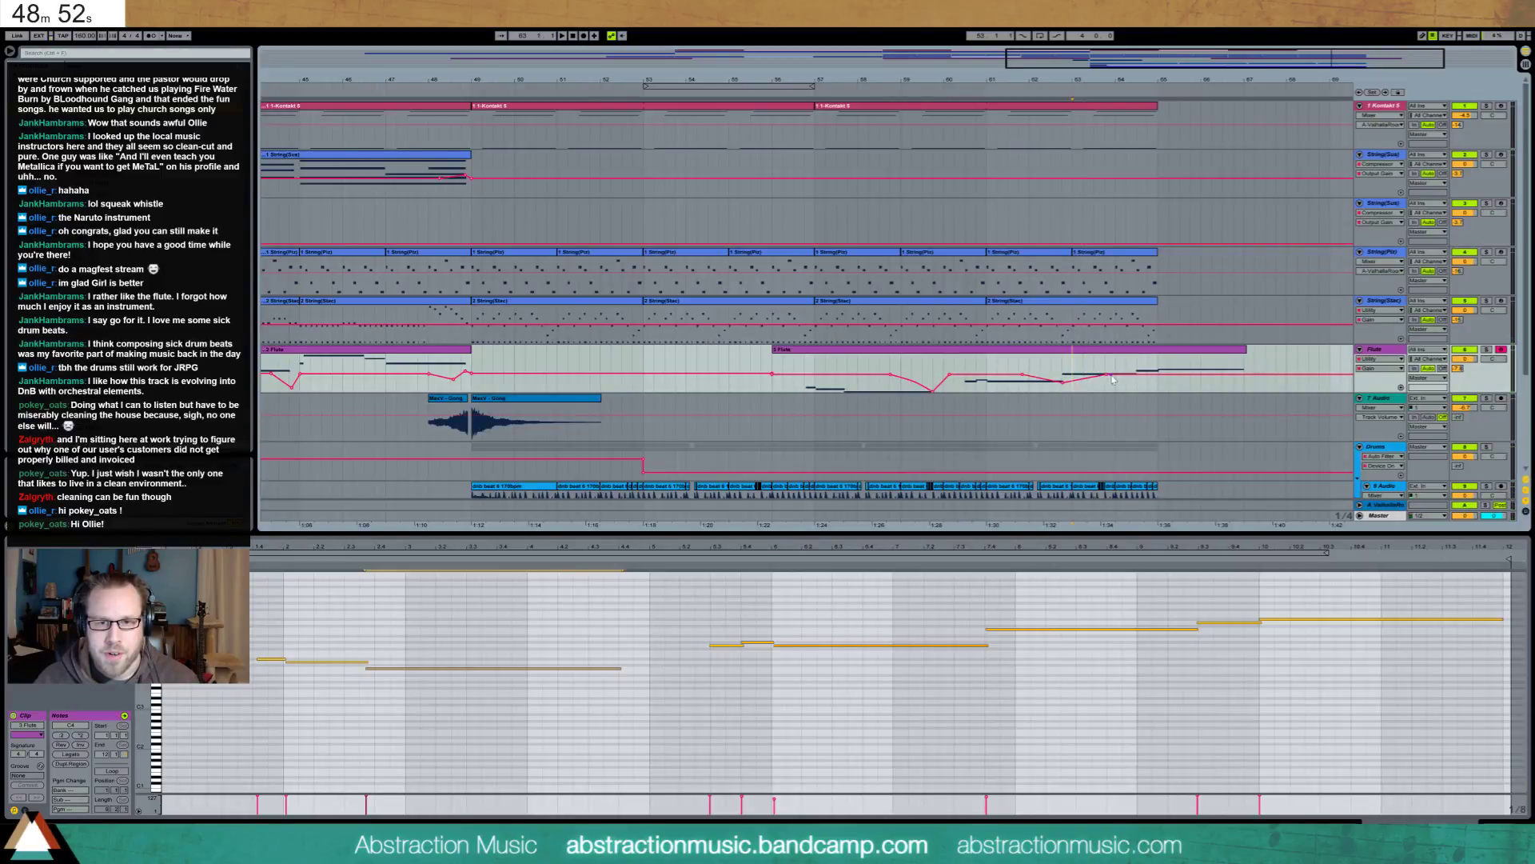
pyautogui.moveTo(1110, 381); pyautogui.dragTo(1095, 375)
pyautogui.moveTo(1089, 376); pyautogui.dragTo(1092, 375)
pyautogui.click(739, 94)
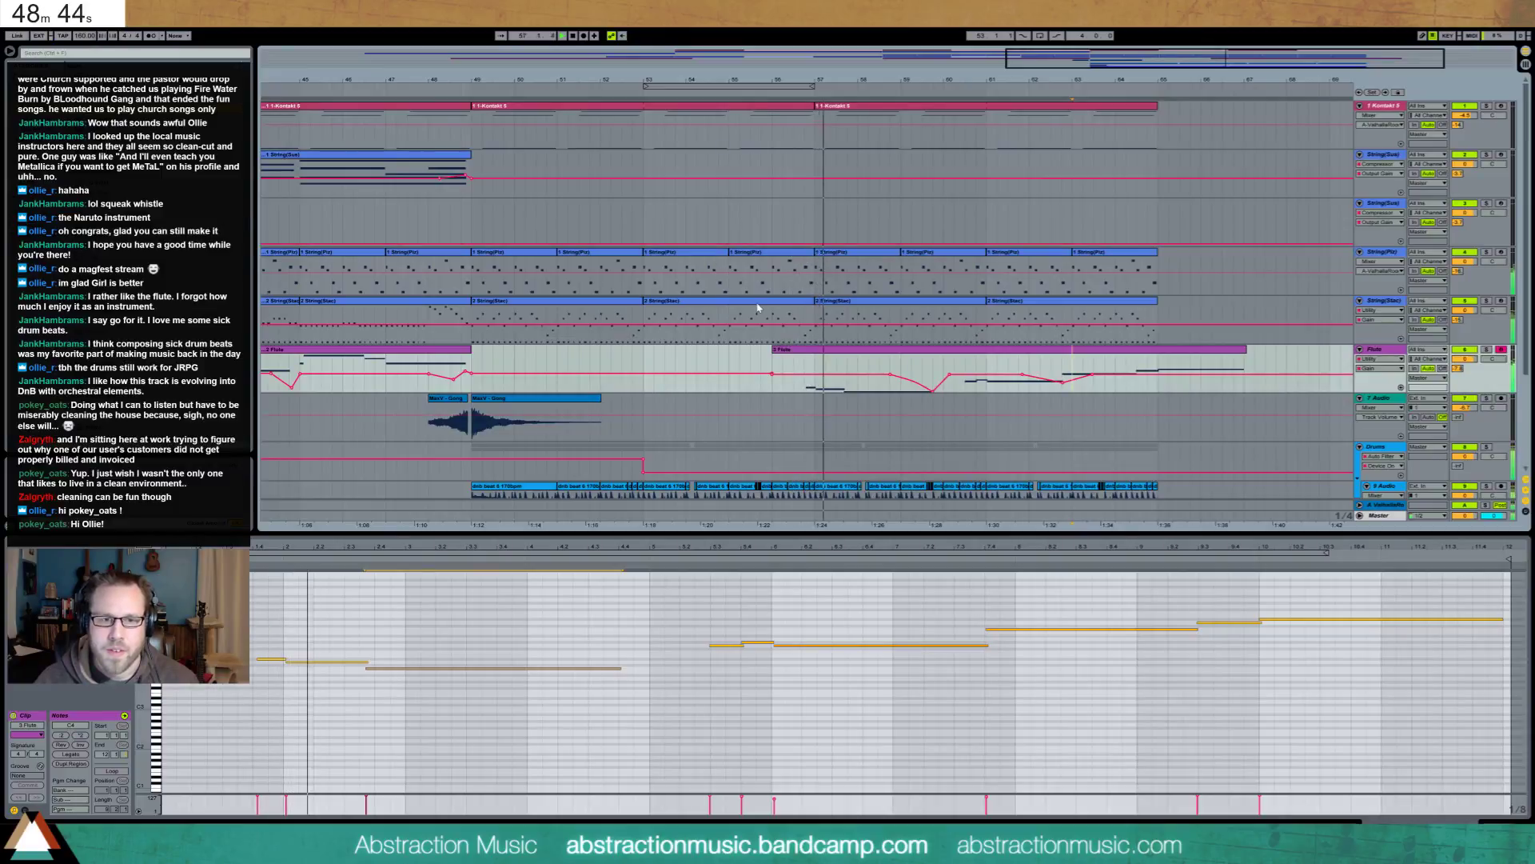
pyautogui.hotkey('shift', 'Tab')
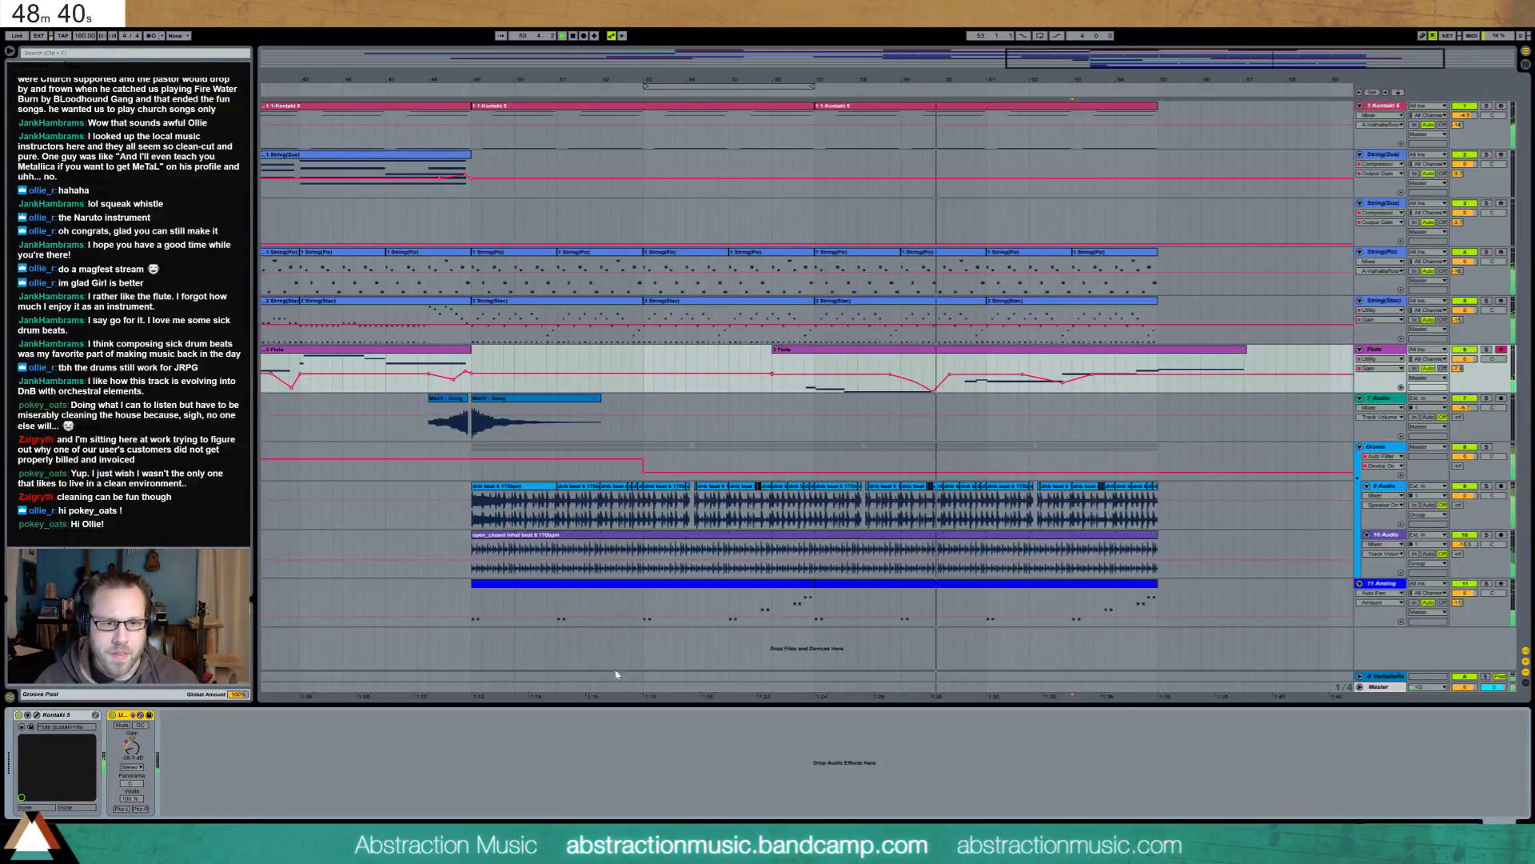
# Adjust the Analog track's volume and set the loop to the eight bars from bar 57 to bar 65
pyautogui.click(729, 612)
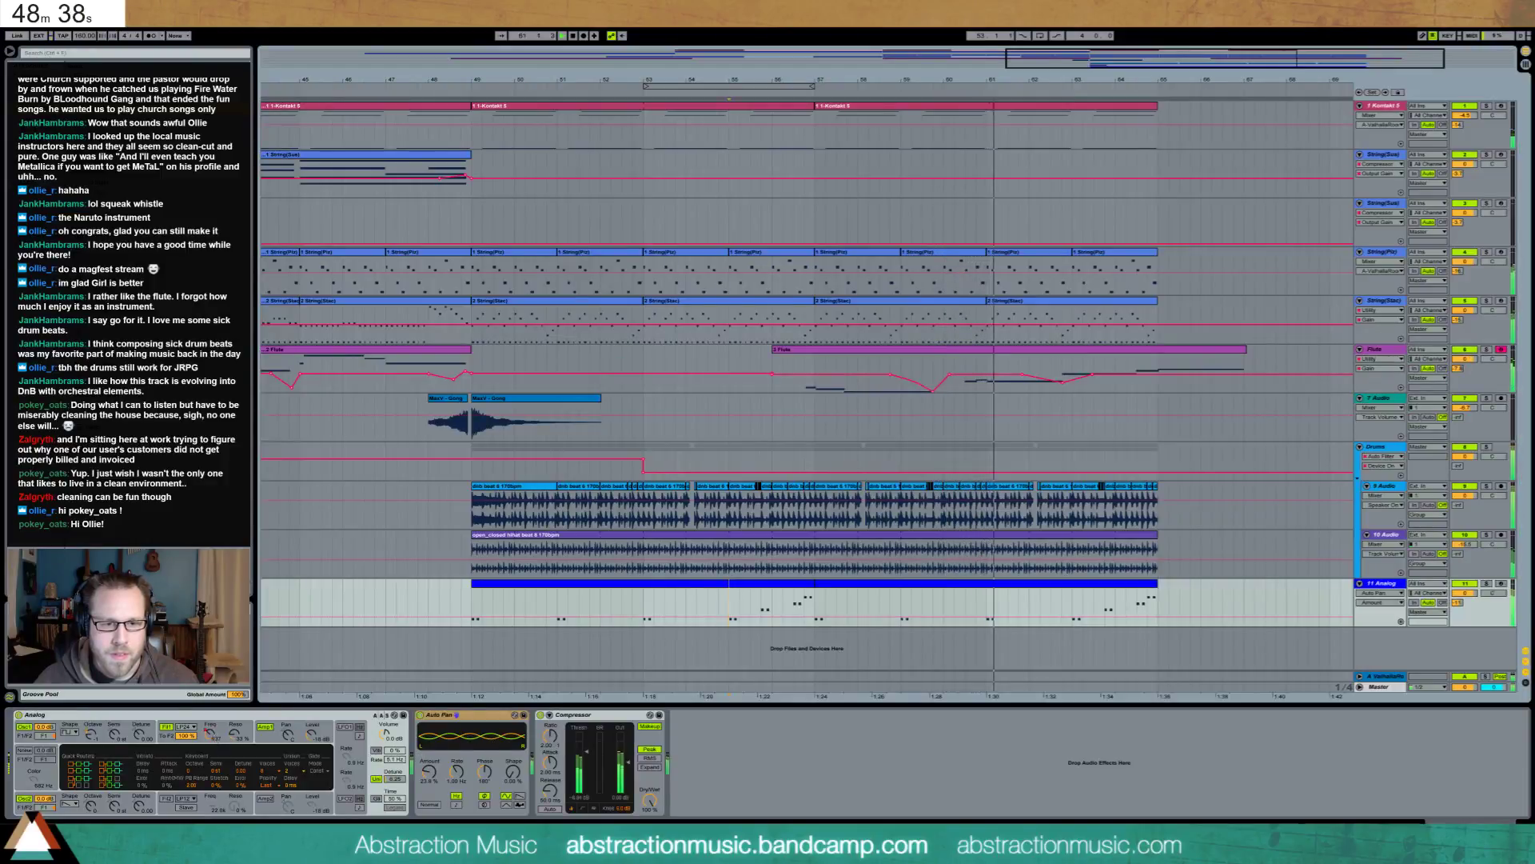
pyautogui.click(210, 733)
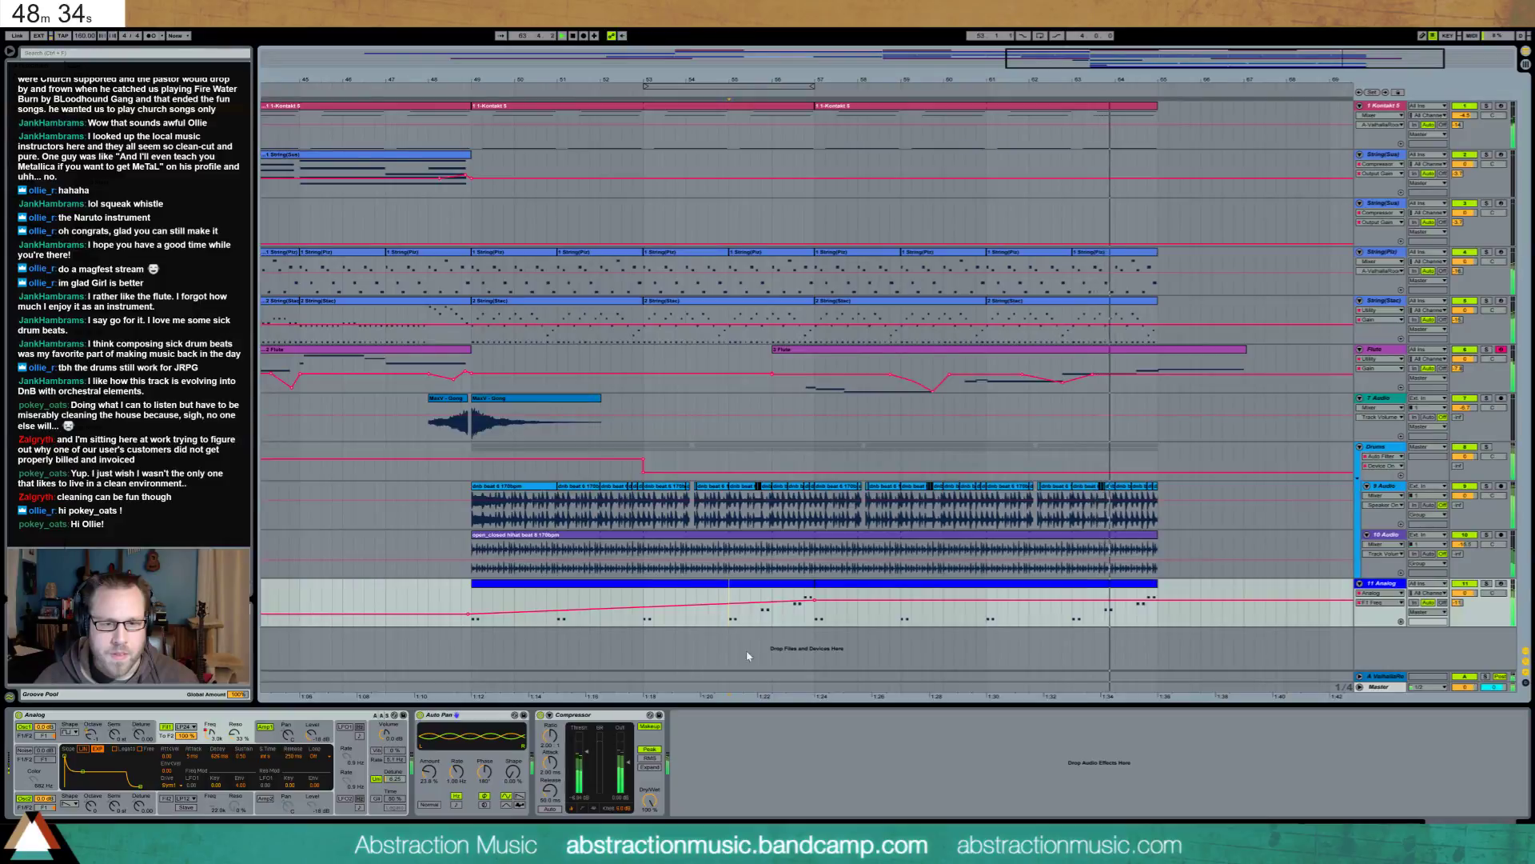
pyautogui.click(1466, 592)
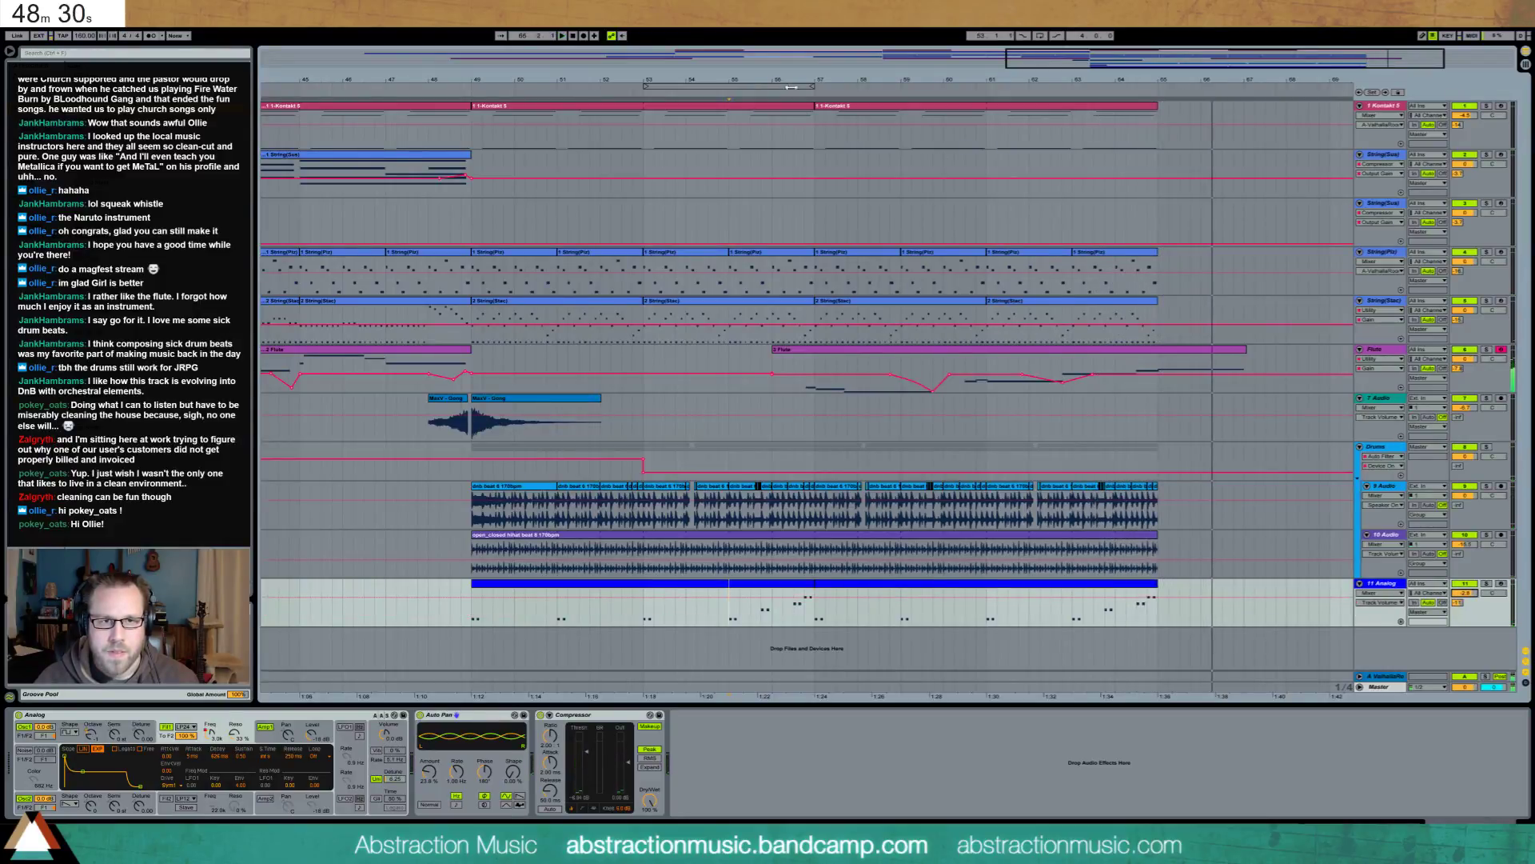
pyautogui.moveTo(802, 87); pyautogui.dragTo(1156, 85)
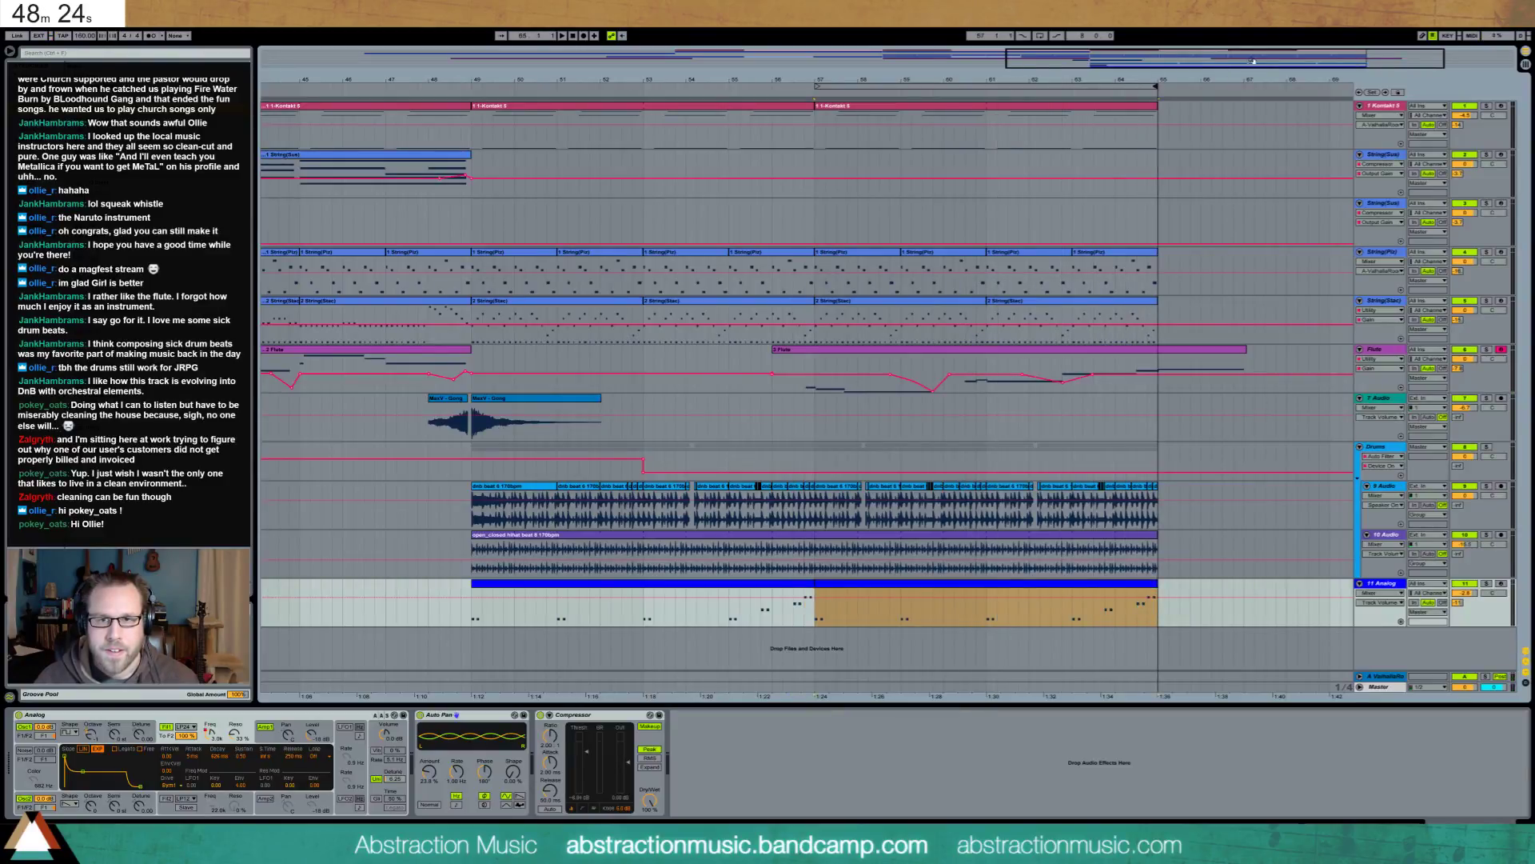
# Copy the eighth-note drum slice at the start of bar 64 and paste it at bar 65 as an ending hit
pyautogui.moveTo(1253, 61); pyautogui.dragTo(1323, 60)
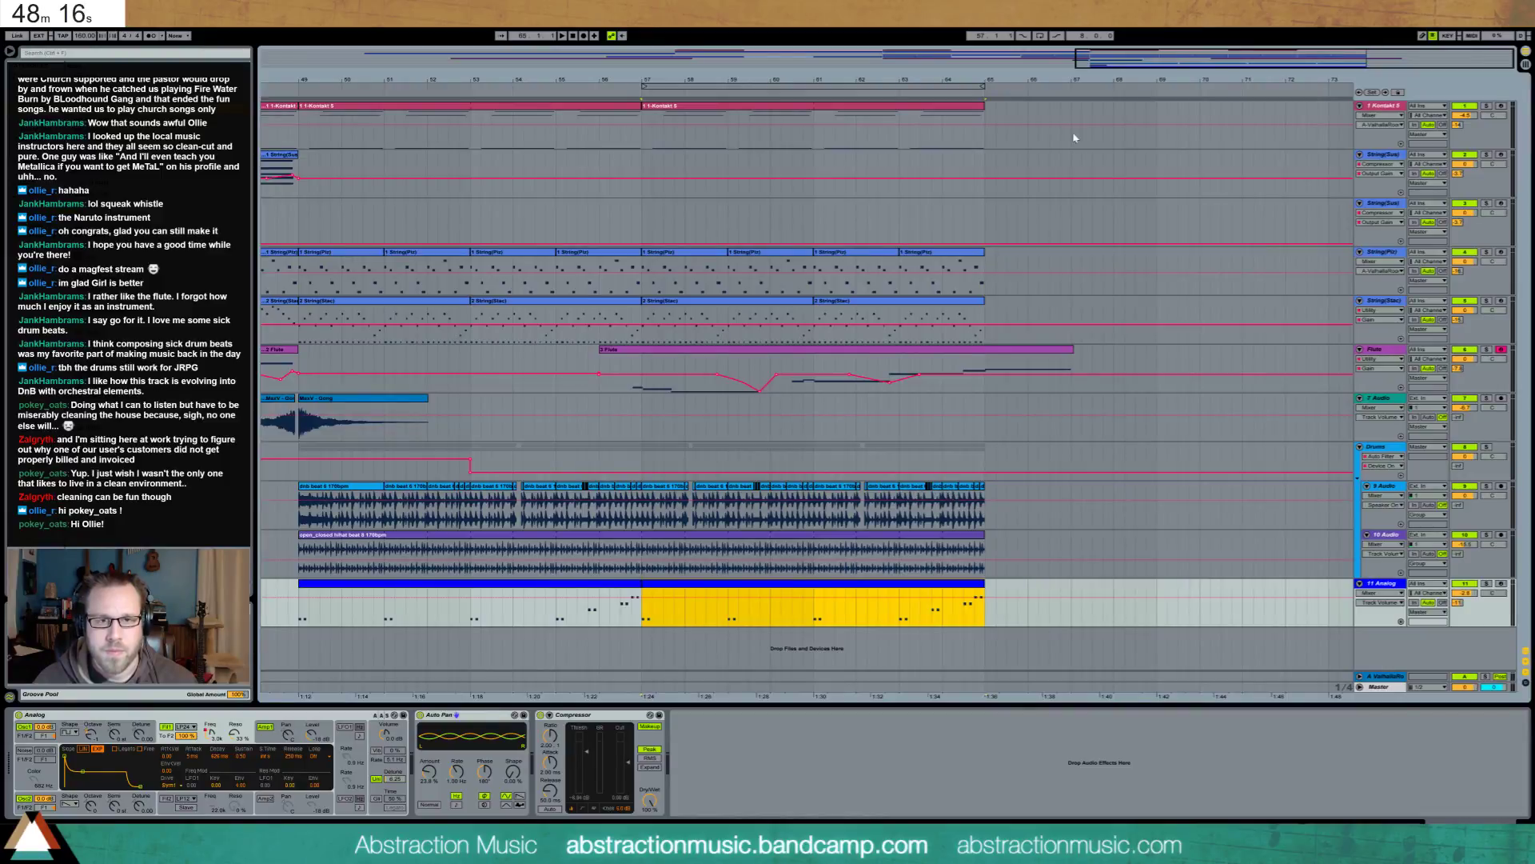
pyautogui.scroll(5, 925, 507)
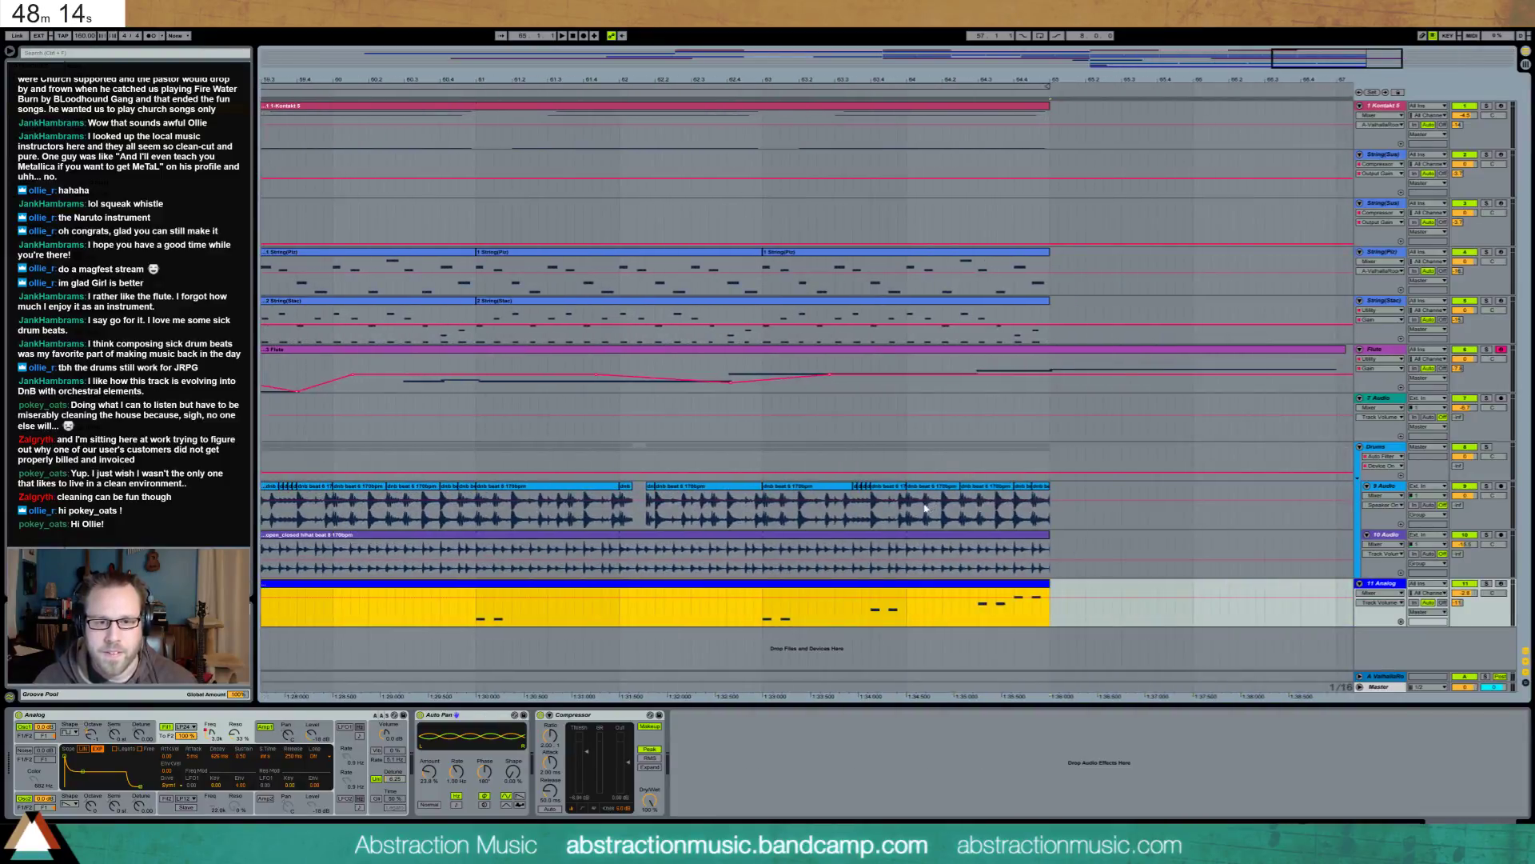
pyautogui.moveTo(910, 513); pyautogui.dragTo(926, 513)
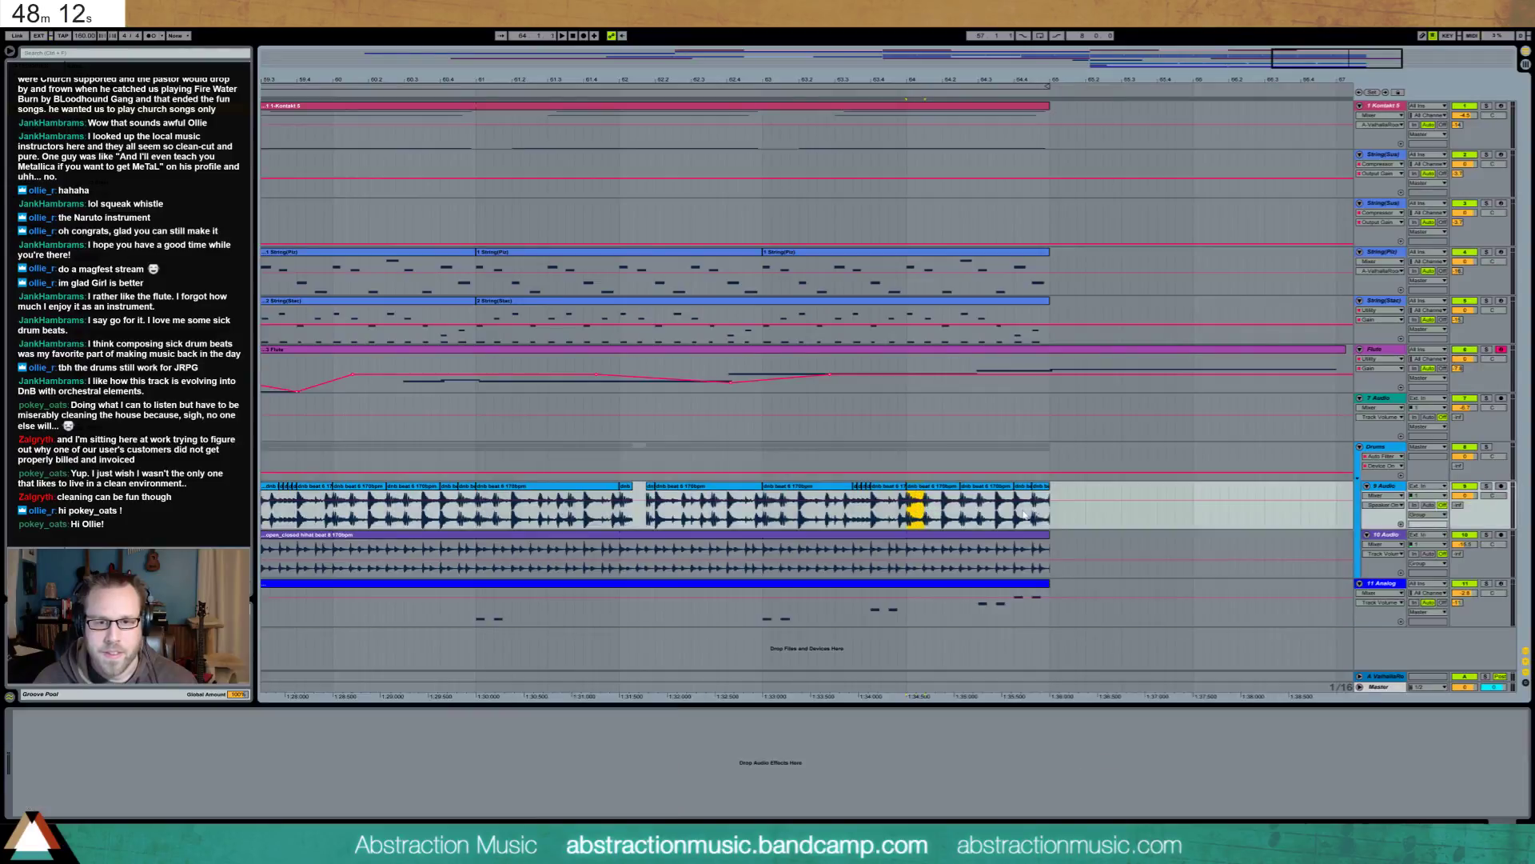
pyautogui.click(1053, 520)
pyautogui.hotkey('ctrl', 'v')
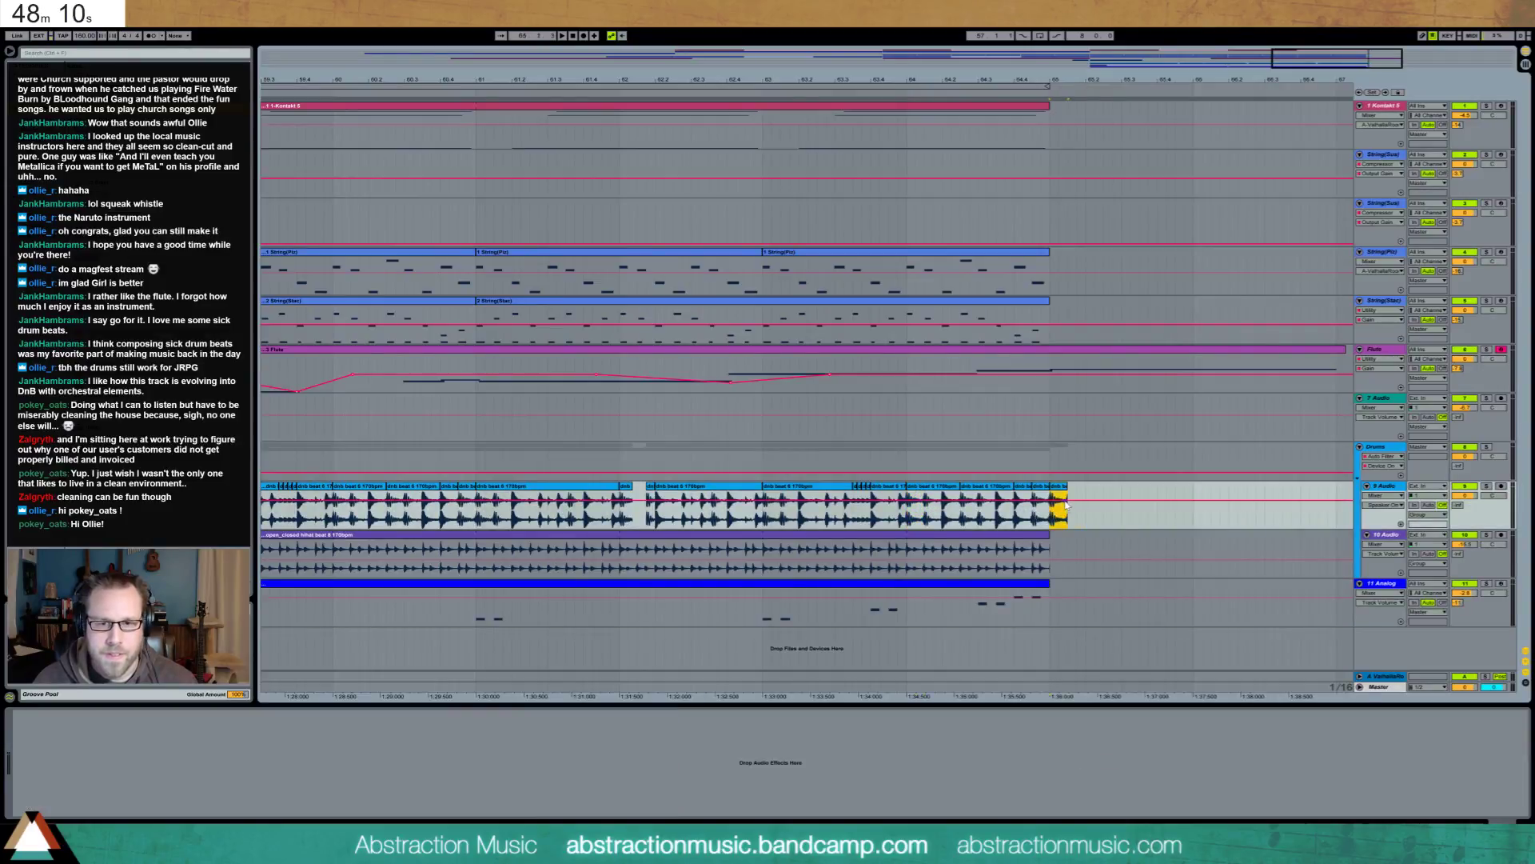
# Repeat the ending drum slice in eighth notes through bar 65, removing the extra copy past bar 66
pyautogui.hotkey('ctrl', 'd')
pyautogui.hotkey('ctrl', 'd')
pyautogui.hotkey('ctrl', 'd')
pyautogui.hotkey('ctrl', 'd')
pyautogui.hotkey('ctrl', 'd')
pyautogui.hotkey('ctrl', 'd')
pyautogui.hotkey('ctrl', 'd')
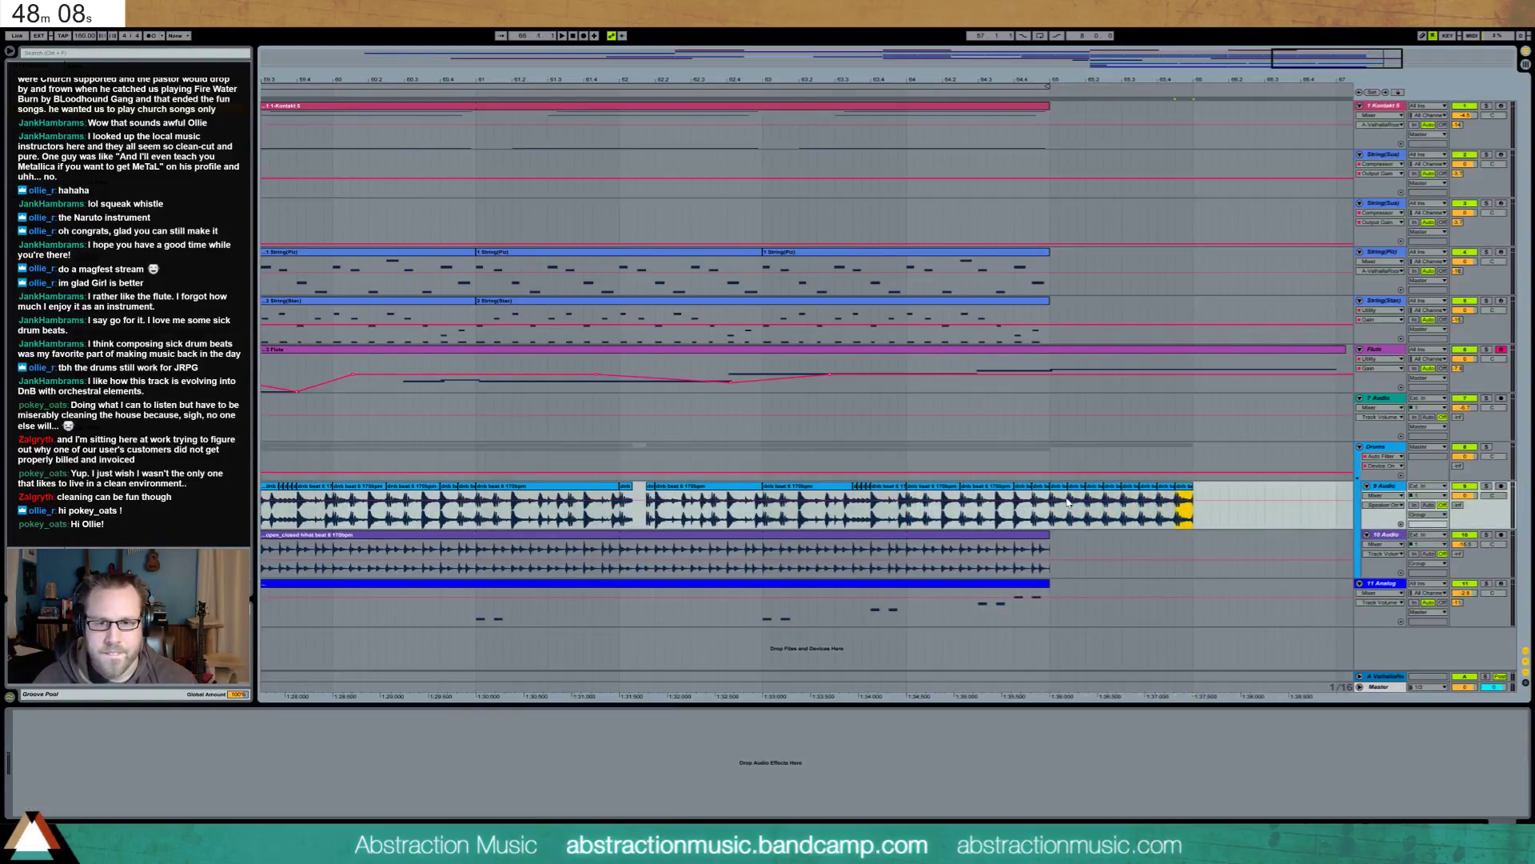
pyautogui.hotkey('ctrl', 'd')
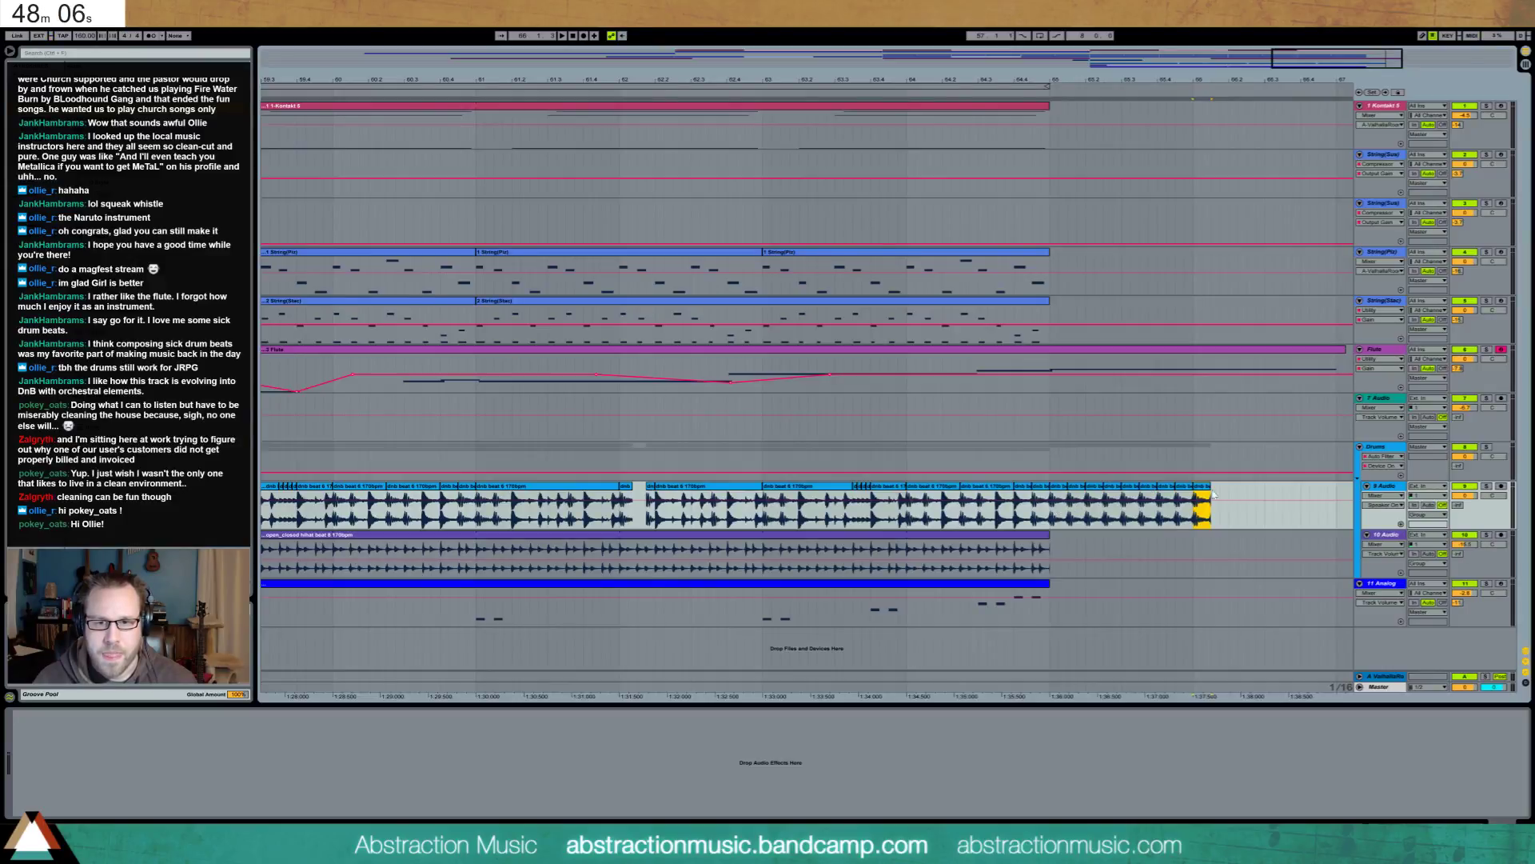
pyautogui.hotkey('ctrl', 'z')
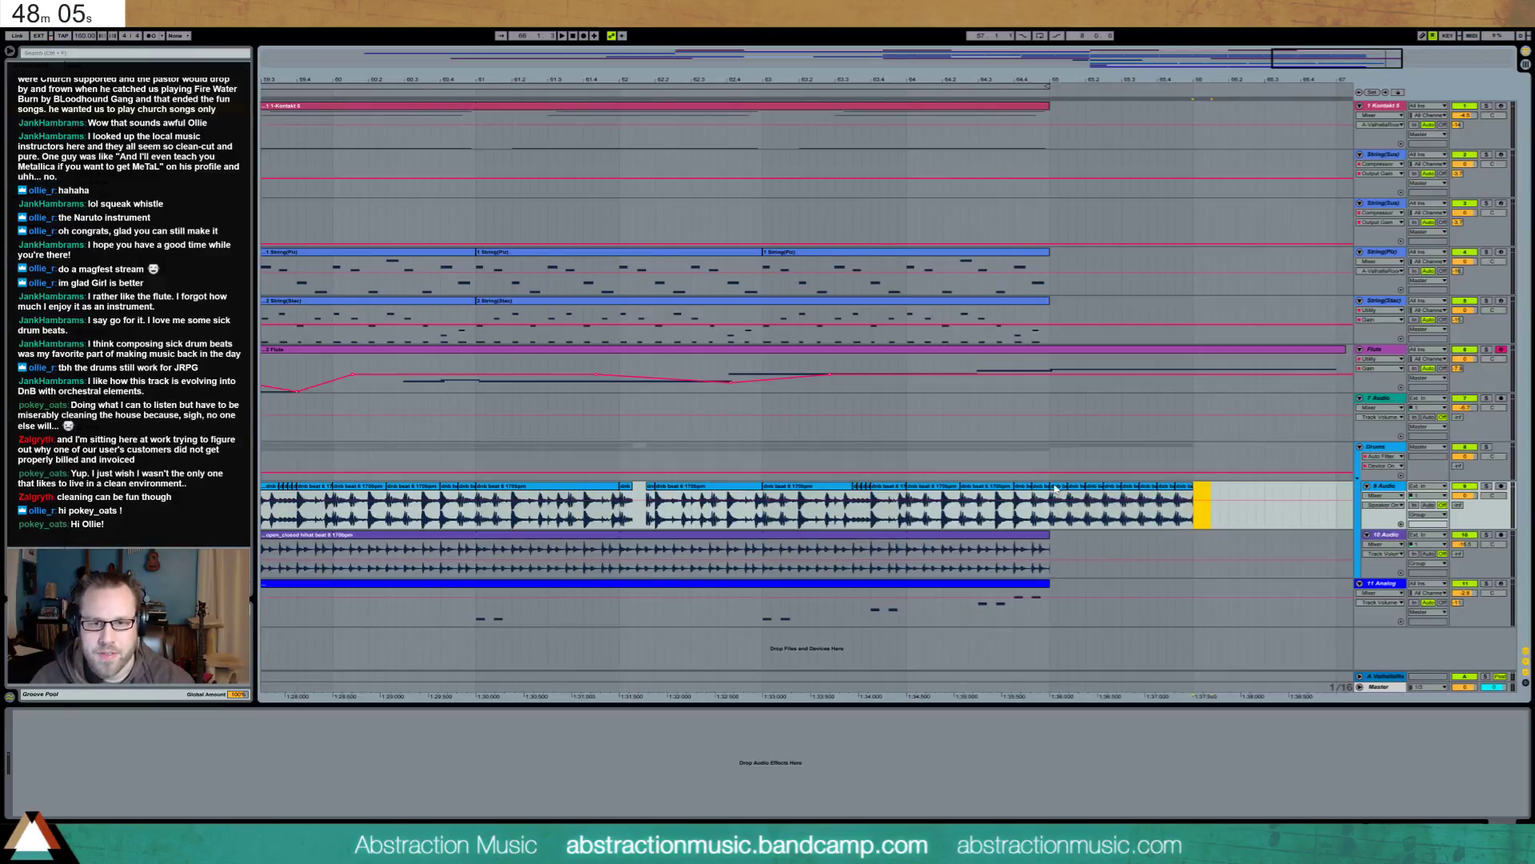
# Add a Utility to the Drums group and automate its gain to fade fully down from bar 65 to bar 66
pyautogui.click(1381, 448)
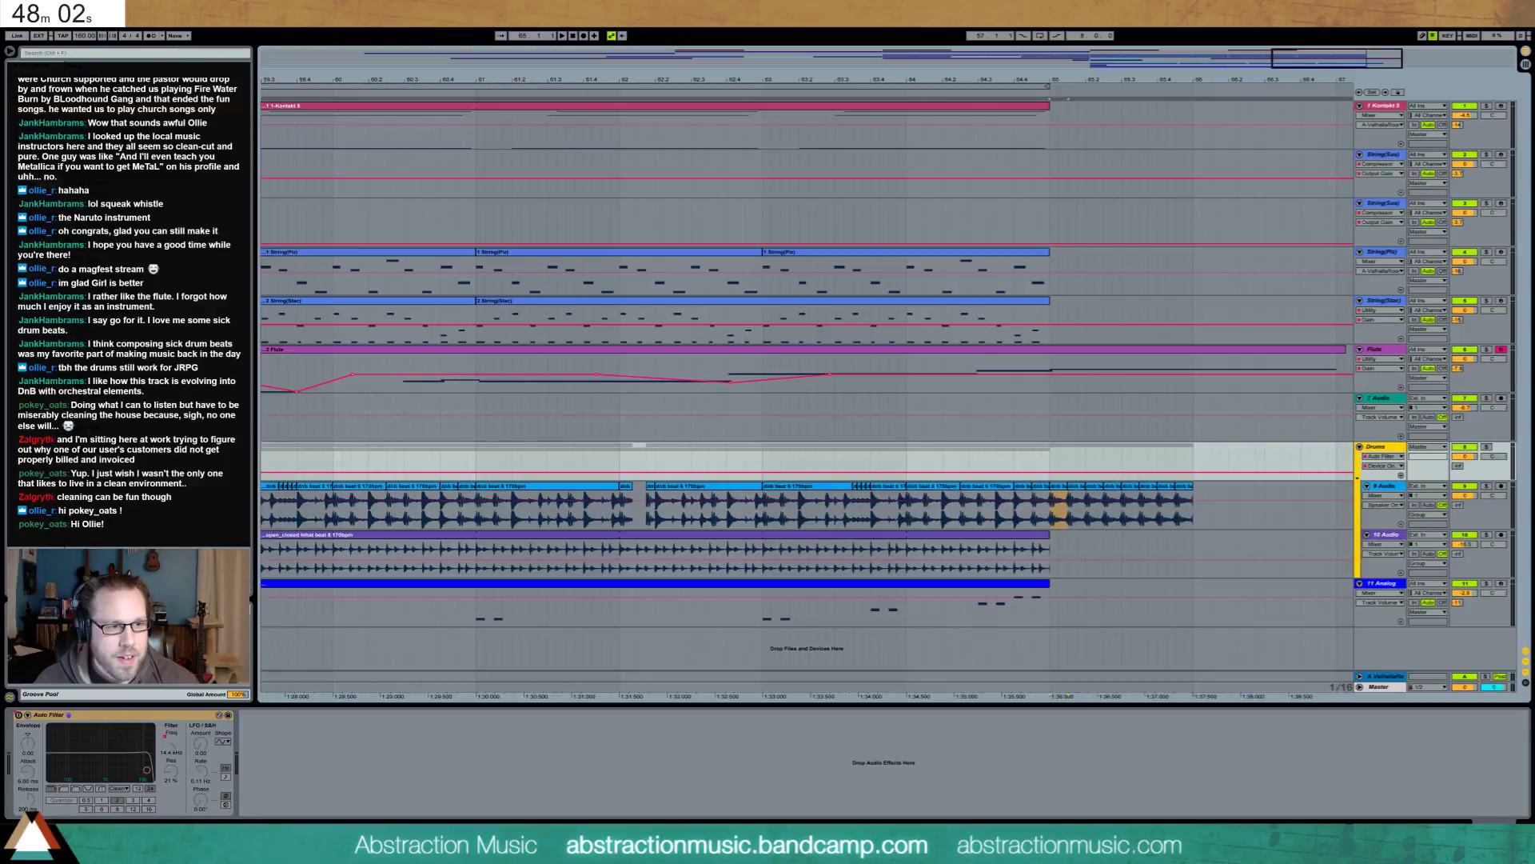
pyautogui.moveTo(144, 456); pyautogui.dragTo(280, 750)
pyautogui.click(264, 747)
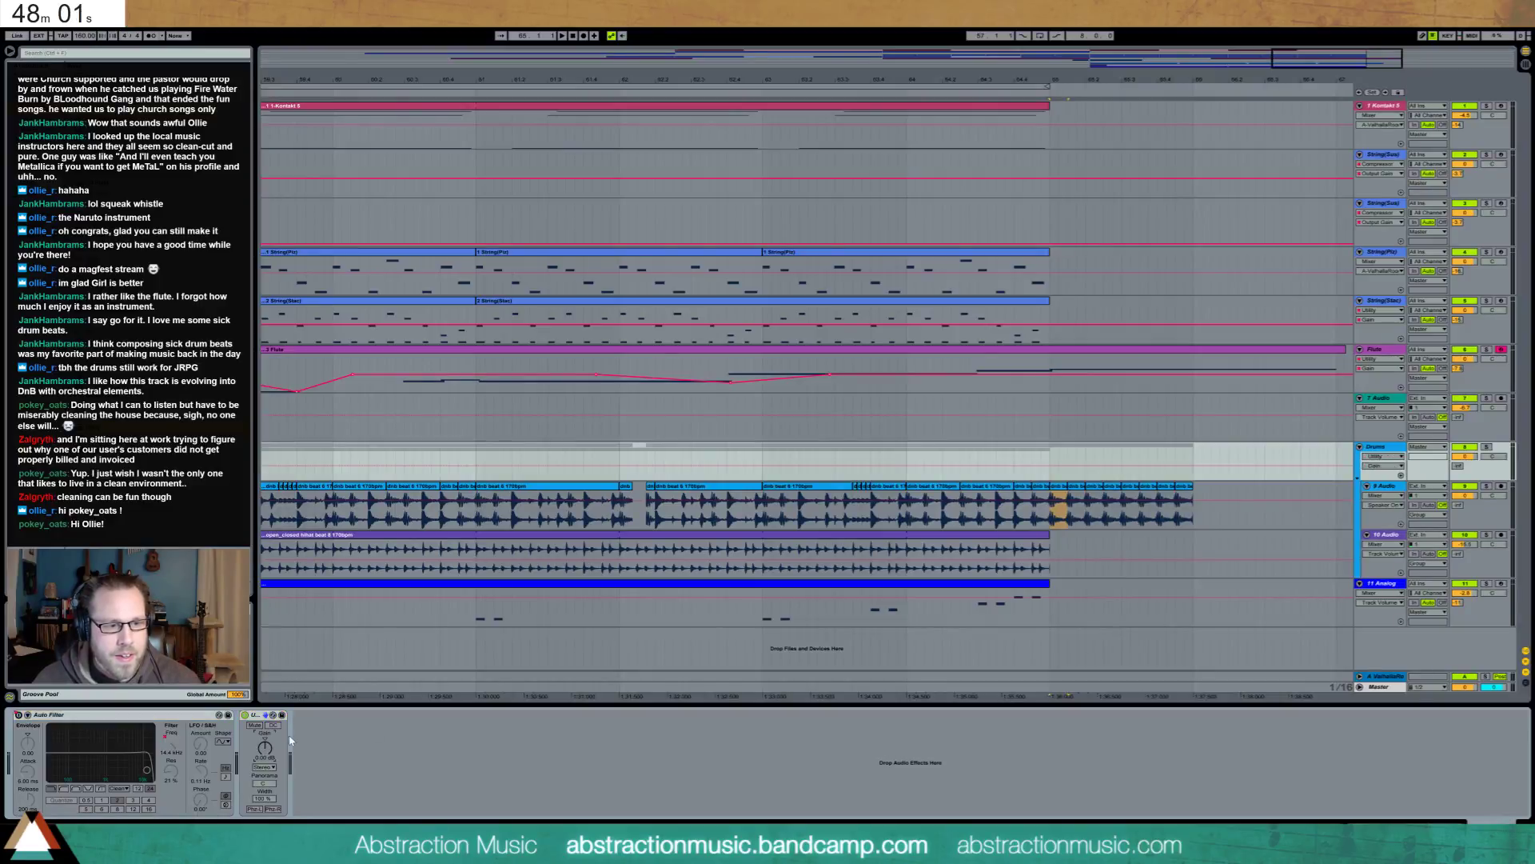
pyautogui.click(1050, 465)
pyautogui.moveTo(1192, 470); pyautogui.dragTo(1193, 480)
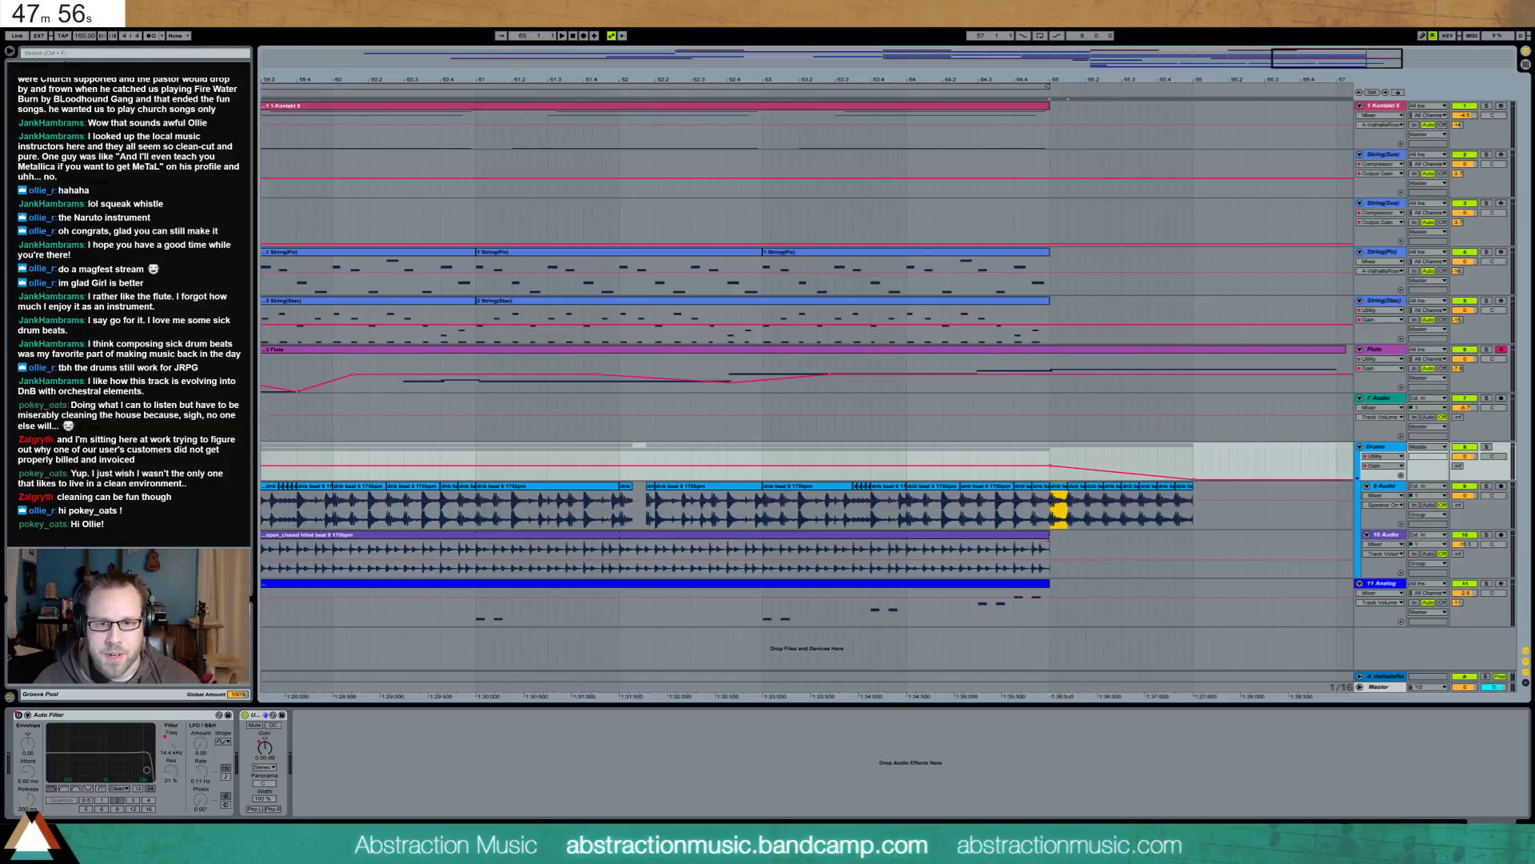
# Extend the hi-hat clip to bar 66 and play the ending
pyautogui.moveTo(1049, 552); pyautogui.dragTo(1193, 552)
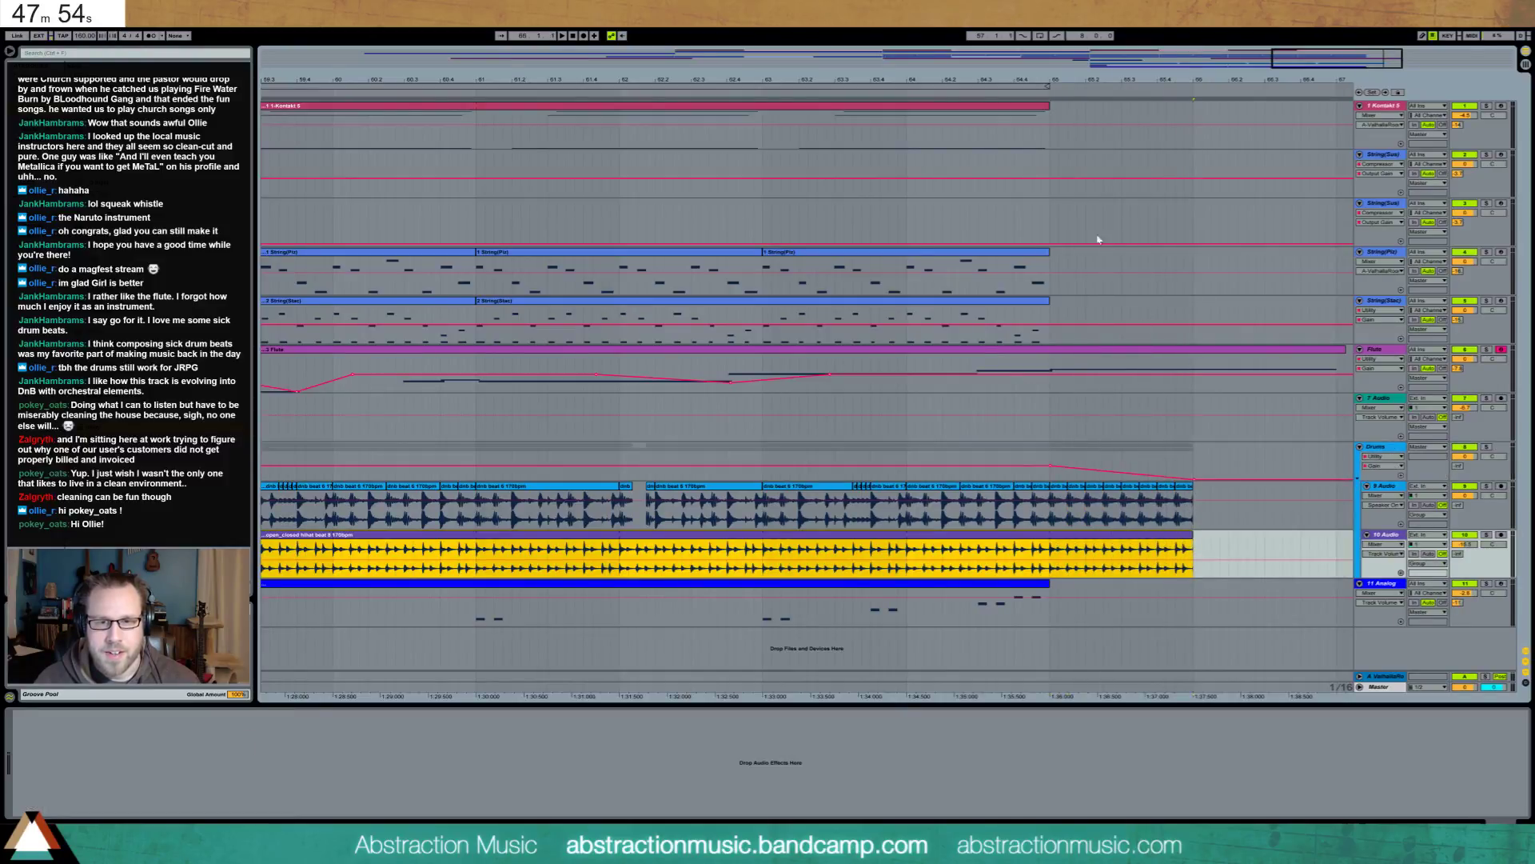
pyautogui.click(959, 88)
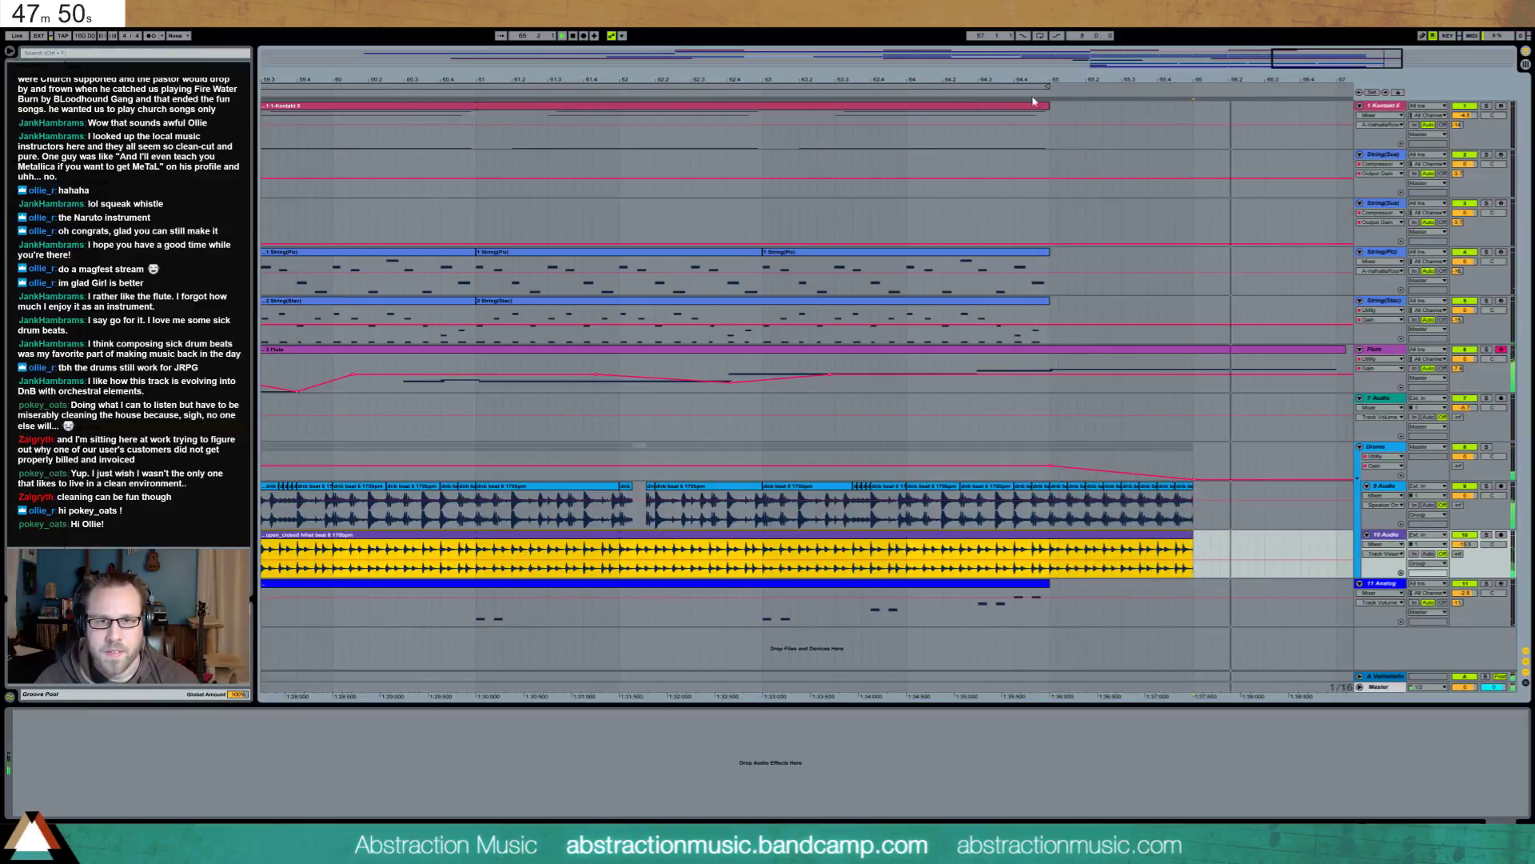
pyautogui.moveTo(1313, 66); pyautogui.dragTo(1208, 61)
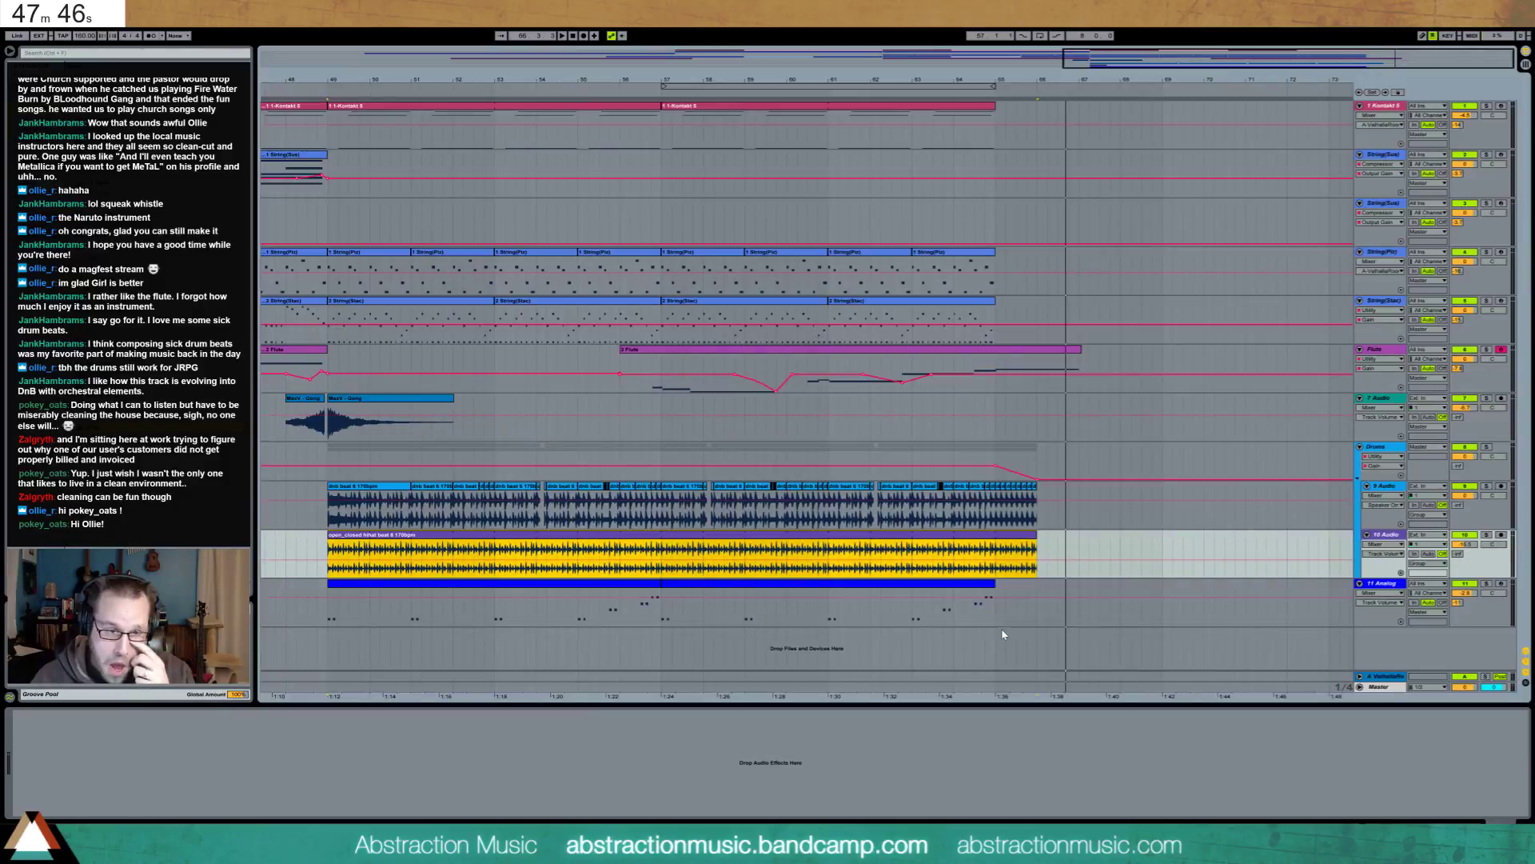
# Extend the Analog clip to bar 67 and add two short notes at bar 65, one semitone above the last pair
pyautogui.moveTo(661, 608); pyautogui.dragTo(1079, 607)
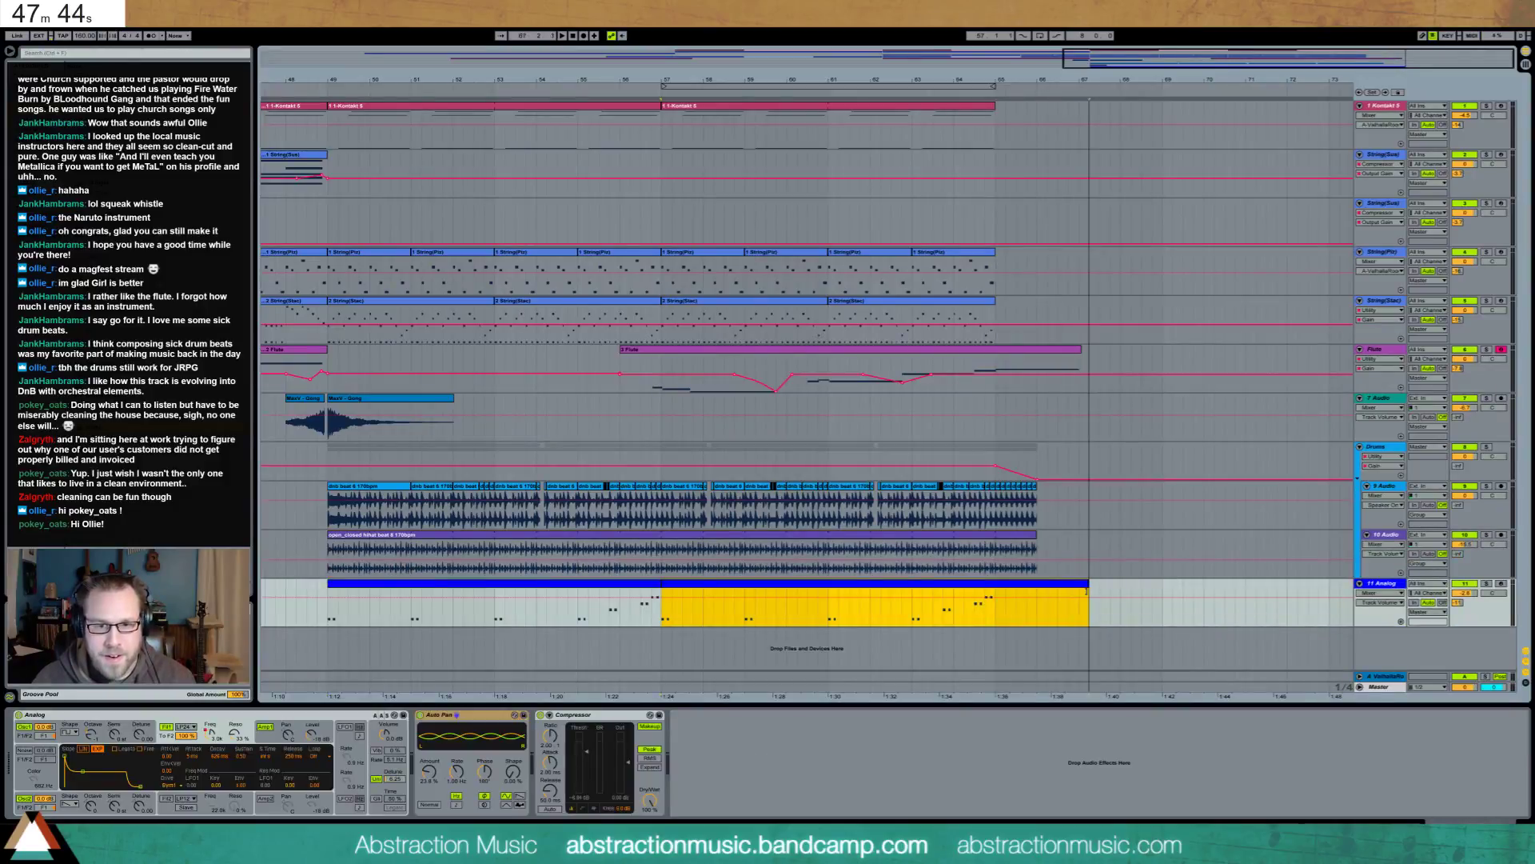
pyautogui.hotkey('shift', 'Tab')
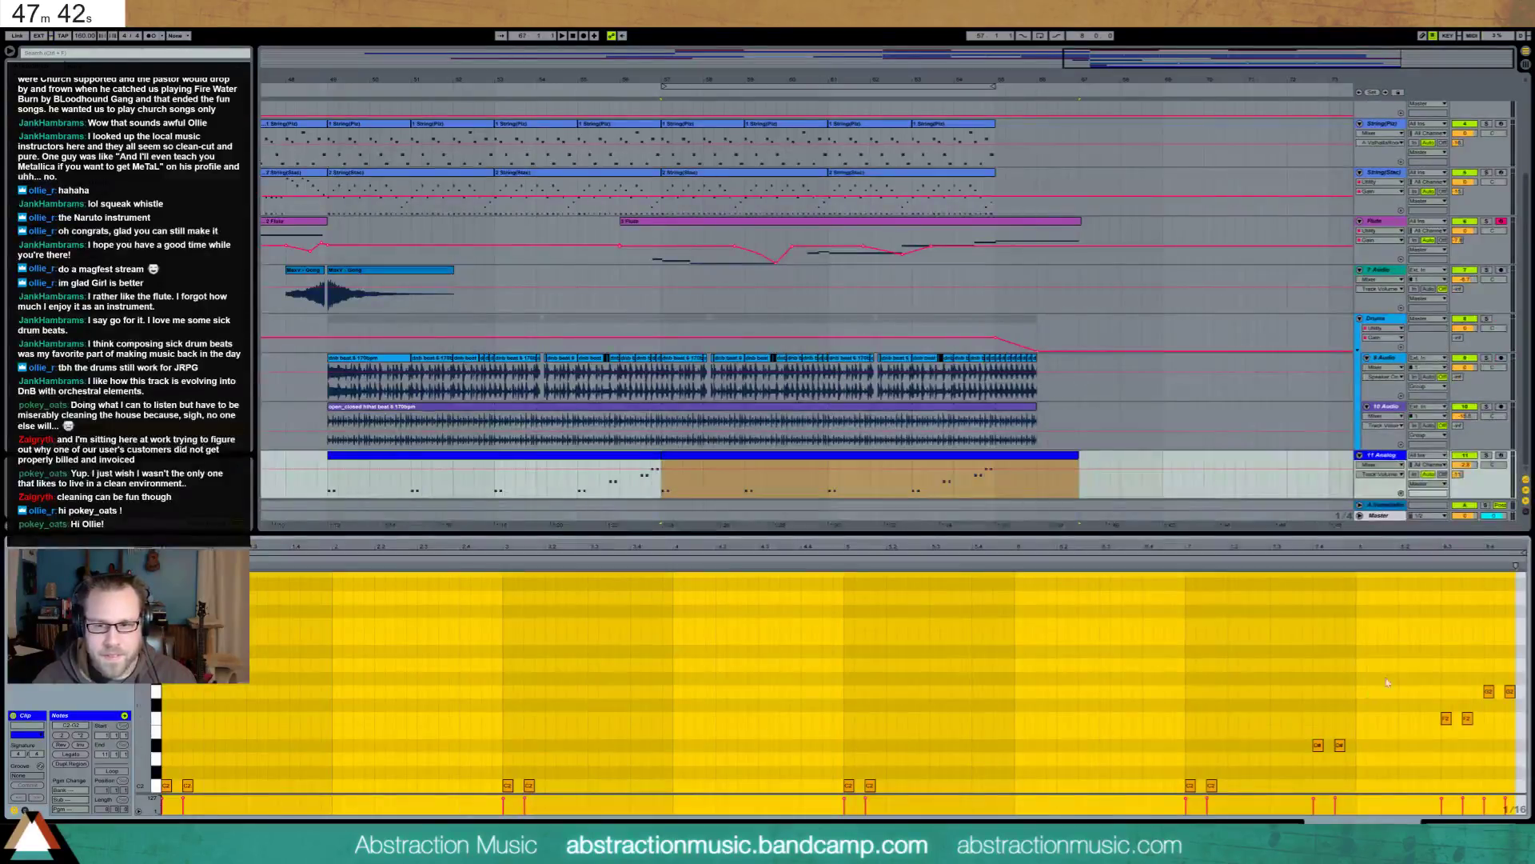
pyautogui.press('-')
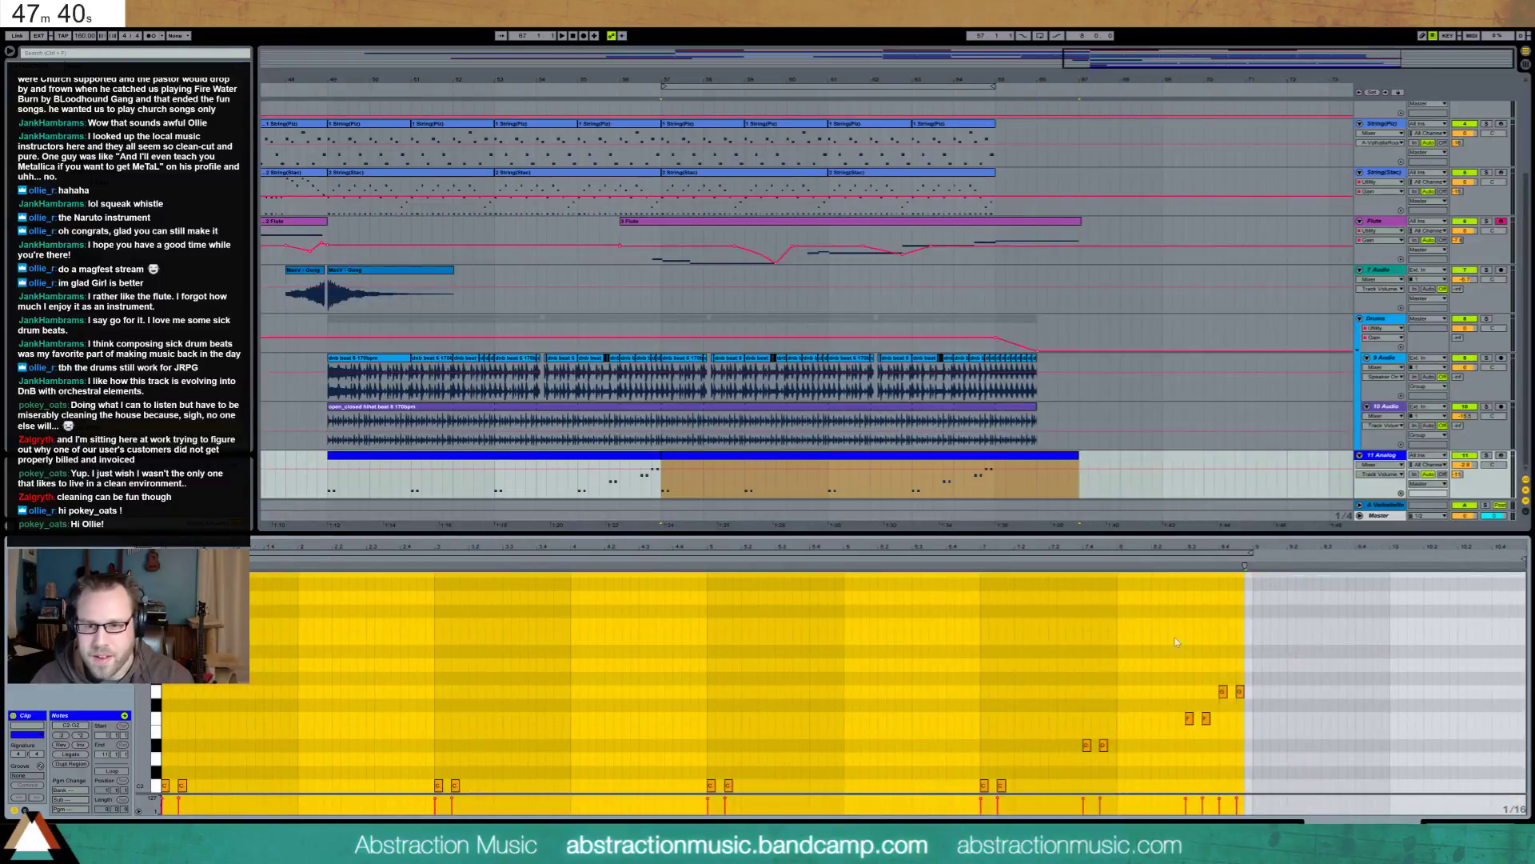
pyautogui.click(1272, 682)
pyautogui.doubleClick(1257, 677)
pyautogui.doubleClick(1274, 677)
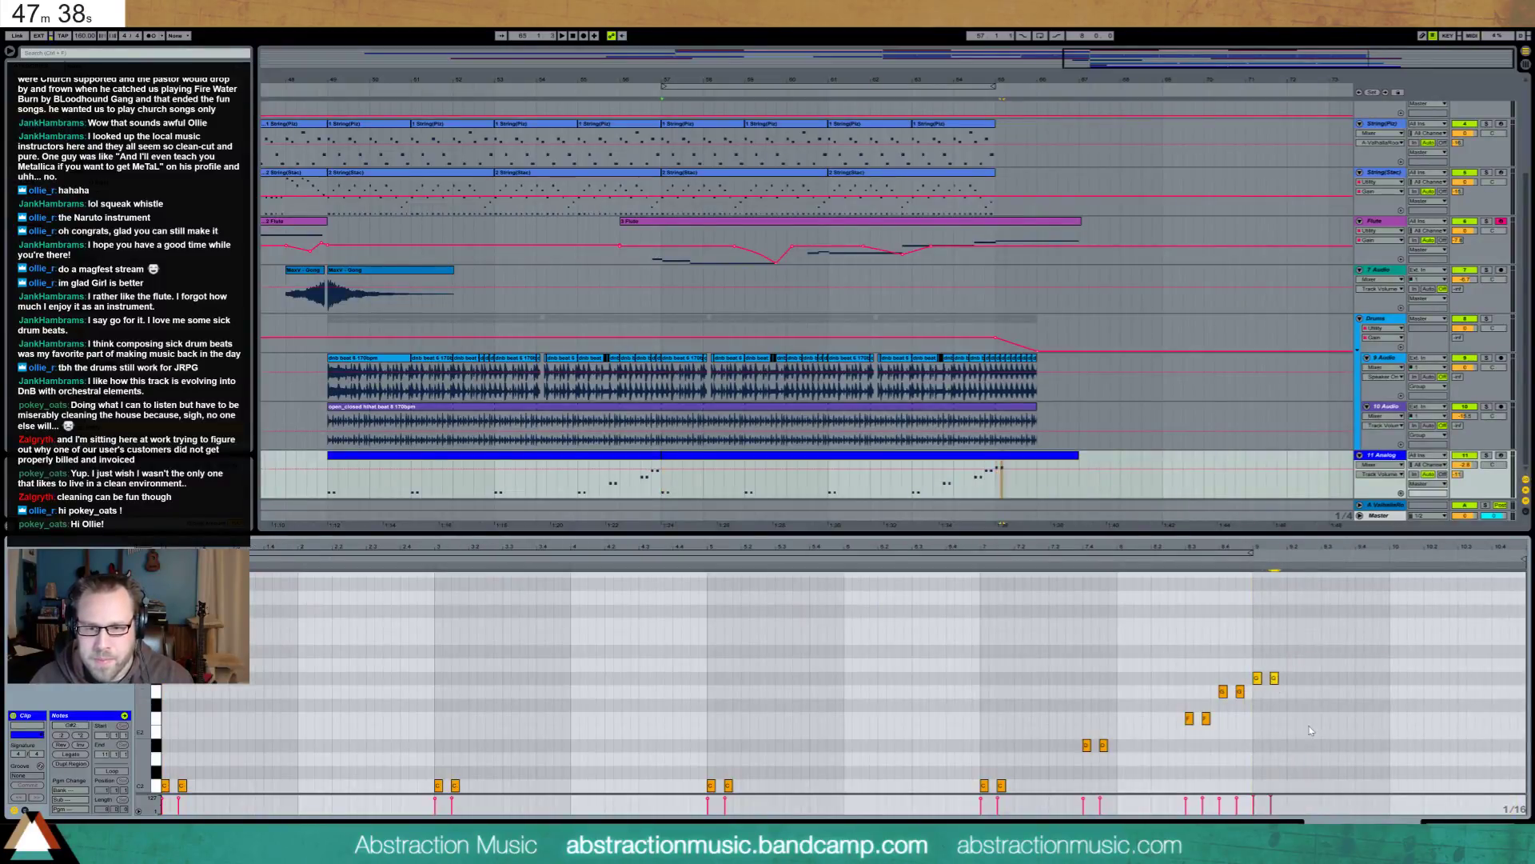
# Try the two new Analog notes an octave lower during playback, and move them back up an octave
pyautogui.moveTo(1254, 567); pyautogui.dragTo(1277, 567)
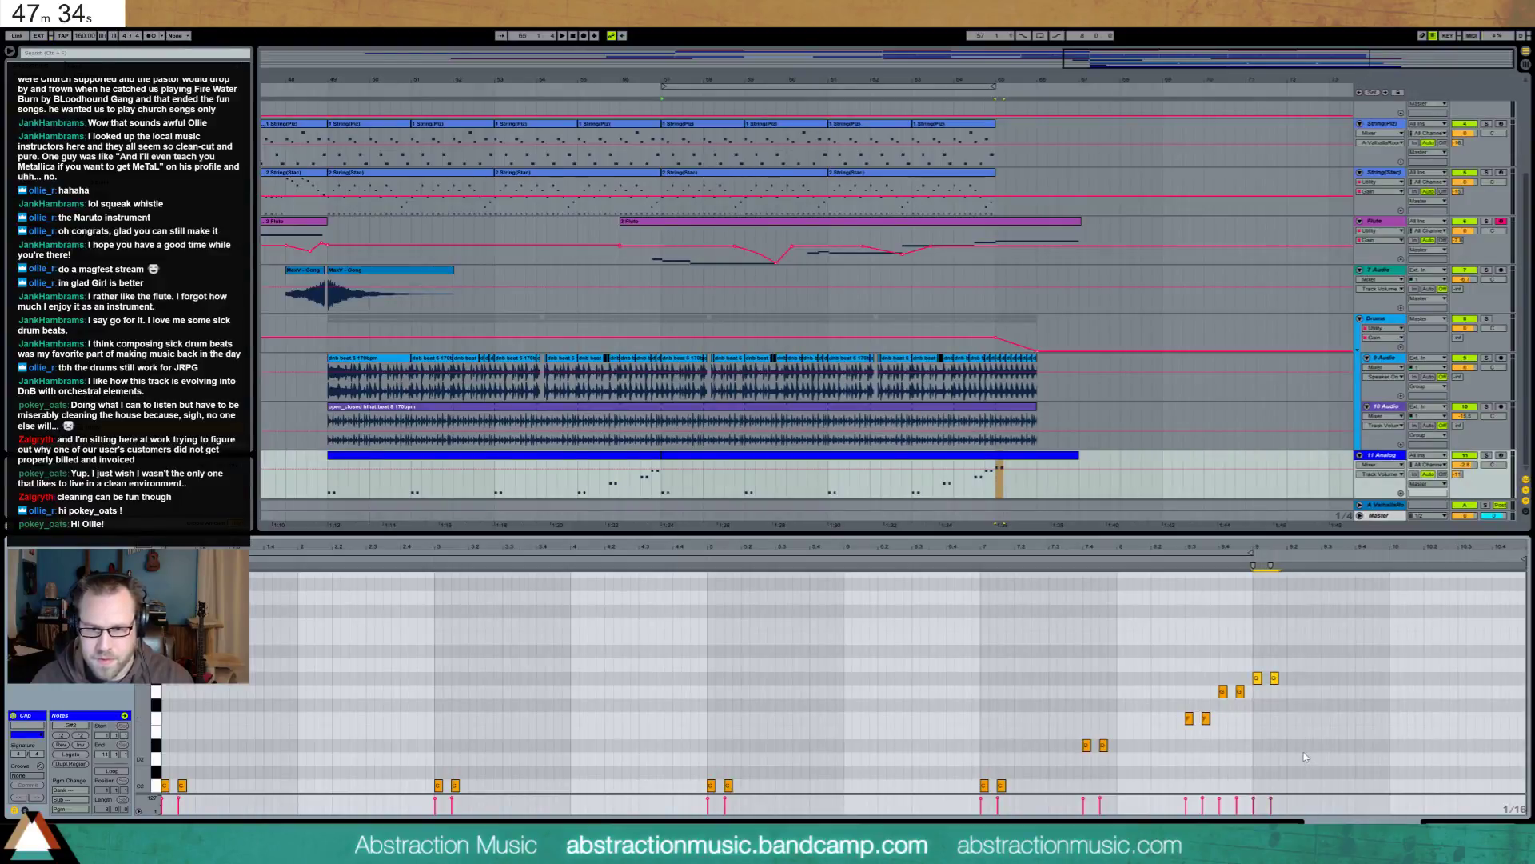
pyautogui.hotkey('shift', 'Down')
pyautogui.press('space')
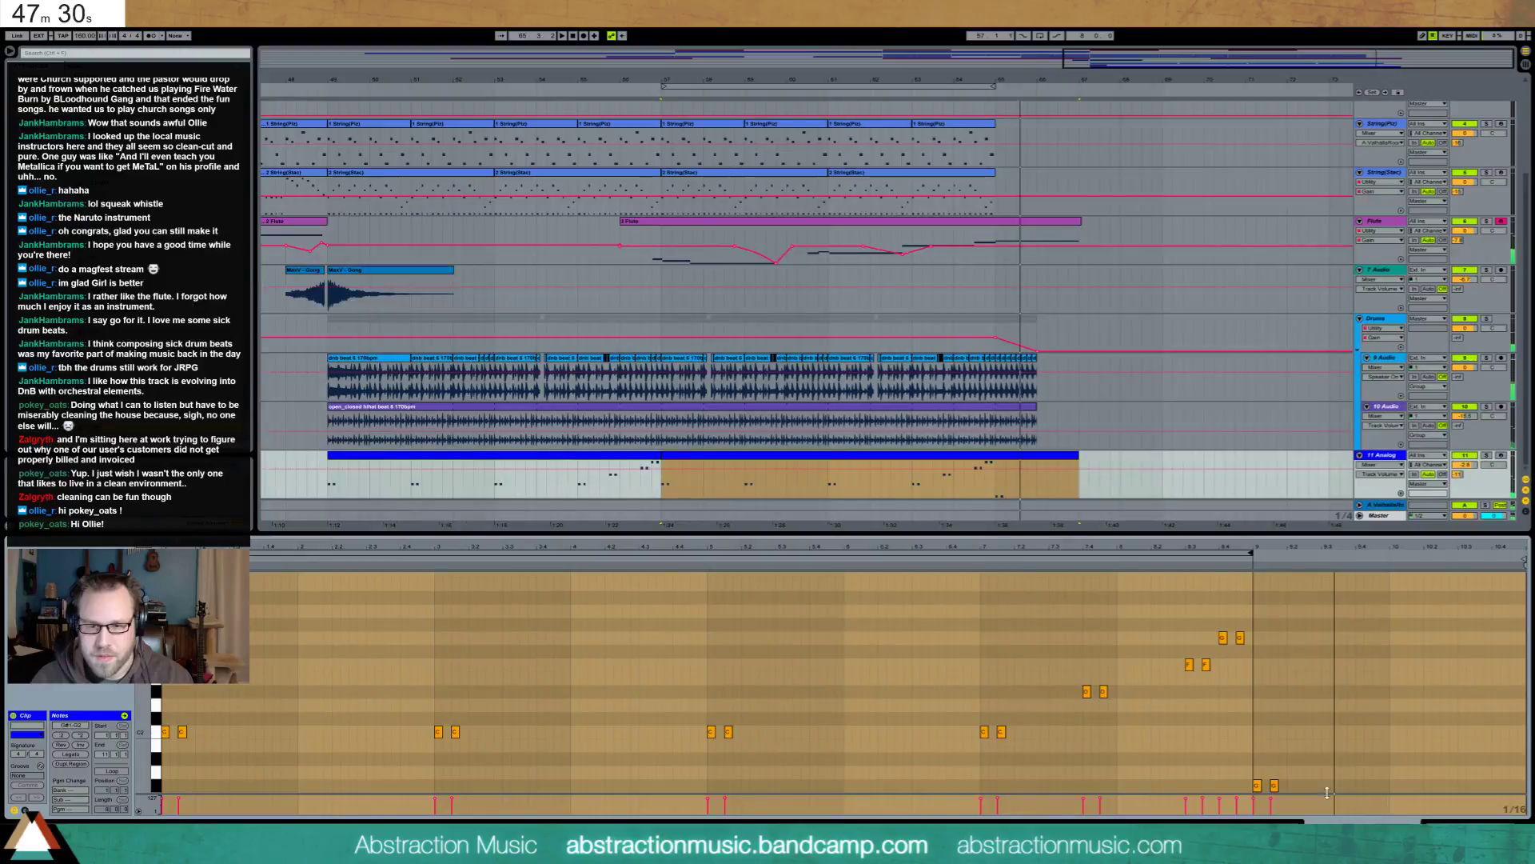
pyautogui.moveTo(1257, 785); pyautogui.dragTo(1257, 624)
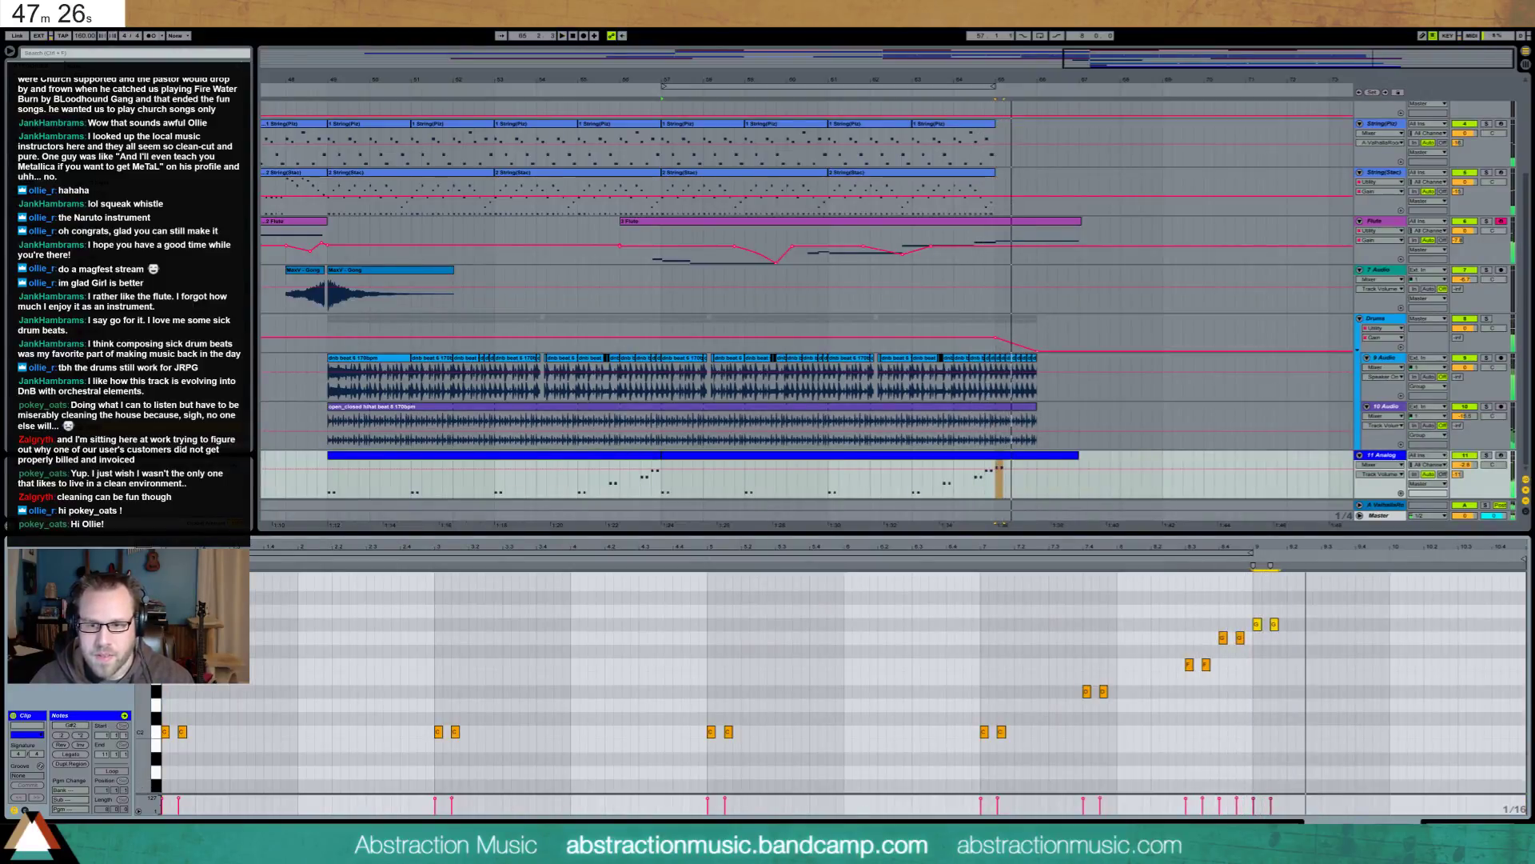
# Arm the string track directly above Flute and open the notes of its last clip, starting at bar 61
pyautogui.hotkey('shift', 'Tab')
pyautogui.click(984, 301)
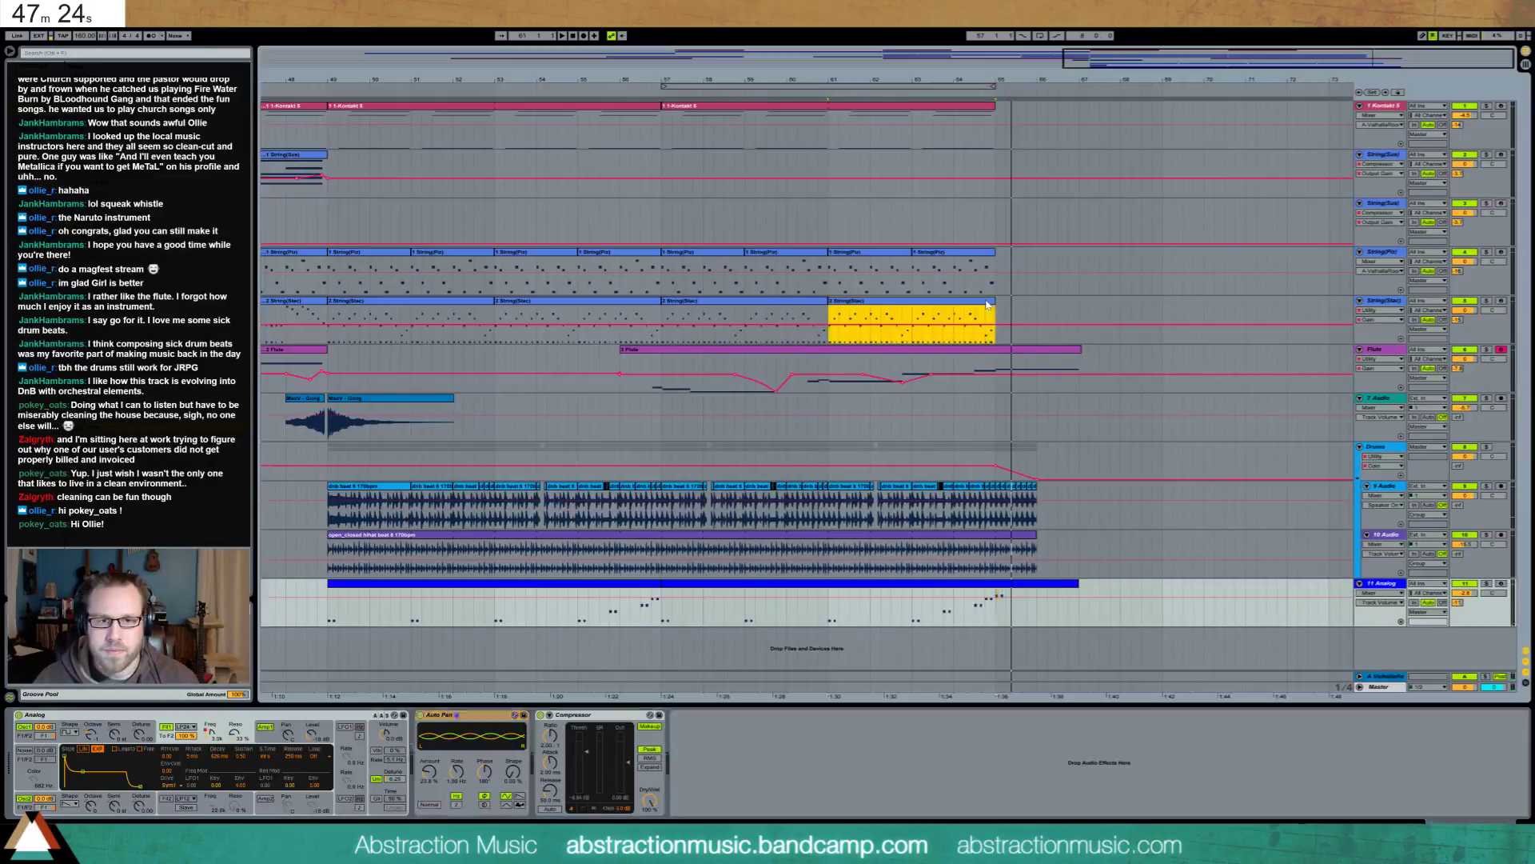
pyautogui.click(1502, 301)
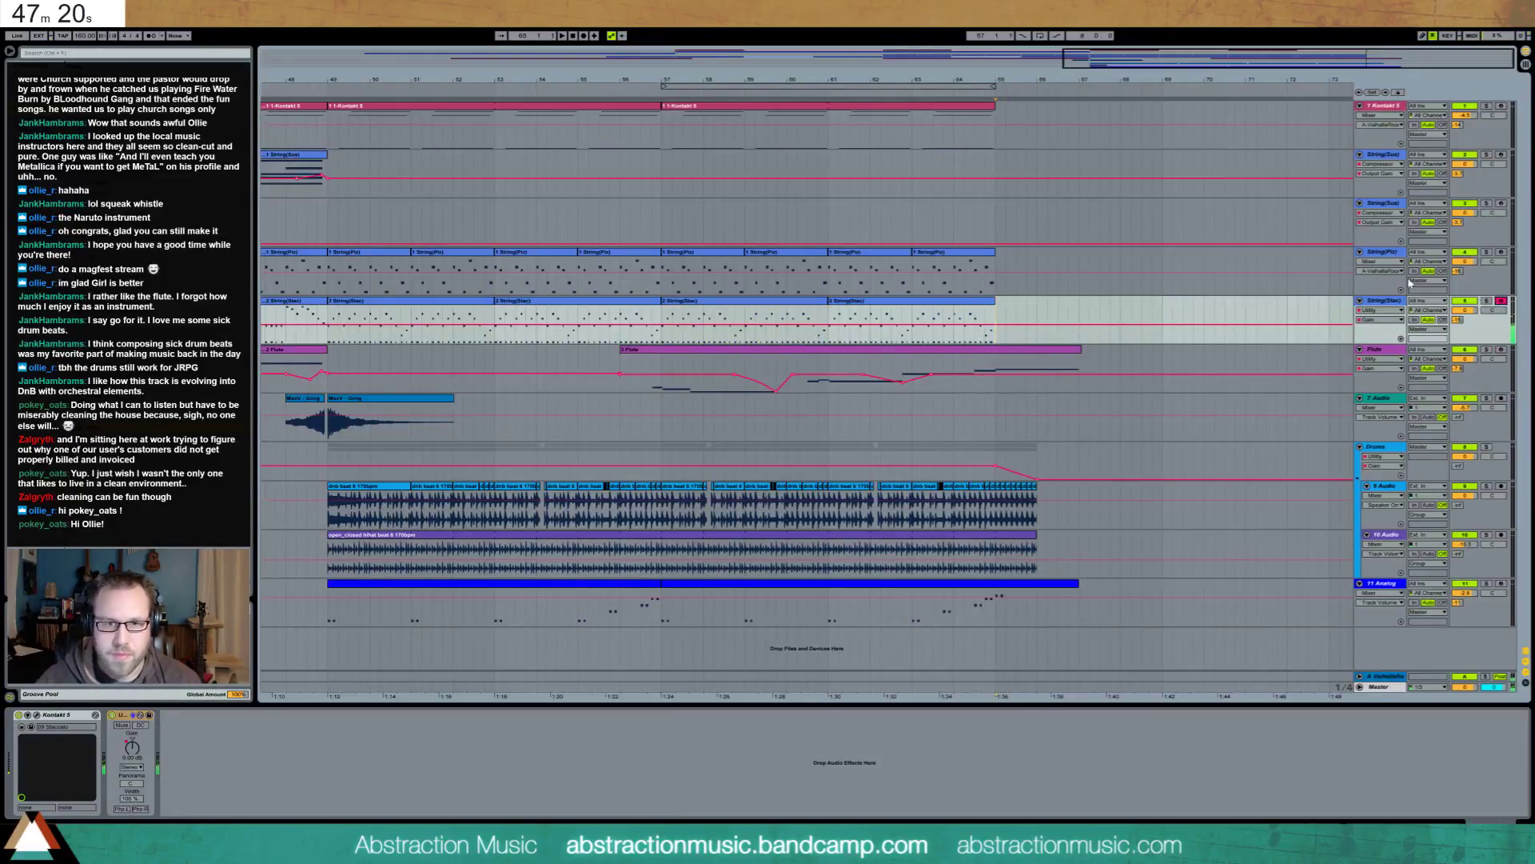
pyautogui.doubleClick(980, 307)
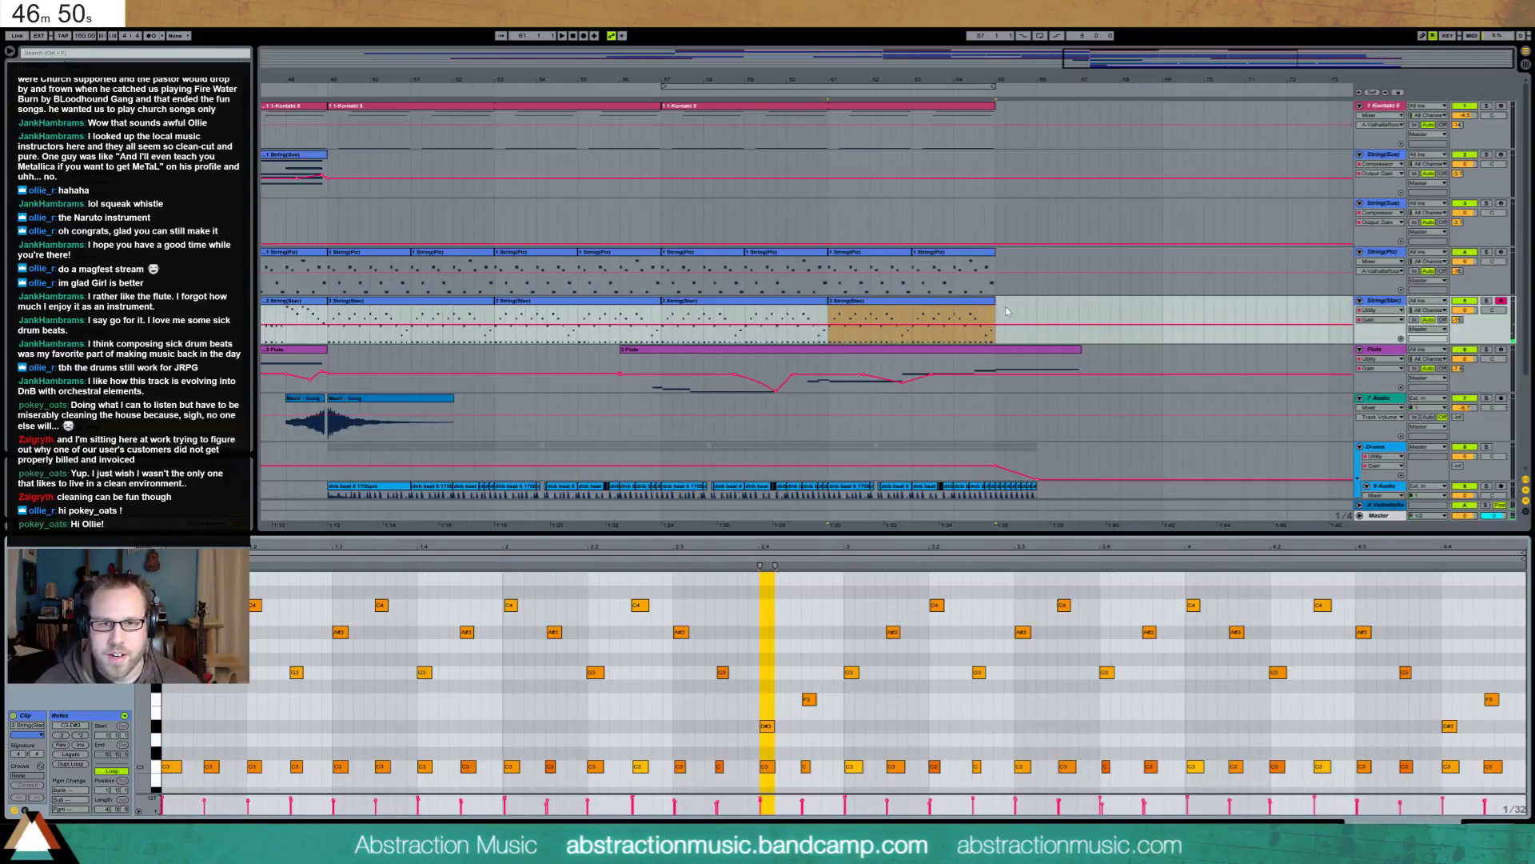
pyautogui.click(998, 316)
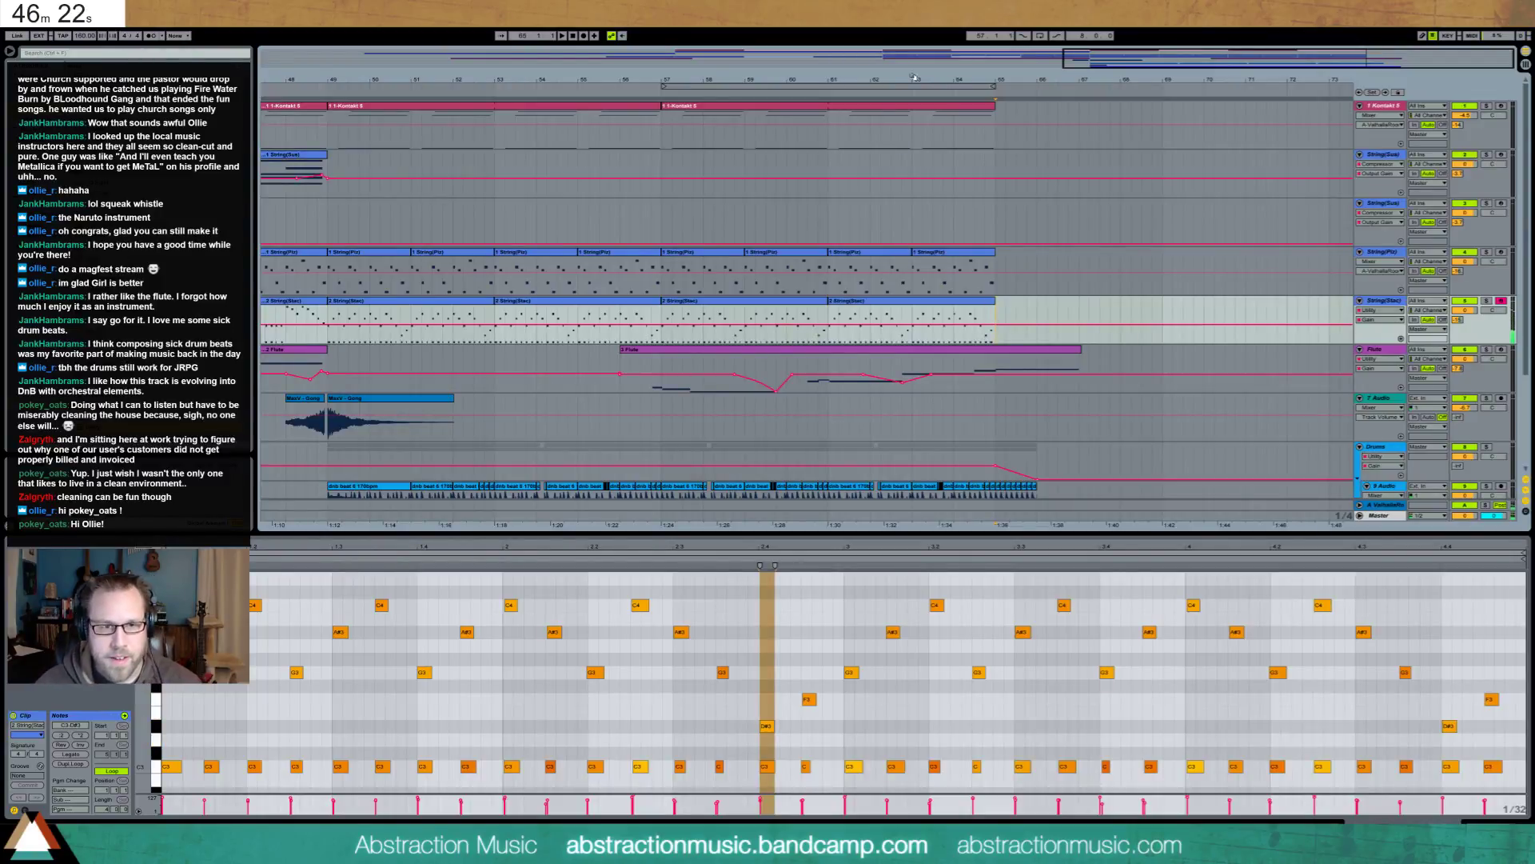
pyautogui.click(994, 316)
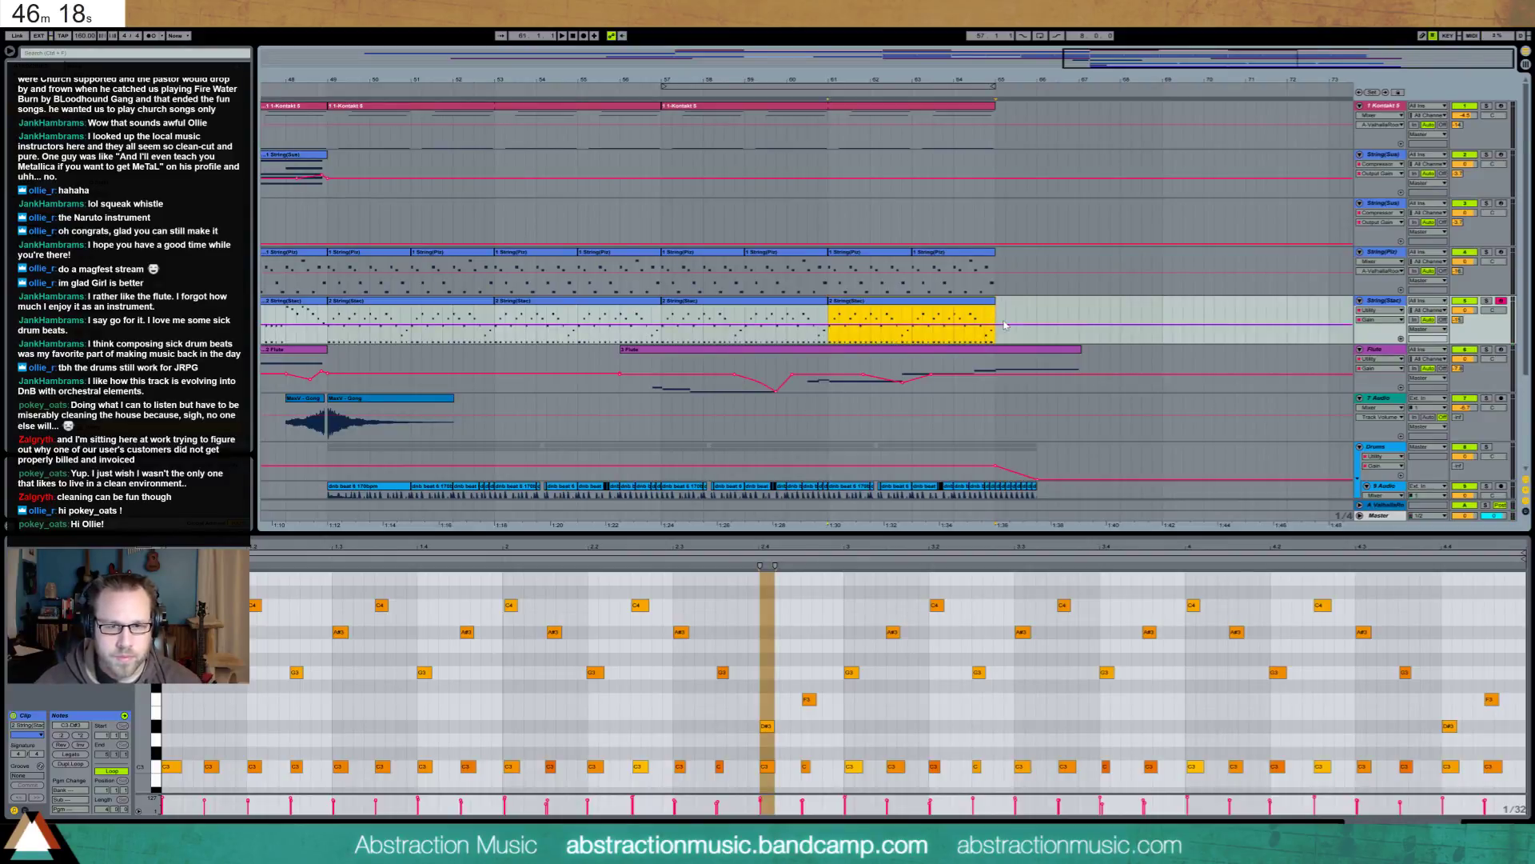
# Create a MIDI clip from bar 65 to bar 67 on that string track and enter short C3 and D#3 notes at its start
pyautogui.moveTo(997, 318); pyautogui.dragTo(1075, 314)
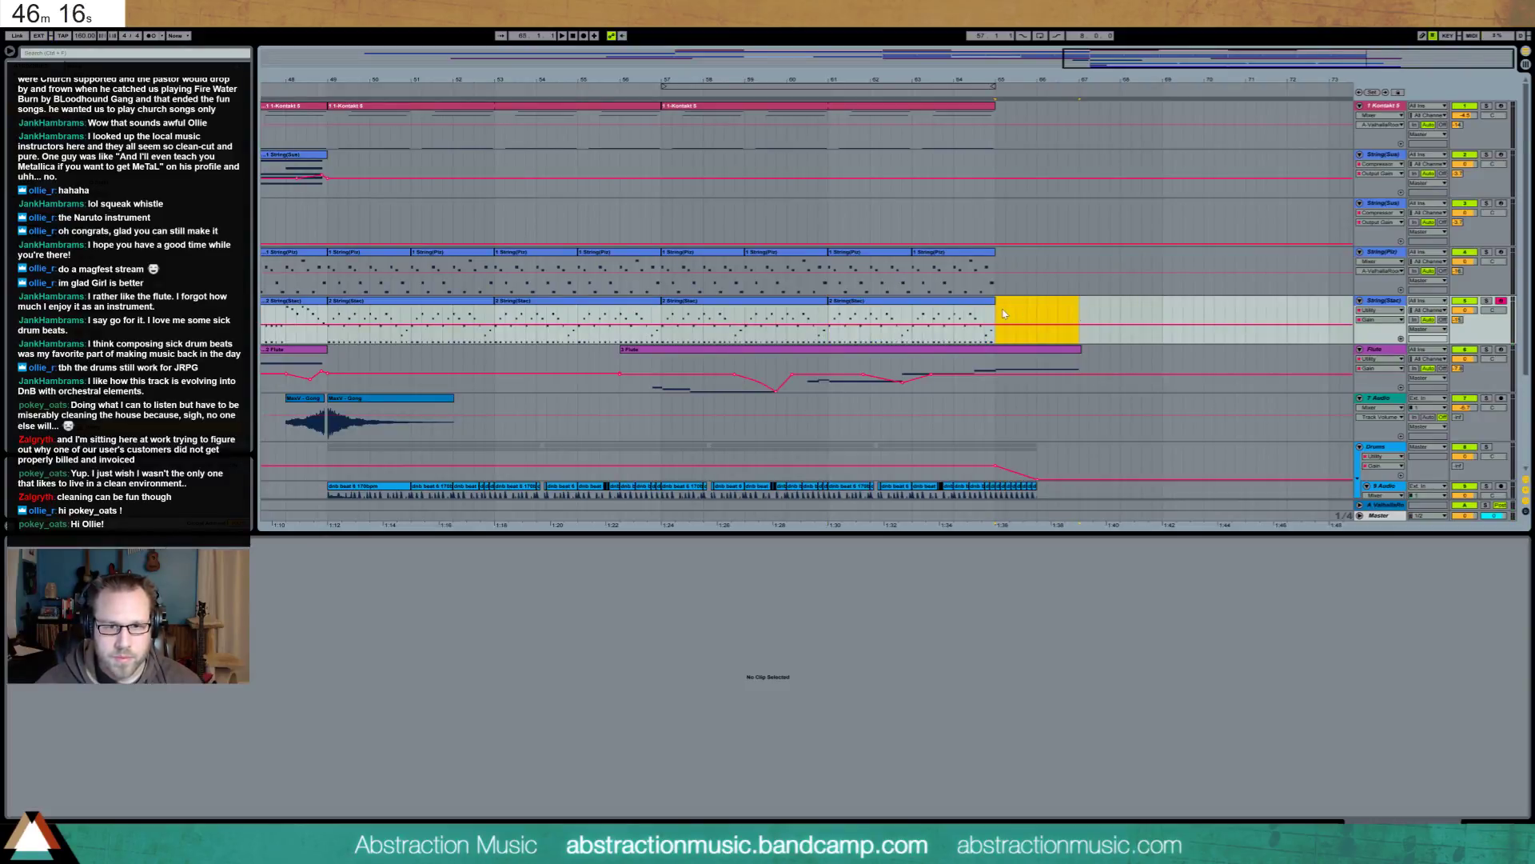
pyautogui.hotkey('ctrl', 'shift', 'm')
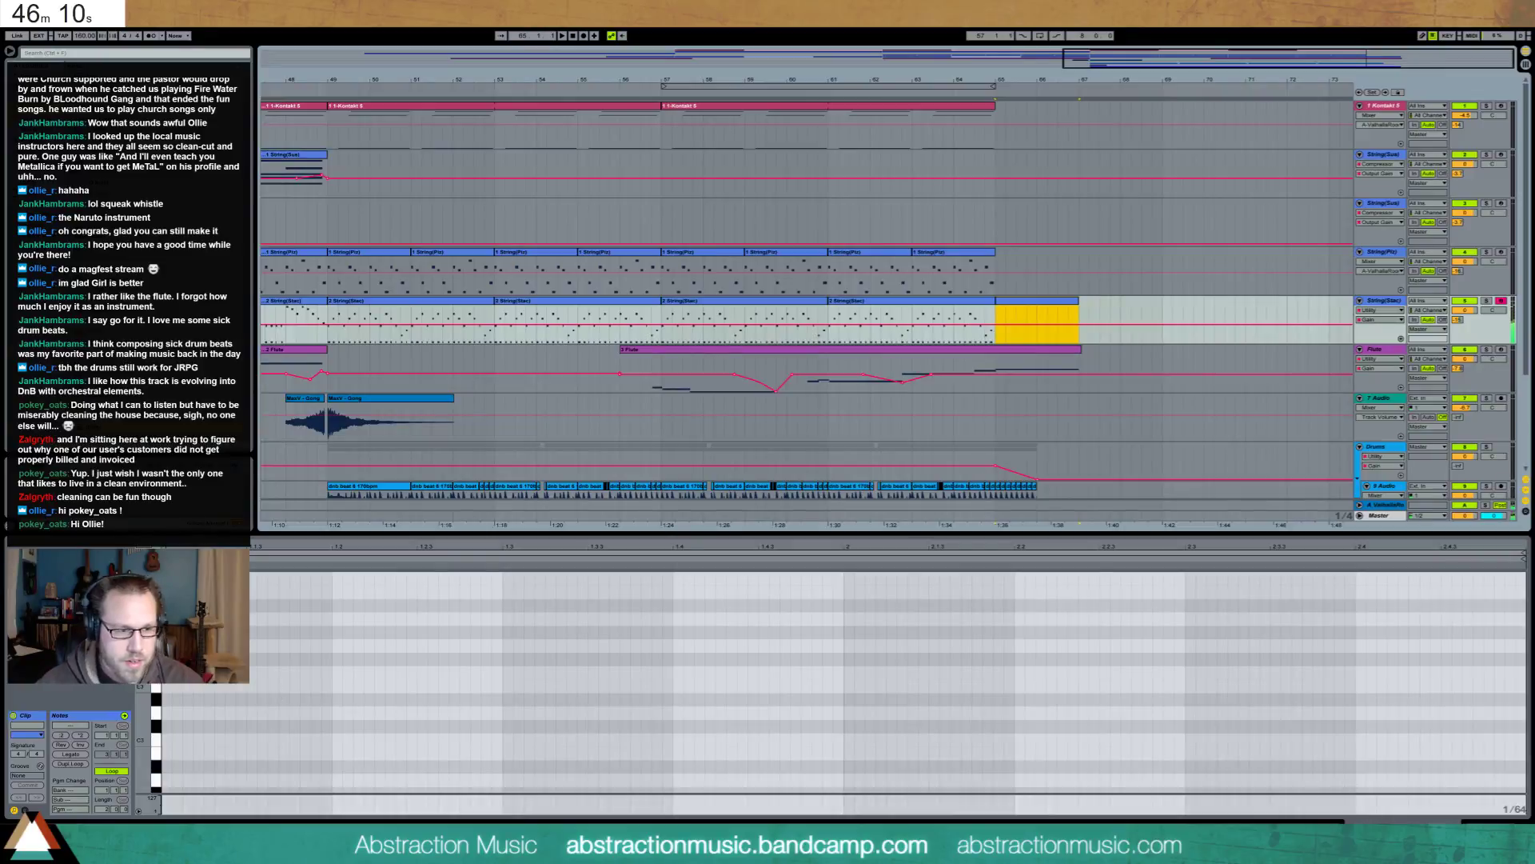
pyautogui.click(185, 729)
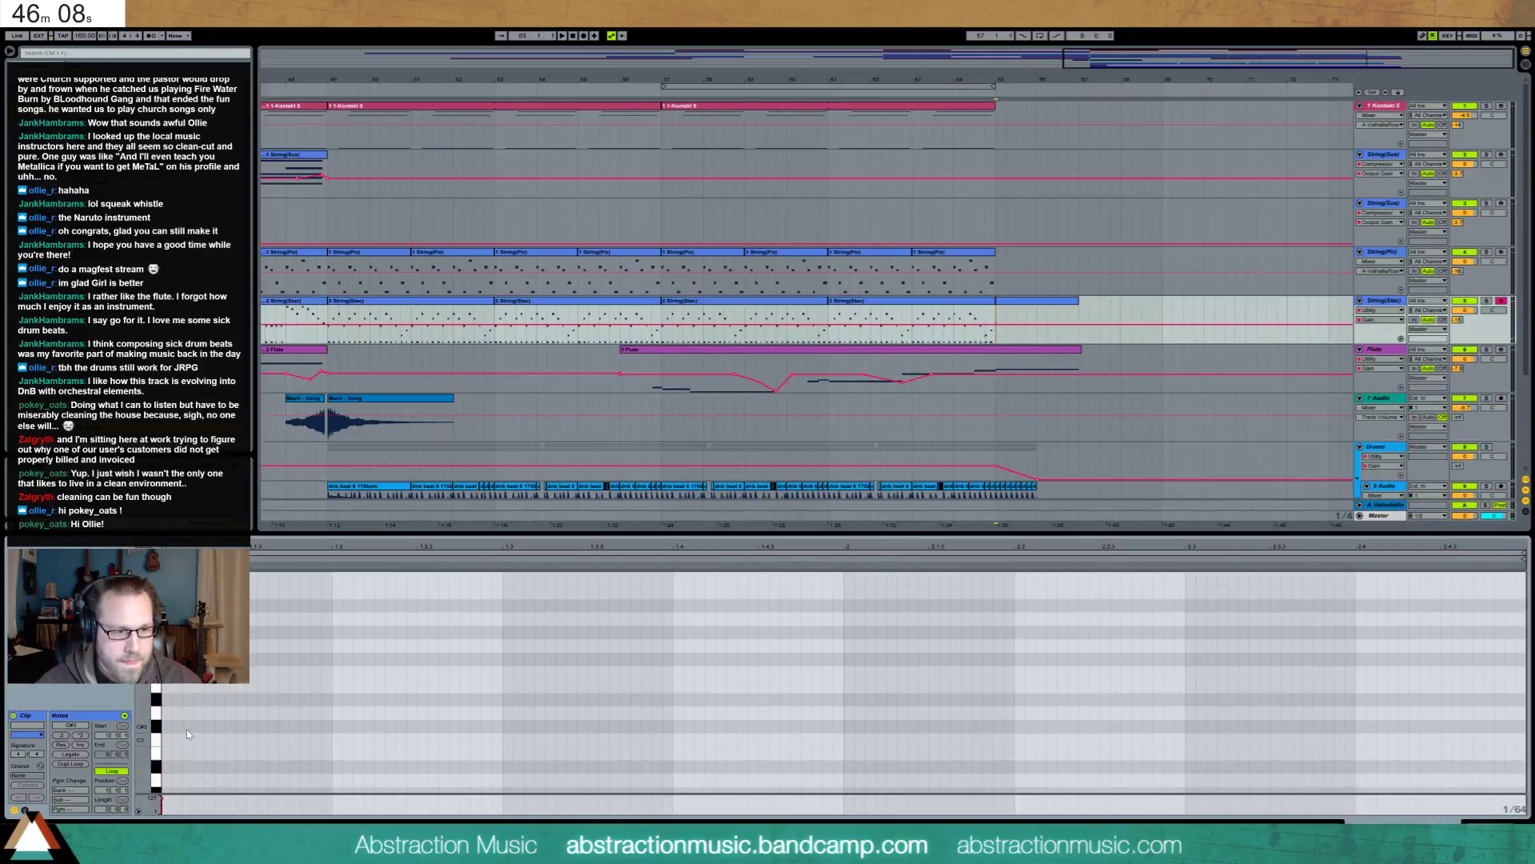
pyautogui.doubleClick(165, 740)
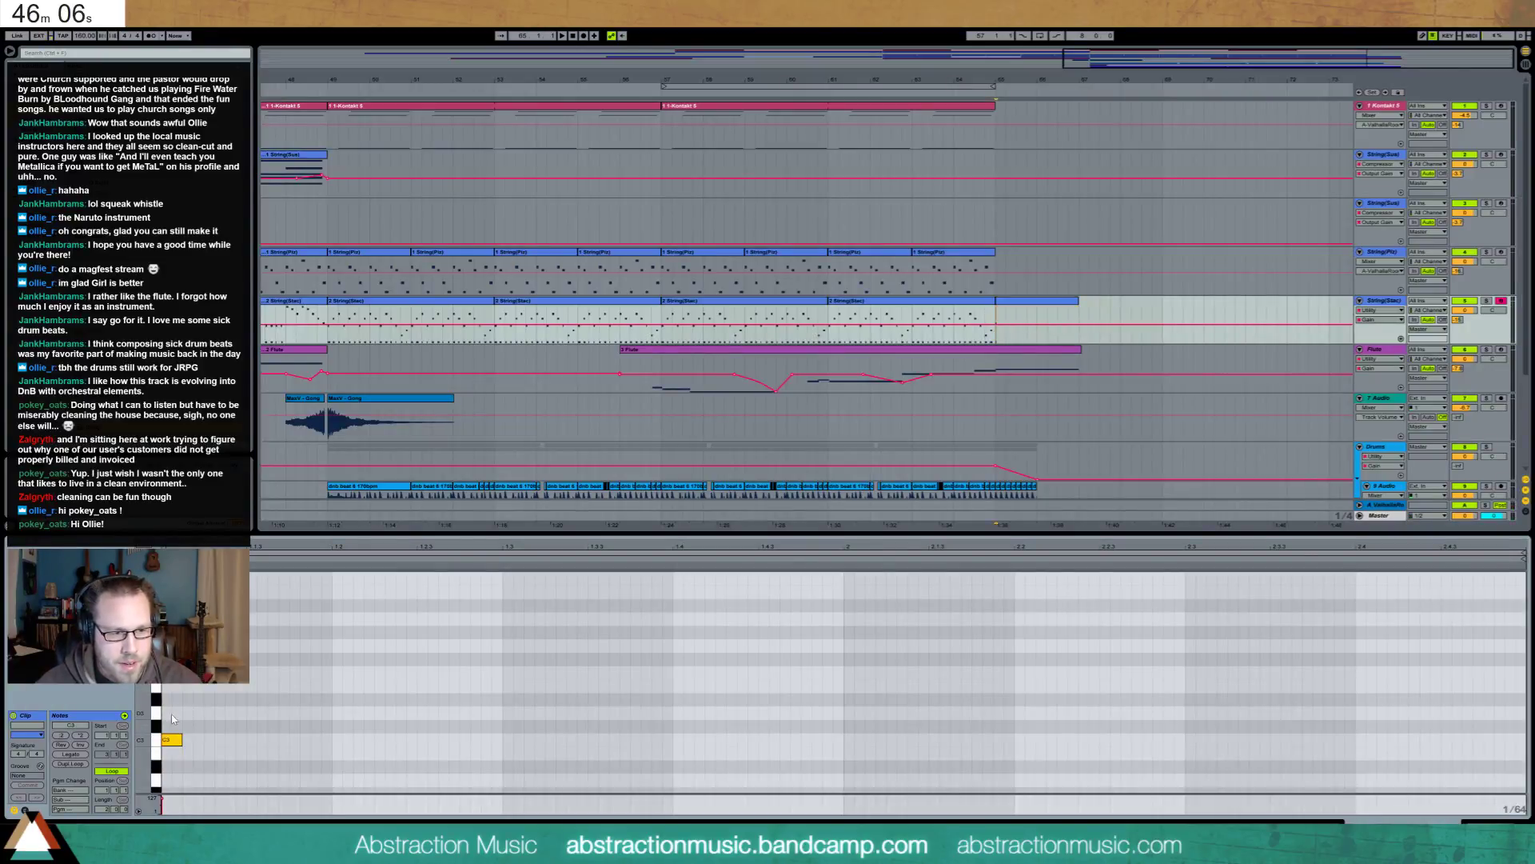
pyautogui.doubleClick(169, 700)
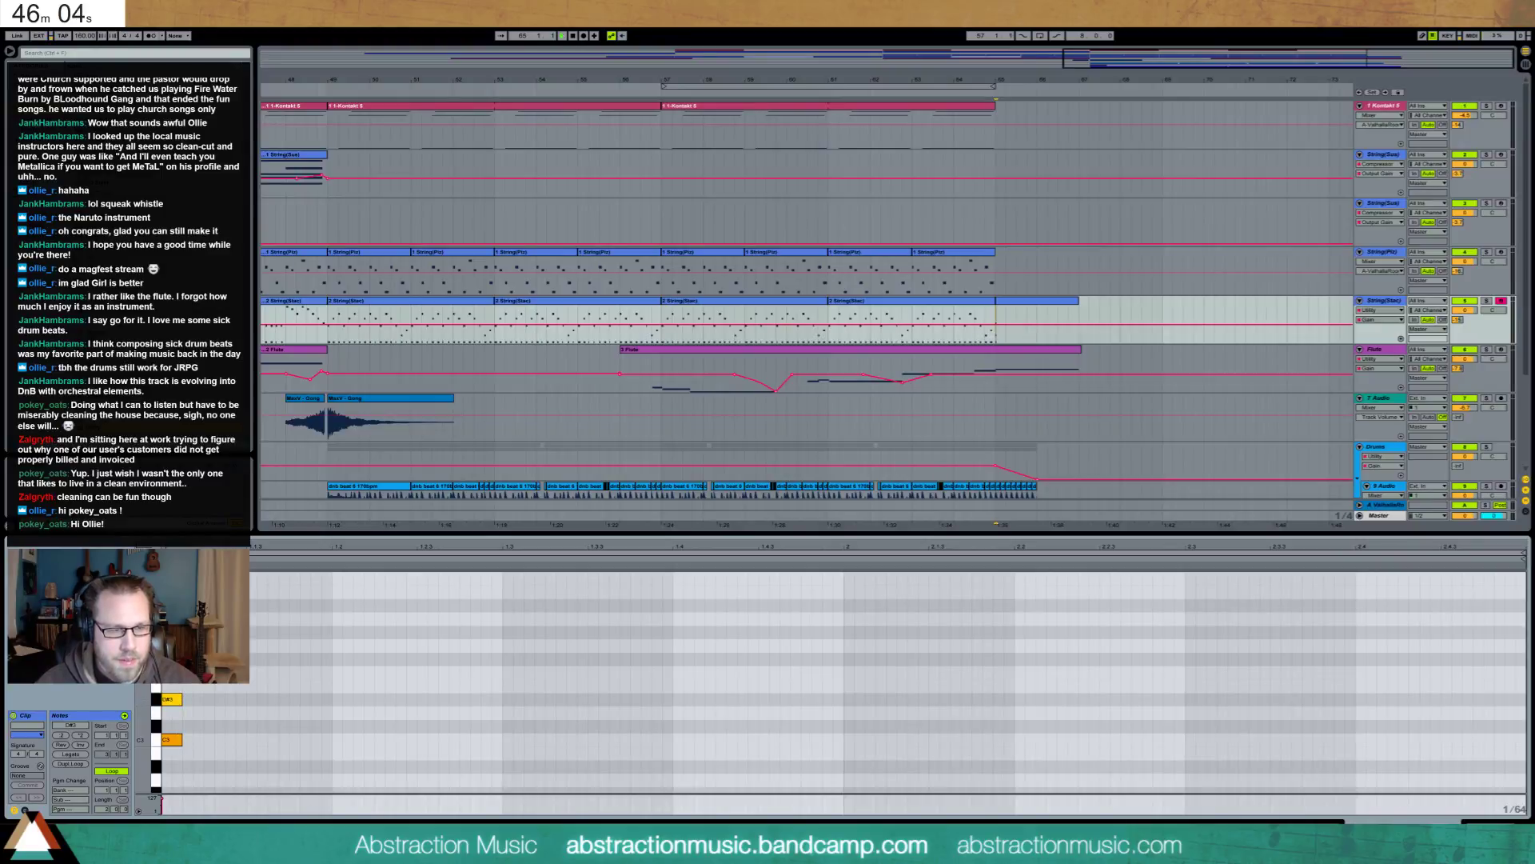
pyautogui.press('space')
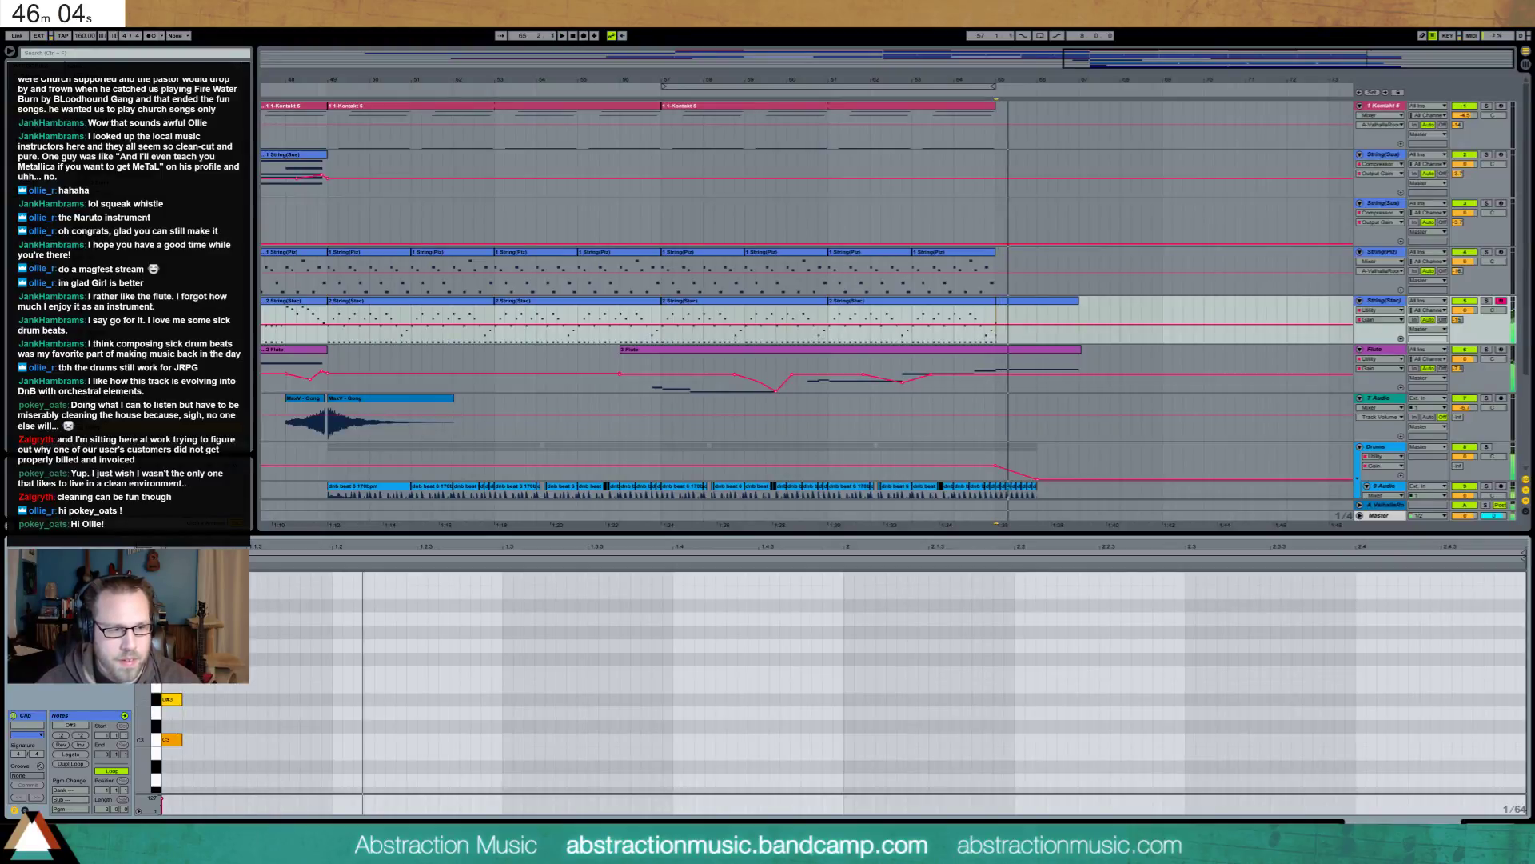
# Duplicate the opening string chord seven times at sixteenth-note spacing across the first two beats of the new clip
pyautogui.click(985, 307)
pyautogui.click(1024, 305)
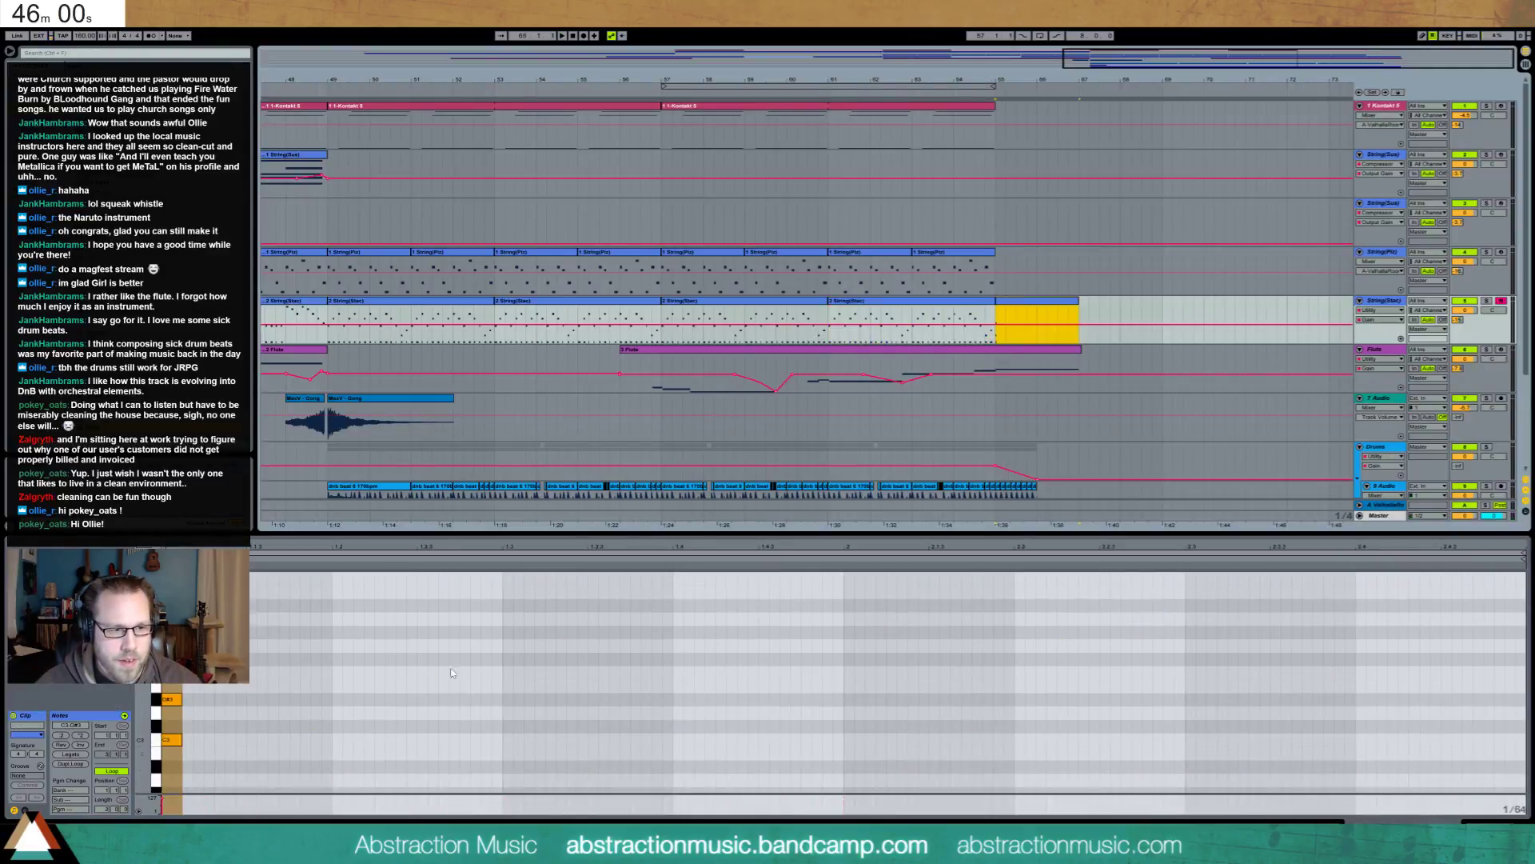
pyautogui.moveTo(205, 614); pyautogui.dragTo(181, 769)
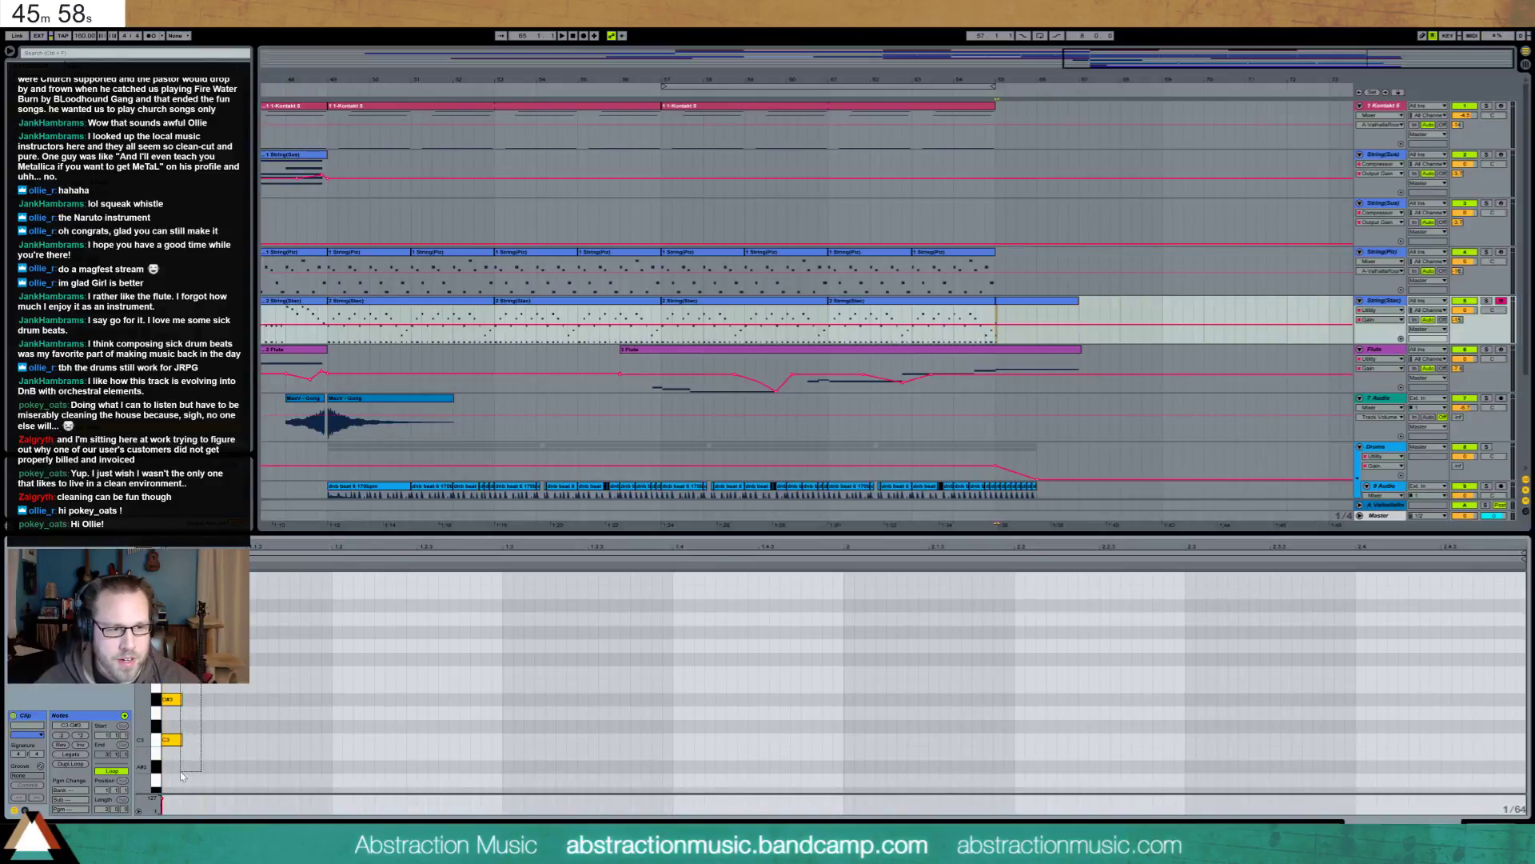
pyautogui.hotkey('ctrl', 'd')
pyautogui.hotkey('ctrl', 'd')
pyautogui.hotkey('ctrl', 'd')
pyautogui.hotkey('ctrl', 'd')
pyautogui.hotkey('ctrl', 'd')
pyautogui.hotkey('ctrl', 'd')
pyautogui.hotkey('ctrl', 'd')
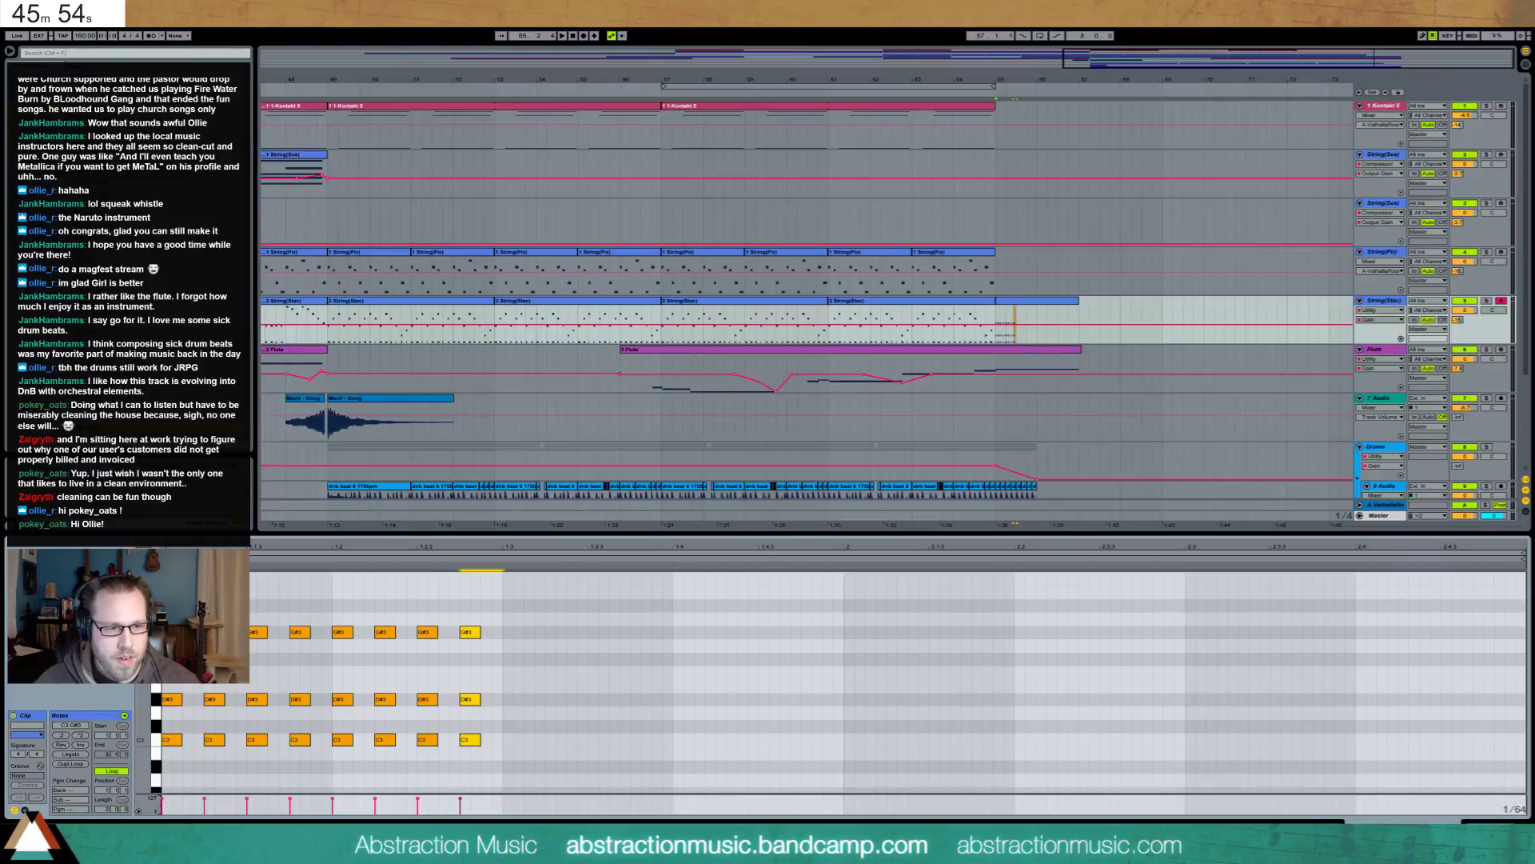
# Delete the top G#3 note from the third to eighth chords and stretch the pattern to fill bar 65
pyautogui.moveTo(256, 603); pyautogui.dragTo(473, 655)
pyautogui.press('Delete')
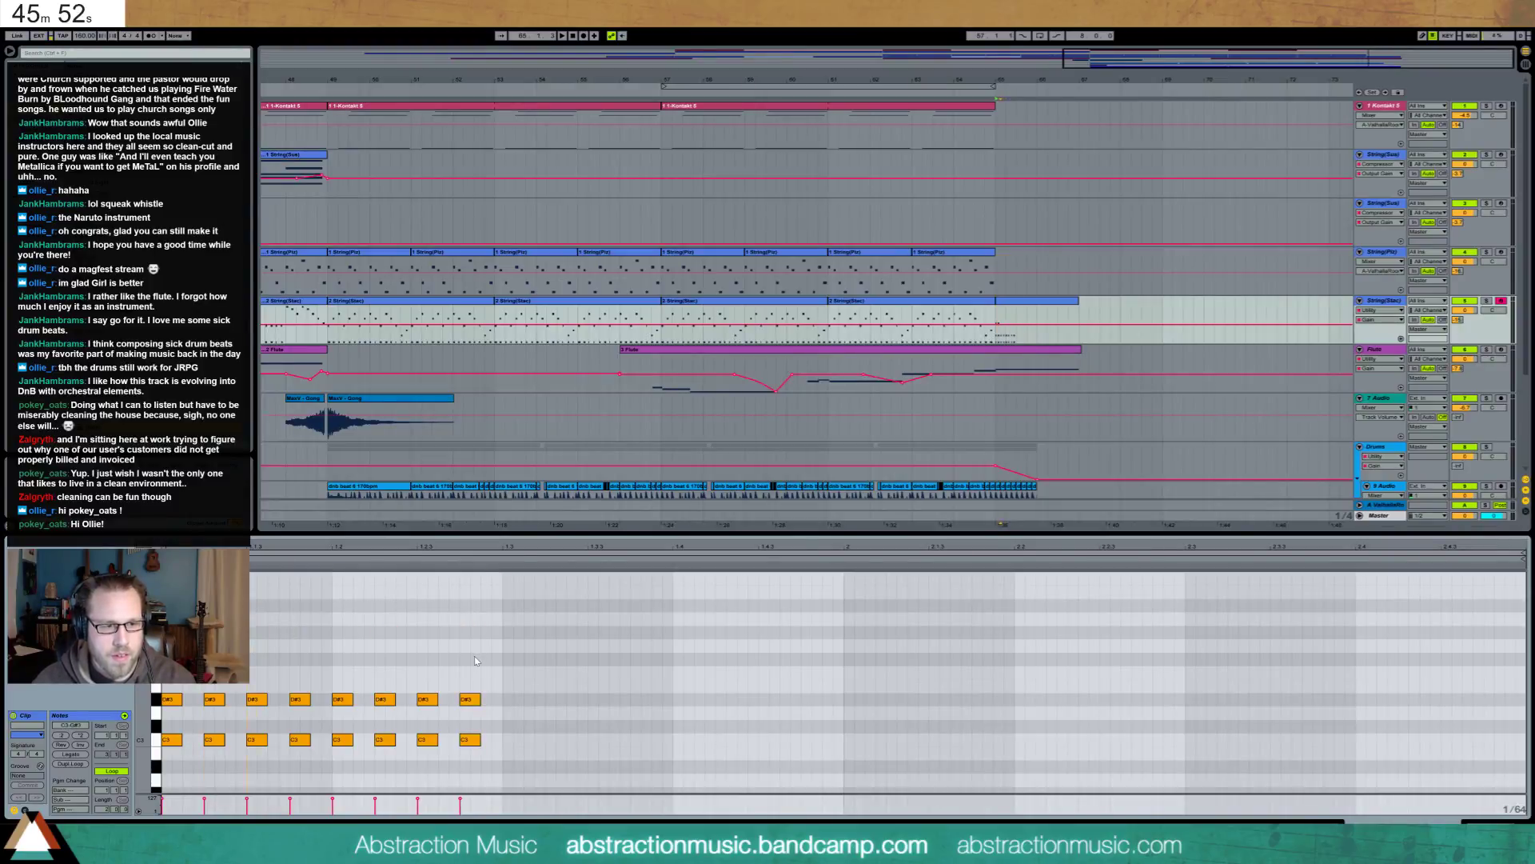
pyautogui.press('space')
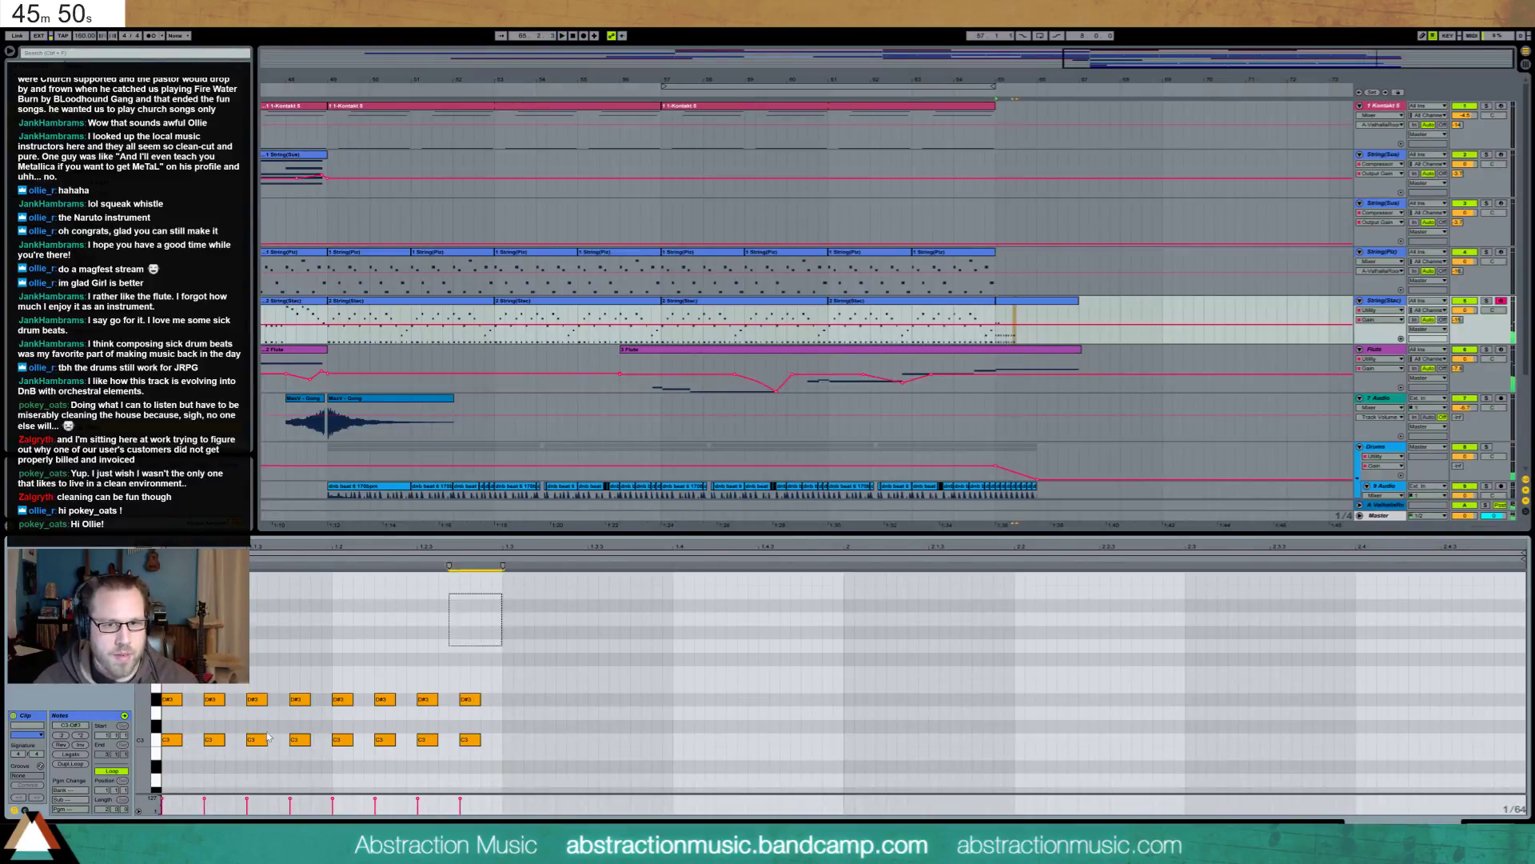
pyautogui.click(464, 567)
pyautogui.moveTo(461, 566); pyautogui.dragTo(760, 581)
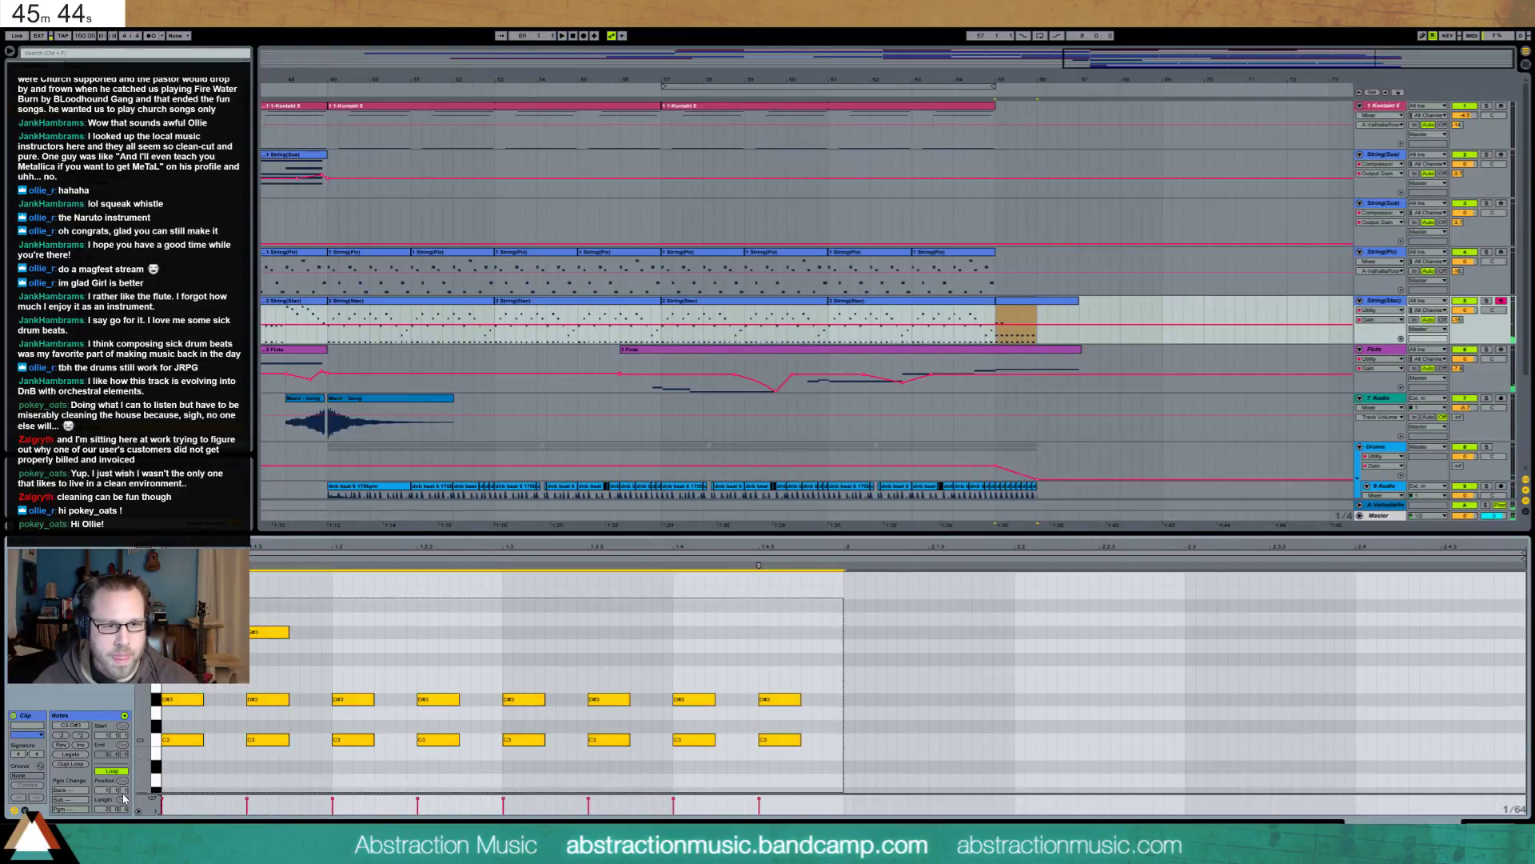
# Duplicate the chord pattern into bar 66, transpose the copy up two semitones, and duplicate the whole clip to bar 67
pyautogui.hotkey('ctrl', 'd')
pyautogui.press('Up')
pyautogui.press('Up')
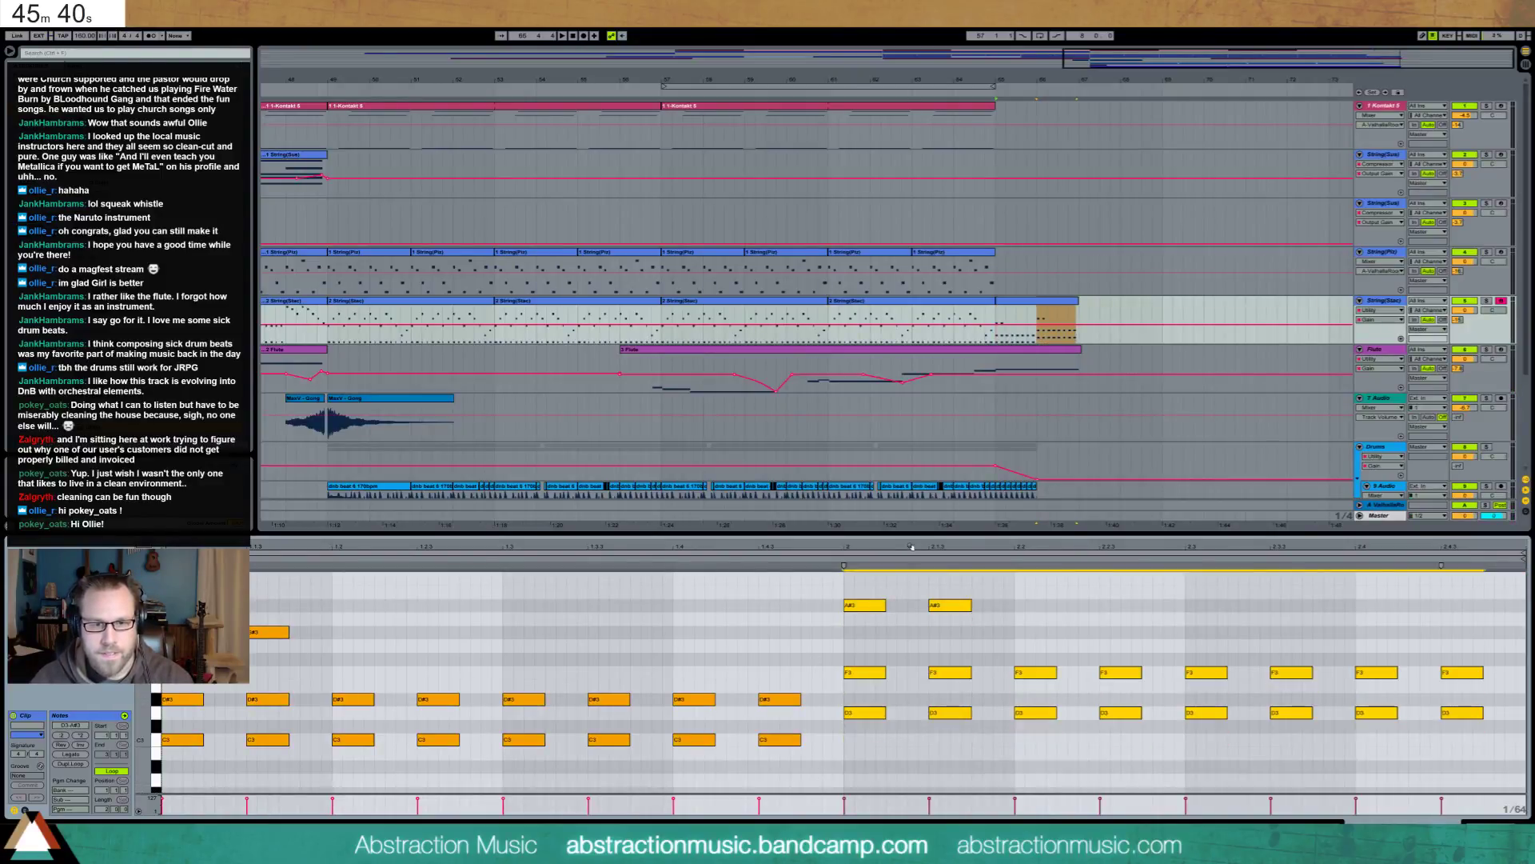
pyautogui.click(1061, 328)
pyautogui.hotkey('ctrl', 'd')
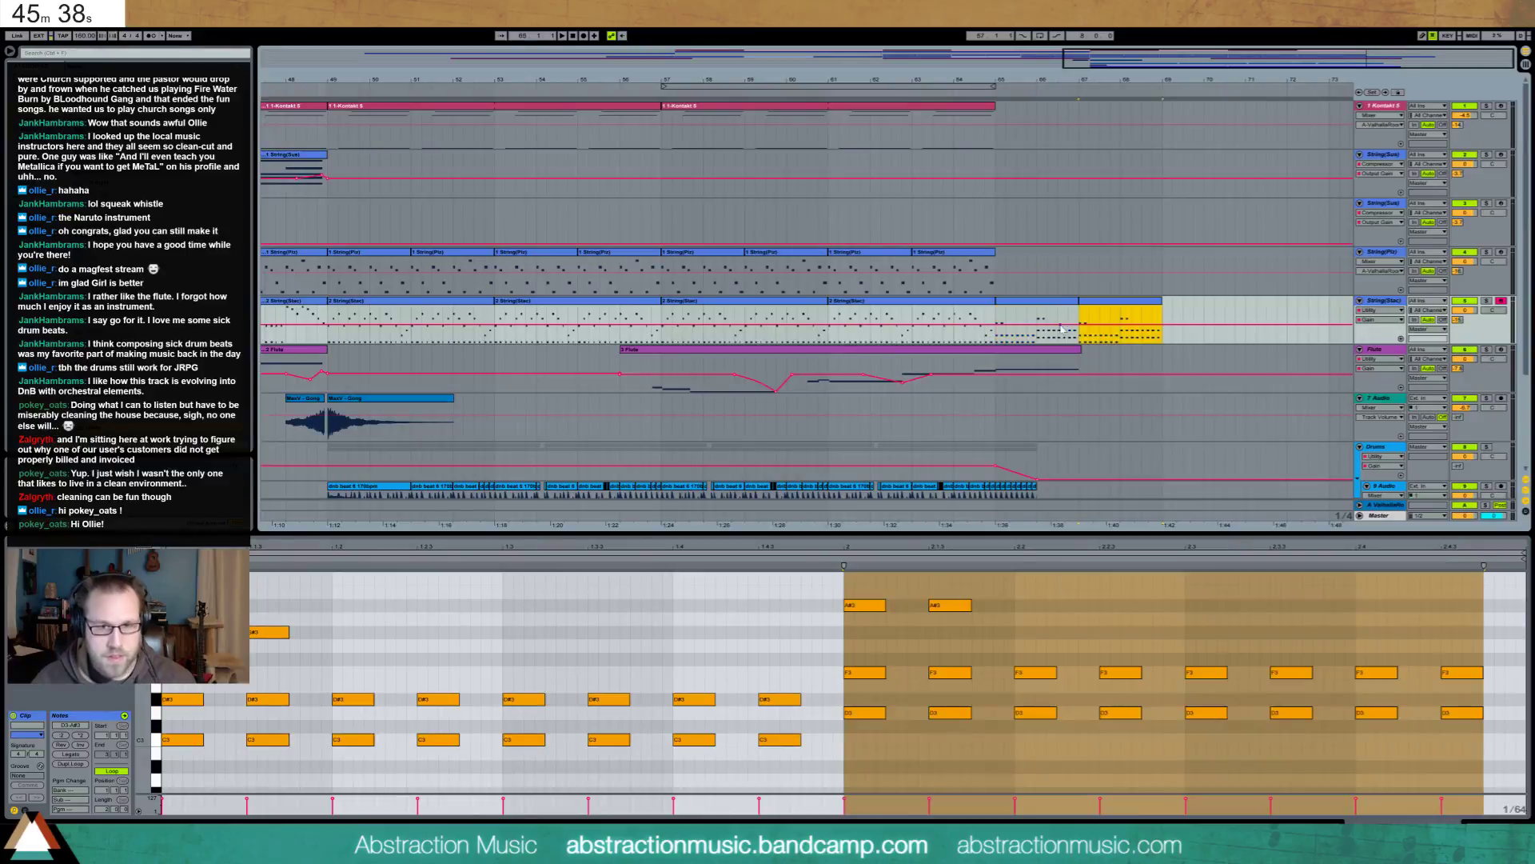
# Raise bar 67's repeated string chords to D#3 and G3, with C4 on top of the first two, and play the result
pyautogui.click(311, 643)
pyautogui.press('space')
pyautogui.moveTo(160, 566); pyautogui.dragTo(803, 566)
pyautogui.press('Up')
pyautogui.press('Up')
pyautogui.press('Up')
pyautogui.moveTo(190, 634); pyautogui.dragTo(826, 681)
pyautogui.press('Up')
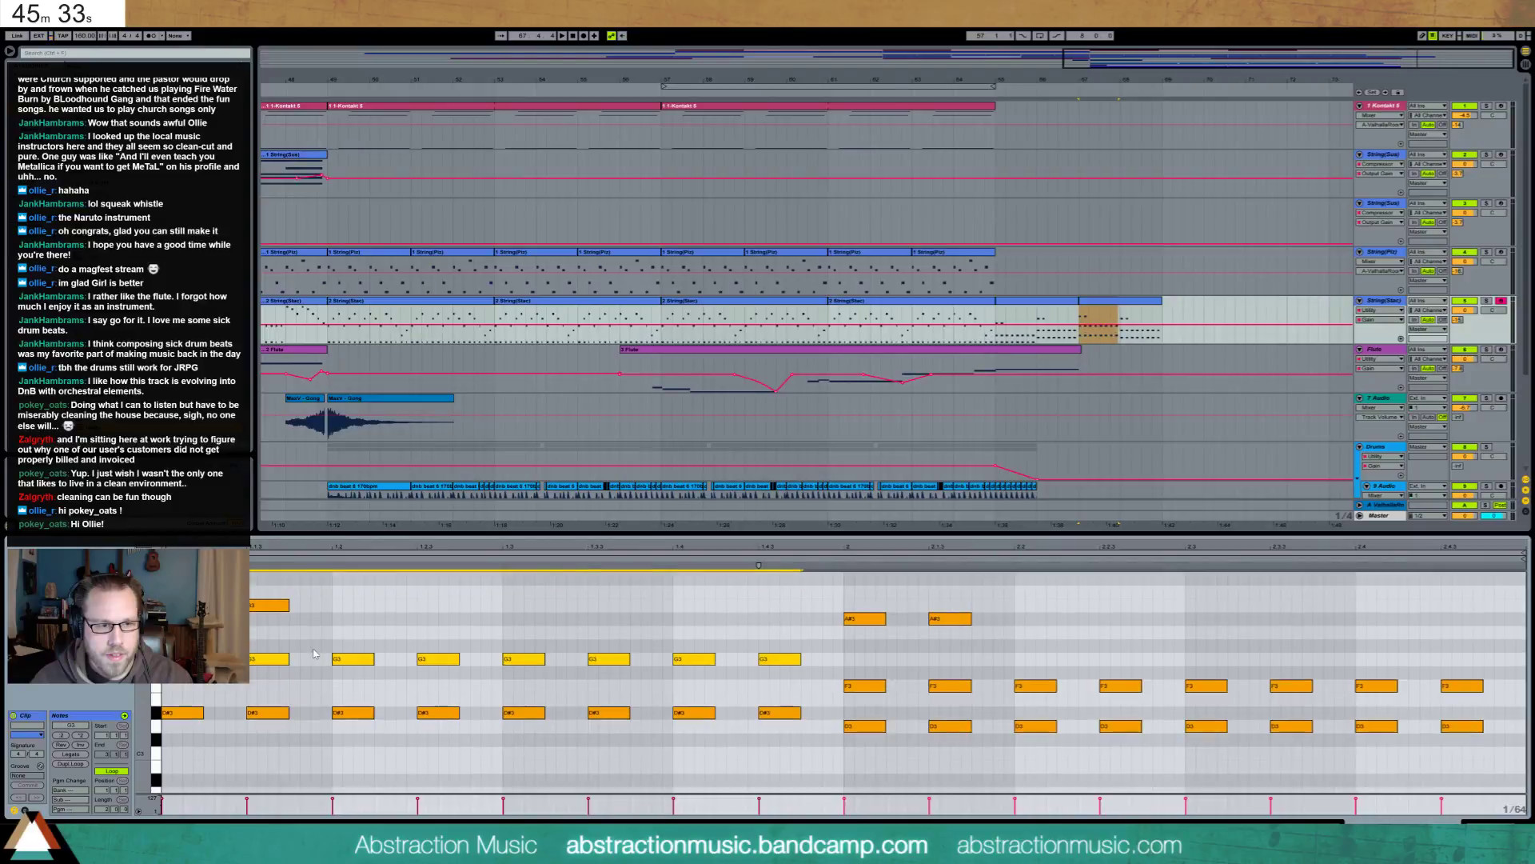
pyautogui.click(276, 605)
pyautogui.press('Up')
pyautogui.press('space')
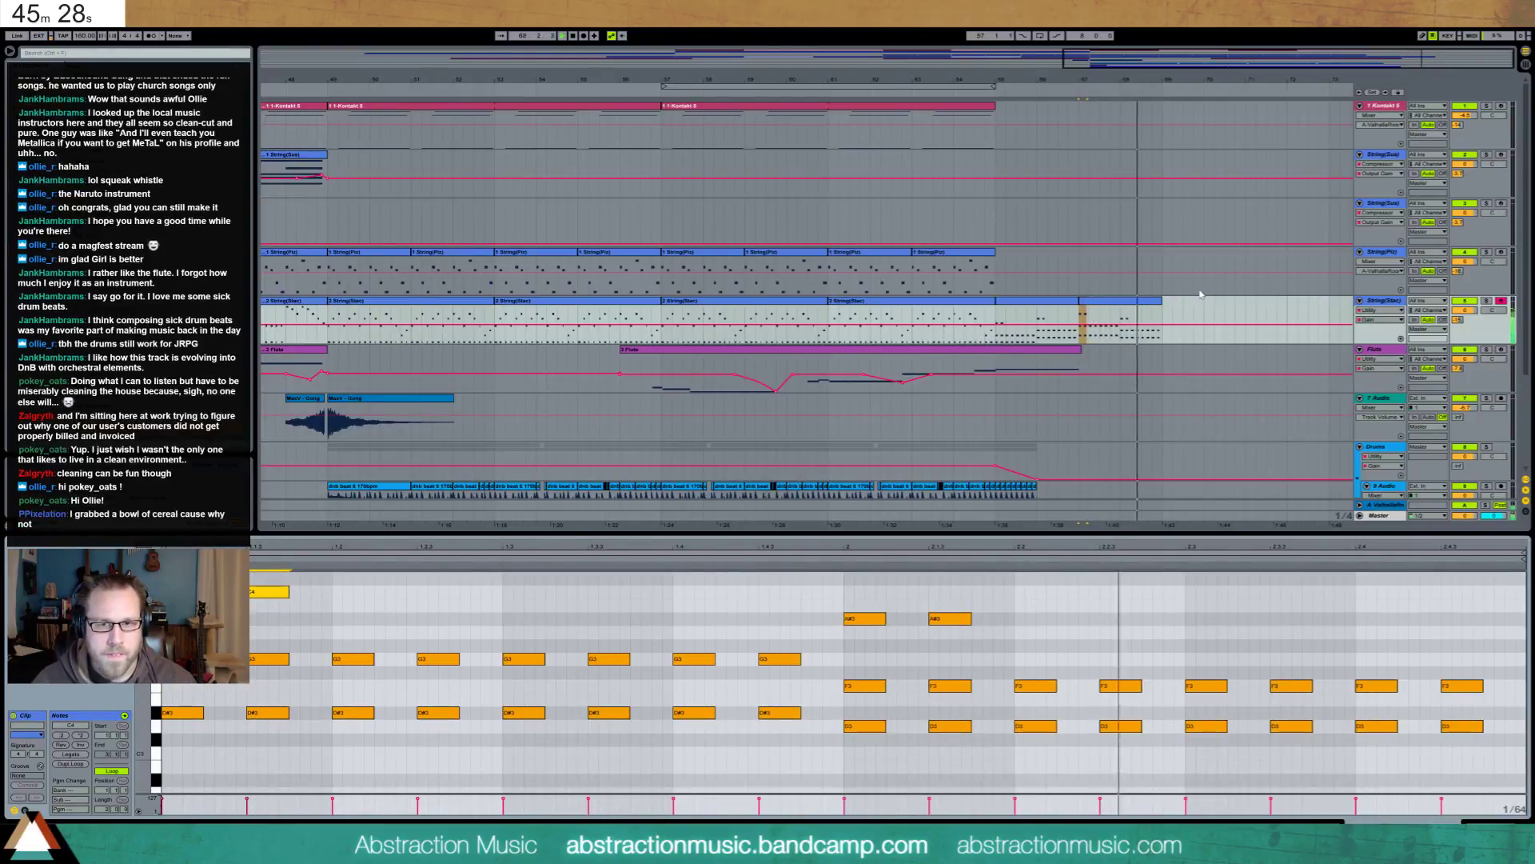
pyautogui.press('space')
# Join the two string clips spanning bars 65 to 69 and copy bar 68's A#3 pair onto its fourth, fifth, seventh and eighth chords
pyautogui.click(1120, 302)
pyautogui.keyDown('shift'); pyautogui.click(1056, 305); pyautogui.keyUp('shift')
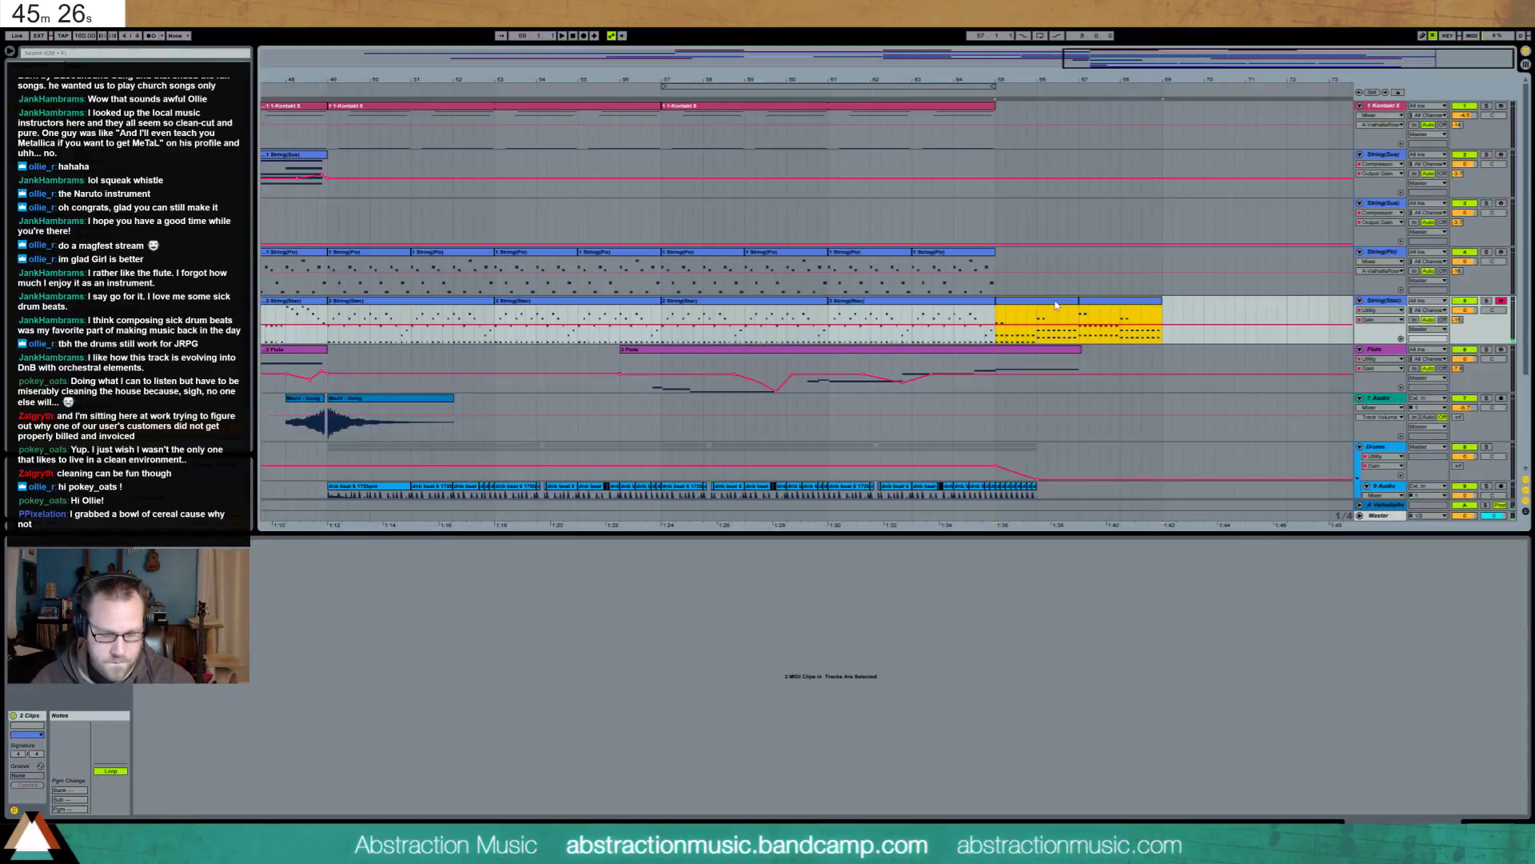
pyautogui.click(1108, 317)
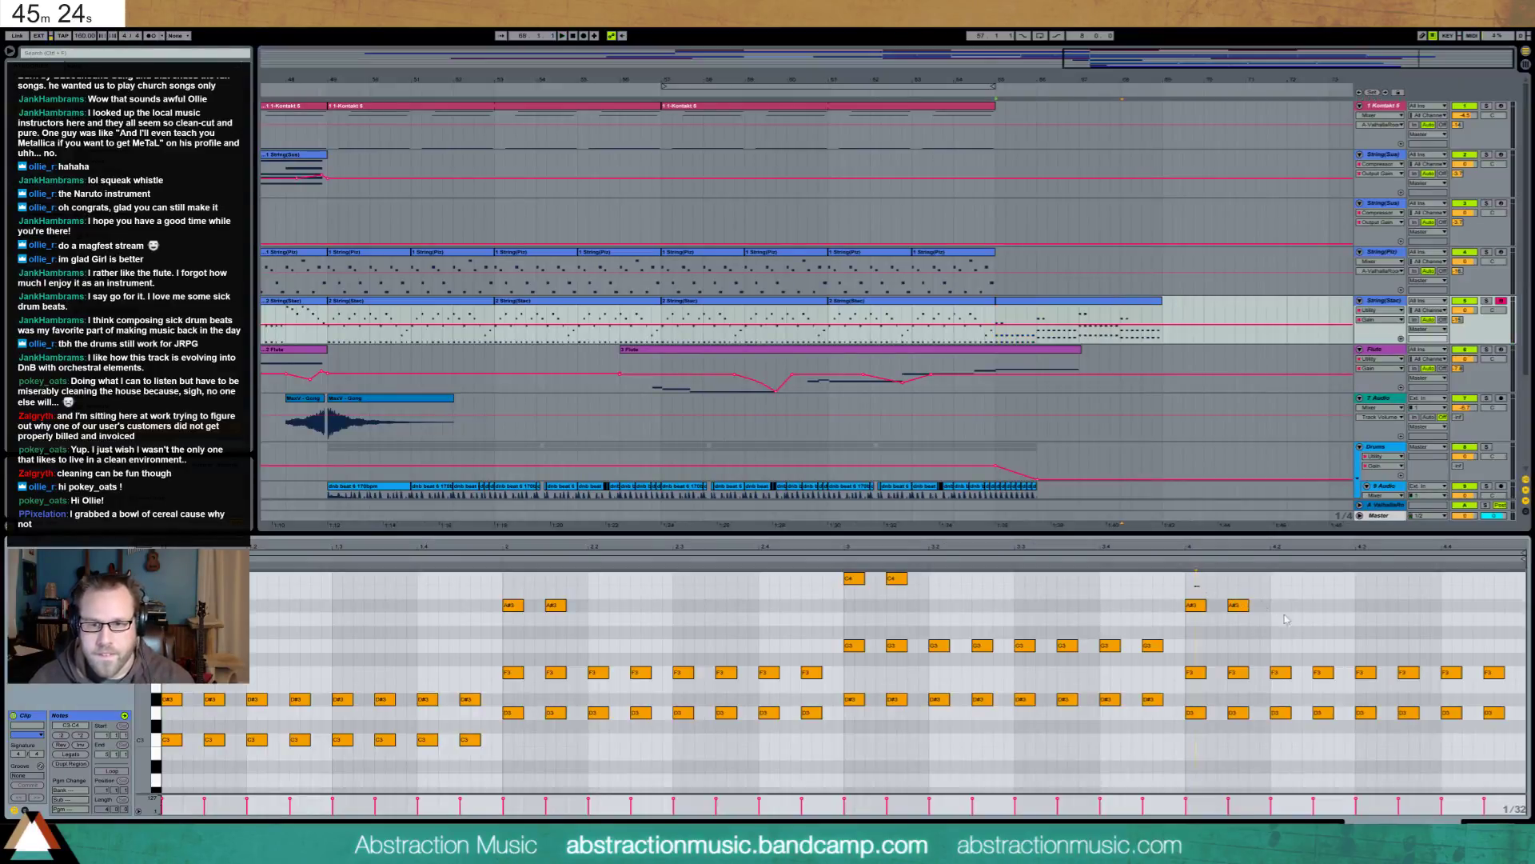
pyautogui.moveTo(1185, 586); pyautogui.dragTo(1298, 626)
pyautogui.hotkey('ctrl', 'd')
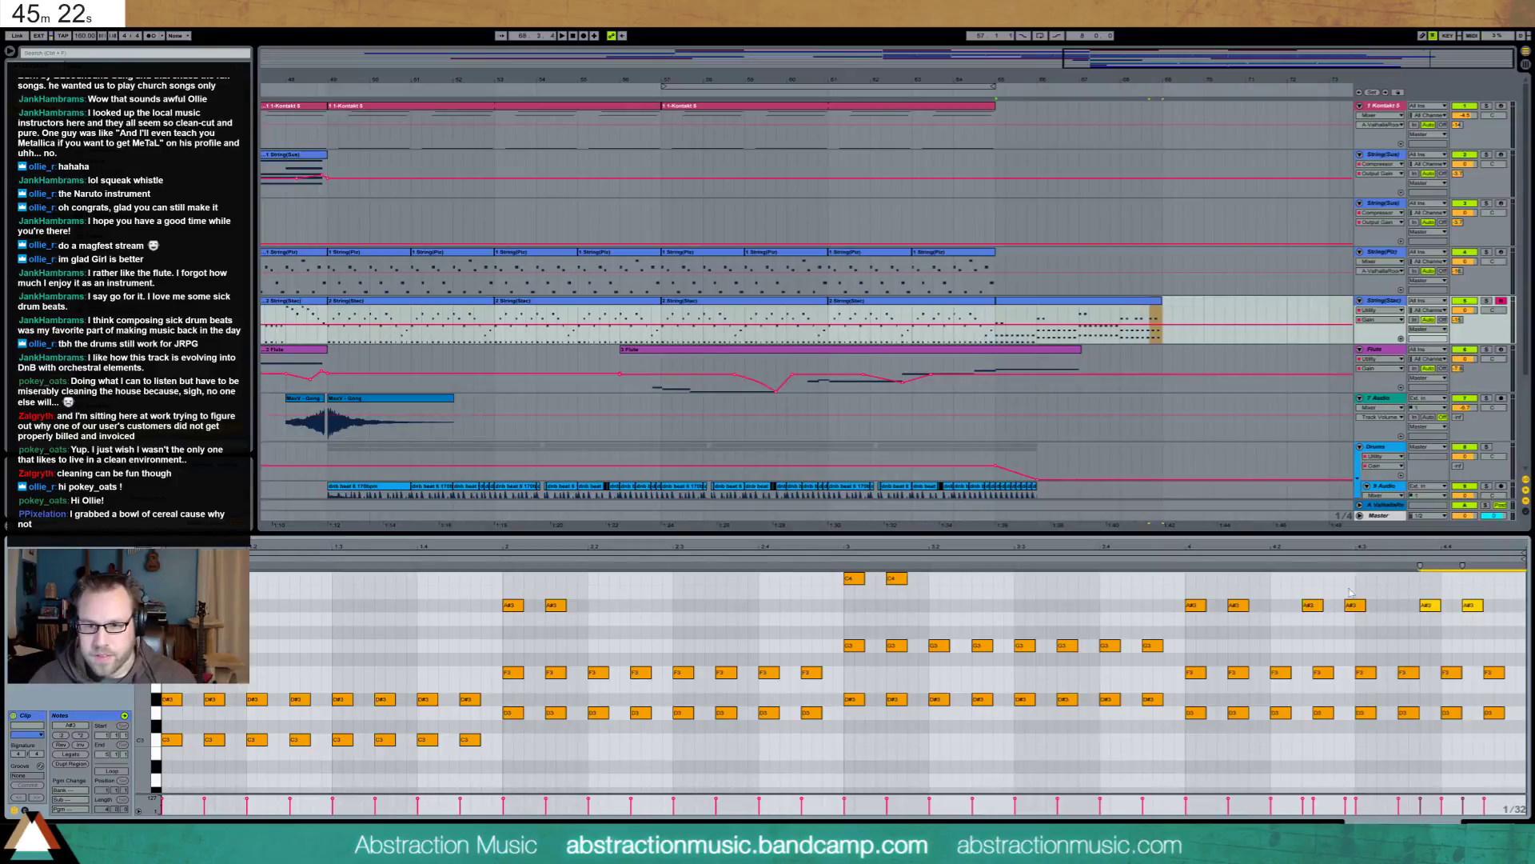
pyautogui.hotkey('ctrl', 'd')
pyautogui.press('Right')
pyautogui.press('Right')
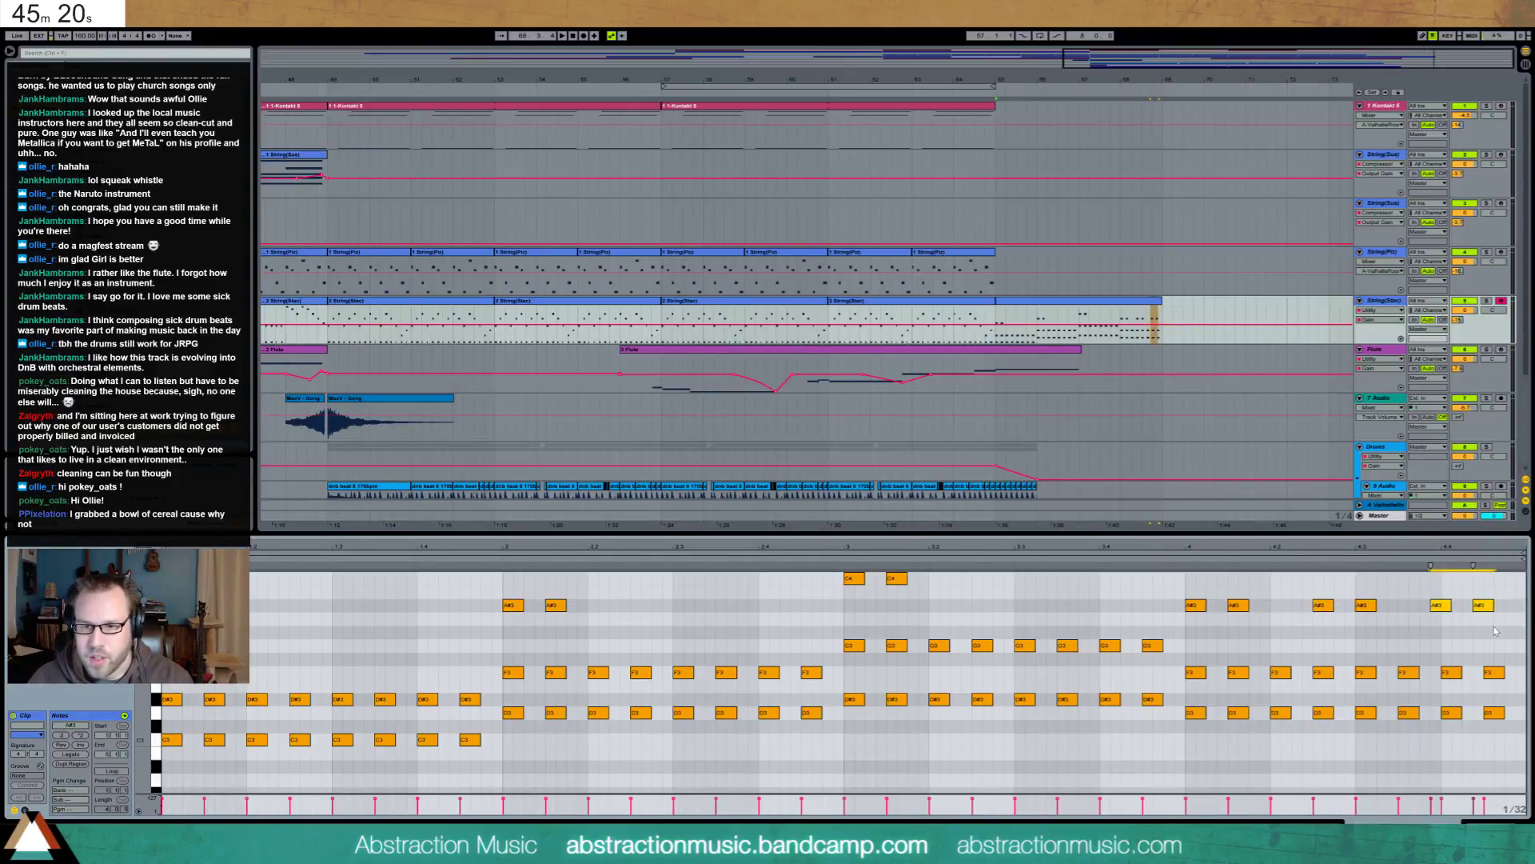
# Loop bars 65 to 69 and play back the section
pyautogui.click(1085, 305)
pyautogui.press('space')
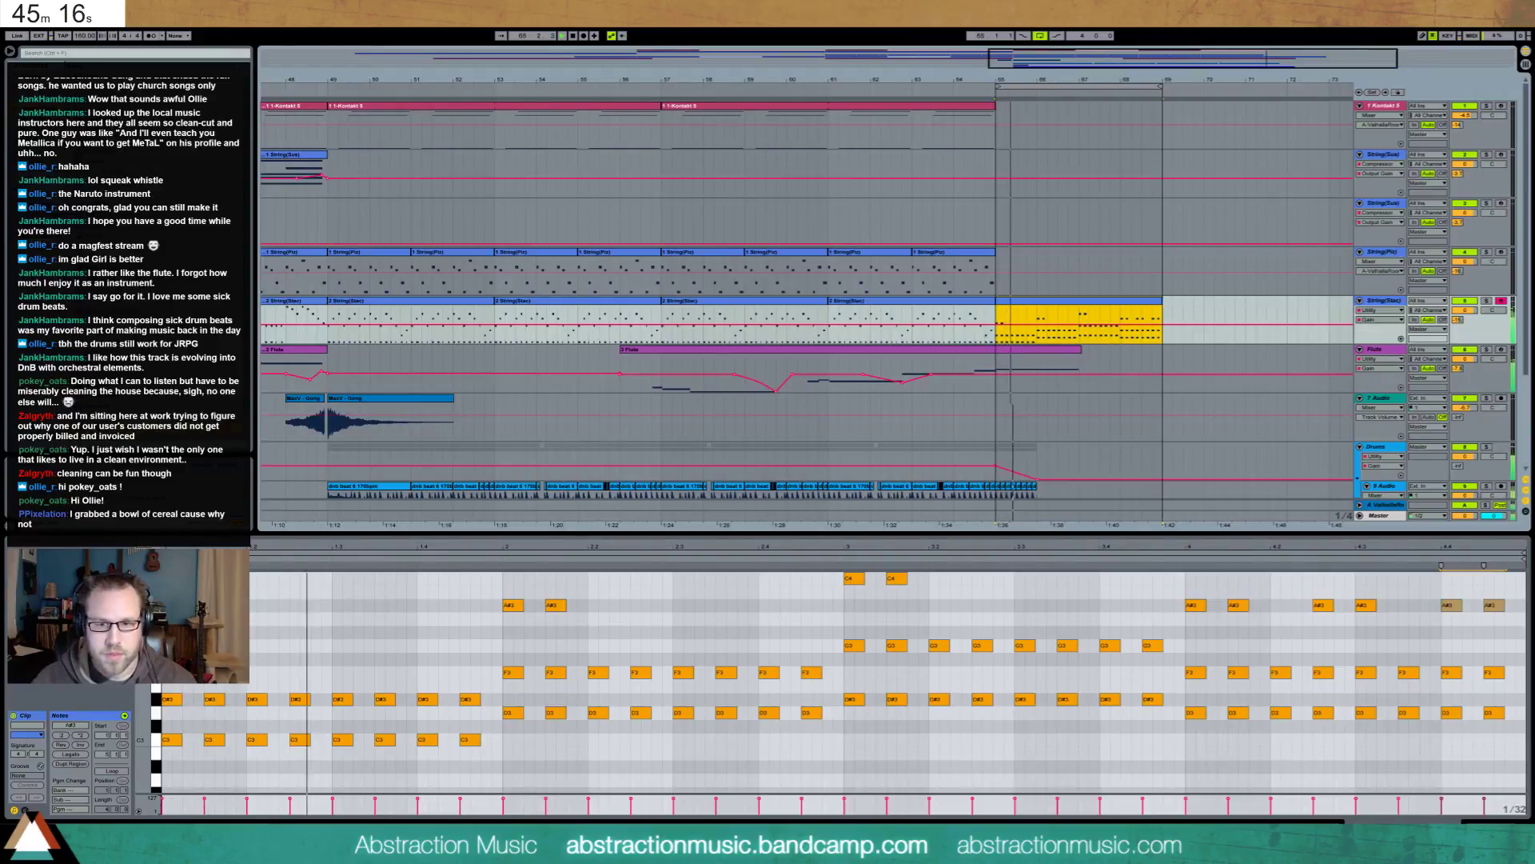
pyautogui.hotkey('shift', 'Tab')
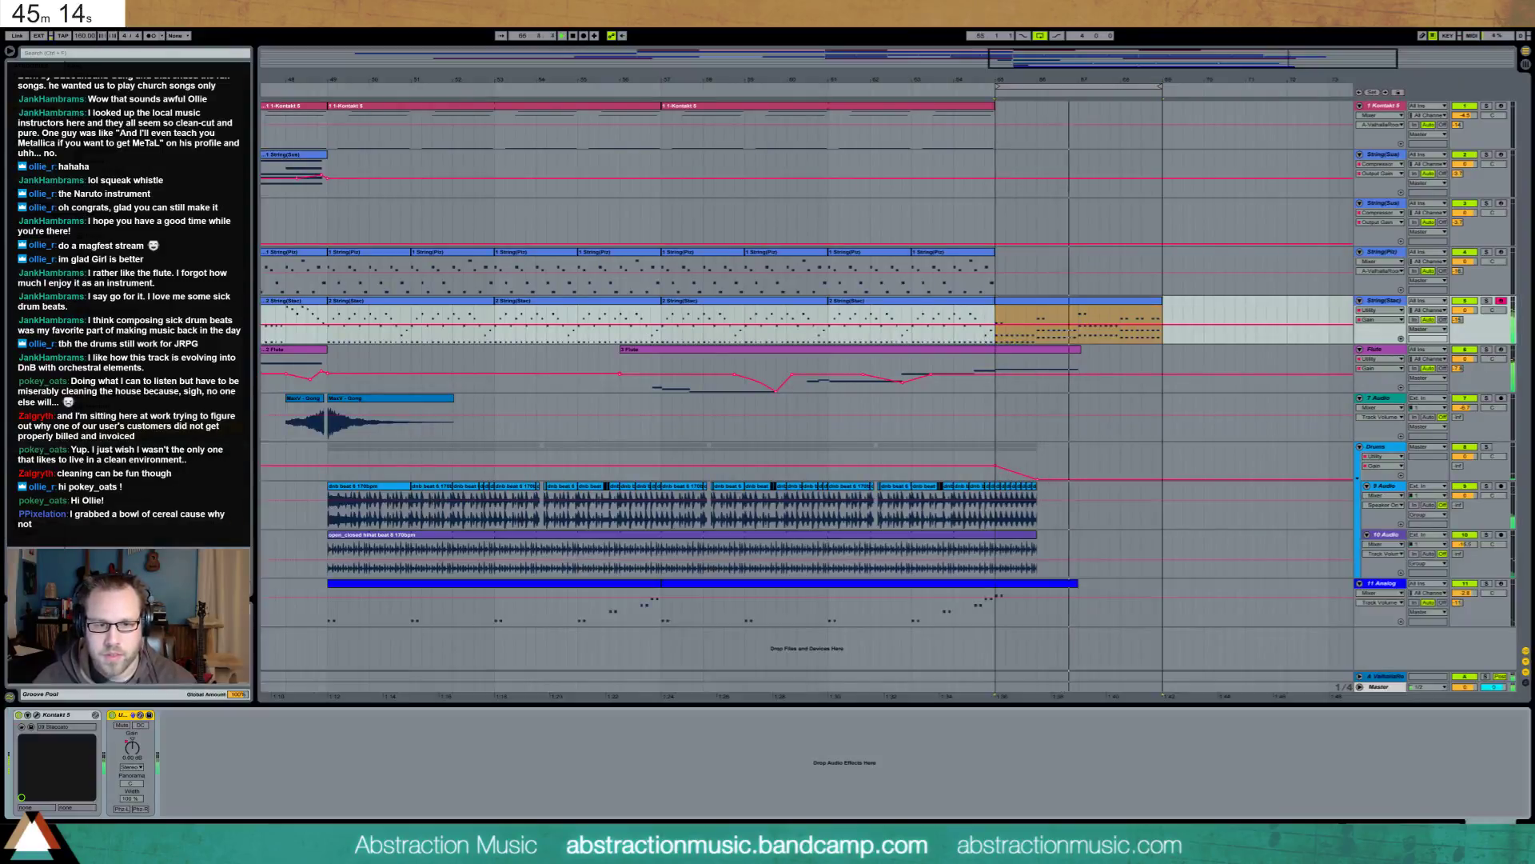
# Extend the flute clip to bar 69 and lengthen its final note to just before the clip's end
pyautogui.moveTo(1081, 352); pyautogui.dragTo(1163, 357)
pyautogui.hotkey('shift', 'Tab')
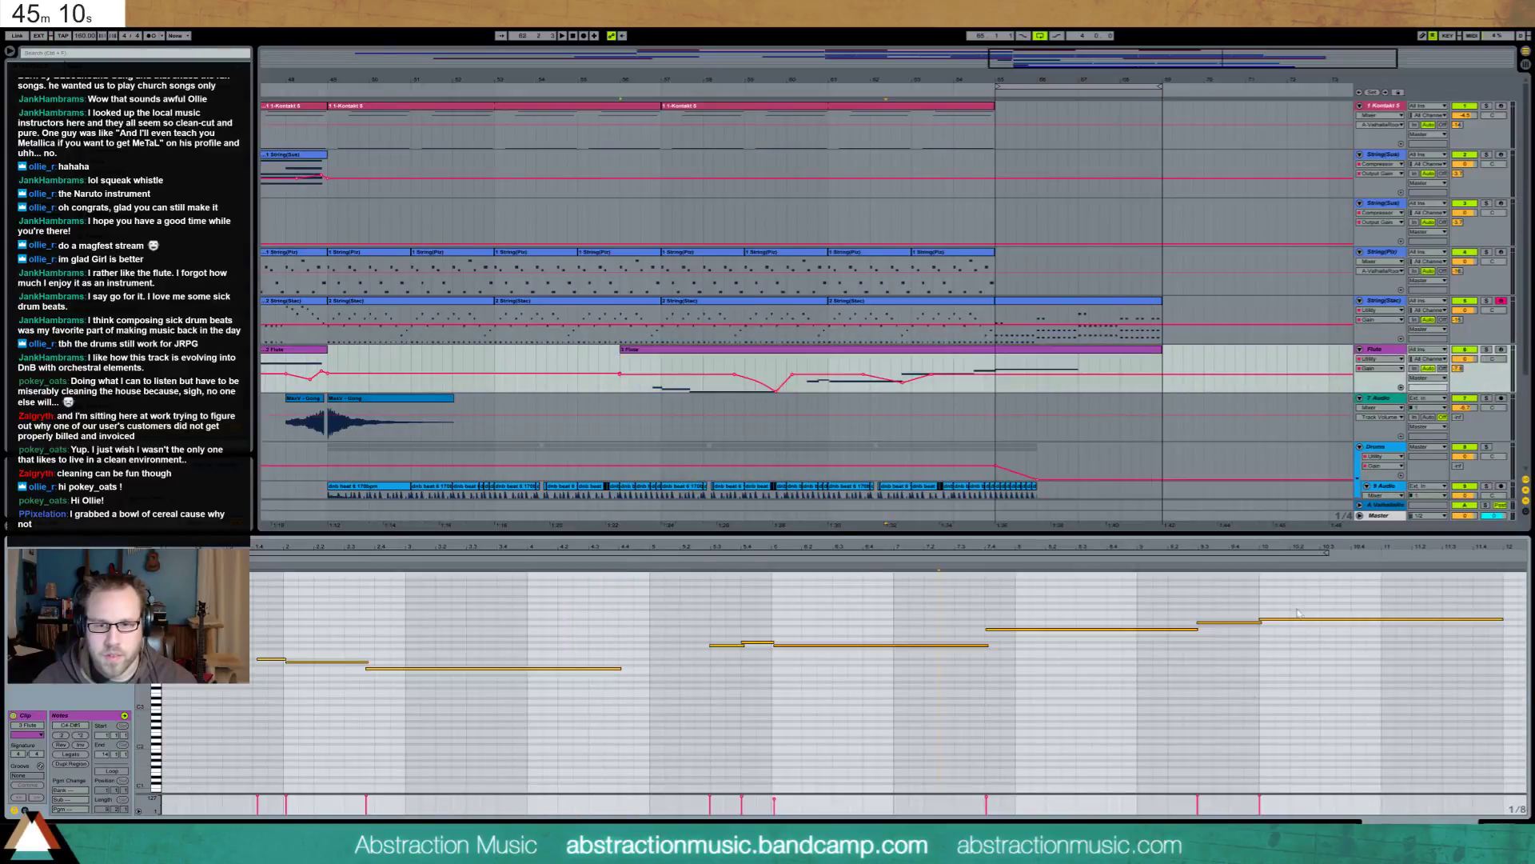
pyautogui.moveTo(1328, 549); pyautogui.dragTo(1164, 554)
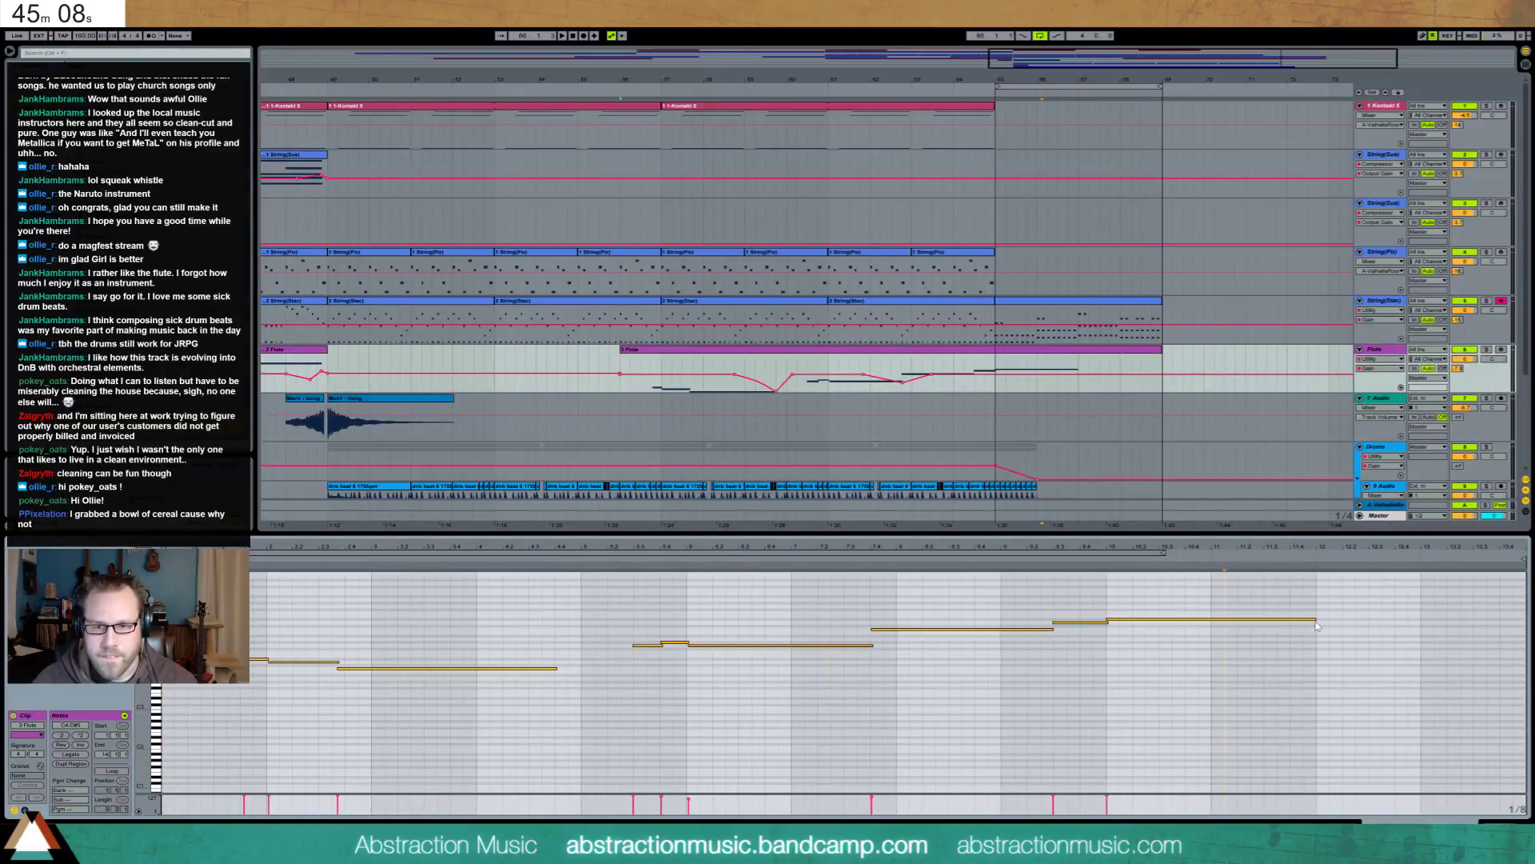
pyautogui.moveTo(1316, 619); pyautogui.dragTo(1499, 619)
pyautogui.click(1160, 625)
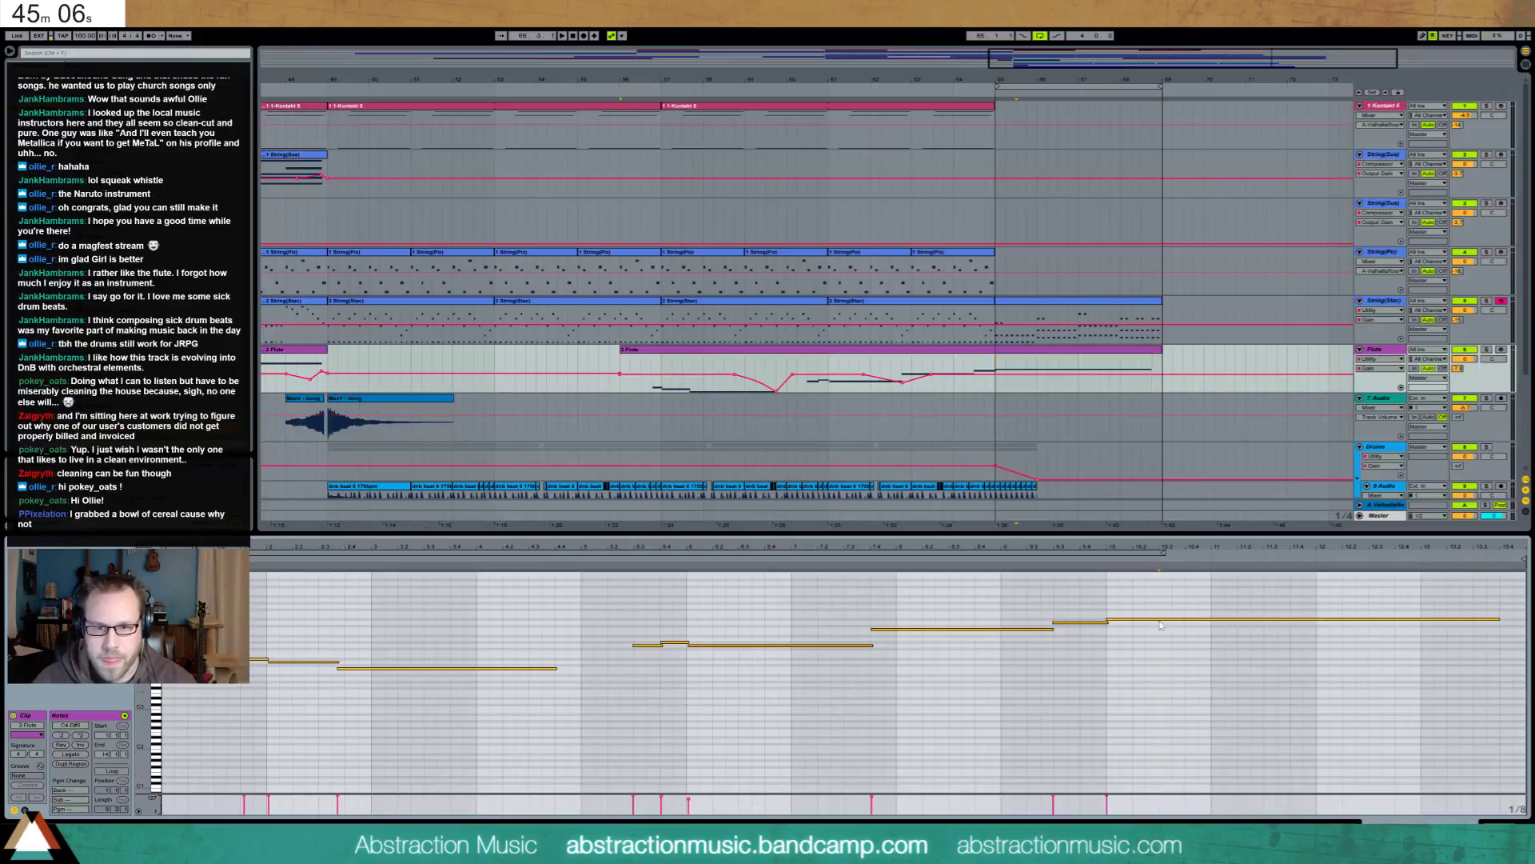
# Automate the flute's gain to fade down from mid bar 66 to just before bar 69, returning to level at bar 69, and play it
pyautogui.click(1070, 378)
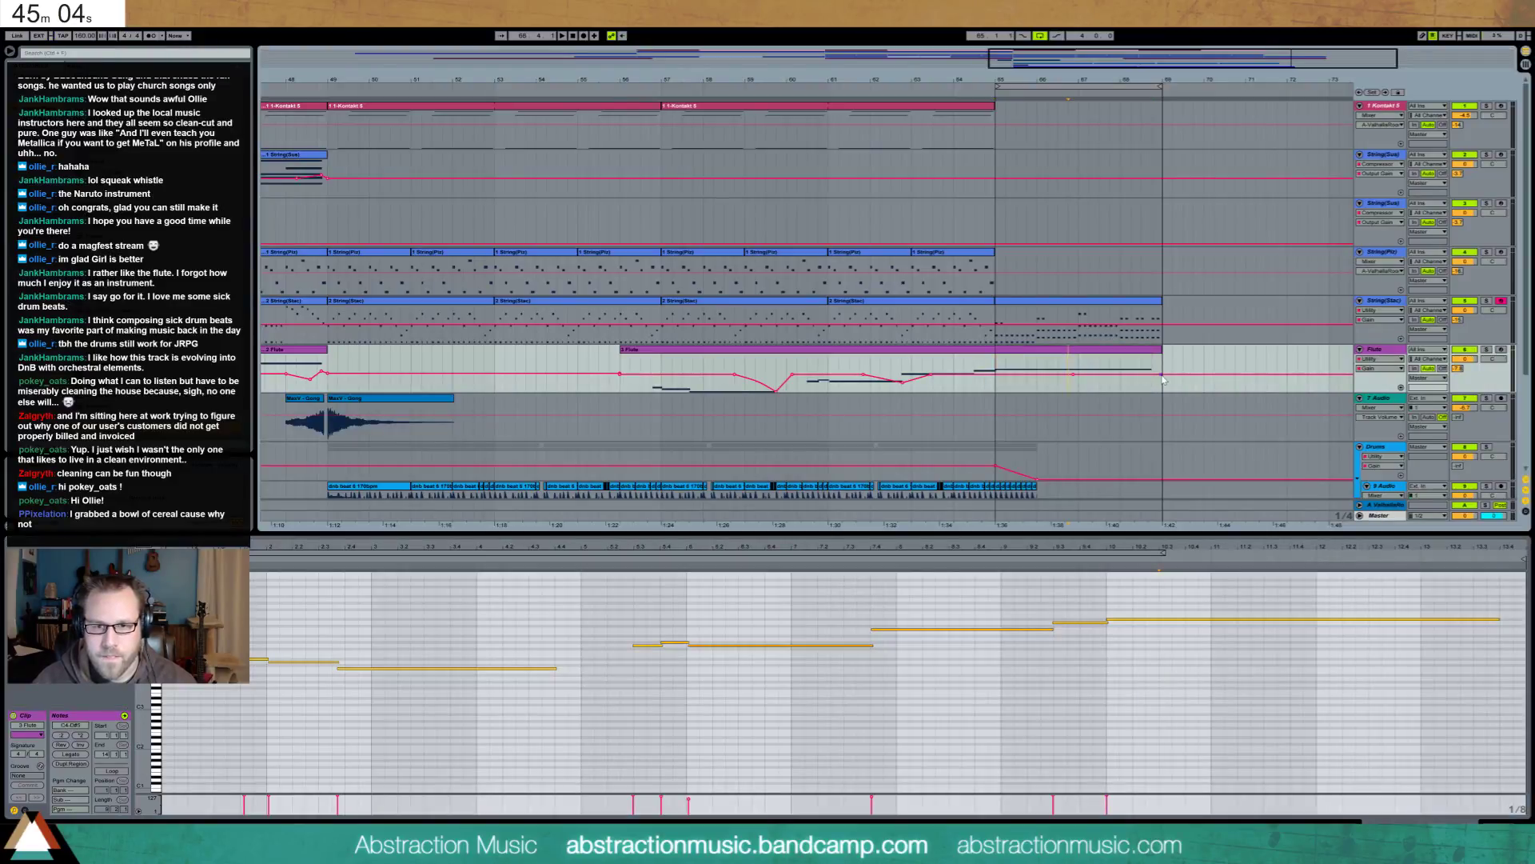
pyautogui.moveTo(1152, 375); pyautogui.dragTo(1149, 390)
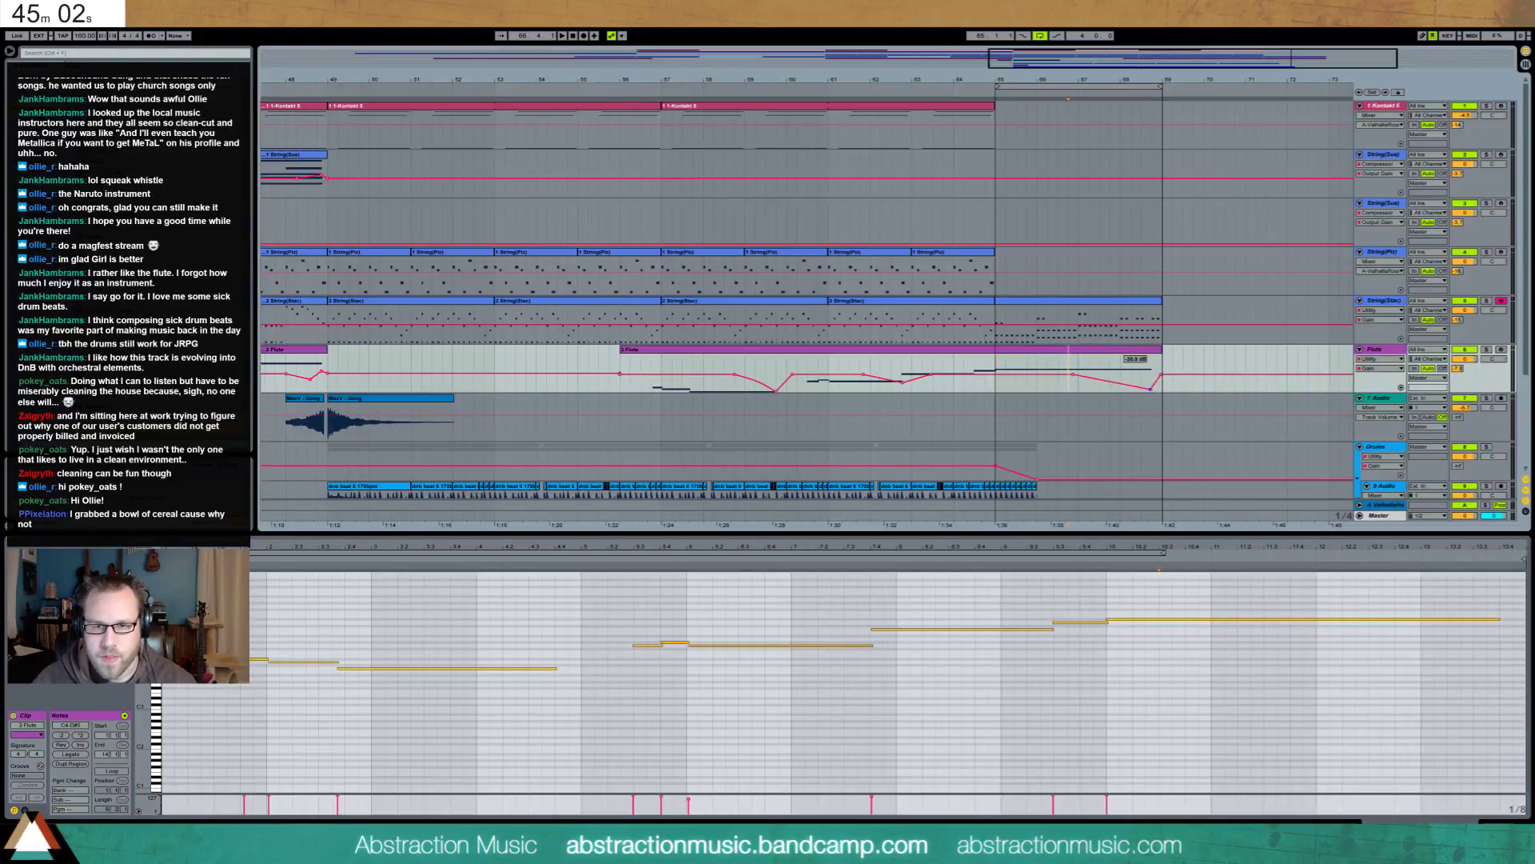
pyautogui.click(1062, 373)
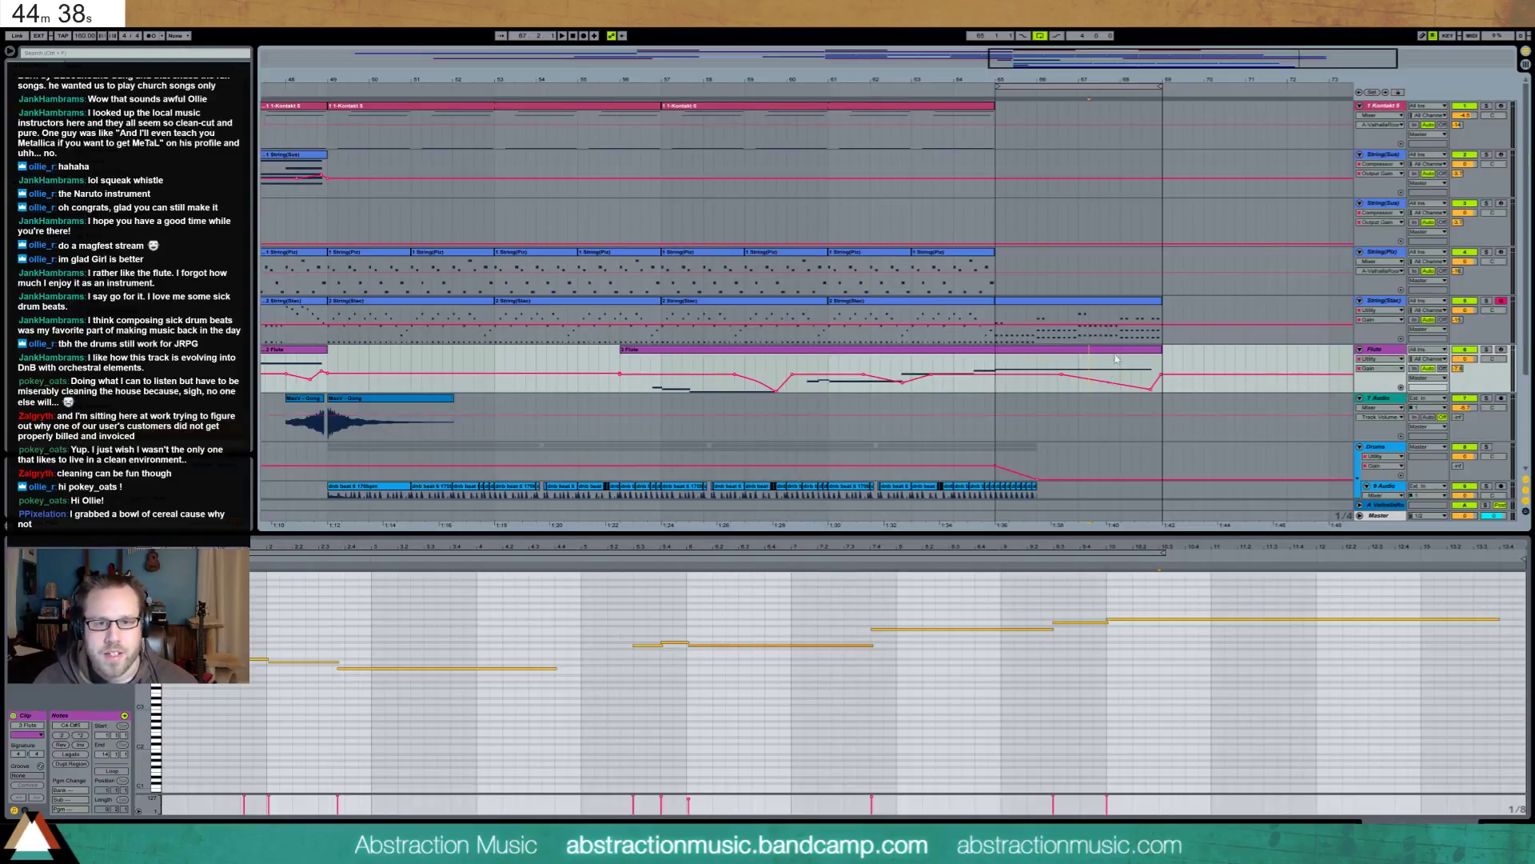
pyautogui.press('space')
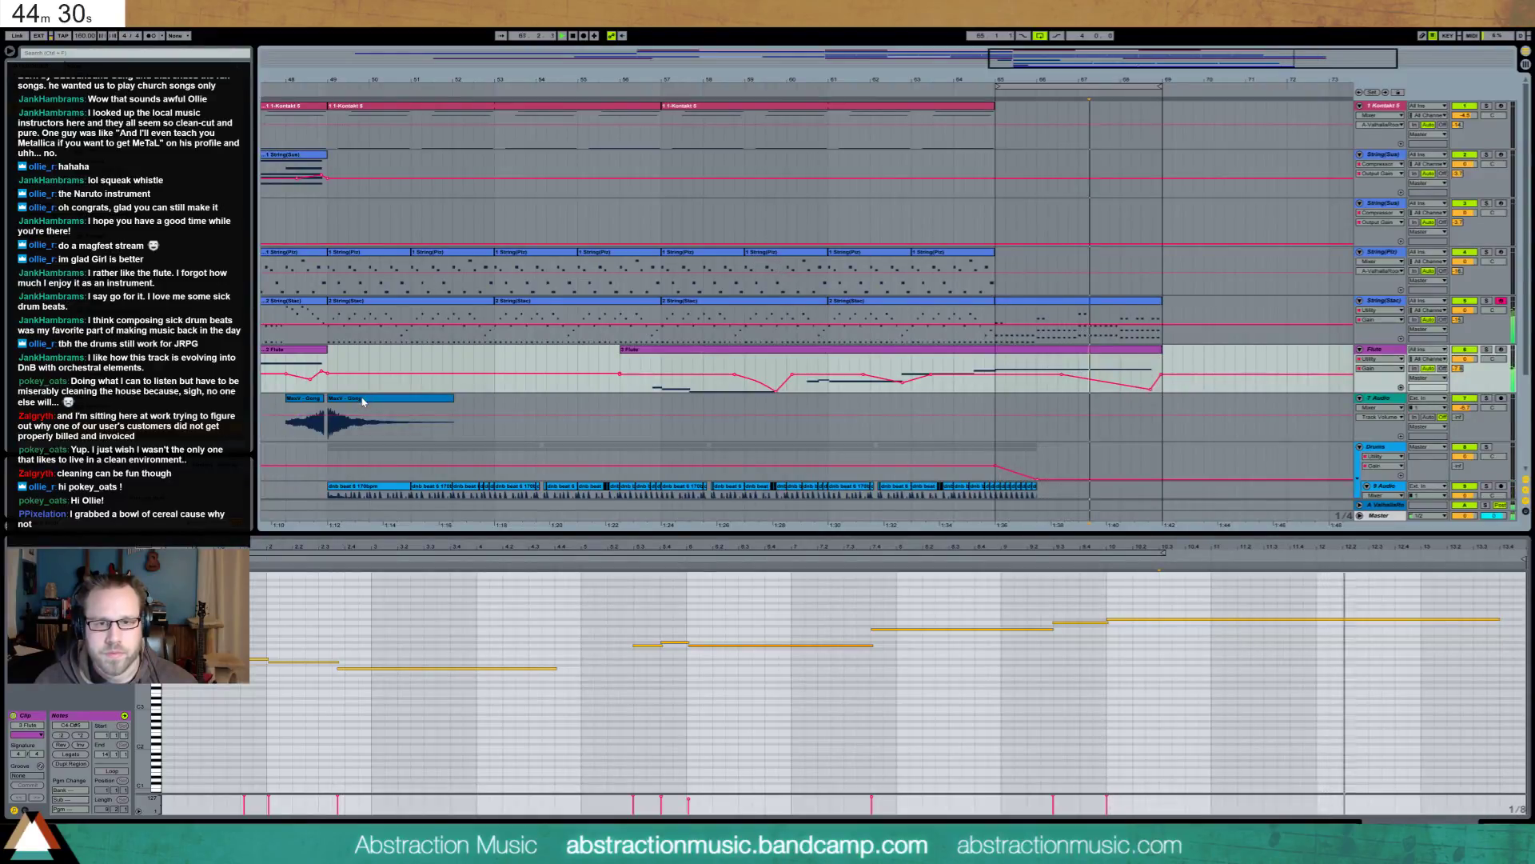
# Delete the programmed string clip from bars 65 to 69 and lower the tempo with the metronome on for live recording
pyautogui.click(1040, 312)
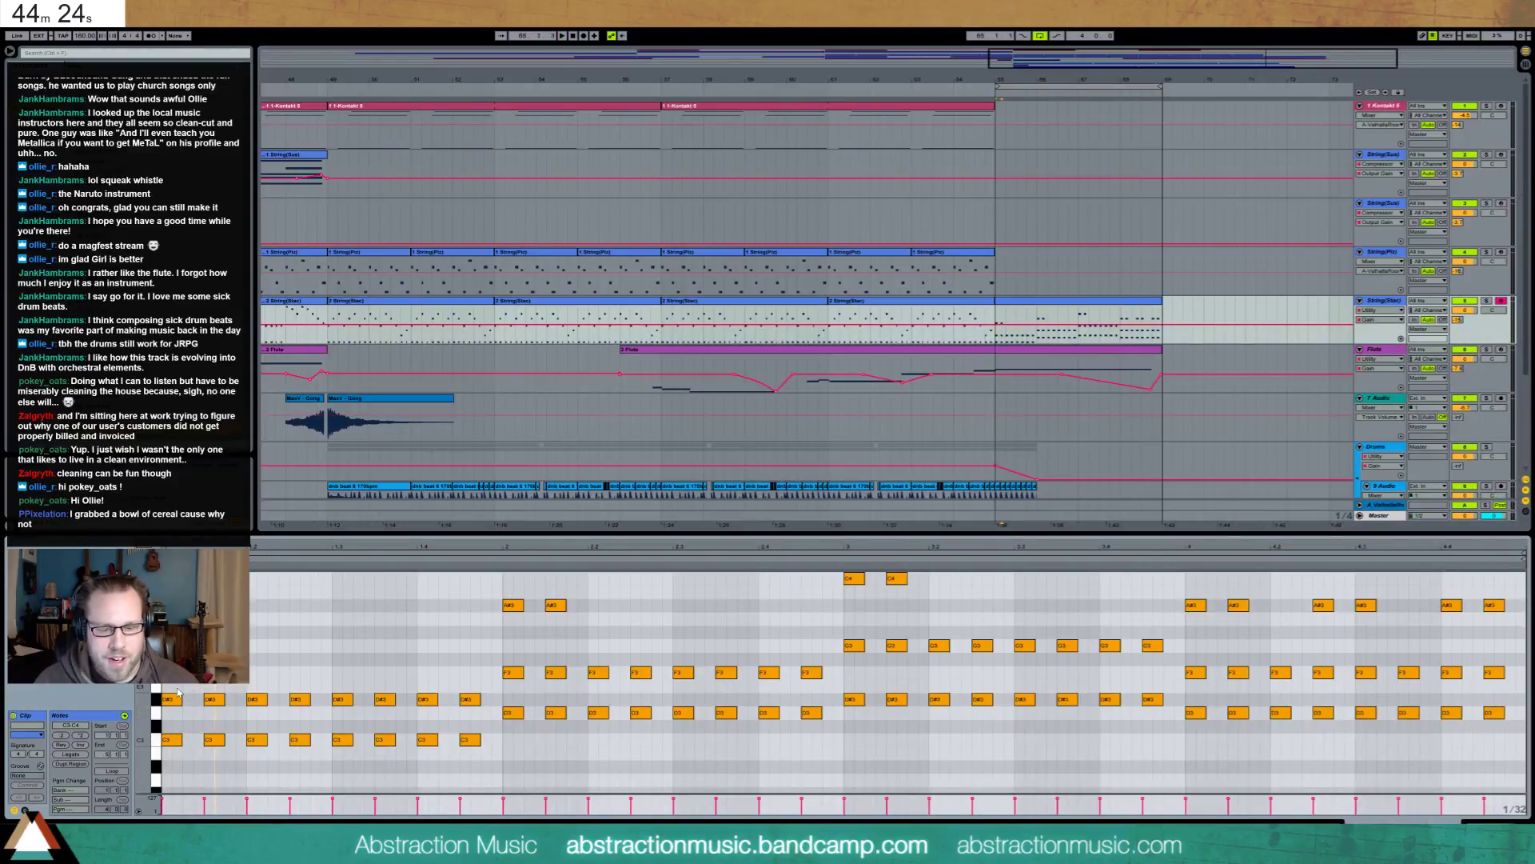
pyautogui.click(1010, 309)
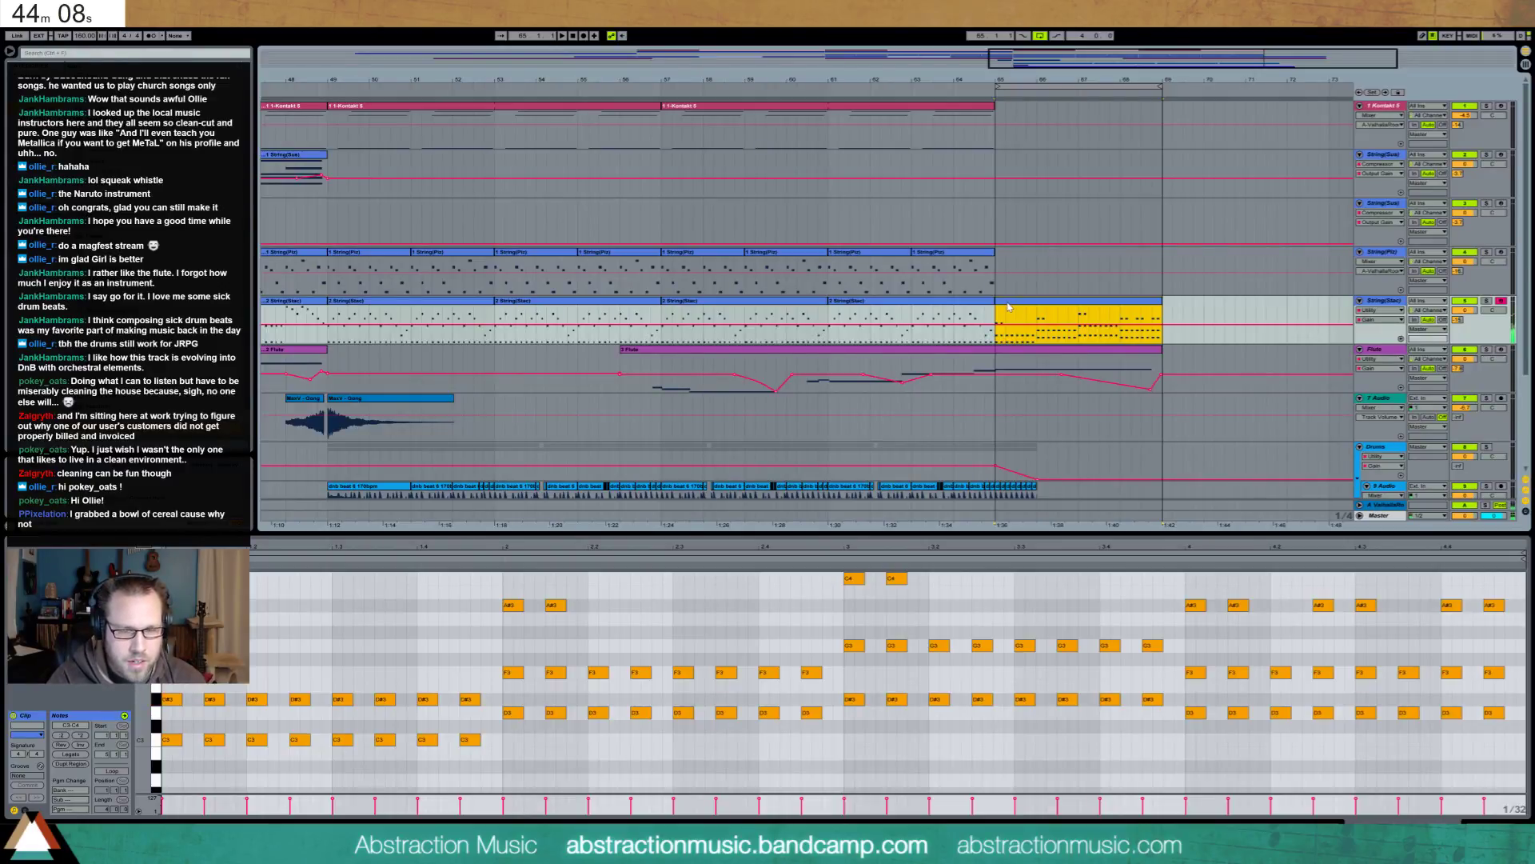
pyautogui.click(993, 316)
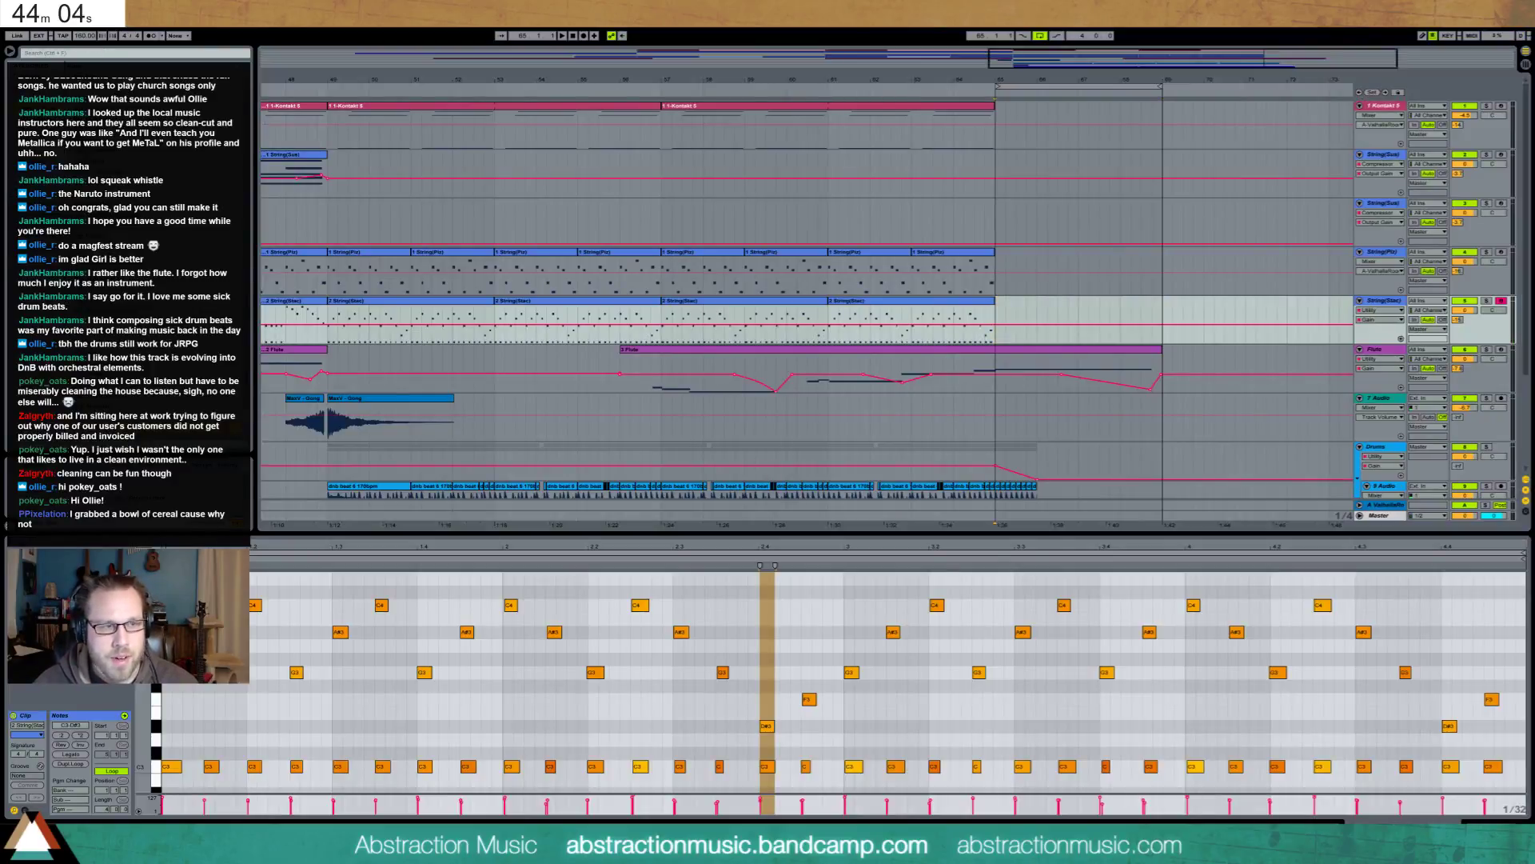
pyautogui.press('Return')
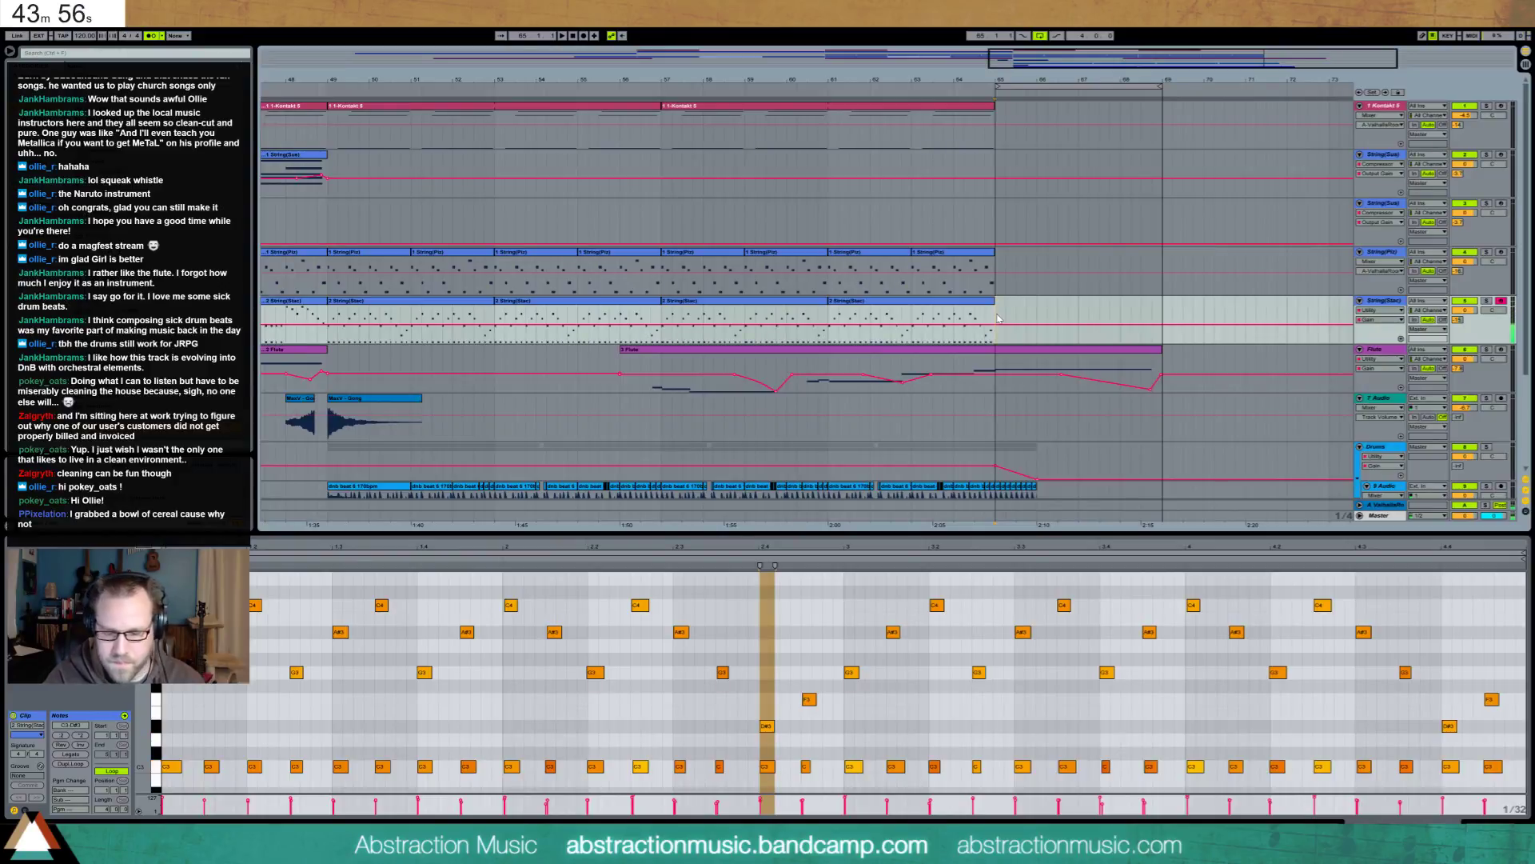
# Try recording a short live string take from bar 65 and delete the take
pyautogui.press('F9')
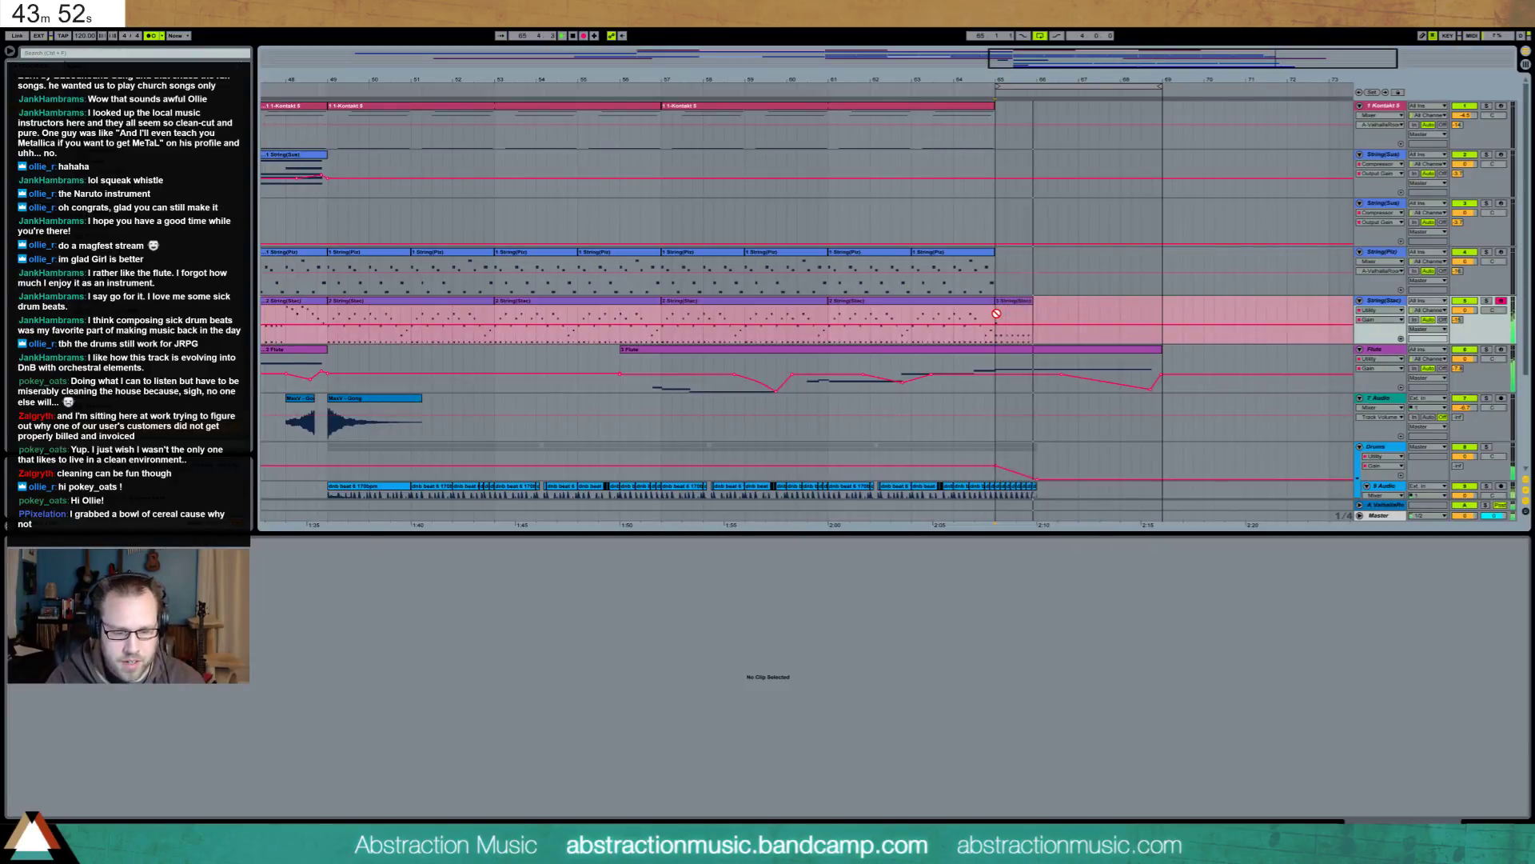
pyautogui.press('space')
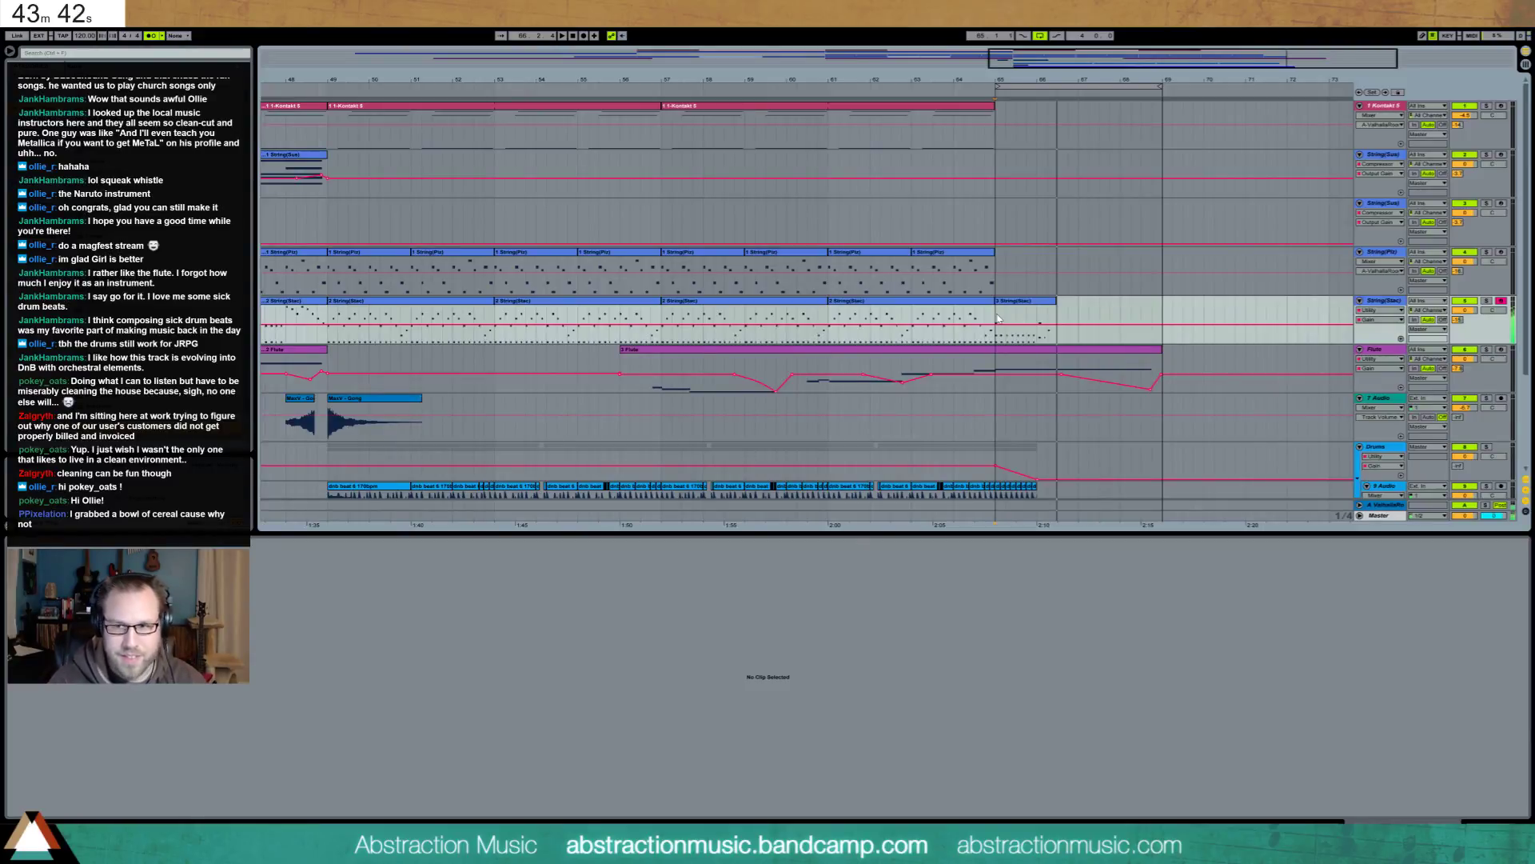
pyautogui.click(1014, 301)
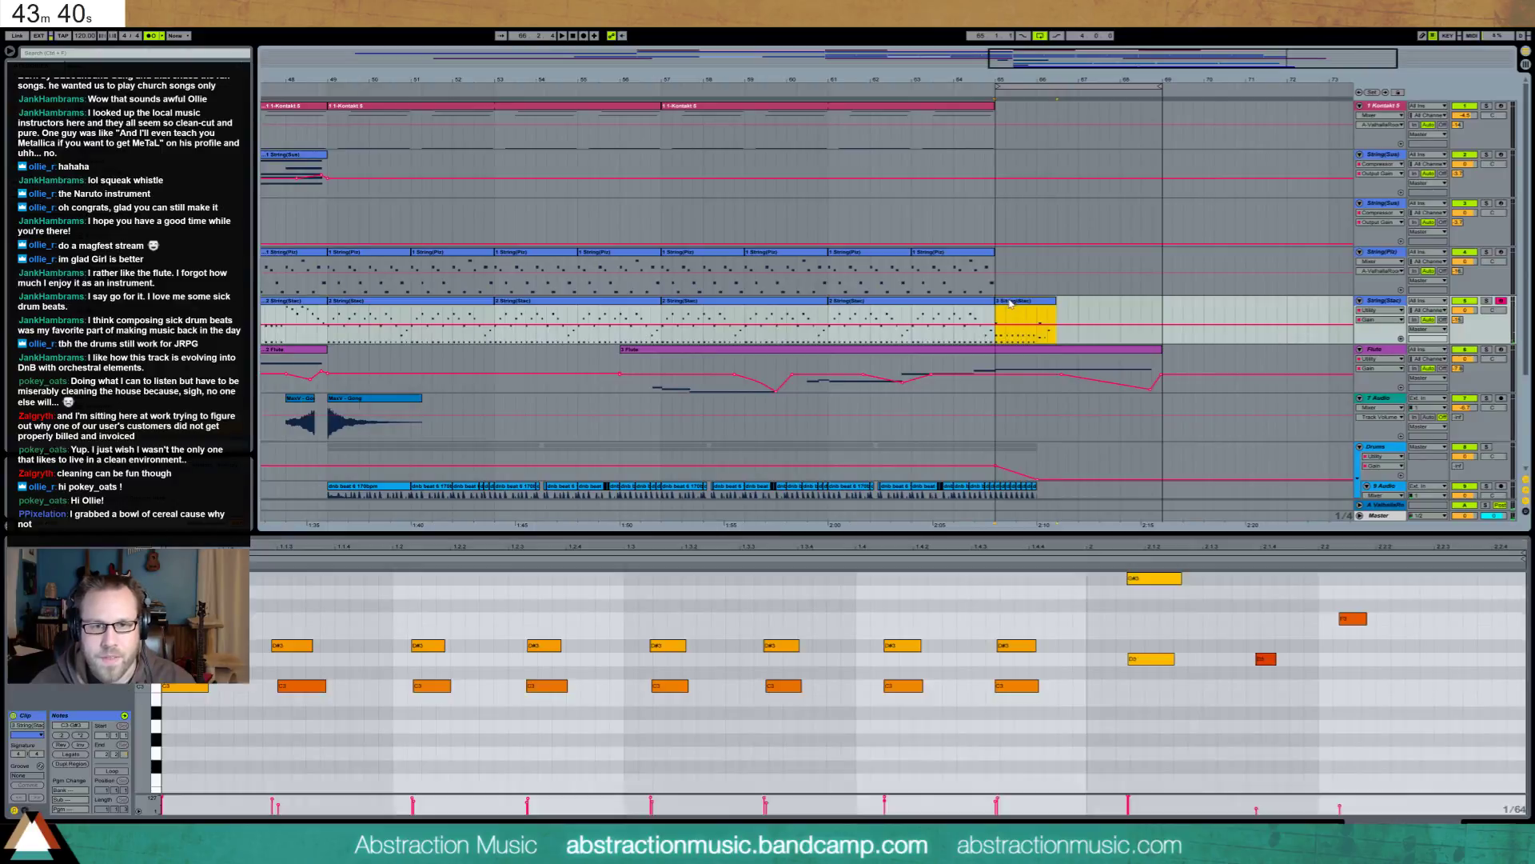
pyautogui.press('Delete')
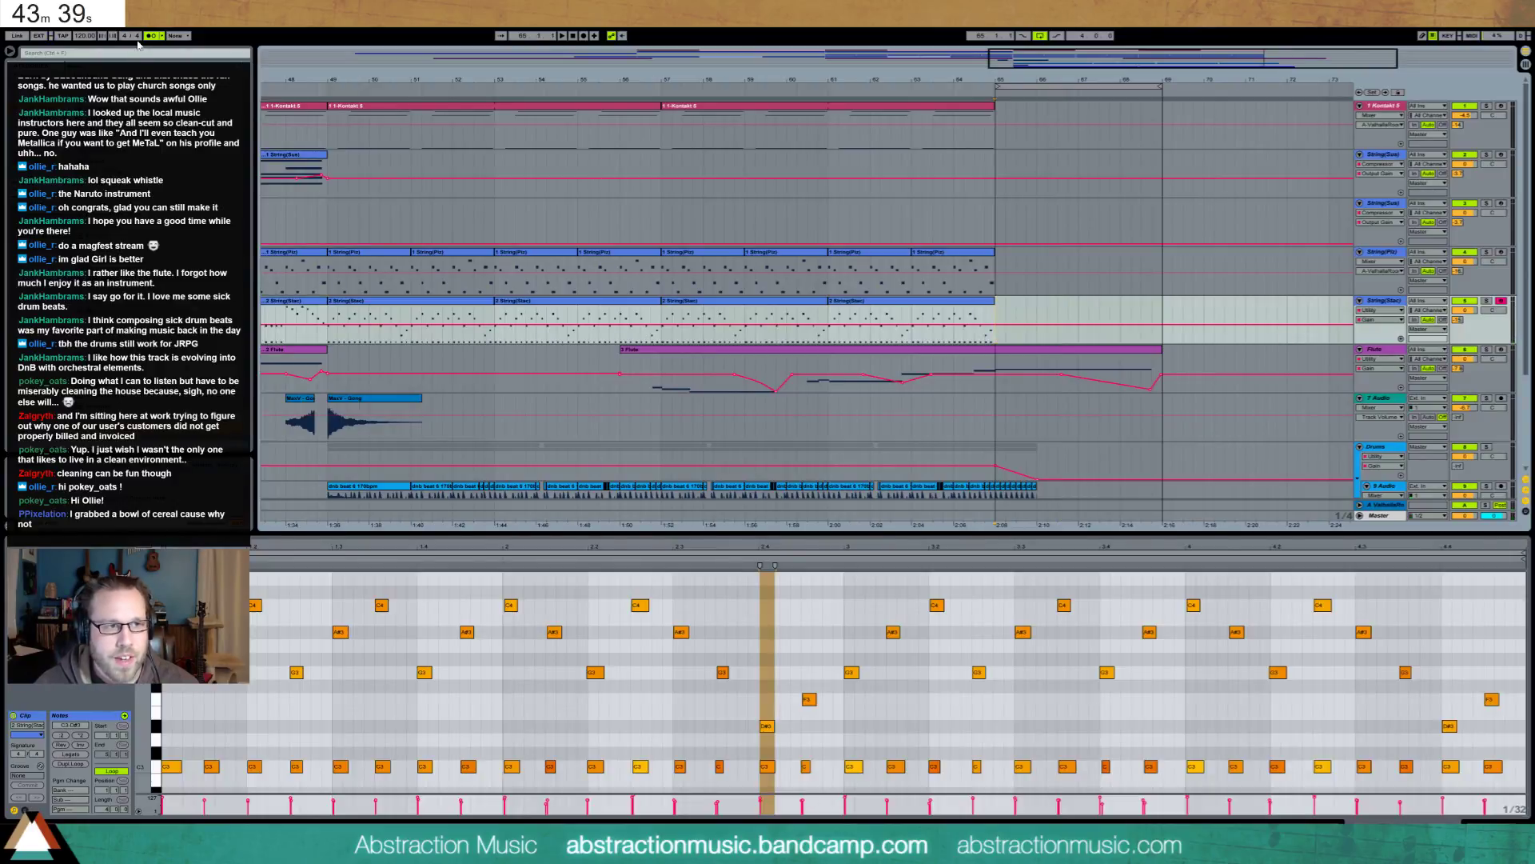
# Lower the project tempo further for recording the string part
pyautogui.click(81, 38)
pyautogui.press('Return')
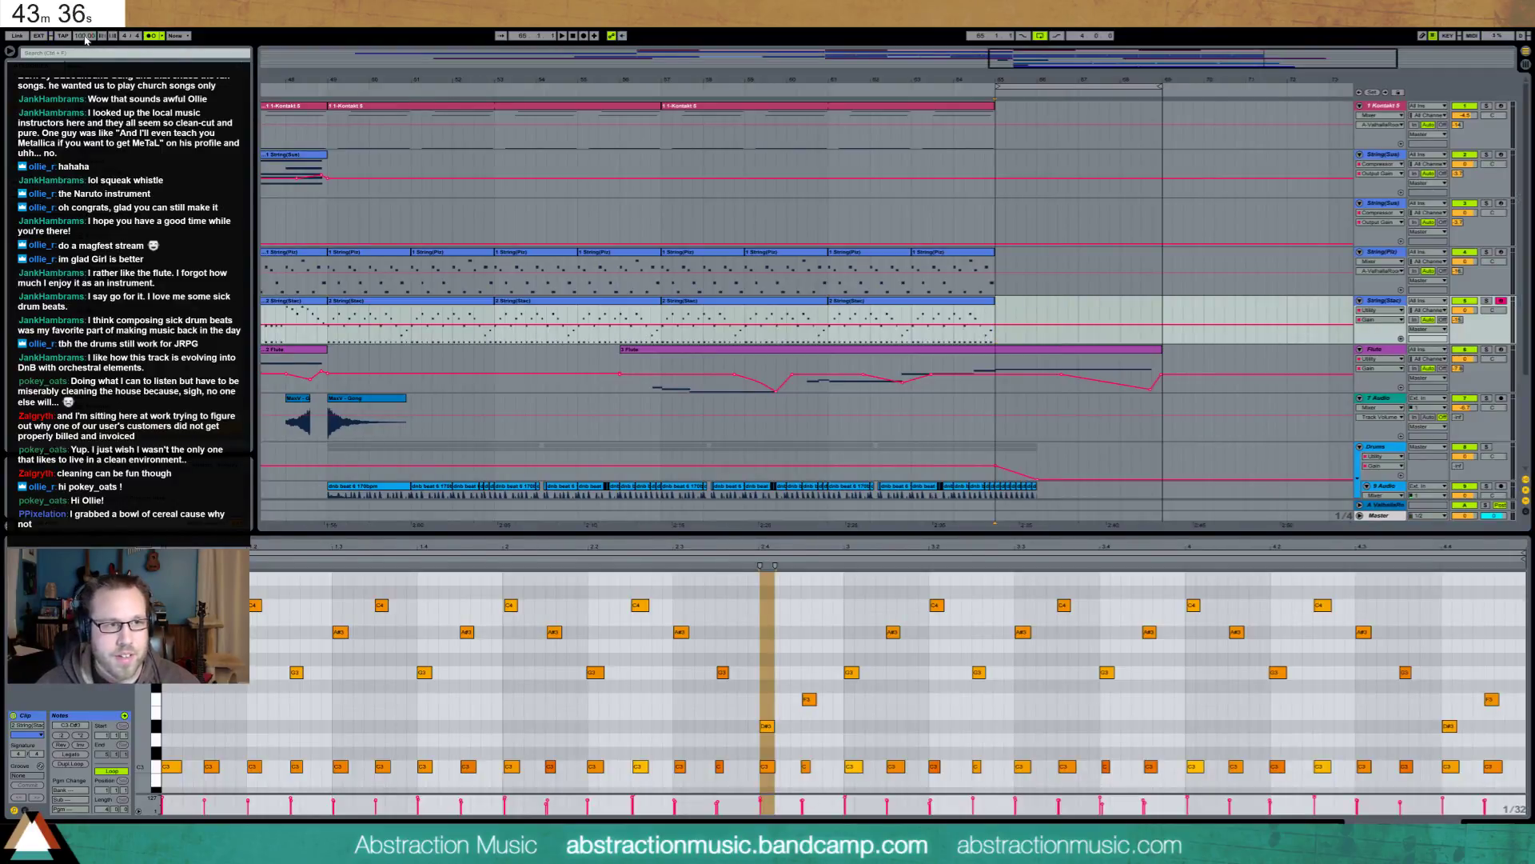
pyautogui.click(1021, 328)
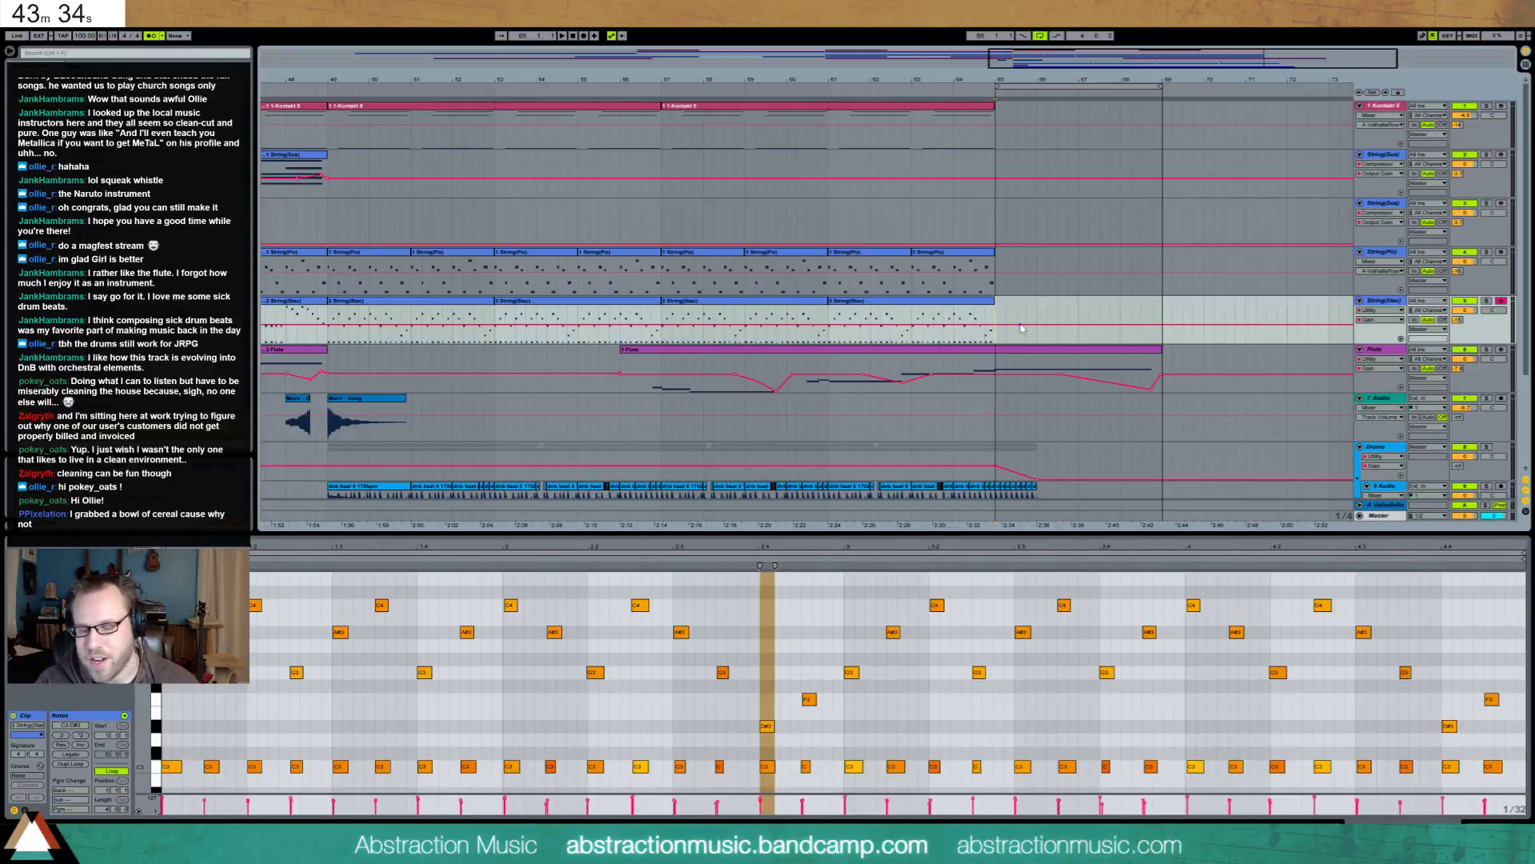
# Try recording the string chords live across bars 65 to 69, check the notes, and undo the take
pyautogui.press('space')
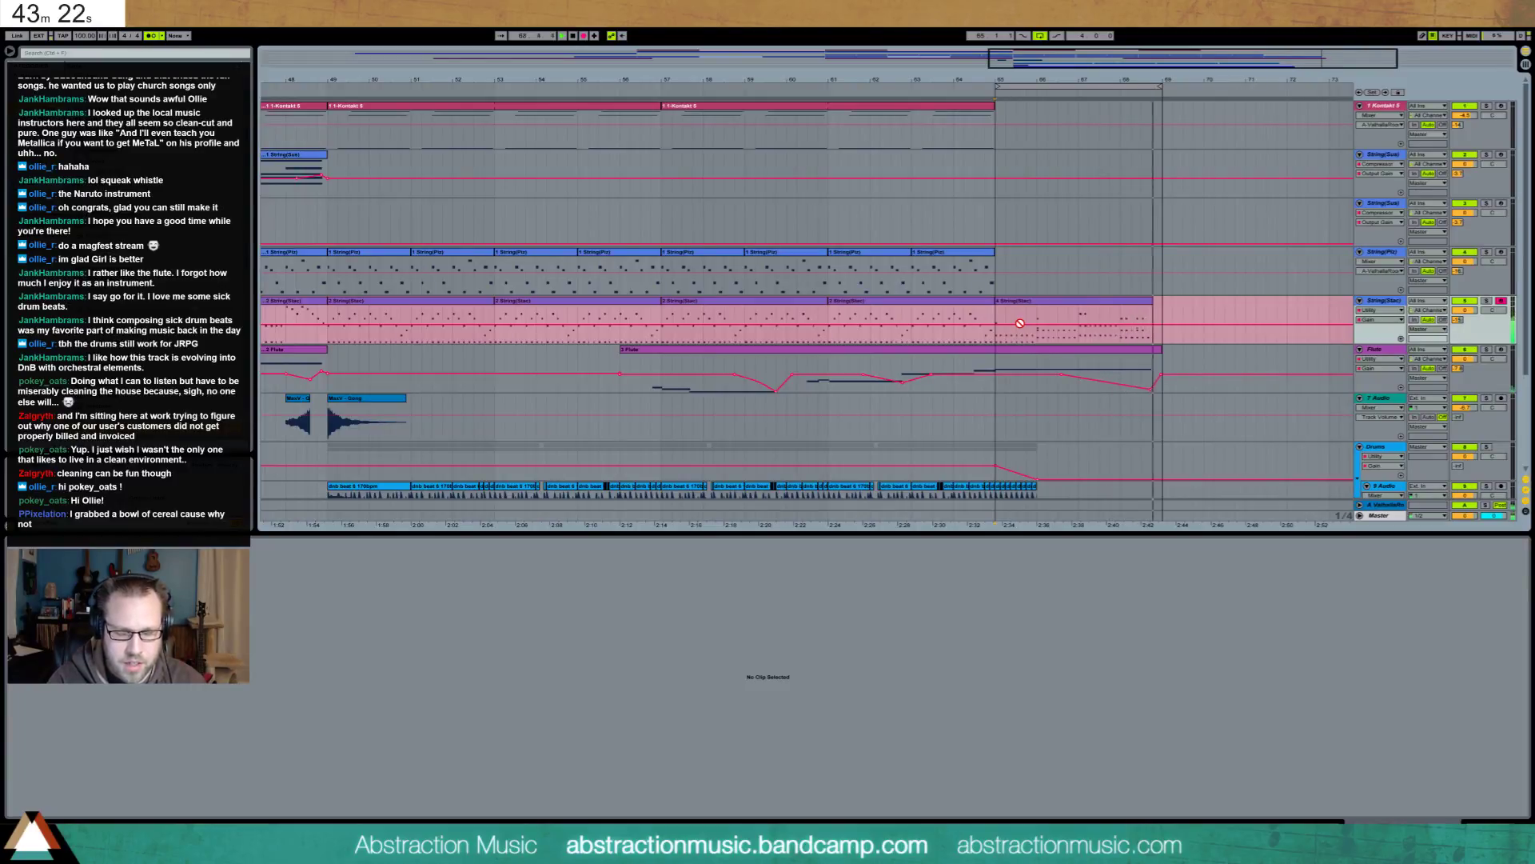
pyautogui.press('space')
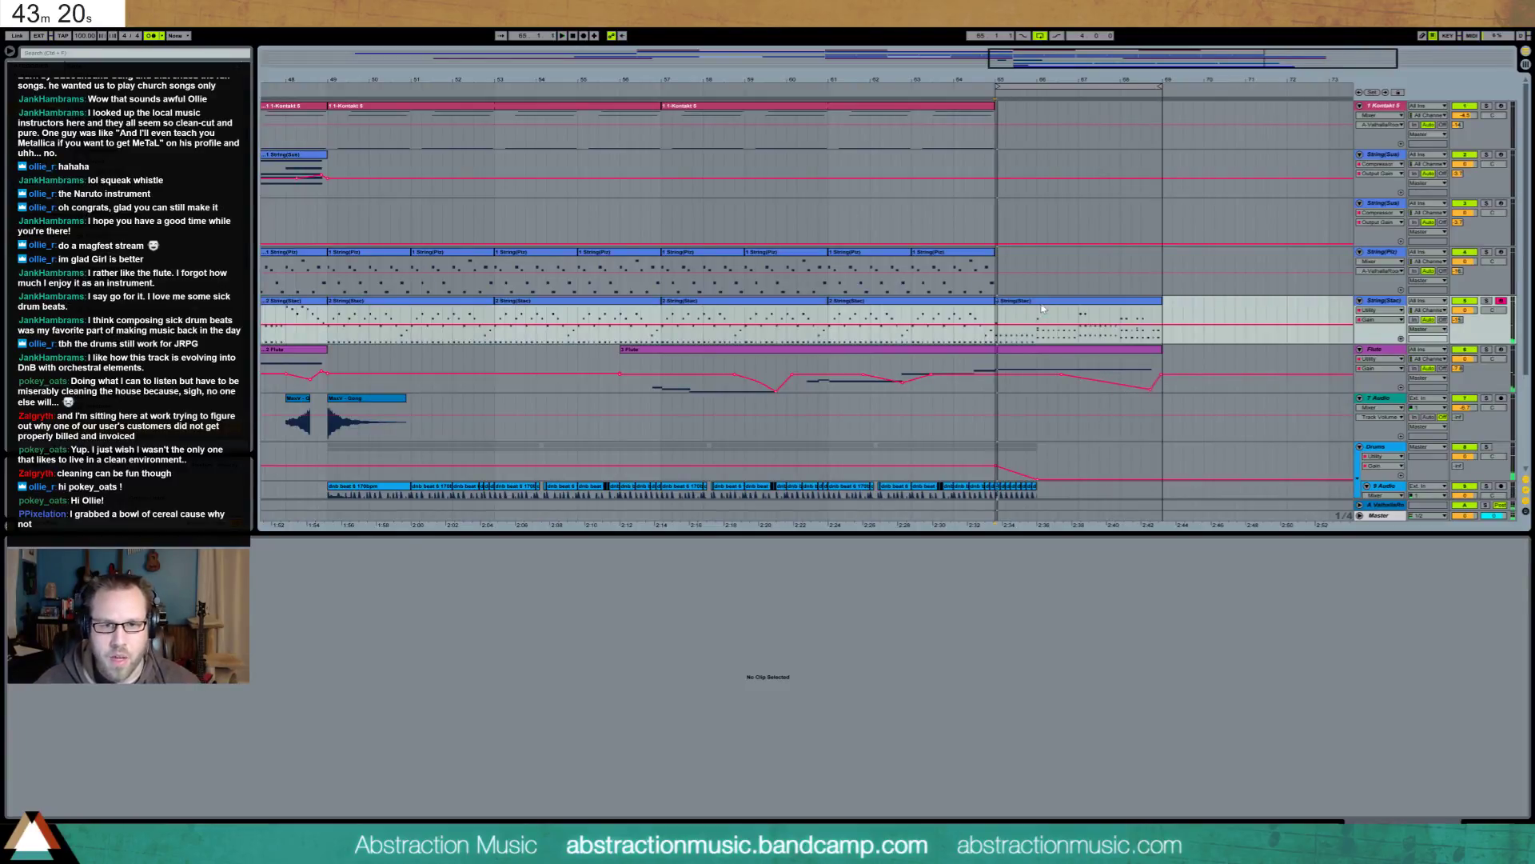
pyautogui.click(1043, 304)
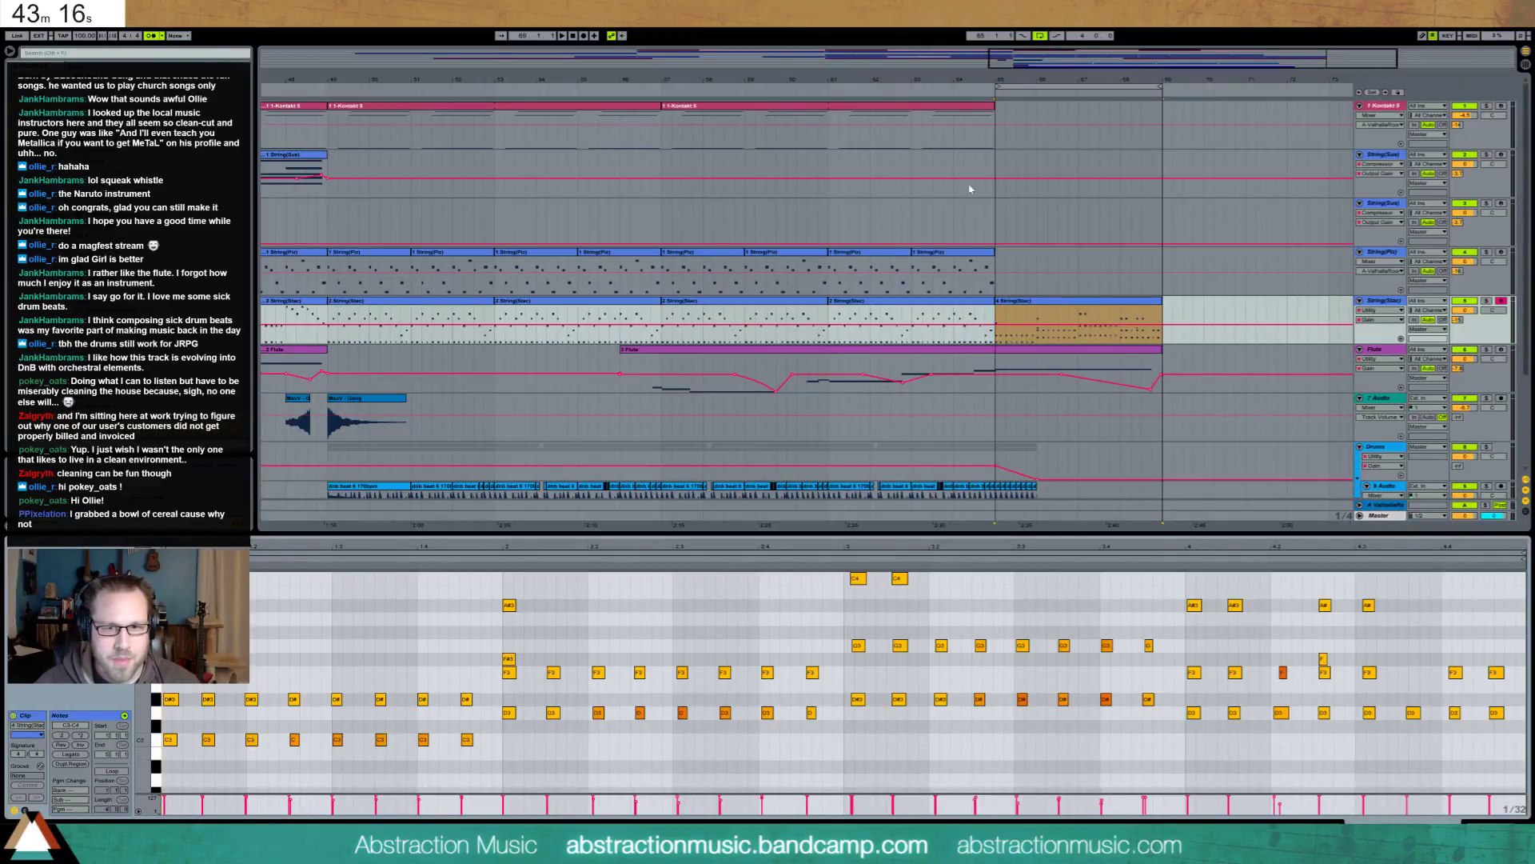
pyautogui.hotkey('ctrl', 'z')
pyautogui.hotkey('ctrl', 'z')
pyautogui.hotkey('ctrl', 'z')
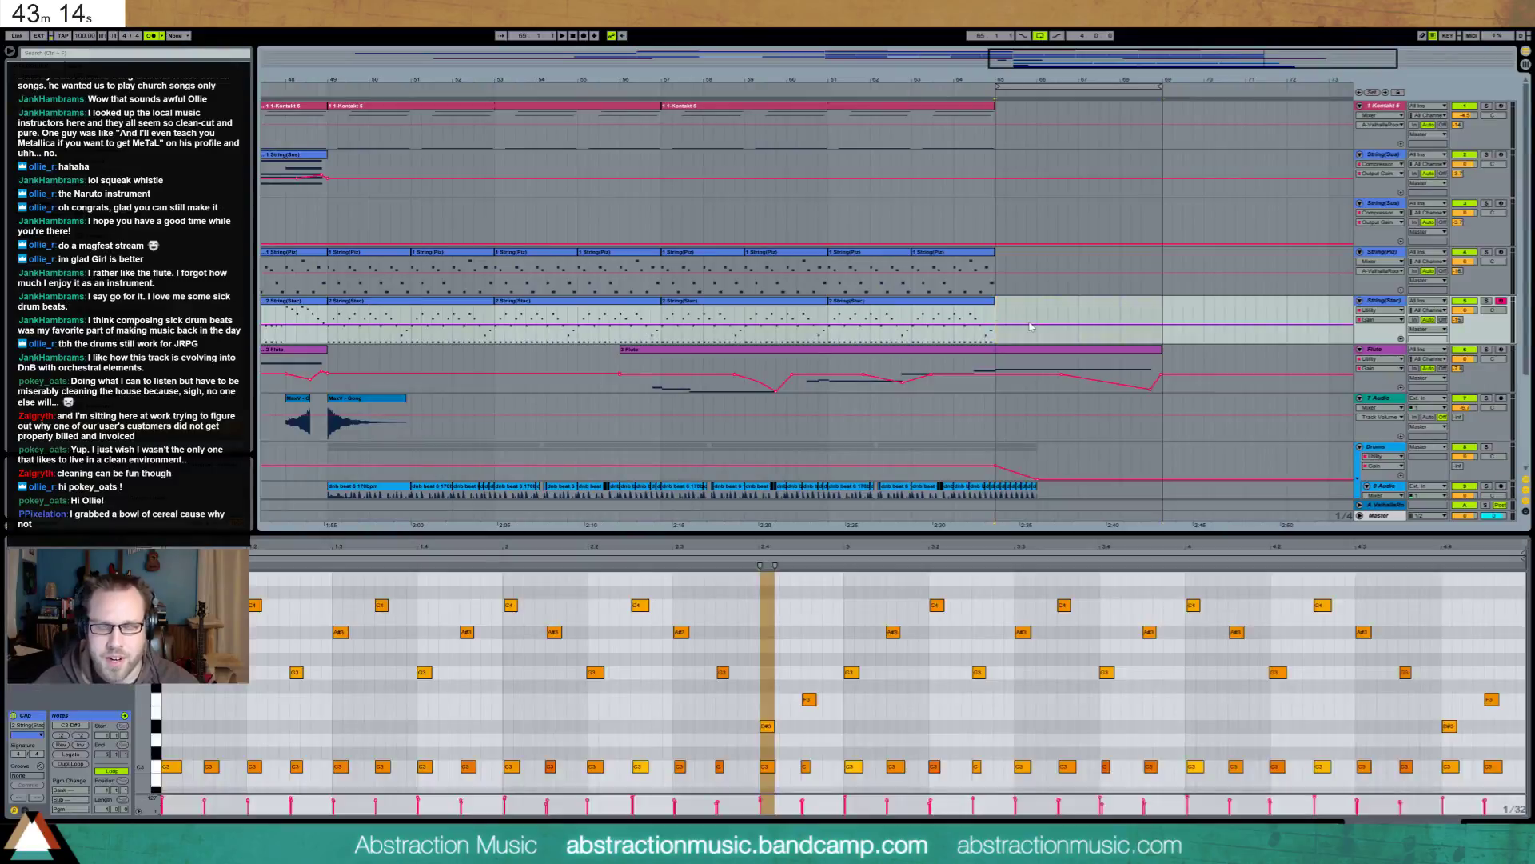
# Record a fresh live take of the string chords from bar 65 to 69 and open its notes
pyautogui.press('F9')
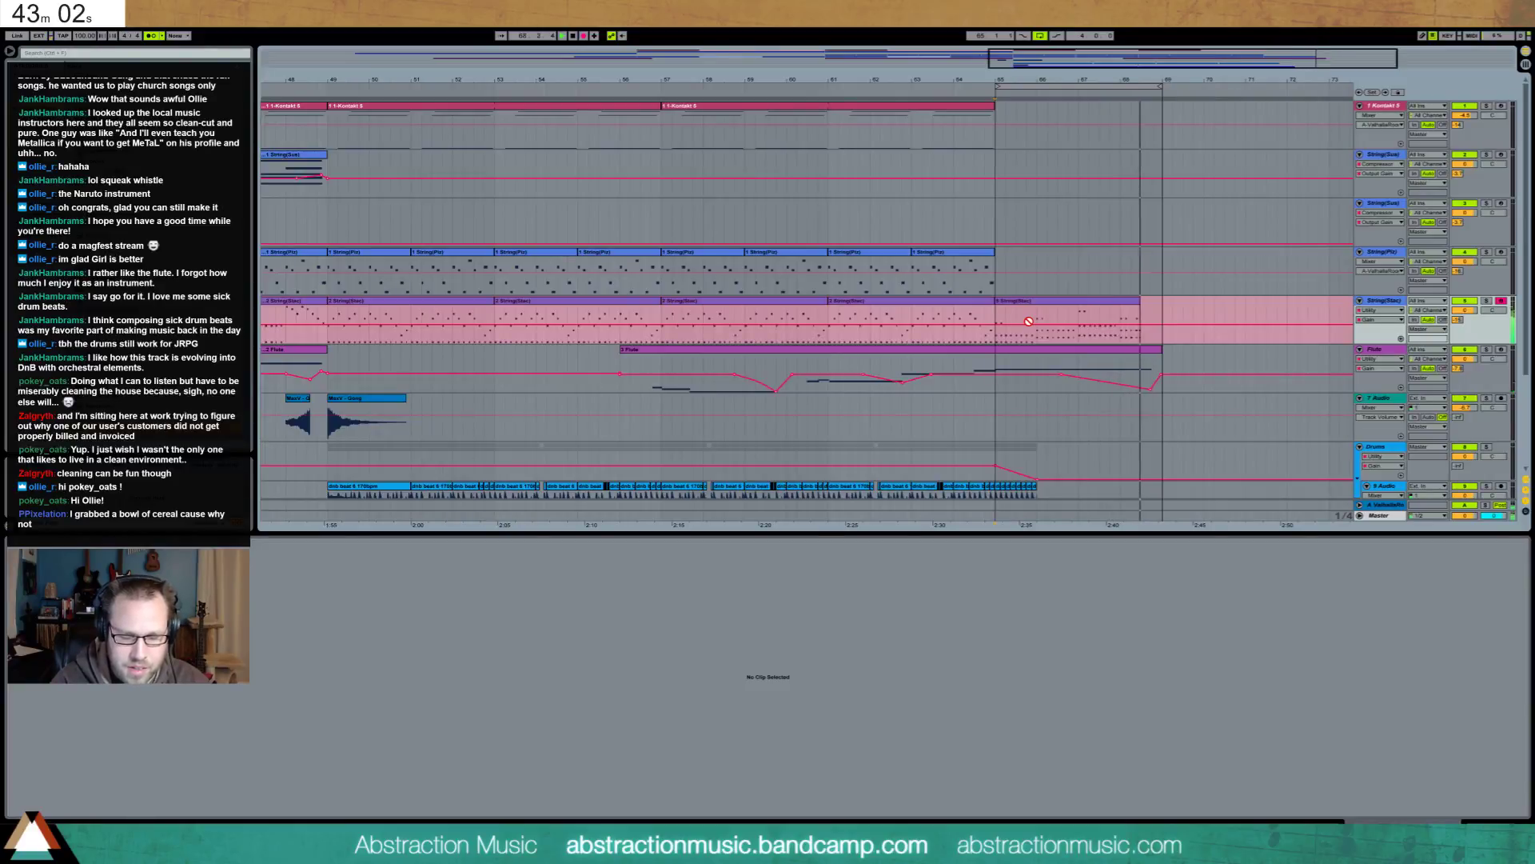
pyautogui.press('space')
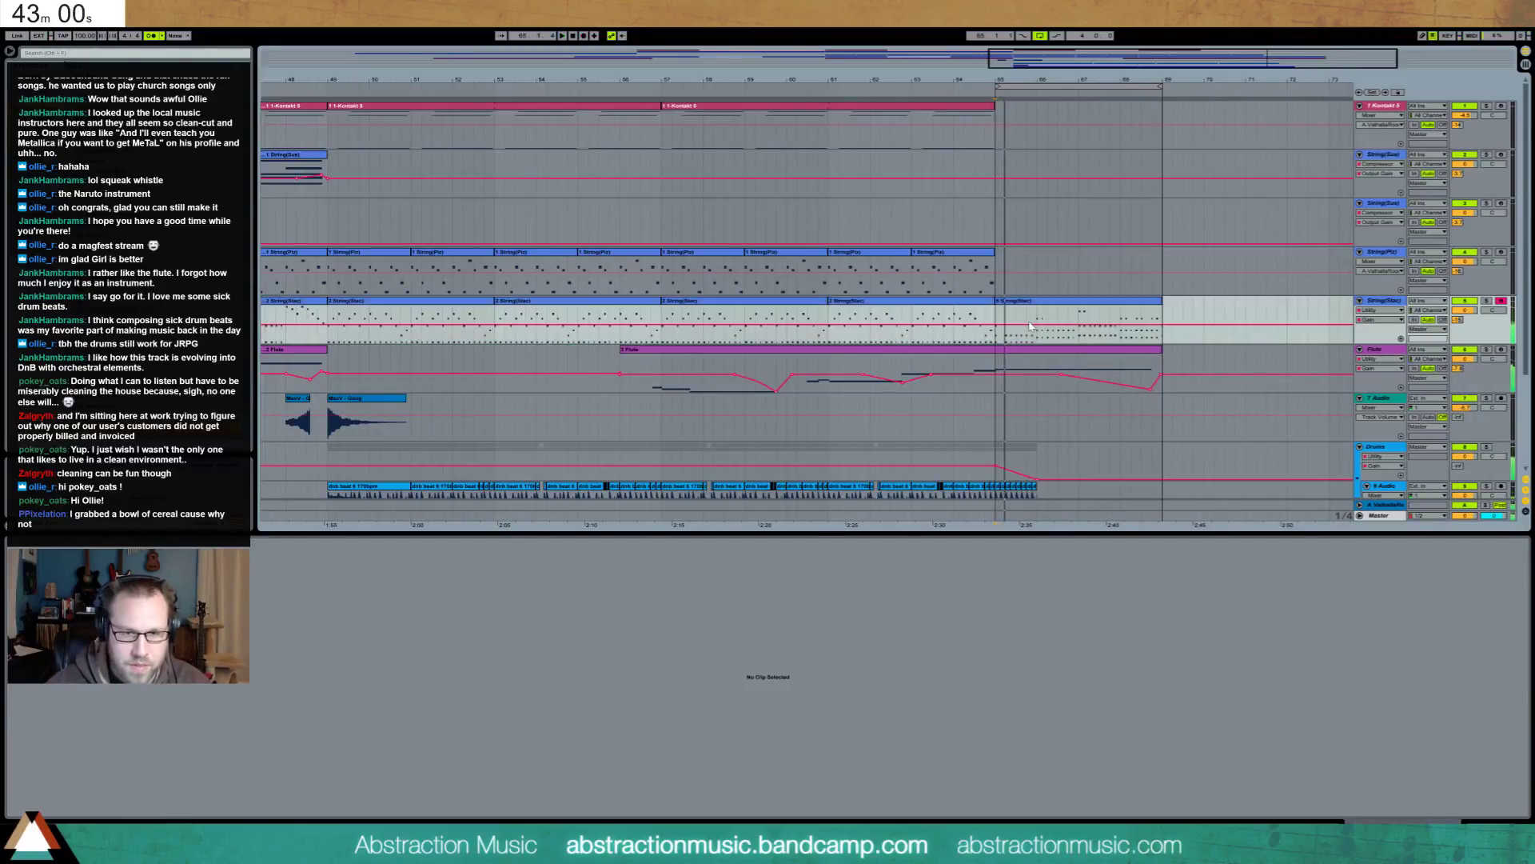
pyautogui.click(1055, 303)
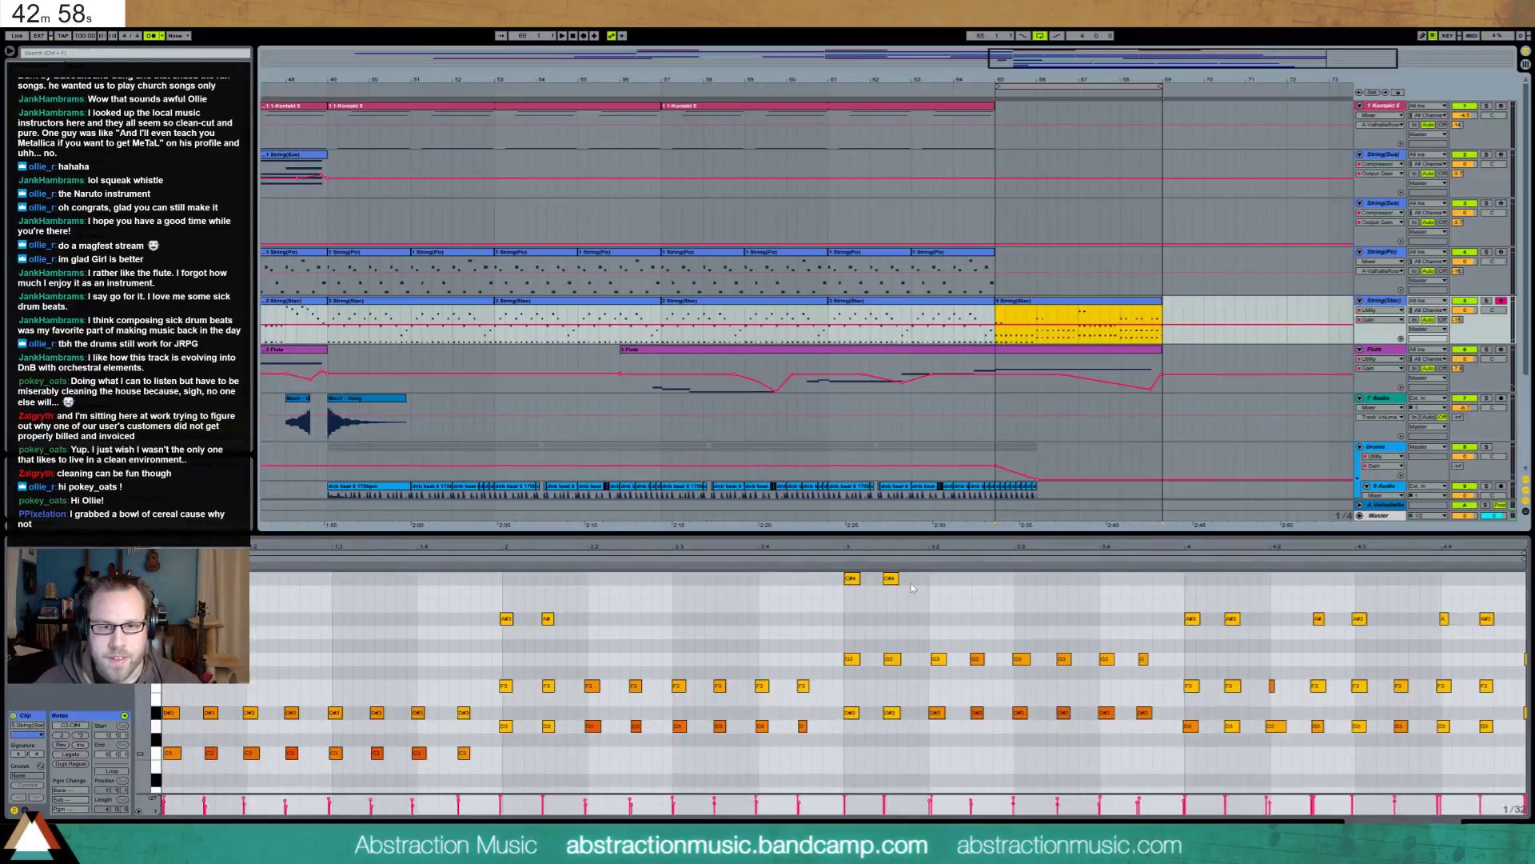
# Lower the two top C#4 notes at bar 67 to C4 and play the section with the metronome off
pyautogui.moveTo(928, 598); pyautogui.dragTo(755, 552)
pyautogui.press('Down')
pyautogui.press('space')
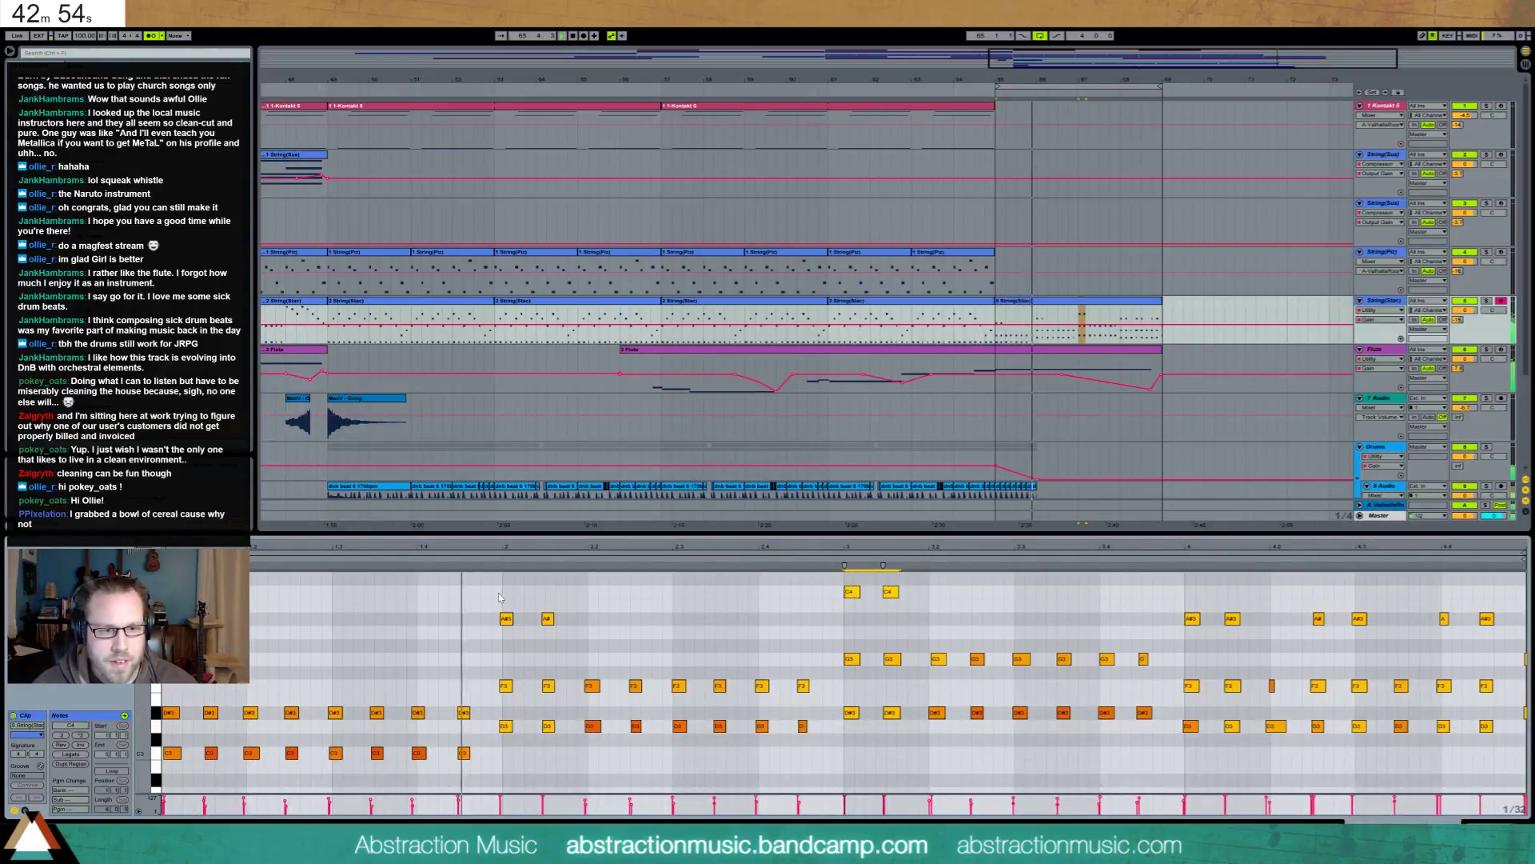
pyautogui.click(151, 36)
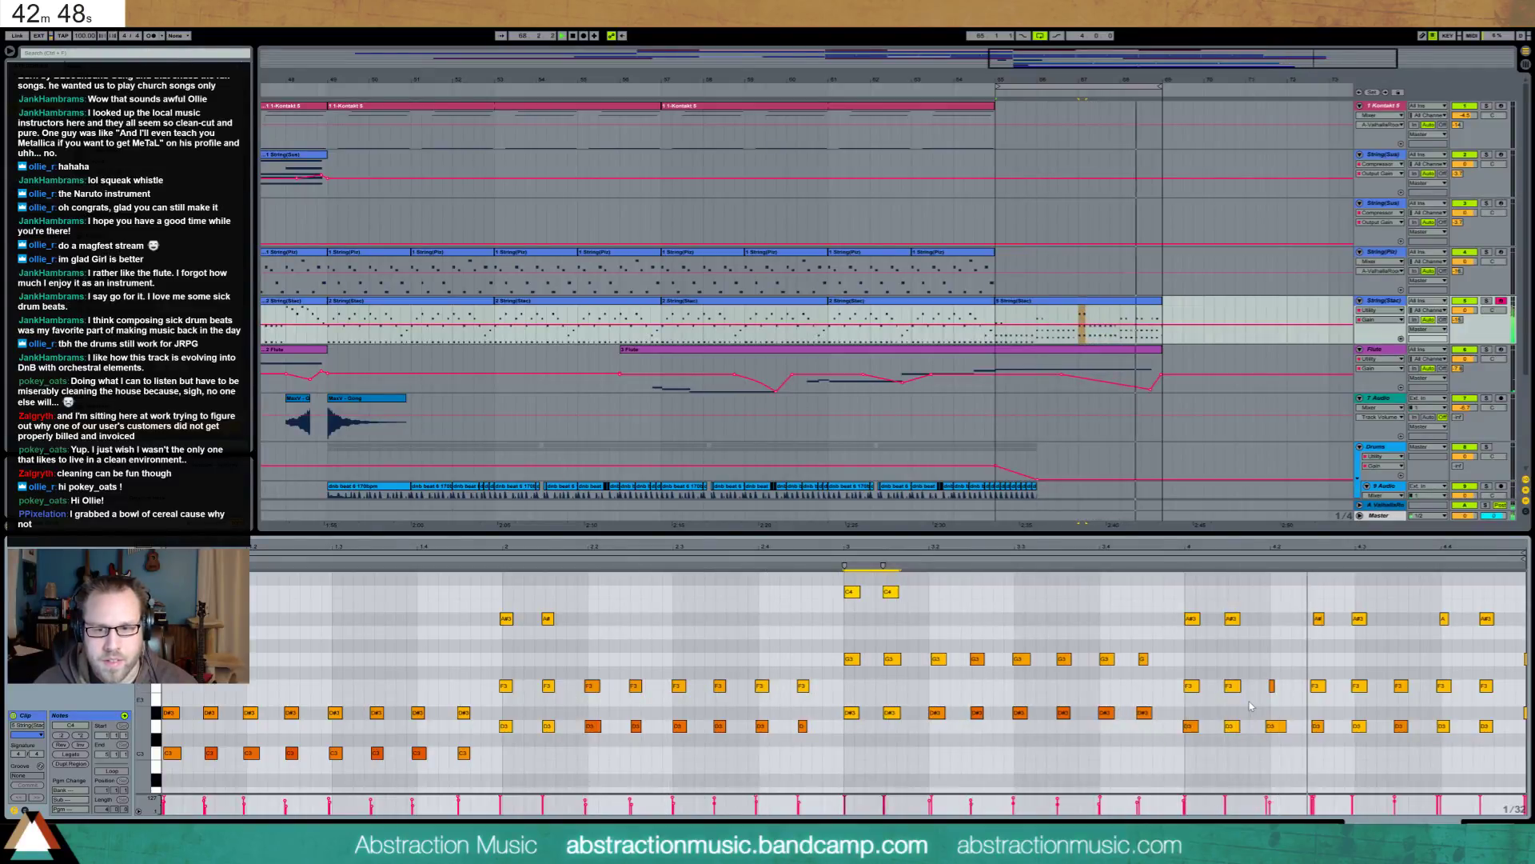
pyautogui.click(1516, 570)
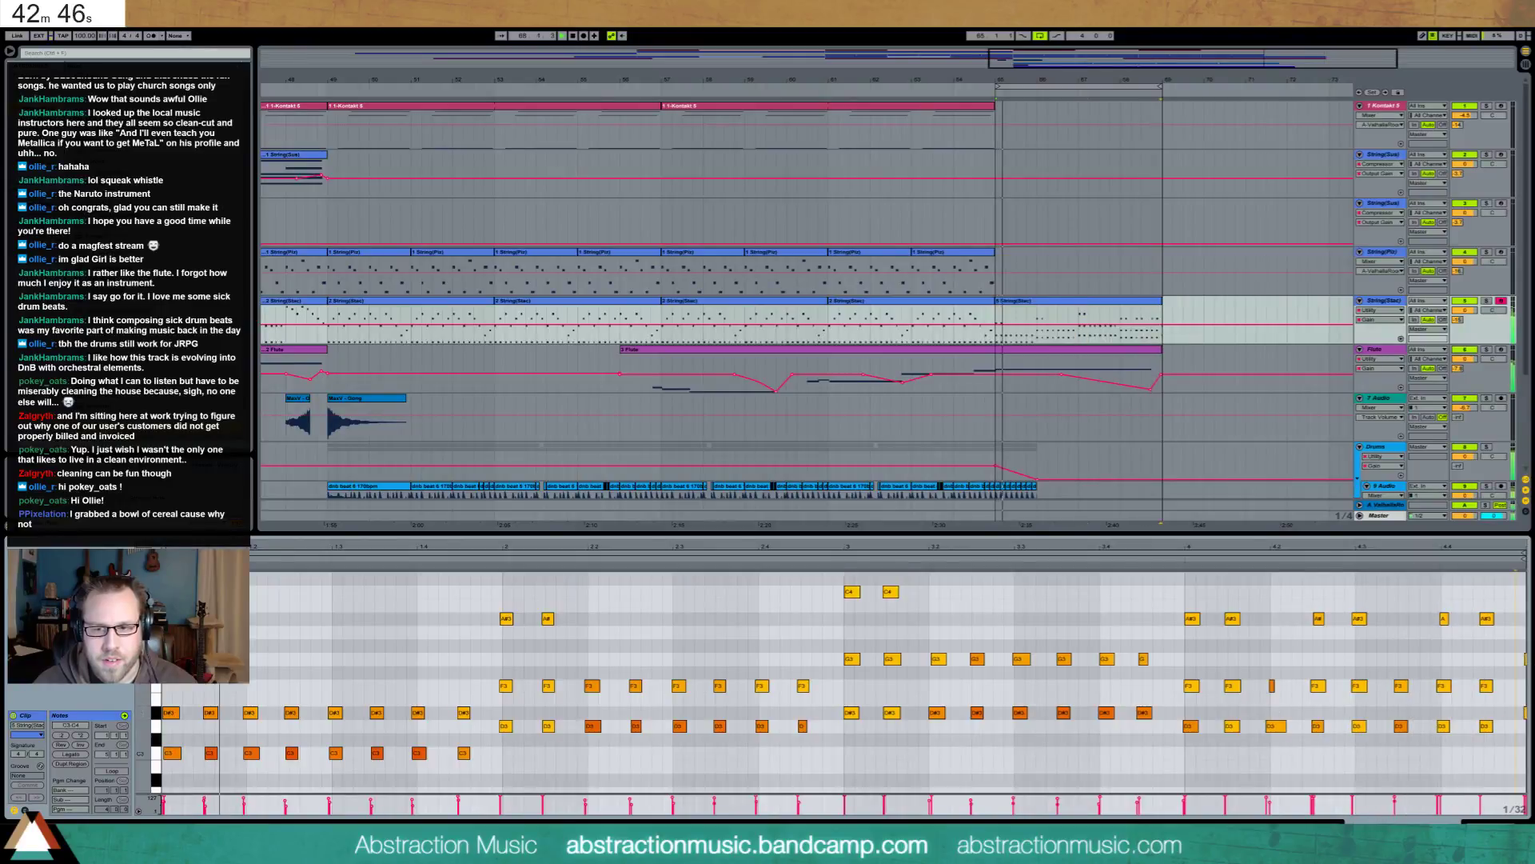
# Tighten the timing of all notes in the staccato string clip spanning bars 65 to 69
pyautogui.hotkey('shift', 'Tab')
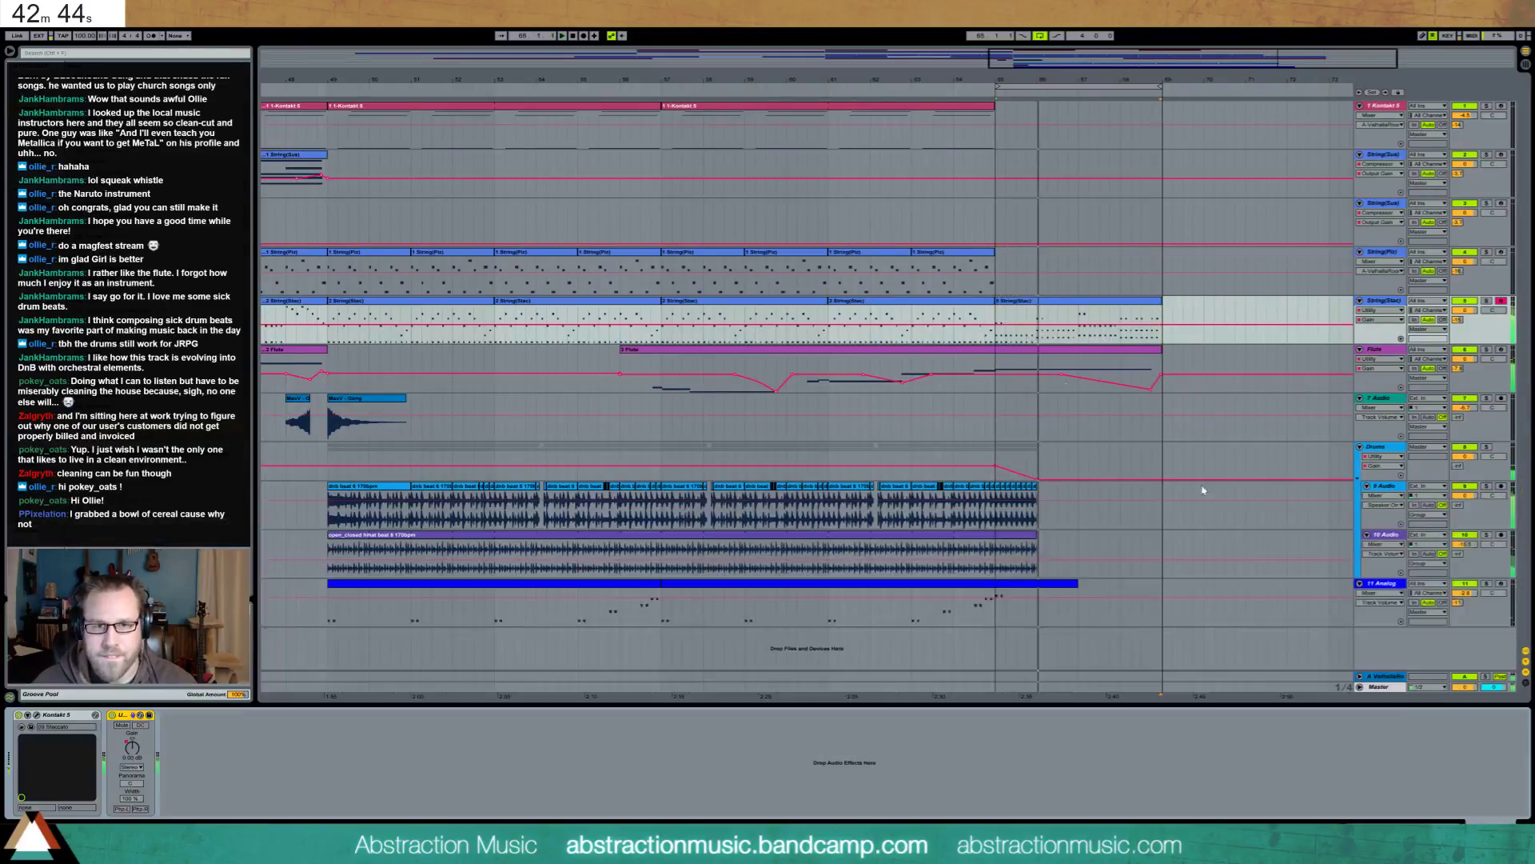
pyautogui.click(1080, 319)
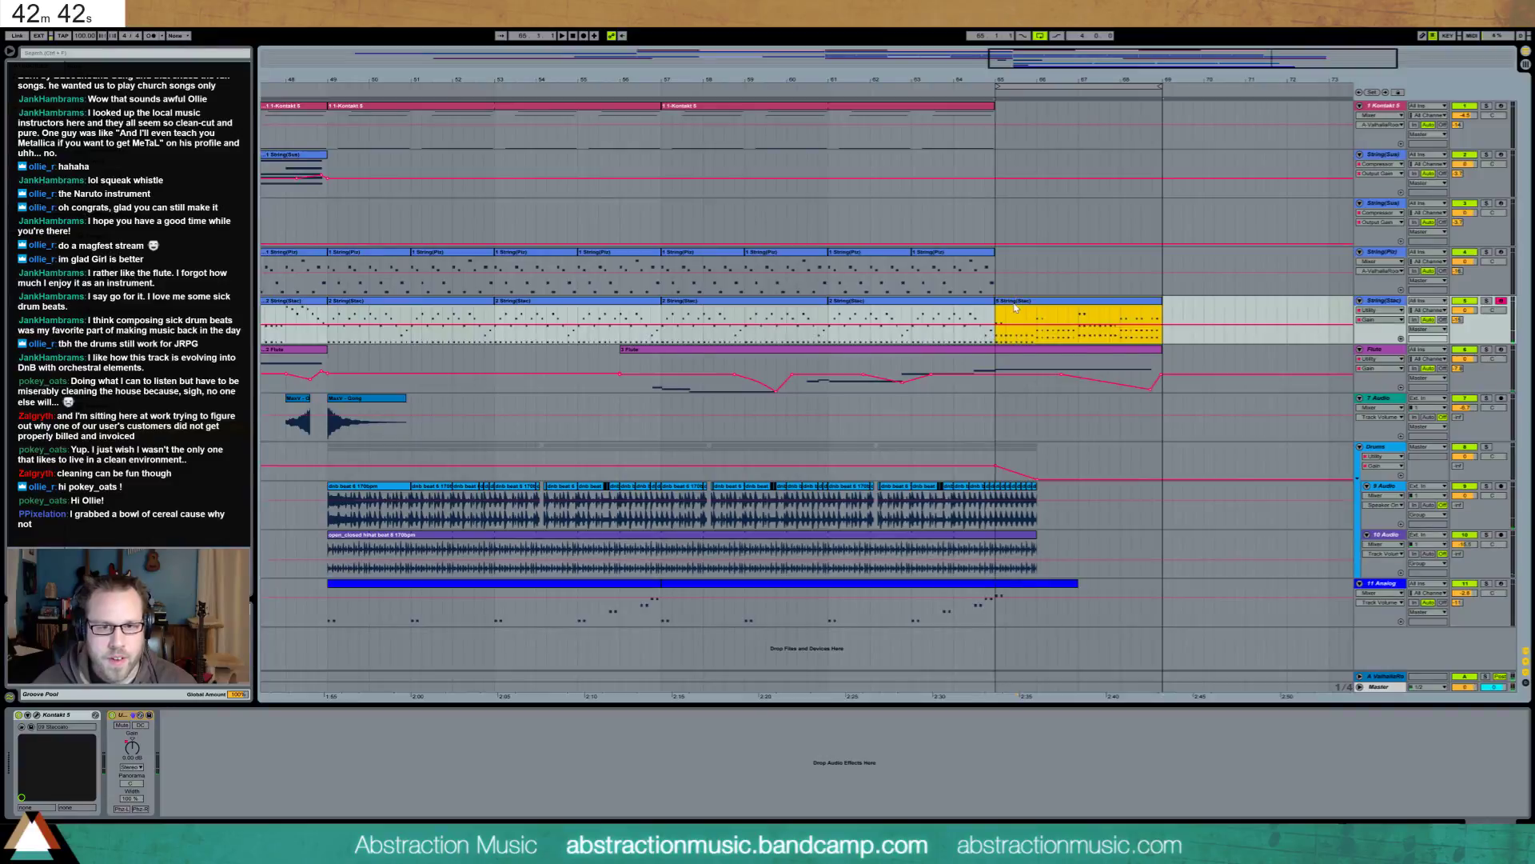
pyautogui.hotkey('shift', 'Tab')
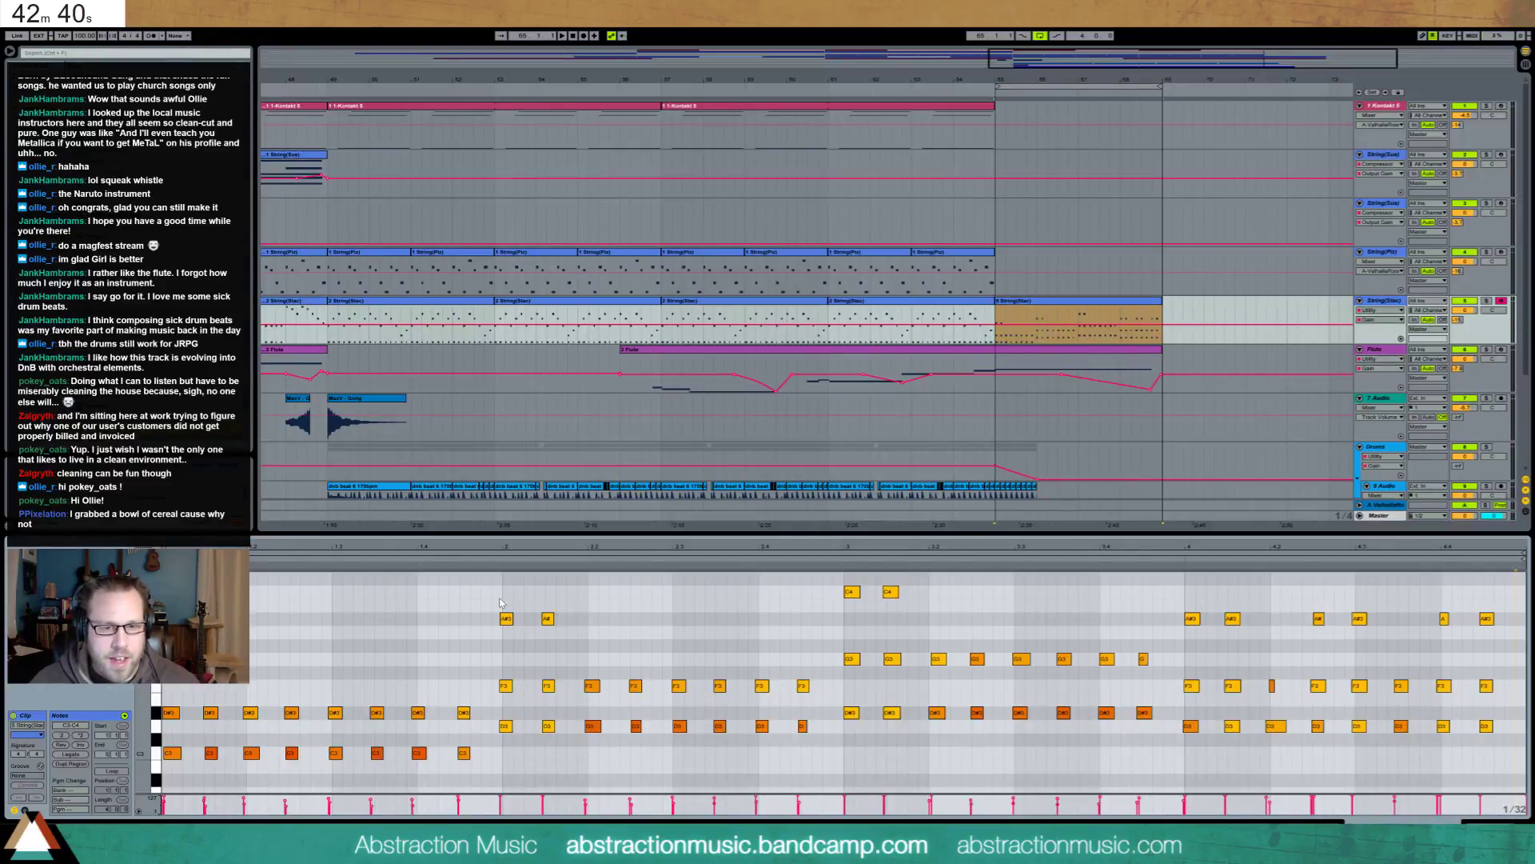
pyautogui.hotkey('ctrl', 'a')
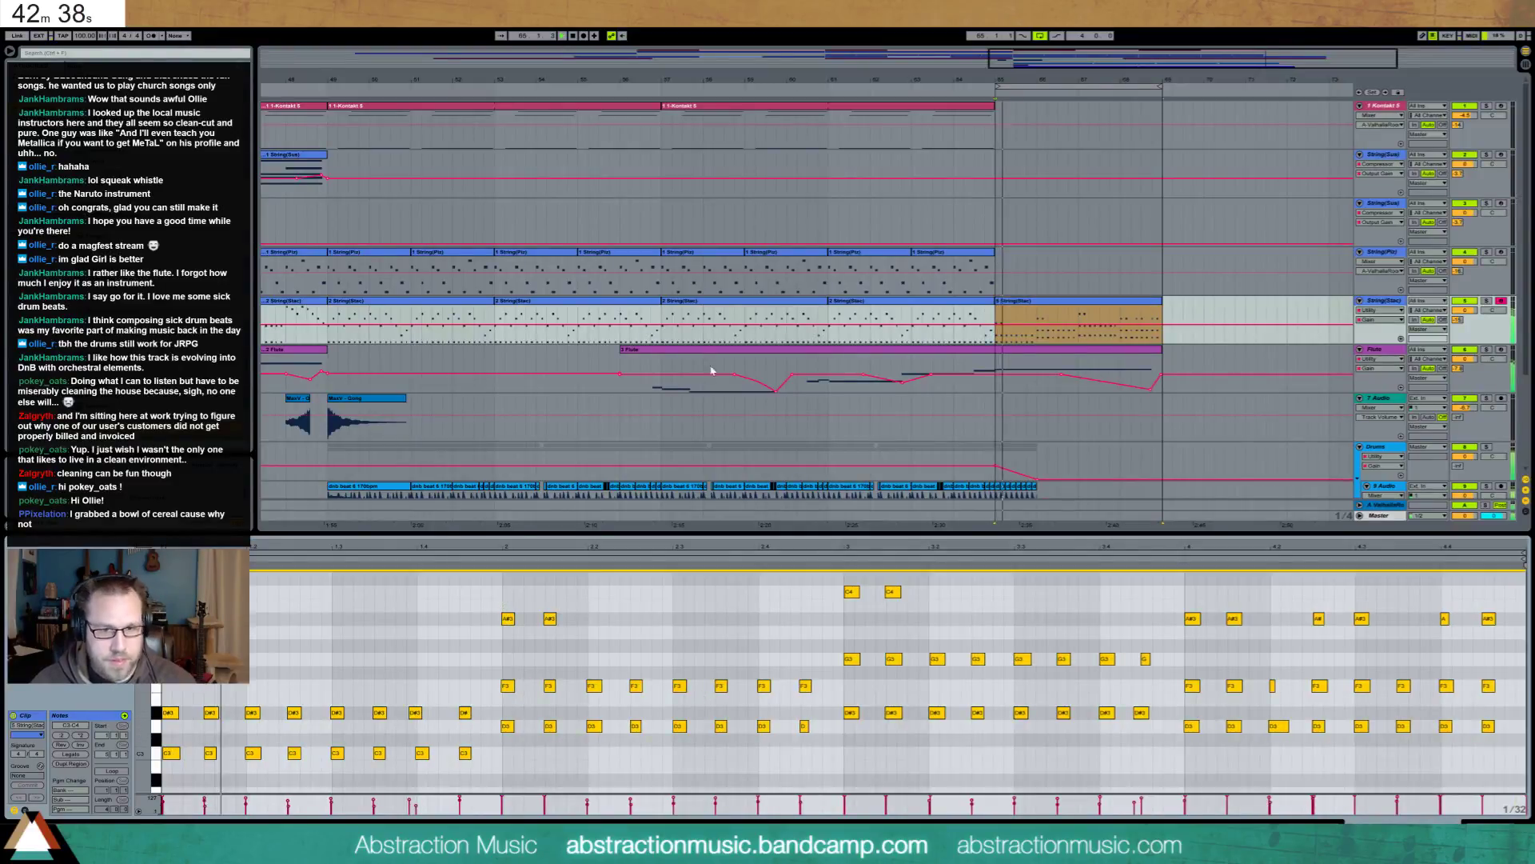
# Reshape the flute's gain automation so its fade starts earlier, midway through bar 65, and play the section
pyautogui.click(1034, 377)
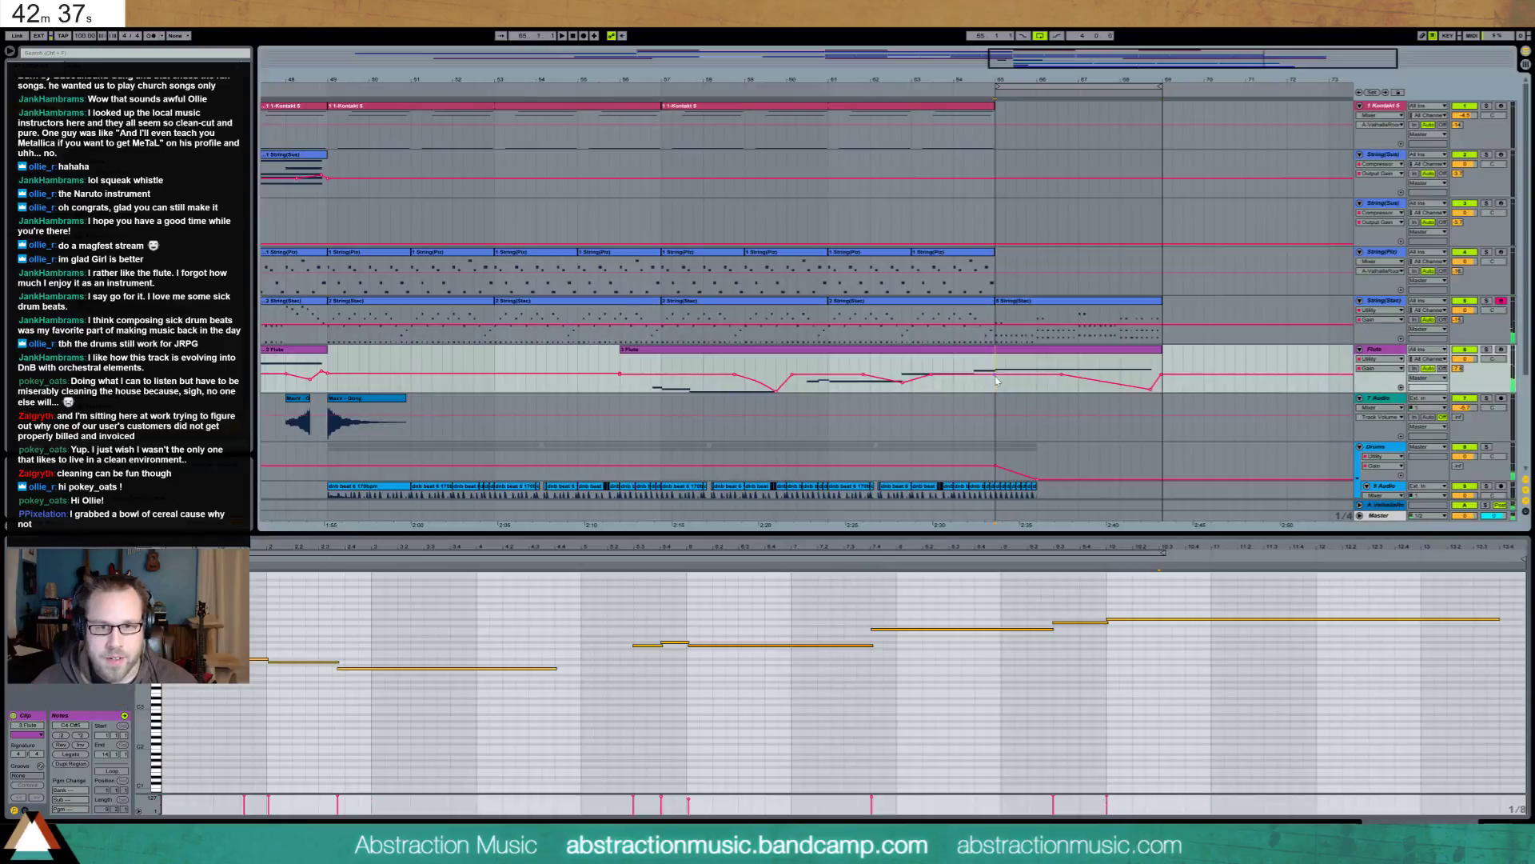
pyautogui.click(1059, 375)
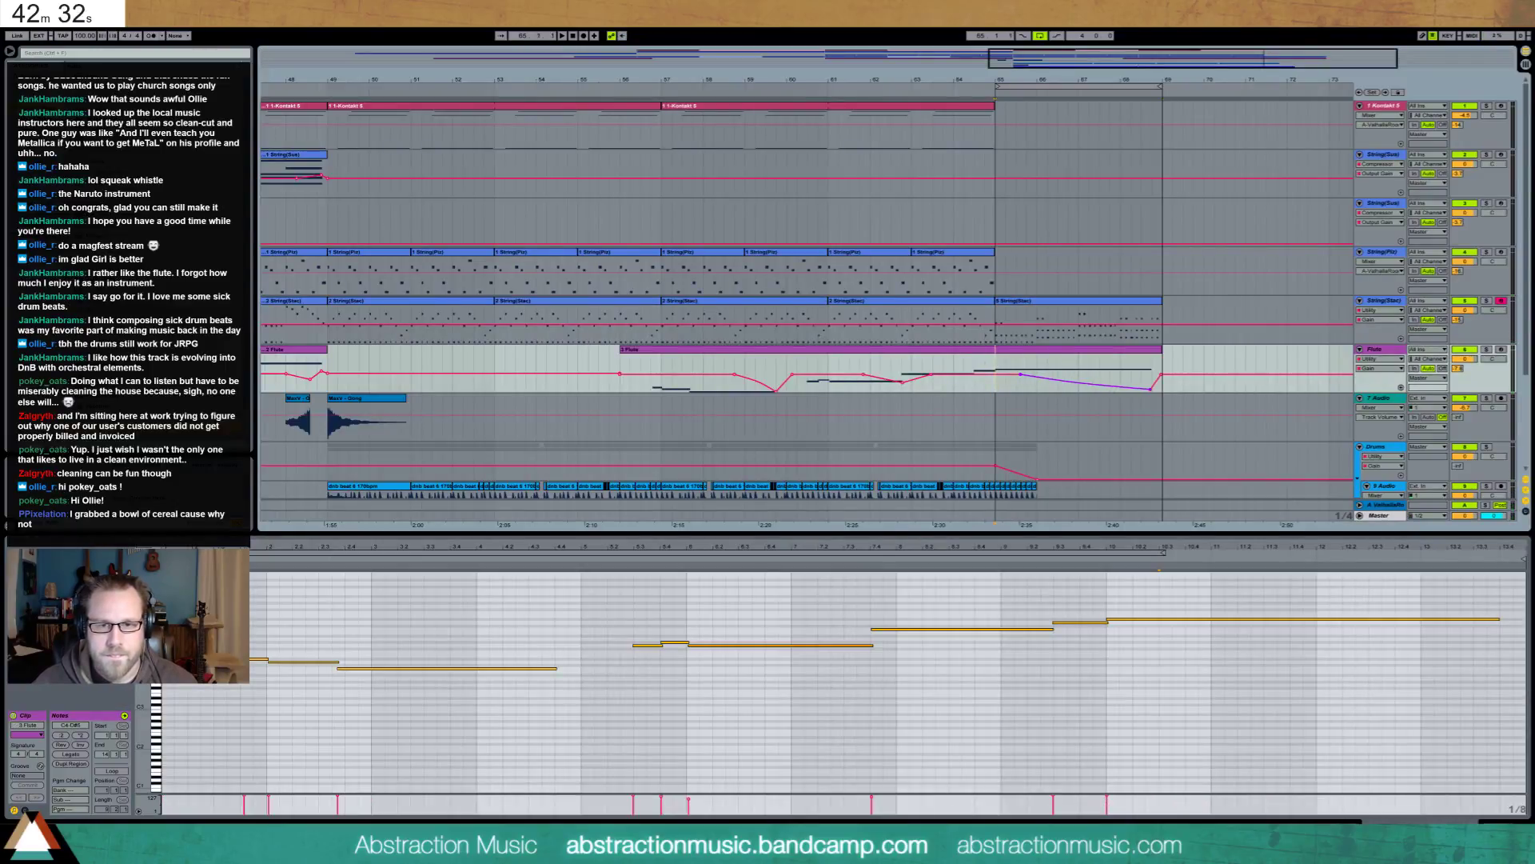
pyautogui.press('space')
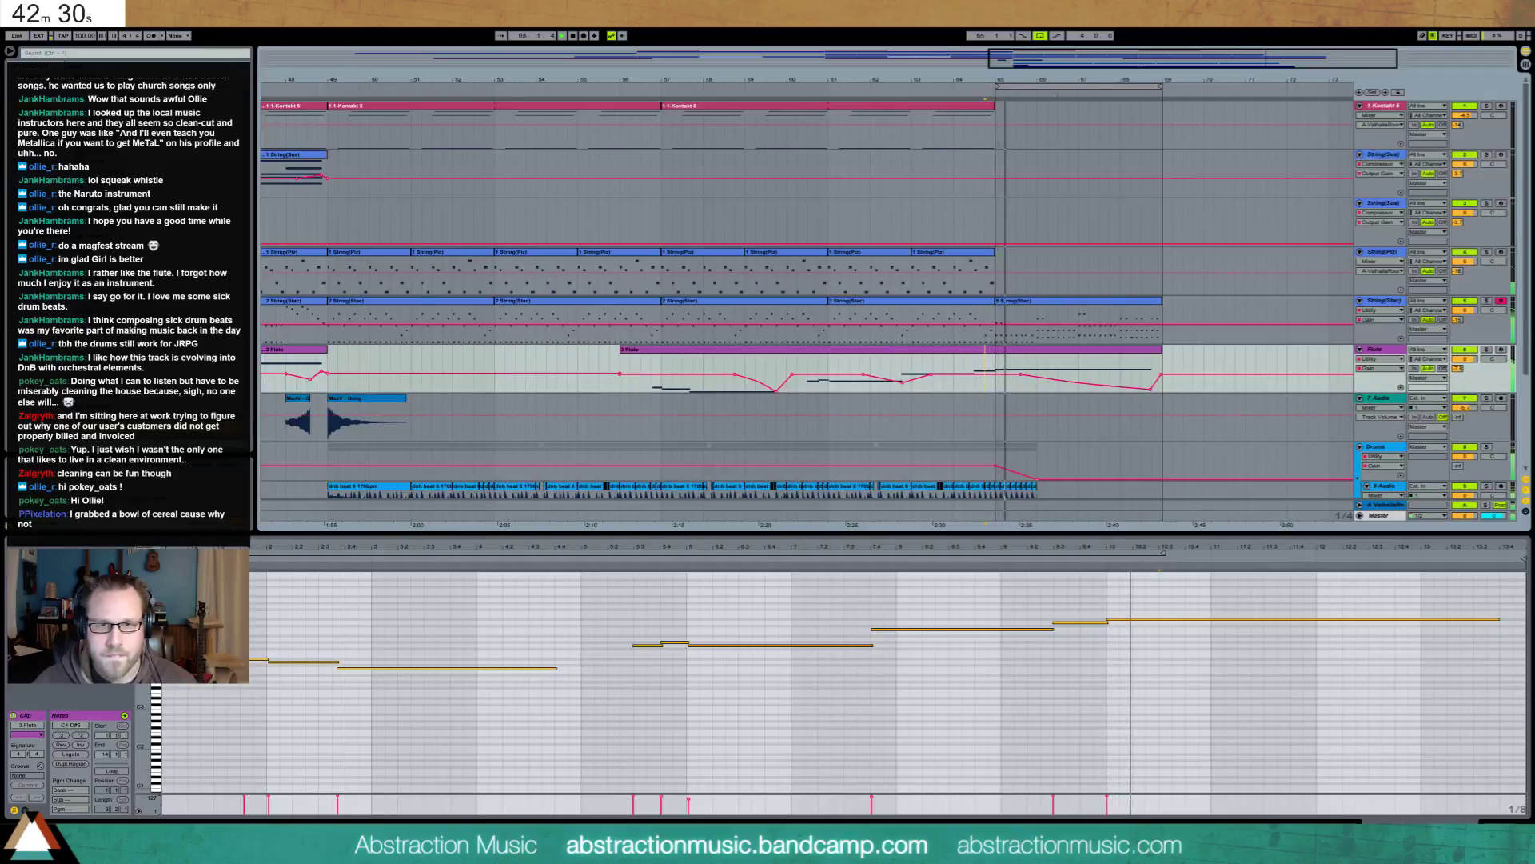
# Raise the project tempo again and play the arrangement from bar 61
pyautogui.press('space')
pyautogui.moveTo(84, 36); pyautogui.dragTo(84, 24)
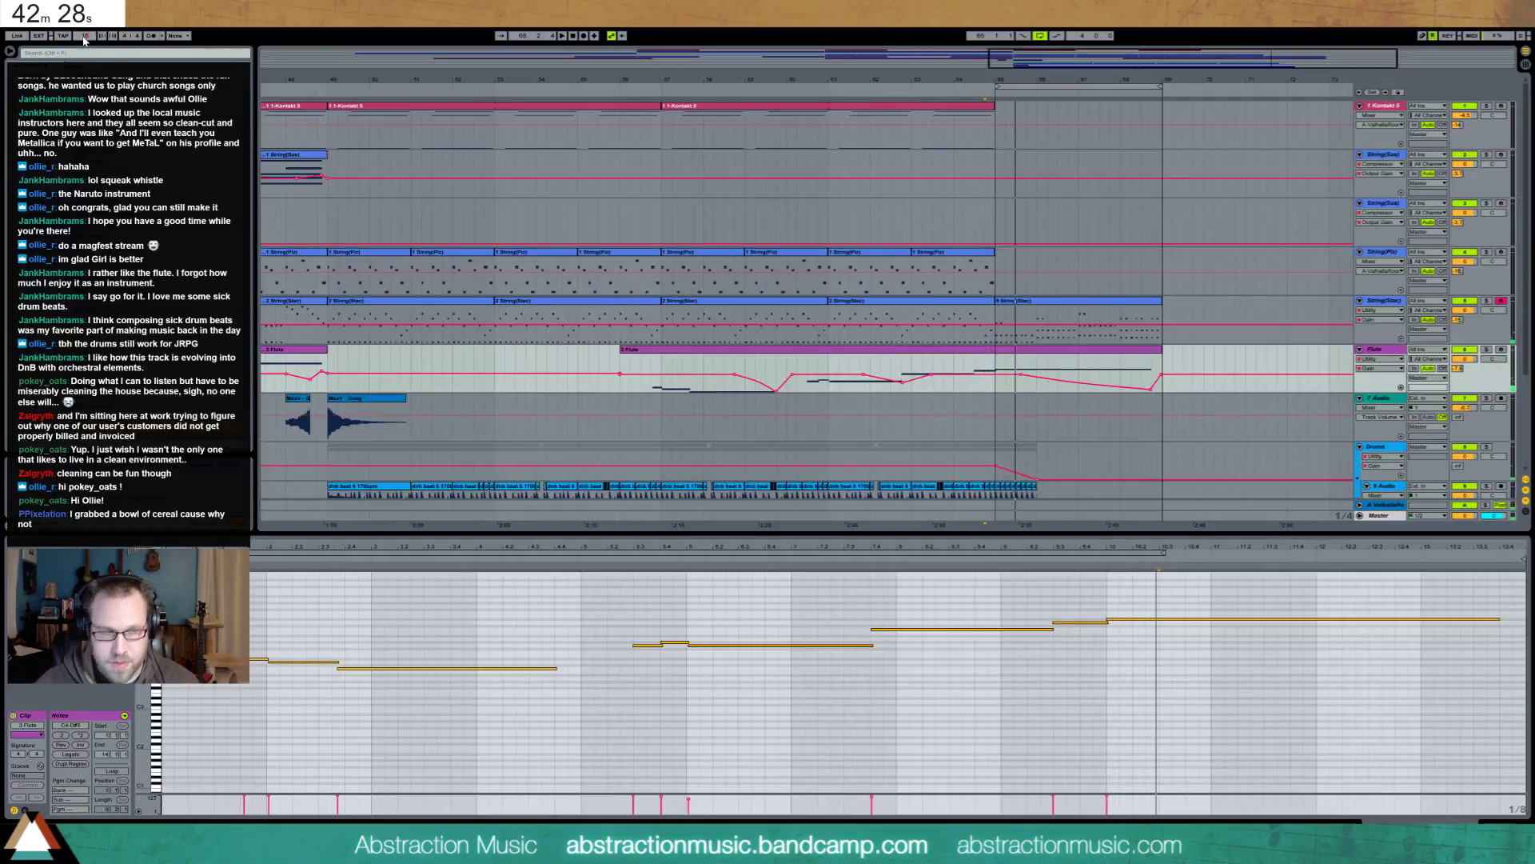
pyautogui.click(829, 91)
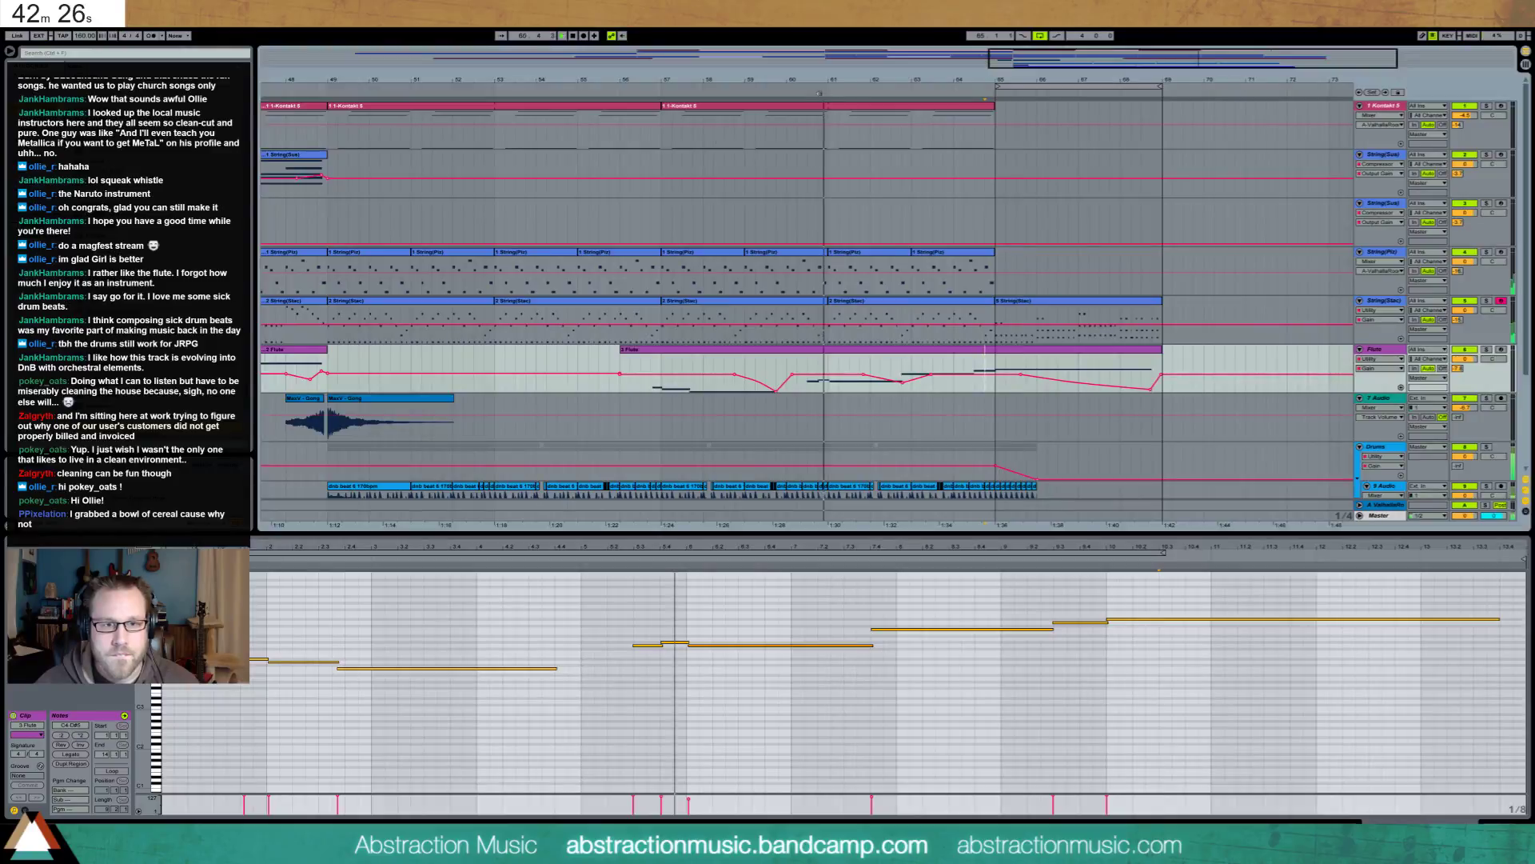
# Copy the decaying gong clip from bar 49 to bar 65 on its audio track and lower the copy's gain
pyautogui.click(1052, 424)
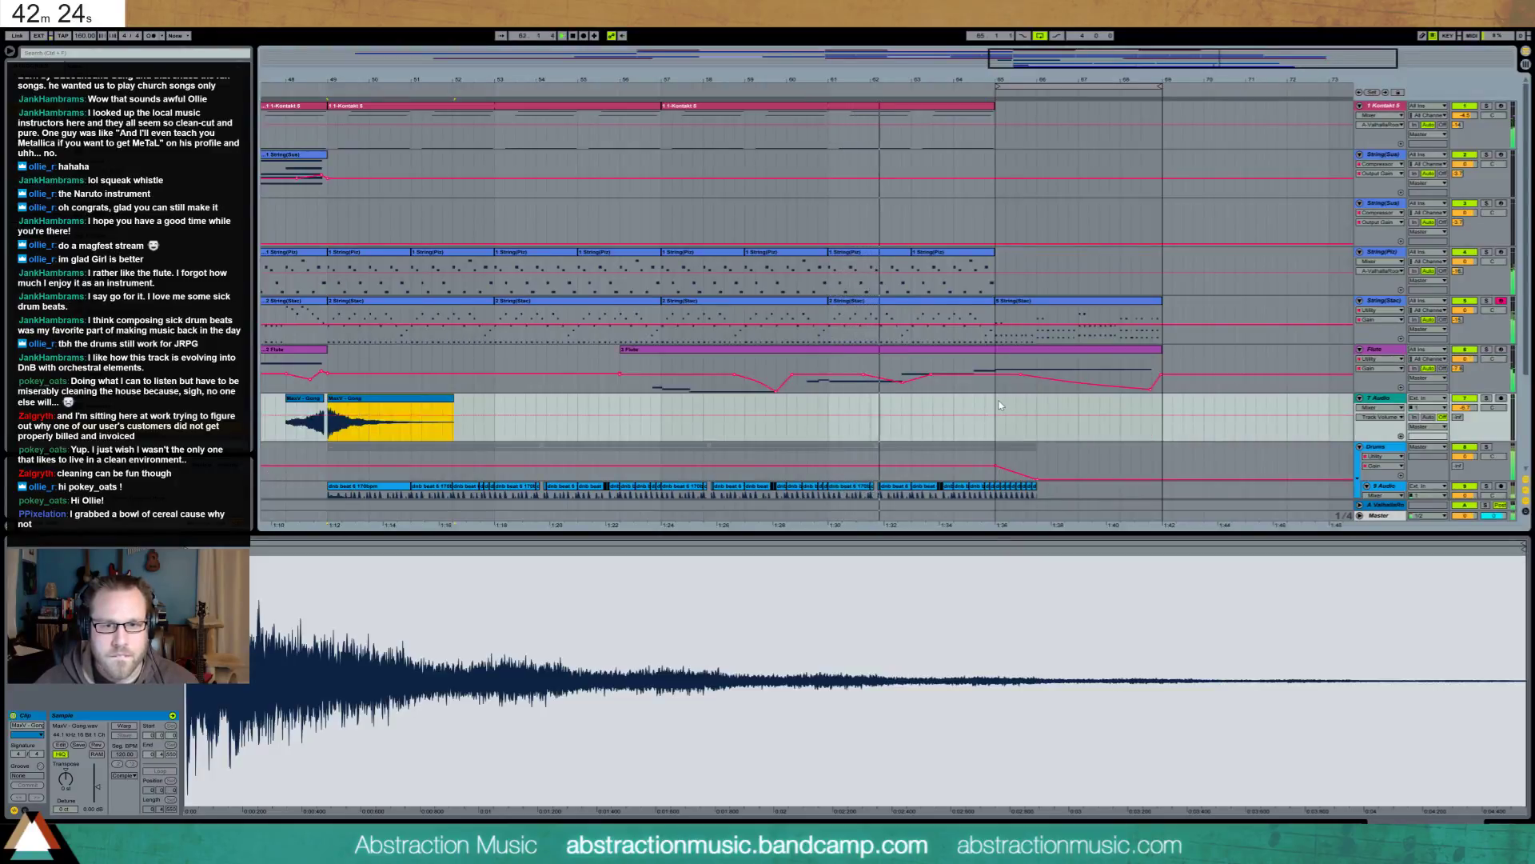
pyautogui.click(1008, 425)
pyautogui.hotkey('ctrl', 'v')
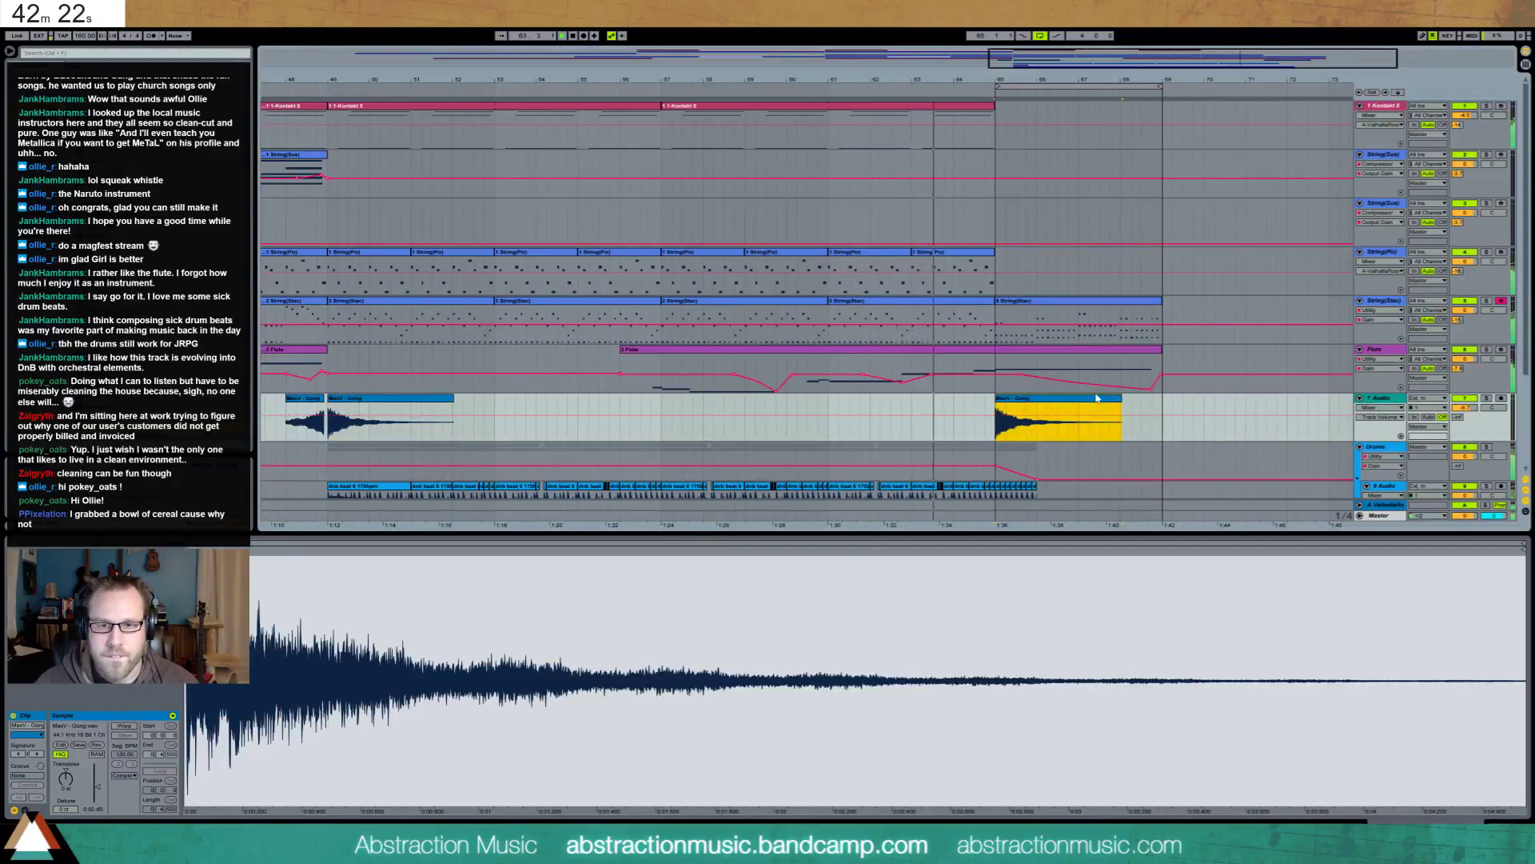
pyautogui.moveTo(95, 777); pyautogui.dragTo(96, 803)
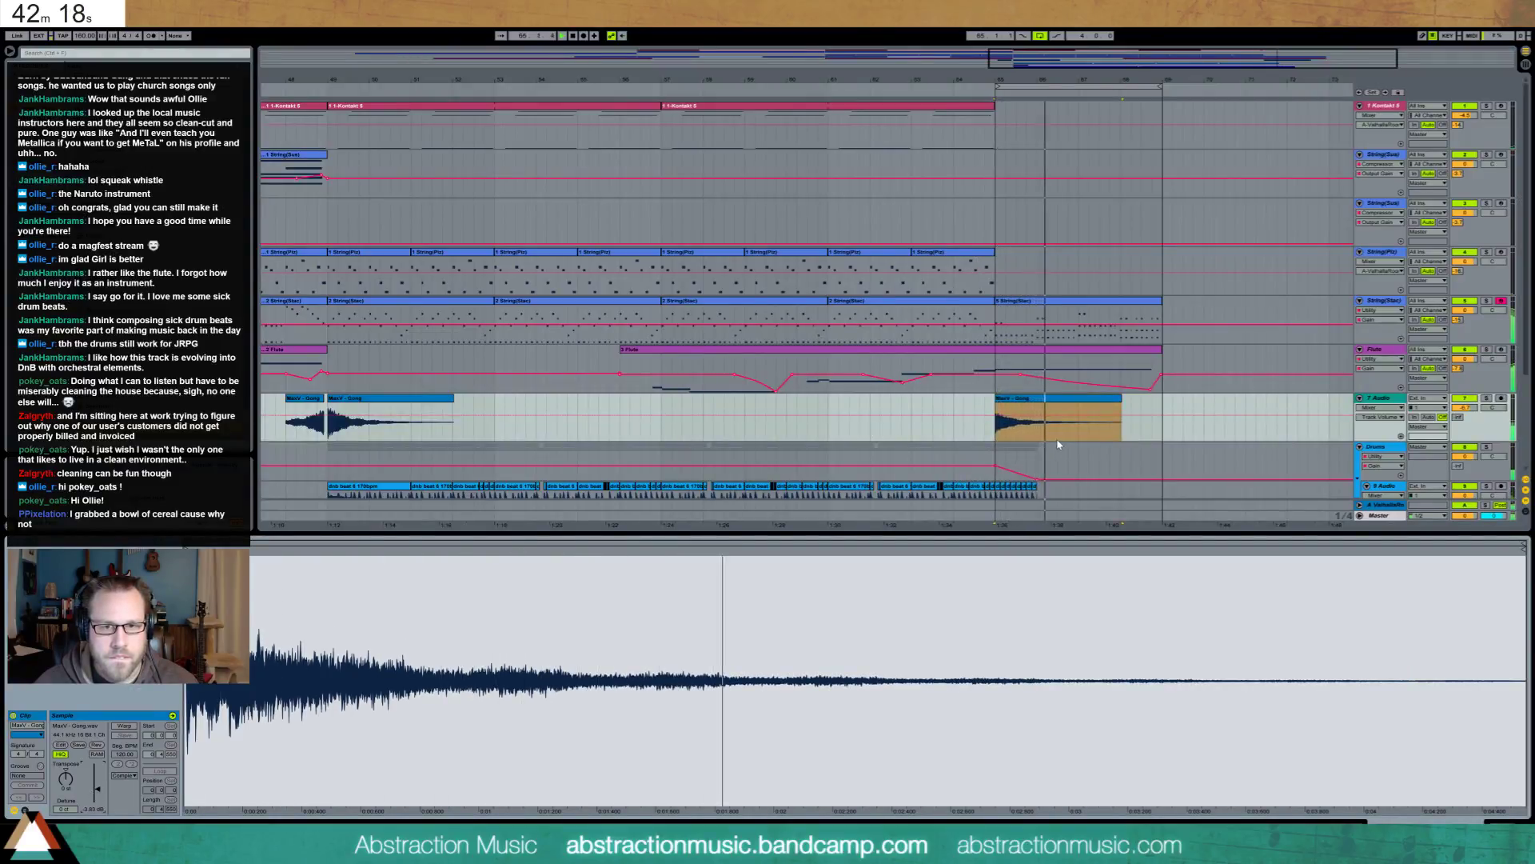
# Arm the second String(Sus) track and ramp its compressor output gain automation up from bar 64 to bar 65
pyautogui.click(1137, 304)
pyautogui.click(587, 640)
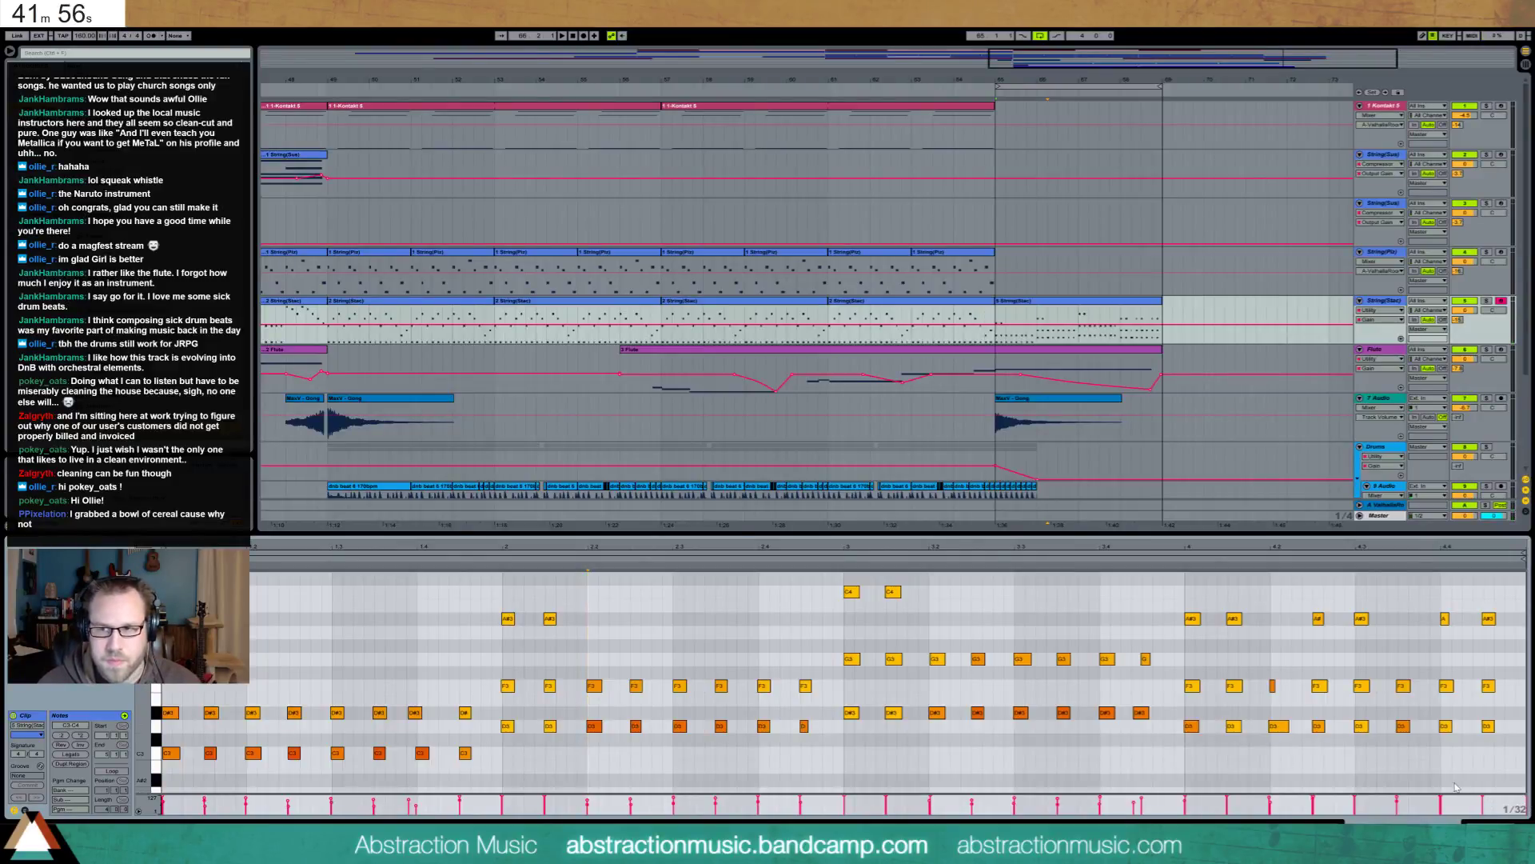
pyautogui.click(1389, 206)
pyautogui.click(1006, 227)
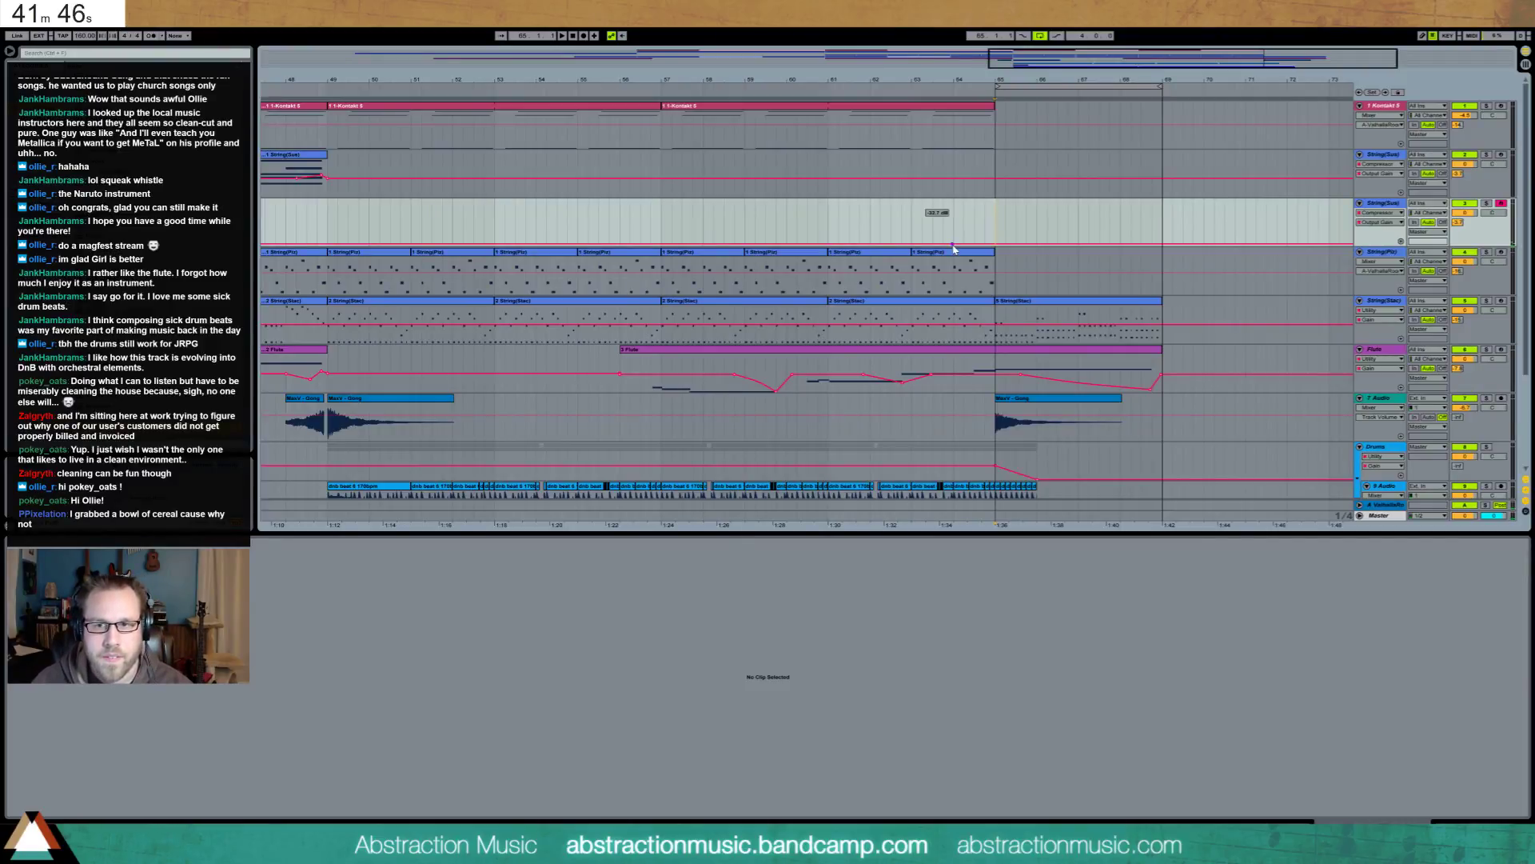
pyautogui.click(977, 251)
pyautogui.moveTo(977, 243); pyautogui.dragTo(997, 225)
# Try recording sustained string chords live from bar 65 on the second String(Sus) track and check the notes
pyautogui.click(957, 170)
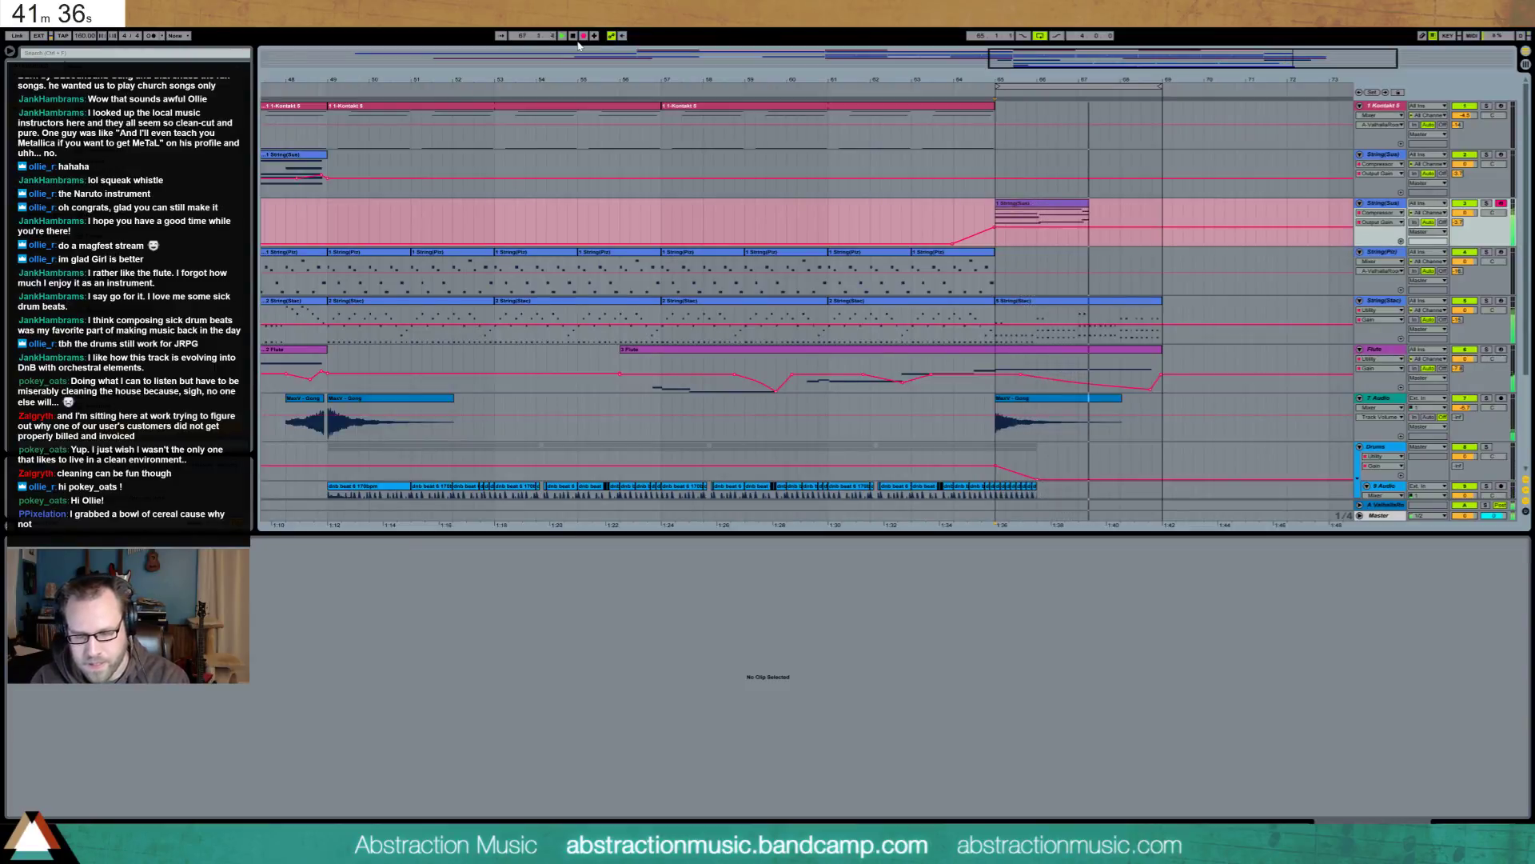
pyautogui.press('F9')
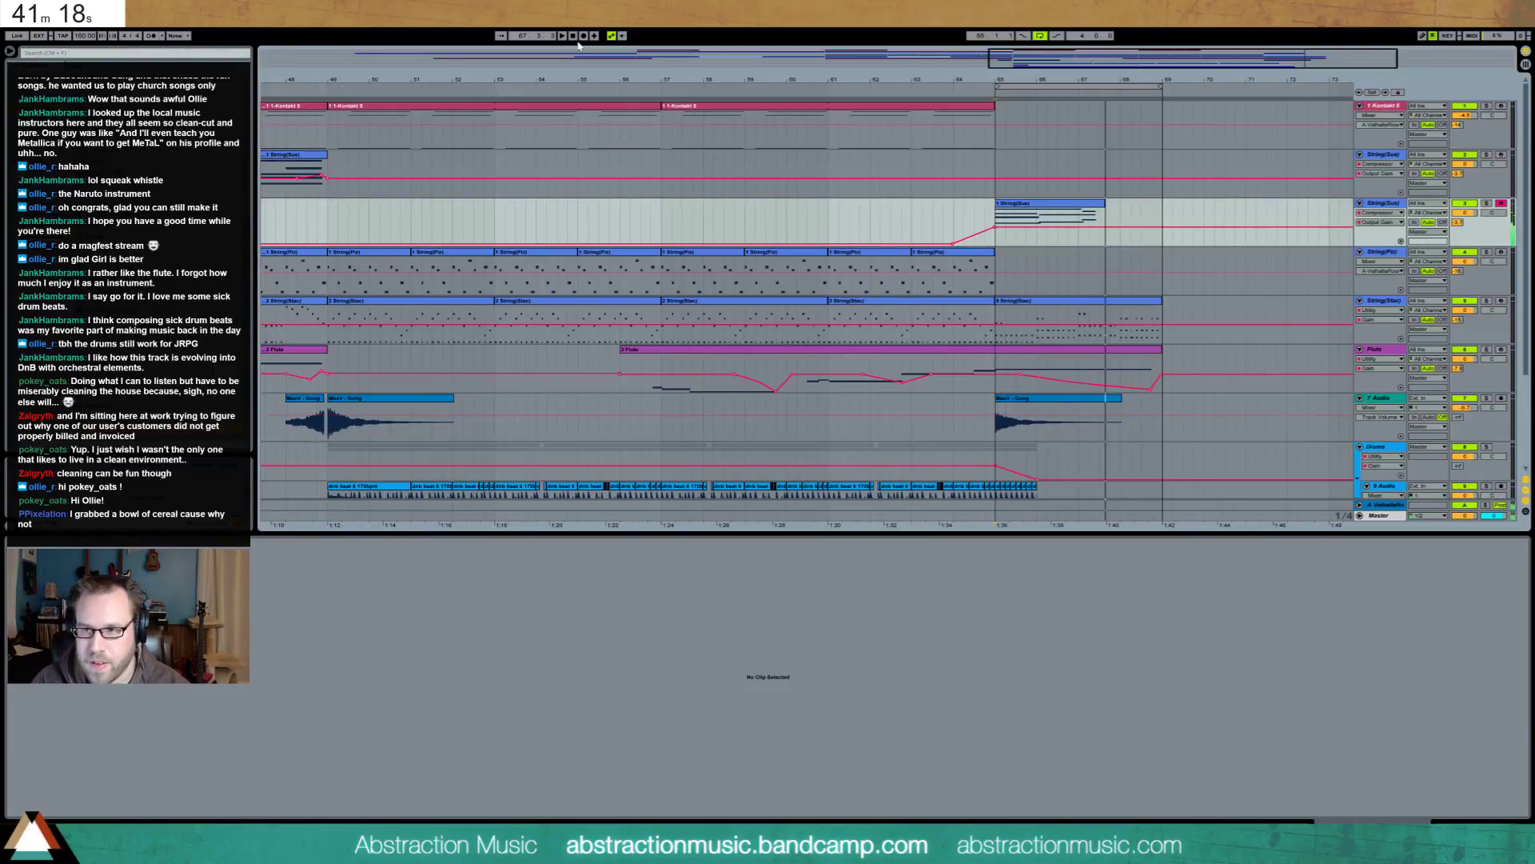
pyautogui.click(1007, 205)
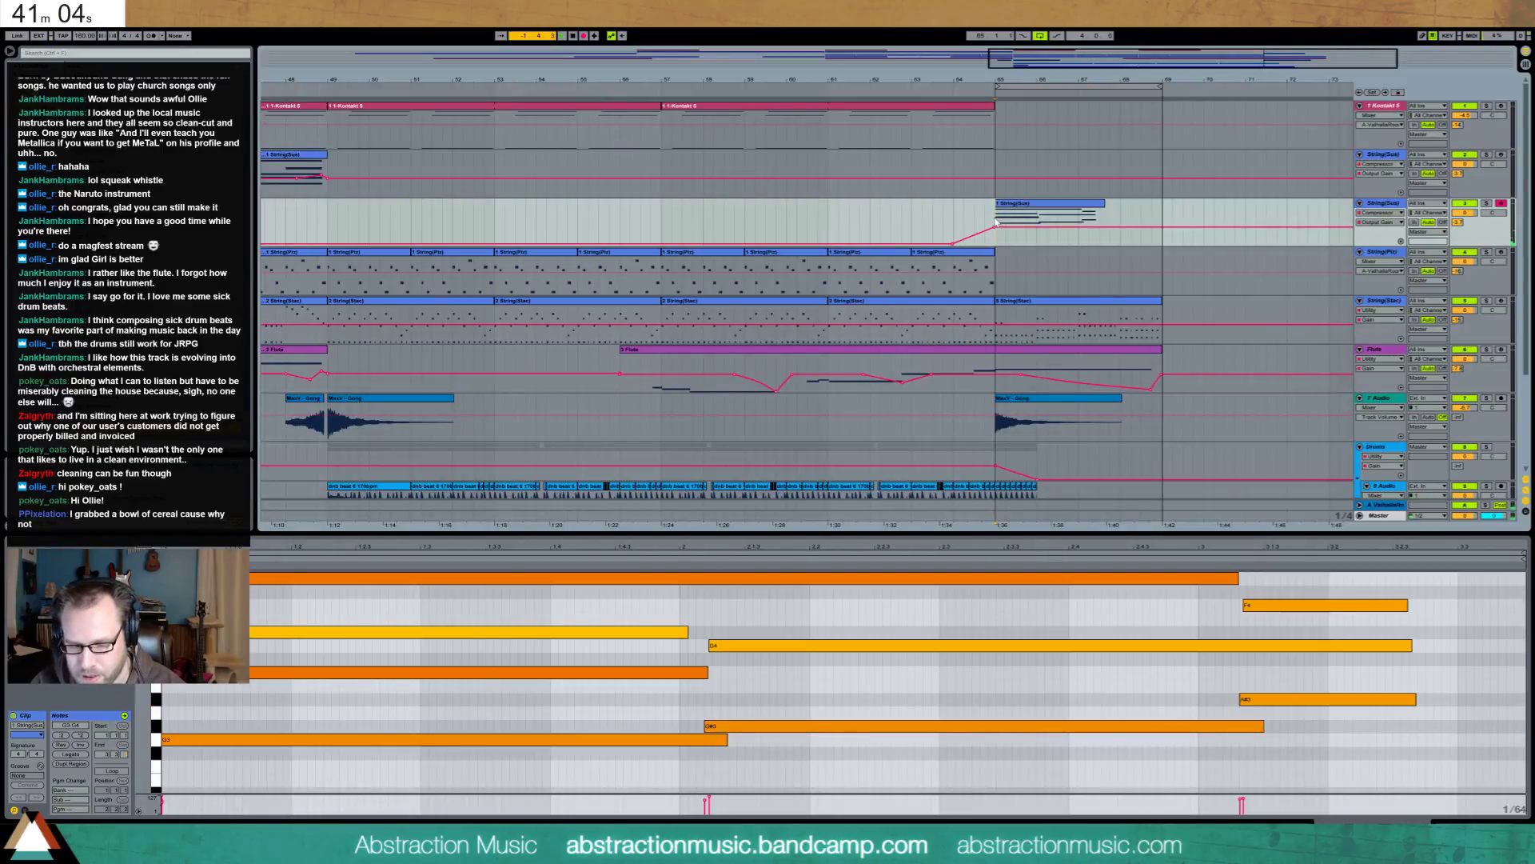
# Record a fresh live take of the sustained string chords across bars 65 to 69 and open its notes
pyautogui.click(995, 219)
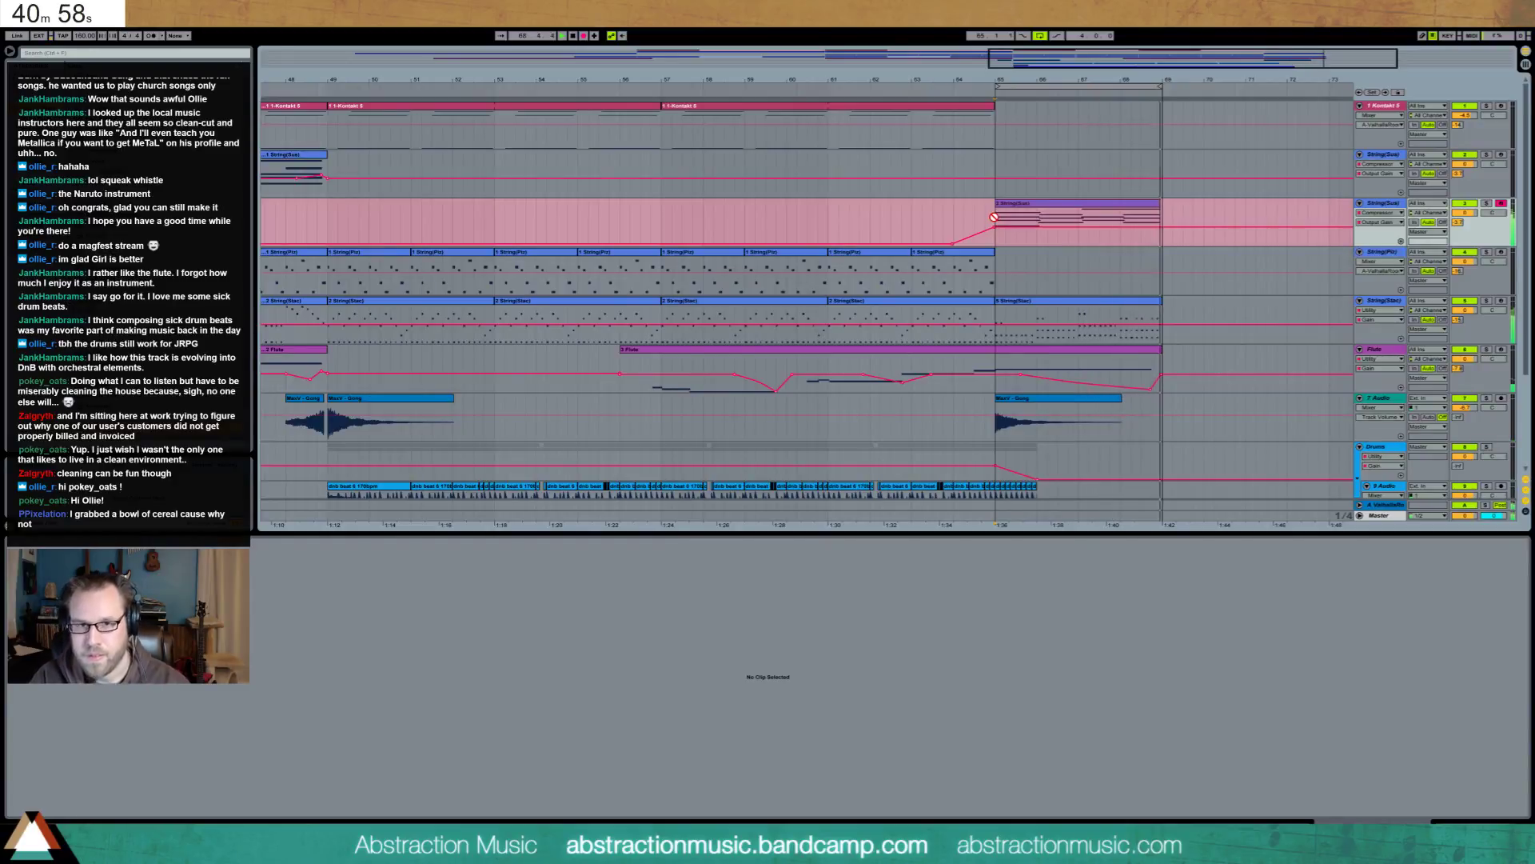
pyautogui.press('space')
pyautogui.press('space')
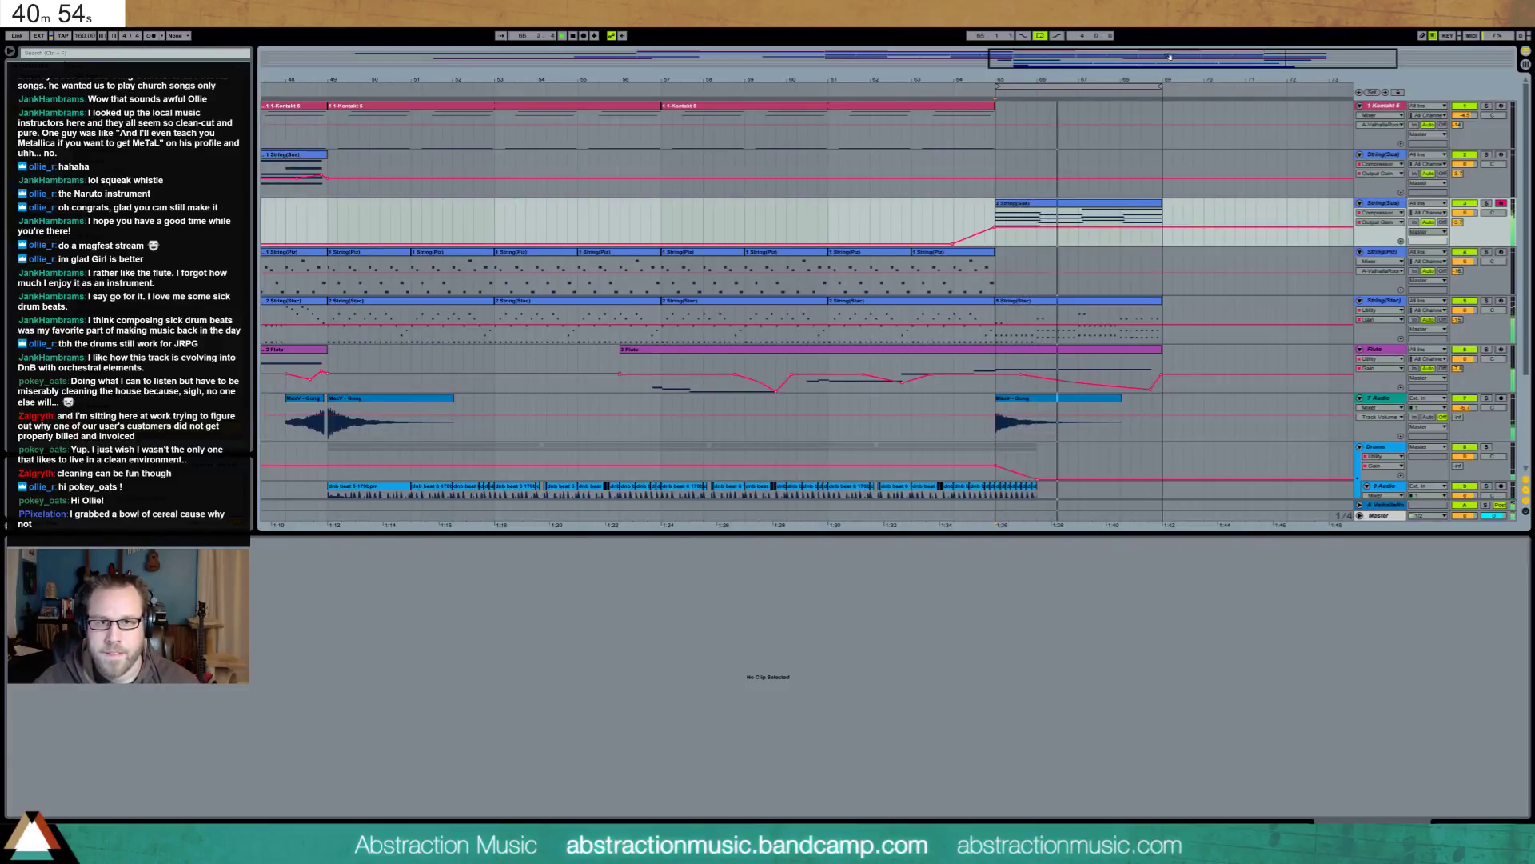
pyautogui.click(1114, 214)
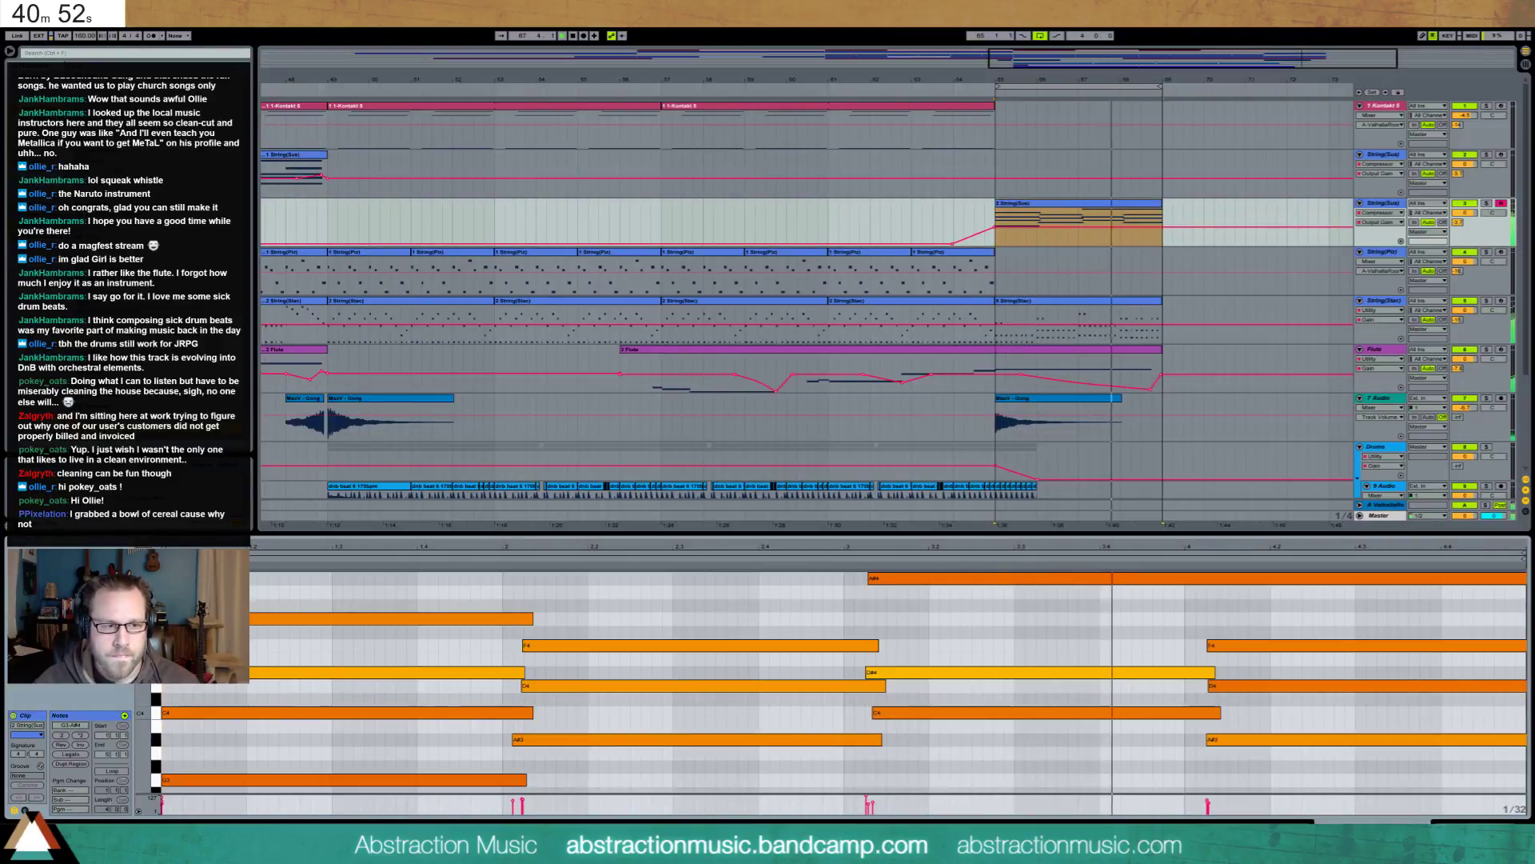
# Nudge the second, third and fourth sustained chords slightly earlier so they start closer to their bar lines
pyautogui.scroll(-5, 388, 656)
pyautogui.moveTo(383, 607); pyautogui.dragTo(548, 709)
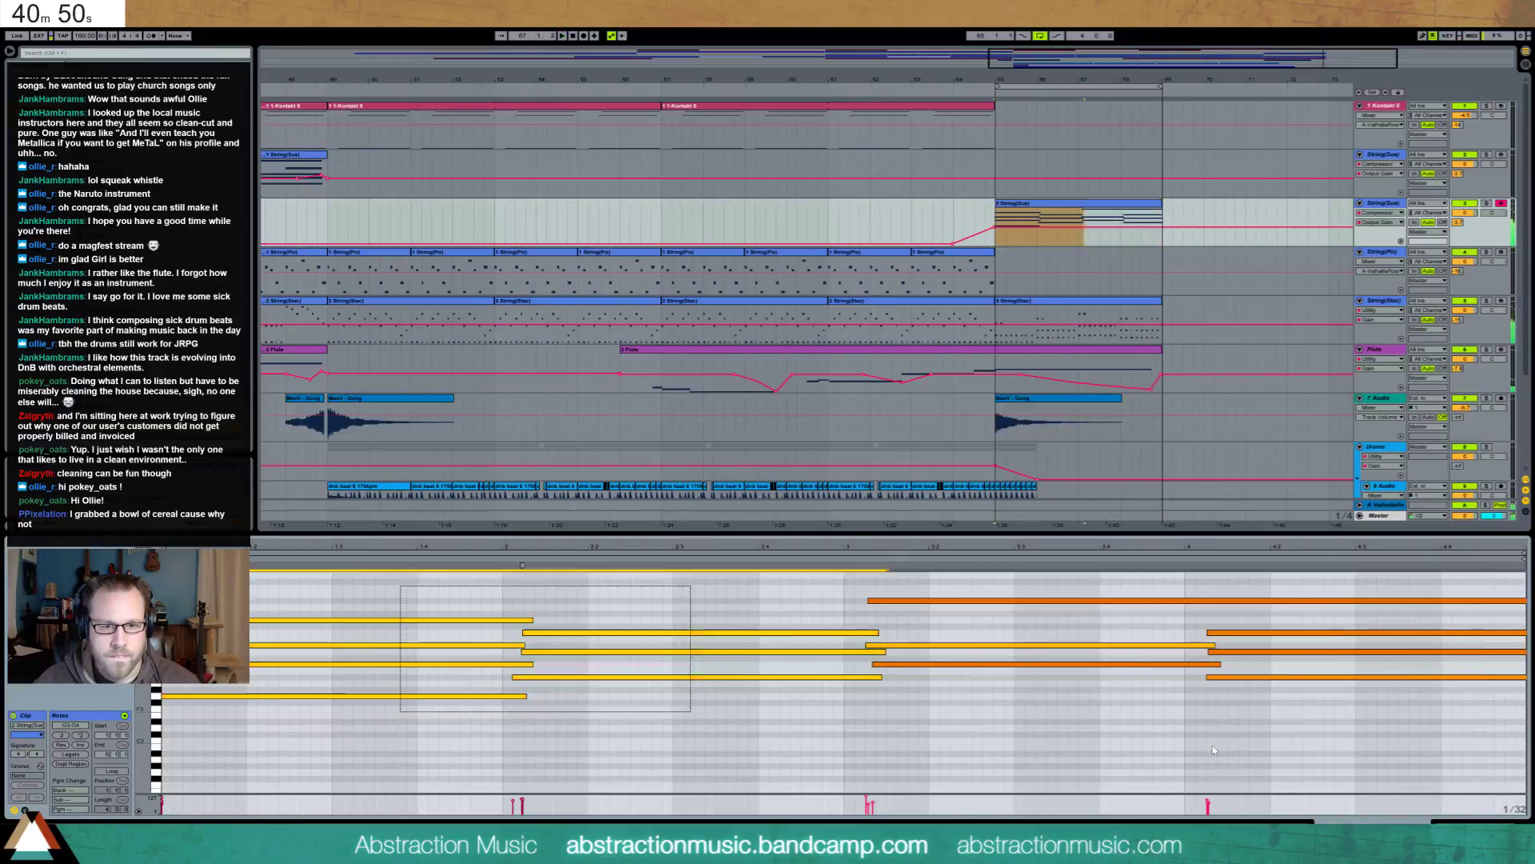
pyautogui.press('space')
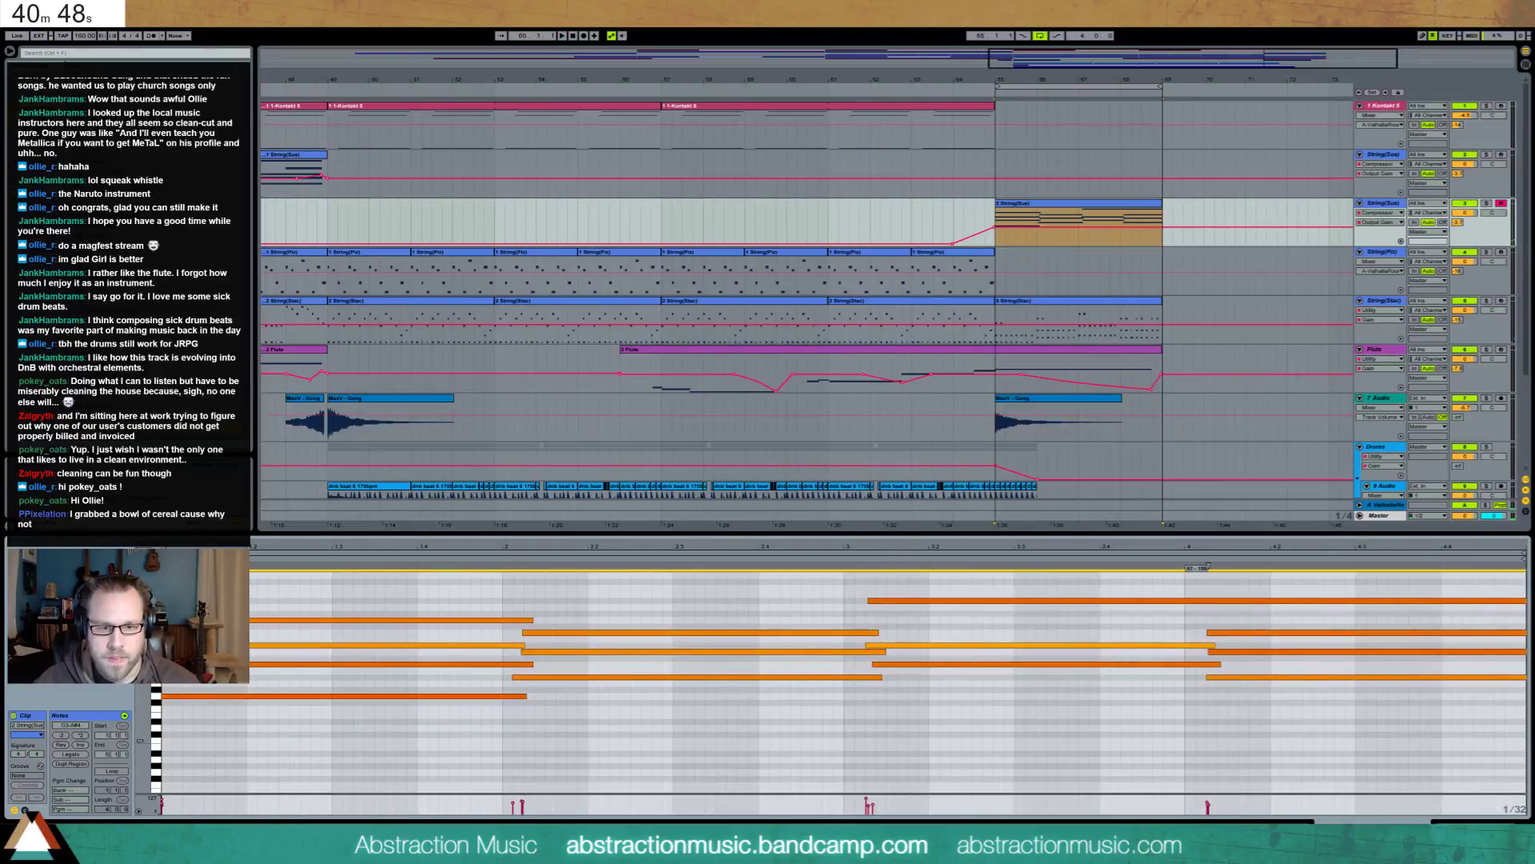
pyautogui.moveTo(576, 624); pyautogui.dragTo(616, 722)
pyautogui.press('Left')
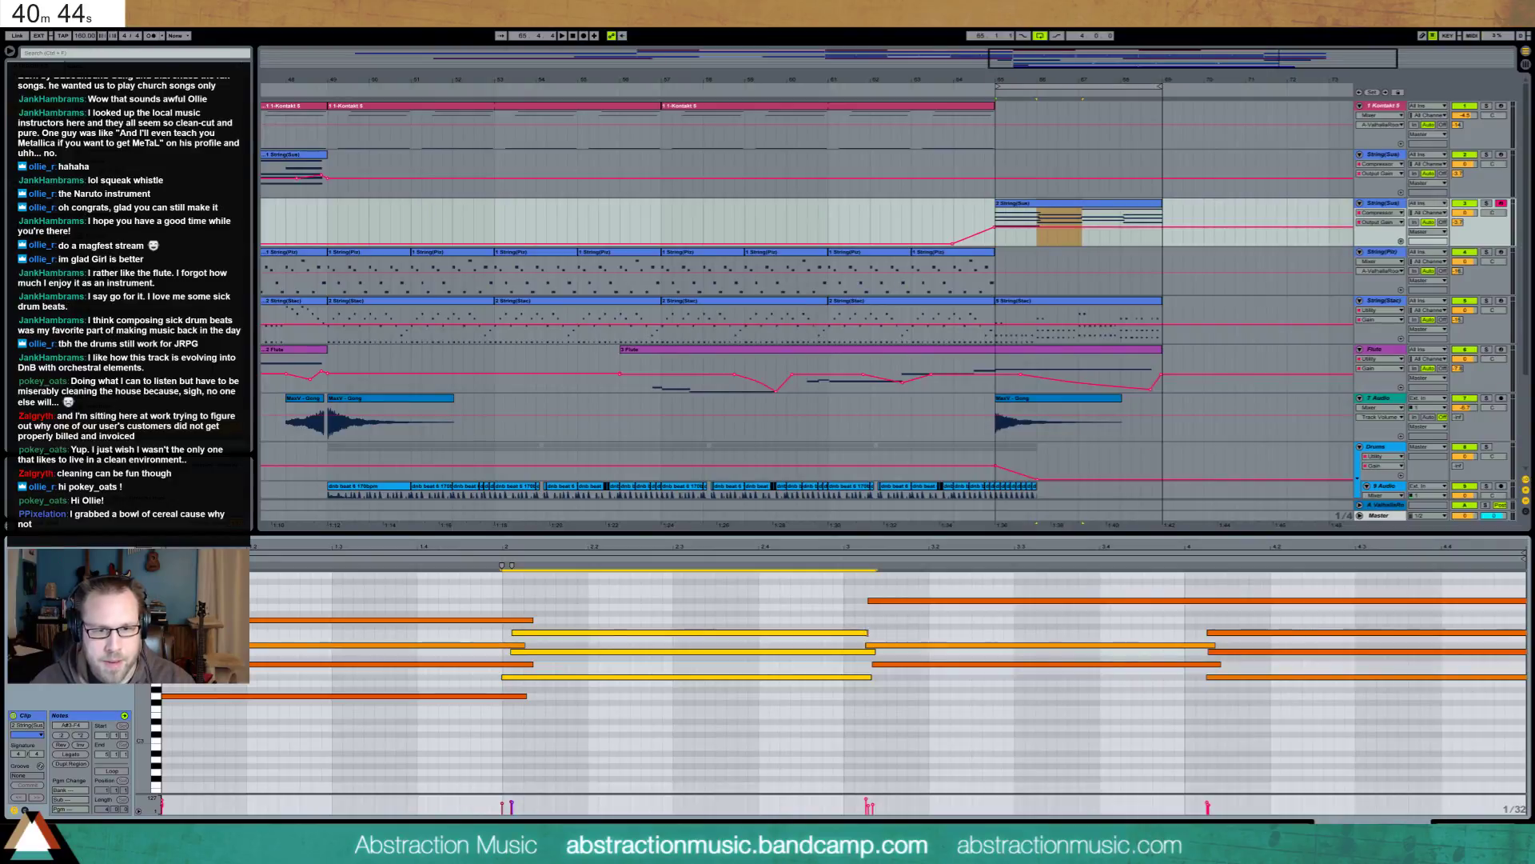
pyautogui.moveTo(891, 593); pyautogui.dragTo(900, 681)
pyautogui.press('Left')
pyautogui.click(1437, 583)
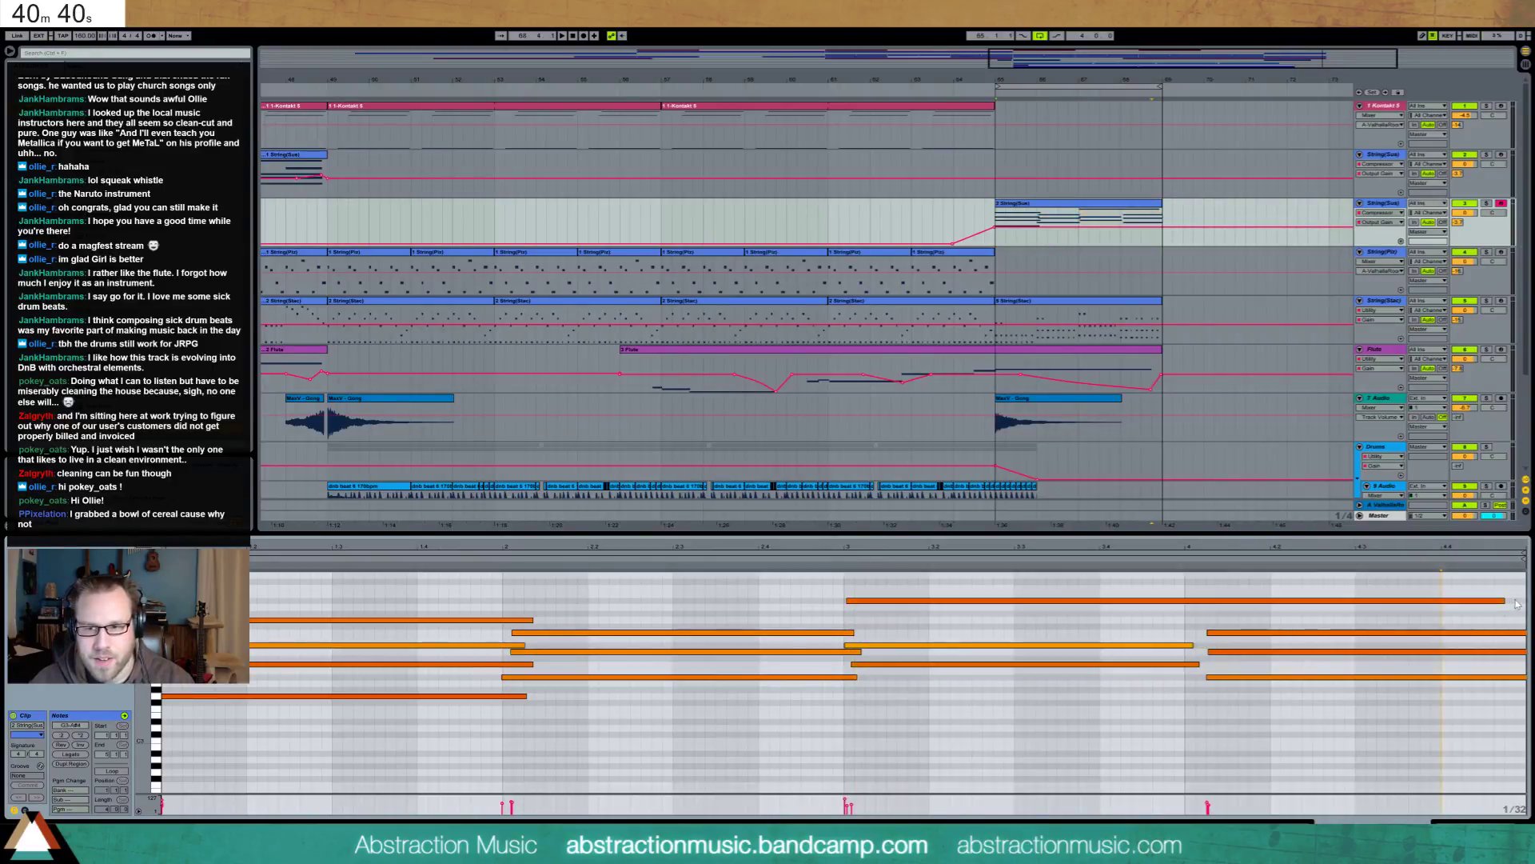
pyautogui.moveTo(1506, 600); pyautogui.dragTo(1489, 701)
pyautogui.press('Left')
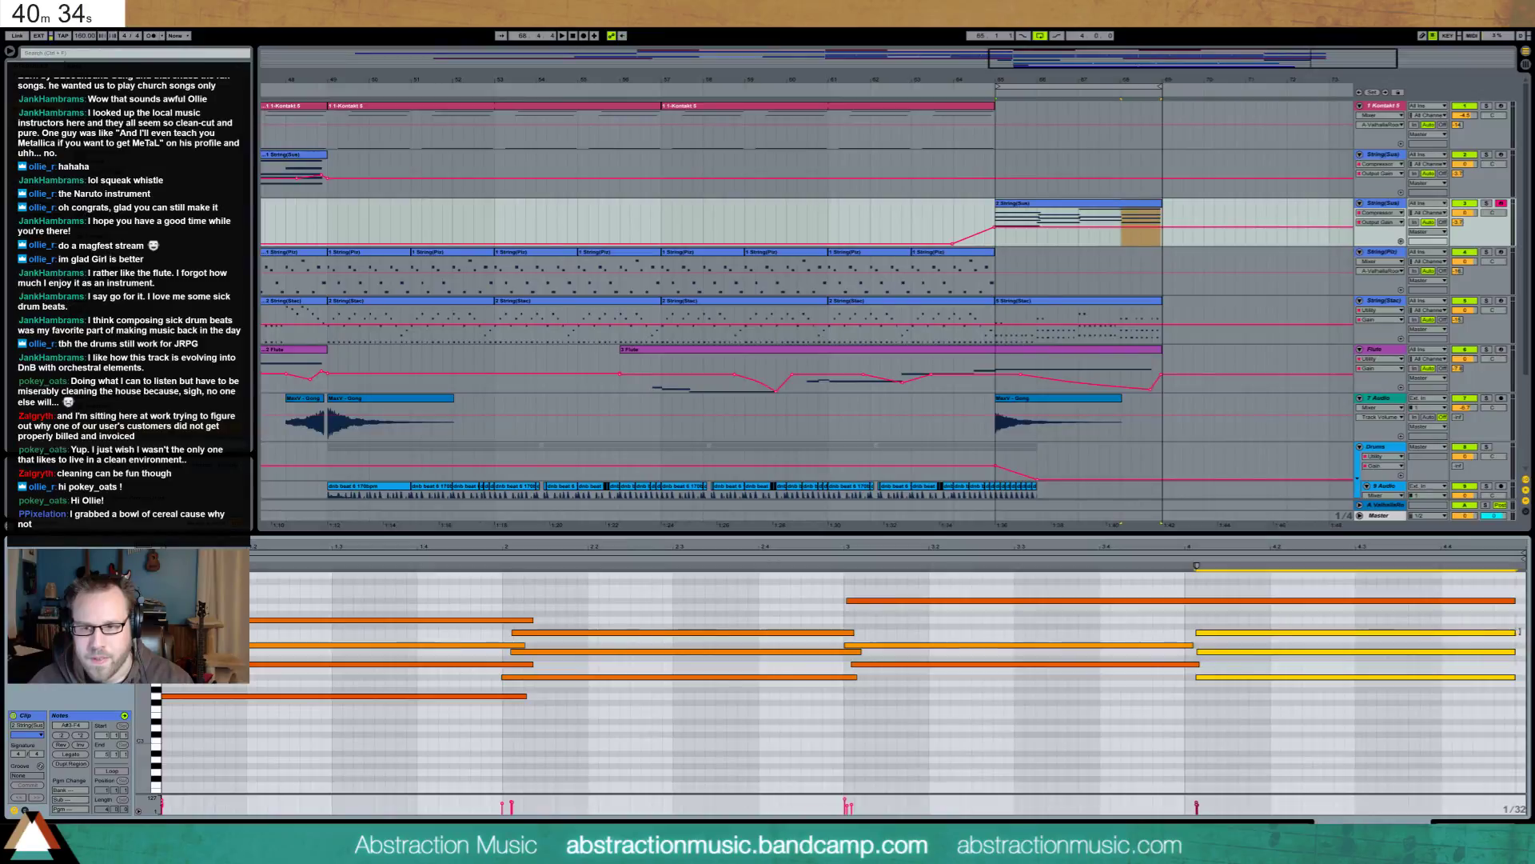
# Play the section and slightly lower the second String(Sus) track's output gain automation from bar 65 onward
pyautogui.hotkey('shift', 'Tab')
pyautogui.press('space')
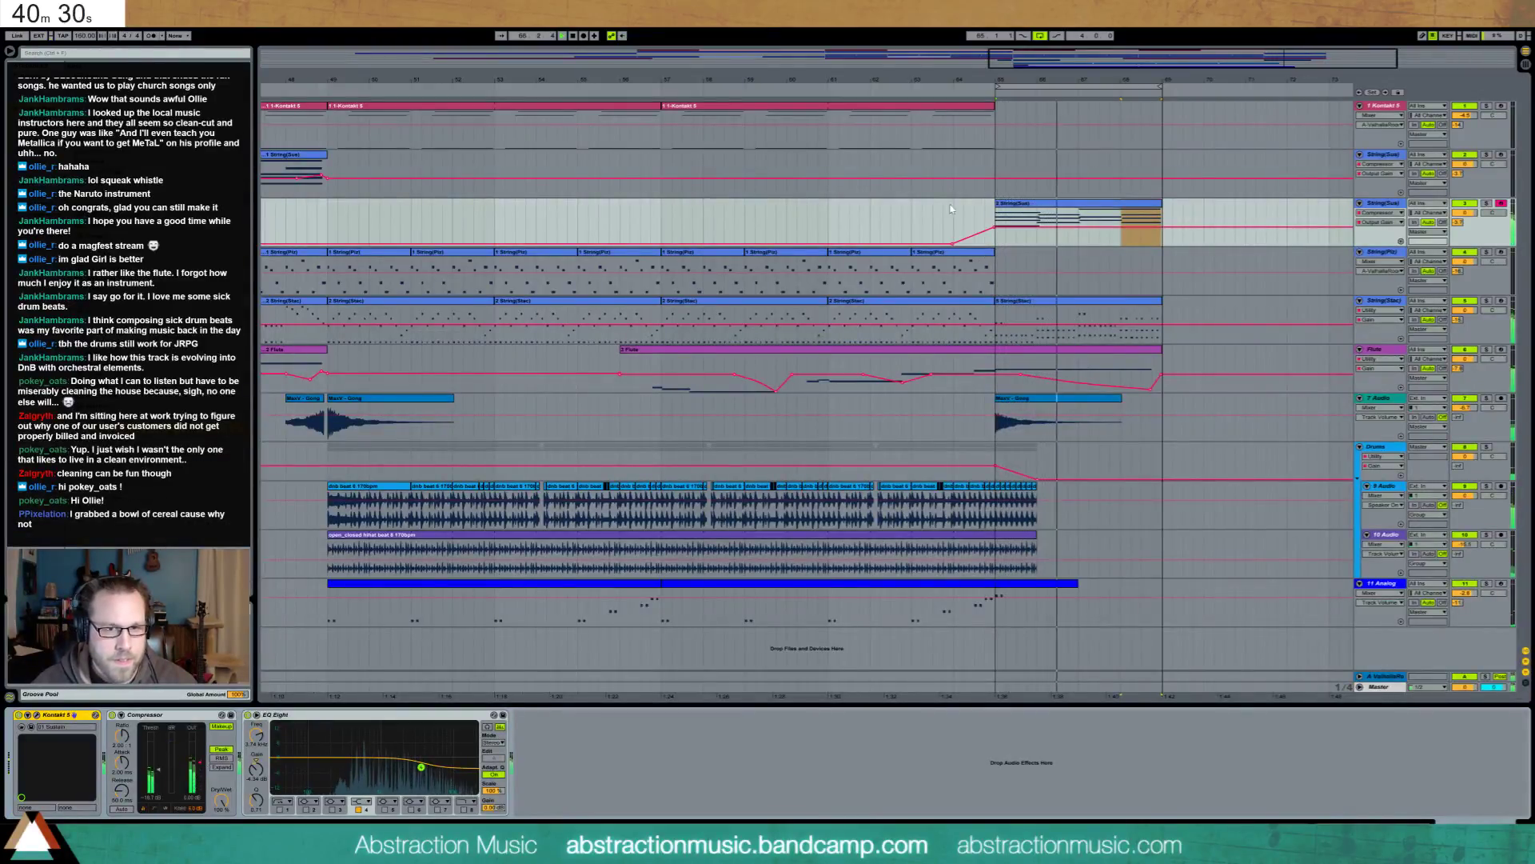
pyautogui.click(933, 228)
pyautogui.moveTo(1008, 235); pyautogui.dragTo(1007, 239)
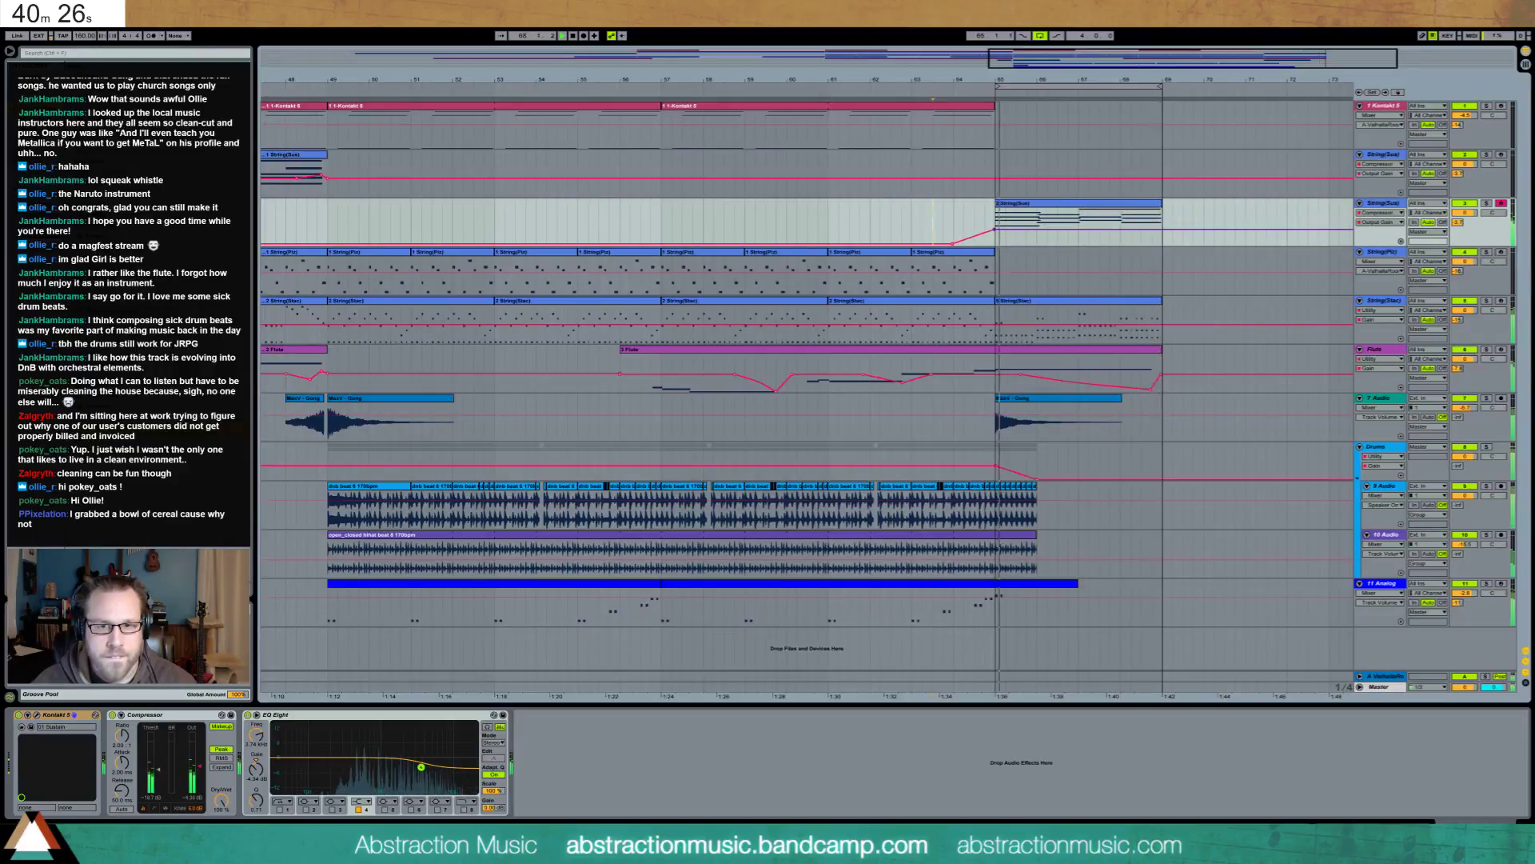
# Duplicate the sustained and staccato string clips of bars 65 to 69 into bars 69 to 73
pyautogui.moveTo(1136, 57); pyautogui.dragTo(1028, 189)
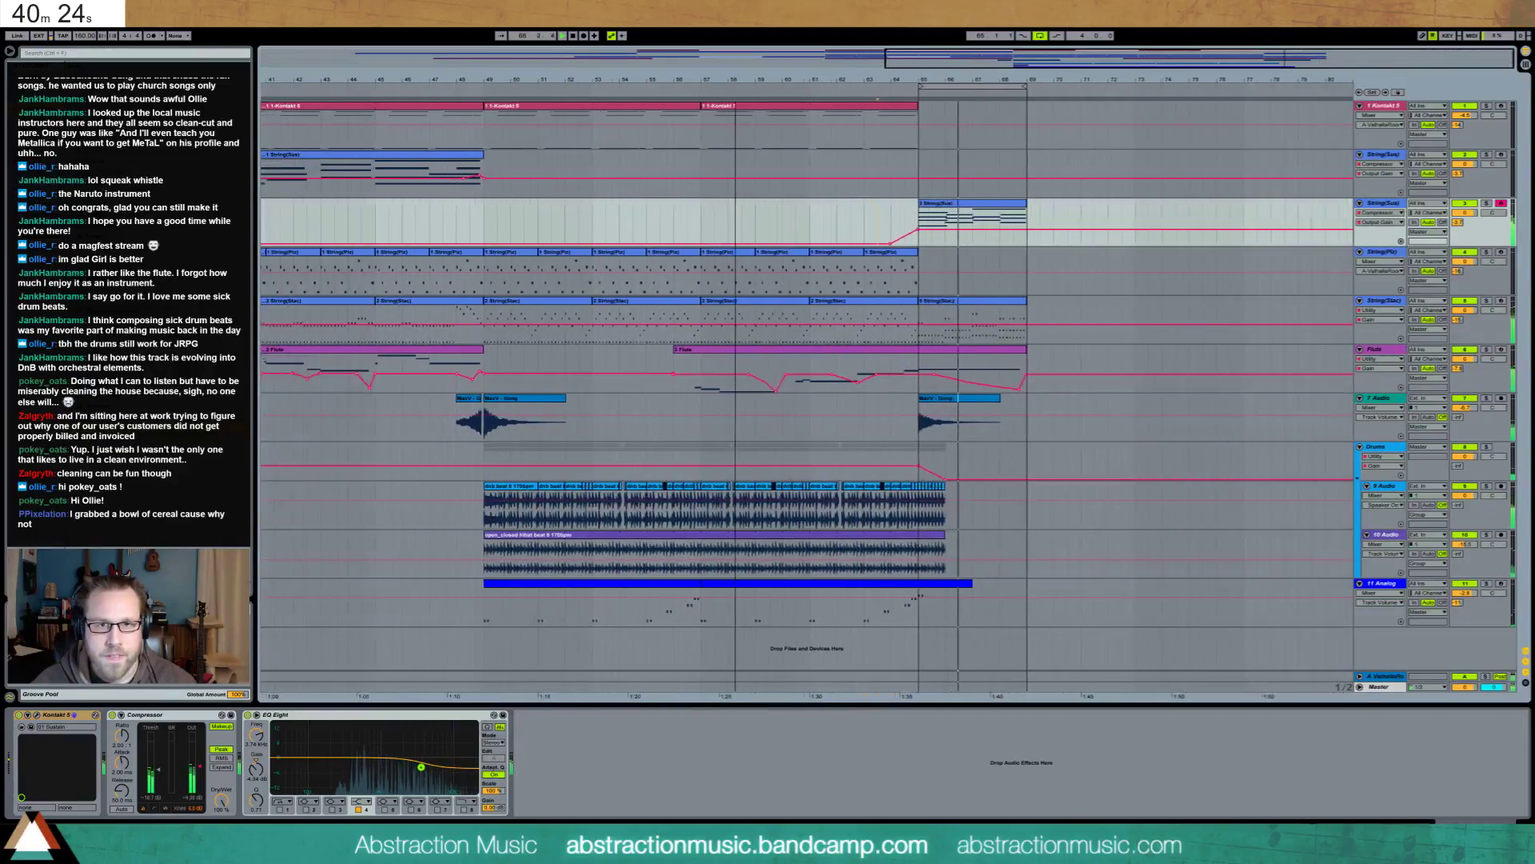
pyautogui.click(1025, 226)
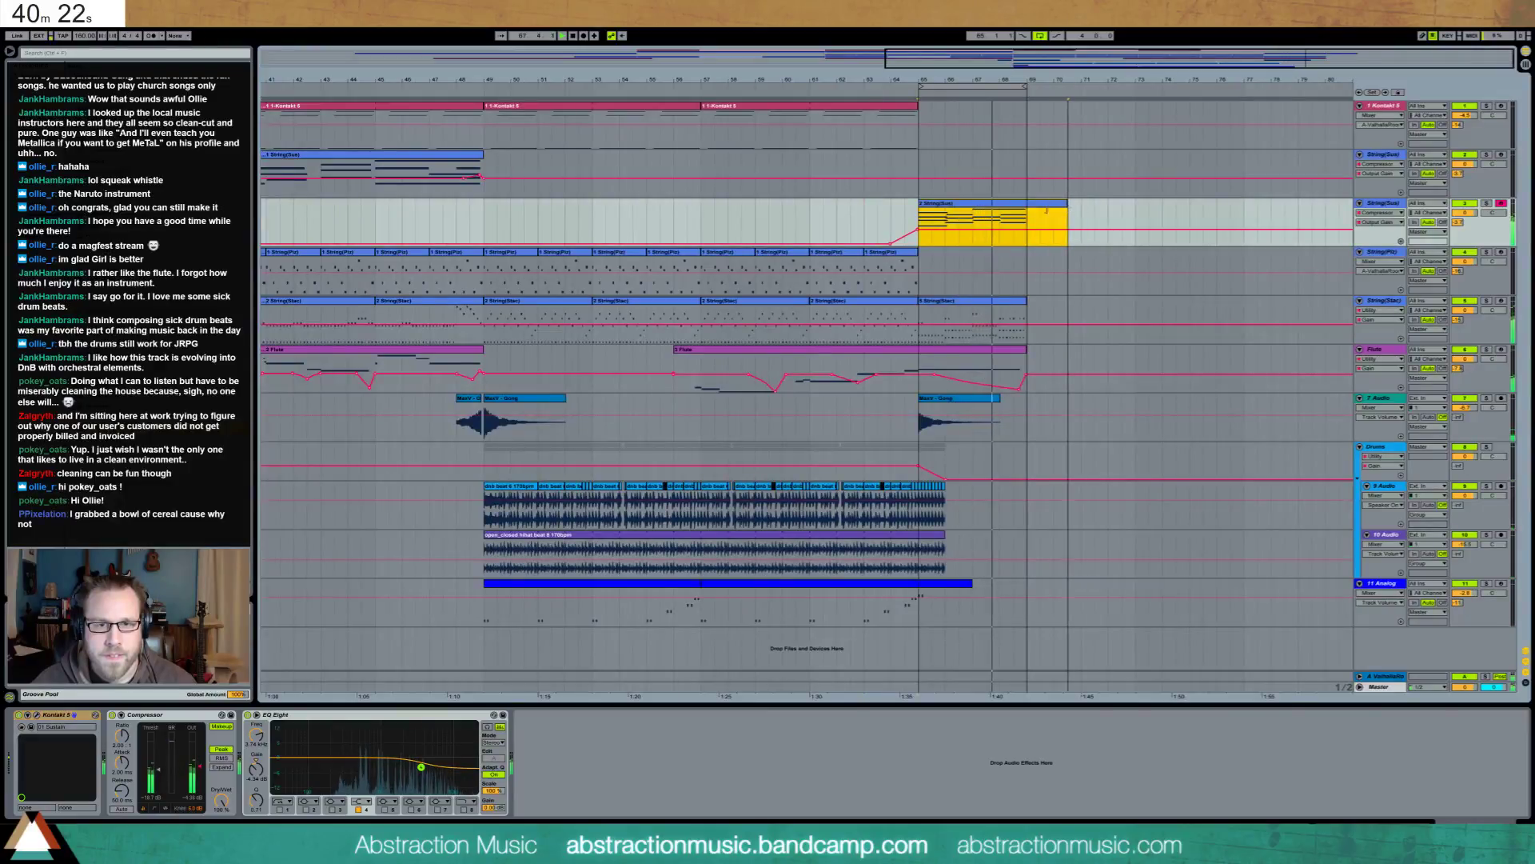
pyautogui.keyDown('shift'); pyautogui.click(994, 353); pyautogui.keyUp('shift')
pyautogui.click(989, 303)
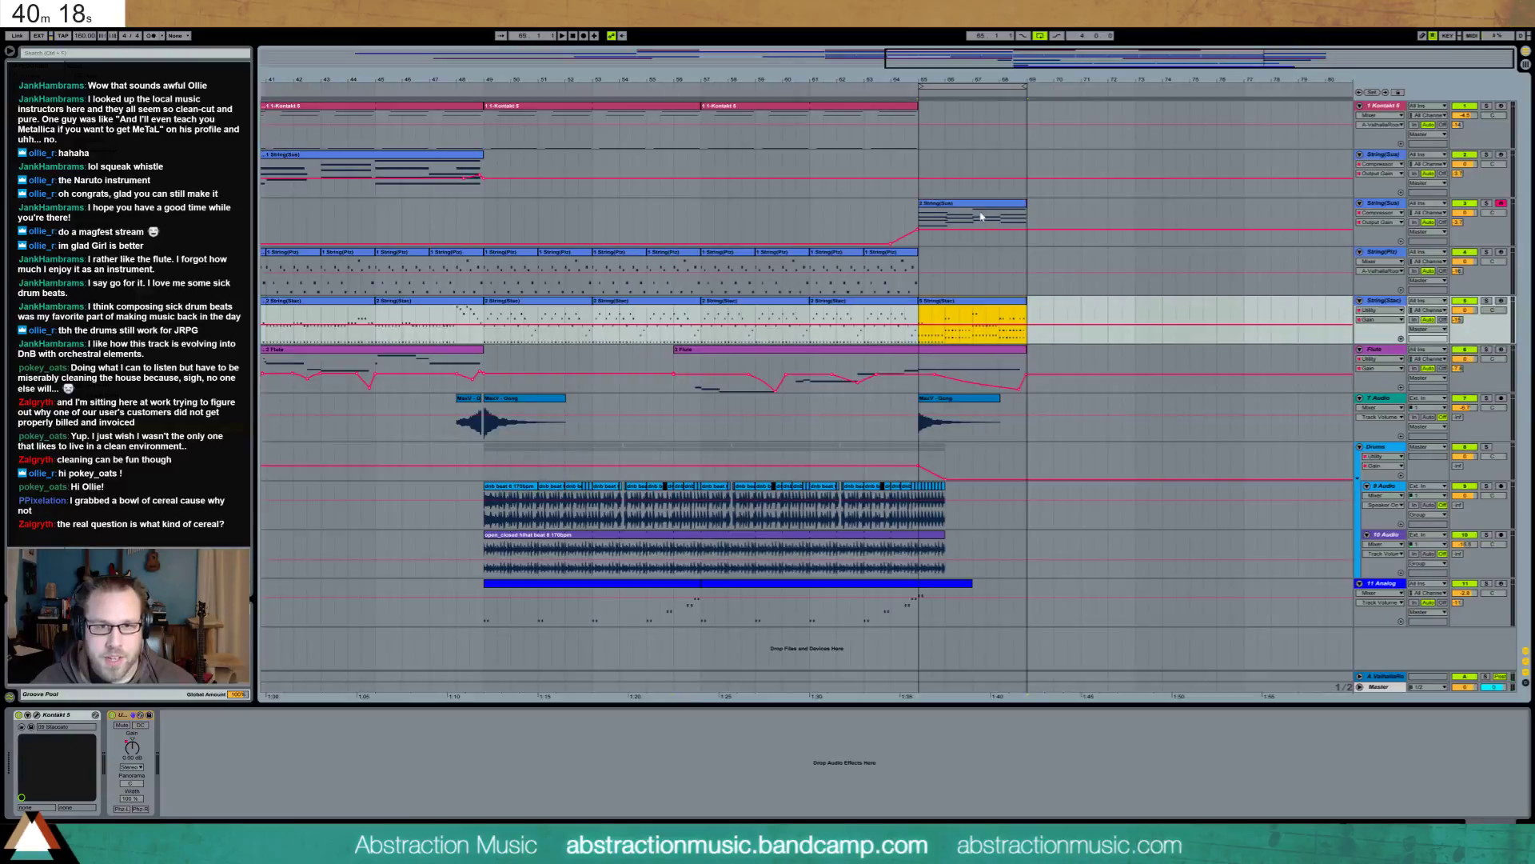
pyautogui.keyDown('shift'); pyautogui.click(1011, 230); pyautogui.keyUp('shift')
pyautogui.hotkey('ctrl', 'd')
# Move the loop range to bars 69 to 73 and play the duplicated string chords
pyautogui.click(1010, 244)
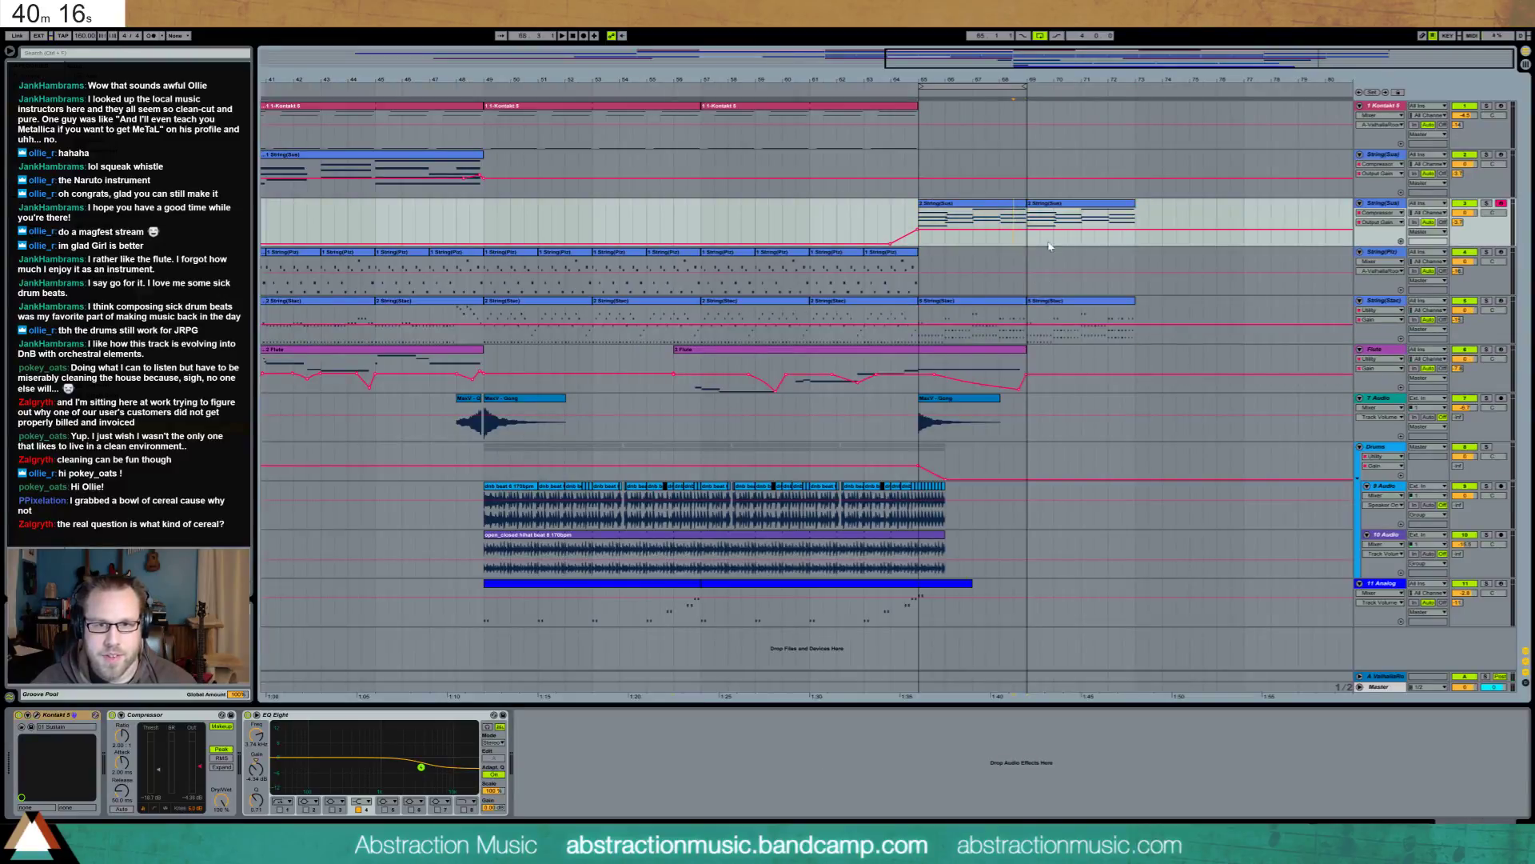
pyautogui.moveTo(1008, 83); pyautogui.dragTo(1125, 92)
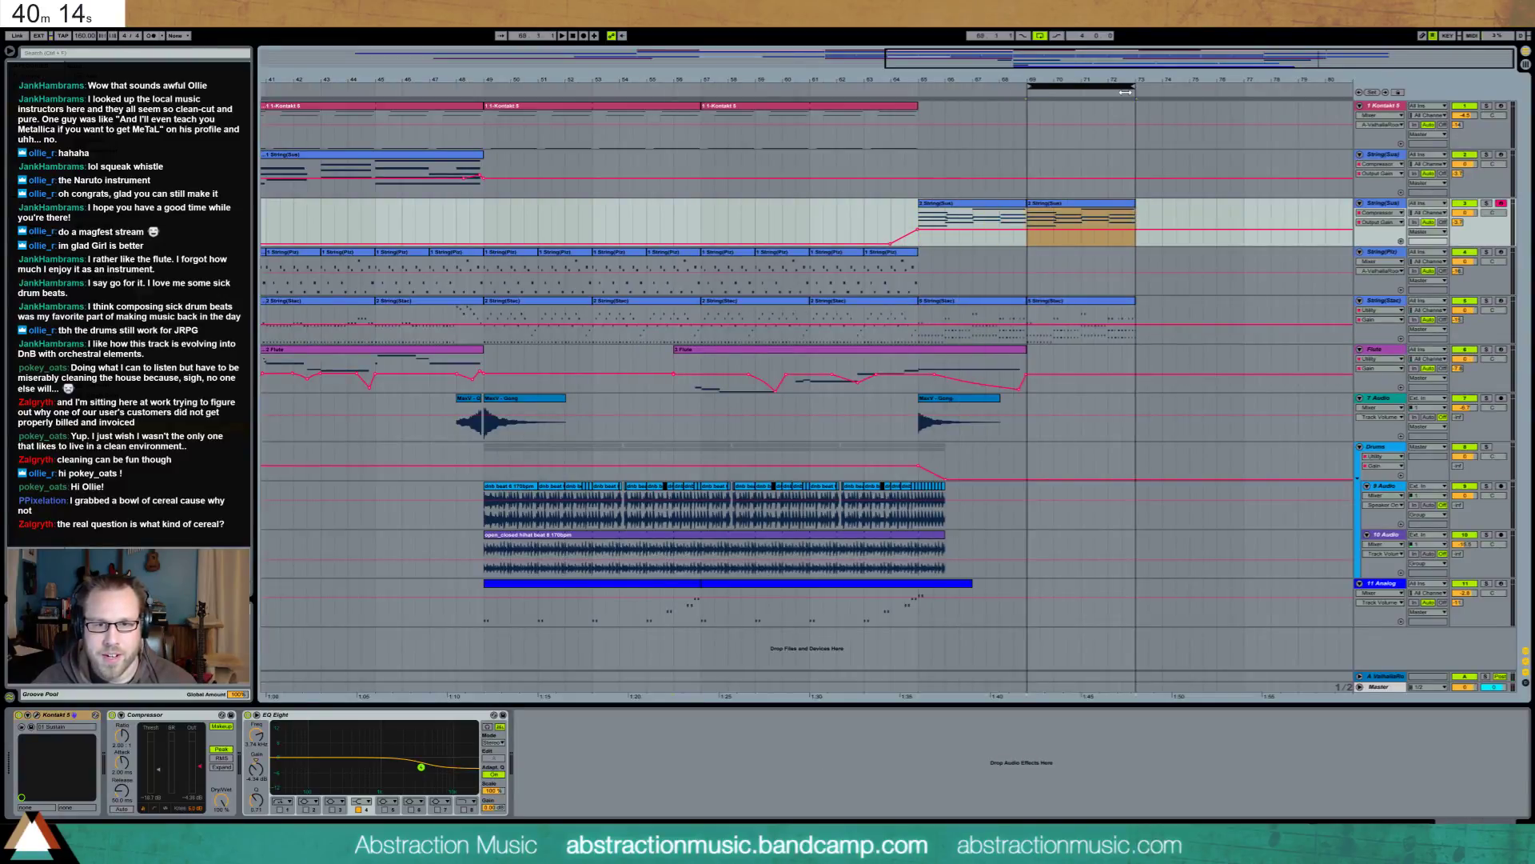
pyautogui.press('space')
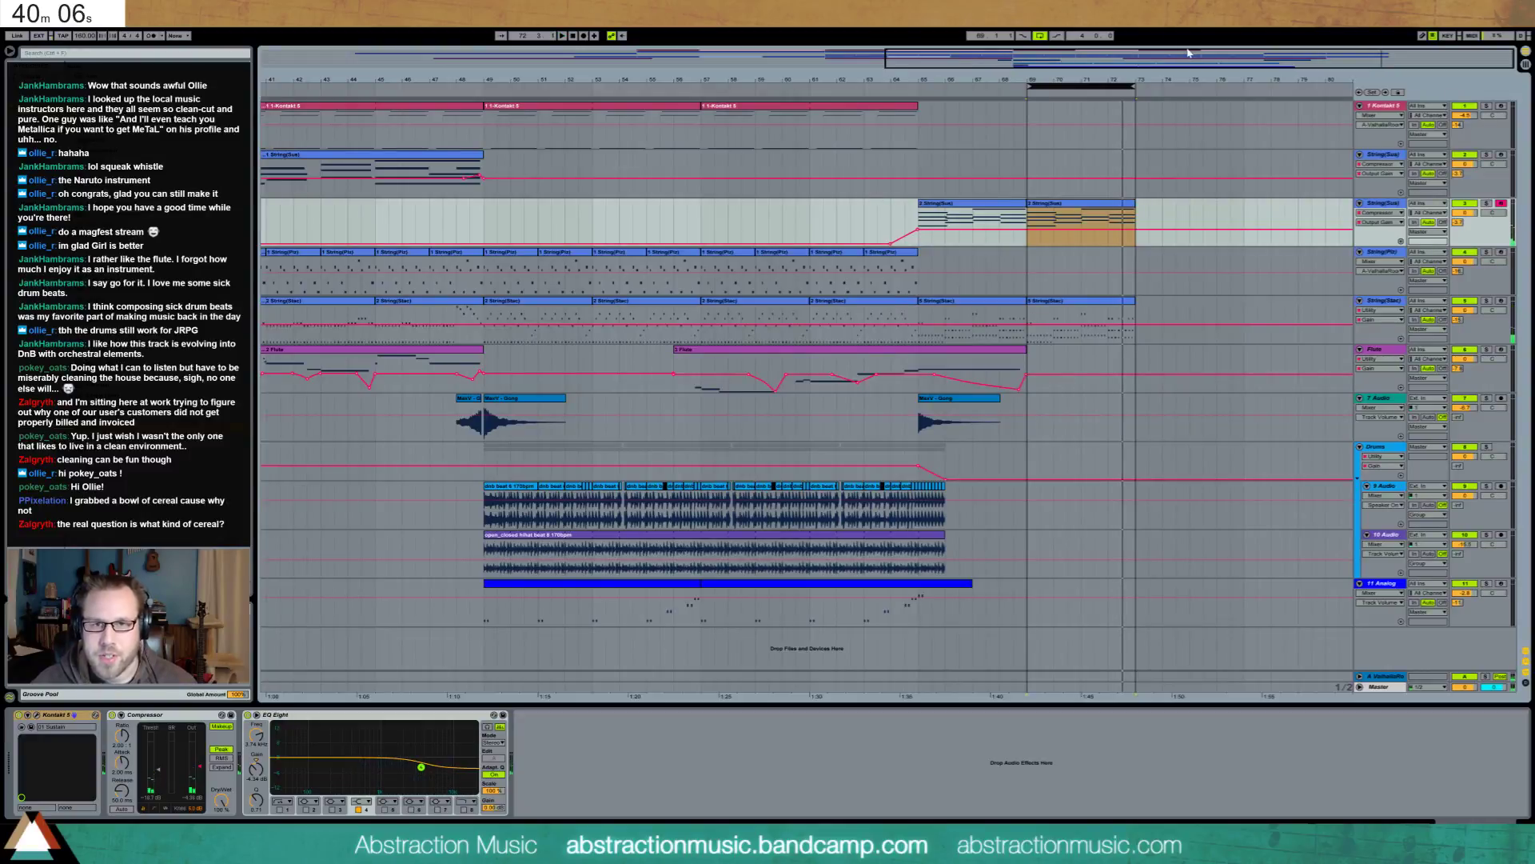
# Play the whole arrangement from the first sustained string clip at bar 7 to review the track
pyautogui.moveTo(1208, 55); pyautogui.dragTo(1150, 55)
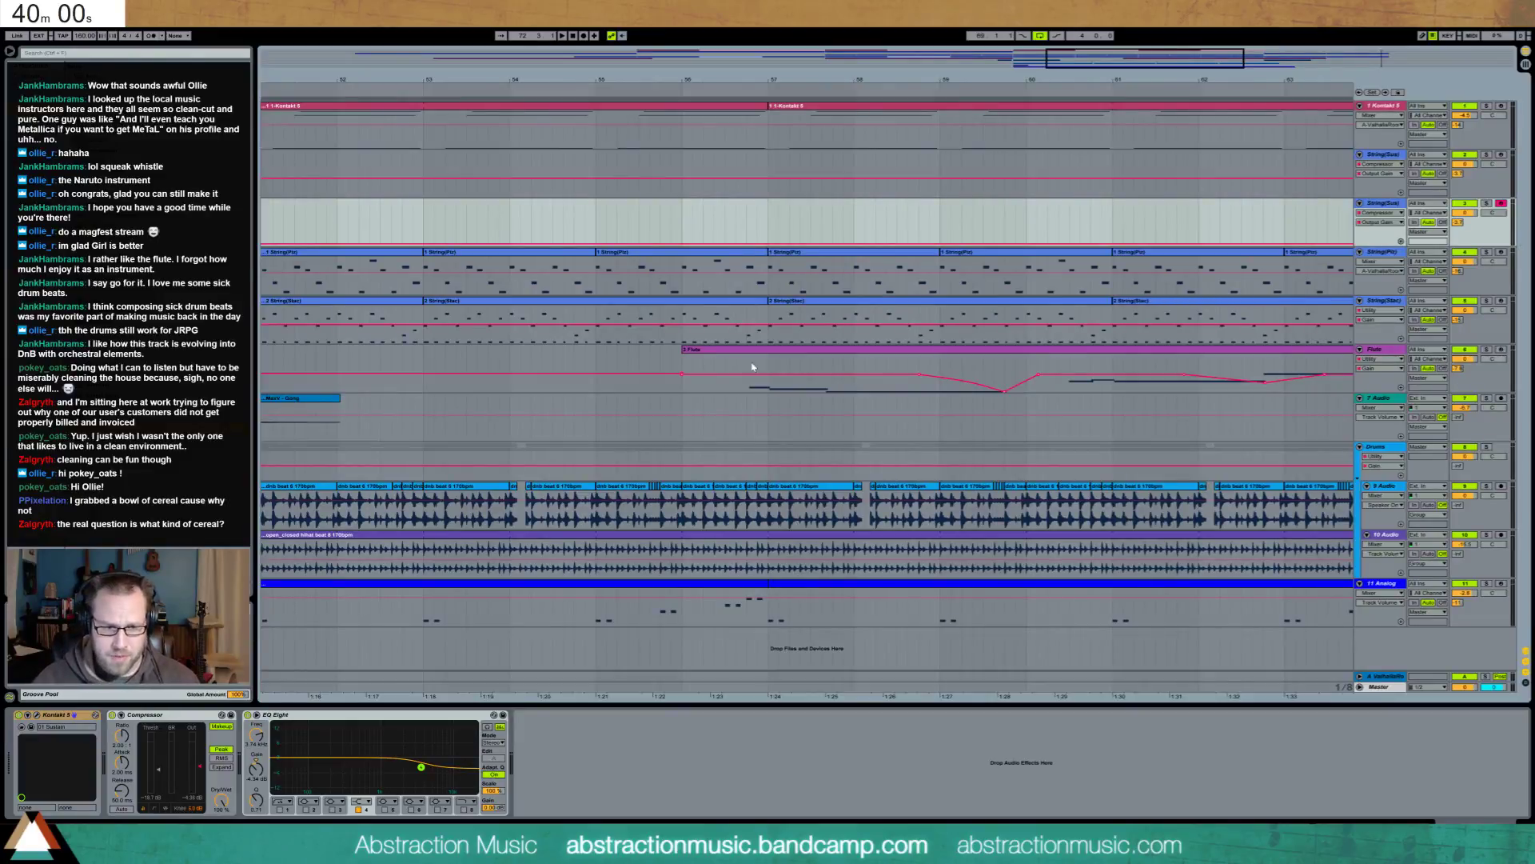
pyautogui.moveTo(1156, 70); pyautogui.dragTo(834, 79)
pyautogui.click(342, 83)
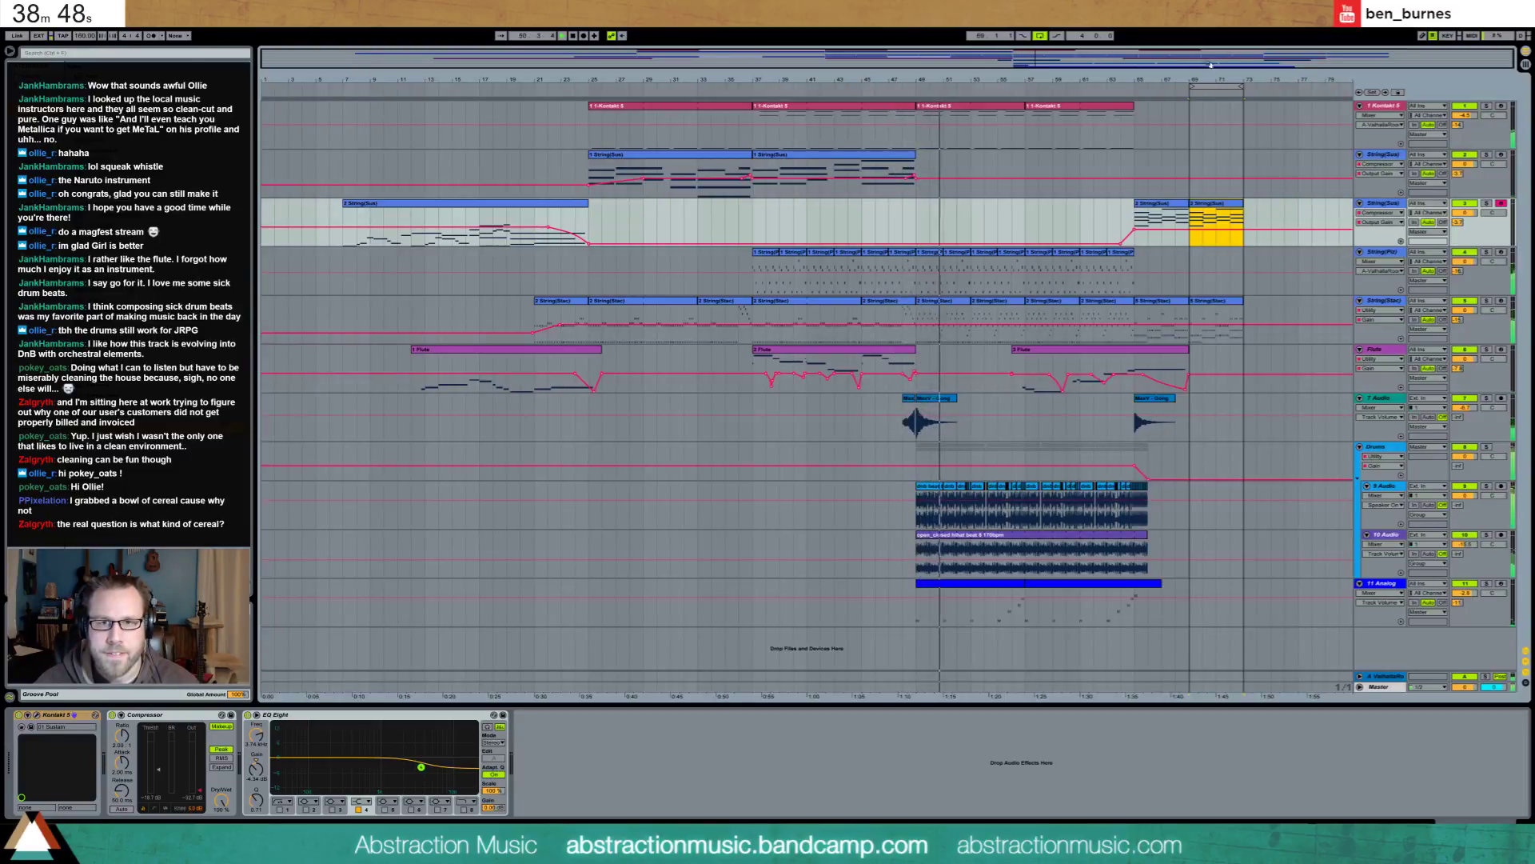
# Add an EQ Eight after the Compressor on the Analog bass track, disable its unused bands and gently reduce the highs
pyautogui.moveTo(1211, 64); pyautogui.dragTo(1309, 59)
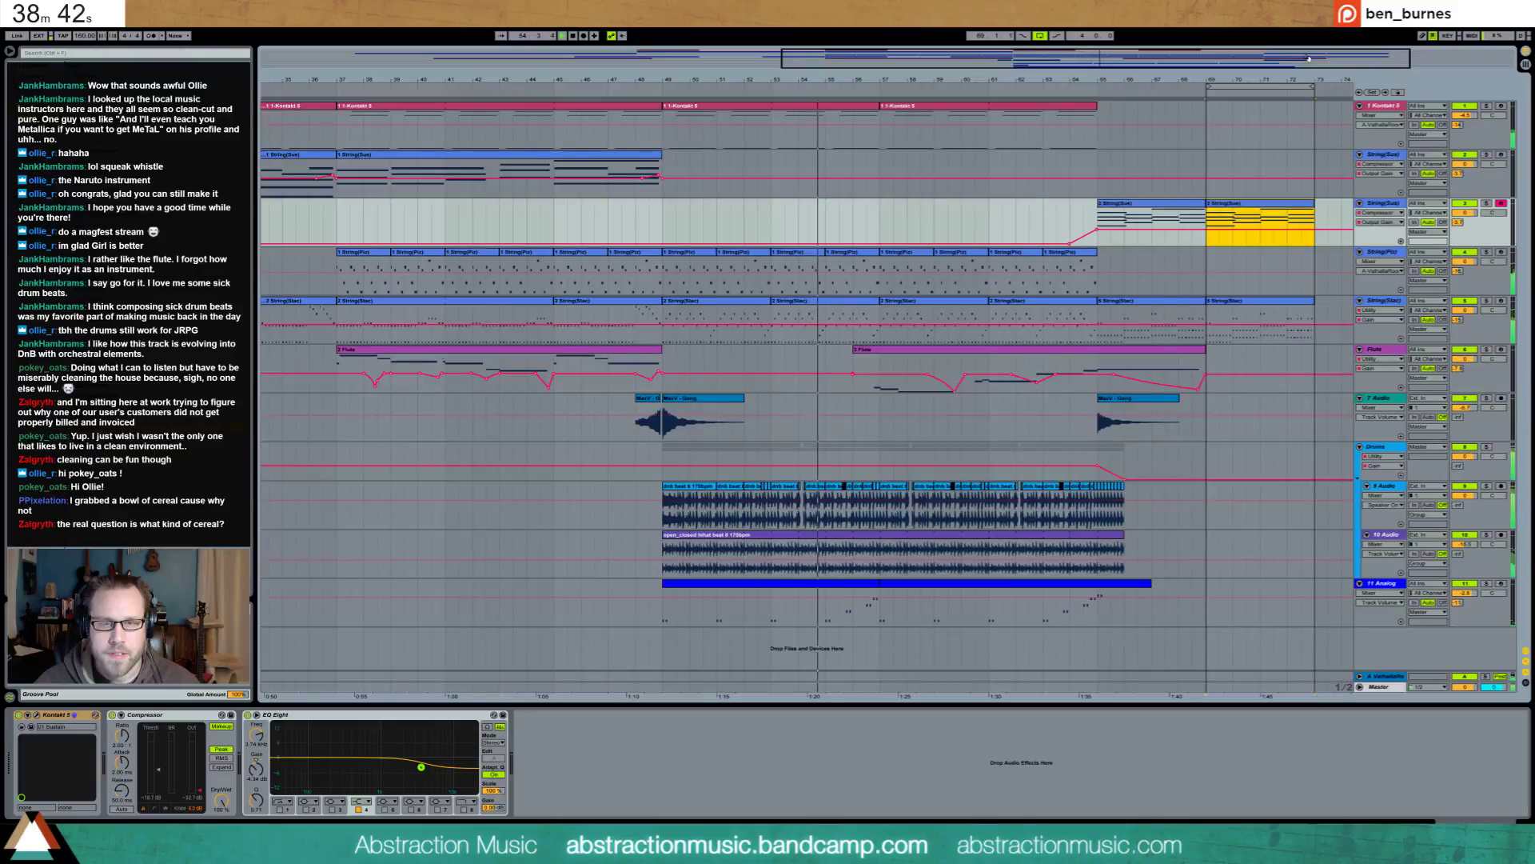
pyautogui.moveTo(1146, 48); pyautogui.dragTo(1146, 53)
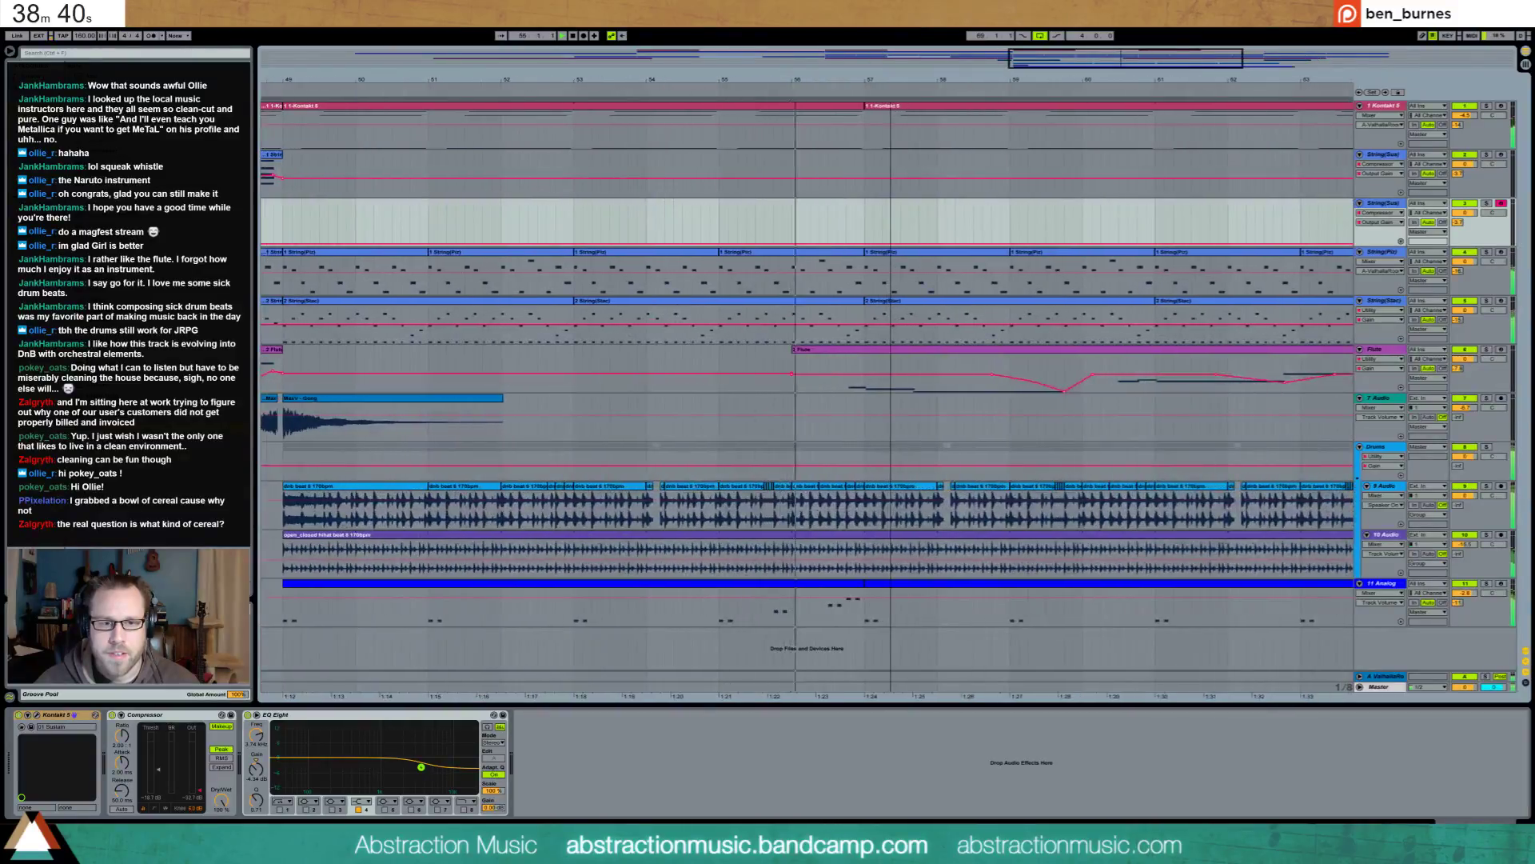
pyautogui.click(846, 601)
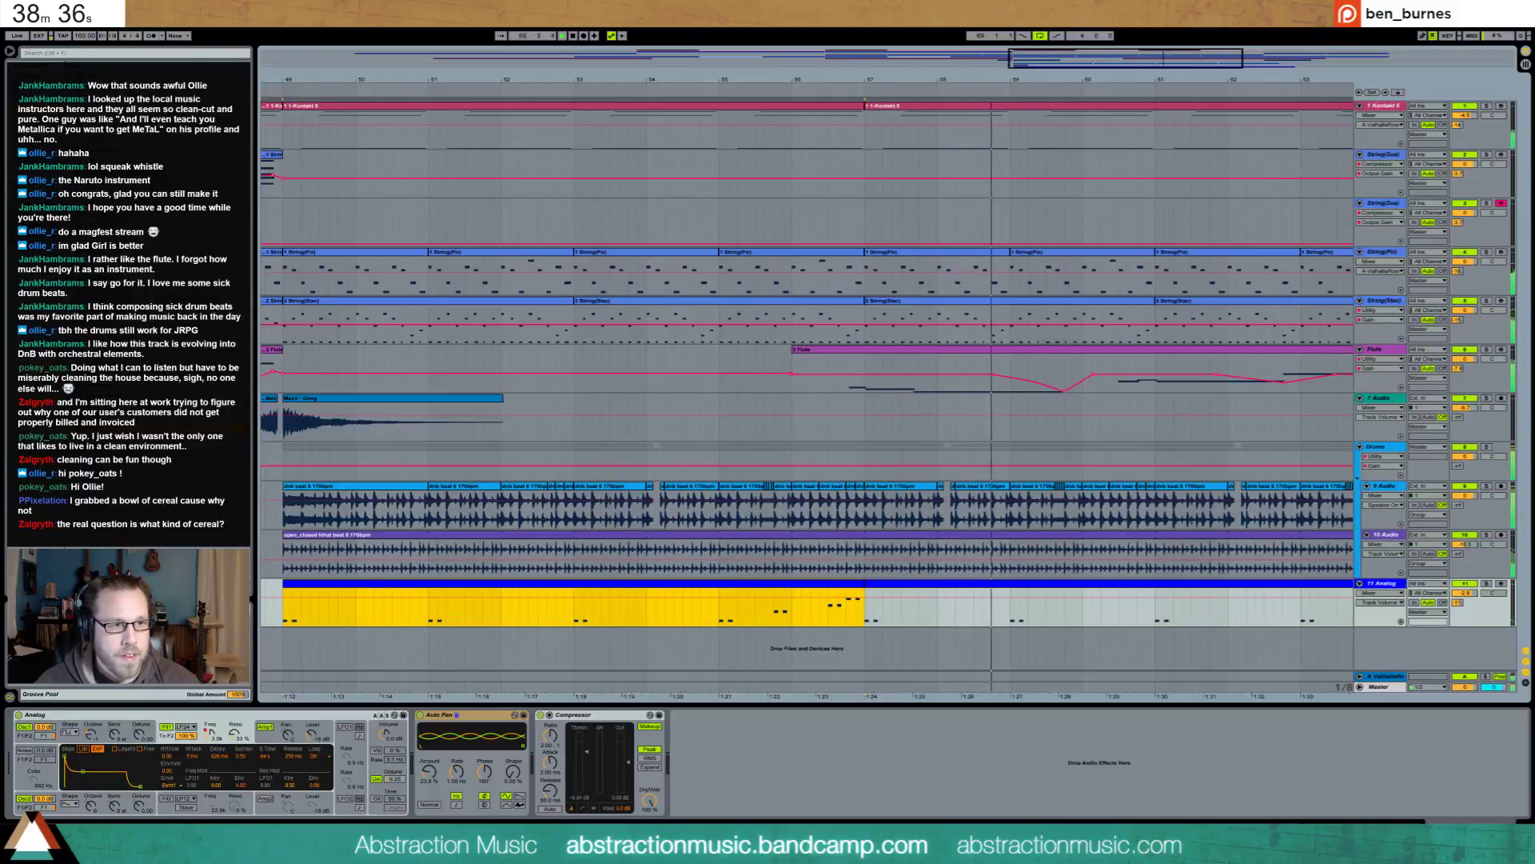
pyautogui.moveTo(128, 320); pyautogui.dragTo(839, 772)
pyautogui.click(708, 809)
pyautogui.click(734, 809)
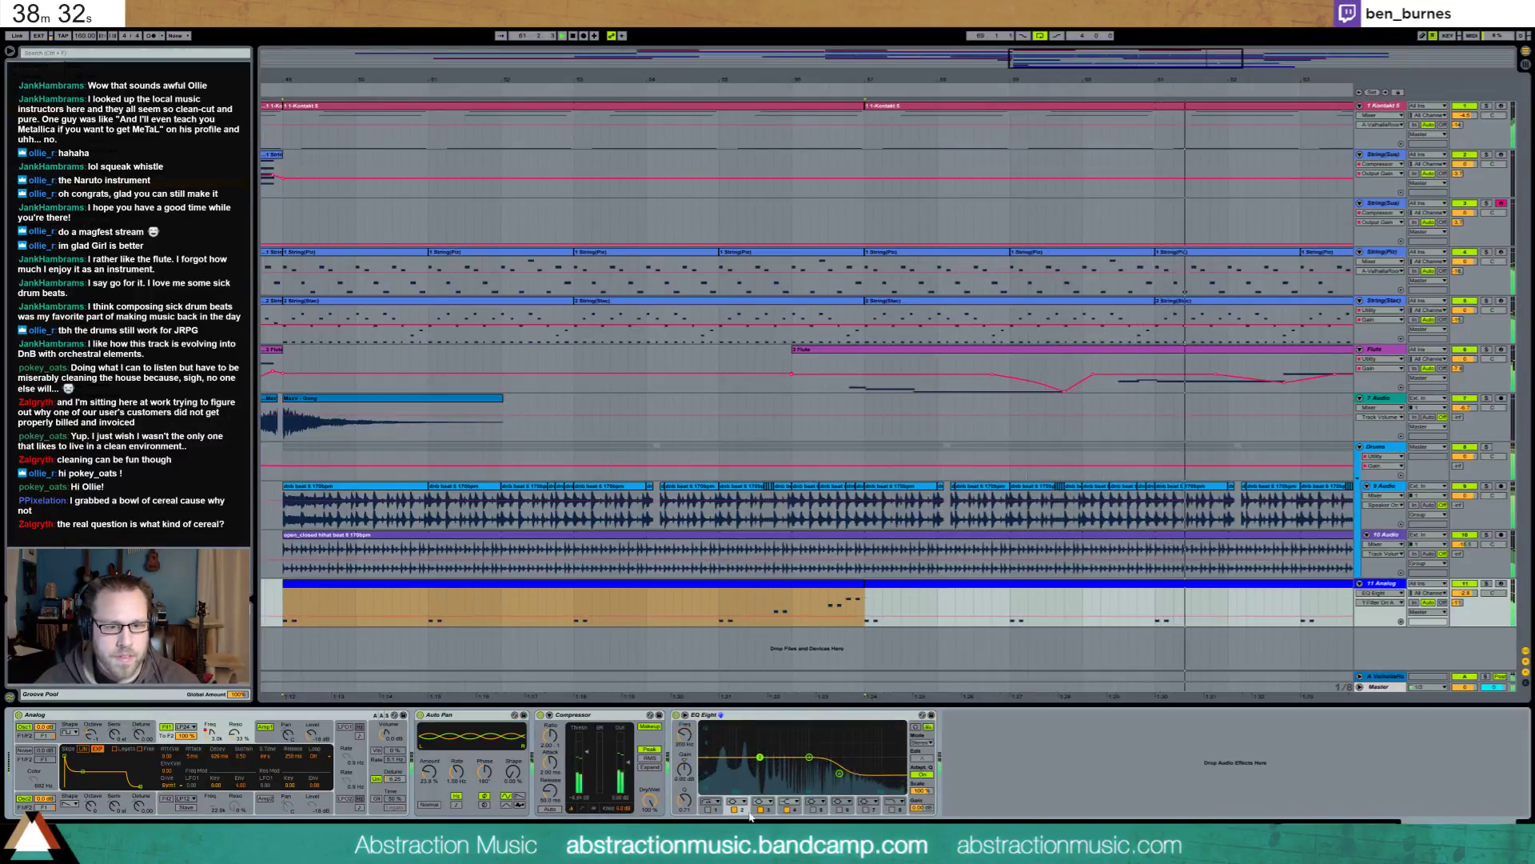
pyautogui.click(760, 809)
pyautogui.moveTo(839, 772); pyautogui.dragTo(837, 764)
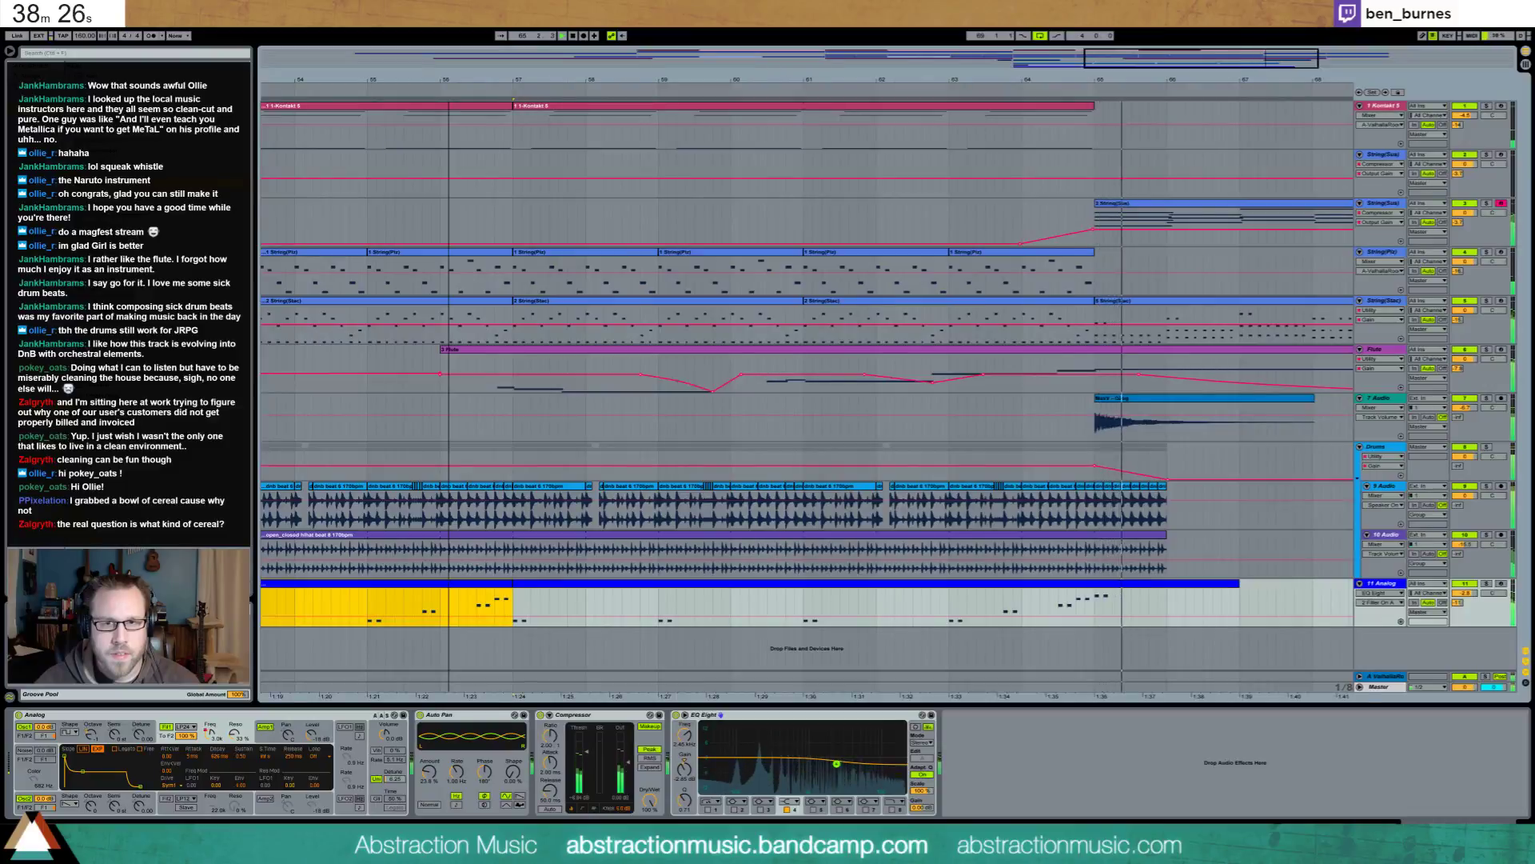
# Lower the Analog notes at the start of bar 65 and insert a Saturator after the synth with Hard Curve and reduced output
pyautogui.doubleClick(1120, 588)
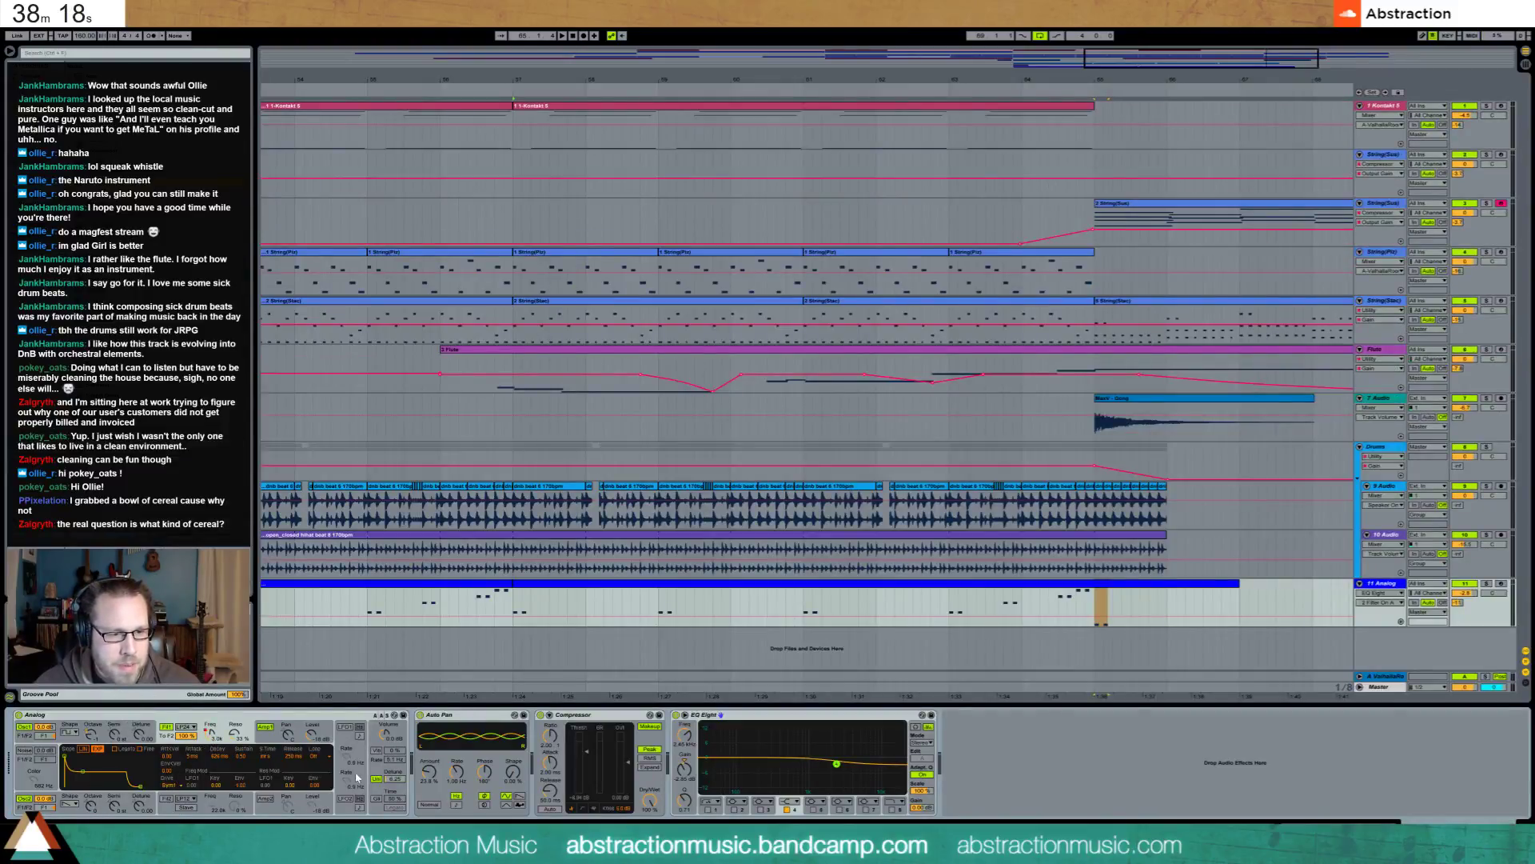
pyautogui.moveTo(1131, 50); pyautogui.dragTo(598, 64)
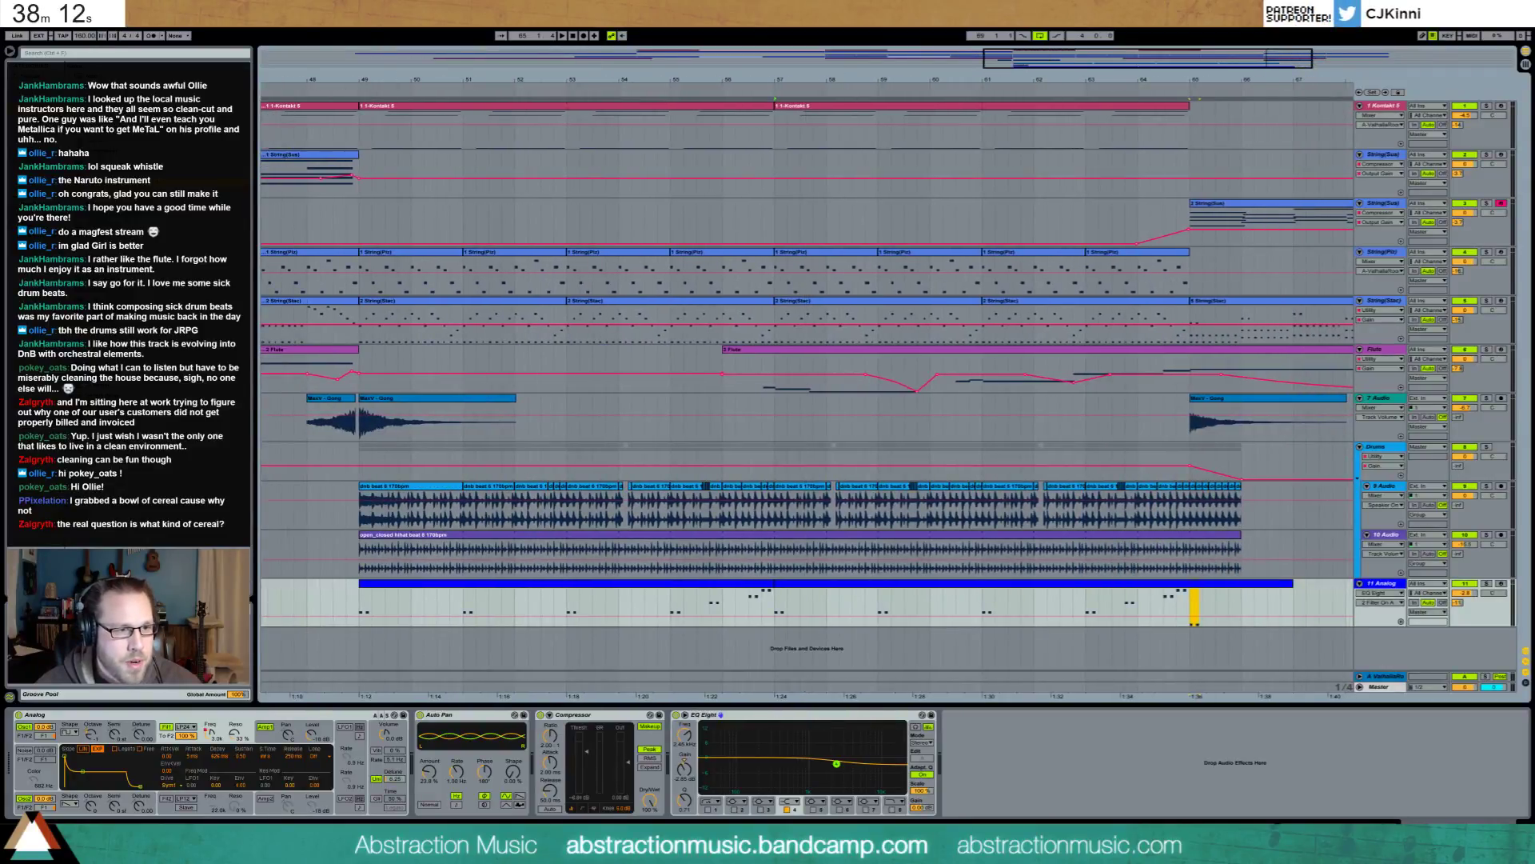
pyautogui.moveTo(128, 320); pyautogui.dragTo(436, 750)
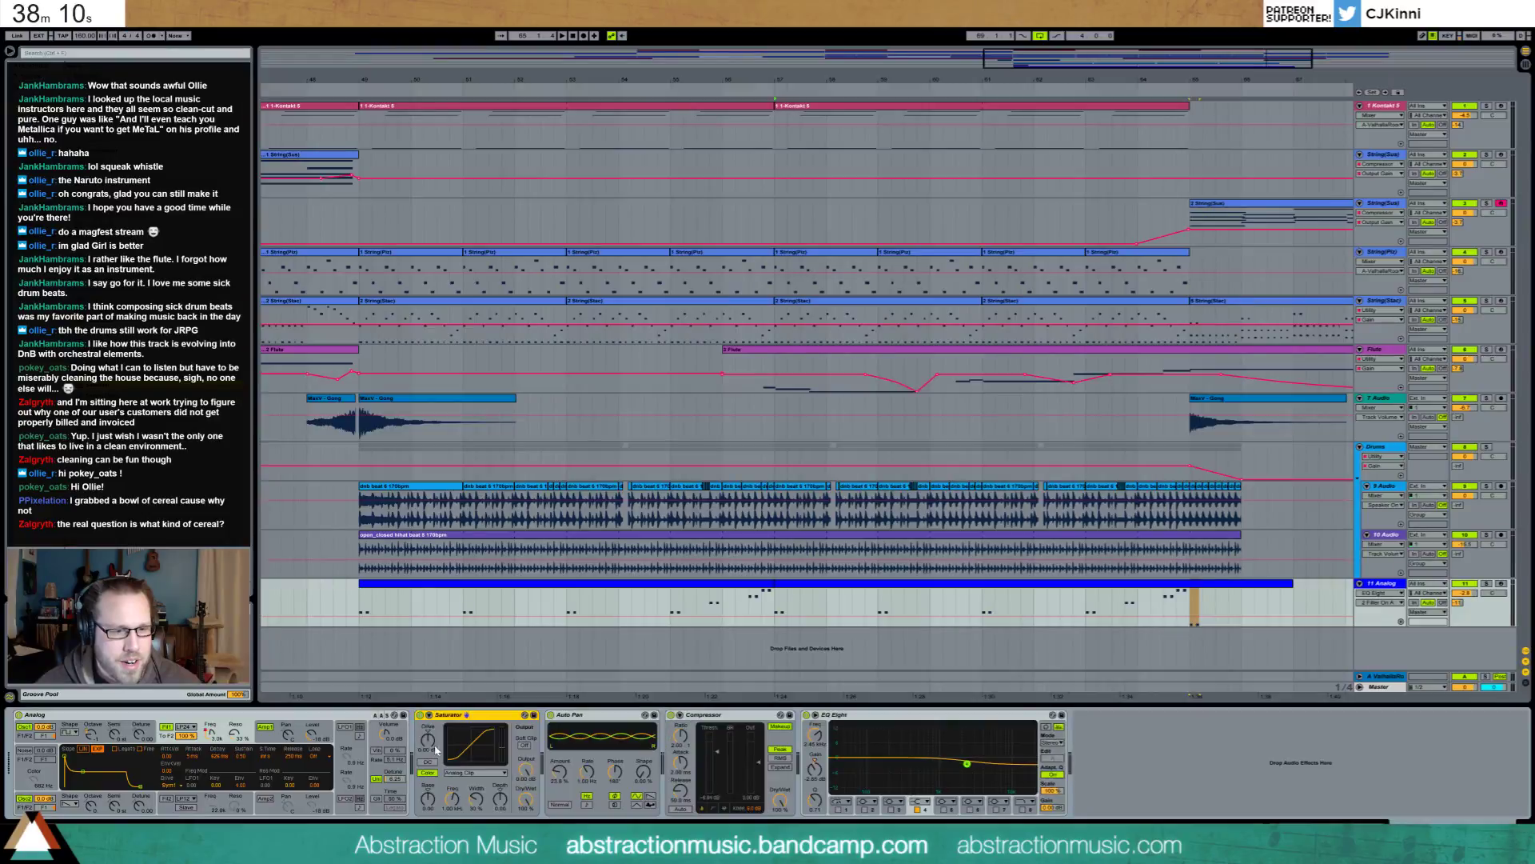
pyautogui.moveTo(526, 770); pyautogui.dragTo(526, 788)
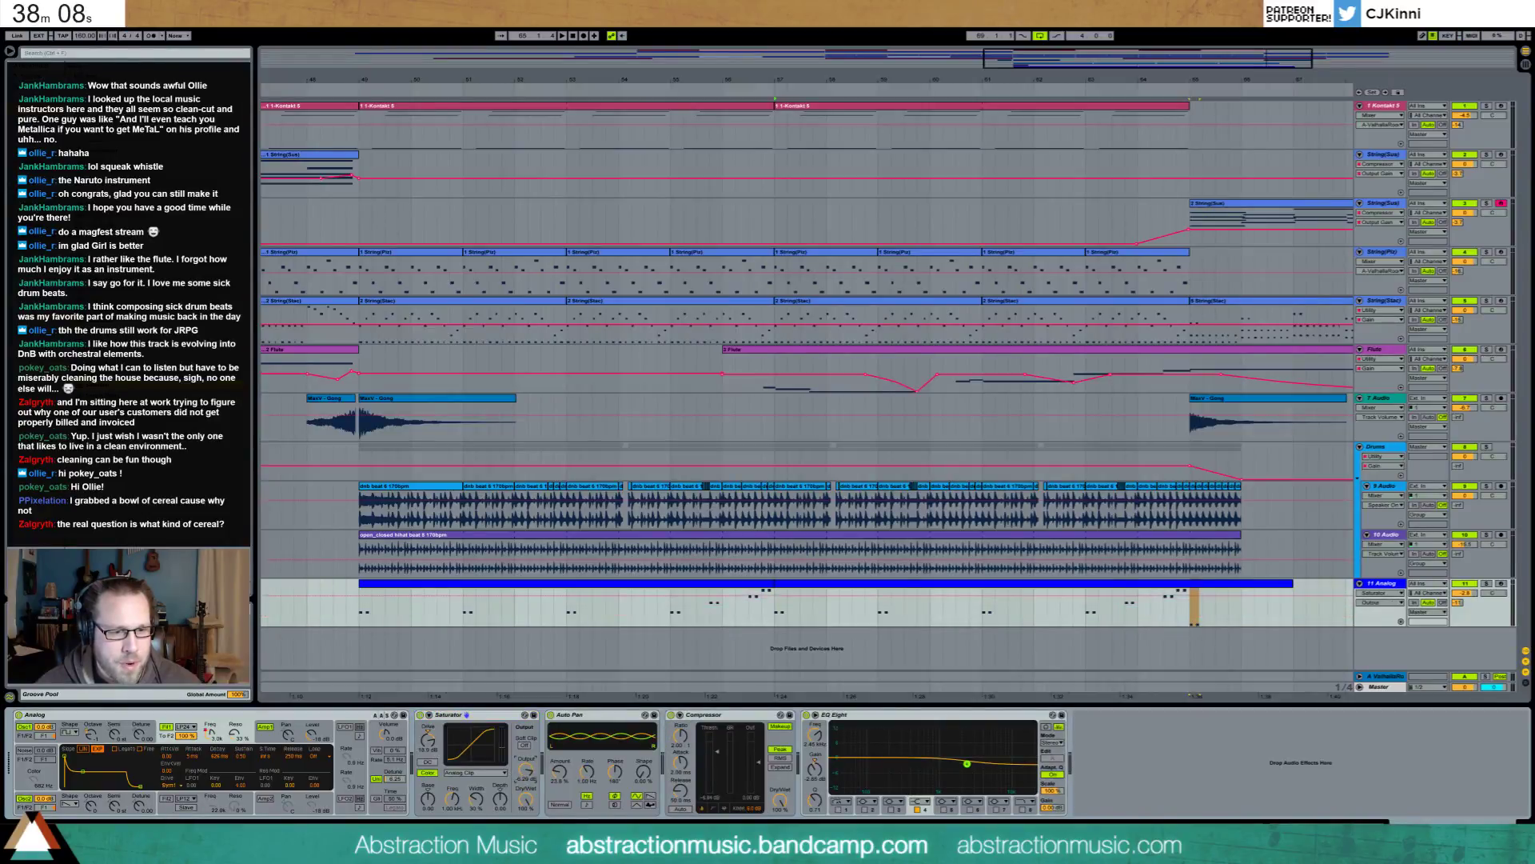
pyautogui.click(480, 773)
pyautogui.click(477, 807)
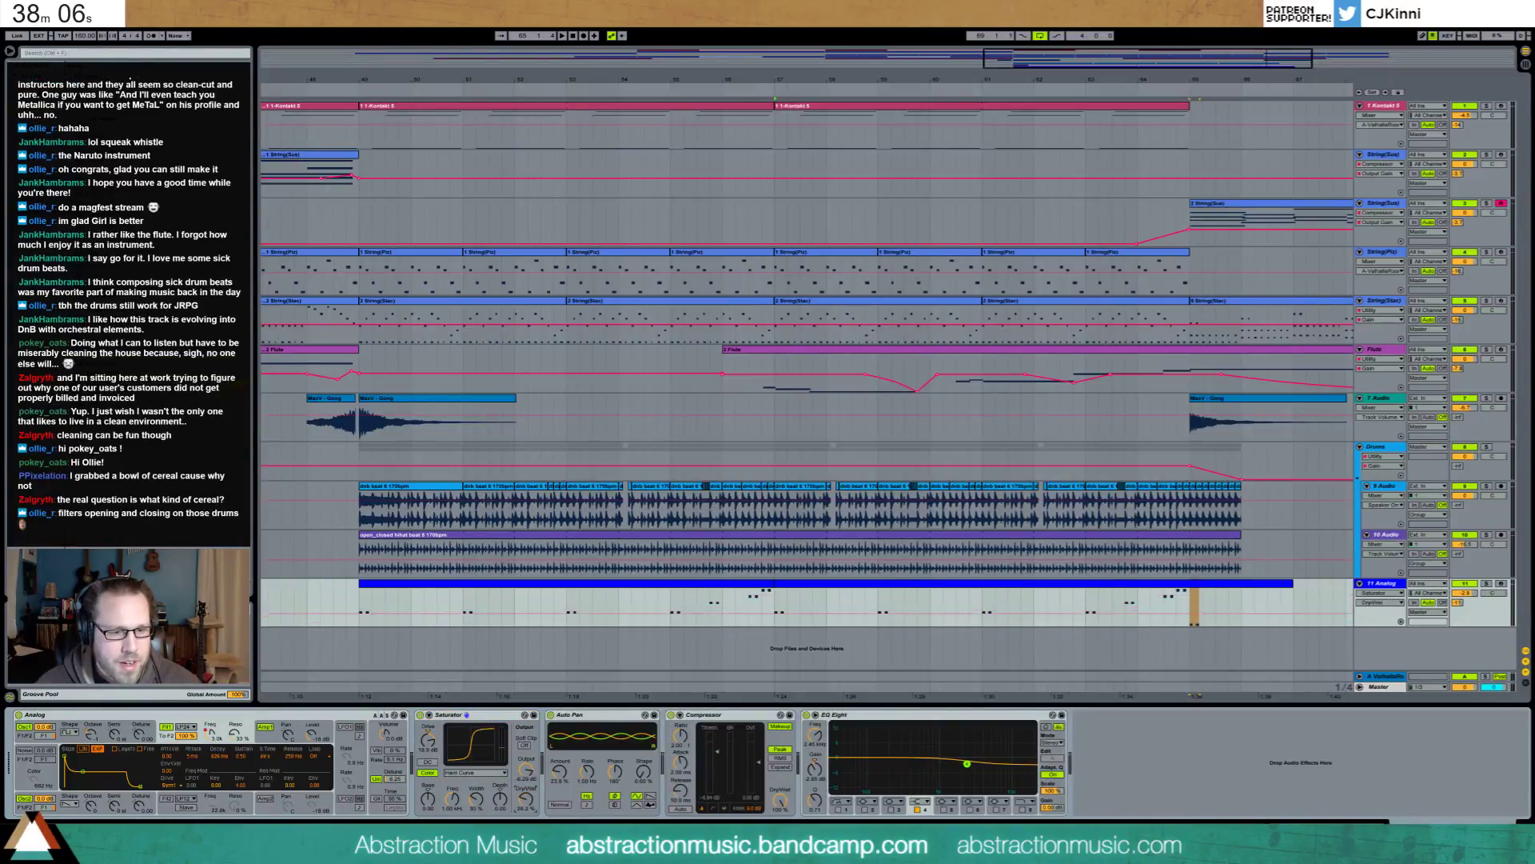
# Play the drum section from just before bar 49 and reduce the Saturator's output level further
pyautogui.press('space')
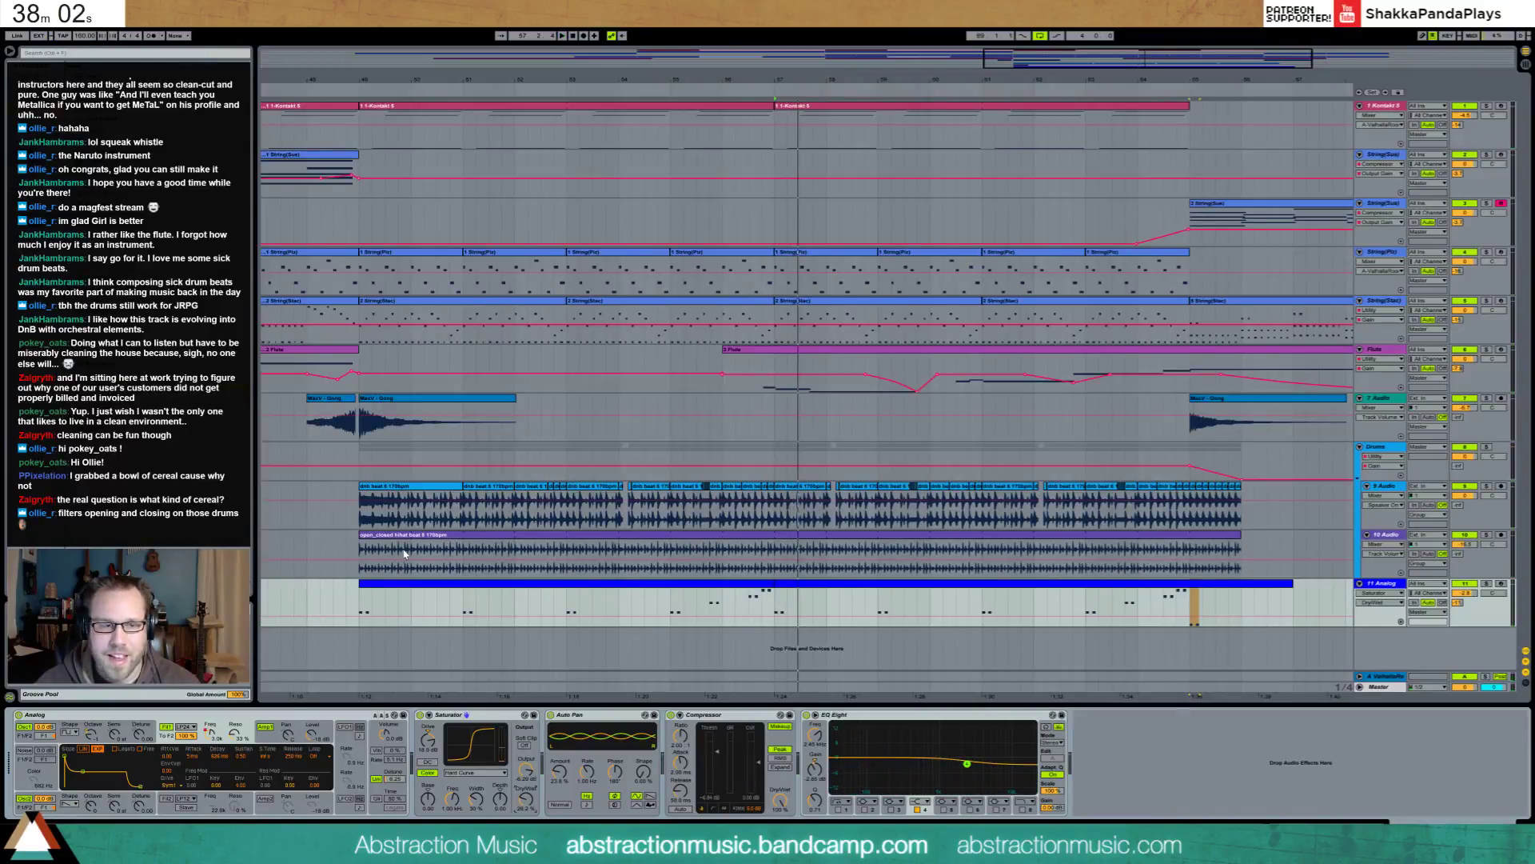
pyautogui.press('space')
pyautogui.click(352, 595)
pyautogui.press('space')
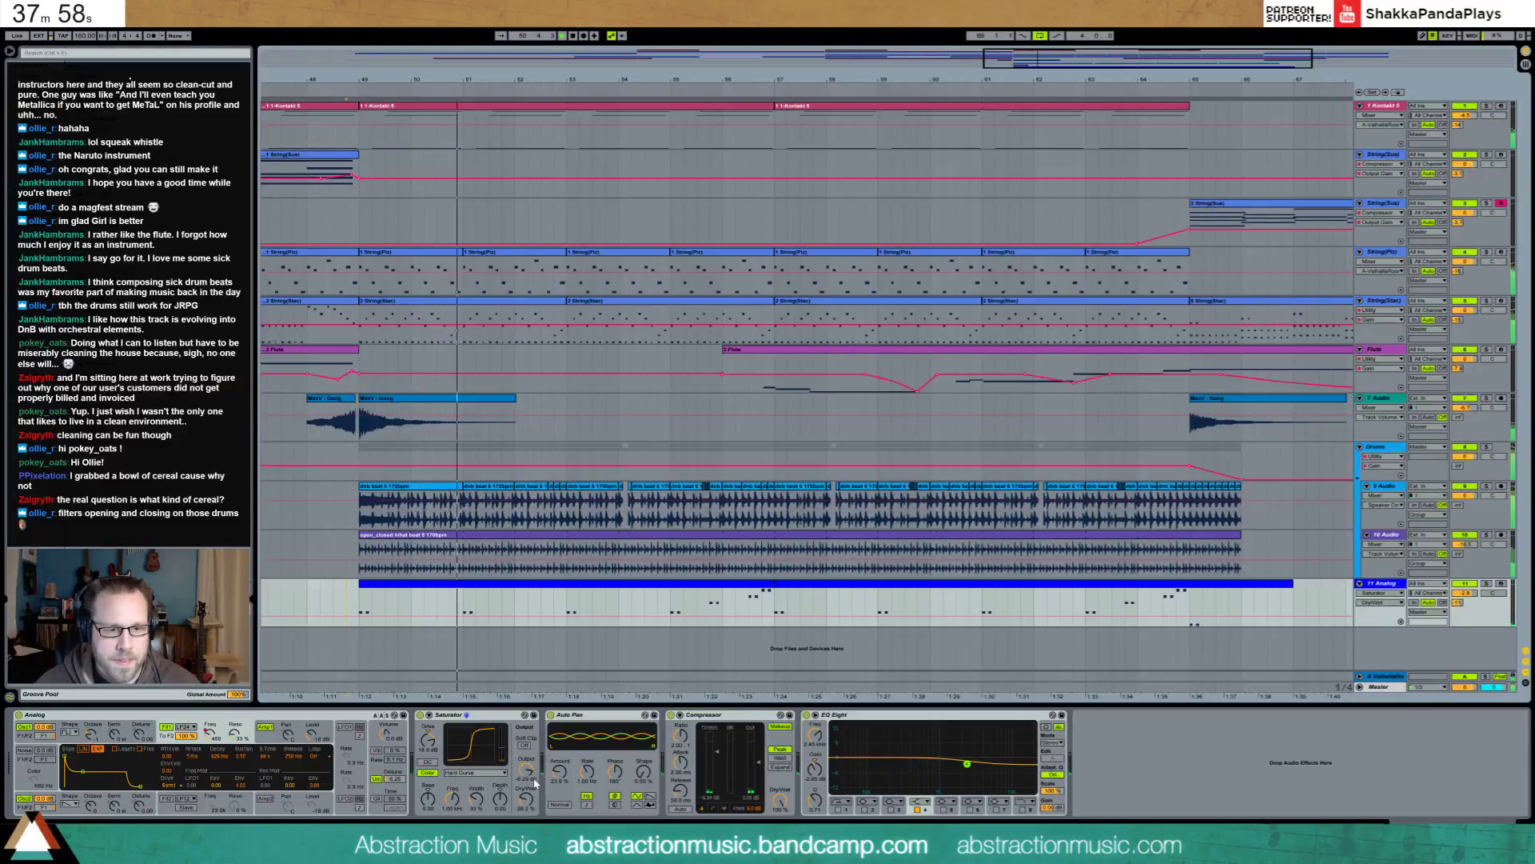
pyautogui.moveTo(526, 774); pyautogui.dragTo(526, 809)
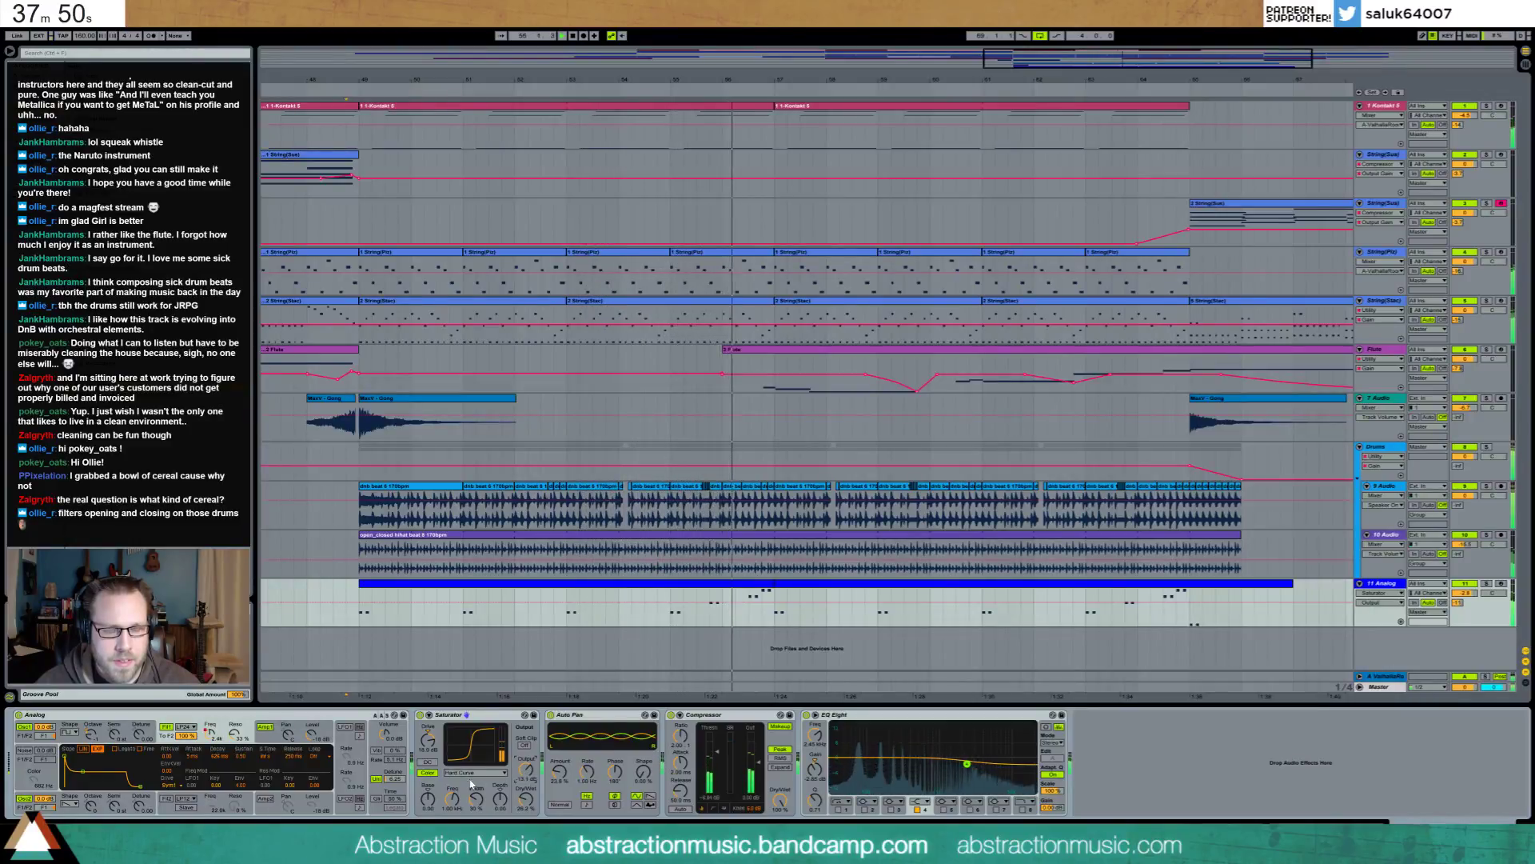
# Adjust the unison and voice count settings of the Analog synth
pyautogui.click(273, 742)
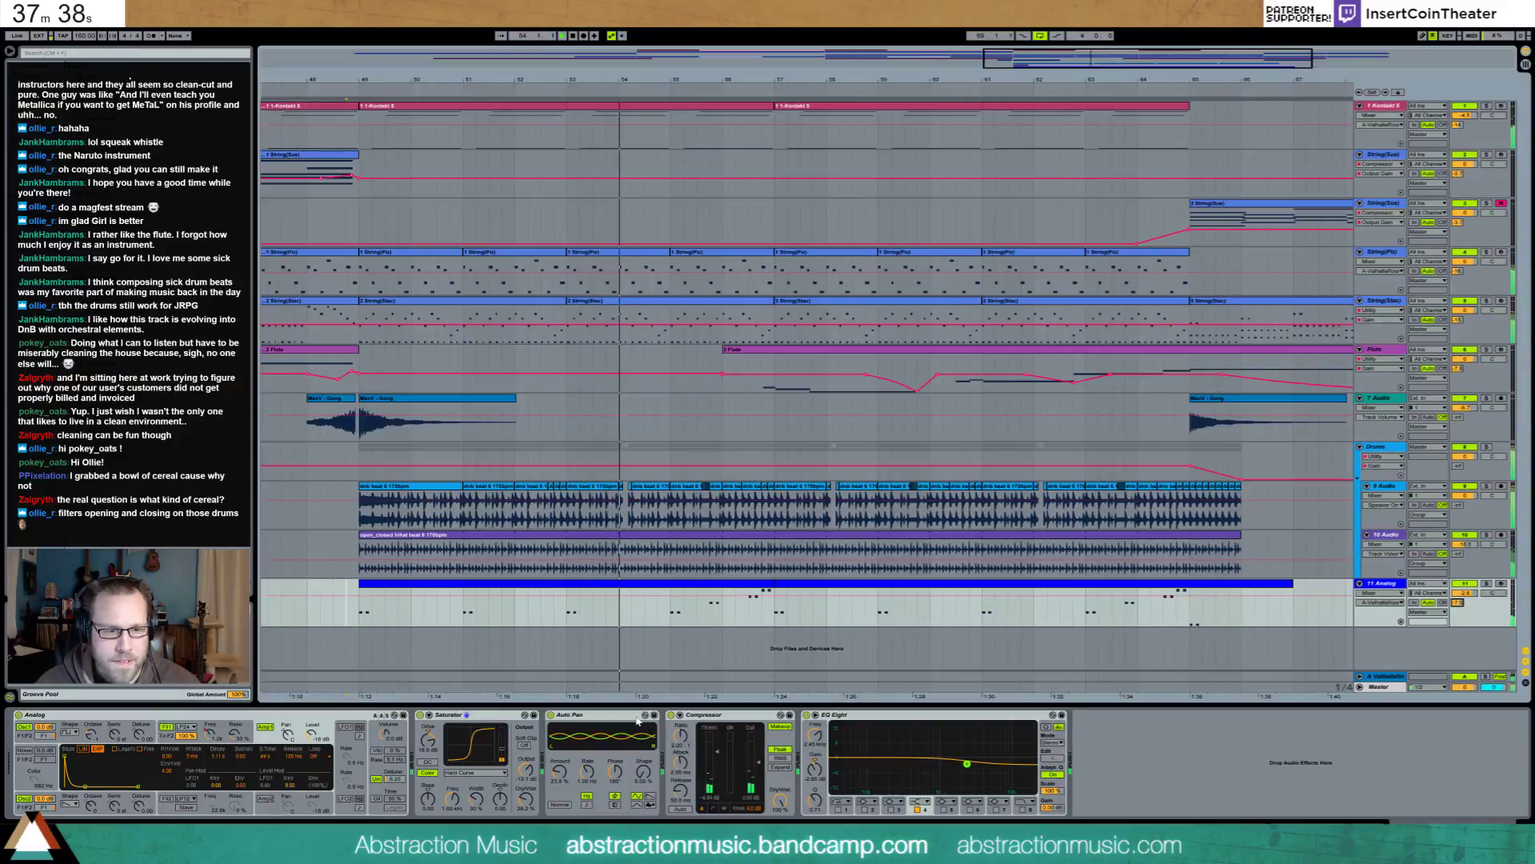
pyautogui.click(379, 796)
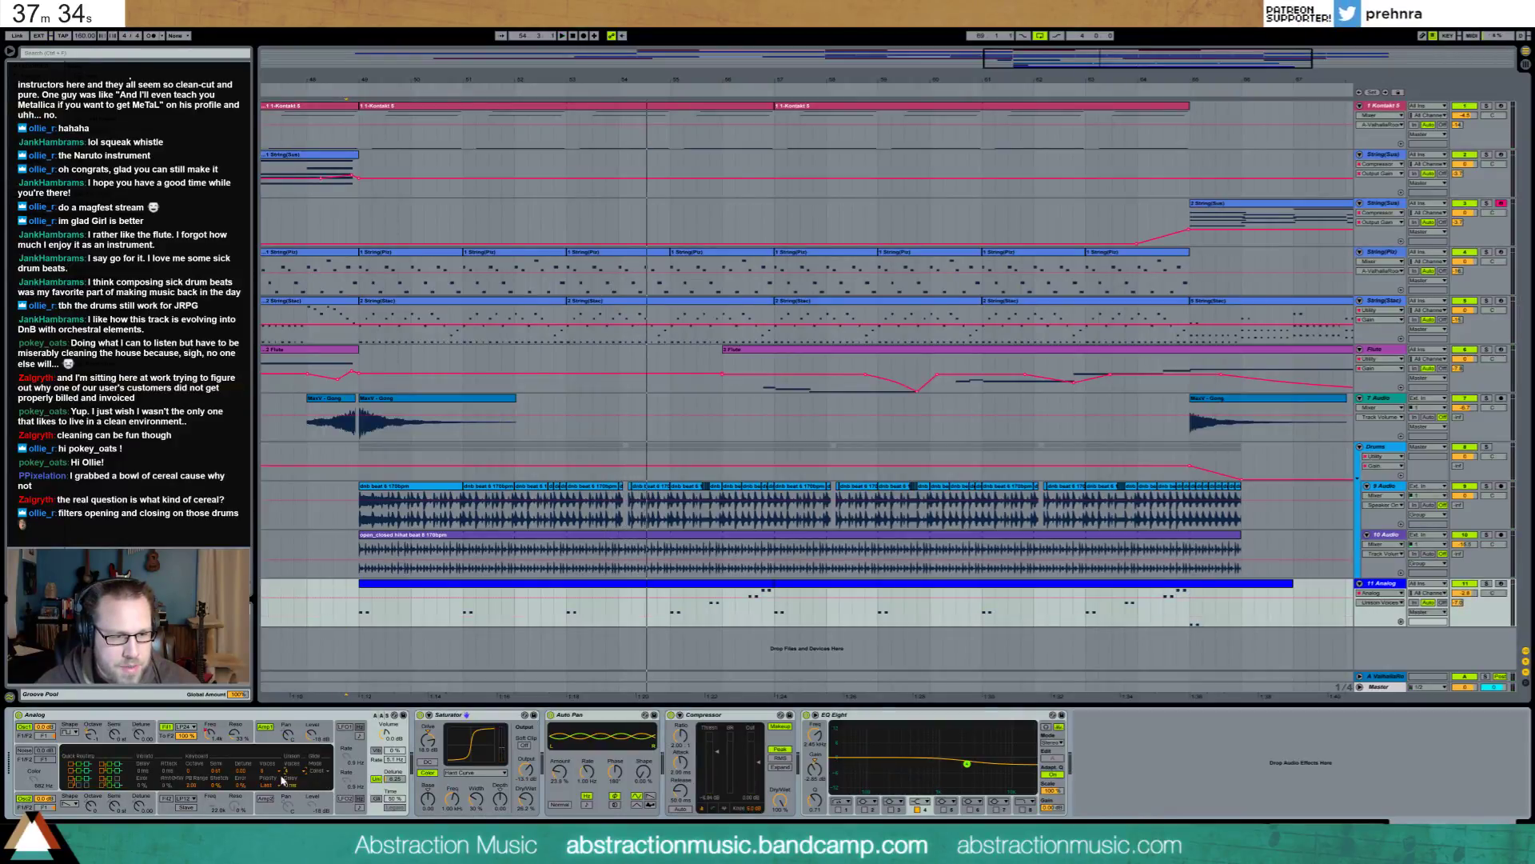
pyautogui.click(278, 772)
pyautogui.click(270, 737)
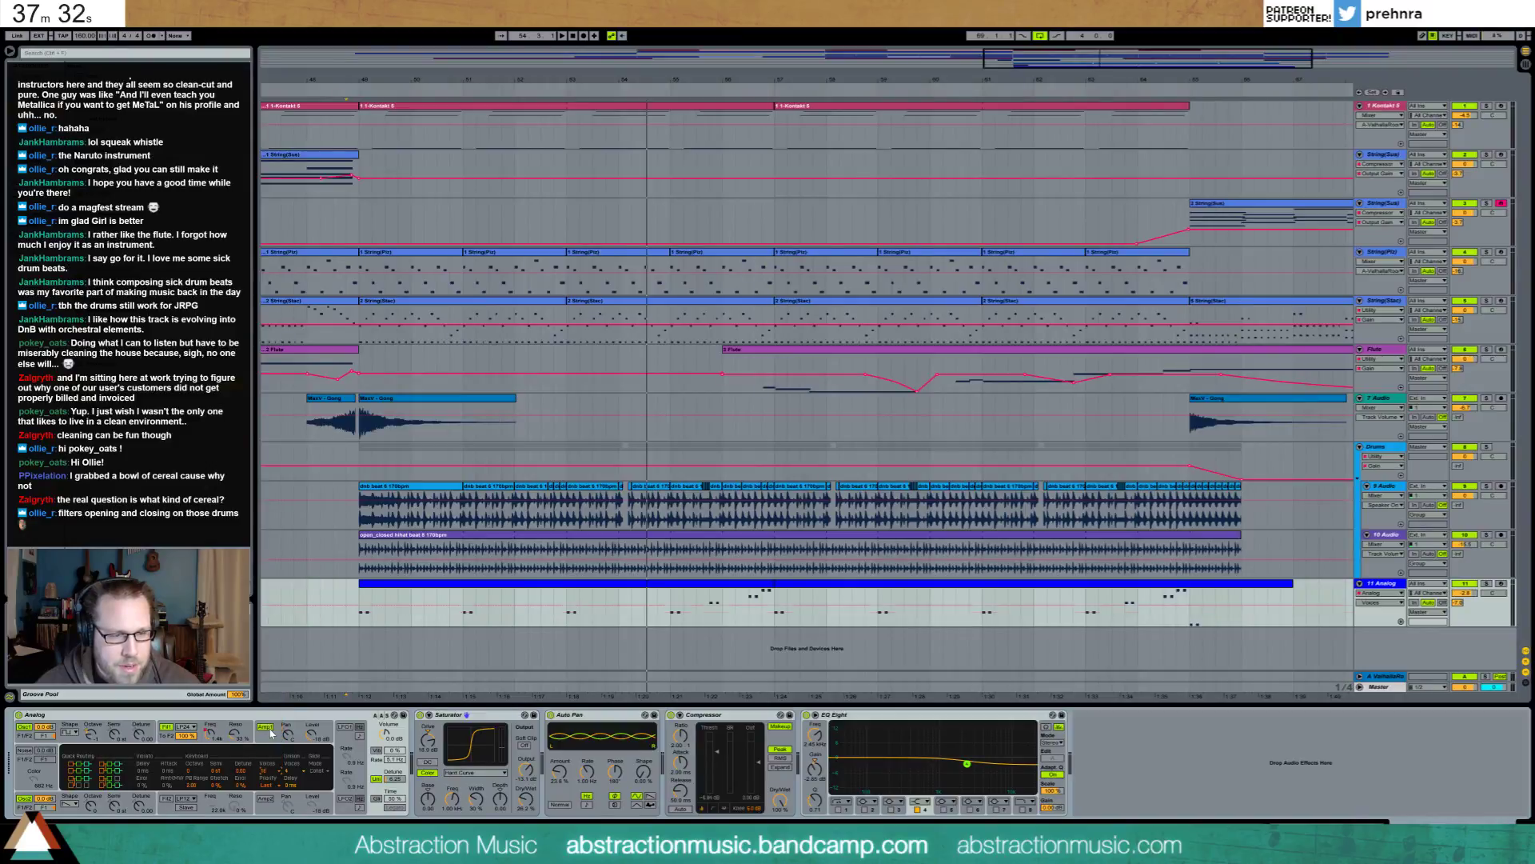
# During playback, detune the Analog synth's oscillators, change the second oscillator's shape and adjust the track's ValhallaRoom send level
pyautogui.press('space')
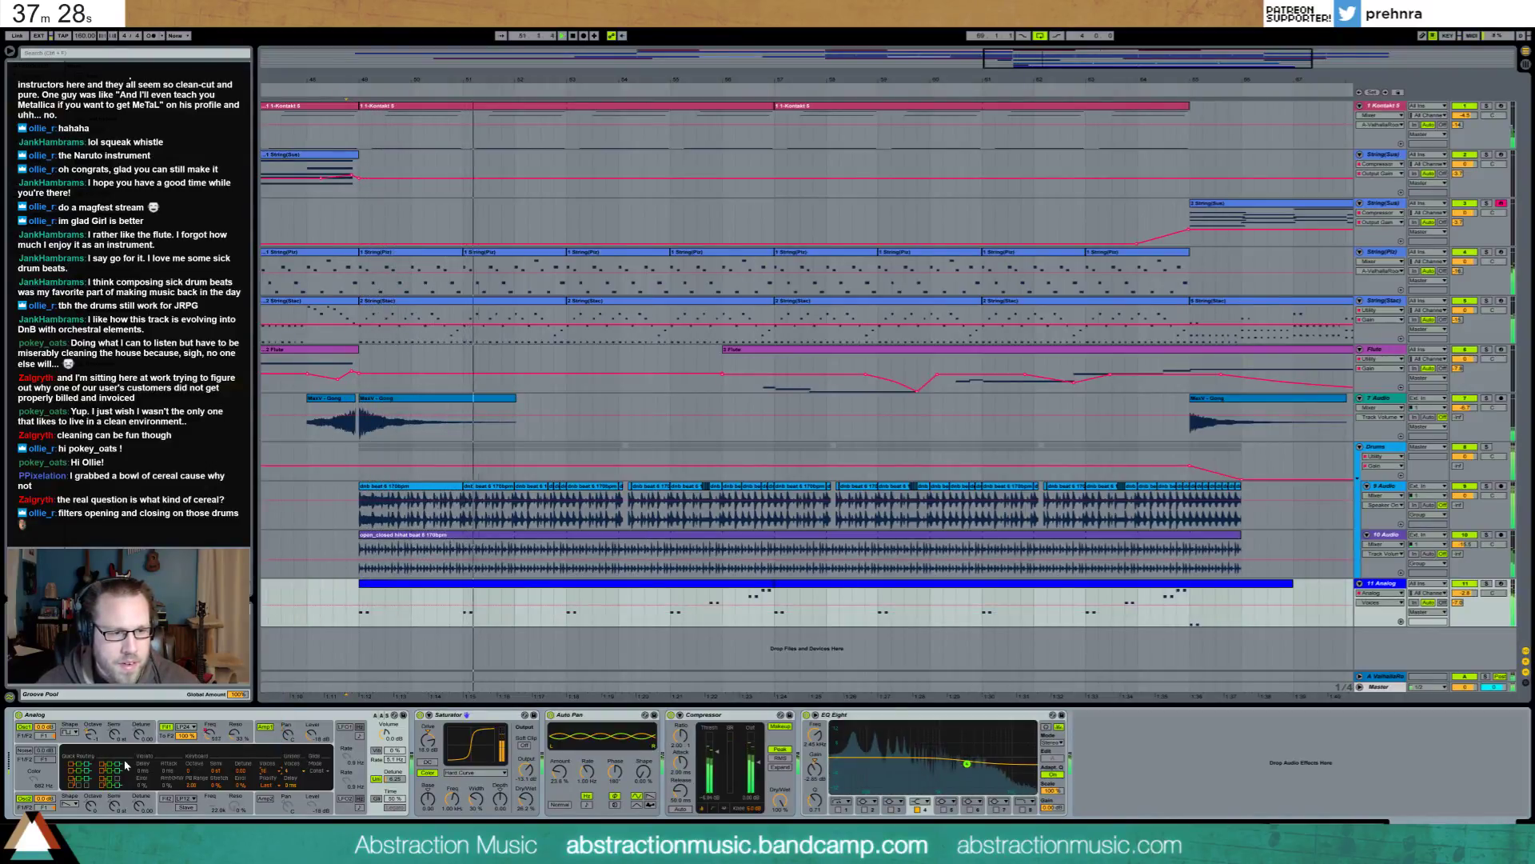
pyautogui.moveTo(141, 734); pyautogui.dragTo(141, 729)
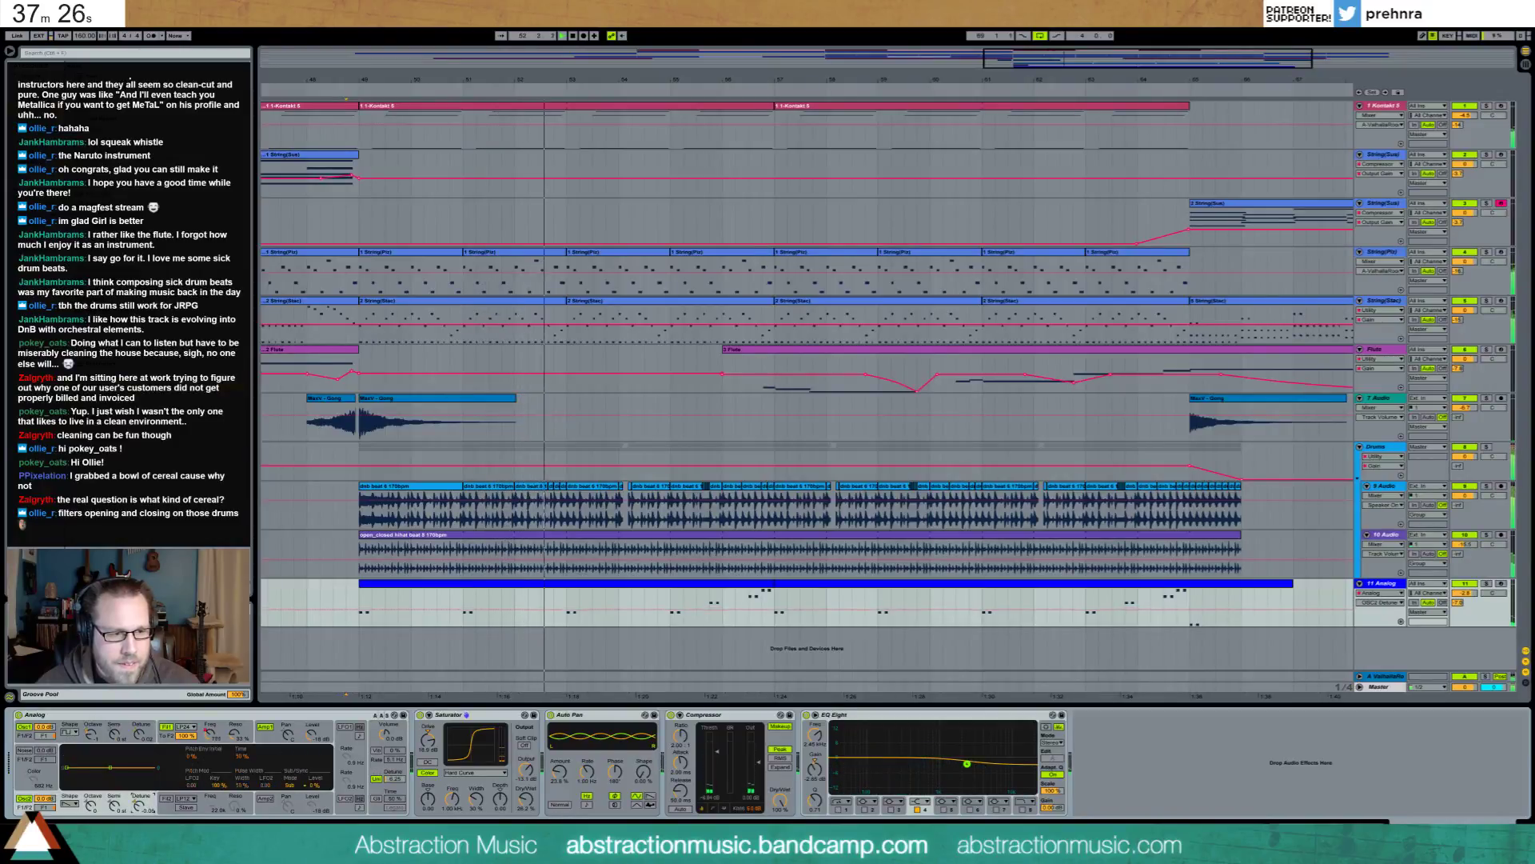
pyautogui.moveTo(141, 804); pyautogui.dragTo(140, 799)
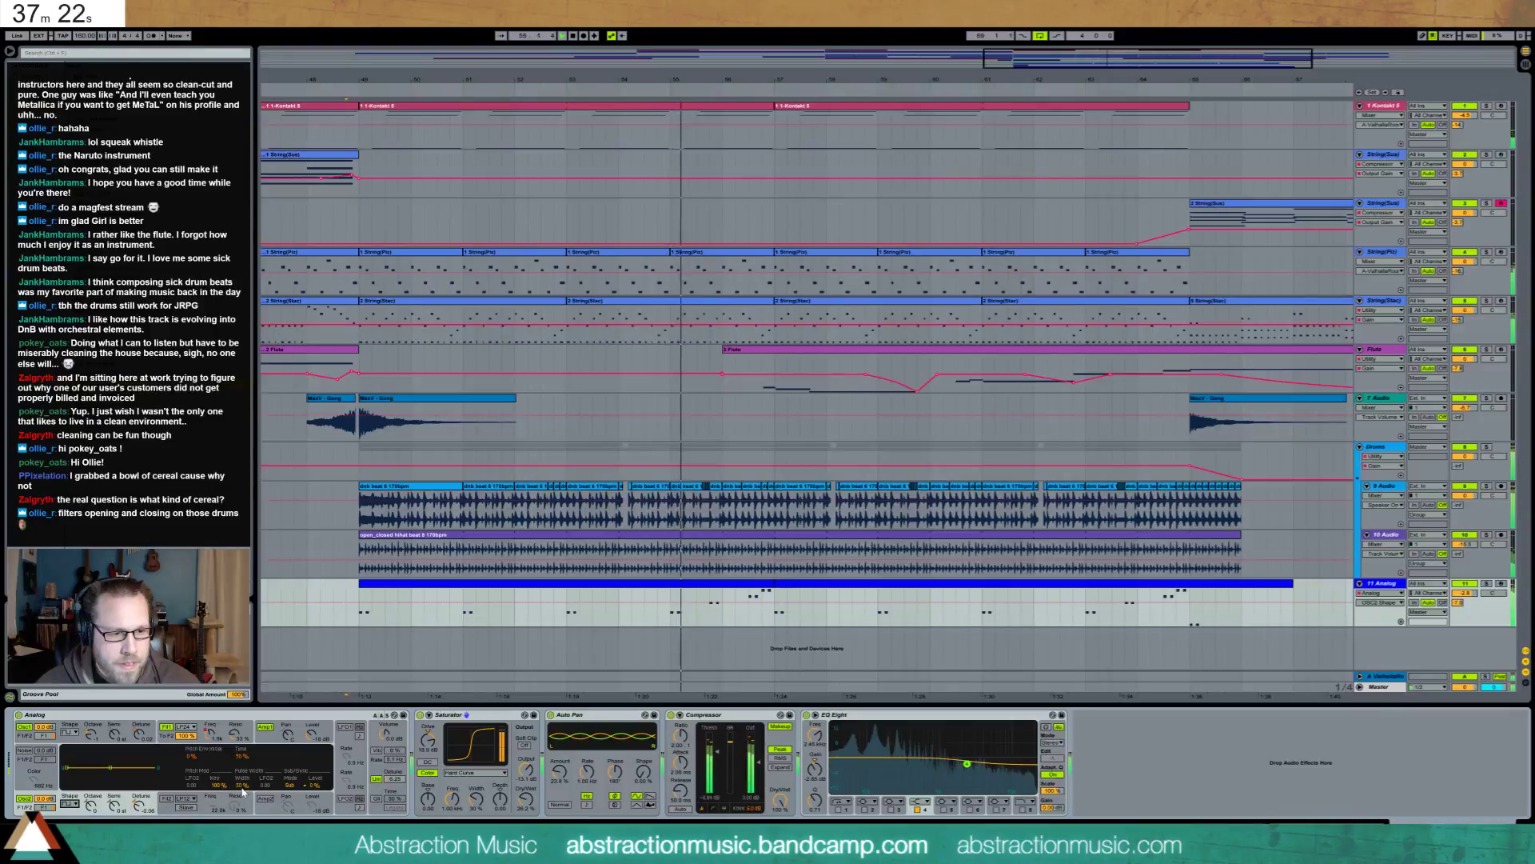
pyautogui.click(70, 803)
pyautogui.click(71, 789)
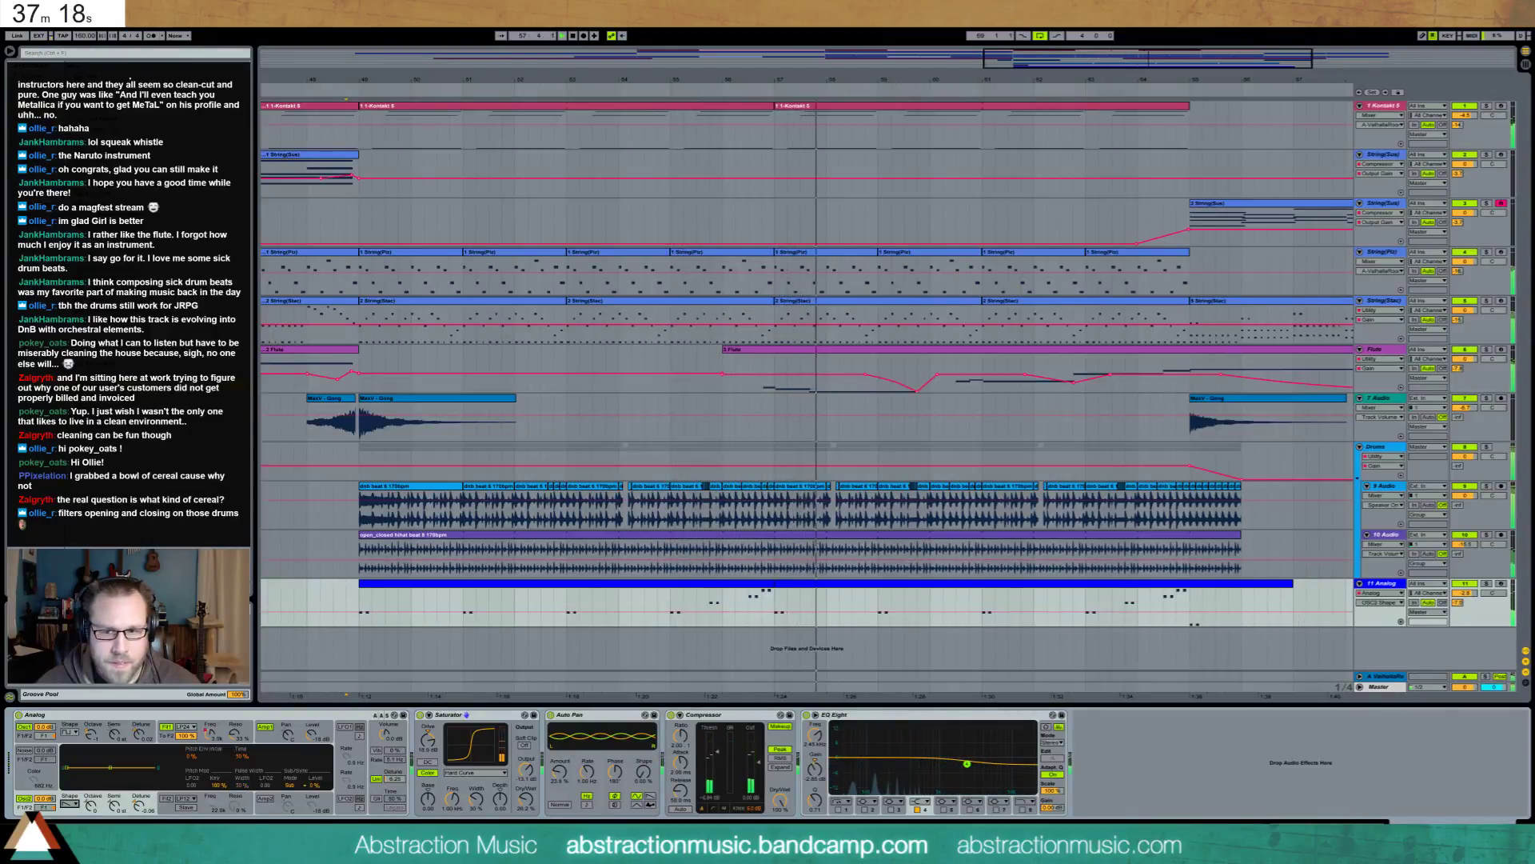
pyautogui.click(1459, 602)
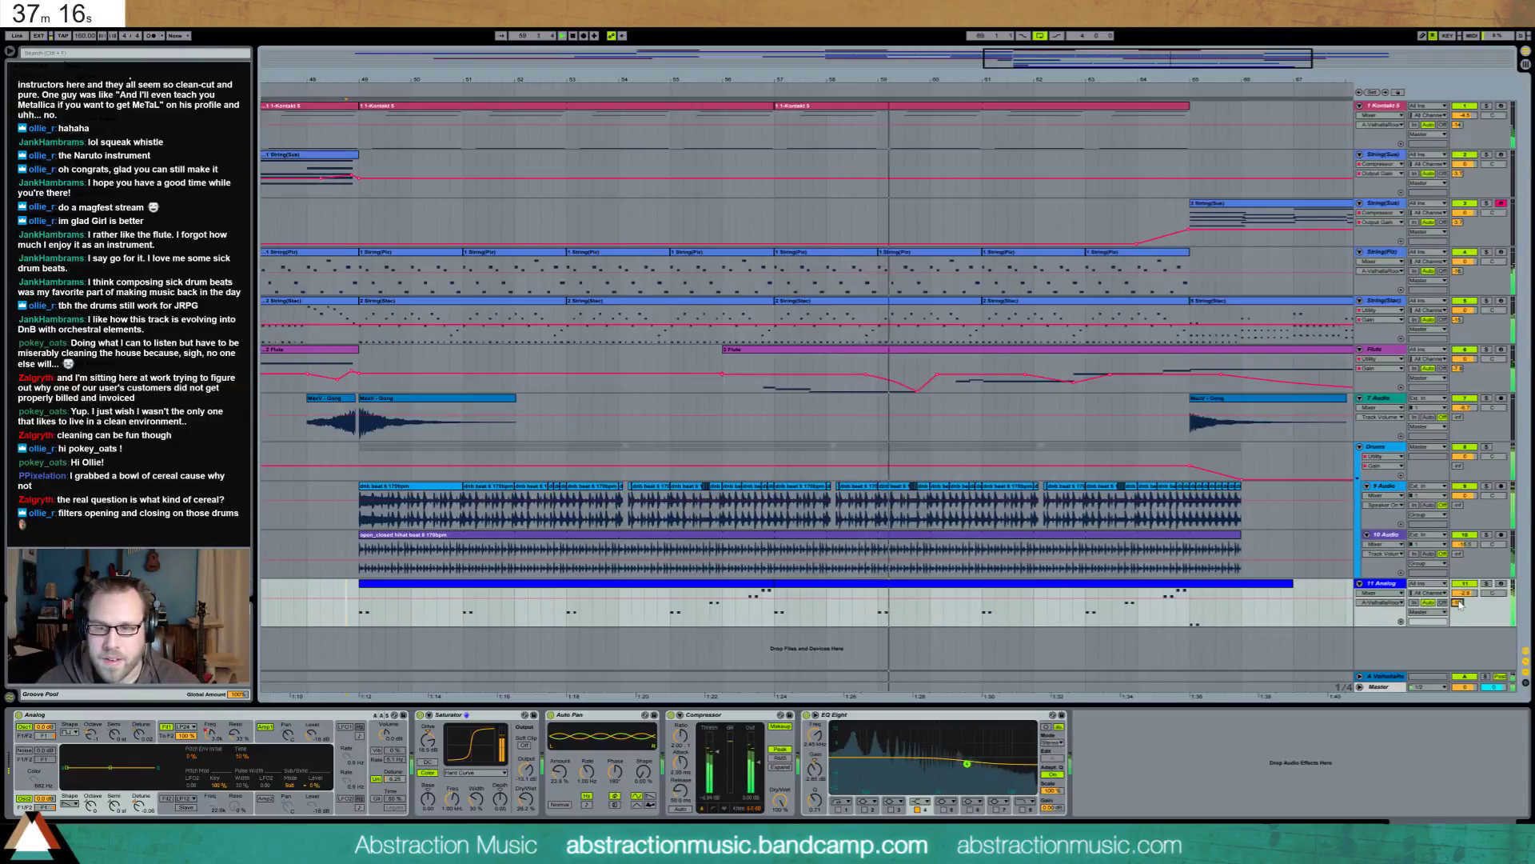
# Shift the start of the Flute track's final gain fade to about bar 66 and play from around bar 61
pyautogui.moveTo(1124, 65); pyautogui.dragTo(1197, 67)
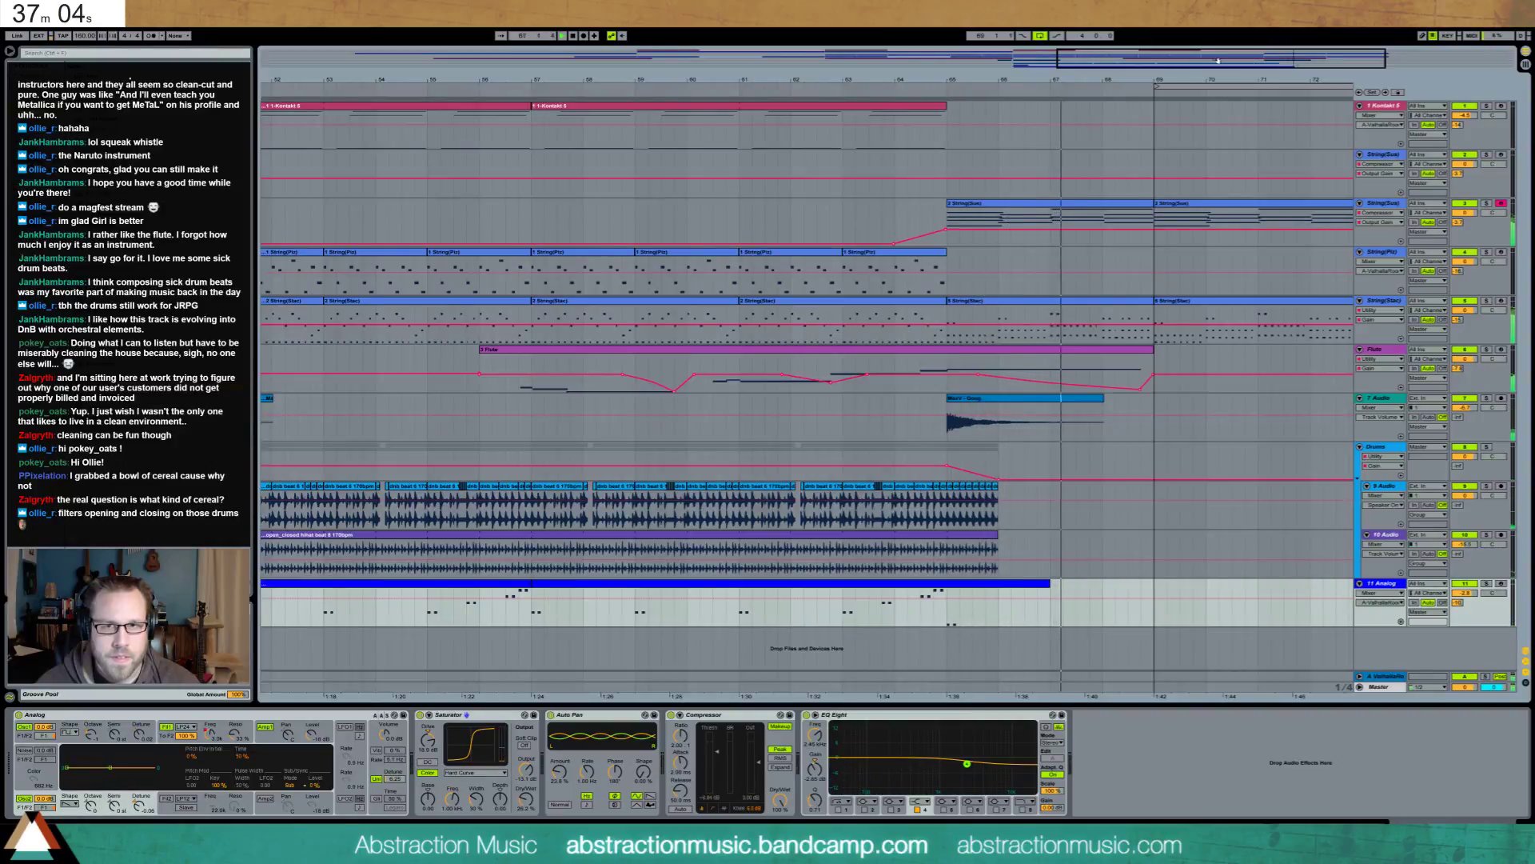
pyautogui.press('-')
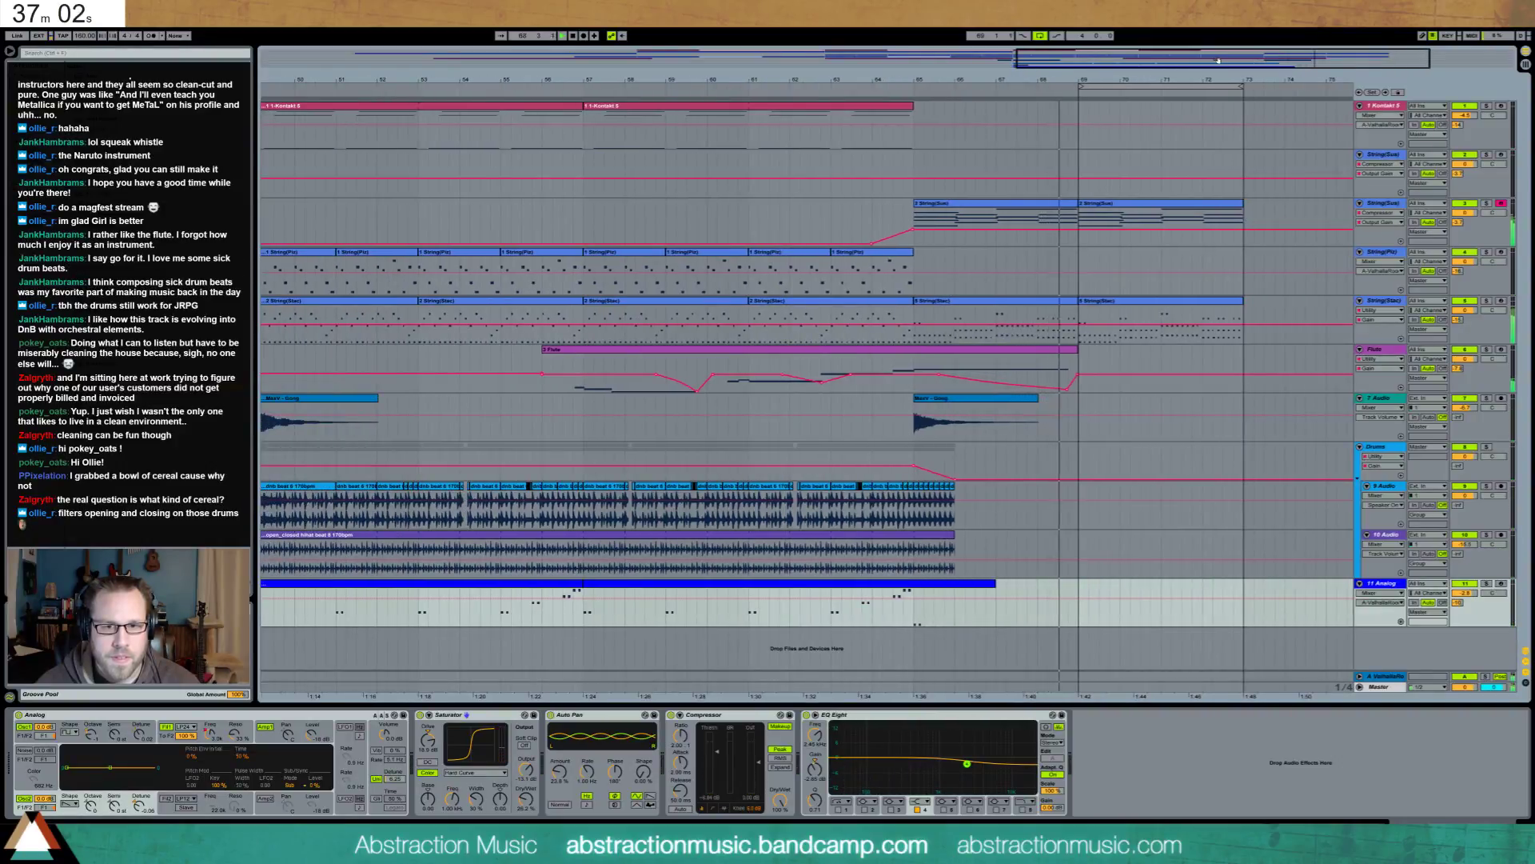
pyautogui.click(945, 376)
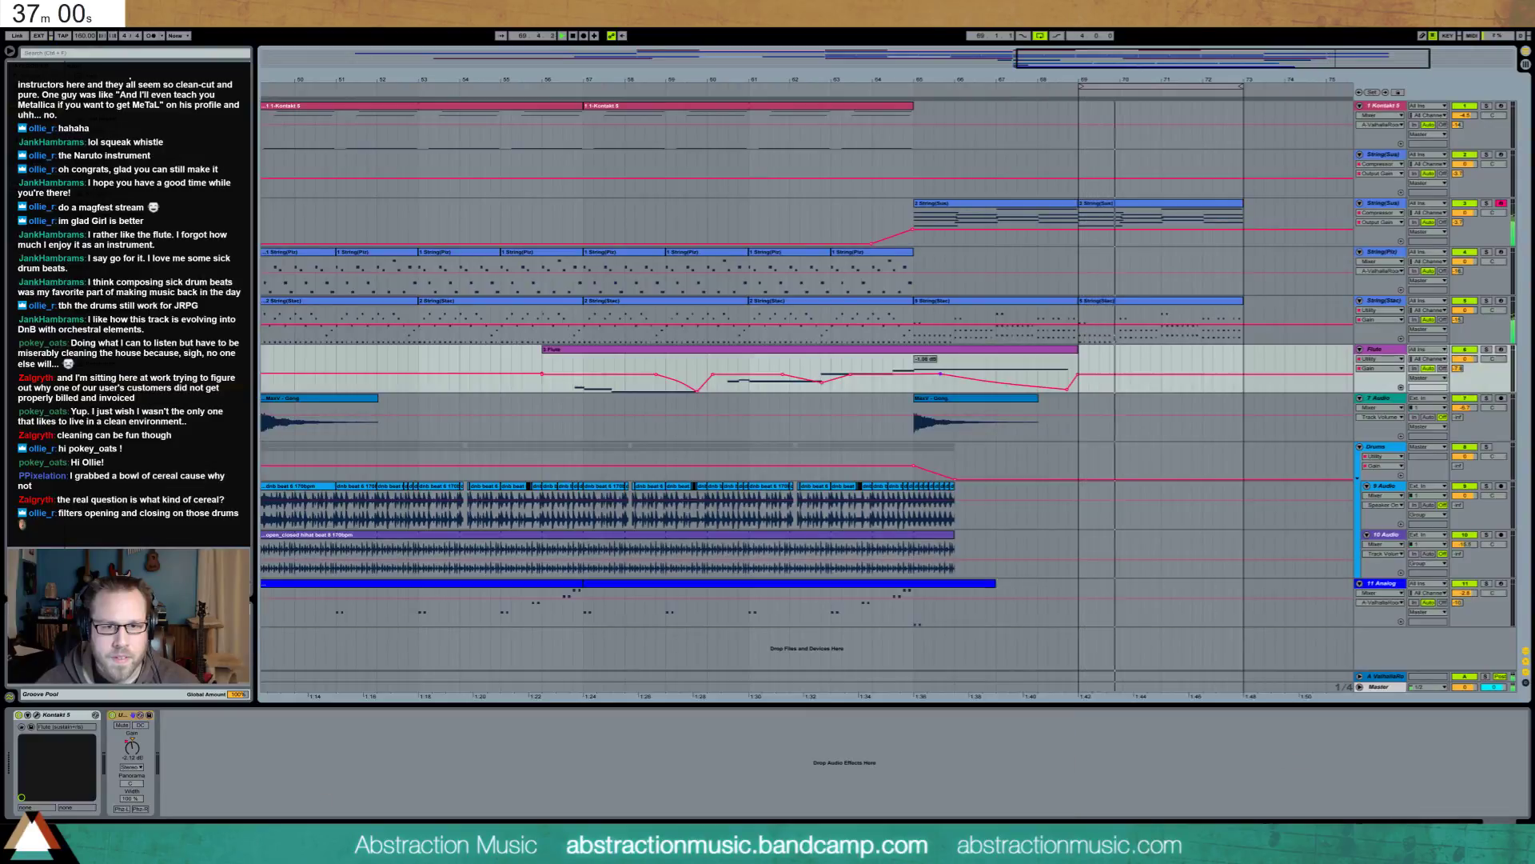
pyautogui.moveTo(944, 375); pyautogui.dragTo(954, 379)
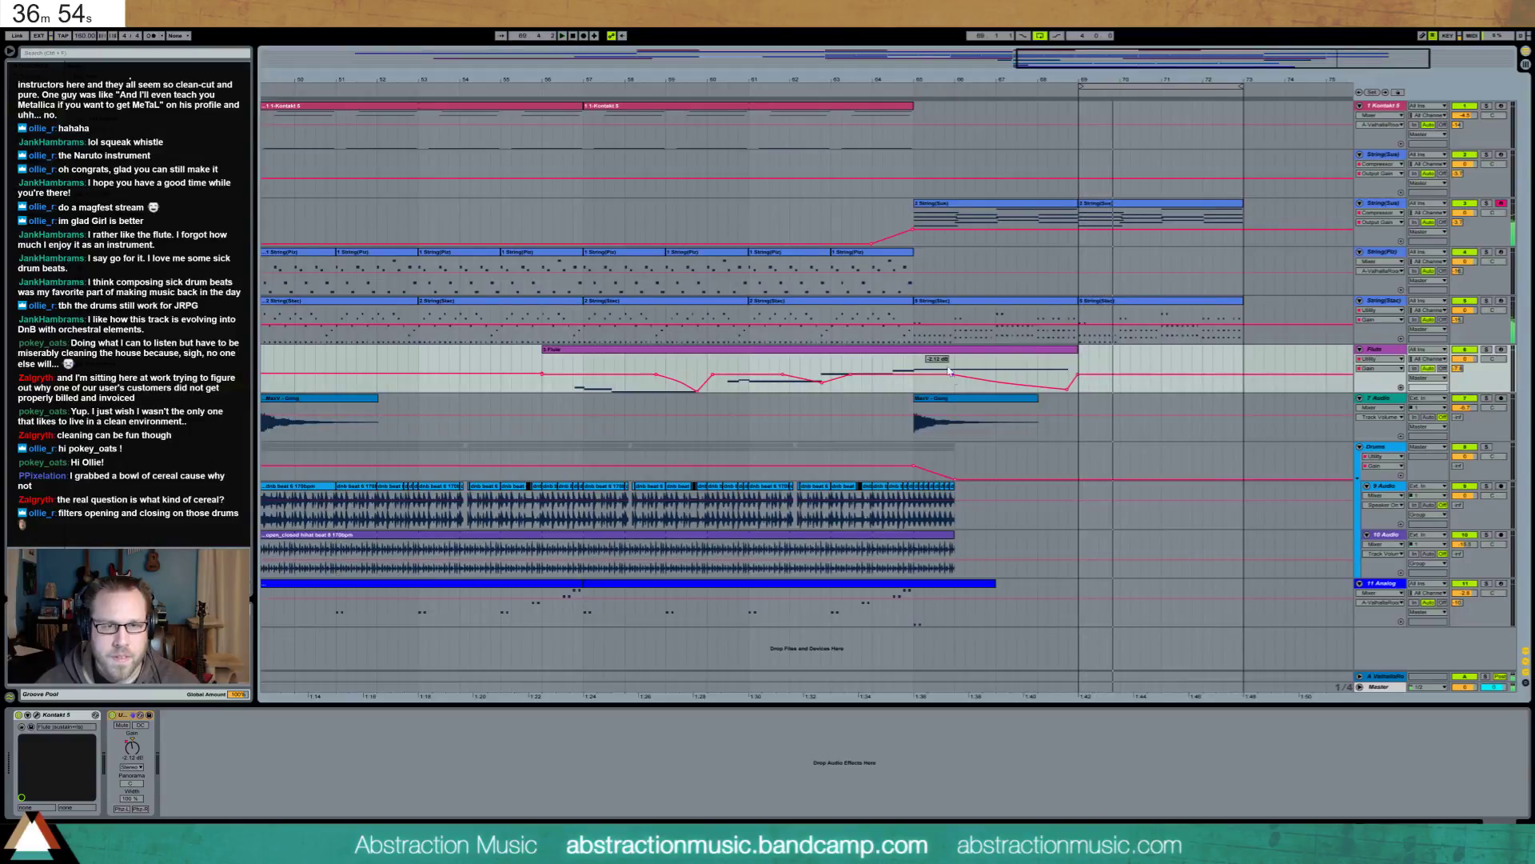
pyautogui.click(762, 90)
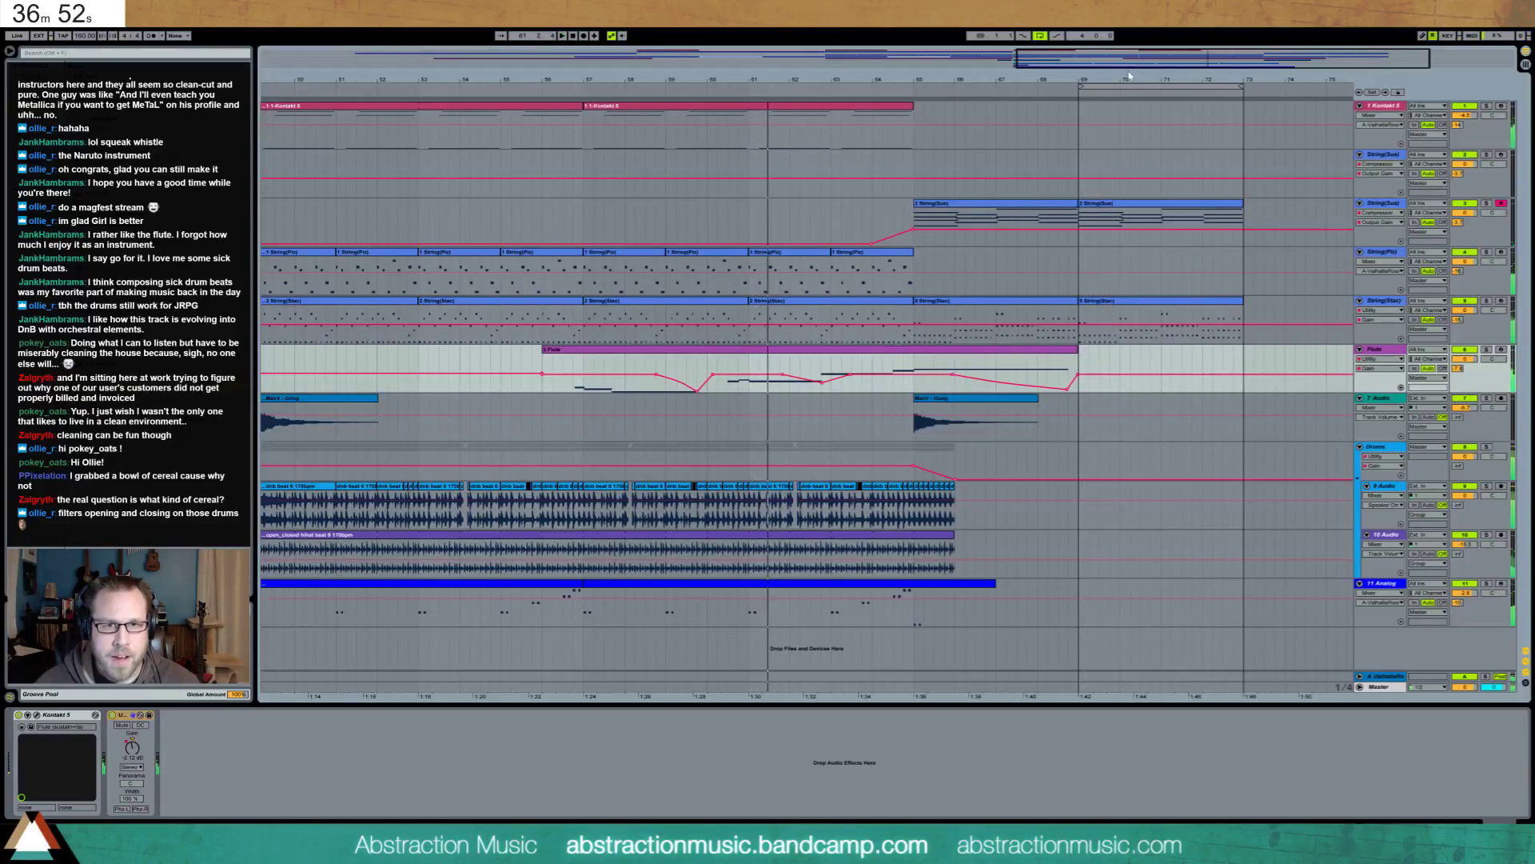
# Repeat a short slice of the open-closed hihat clip as a stutter in the middle of bar 57 and play it
pyautogui.moveTo(564, 80); pyautogui.dragTo(573, 120)
pyautogui.hscroll(5, 1030, 216)
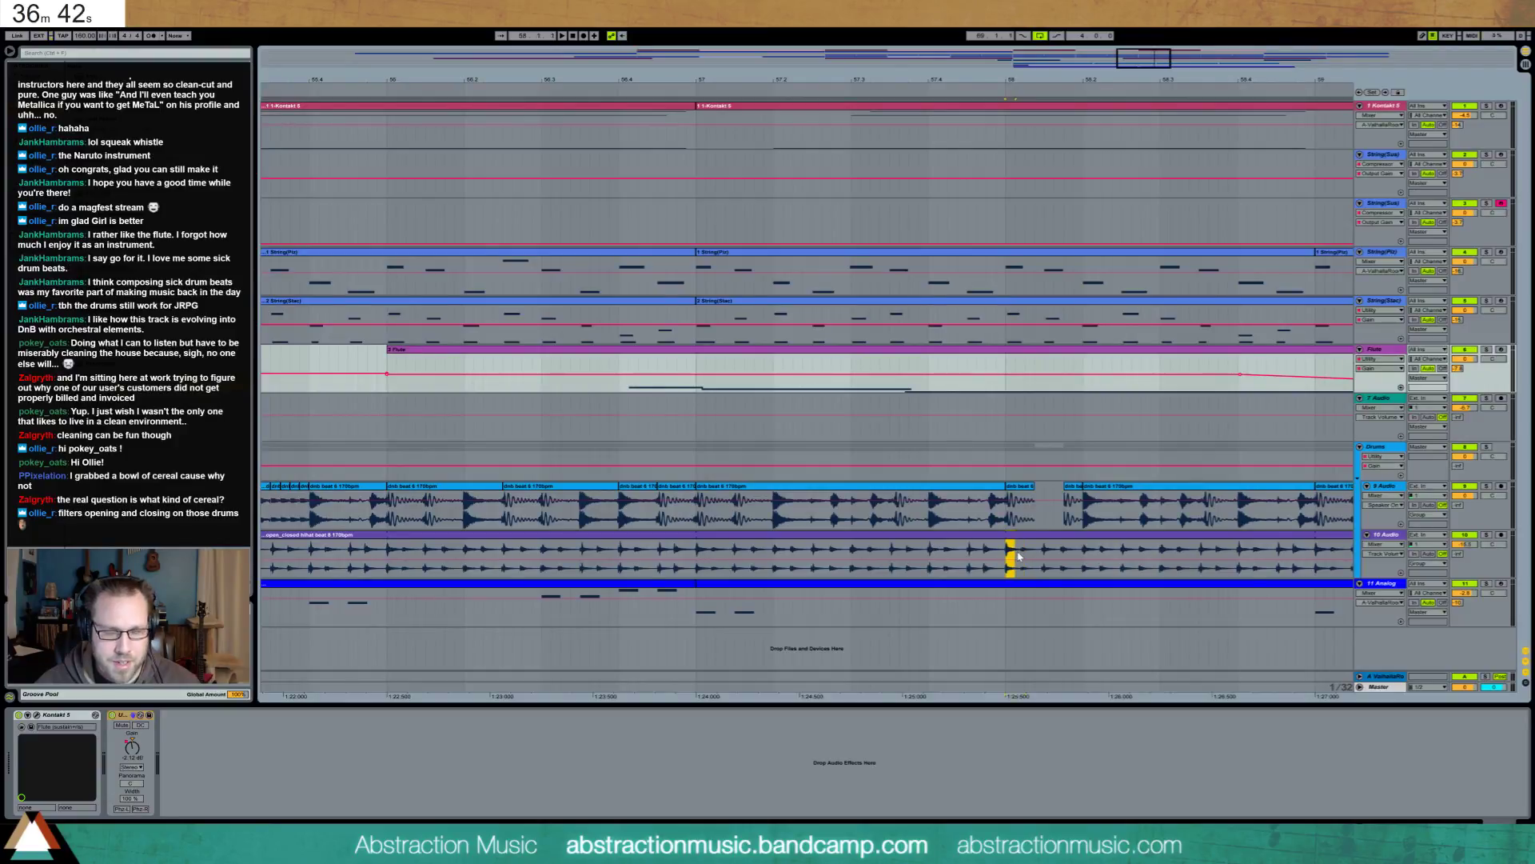
pyautogui.click(1023, 556)
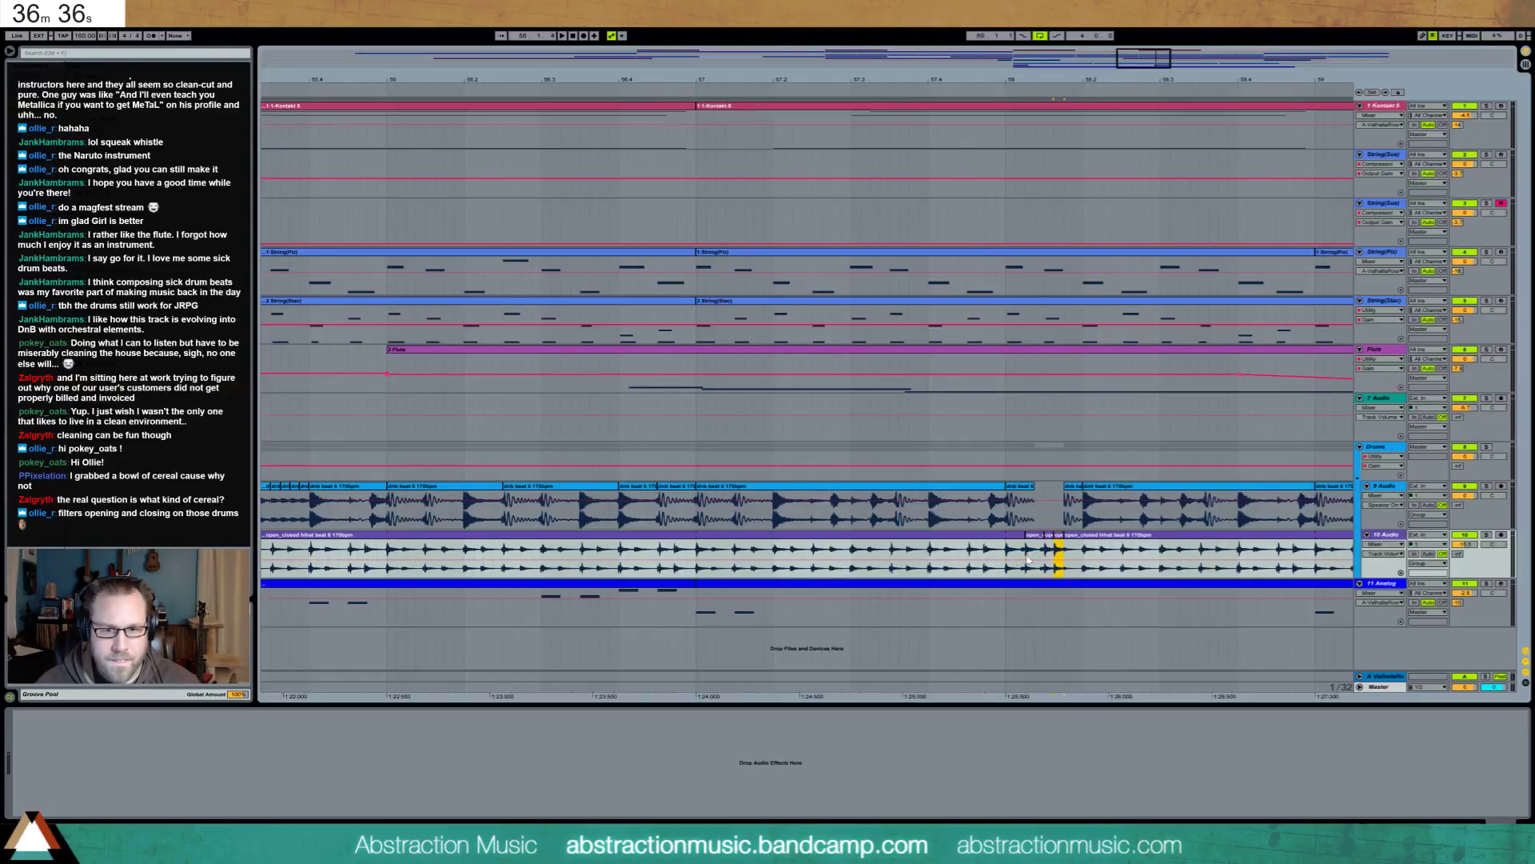
pyautogui.press('space')
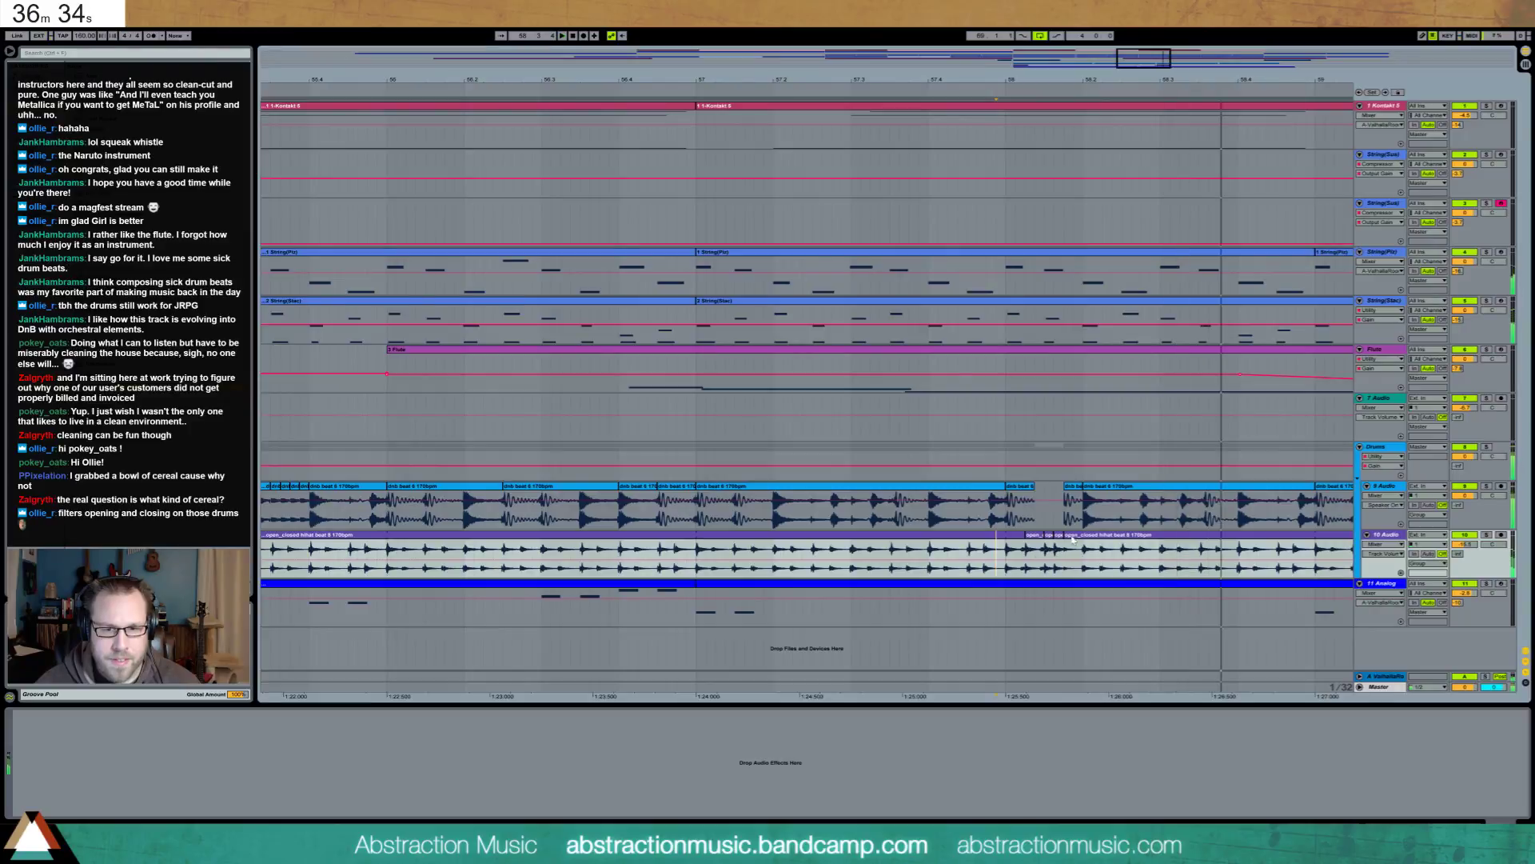
# Fill the gap in the 9 Audio drum beat in bar 57 with repeated short slices and play it
pyautogui.press('space')
pyautogui.moveTo(967, 512); pyautogui.dragTo(988, 512)
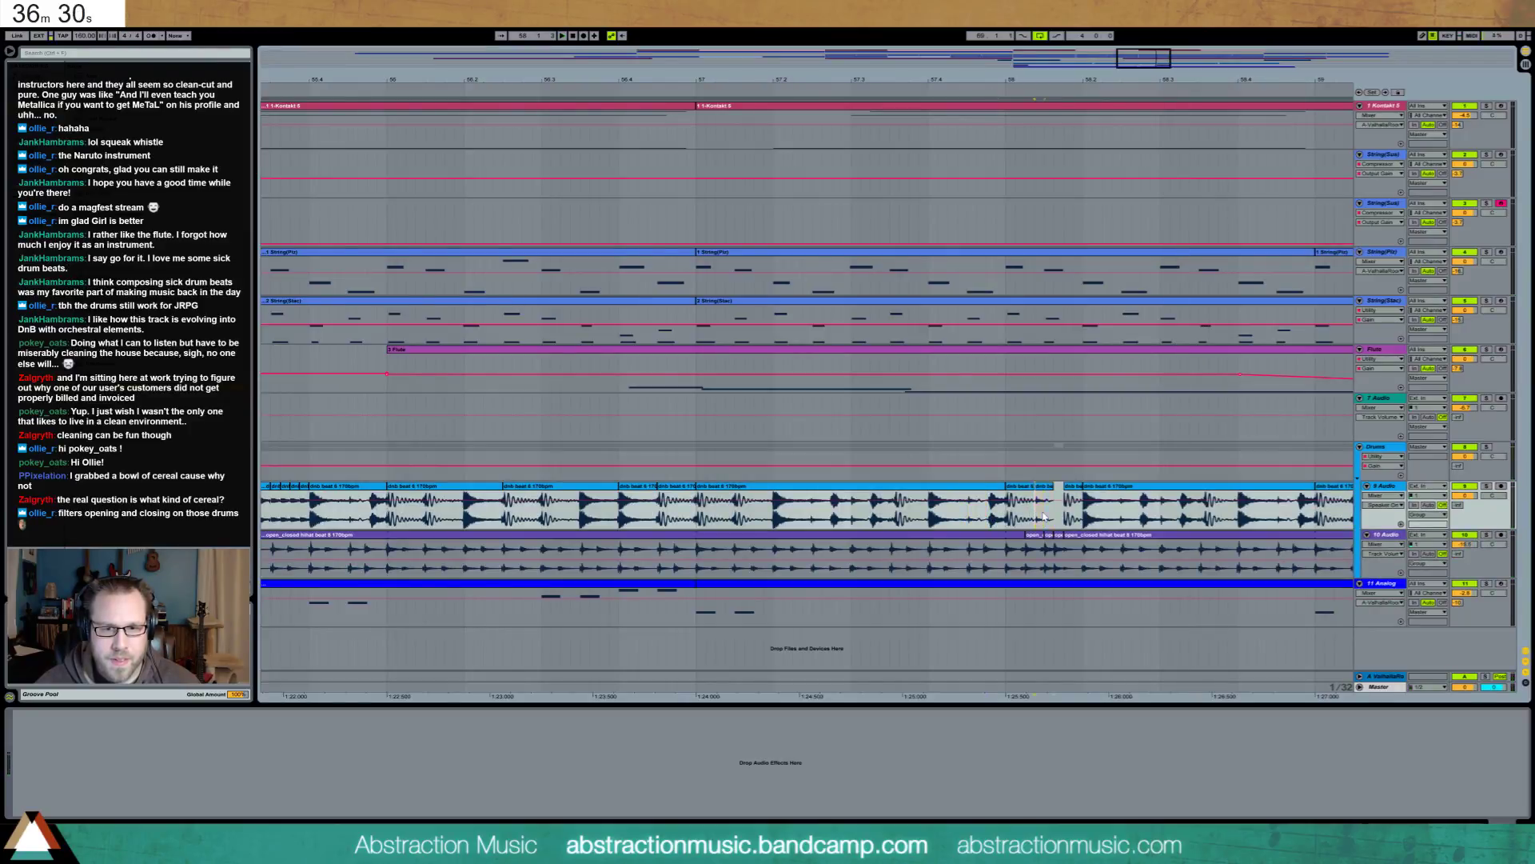
pyautogui.press('space')
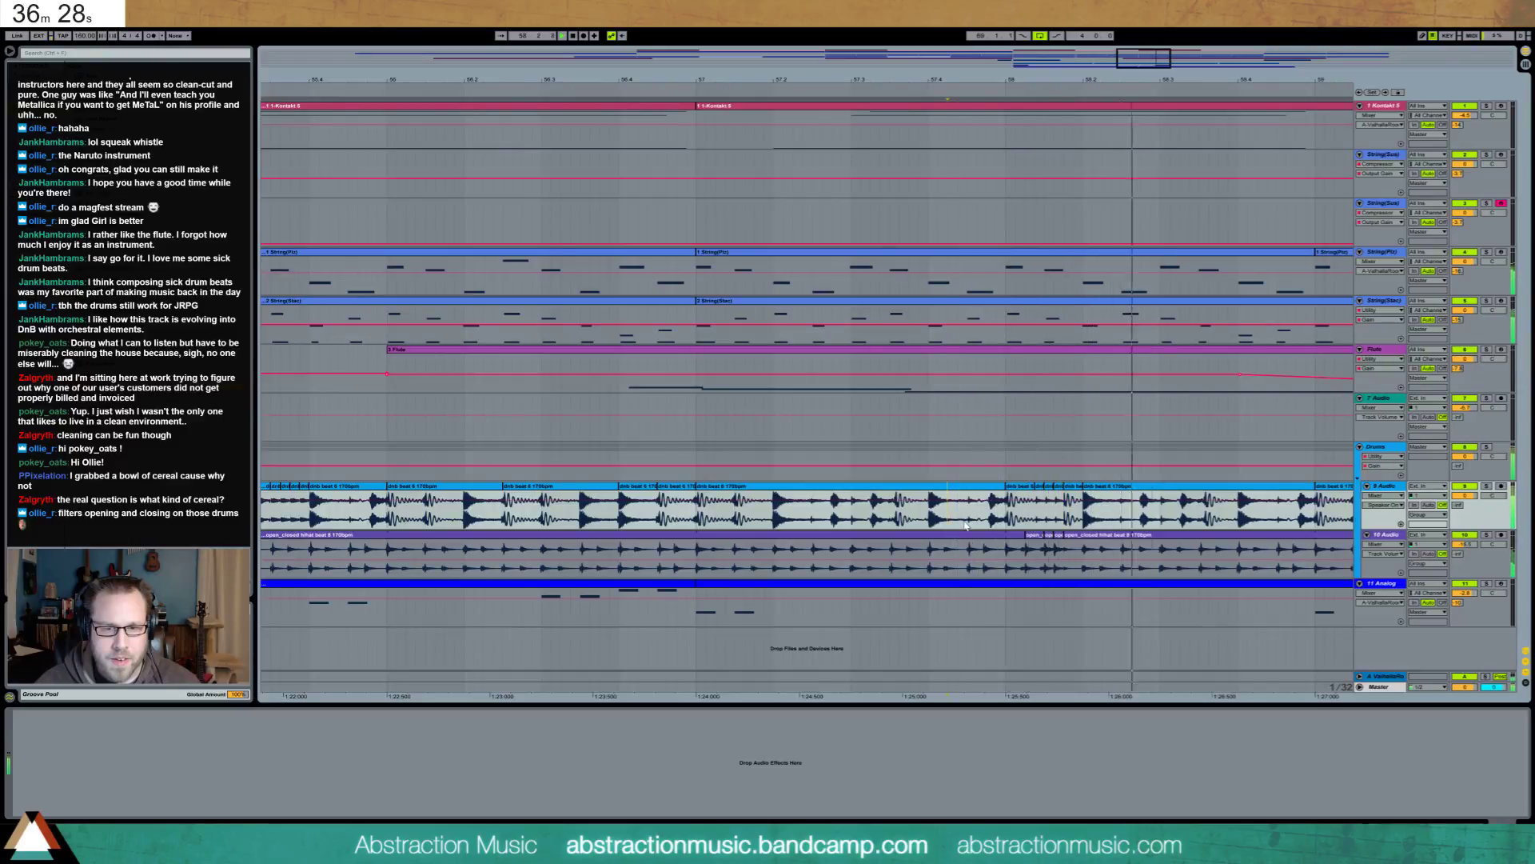
# Select the 9 Audio drum clips from bar 57 to just before bar 65 and color them red
pyautogui.moveTo(1167, 64); pyautogui.dragTo(1148, 72)
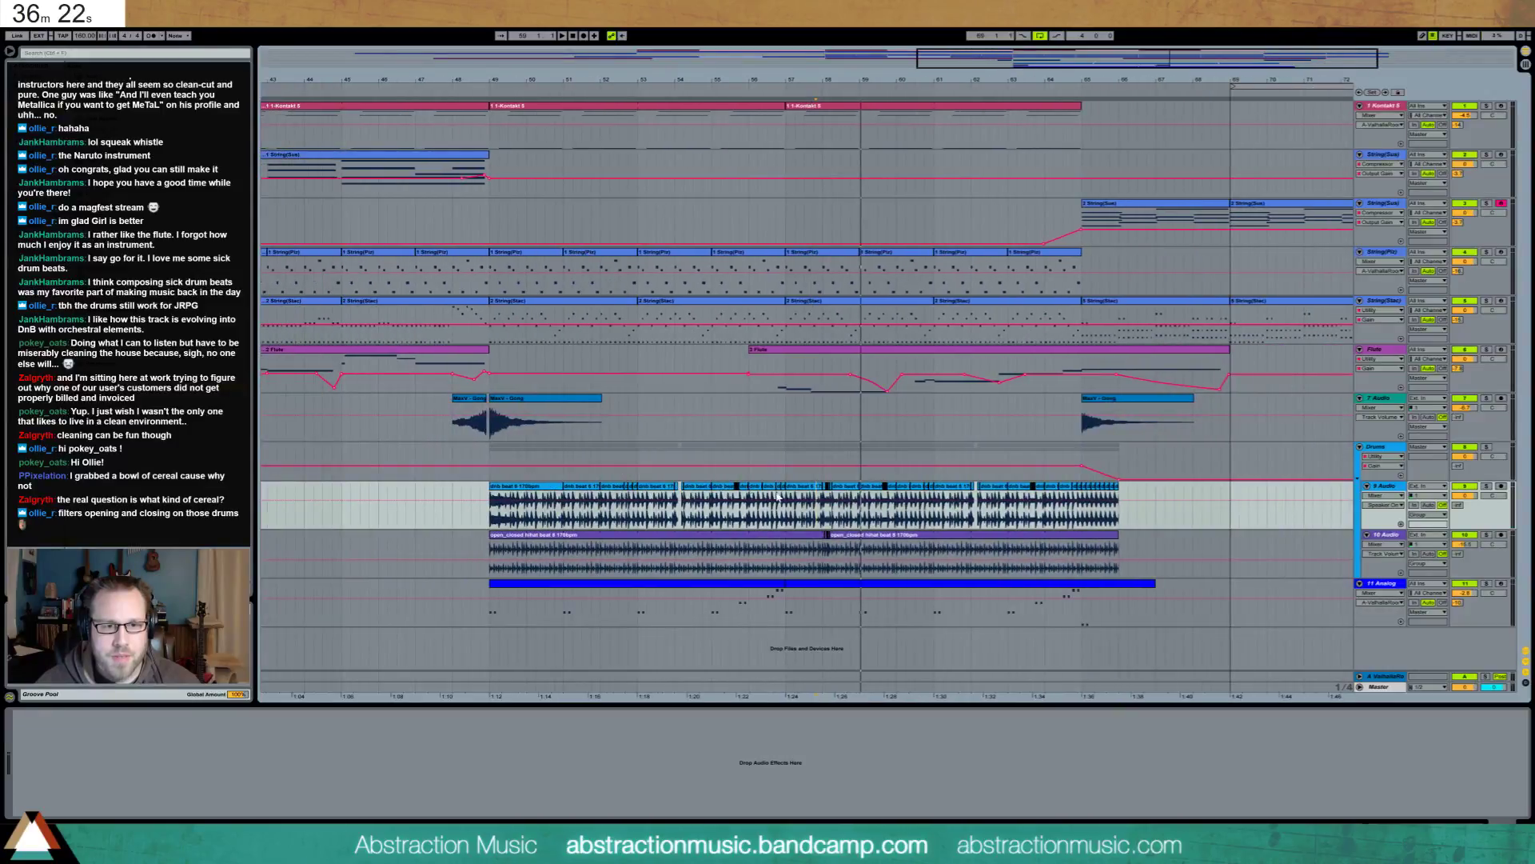
pyautogui.keyDown('shift'); pyautogui.click(1070, 491); pyautogui.keyUp('shift')
pyautogui.rightClick(1069, 491)
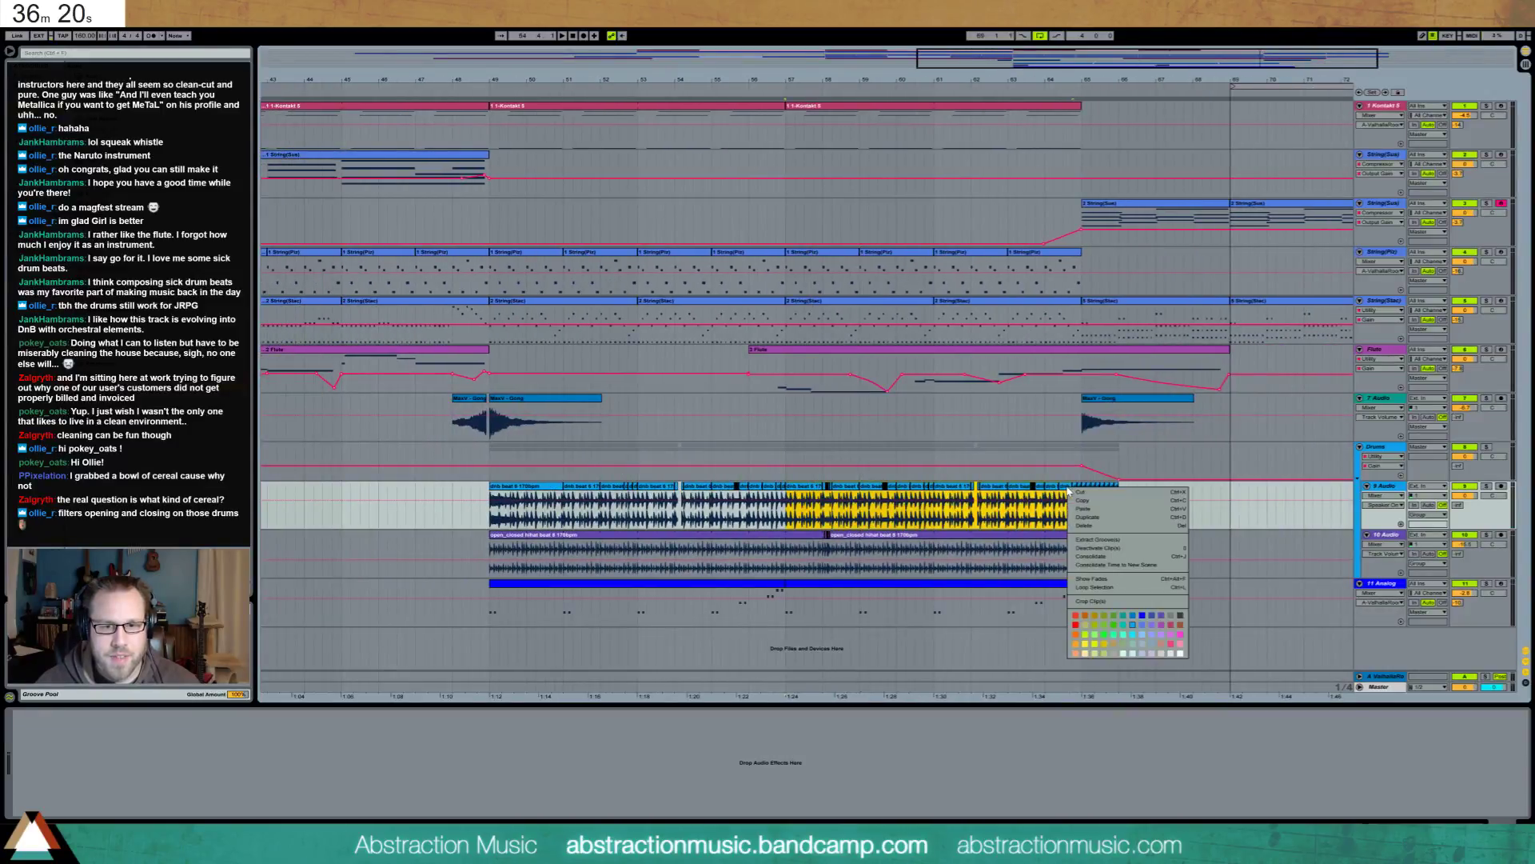
pyautogui.click(1076, 624)
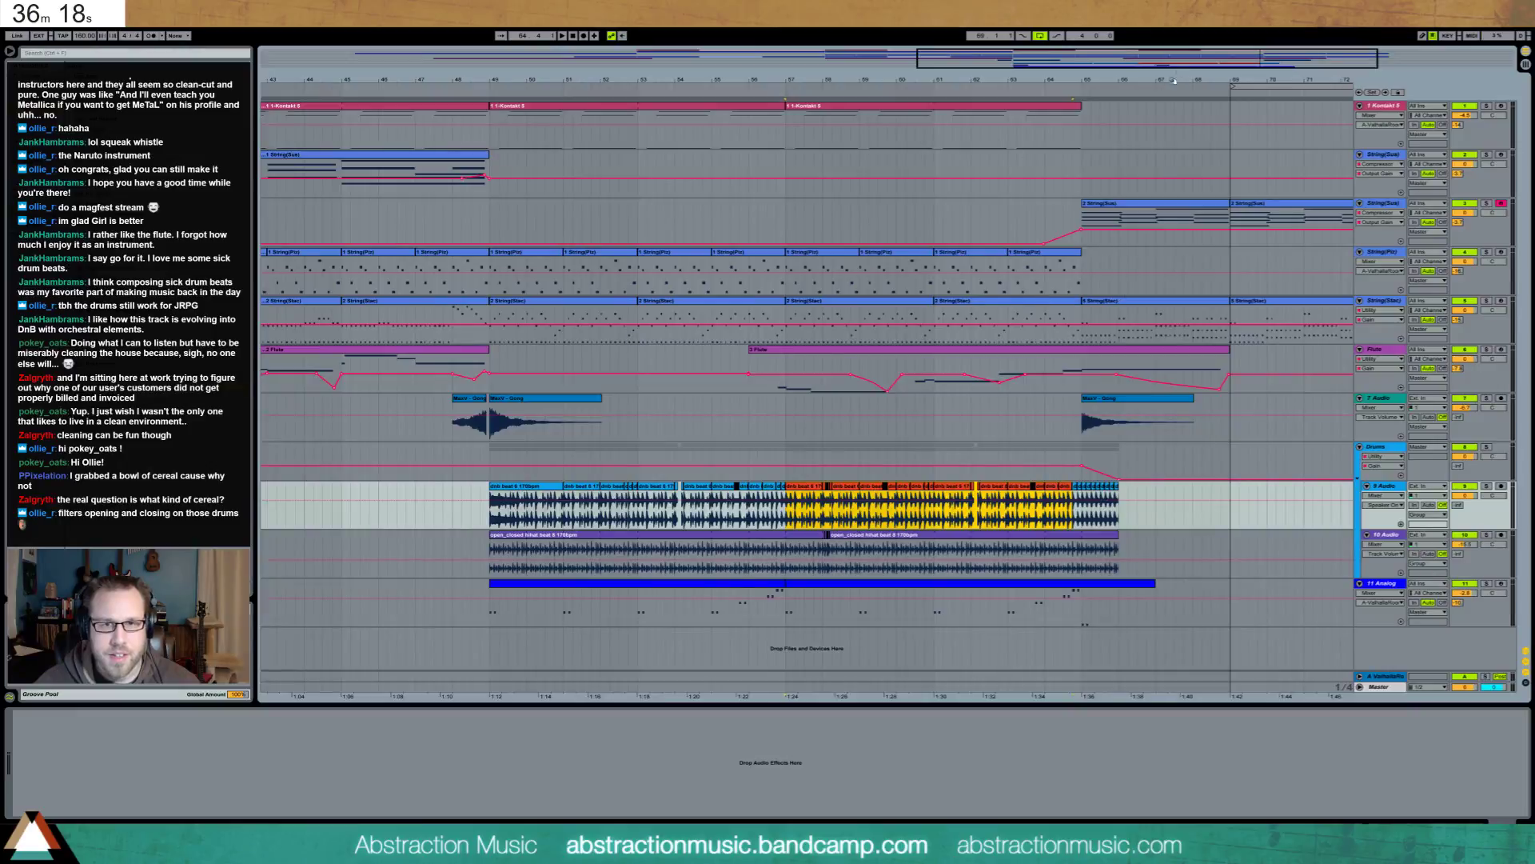
# Play the recolored drum clips from just before bar 57 at close zoom
pyautogui.moveTo(1183, 61); pyautogui.dragTo(1159, 148)
pyautogui.click(416, 516)
pyautogui.press('space')
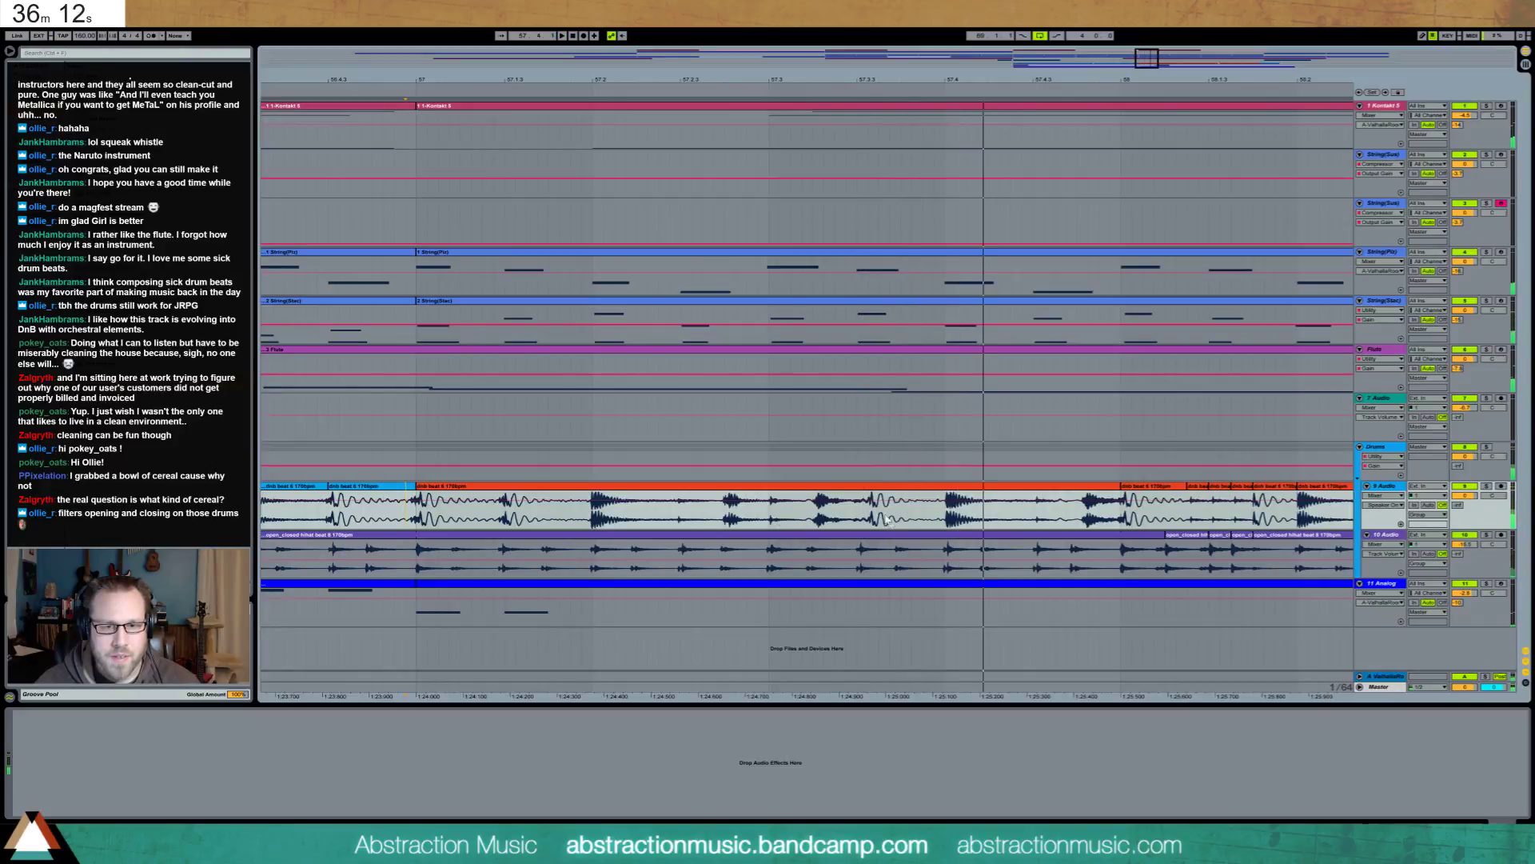
# Copy the half-beat slice just before beat 4 of bar 57 in 9 Audio to the bar's last half beat and play it
pyautogui.press('-')
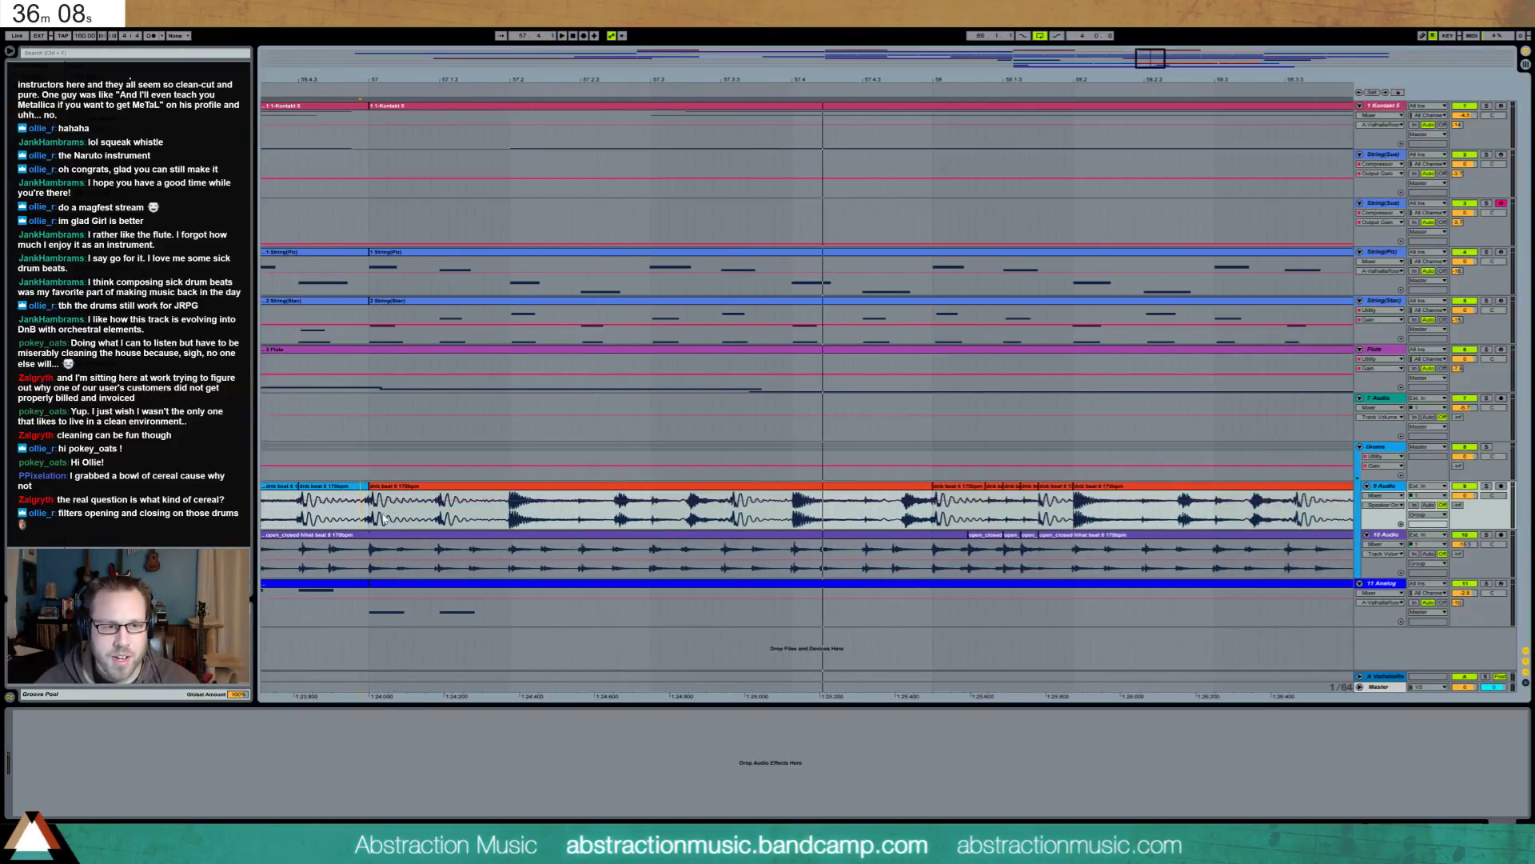
pyautogui.press('space')
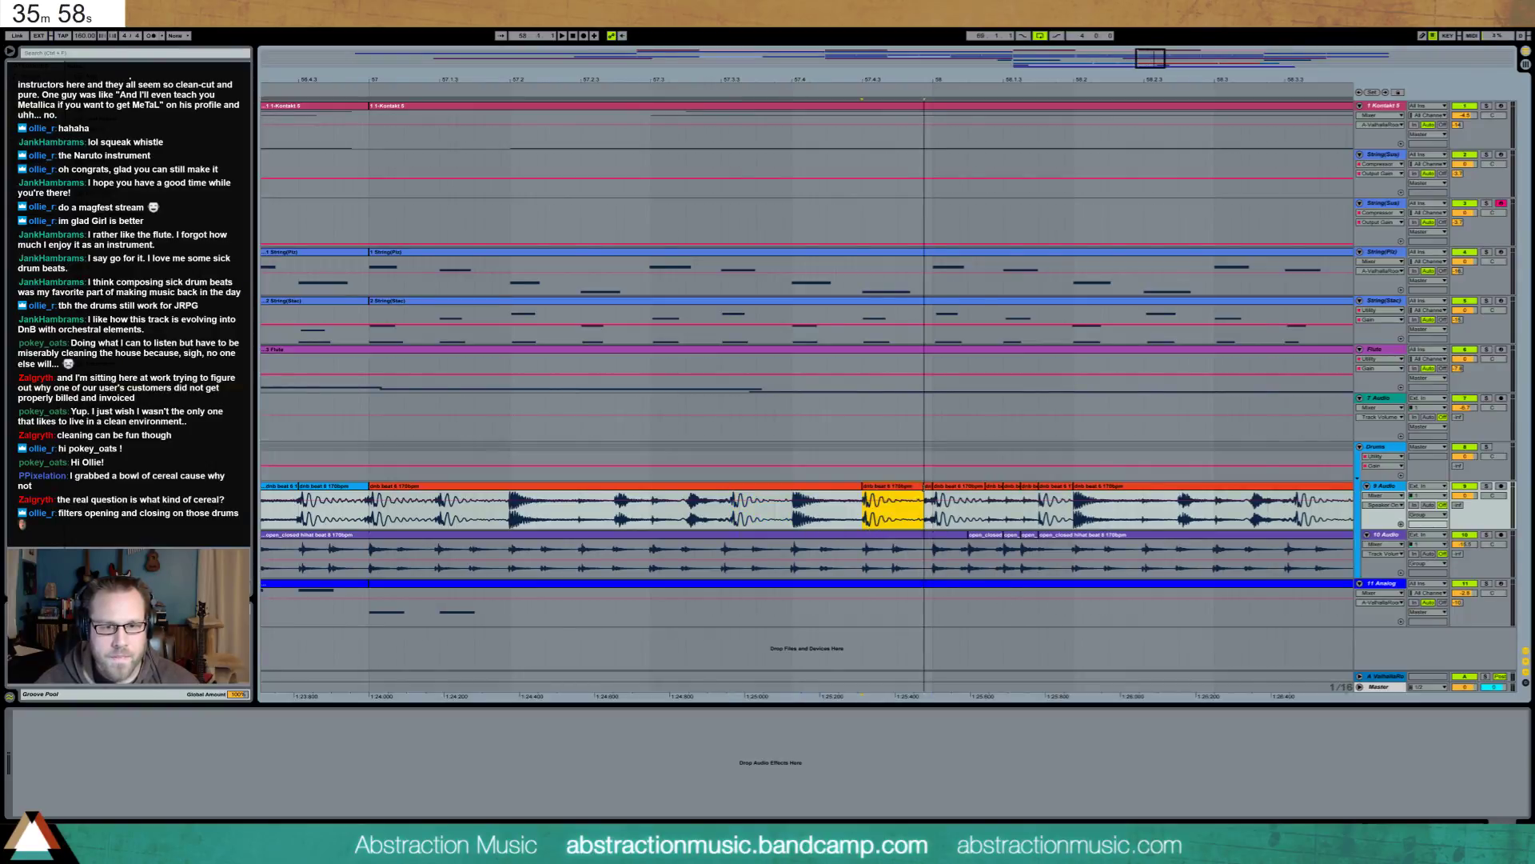
pyautogui.doubleClick(911, 490)
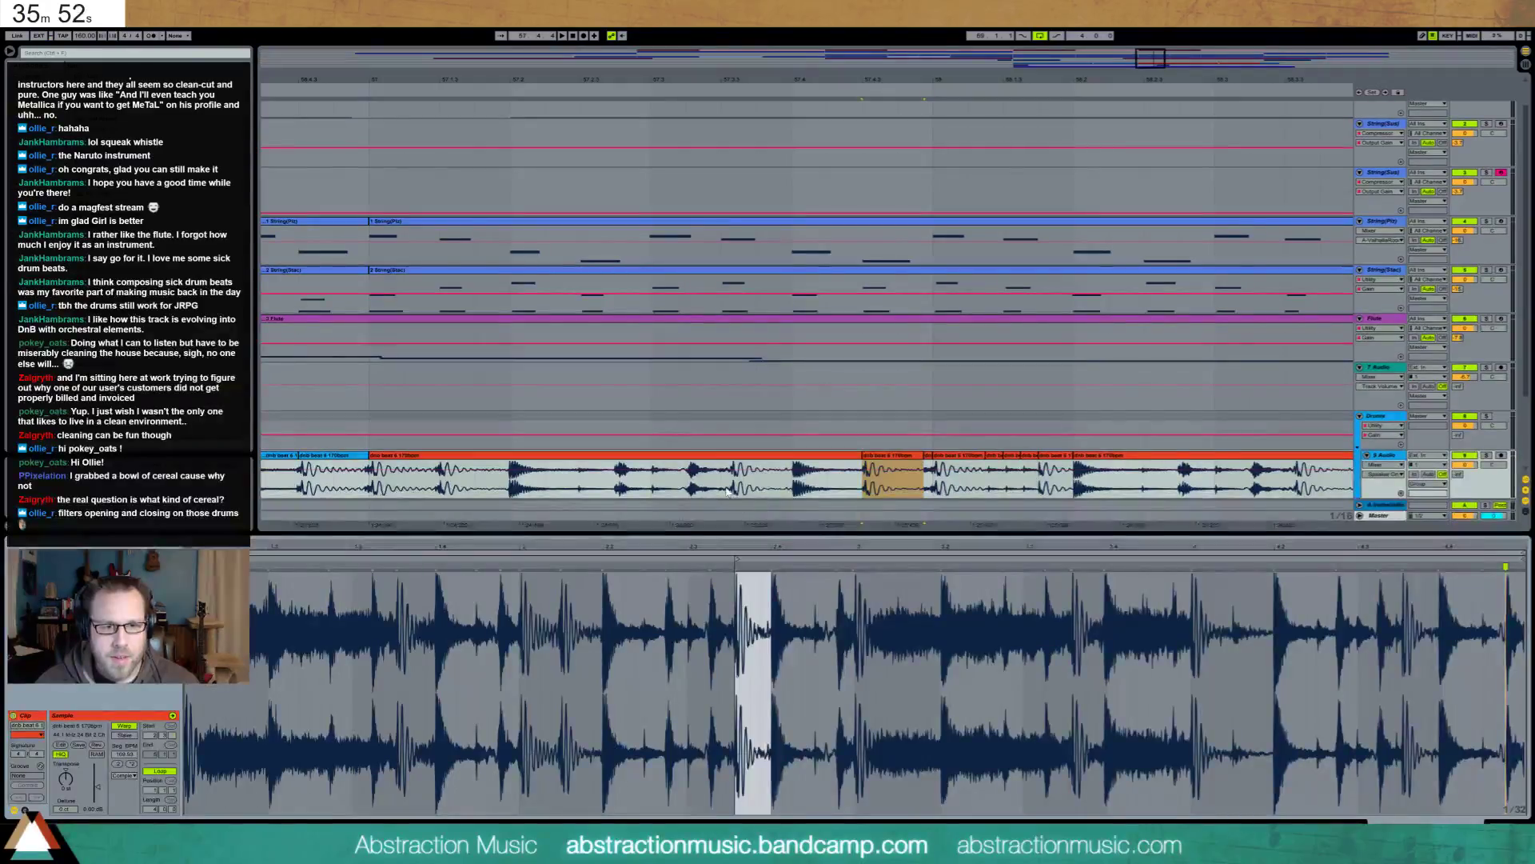
pyautogui.moveTo(726, 488); pyautogui.dragTo(775, 489)
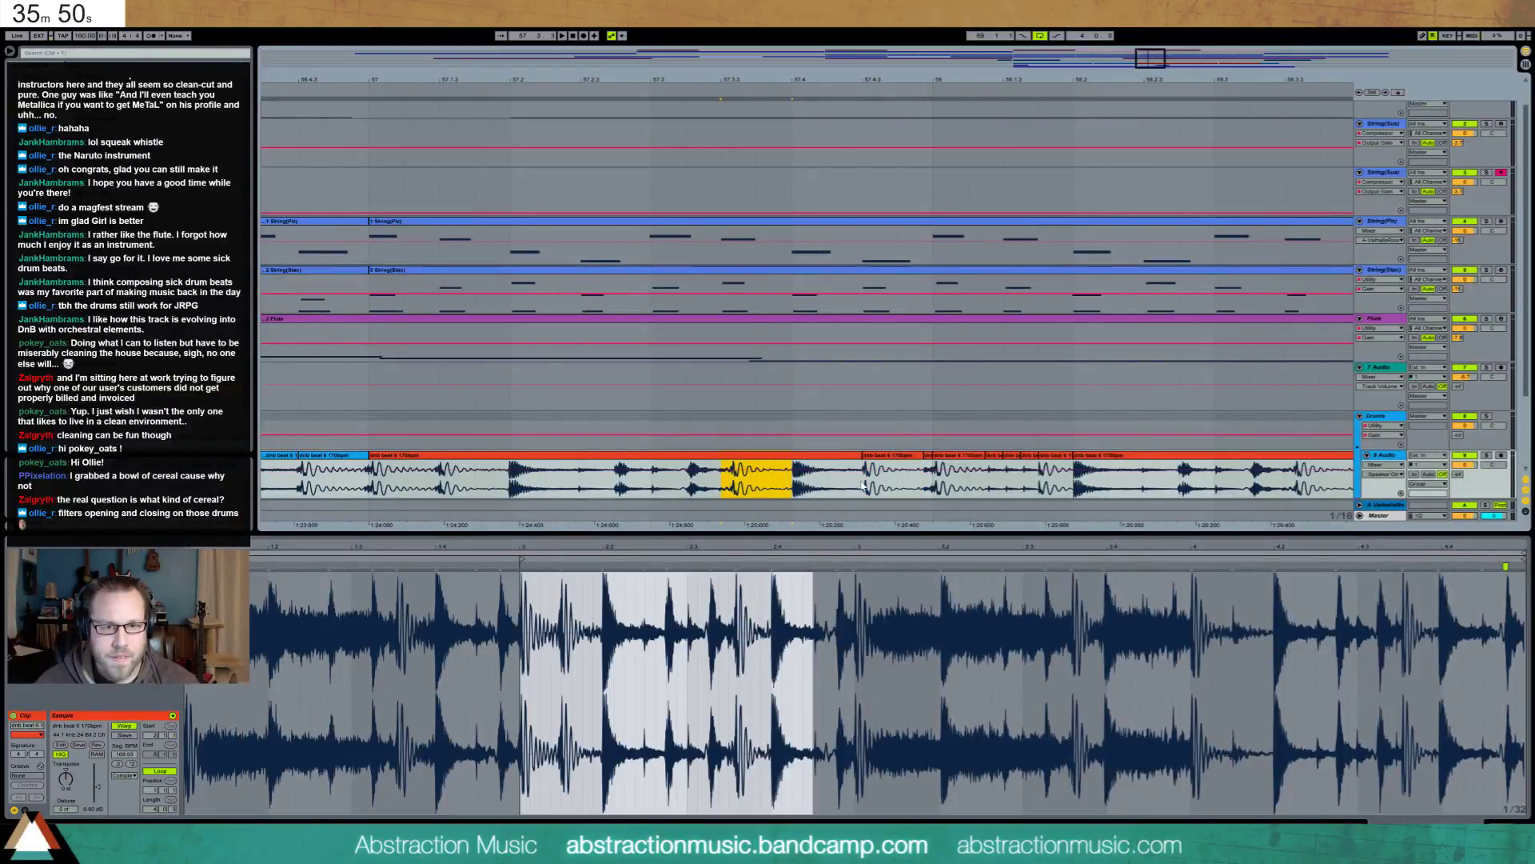
pyautogui.click(580, 485)
pyautogui.press('space')
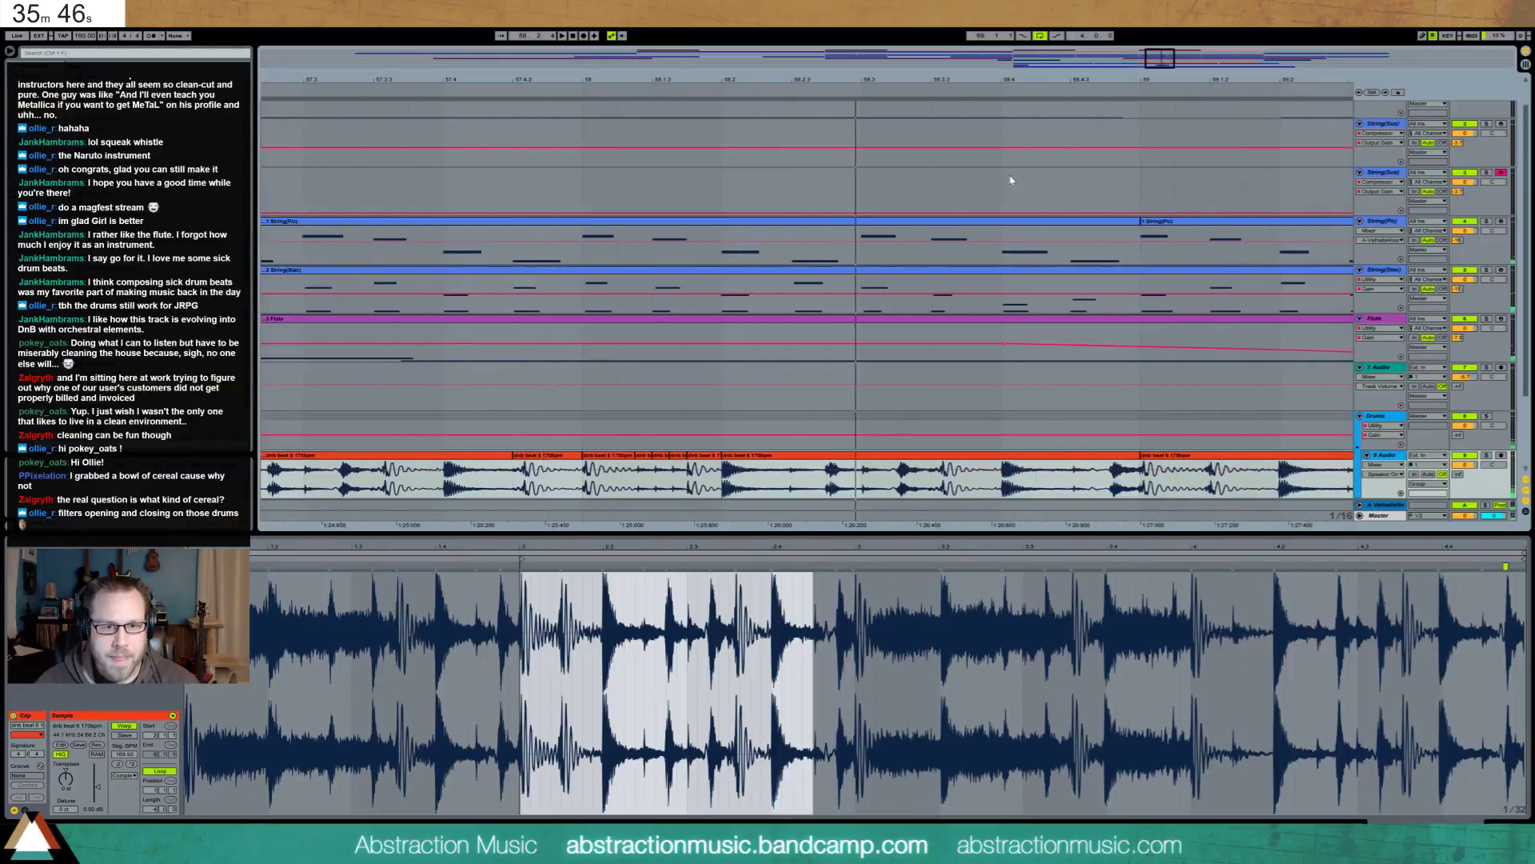
# Duplicate the one-beat drum slice around beat 2 of bar 58 twice across the rest of the bar in 9 Audio and play it
pyautogui.moveTo(690, 489); pyautogui.dragTo(795, 454)
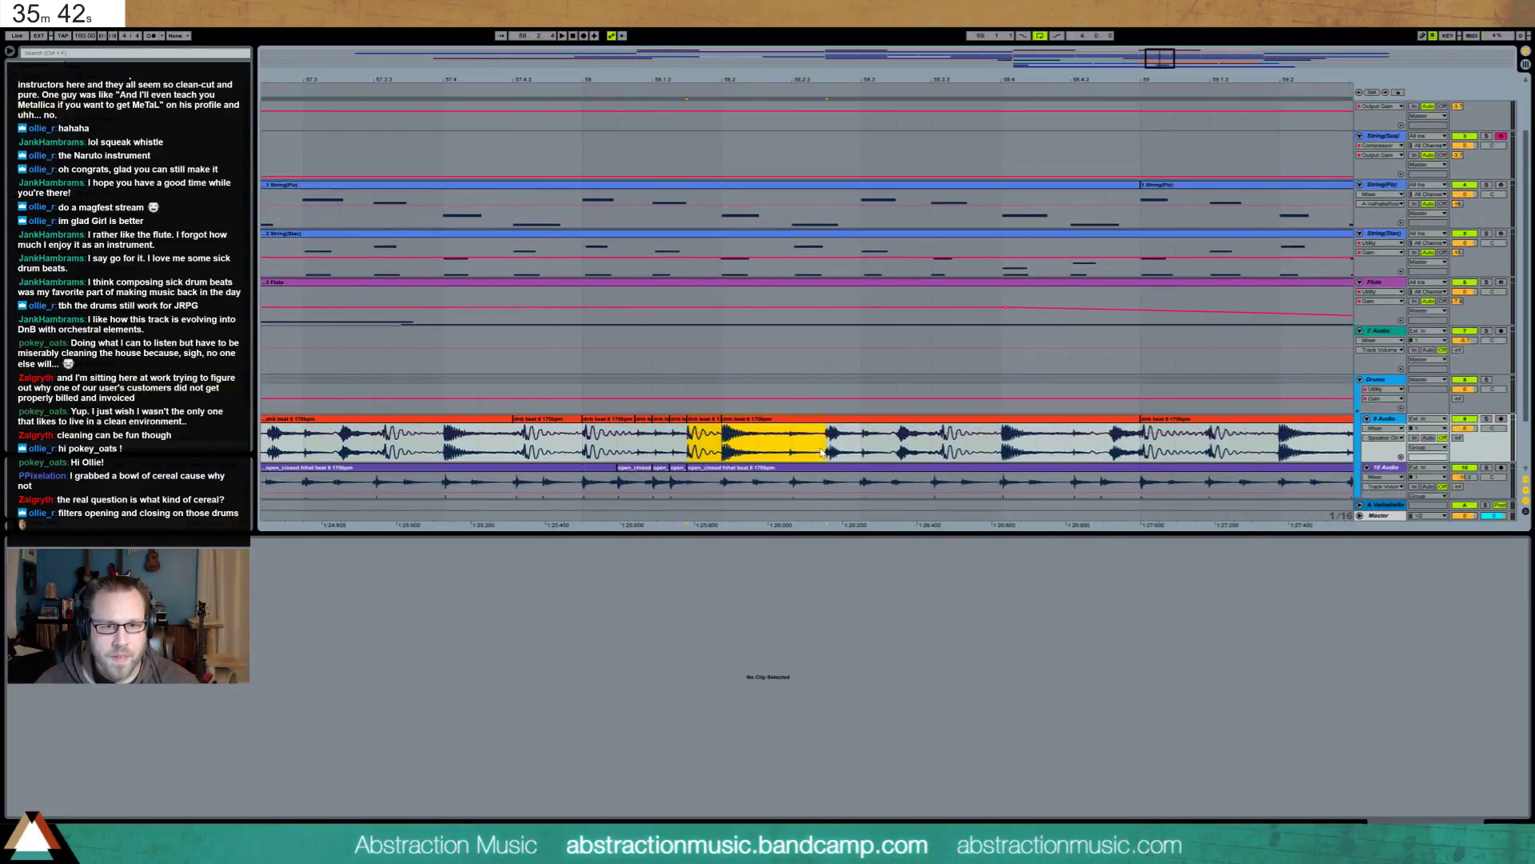
pyautogui.hotkey('ctrl', 'd')
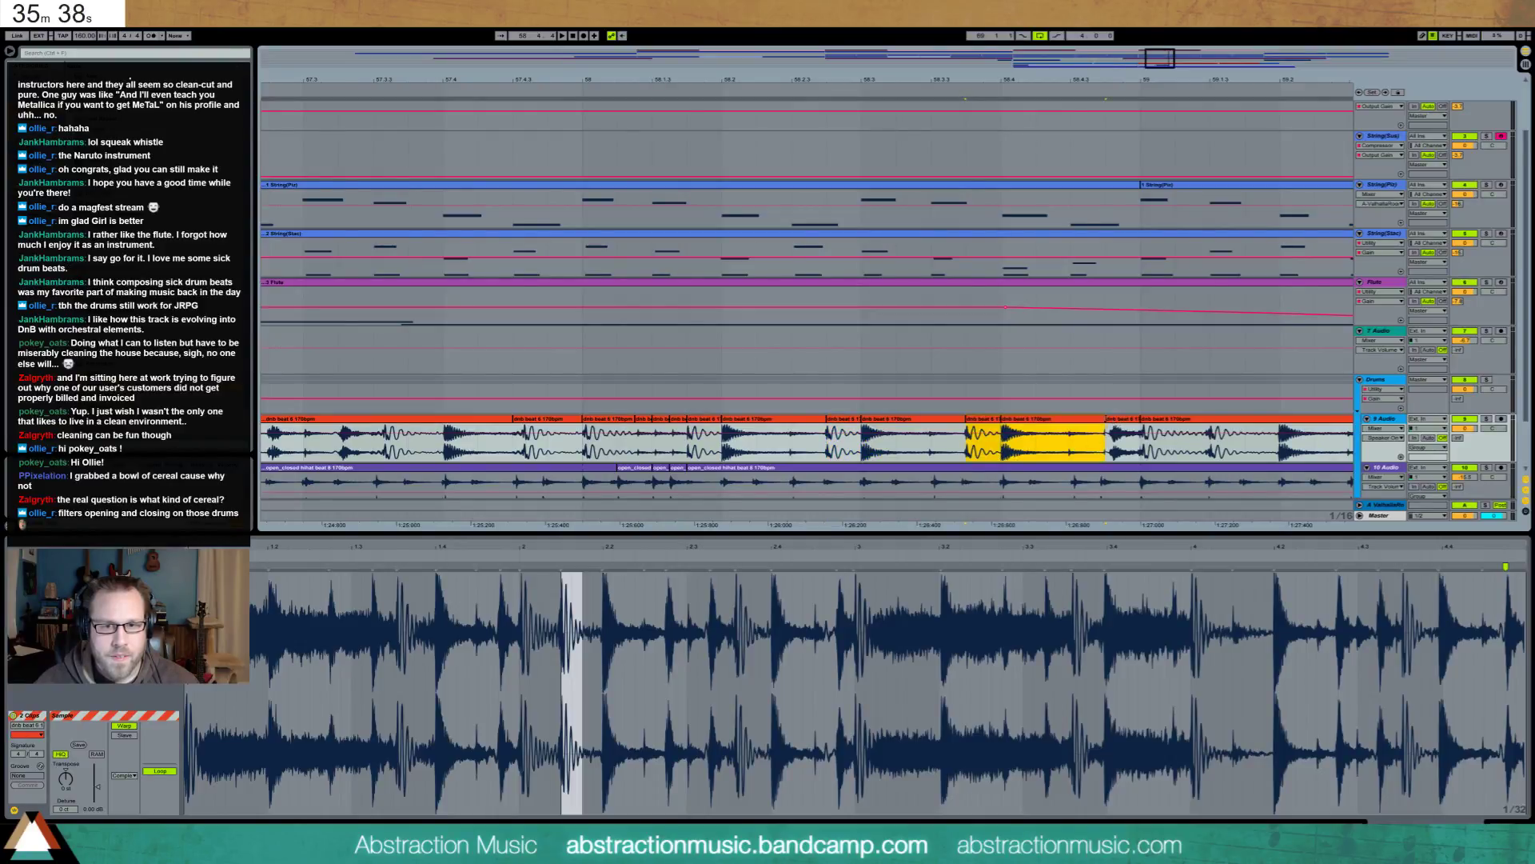
pyautogui.moveTo(1107, 420)
pyautogui.mouseDown()
pyautogui.moveTo(1037, 422)
pyautogui.moveTo(1106, 421)
pyautogui.mouseUp()
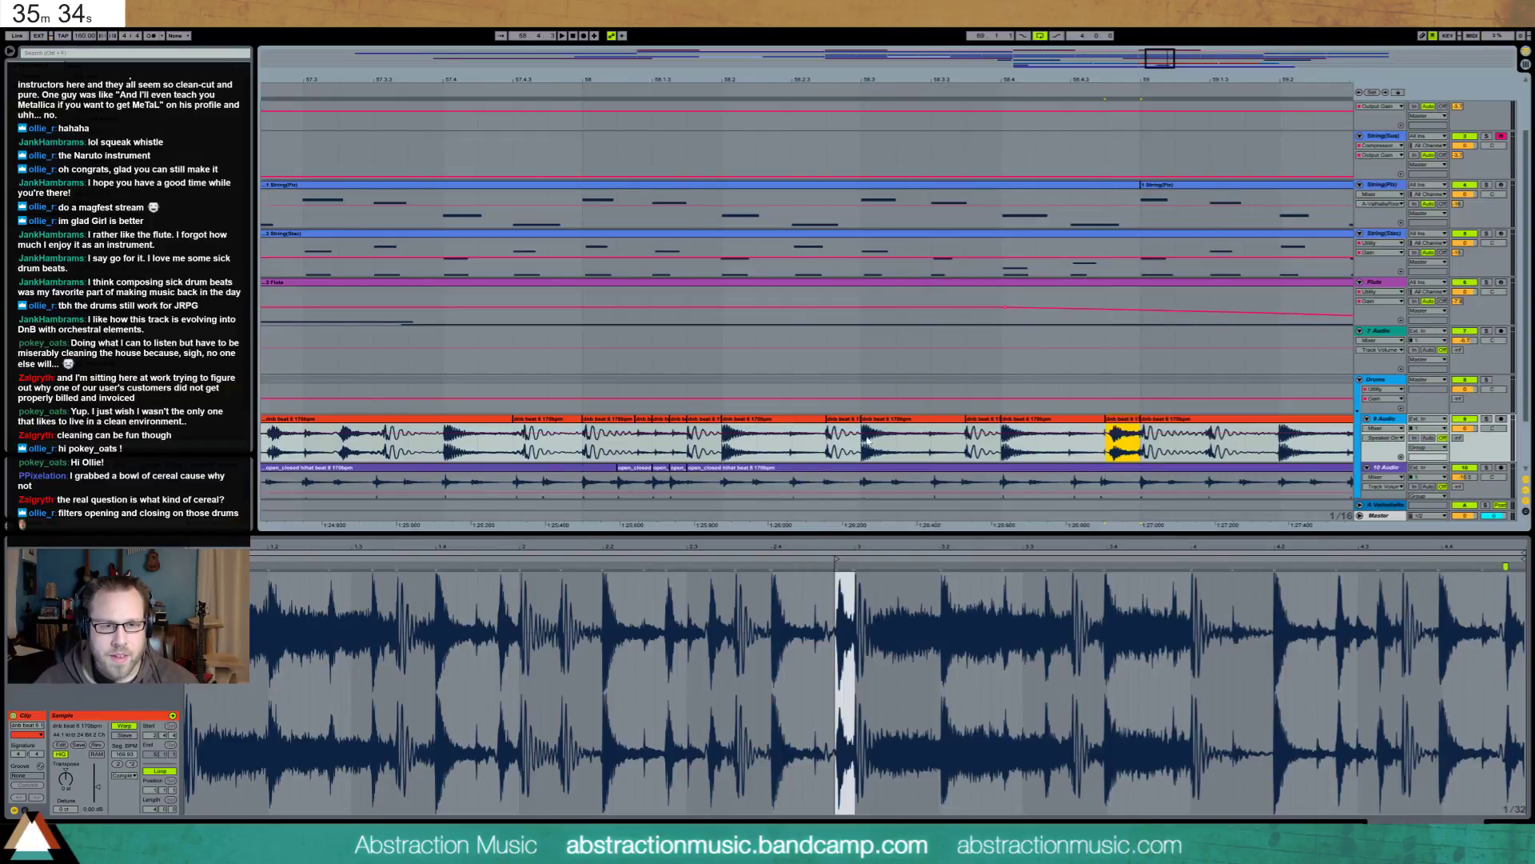
pyautogui.click(496, 443)
pyautogui.press('space')
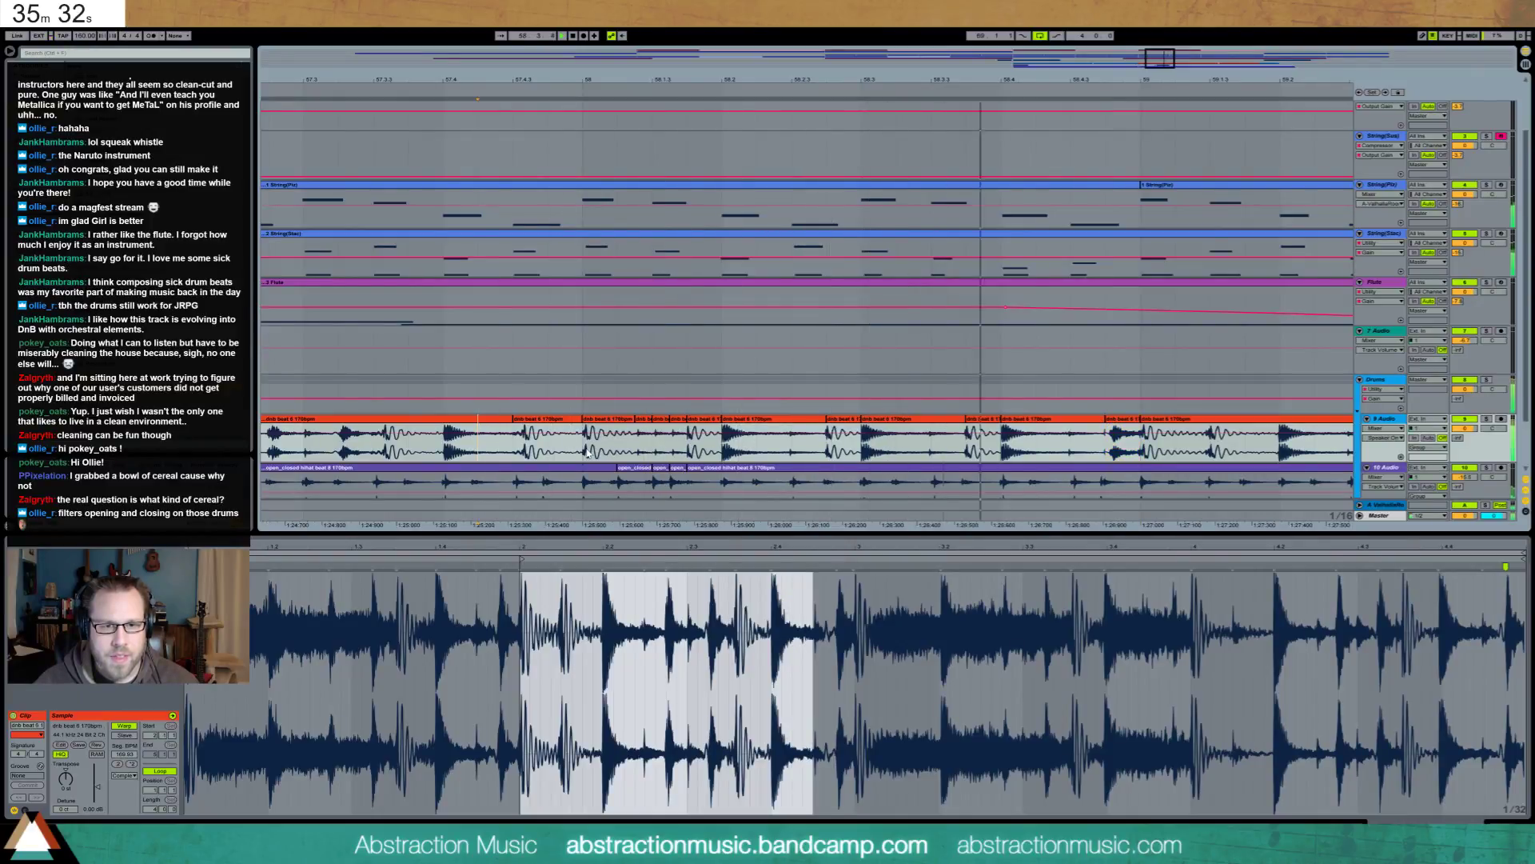
# Replace the last half beat of bar 58 in 9 Audio with a kick slice and play the drums from bar 57
pyautogui.click(841, 420)
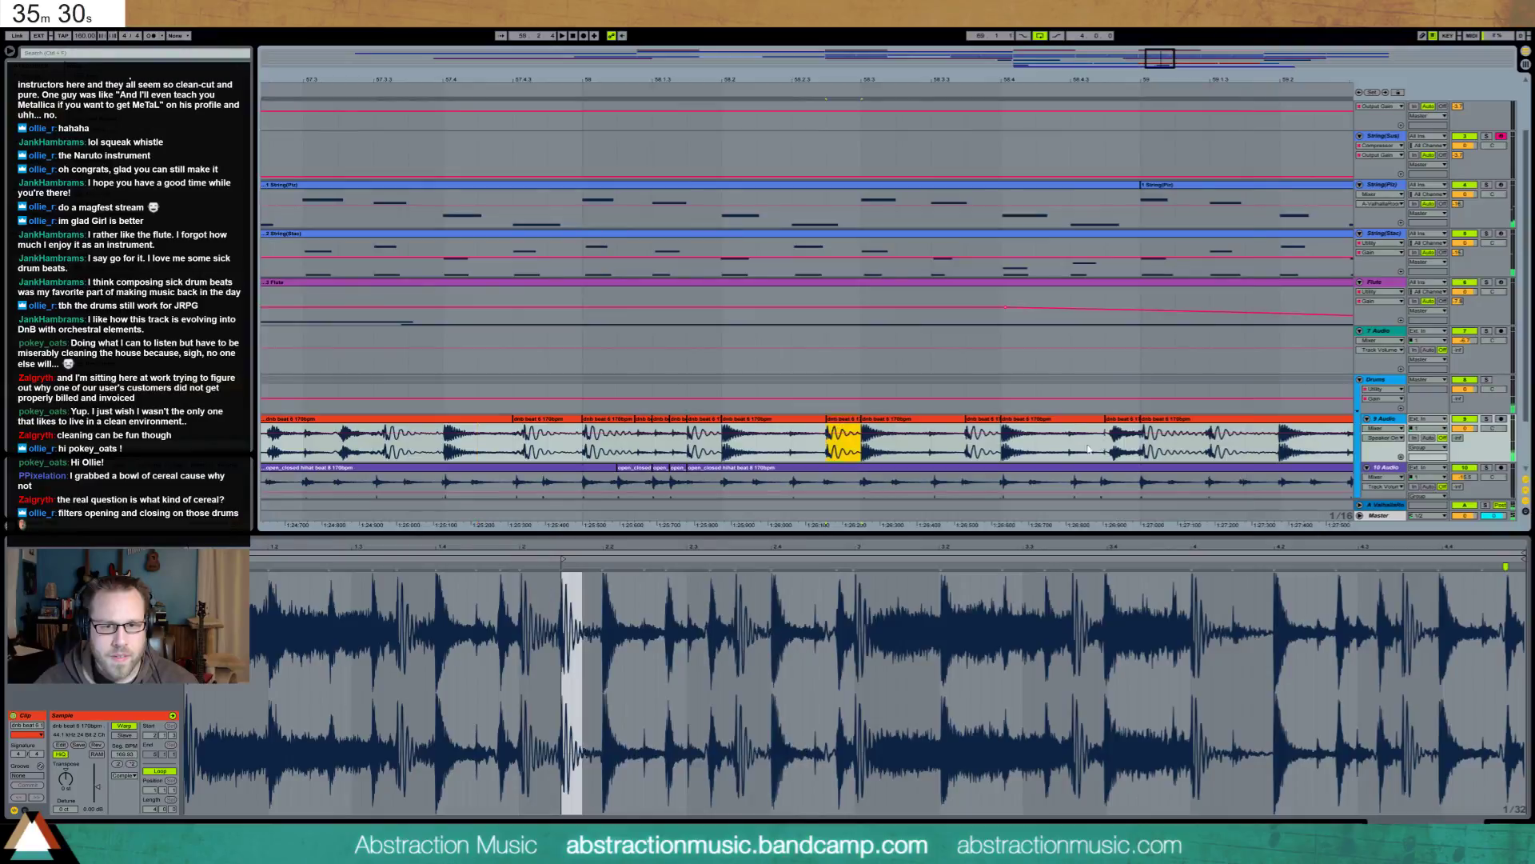
pyautogui.click(1087, 440)
pyautogui.hotkey('shift', 'Right')
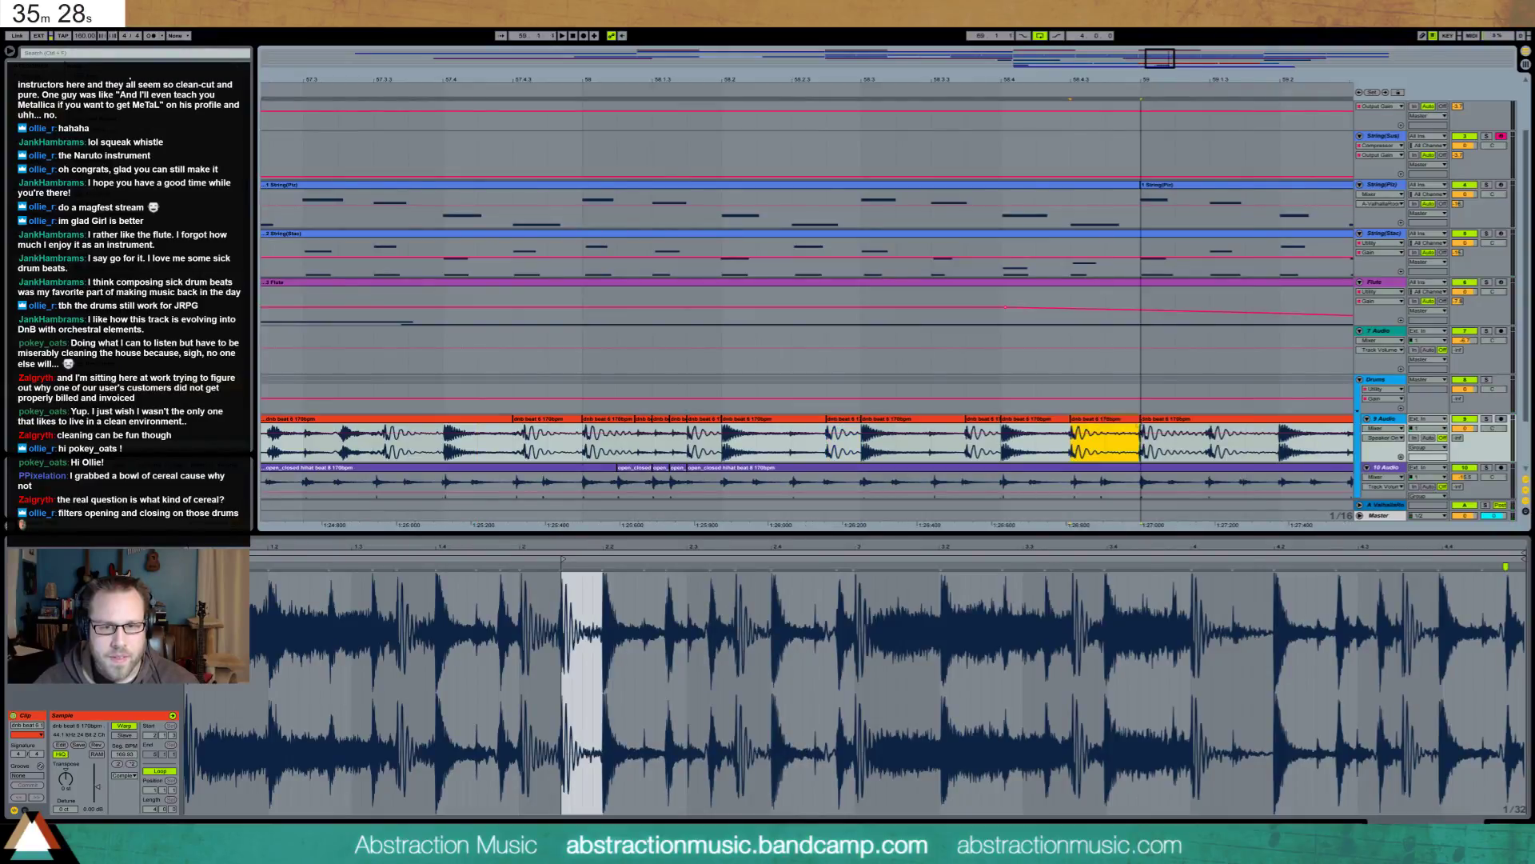
pyautogui.click(374, 452)
pyautogui.press('space')
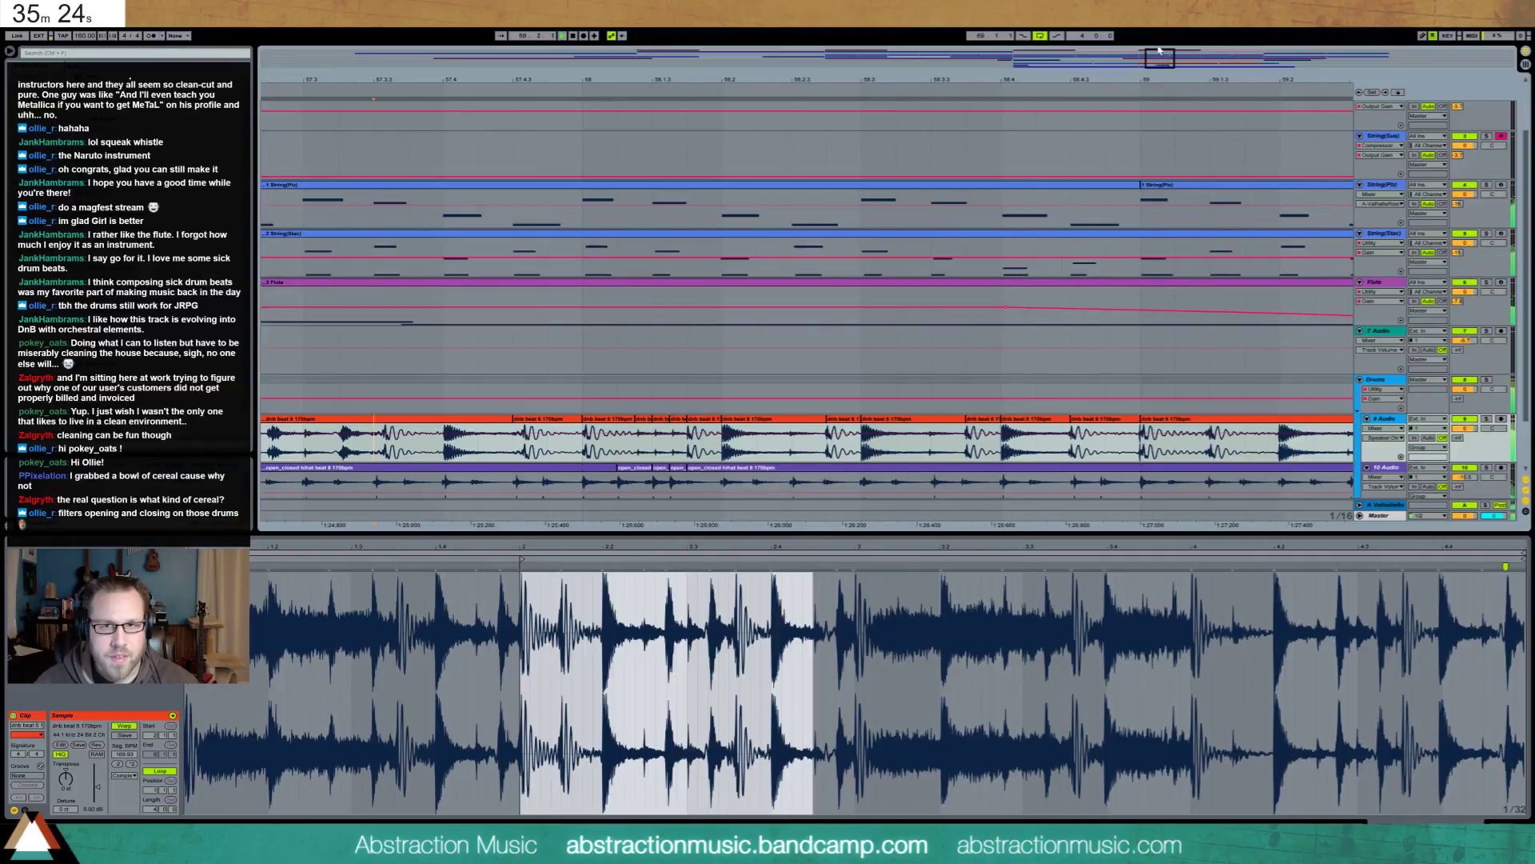
# Copy a short slice from the blue 9 Audio clip in bar 55 into beat 3 of bar 58 and play the result
pyautogui.press('-')
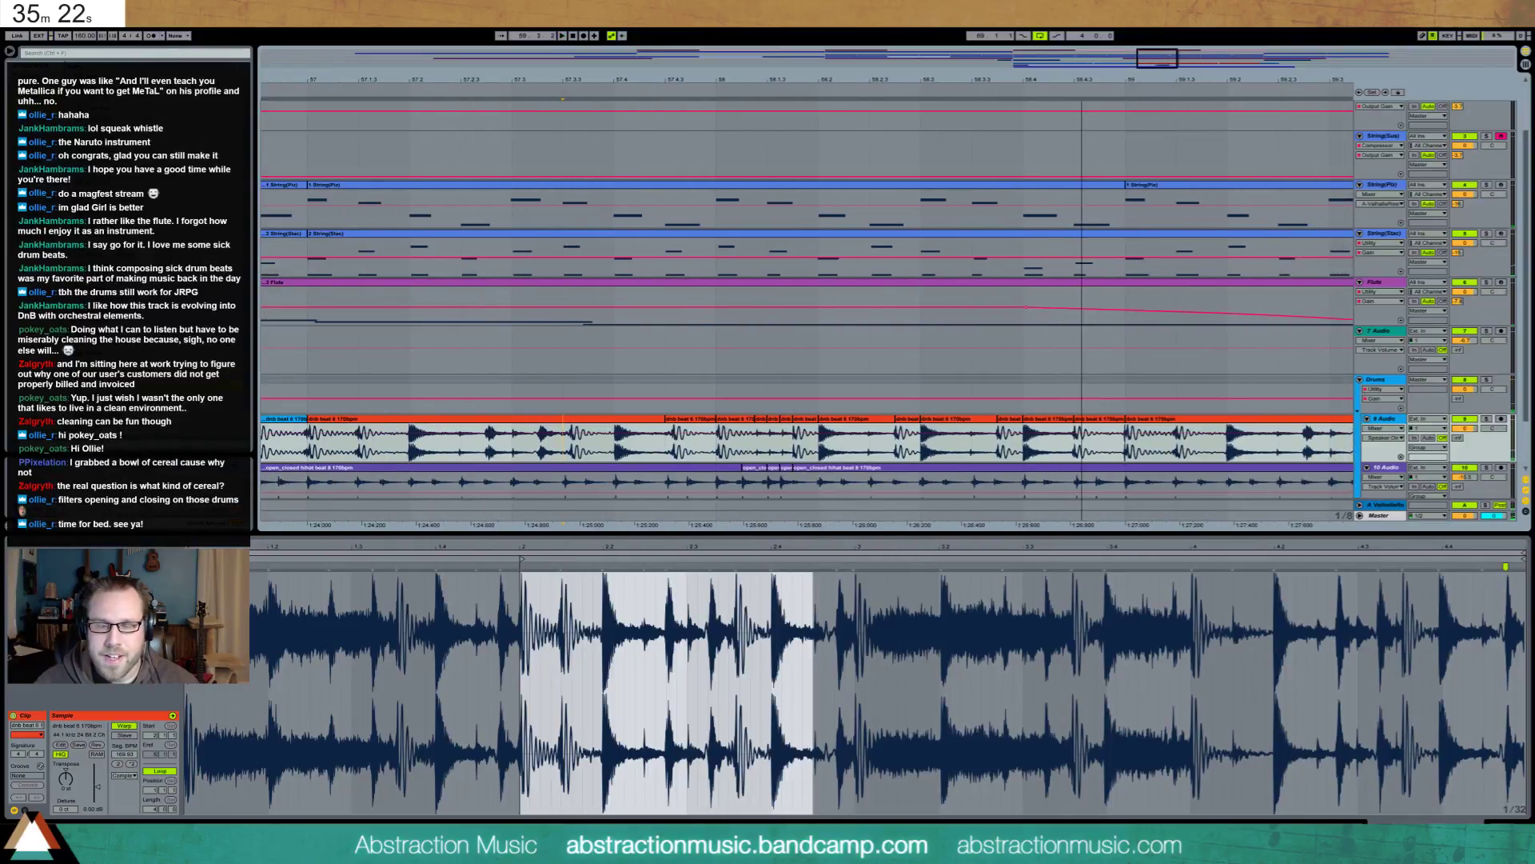
pyautogui.press('+')
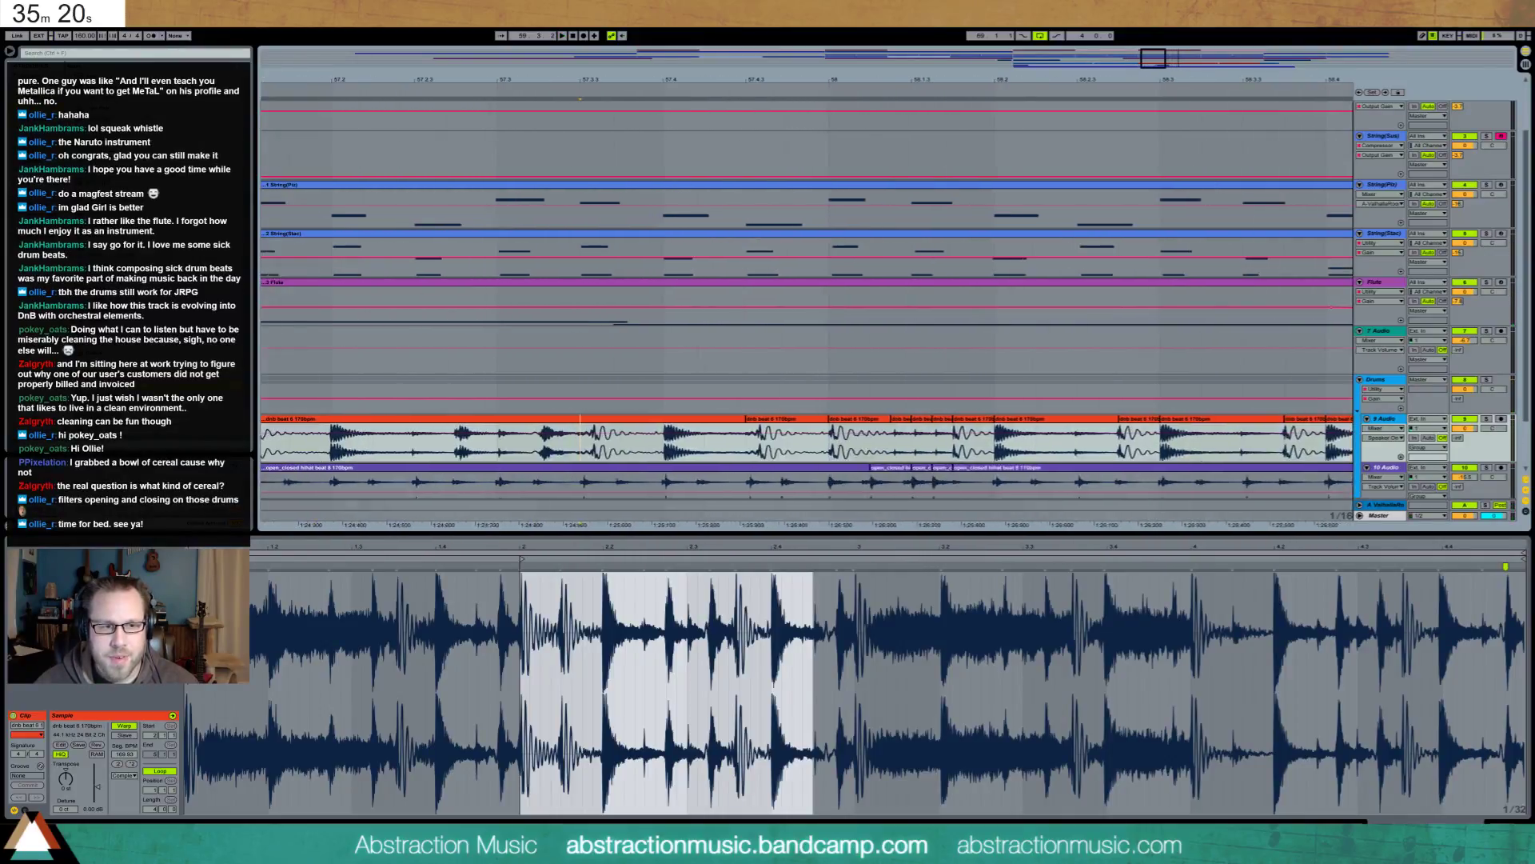
pyautogui.press('-')
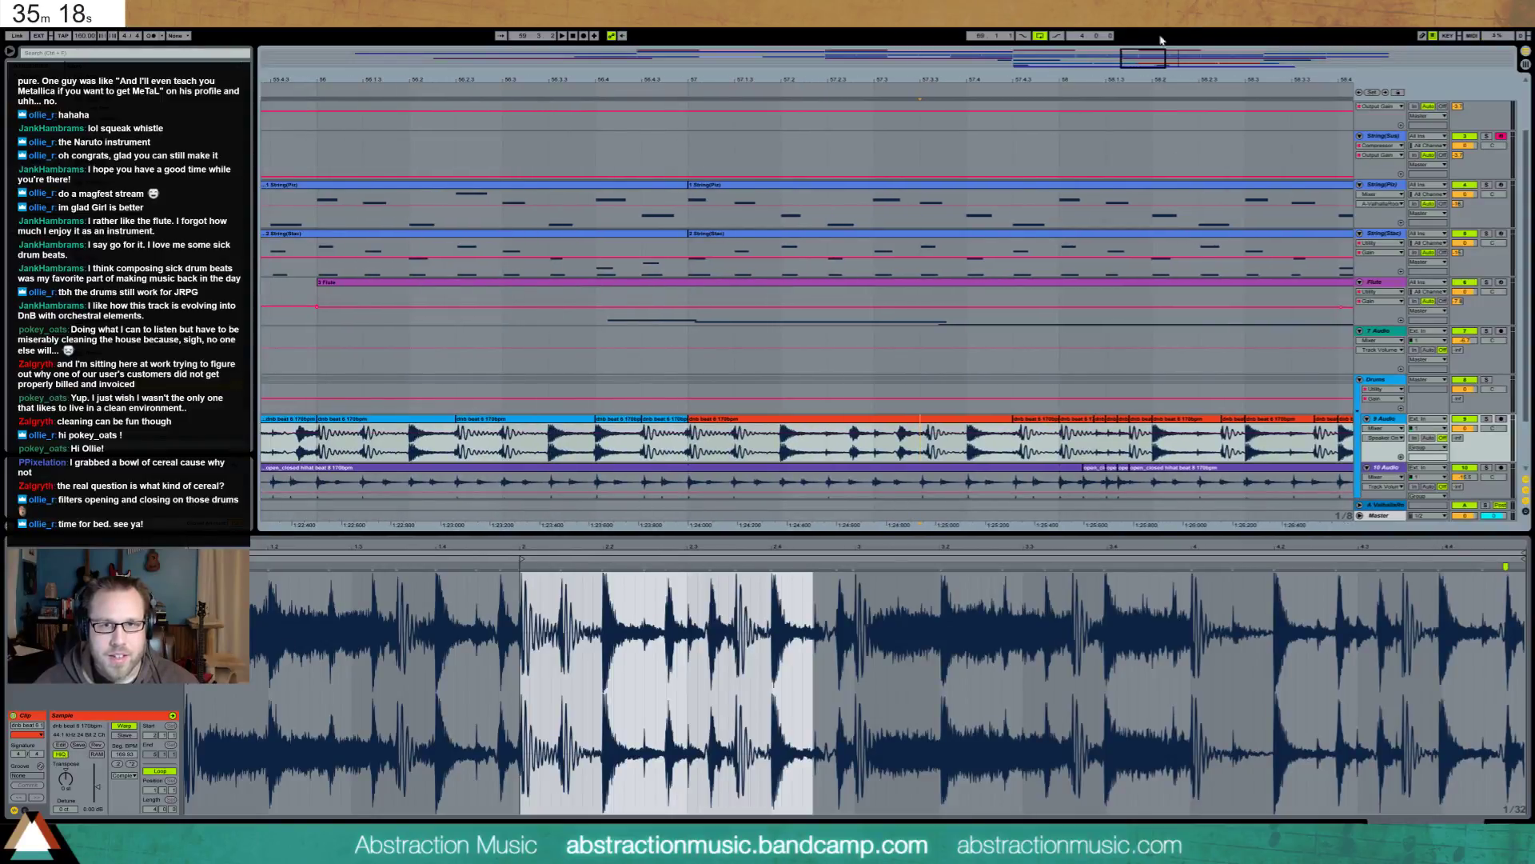
pyautogui.press('-')
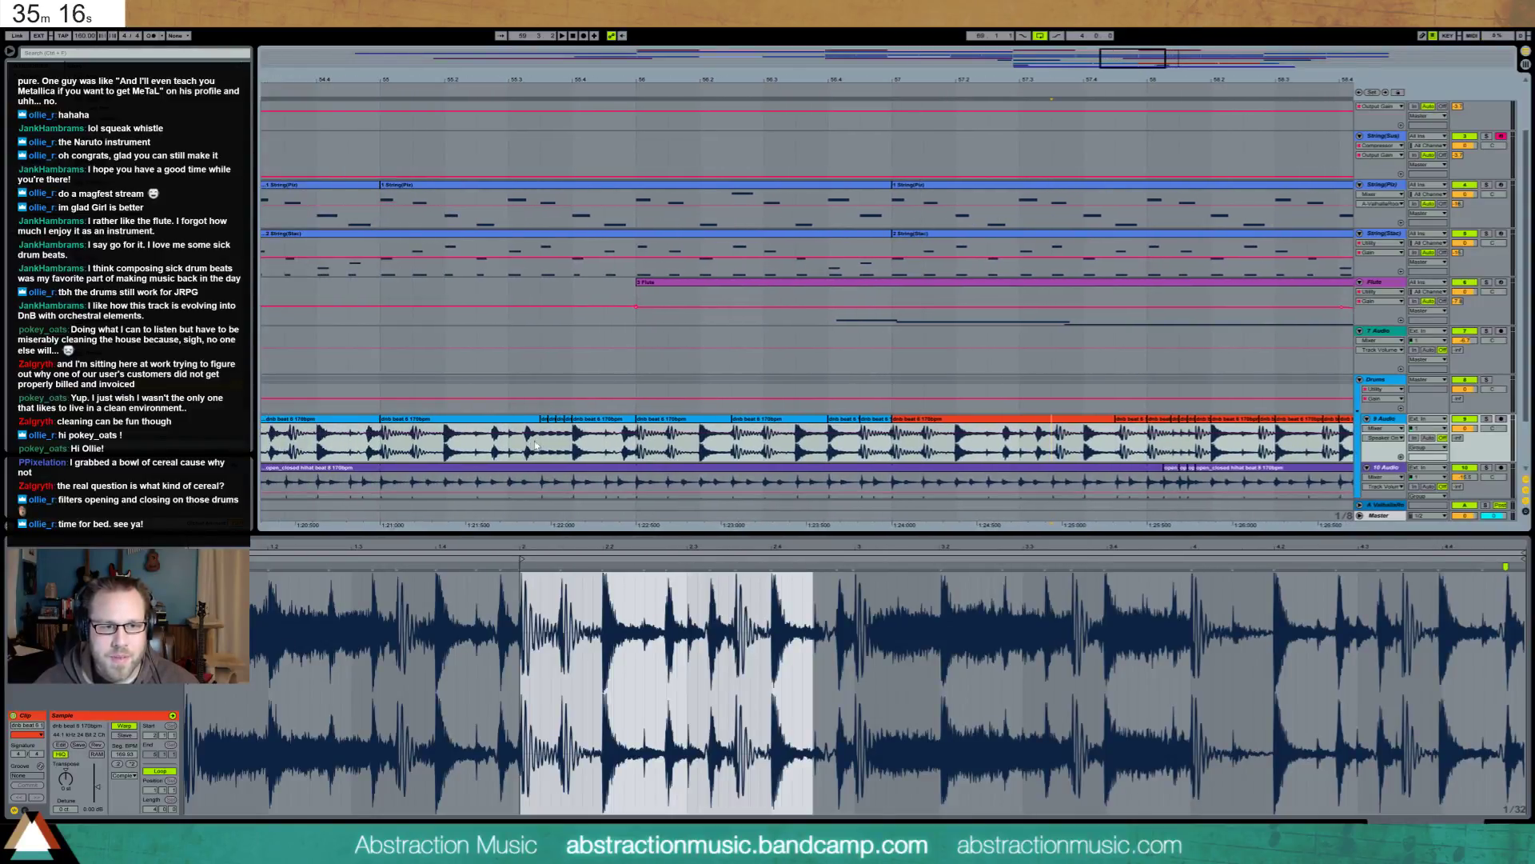
pyautogui.click(494, 446)
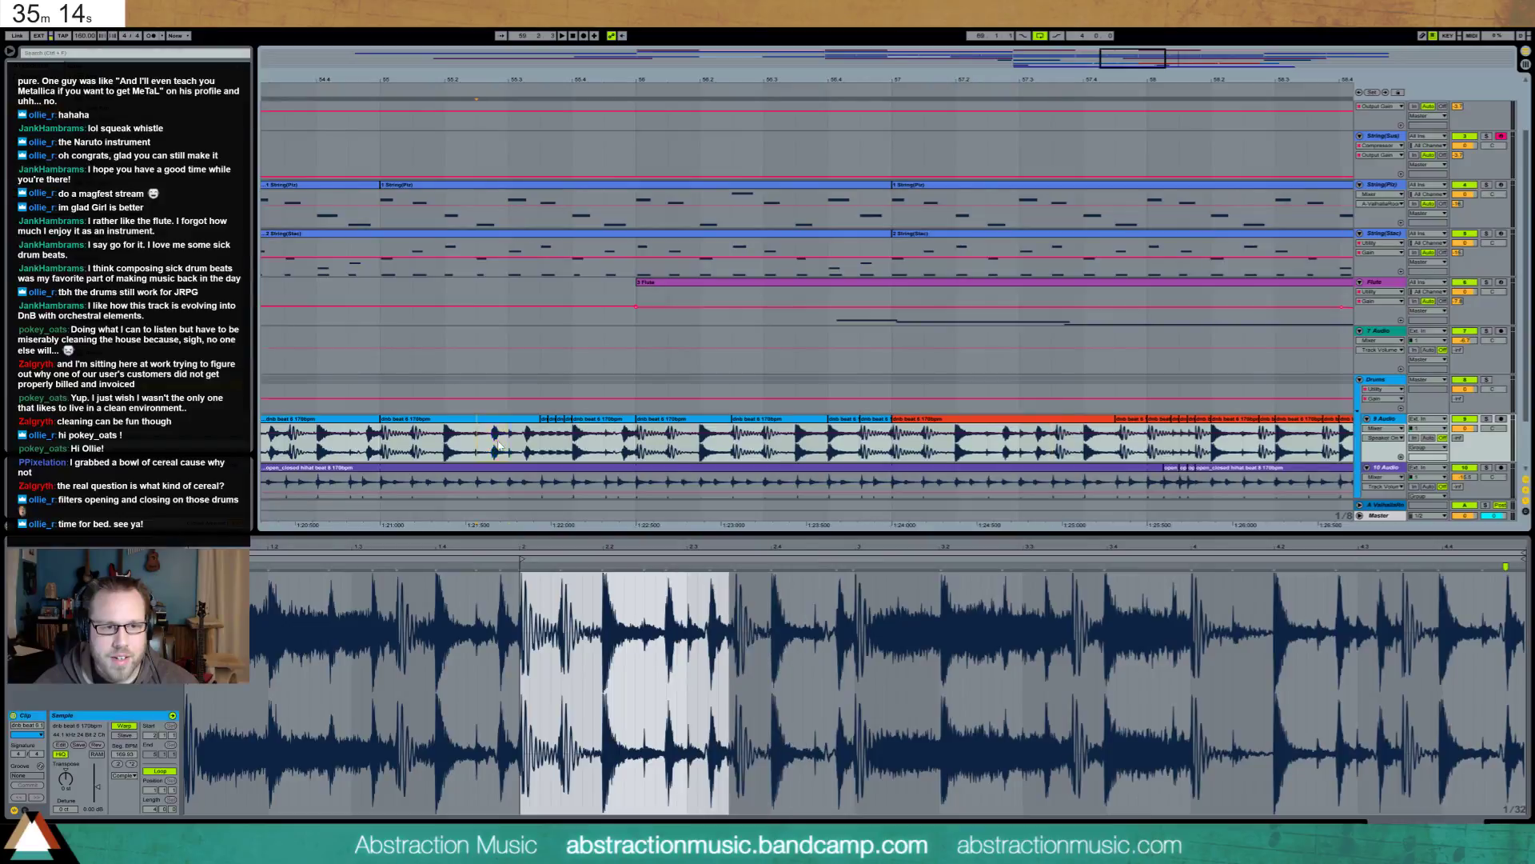
pyautogui.press('+')
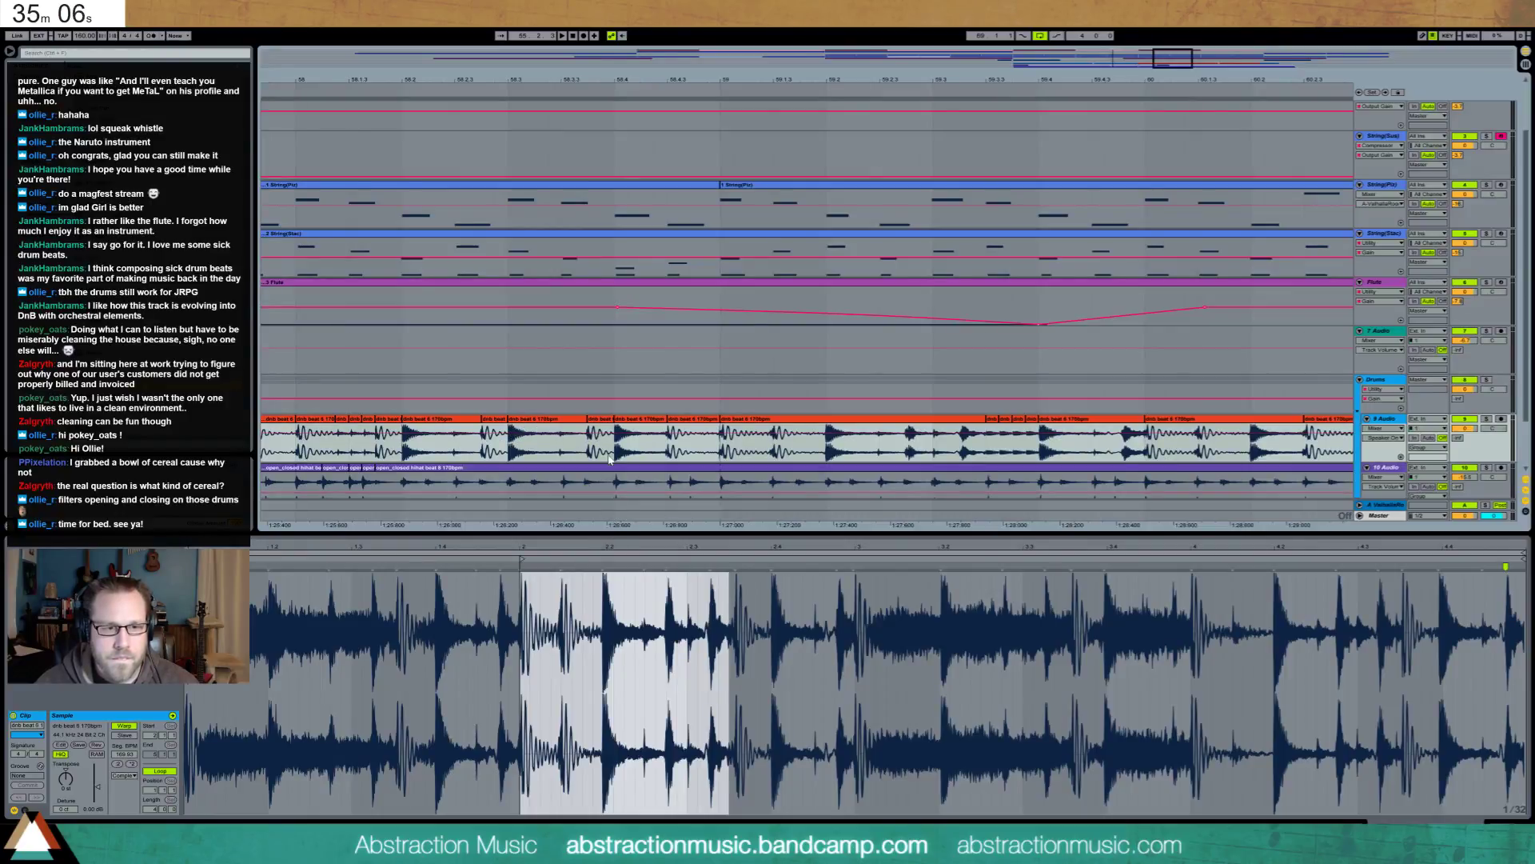
pyautogui.click(537, 456)
pyautogui.press('space')
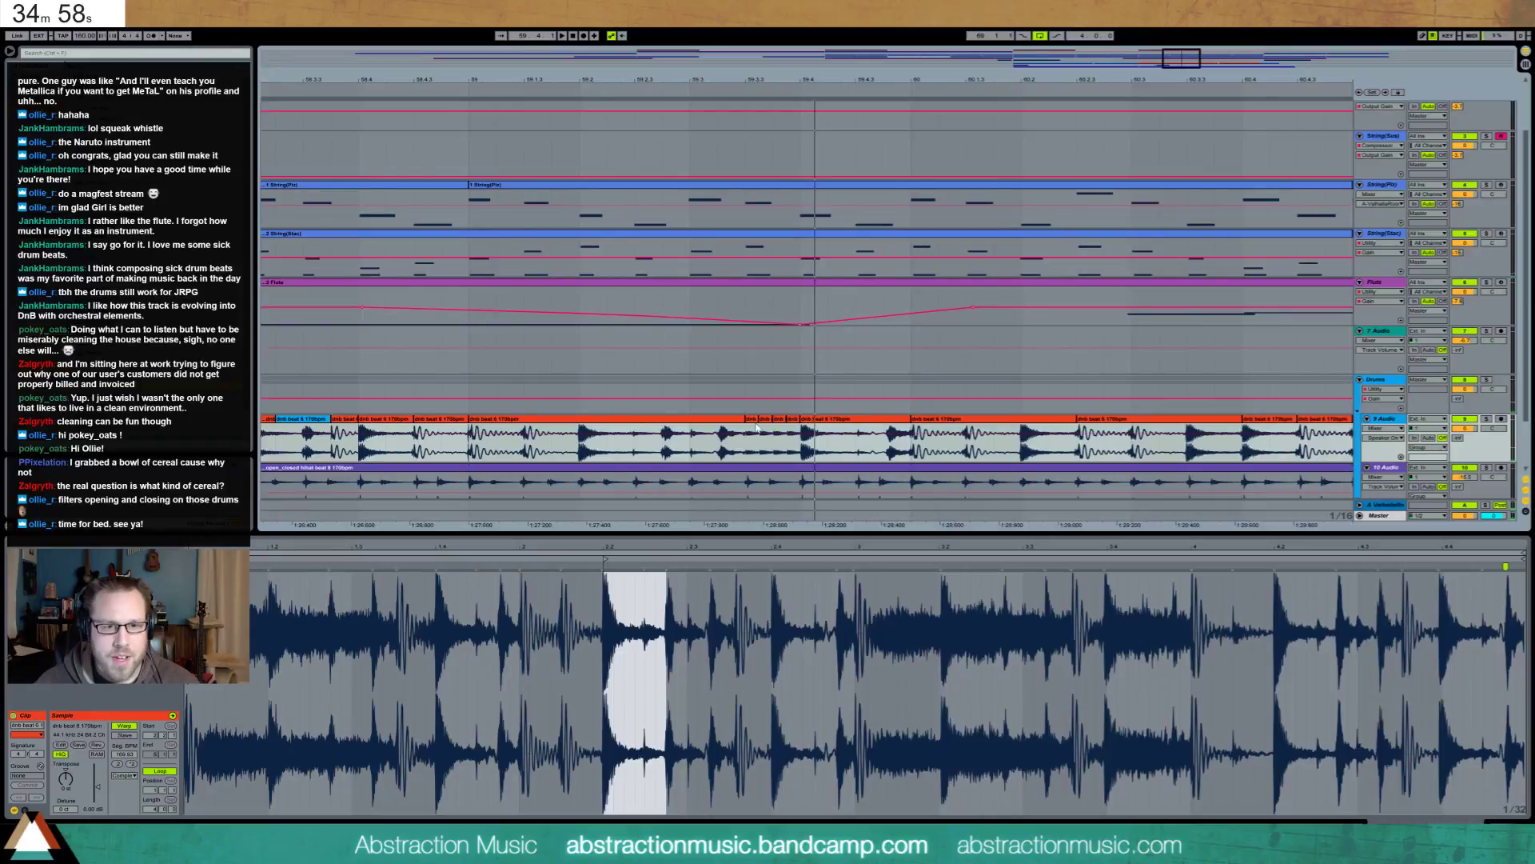
# Lower the clip gain of the four short stutter slices before beat 4 of bar 59 in 9 Audio and play the section
pyautogui.click(753, 424)
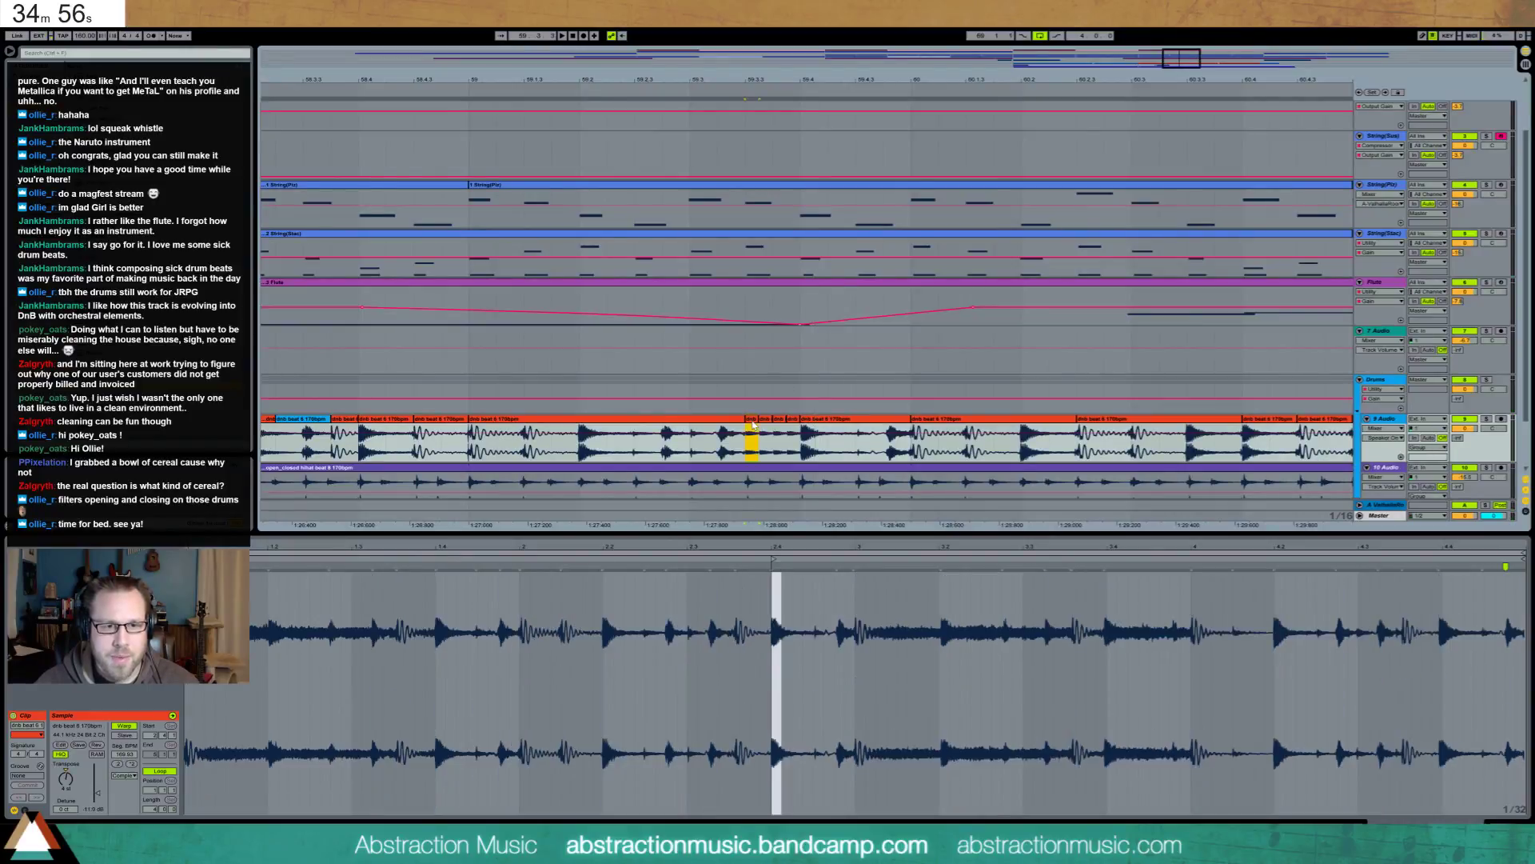
pyautogui.keyDown('shift'); pyautogui.click(797, 425); pyautogui.keyUp('shift')
pyautogui.click(69, 787)
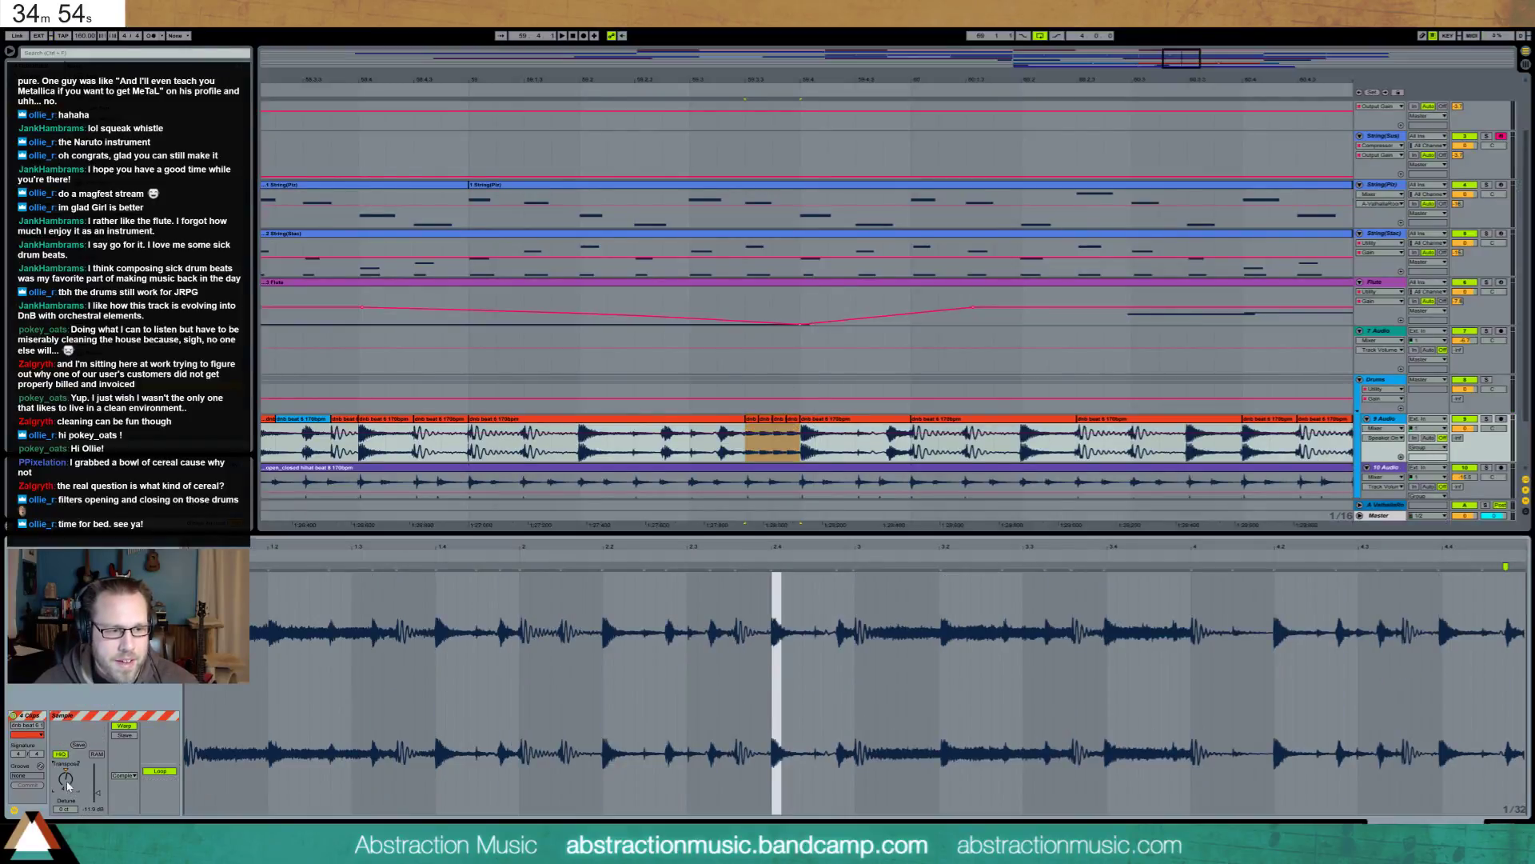
pyautogui.moveTo(97, 792); pyautogui.dragTo(100, 795)
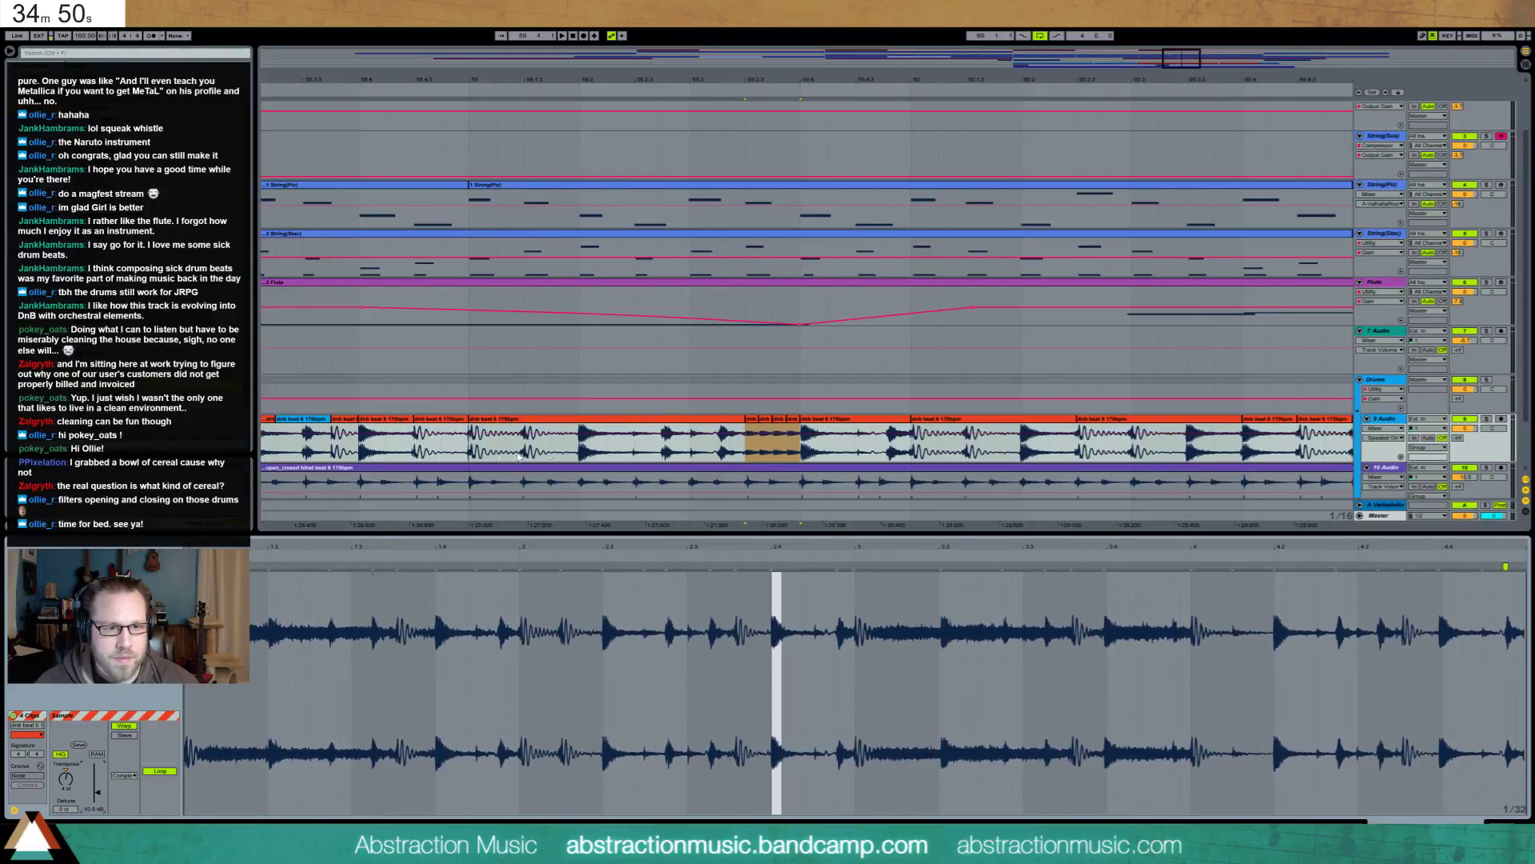
pyautogui.click(584, 453)
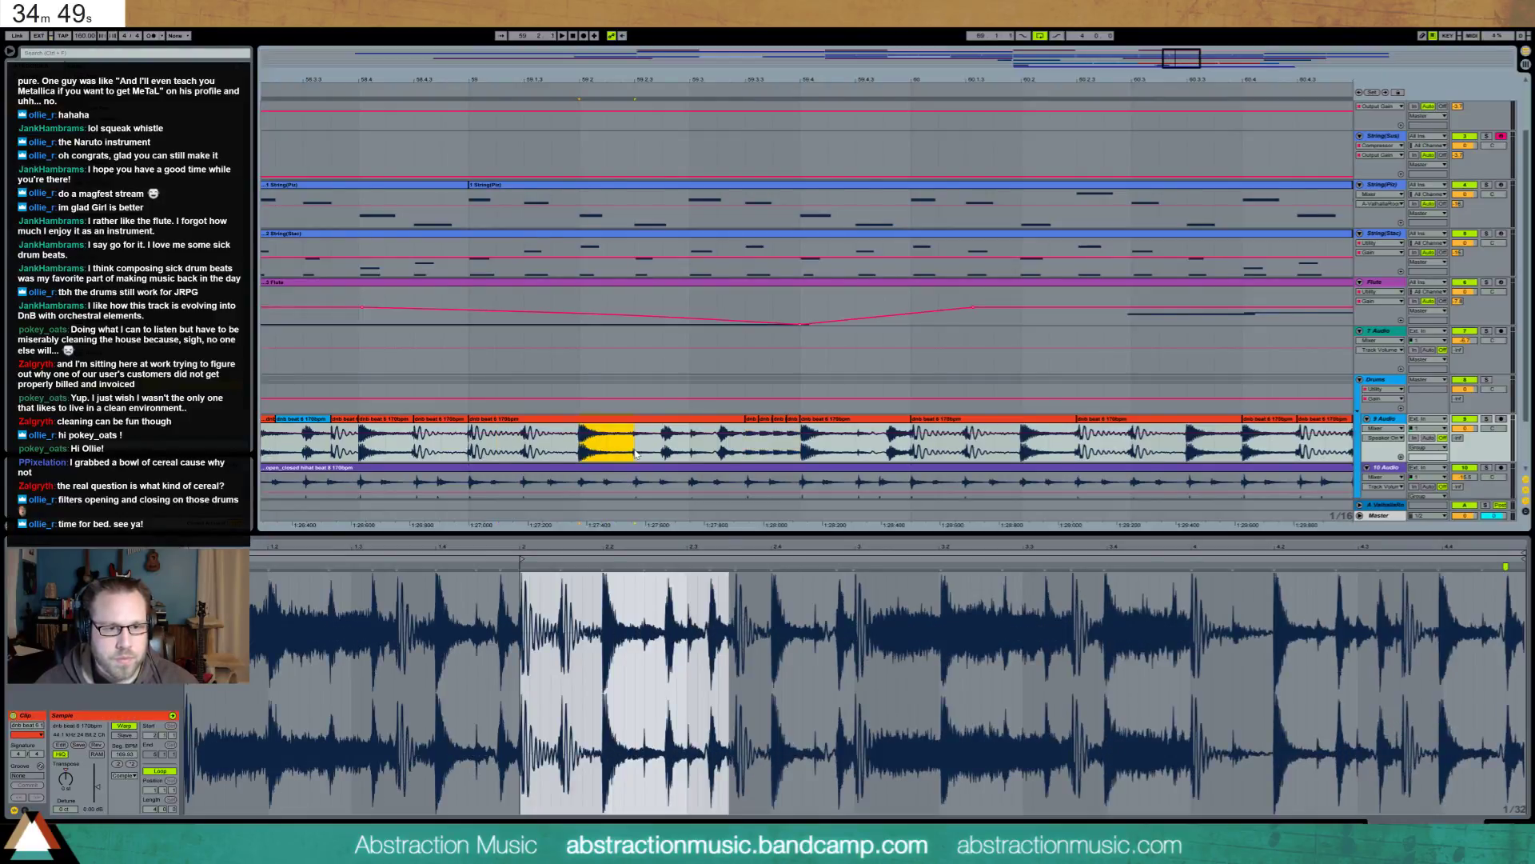
pyautogui.click(428, 454)
pyautogui.press('space')
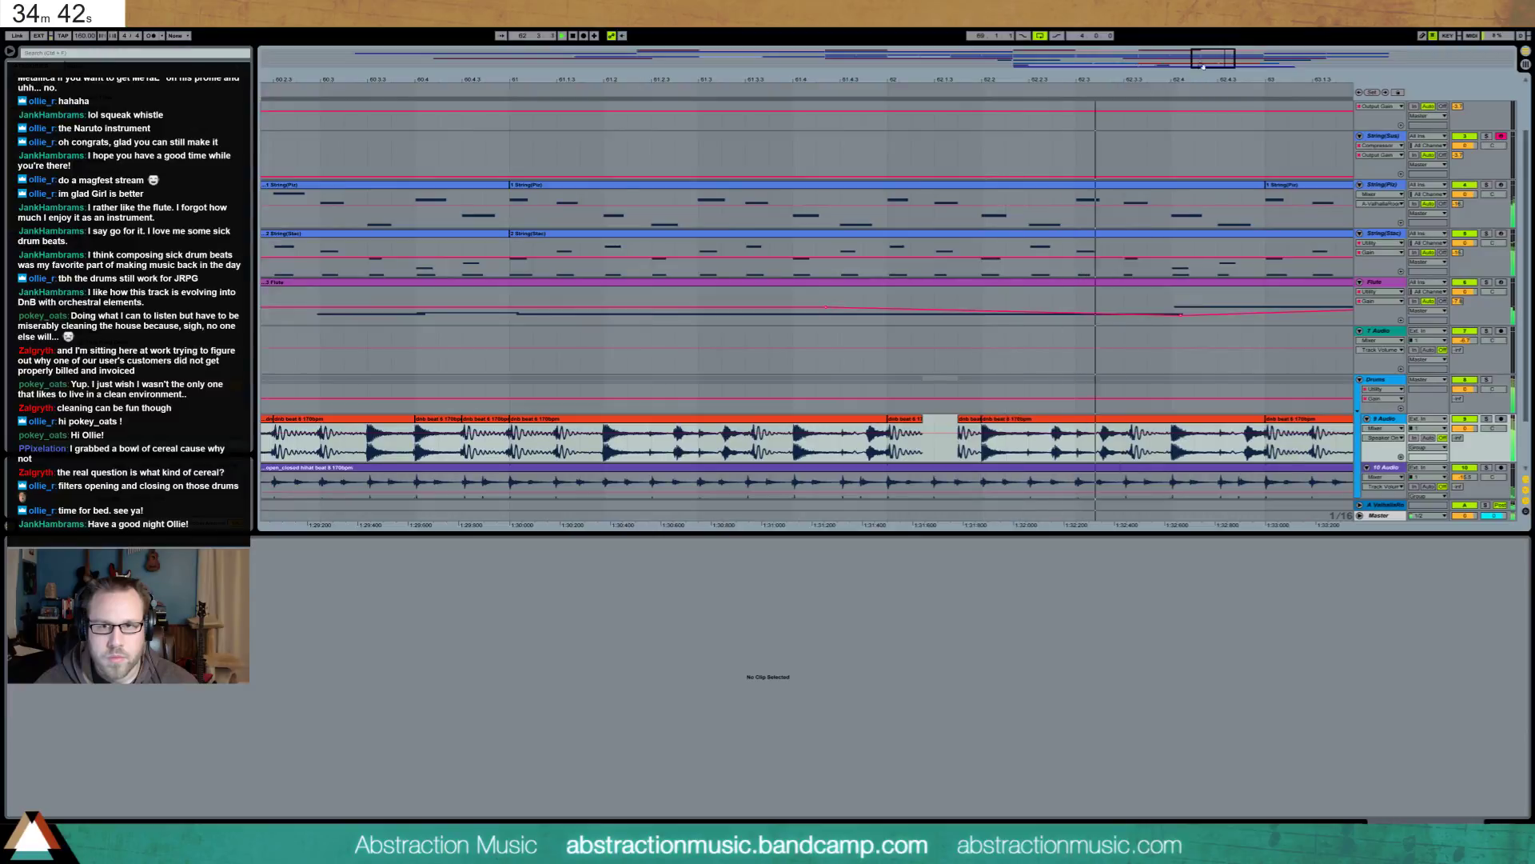
# Select the 9 Audio drum clips from bar 57 up to bar 61 and color them blue
pyautogui.moveTo(1204, 67); pyautogui.dragTo(1175, 56)
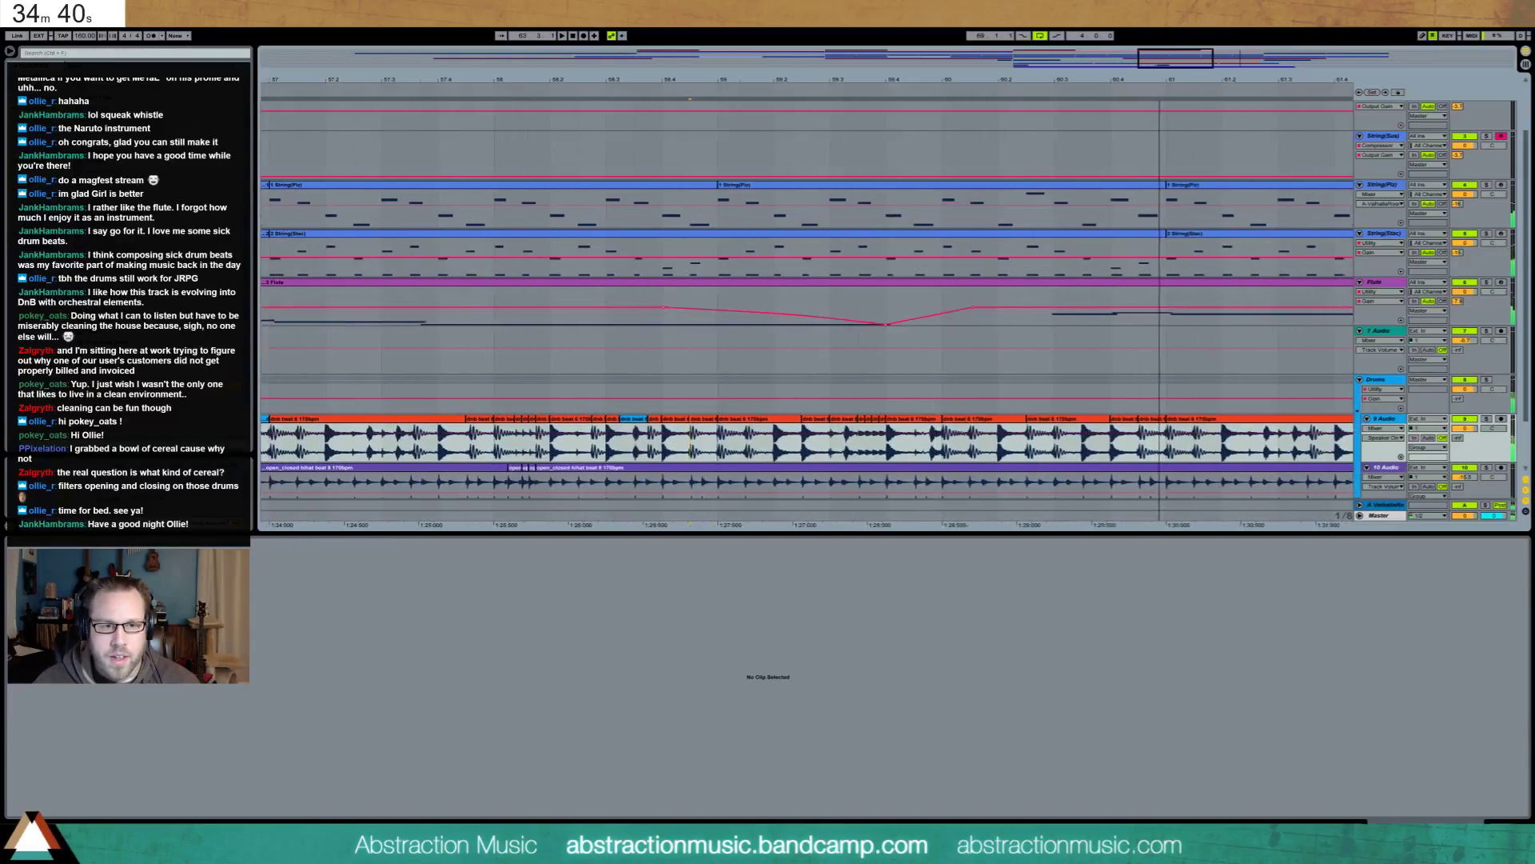
pyautogui.moveTo(671, 80)
pyautogui.mouseDown()
pyautogui.moveTo(768, 70)
pyautogui.moveTo(671, 80)
pyautogui.mouseUp()
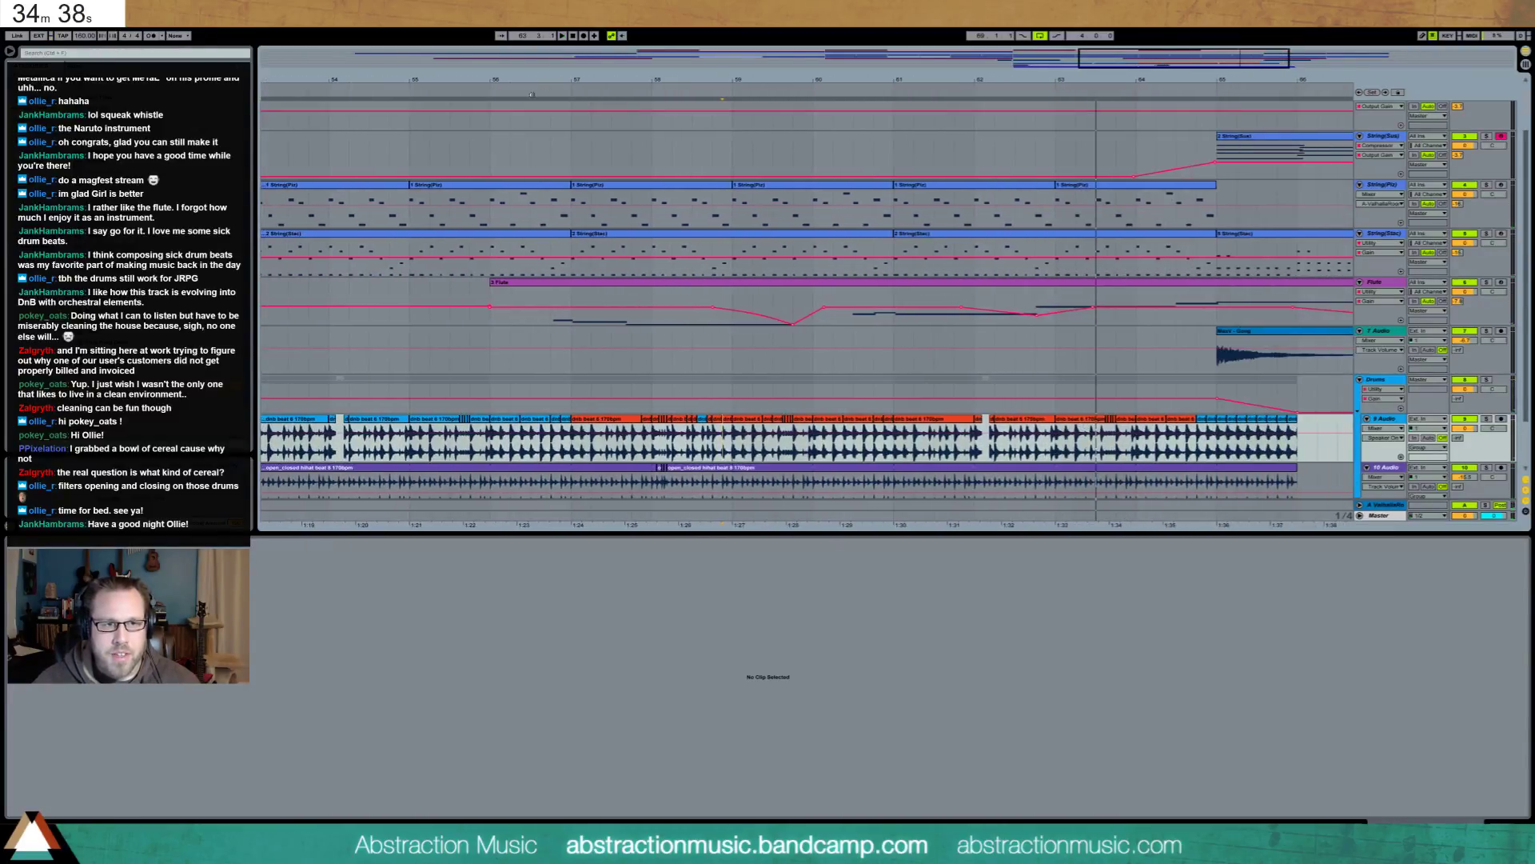
pyautogui.click(551, 89)
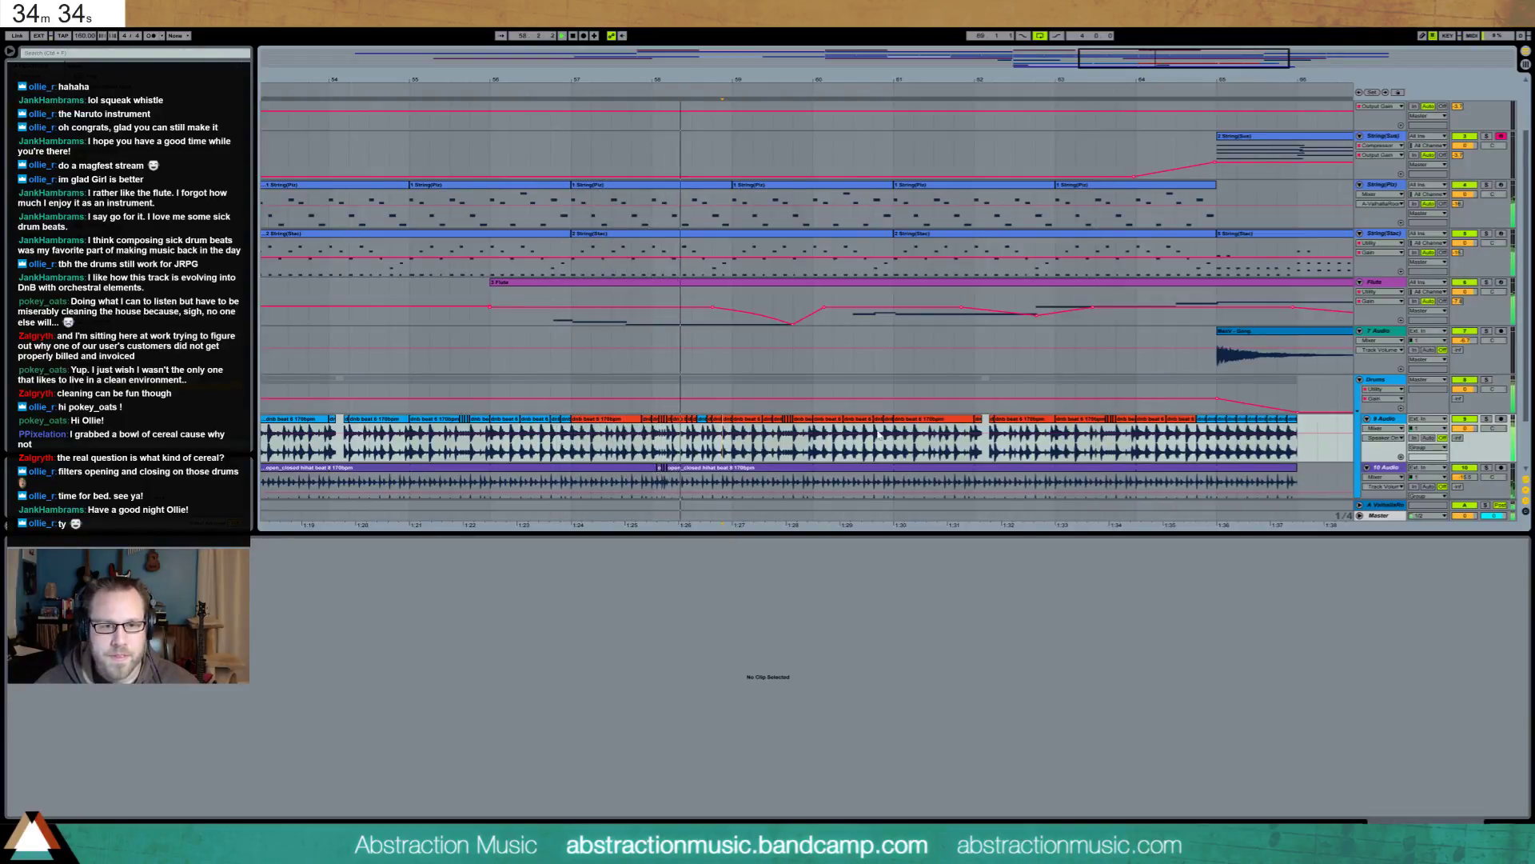
pyautogui.moveTo(894, 439); pyautogui.dragTo(722, 440)
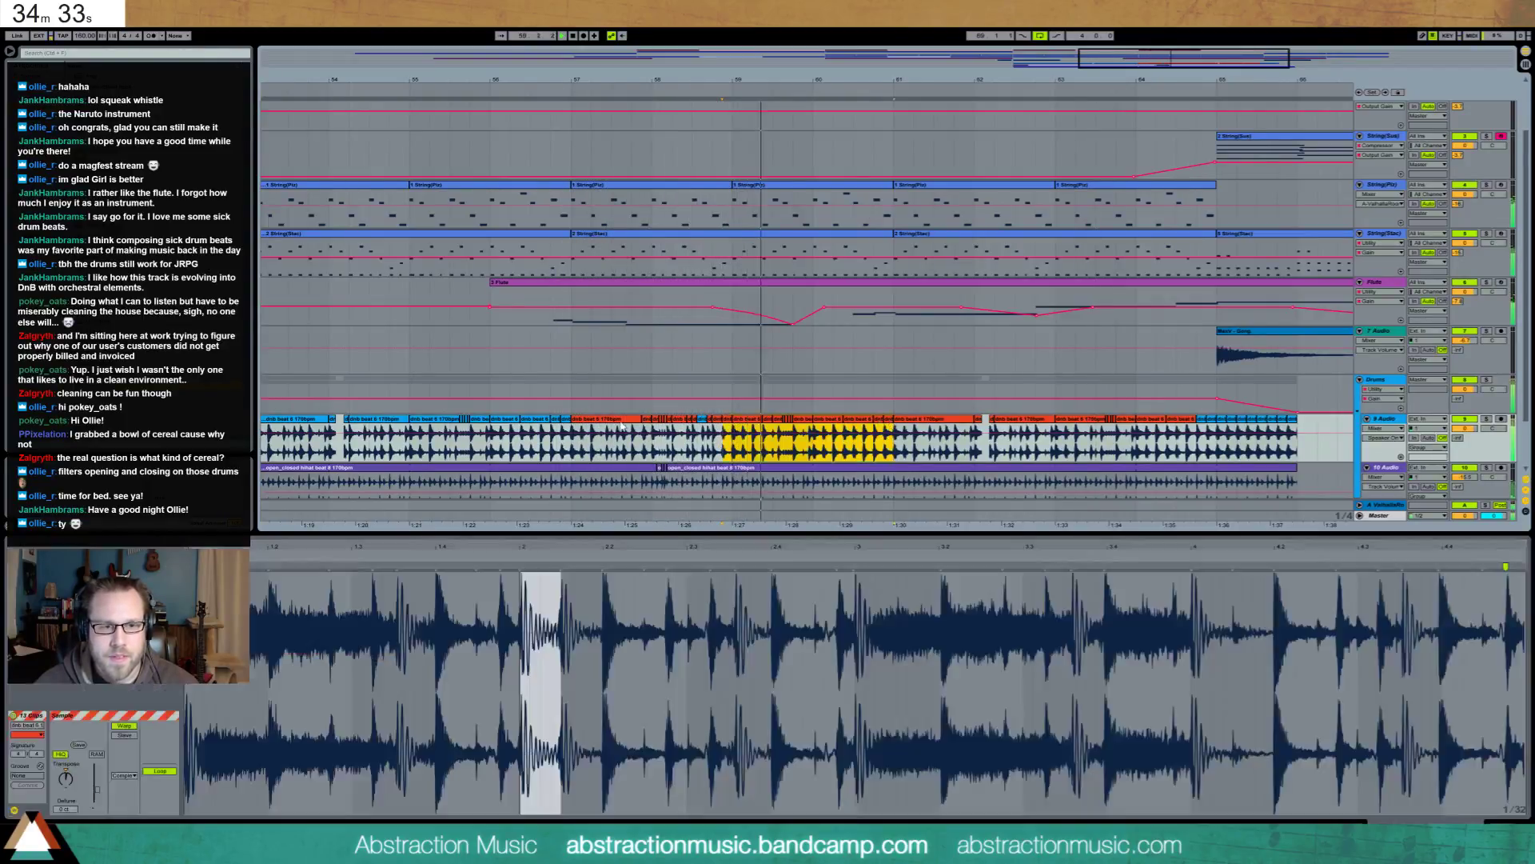
pyautogui.keyDown('shift'); pyautogui.click(572, 421); pyautogui.keyUp('shift')
pyautogui.rightClick(580, 422)
pyautogui.click(645, 561)
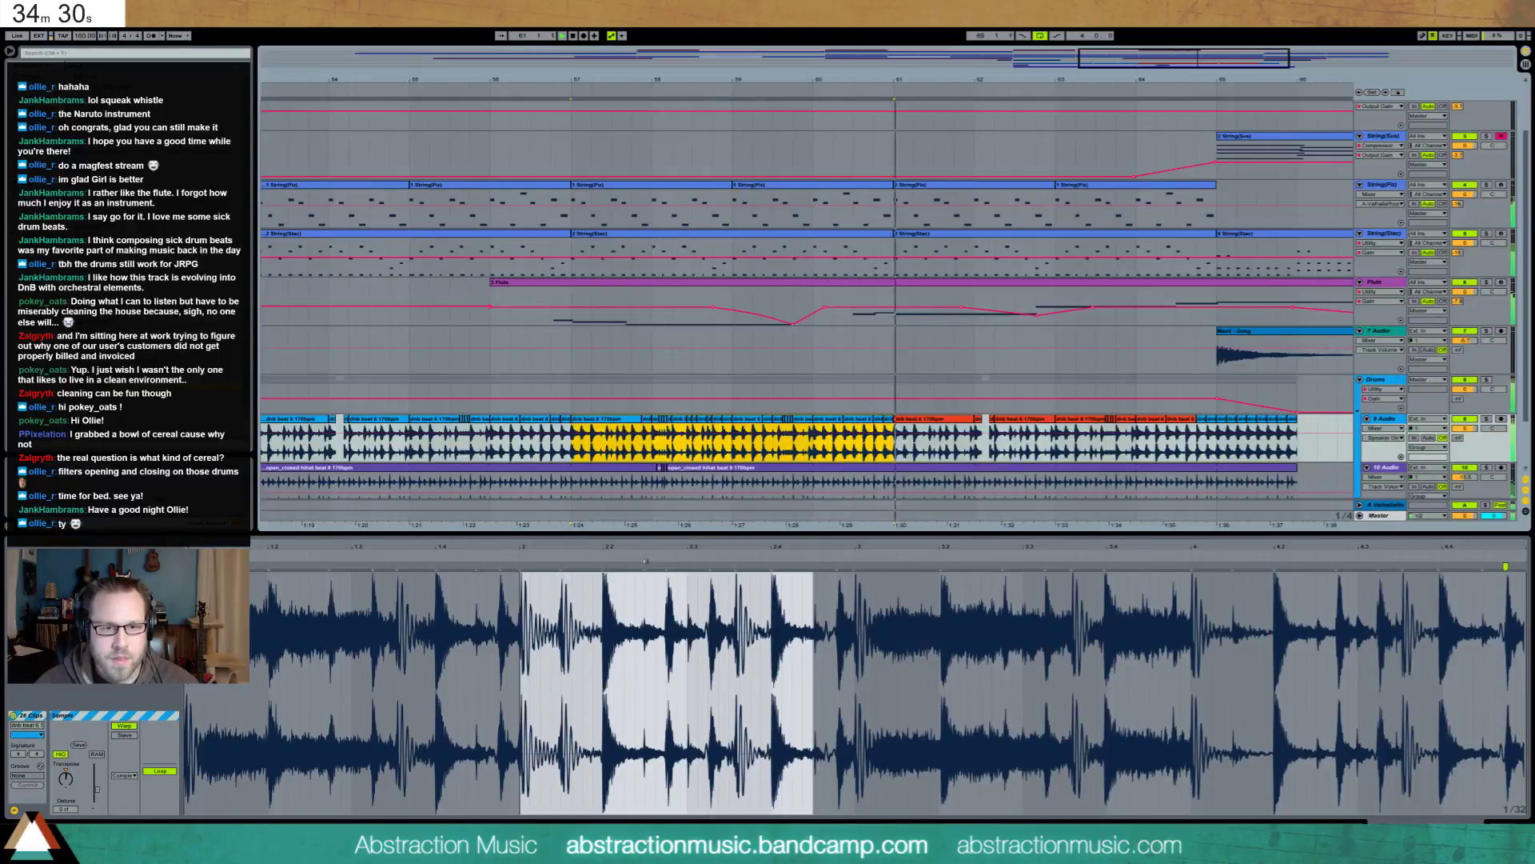
# Copy a short slice from beat 2 of bar 61 in 9 Audio half a beat earlier and repeat it as four stutters
pyautogui.press('z')
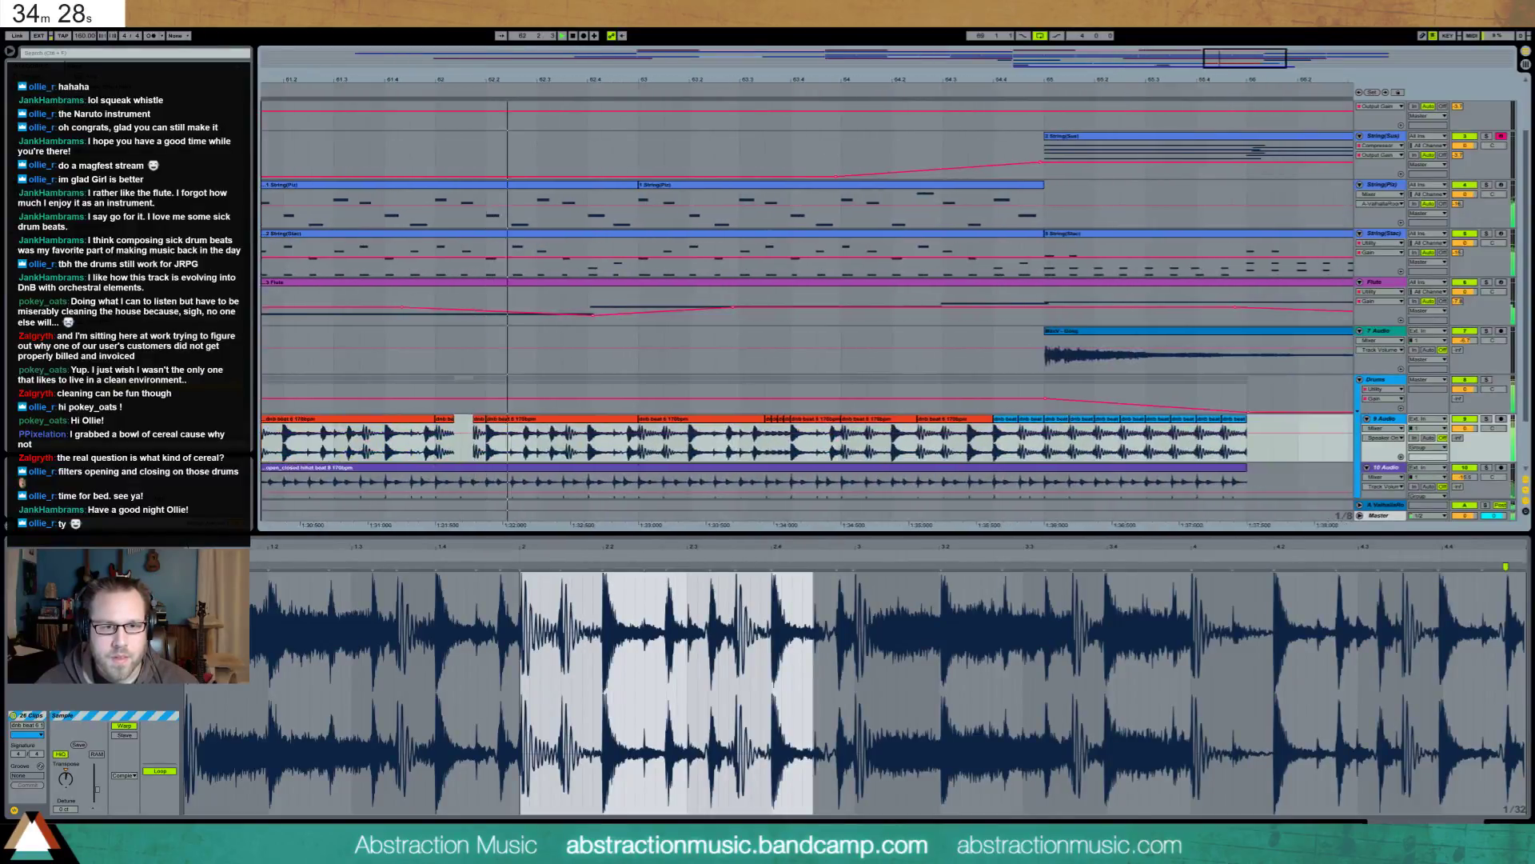
pyautogui.hscroll(-5, 628, 450)
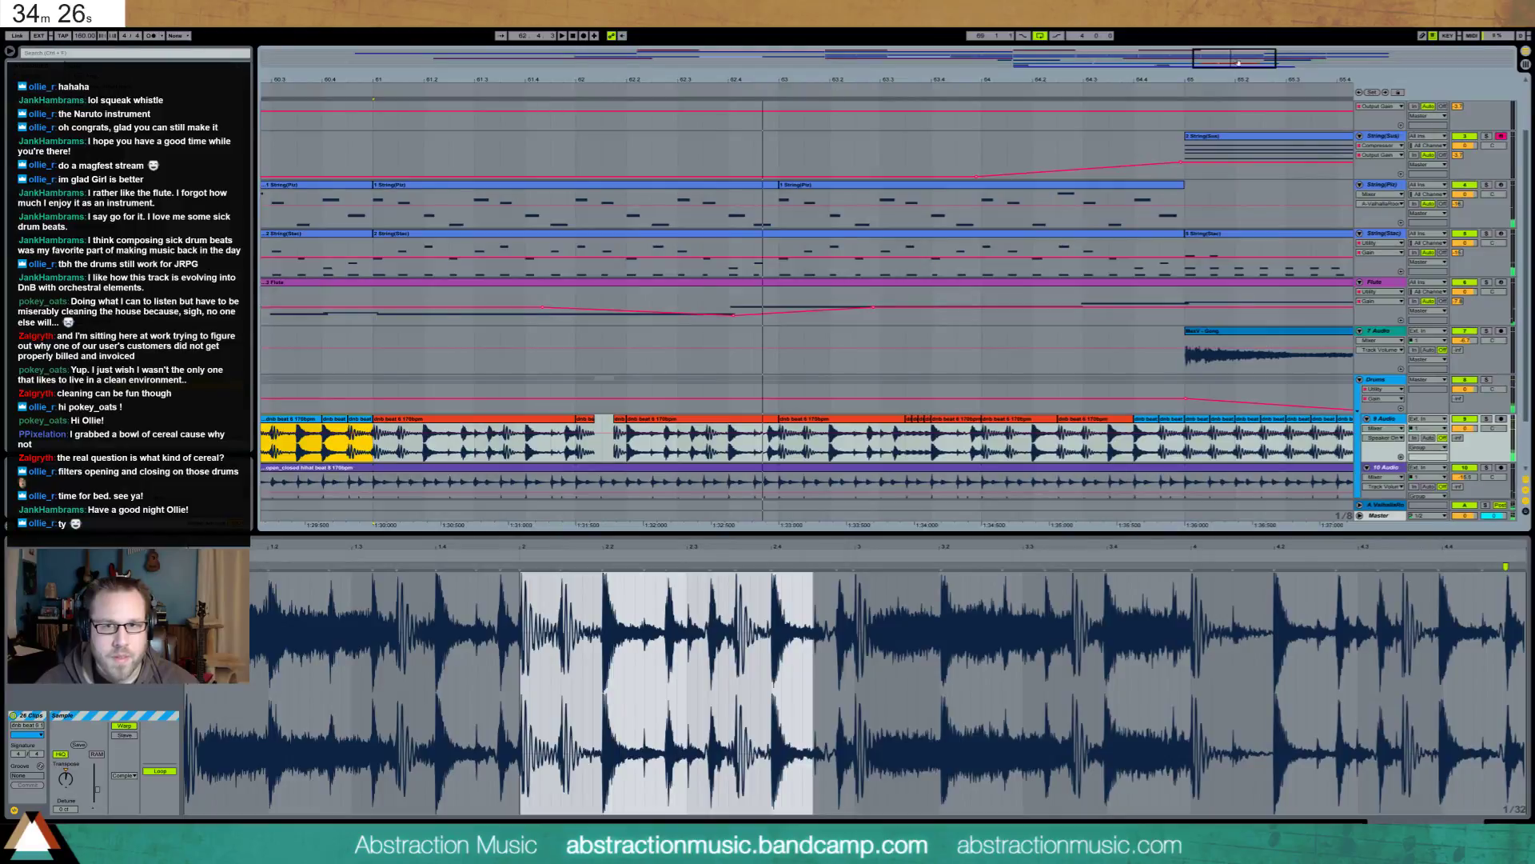
pyautogui.press('+')
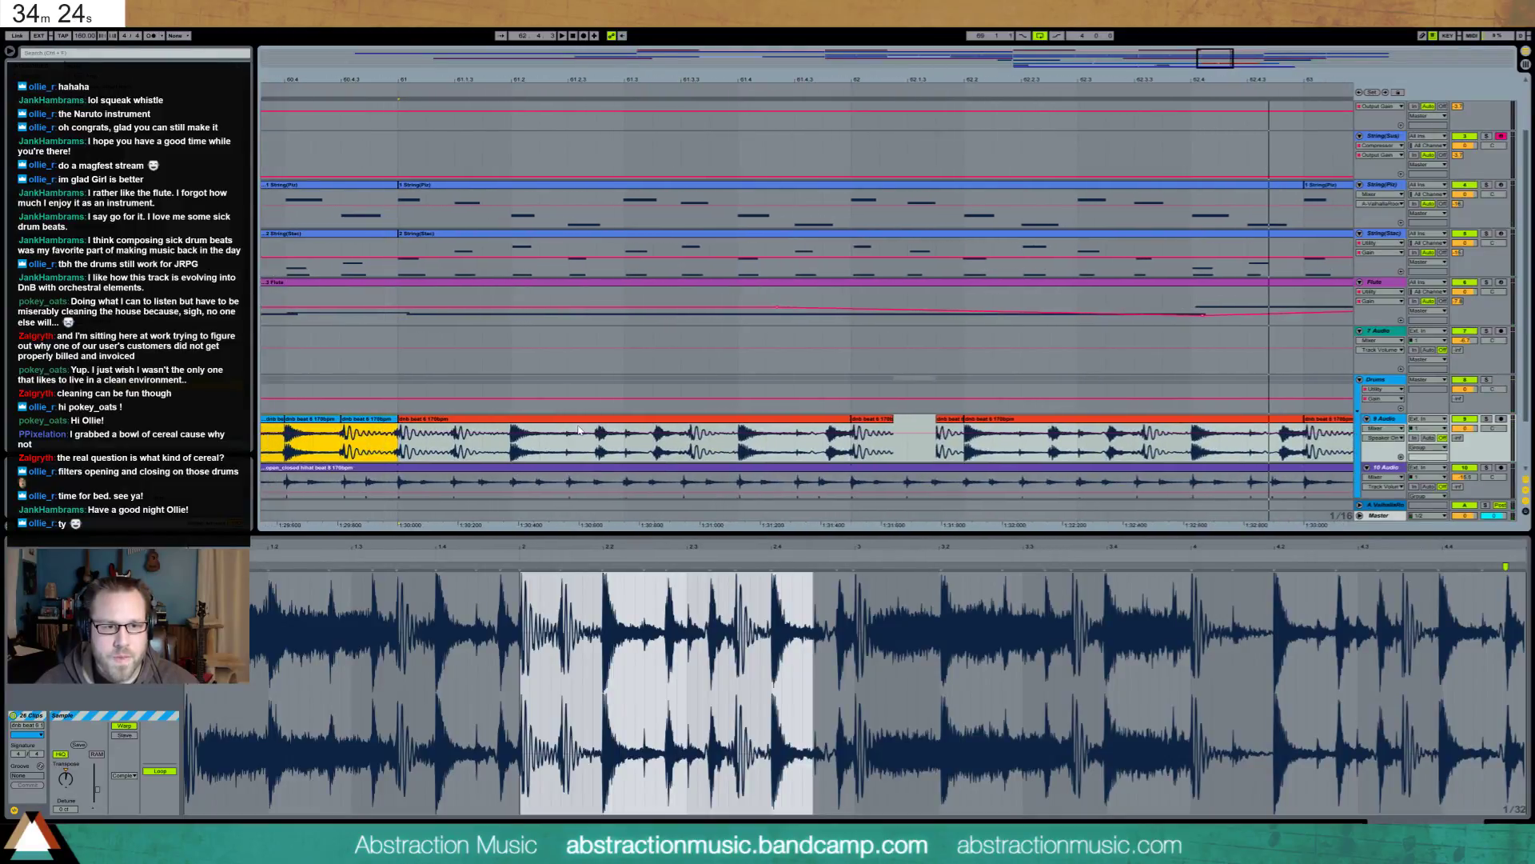
pyautogui.click(569, 432)
pyautogui.click(371, 433)
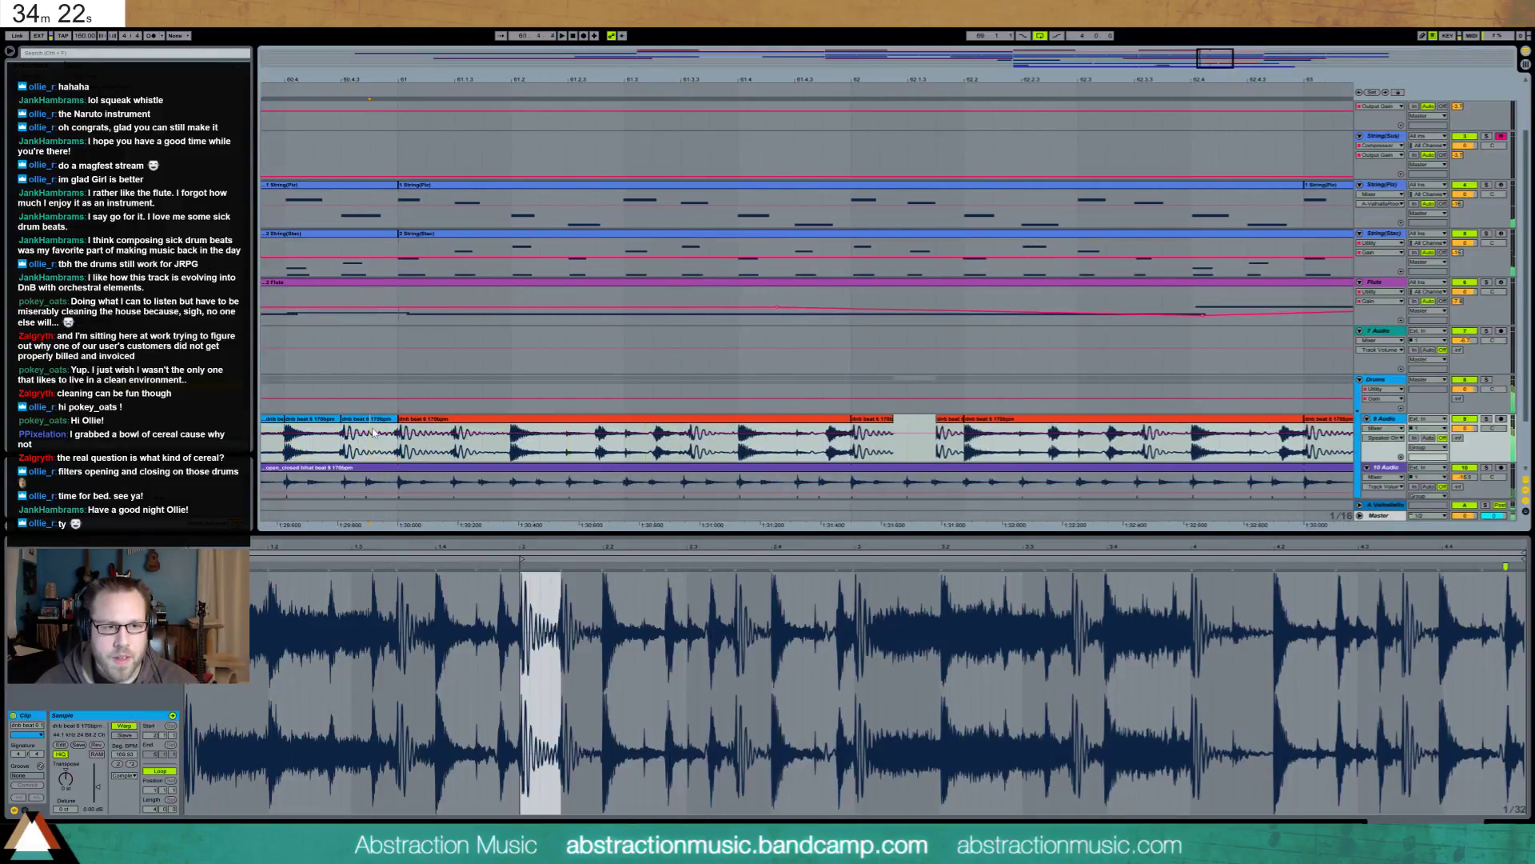
pyautogui.moveTo(512, 450); pyautogui.dragTo(531, 452)
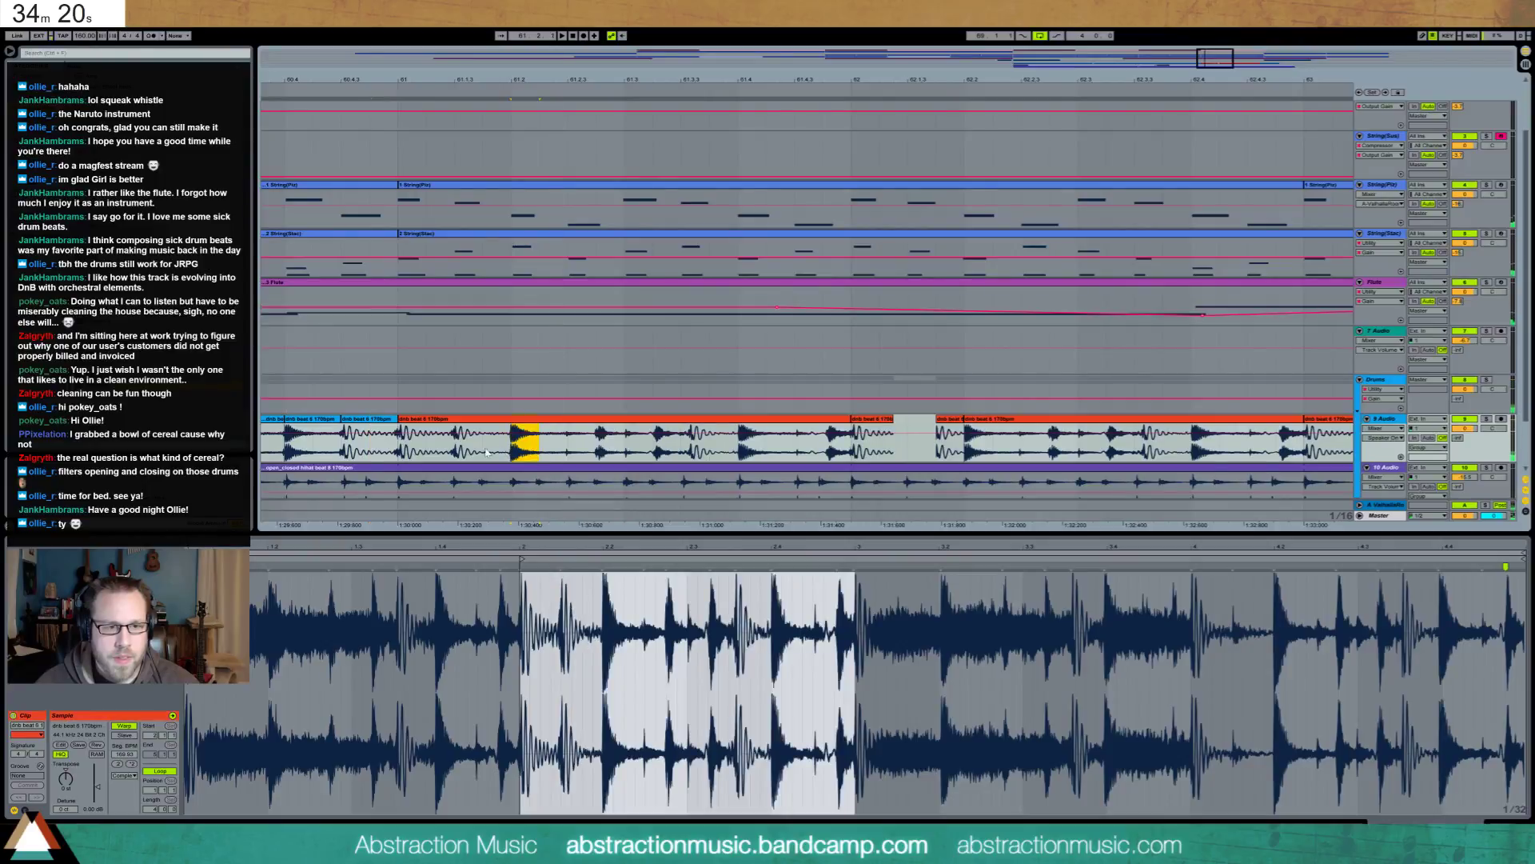
pyautogui.click(460, 451)
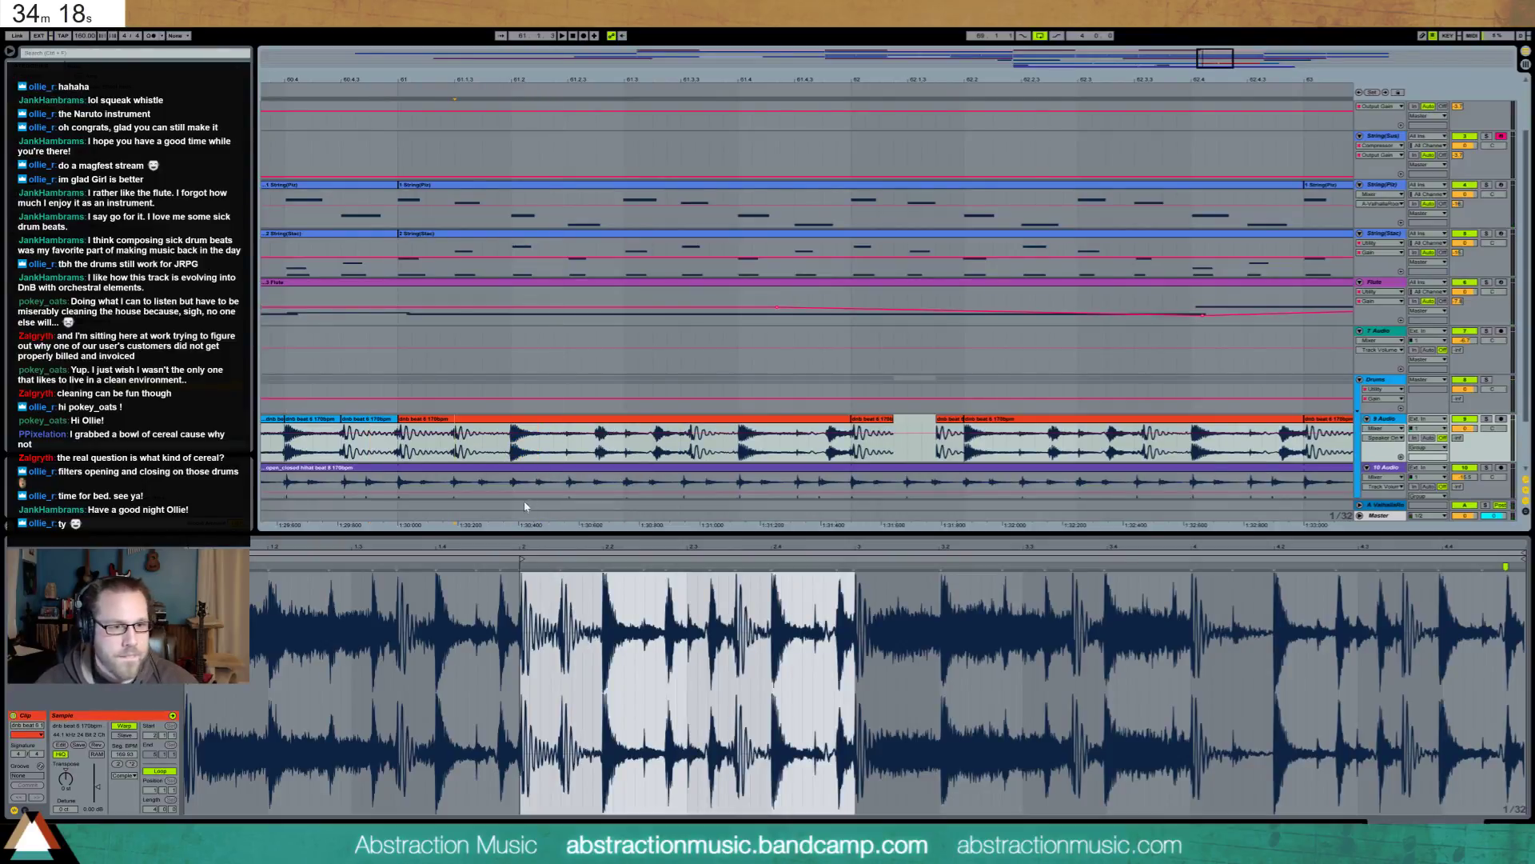
pyautogui.moveTo(468, 455); pyautogui.dragTo(461, 452)
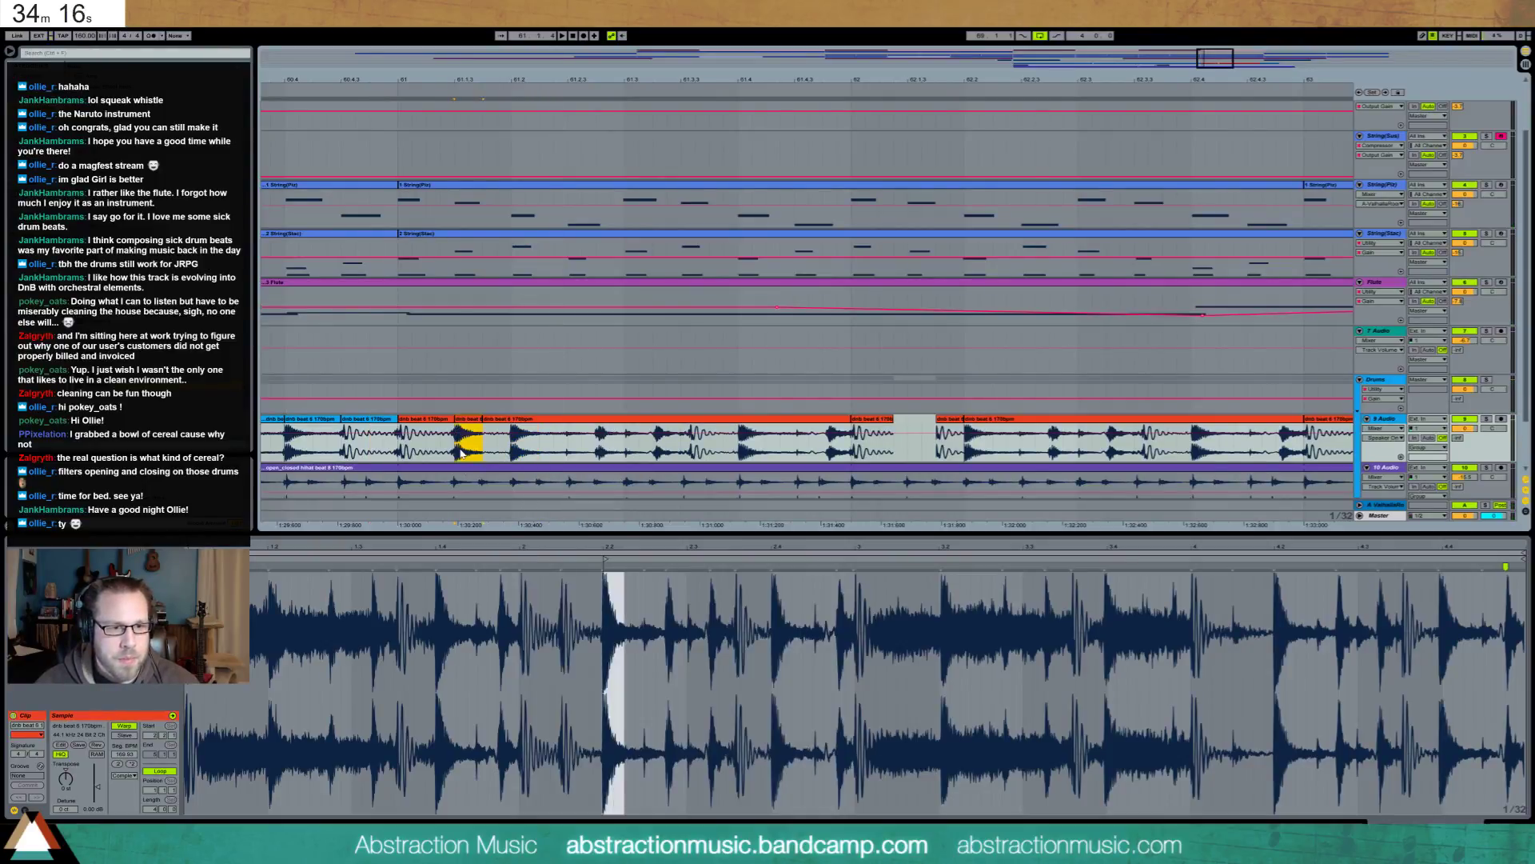
pyautogui.hotkey('ctrl', 'd')
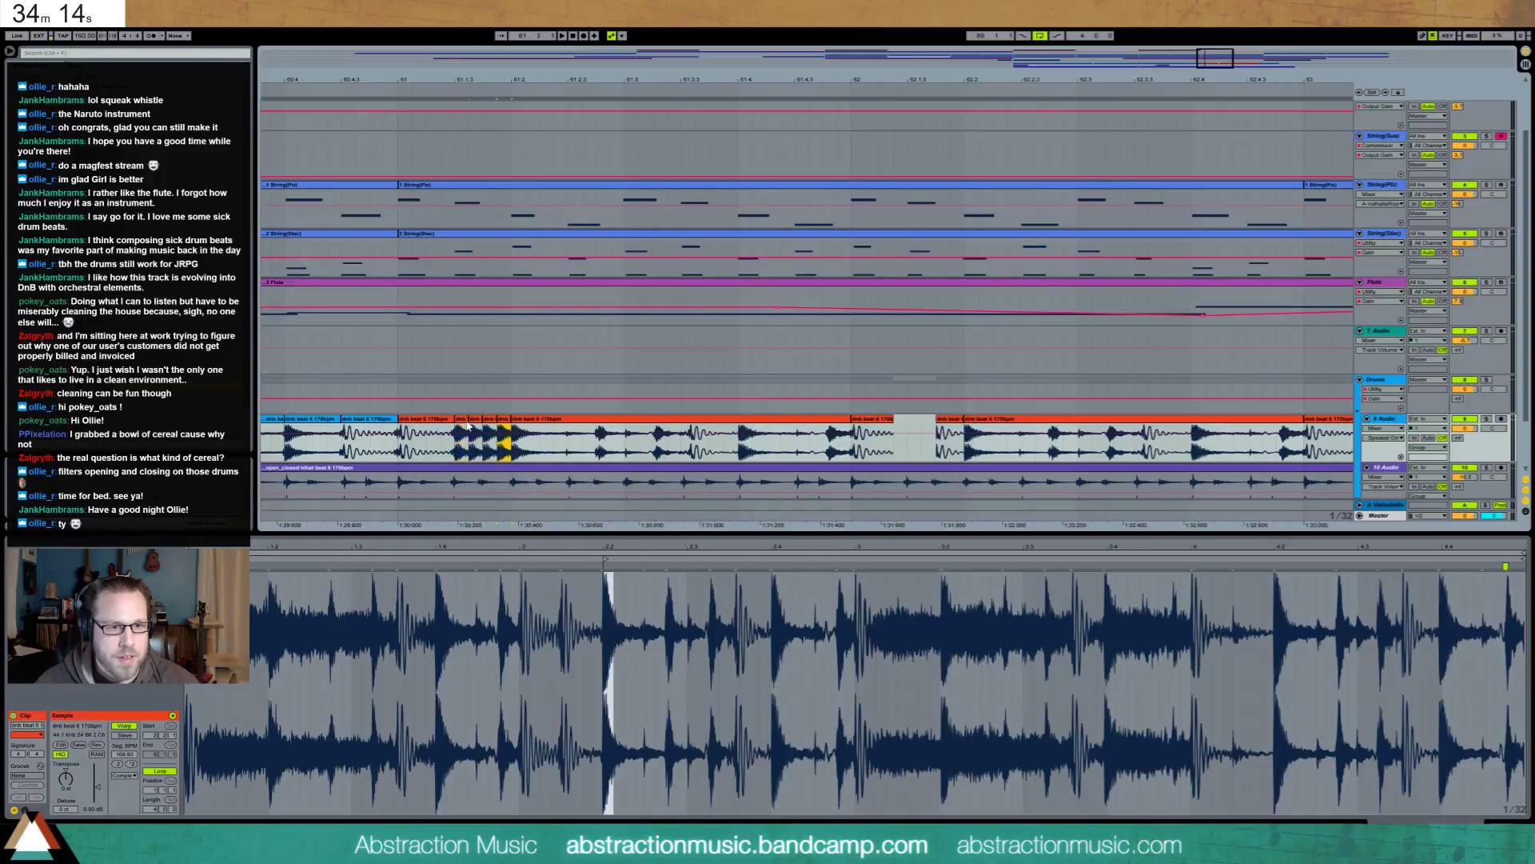
# Lower the clip gain of the four stutter slices before beat 2 of bar 61 and play from beat 4 of bar 60
pyautogui.keyDown('shift'); pyautogui.click(504, 421); pyautogui.keyUp('shift')
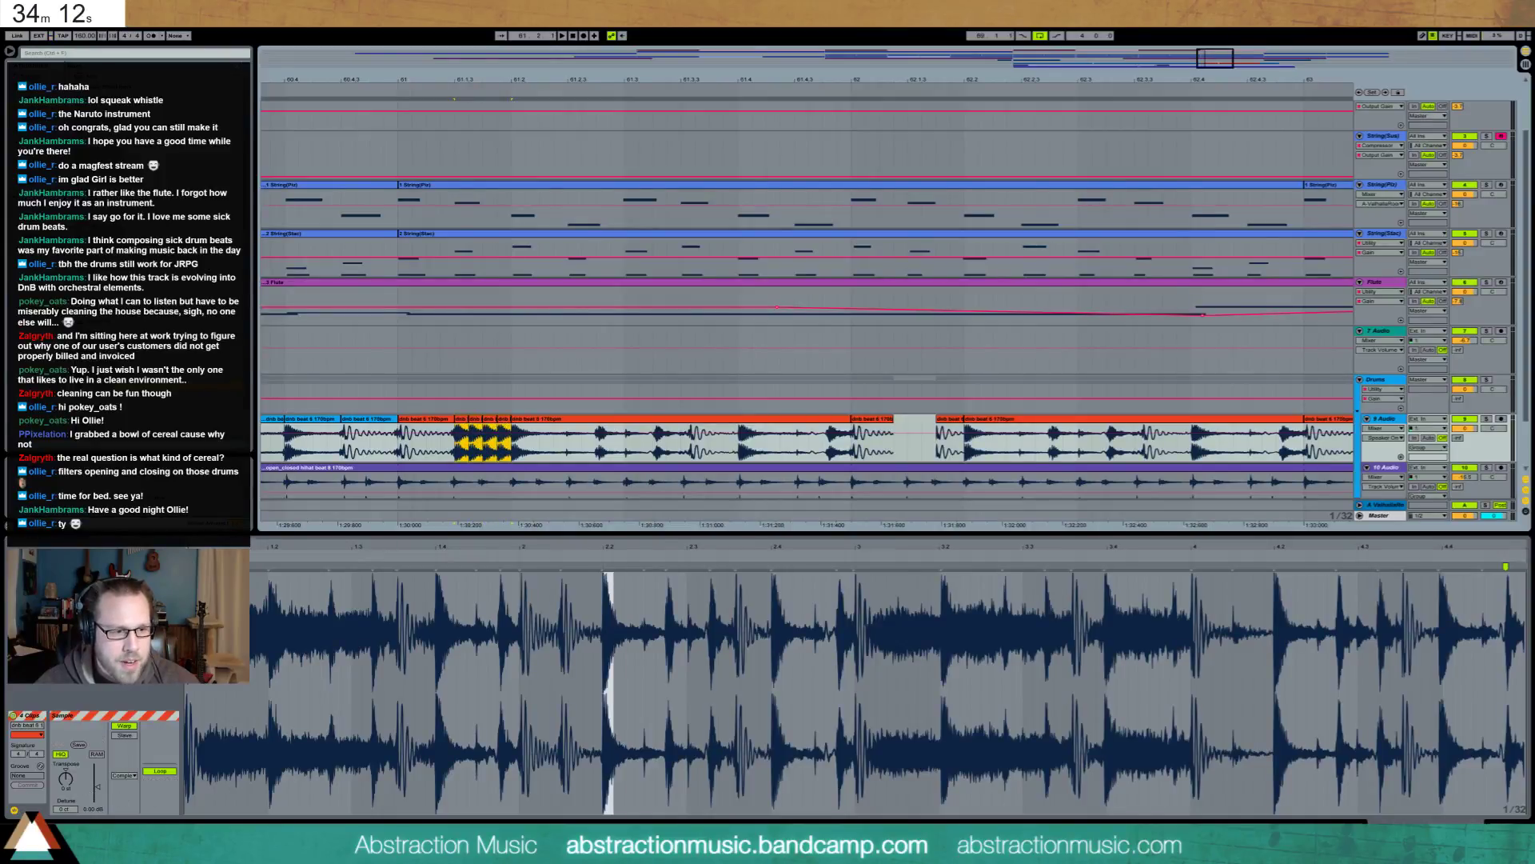
pyautogui.moveTo(66, 777); pyautogui.dragTo(97, 800)
pyautogui.click(280, 461)
pyautogui.press('space')
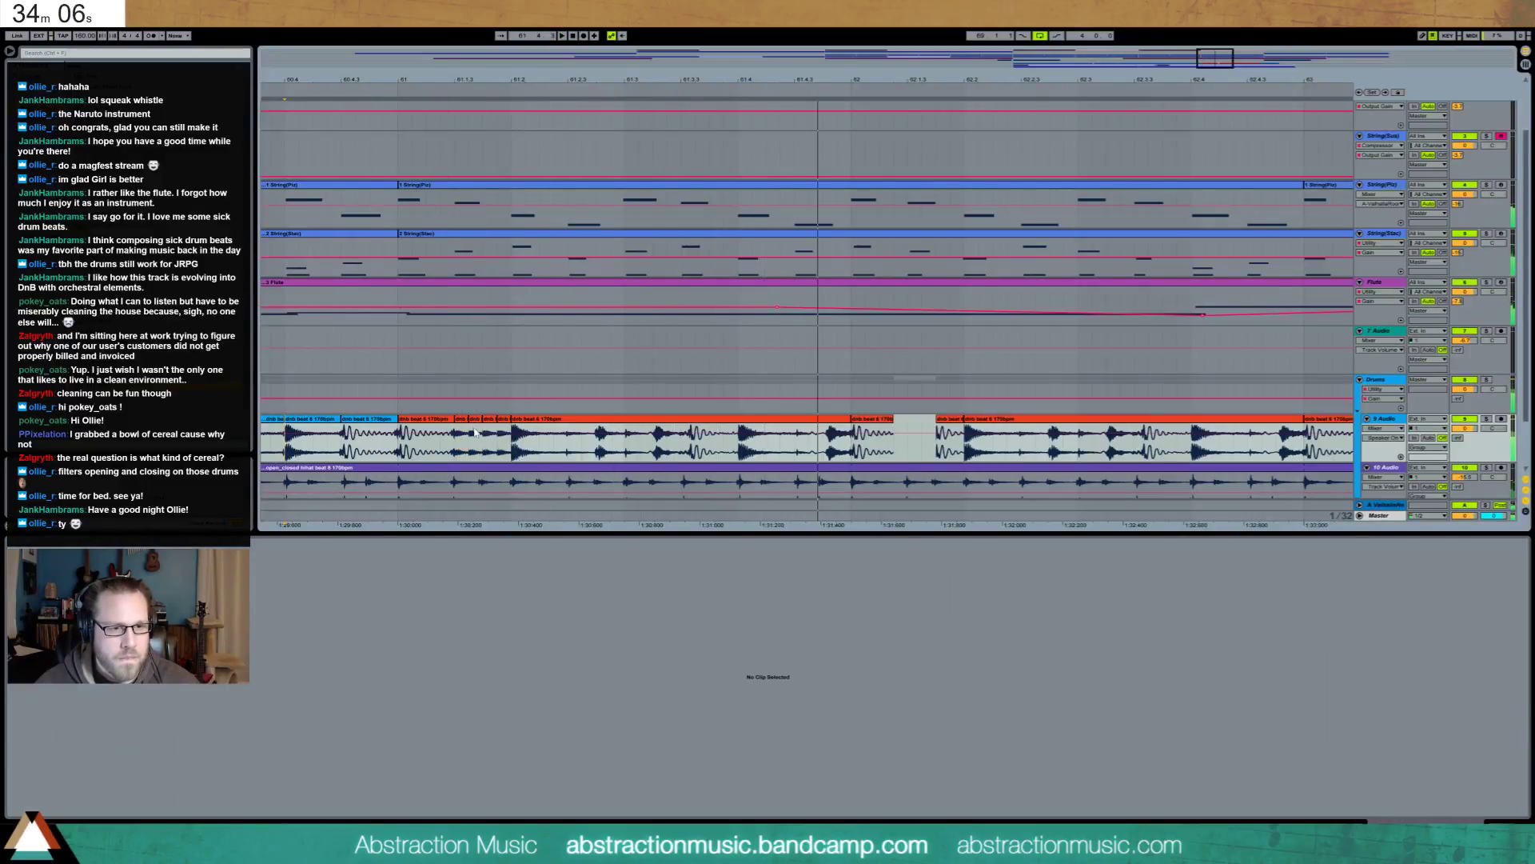
# Try transposing the four stutter slices before beat 2 of bar 61 and play them from beat 4 of bar 60
pyautogui.moveTo(468, 426); pyautogui.dragTo(511, 432)
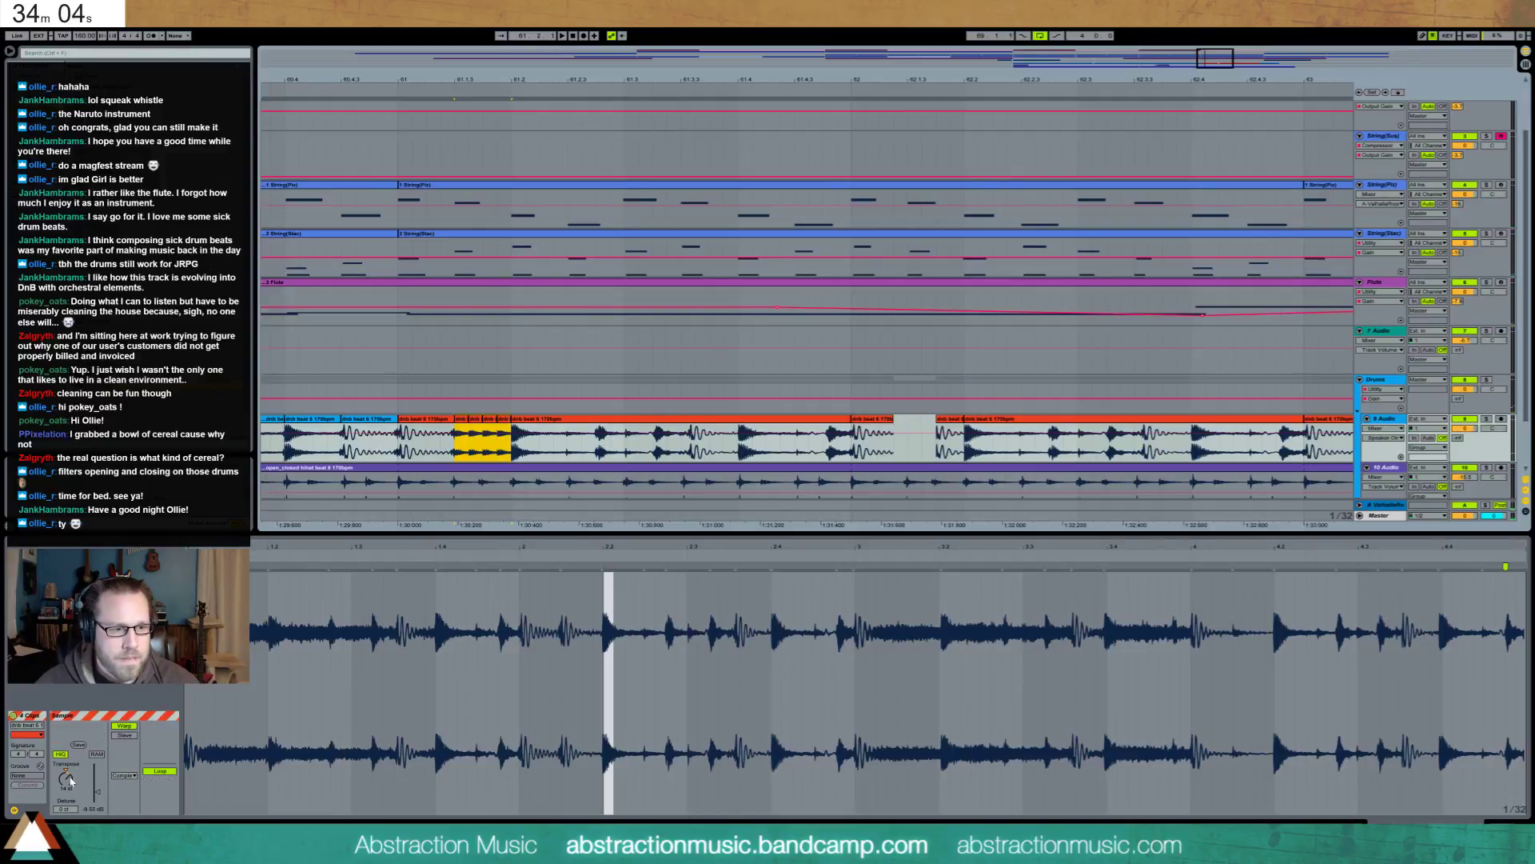
pyautogui.moveTo(70, 780)
pyautogui.mouseDown()
pyautogui.moveTo(67, 810)
pyautogui.moveTo(67, 792)
pyautogui.mouseUp()
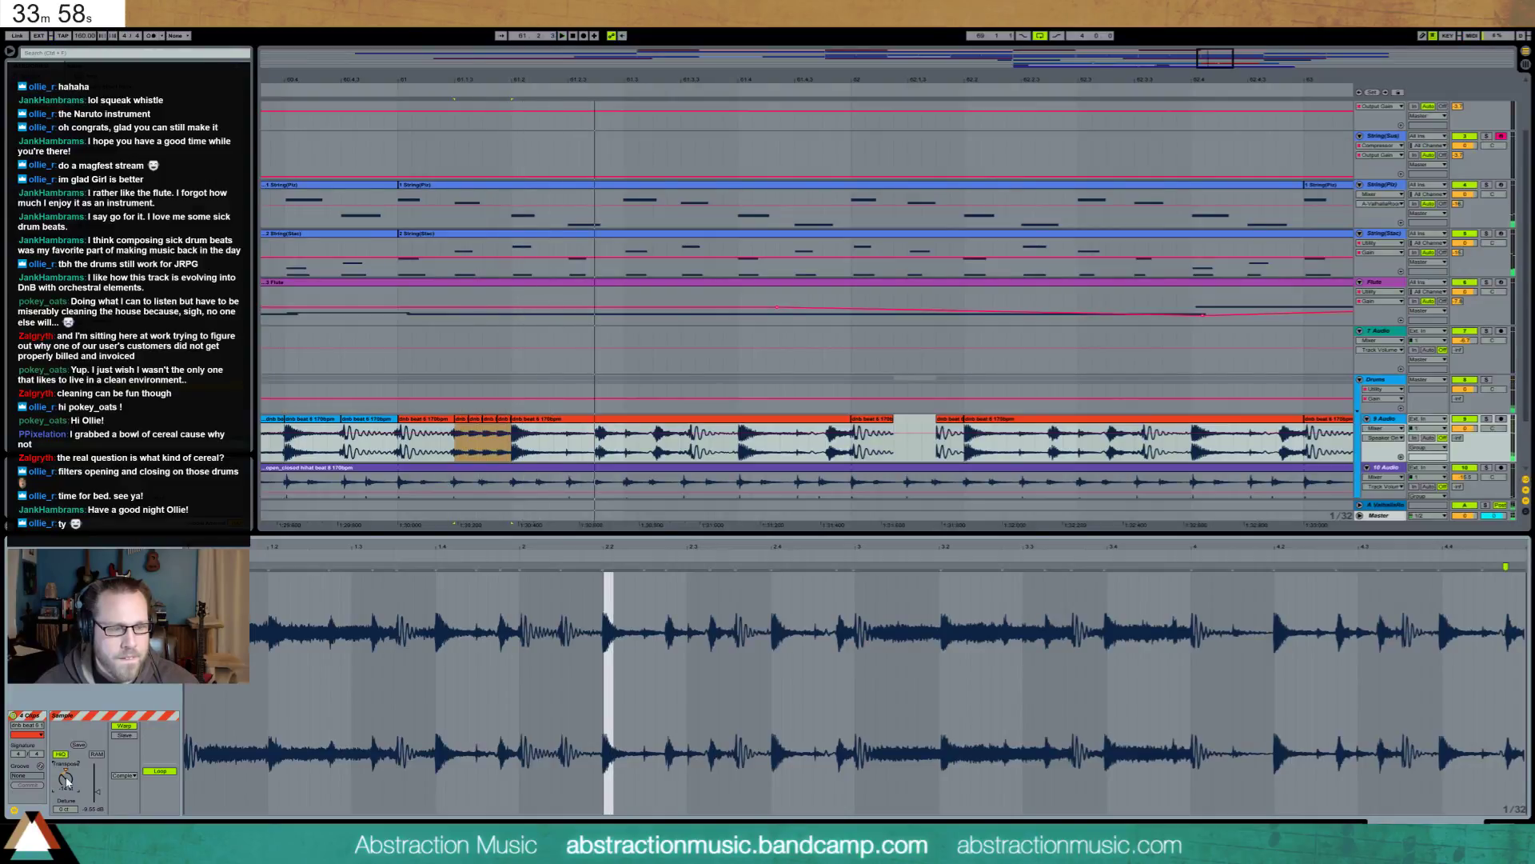
pyautogui.click(285, 454)
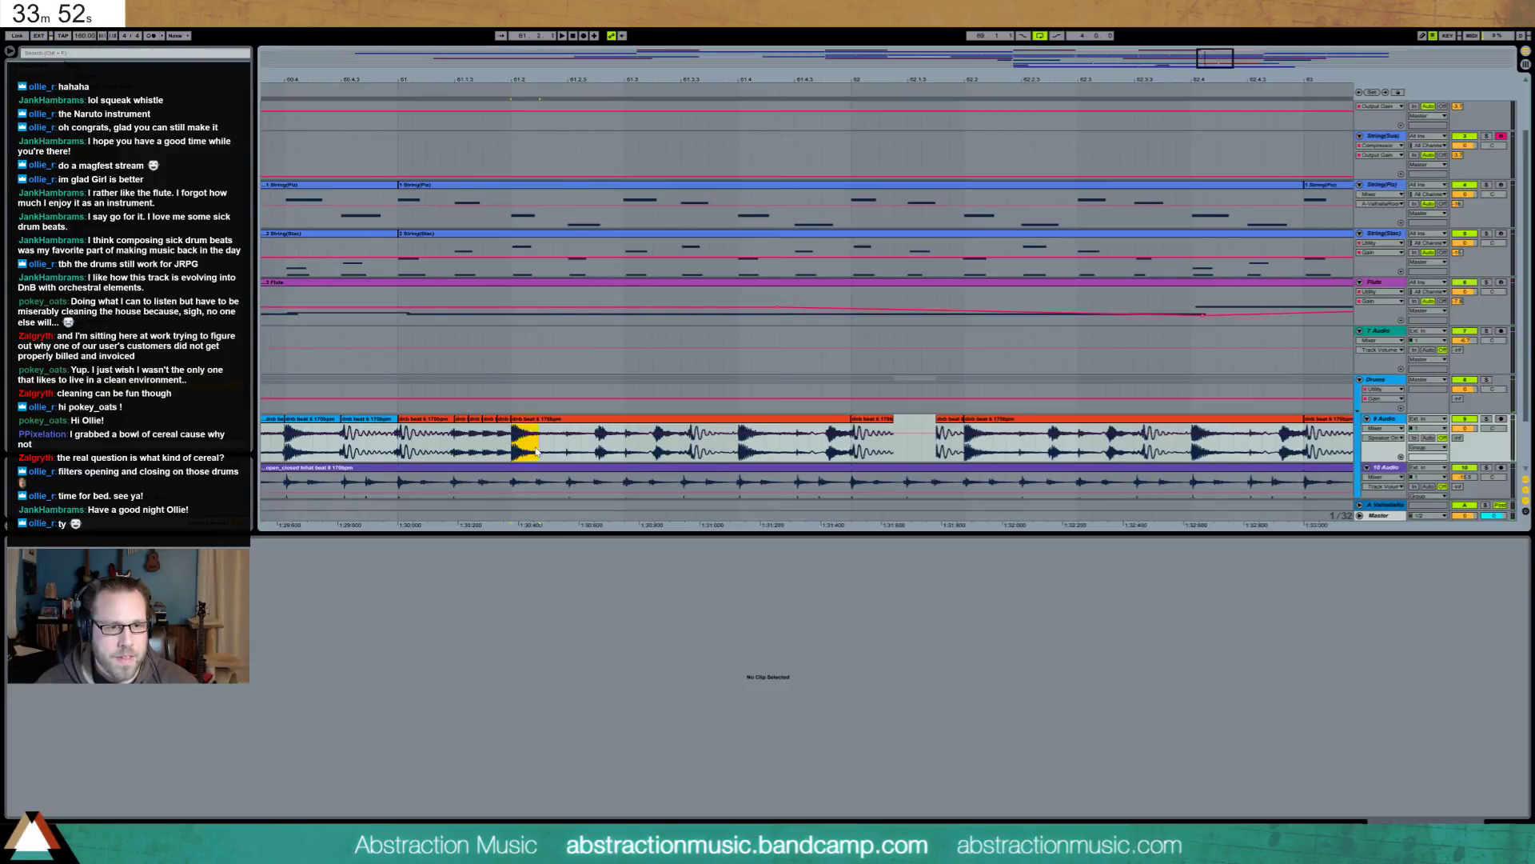
# Replace the four stutters before beat 2 of bar 61 with two sixteenth-note slices copied from beat 2 and play the result
pyautogui.moveTo(537, 452); pyautogui.dragTo(540, 451)
pyautogui.press('Left')
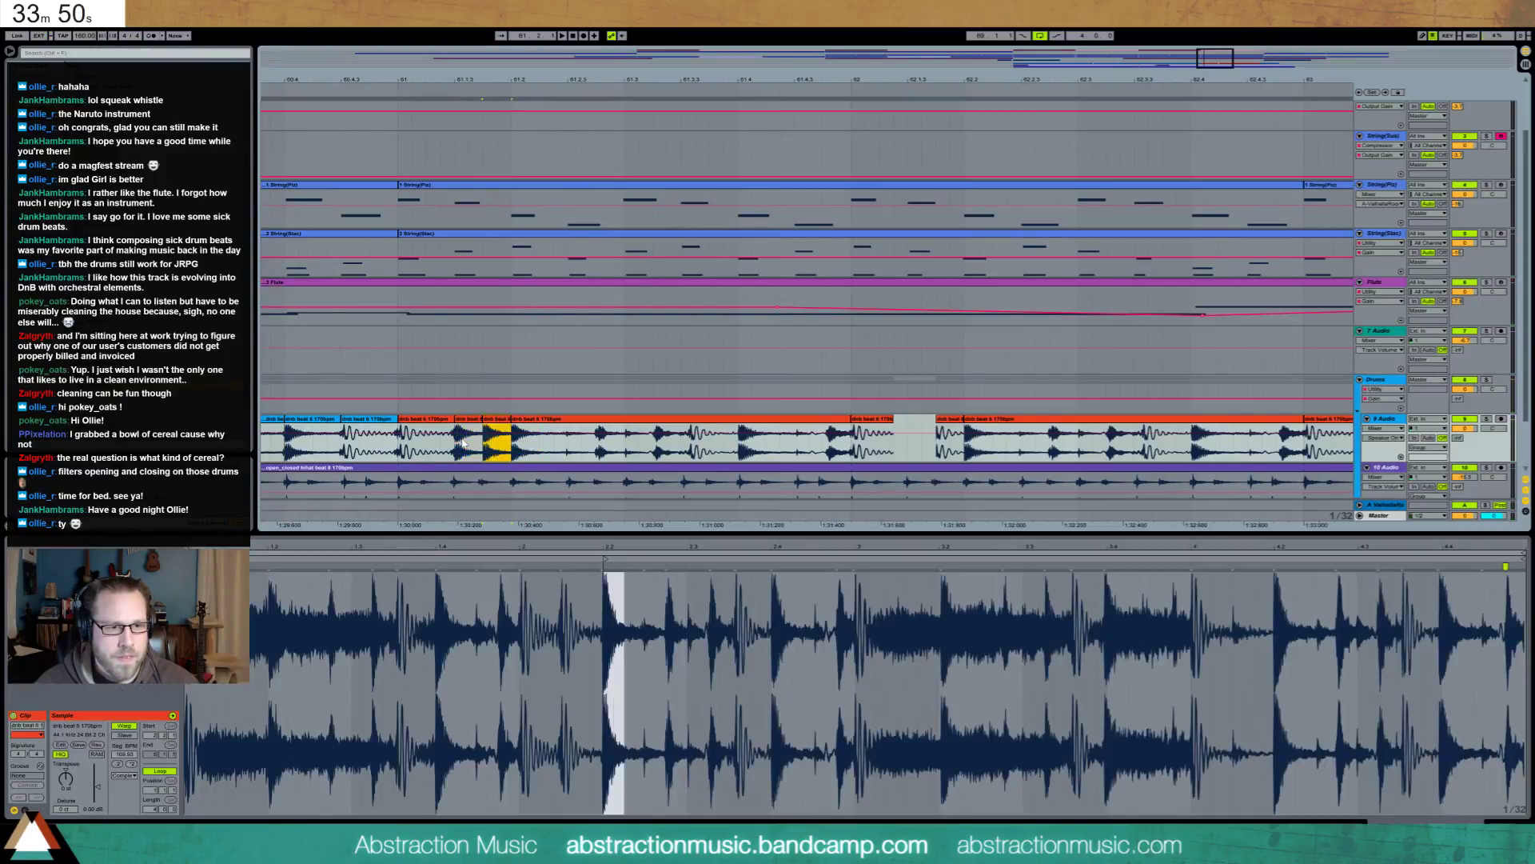
pyautogui.click(362, 450)
pyautogui.press('space')
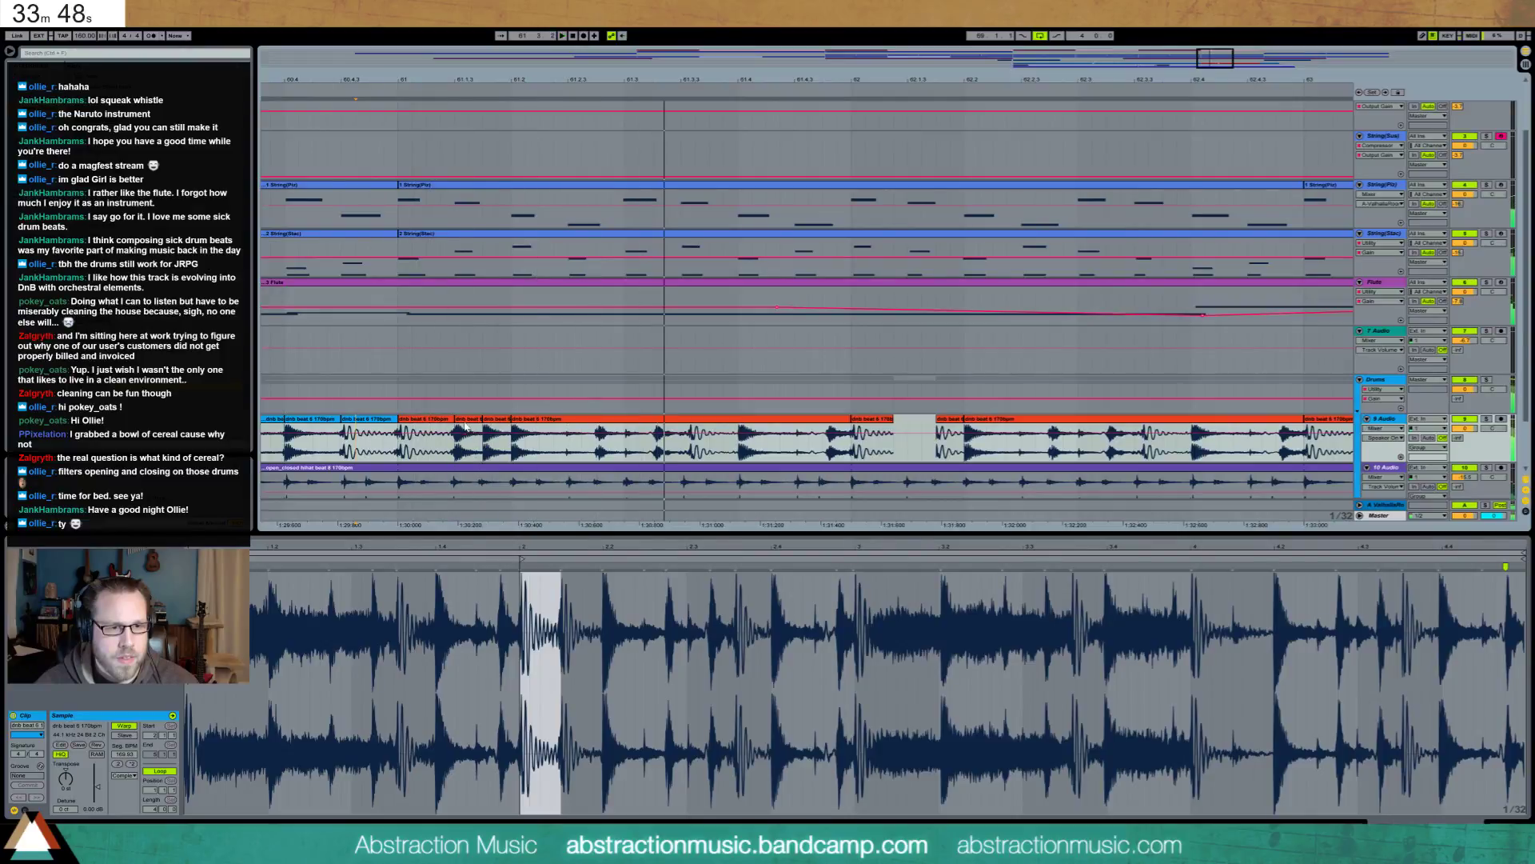
# Lower the clip gain of the two sixteenth-note slices before beat 2 of bar 61 and play from beat 4 of bar 60
pyautogui.moveTo(455, 448); pyautogui.dragTo(511, 447)
pyautogui.moveTo(97, 786); pyautogui.dragTo(97, 804)
pyautogui.click(285, 458)
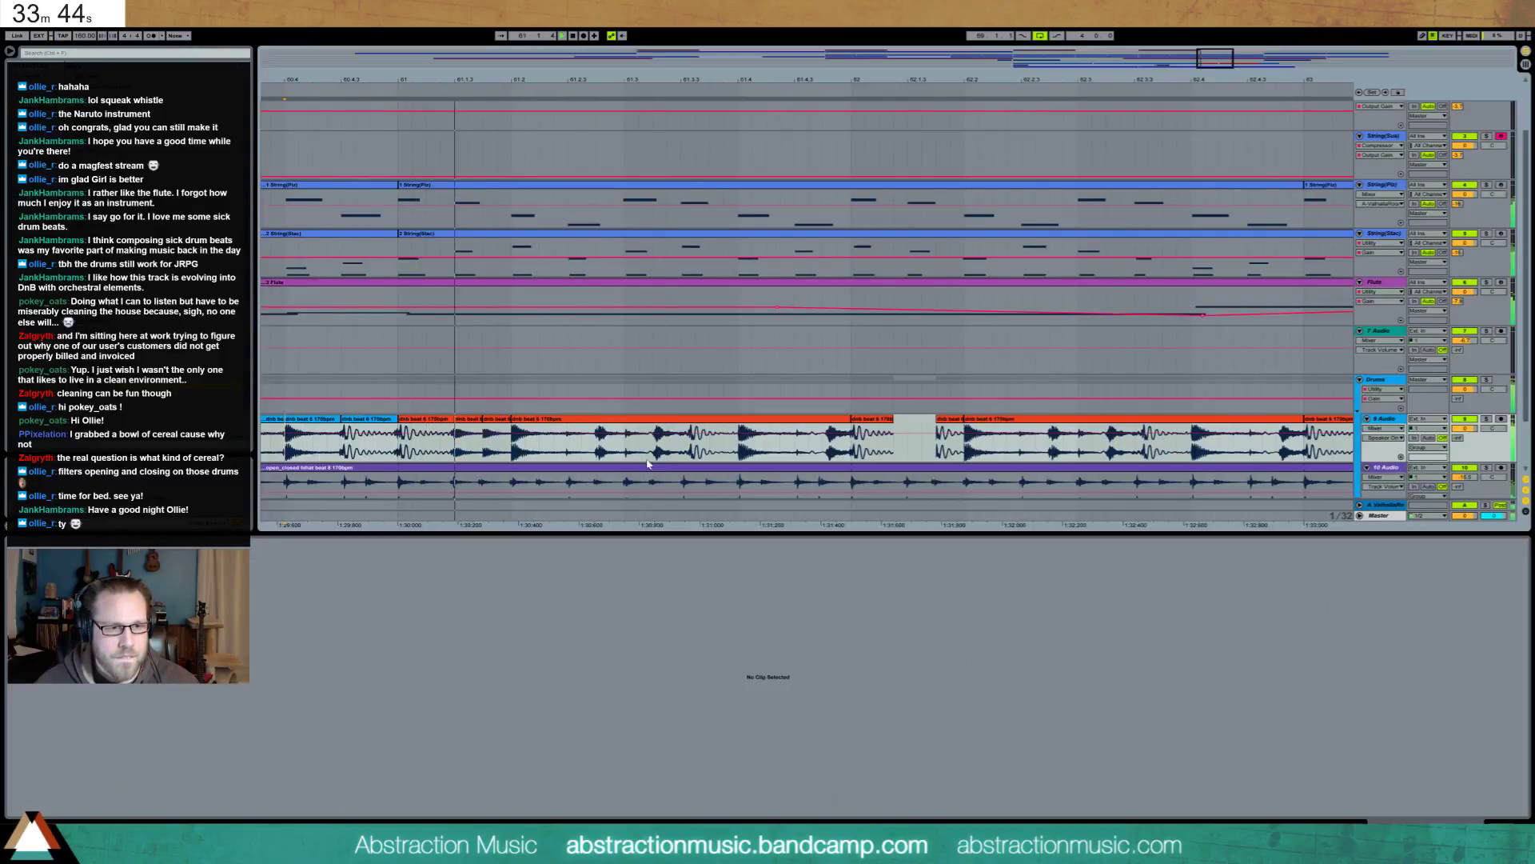
pyautogui.press('space')
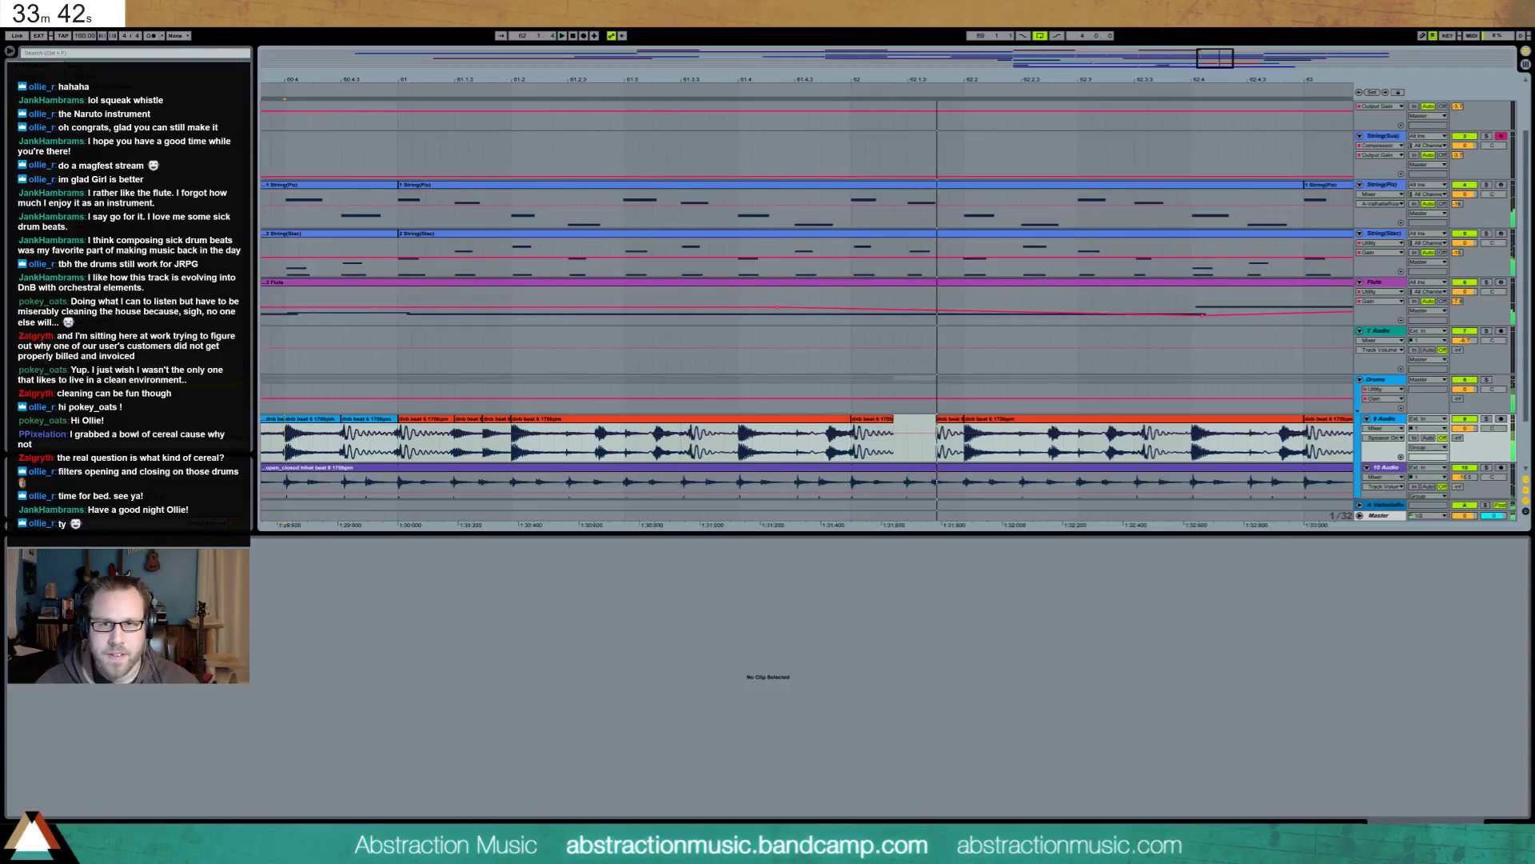
# Play the 9 Audio drums from the start of bar 61 to review bars 61 and 62
pyautogui.moveTo(1204, 55); pyautogui.dragTo(1206, 54)
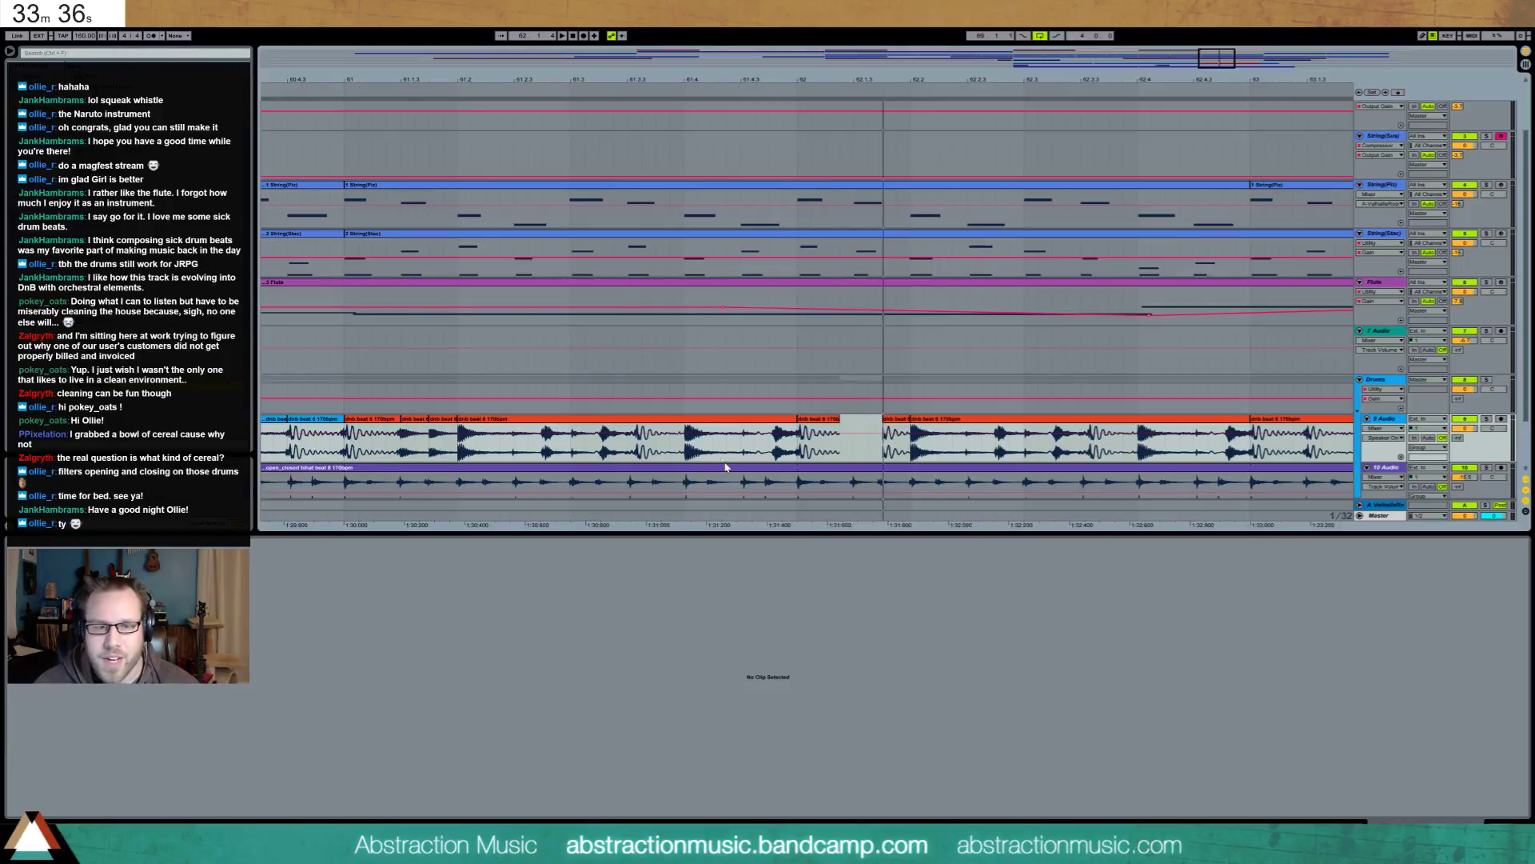
pyautogui.moveTo(686, 452); pyautogui.dragTo(744, 455)
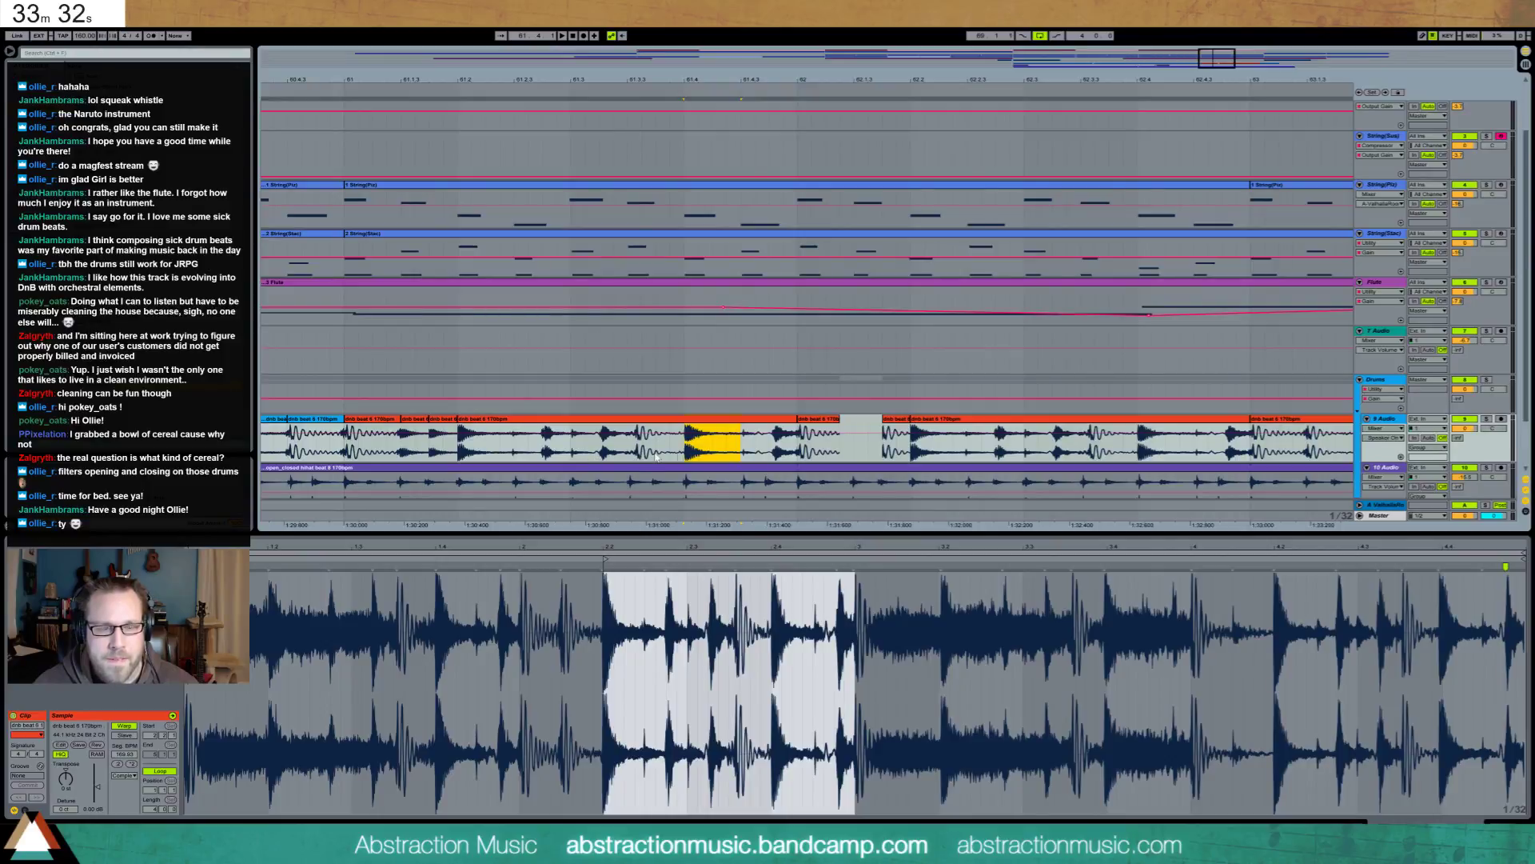
pyautogui.click(348, 450)
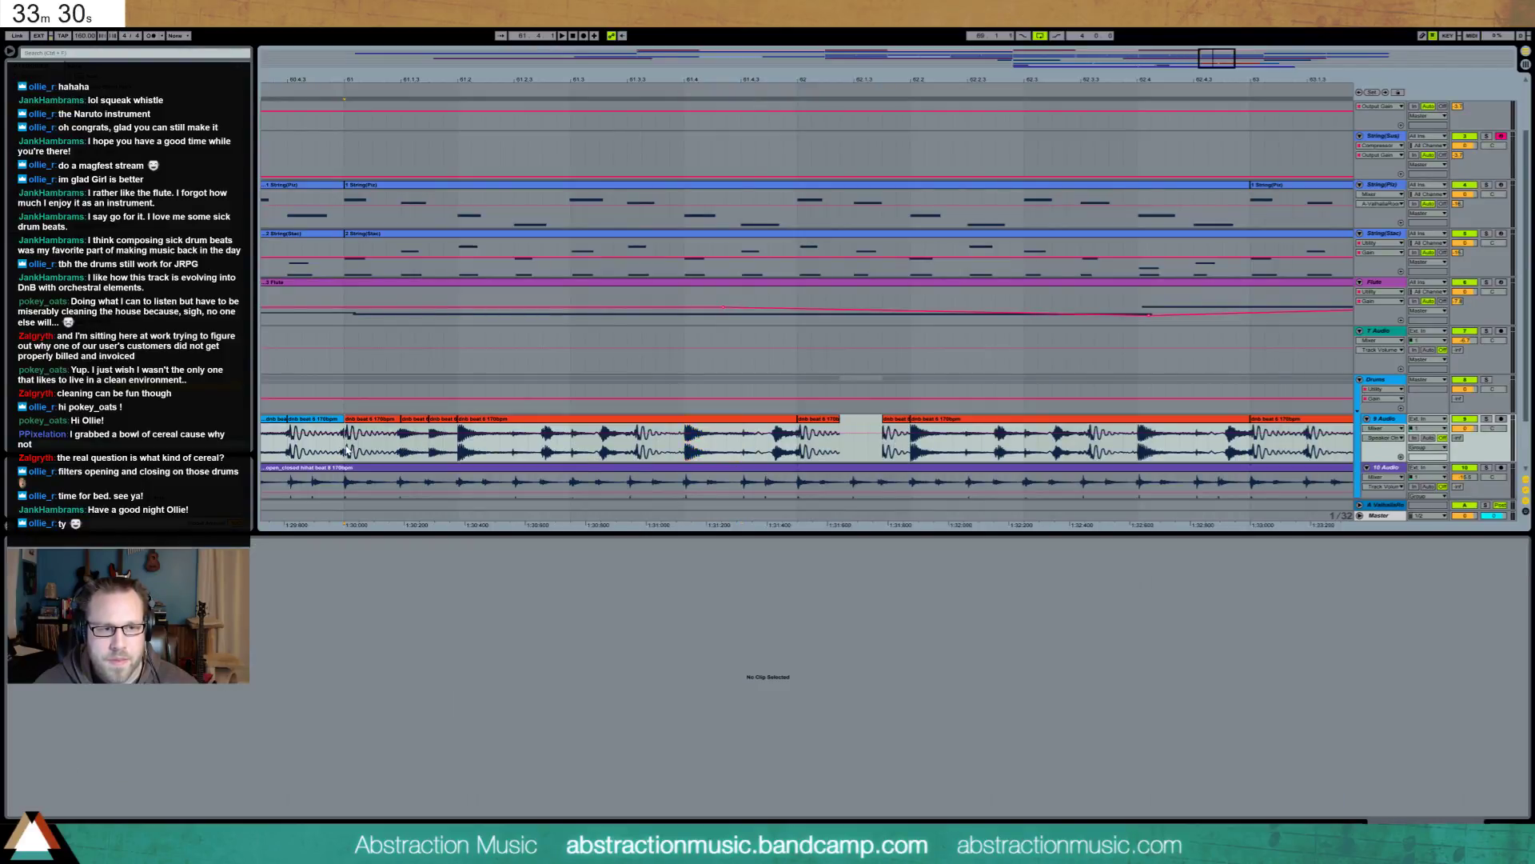
pyautogui.press('space')
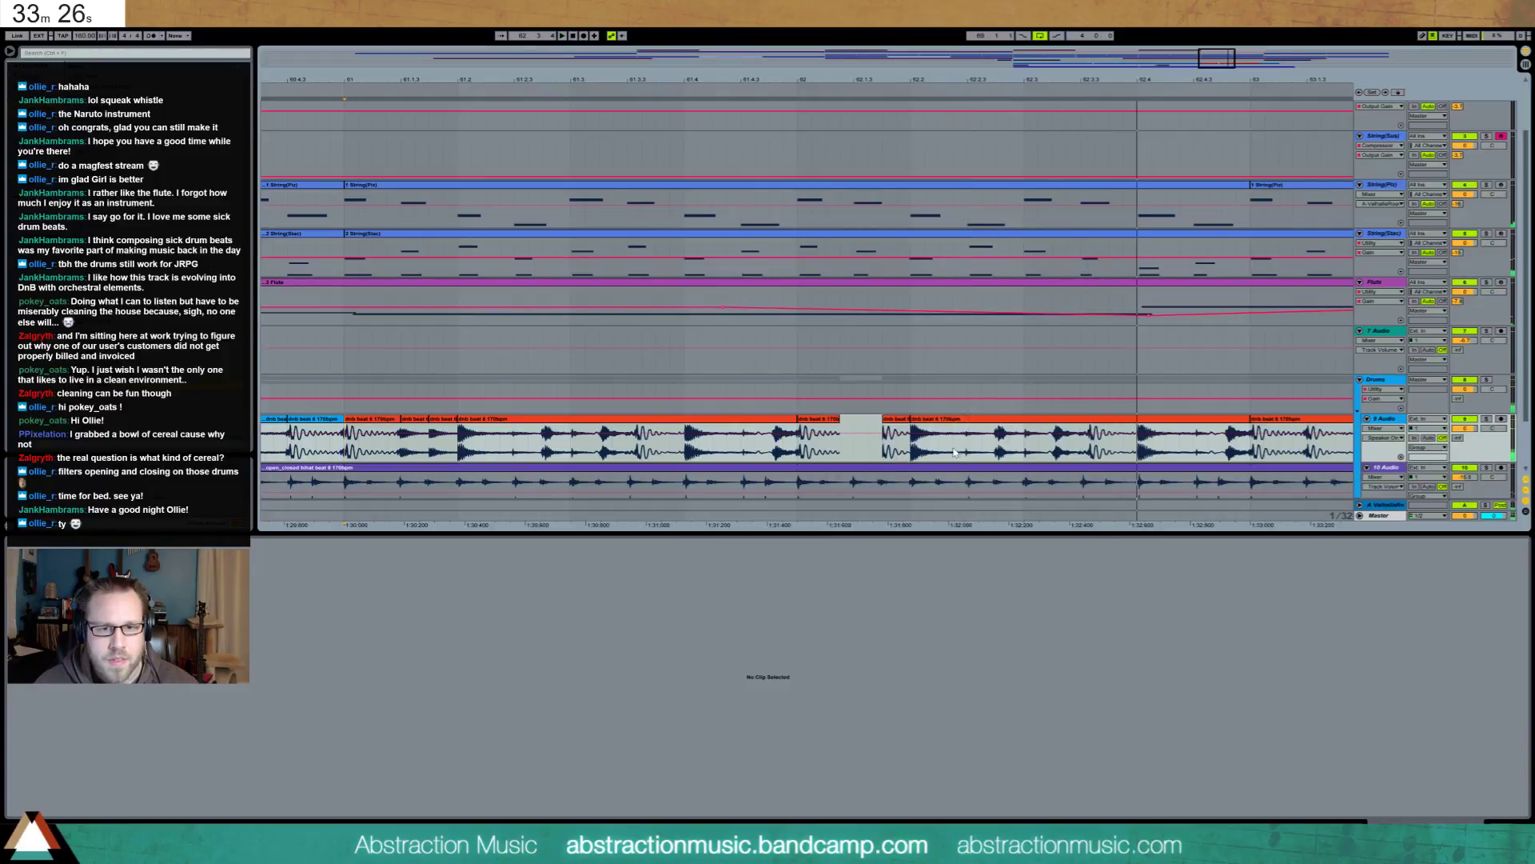
# Cut two short gaps into the 9 Audio drums of bar 62, one within beat 2 and one at the start of beat 3
pyautogui.moveTo(954, 451); pyautogui.dragTo(1052, 449)
pyautogui.press('Delete')
pyautogui.press('Delete')
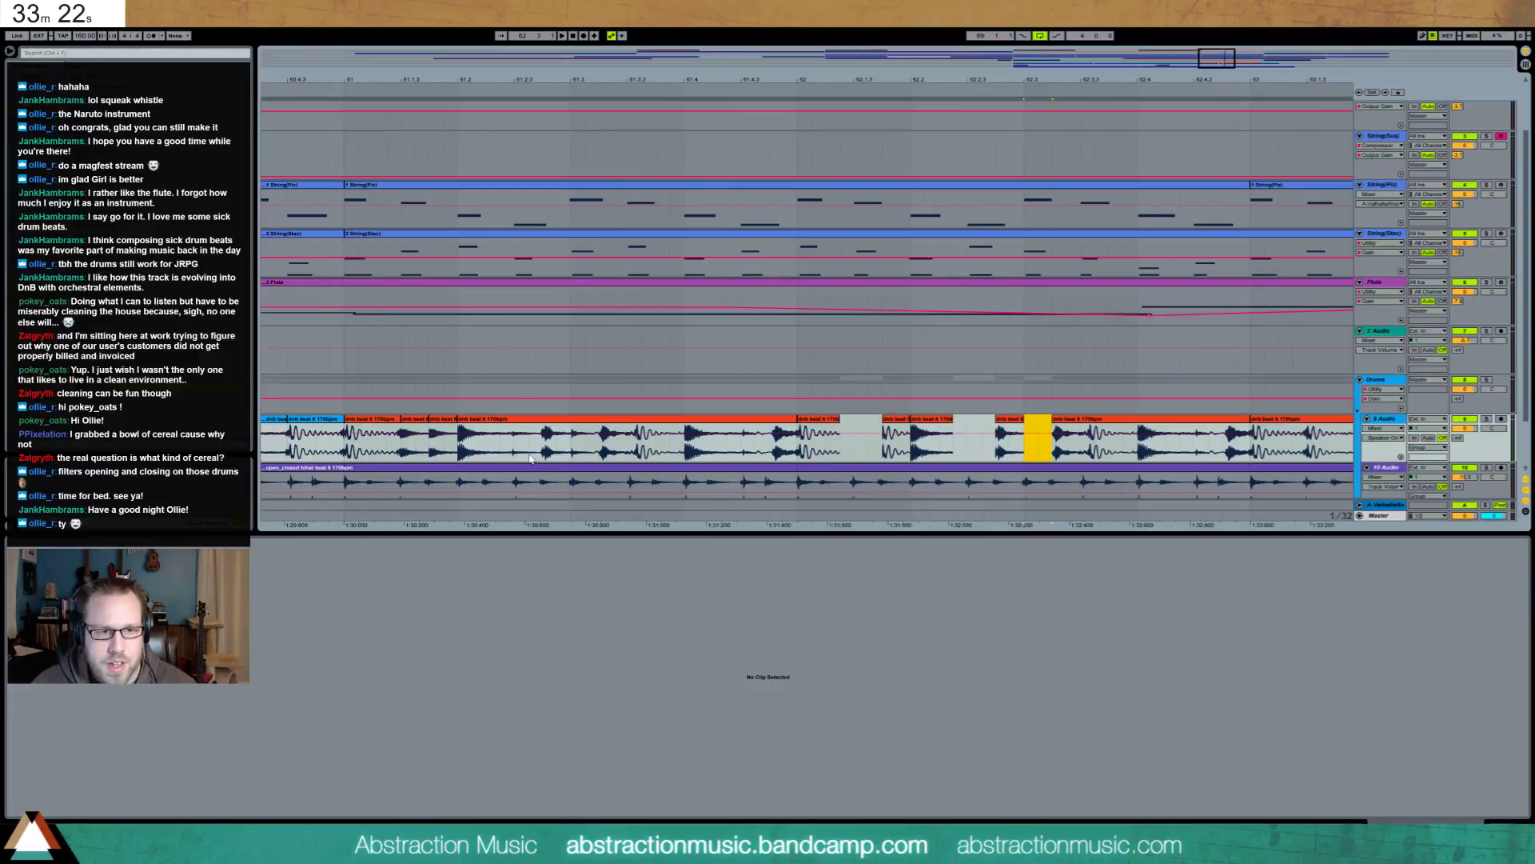
# Delete the sixteenth note halfway through beat 4 of bar 61 in 9 Audio and play the drums from bar 61
pyautogui.moveTo(741, 449); pyautogui.dragTo(769, 450)
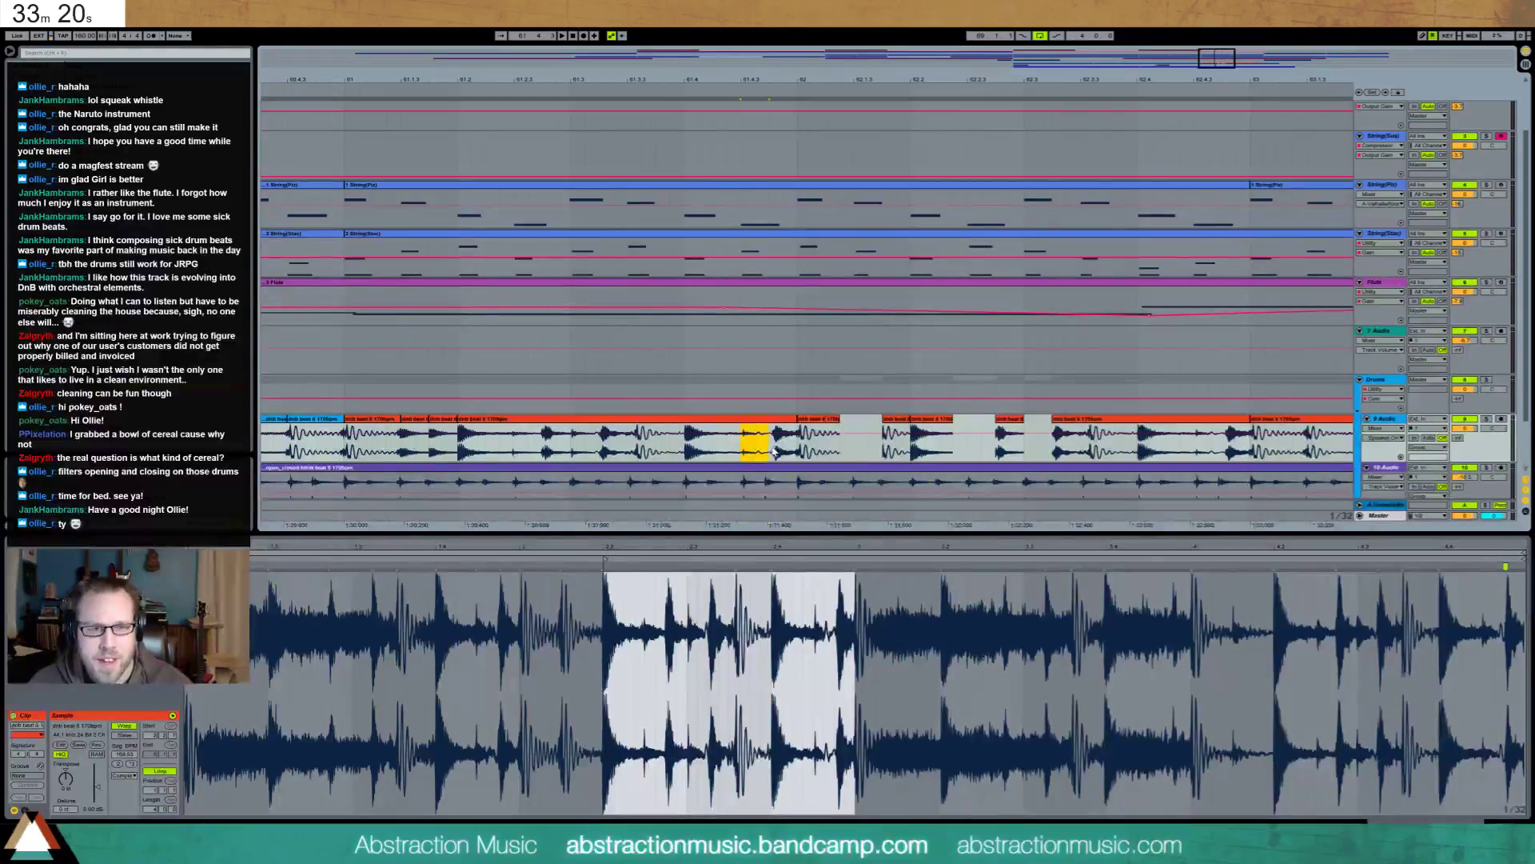
pyautogui.press('Delete')
pyautogui.click(343, 457)
pyautogui.press('space')
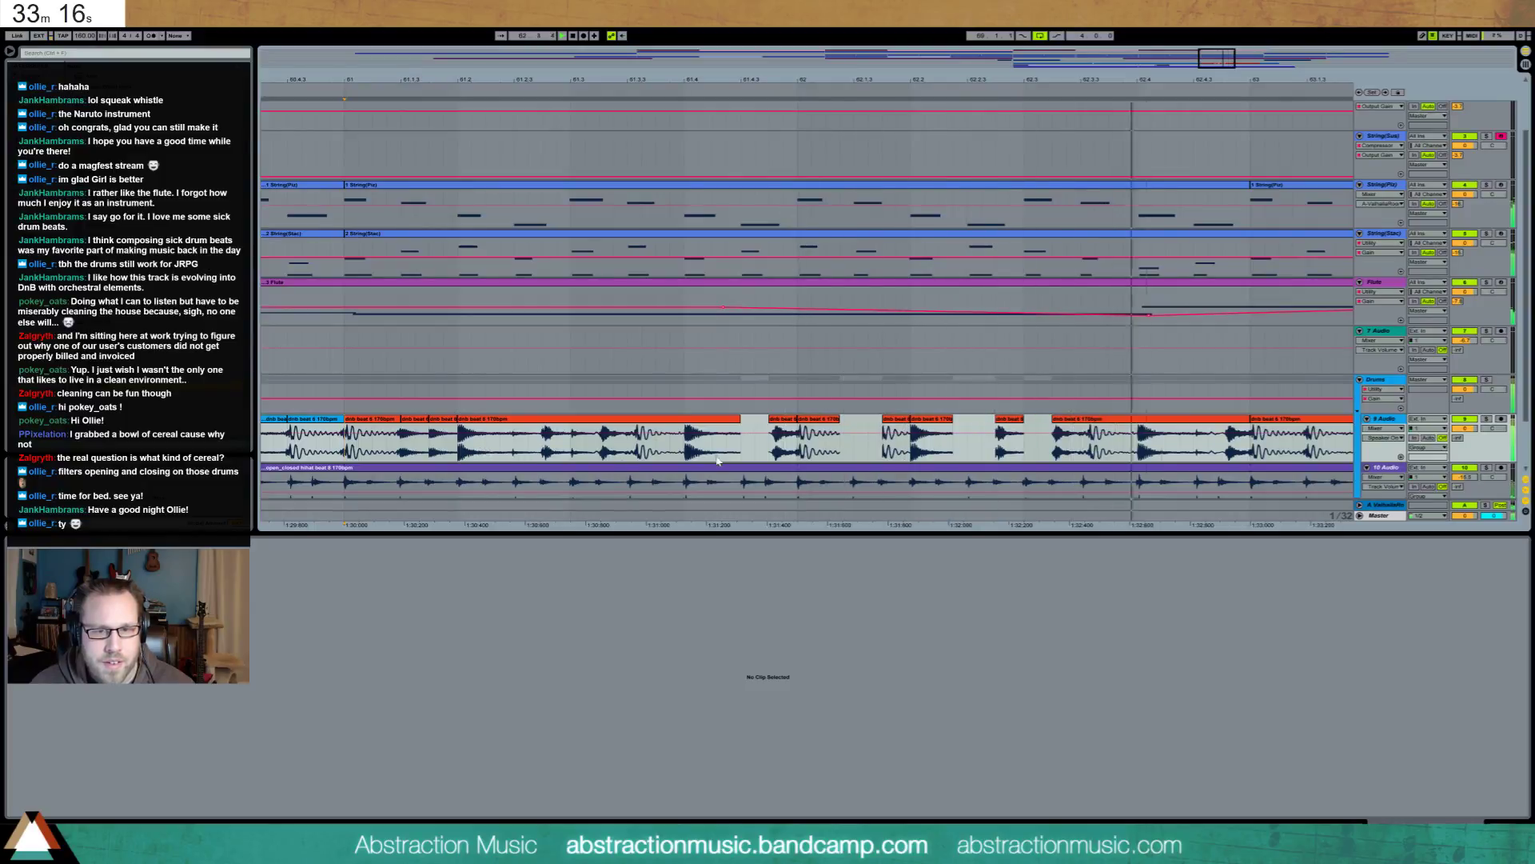
pyautogui.moveTo(1221, 58); pyautogui.dragTo(1221, 55)
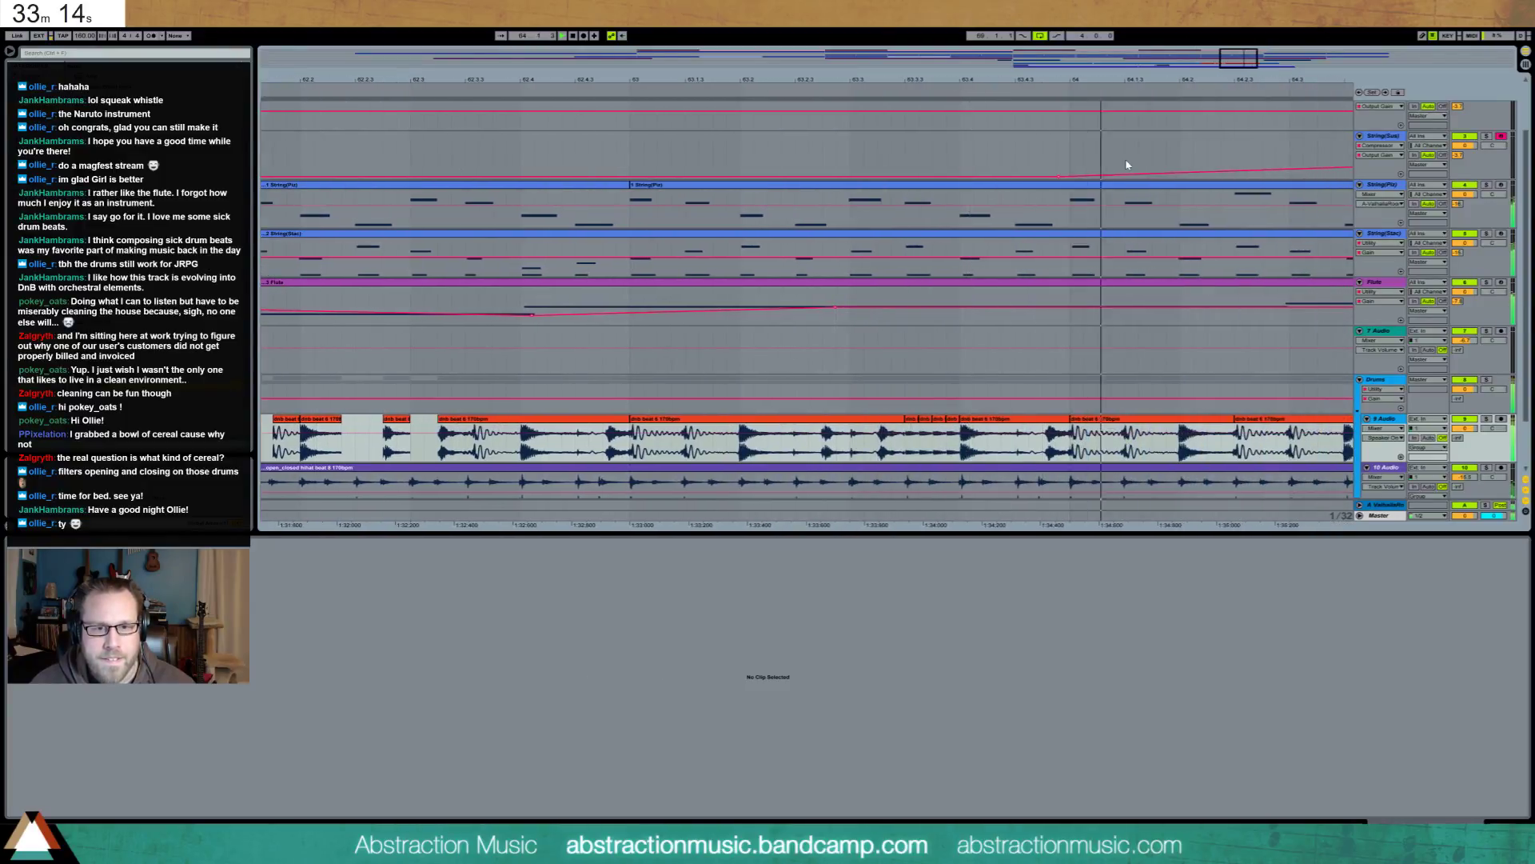
# Recolour the run of red drum beat clips on the 9 Audio track light blue
pyautogui.scroll(-8, 912, 440)
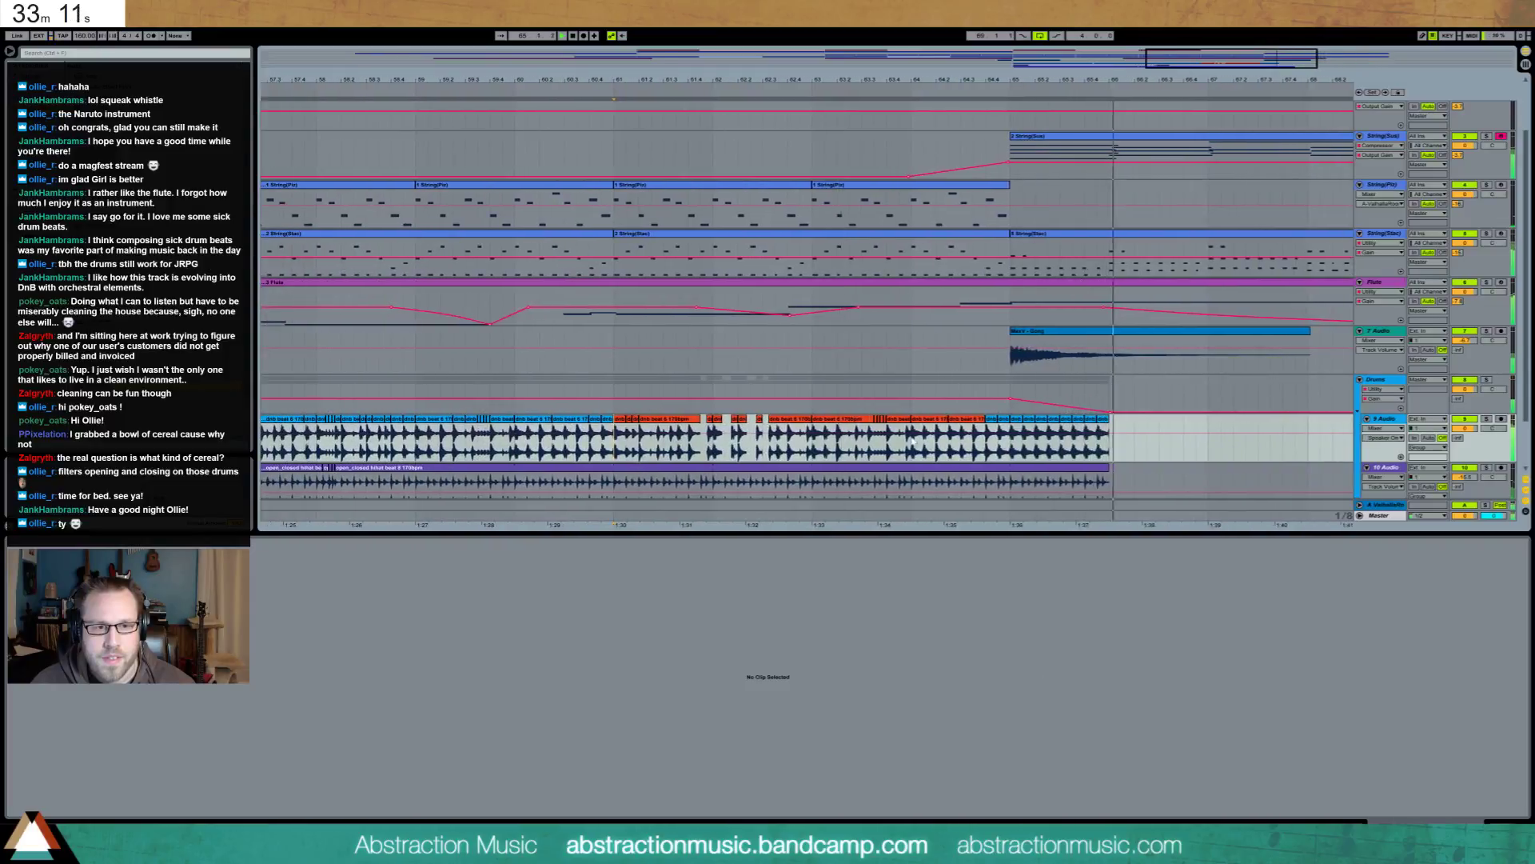
pyautogui.click(968, 440)
pyautogui.keyDown('shift'); pyautogui.click(605, 432); pyautogui.keyUp('shift')
pyautogui.rightClick(605, 419)
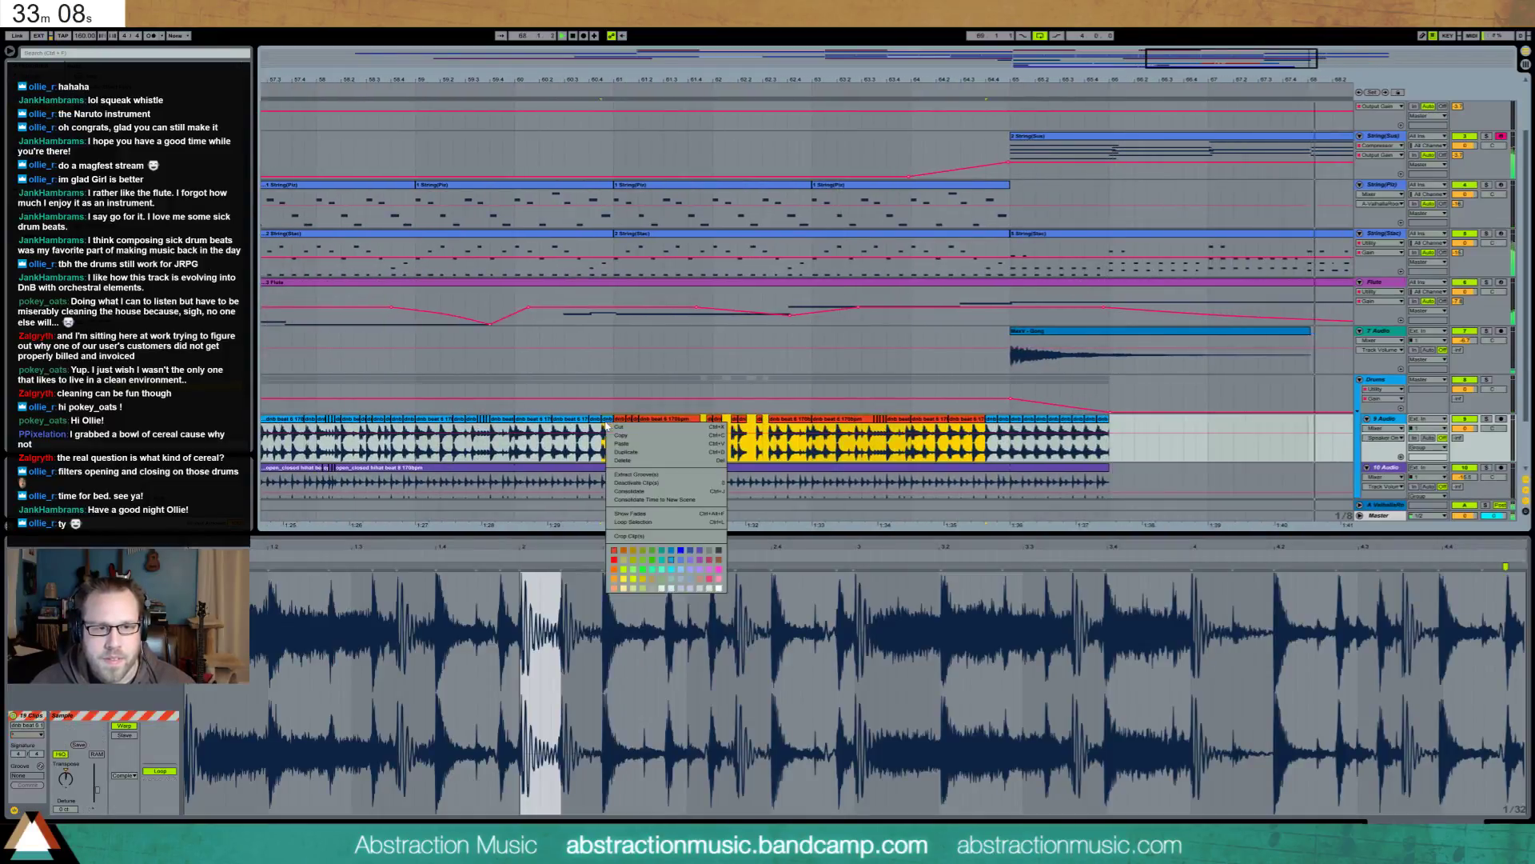
pyautogui.click(673, 555)
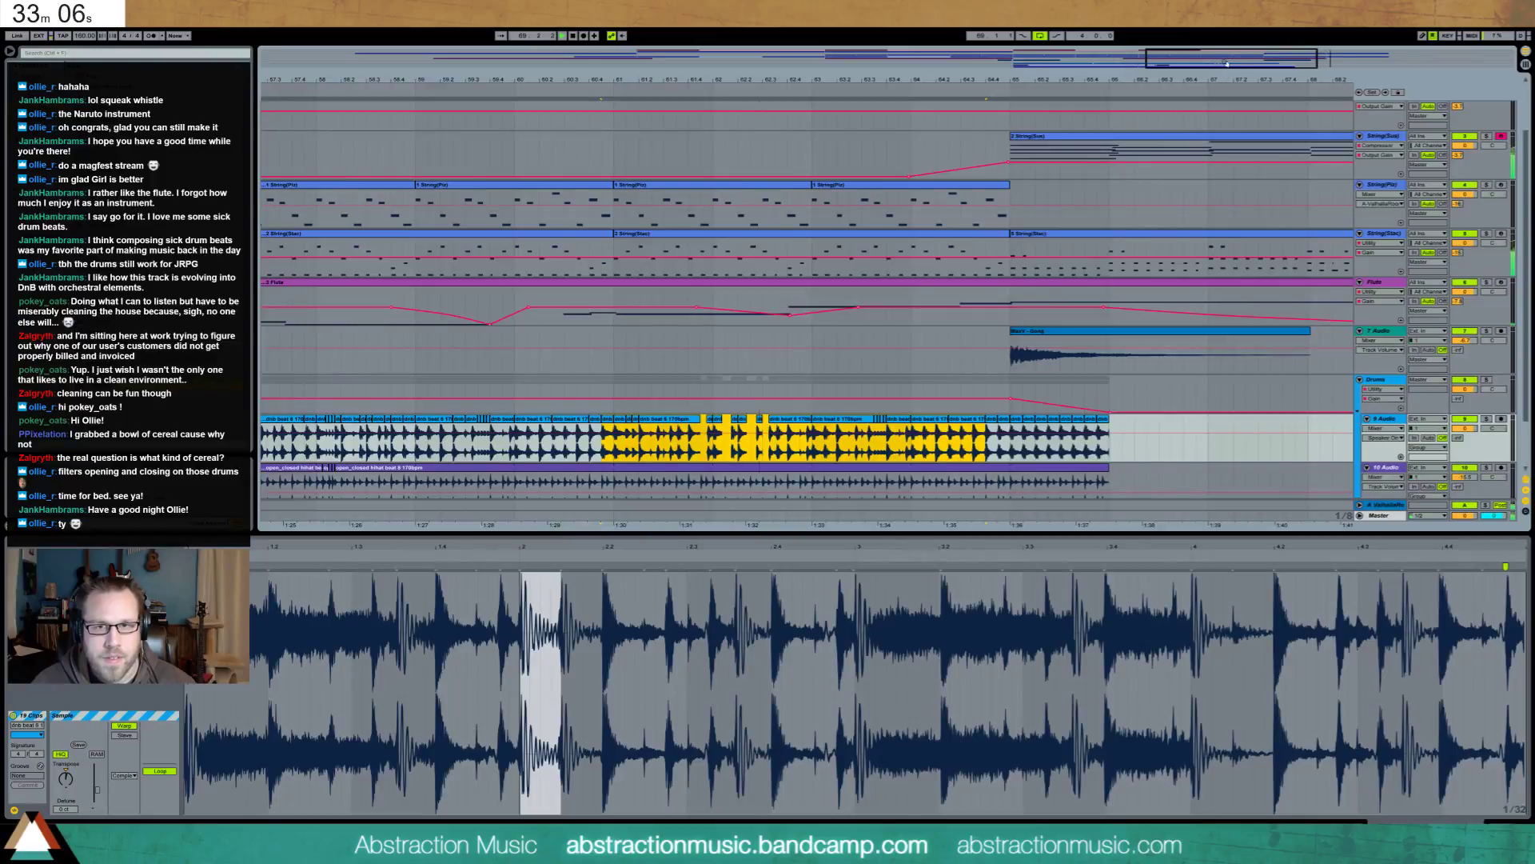
# Duplicate the last String(Sus) and String(Stac) clips into bars 73 to 77 and set the playback start to bar 69
pyautogui.moveTo(1228, 64); pyautogui.dragTo(1290, 64)
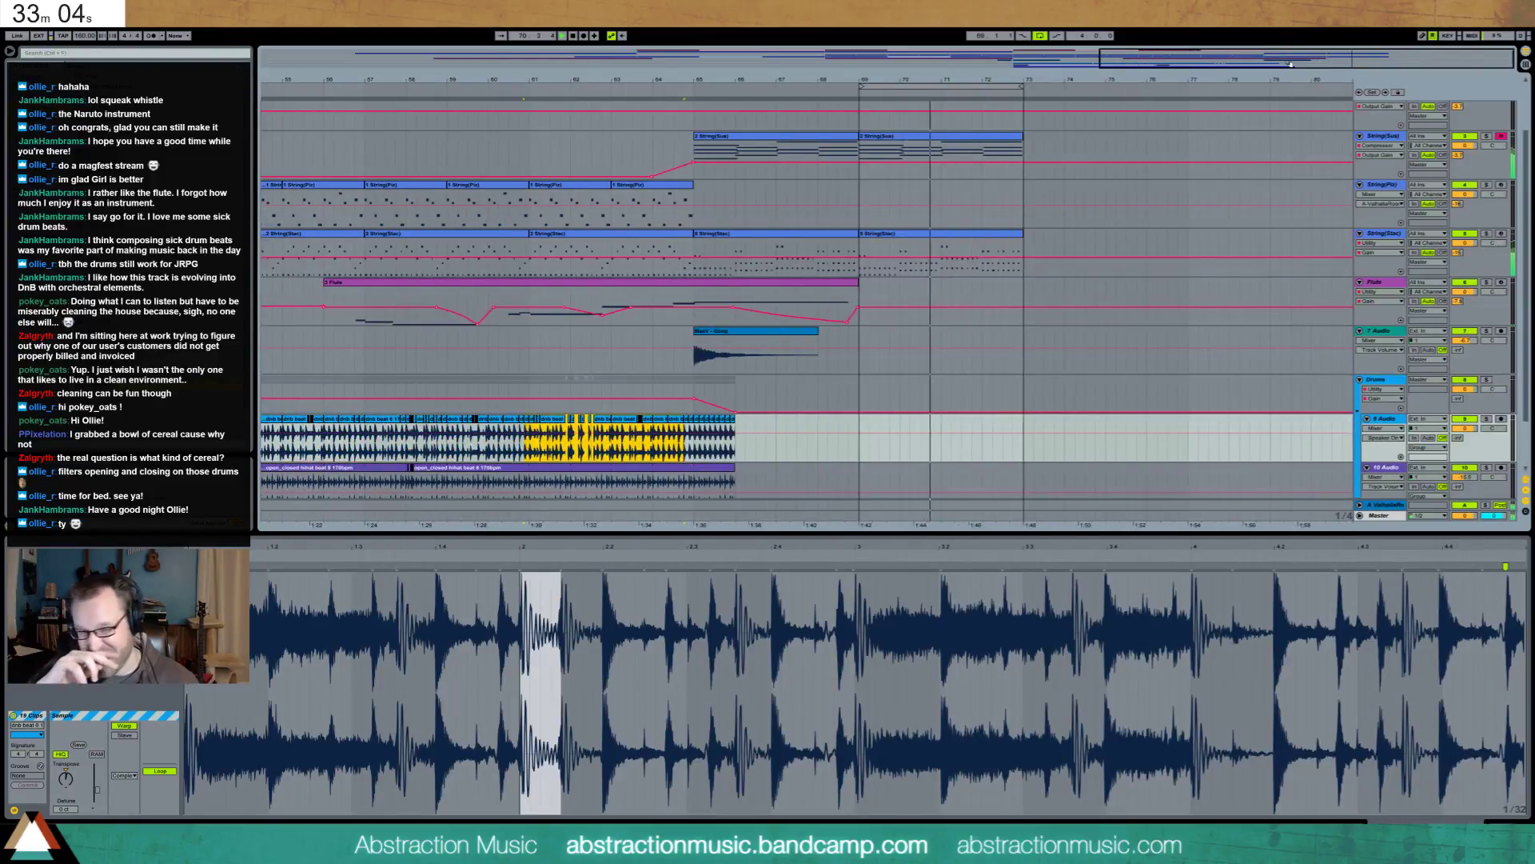
pyautogui.moveTo(1290, 64); pyautogui.dragTo(1279, 63)
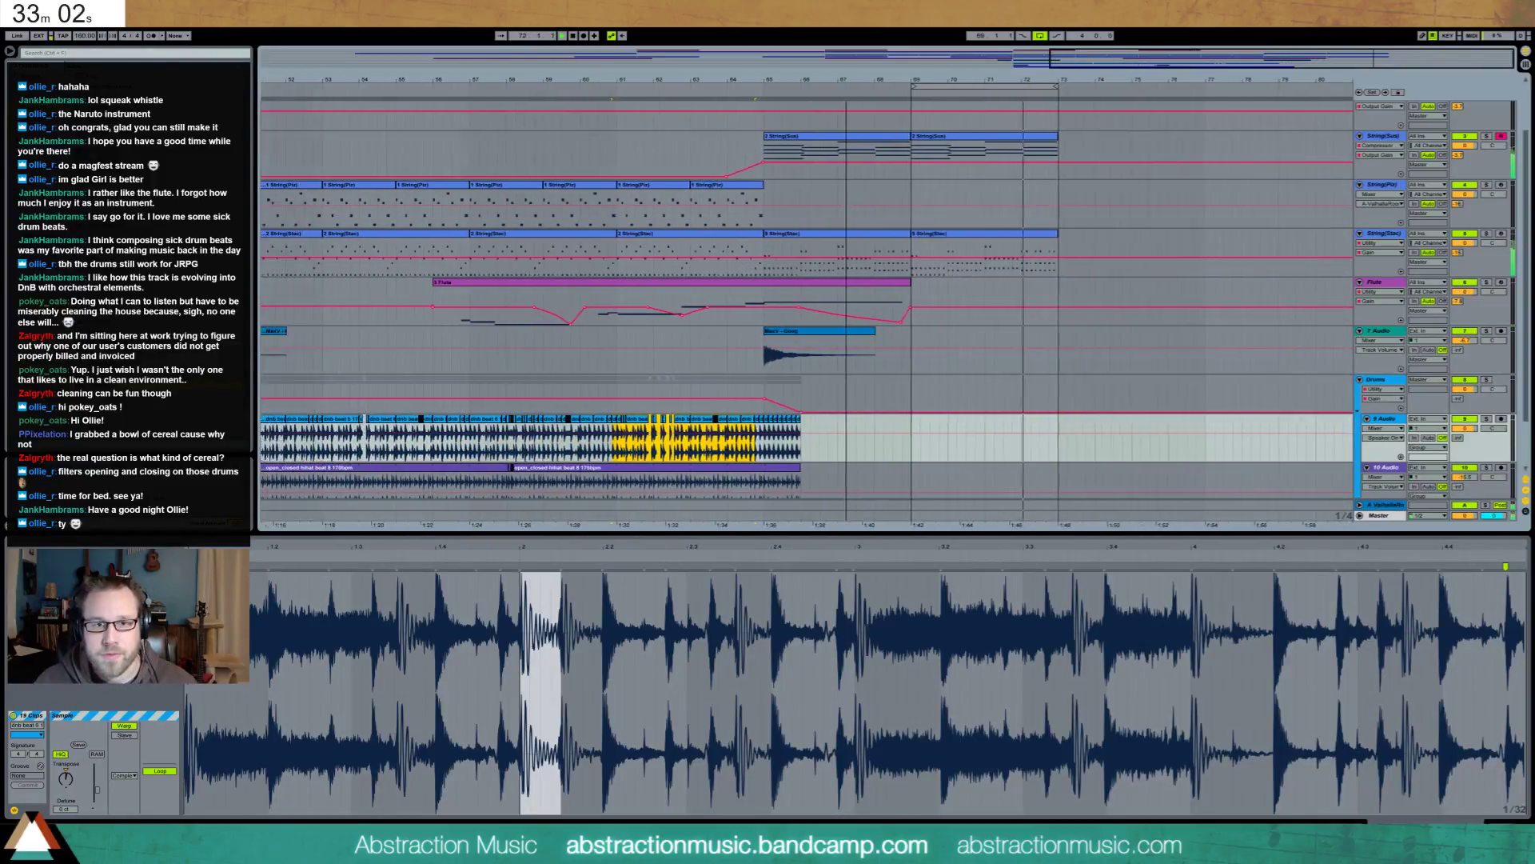
pyautogui.scroll(2, 999, 293)
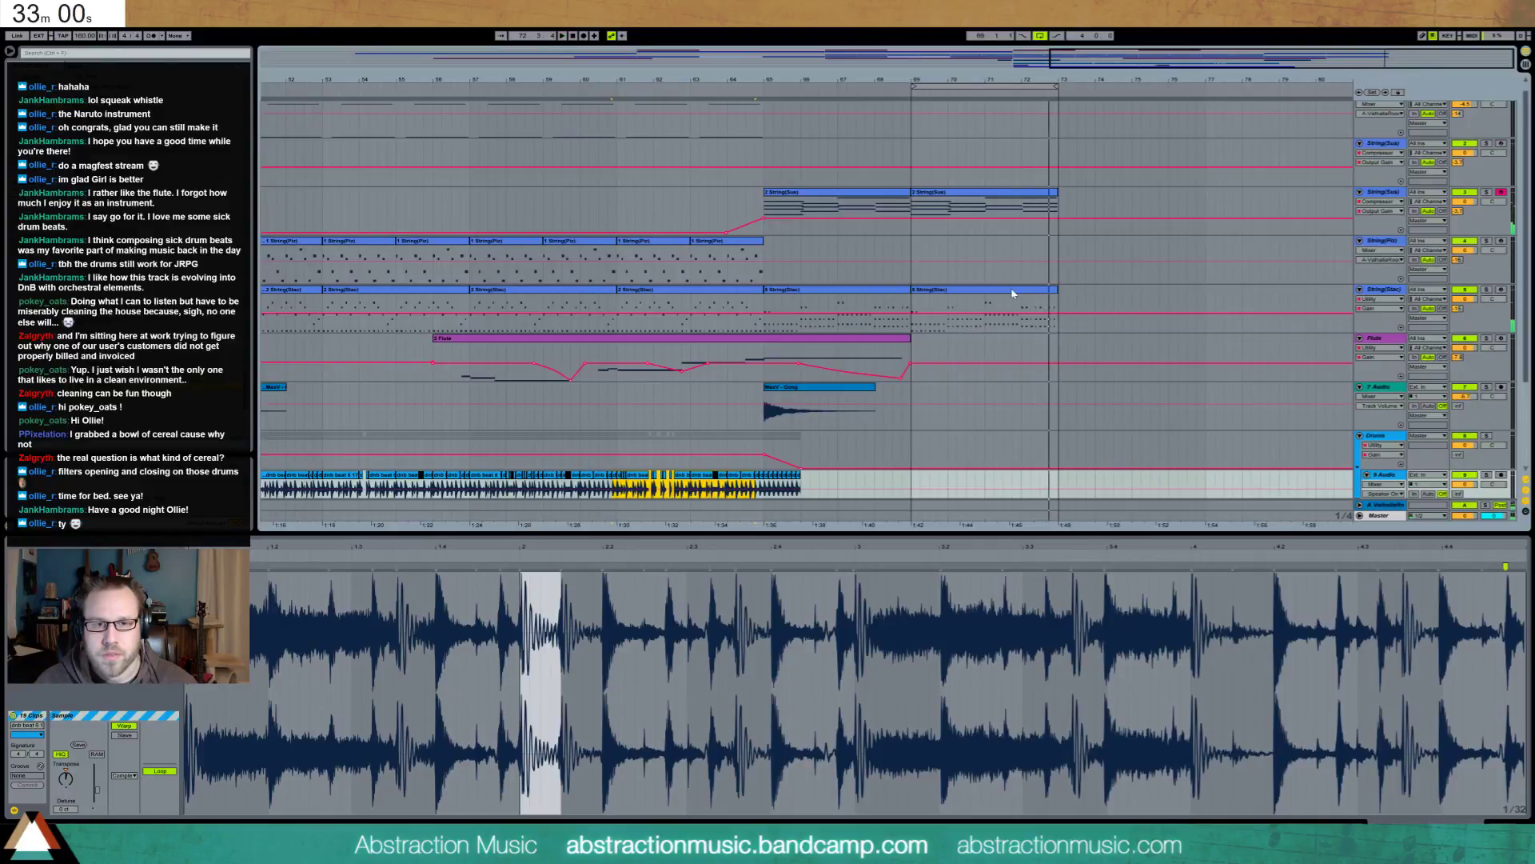
pyautogui.moveTo(1096, 80); pyautogui.dragTo(1096, 67)
pyautogui.click(1032, 192)
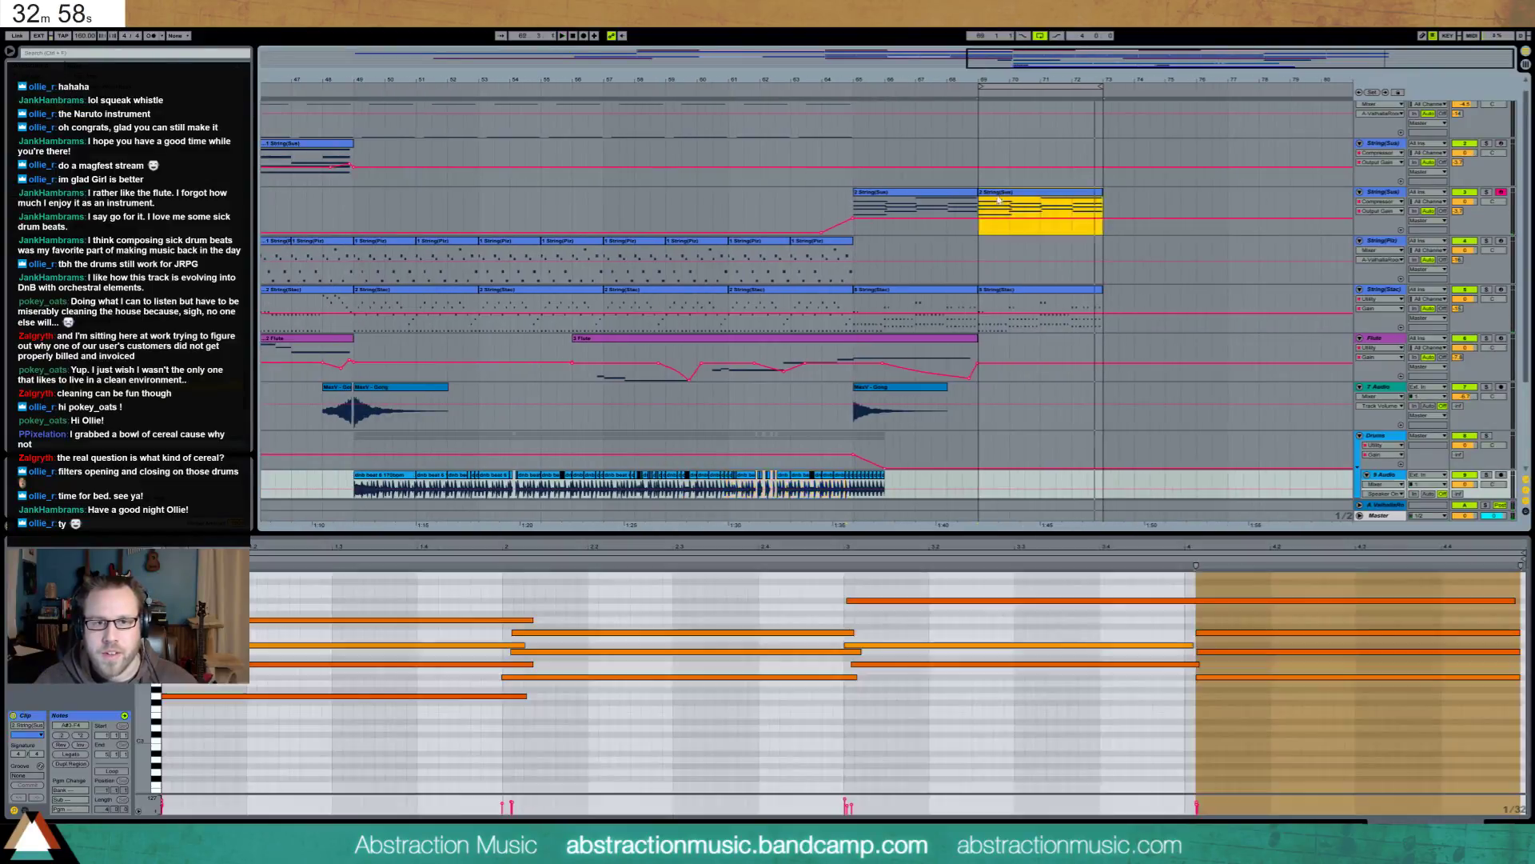
pyautogui.keyDown('shift'); pyautogui.click(1007, 291); pyautogui.keyUp('shift')
pyautogui.hotkey('ctrl', 'd')
pyautogui.scroll(1, 1010, 294)
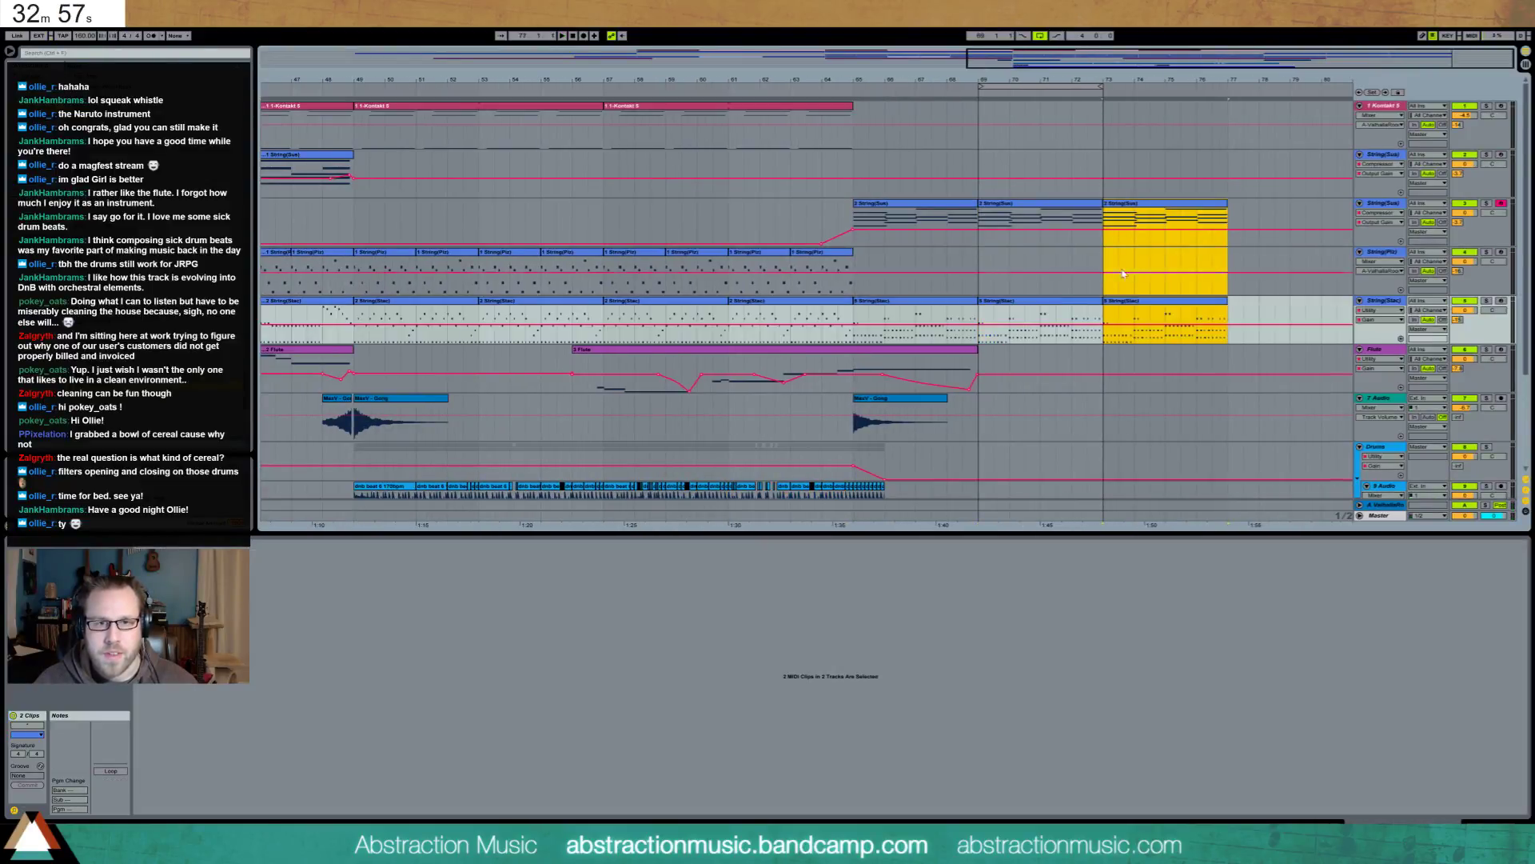
pyautogui.click(977, 120)
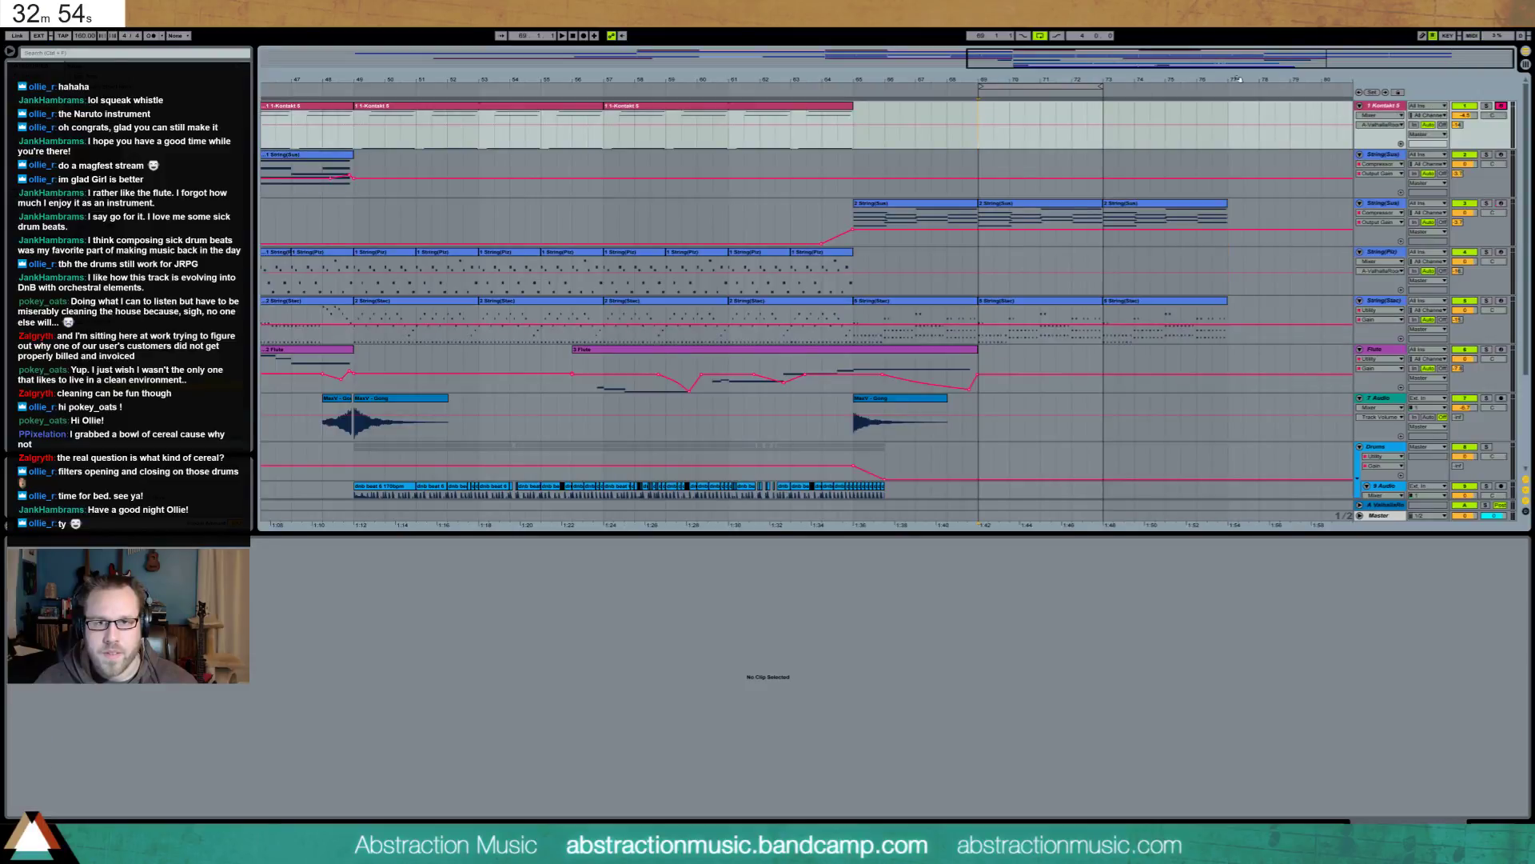
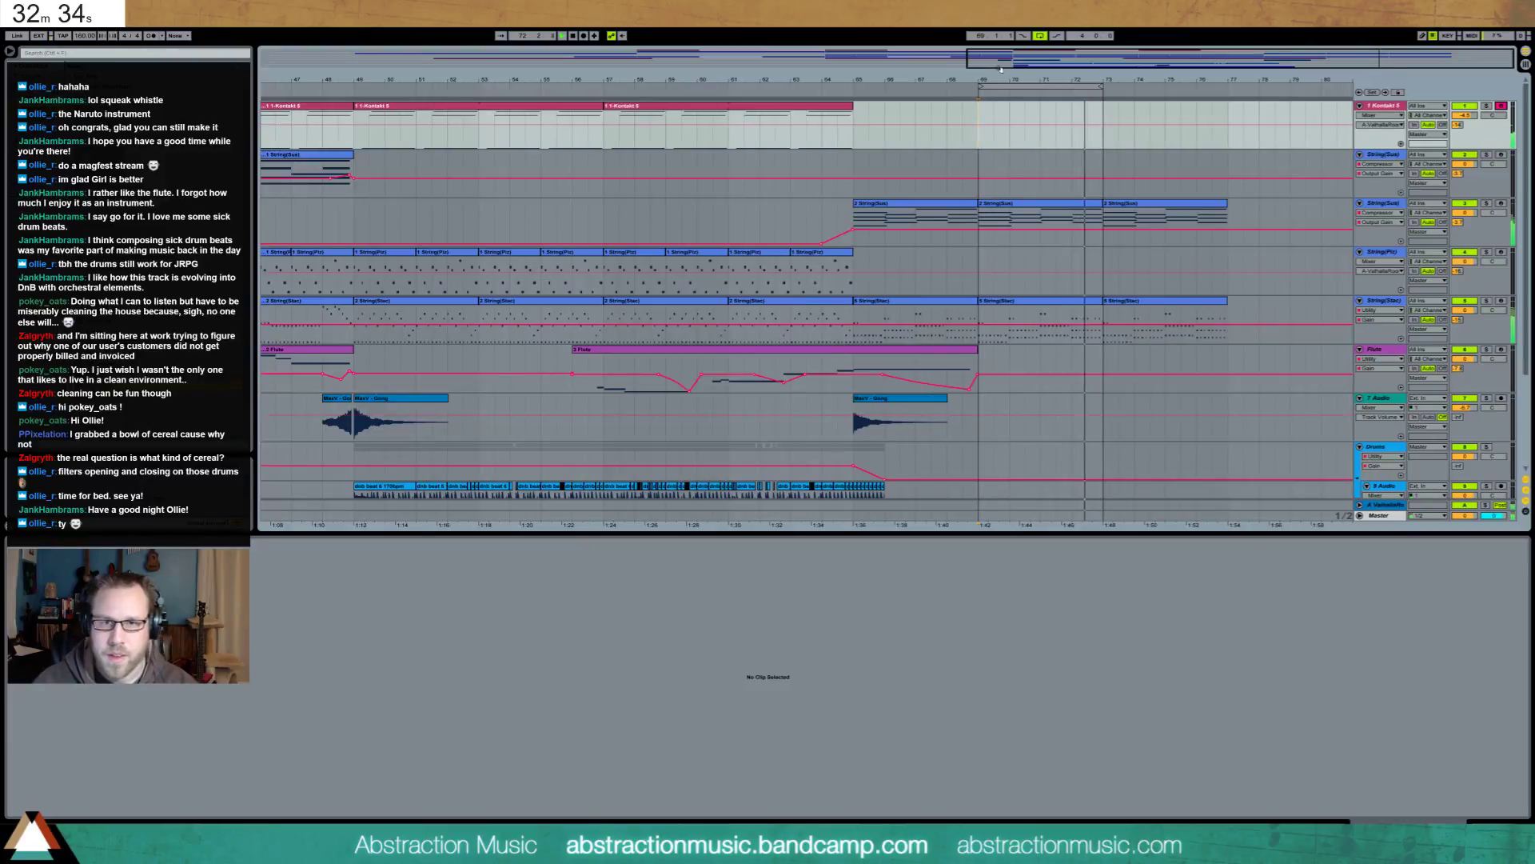
# Raise the Compressor threshold automation on the second String(Sus) track from just before bar 65 through its chord clips
pyautogui.click(1071, 205)
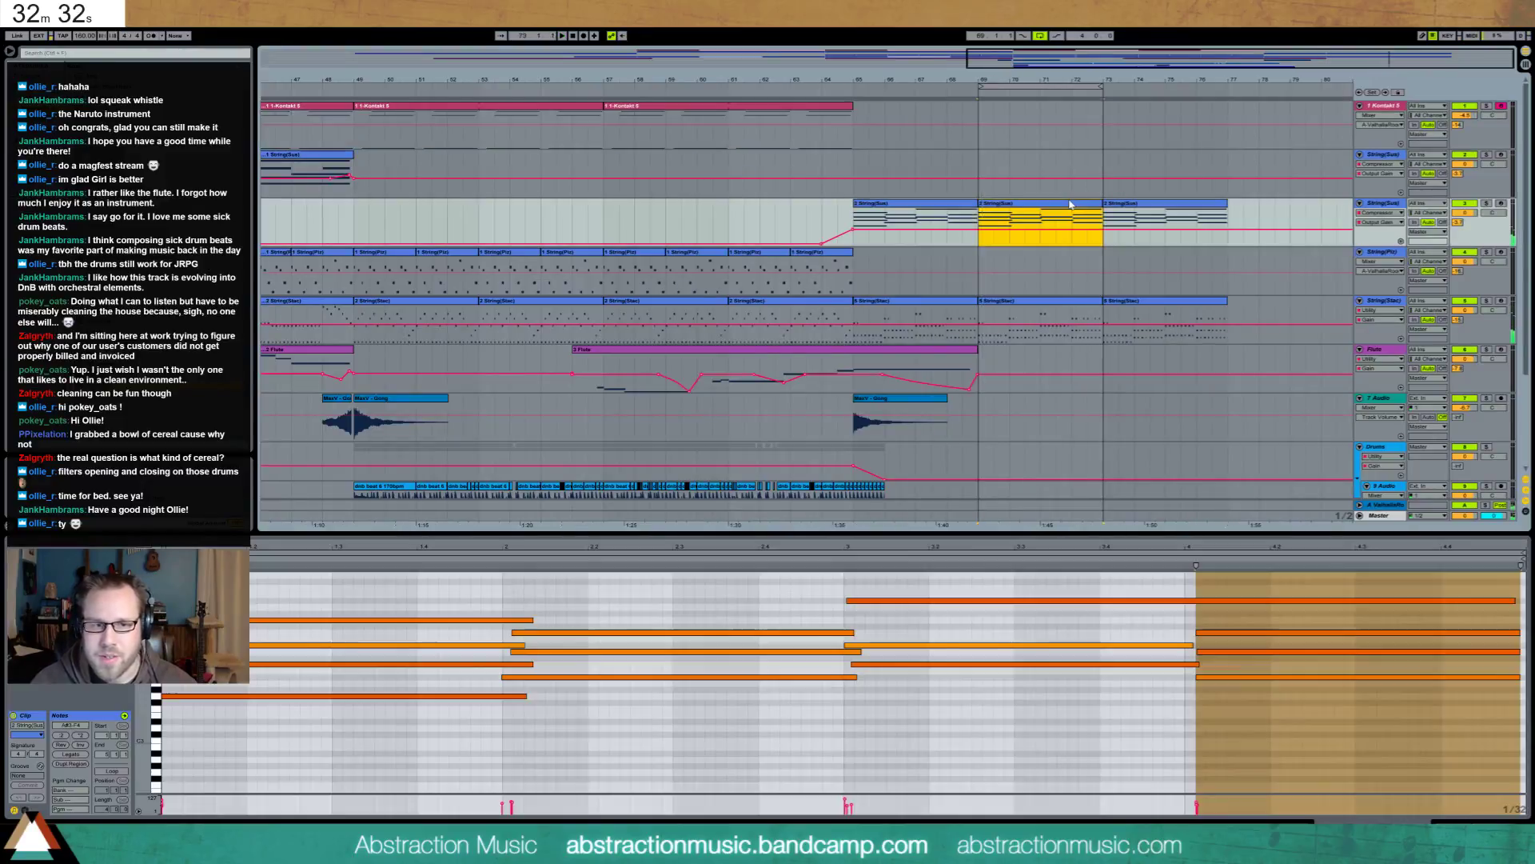
pyautogui.hotkey('shift', 'Tab')
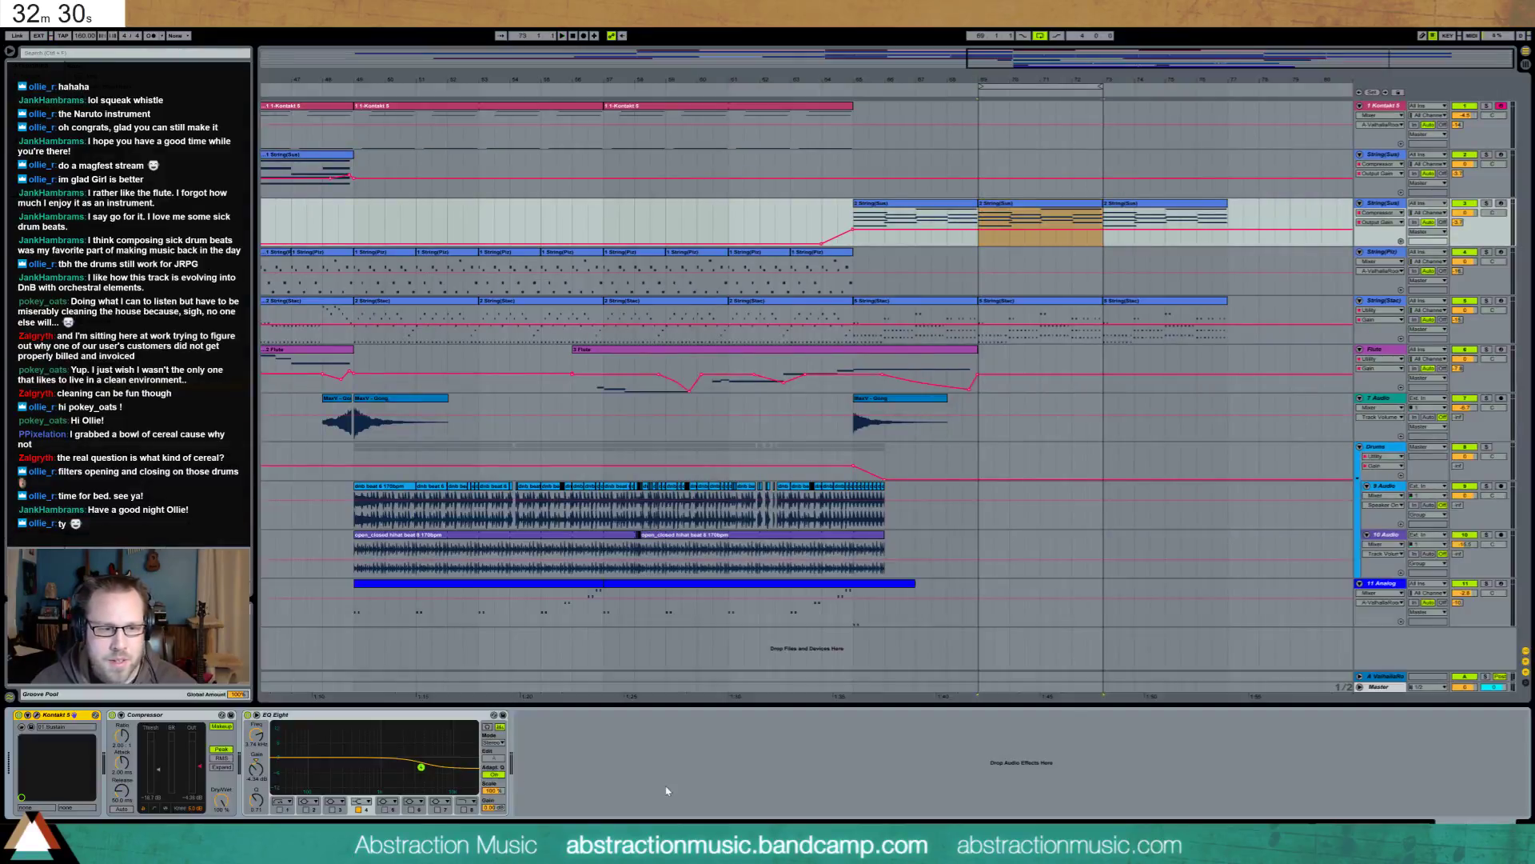
pyautogui.click(156, 774)
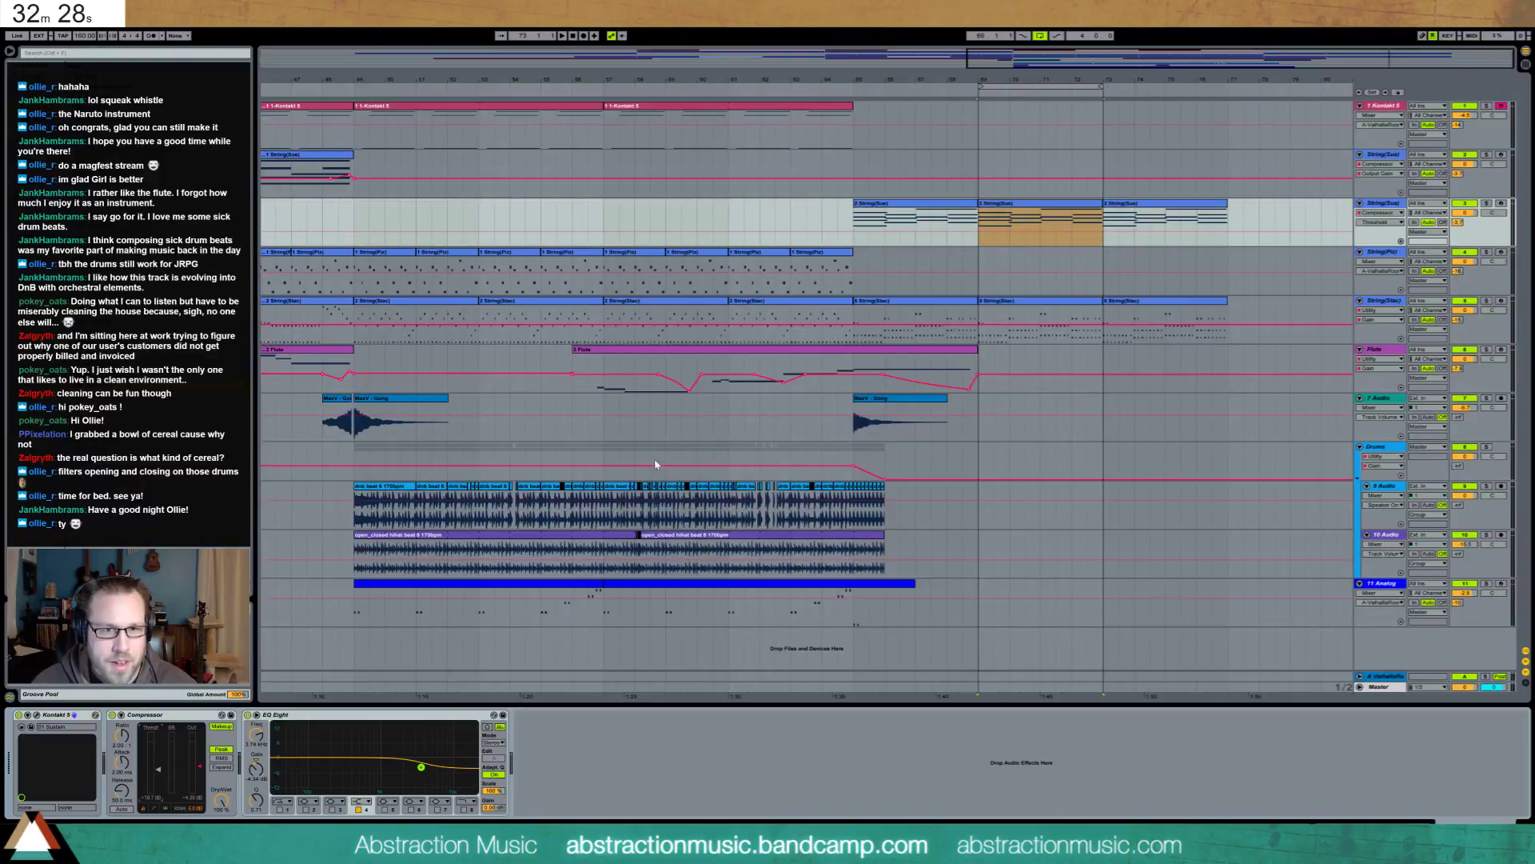
pyautogui.moveTo(823, 224); pyautogui.dragTo(915, 224)
pyautogui.moveTo(1296, 226); pyautogui.dragTo(1258, 226)
pyautogui.press('space')
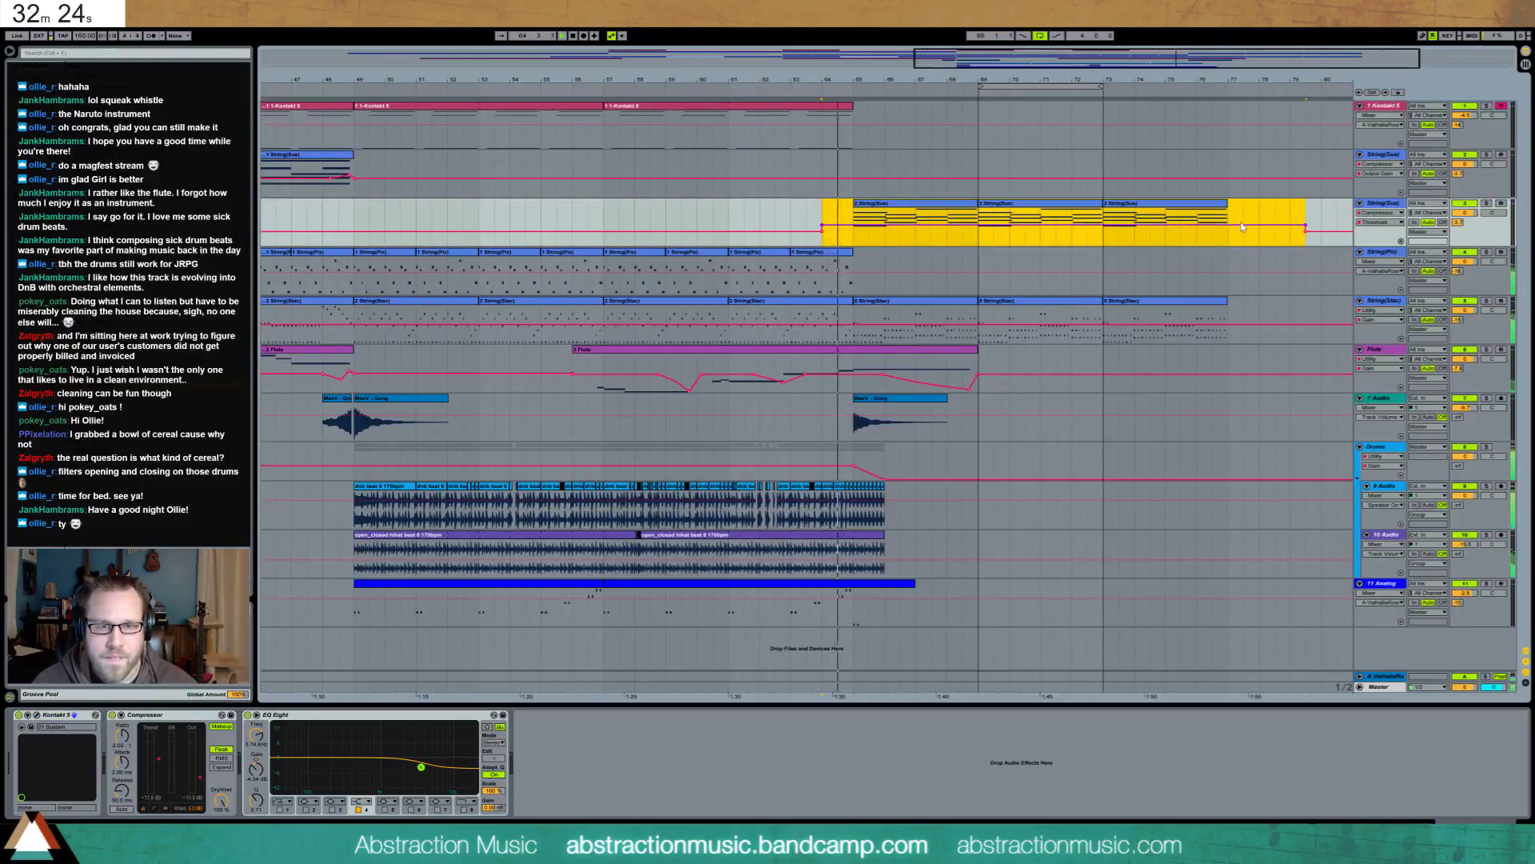
pyautogui.click(1278, 221)
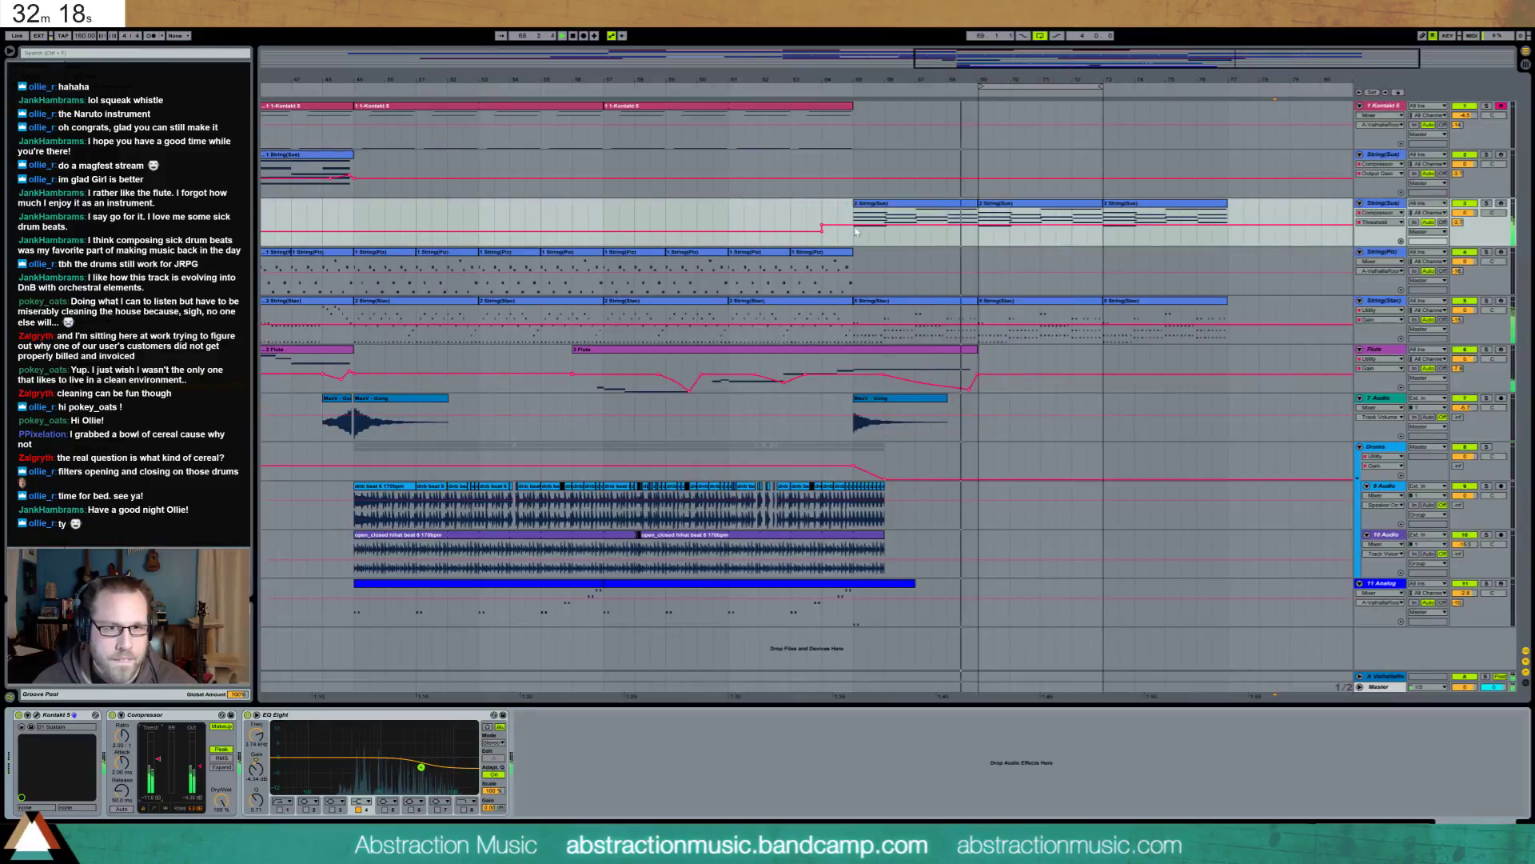
pyautogui.moveTo(857, 227); pyautogui.dragTo(856, 216)
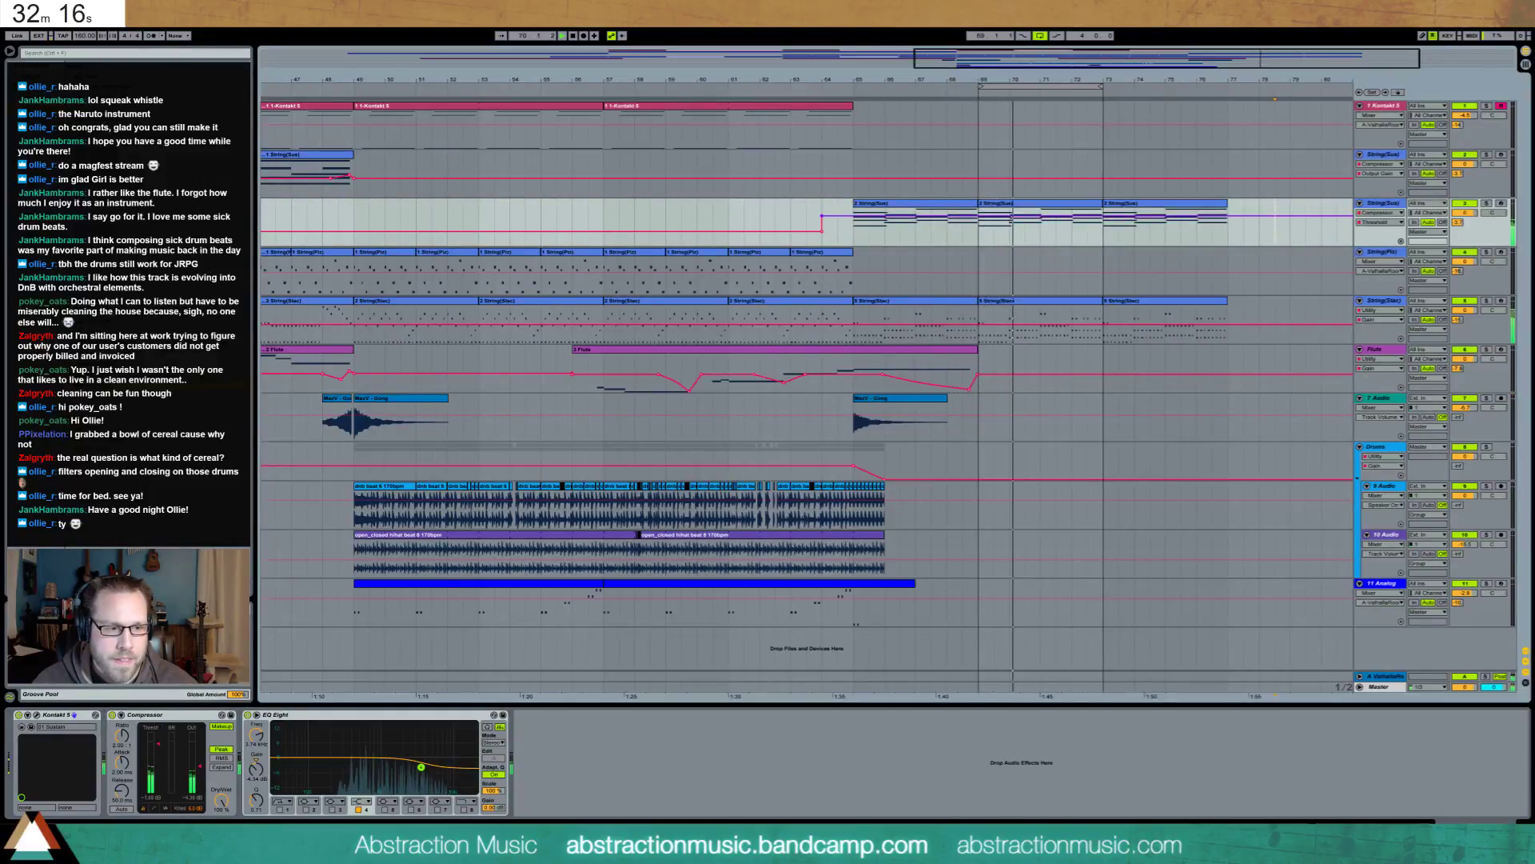
# Lower the Utility gain automation slightly across the last three String(Stac) clips, from bar 65 to bar 77
pyautogui.click(1140, 301)
pyautogui.click(1140, 300)
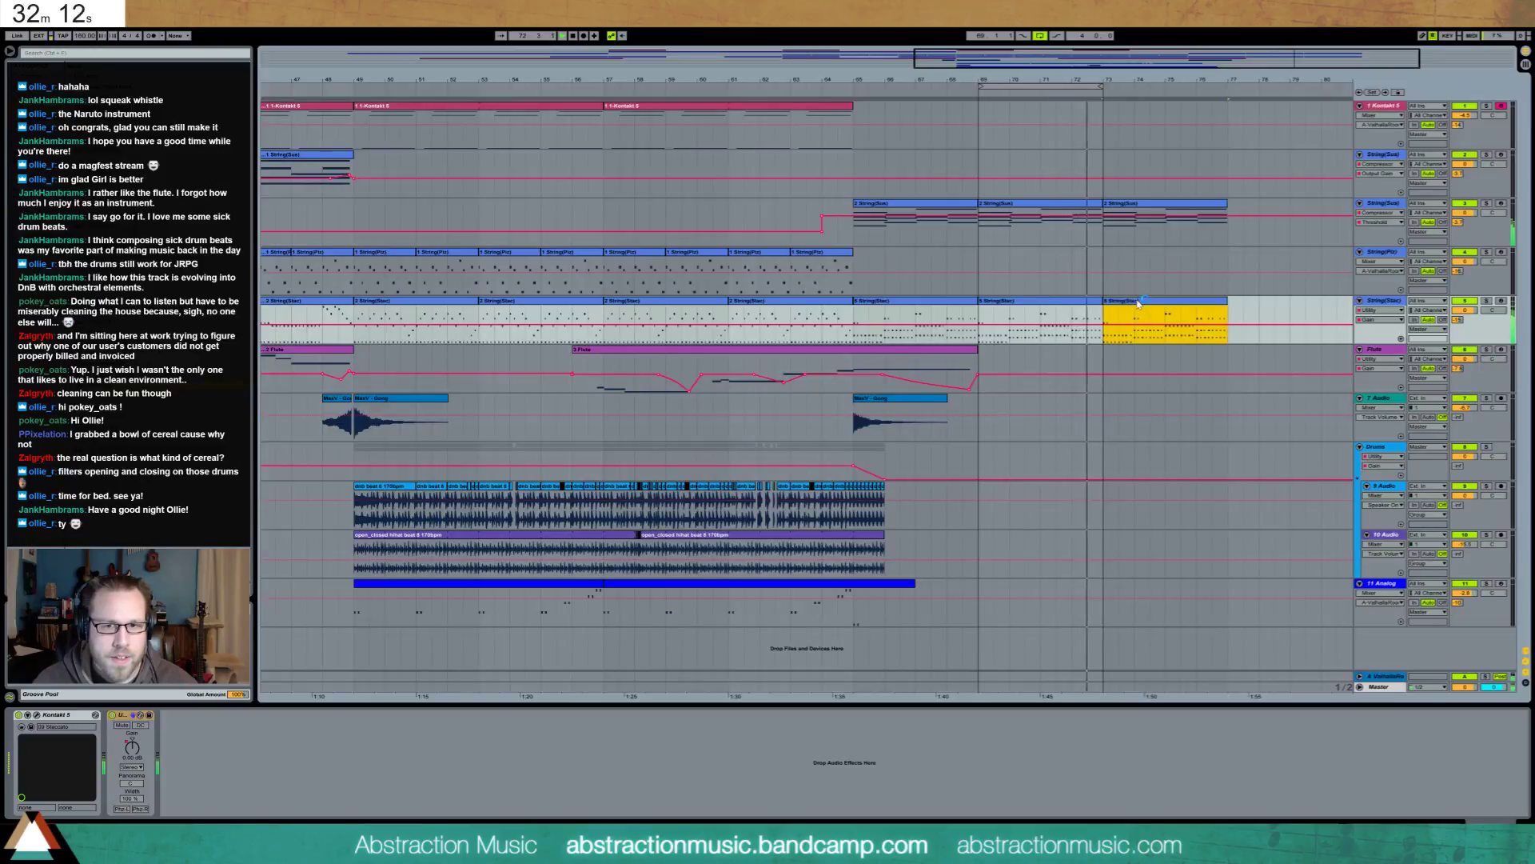
pyautogui.moveTo(864, 334); pyautogui.dragTo(1226, 329)
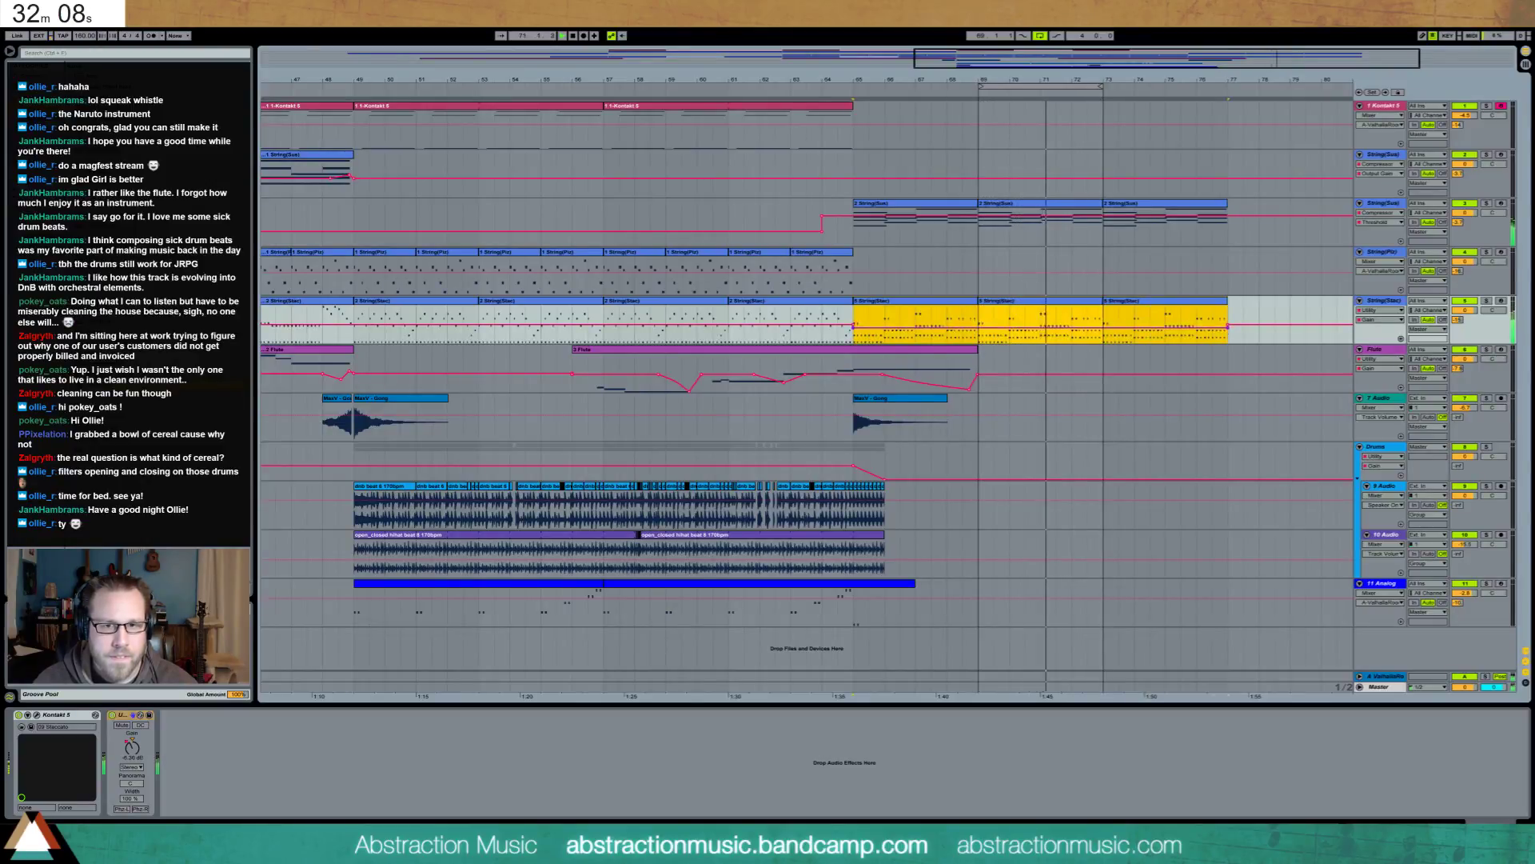
pyautogui.click(1237, 320)
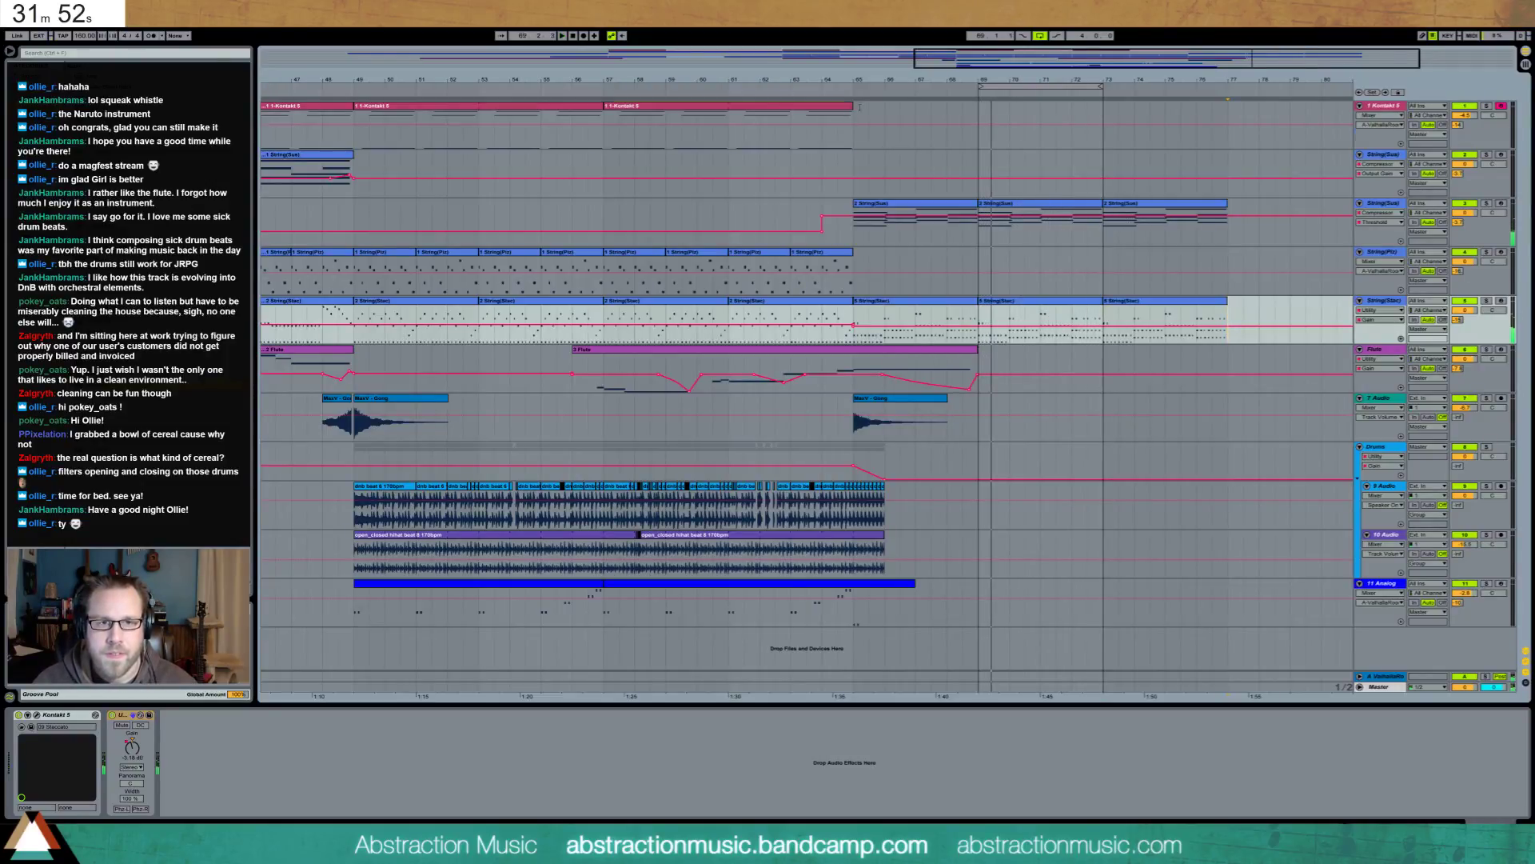
# Extend the last 1-Kontakt 5 clip to bar 77 and clear its section between bars 65 and 69
pyautogui.moveTo(859, 106); pyautogui.dragTo(1233, 126)
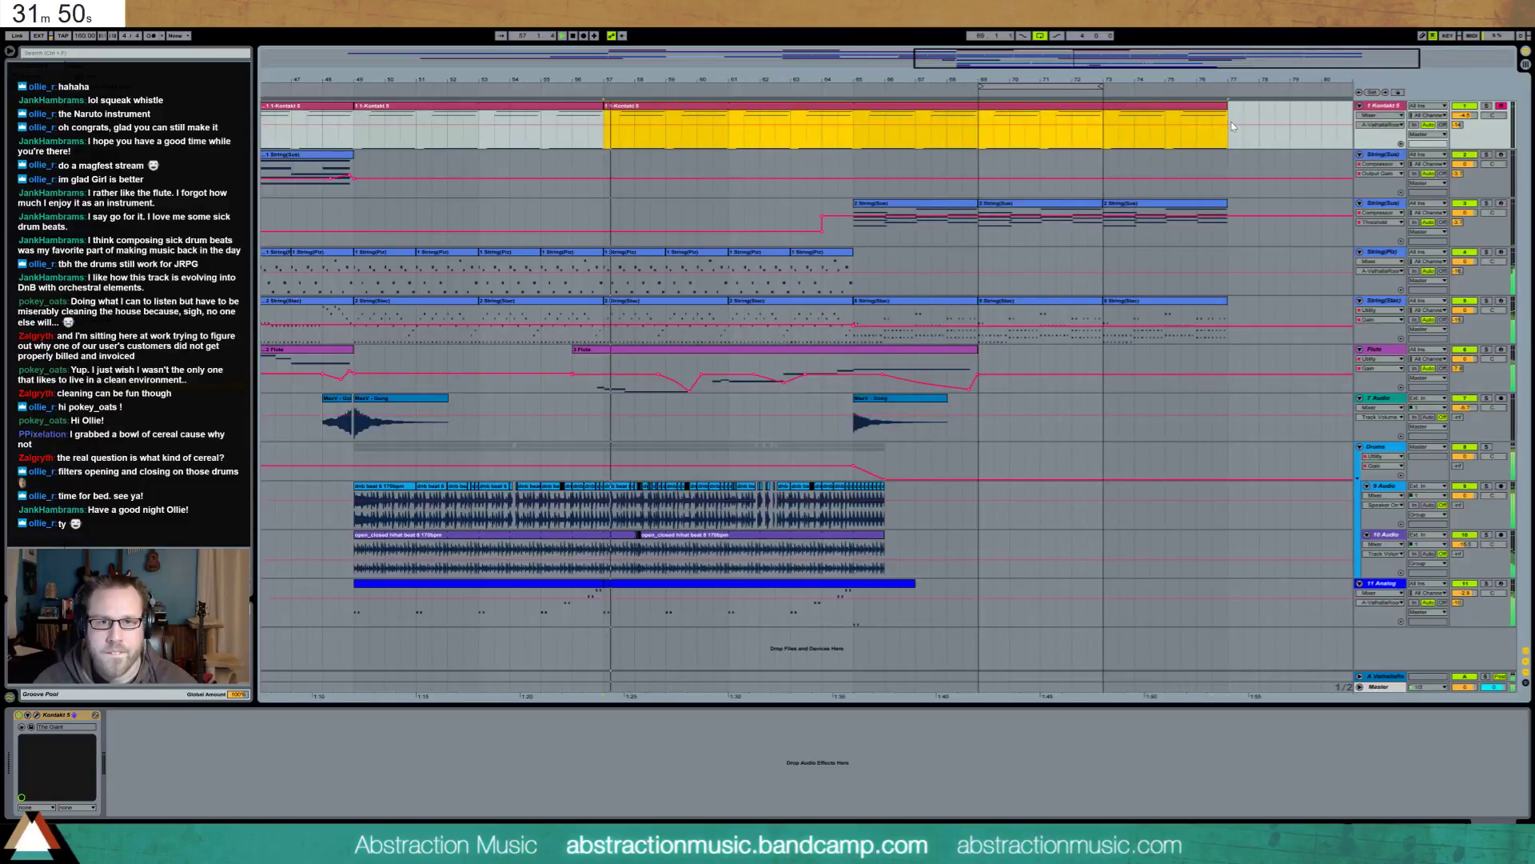
pyautogui.press('space')
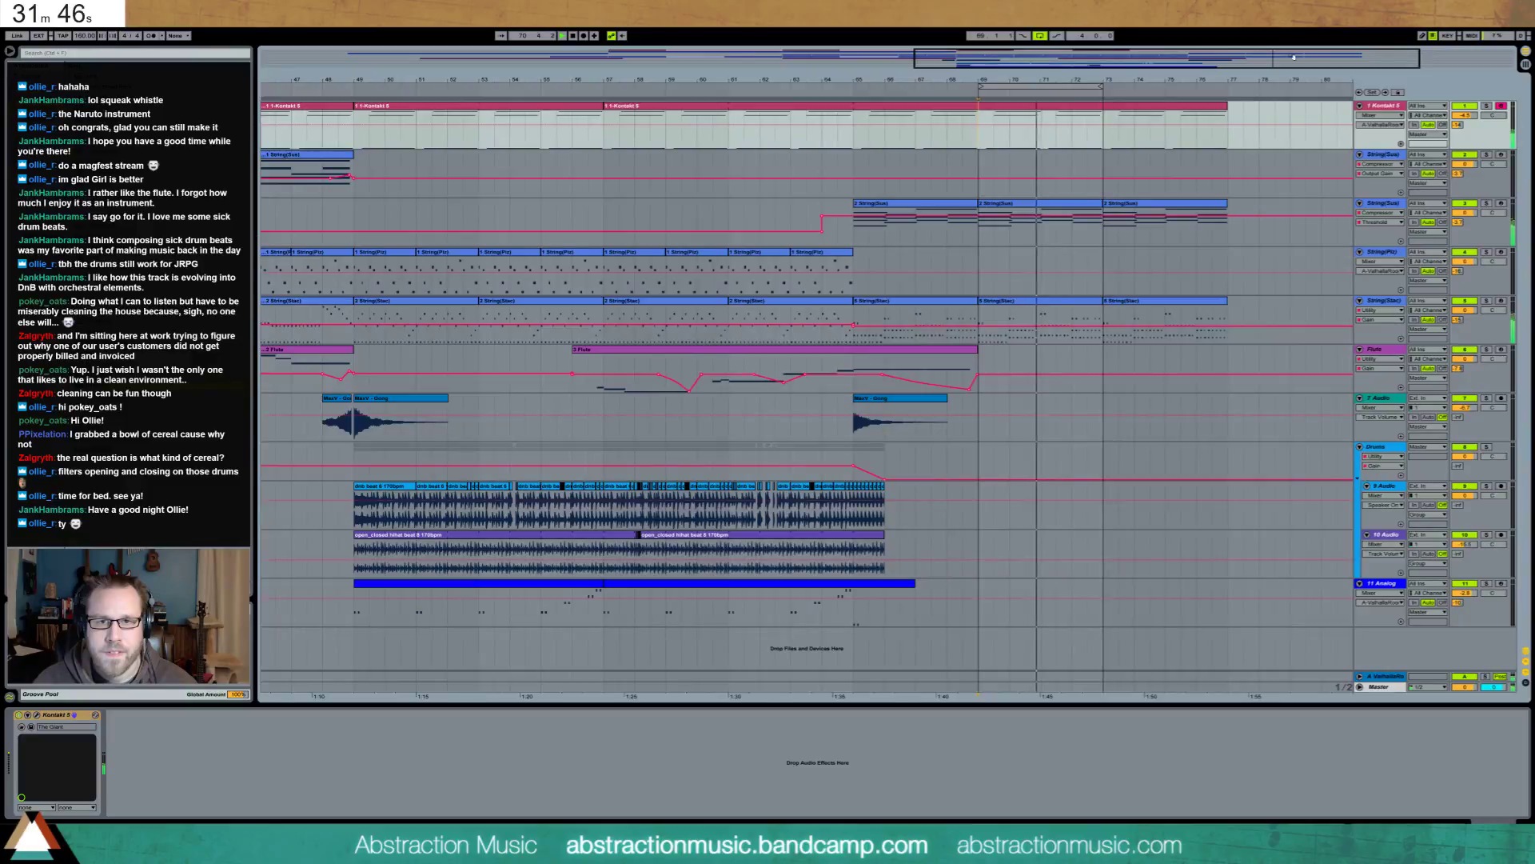
pyautogui.moveTo(1294, 57); pyautogui.dragTo(1361, 57)
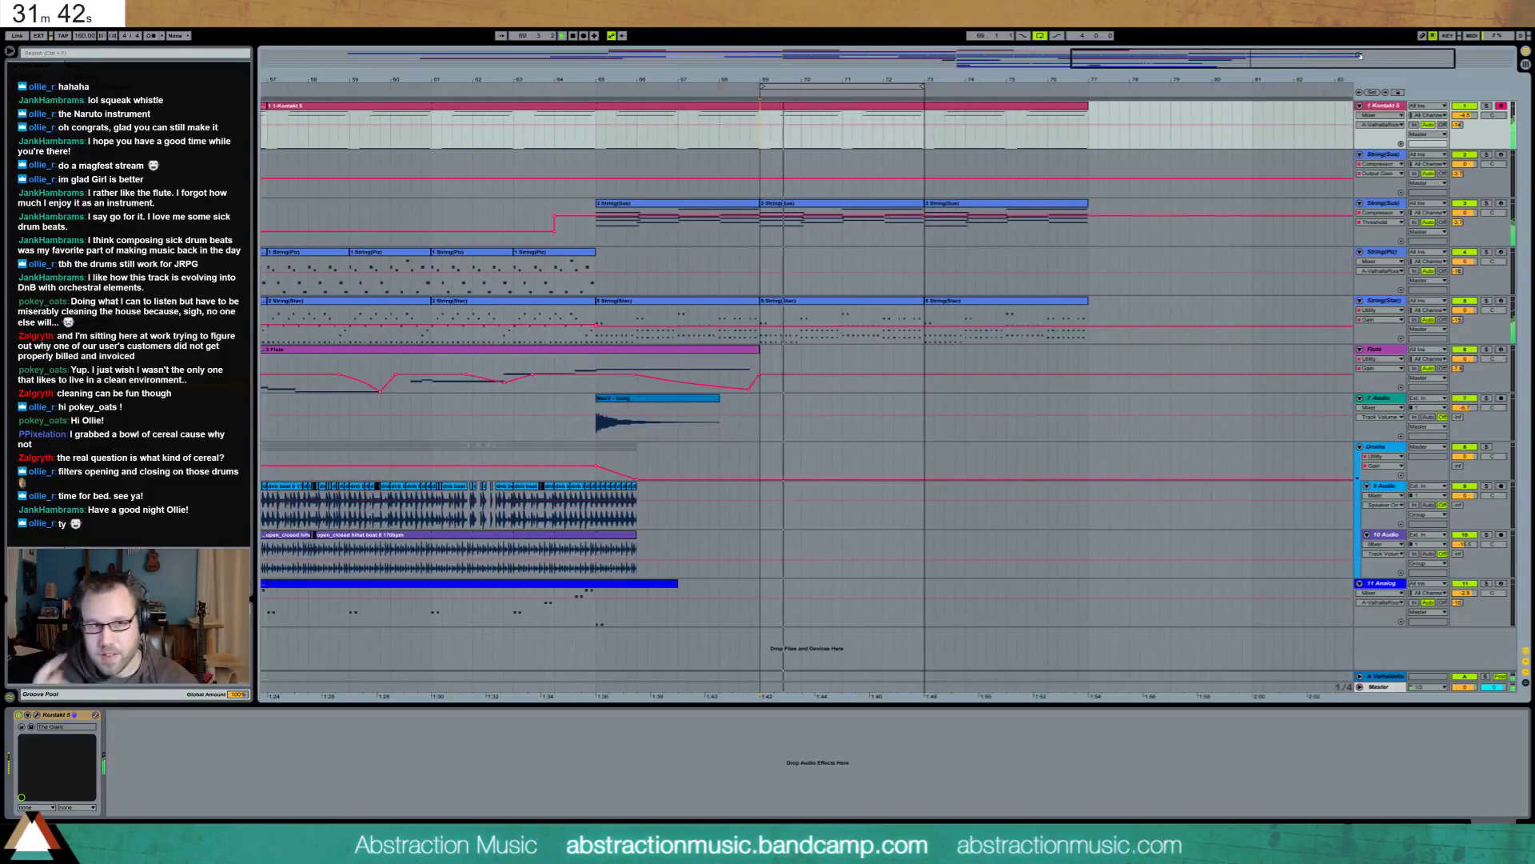
pyautogui.moveTo(598, 140); pyautogui.dragTo(768, 147)
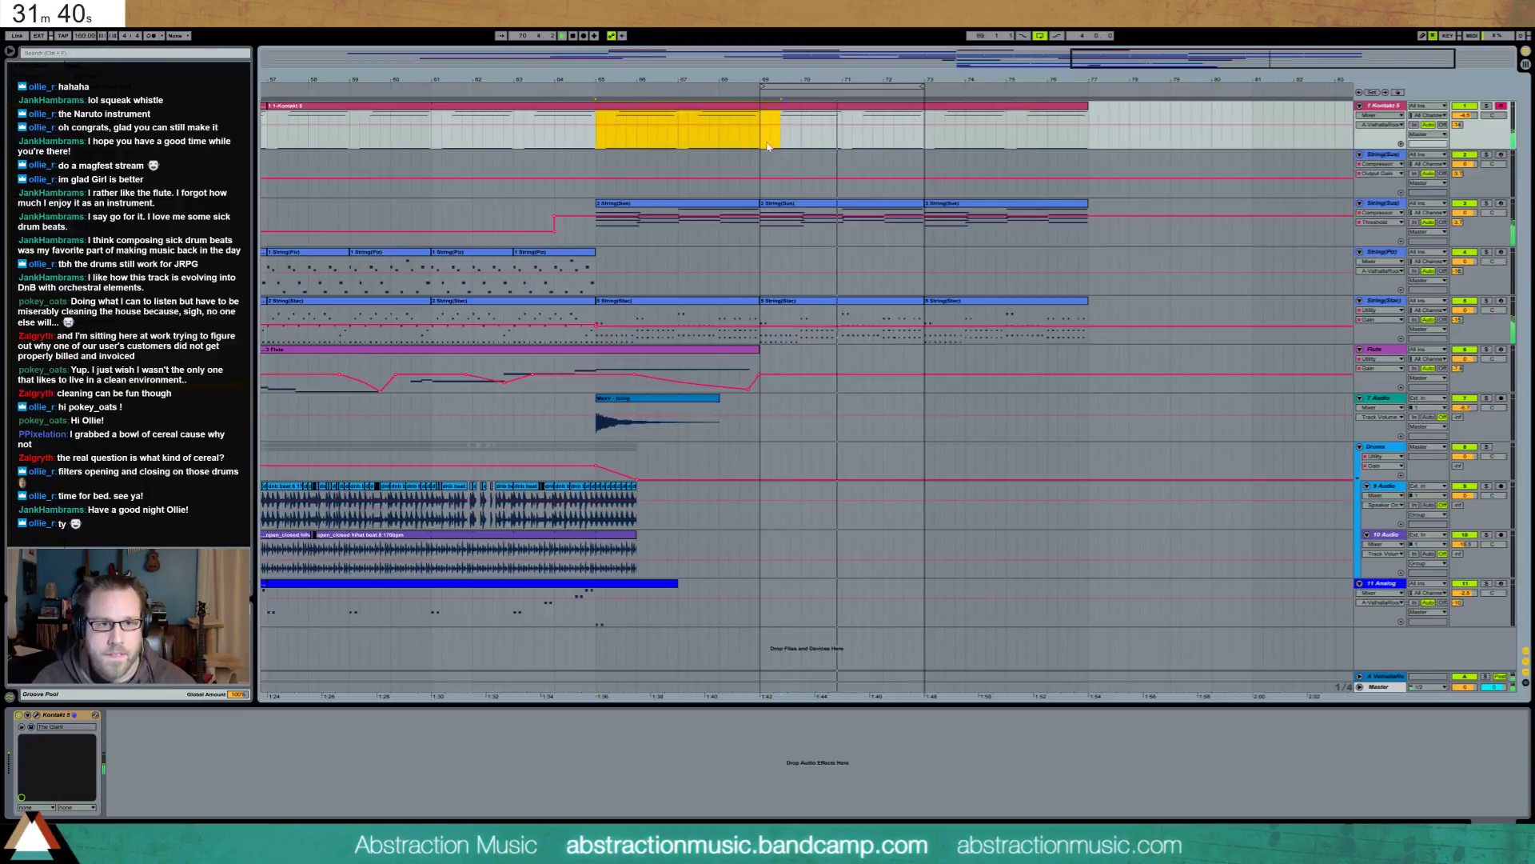
pyautogui.hotkey('ctrl', 'e')
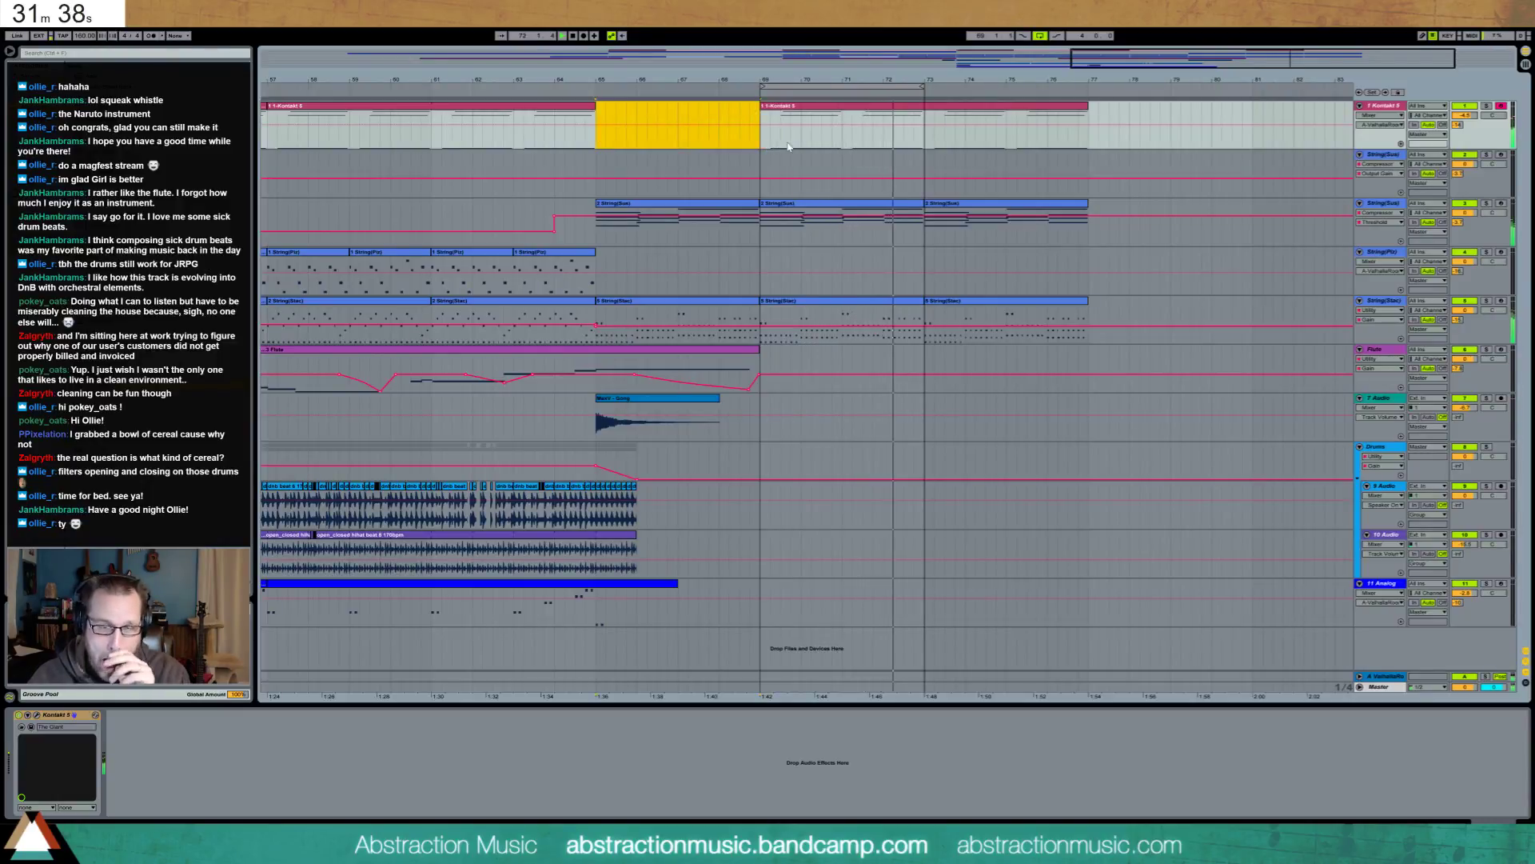
# Duplicate the 1-Kontakt 5 track and delete all the clips on the copy
pyautogui.click(1387, 109)
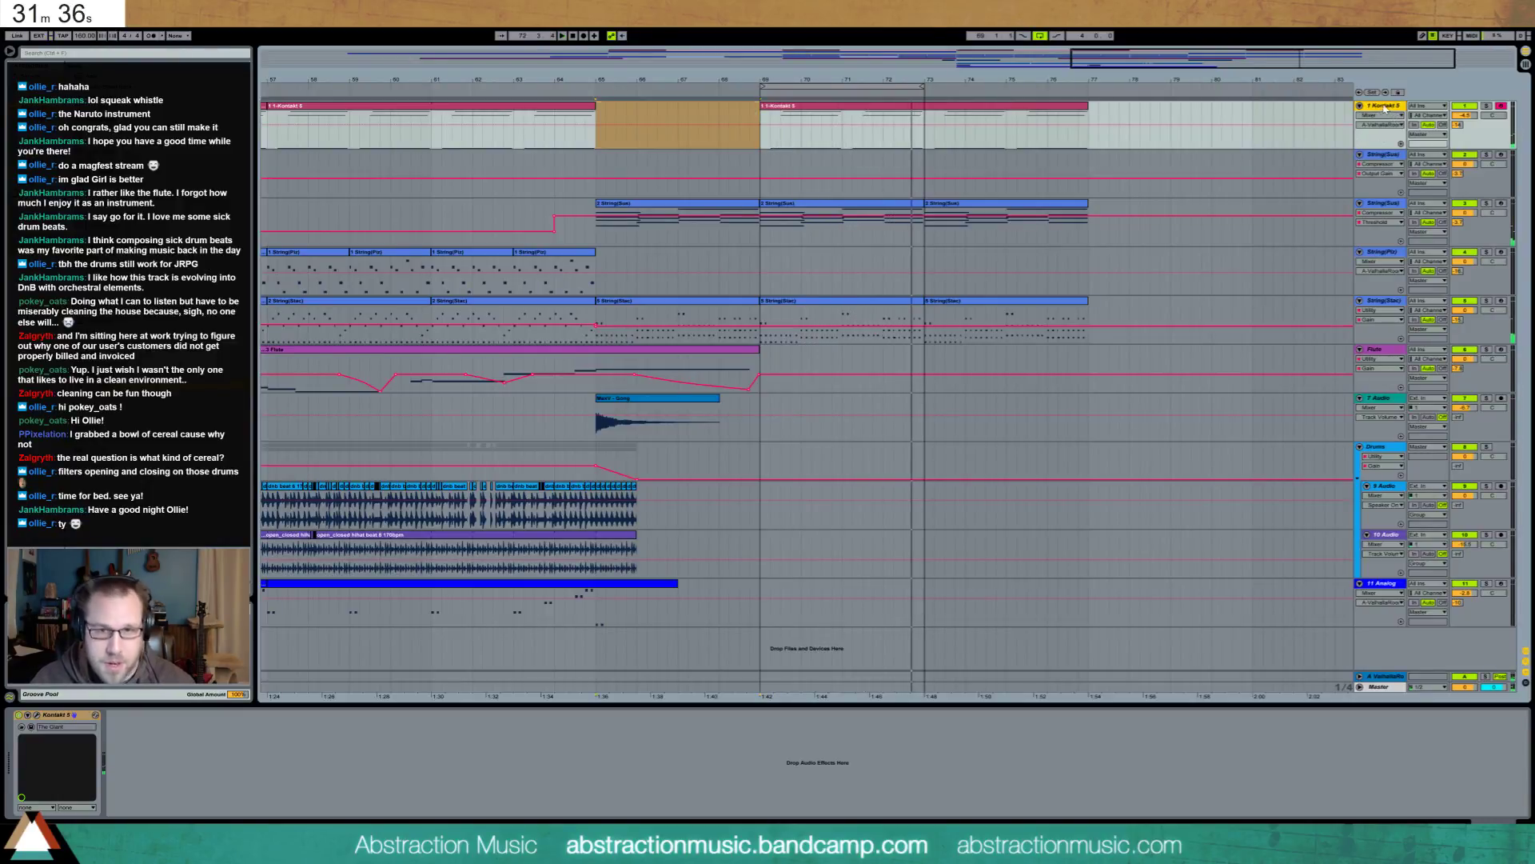
pyautogui.hotkey('ctrl', 'd')
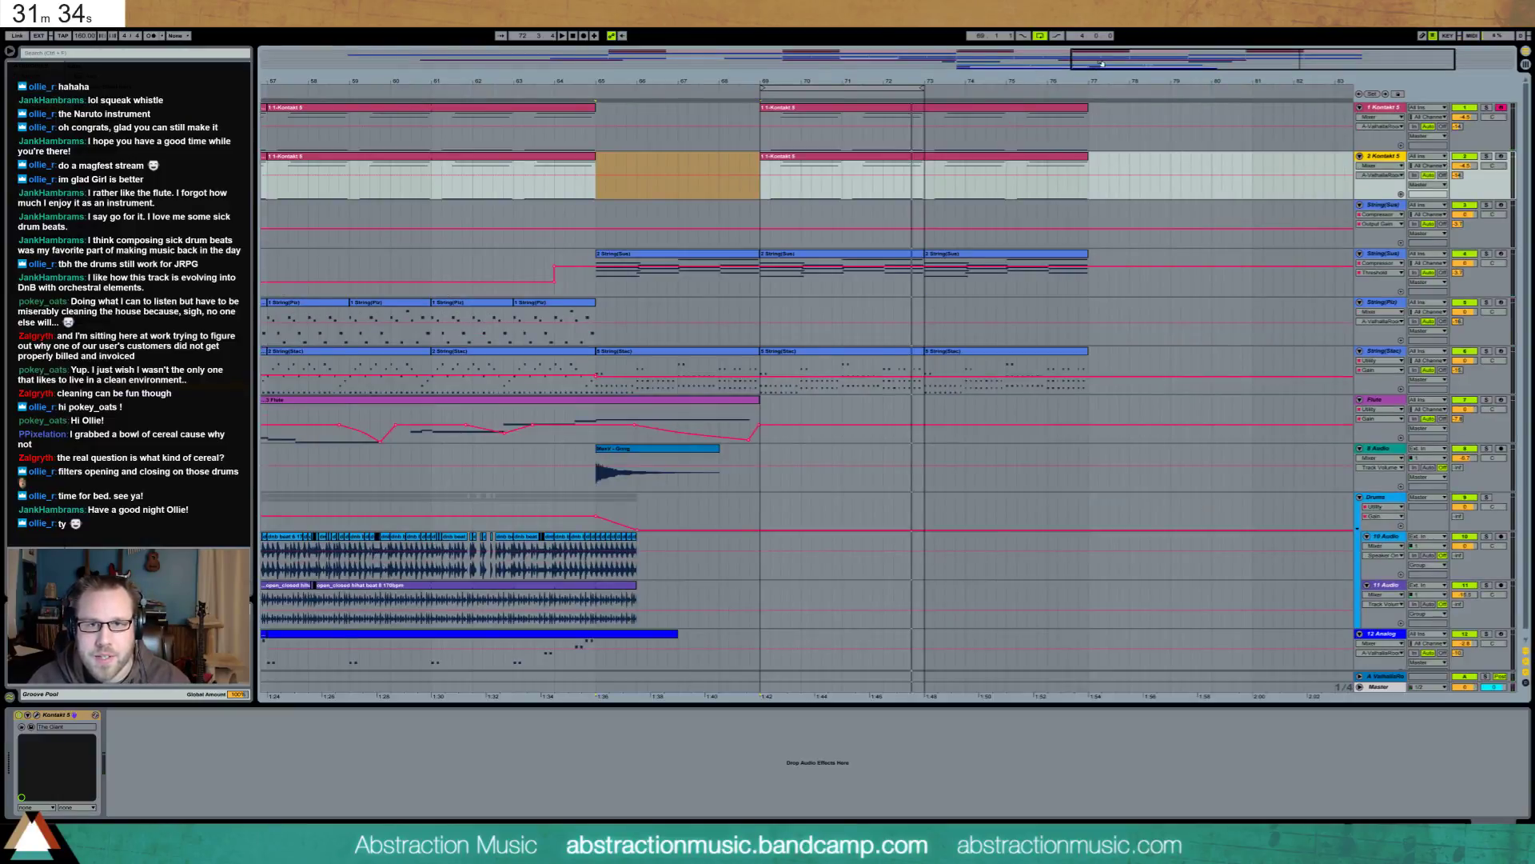
pyautogui.moveTo(1102, 63); pyautogui.dragTo(1102, 96)
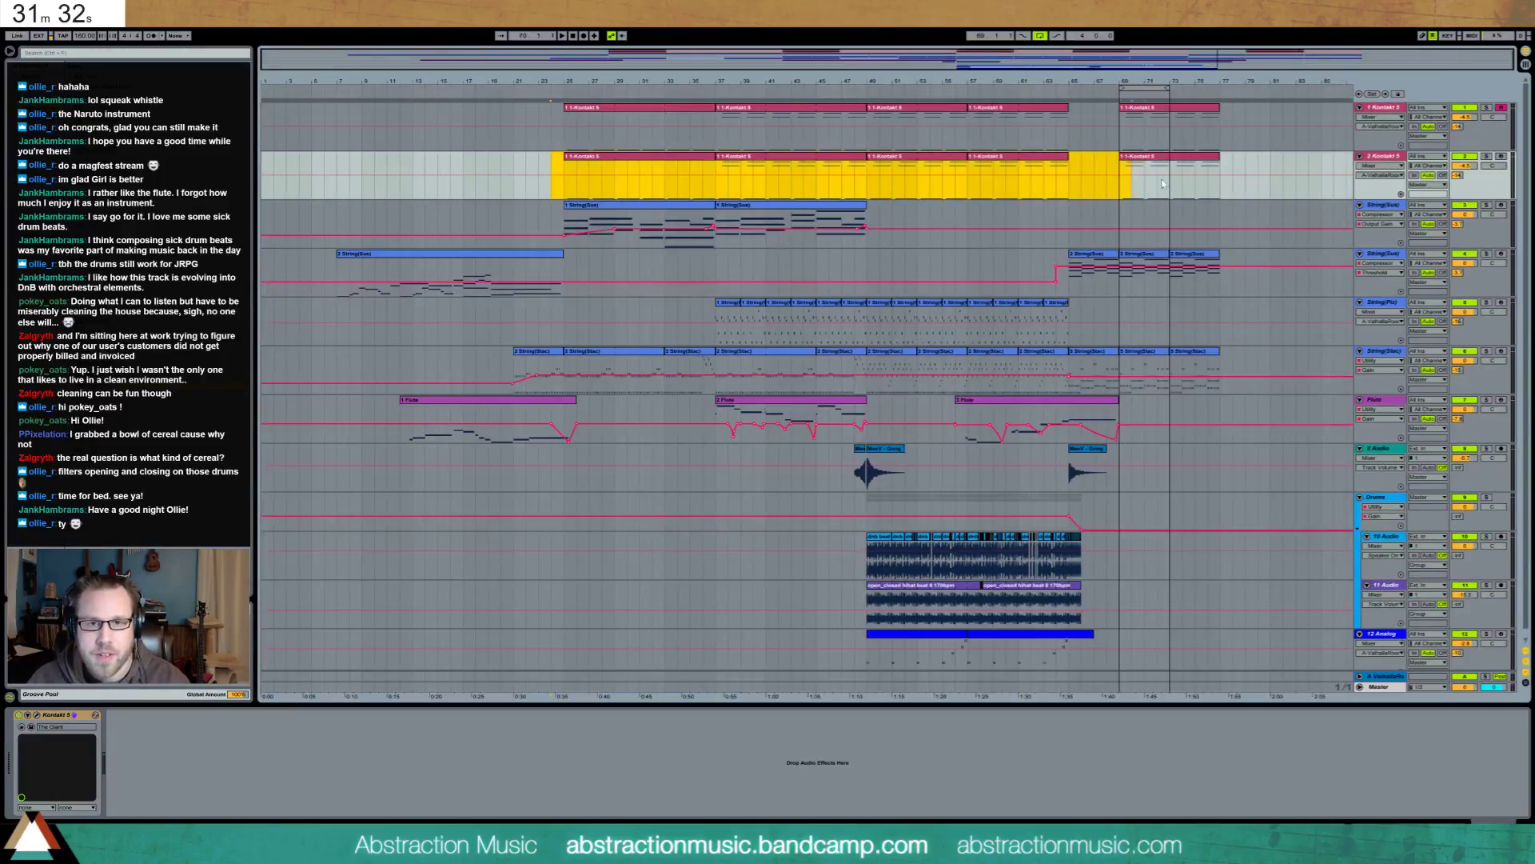
pyautogui.press('Delete')
pyautogui.press('+')
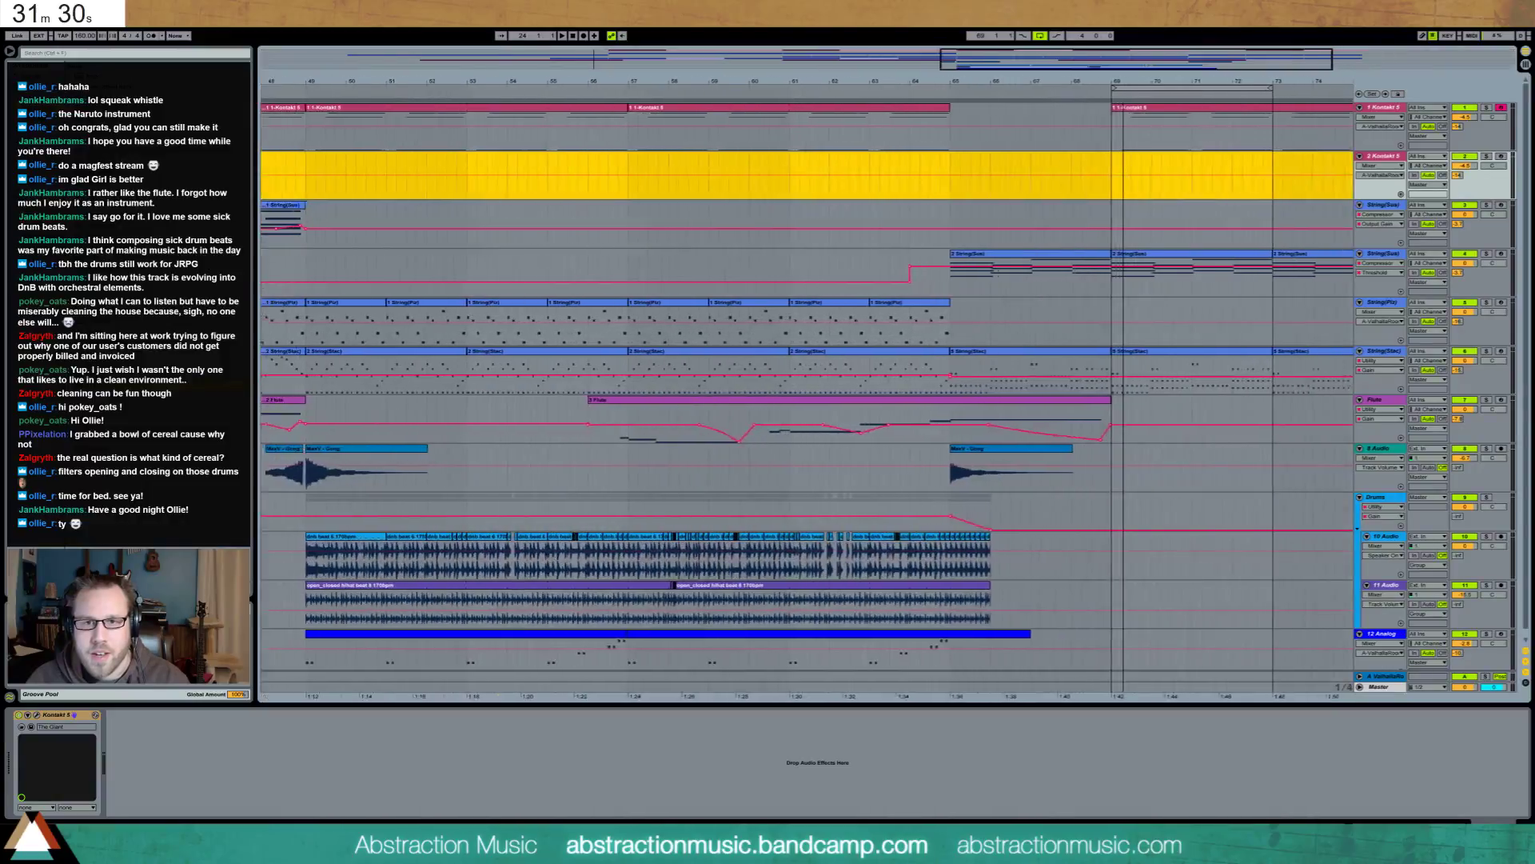
# Move the 1-Kontakt 5 clip at bars 69 to 77 onto the duplicated Kontakt track and play from bar 69
pyautogui.click(1053, 110)
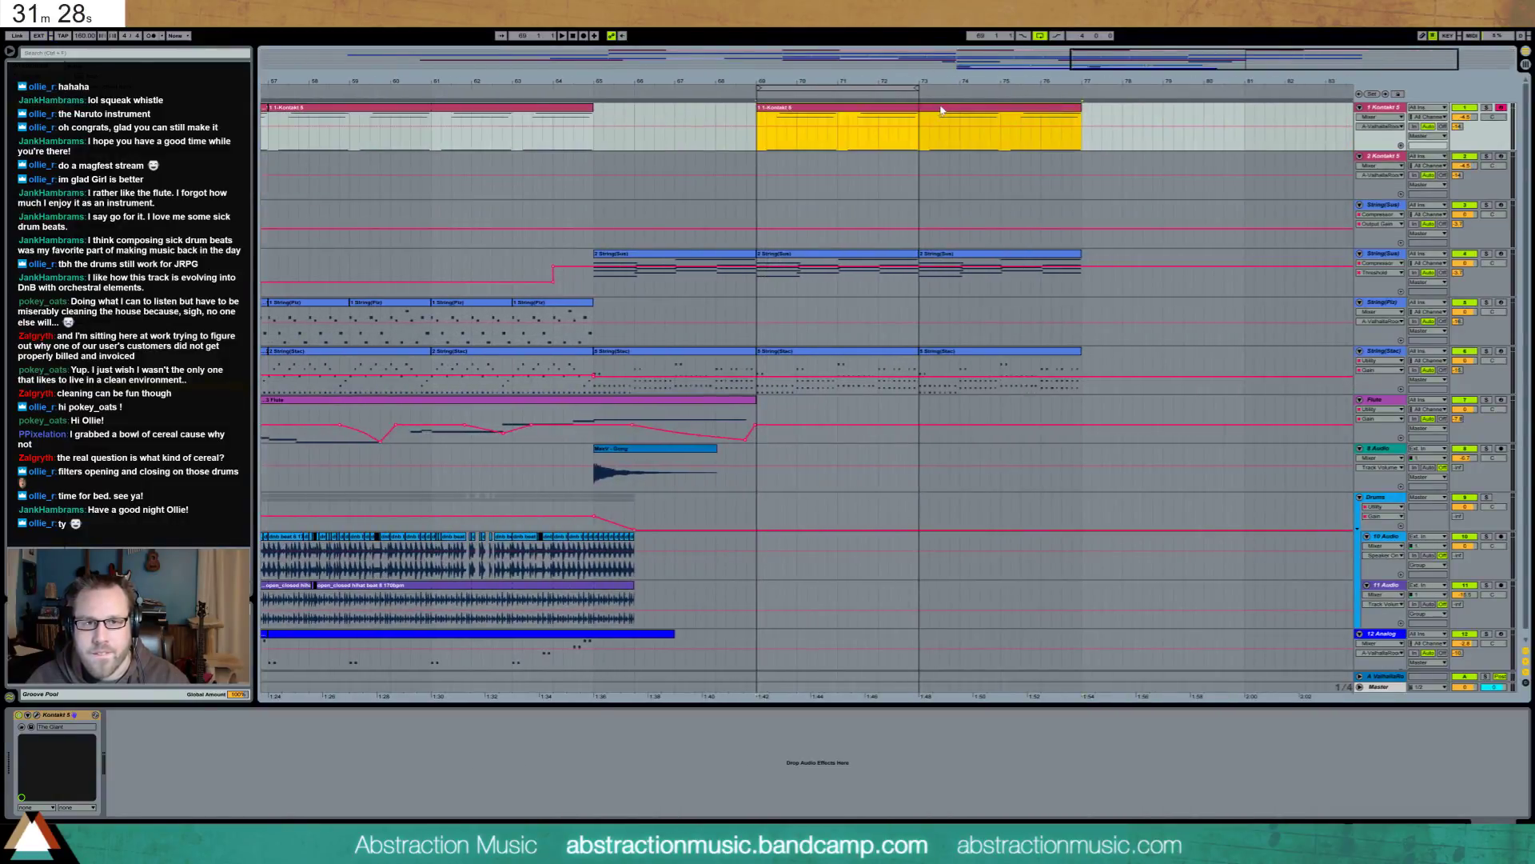
pyautogui.moveTo(944, 150); pyautogui.dragTo(944, 200)
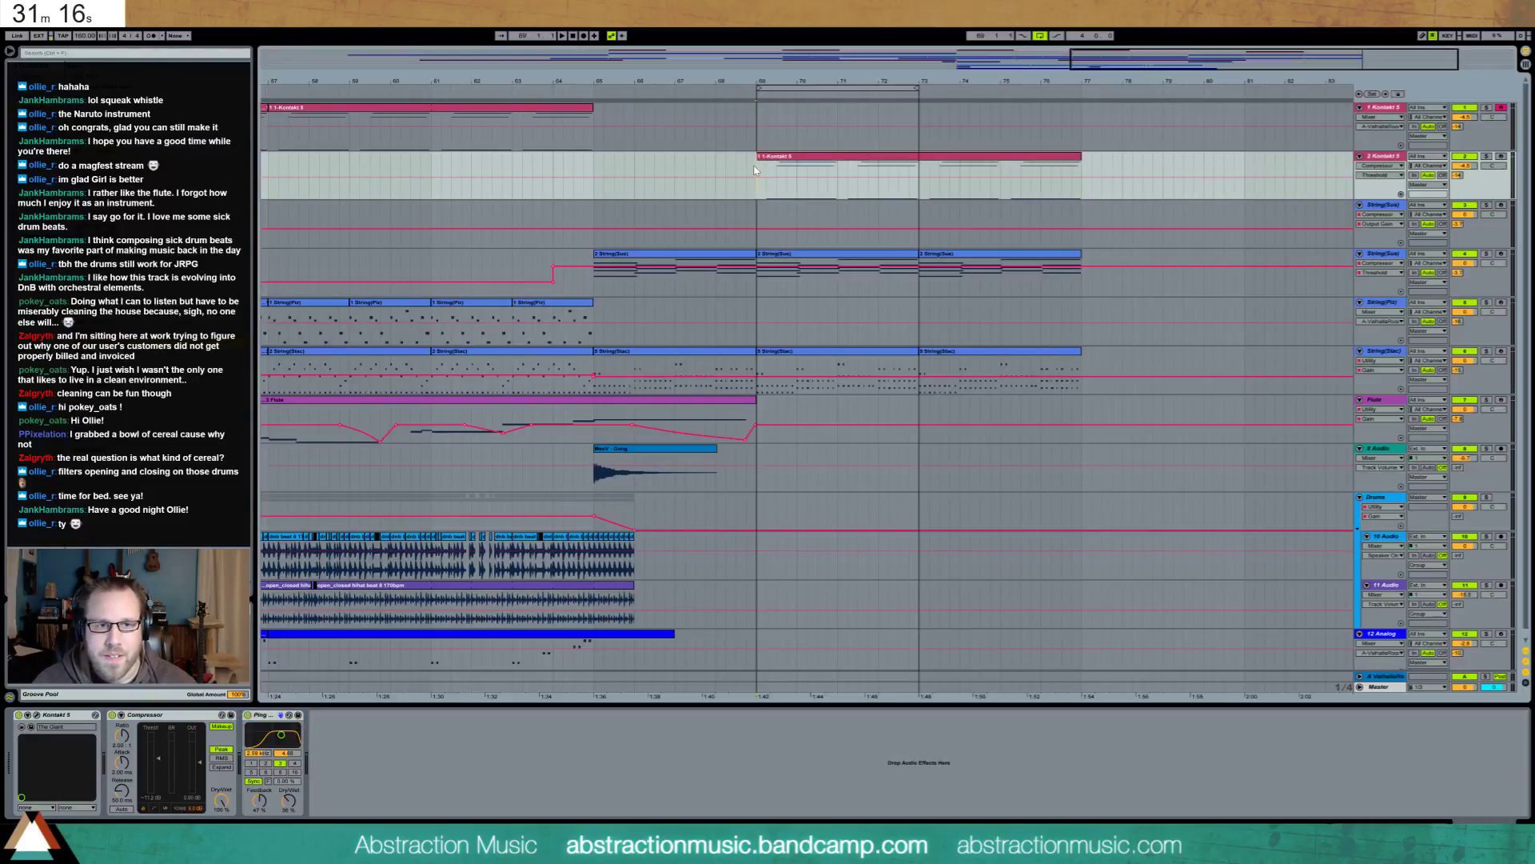
pyautogui.press('space')
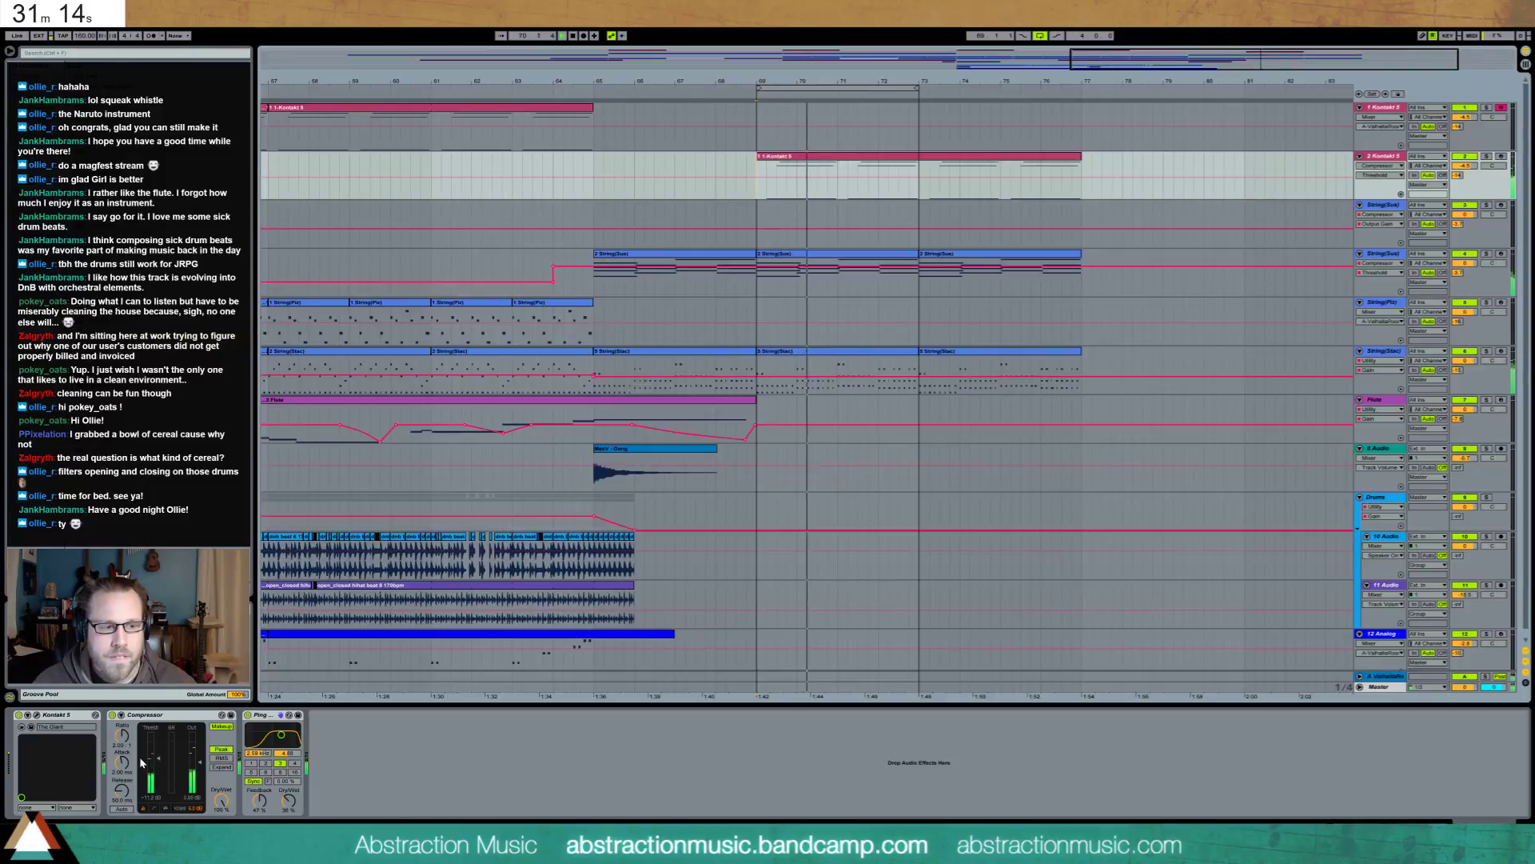
# Lower the velocity of the two long low notes in the duplicated Kontakt track's clip and remove those notes
pyautogui.doubleClick(934, 164)
pyautogui.scroll(-3, 557, 707)
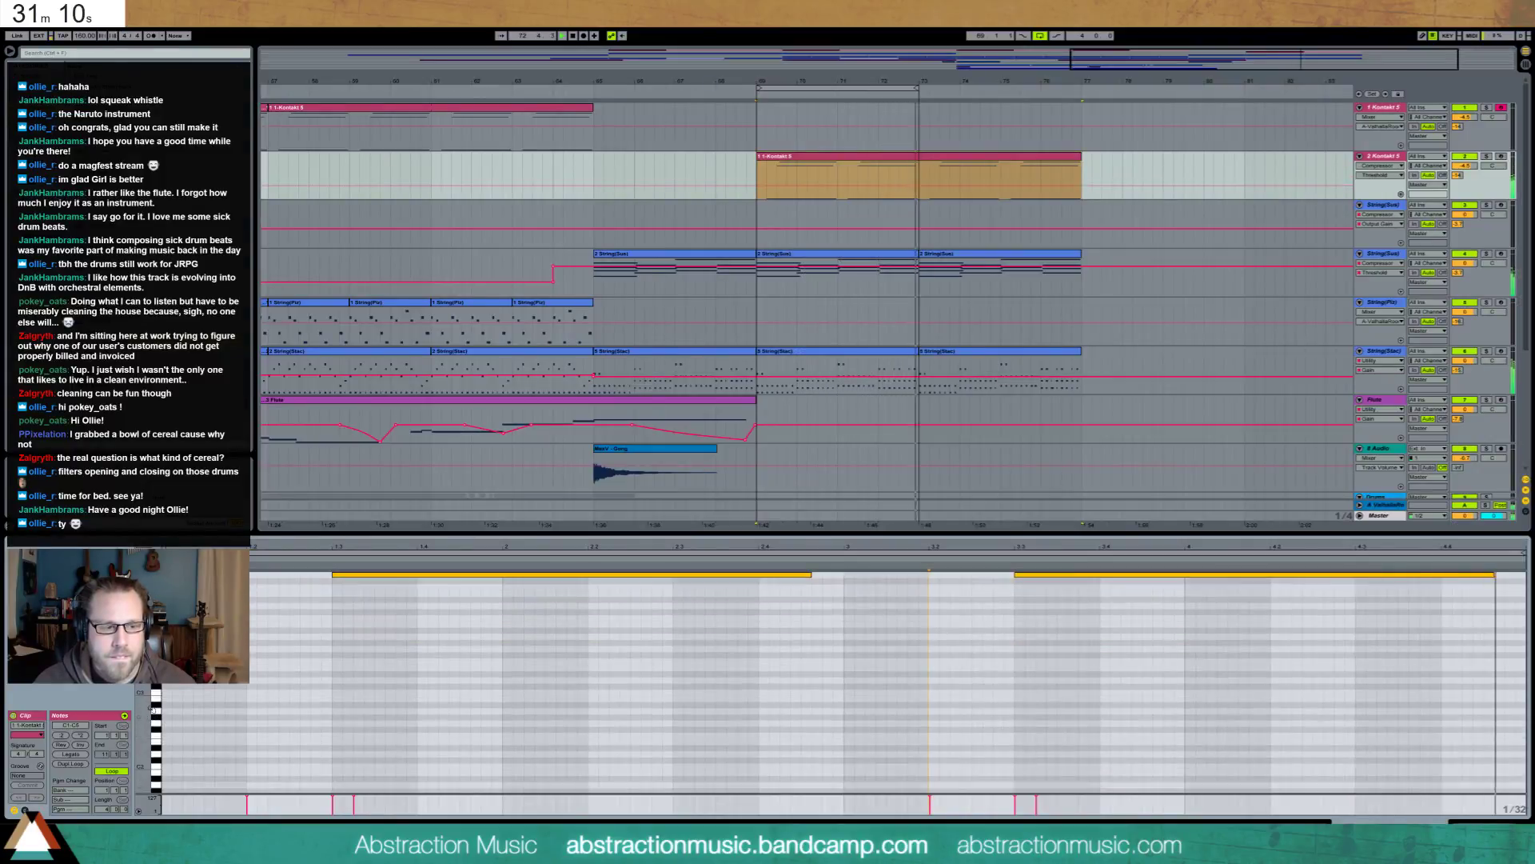
pyautogui.moveTo(142, 735); pyautogui.dragTo(143, 703)
pyautogui.moveTo(325, 675); pyautogui.dragTo(1186, 765)
pyautogui.click(930, 800)
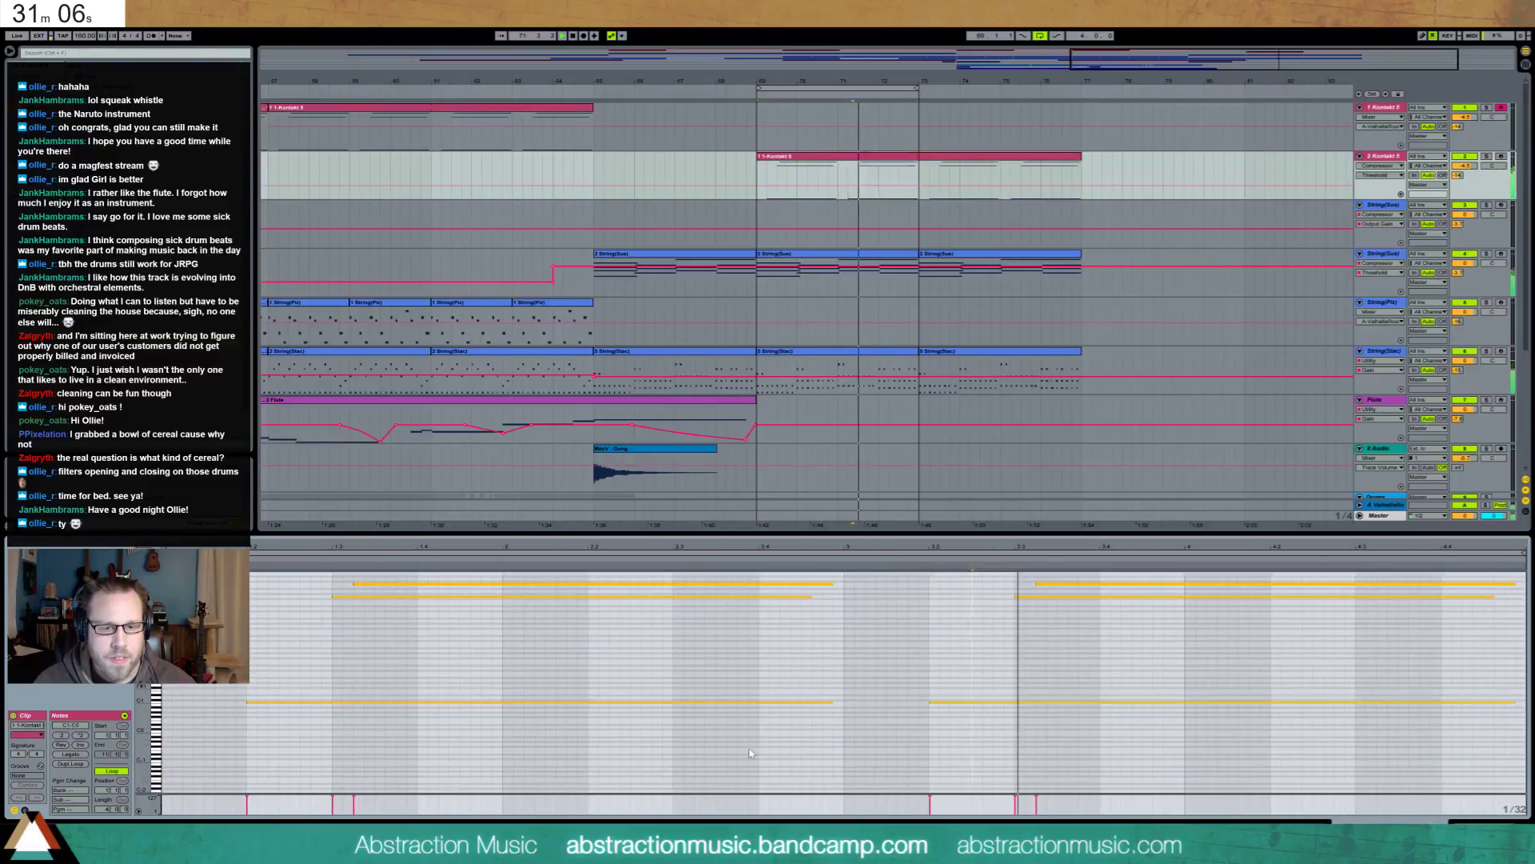
pyautogui.moveTo(930, 800); pyautogui.dragTo(930, 808)
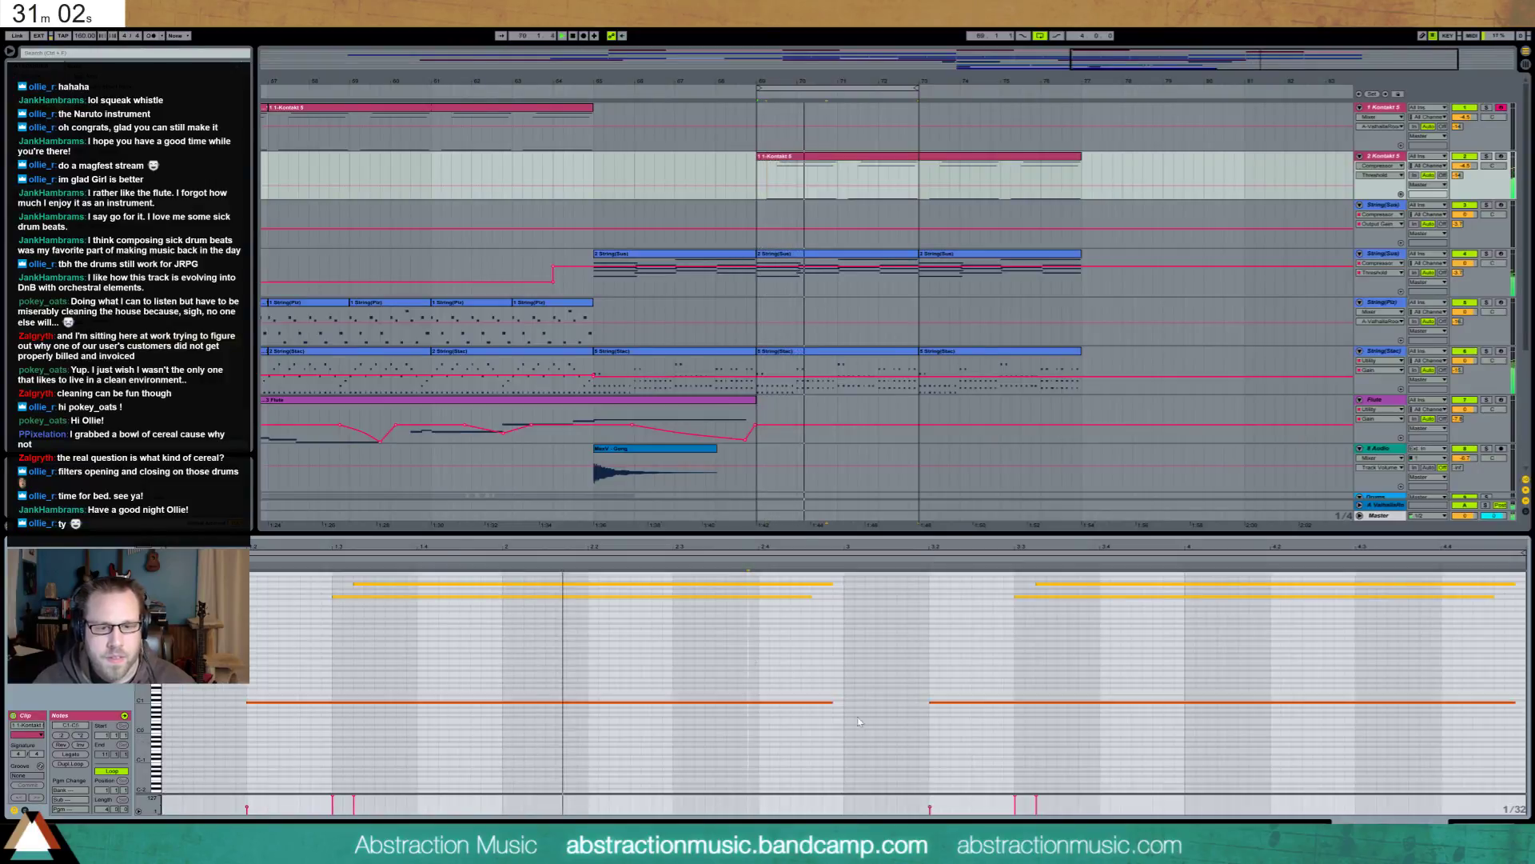
pyautogui.hotkey('shift', 'Tab')
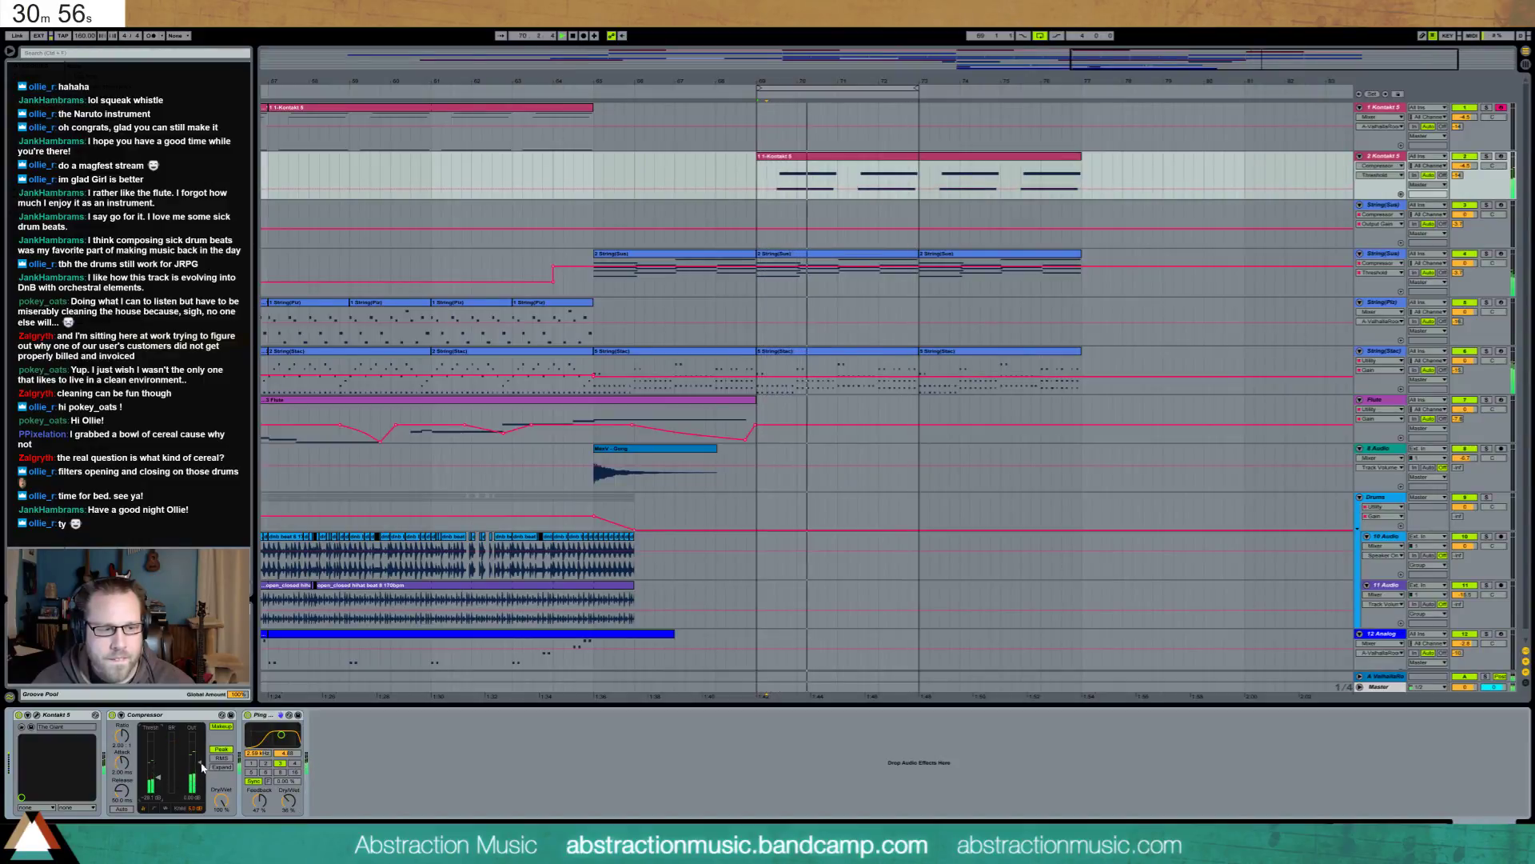
# Move the Compressor after the Ping Pong delay on the 2-Kontakt 5 track and draw a high note over its clip's first two beats
pyautogui.moveTo(190, 717); pyautogui.dragTo(309, 743)
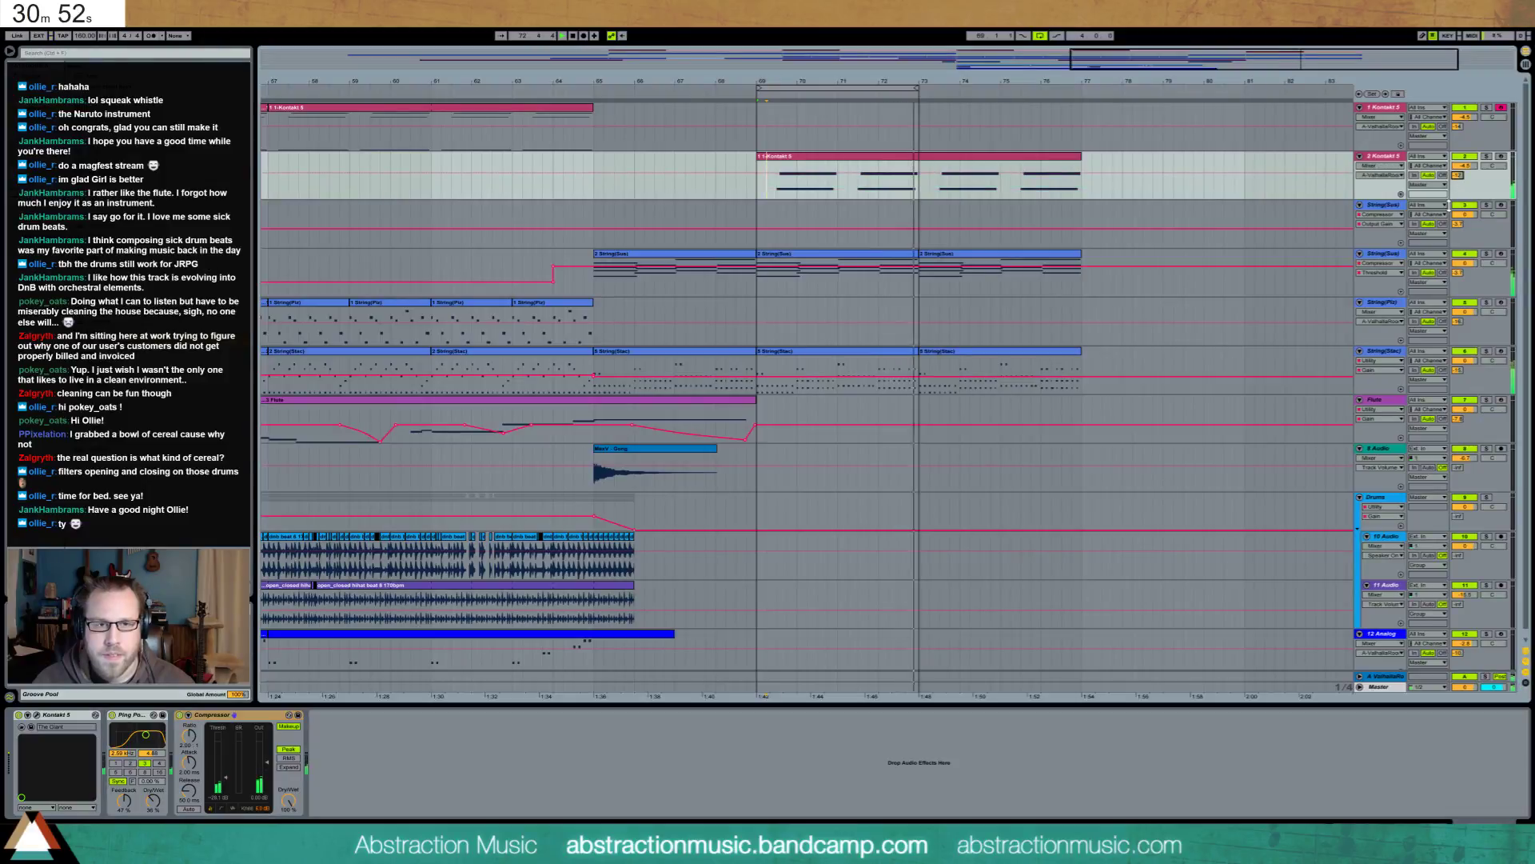
pyautogui.doubleClick(912, 159)
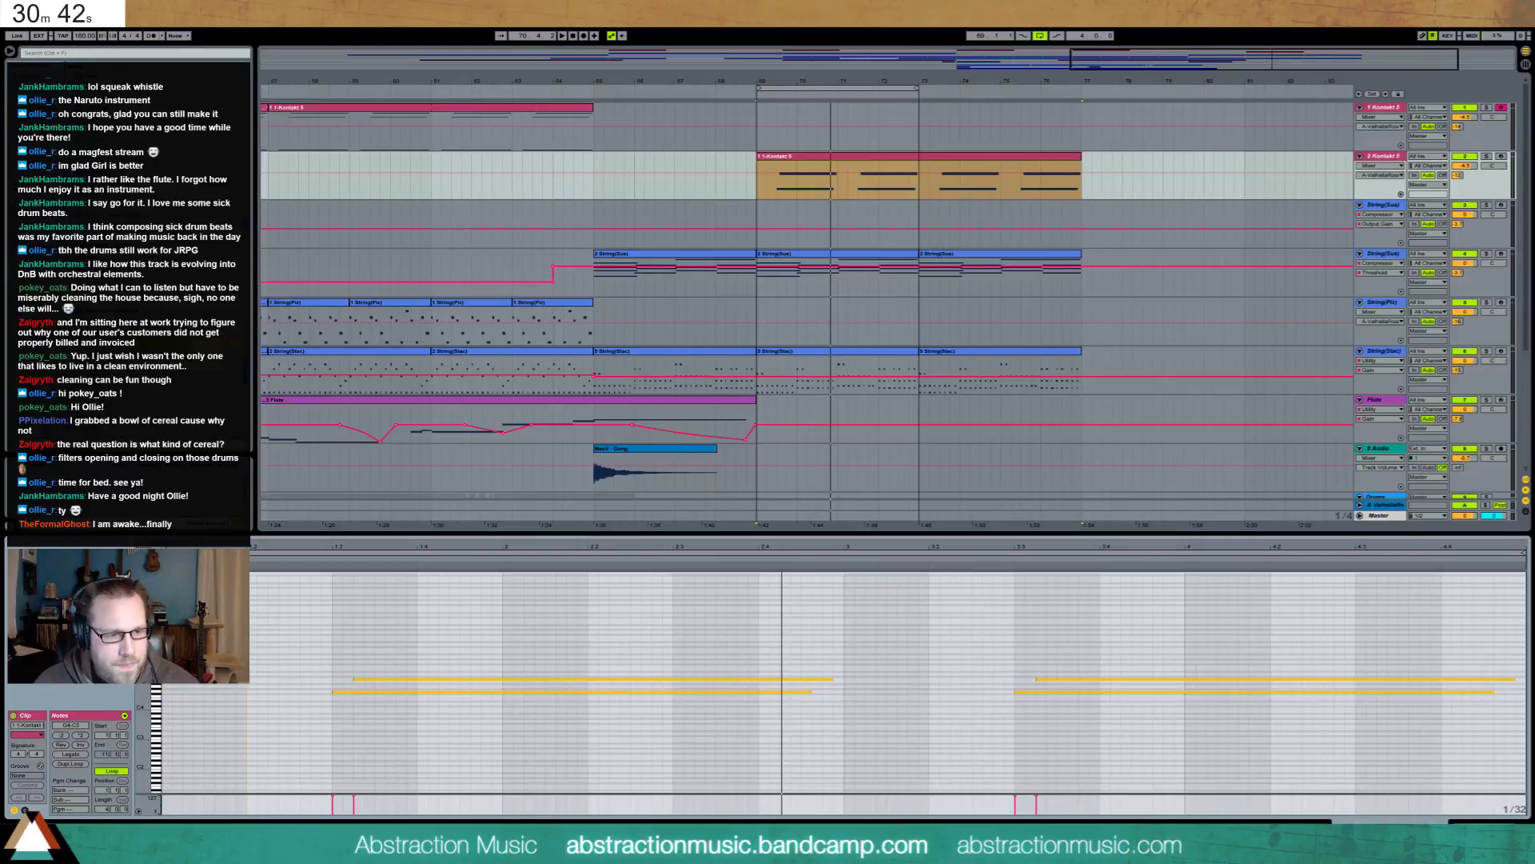
pyautogui.moveTo(146, 640); pyautogui.dragTo(332, 642)
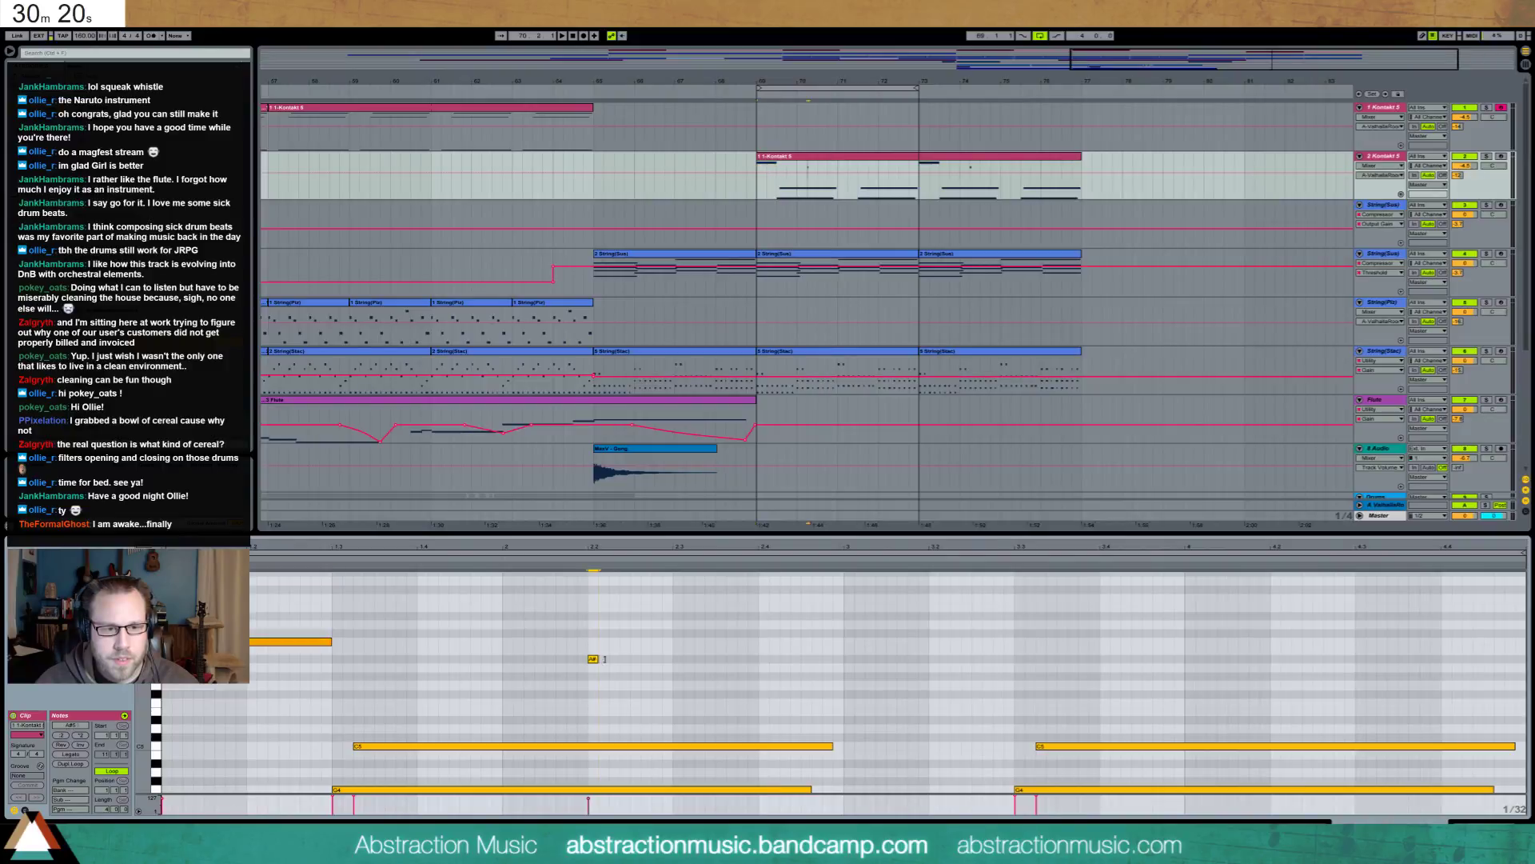
# Draw a descending phrase from beat 2.2 in the 2-Kontakt 5 clip, with a longer closing note in bar 3, and play it back
pyautogui.doubleClick(594, 660)
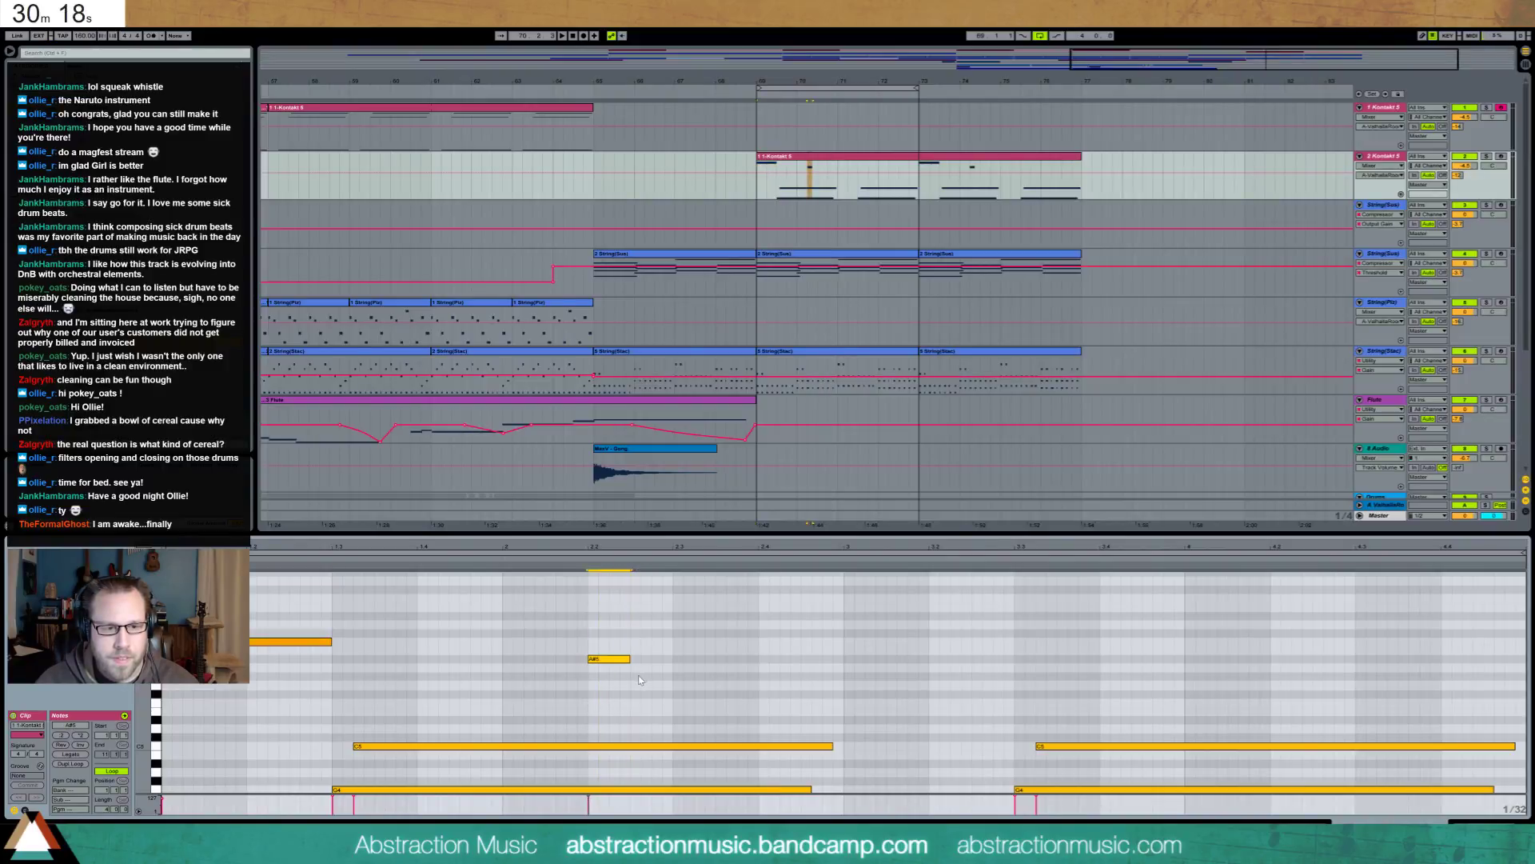
pyautogui.moveTo(693, 687); pyautogui.dragTo(858, 686)
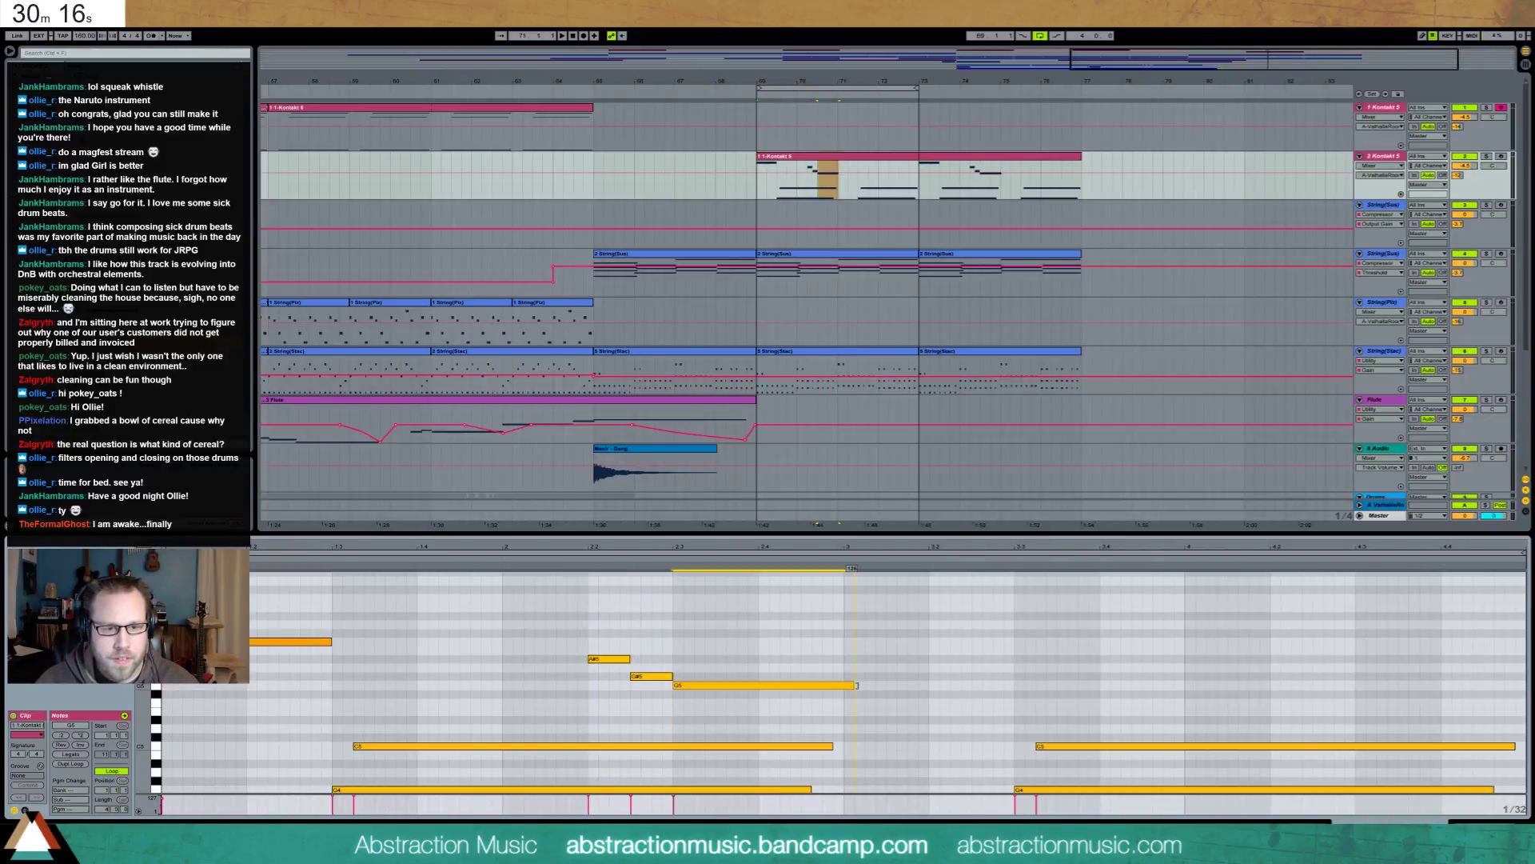
pyautogui.press('space')
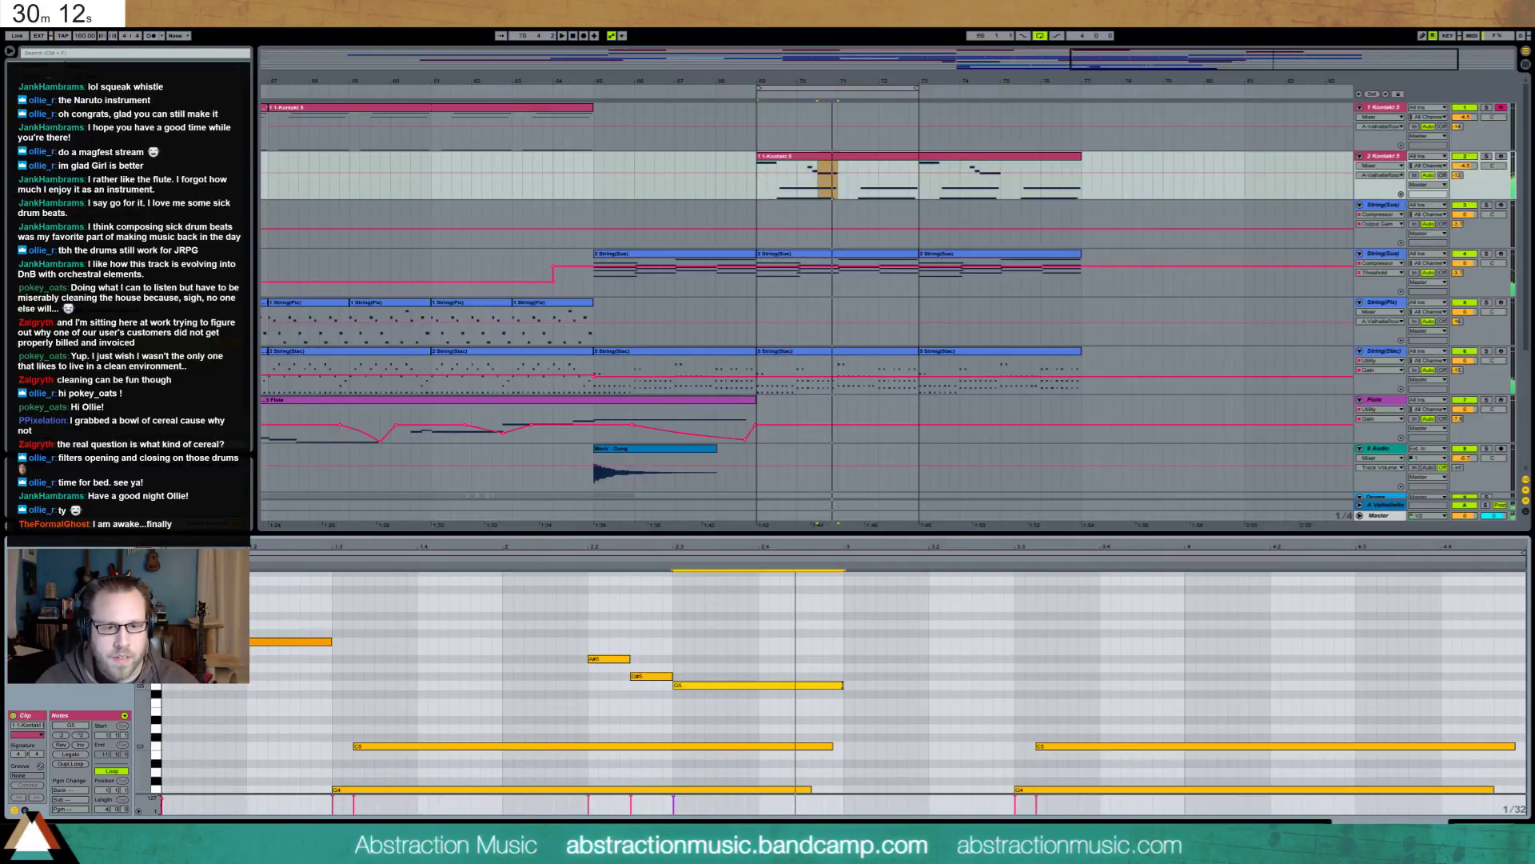
pyautogui.moveTo(843, 685); pyautogui.dragTo(1003, 685)
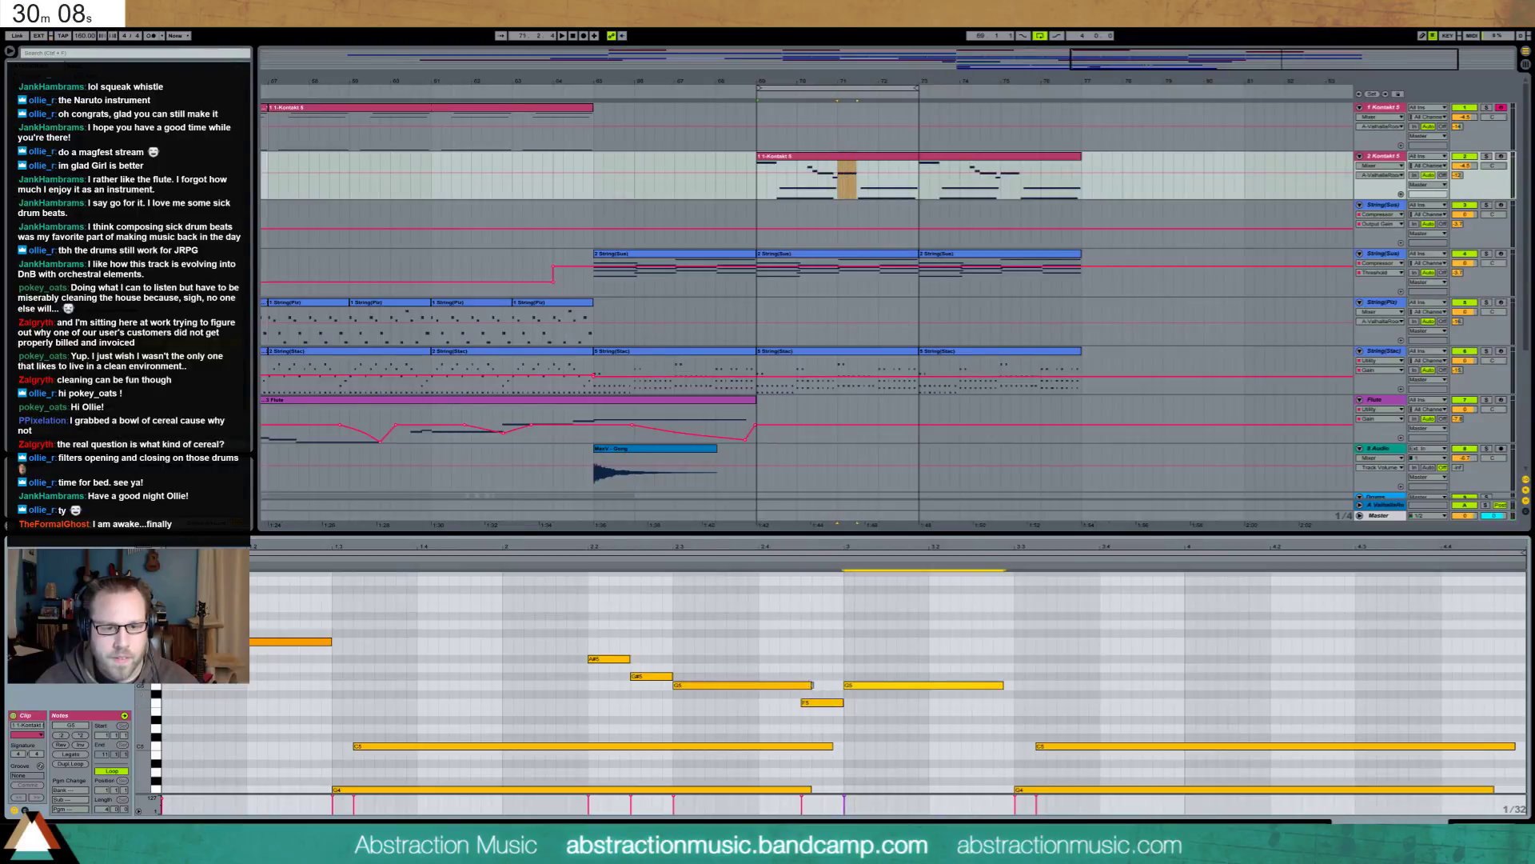
pyautogui.moveTo(811, 685); pyautogui.dragTo(800, 685)
pyautogui.press('space')
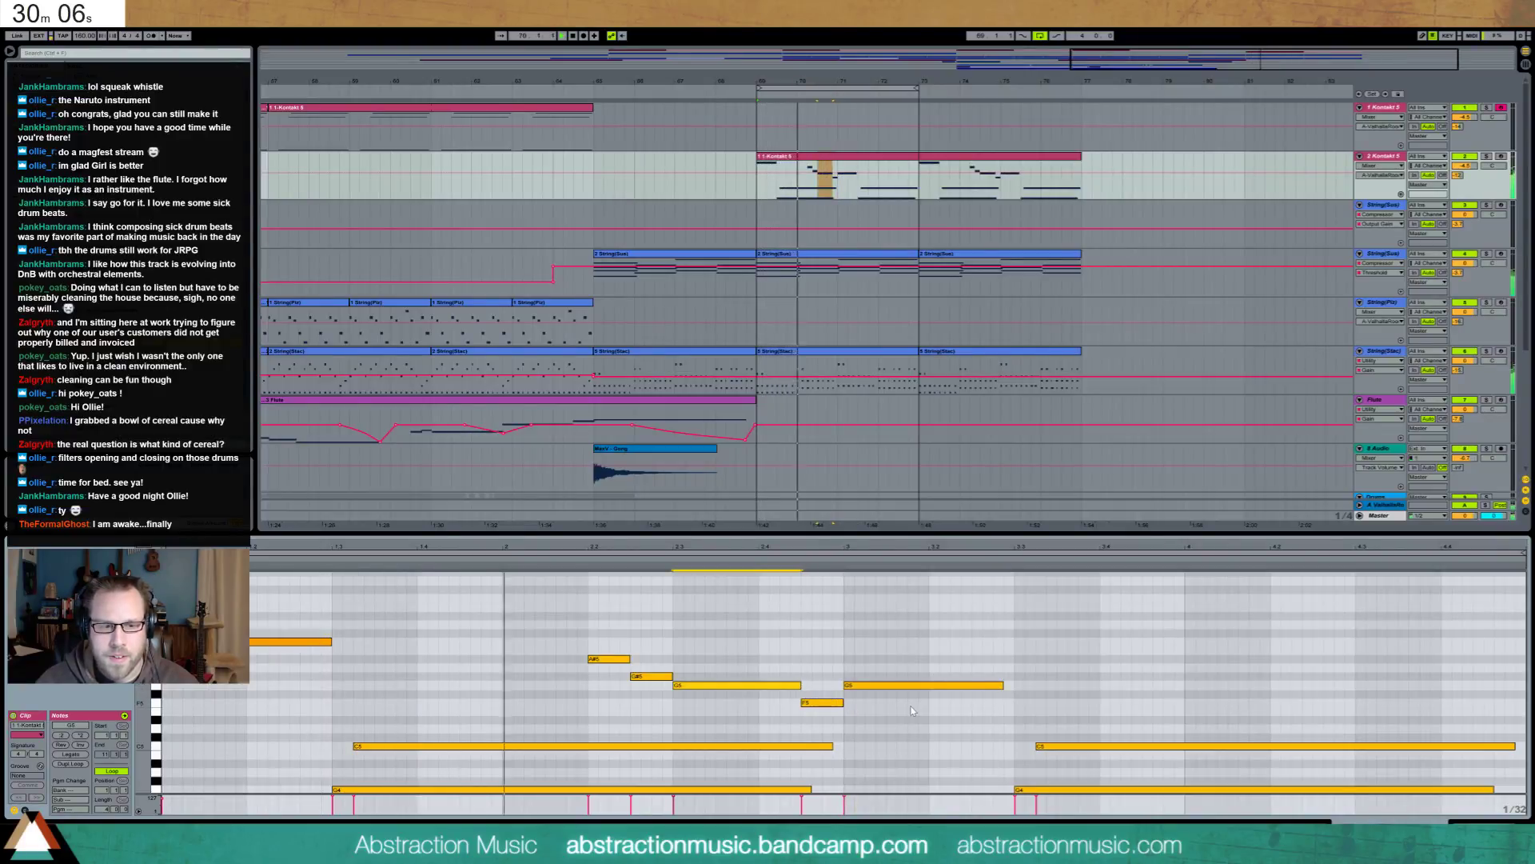
# Draw a rising four-note phrase from beat 4.2 to the end of bar 4 in the 2-Kontakt 5 clip
pyautogui.doubleClick(1278, 702)
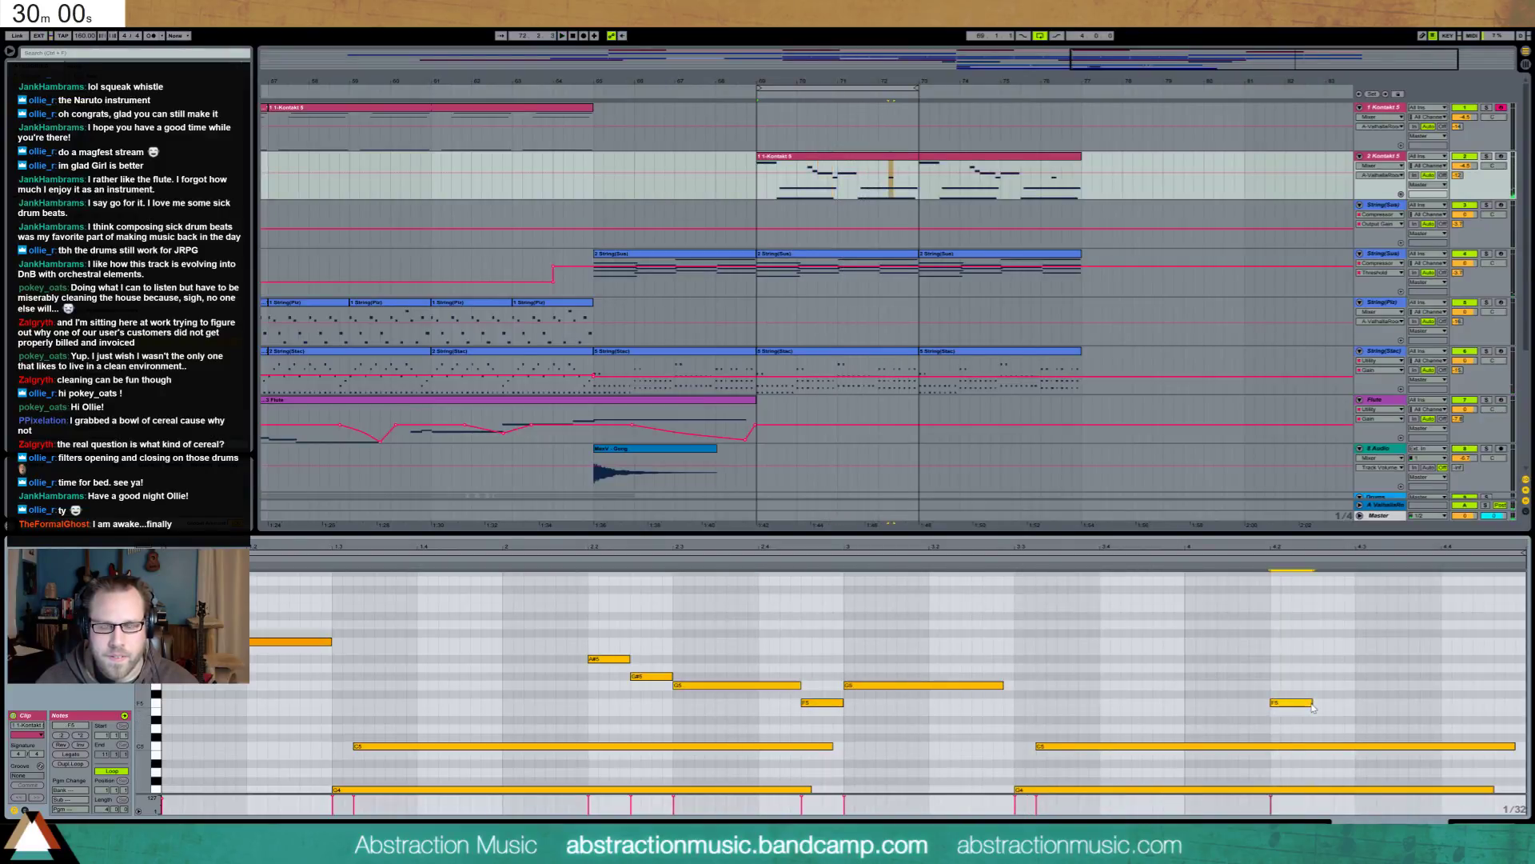
pyautogui.press('Down')
pyautogui.press('Down')
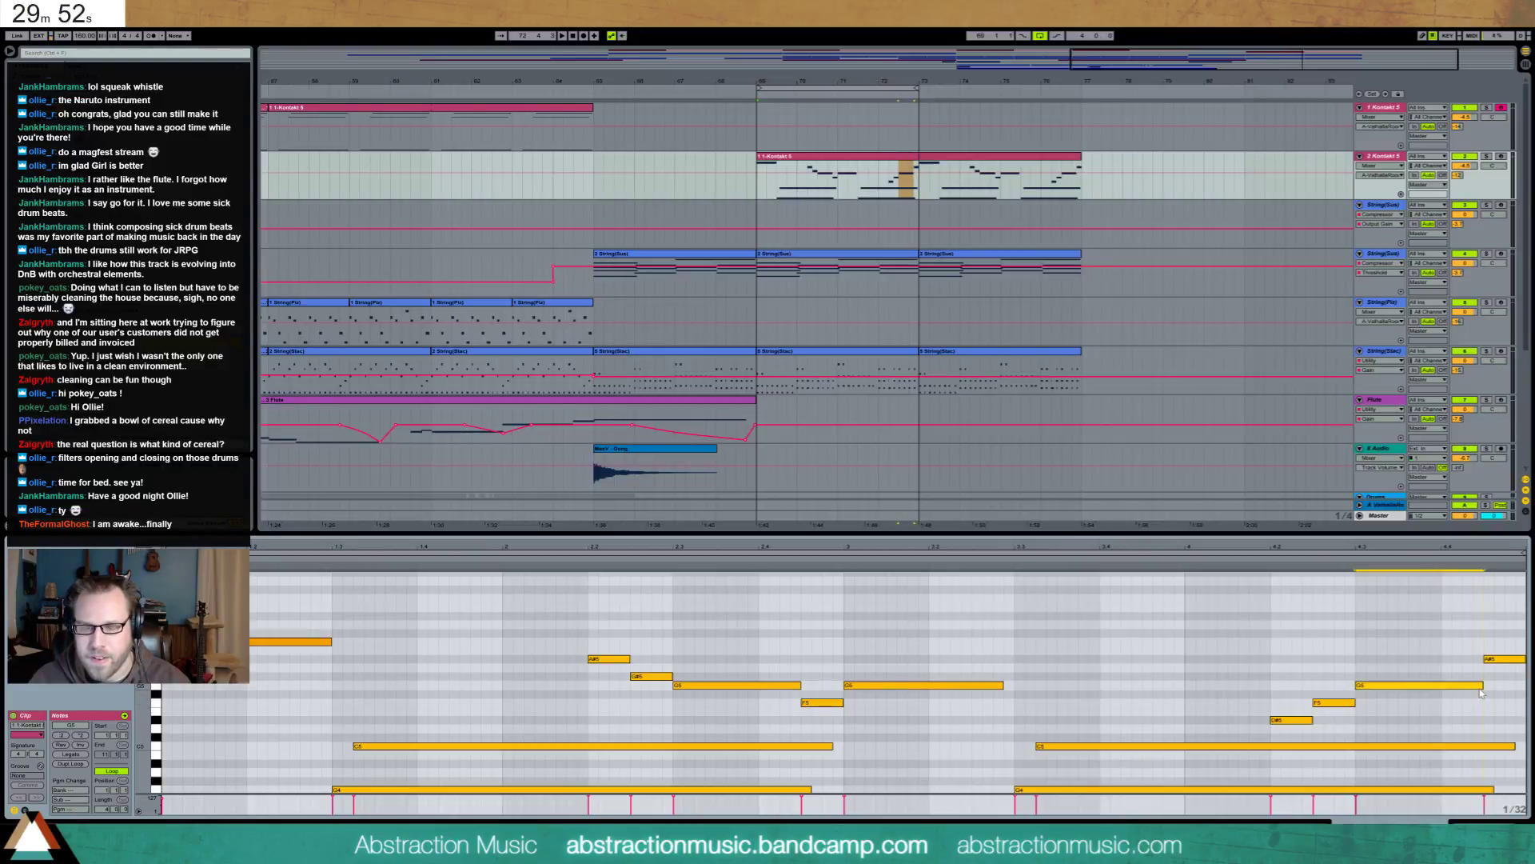
pyautogui.hotkey('shift', 'Tab')
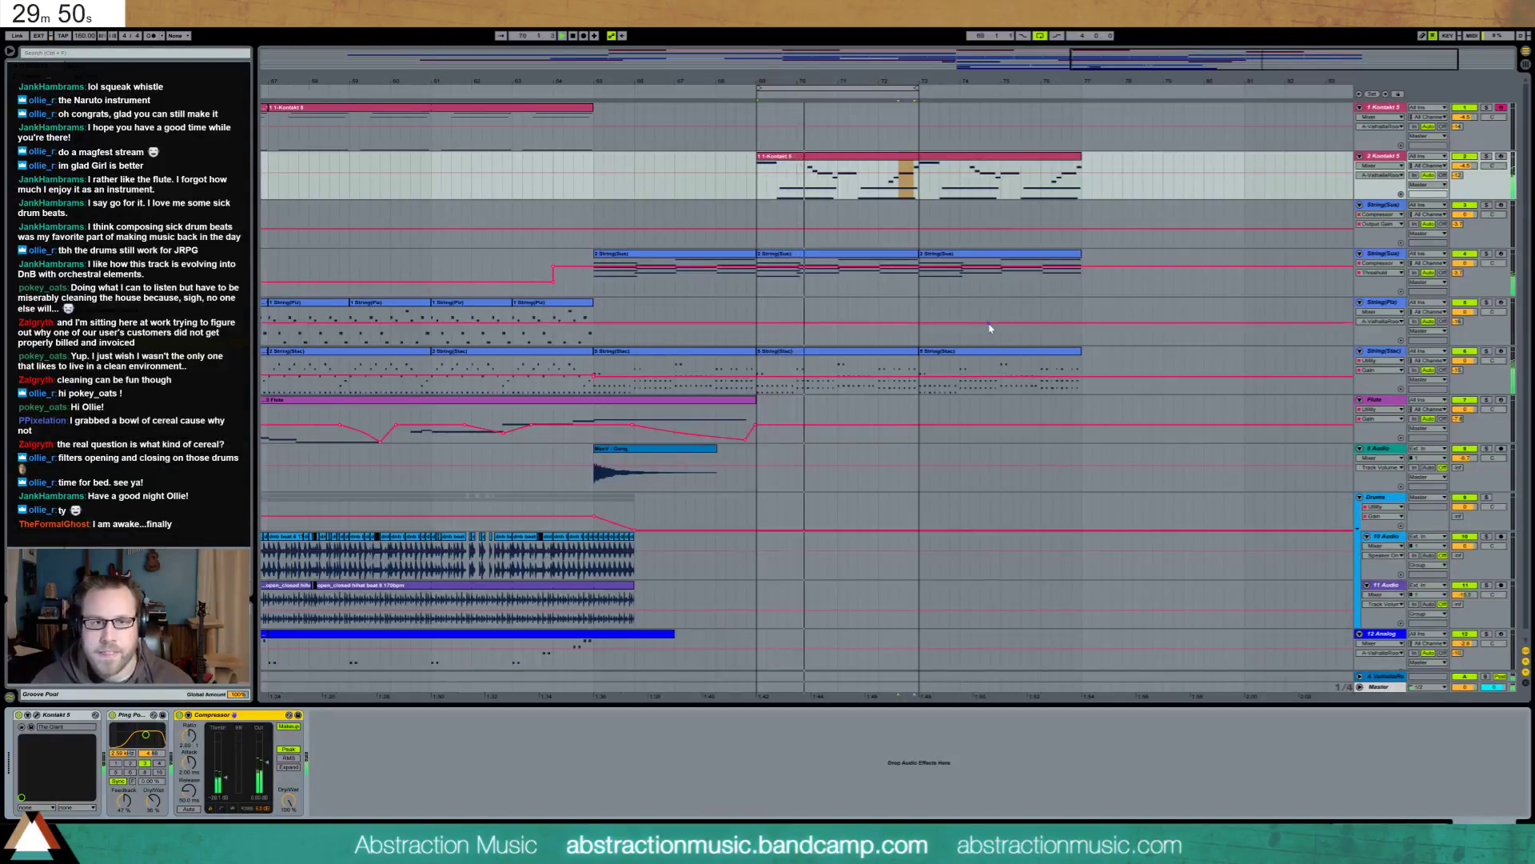
# Compare the two gong clips' sample settings and adjust the gain of the gong clip at bar 65
pyautogui.click(932, 159)
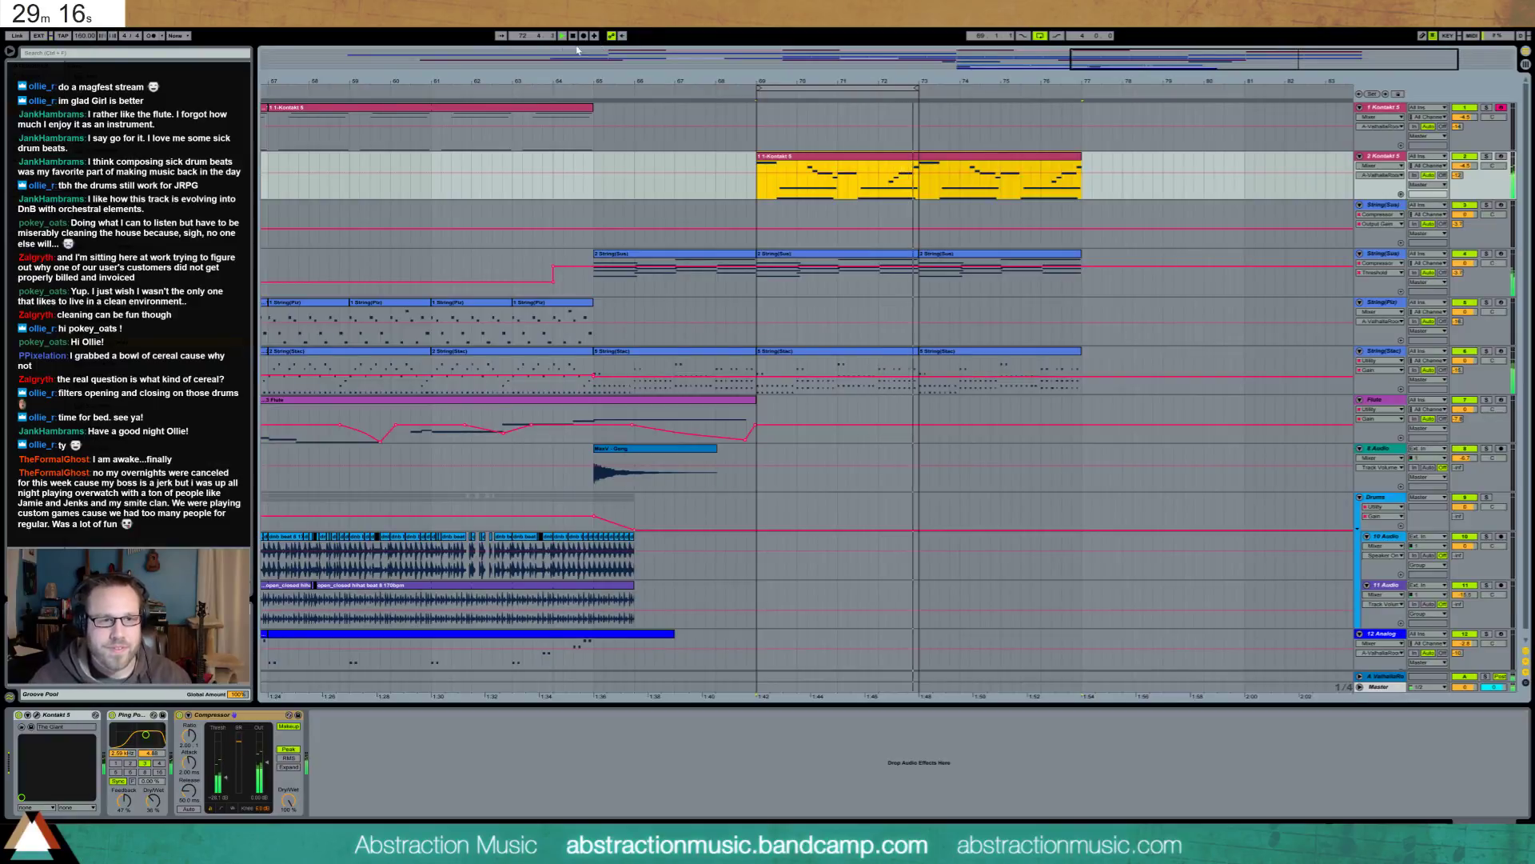
pyautogui.press('-')
pyautogui.press('-')
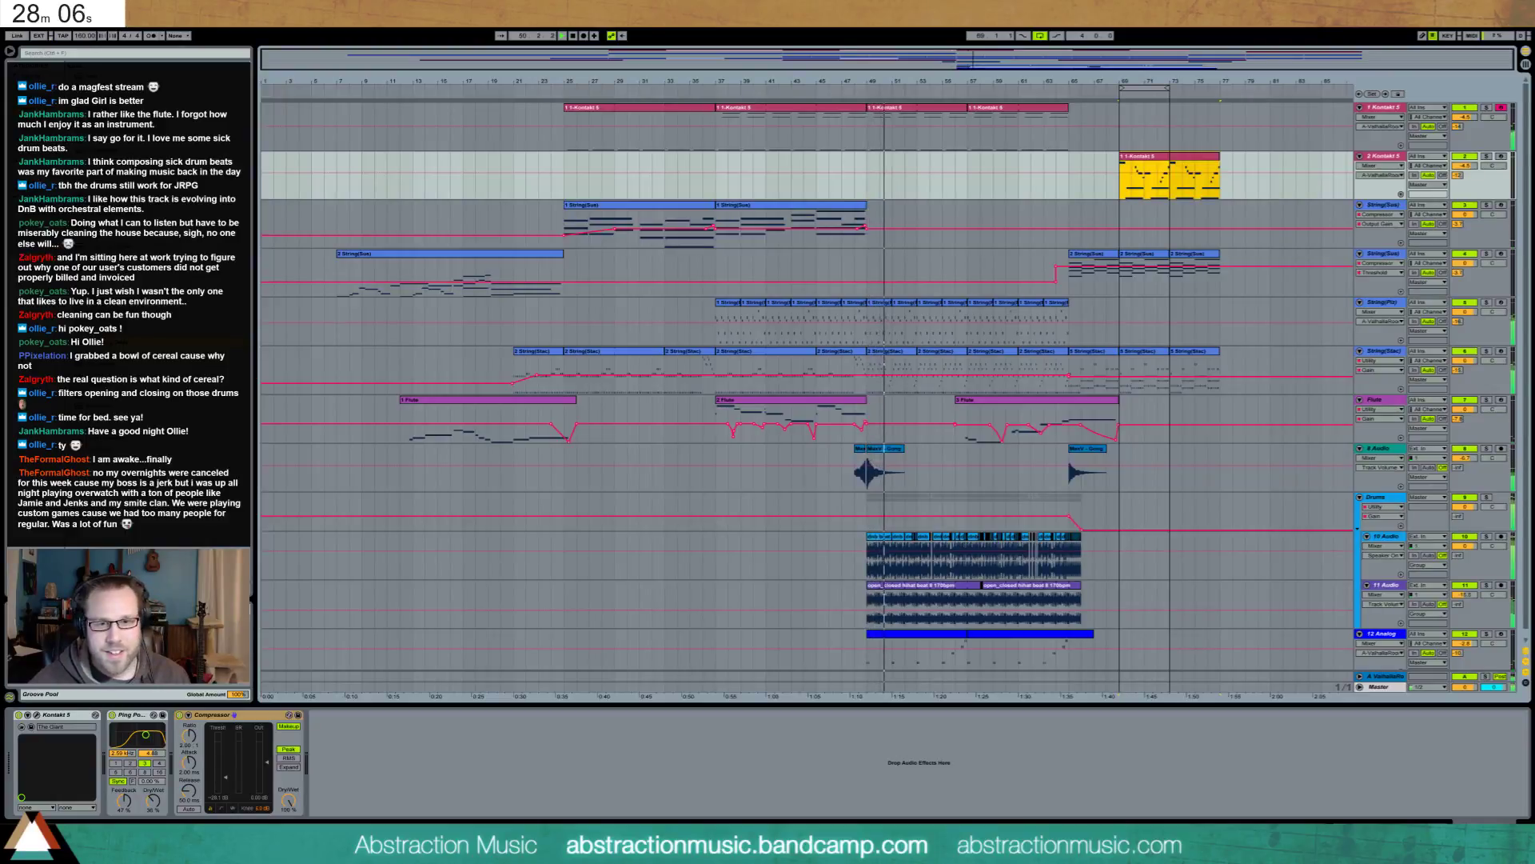
pyautogui.click(892, 453)
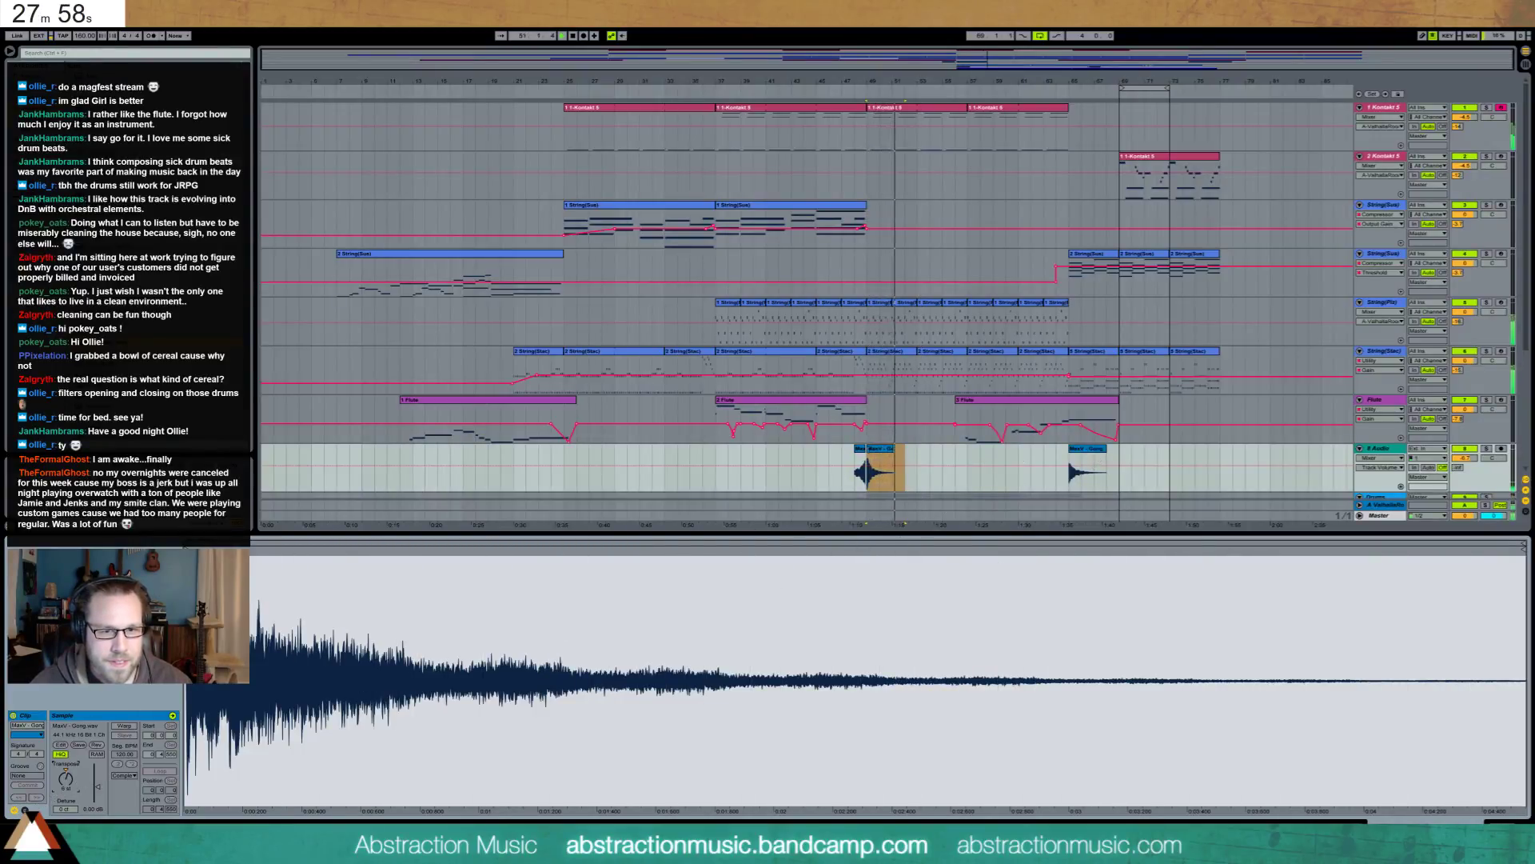
pyautogui.click(882, 453)
pyautogui.click(1085, 452)
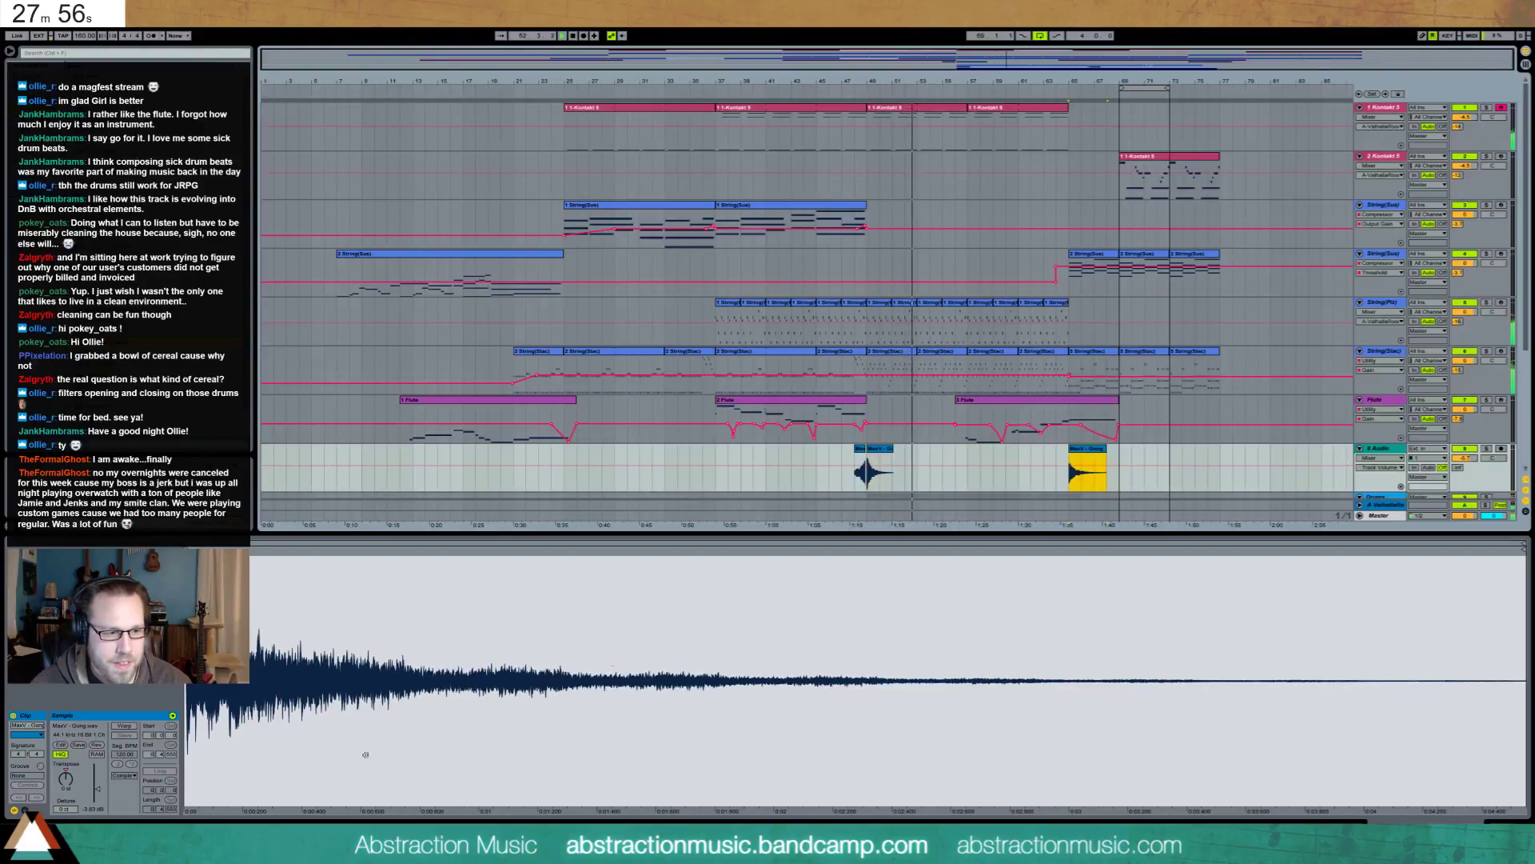
pyautogui.moveTo(100, 793); pyautogui.dragTo(102, 794)
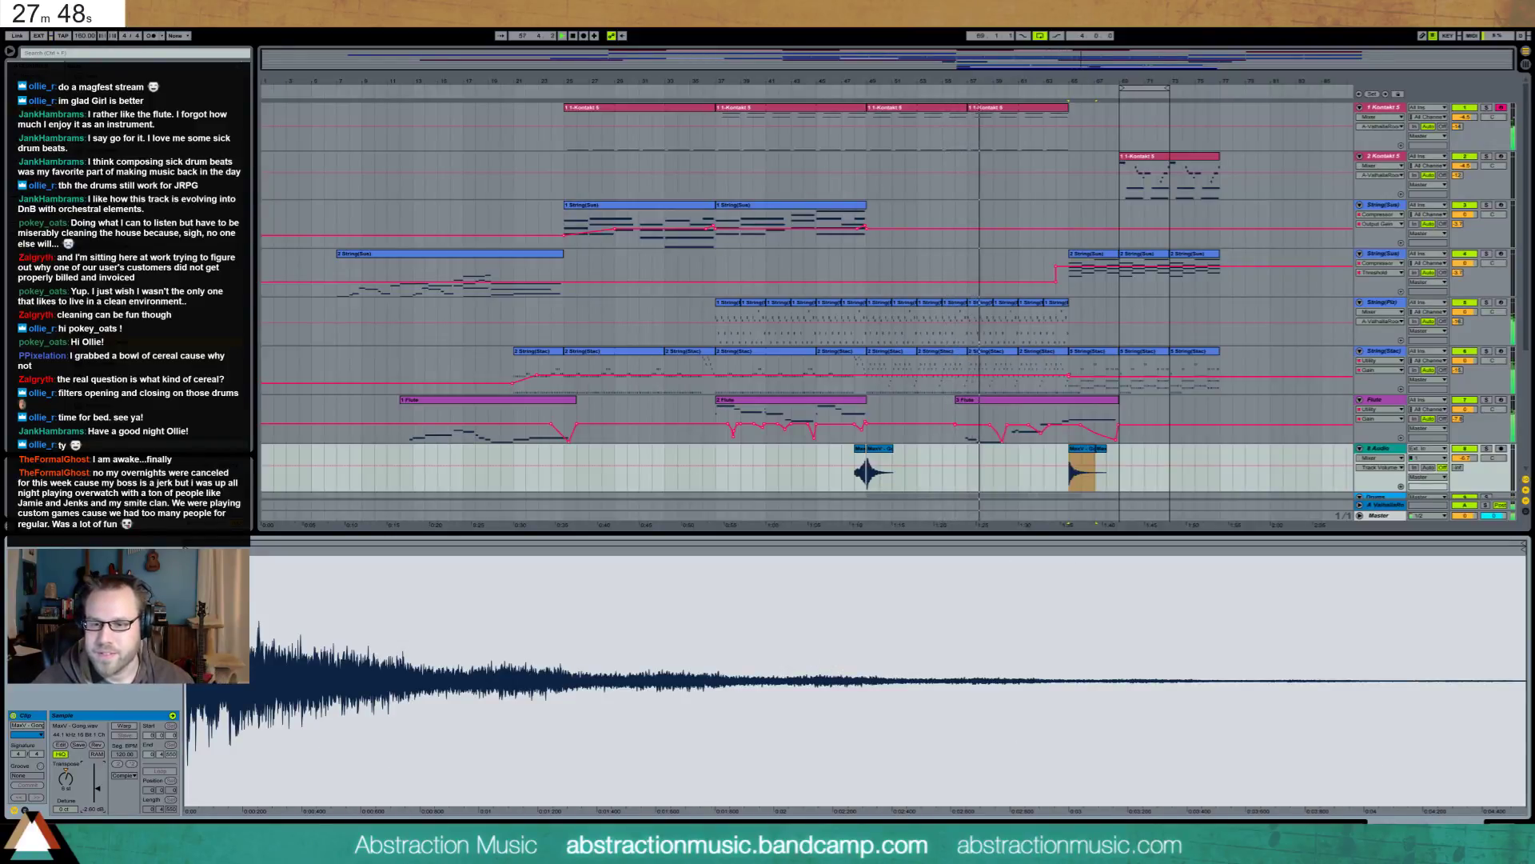
pyautogui.hotkey('shift', 'Tab')
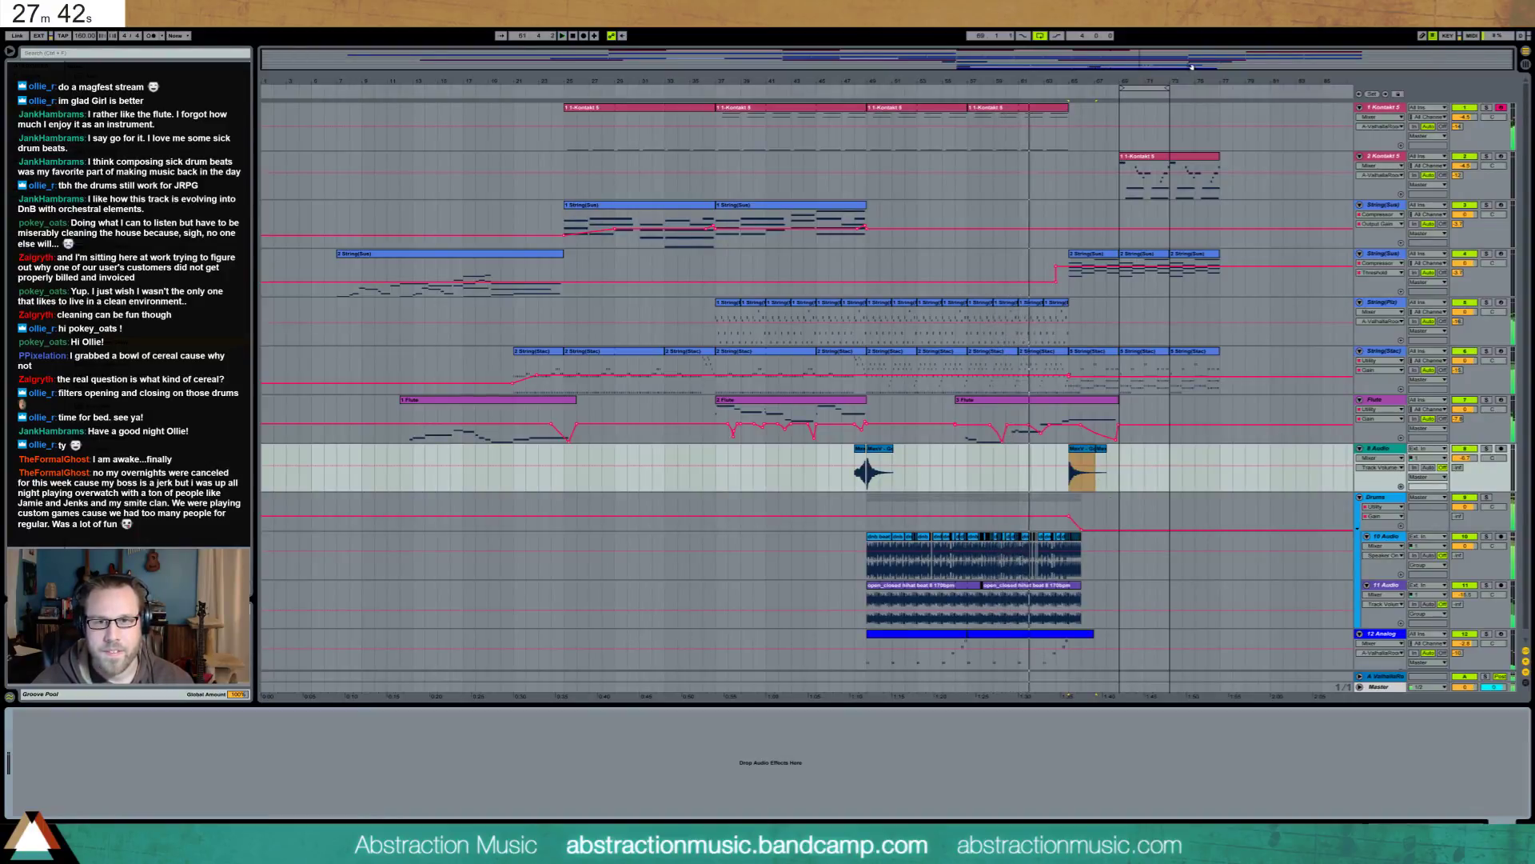
# Raise and lengthen the first note of the last flute clip's second phrase, shorten the following note, and listen to the change
pyautogui.moveTo(1083, 59); pyautogui.dragTo(1177, 60)
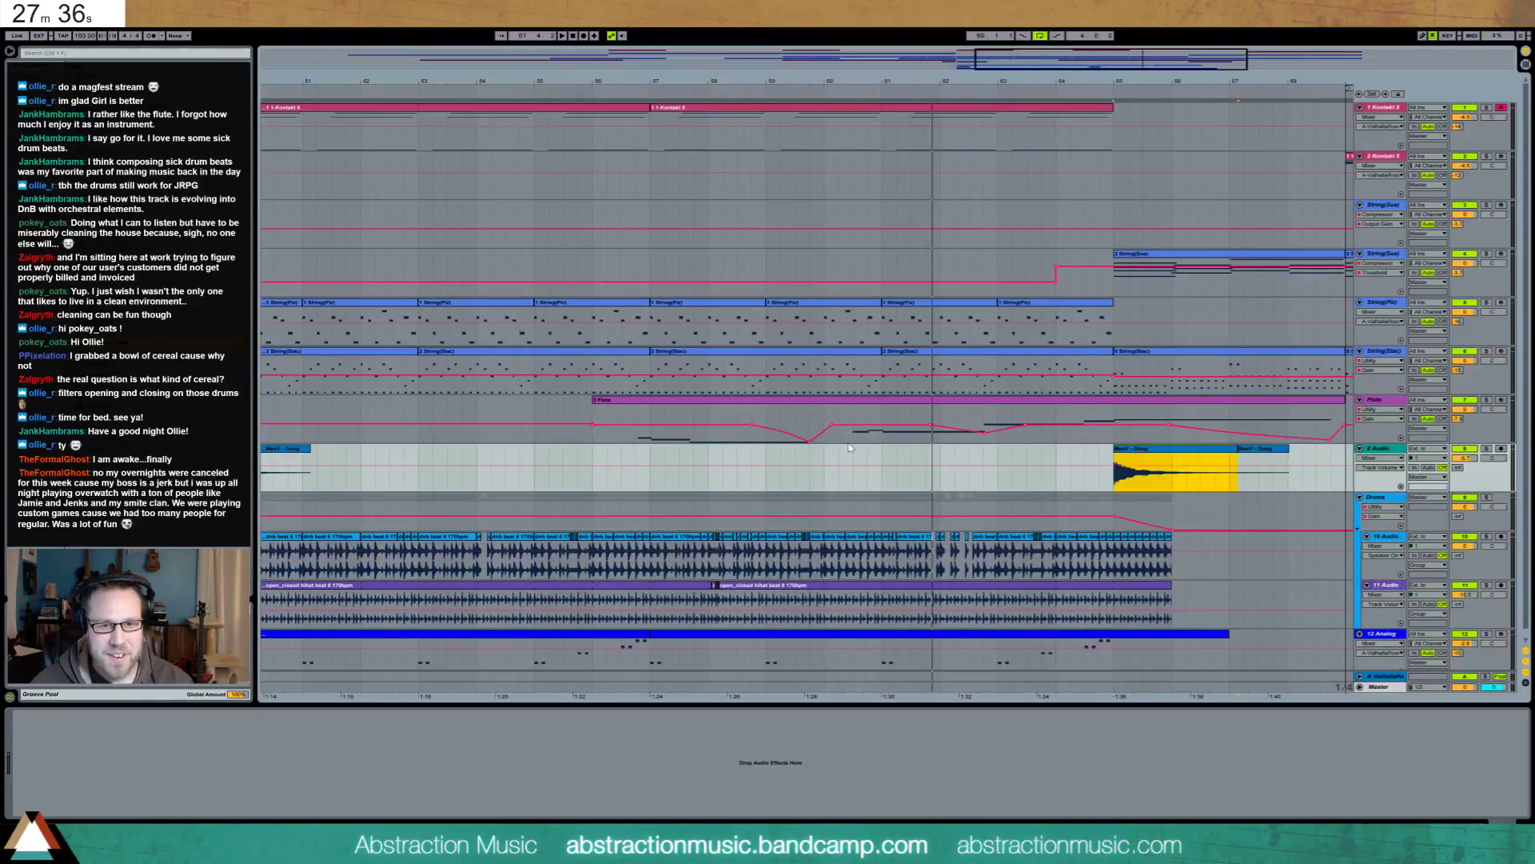
pyautogui.doubleClick(872, 408)
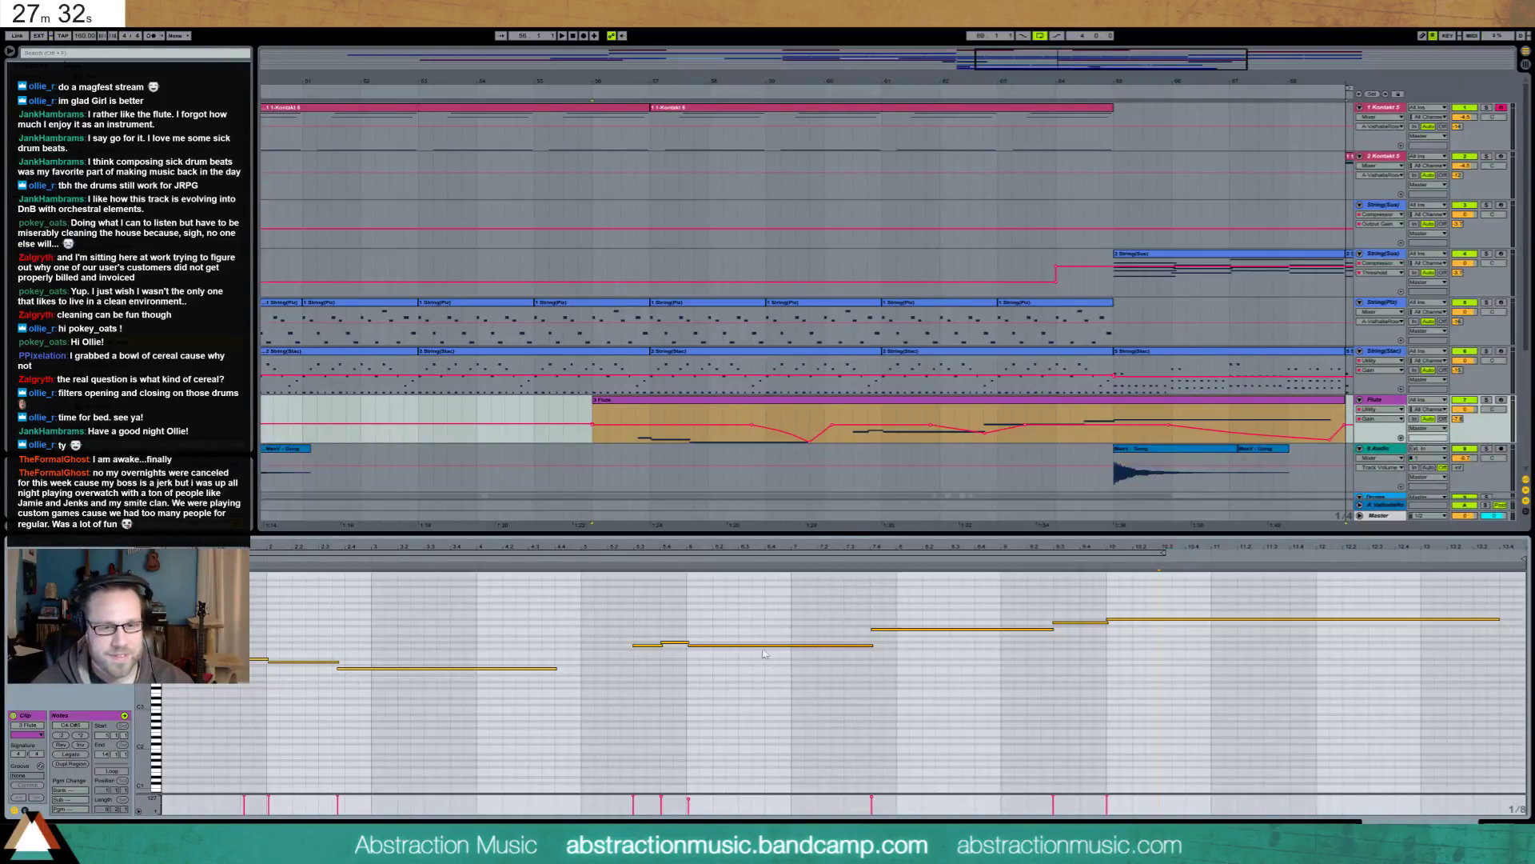
pyautogui.click(692, 633)
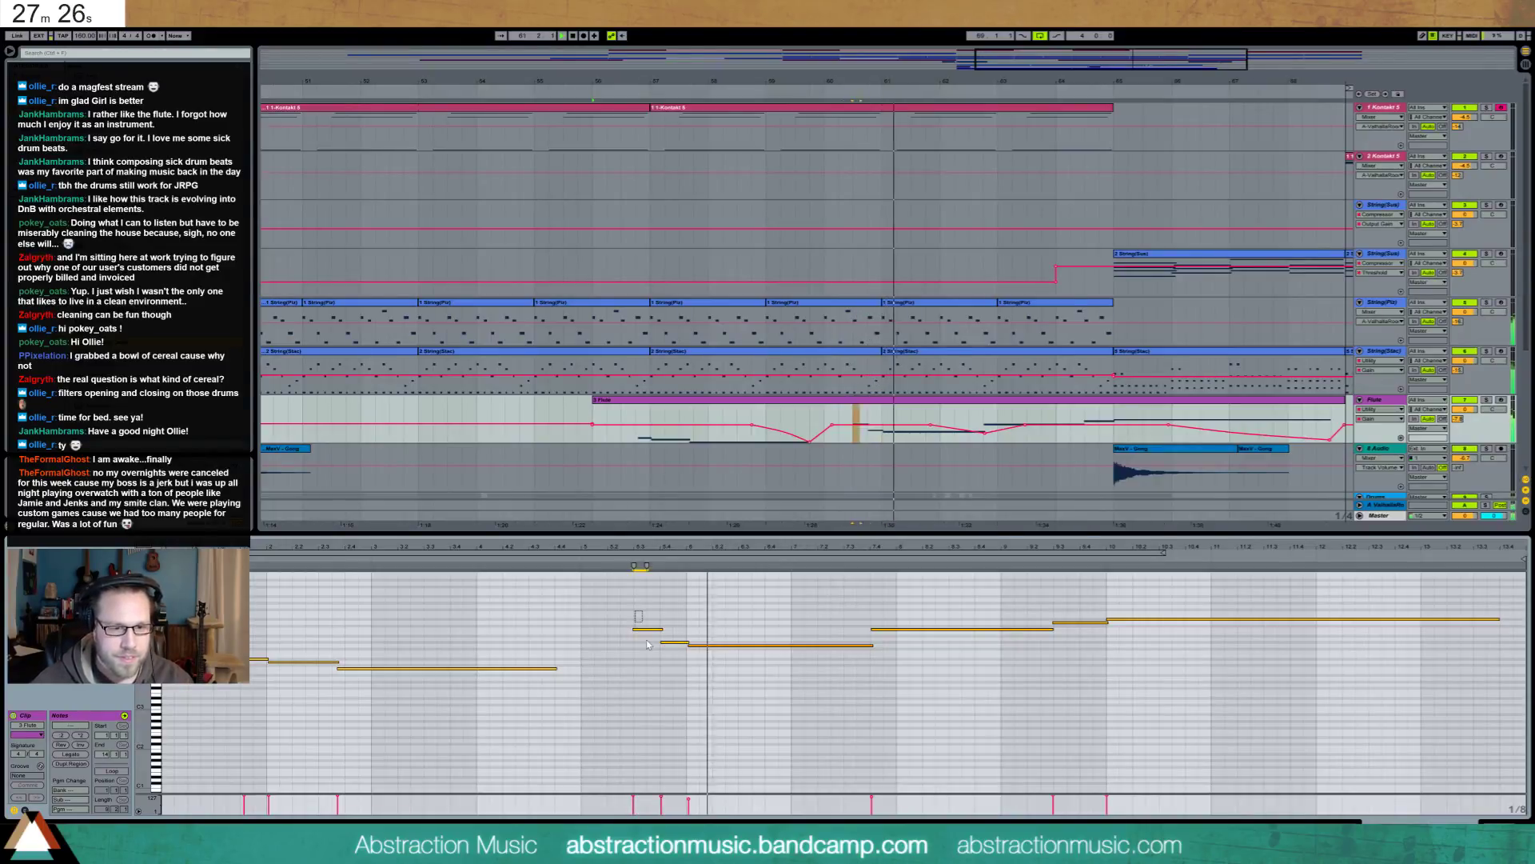
pyautogui.moveTo(647, 631); pyautogui.dragTo(646, 641)
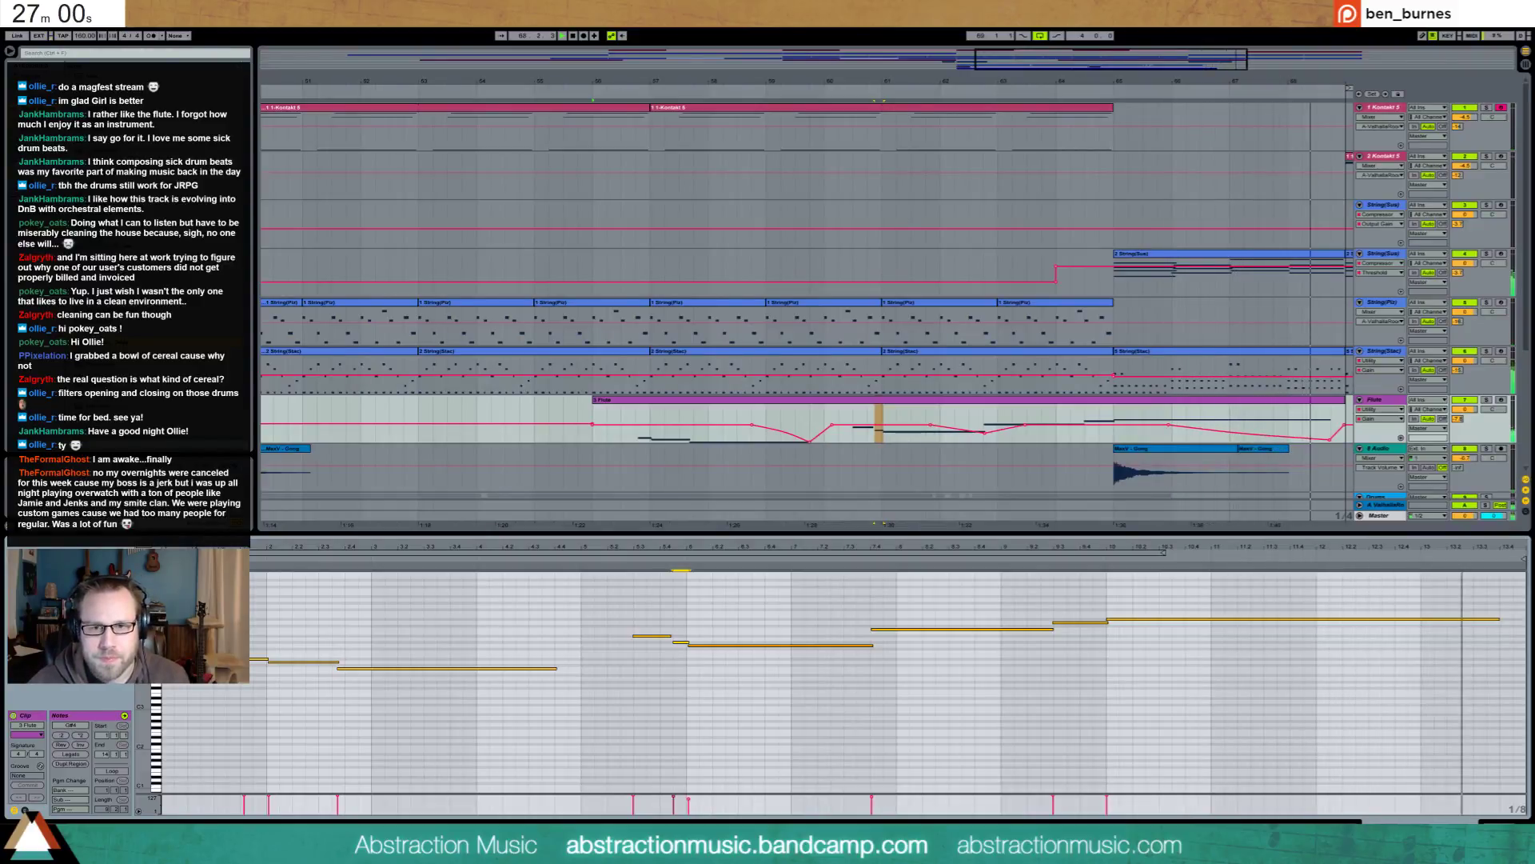
pyautogui.press('-')
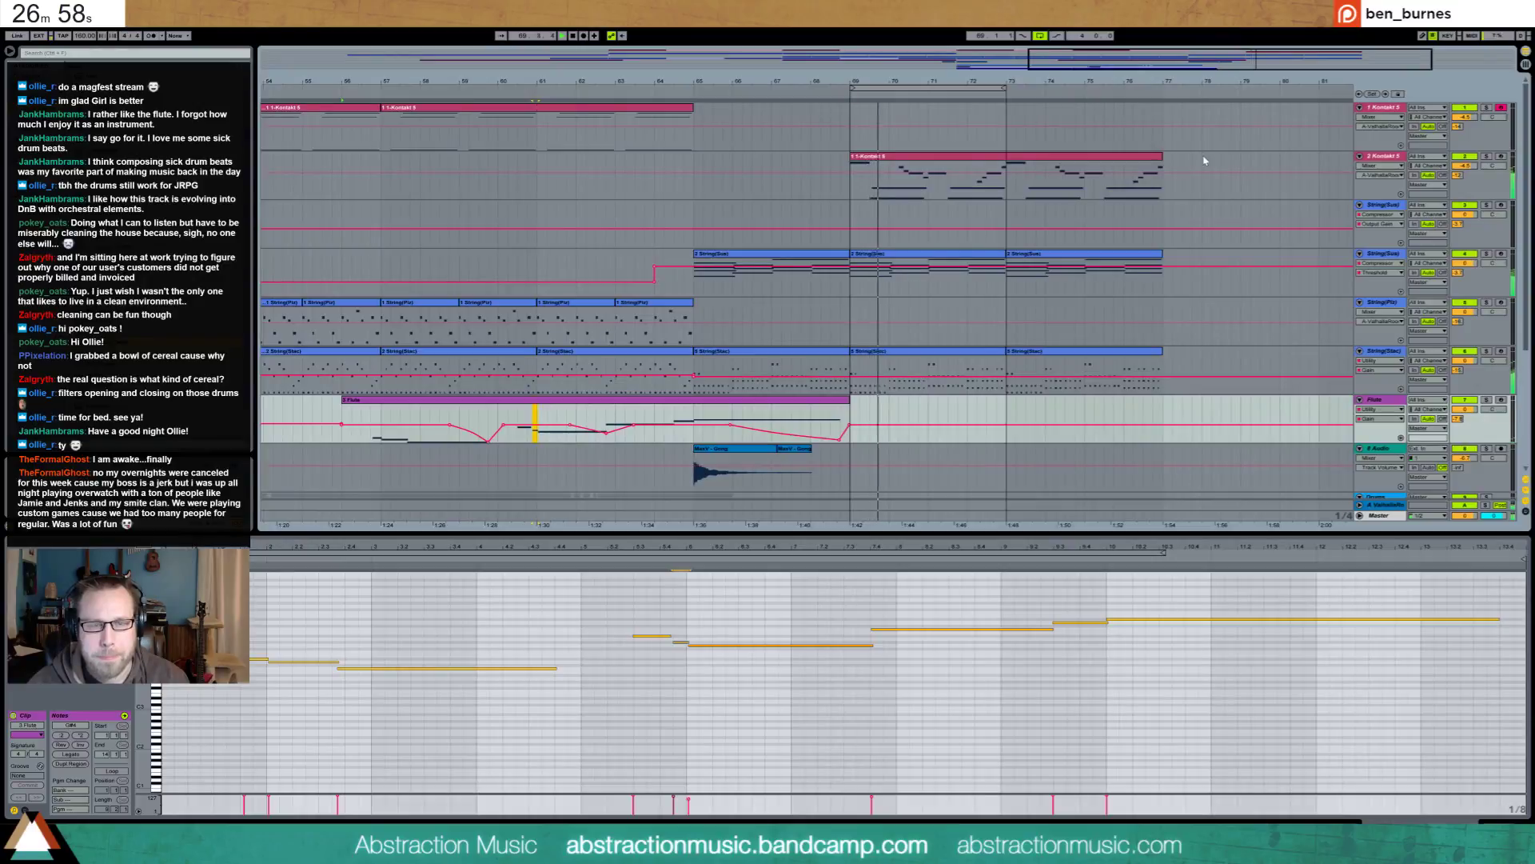
pyautogui.moveTo(1227, 56); pyautogui.dragTo(1266, 50)
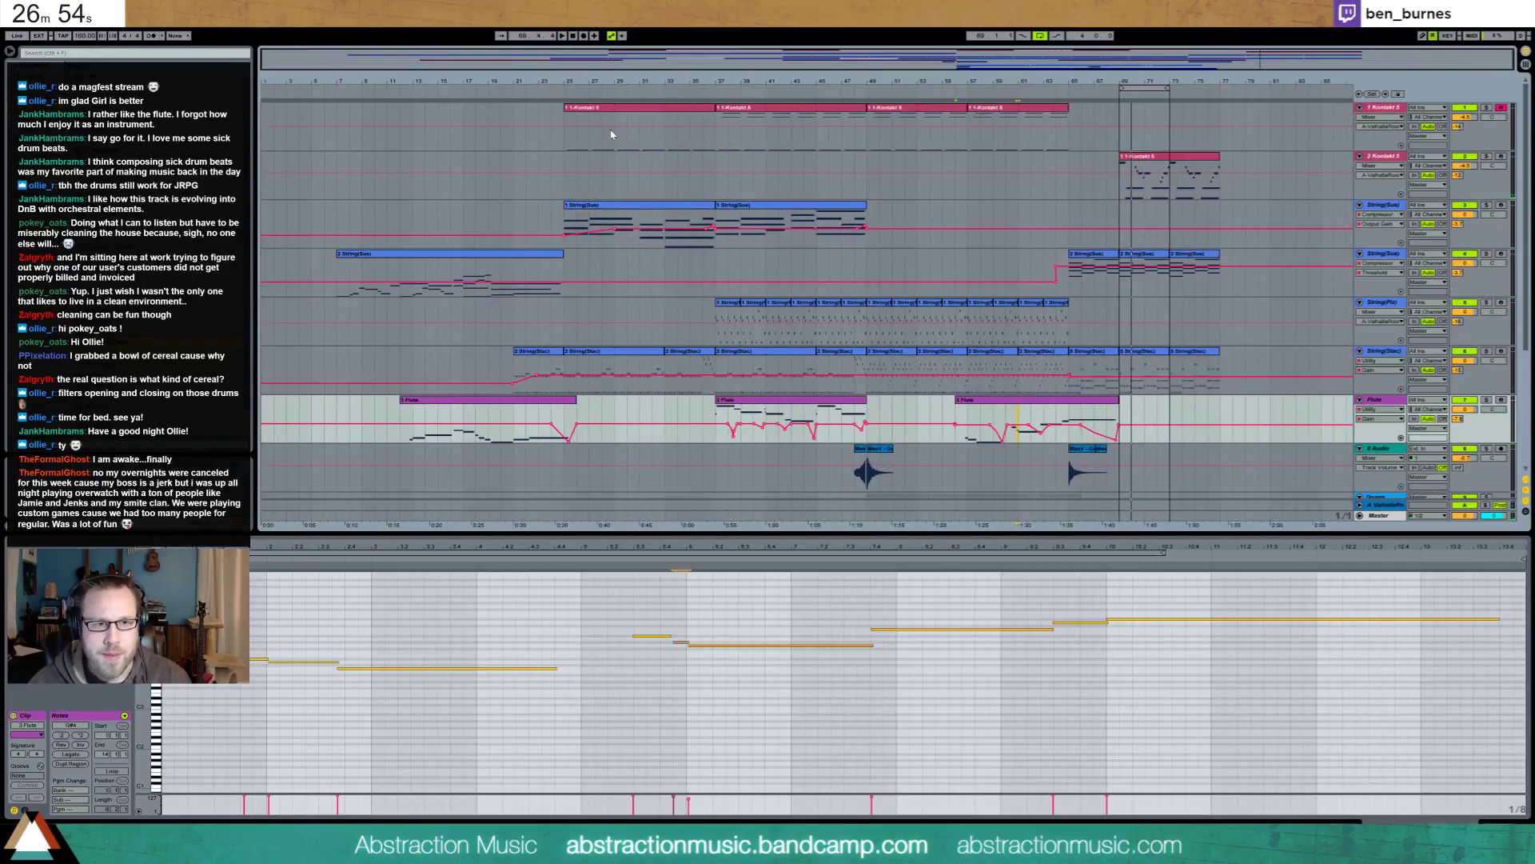
# Copy the Kontakt and string clips between bars 25 and 37 and paste them at bar 77
pyautogui.click(597, 203)
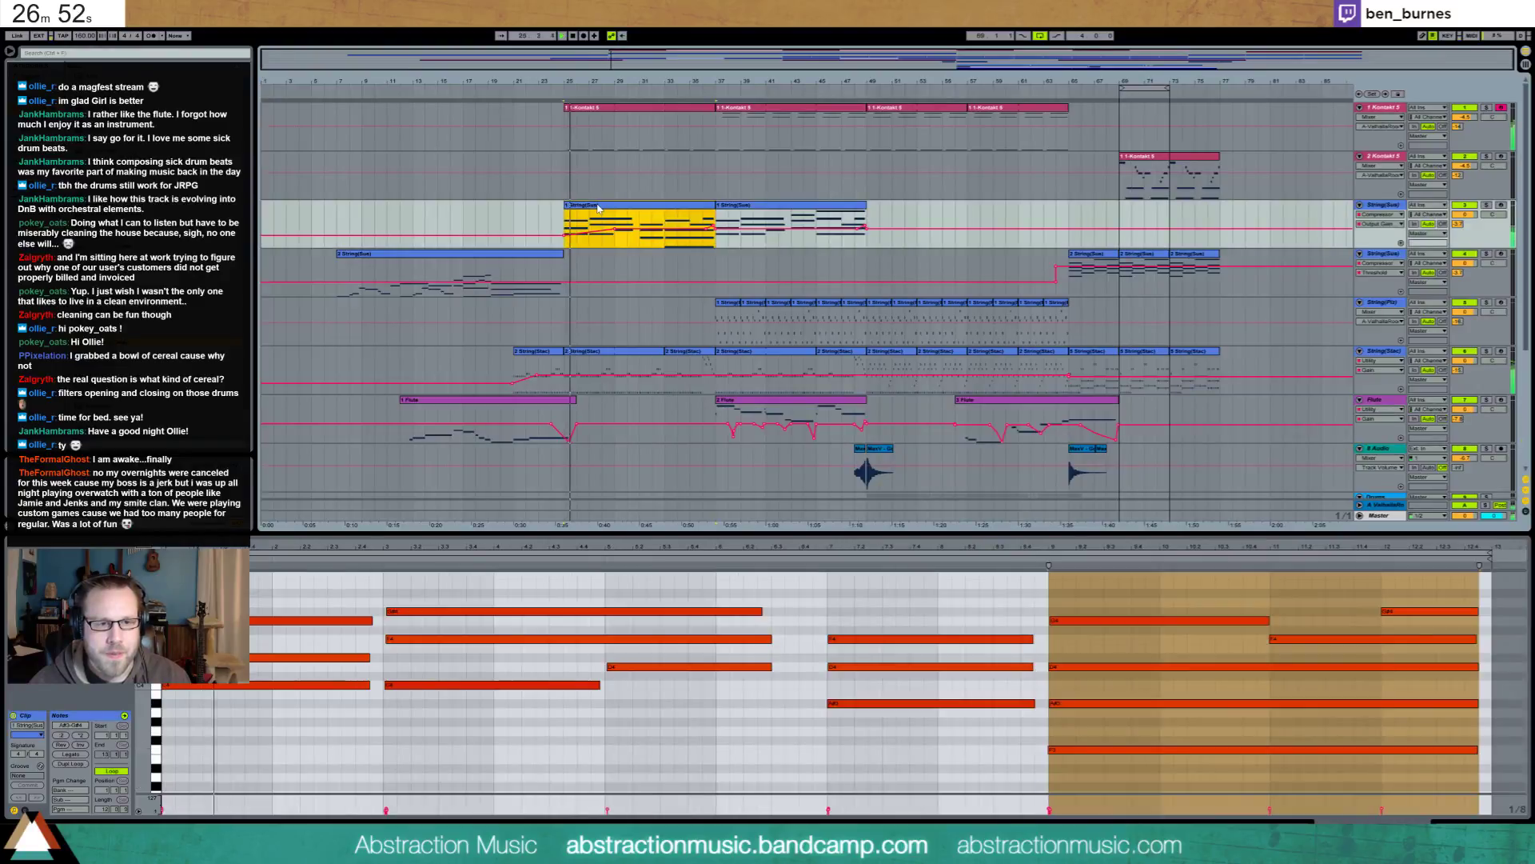
pyautogui.click(427, 260)
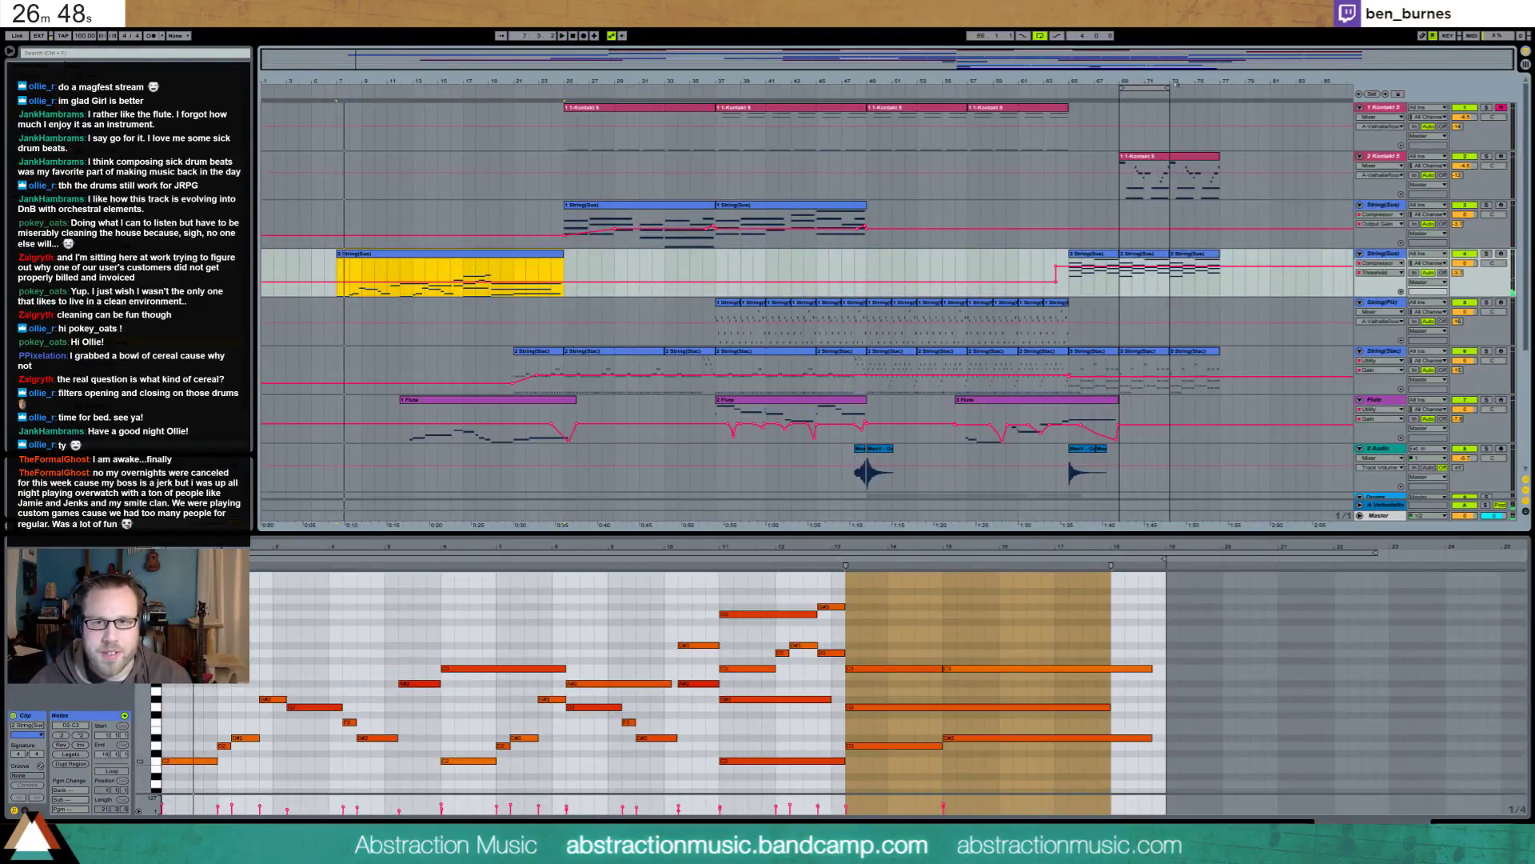
pyautogui.moveTo(1219, 61); pyautogui.dragTo(1306, 61)
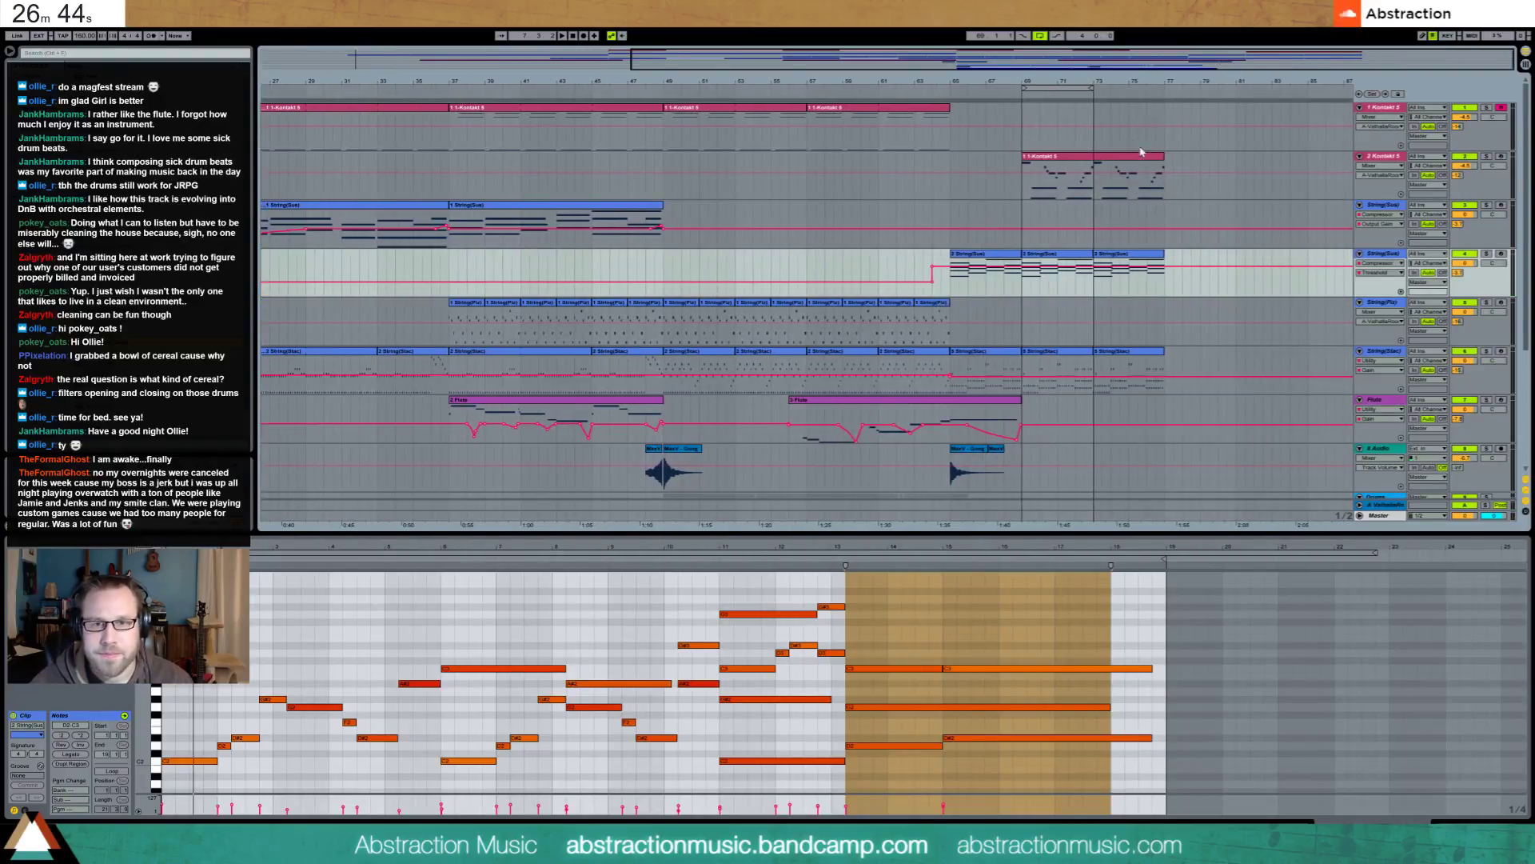
pyautogui.click(1132, 268)
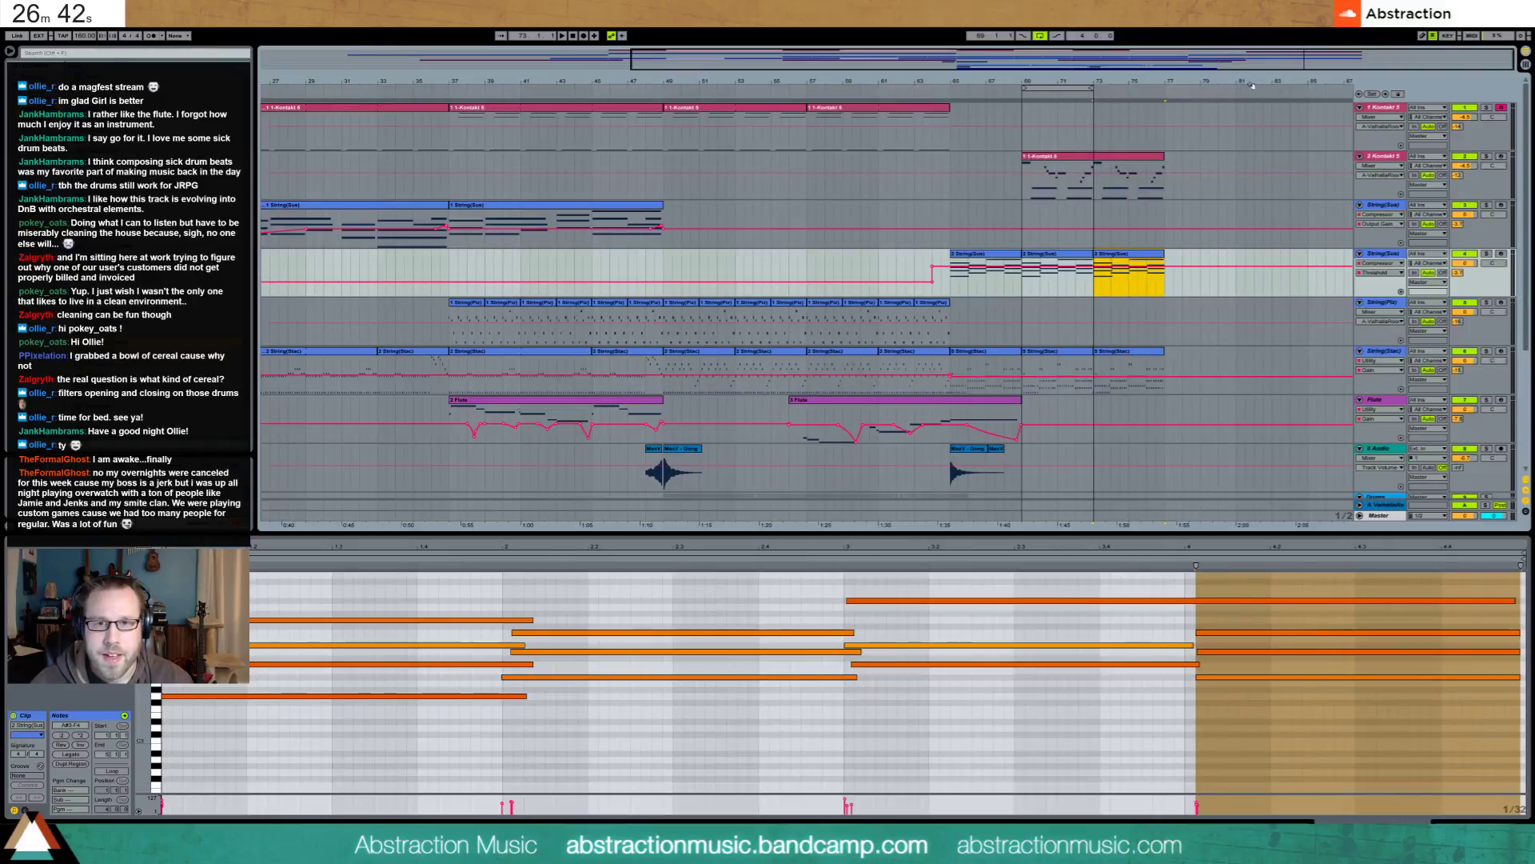
pyautogui.moveTo(1252, 86); pyautogui.dragTo(668, 130)
pyautogui.click(667, 115)
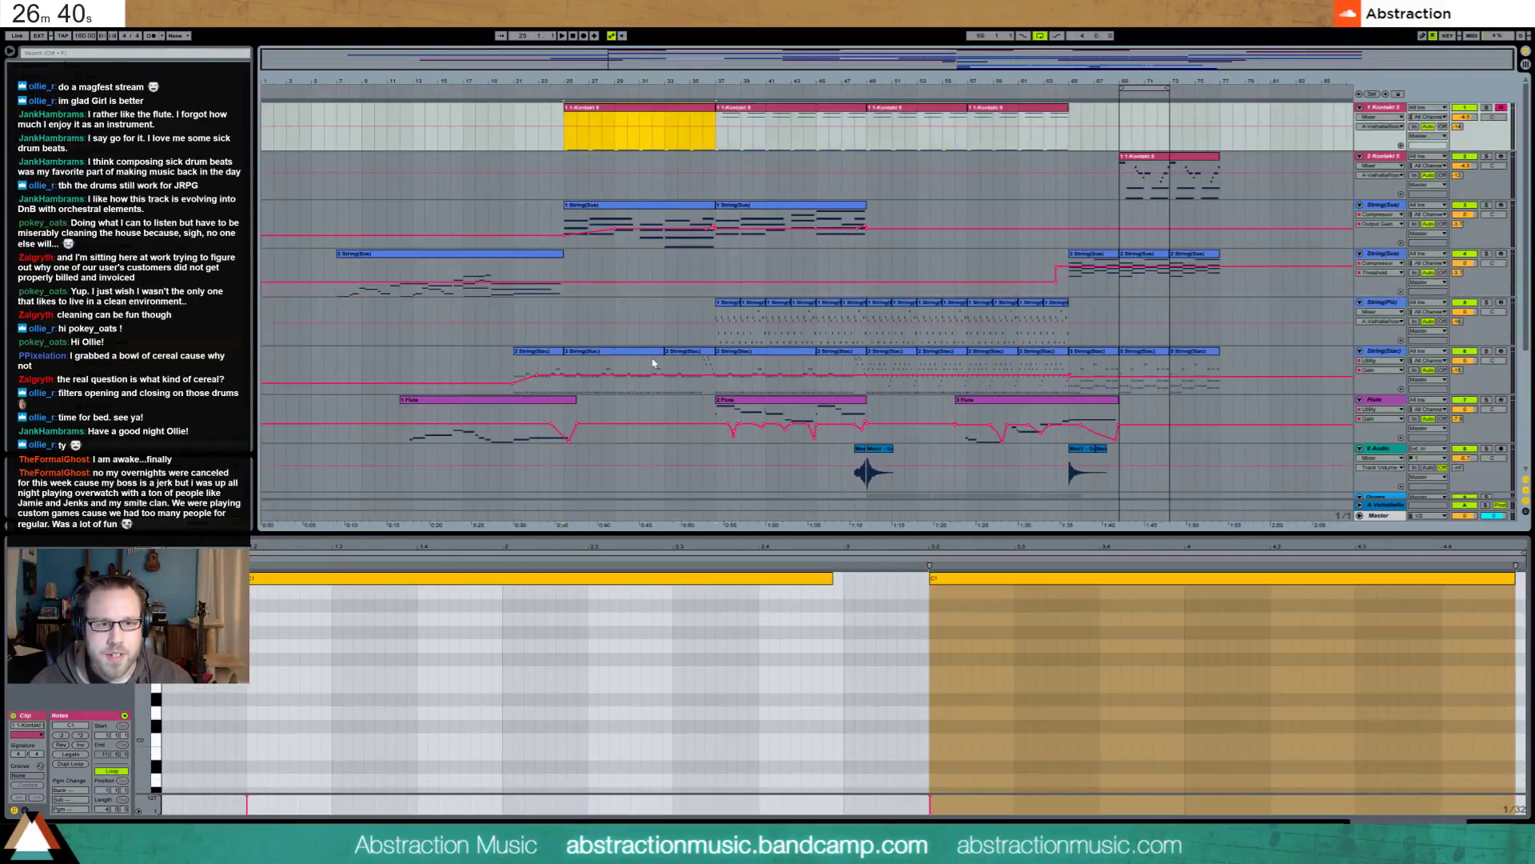
pyautogui.keyDown('shift'); pyautogui.click(674, 359); pyautogui.keyUp('shift')
pyautogui.click(1227, 121)
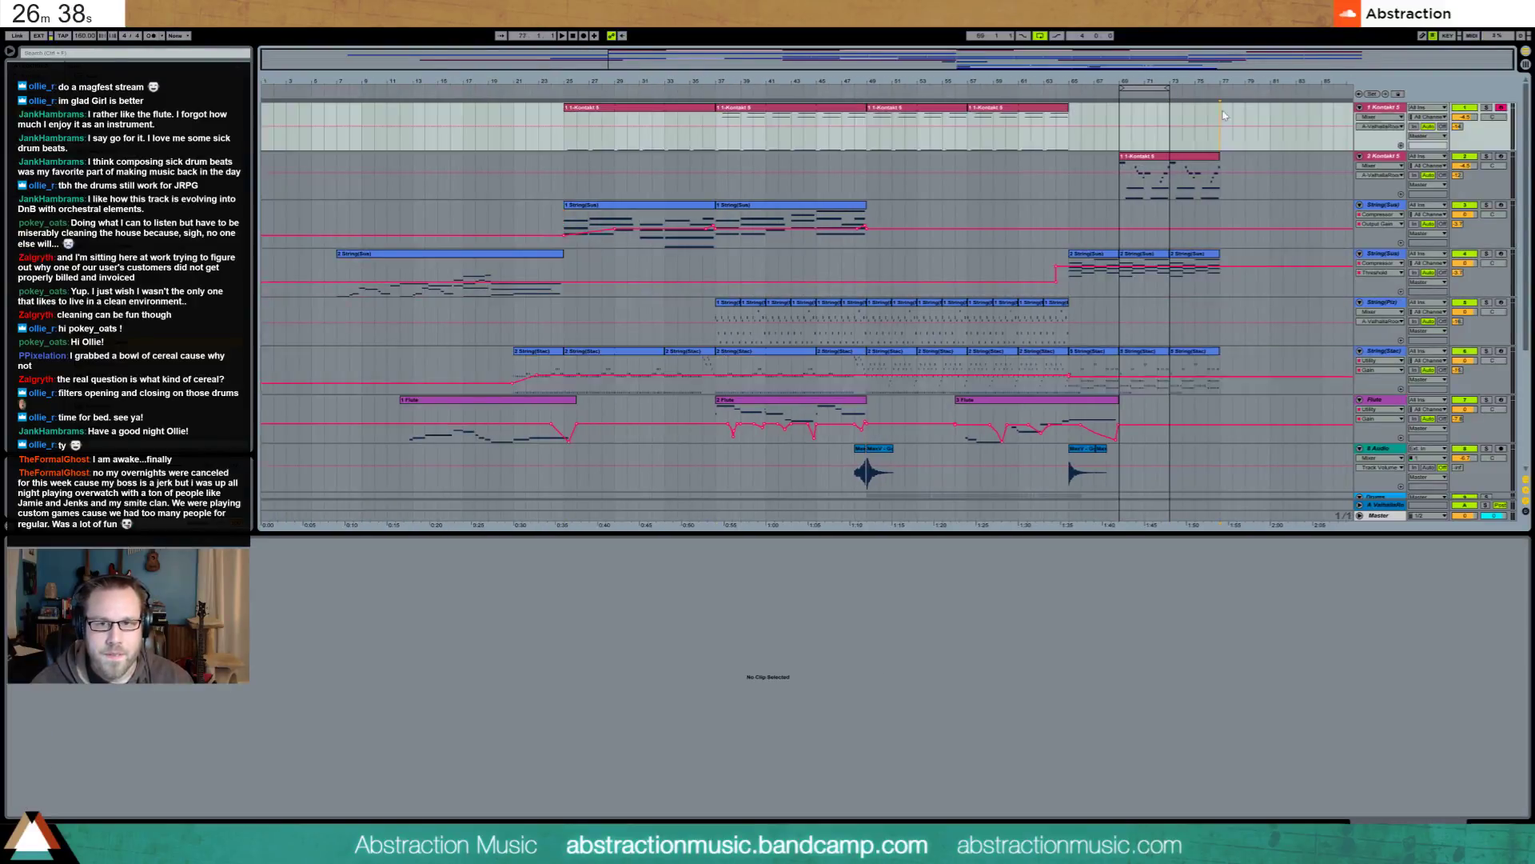
pyautogui.hotkey('ctrl', 'v')
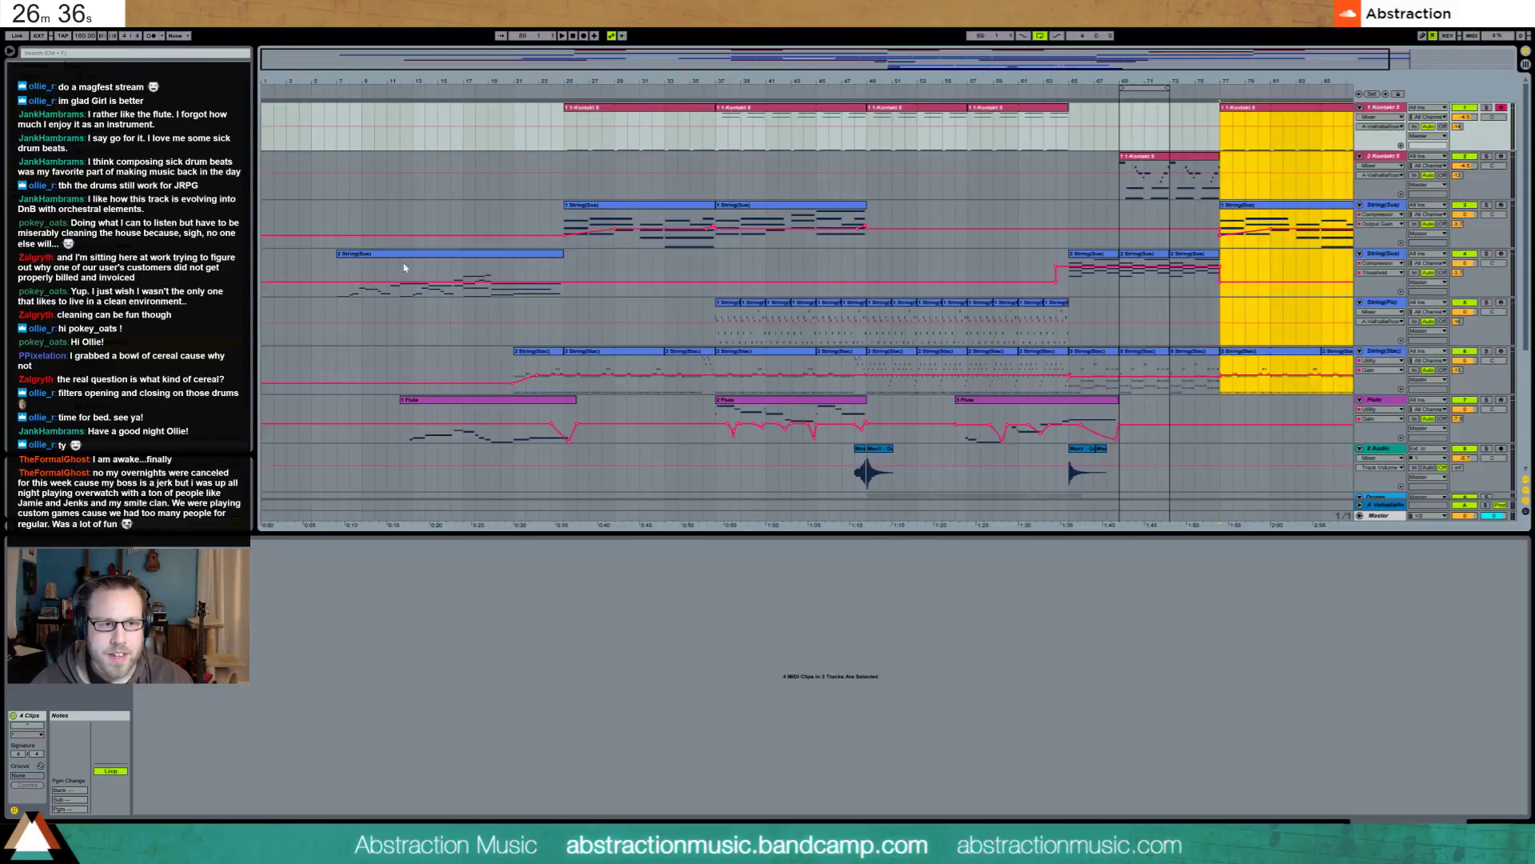
# Copy bars 13 to 25 of the opening sustained string clip and paste them at bar 89 on the same track
pyautogui.moveTo(413, 275); pyautogui.dragTo(562, 282)
pyautogui.moveTo(1263, 58); pyautogui.dragTo(1367, 137)
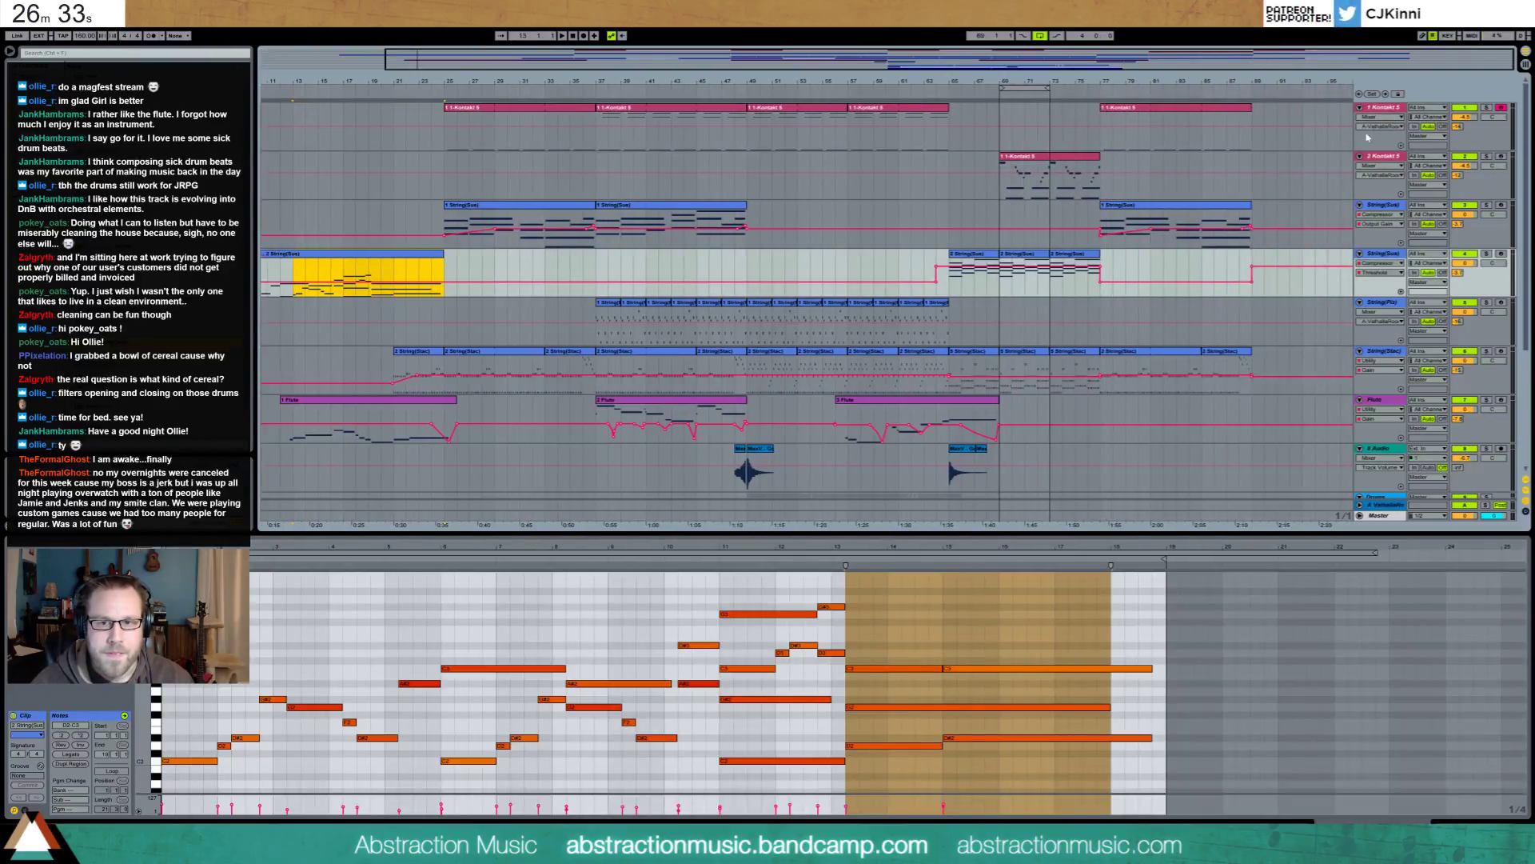
pyautogui.click(1253, 265)
pyautogui.hotkey('ctrl', 'v')
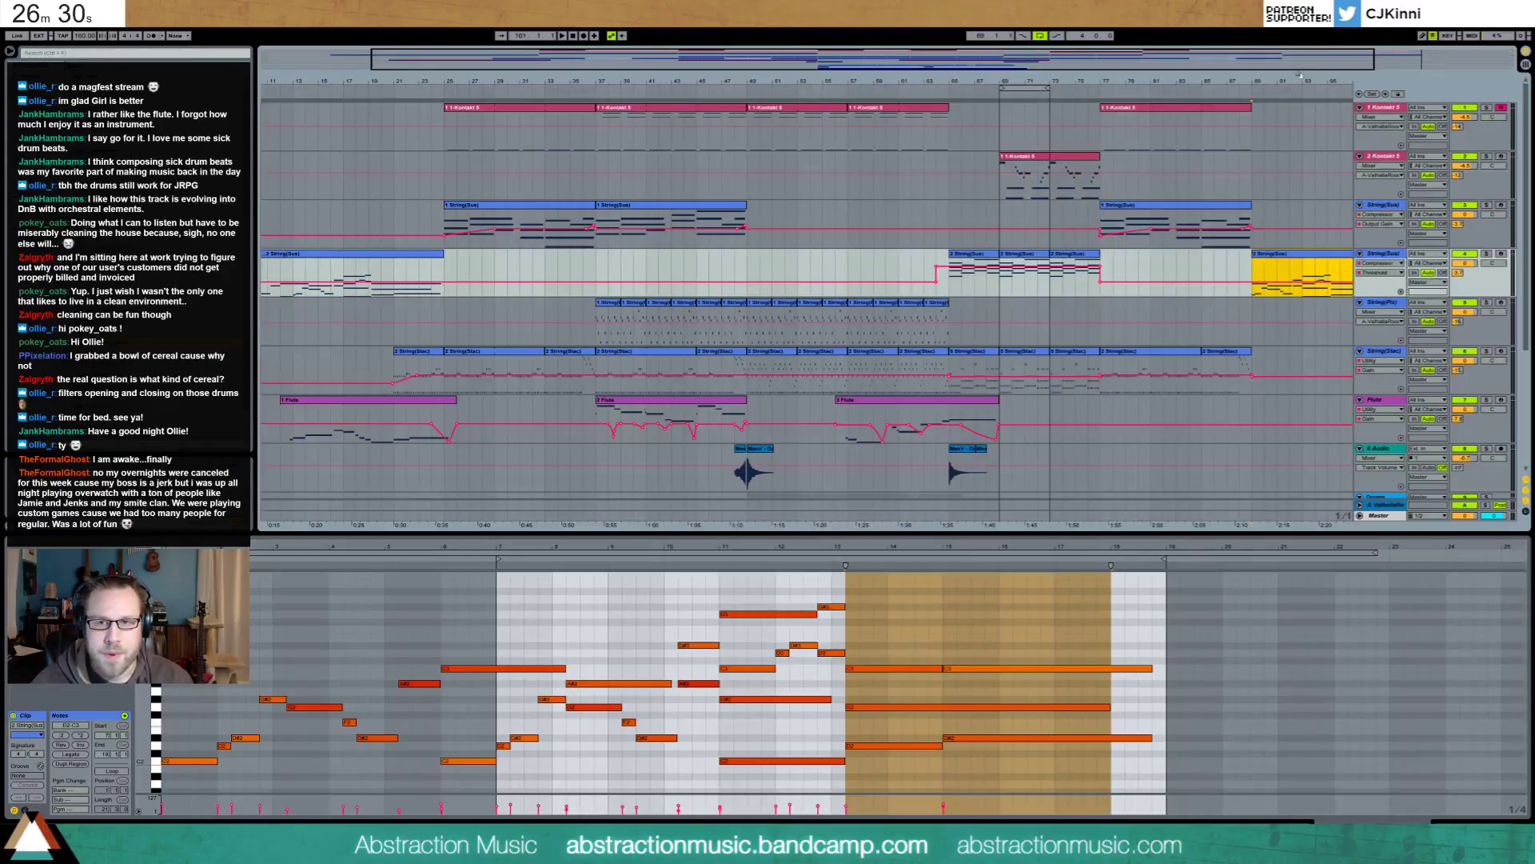
# Shape a downward automation fade over the second half of the sustained string clip that starts at bar 89
pyautogui.moveTo(1299, 76); pyautogui.dragTo(1148, 76)
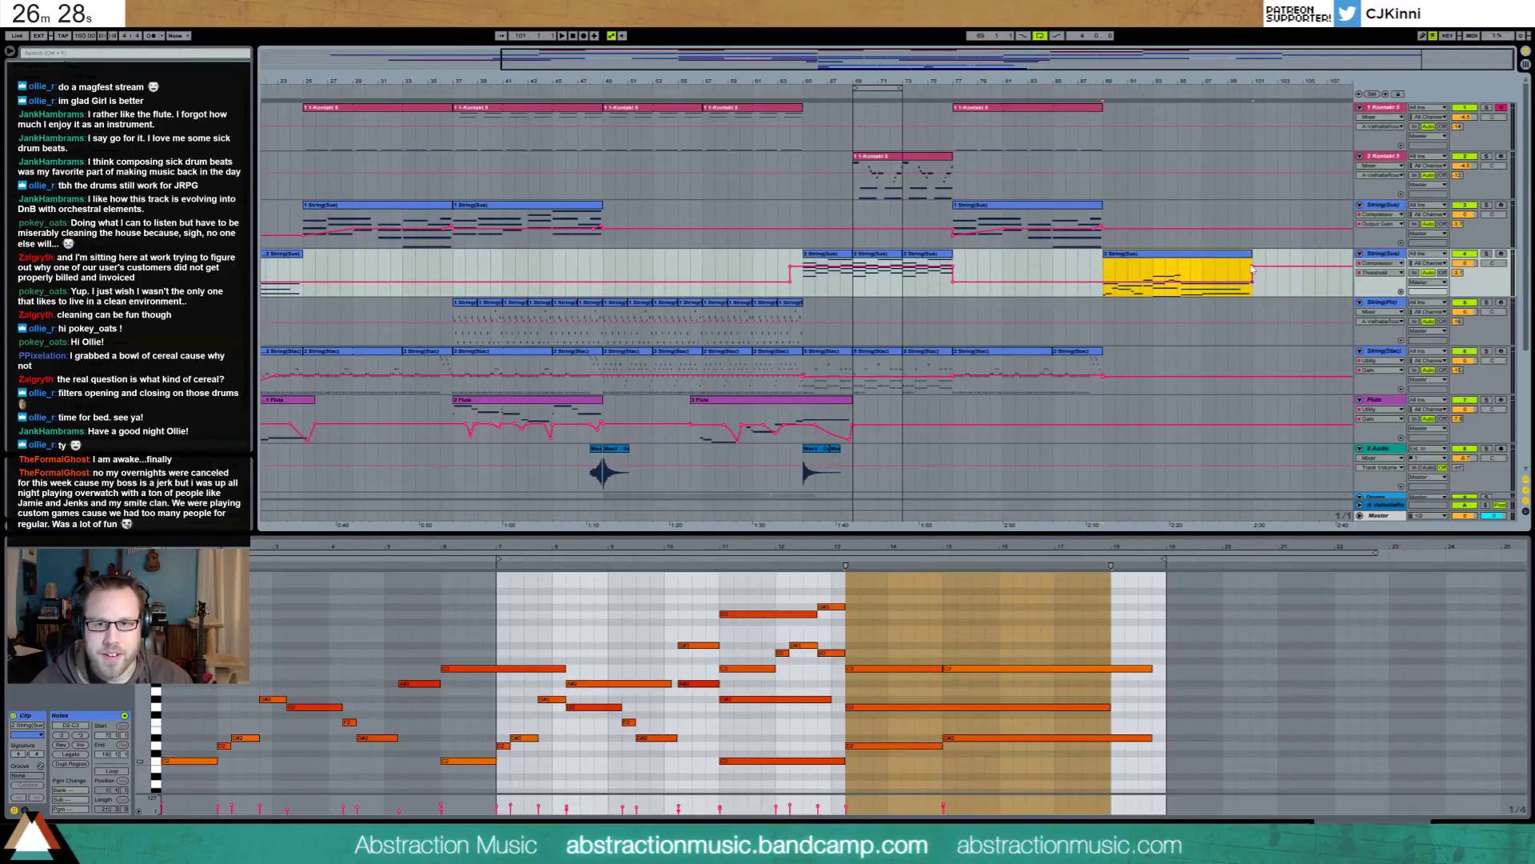
pyautogui.click(1277, 262)
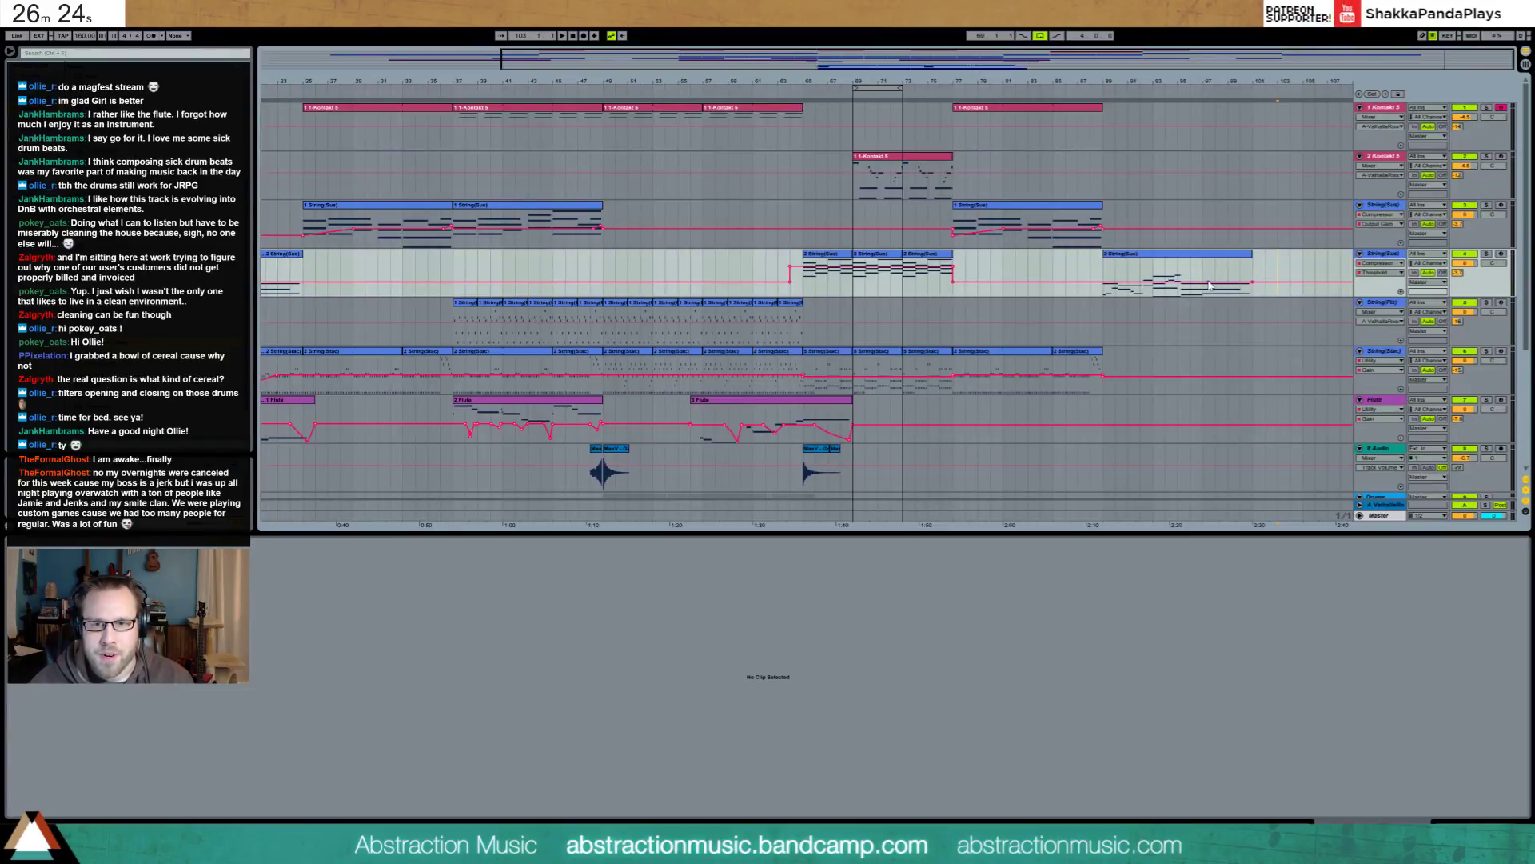
pyautogui.click(1223, 278)
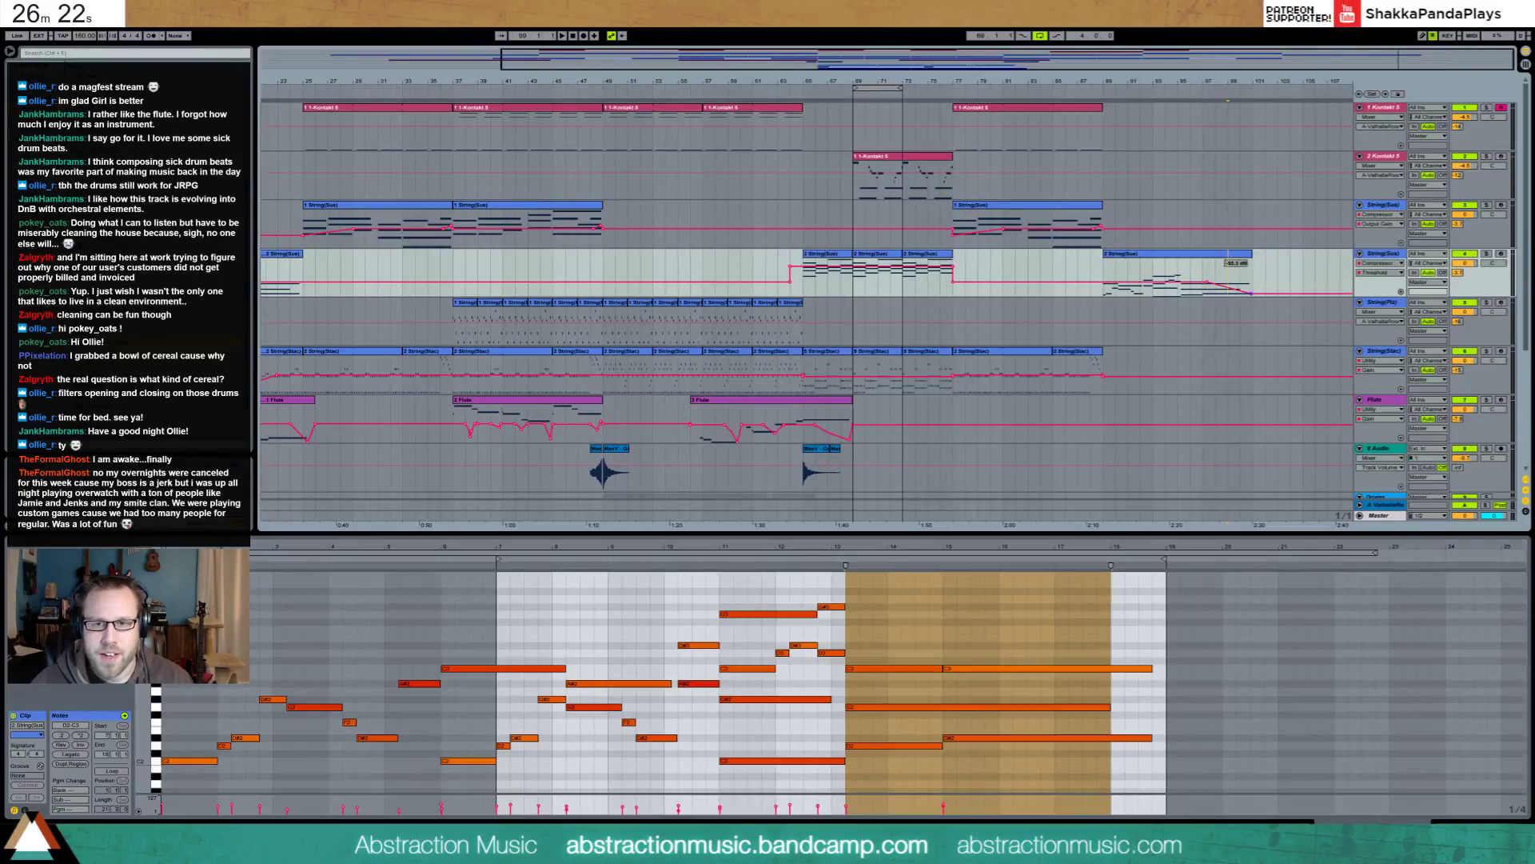
pyautogui.click(1230, 266)
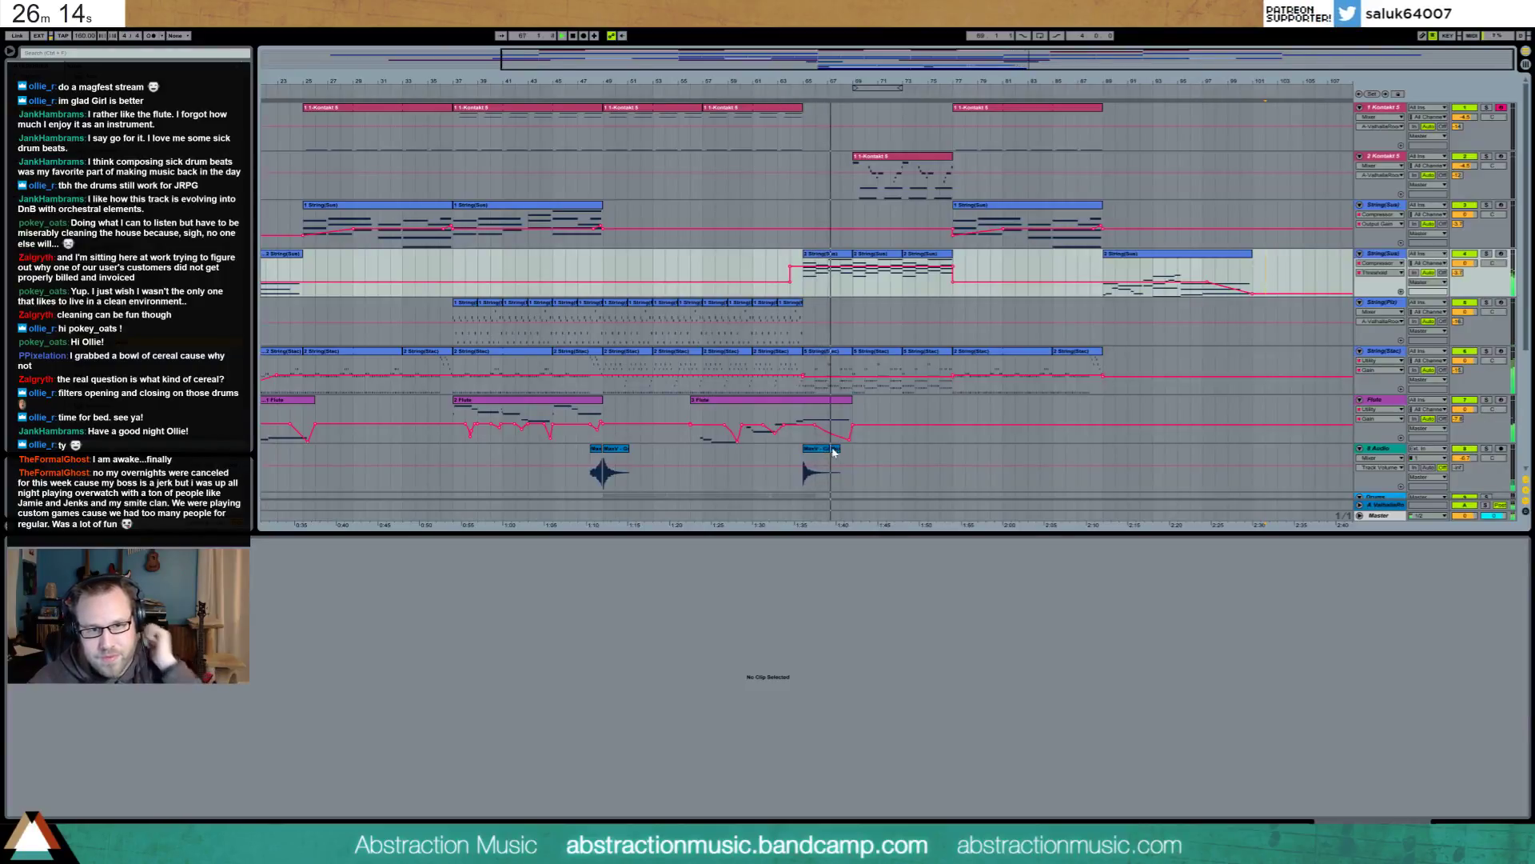
# Delete the separate tail segment at the end of the gong clip that starts at bar 65
pyautogui.click(820, 472)
pyautogui.click(836, 449)
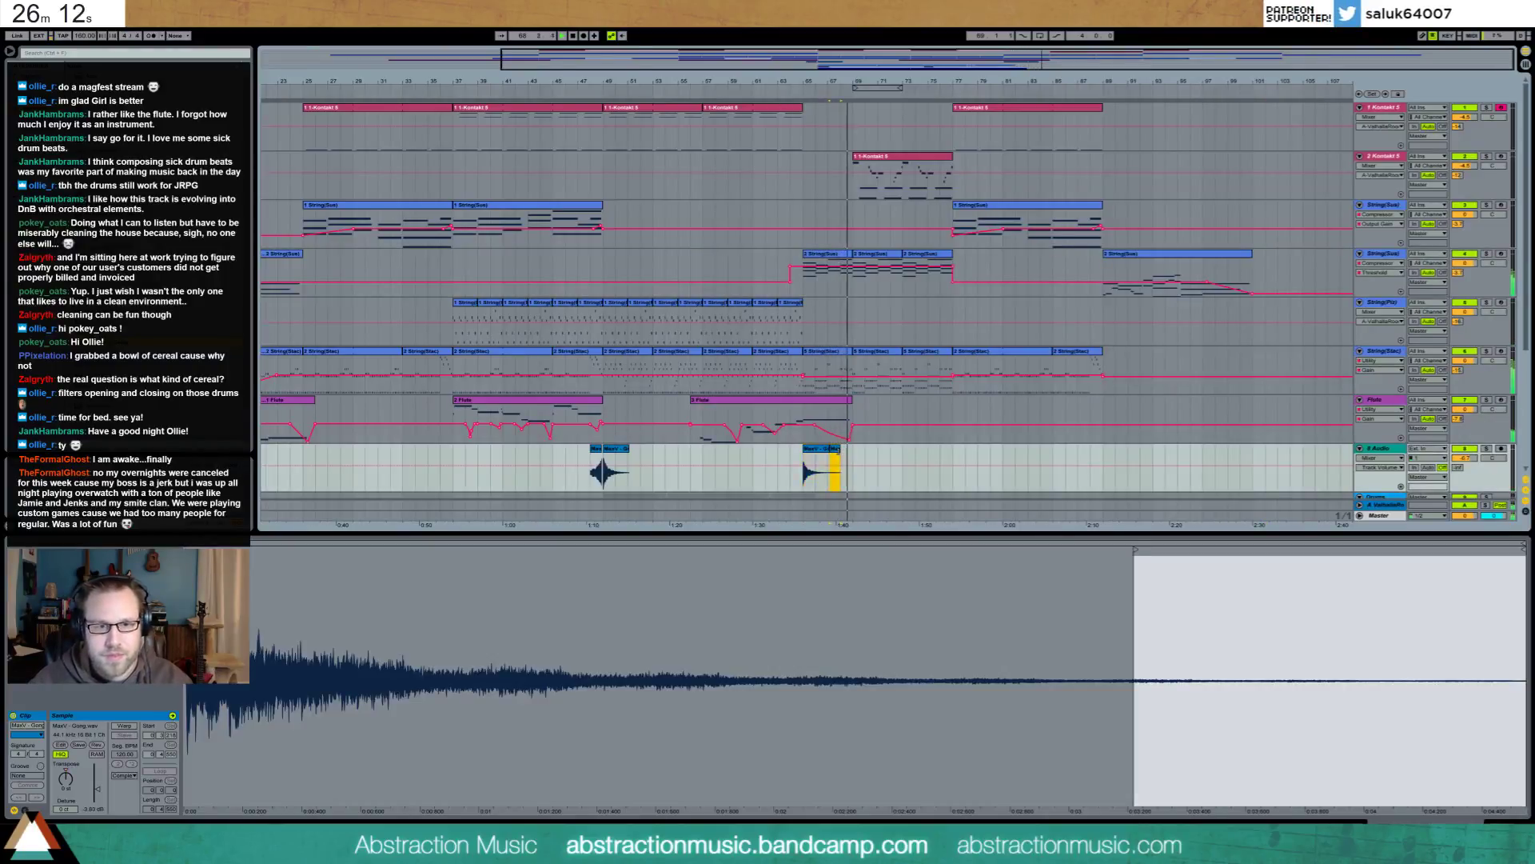
pyautogui.press('Delete')
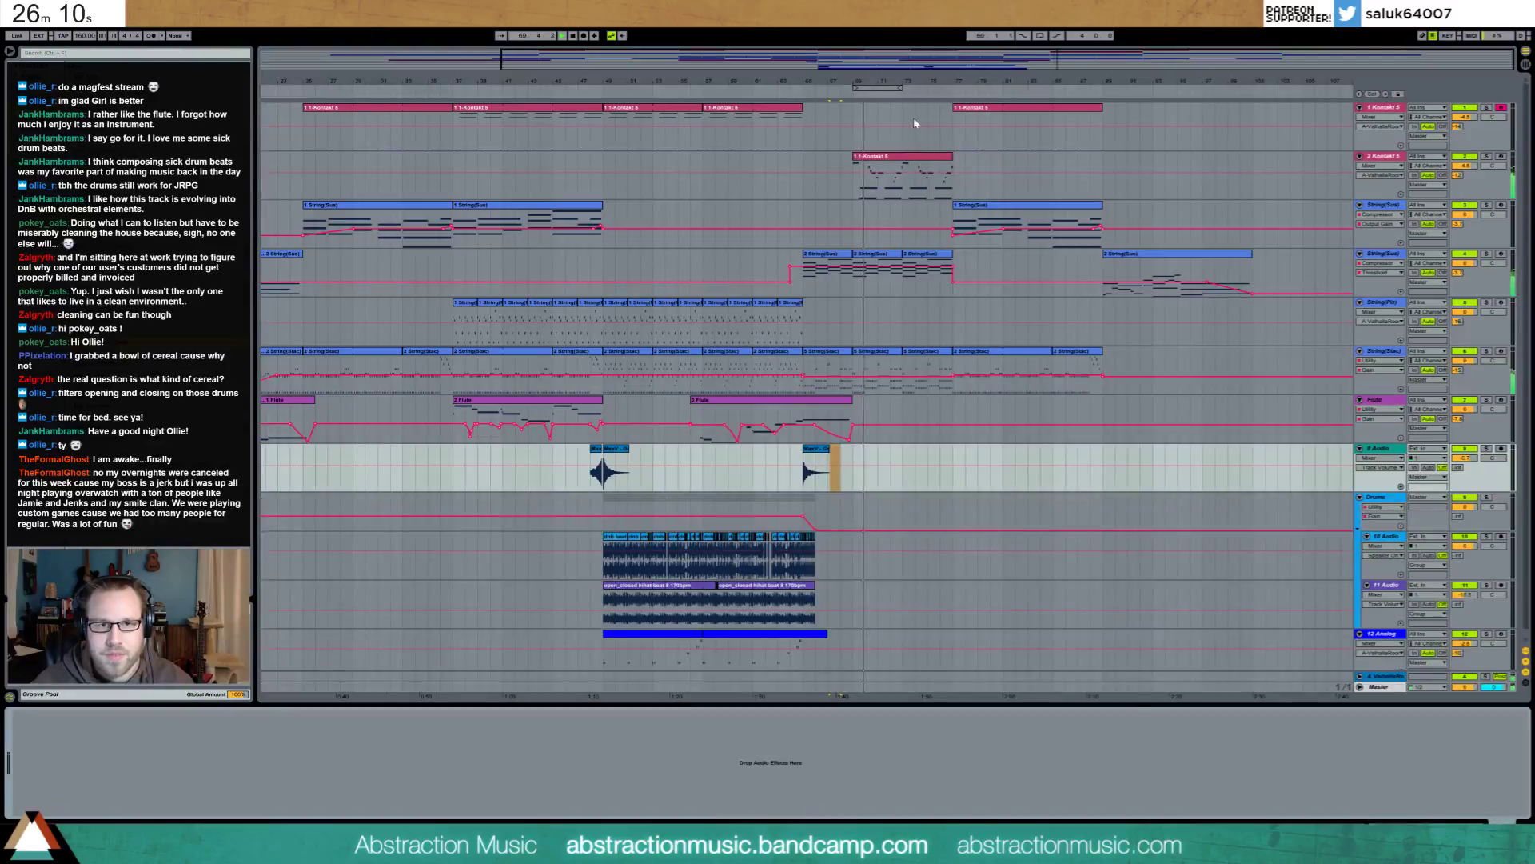
# Extend the second Kontakt track's clip past bar 77 and paste a copy of bar 73's opening portion at bar 77
pyautogui.click(920, 160)
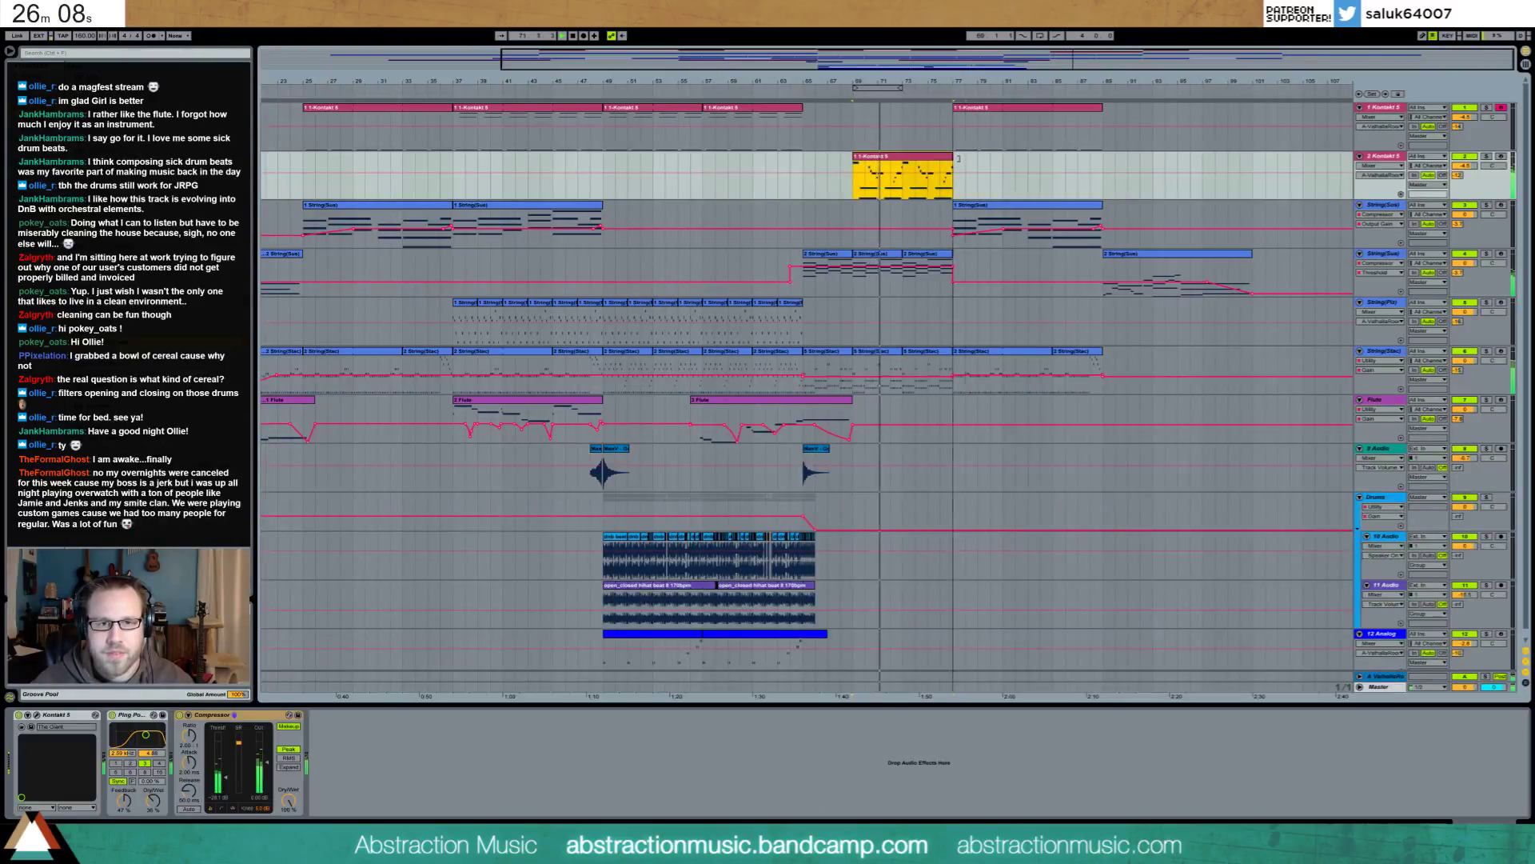
pyautogui.moveTo(952, 176); pyautogui.dragTo(966, 175)
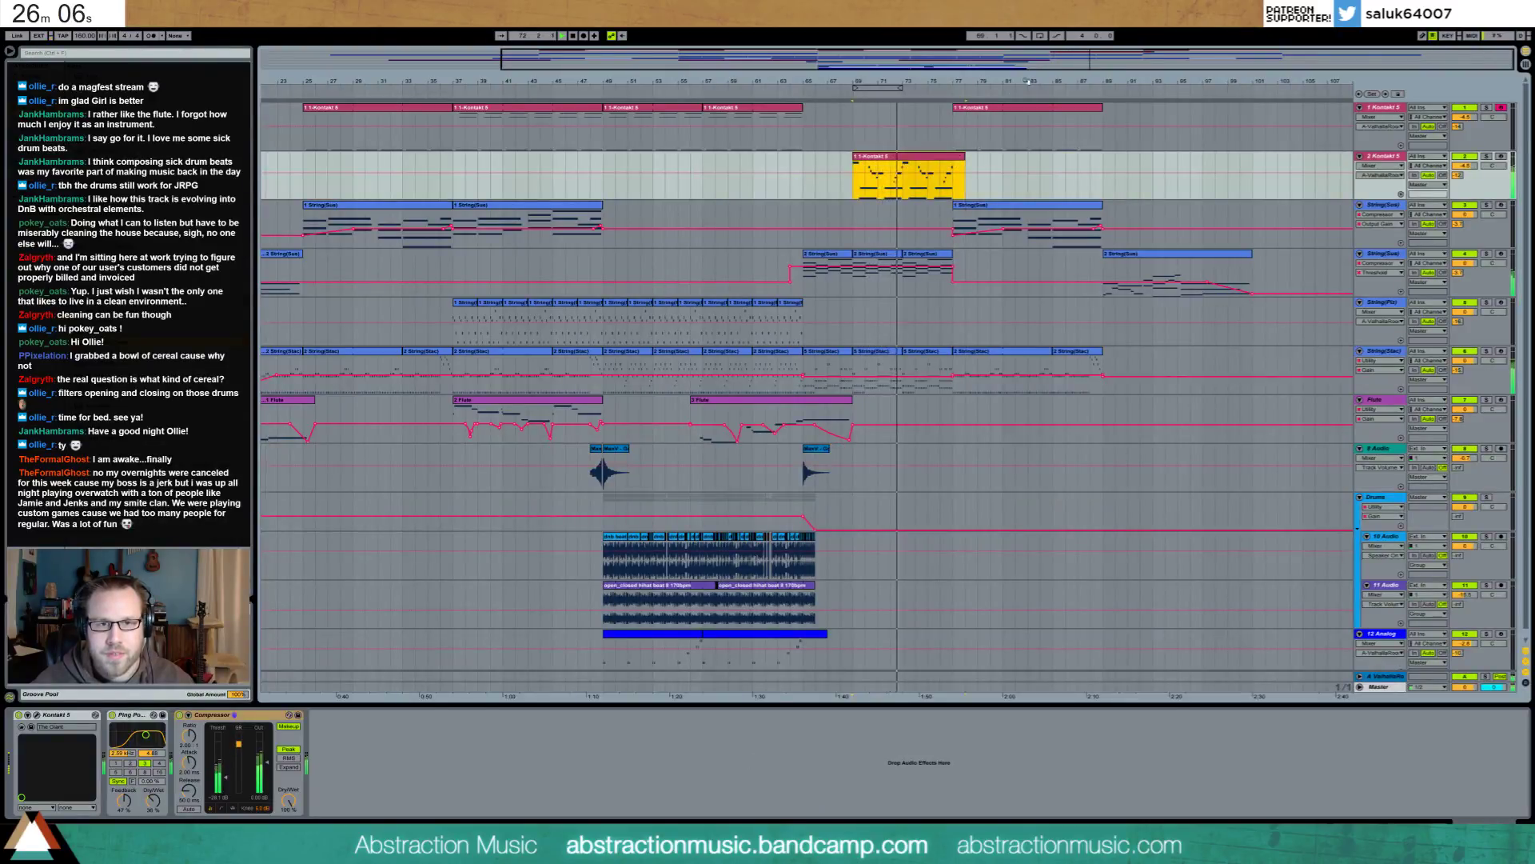
pyautogui.moveTo(1076, 56); pyautogui.dragTo(1077, 68)
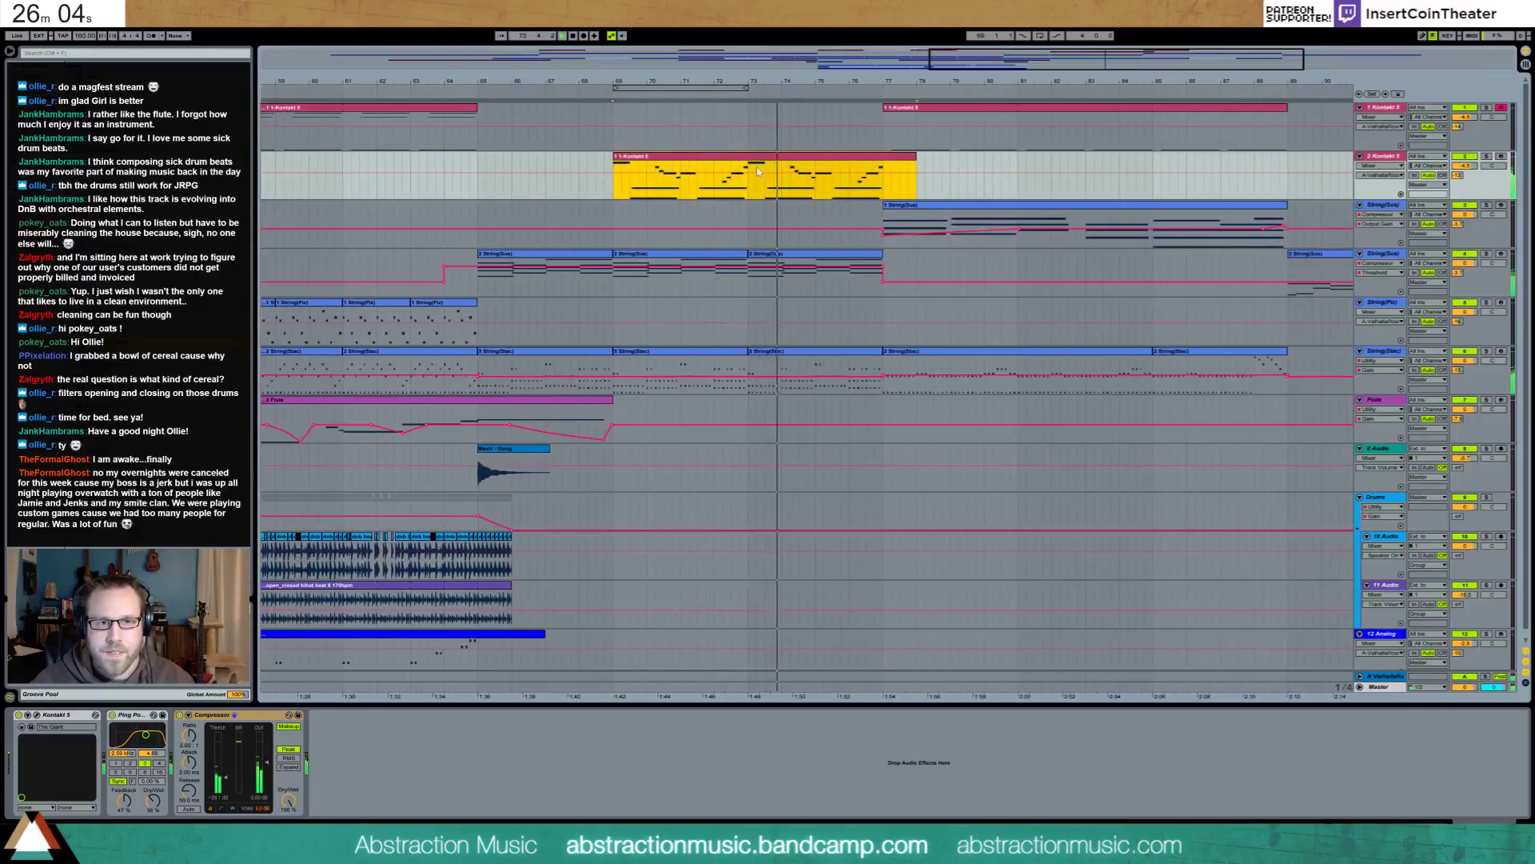
pyautogui.moveTo(747, 180); pyautogui.dragTo(765, 180)
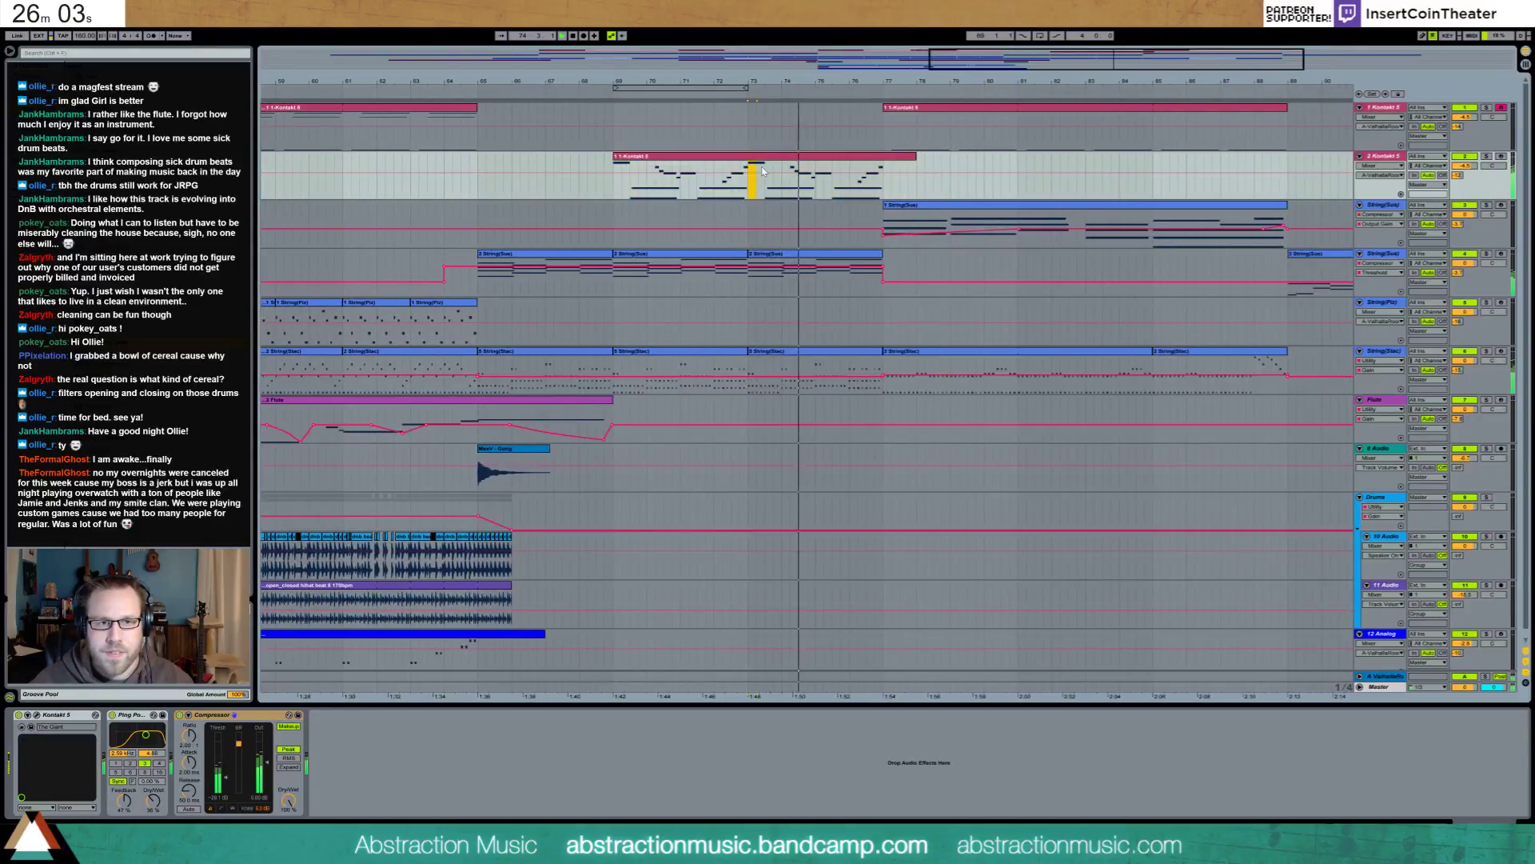
pyautogui.click(882, 172)
pyautogui.hotkey('ctrl', 'v')
pyautogui.press('-')
pyautogui.press('-')
pyautogui.press('-')
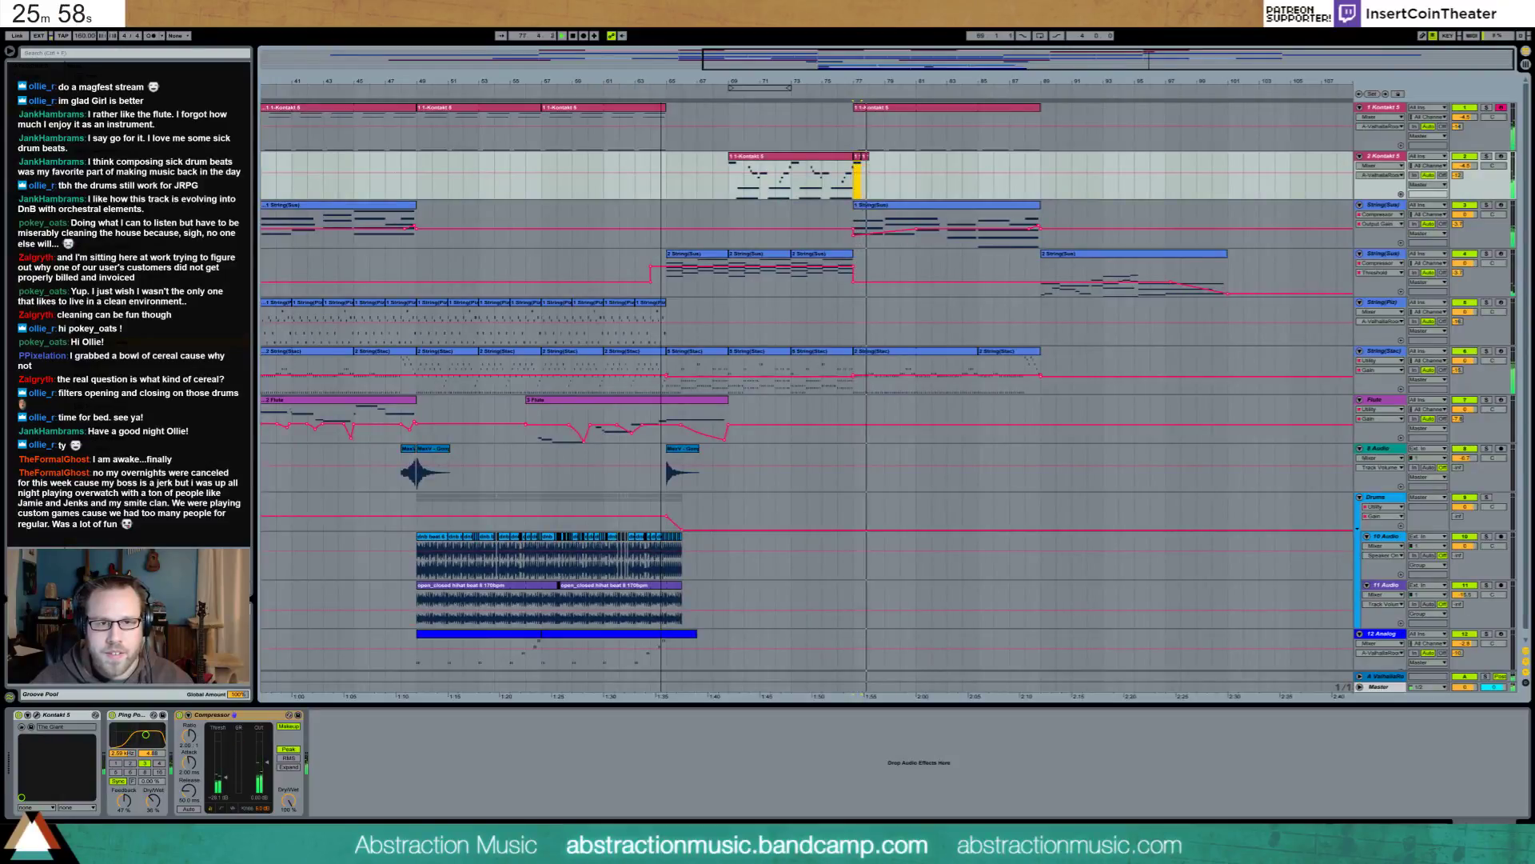
# Copy the open/closed hi-hat loop from bar 49 to bars 77 through 89 on the same track
pyautogui.hscroll(-10, 808, 384)
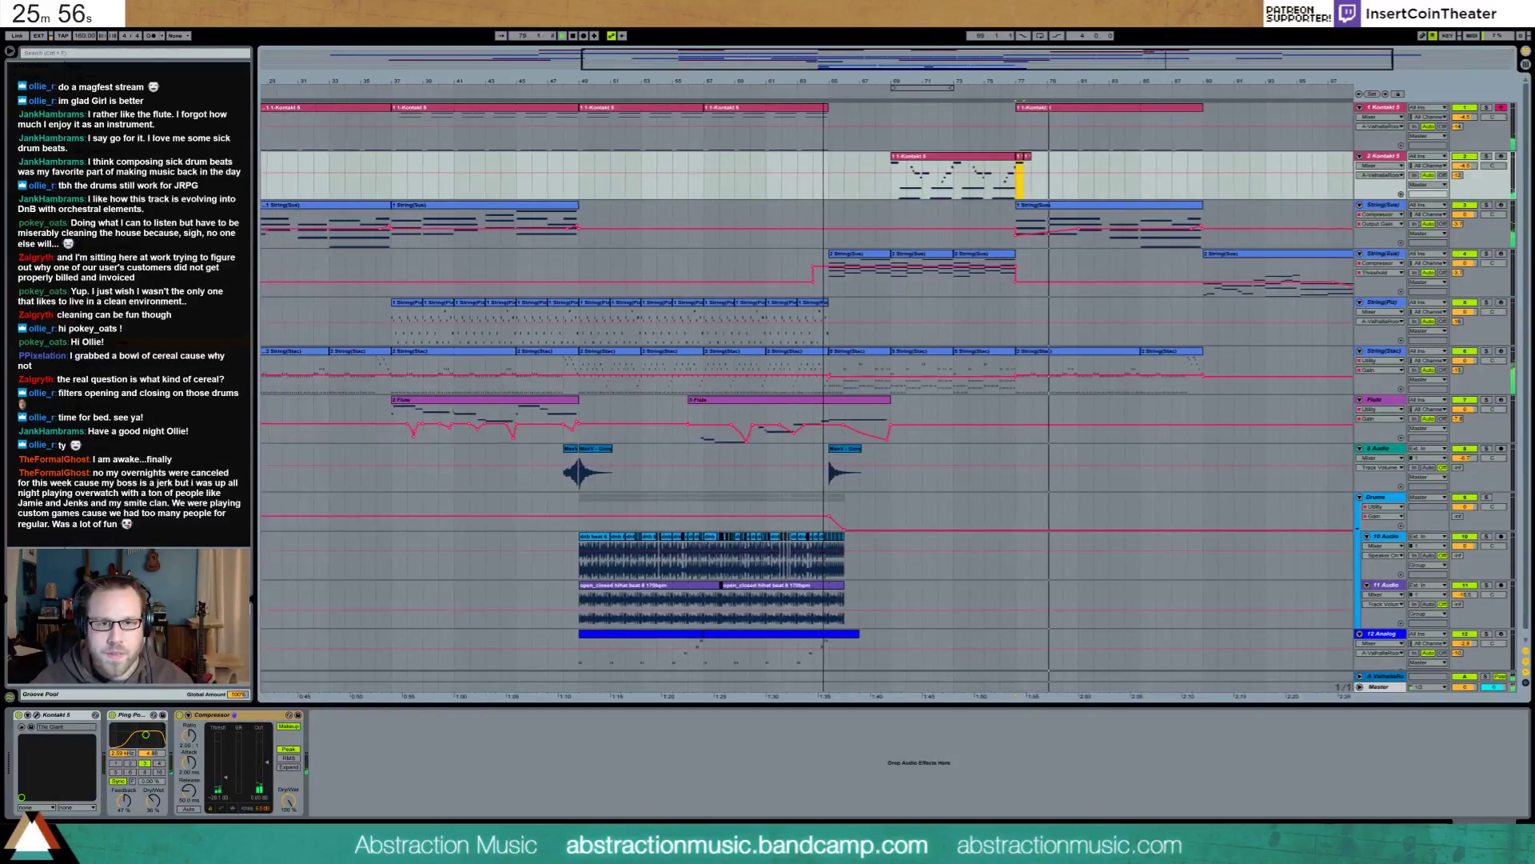
pyautogui.hscroll(6, 575, 592)
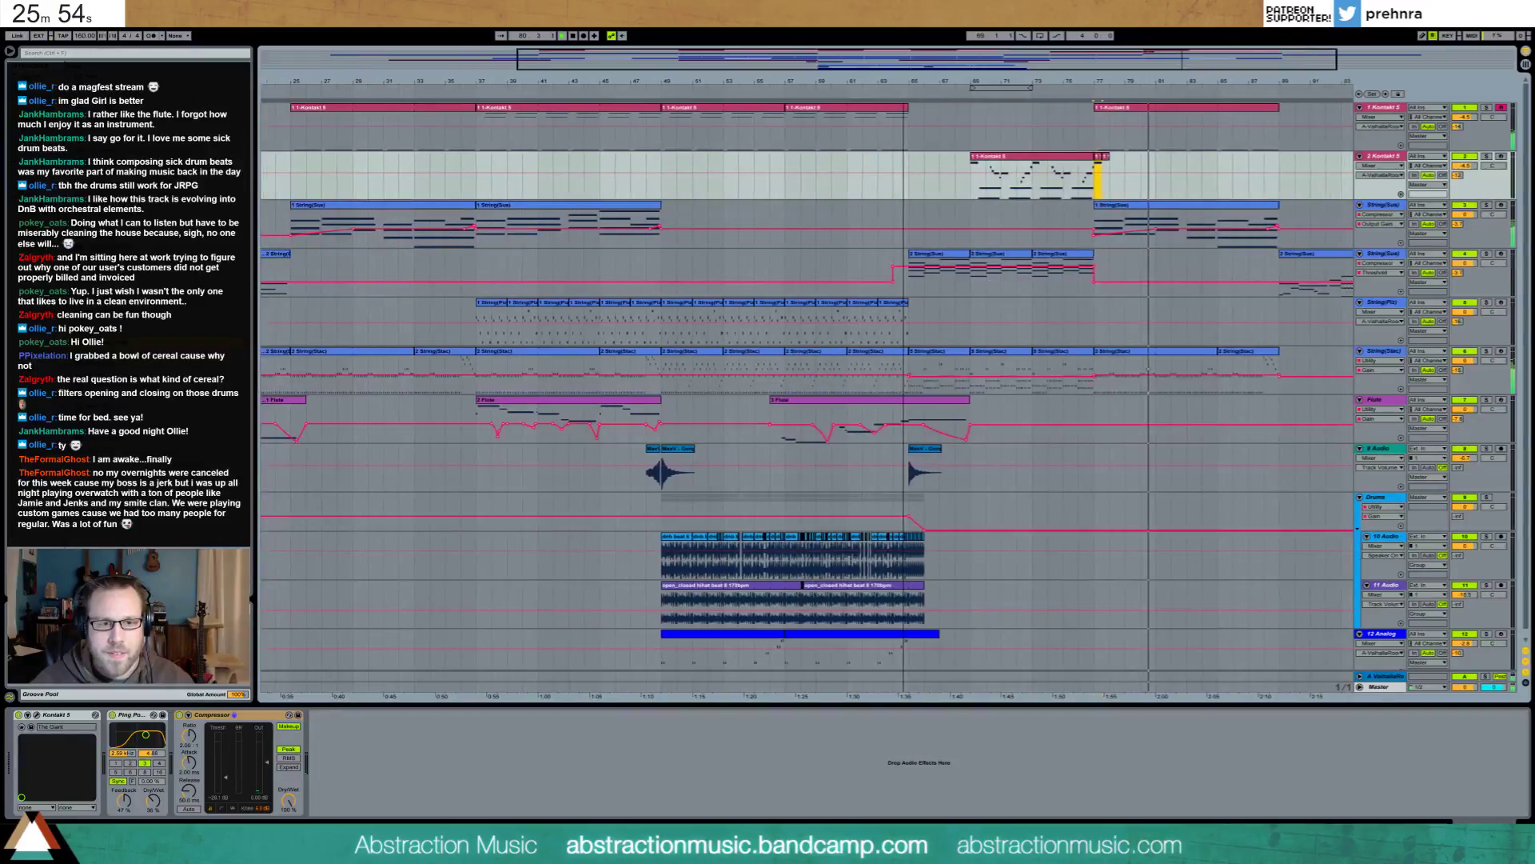
pyautogui.click(576, 592)
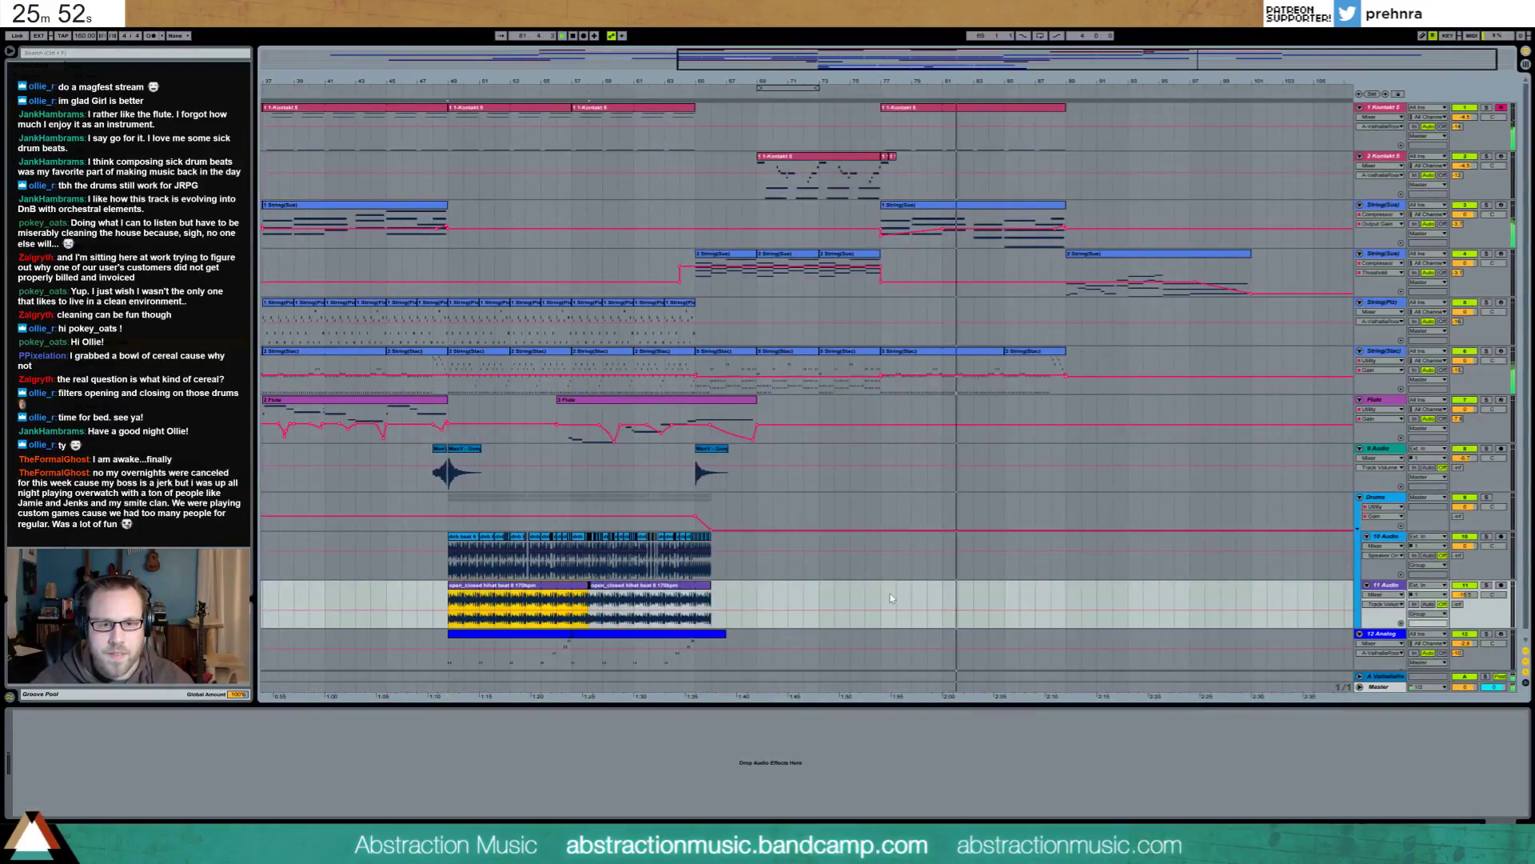
pyautogui.moveTo(575, 587); pyautogui.dragTo(1066, 600)
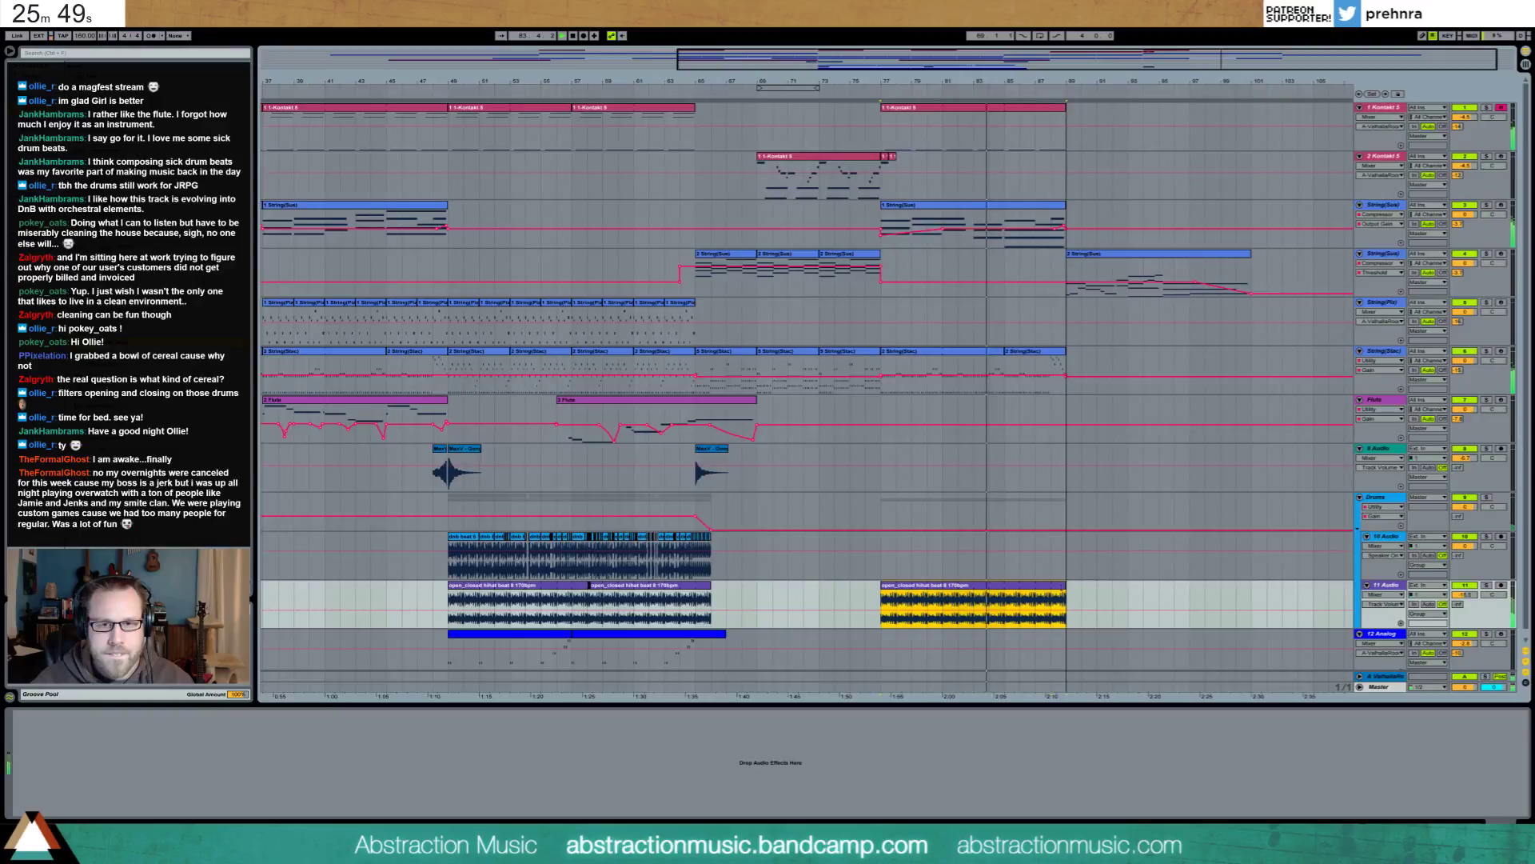
# Raise the drum group's gain automation at bar 77 and listen to the hi-hats' entry
pyautogui.click(877, 530)
pyautogui.moveTo(880, 530); pyautogui.dragTo(880, 524)
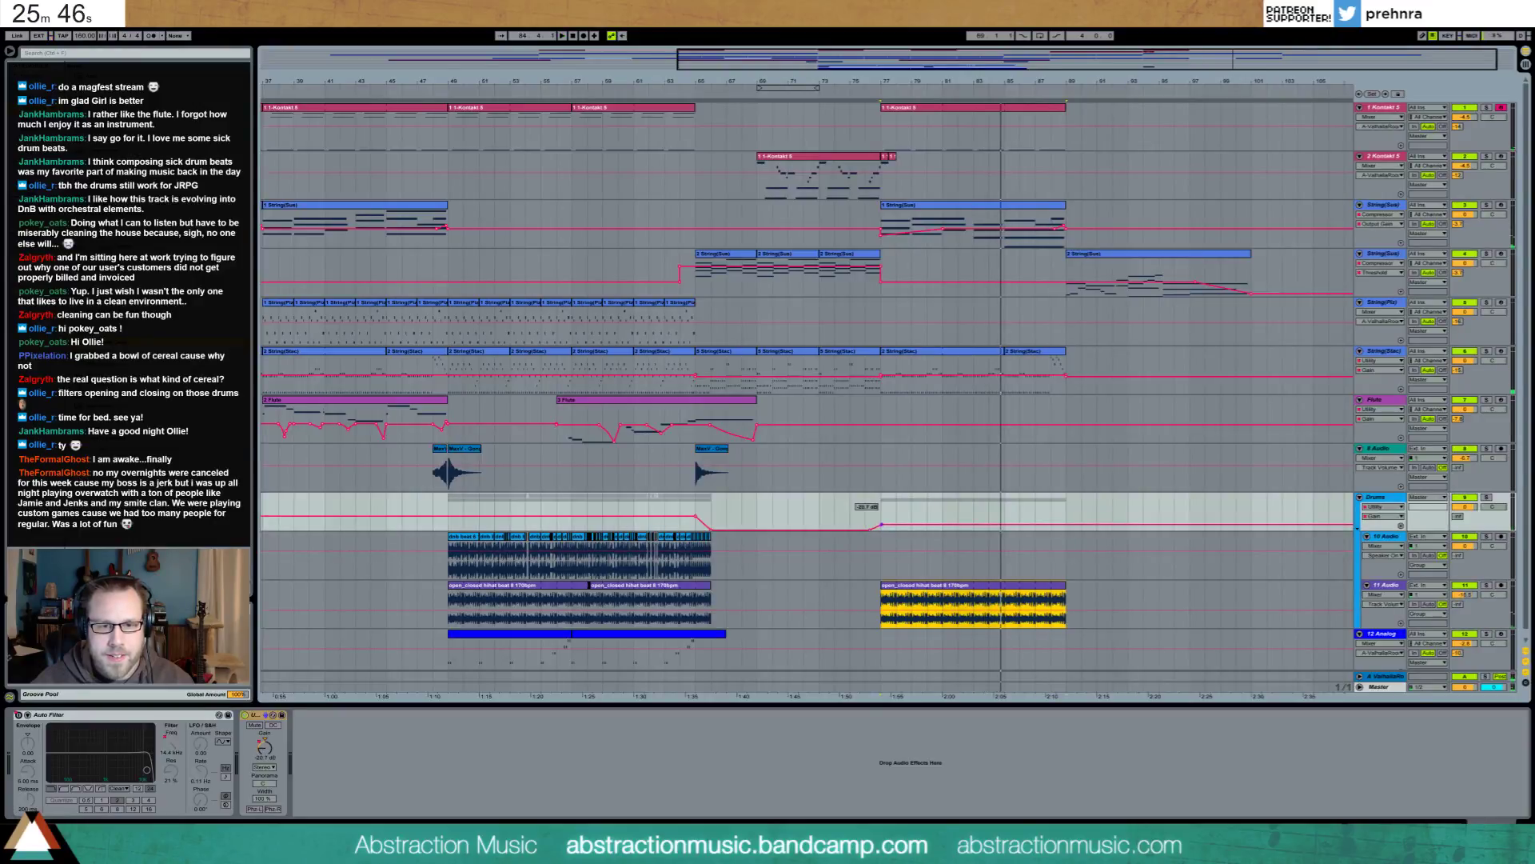
pyautogui.press('space')
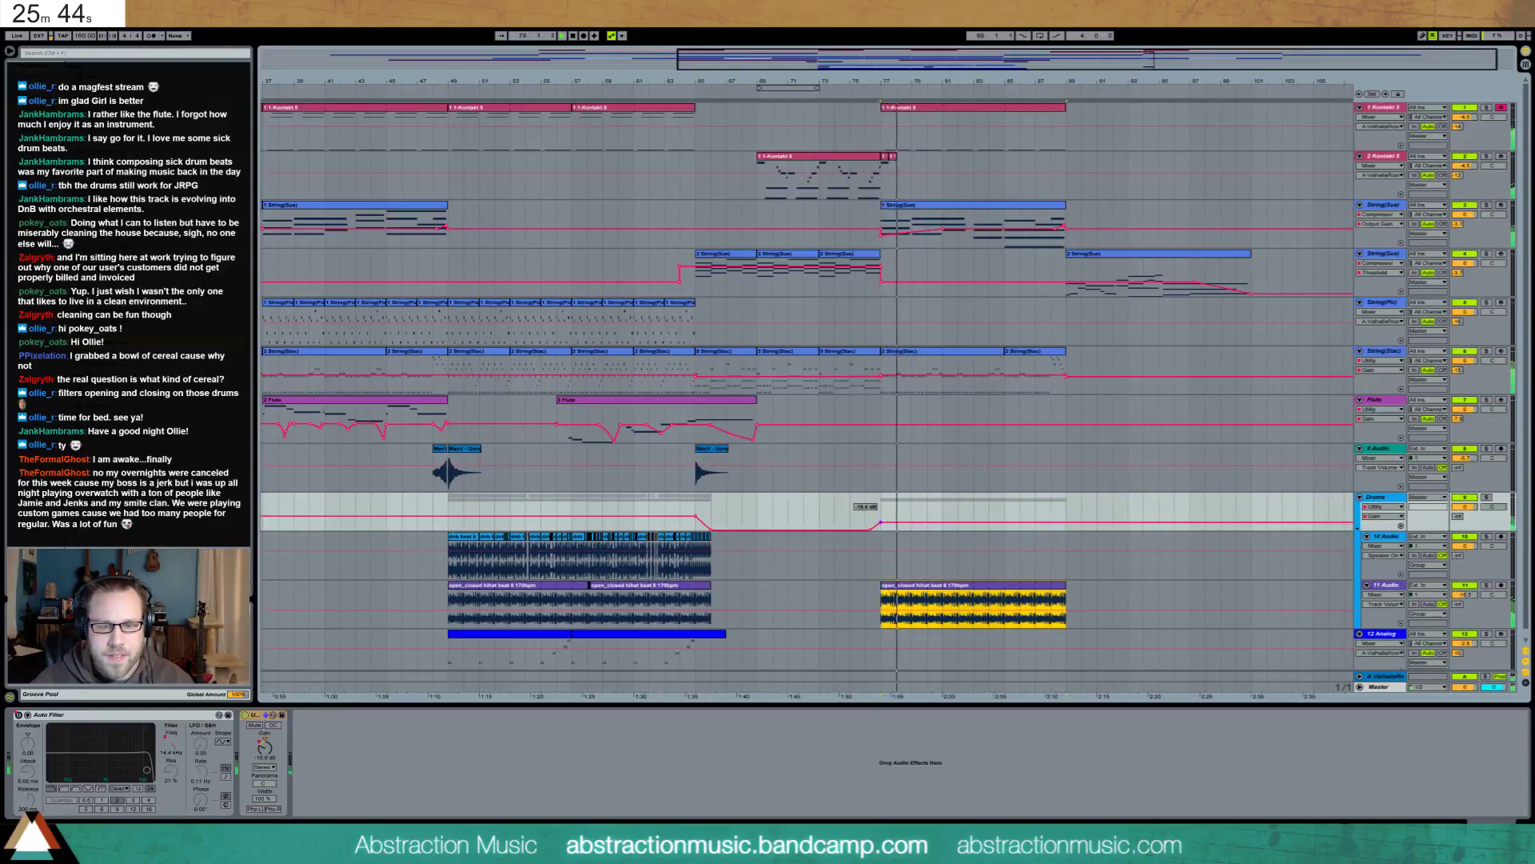
pyautogui.moveTo(879, 523); pyautogui.dragTo(881, 523)
# Undo the drum gain automation changes and remove the copied hi-hat loop at bar 77
pyautogui.hotkey('ctrl', 'z')
pyautogui.hotkey('ctrl', 'z')
pyautogui.hotkey('ctrl', 'z')
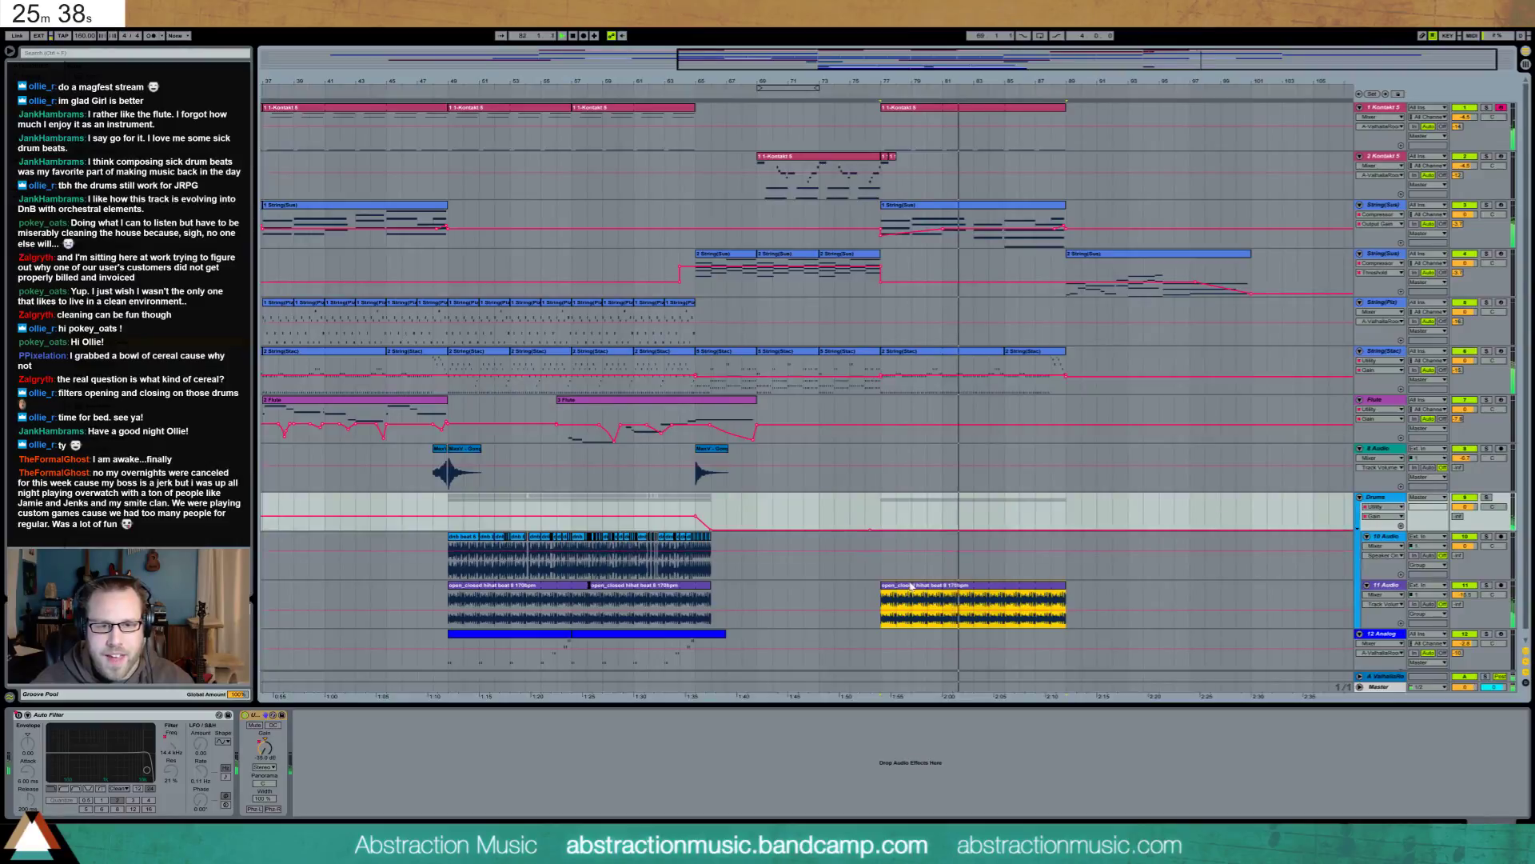
pyautogui.moveTo(870, 538); pyautogui.dragTo(881, 538)
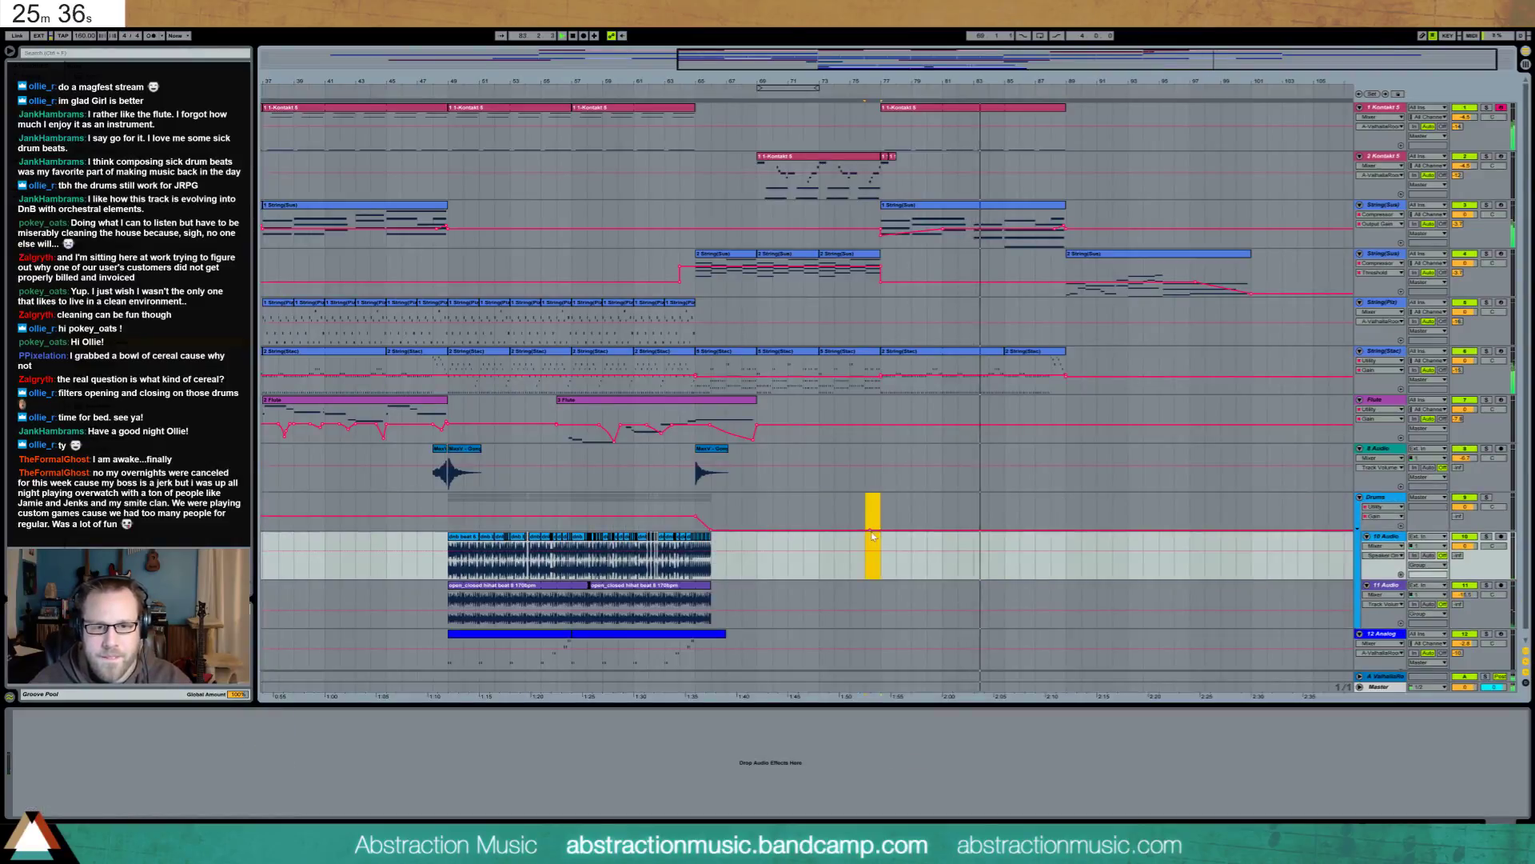
pyautogui.click(882, 528)
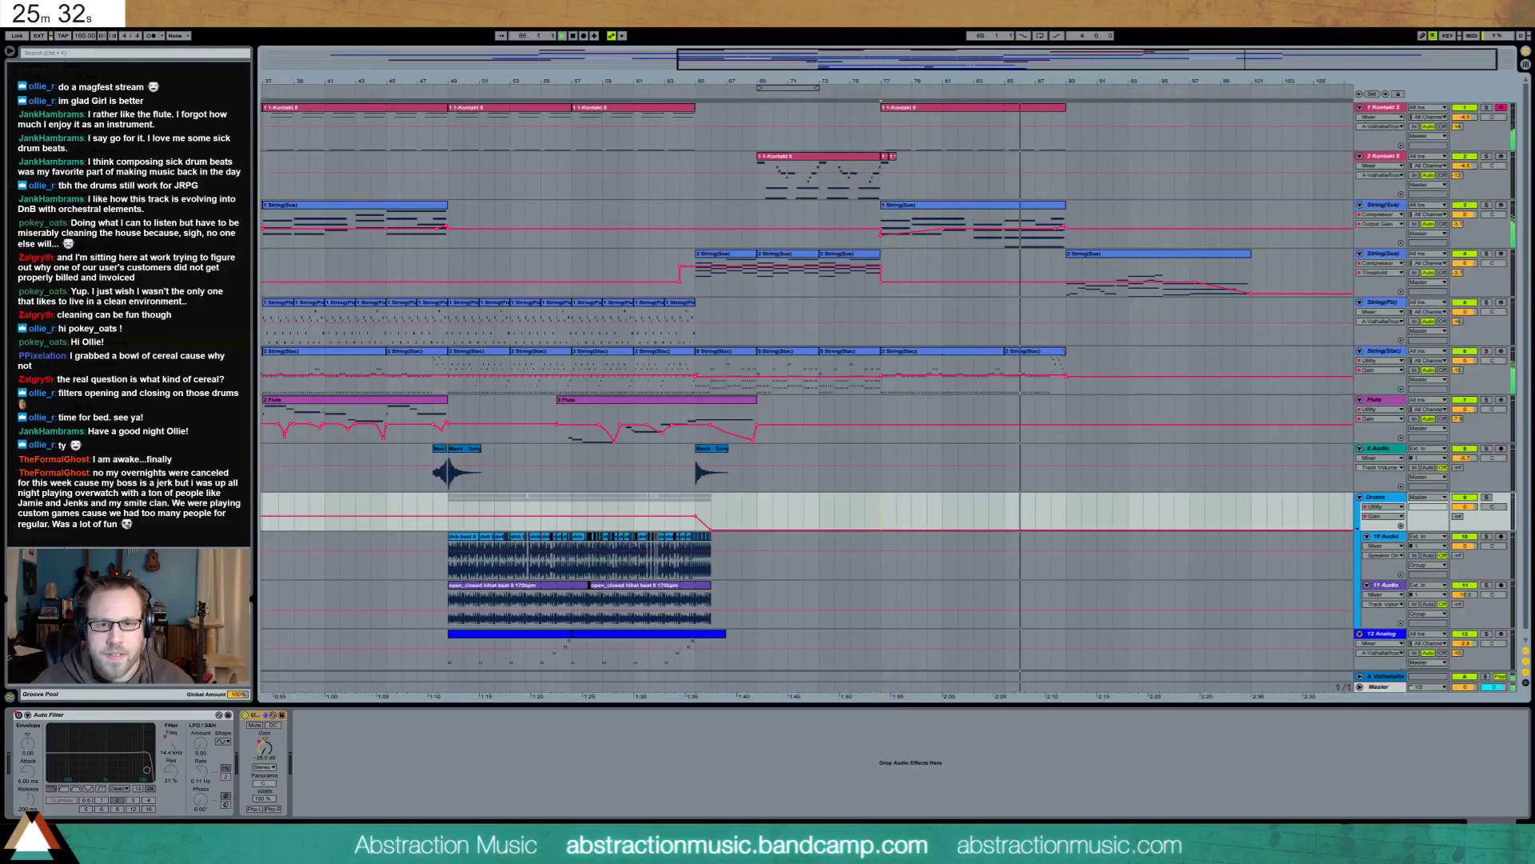
# Extend the last staccato string clip past bar 89 to bar 93
pyautogui.moveTo(1066, 364); pyautogui.dragTo(1082, 364)
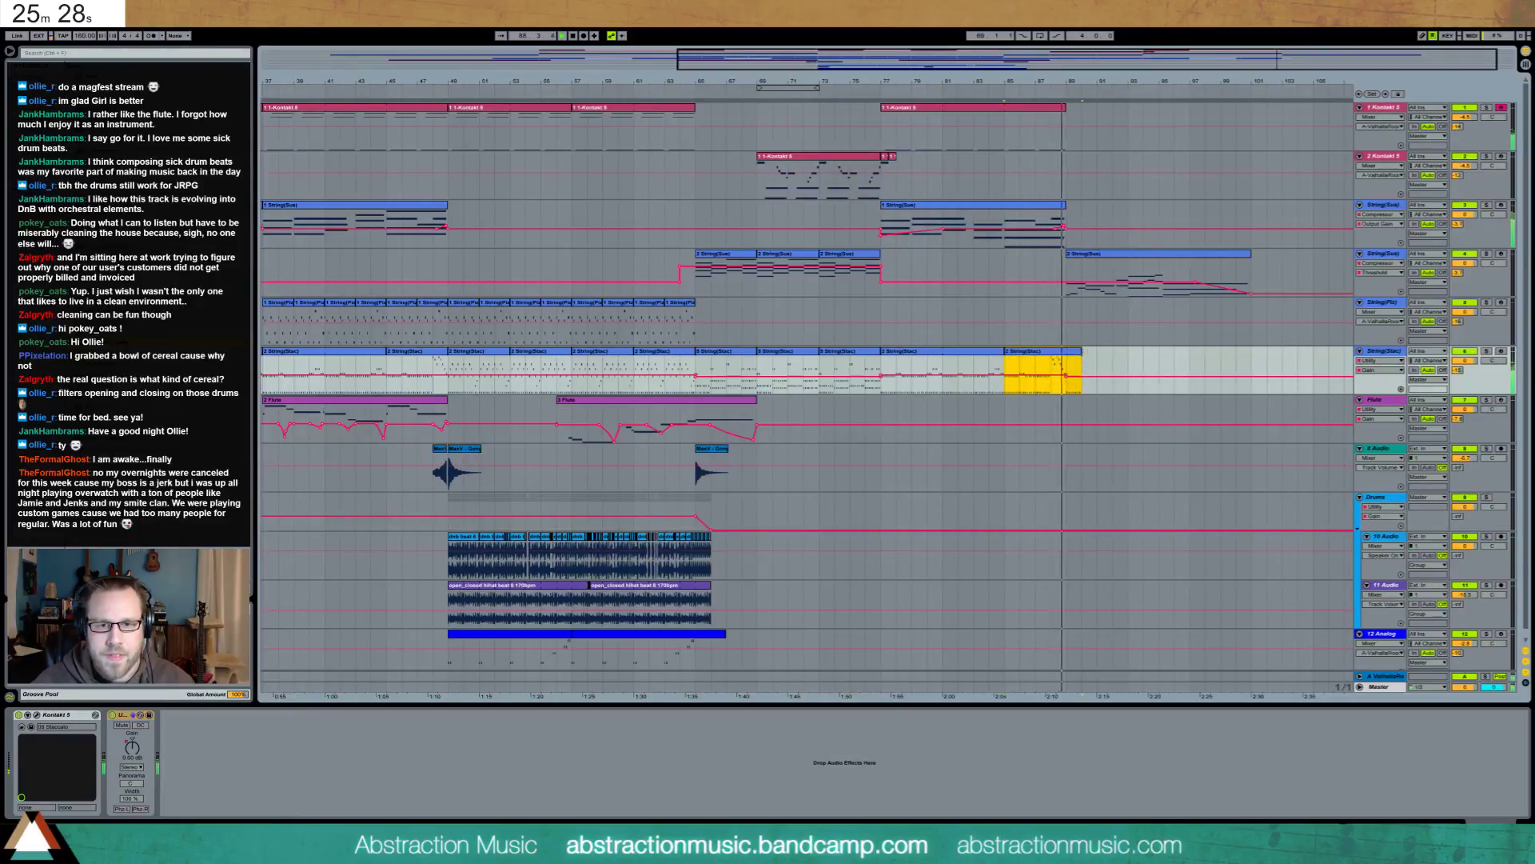
pyautogui.moveTo(1082, 359); pyautogui.dragTo(1128, 358)
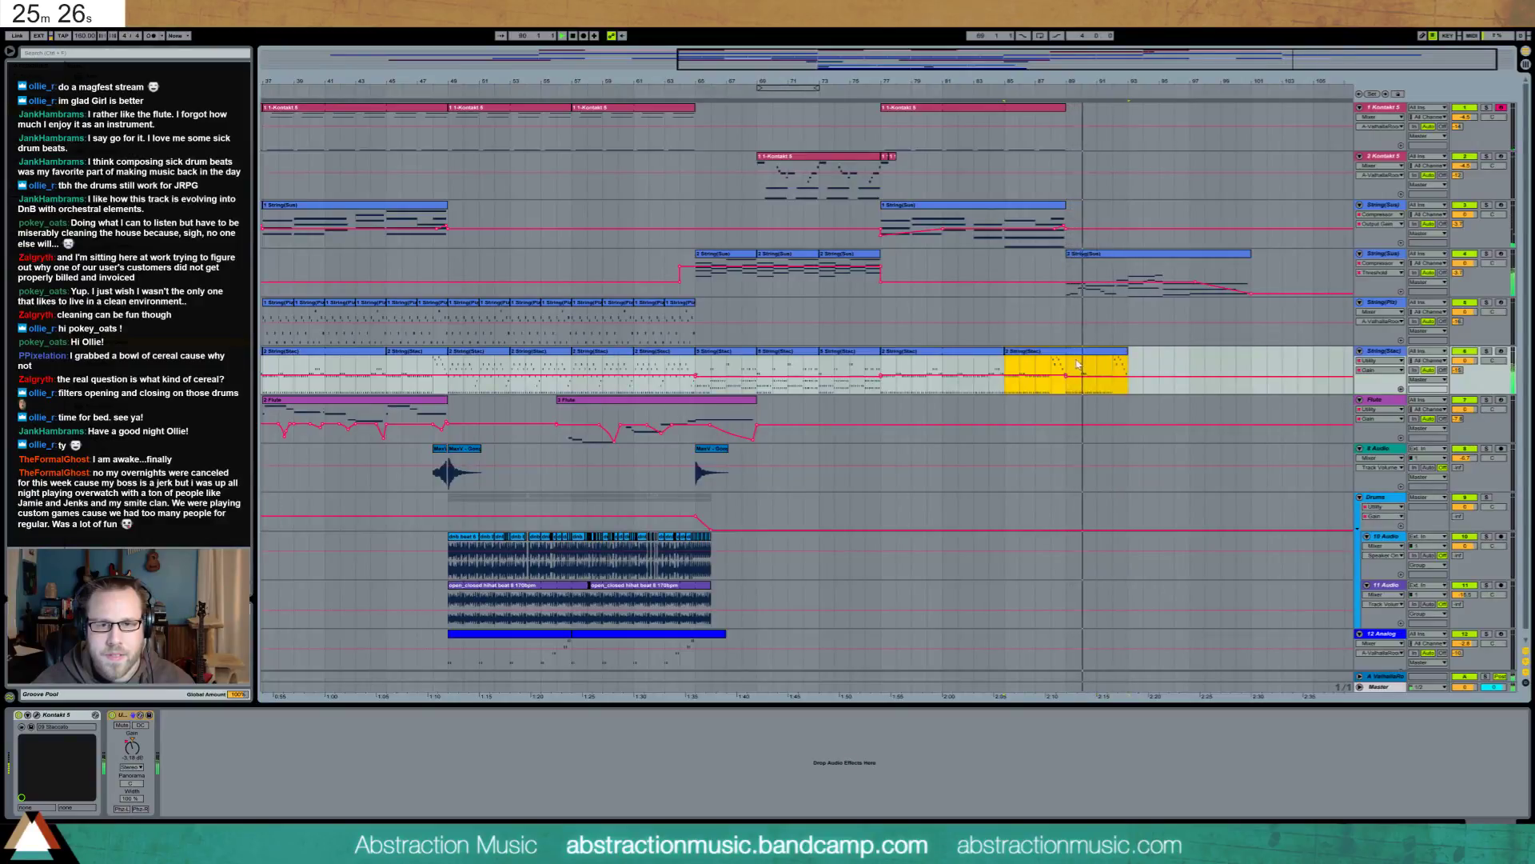
# Move the bar 89 sustained string clip's start marker one bar earlier and transpose its notes up an octave, auditioning the result
pyautogui.doubleClick(1098, 257)
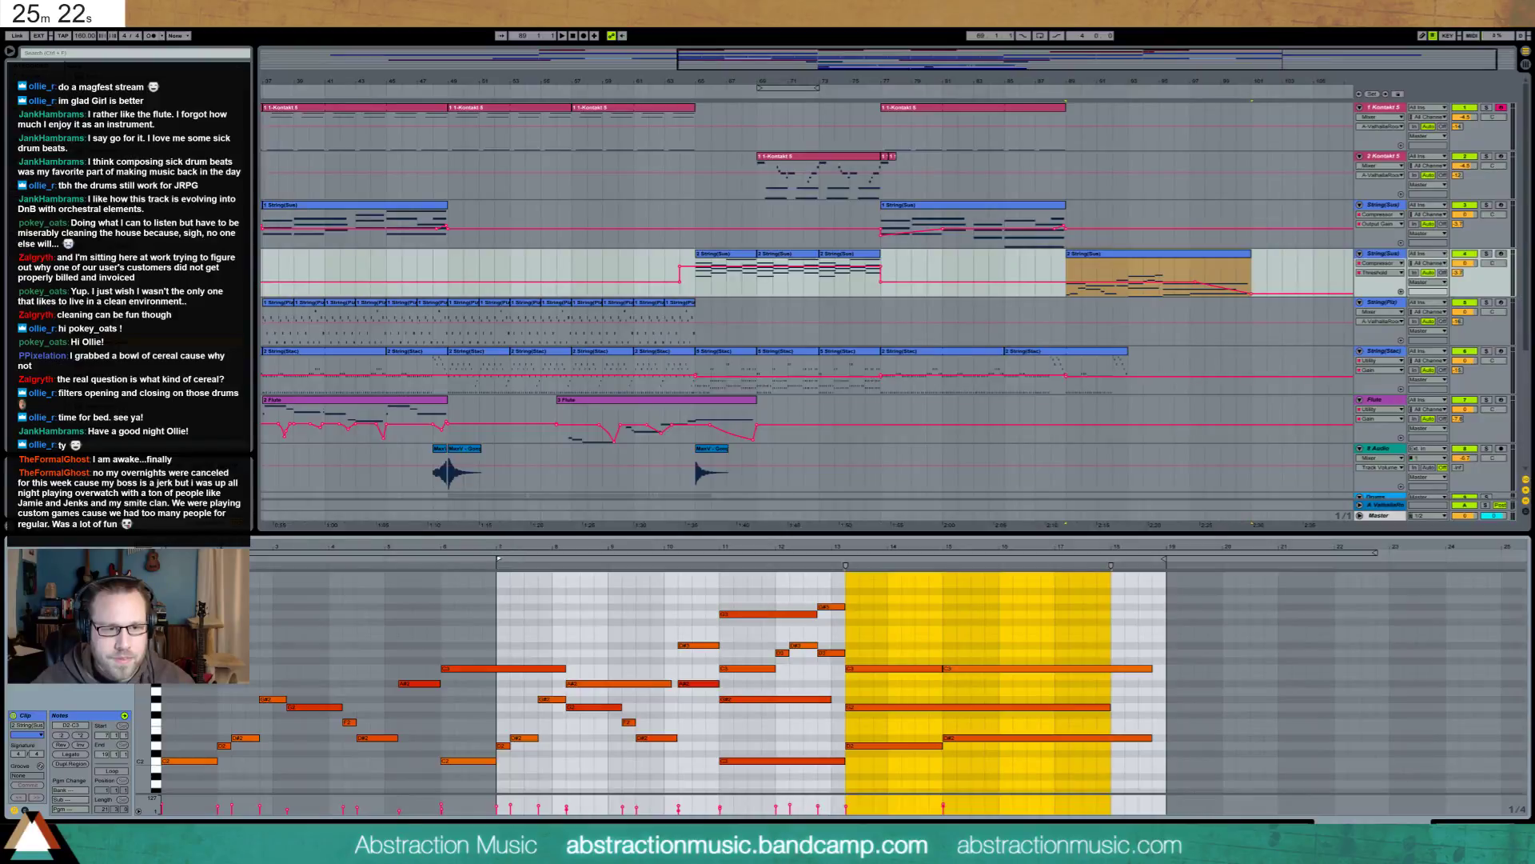
pyautogui.moveTo(498, 559); pyautogui.dragTo(442, 560)
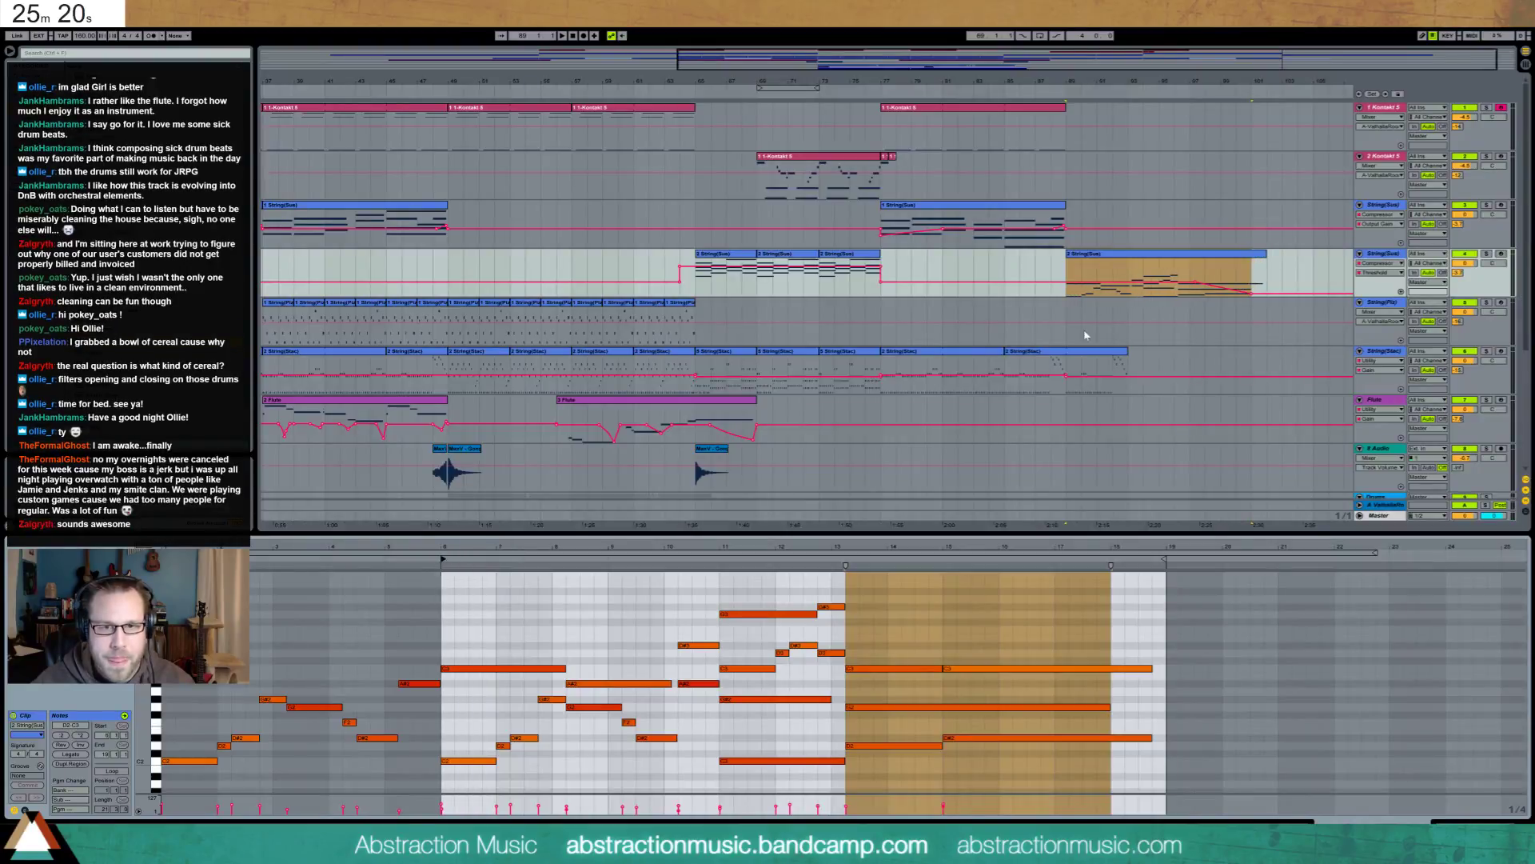
pyautogui.hotkey('ctrl', 'a')
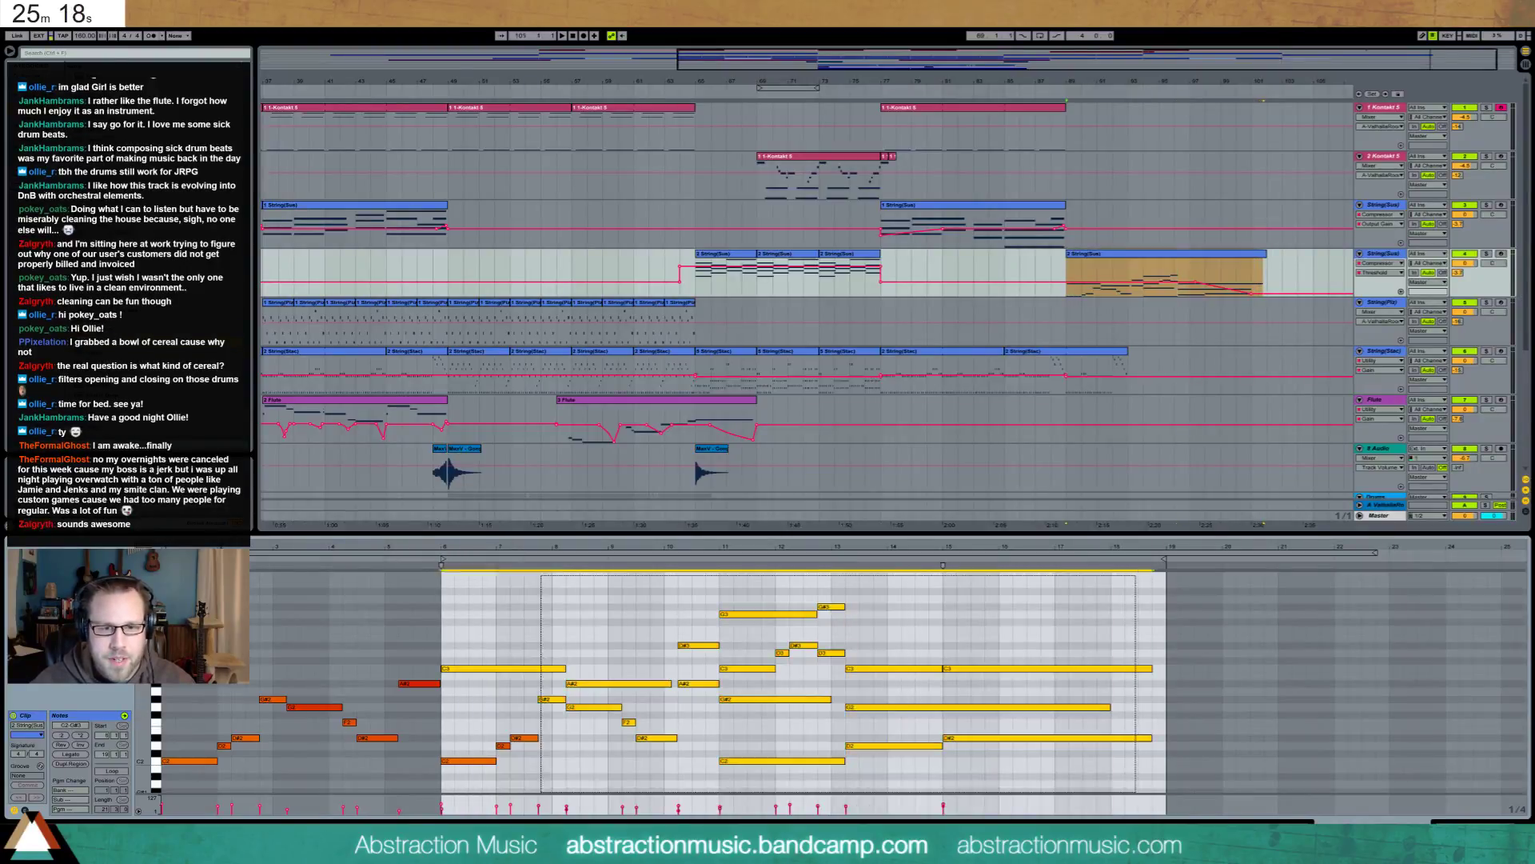
pyautogui.moveTo(466, 592); pyautogui.dragTo(1030, 792)
pyautogui.hotkey('shift', 'Up')
pyautogui.press('space')
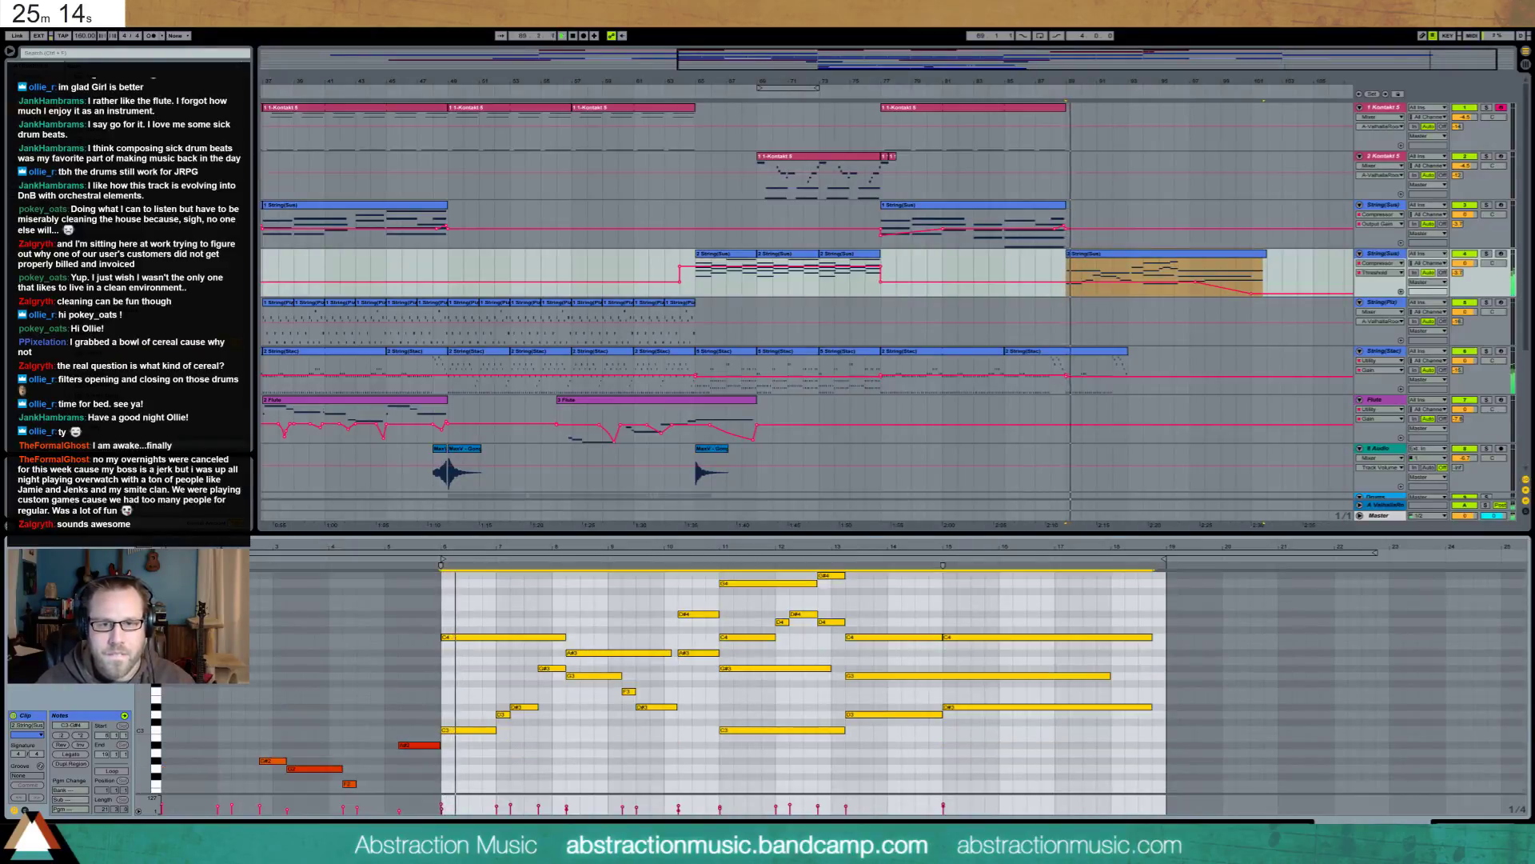
pyautogui.hotkey('shift', 'Up')
pyautogui.hotkey('shift', 'Down')
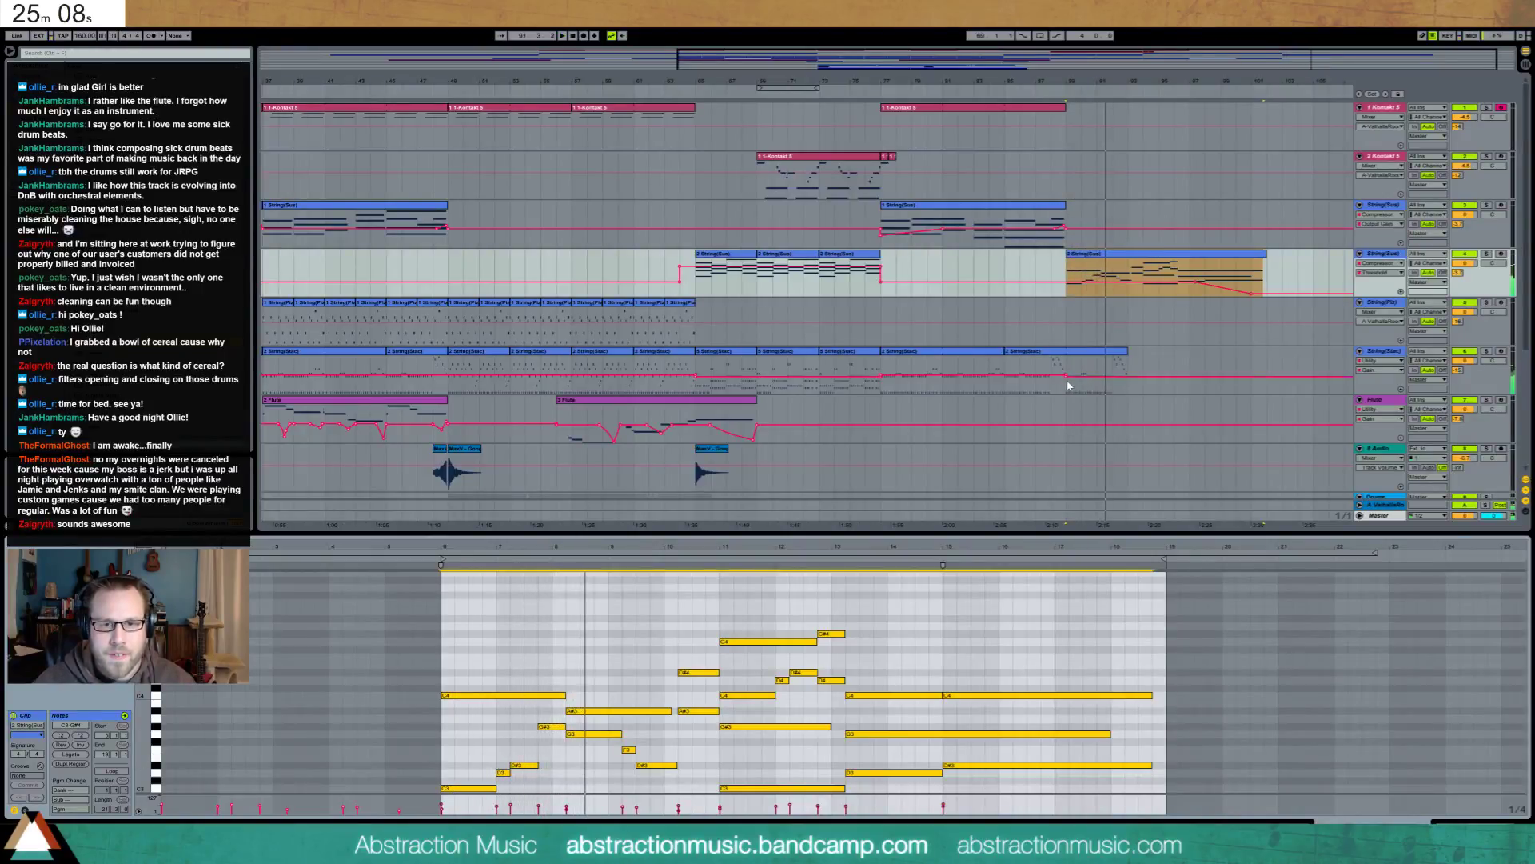
# Fade out the staccato string track's gain automation after bar 89 and trim its last clip to bar 92
pyautogui.moveTo(1088, 382); pyautogui.dragTo(1118, 392)
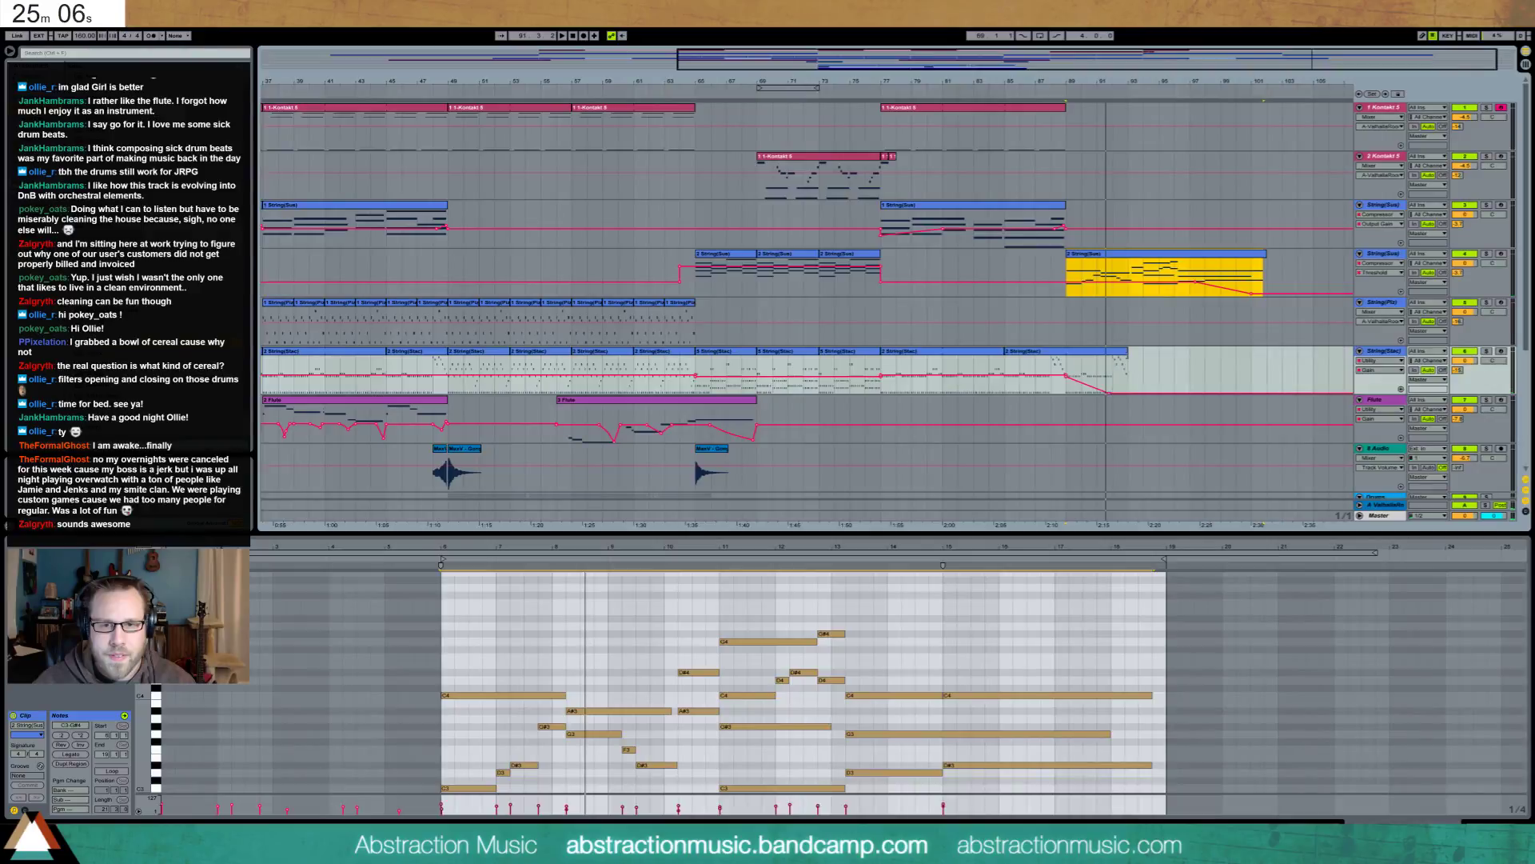
pyautogui.click(1104, 356)
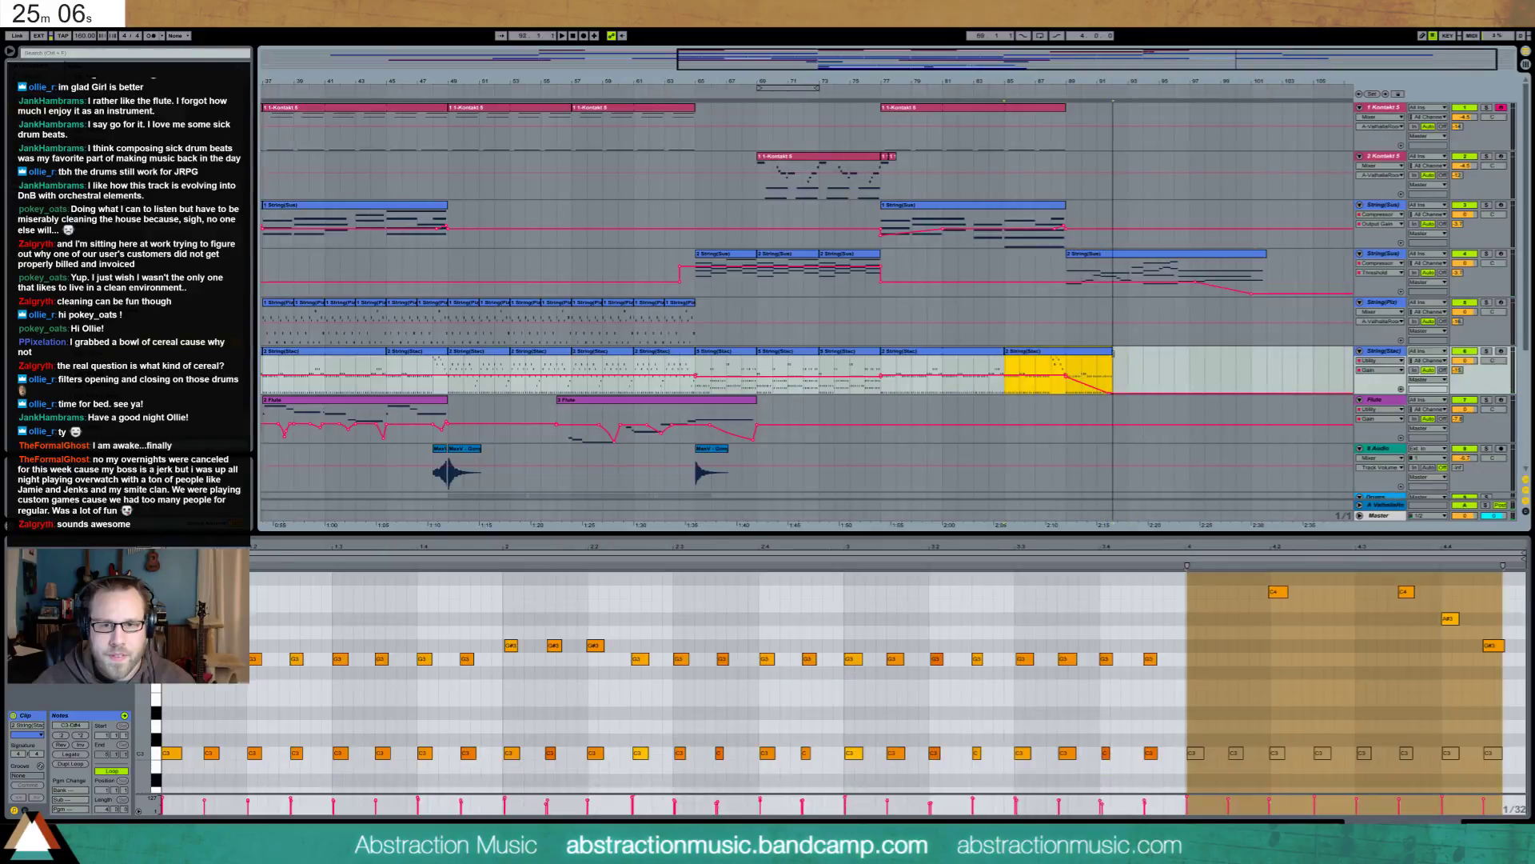
pyautogui.click(1119, 339)
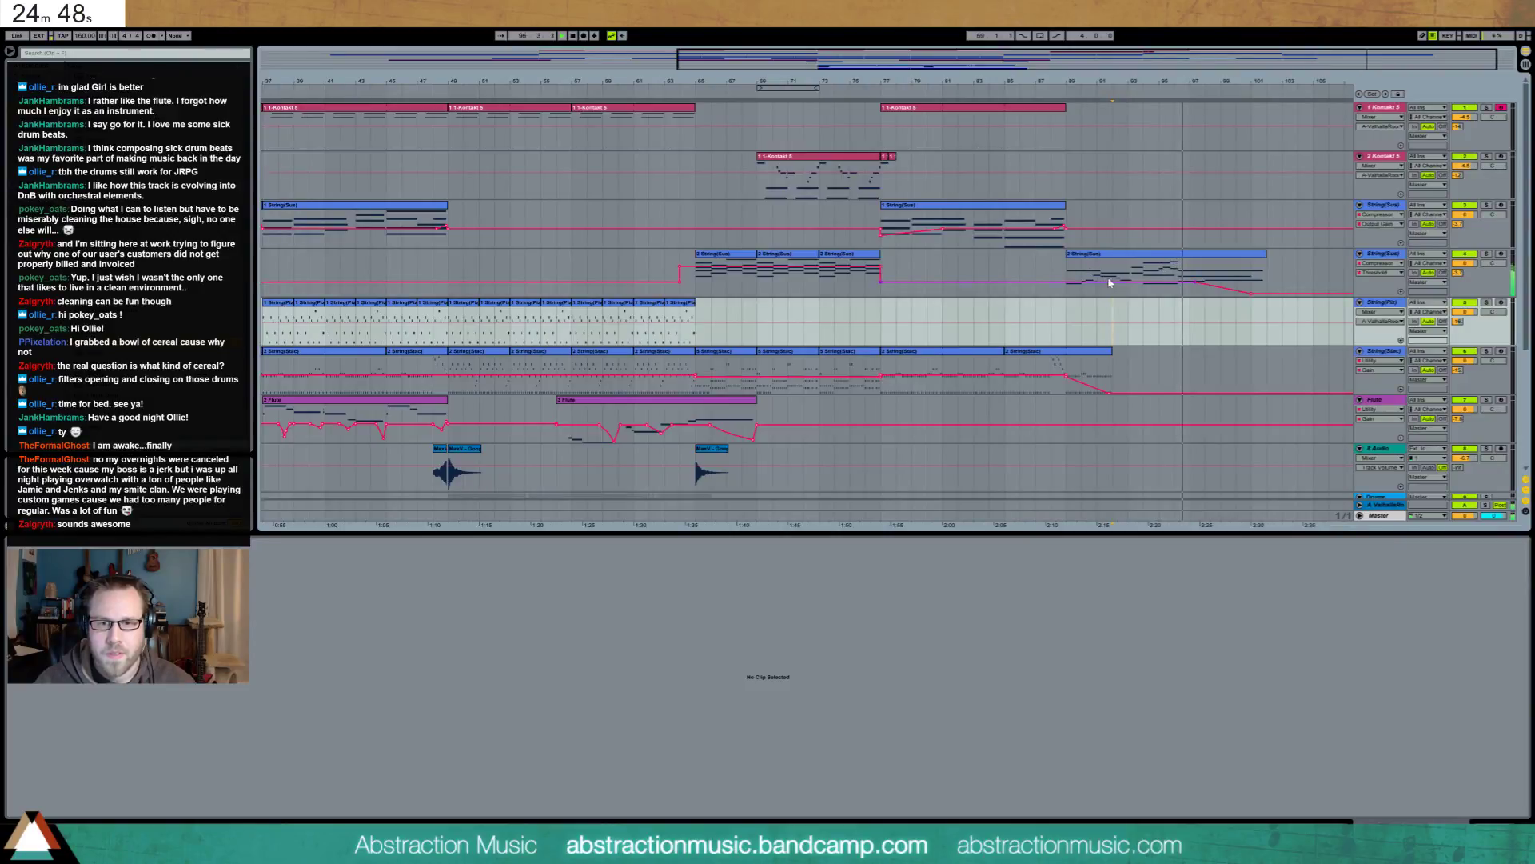
# Revoice the final sustained string chord by holding its lowest note through and lowering the top C4 a semitone, and listen to it
pyautogui.click(1234, 258)
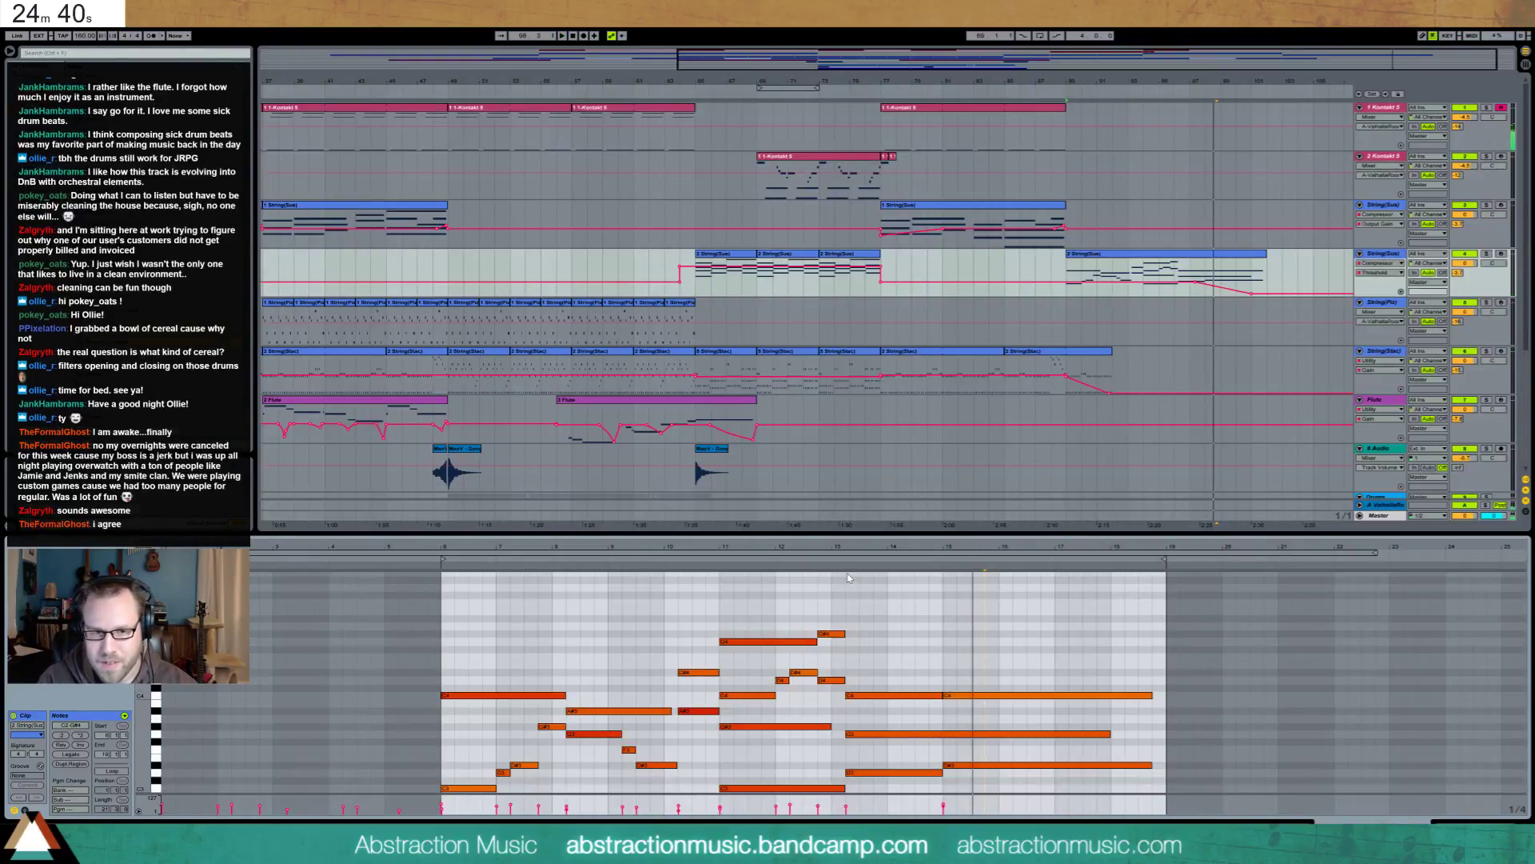
pyautogui.click(1501, 255)
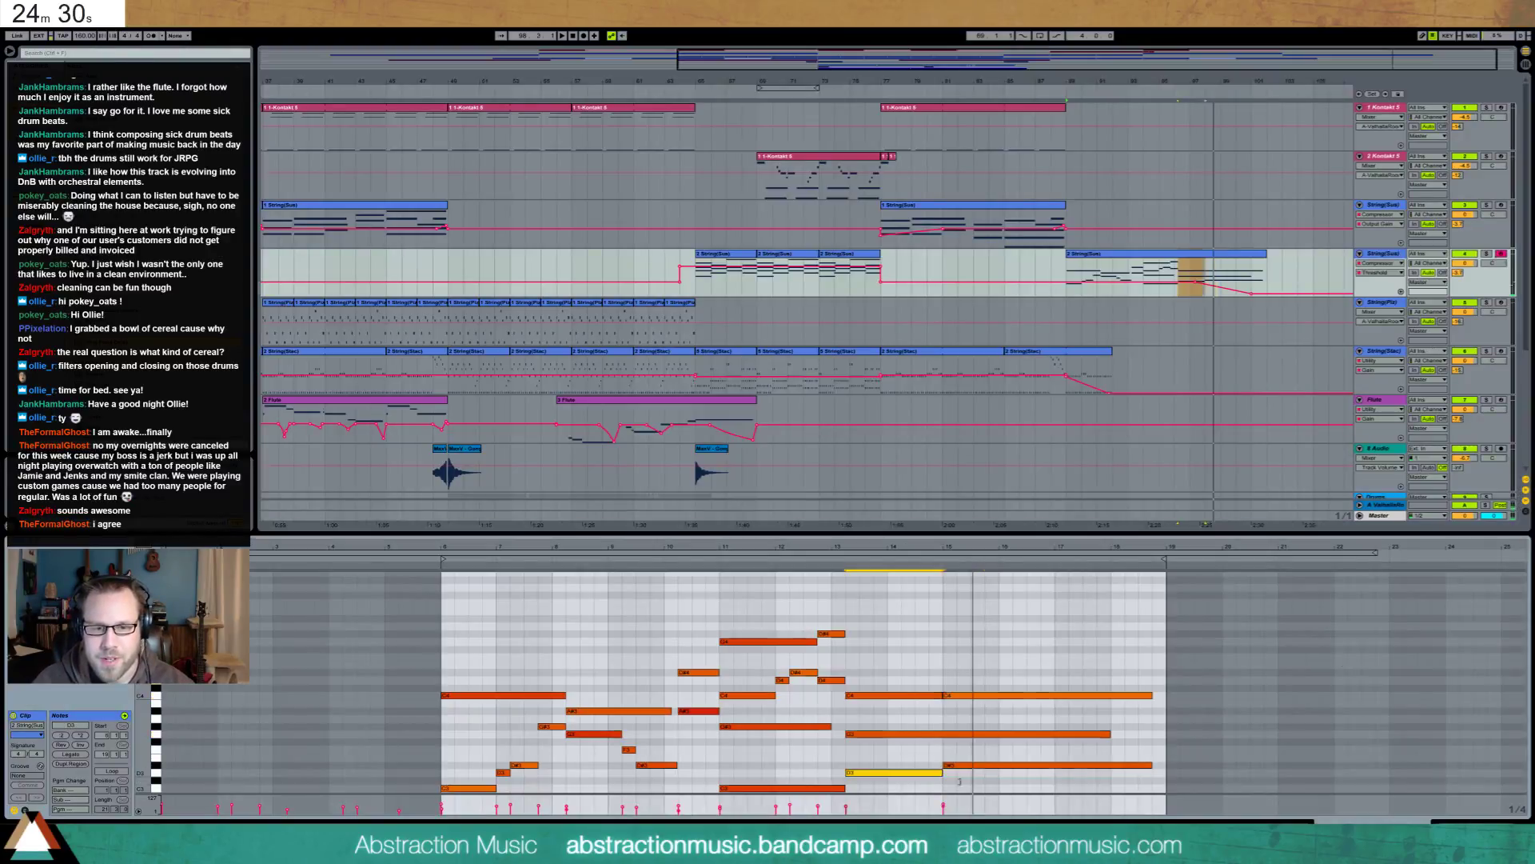
pyautogui.moveTo(941, 773); pyautogui.dragTo(1138, 703)
pyautogui.press('space')
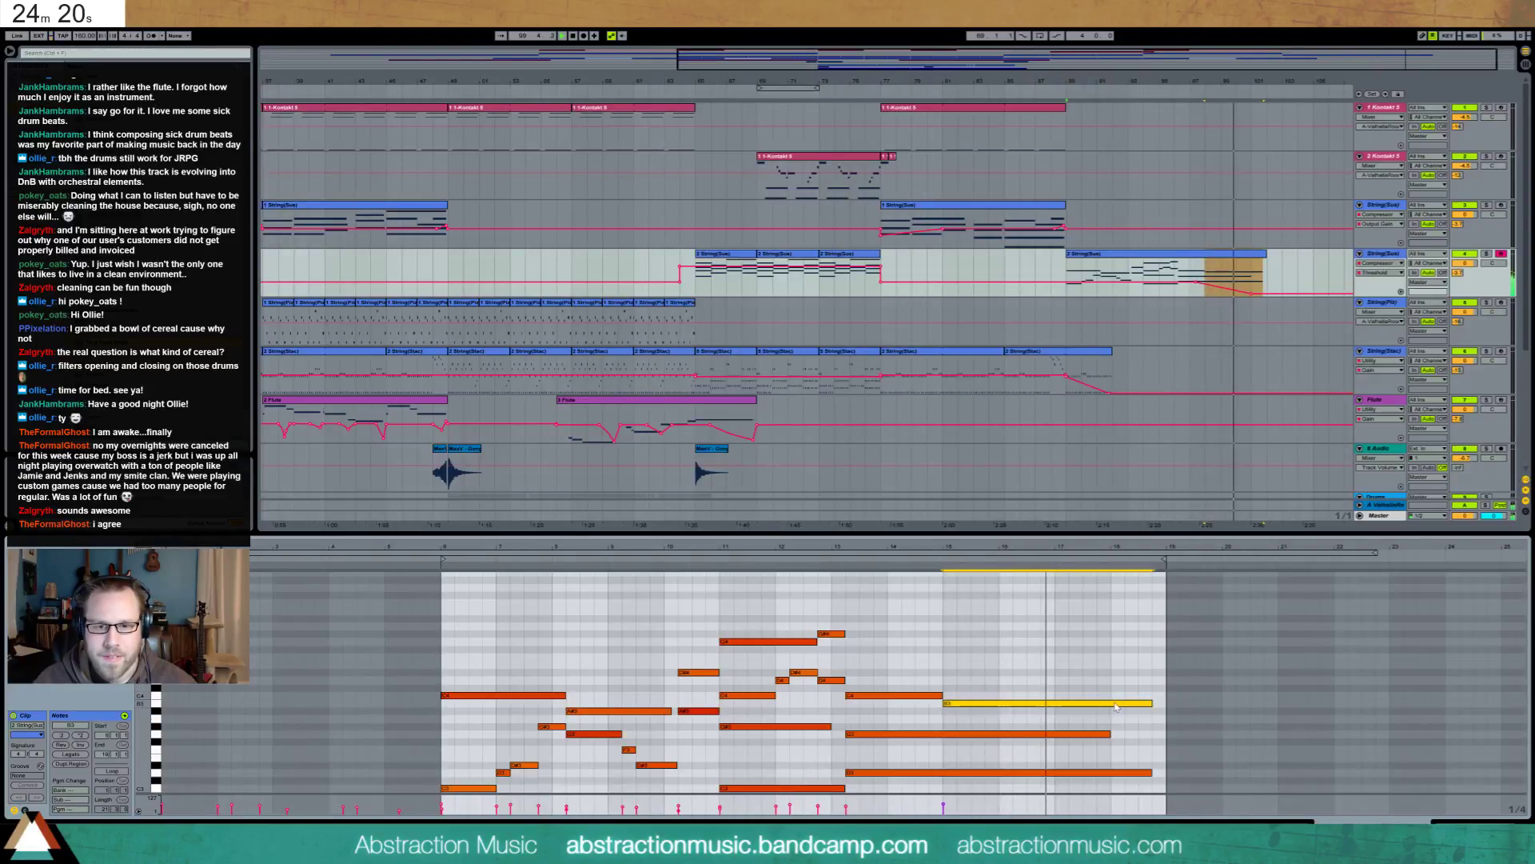
# Shorten the held notes of the final sustained string chord so they end about a bar or more earlier
pyautogui.moveTo(1085, 677); pyautogui.dragTo(1117, 788)
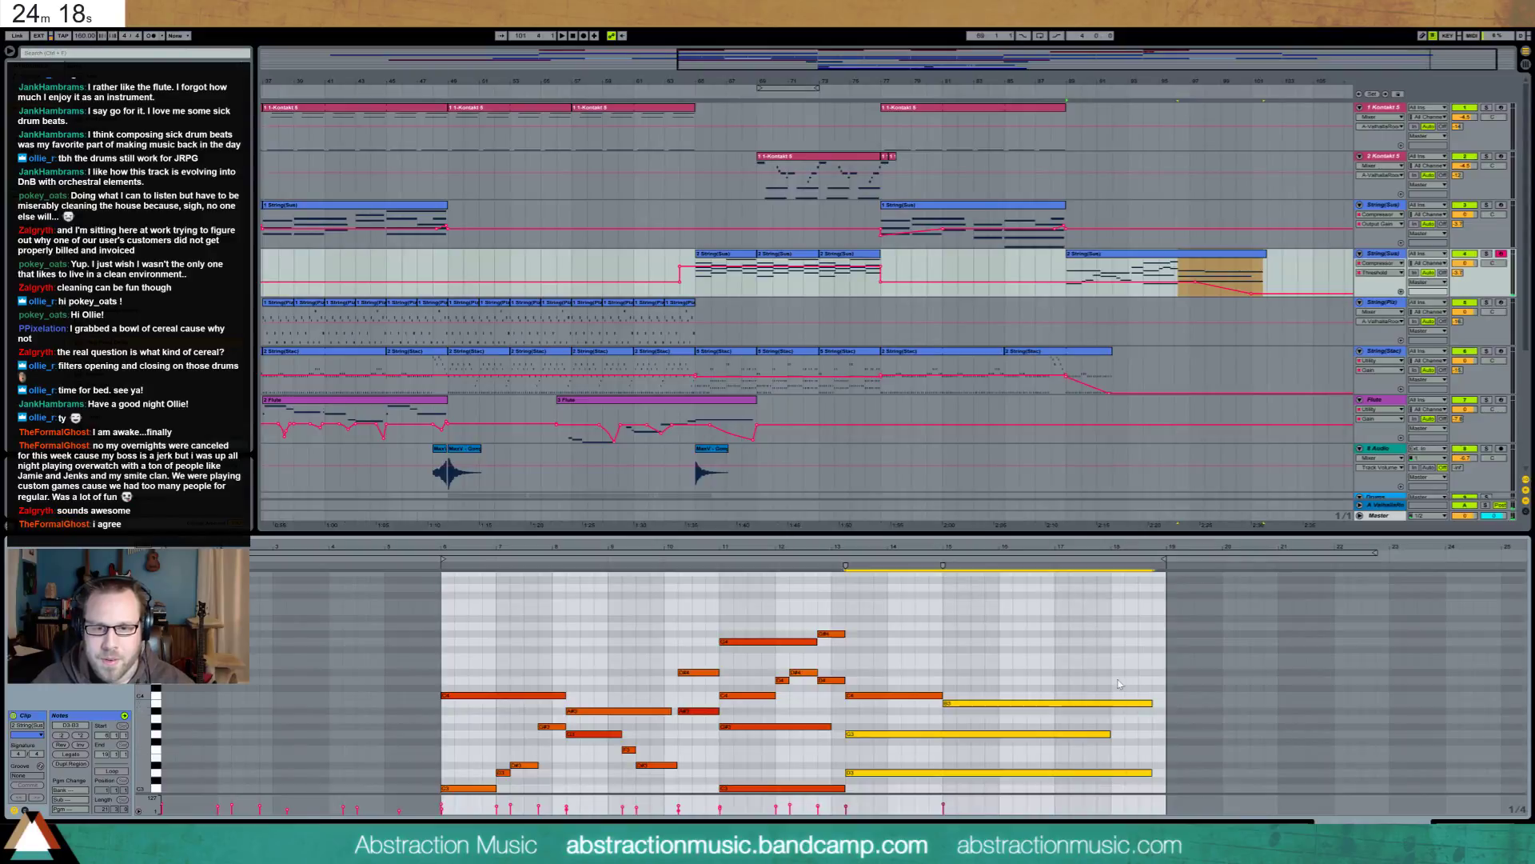
pyautogui.click(1129, 703)
pyautogui.moveTo(1110, 734); pyautogui.dragTo(1129, 799)
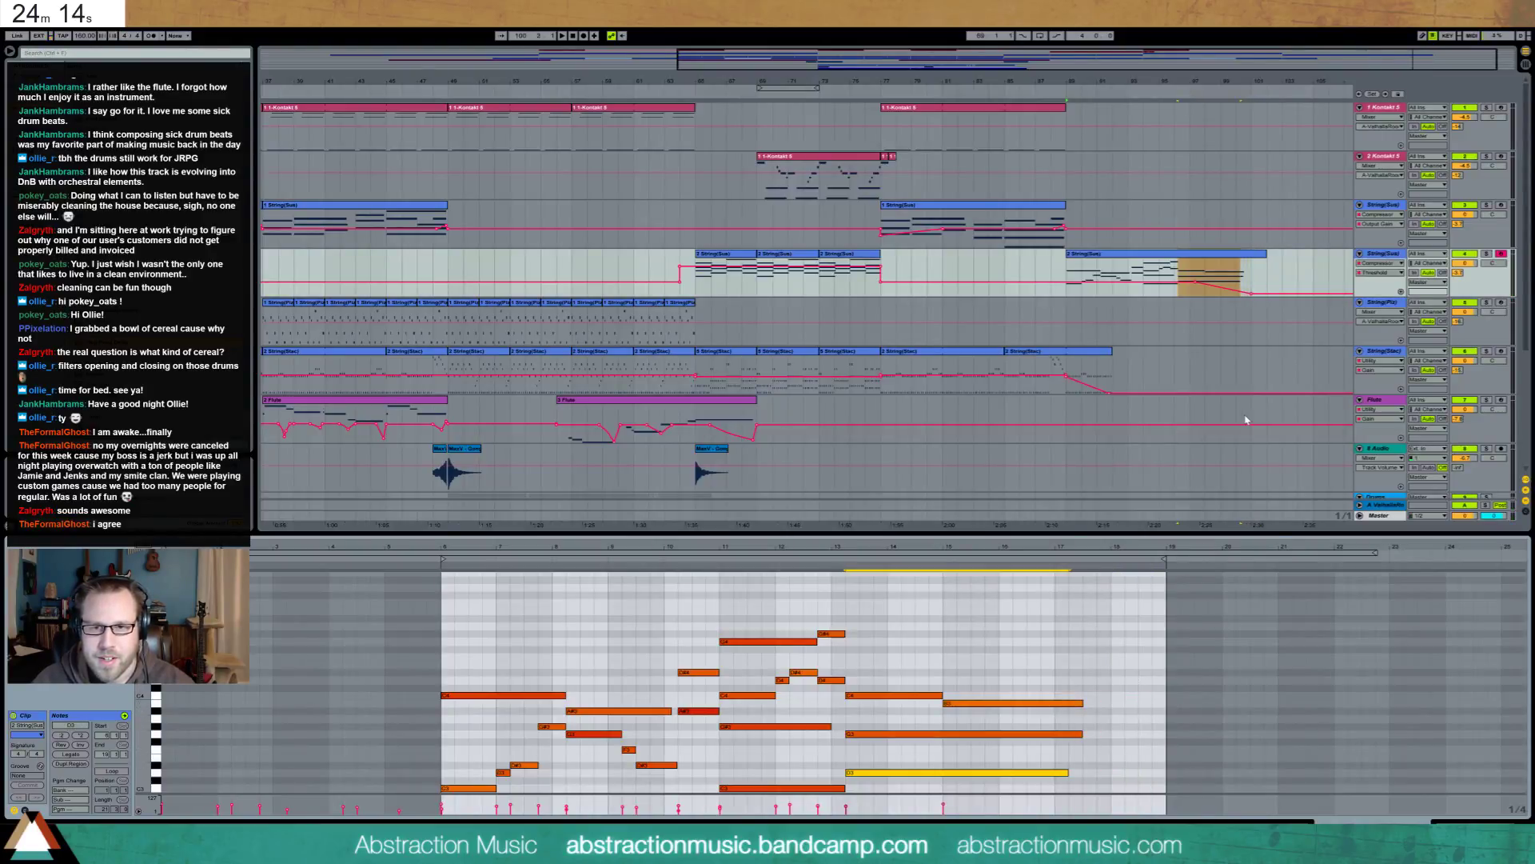
# Solo and listen to the first Kontakt track's bar 57 clip, and the second Kontakt track's melody clip at bar 69
pyautogui.click(1254, 298)
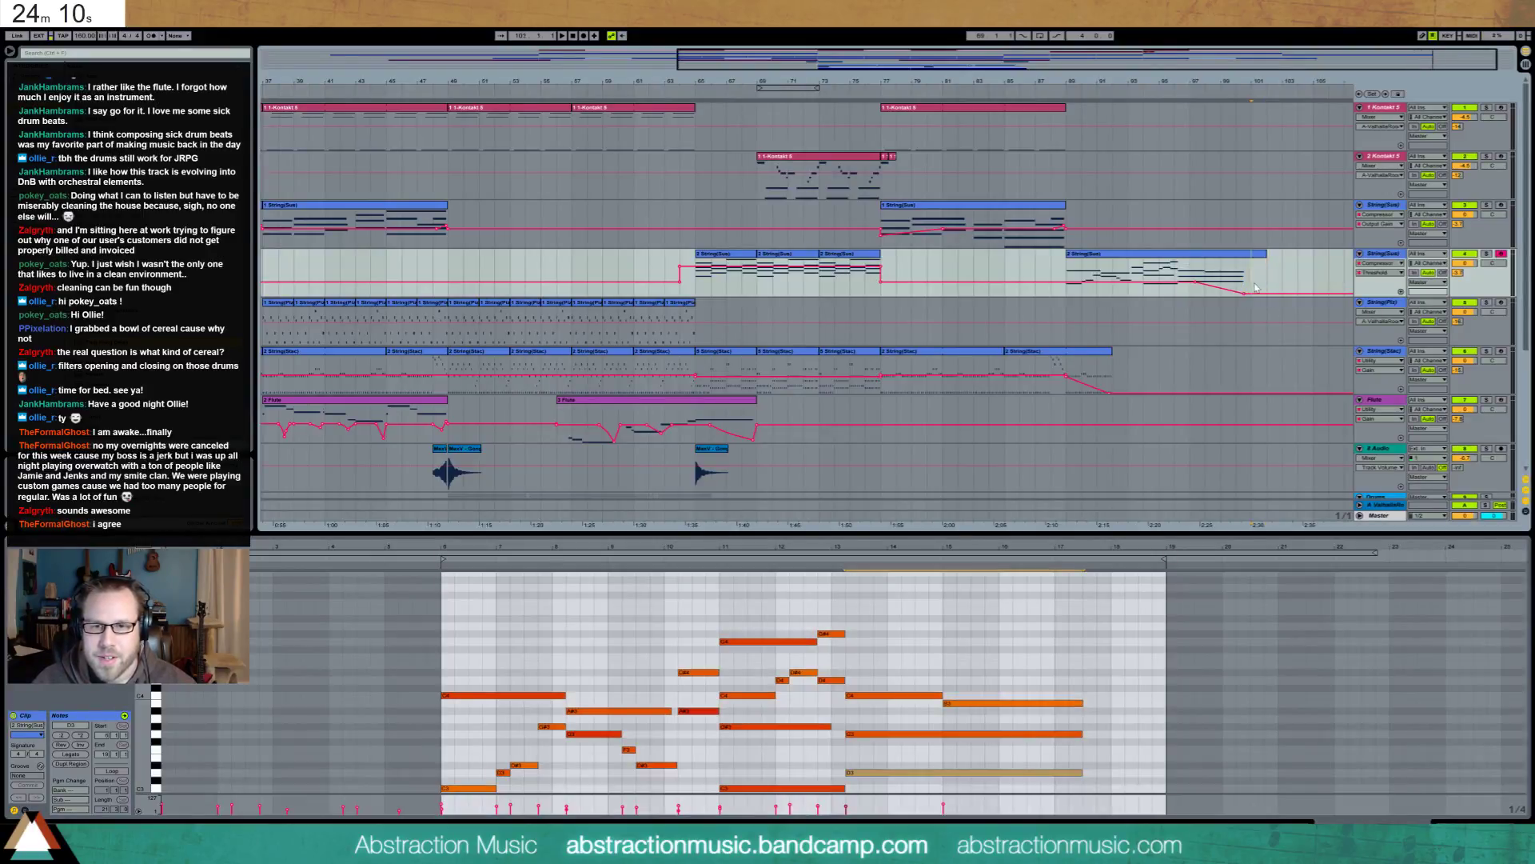
pyautogui.hotkey('shift', 'Tab')
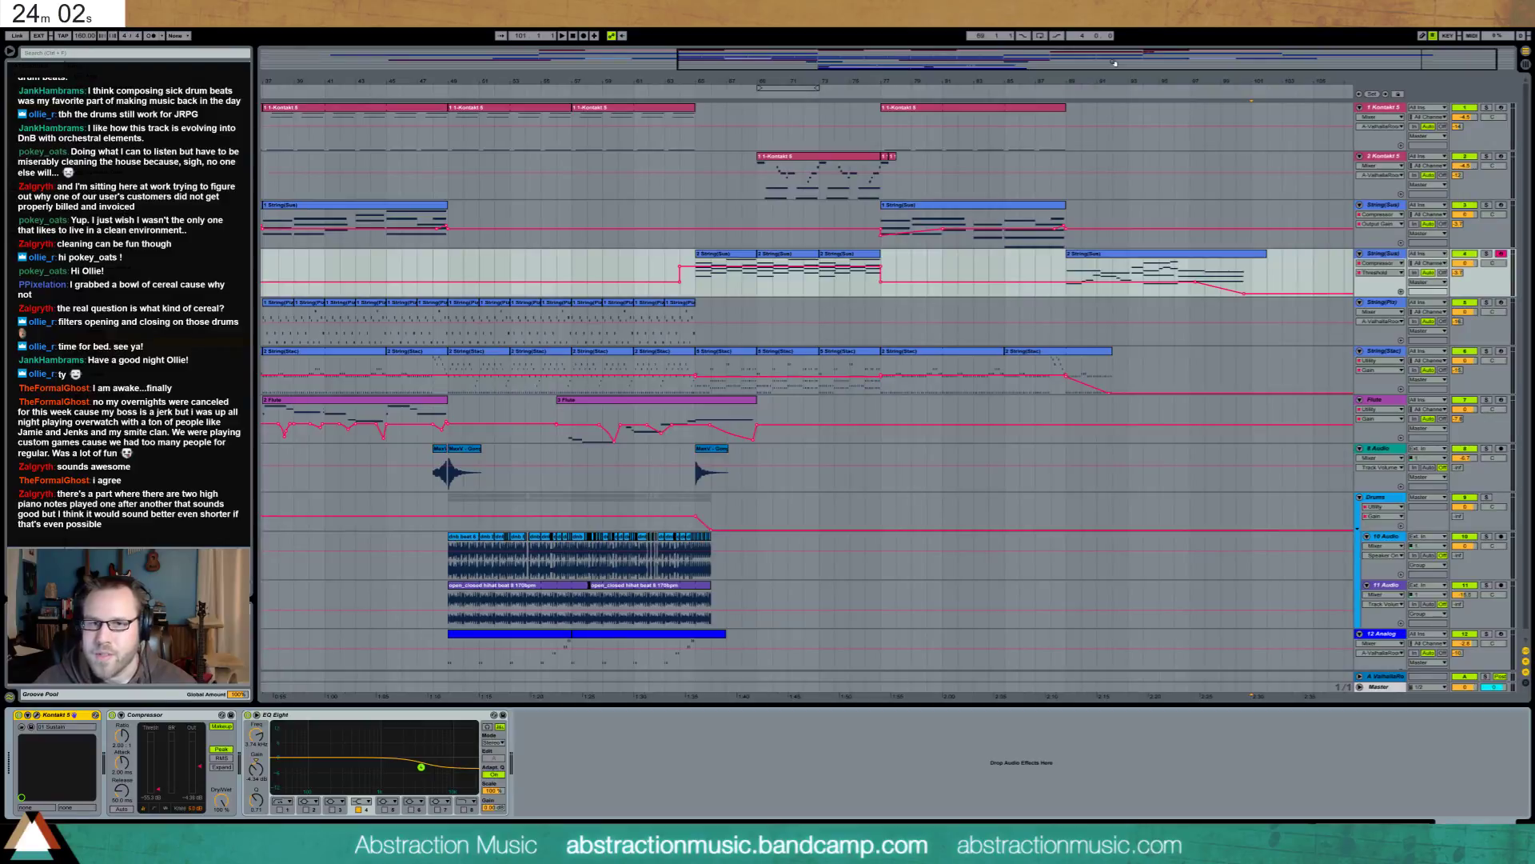
pyautogui.click(842, 160)
pyautogui.click(661, 130)
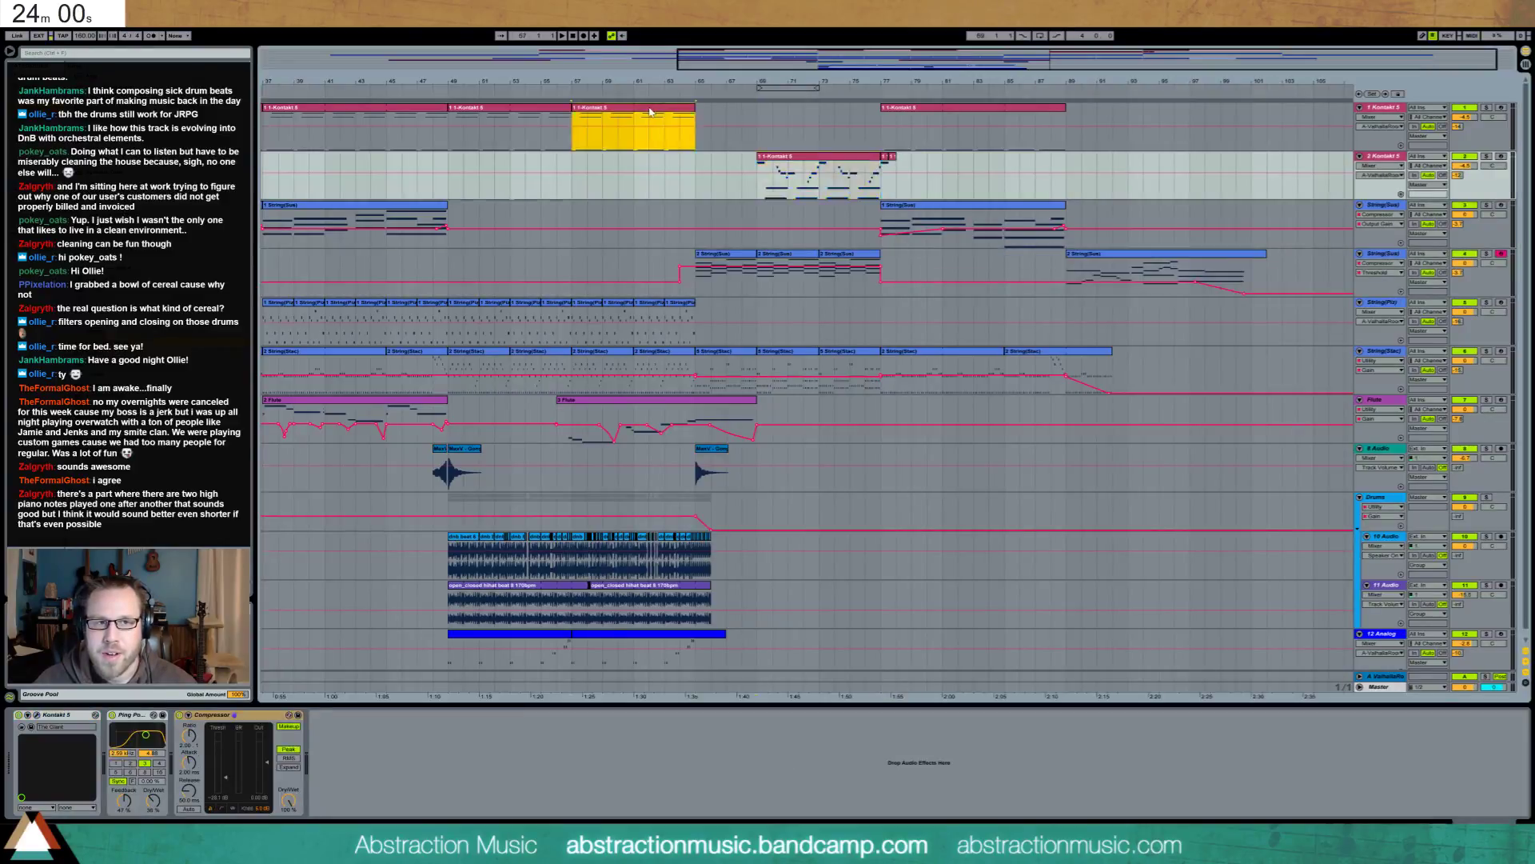
pyautogui.click(1485, 107)
pyautogui.press('space')
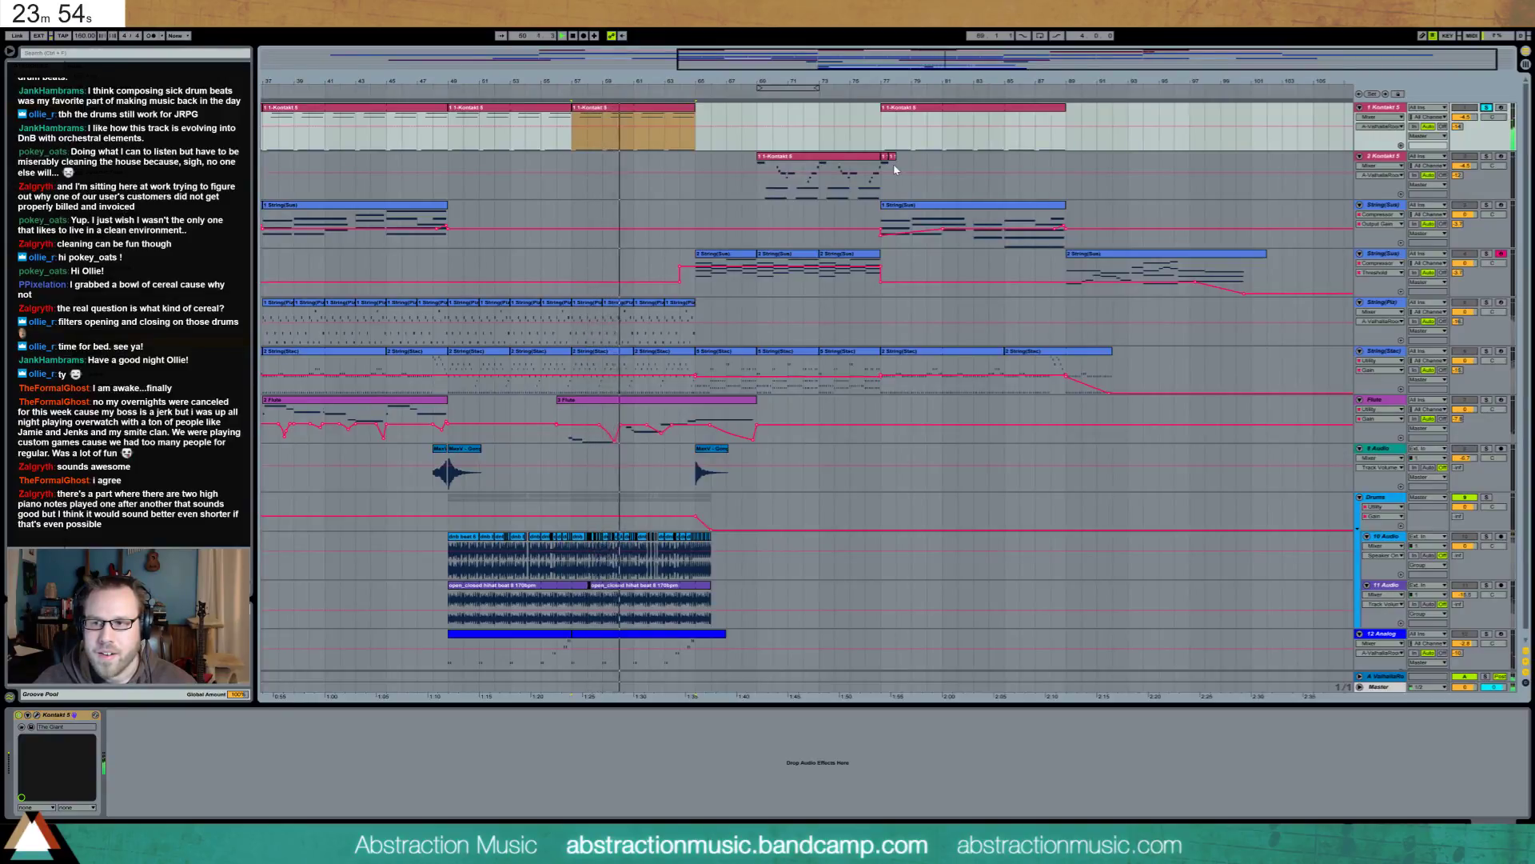
pyautogui.click(807, 163)
pyautogui.click(1486, 156)
pyautogui.press('space')
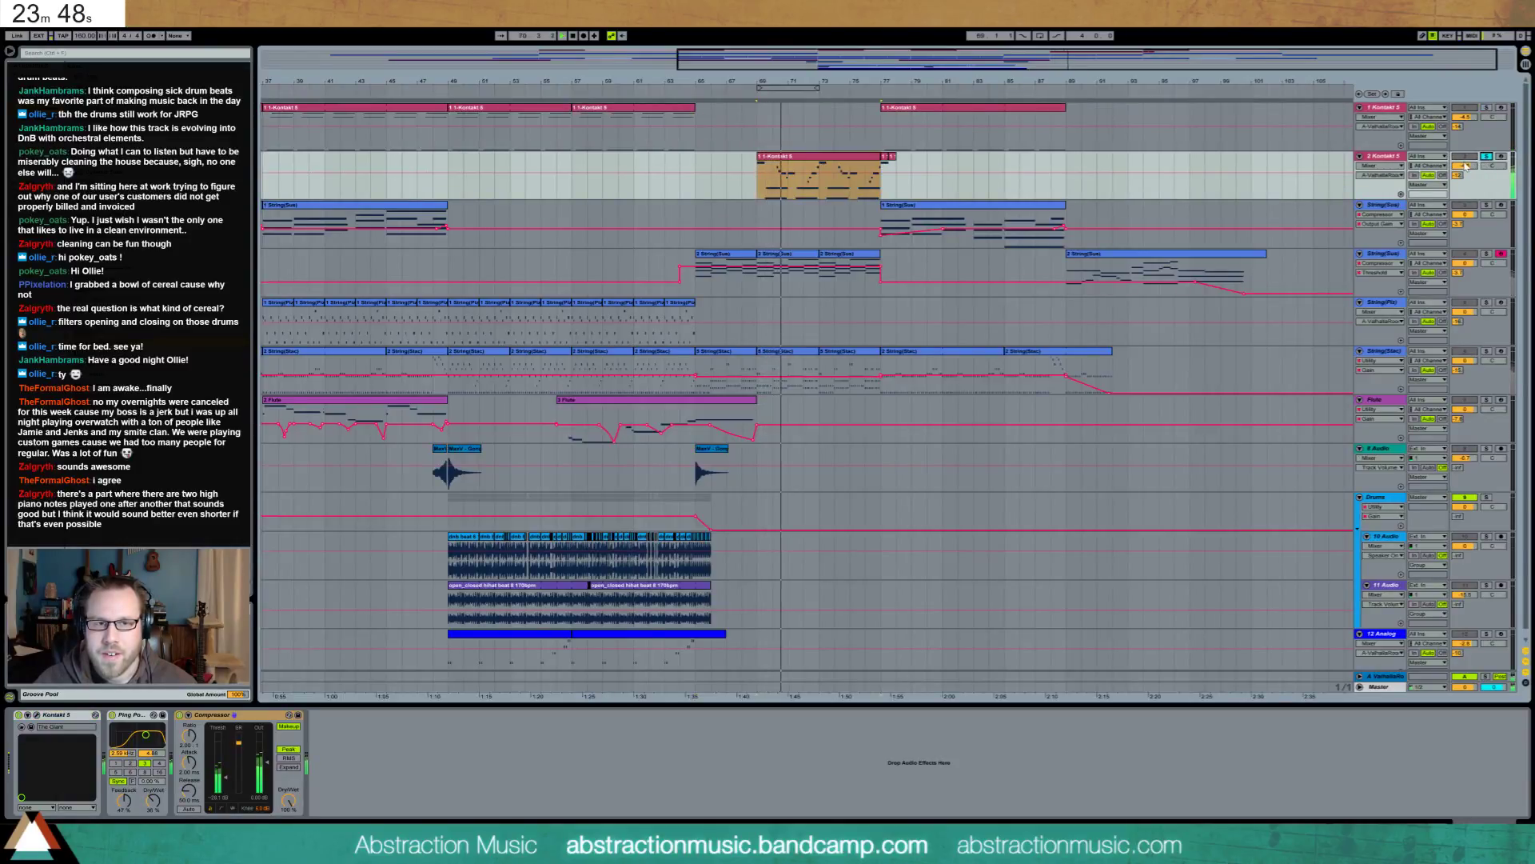
# Consolidate the second Kontakt track's melody clip and the short fragments after it into one clip, and open its notes
pyautogui.click(891, 161)
pyautogui.keyDown('shift'); pyautogui.click(864, 157); pyautogui.keyUp('shift')
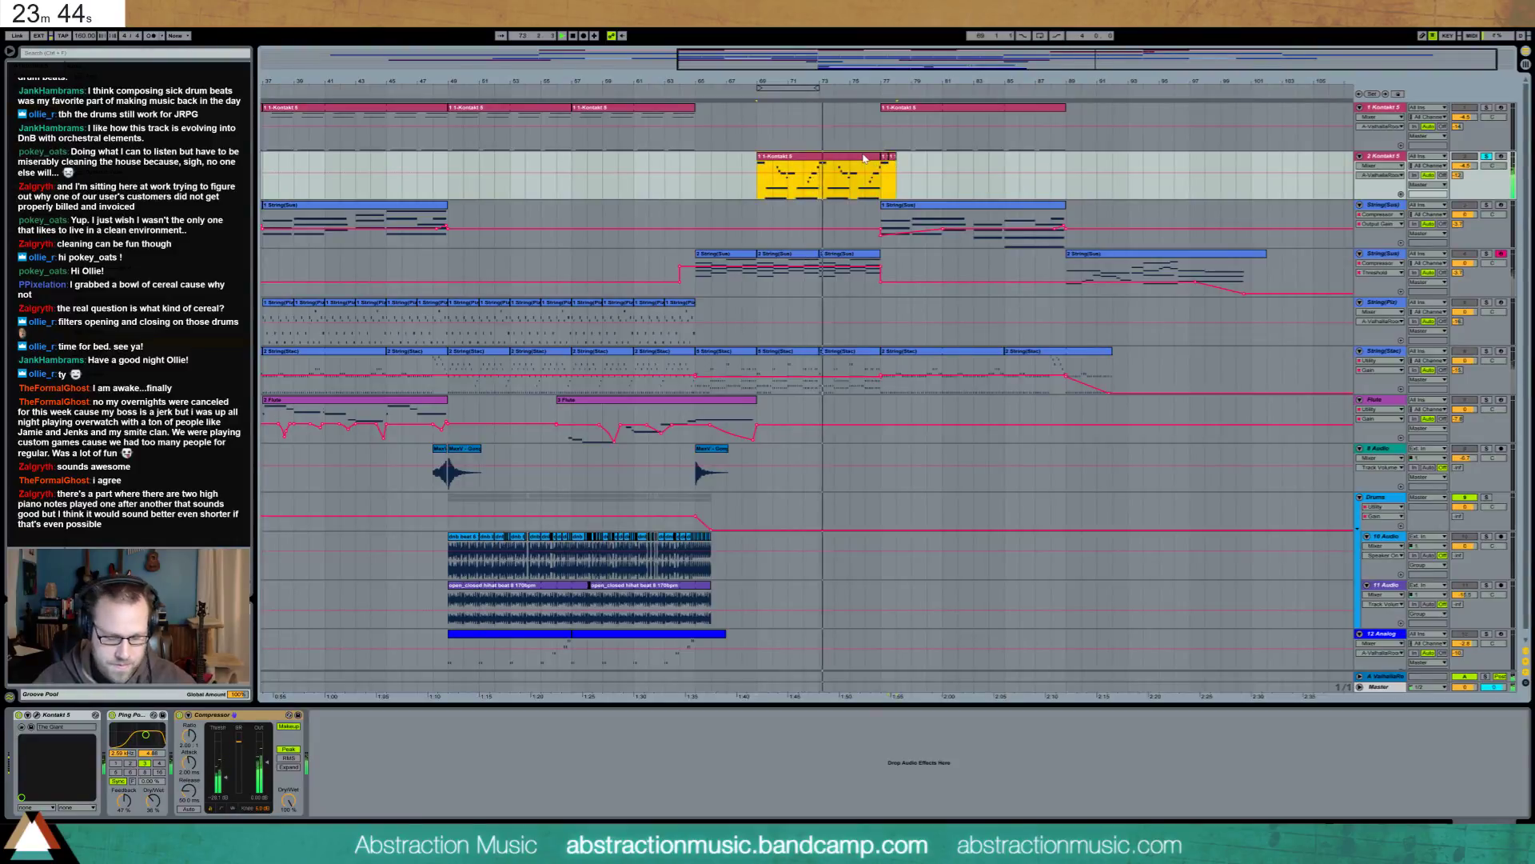
pyautogui.doubleClick(864, 158)
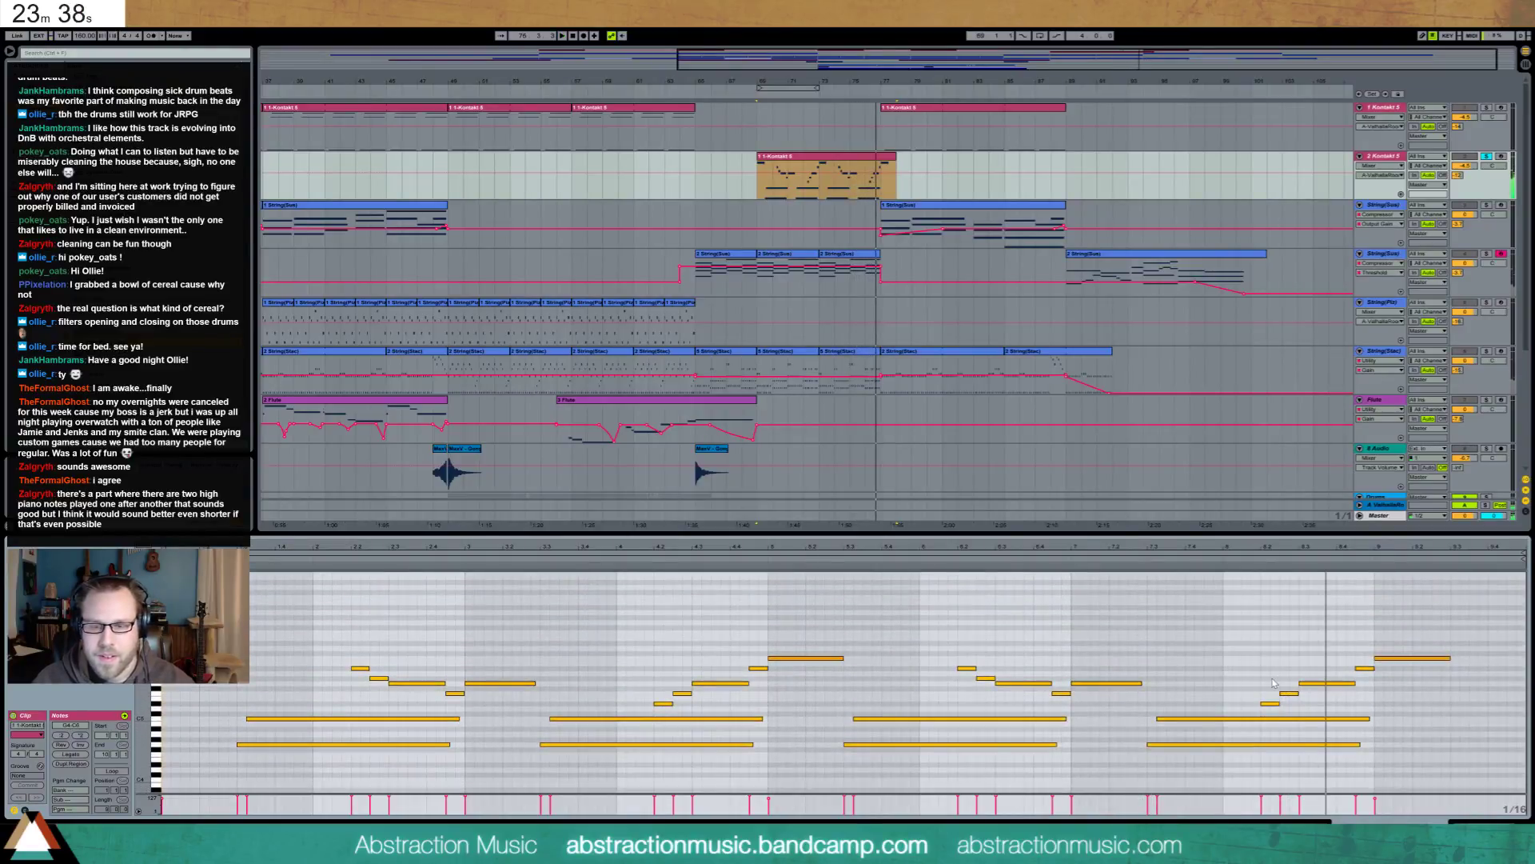
# Rework the melody's last phrase into a descending line ending on lower notes, shorten the low held notes beneath it, and audition it
pyautogui.moveTo(1263, 677); pyautogui.dragTo(1276, 711)
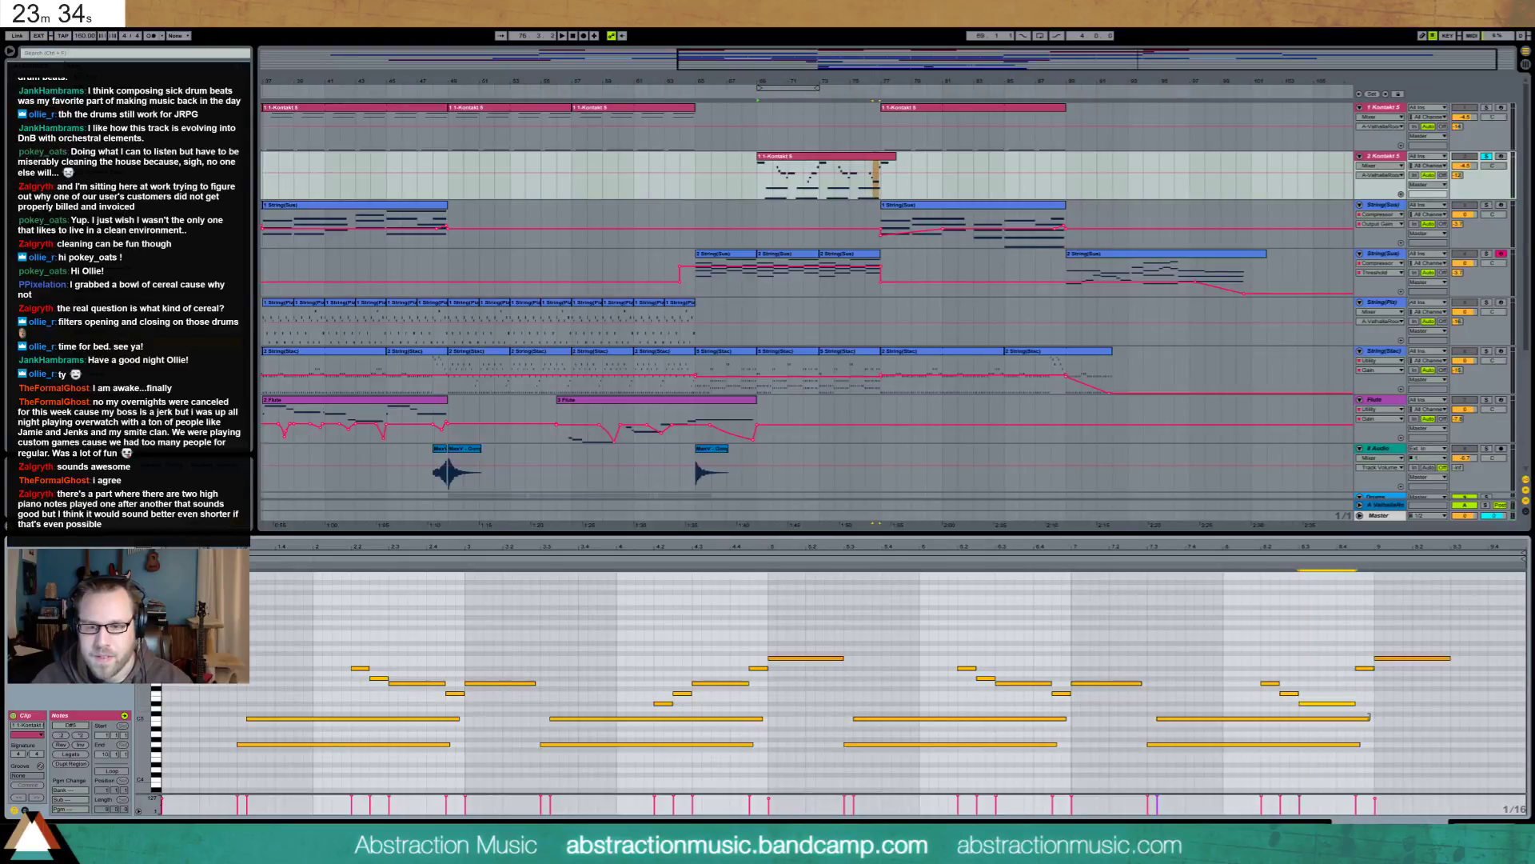
pyautogui.moveTo(1368, 717); pyautogui.dragTo(1318, 718)
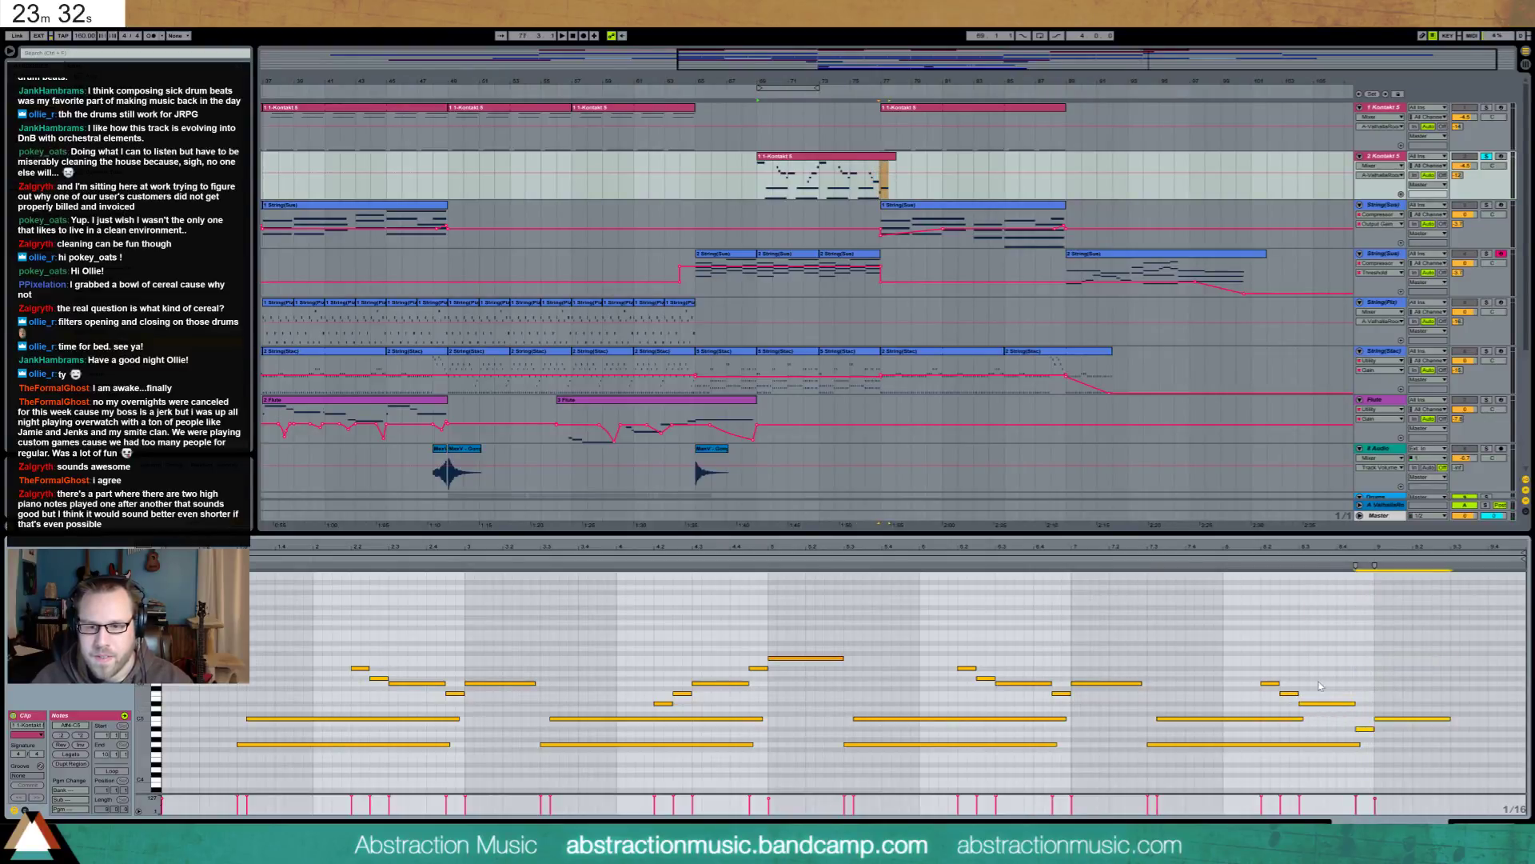
pyautogui.click(1347, 744)
pyautogui.press('space')
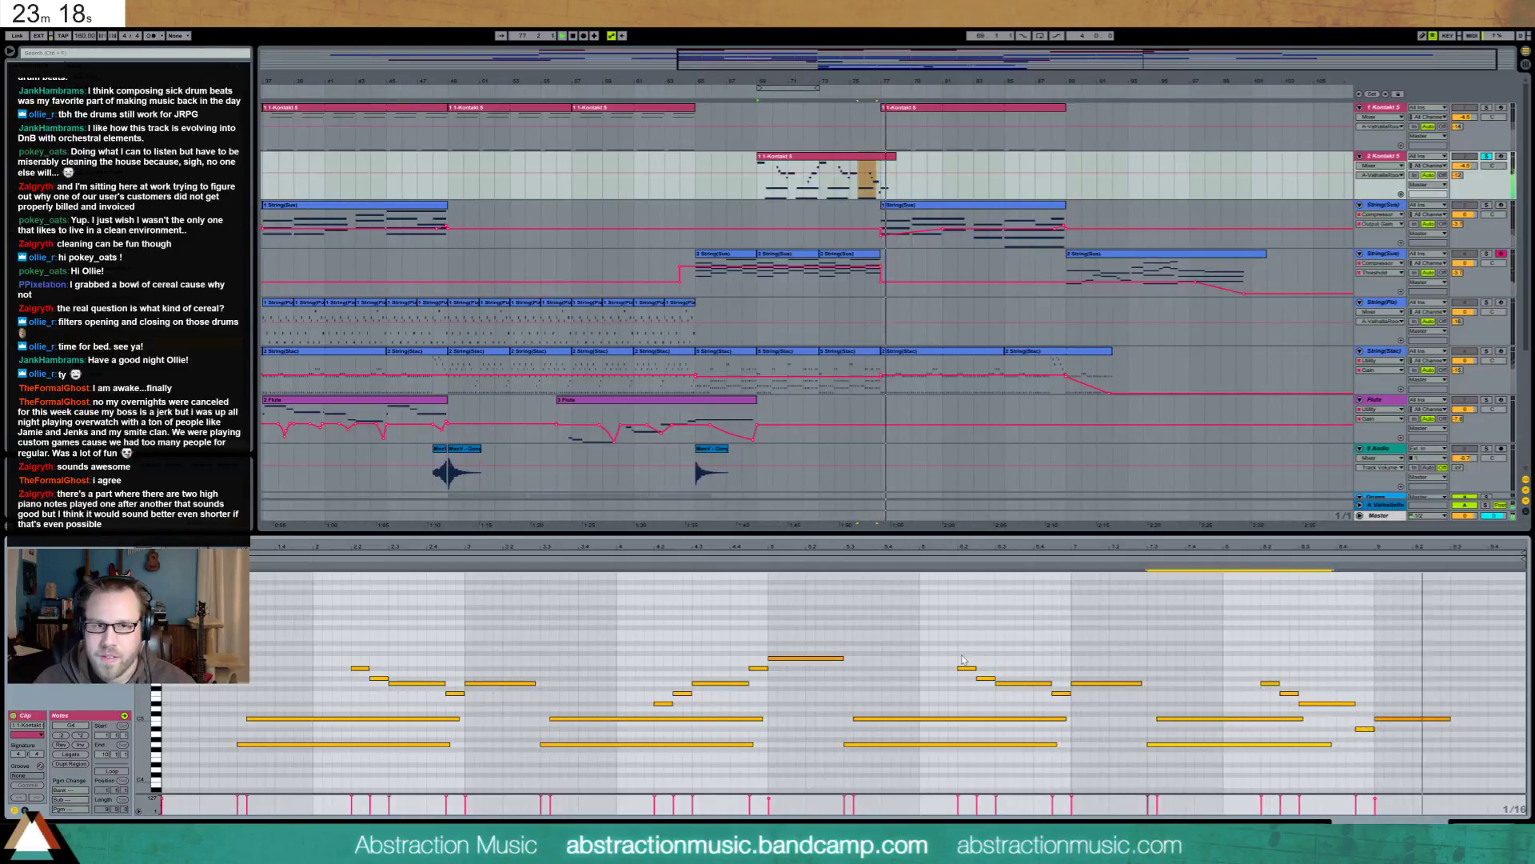
# Unsolo the second Kontakt track and listen to the passage with the full arrangement
pyautogui.hotkey('shift', 'Tab')
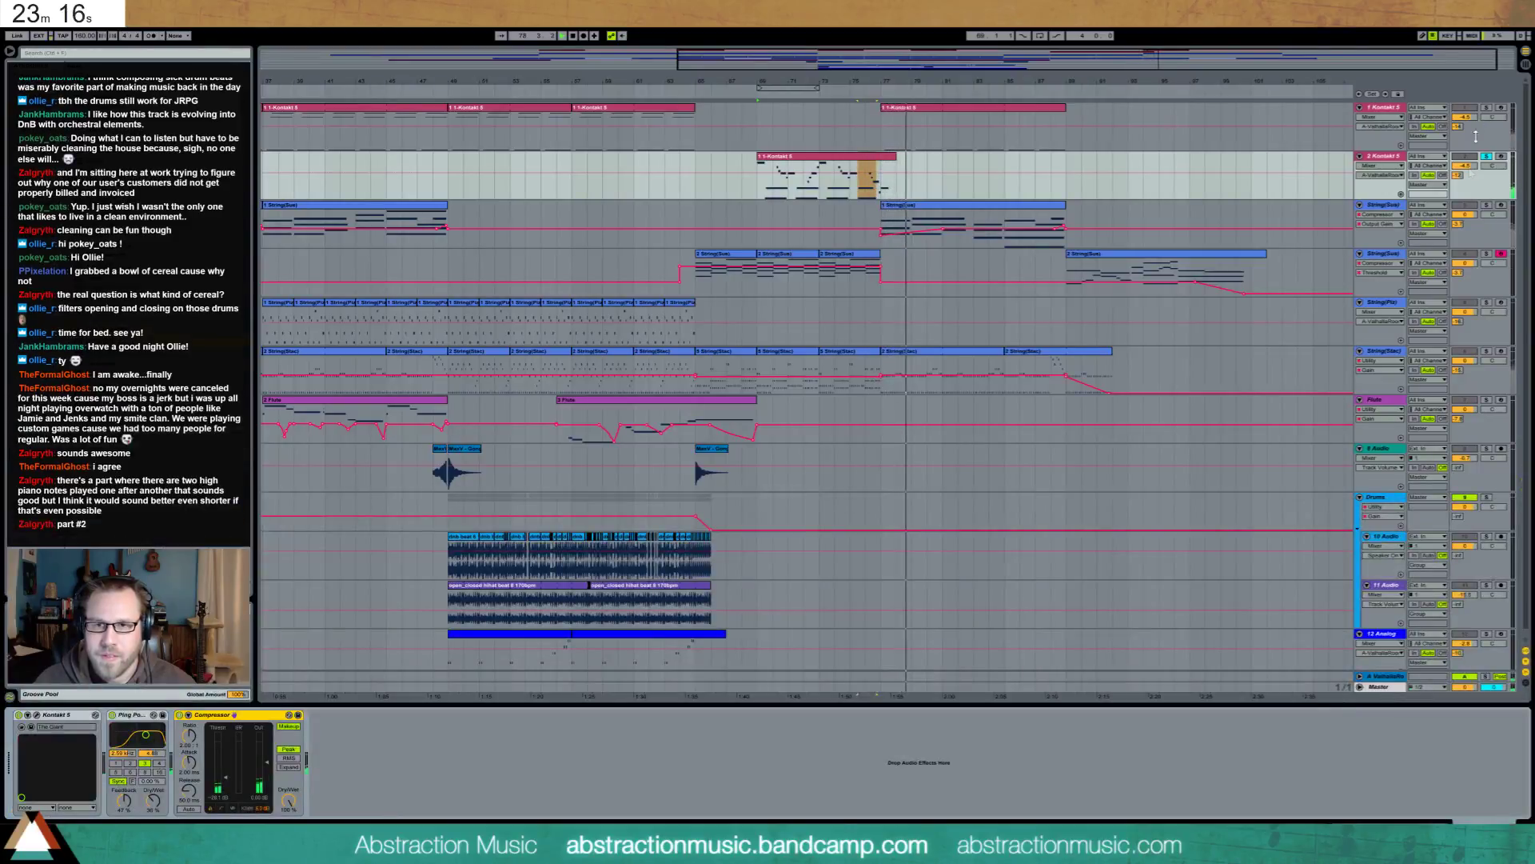
pyautogui.click(1474, 172)
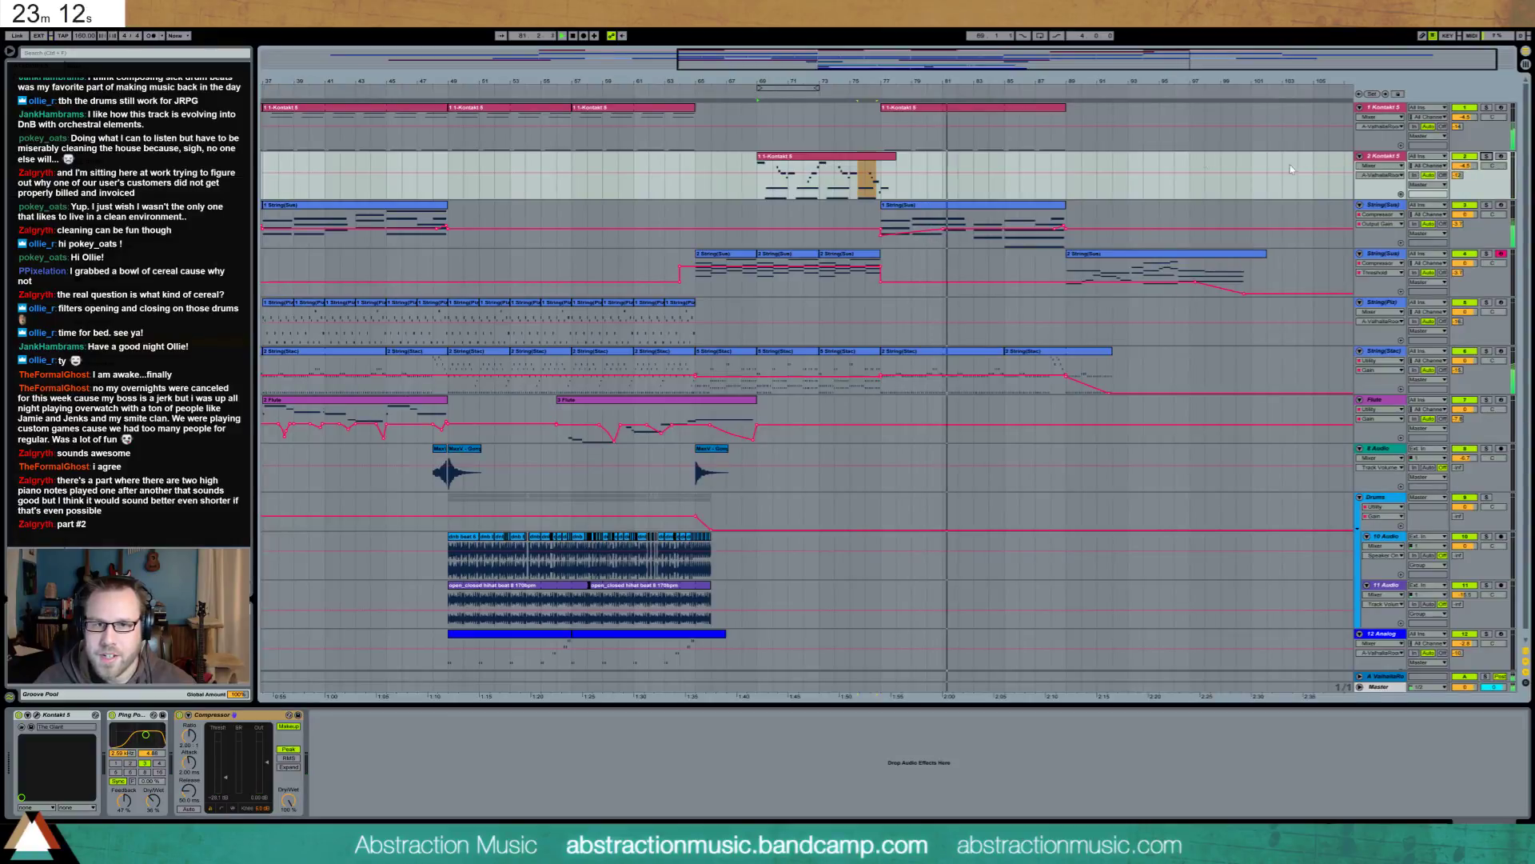
pyautogui.press('space')
# Shorten all the low held note pairs in the Kontakt melody clip to about half a bar or less, and audition them
pyautogui.doubleClick(823, 180)
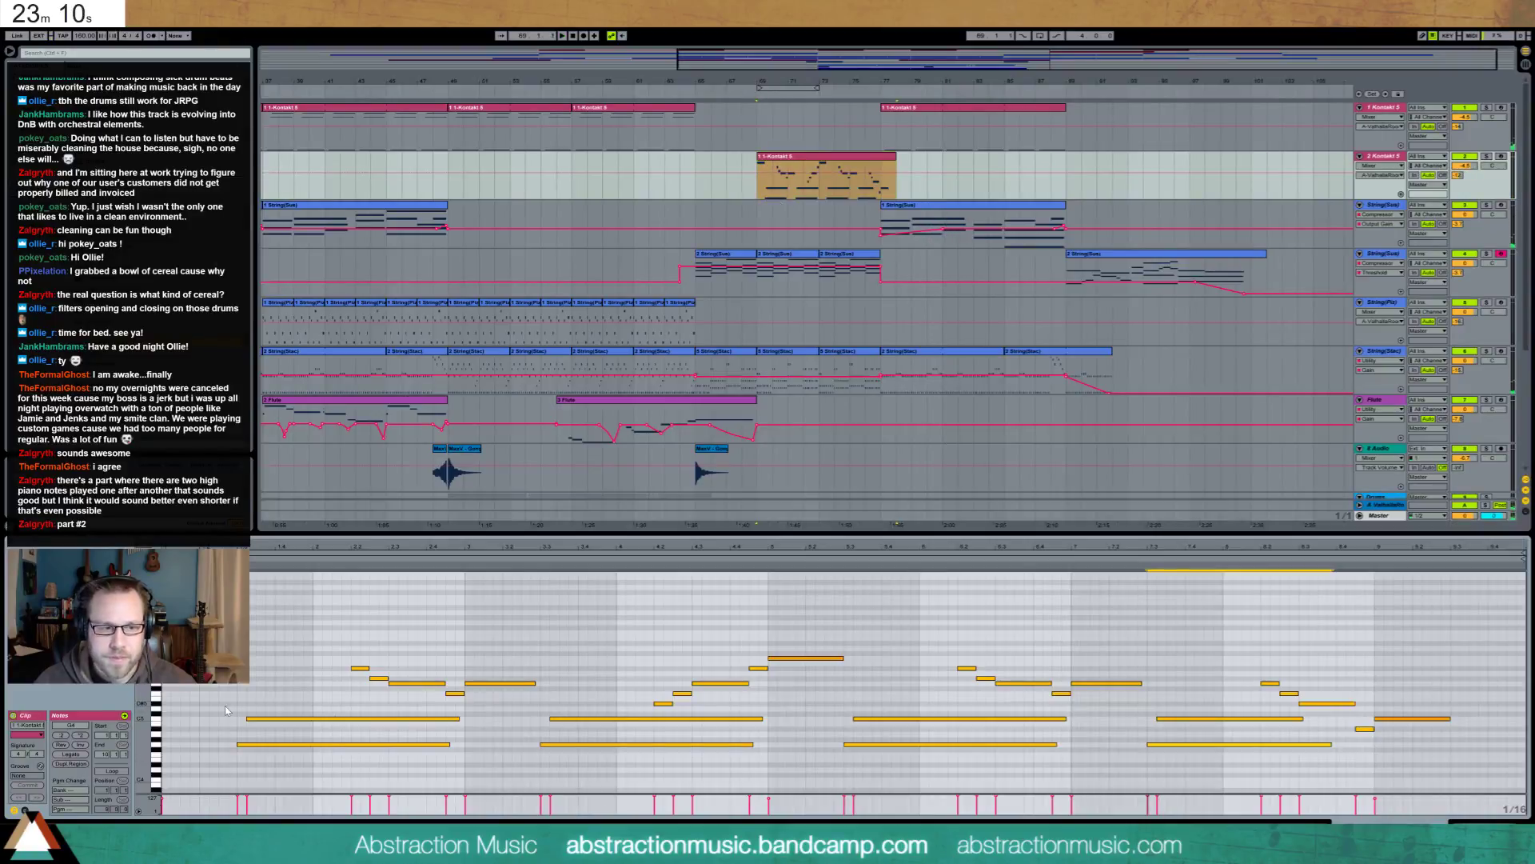
pyautogui.moveTo(225, 708); pyautogui.dragTo(1061, 768)
pyautogui.moveTo(1197, 708); pyautogui.dragTo(312, 792)
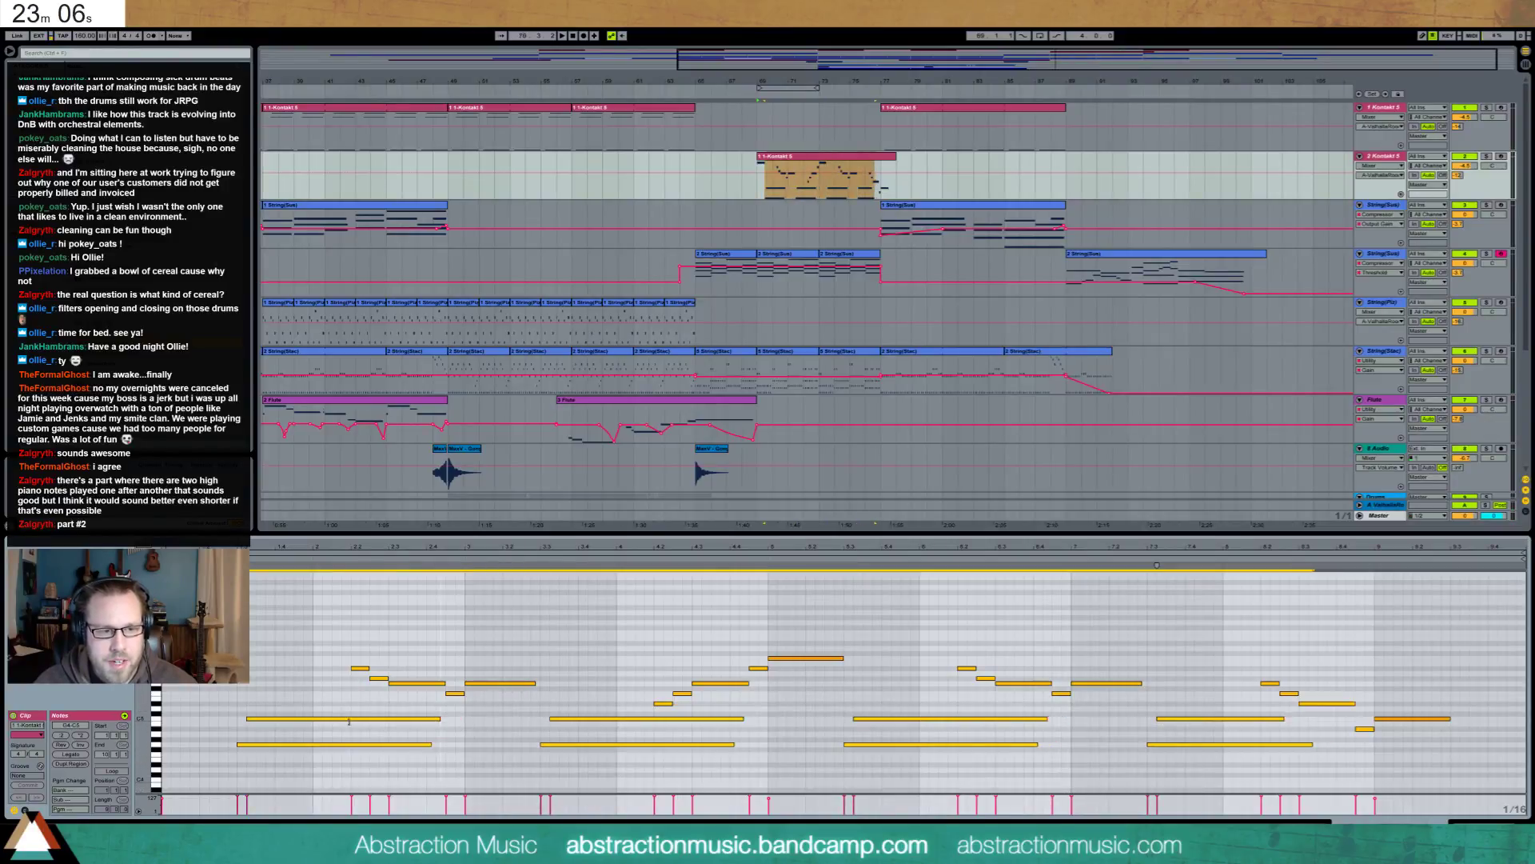
pyautogui.moveTo(348, 721); pyautogui.dragTo(319, 723)
pyautogui.press('space')
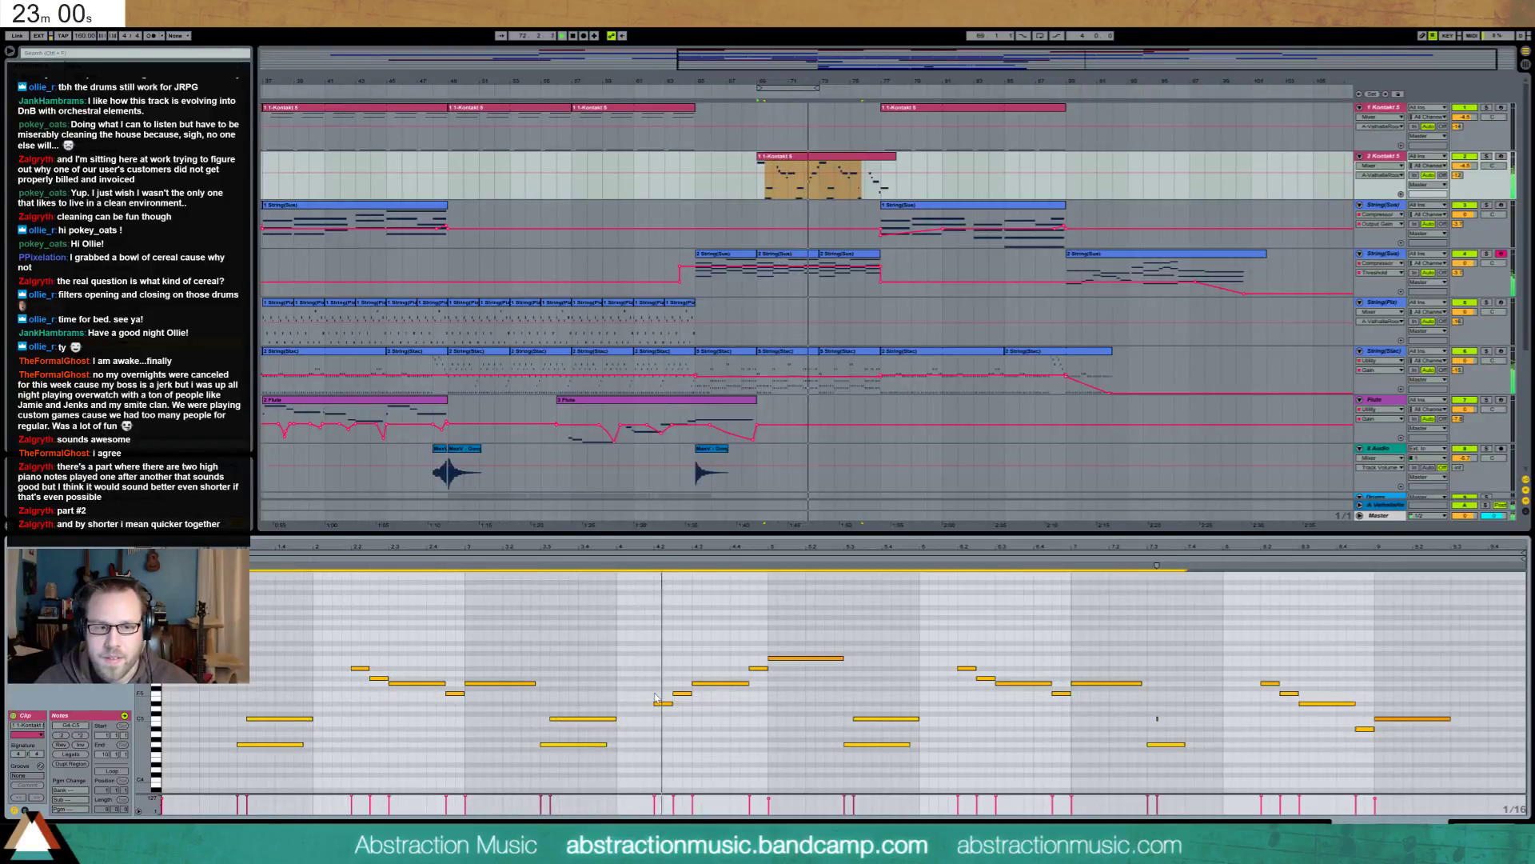
# Tighten the two-note pickups of all four melody phrases from eighths to sixteenths leading into the held notes, and audition them
pyautogui.moveTo(657, 684); pyautogui.dragTo(682, 714)
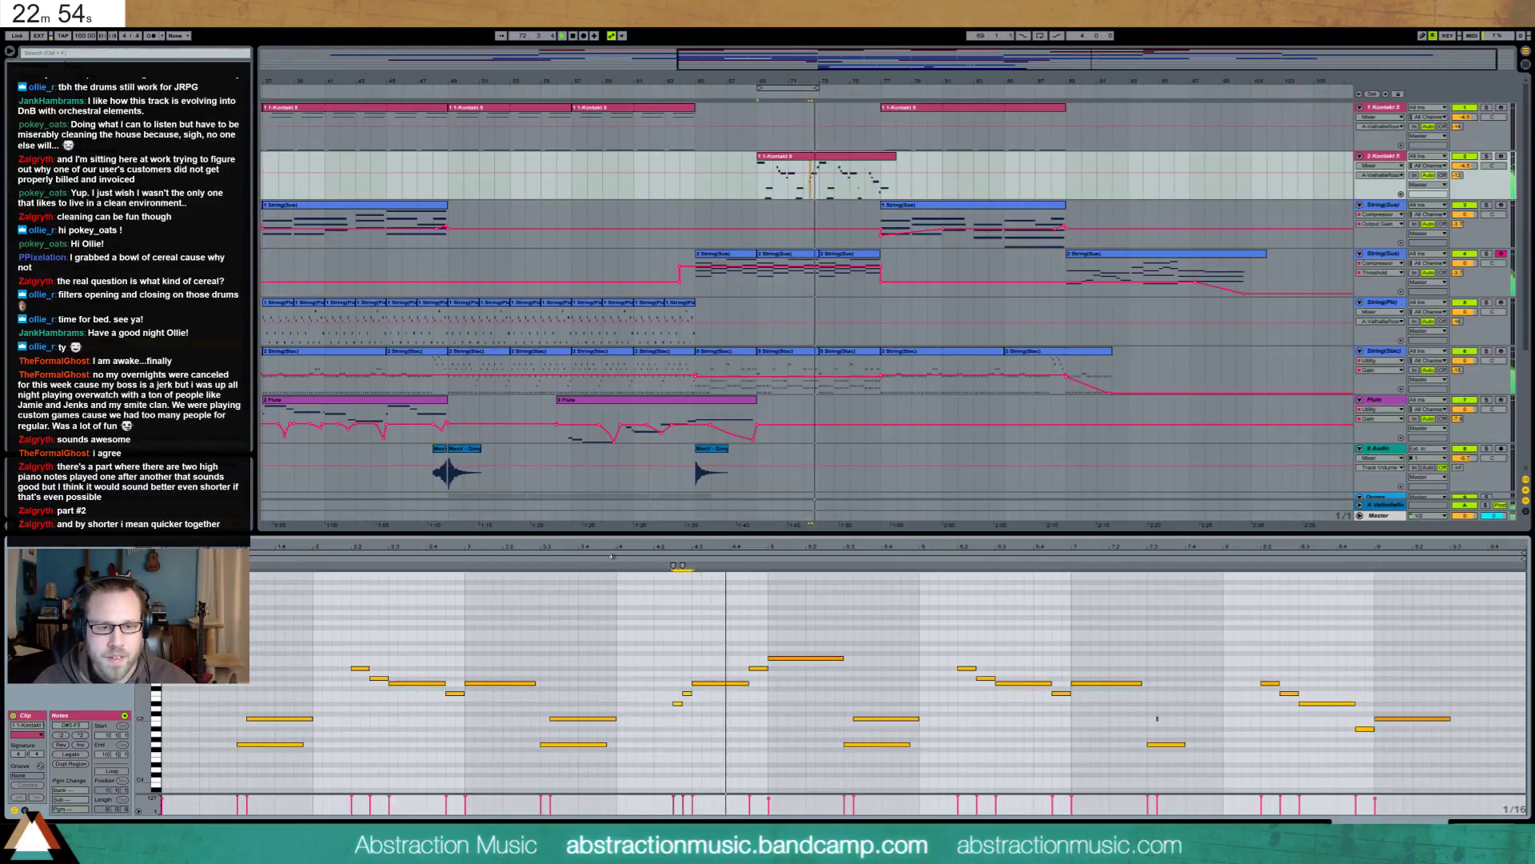
pyautogui.click(360, 666)
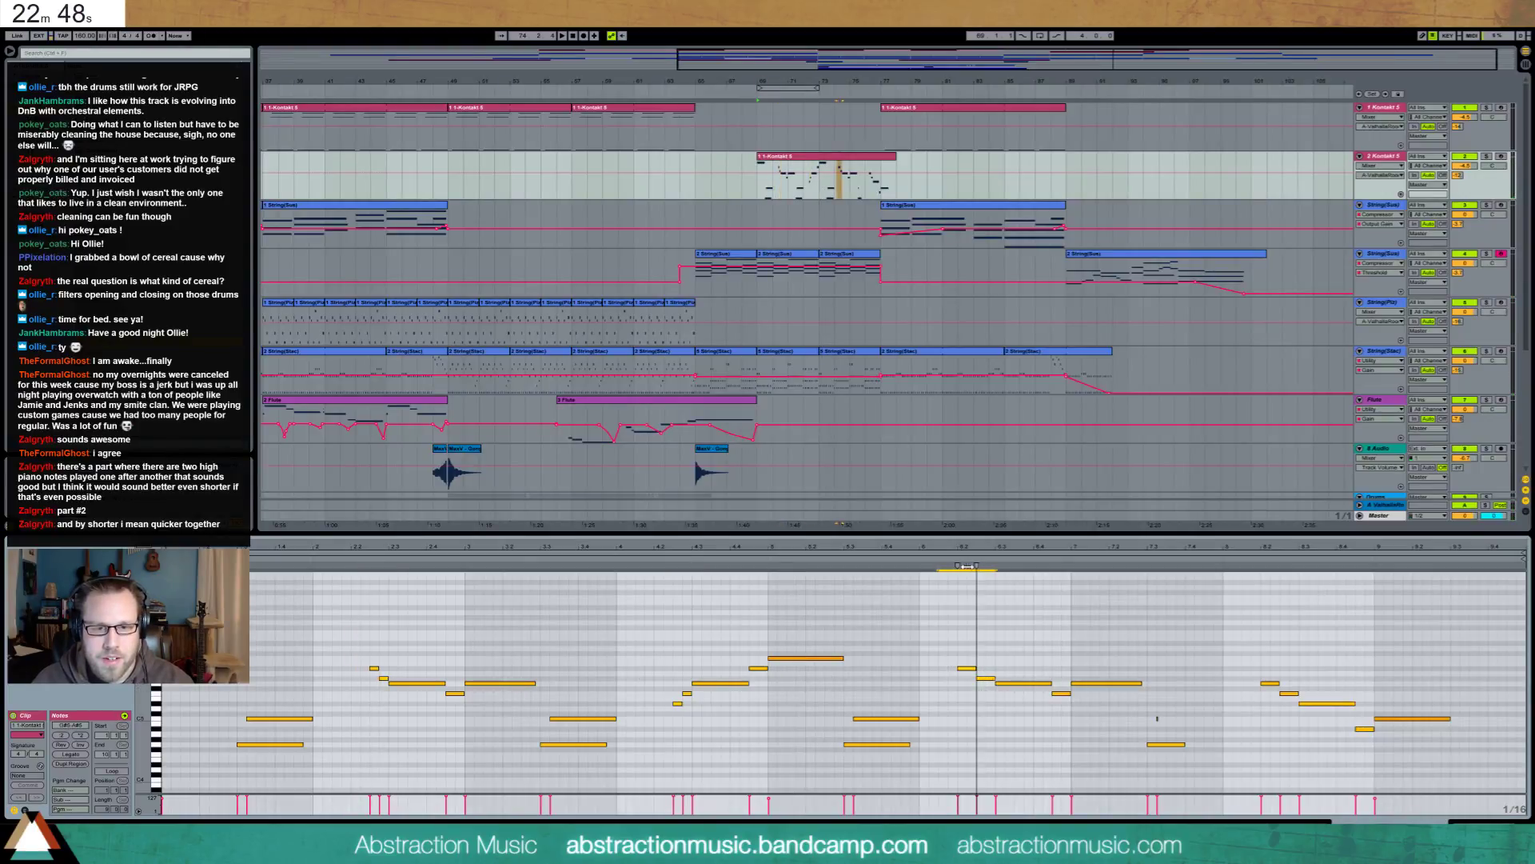
pyautogui.moveTo(967, 566); pyautogui.dragTo(986, 566)
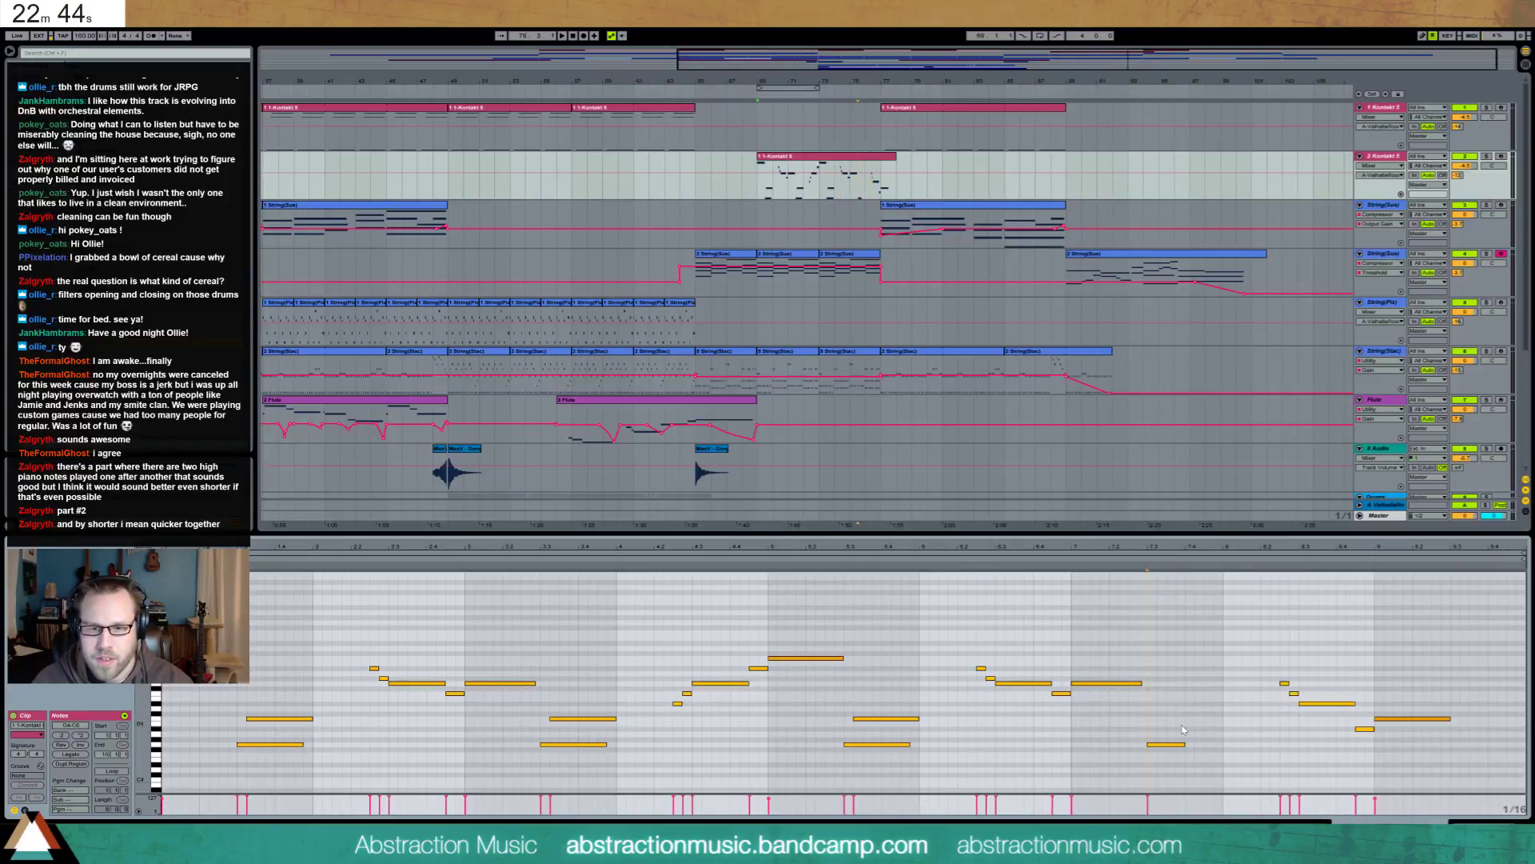
pyautogui.press('space')
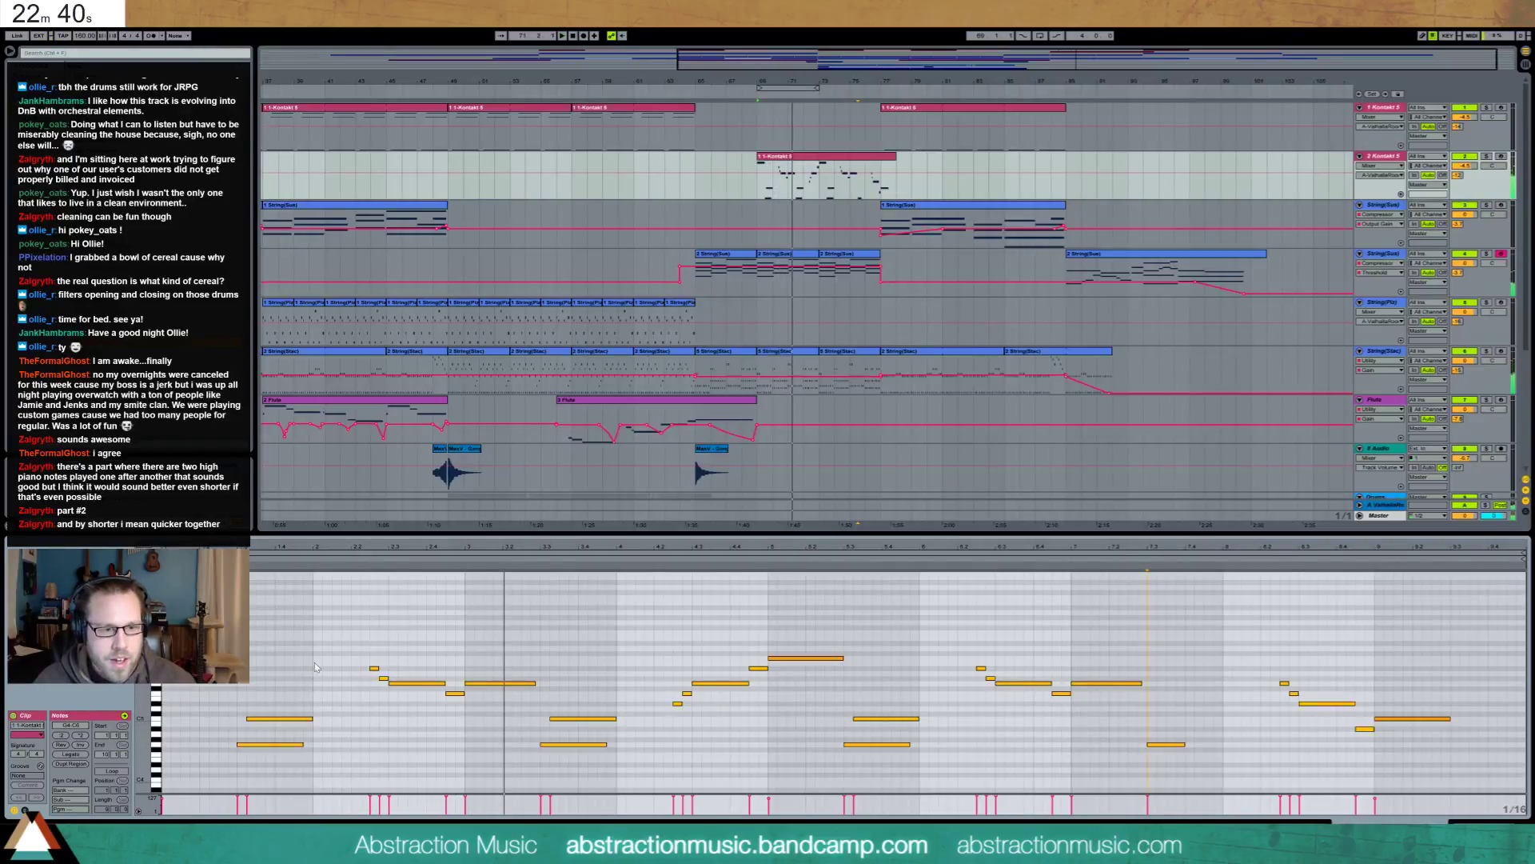
pyautogui.press('space')
# Lower the note velocities in the Kontakt melody clip, including the quick two-note pickups of all four phrases, while auditioning the result
pyautogui.moveTo(346, 646); pyautogui.dragTo(382, 700)
pyautogui.keyDown('shift'); pyautogui.moveTo(661, 685); pyautogui.dragTo(693, 729); pyautogui.keyUp('shift')
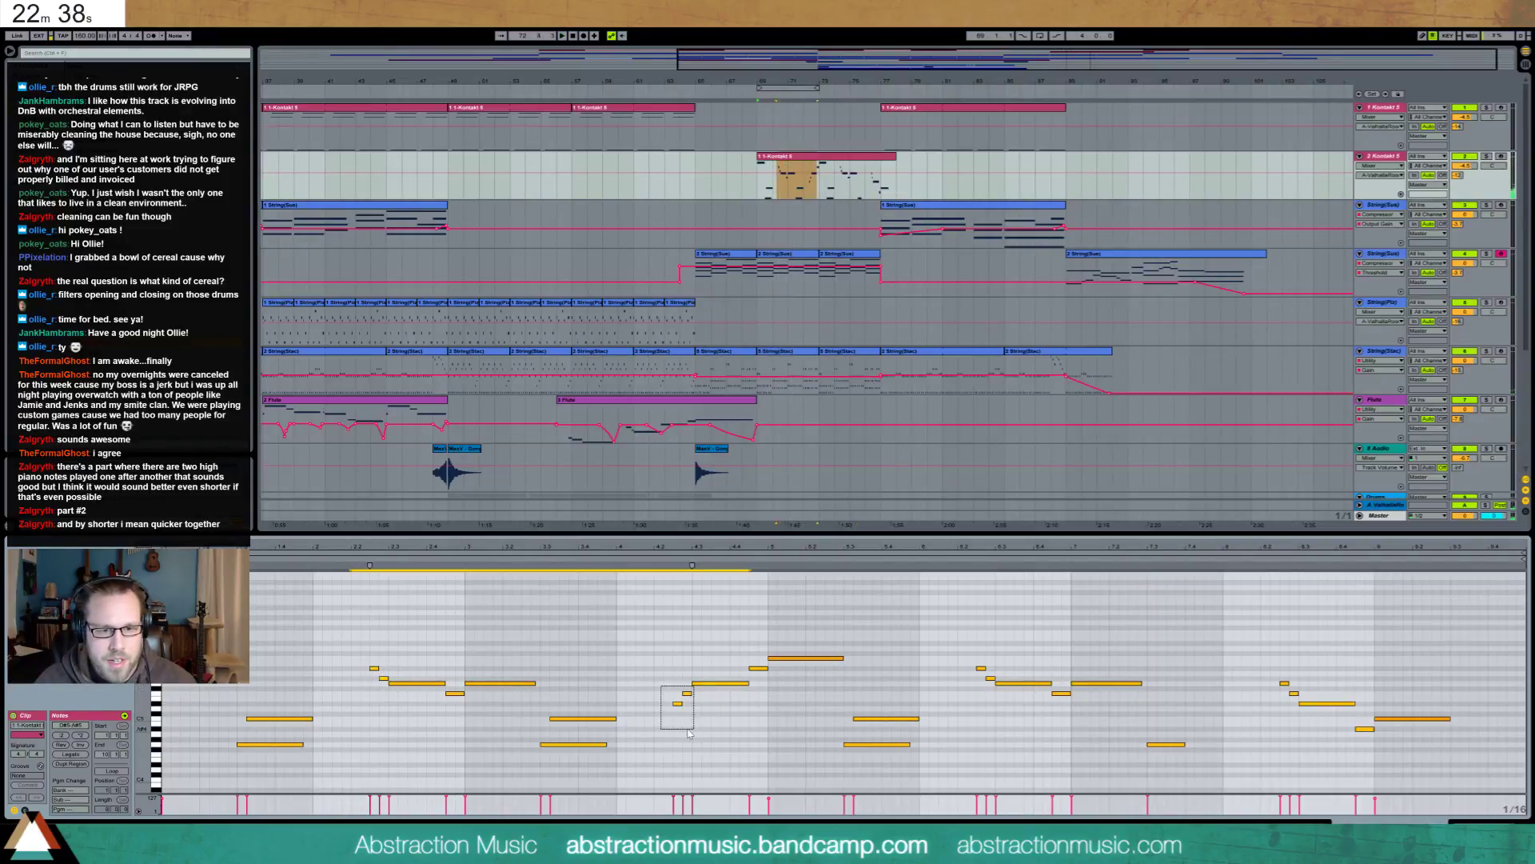
pyautogui.keyDown('shift'); pyautogui.moveTo(984, 642); pyautogui.dragTo(996, 676); pyautogui.keyUp('shift')
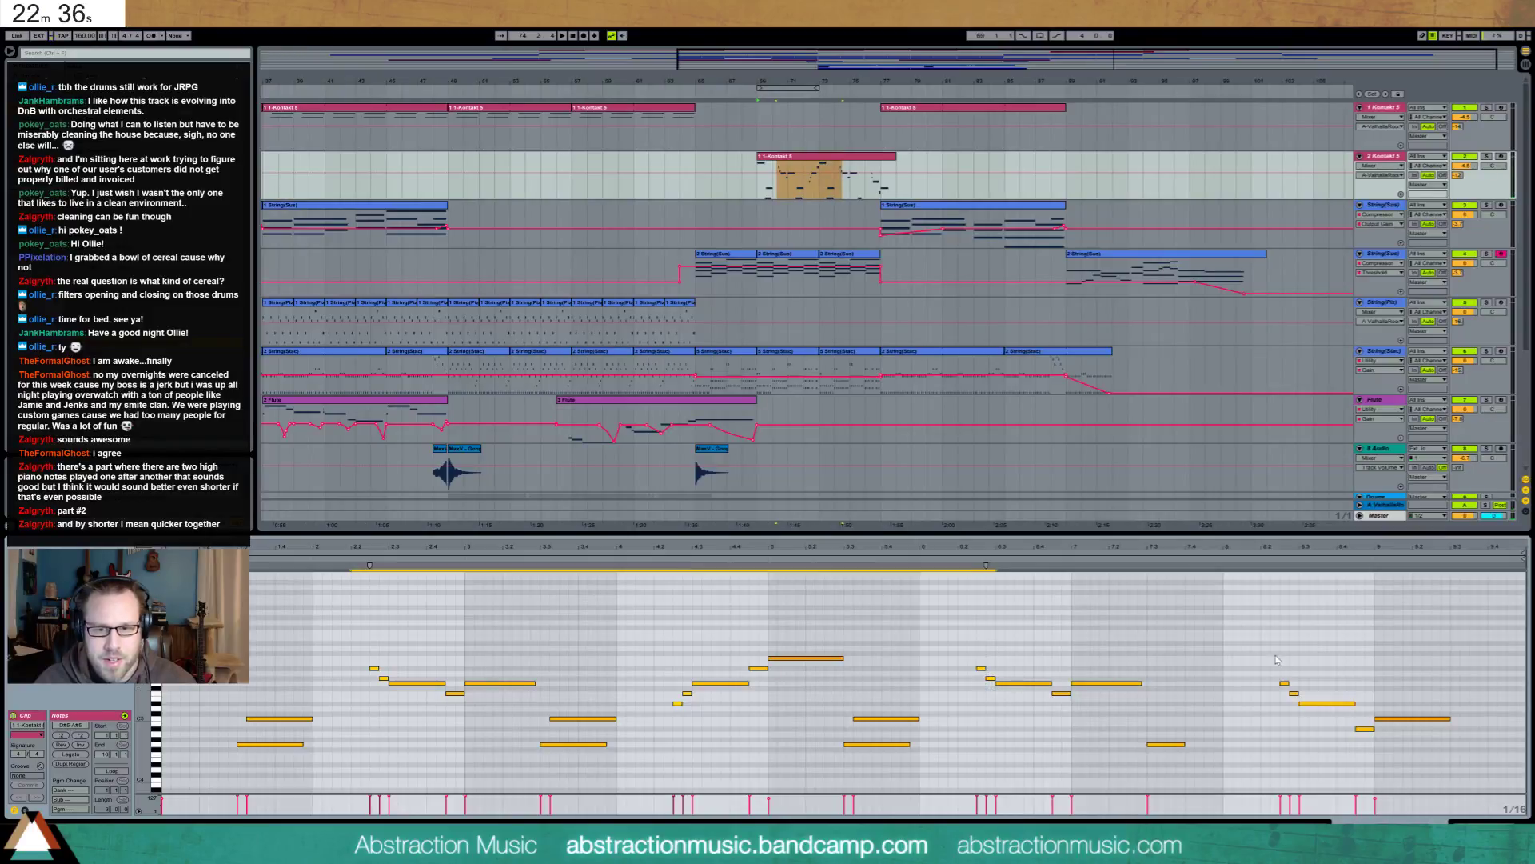
pyautogui.keyDown('shift'); pyautogui.moveTo(1273, 654); pyautogui.dragTo(1294, 694); pyautogui.keyUp('shift')
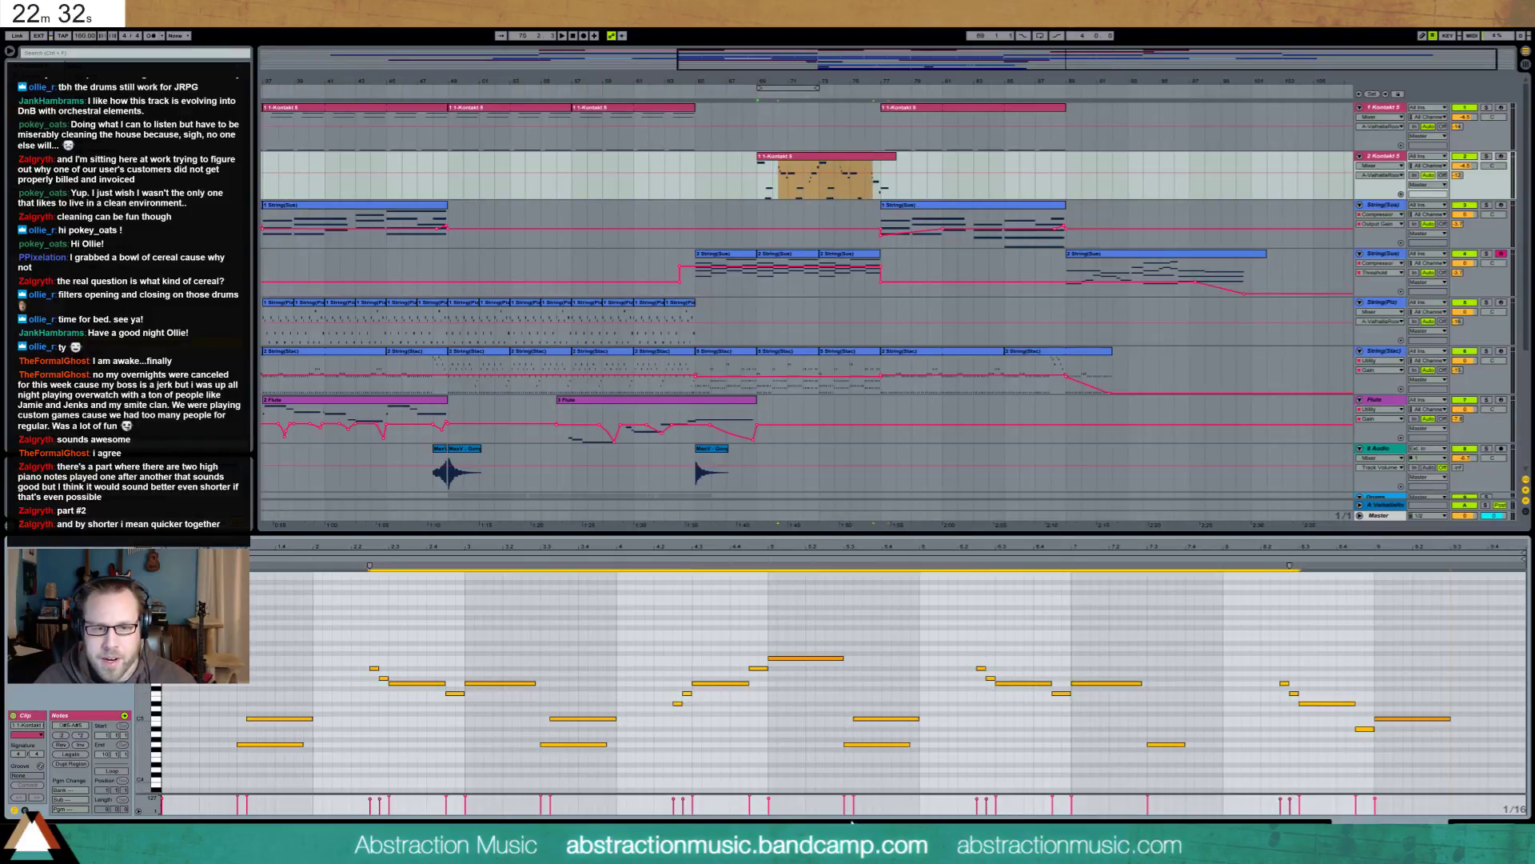
pyautogui.hotkey('ctrl', 'a')
pyautogui.moveTo(382, 804); pyautogui.dragTo(382, 797)
pyautogui.press('space')
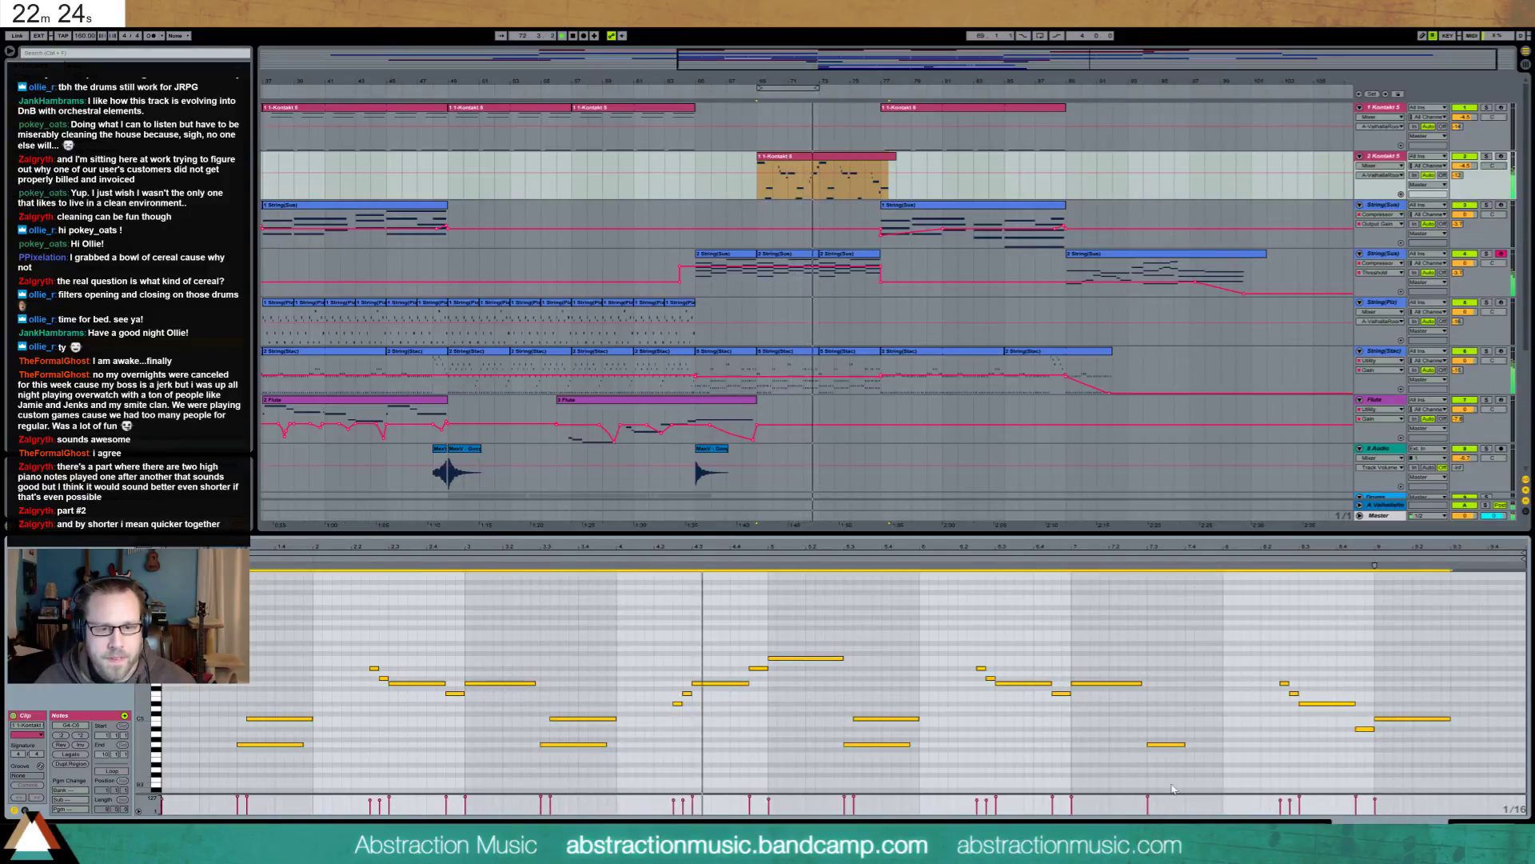
pyautogui.moveTo(1320, 806); pyautogui.dragTo(218, 805)
pyautogui.click(684, 802)
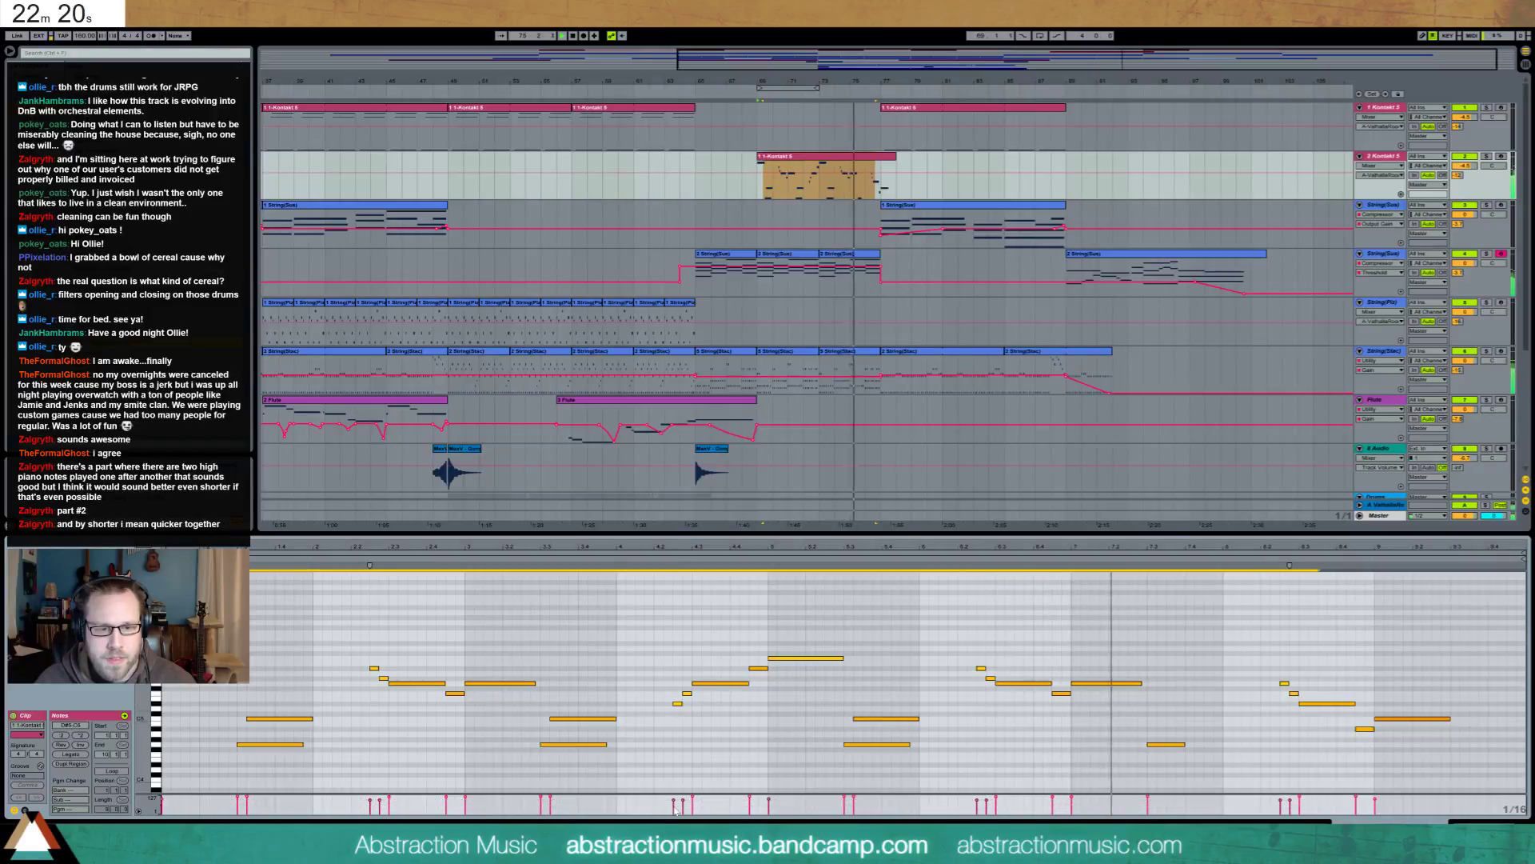
pyautogui.moveTo(685, 804); pyautogui.dragTo(456, 804)
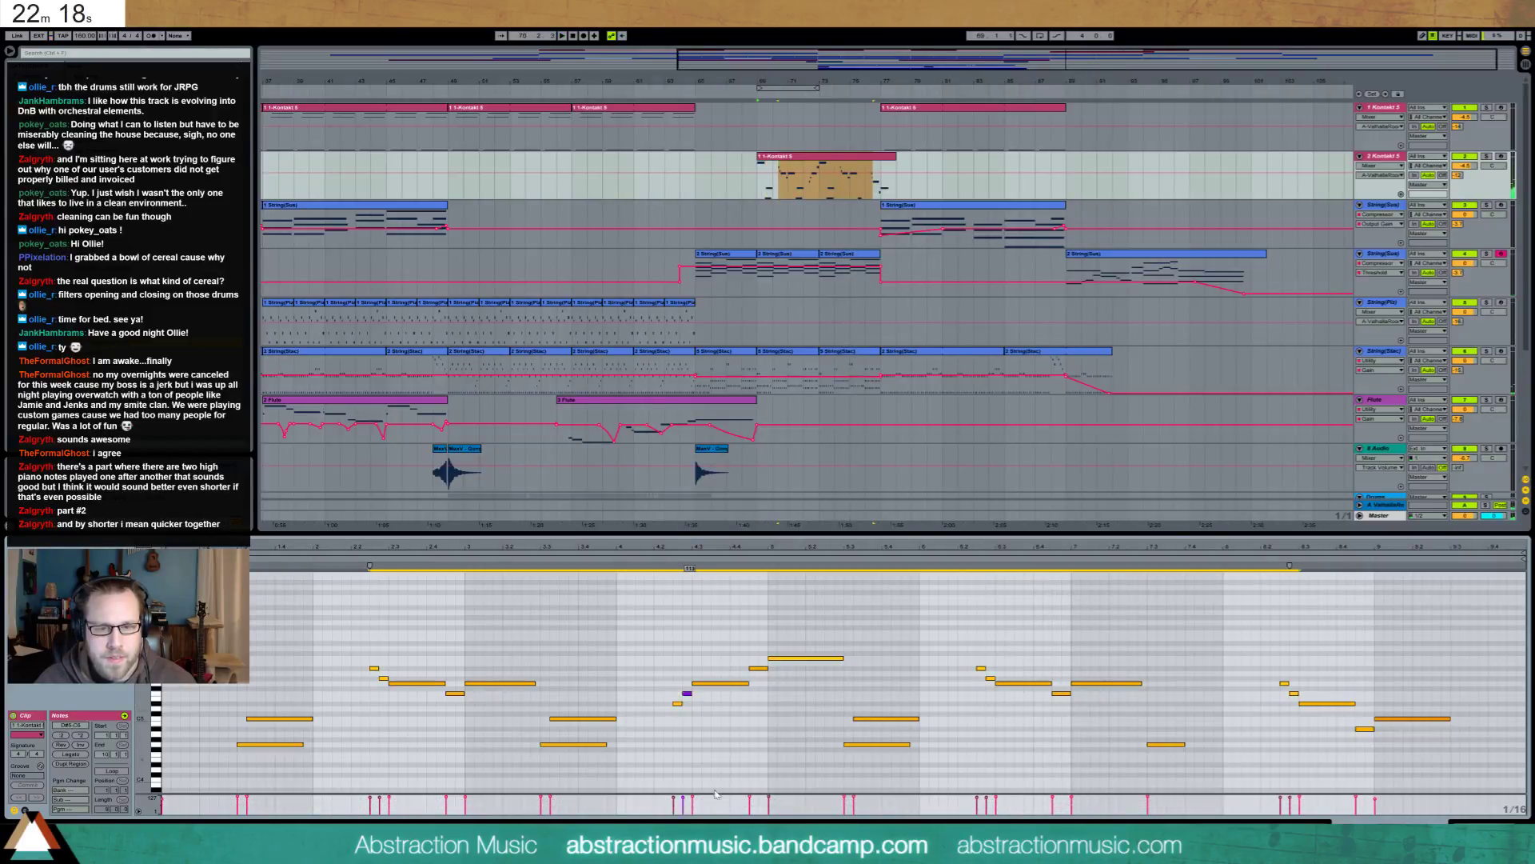
# Lengthen the last low note pair to match the earlier pairs and build it into a staggered three-note roll with a higher top note
pyautogui.click(1060, 731)
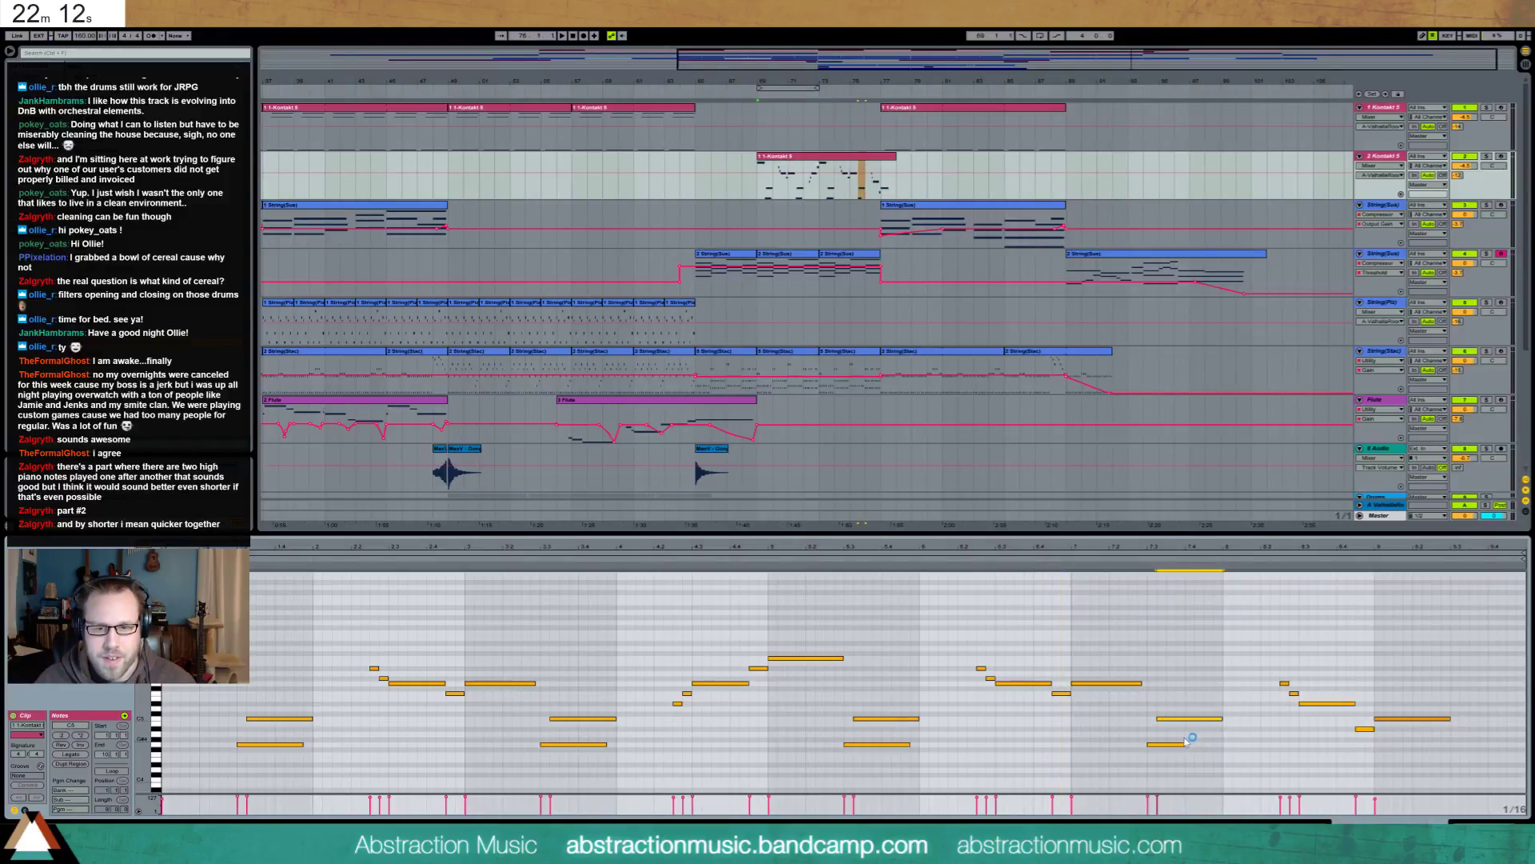
pyautogui.click(1033, 560)
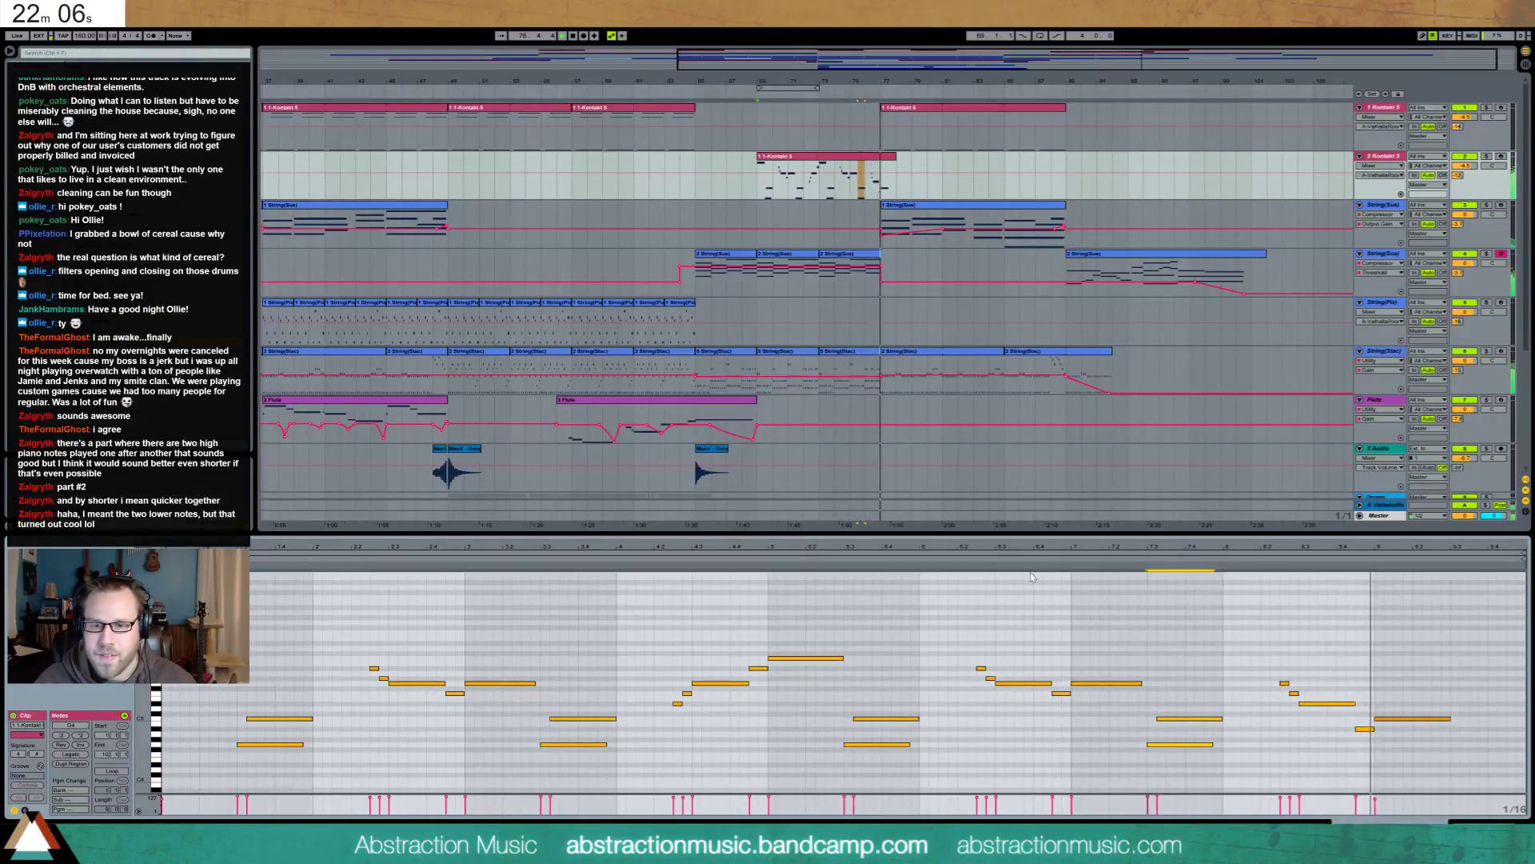
pyautogui.doubleClick(1132, 709)
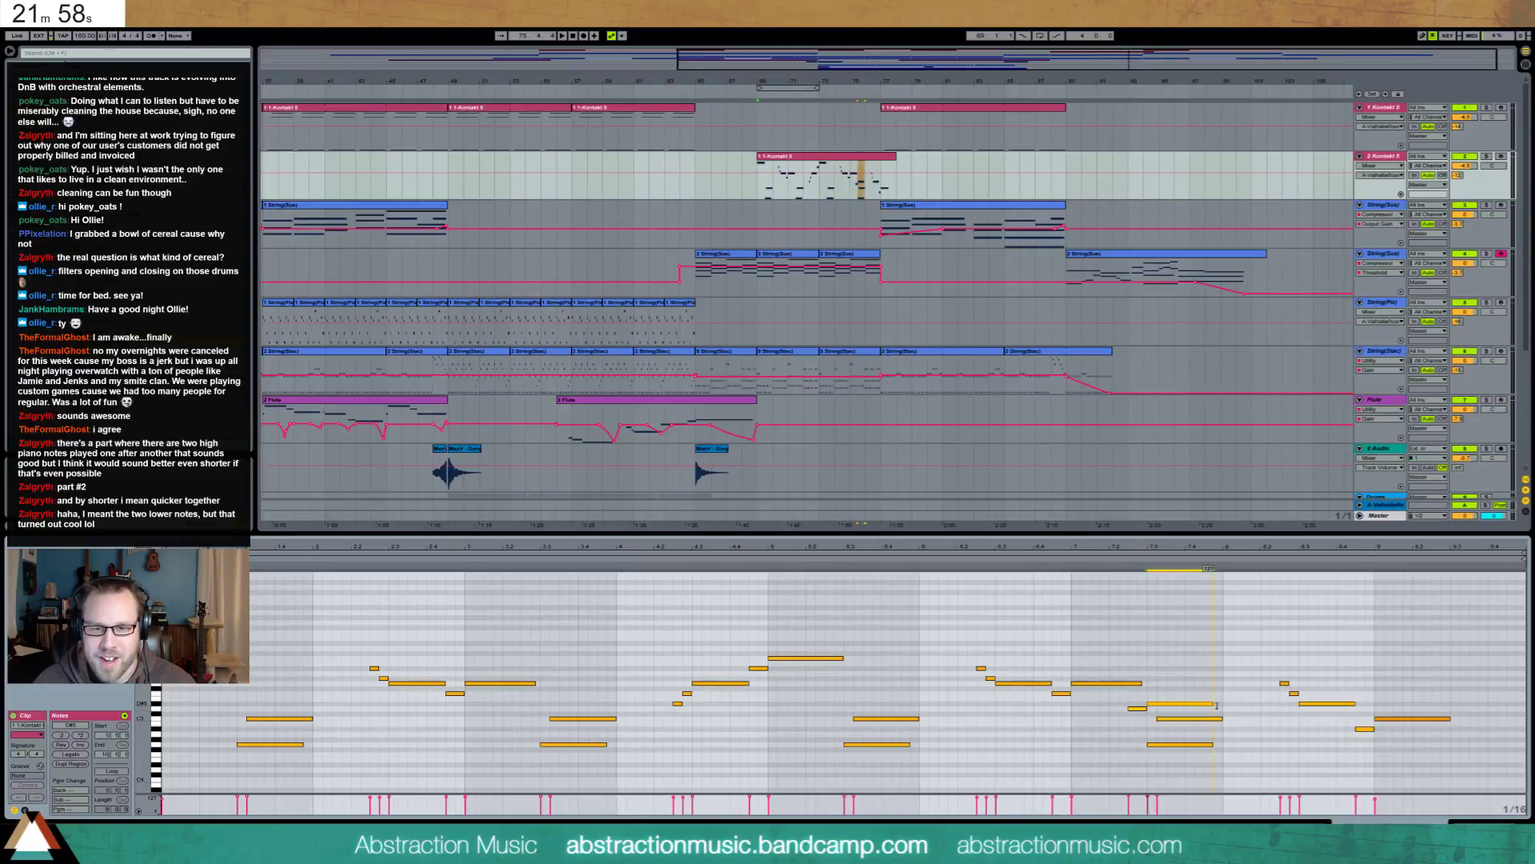
pyautogui.click(1054, 560)
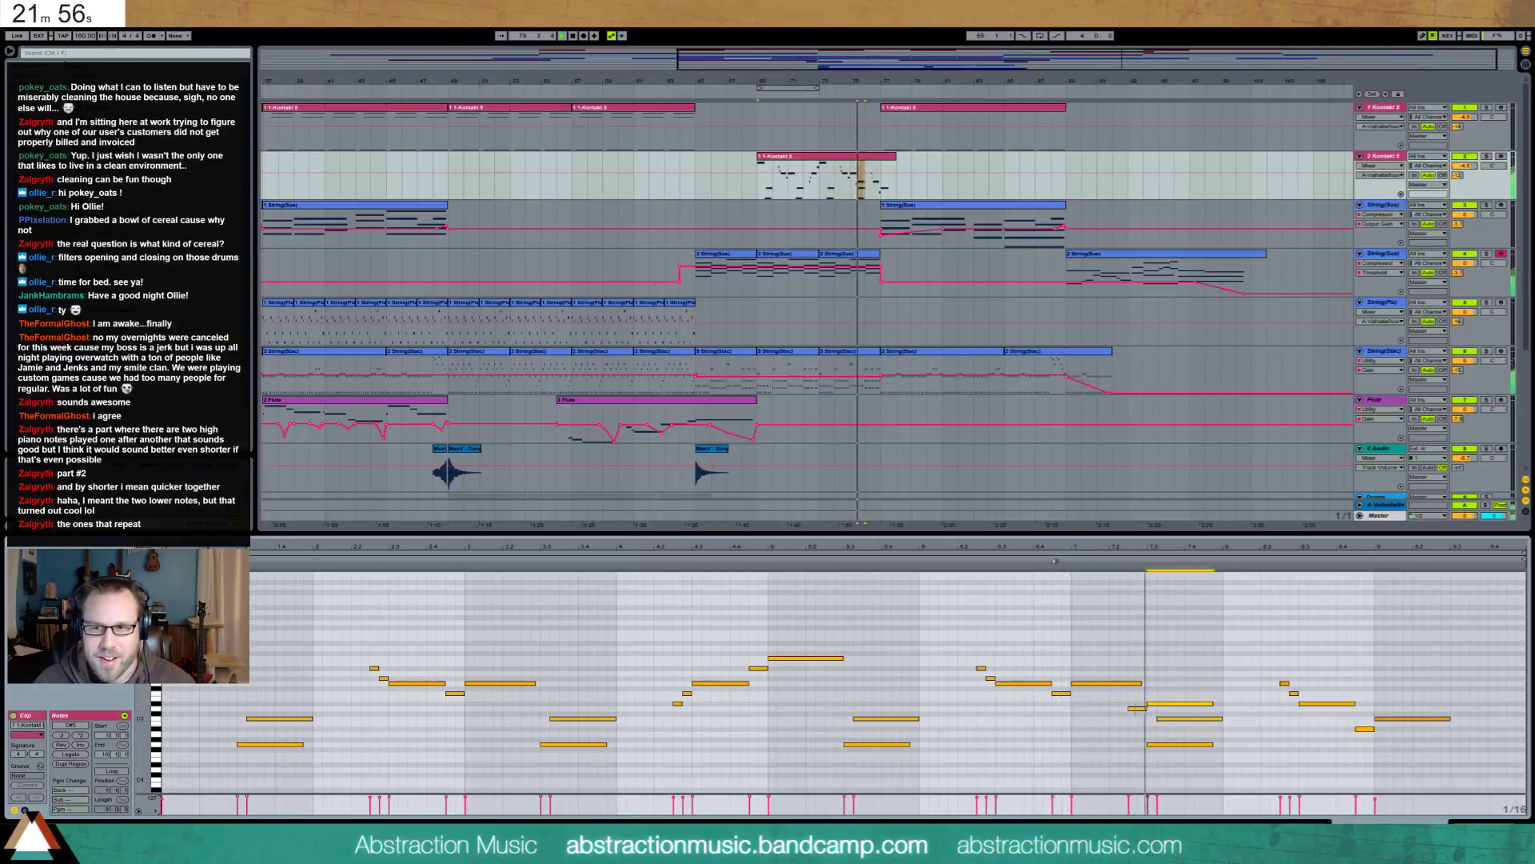
pyautogui.moveTo(1152, 704)
pyautogui.mouseDown()
pyautogui.moveTo(1174, 707)
pyautogui.moveTo(1165, 722)
pyautogui.moveTo(1168, 707)
pyautogui.mouseUp()
pyautogui.click(1171, 708)
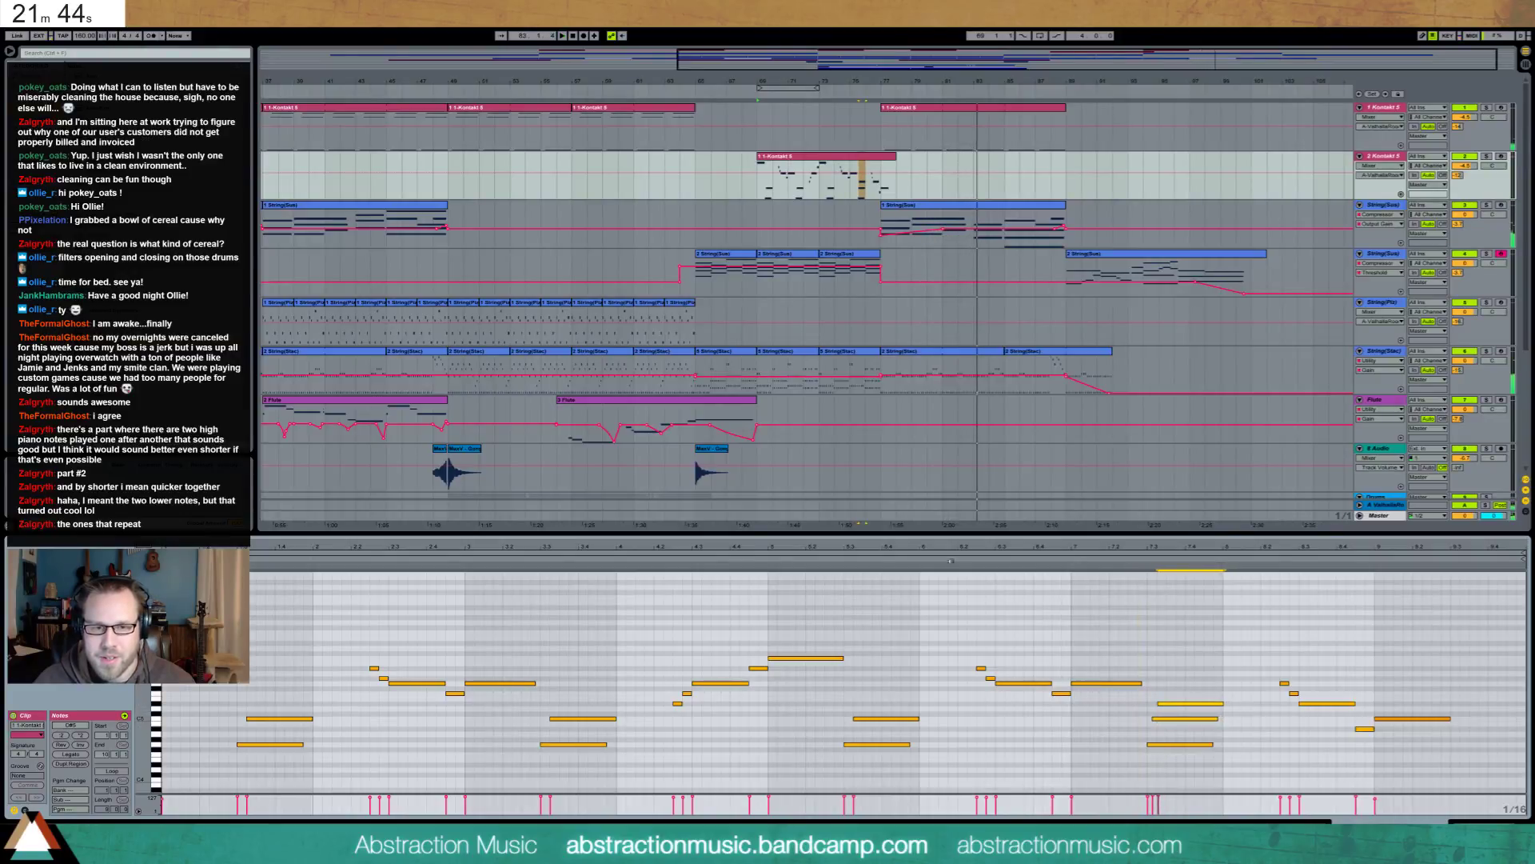
pyautogui.click(951, 561)
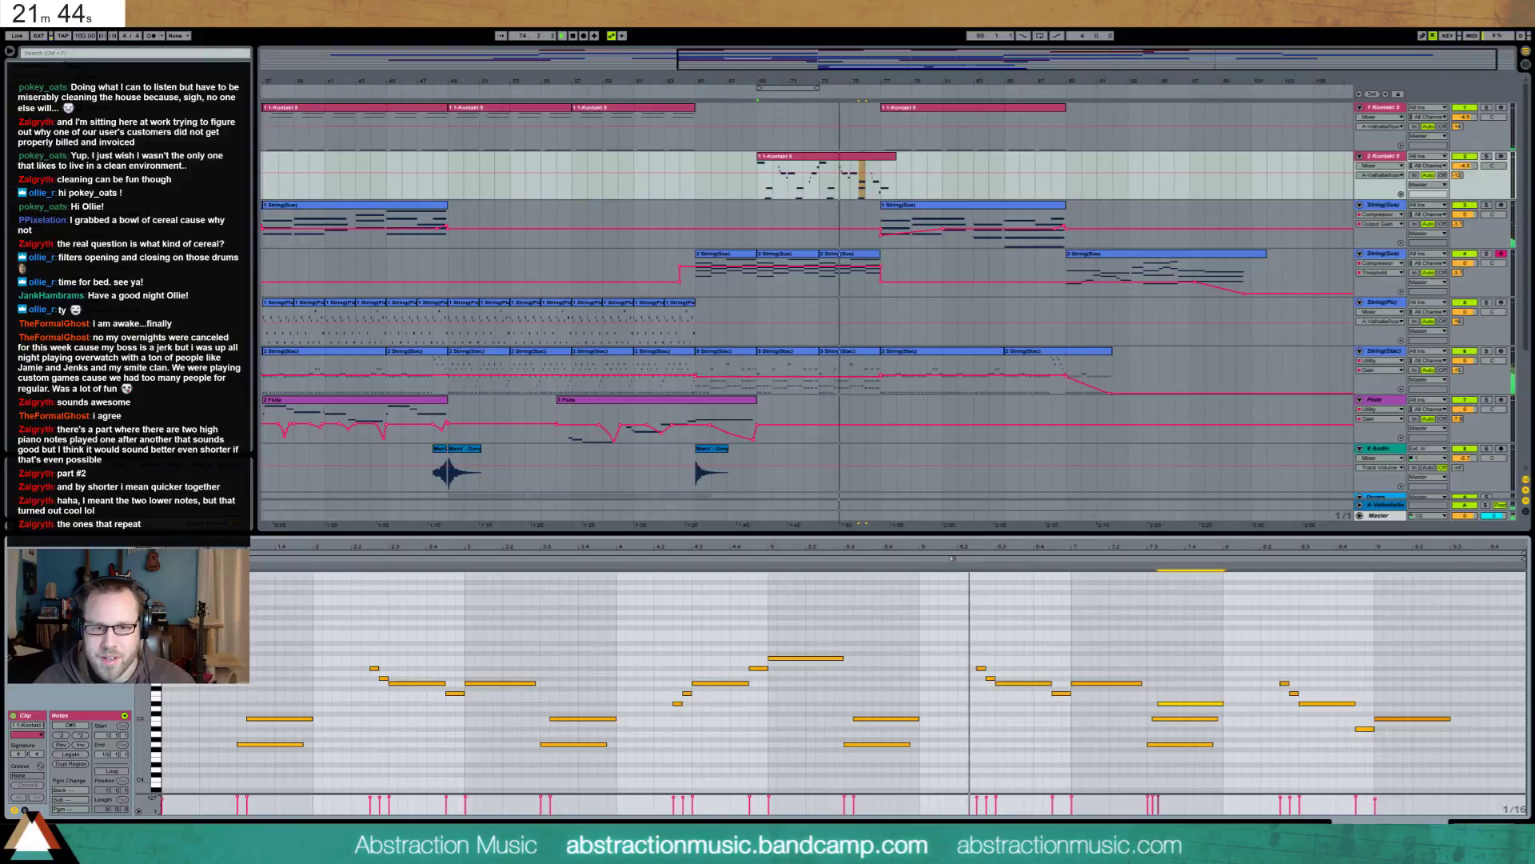
# Nudge the upper notes of the first three low pairs slightly earlier, closer to their lower notes, and audition the rolls
pyautogui.click(886, 707)
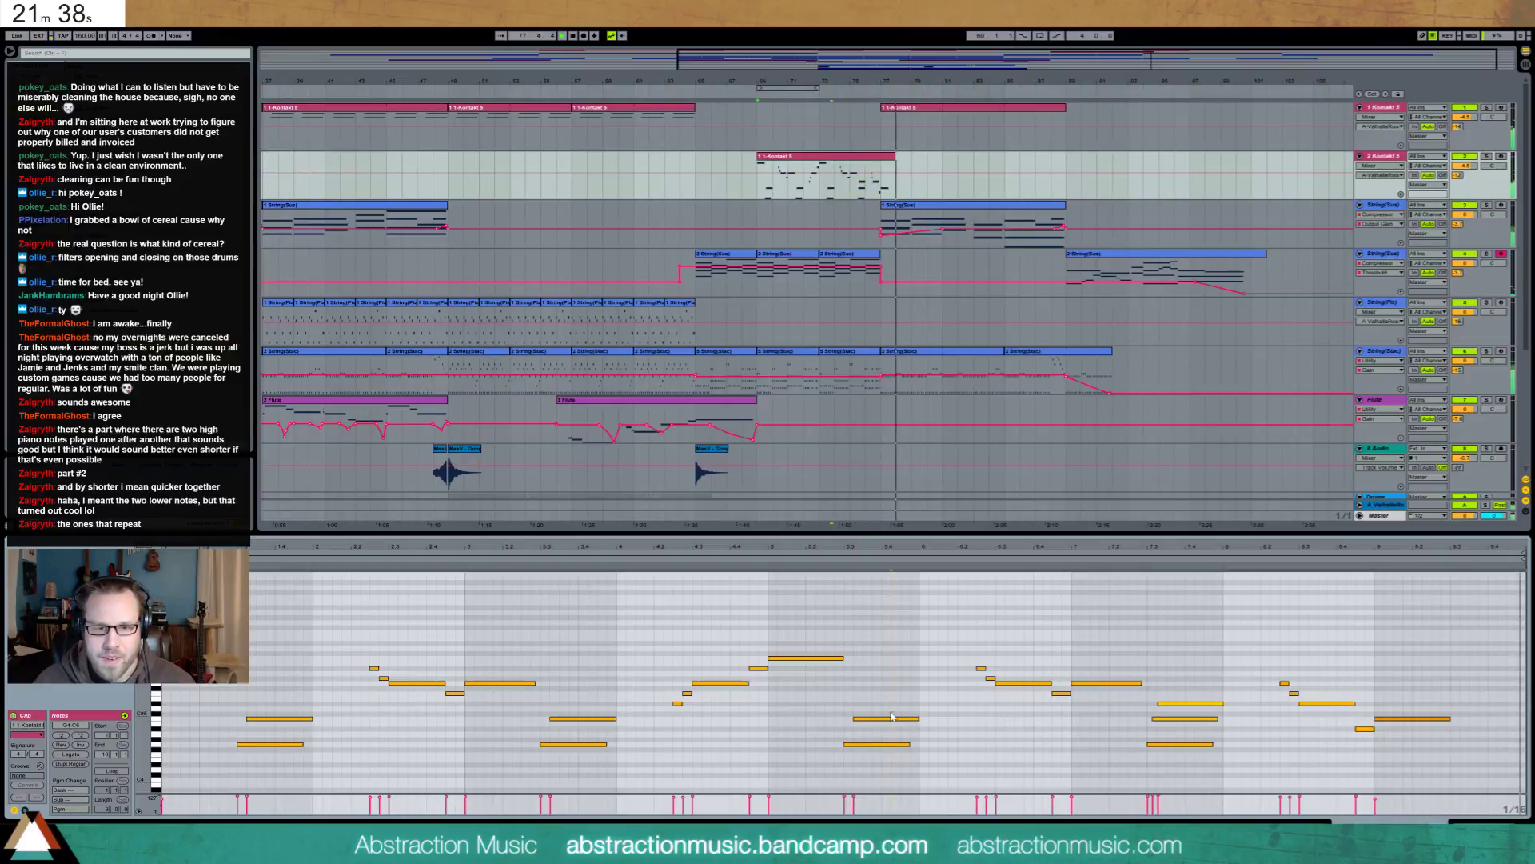
pyautogui.moveTo(910, 710); pyautogui.dragTo(280, 730)
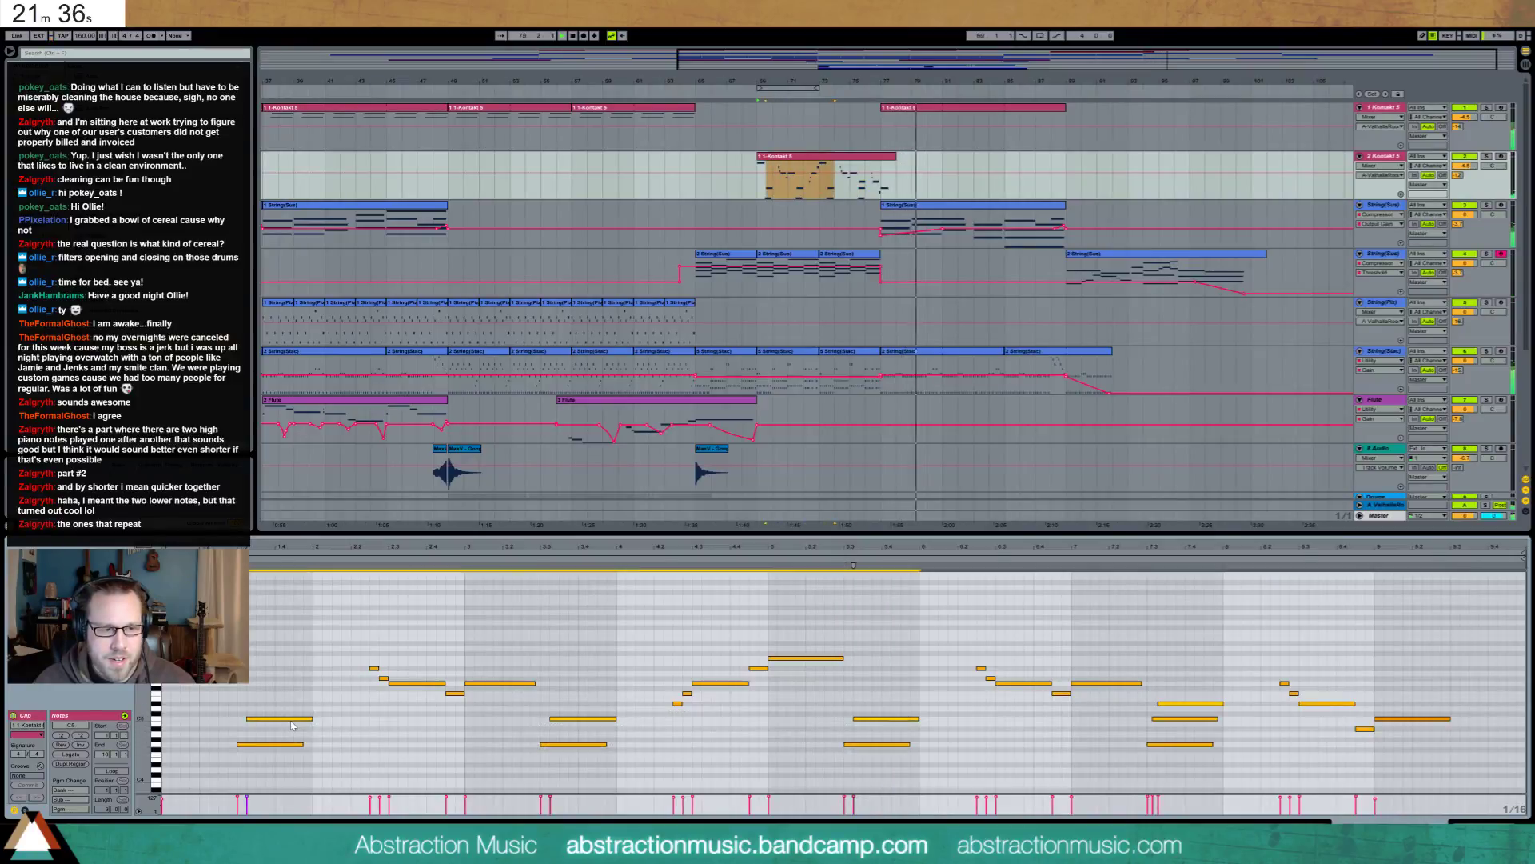
pyautogui.press('space')
pyautogui.press('space')
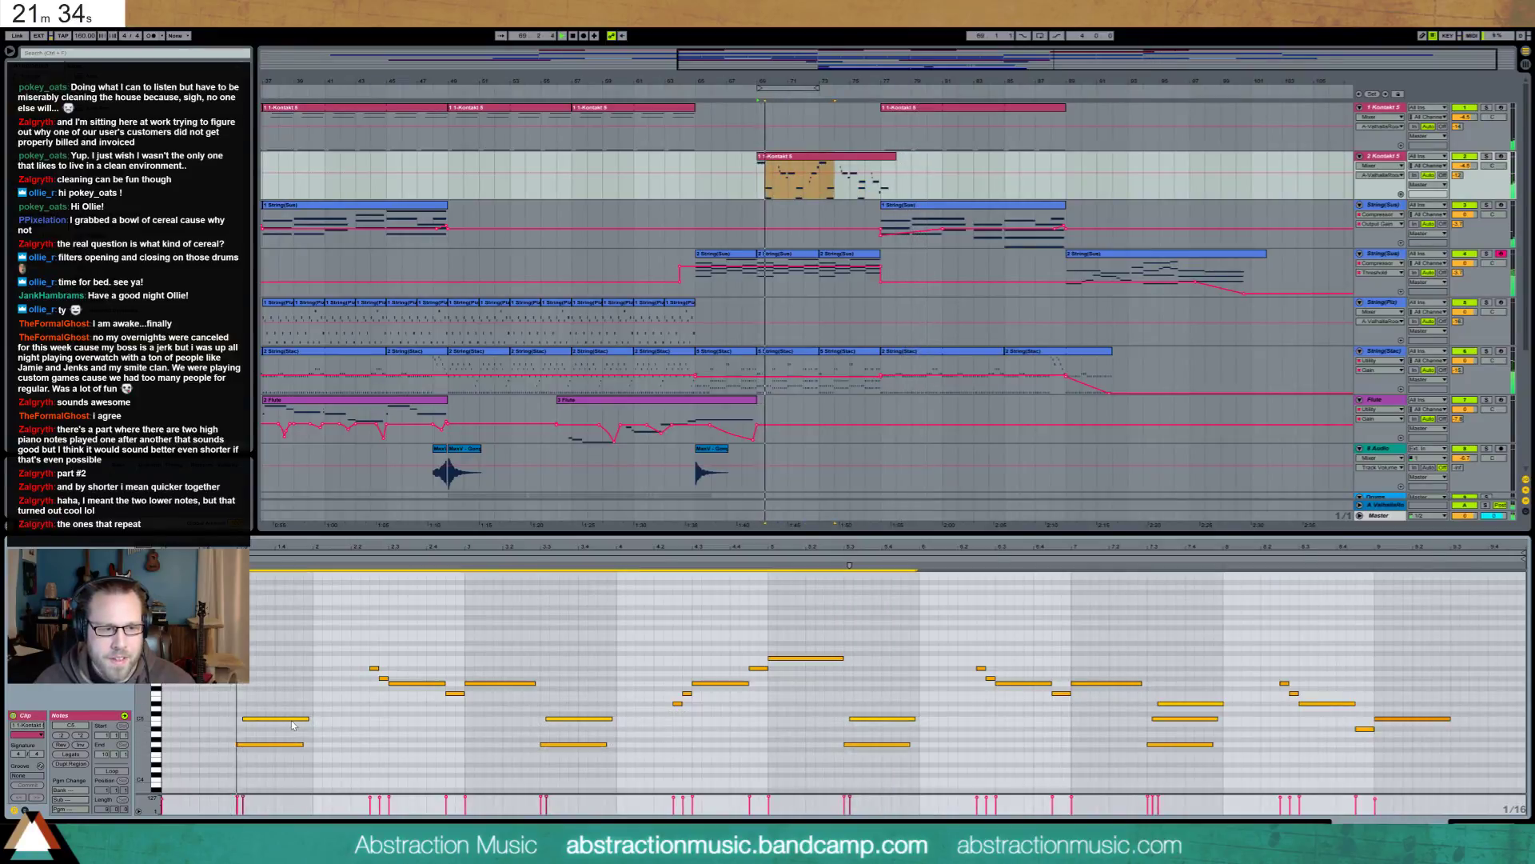
pyautogui.press('space')
pyautogui.press('space')
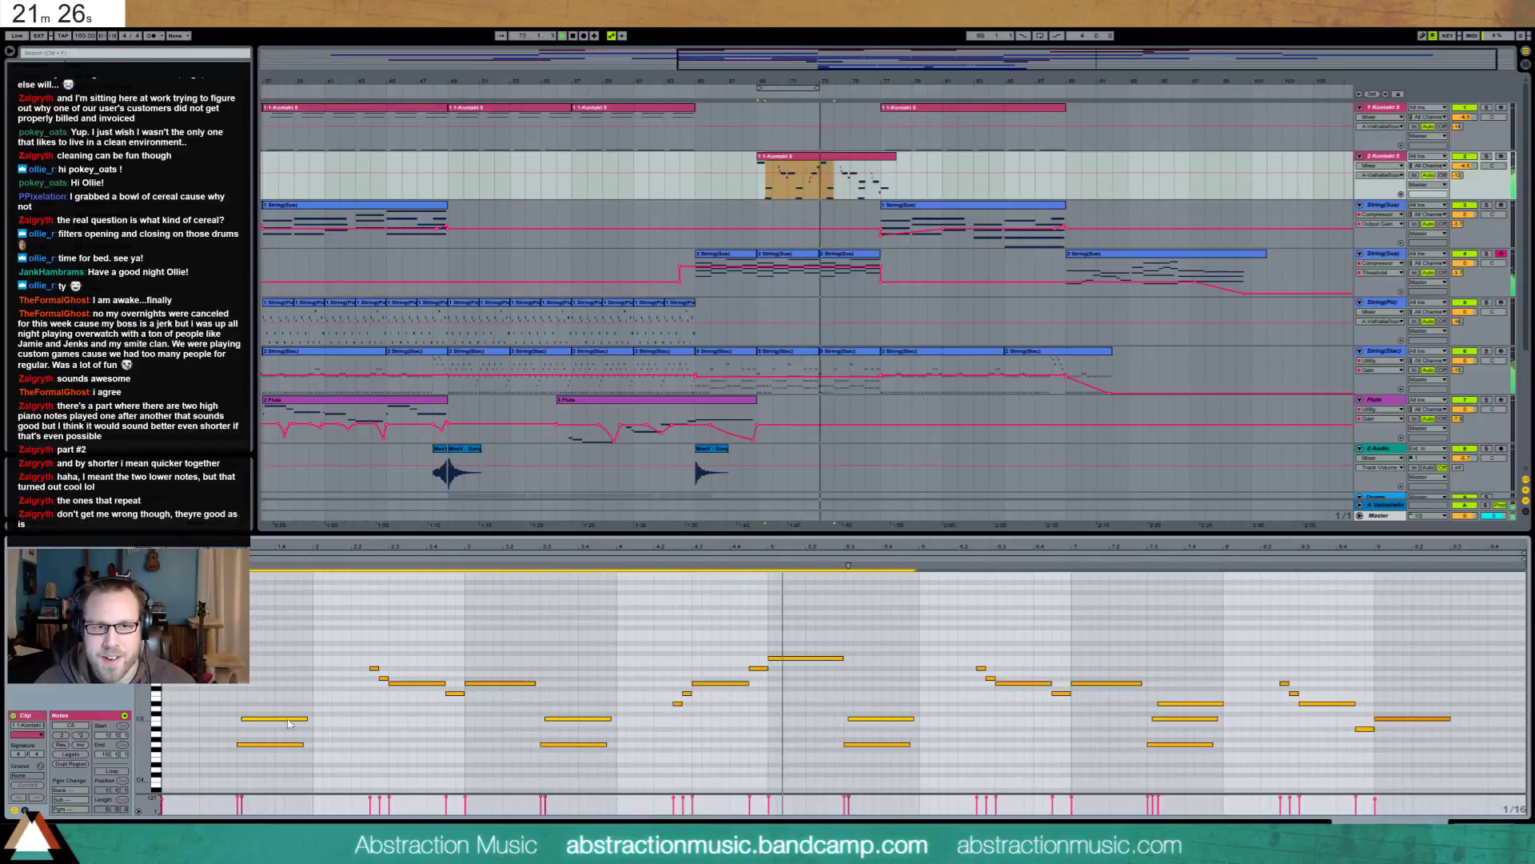
# Audition the arrangement around the Kontakt melody and ending, inspecting the staccato strings clip that follows the melody
pyautogui.hotkey('shift', 'Tab')
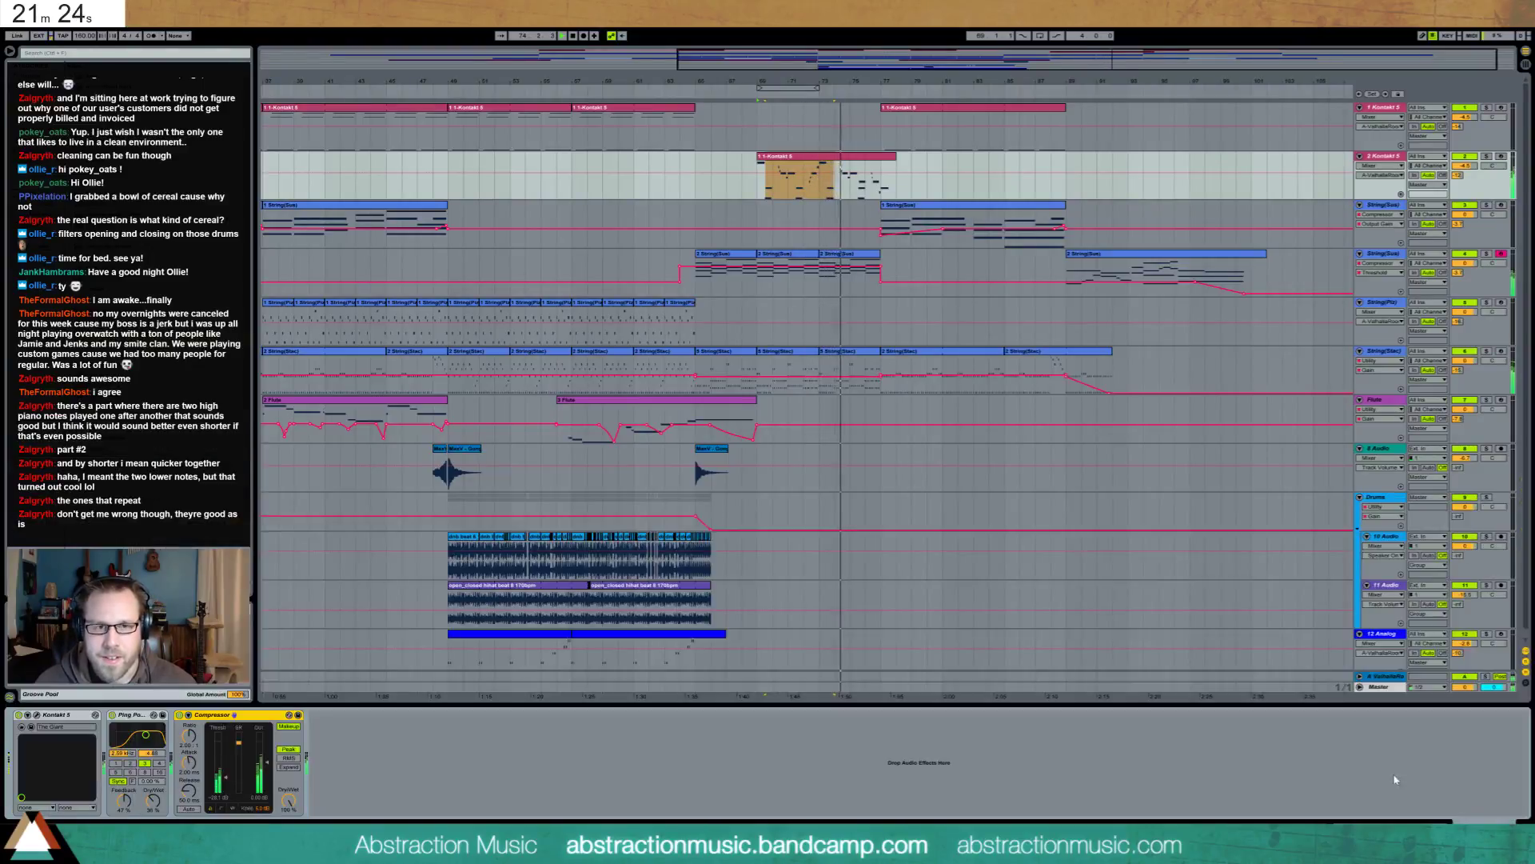
pyautogui.click(912, 168)
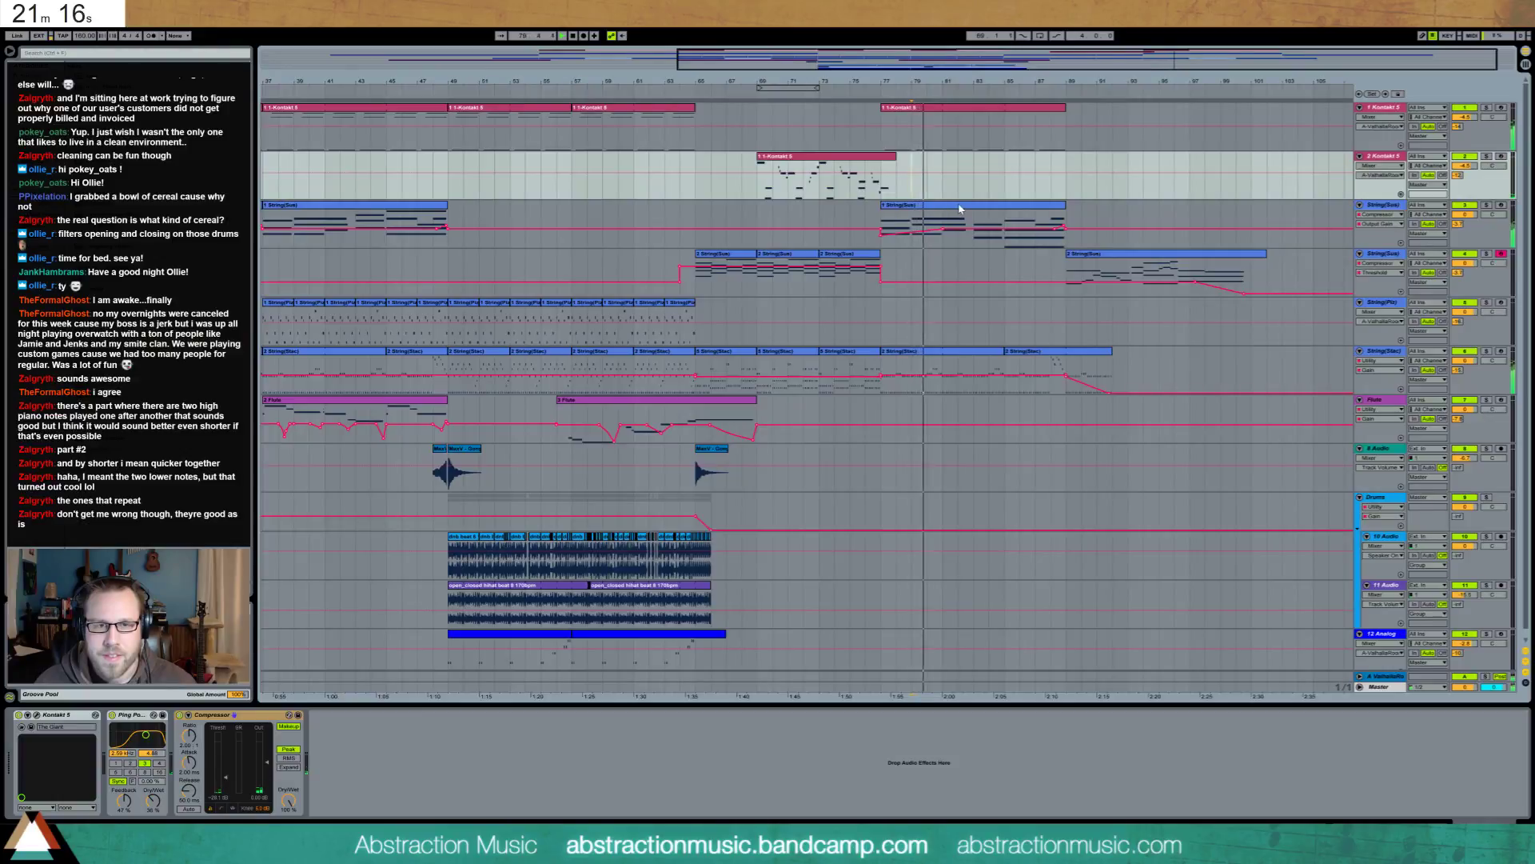
pyautogui.click(942, 356)
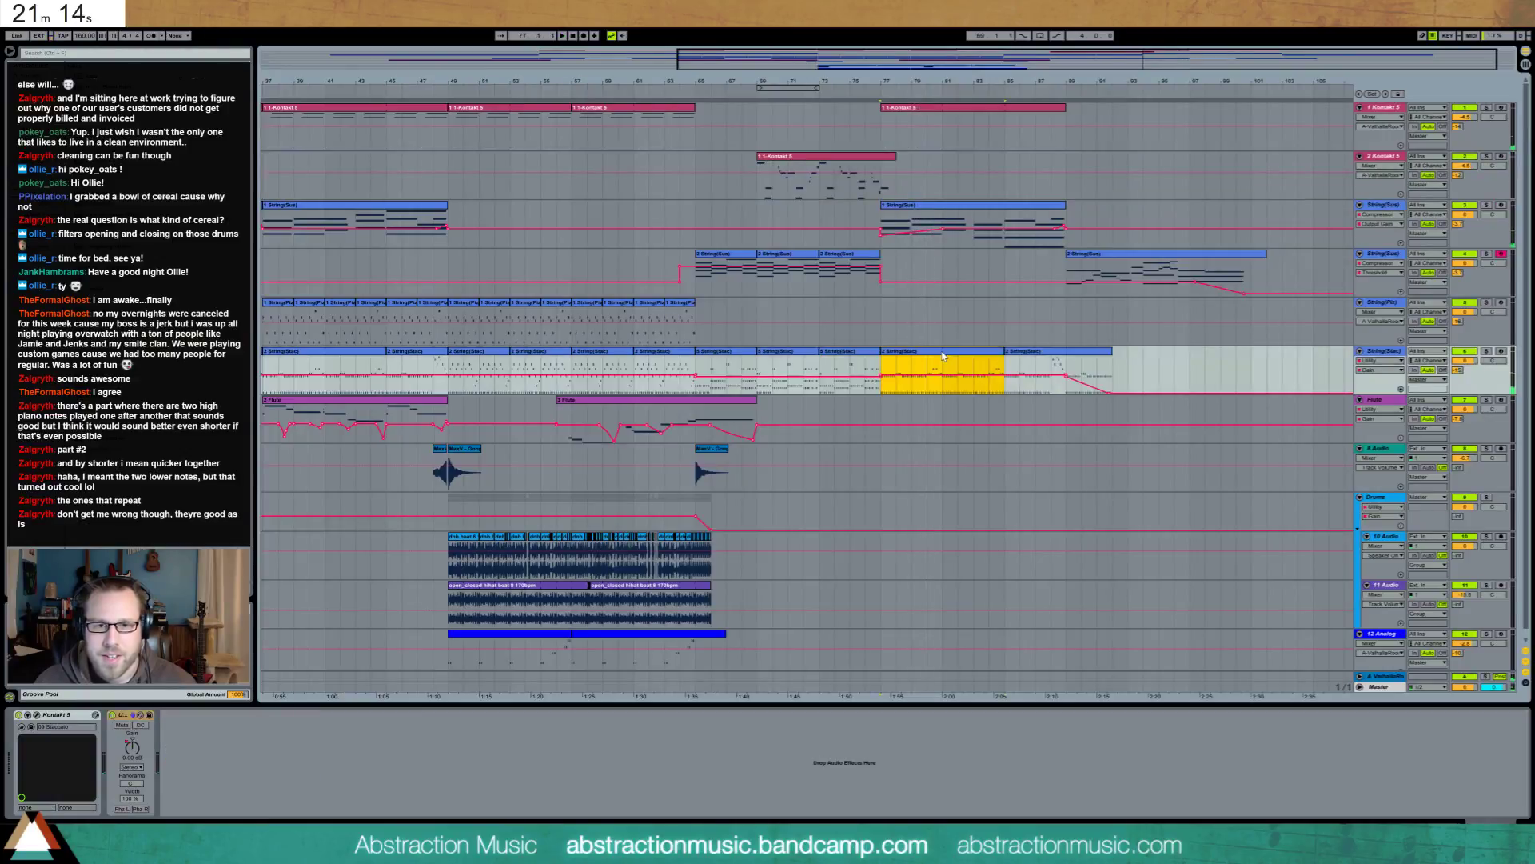
pyautogui.doubleClick(942, 356)
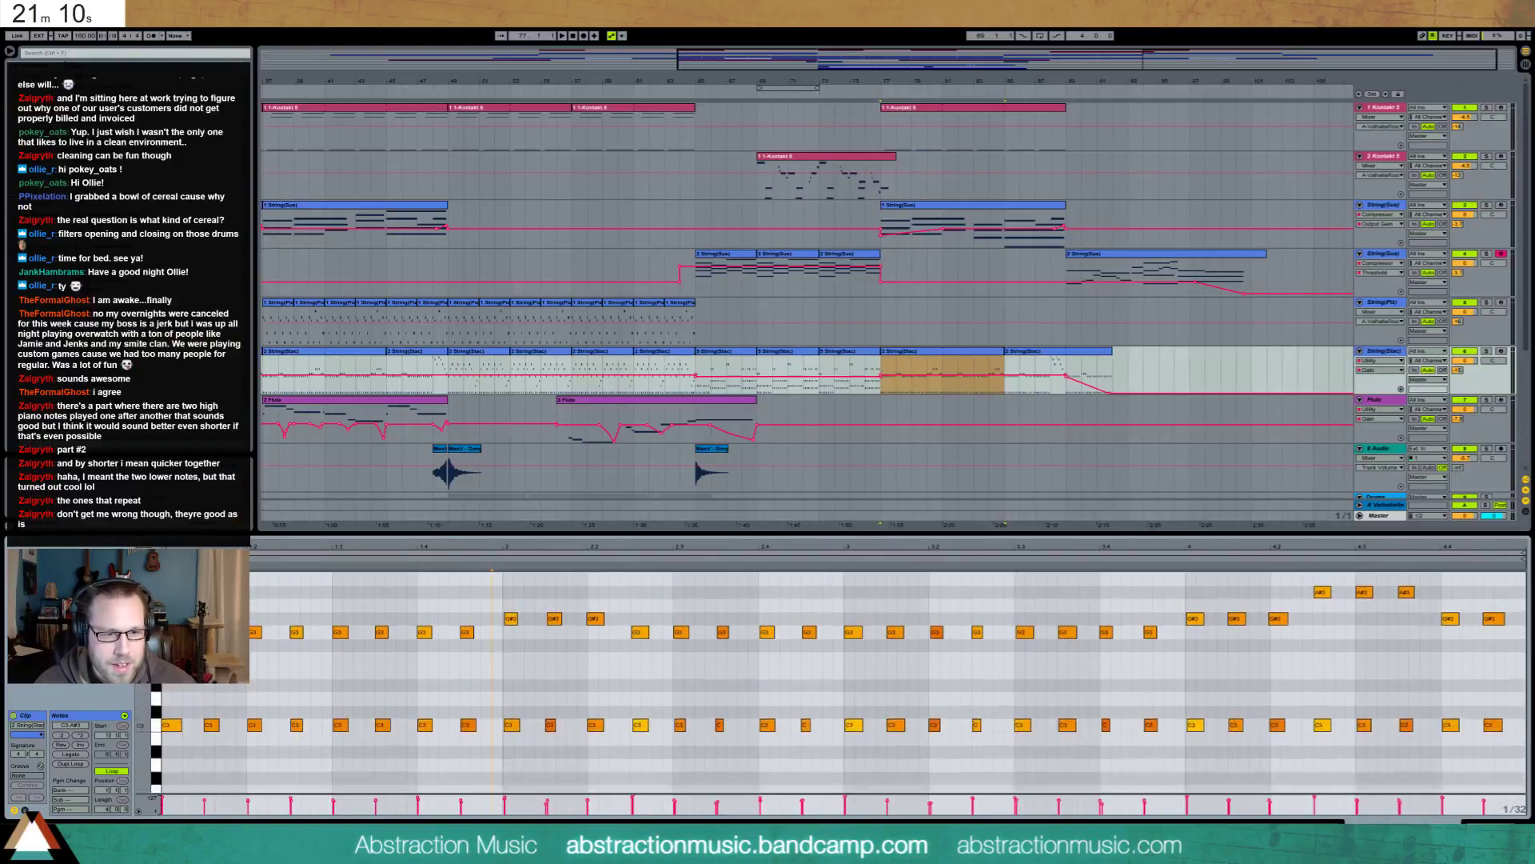
pyautogui.press('space')
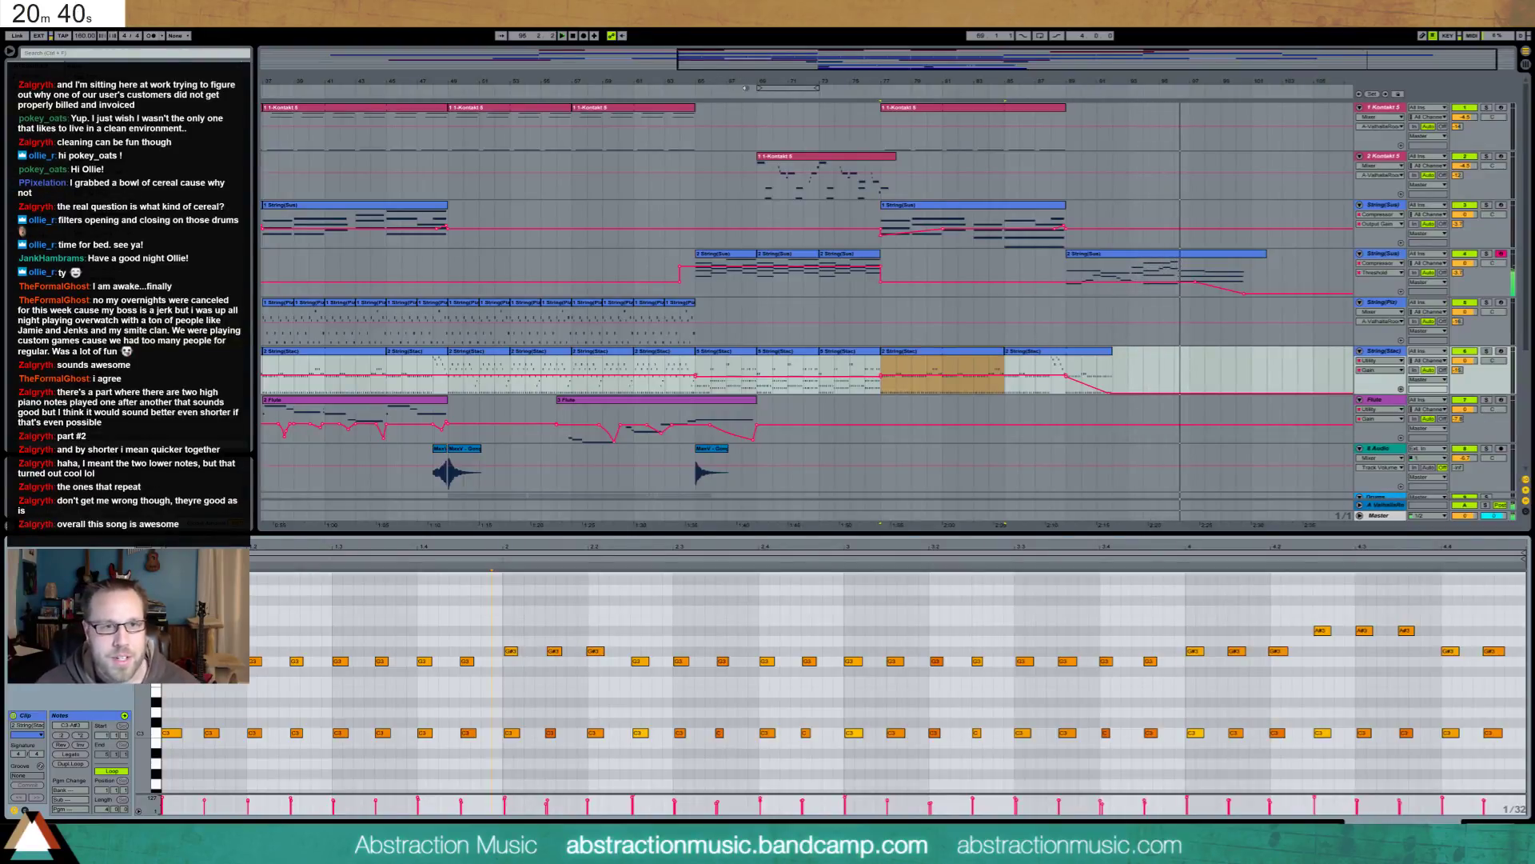
pyautogui.press('space')
pyautogui.press('-')
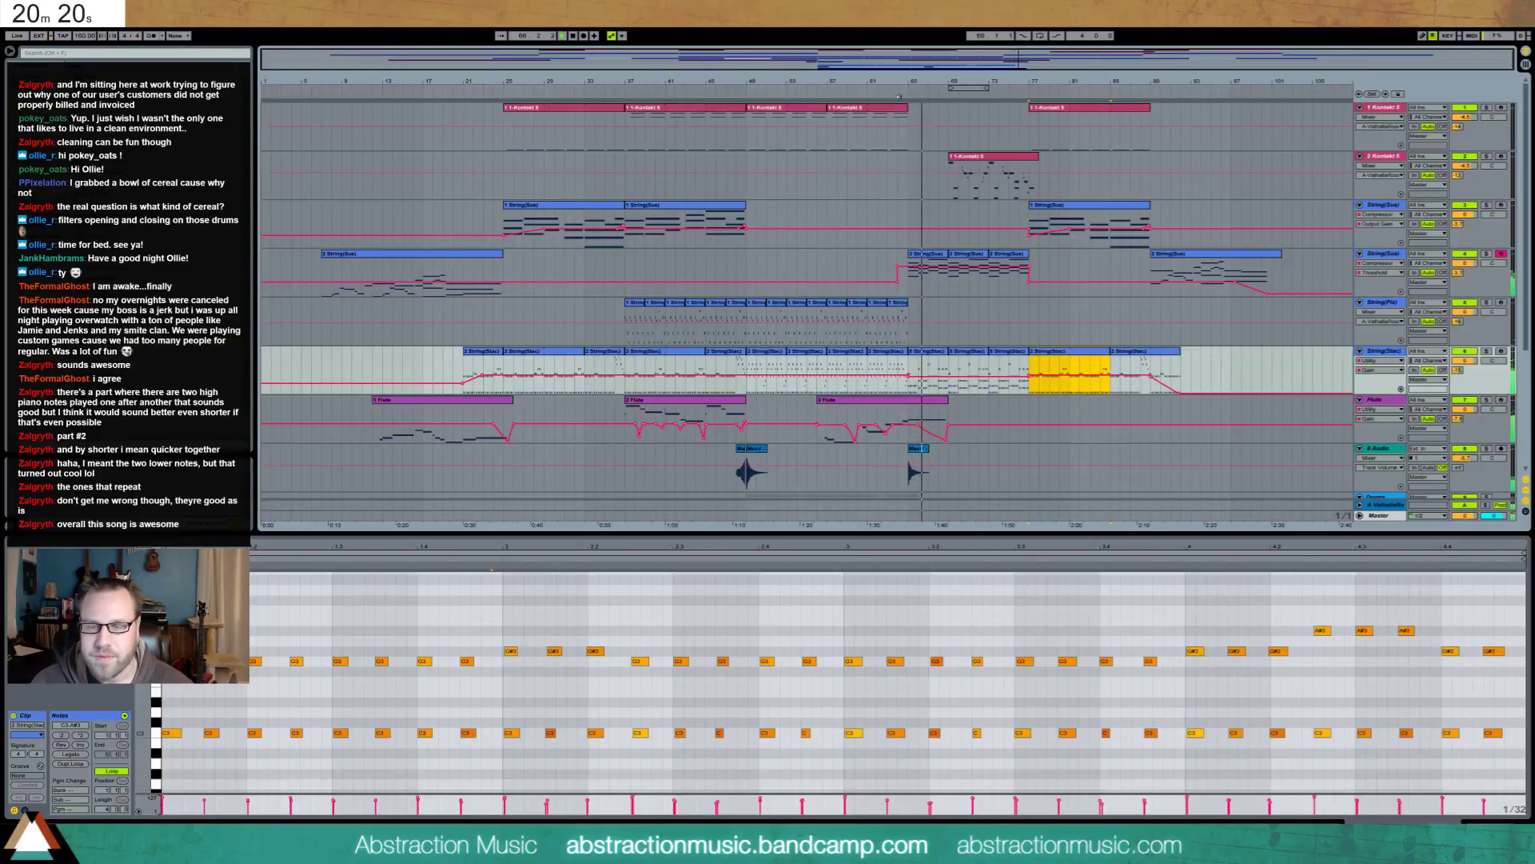
pyautogui.moveTo(1160, 59); pyautogui.dragTo(1200, 57)
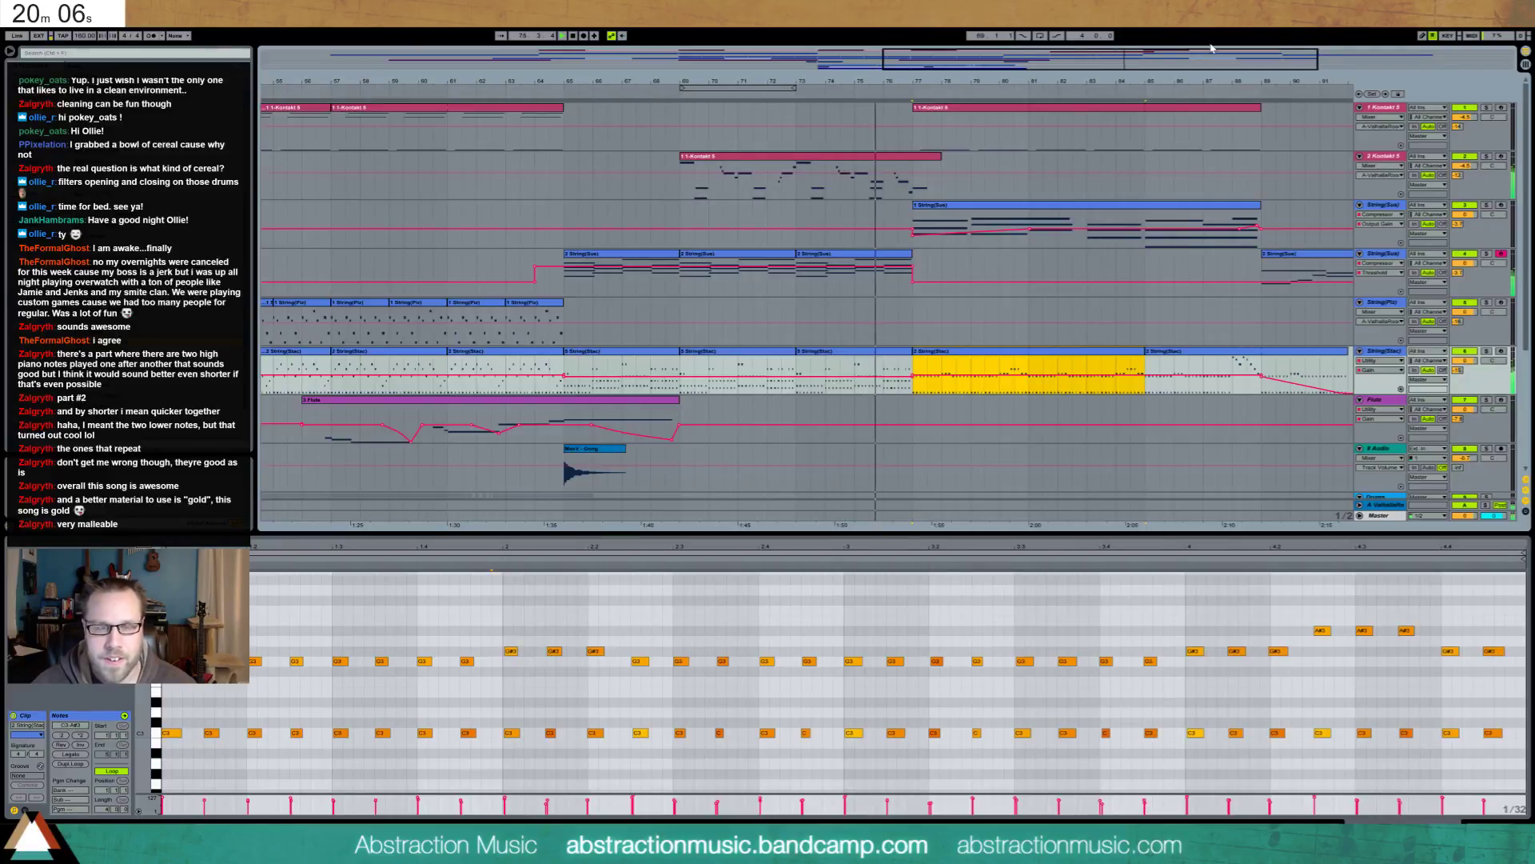
# Add a held note to the Kontakt melody clip linking the last low roll to the final phrase's pickup, and audition it
pyautogui.click(912, 164)
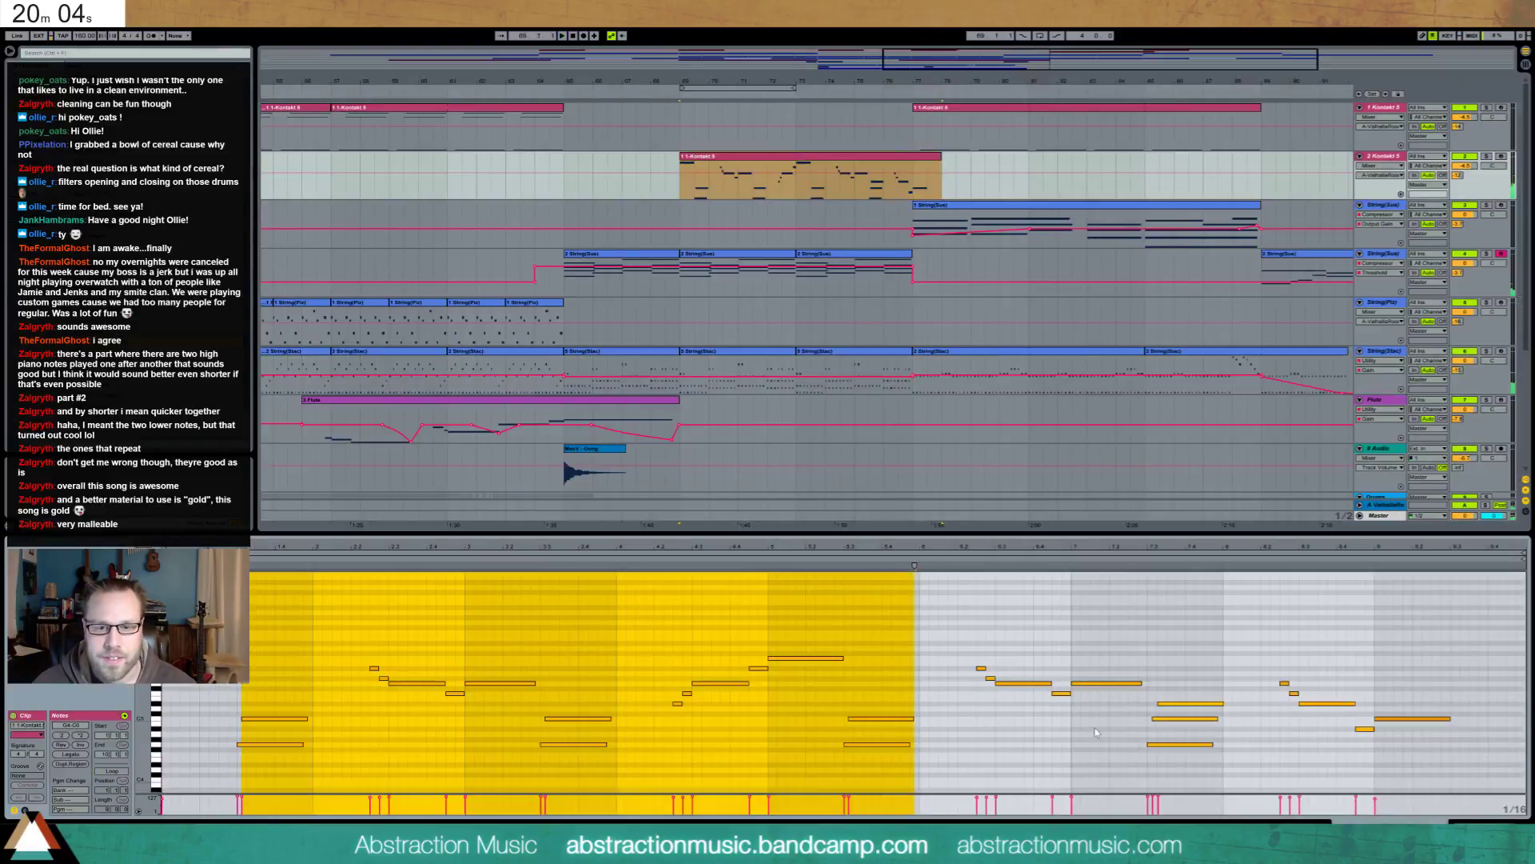
pyautogui.doubleClick(1227, 707)
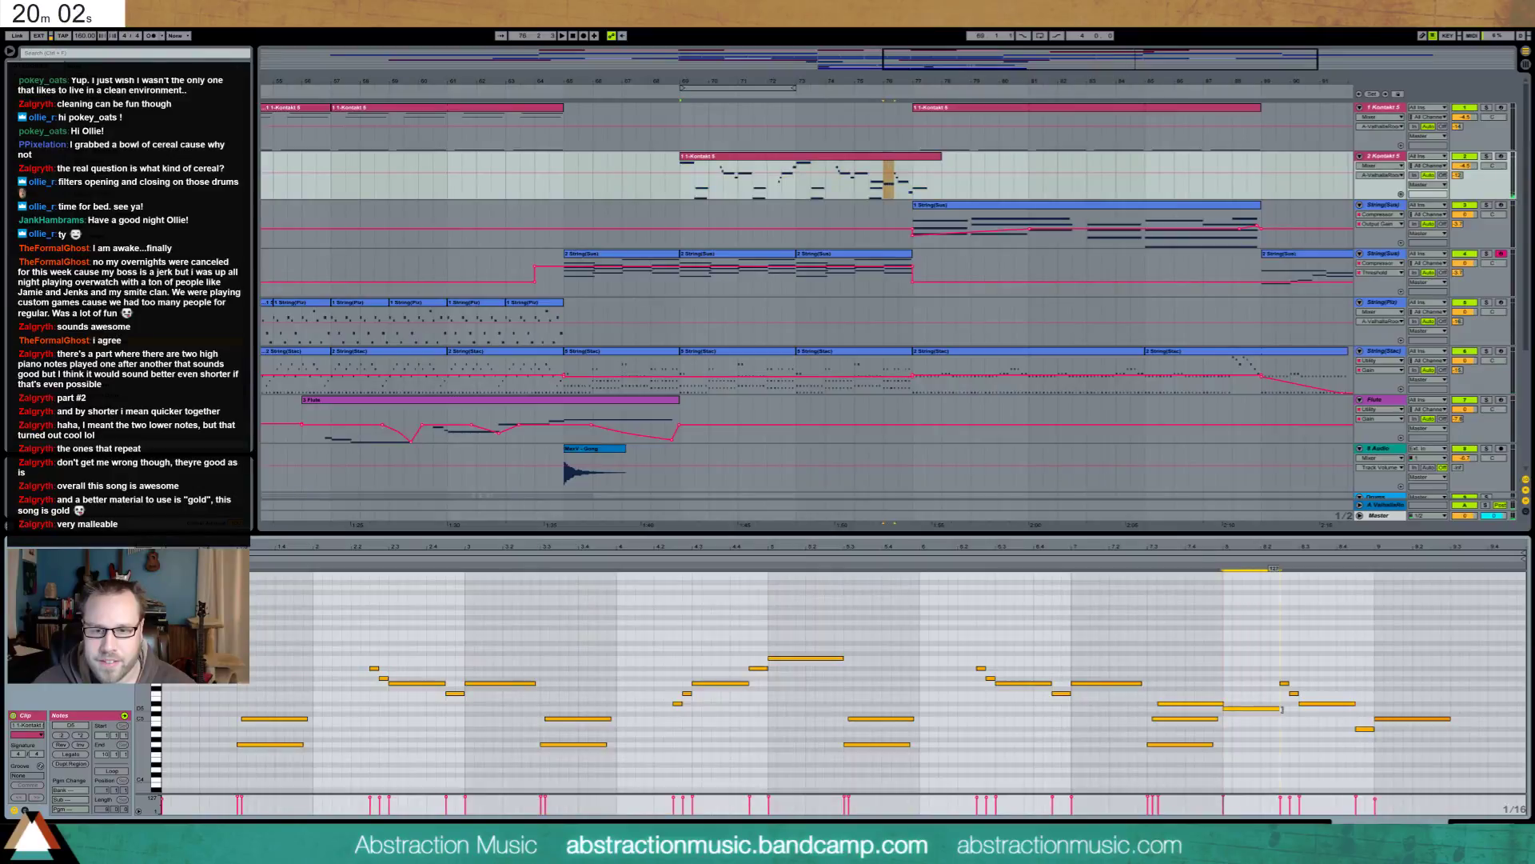
pyautogui.click(1132, 558)
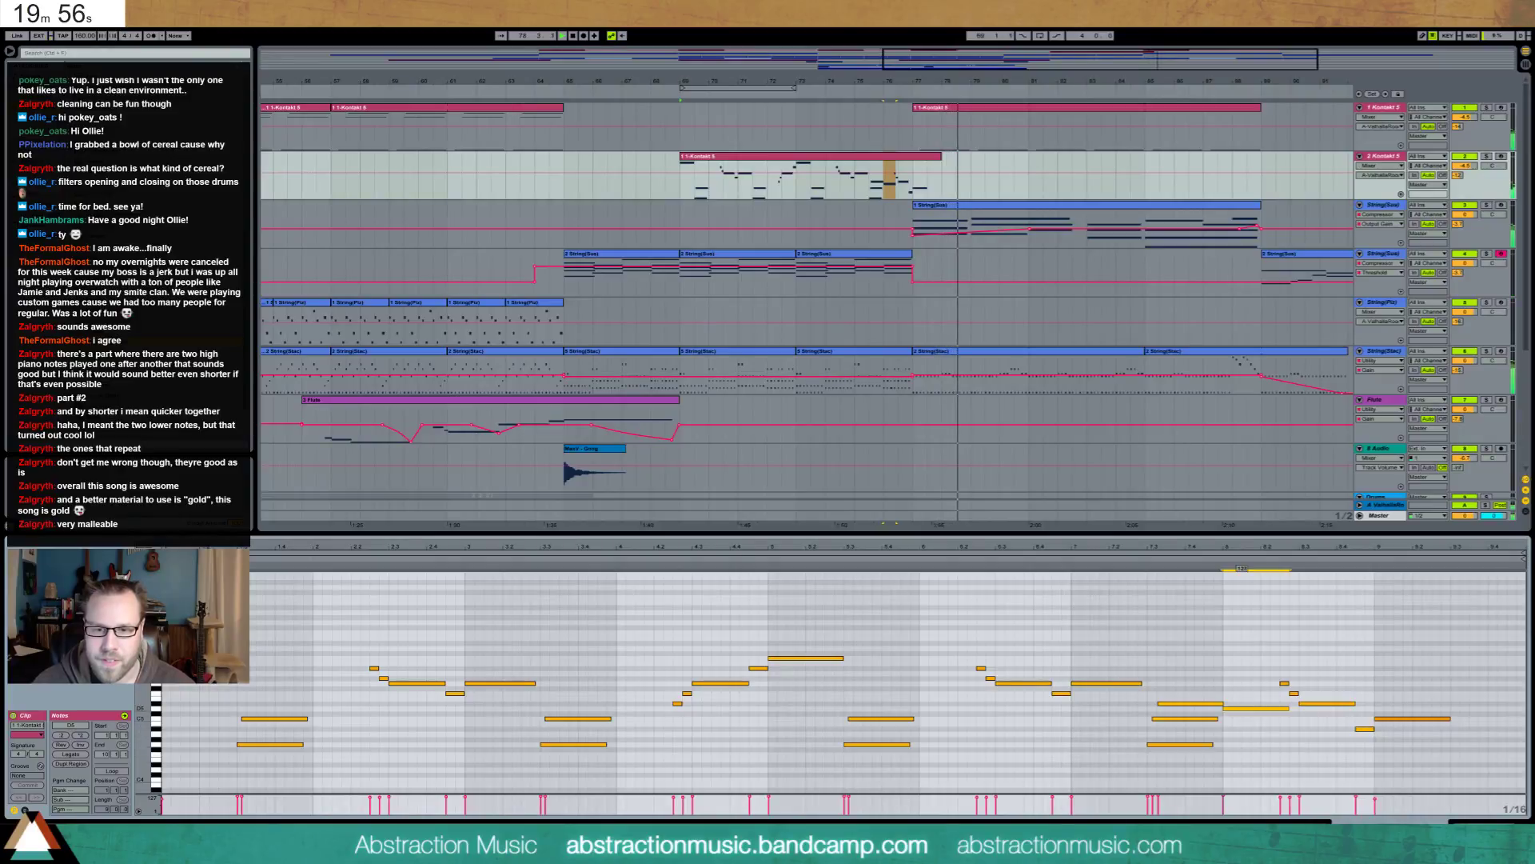
# Add two long low notes under the opening phrase of the final sustained strings clip, transpose them down an octave and audition
pyautogui.hotkey('shift', 'Tab')
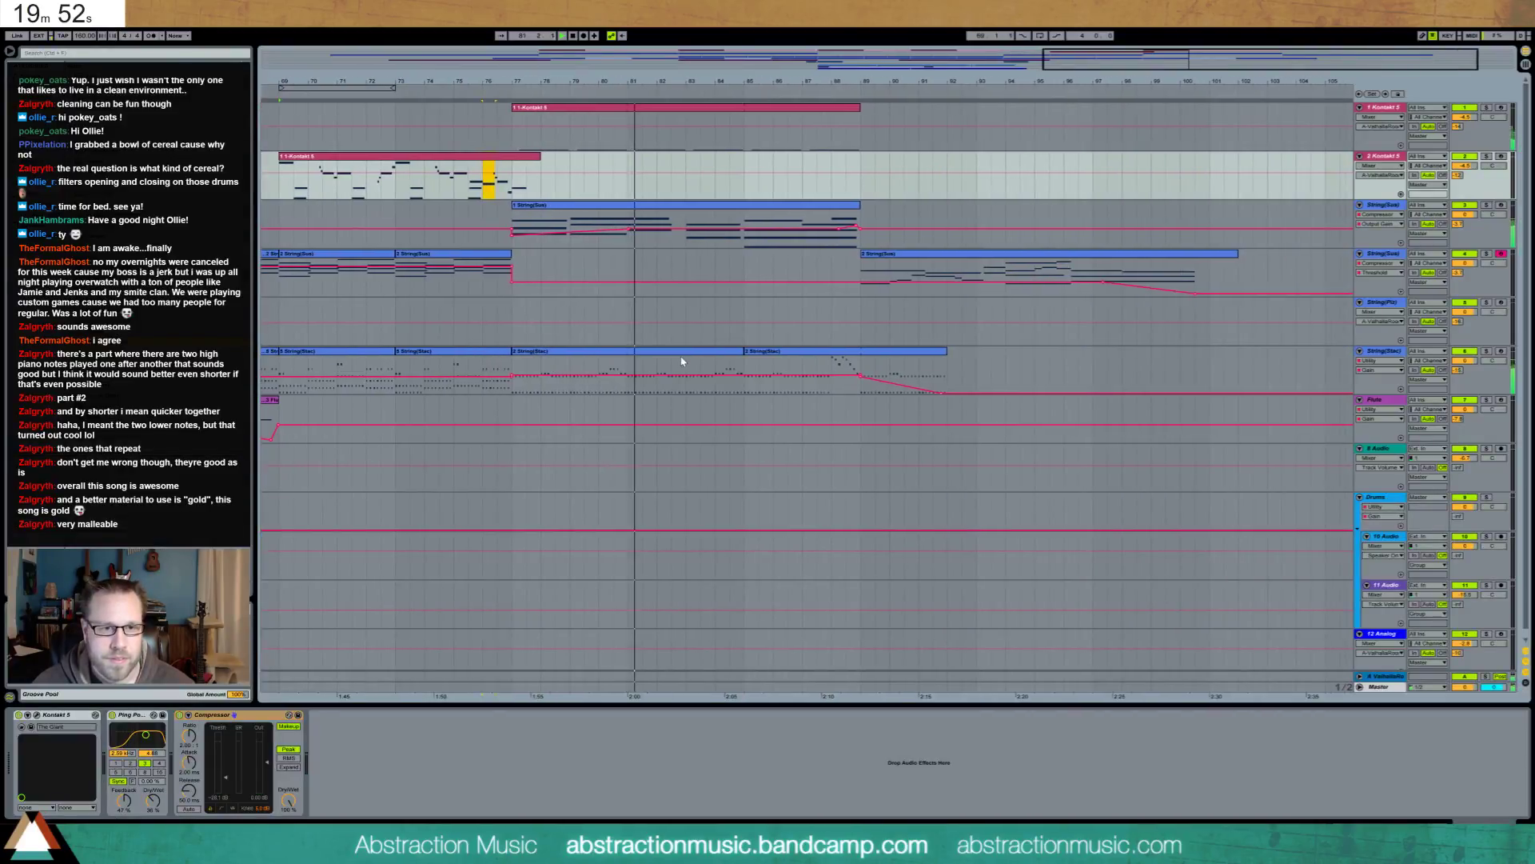
pyautogui.doubleClick(736, 204)
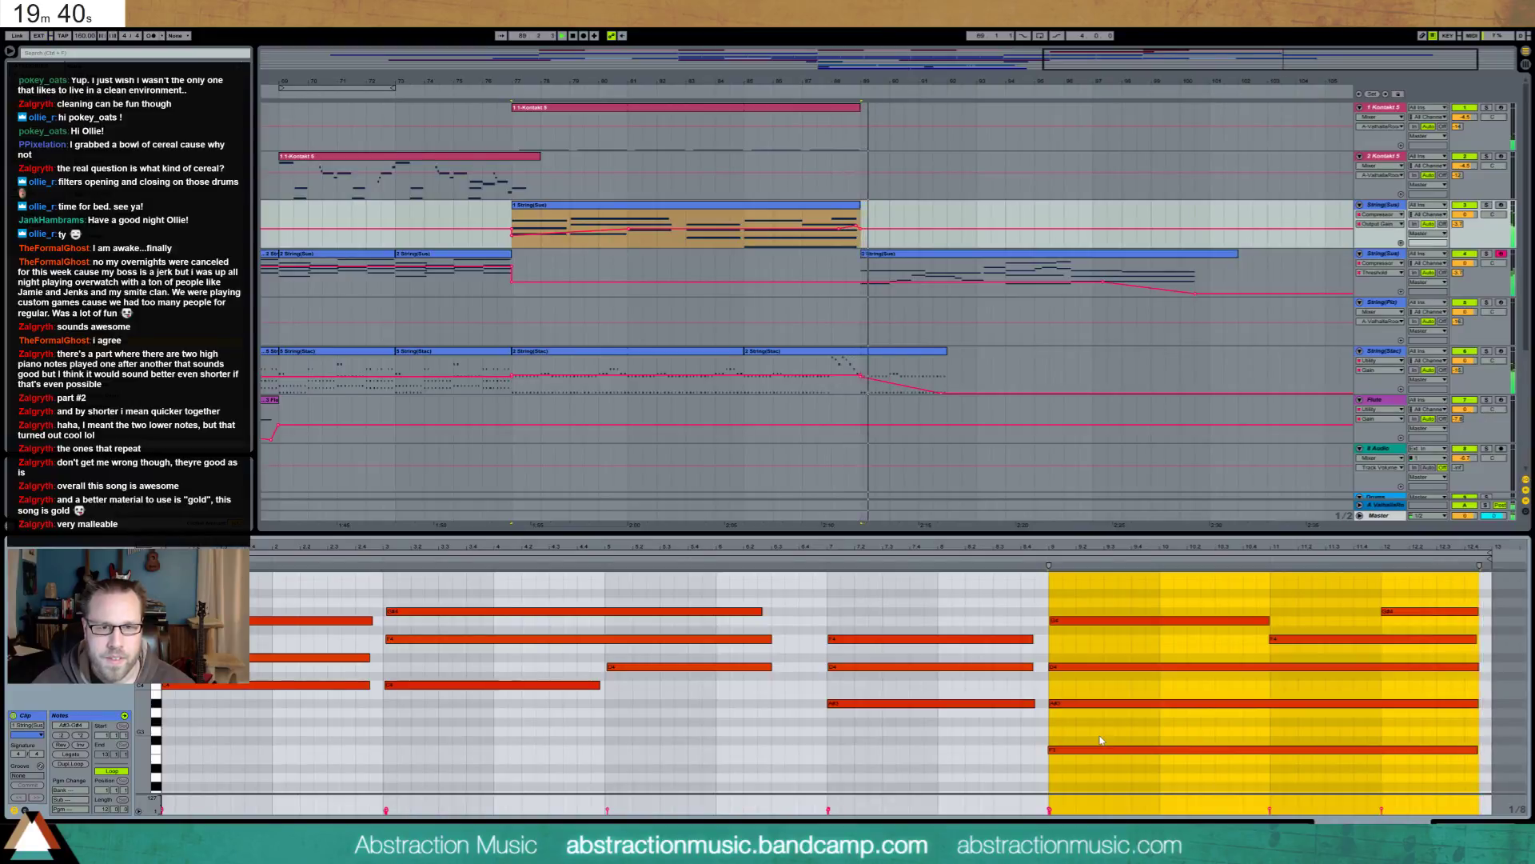
pyautogui.click(938, 257)
pyautogui.press('space')
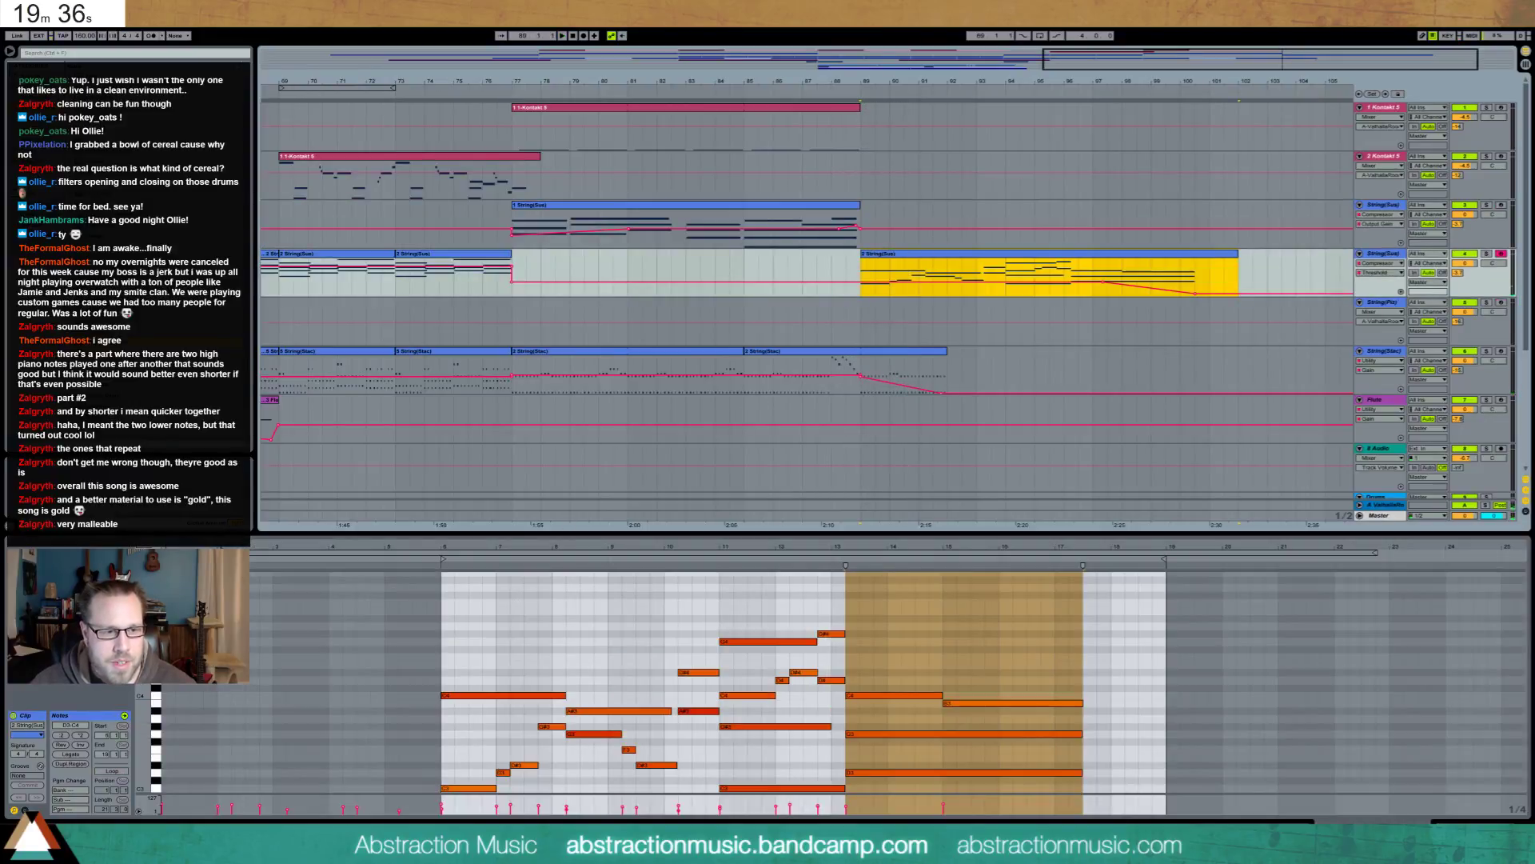
pyautogui.scroll(-4, 799, 680)
pyautogui.moveTo(441, 733)
pyautogui.mouseDown()
pyautogui.moveTo(747, 729)
pyautogui.moveTo(593, 728)
pyautogui.moveTo(724, 739)
pyautogui.mouseUp()
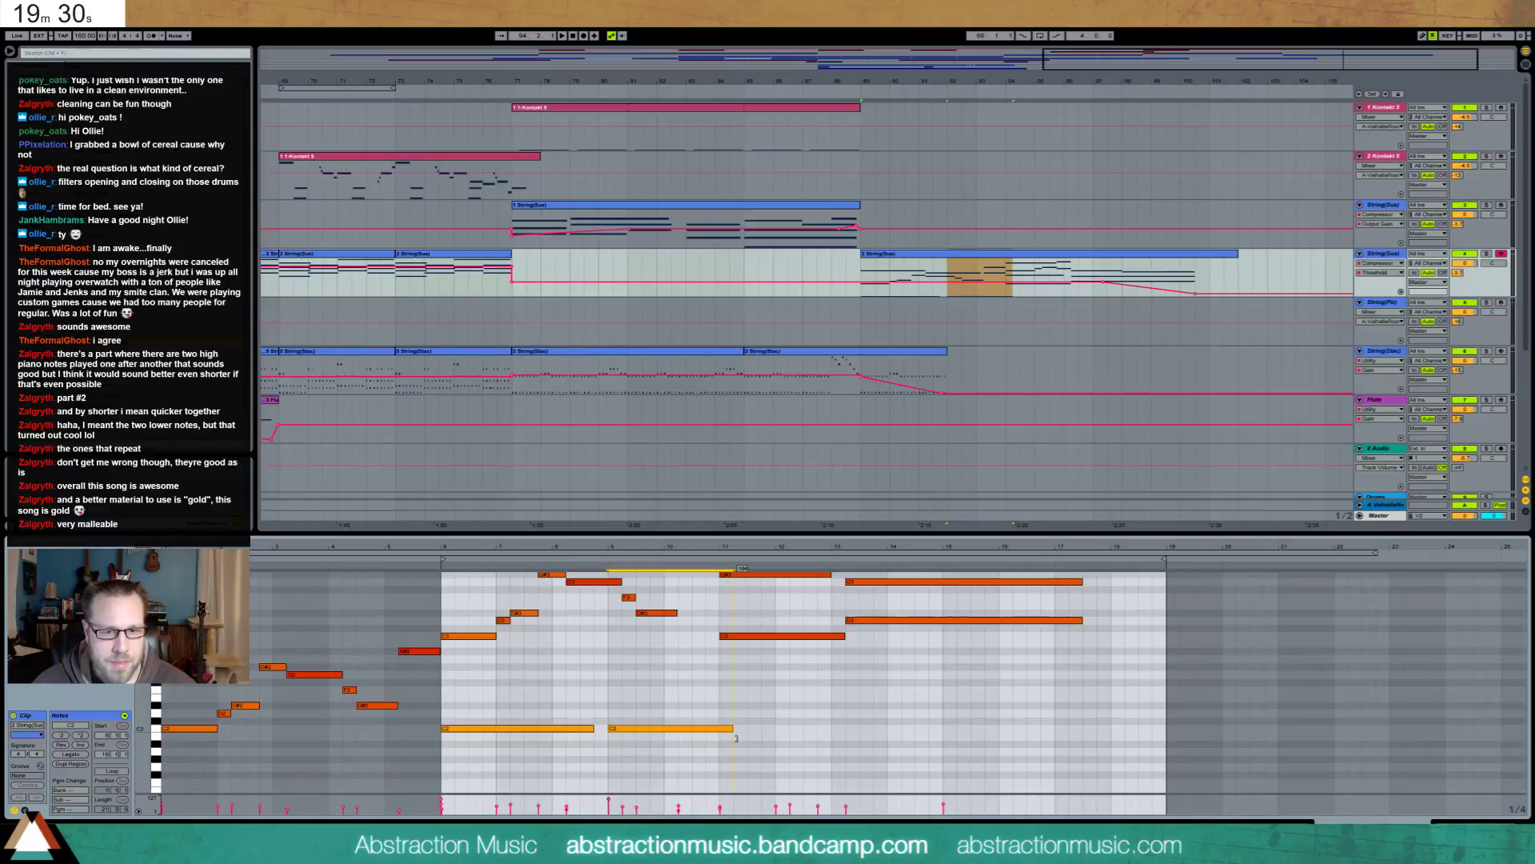
pyautogui.scroll(1, 705, 715)
pyautogui.press('space')
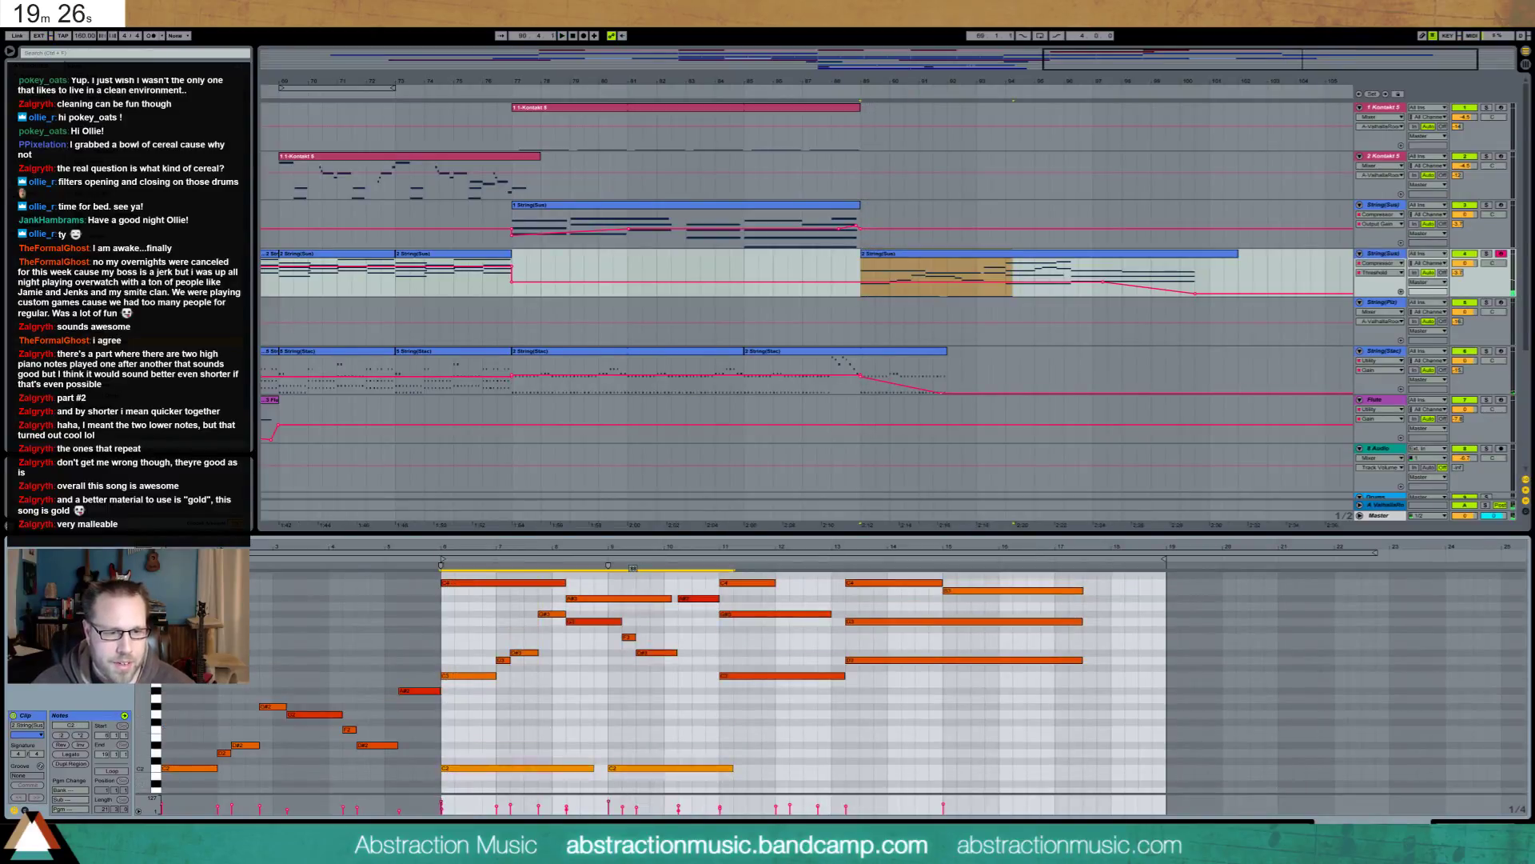
pyautogui.hotkey('shift', 'Down')
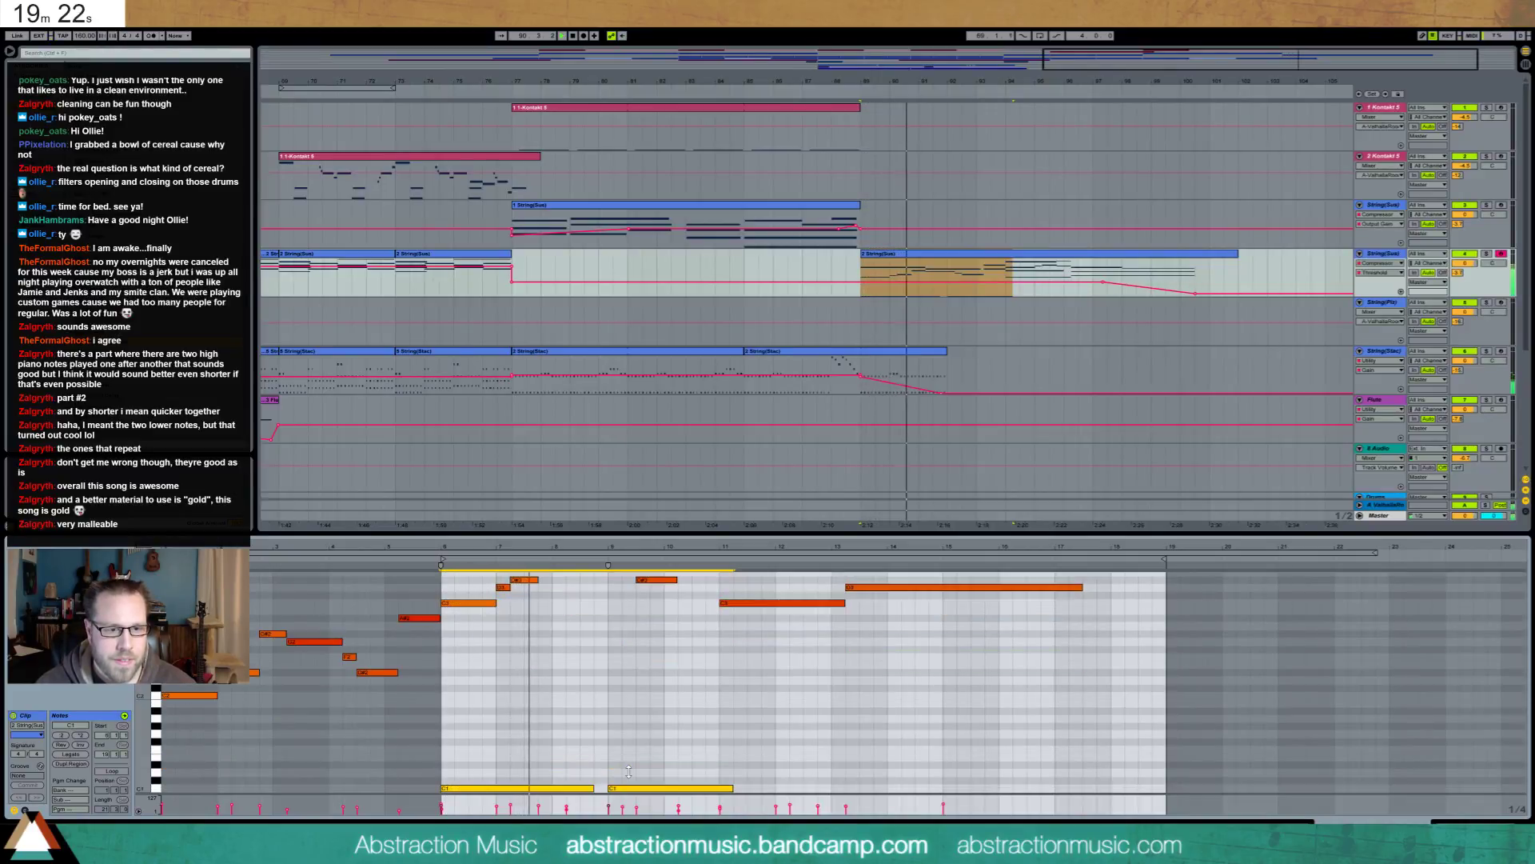
pyautogui.press('space')
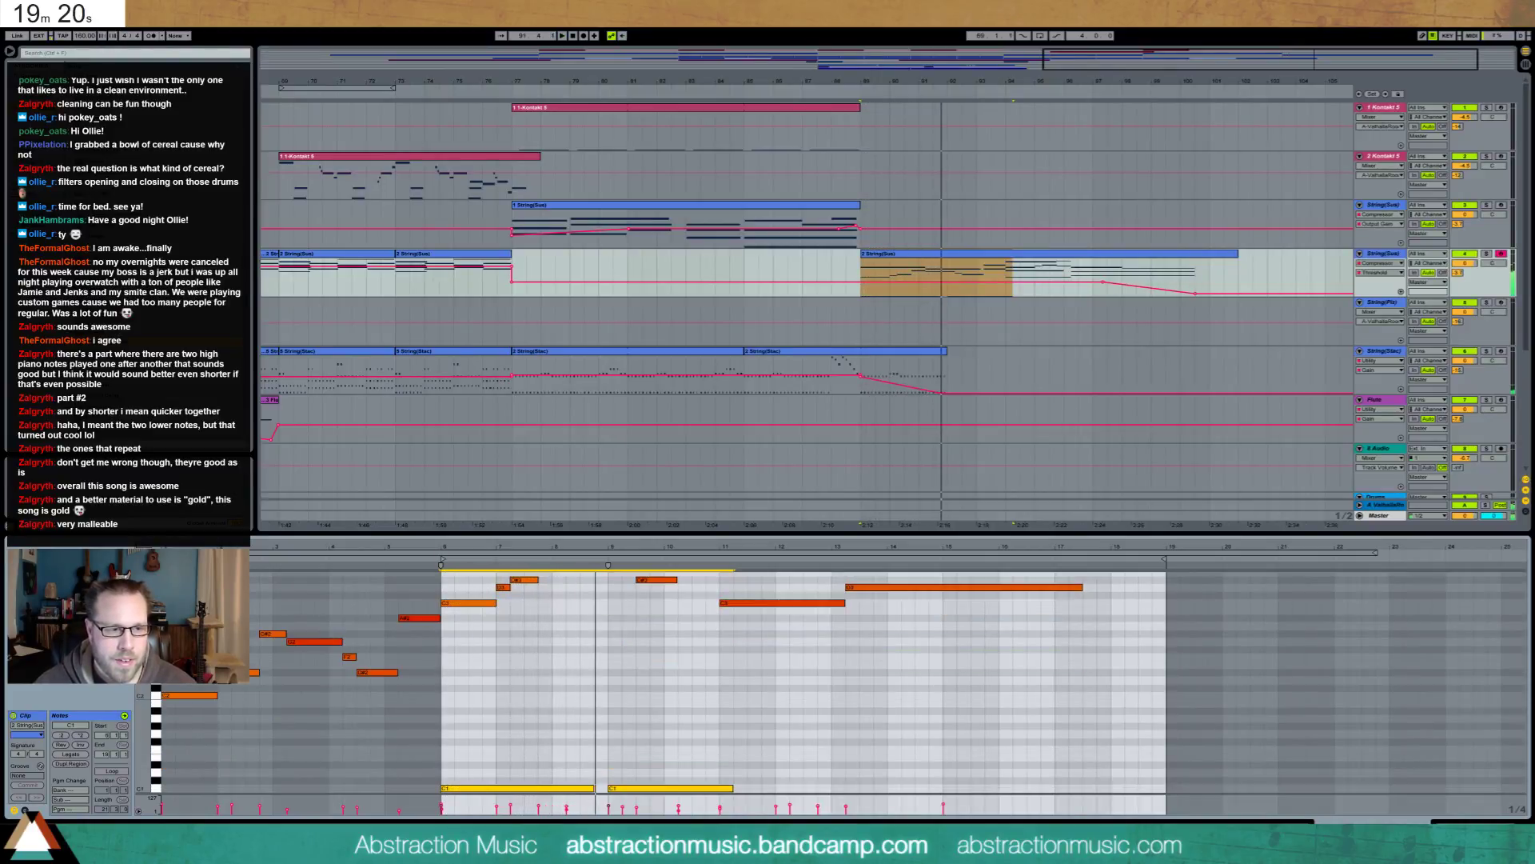
# Shorten the first low note to two bars and replace the second with copies under the later phrases, extending one beneath the final chord
pyautogui.moveTo(142, 736)
pyautogui.mouseDown()
pyautogui.moveTo(120, 689)
pyautogui.moveTo(119, 726)
pyautogui.mouseUp()
pyautogui.click(544, 759)
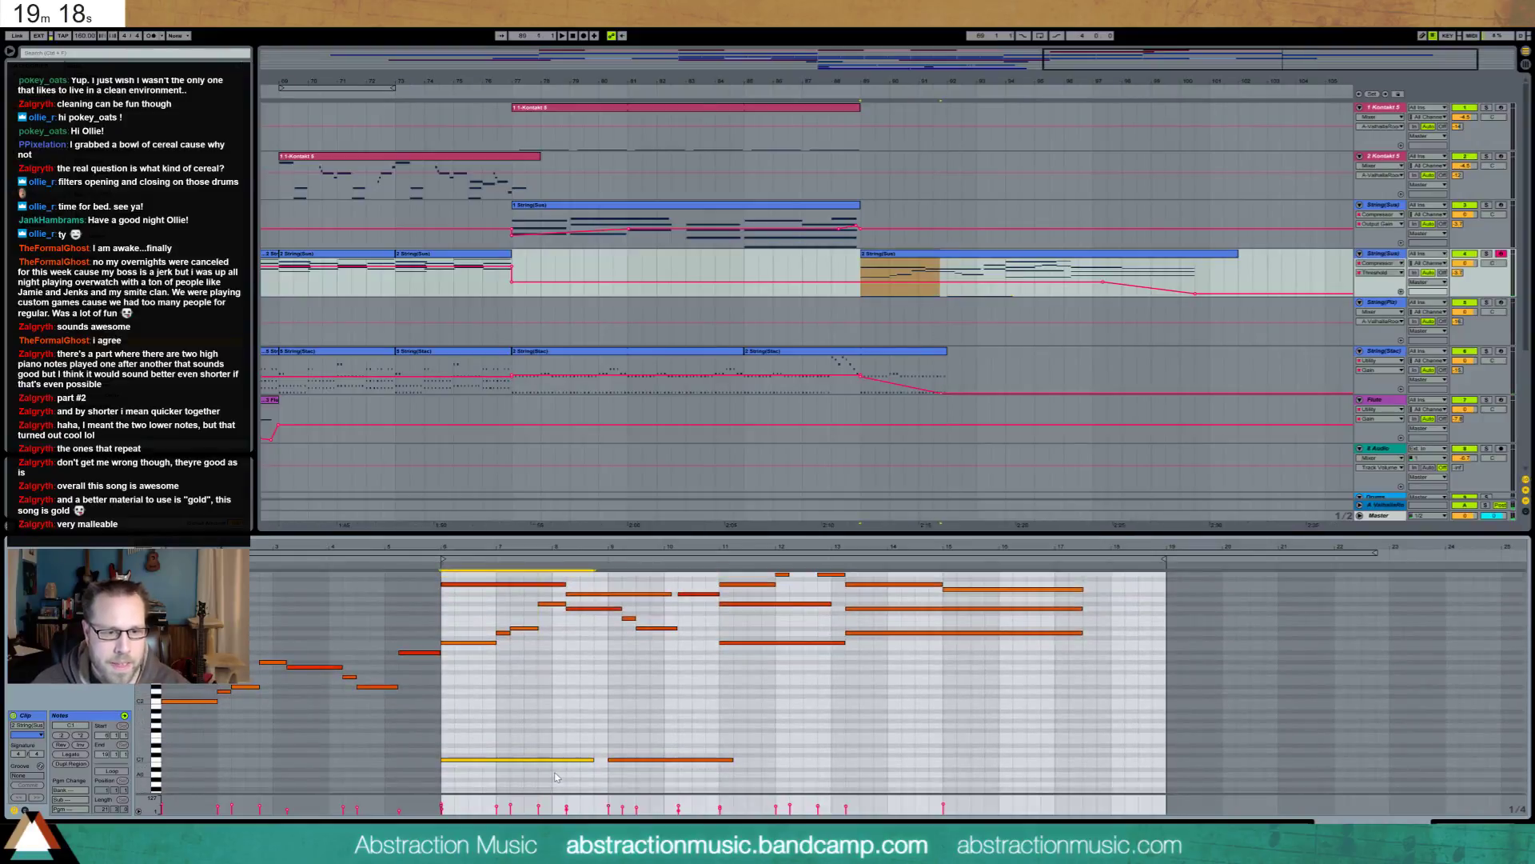
pyautogui.moveTo(649, 759); pyautogui.dragTo(621, 759)
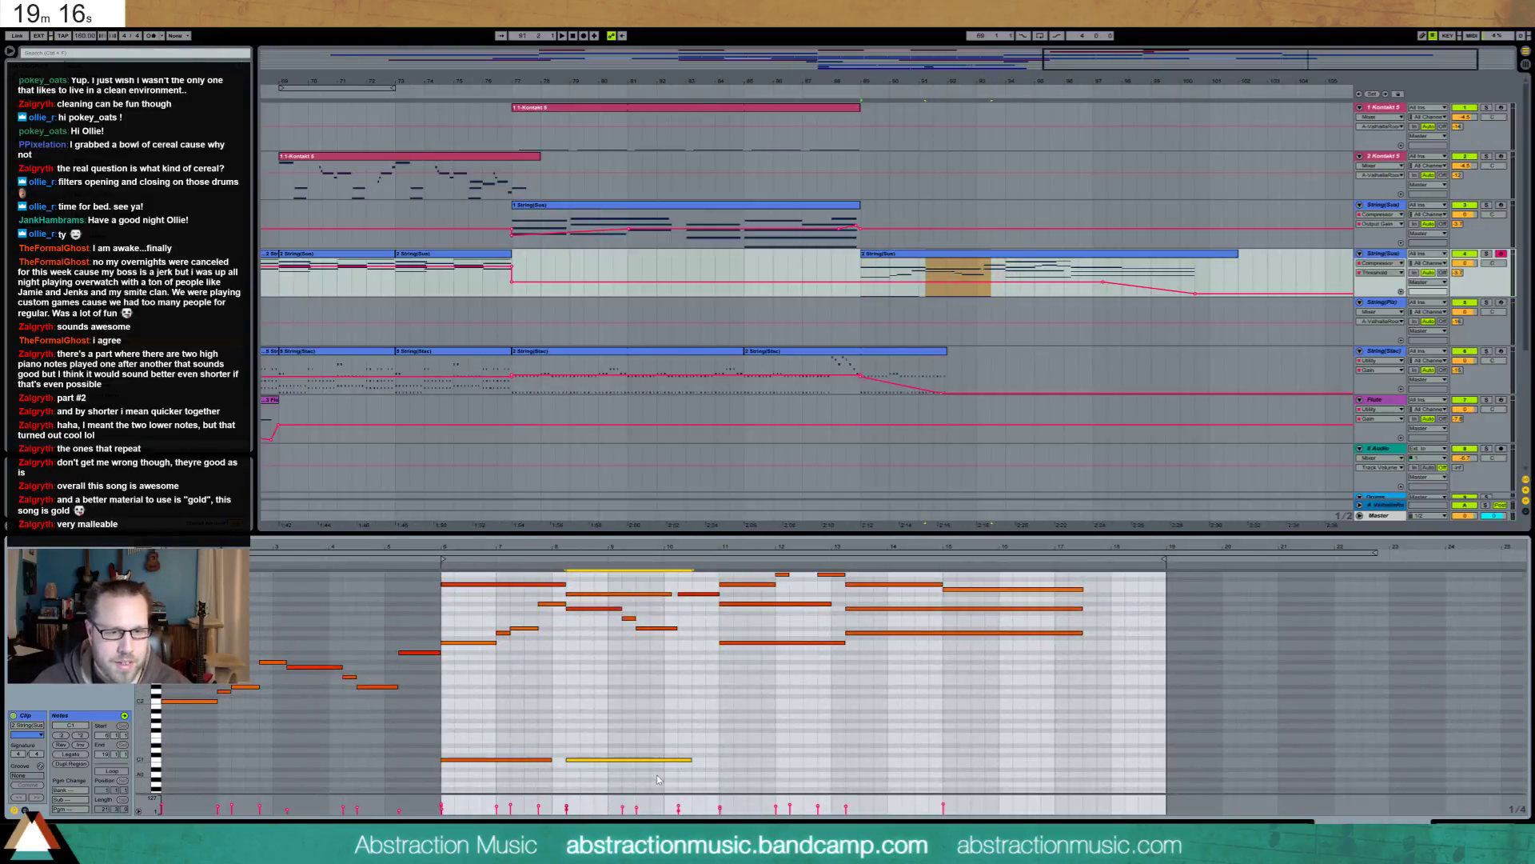
pyautogui.press('Delete')
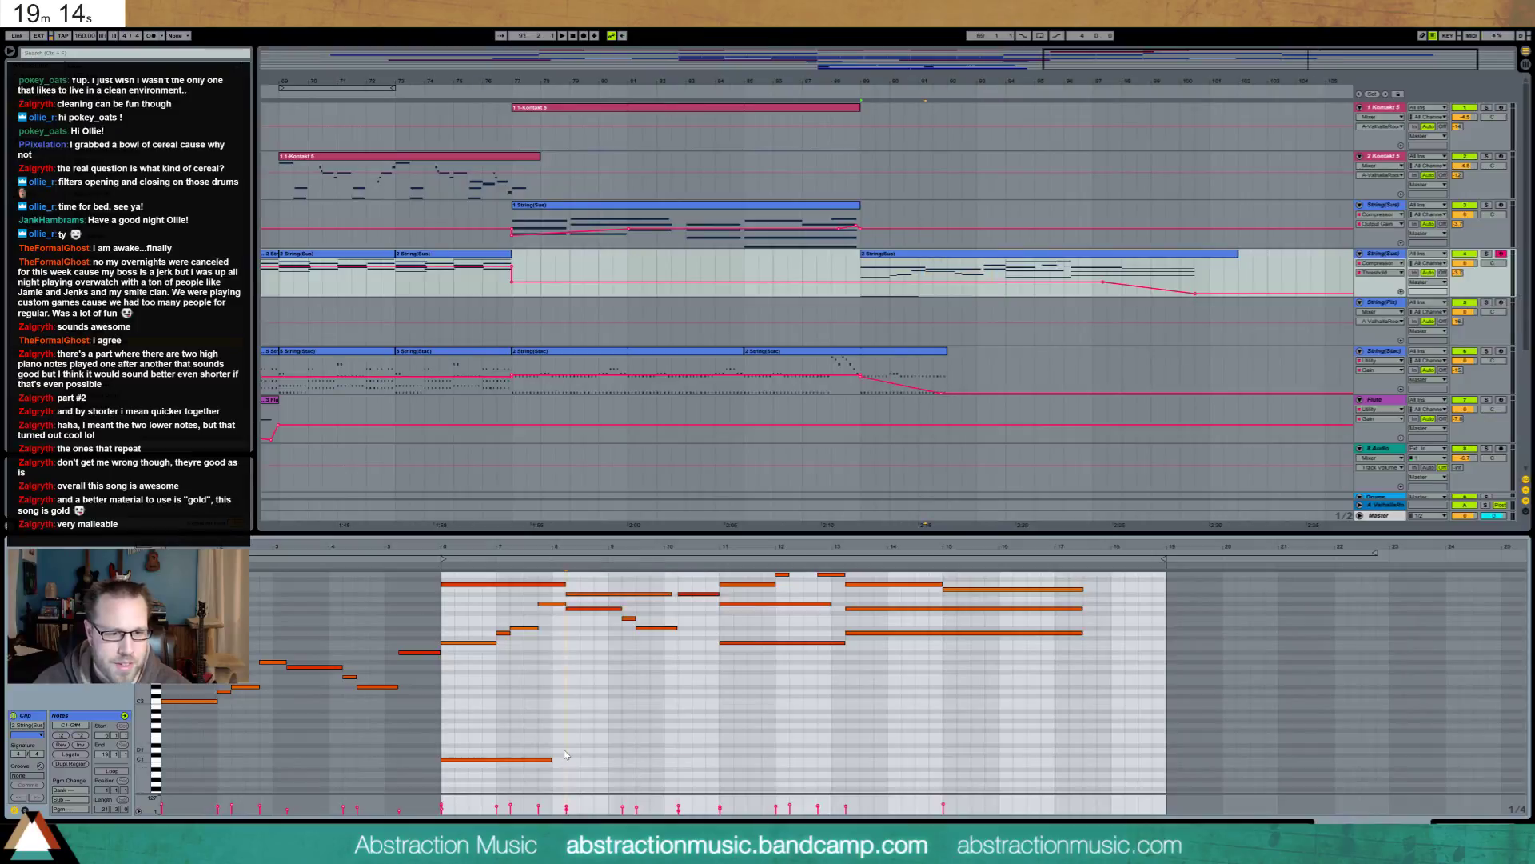
pyautogui.moveTo(565, 750); pyautogui.dragTo(493, 775)
pyautogui.hotkey('ctrl', 'd')
pyautogui.hotkey('ctrl', 'd')
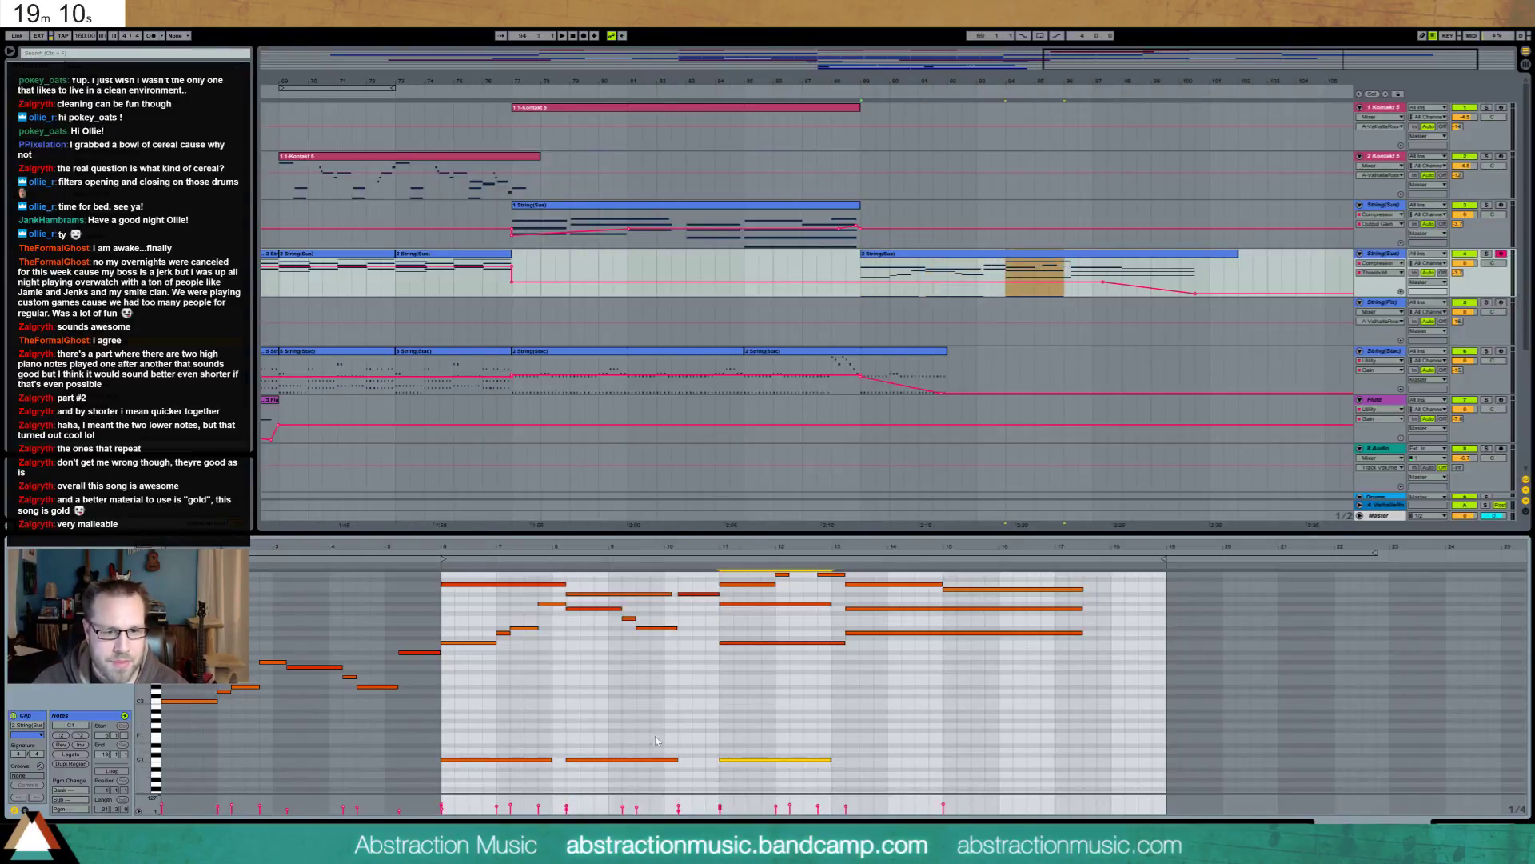
pyautogui.press('space')
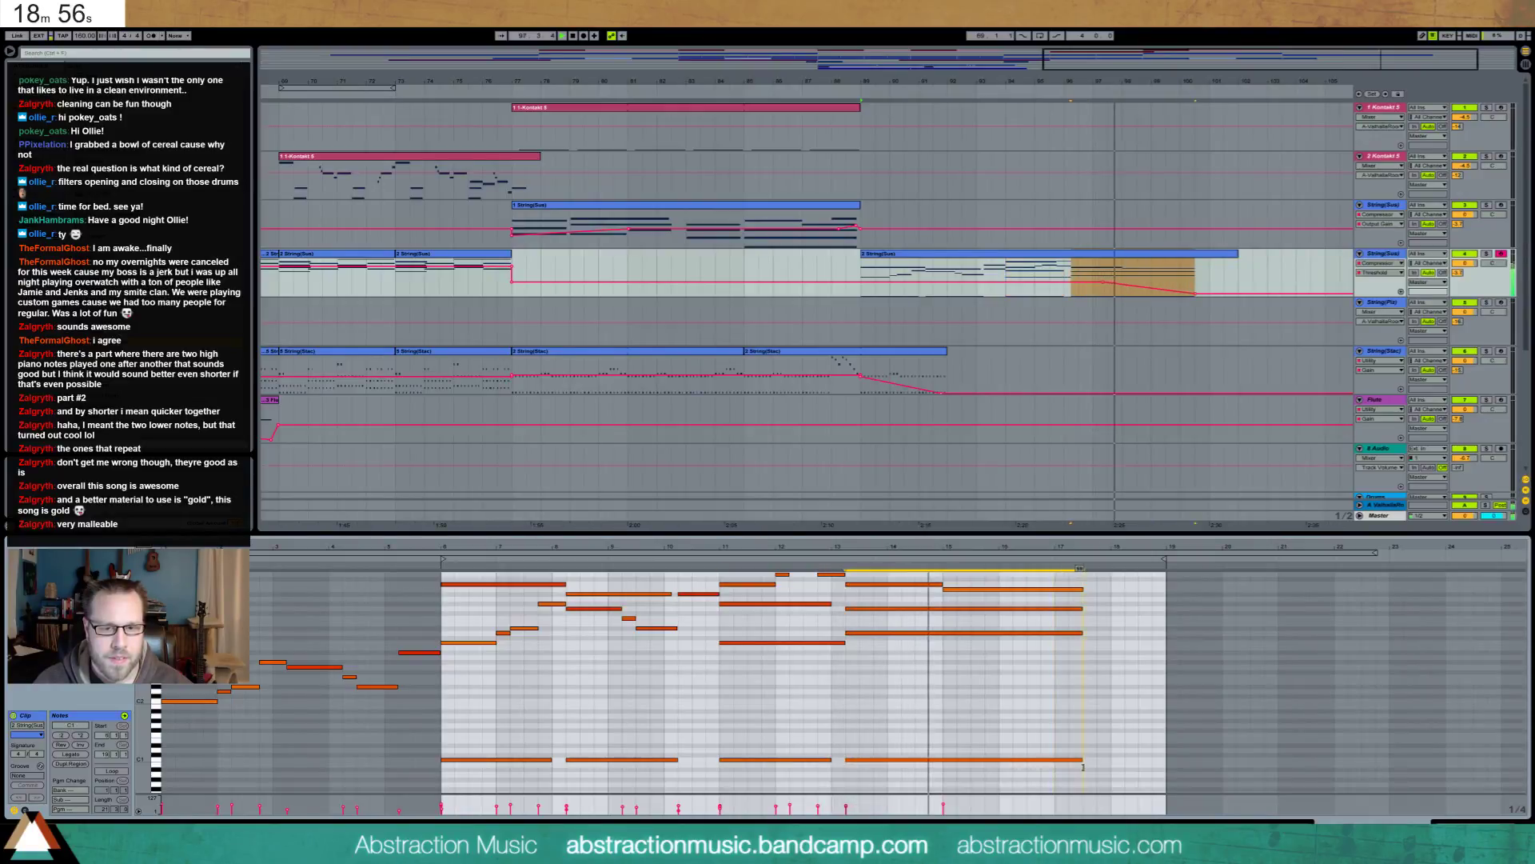
# Raise the velocity of all four low bass notes in the final strings clip and audition them
pyautogui.press('space')
pyautogui.moveTo(1020, 746); pyautogui.dragTo(524, 774)
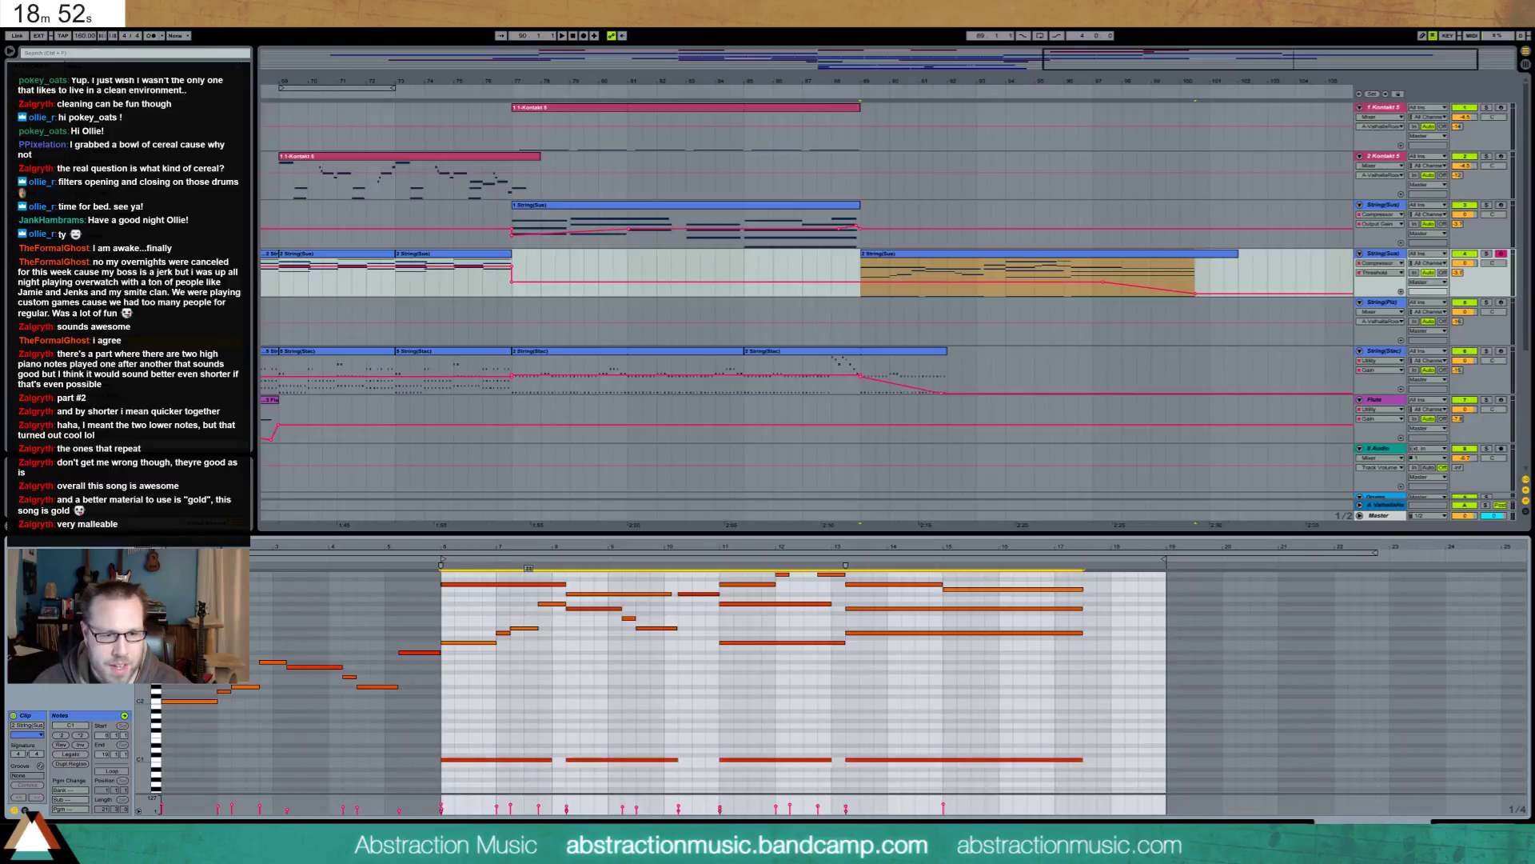
pyautogui.scroll(1, 448, 646)
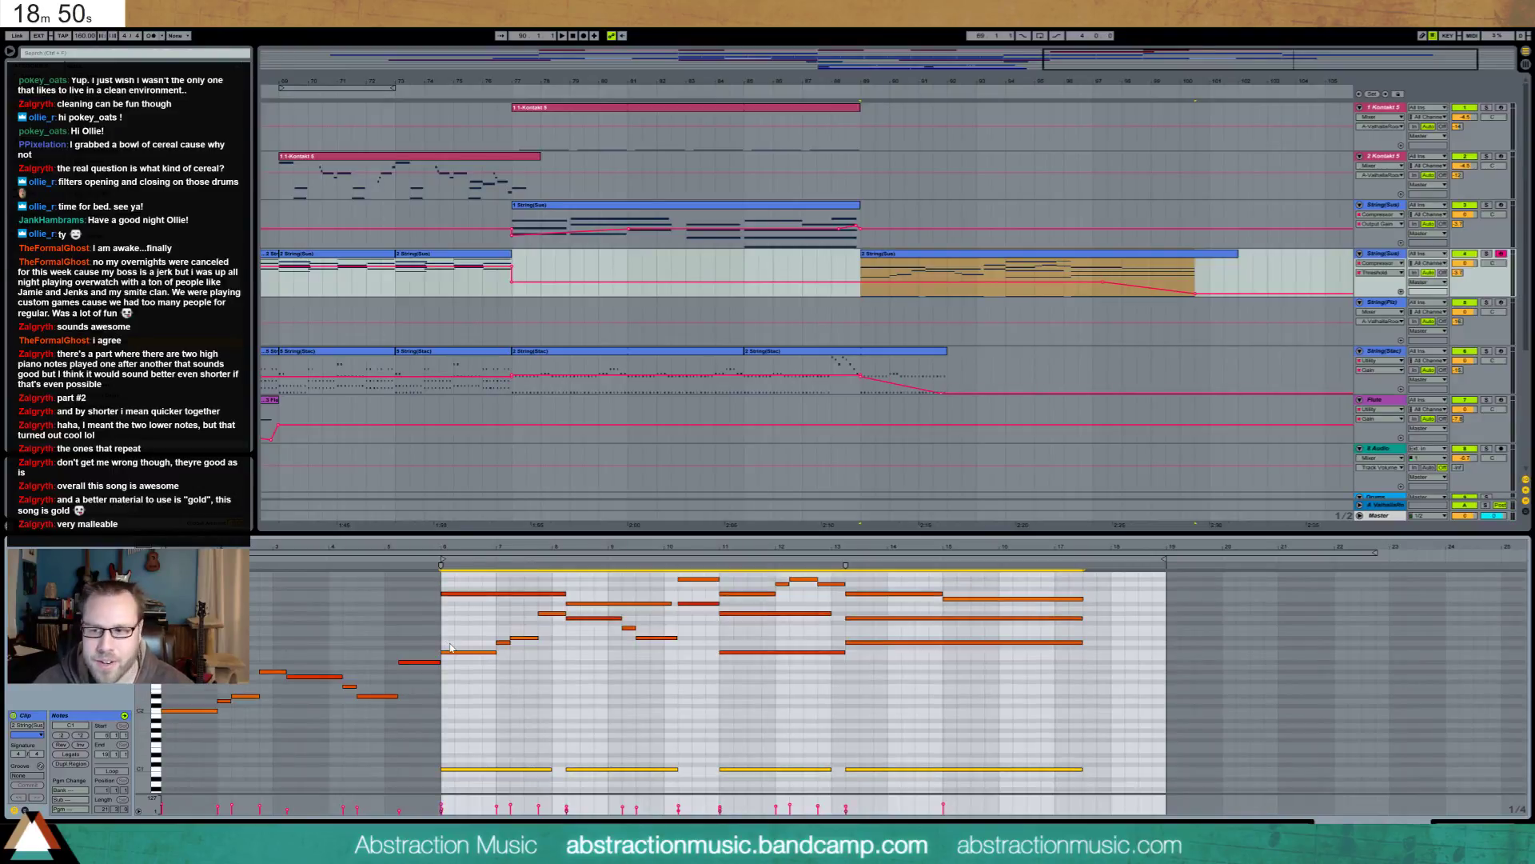
pyautogui.press('space')
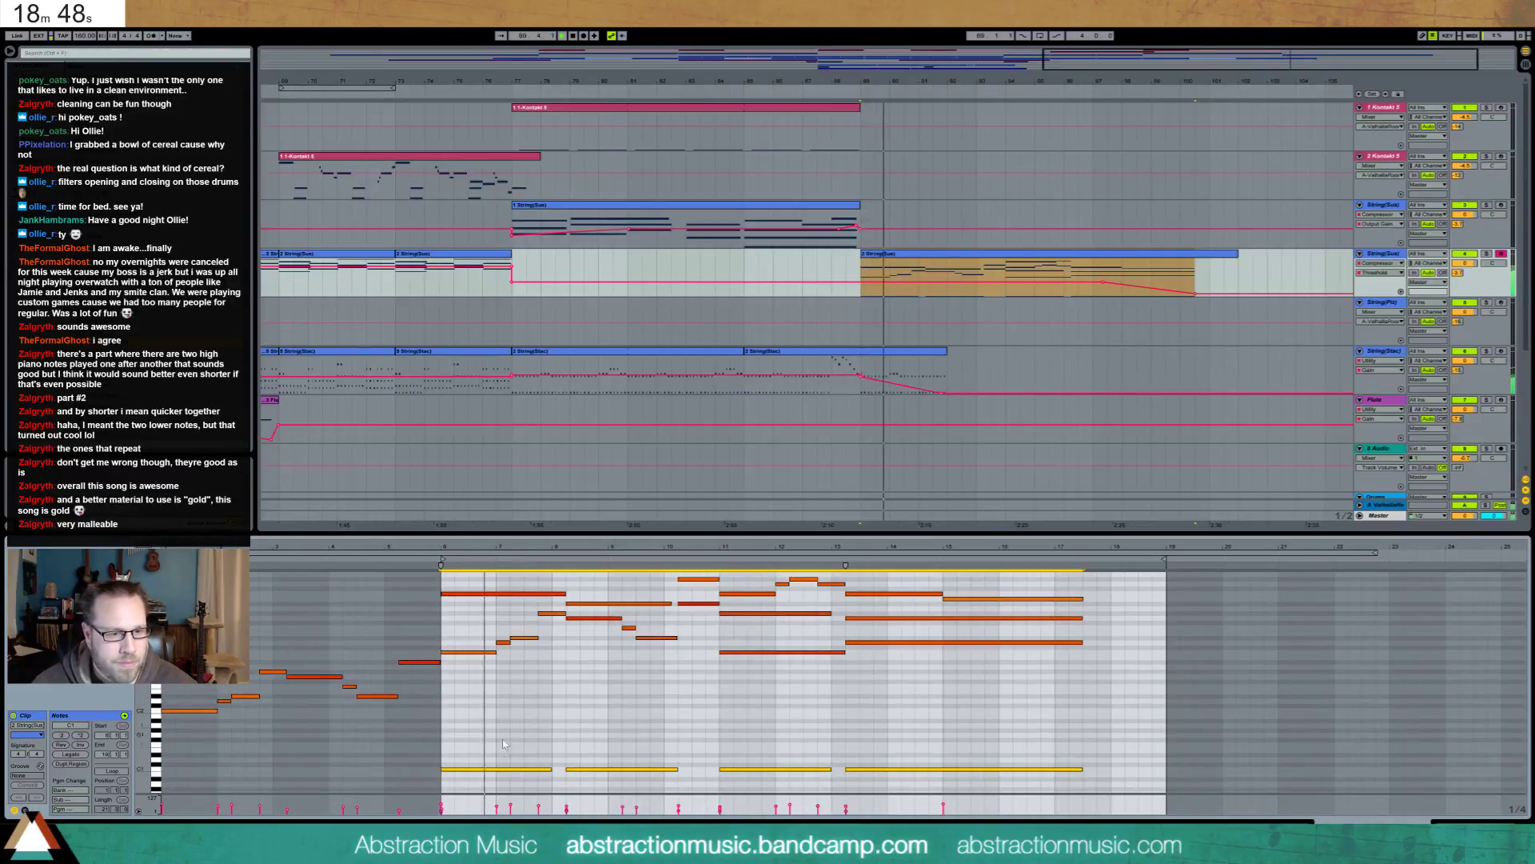
# Shift the two rising notes after the opening note one beat earlier, shortening the opening note to fit, and audition
pyautogui.click(518, 651)
pyautogui.moveTo(518, 651); pyautogui.dragTo(507, 643)
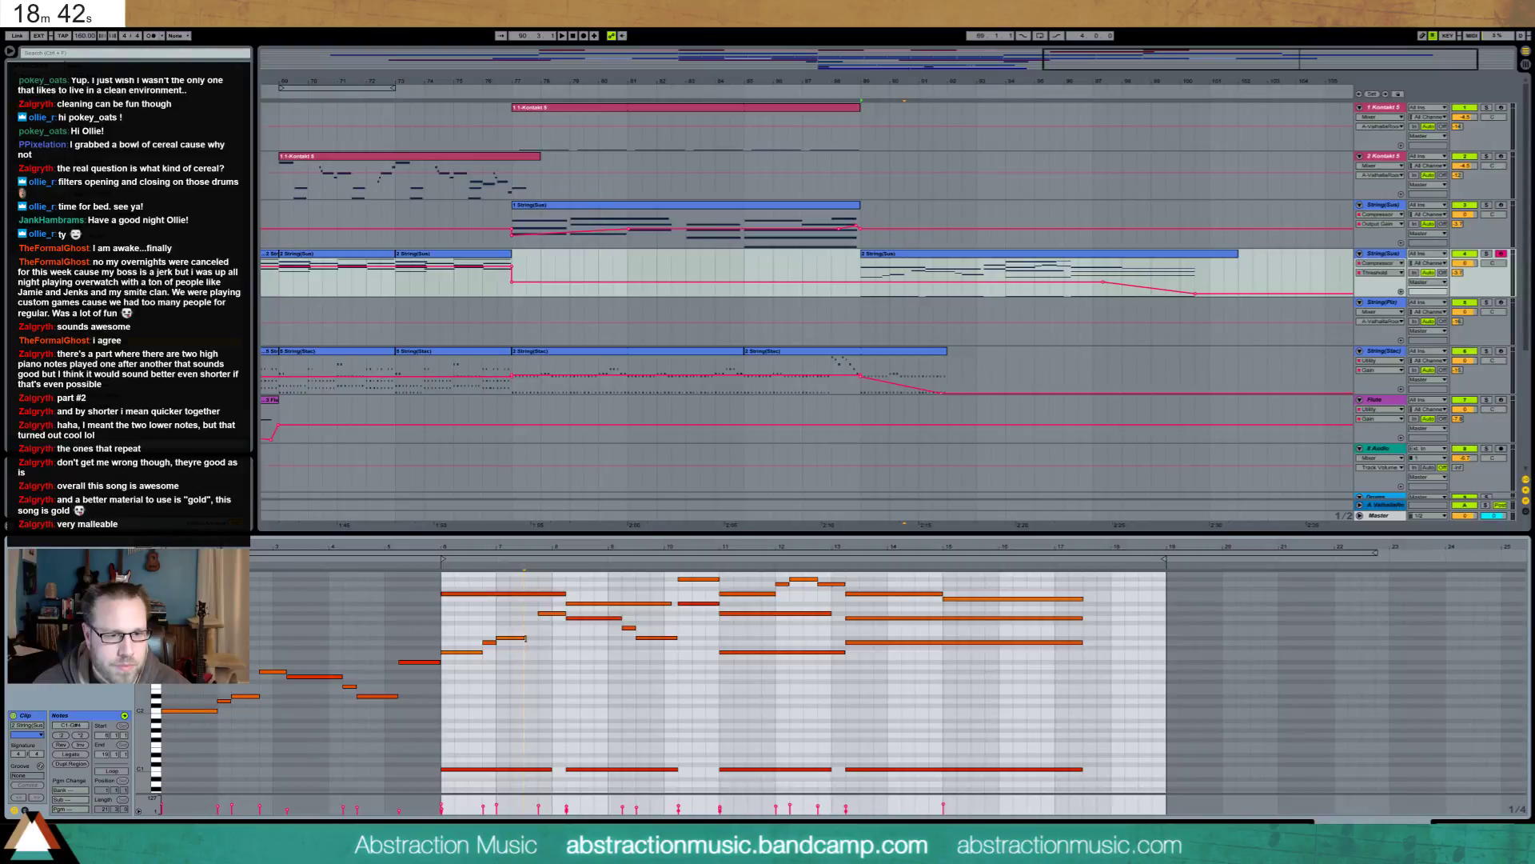
pyautogui.press('space')
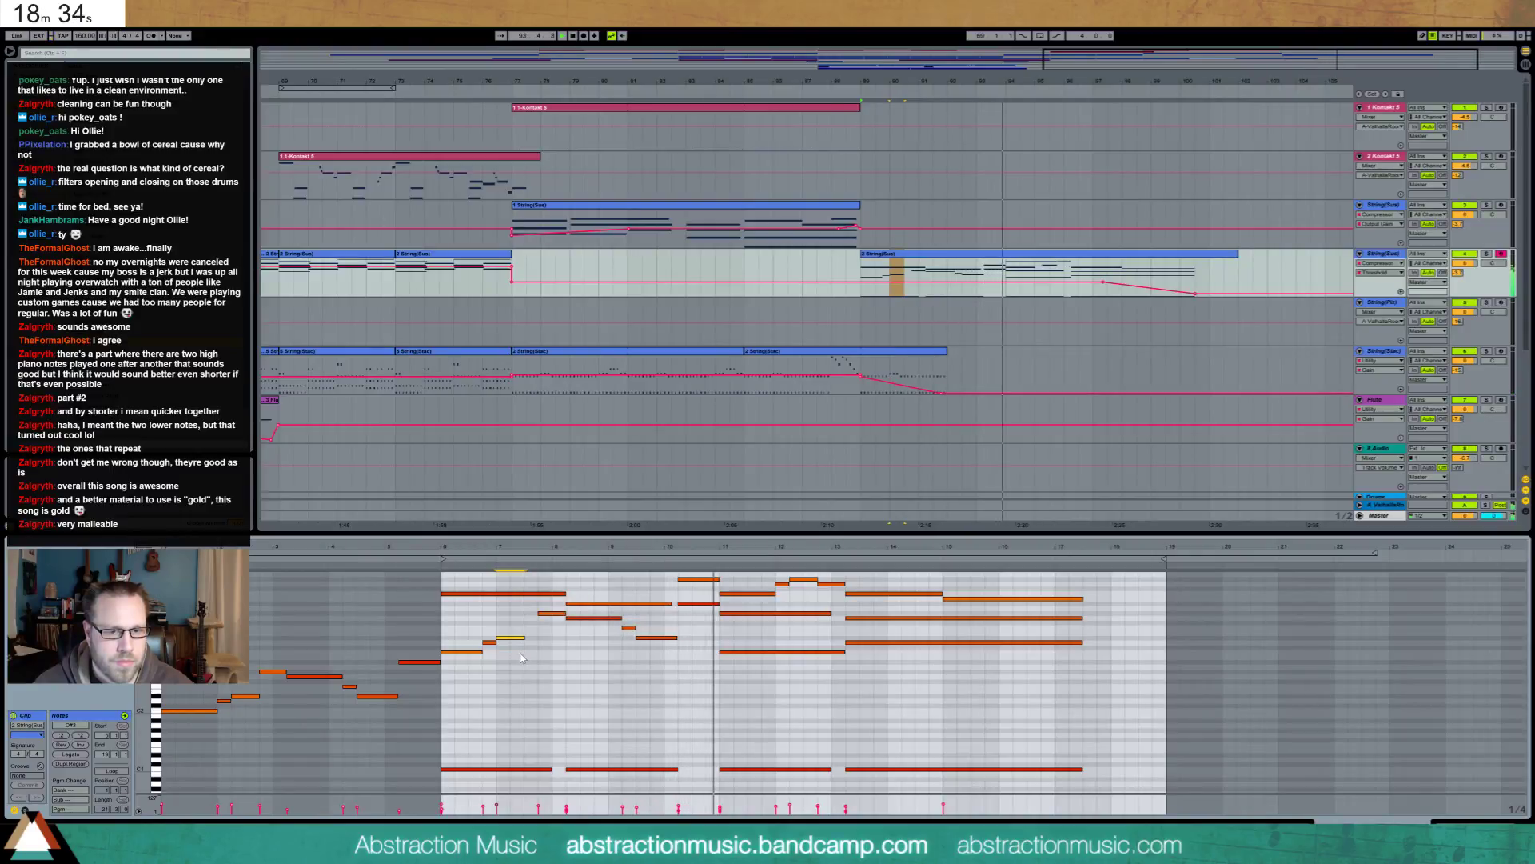
# Move the last high note pair and the closing chord two beats later, and lengthen the held notes before them to fill the gap
pyautogui.scroll(3, 750, 700)
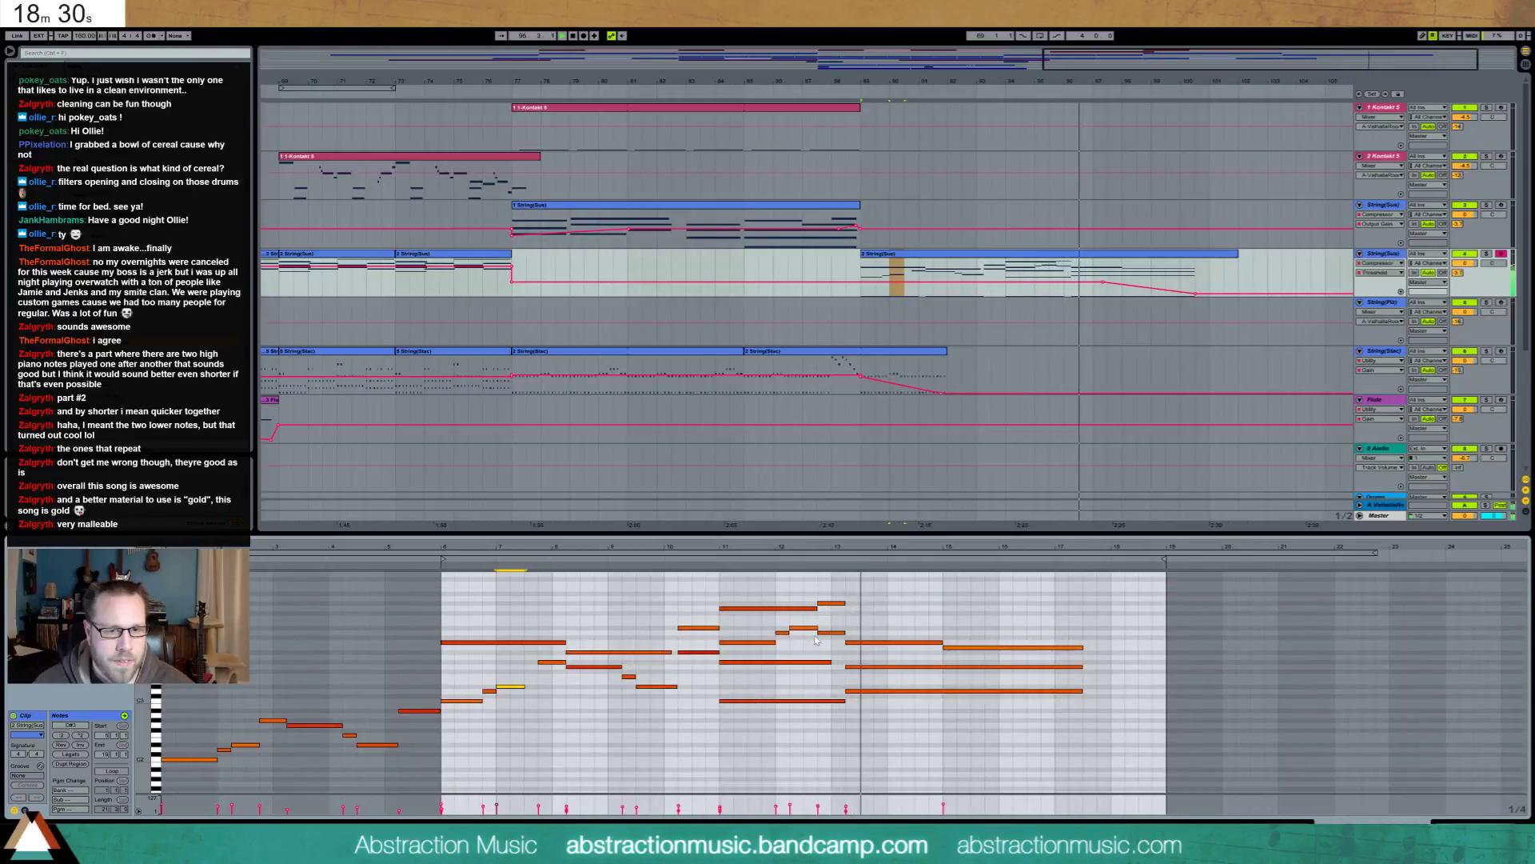
pyautogui.click(832, 602)
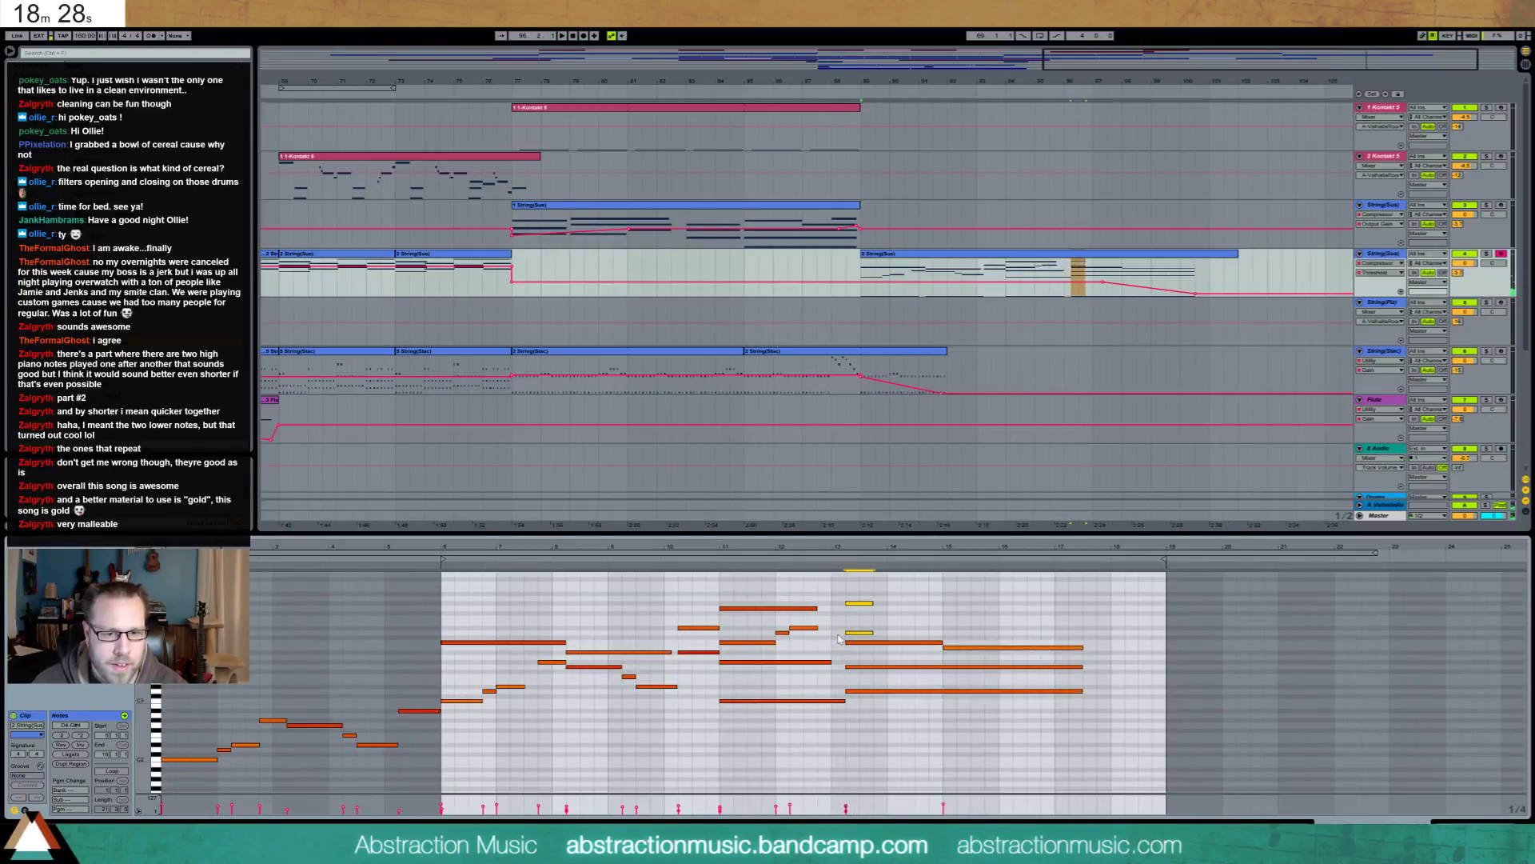
pyautogui.hotkey('ctrl', 'z')
pyautogui.hotkey('ctrl', 'z')
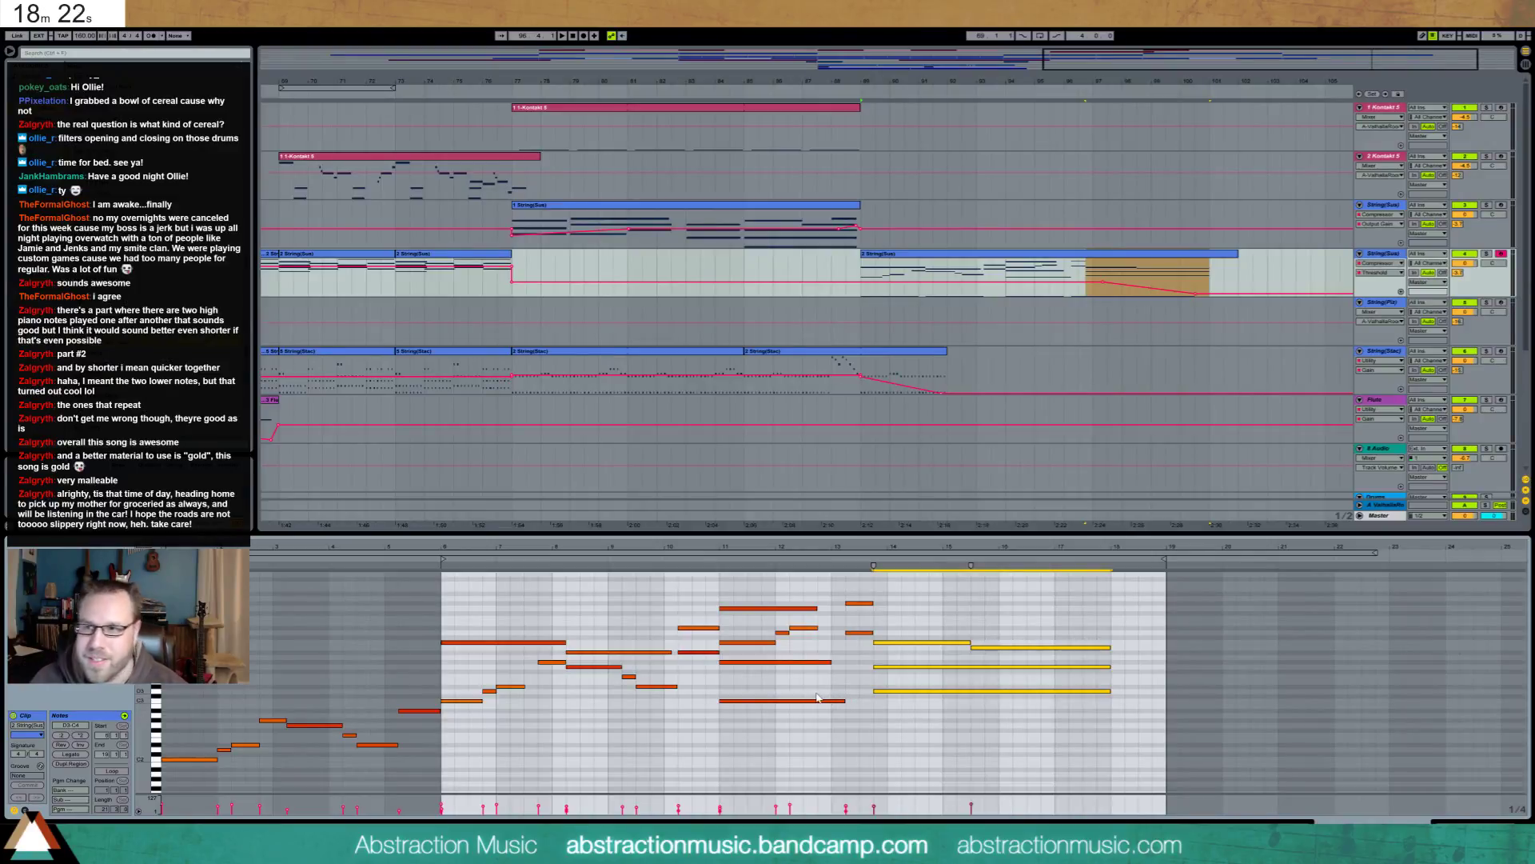
pyautogui.hotkey('ctrl', 'y')
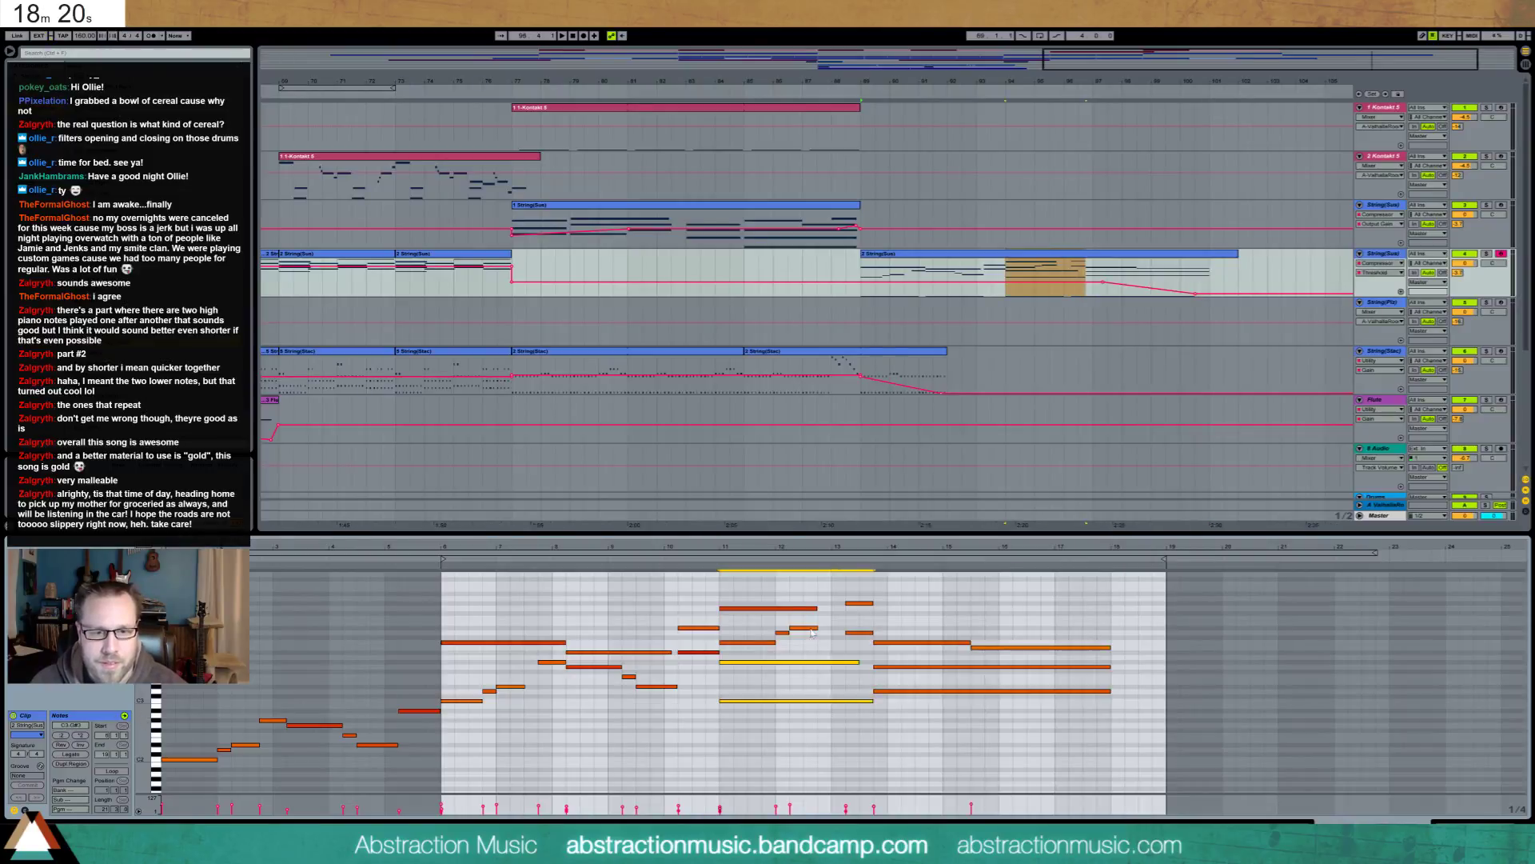
pyautogui.press('space')
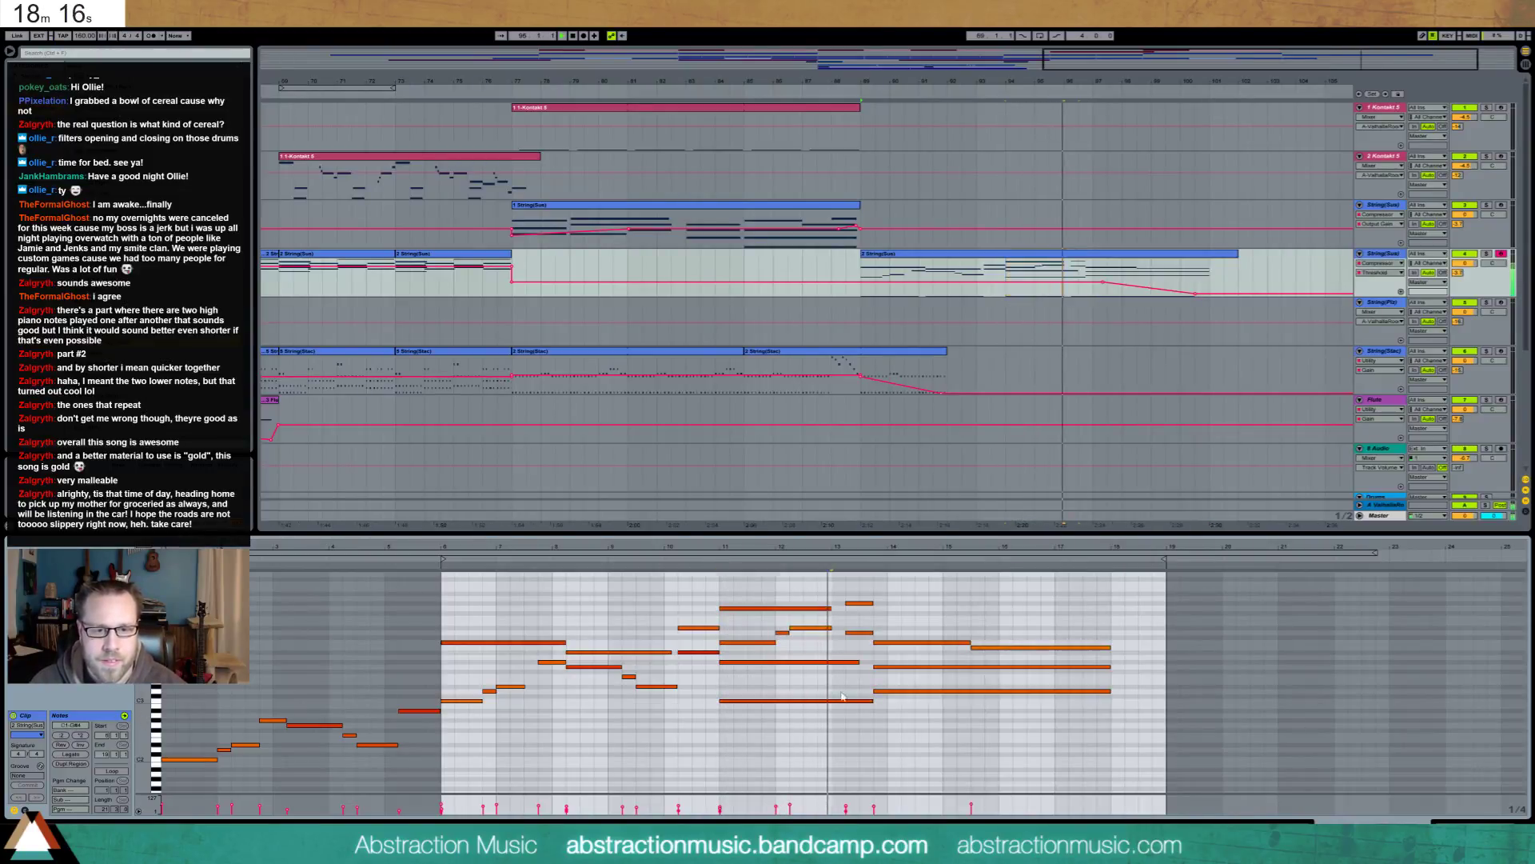
# Shorten the last high note pair by a beat, pull the closing chord one beat earlier, trim the preceding held notes and audition
pyautogui.click(859, 603)
pyautogui.hotkey('shift', 'Left')
pyautogui.moveTo(858, 644); pyautogui.dragTo(1003, 707)
pyautogui.press('Left')
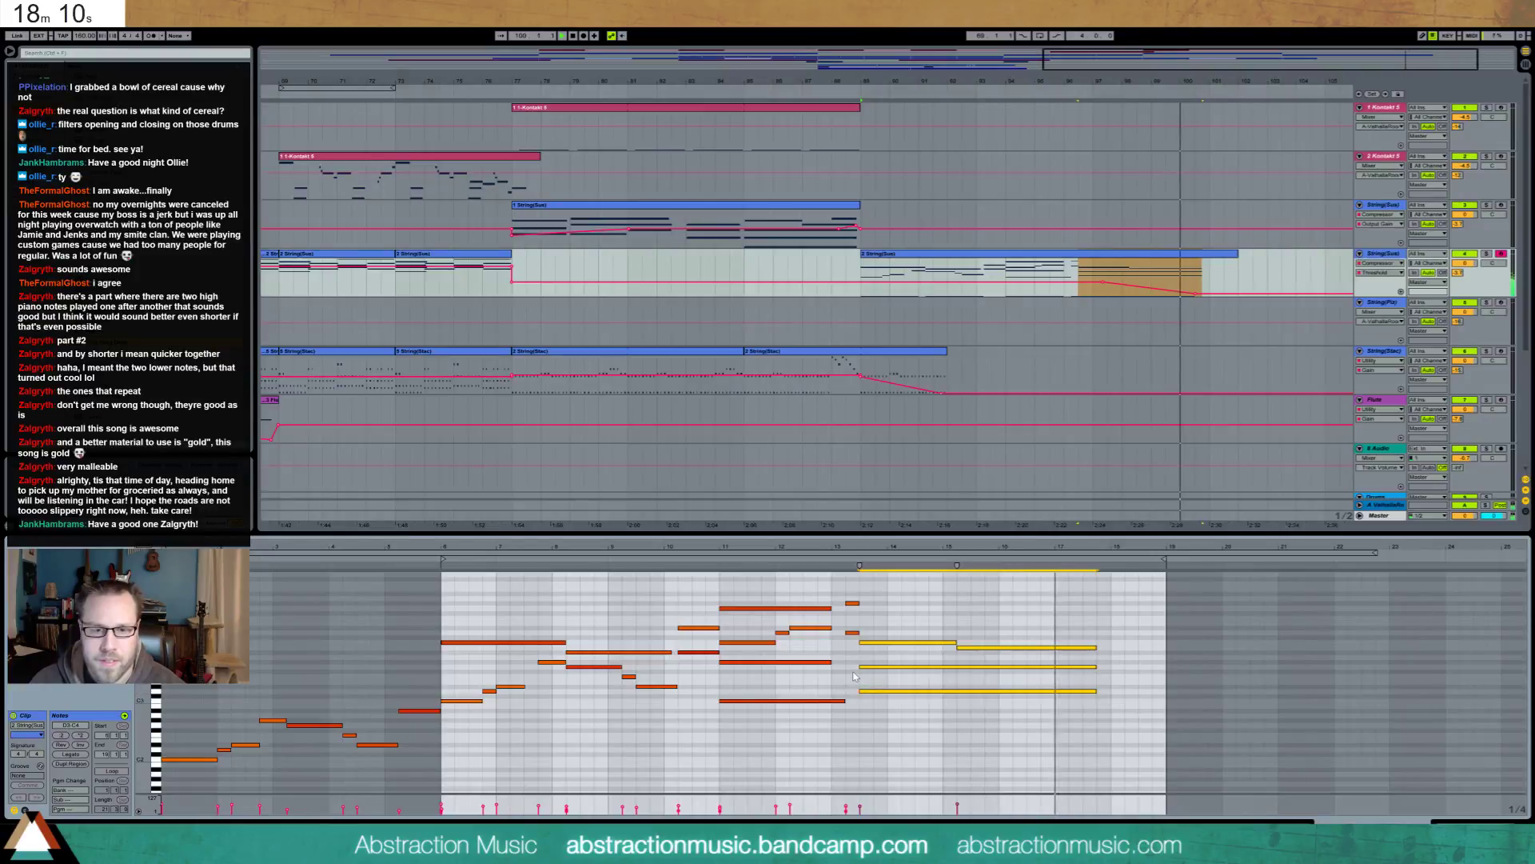
pyautogui.click(826, 662)
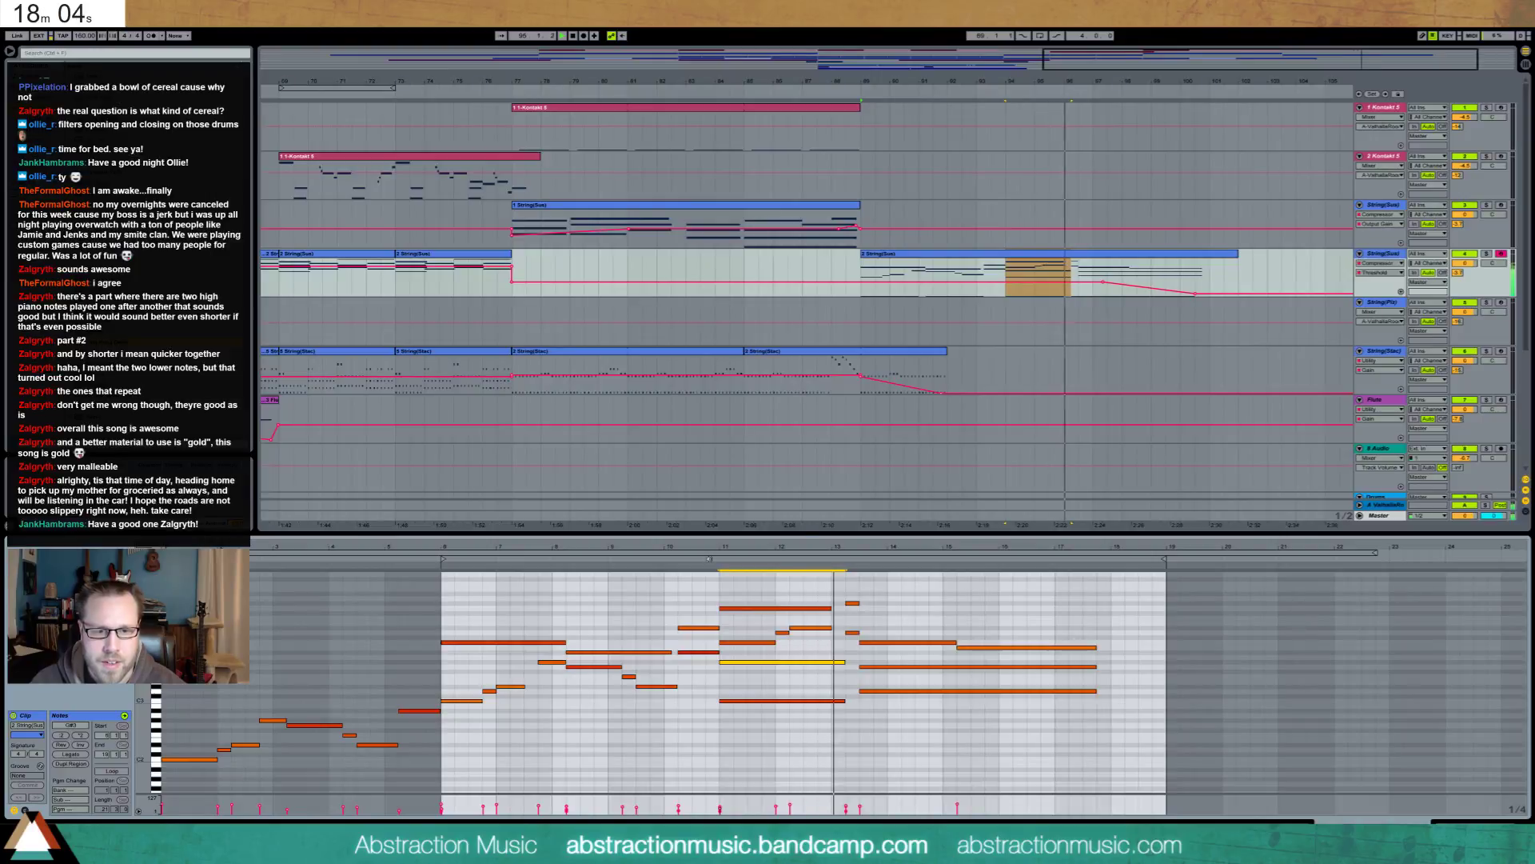
pyautogui.scroll(-2, 989, 645)
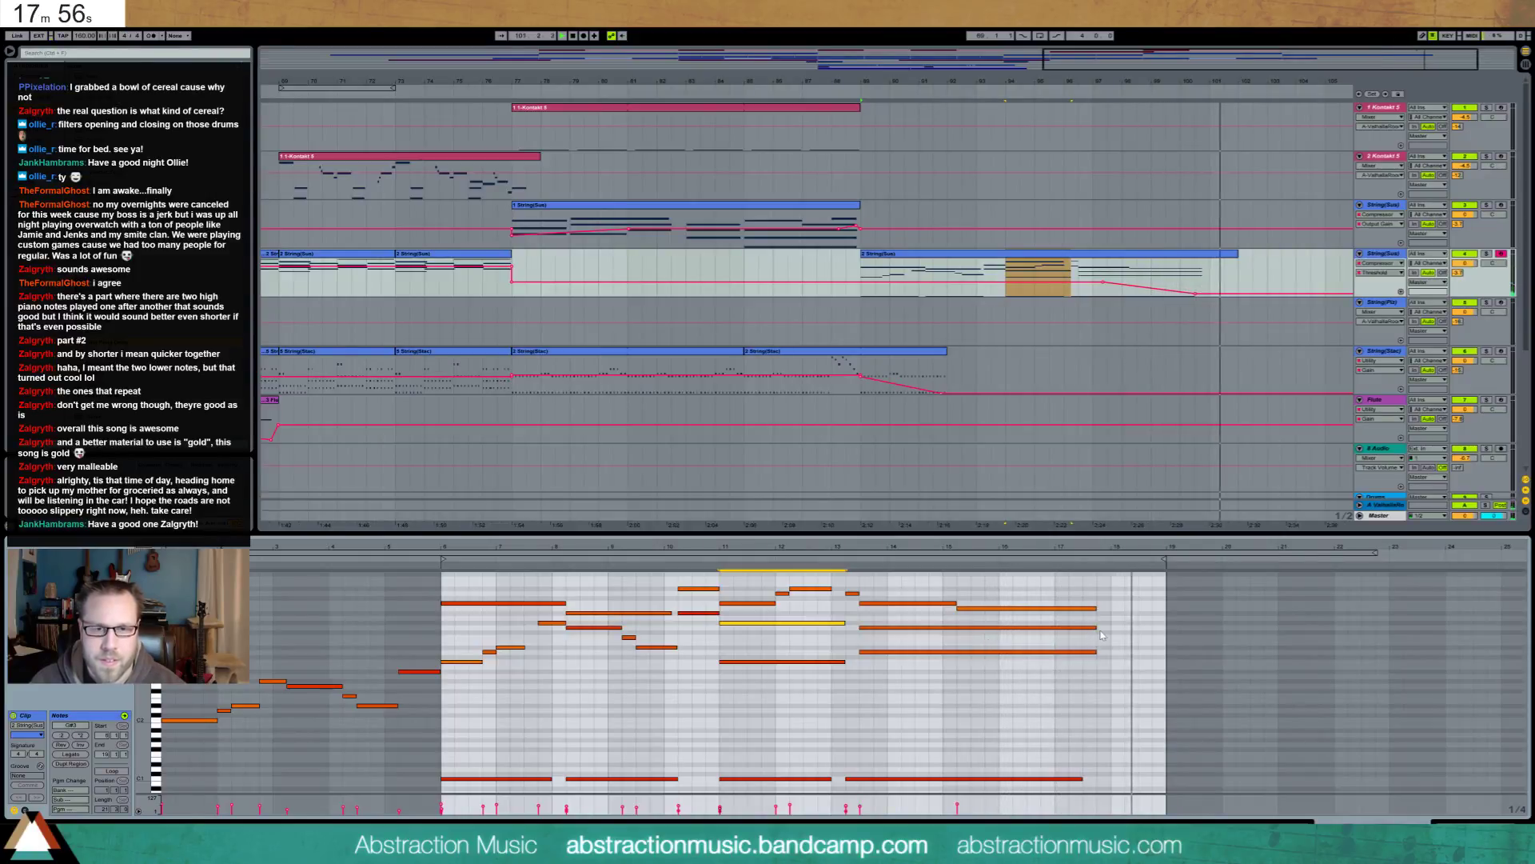
# Play the full arrangement from near its beginning and load the BB-Simple Mastering rack before the Limiter on the Master track
pyautogui.moveTo(1027, 77); pyautogui.dragTo(890, 58)
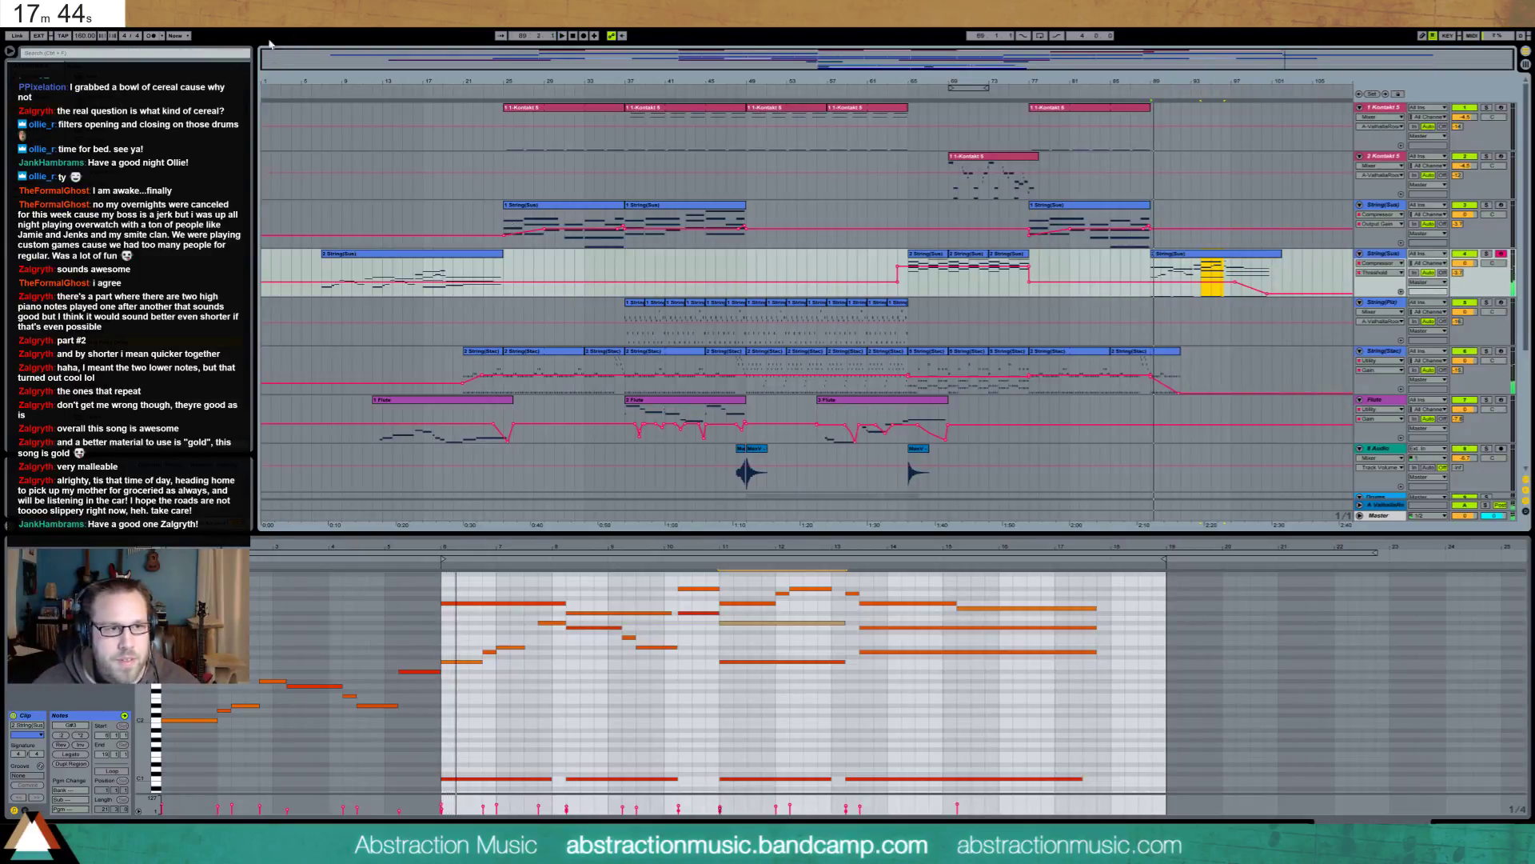
pyautogui.press('space')
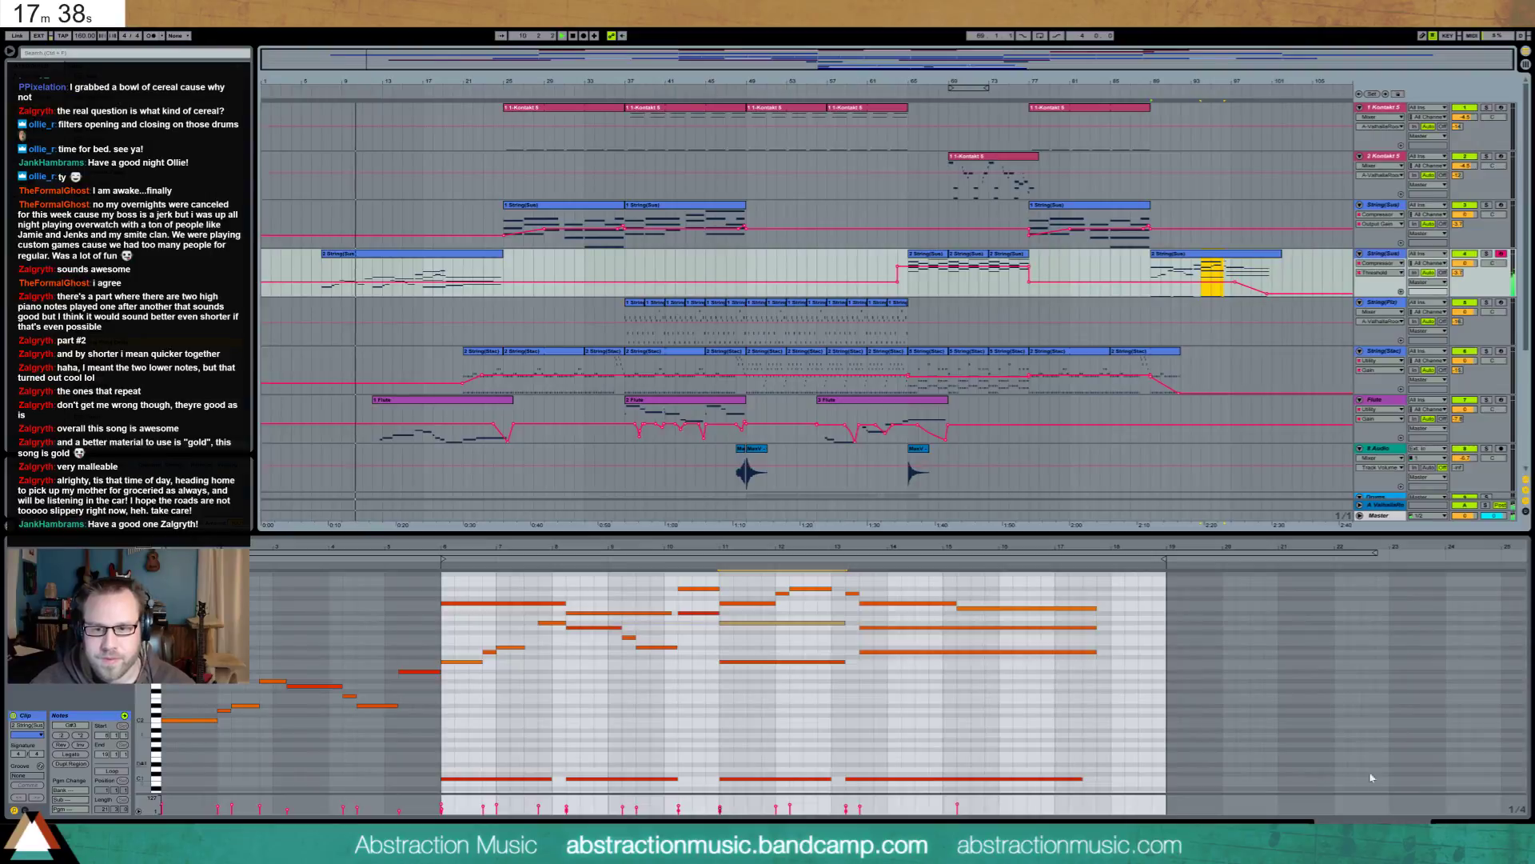
pyautogui.hotkey('shift', 'Tab')
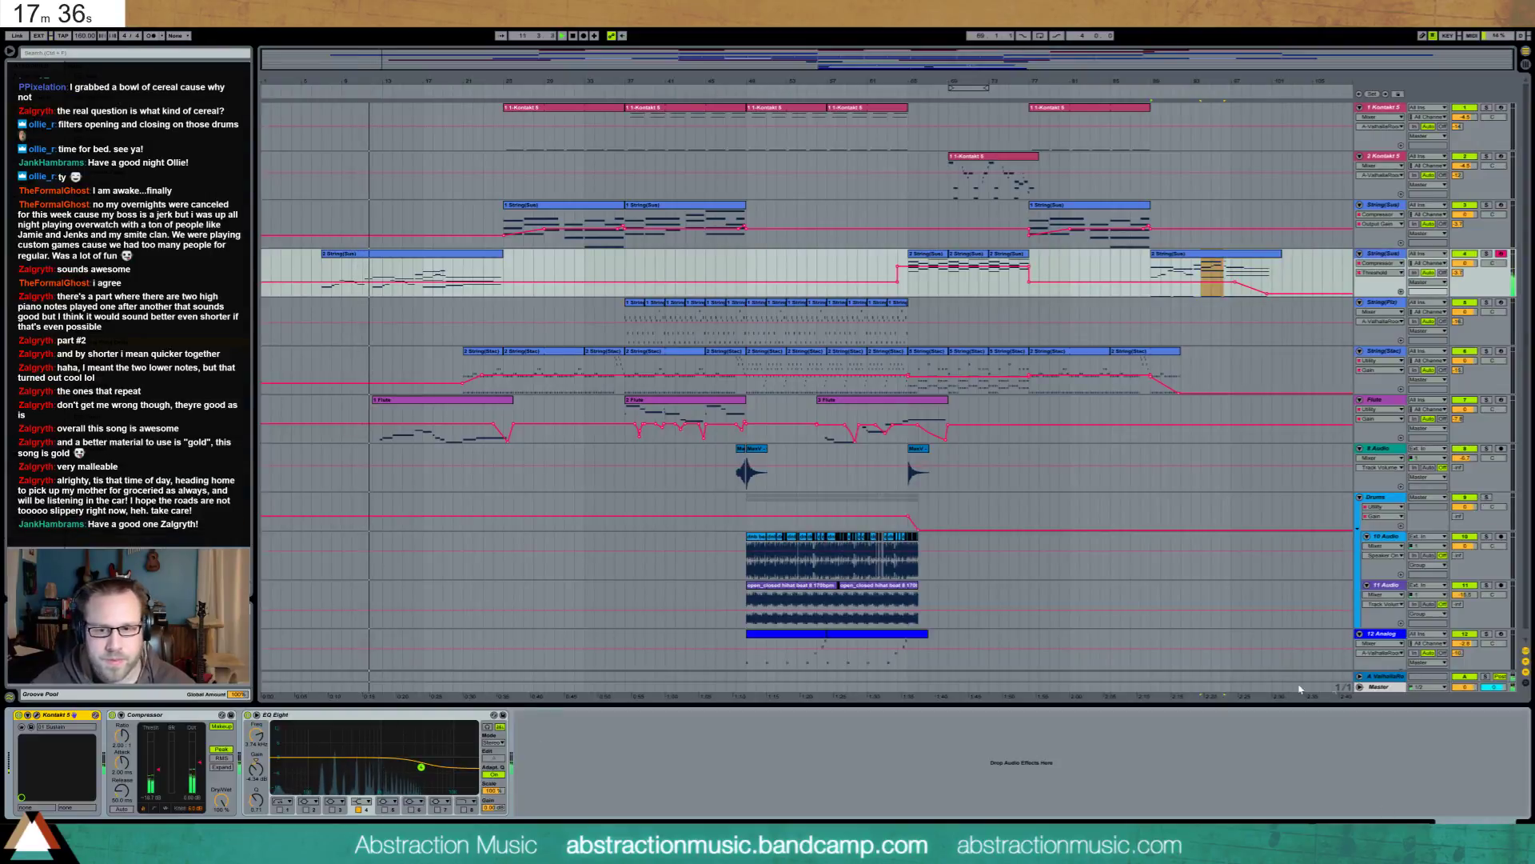
pyautogui.click(1375, 687)
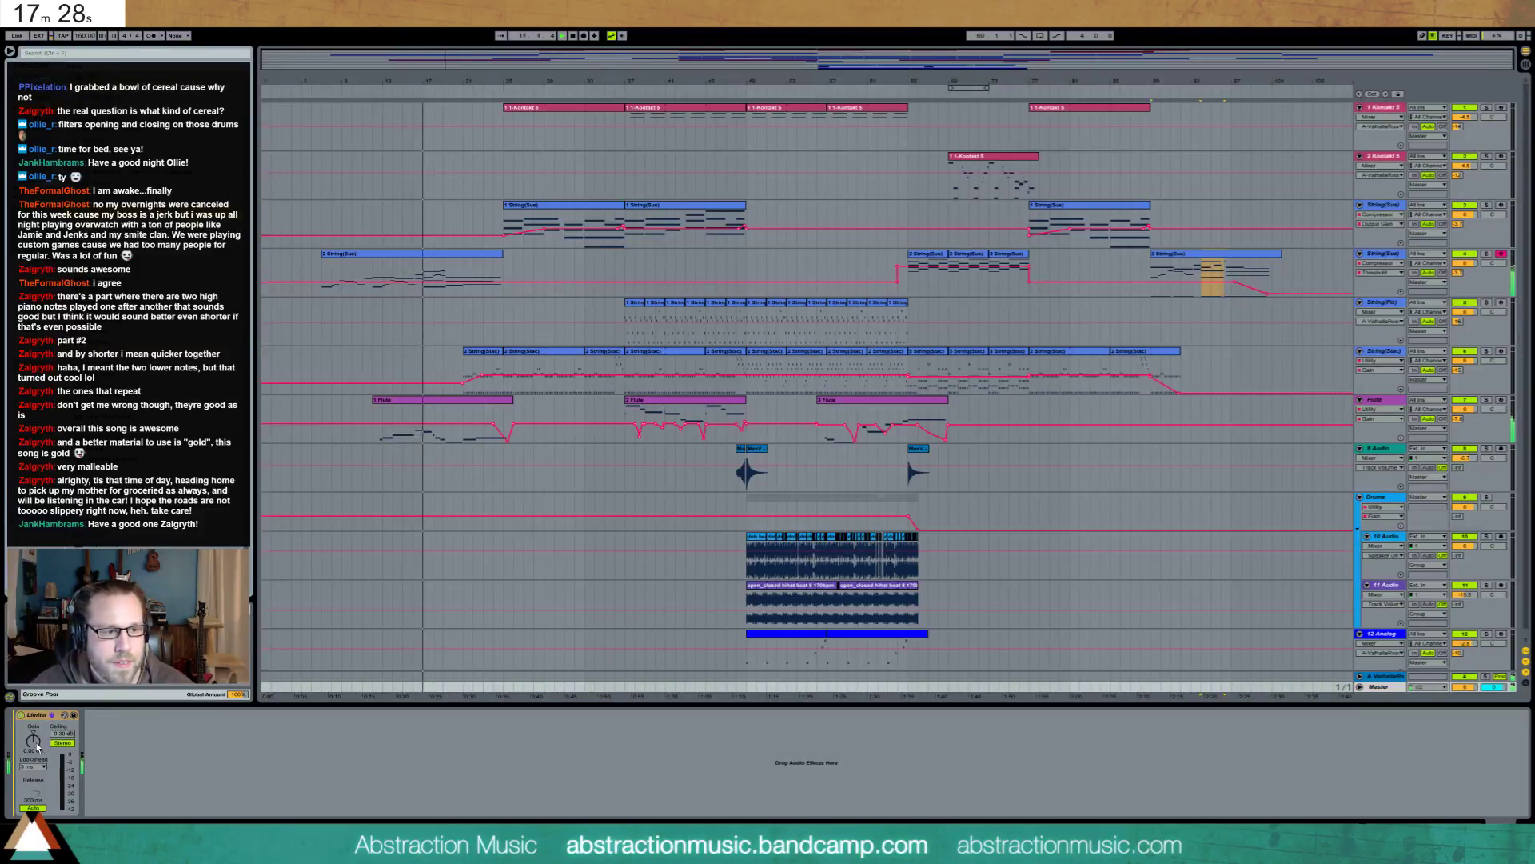
pyautogui.scroll(5, 115, 781)
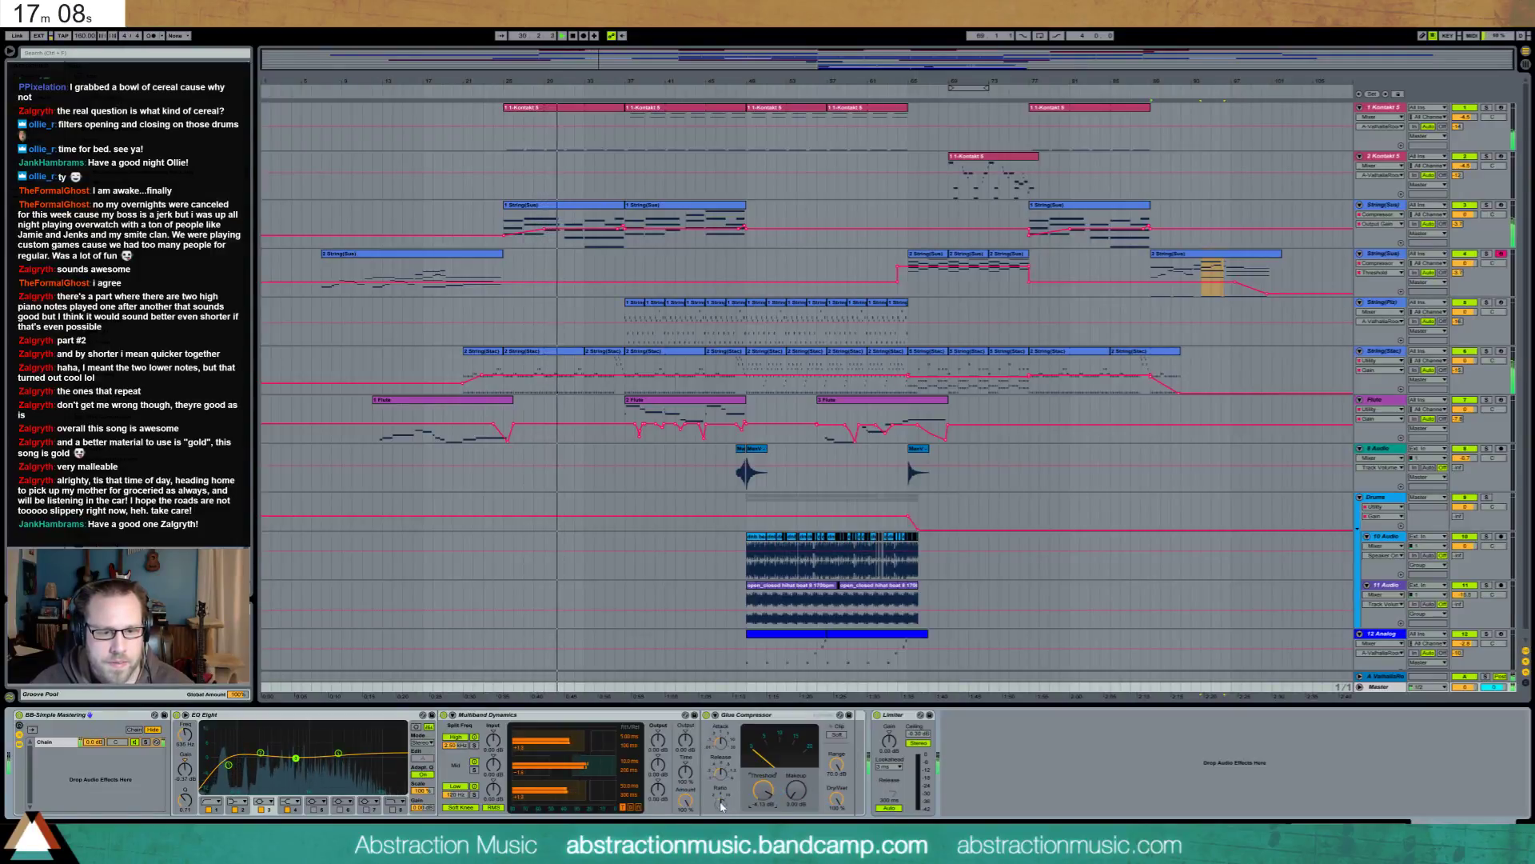
# Adjust the master Glue Compressor's makeup and threshold during playback, and show the threshold's automation lane on the Master track
pyautogui.moveTo(796, 790); pyautogui.dragTo(797, 778)
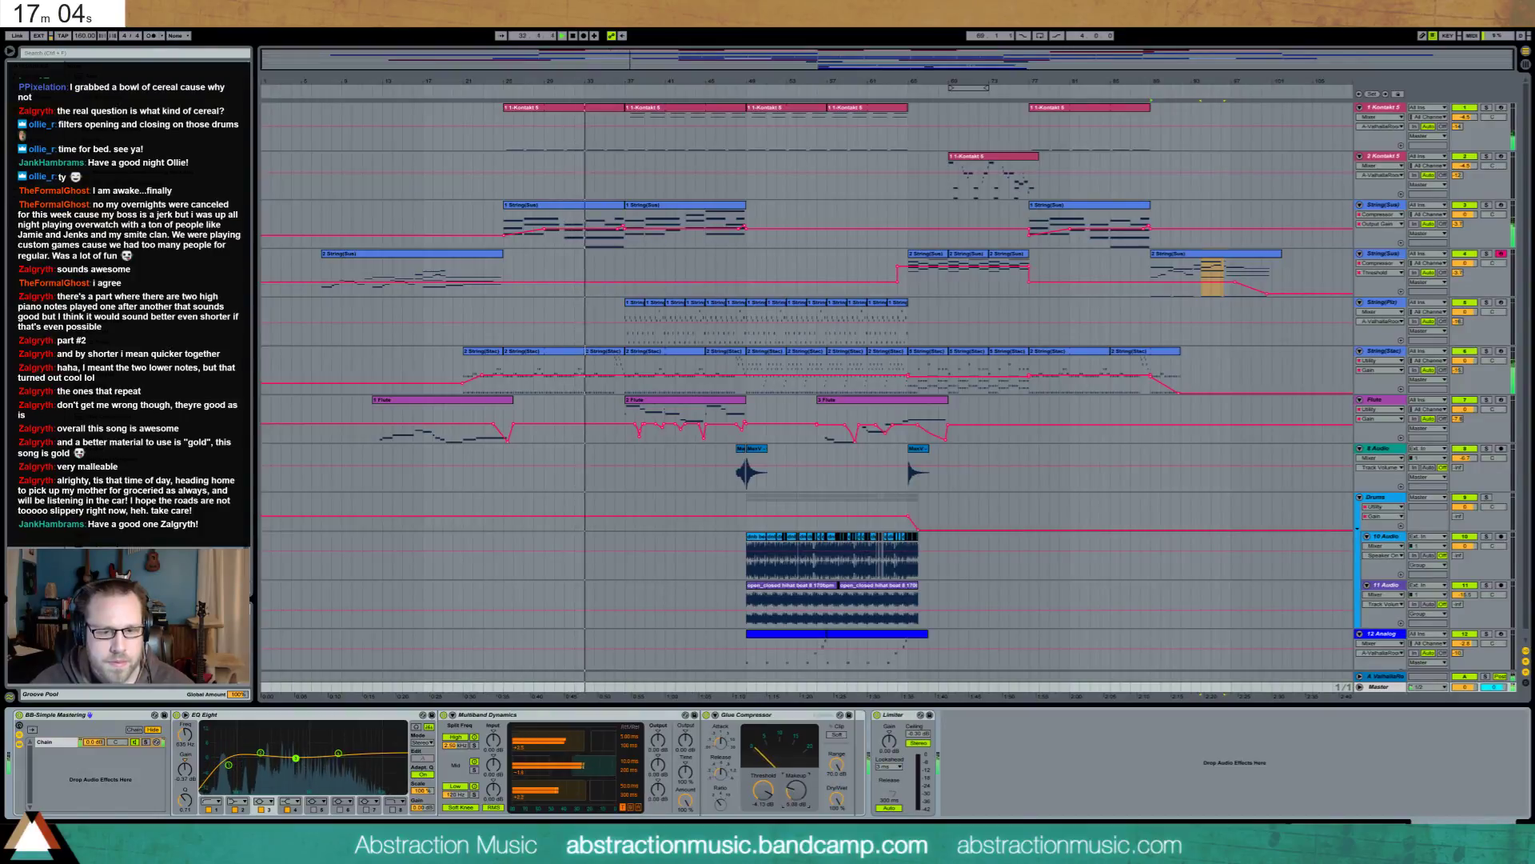
pyautogui.moveTo(761, 792); pyautogui.dragTo(801, 792)
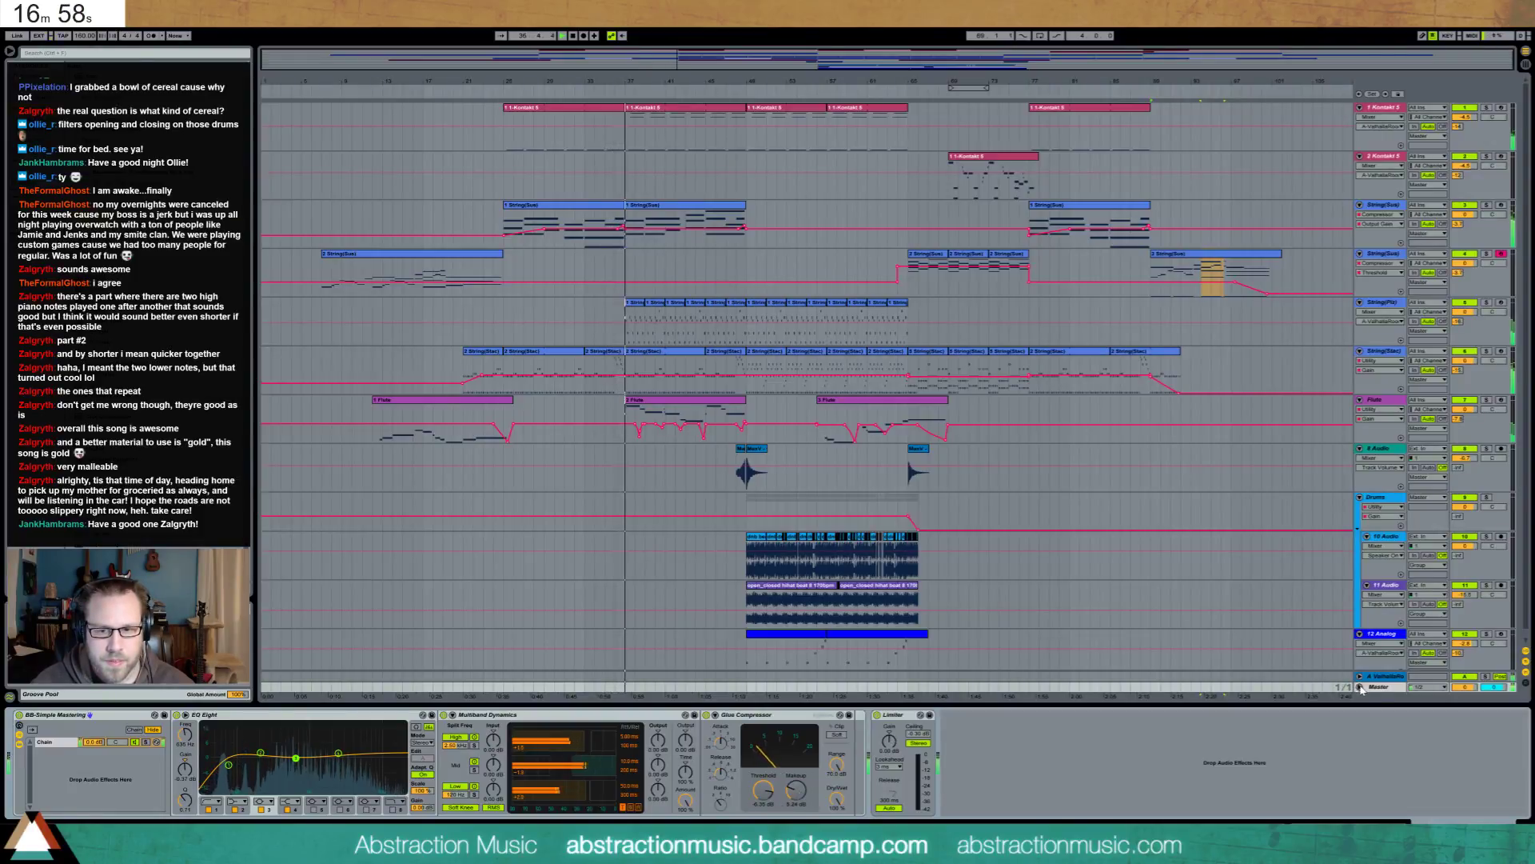
pyautogui.scroll(-2, 1021, 538)
pyautogui.click(765, 792)
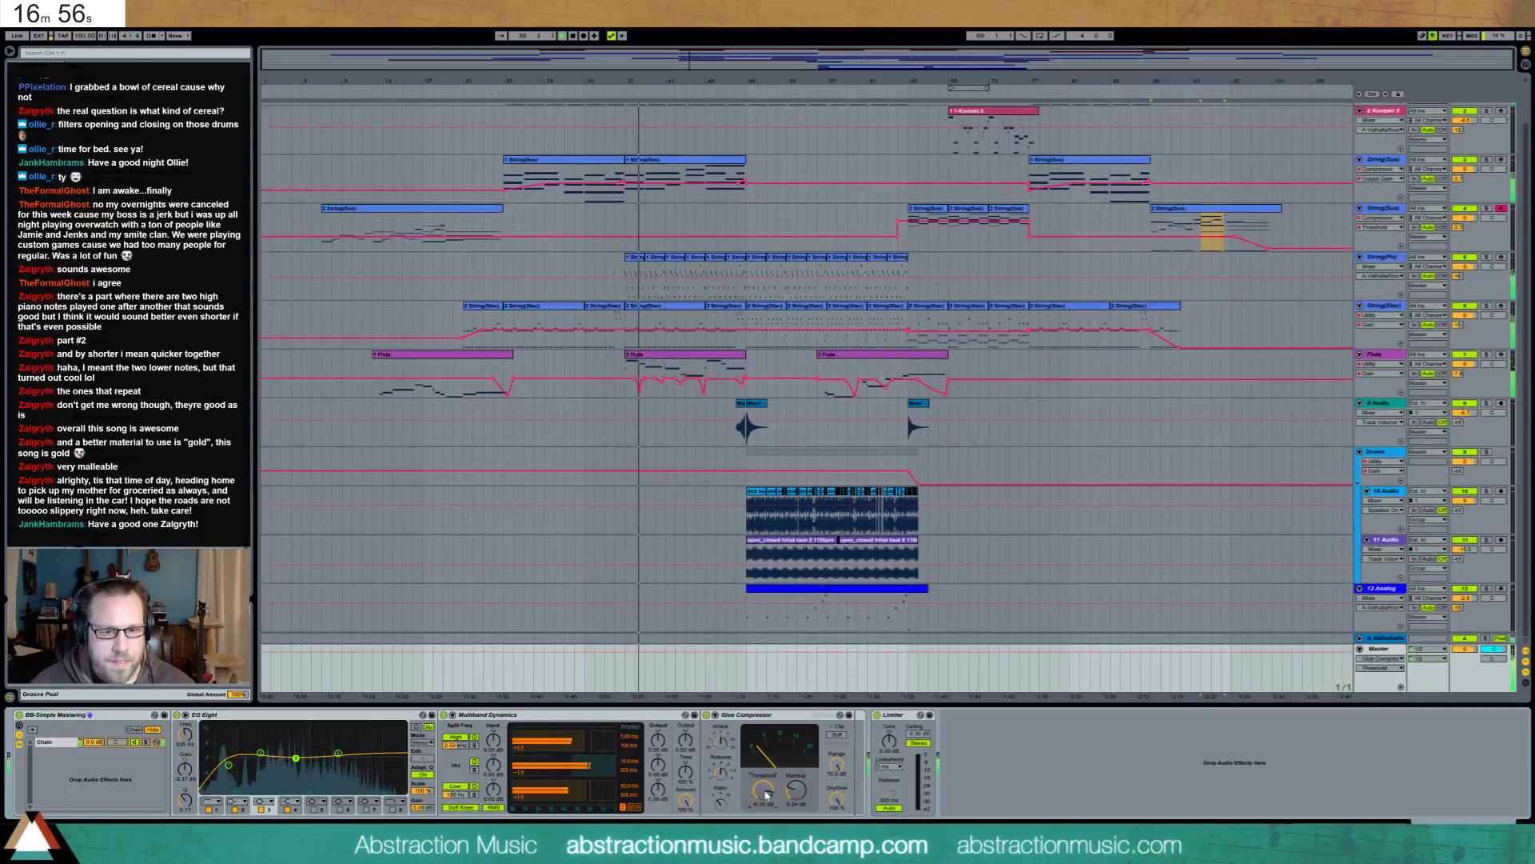
# Add an EQ Eight after the Utility on the Flute track, with a low cut and gently reduced highs
pyautogui.click(727, 359)
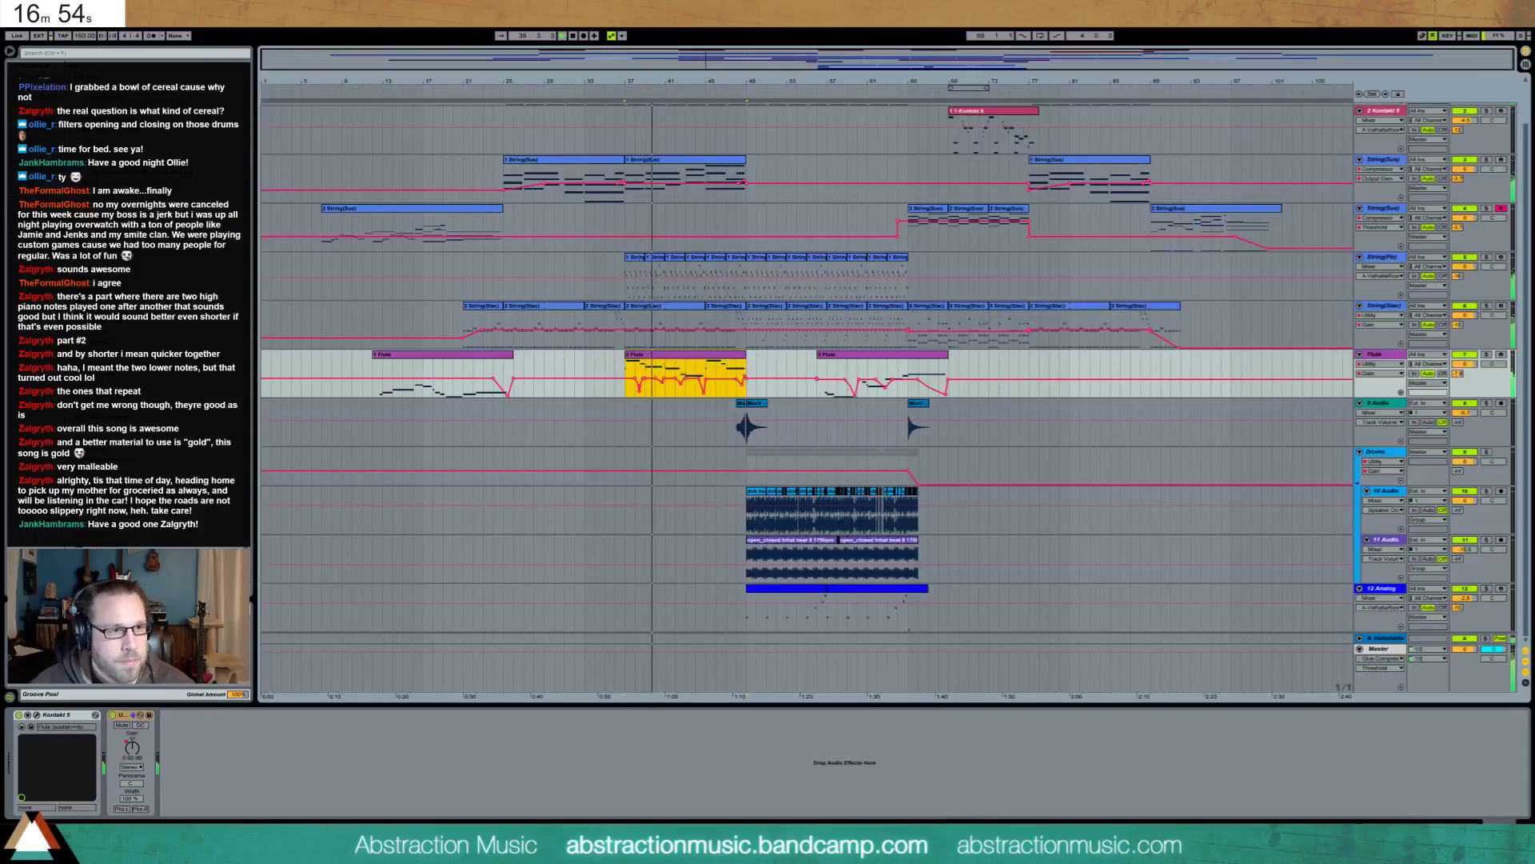
pyautogui.click(132, 748)
pyautogui.press('Delete')
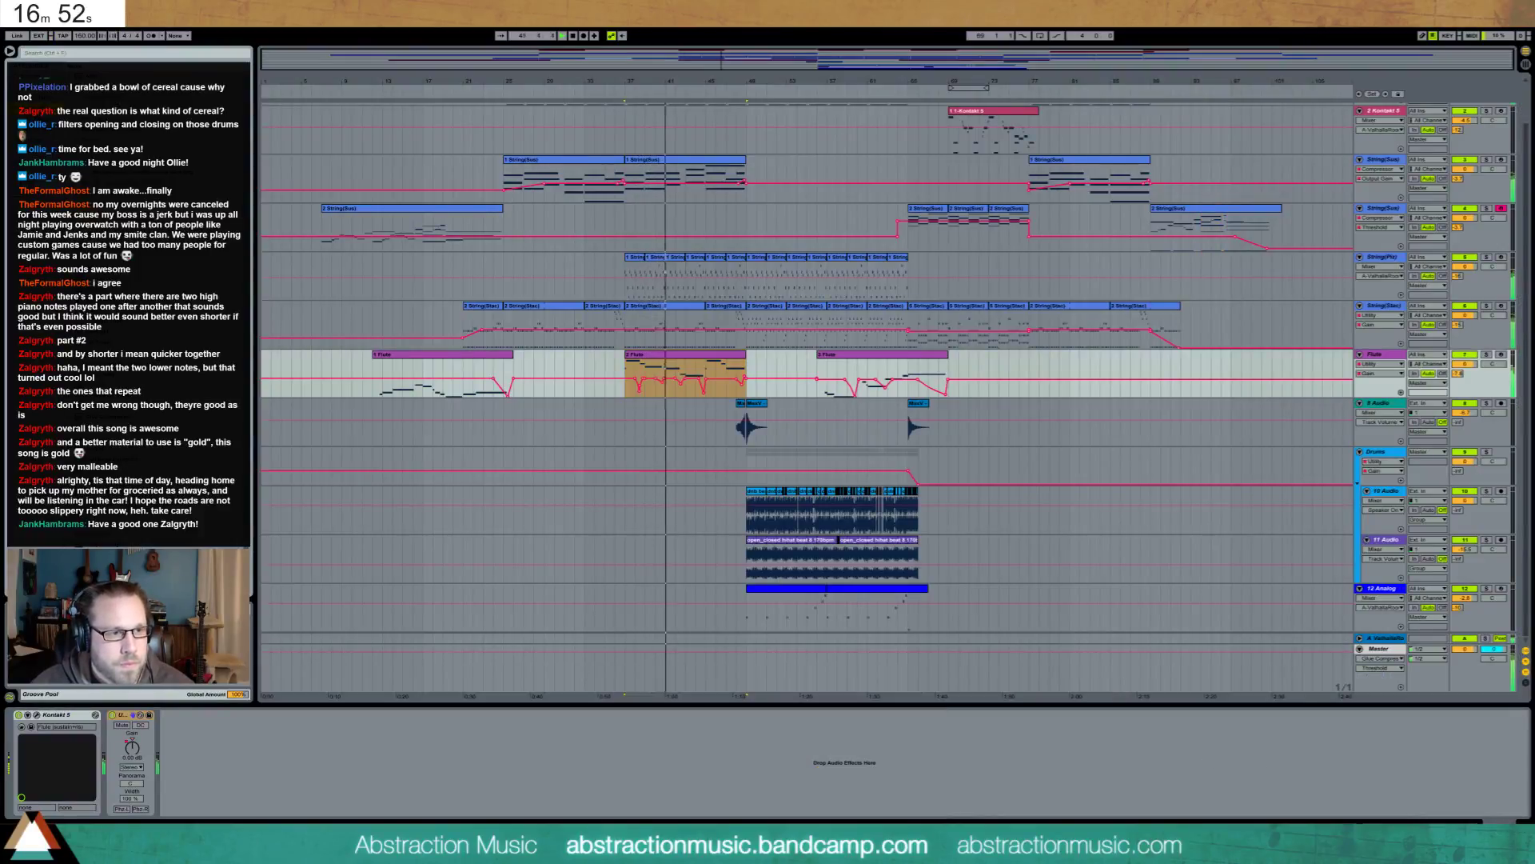
pyautogui.moveTo(144, 184); pyautogui.dragTo(349, 764)
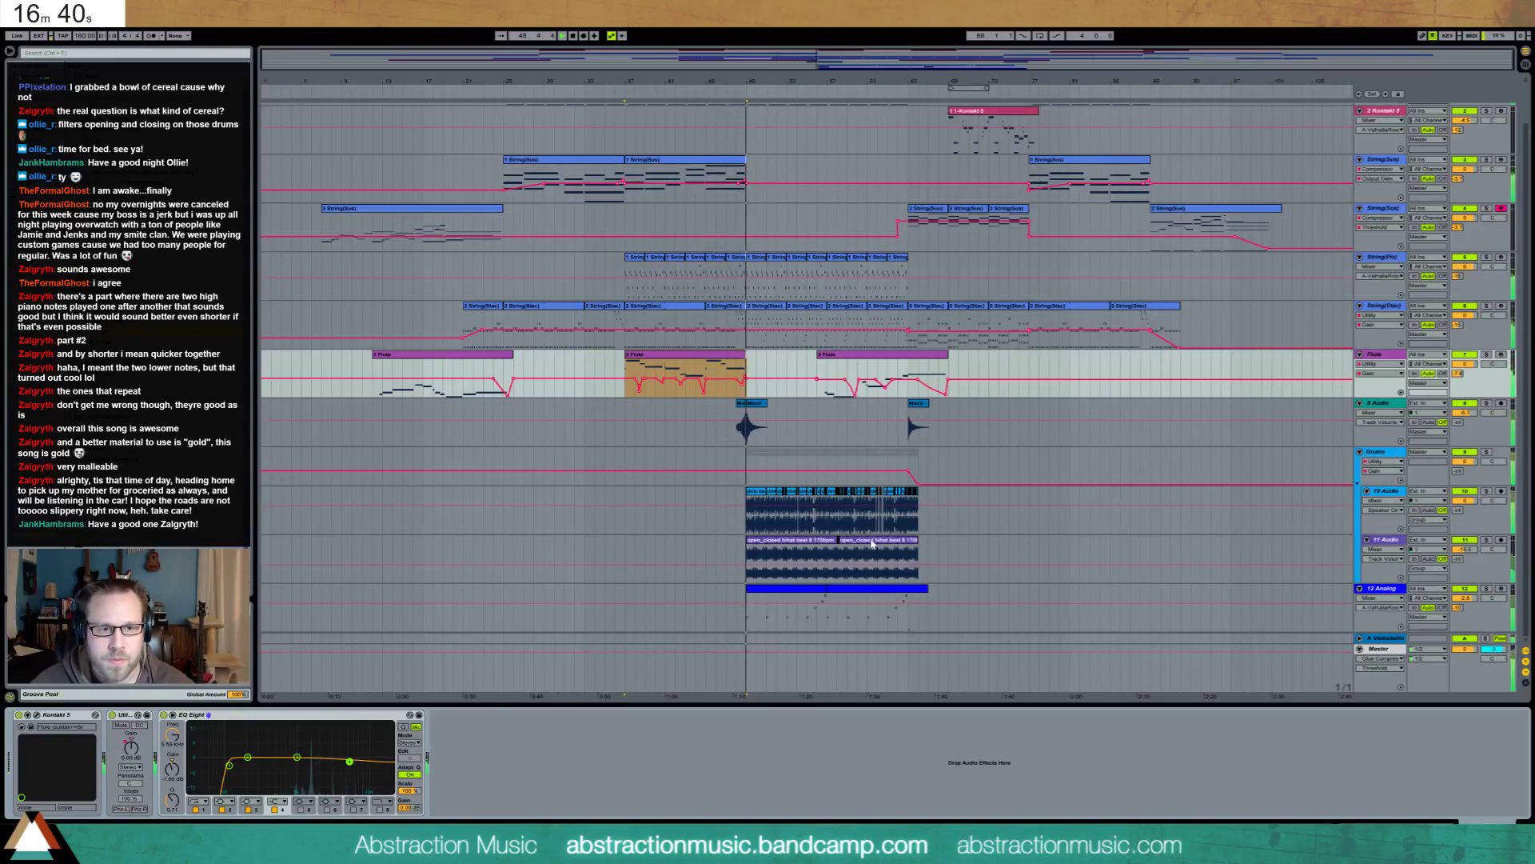
pyautogui.click(1457, 423)
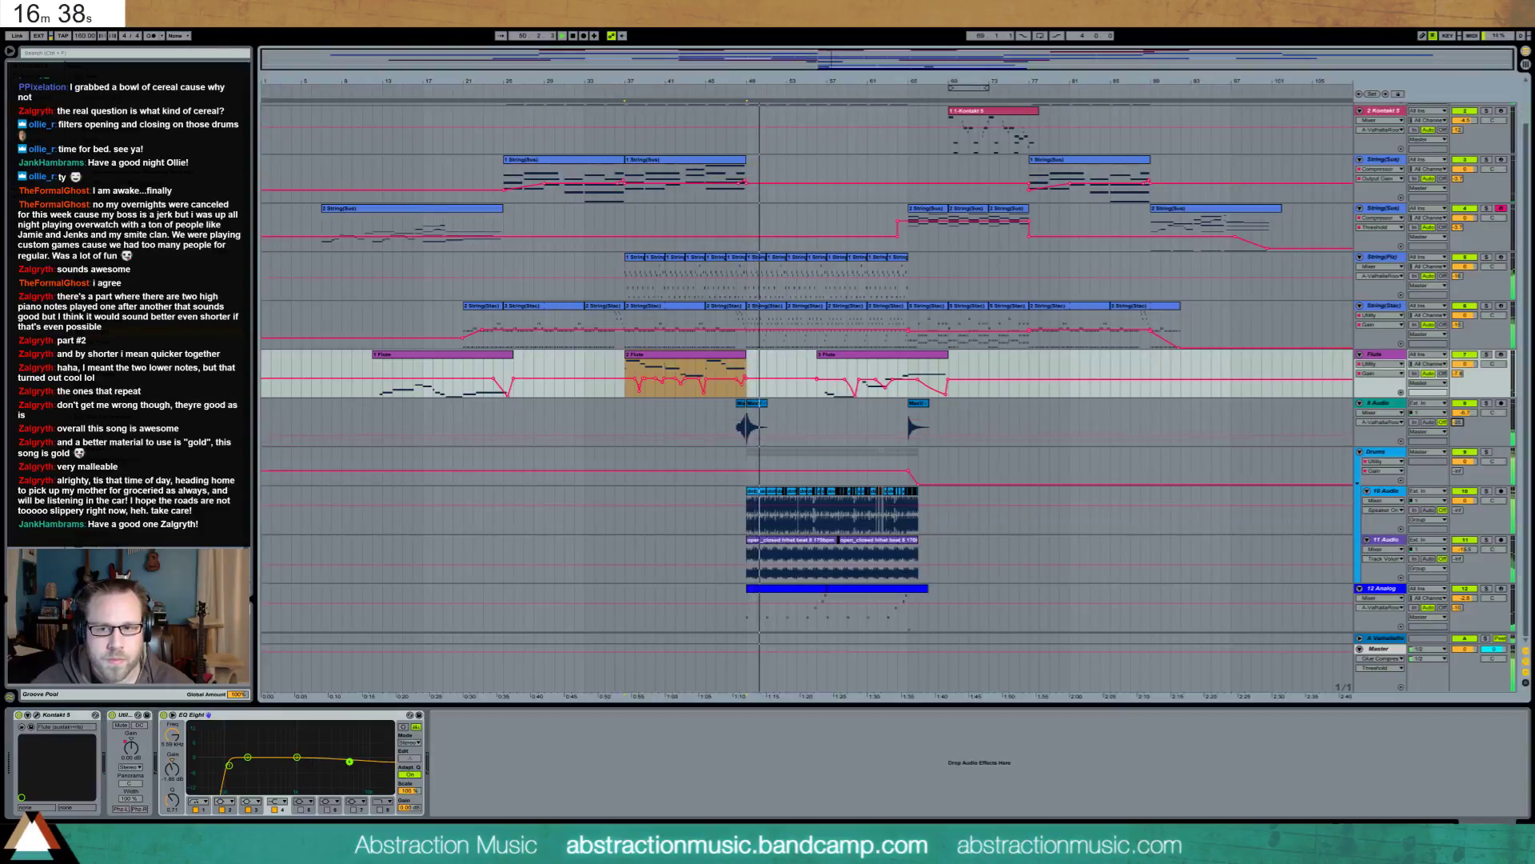
# Raise the Glue Compressor threshold automation on the Master track across the whole drum section and audition it
pyautogui.click(1001, 686)
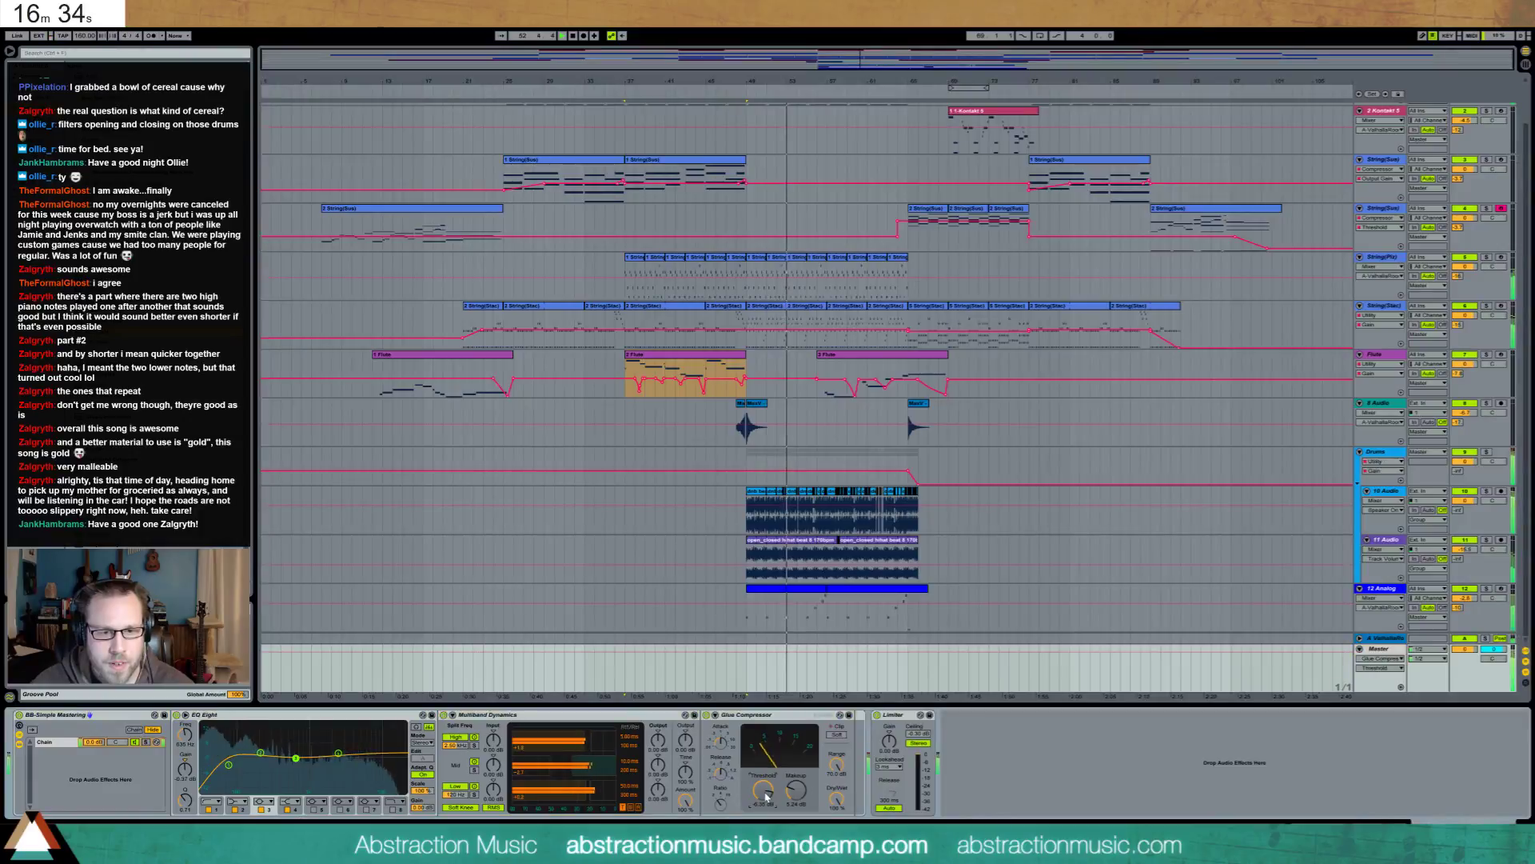
pyautogui.moveTo(748, 672); pyautogui.dragTo(867, 676)
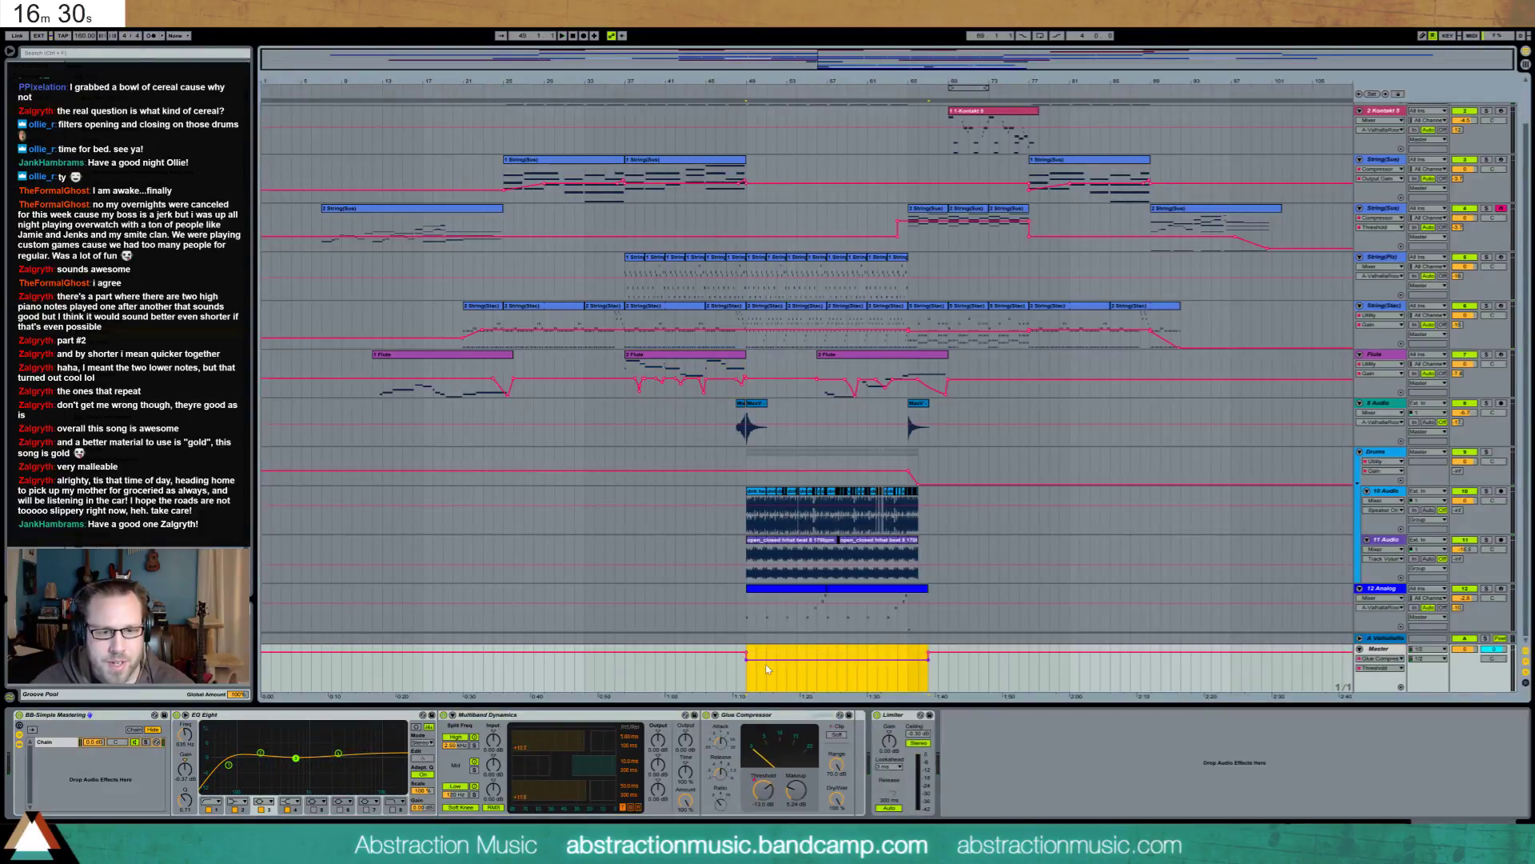
pyautogui.press('space')
pyautogui.moveTo(767, 669); pyautogui.dragTo(766, 661)
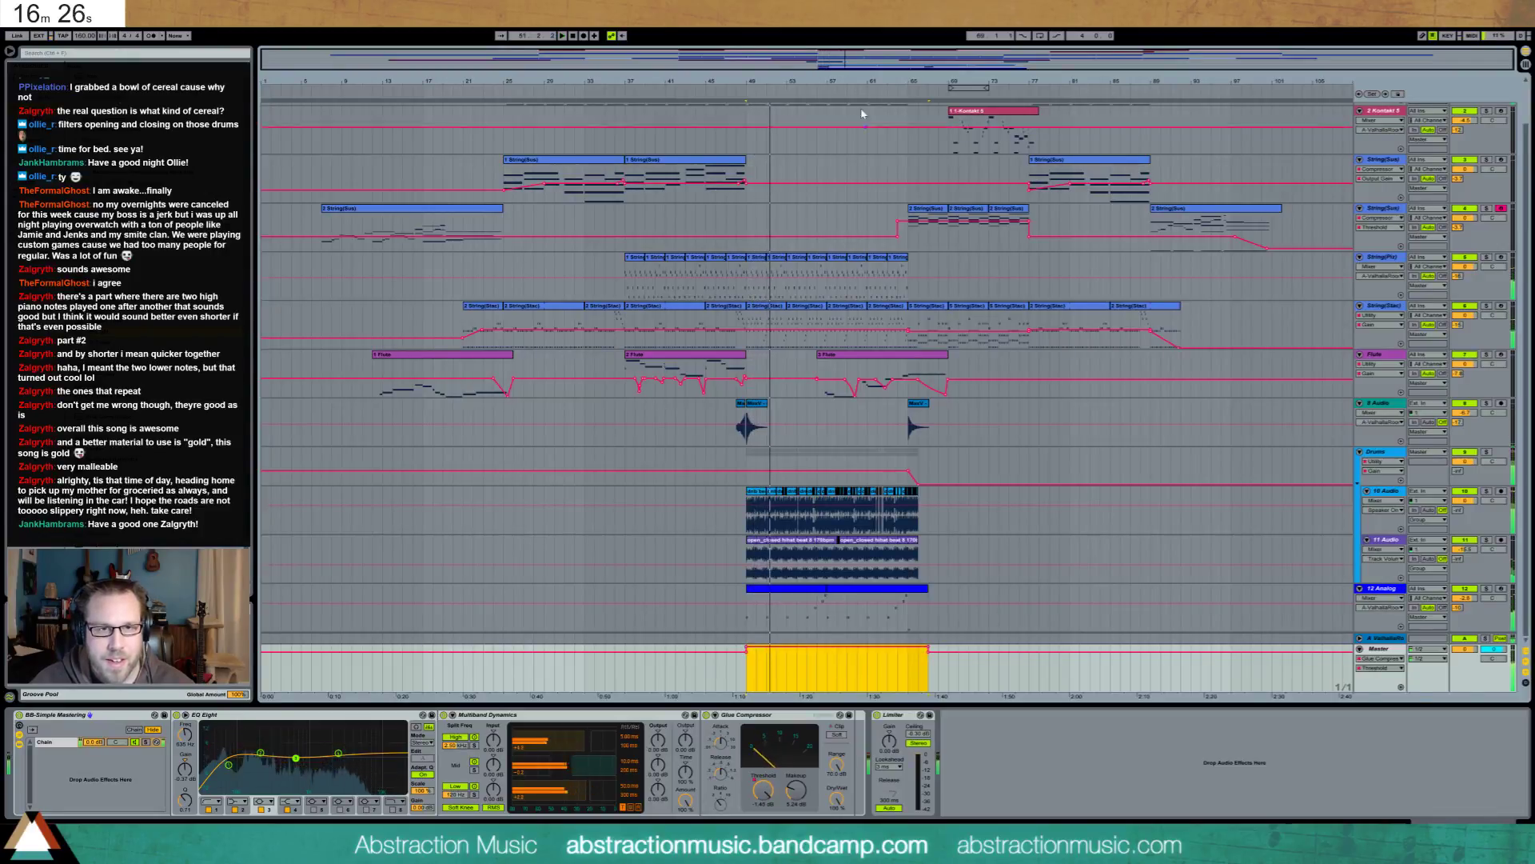
# Audition the start of the drum section and ramp the master threshold automation up into it from just before the drums enter
pyautogui.press('space')
pyautogui.moveTo(830, 81); pyautogui.dragTo(807, 142)
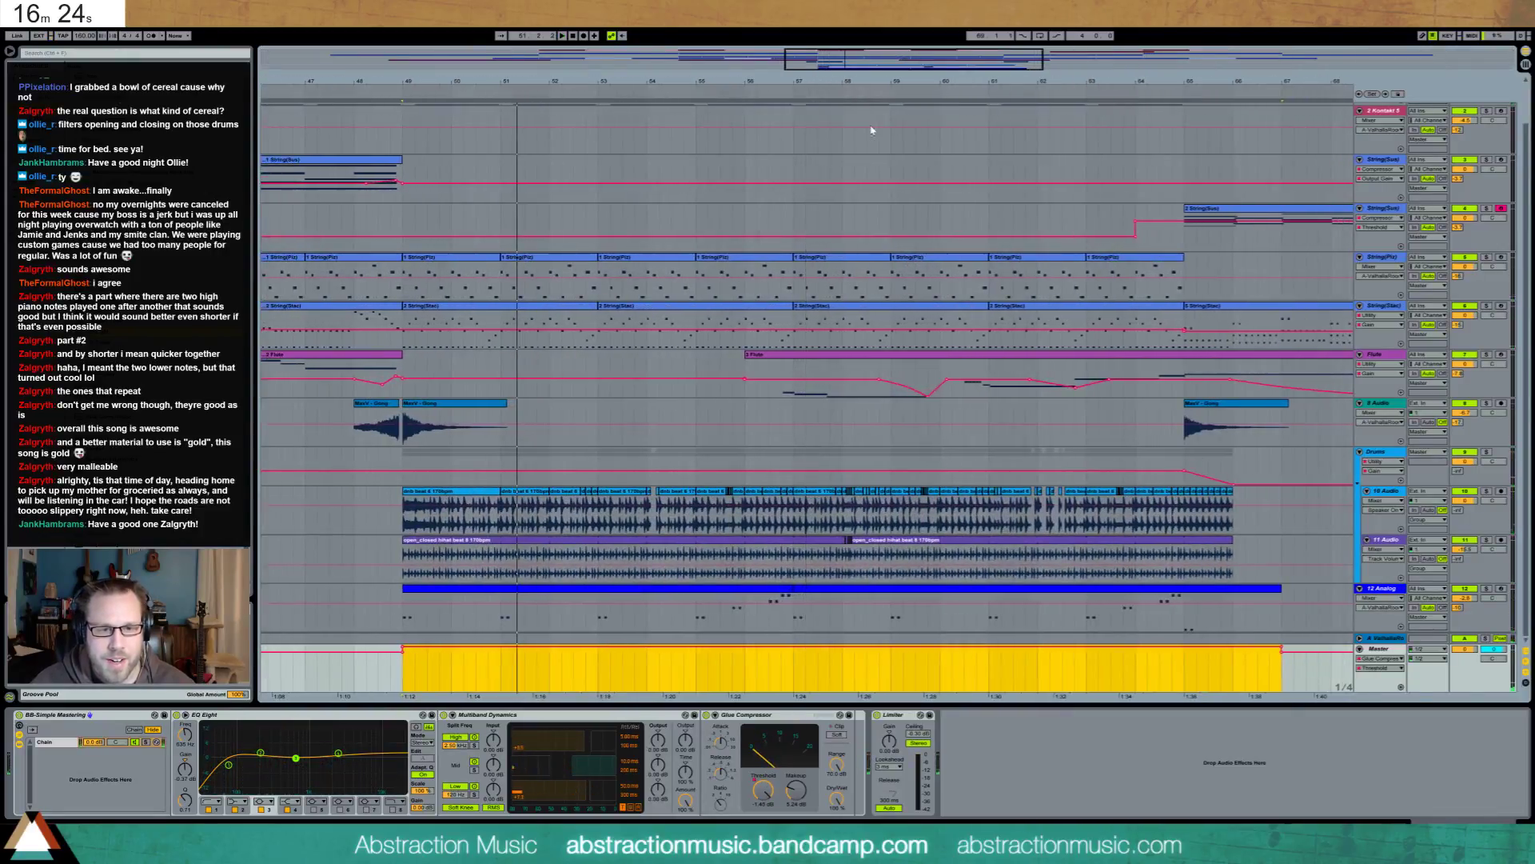
pyautogui.press('space')
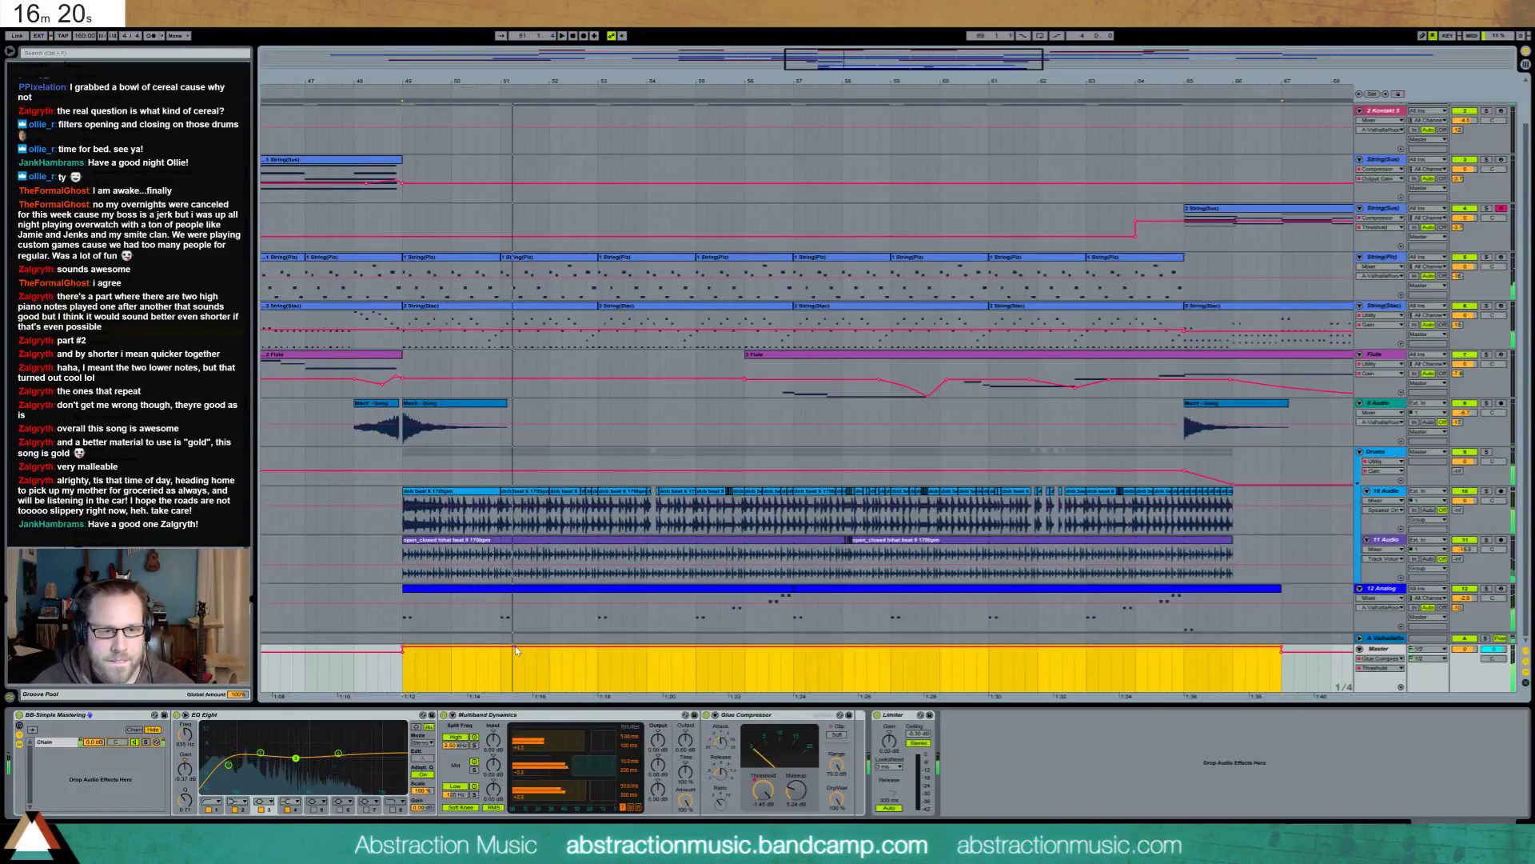
pyautogui.press('space')
pyautogui.press('space')
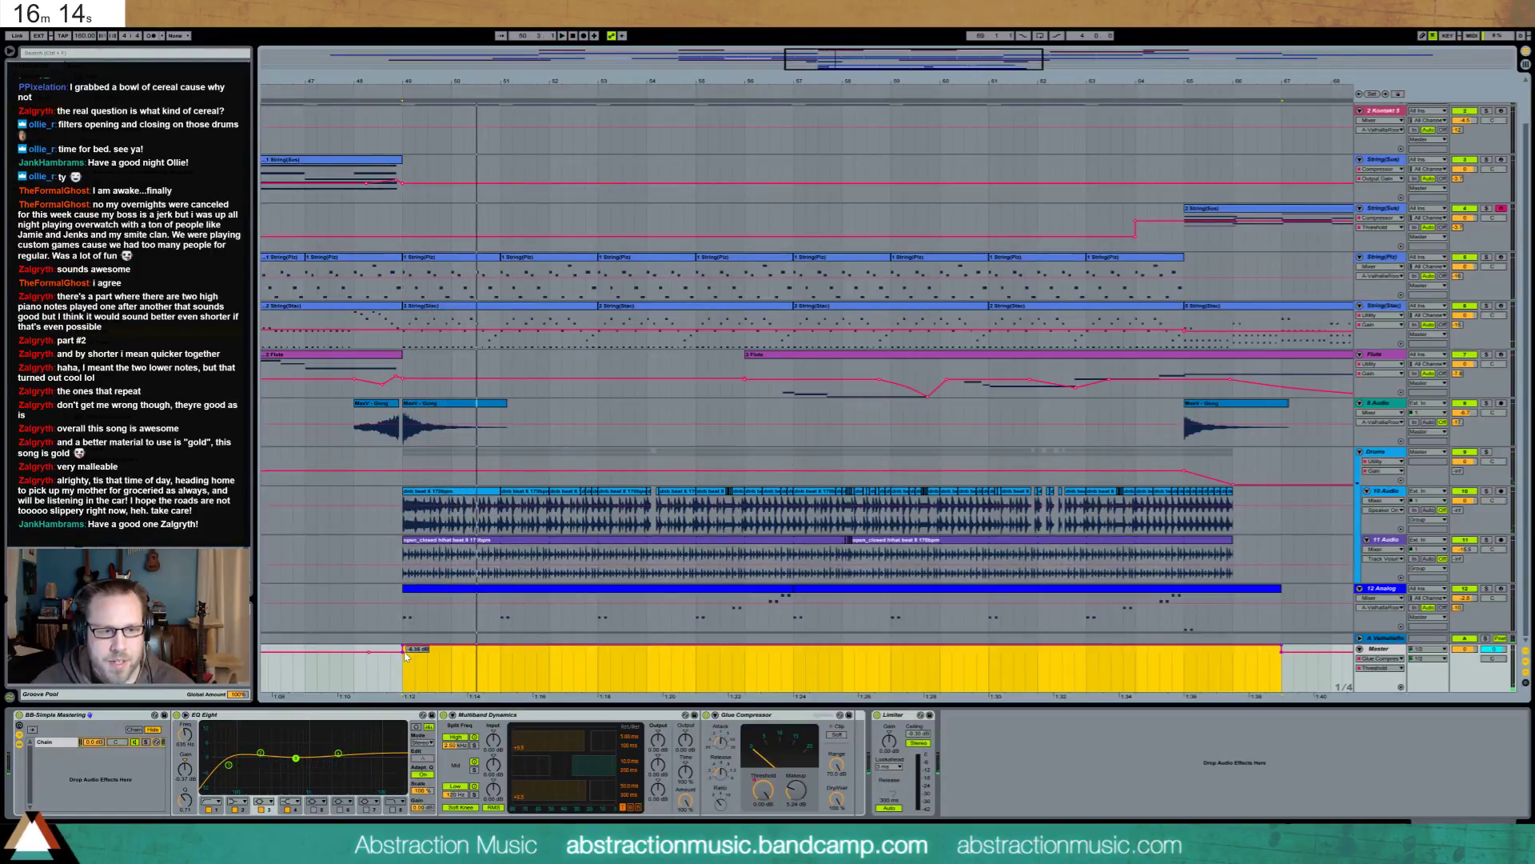
# Lower the Glue Compressor makeup automation slightly across the drum section with short ramps at both edges, and audition it
pyautogui.click(794, 790)
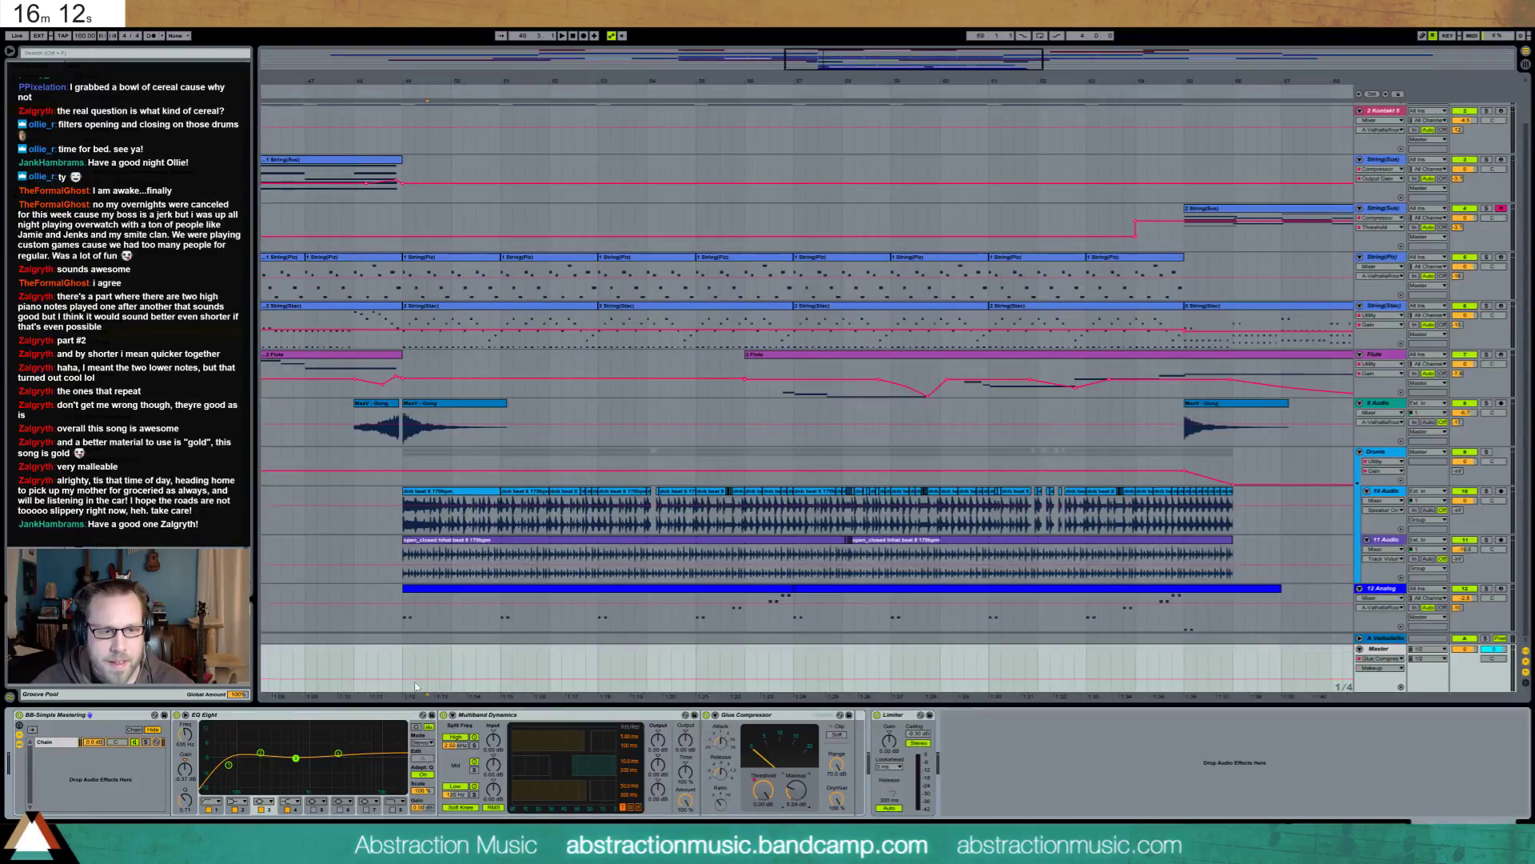
pyautogui.click(909, 670)
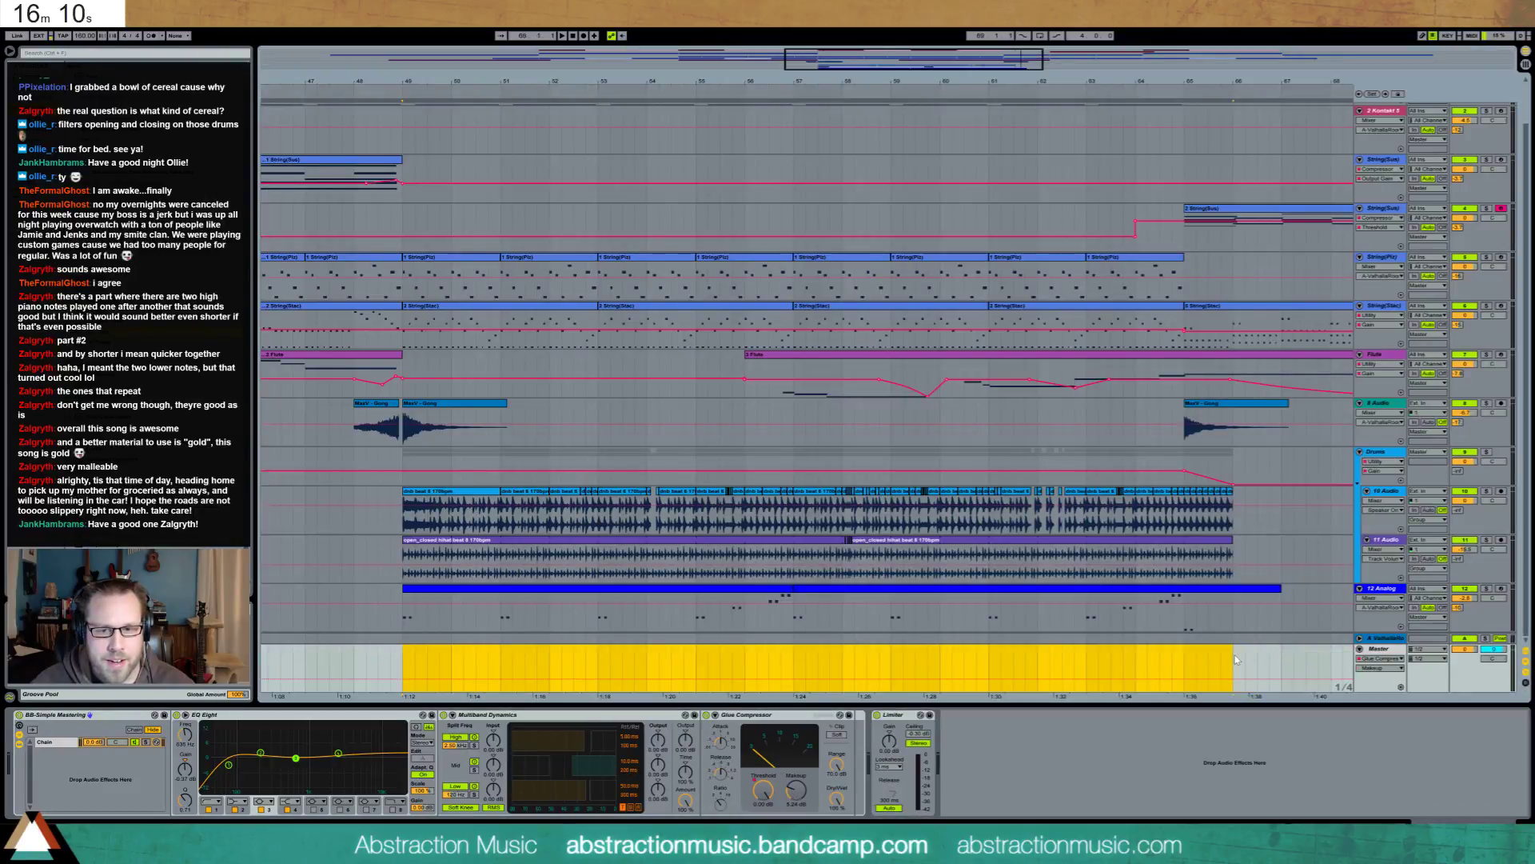
pyautogui.press('space')
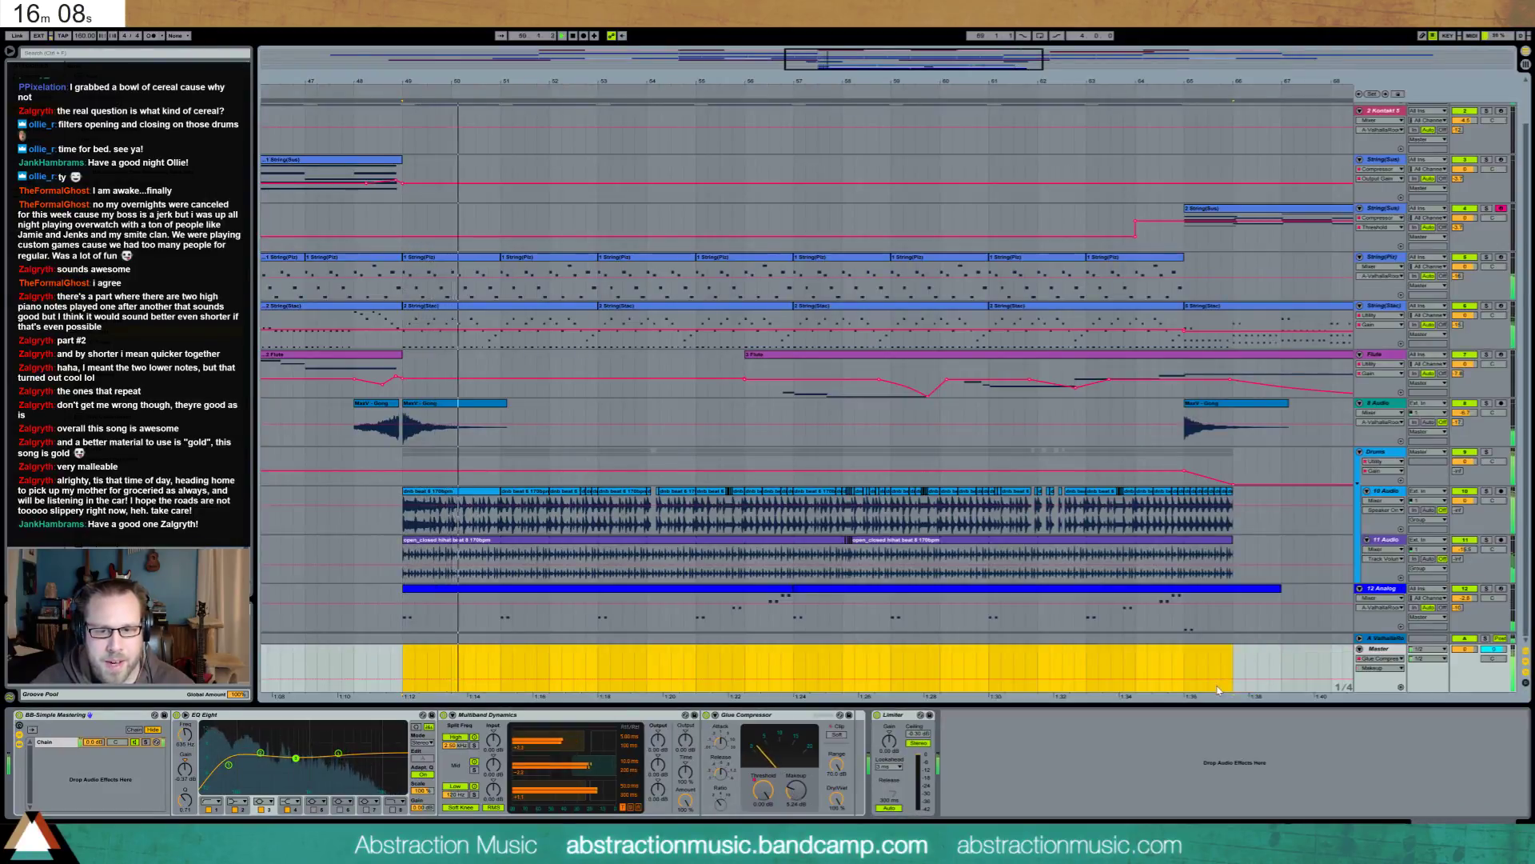
pyautogui.moveTo(1219, 689); pyautogui.dragTo(1218, 684)
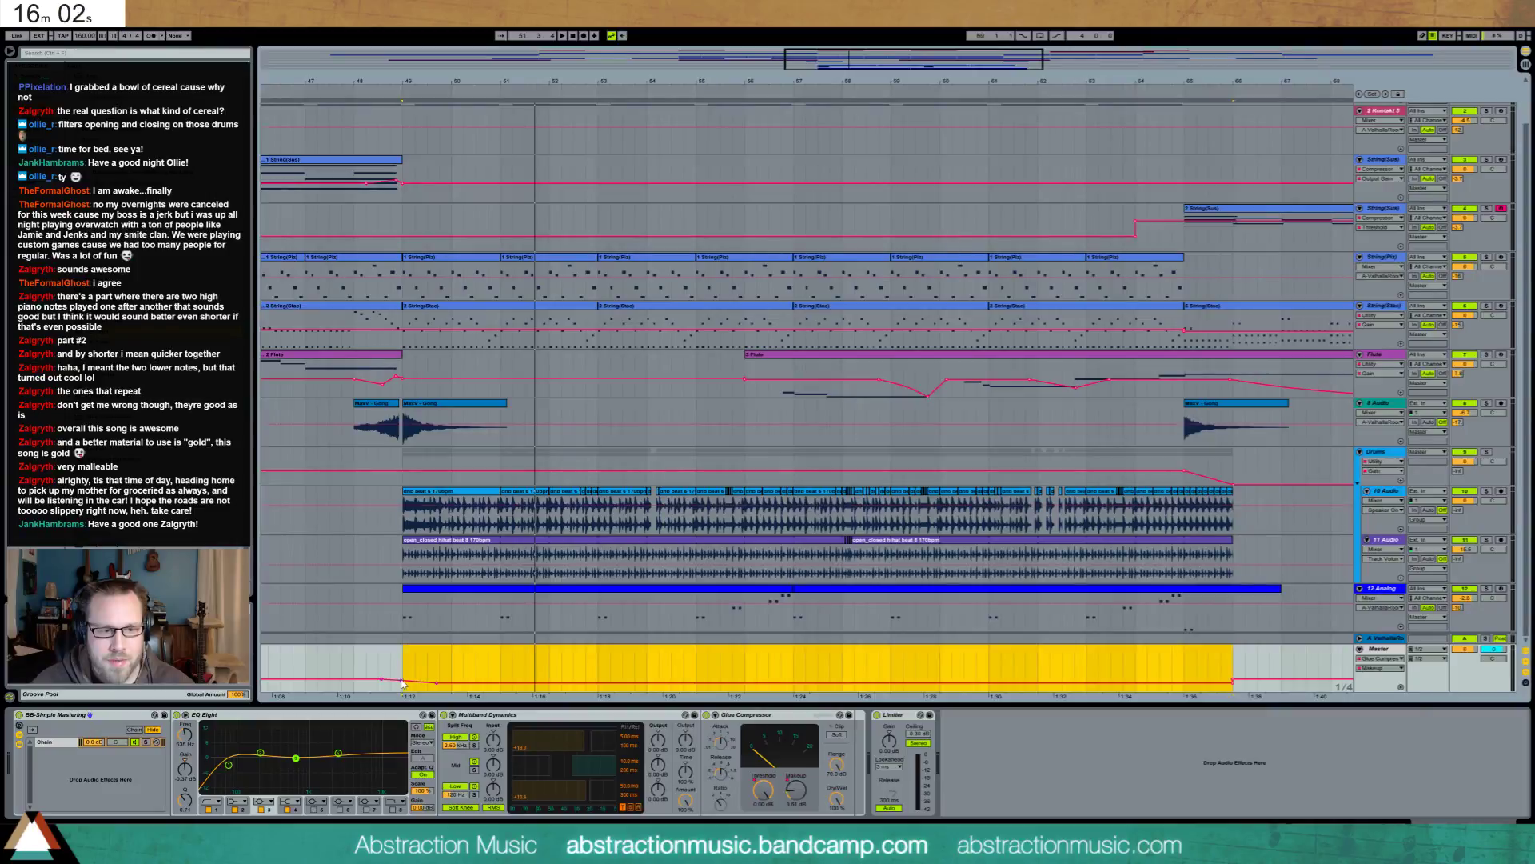
pyautogui.press('space')
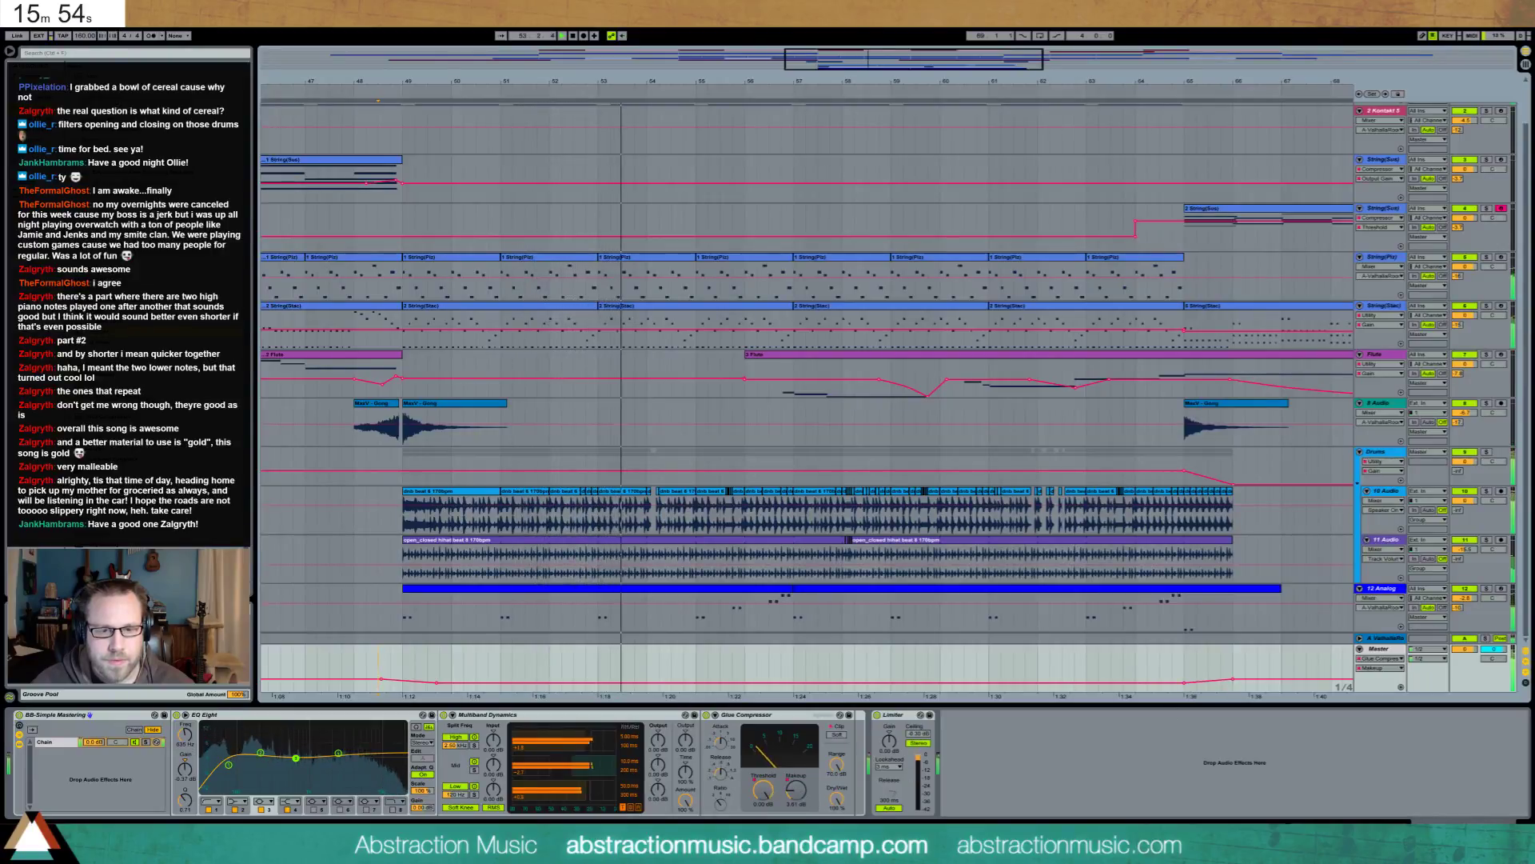
# Ramp the master Glue Compressor threshold automation back down from bar 65 to the end of the drum clips
pyautogui.click(763, 790)
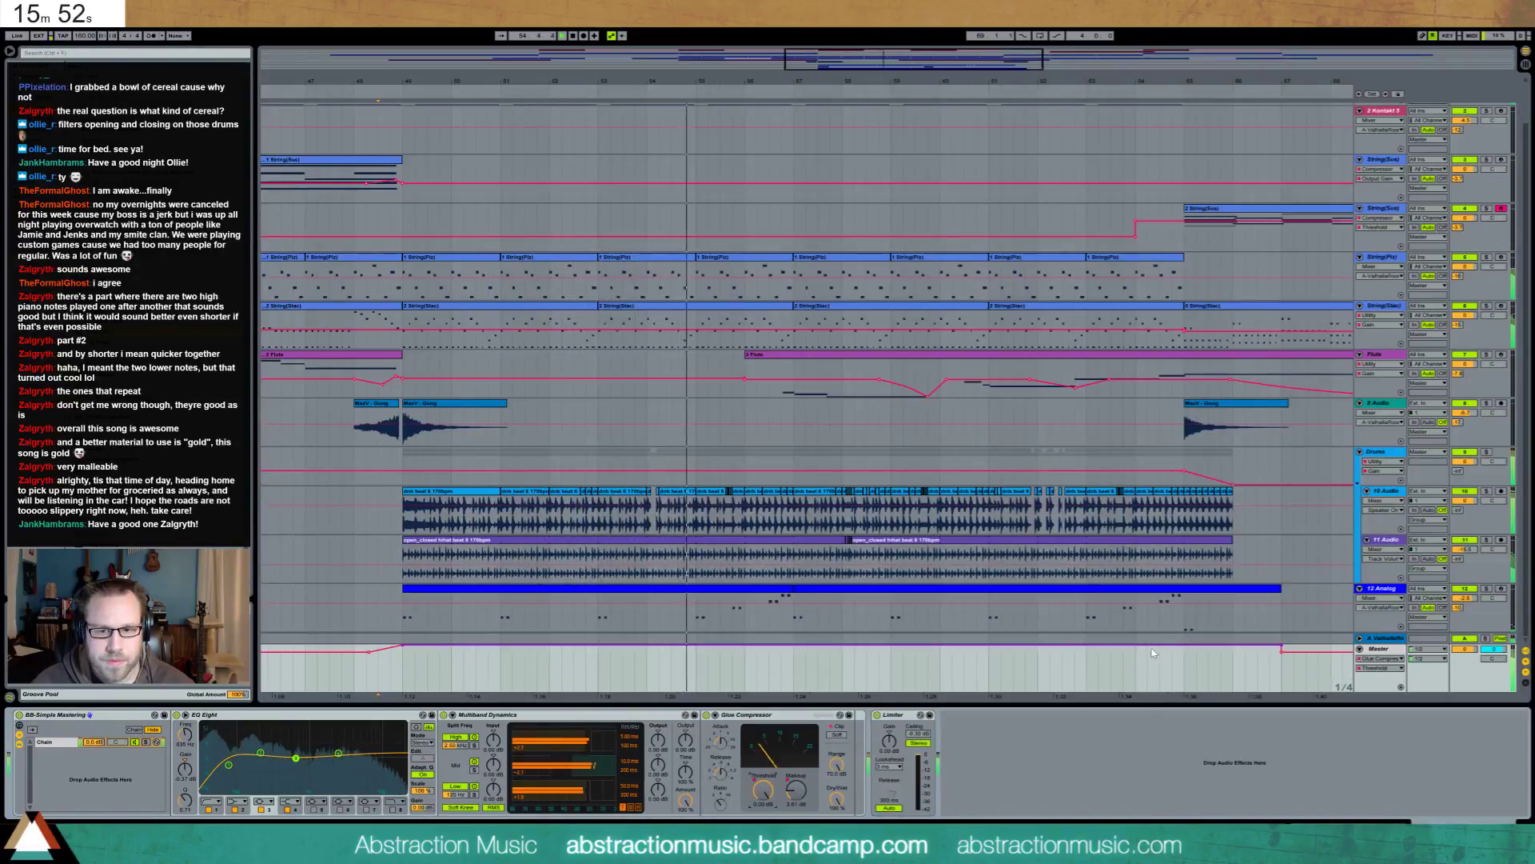
pyautogui.click(1280, 646)
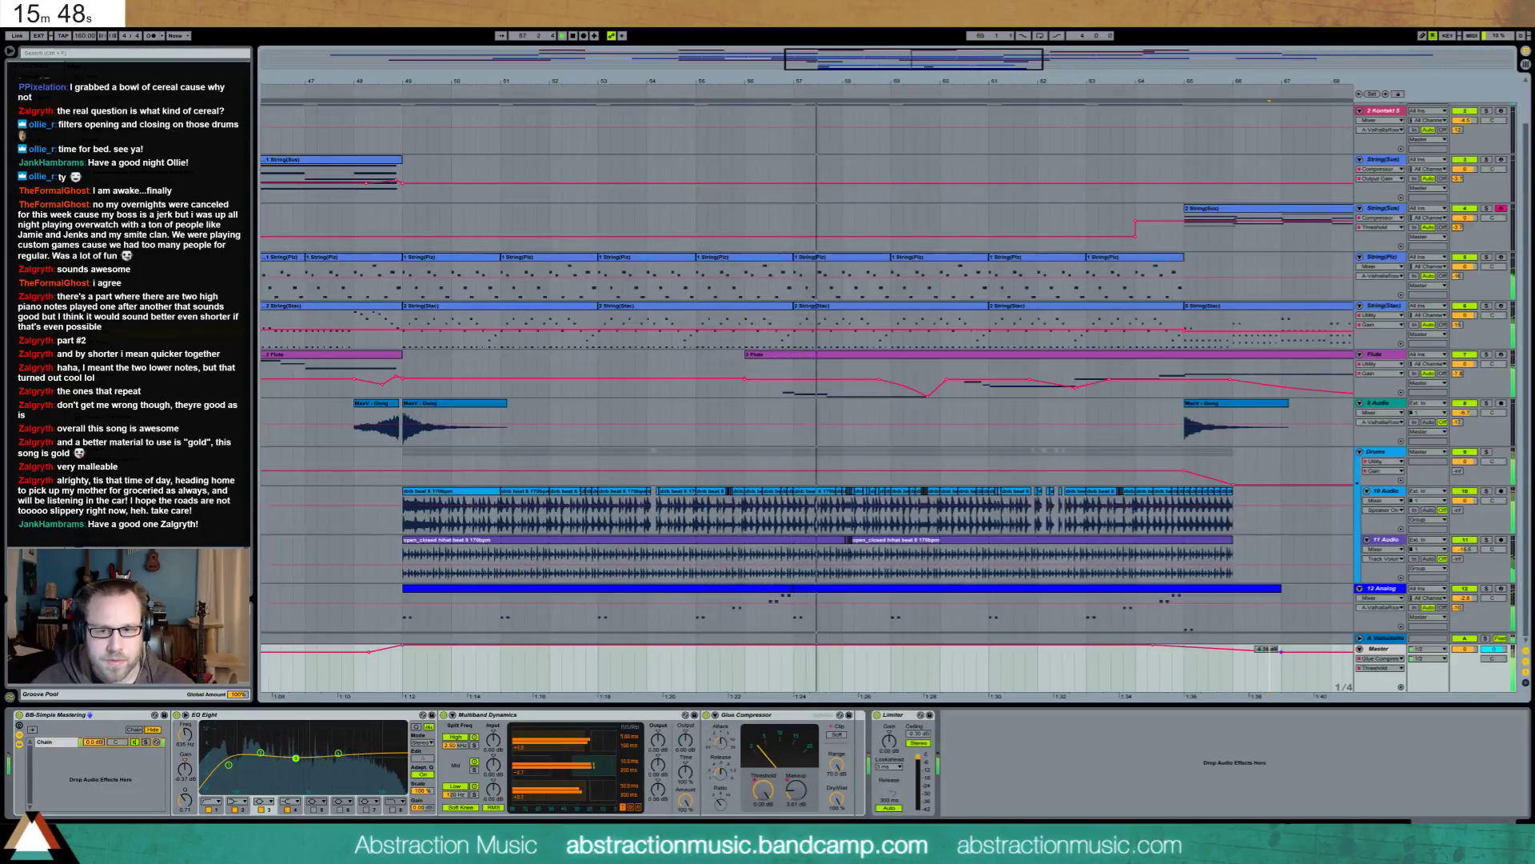
pyautogui.moveTo(1281, 652); pyautogui.dragTo(1234, 652)
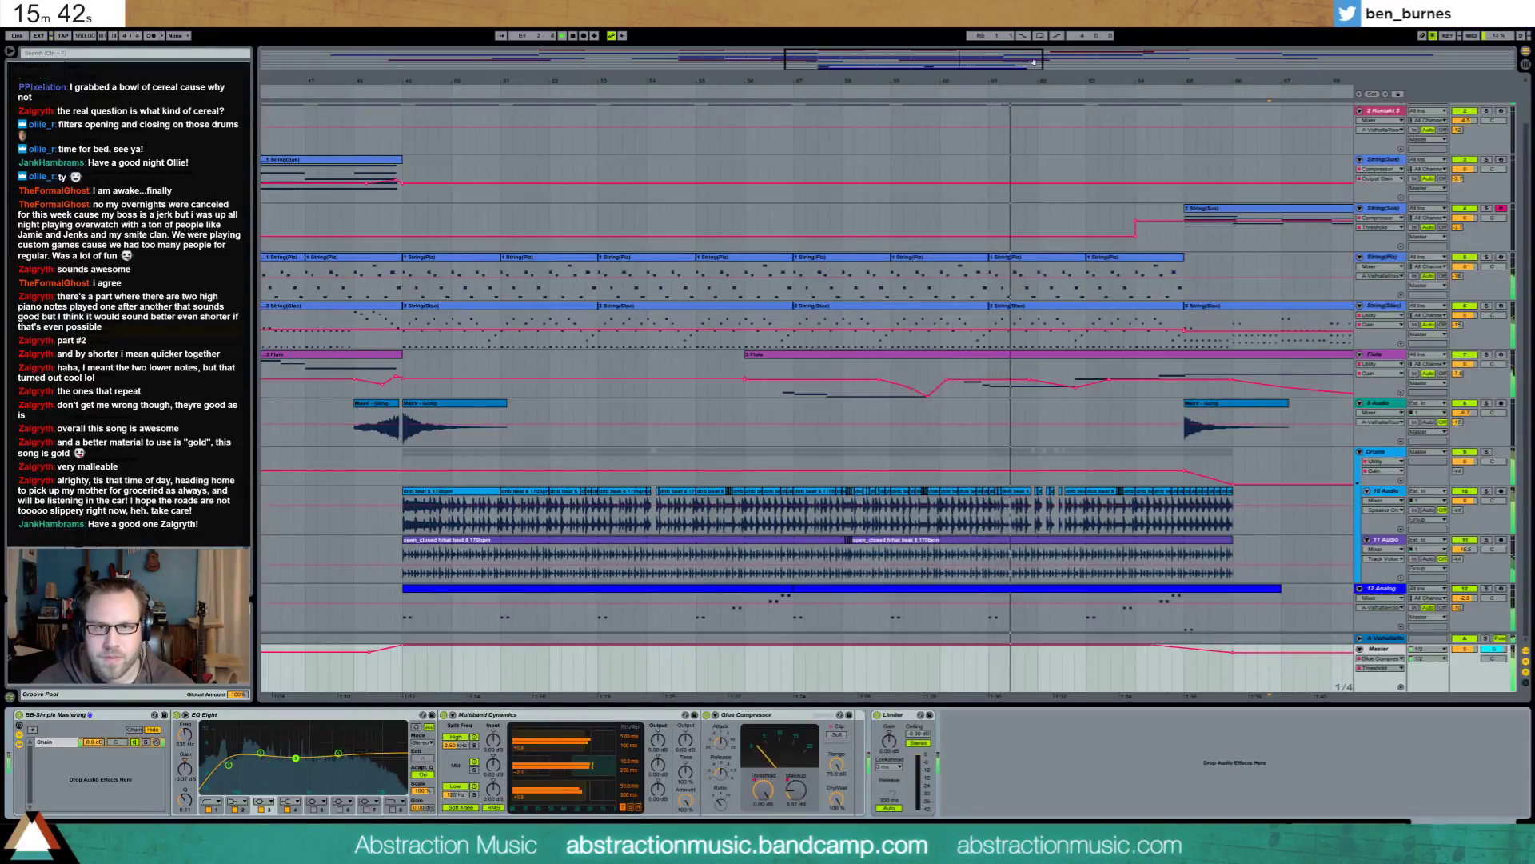
# Add a Glue Compressor after the Utility on the Drums group
pyautogui.moveTo(1033, 63); pyautogui.dragTo(1090, 48)
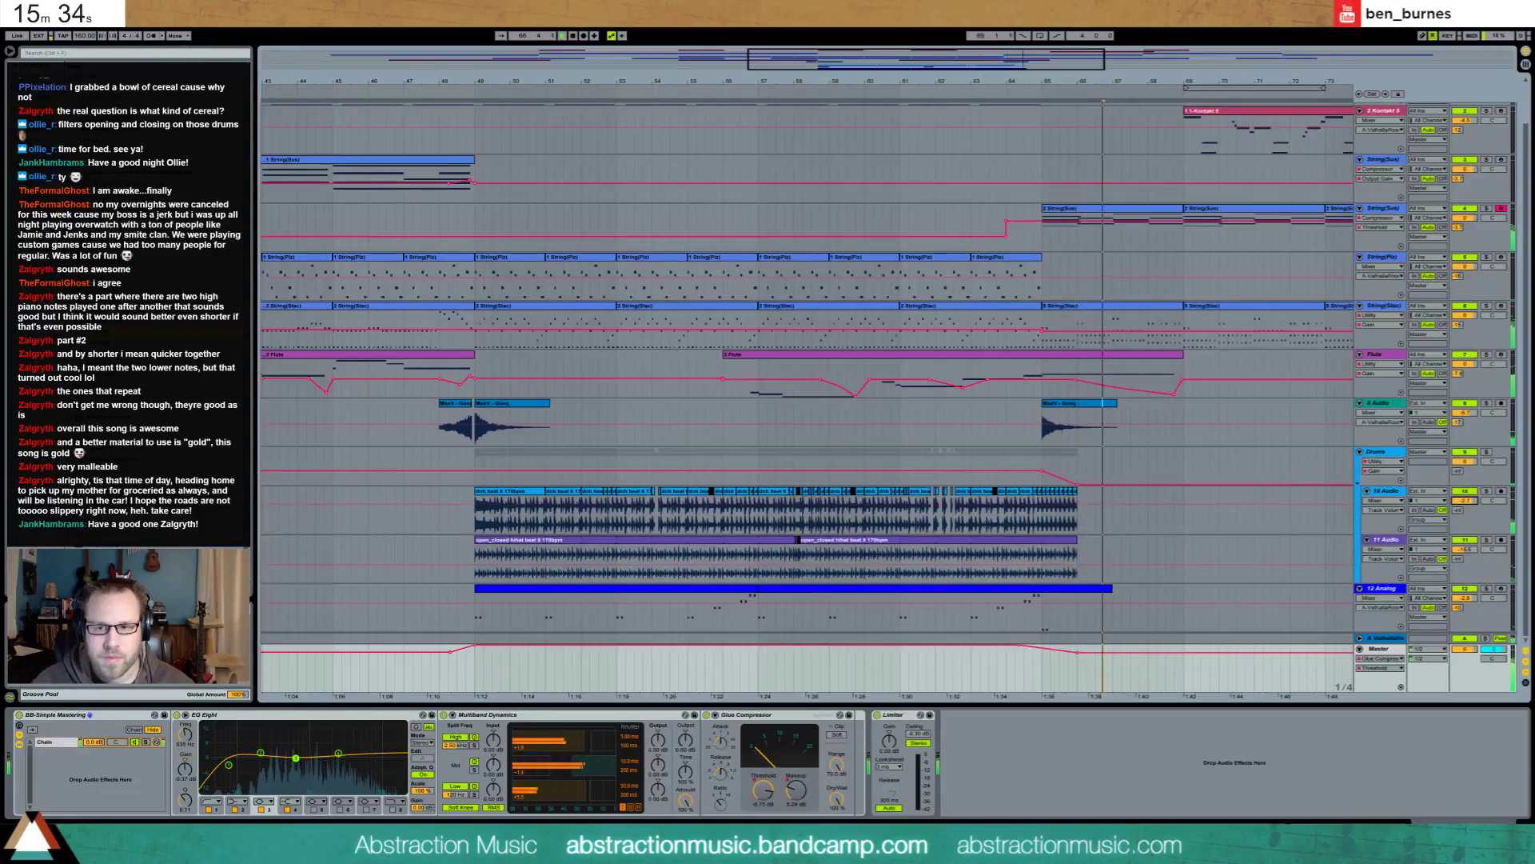
pyautogui.click(943, 486)
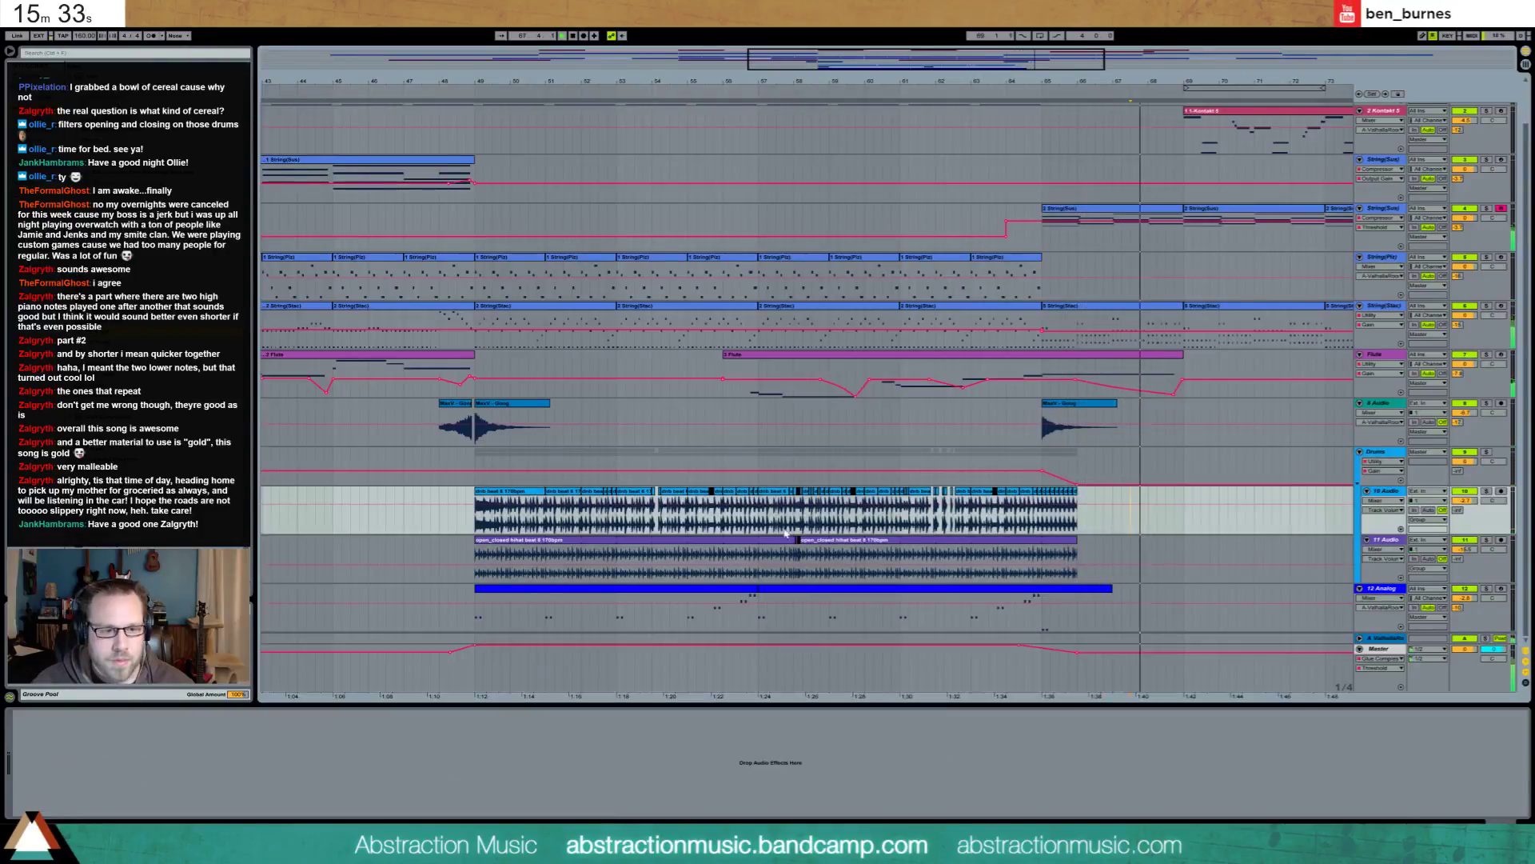
pyautogui.click(944, 478)
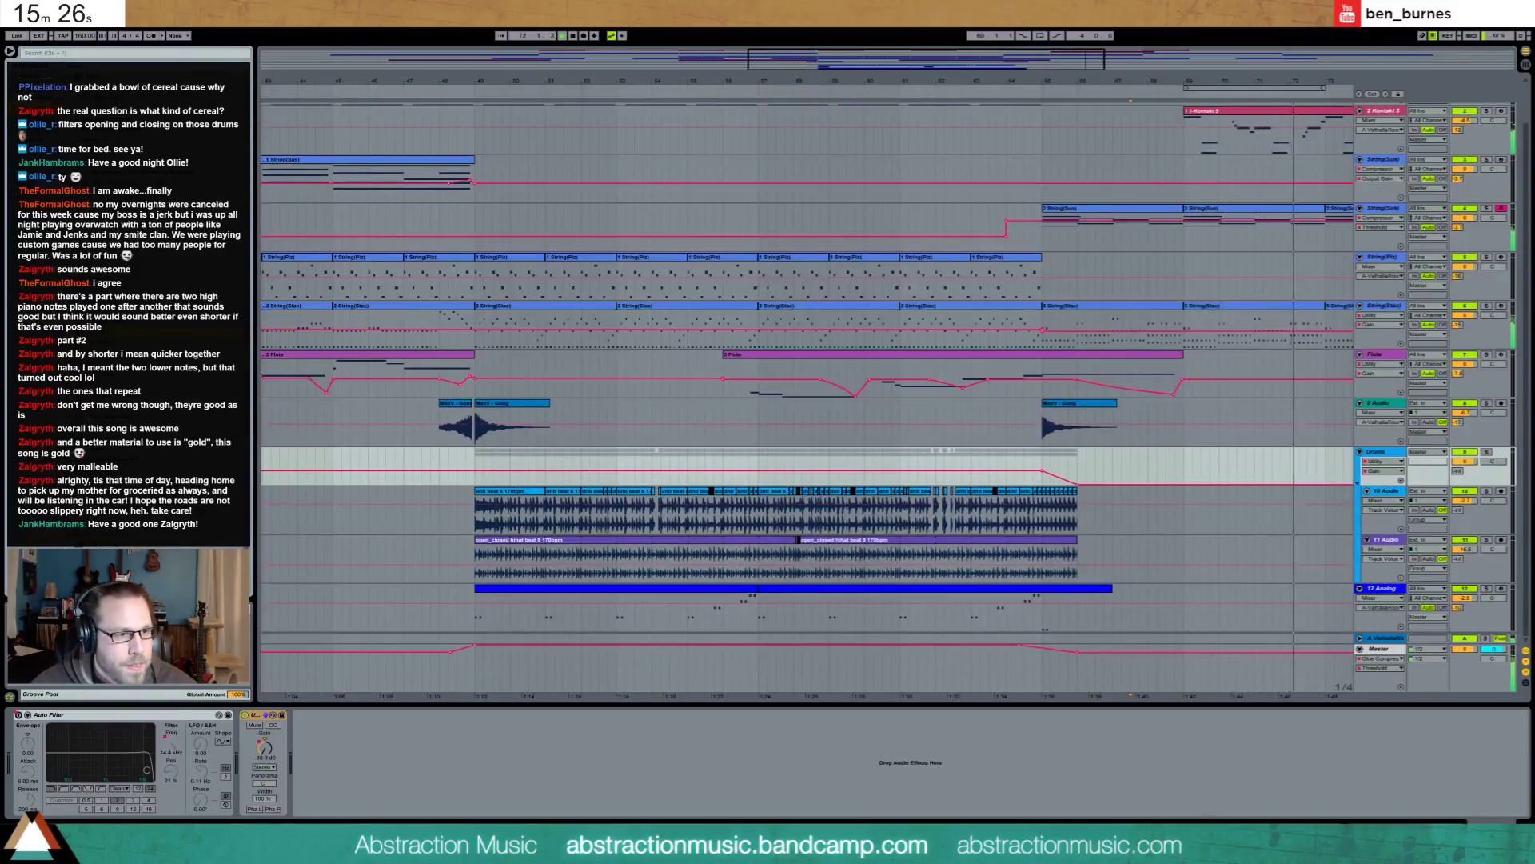
pyautogui.moveTo(144, 256); pyautogui.dragTo(386, 784)
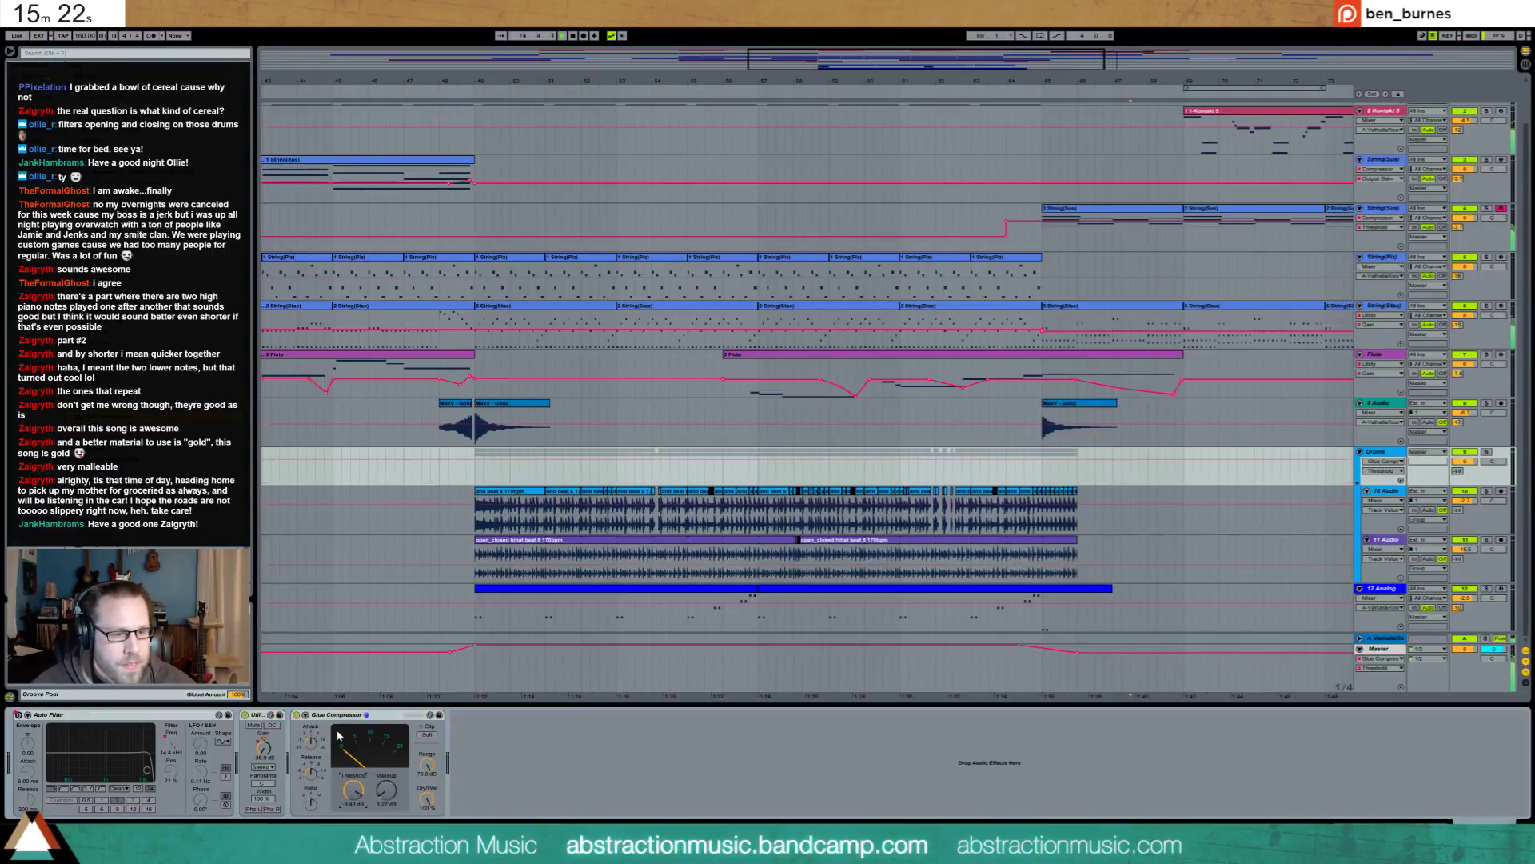
# Move the two overlapping notes near the end of the Kontakt melody clip slightly earlier, and return to the device view
pyautogui.press('-')
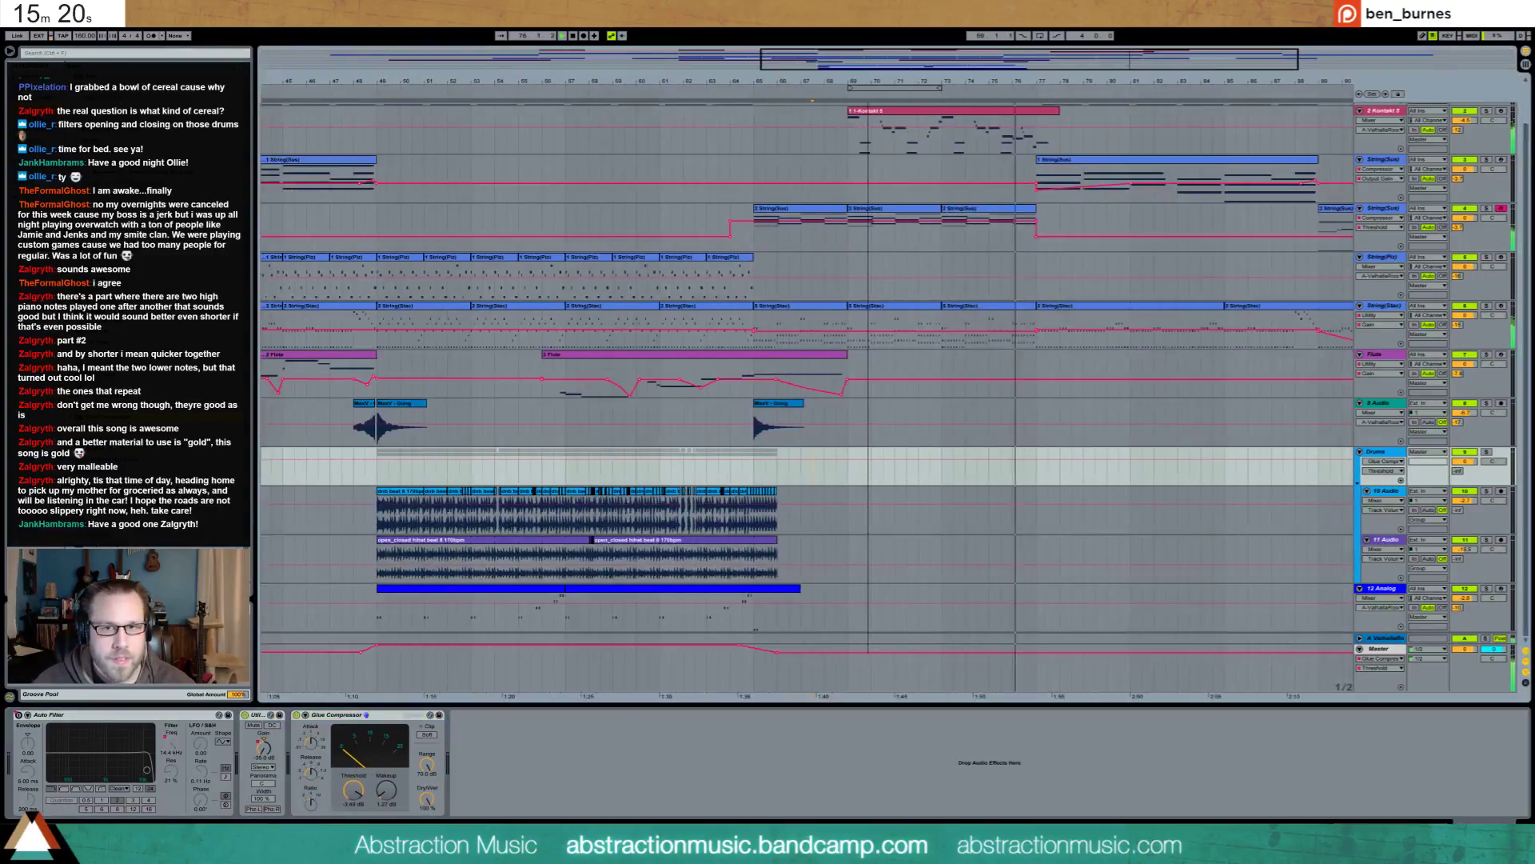
pyautogui.doubleClick(887, 111)
pyautogui.click(1236, 708)
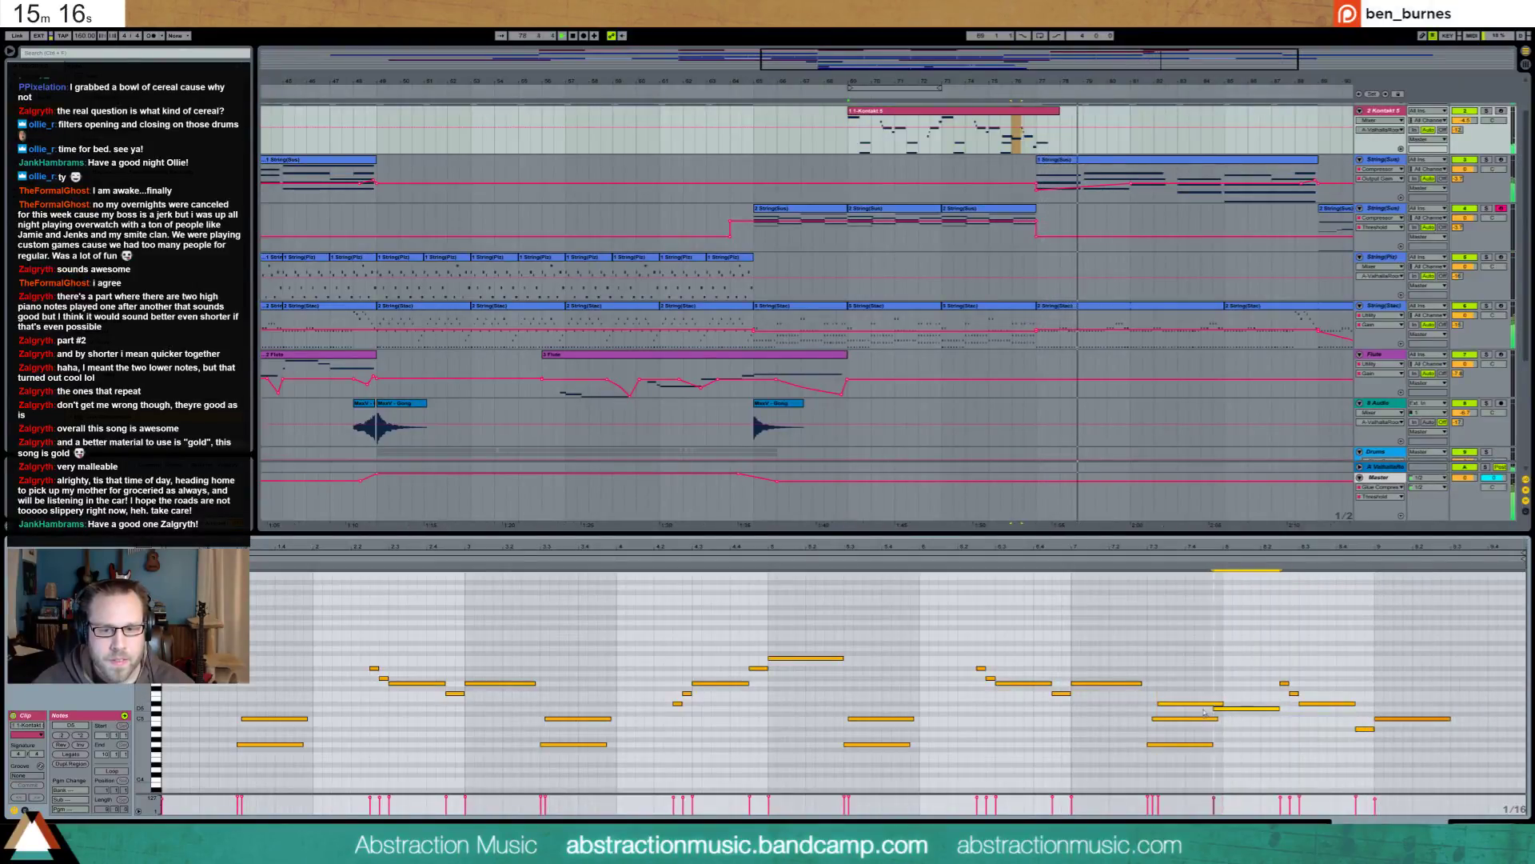
pyautogui.moveTo(1204, 711); pyautogui.dragTo(1203, 710)
pyautogui.click(1126, 559)
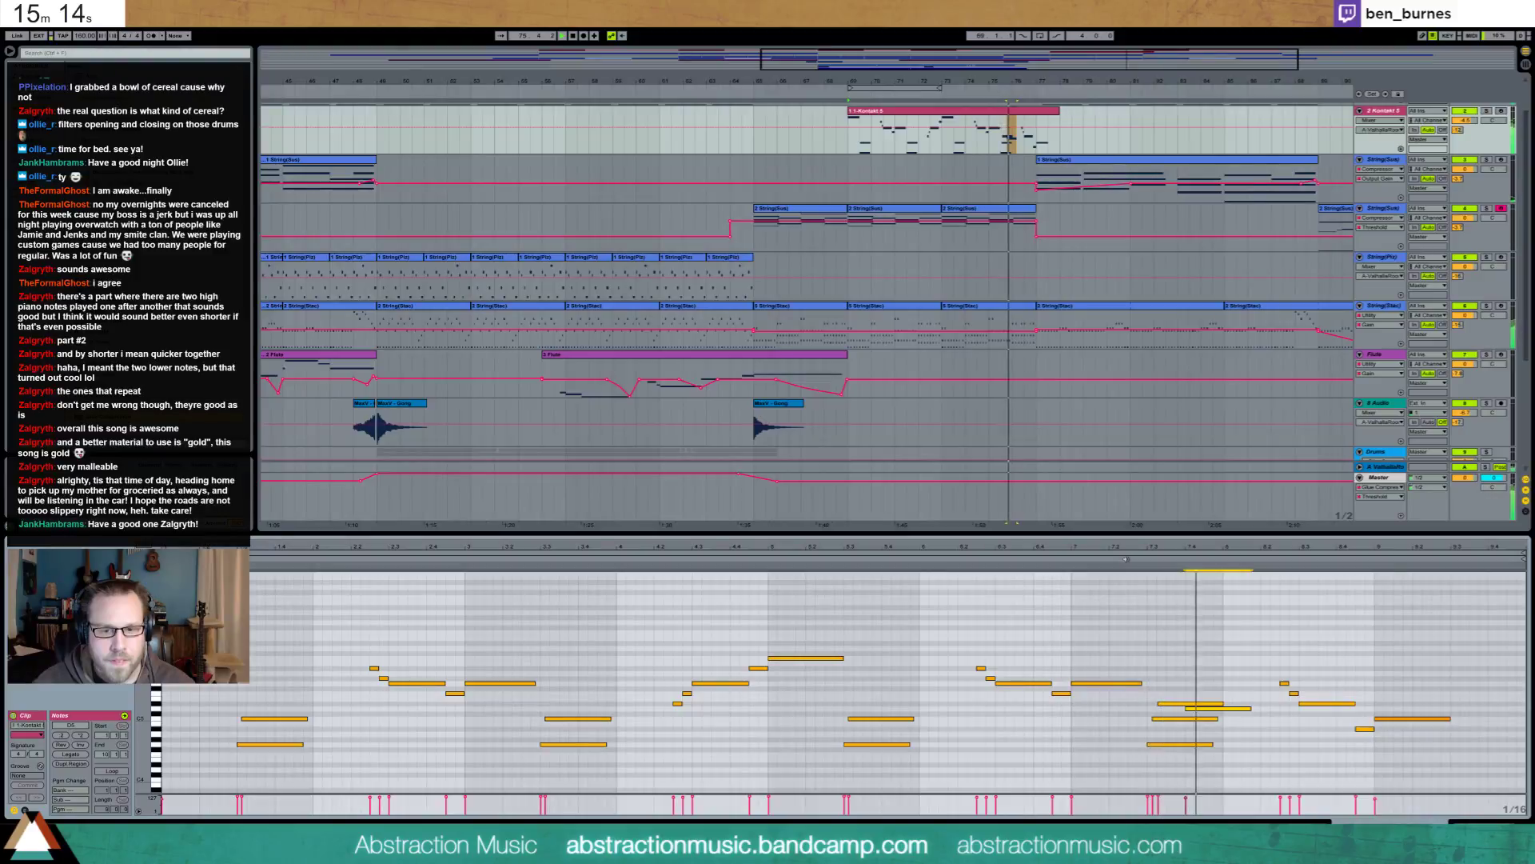
pyautogui.click(1211, 704)
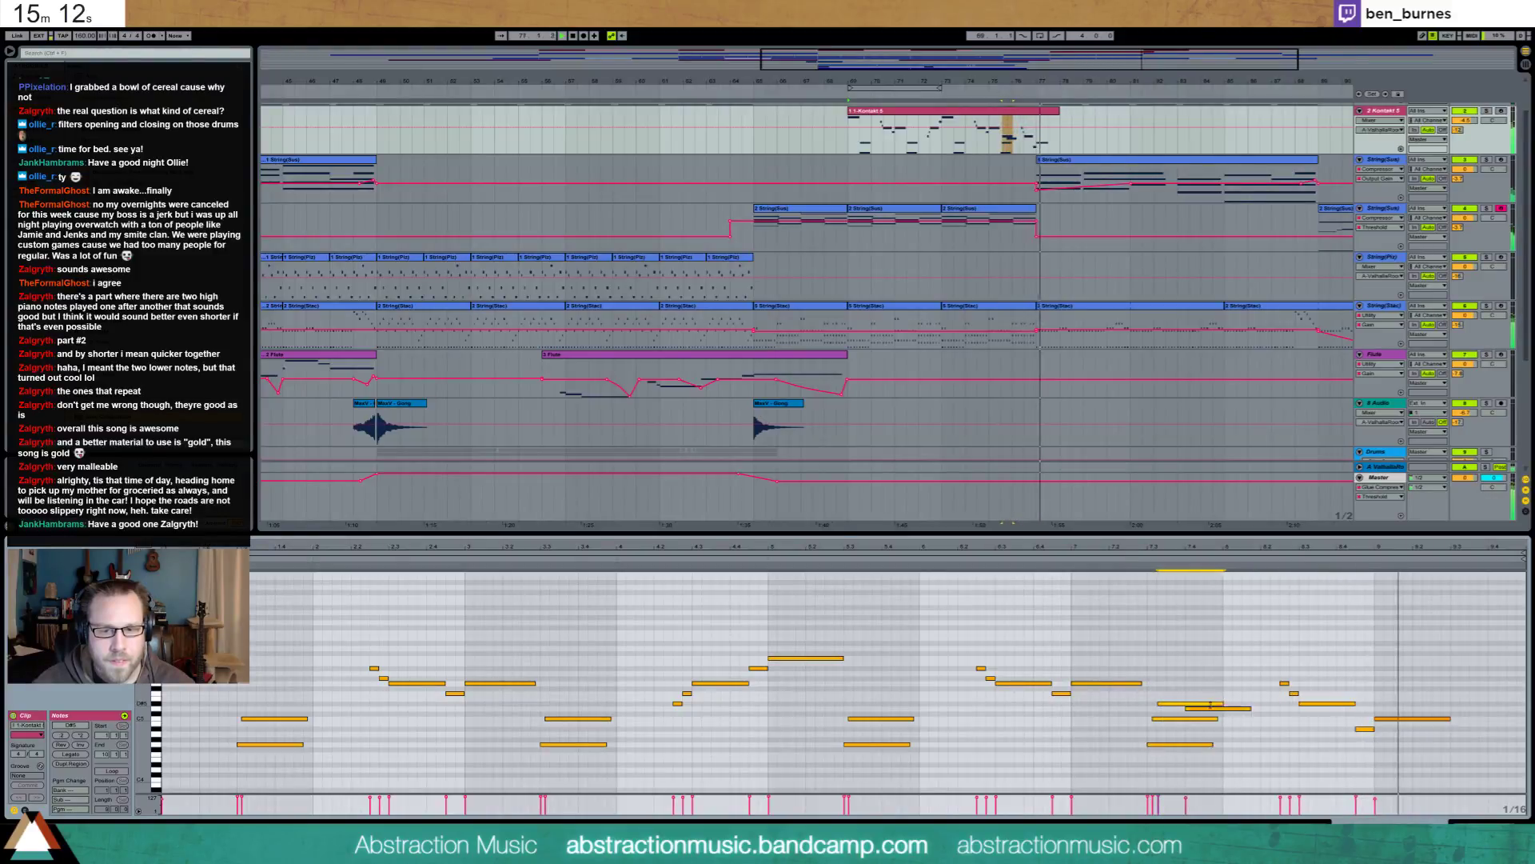
pyautogui.moveTo(1210, 704); pyautogui.dragTo(1184, 705)
pyautogui.hotkey('shift', 'Tab')
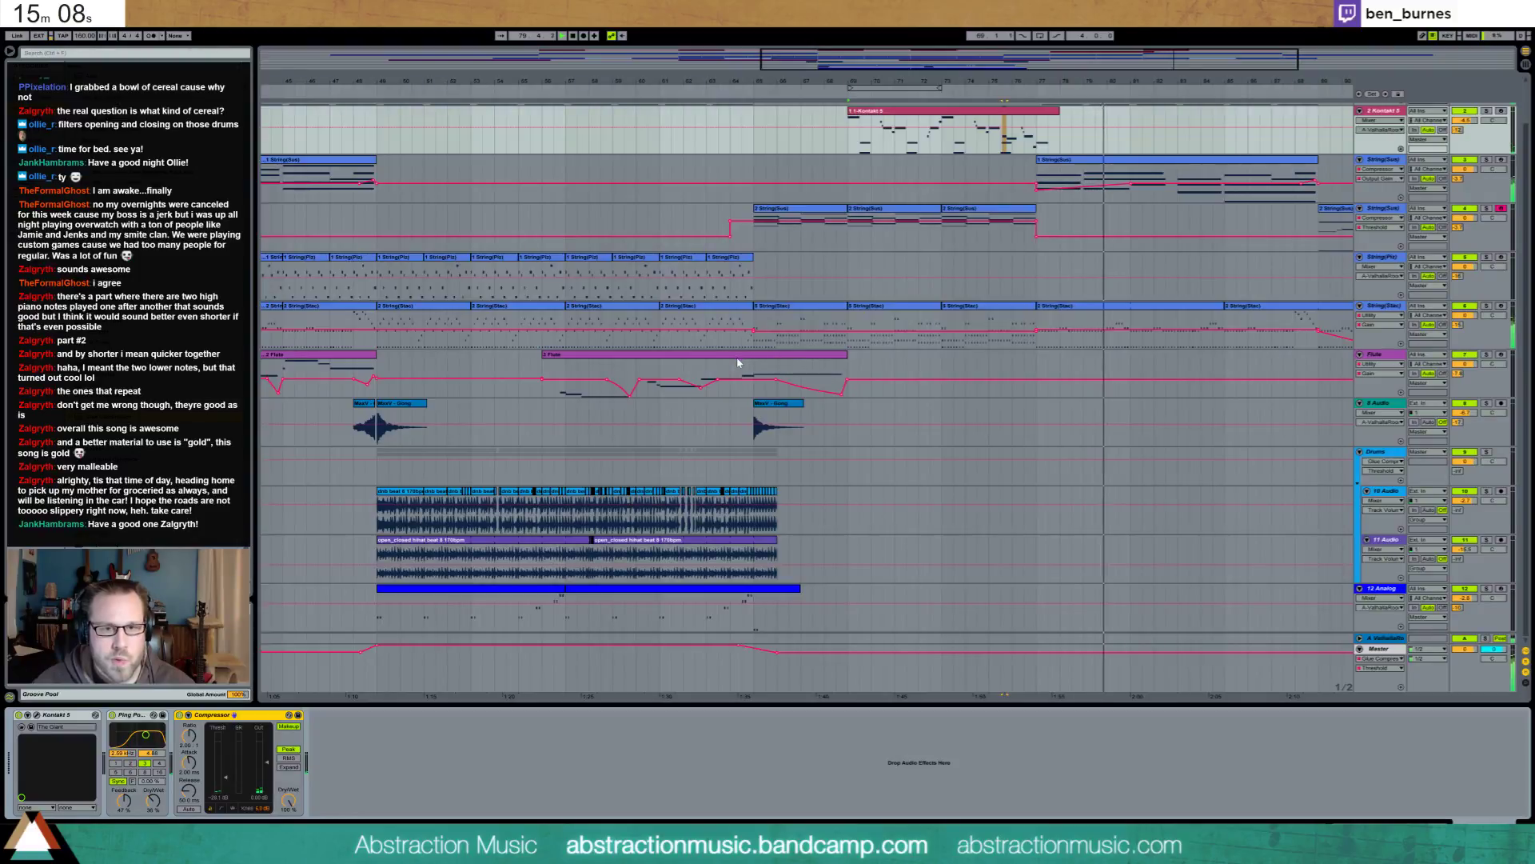
pyautogui.press('-')
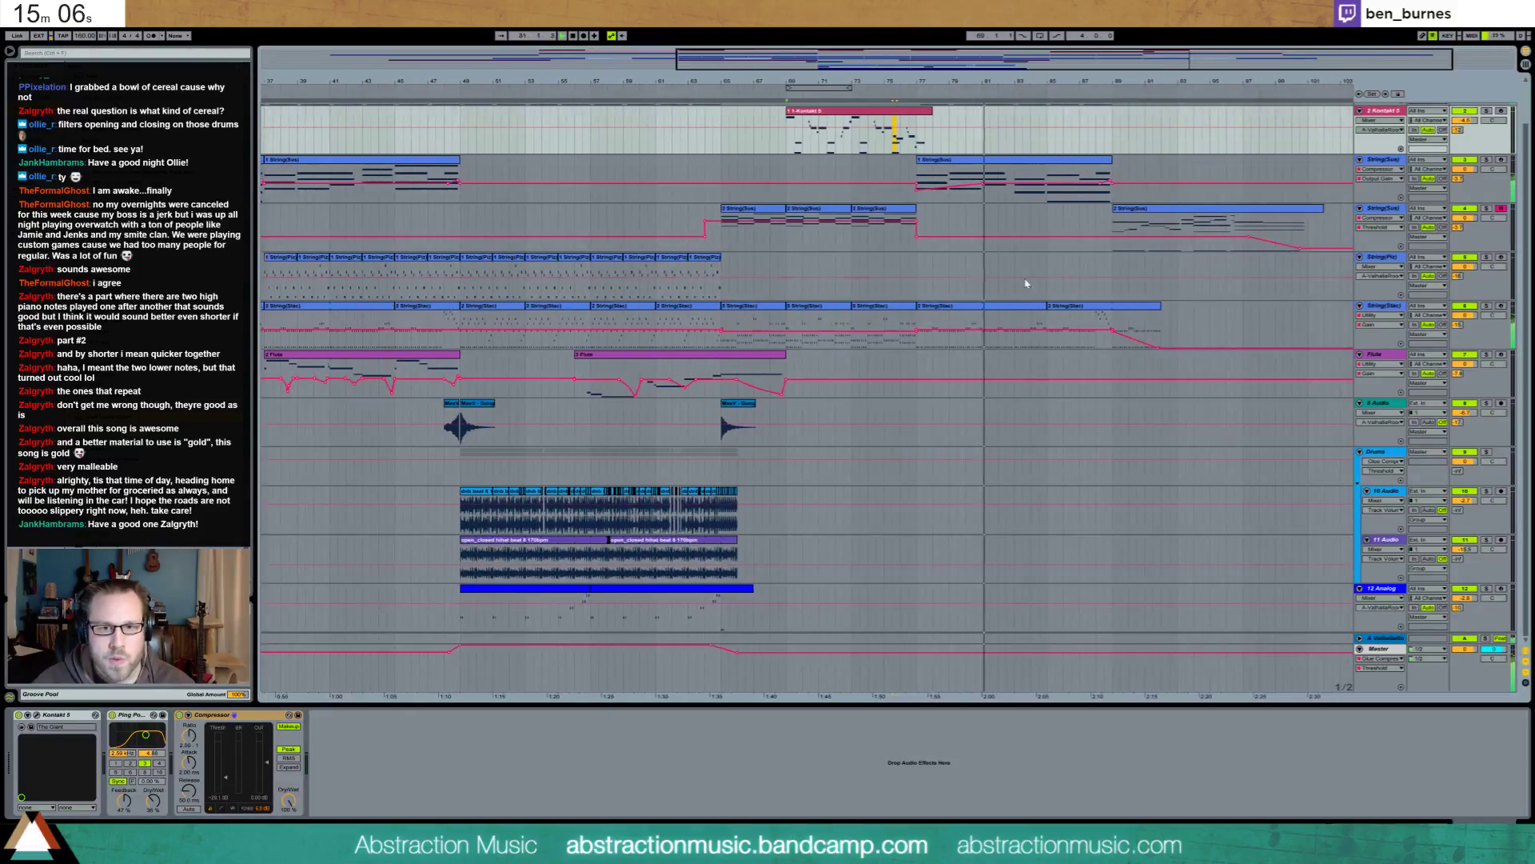
pyautogui.click(919, 334)
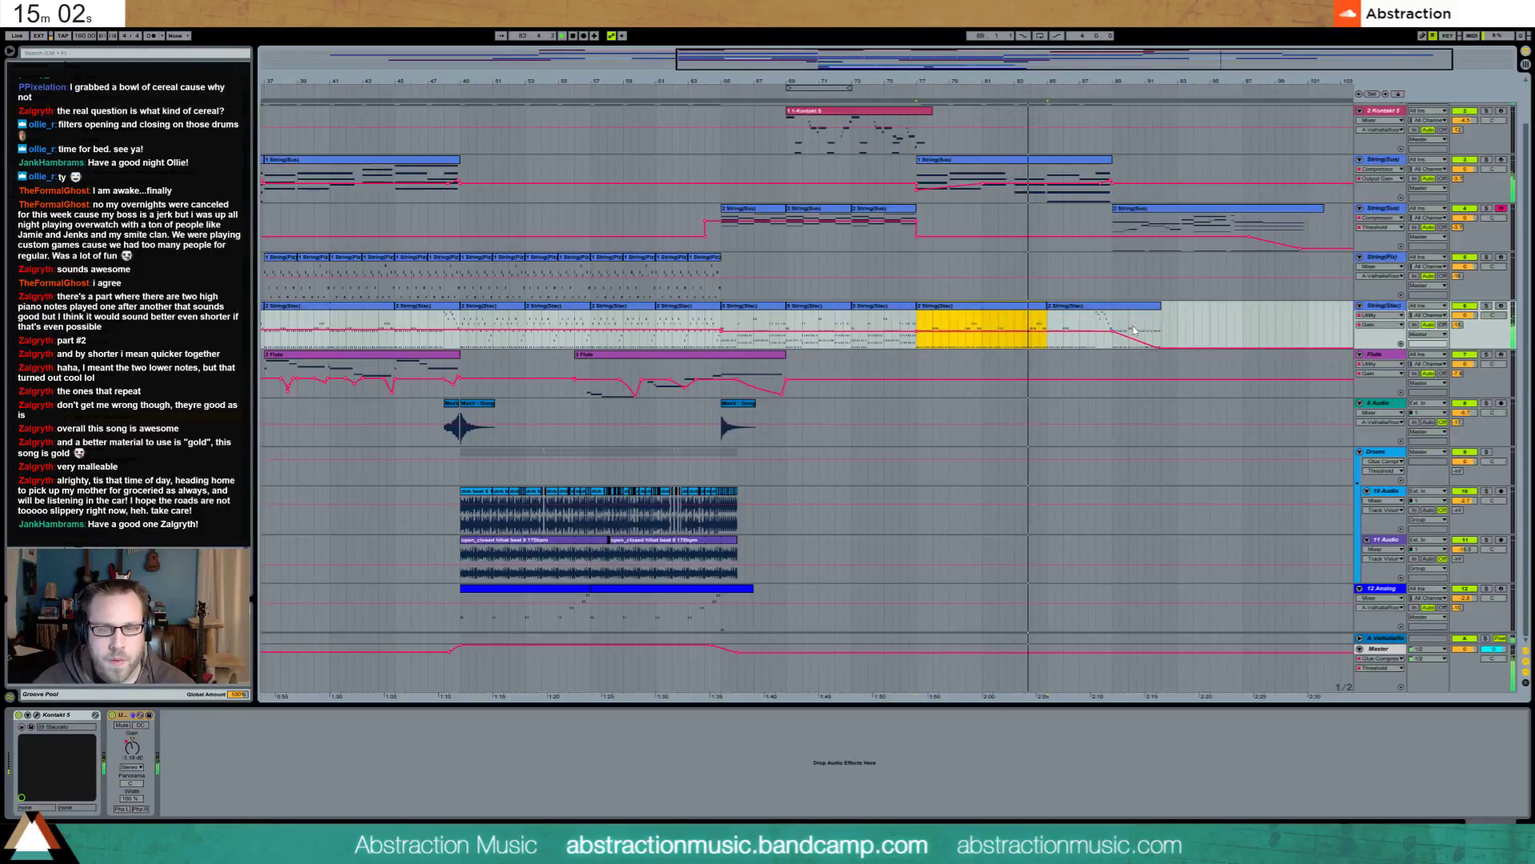
pyautogui.click(1134, 329)
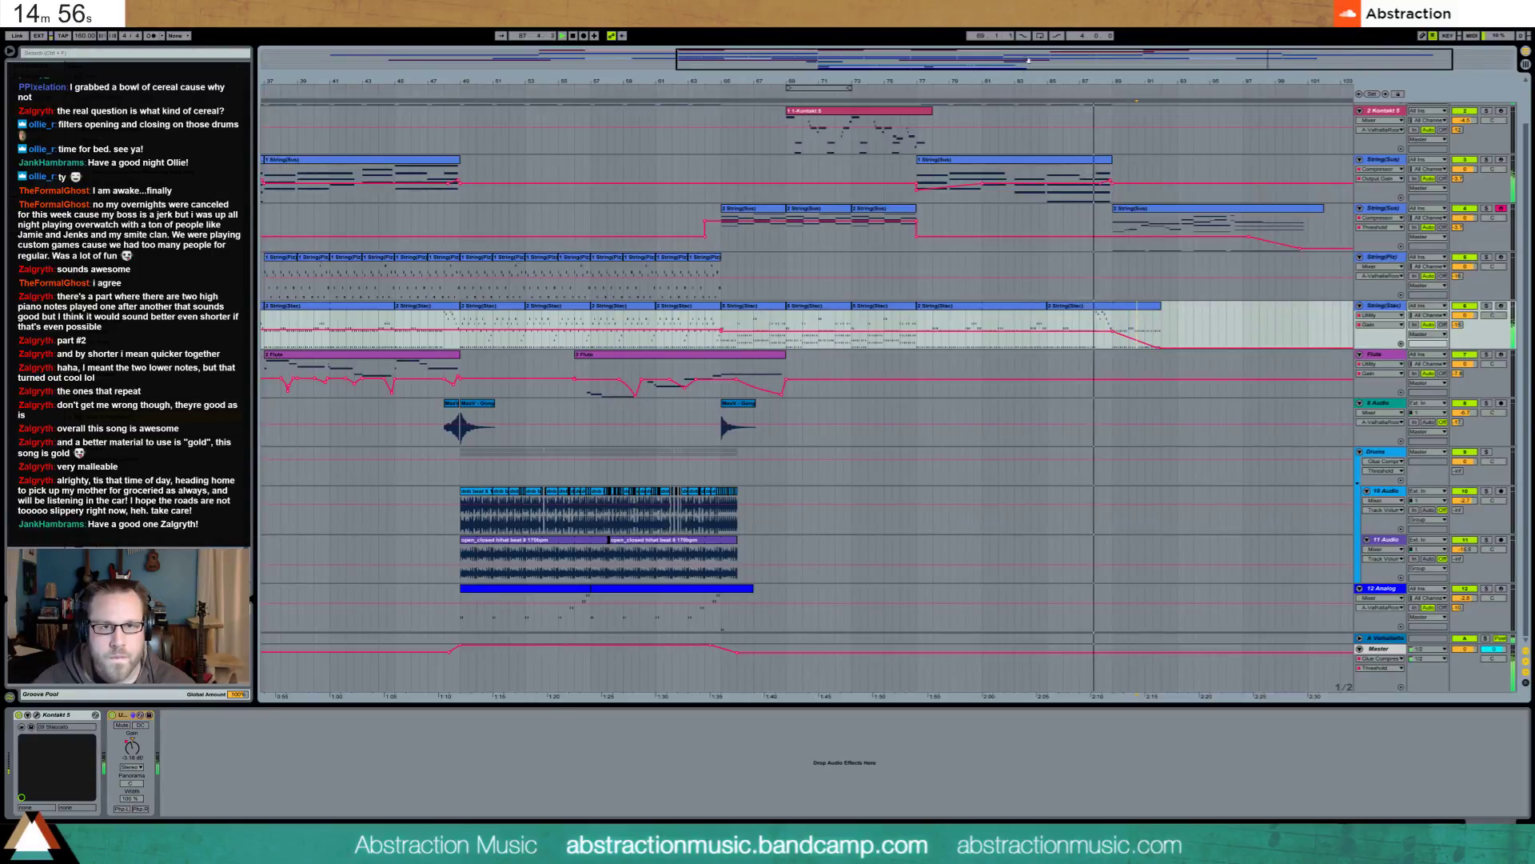
# In the last sustained strings clip, move the final chord's three notes slightly earlier so they start together with the last bass note
pyautogui.keyDown('ctrl'); pyautogui.scroll(-3, 1008, 188); pyautogui.keyUp('ctrl')
pyautogui.scroll(1, 968, 206)
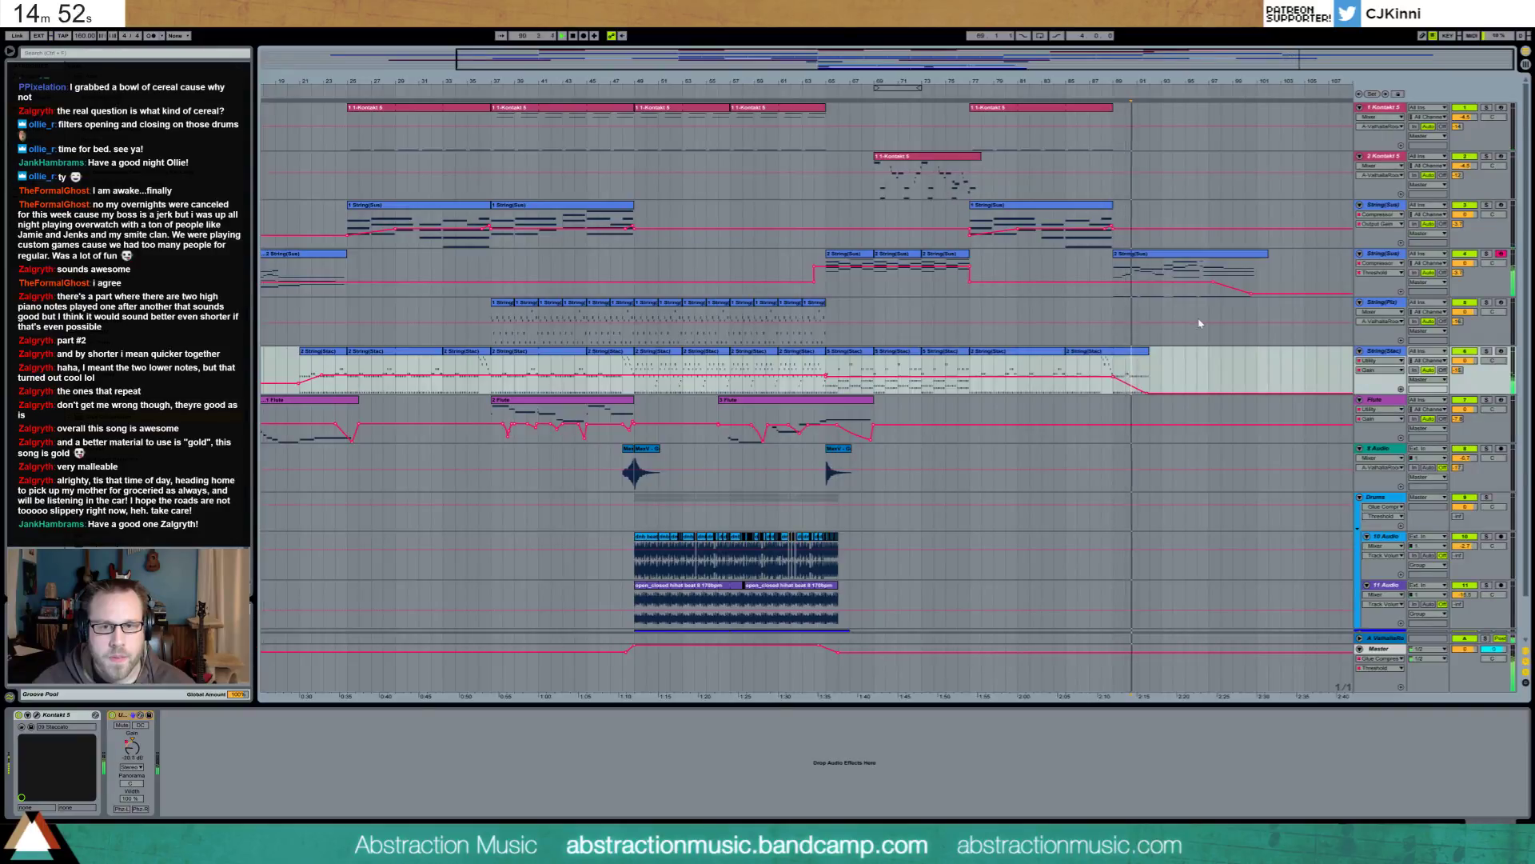
pyautogui.doubleClick(1195, 256)
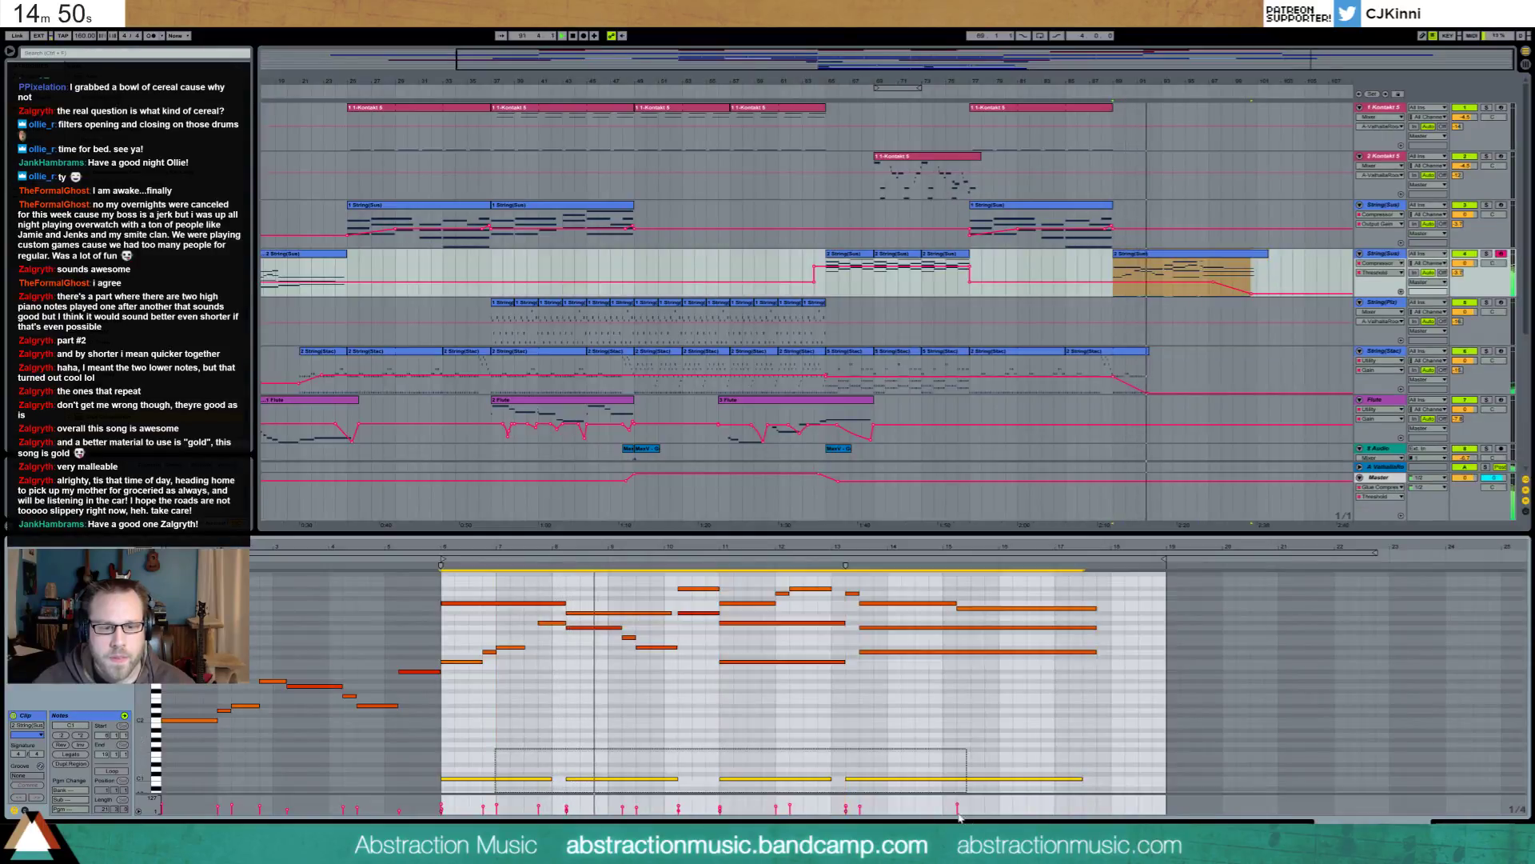
pyautogui.click(930, 787)
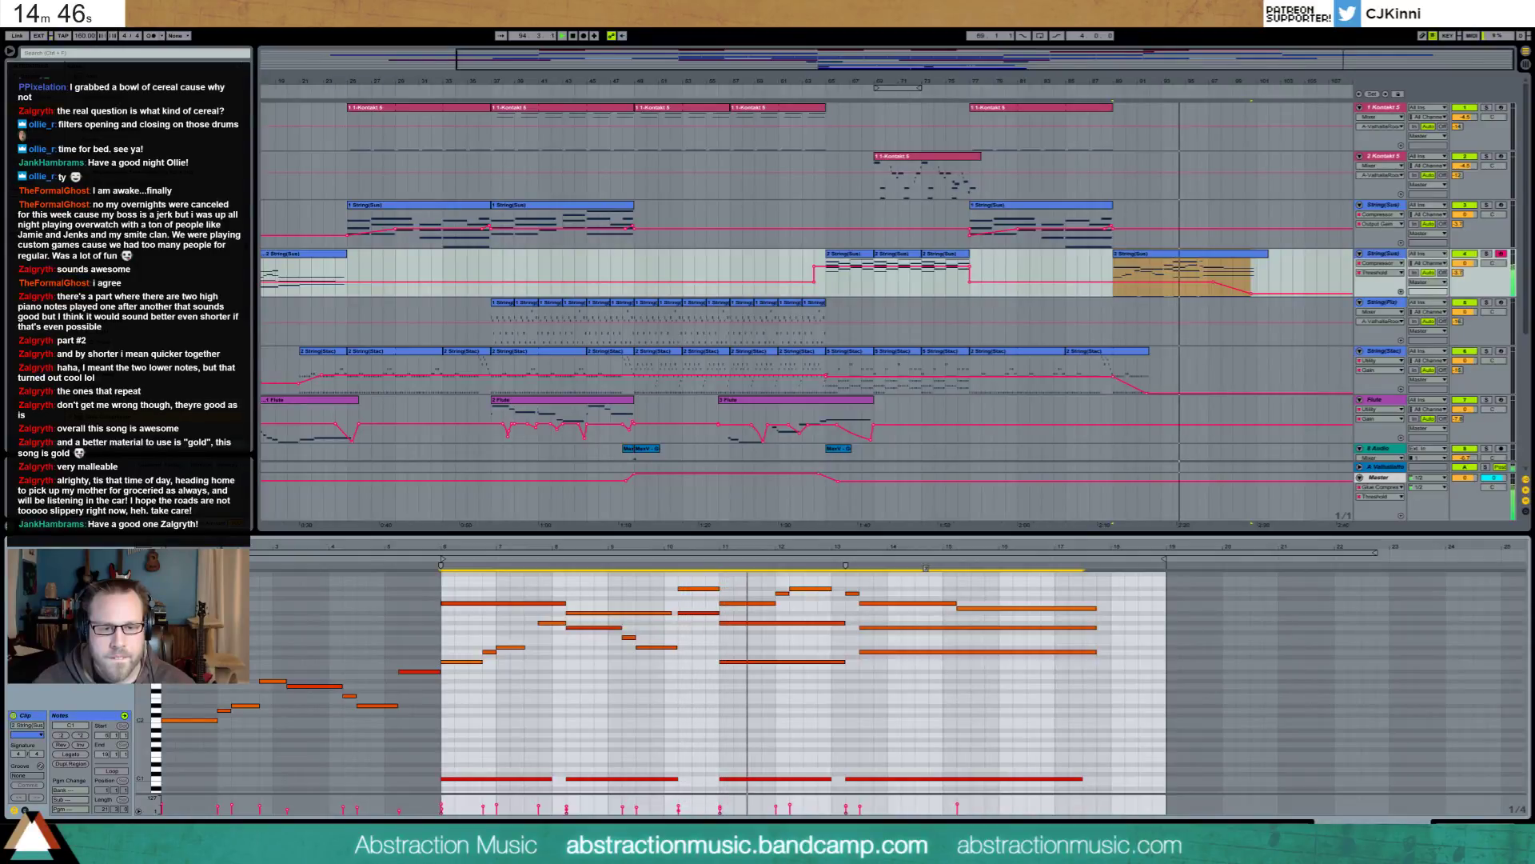
pyautogui.click(932, 780)
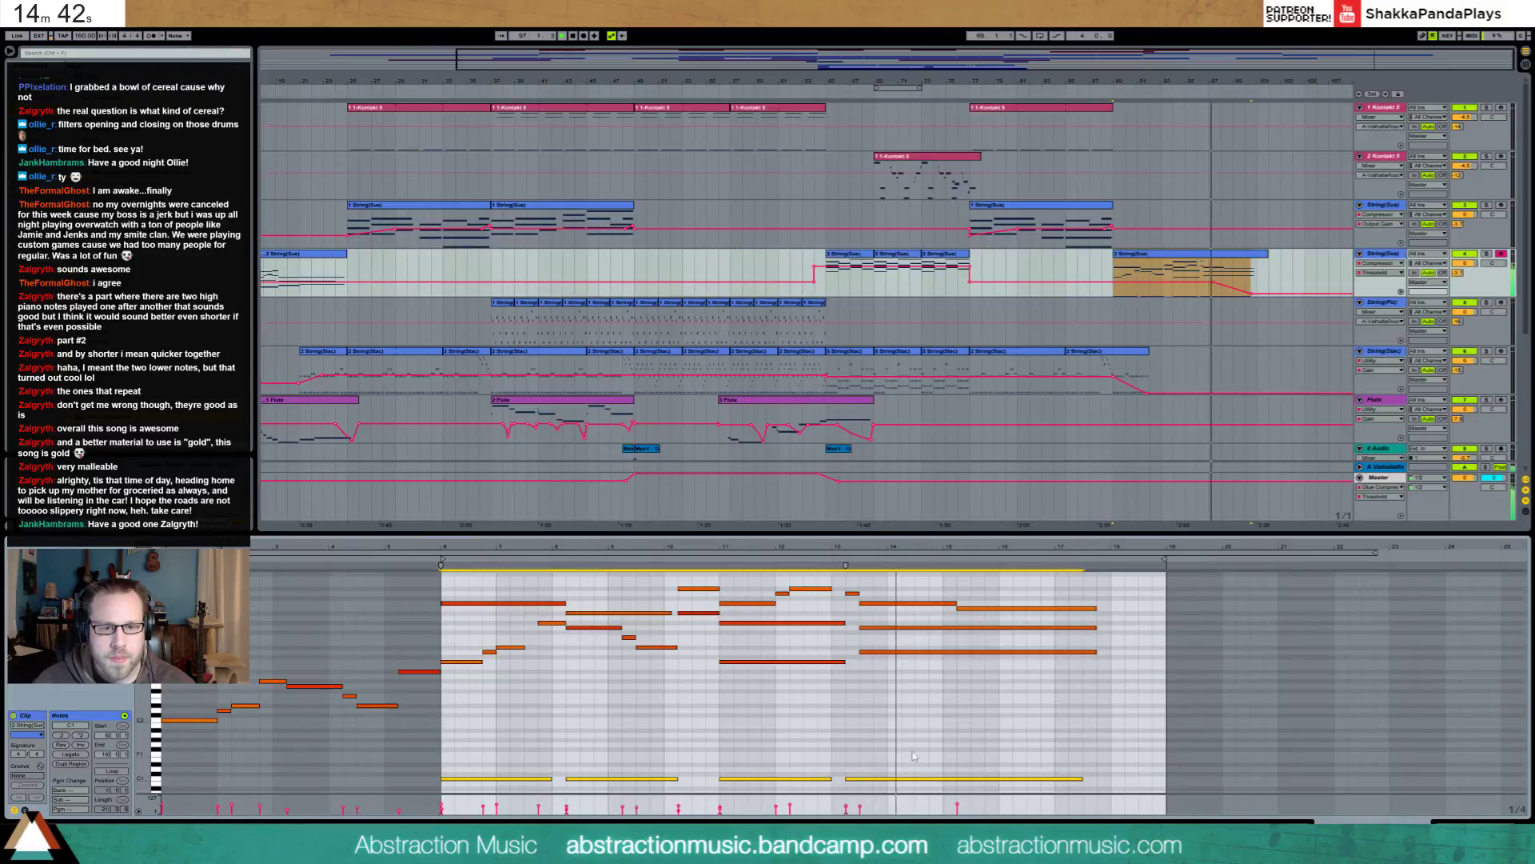
pyautogui.moveTo(850, 597); pyautogui.dragTo(915, 657)
pyautogui.press('Left')
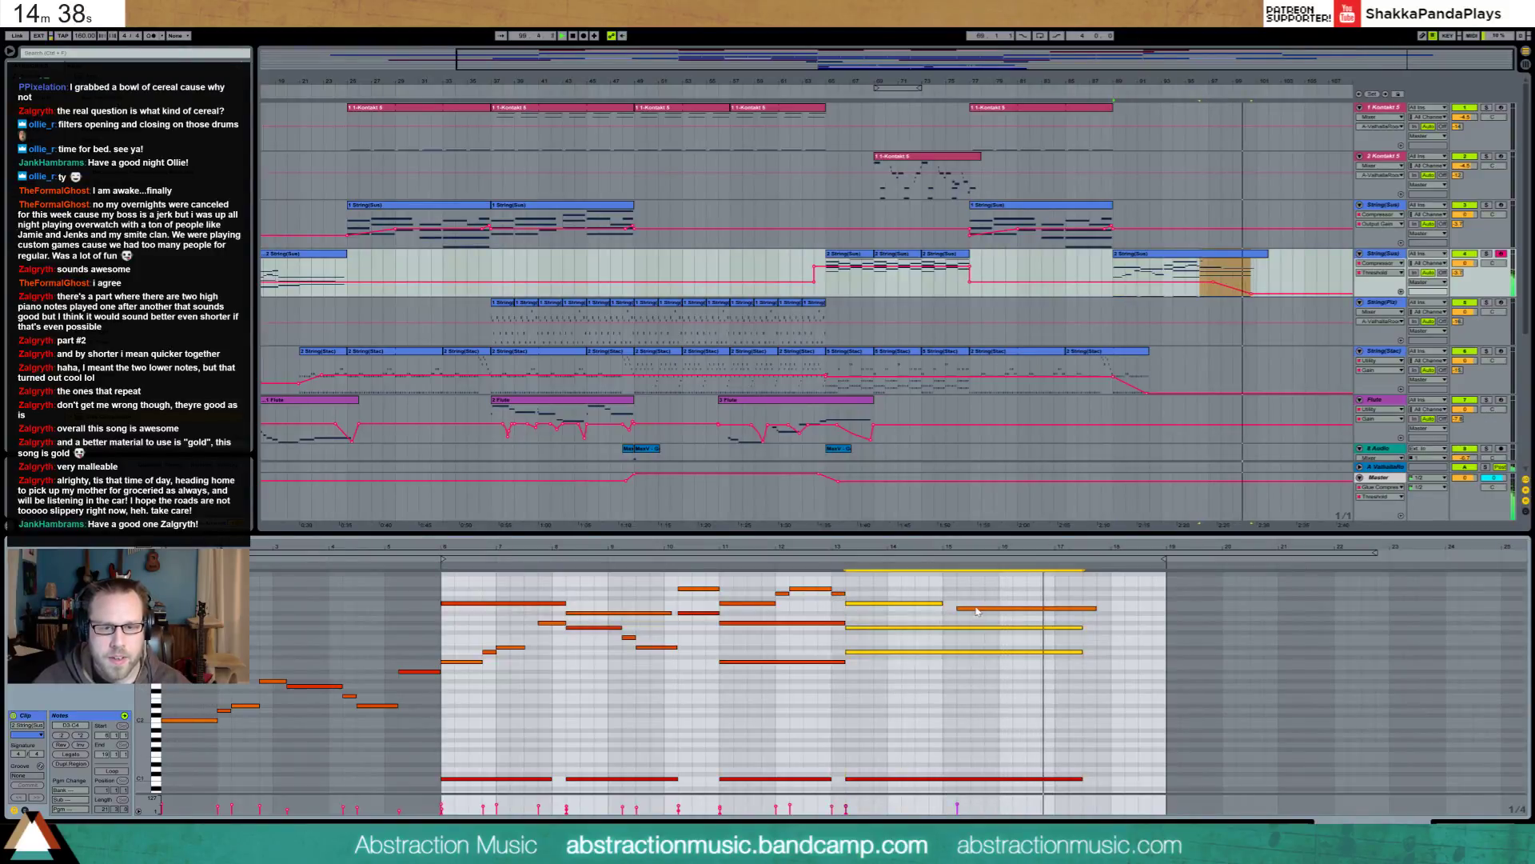
# Move the clip's last high note slightly later and lengthen the high note before it to meet its start
pyautogui.moveTo(978, 594); pyautogui.dragTo(988, 611)
pyautogui.press('Right')
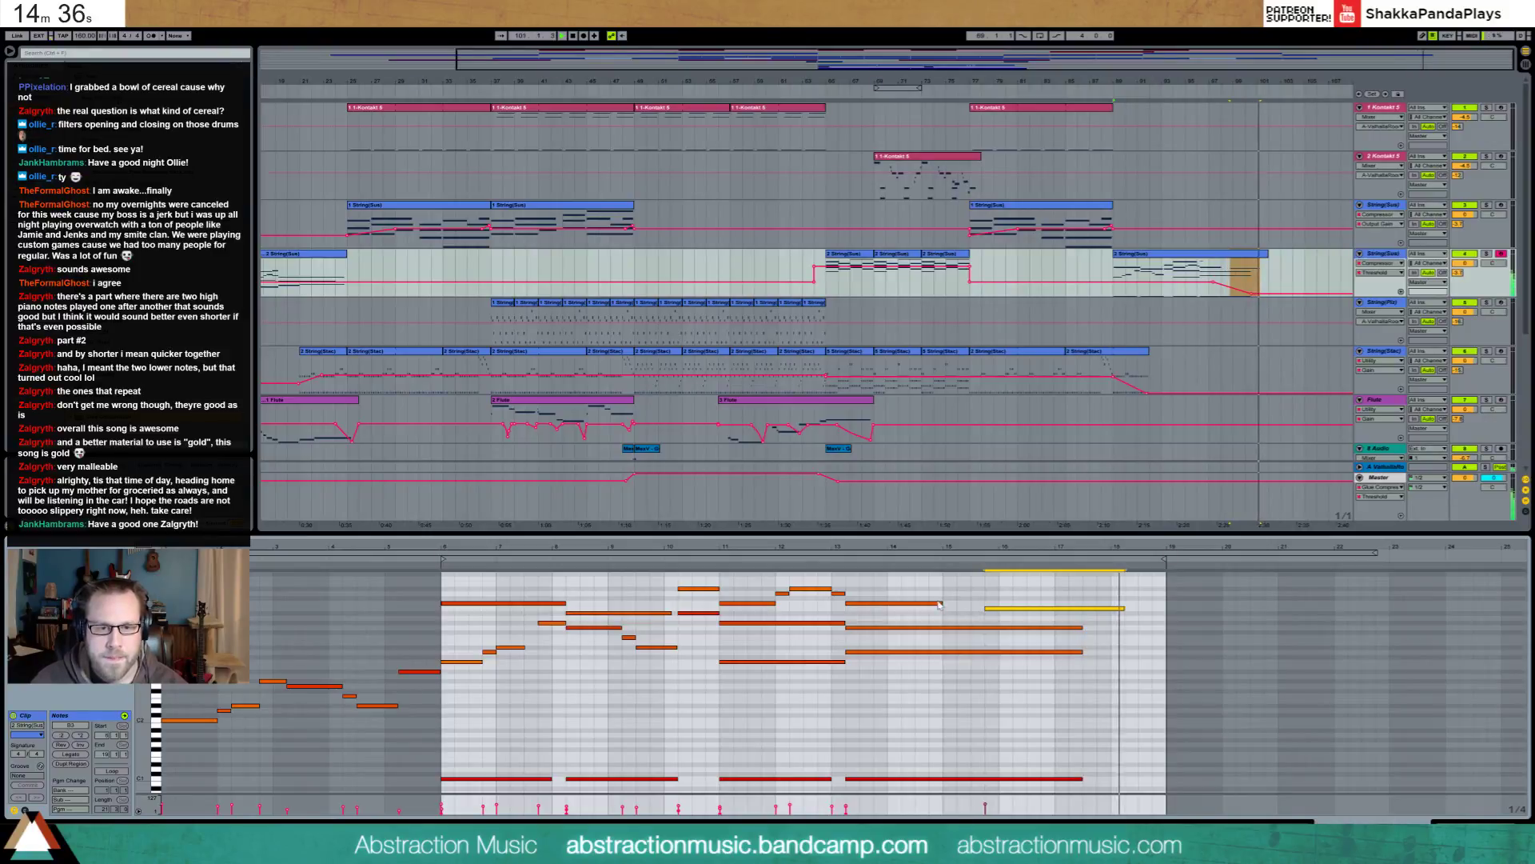
# Reshape the sustained strings track's Compressor output gain automation into gradual ramps around the gap before the last clip and at its end
pyautogui.click(1267, 277)
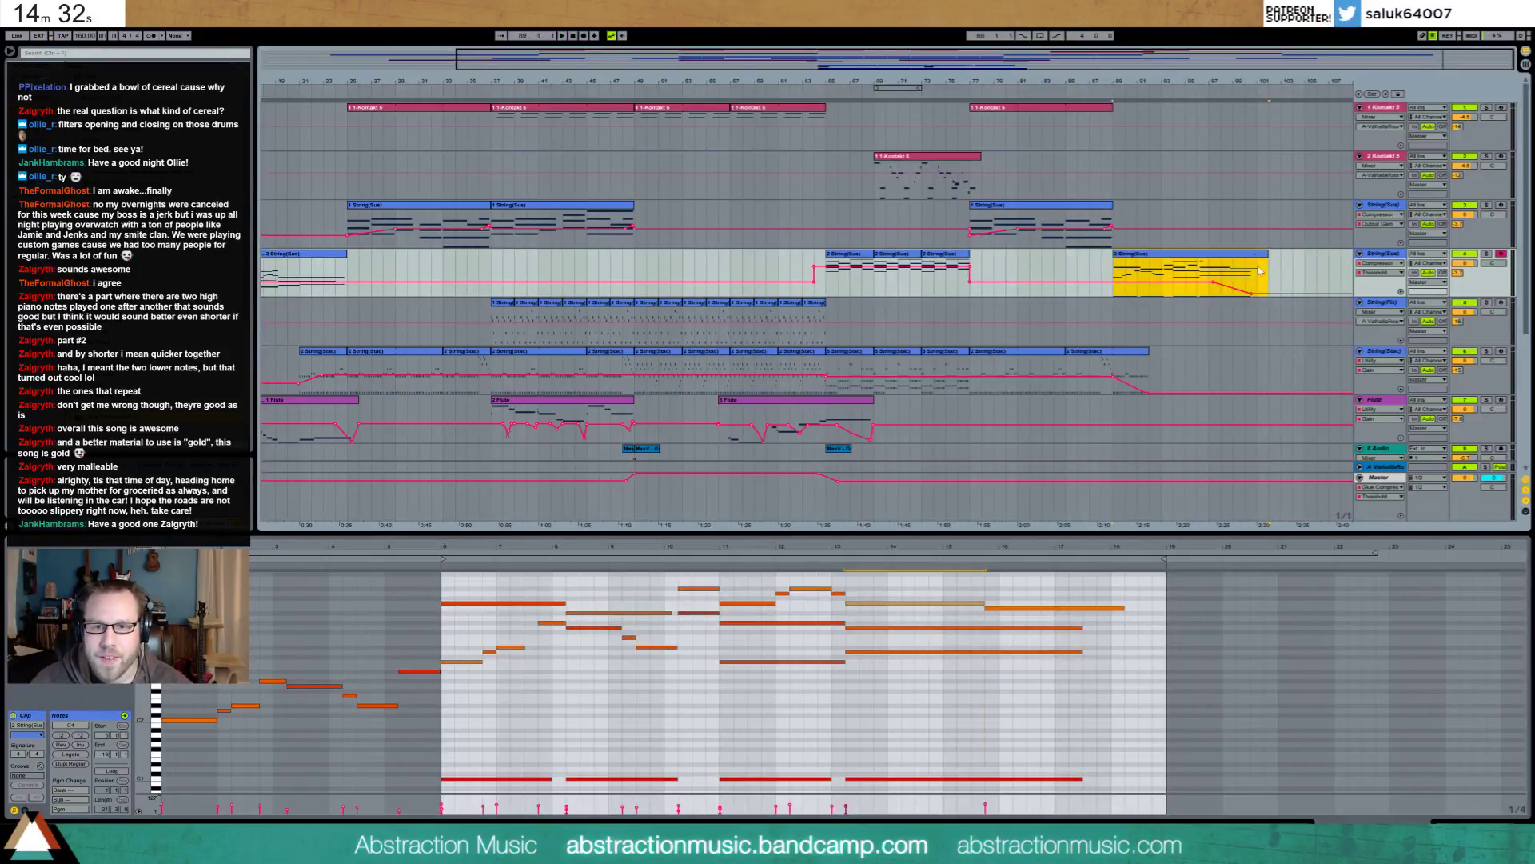
pyautogui.hotkey('shift', 'Tab')
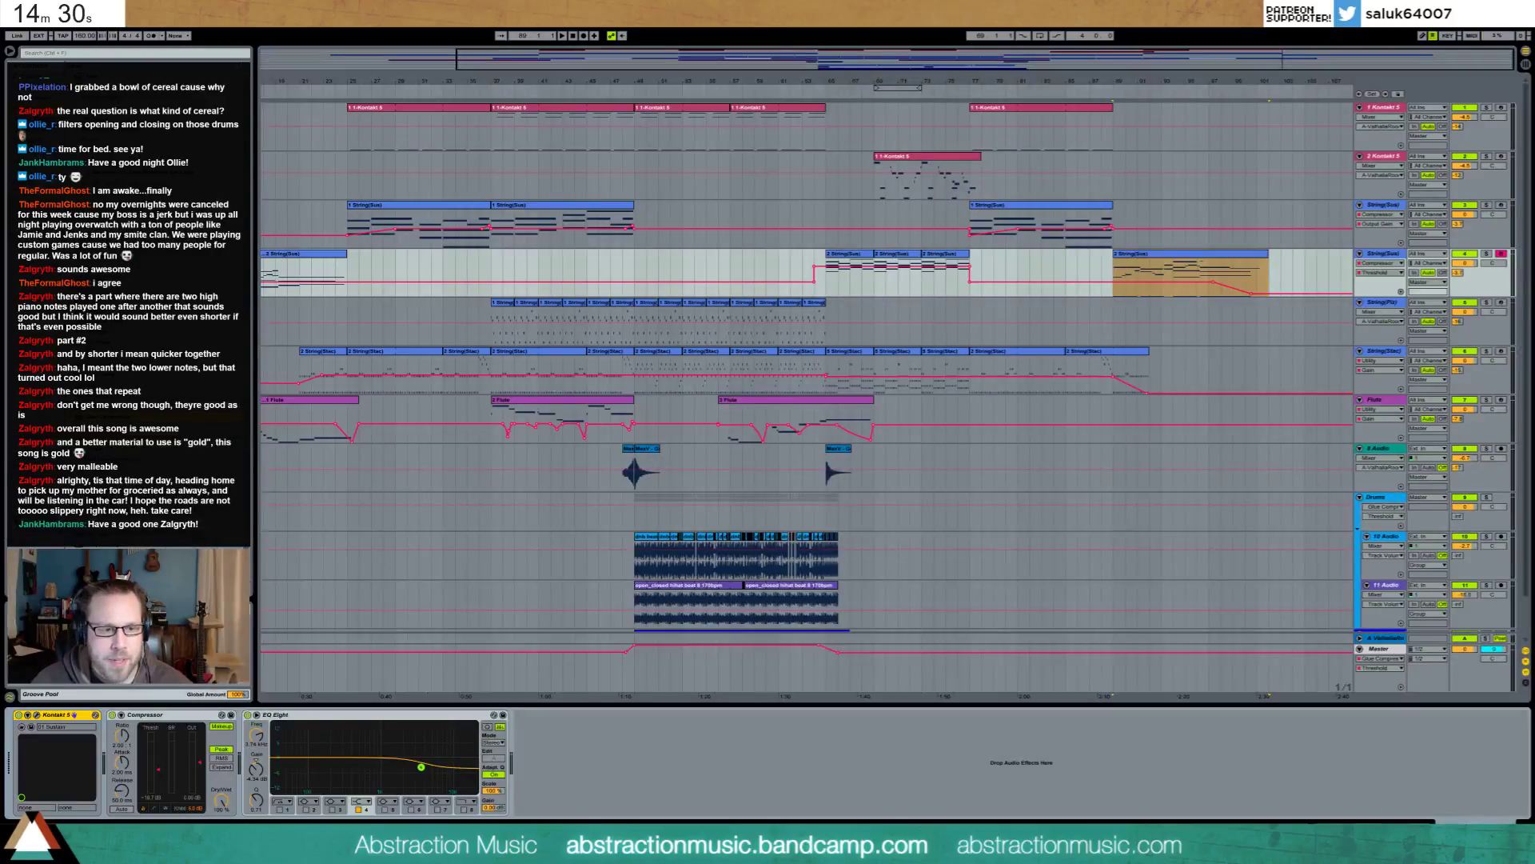
pyautogui.click(201, 766)
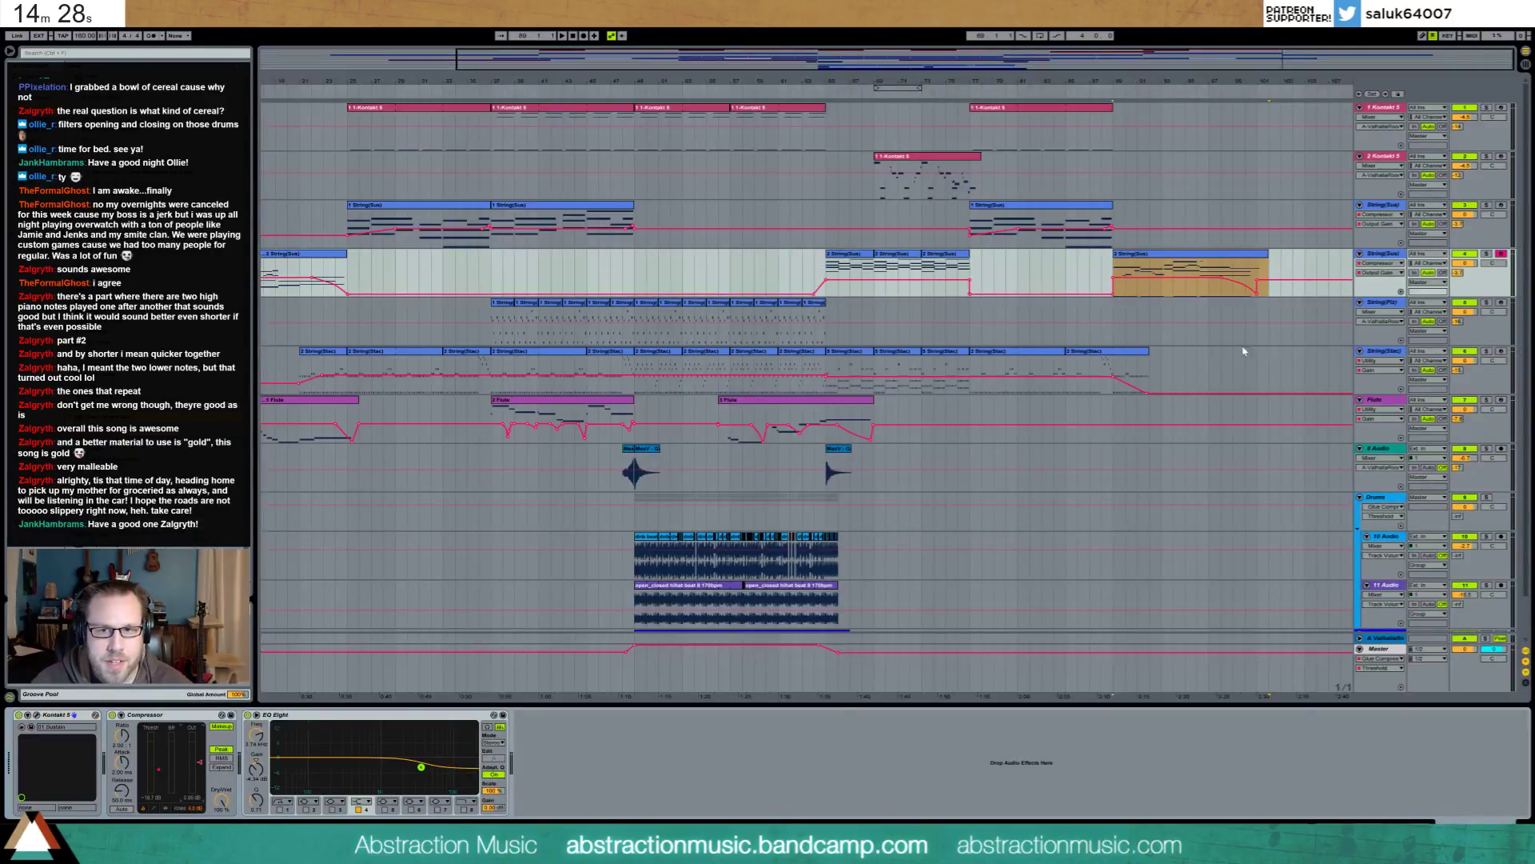
pyautogui.click(1258, 282)
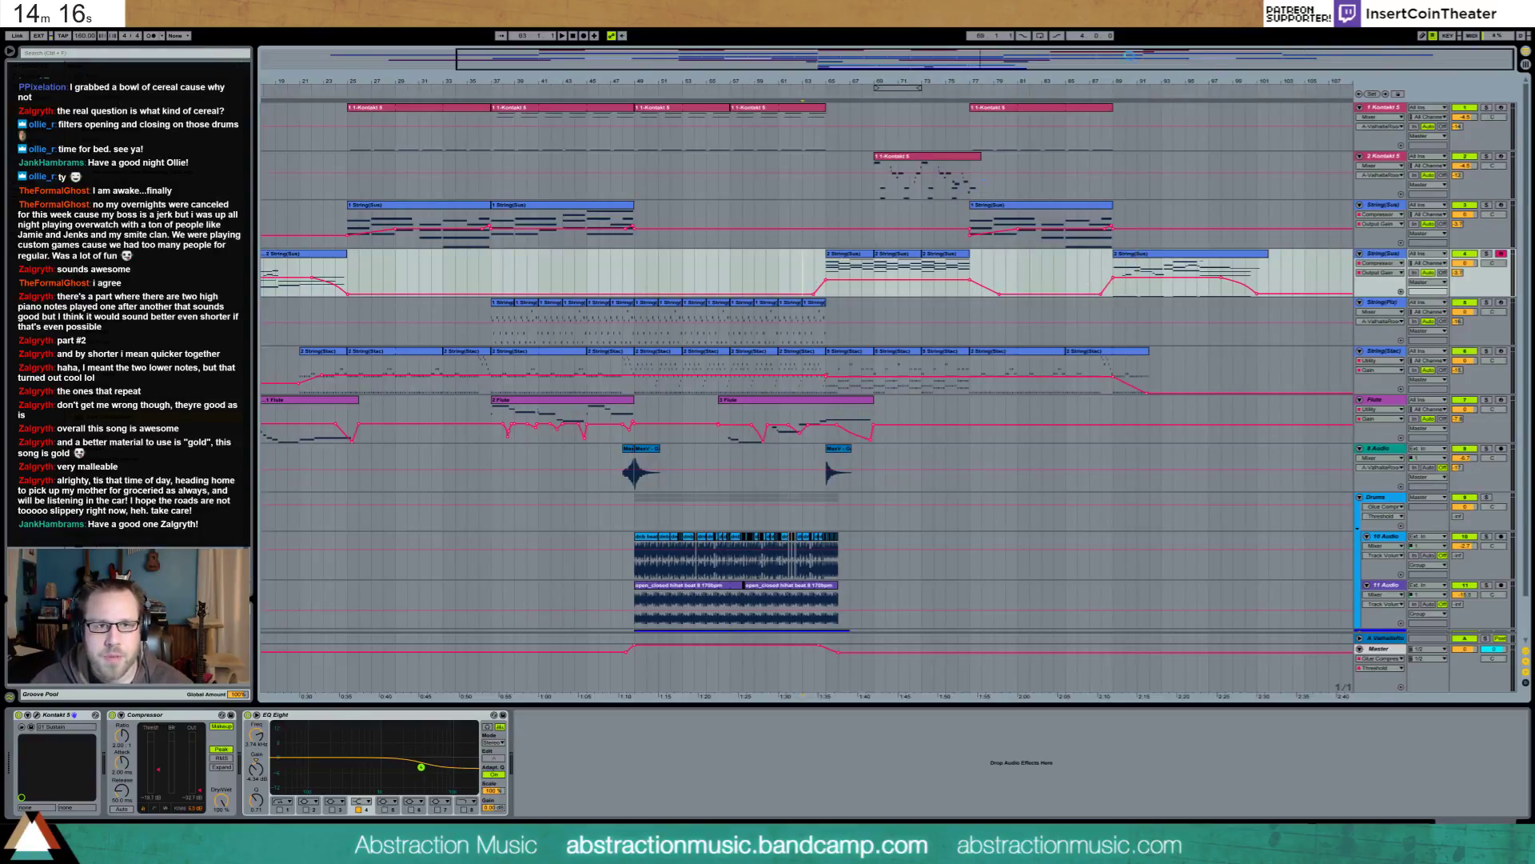
# Raise the master Glue Compressor threshold automation slightly after the drum section, and check the makeup automation across the drums
pyautogui.press('-')
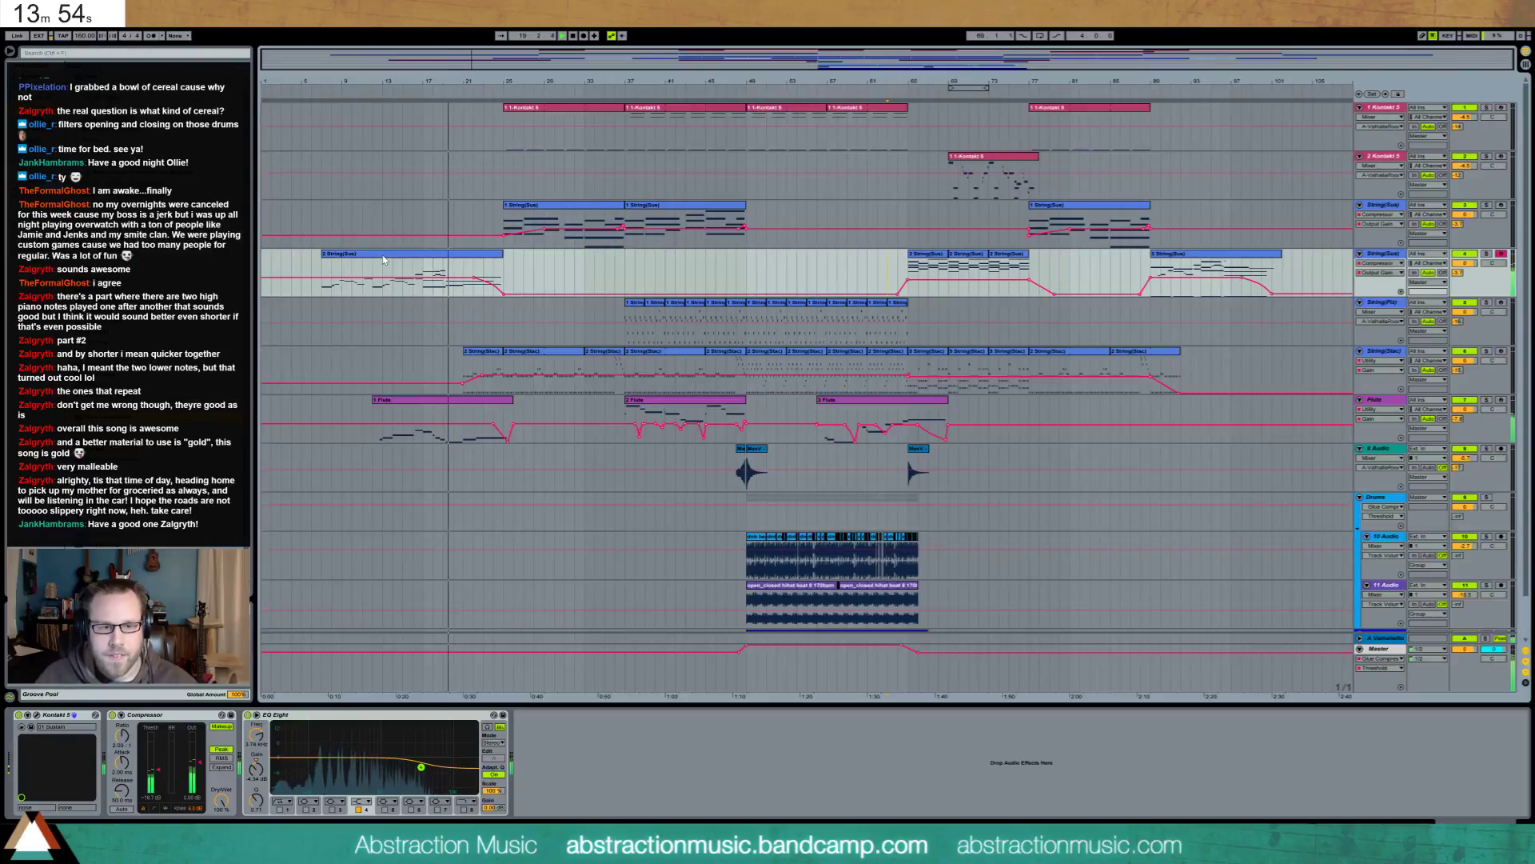
pyautogui.click(773, 668)
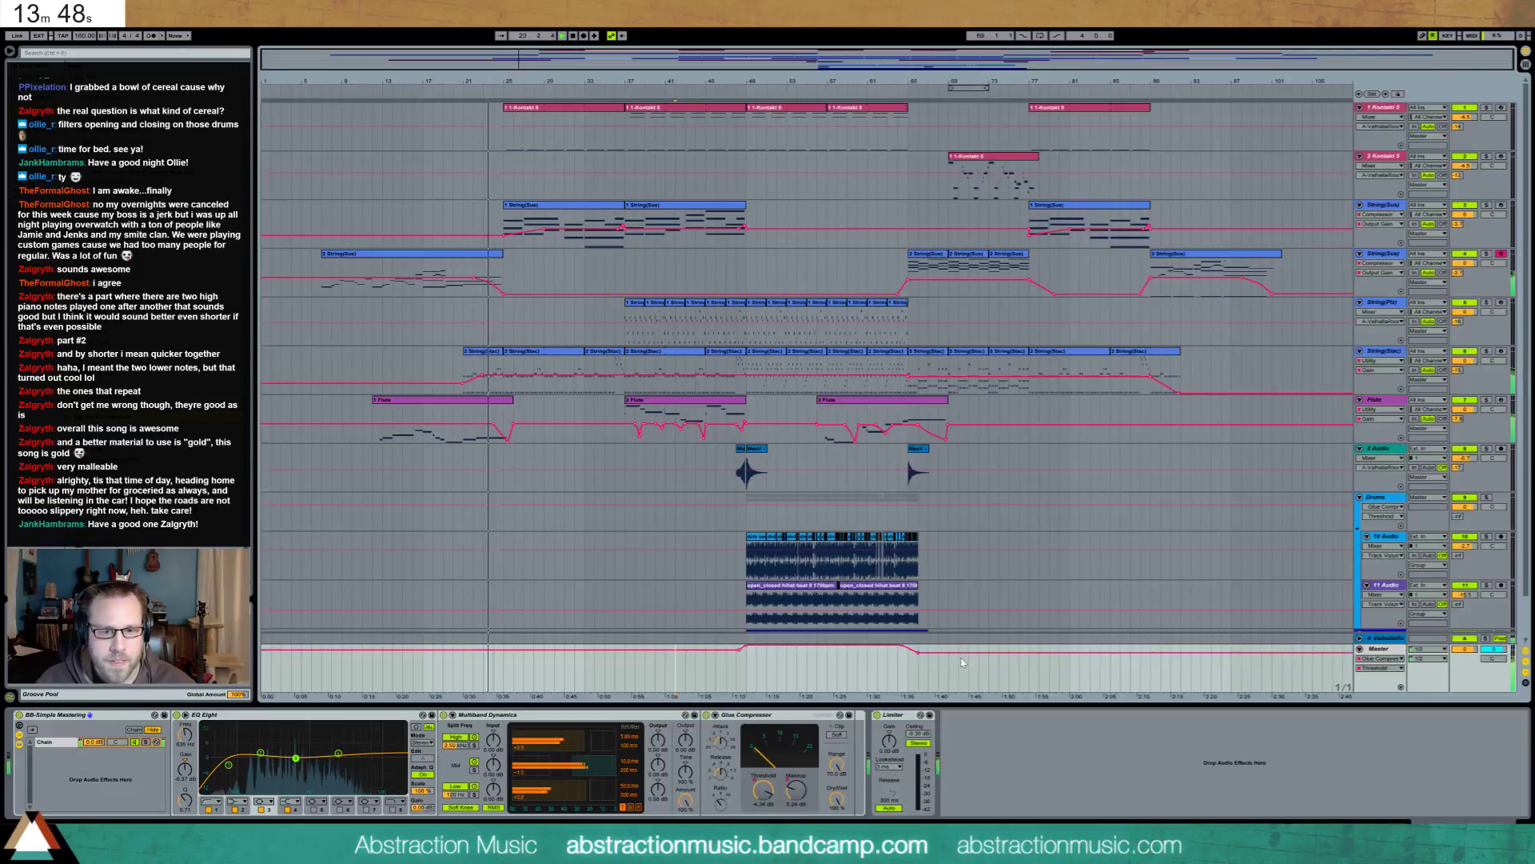
pyautogui.moveTo(963, 662); pyautogui.dragTo(963, 658)
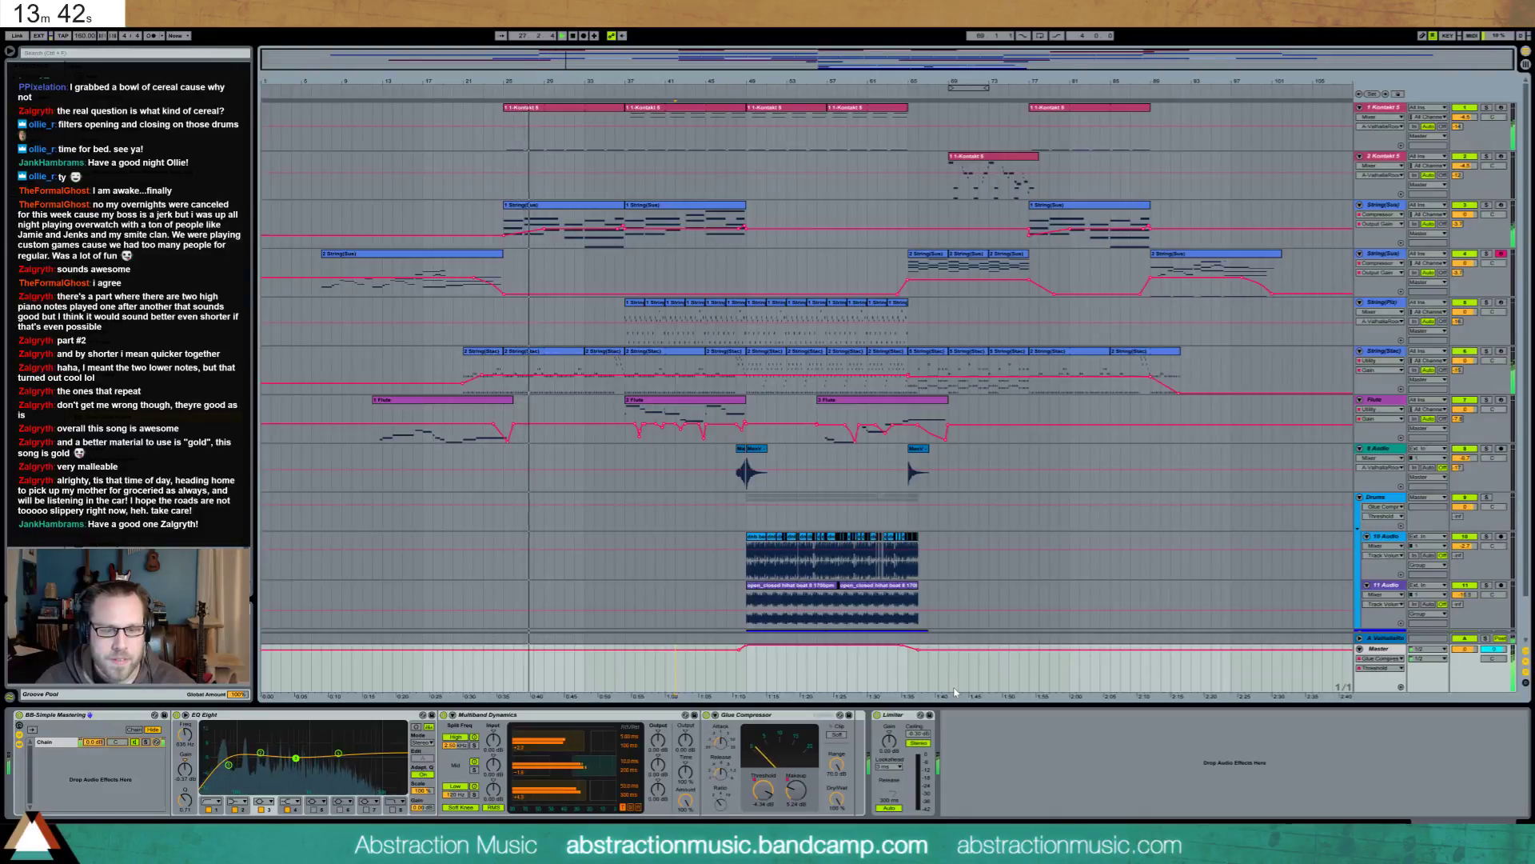
pyautogui.click(800, 789)
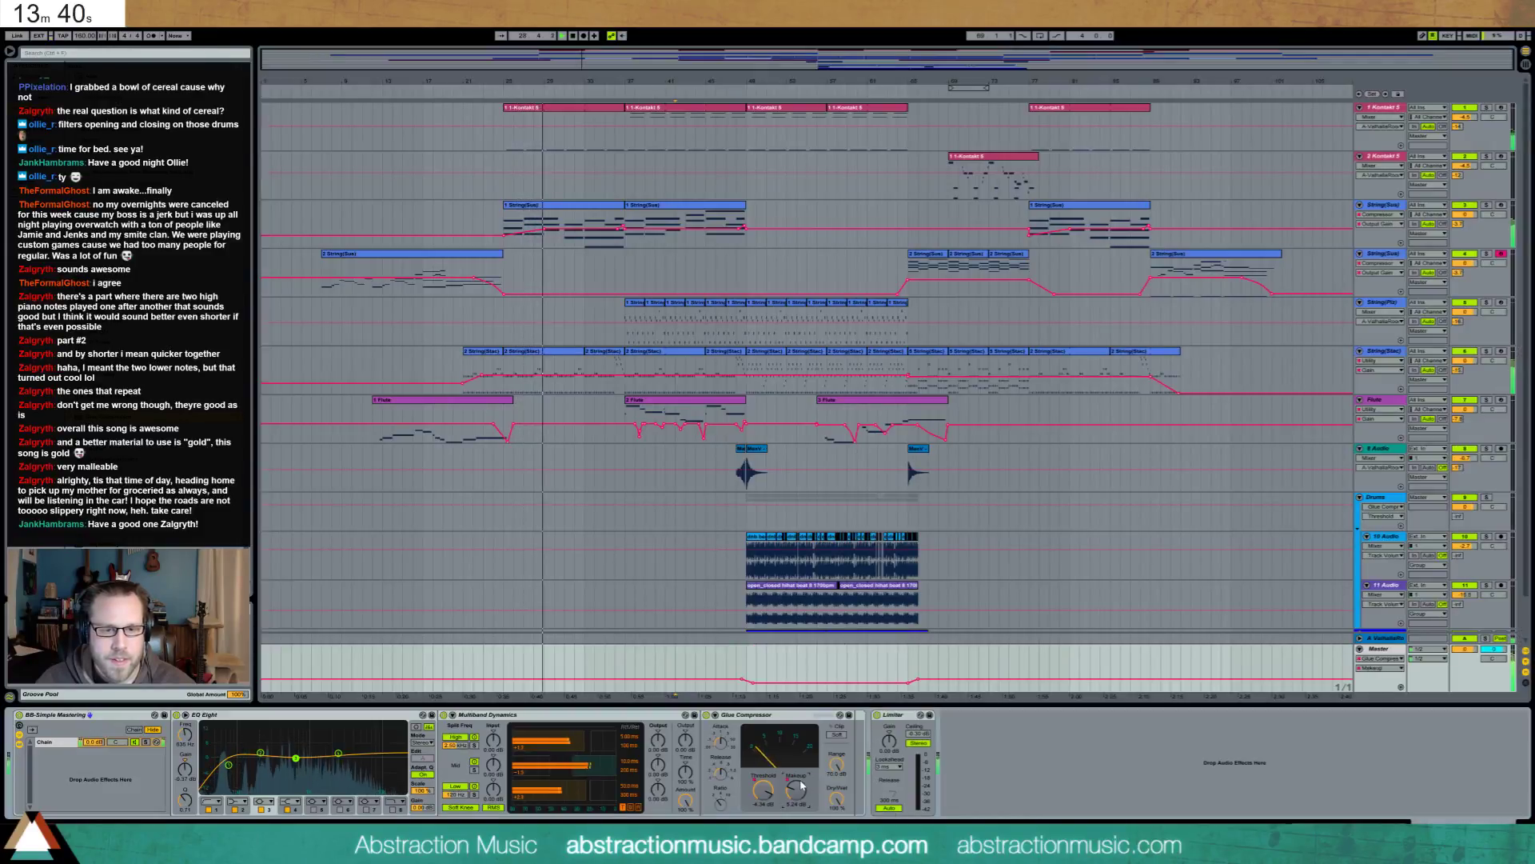
pyautogui.click(674, 667)
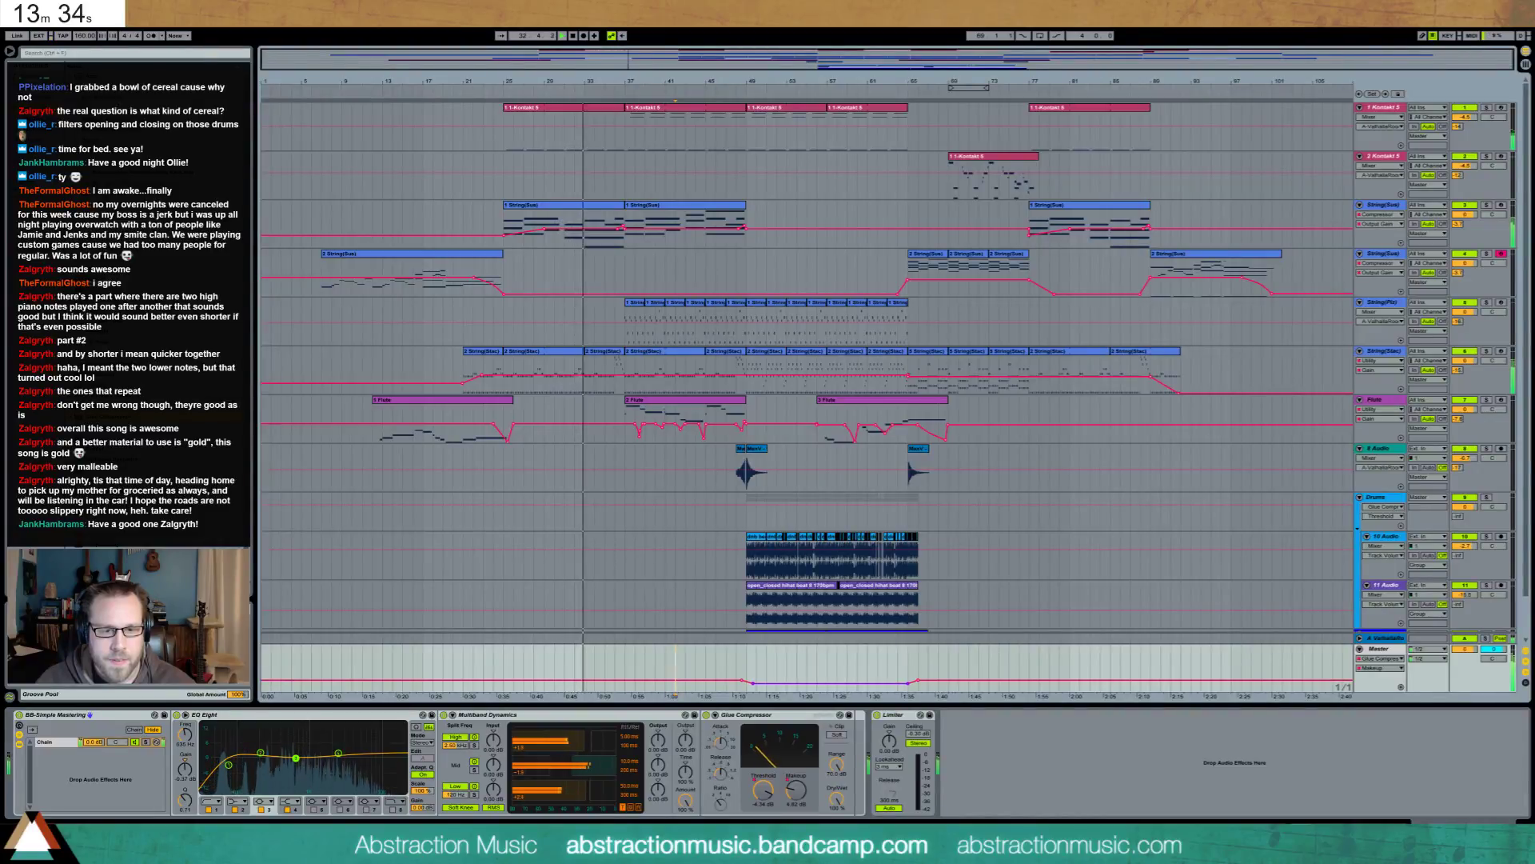
pyautogui.click(828, 680)
# Add an EQ Eight after the Glue Compressor on the Drums group, leaving only the gentle high shelf band active
pyautogui.click(935, 527)
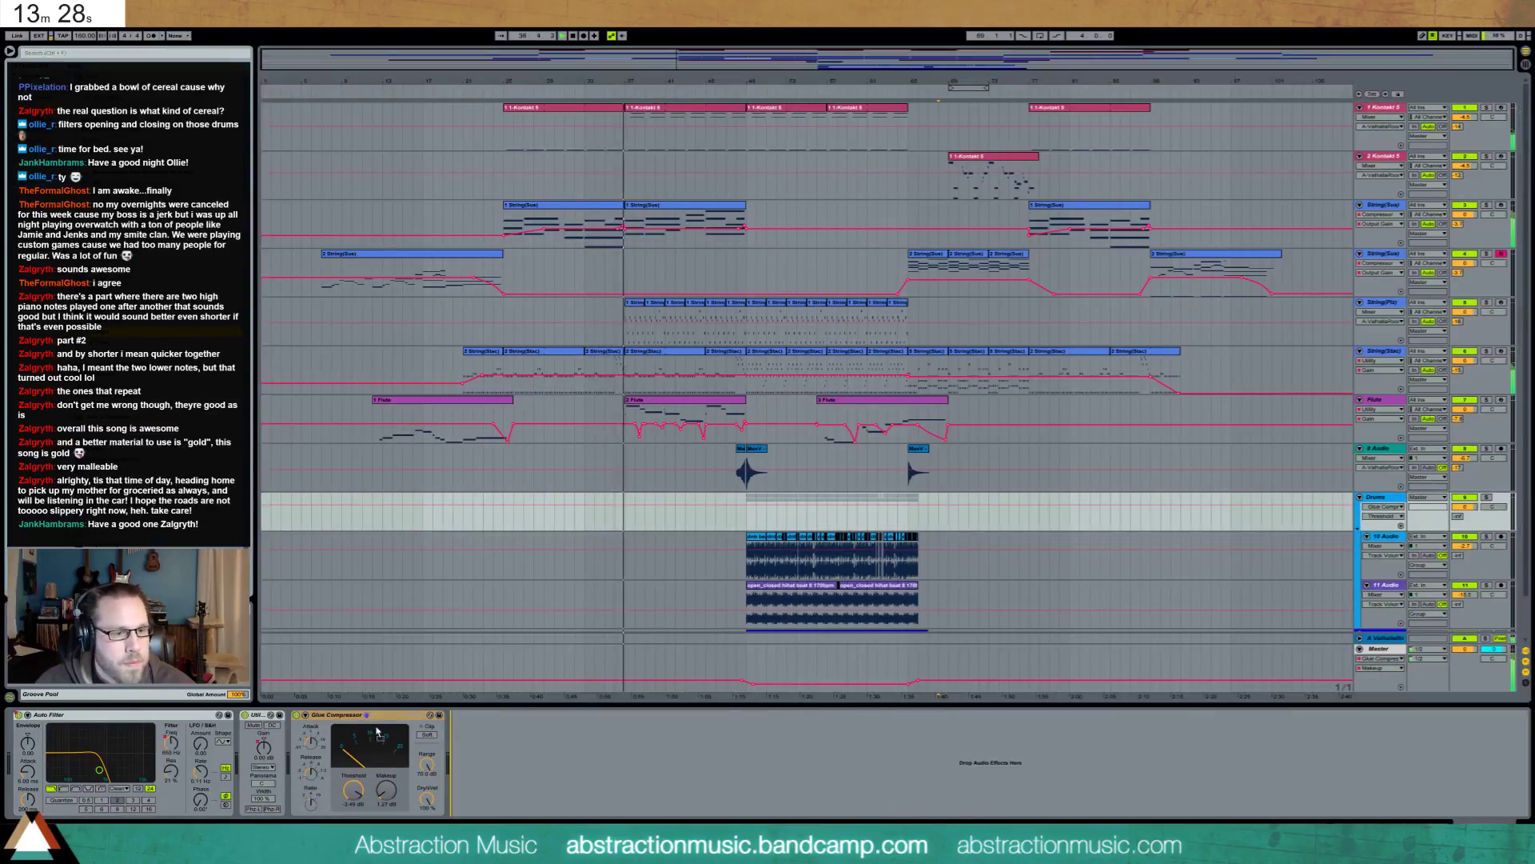
pyautogui.moveTo(128, 320); pyautogui.dragTo(624, 767)
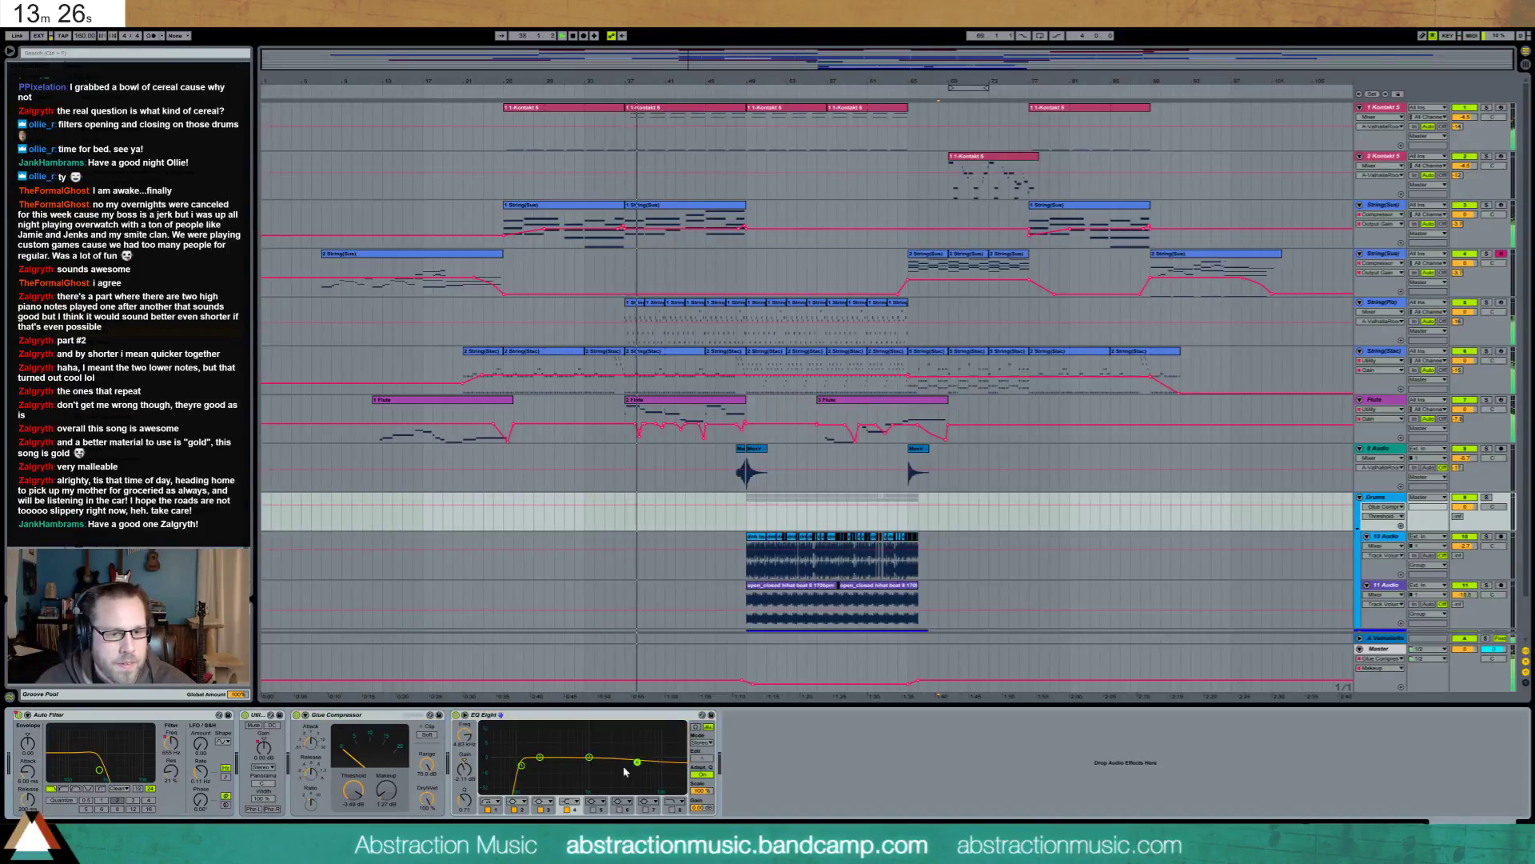
pyautogui.click(543, 809)
pyautogui.click(488, 809)
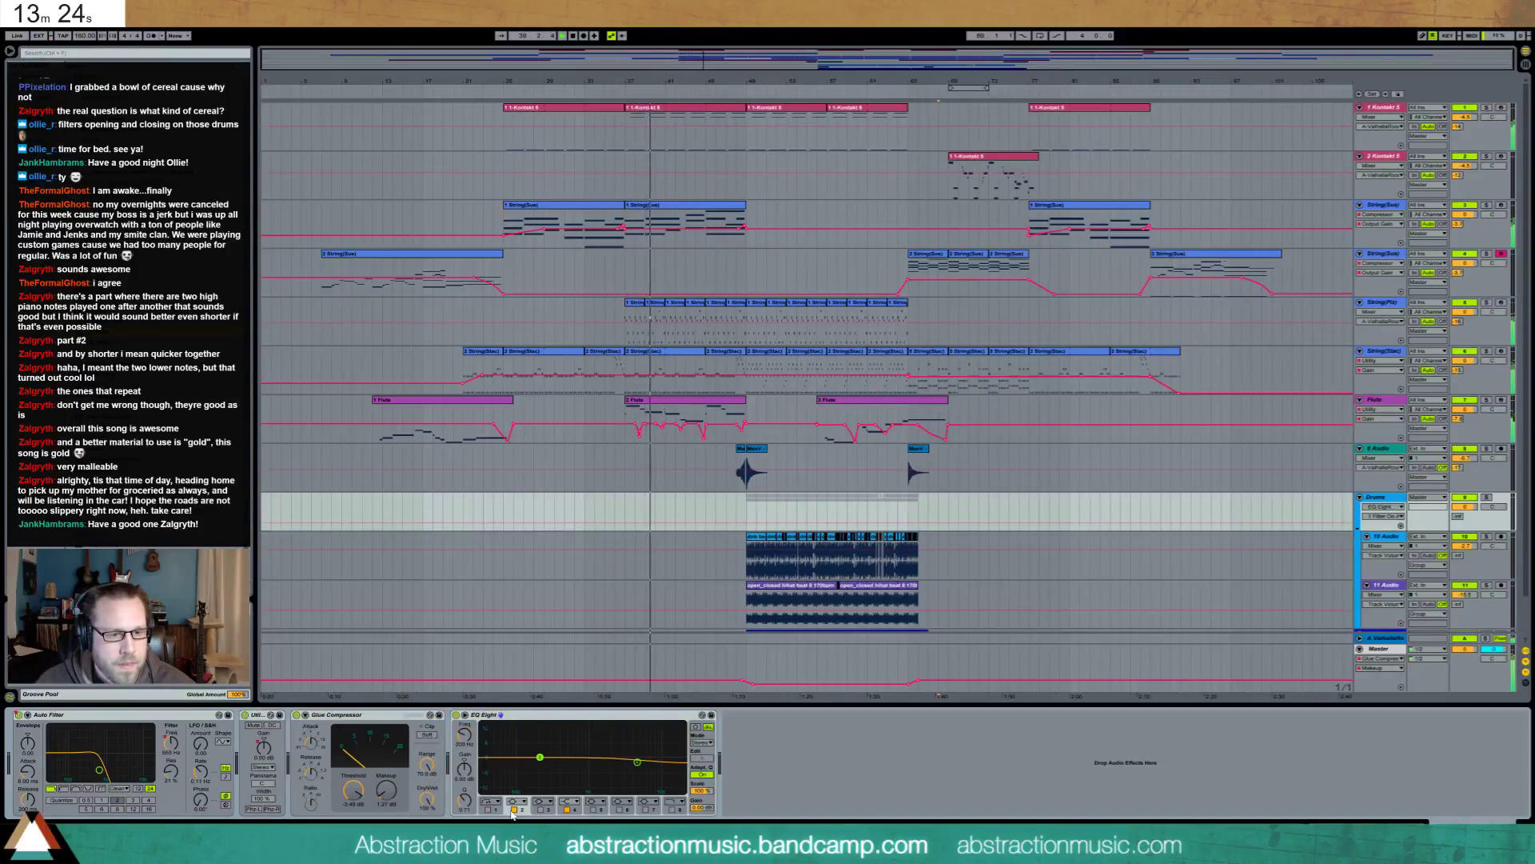
pyautogui.moveTo(638, 761); pyautogui.dragTo(634, 762)
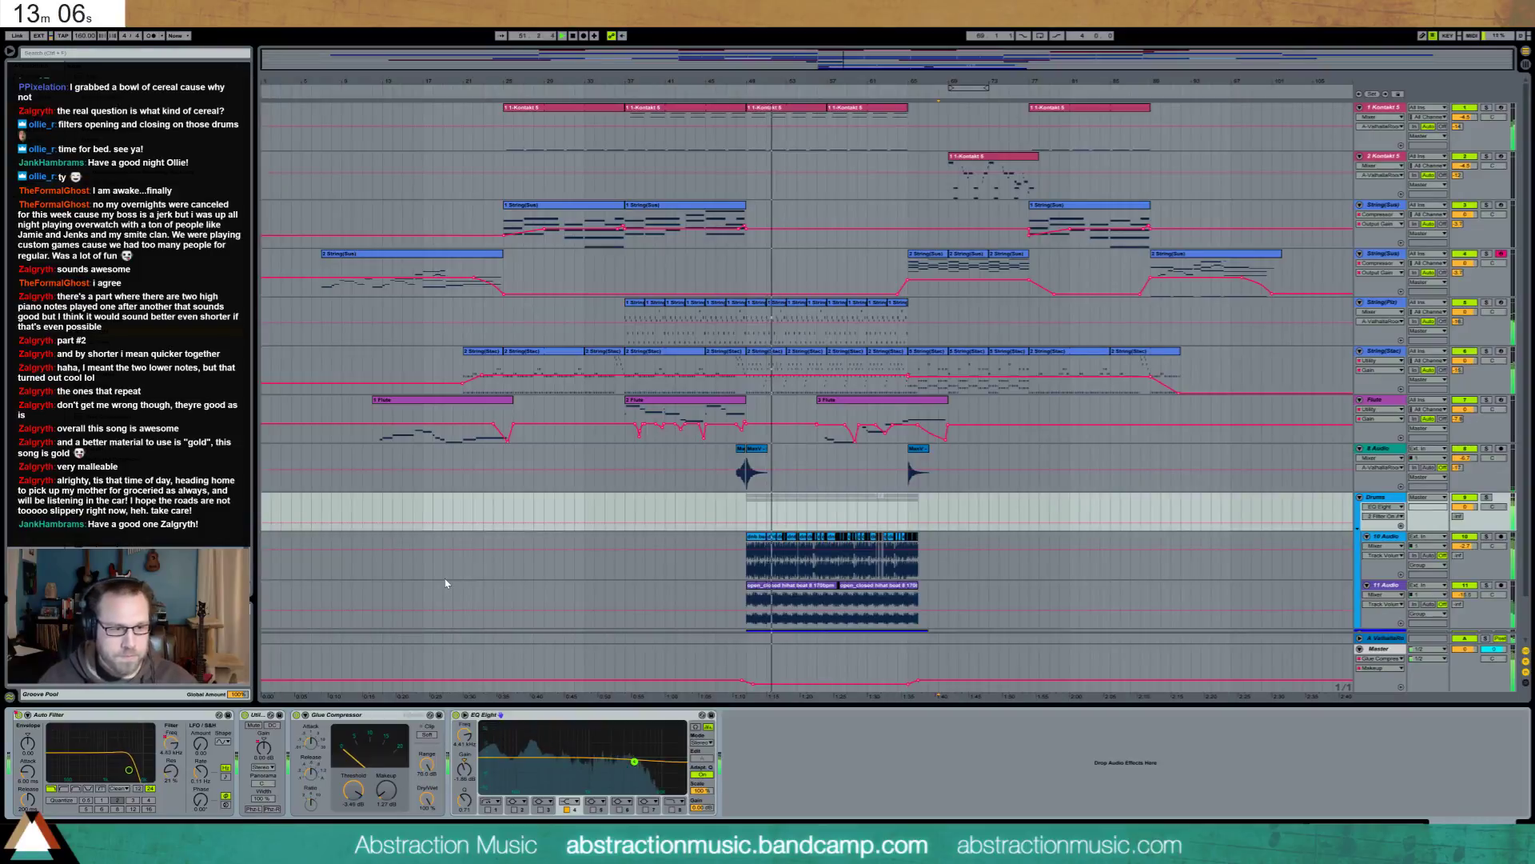
# Adjust the Saturator's output level on the 12 Analog track
pyautogui.scroll(-2, 480, 564)
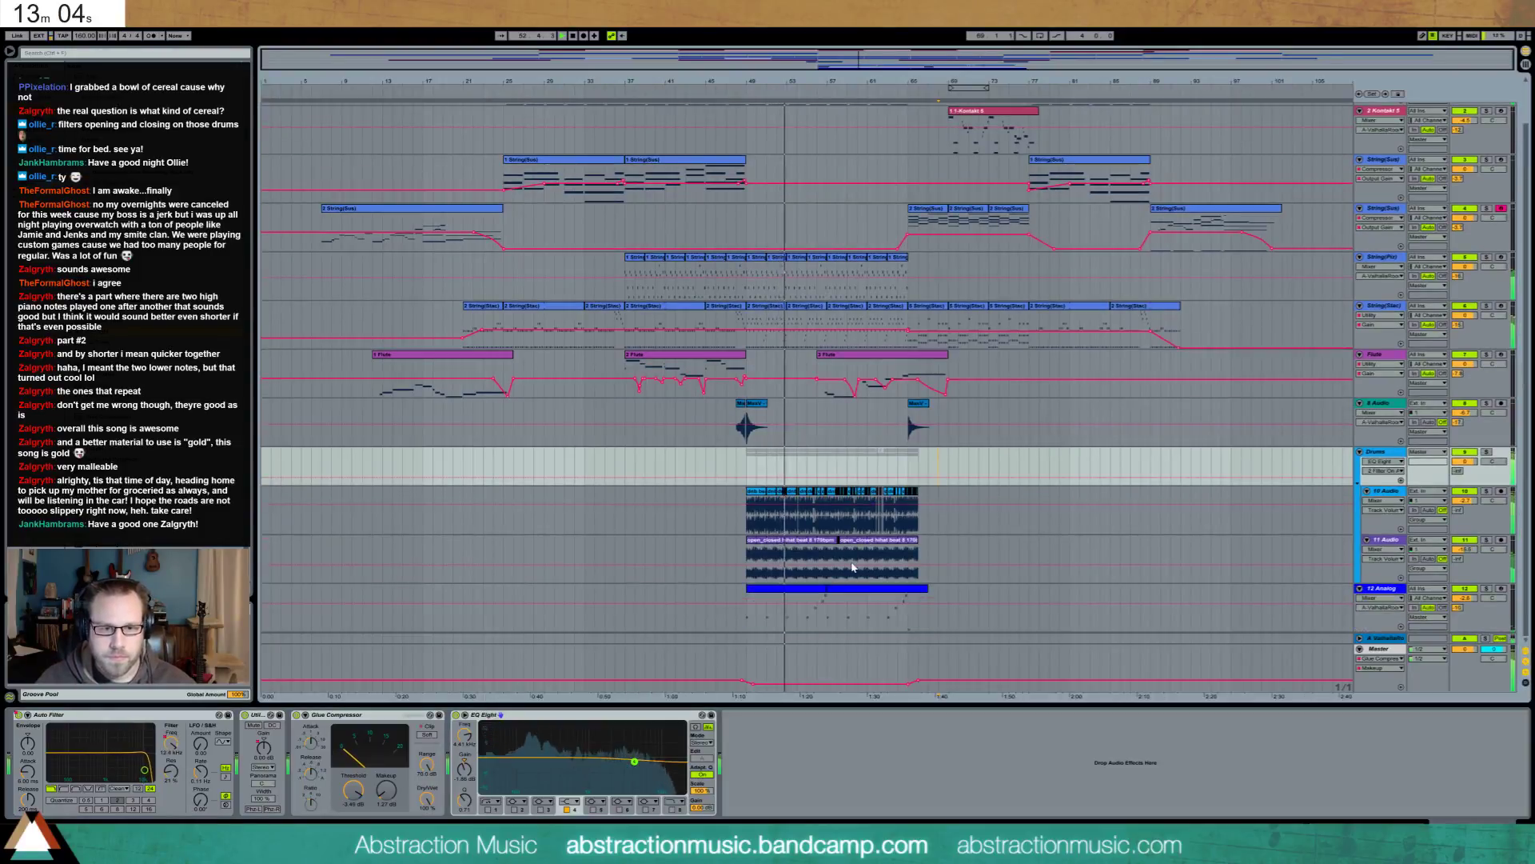
pyautogui.click(640, 612)
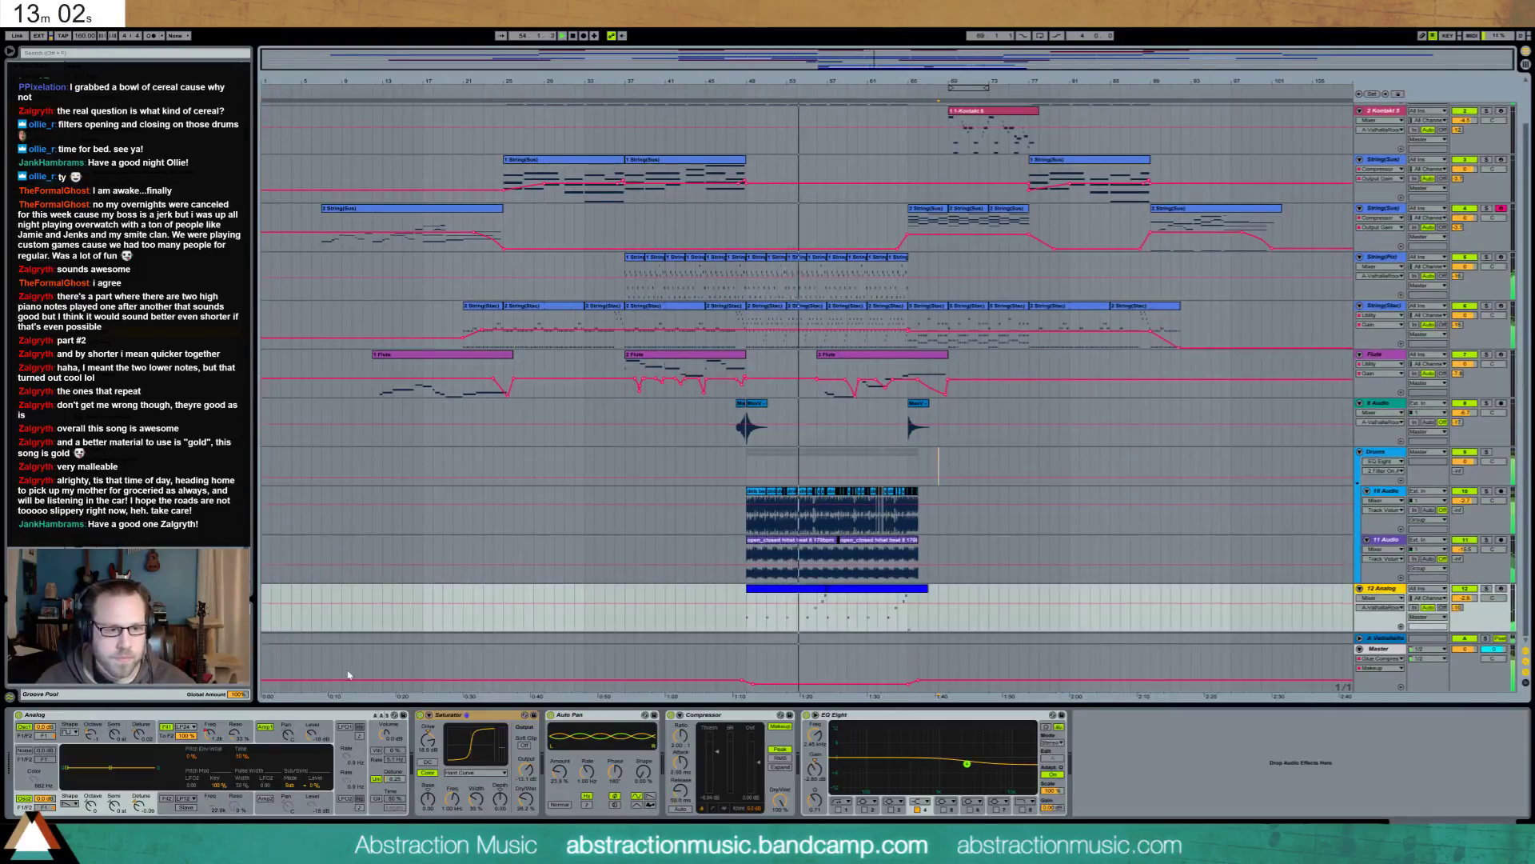
pyautogui.click(521, 774)
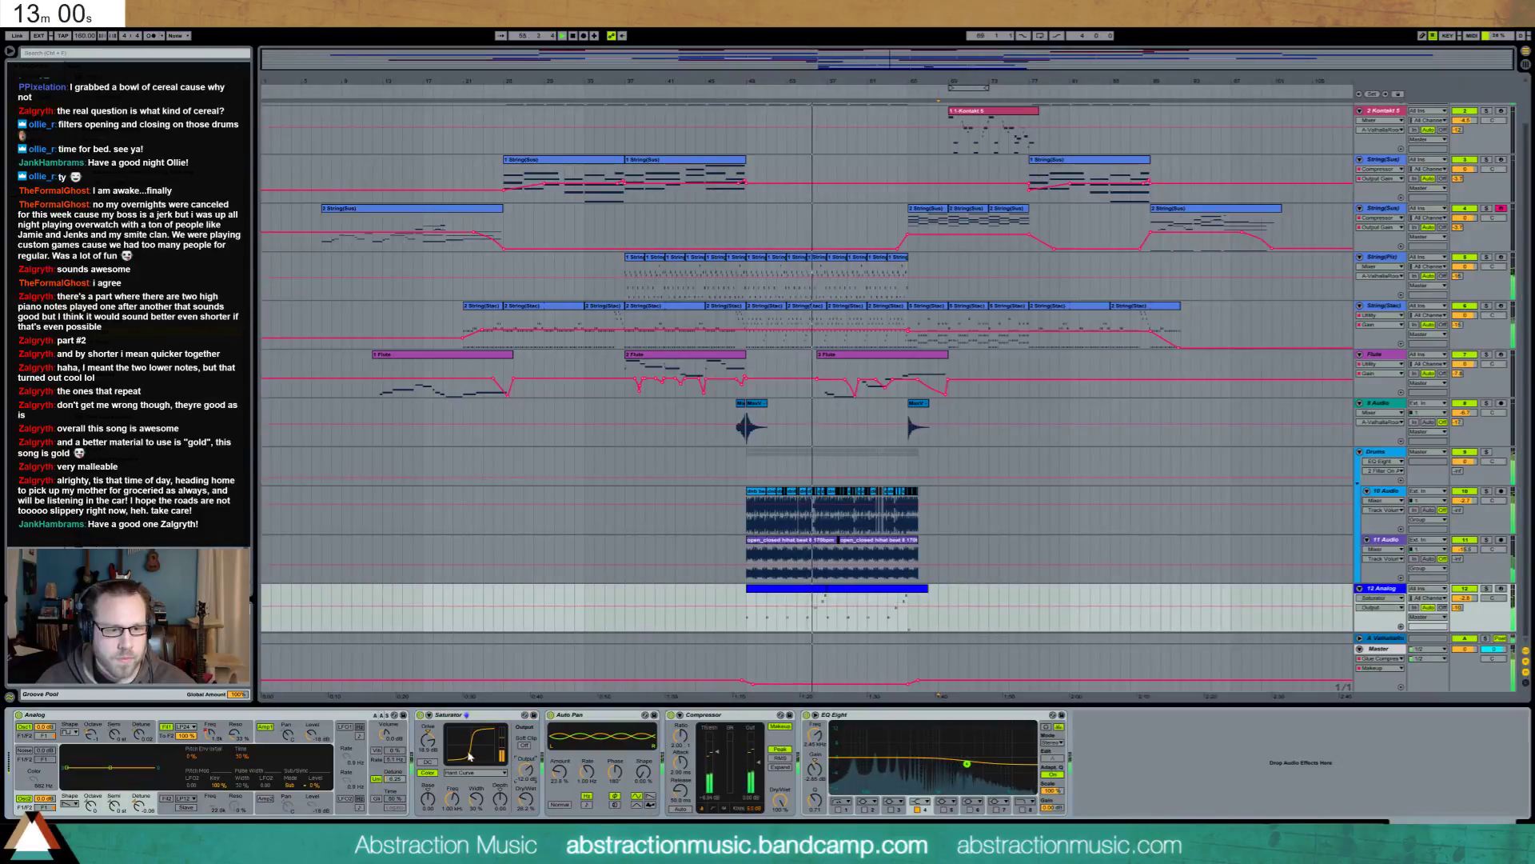
pyautogui.click(523, 771)
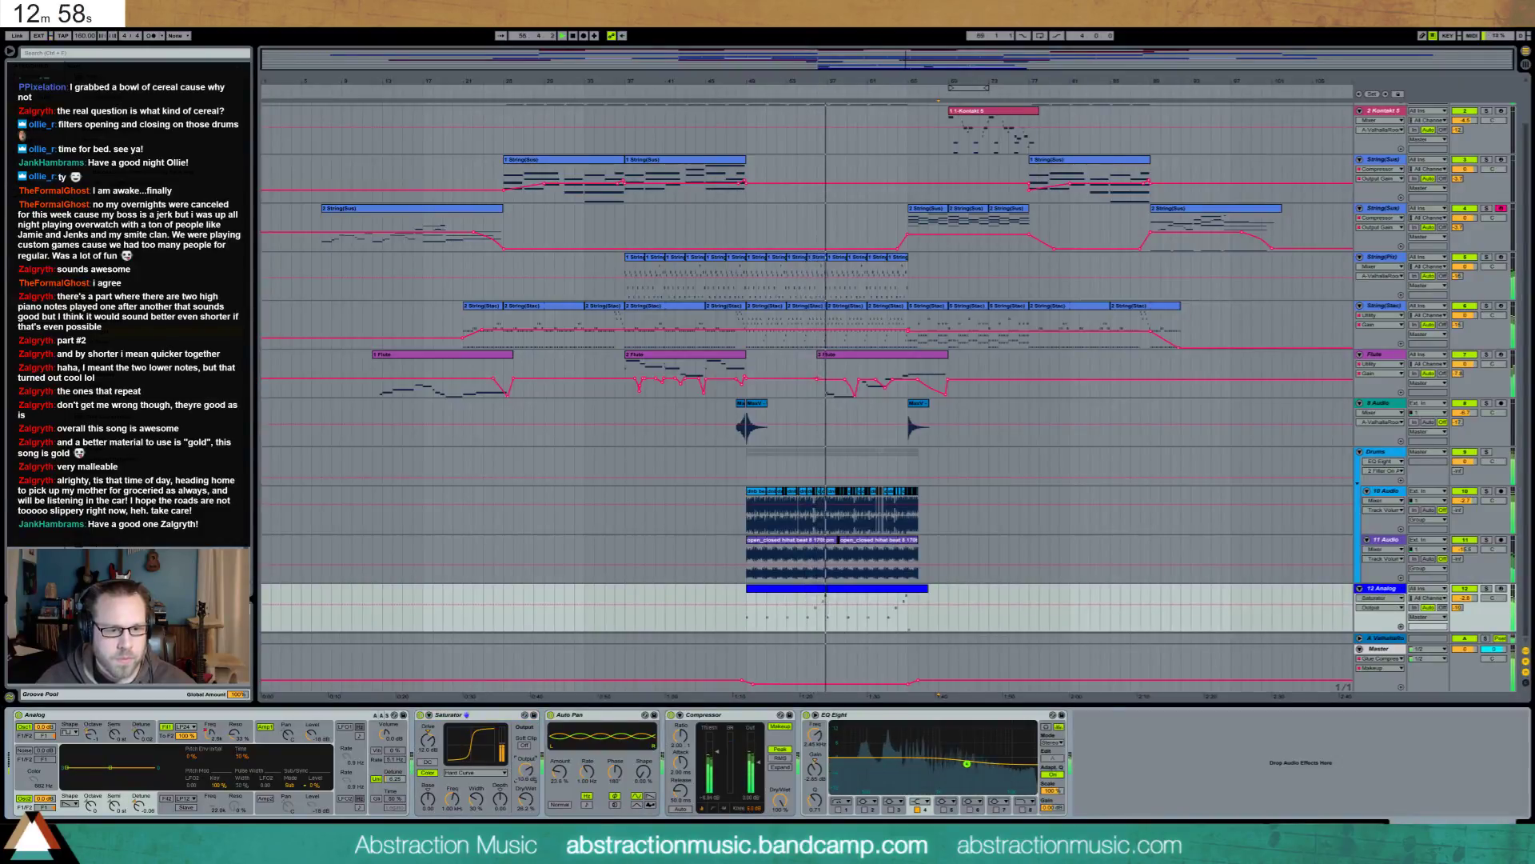
# Shorten the decay of the Analog synth's amp envelope and lower the 12 Analog track's volume
pyautogui.click(236, 736)
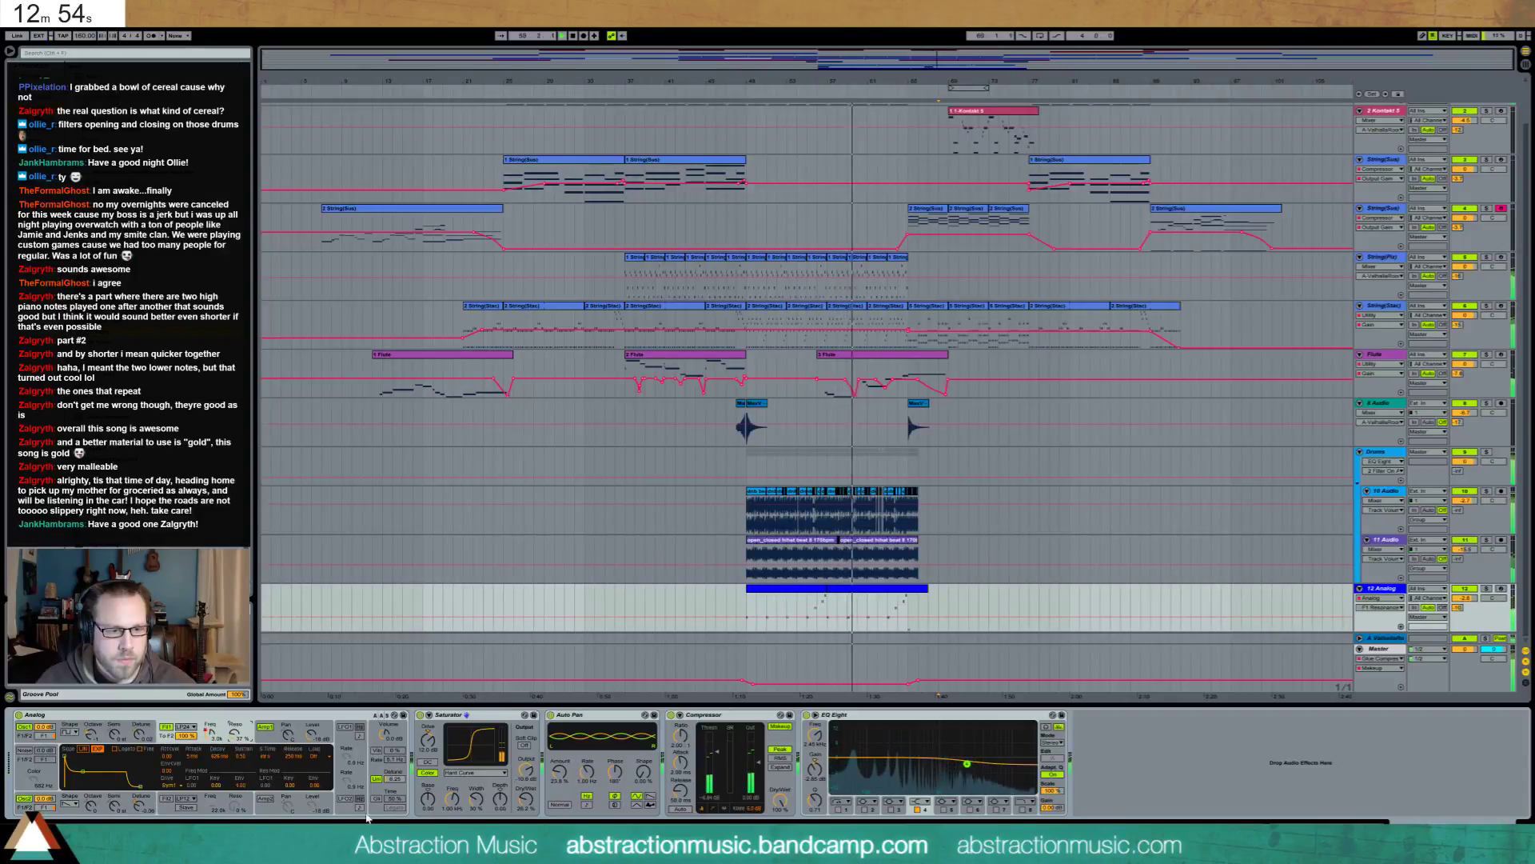
pyautogui.click(392, 779)
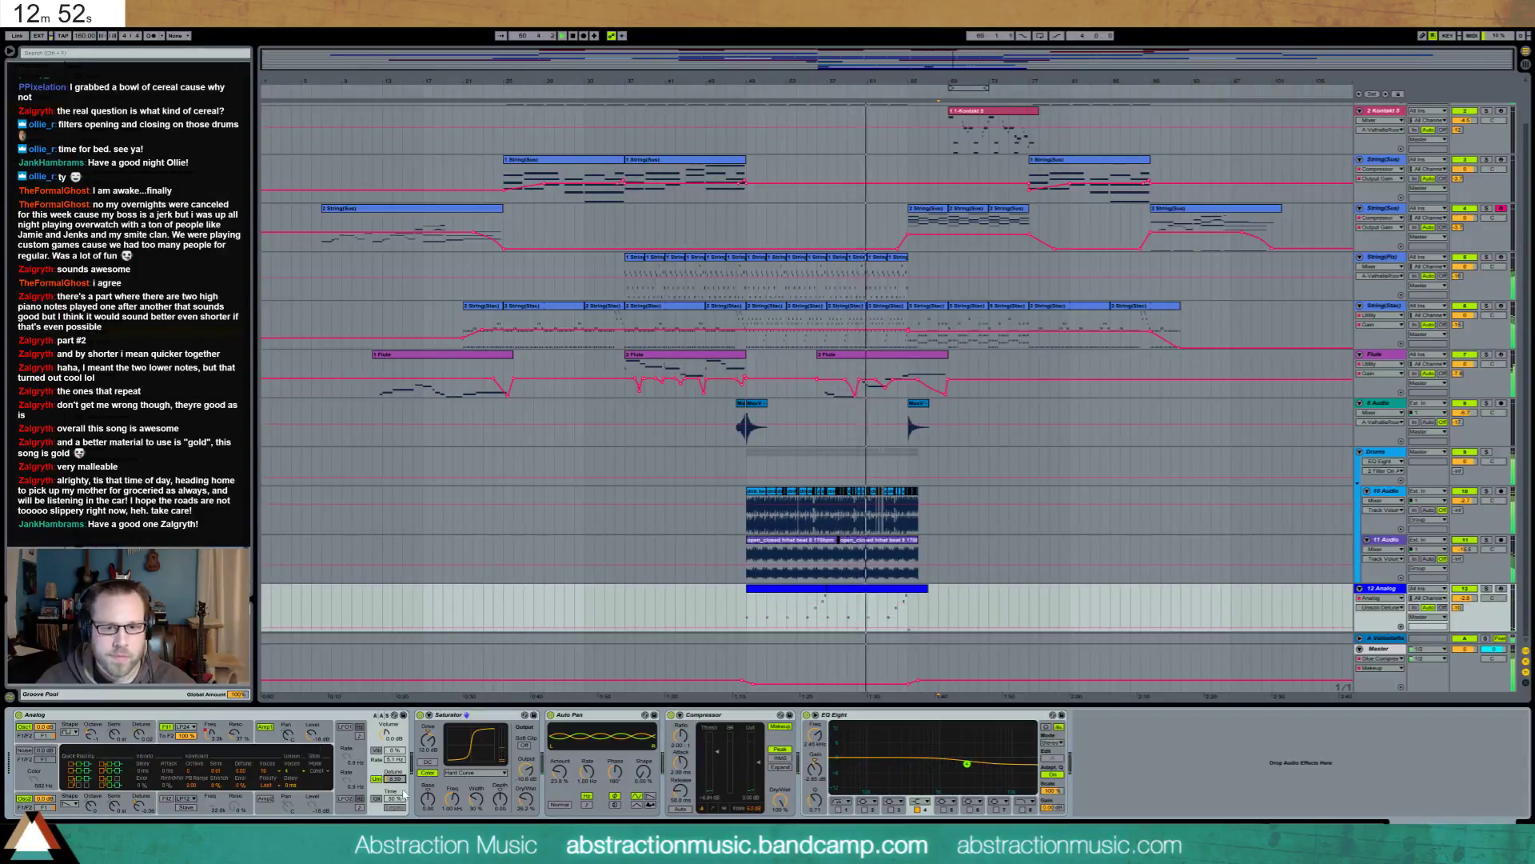
pyautogui.click(272, 738)
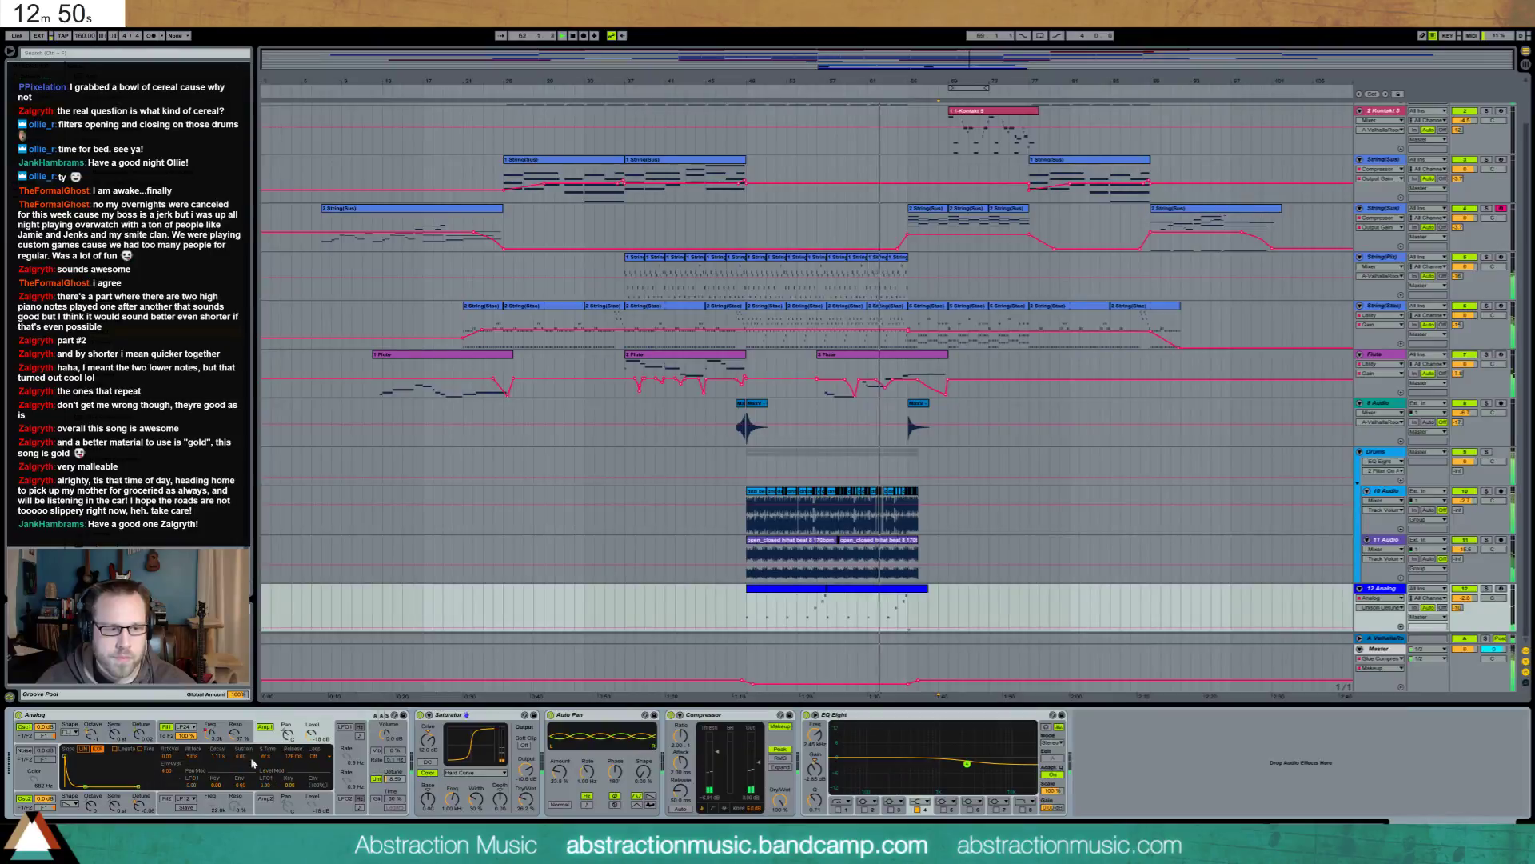
pyautogui.moveTo(91, 786); pyautogui.dragTo(80, 786)
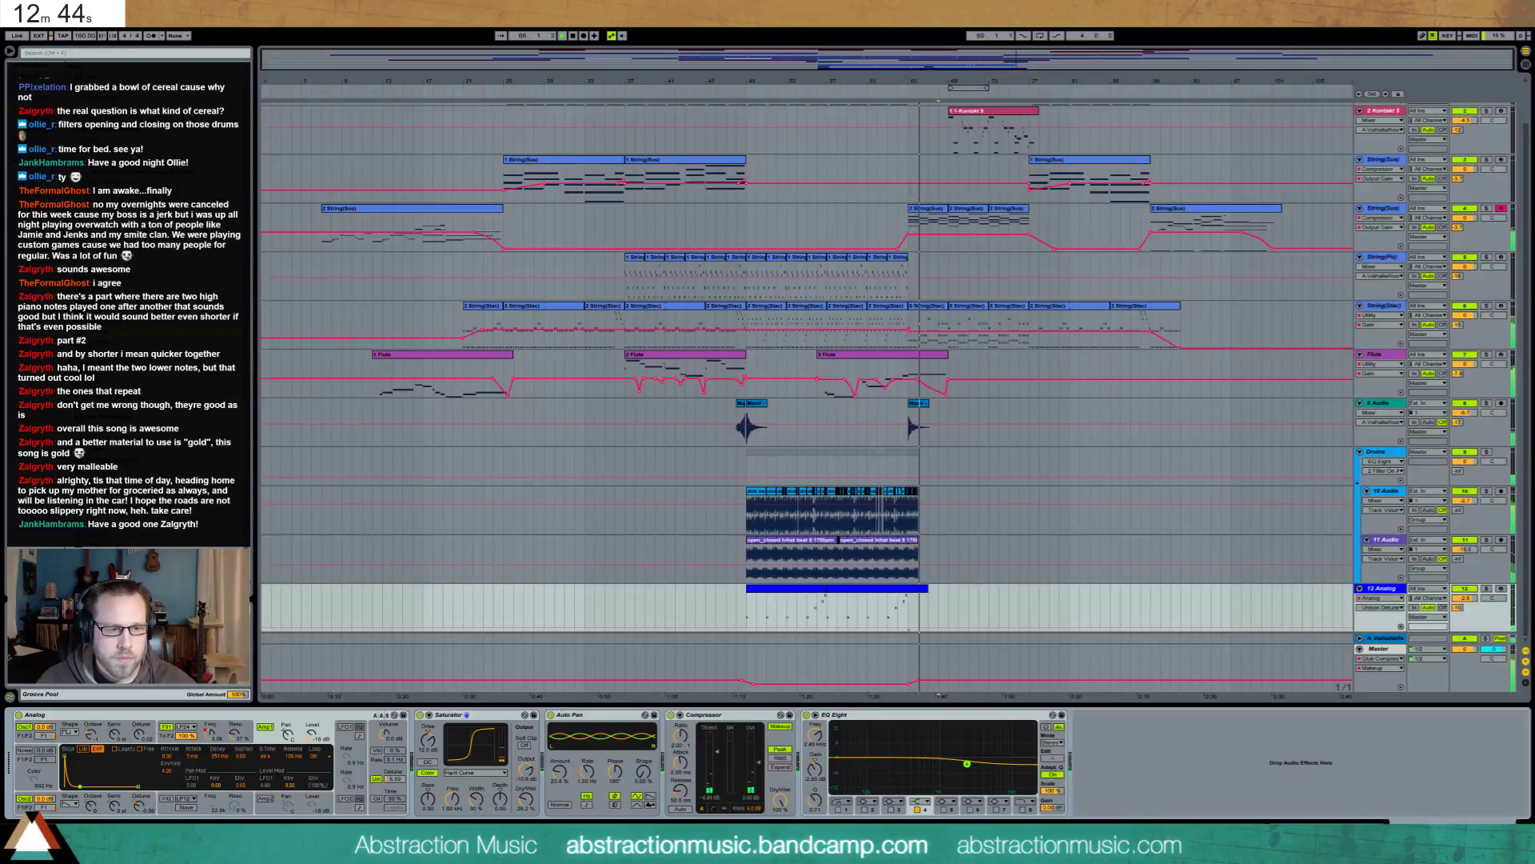
pyautogui.moveTo(1466, 598); pyautogui.dragTo(1466, 609)
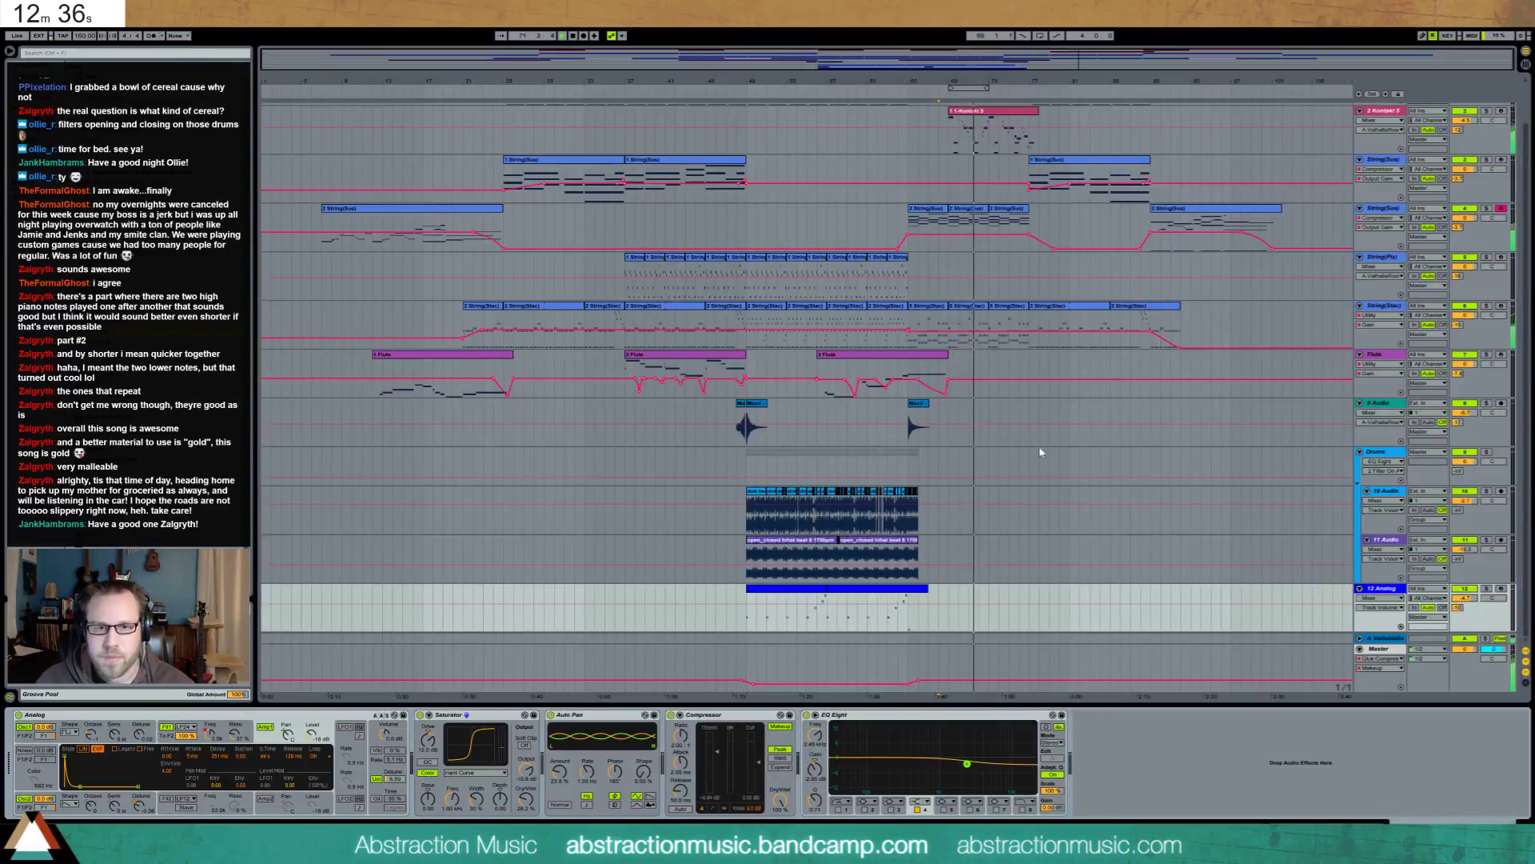
# Check the second Kontakt track's compressor threshold, and pull down the staccato strings' gain automation slightly at bar 77, auditioning the passage
pyautogui.scroll(1, 1305, 104)
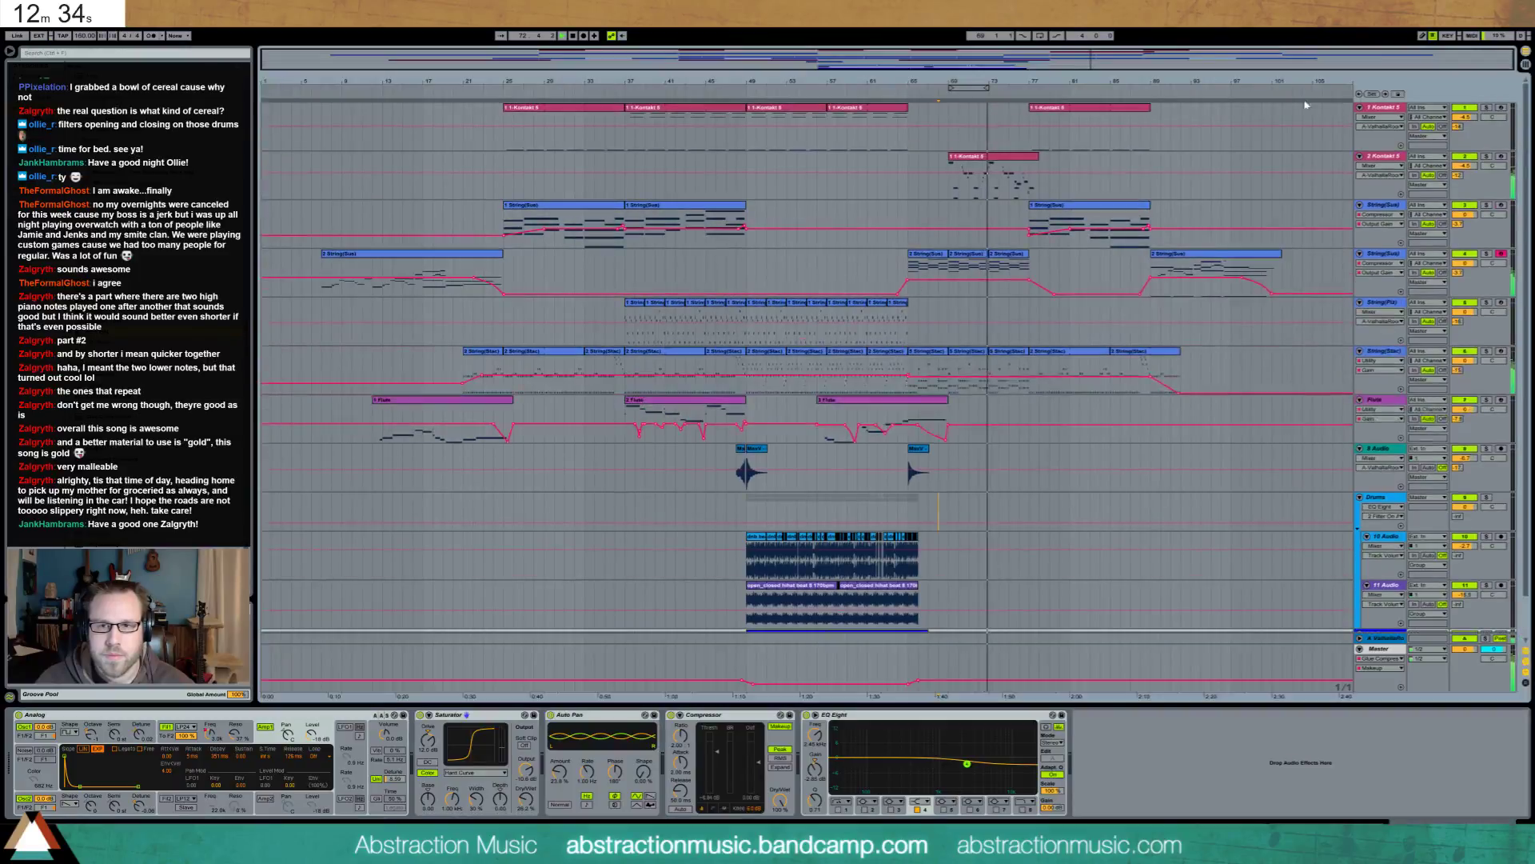
pyautogui.click(1384, 158)
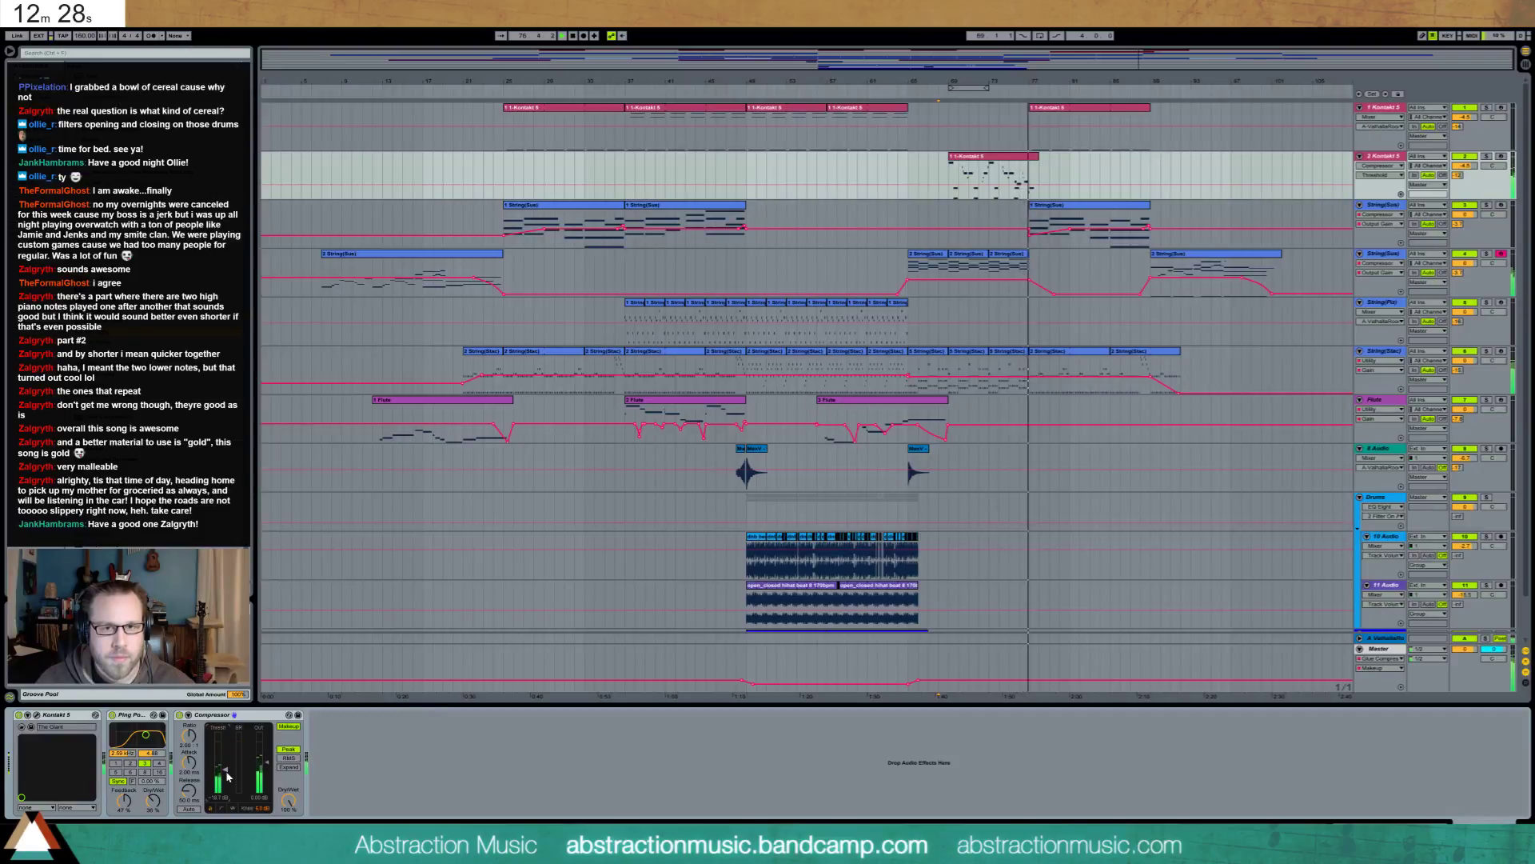
pyautogui.click(996, 378)
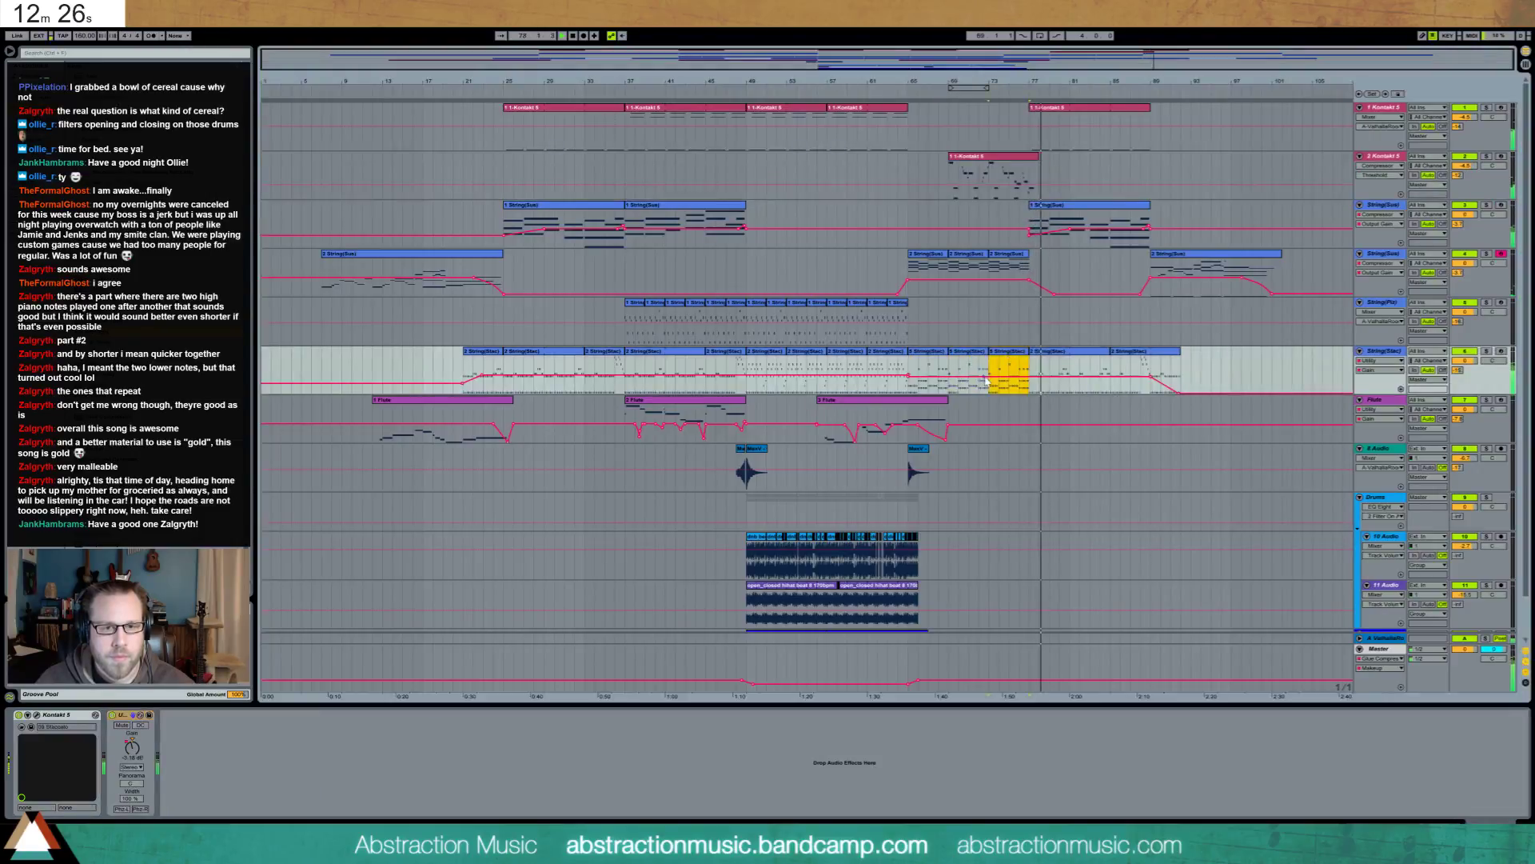
pyautogui.moveTo(1030, 382)
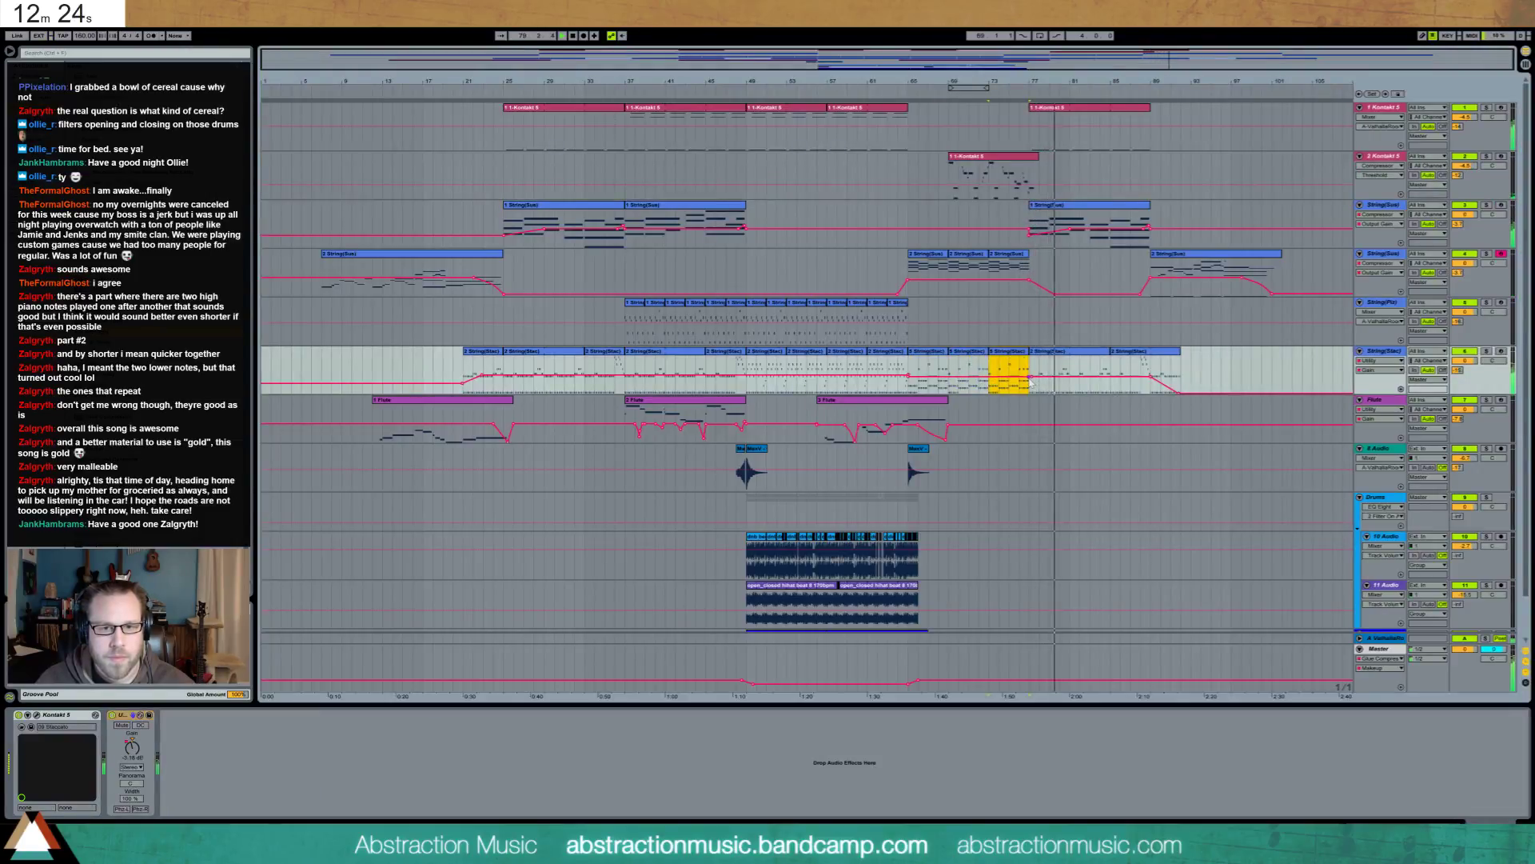
pyautogui.moveTo(1030, 382); pyautogui.dragTo(1030, 394)
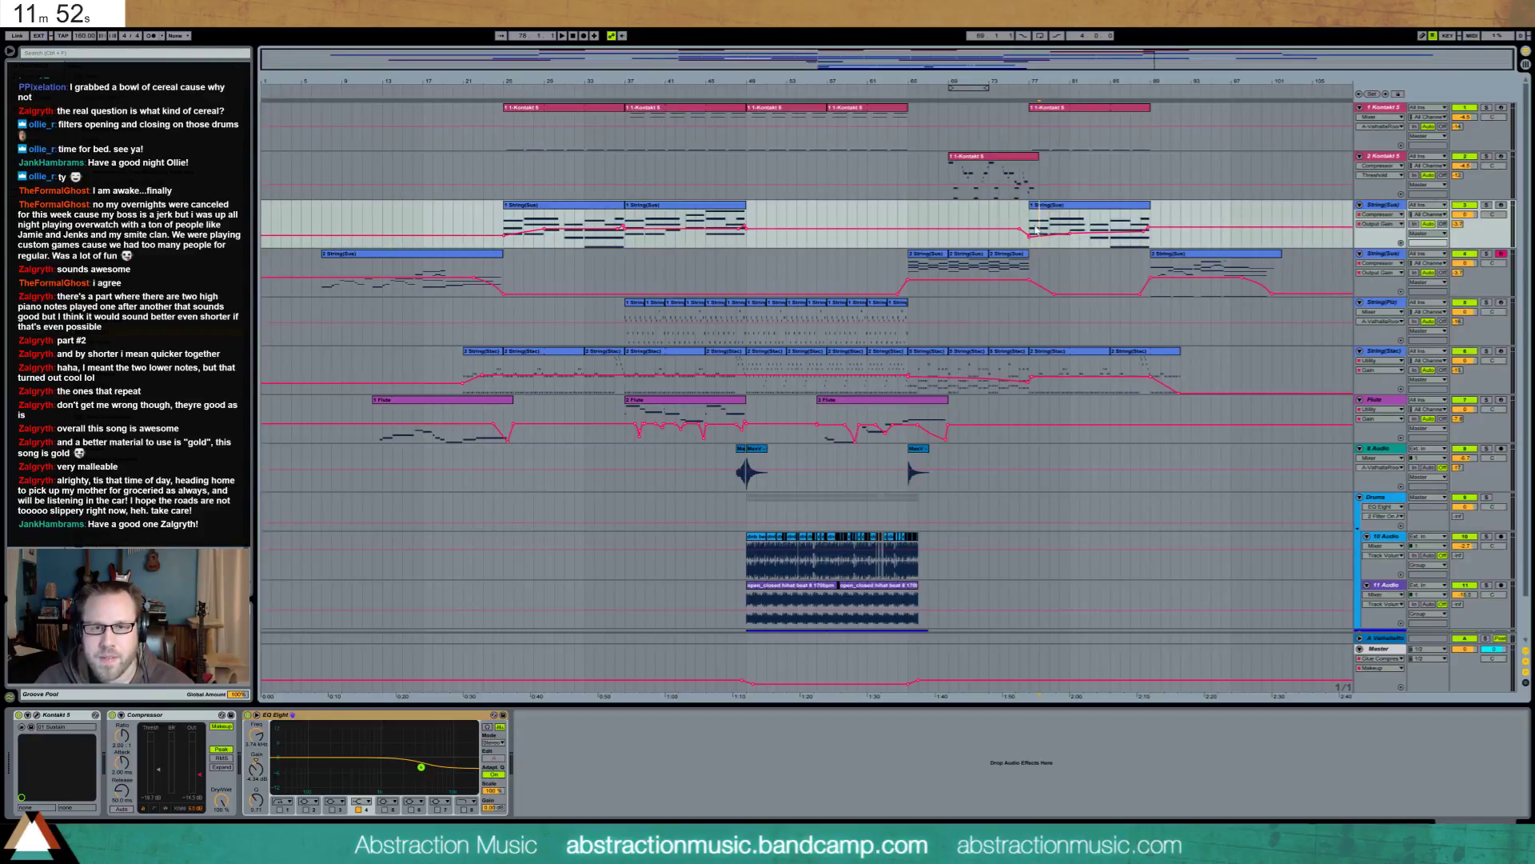
pyautogui.press('space')
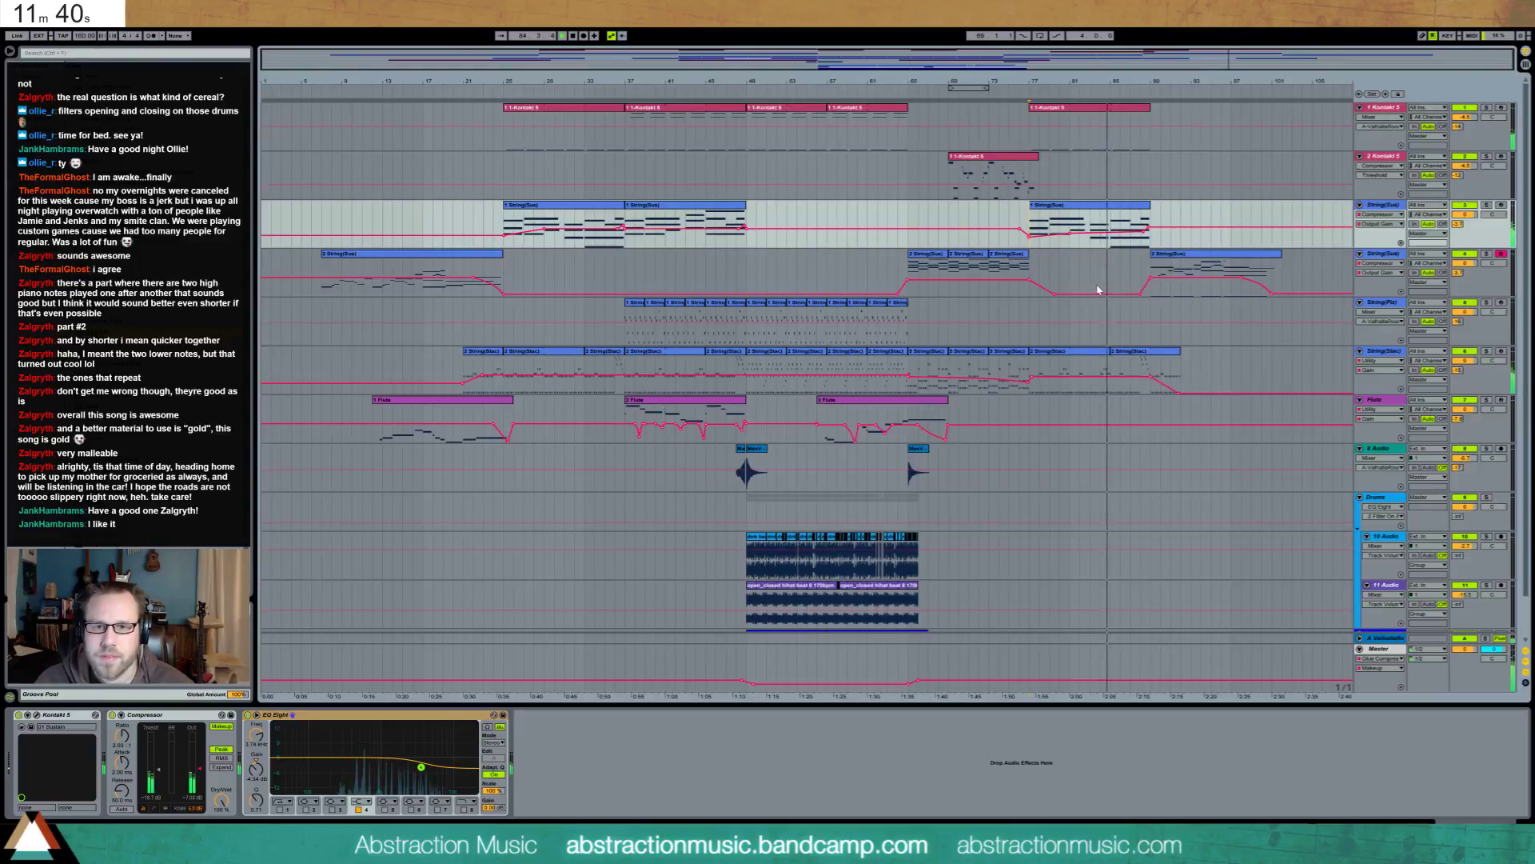
# Lower the top note of the last held chord in the sustained strings clip that starts at bar 77, and audition it
pyautogui.doubleClick(1096, 227)
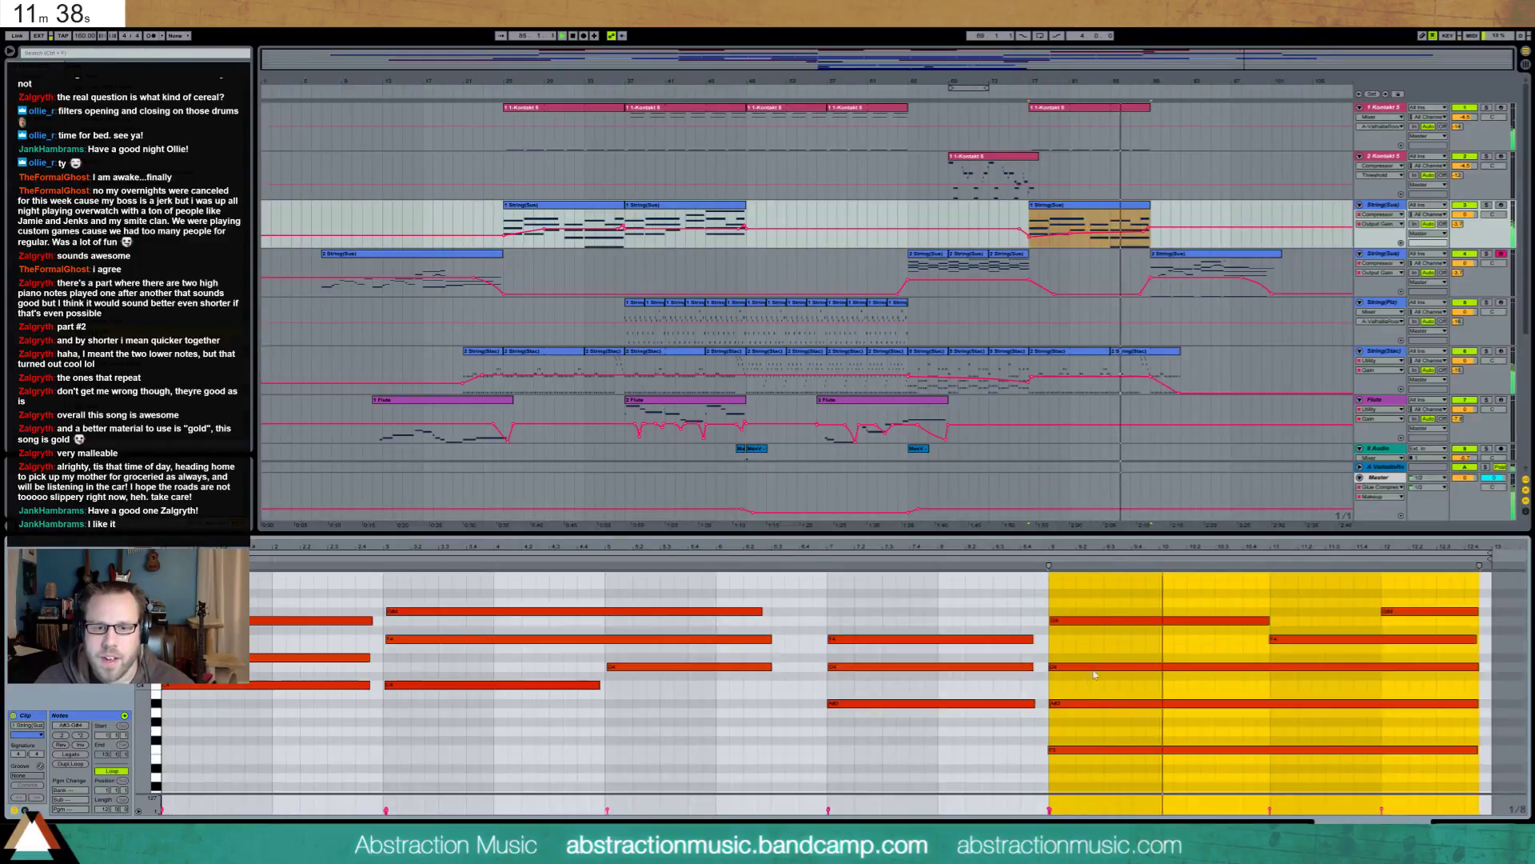
pyautogui.moveTo(1097, 618); pyautogui.dragTo(1097, 627)
pyautogui.press('Down')
pyautogui.press('space')
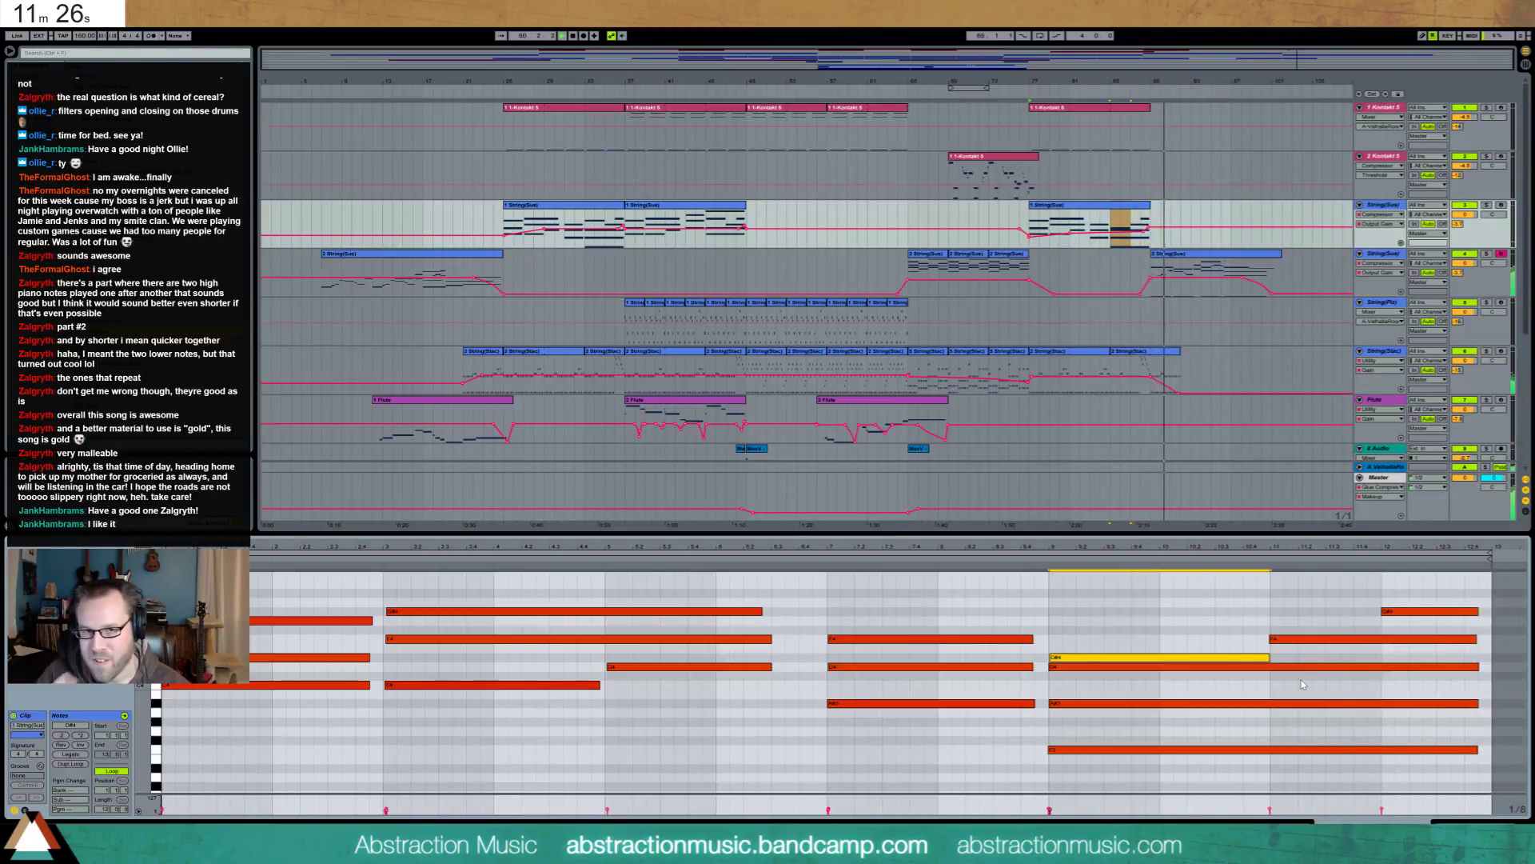
# In the closing clip of the second sustained strings track, shift the final chord notes later and extend the low bass note before them
pyautogui.click(1203, 279)
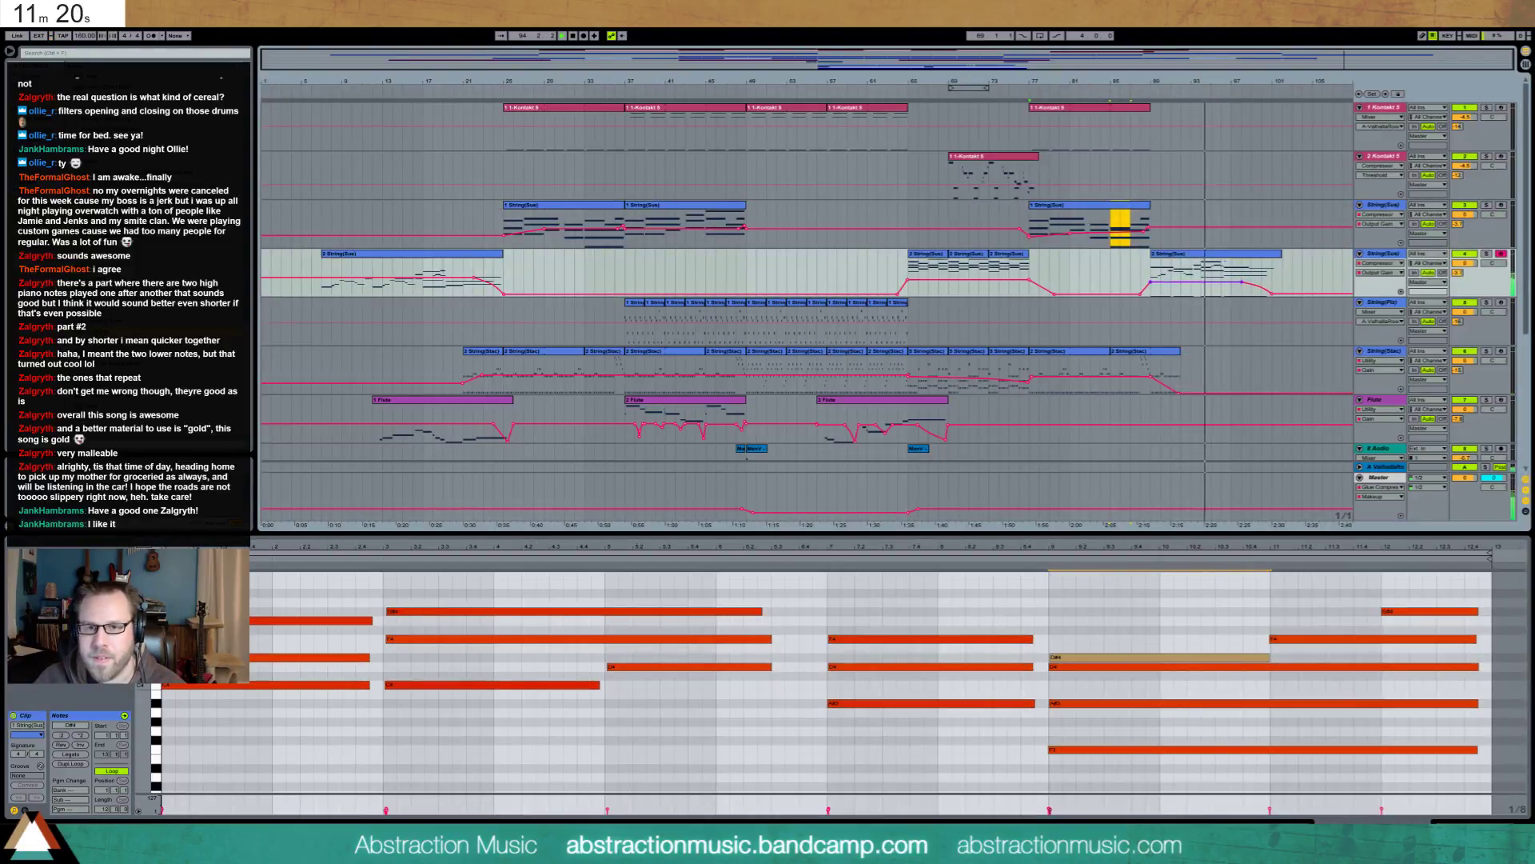
pyautogui.click(1221, 276)
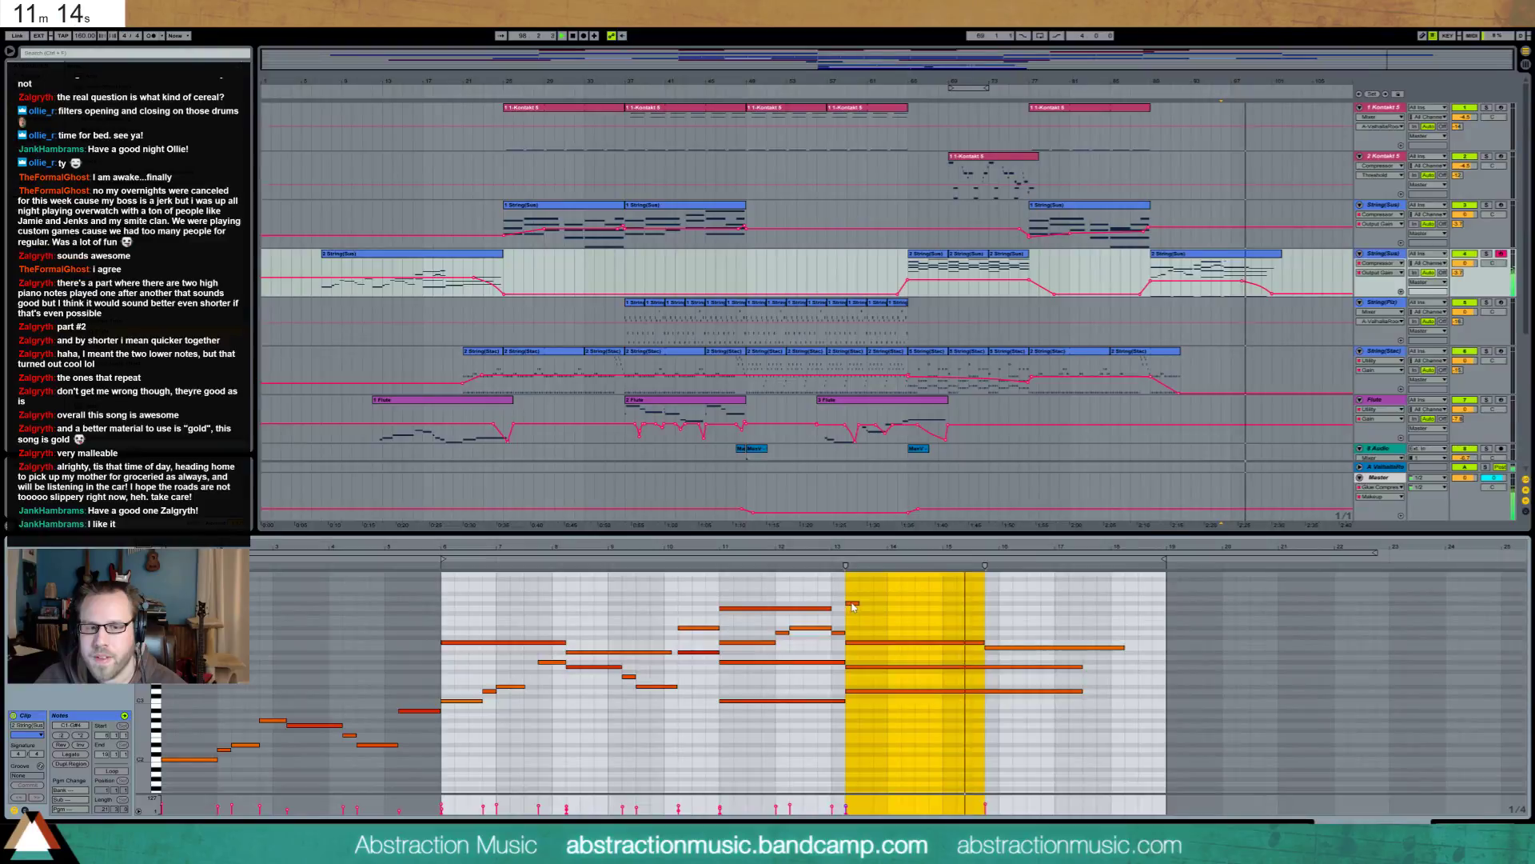
pyautogui.moveTo(853, 606); pyautogui.dragTo(1030, 717)
pyautogui.press('Right')
pyautogui.scroll(-1, 1030, 717)
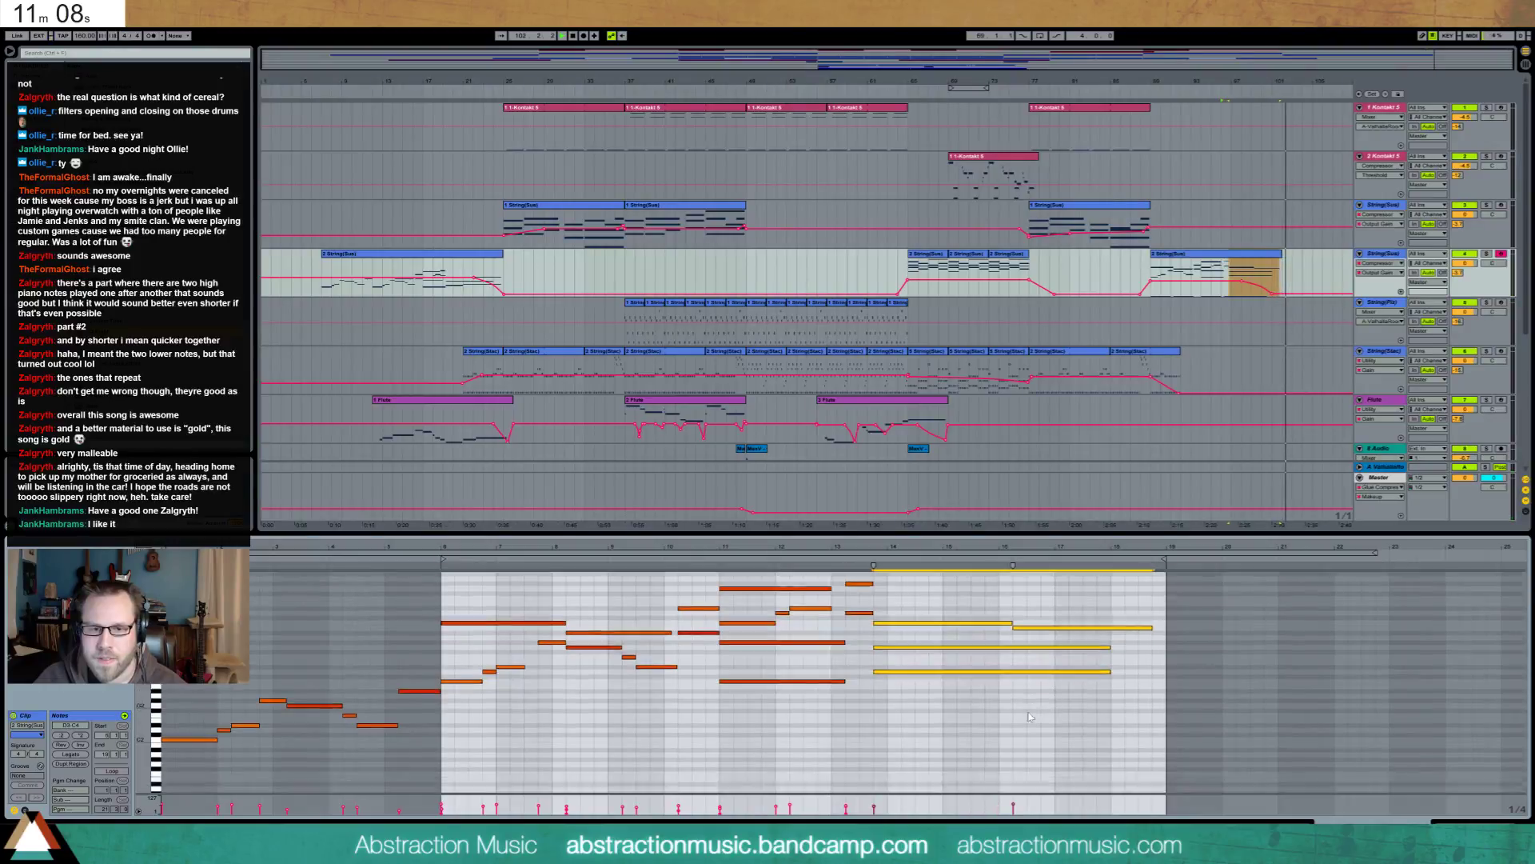
pyautogui.scroll(-1, 1030, 718)
pyautogui.moveTo(815, 740); pyautogui.dragTo(860, 762)
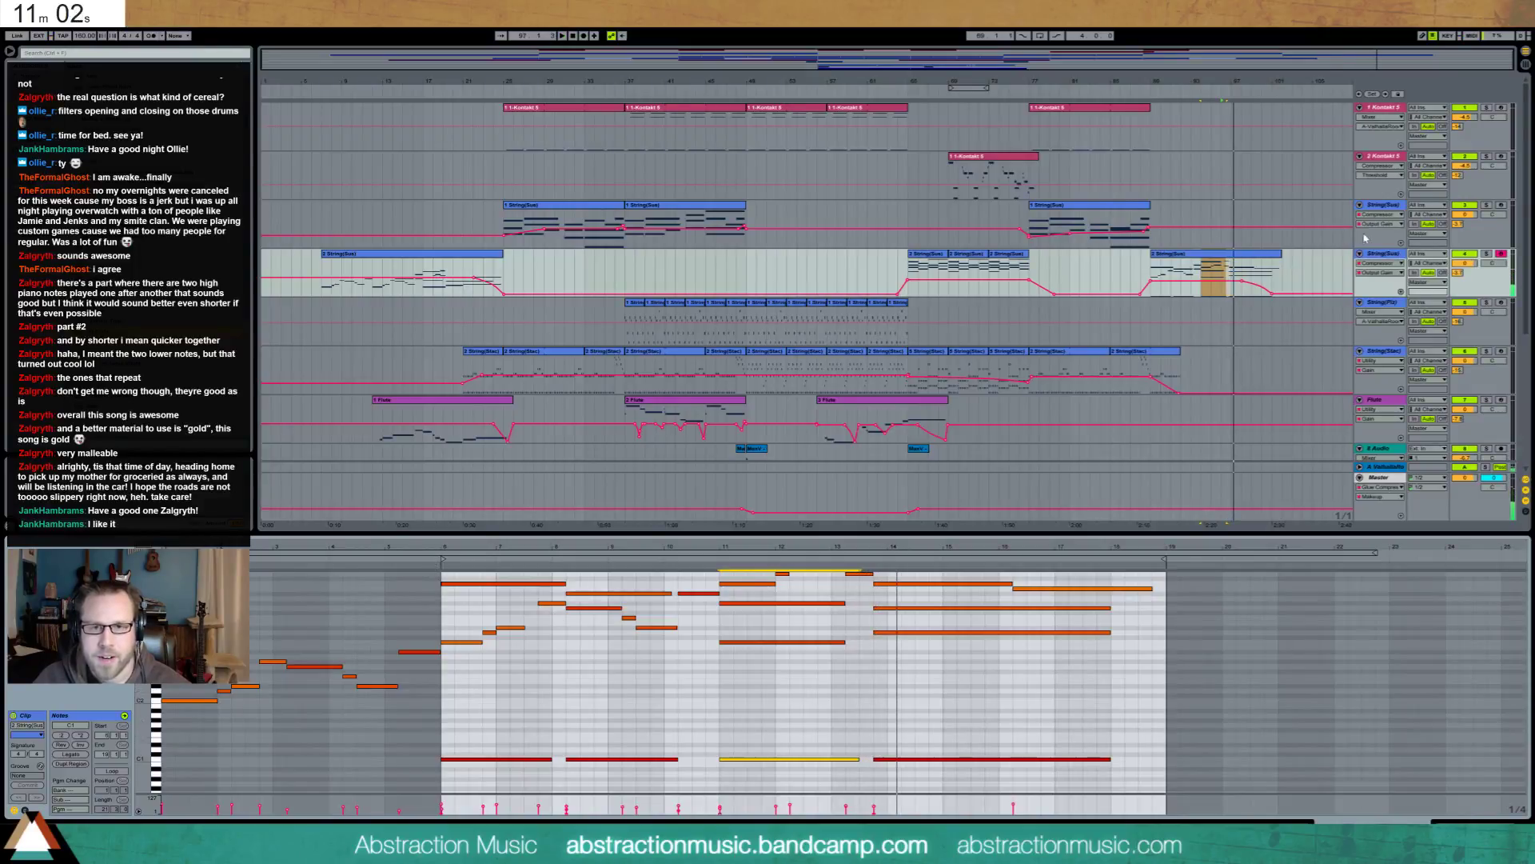
# Delay the second sustained strings track's closing output gain fade so it ends with the clip, and show its device chain
pyautogui.click(1241, 260)
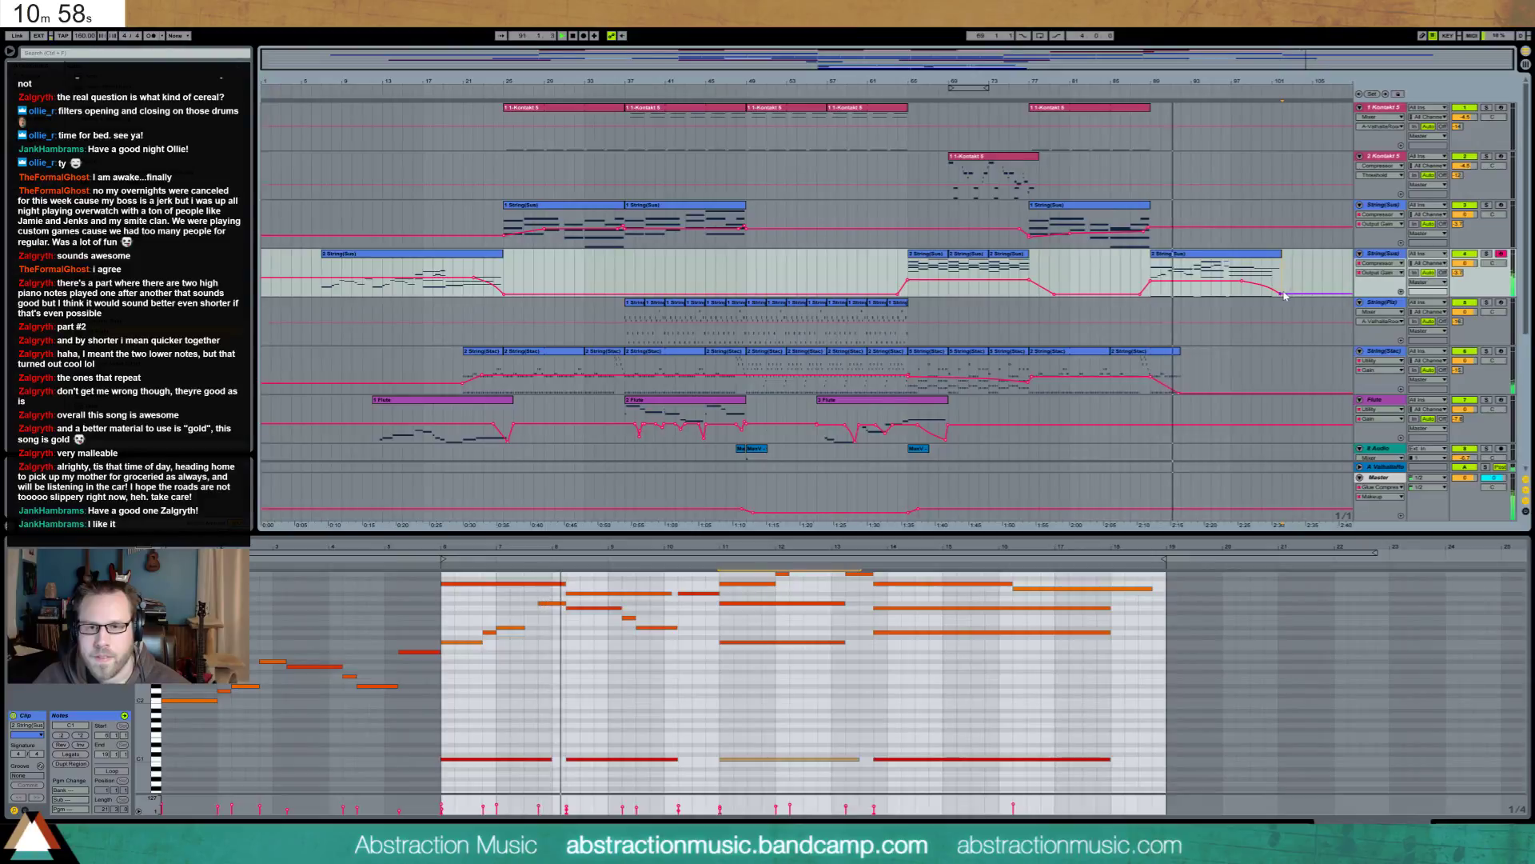
pyautogui.hotkey('shift', 'Tab')
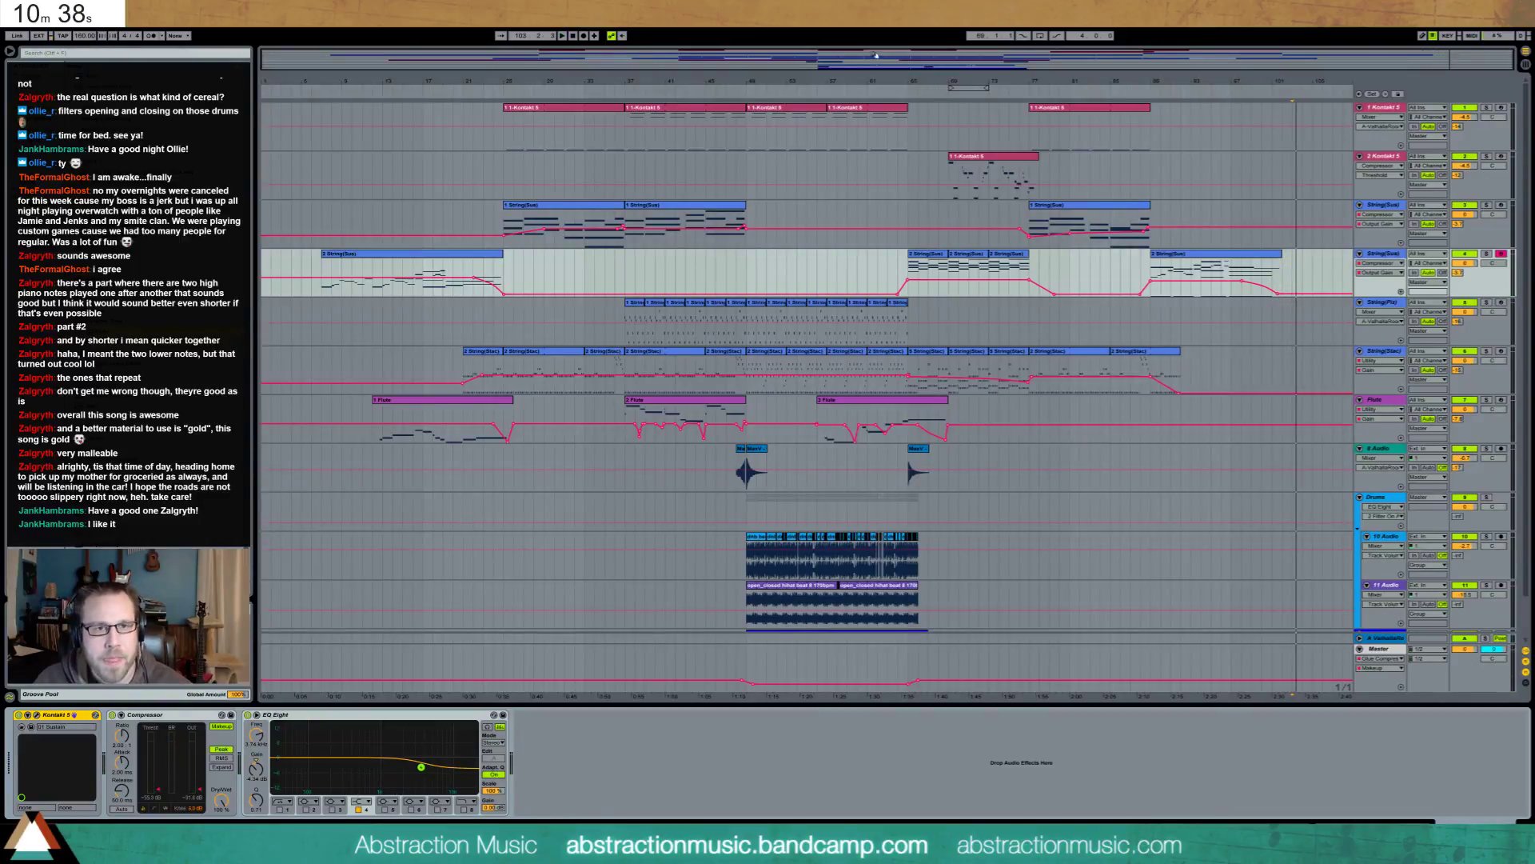
pyautogui.moveTo(844, 56); pyautogui.dragTo(844, 60)
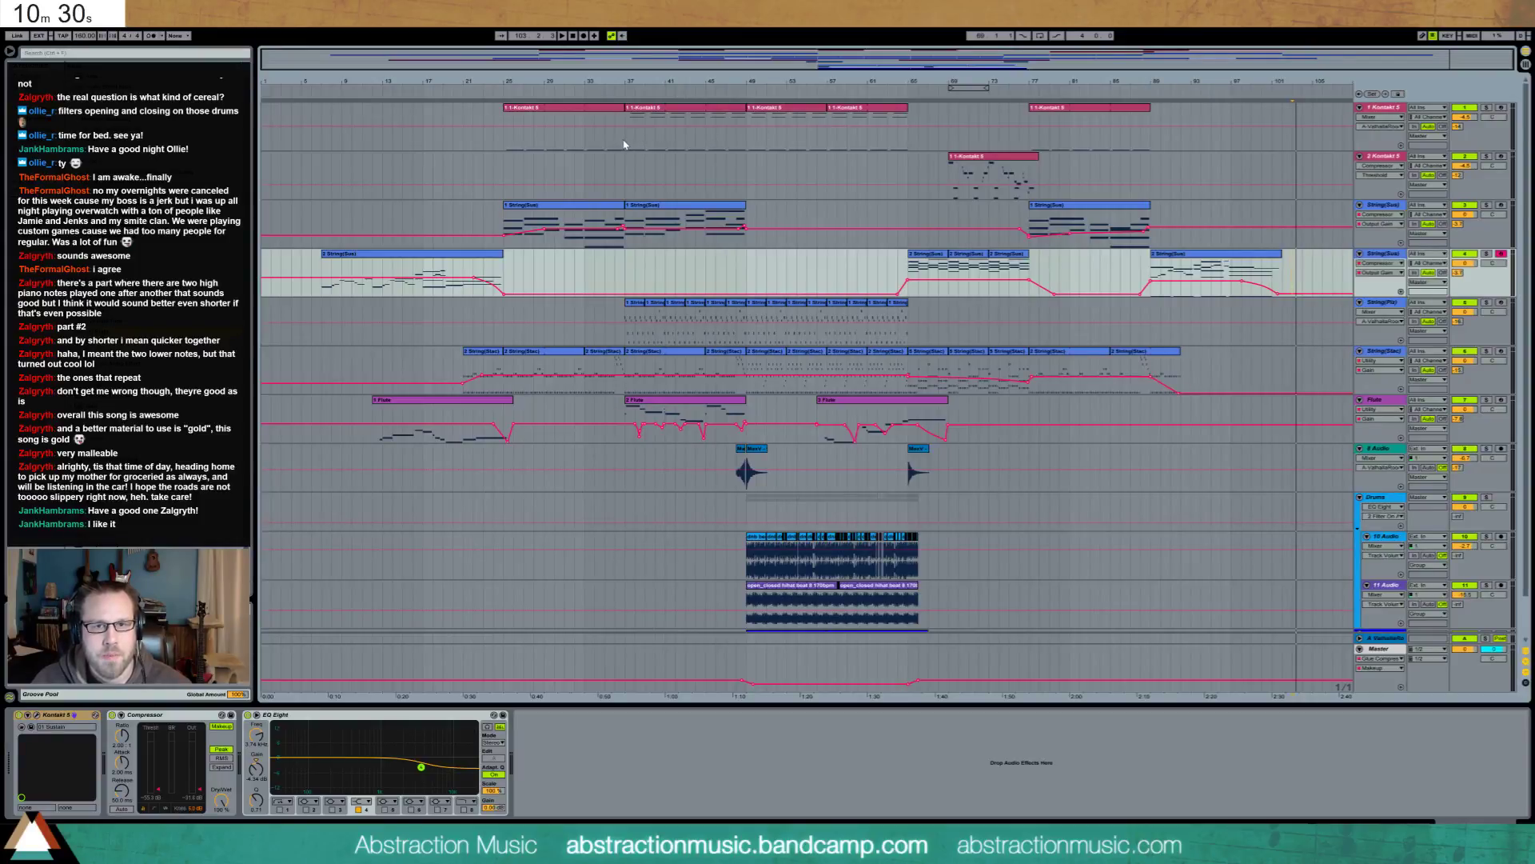
# Loop the arrangement from bar 37 to bar 89 and play it back
pyautogui.moveTo(625, 145); pyautogui.dragTo(1149, 148)
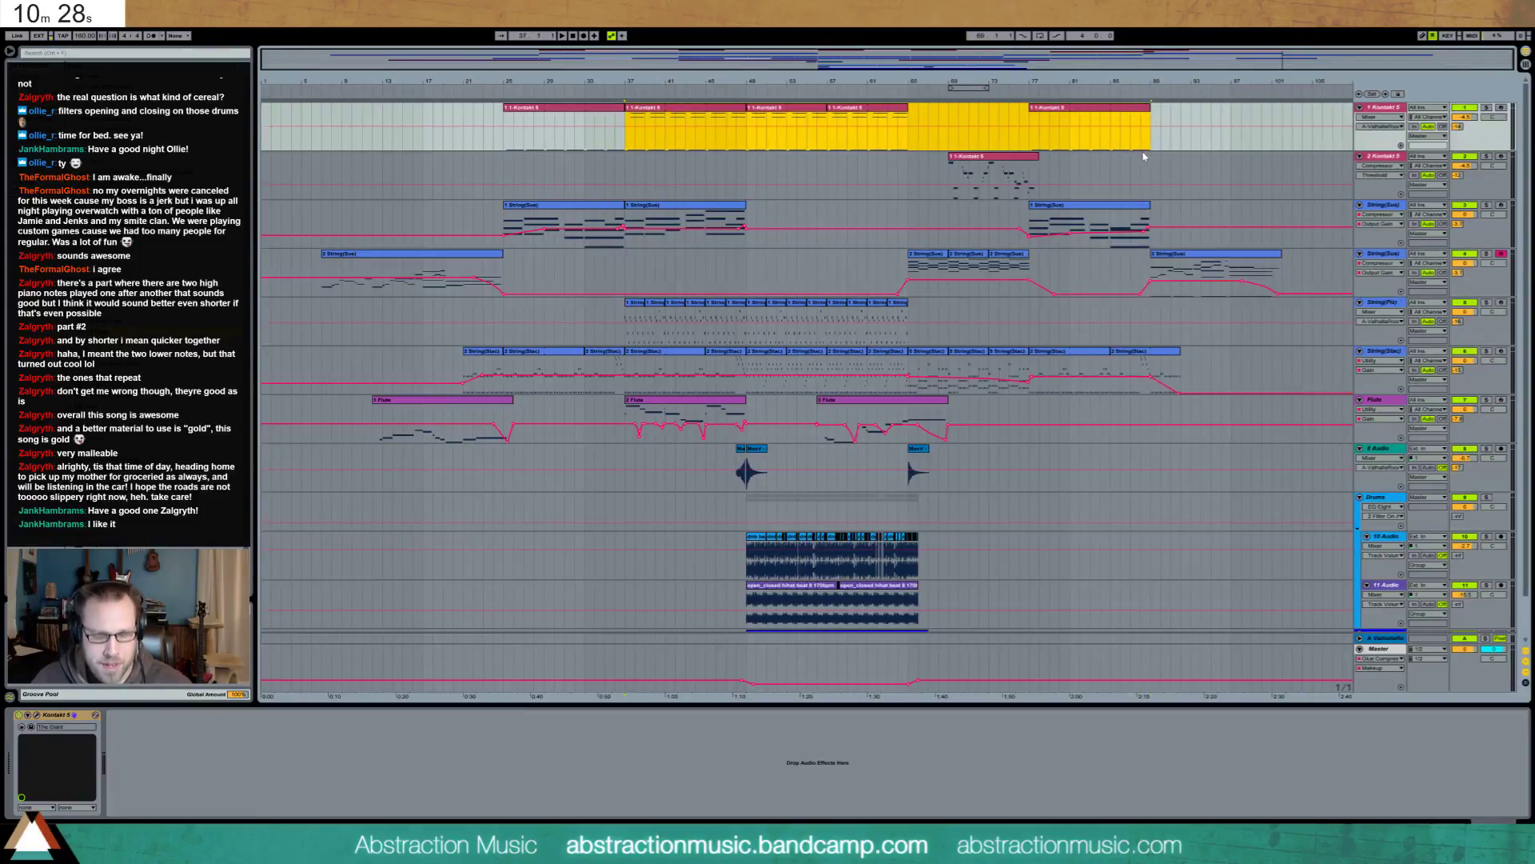
pyautogui.hotkey('ctrl', 'l')
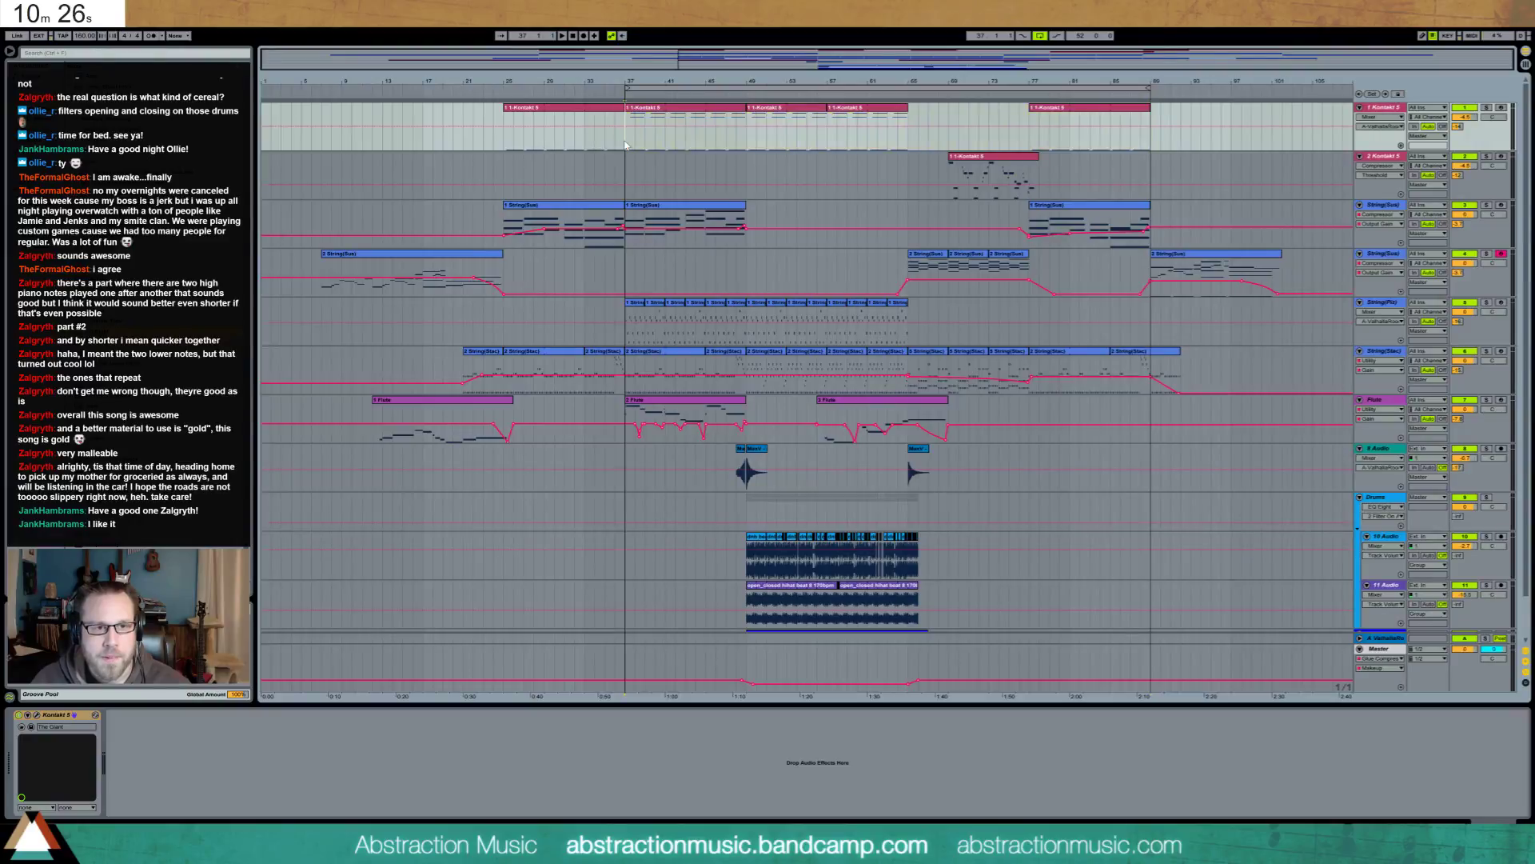
pyautogui.press('space')
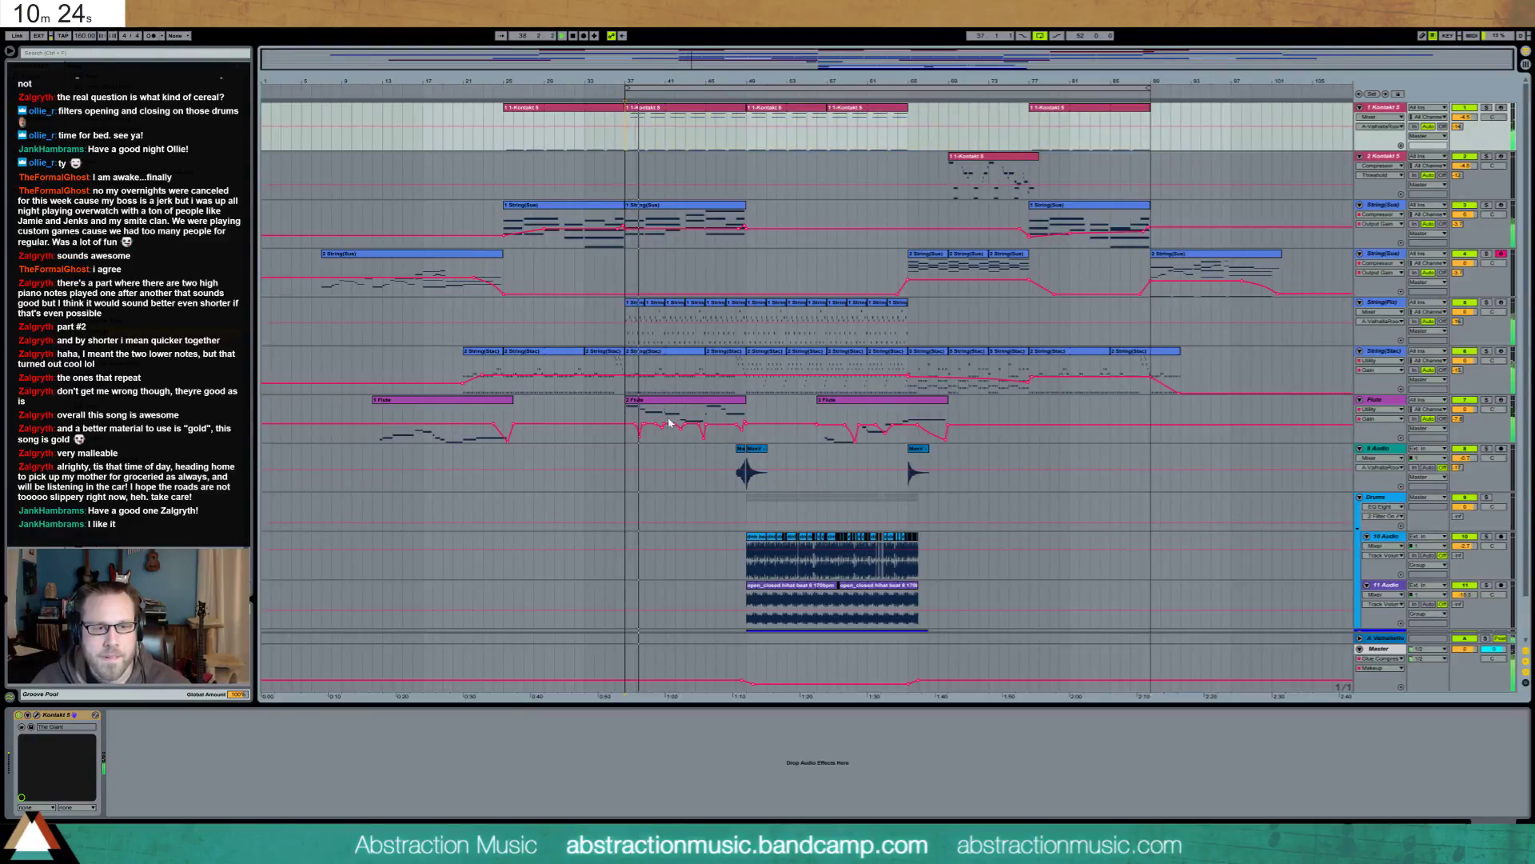
# Show the Flute track's volume automation and arm the track for recording while auditioning the looped section
pyautogui.press('Delete')
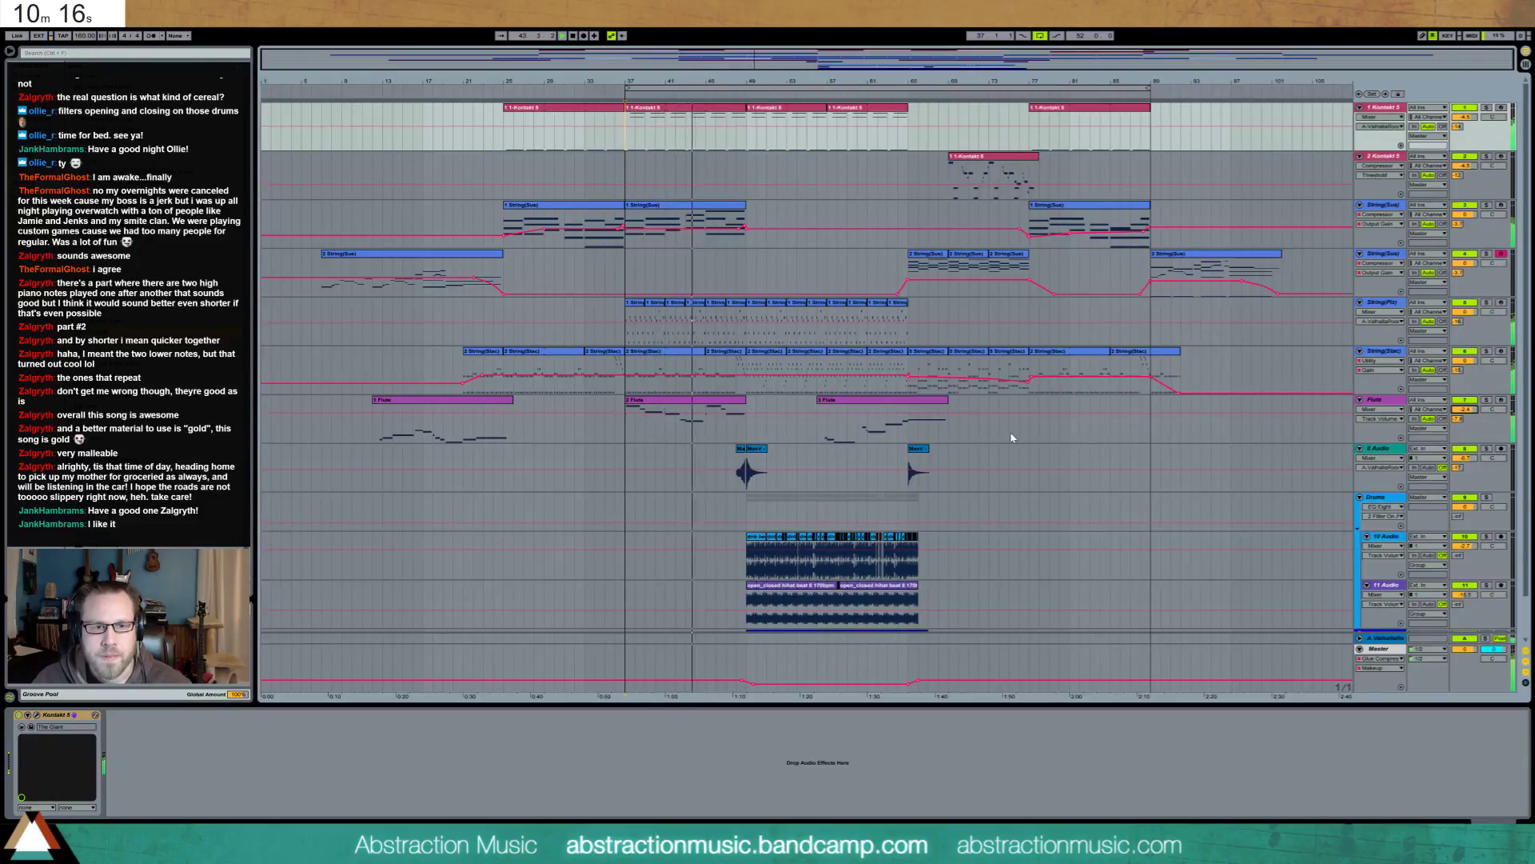
pyautogui.click(1500, 408)
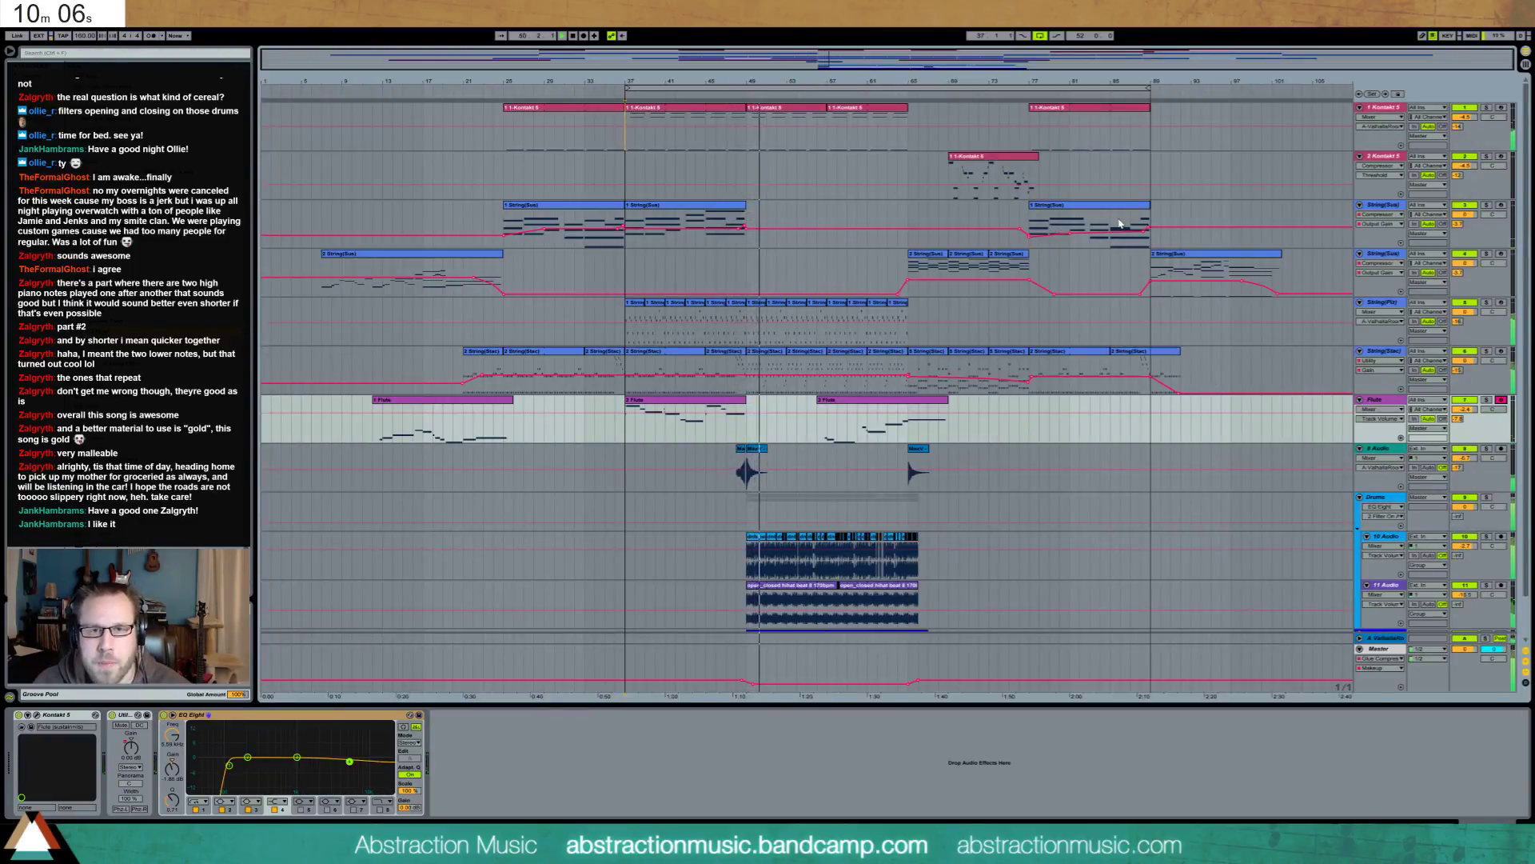
pyautogui.click(1107, 95)
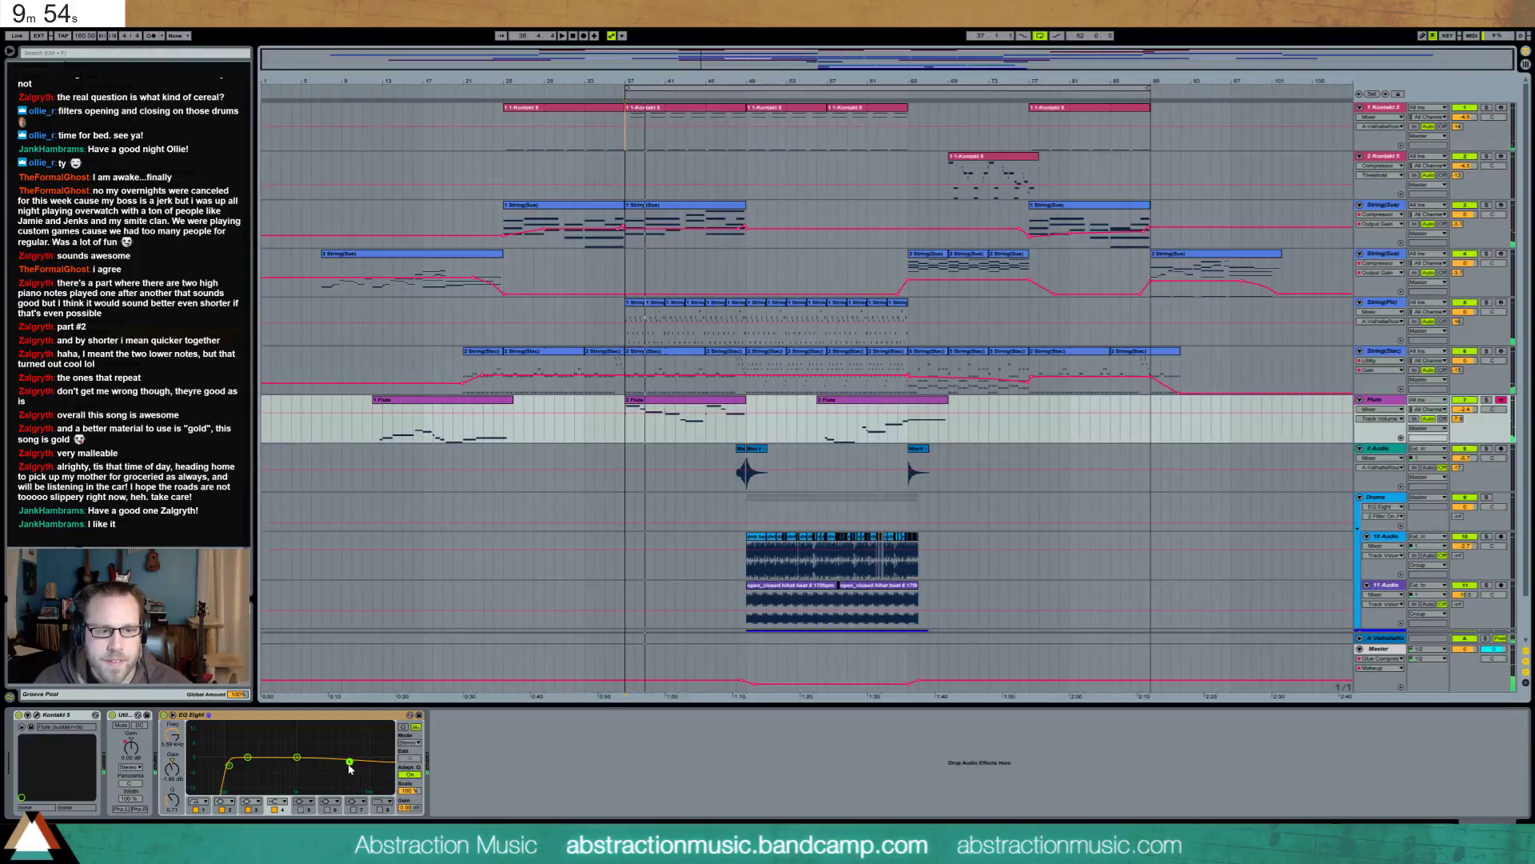
# Open the second Flute clip and adjust the velocity of its long opening note while listening back
pyautogui.doubleClick(655, 402)
pyautogui.click(254, 696)
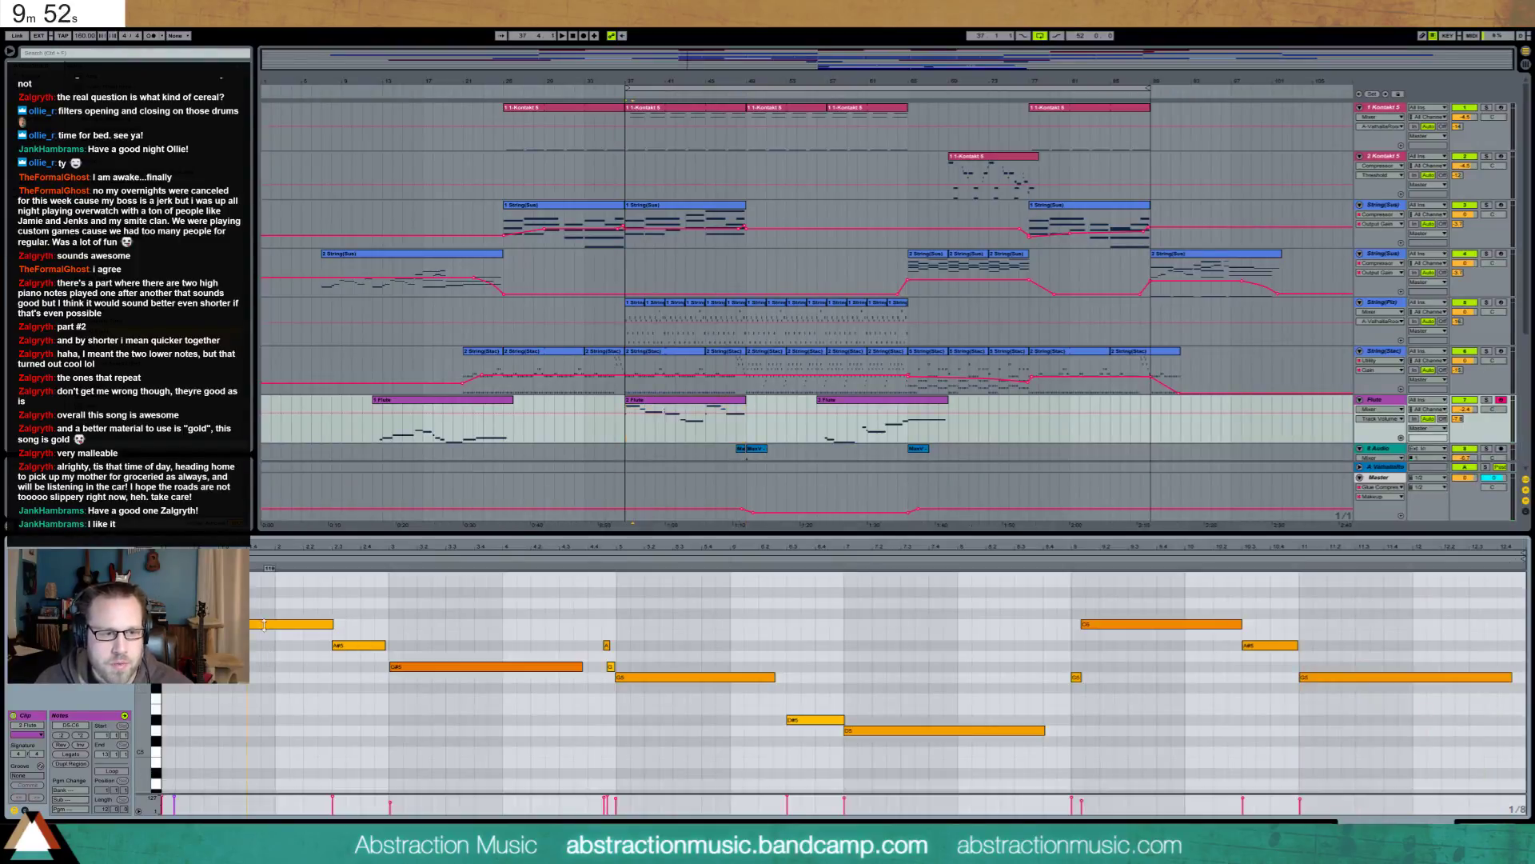
pyautogui.press('space')
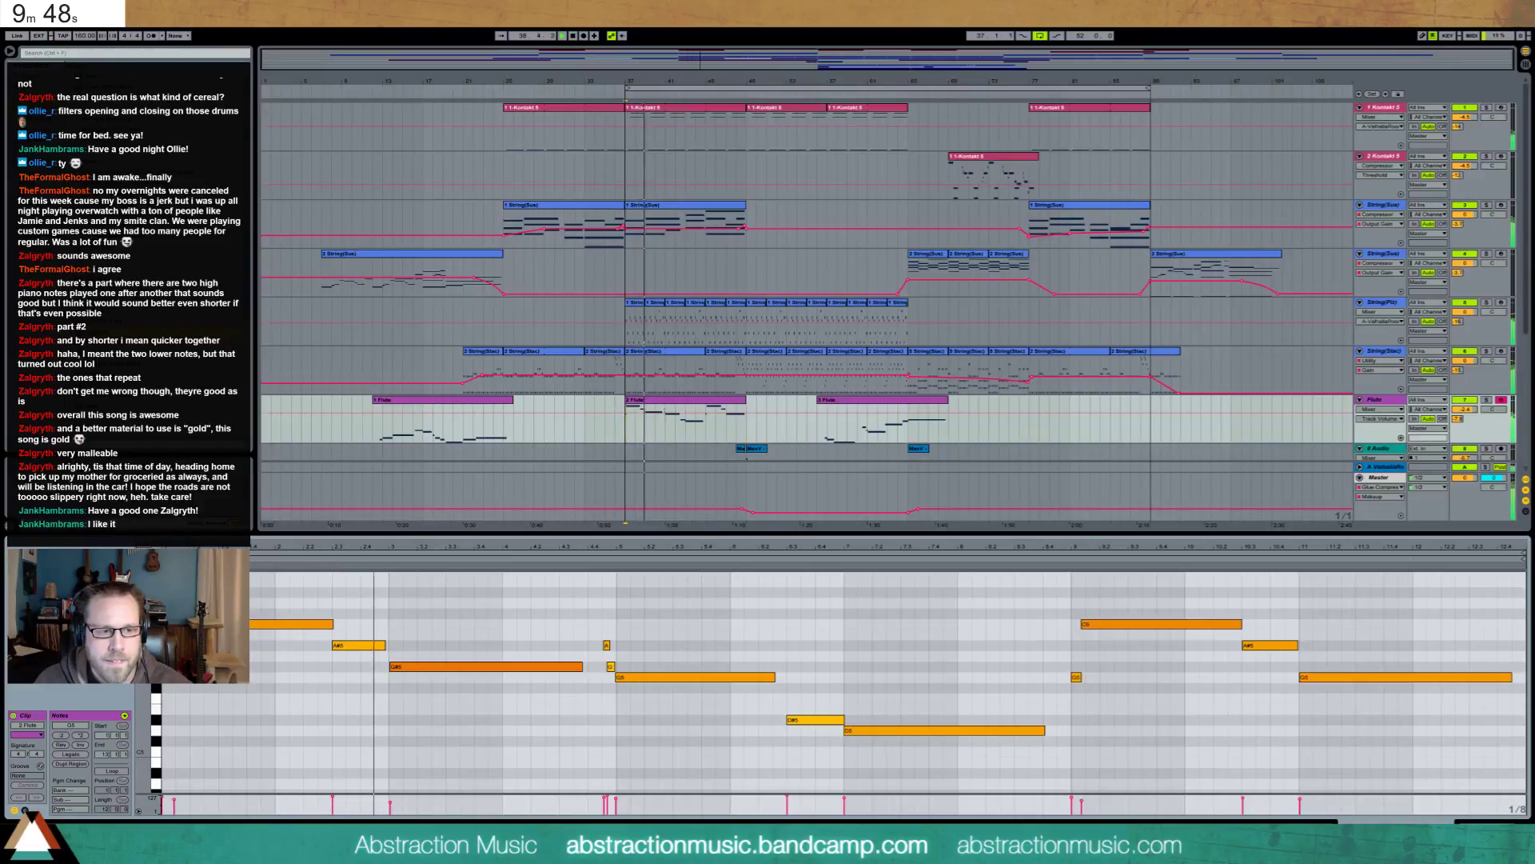
pyautogui.moveTo(174, 800); pyautogui.dragTo(173, 798)
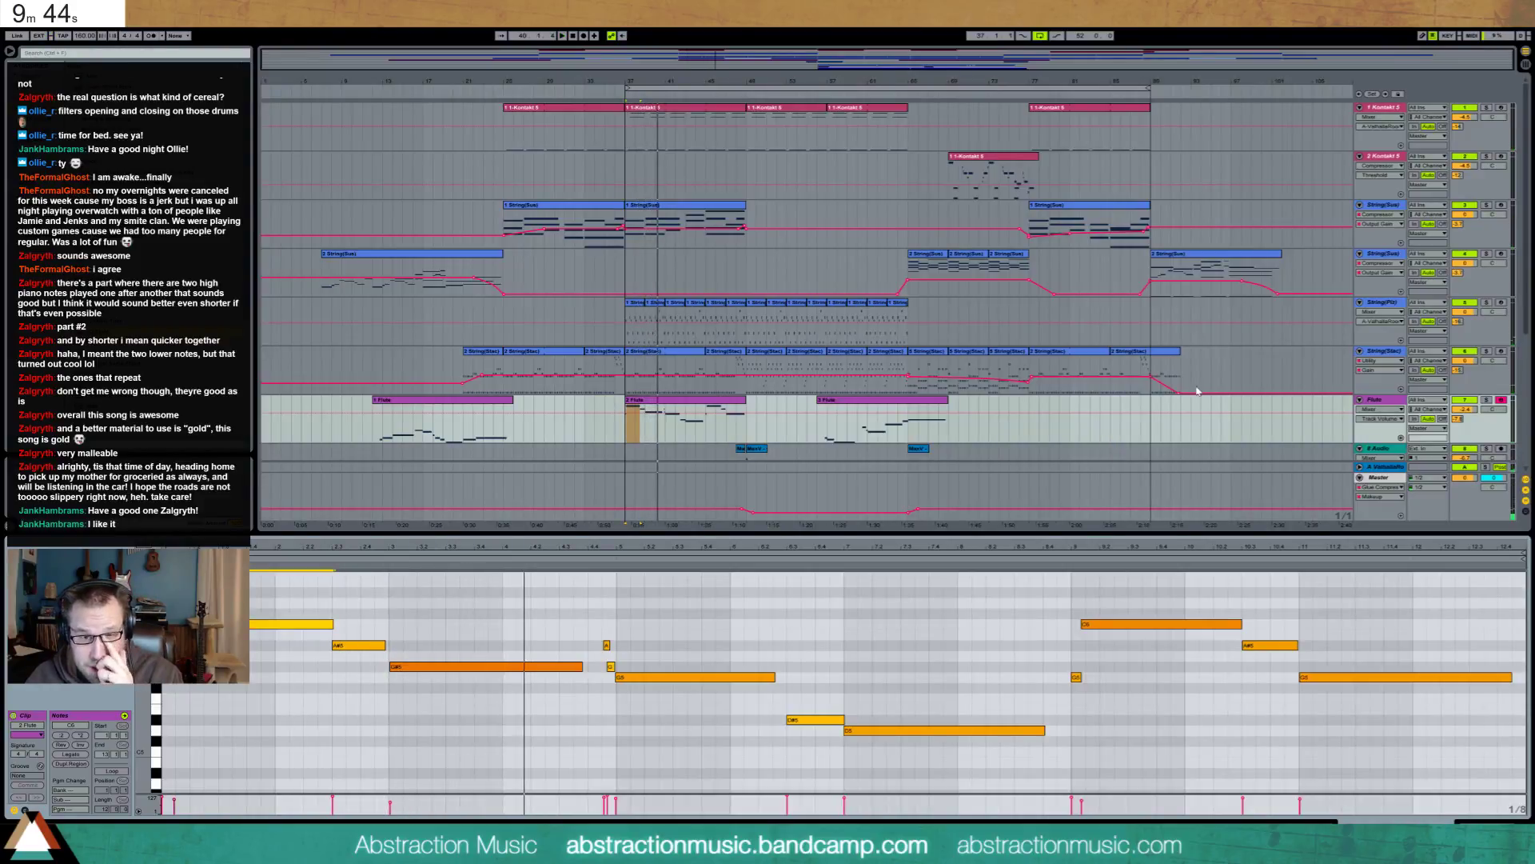
# Record a new closing flute part on the Flute track from bar 89
pyautogui.click(1151, 408)
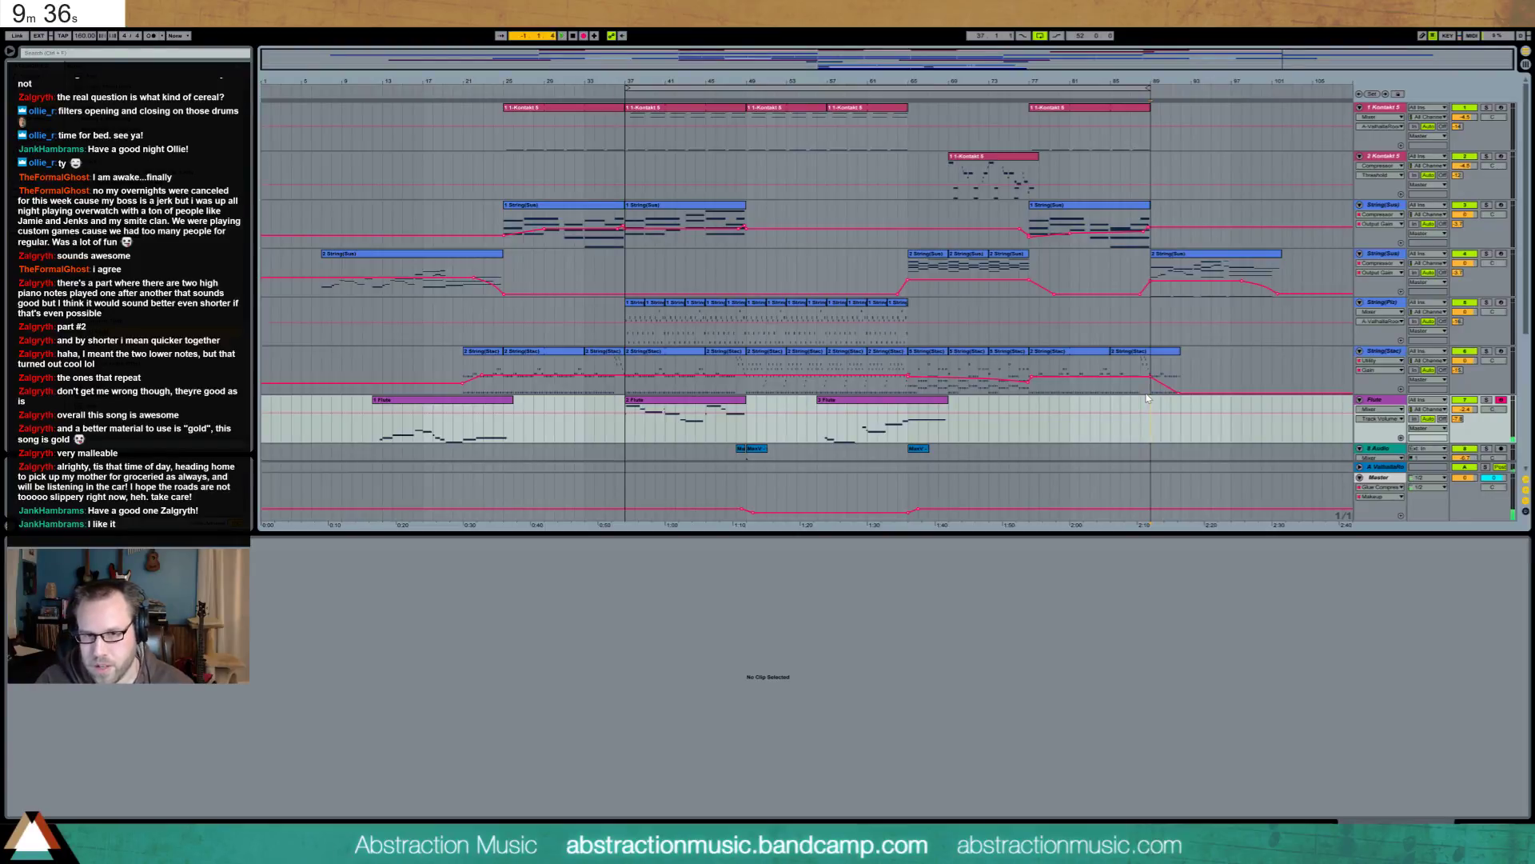
pyautogui.click(1148, 398)
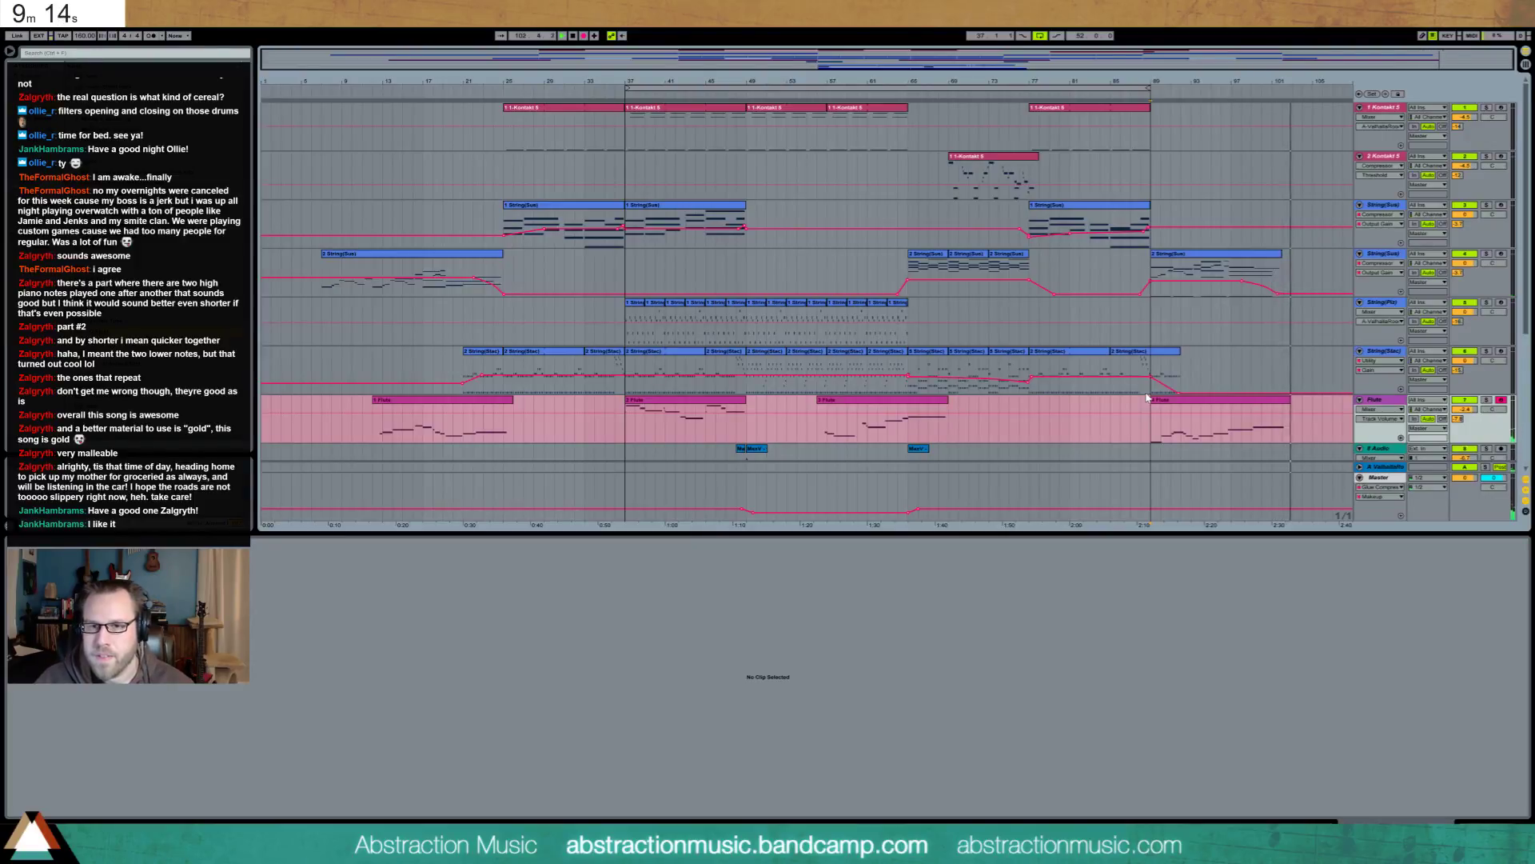
pyautogui.press('space')
# Draw a Utility gain fade-out over the end of the new Flute clip, from about bar 99 to bar 102, and audition it
pyautogui.press('+')
pyautogui.press('+')
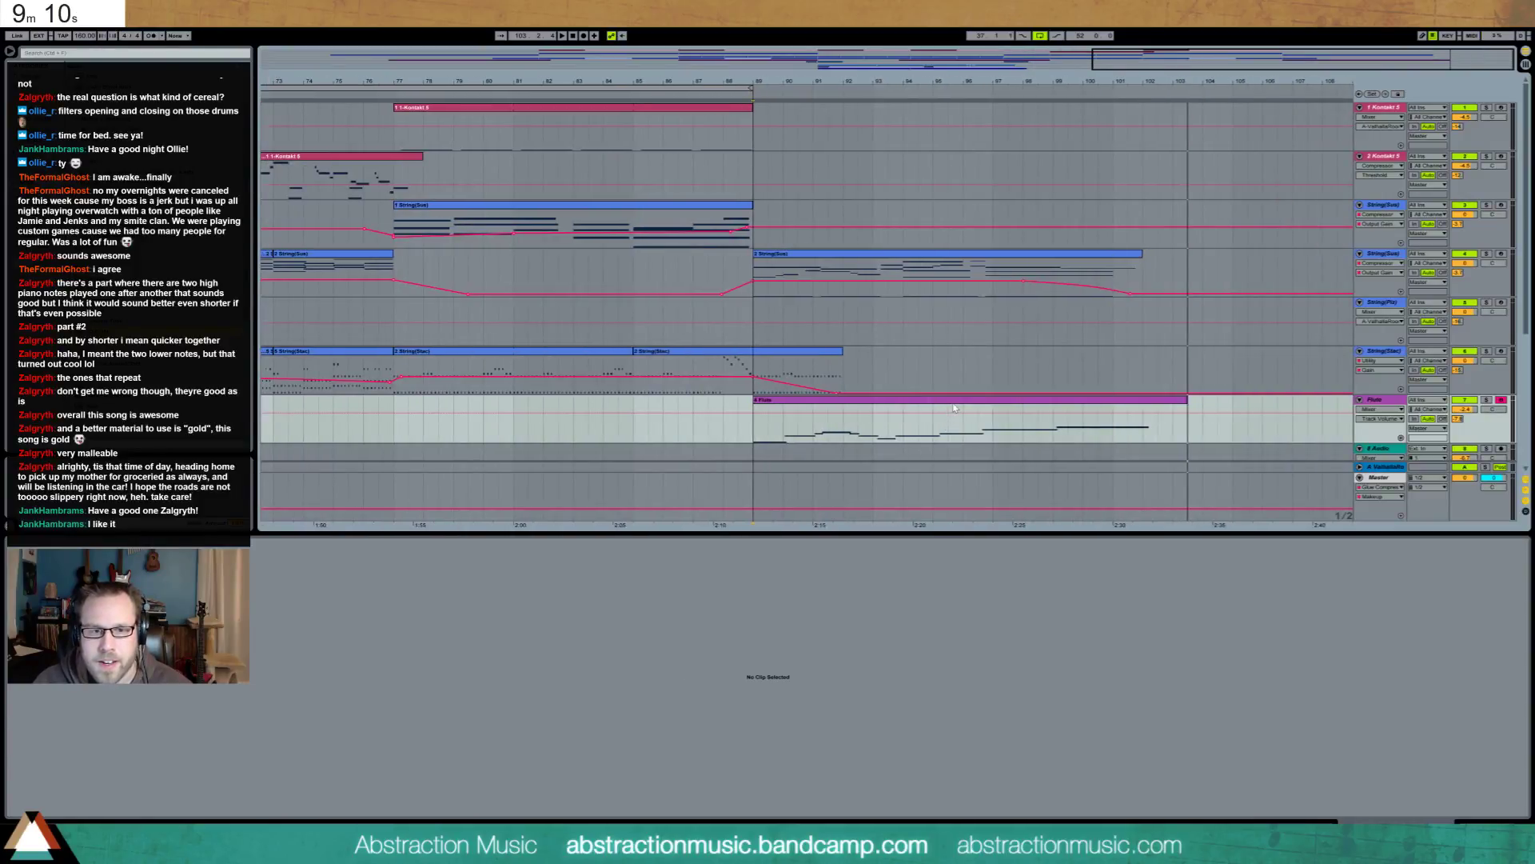
pyautogui.click(899, 423)
pyautogui.hotkey('shift', 'Tab')
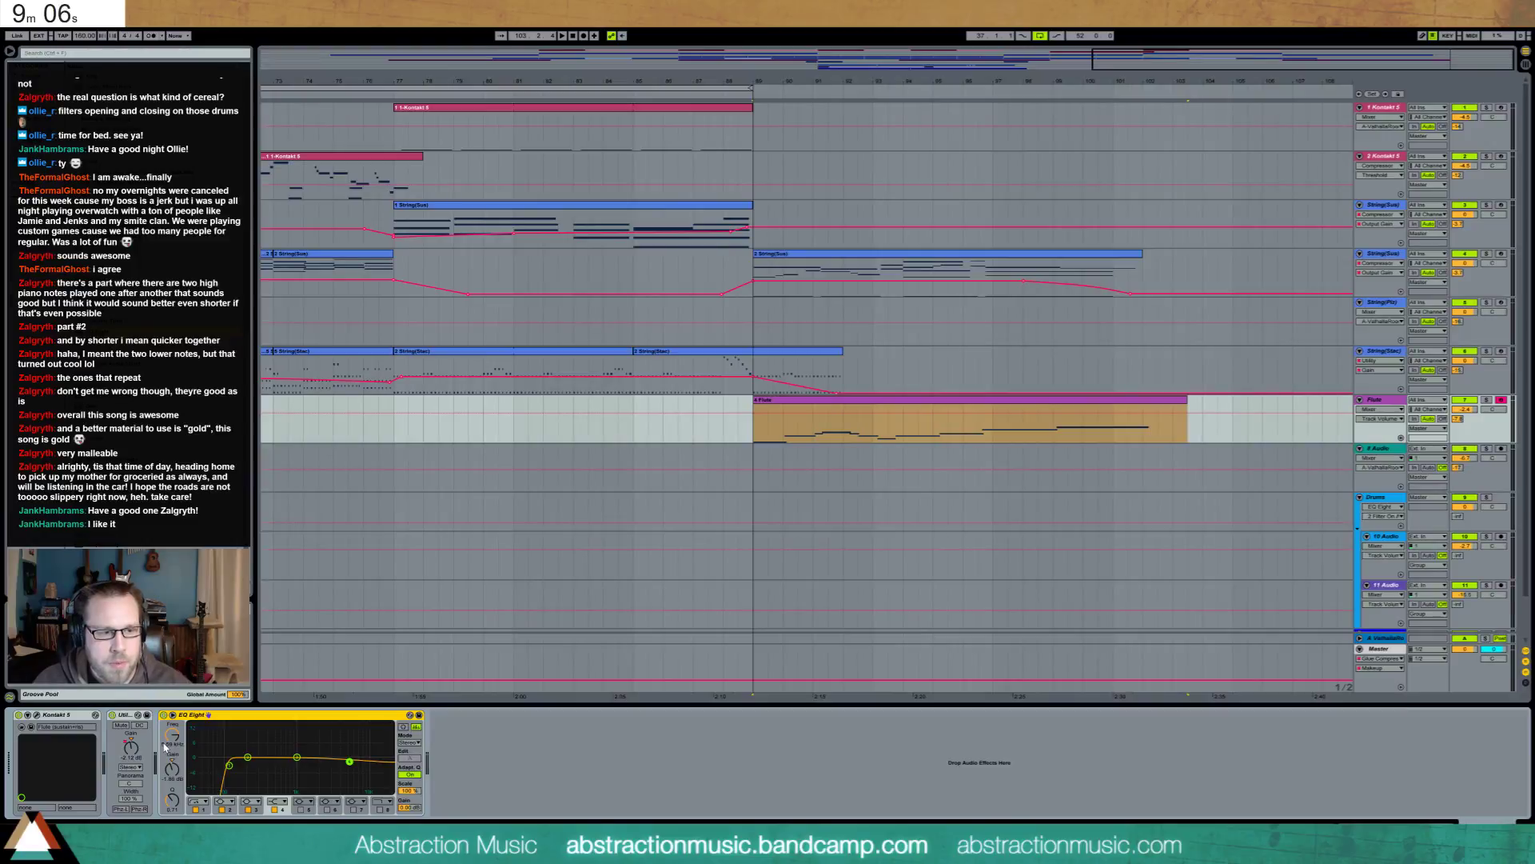
pyautogui.click(130, 750)
pyautogui.click(1059, 431)
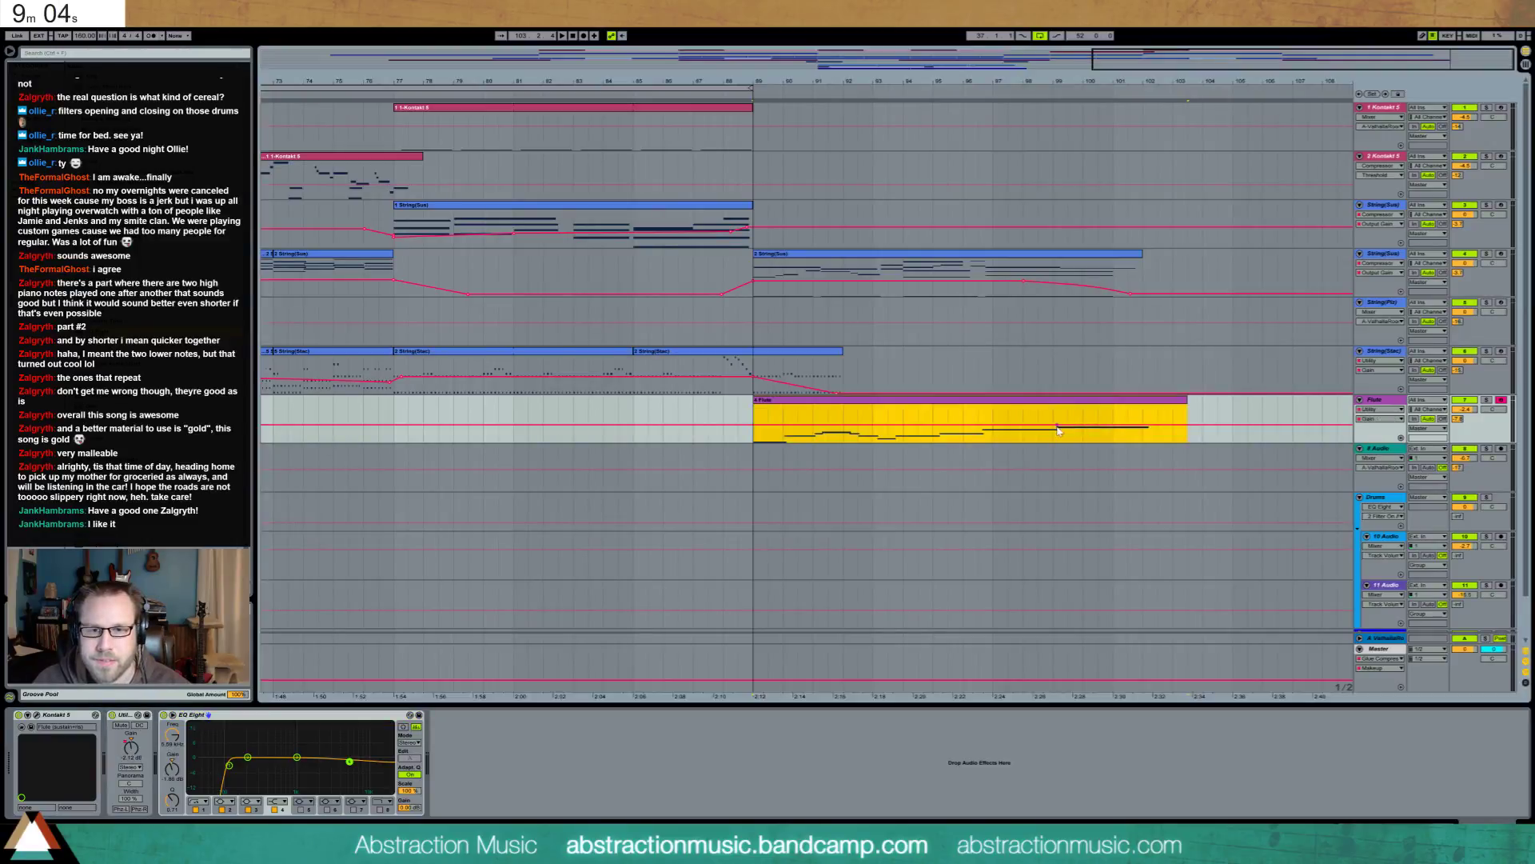
pyautogui.moveTo(1142, 426); pyautogui.dragTo(1147, 440)
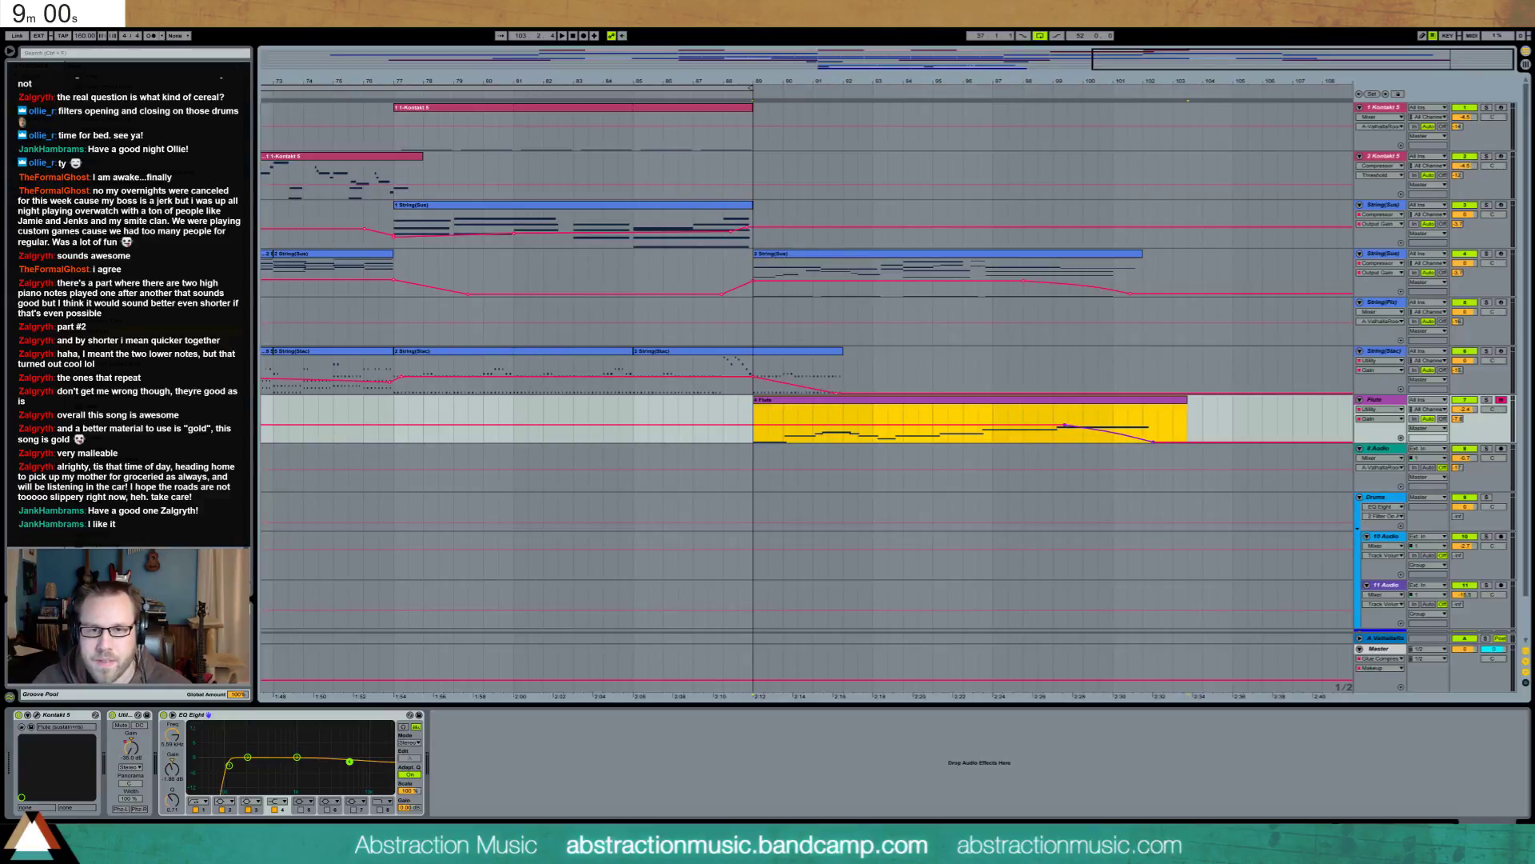
pyautogui.press('space')
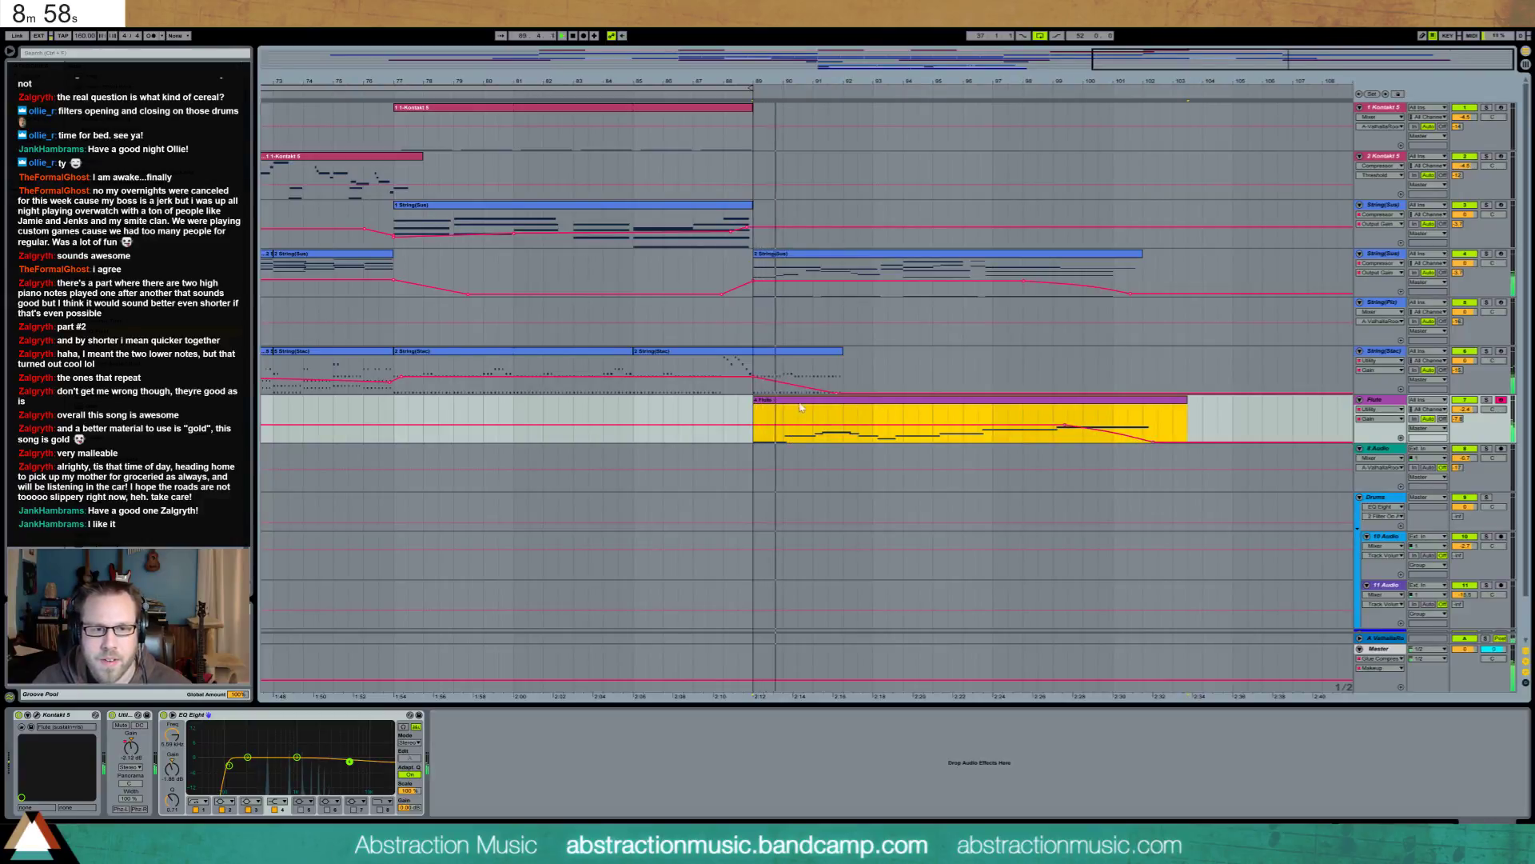
# Open the new Flute clip, even out the velocities of its G3, A#3 and preceding C4 notes, and start the second note slightly earlier
pyautogui.doubleClick(803, 404)
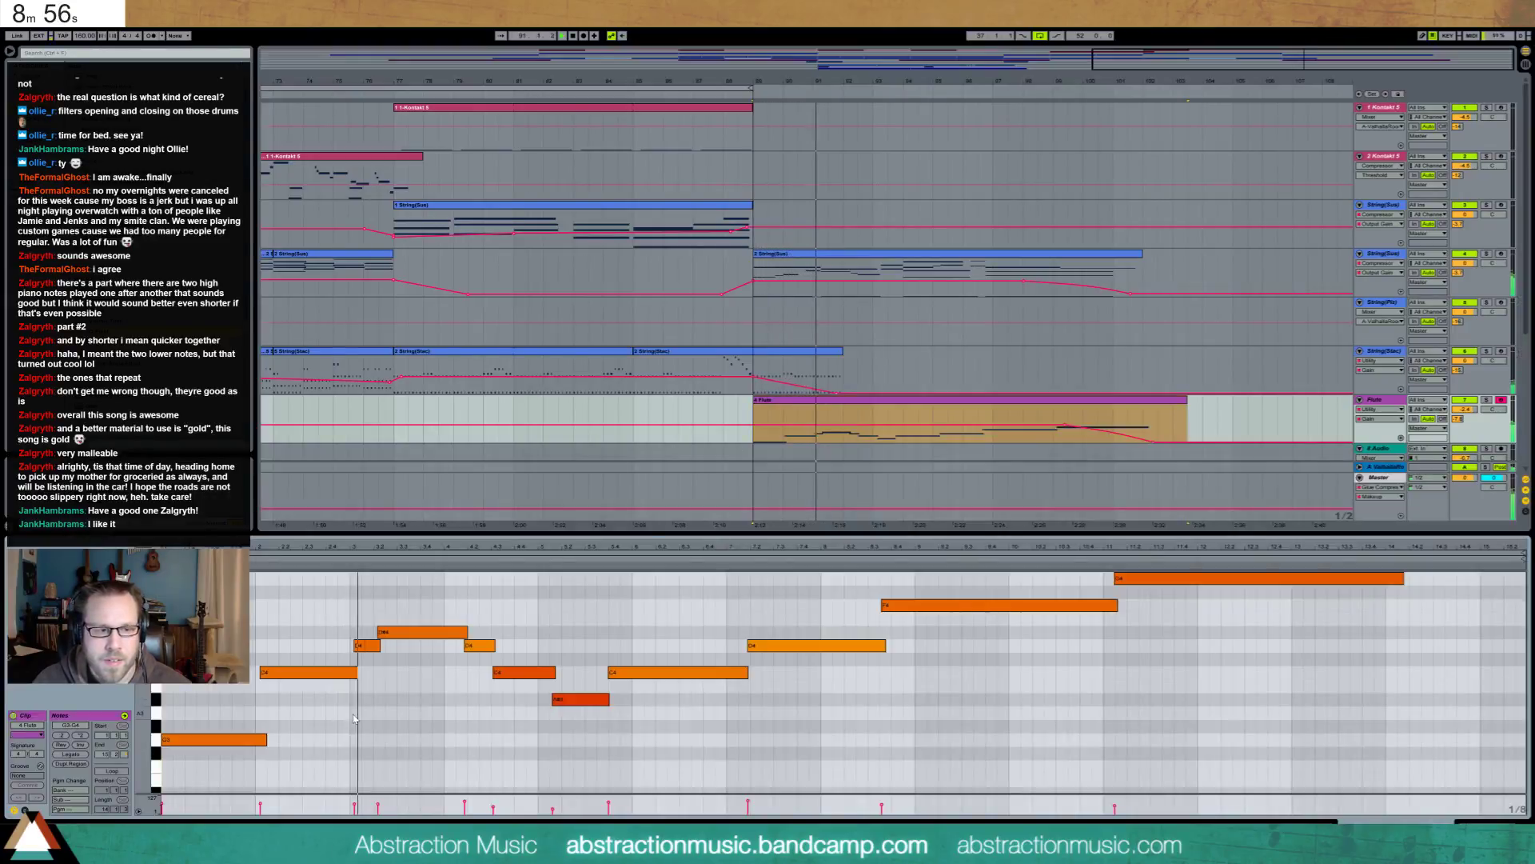
pyautogui.click(192, 740)
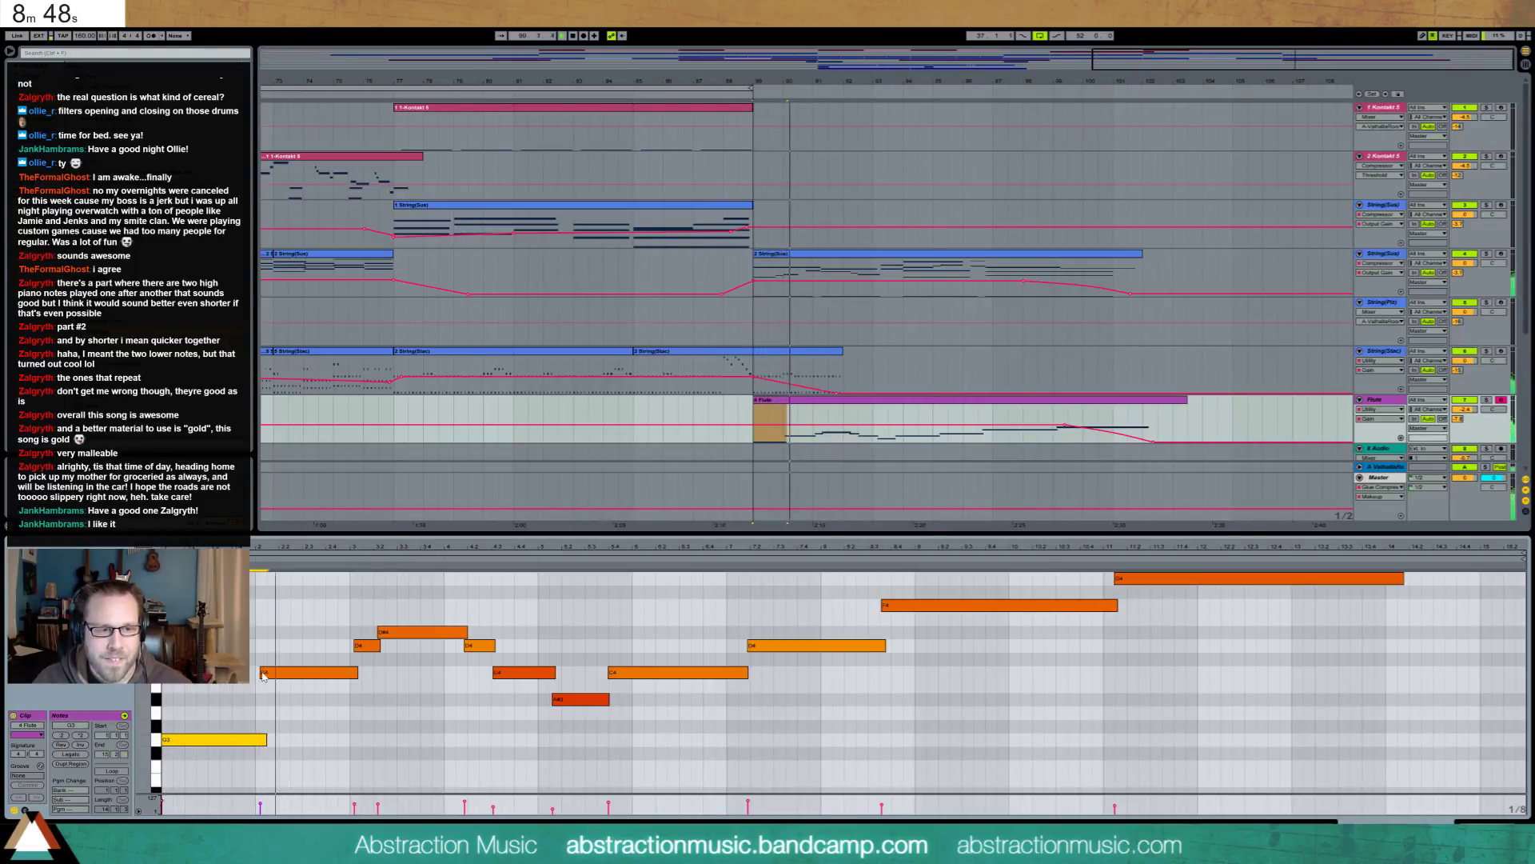
pyautogui.moveTo(263, 675); pyautogui.dragTo(257, 674)
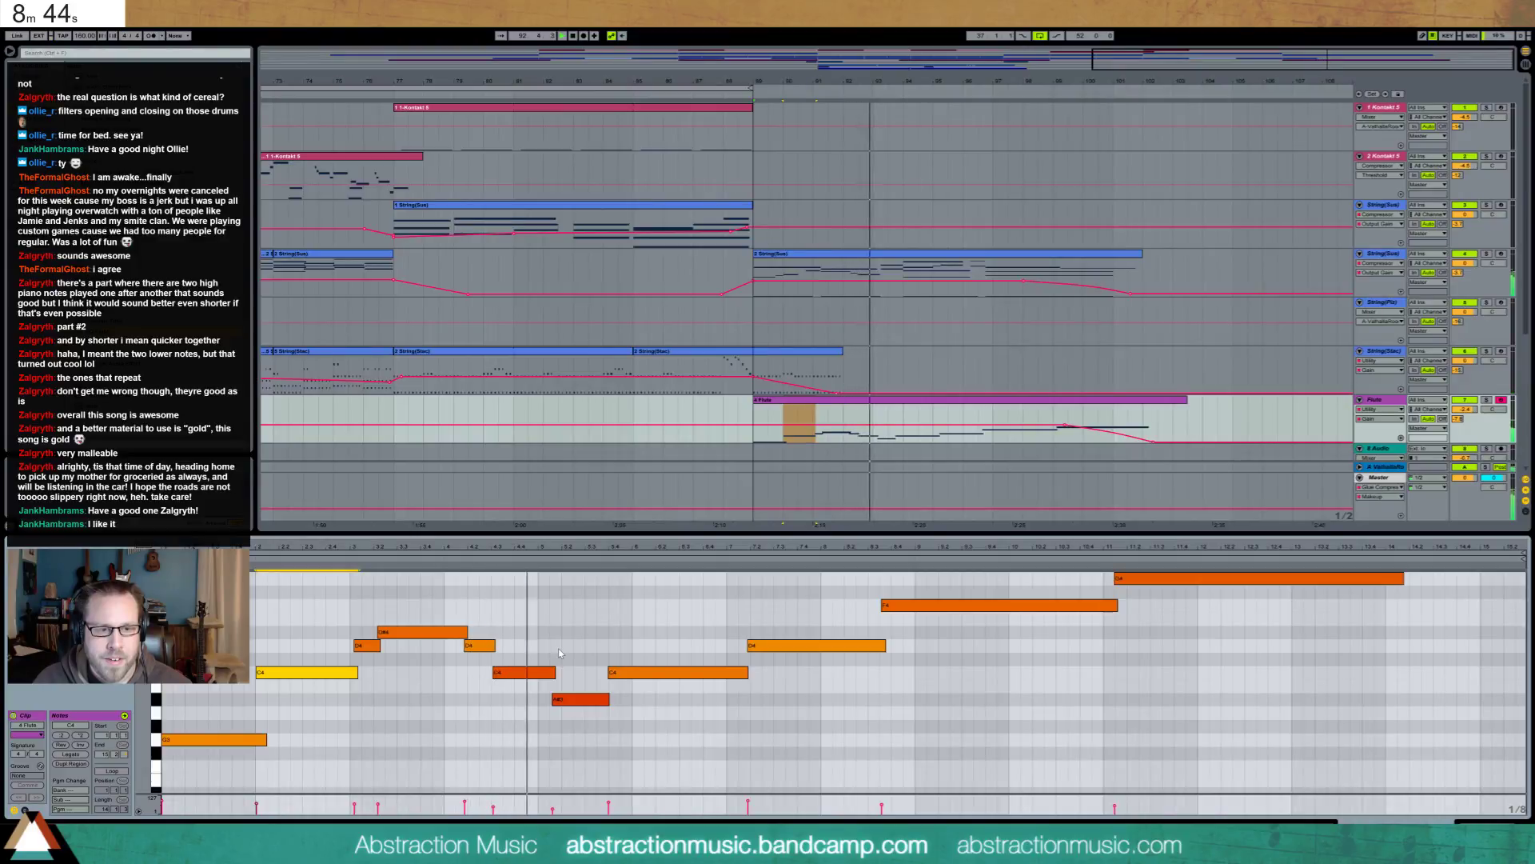
pyautogui.click(577, 699)
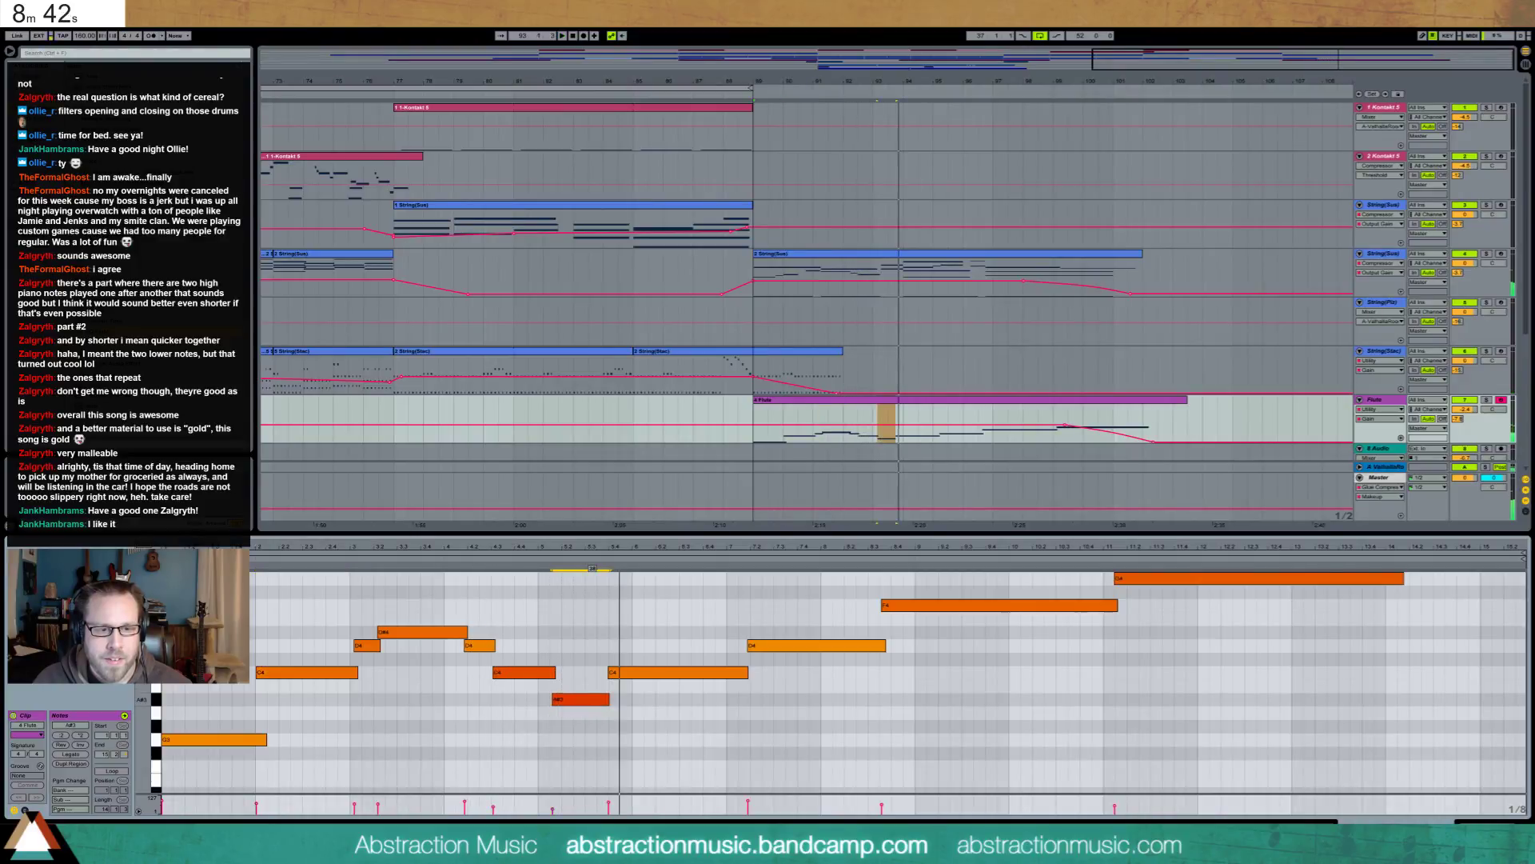
pyautogui.click(537, 673)
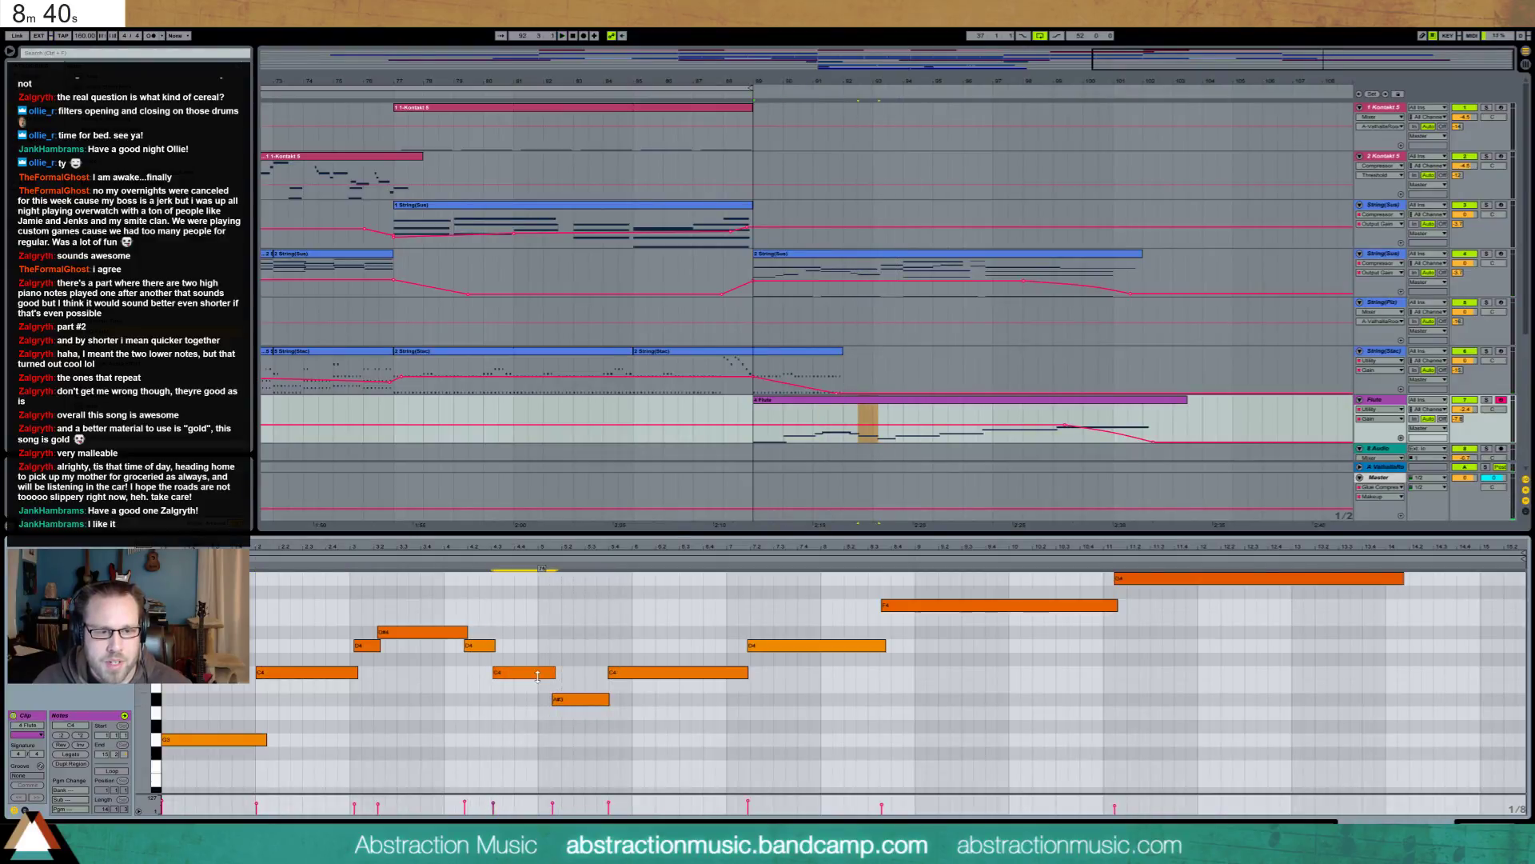
# Quantize all notes in the new Flute clip slightly and audition the tightened phrase
pyautogui.hotkey('ctrl', 'a')
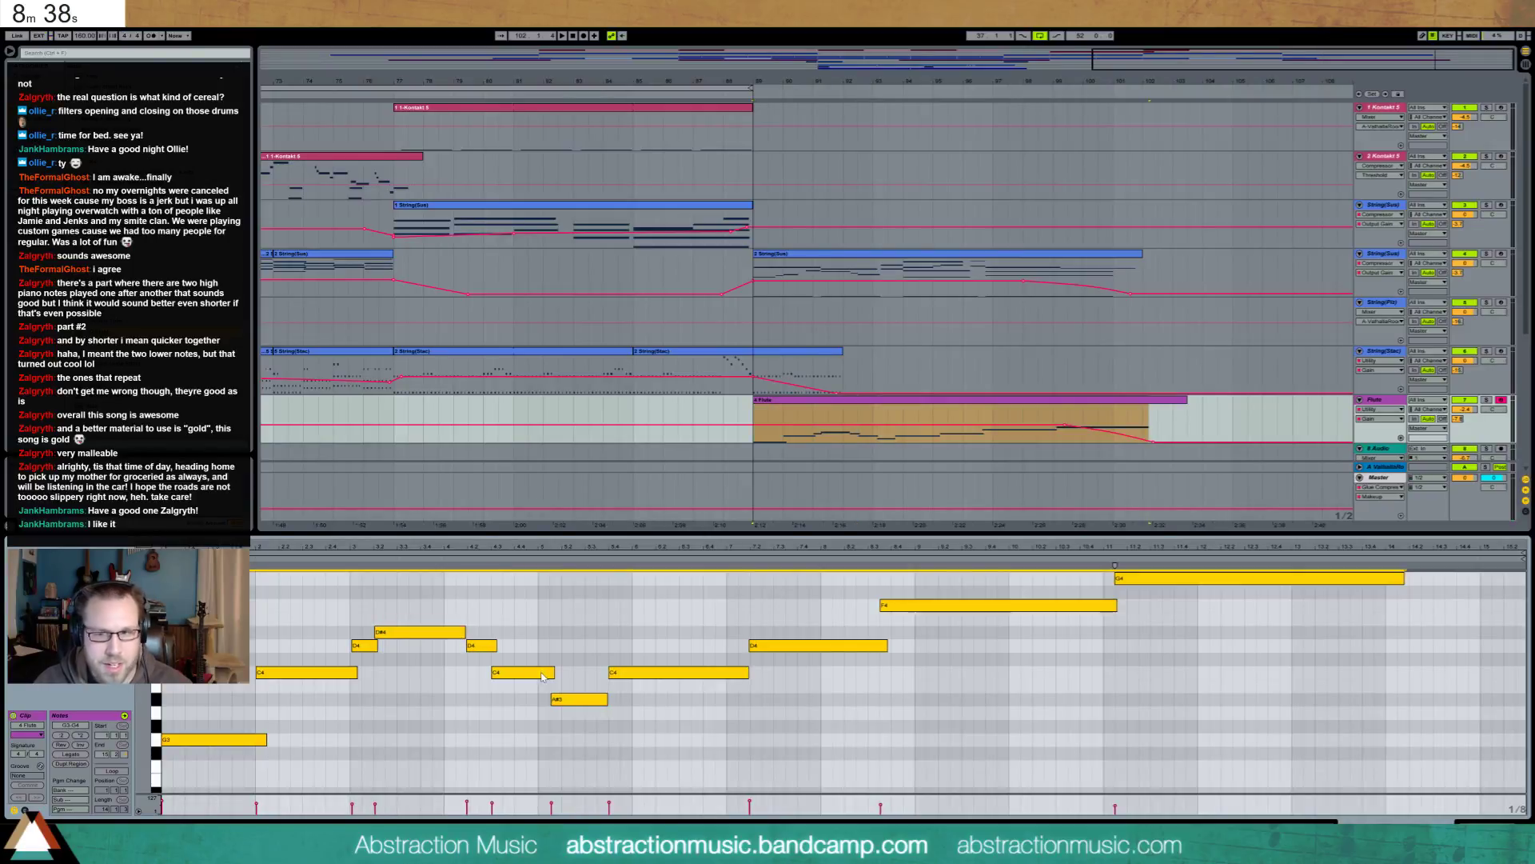
pyautogui.click(328, 601)
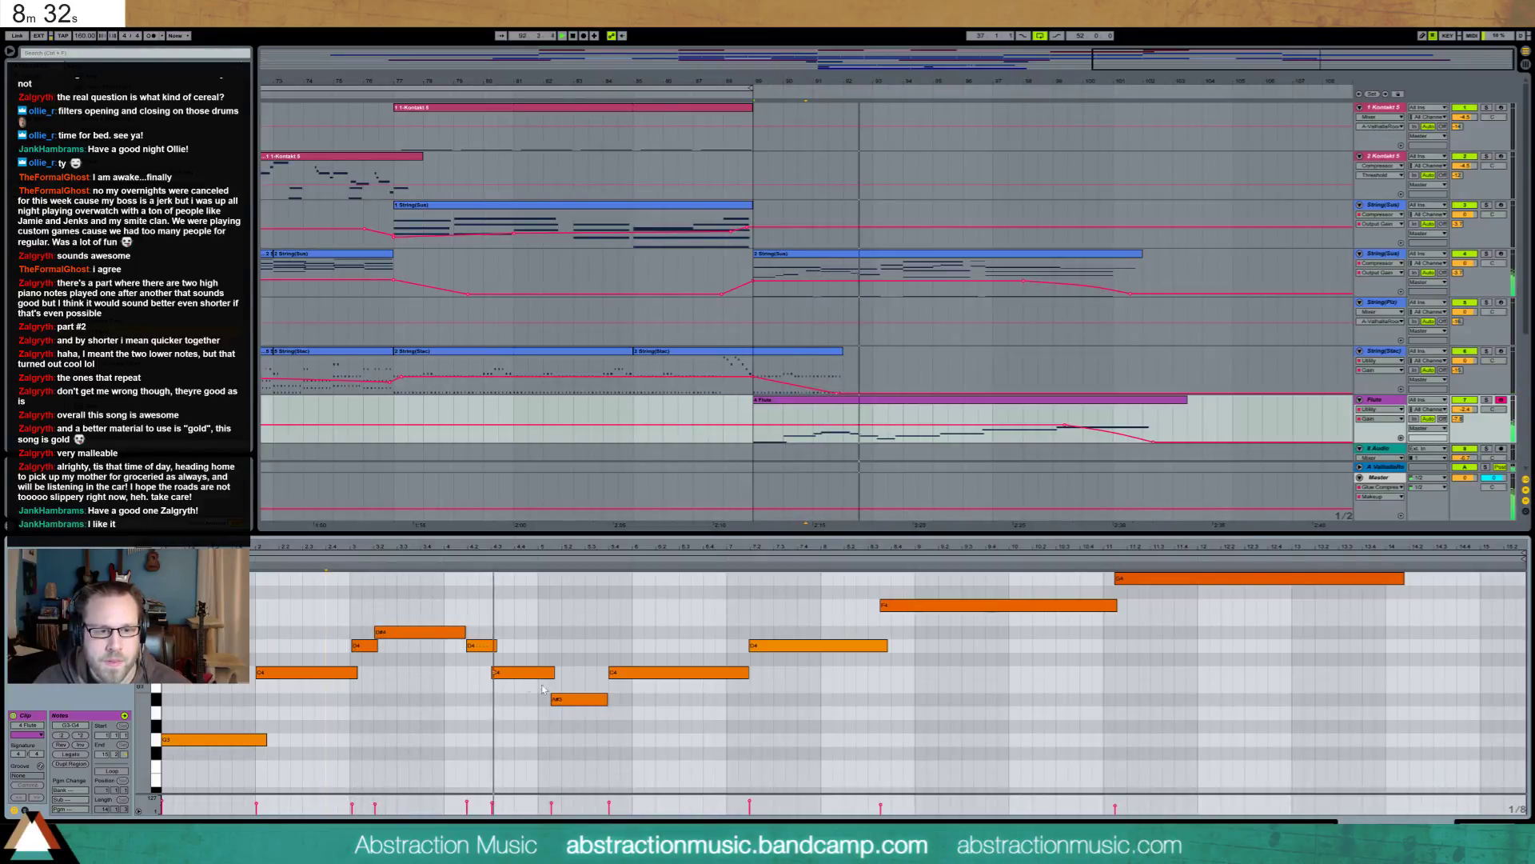
pyautogui.press('space')
# Shift the C4 after the low A#3 later, lengthen the A#3, and trim the C4 to end where the next D4 begins
pyautogui.click(688, 673)
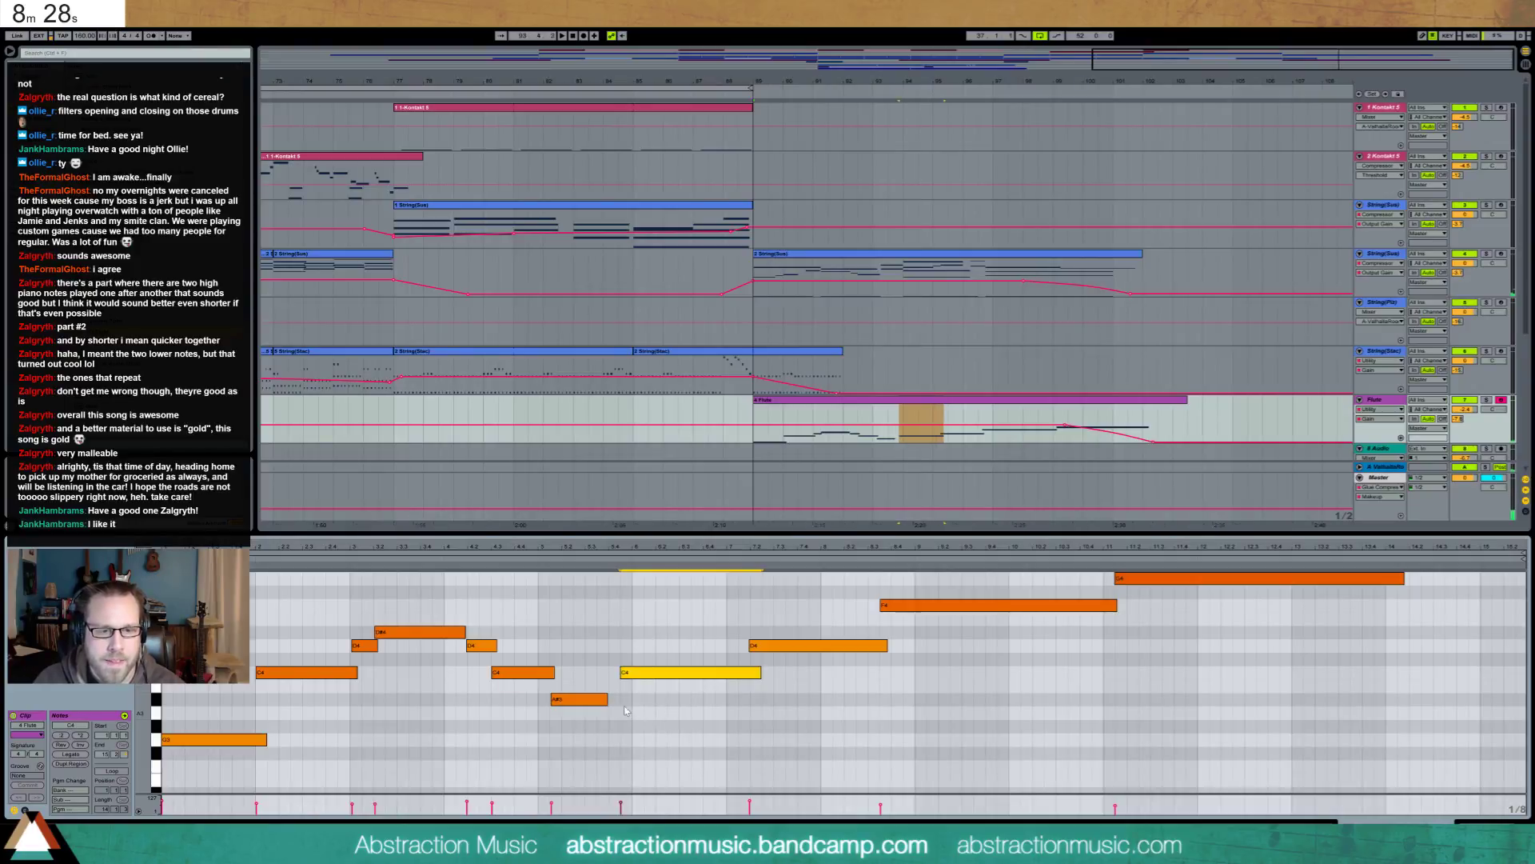
pyautogui.moveTo(607, 699); pyautogui.dragTo(631, 699)
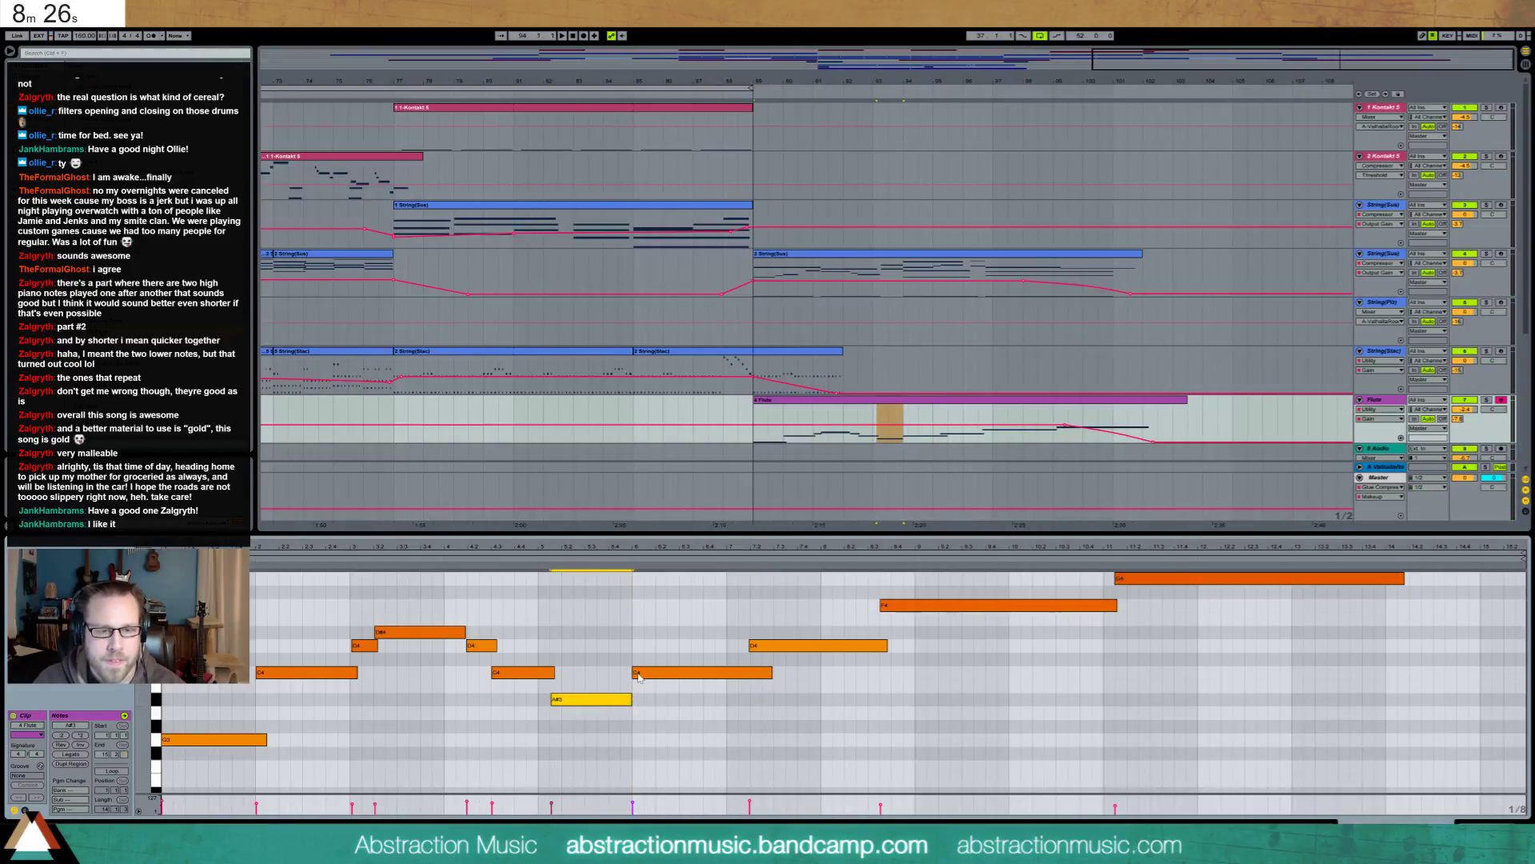
pyautogui.click(647, 676)
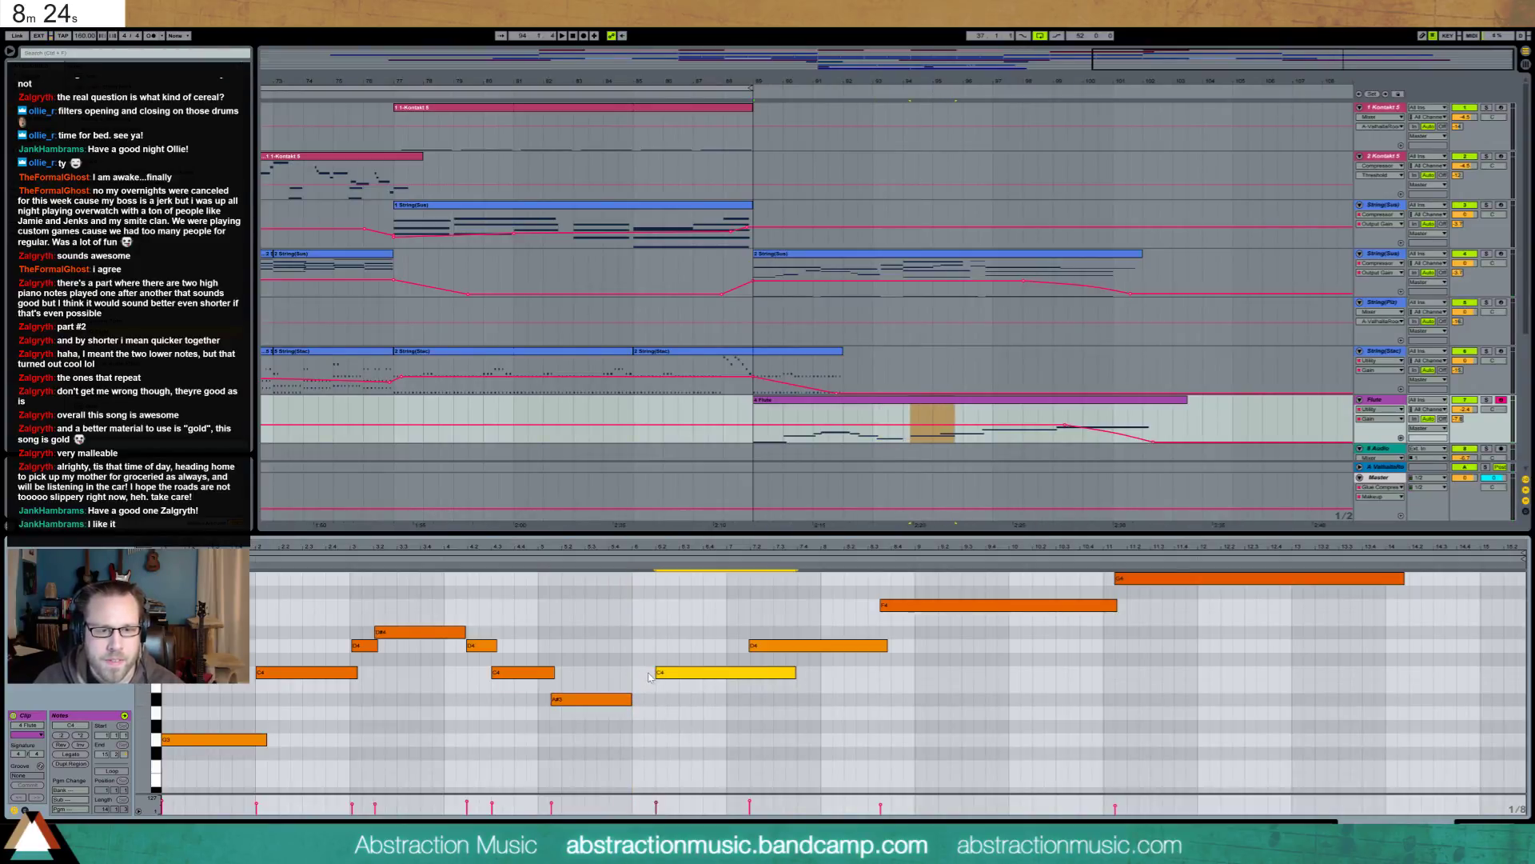
pyautogui.press('space')
pyautogui.moveTo(796, 671); pyautogui.dragTo(749, 672)
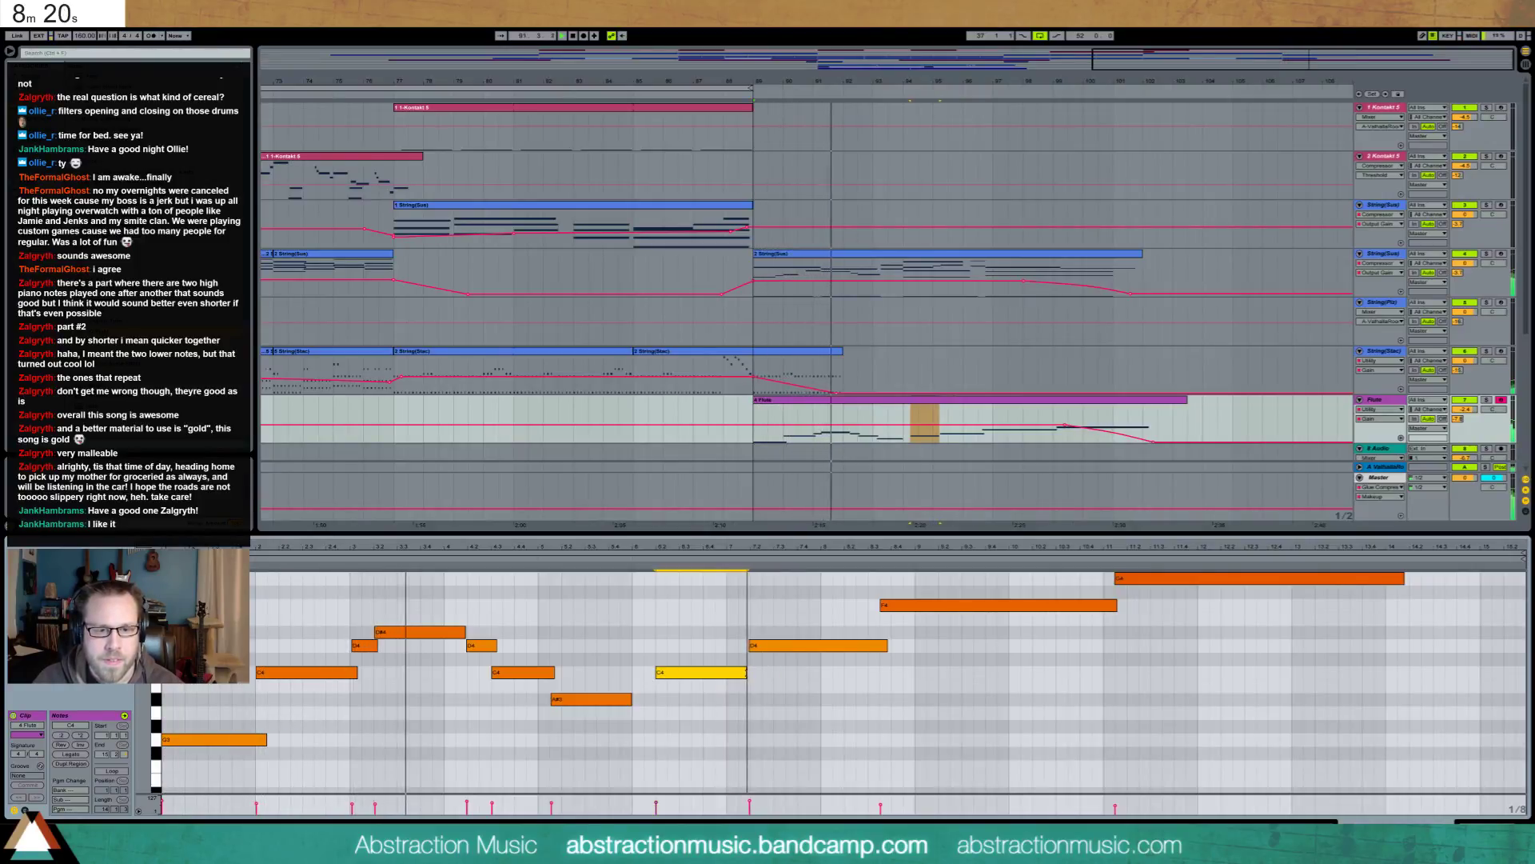
# Shorten the D4 before the long F4 and insert a short D#4 note leading into the F4, auditioning the change
pyautogui.moveTo(886, 645); pyautogui.dragTo(875, 649)
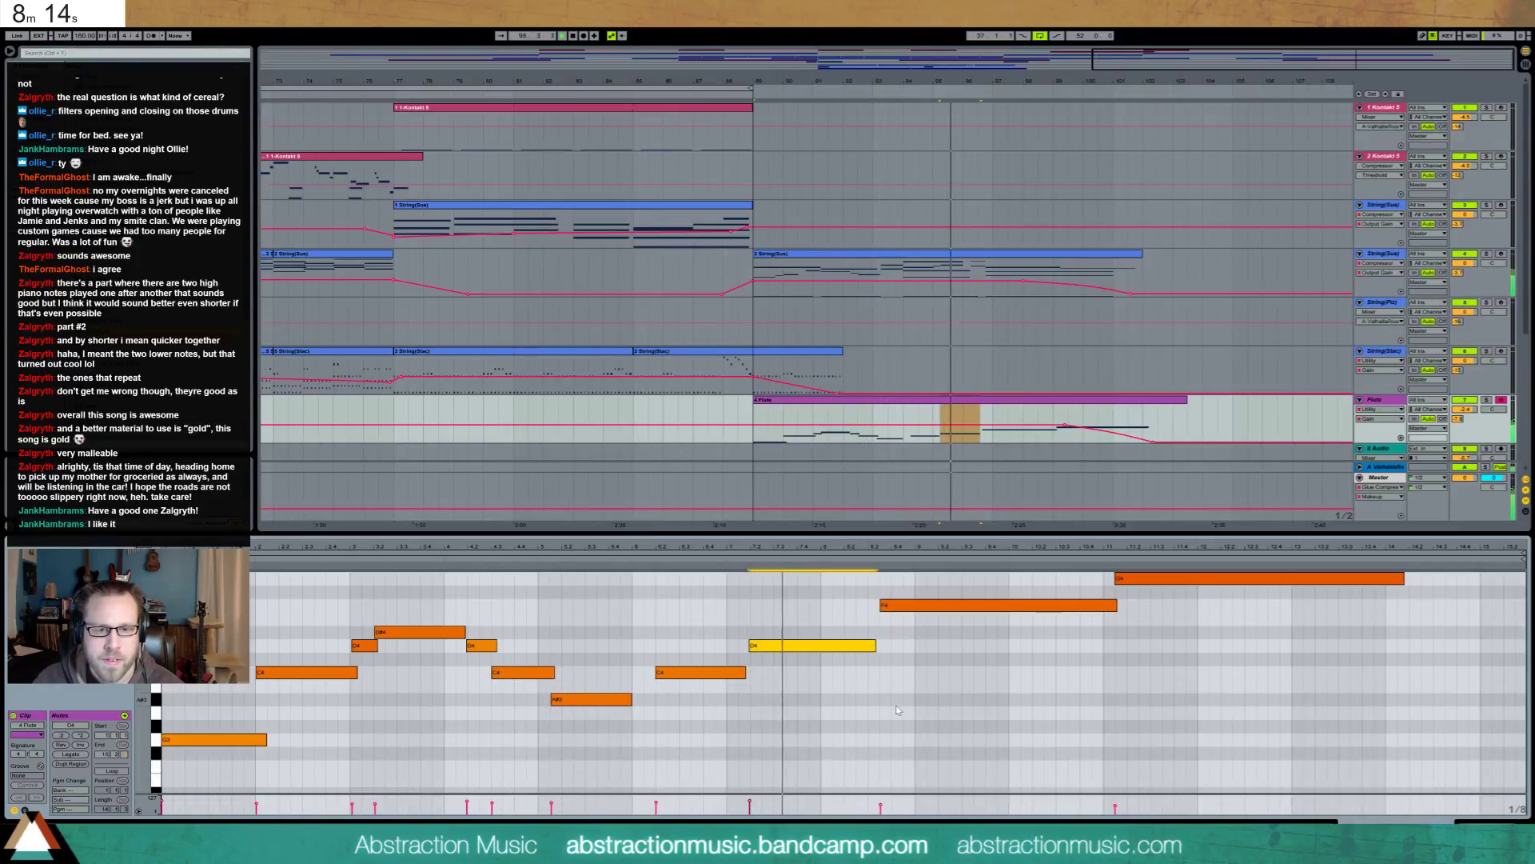
pyautogui.scroll(2, 870, 698)
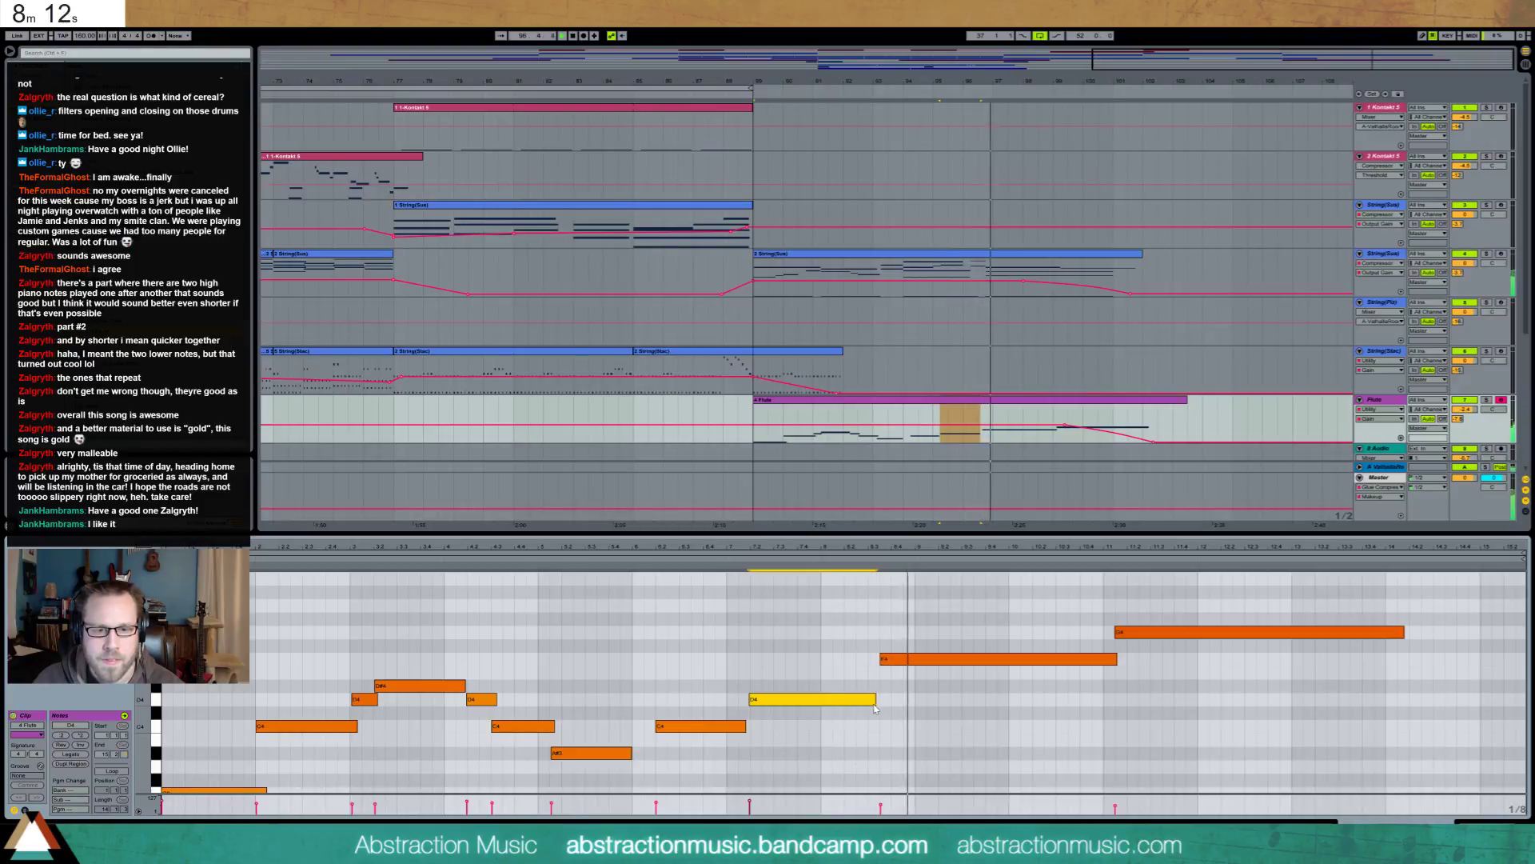
pyautogui.moveTo(873, 699); pyautogui.dragTo(832, 698)
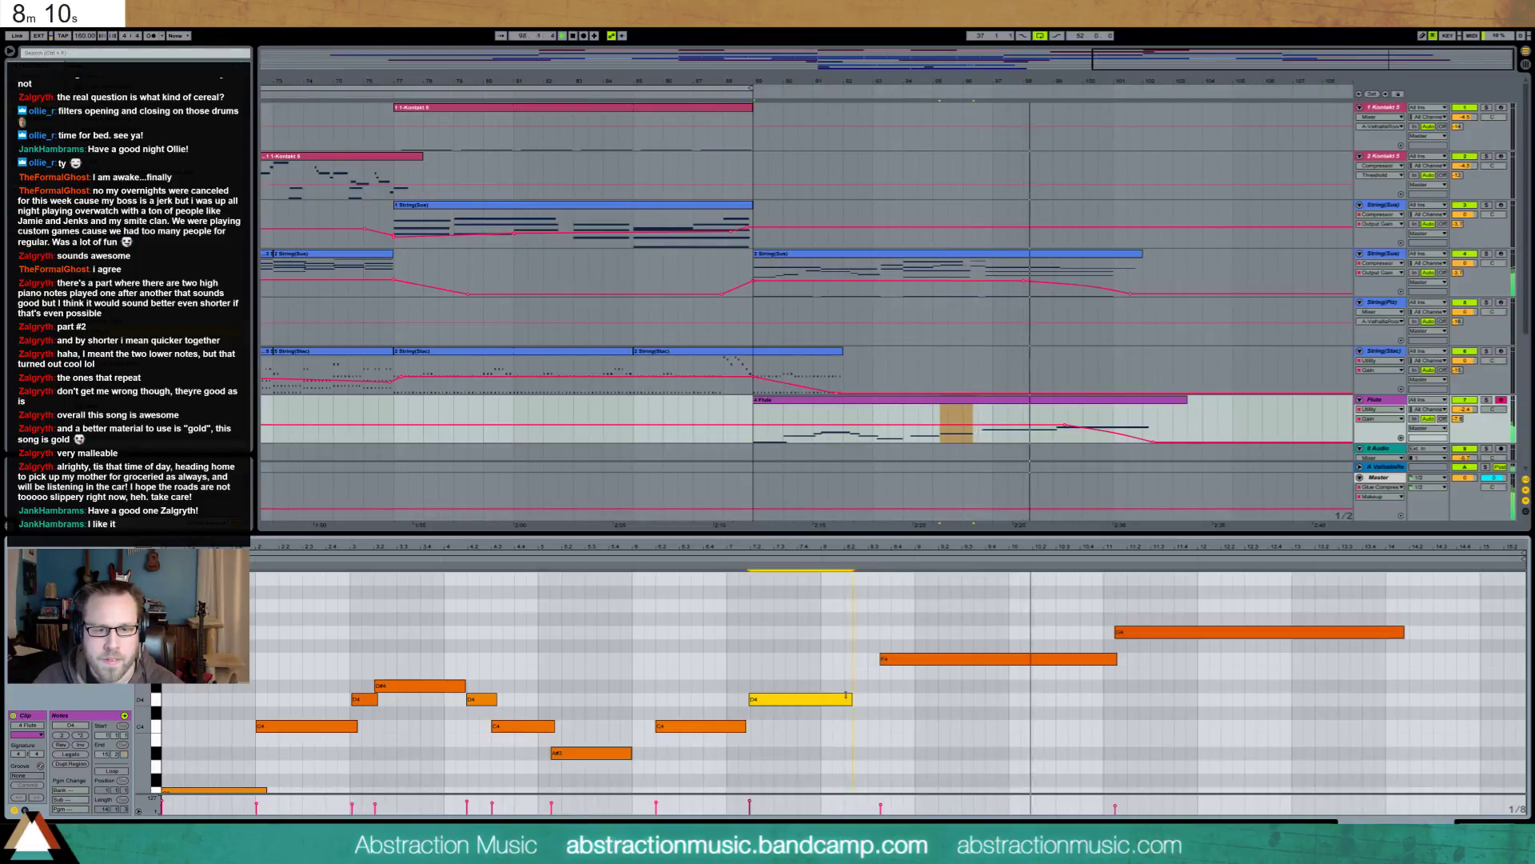
pyautogui.doubleClick(850, 685)
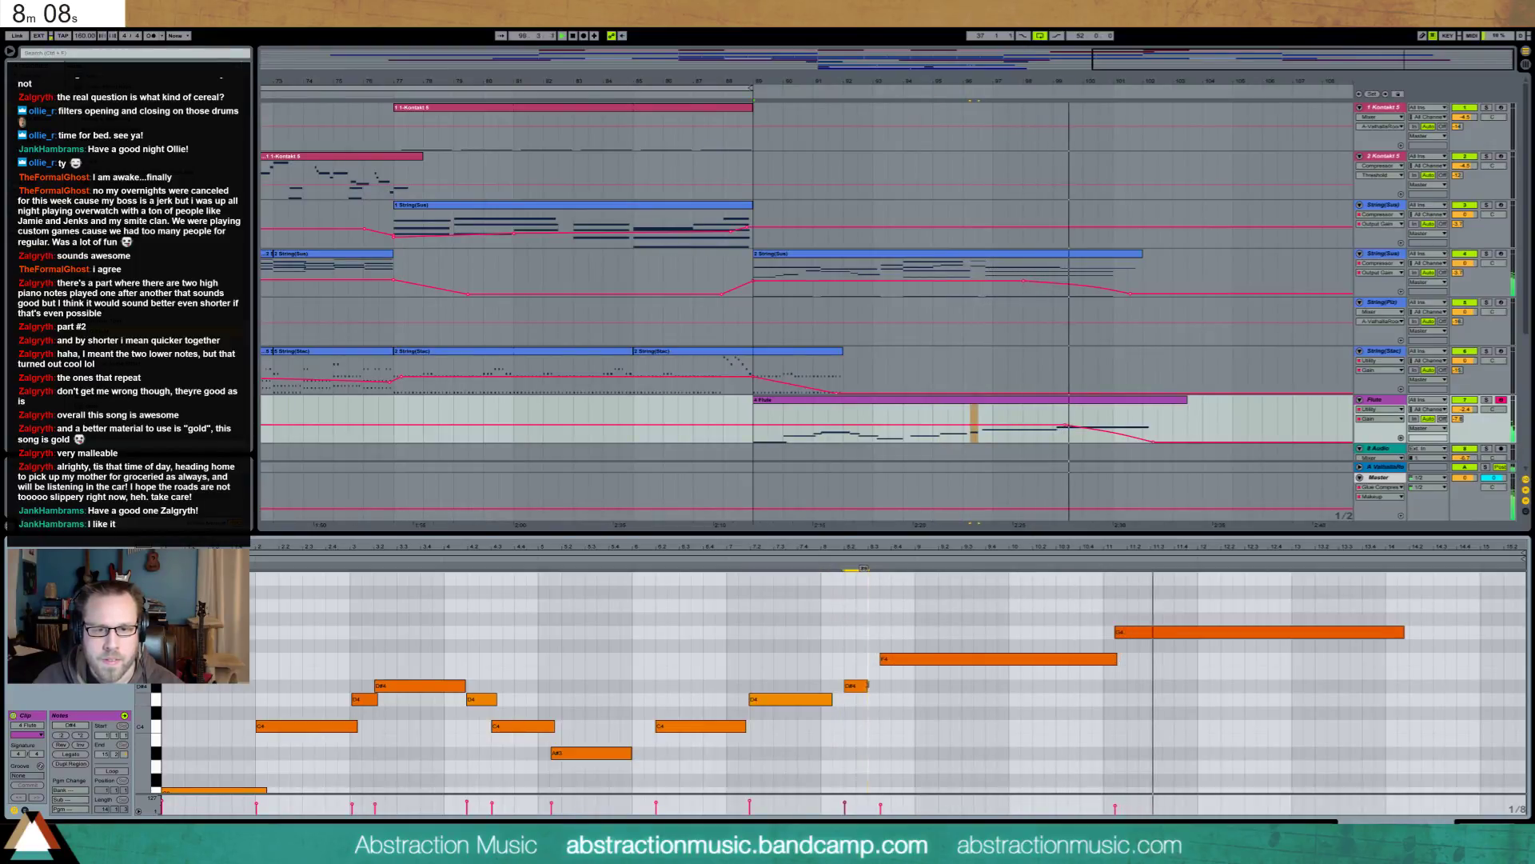
pyautogui.moveTo(867, 686); pyautogui.dragTo(870, 685)
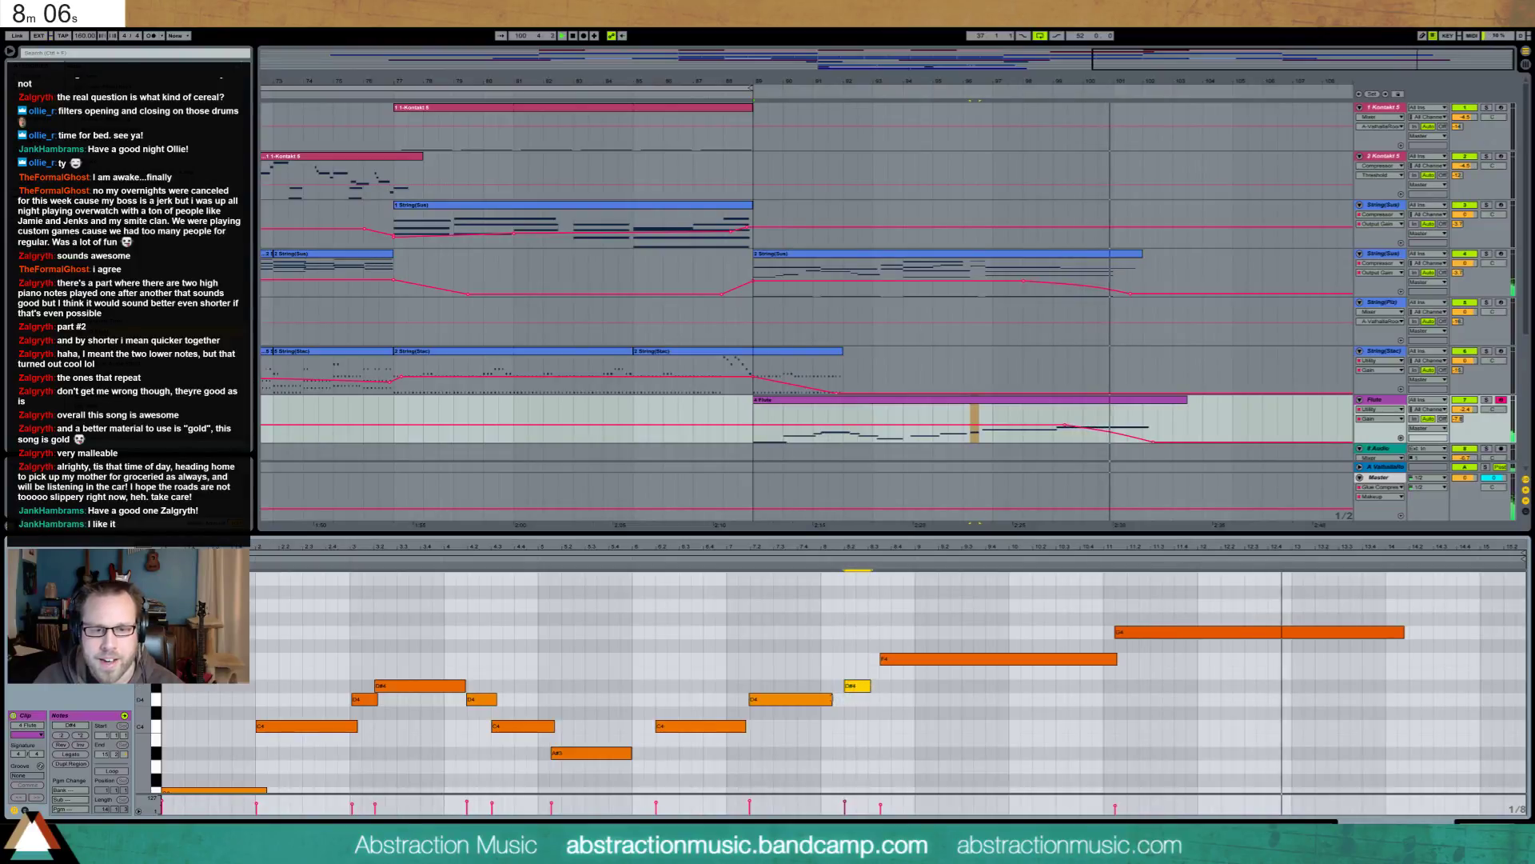
pyautogui.click(792, 699)
pyautogui.click(615, 572)
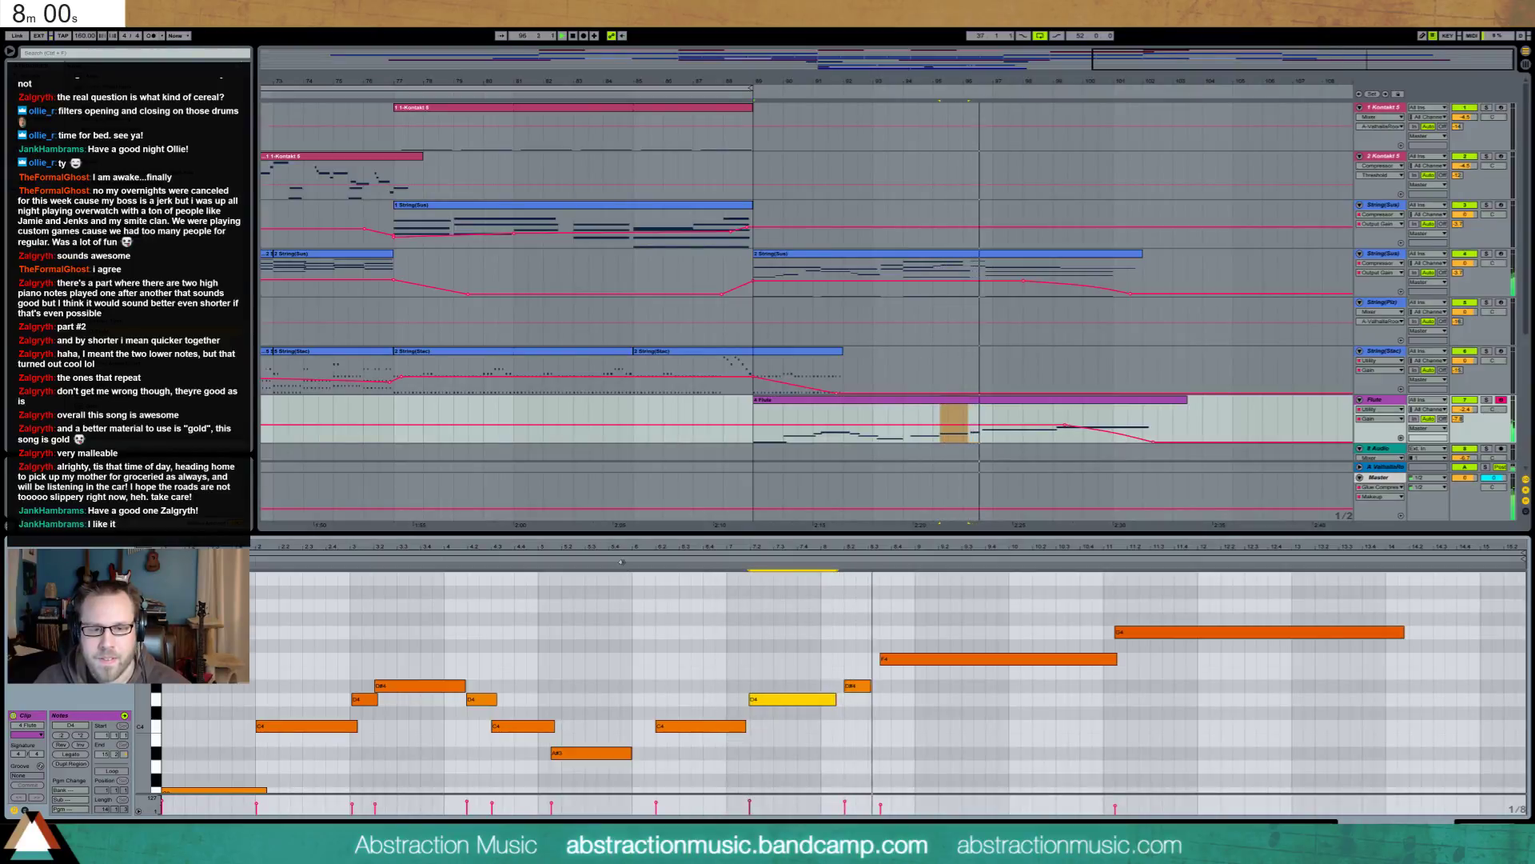
pyautogui.click(857, 686)
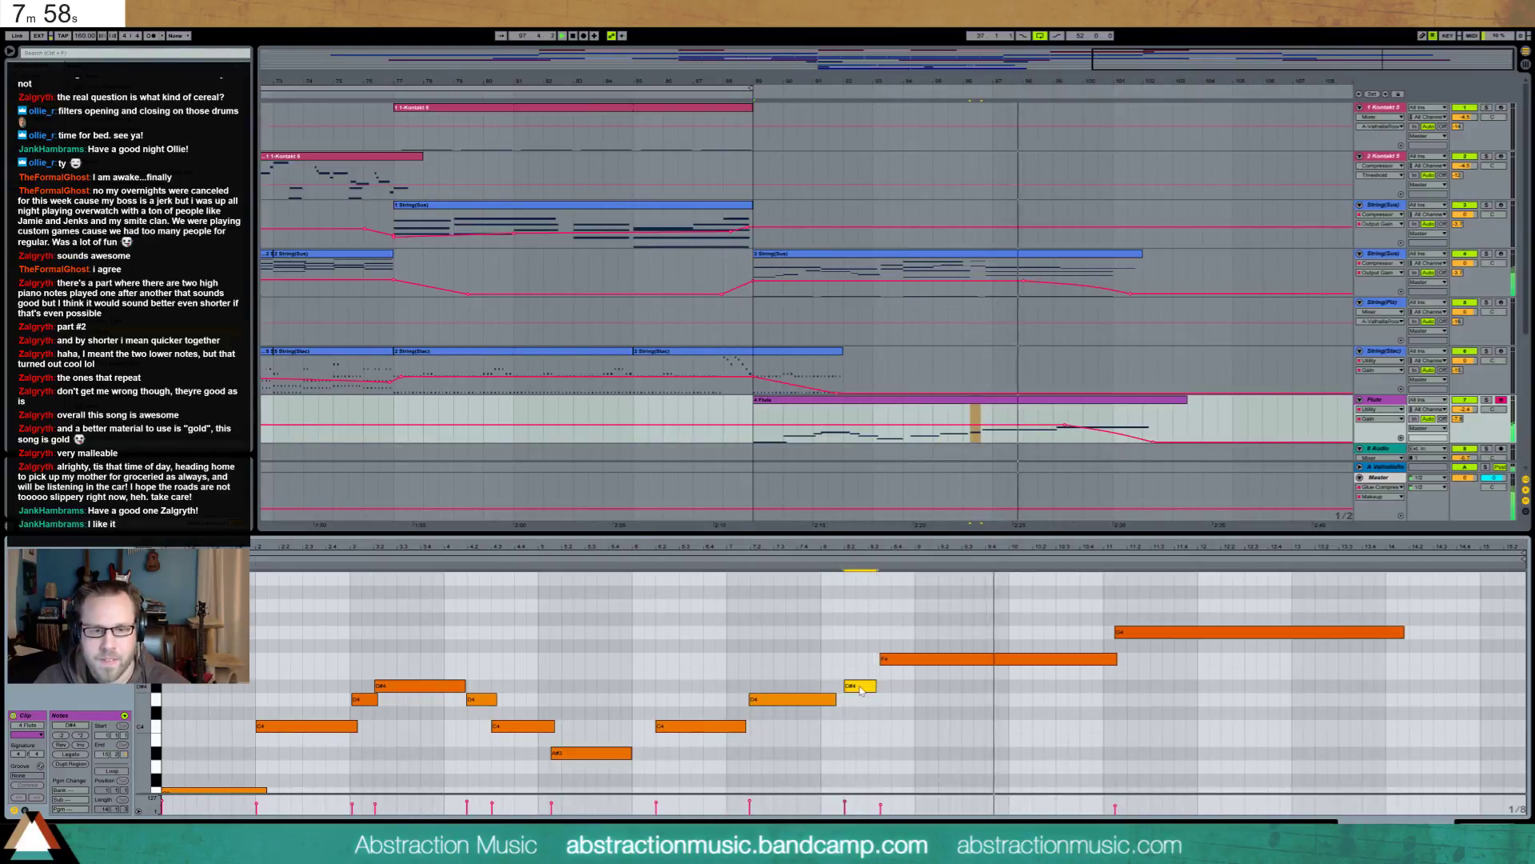
# Lower the velocities of the long closing F4 and G4 notes while listening back
pyautogui.click(921, 659)
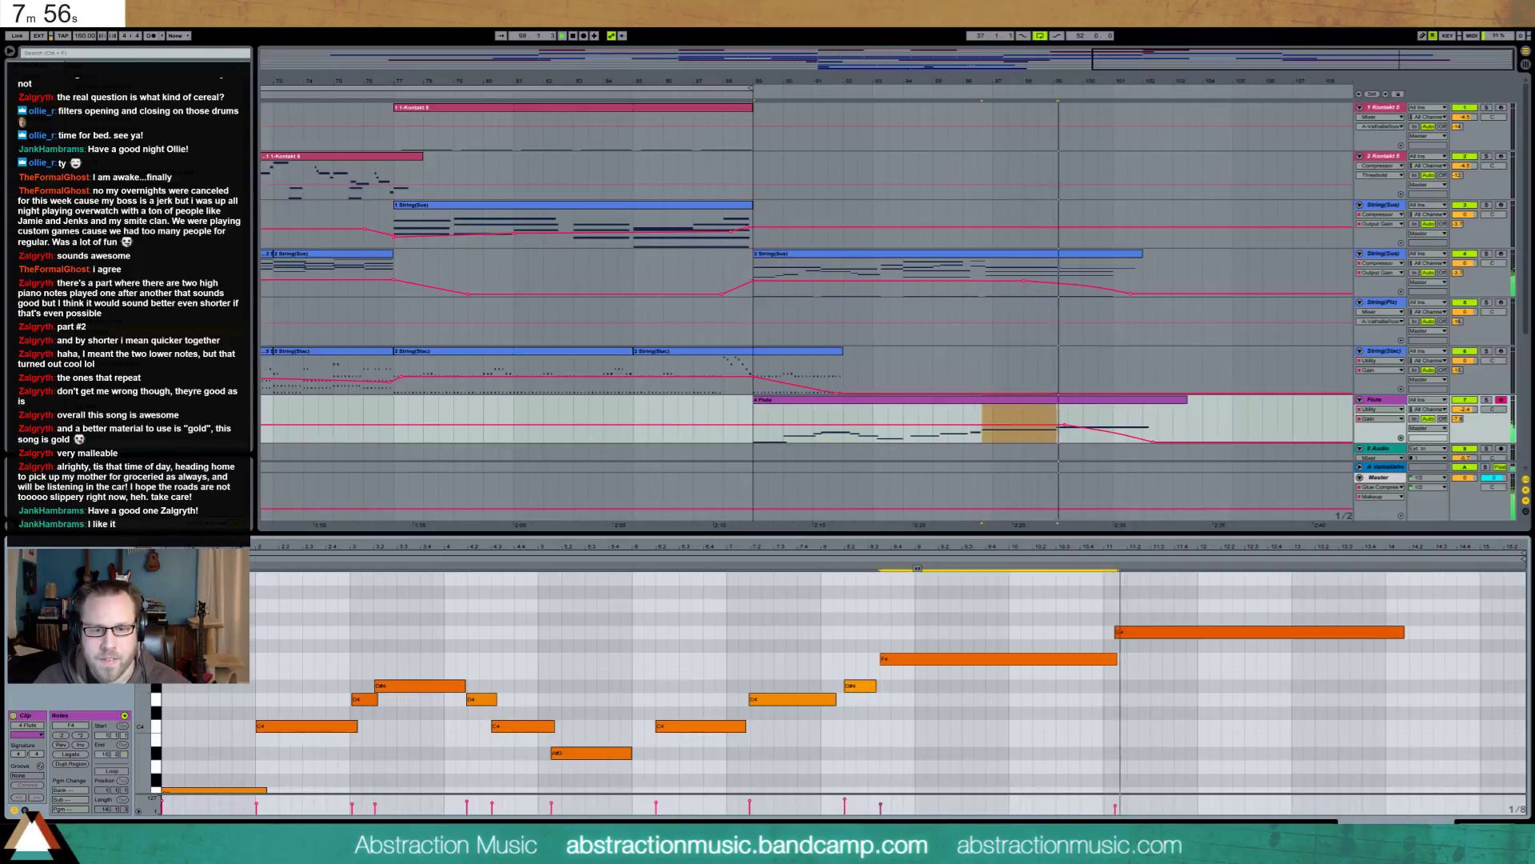
pyautogui.click(1136, 632)
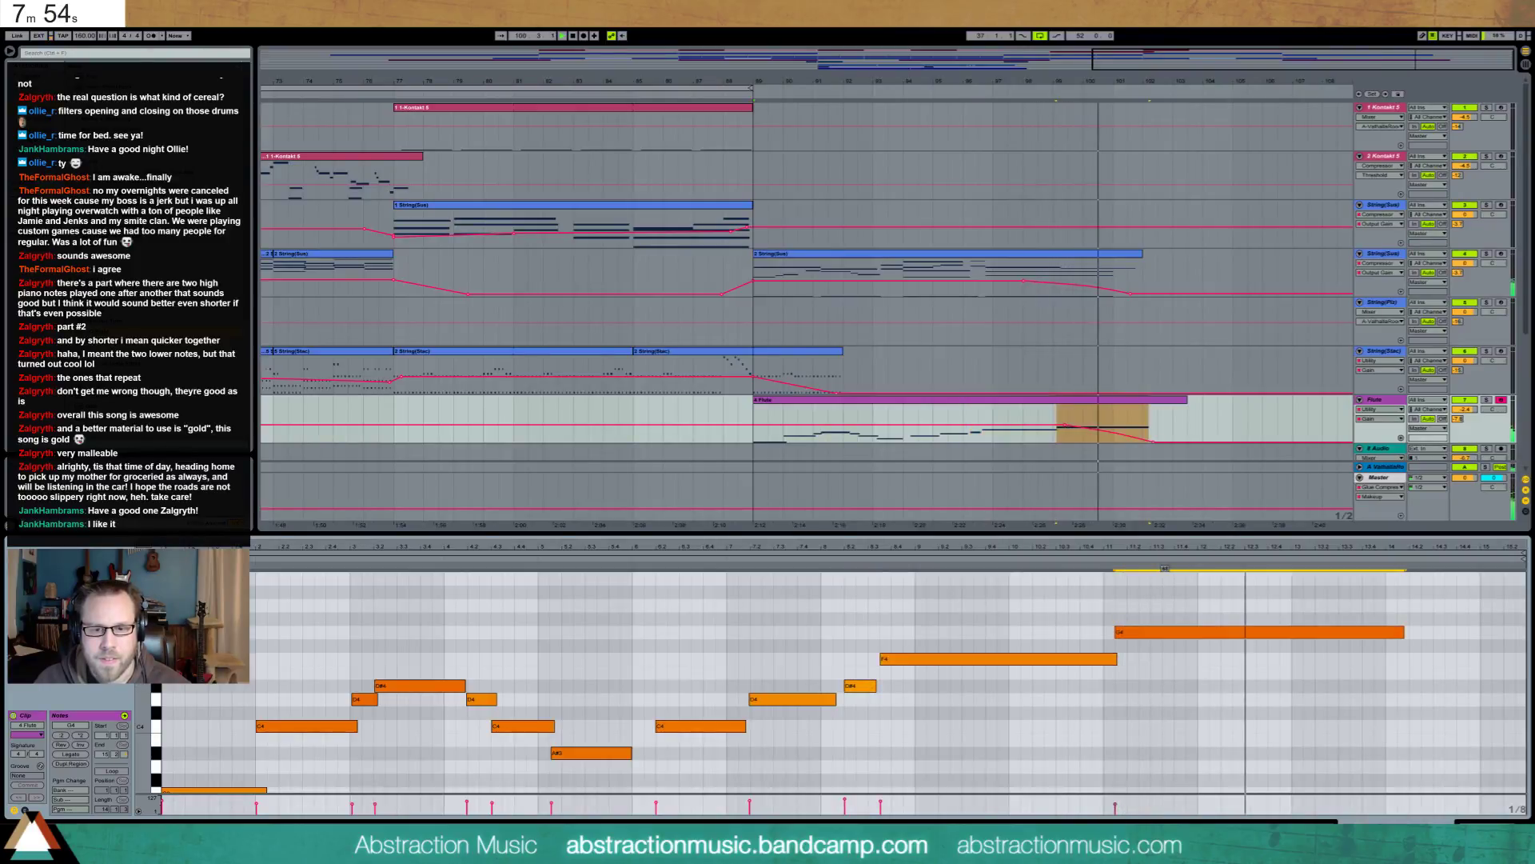
pyautogui.click(1200, 631)
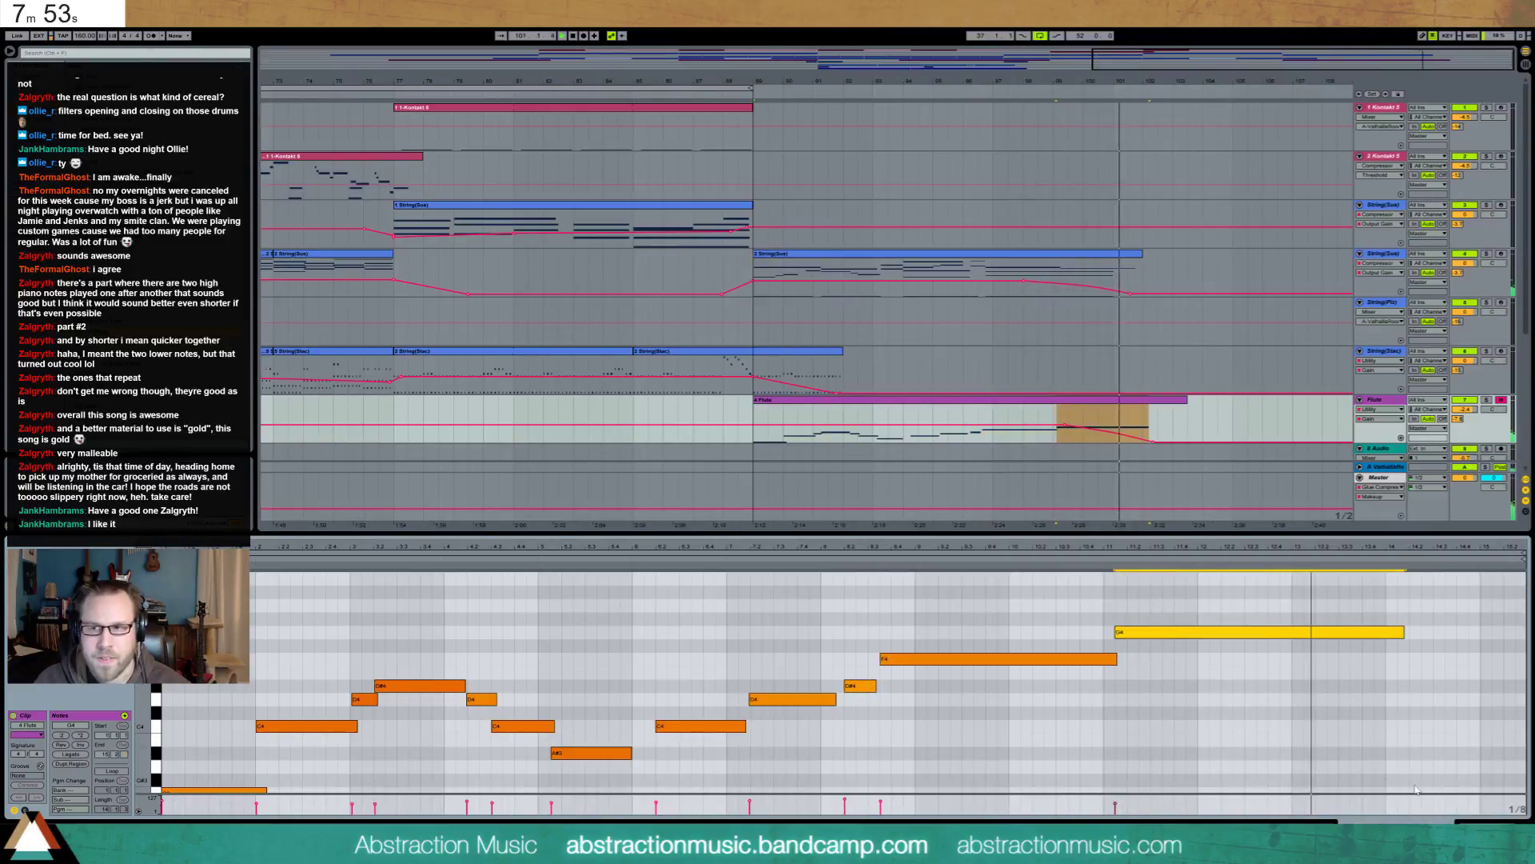
# Close the note editor, zoom out to the whole arrangement, and play the song from the start with looping off
pyautogui.click(1471, 821)
pyautogui.moveTo(1071, 54); pyautogui.dragTo(1071, 61)
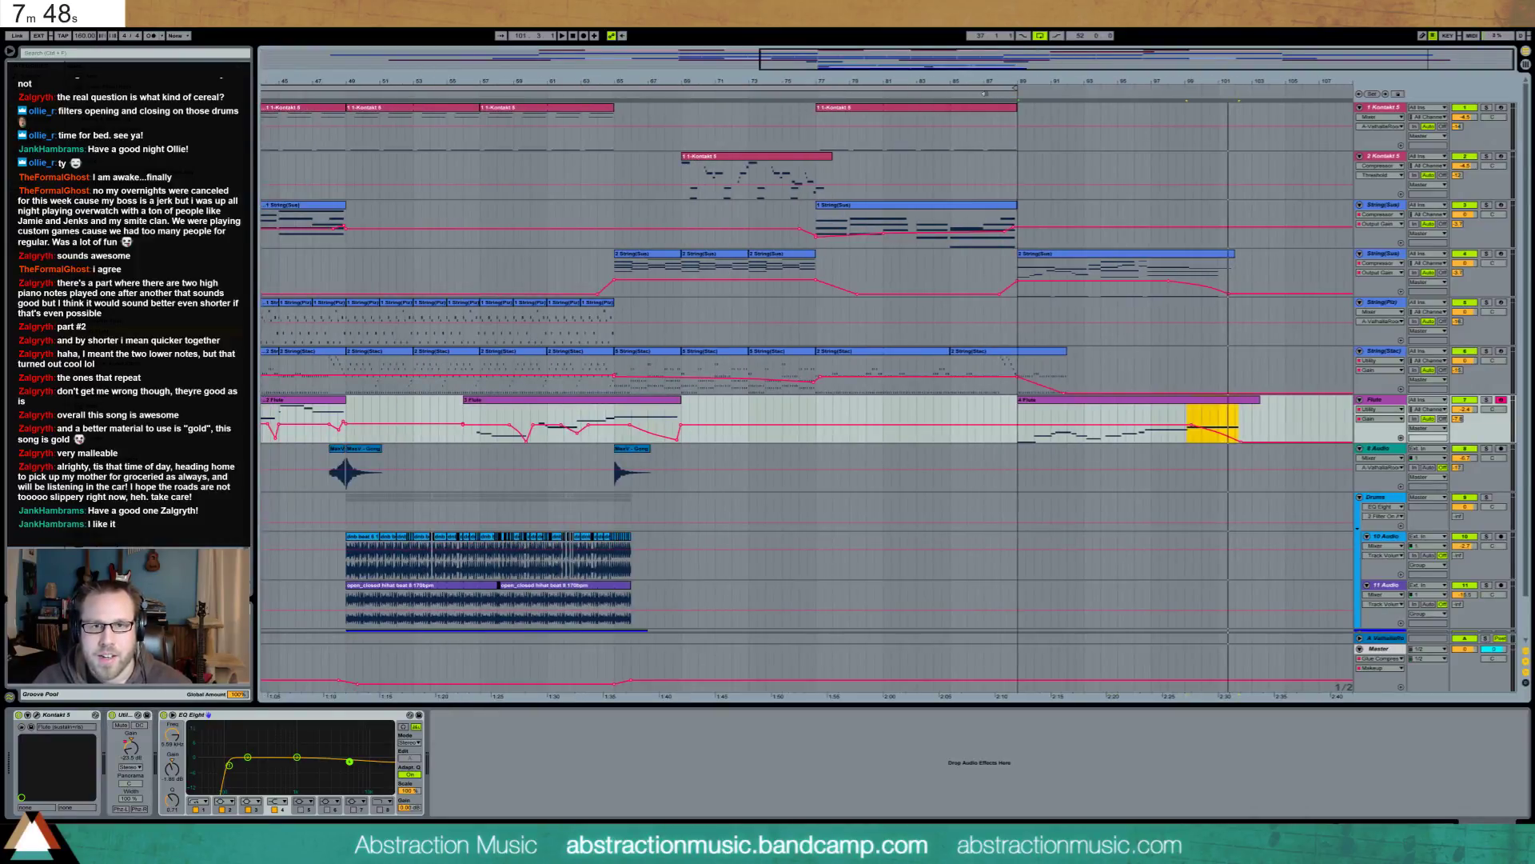
pyautogui.click(1040, 37)
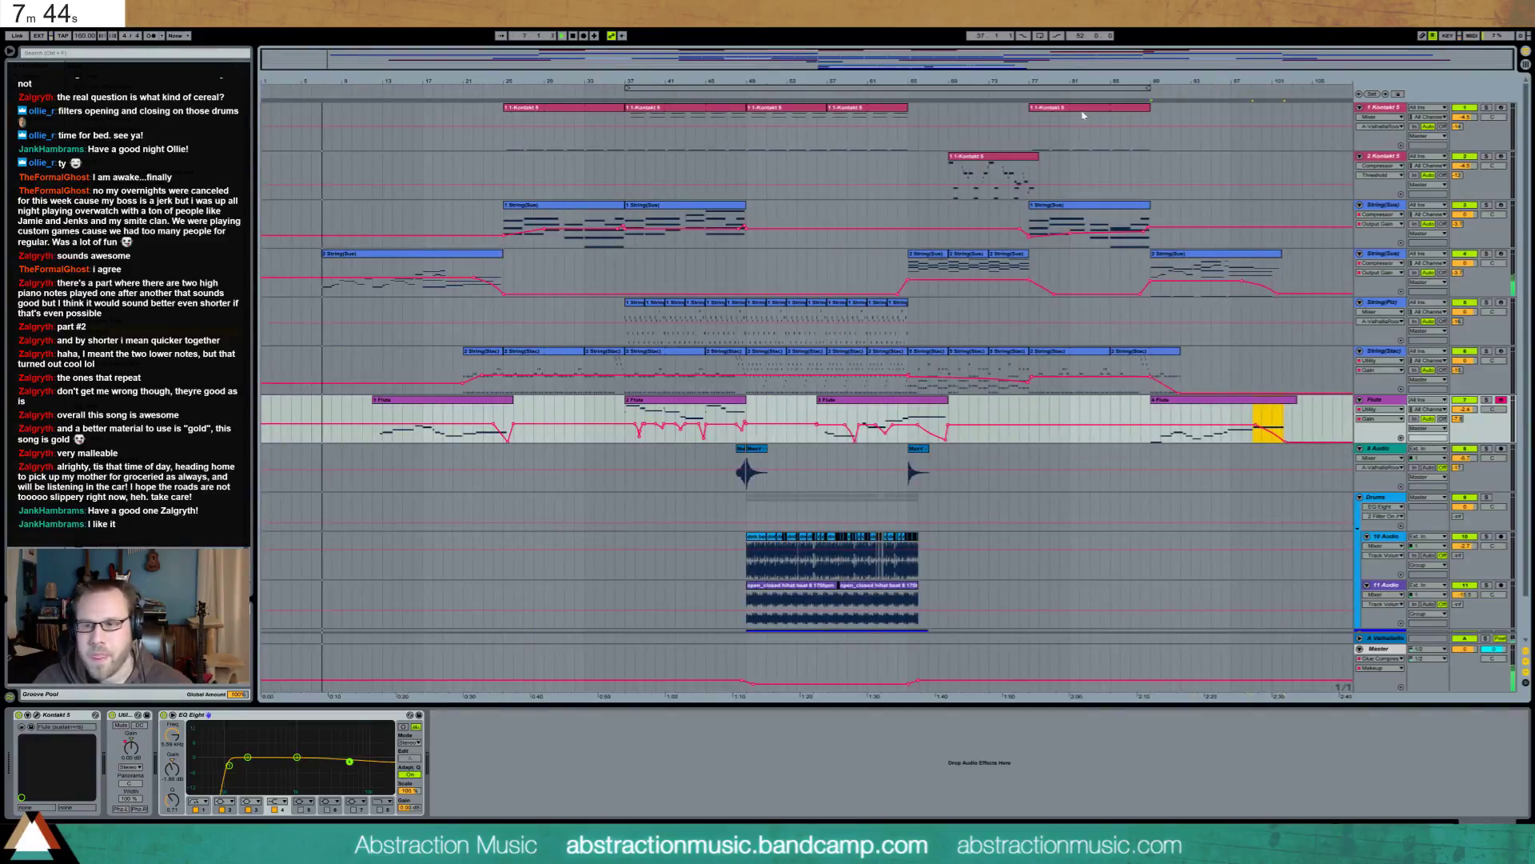
# Switch to the browser and close the countdown timer page, confirming to leave it
pyautogui.hotkey('alt', 'Tab')
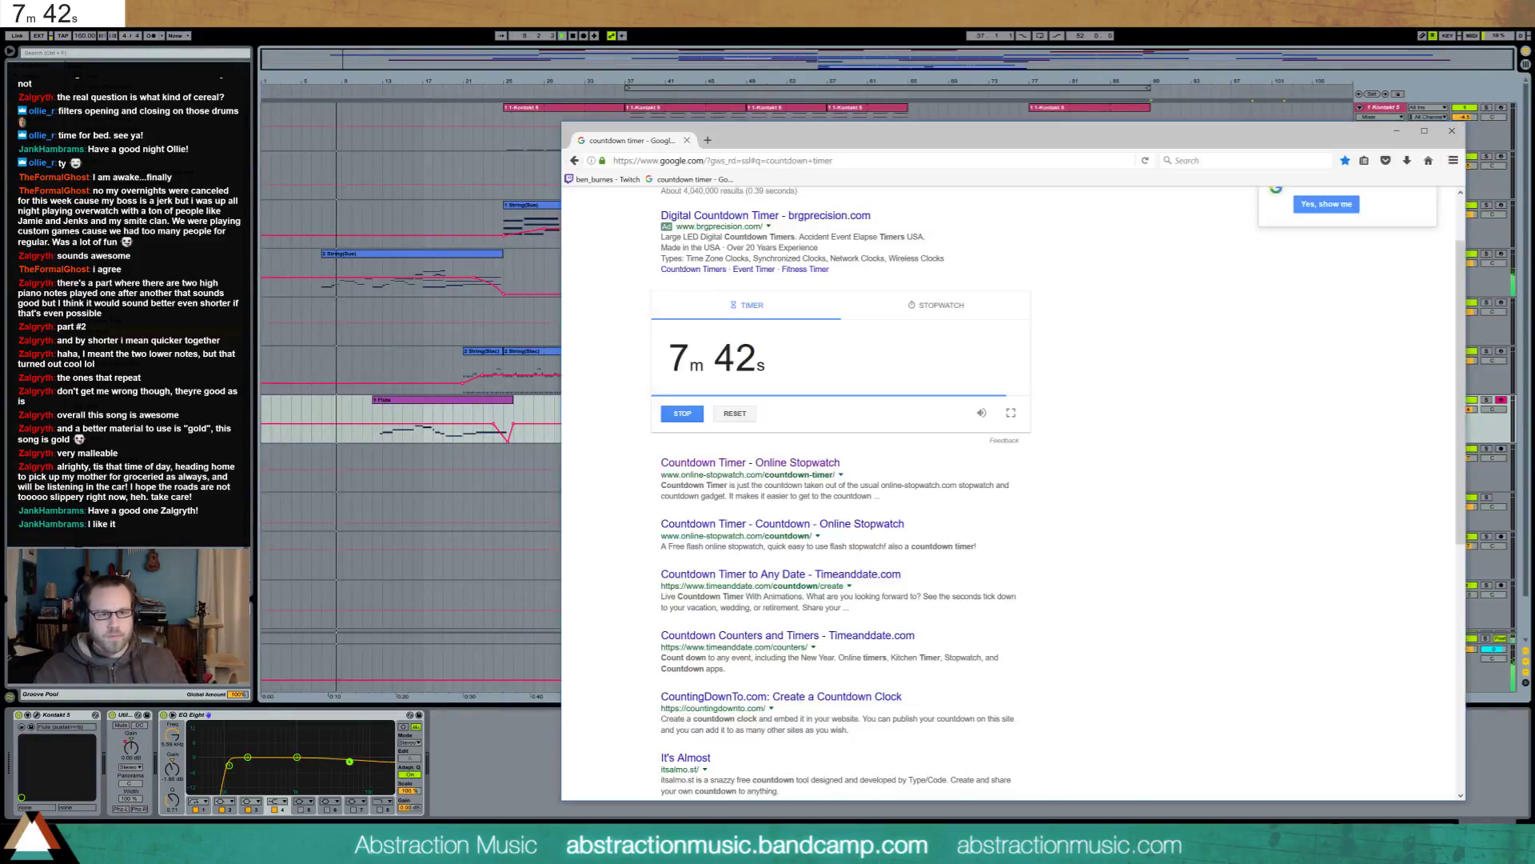
pyautogui.click(686, 140)
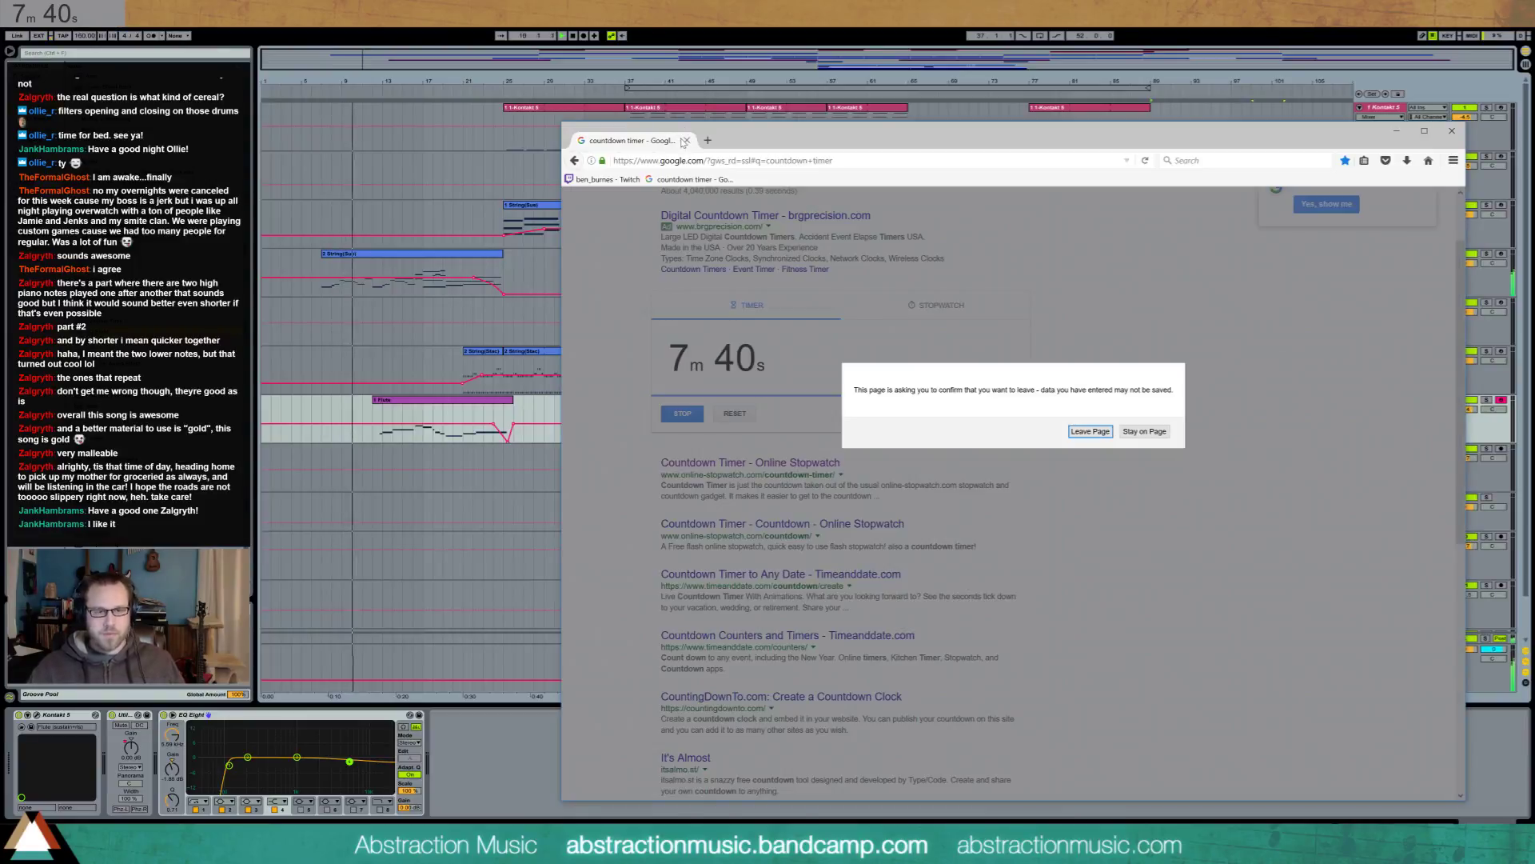
pyautogui.click(1089, 431)
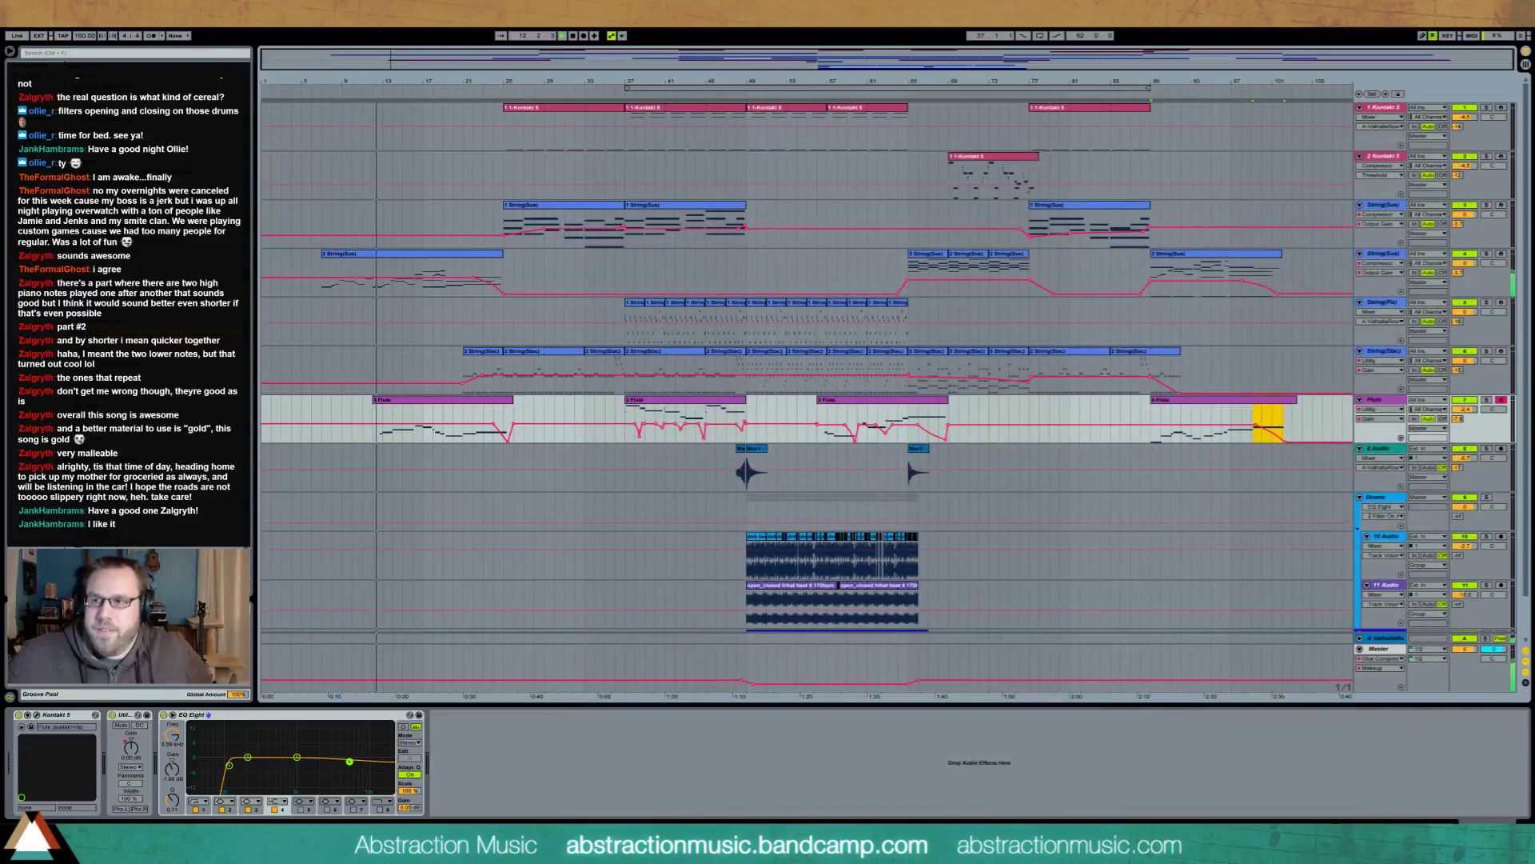
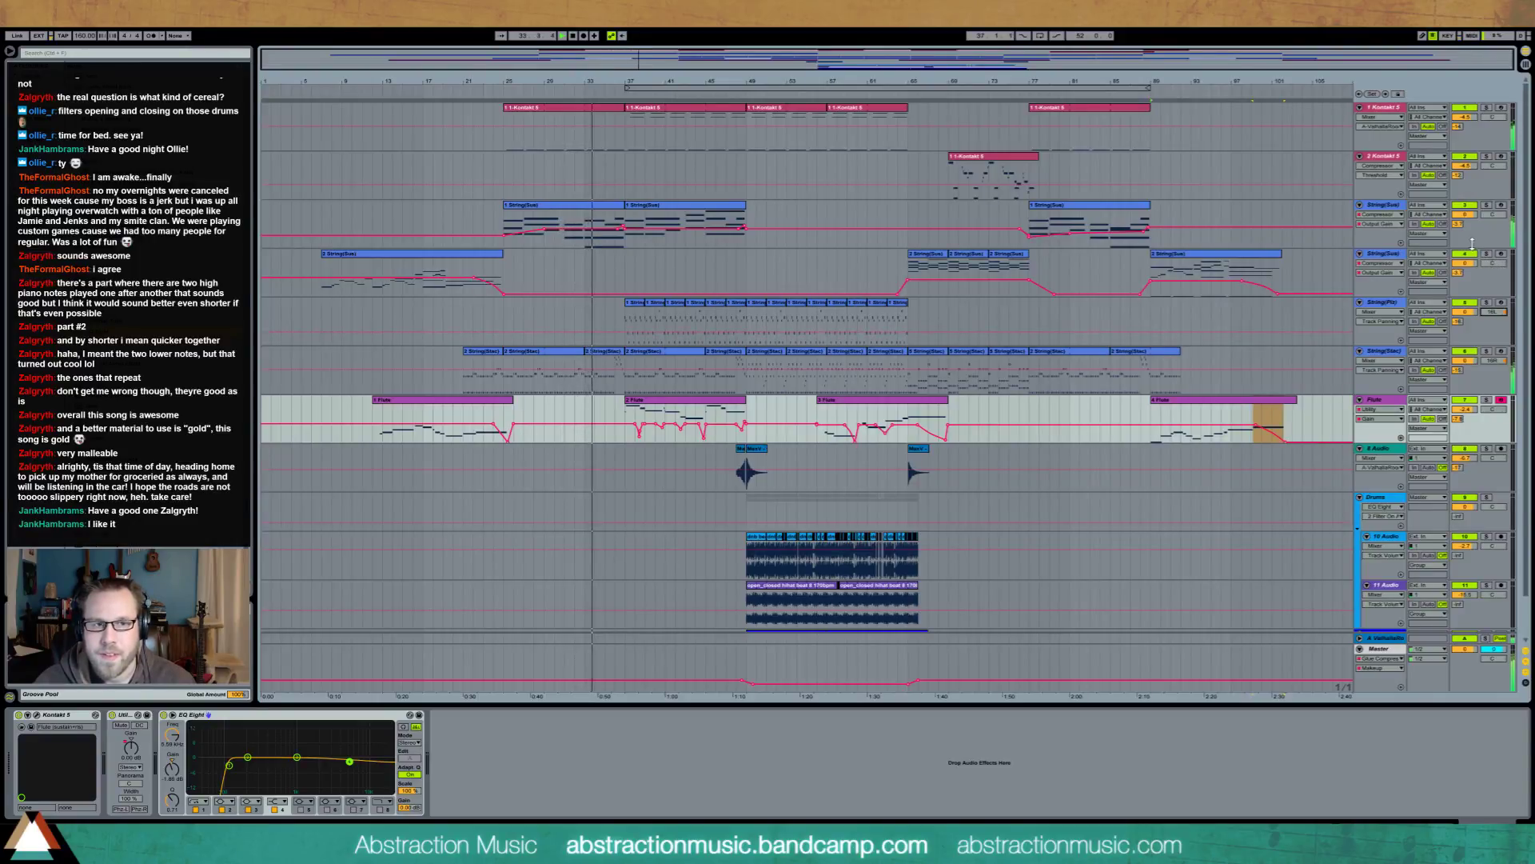
# Pan the first Kontakt 5 track and the two sustained String tracks off centre during playback
pyautogui.moveTo(1490, 120); pyautogui.dragTo(1490, 112)
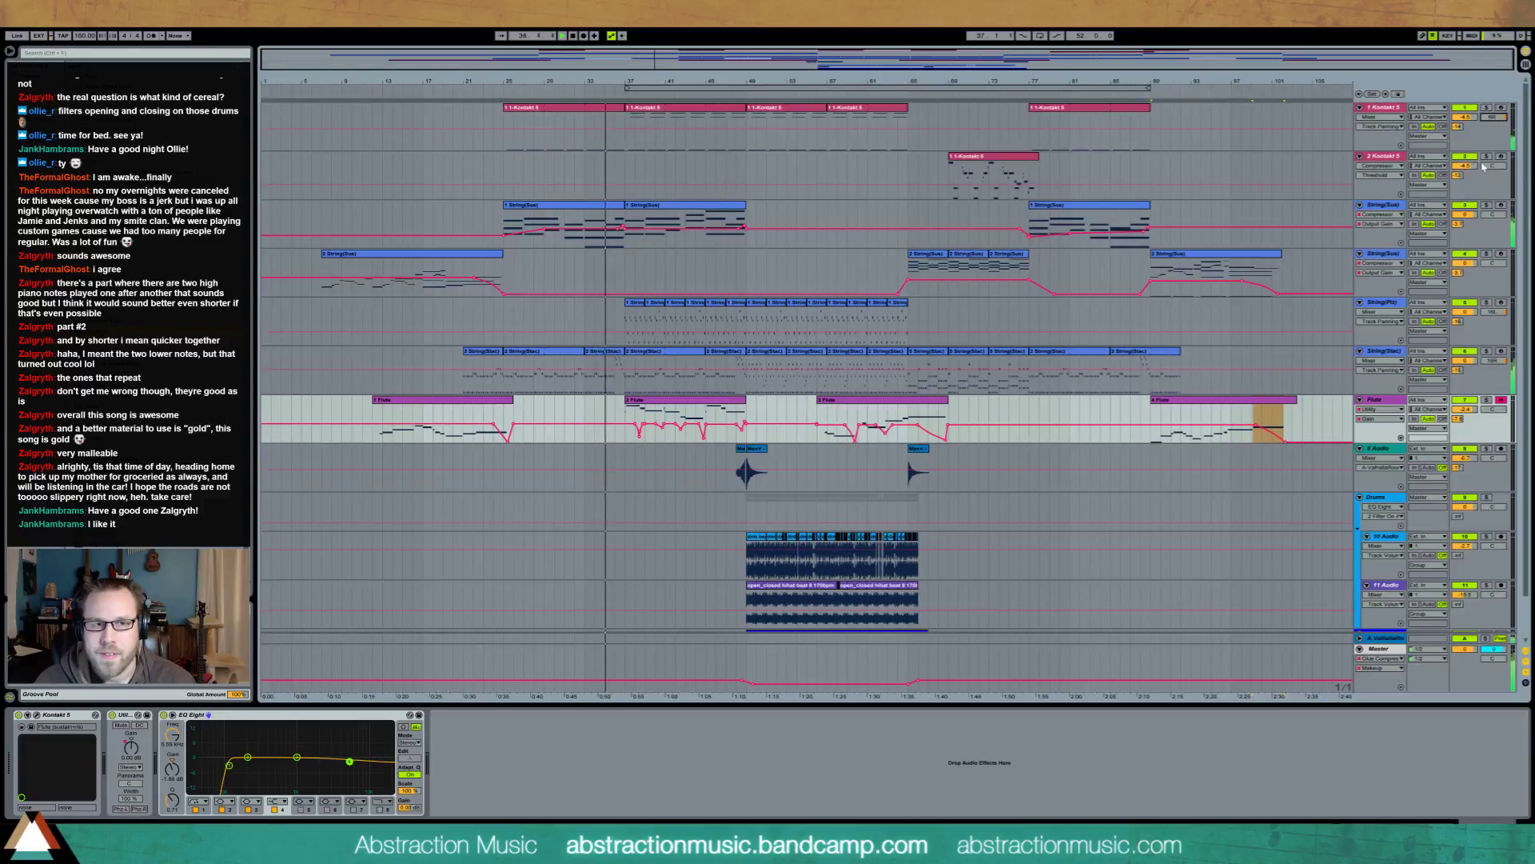
pyautogui.moveTo(1490, 214); pyautogui.dragTo(1490, 219)
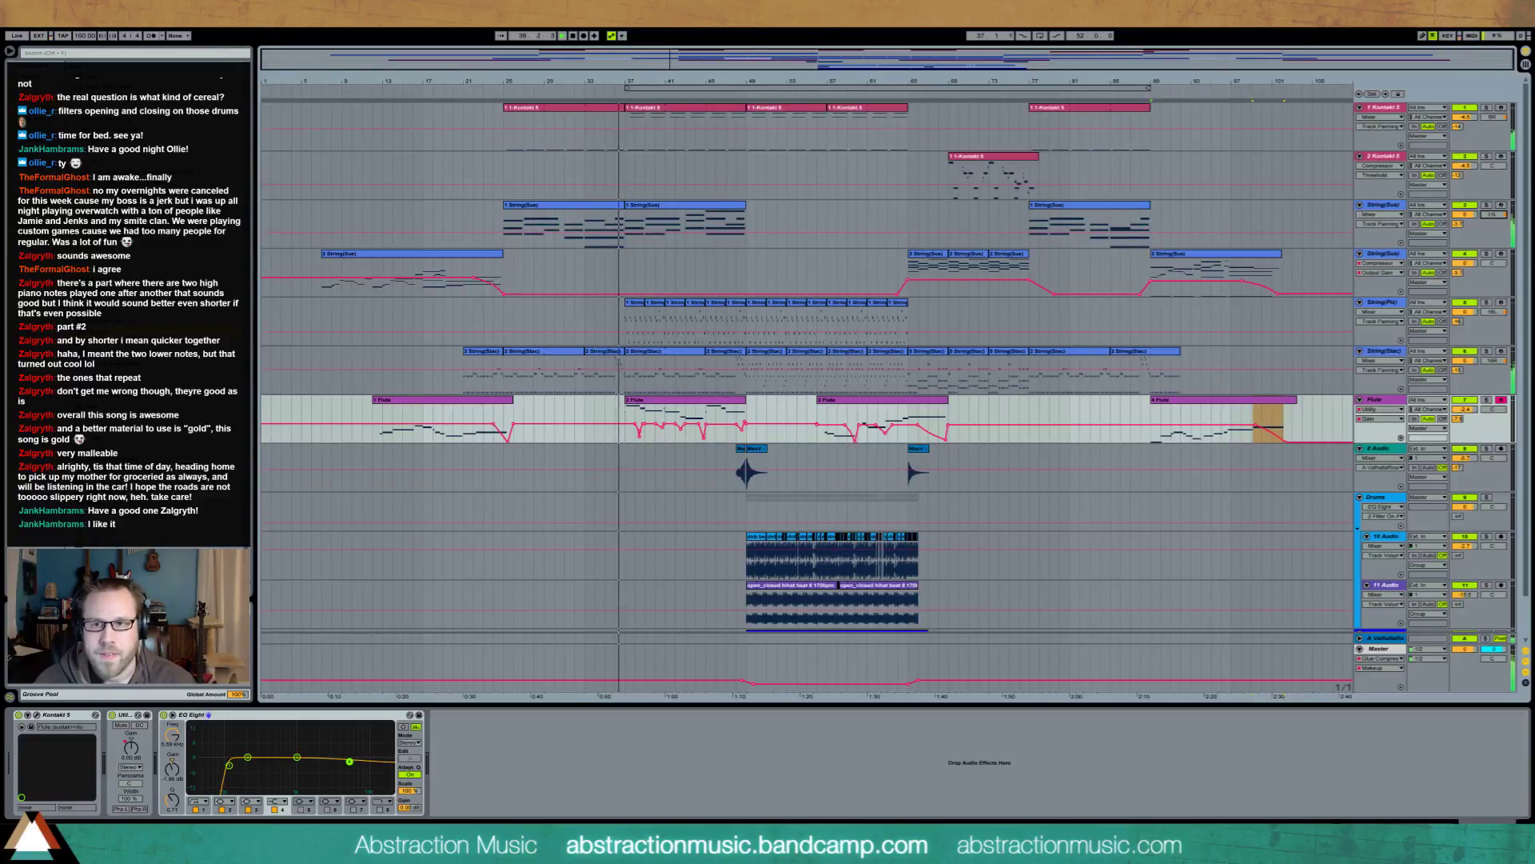
pyautogui.moveTo(1490, 264); pyautogui.dragTo(1490, 257)
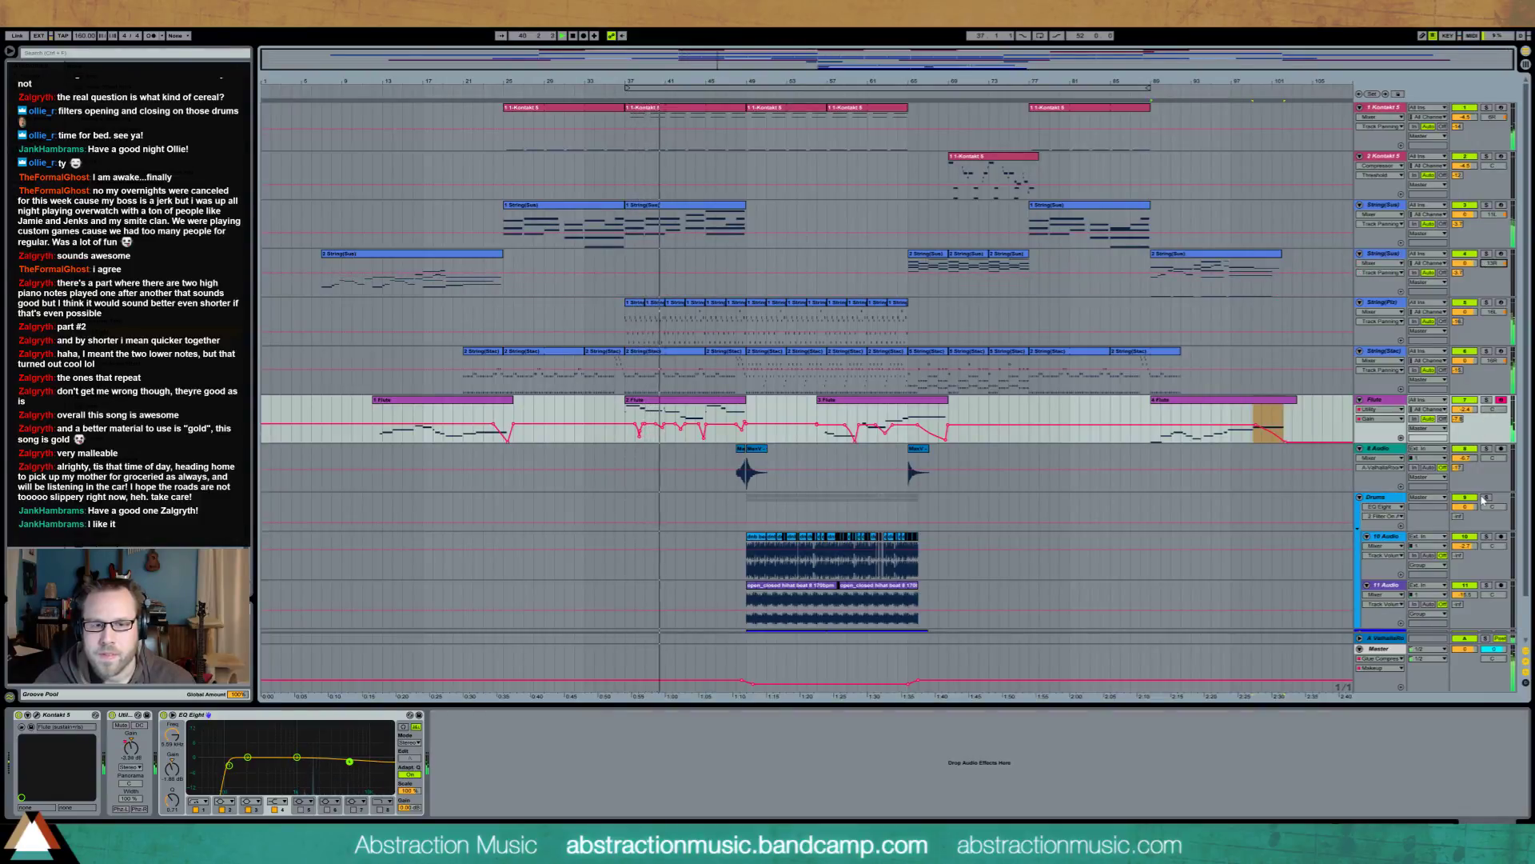
# On the 12 Analog track, sync the Auto Pan rate to the tempo, slow the rate, and adjust its amount by ear
pyautogui.scroll(-1, 1485, 498)
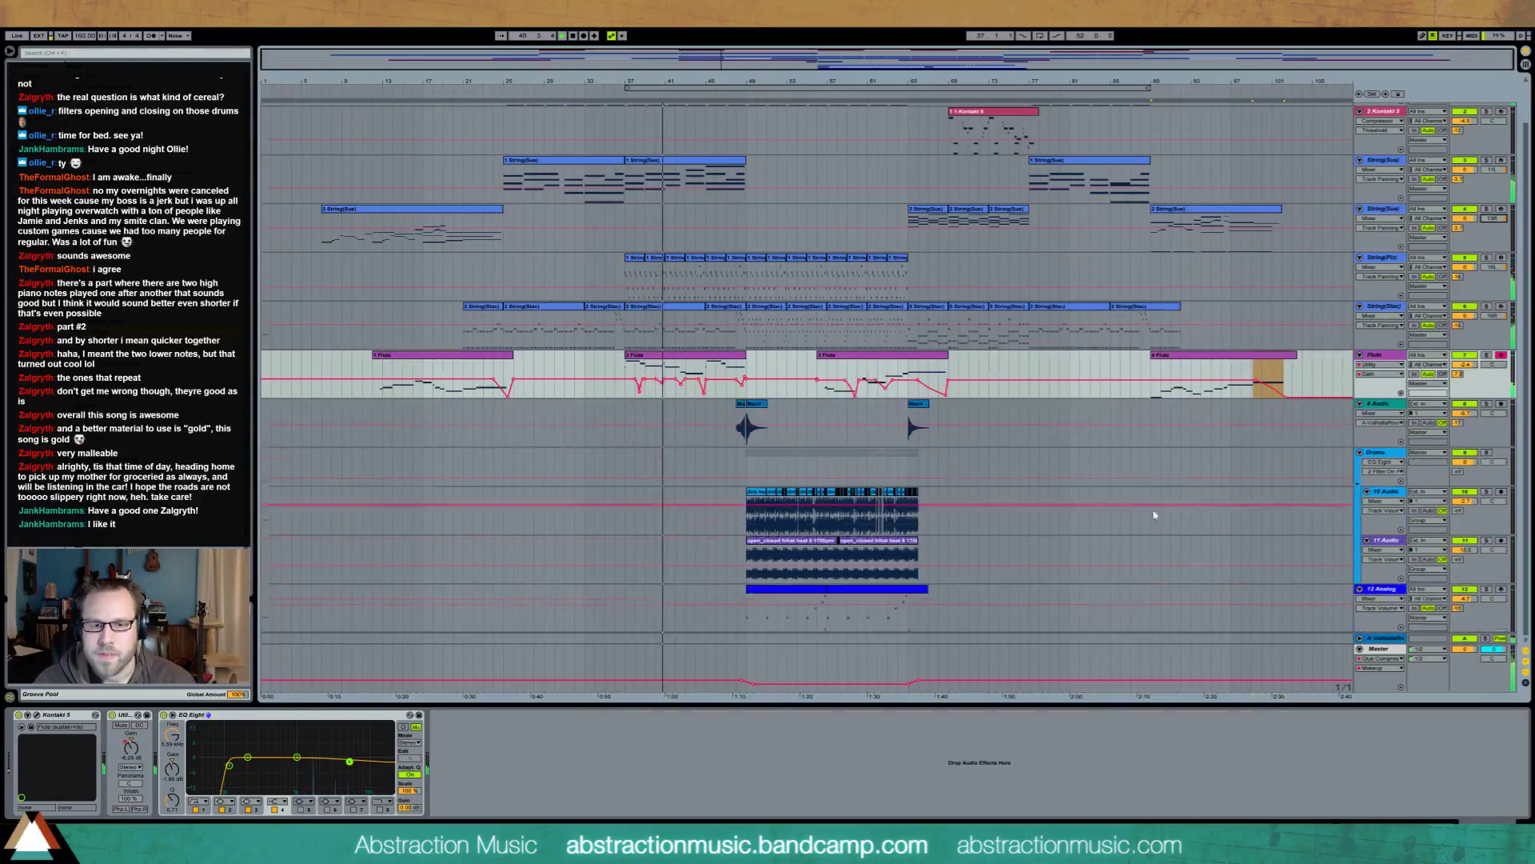
pyautogui.click(1368, 593)
pyautogui.click(560, 772)
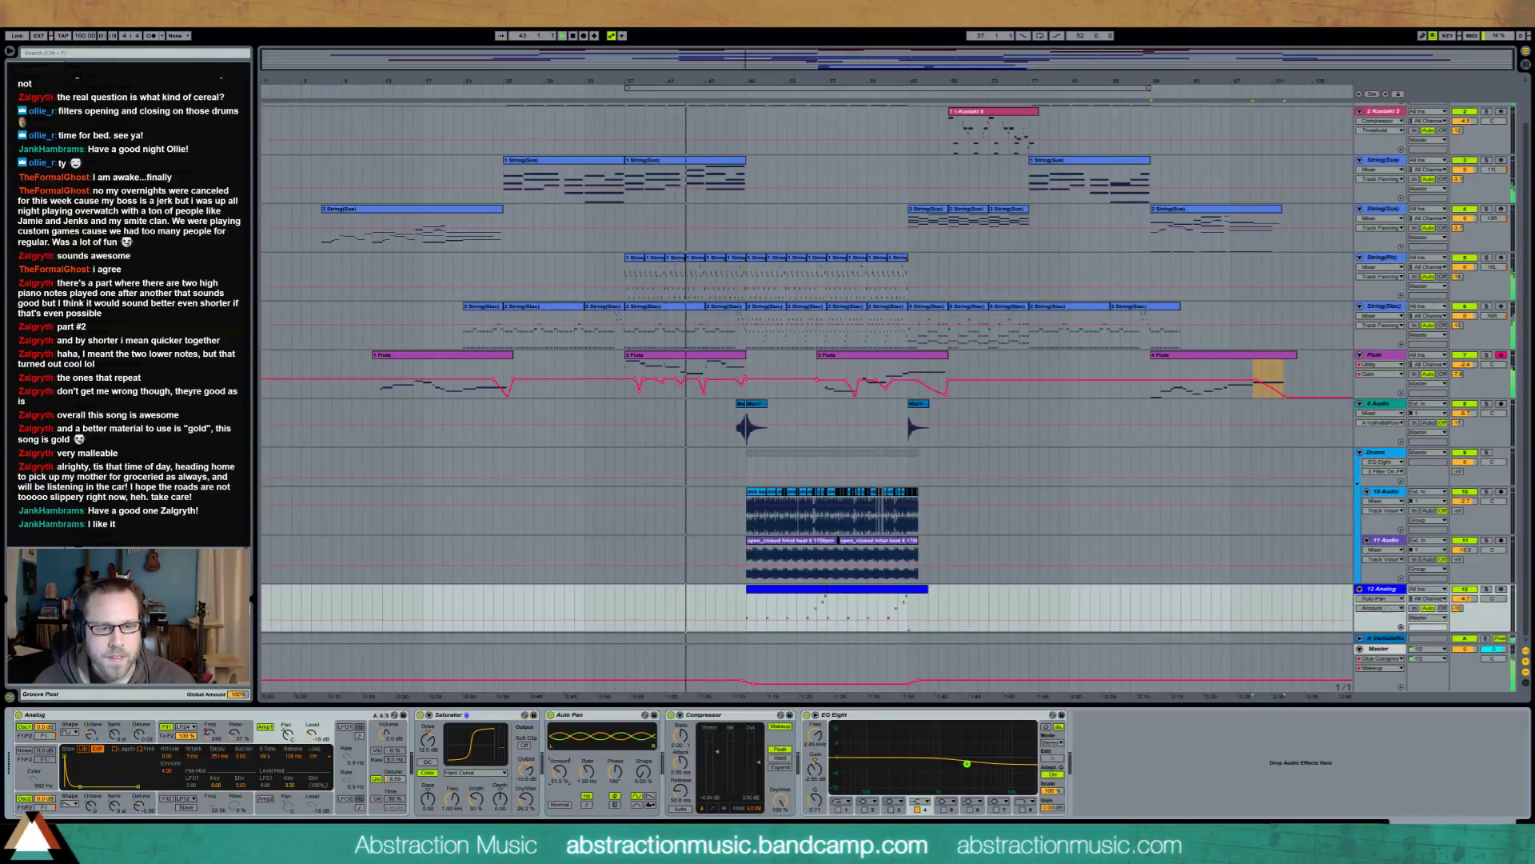
pyautogui.click(587, 806)
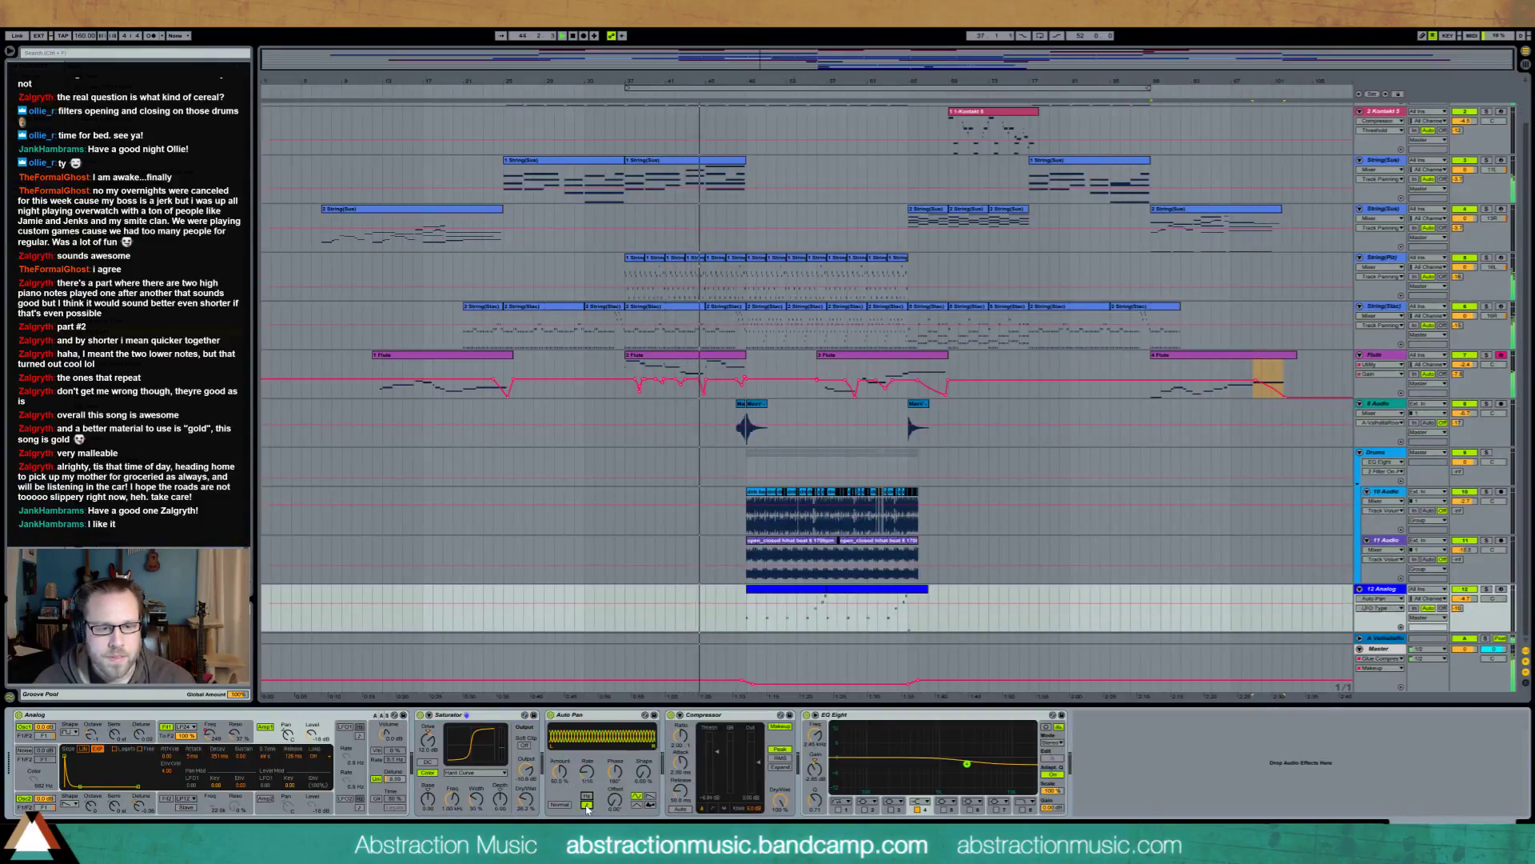
pyautogui.moveTo(587, 782)
pyautogui.mouseDown()
pyautogui.moveTo(587, 827)
pyautogui.moveTo(587, 768)
pyautogui.moveTo(587, 800)
pyautogui.mouseUp()
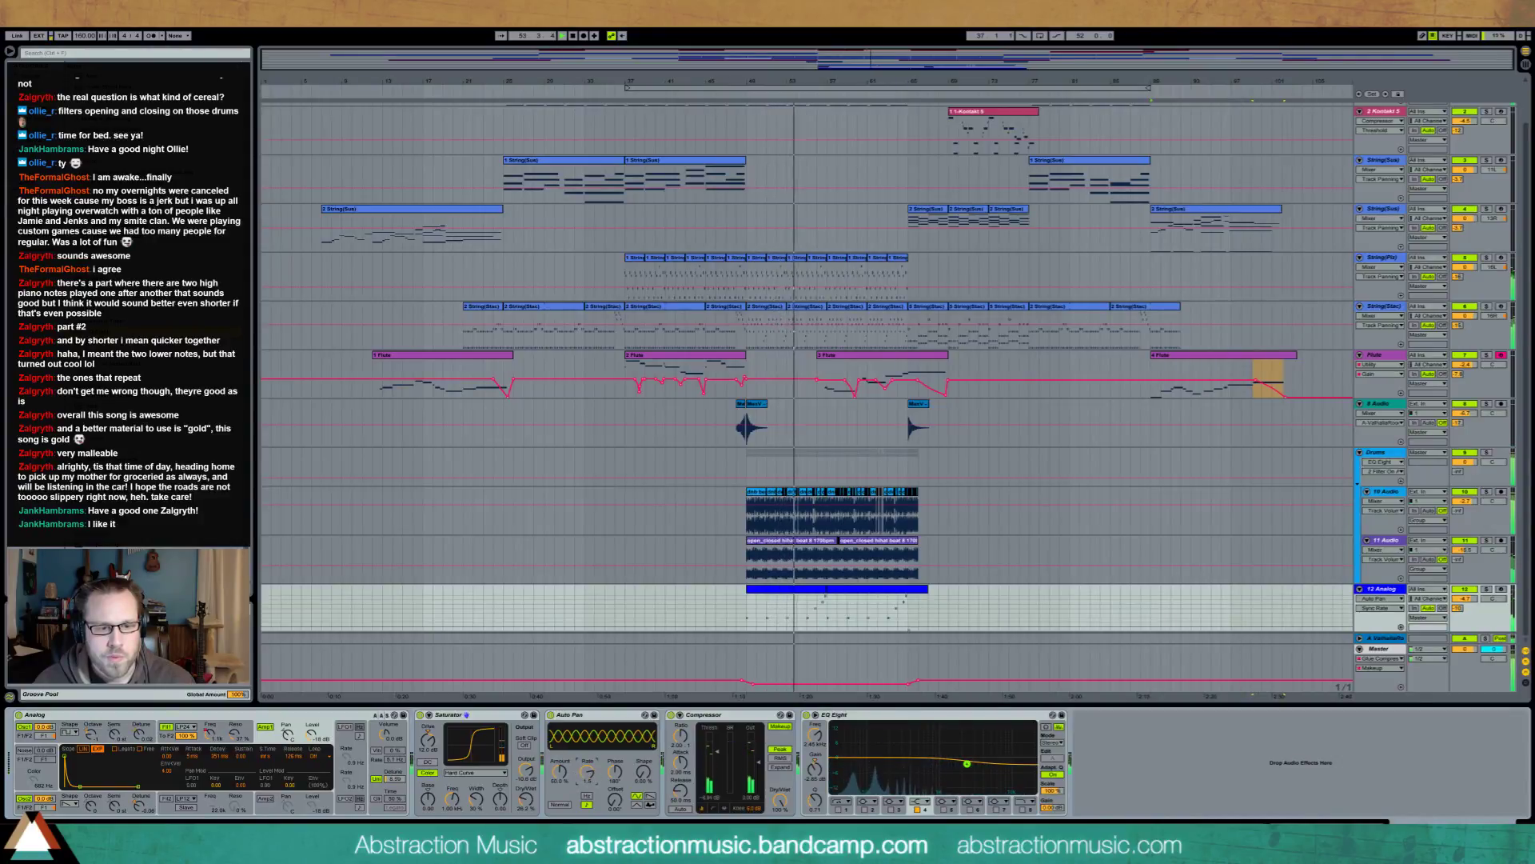
pyautogui.moveTo(564, 774); pyautogui.dragTo(566, 776)
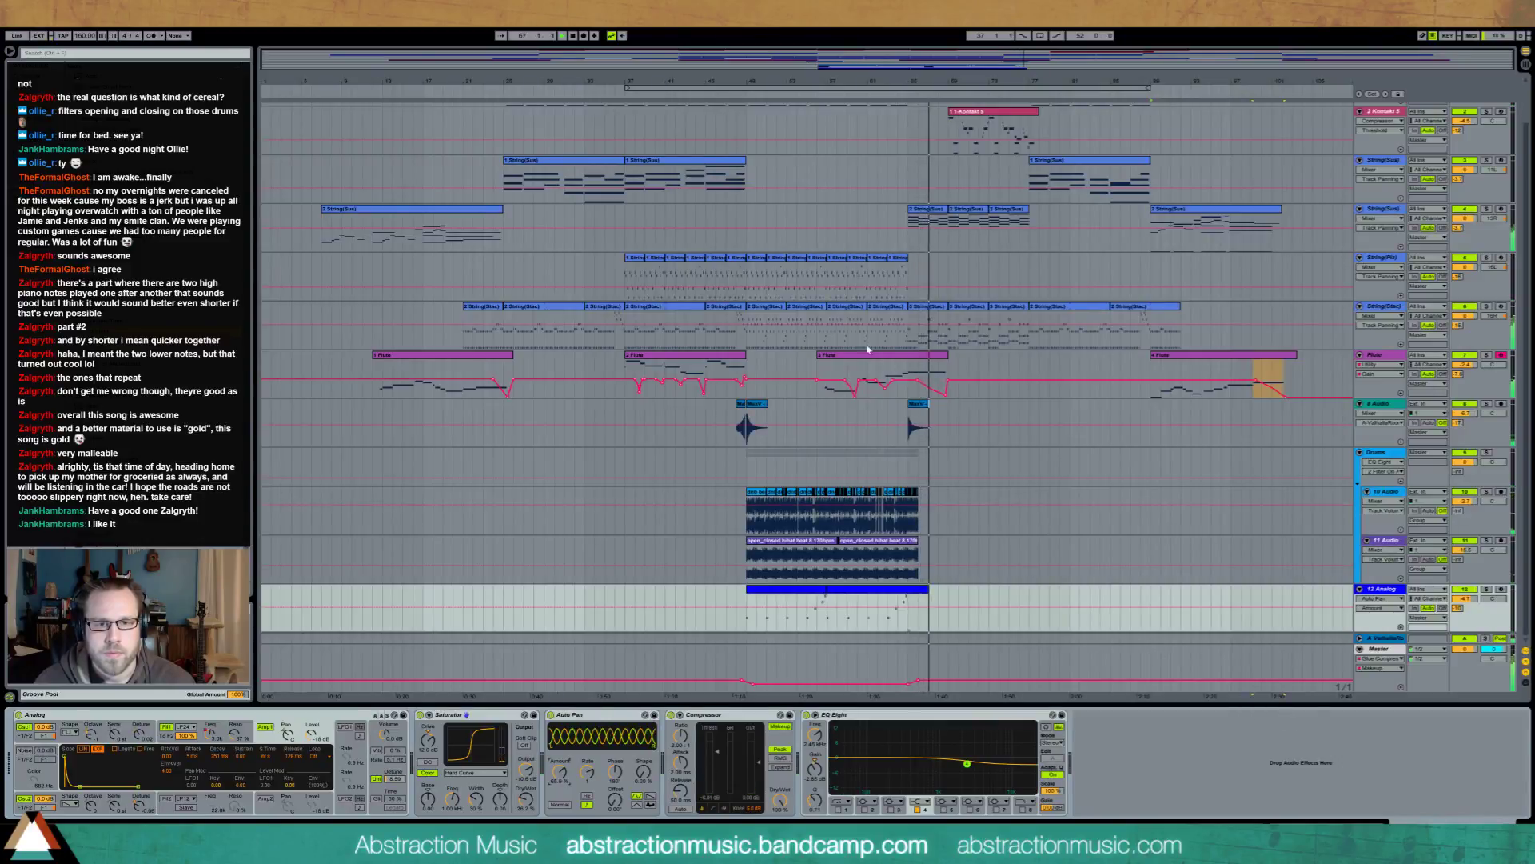
# On the second sustained String track, show the Compressor output gain automation and add a slight dip at bar 66 in the first middle-section clip
pyautogui.click(943, 226)
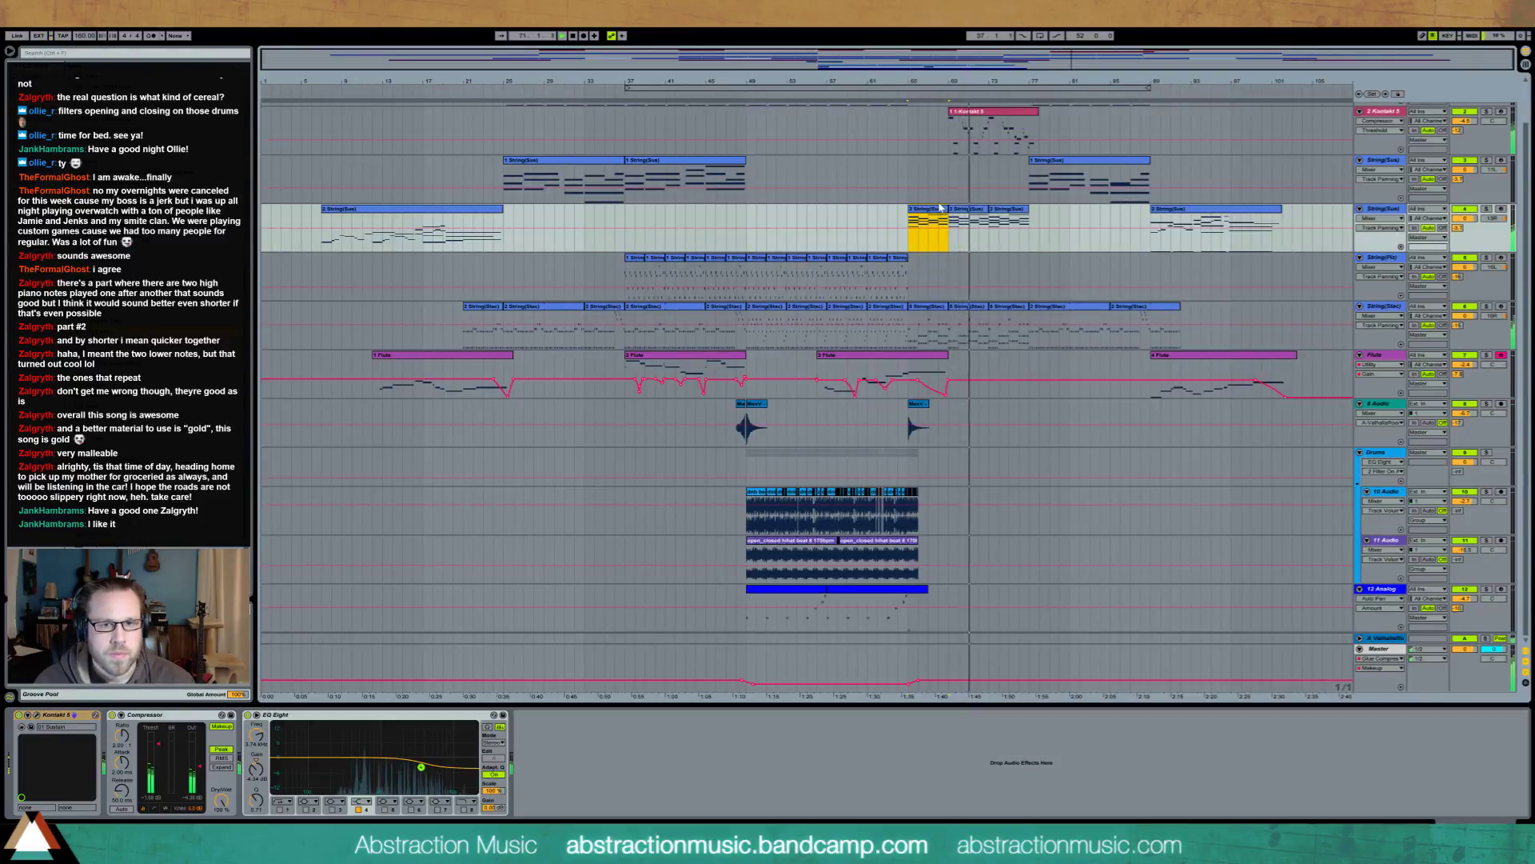
pyautogui.scroll(5, 943, 215)
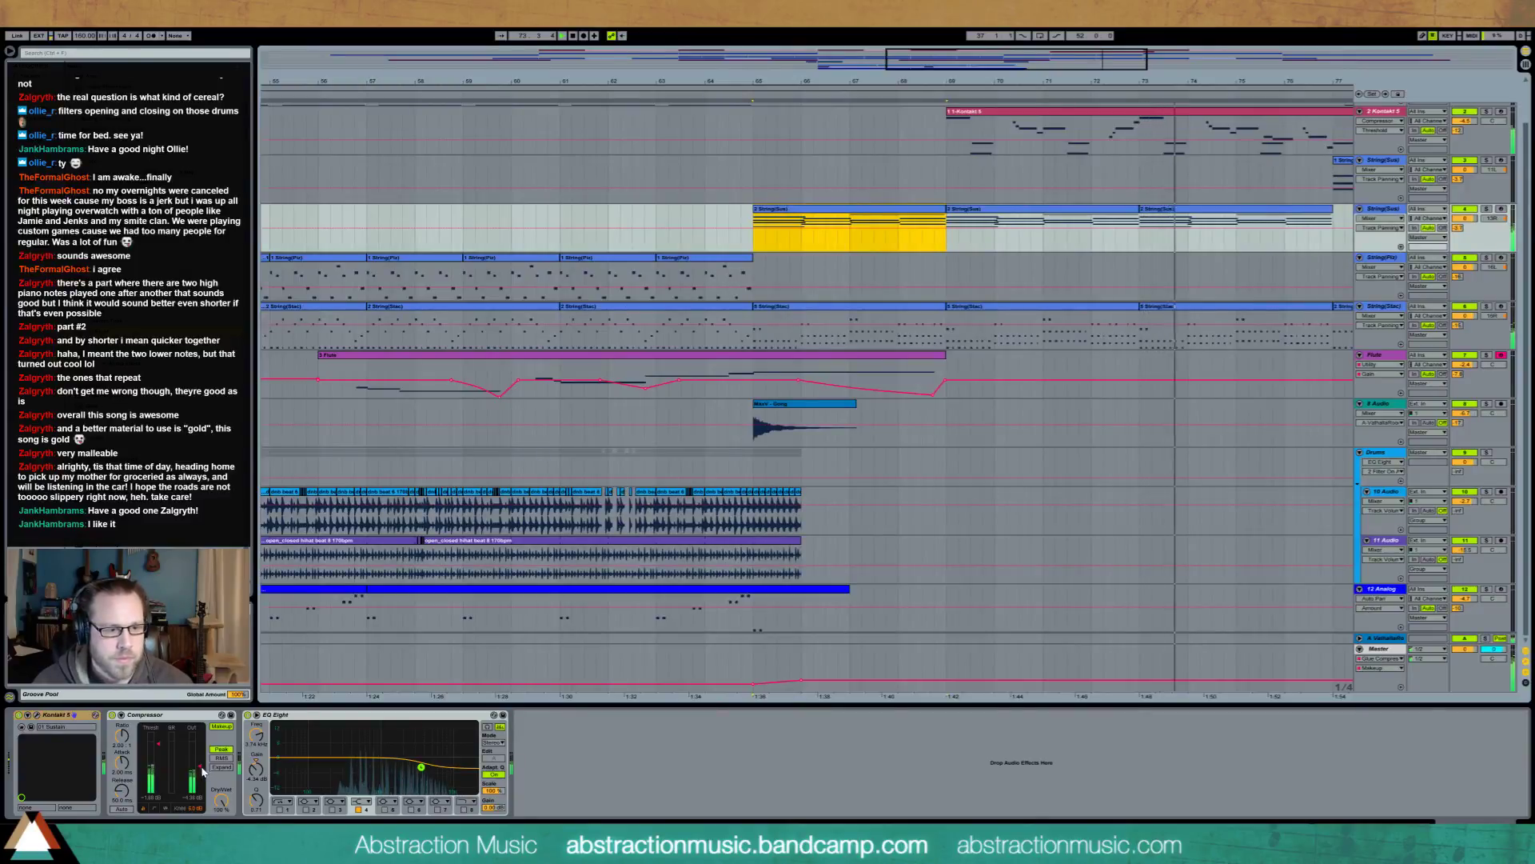
pyautogui.click(815, 323)
pyautogui.click(818, 232)
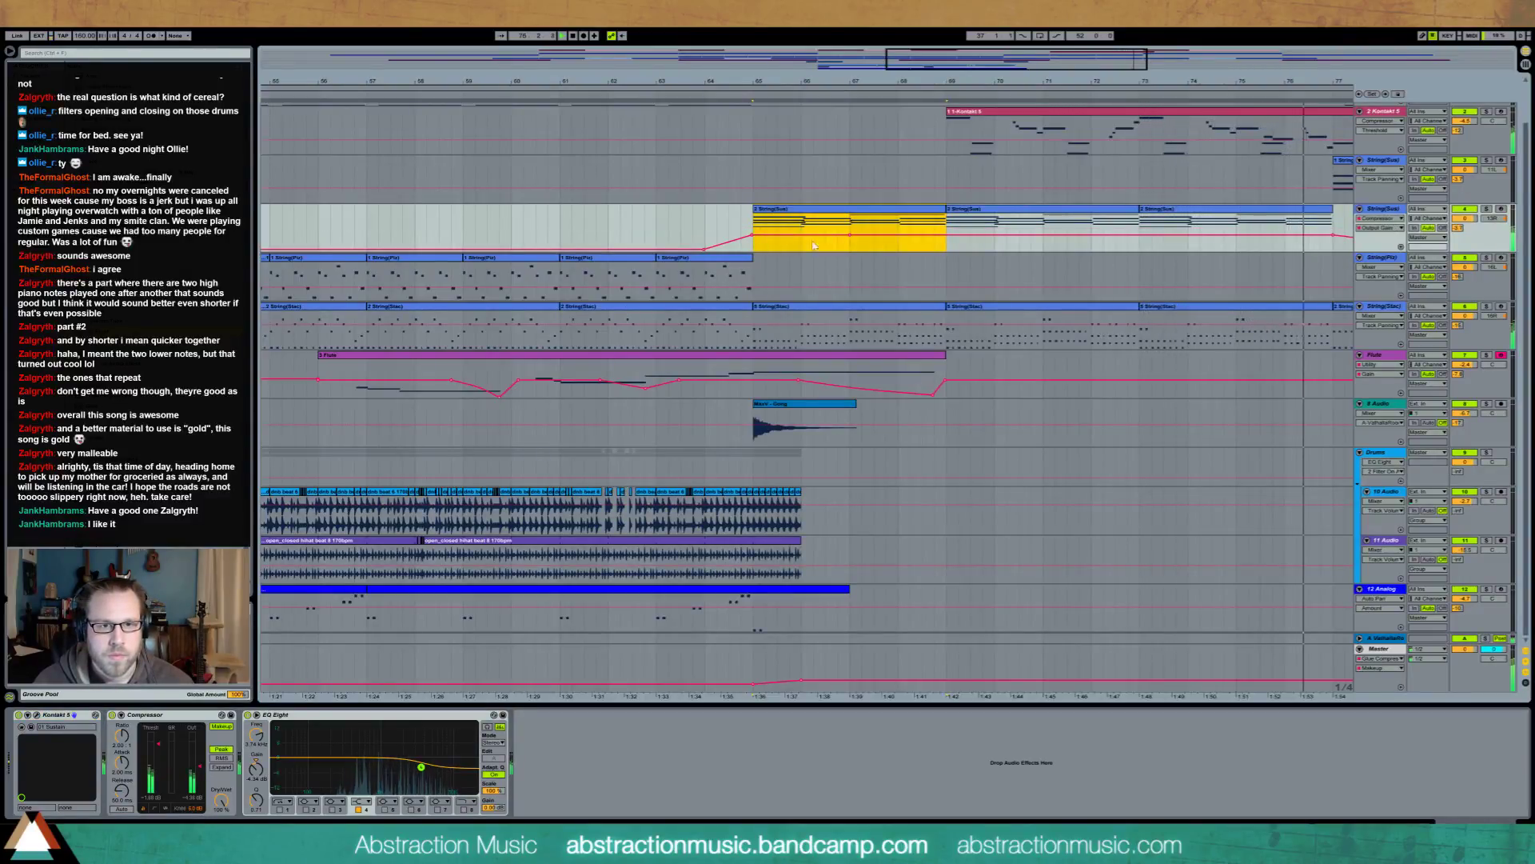
pyautogui.moveTo(802, 234); pyautogui.dragTo(801, 239)
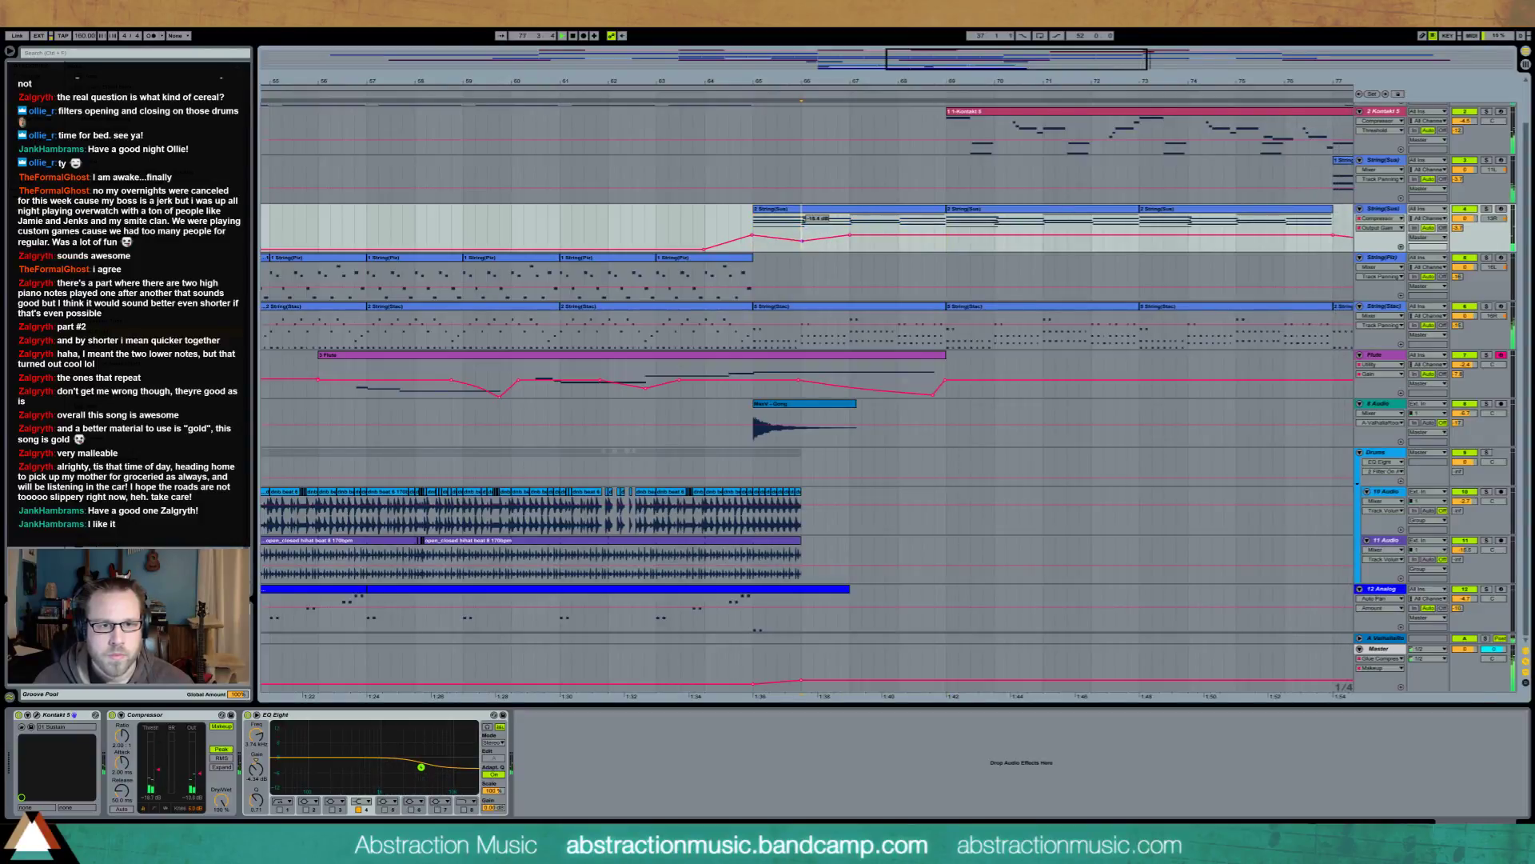
# Repeat the two-bar output gain dip across all three consecutive sustained string clips, using a temporary separate automation lane
pyautogui.click(1401, 246)
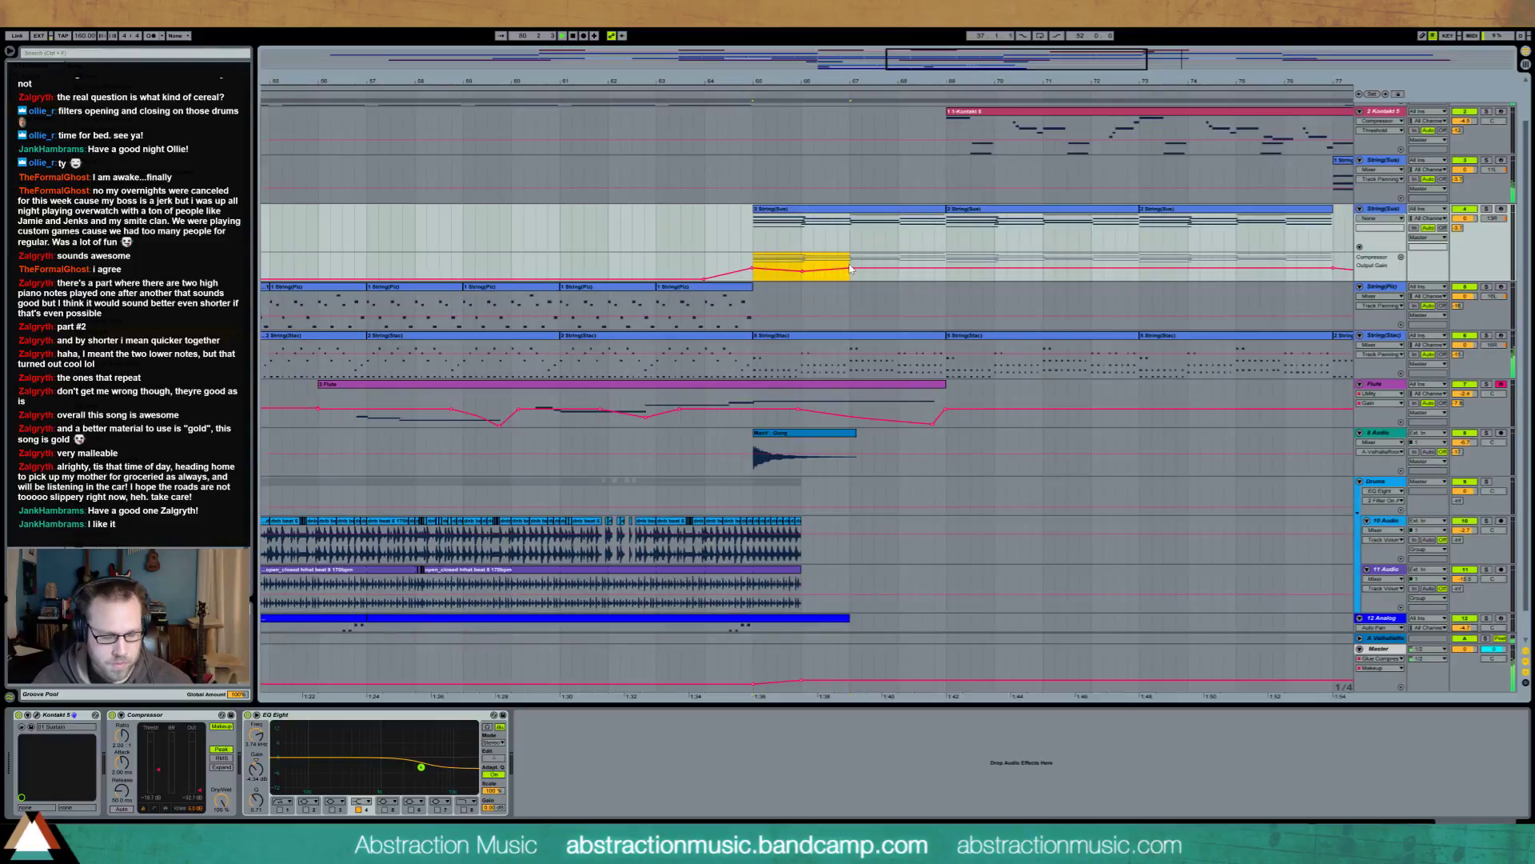
pyautogui.hotkey('ctrl', 'd')
pyautogui.hotkey('ctrl', 'd')
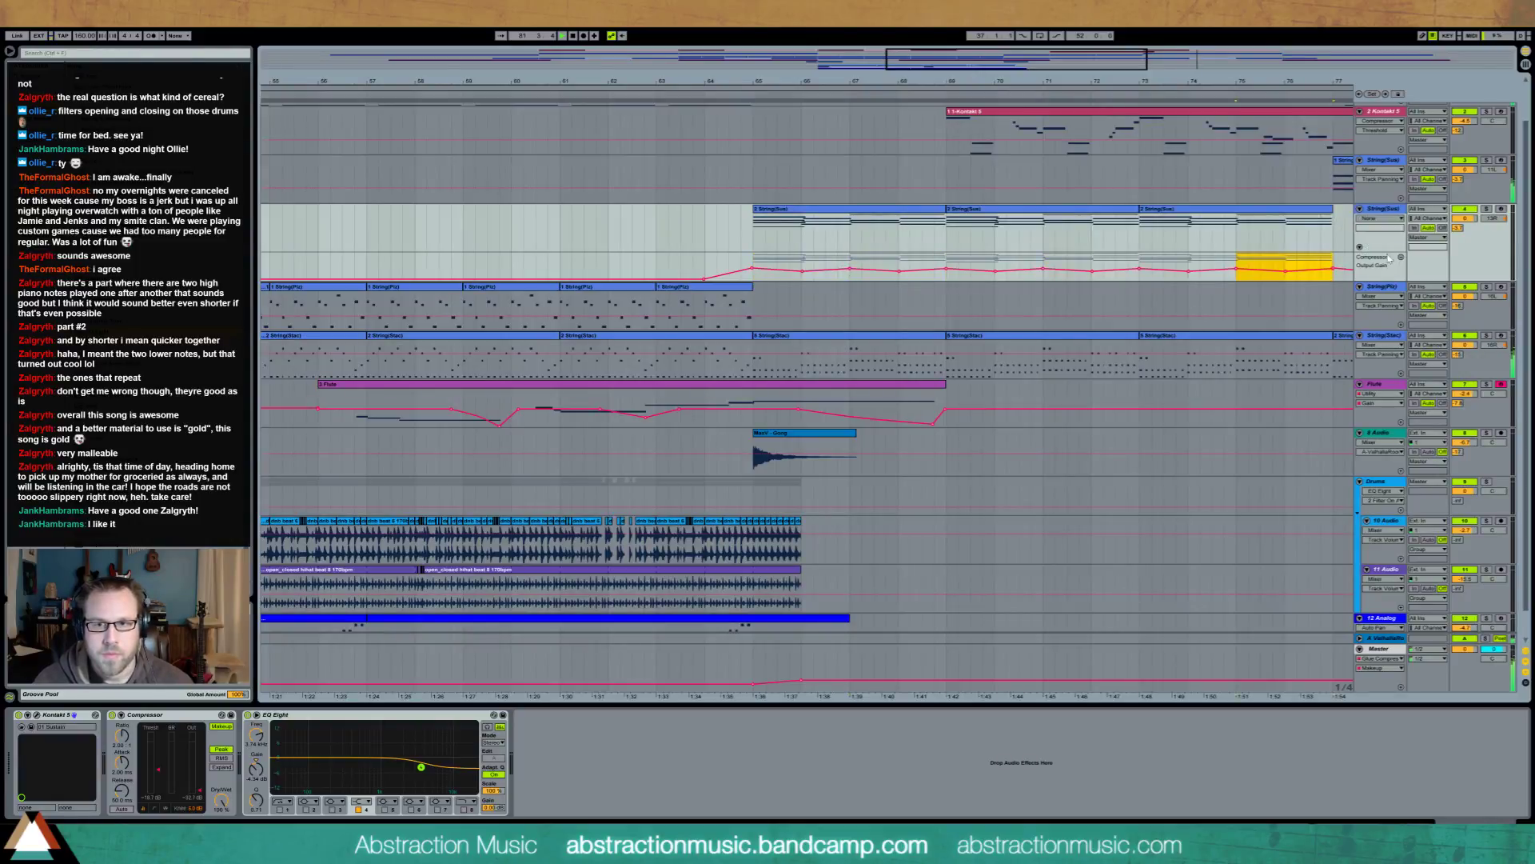
pyautogui.click(1401, 258)
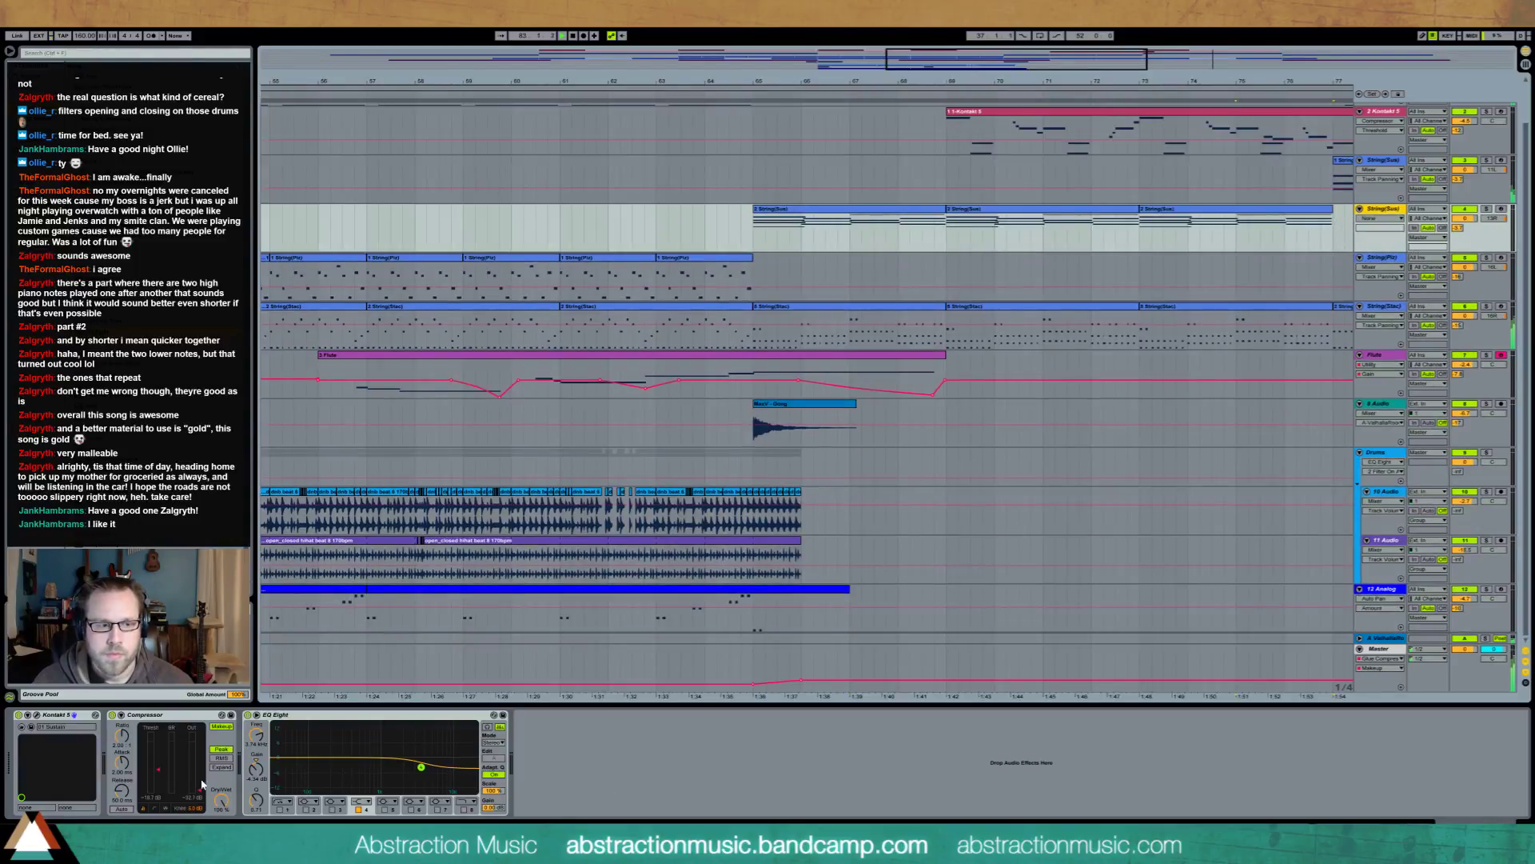
# Review the sustained string Compressor's threshold and output gain automation from the middle section through to the song's ending
pyautogui.click(158, 774)
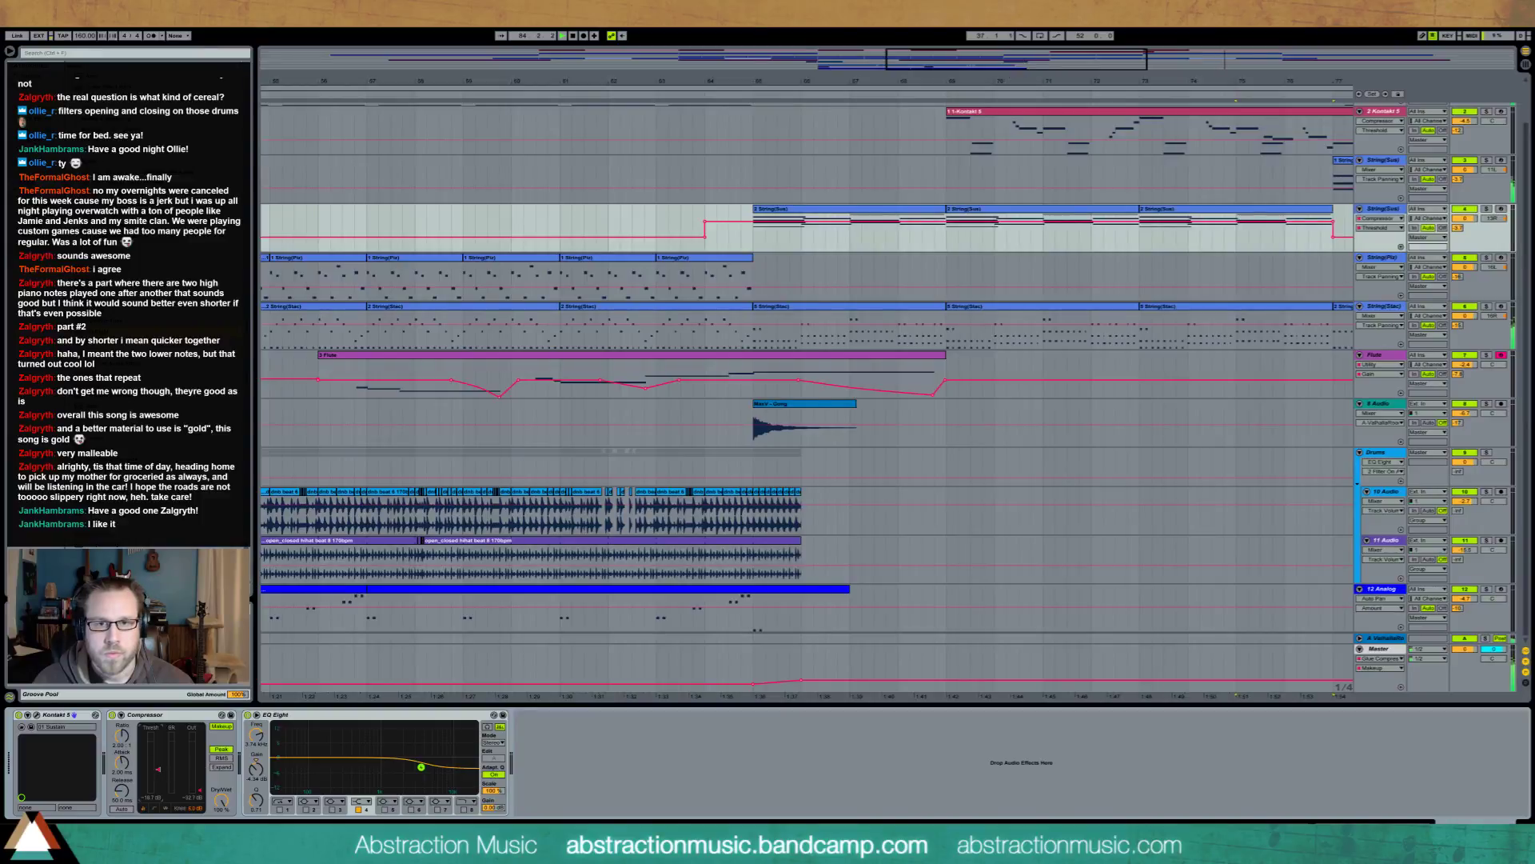
pyautogui.press('-')
pyautogui.click(201, 796)
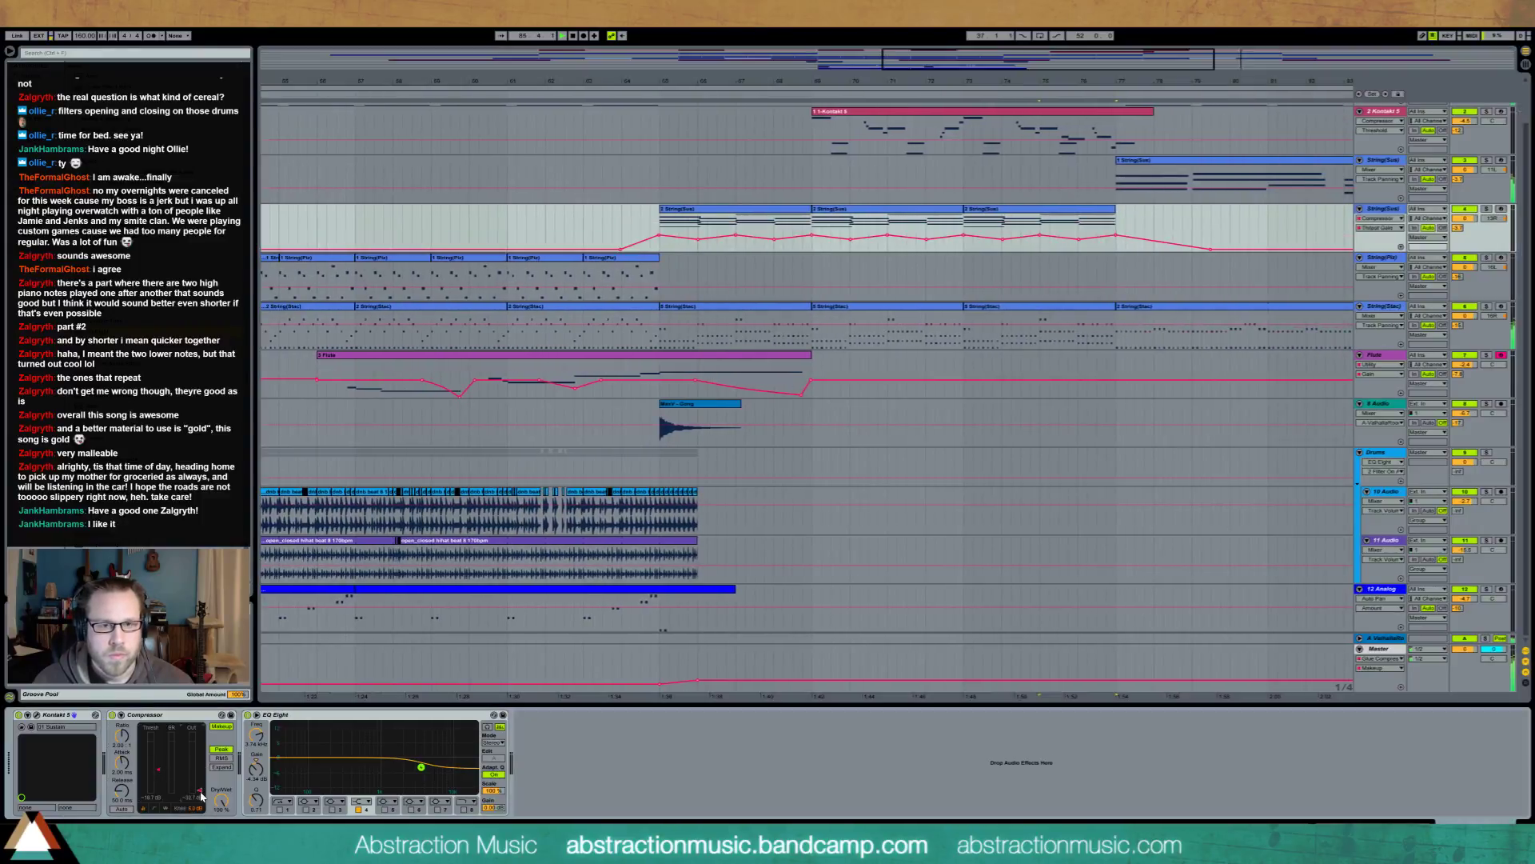
pyautogui.moveTo(1078, 56); pyautogui.dragTo(1228, 59)
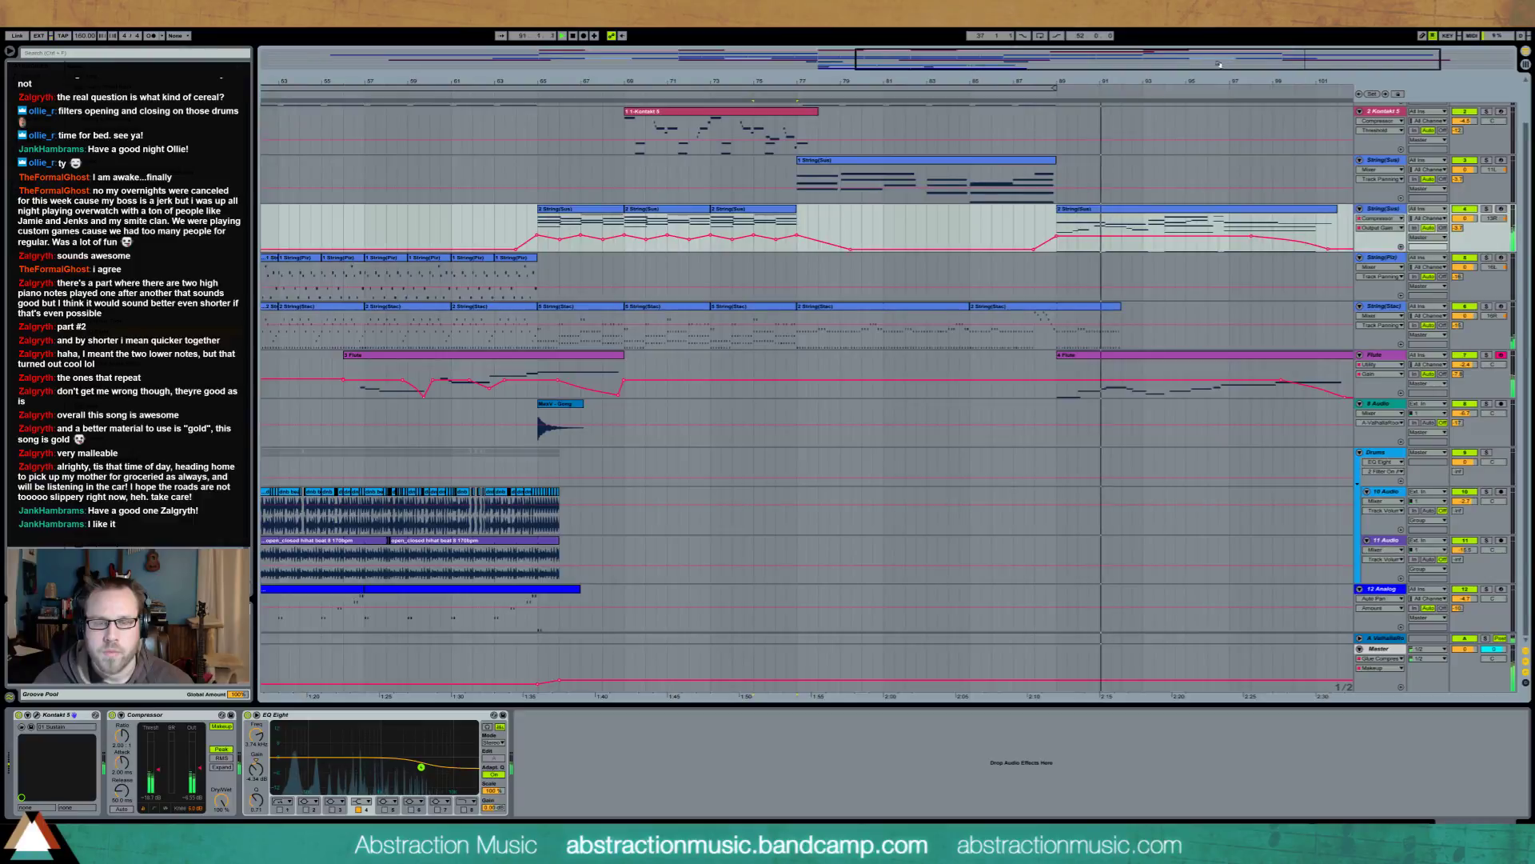
# Split off the last three bars of the staccato string part, delete their upper notes, and duplicate the resulting clip once
pyautogui.click(1101, 307)
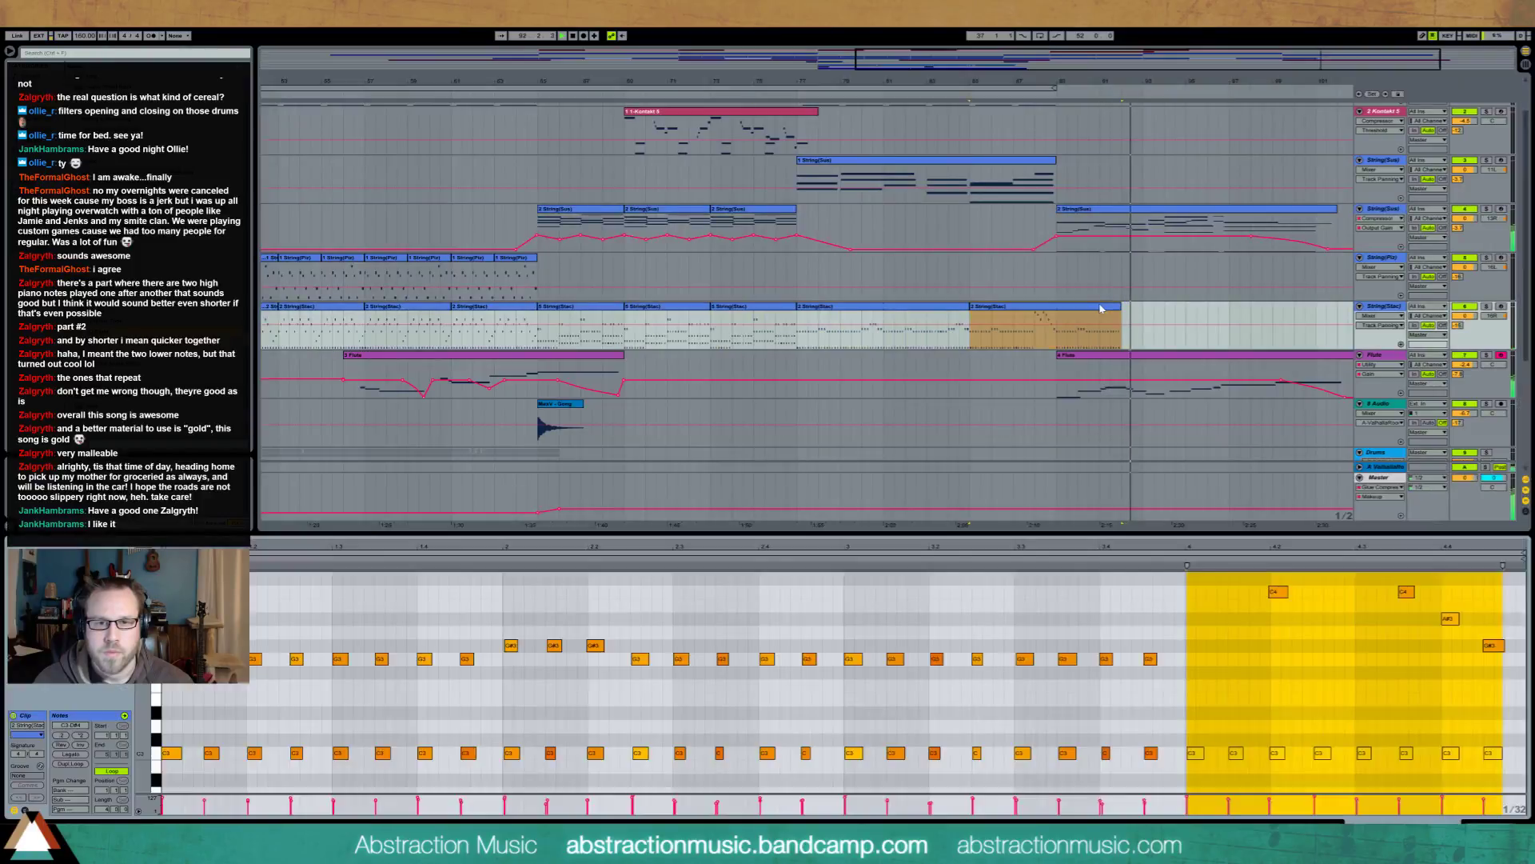
pyautogui.moveTo(1056, 336); pyautogui.dragTo(1121, 339)
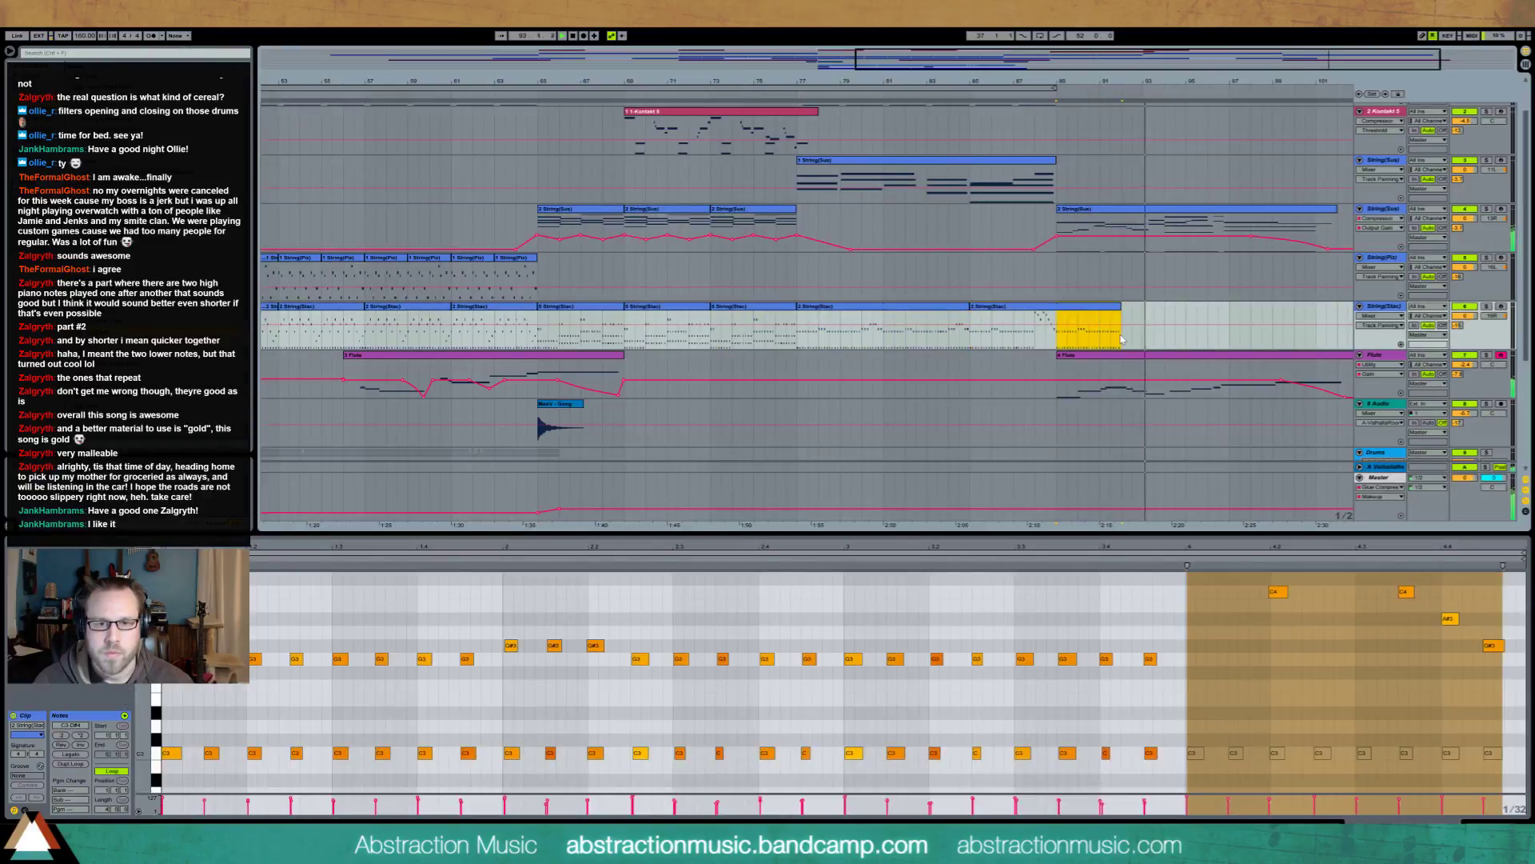
pyautogui.click(1164, 654)
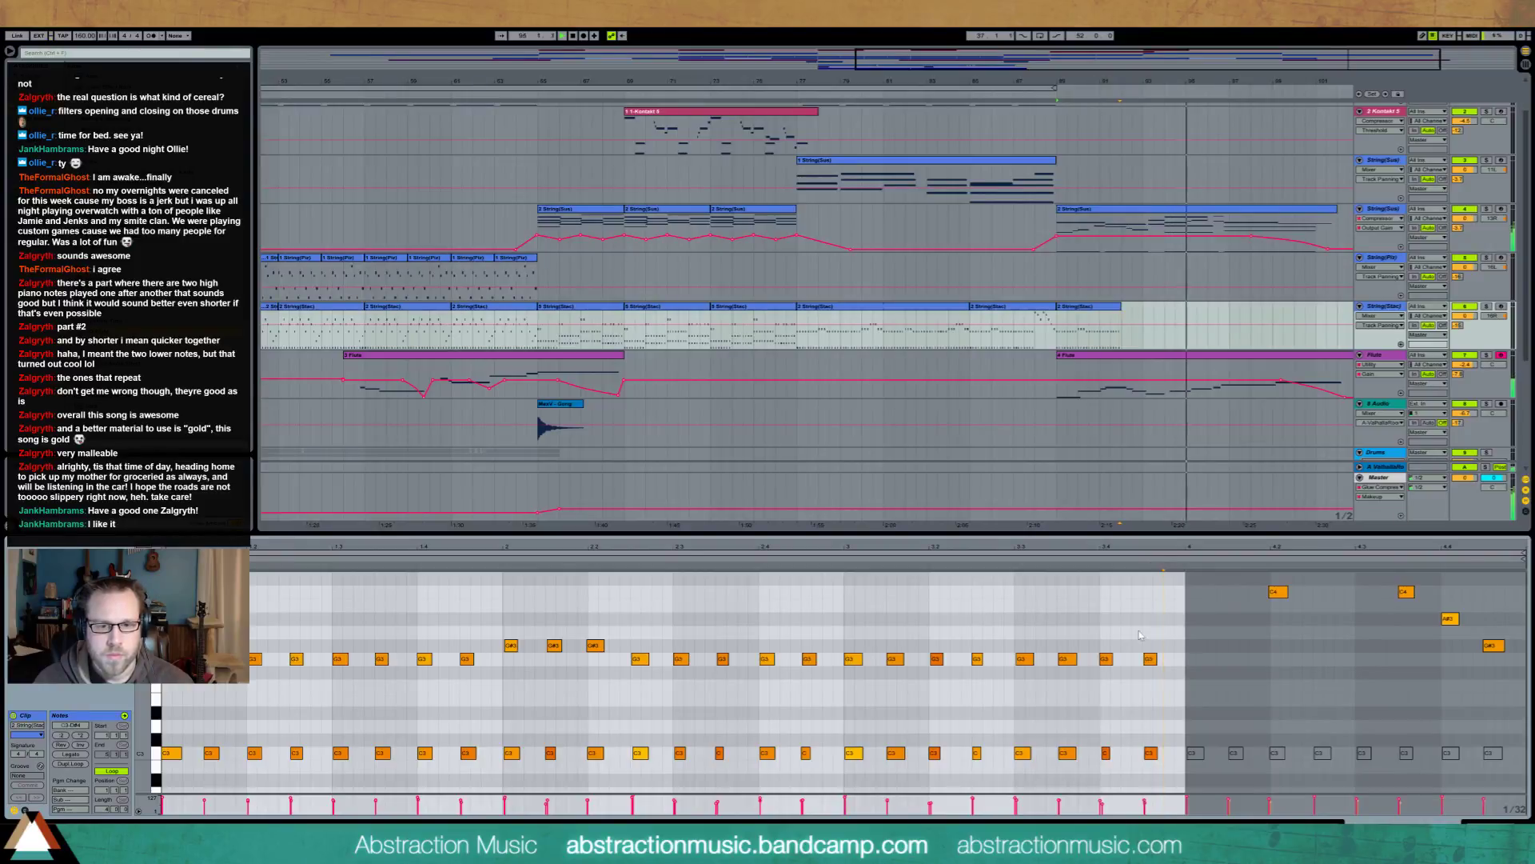
pyautogui.moveTo(1159, 629); pyautogui.dragTo(244, 666)
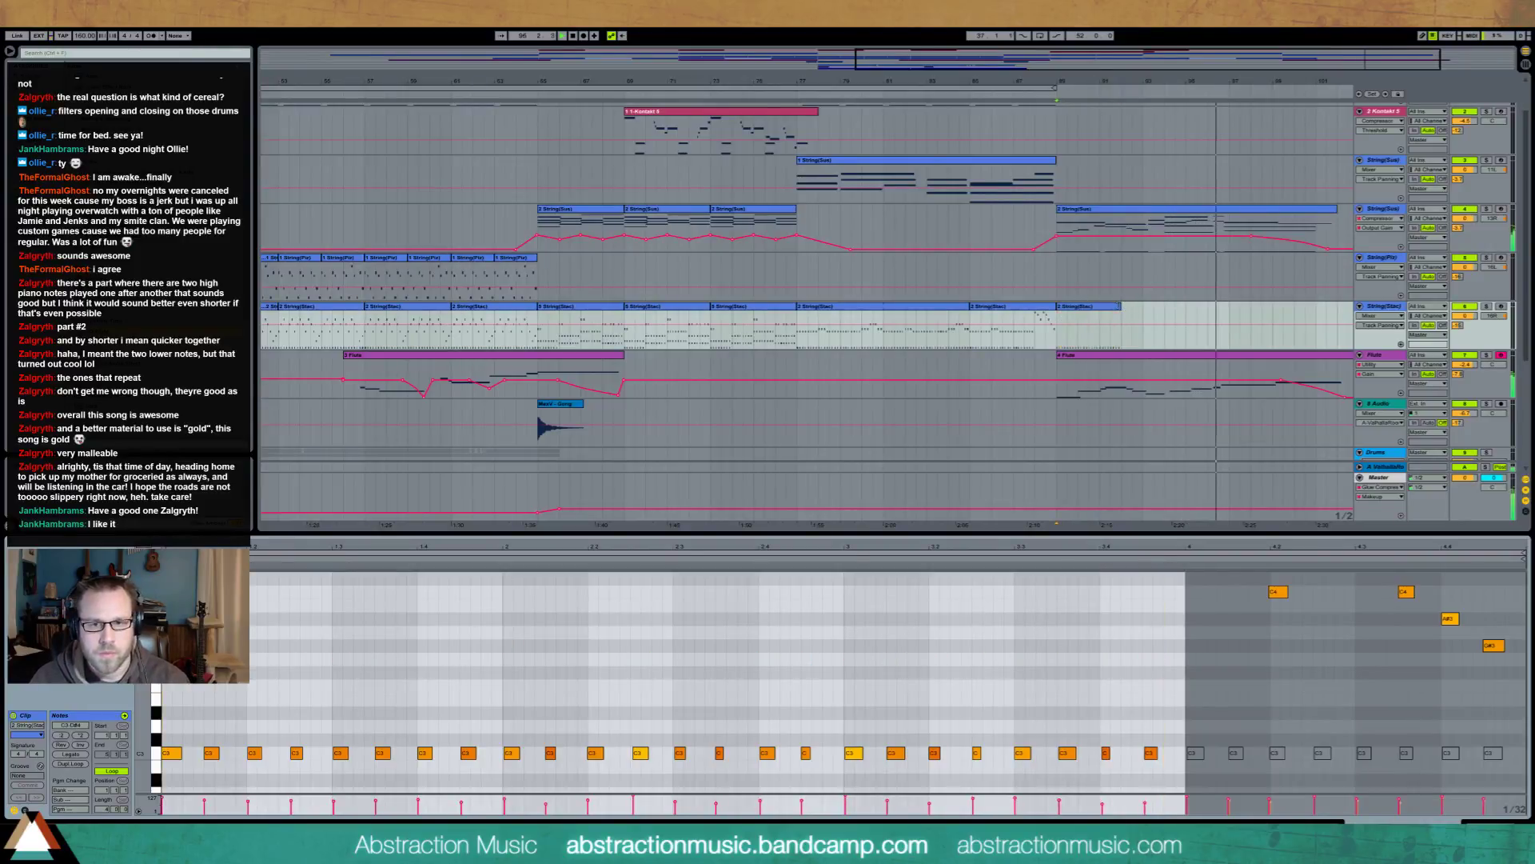
pyautogui.click(1112, 320)
pyautogui.hotkey('ctrl', 'd')
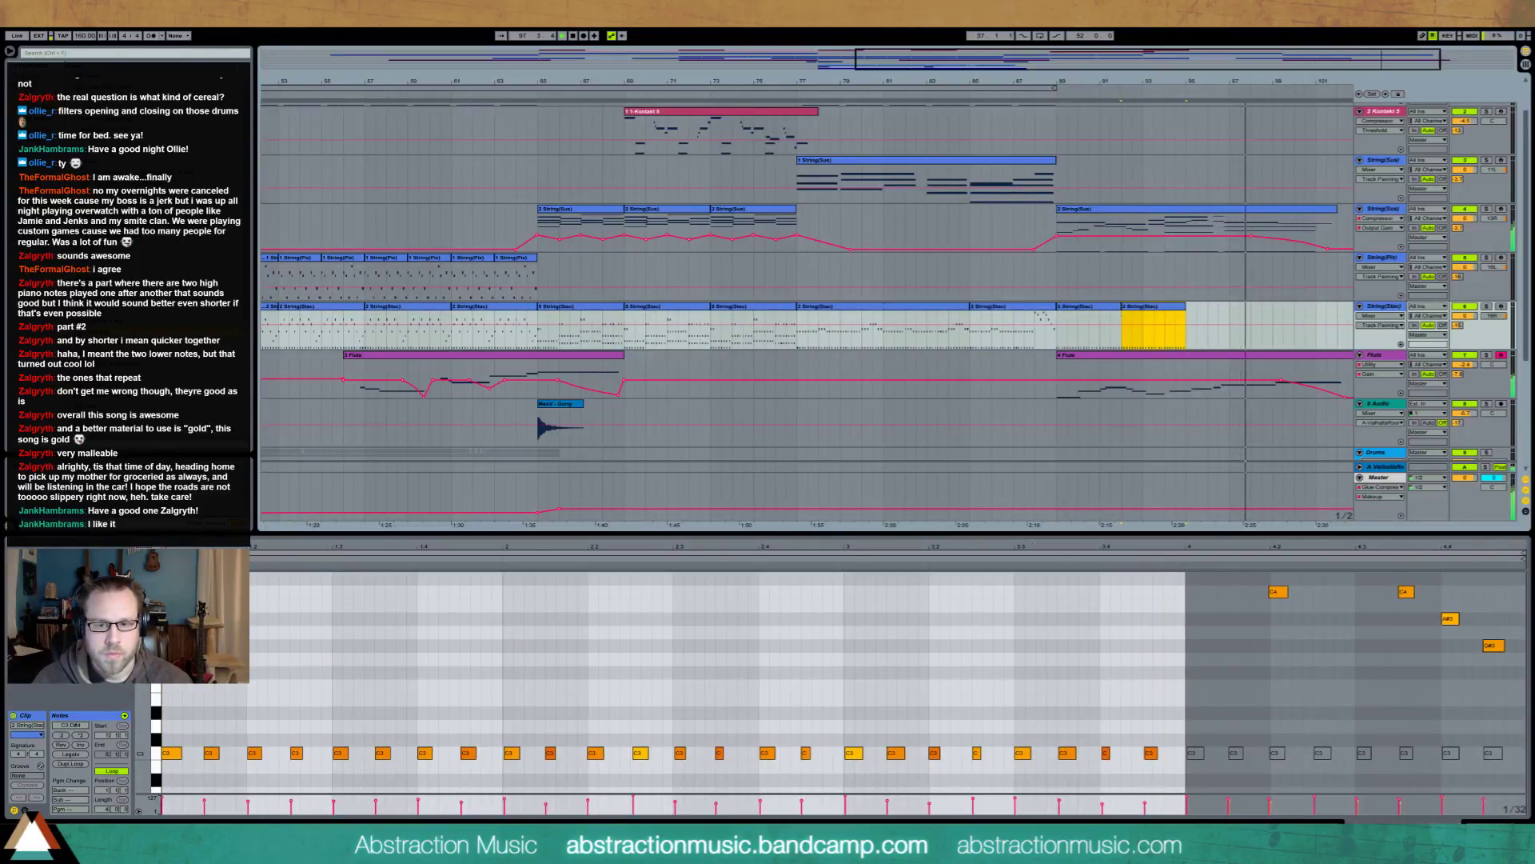
# Extend the staccato strings' closing Utility gain fade to the middle of the duplicated clip and trim the clip there
pyautogui.hotkey('shift', 'Tab')
pyautogui.click(131, 748)
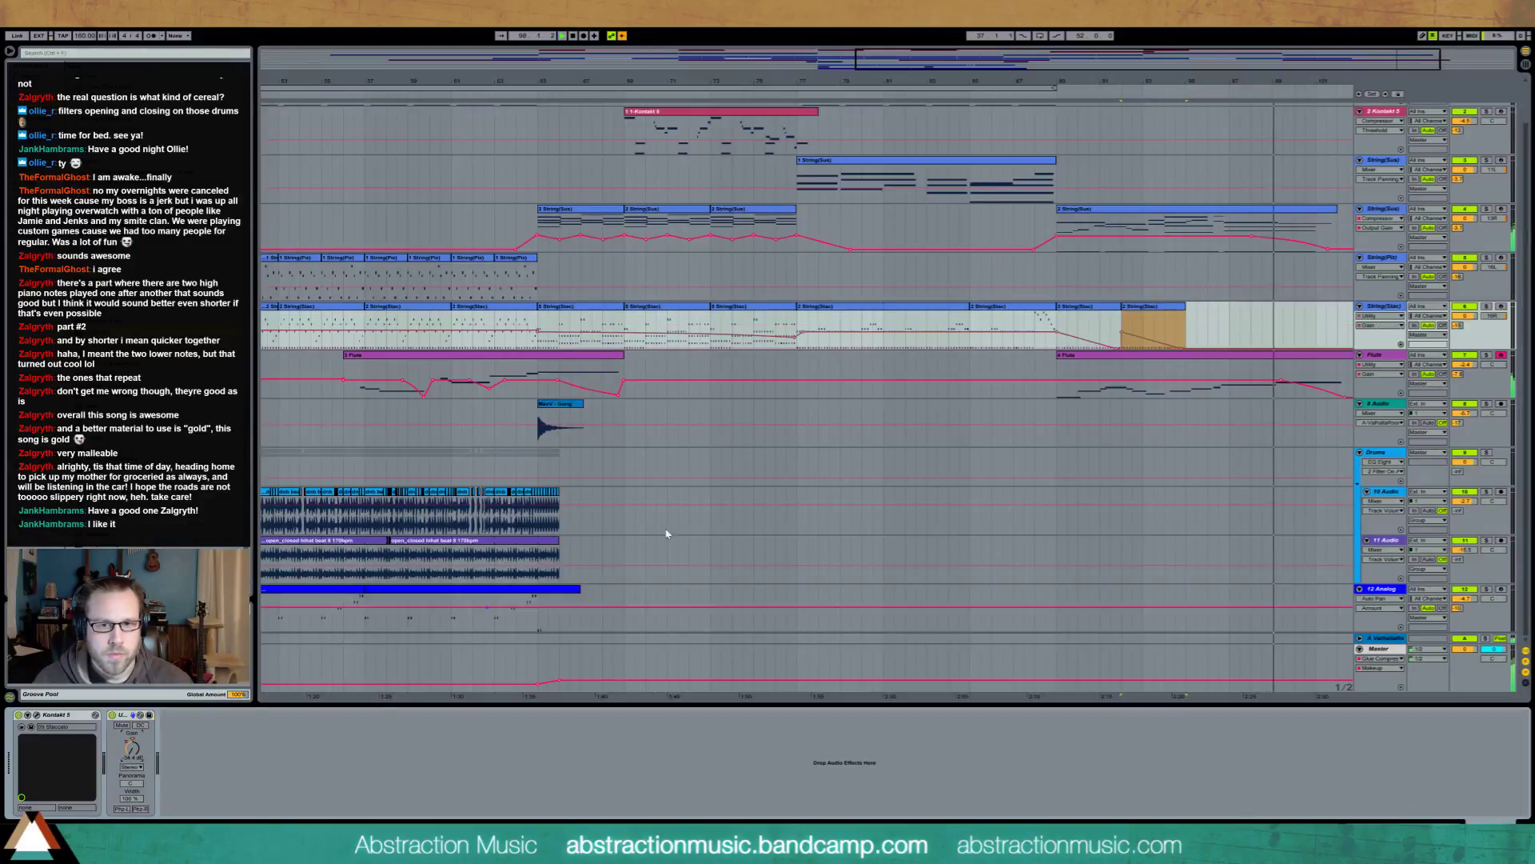
pyautogui.click(1115, 346)
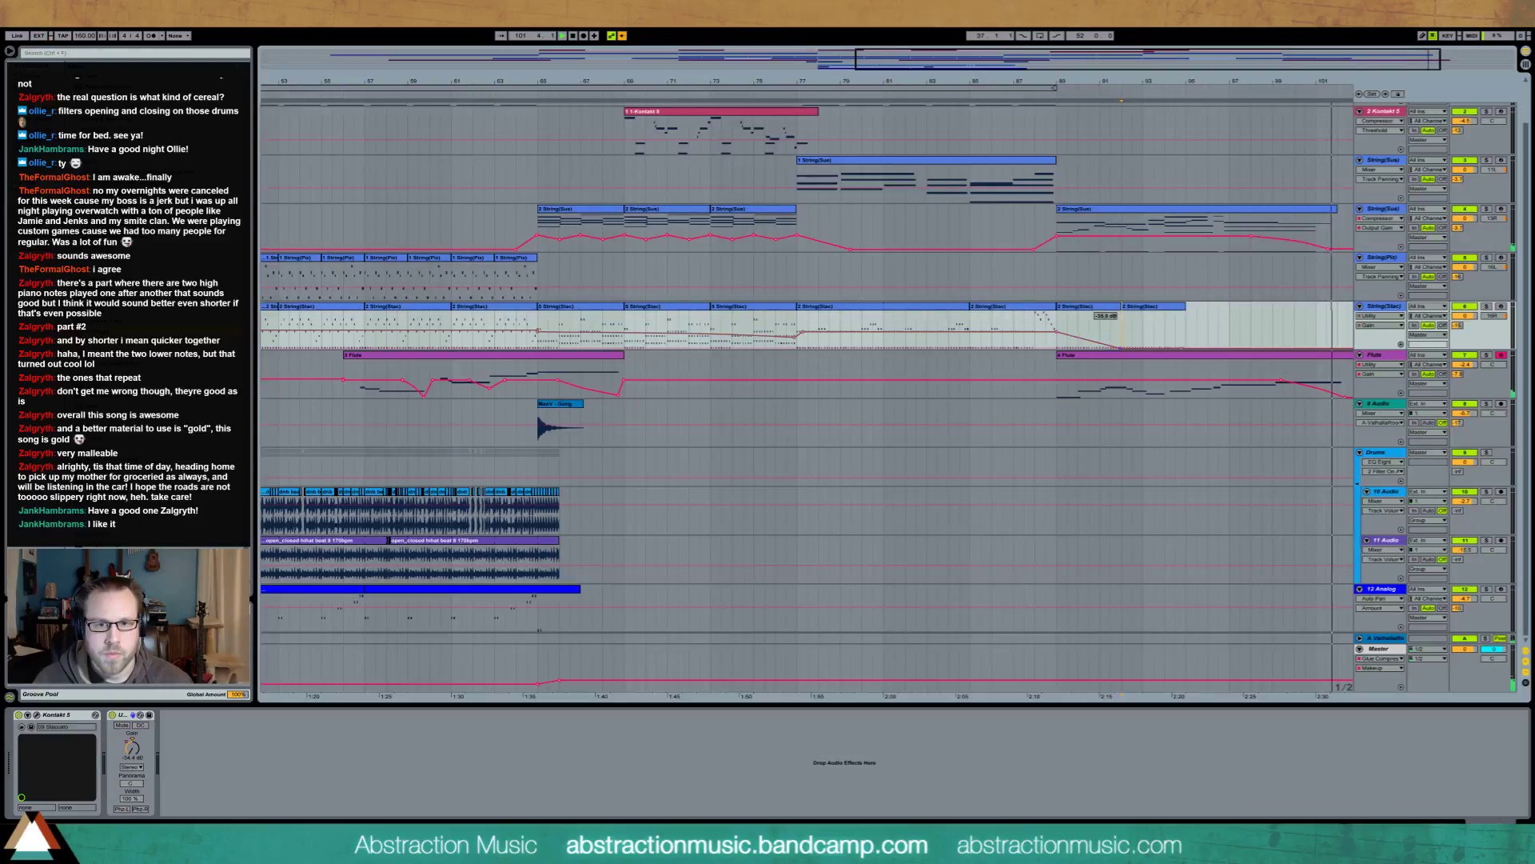
pyautogui.moveTo(1120, 350); pyautogui.dragTo(1154, 327)
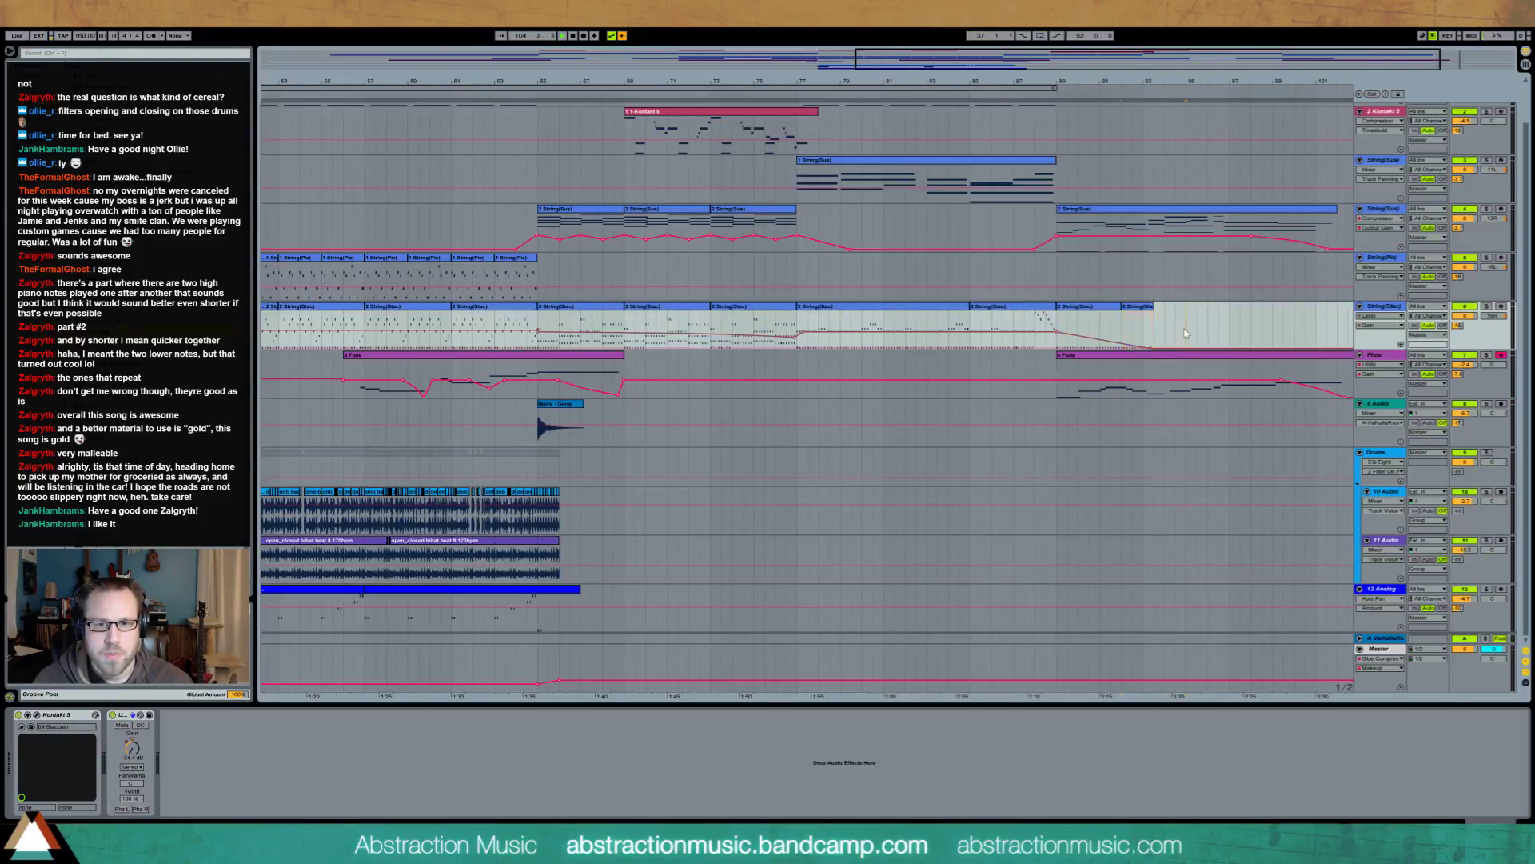
# Play from just before bar 65 and make the staccato strings' gain drop abruptly at the start of that section
pyautogui.click(532, 96)
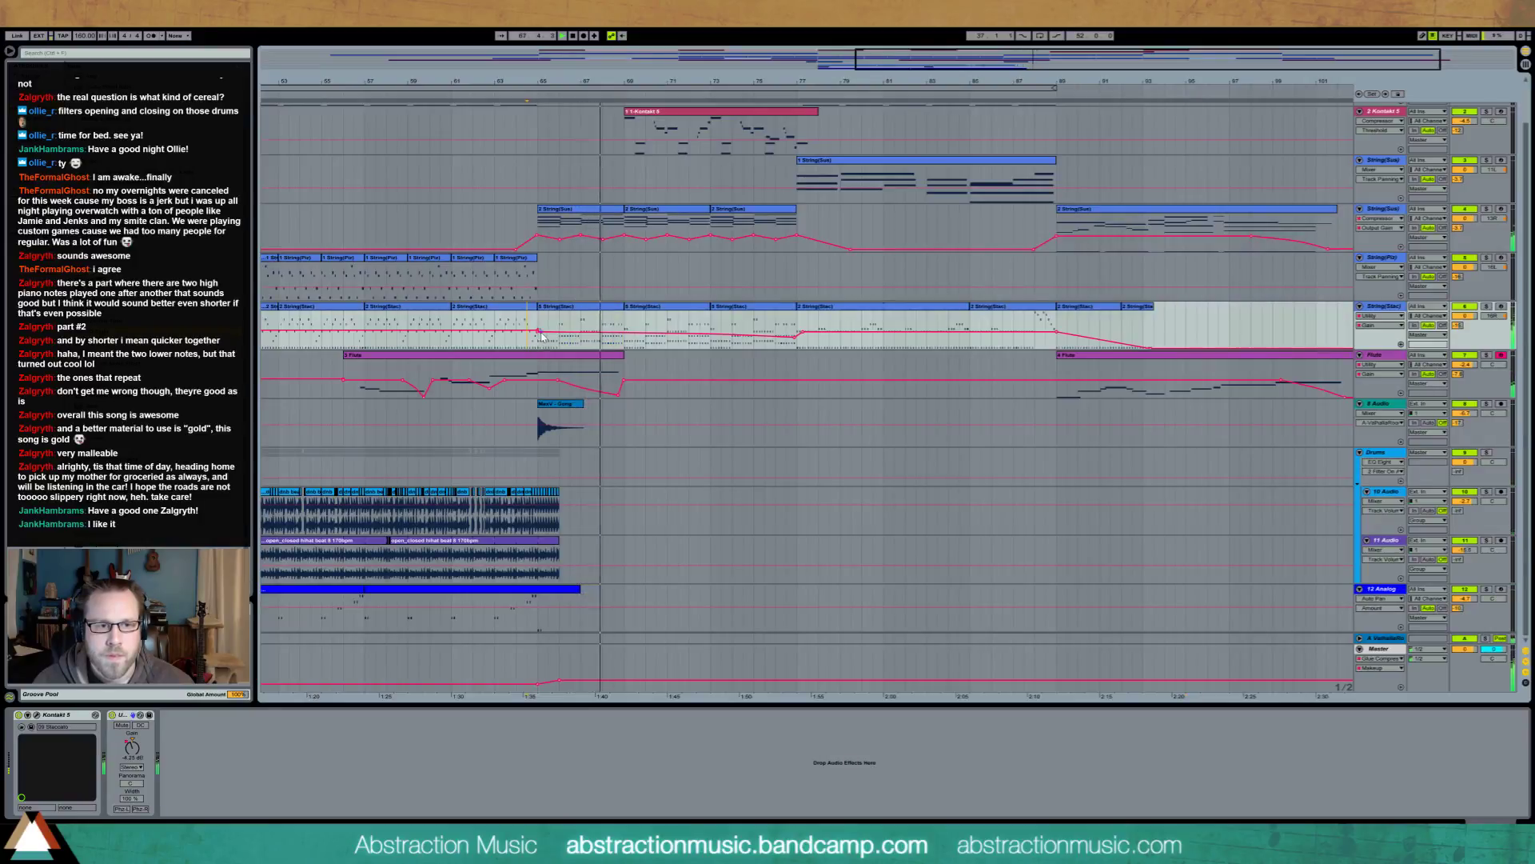
pyautogui.click(528, 331)
pyautogui.moveTo(537, 331); pyautogui.dragTo(536, 335)
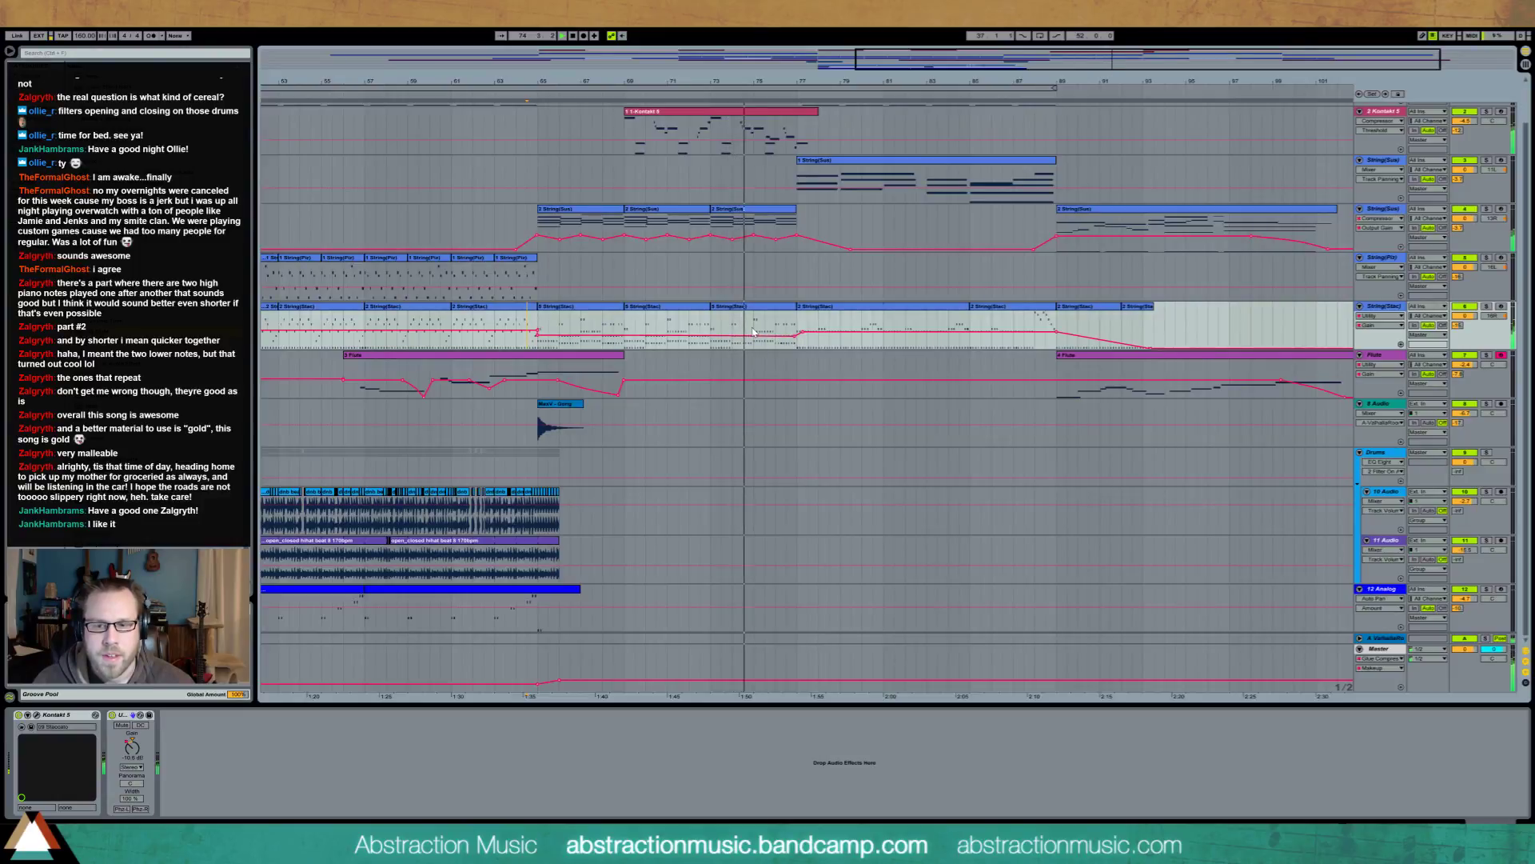
# Examine the notes in the Kontakt 5 melody clip, including the third low note pair, and close the note editor
pyautogui.doubleClick(796, 111)
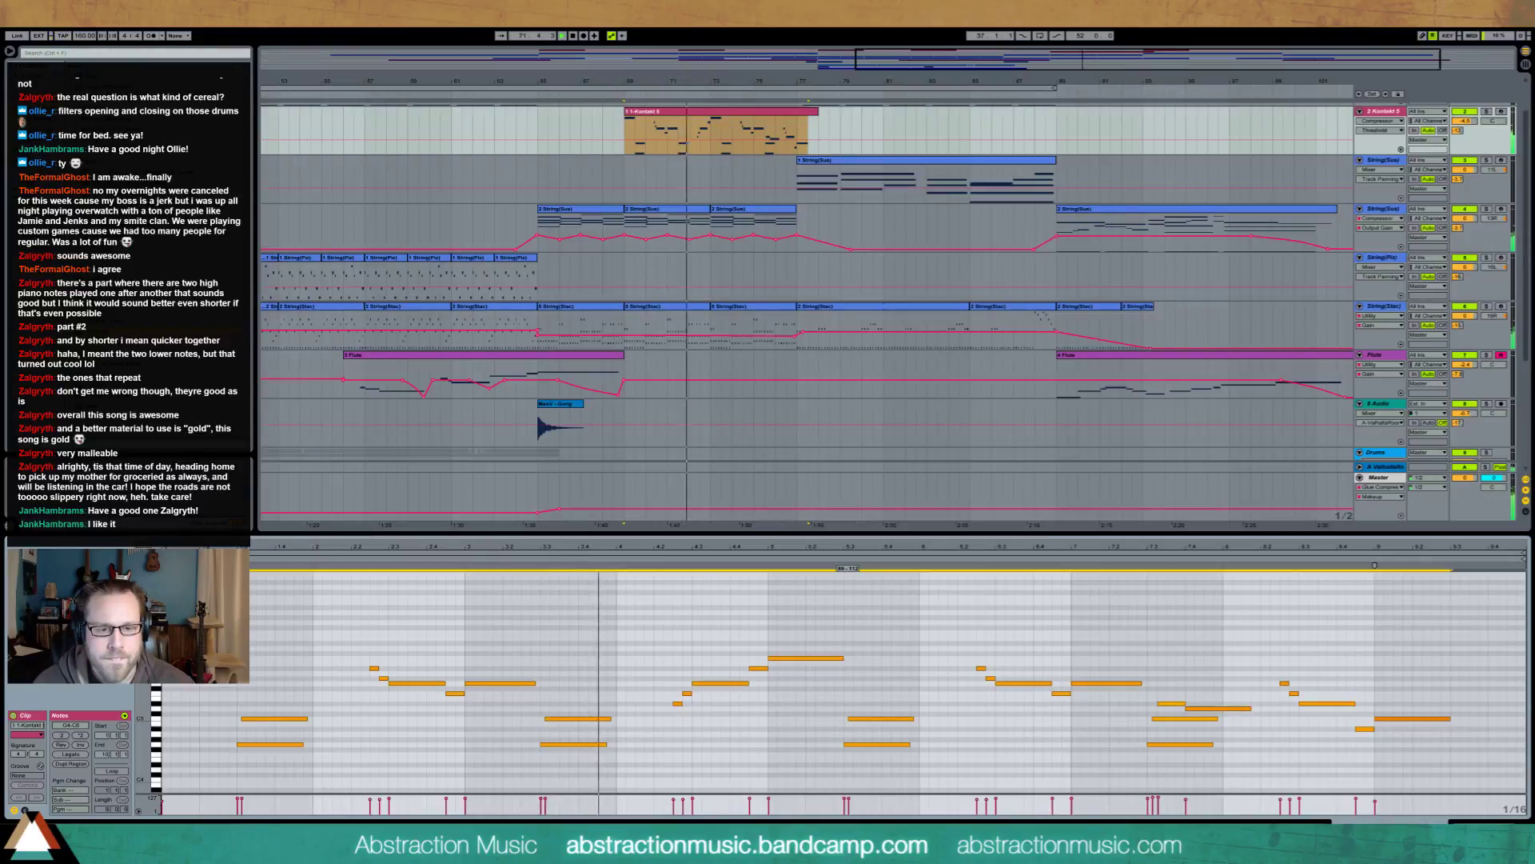
pyautogui.click(880, 718)
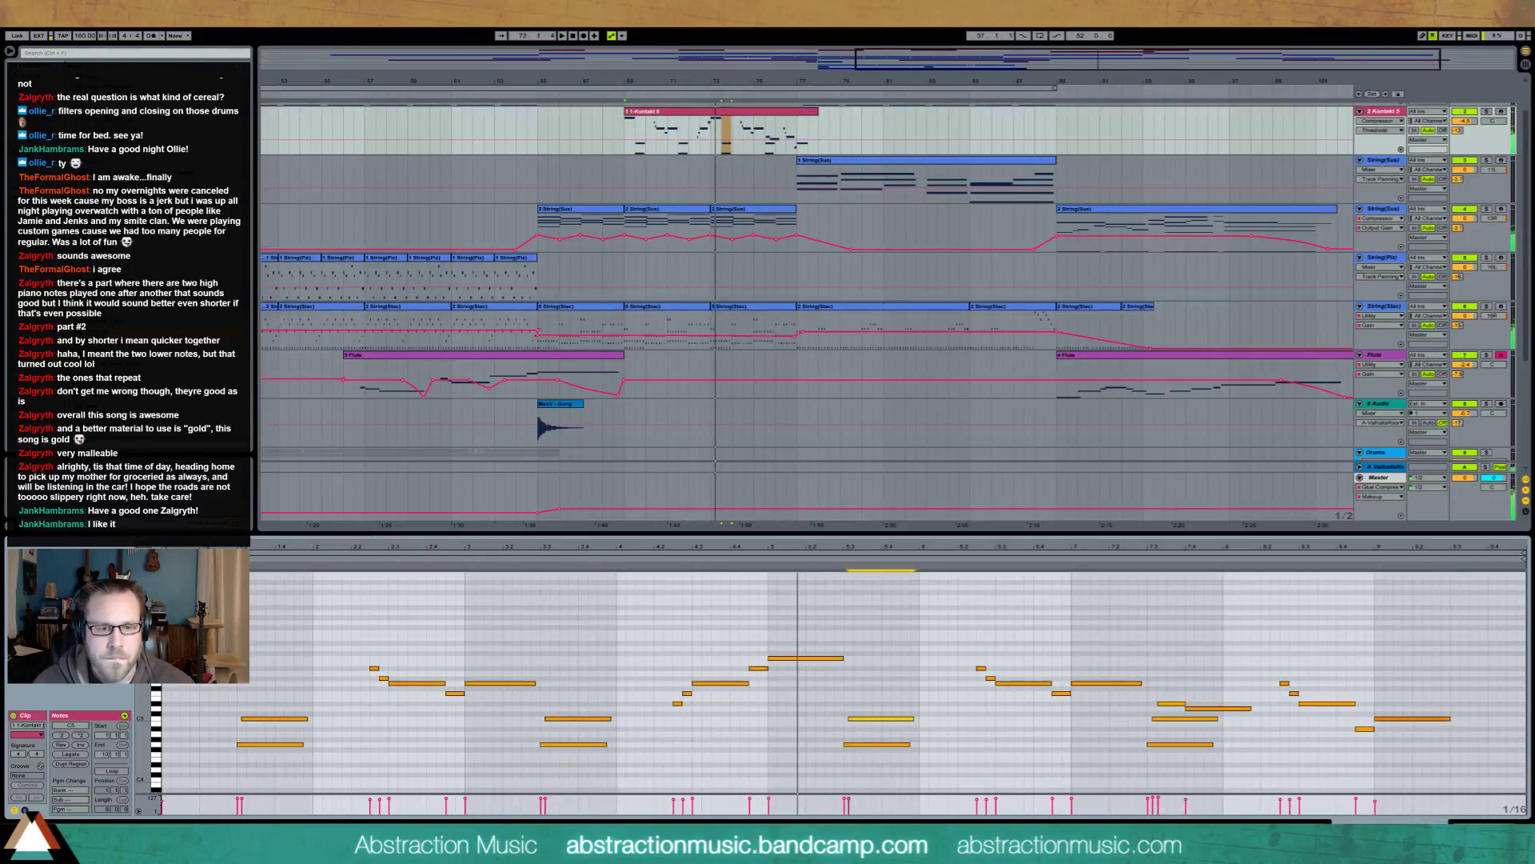
pyautogui.hotkey('shift', 'Tab')
# Add an Auto Pan to the second sustained String track, sync its rate to the tempo, and raise the amount to roughly half
pyautogui.click(644, 230)
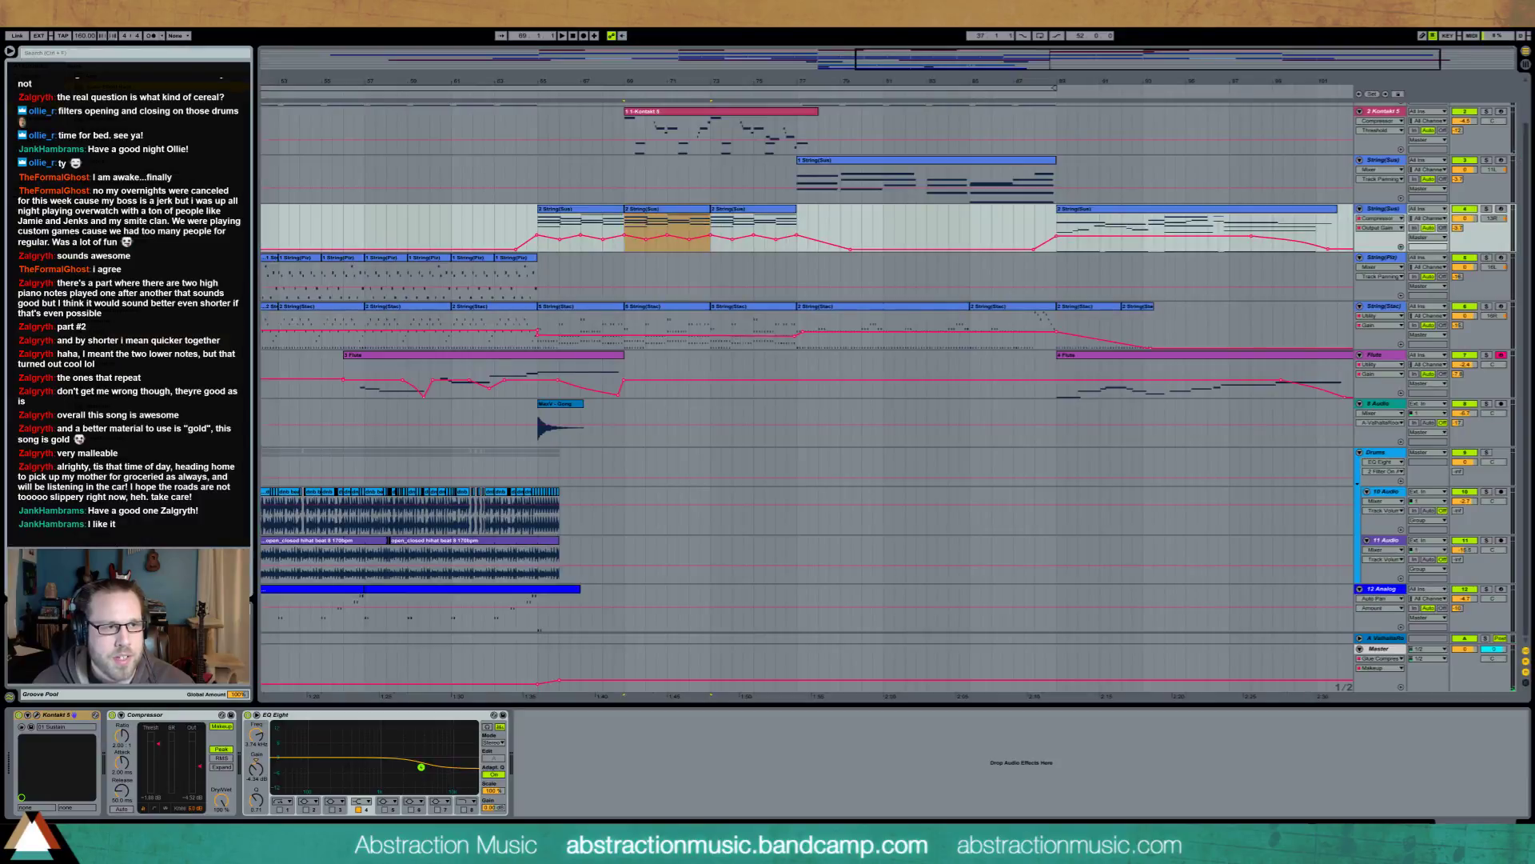
pyautogui.moveTo(610, 815); pyautogui.dragTo(583, 773)
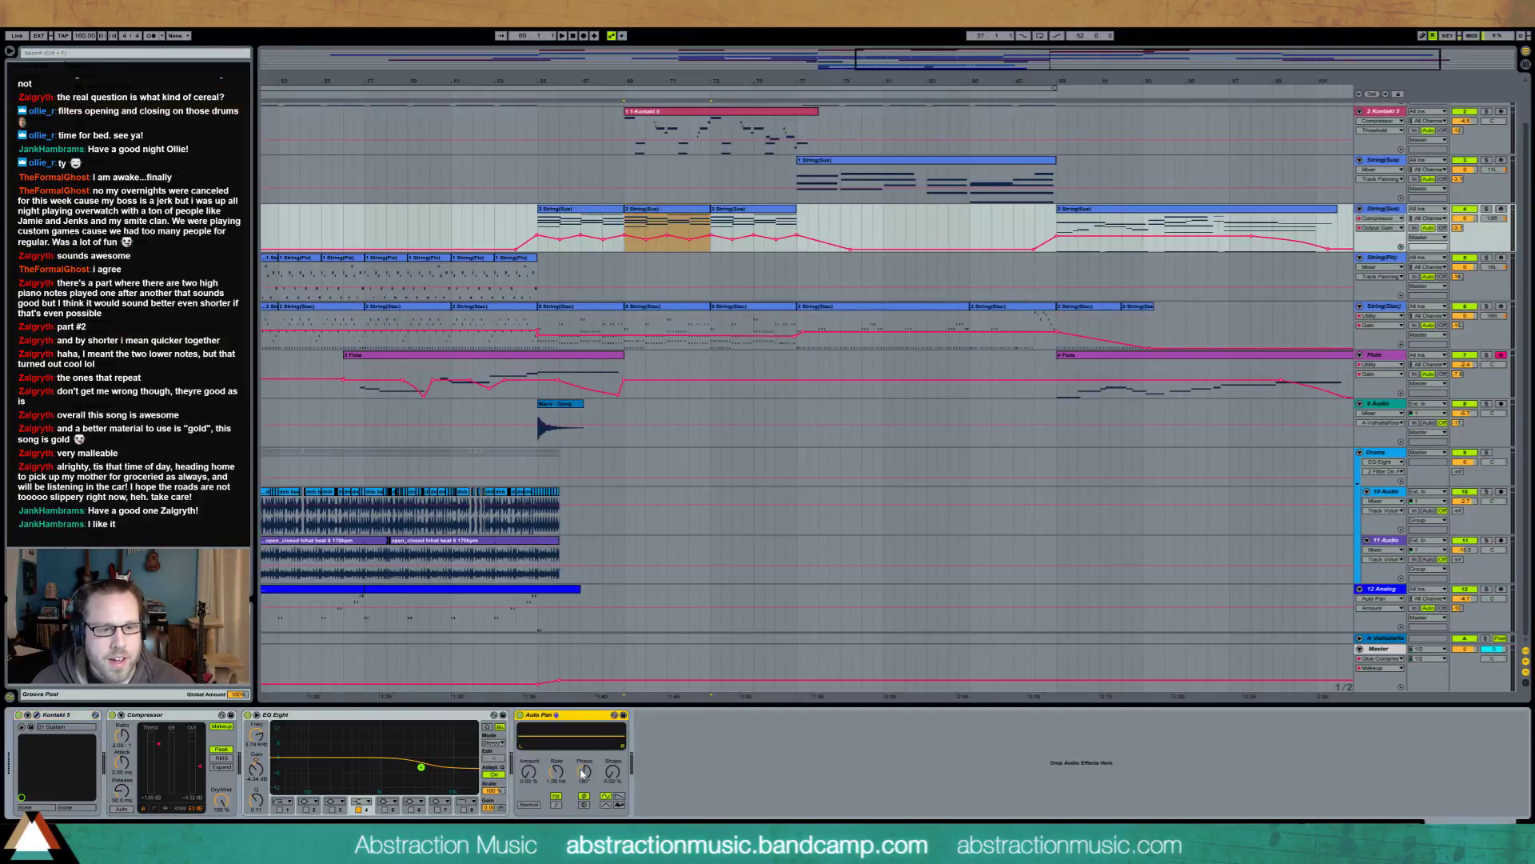
pyautogui.click(556, 804)
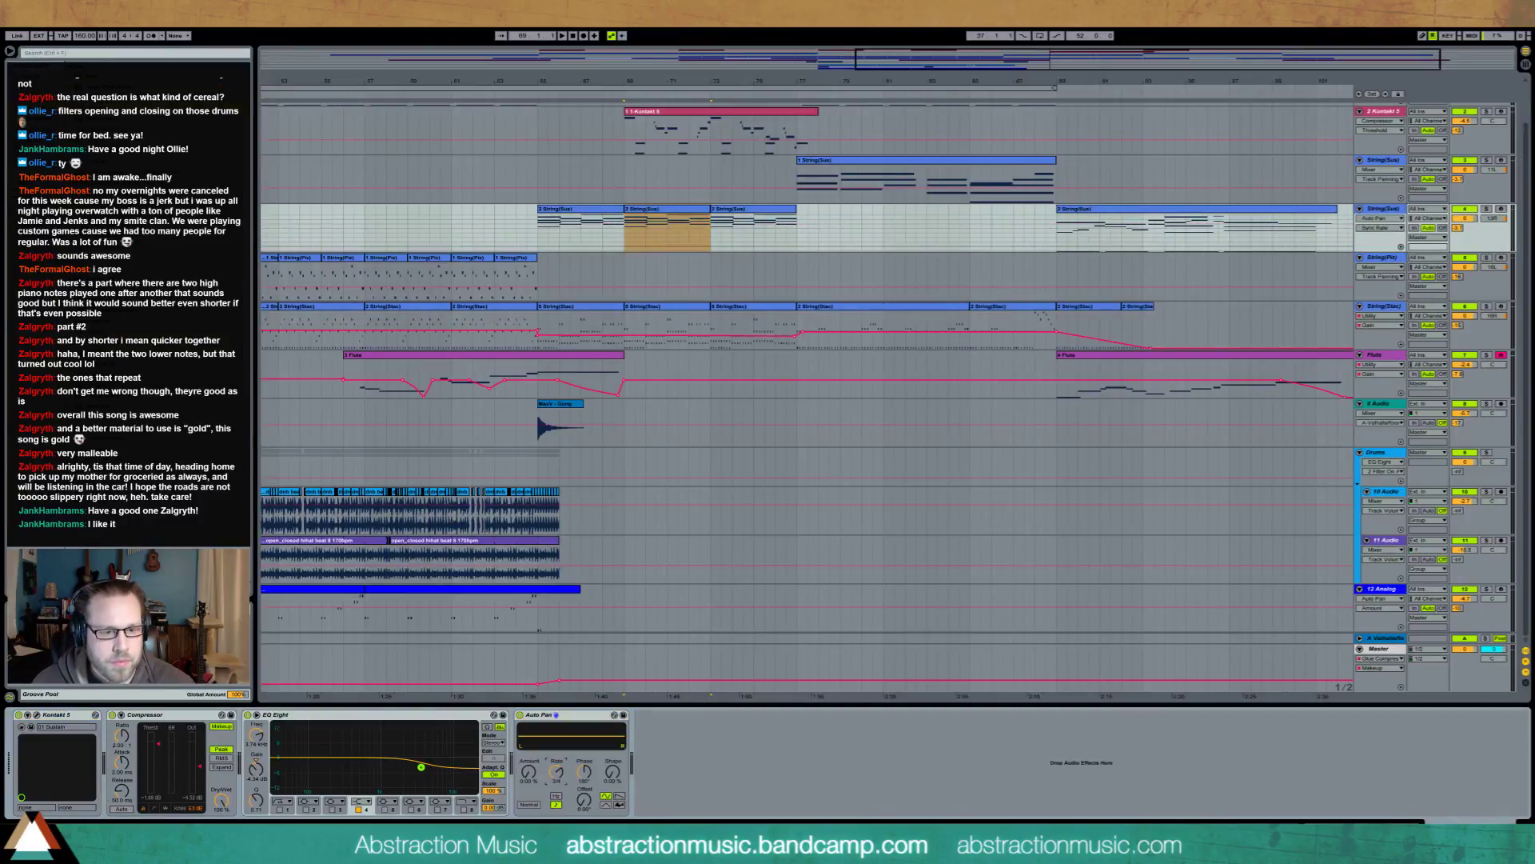
pyautogui.moveTo(529, 771); pyautogui.dragTo(528, 743)
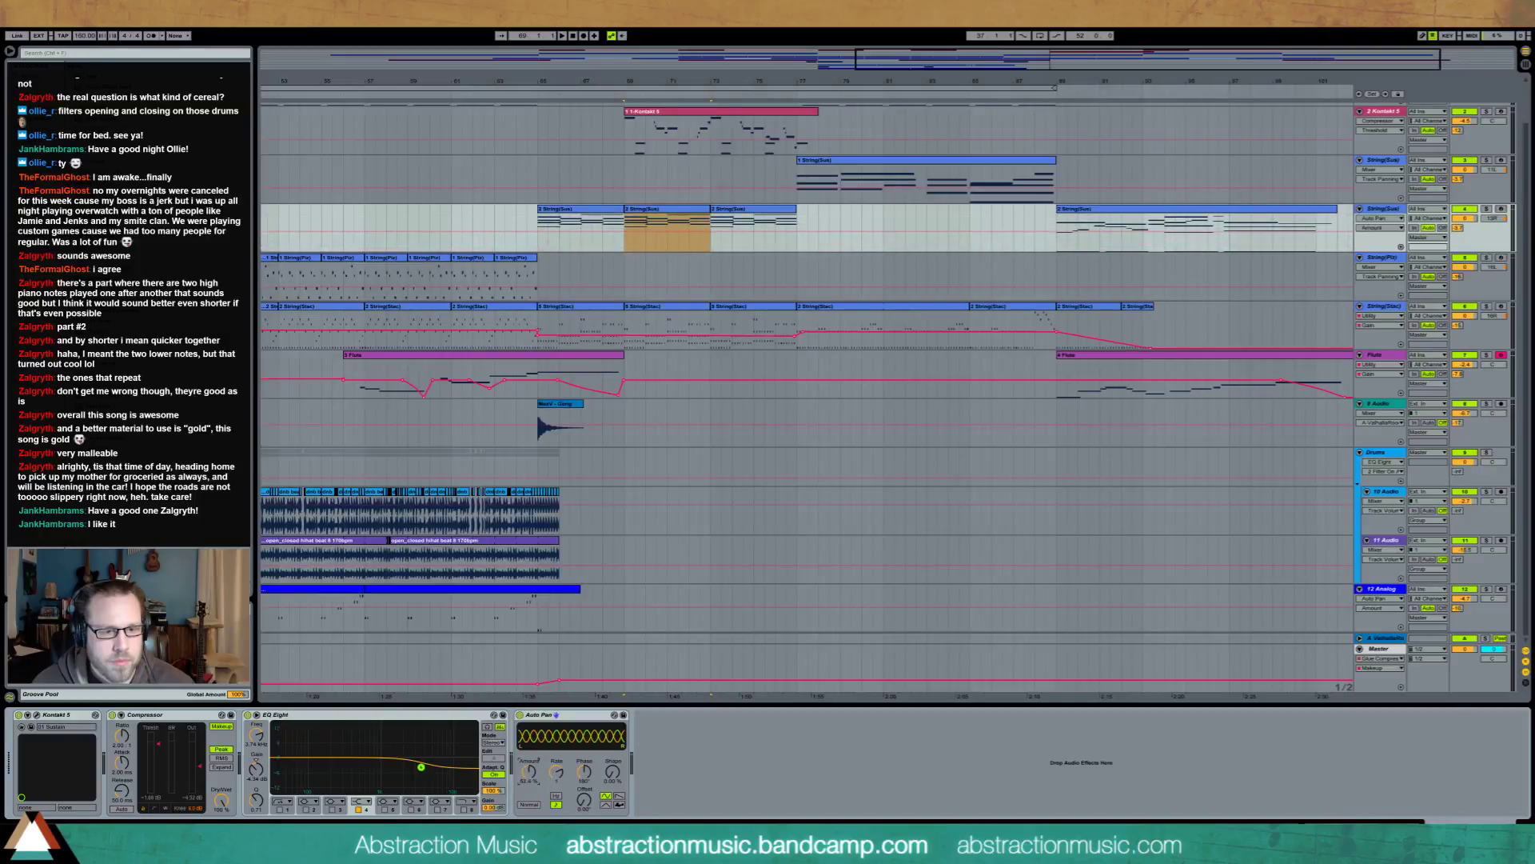
# Switch the Auto Pan off, automate it on only across the three middle-section string clips, and play from just before them
pyautogui.click(519, 715)
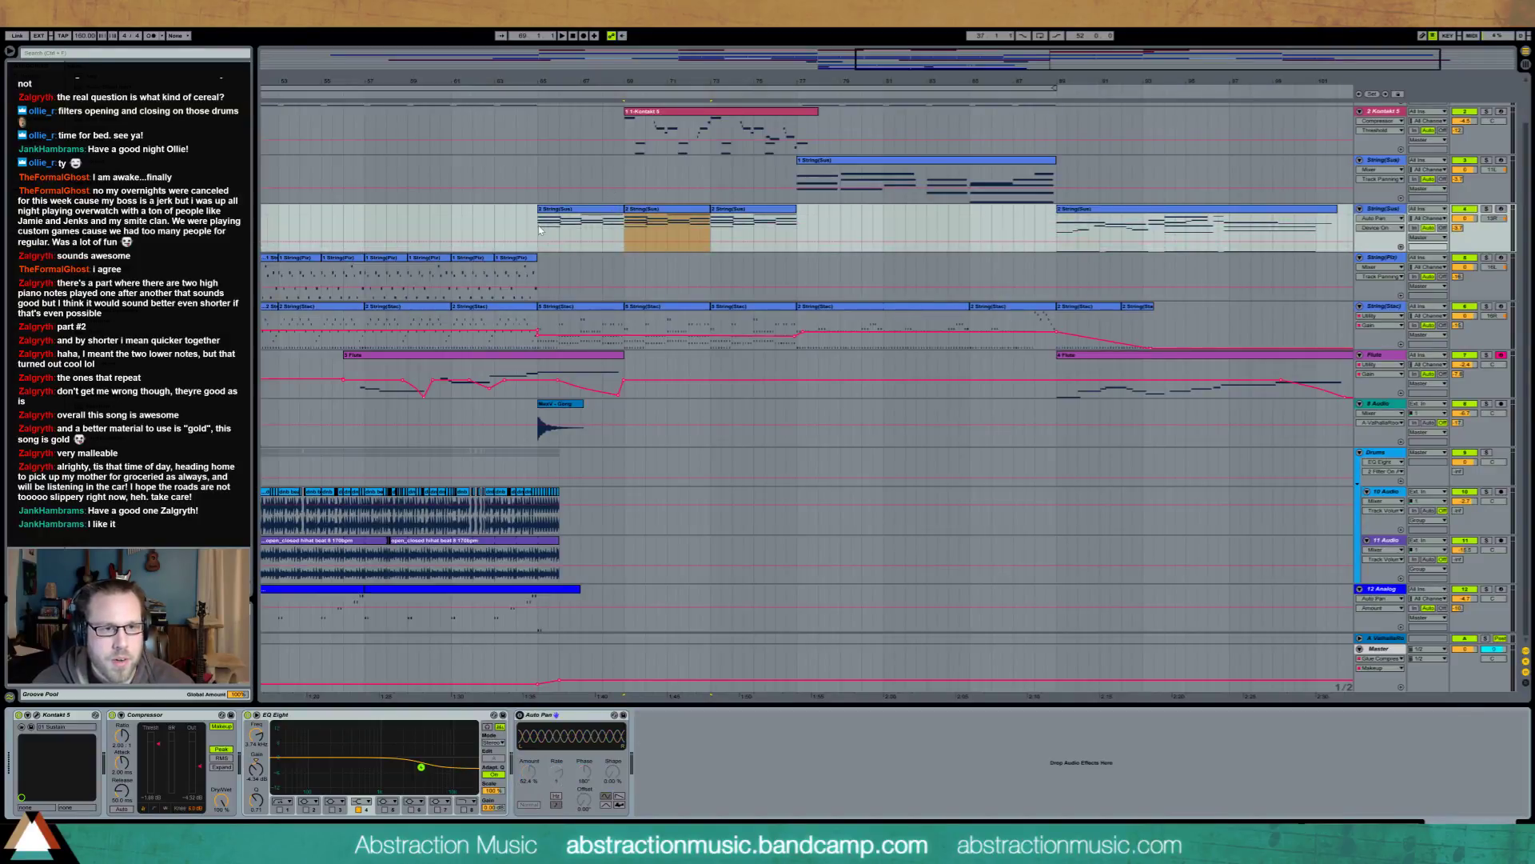
pyautogui.moveTo(540, 231); pyautogui.dragTo(749, 235)
pyautogui.click(750, 234)
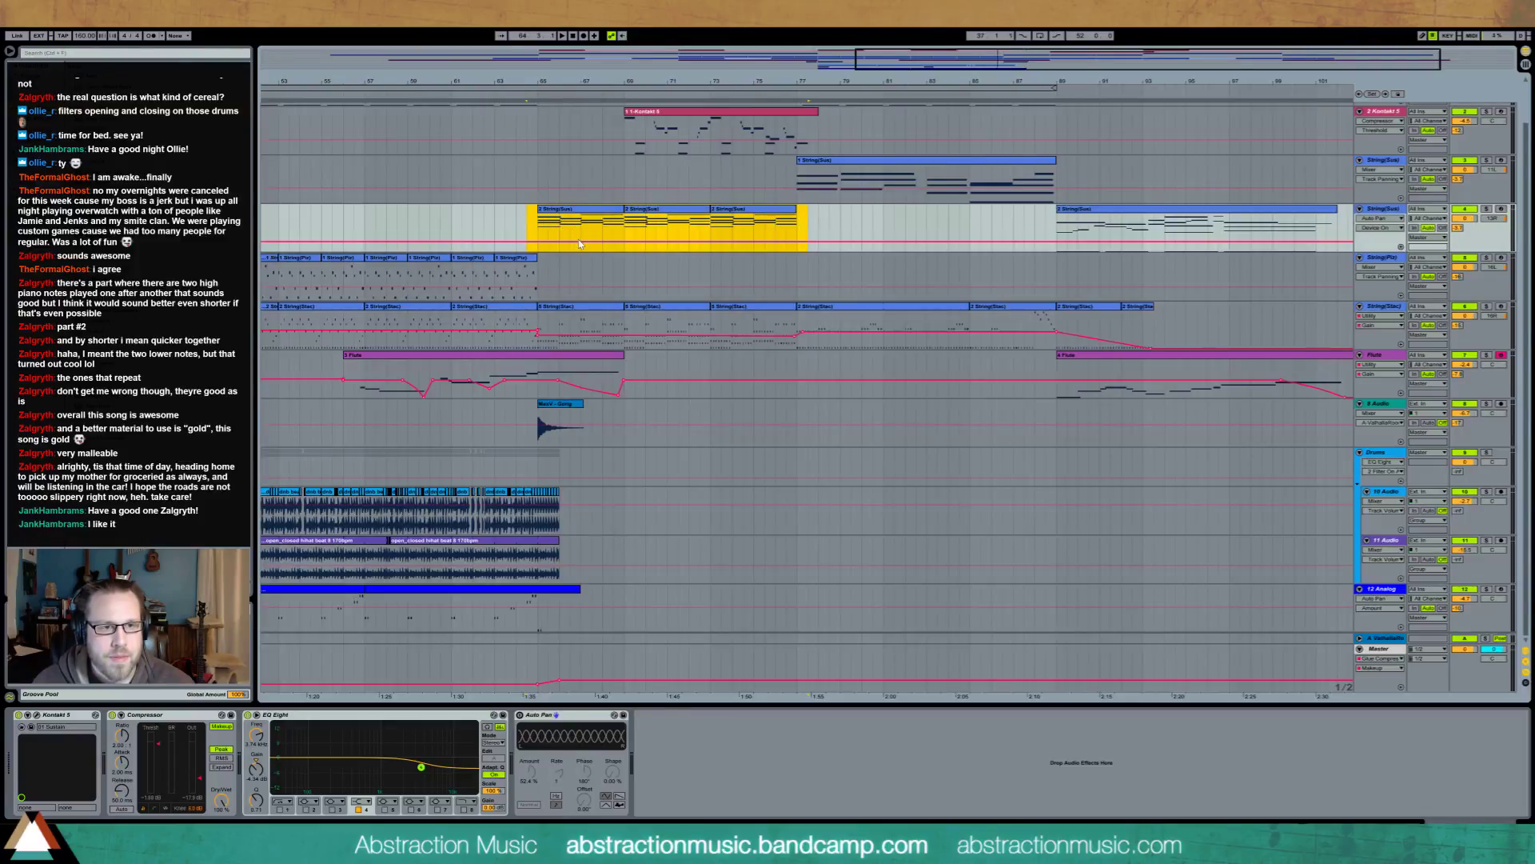
pyautogui.moveTo(580, 242); pyautogui.dragTo(579, 223)
pyautogui.click(514, 227)
pyautogui.press('space')
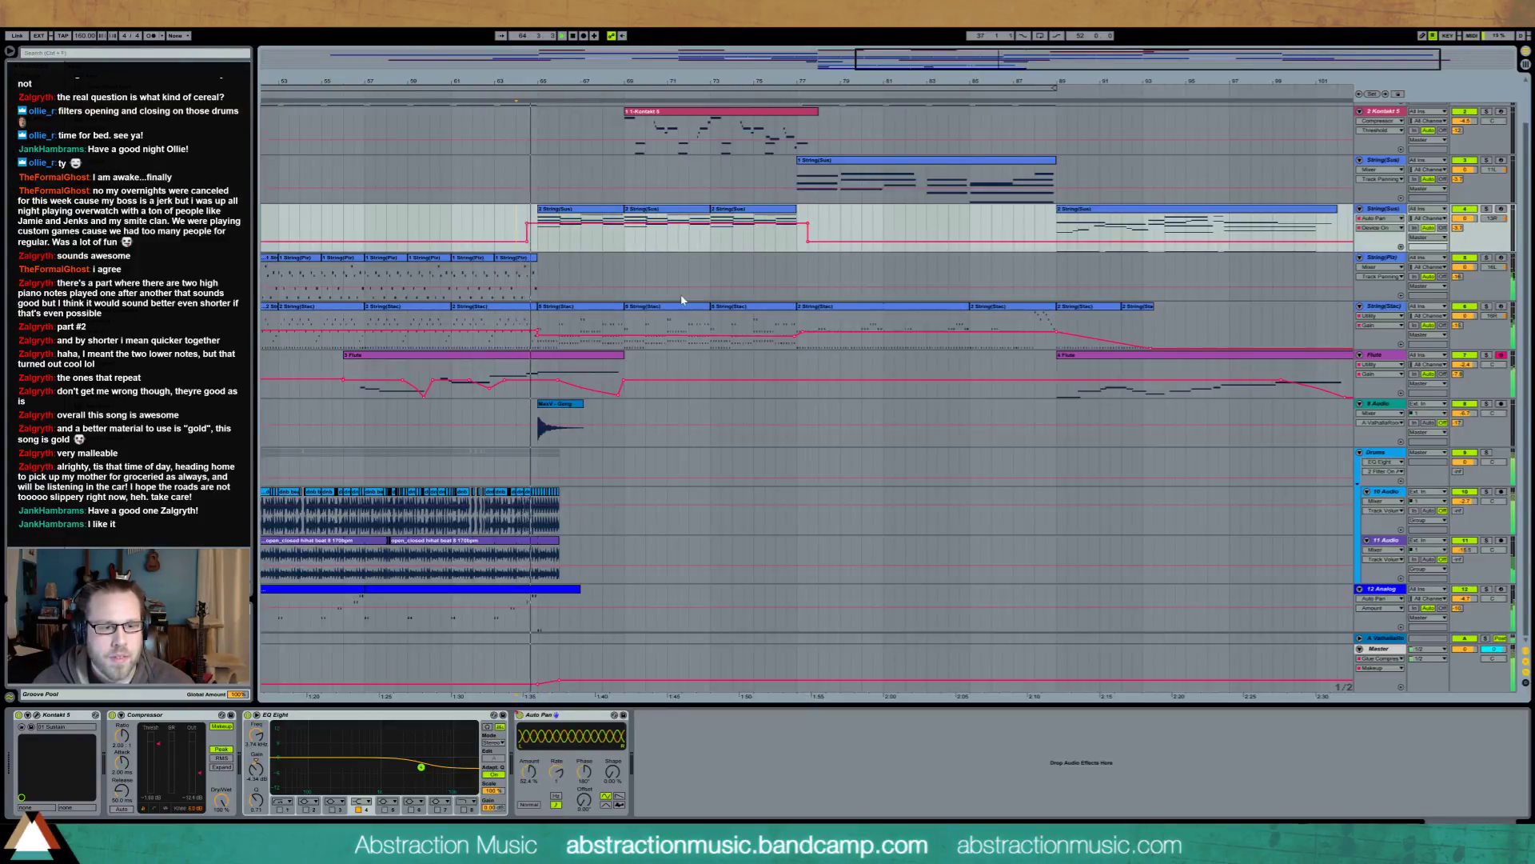
# Show the sustained strings' Compressor output gain in its own automation lane and make the first dip shallower
pyautogui.click(582, 209)
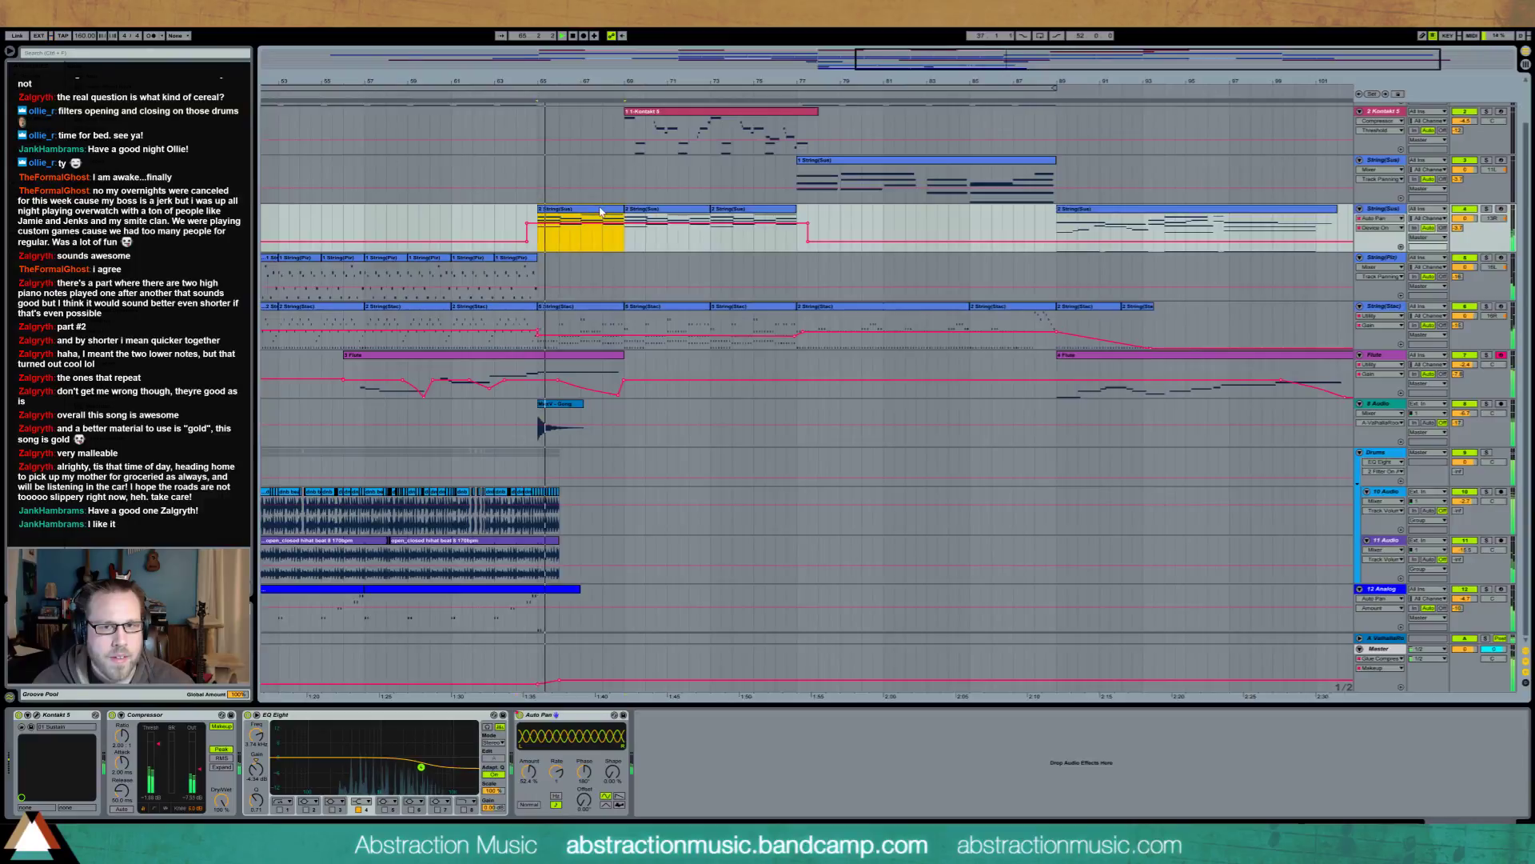
pyautogui.click(186, 780)
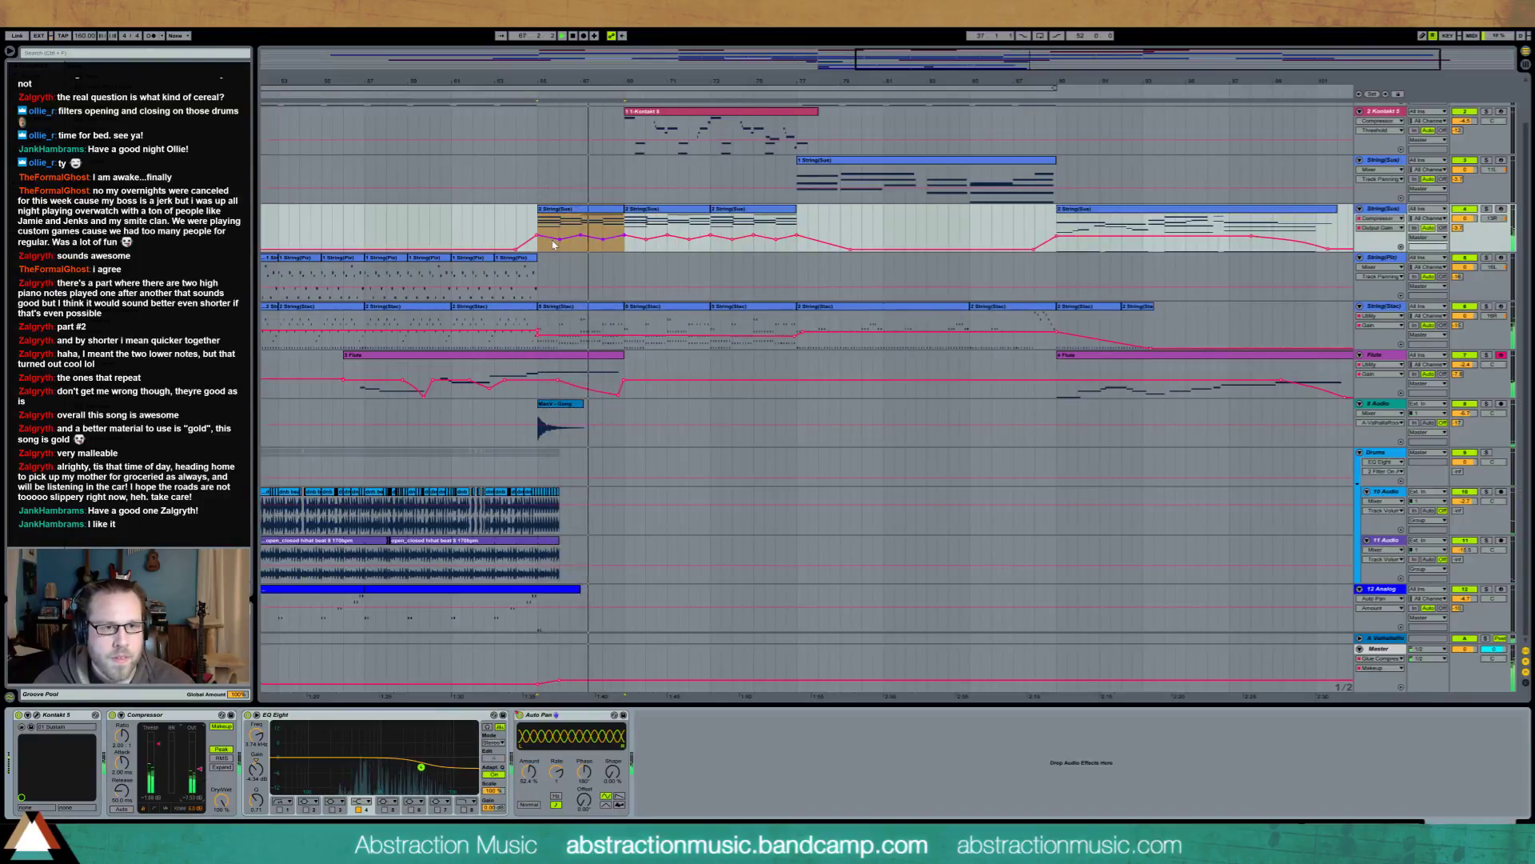
pyautogui.click(1400, 231)
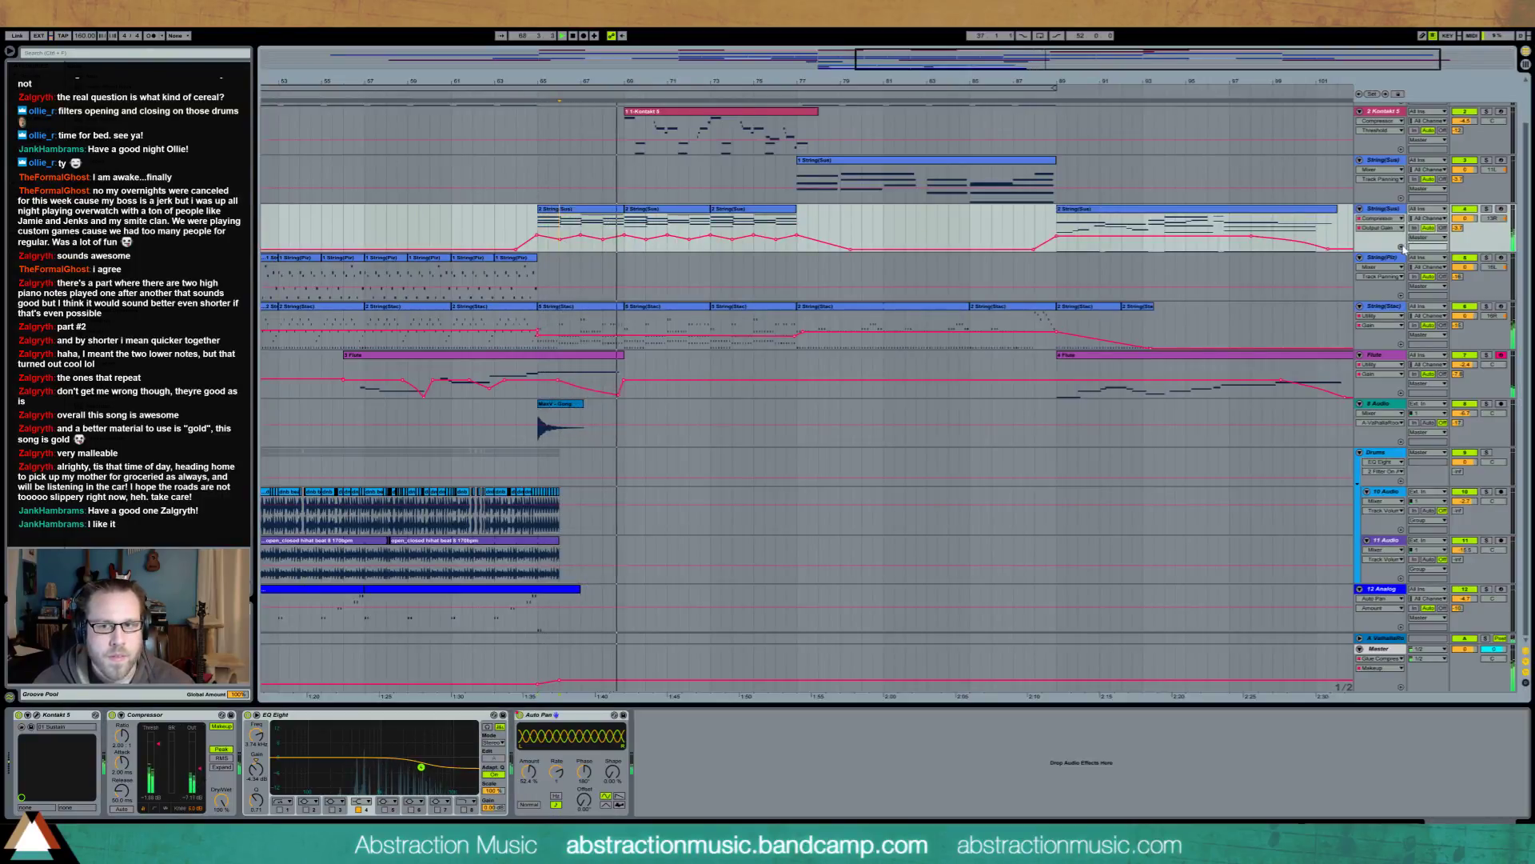
pyautogui.click(1401, 230)
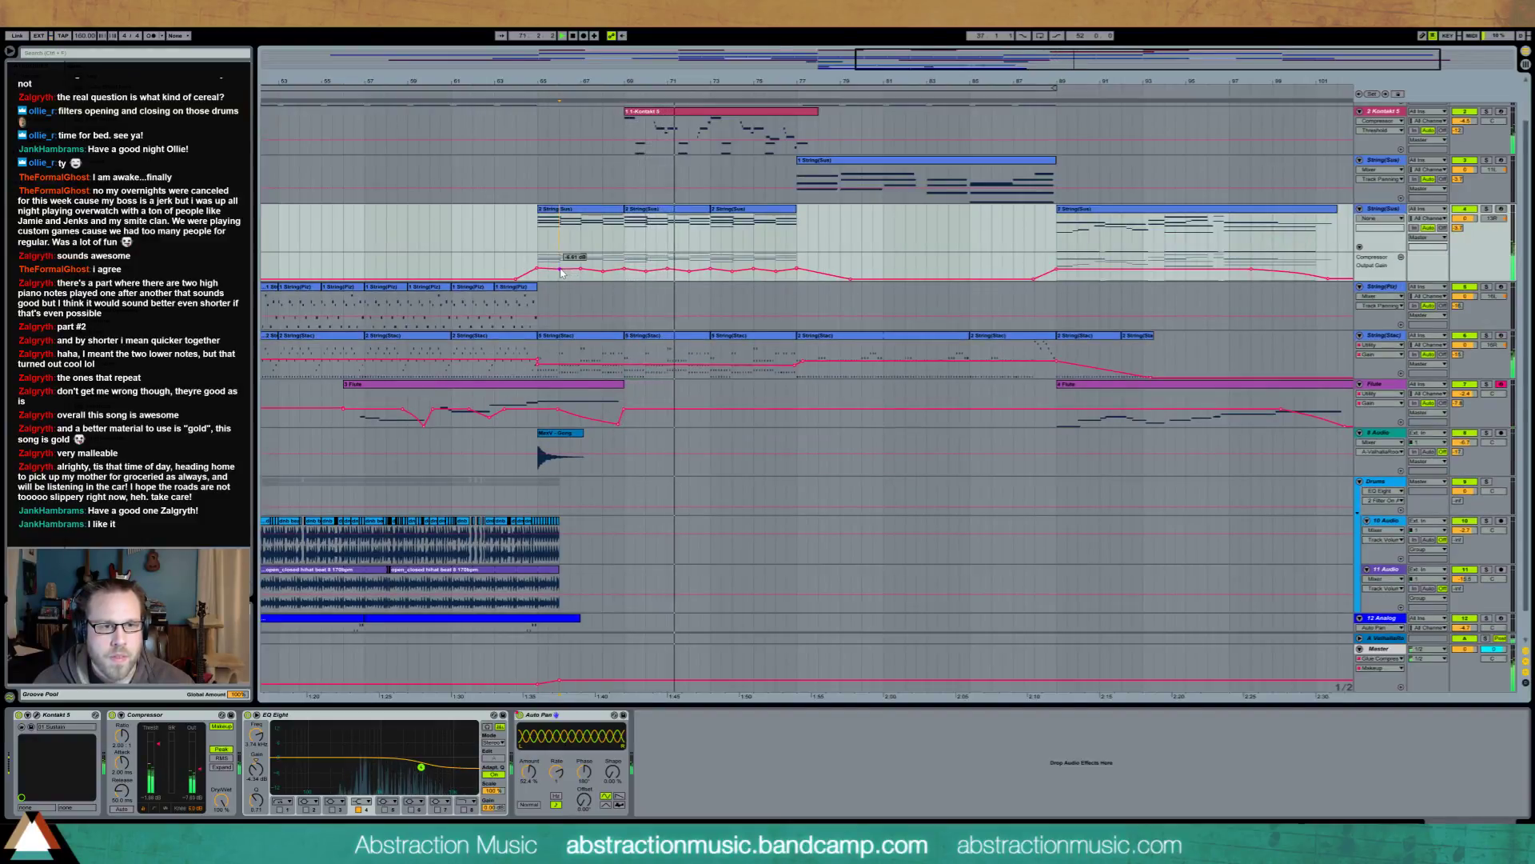
# Copy the adjusted two-bar output gain curve repeatedly through the end of the third middle-section string clip
pyautogui.moveTo(583, 266); pyautogui.dragTo(541, 266)
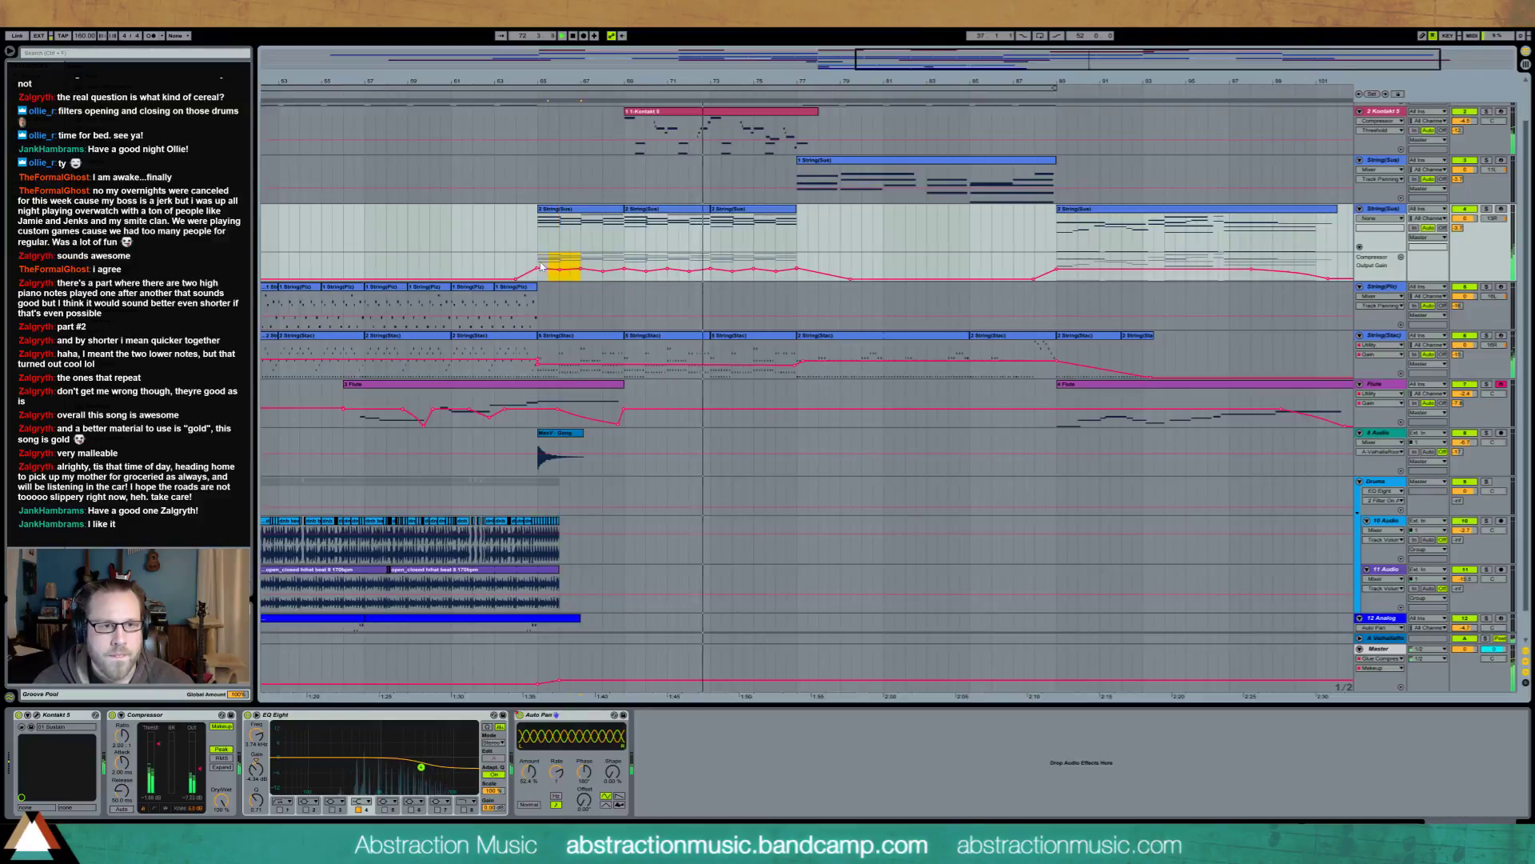
pyautogui.press('Right')
pyautogui.press('Right')
pyautogui.press('Right')
pyautogui.press('Right')
pyautogui.press('Right')
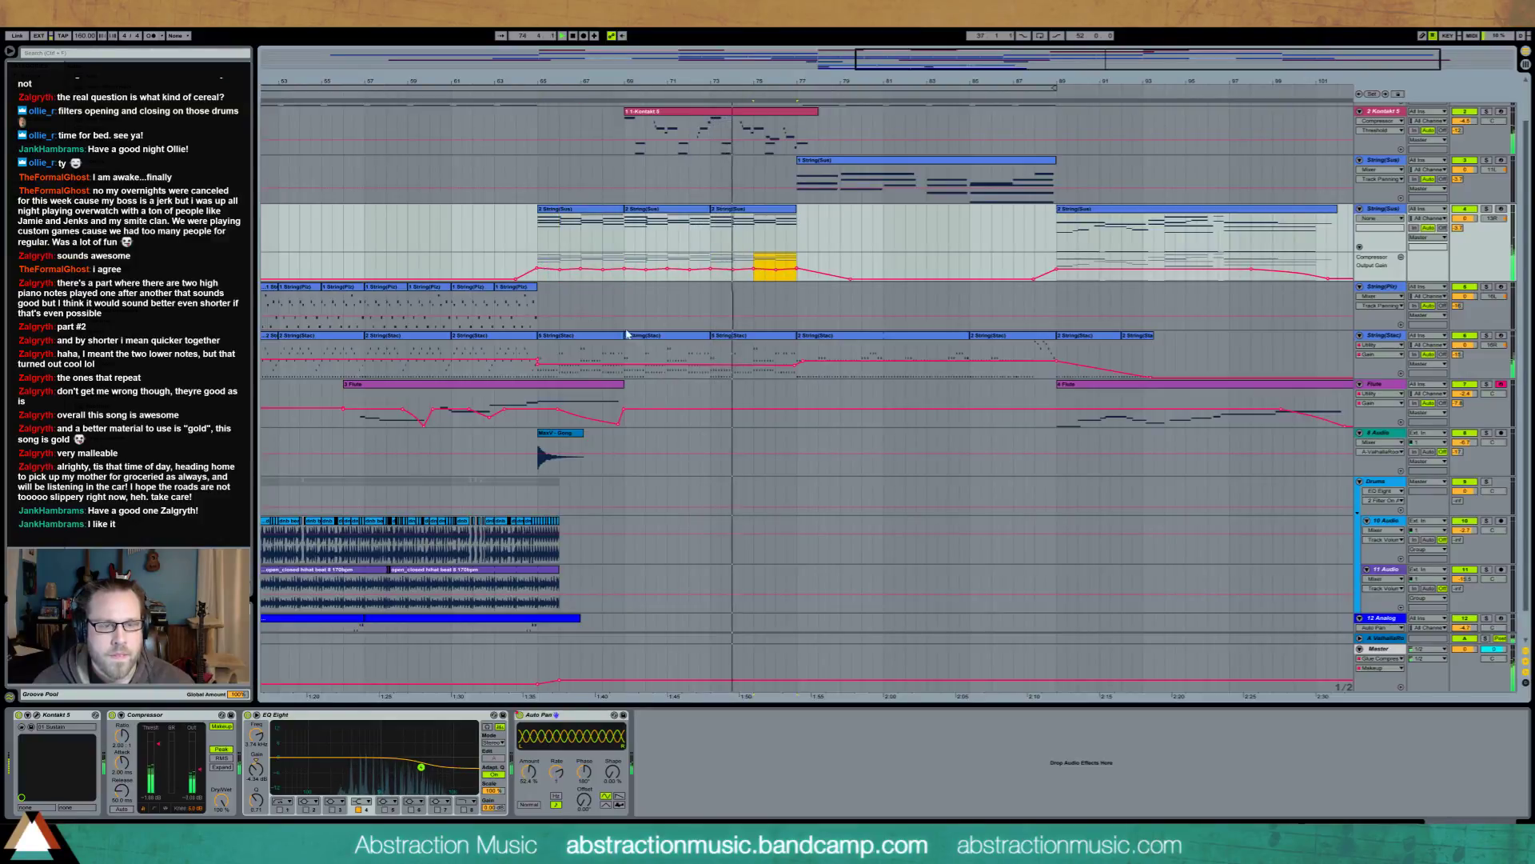
# Hide the separate Compressor output gain lane of the second sustained String track
pyautogui.click(807, 272)
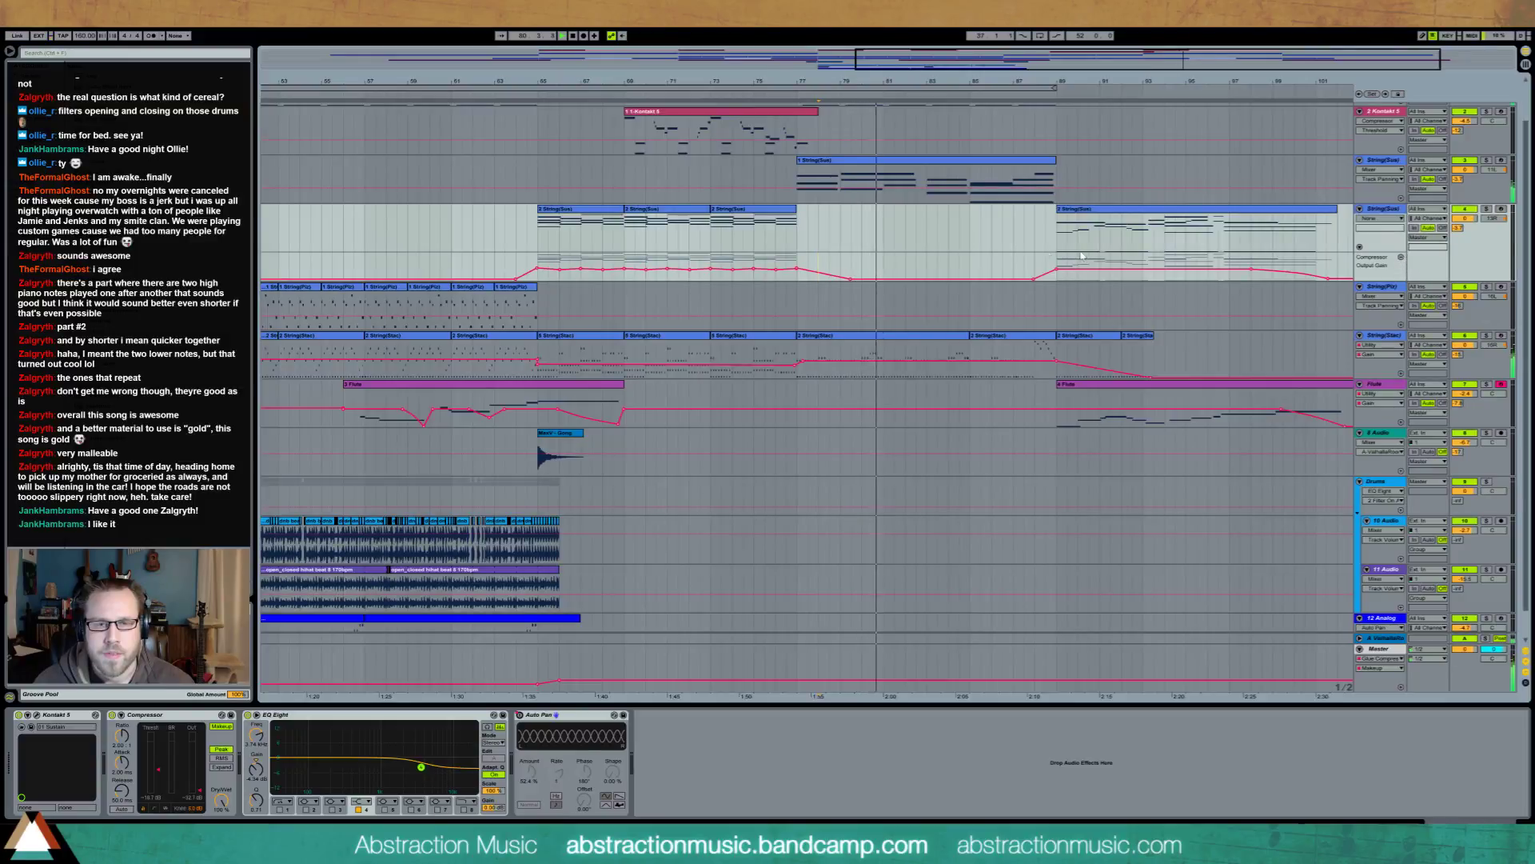
pyautogui.click(1360, 248)
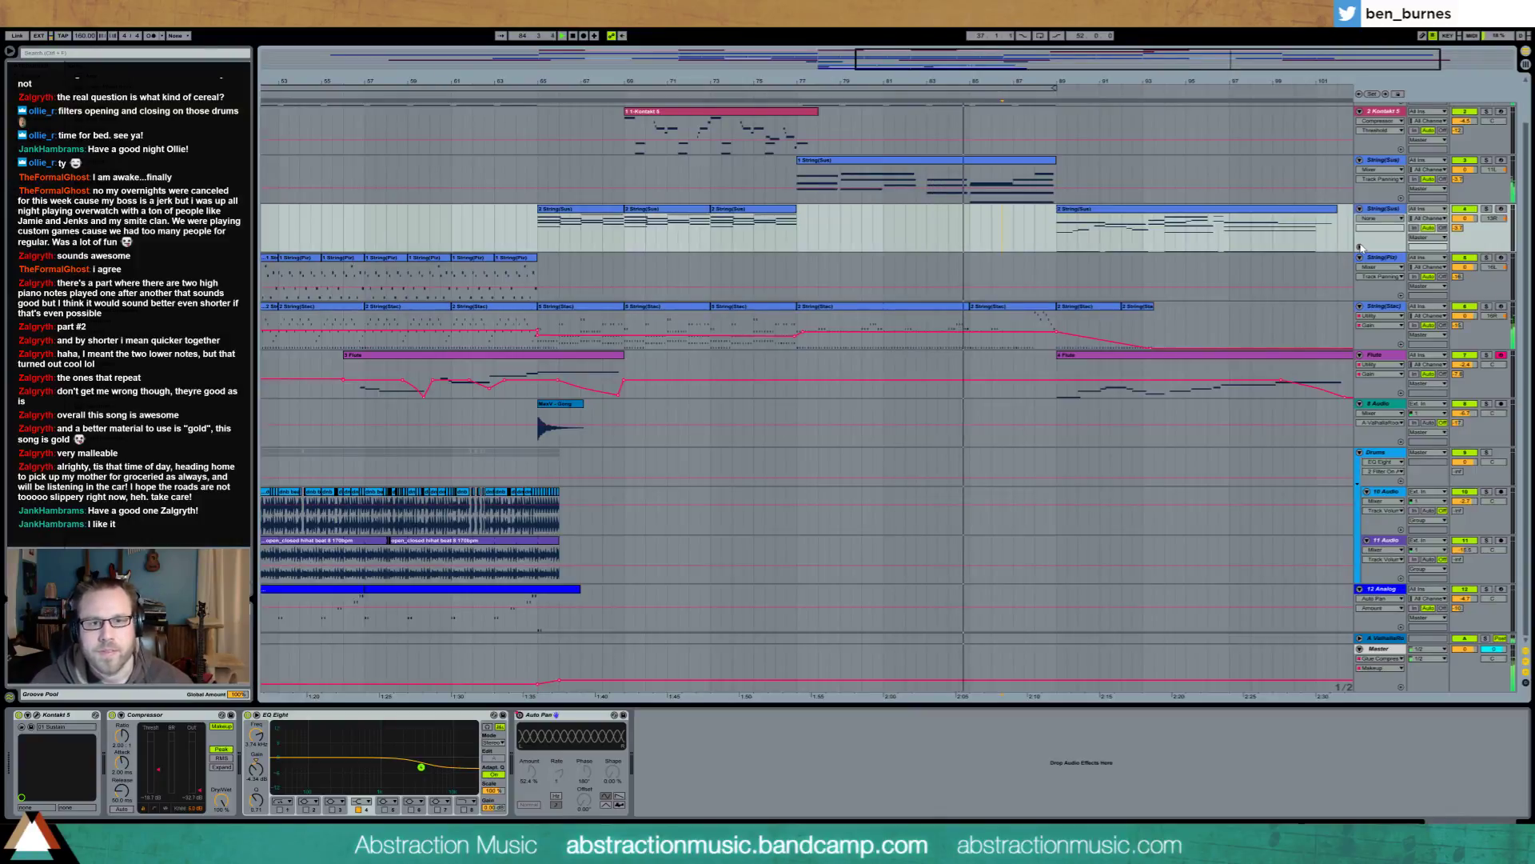
pyautogui.moveTo(1172, 53); pyautogui.dragTo(1172, 59)
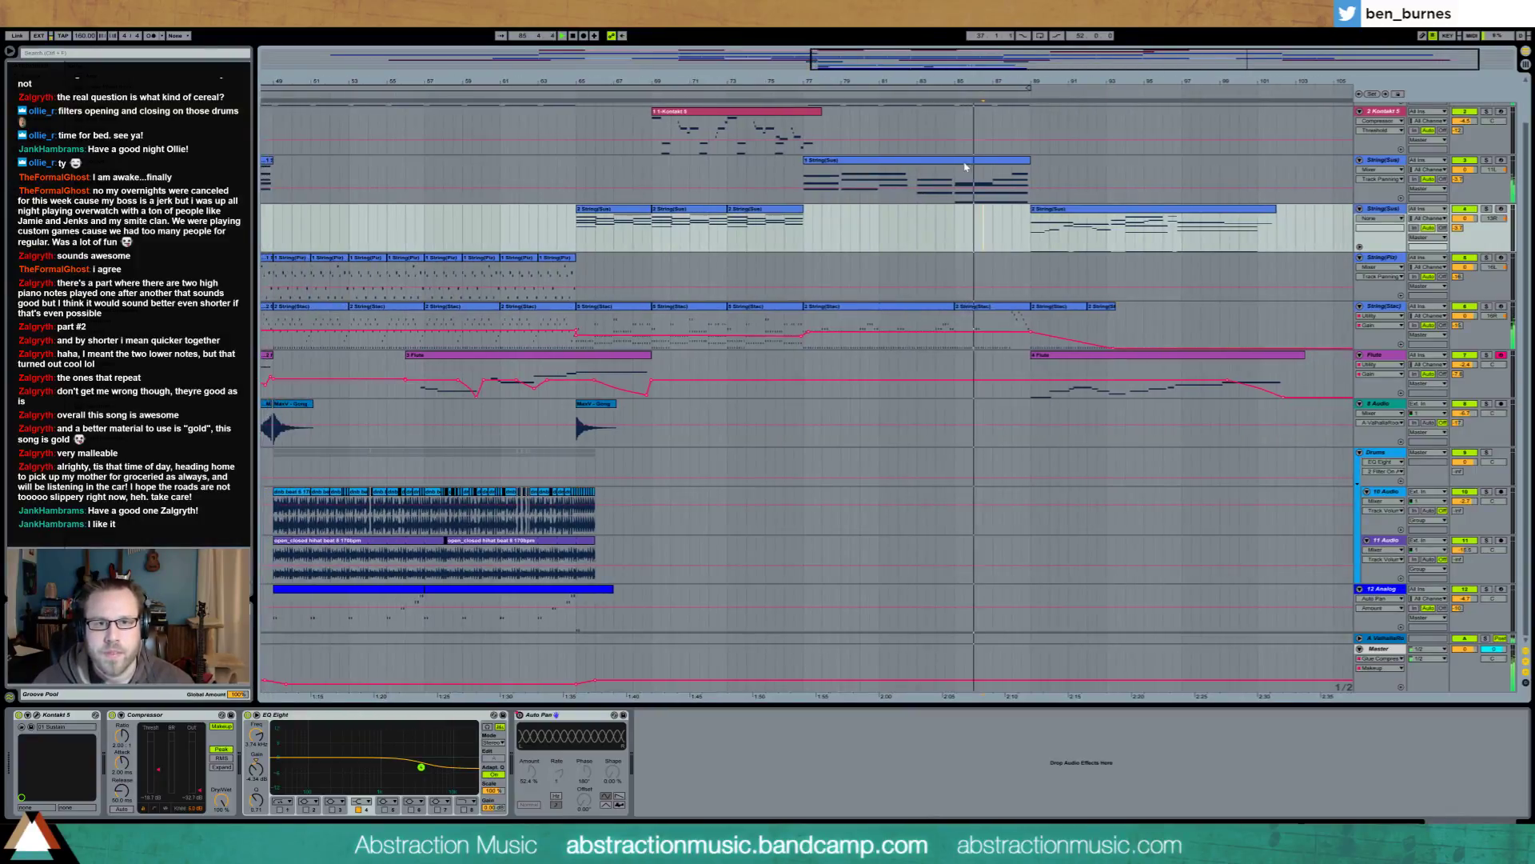
# Examine the notes in the short-note String clip that leads into the closing section
pyautogui.click(990, 314)
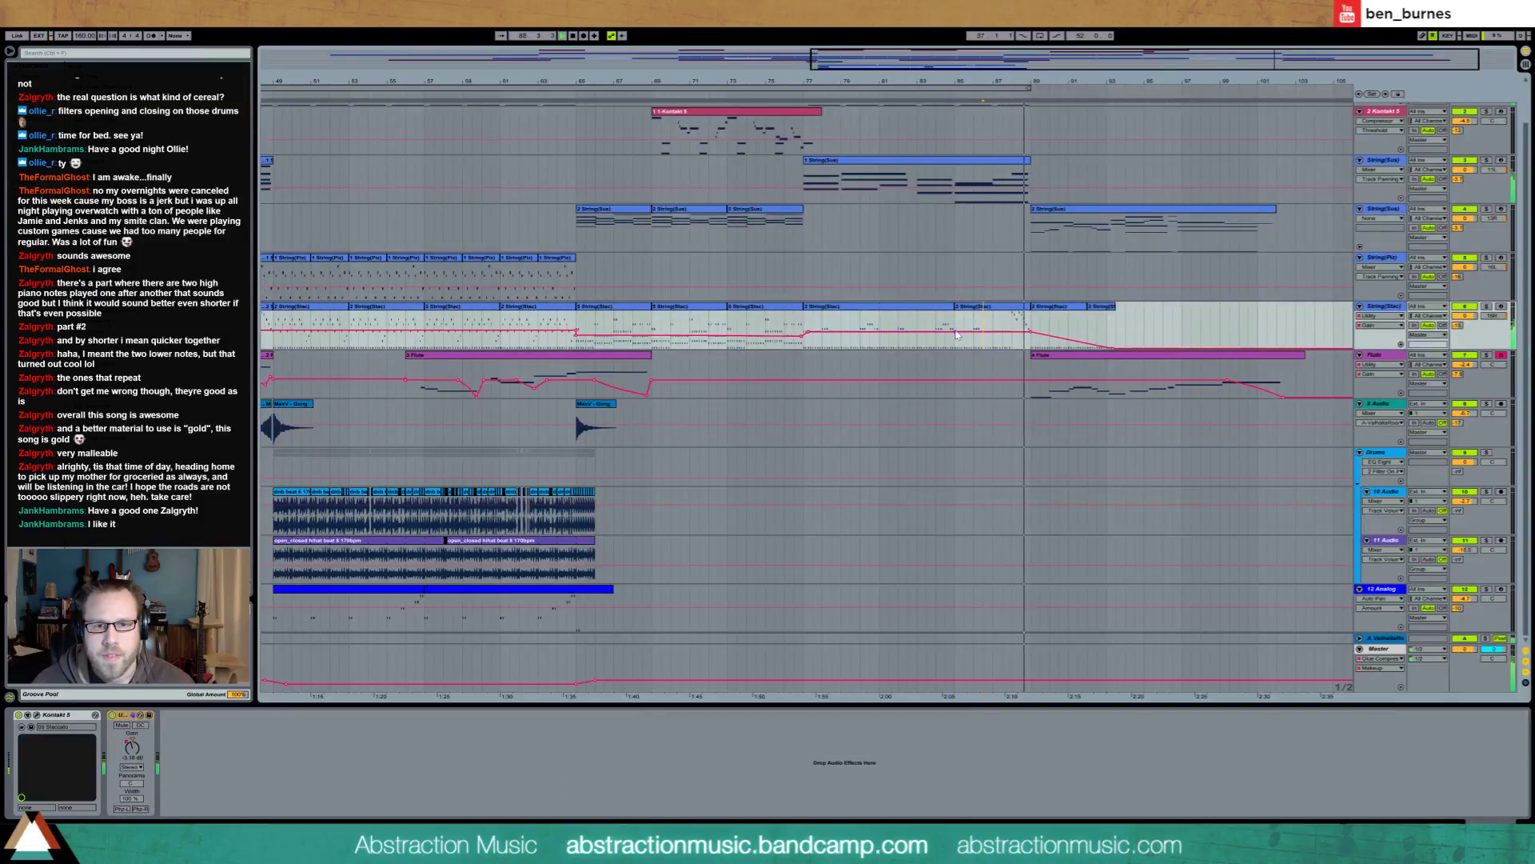
pyautogui.click(980, 313)
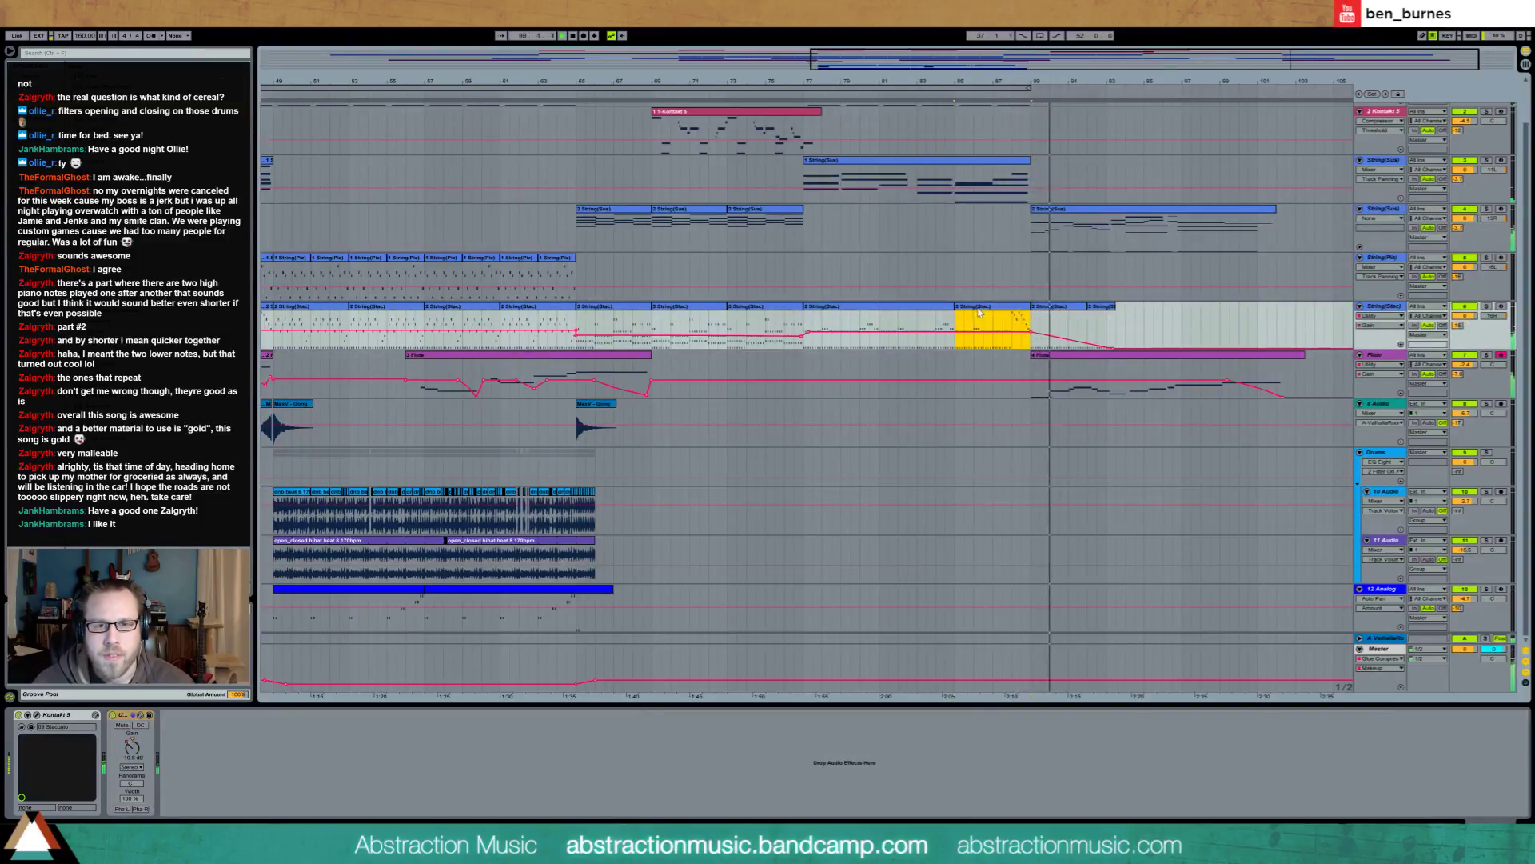
pyautogui.doubleClick(979, 313)
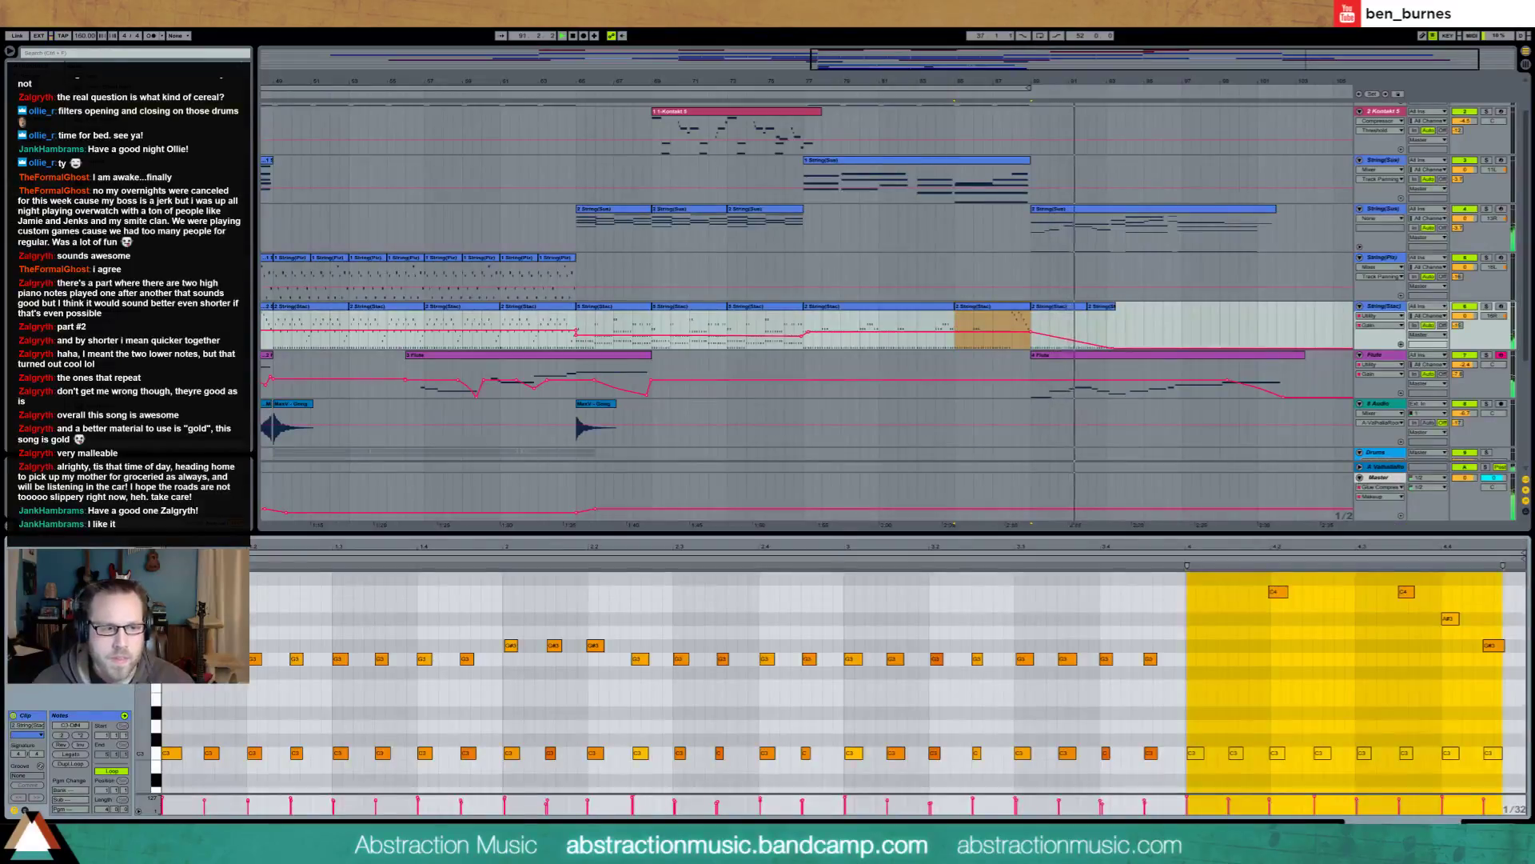
pyautogui.moveTo(168, 611); pyautogui.dragTo(1157, 689)
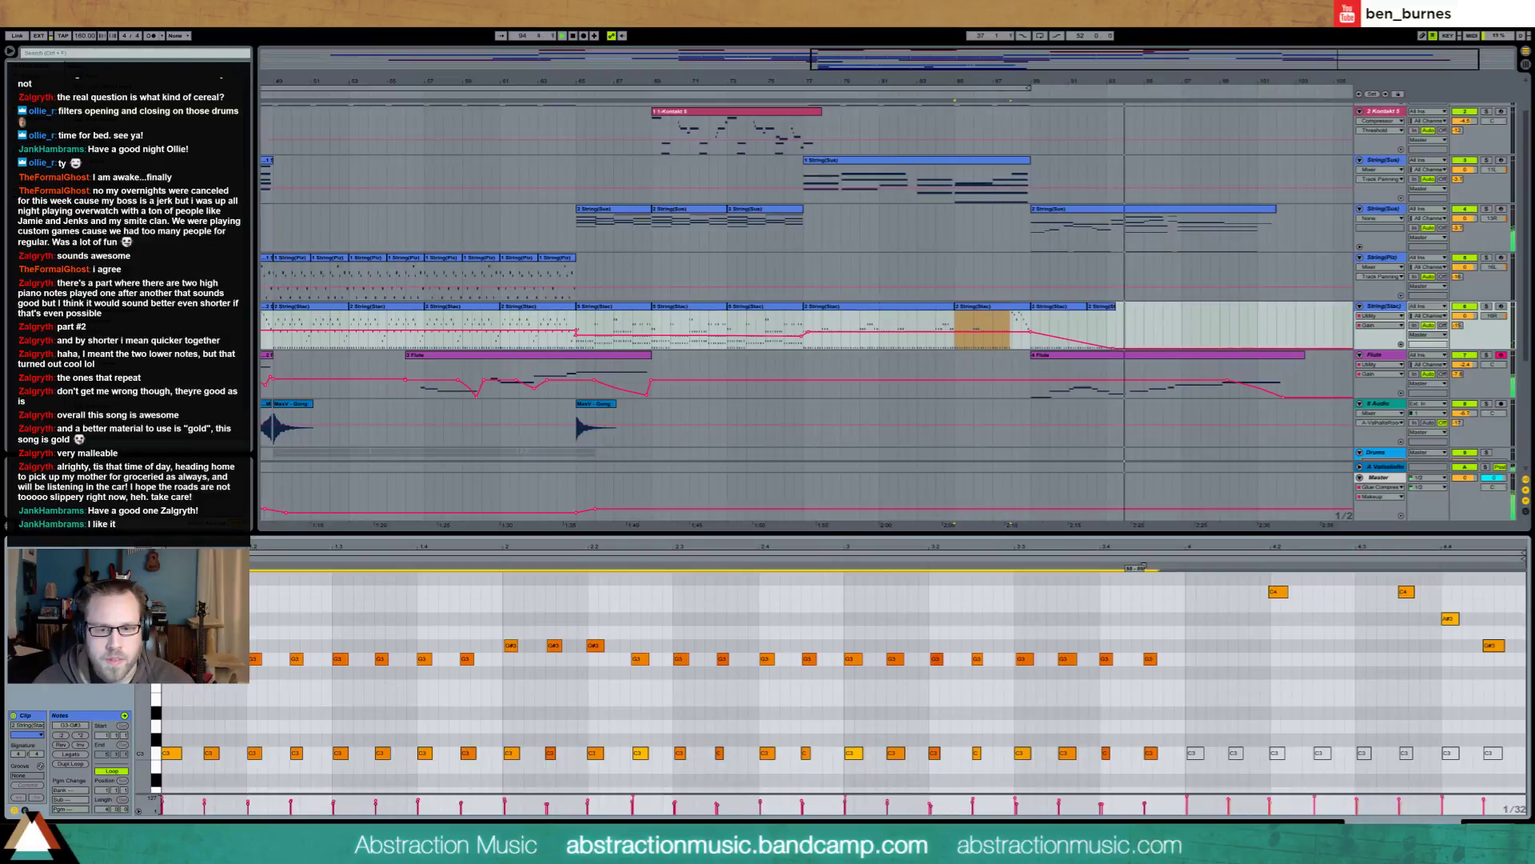
pyautogui.click(1360, 452)
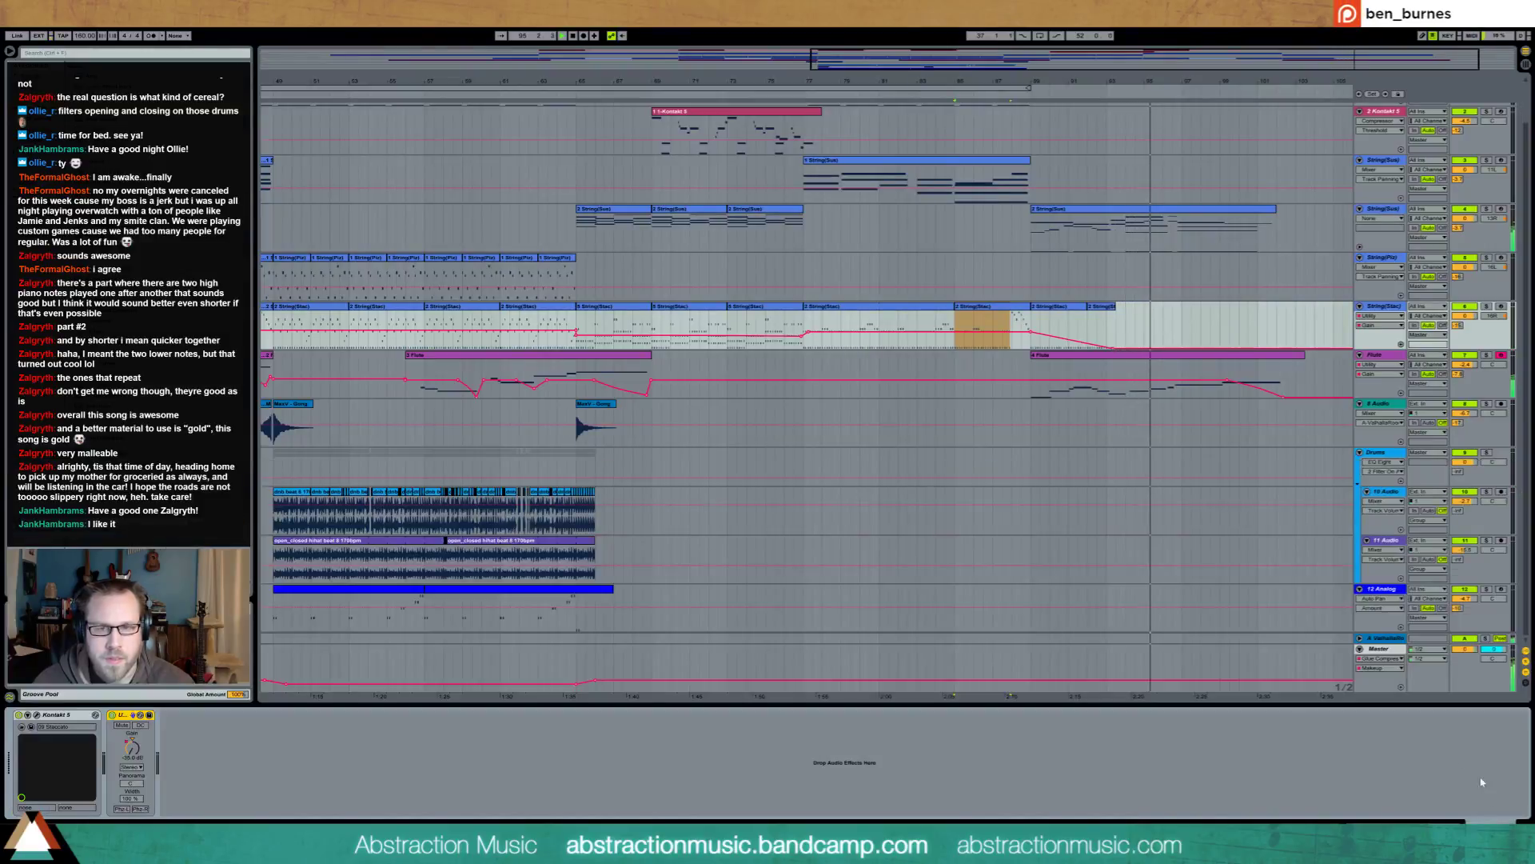
pyautogui.click(871, 320)
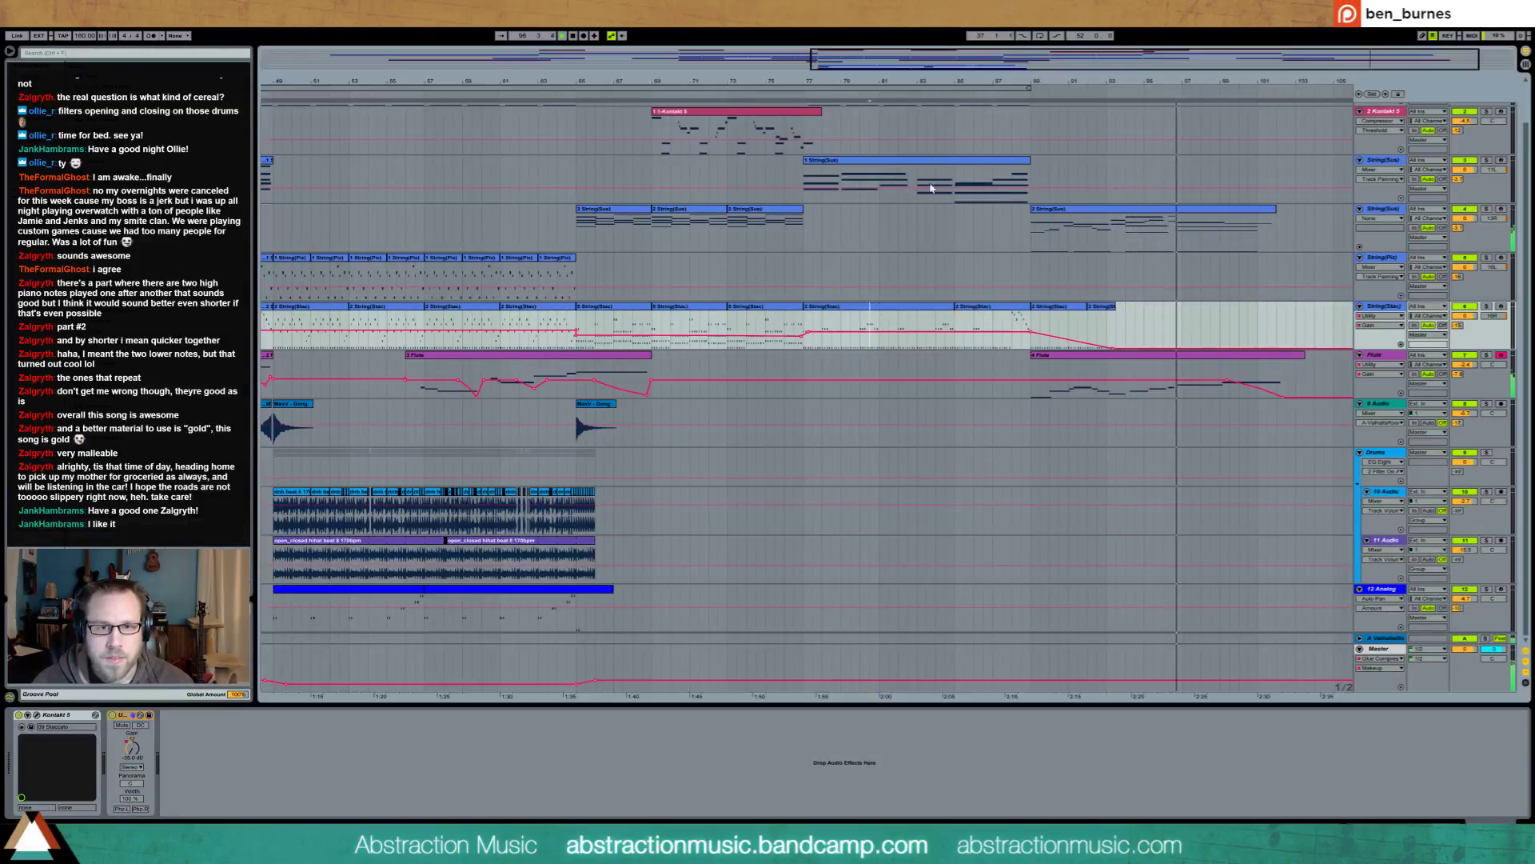
# Add two consecutive long top-line notes to the closing sustained String clip, the second one slightly lower, and play from where they begin
pyautogui.moveTo(534, 81); pyautogui.dragTo(533, 32)
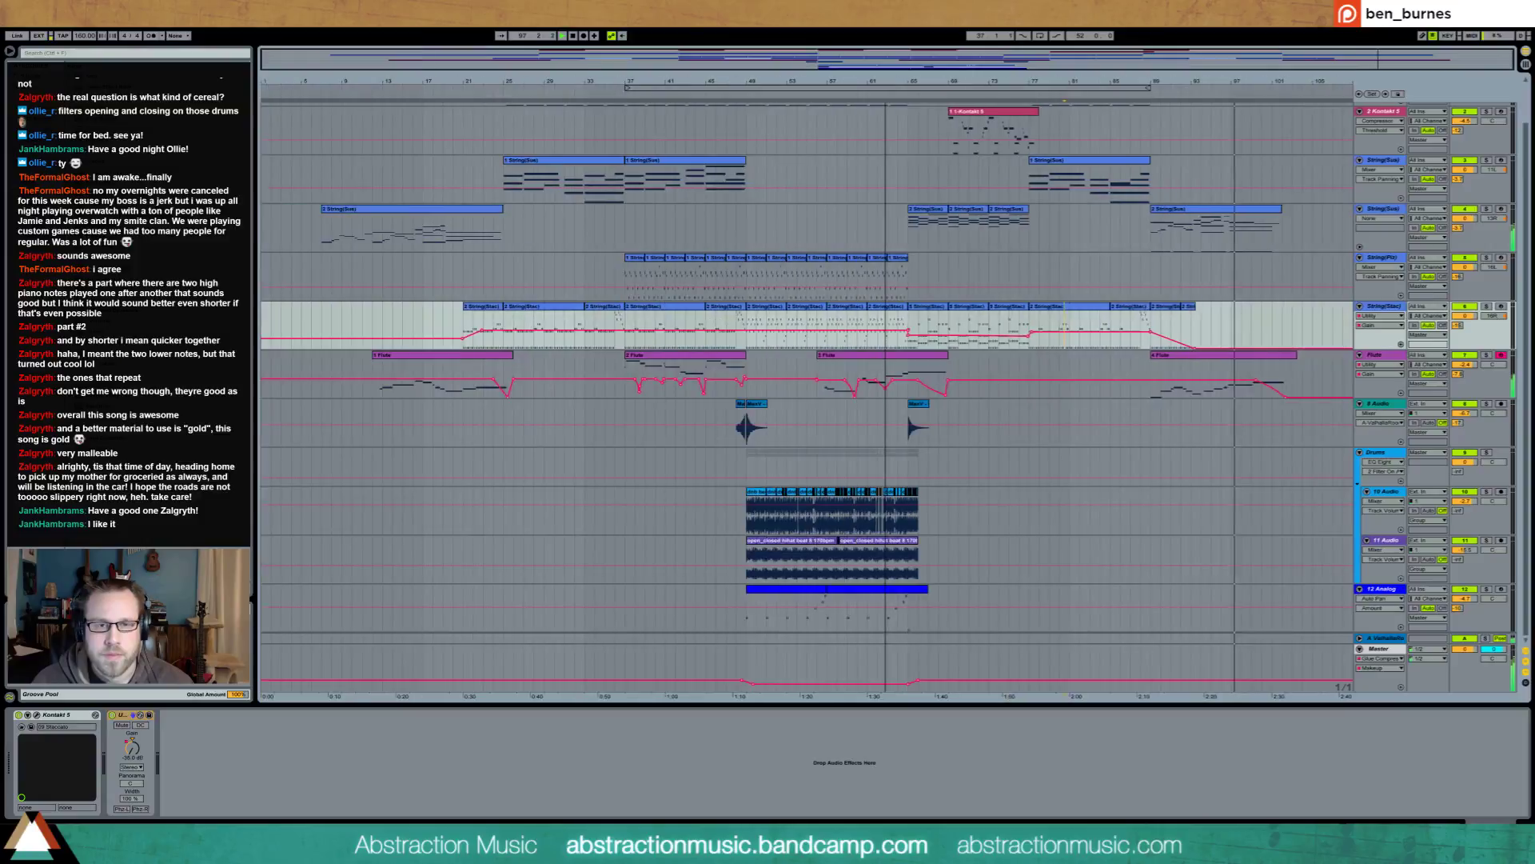
pyautogui.doubleClick(1210, 210)
pyautogui.click(886, 639)
pyautogui.scroll(3, 874, 608)
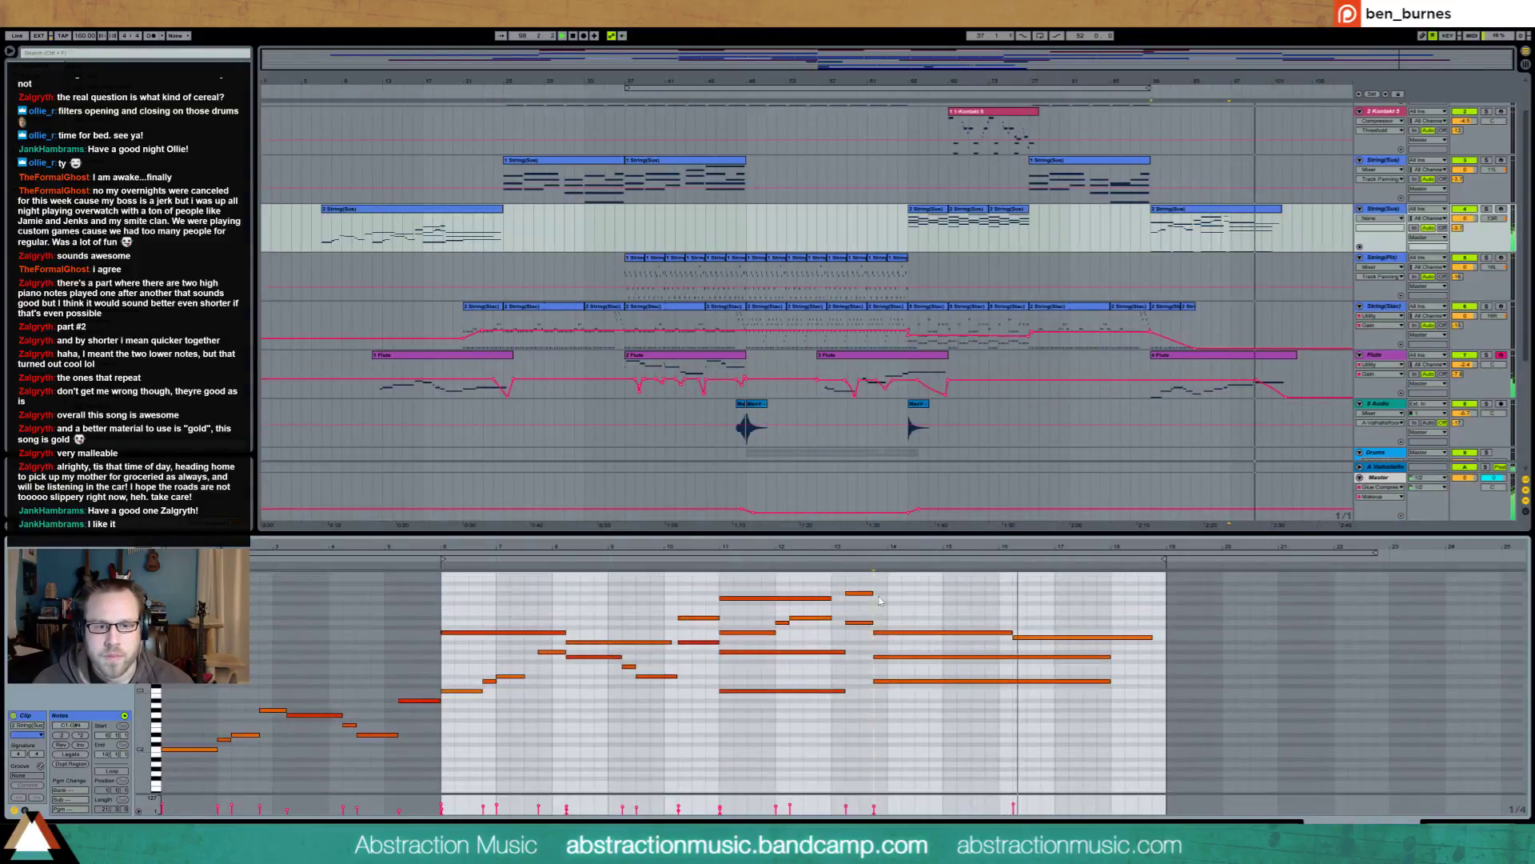
pyautogui.moveTo(879, 594); pyautogui.dragTo(1013, 593)
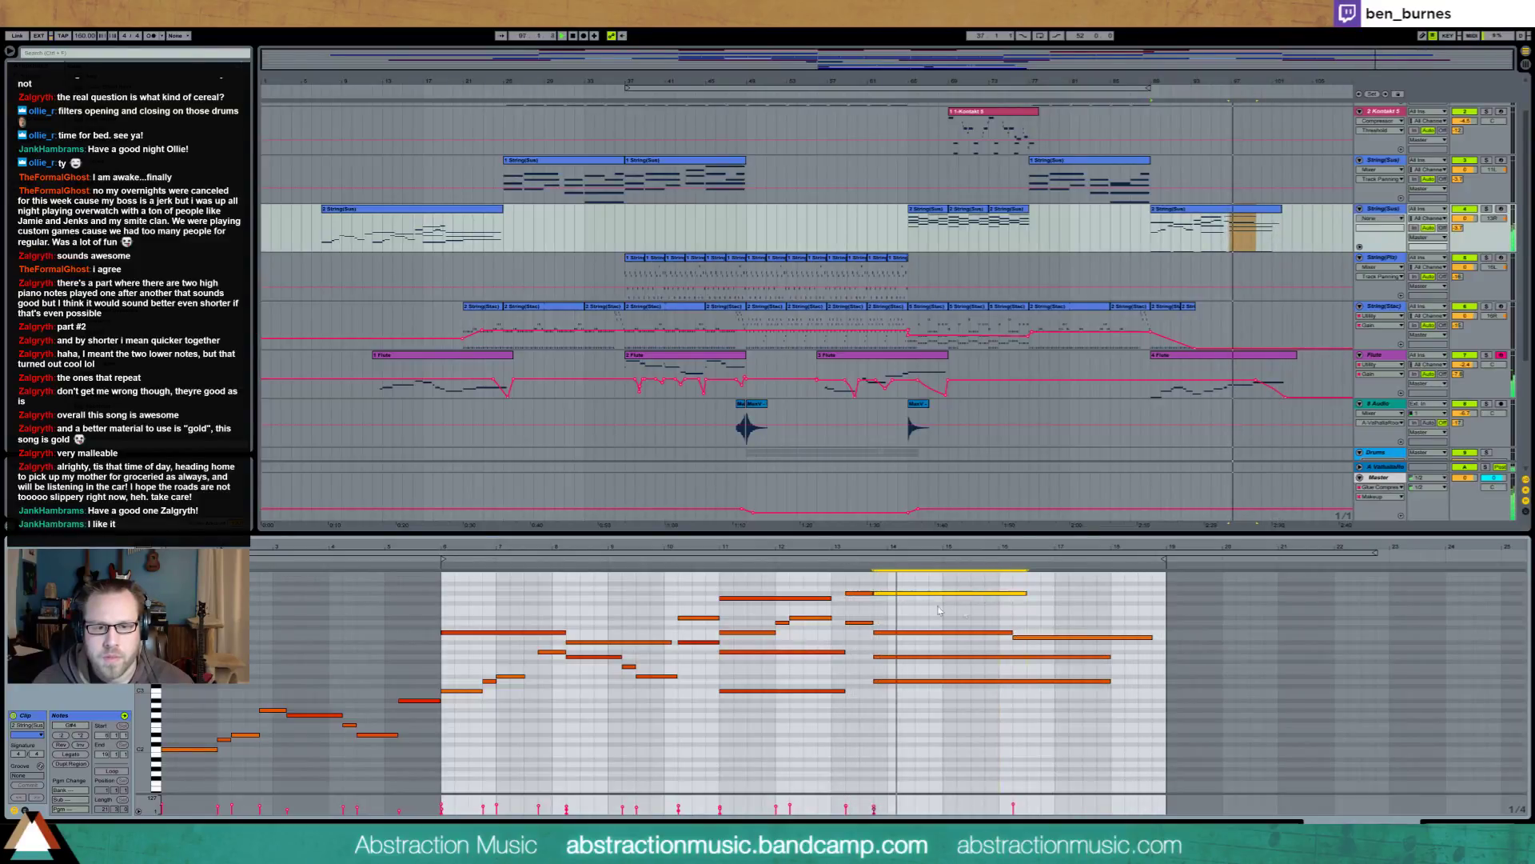
pyautogui.moveTo(1025, 592); pyautogui.dragTo(1014, 592)
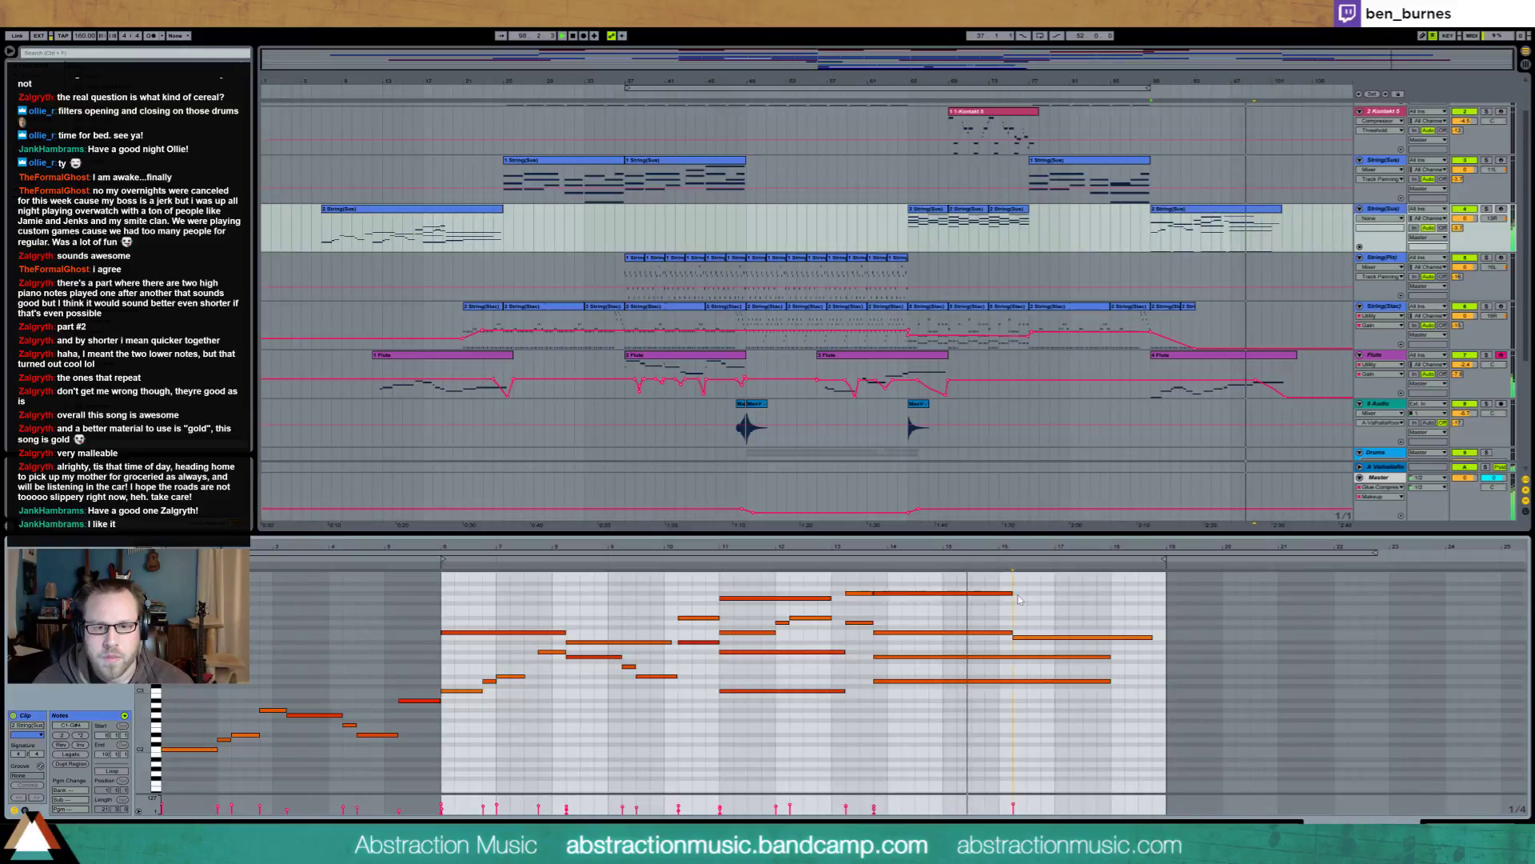
pyautogui.click(1020, 598)
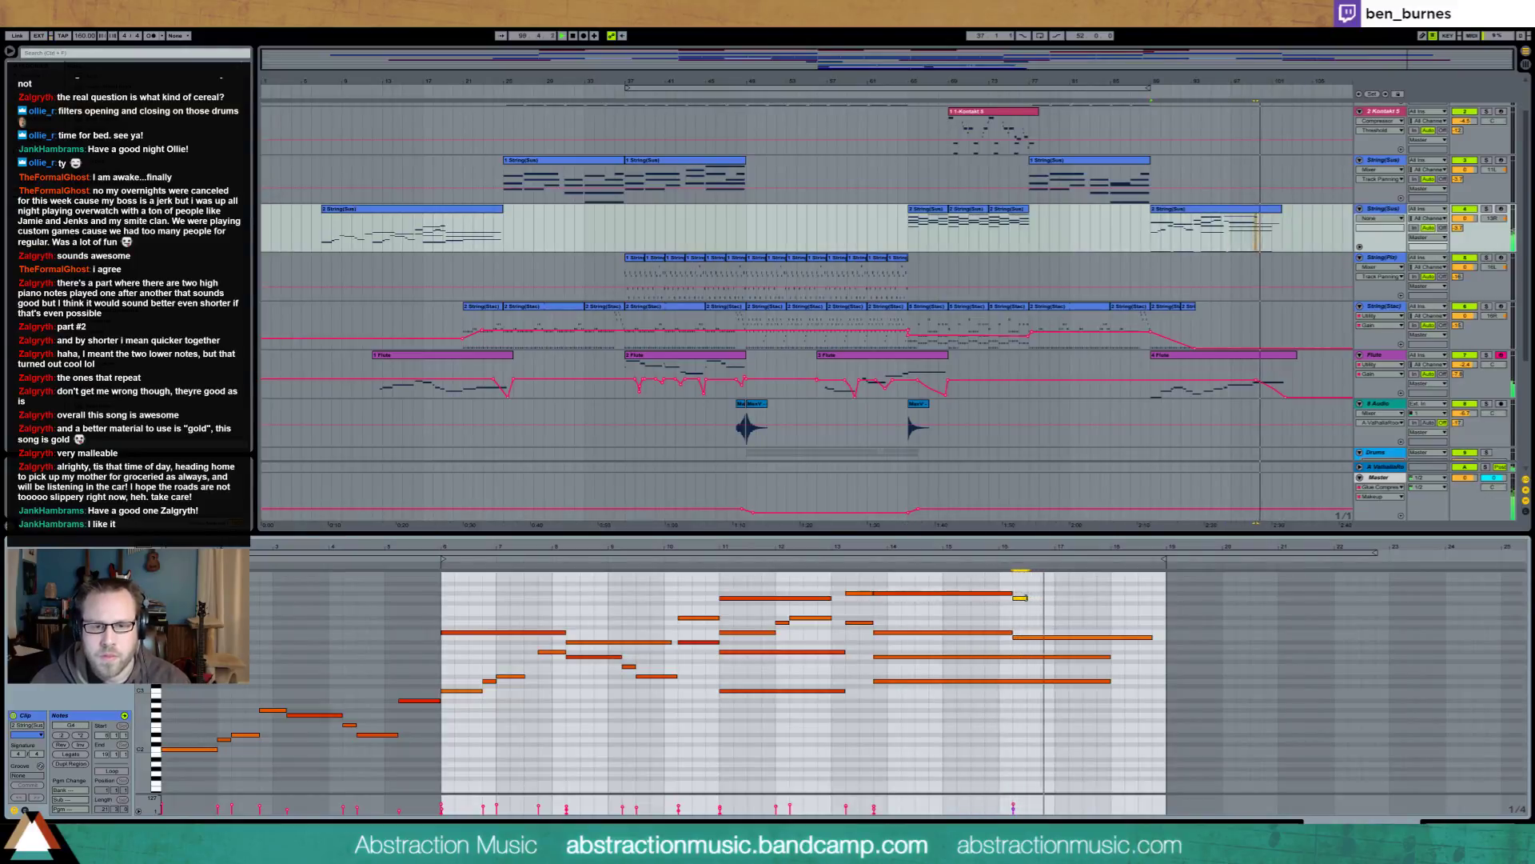
pyautogui.moveTo(1027, 597); pyautogui.dragTo(1112, 598)
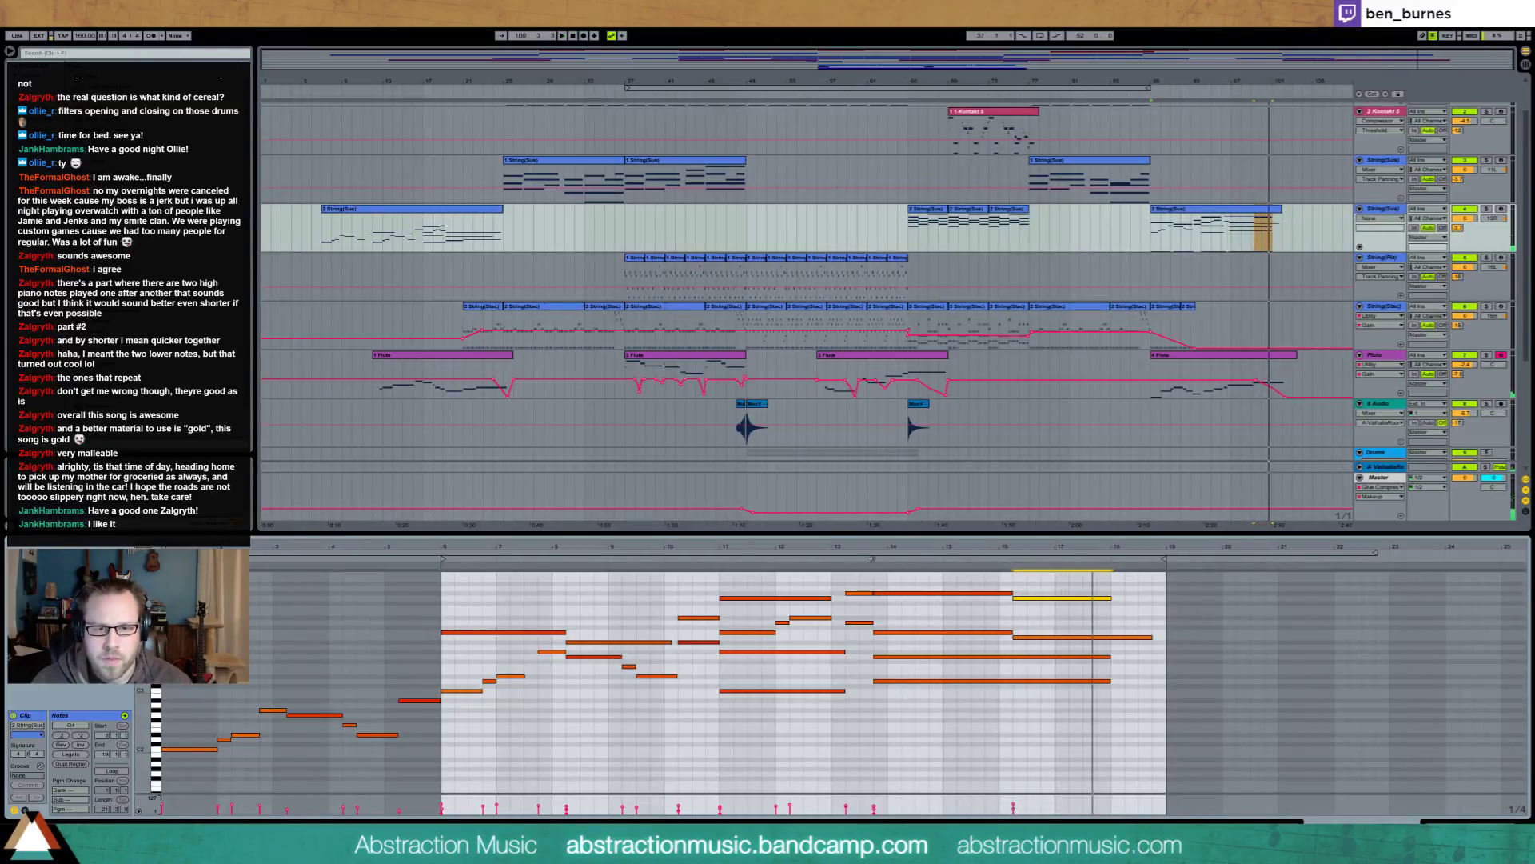
pyautogui.click(872, 559)
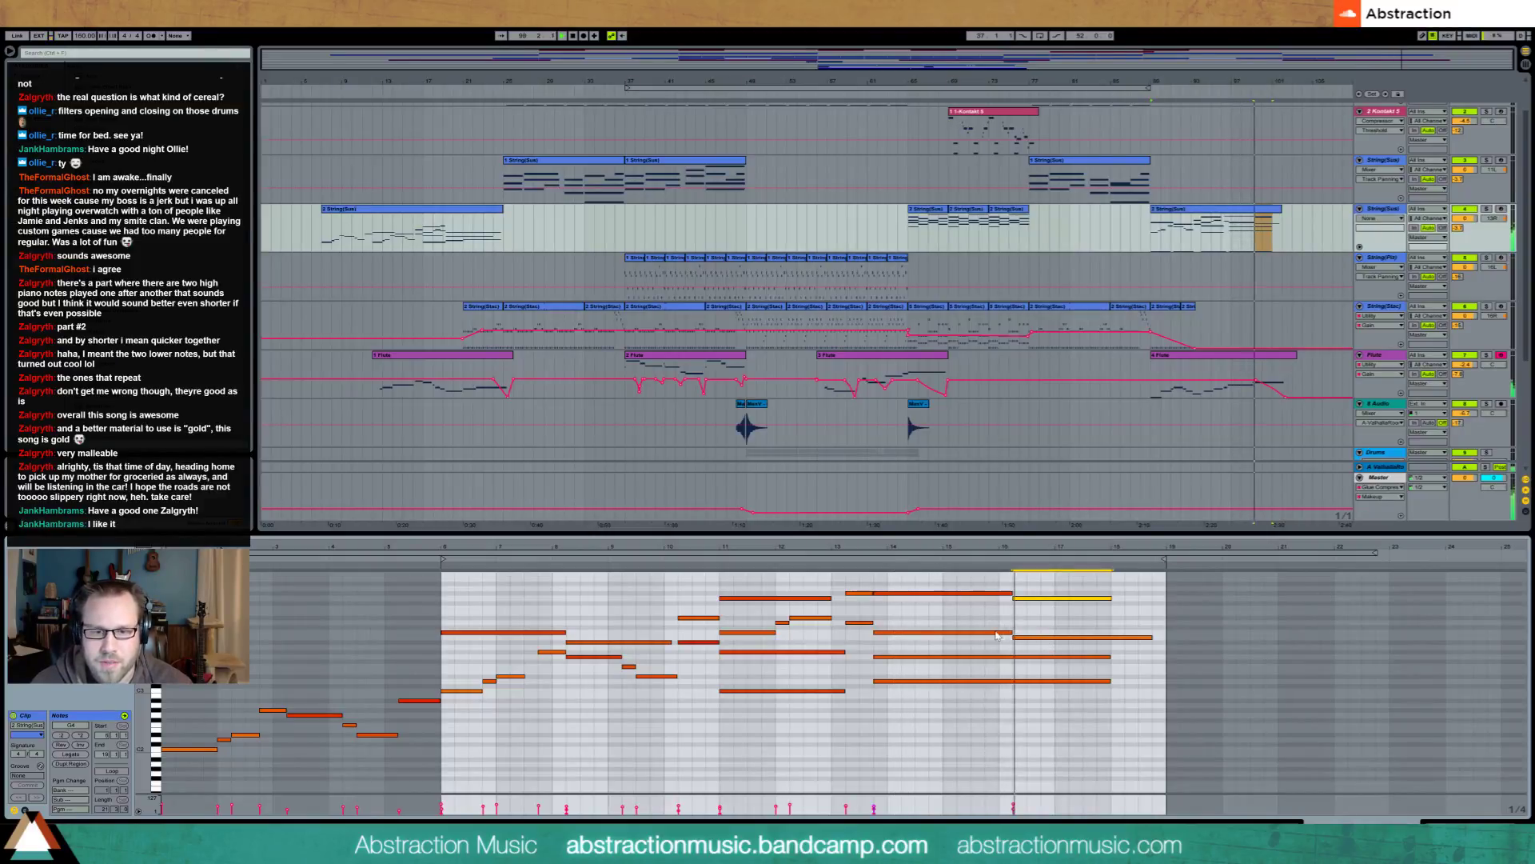
# Merge the first added top note with the preceding note of the same pitch into one long note, and play from its start
pyautogui.click(968, 593)
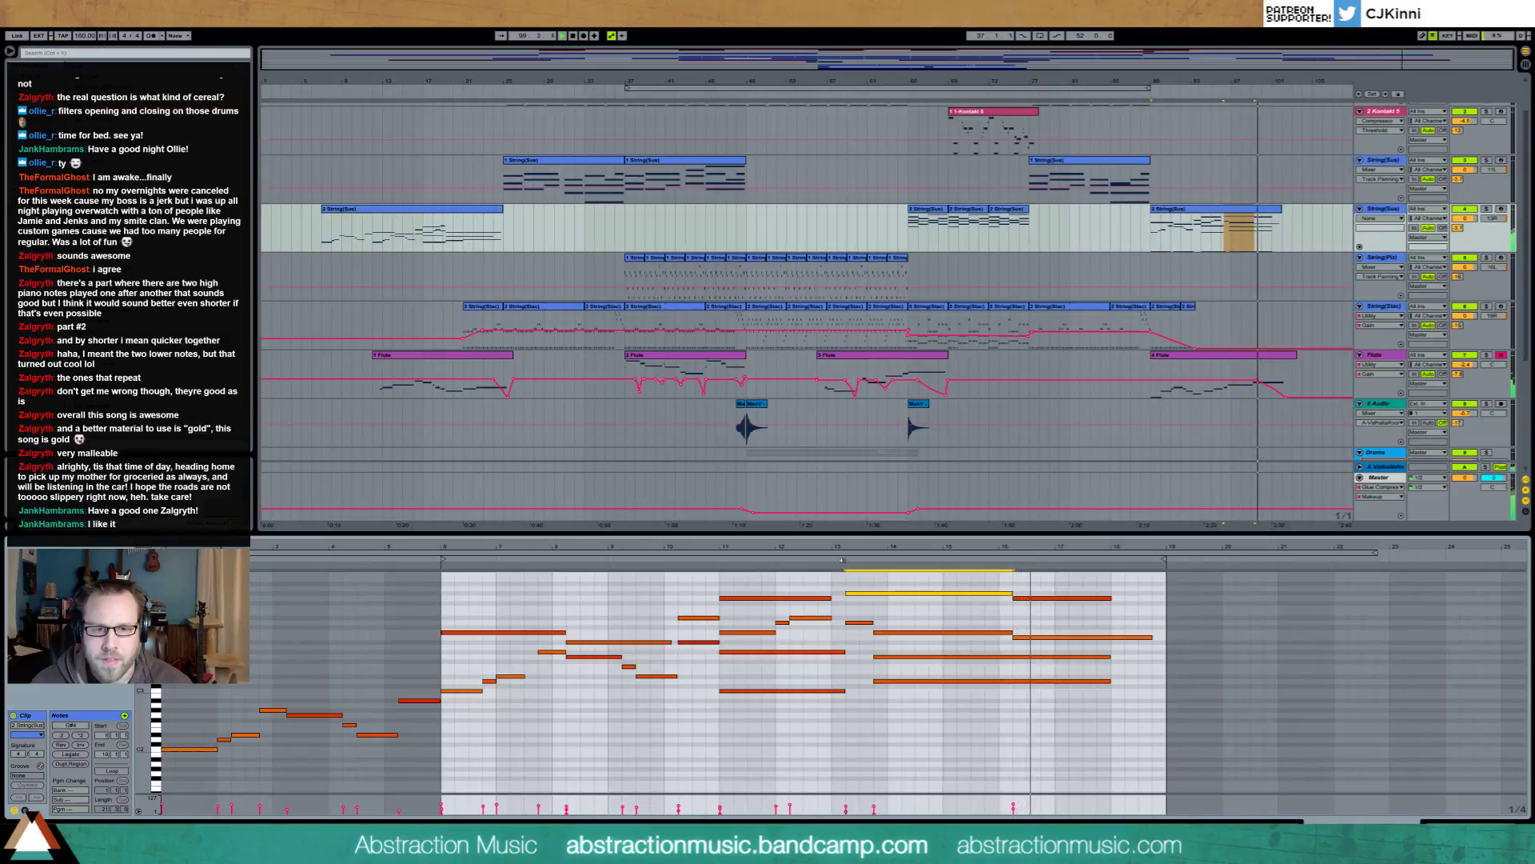
pyautogui.click(842, 563)
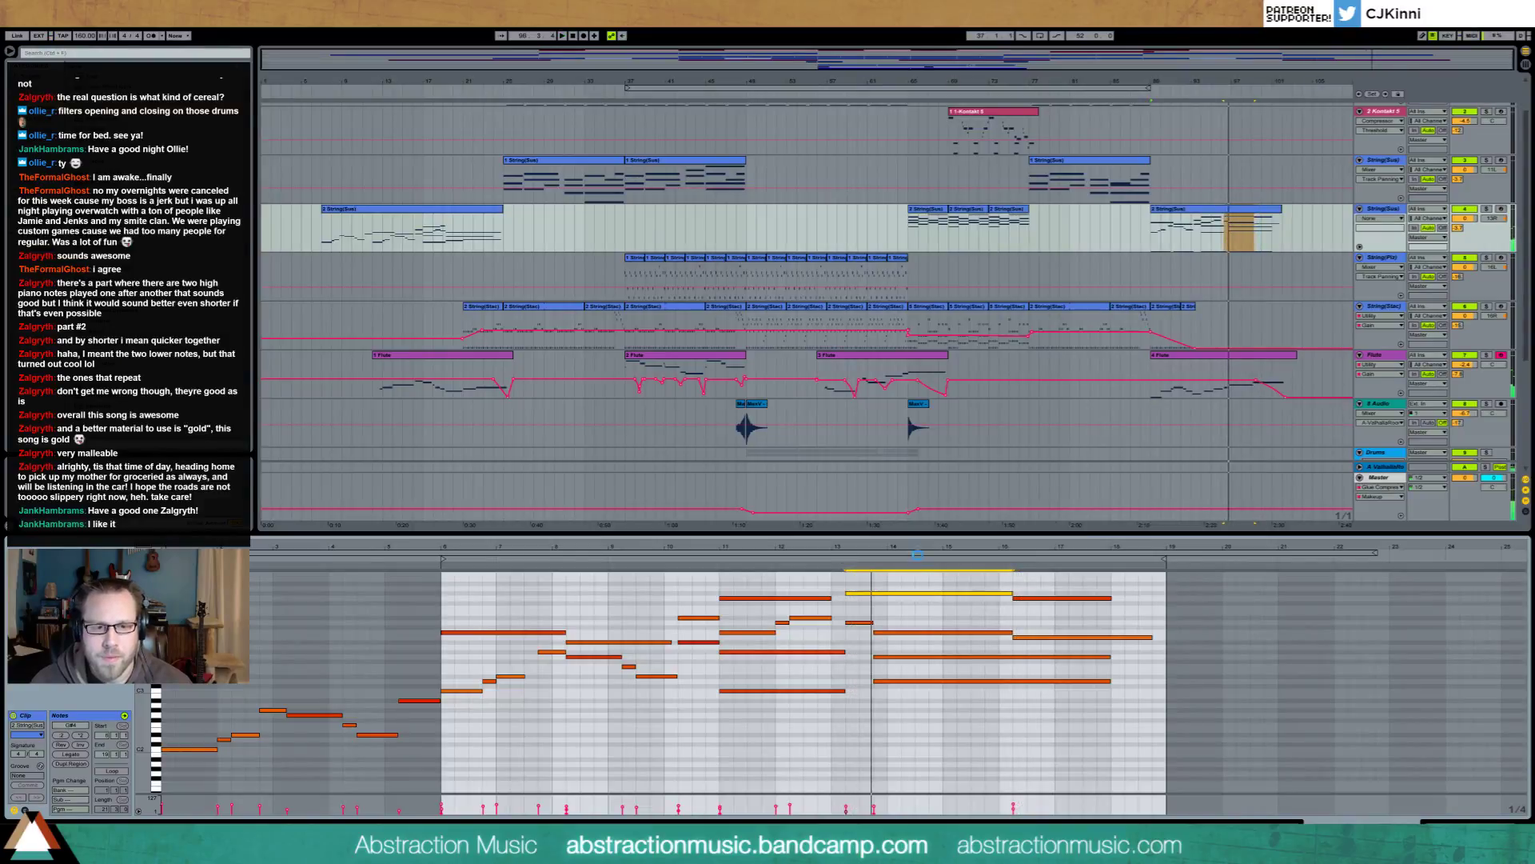
pyautogui.click(1452, 825)
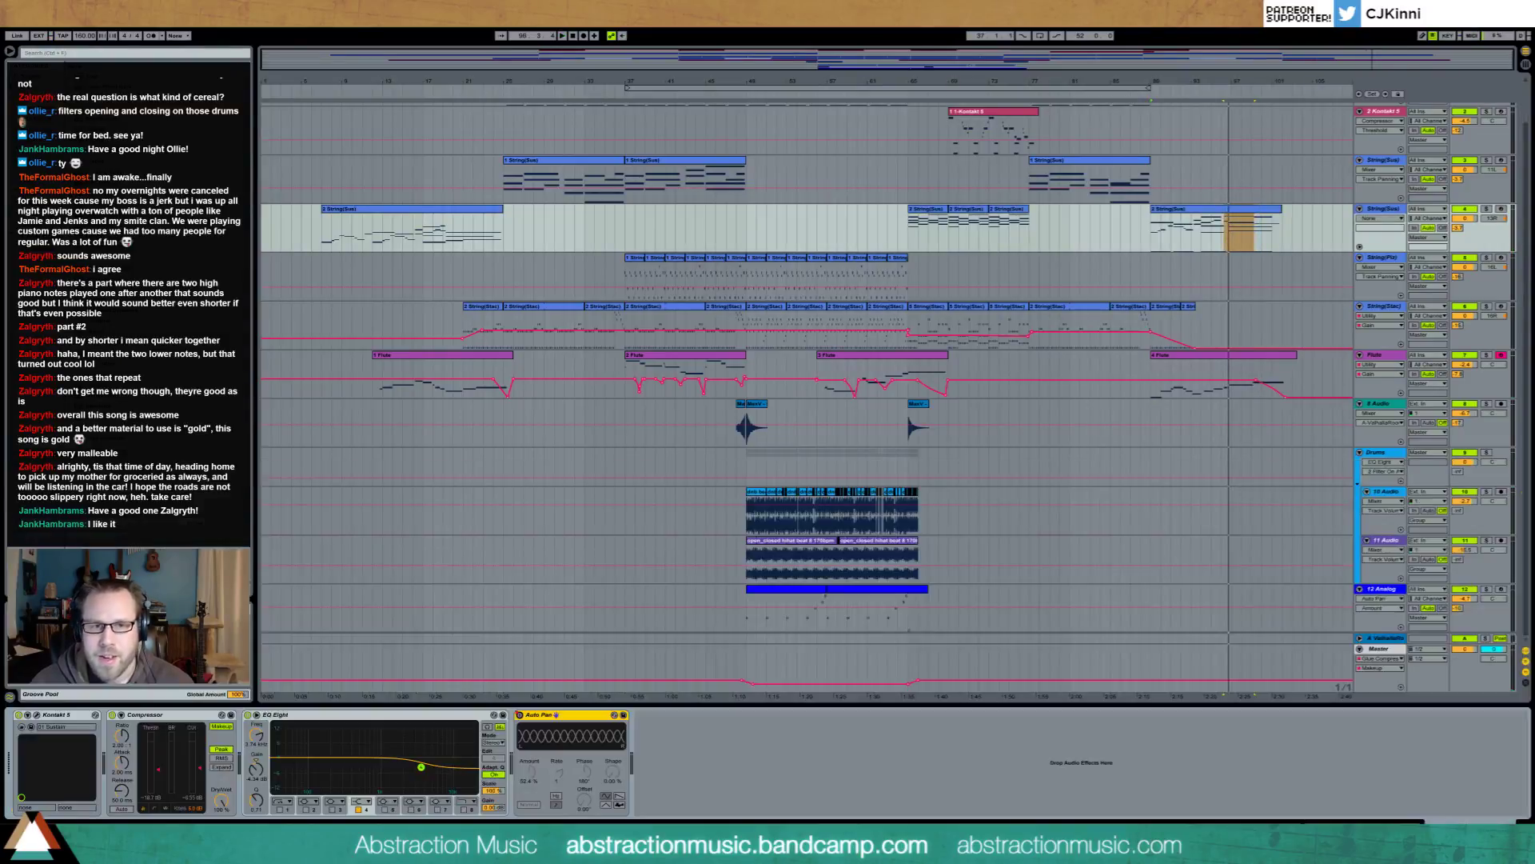
# Collapse the Analog track and both drum audio tracks, and fold the Drums group
pyautogui.click(828, 128)
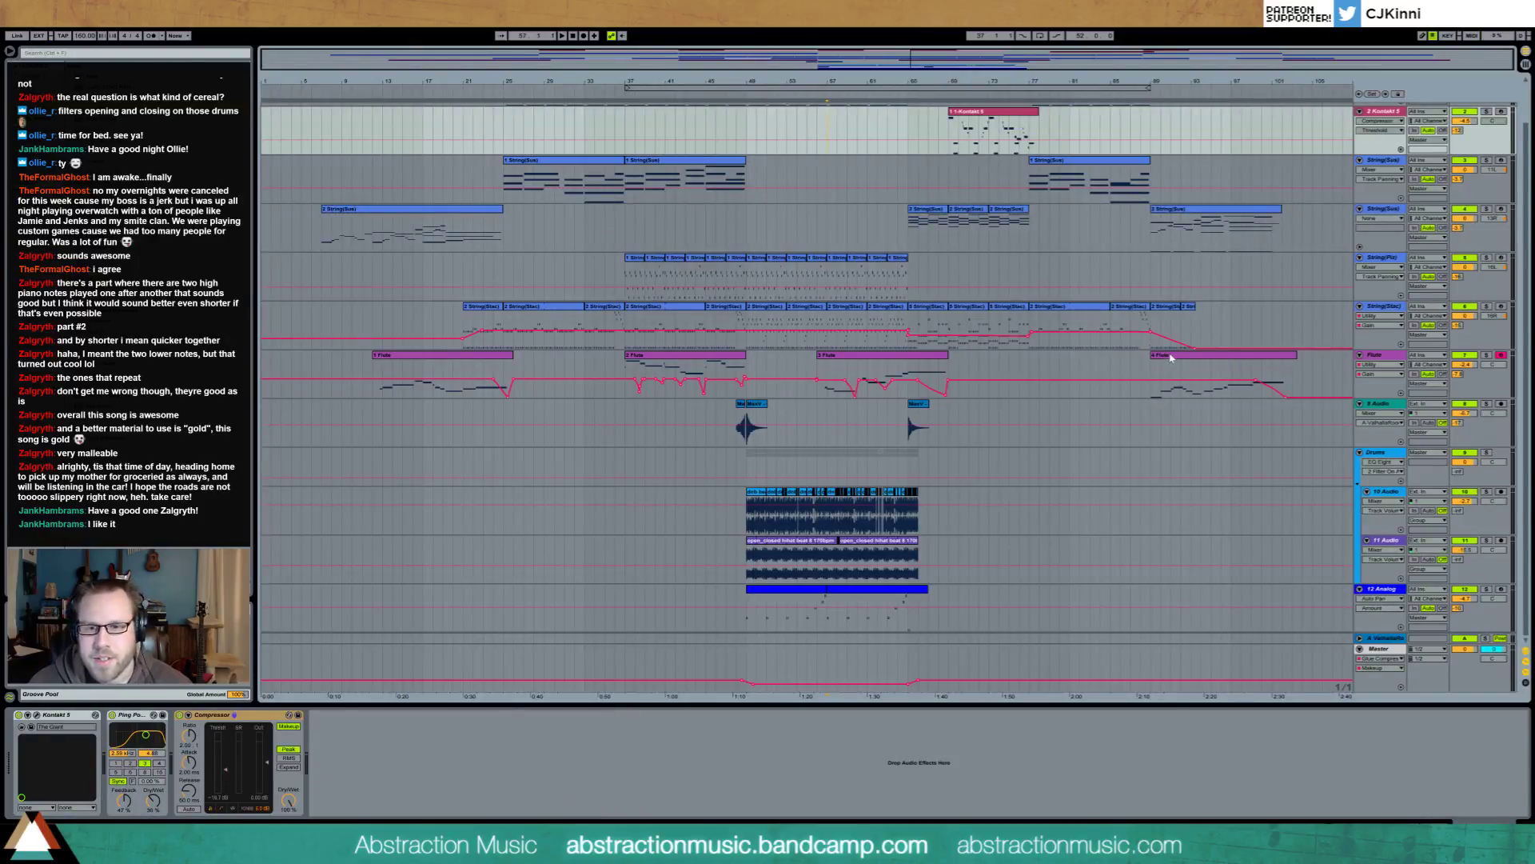
pyautogui.click(1361, 589)
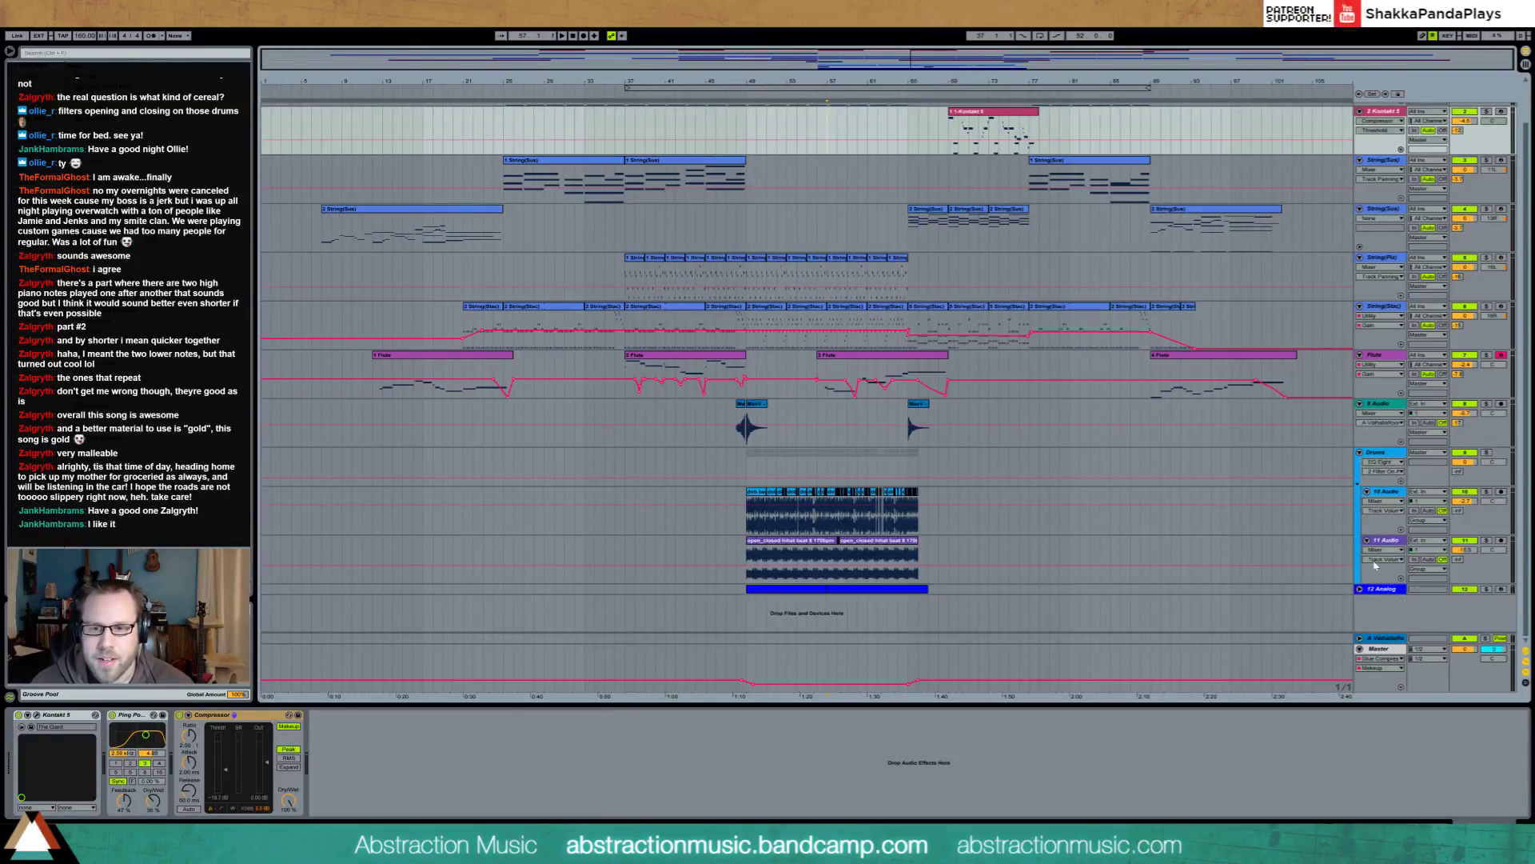
pyautogui.click(1387, 542)
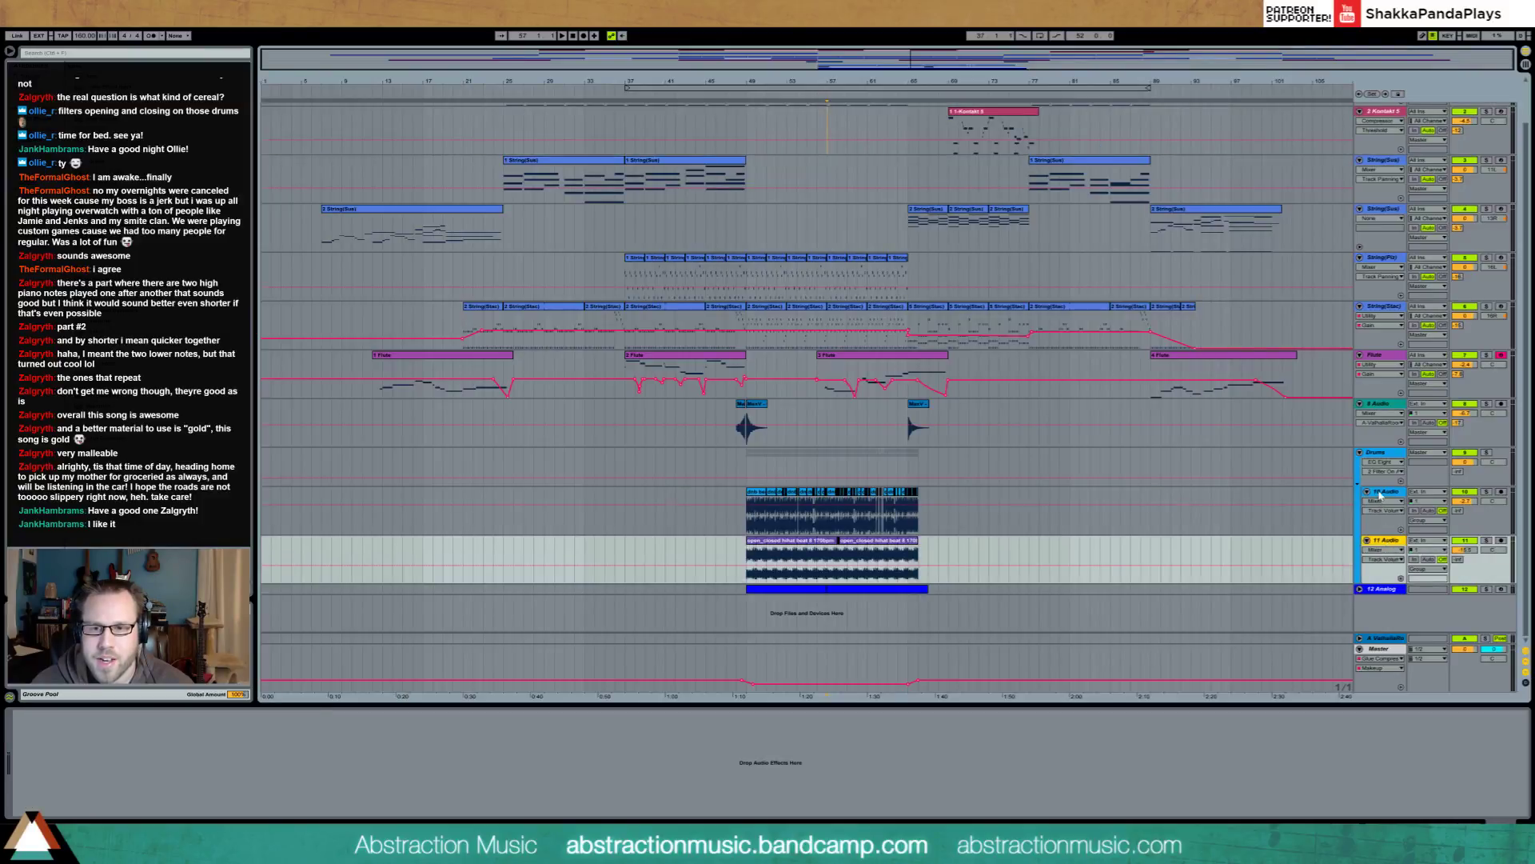
pyautogui.click(1368, 492)
pyautogui.scroll(1, 1373, 472)
pyautogui.click(1383, 498)
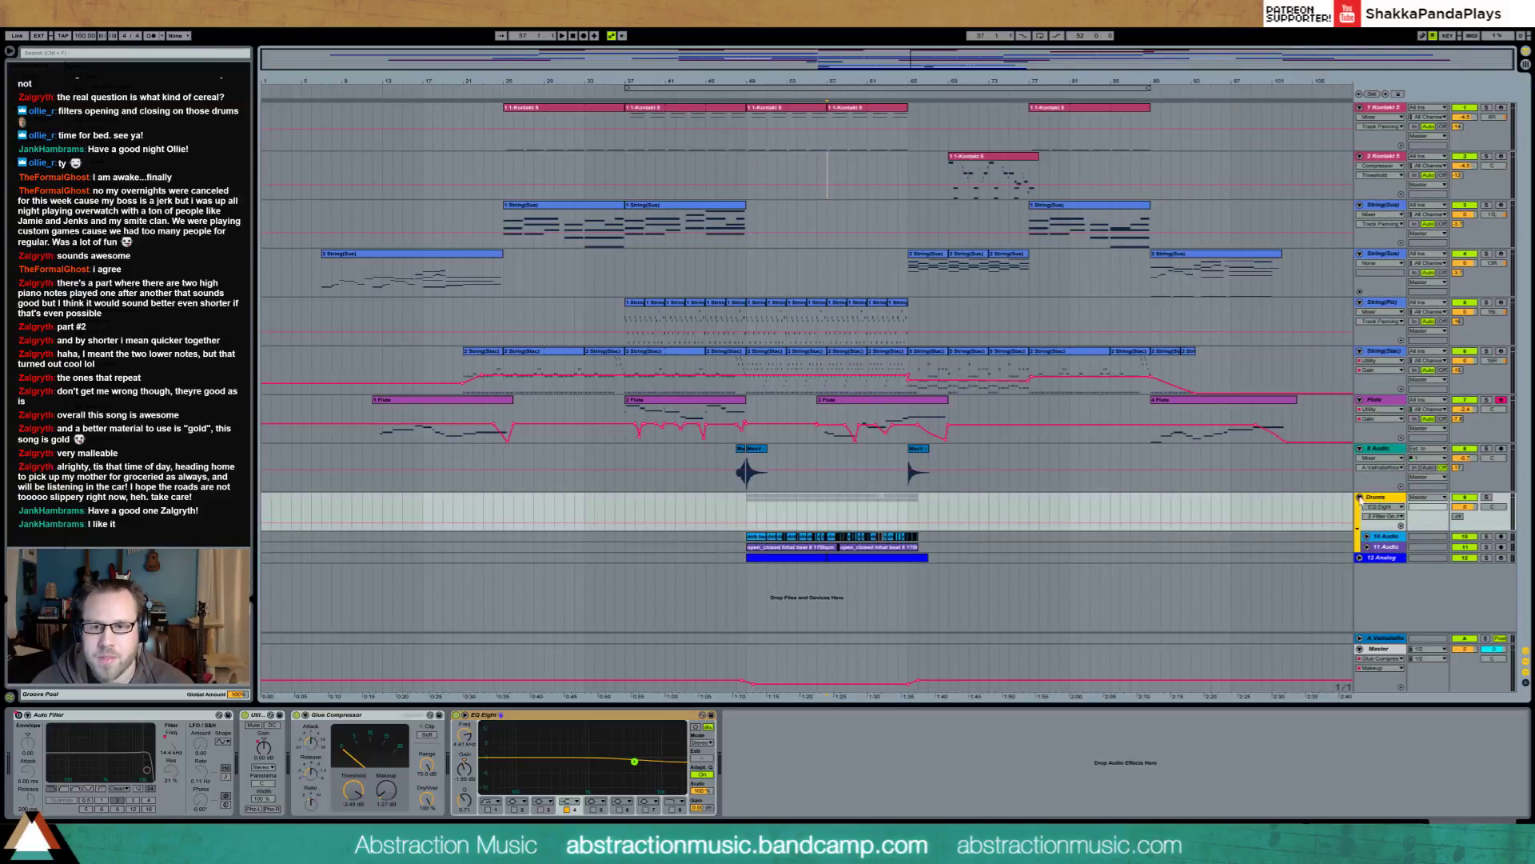
pyautogui.click(1360, 497)
# Collapse all the remaining tracks together and place the playback start at the beginning of the first sustained String clip
pyautogui.click(1379, 456)
pyautogui.click(1386, 107)
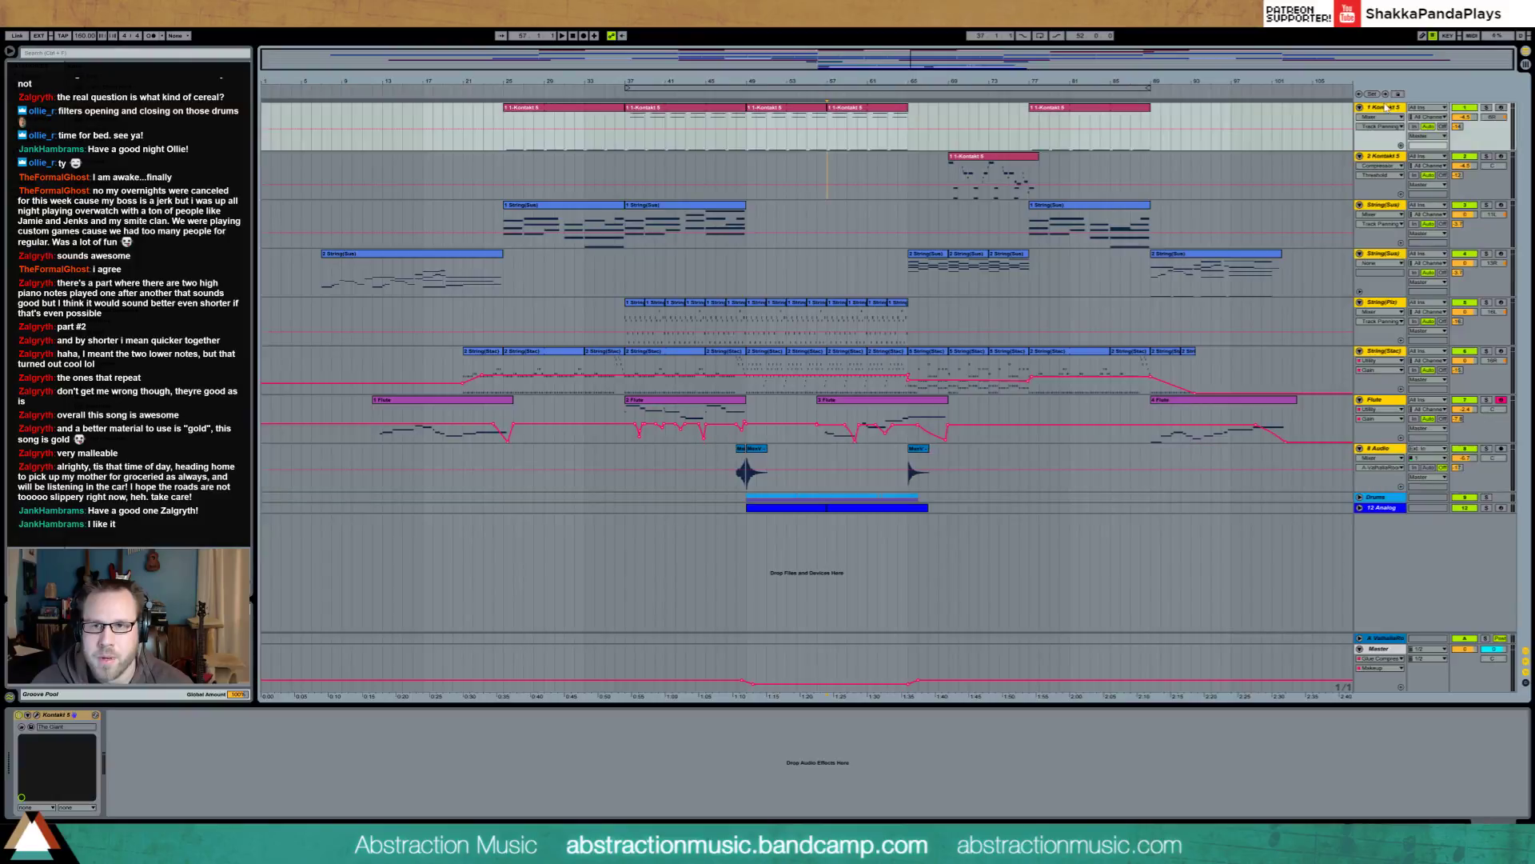
pyautogui.keyDown('alt'); pyautogui.click(1361, 109); pyautogui.keyUp('alt')
pyautogui.click(319, 107)
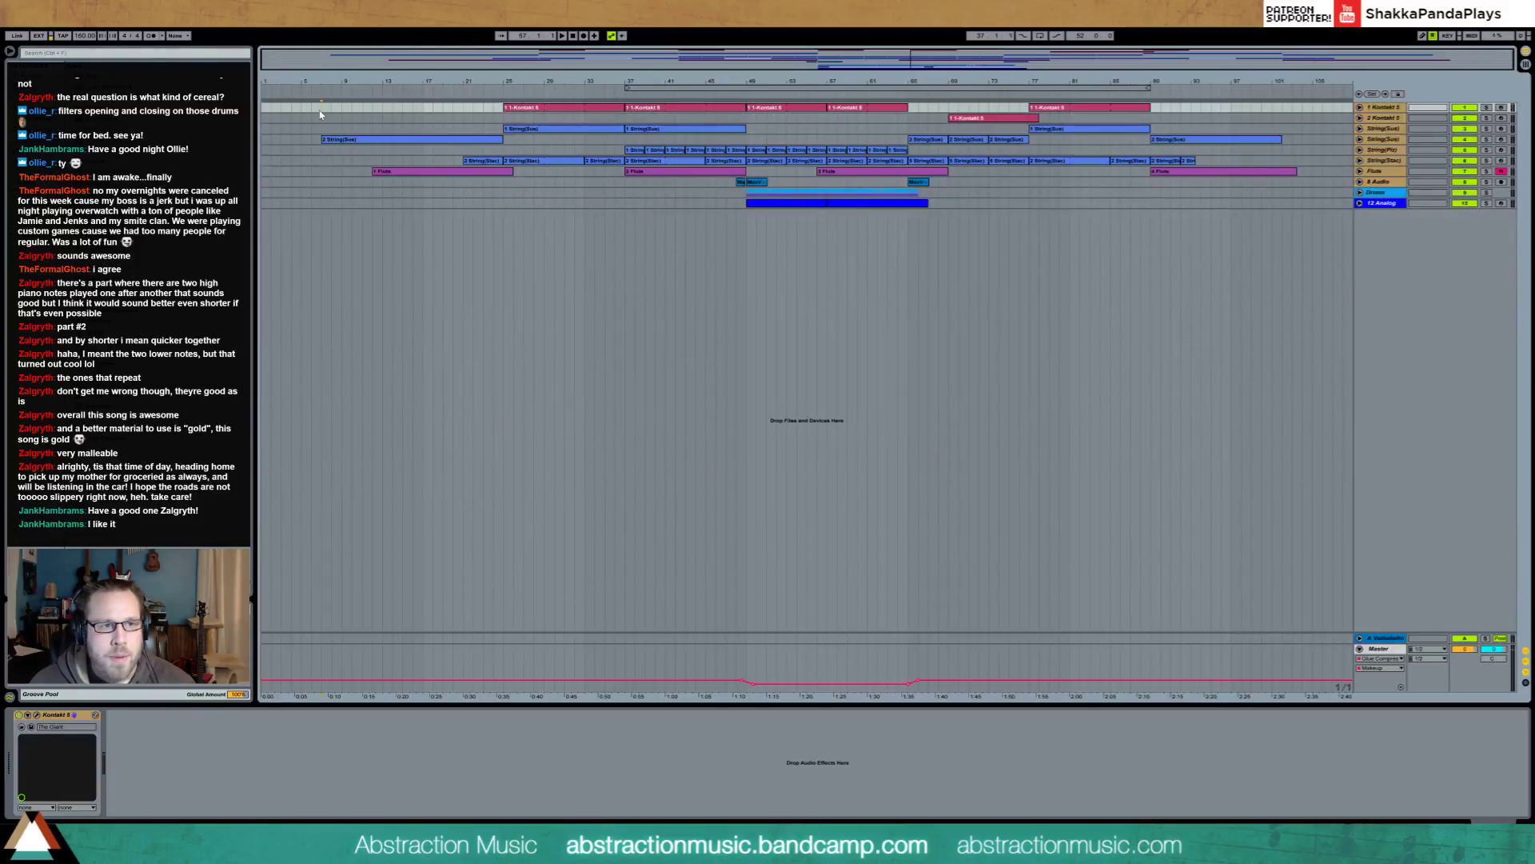